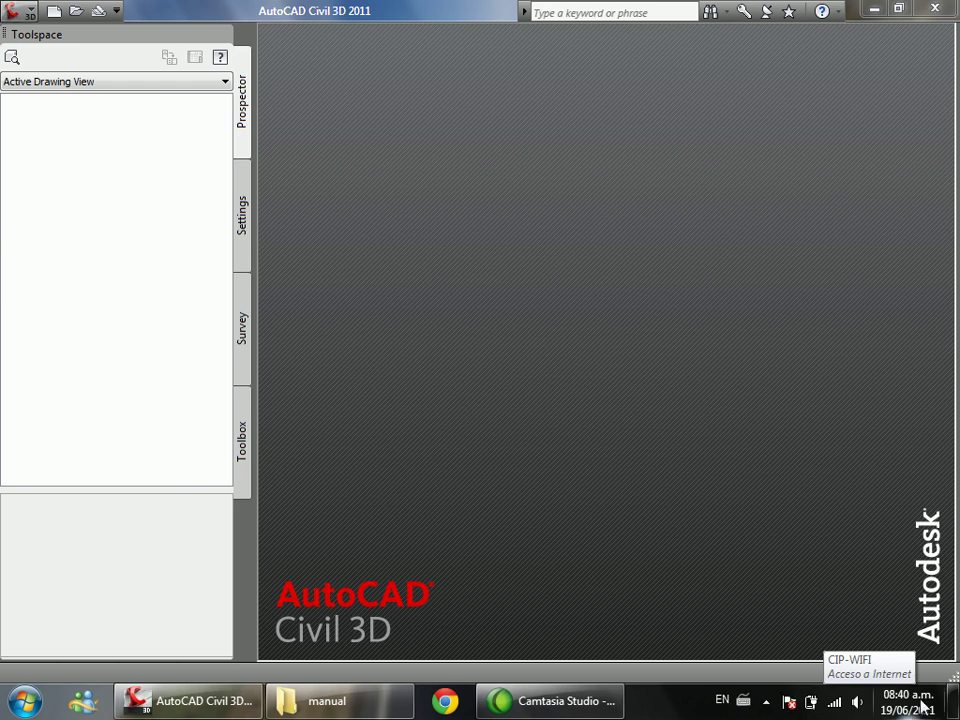
{"action": "left_click", "coordinate": [857, 706]}
{"action": "left_click_drag", "start_coordinate": [853, 553], "coordinate": [857, 470]}
{"action": "left_click", "coordinate": [390, 268]}
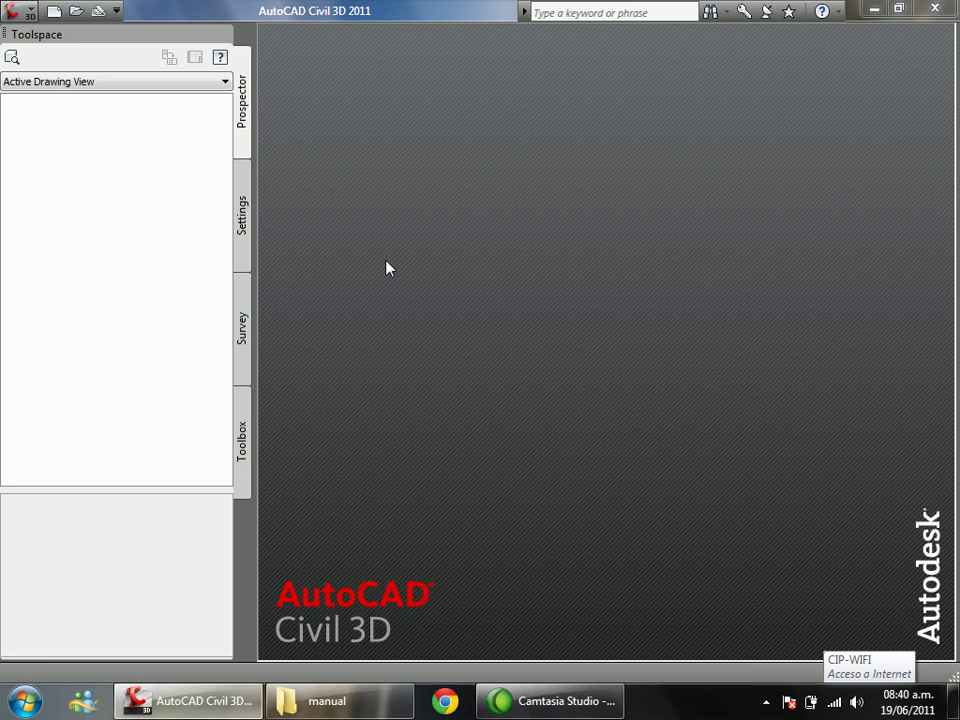
Step: Start a new drawing and select the _AutoCAD Civil 3D (Metric) NCS template for it
{"action": "left_click", "coordinate": [20, 12]}
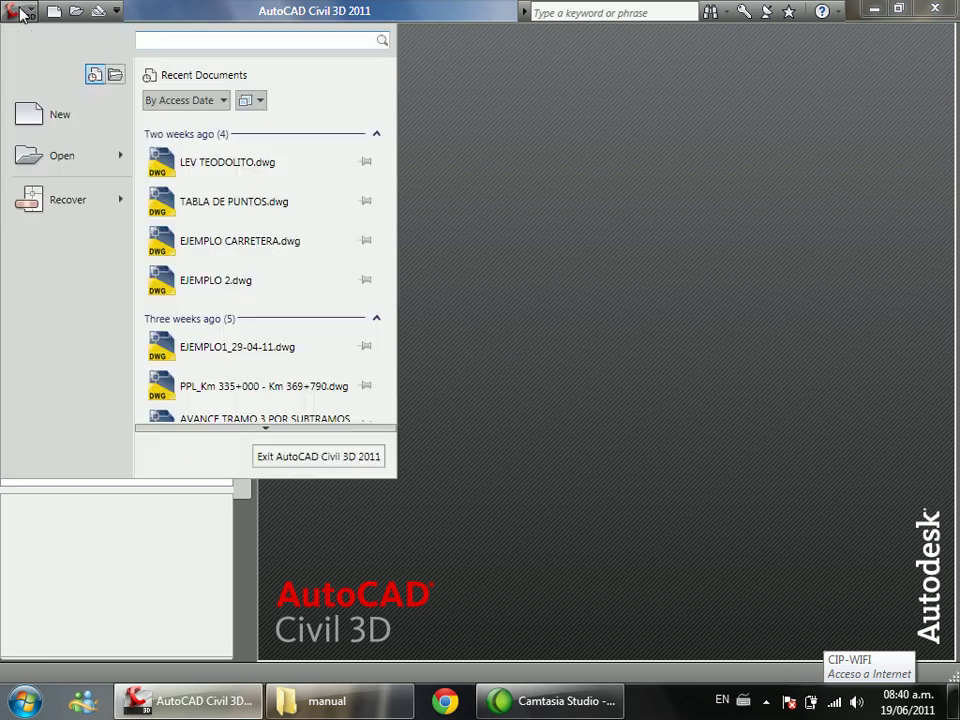
{"action": "left_click", "coordinate": [30, 112]}
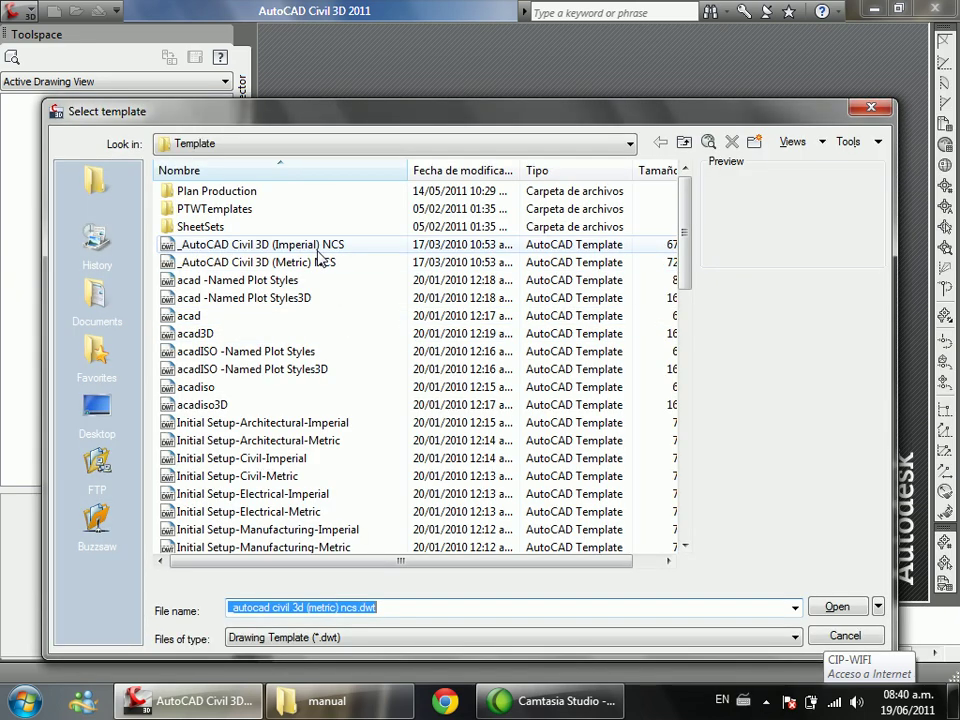
{"action": "left_click", "coordinate": [318, 260]}
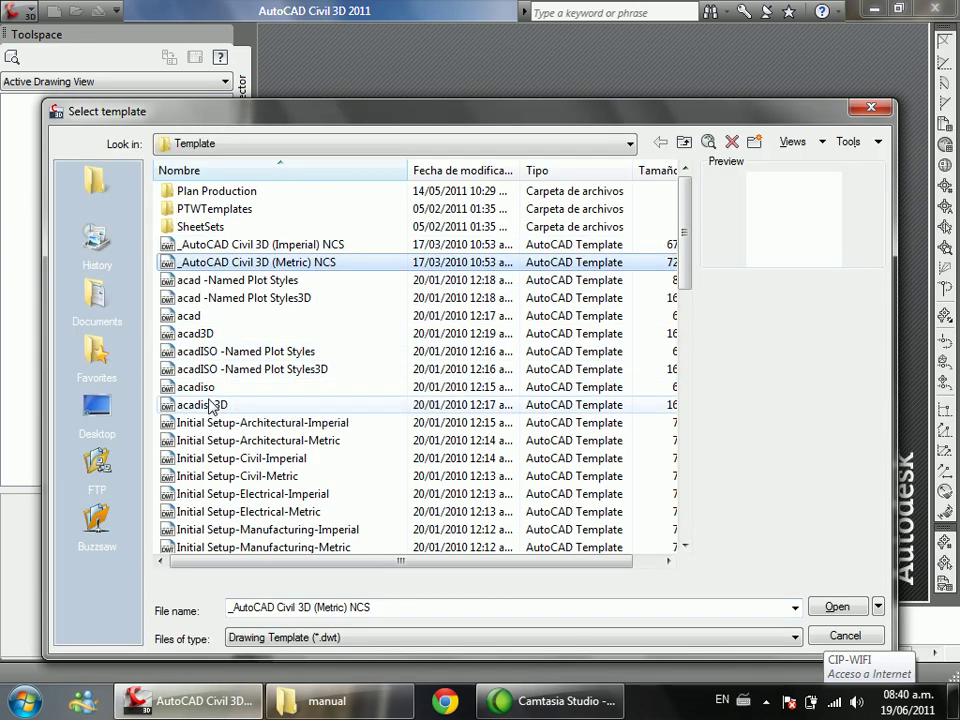
{"action": "left_click", "coordinate": [207, 388]}
{"action": "left_click", "coordinate": [291, 263]}
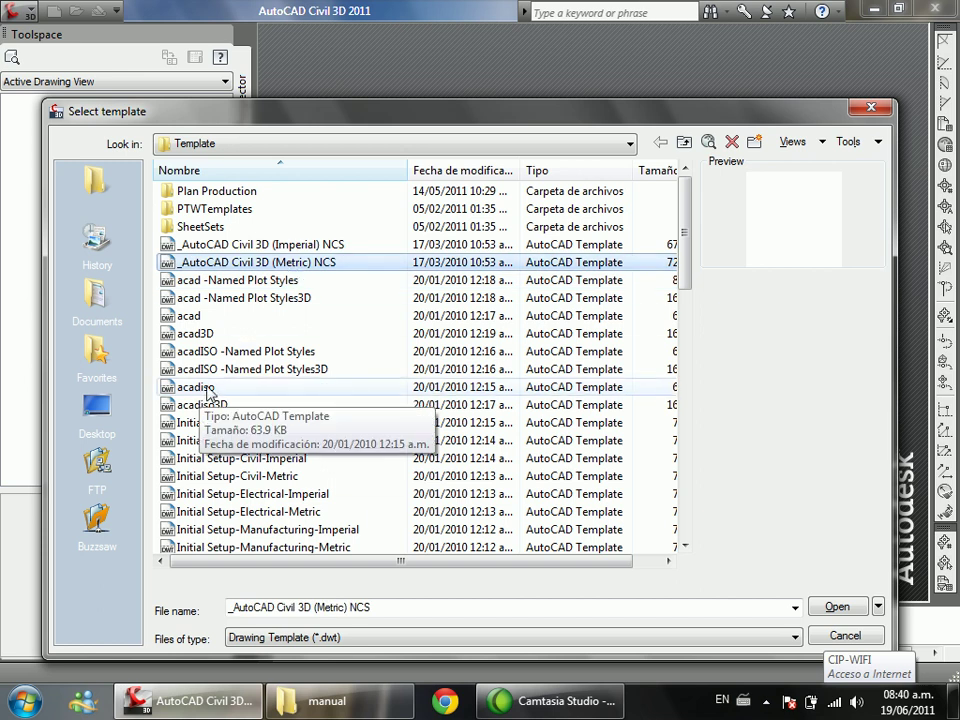
Step: Browse the available drawing templates, widening the name column to read the full name of PLANTILLA NORMAS PERUANAS - CIVIL 3D 2011
{"action": "left_click_drag", "start_coordinate": [686, 247], "coordinate": [682, 483]}
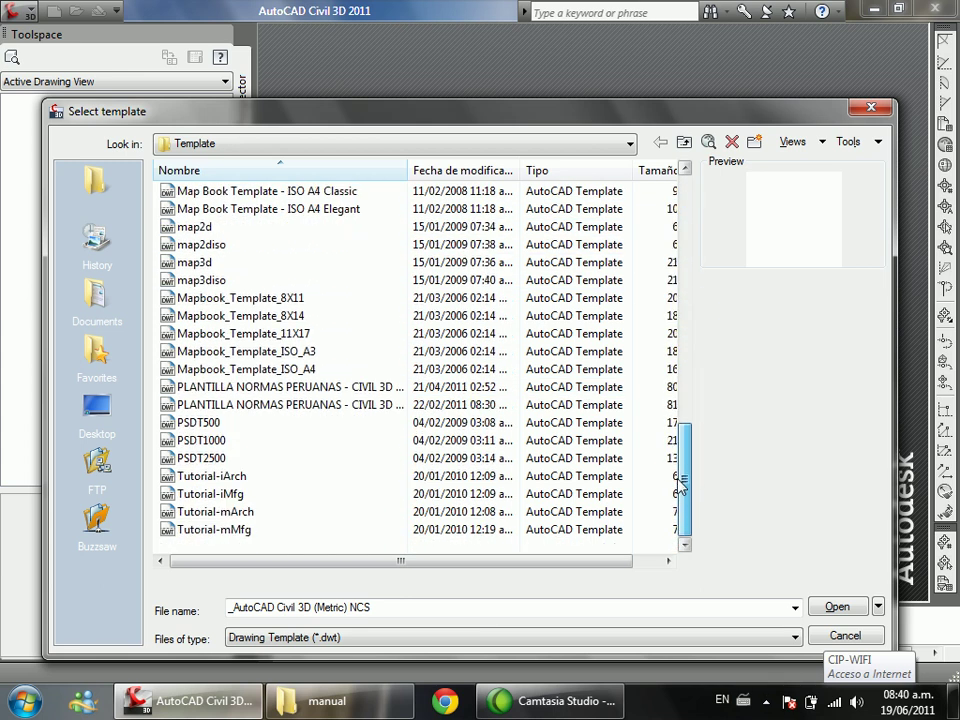
{"action": "left_click_drag", "start_coordinate": [408, 171], "coordinate": [531, 186]}
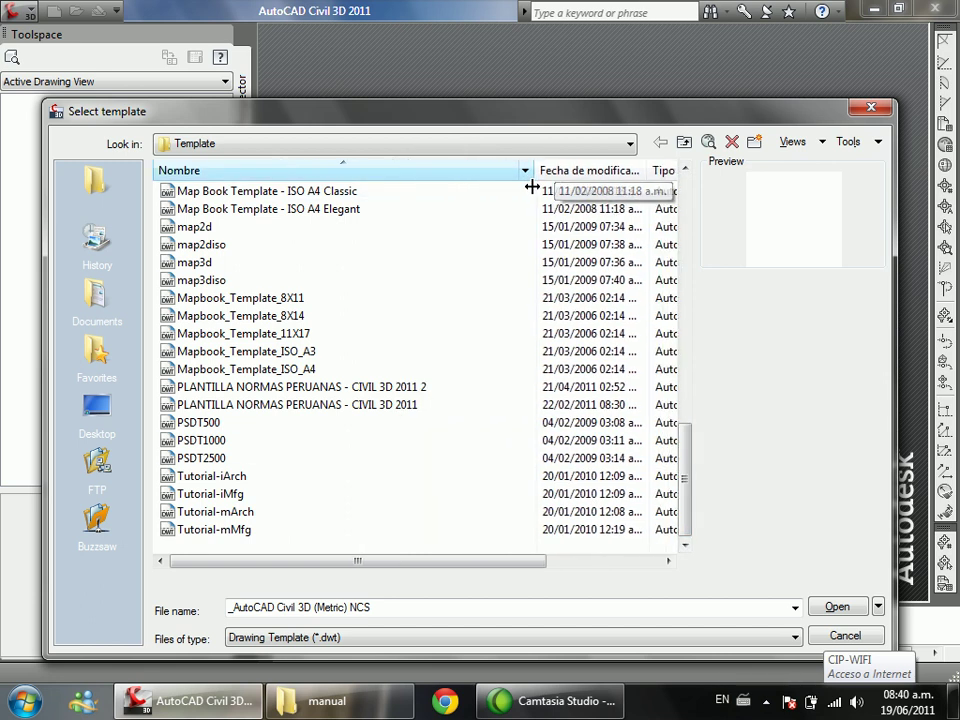
{"action": "left_click", "coordinate": [304, 406]}
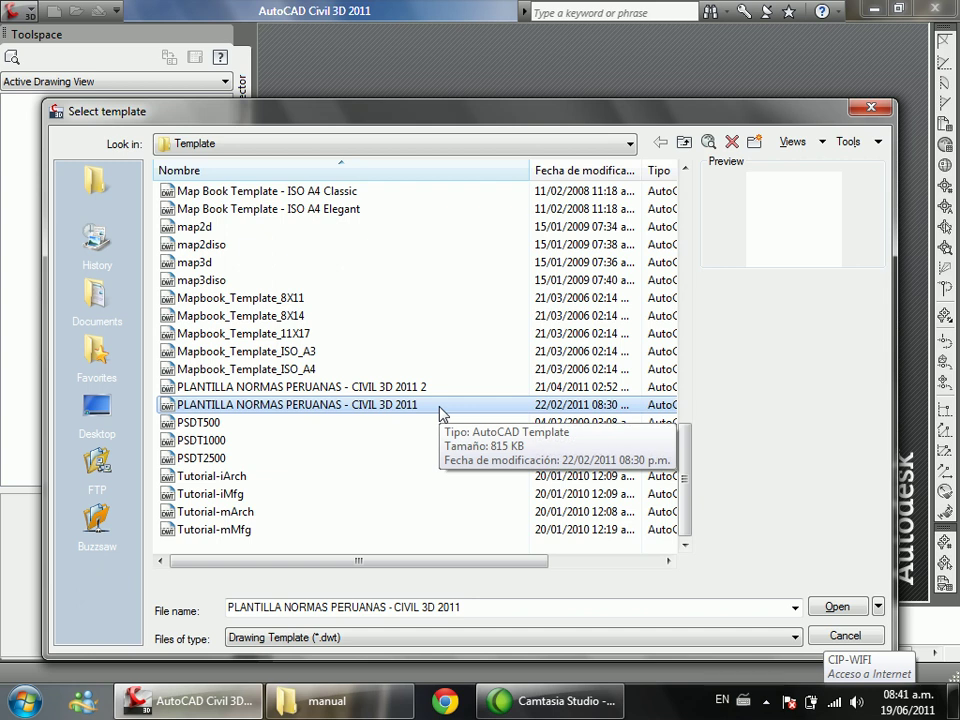
{"action": "scroll", "coordinate": [428, 411], "scroll_direction": "up", "scroll_amount": 5}
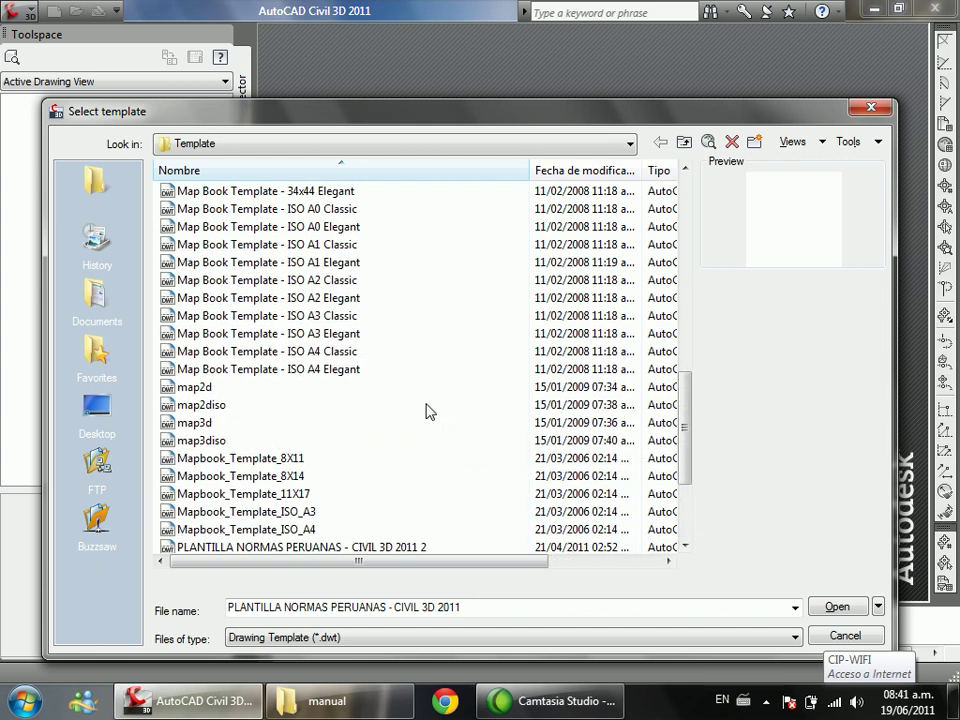
{"action": "scroll", "coordinate": [427, 412], "scroll_direction": "down", "scroll_amount": 5}
{"action": "scroll", "coordinate": [355, 416], "scroll_direction": "up", "scroll_amount": 9}
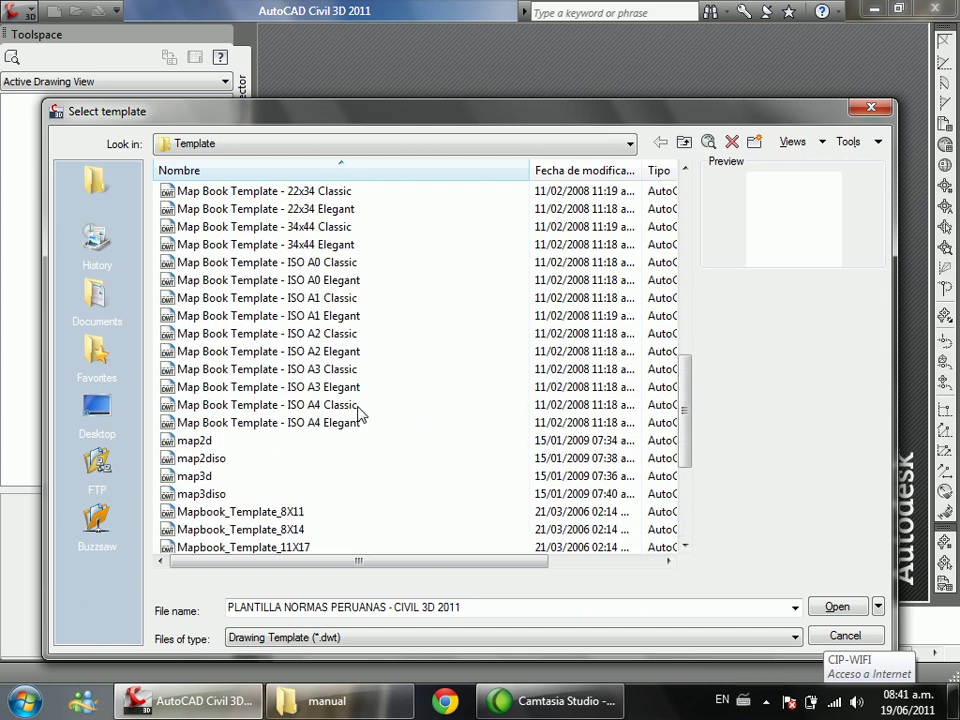
{"action": "scroll", "coordinate": [360, 414], "scroll_direction": "up", "scroll_amount": 5}
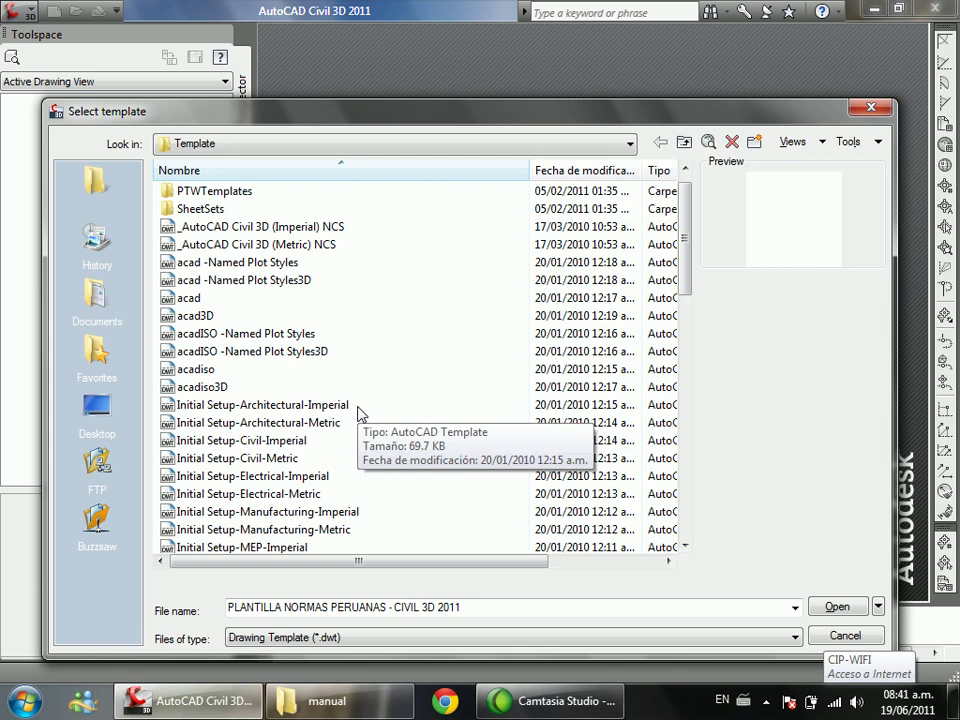
{"action": "scroll", "coordinate": [358, 414], "scroll_direction": "up", "scroll_amount": 2}
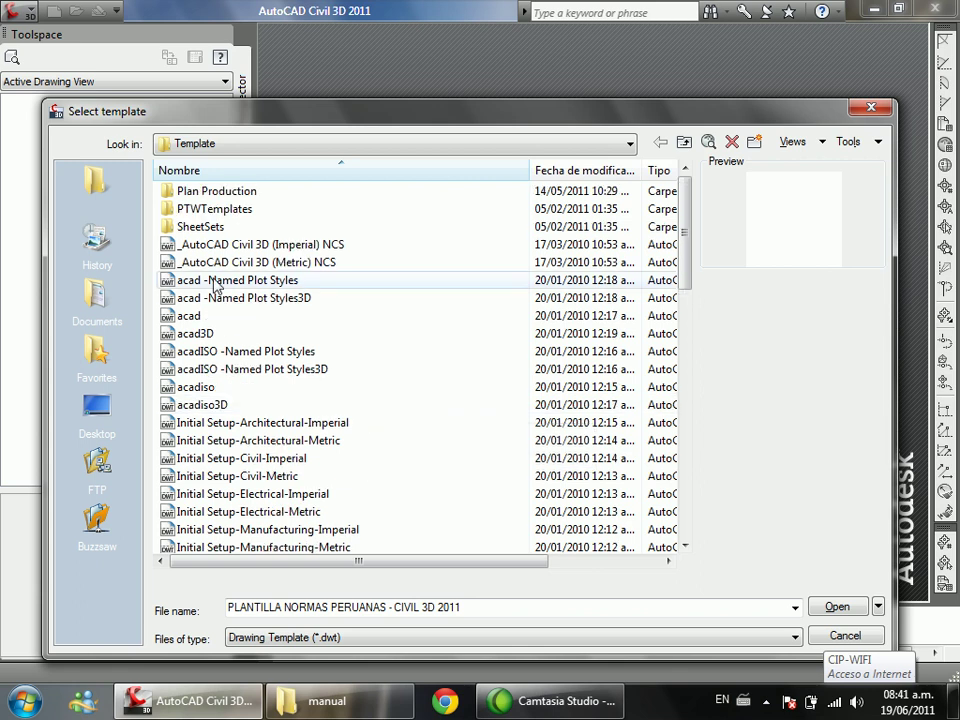
Step: Create the new drawing from the _AutoCAD Civil 3D (Metric) NCS template
{"action": "left_click", "coordinate": [308, 266]}
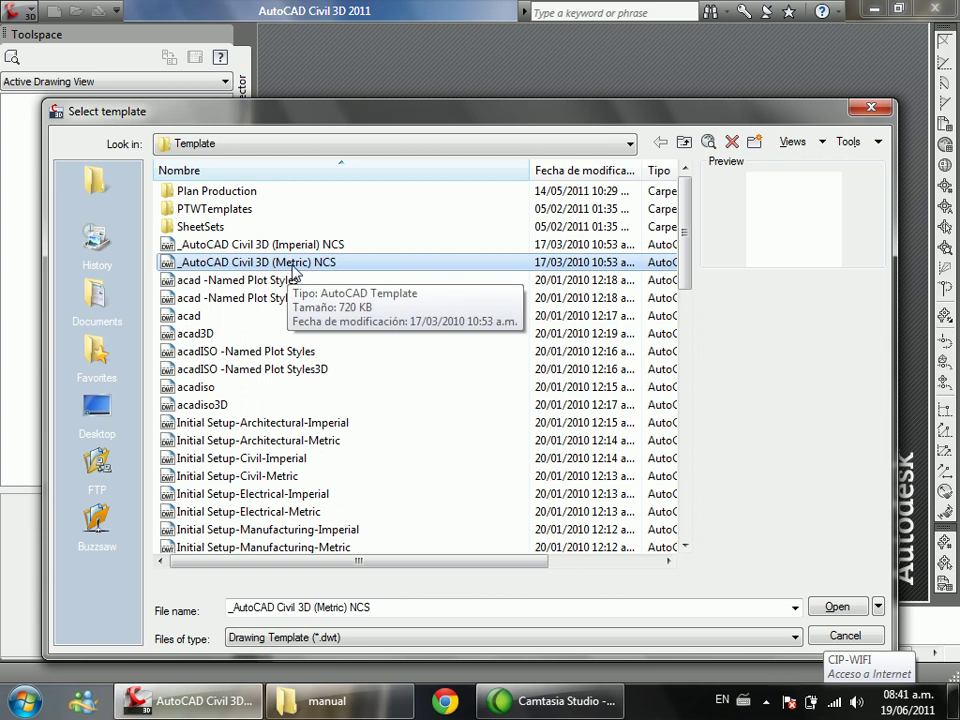
{"action": "left_click", "coordinate": [200, 389]}
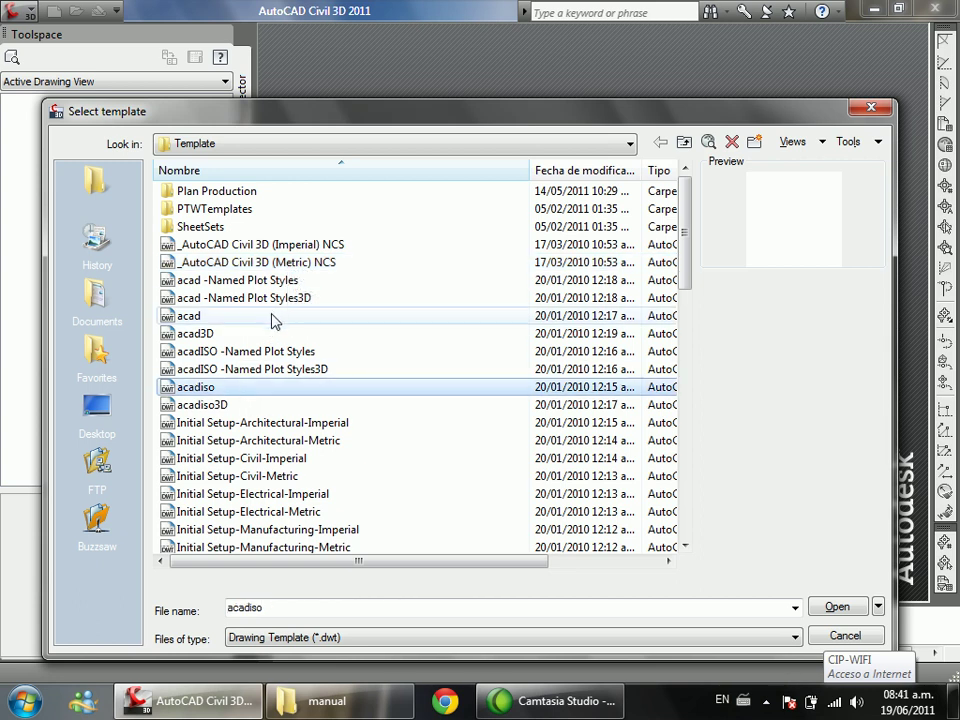
{"action": "left_click", "coordinate": [306, 266]}
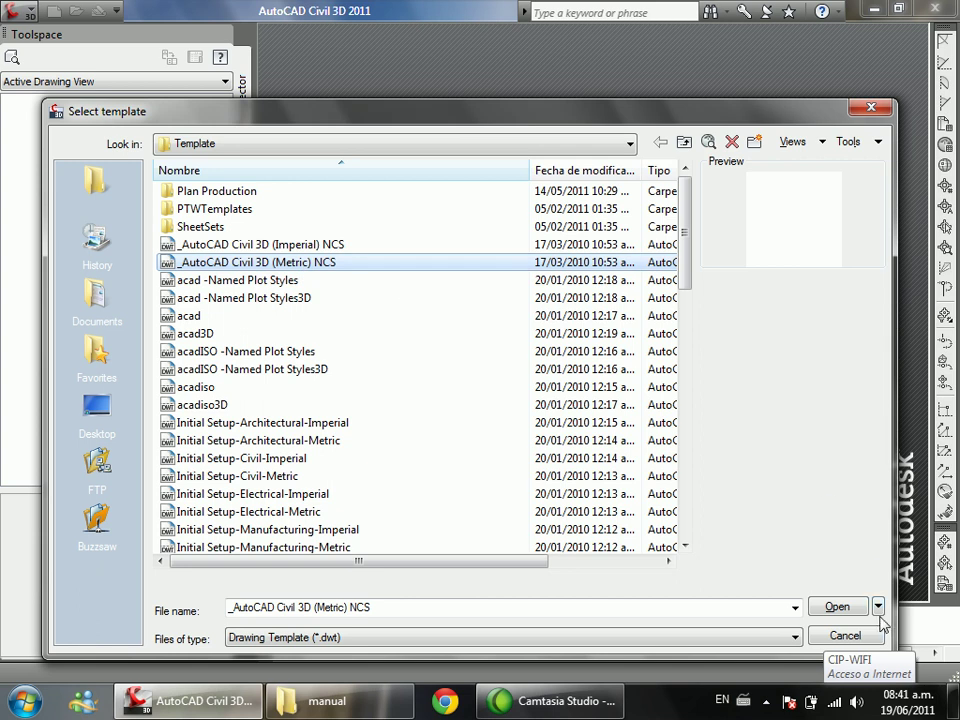
{"action": "left_click", "coordinate": [836, 607]}
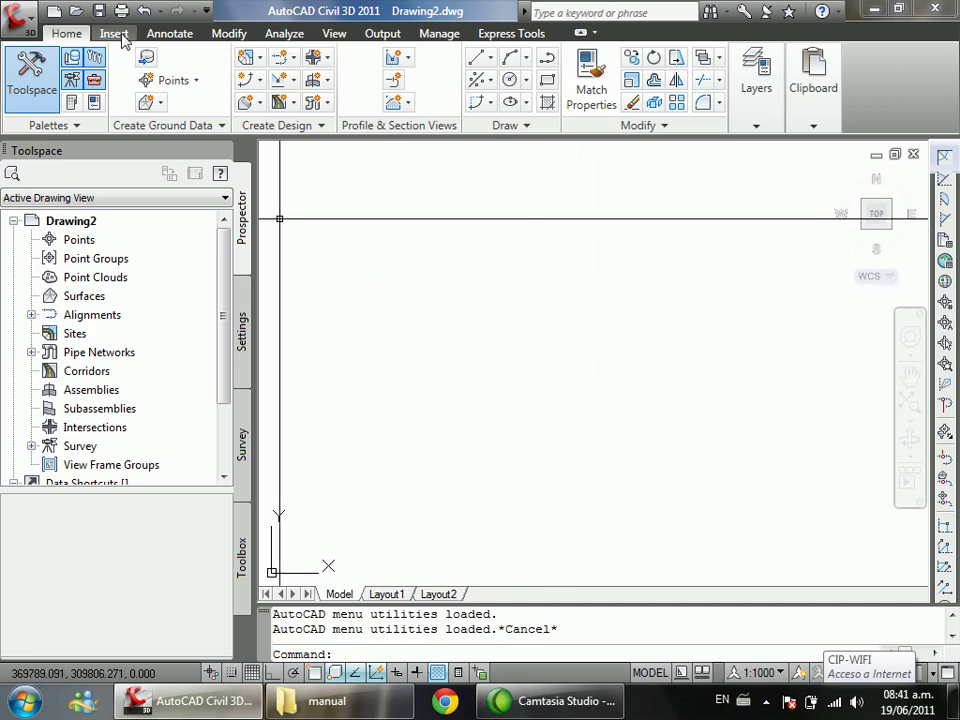
Step: Start a point import from the Point Creation Tools with the PENZD (comma delimited) format
{"action": "scroll", "coordinate": [68, 34], "scroll_direction": "down", "scroll_amount": 1}
{"action": "scroll", "coordinate": [64, 34], "scroll_direction": "up", "scroll_amount": 1}
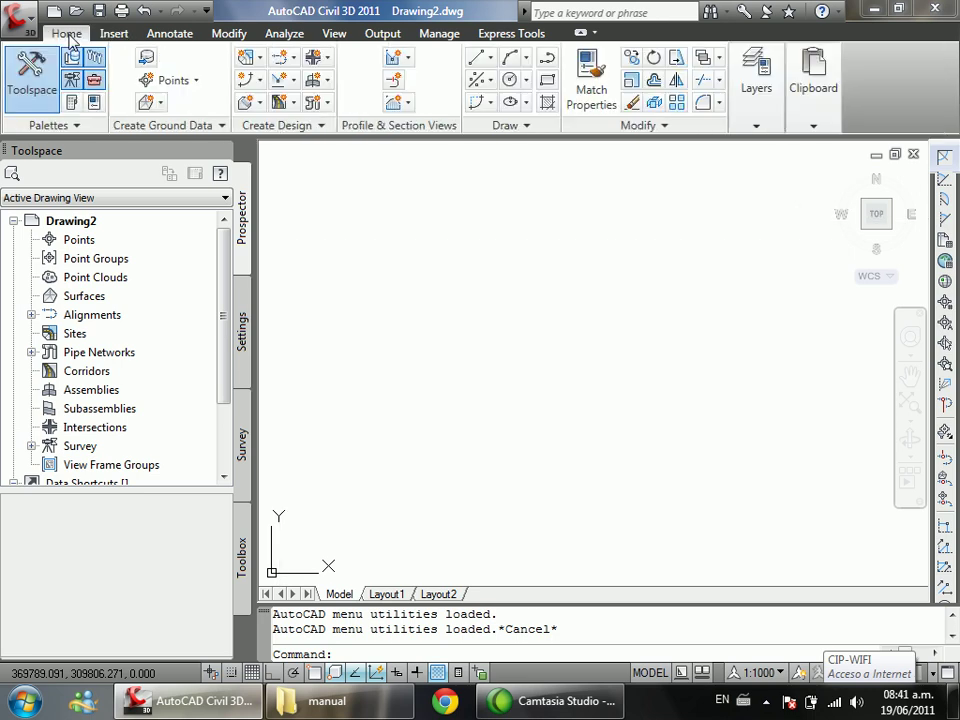
{"action": "left_click", "coordinate": [183, 88]}
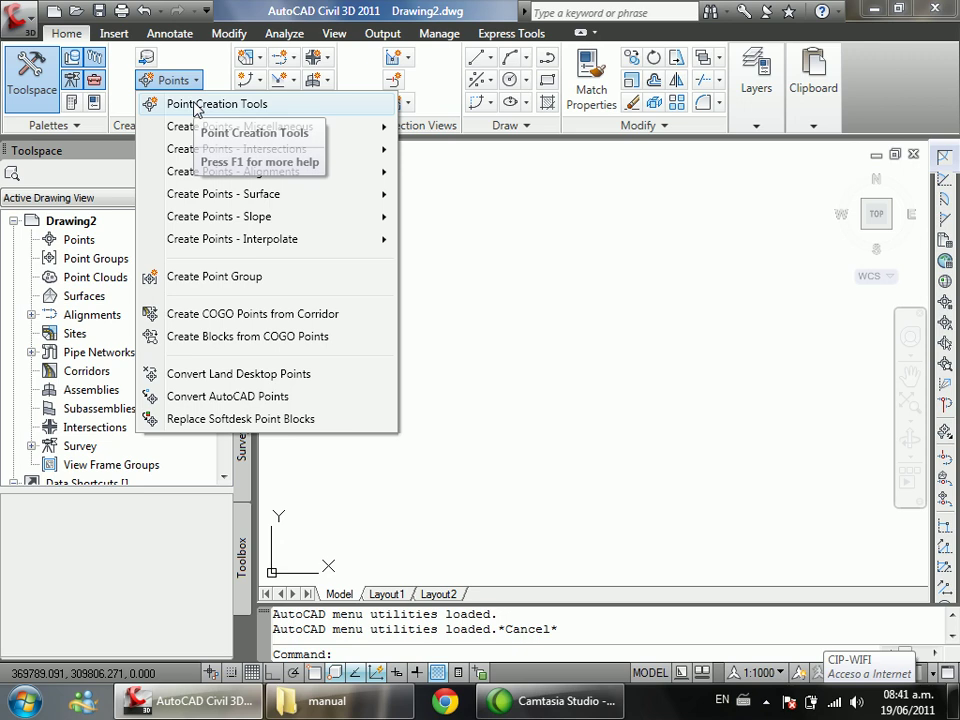
{"action": "left_click", "coordinate": [195, 106]}
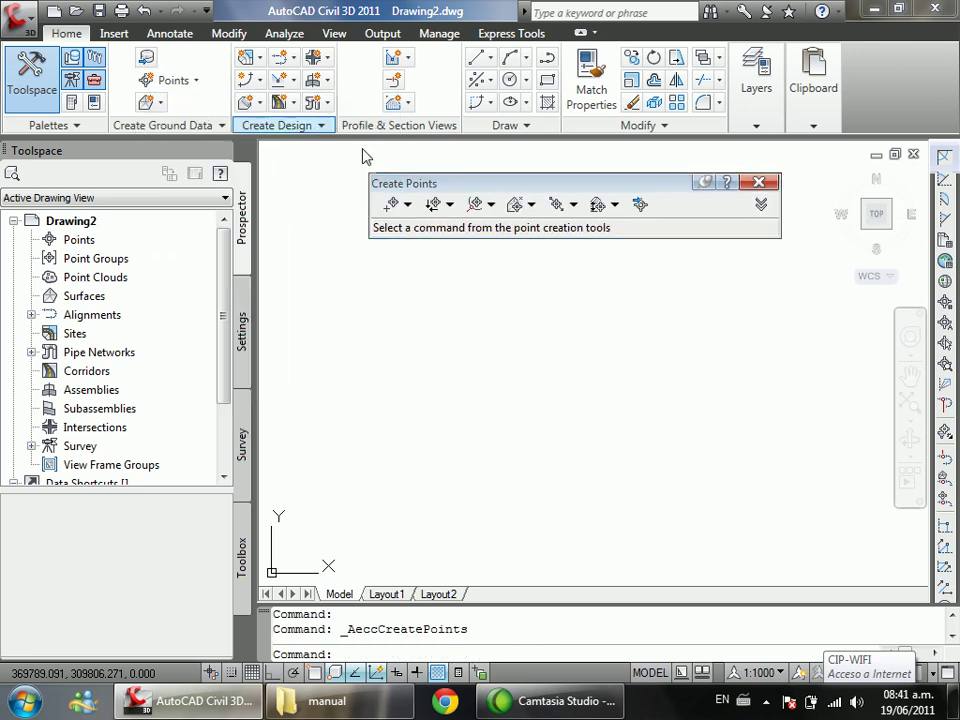
{"action": "left_click_drag", "start_coordinate": [559, 191], "coordinate": [502, 183]}
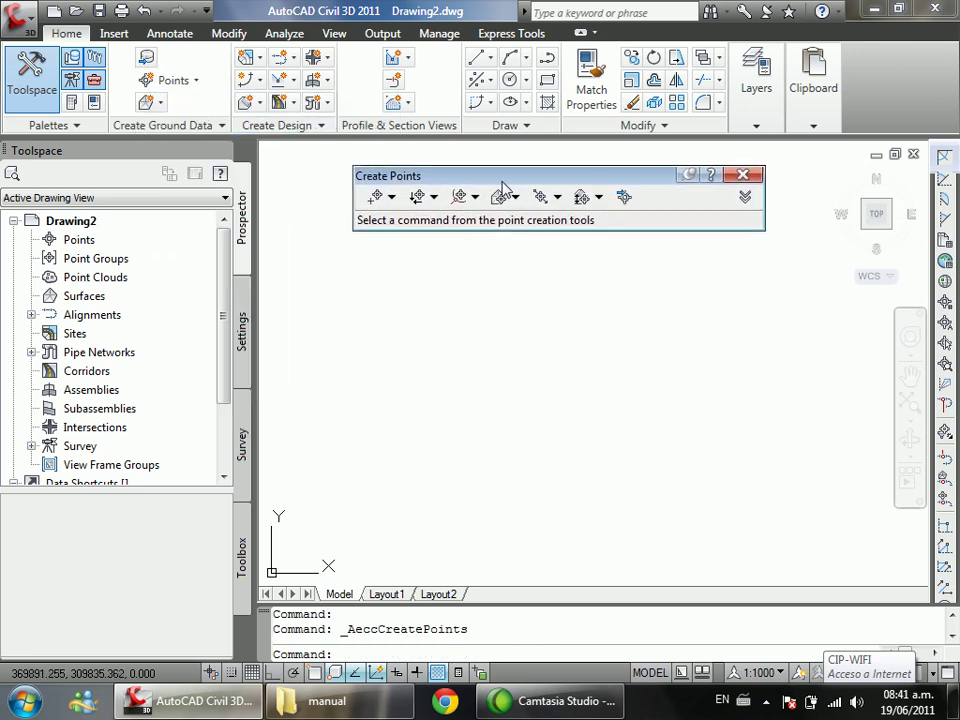
{"action": "left_click", "coordinate": [624, 198]}
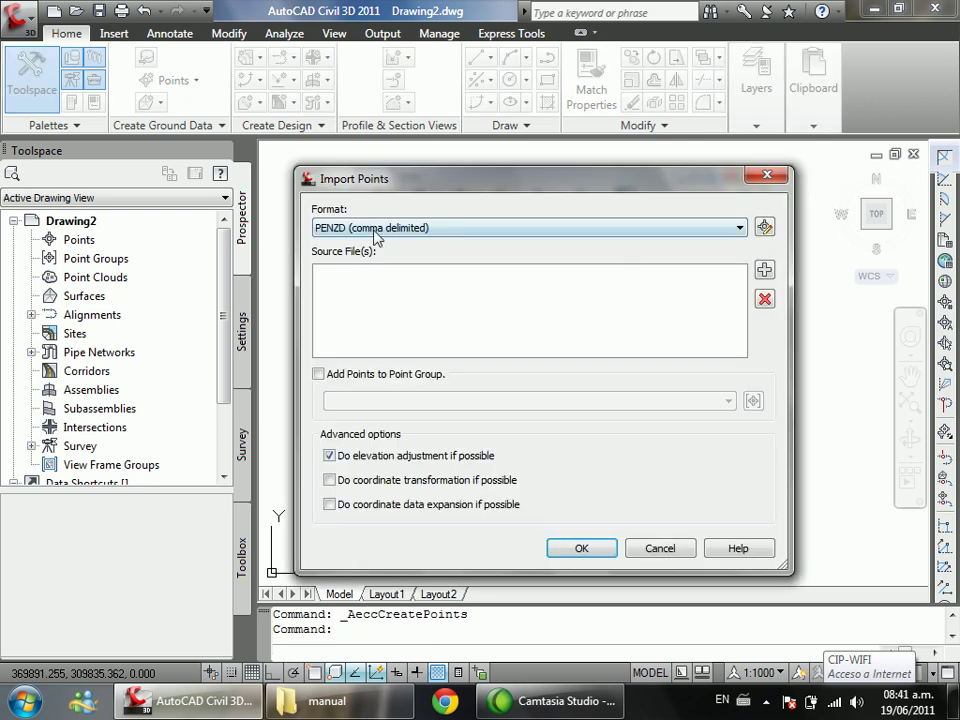
{"action": "left_click", "coordinate": [322, 229]}
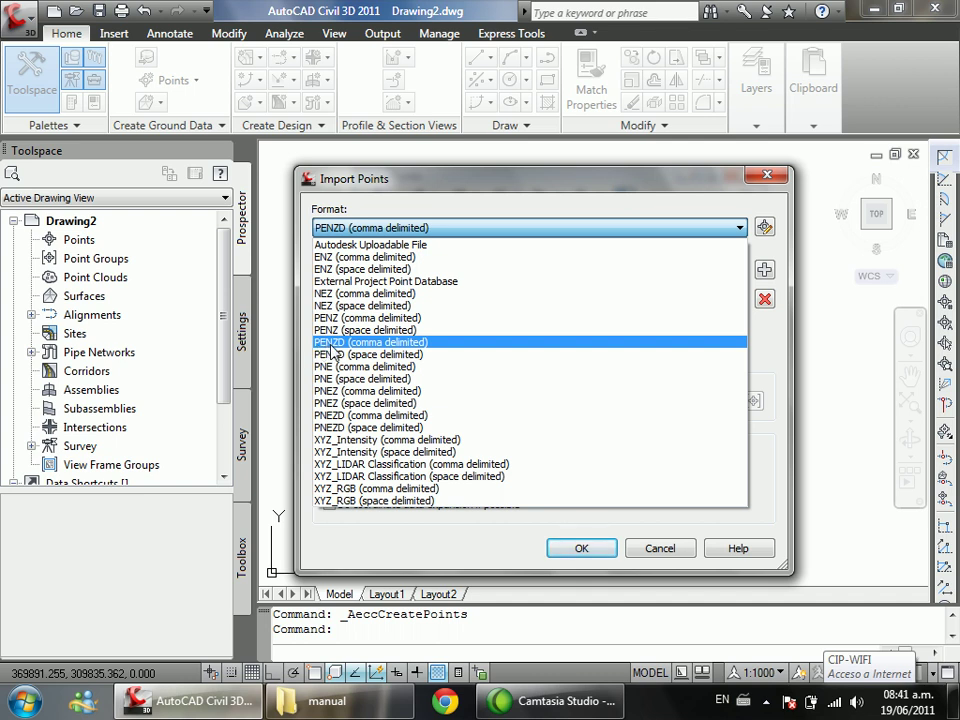
{"action": "left_click", "coordinate": [337, 343]}
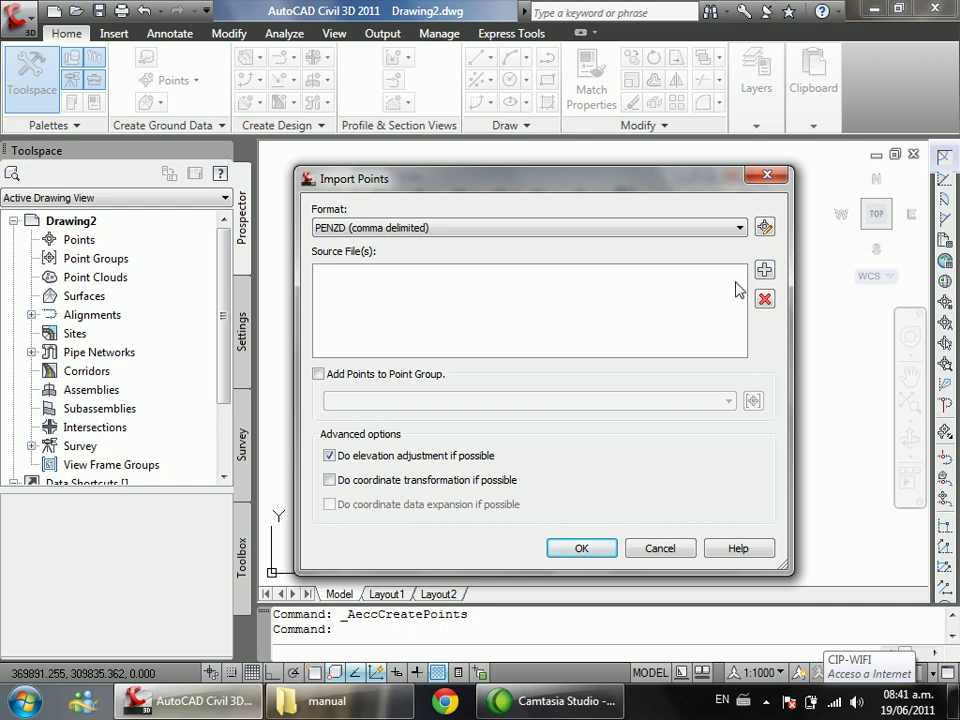
Step: Add the CSV file PUNTOS_COGO_CIP as the source file and import its points
{"action": "left_click", "coordinate": [763, 270]}
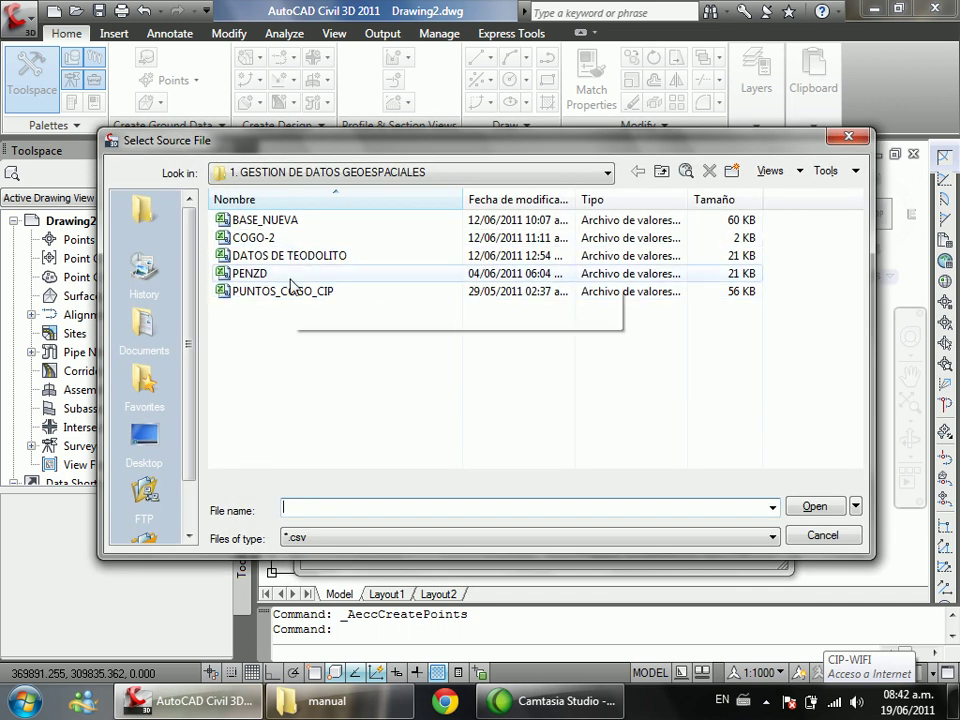
{"action": "left_click", "coordinate": [309, 535]}
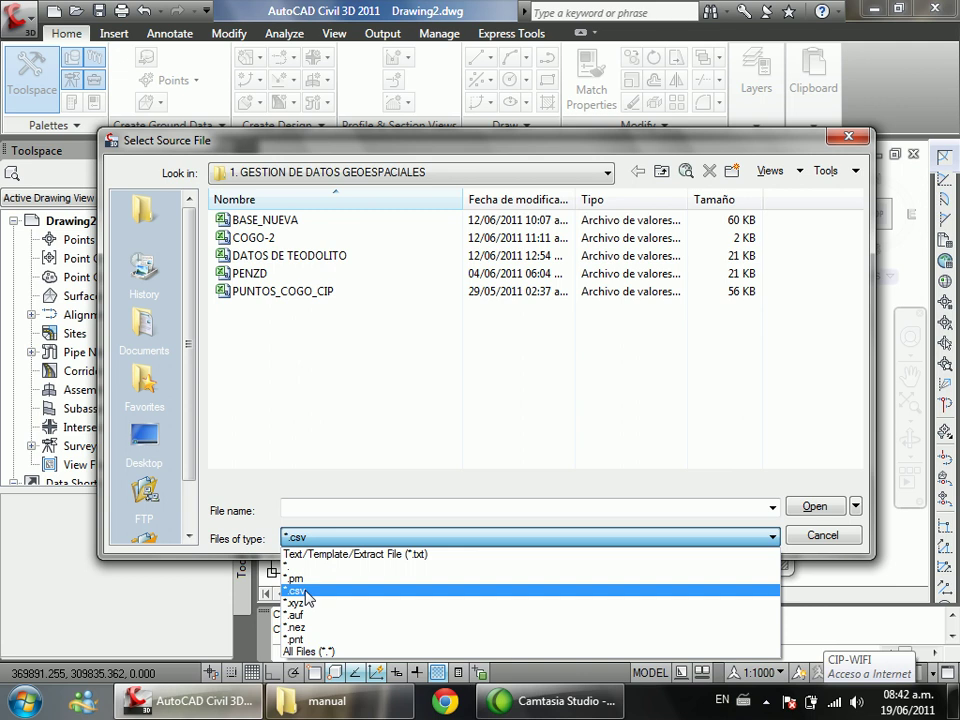
{"action": "left_click", "coordinate": [306, 591]}
{"action": "left_click", "coordinate": [306, 292]}
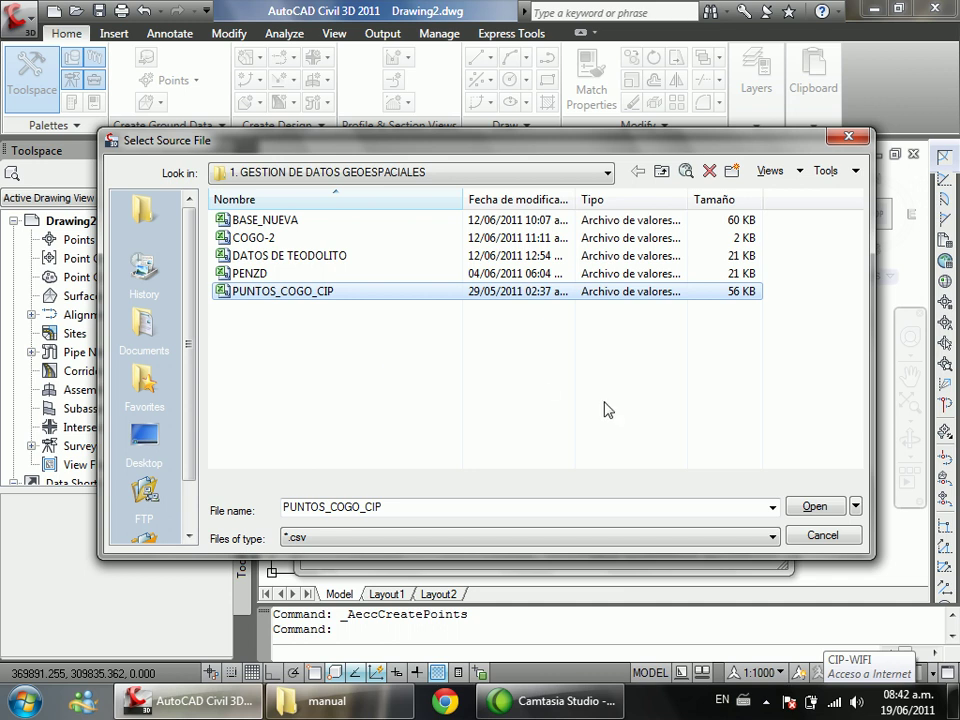
{"action": "left_click", "coordinate": [826, 508]}
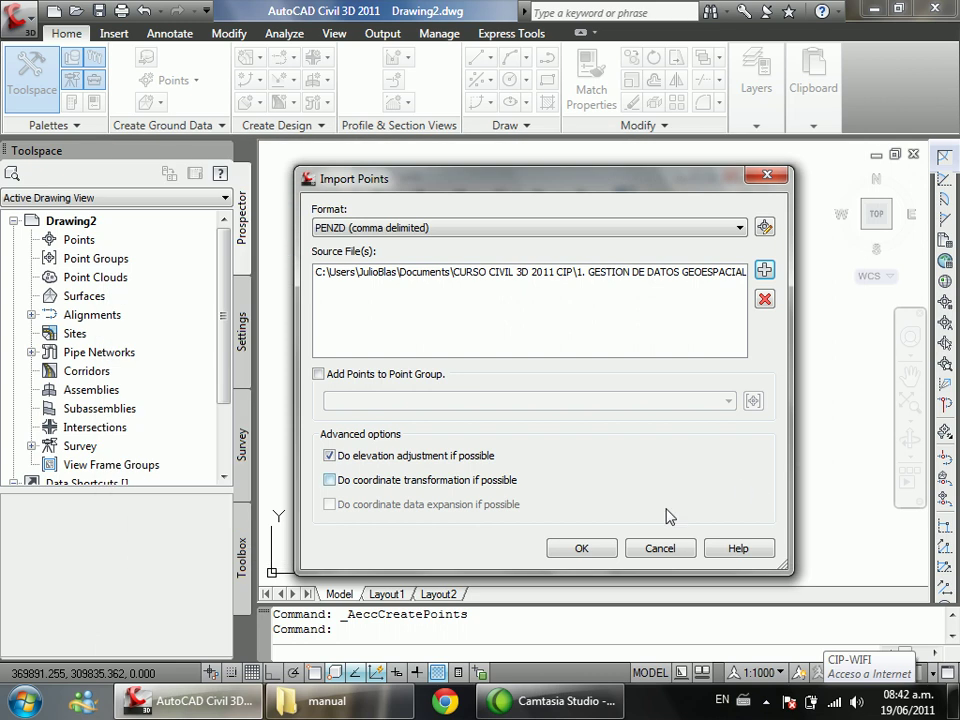
{"action": "left_click", "coordinate": [582, 549]}
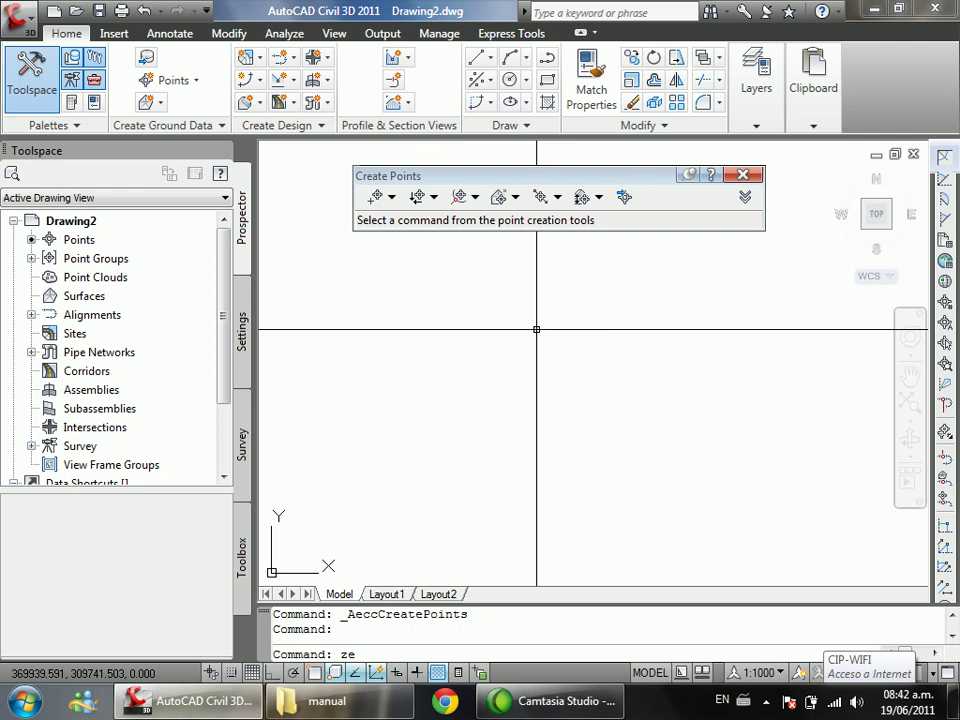
Step: Zoom to the extents of the imported points and close the Create Points toolbar
{"action": "key", "text": "Return"}
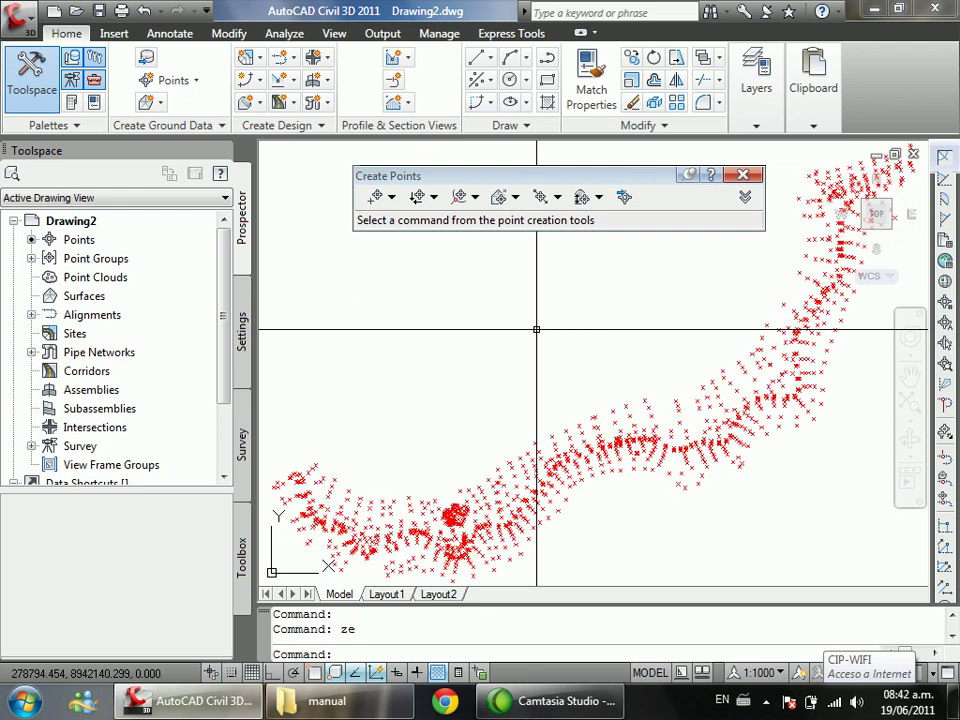
{"action": "scroll", "coordinate": [405, 355], "scroll_direction": "down", "scroll_amount": 3}
{"action": "scroll", "coordinate": [477, 316], "scroll_direction": "up", "scroll_amount": 2}
{"action": "scroll", "coordinate": [480, 322], "scroll_direction": "down", "scroll_amount": 1}
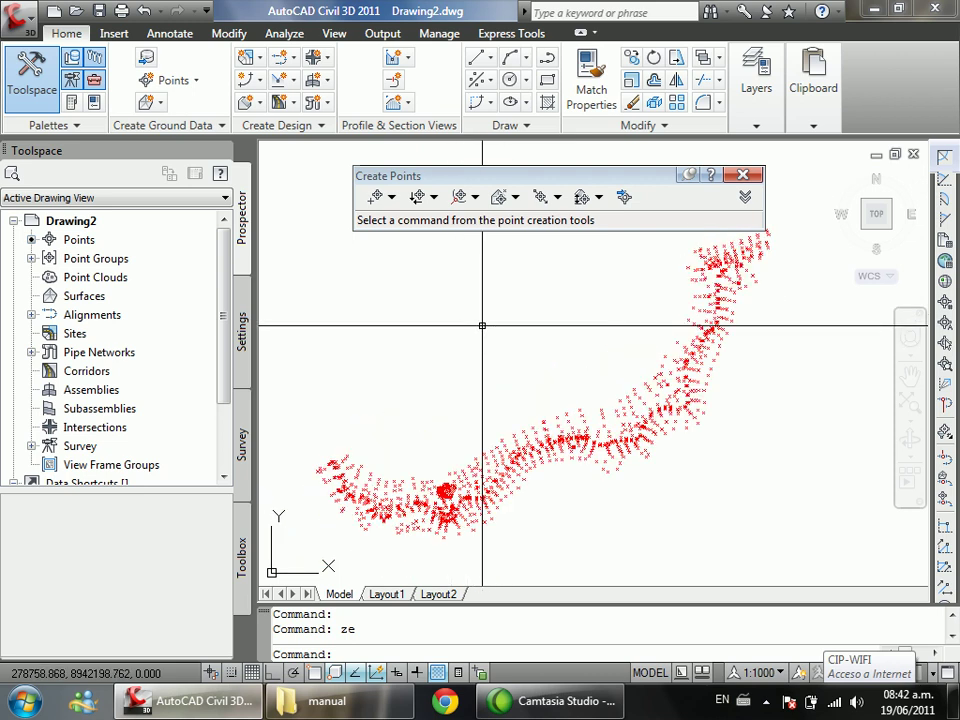
{"action": "left_click_drag", "start_coordinate": [572, 178], "coordinate": [491, 171]}
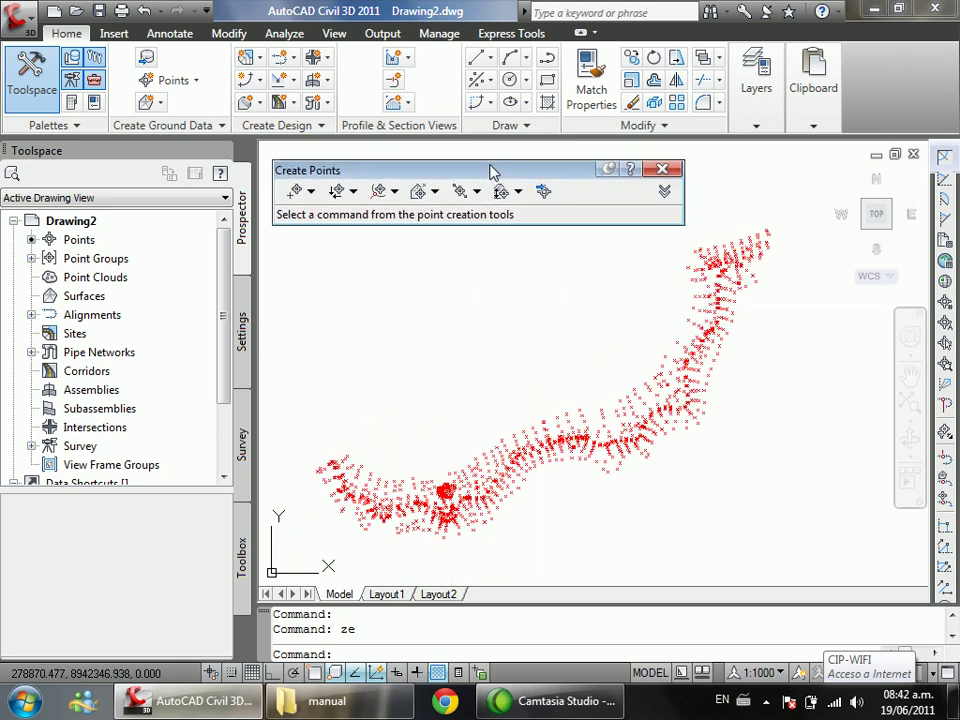
{"action": "left_click", "coordinate": [662, 172]}
Step: Examine the imported COGO points at the northeastern end of the strip, including a point's number, description, coordinates and elevation
{"action": "scroll", "coordinate": [321, 386], "scroll_direction": "up", "scroll_amount": 5}
{"action": "scroll", "coordinate": [417, 373], "scroll_direction": "down", "scroll_amount": 2}
{"action": "scroll", "coordinate": [417, 373], "scroll_direction": "up", "scroll_amount": 3}
{"action": "scroll", "coordinate": [347, 349], "scroll_direction": "down", "scroll_amount": 6}
{"action": "mouse_move", "coordinate": [592, 244]}
{"action": "middle_mouse_down"}
{"action": "mouse_move", "coordinate": [469, 317]}
{"action": "mouse_move", "coordinate": [473, 381]}
{"action": "middle_mouse_up"}
{"action": "scroll", "coordinate": [473, 381], "scroll_direction": "up", "scroll_amount": 5}
{"action": "scroll", "coordinate": [654, 256], "scroll_direction": "up", "scroll_amount": 4}
{"action": "scroll", "coordinate": [390, 334], "scroll_direction": "down", "scroll_amount": 4}
{"action": "scroll", "coordinate": [390, 334], "scroll_direction": "up", "scroll_amount": 5}
{"action": "scroll", "coordinate": [426, 330], "scroll_direction": "down", "scroll_amount": 3}
{"action": "scroll", "coordinate": [619, 311], "scroll_direction": "down", "scroll_amount": 2}
{"action": "scroll", "coordinate": [546, 286], "scroll_direction": "up", "scroll_amount": 2}
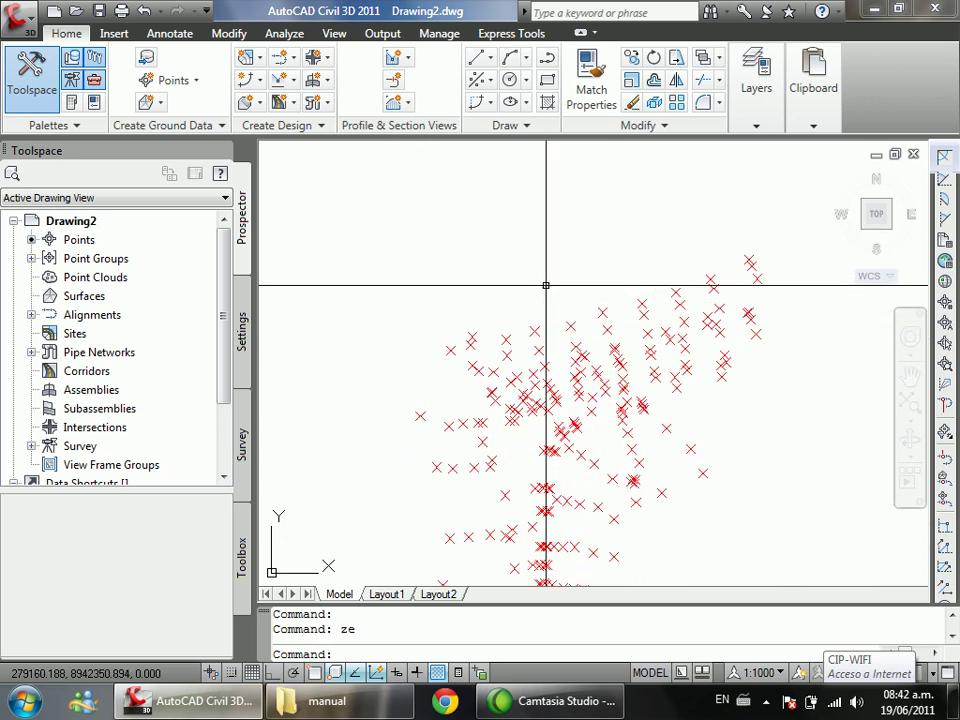
{"action": "scroll", "coordinate": [634, 336], "scroll_direction": "up", "scroll_amount": 4}
{"action": "scroll", "coordinate": [564, 457], "scroll_direction": "up", "scroll_amount": 4}
{"action": "scroll", "coordinate": [564, 457], "scroll_direction": "down", "scroll_amount": 4}
{"action": "scroll", "coordinate": [461, 379], "scroll_direction": "up", "scroll_amount": 3}
{"action": "mouse_move", "coordinate": [459, 376]}
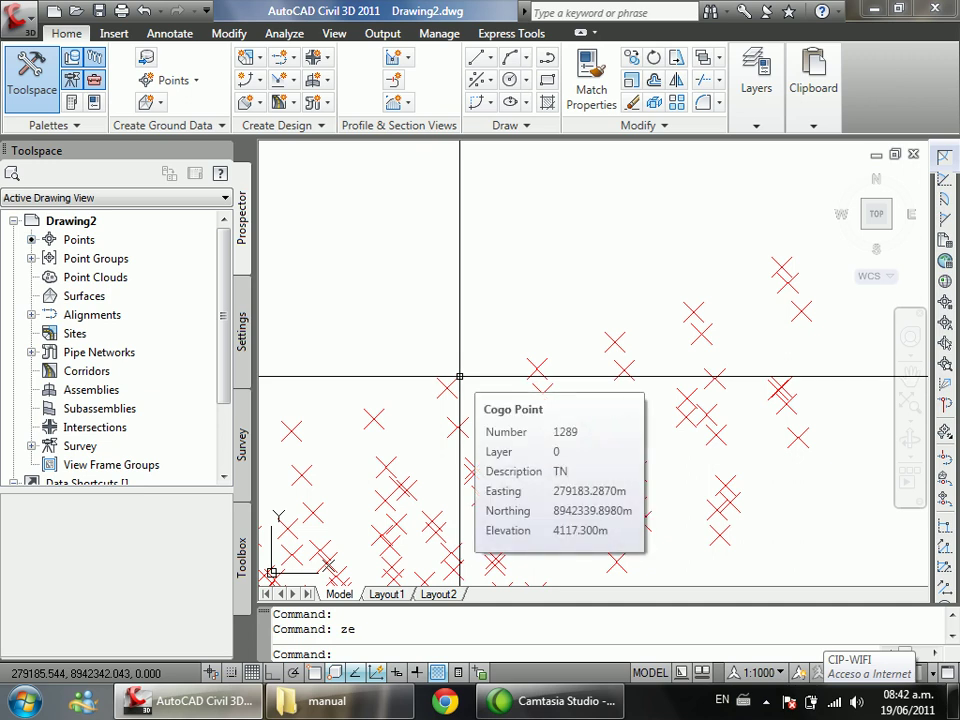
{"action": "scroll", "coordinate": [459, 376], "scroll_direction": "down", "scroll_amount": 5}
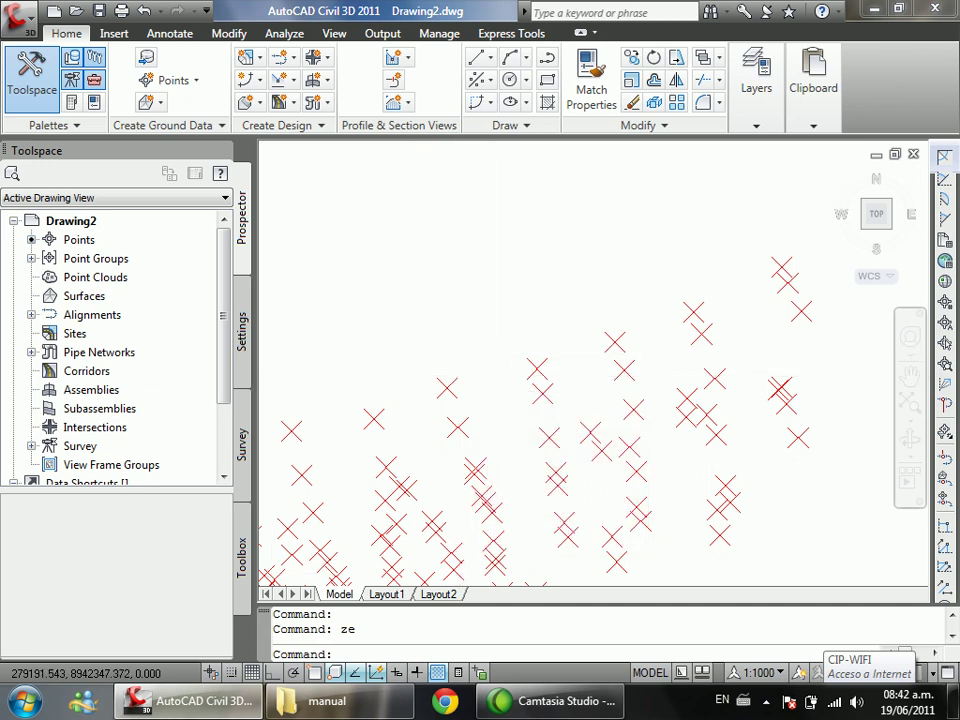
{"action": "scroll", "coordinate": [439, 404], "scroll_direction": "up", "scroll_amount": 6}
{"action": "scroll", "coordinate": [589, 394], "scroll_direction": "up", "scroll_amount": 2}
{"action": "scroll", "coordinate": [568, 341], "scroll_direction": "down", "scroll_amount": 2}
{"action": "scroll", "coordinate": [617, 339], "scroll_direction": "up", "scroll_amount": 2}
{"action": "scroll", "coordinate": [504, 336], "scroll_direction": "up", "scroll_amount": 1}
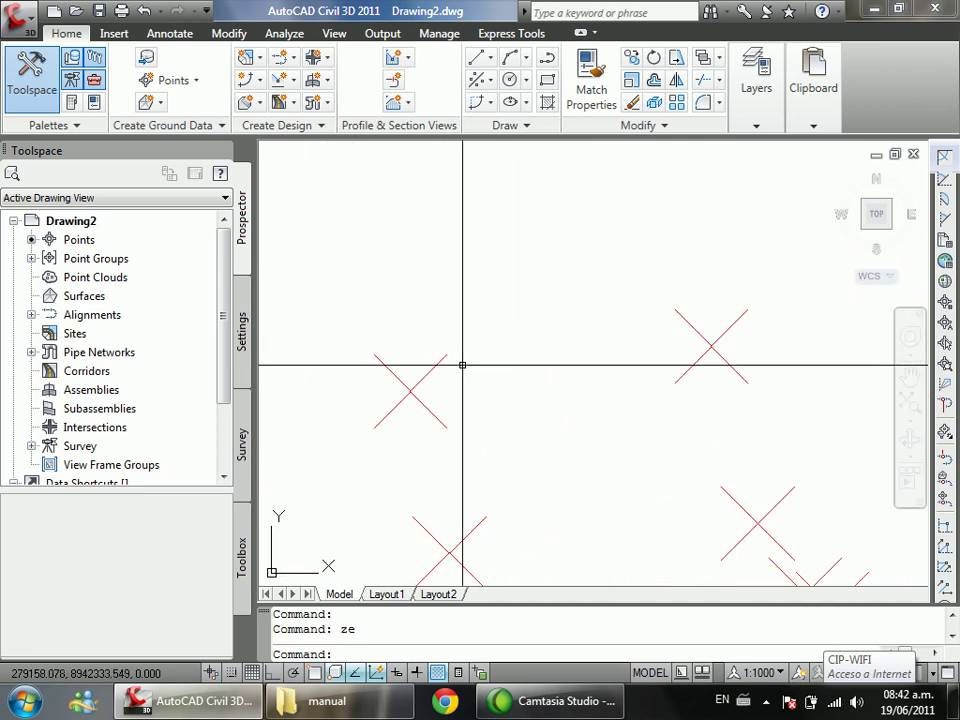
Step: Check an imported point's data, expand the point groups and list the points of the _All Points group
{"action": "mouse_move", "coordinate": [424, 380]}
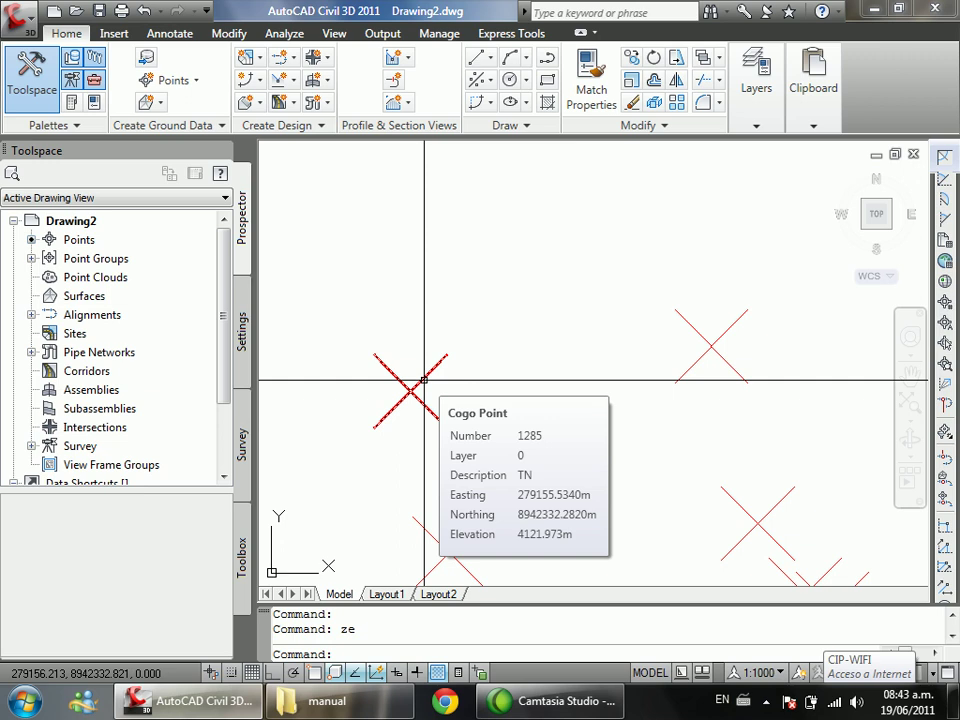
{"action": "scroll", "coordinate": [395, 278], "scroll_direction": "down", "scroll_amount": 3}
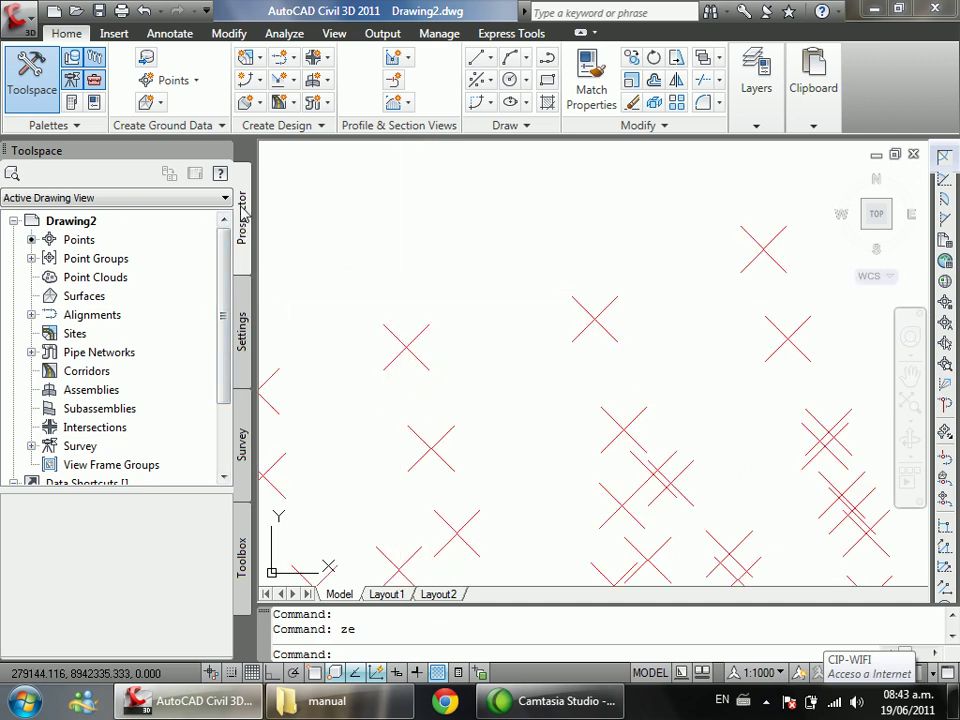
{"action": "double_click", "coordinate": [107, 260]}
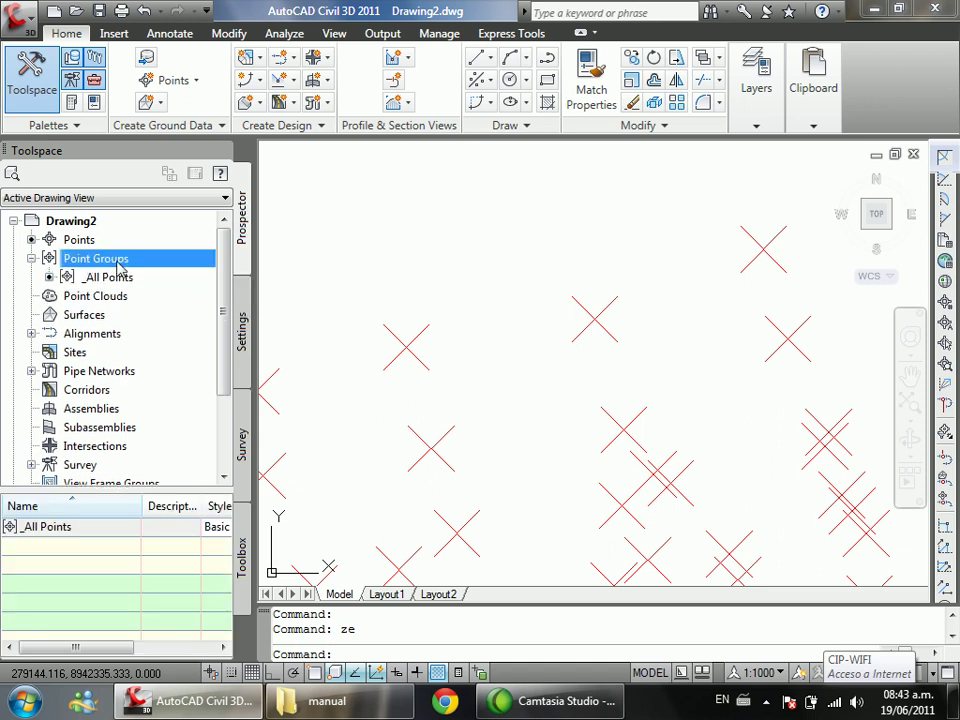
{"action": "left_click", "coordinate": [118, 278]}
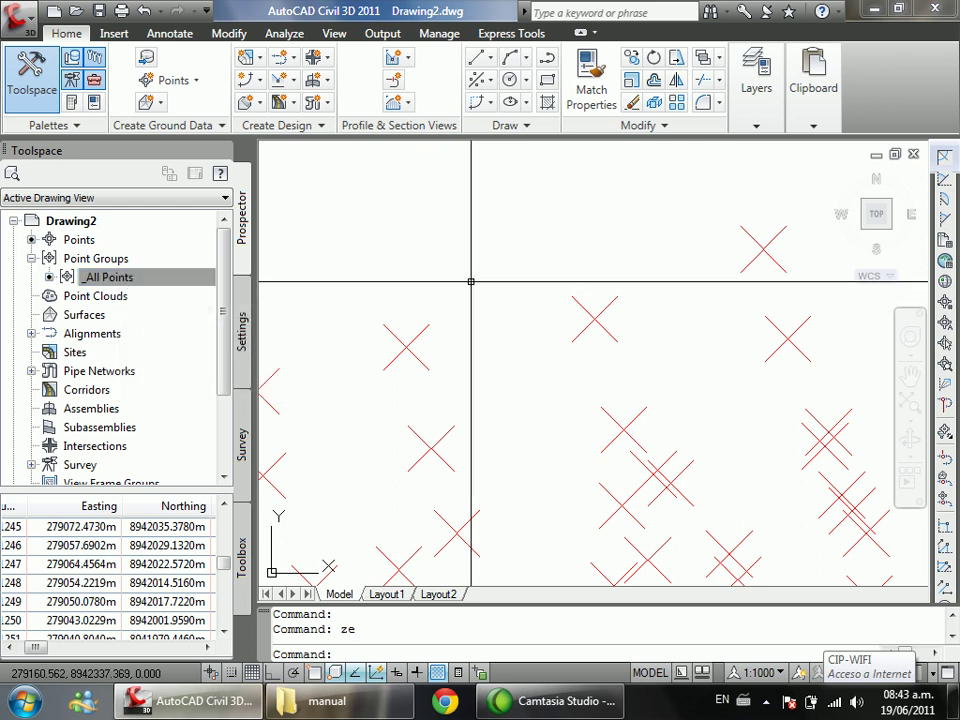
{"action": "scroll", "coordinate": [493, 268], "scroll_direction": "down", "scroll_amount": 8}
{"action": "middle_click_drag", "start_coordinate": [493, 268], "coordinate": [588, 243]}
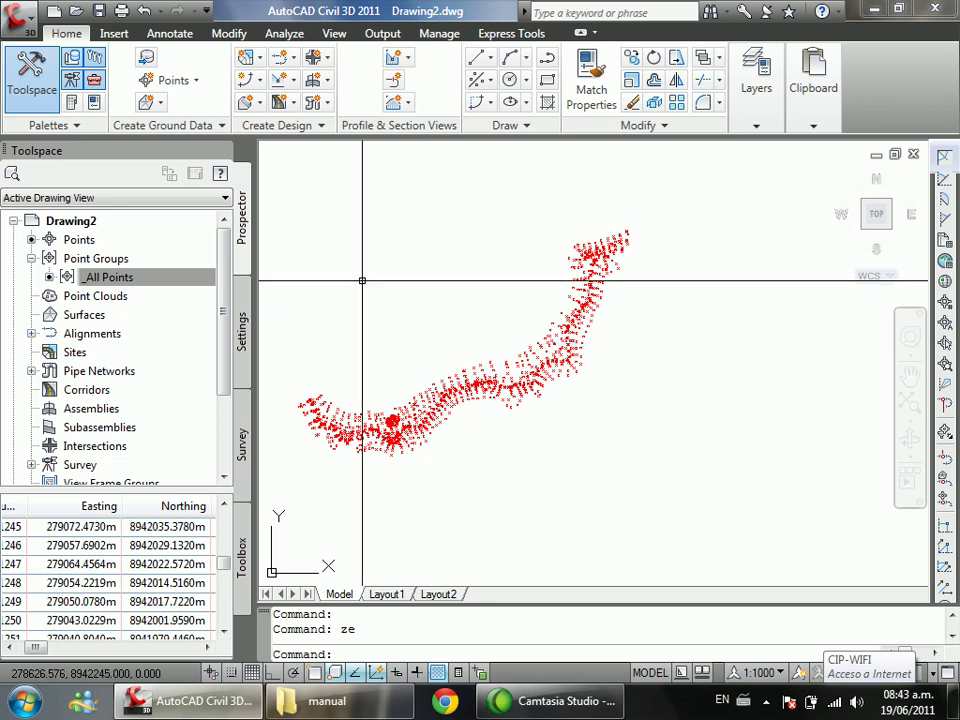
Step: Open the properties of the _All Points group and browse the available default point styles
{"action": "right_click", "coordinate": [165, 287]}
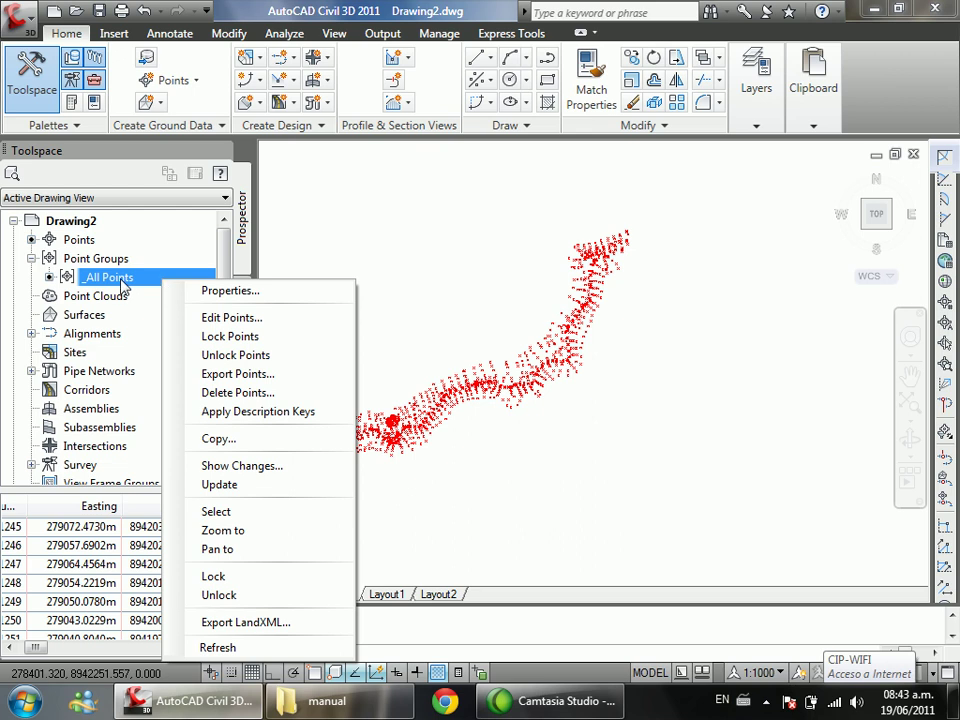
{"action": "left_click", "coordinate": [273, 292]}
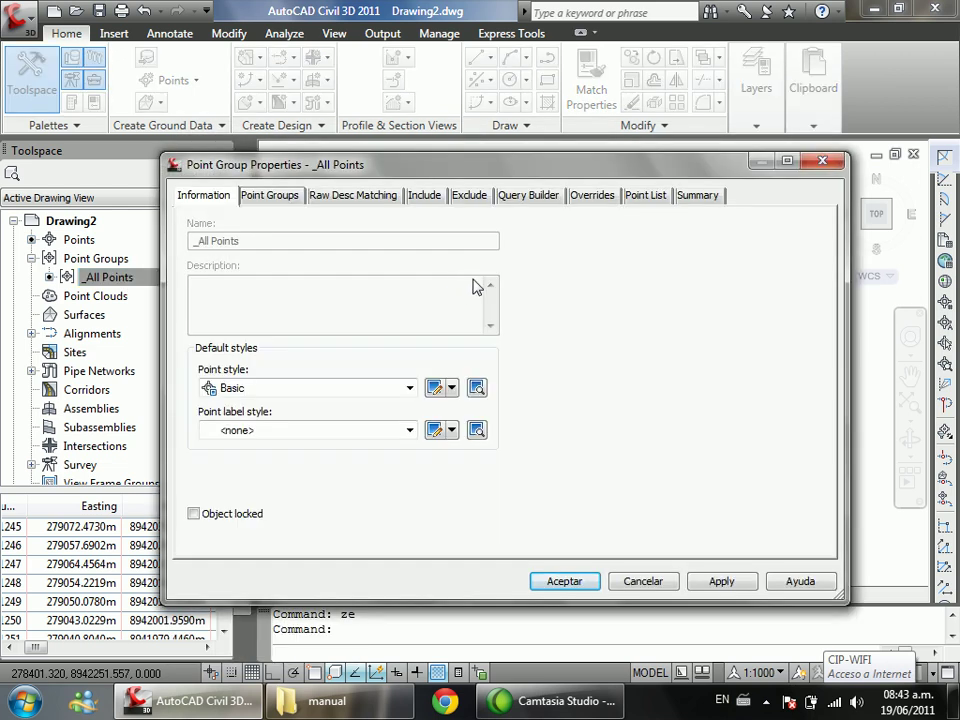
{"action": "left_click_drag", "start_coordinate": [436, 176], "coordinate": [420, 537]}
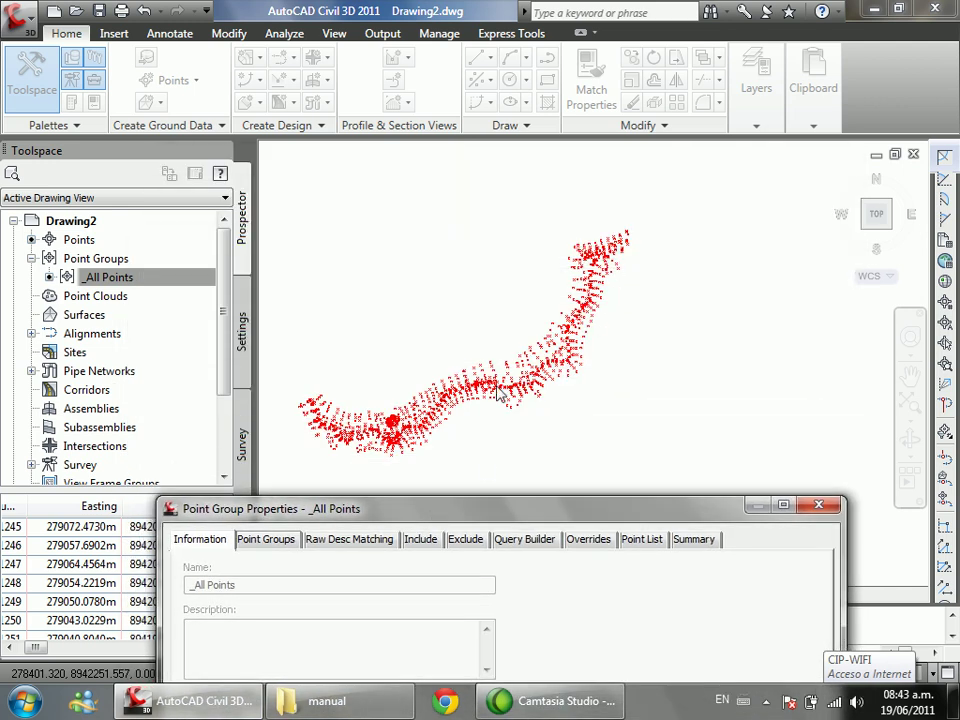
{"action": "left_click_drag", "start_coordinate": [467, 512], "coordinate": [418, 132]}
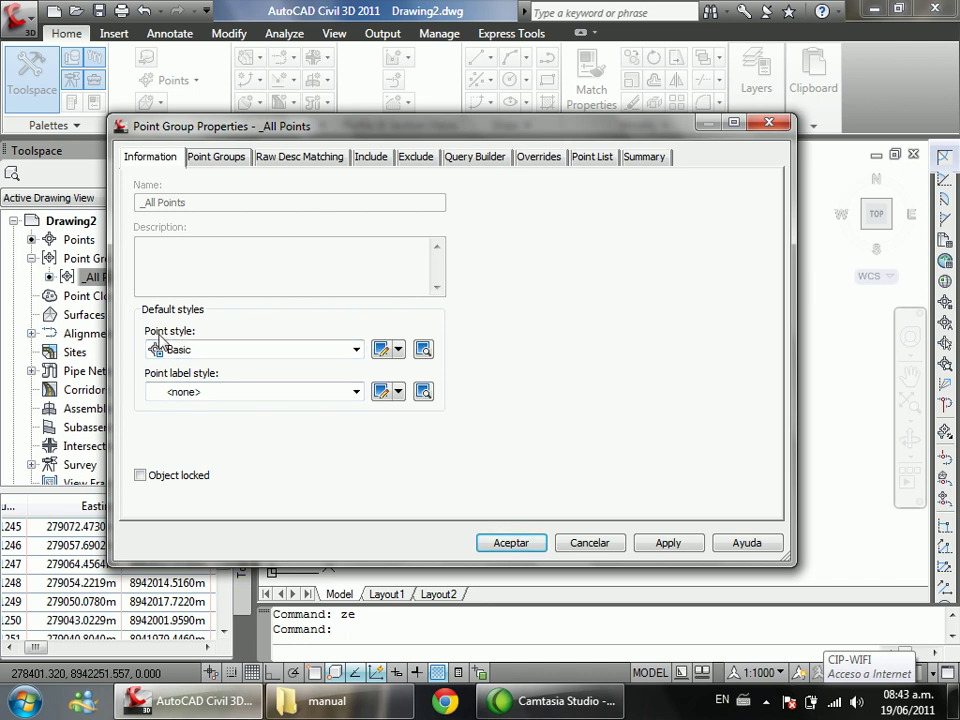
{"action": "left_click", "coordinate": [214, 348]}
{"action": "left_click", "coordinate": [214, 349]}
{"action": "left_click", "coordinate": [224, 352]}
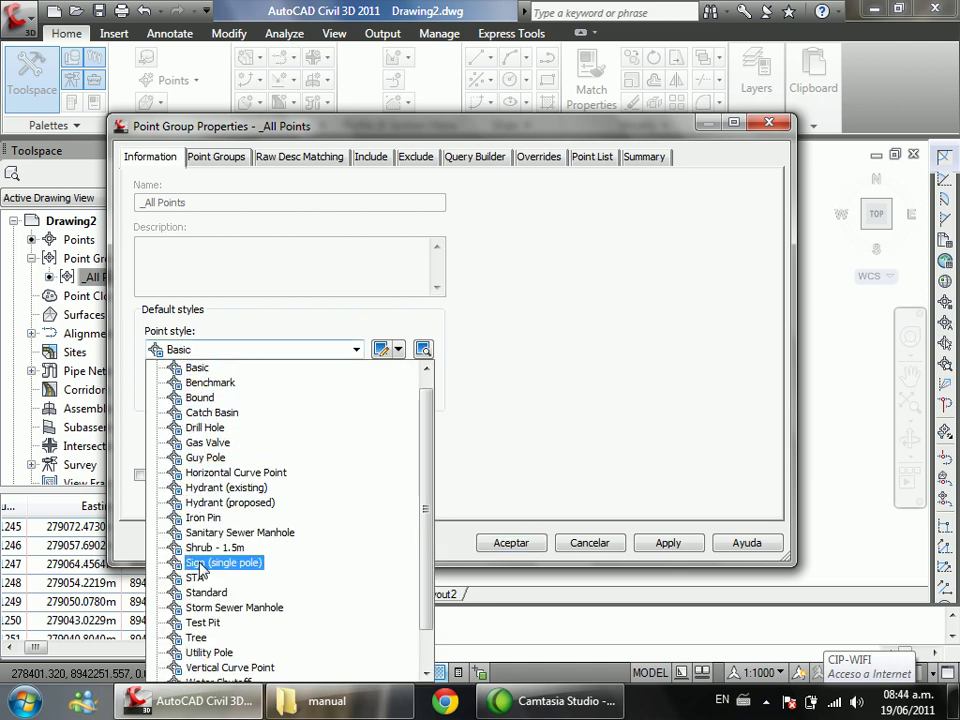
{"action": "left_click", "coordinate": [216, 350]}
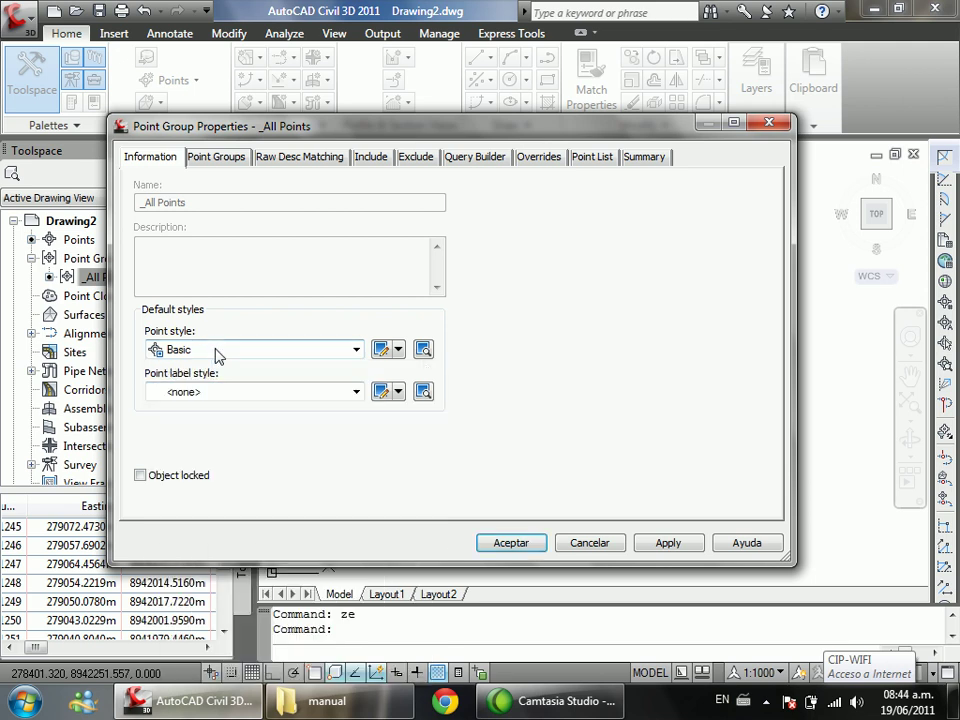
Step: Set the default point label style of the _All Points group to Point#-Elevation-Description and accept the properties
{"action": "left_click", "coordinate": [231, 392]}
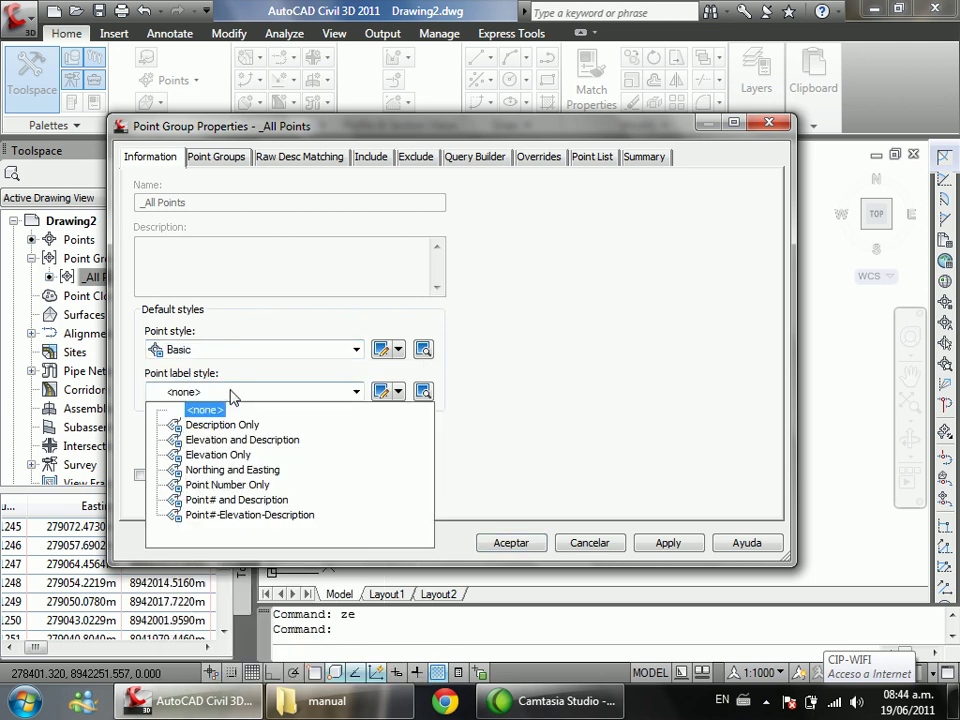
{"action": "left_click", "coordinate": [180, 380]}
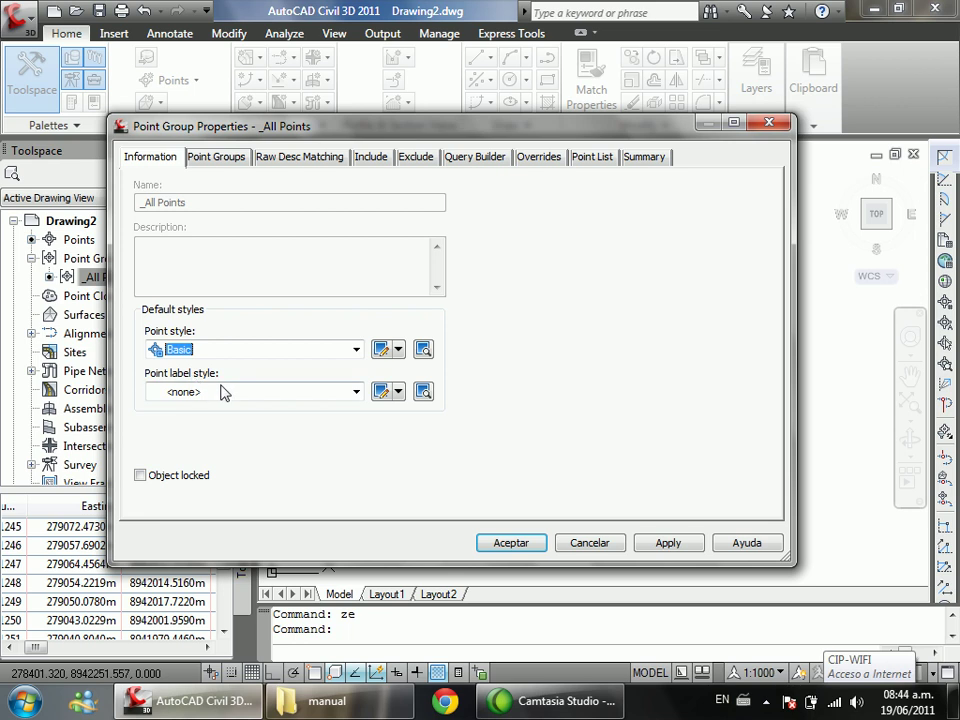
{"action": "left_click", "coordinate": [222, 394]}
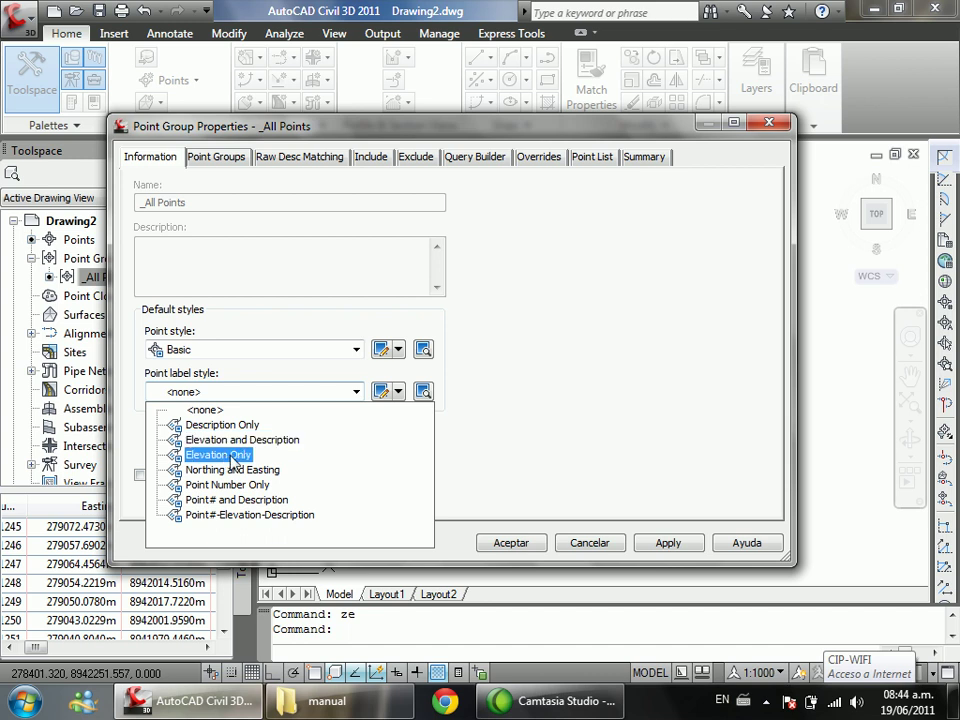
{"action": "left_click", "coordinate": [282, 516]}
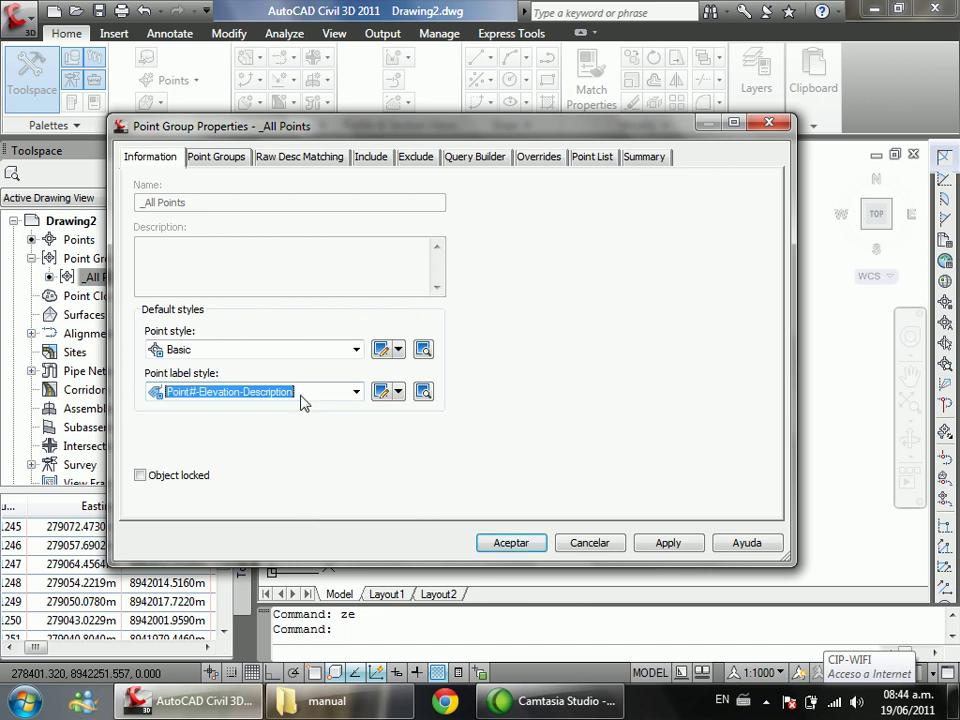
{"action": "left_click", "coordinate": [493, 542]}
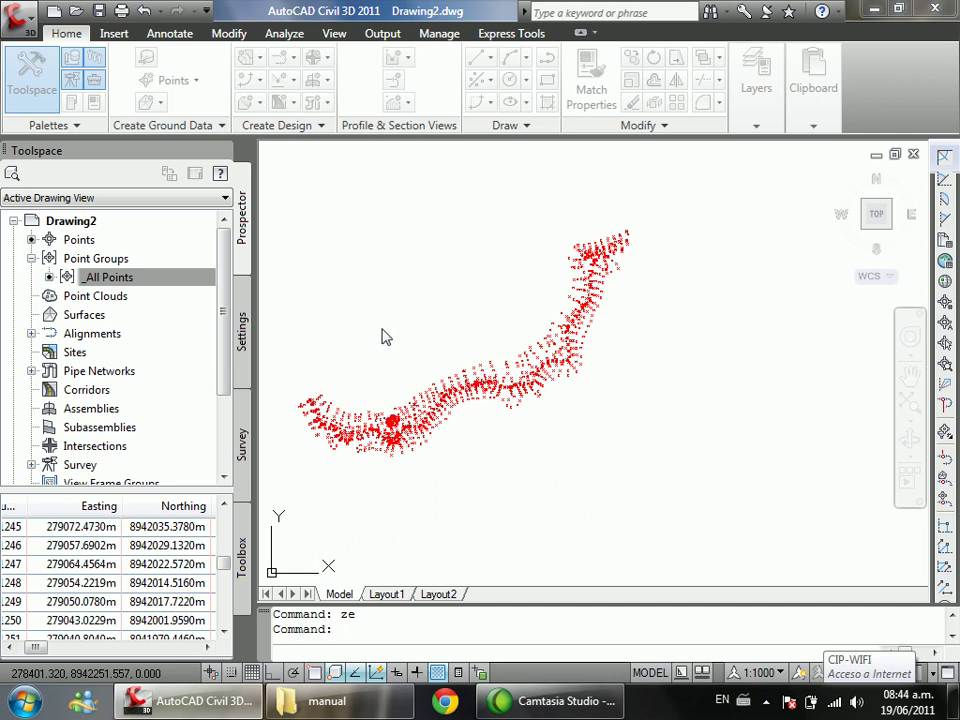
Step: Set the drawing's annotation scale to 1:100 and inspect the point labels up close
{"action": "scroll", "coordinate": [602, 228], "scroll_direction": "up", "scroll_amount": 3}
{"action": "scroll", "coordinate": [700, 245], "scroll_direction": "up", "scroll_amount": 5}
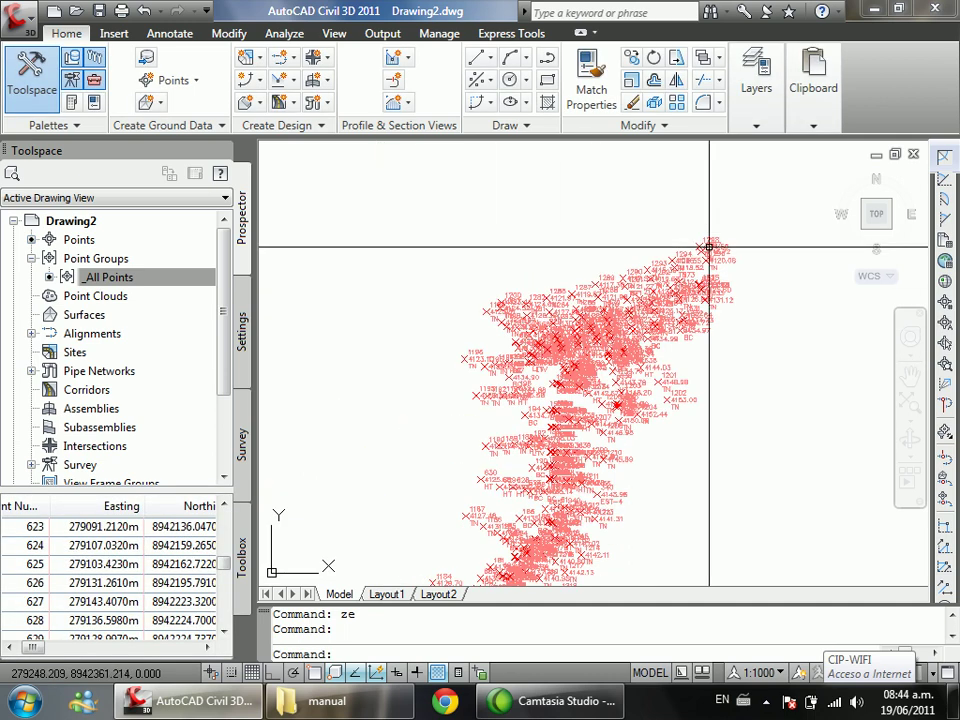
{"action": "scroll", "coordinate": [320, 445], "scroll_direction": "up", "scroll_amount": 5}
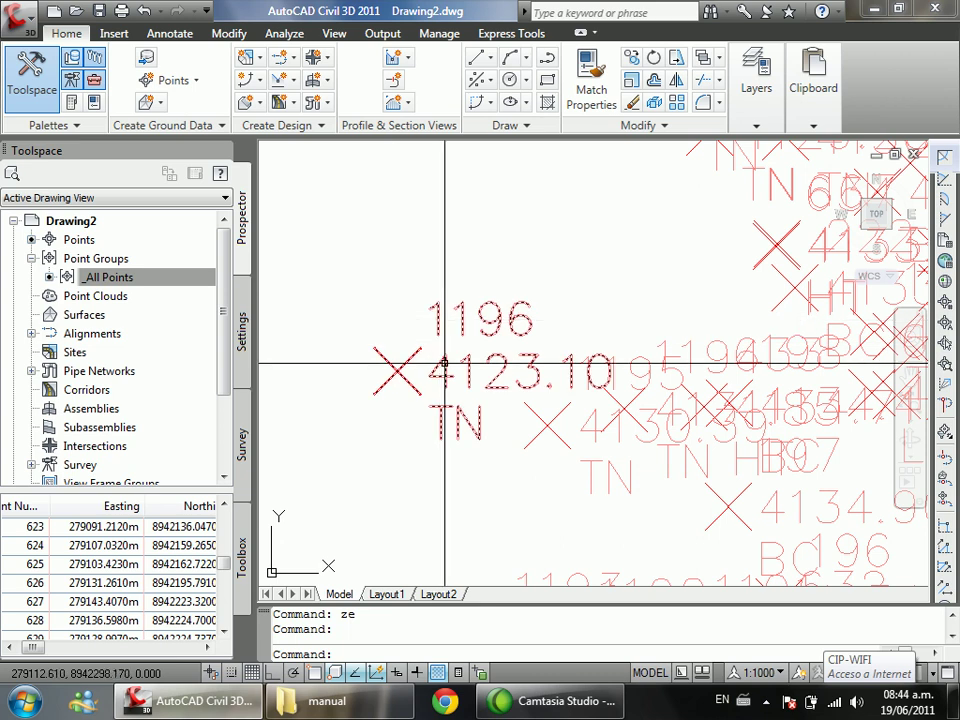
{"action": "scroll", "coordinate": [338, 420], "scroll_direction": "down", "scroll_amount": 10}
{"action": "scroll", "coordinate": [600, 375], "scroll_direction": "up", "scroll_amount": 10}
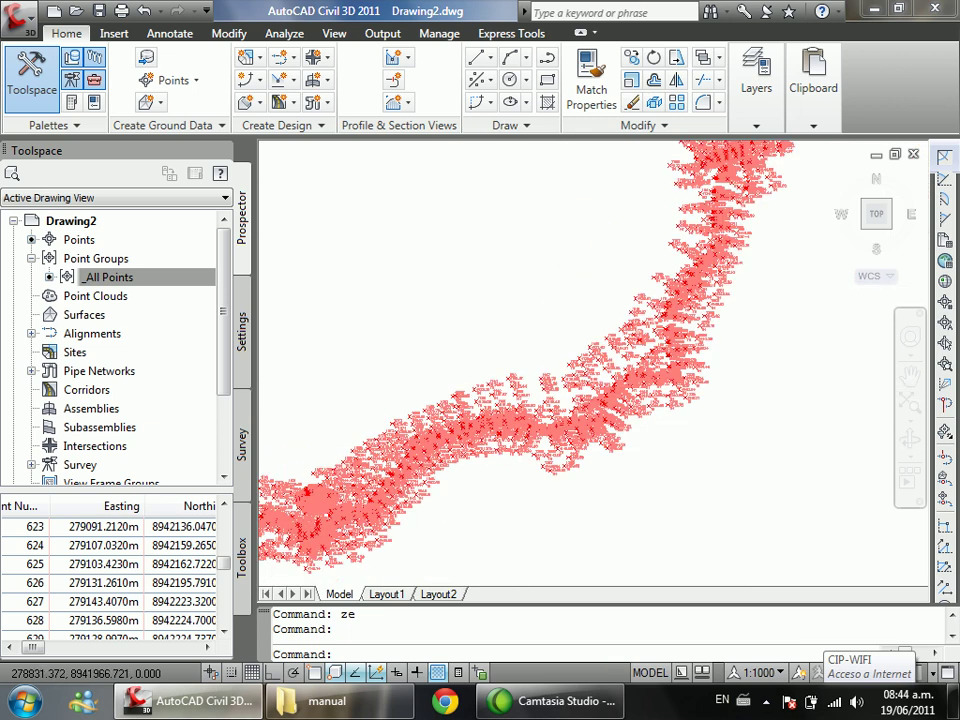
{"action": "scroll", "coordinate": [641, 370], "scroll_direction": "up", "scroll_amount": 2}
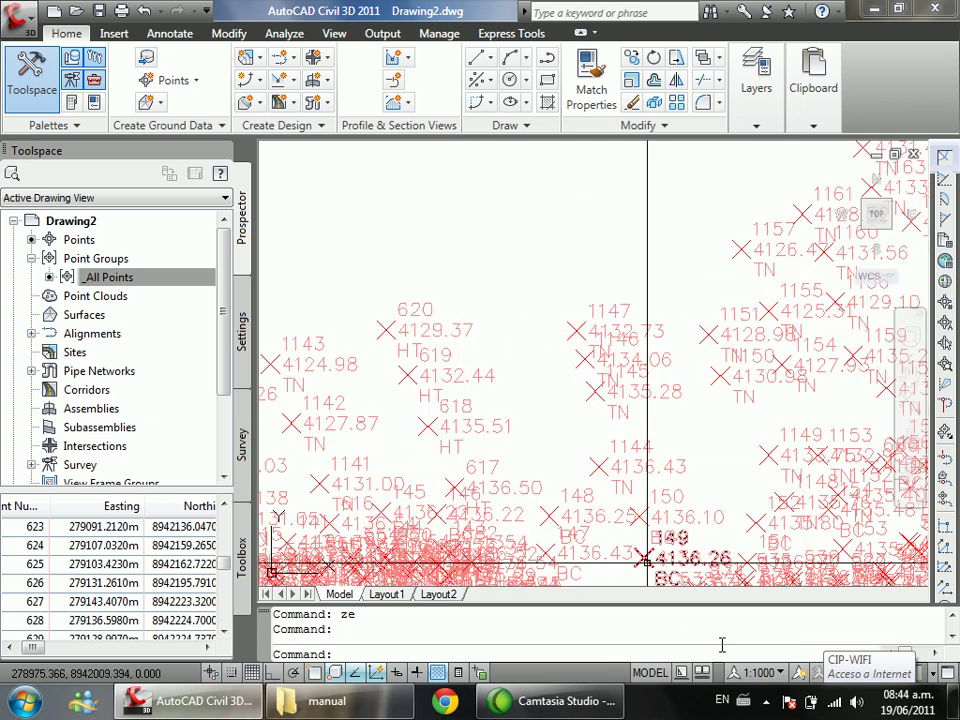
{"action": "left_click", "coordinate": [769, 675]}
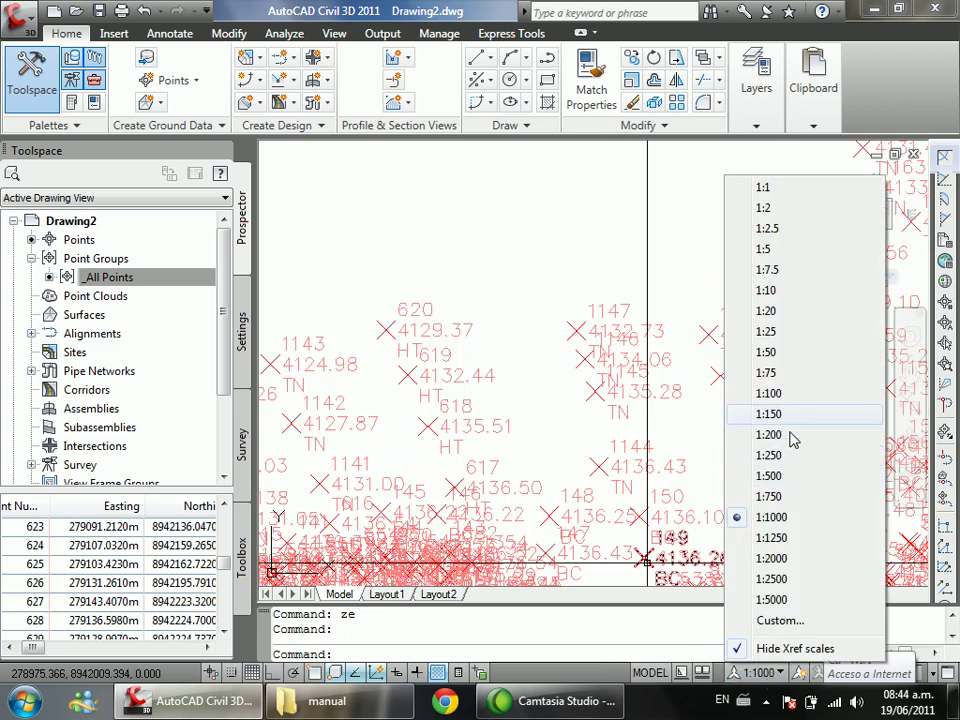
{"action": "left_click", "coordinate": [769, 393]}
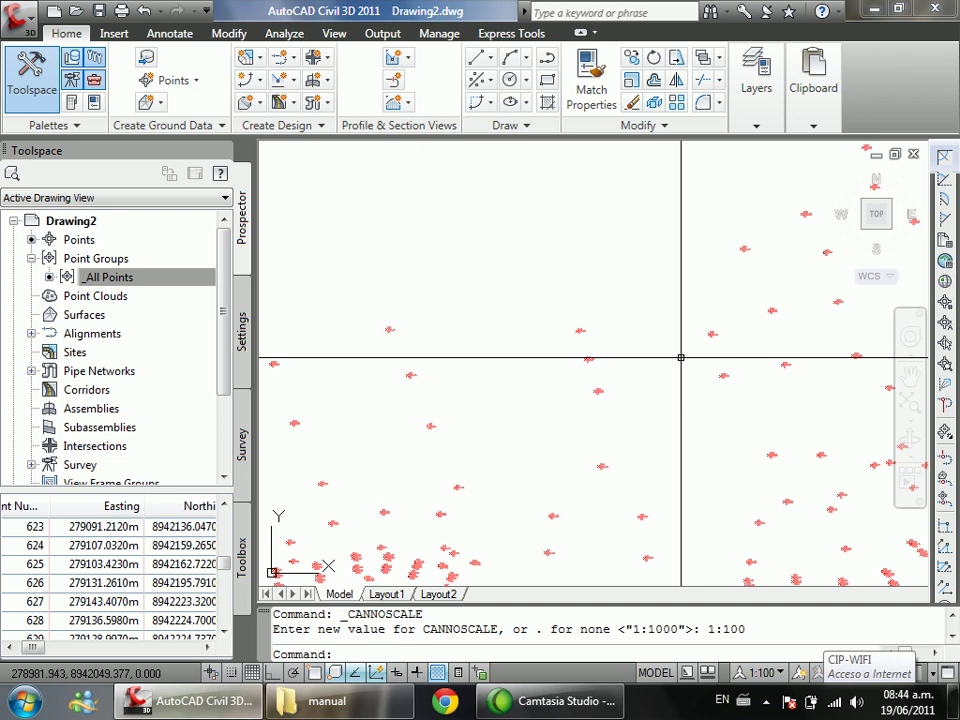
{"action": "scroll", "coordinate": [476, 392], "scroll_direction": "down", "scroll_amount": 2}
{"action": "scroll", "coordinate": [463, 422], "scroll_direction": "up", "scroll_amount": 3}
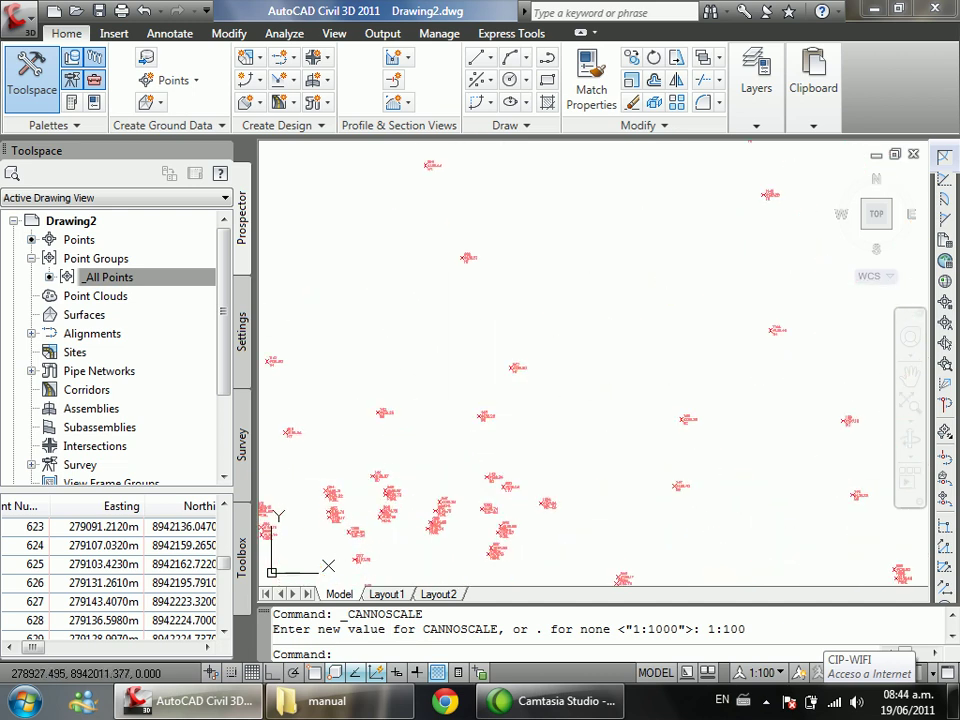
{"action": "scroll", "coordinate": [437, 406], "scroll_direction": "up", "scroll_amount": 6}
{"action": "scroll", "coordinate": [402, 476], "scroll_direction": "up", "scroll_amount": 1}
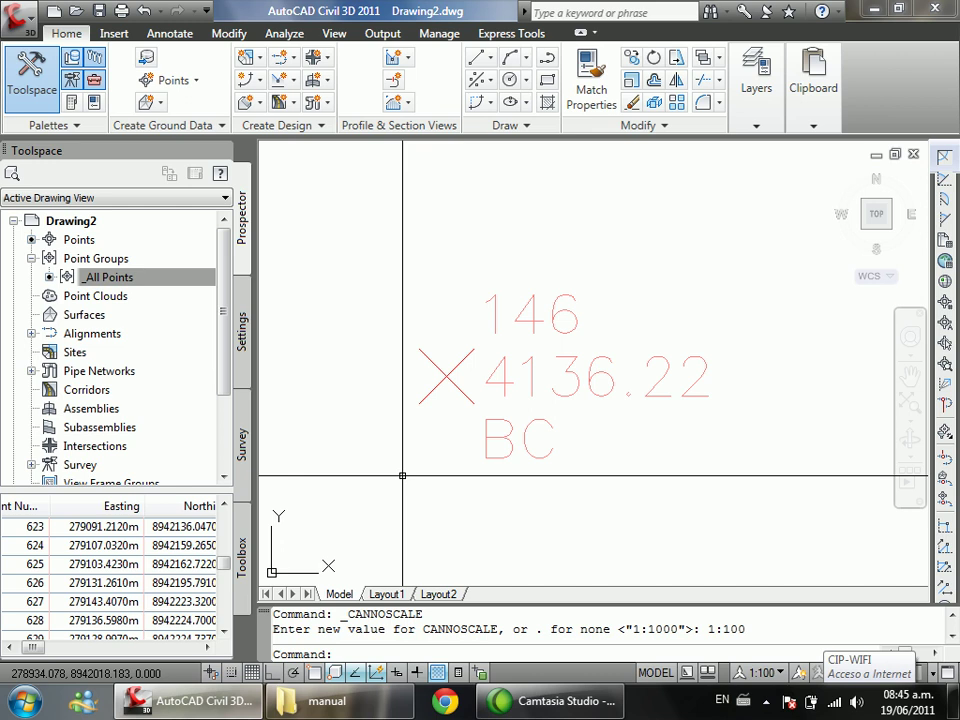
Step: Change the uniform background colour of the 2D model space to black in the drawing options
{"action": "key", "text": "Return"}
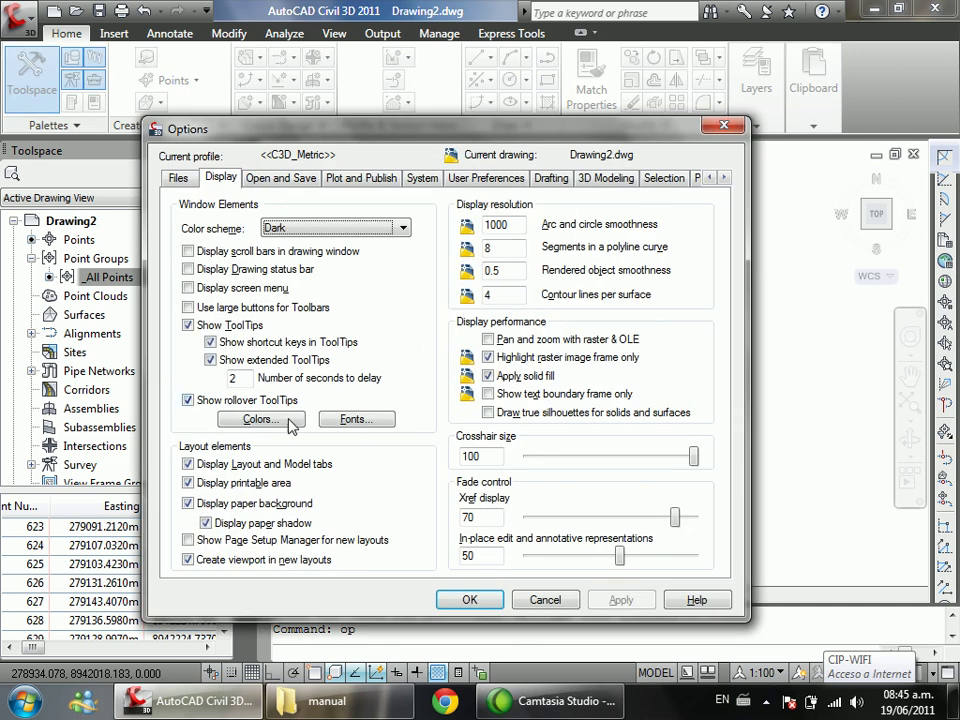
{"action": "left_click", "coordinate": [259, 419]}
{"action": "left_click_drag", "start_coordinate": [798, 139], "coordinate": [540, 162]}
{"action": "left_click", "coordinate": [729, 196]}
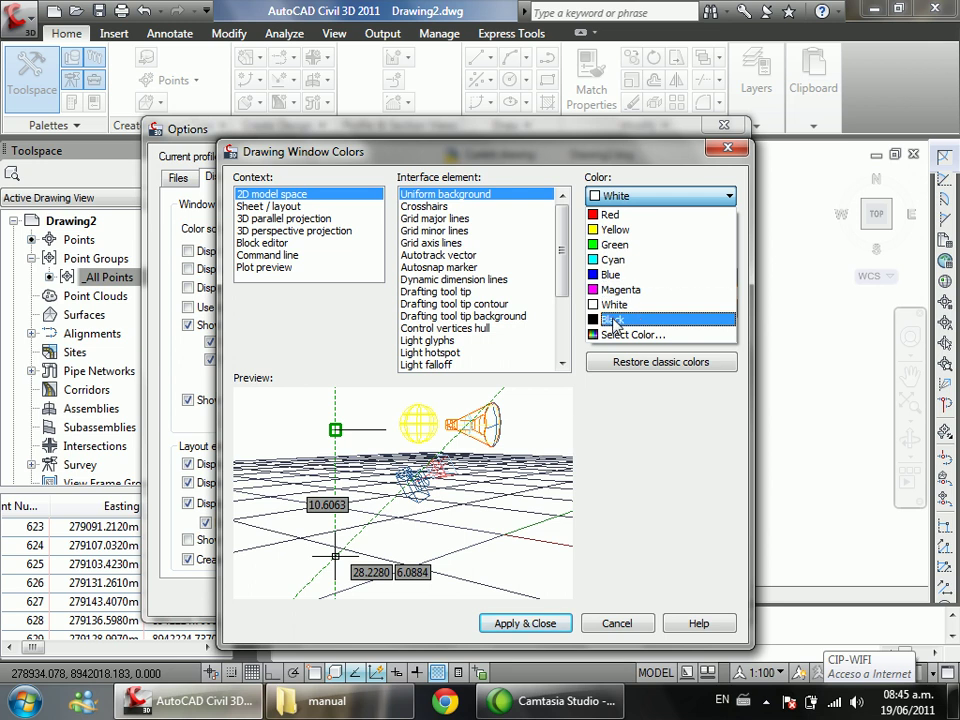
{"action": "left_click", "coordinate": [625, 317]}
{"action": "left_click", "coordinate": [522, 624]}
{"action": "left_click", "coordinate": [488, 598]}
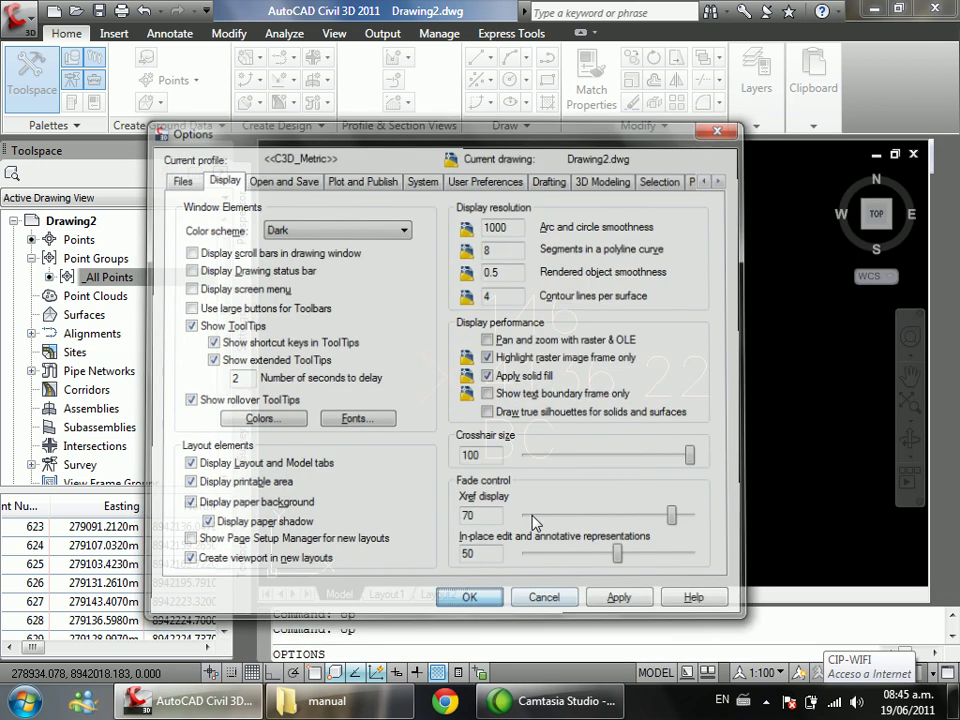
Step: Examine the label of point 146 and compare it with the label style in the _All Points group's properties
{"action": "scroll", "coordinate": [675, 322], "scroll_direction": "up", "scroll_amount": 2}
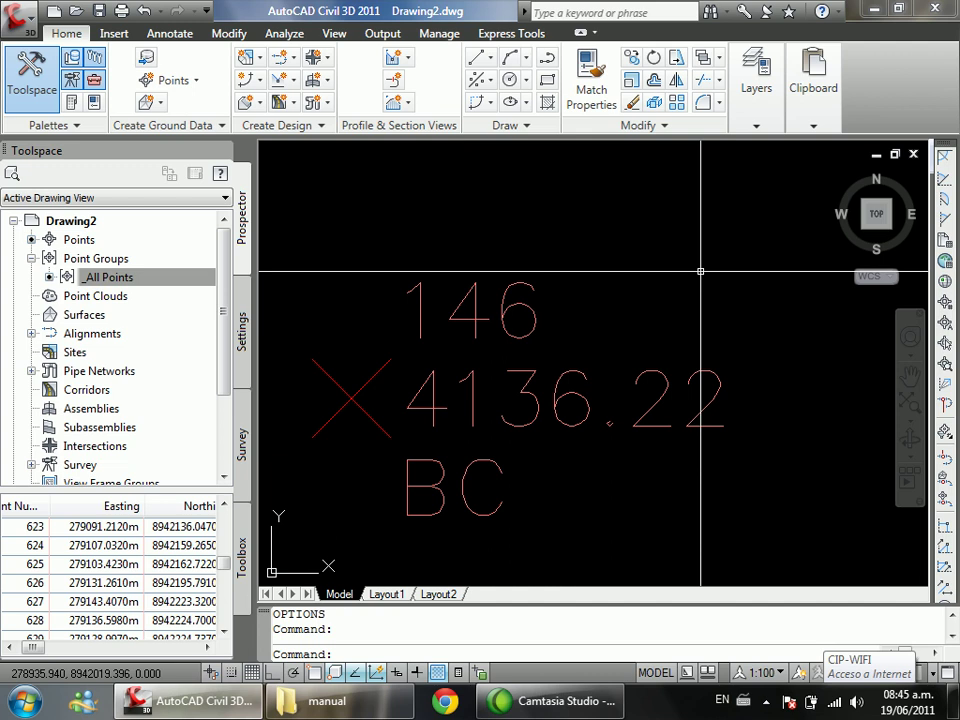
{"action": "scroll", "coordinate": [690, 270], "scroll_direction": "down", "scroll_amount": 1}
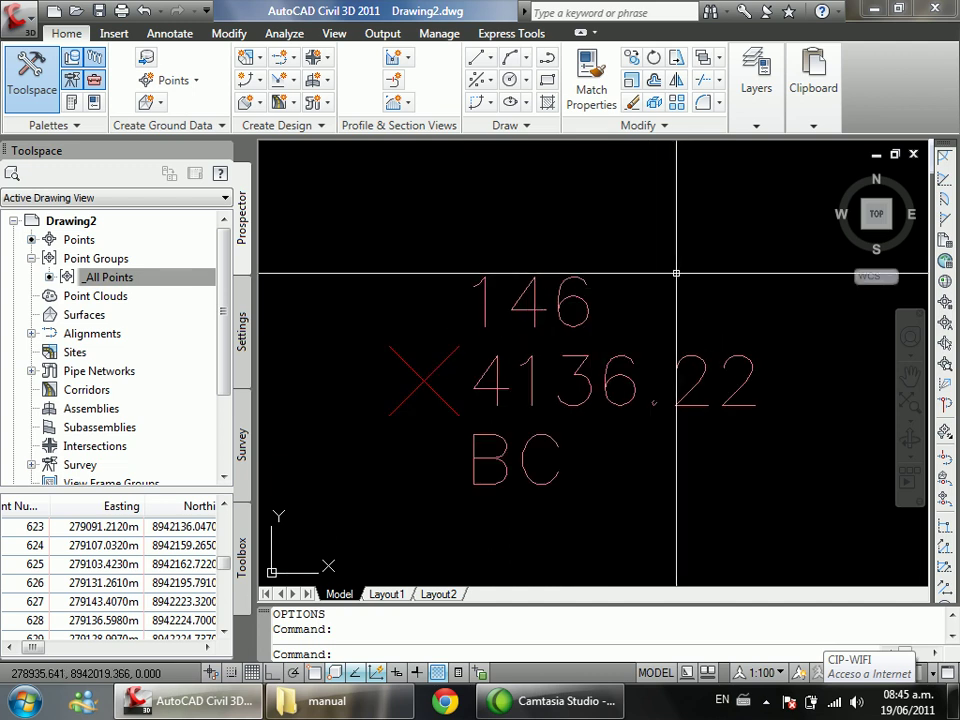
{"action": "scroll", "coordinate": [668, 265], "scroll_direction": "down", "scroll_amount": 2}
{"action": "scroll", "coordinate": [647, 255], "scroll_direction": "down", "scroll_amount": 1}
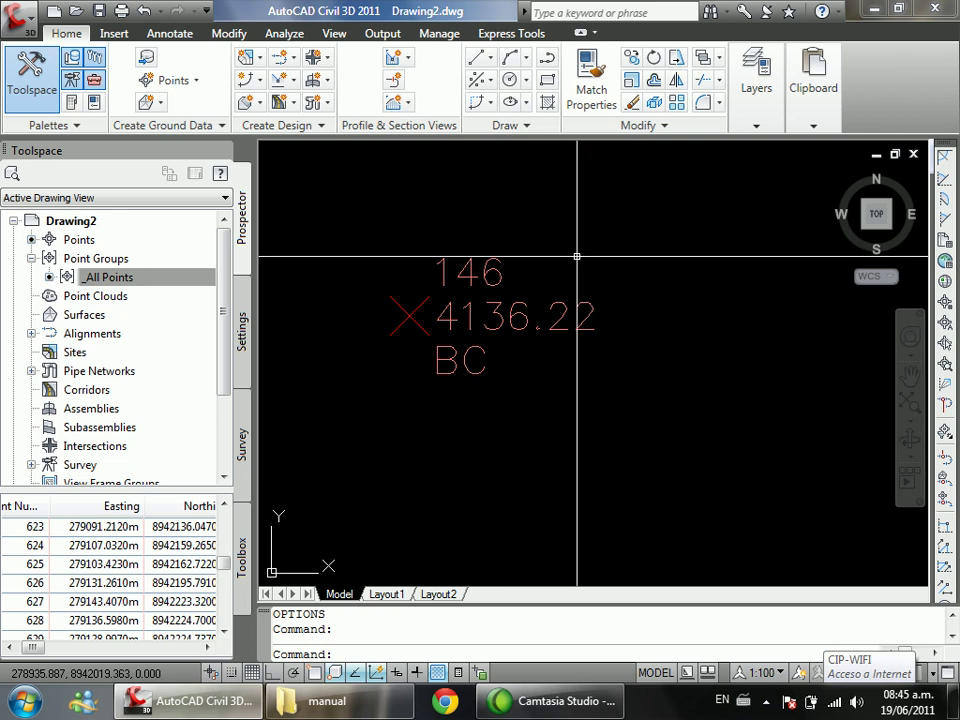
{"action": "scroll", "coordinate": [395, 305], "scroll_direction": "up", "scroll_amount": 1}
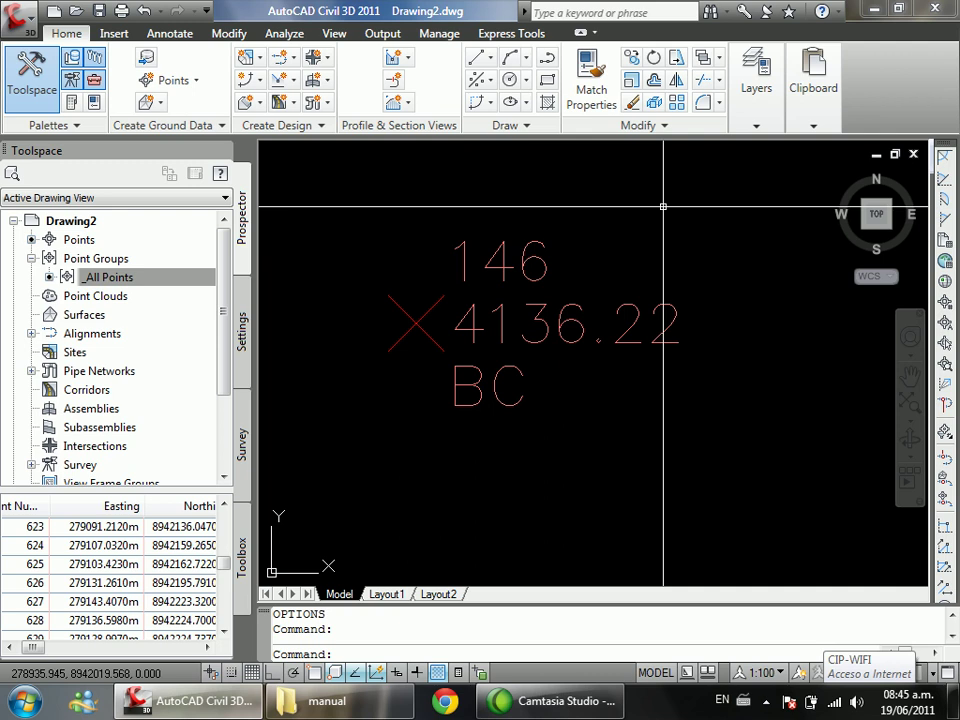
{"action": "right_click", "coordinate": [190, 283]}
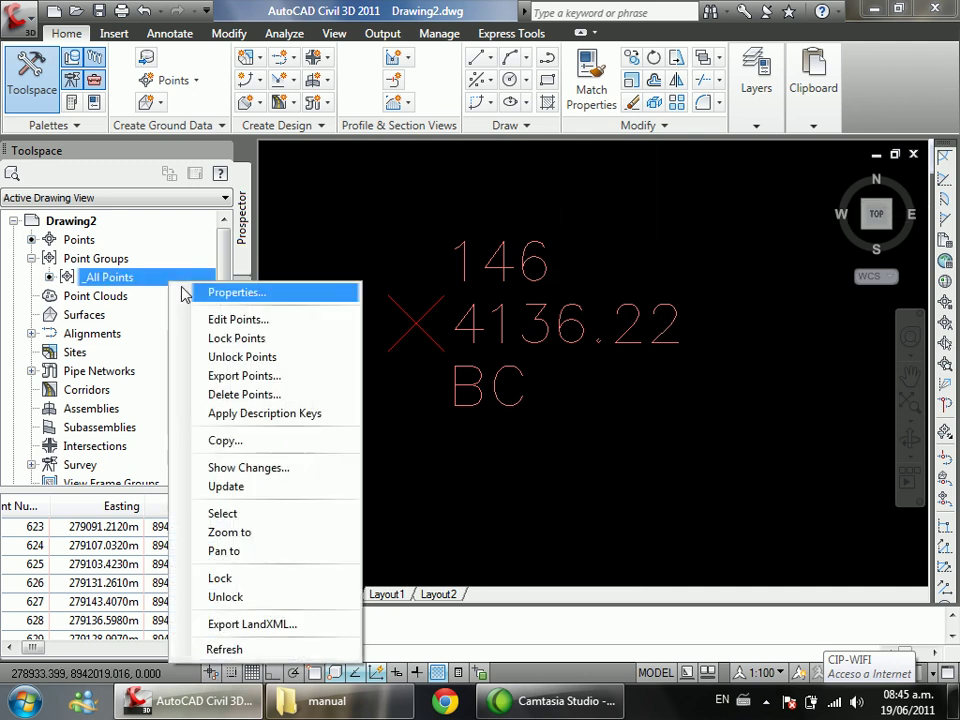
{"action": "left_click", "coordinate": [196, 293]}
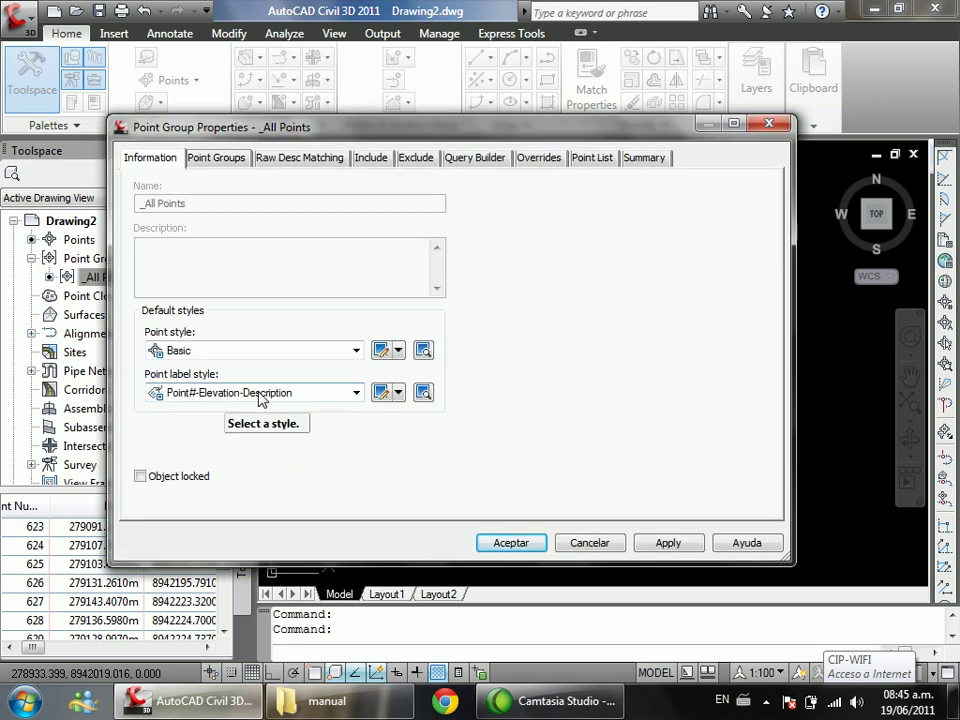
{"action": "left_click", "coordinate": [585, 544]}
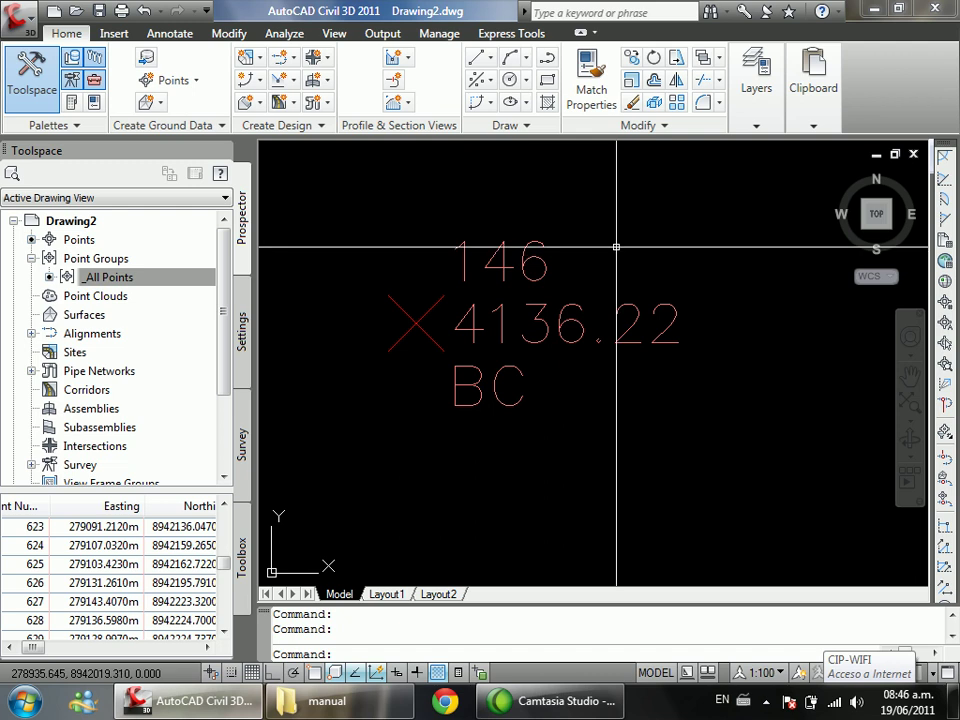
{"action": "scroll", "coordinate": [616, 246], "scroll_direction": "up", "scroll_amount": 2}
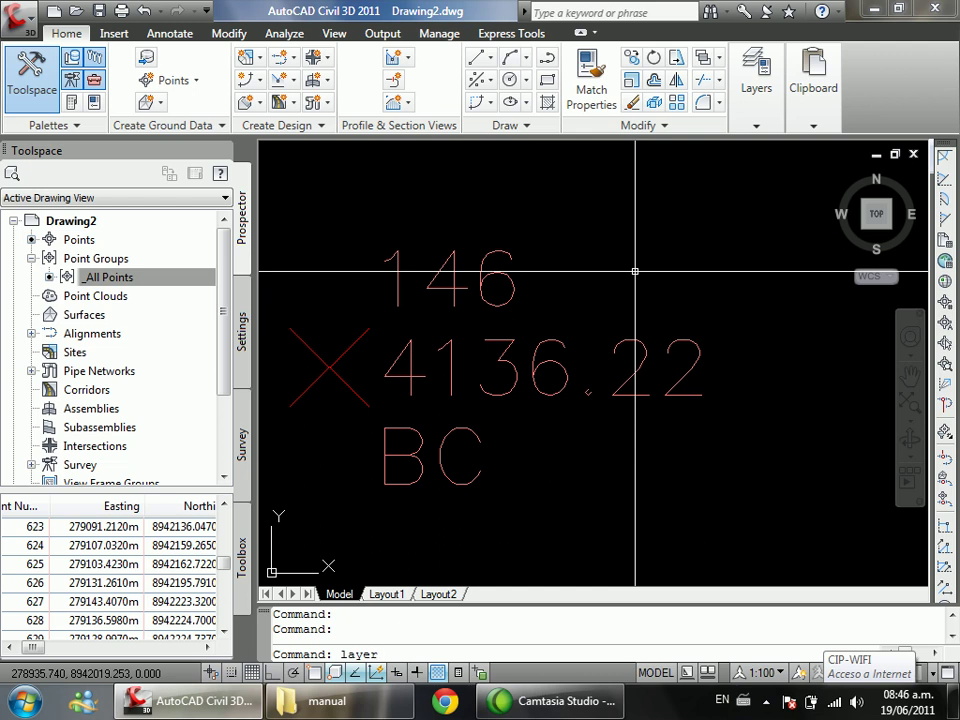
Step: Open the layer manager and examine the A-BLDG building layers and the C-ANNO annotation layers
{"action": "key", "text": "Return"}
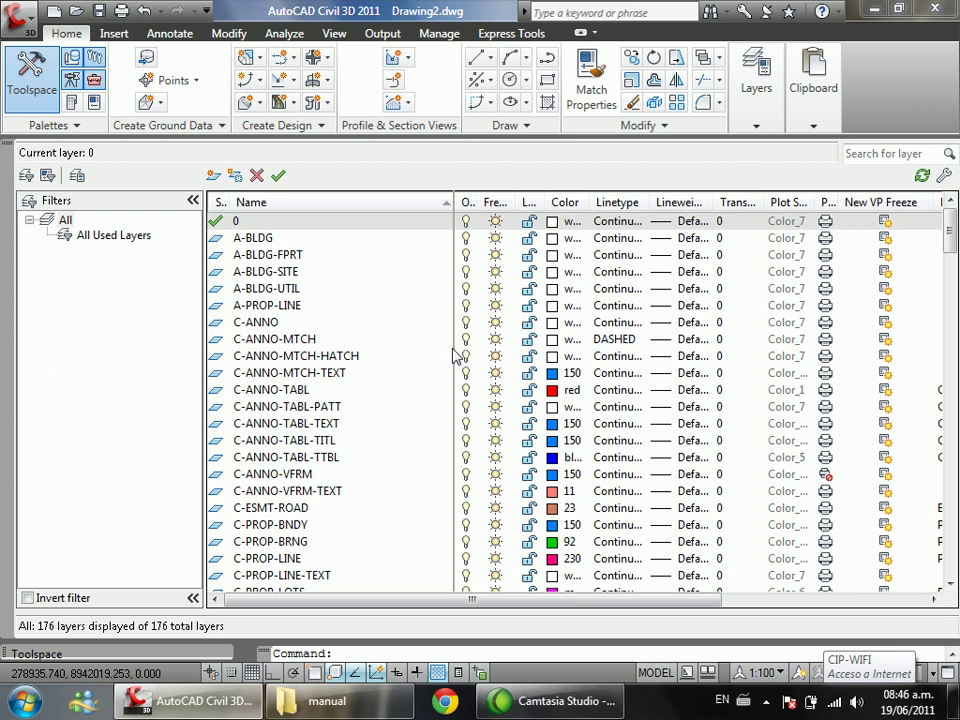
{"action": "left_click", "coordinate": [306, 254]}
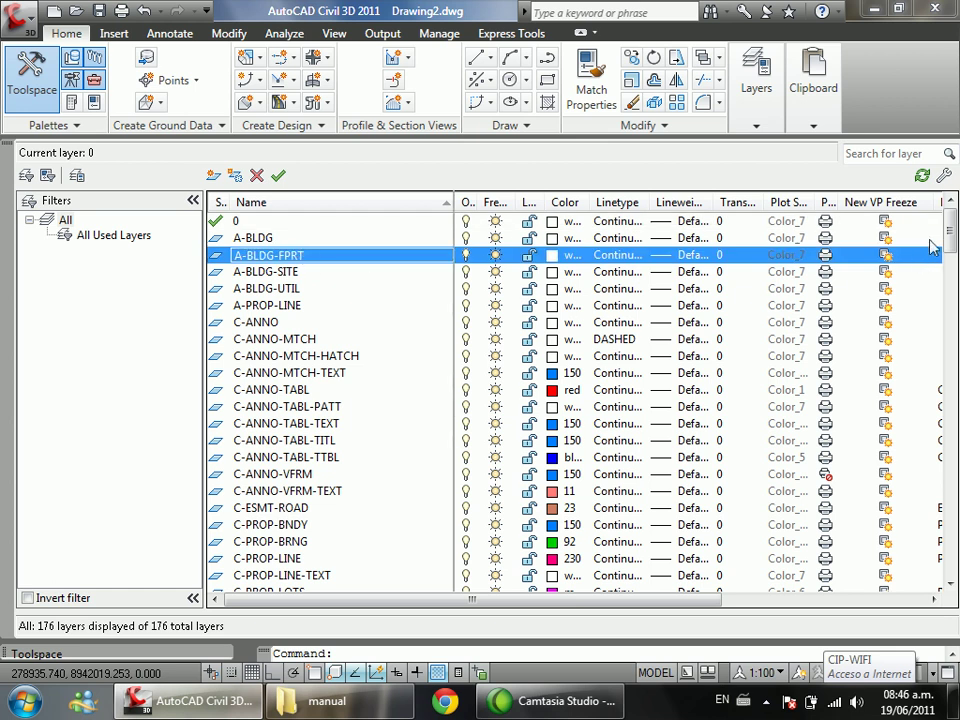
{"action": "mouse_move", "coordinate": [950, 235]}
{"action": "left_mouse_down"}
{"action": "mouse_move", "coordinate": [942, 578]}
{"action": "mouse_move", "coordinate": [942, 212]}
{"action": "left_mouse_up"}
{"action": "left_click", "coordinate": [318, 289]}
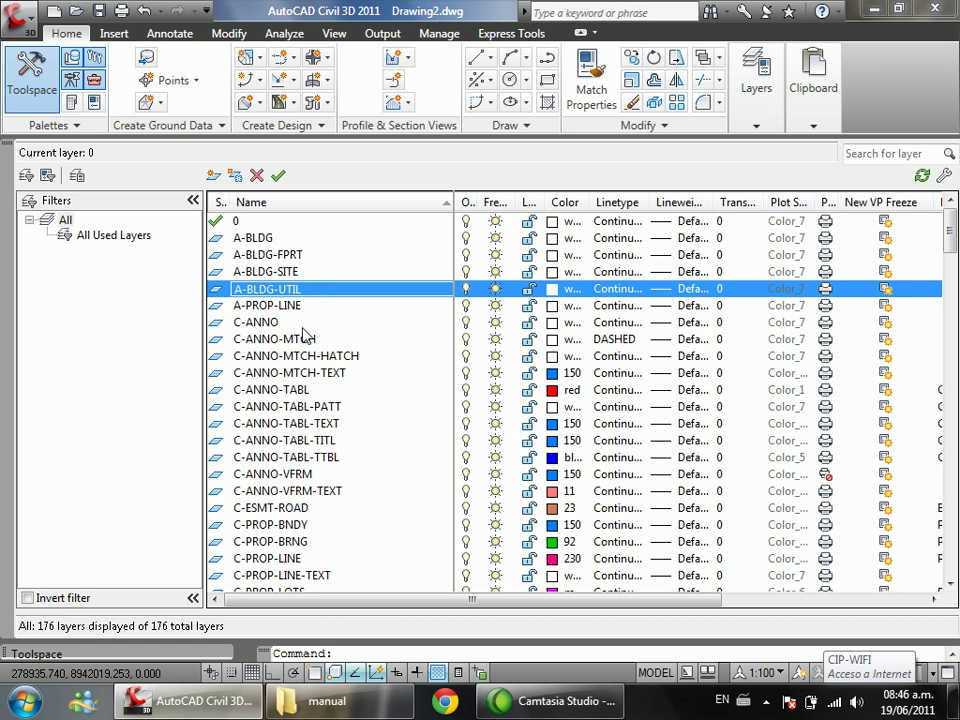
{"action": "left_click", "coordinate": [258, 324]}
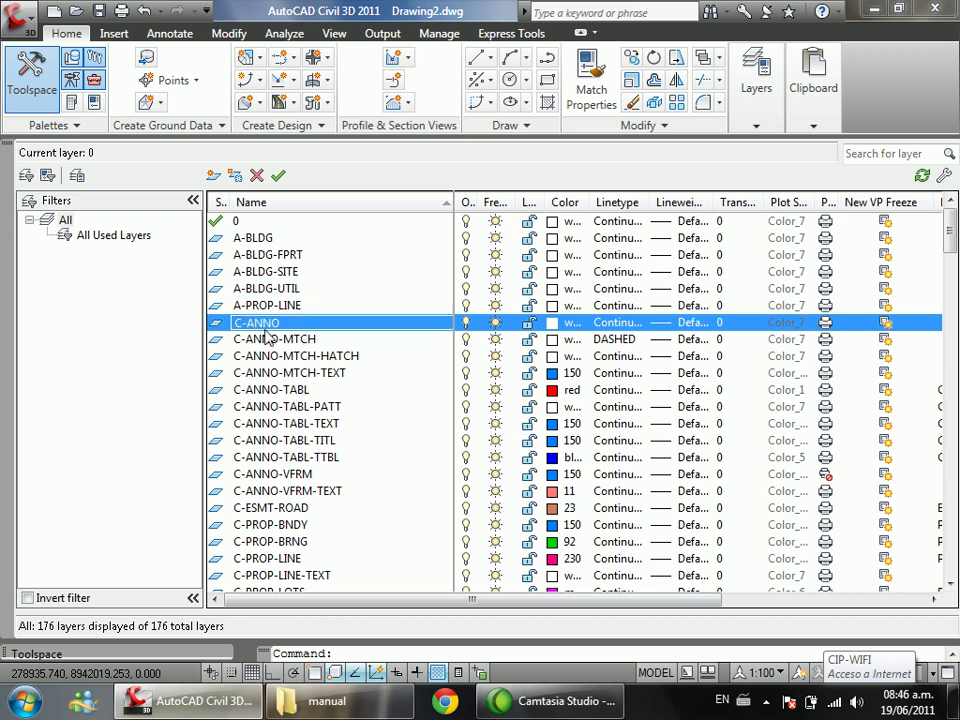
{"action": "left_click", "coordinate": [240, 340]}
{"action": "left_click", "coordinate": [290, 458]}
{"action": "scroll", "coordinate": [290, 458], "scroll_direction": "down", "scroll_amount": 2}
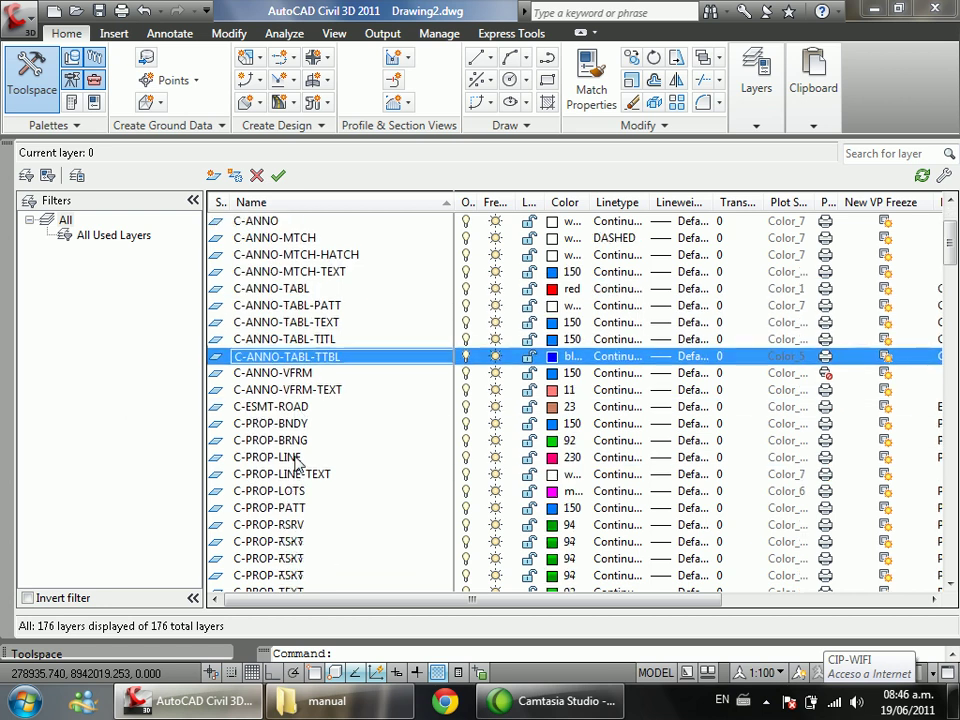
Step: Review the C-PROP property layers and the C-ROAD assembly, curve and intersection layers in the layer list
{"action": "left_click", "coordinate": [279, 426]}
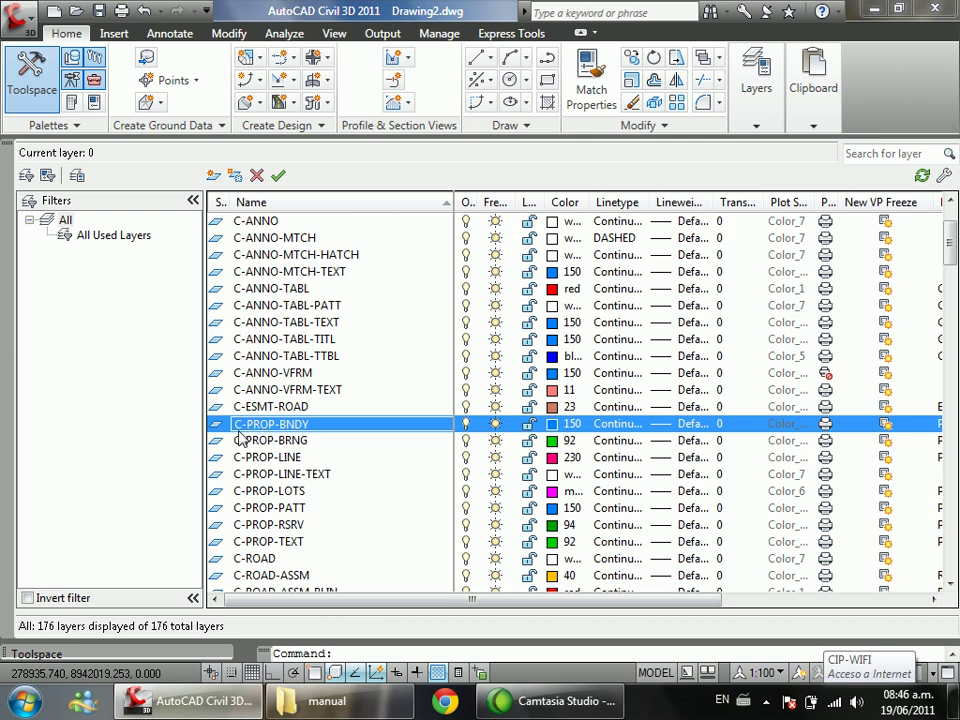
{"action": "scroll", "coordinate": [241, 447], "scroll_direction": "down", "scroll_amount": 2}
{"action": "left_click", "coordinate": [259, 458]}
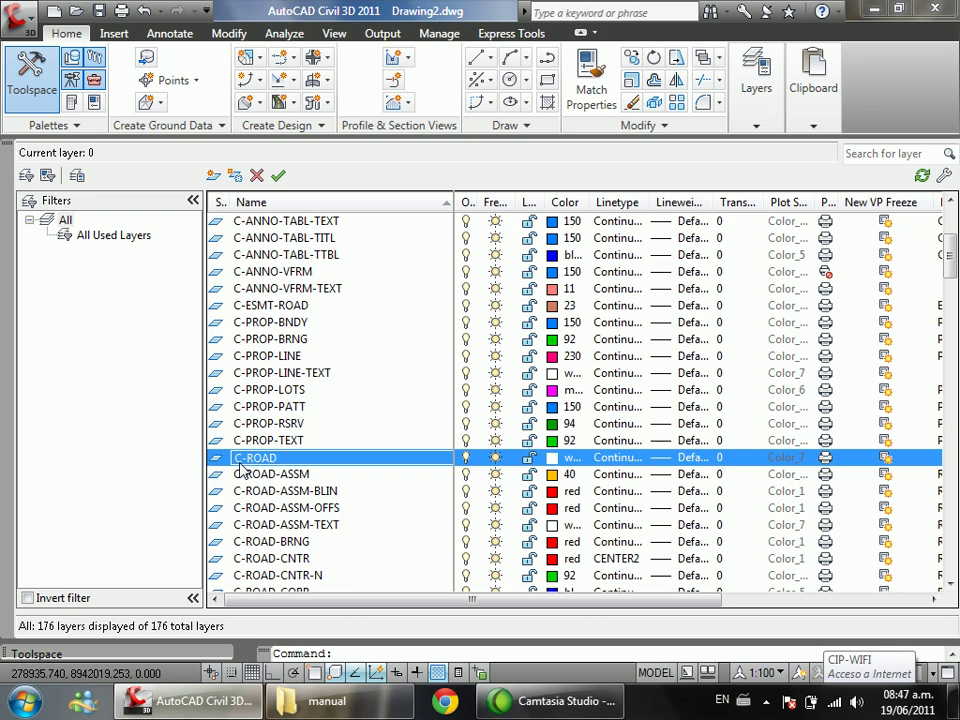
{"action": "scroll", "coordinate": [258, 470], "scroll_direction": "down", "scroll_amount": 1}
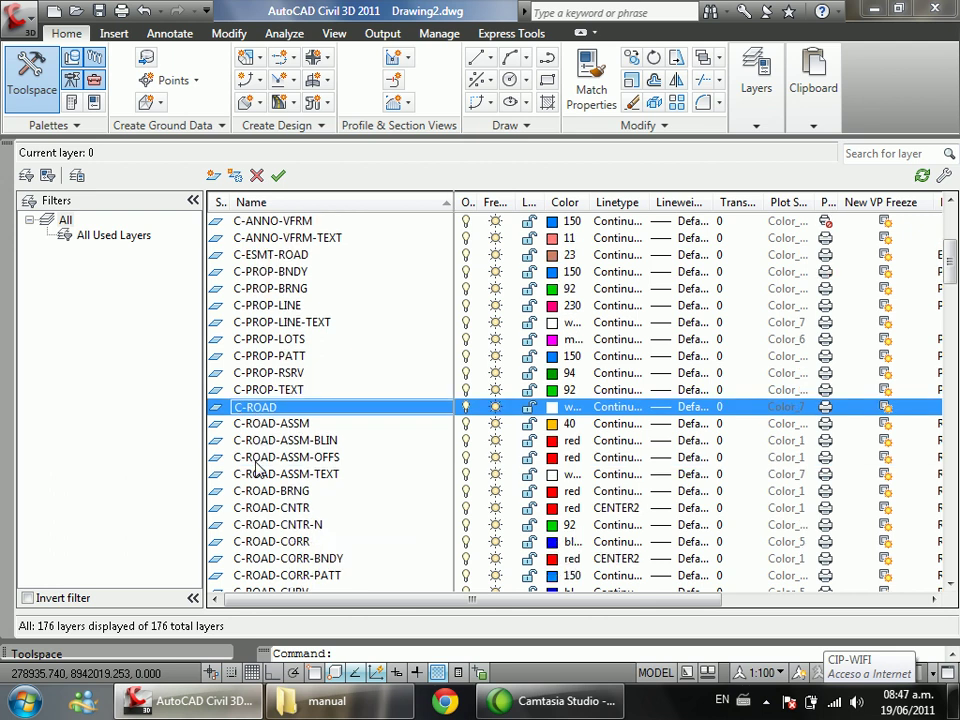
{"action": "left_click", "coordinate": [312, 425]}
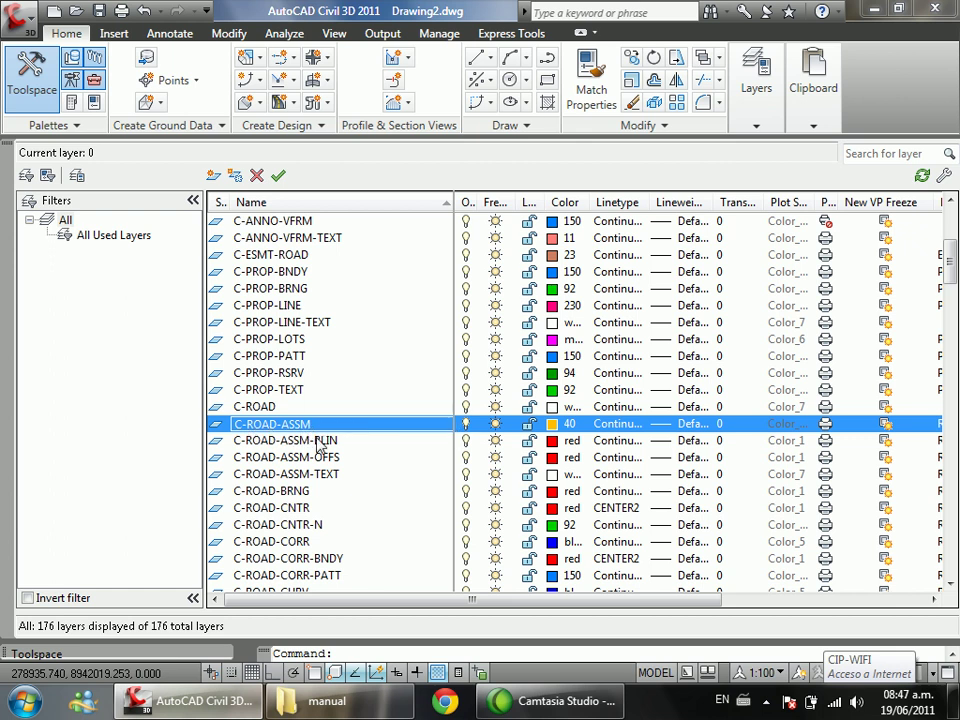
{"action": "left_click", "coordinate": [310, 443]}
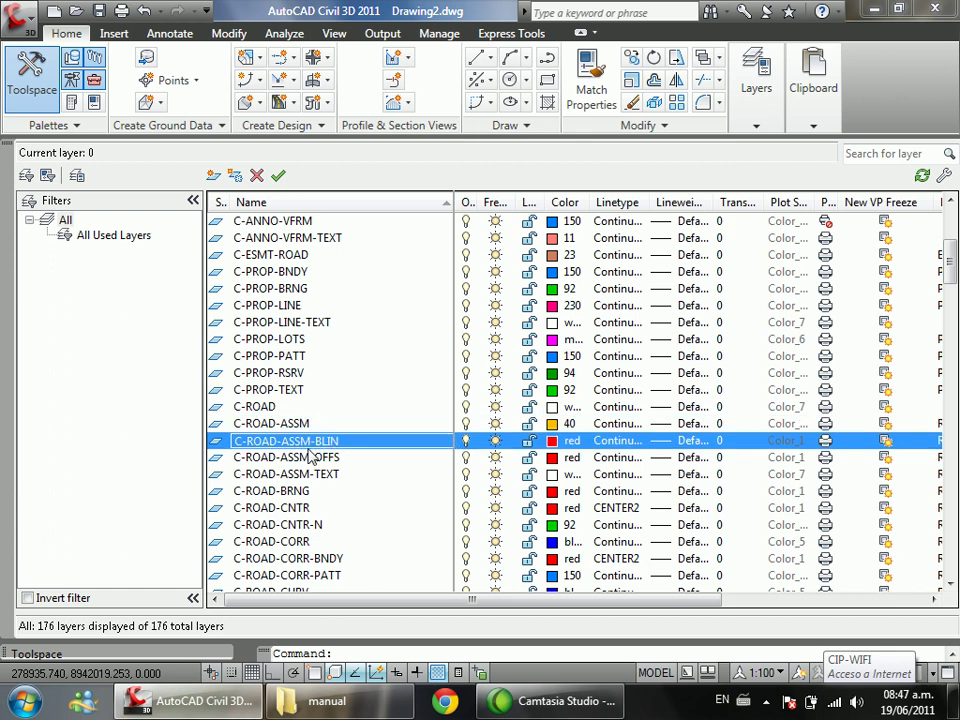
{"action": "left_click", "coordinate": [273, 461]}
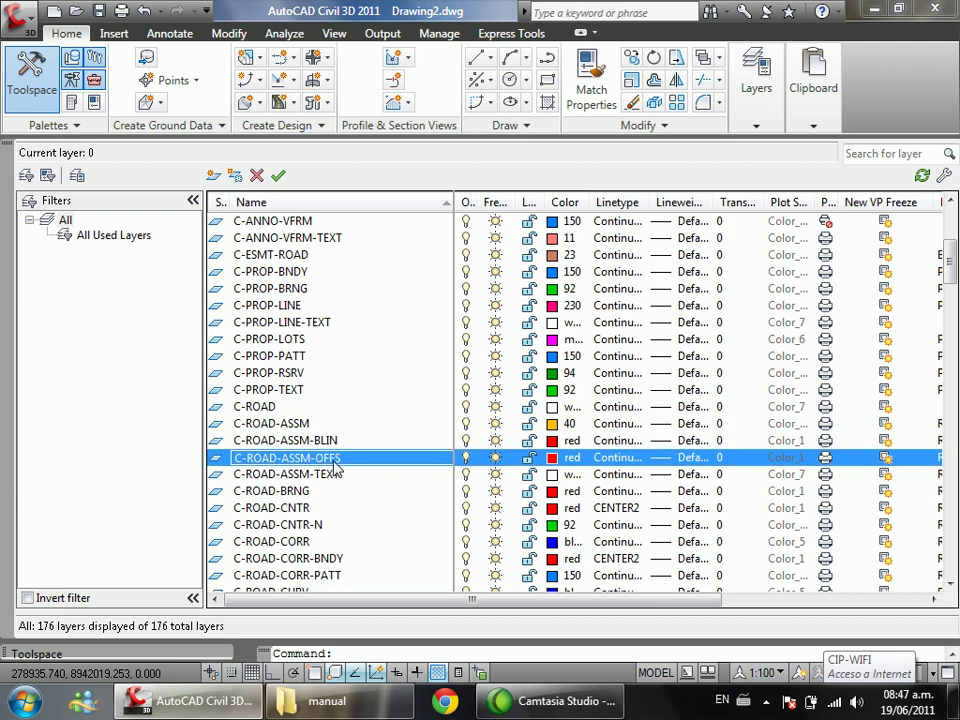
{"action": "scroll", "coordinate": [325, 465], "scroll_direction": "down", "scroll_amount": 3}
{"action": "left_click", "coordinate": [305, 442]}
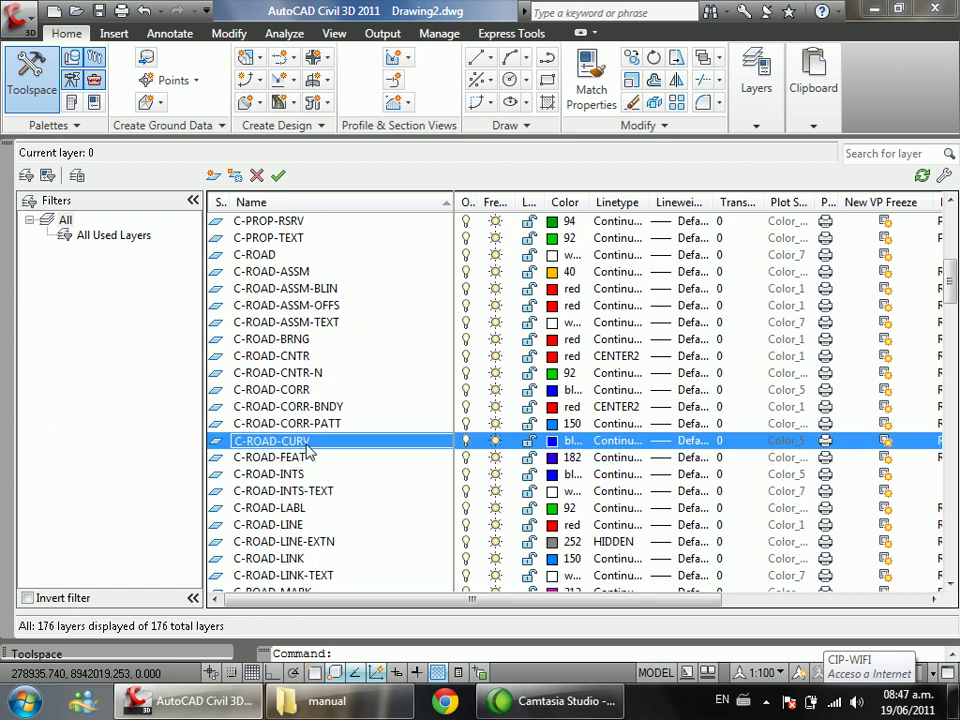
{"action": "left_click", "coordinate": [304, 474]}
{"action": "scroll", "coordinate": [300, 478], "scroll_direction": "down", "scroll_amount": 3}
{"action": "scroll", "coordinate": [300, 478], "scroll_direction": "down", "scroll_amount": 7}
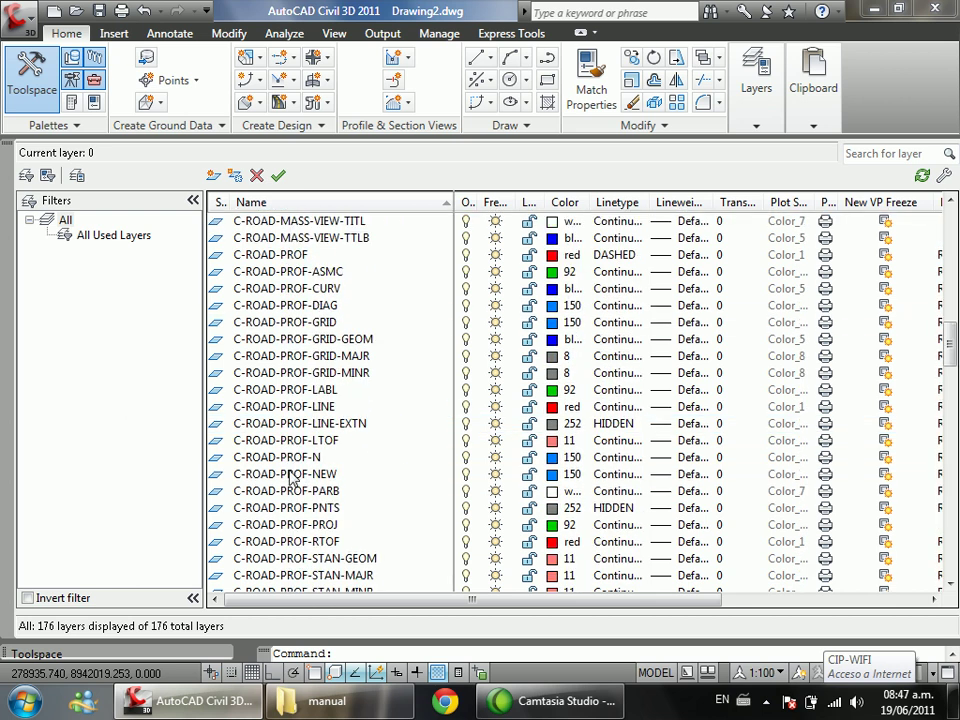
Step: Examine the C-ROAD-PROF profile layers, including grid and points, and the C-ROAD-STAN station layer
{"action": "left_click", "coordinate": [283, 458]}
{"action": "left_click", "coordinate": [298, 326]}
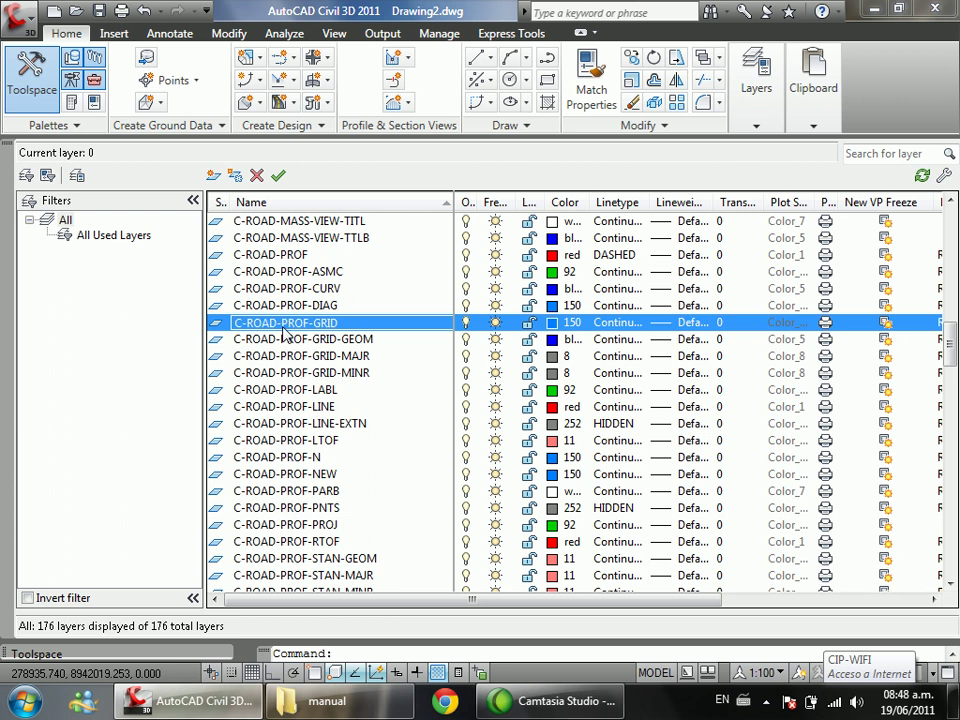
{"action": "scroll", "coordinate": [313, 370], "scroll_direction": "down", "scroll_amount": 3}
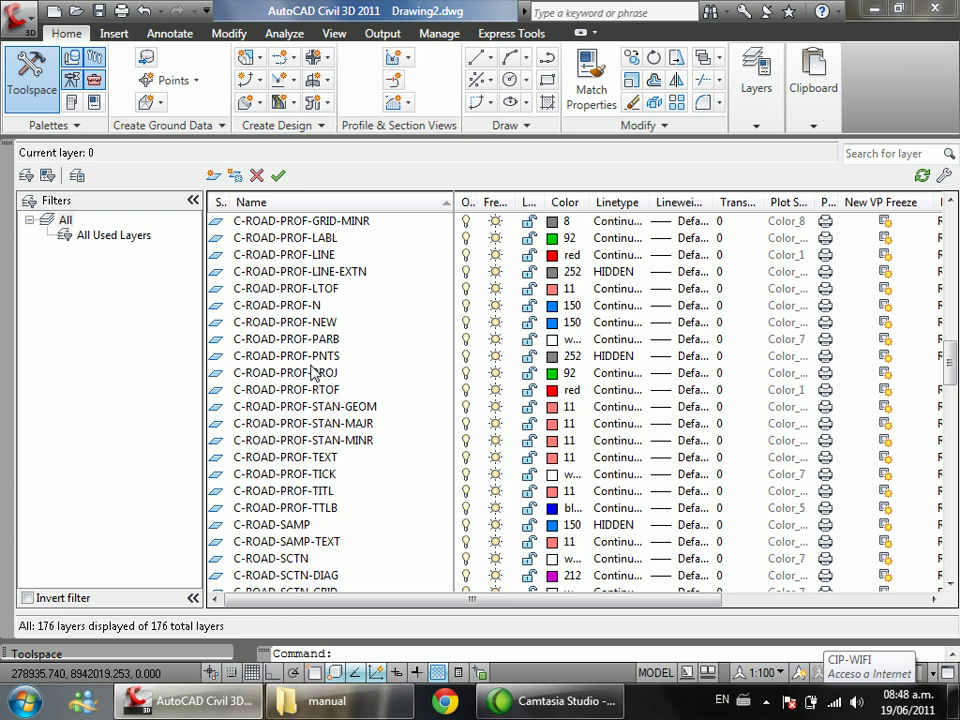
{"action": "left_click", "coordinate": [338, 357]}
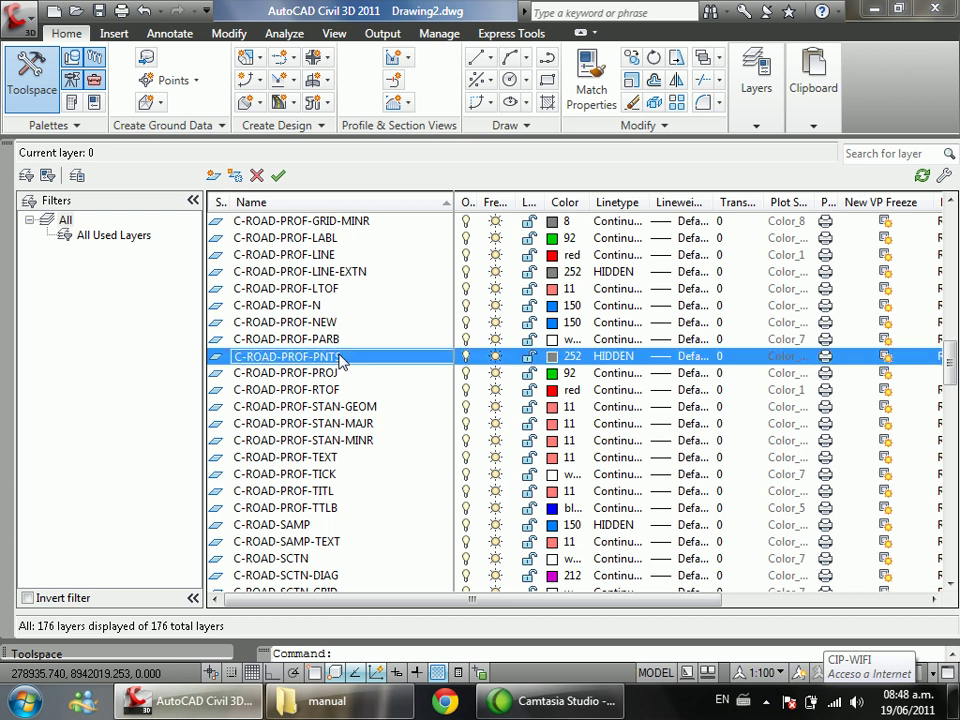
{"action": "scroll", "coordinate": [330, 390], "scroll_direction": "down", "scroll_amount": 12}
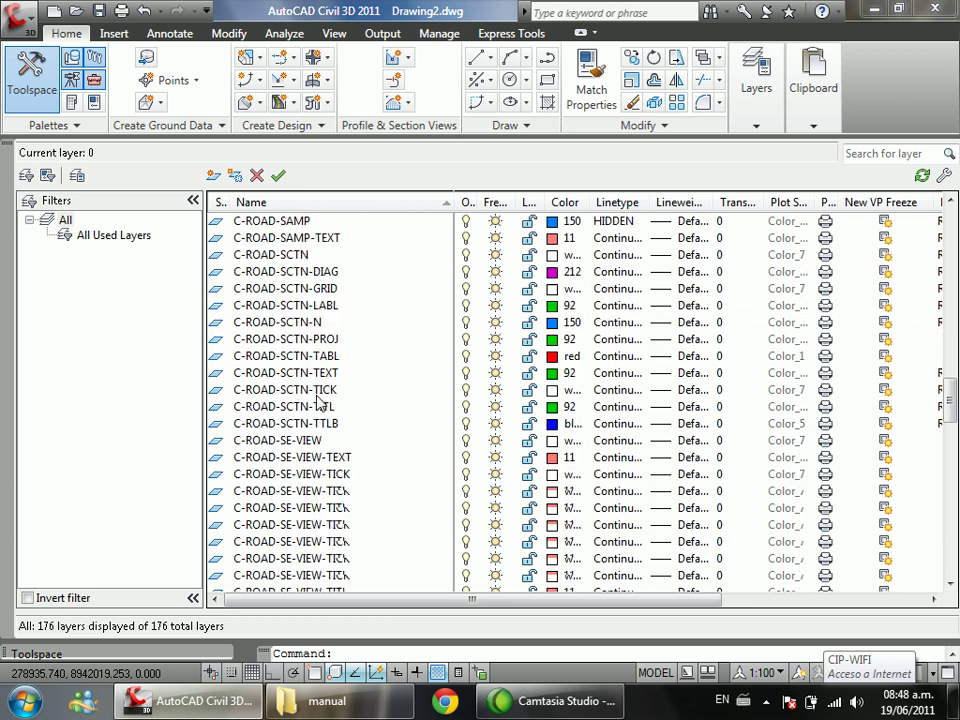
{"action": "scroll", "coordinate": [320, 408], "scroll_direction": "up", "scroll_amount": 2}
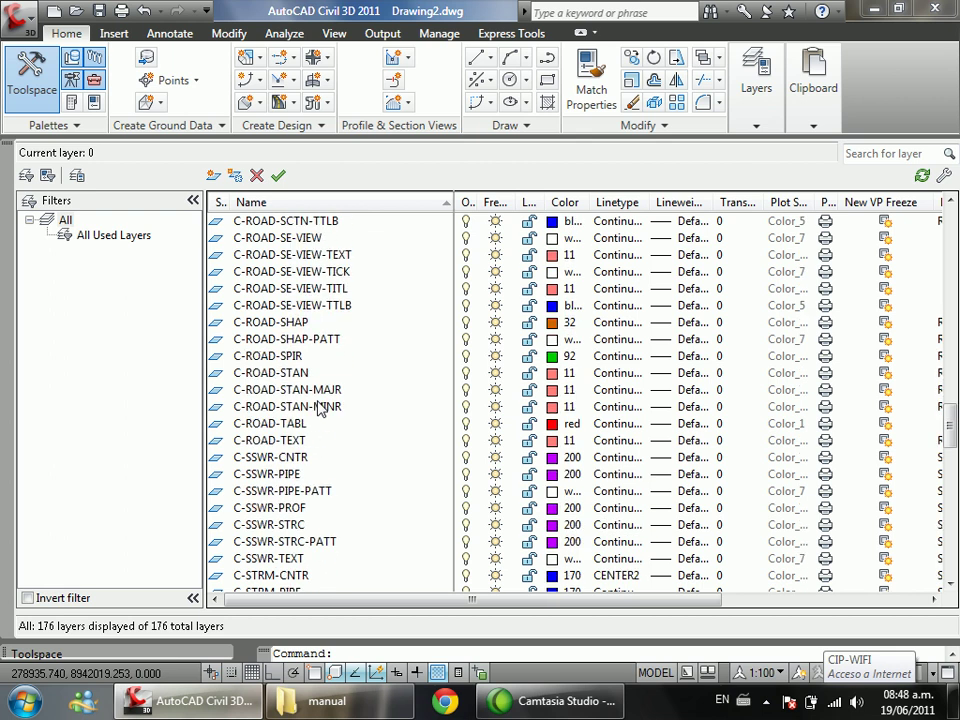
{"action": "left_click", "coordinate": [318, 372]}
{"action": "scroll", "coordinate": [318, 410], "scroll_direction": "down", "scroll_amount": 1}
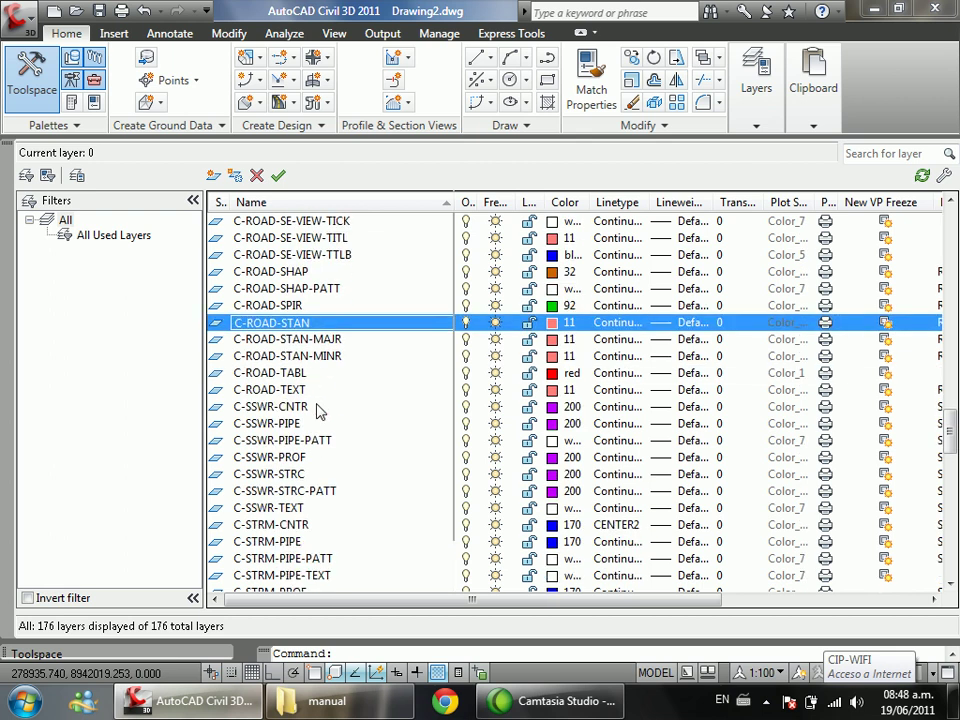
{"action": "scroll", "coordinate": [318, 410], "scroll_direction": "down", "scroll_amount": 8}
Step: Compare the C-TOPO-MAJR and C-TOPO-MINR contour layers and look through the remaining V- survey layers
{"action": "left_click", "coordinate": [282, 377]}
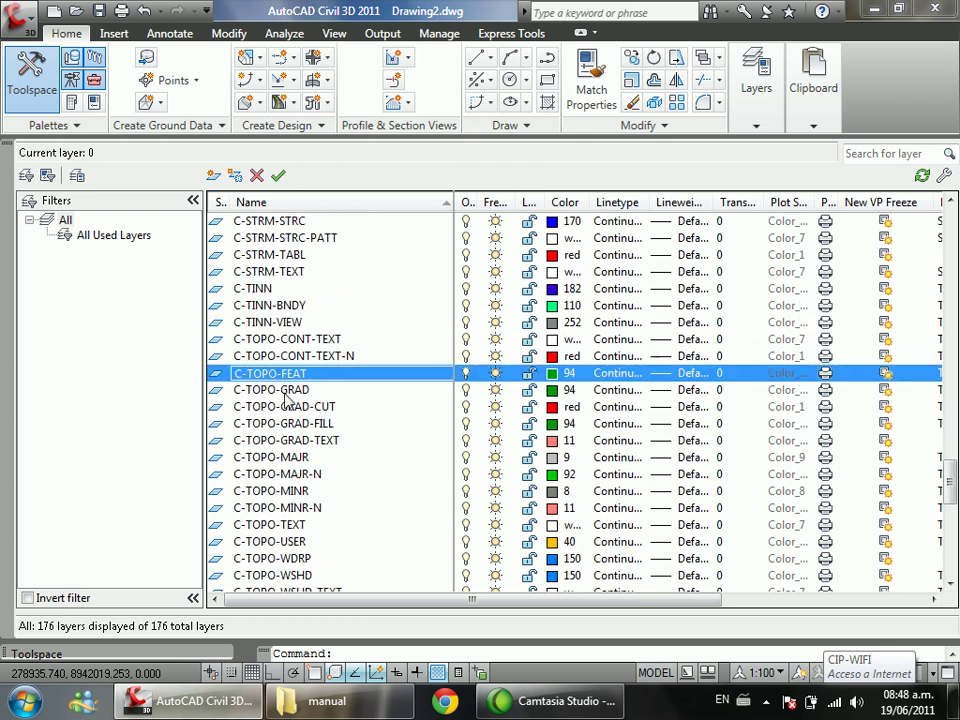
{"action": "left_click", "coordinate": [275, 393]}
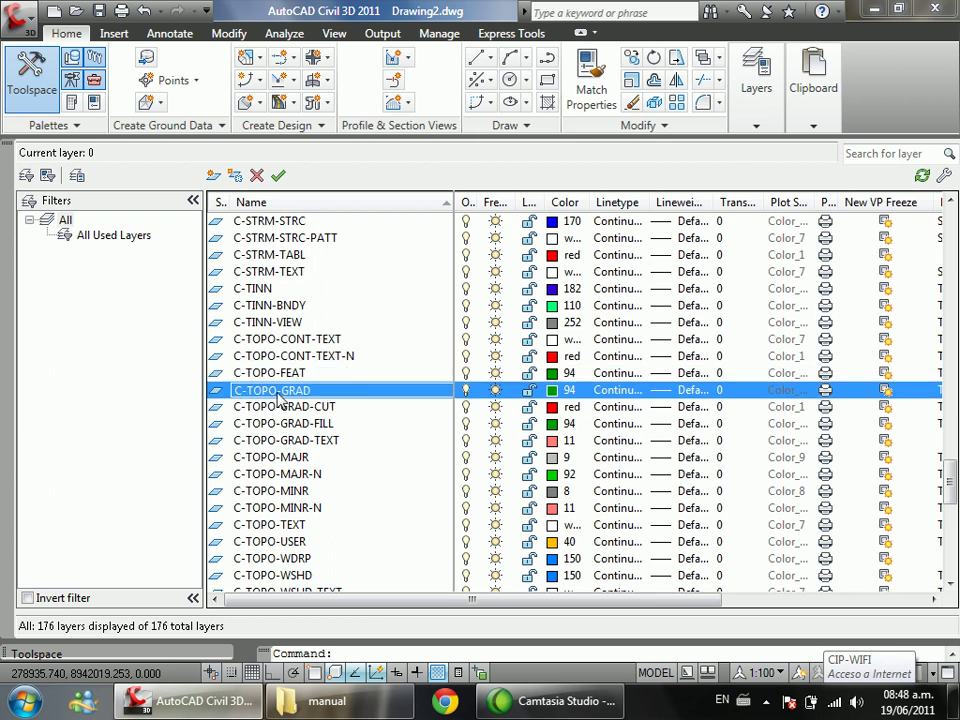
{"action": "scroll", "coordinate": [305, 398], "scroll_direction": "down", "scroll_amount": 1}
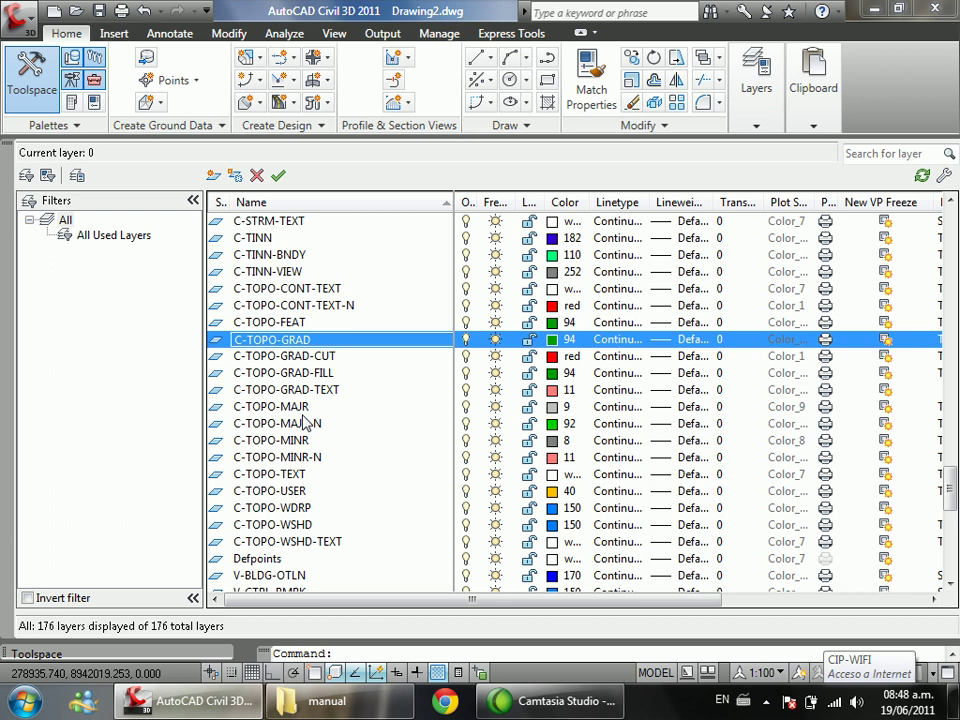
{"action": "left_click", "coordinate": [305, 410]}
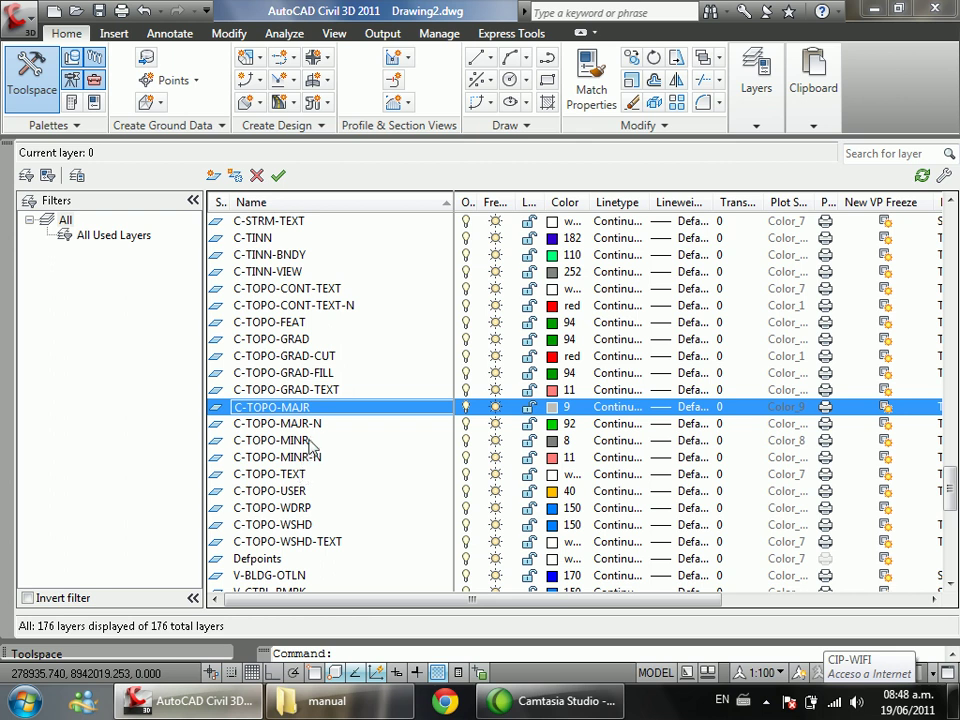
{"action": "left_click", "coordinate": [307, 444]}
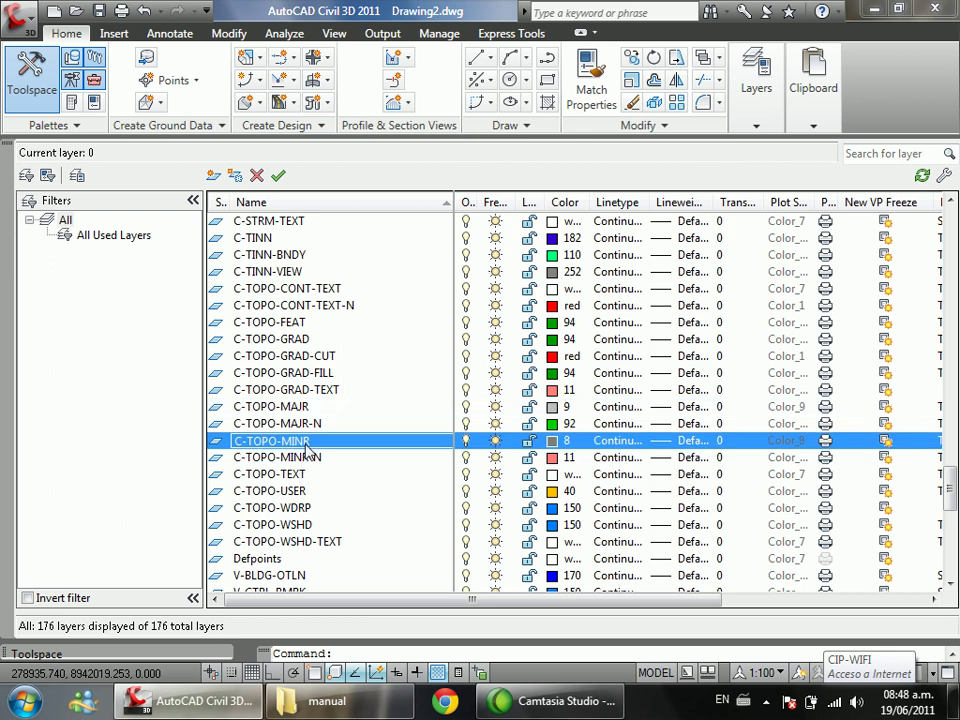
{"action": "left_click", "coordinate": [308, 409]}
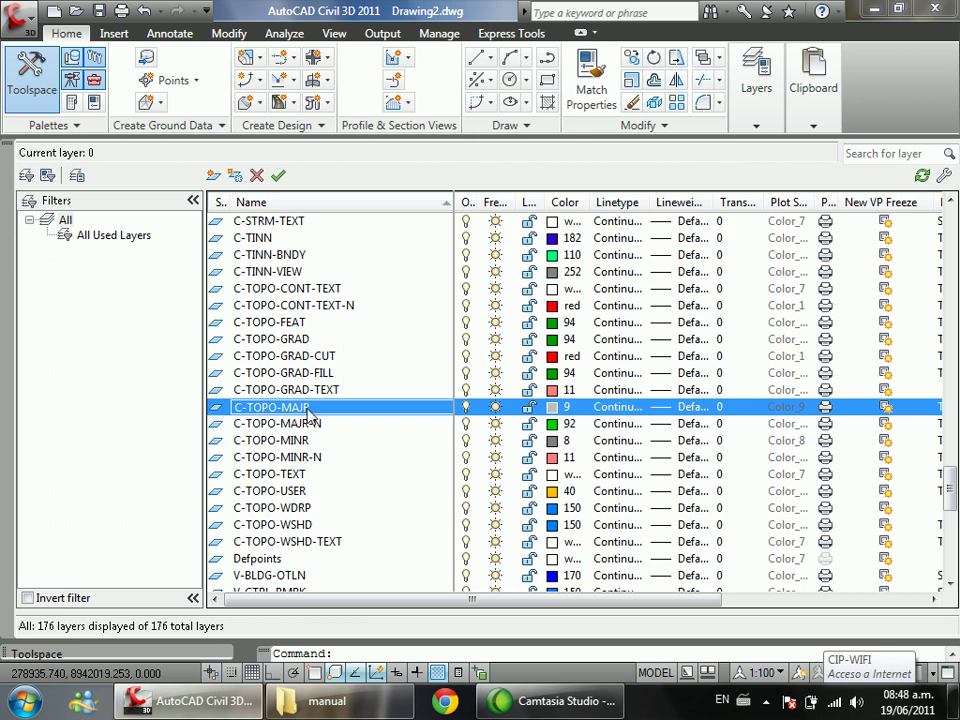
{"action": "left_click", "coordinate": [290, 444]}
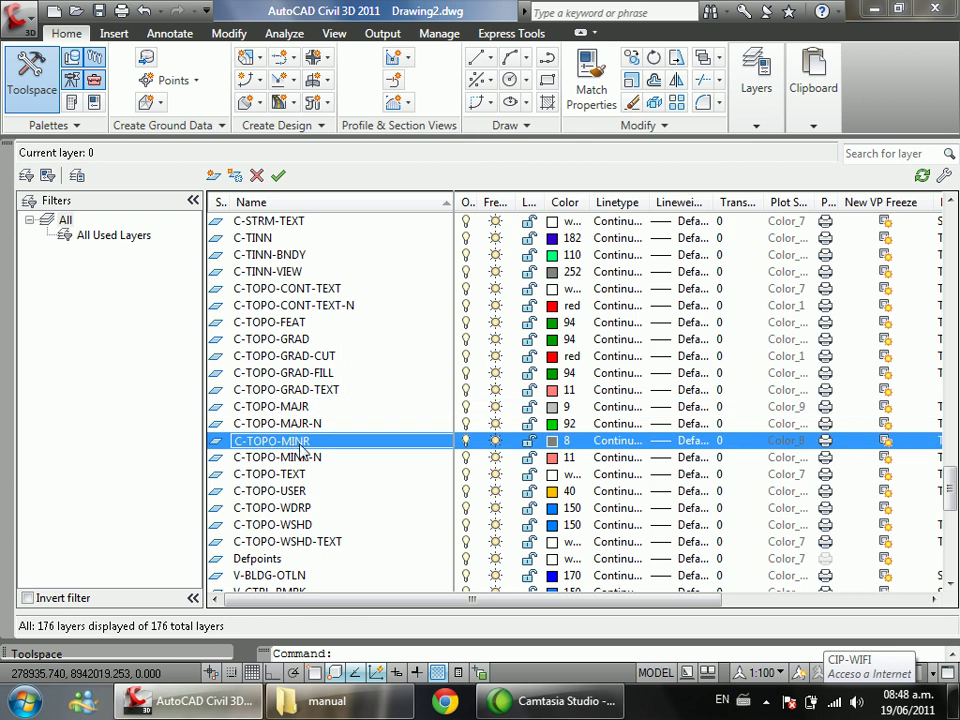
{"action": "scroll", "coordinate": [338, 476], "scroll_direction": "down", "scroll_amount": 8}
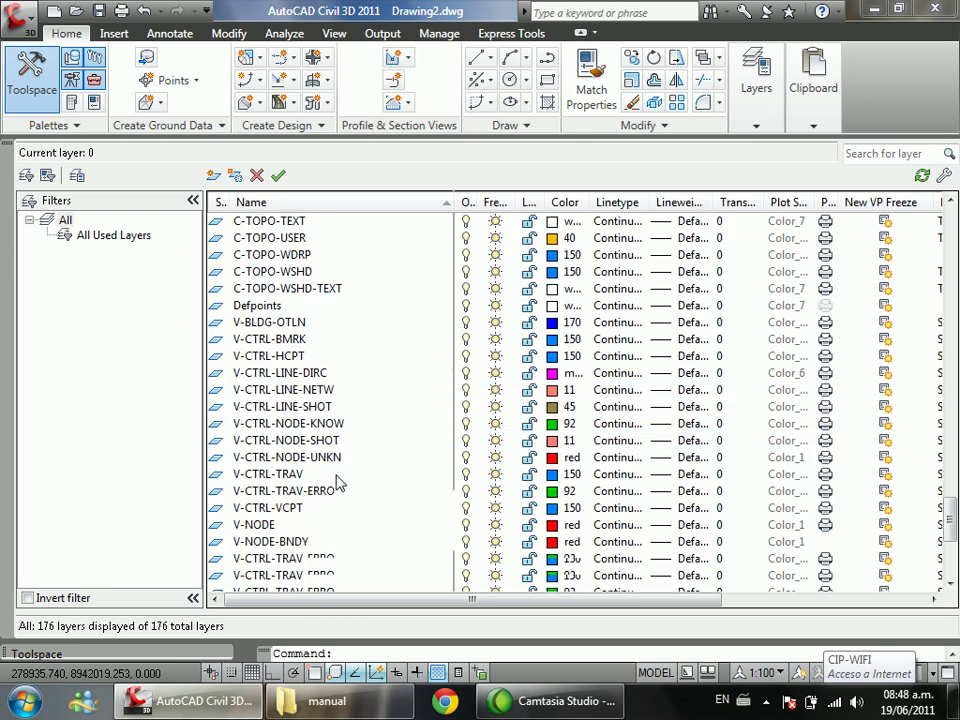
{"action": "scroll", "coordinate": [338, 483], "scroll_direction": "down", "scroll_amount": 3}
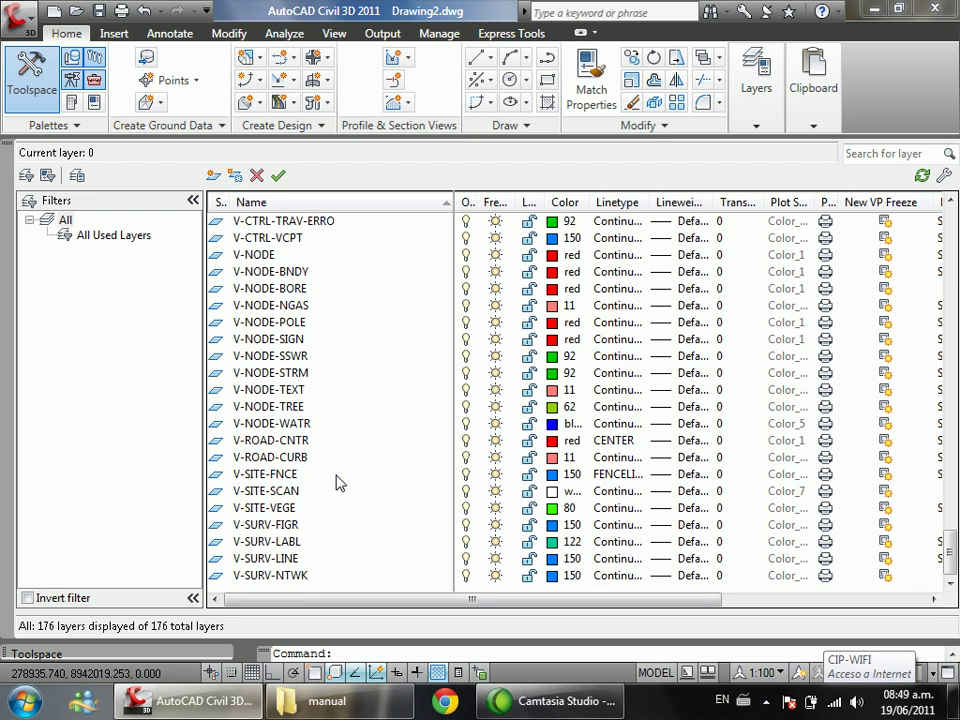
{"action": "scroll", "coordinate": [338, 483], "scroll_direction": "up", "scroll_amount": 20}
{"action": "scroll", "coordinate": [565, 370], "scroll_direction": "up", "scroll_amount": 20}
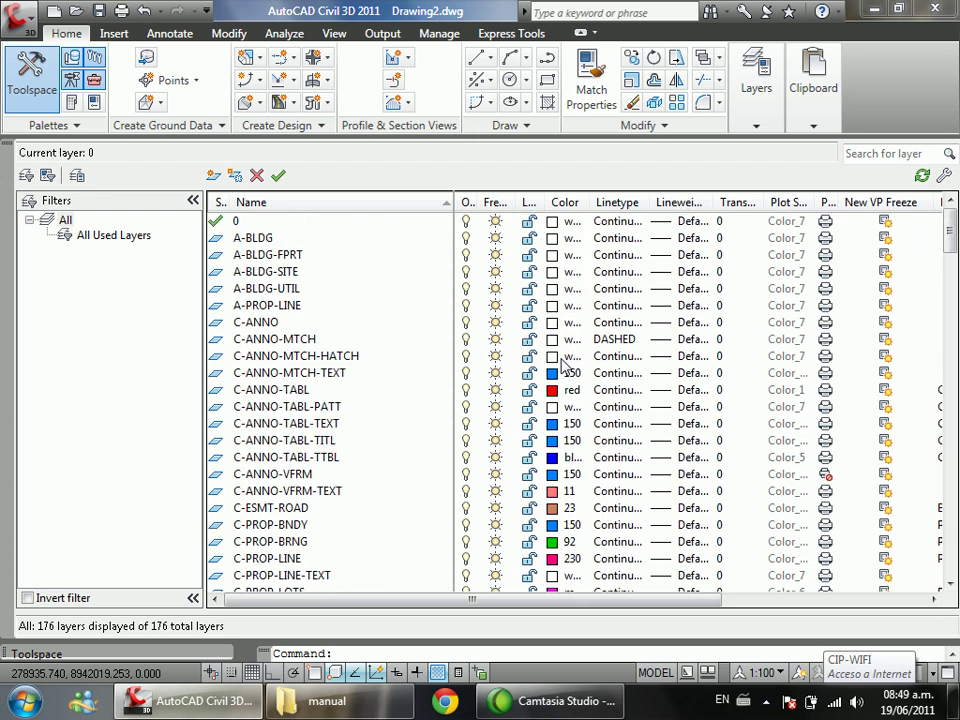
Step: Widen the Linetype column, view the loaded linetypes for C-ANNO-MTCH and C-ANNO-MTCH-TEXT without changing them, and return to the drawing
{"action": "left_click_drag", "start_coordinate": [650, 203], "coordinate": [674, 203]}
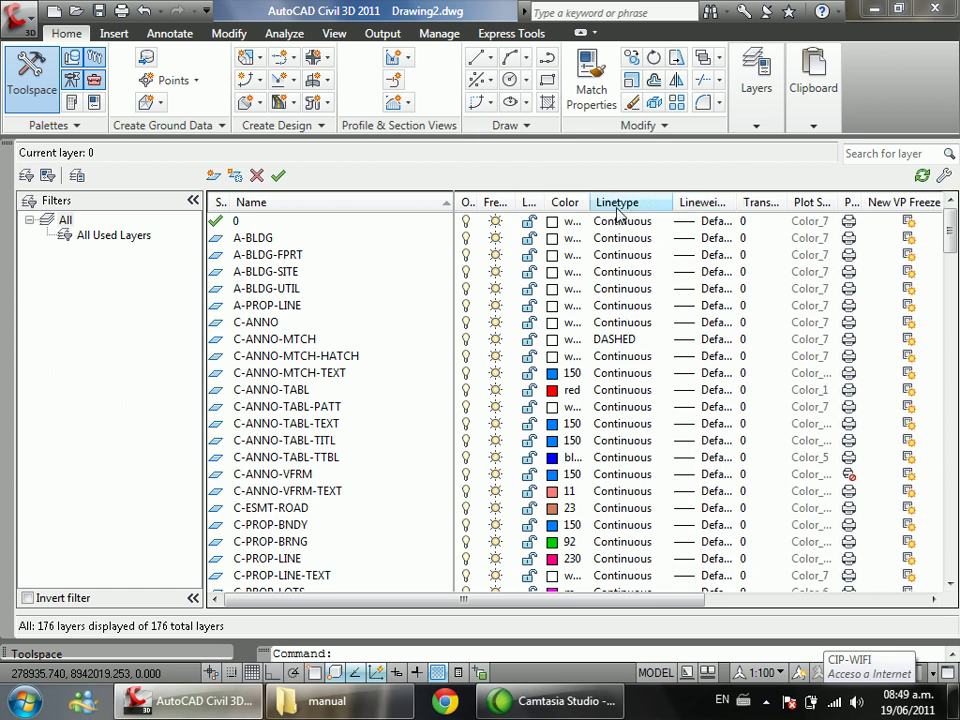
{"action": "left_click", "coordinate": [621, 339]}
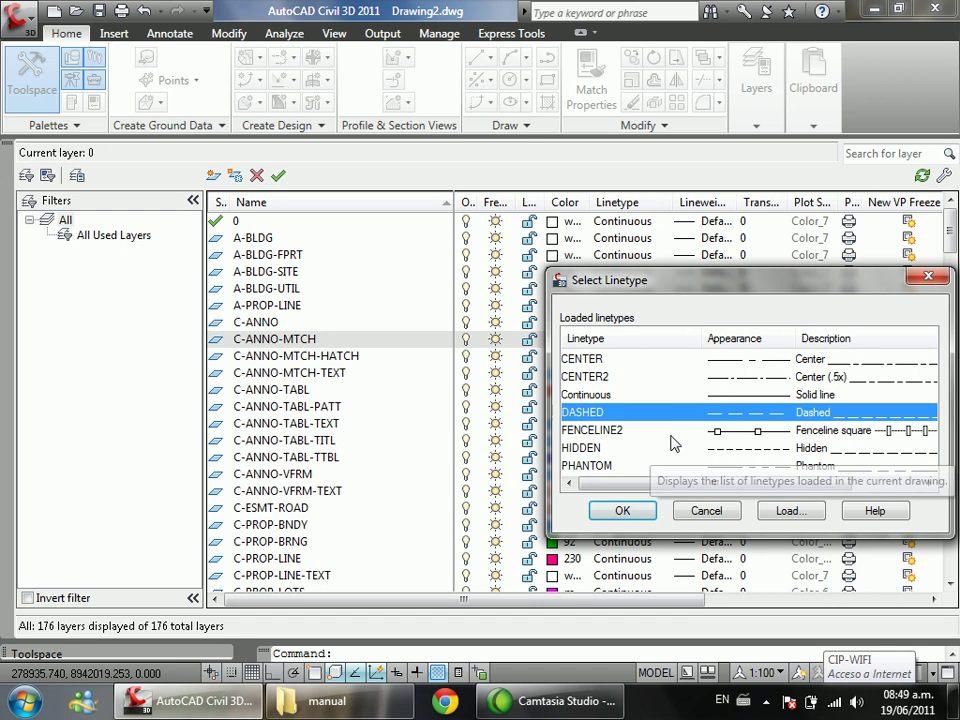
{"action": "left_click", "coordinate": [733, 512]}
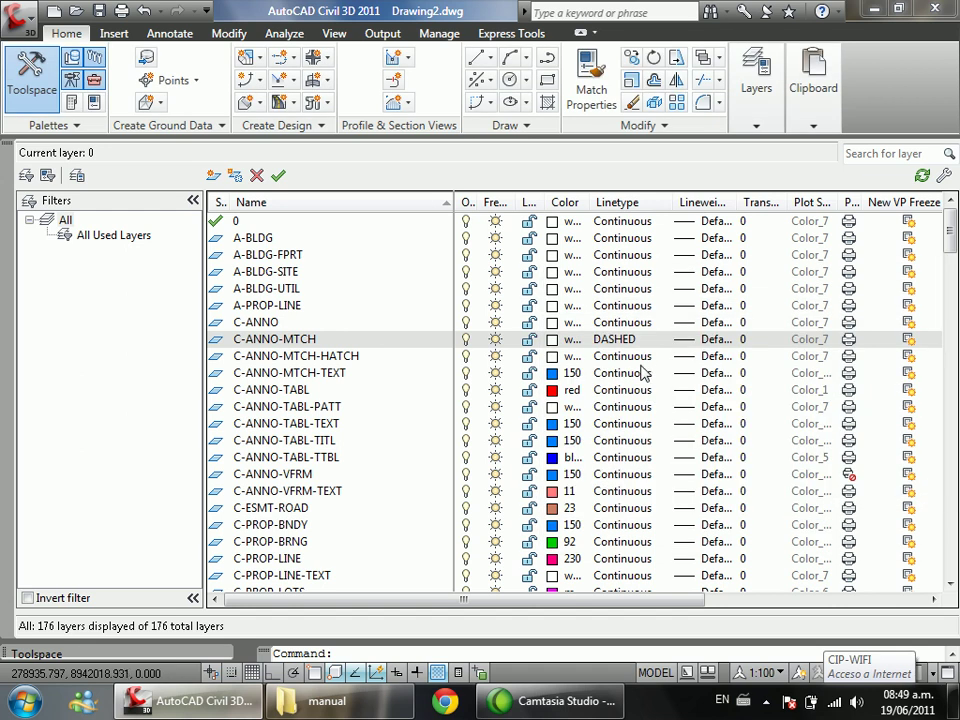
{"action": "left_click", "coordinate": [643, 373]}
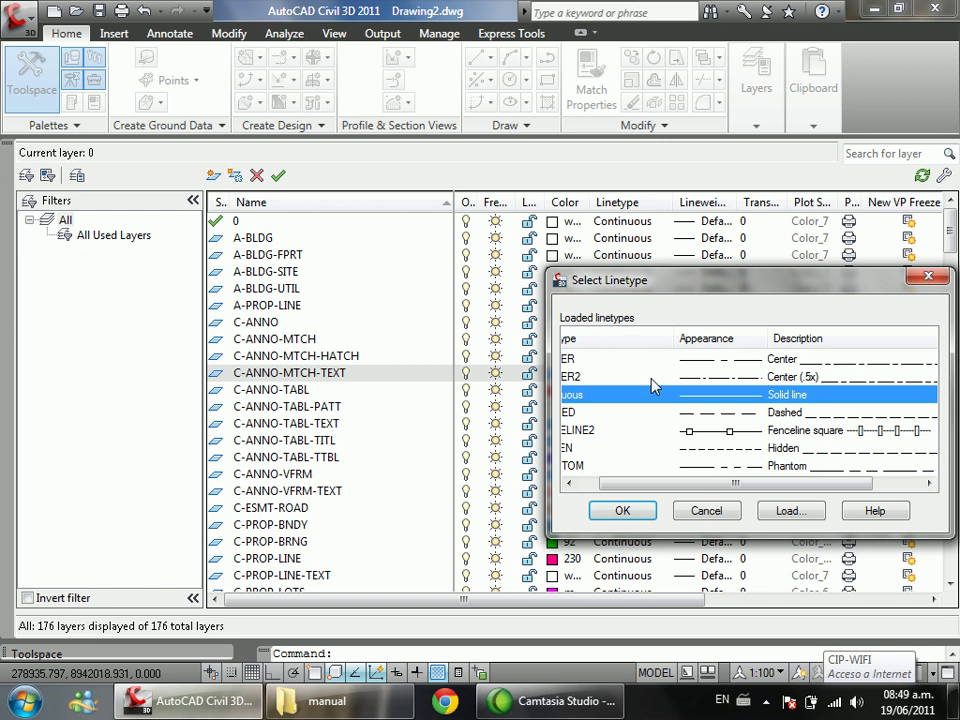
{"action": "left_click", "coordinate": [718, 511]}
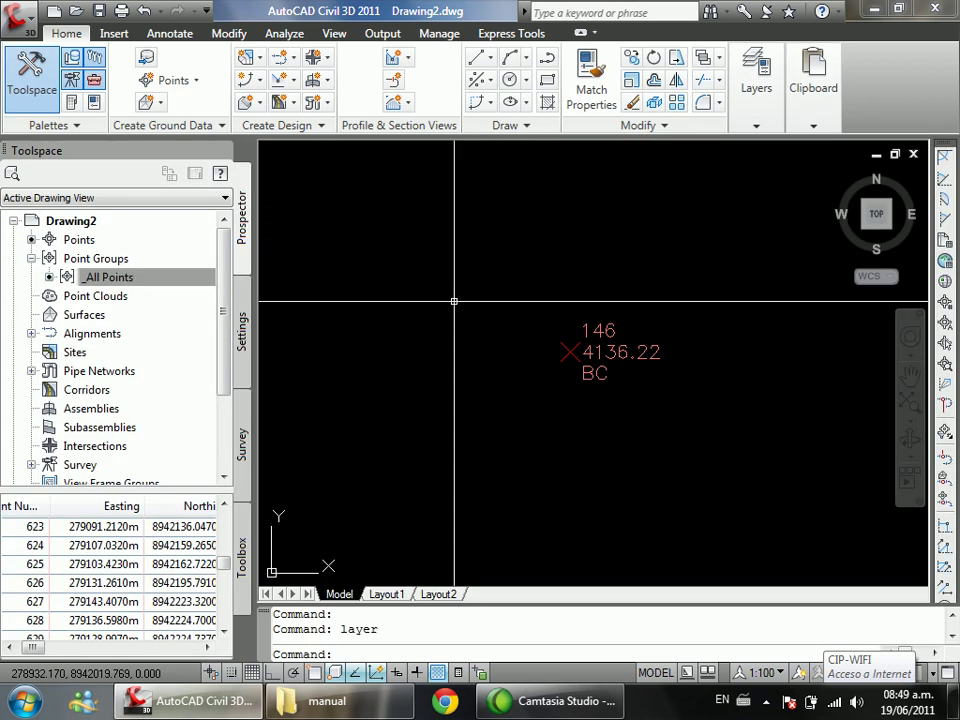
{"action": "left_click", "coordinate": [401, 332]}
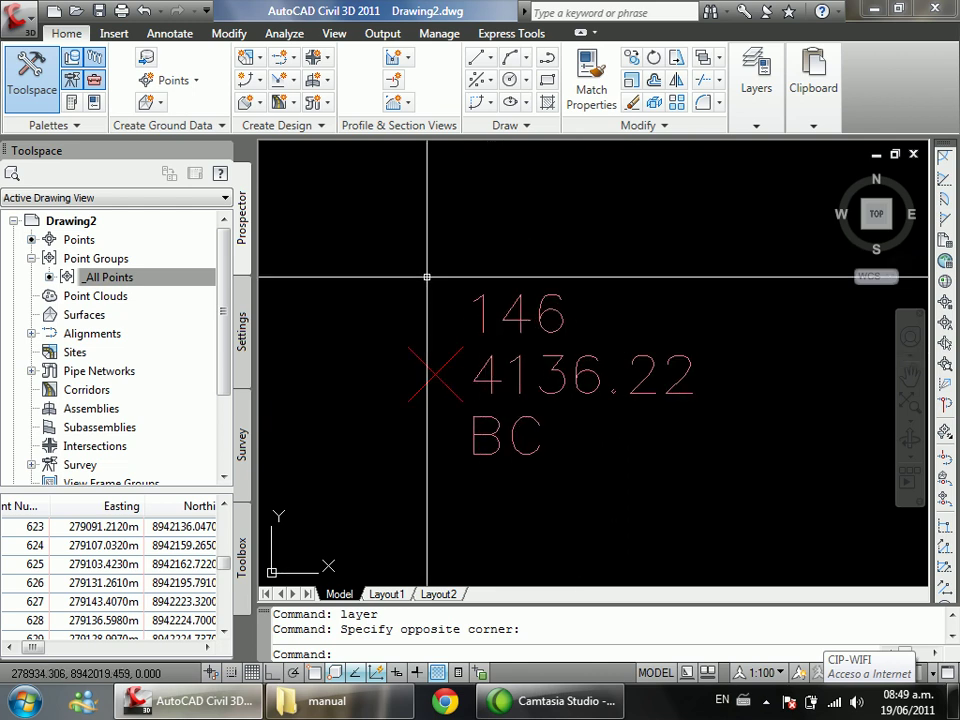
Step: Open the properties of the _All Points point group and choose Point#-Elevation-Description as its point label style
{"action": "scroll", "coordinate": [485, 263], "scroll_direction": "down", "scroll_amount": 2}
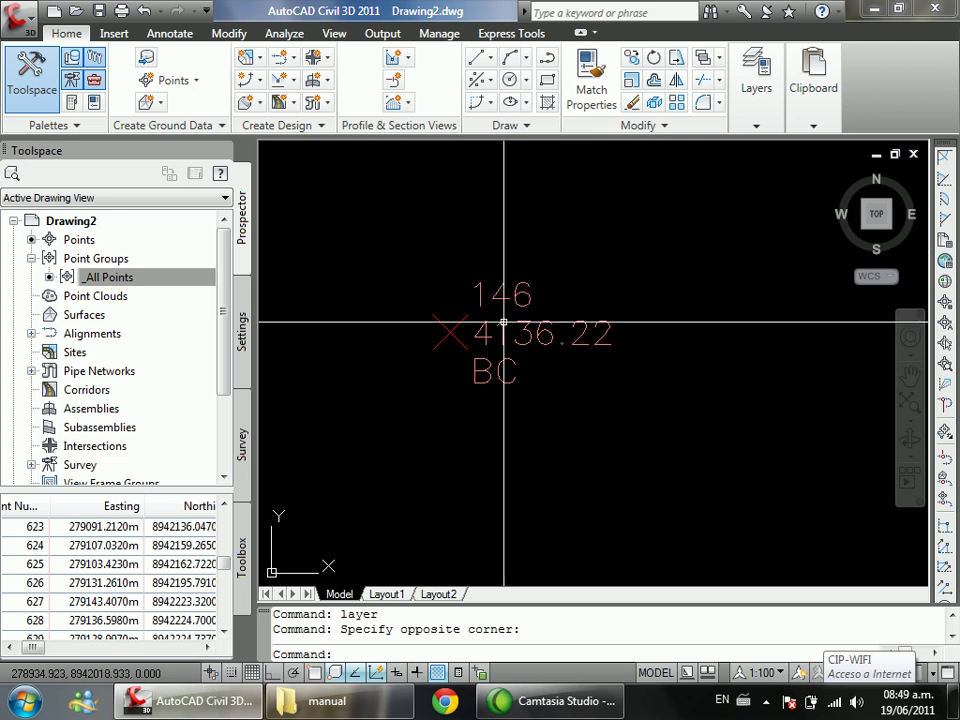
{"action": "scroll", "coordinate": [504, 318], "scroll_direction": "up", "scroll_amount": 3}
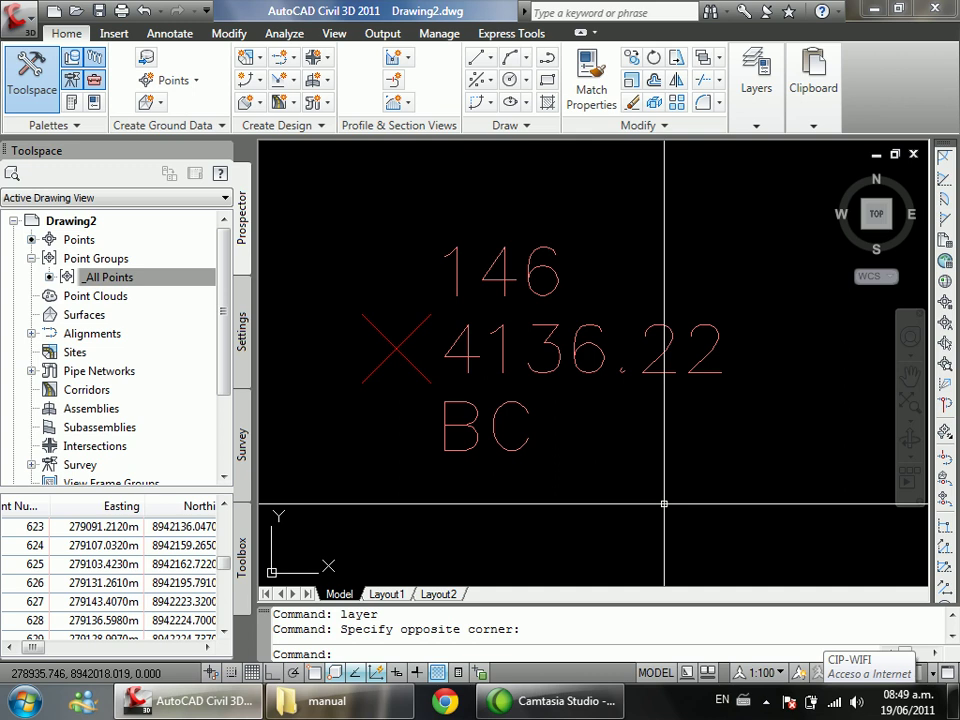
{"action": "left_click", "coordinate": [152, 280]}
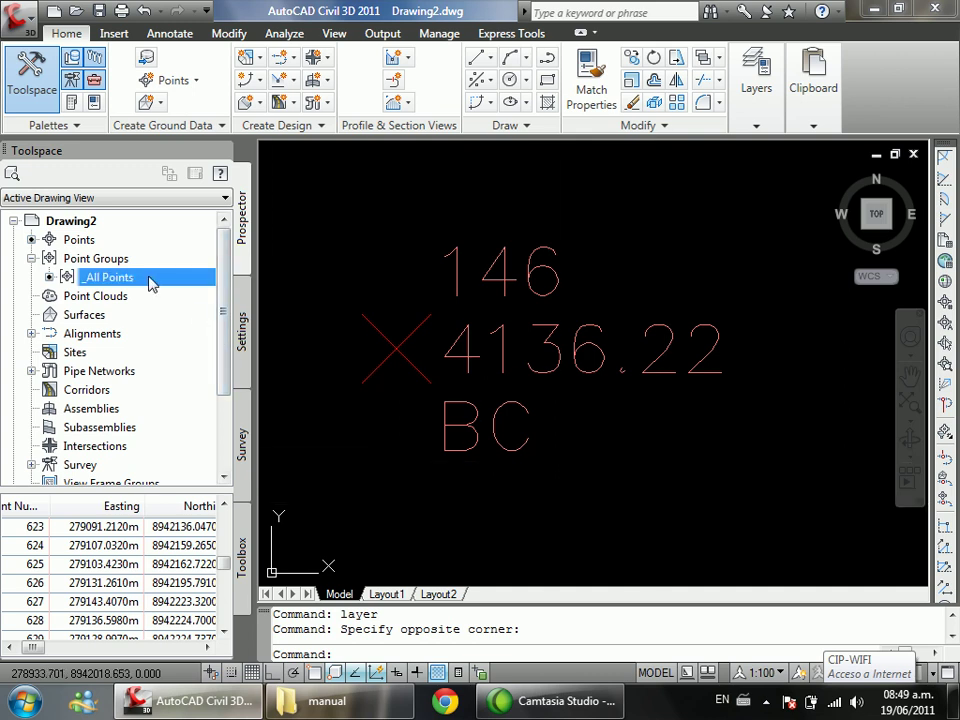
{"action": "mouse_move", "coordinate": [150, 282]}
{"action": "right_click", "coordinate": [145, 285]}
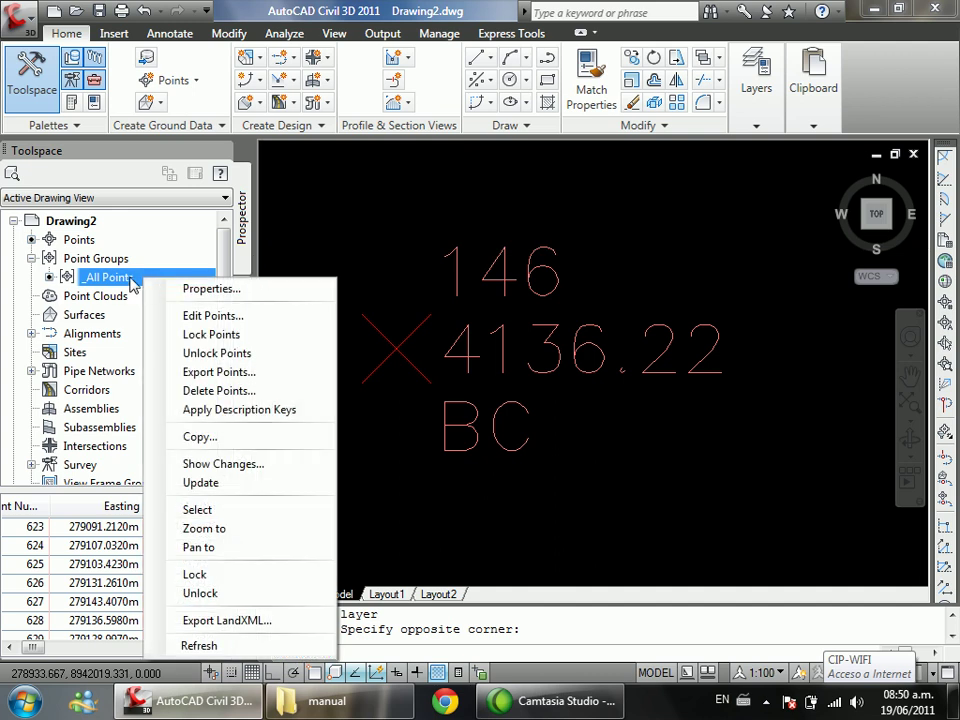
{"action": "left_click", "coordinate": [263, 292]}
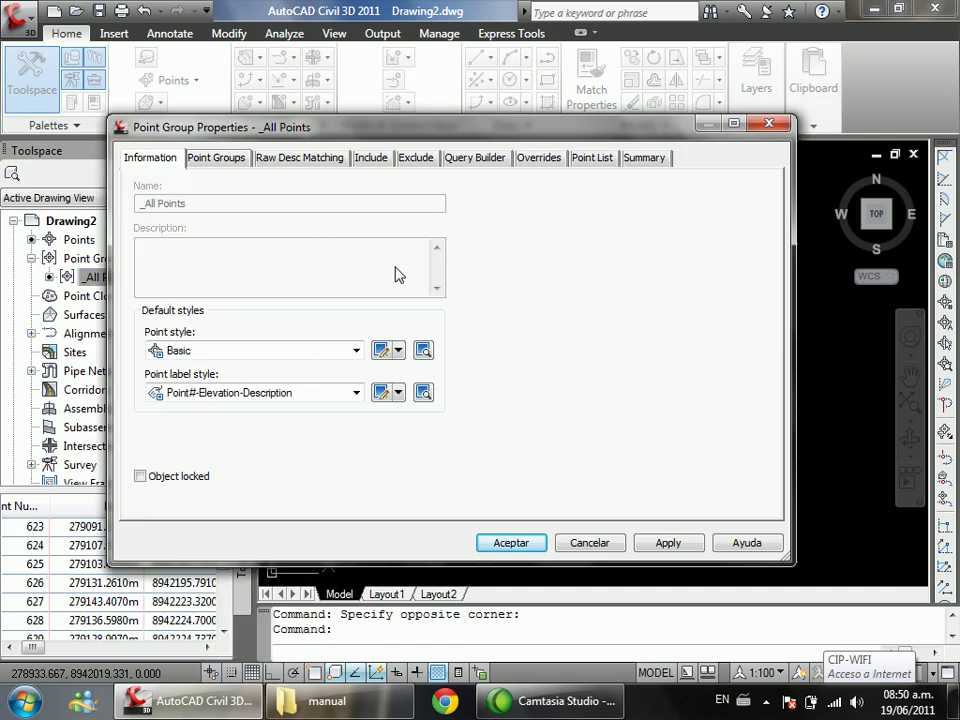
{"action": "left_click", "coordinate": [245, 400]}
{"action": "left_click", "coordinate": [245, 400]}
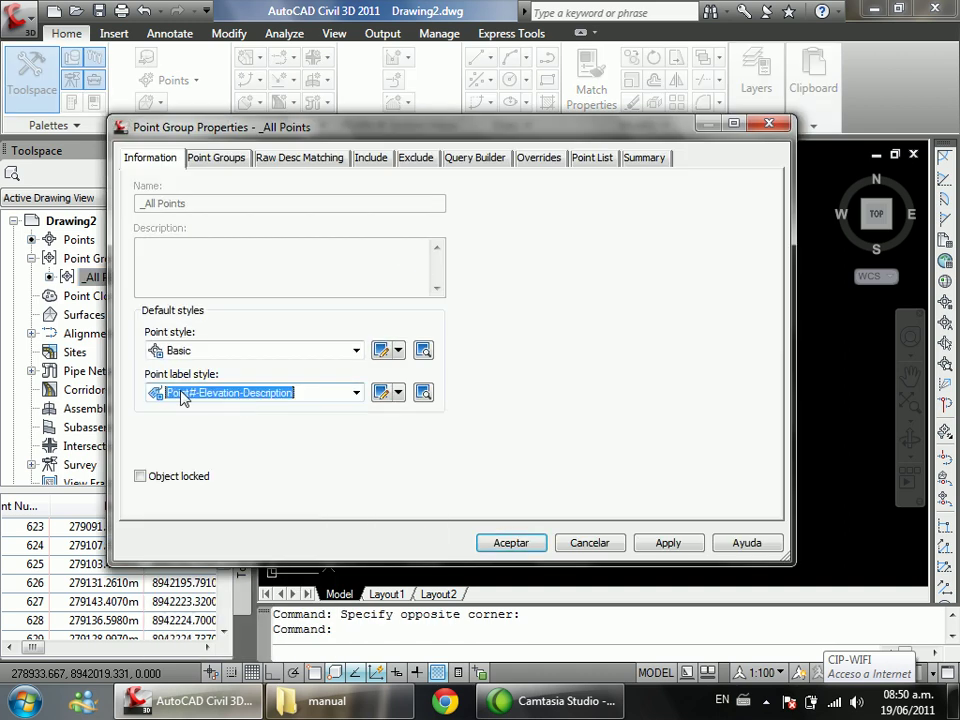
{"action": "left_click", "coordinate": [315, 400]}
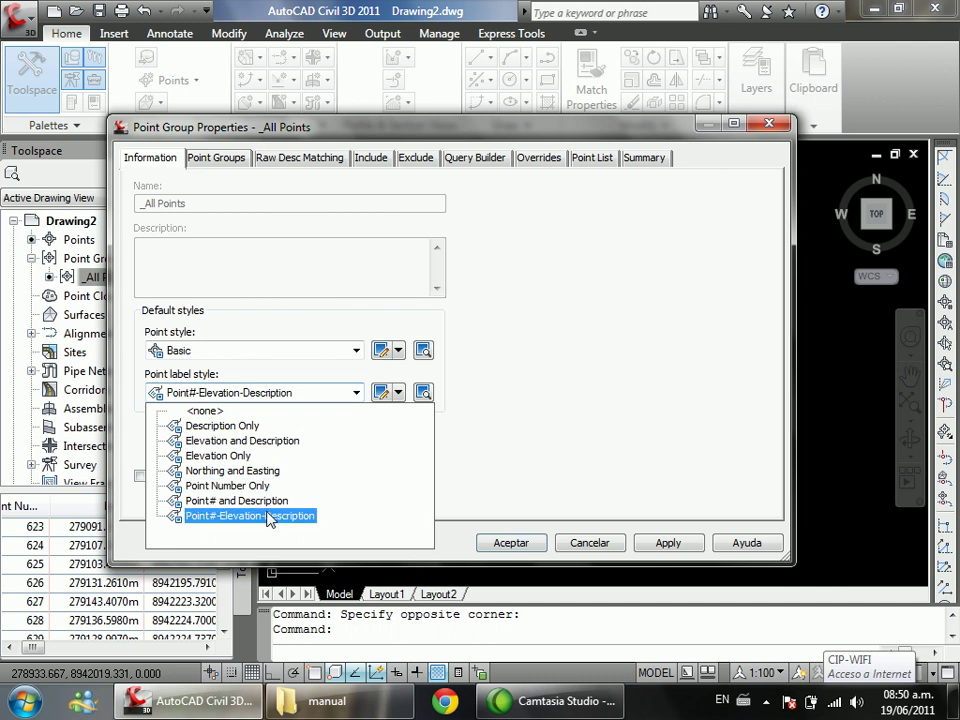
{"action": "left_click", "coordinate": [212, 516]}
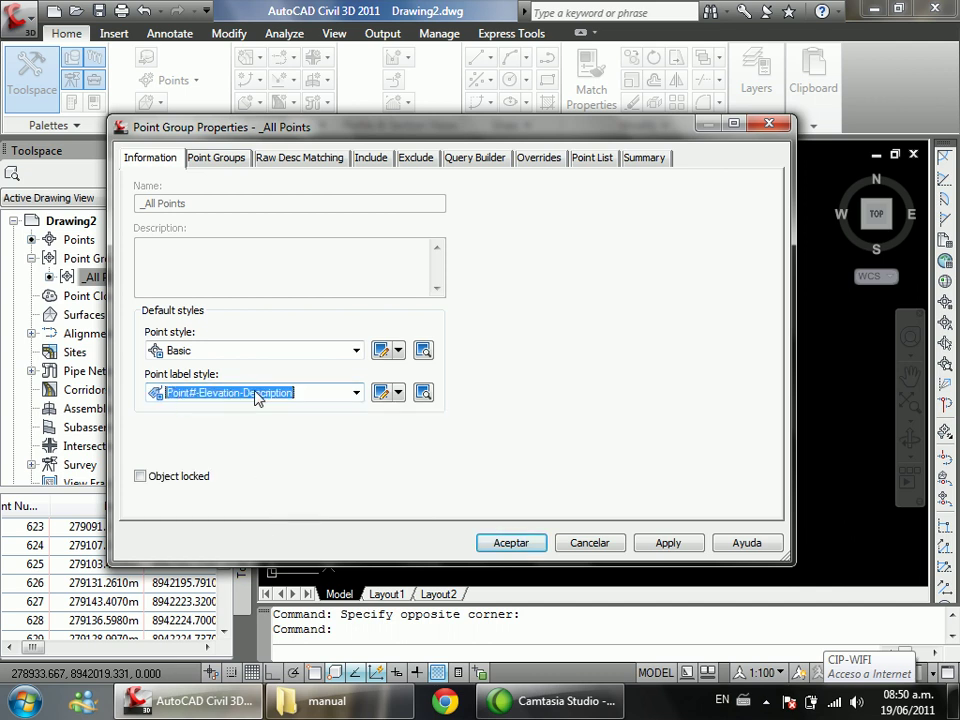
Step: Create a copy of the Point#-Elevation-Description point label style and open it in the Label Style Composer
{"action": "left_click", "coordinate": [399, 394]}
{"action": "left_click", "coordinate": [399, 395]}
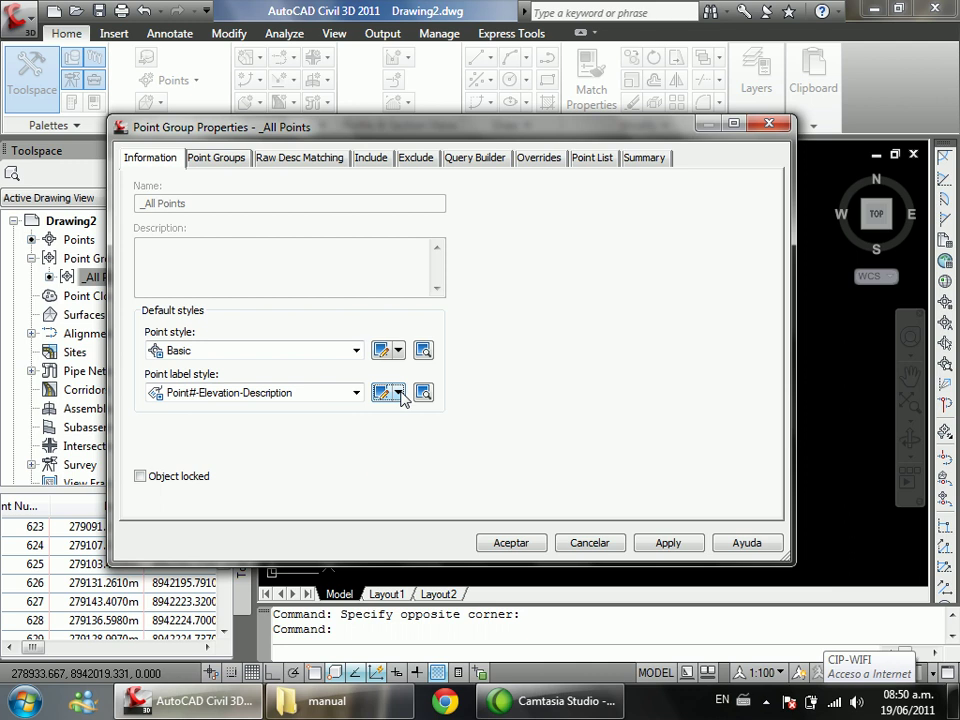
{"action": "left_click", "coordinate": [398, 393]}
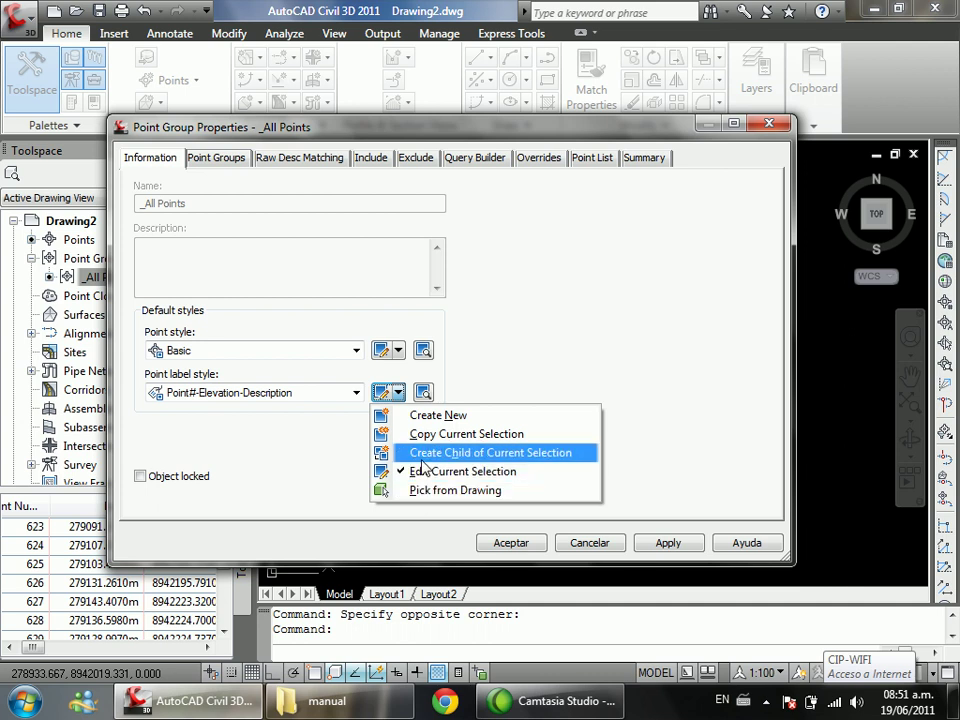
{"action": "left_click", "coordinate": [522, 435]}
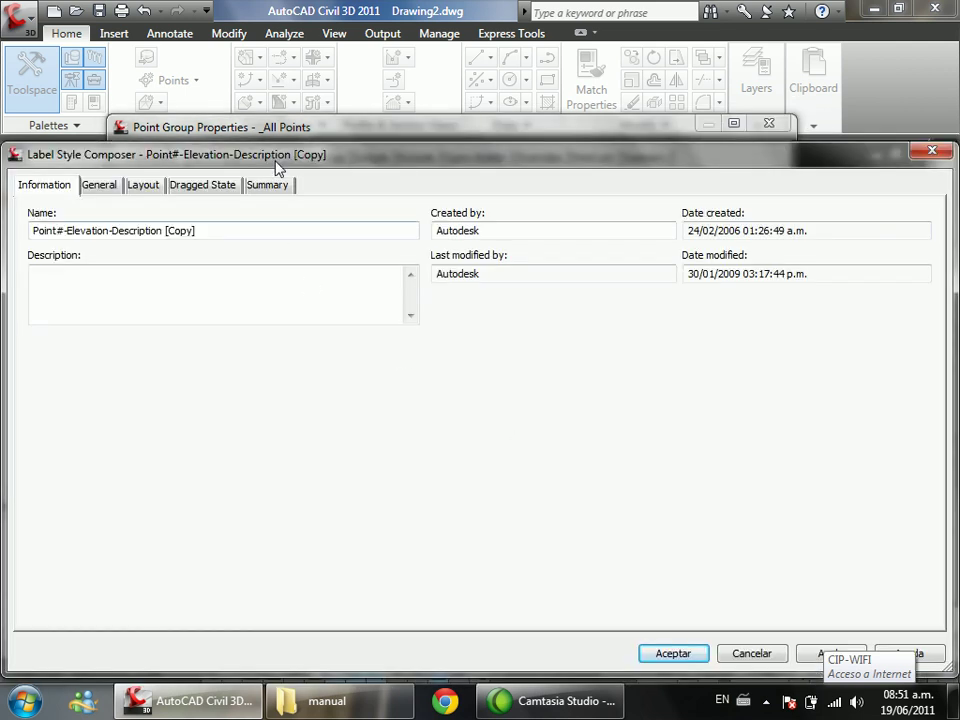
{"action": "left_click_drag", "start_coordinate": [274, 165], "coordinate": [492, 330]}
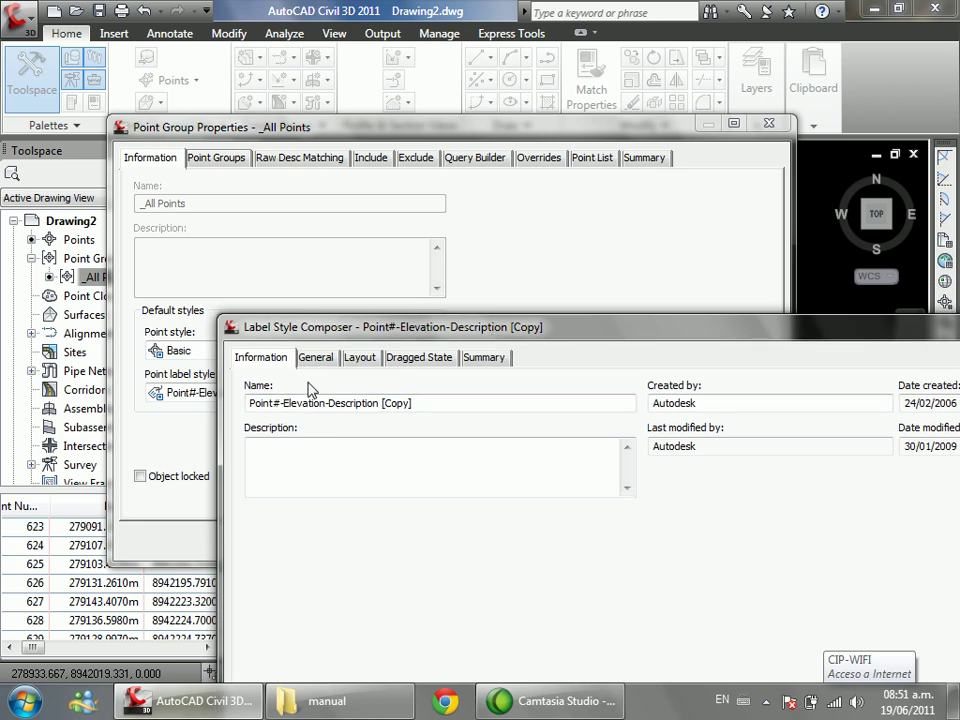
{"action": "left_click_drag", "start_coordinate": [350, 338], "coordinate": [304, 282]}
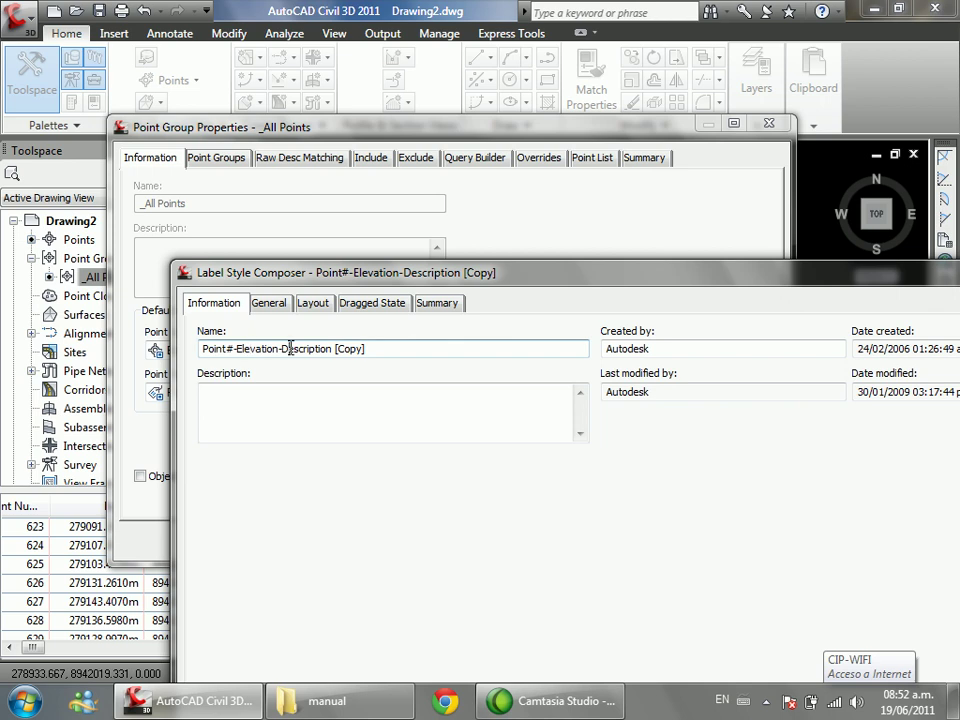
Step: Rename the copied point label style as ESTILO NUEVO
{"action": "left_click_drag", "start_coordinate": [333, 348], "coordinate": [367, 348]}
{"action": "left_click_drag", "start_coordinate": [338, 280], "coordinate": [514, 276]}
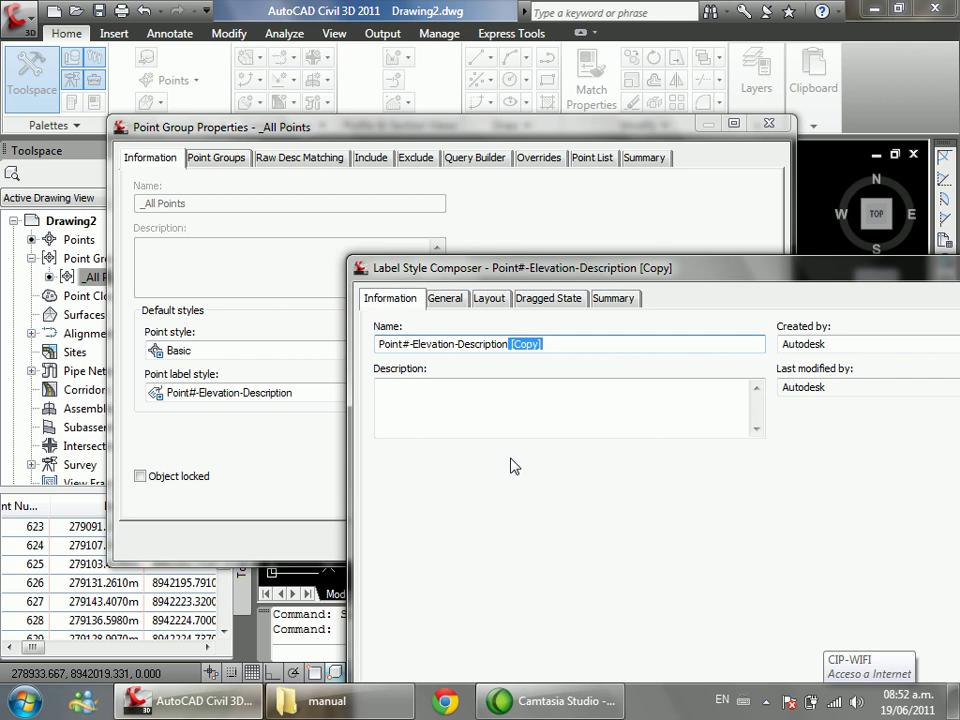
{"action": "key", "text": "BackSpace"}
{"action": "key", "text": "BackSpace"}
{"action": "key", "text": "BackSpace"}
{"action": "key", "text": "BackSpace"}
{"action": "key", "text": "BackSpace"}
{"action": "key", "text": "BackSpace"}
{"action": "key", "text": "BackSpace"}
{"action": "key", "text": "BackSpace"}
{"action": "key", "text": "BackSpace"}
{"action": "key", "text": "BackSpace"}
{"action": "key", "text": "BackSpace"}
{"action": "key", "text": "BackSpace"}
{"action": "key", "text": "BackSpace"}
{"action": "key", "text": "BackSpace"}
{"action": "key", "text": "BackSpace"}
{"action": "key", "text": "BackSpace"}
{"action": "key", "text": "BackSpace"}
{"action": "key", "text": "BackSpace"}
{"action": "key", "text": "BackSpace"}
{"action": "key", "text": "BackSpace"}
{"action": "key", "text": "BackSpace"}
{"action": "key", "text": "BackSpace"}
{"action": "type", "text": "estilo"}
{"action": "key", "text": "BackSpace"}
{"action": "key", "text": "BackSpace"}
{"action": "key", "text": "BackSpace"}
{"action": "key", "text": "BackSpace"}
{"action": "key", "text": "BackSpace"}
{"action": "key", "text": "BackSpace"}
{"action": "type", "text": "ESTILO NUEVO"}
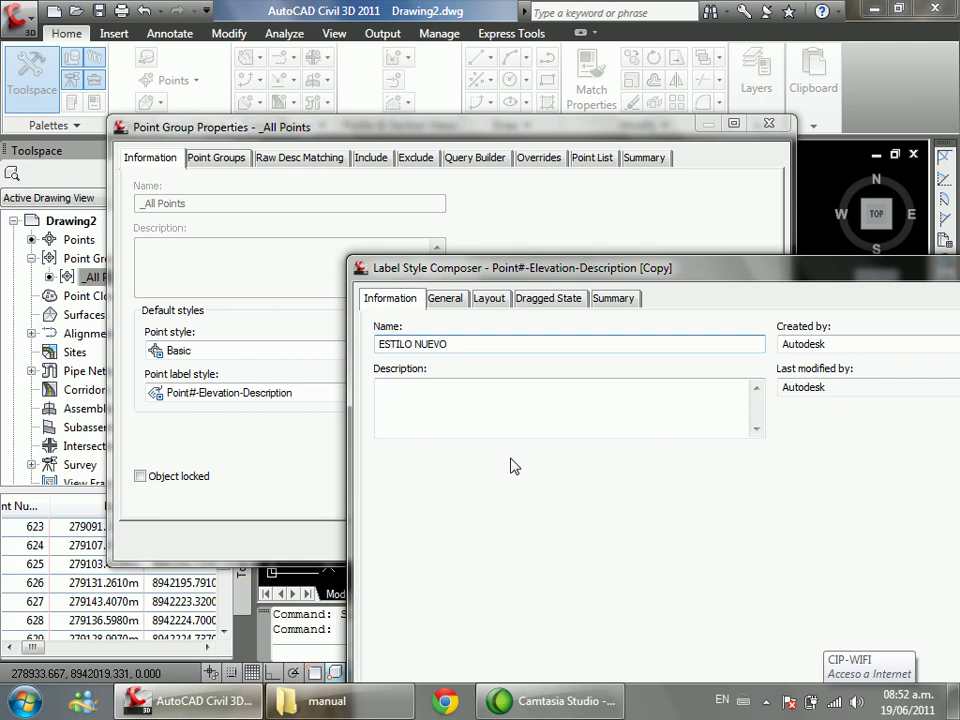
{"action": "left_click", "coordinate": [410, 415]}
{"action": "left_click", "coordinate": [467, 344]}
{"action": "left_click_drag", "start_coordinate": [626, 270], "coordinate": [308, 139]}
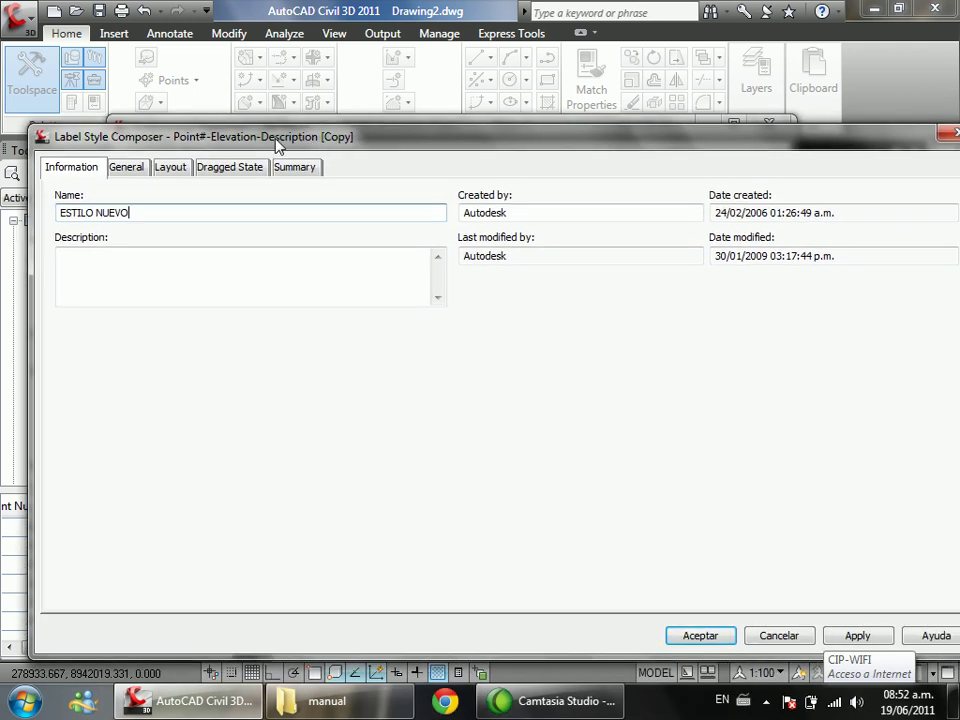
Step: Look through the text styles available for the ESTILO NUEVO label (Annotative, S4, SHR, Standard) and leave the selection without changing it
{"action": "left_click", "coordinate": [139, 172]}
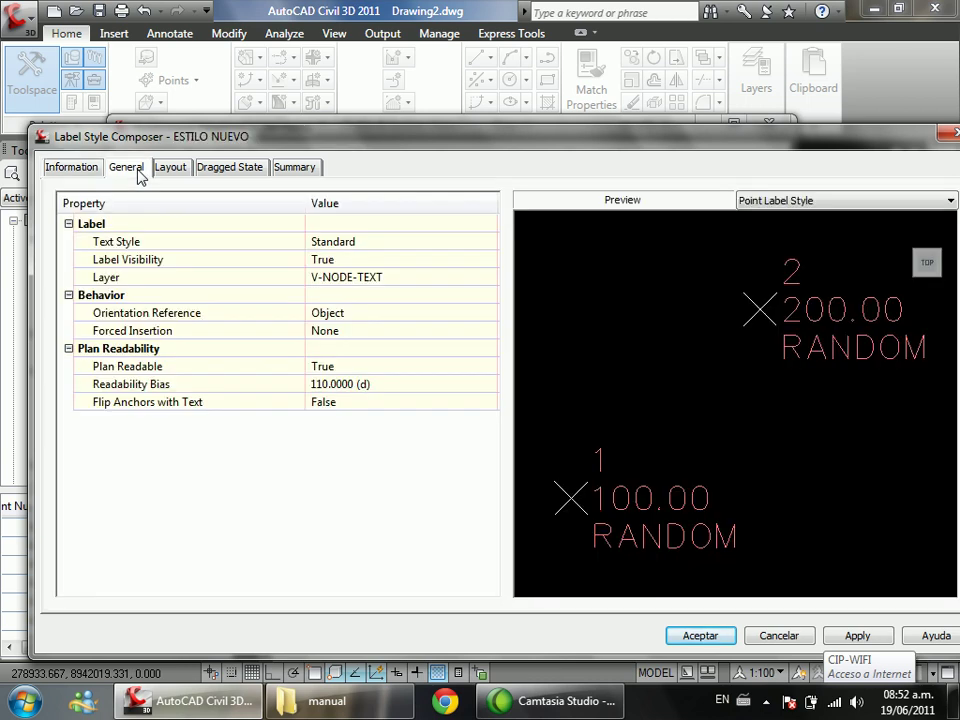
{"action": "mouse_move", "coordinate": [199, 143]}
{"action": "left_mouse_down"}
{"action": "mouse_move", "coordinate": [175, 131]}
{"action": "mouse_move", "coordinate": [187, 124]}
{"action": "left_mouse_up"}
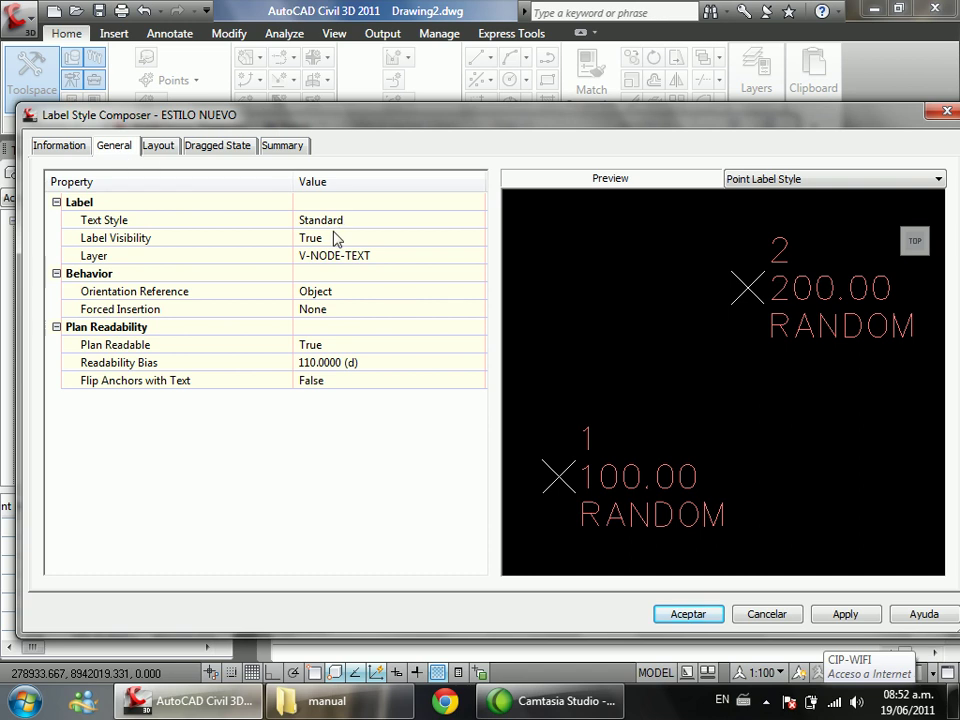
{"action": "left_click", "coordinate": [118, 220]}
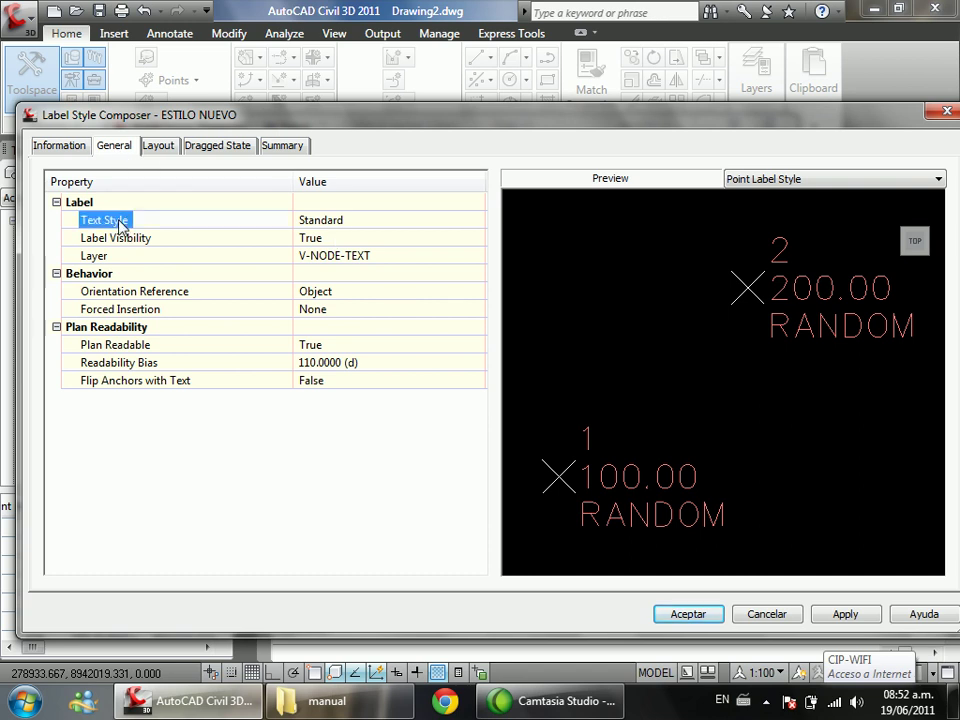
{"action": "left_click", "coordinate": [322, 228]}
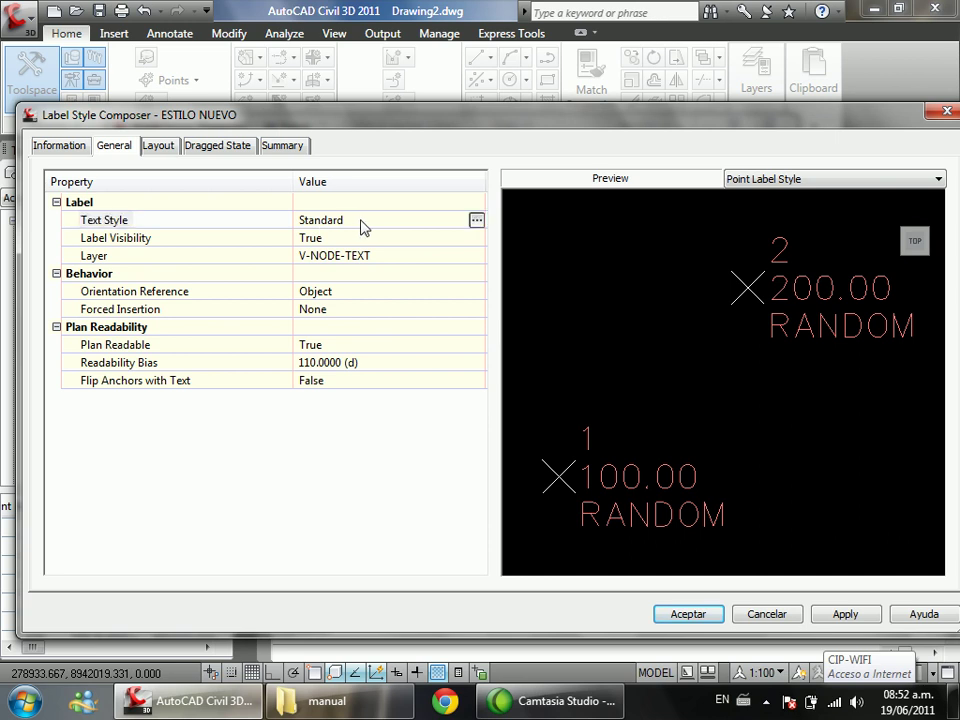
{"action": "left_click", "coordinate": [477, 220]}
{"action": "left_click_drag", "start_coordinate": [694, 318], "coordinate": [242, 351]}
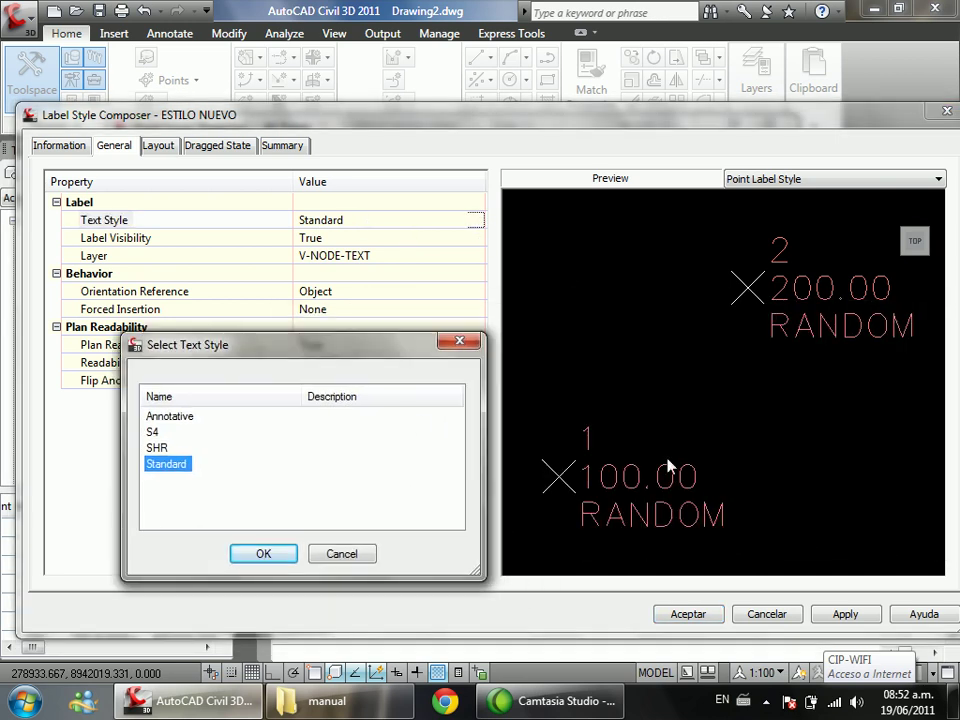
{"action": "left_click", "coordinate": [158, 432]}
{"action": "left_click", "coordinate": [158, 449]}
{"action": "left_click", "coordinate": [155, 432]}
{"action": "left_click", "coordinate": [155, 416]}
{"action": "left_click", "coordinate": [156, 448]}
{"action": "left_click", "coordinate": [176, 465]}
{"action": "left_click", "coordinate": [330, 555]}
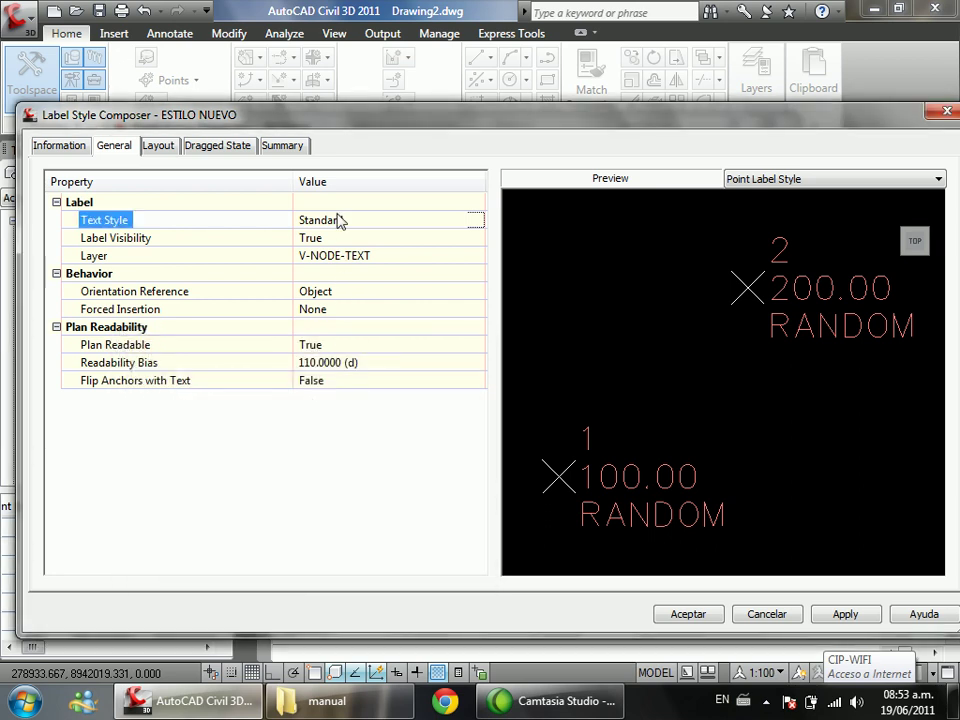
Step: Set the label visibility to False to check the preview, and switch it back to True
{"action": "left_click", "coordinate": [94, 240]}
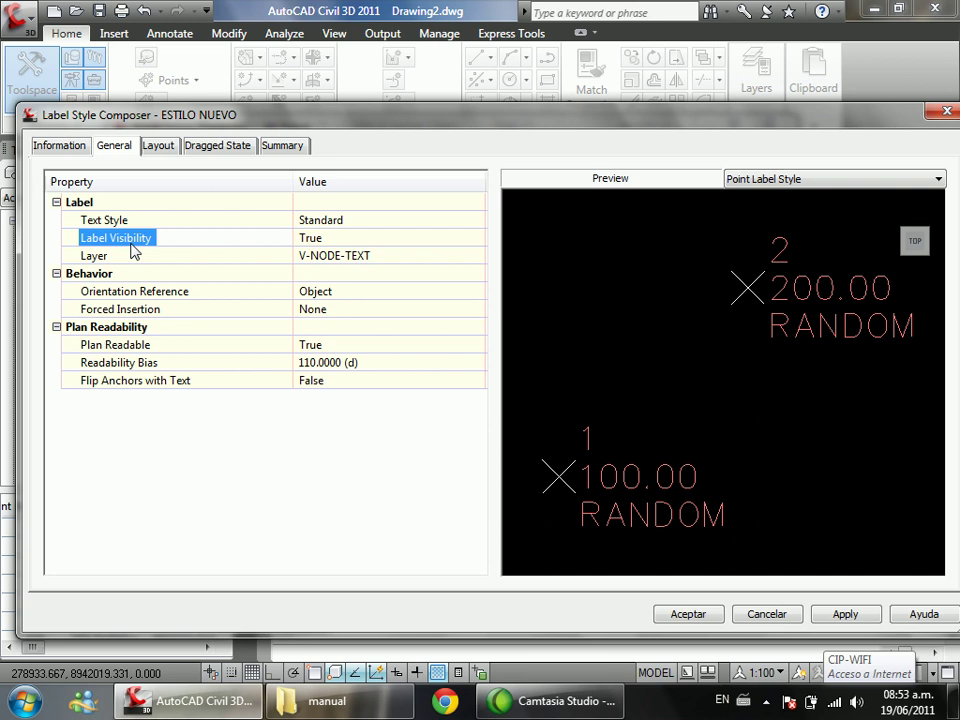
{"action": "left_click", "coordinate": [344, 241]}
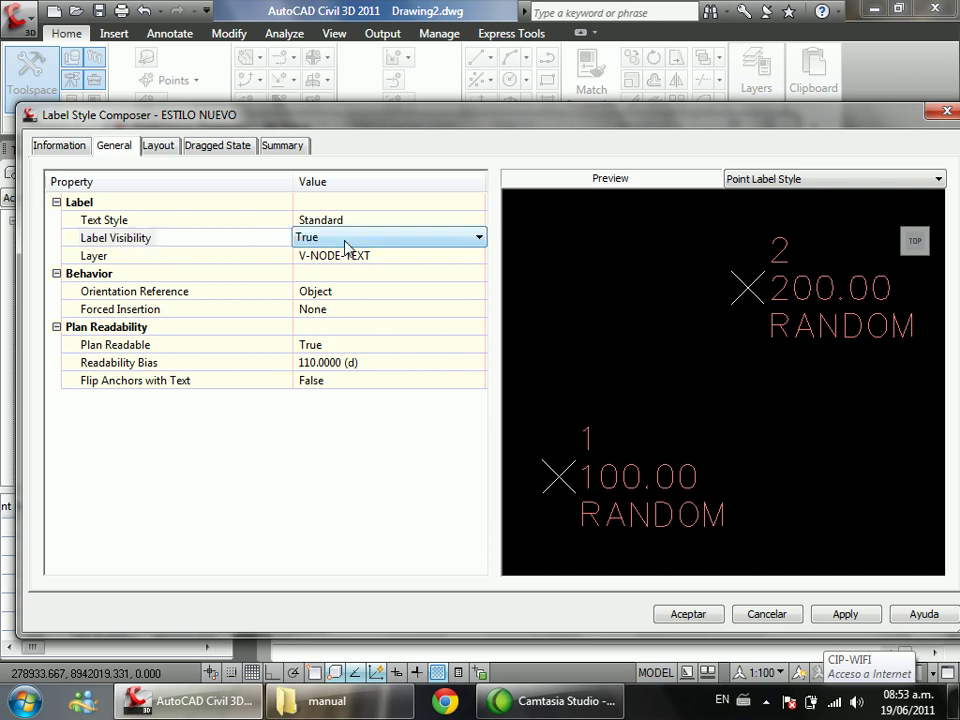
{"action": "left_click", "coordinate": [344, 246]}
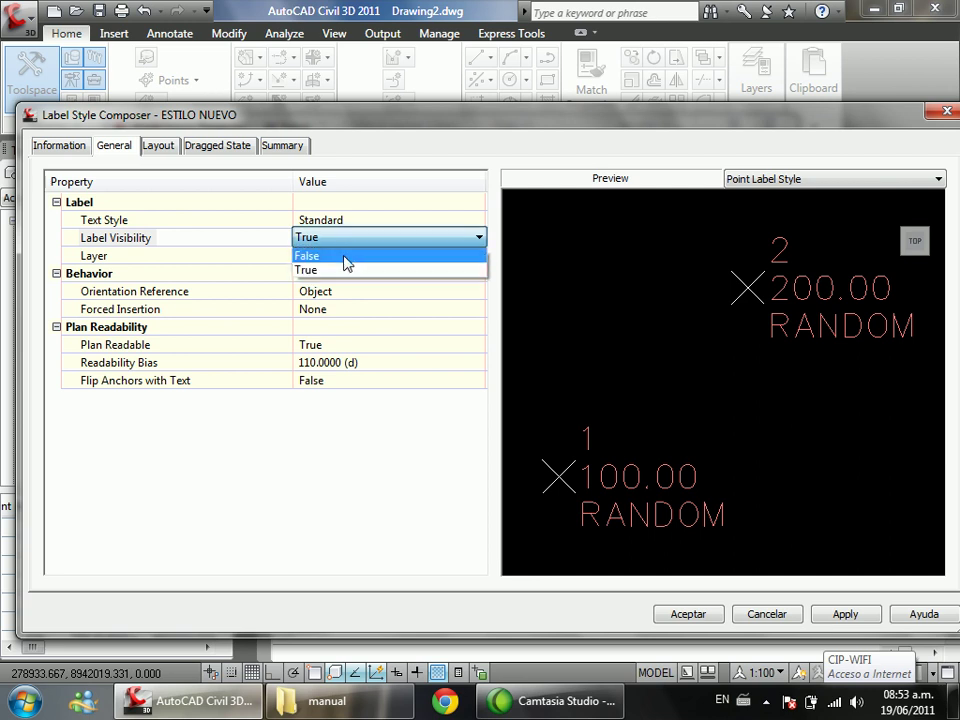
{"action": "left_click", "coordinate": [346, 255]}
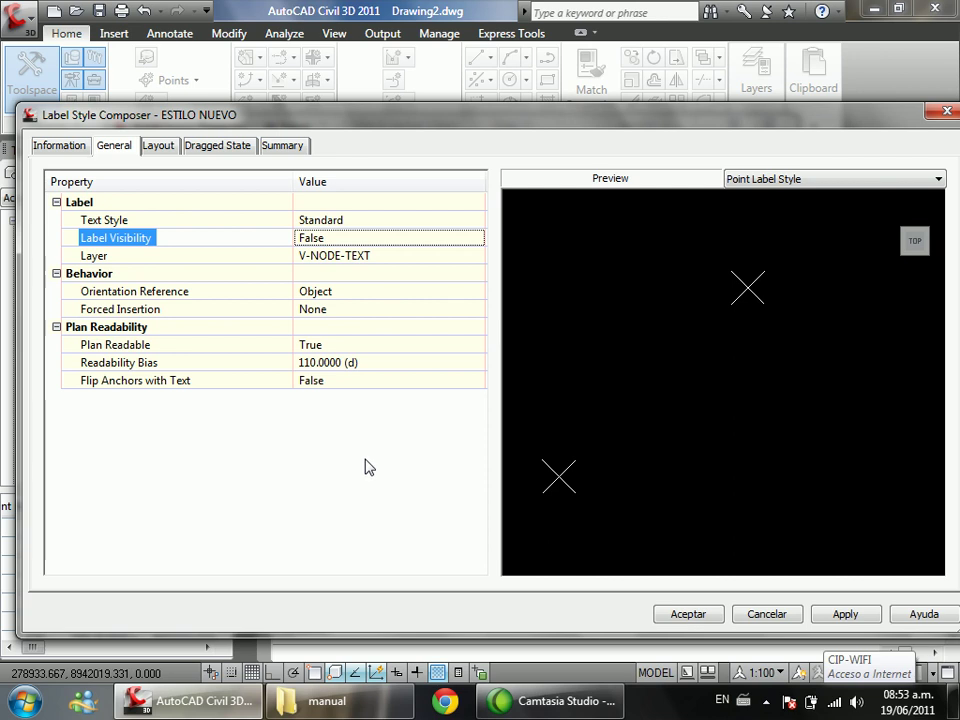
{"action": "left_click", "coordinate": [375, 241]}
{"action": "left_click", "coordinate": [375, 241]}
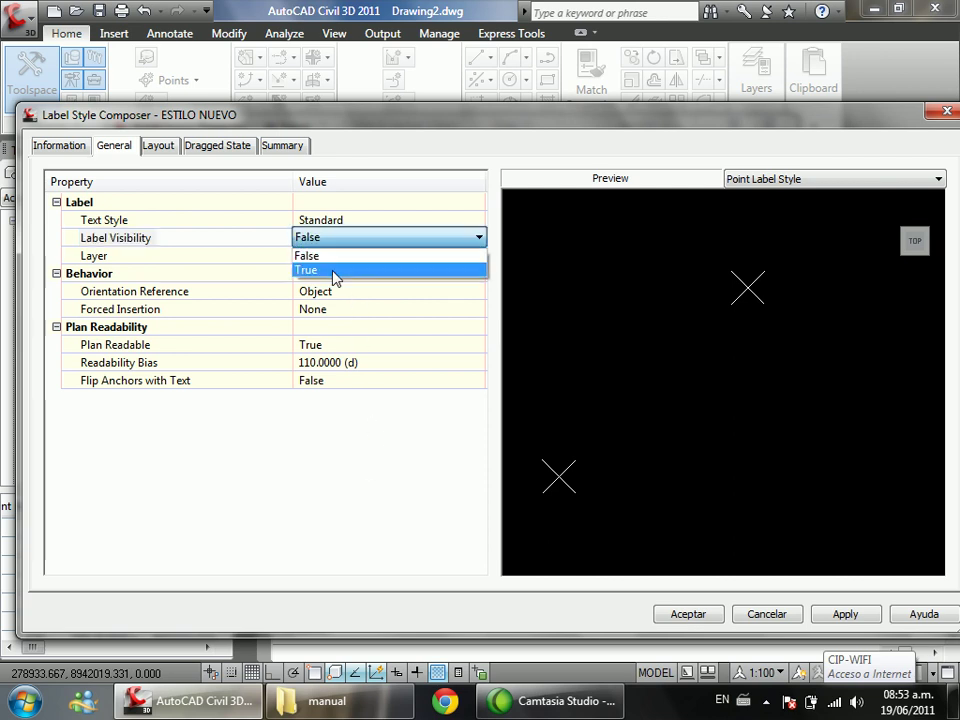
{"action": "left_click", "coordinate": [334, 272]}
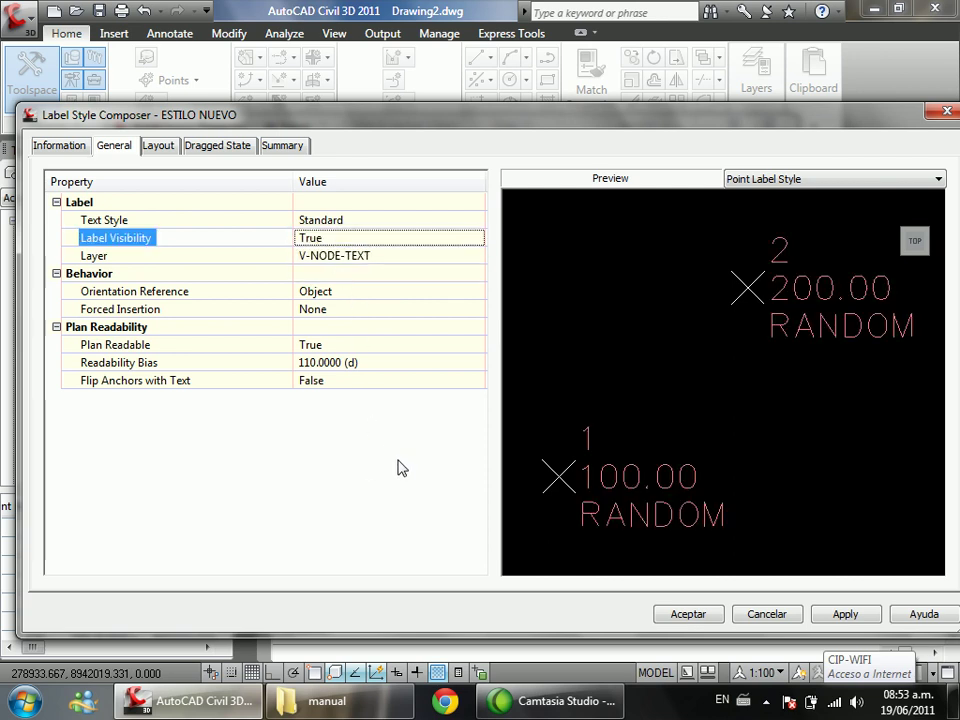
Step: Create a new layer named ETIQUETA DE TEXTO with color 11 and Continuous linetype, and assign it to the label style
{"action": "left_click", "coordinate": [126, 256]}
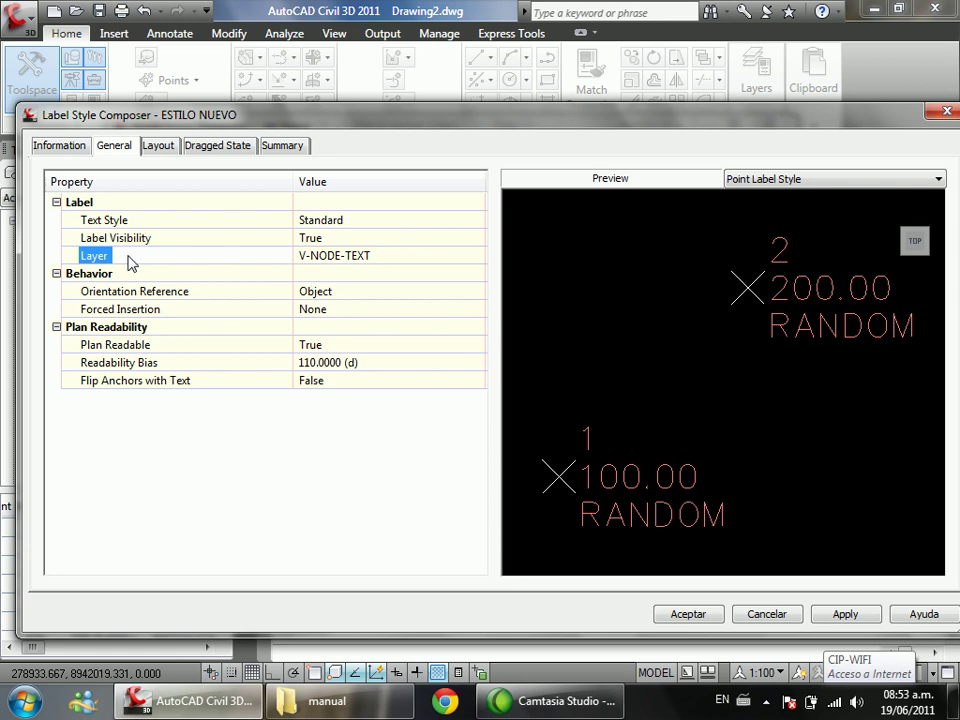
{"action": "left_click", "coordinate": [370, 258]}
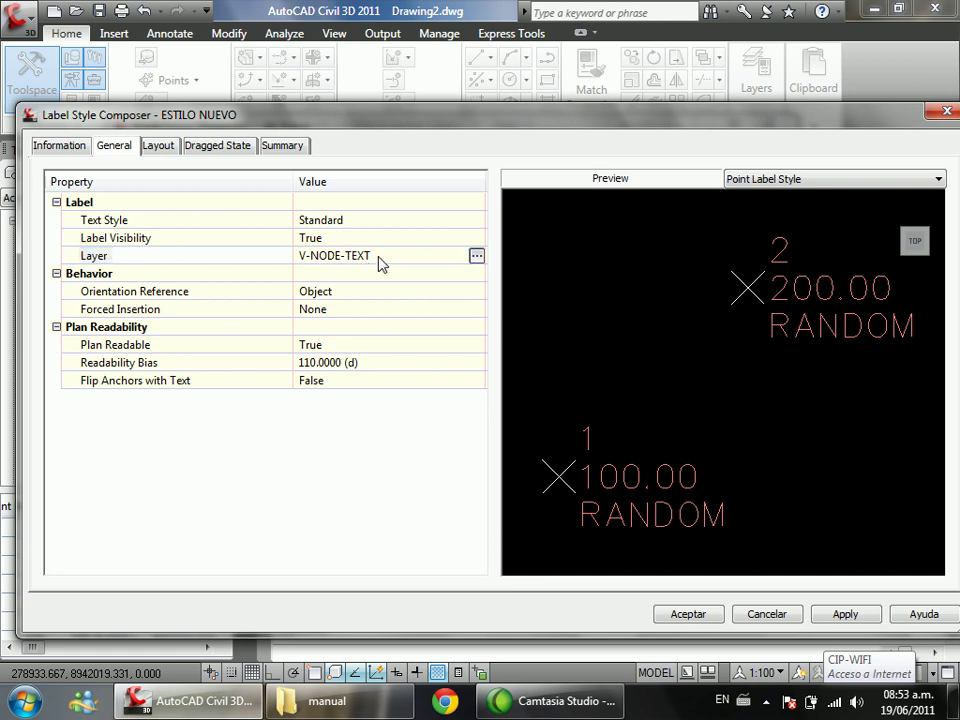
{"action": "left_click", "coordinate": [476, 256]}
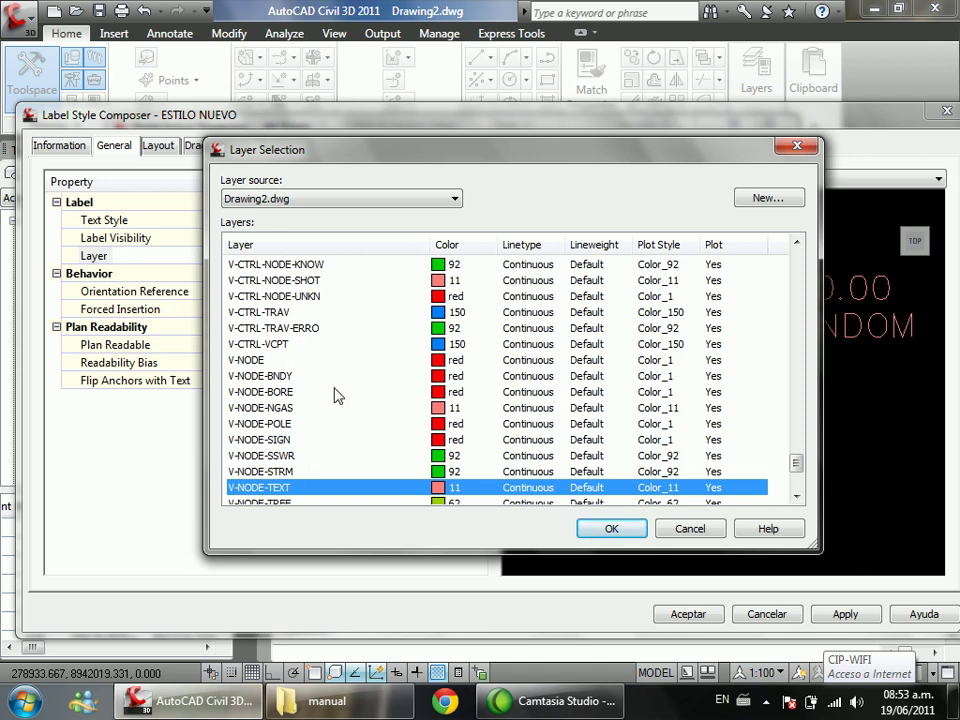
{"action": "left_click", "coordinate": [752, 205]}
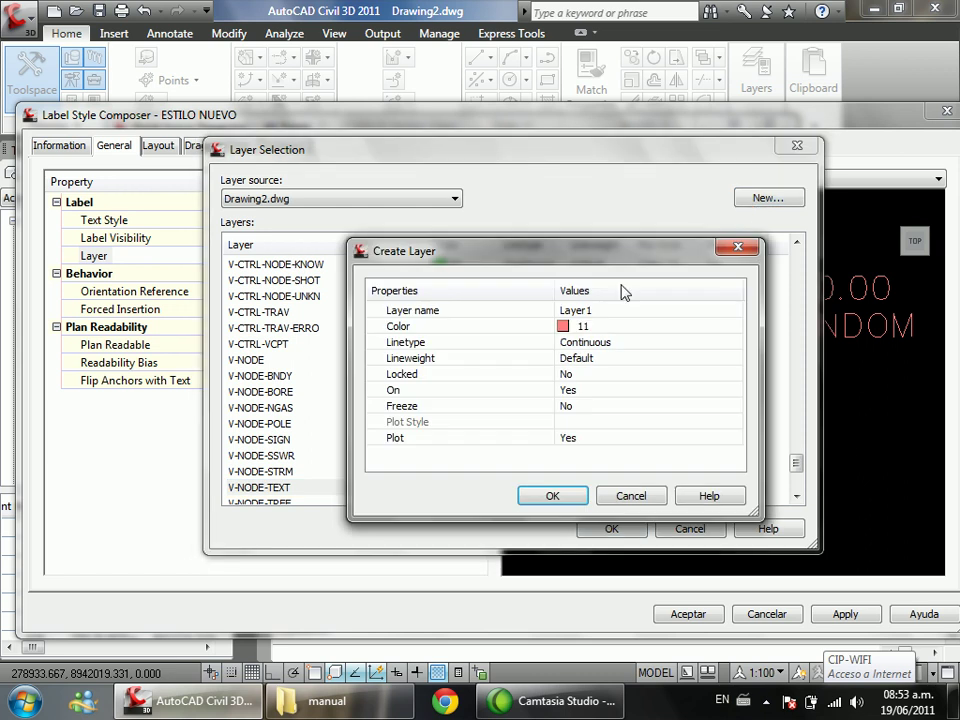
{"action": "left_click", "coordinate": [614, 309]}
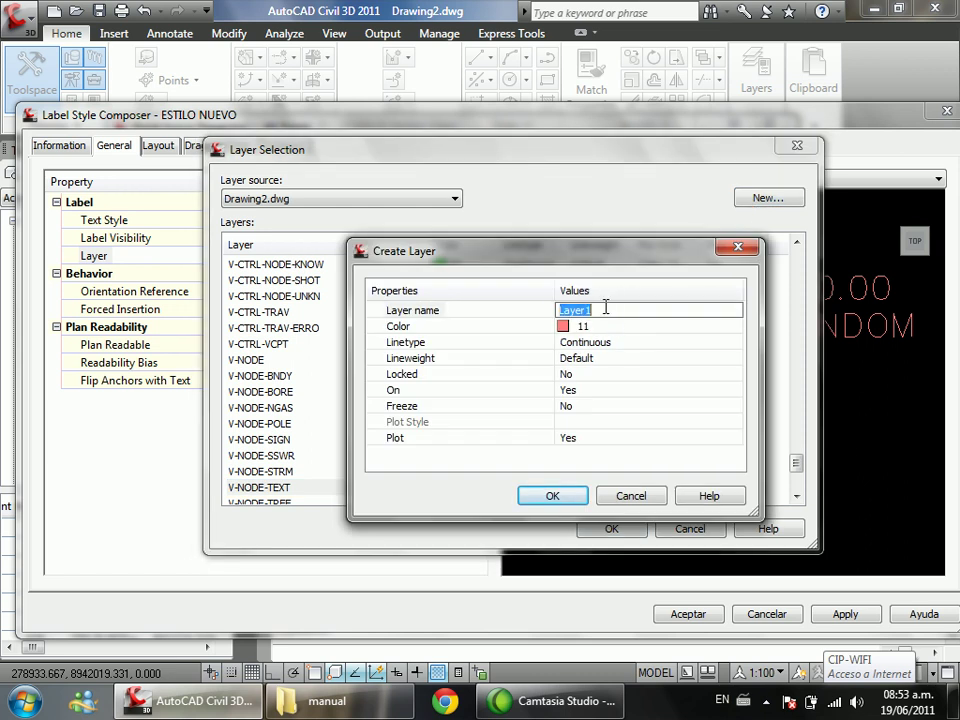
{"action": "type", "text": "ETIQUETA DE TEXTO"}
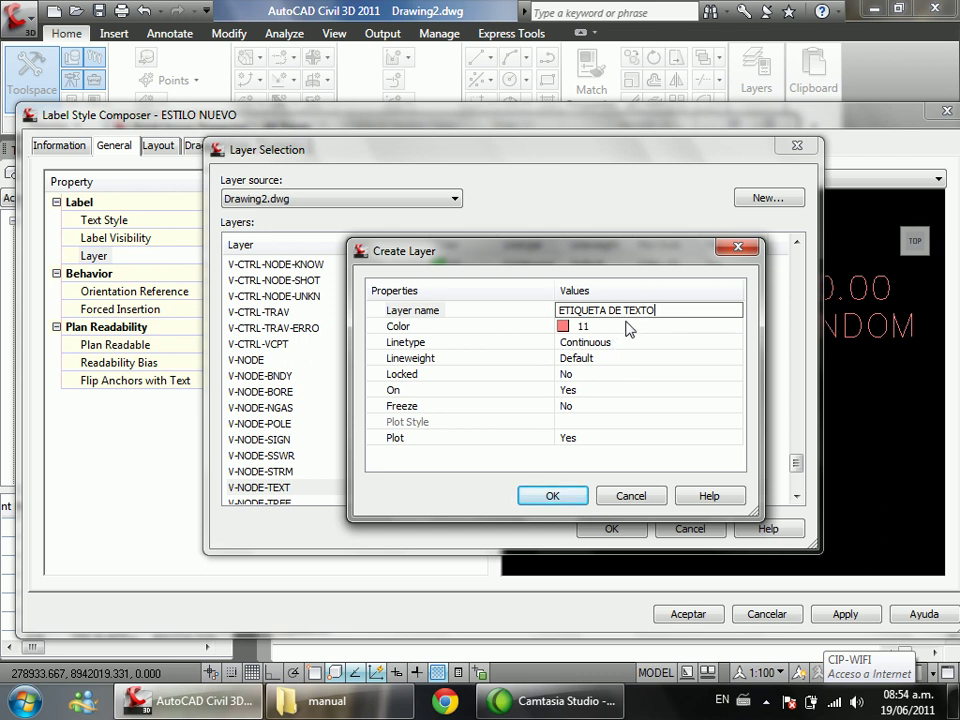
{"action": "left_click", "coordinate": [626, 328]}
{"action": "left_click", "coordinate": [585, 343]}
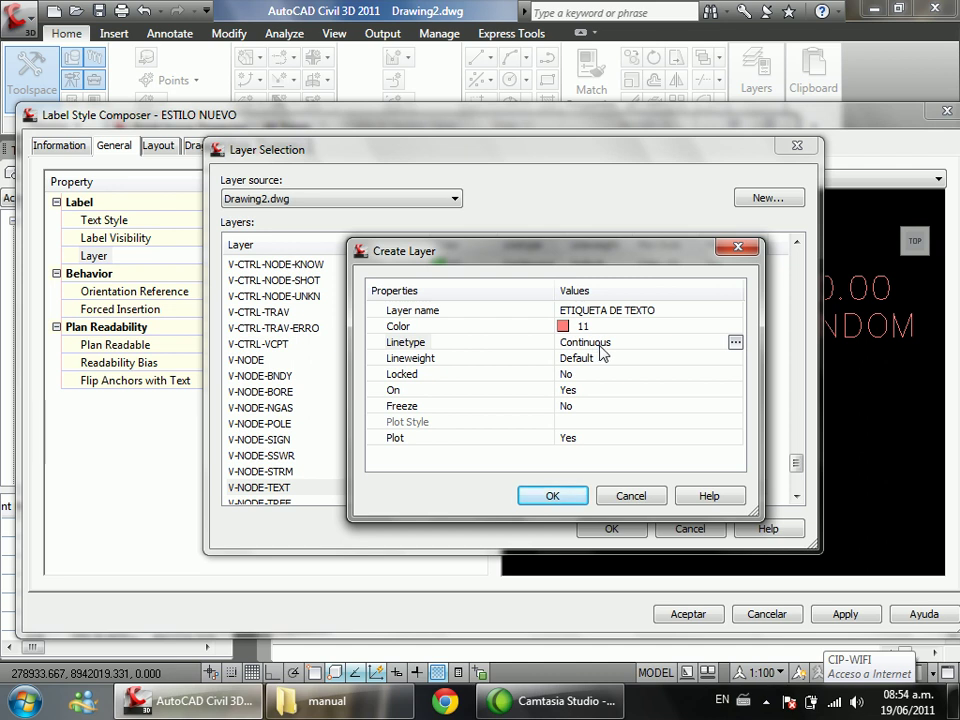
{"action": "left_click", "coordinate": [552, 496]}
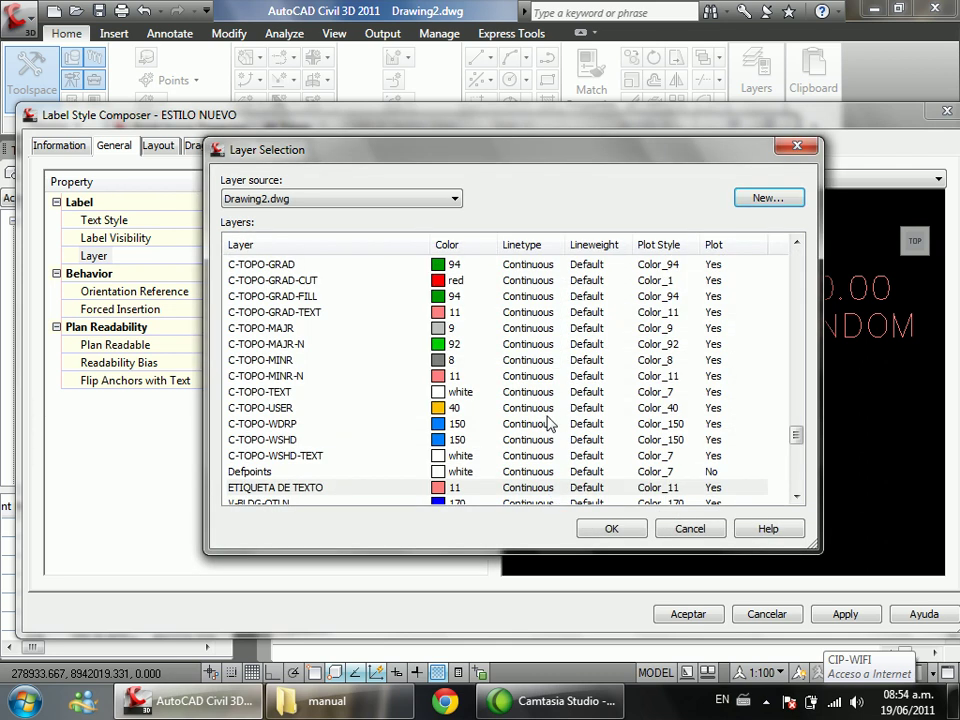
{"action": "left_click", "coordinate": [300, 487]}
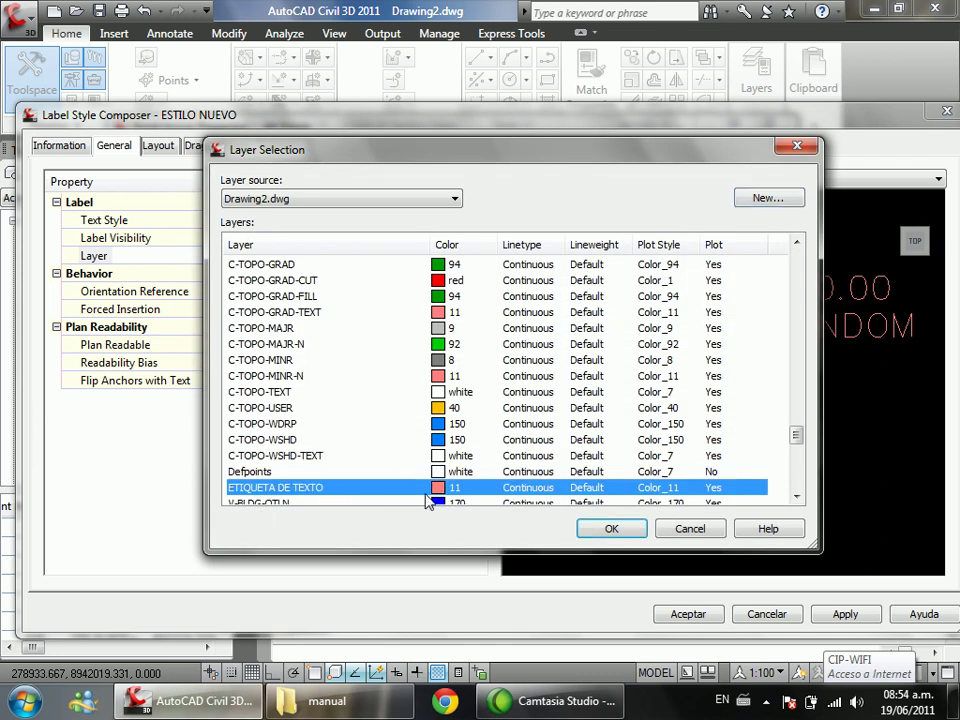
{"action": "left_click", "coordinate": [608, 530]}
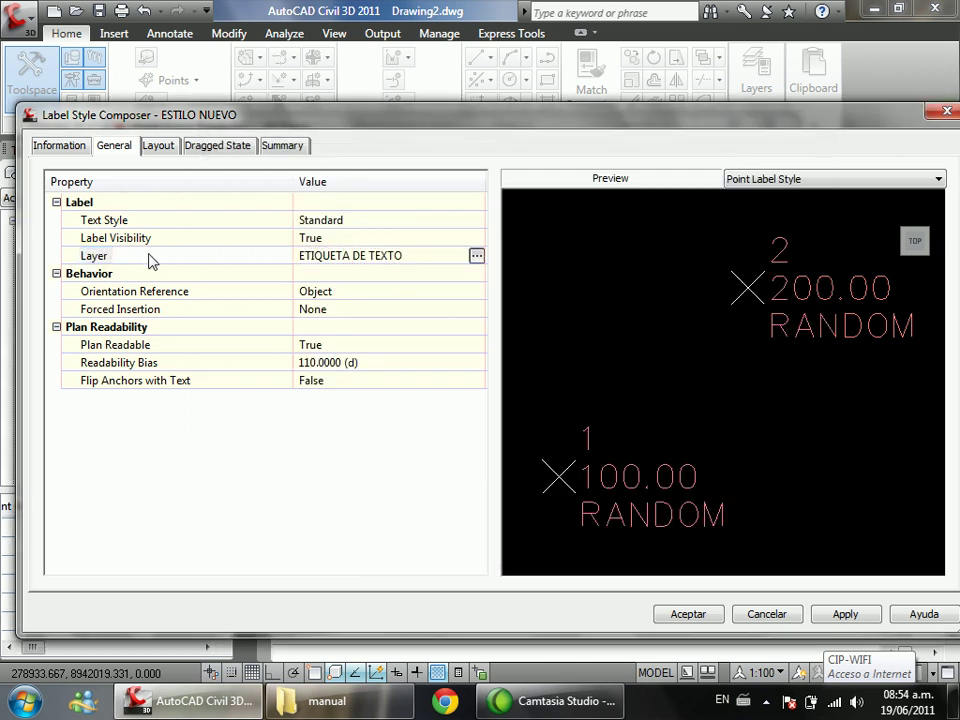
Step: Set the label style's layer back to V-NODE-TEXT
{"action": "left_click", "coordinate": [416, 261]}
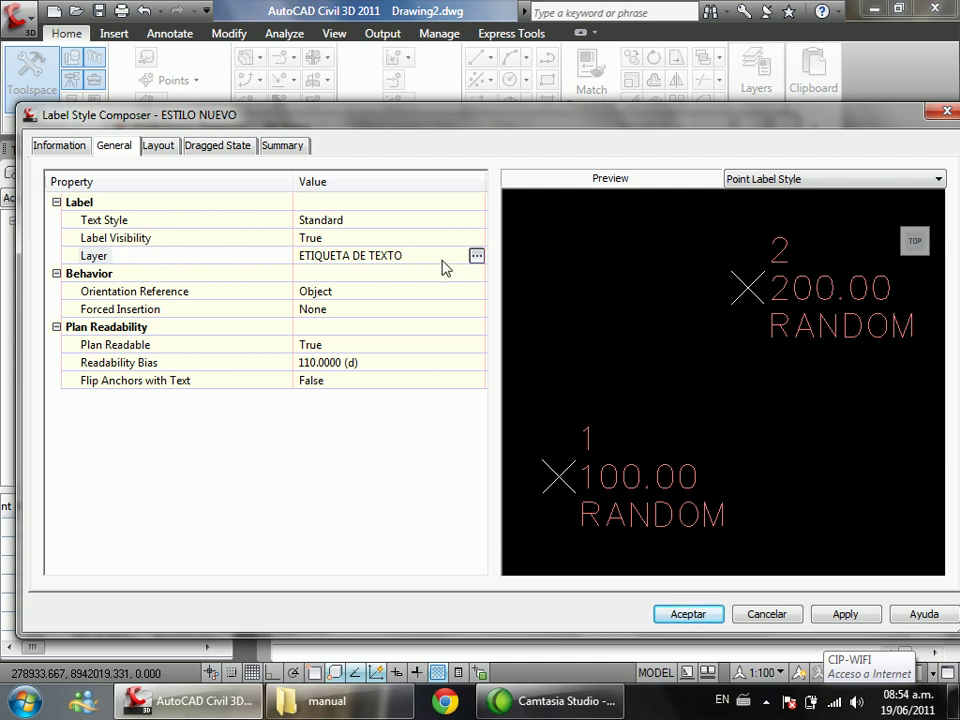
{"action": "left_click", "coordinate": [476, 257]}
{"action": "left_click", "coordinate": [76, 148]}
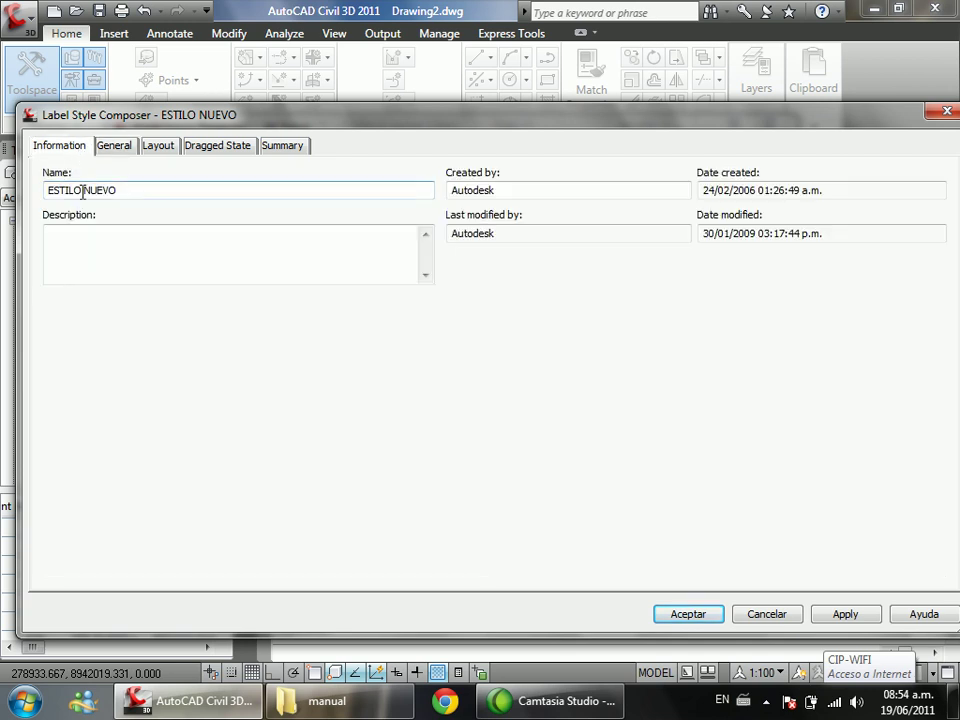
{"action": "left_click", "coordinate": [118, 147]}
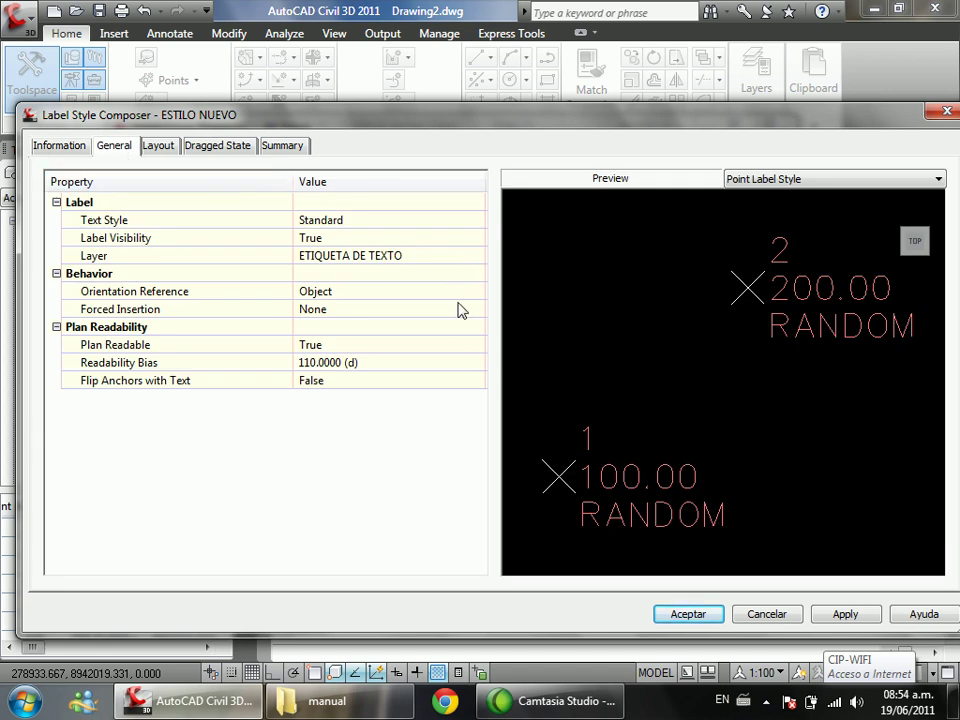
{"action": "left_click", "coordinate": [475, 256]}
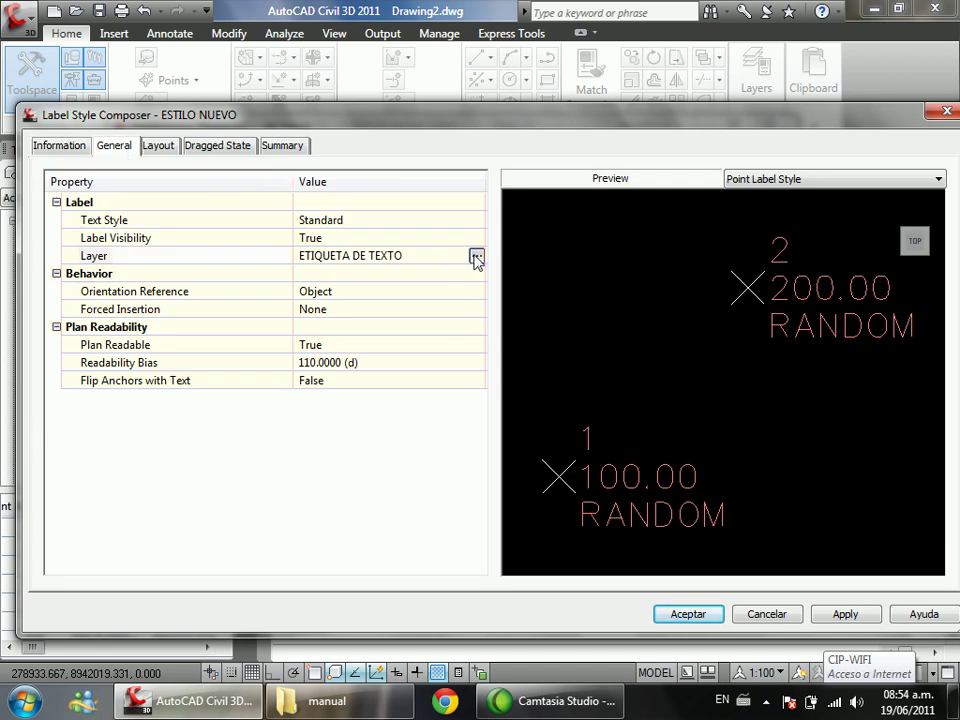
{"action": "left_click", "coordinate": [476, 257]}
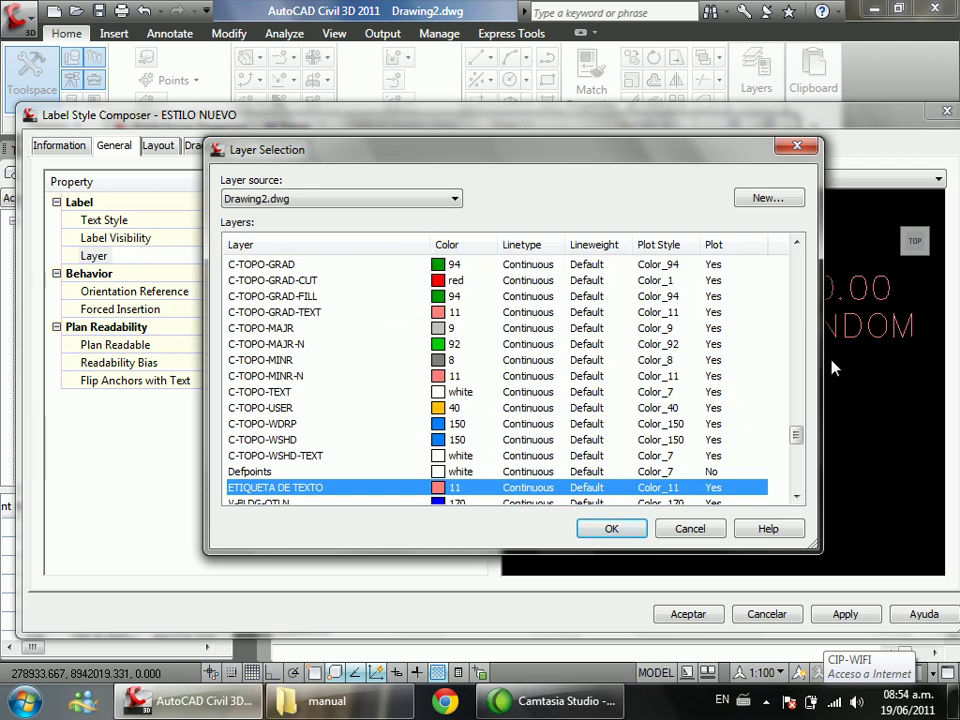
{"action": "left_click_drag", "start_coordinate": [796, 445], "coordinate": [798, 476]}
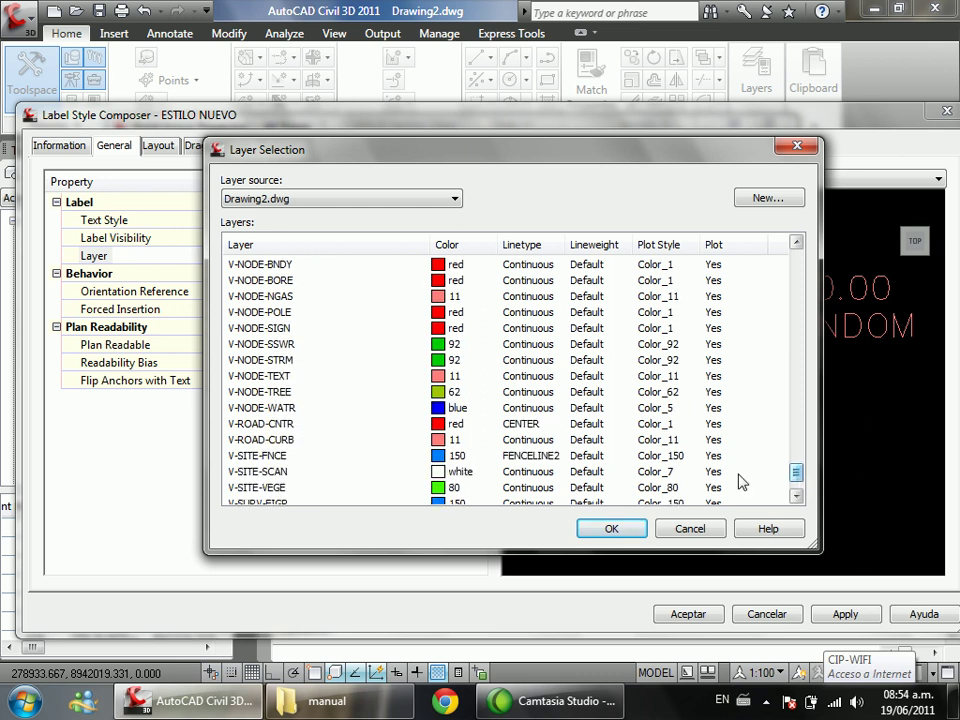
{"action": "left_click", "coordinate": [256, 376]}
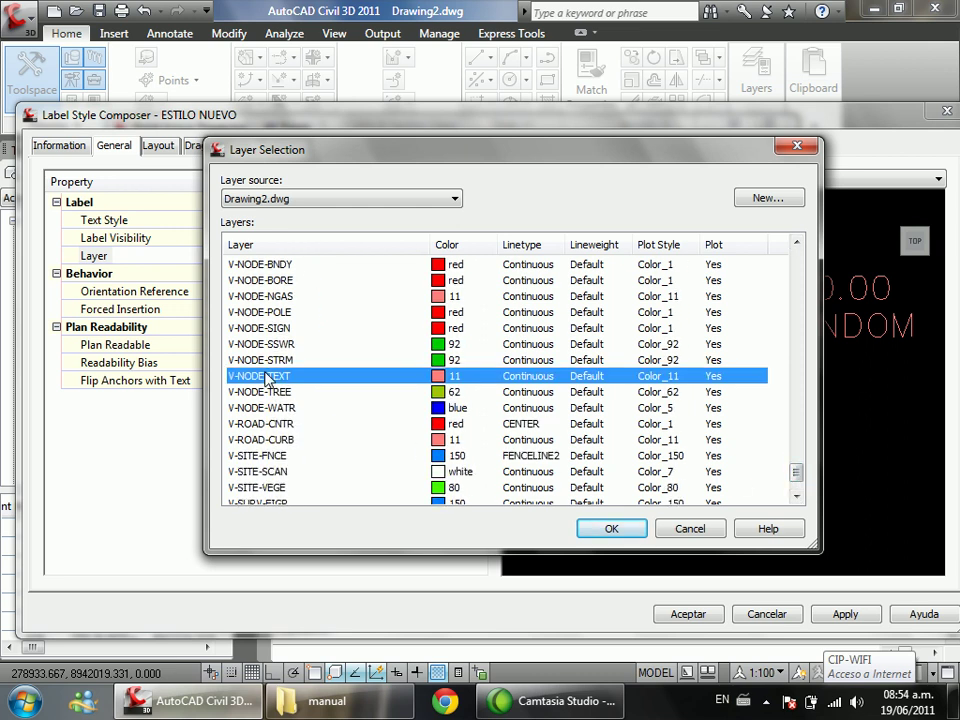
{"action": "left_click", "coordinate": [613, 529]}
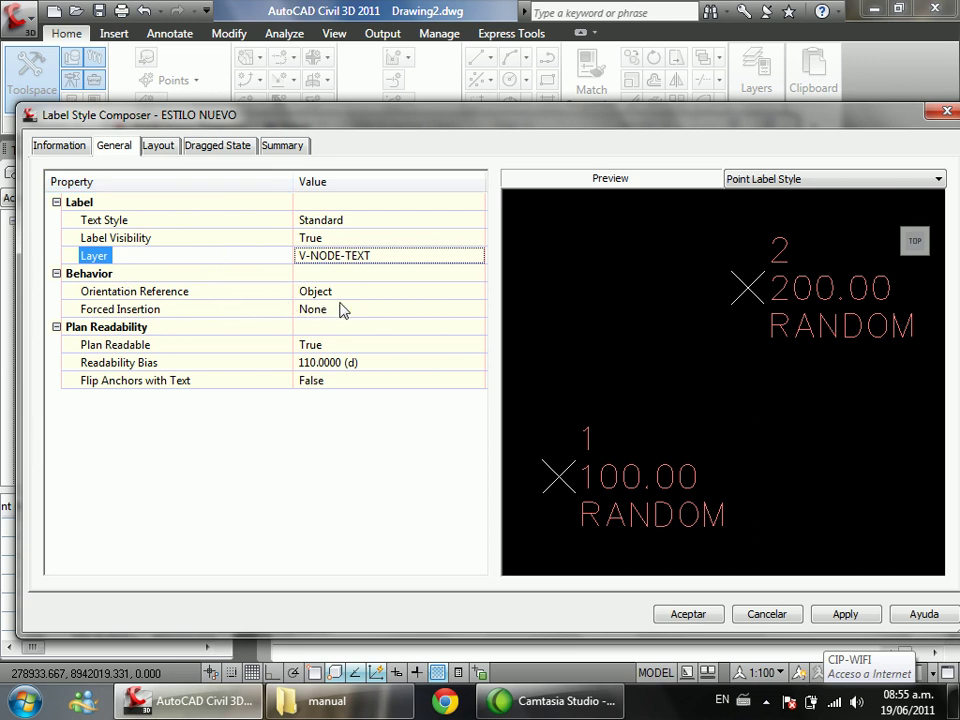
Step: Review the label's orientation reference choices, keeping Object, and check the forced insertion setting, keeping None
{"action": "left_click", "coordinate": [436, 294]}
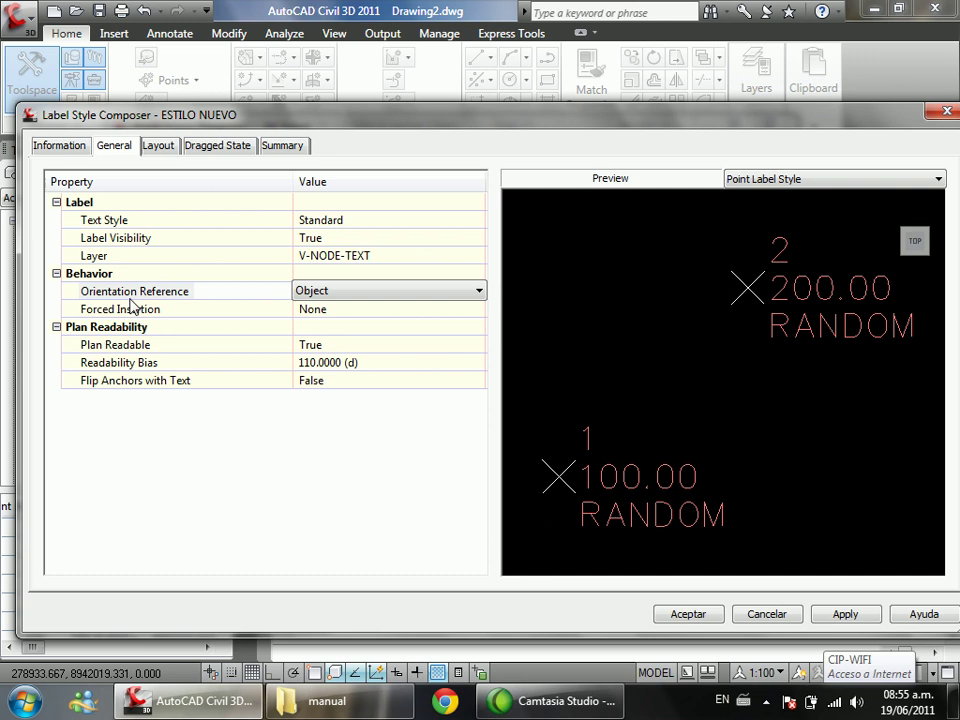
{"action": "left_click", "coordinate": [372, 291]}
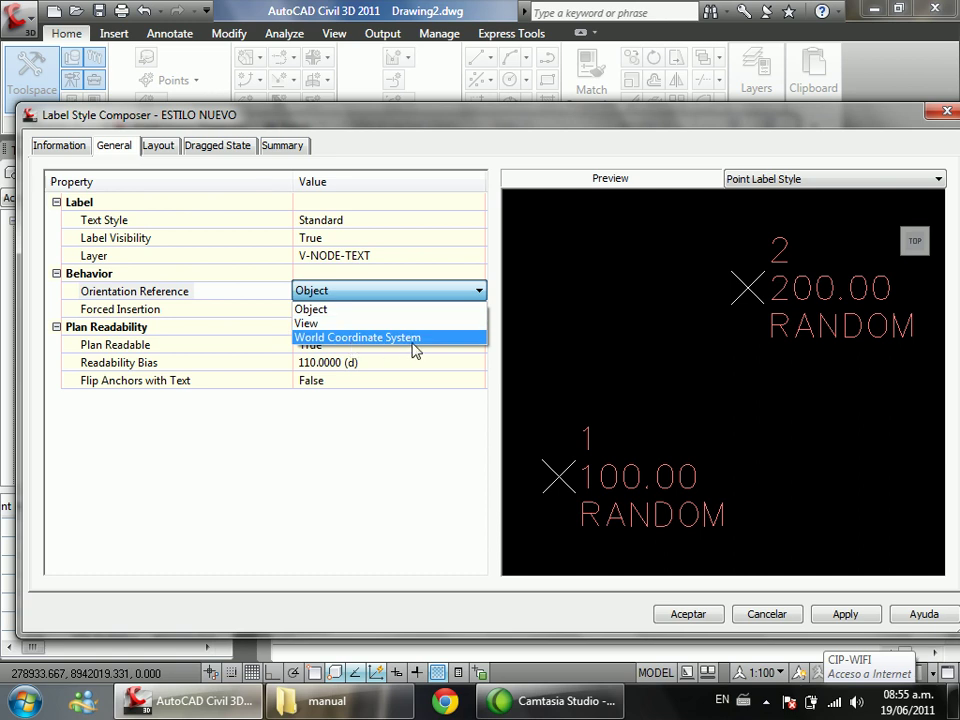
{"action": "left_click", "coordinate": [363, 312]}
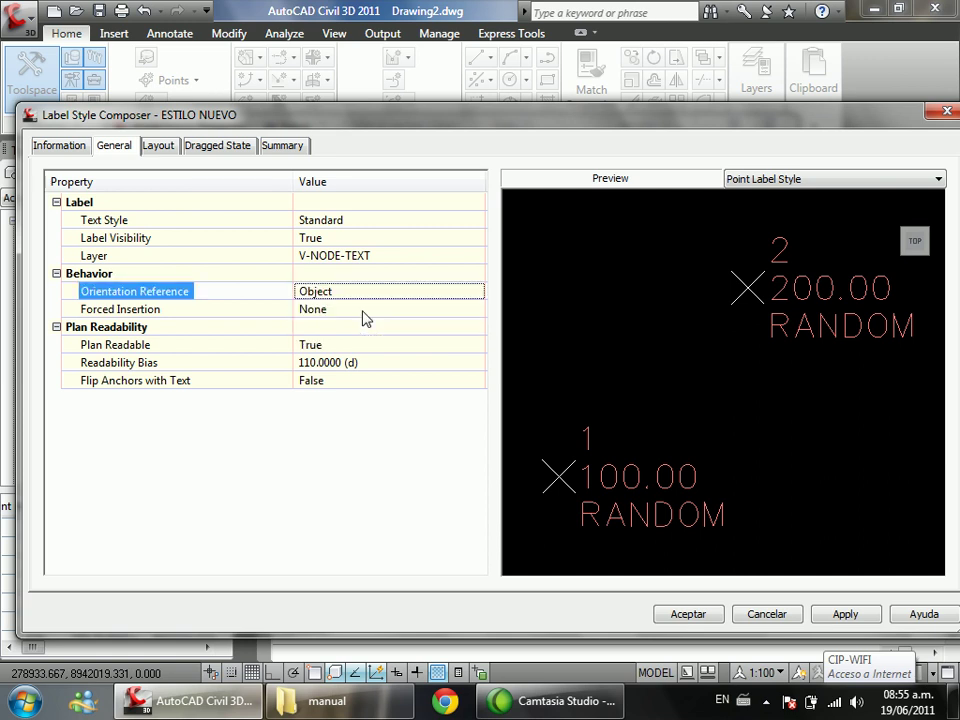
{"action": "left_click", "coordinate": [364, 312]}
{"action": "left_click", "coordinate": [435, 292]}
{"action": "left_click", "coordinate": [405, 311]}
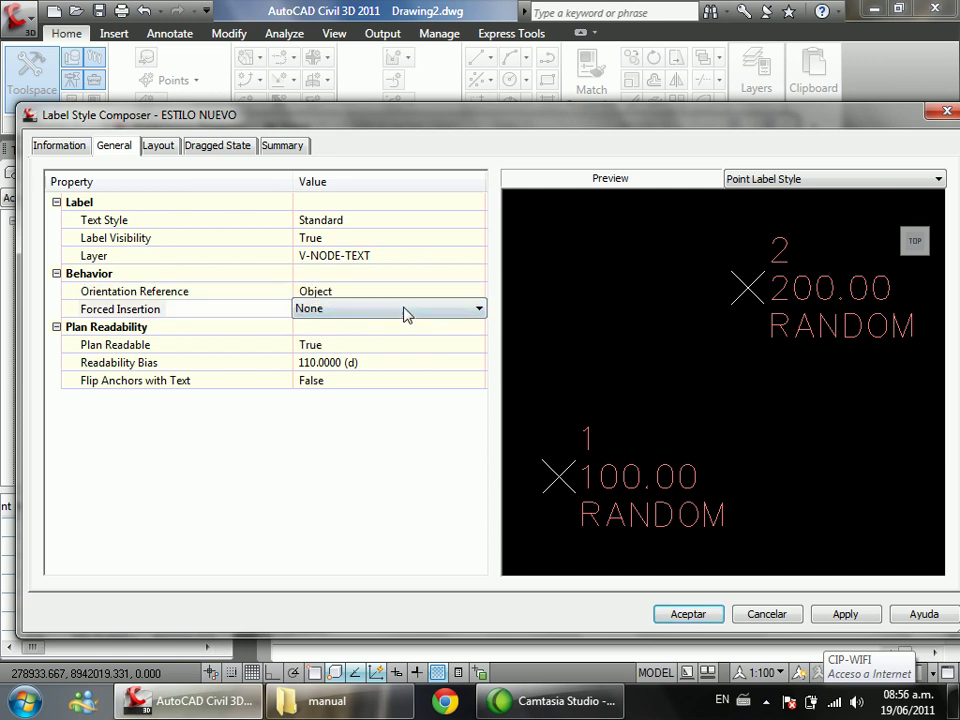
{"action": "left_click", "coordinate": [405, 310]}
{"action": "left_click", "coordinate": [405, 311]}
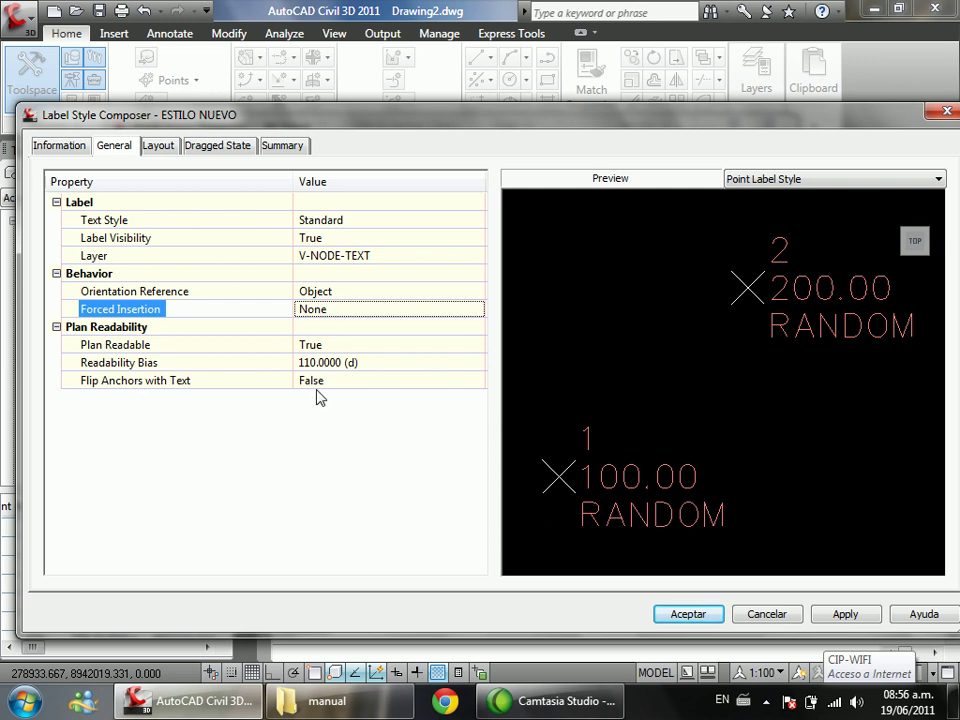
Step: Look through the label's layout components, show Point Elev, and enlarge the preview around point 1's label
{"action": "left_click", "coordinate": [163, 147]}
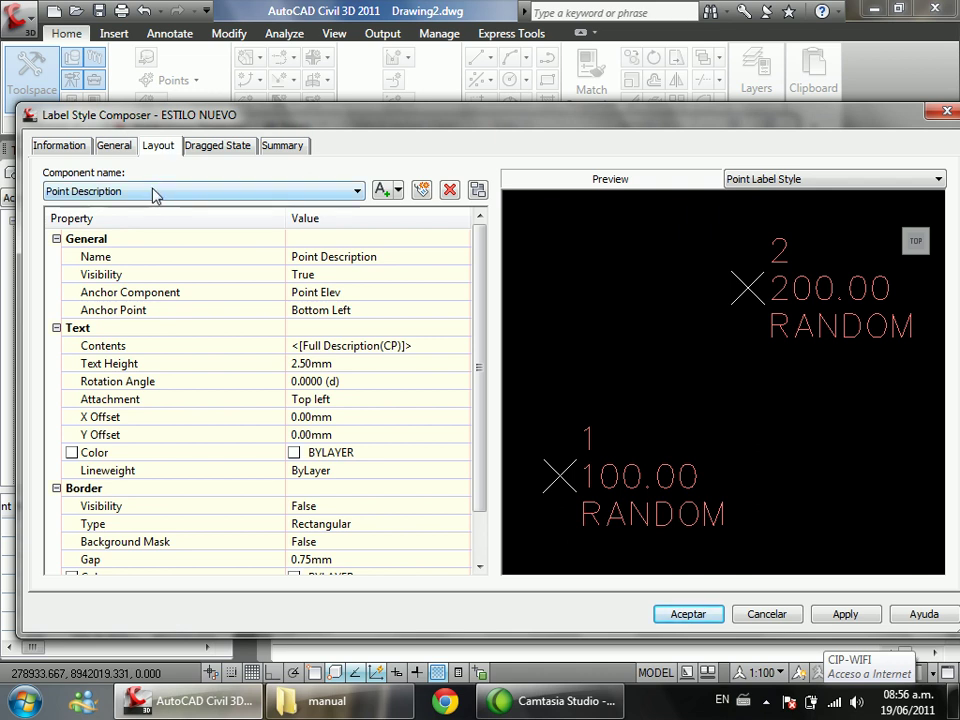
{"action": "left_click", "coordinate": [101, 192]}
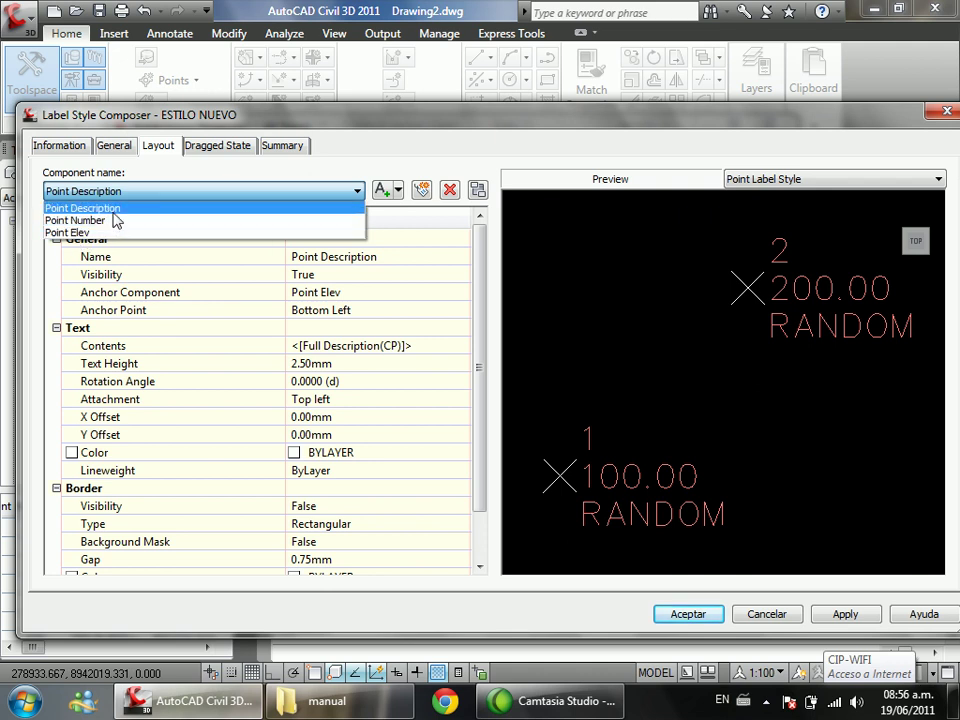
{"action": "left_click", "coordinate": [739, 311]}
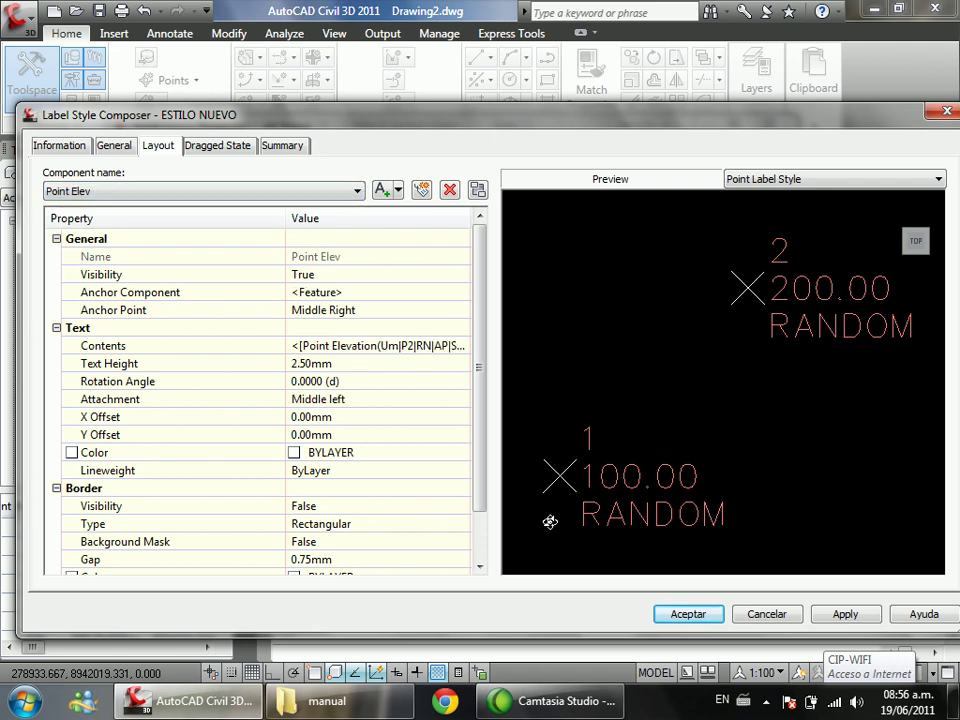
{"action": "scroll", "coordinate": [565, 509], "scroll_direction": "up", "scroll_amount": 5}
{"action": "right_click", "coordinate": [586, 380]}
{"action": "left_click", "coordinate": [620, 415]}
{"action": "left_click_drag", "start_coordinate": [594, 416], "coordinate": [668, 294]}
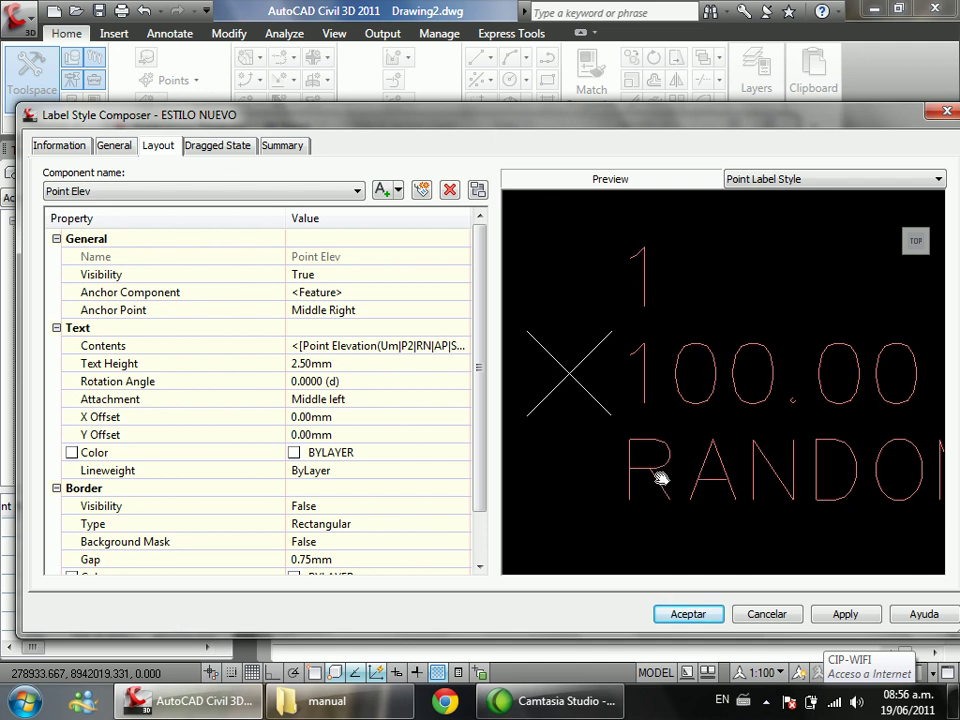
Step: Set the text color of the Point Number component to blue
{"action": "left_click", "coordinate": [250, 193]}
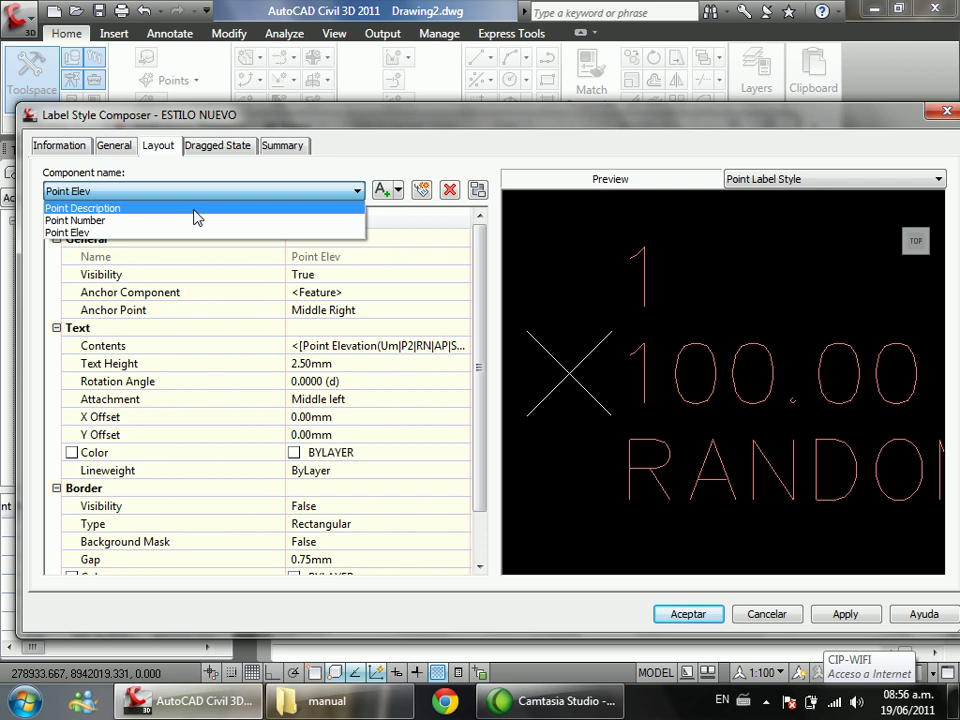
{"action": "left_click", "coordinate": [183, 222]}
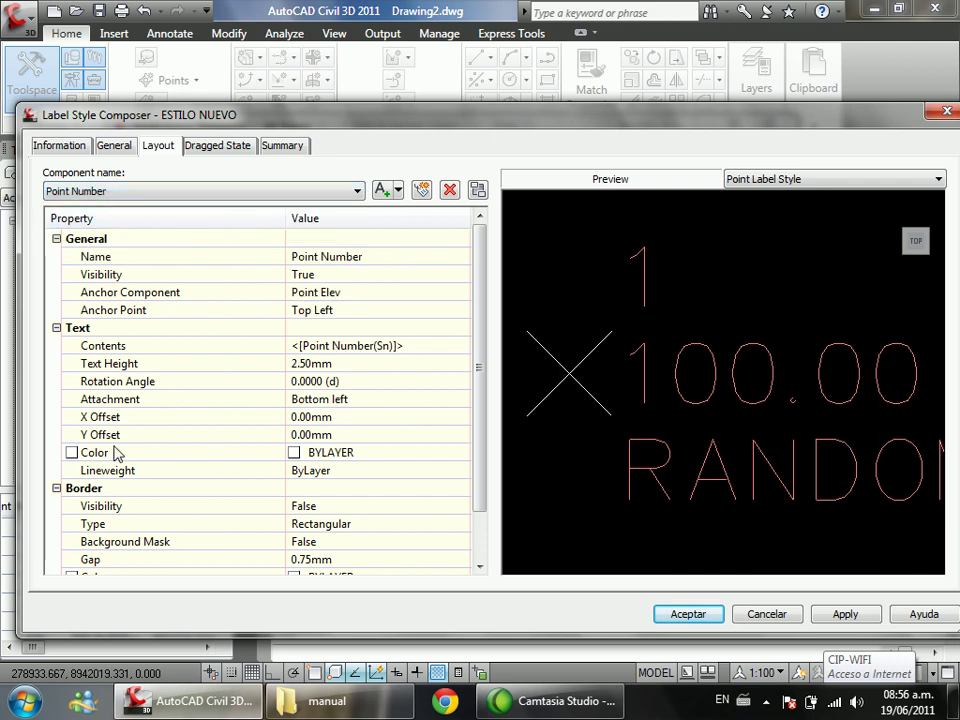
{"action": "left_click", "coordinate": [110, 452]}
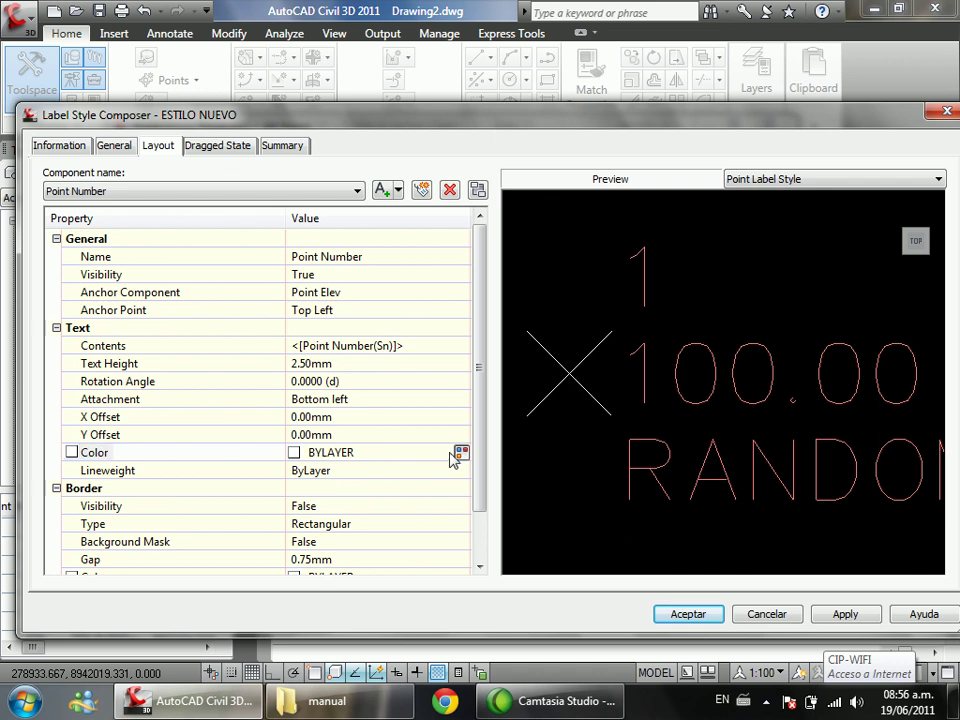
{"action": "left_click", "coordinate": [461, 452]}
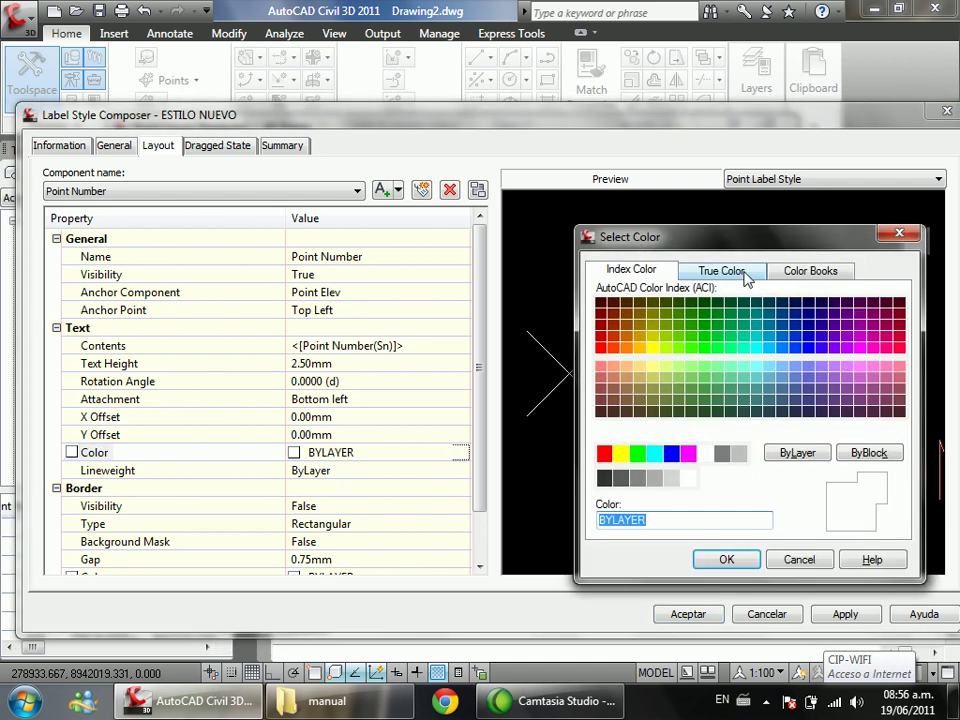
{"action": "left_click_drag", "start_coordinate": [752, 240], "coordinate": [354, 178]}
{"action": "left_click", "coordinate": [276, 393]}
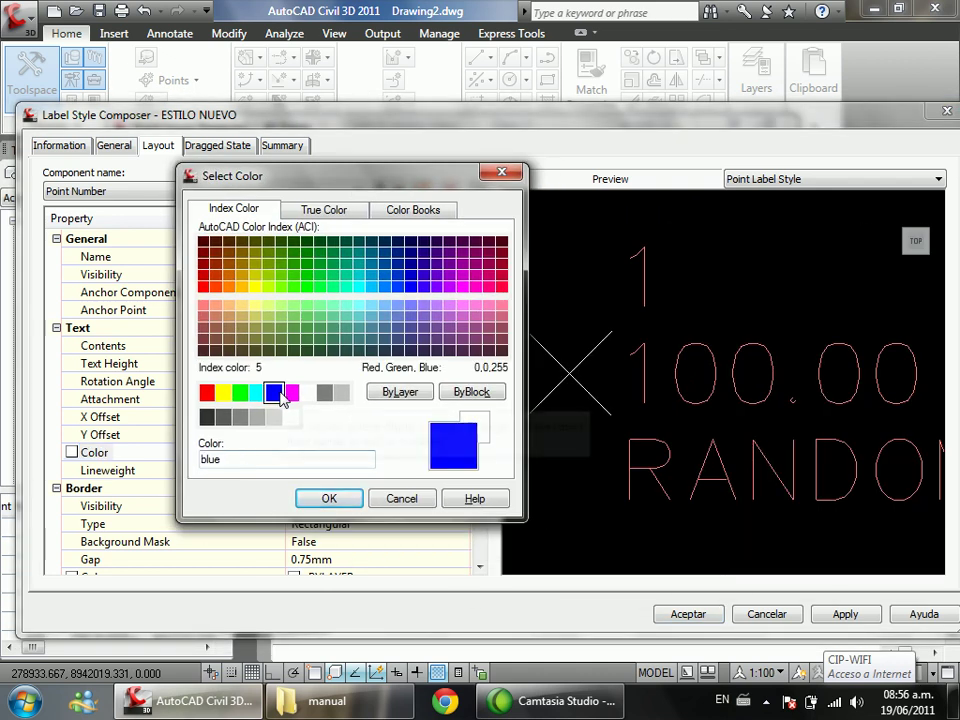
{"action": "left_click", "coordinate": [321, 497]}
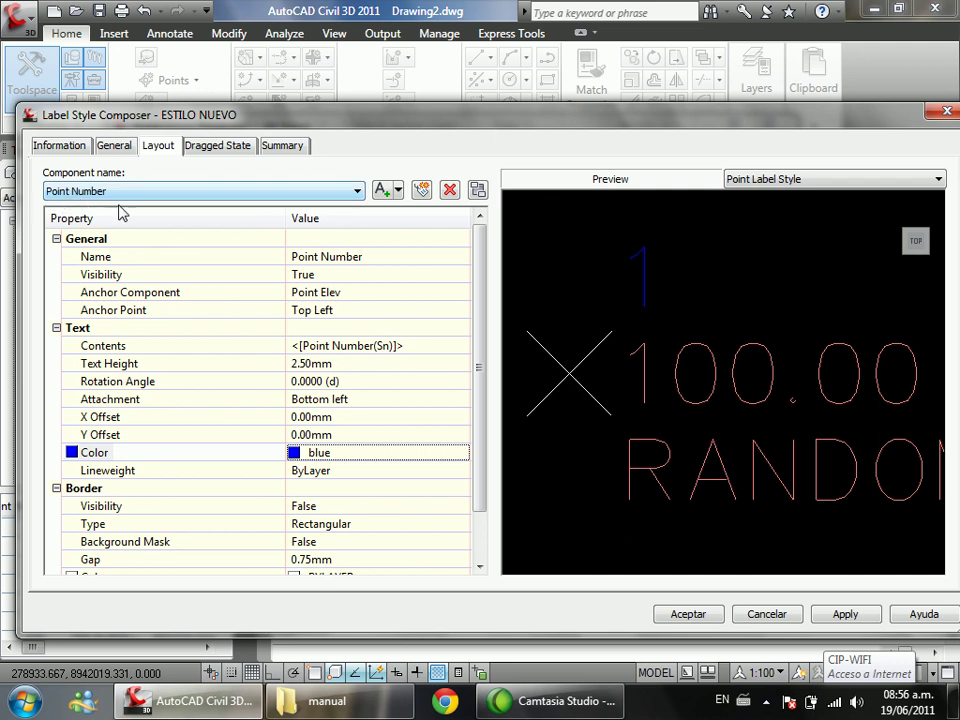
Step: Set the text color of the Point Number component to yellow
{"action": "left_click", "coordinate": [180, 455]}
{"action": "left_click", "coordinate": [458, 454]}
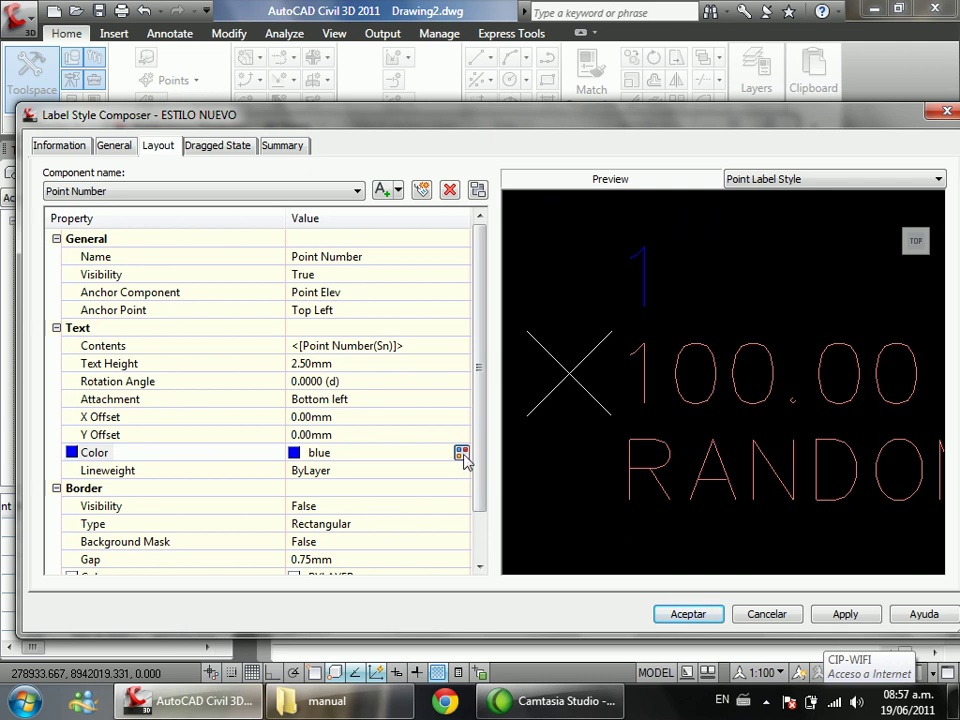
{"action": "left_click", "coordinate": [461, 455]}
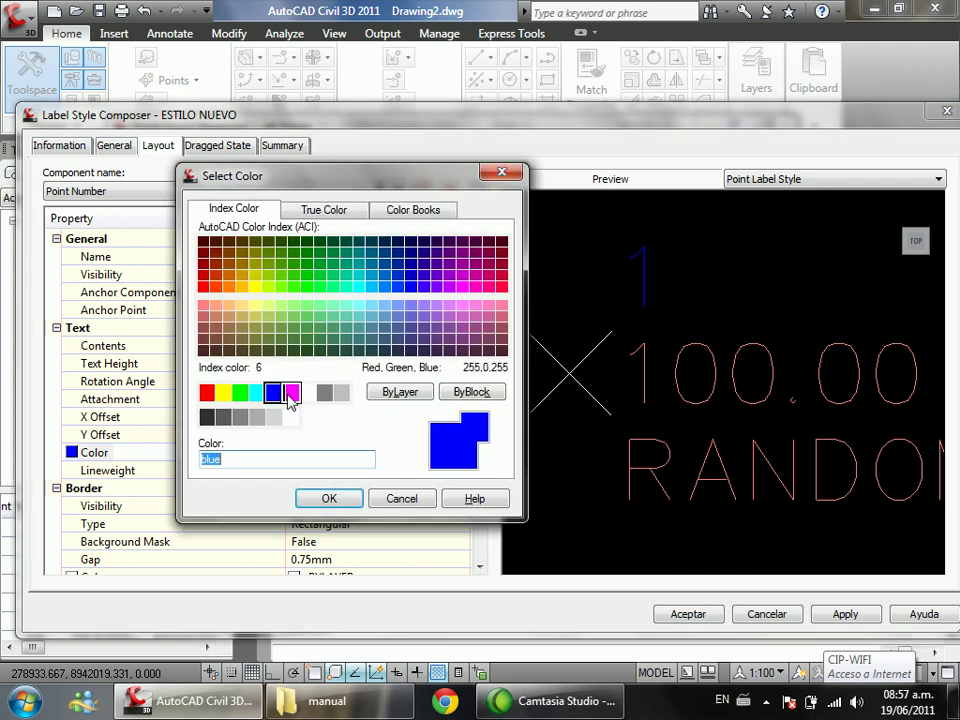
{"action": "left_click", "coordinate": [223, 392]}
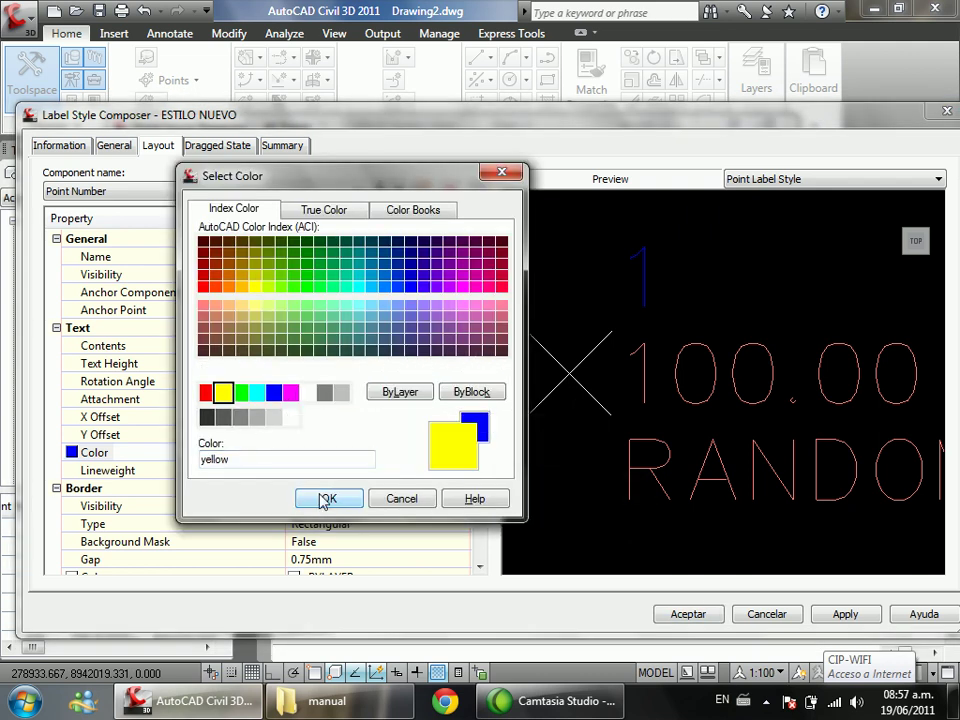
{"action": "left_click", "coordinate": [325, 499]}
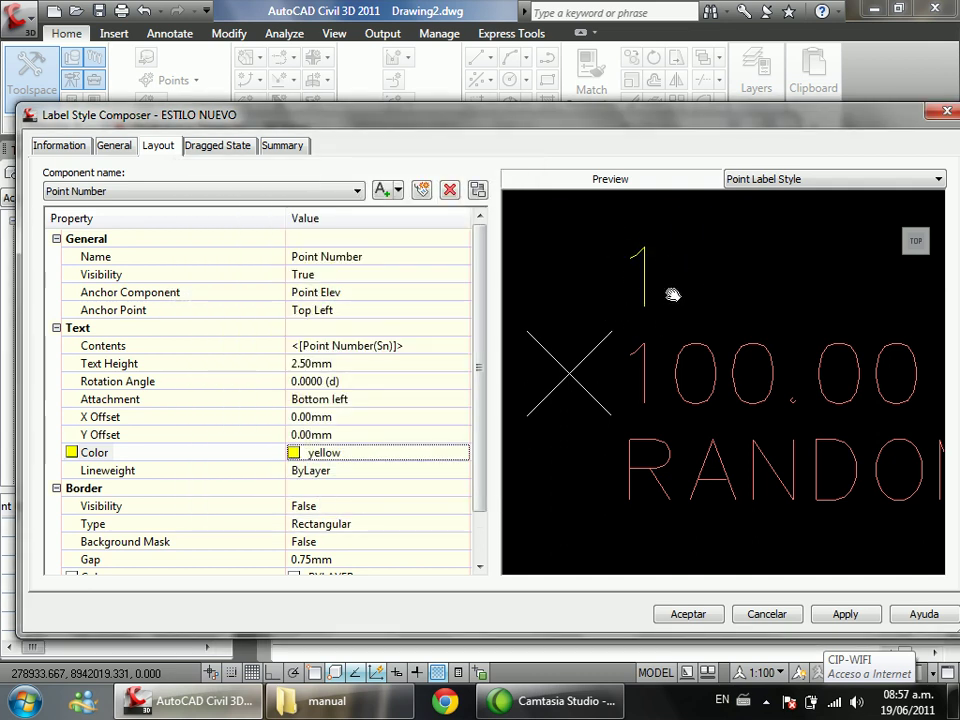
Step: Try hiding the Point Number component by setting its general visibility to False, and restore it to True
{"action": "mouse_move", "coordinate": [478, 405]}
{"action": "left_mouse_down"}
{"action": "mouse_move", "coordinate": [478, 445]}
{"action": "mouse_move", "coordinate": [482, 420]}
{"action": "left_mouse_up"}
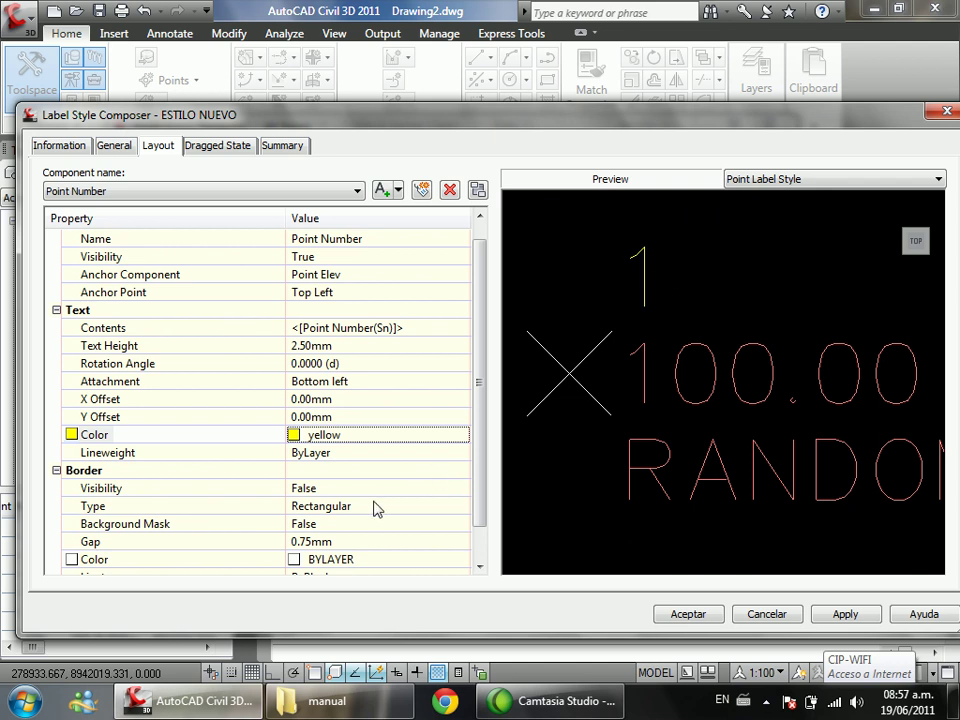
{"action": "left_click", "coordinate": [98, 471]}
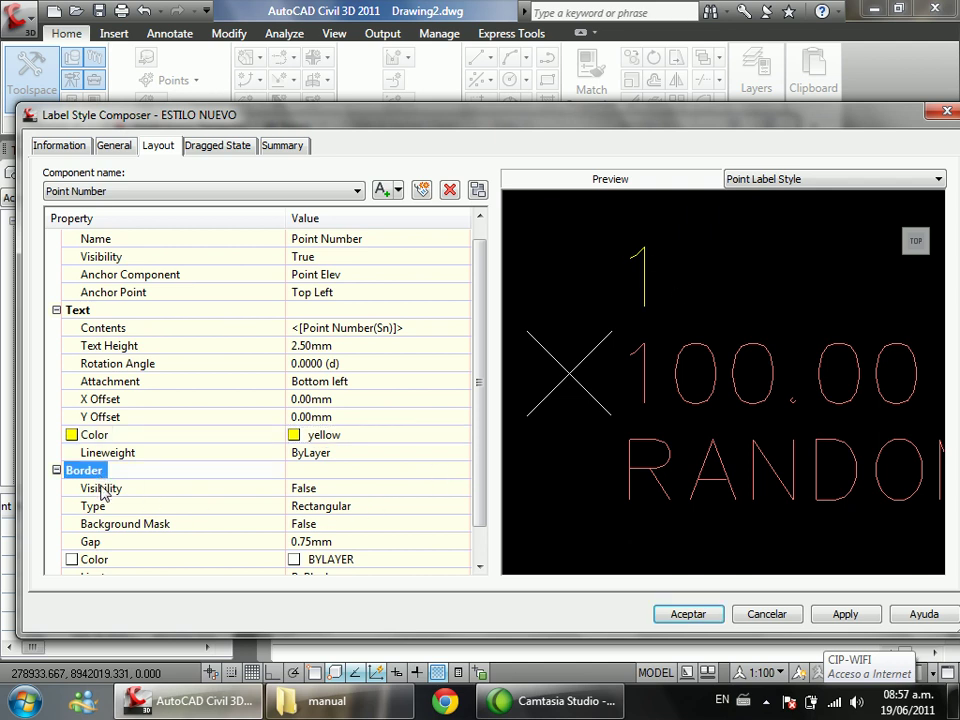
{"action": "left_click", "coordinate": [103, 258]}
{"action": "scroll", "coordinate": [176, 311], "scroll_direction": "up", "scroll_amount": 1}
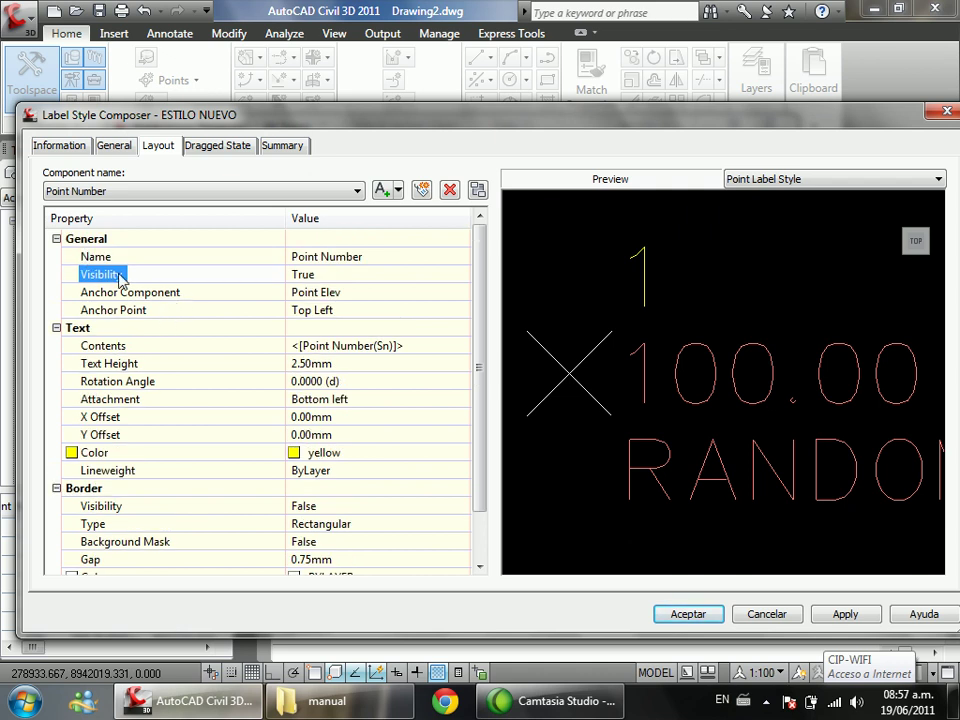
{"action": "left_click", "coordinate": [340, 275]}
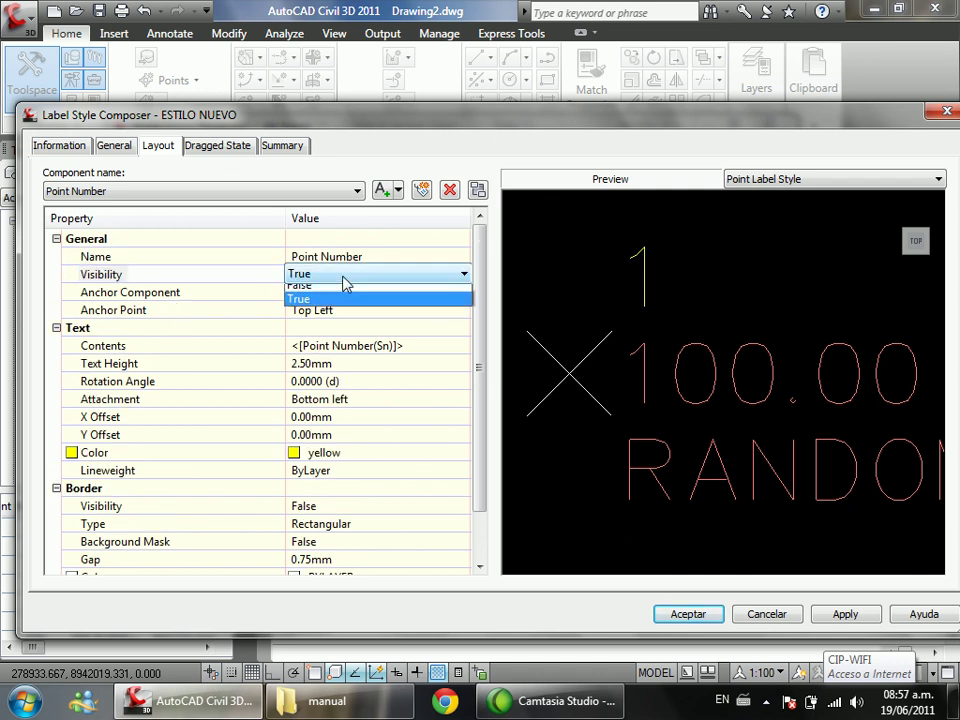
{"action": "left_click", "coordinate": [328, 293]}
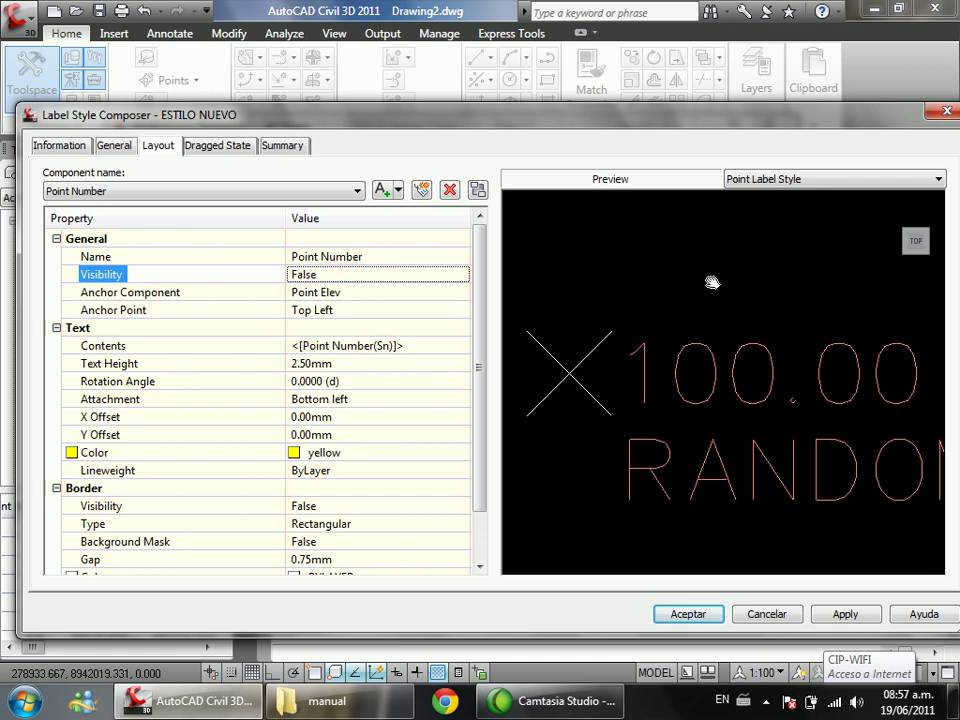
{"action": "left_click", "coordinate": [332, 275]}
{"action": "left_click", "coordinate": [332, 275]}
{"action": "left_click", "coordinate": [315, 310]}
Step: Toggle the Point Number component's visibility between False and True twice more, ending on True
{"action": "left_click", "coordinate": [336, 276]}
{"action": "left_click", "coordinate": [336, 276]}
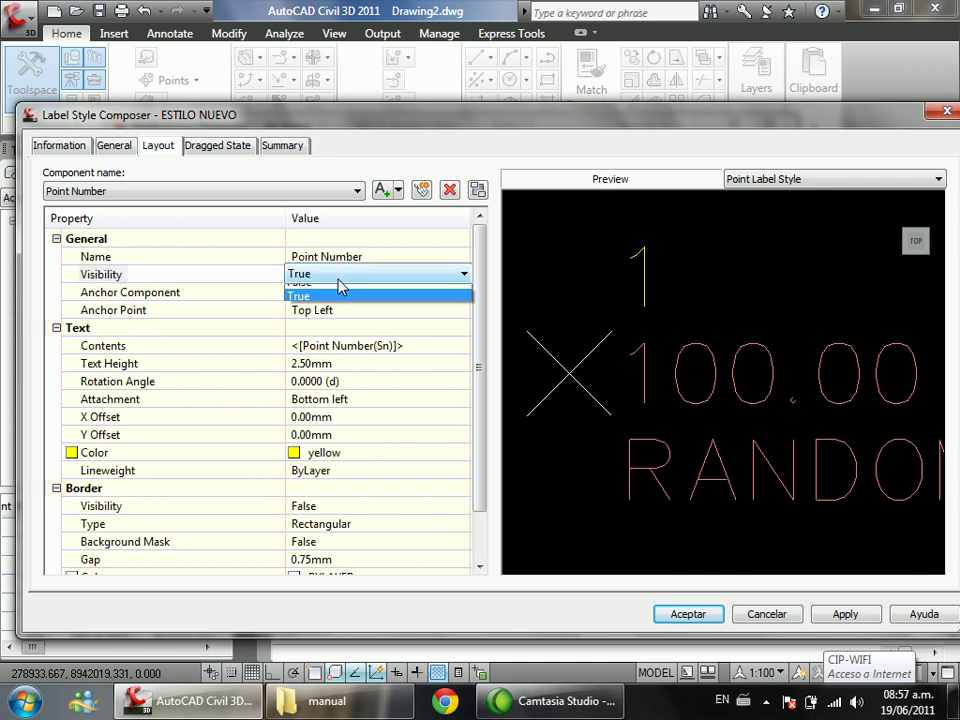
{"action": "left_click", "coordinate": [330, 292]}
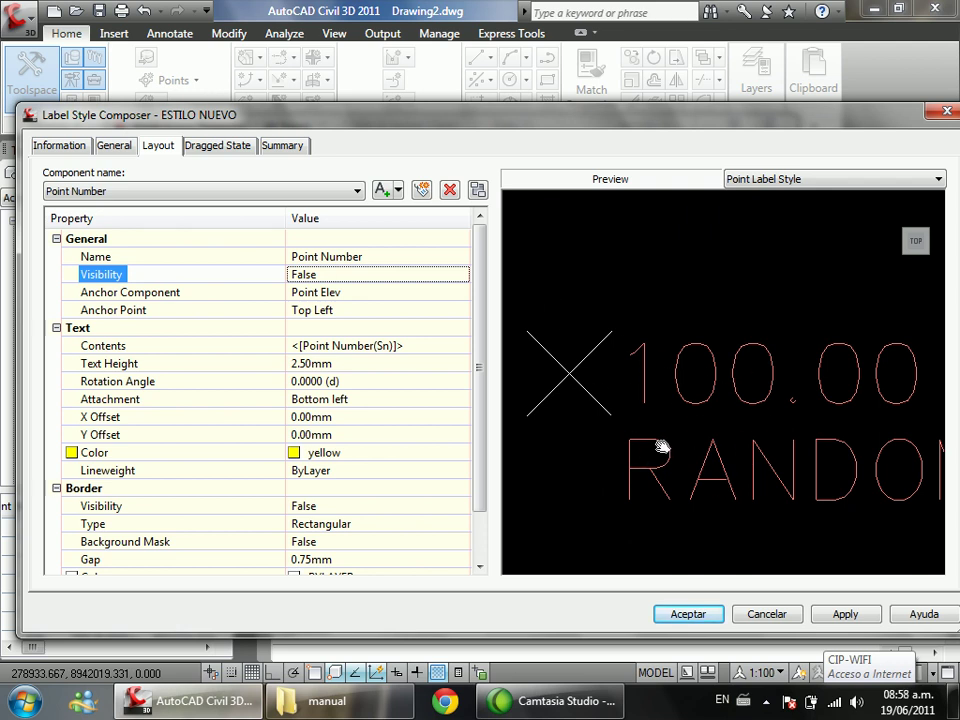
{"action": "left_click", "coordinate": [393, 279]}
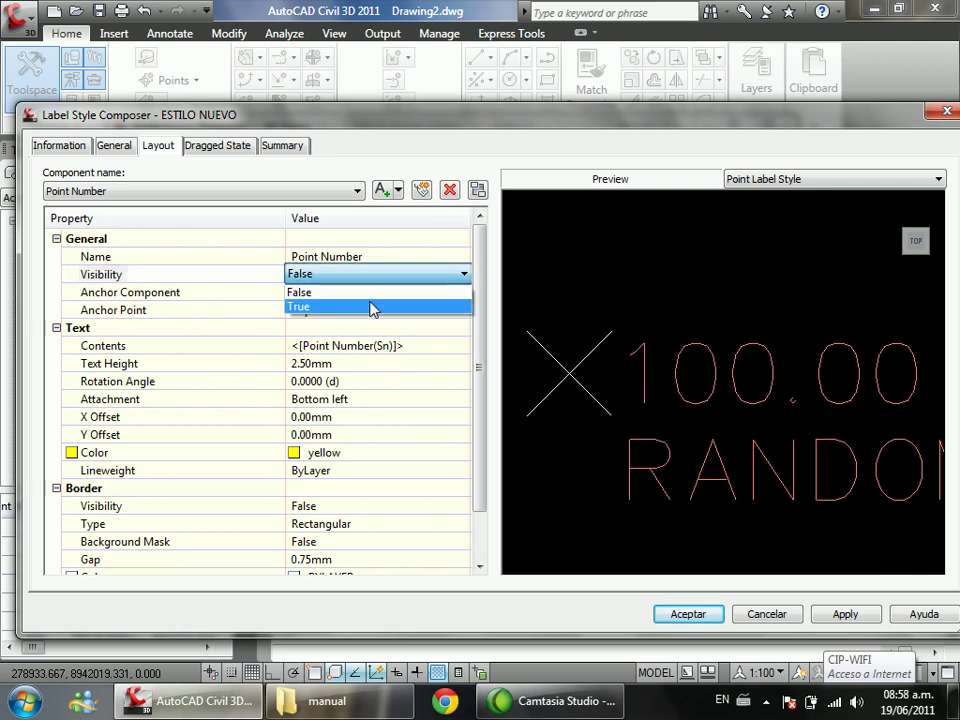
{"action": "left_click", "coordinate": [300, 306]}
{"action": "left_click", "coordinate": [392, 279]}
{"action": "left_click", "coordinate": [390, 282]}
{"action": "left_click", "coordinate": [384, 290]}
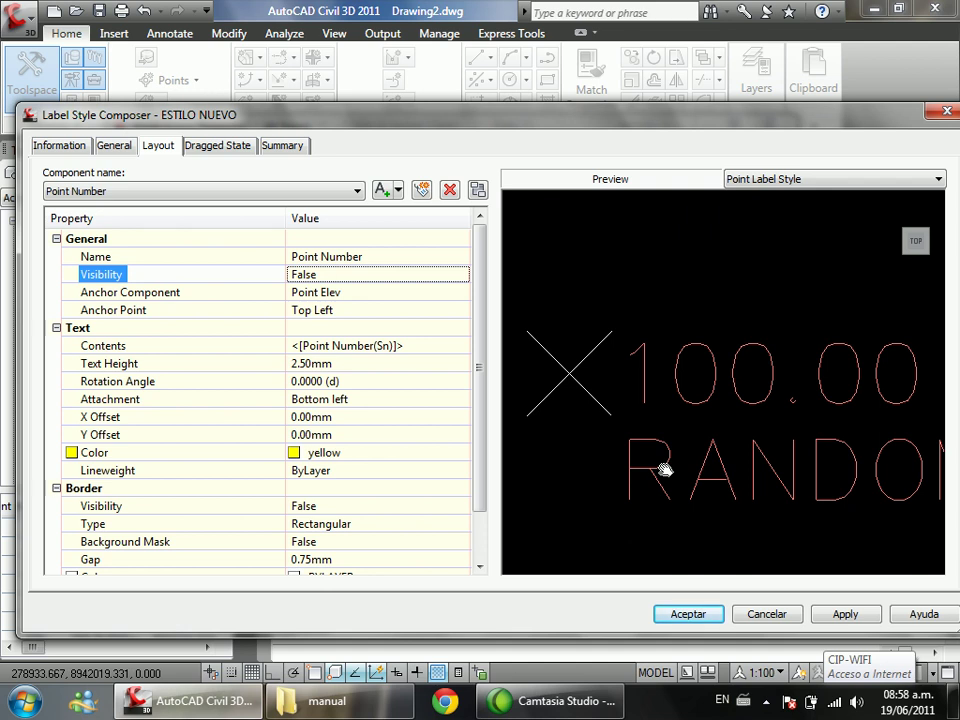
{"action": "left_click", "coordinate": [399, 279]}
{"action": "left_click", "coordinate": [395, 283]}
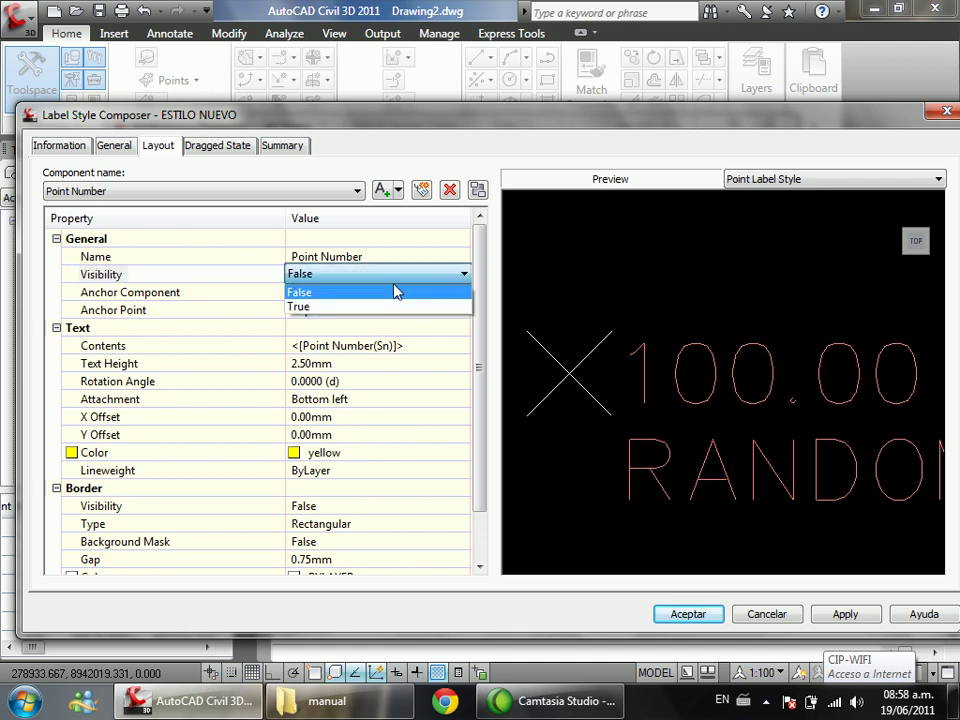
{"action": "left_click", "coordinate": [390, 308]}
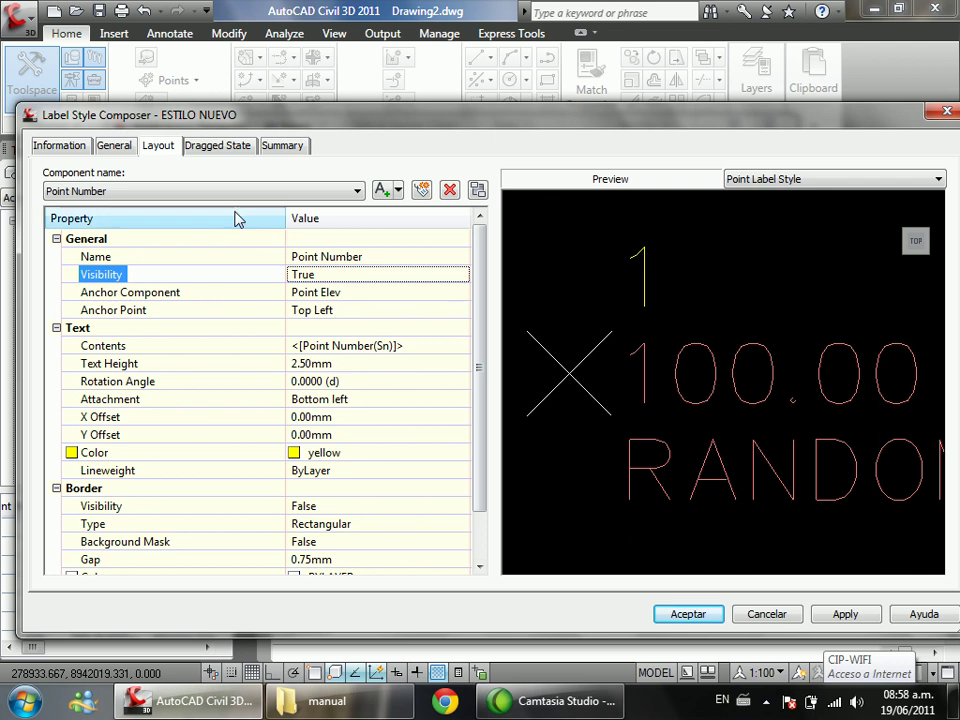
Step: Review the Point Number component's anchor settings, keeping Point Elev as anchor component and Top Left as anchor point
{"action": "left_click", "coordinate": [411, 293]}
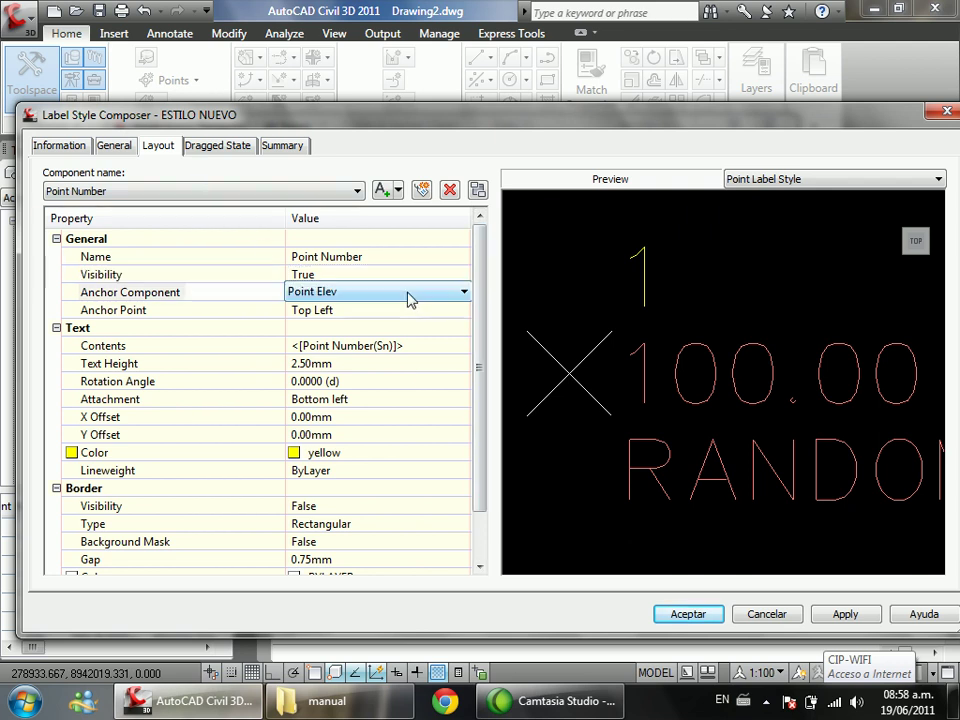
{"action": "left_click", "coordinate": [400, 293]}
{"action": "left_click", "coordinate": [400, 299]}
{"action": "left_click", "coordinate": [396, 310]}
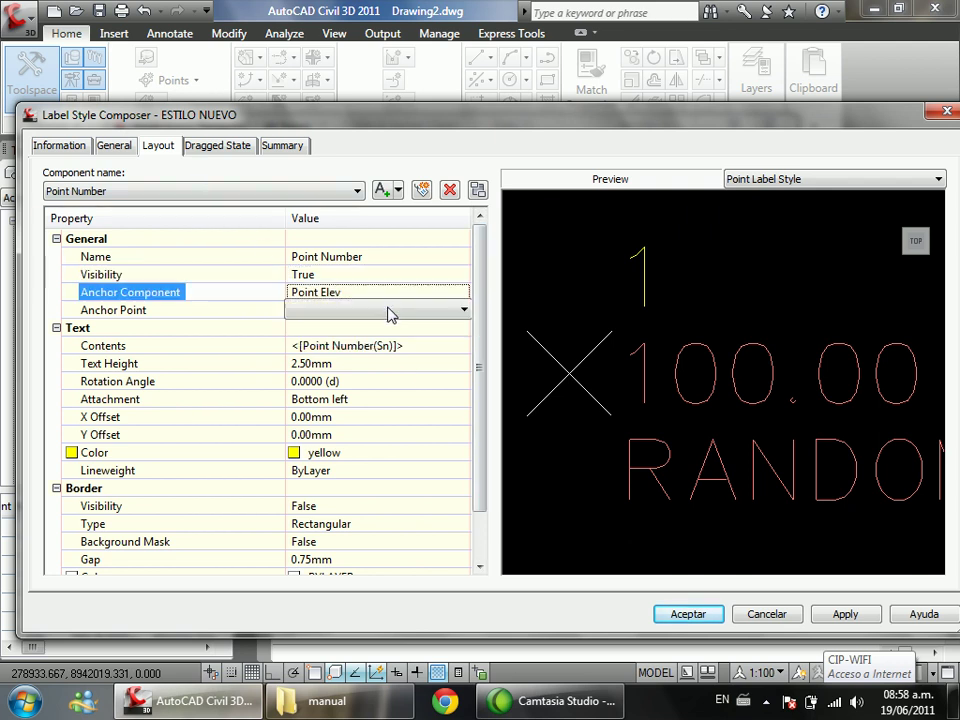
{"action": "left_click", "coordinate": [393, 313]}
{"action": "left_click", "coordinate": [390, 317]}
{"action": "scroll", "coordinate": [482, 306], "scroll_direction": "down", "scroll_amount": 1}
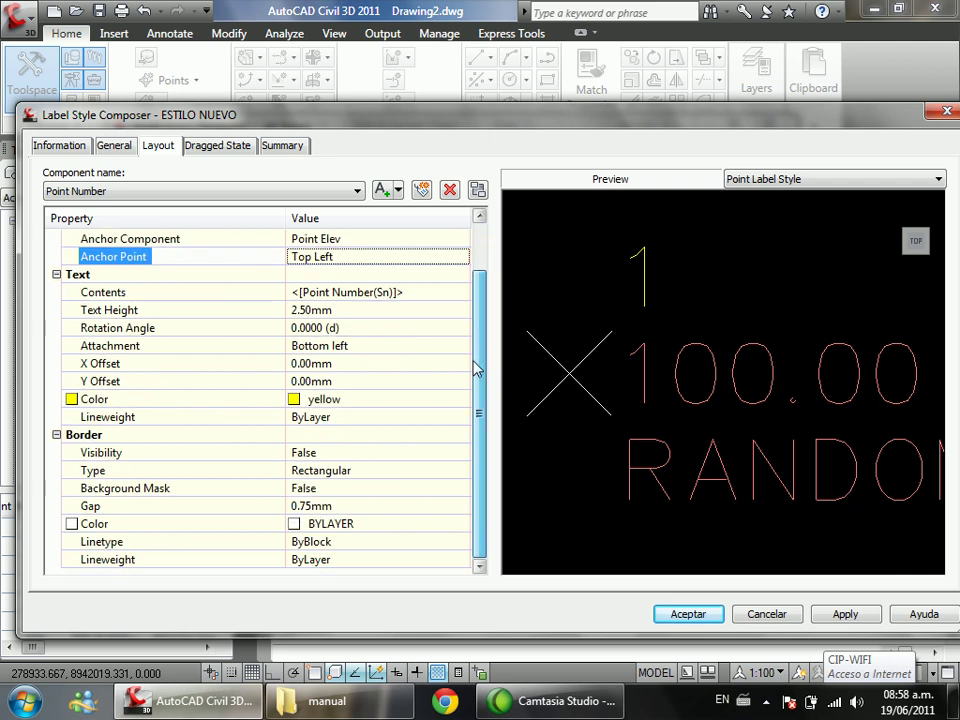
Step: Set the rotation angle of the Point Number text to 90 degrees
{"action": "left_click", "coordinate": [348, 328]}
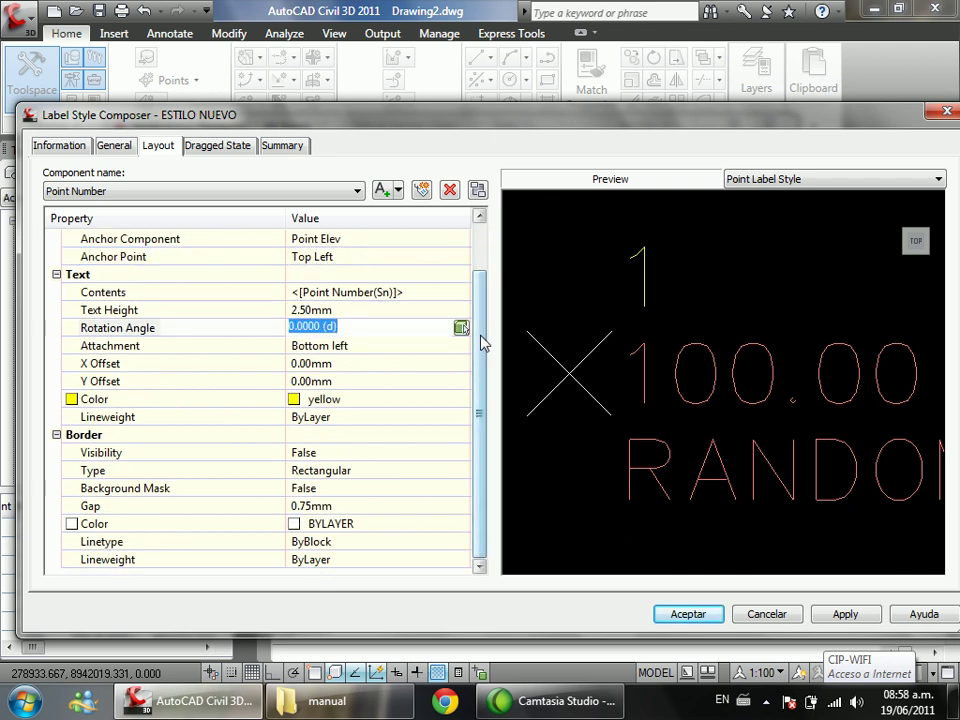
{"action": "scroll", "coordinate": [484, 339], "scroll_direction": "up", "scroll_amount": 1}
{"action": "left_click", "coordinate": [343, 380]}
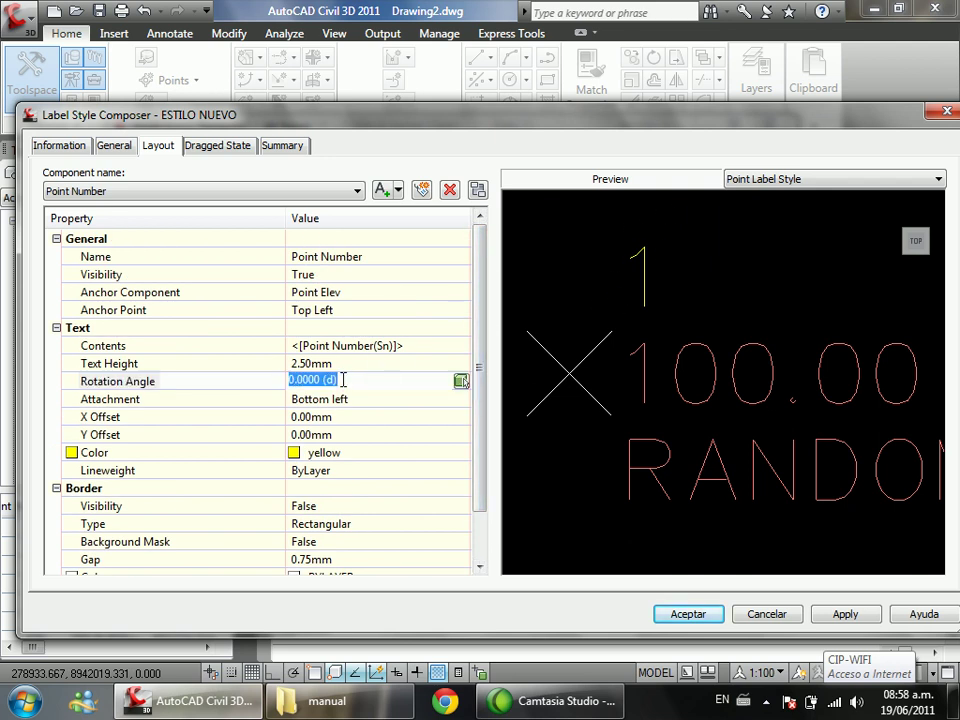
{"action": "type", "text": "90"}
{"action": "left_click", "coordinate": [377, 400]}
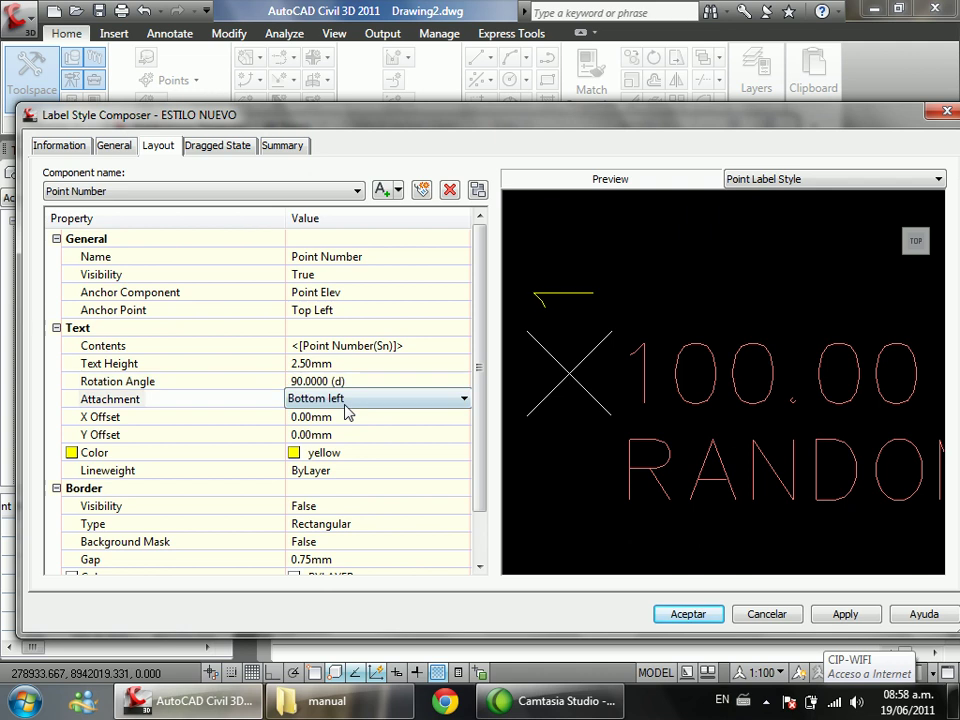
Step: Change the rotation angle of the Point Number text to 45 degrees
{"action": "left_click", "coordinate": [398, 380]}
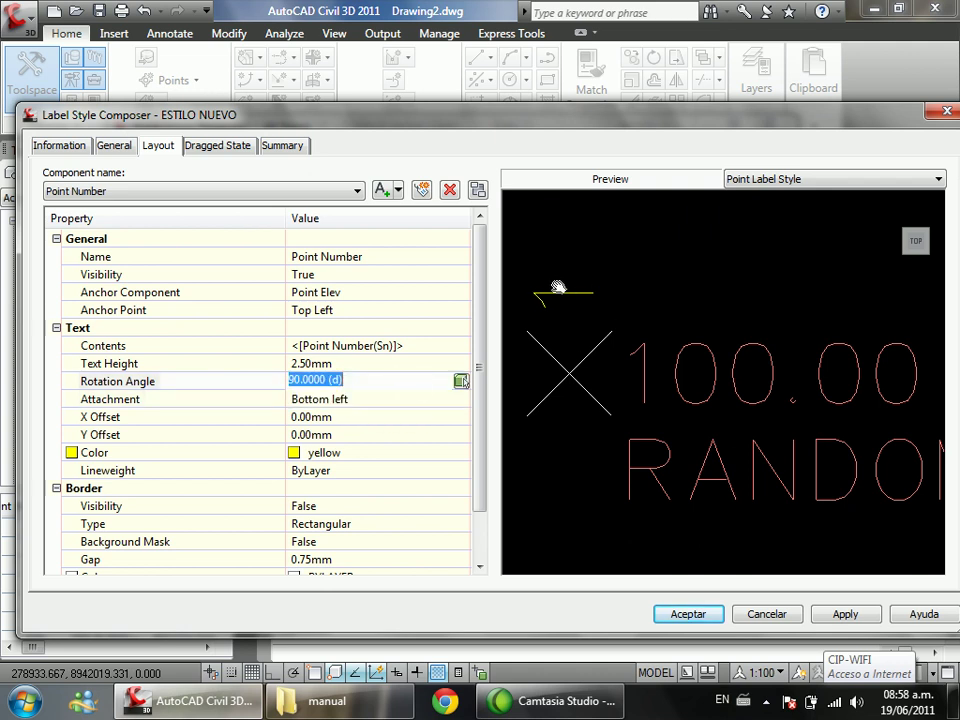
{"action": "left_click", "coordinate": [354, 381]}
{"action": "double_click", "coordinate": [350, 380]}
{"action": "type", "text": "45"}
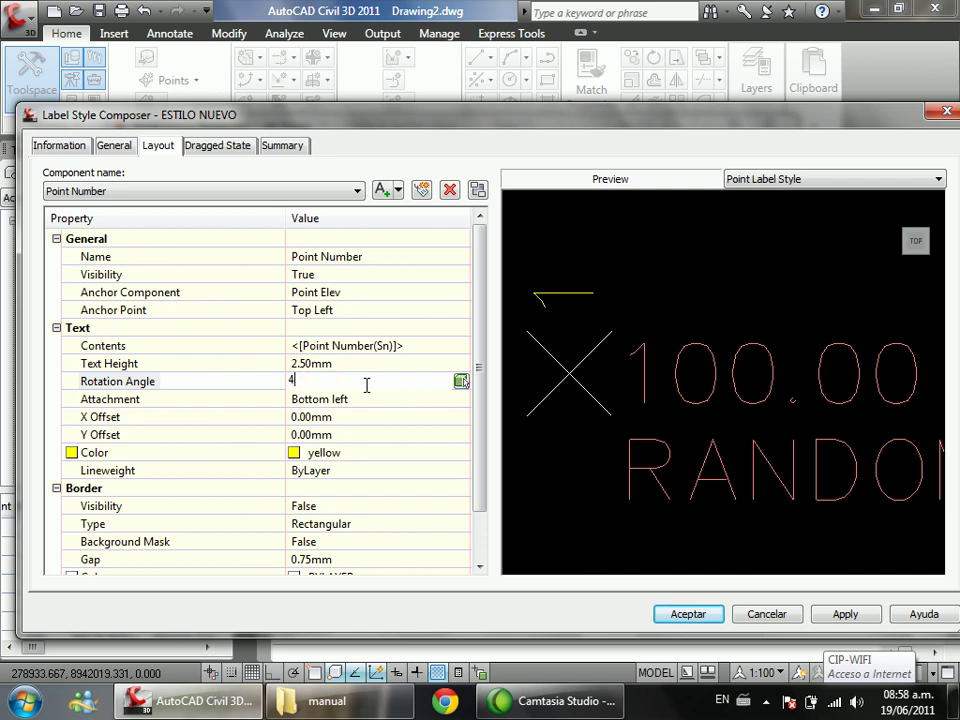
{"action": "left_click", "coordinate": [400, 364]}
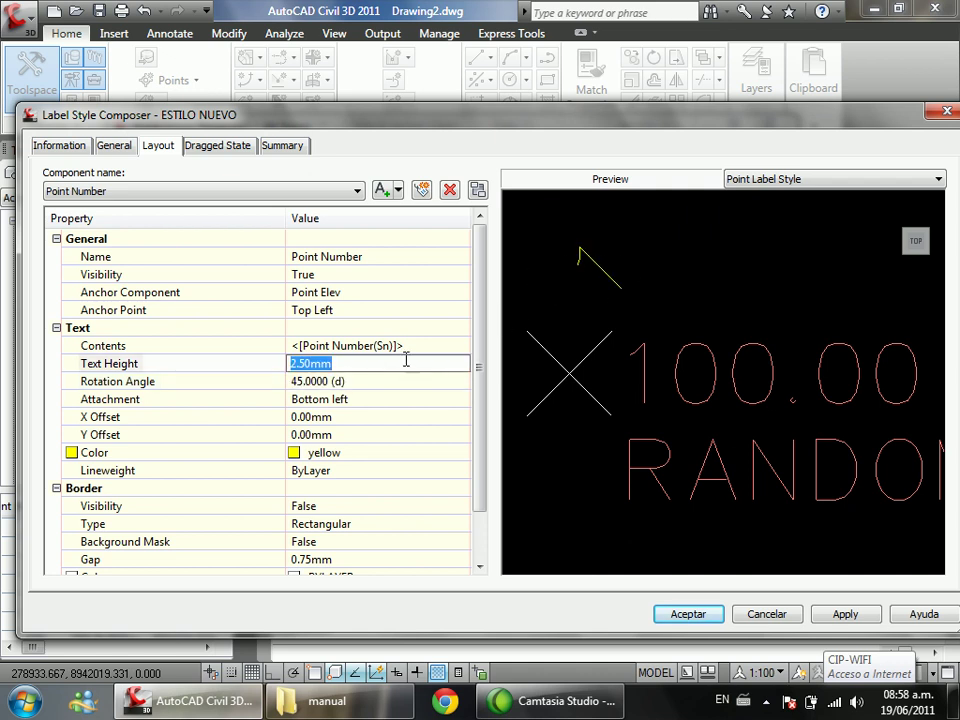
Step: Set the rotation angle of the Point Number text back to 0 degrees
{"action": "left_click", "coordinate": [360, 381]}
{"action": "type", "text": "0"}
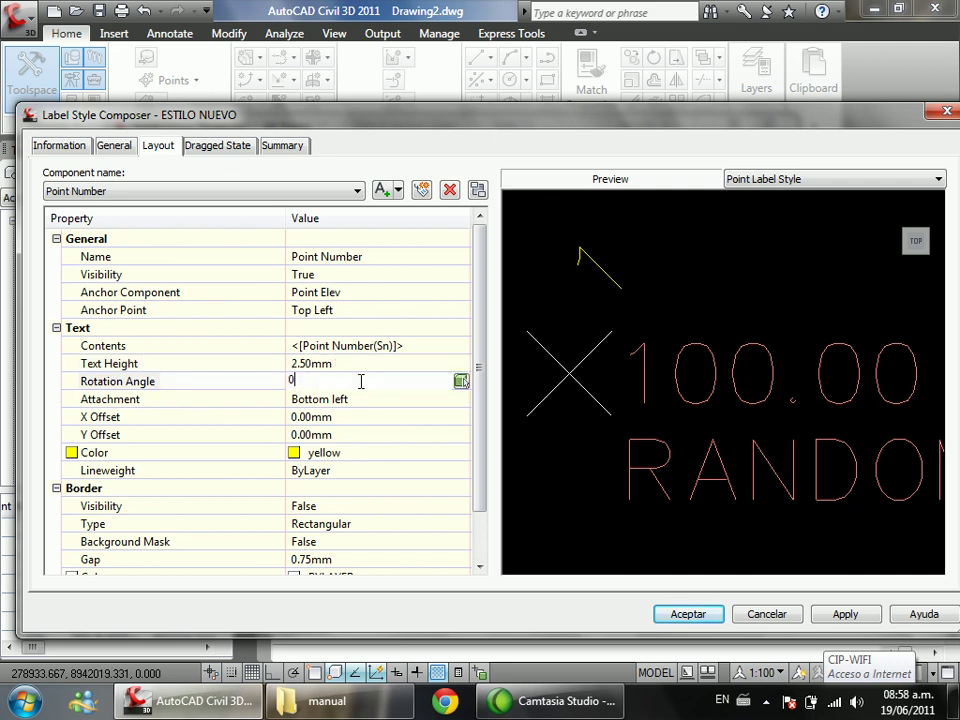
{"action": "left_click", "coordinate": [388, 364]}
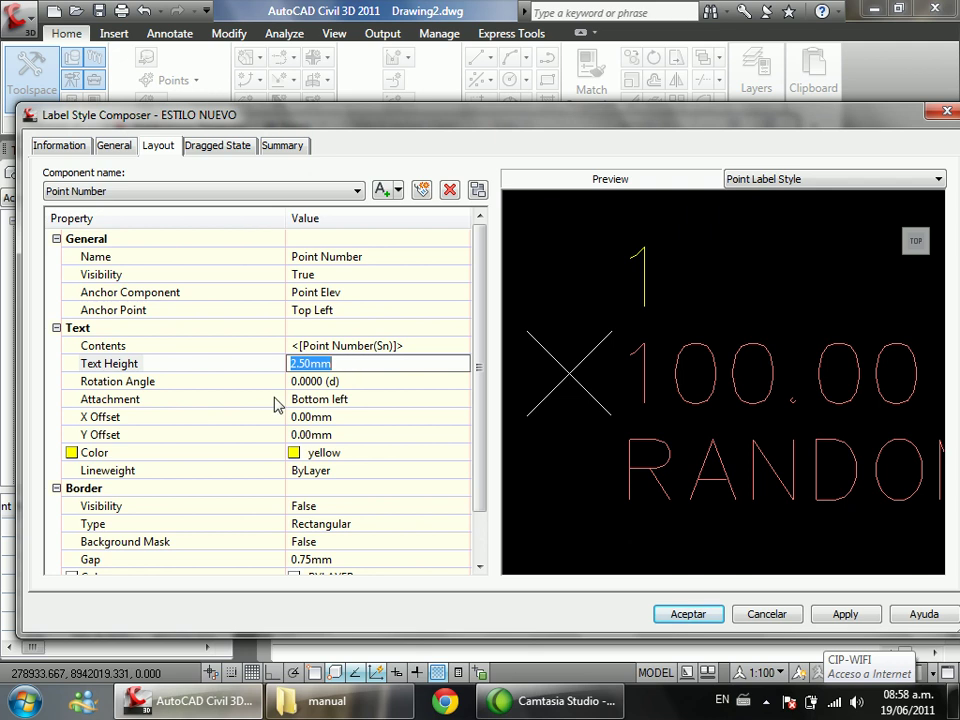
Step: Check the Point Number text's rotation angle and its X and Y offsets
{"action": "left_click", "coordinate": [335, 381]}
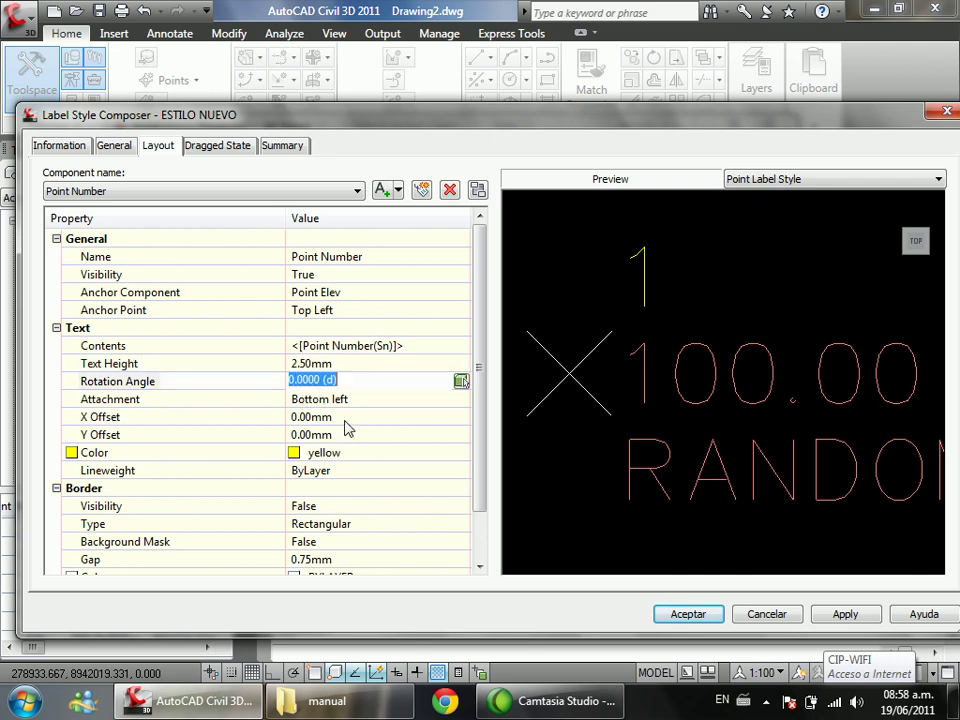
{"action": "left_click", "coordinate": [346, 417]}
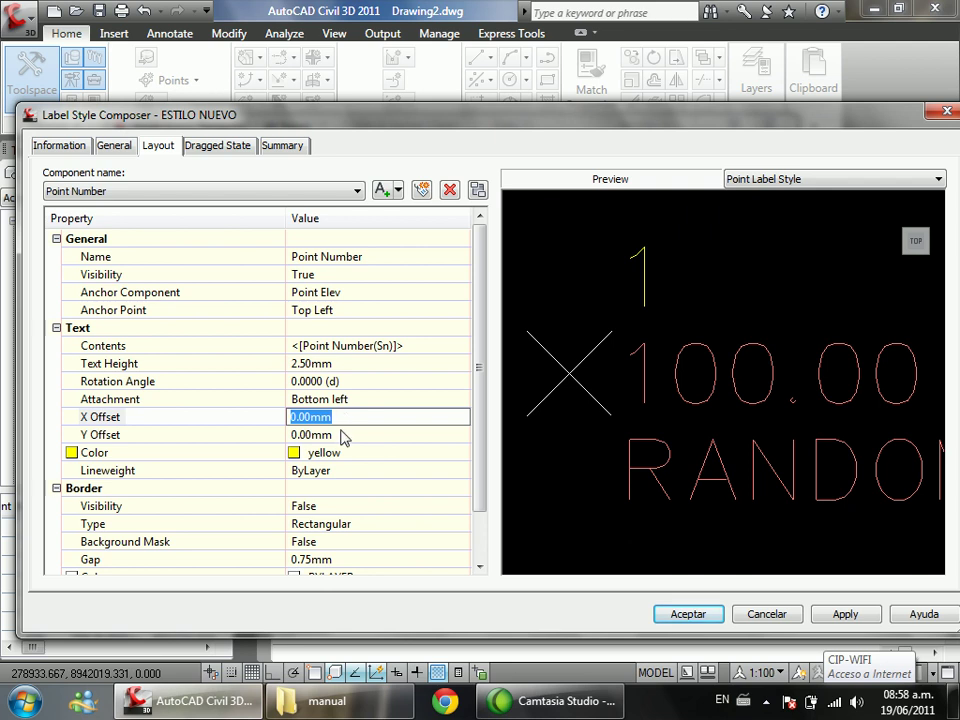
{"action": "left_click", "coordinate": [342, 434]}
{"action": "left_click", "coordinate": [340, 418]}
Step: Rotate the Point Number text by 45 degrees and check it in the preview
{"action": "left_click", "coordinate": [368, 380]}
{"action": "type", "text": "45"}
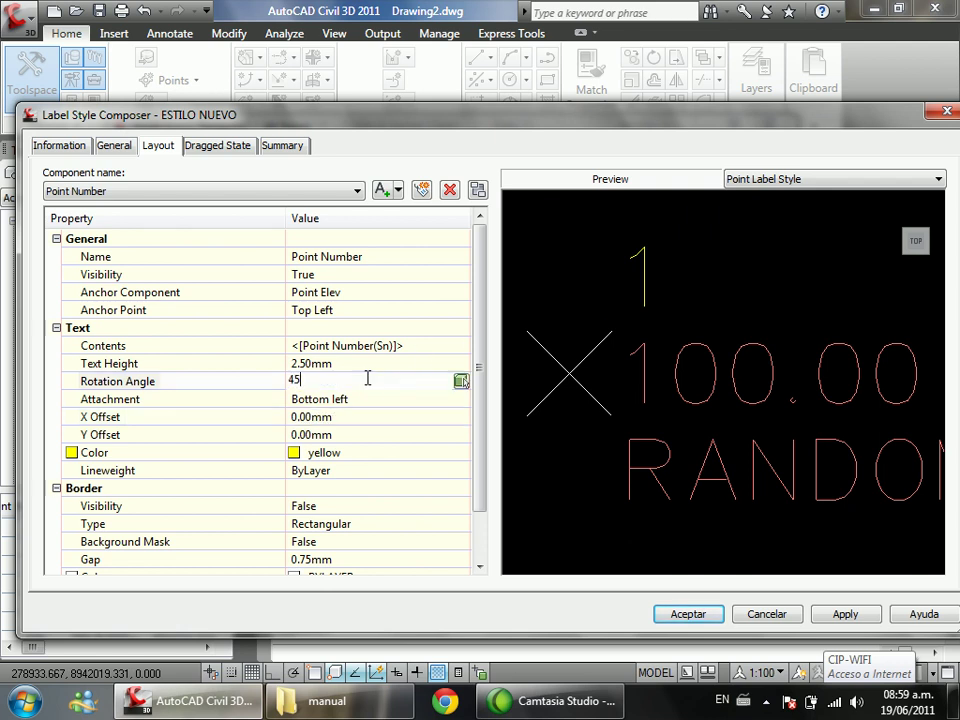
{"action": "left_click", "coordinate": [572, 369]}
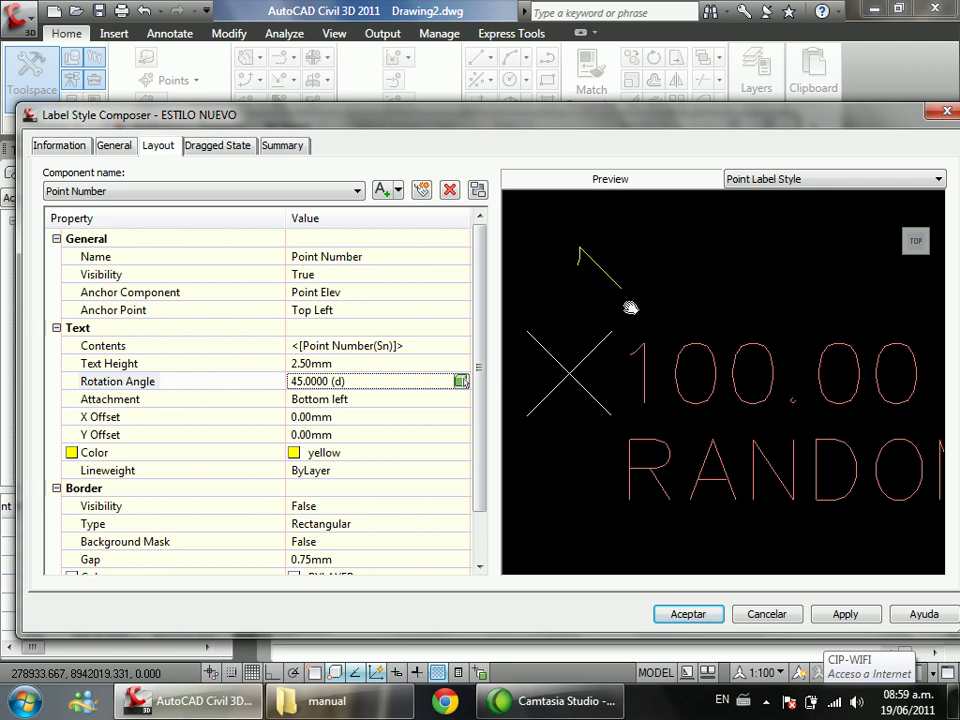
Step: Change the Point Number text's rotation angle to 90 degrees and check it in the preview
{"action": "left_click", "coordinate": [391, 381]}
{"action": "type", "text": "90"}
{"action": "left_click", "coordinate": [628, 372]}
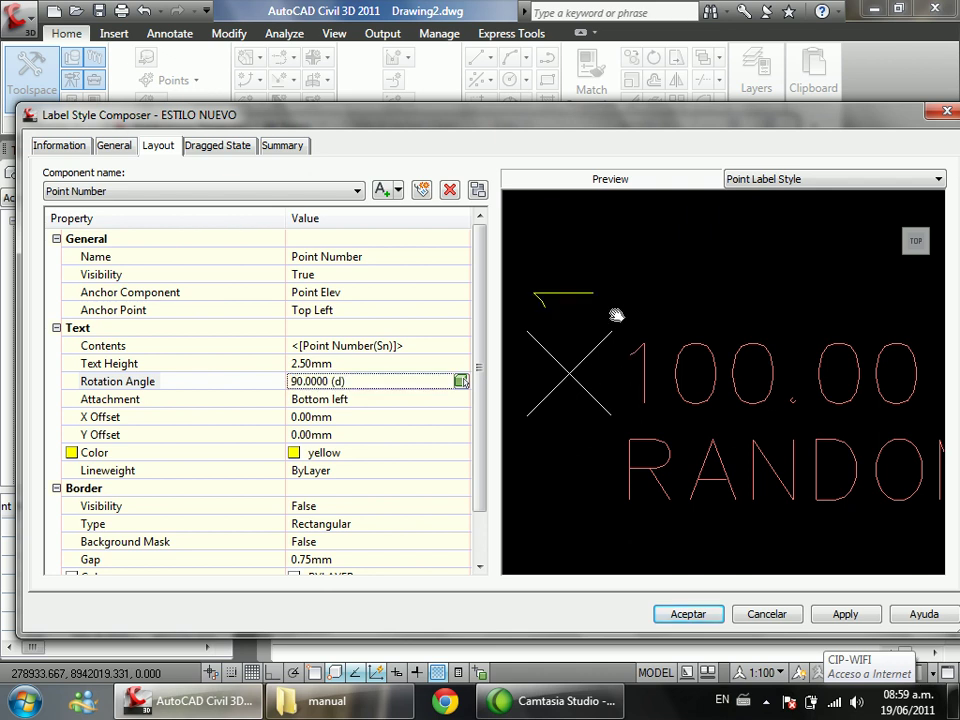
Step: Restore the Point Number text's rotation angle to 0 degrees
{"action": "left_click", "coordinate": [372, 380]}
{"action": "type", "text": "0"}
{"action": "left_click", "coordinate": [608, 350]}
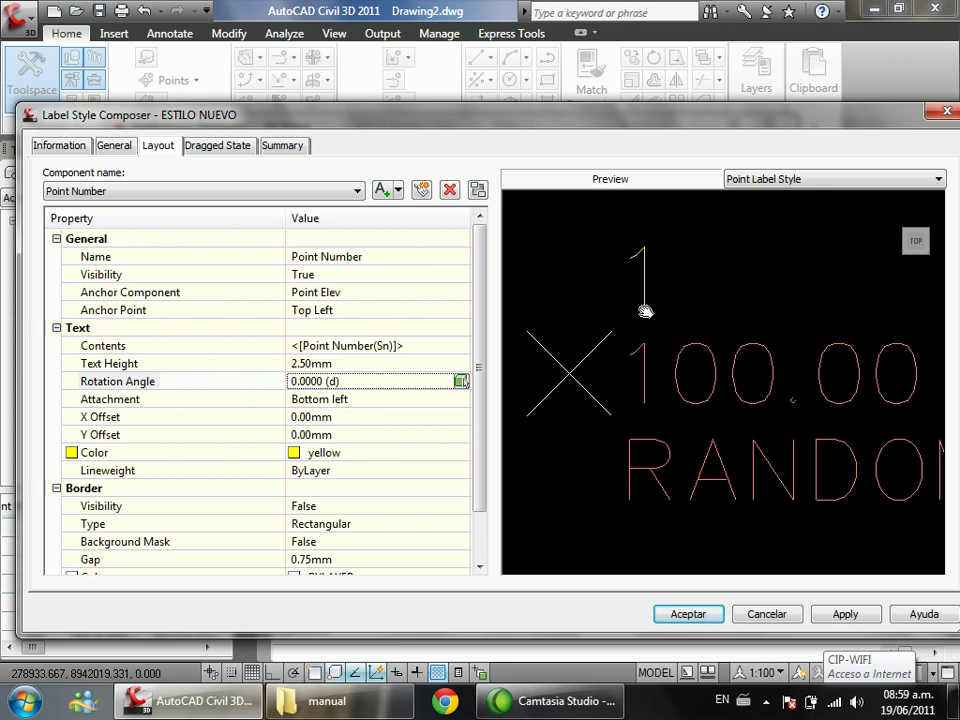
Step: Set the X offset of the Point Number text to 2.00 mm
{"action": "left_click", "coordinate": [354, 422]}
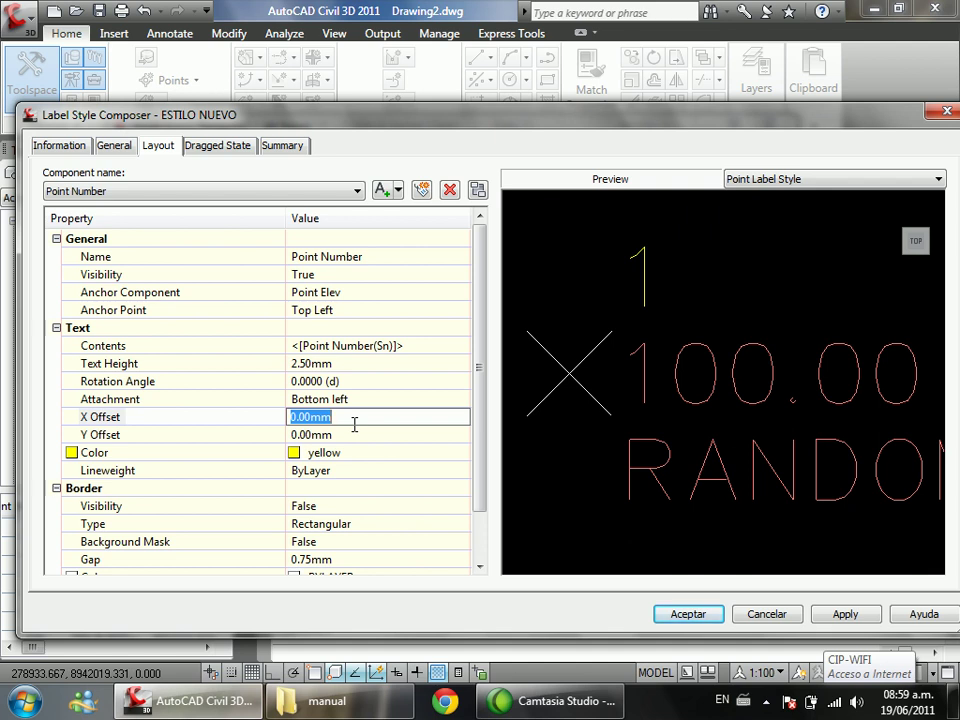
{"action": "type", "text": "2"}
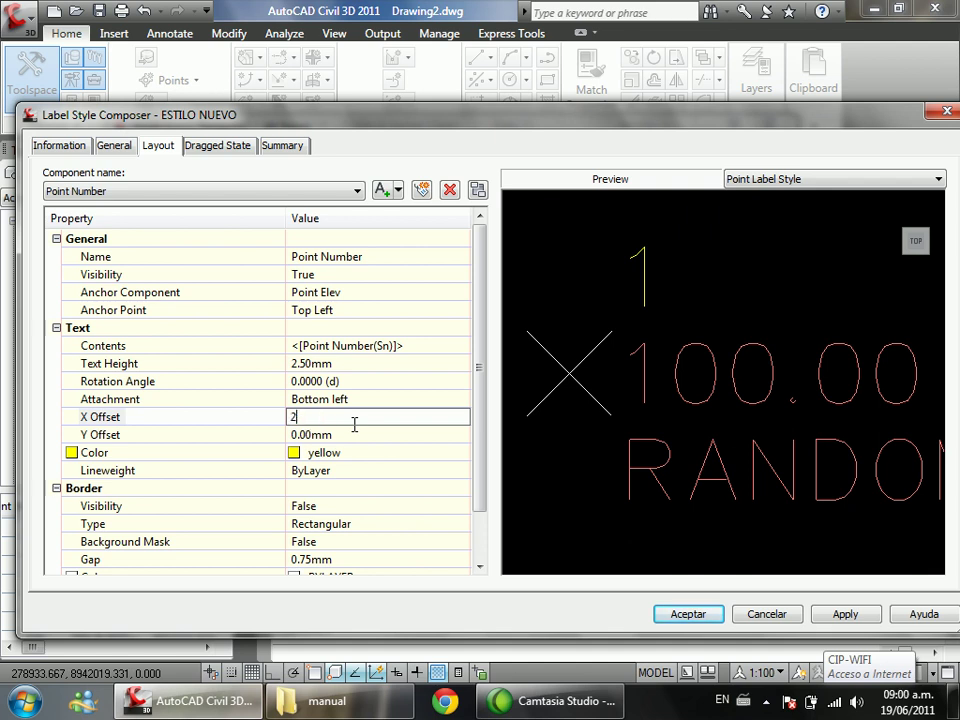
{"action": "left_click", "coordinate": [583, 424]}
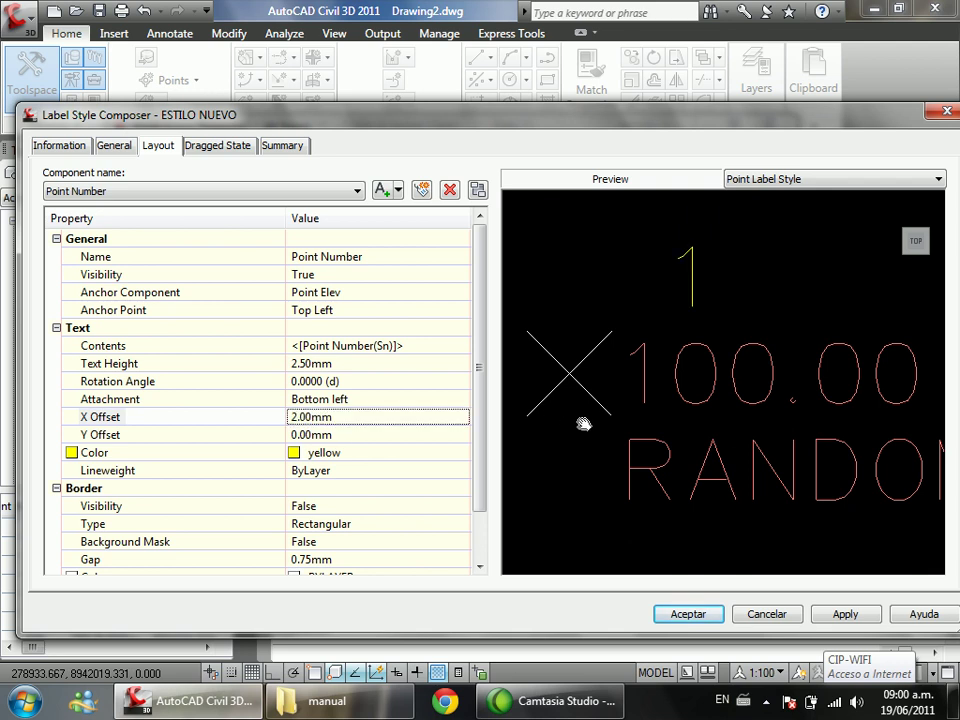
Step: Change the X offset of the Point Number text to 5.00 mm and check its position in the preview
{"action": "left_click", "coordinate": [362, 418]}
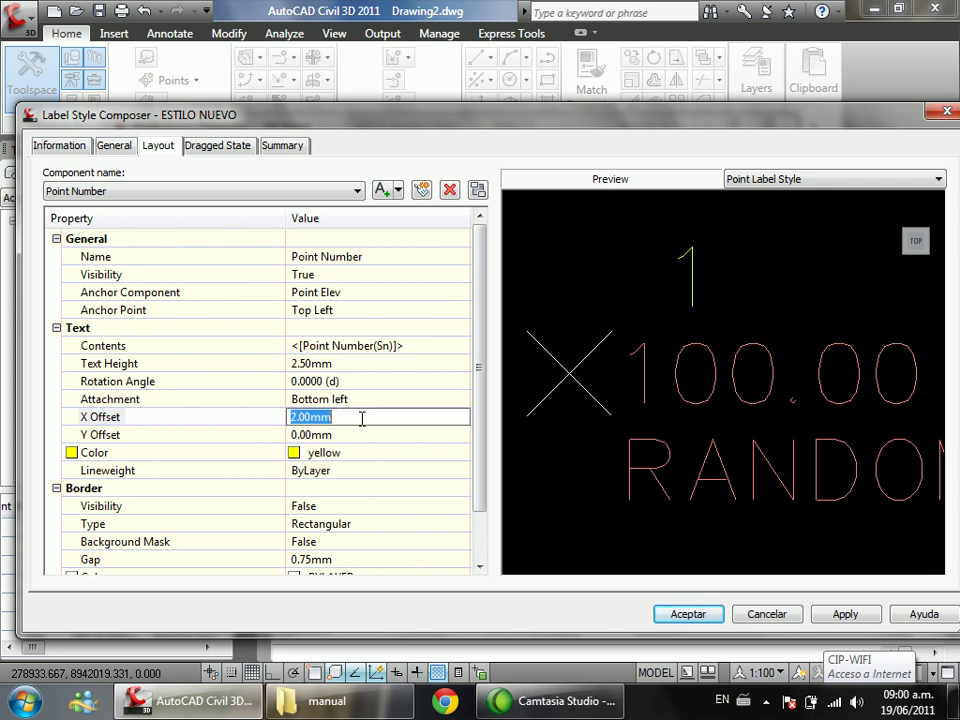
{"action": "type", "text": "5"}
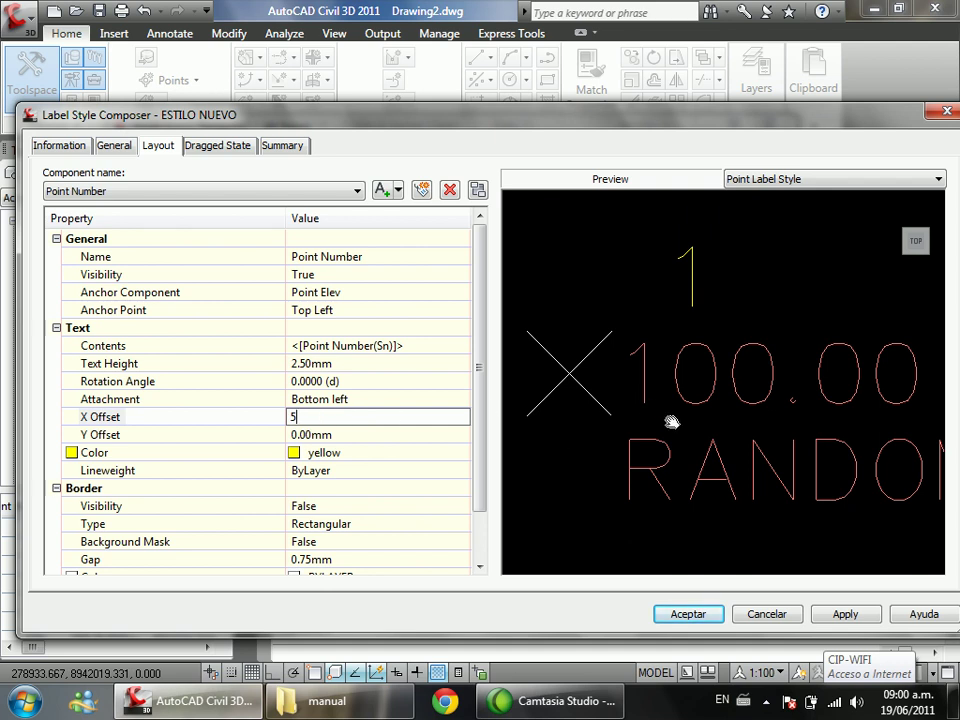
{"action": "key", "text": "Return"}
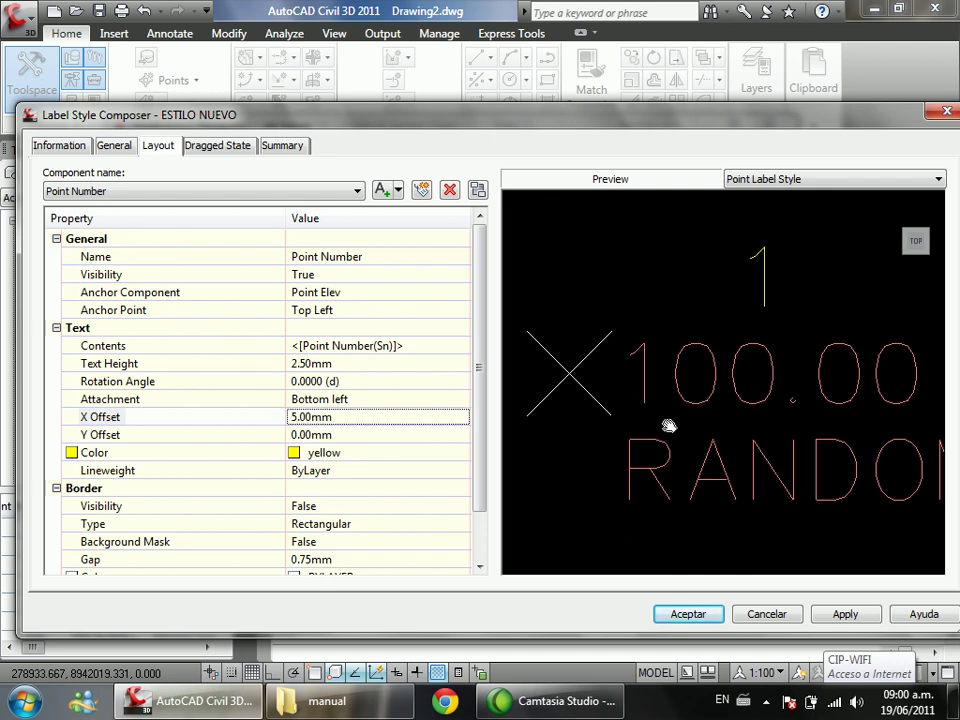
Step: Try a negative X offset of -2.00 mm for the Point Number text and check the preview
{"action": "left_click", "coordinate": [349, 416]}
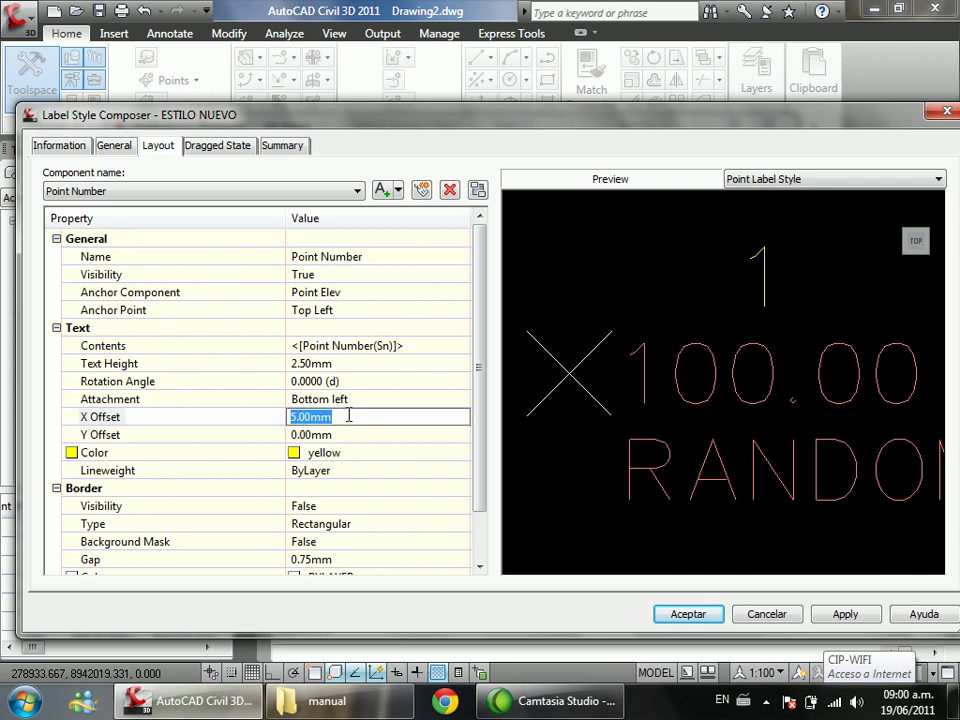
{"action": "type", "text": "-2"}
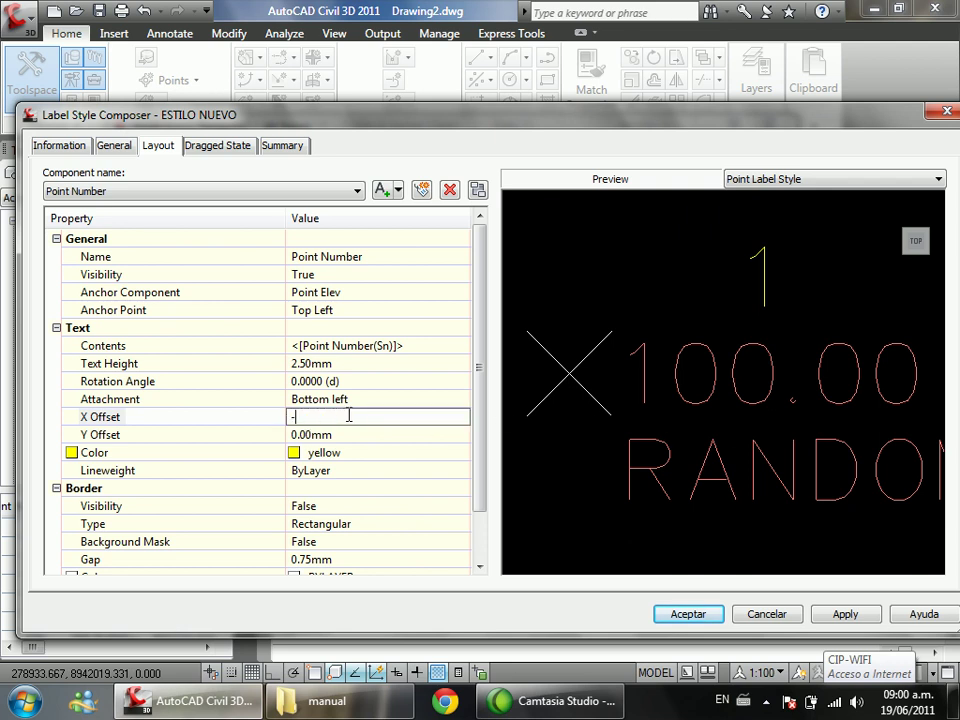
{"action": "key", "text": "Return"}
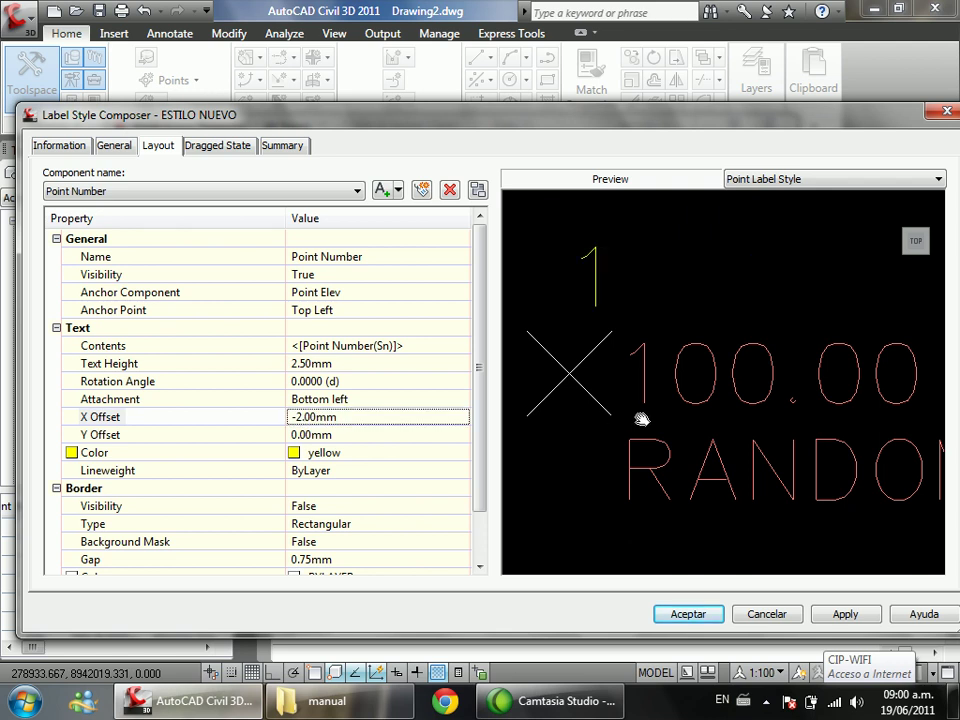
Step: Reset the Point Number text's X offset to 0.00 mm
{"action": "left_click", "coordinate": [353, 418]}
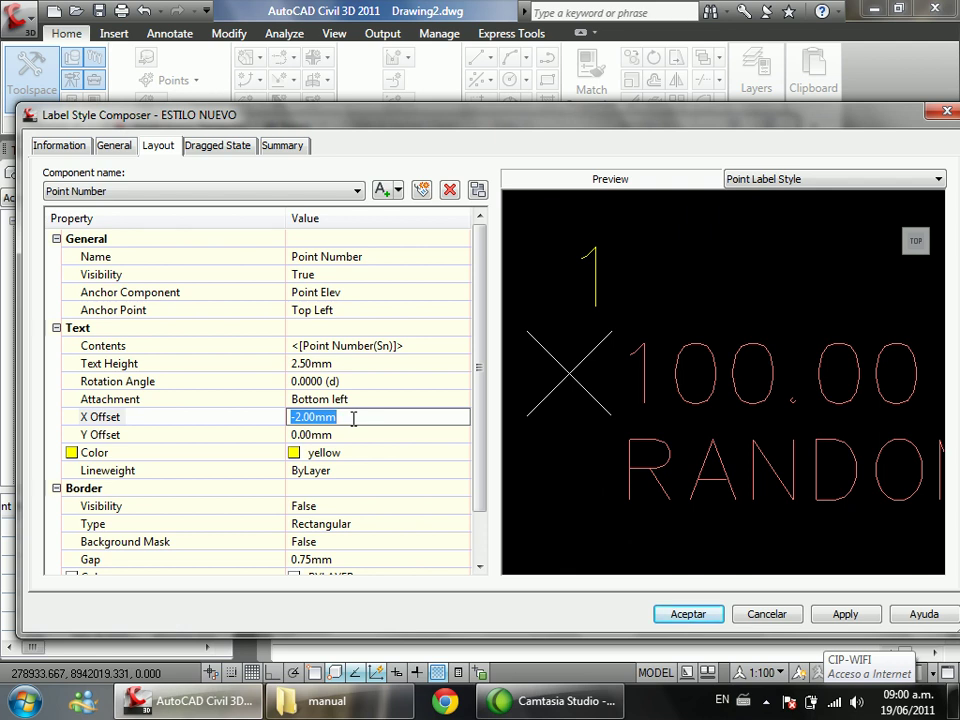
{"action": "type", "text": "0"}
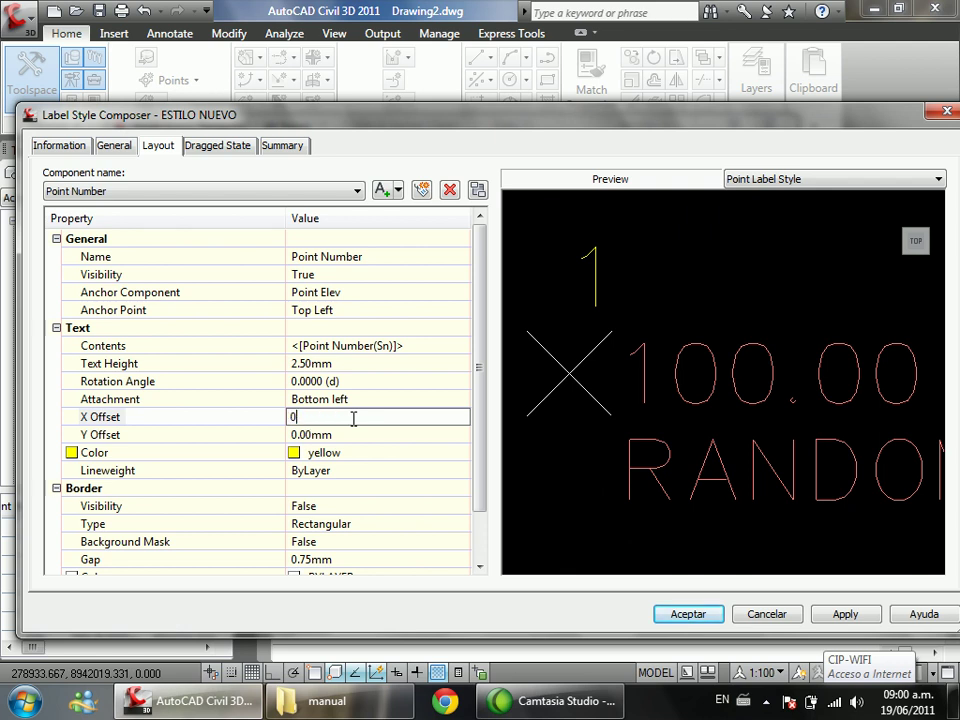
{"action": "left_click", "coordinate": [355, 434]}
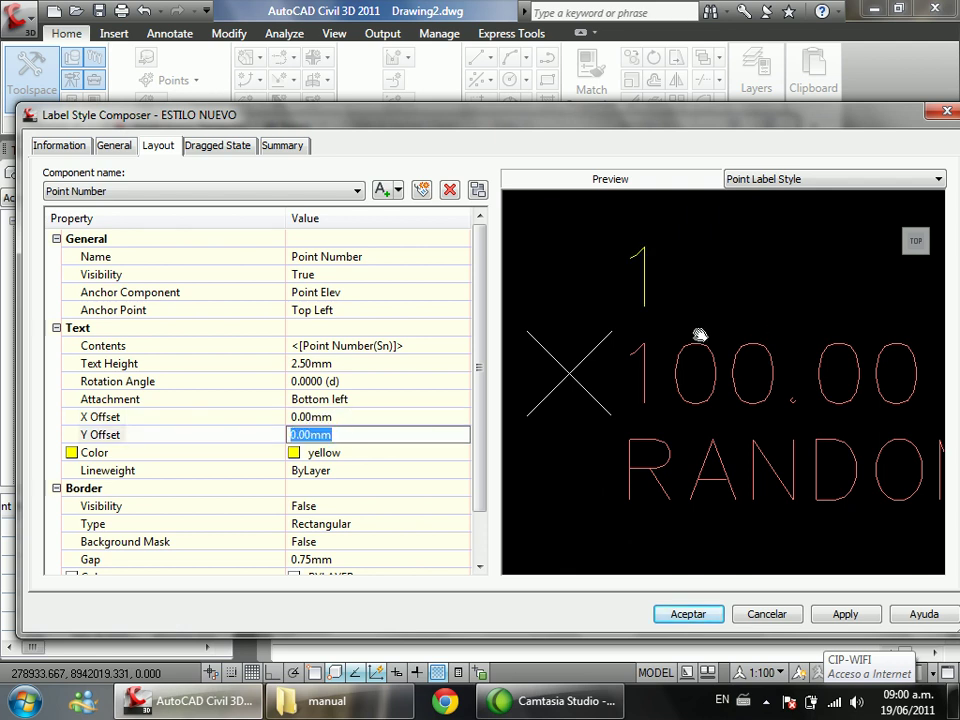
Step: Make the border around the Point Number text visible by setting its visibility to True
{"action": "scroll", "coordinate": [478, 447], "scroll_direction": "down", "scroll_amount": 1}
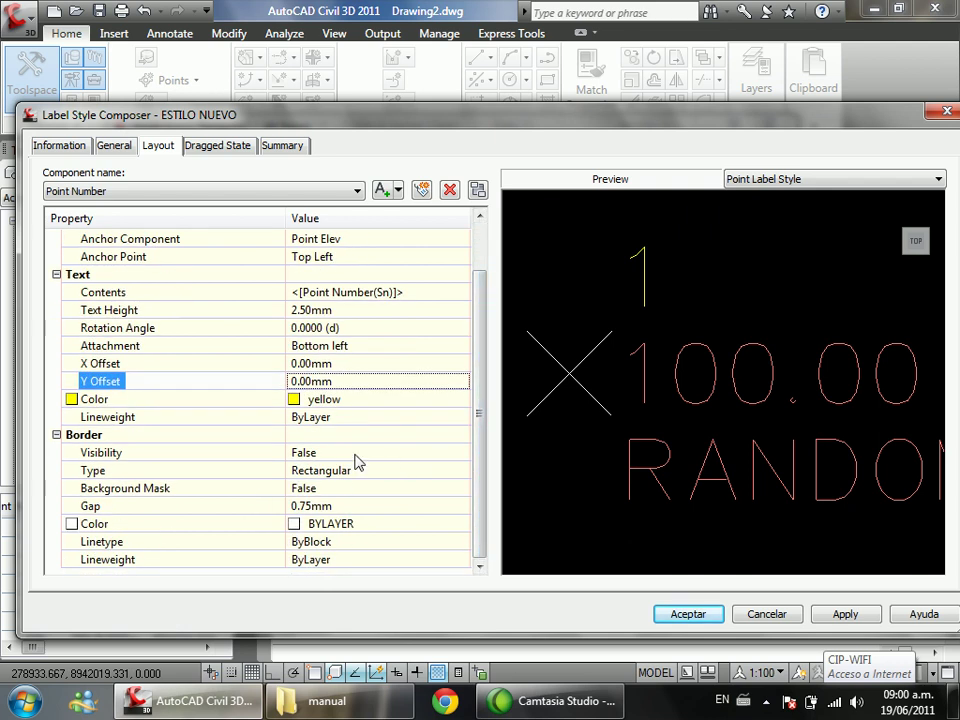
{"action": "left_click", "coordinate": [100, 436]}
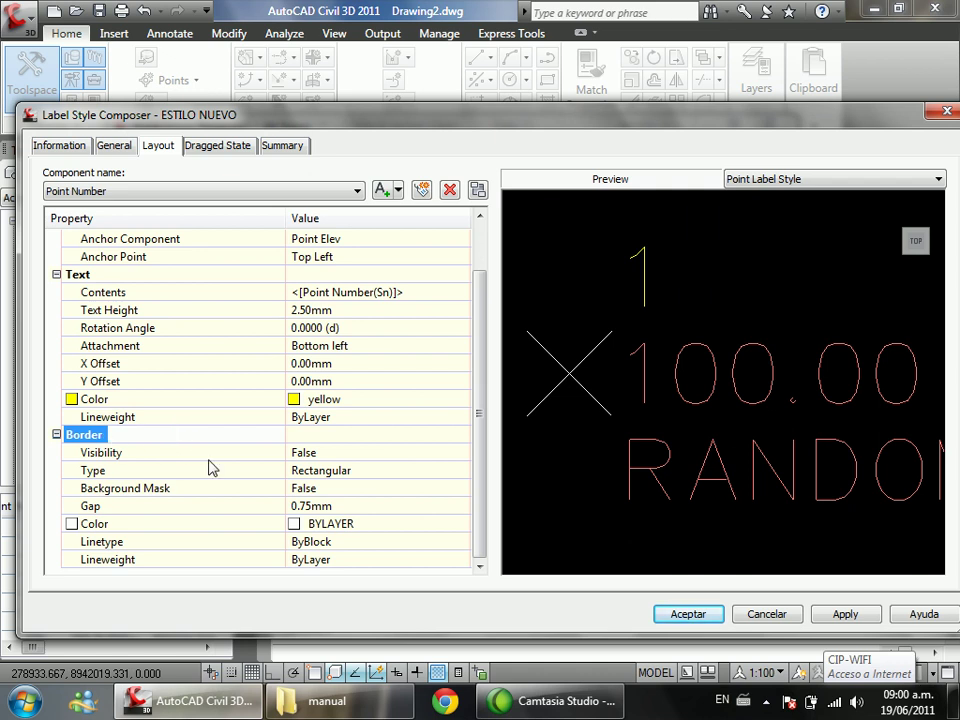
{"action": "left_click", "coordinate": [336, 455]}
{"action": "left_click", "coordinate": [128, 452]}
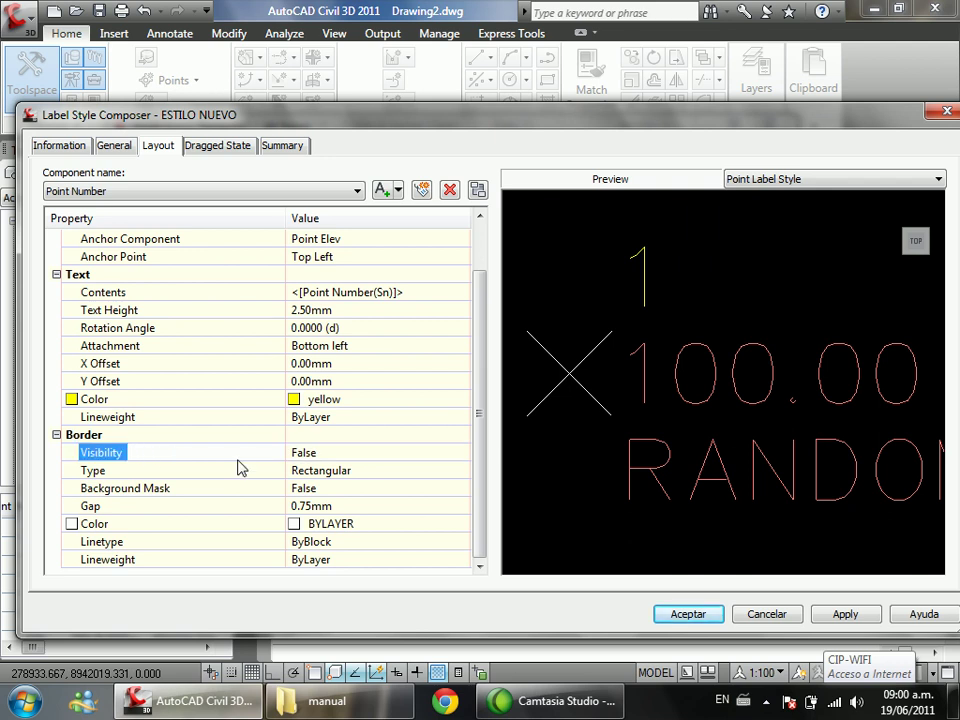
{"action": "left_click", "coordinate": [335, 455]}
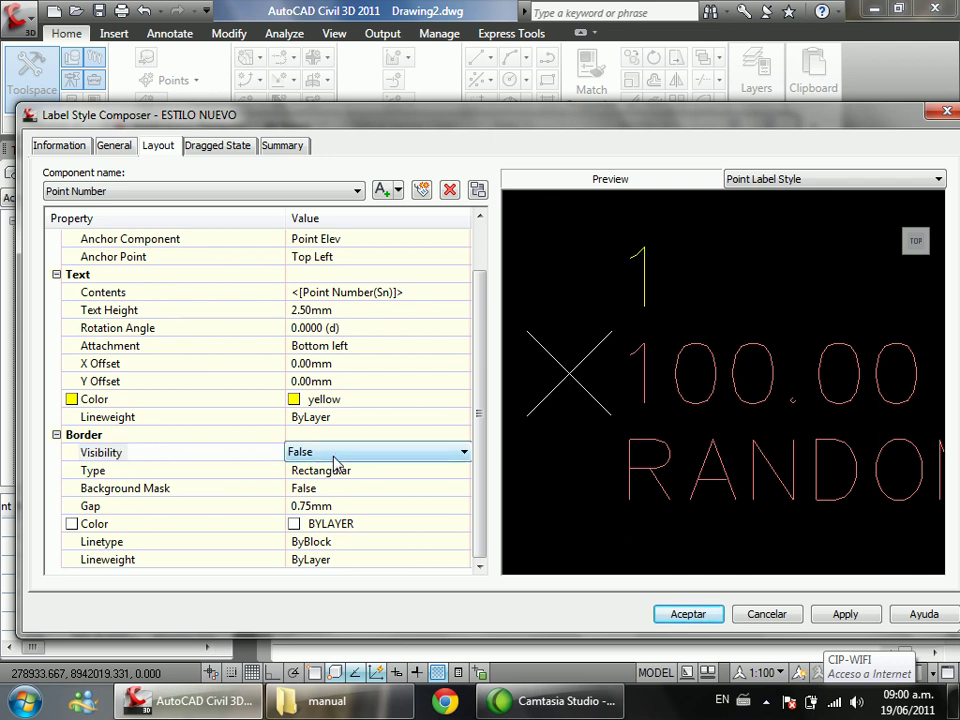
{"action": "left_click", "coordinate": [336, 461]}
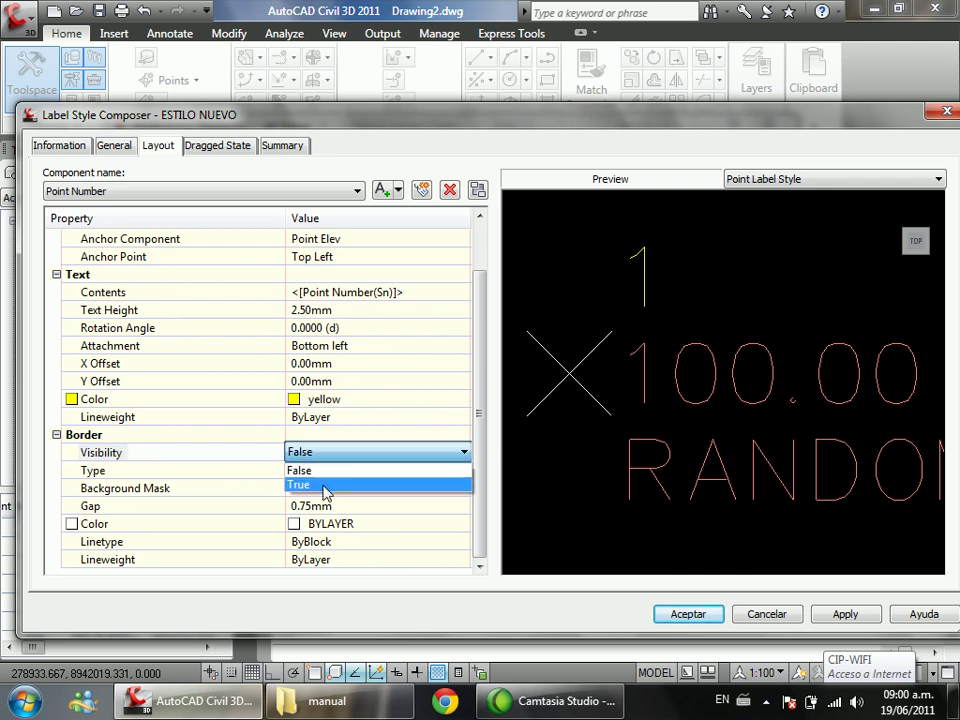
{"action": "left_click", "coordinate": [328, 486]}
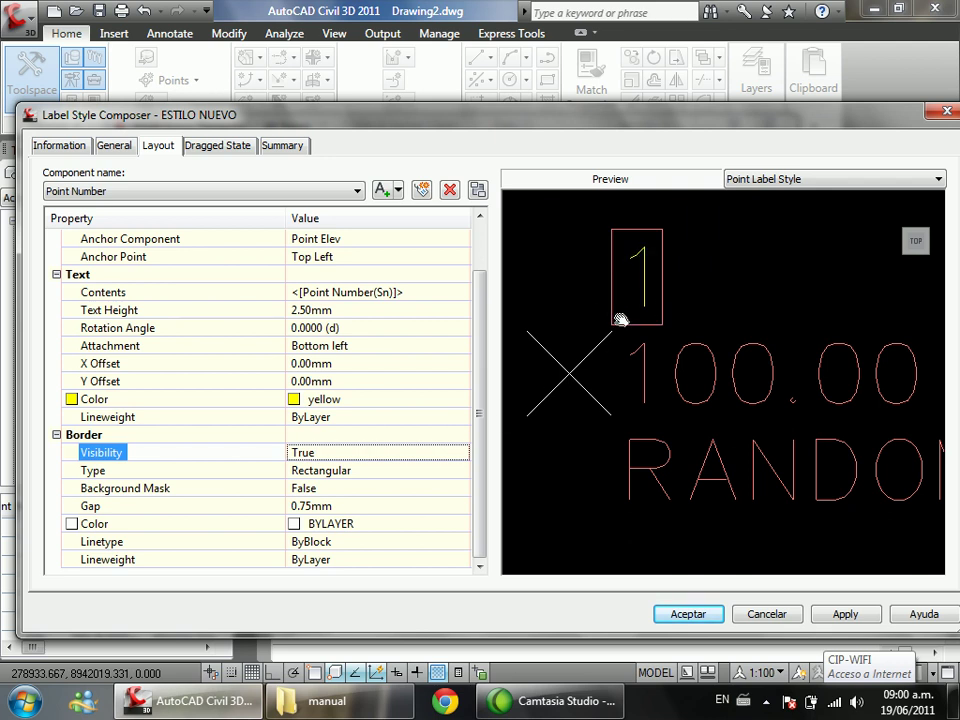
{"action": "left_click", "coordinate": [360, 461]}
{"action": "left_click", "coordinate": [360, 461]}
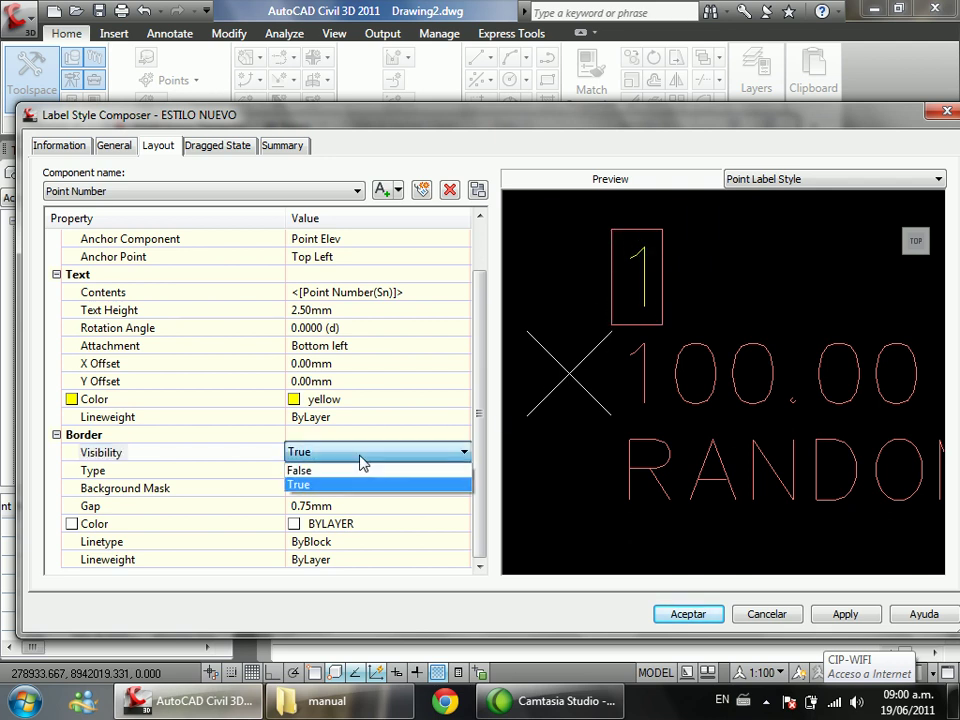
{"action": "left_click", "coordinate": [362, 462]}
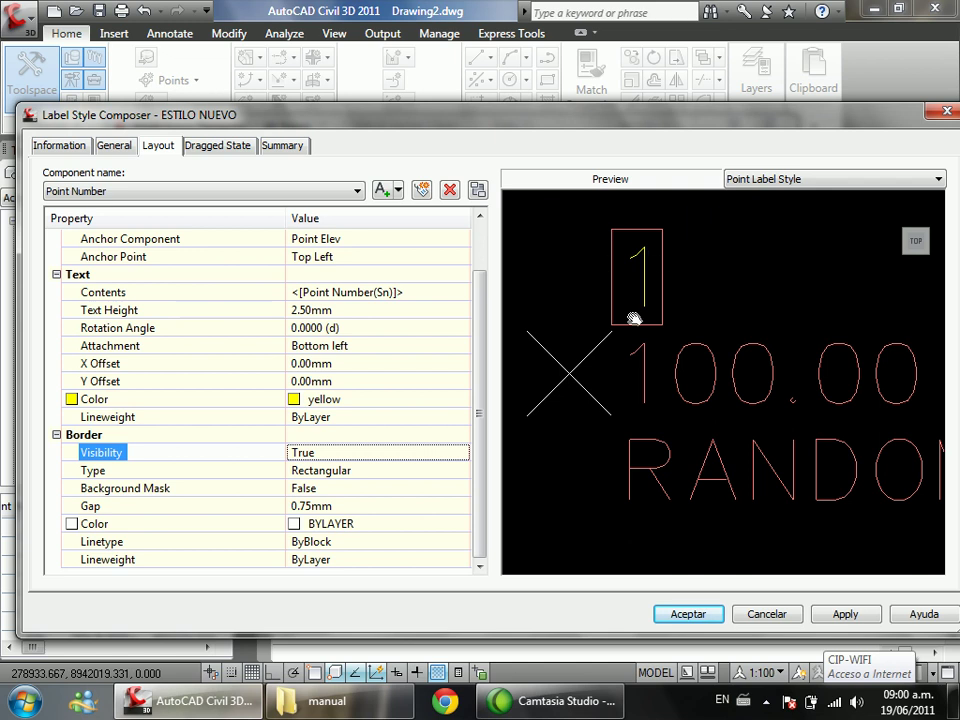
Step: Change the Point Number border type to Rounded Rectangular and check it in the preview
{"action": "left_click", "coordinate": [362, 473]}
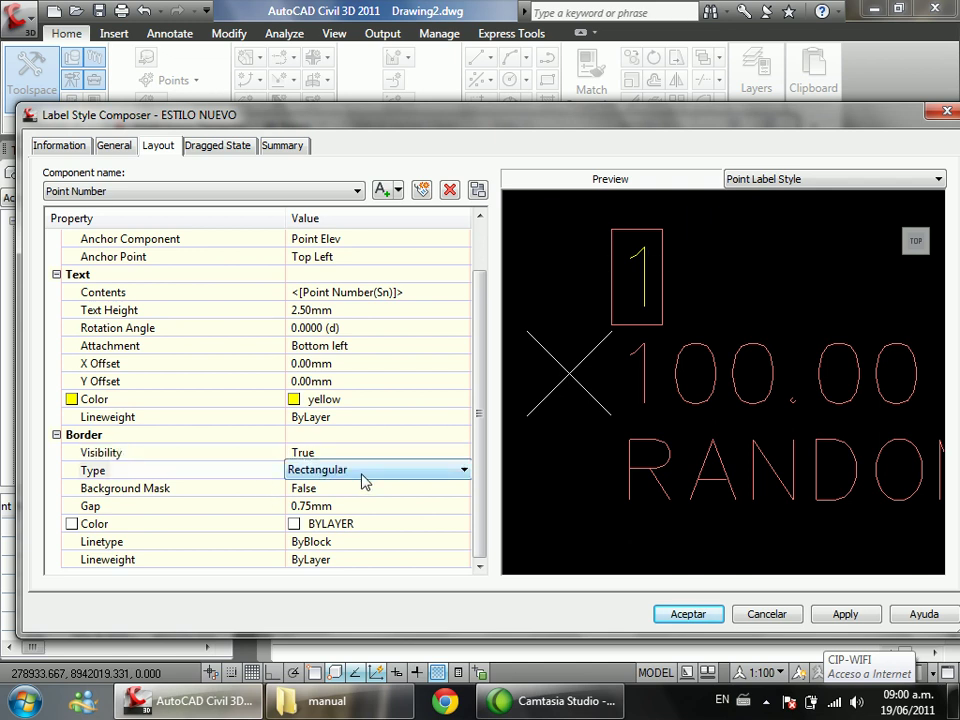
{"action": "left_click", "coordinate": [370, 482]}
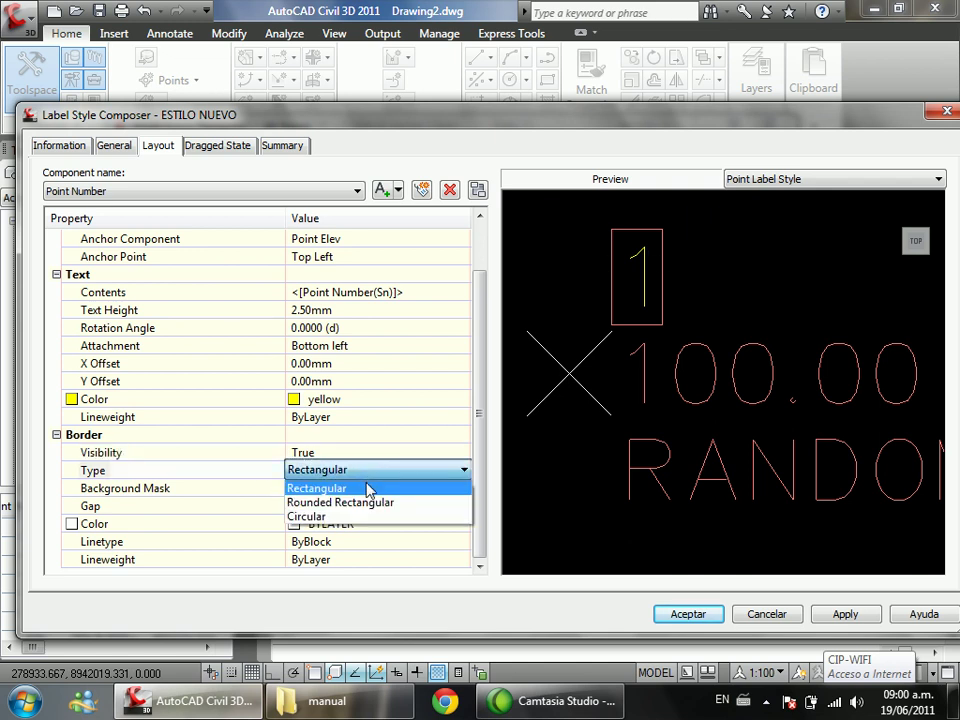
{"action": "left_click", "coordinate": [365, 502]}
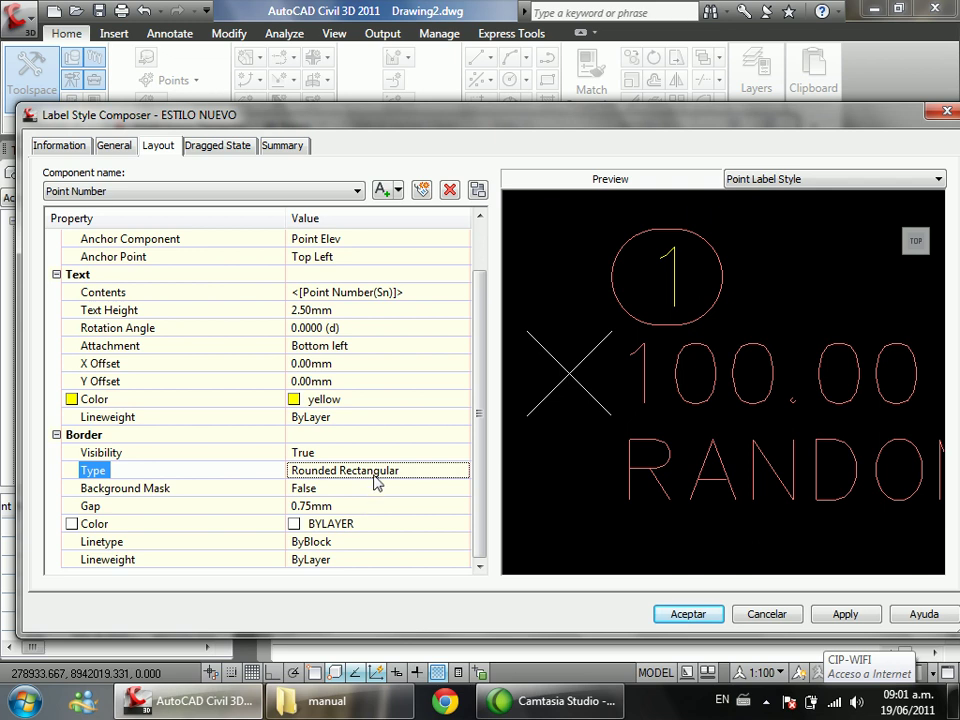
Step: Set the Point Number border type to Circular
{"action": "left_click", "coordinate": [377, 480]}
{"action": "left_click", "coordinate": [377, 478]}
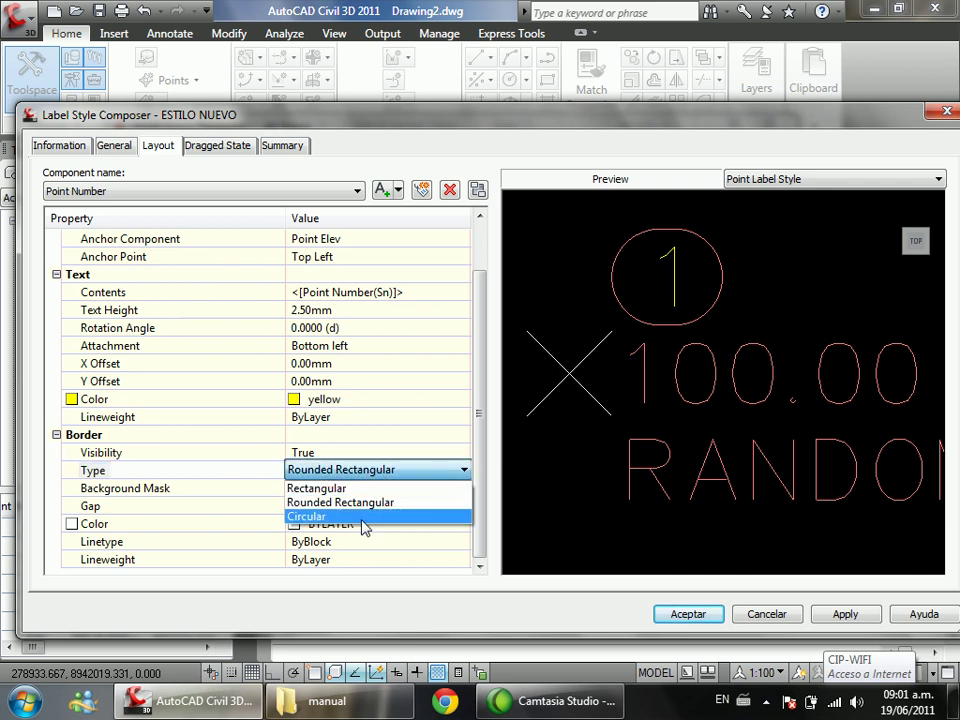
{"action": "left_click", "coordinate": [366, 517]}
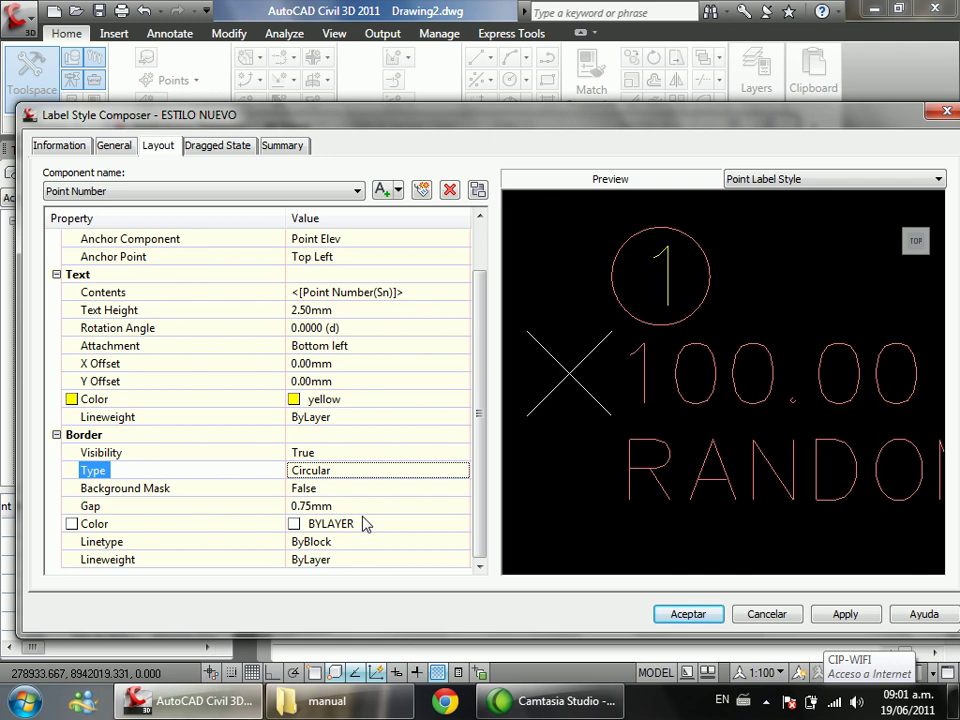
Step: Switch to Windows Explorer and open the ENTREGABLES folder under Documentos, PROYECTOS DE CARRETERA, CARRETERA ANTAMINA CPA
{"action": "key", "text": "super+e"}
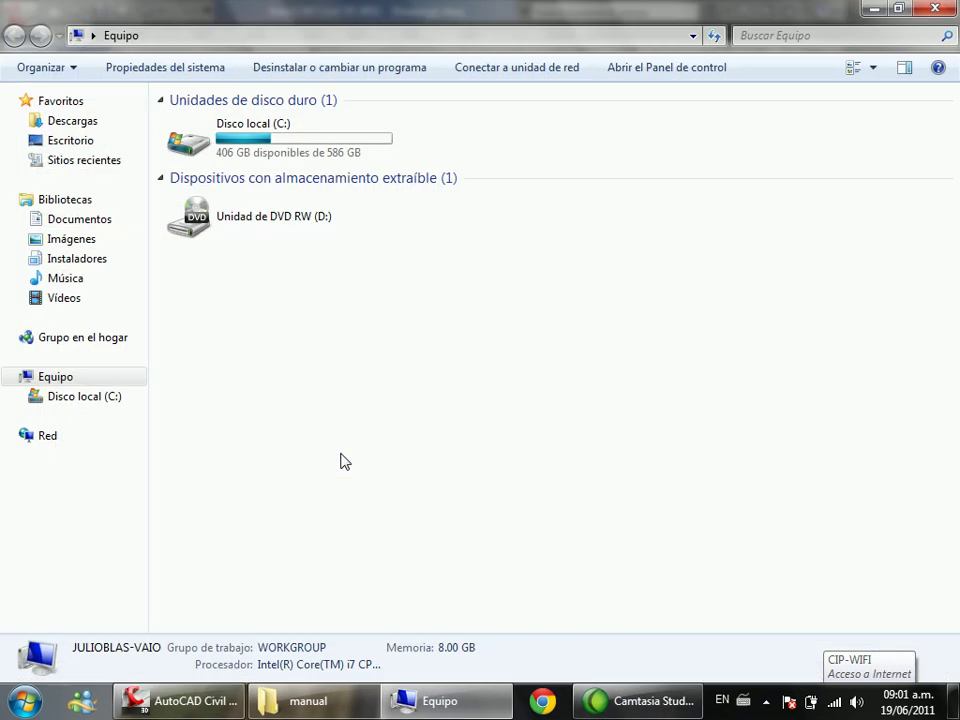
{"action": "left_click", "coordinate": [115, 222]}
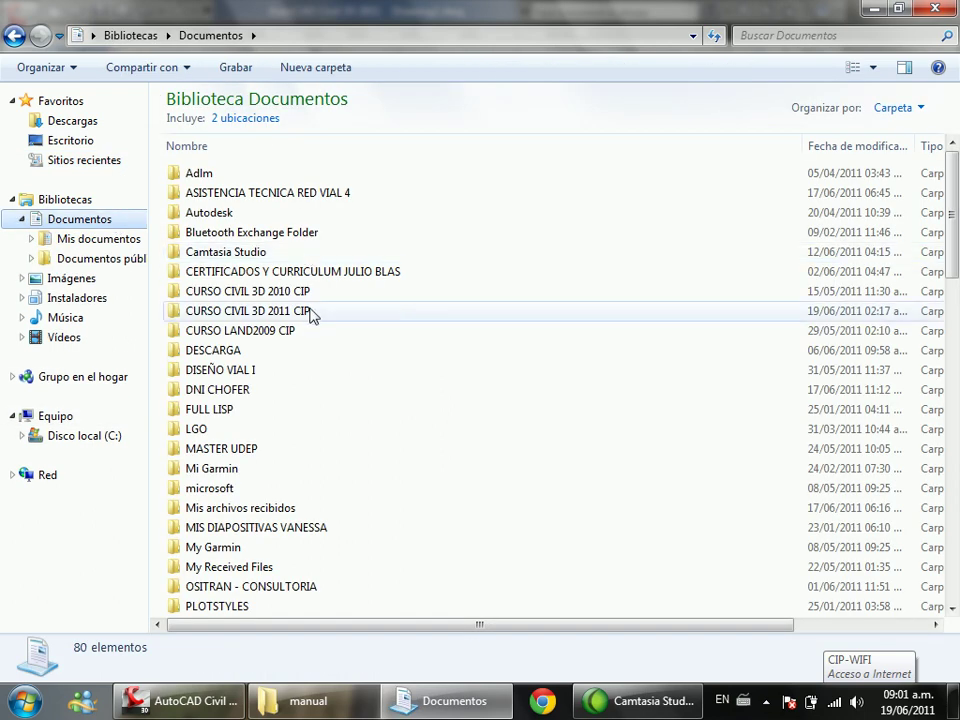
{"action": "left_click", "coordinate": [230, 490]}
{"action": "scroll", "coordinate": [236, 512], "scroll_direction": "down", "scroll_amount": 4}
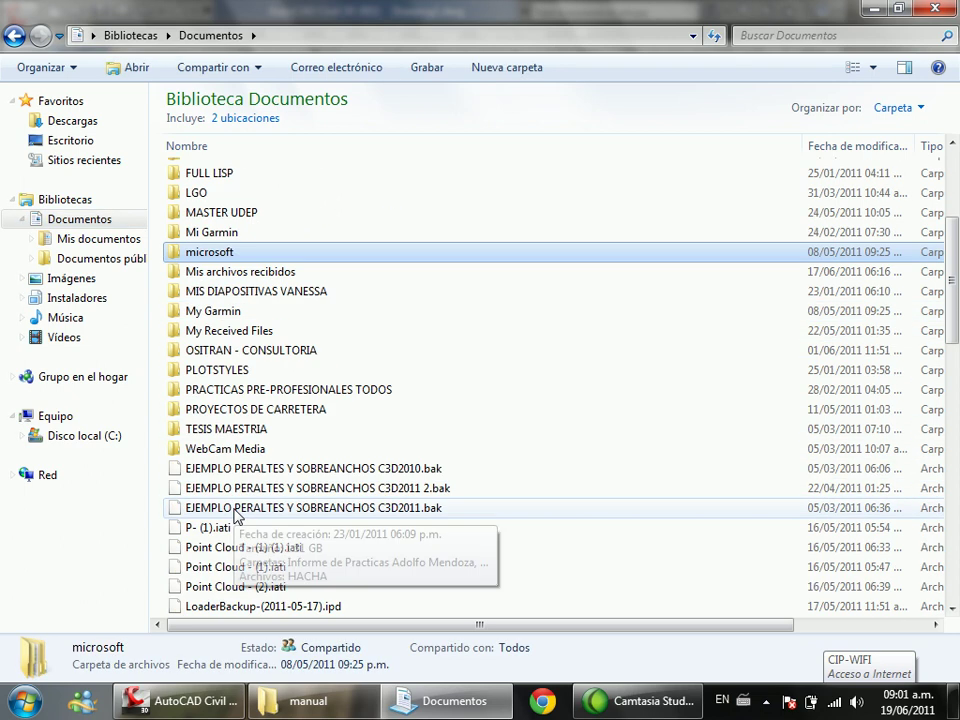
{"action": "double_click", "coordinate": [258, 410]}
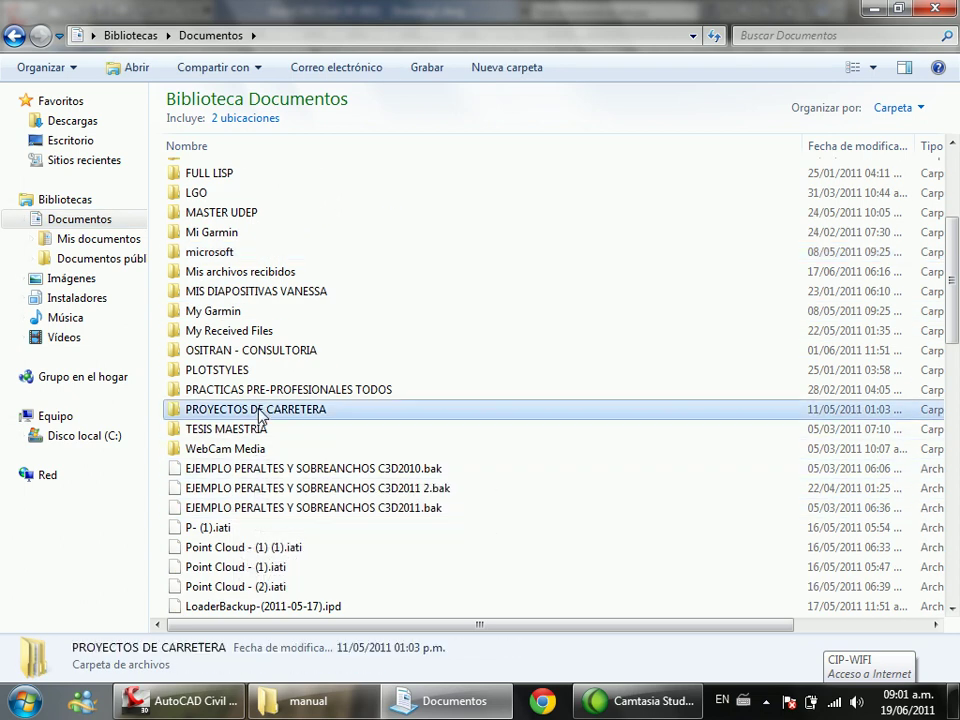
{"action": "double_click", "coordinate": [293, 175]}
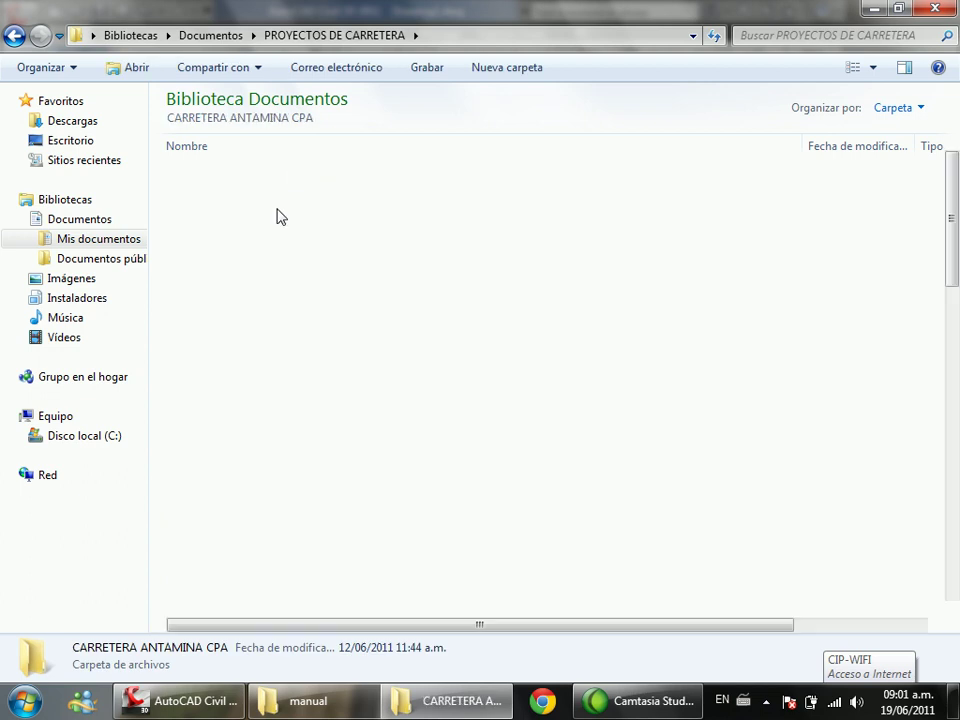
{"action": "double_click", "coordinate": [251, 193]}
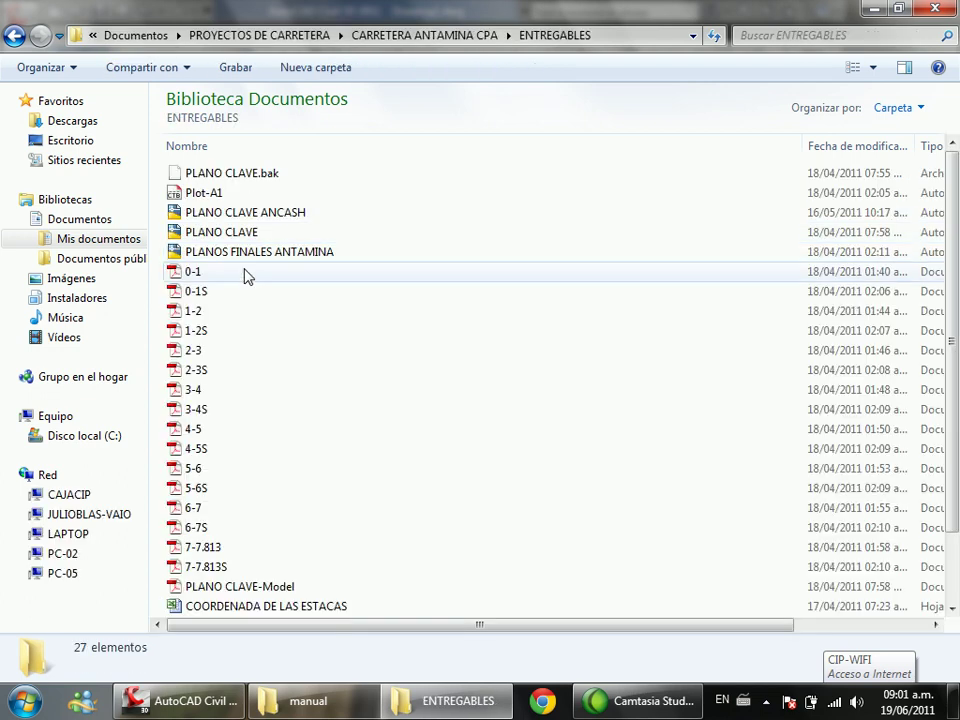
Step: Open the 3-4 PDF plan in Adobe Reader, dismiss the font warning and hide the layer list
{"action": "double_click", "coordinate": [199, 390]}
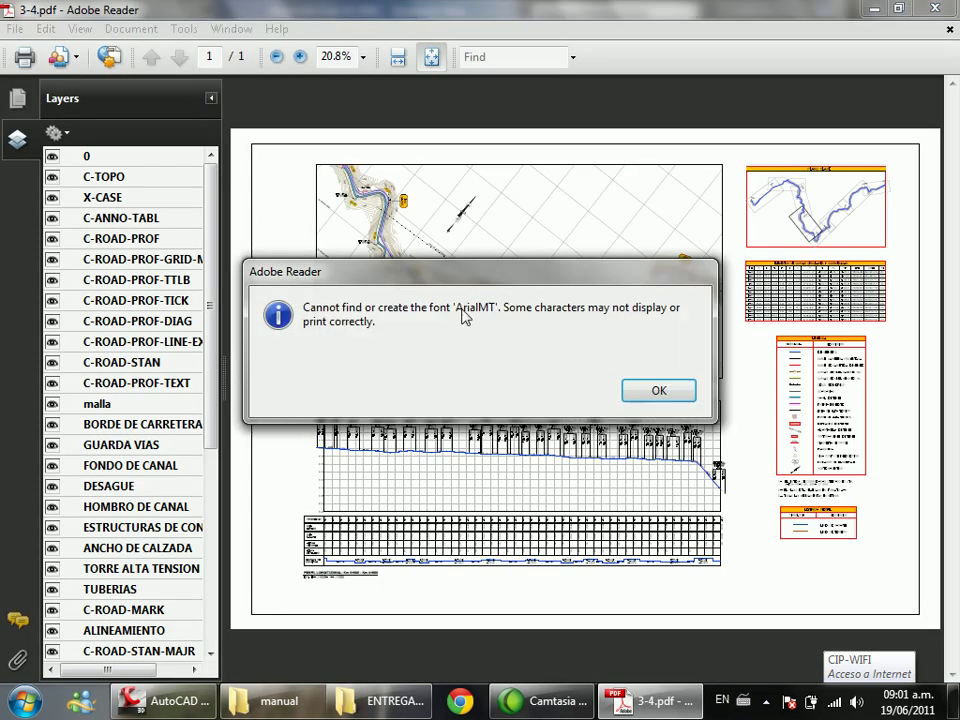
{"action": "left_click", "coordinate": [654, 389]}
{"action": "left_click", "coordinate": [211, 98]}
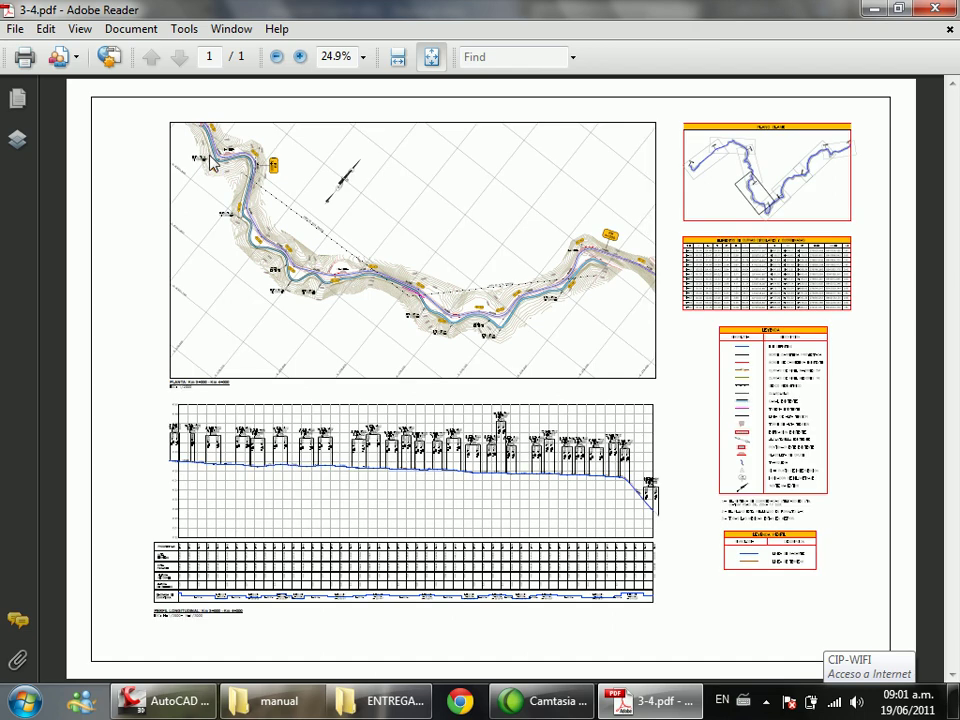
Step: Examine the bordered PI and kilometre labels along the road between 2+900 and 3+000 in the plan
{"action": "scroll", "coordinate": [212, 165], "scroll_direction": "up", "scroll_amount": 5, "text": "ctrl"}
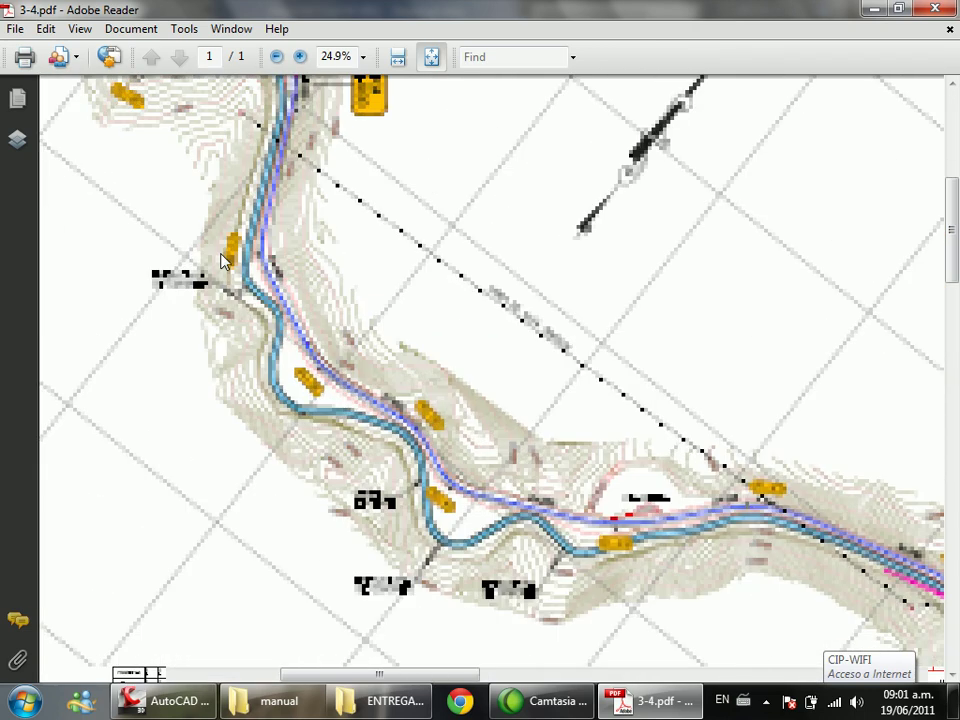
{"action": "scroll", "coordinate": [214, 208], "scroll_direction": "up", "scroll_amount": 3, "text": "ctrl"}
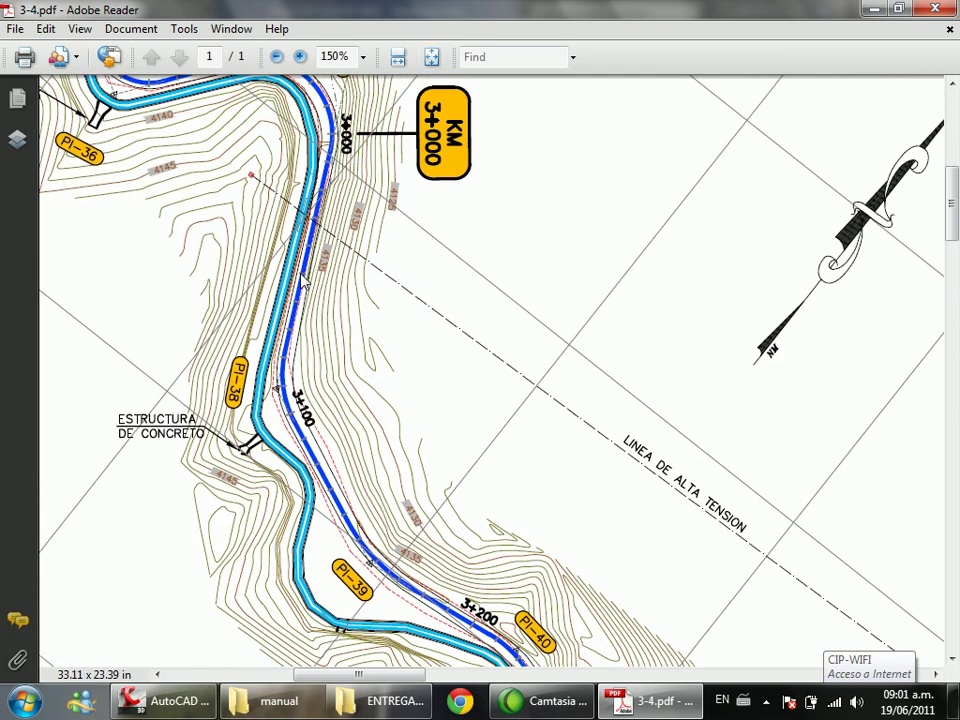
{"action": "scroll", "coordinate": [300, 280], "scroll_direction": "up", "scroll_amount": 4}
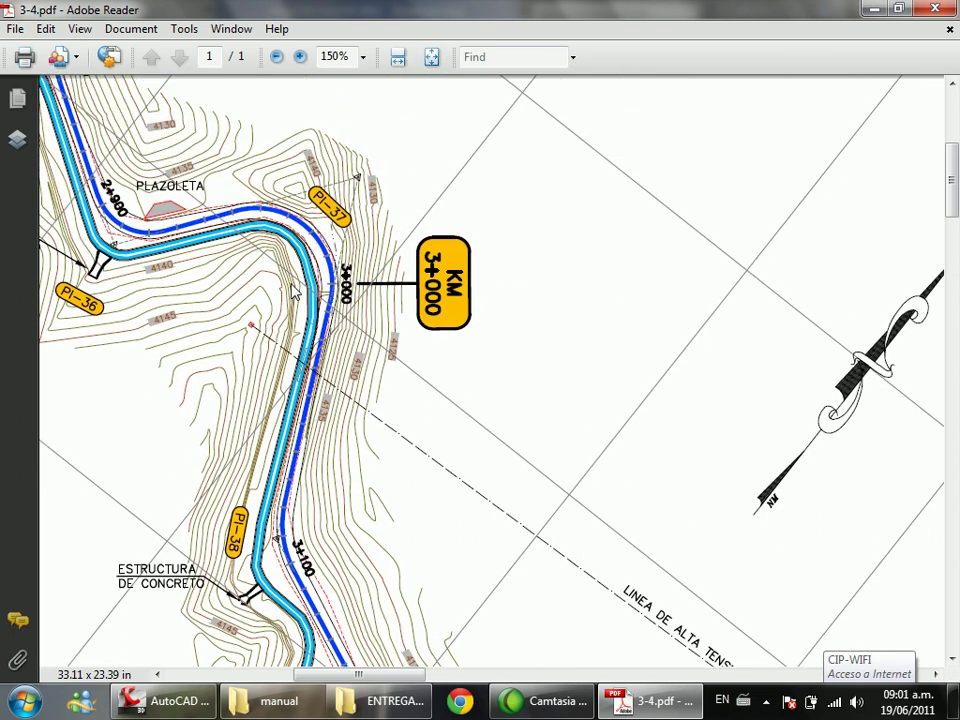
{"action": "left_click_drag", "start_coordinate": [420, 675], "coordinate": [393, 677]}
{"action": "scroll", "coordinate": [422, 332], "scroll_direction": "up", "scroll_amount": 2}
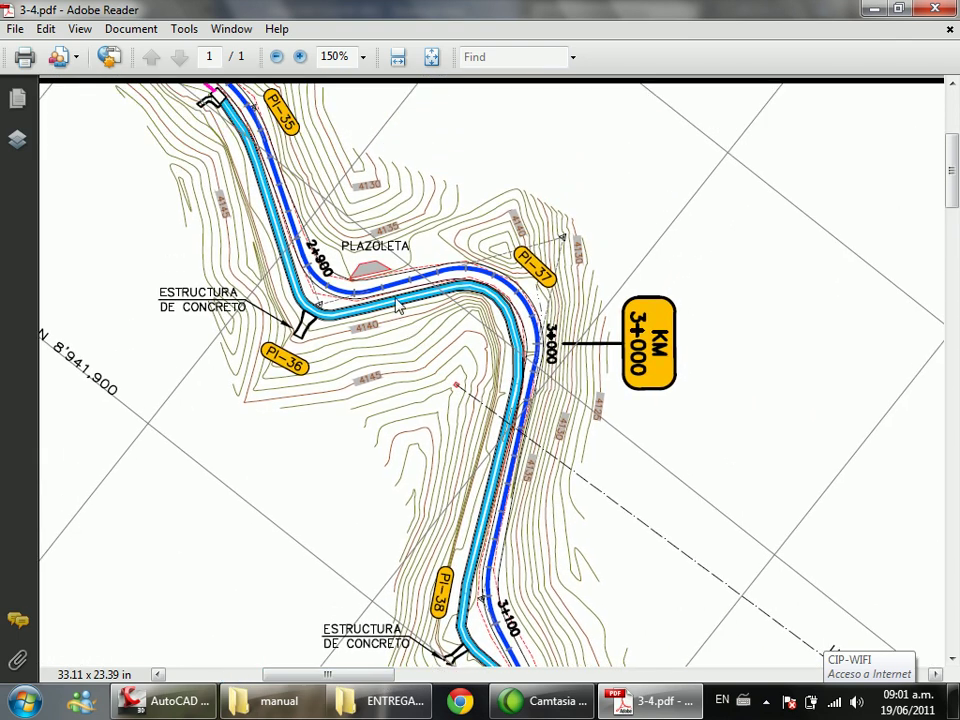
{"action": "scroll", "coordinate": [415, 310], "scroll_direction": "up", "scroll_amount": 2, "text": "ctrl"}
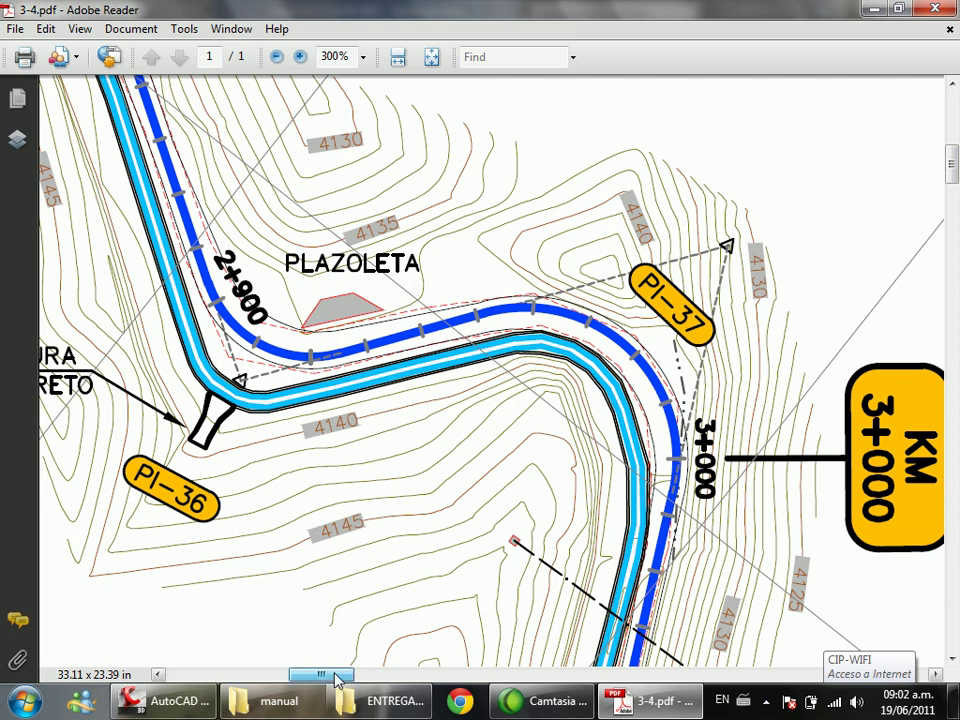
Step: Examine the shapes, borders and text of the PI-37 and KM 3+000 labels up close in the plan
{"action": "scroll", "coordinate": [343, 681], "scroll_direction": "right", "scroll_amount": 3}
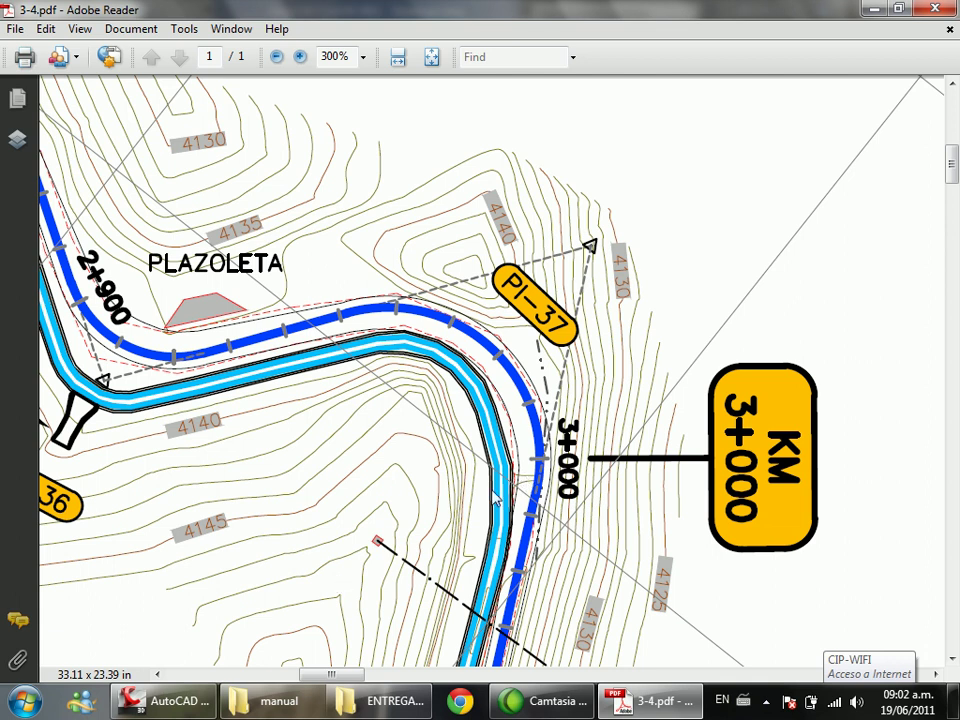
{"action": "scroll", "coordinate": [516, 343], "scroll_direction": "down", "scroll_amount": 1}
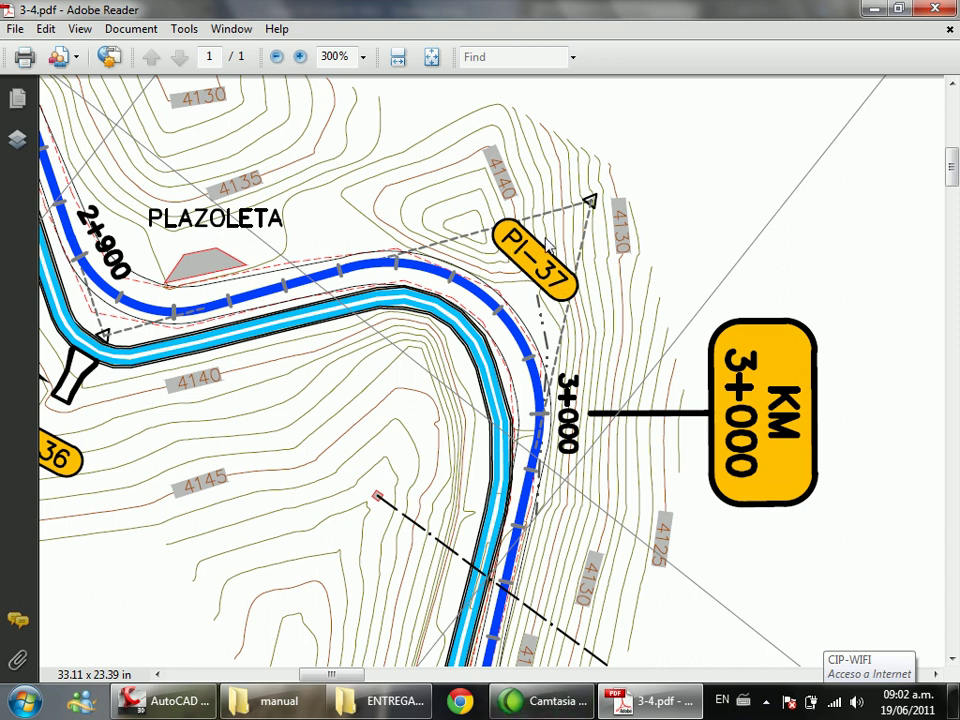
{"action": "scroll", "coordinate": [548, 248], "scroll_direction": "up", "scroll_amount": 6, "text": "ctrl"}
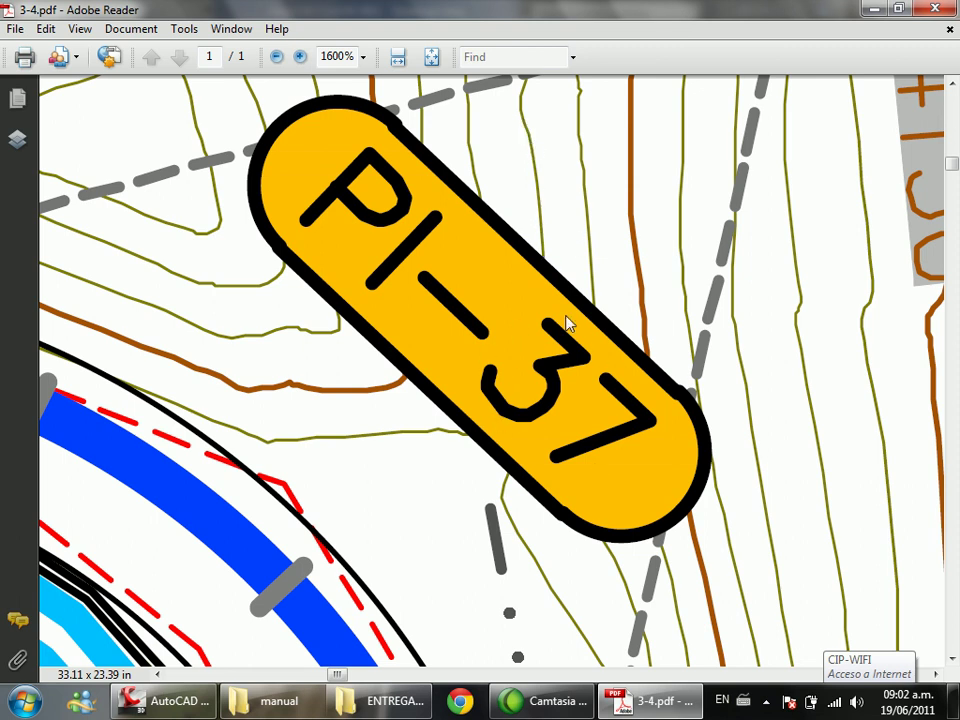
{"action": "mouse_move", "coordinate": [160, 702]}
{"action": "scroll", "coordinate": [375, 411], "scroll_direction": "down", "scroll_amount": 1, "text": "ctrl"}
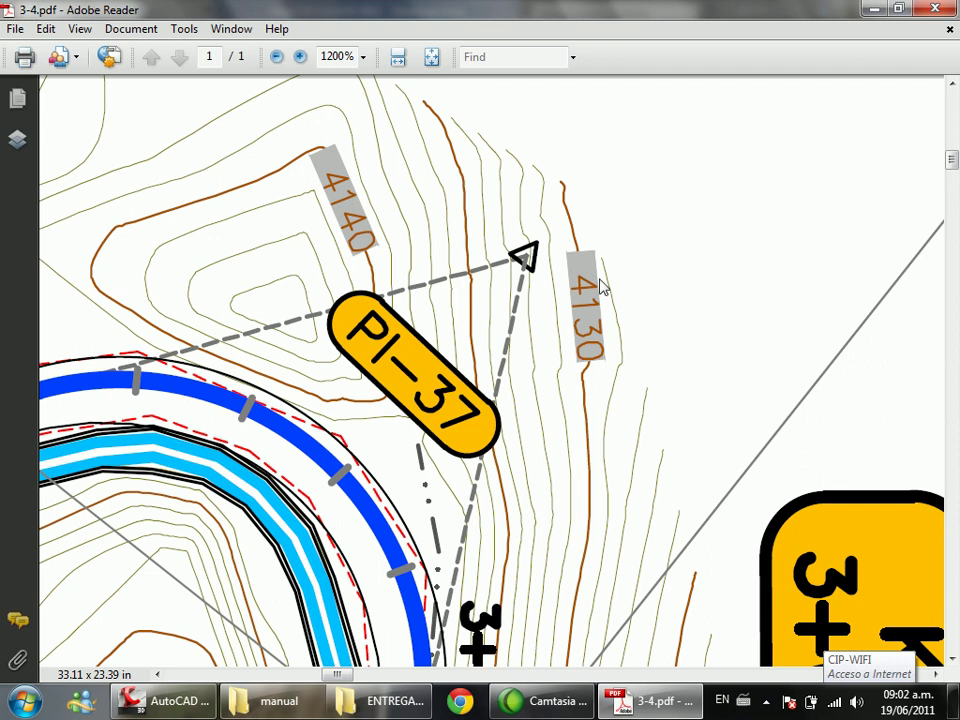
{"action": "scroll", "coordinate": [601, 287], "scroll_direction": "down", "scroll_amount": 1, "text": "ctrl"}
{"action": "scroll", "coordinate": [590, 270], "scroll_direction": "down", "scroll_amount": 1, "text": "ctrl"}
{"action": "scroll", "coordinate": [250, 320], "scroll_direction": "down", "scroll_amount": 4, "text": "ctrl"}
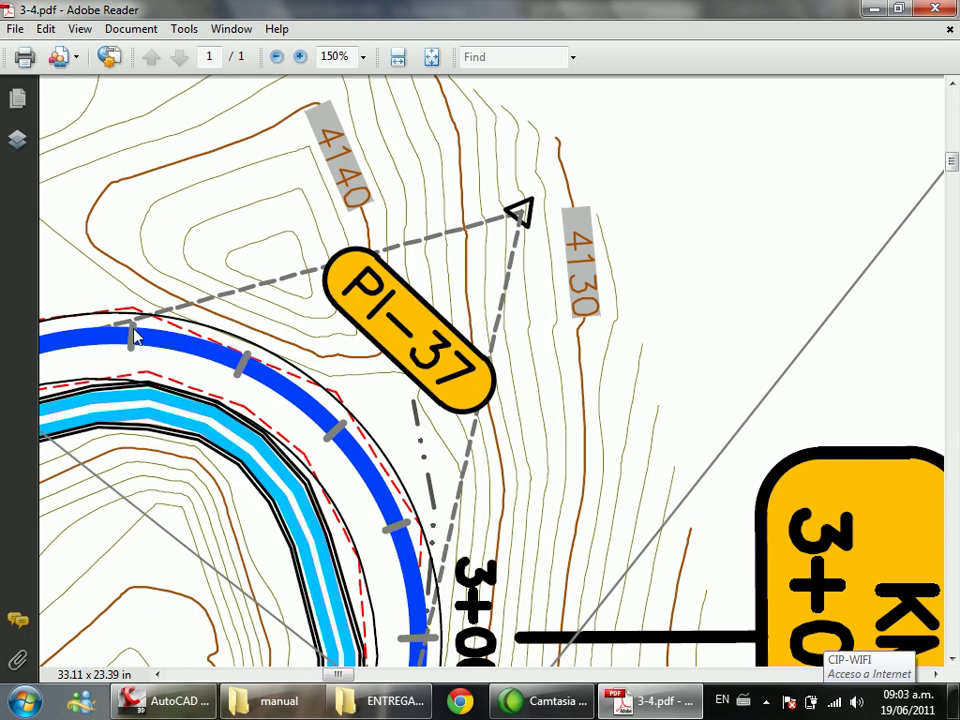
{"action": "scroll", "coordinate": [416, 577], "scroll_direction": "up", "scroll_amount": 4, "text": "ctrl"}
{"action": "scroll", "coordinate": [400, 168], "scroll_direction": "up", "scroll_amount": 1, "text": "ctrl"}
{"action": "scroll", "coordinate": [385, 180], "scroll_direction": "down", "scroll_amount": 4, "text": "ctrl"}
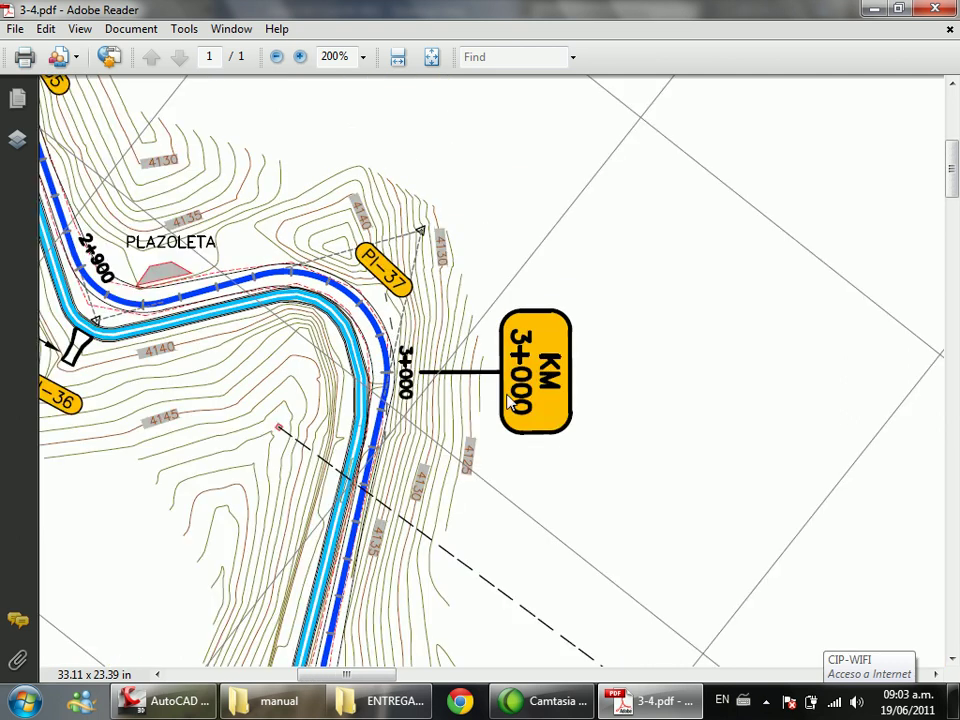
{"action": "scroll", "coordinate": [510, 400], "scroll_direction": "up", "scroll_amount": 2, "text": "ctrl"}
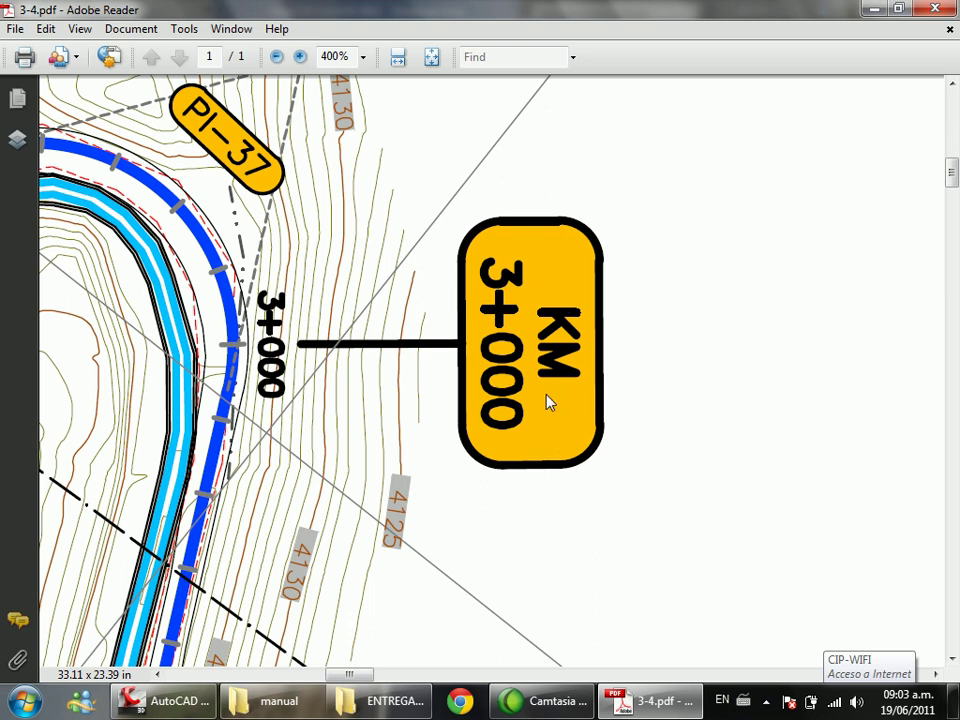
Step: Examine the station, elevation, cut, fill and curvature diagram rows beneath the longitudinal profile Km 3+000 - Km 4+000
{"action": "scroll", "coordinate": [369, 306], "scroll_direction": "down", "scroll_amount": 3, "text": "ctrl"}
{"action": "scroll", "coordinate": [369, 306], "scroll_direction": "down", "scroll_amount": 2, "text": "ctrl"}
{"action": "scroll", "coordinate": [372, 306], "scroll_direction": "down", "scroll_amount": 1, "text": "ctrl"}
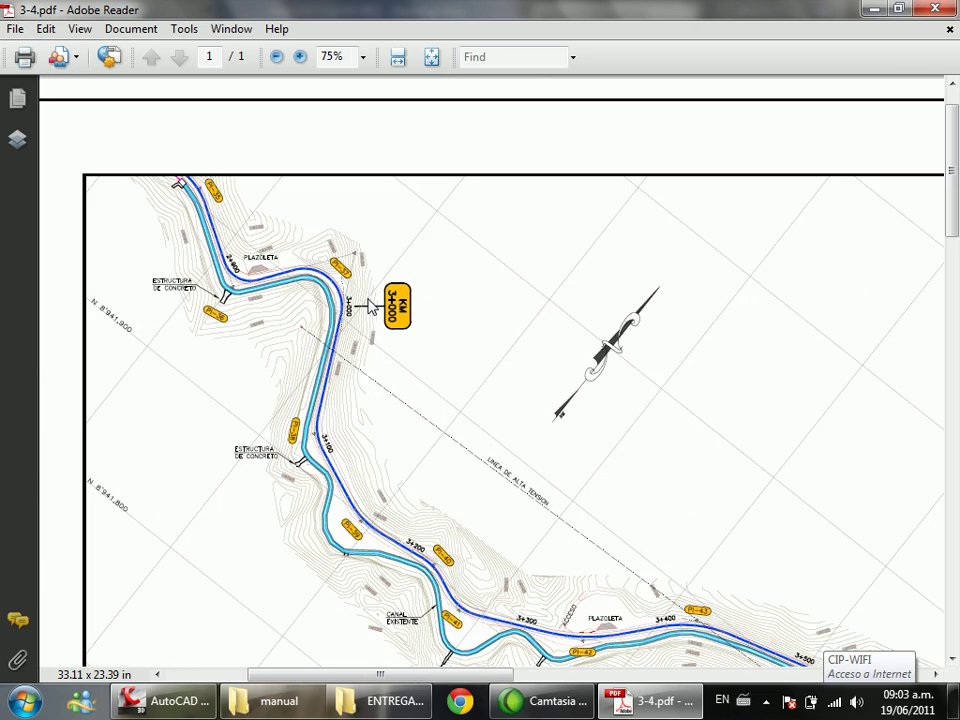
{"action": "scroll", "coordinate": [403, 321], "scroll_direction": "down", "scroll_amount": 1, "text": "ctrl"}
{"action": "scroll", "coordinate": [477, 402], "scroll_direction": "down", "scroll_amount": 1, "text": "ctrl"}
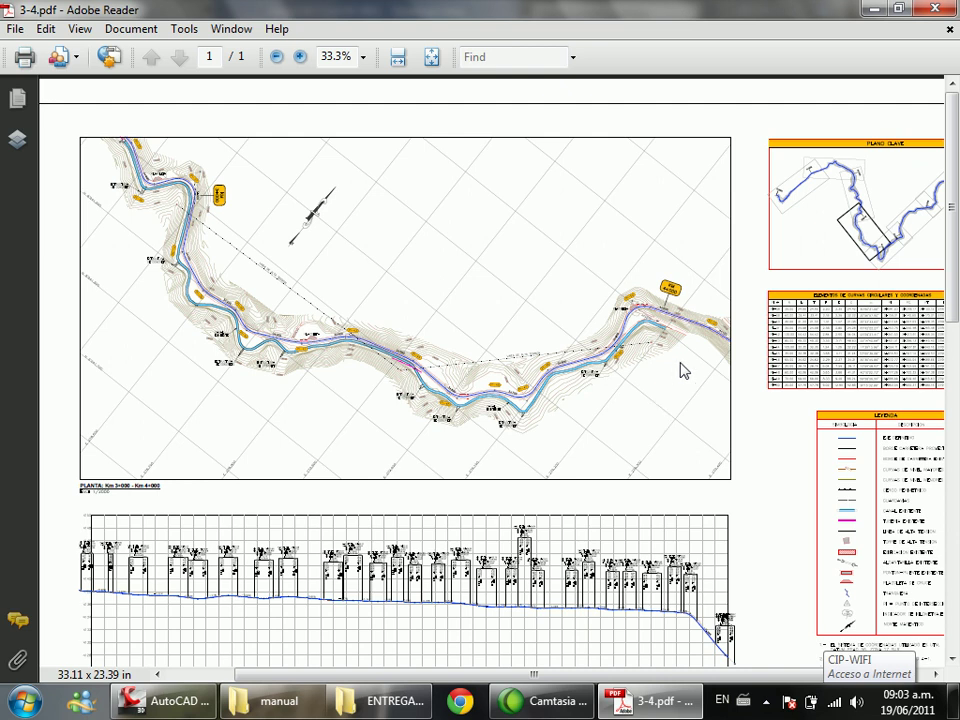
{"action": "scroll", "coordinate": [684, 368], "scroll_direction": "up", "scroll_amount": 1, "text": "ctrl"}
{"action": "scroll", "coordinate": [709, 326], "scroll_direction": "up", "scroll_amount": 1, "text": "ctrl"}
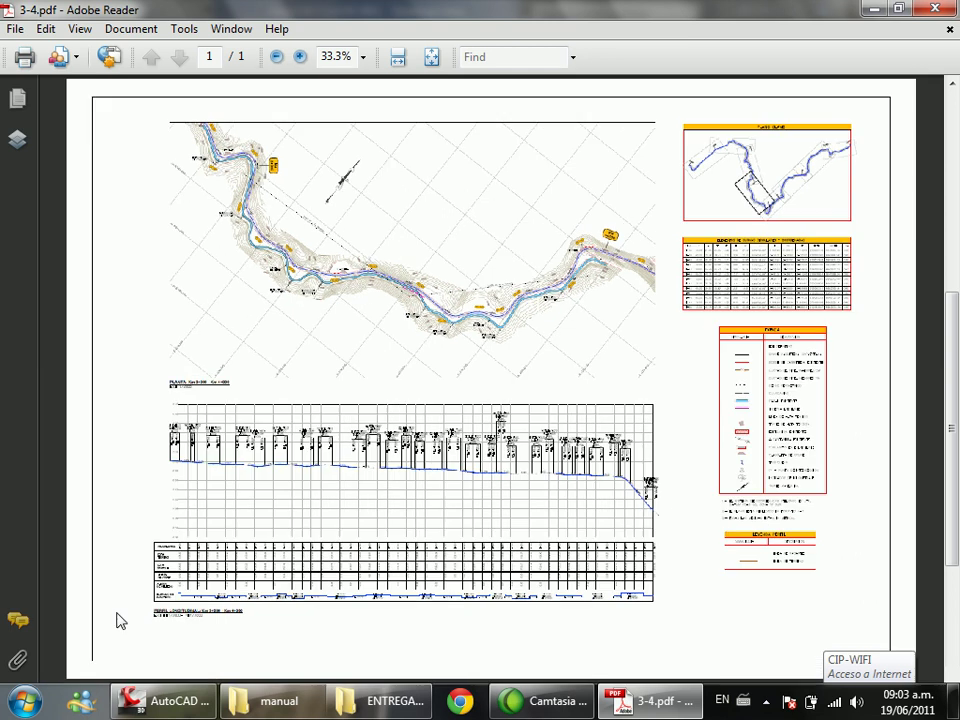
{"action": "scroll", "coordinate": [116, 622], "scroll_direction": "up", "scroll_amount": 4, "text": "ctrl"}
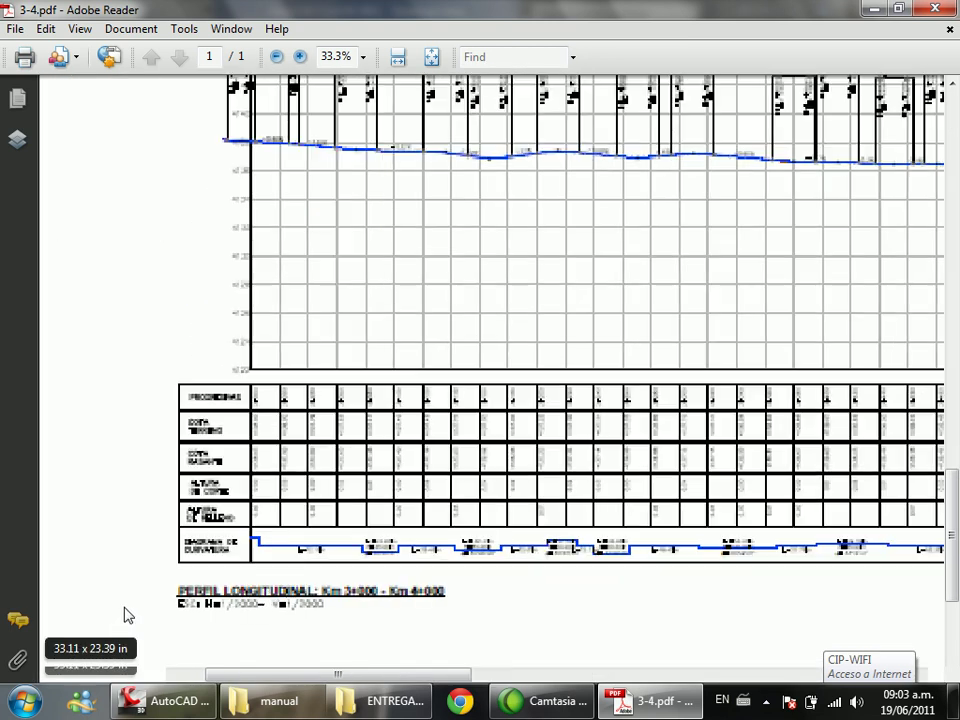
{"action": "scroll", "coordinate": [280, 557], "scroll_direction": "up", "scroll_amount": 1, "text": "ctrl"}
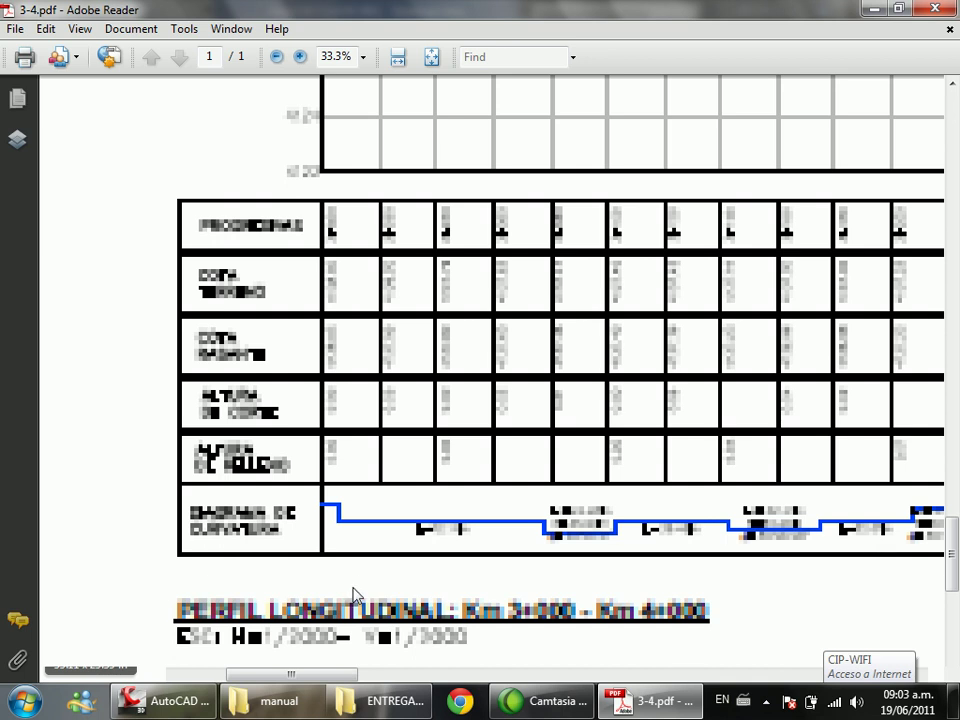
{"action": "scroll", "coordinate": [352, 594], "scroll_direction": "up", "scroll_amount": 8, "text": "ctrl"}
{"action": "scroll", "coordinate": [355, 595], "scroll_direction": "down", "scroll_amount": 1, "text": "ctrl"}
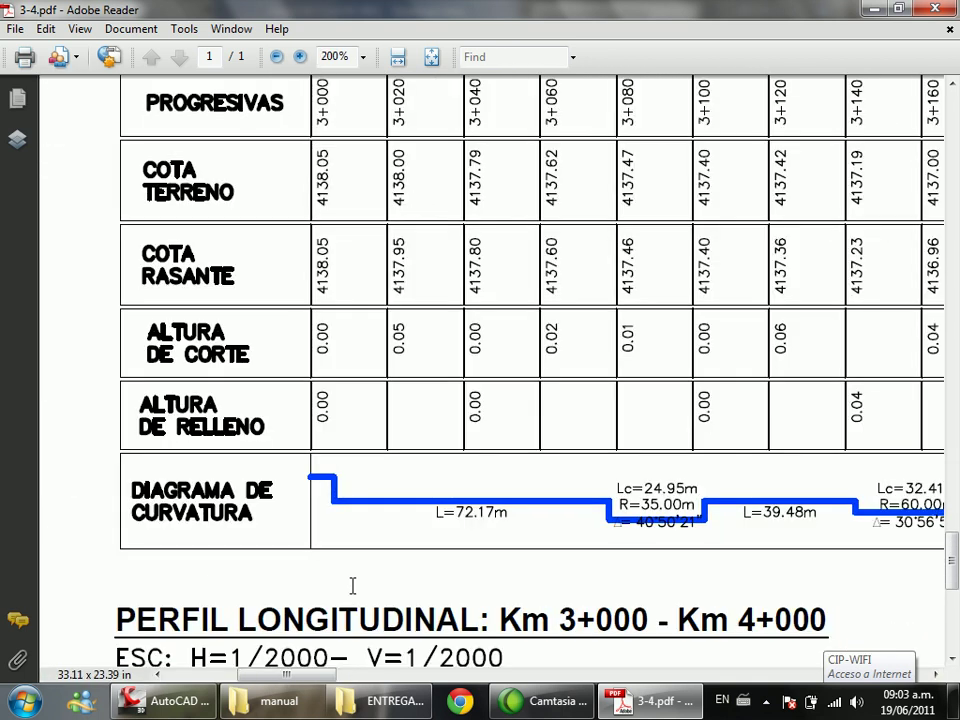
{"action": "scroll", "coordinate": [352, 585], "scroll_direction": "down", "scroll_amount": 1, "text": "ctrl"}
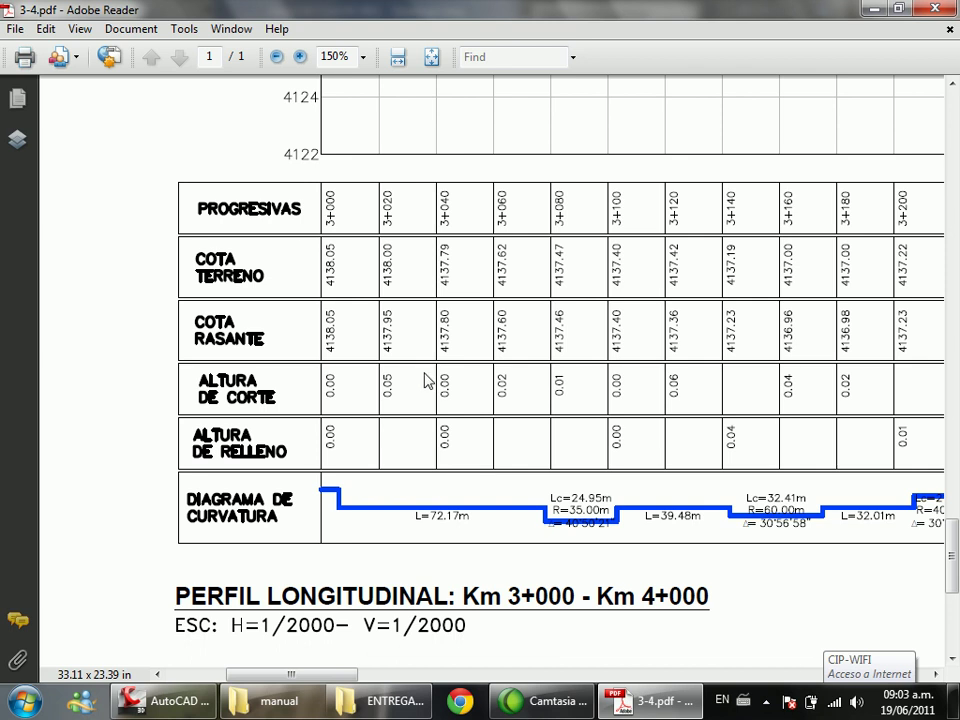
{"action": "left_click_drag", "start_coordinate": [342, 674], "coordinate": [310, 688]}
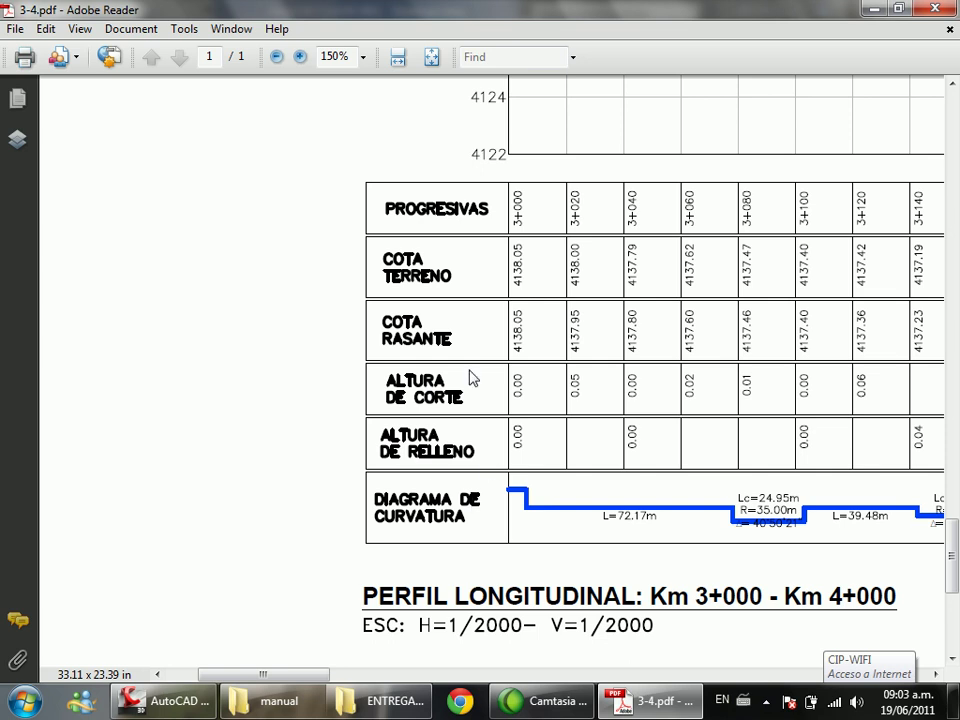
{"action": "left_click_drag", "start_coordinate": [264, 677], "coordinate": [310, 678]}
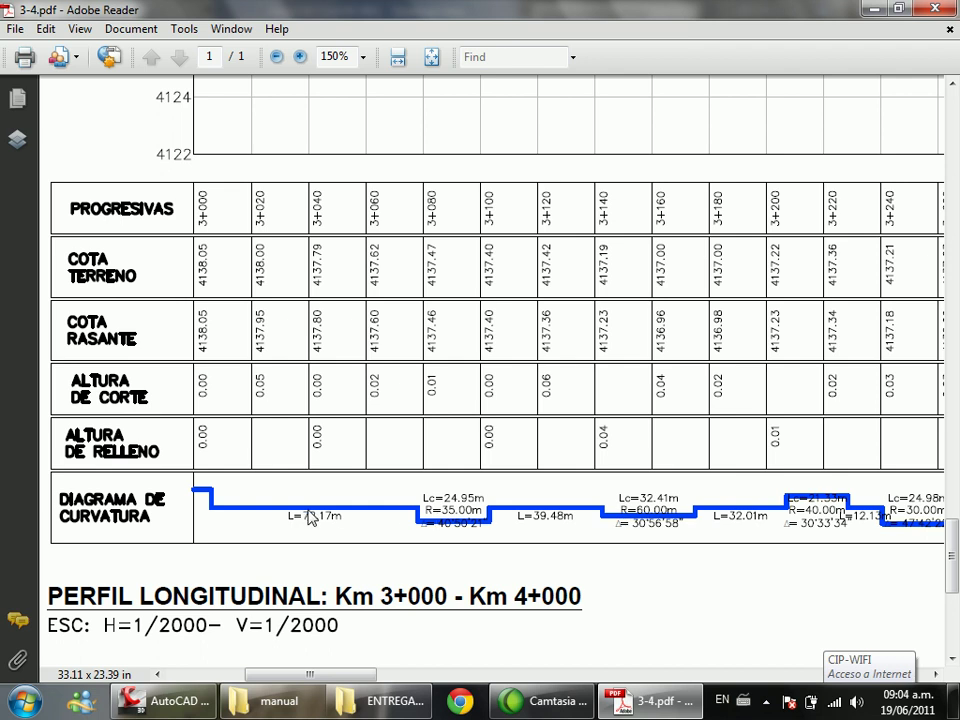
{"action": "scroll", "coordinate": [470, 545], "scroll_direction": "up", "scroll_amount": 1, "text": "ctrl"}
{"action": "scroll", "coordinate": [470, 545], "scroll_direction": "up", "scroll_amount": 3, "text": "ctrl"}
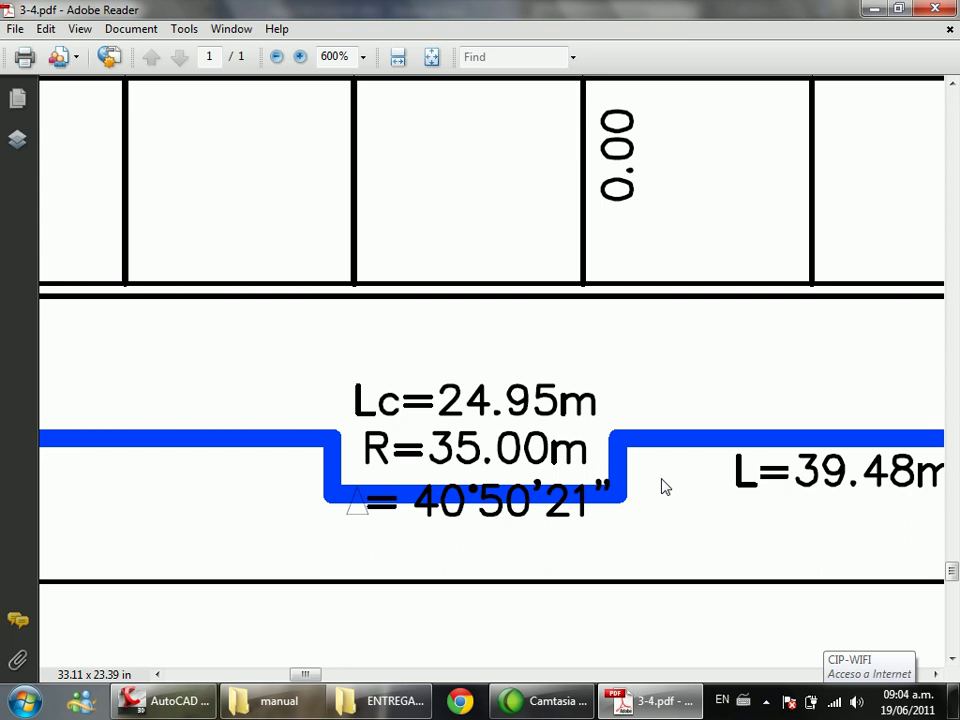
{"action": "scroll", "coordinate": [621, 418], "scroll_direction": "down", "scroll_amount": 3, "text": "ctrl"}
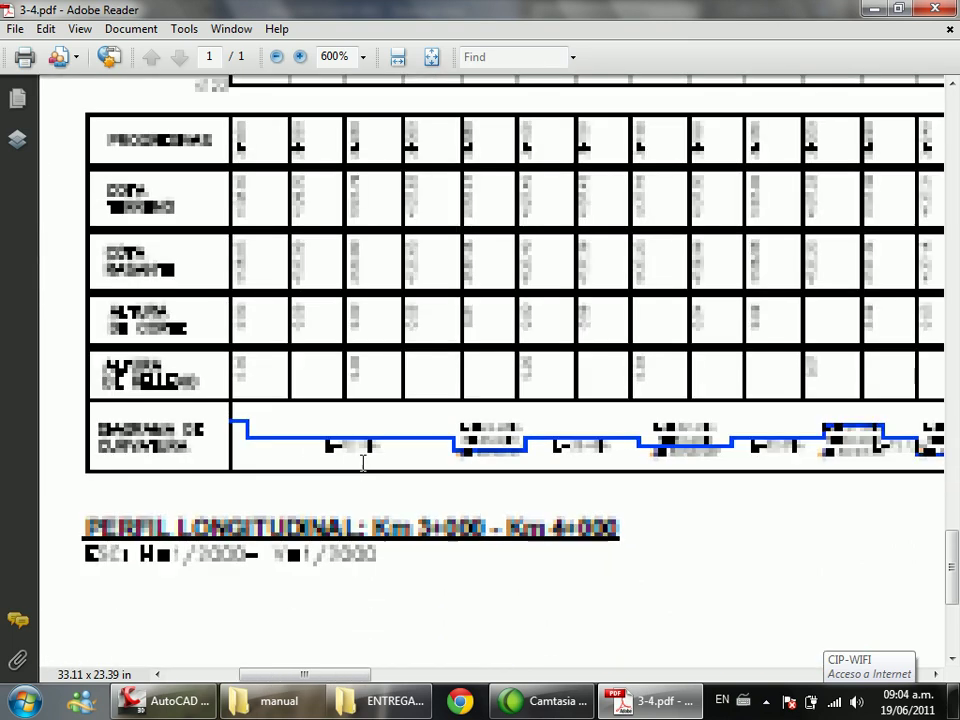
Step: Review the LEYENDA PERFIL legend beside the profile and the overall layout of the 3-4 sheet
{"action": "scroll", "coordinate": [363, 462], "scroll_direction": "down", "scroll_amount": 5, "text": "ctrl"}
{"action": "left_click_drag", "start_coordinate": [370, 679], "coordinate": [770, 660]}
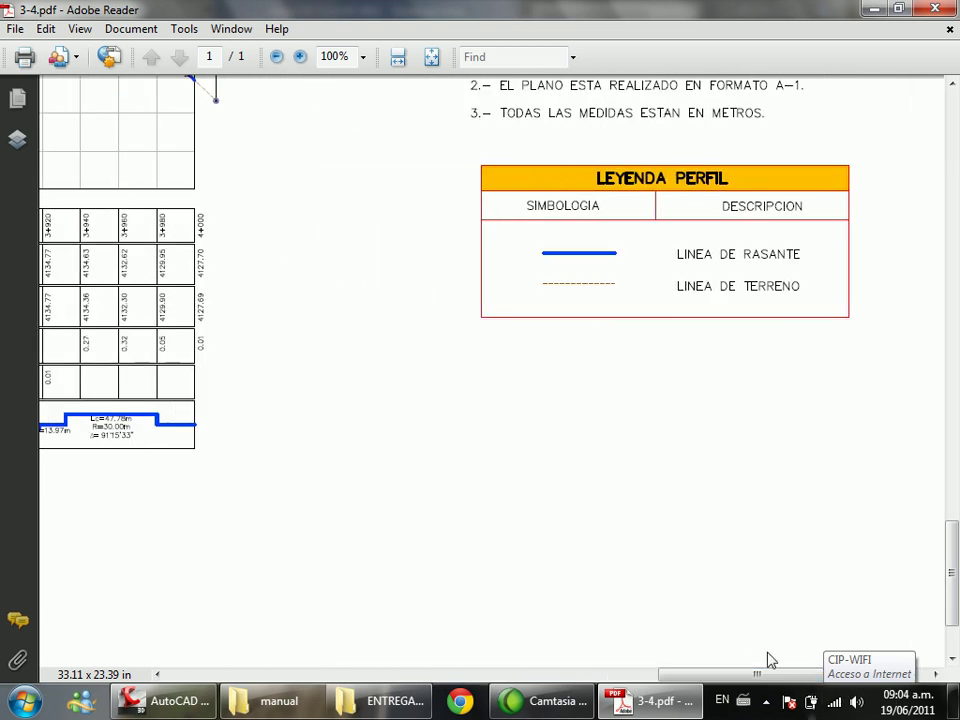
{"action": "scroll", "coordinate": [701, 476], "scroll_direction": "up", "scroll_amount": 3}
{"action": "scroll", "coordinate": [658, 471], "scroll_direction": "down", "scroll_amount": 2, "text": "ctrl"}
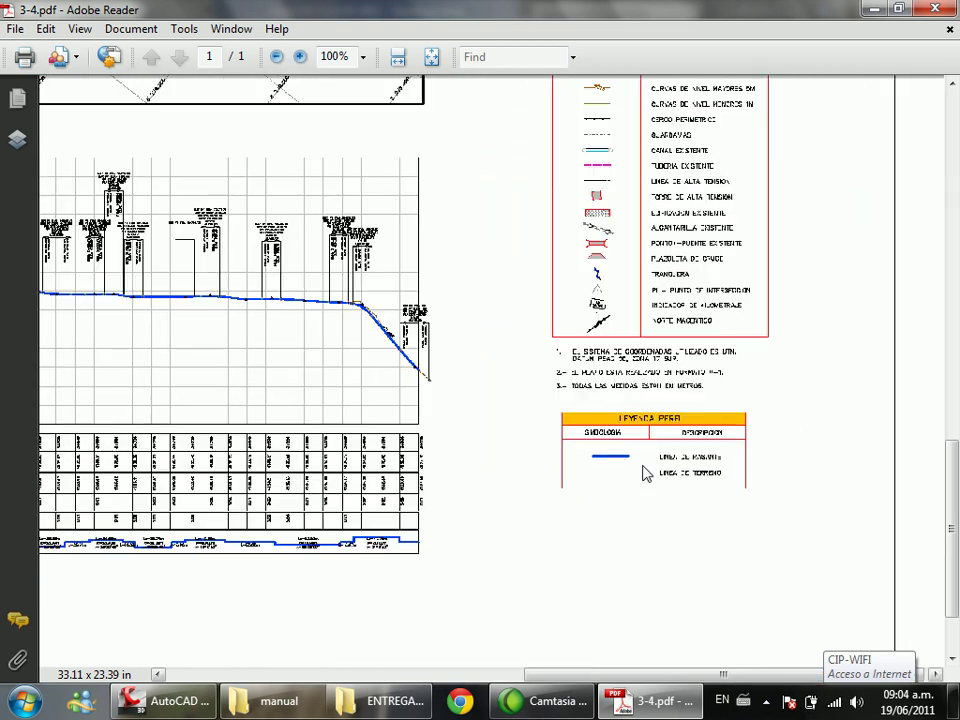
{"action": "scroll", "coordinate": [640, 470], "scroll_direction": "down", "scroll_amount": 3, "text": "ctrl"}
{"action": "scroll", "coordinate": [505, 403], "scroll_direction": "up", "scroll_amount": 1, "text": "ctrl"}
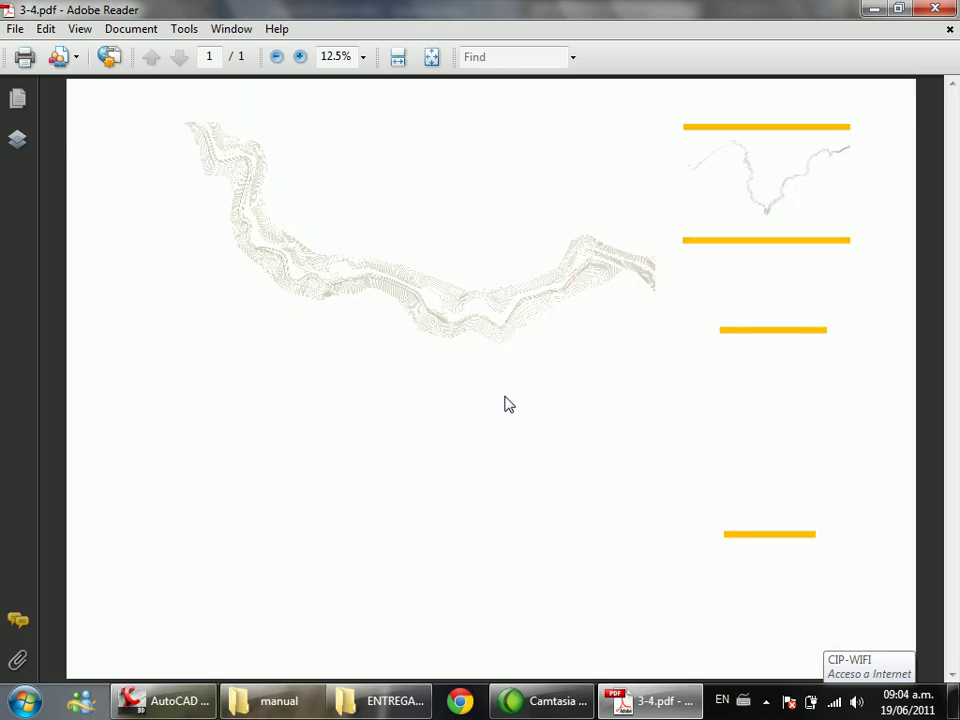
Step: Close the 3-4 plan, open the 3-4S PDF from the ENTREGABLES folder and hide its layer list
{"action": "left_click", "coordinate": [932, 14]}
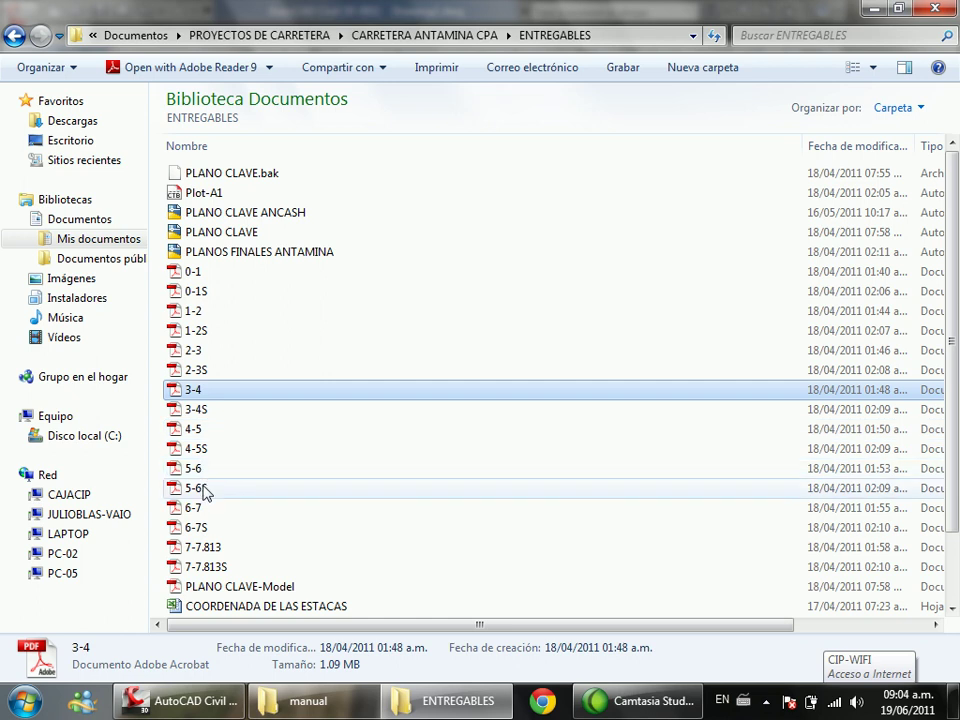
{"action": "double_click", "coordinate": [341, 410]}
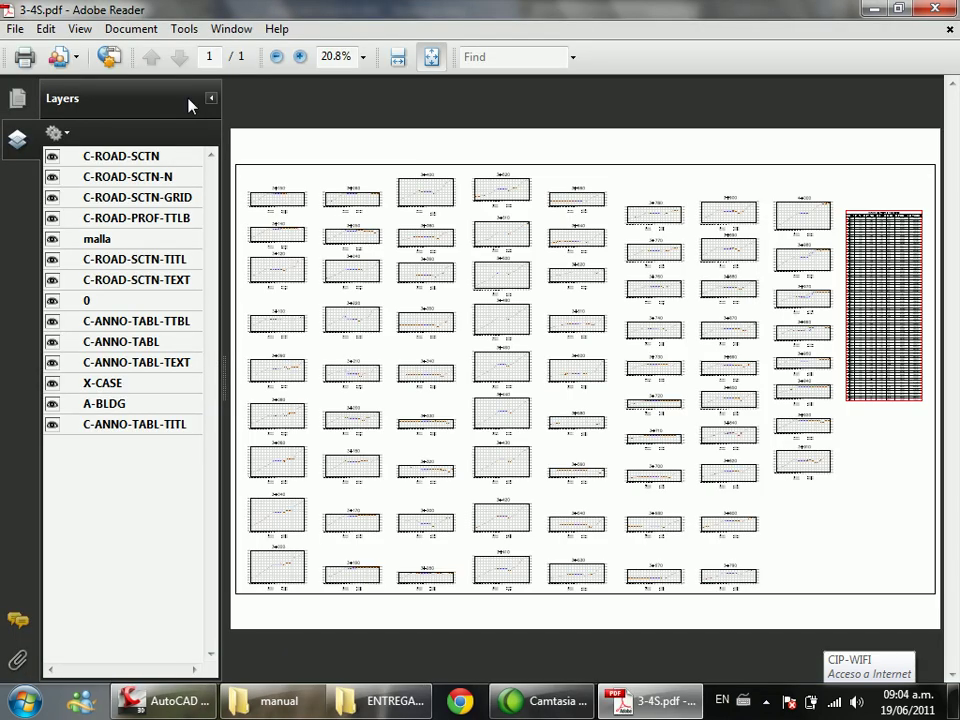
{"action": "left_click", "coordinate": [211, 98]}
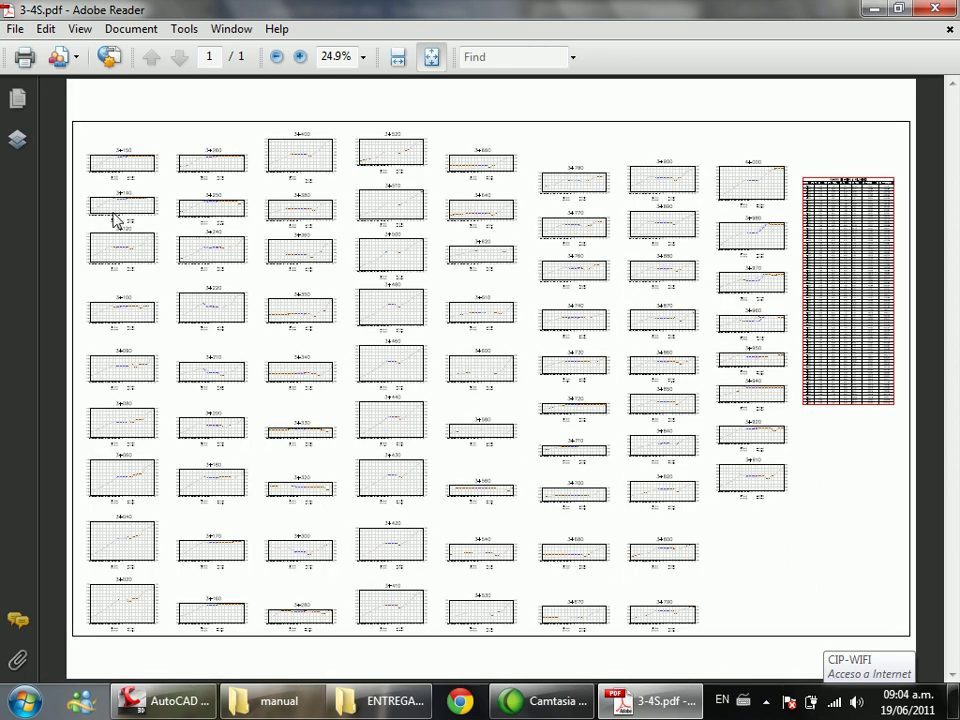
Step: Examine the station title, elevation grid, offsets and cut and fill area texts of the 3+340 cross section in the 3-4S sheet
{"action": "scroll", "coordinate": [112, 383], "scroll_direction": "up", "scroll_amount": 2, "text": "ctrl"}
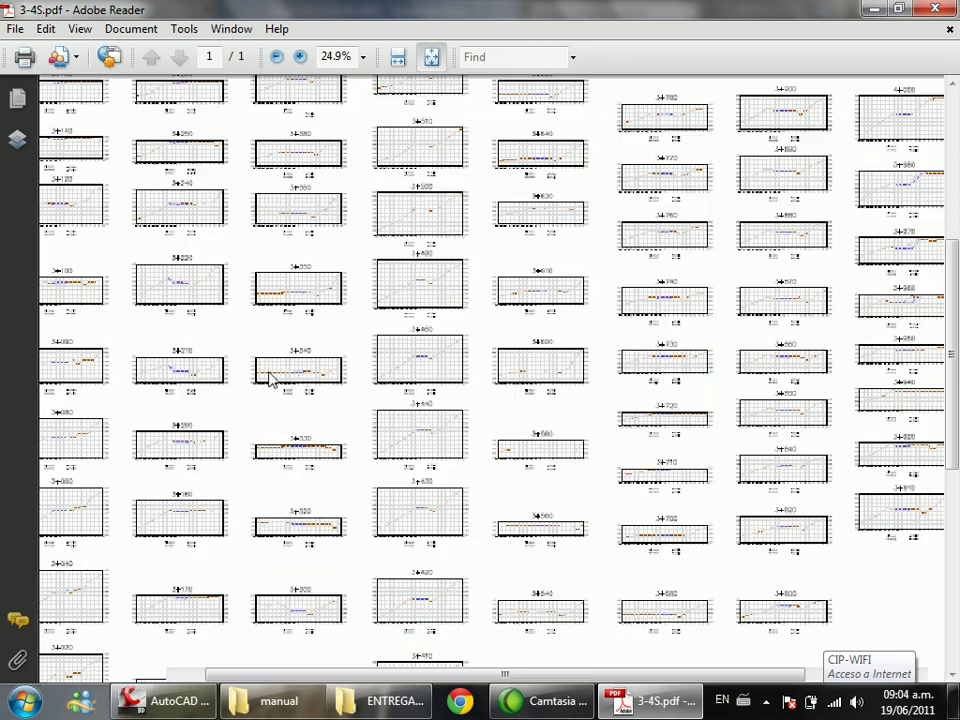
{"action": "scroll", "coordinate": [268, 378], "scroll_direction": "up", "scroll_amount": 2, "text": "ctrl"}
{"action": "scroll", "coordinate": [258, 380], "scroll_direction": "up", "scroll_amount": 3, "text": "ctrl"}
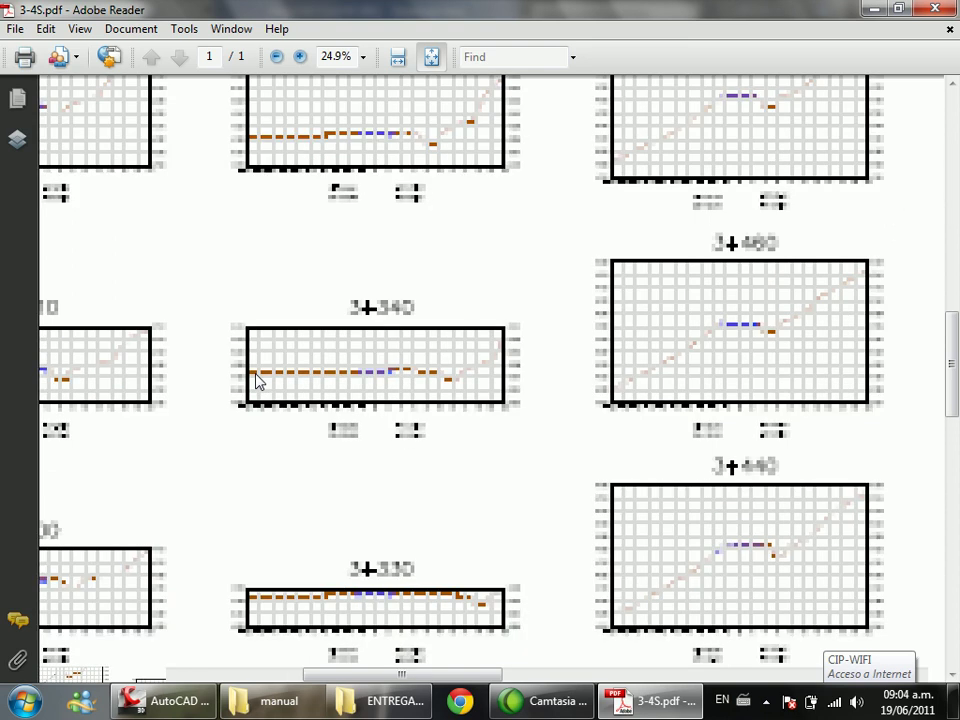
{"action": "scroll", "coordinate": [299, 374], "scroll_direction": "up", "scroll_amount": 2, "text": "ctrl"}
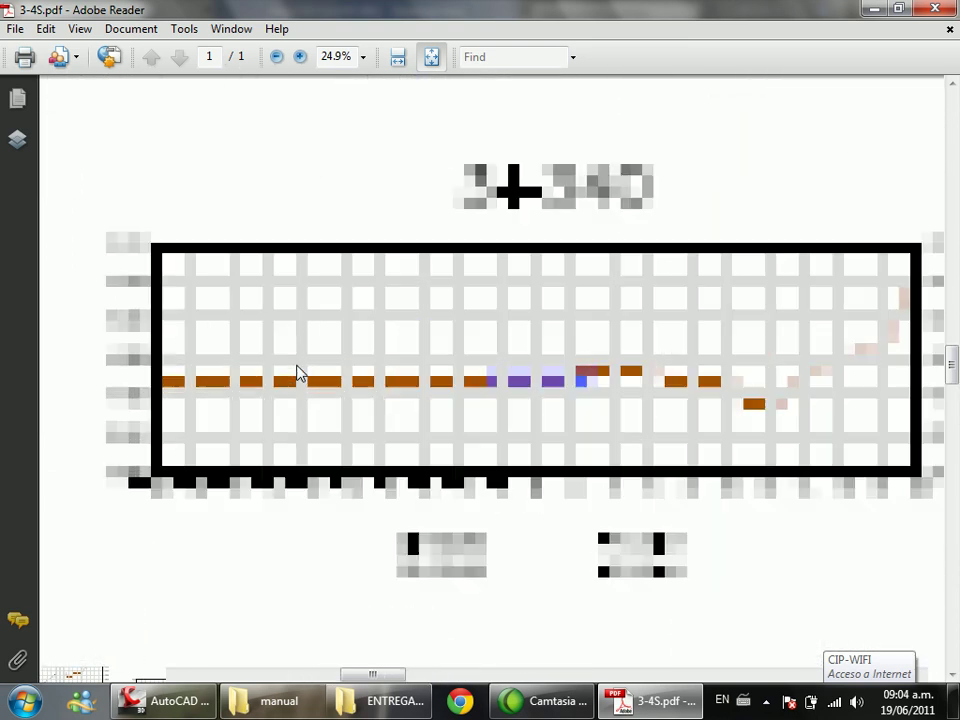
{"action": "scroll", "coordinate": [310, 380], "scroll_direction": "up", "scroll_amount": 2, "text": "ctrl"}
{"action": "scroll", "coordinate": [312, 382], "scroll_direction": "up", "scroll_amount": 3}
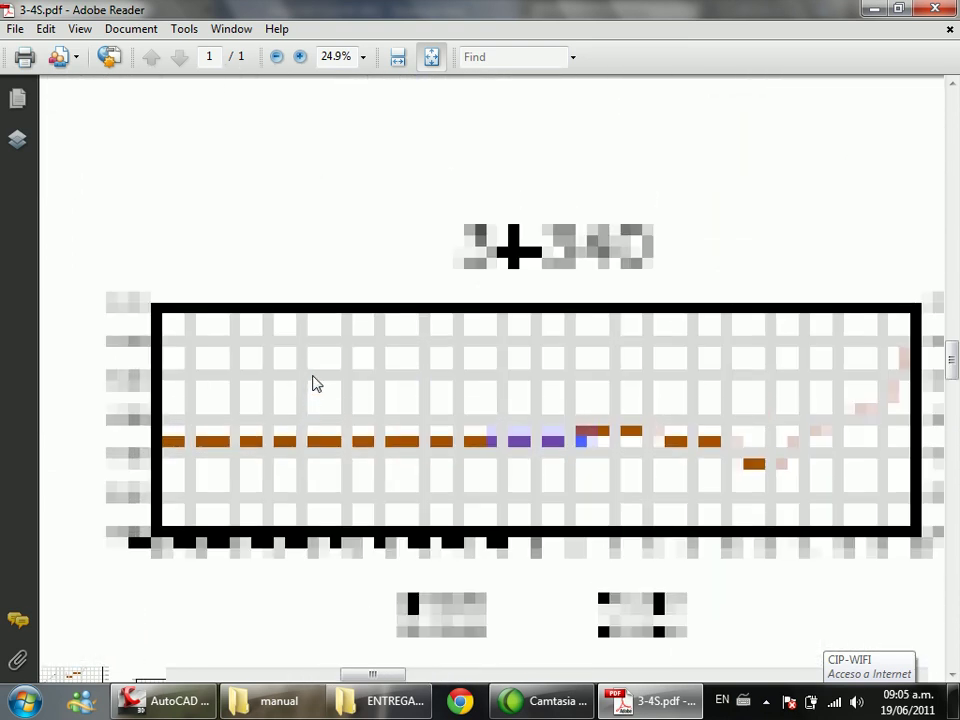
{"action": "scroll", "coordinate": [361, 393], "scroll_direction": "up", "scroll_amount": 3}
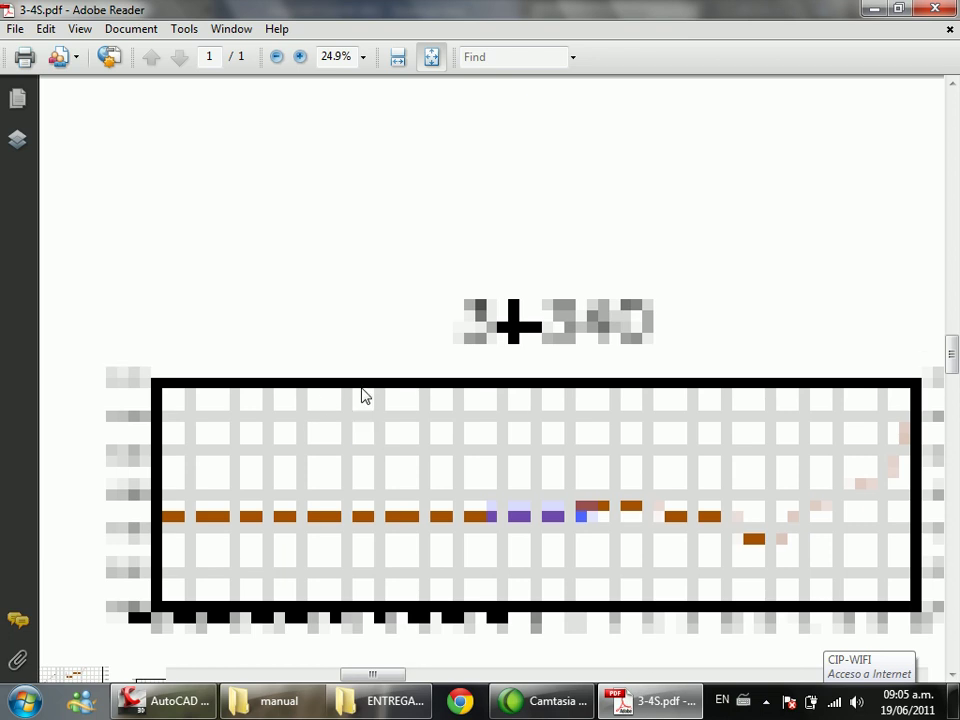
{"action": "scroll", "coordinate": [793, 375], "scroll_direction": "up", "scroll_amount": 1, "text": "ctrl"}
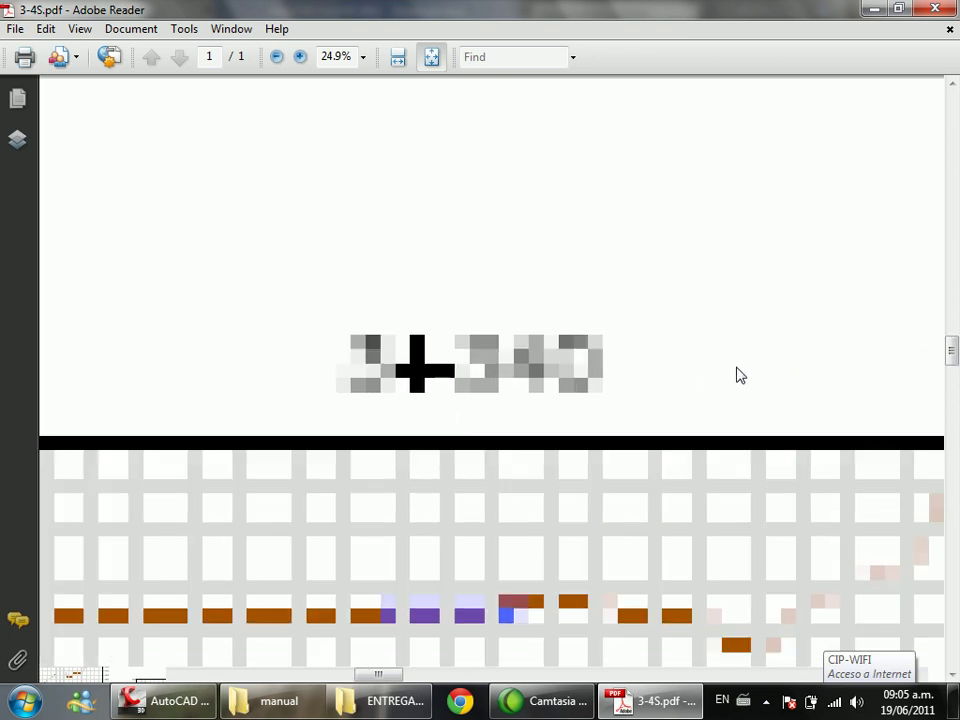
{"action": "scroll", "coordinate": [630, 340], "scroll_direction": "up", "scroll_amount": 1, "text": "ctrl"}
{"action": "scroll", "coordinate": [510, 296], "scroll_direction": "up", "scroll_amount": 1}
{"action": "scroll", "coordinate": [511, 297], "scroll_direction": "up", "scroll_amount": 1, "text": "ctrl"}
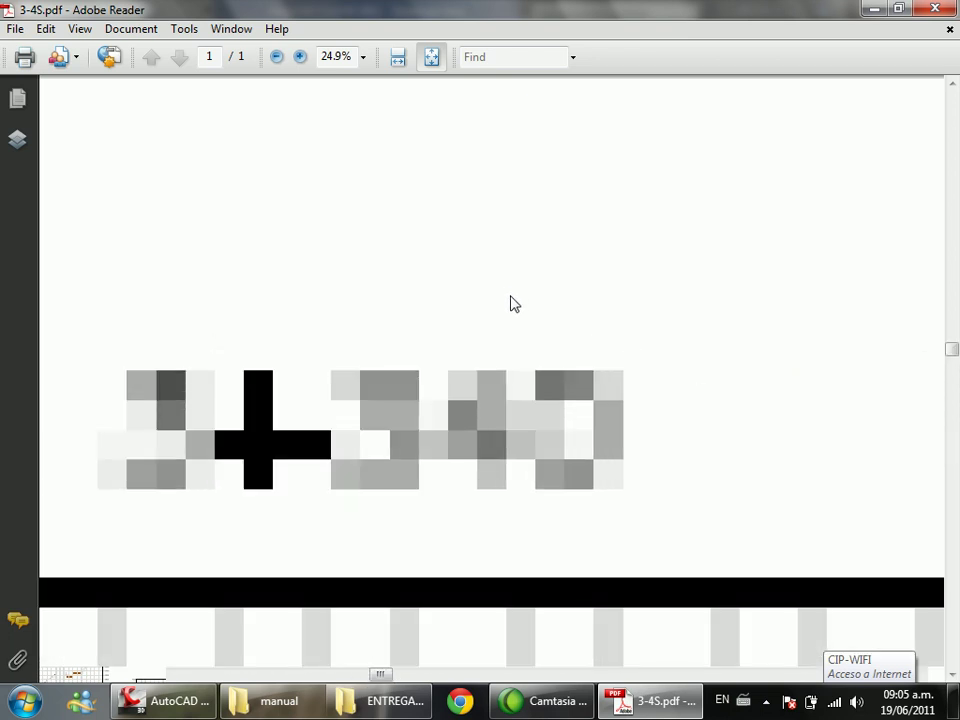
{"action": "scroll", "coordinate": [511, 302], "scroll_direction": "up", "scroll_amount": 1, "text": "ctrl"}
{"action": "scroll", "coordinate": [584, 278], "scroll_direction": "down", "scroll_amount": 2}
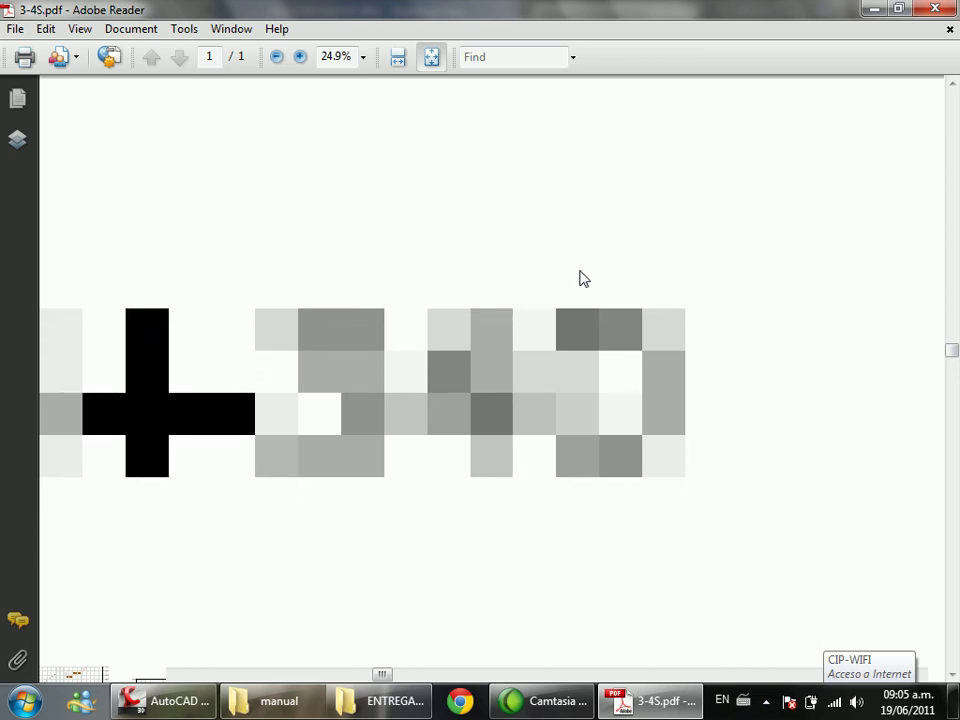
{"action": "scroll", "coordinate": [584, 278], "scroll_direction": "down", "scroll_amount": 5}
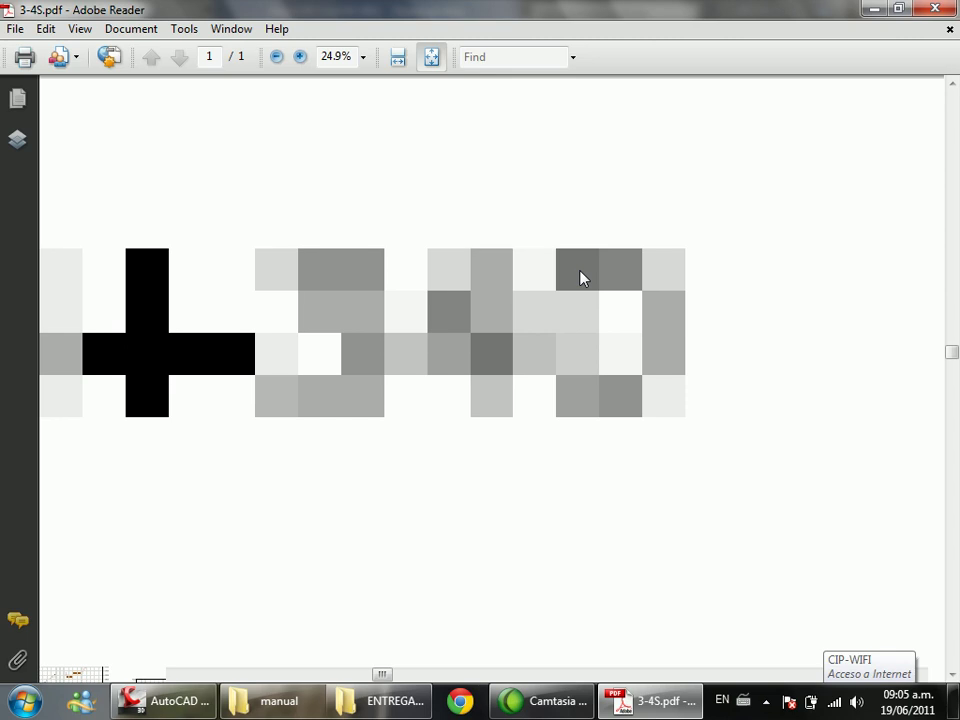
{"action": "scroll", "coordinate": [584, 278], "scroll_direction": "down", "scroll_amount": 5, "text": "ctrl"}
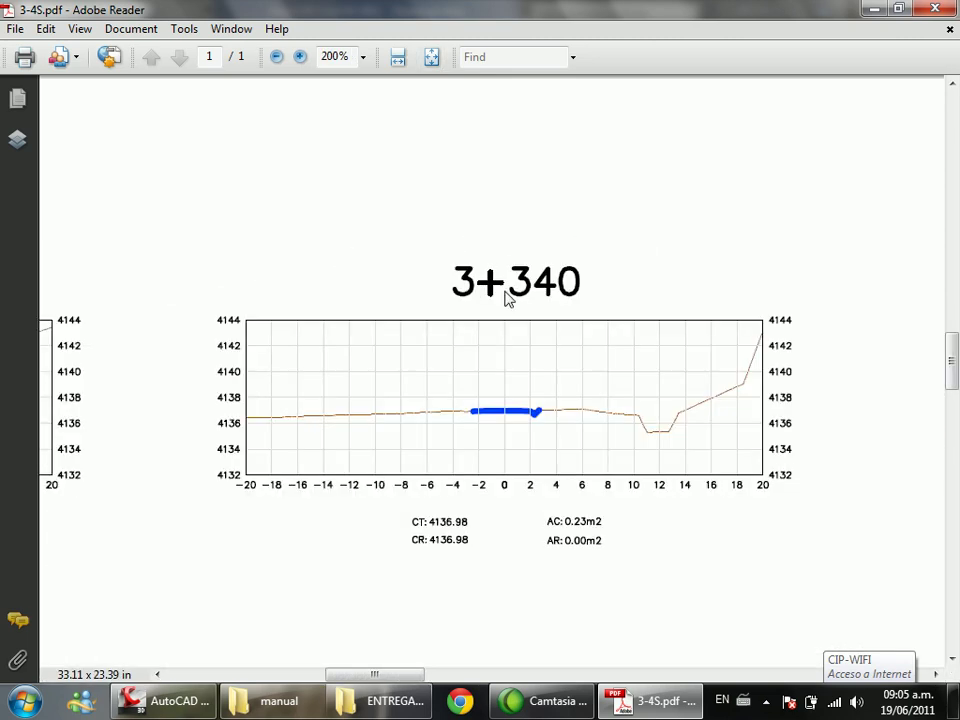
{"action": "scroll", "coordinate": [506, 315], "scroll_direction": "up", "scroll_amount": 2, "text": "ctrl"}
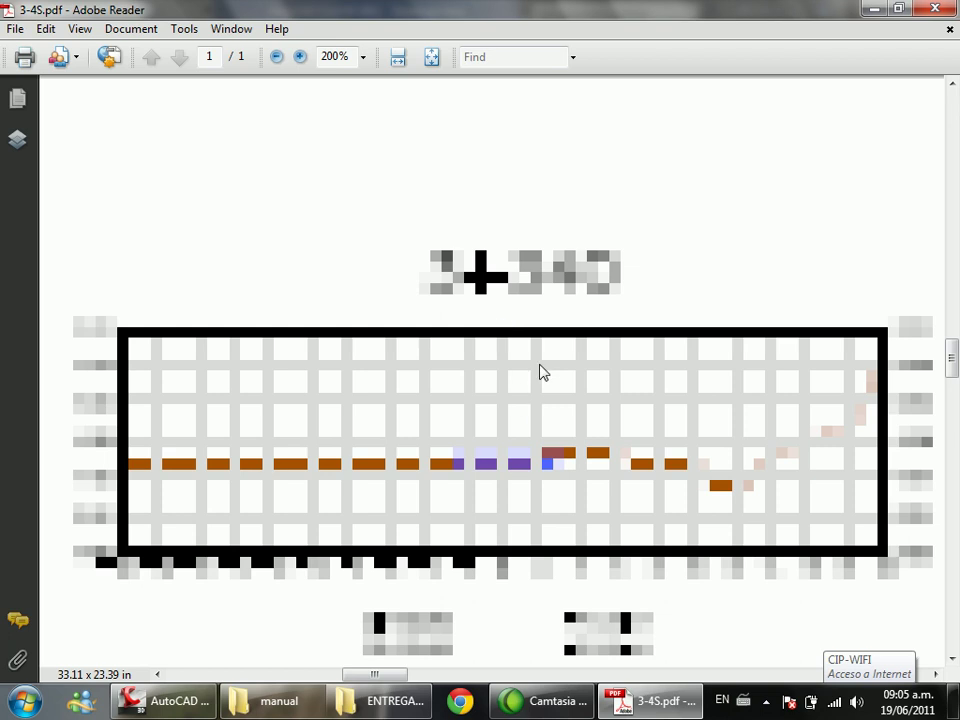
{"action": "scroll", "coordinate": [543, 372], "scroll_direction": "down", "scroll_amount": 1}
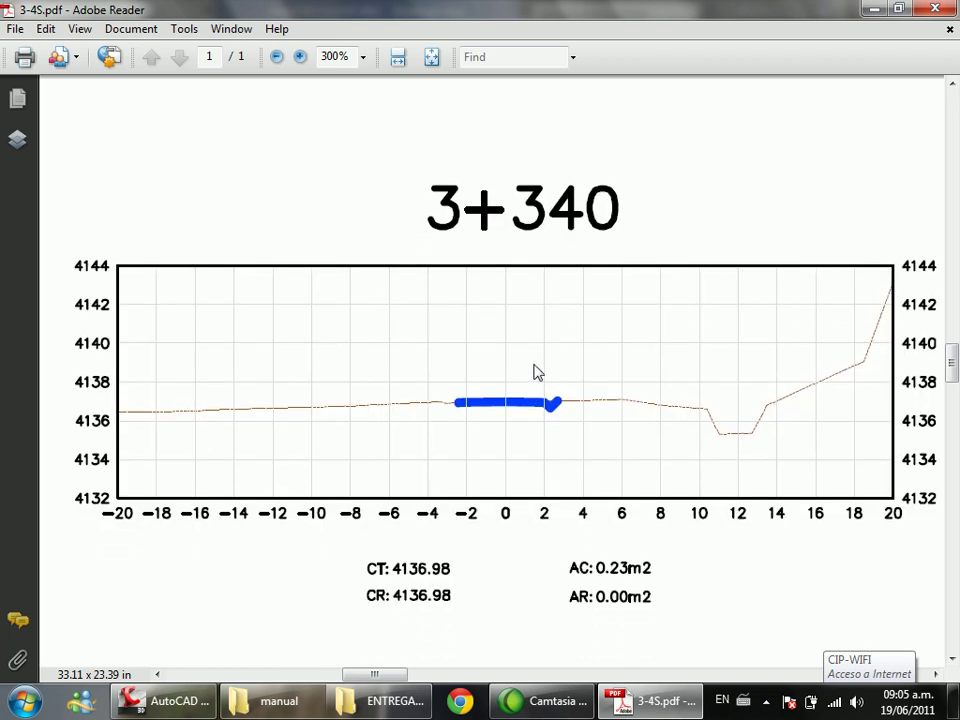
Step: Examine the terrain line, roadway template and CT, CR, AC and AR texts of the 3+210 cross section, then view the whole sheet
{"action": "left_click_drag", "start_coordinate": [384, 675], "coordinate": [306, 677]}
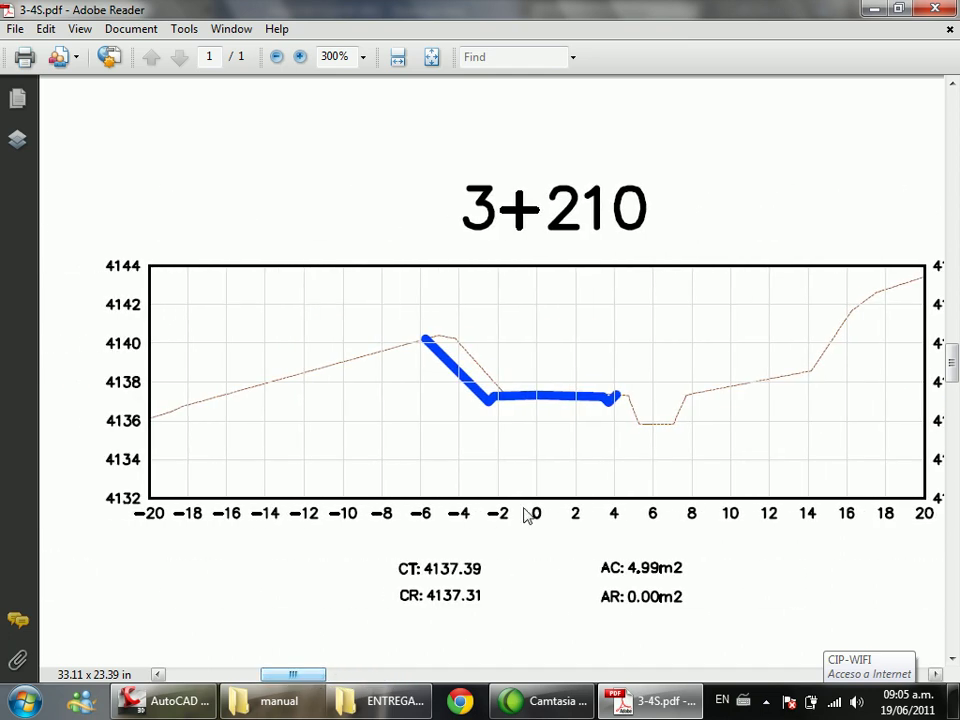
{"action": "scroll", "coordinate": [540, 517], "scroll_direction": "down", "scroll_amount": 1}
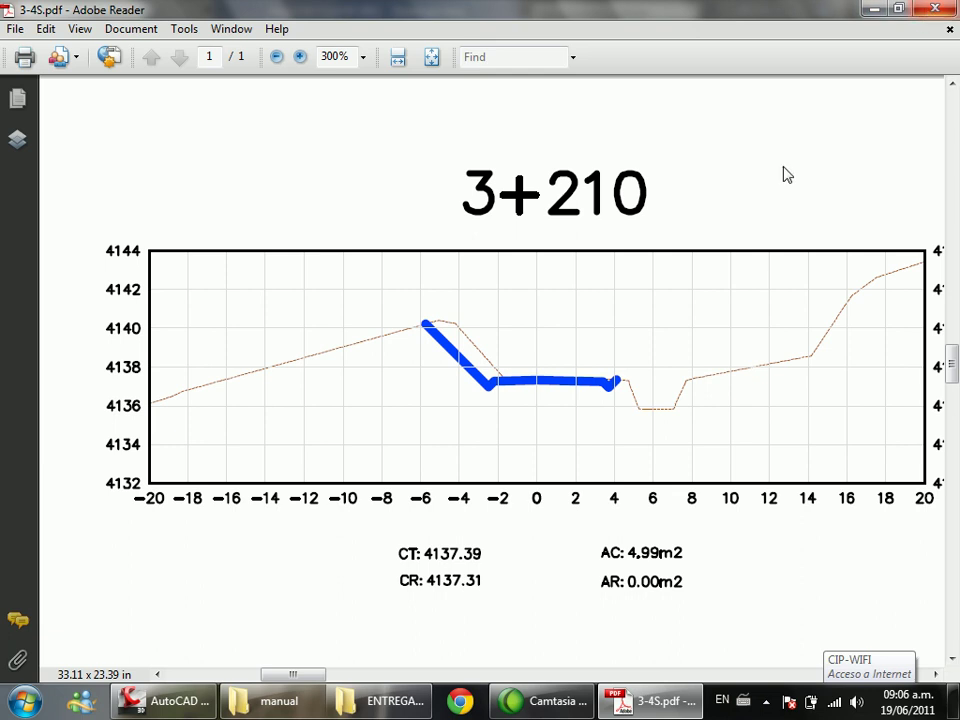
{"action": "scroll", "coordinate": [410, 425], "scroll_direction": "down", "scroll_amount": 3, "text": "ctrl"}
{"action": "scroll", "coordinate": [371, 440], "scroll_direction": "down", "scroll_amount": 5, "text": "ctrl"}
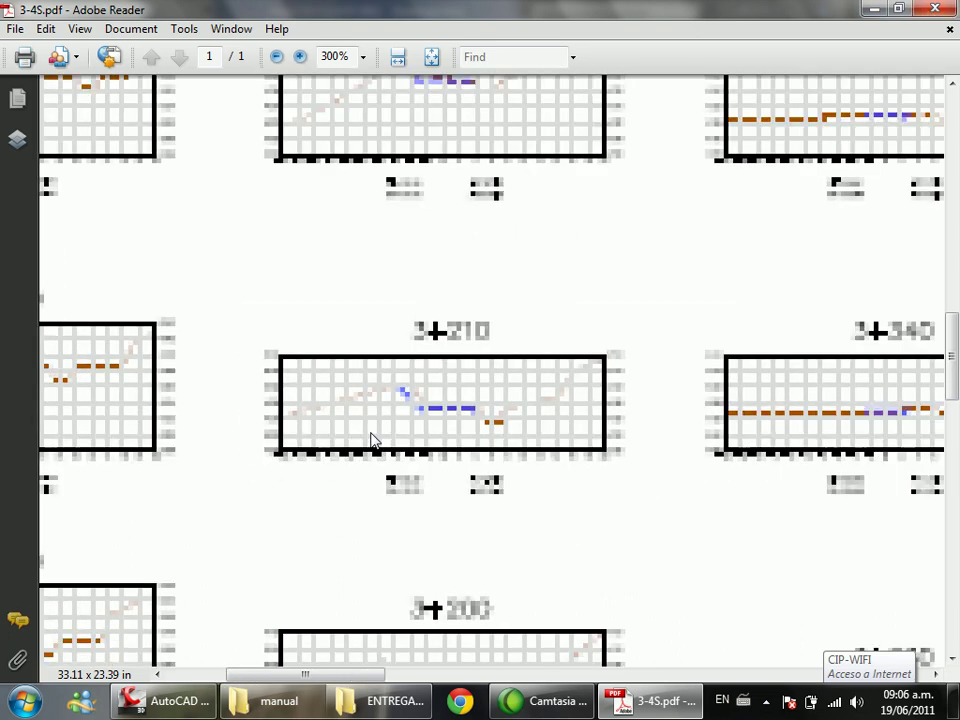
{"action": "scroll", "coordinate": [371, 440], "scroll_direction": "down", "scroll_amount": 3, "text": "ctrl"}
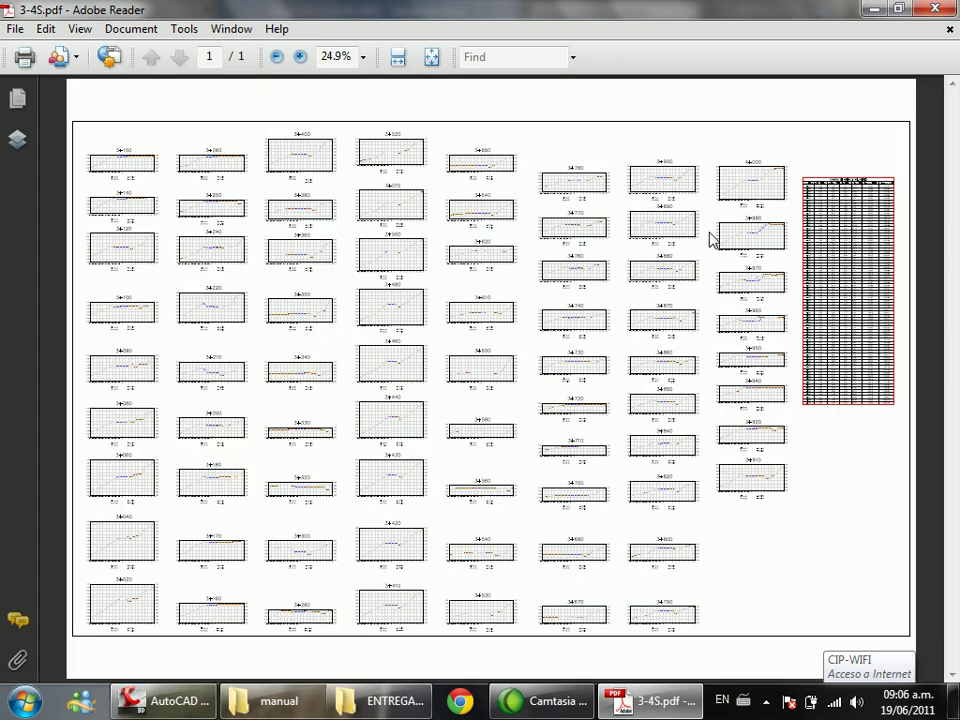
Step: Close the 3-4S plan and return from ENTREGABLES to the PROYECTOS DE CARRETERA folder
{"action": "left_click", "coordinate": [948, 10]}
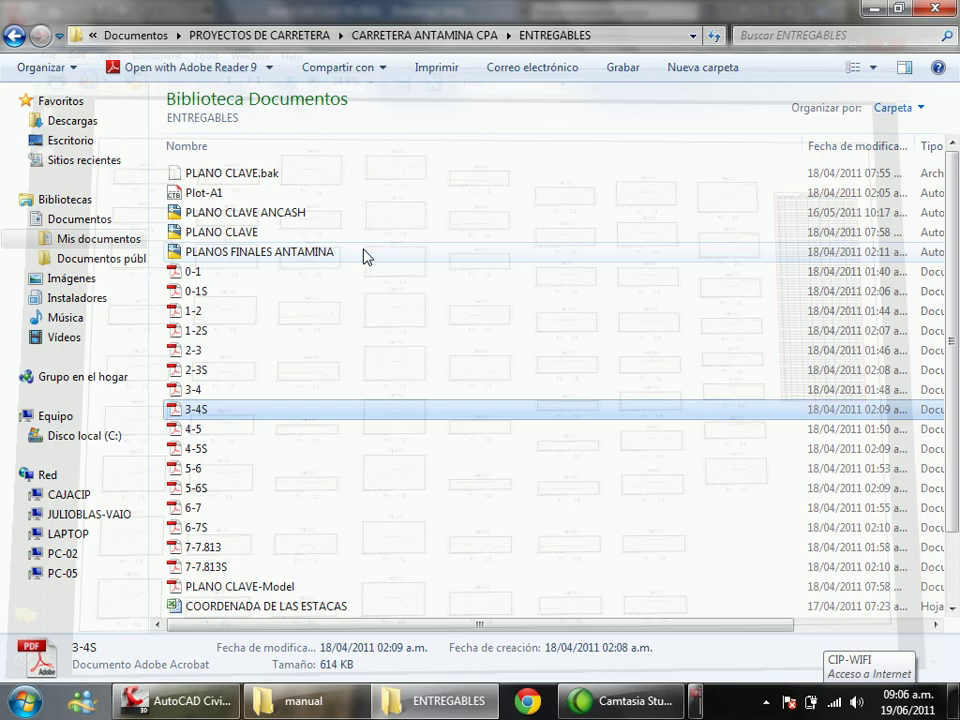
{"action": "left_click", "coordinate": [13, 37]}
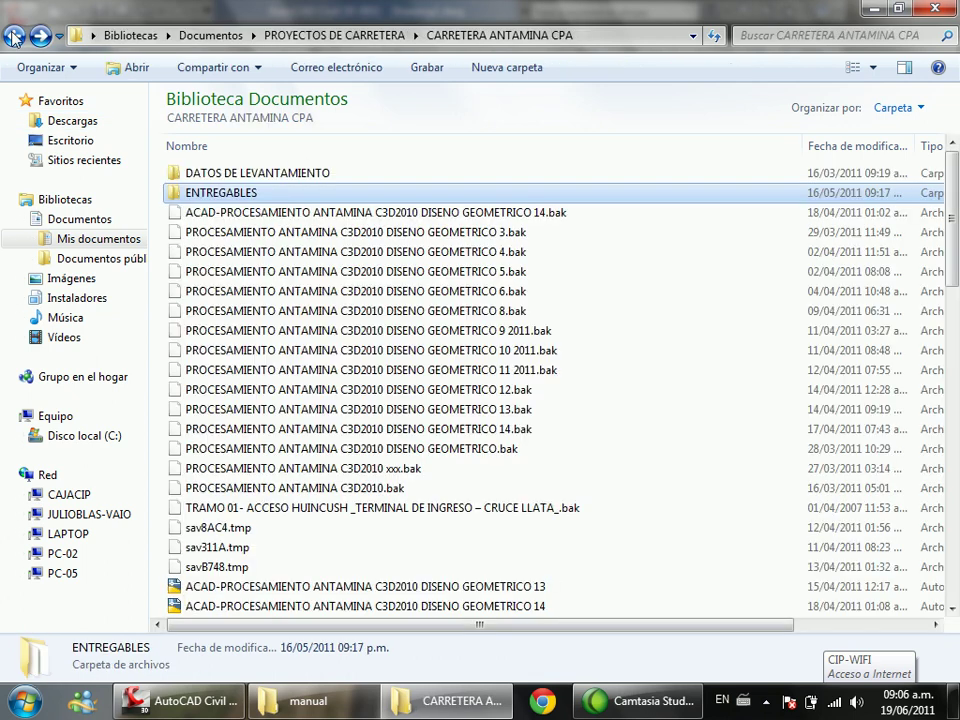
{"action": "left_click", "coordinate": [13, 37]}
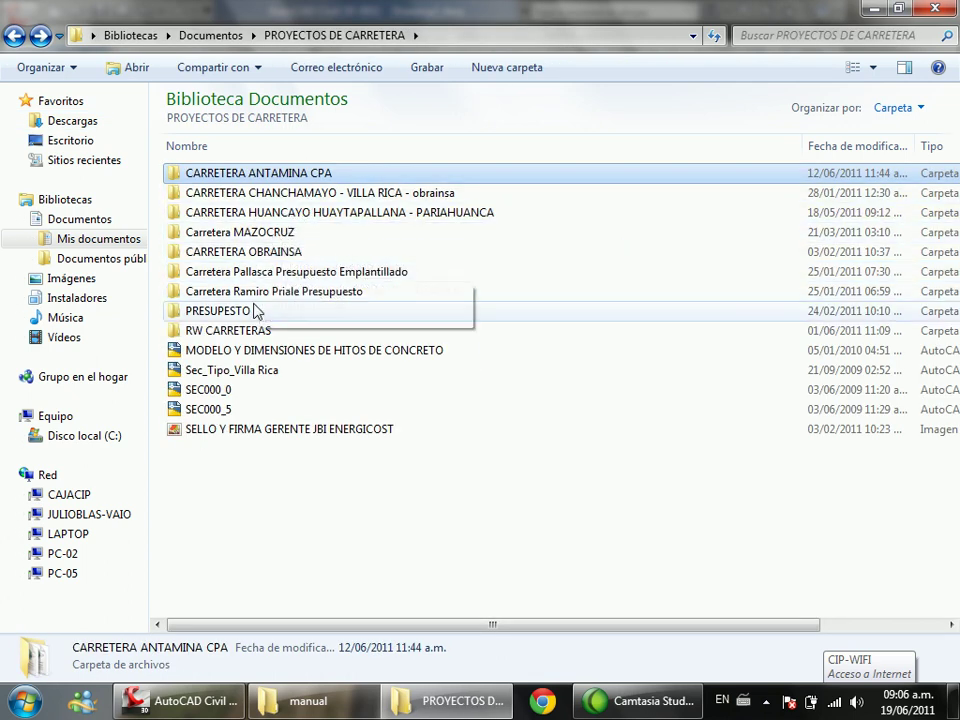
Step: Look through the CARRETERA HUANCAYO HUAYTAPALLANA - PARIAHUANCA folder and its CARRETERA HUANCAYO subfolder for plans, then return to the Civil 3D label style
{"action": "double_click", "coordinate": [277, 219]}
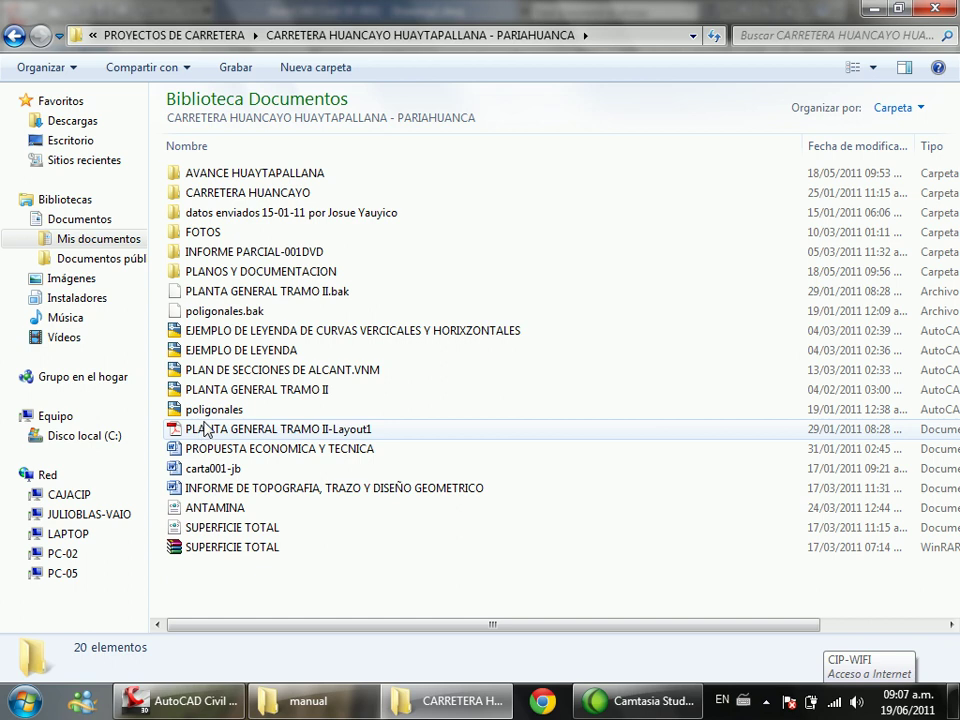
{"action": "double_click", "coordinate": [236, 200]}
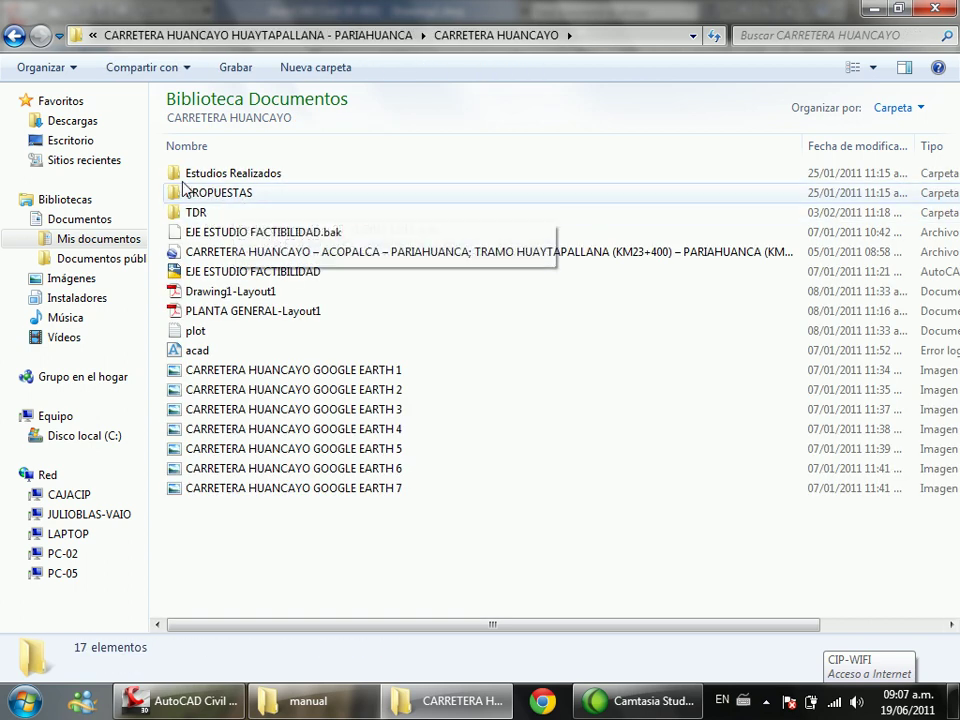
{"action": "left_click", "coordinate": [14, 37]}
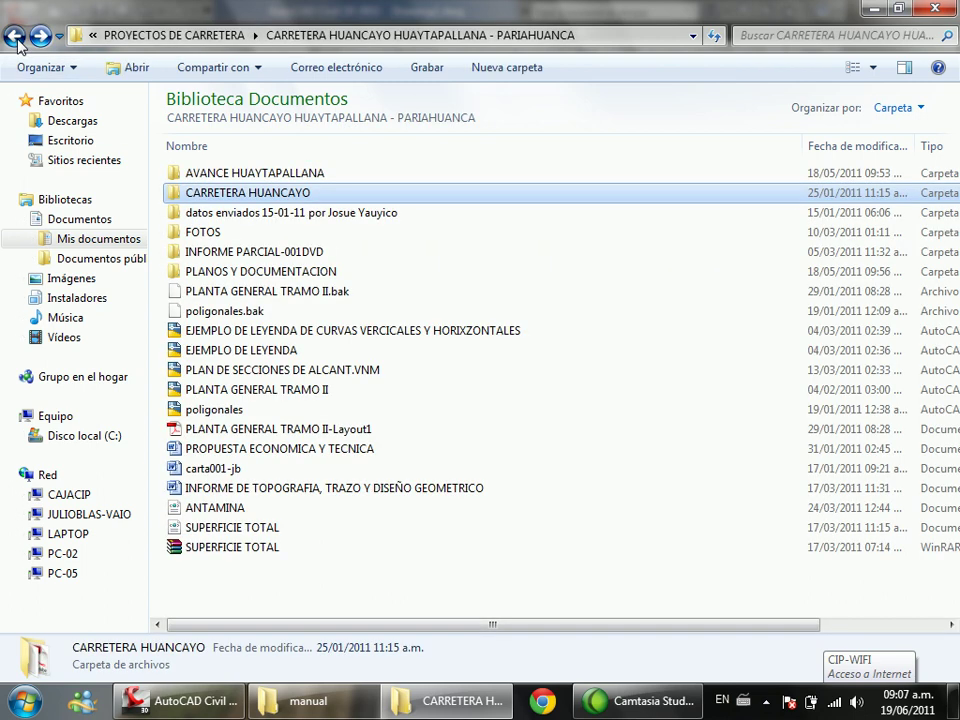
{"action": "left_click", "coordinate": [14, 37]}
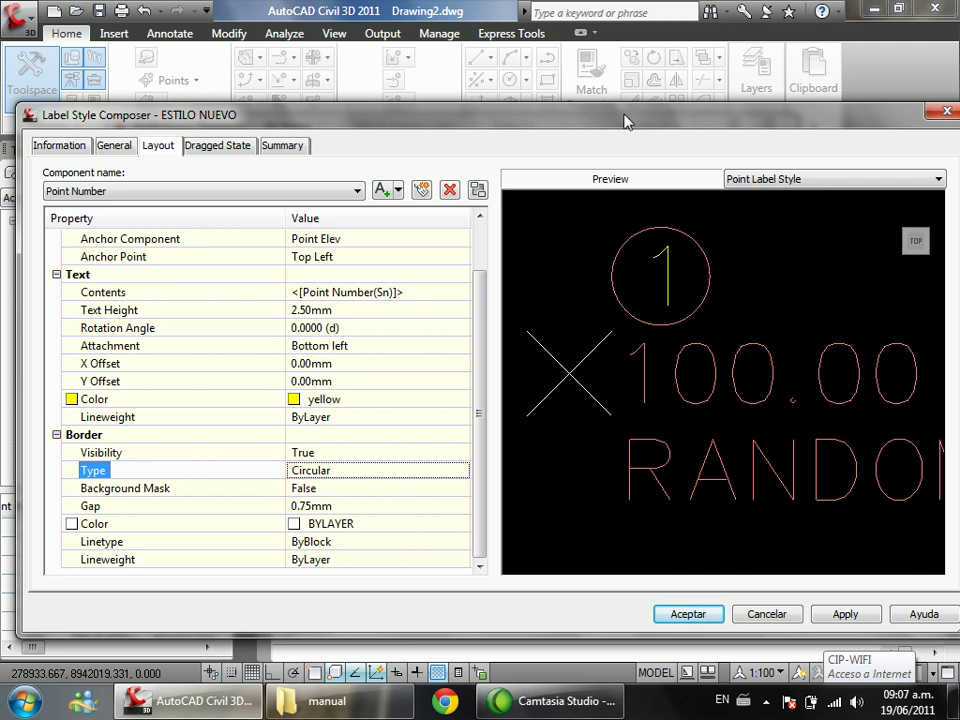
Step: Keep the Point Number border type as Circular and set the border's visibility to False
{"action": "left_click_drag", "start_coordinate": [624, 122], "coordinate": [615, 117]}
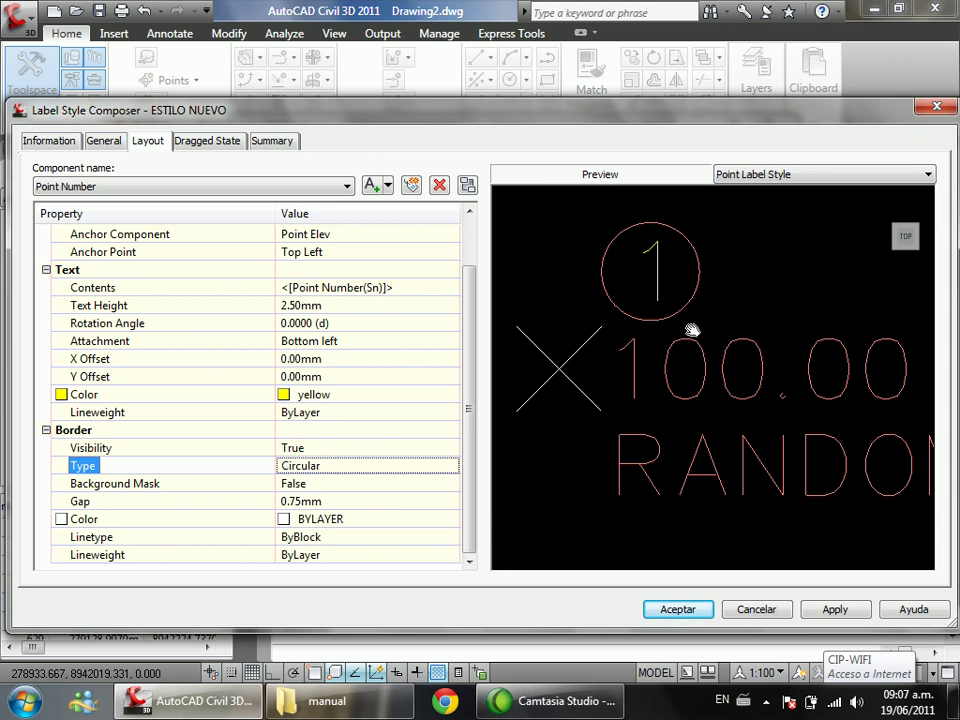
{"action": "left_click", "coordinate": [395, 465]}
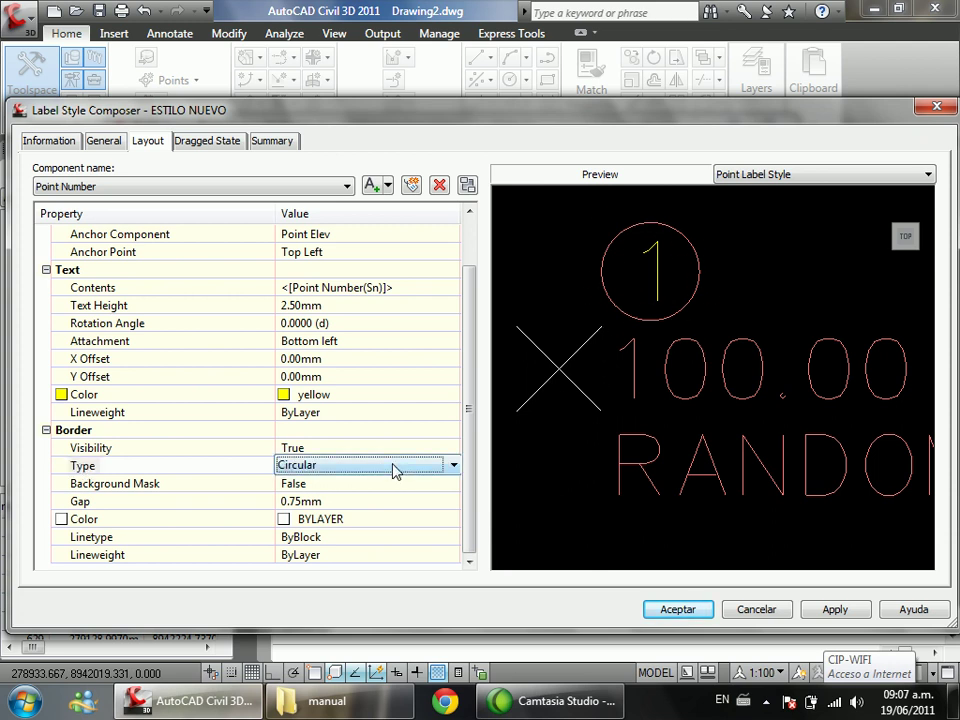
{"action": "left_click", "coordinate": [395, 466]}
{"action": "left_click", "coordinate": [350, 460]}
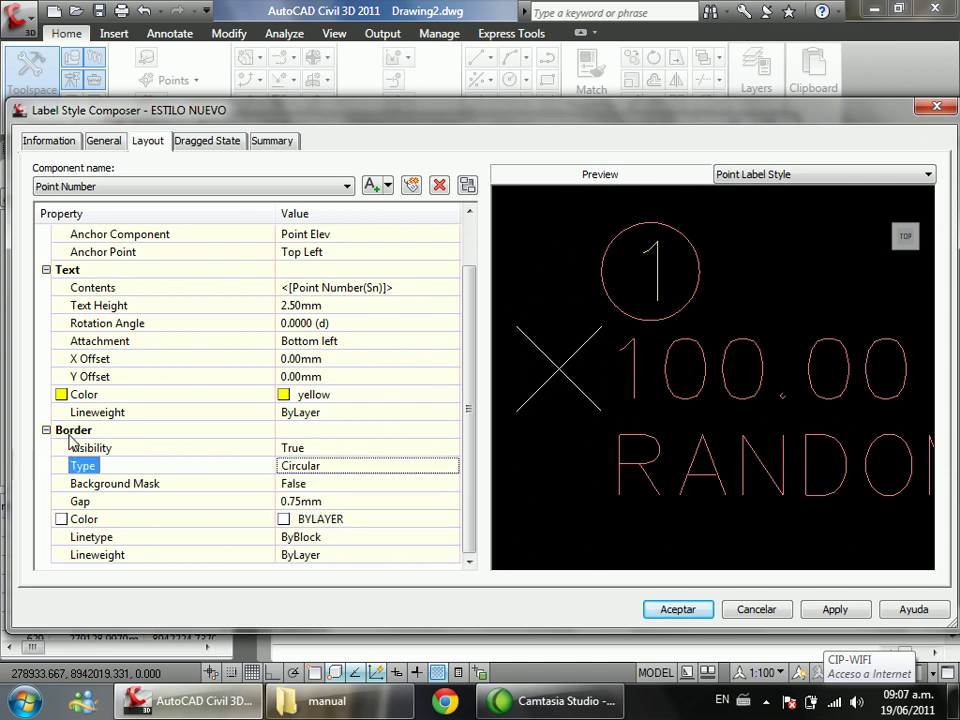
{"action": "left_click", "coordinate": [75, 432]}
{"action": "left_click", "coordinate": [88, 450]}
{"action": "left_click", "coordinate": [330, 448]}
{"action": "left_click", "coordinate": [345, 448]}
{"action": "left_click", "coordinate": [331, 467]}
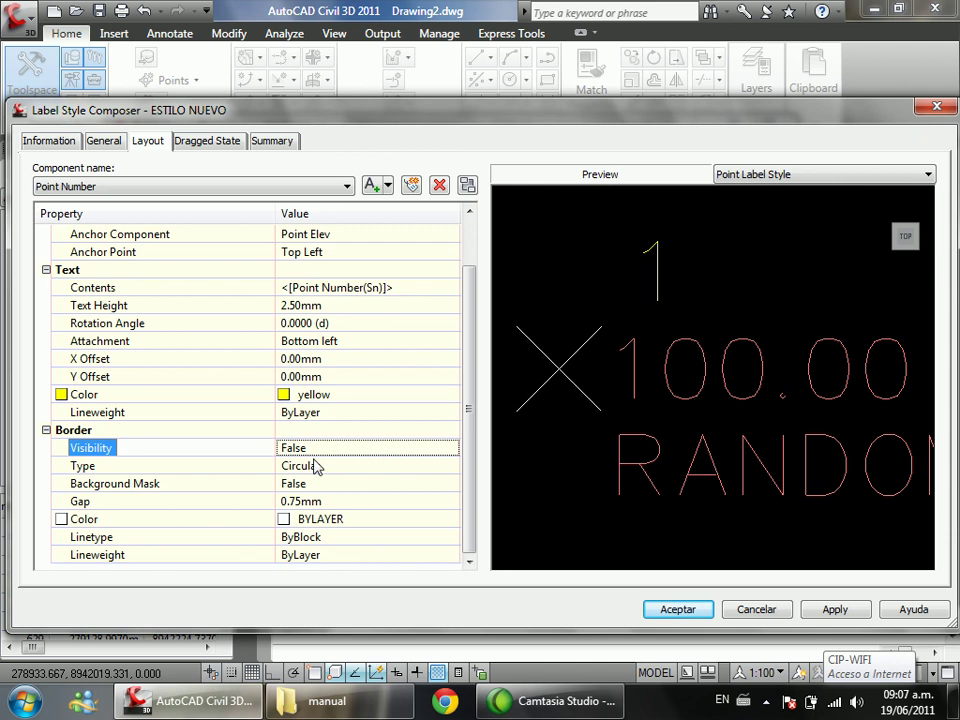
Step: Review the Background Mask, Gap and Color properties of the Point Number border, leaving the mask at False
{"action": "left_click", "coordinate": [143, 485]}
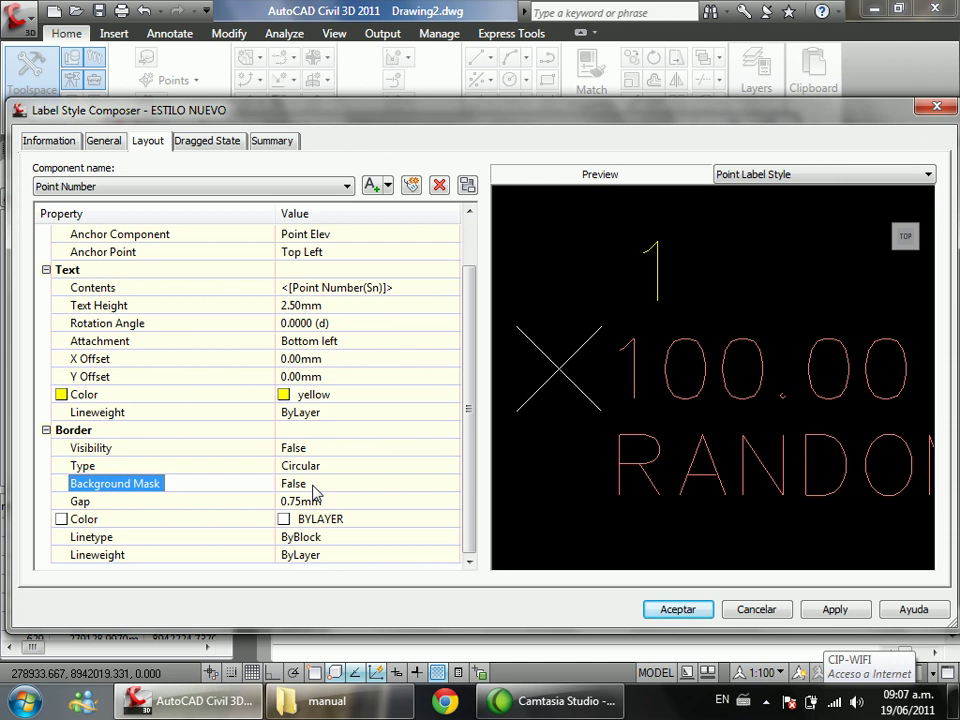
{"action": "left_click", "coordinate": [350, 488]}
{"action": "left_click", "coordinate": [390, 500]}
{"action": "left_click", "coordinate": [407, 486]}
{"action": "left_click", "coordinate": [408, 487]}
{"action": "left_click", "coordinate": [407, 487]}
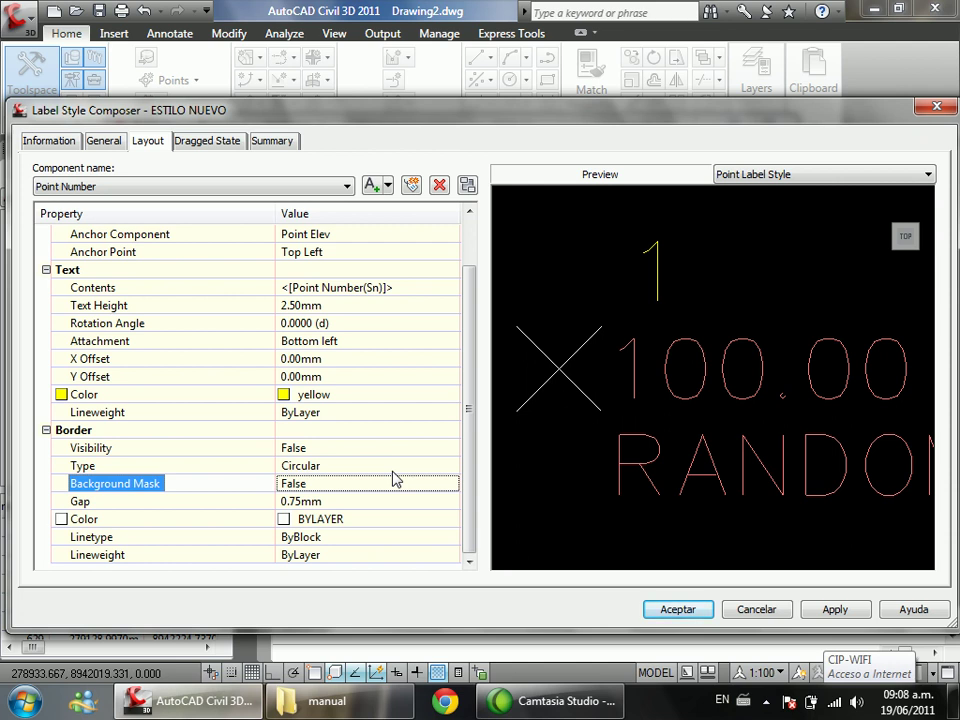
{"action": "left_click", "coordinate": [336, 500]}
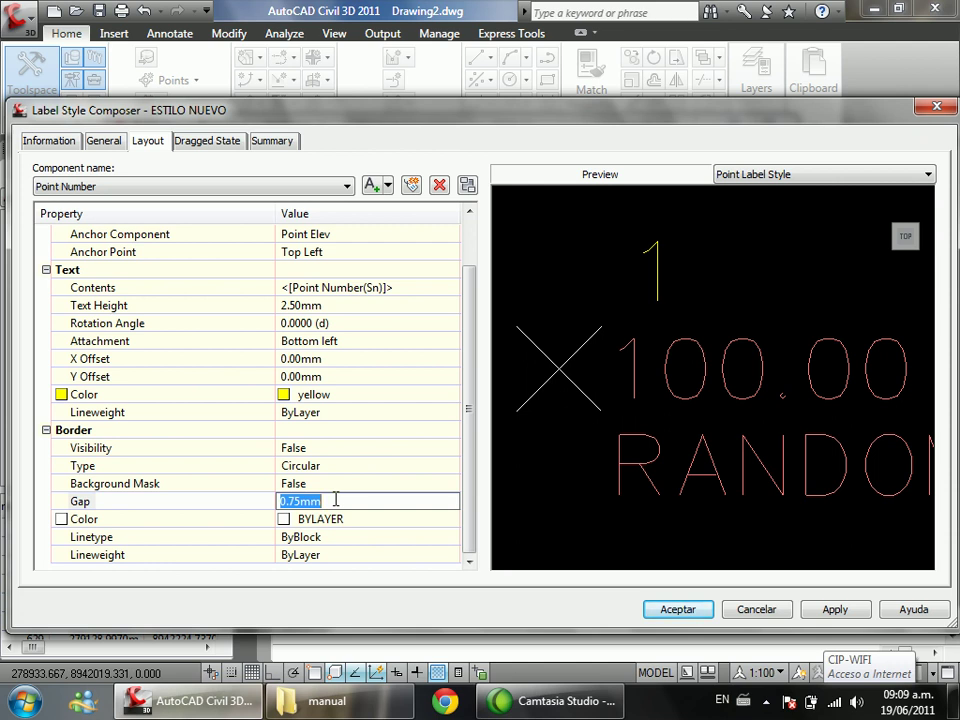
{"action": "left_click", "coordinate": [370, 523]}
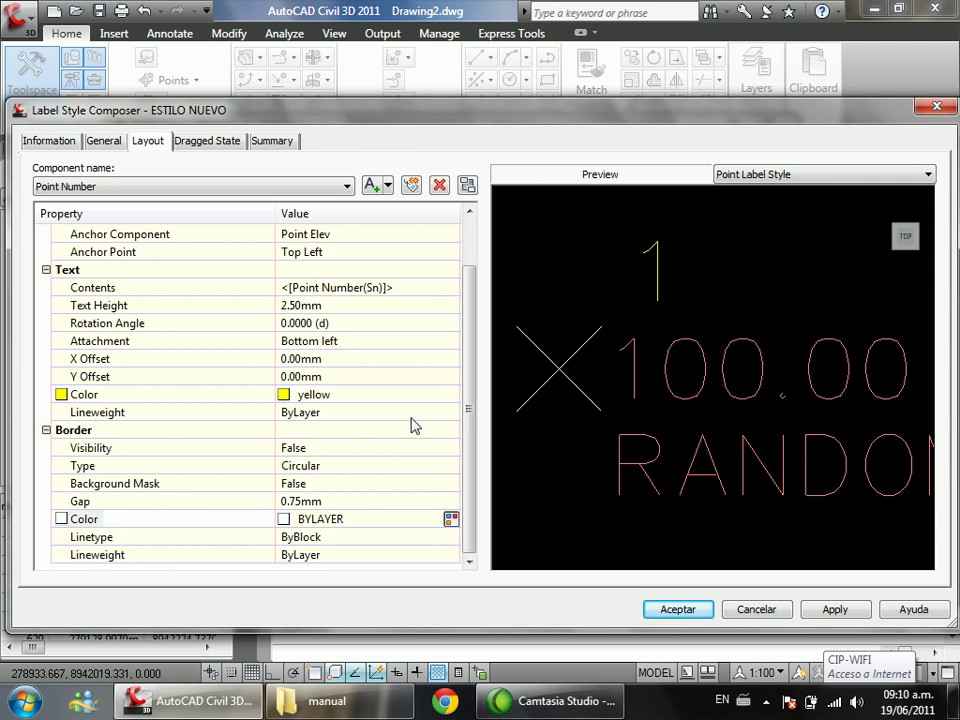
{"action": "left_click_drag", "start_coordinate": [467, 364], "coordinate": [469, 268]}
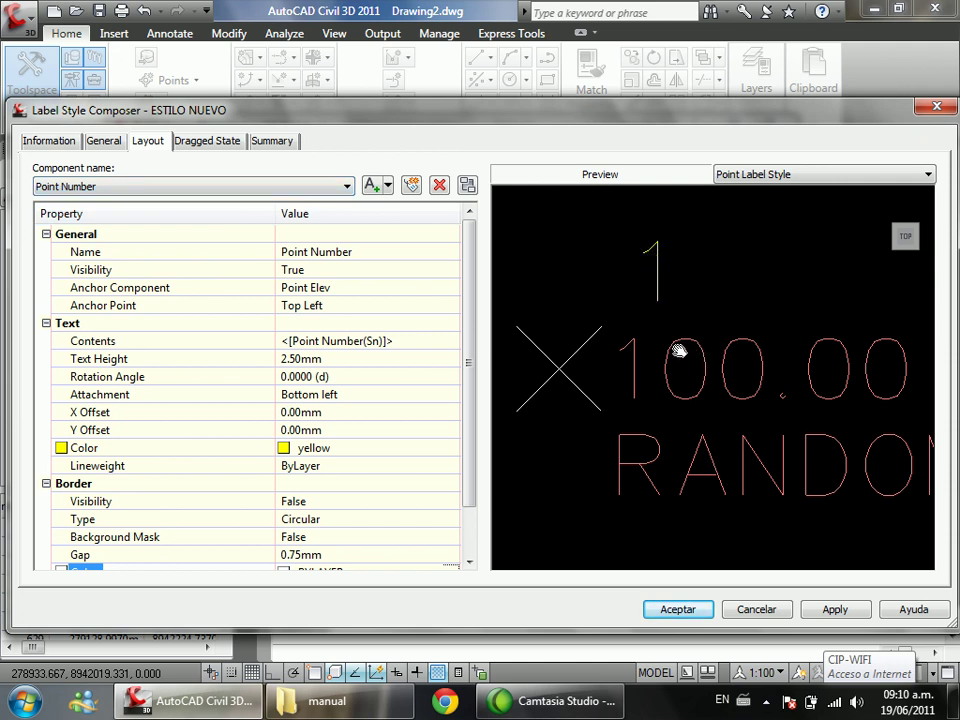
Step: Set the text color of the Point Elev component to green
{"action": "left_click", "coordinate": [135, 193]}
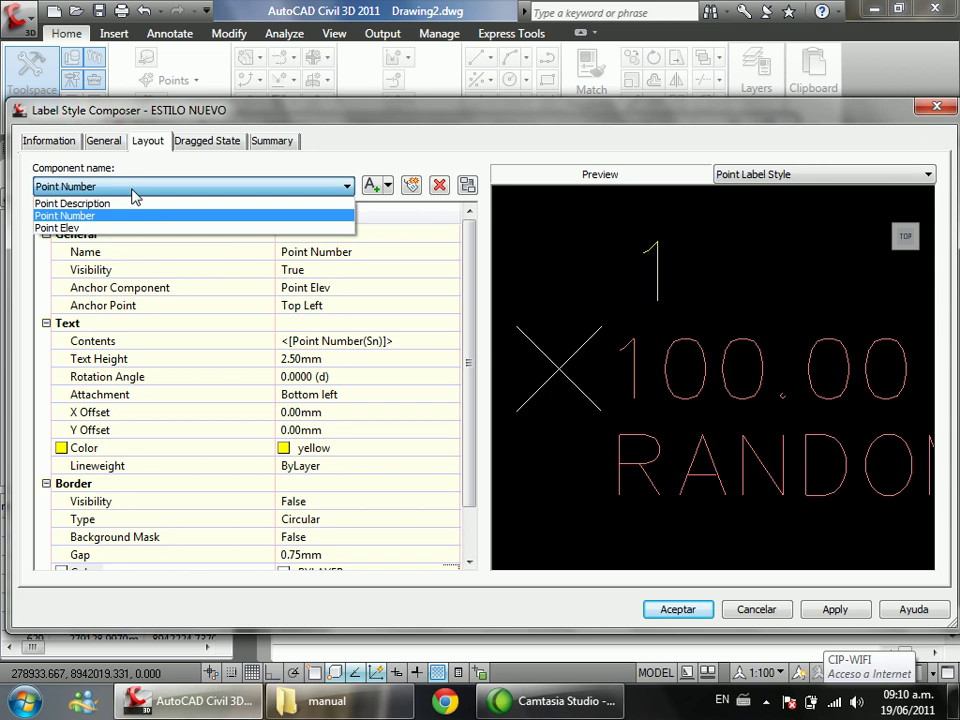
{"action": "left_click", "coordinate": [61, 229]}
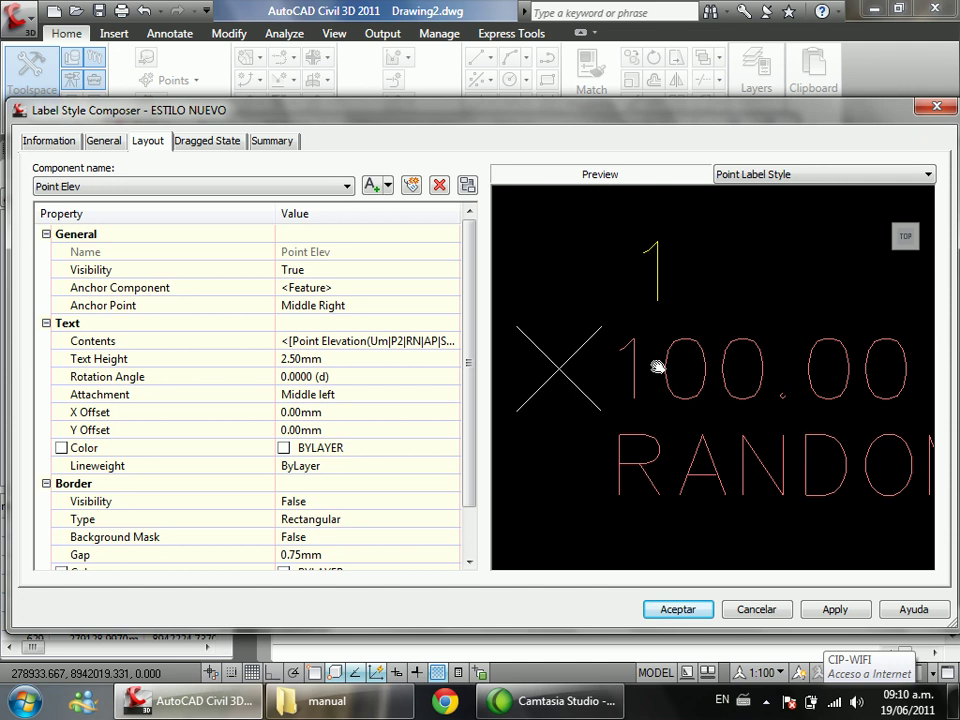
{"action": "mouse_move", "coordinate": [470, 367]}
{"action": "left_mouse_down"}
{"action": "mouse_move", "coordinate": [469, 381]}
{"action": "mouse_move", "coordinate": [469, 350]}
{"action": "left_mouse_up"}
{"action": "left_click", "coordinate": [66, 324]}
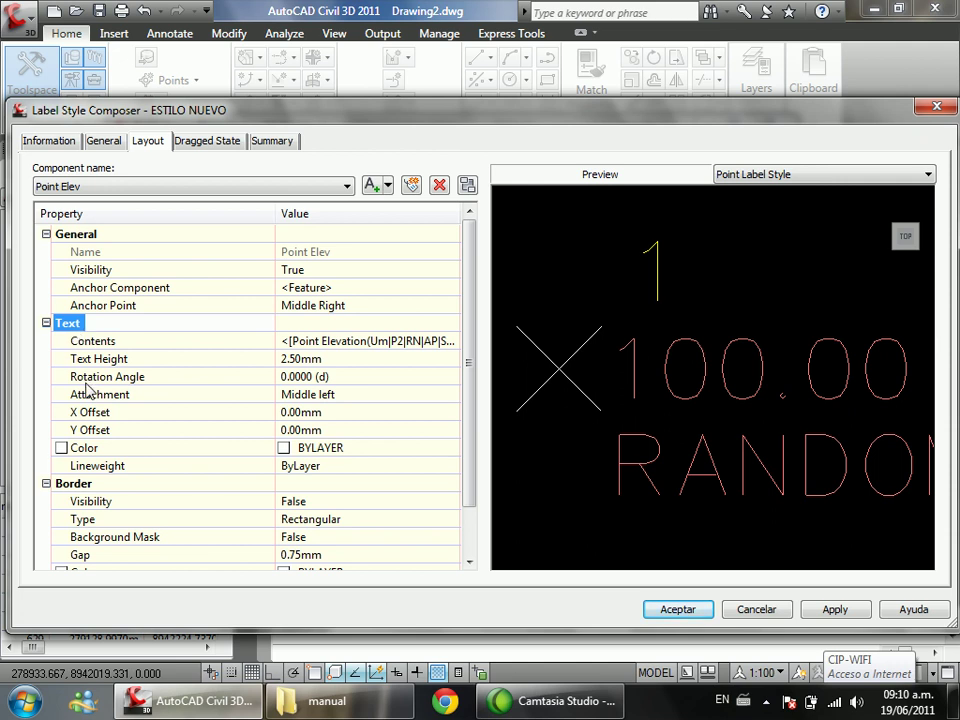
{"action": "left_click", "coordinate": [86, 449]}
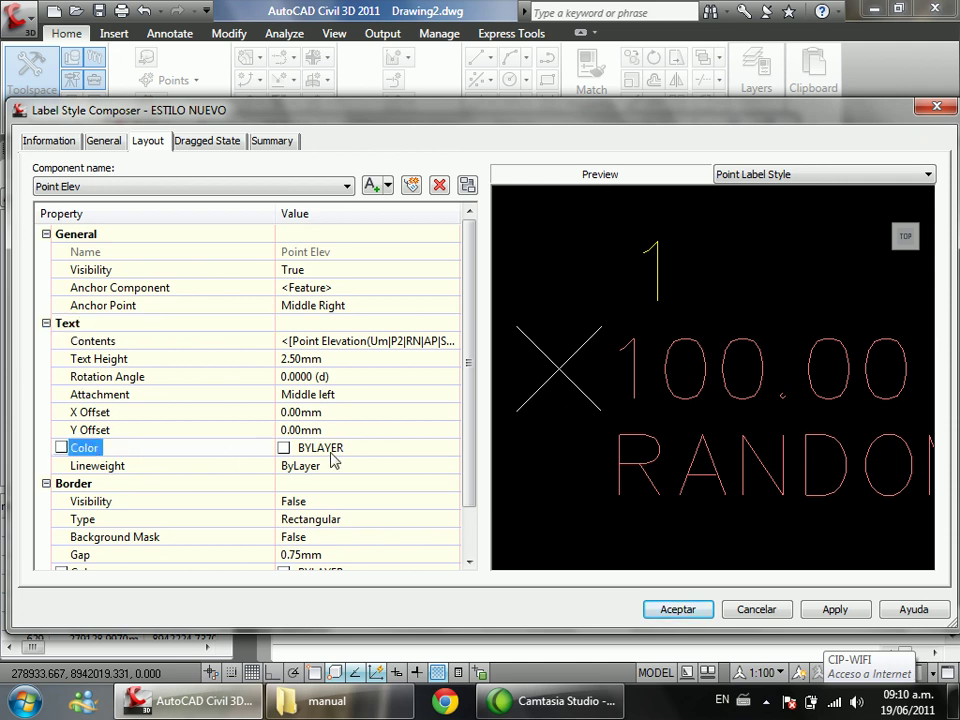
{"action": "left_click", "coordinate": [380, 450]}
{"action": "left_click", "coordinate": [450, 446]}
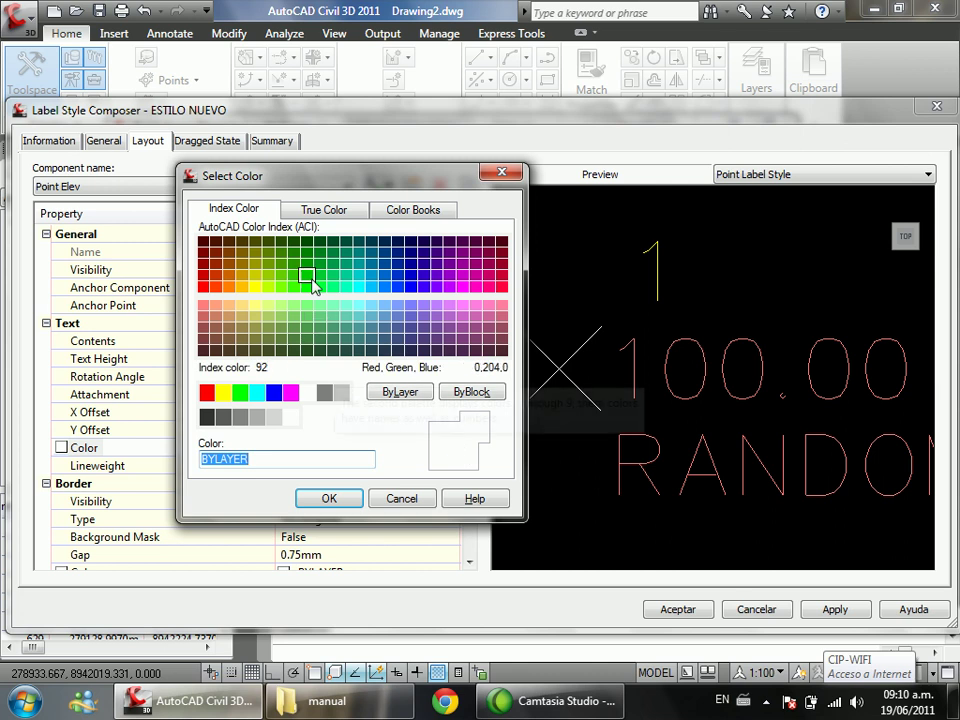
{"action": "left_click", "coordinate": [240, 393]}
{"action": "left_click", "coordinate": [241, 393]}
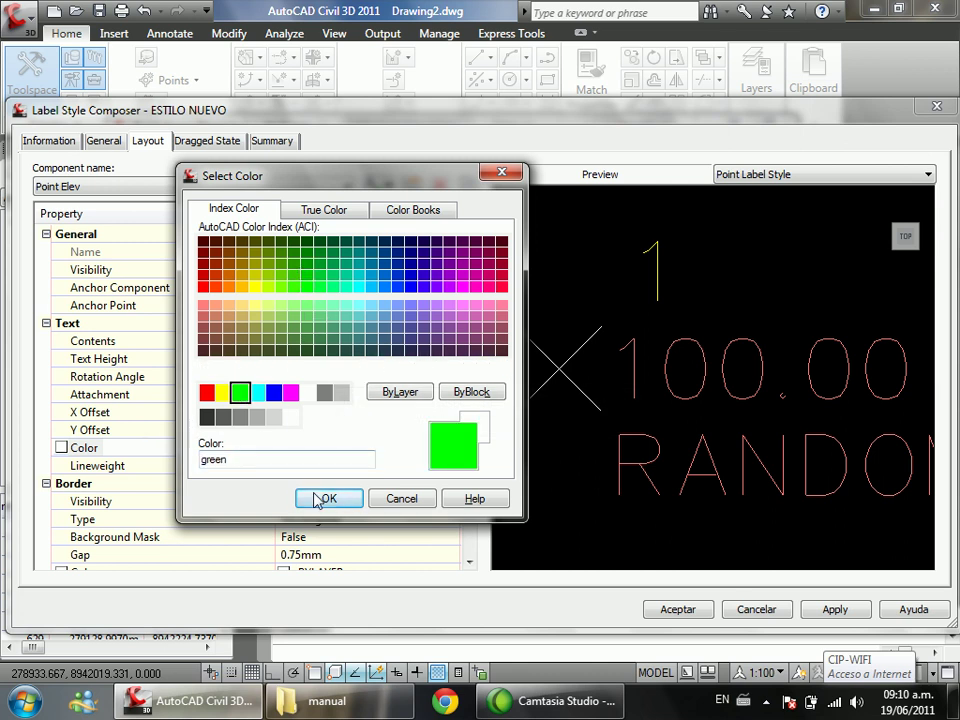
{"action": "left_click", "coordinate": [323, 497]}
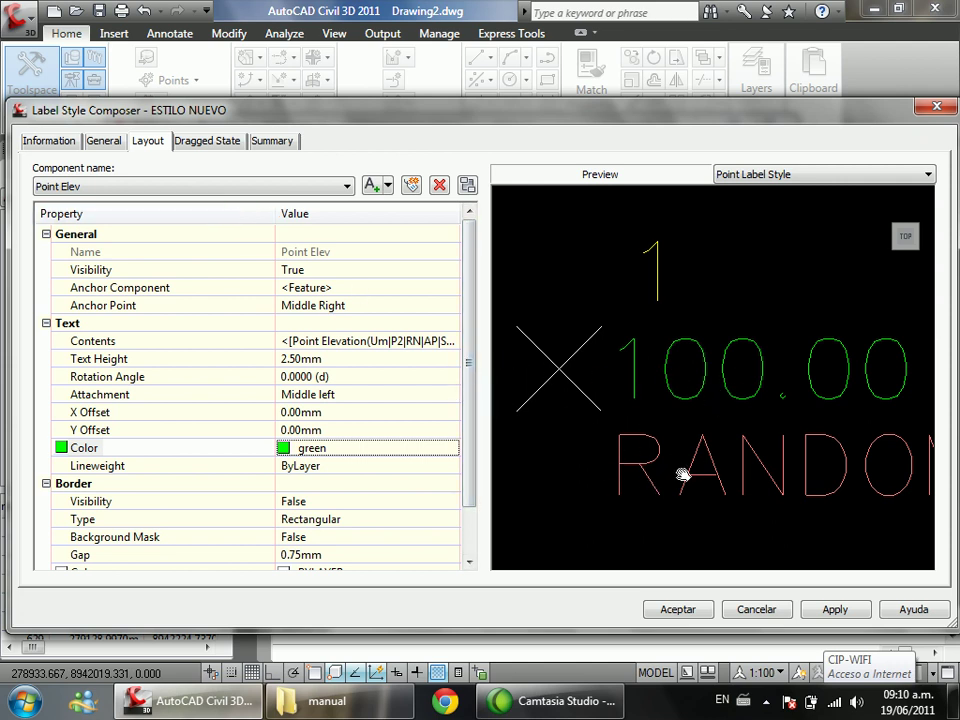
Step: Set the text color of the Point Description component to red
{"action": "left_click", "coordinate": [175, 189]}
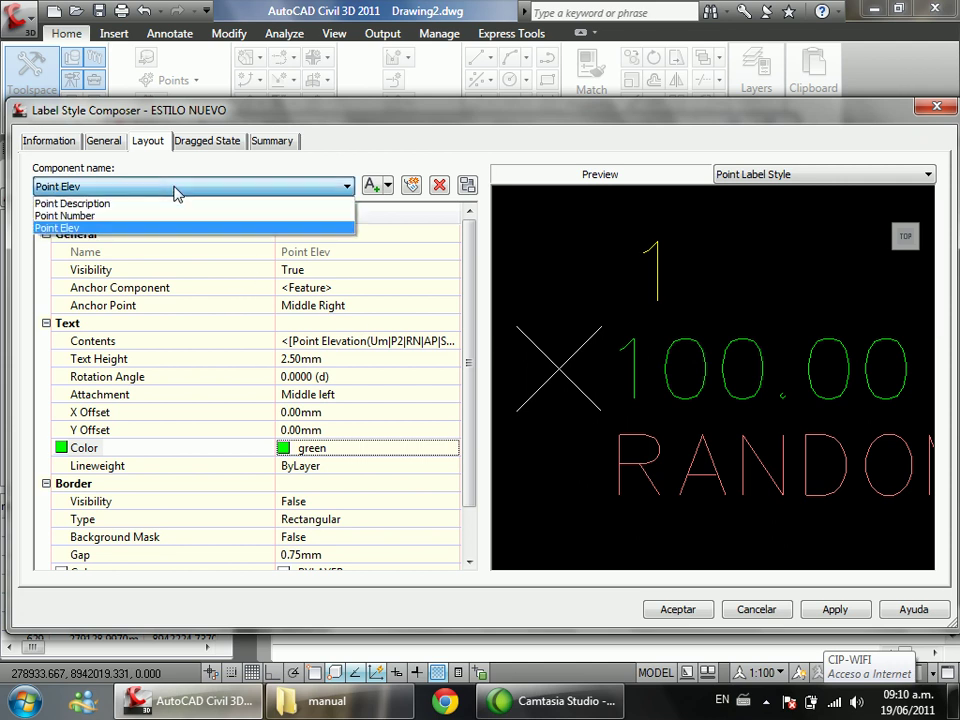
{"action": "left_click", "coordinate": [97, 205]}
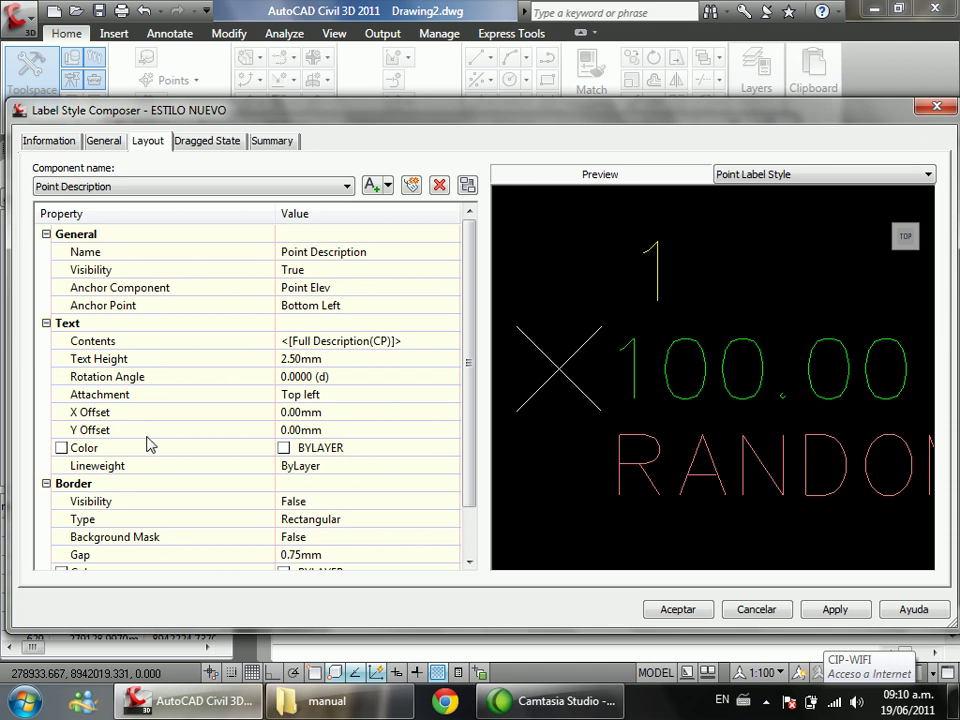
{"action": "left_click", "coordinate": [62, 323]}
{"action": "left_click", "coordinate": [84, 449]}
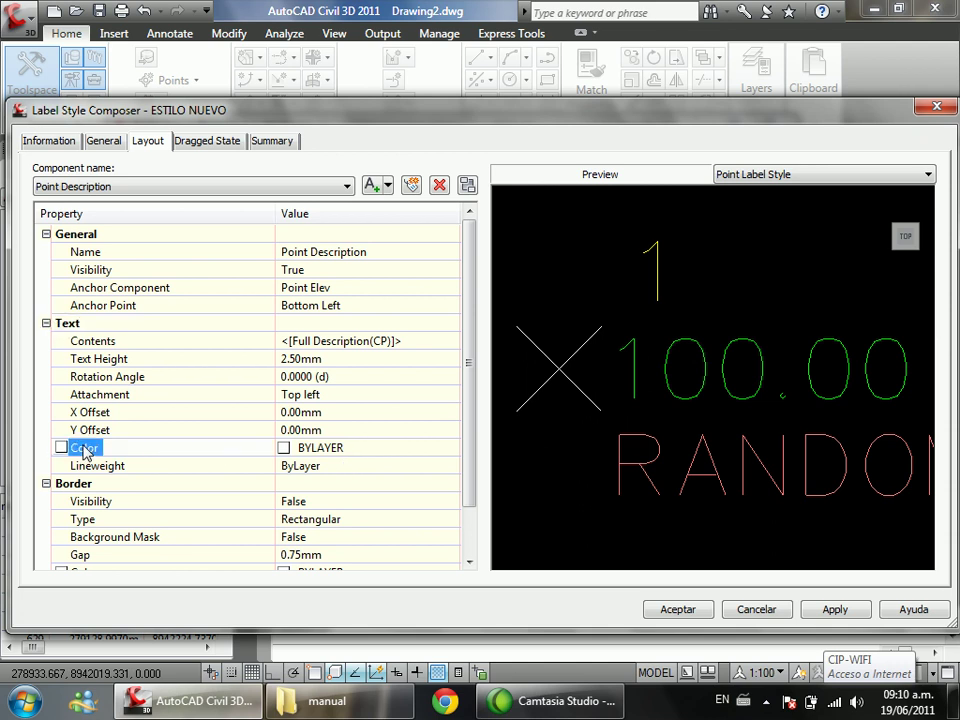
{"action": "left_click", "coordinate": [335, 450]}
{"action": "left_click", "coordinate": [450, 450]}
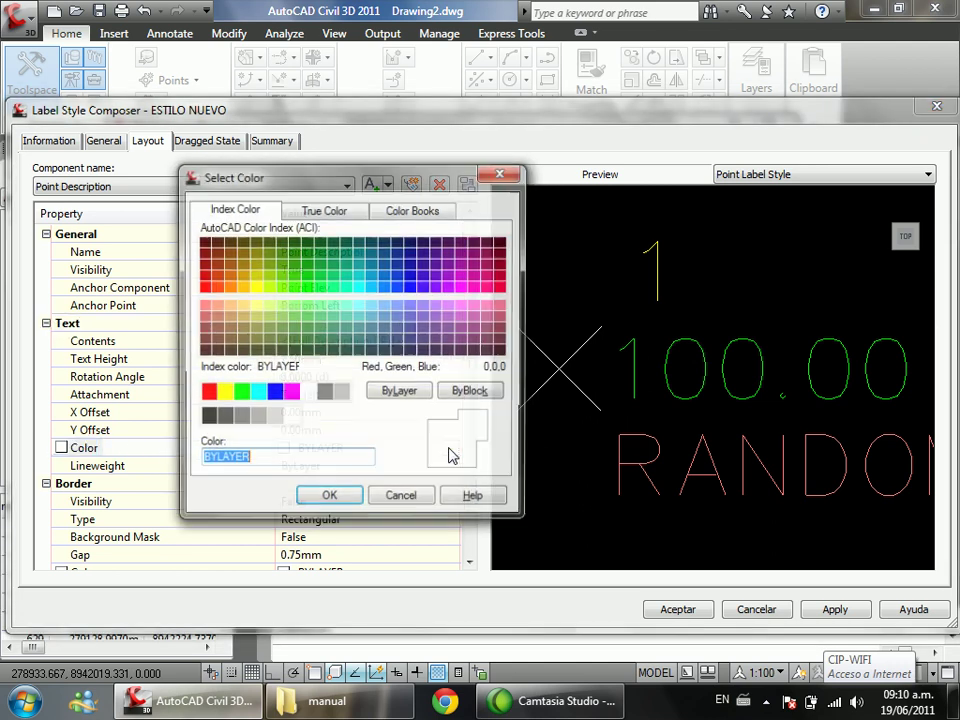
{"action": "left_click", "coordinate": [207, 392]}
{"action": "left_click", "coordinate": [306, 498]}
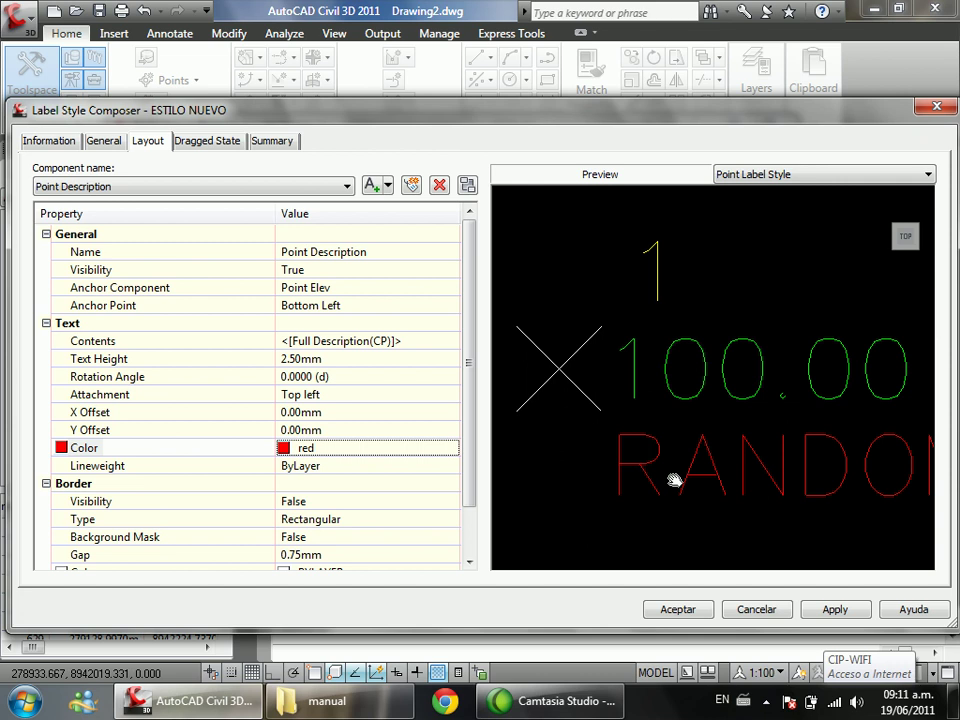
Step: Accept the ESTILO NUEVO label style and apply it to the _All Points group
{"action": "left_click_drag", "start_coordinate": [462, 112], "coordinate": [607, 206]}
{"action": "left_click_drag", "start_coordinate": [365, 210], "coordinate": [235, 108]}
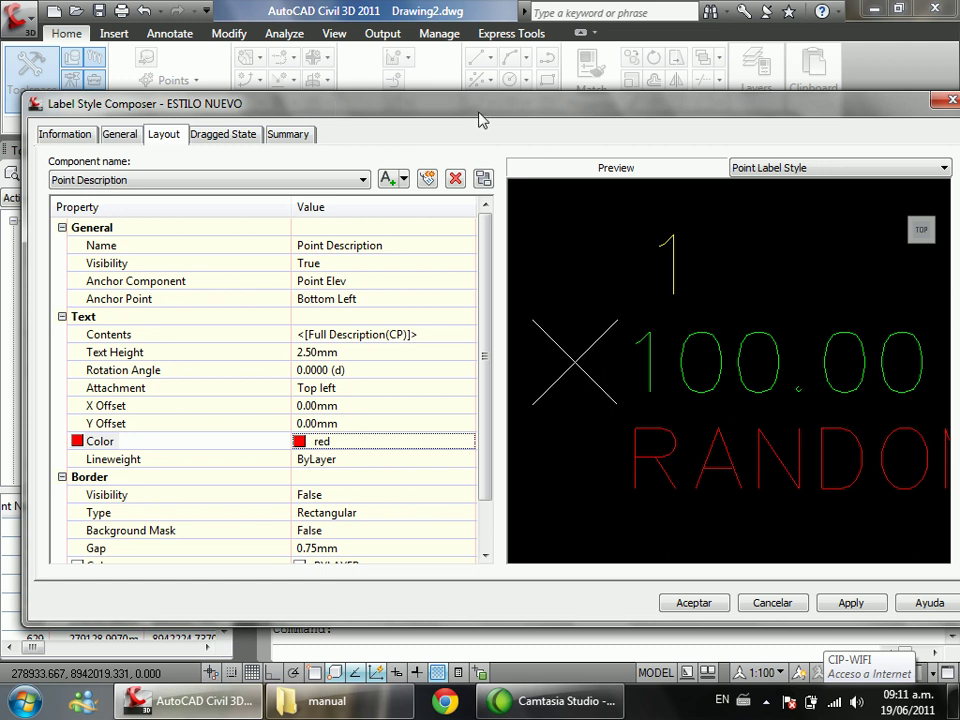
{"action": "left_click_drag", "start_coordinate": [480, 112], "coordinate": [457, 89]}
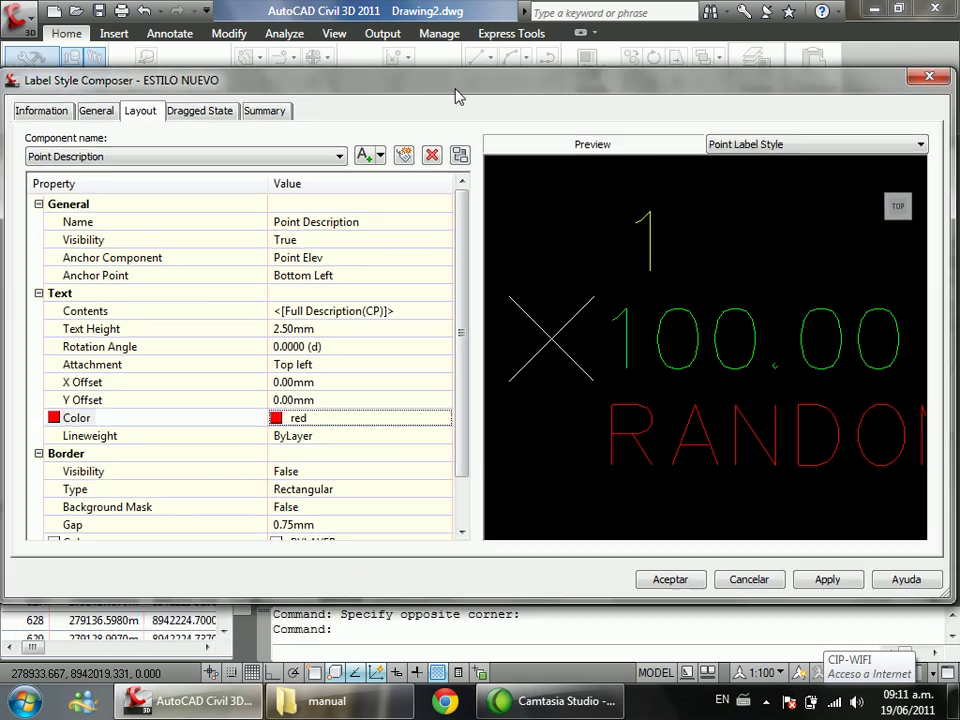
{"action": "left_click", "coordinate": [668, 580]}
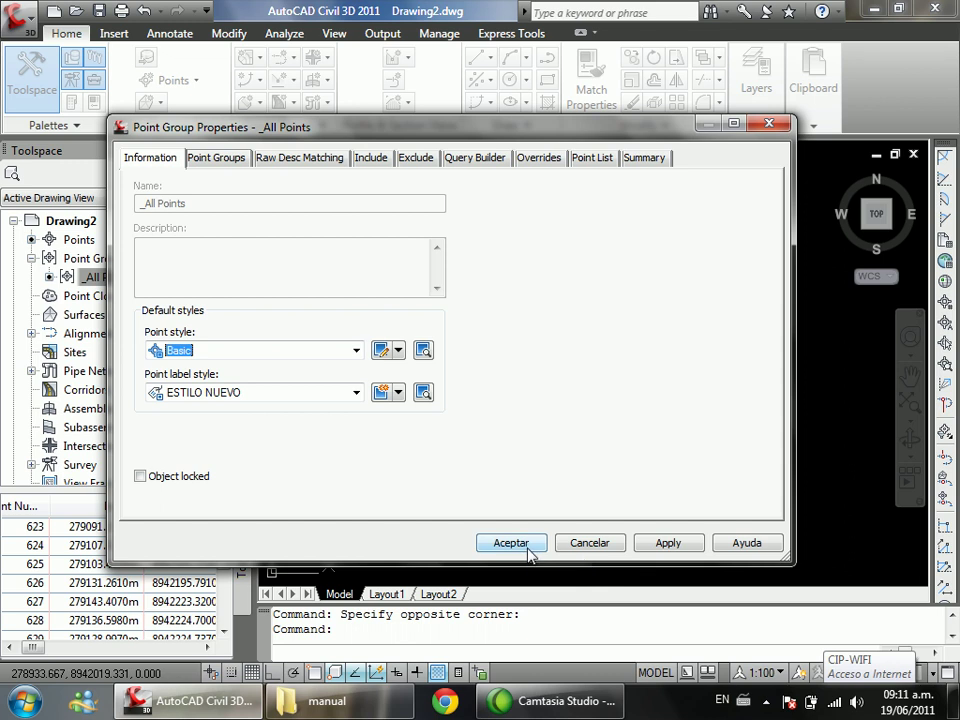
{"action": "left_click", "coordinate": [490, 545]}
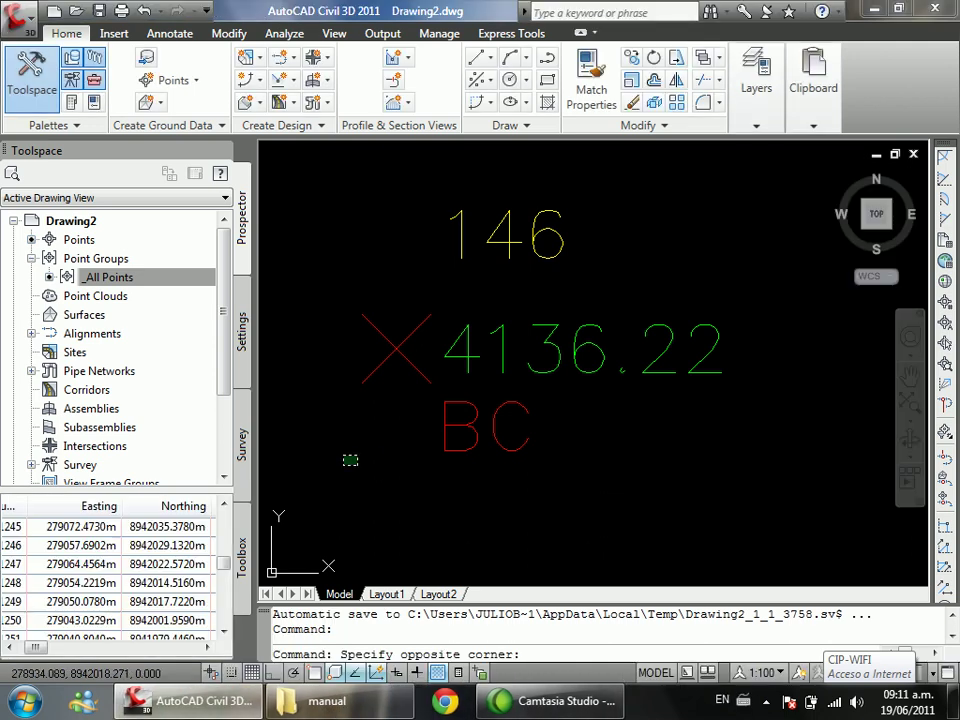
Step: Examine the number, elevation and description labels of several points across the drawing
{"action": "scroll", "coordinate": [363, 453], "scroll_direction": "down", "scroll_amount": 5}
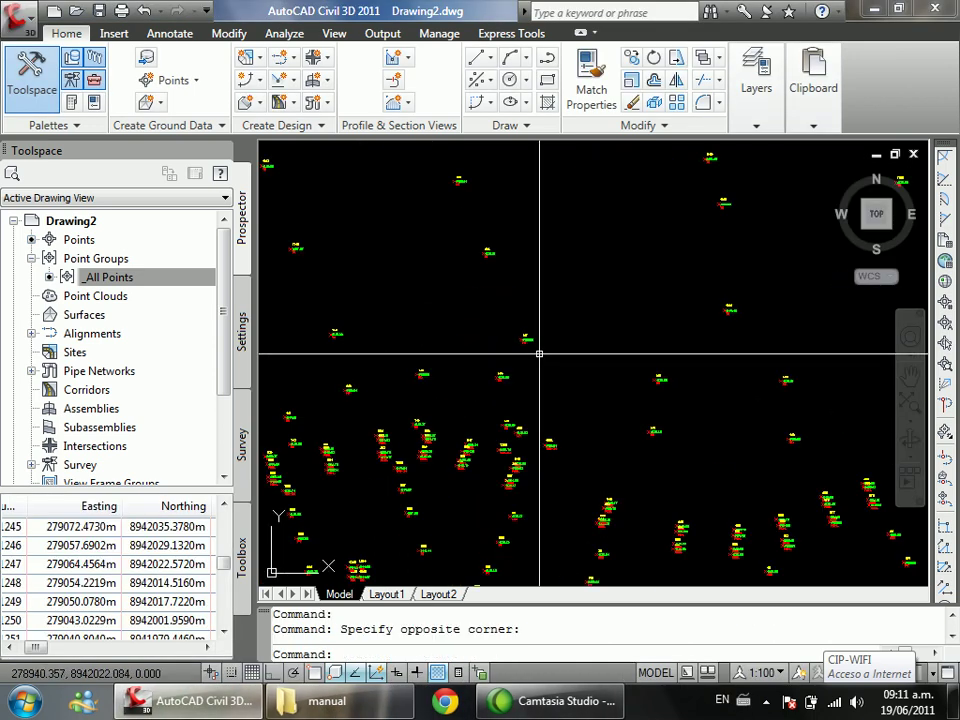
{"action": "scroll", "coordinate": [416, 381], "scroll_direction": "down", "scroll_amount": 6}
{"action": "scroll", "coordinate": [408, 380], "scroll_direction": "up", "scroll_amount": 3}
{"action": "scroll", "coordinate": [408, 380], "scroll_direction": "up", "scroll_amount": 6}
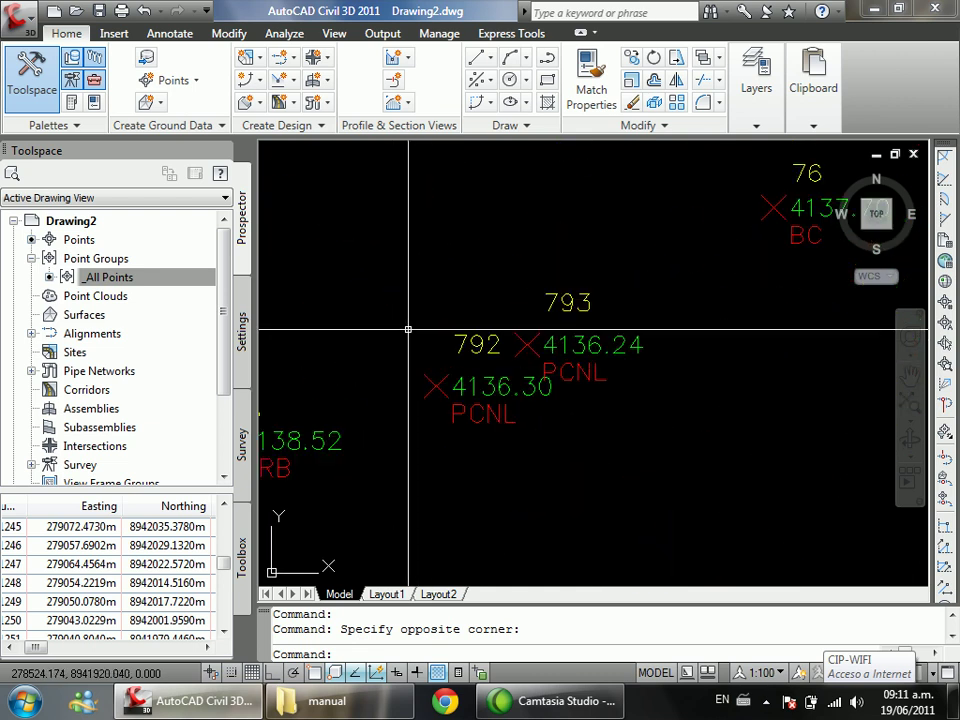
{"action": "scroll", "coordinate": [381, 386], "scroll_direction": "down", "scroll_amount": 6}
{"action": "scroll", "coordinate": [492, 427], "scroll_direction": "up", "scroll_amount": 2}
{"action": "scroll", "coordinate": [492, 427], "scroll_direction": "up", "scroll_amount": 3}
{"action": "scroll", "coordinate": [542, 439], "scroll_direction": "down", "scroll_amount": 5}
{"action": "scroll", "coordinate": [491, 420], "scroll_direction": "up", "scroll_amount": 1}
{"action": "scroll", "coordinate": [381, 345], "scroll_direction": "up", "scroll_amount": 6}
{"action": "scroll", "coordinate": [381, 345], "scroll_direction": "up", "scroll_amount": 1}
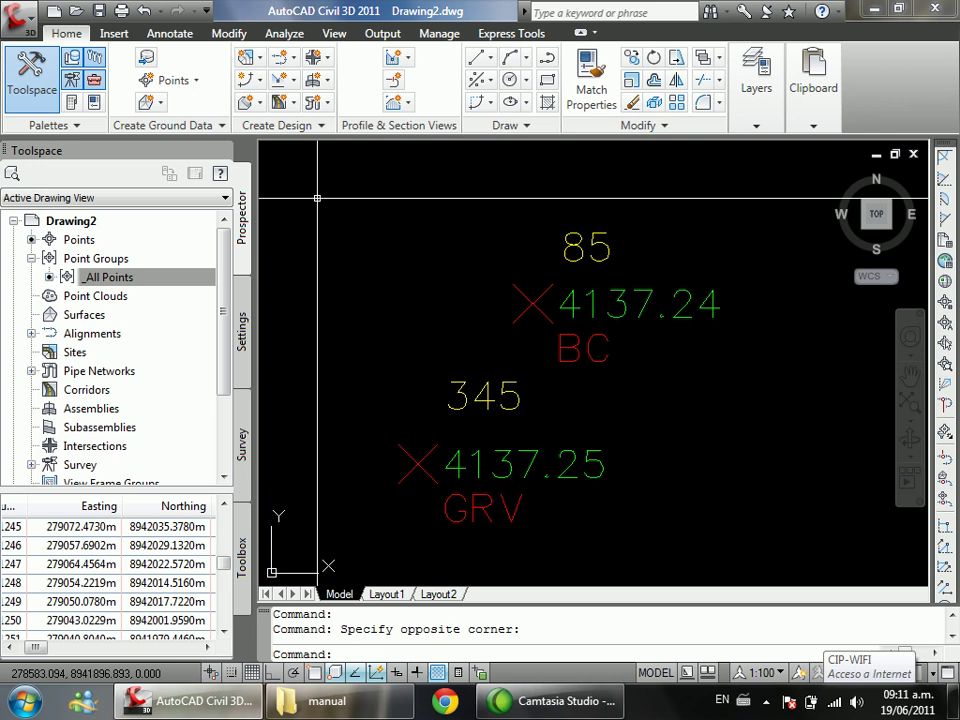
{"action": "scroll", "coordinate": [356, 281], "scroll_direction": "down", "scroll_amount": 5}
{"action": "scroll", "coordinate": [362, 316], "scroll_direction": "up", "scroll_amount": 4}
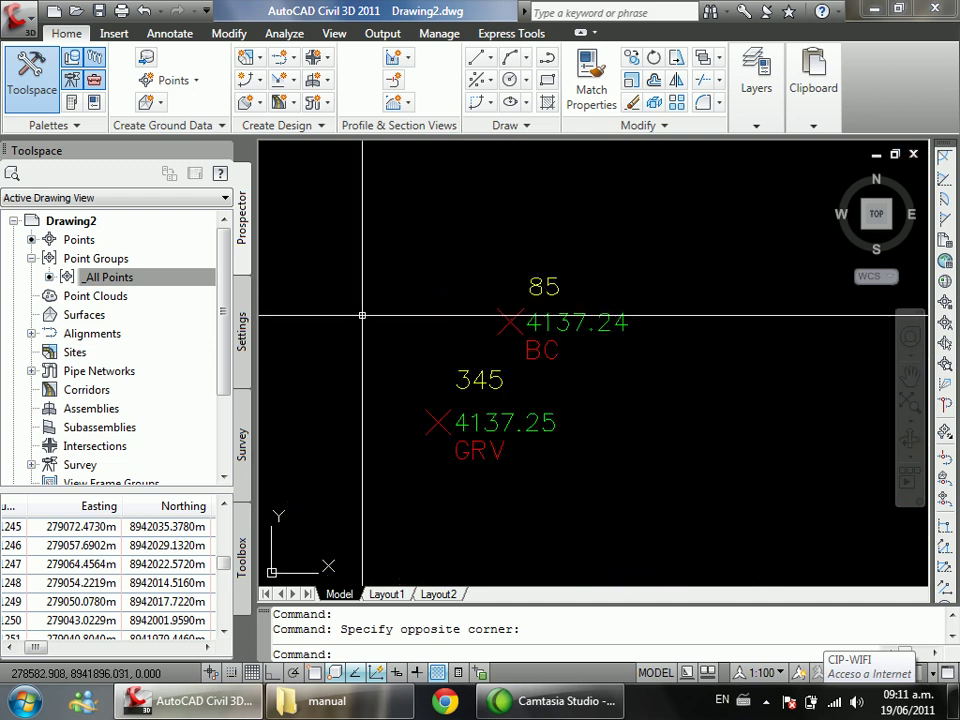
{"action": "scroll", "coordinate": [368, 326], "scroll_direction": "up", "scroll_amount": 2}
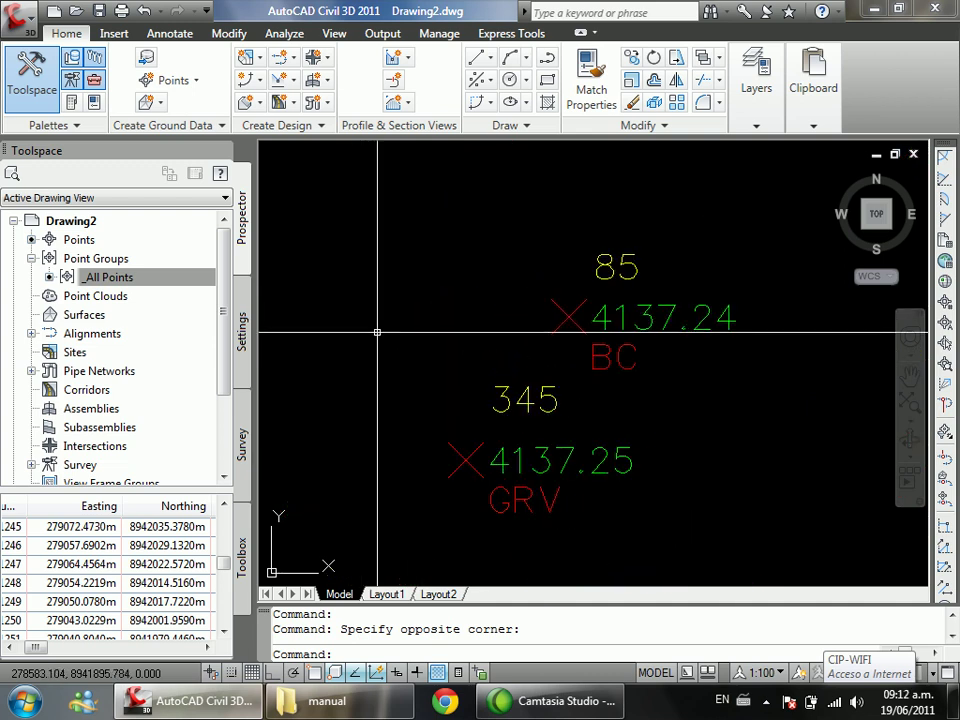
Step: Open the properties of the _All Points point group
{"action": "left_click", "coordinate": [138, 276]}
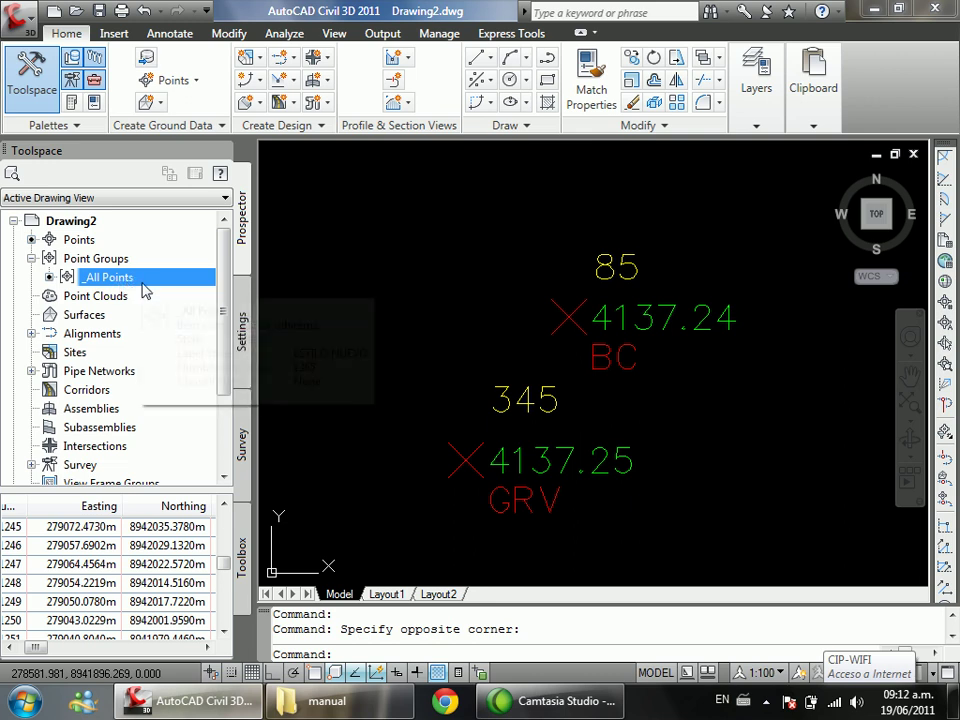
{"action": "right_click", "coordinate": [156, 282]}
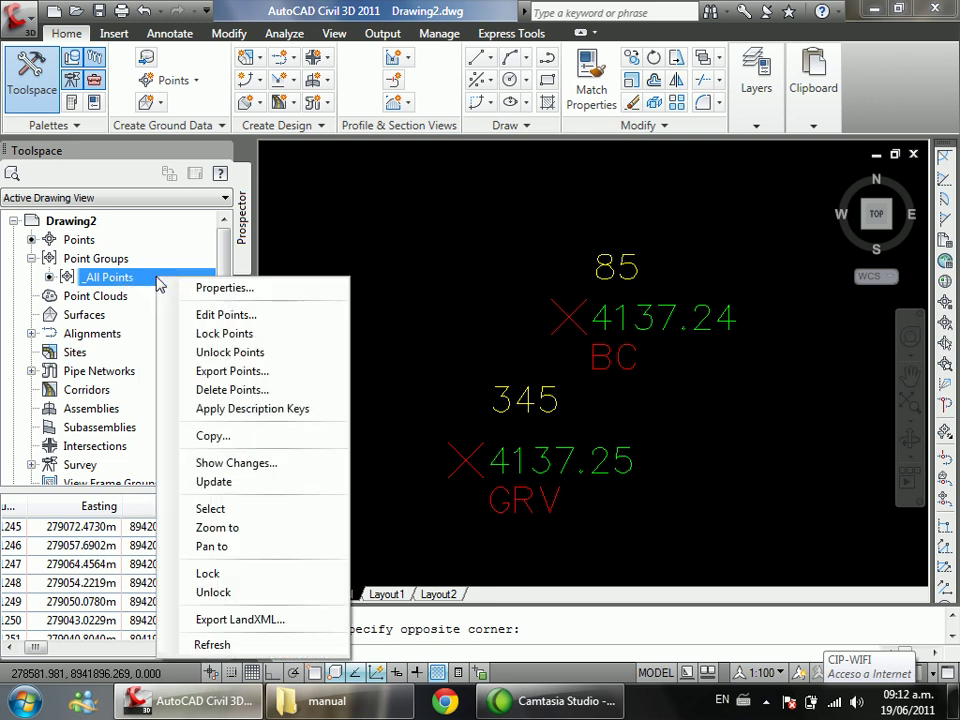
{"action": "left_click", "coordinate": [228, 289]}
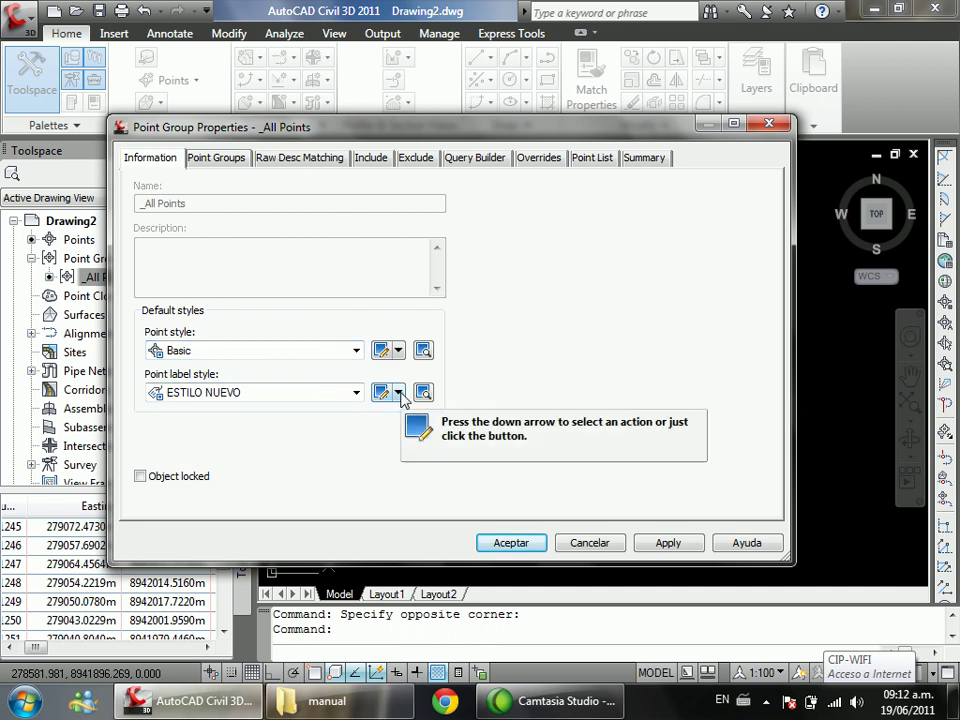
Step: Switch the point label style to Point#-Elevation-Description, and return it to ESTILO NUEVO
{"action": "left_click", "coordinate": [356, 392]}
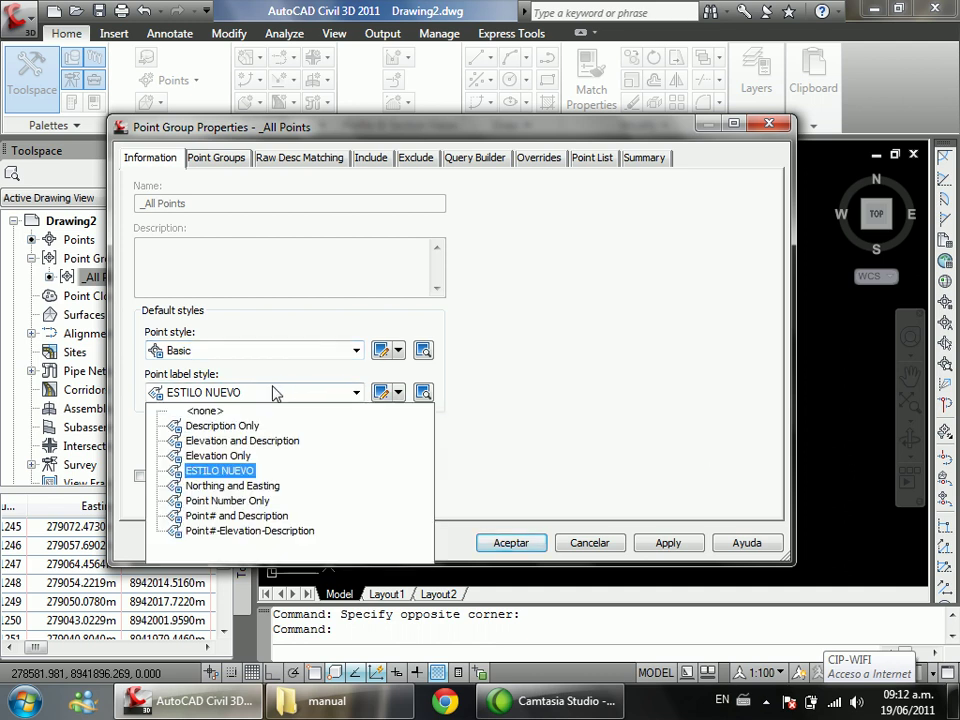
{"action": "left_click", "coordinate": [252, 531]}
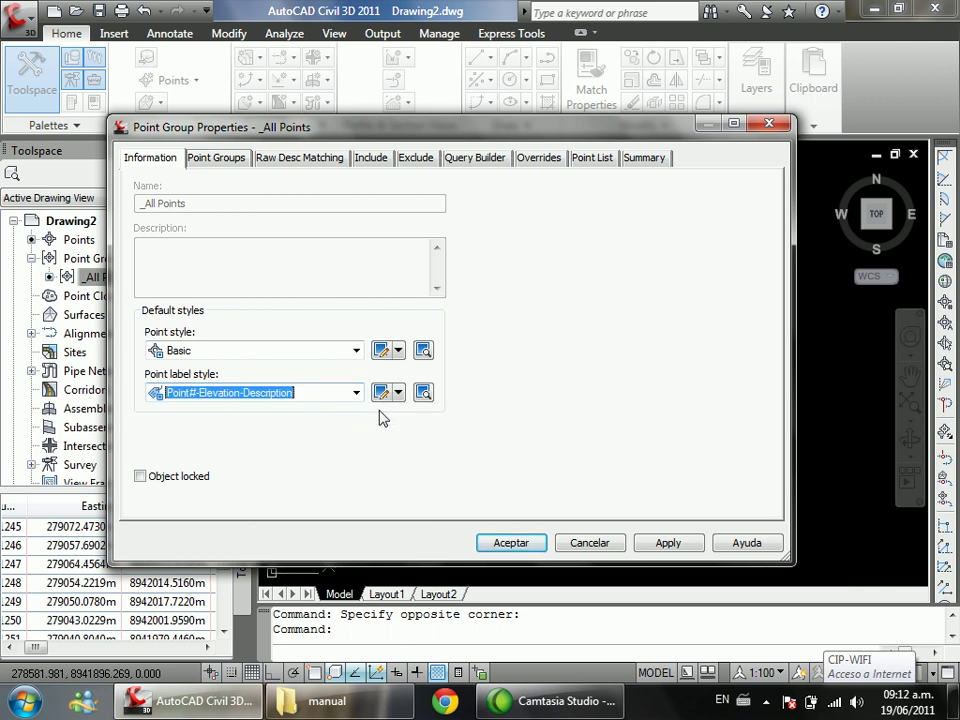
{"action": "left_click", "coordinate": [399, 393]}
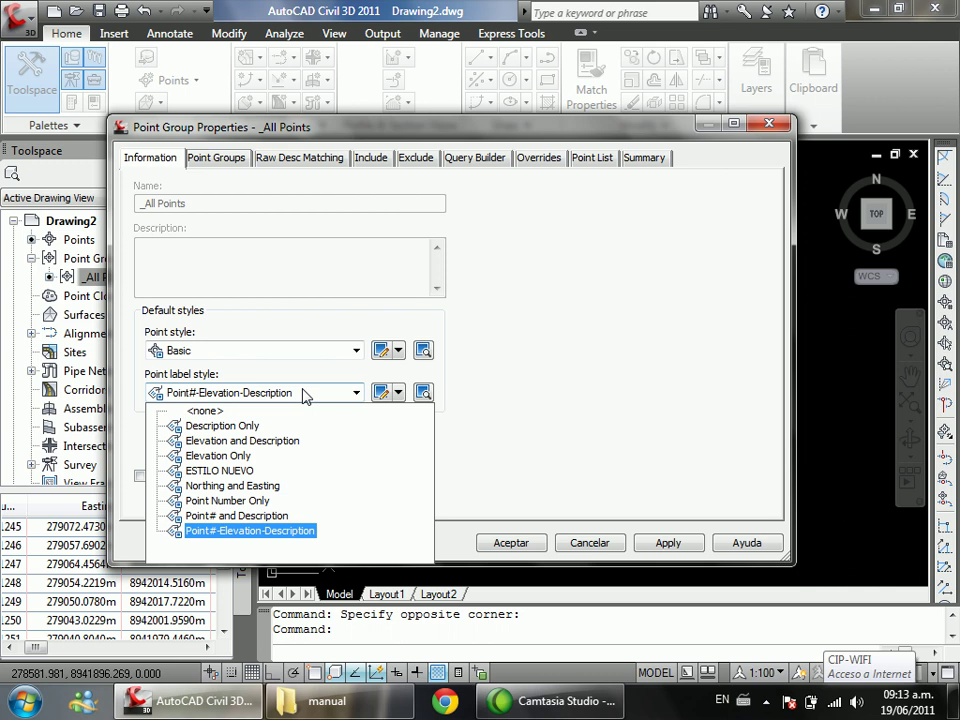
{"action": "left_click", "coordinate": [236, 472]}
{"action": "left_click", "coordinate": [245, 392]}
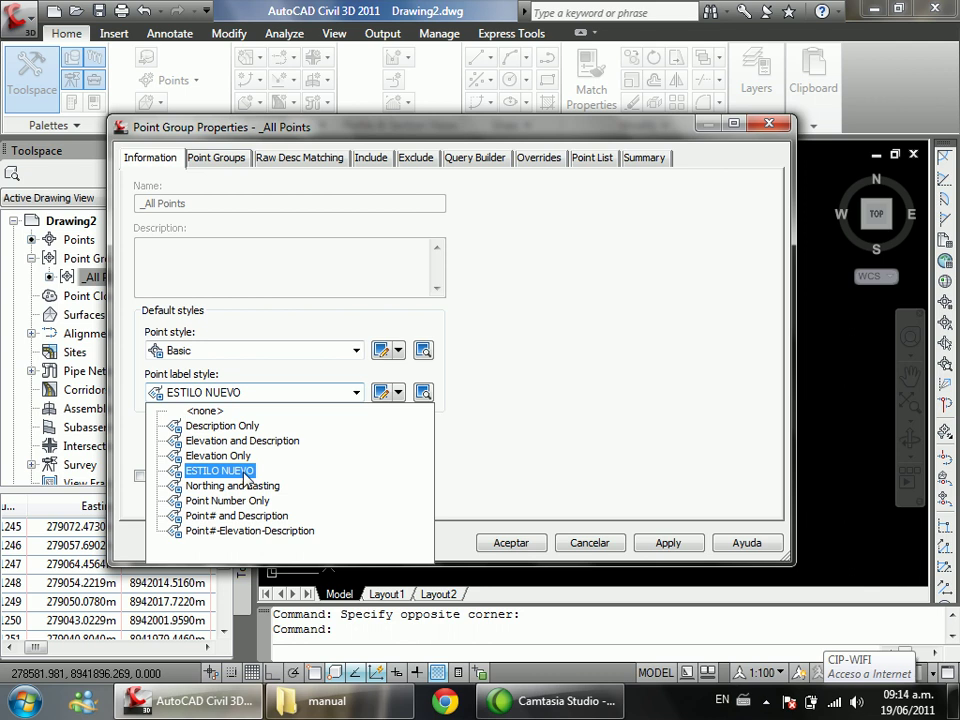
{"action": "left_click", "coordinate": [245, 471]}
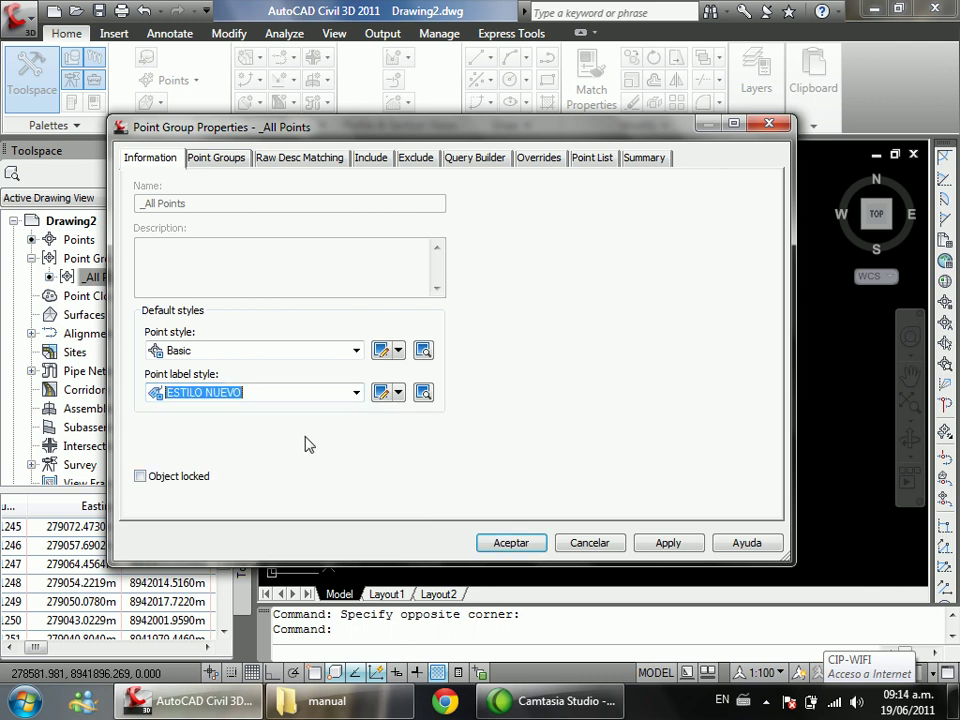
Step: Open the current point label style ESTILO NUEVO for editing
{"action": "left_click", "coordinate": [398, 392]}
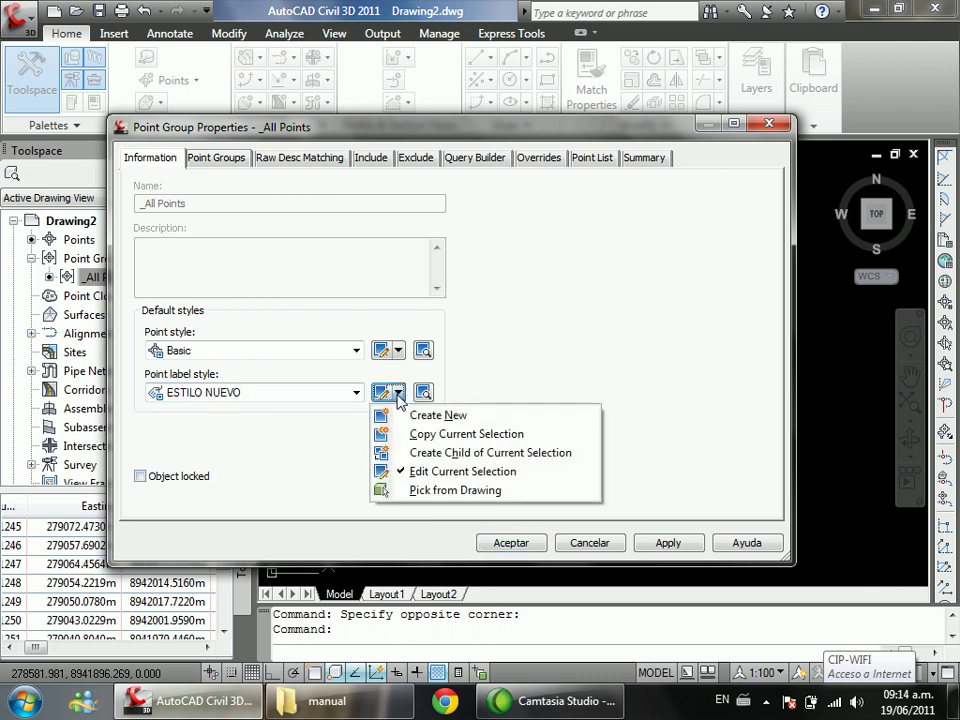
{"action": "left_click", "coordinate": [470, 480]}
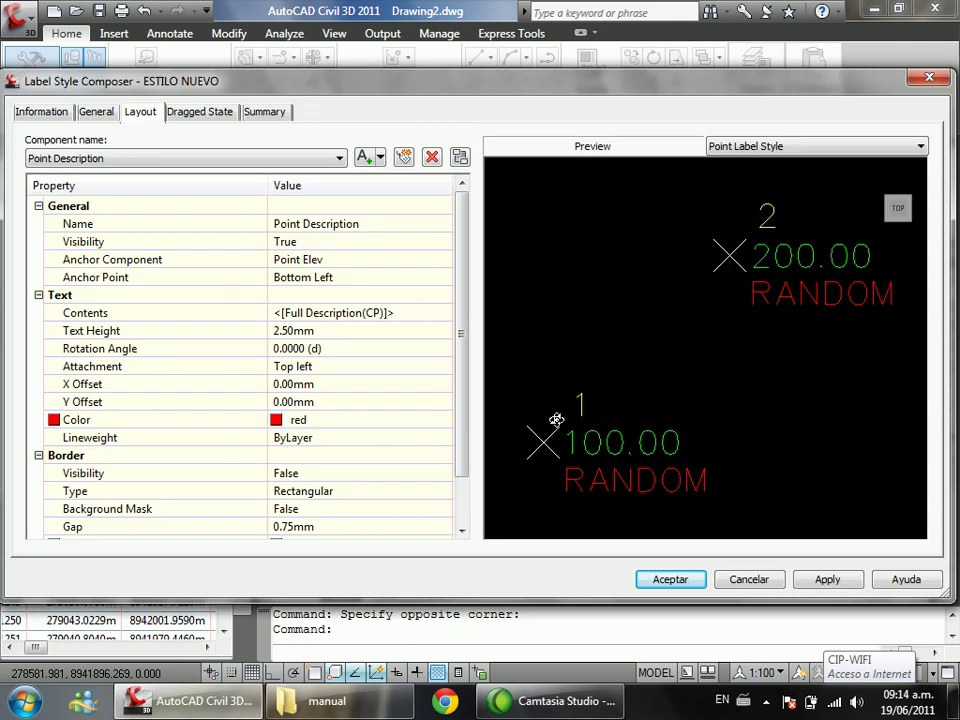
{"action": "left_click_drag", "start_coordinate": [471, 88], "coordinate": [485, 101]}
{"action": "left_click", "coordinate": [157, 172]}
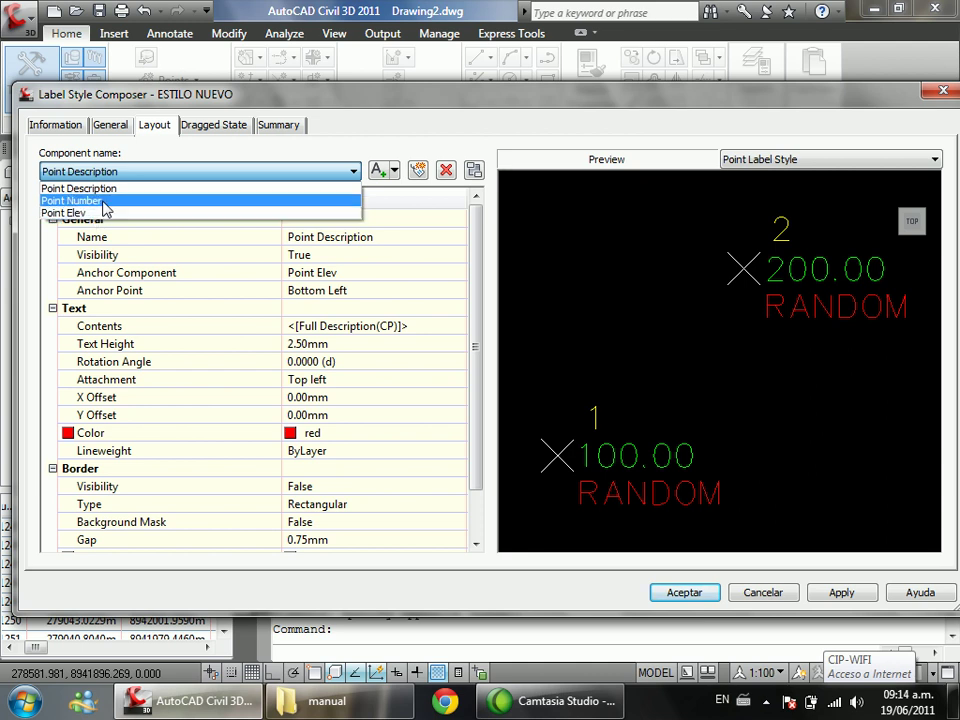
{"action": "left_click", "coordinate": [112, 188]}
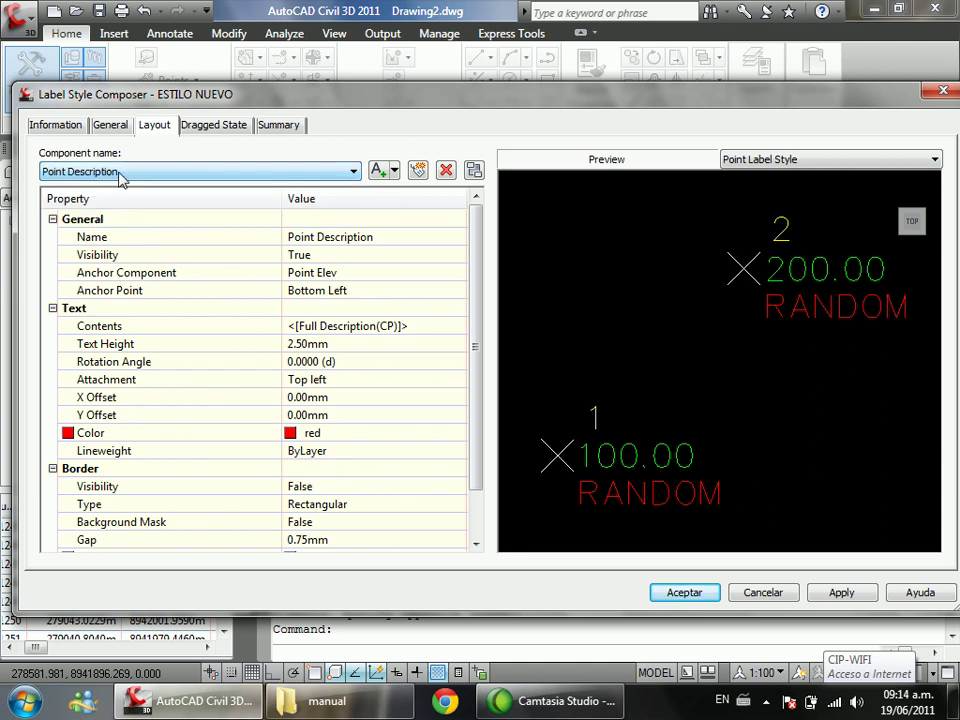
{"action": "left_click", "coordinate": [112, 126]}
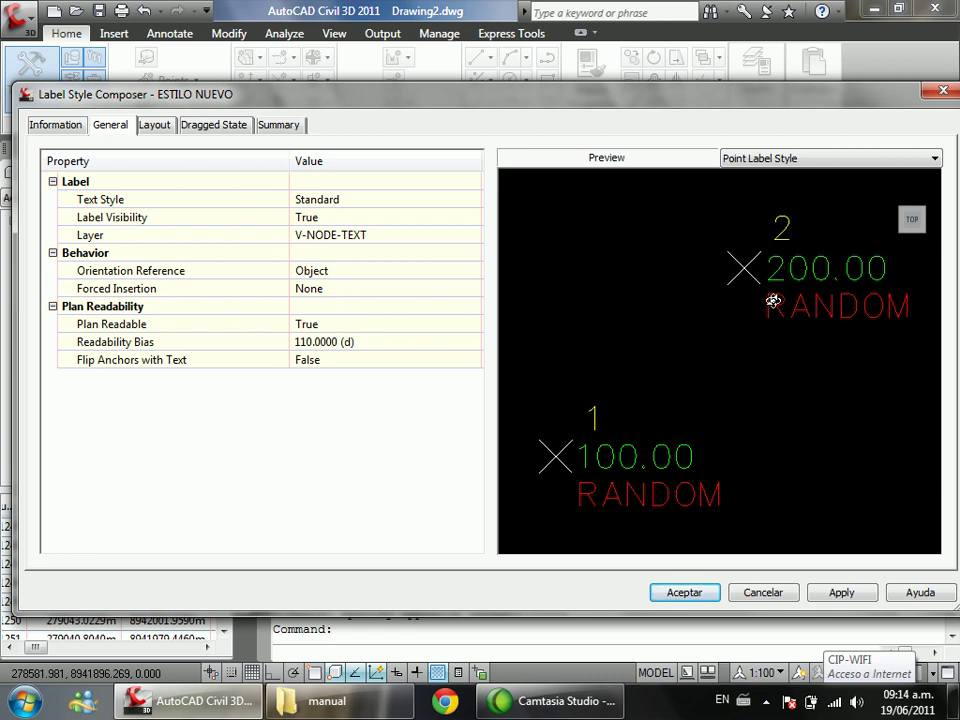
{"action": "left_click", "coordinate": [168, 128]}
Step: Try hiding the elevation in the label by setting the Point Elev component's visibility to False
{"action": "left_click", "coordinate": [128, 172]}
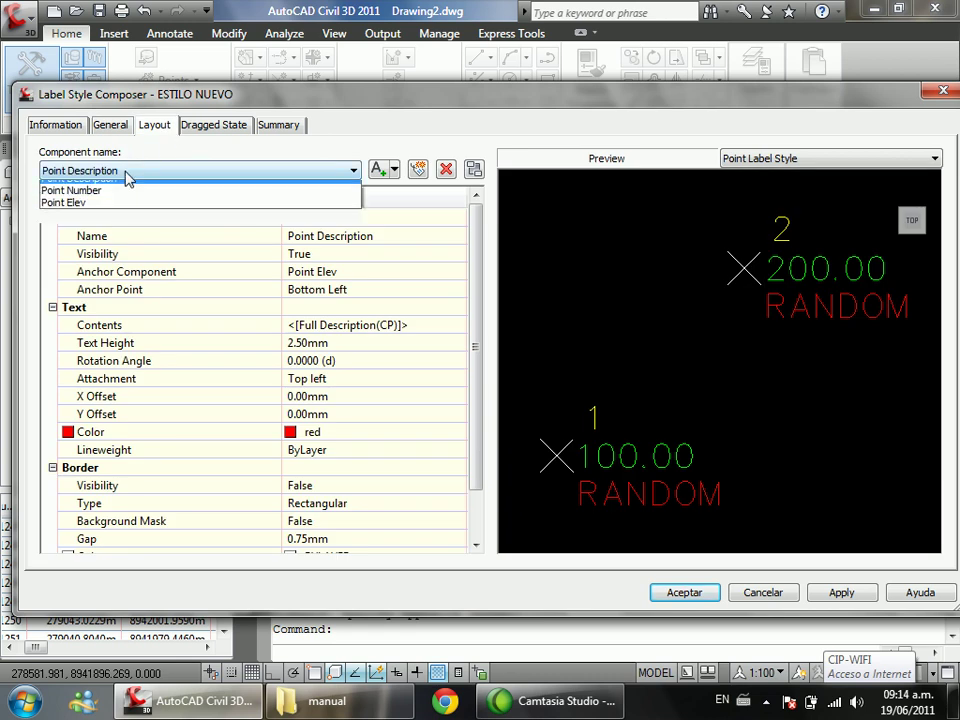
{"action": "left_click", "coordinate": [83, 213]}
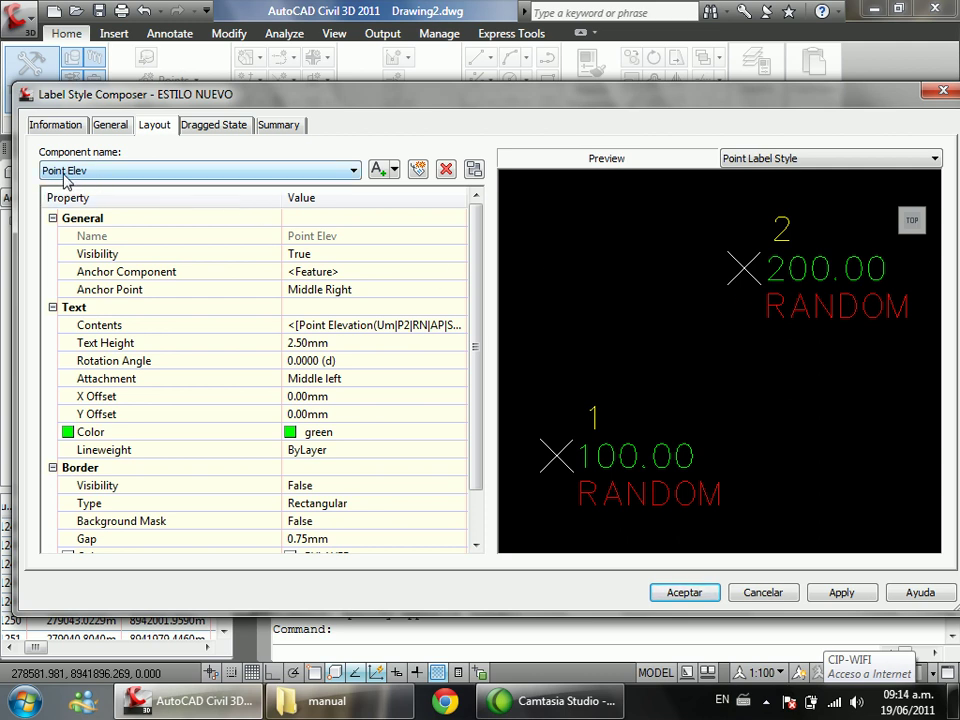
{"action": "left_click", "coordinate": [89, 310]}
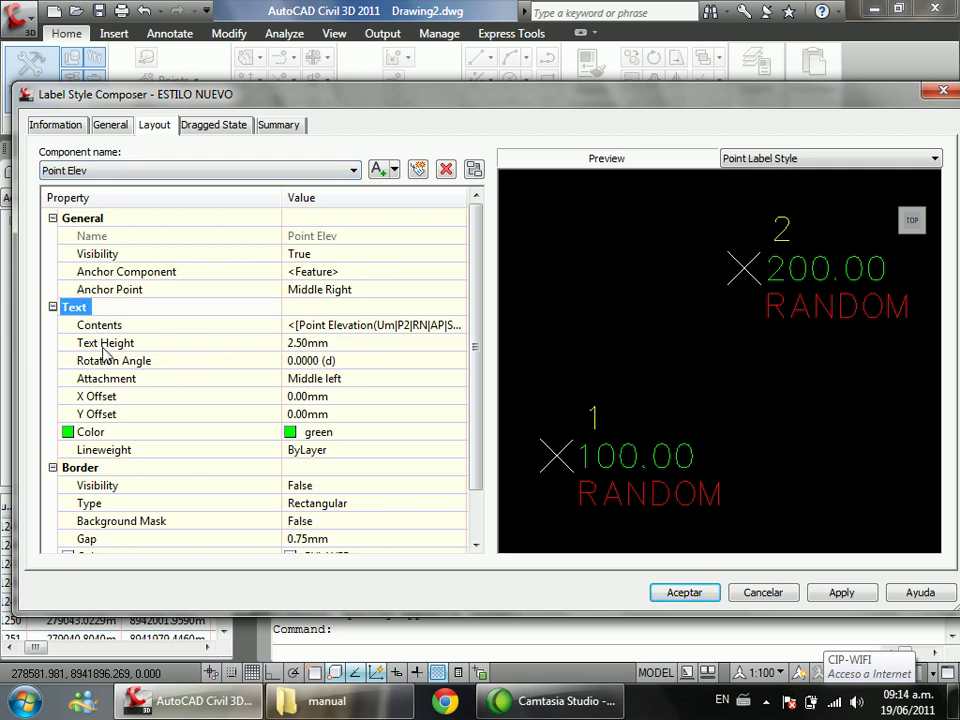
{"action": "left_click", "coordinate": [100, 254]}
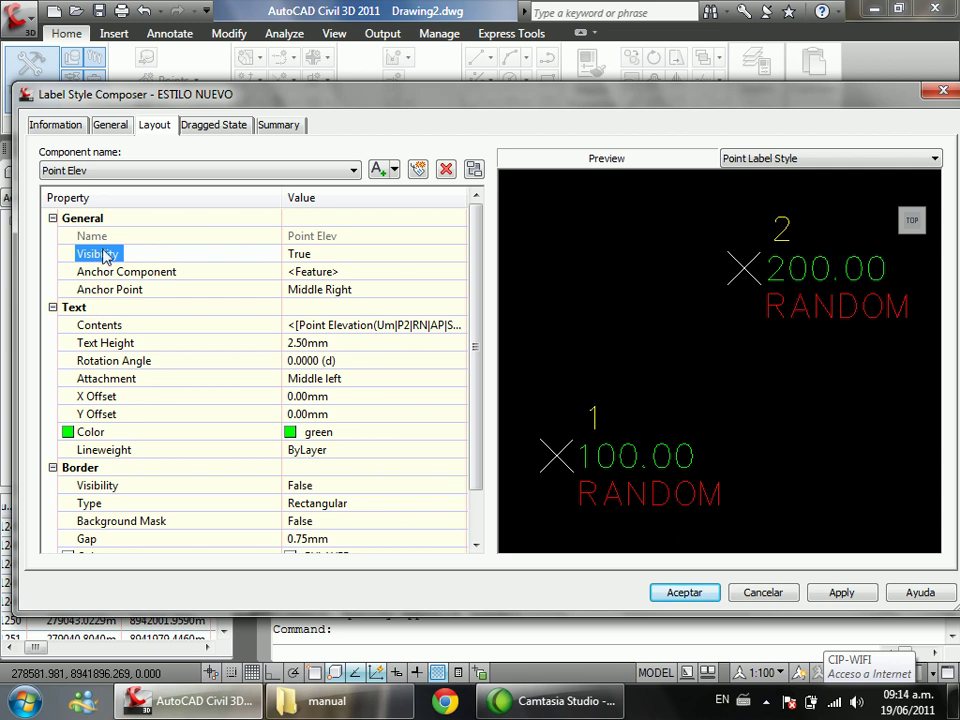
{"action": "left_click", "coordinate": [315, 254]}
{"action": "left_click", "coordinate": [316, 256]}
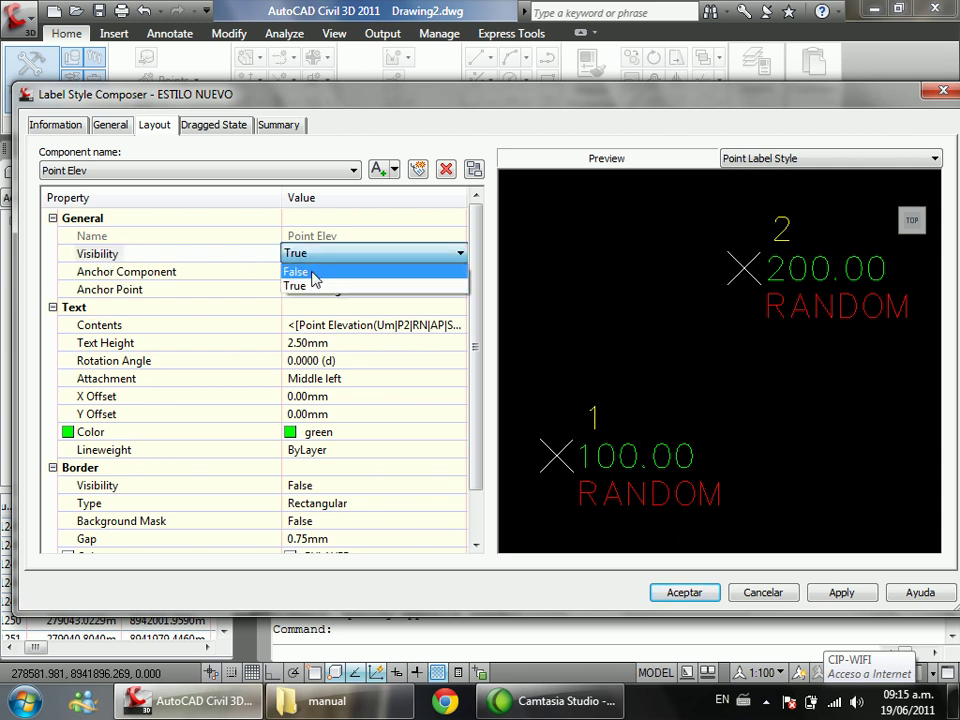
{"action": "left_click", "coordinate": [314, 272]}
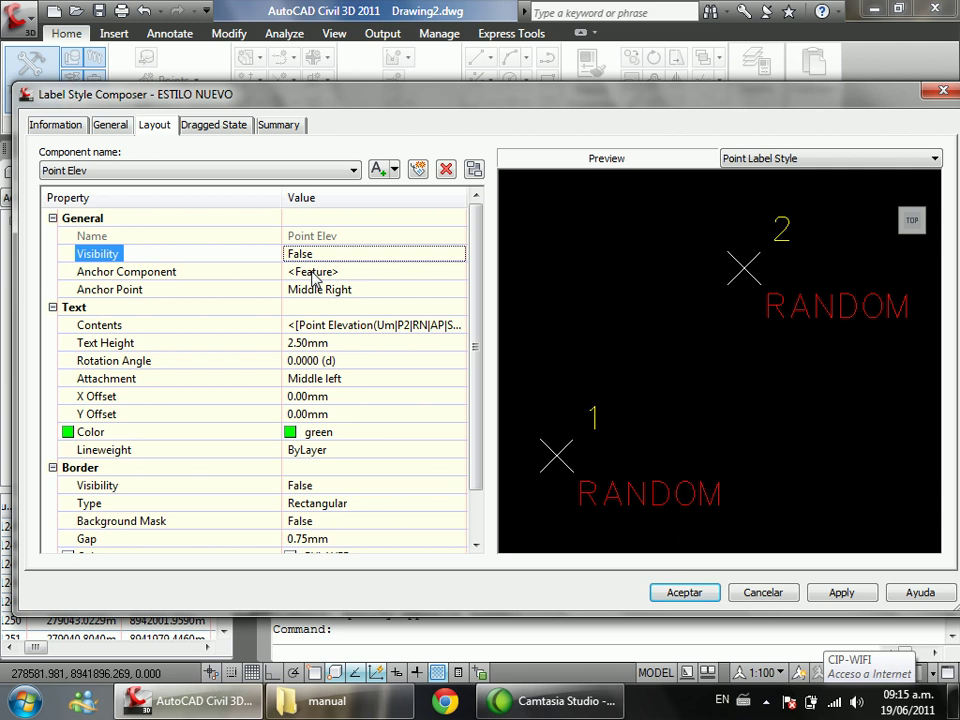
{"action": "left_click", "coordinate": [325, 257]}
{"action": "left_click", "coordinate": [327, 256]}
{"action": "left_click", "coordinate": [324, 264]}
Step: Try lowering the point number by setting the Point Number component's Y offset to -2 mm
{"action": "left_click", "coordinate": [148, 170]}
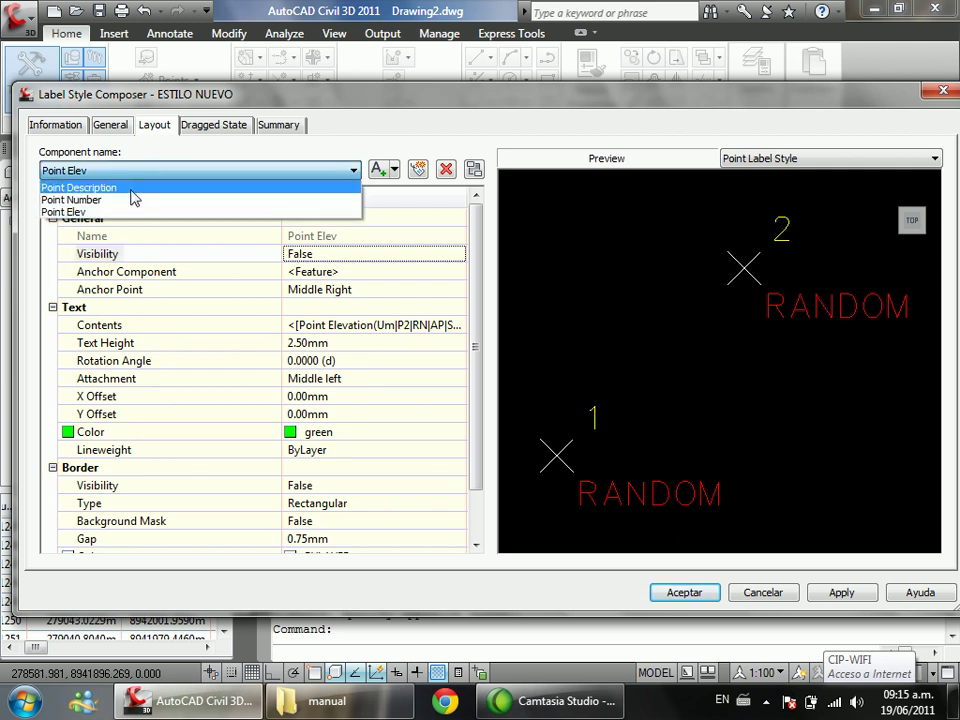
{"action": "left_click", "coordinate": [134, 200]}
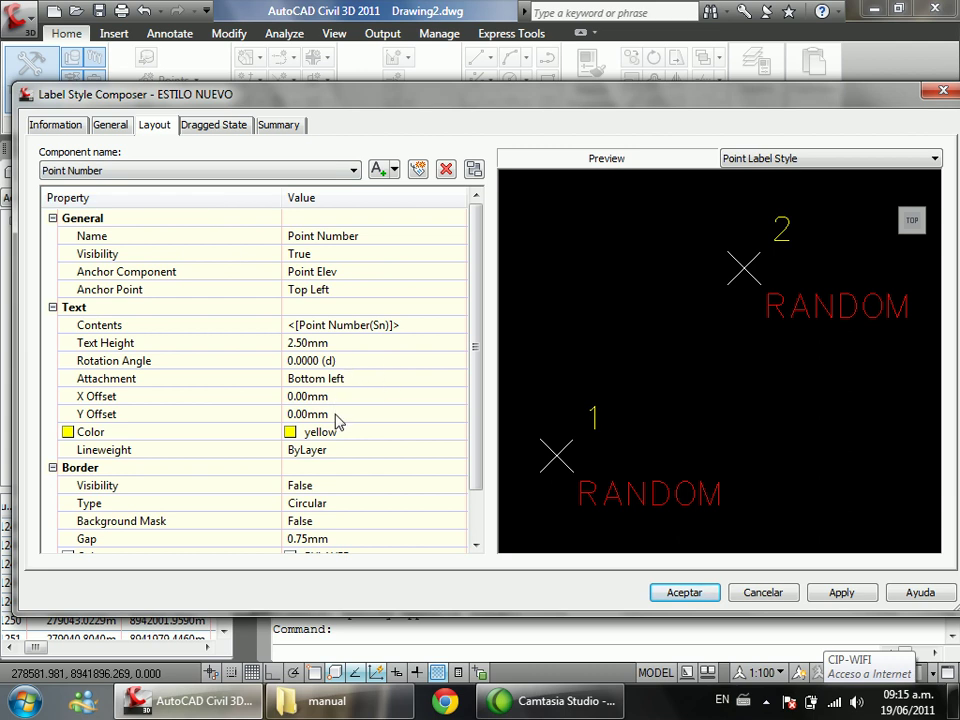
{"action": "left_click", "coordinate": [72, 307]}
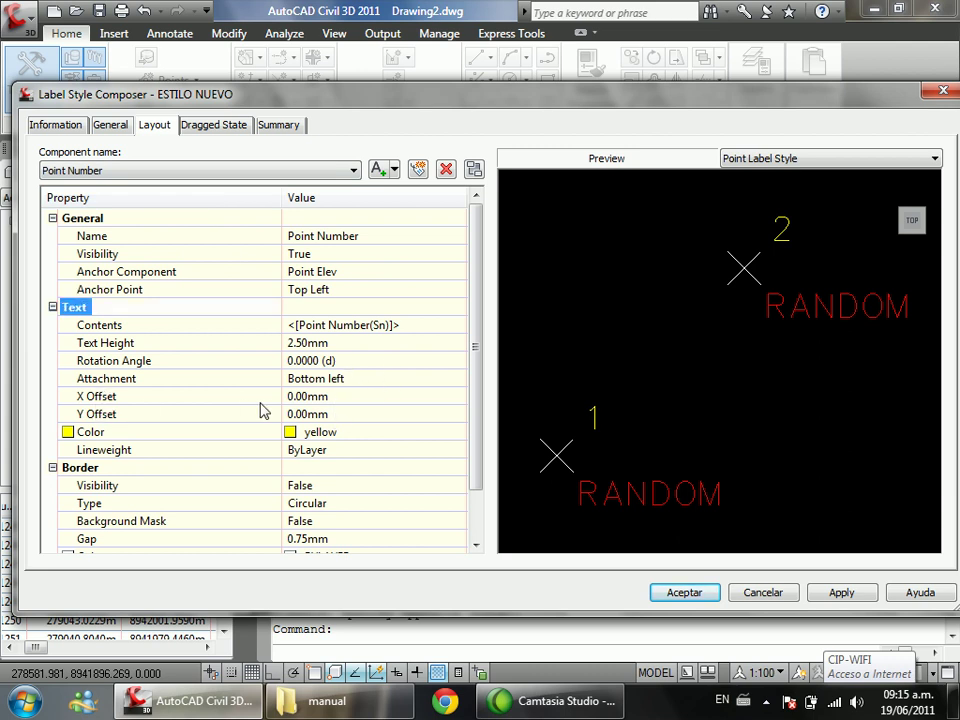
{"action": "left_click", "coordinate": [344, 415]}
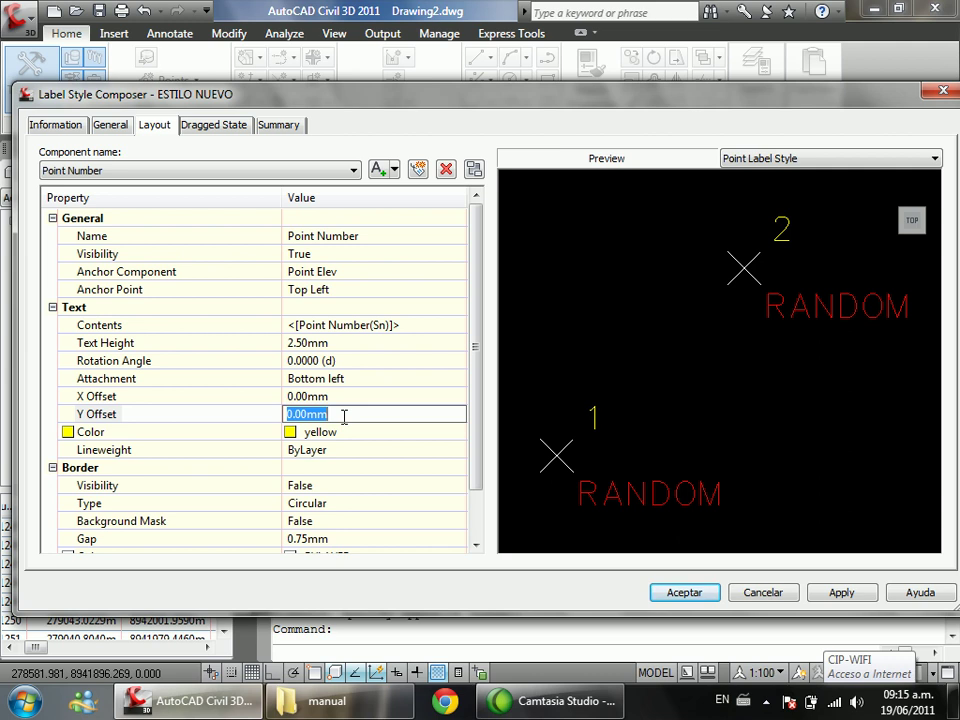
{"action": "type", "text": "-2"}
{"action": "key", "text": "Return"}
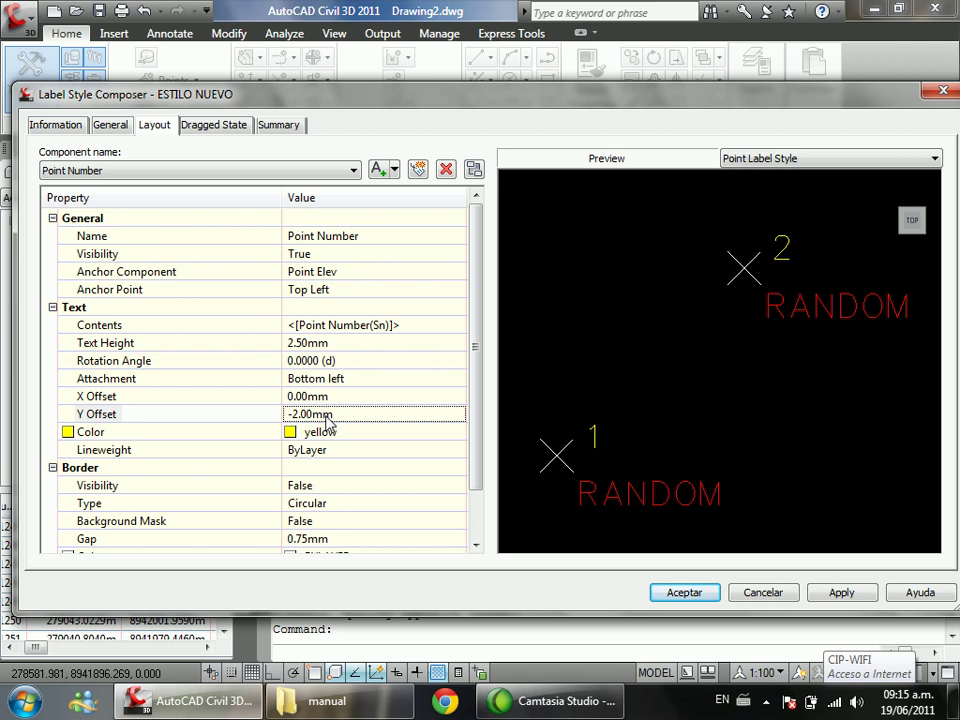
Step: Try raising the description by setting the Point Description component's Y offset to 2 mm
{"action": "left_click", "coordinate": [191, 172]}
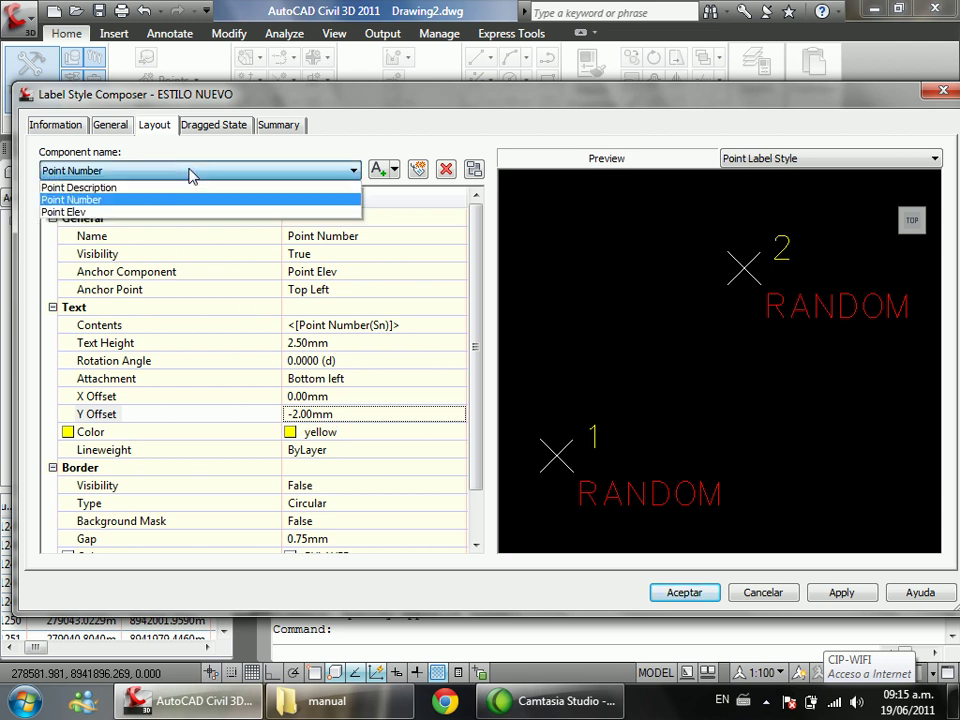
{"action": "left_click", "coordinate": [78, 189]}
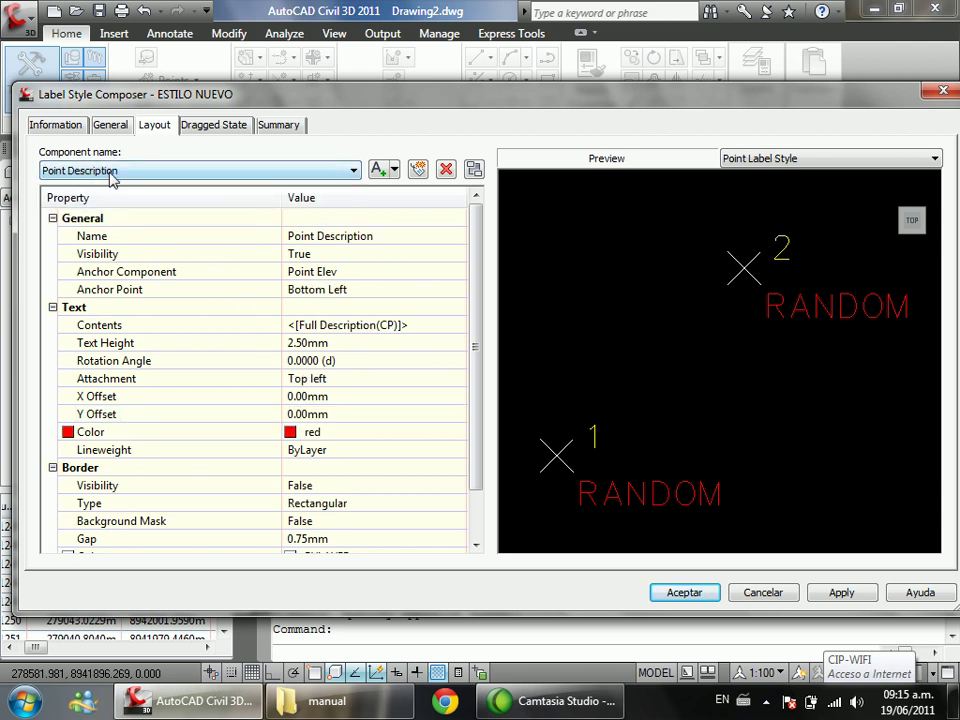
{"action": "left_click", "coordinate": [112, 416]}
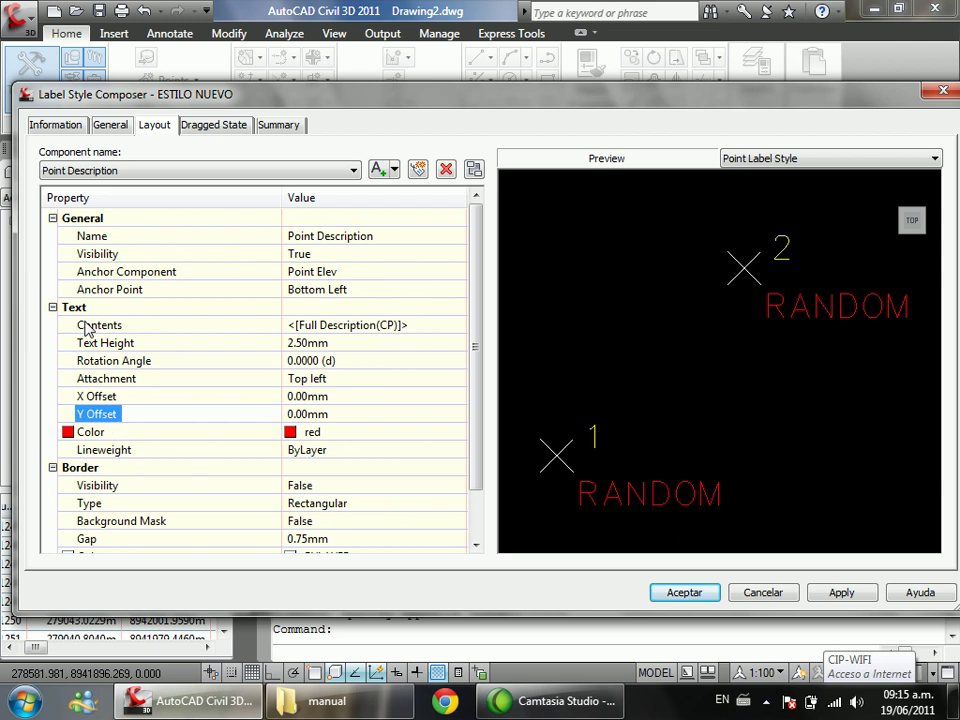
{"action": "left_click", "coordinate": [334, 416]}
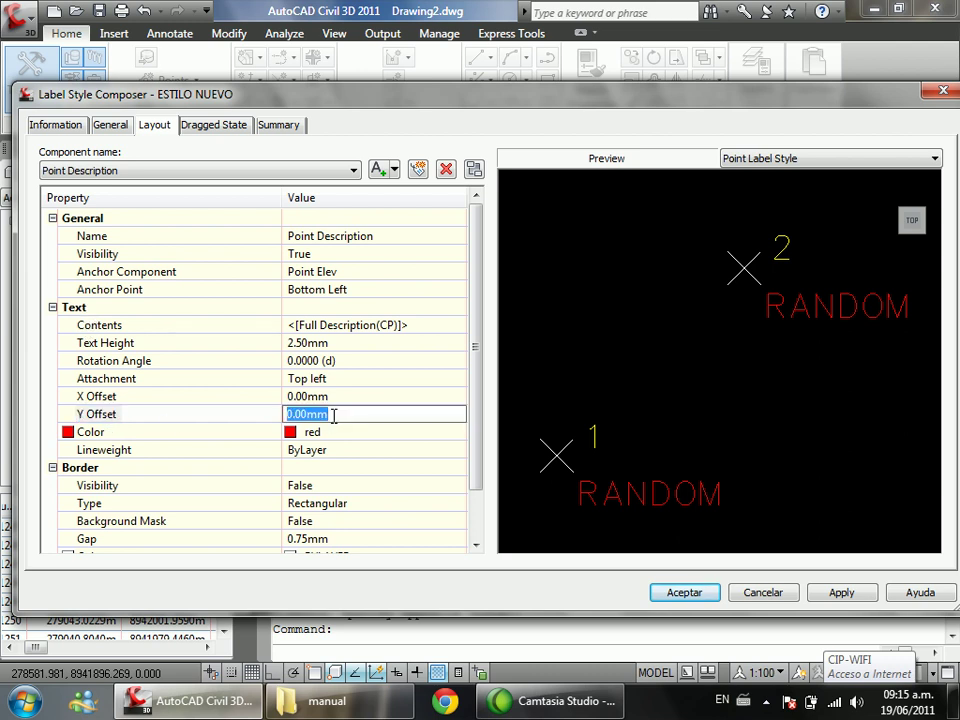
{"action": "type", "text": "2"}
{"action": "key", "text": "Return"}
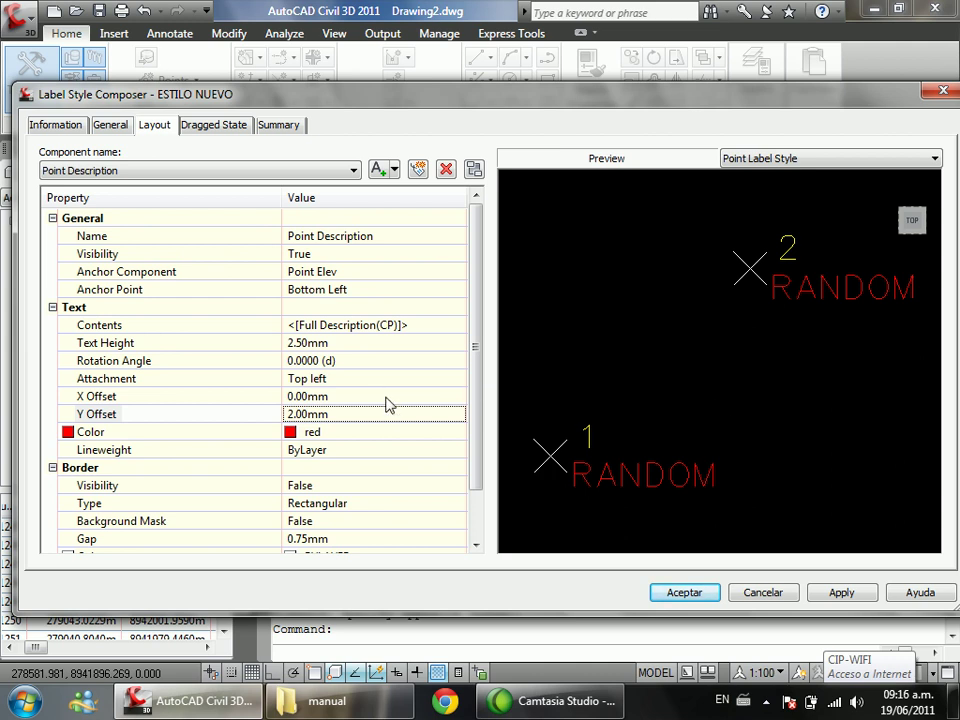
Step: Inspect the label of point 1 in the style preview, and cancel the changes made to ESTILO NUEVO
{"action": "scroll", "coordinate": [567, 431], "scroll_direction": "up", "scroll_amount": 2}
{"action": "right_click", "coordinate": [586, 395]}
{"action": "left_click", "coordinate": [625, 122]}
{"action": "left_click_drag", "start_coordinate": [860, 190], "coordinate": [792, 236]}
{"action": "left_click_drag", "start_coordinate": [638, 341], "coordinate": [718, 261]}
{"action": "scroll", "coordinate": [668, 326], "scroll_direction": "down", "scroll_amount": 3}
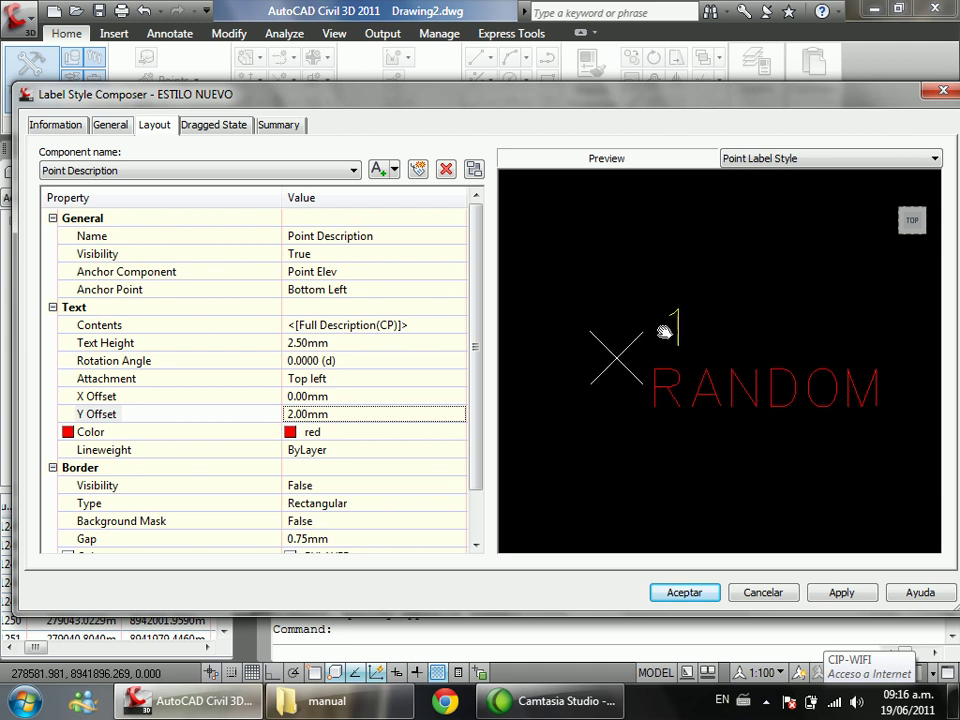
{"action": "left_click", "coordinate": [762, 592]}
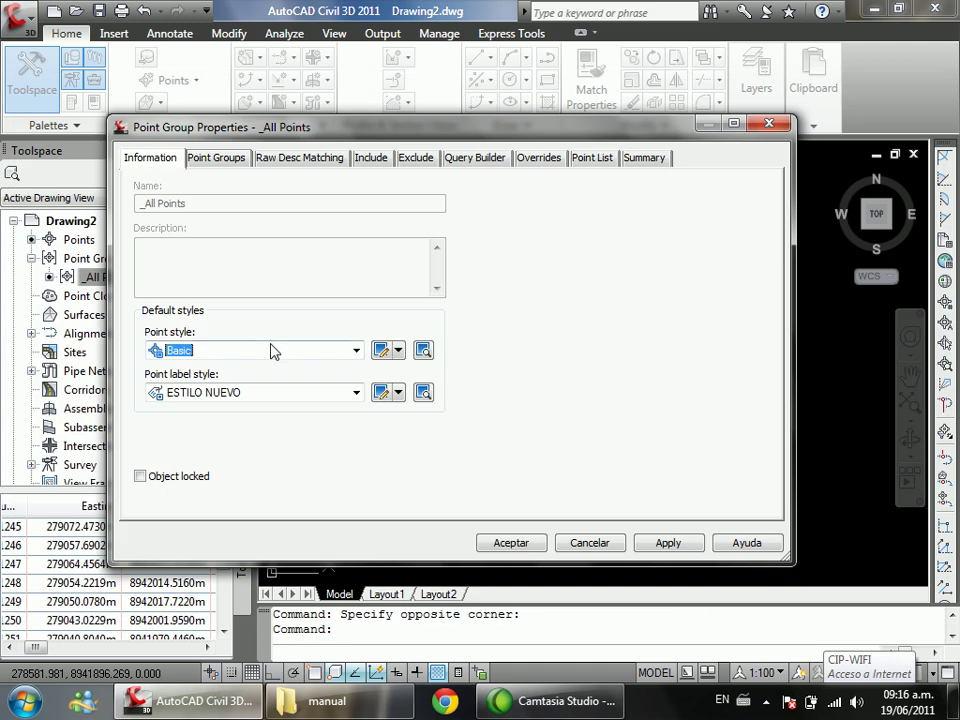
Step: Reopen the label style ESTILO NUEVO for editing and examine the label of point 1 in its preview
{"action": "left_click", "coordinate": [255, 396]}
{"action": "left_click", "coordinate": [257, 394]}
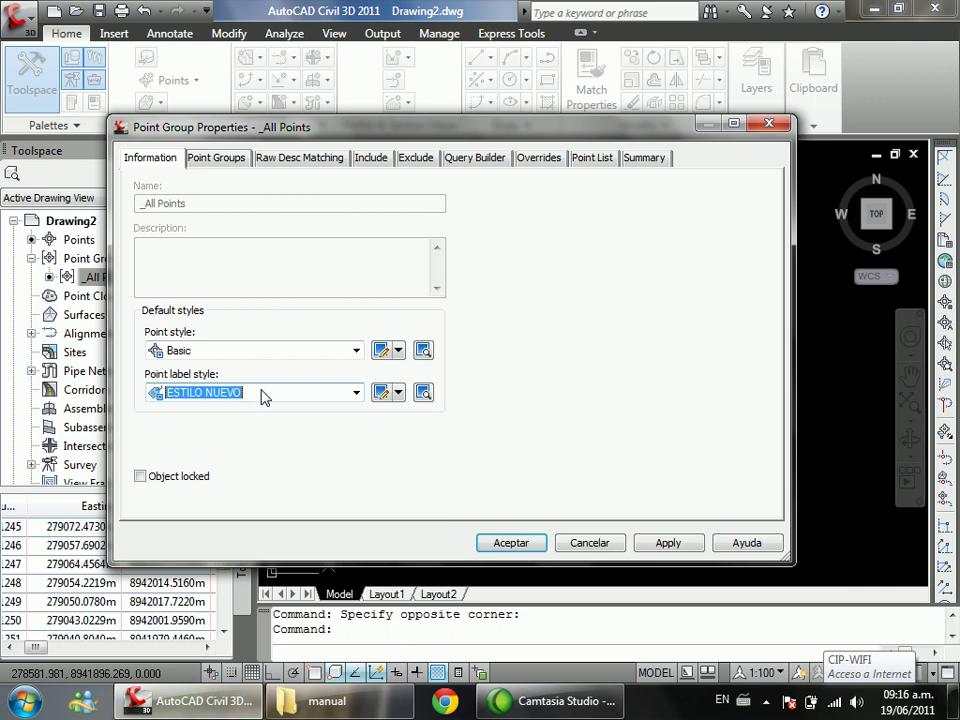
{"action": "left_click", "coordinate": [399, 393]}
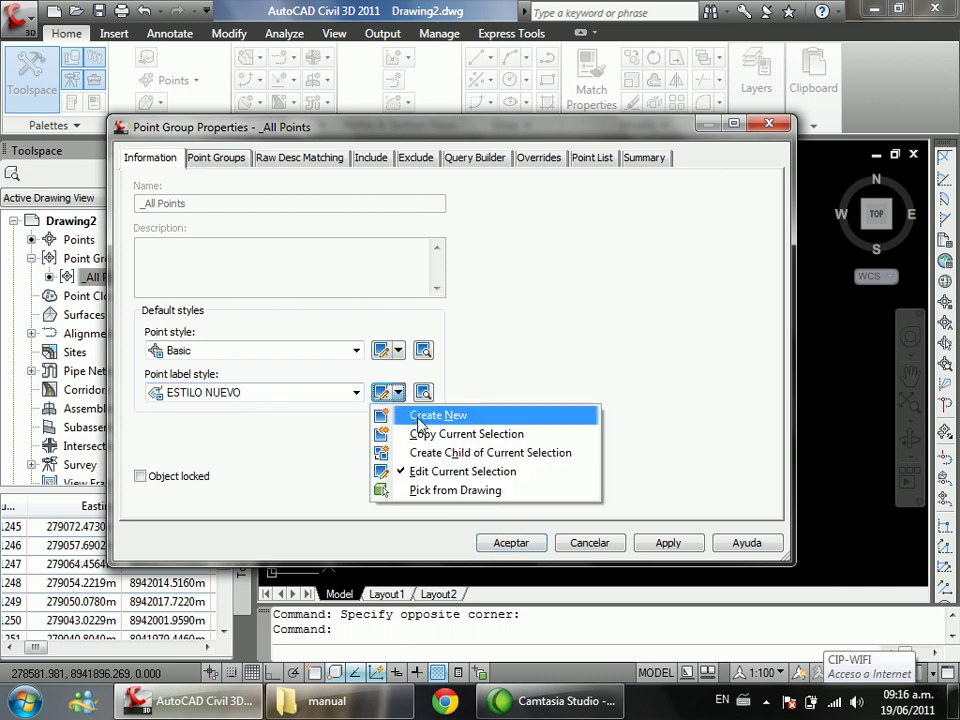
{"action": "left_click", "coordinate": [480, 478]}
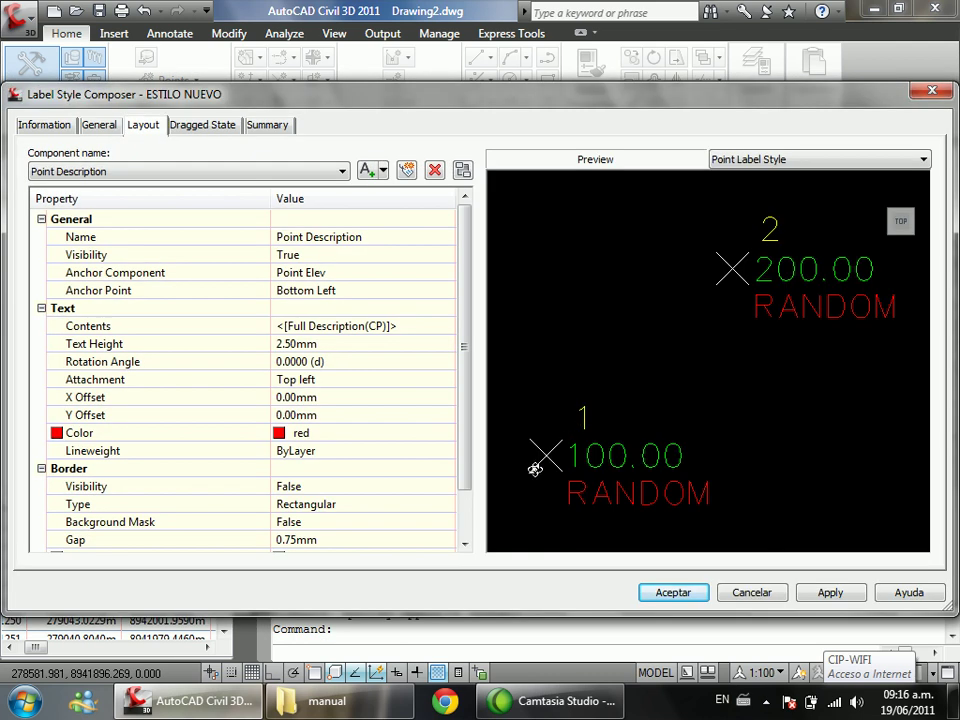
{"action": "right_click", "coordinate": [555, 444]}
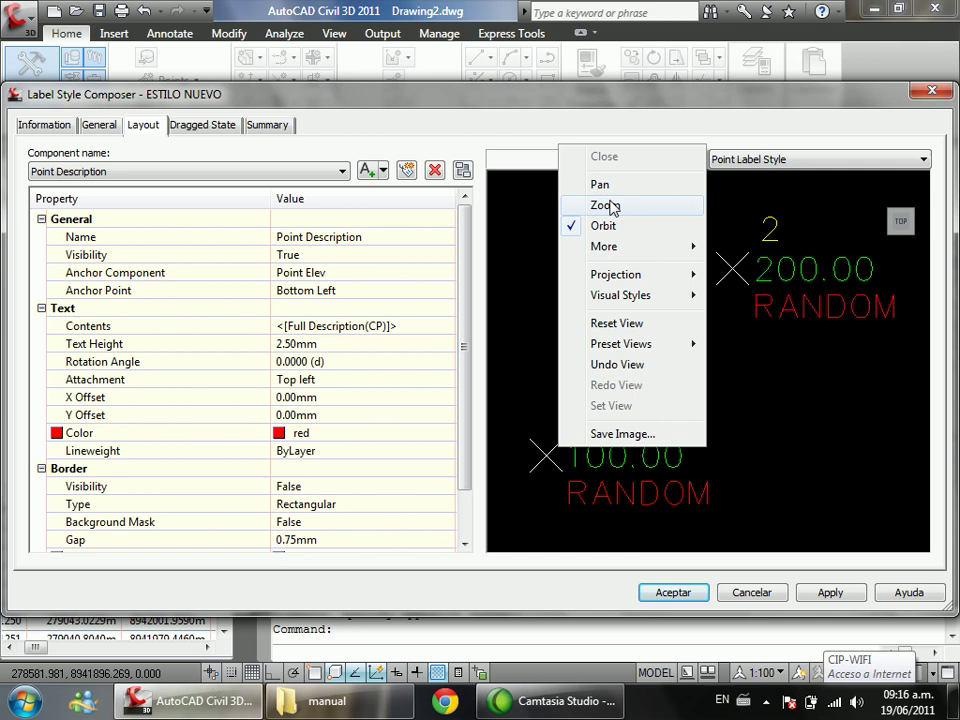
{"action": "left_click", "coordinate": [590, 182]}
{"action": "left_click_drag", "start_coordinate": [615, 365], "coordinate": [691, 264]}
{"action": "scroll", "coordinate": [681, 266], "scroll_direction": "up", "scroll_amount": 3}
{"action": "scroll", "coordinate": [677, 336], "scroll_direction": "down", "scroll_amount": 2}
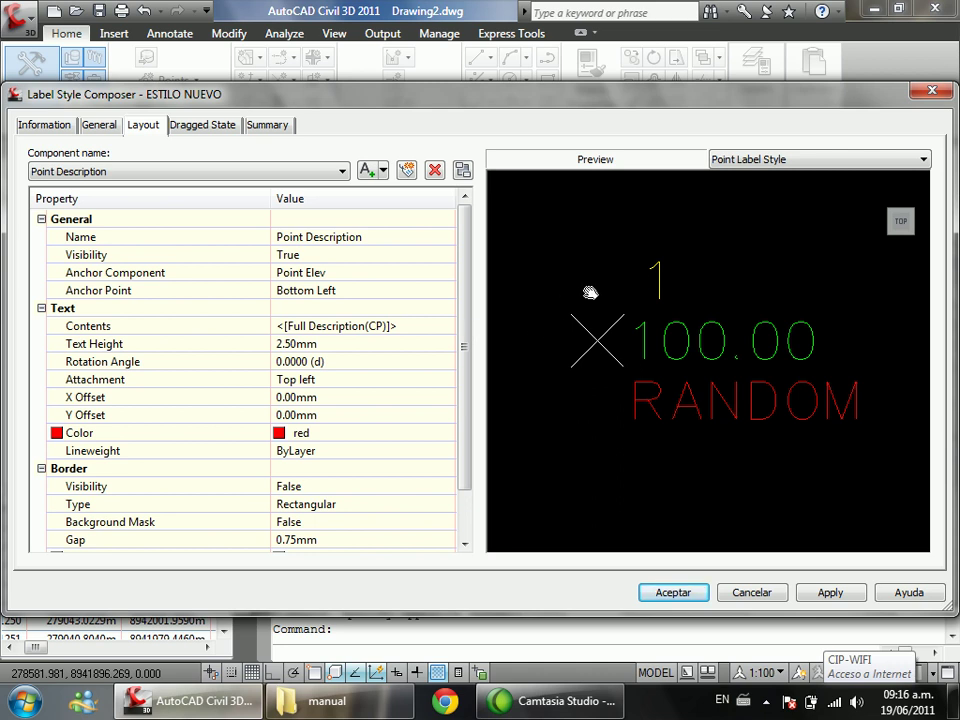
Step: Examine the orientation reference, forced insertion and plan readability options in the general settings of ESTILO NUEVO
{"action": "left_click", "coordinate": [98, 126]}
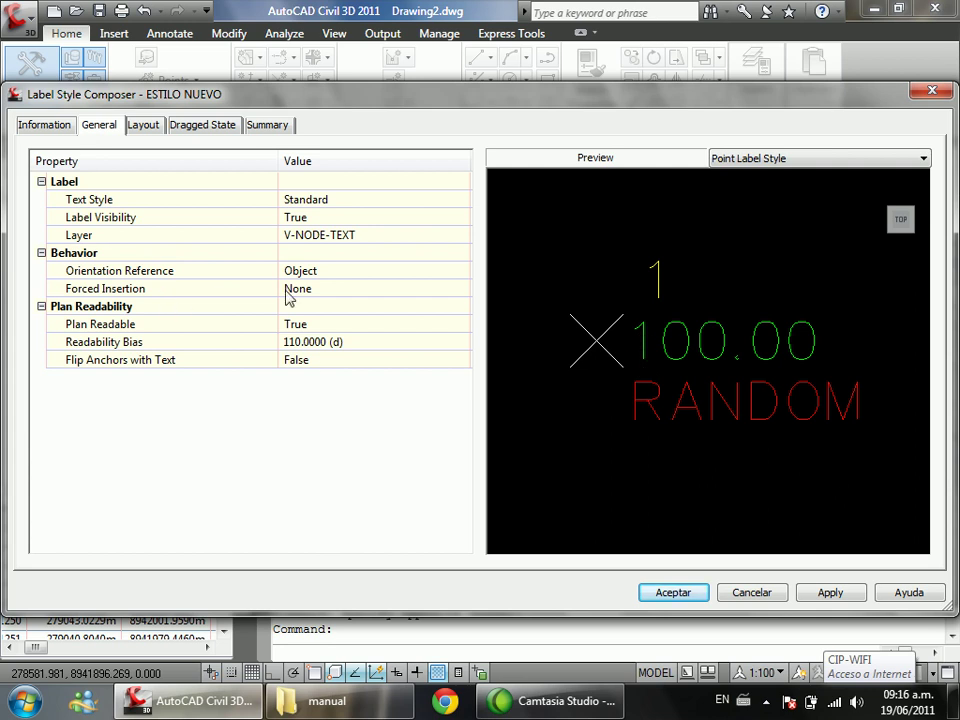
{"action": "left_click", "coordinate": [345, 342]}
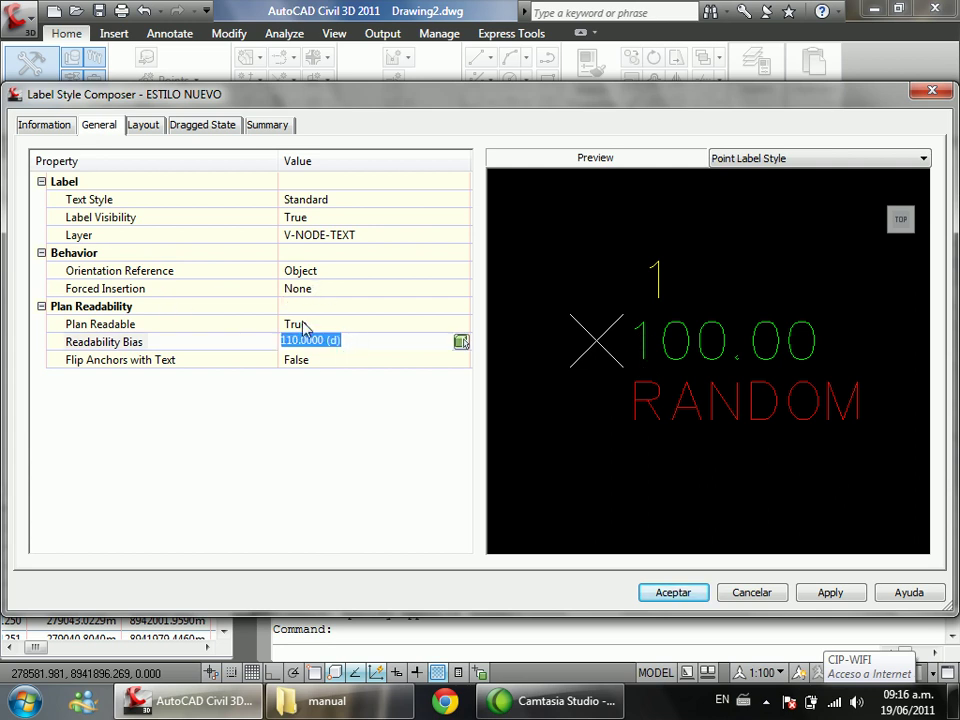
{"action": "left_click", "coordinate": [321, 271]}
{"action": "left_click", "coordinate": [328, 273]}
{"action": "left_click", "coordinate": [326, 272]}
{"action": "left_click", "coordinate": [327, 290]}
{"action": "left_click", "coordinate": [327, 290]}
{"action": "left_click", "coordinate": [326, 296]}
{"action": "left_click", "coordinate": [324, 327]}
{"action": "left_click", "coordinate": [333, 333]}
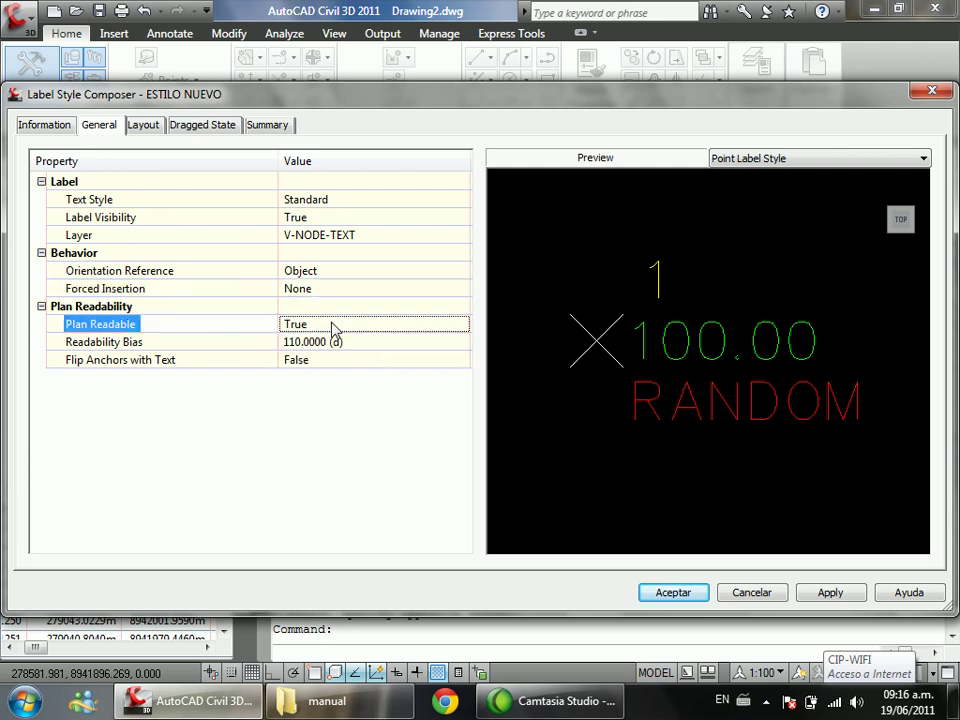
Step: Set the label's readability bias to 90 degrees and Flip Anchors with Text to True
{"action": "left_click", "coordinate": [343, 341]}
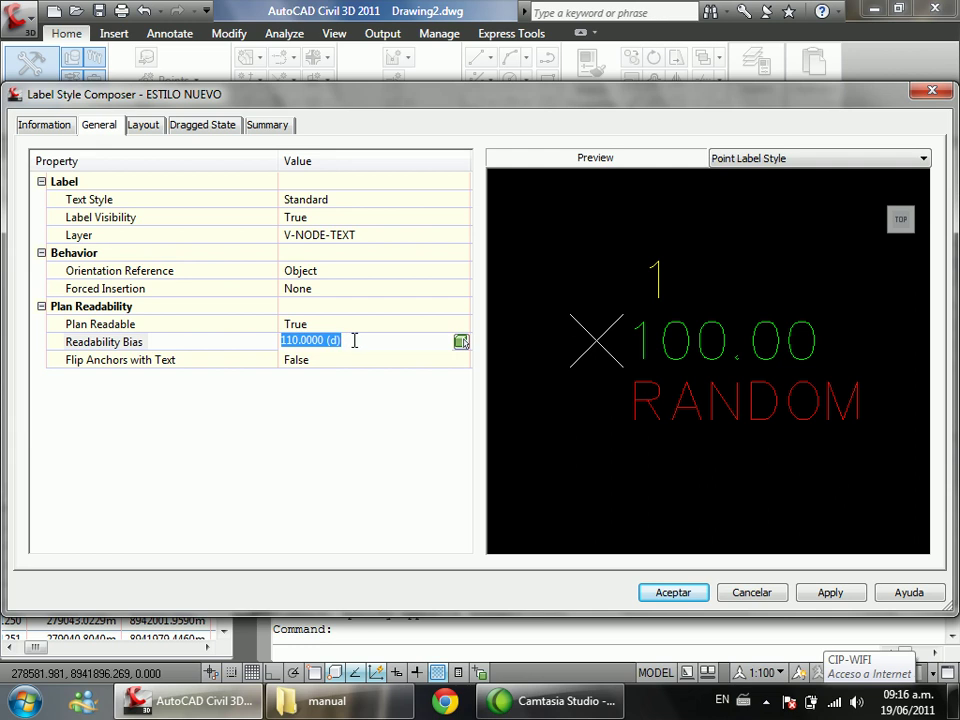
{"action": "type", "text": "90"}
{"action": "key", "text": "Return"}
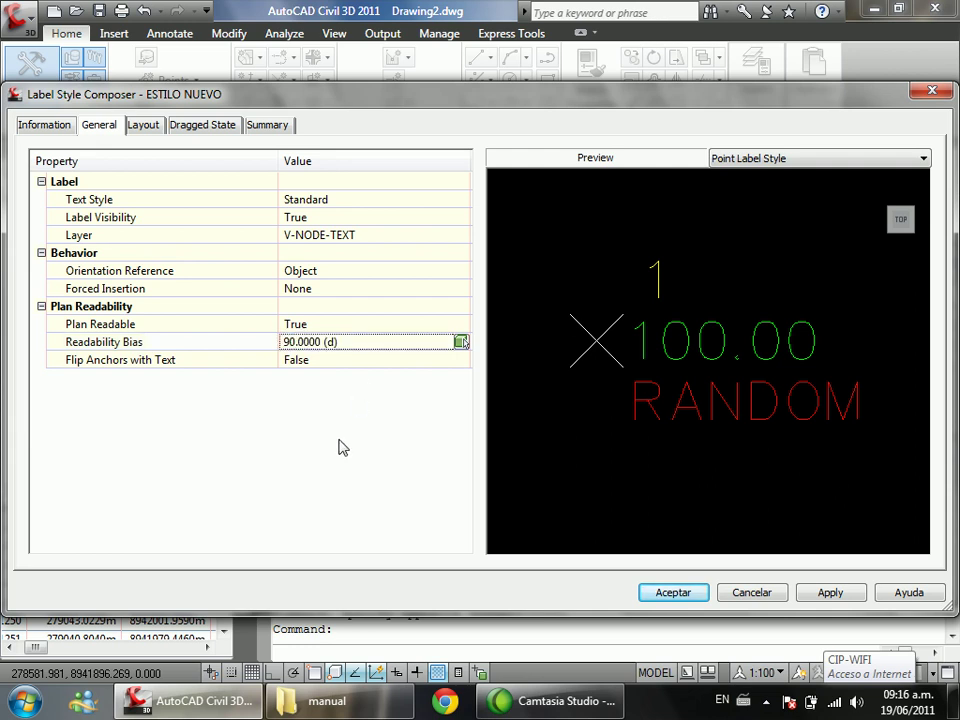
{"action": "left_click", "coordinate": [335, 364]}
{"action": "left_click", "coordinate": [335, 365]}
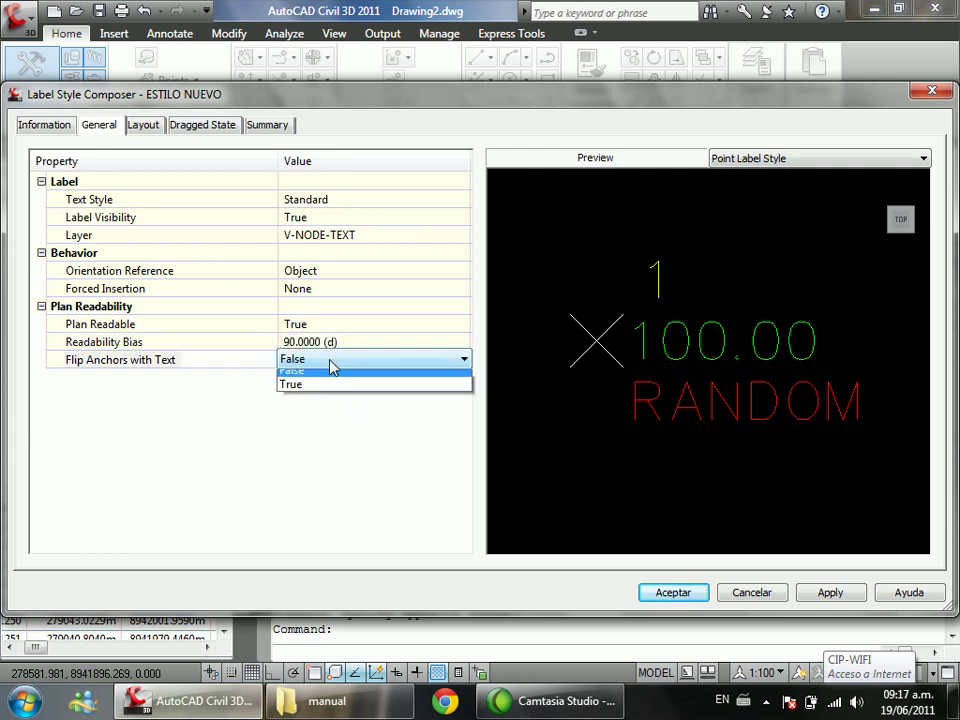
{"action": "left_click", "coordinate": [315, 396]}
Step: Set the label's orientation reference to View
{"action": "left_click", "coordinate": [339, 344]}
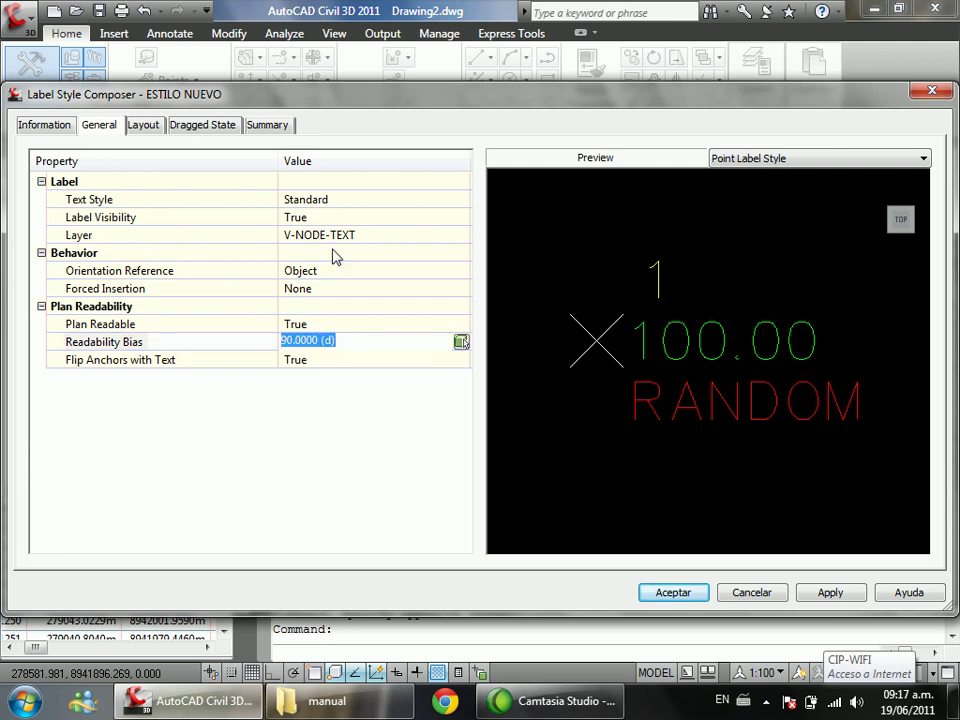
{"action": "left_click", "coordinate": [346, 282]}
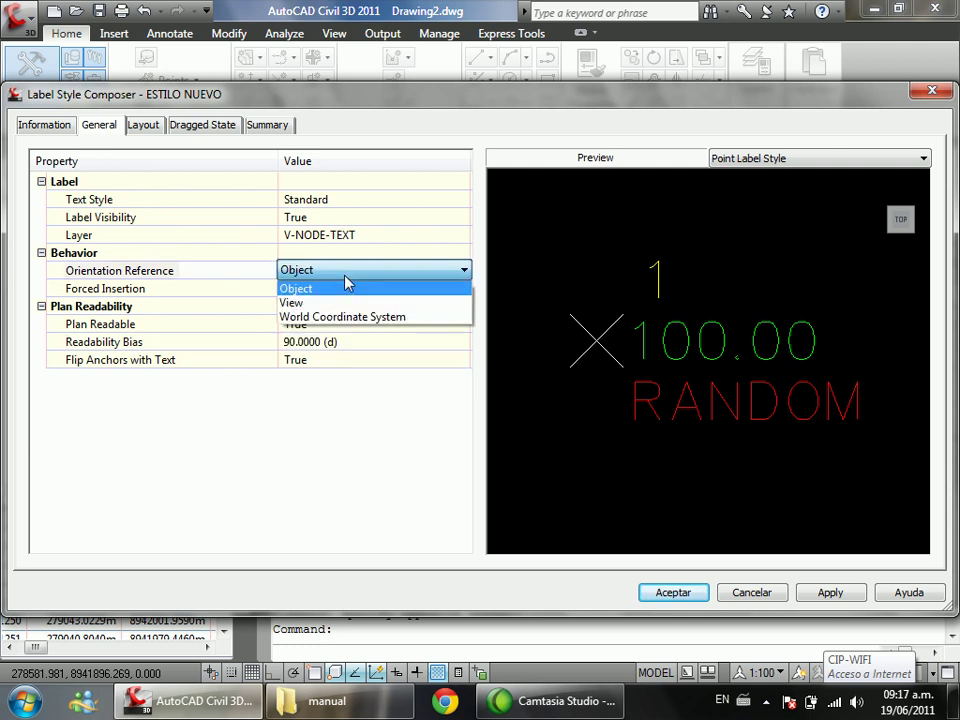
{"action": "left_click", "coordinate": [337, 302]}
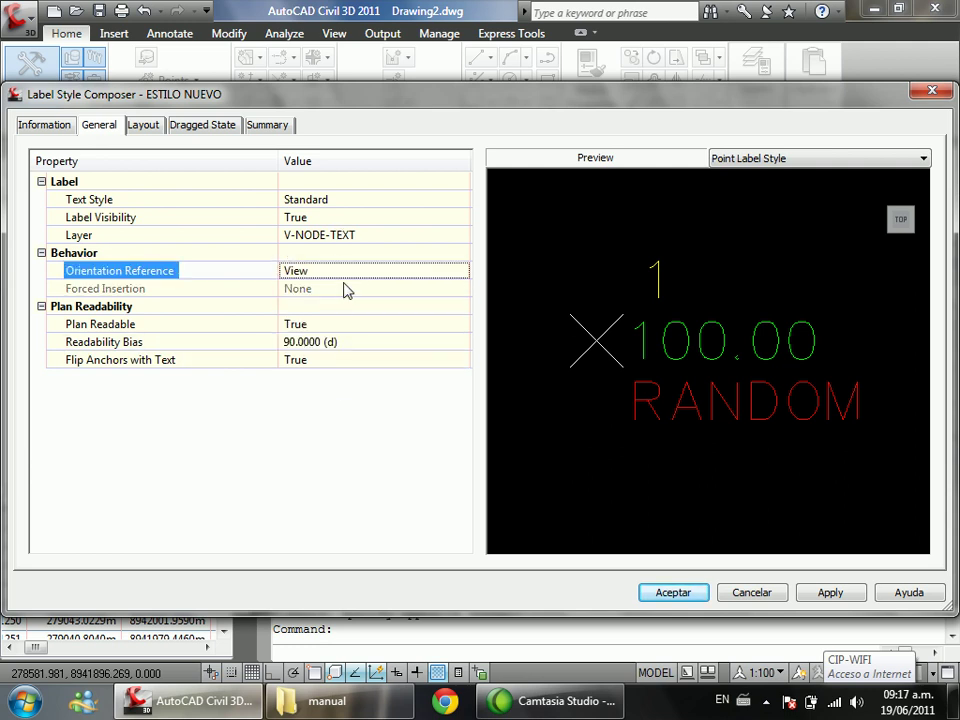
Step: Set the label's orientation reference to Object and Plan Readable to False
{"action": "left_click", "coordinate": [345, 271]}
{"action": "left_click", "coordinate": [326, 286]}
{"action": "left_click", "coordinate": [310, 343]}
{"action": "left_click", "coordinate": [345, 326]}
{"action": "left_click", "coordinate": [345, 326]}
{"action": "left_click", "coordinate": [334, 340]}
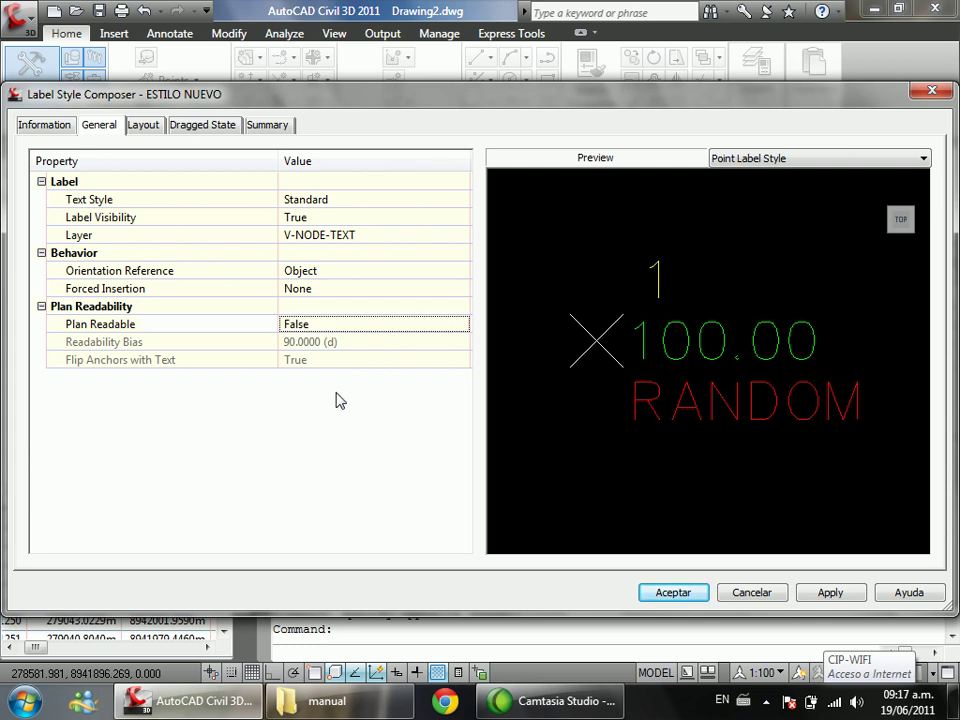
Step: Review the layout properties of the Point Description component and accept the label style and point group changes
{"action": "left_click", "coordinate": [144, 124]}
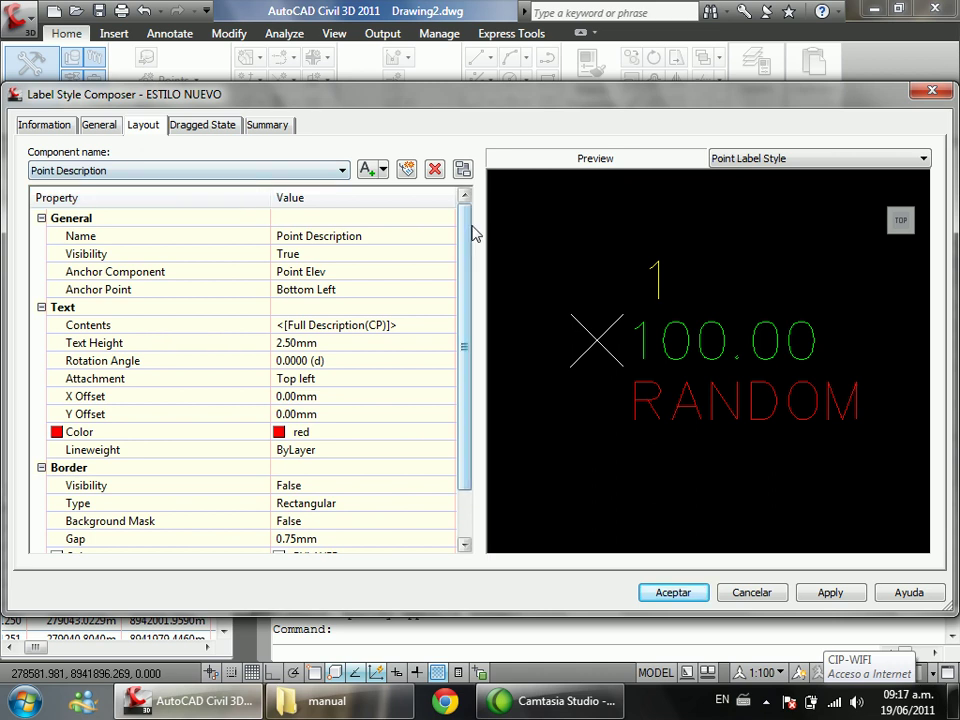
{"action": "mouse_move", "coordinate": [466, 243]}
{"action": "left_mouse_down"}
{"action": "mouse_move", "coordinate": [468, 296]}
{"action": "mouse_move", "coordinate": [466, 248]}
{"action": "left_mouse_up"}
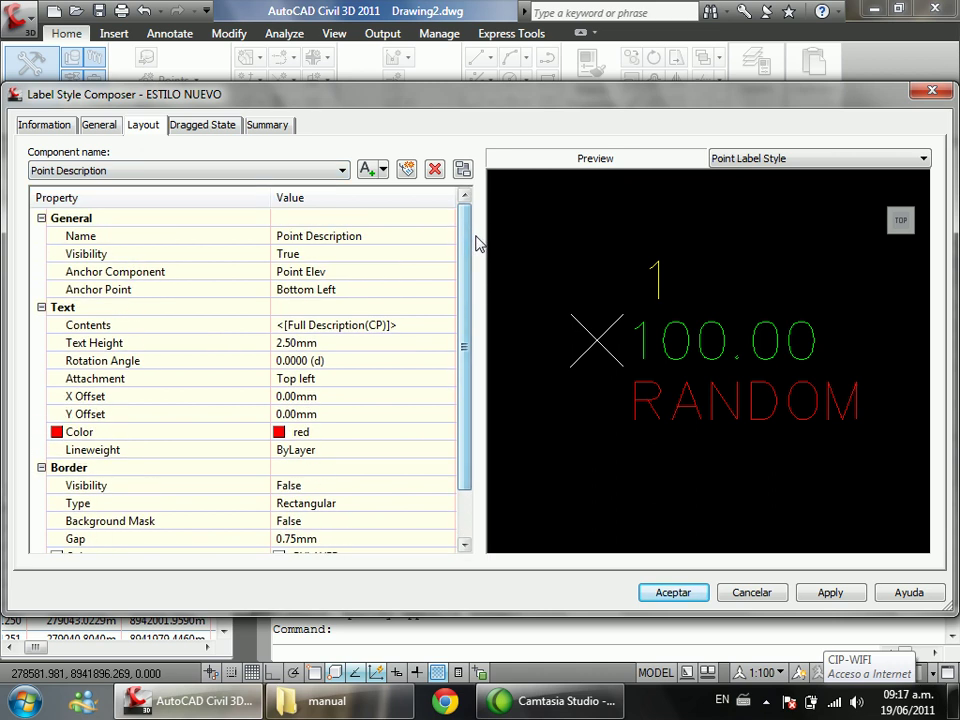
{"action": "left_click", "coordinate": [684, 593]}
{"action": "left_click", "coordinate": [546, 542]}
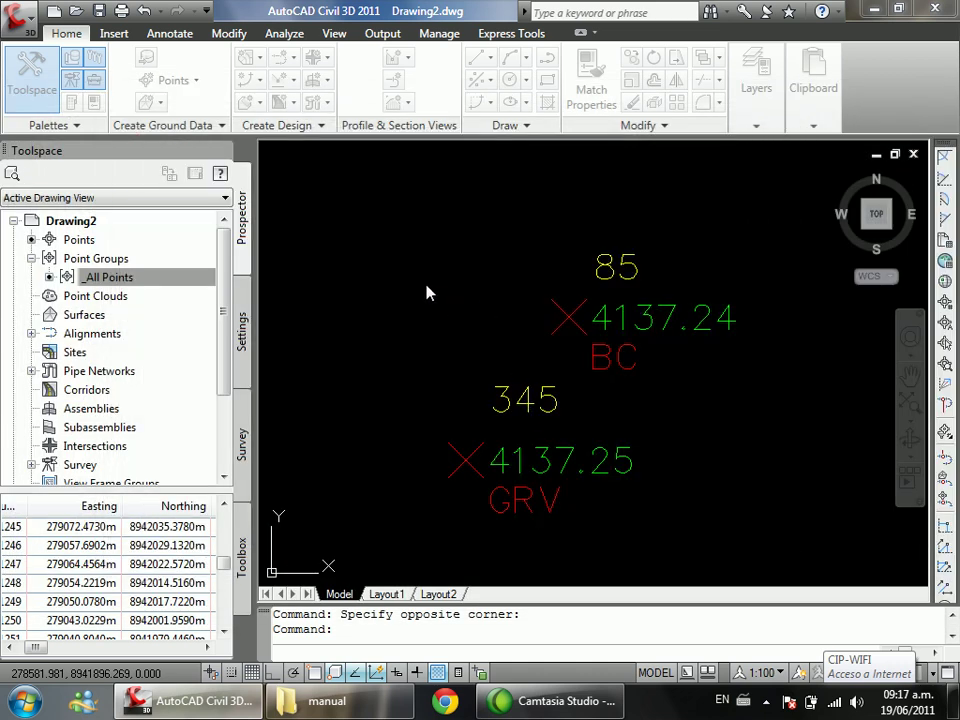
Step: Examine how the number, elevation and description labels are arranged around points 85, 345 and 311 in the drawing
{"action": "left_click", "coordinate": [396, 321]}
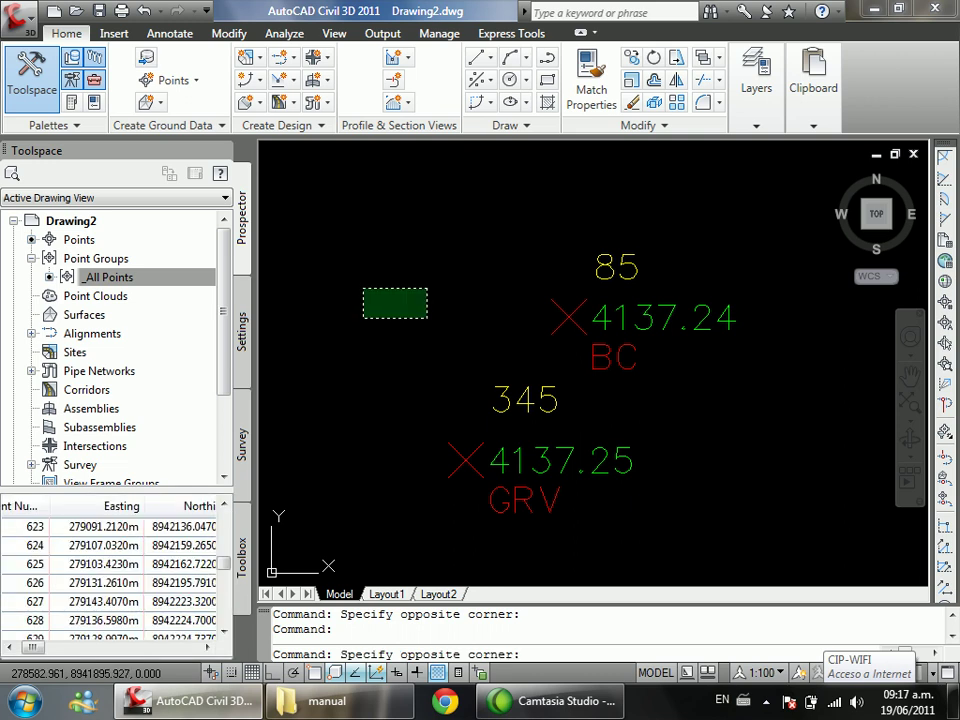
{"action": "left_click", "coordinate": [364, 289]}
{"action": "scroll", "coordinate": [435, 347], "scroll_direction": "down", "scroll_amount": 4}
{"action": "scroll", "coordinate": [500, 320], "scroll_direction": "down", "scroll_amount": 2}
{"action": "scroll", "coordinate": [506, 317], "scroll_direction": "up", "scroll_amount": 7}
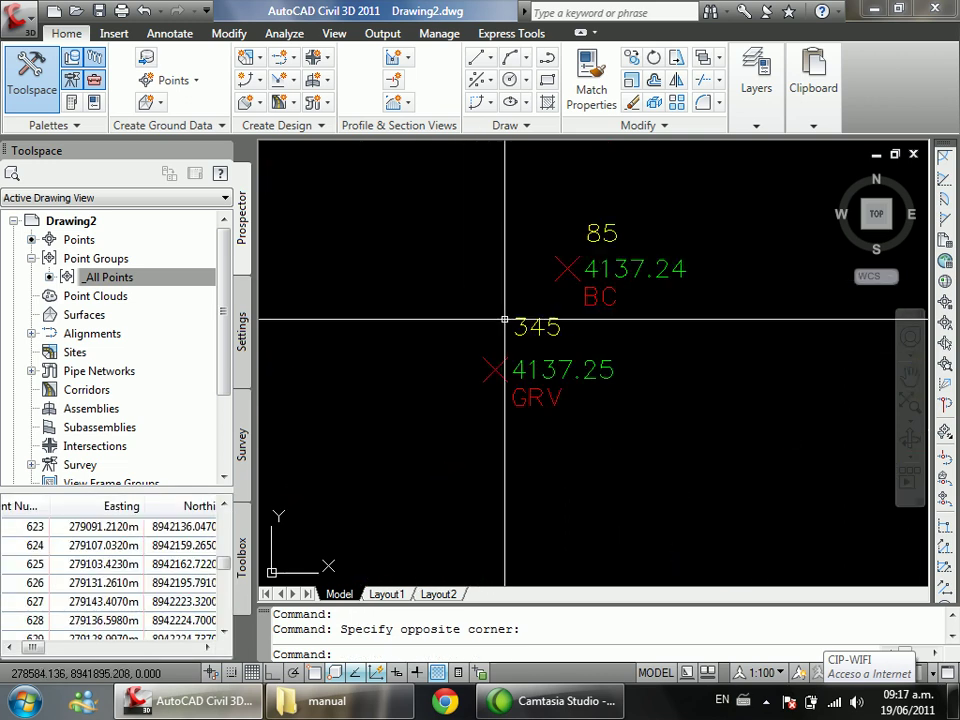
{"action": "scroll", "coordinate": [591, 355], "scroll_direction": "down", "scroll_amount": 3}
{"action": "scroll", "coordinate": [521, 285], "scroll_direction": "up", "scroll_amount": 8}
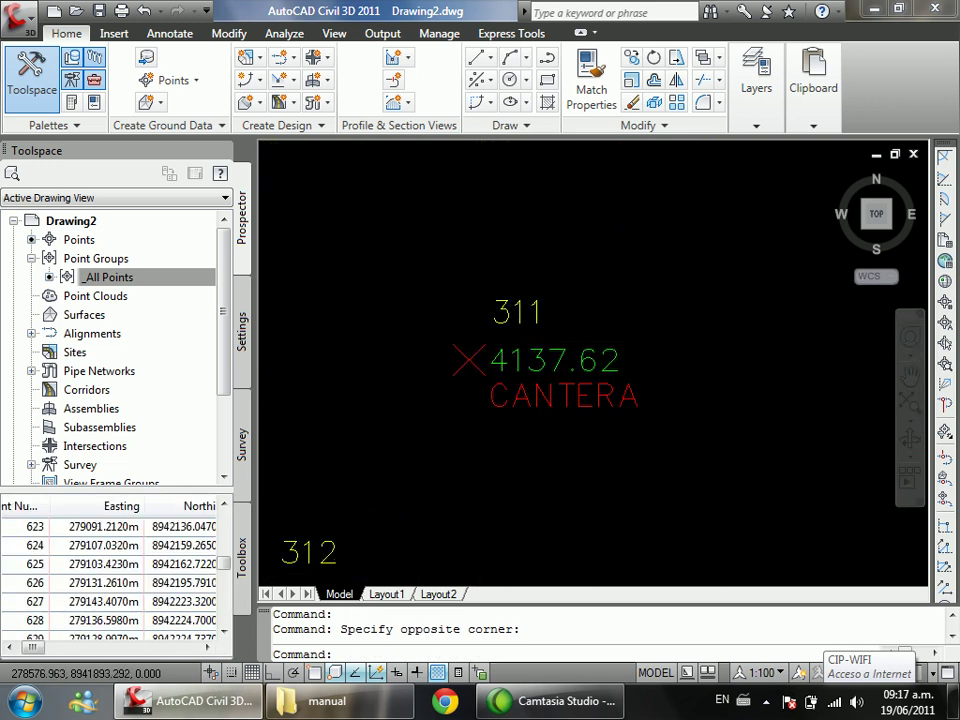
{"action": "scroll", "coordinate": [521, 281], "scroll_direction": "down", "scroll_amount": 3}
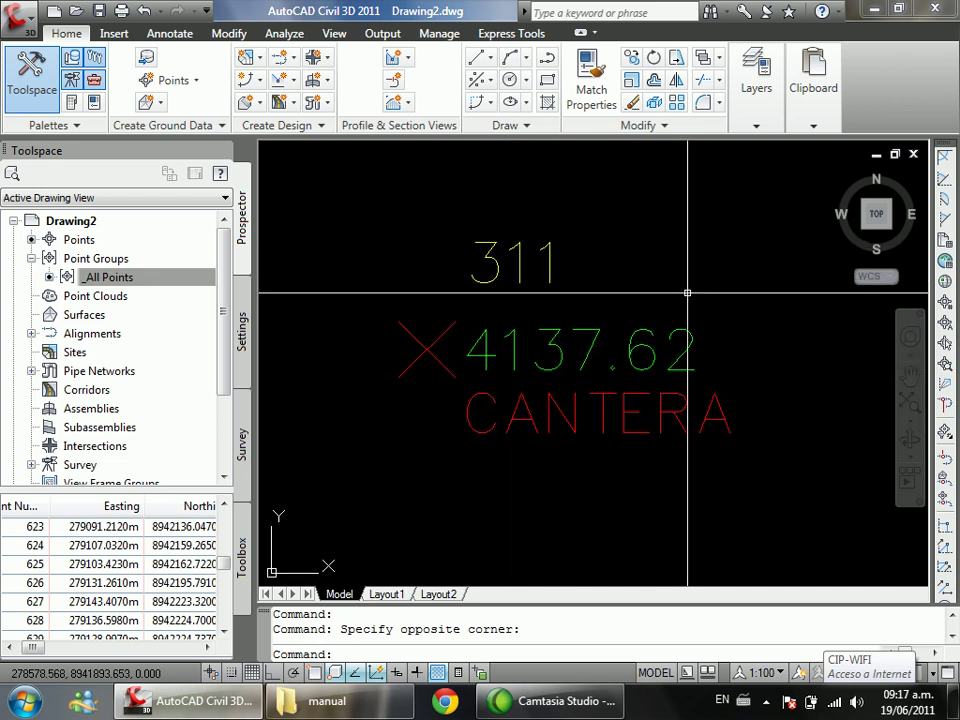
{"action": "scroll", "coordinate": [408, 345], "scroll_direction": "up", "scroll_amount": 2}
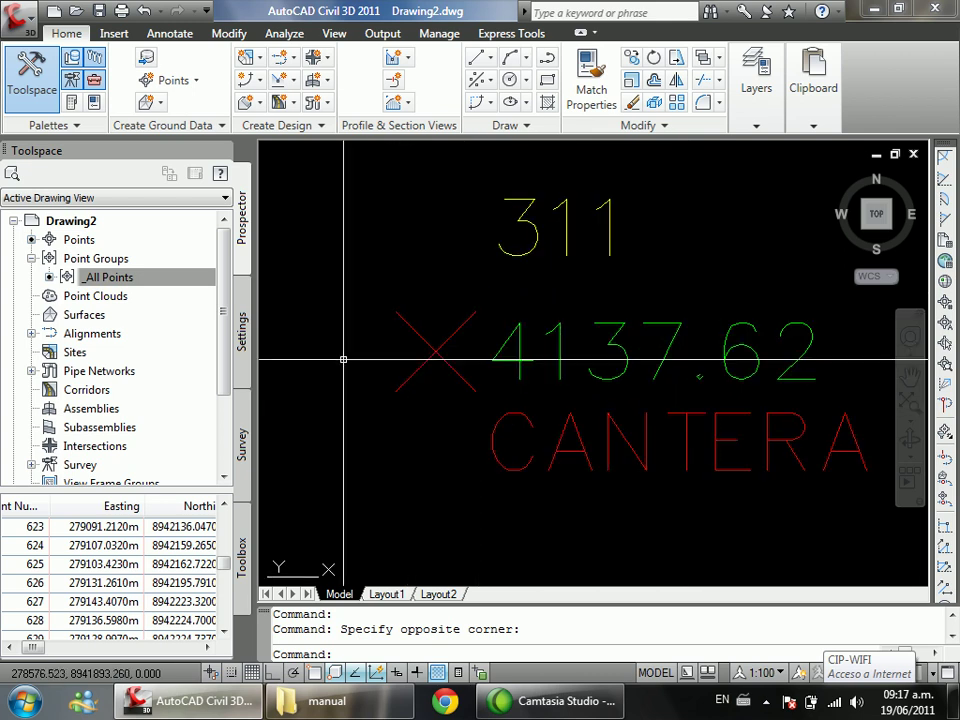
Step: Set the default point style of the _All Points group to STA and apply it to the drawing
{"action": "left_click", "coordinate": [122, 278]}
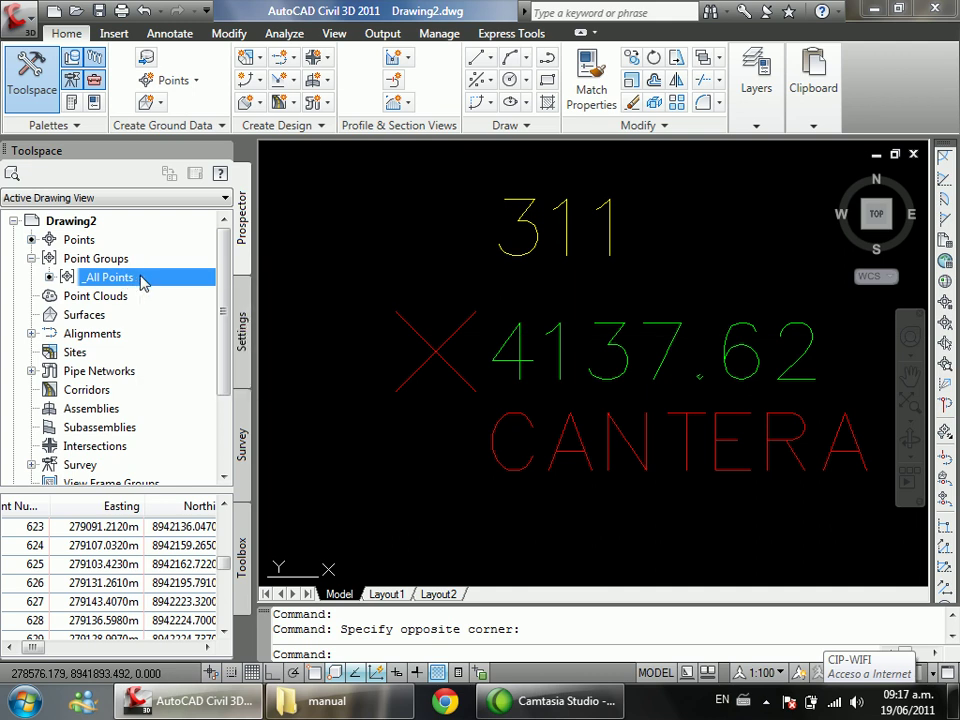
{"action": "right_click", "coordinate": [141, 282]}
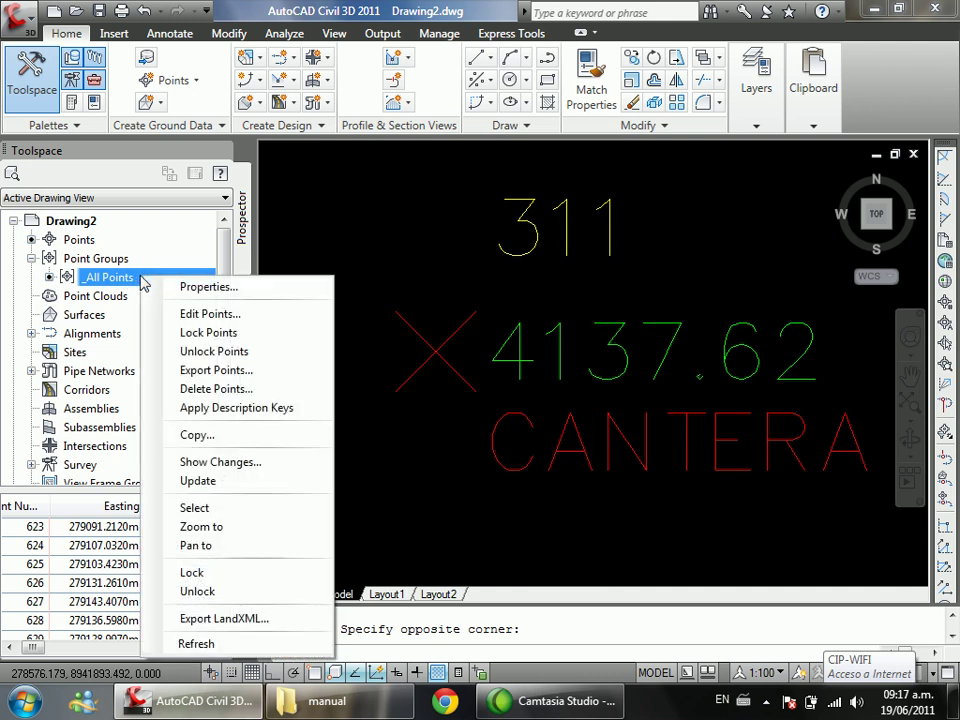
{"action": "left_click", "coordinate": [265, 290]}
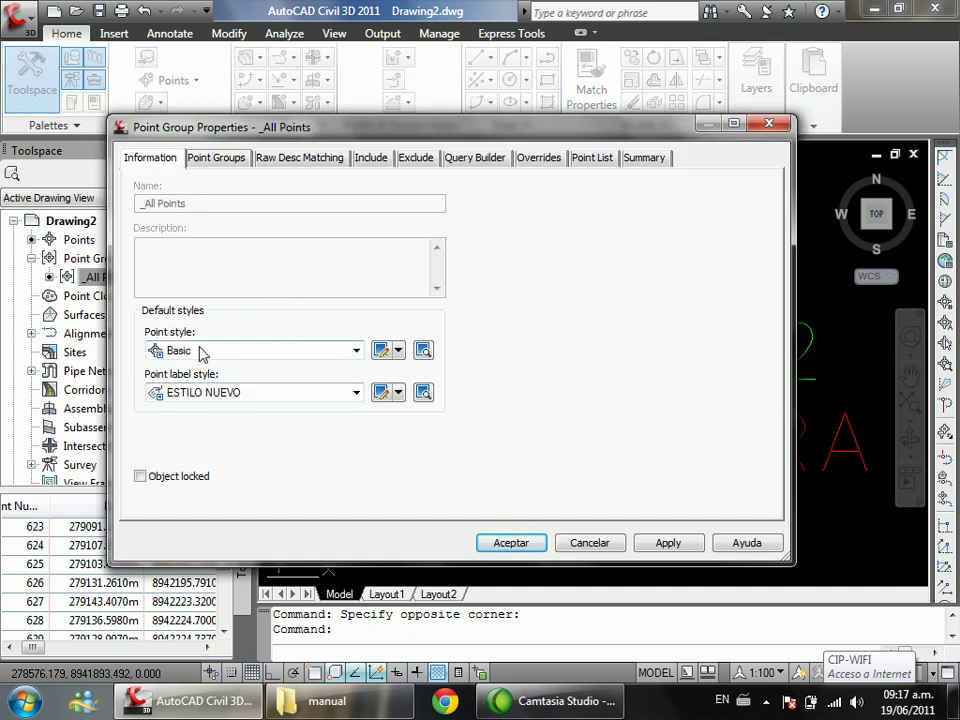
{"action": "left_click", "coordinate": [224, 353]}
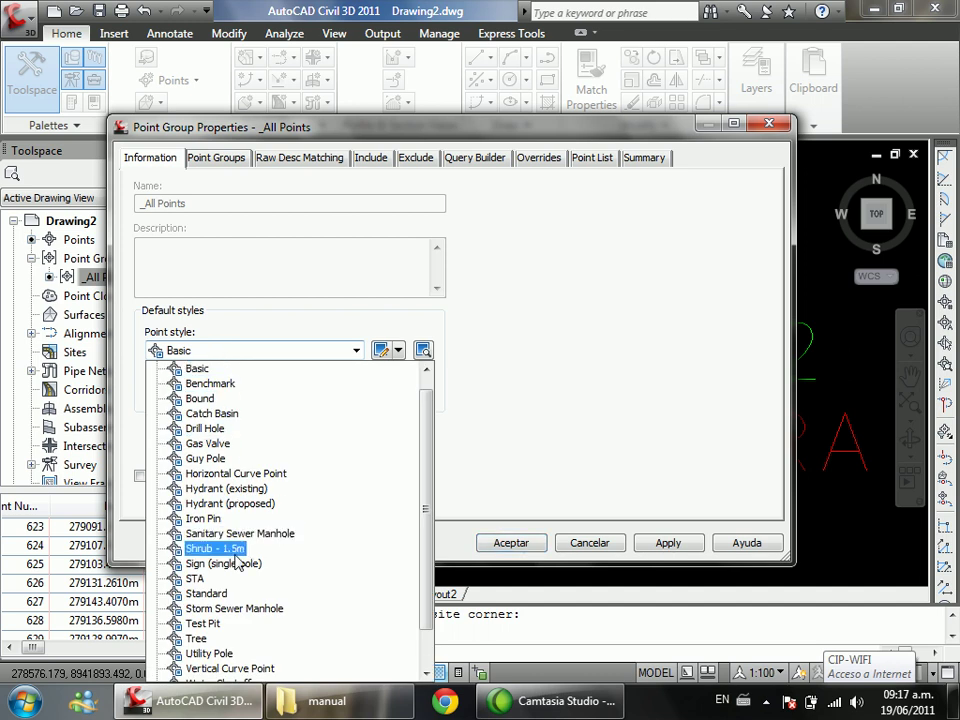
{"action": "left_click", "coordinate": [196, 579]}
{"action": "left_click", "coordinate": [240, 352]}
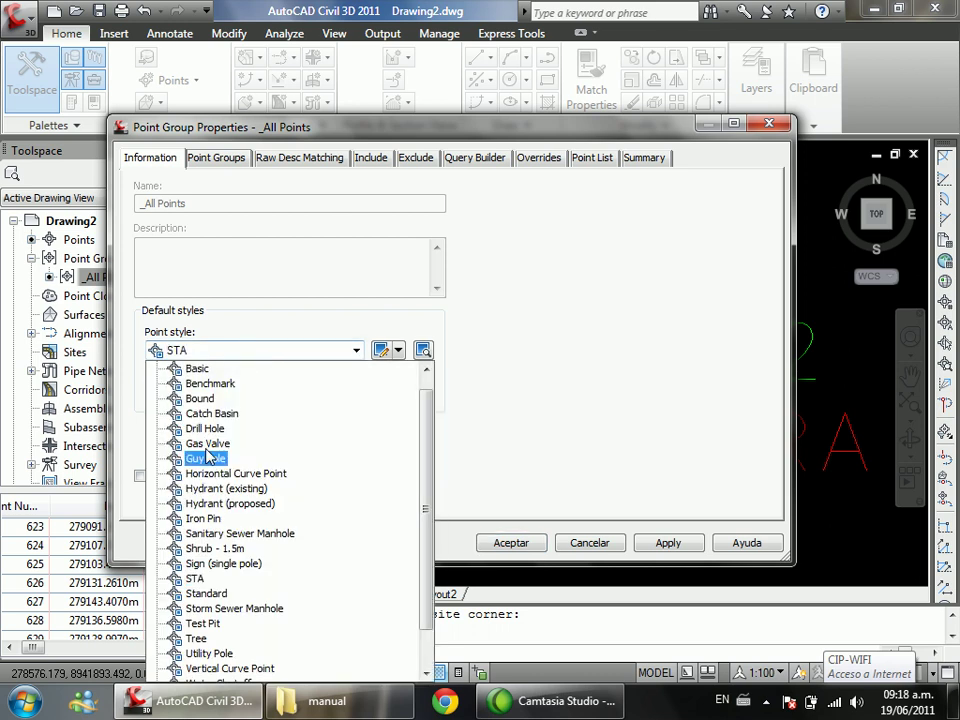
{"action": "left_click", "coordinate": [196, 579]}
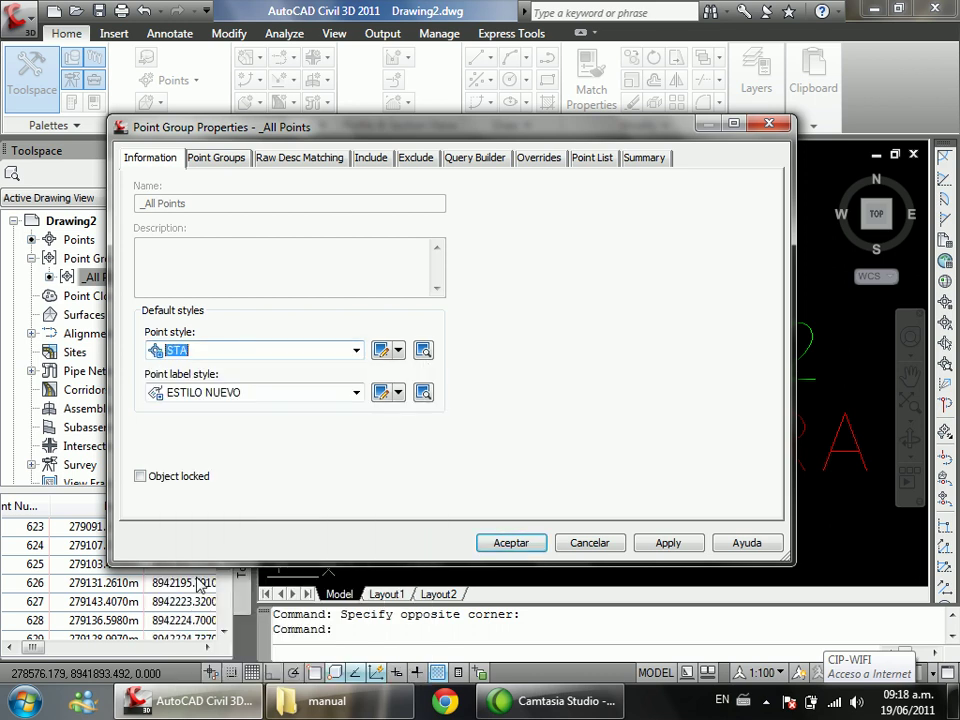
{"action": "left_click", "coordinate": [494, 543]}
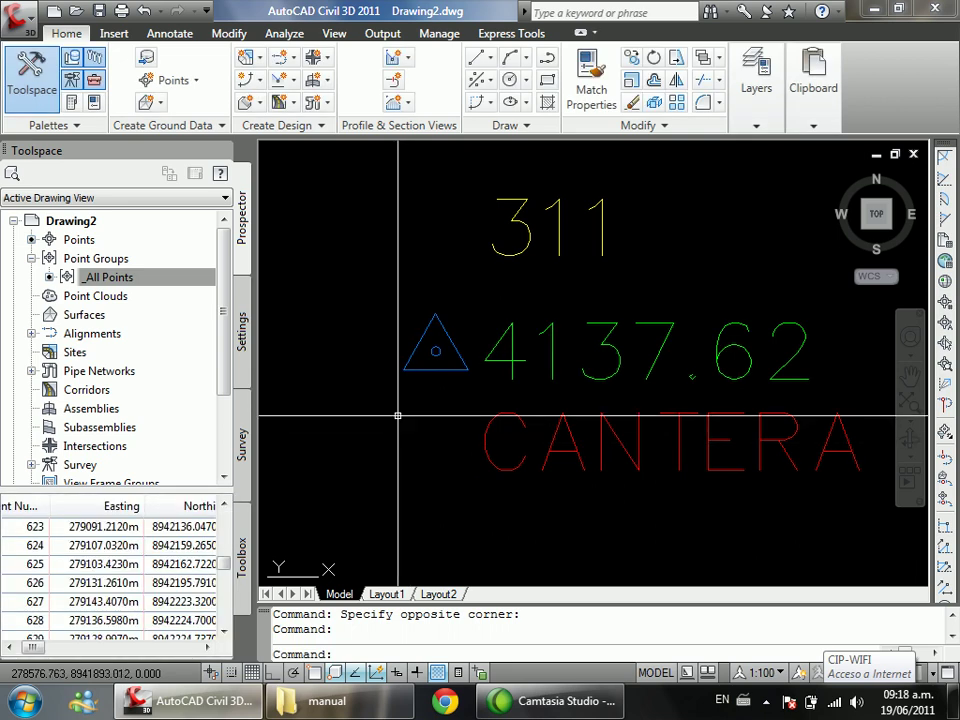
Step: Inspect the STA point markers and their labels up close and across the CANTERA and BOTADERO points
{"action": "scroll", "coordinate": [425, 350], "scroll_direction": "up", "scroll_amount": 3}
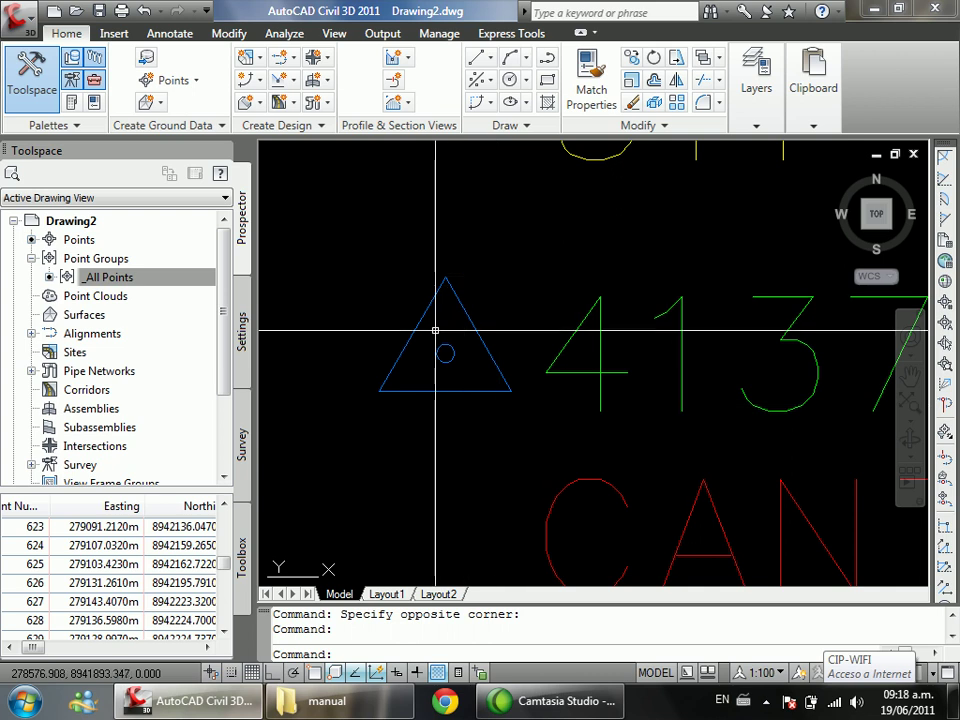
{"action": "scroll", "coordinate": [501, 386], "scroll_direction": "down", "scroll_amount": 8}
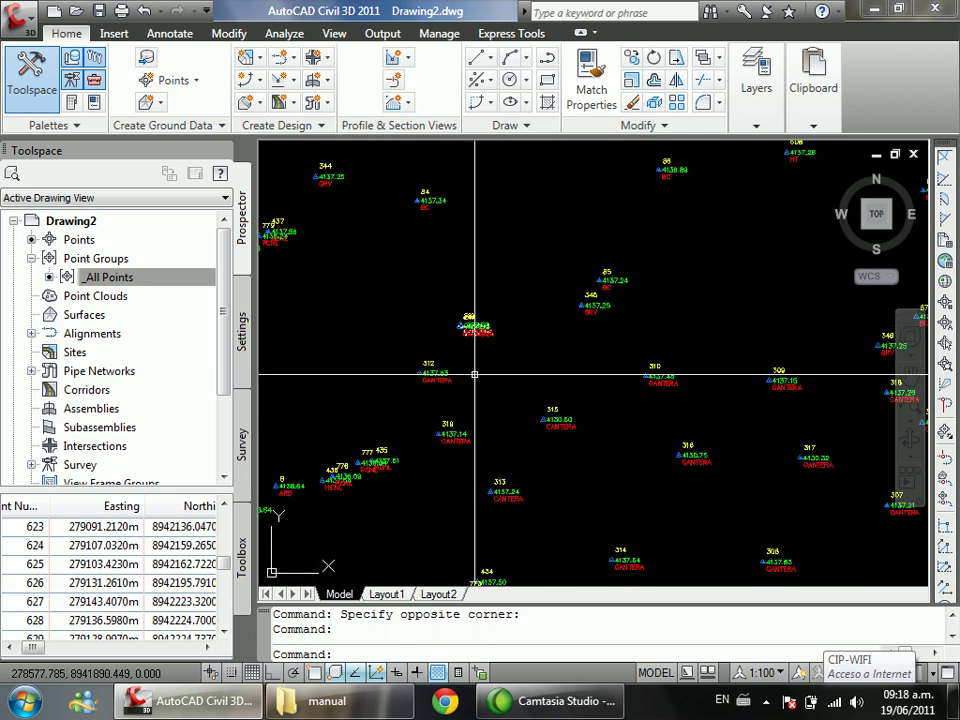
{"action": "scroll", "coordinate": [474, 431], "scroll_direction": "up", "scroll_amount": 10}
{"action": "scroll", "coordinate": [534, 480], "scroll_direction": "down", "scroll_amount": 12}
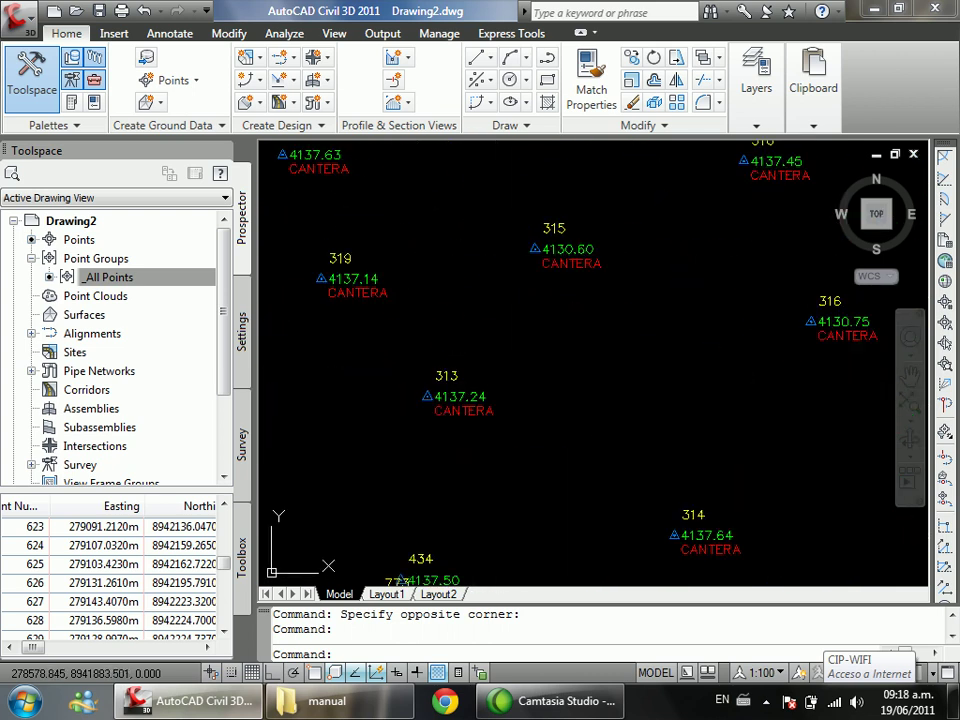
{"action": "scroll", "coordinate": [443, 321], "scroll_direction": "up", "scroll_amount": 3}
{"action": "scroll", "coordinate": [439, 381], "scroll_direction": "down", "scroll_amount": 3}
{"action": "scroll", "coordinate": [762, 305], "scroll_direction": "up", "scroll_amount": 5}
{"action": "scroll", "coordinate": [508, 272], "scroll_direction": "up", "scroll_amount": 8}
{"action": "scroll", "coordinate": [508, 332], "scroll_direction": "down", "scroll_amount": 4}
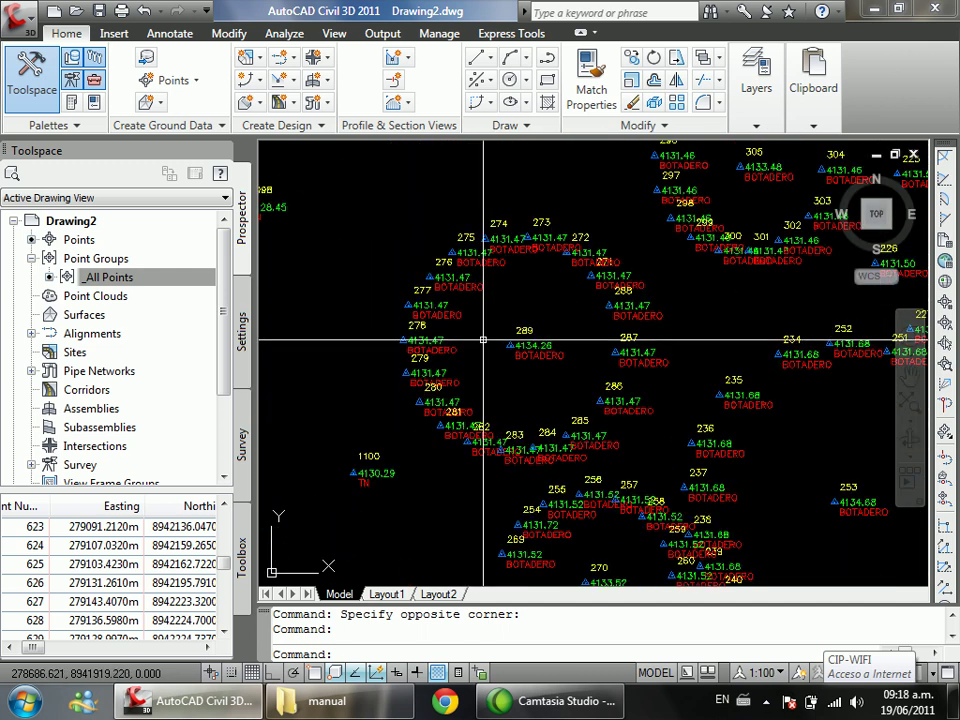
{"action": "scroll", "coordinate": [537, 296], "scroll_direction": "up", "scroll_amount": 1}
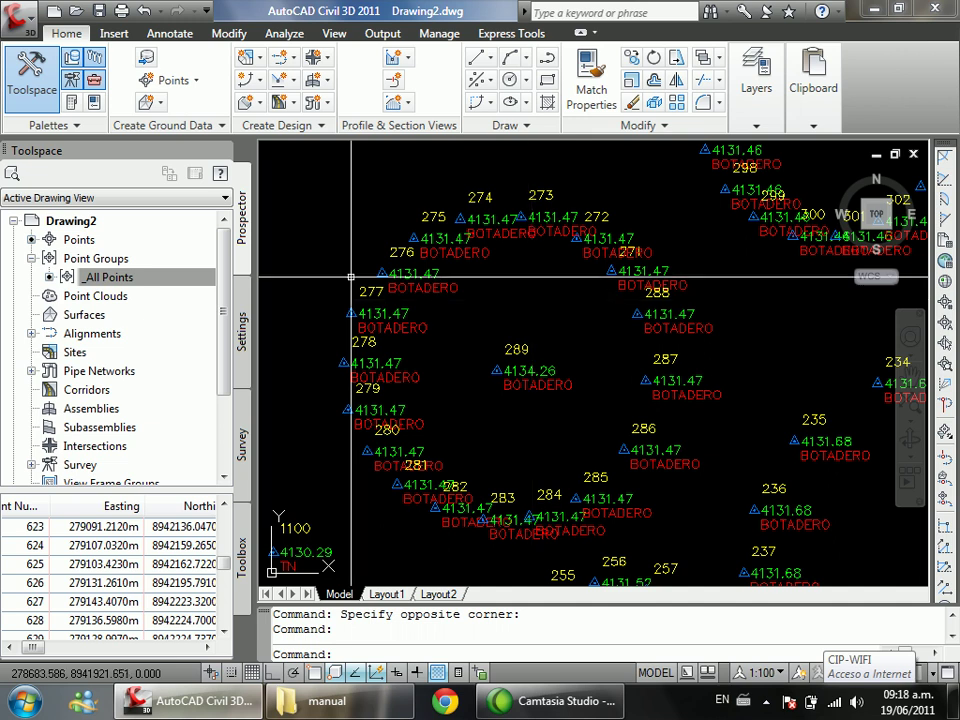
Step: Change the default point style of the _All Points group to Well and apply it to the drawing
{"action": "left_click", "coordinate": [138, 283]}
{"action": "right_click", "coordinate": [140, 287]}
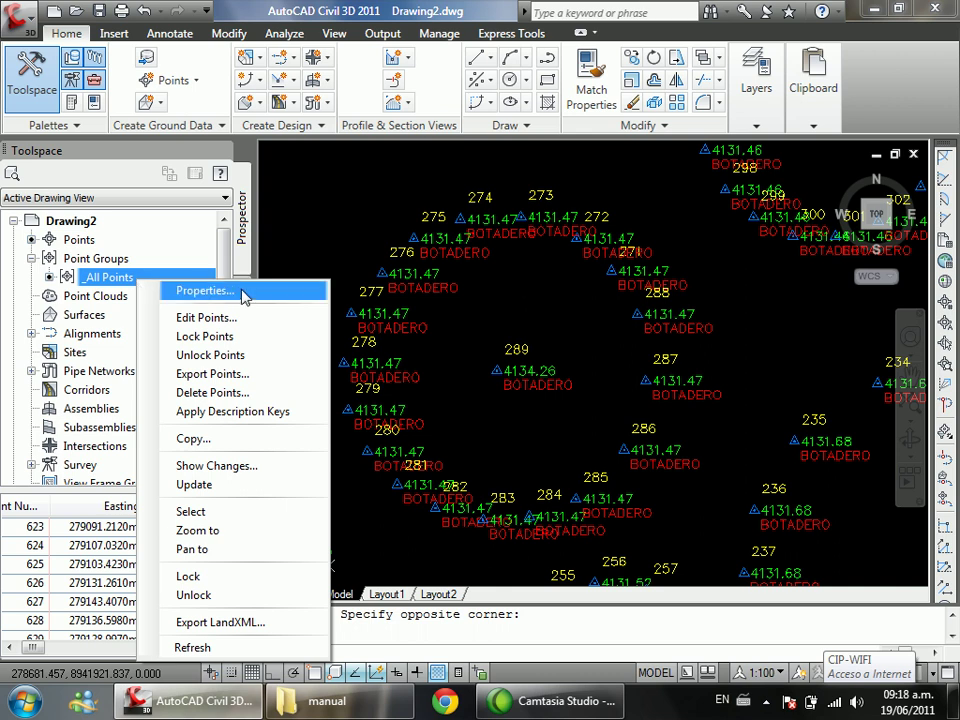
{"action": "left_click", "coordinate": [258, 295]}
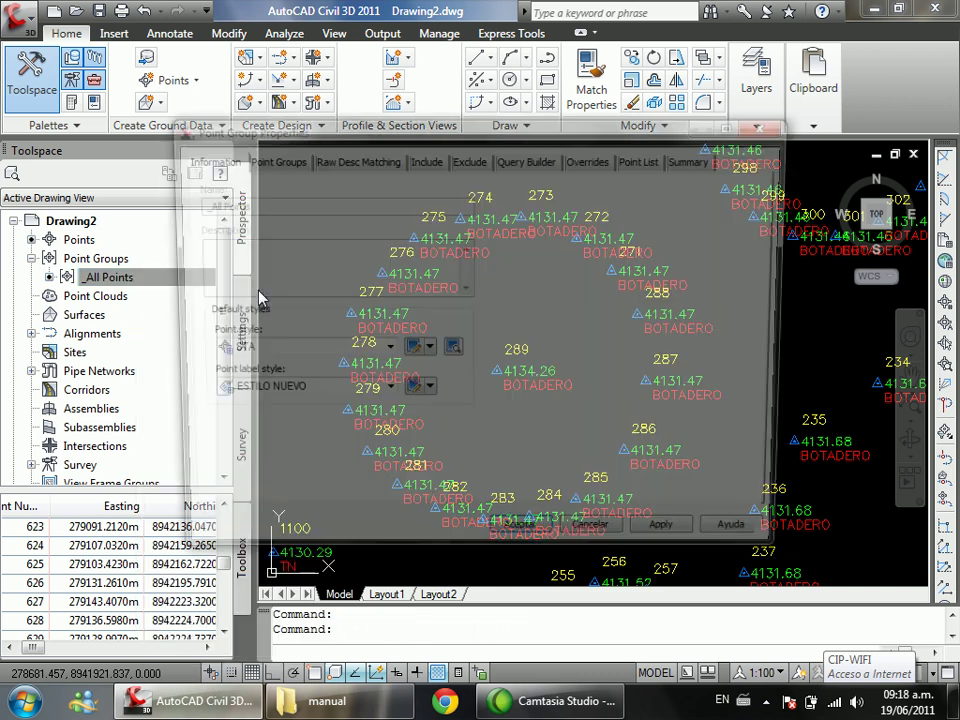
{"action": "left_click", "coordinate": [220, 351]}
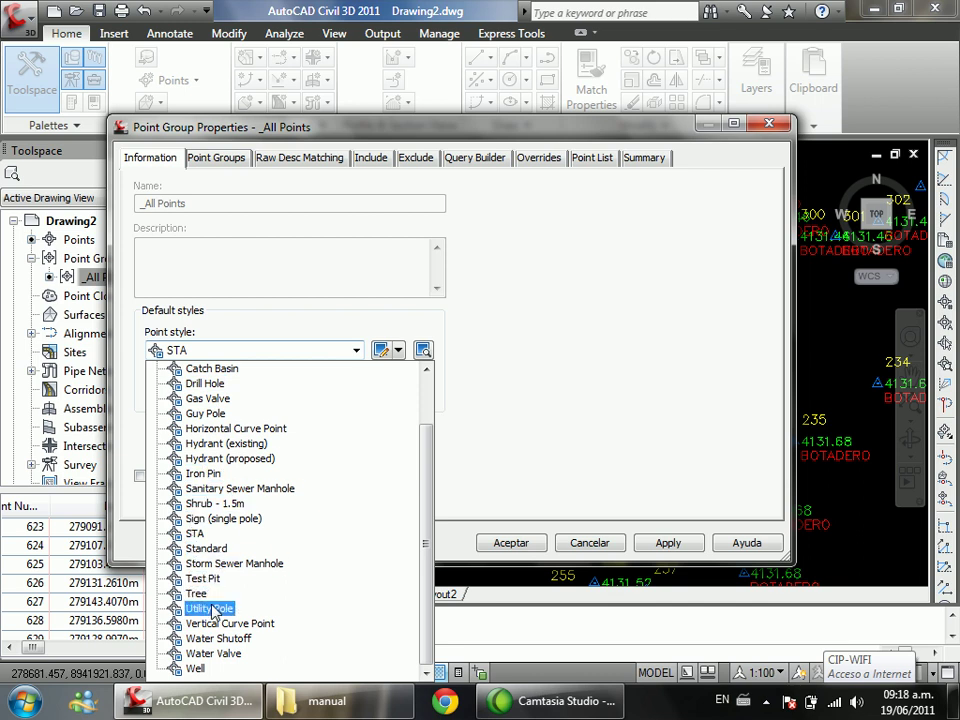
{"action": "left_click", "coordinate": [196, 669]}
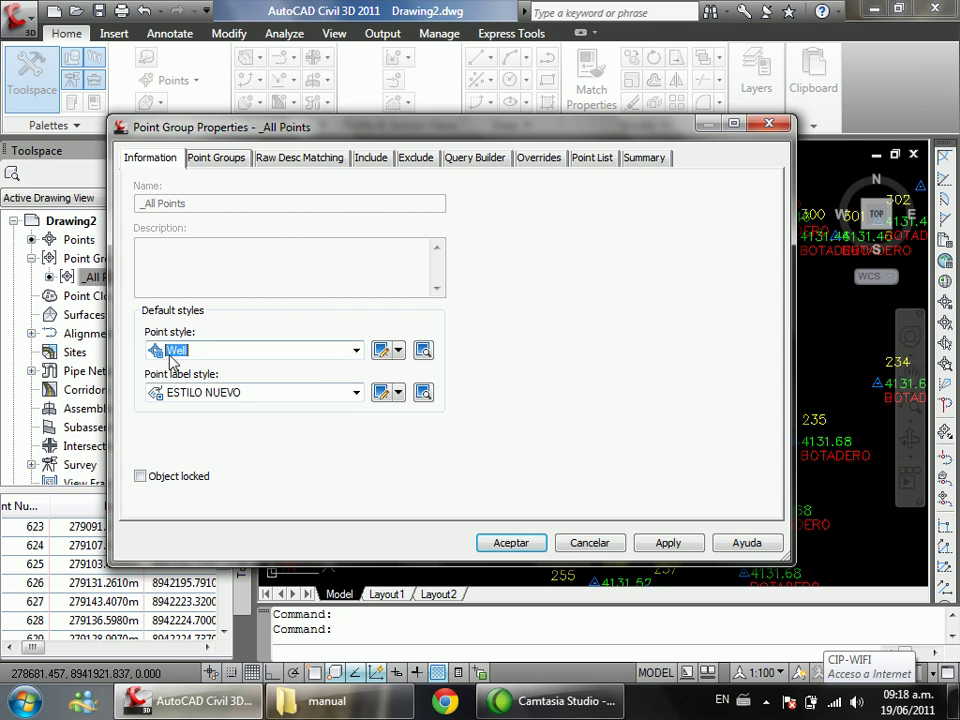
{"action": "left_click", "coordinate": [510, 543]}
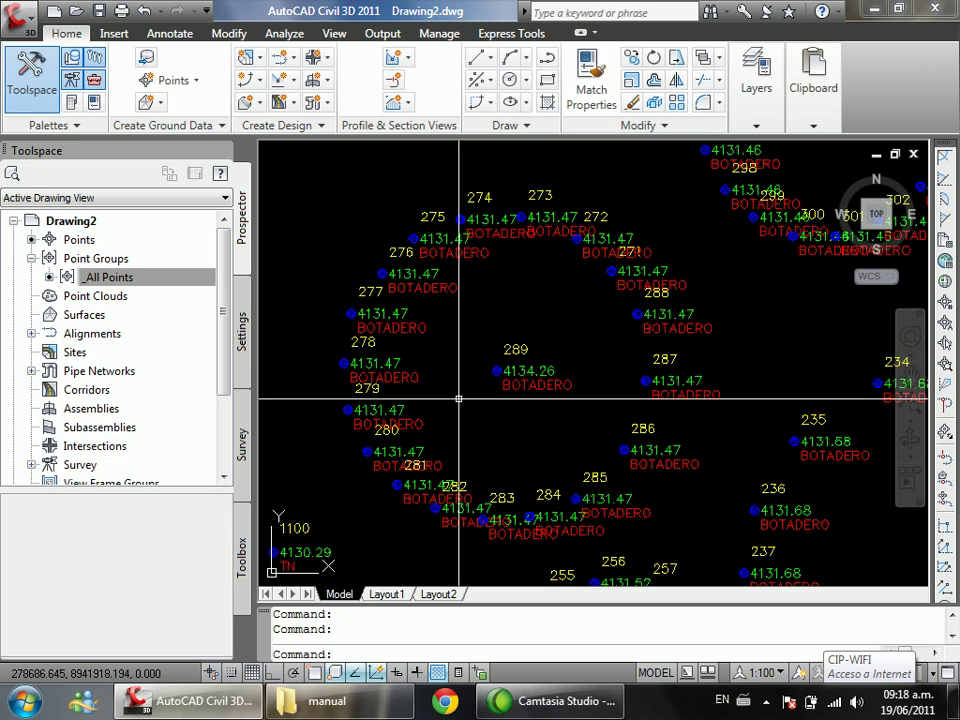
Step: Inspect the Well markers and labels at point 278 and across the surrounding BOTADERO points
{"action": "scroll", "coordinate": [439, 371], "scroll_direction": "up", "scroll_amount": 5}
{"action": "scroll", "coordinate": [578, 375], "scroll_direction": "down", "scroll_amount": 5}
{"action": "scroll", "coordinate": [578, 403], "scroll_direction": "up", "scroll_amount": 6}
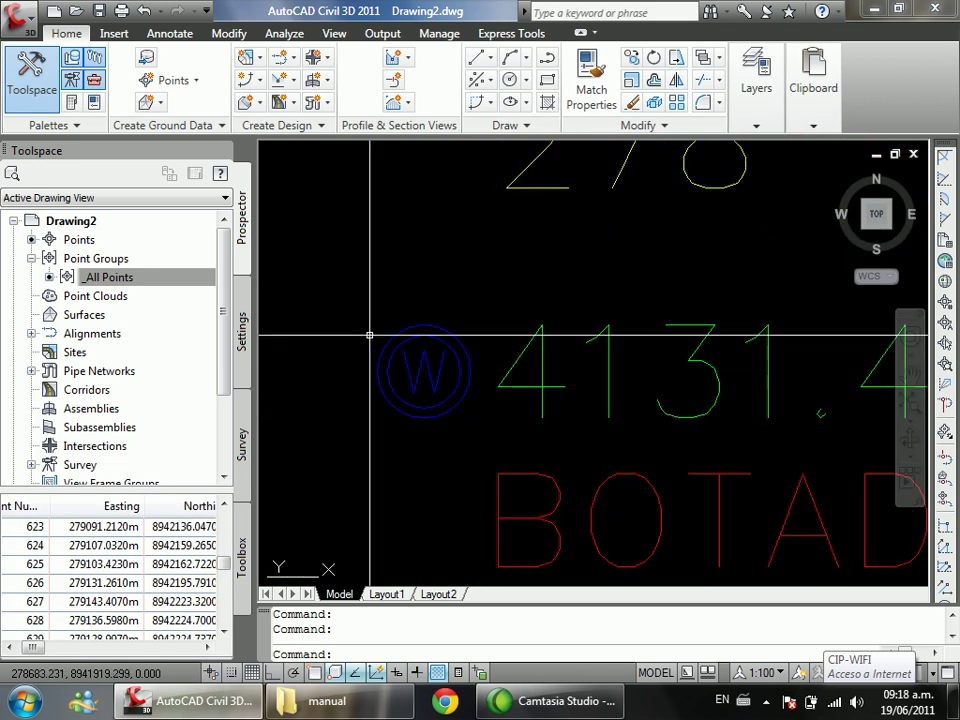
{"action": "scroll", "coordinate": [371, 270], "scroll_direction": "down", "scroll_amount": 5}
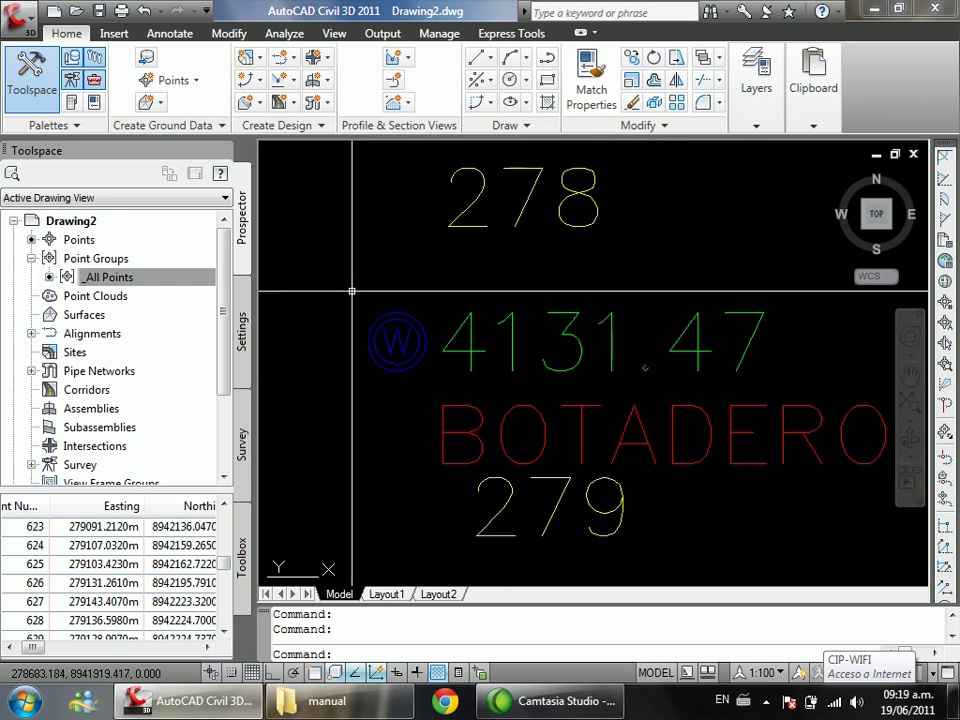
{"action": "scroll", "coordinate": [386, 321], "scroll_direction": "down", "scroll_amount": 5}
{"action": "scroll", "coordinate": [542, 208], "scroll_direction": "up", "scroll_amount": 5}
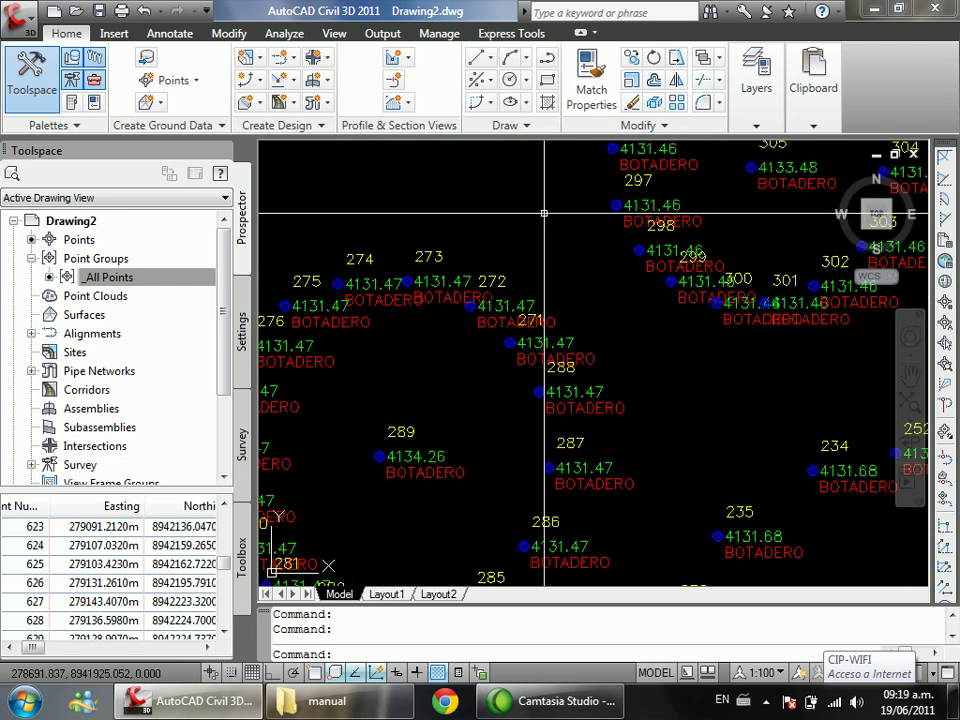
Step: Examine the markers and labels of the BOTADERO points in the drawing
{"action": "scroll", "coordinate": [416, 345], "scroll_direction": "down", "scroll_amount": 4}
{"action": "scroll", "coordinate": [525, 343], "scroll_direction": "up", "scroll_amount": 5}
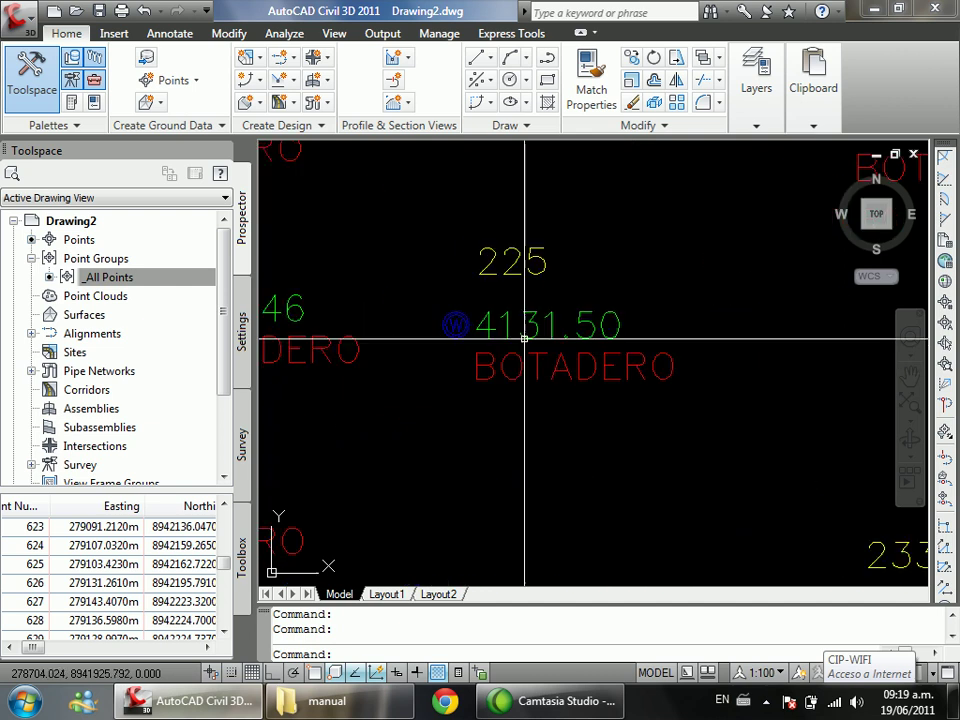
{"action": "scroll", "coordinate": [581, 361], "scroll_direction": "down", "scroll_amount": 5}
{"action": "scroll", "coordinate": [587, 356], "scroll_direction": "up", "scroll_amount": 5}
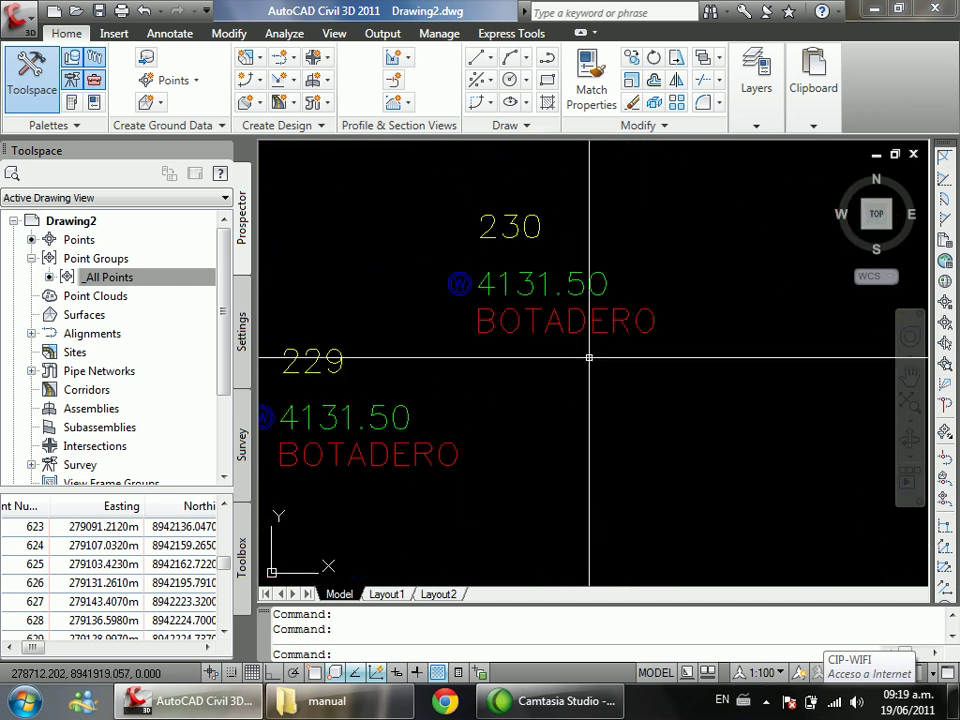
{"action": "scroll", "coordinate": [538, 350], "scroll_direction": "down", "scroll_amount": 5}
{"action": "scroll", "coordinate": [538, 350], "scroll_direction": "up", "scroll_amount": 4}
{"action": "scroll", "coordinate": [499, 369], "scroll_direction": "down", "scroll_amount": 6}
{"action": "scroll", "coordinate": [422, 396], "scroll_direction": "up", "scroll_amount": 5}
{"action": "scroll", "coordinate": [521, 379], "scroll_direction": "down", "scroll_amount": 4}
{"action": "scroll", "coordinate": [525, 332], "scroll_direction": "up", "scroll_amount": 2}
Step: Set the default point style of the _All Points group to Benchmark and accept the change
{"action": "left_click", "coordinate": [135, 278]}
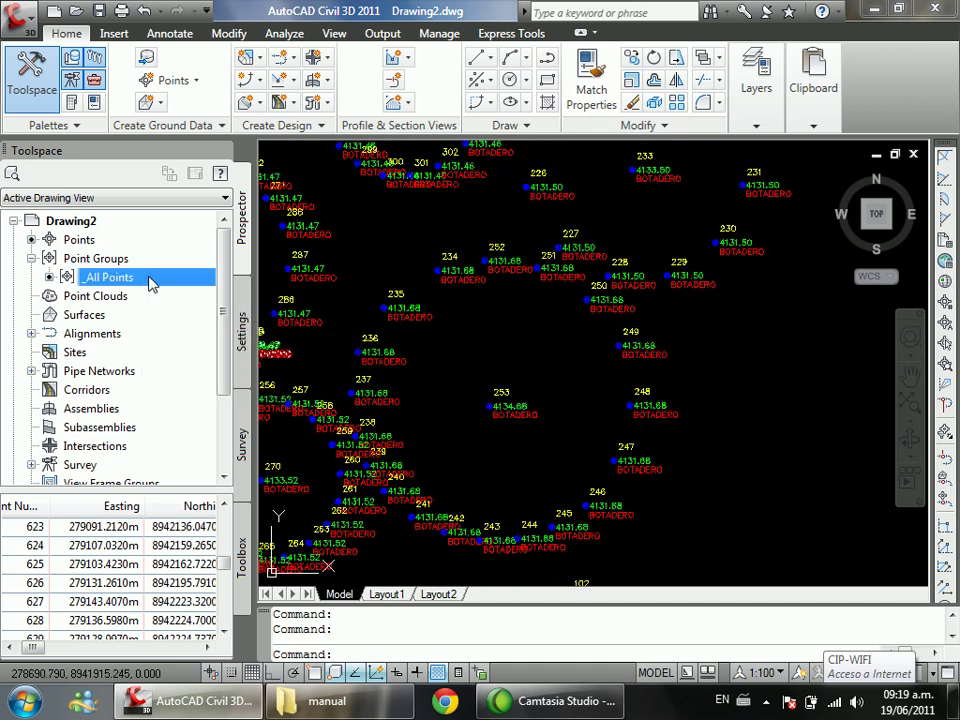
{"action": "right_click", "coordinate": [150, 280]}
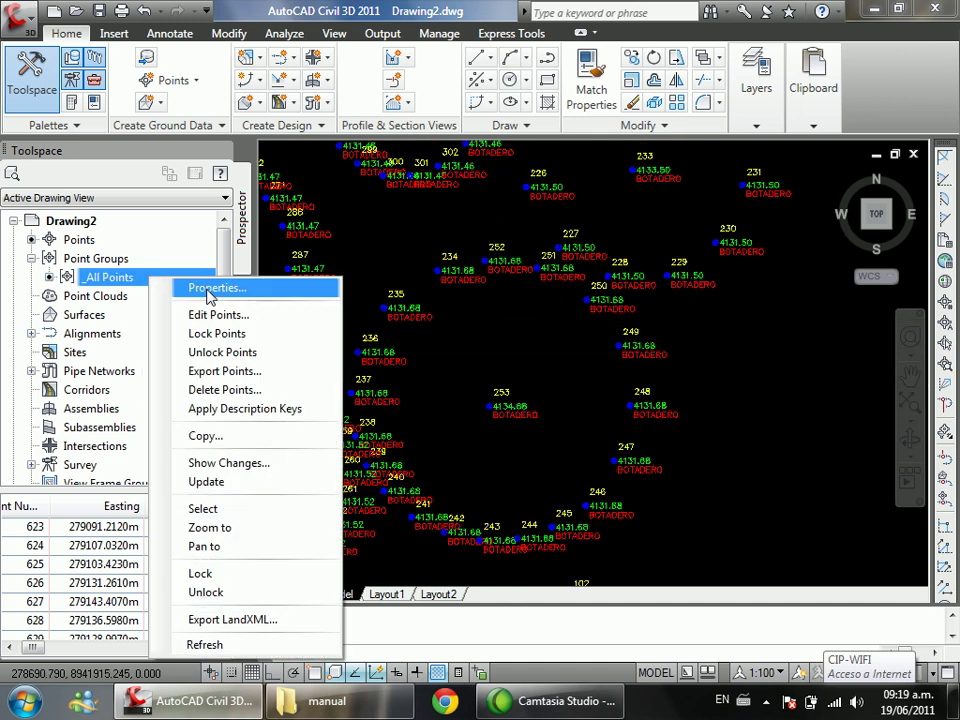
{"action": "left_click", "coordinate": [210, 289]}
{"action": "left_click", "coordinate": [271, 352]}
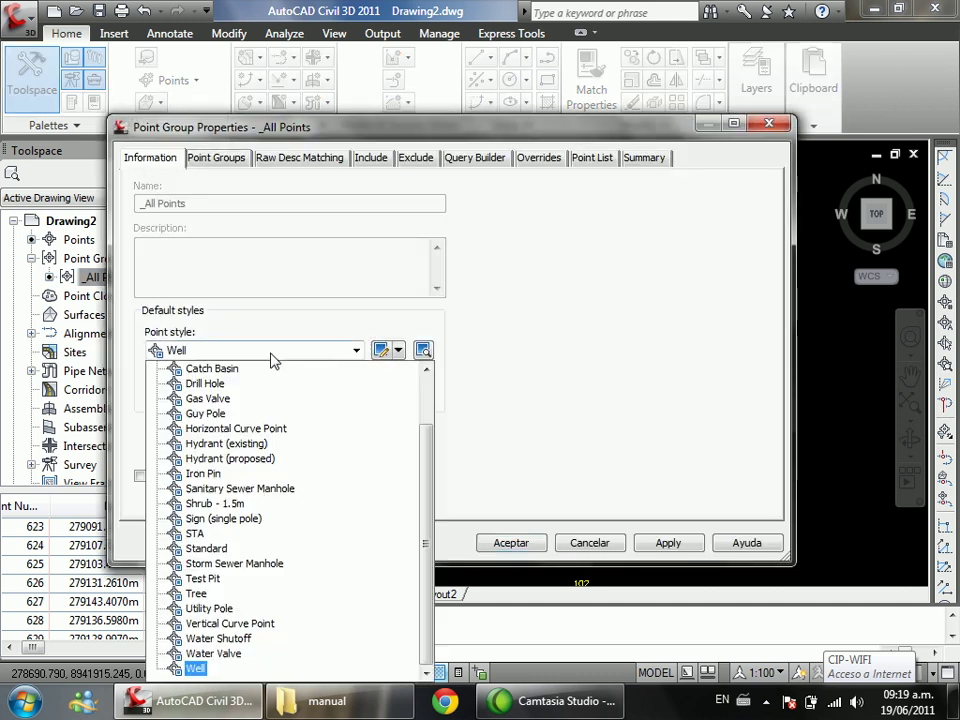
{"action": "scroll", "coordinate": [218, 388], "scroll_direction": "up", "scroll_amount": 2}
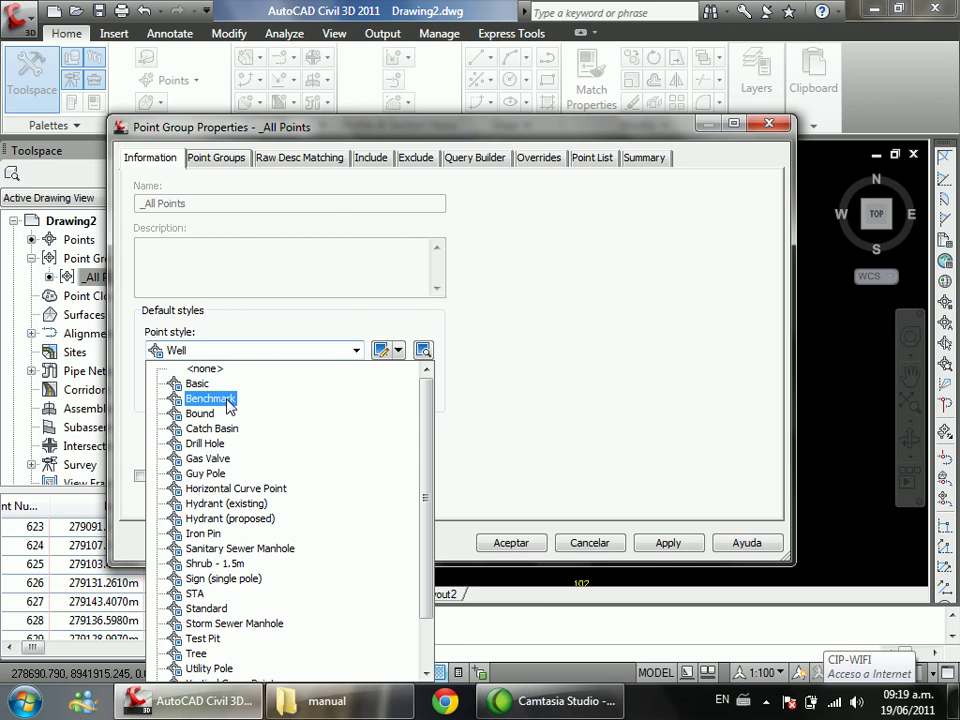
{"action": "left_click", "coordinate": [228, 399]}
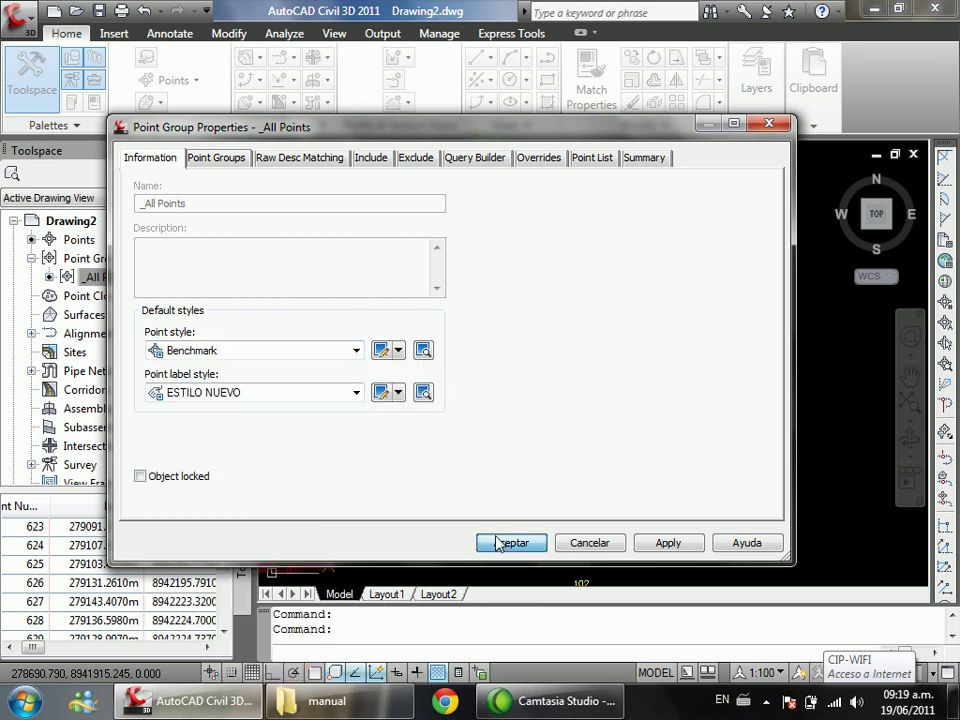
{"action": "left_click", "coordinate": [498, 543]}
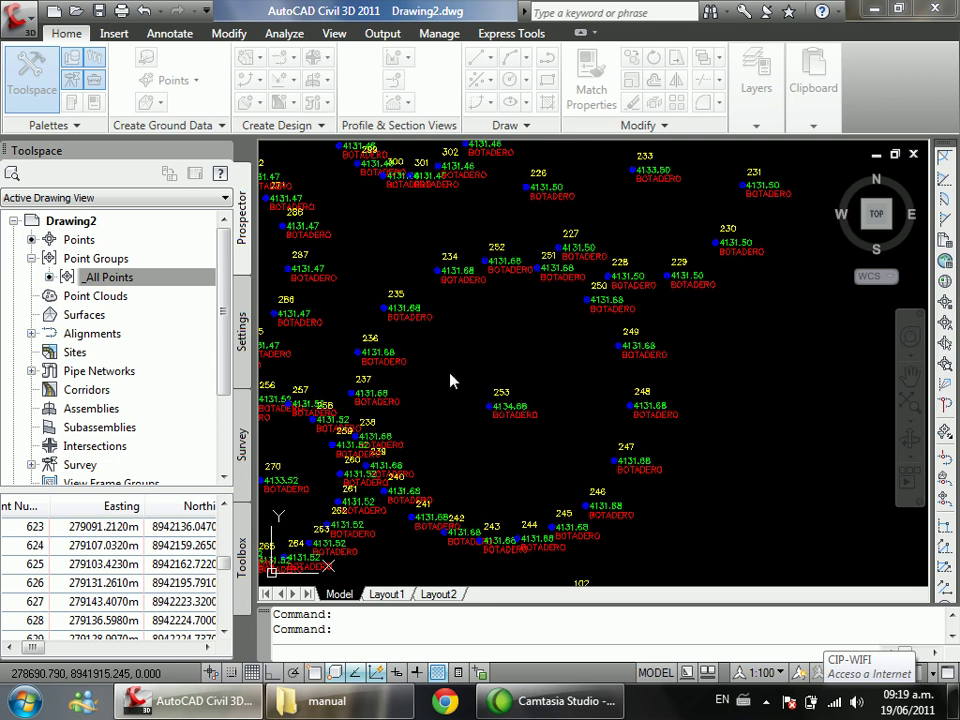
Step: Inspect the Benchmark markers up close on the BOTADERO points and on point 1098
{"action": "scroll", "coordinate": [378, 270], "scroll_direction": "up", "scroll_amount": 4}
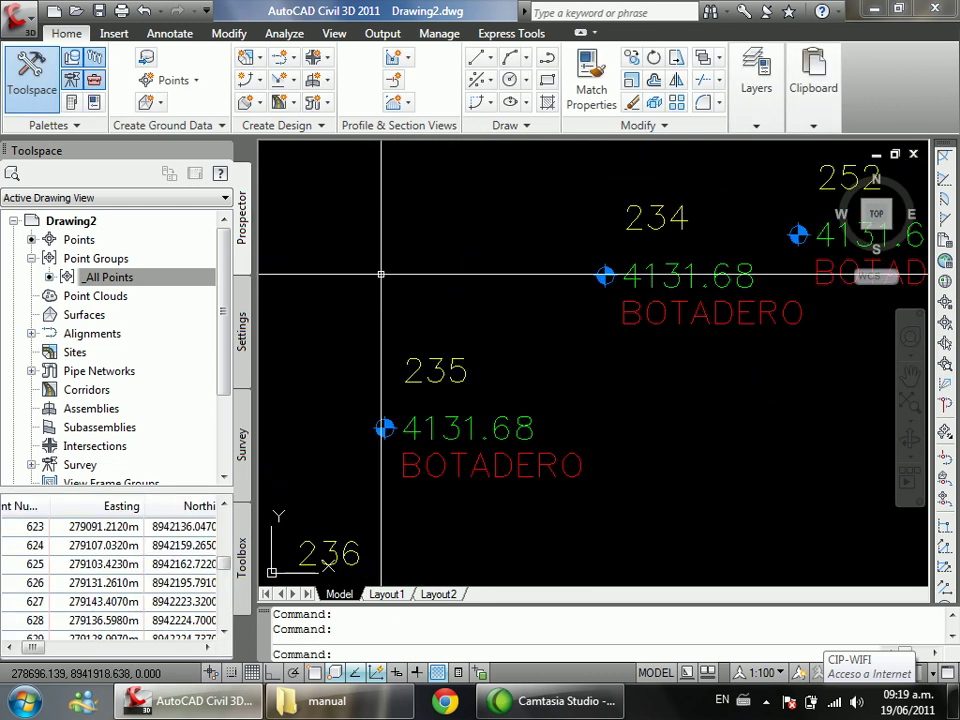
{"action": "scroll", "coordinate": [688, 228], "scroll_direction": "up", "scroll_amount": 2}
{"action": "scroll", "coordinate": [435, 343], "scroll_direction": "down", "scroll_amount": 6}
{"action": "scroll", "coordinate": [337, 279], "scroll_direction": "up", "scroll_amount": 3}
{"action": "scroll", "coordinate": [337, 279], "scroll_direction": "up", "scroll_amount": 7}
{"action": "scroll", "coordinate": [352, 349], "scroll_direction": "down", "scroll_amount": 6}
{"action": "scroll", "coordinate": [514, 261], "scroll_direction": "up", "scroll_amount": 3}
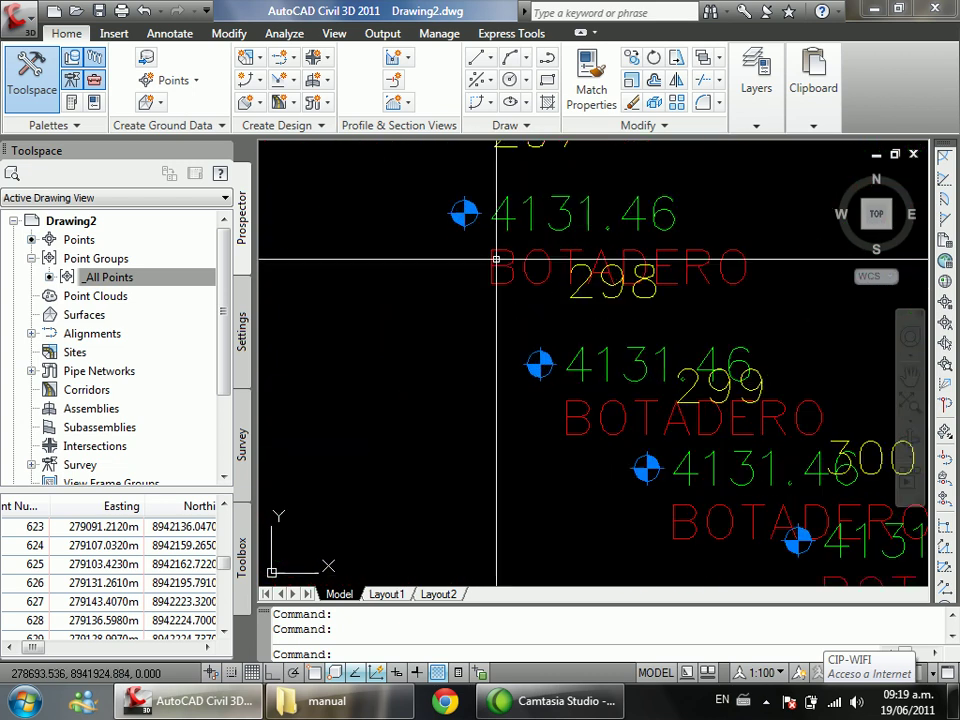
{"action": "scroll", "coordinate": [476, 429], "scroll_direction": "down", "scroll_amount": 1}
{"action": "scroll", "coordinate": [476, 429], "scroll_direction": "up", "scroll_amount": 1}
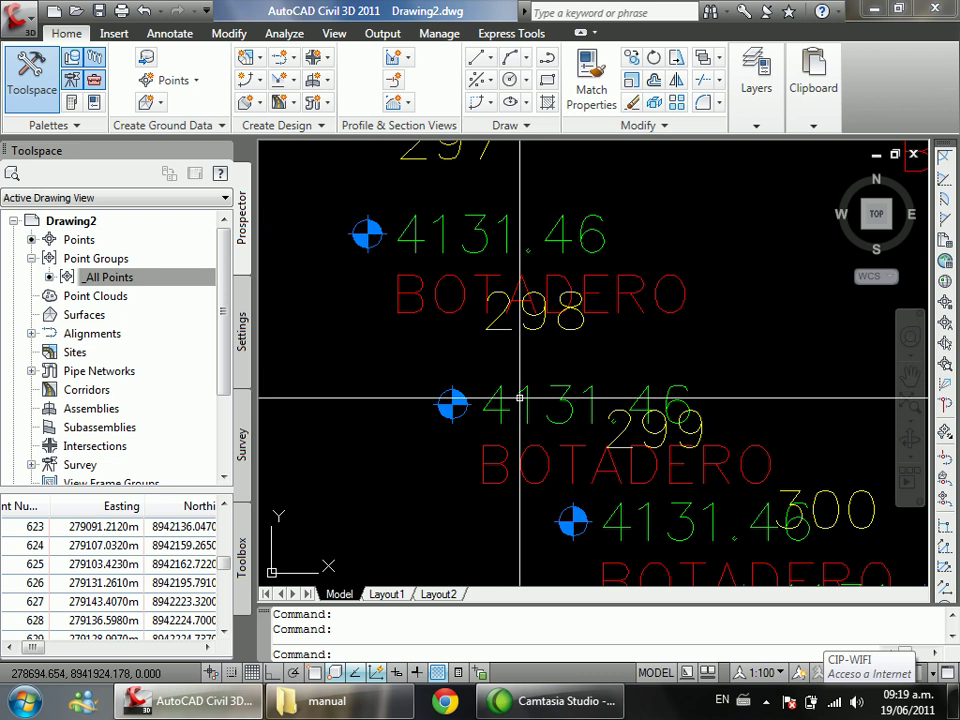
{"action": "scroll", "coordinate": [534, 427], "scroll_direction": "up", "scroll_amount": 3}
{"action": "scroll", "coordinate": [259, 381], "scroll_direction": "down", "scroll_amount": 5}
{"action": "scroll", "coordinate": [317, 435], "scroll_direction": "down", "scroll_amount": 2}
{"action": "scroll", "coordinate": [457, 348], "scroll_direction": "up", "scroll_amount": 4}
{"action": "scroll", "coordinate": [396, 388], "scroll_direction": "down", "scroll_amount": 4}
{"action": "scroll", "coordinate": [396, 388], "scroll_direction": "up", "scroll_amount": 4}
{"action": "scroll", "coordinate": [396, 364], "scroll_direction": "down", "scroll_amount": 4}
{"action": "scroll", "coordinate": [360, 302], "scroll_direction": "up", "scroll_amount": 5}
{"action": "scroll", "coordinate": [360, 302], "scroll_direction": "up", "scroll_amount": 6}
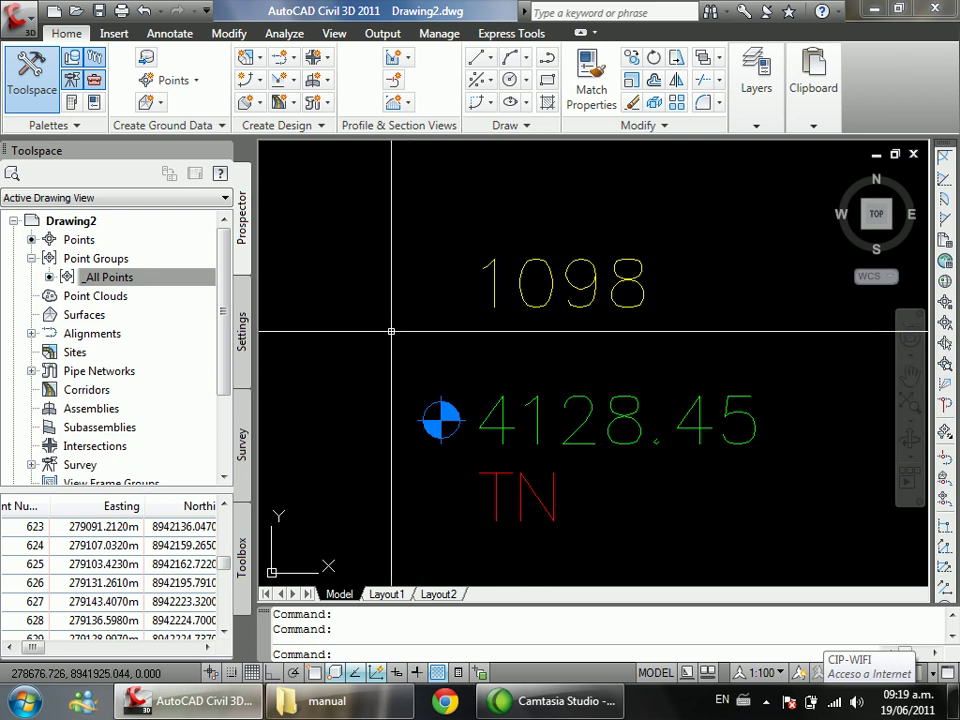
{"action": "scroll", "coordinate": [392, 328], "scroll_direction": "down", "scroll_amount": 4}
{"action": "scroll", "coordinate": [430, 345], "scroll_direction": "up", "scroll_amount": 3}
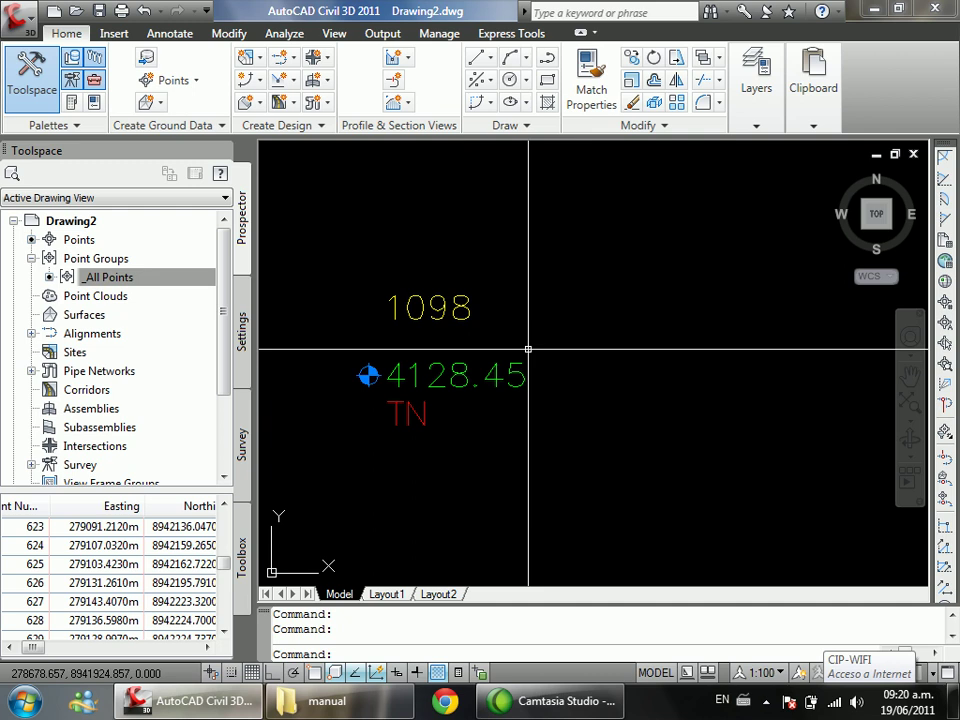
{"action": "scroll", "coordinate": [310, 396], "scroll_direction": "up", "scroll_amount": 3}
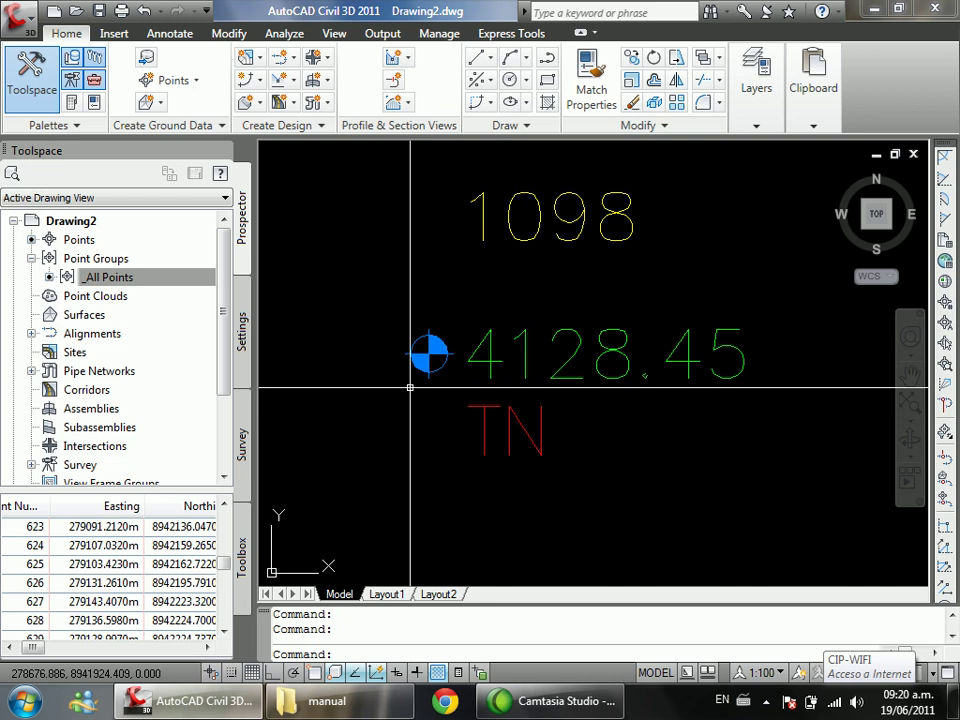
Step: Review the default point style and point label style in the _All Points group properties
{"action": "left_click", "coordinate": [120, 277]}
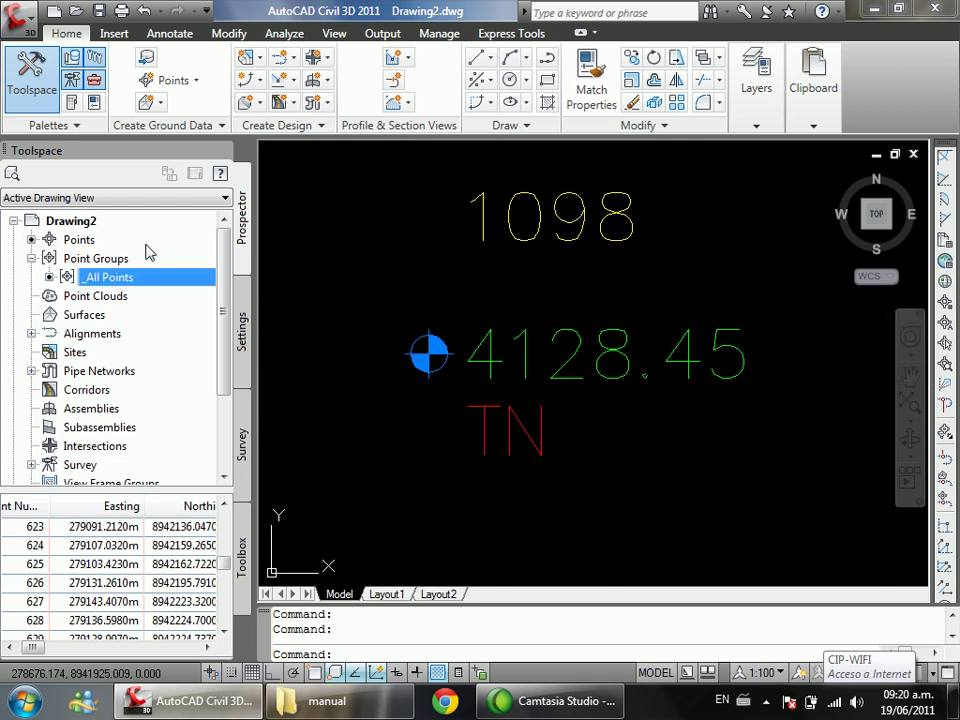
{"action": "right_click", "coordinate": [137, 286]}
{"action": "left_click", "coordinate": [202, 289]}
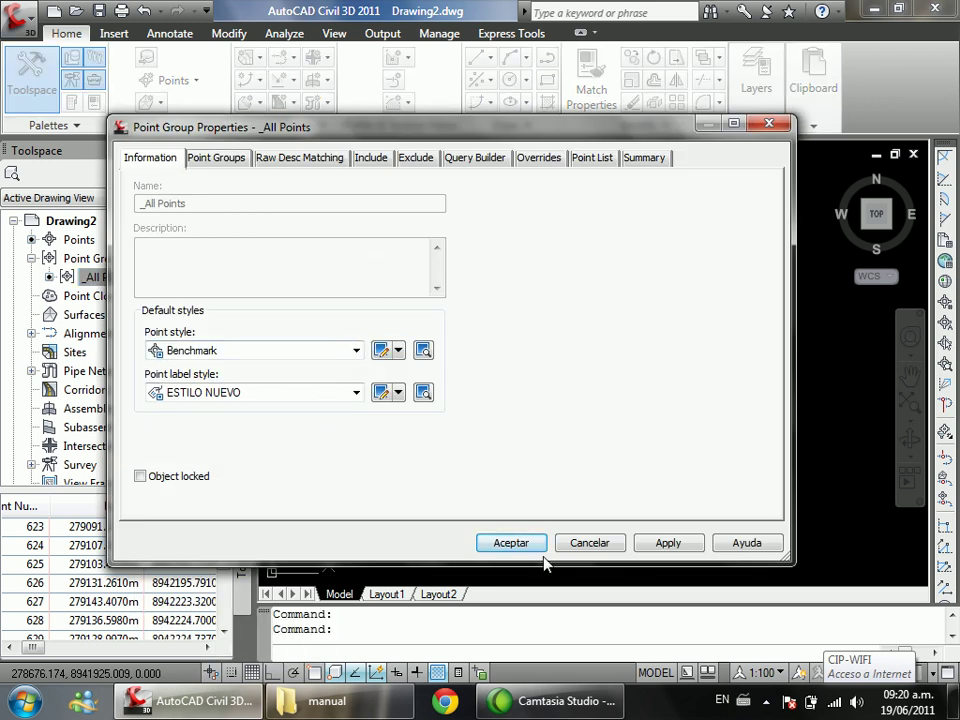
{"action": "left_click", "coordinate": [518, 545]}
Step: Place single-line text reading BZ beside the marker of point 1103, with height 0.200 and rotation 0
{"action": "scroll", "coordinate": [490, 420], "scroll_direction": "down", "scroll_amount": 3}
{"action": "scroll", "coordinate": [407, 433], "scroll_direction": "up", "scroll_amount": 4}
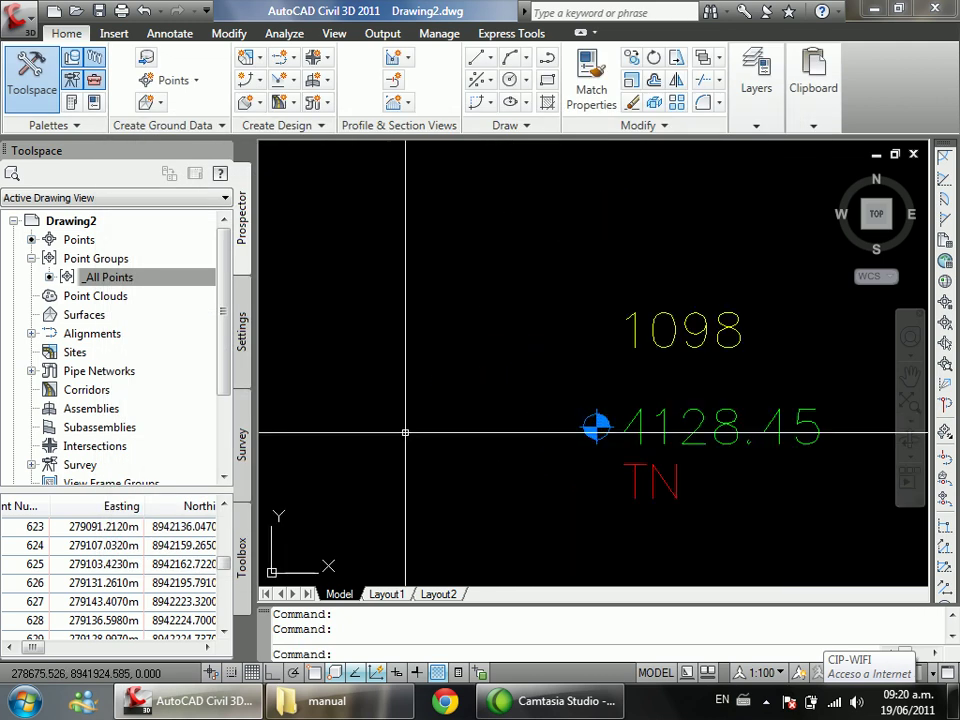
{"action": "scroll", "coordinate": [599, 494], "scroll_direction": "up", "scroll_amount": 2}
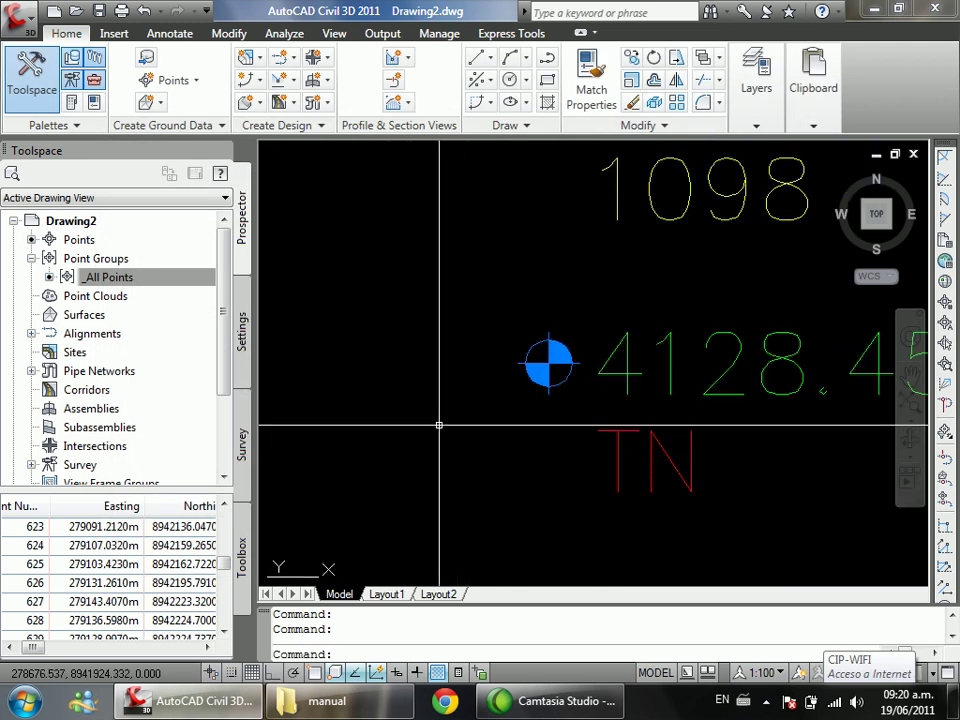
{"action": "scroll", "coordinate": [521, 287], "scroll_direction": "down", "scroll_amount": 6}
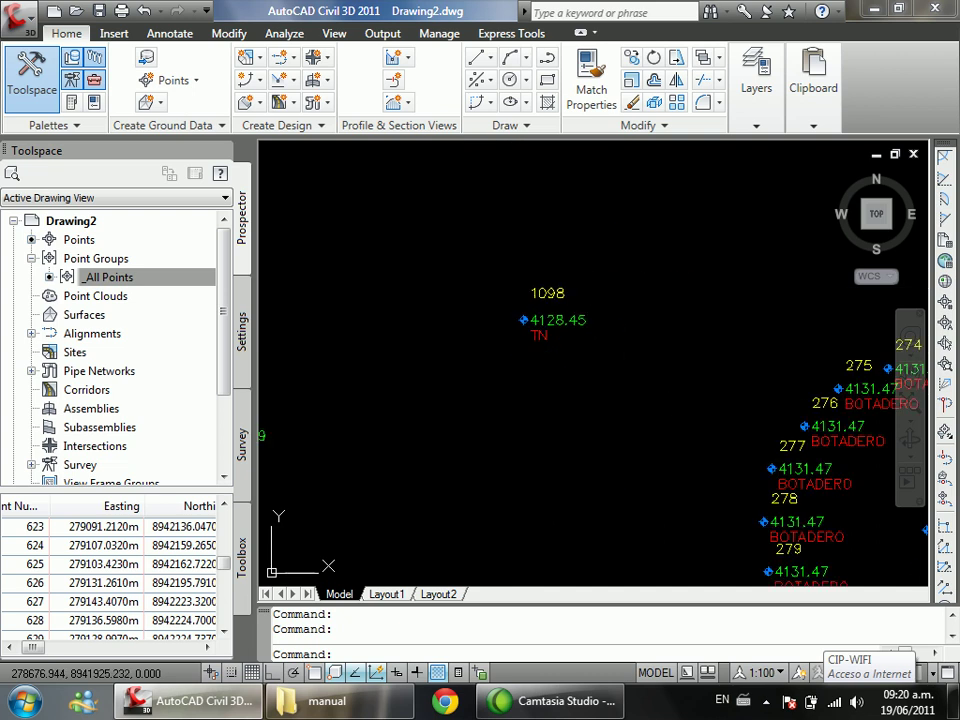
{"action": "scroll", "coordinate": [441, 362], "scroll_direction": "up", "scroll_amount": 10}
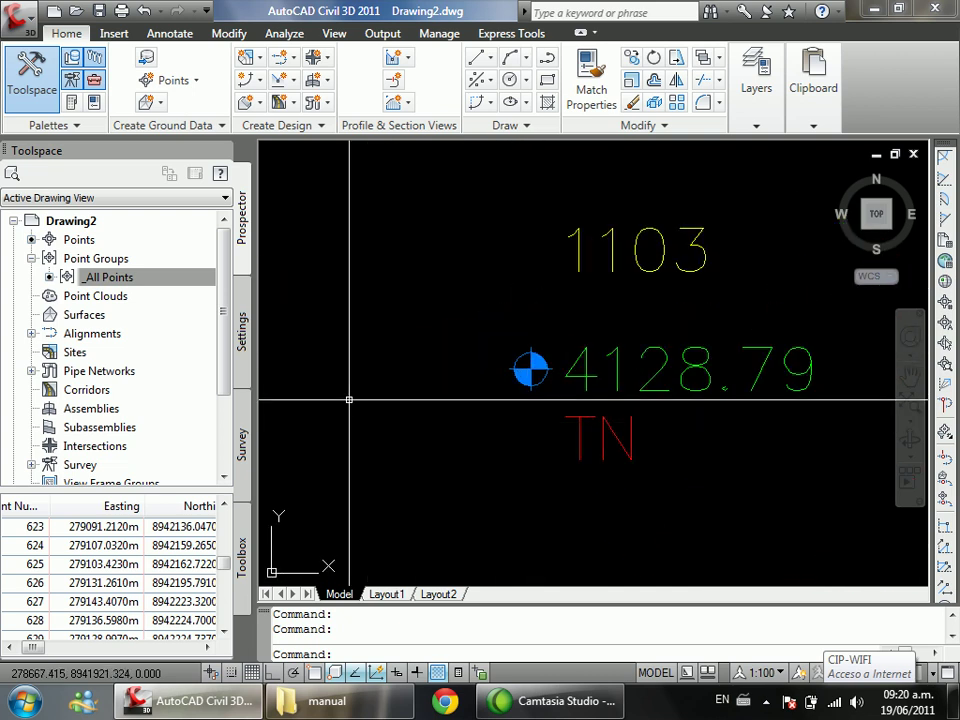
{"action": "scroll", "coordinate": [349, 400], "scroll_direction": "up", "scroll_amount": 2}
{"action": "scroll", "coordinate": [362, 390], "scroll_direction": "down", "scroll_amount": 2}
{"action": "scroll", "coordinate": [364, 388], "scroll_direction": "up", "scroll_amount": 2}
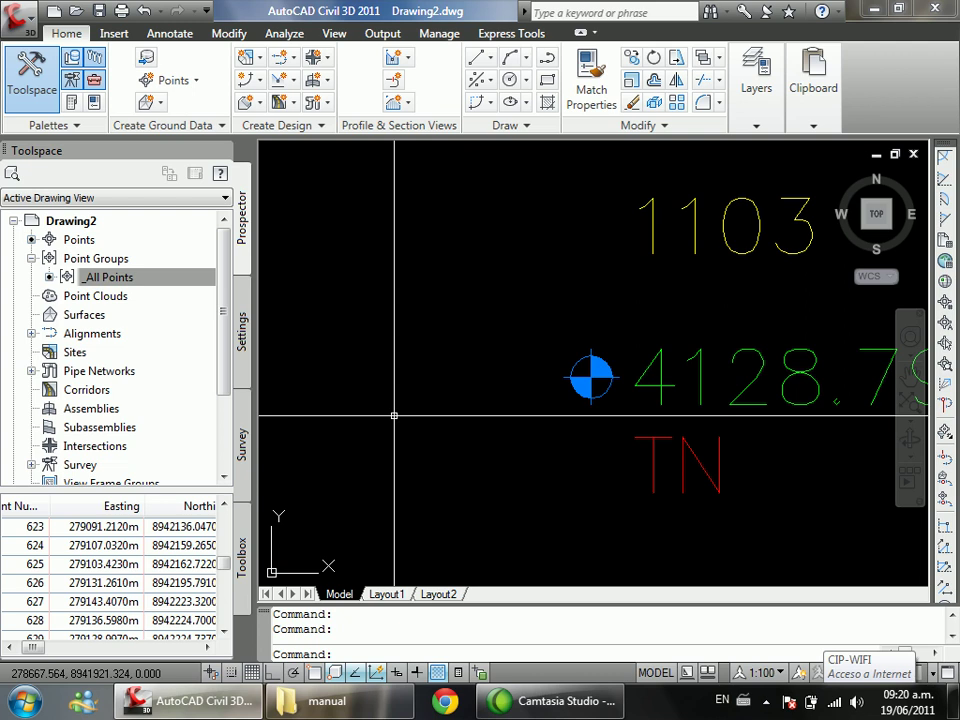
{"action": "type", "text": "TEXT"}
{"action": "key", "text": "Return"}
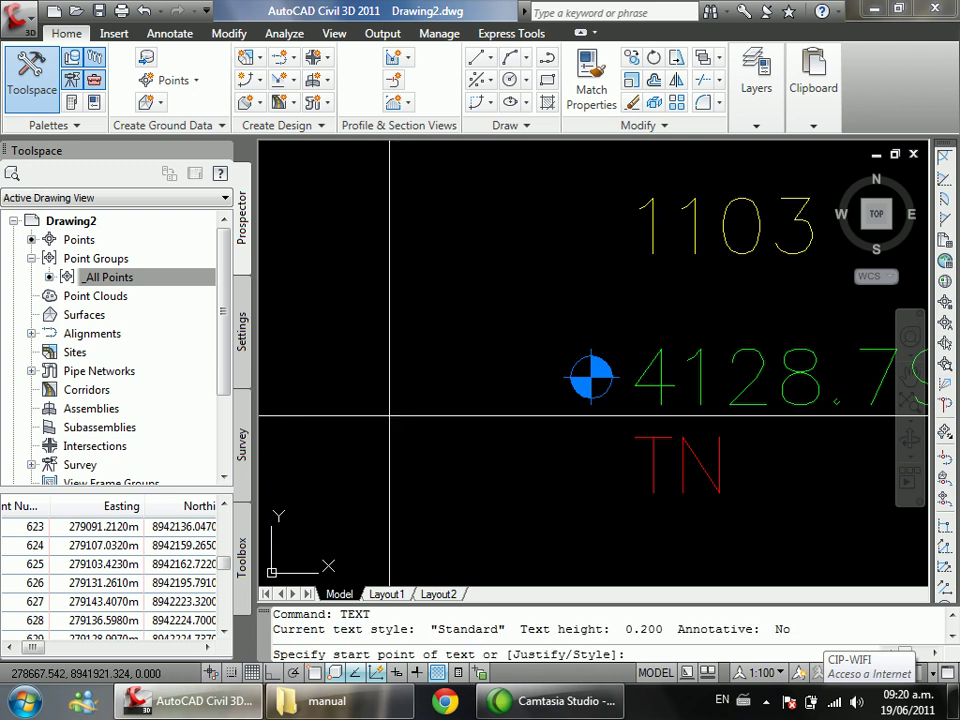
{"action": "left_click", "coordinate": [324, 400]}
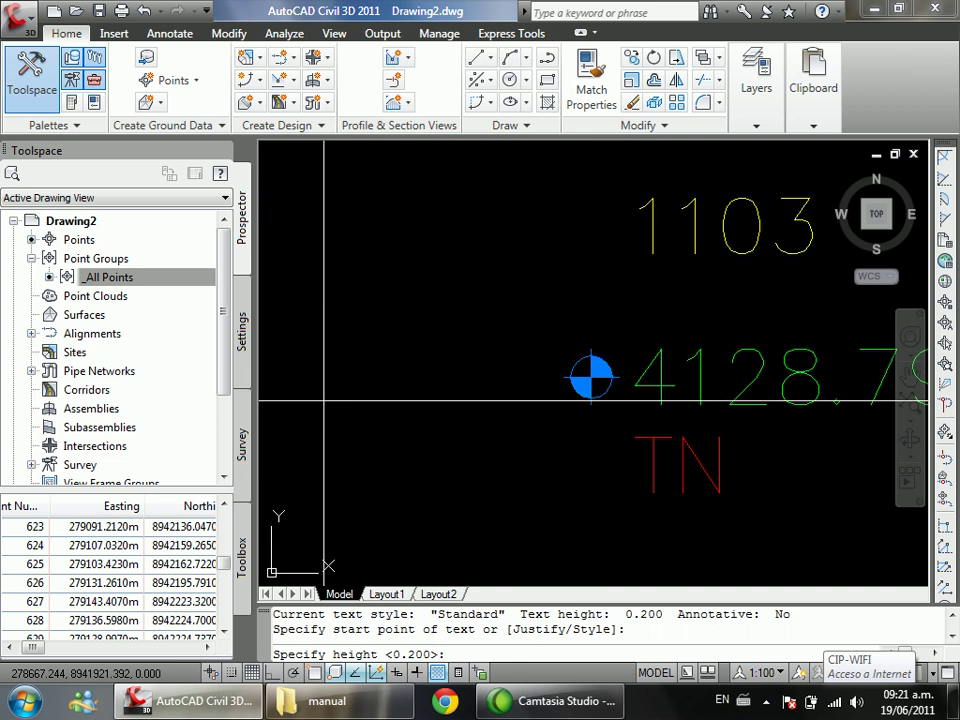
{"action": "key", "text": "Return"}
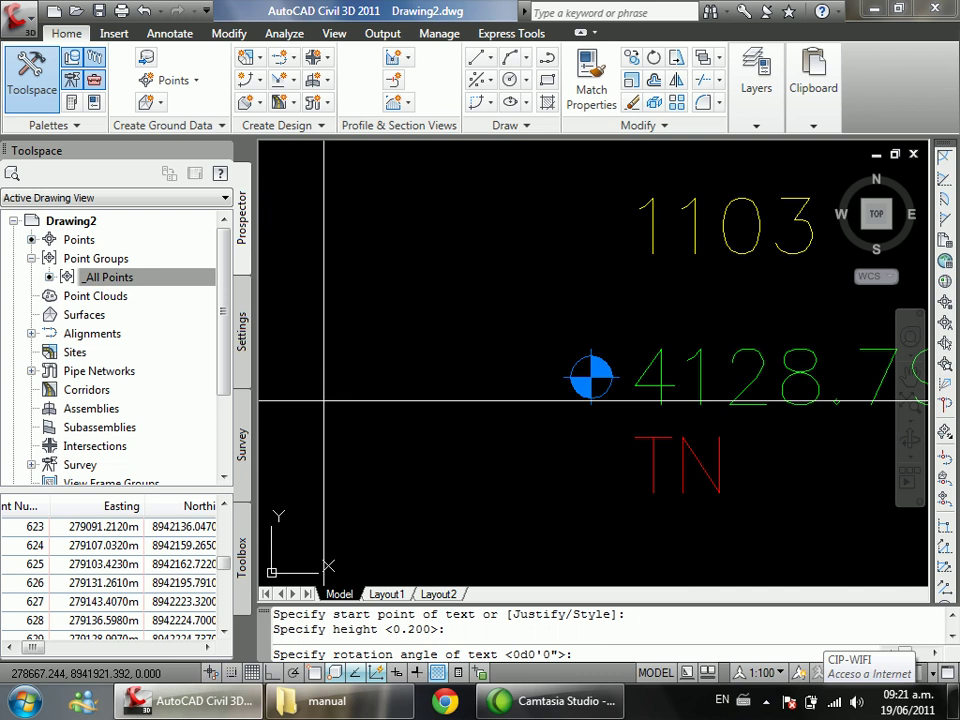
{"action": "key", "text": "Return"}
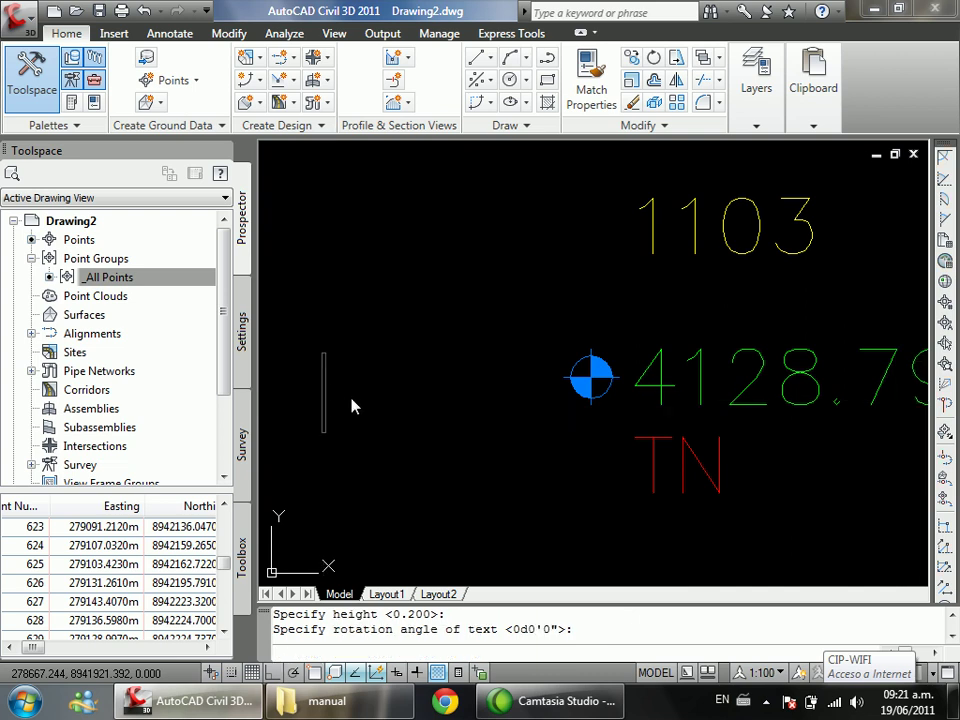
{"action": "type", "text": "BZ"}
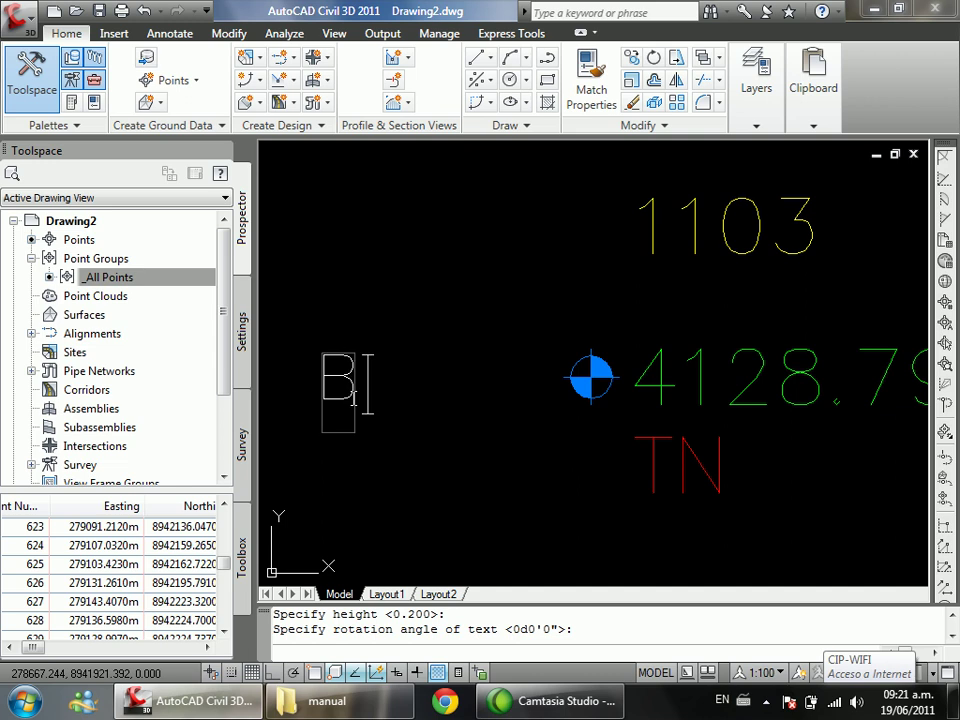
{"action": "left_click", "coordinate": [371, 272]}
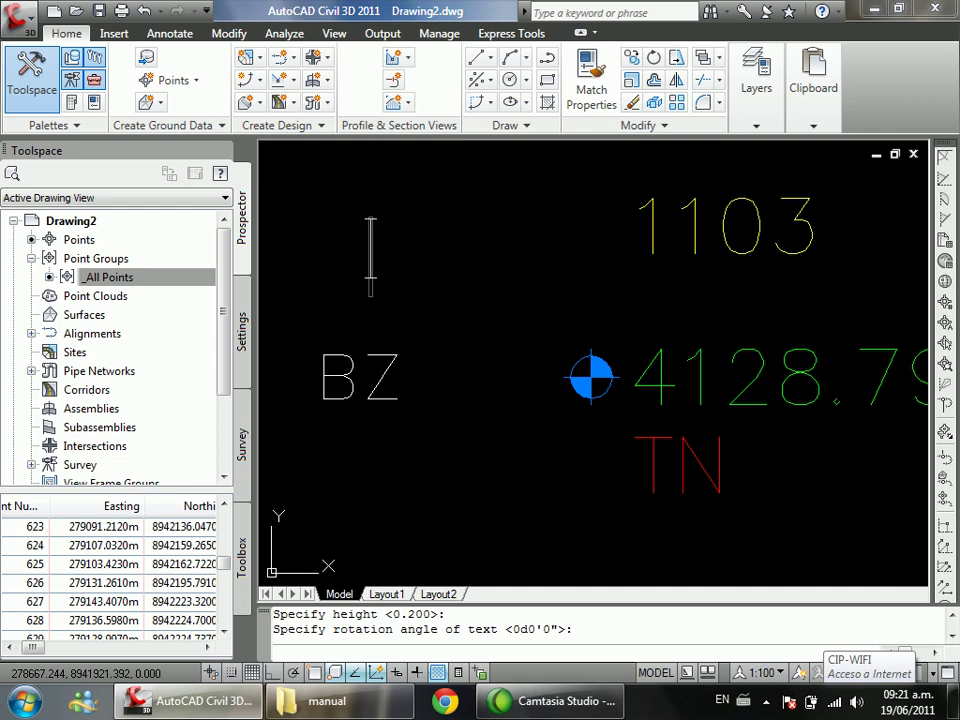
{"action": "key", "text": "Return"}
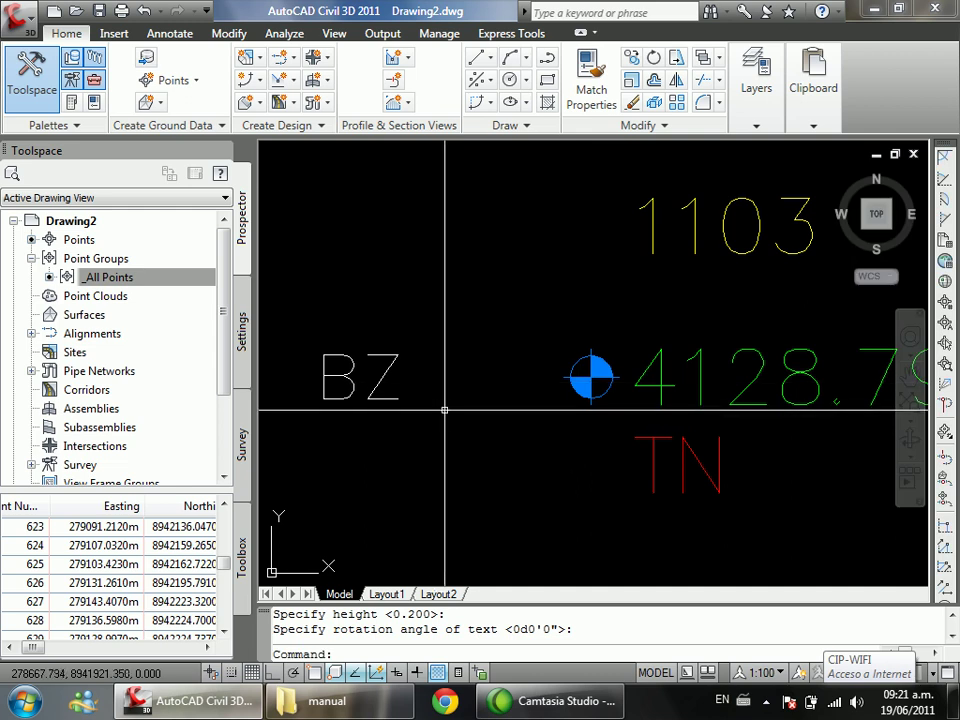
Step: Move the BZ text horizontally closer to the marker of point 1103
{"action": "left_click", "coordinate": [374, 395]}
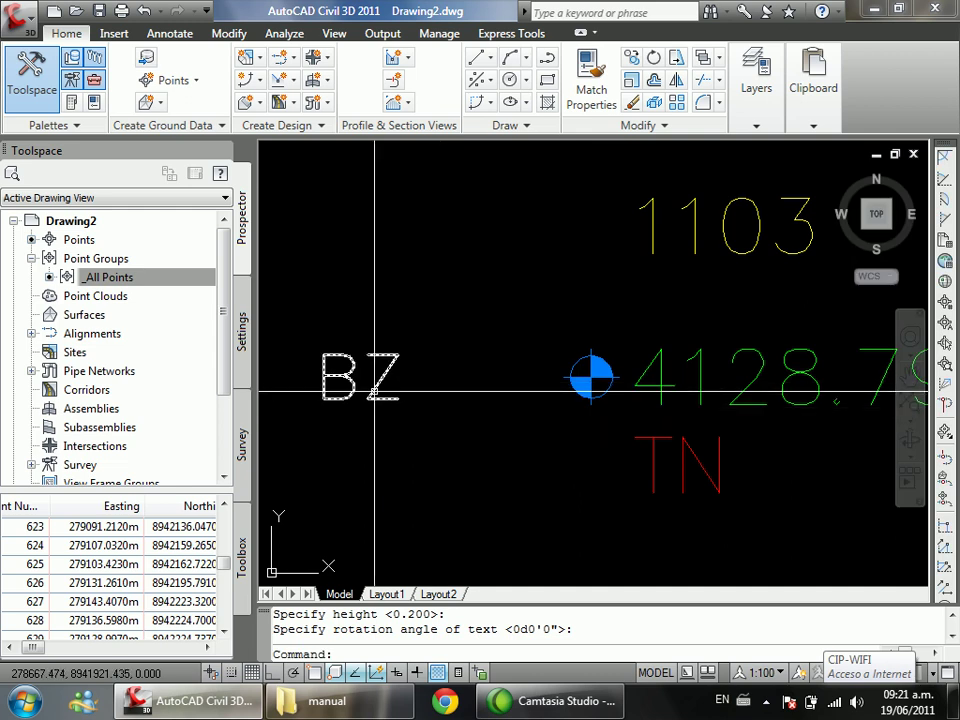
{"action": "type", "text": "m"}
{"action": "key", "text": "Return"}
{"action": "left_click", "coordinate": [428, 290]}
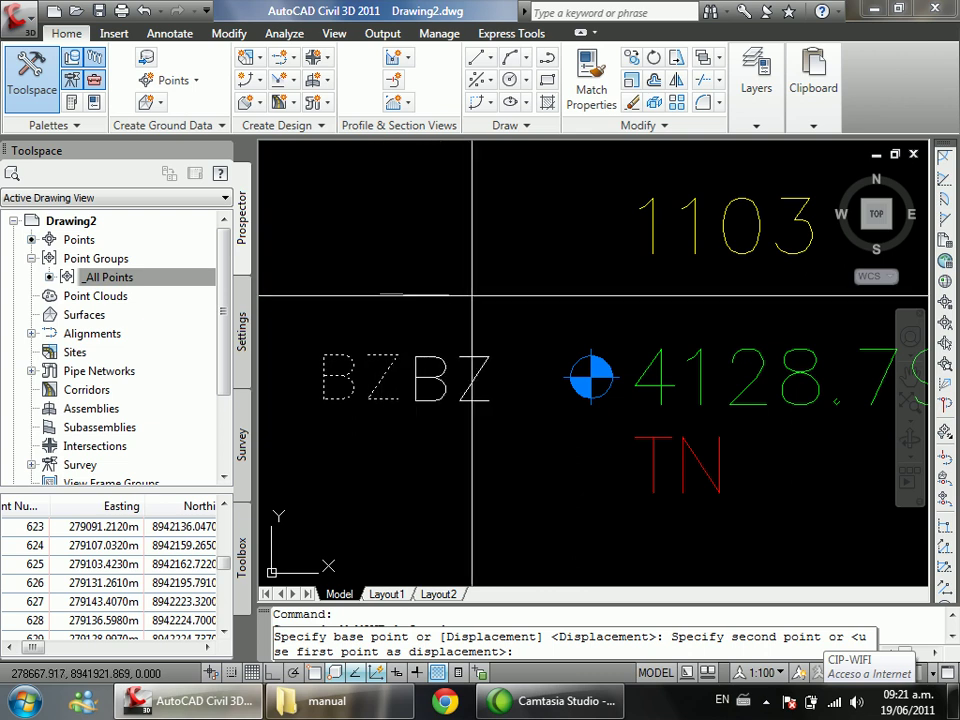
{"action": "left_click", "coordinate": [520, 290]}
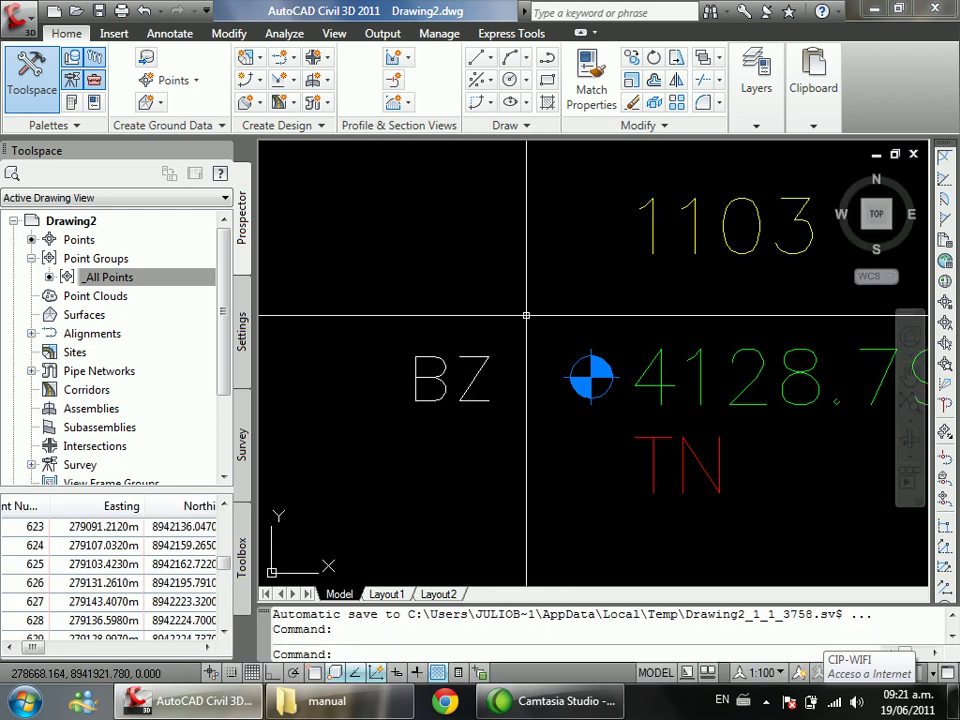
Step: Draw a circle centred on the BZ text and just large enough to enclose it
{"action": "type", "text": "CIRCLE"}
{"action": "key", "text": "Return"}
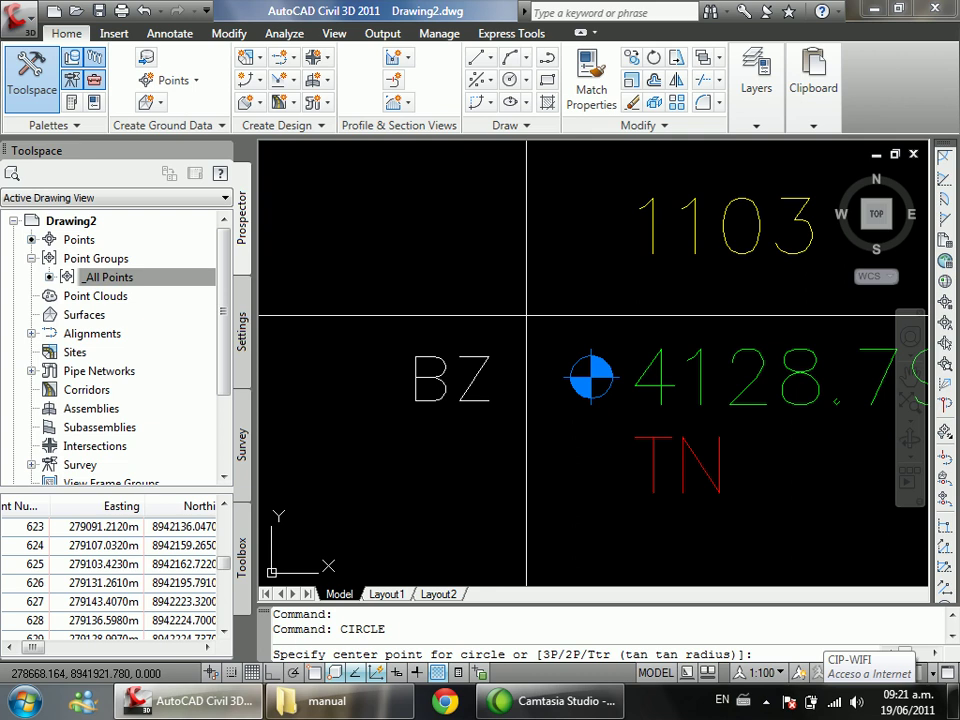
{"action": "left_click", "coordinate": [453, 381]}
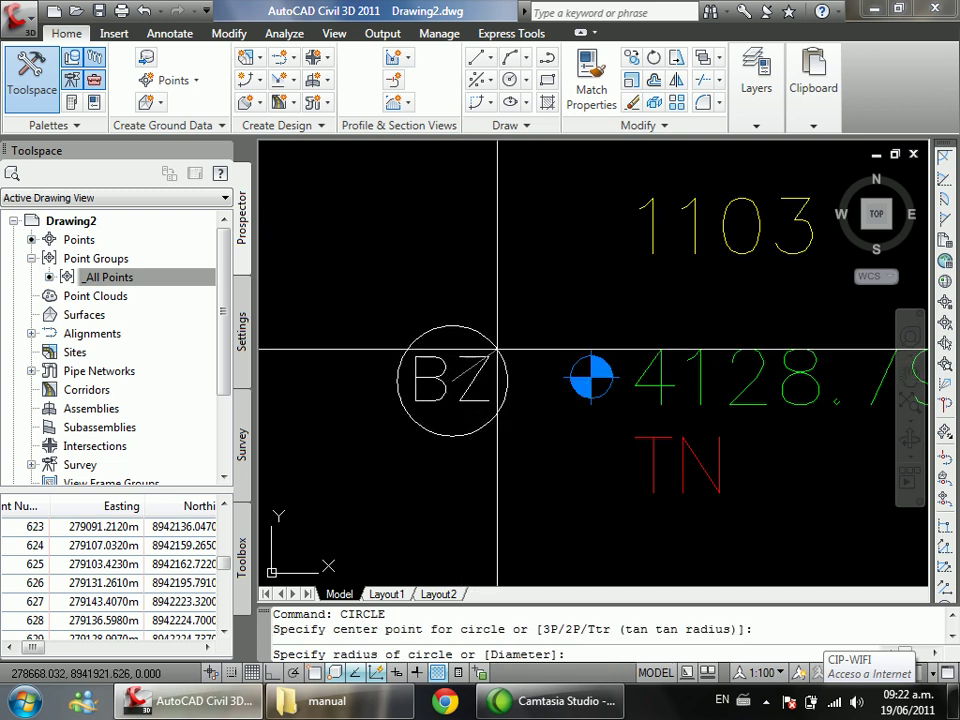
{"action": "left_click", "coordinate": [497, 350]}
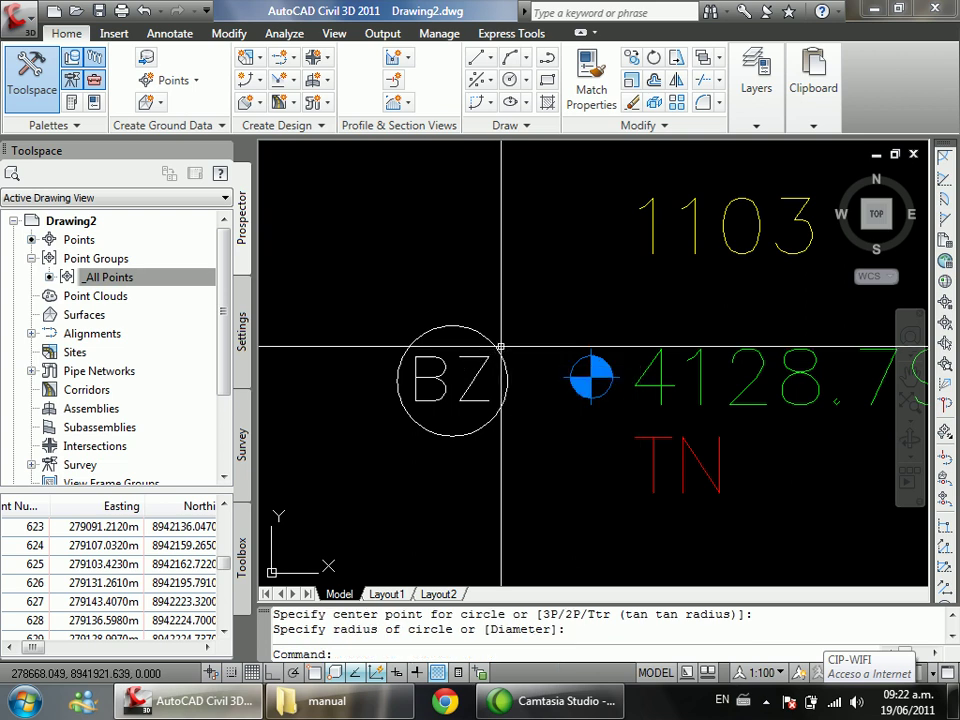
Step: Offset the circle outward by a small picked distance to form a double ring around BZ
{"action": "type", "text": "o"}
{"action": "key", "text": "Return"}
{"action": "left_click", "coordinate": [549, 262]}
{"action": "left_click", "coordinate": [553, 261]}
{"action": "left_click", "coordinate": [483, 342]}
{"action": "scroll", "coordinate": [435, 380], "scroll_direction": "up", "scroll_amount": 3}
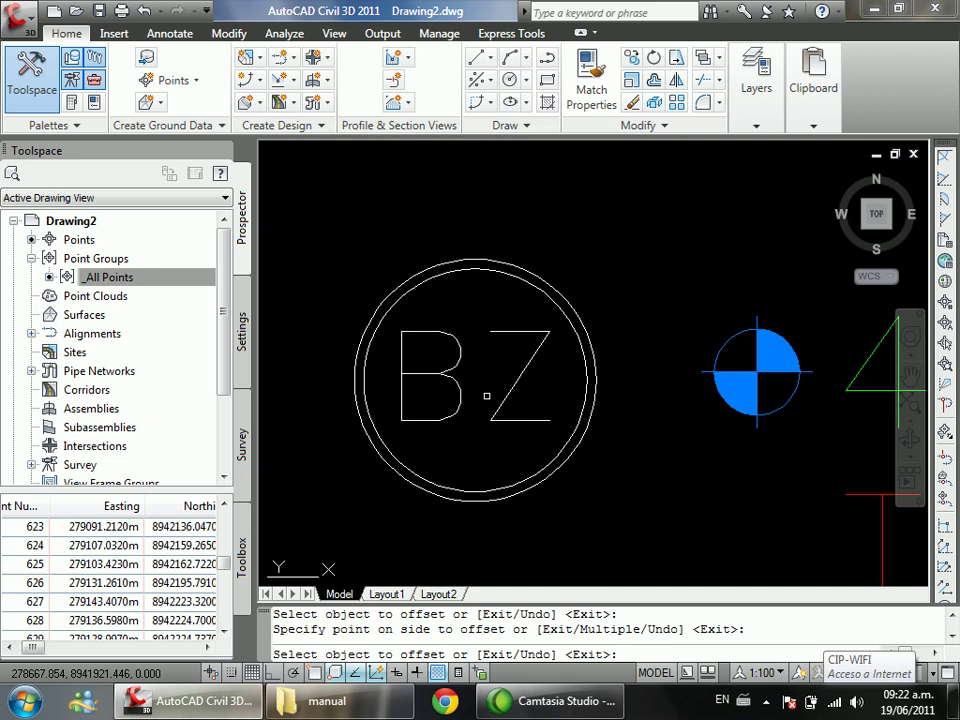
Step: Undo the outward offset of the circle around the BZ text
{"action": "key", "text": "Escape"}
{"action": "type", "text": "u"}
{"action": "key", "text": "Return"}
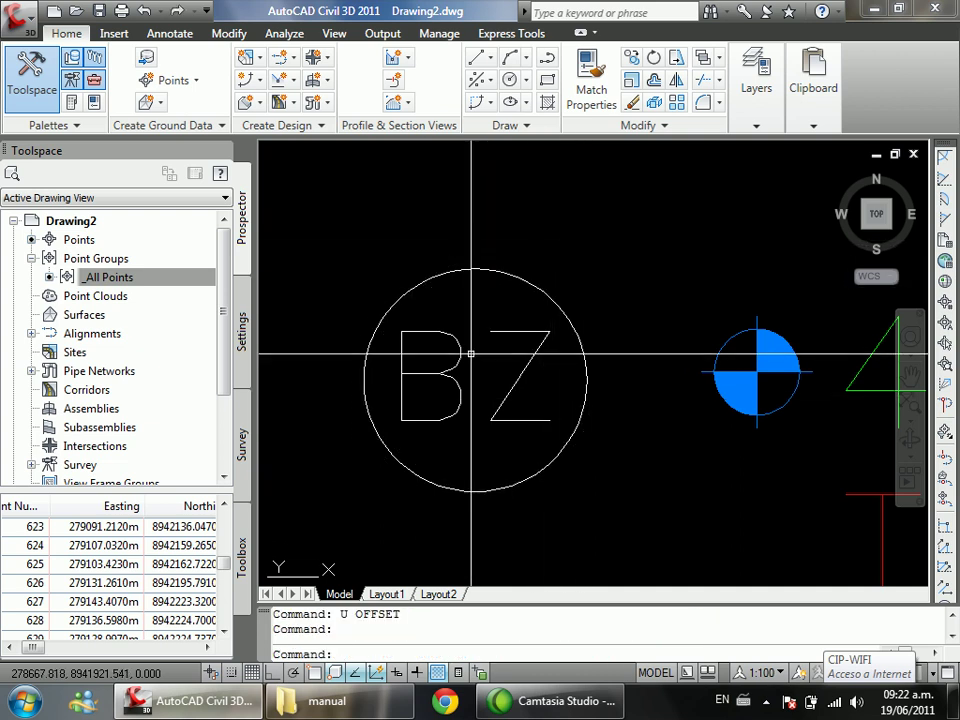
{"action": "scroll", "coordinate": [467, 347], "scroll_direction": "down", "scroll_amount": 3}
{"action": "scroll", "coordinate": [429, 366], "scroll_direction": "down", "scroll_amount": 1}
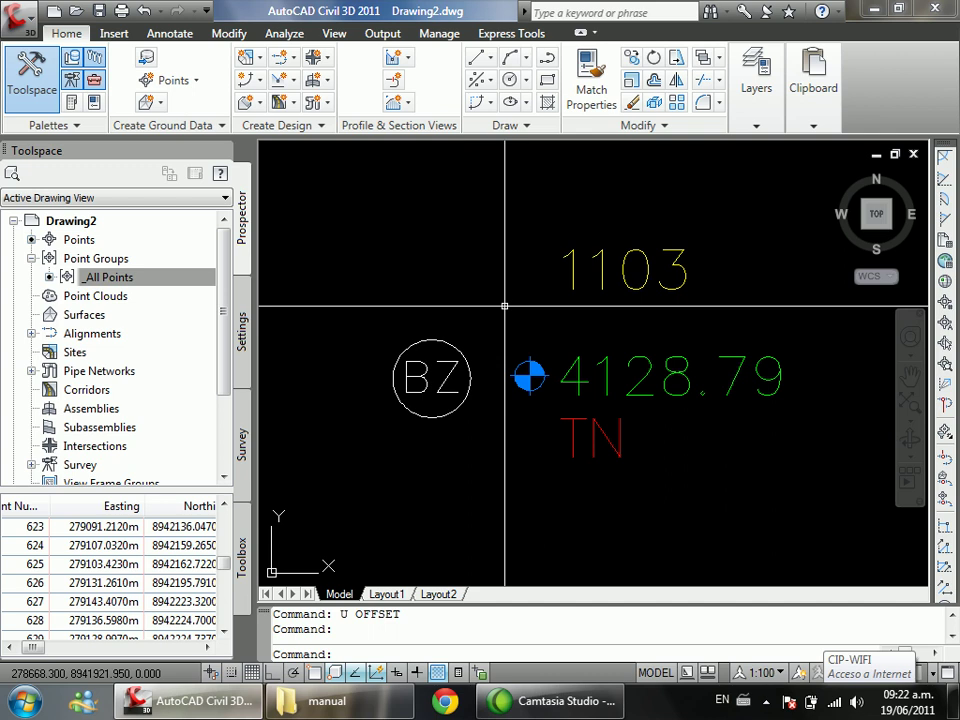
{"action": "scroll", "coordinate": [368, 398], "scroll_direction": "up", "scroll_amount": 4}
{"action": "left_click", "coordinate": [500, 385]}
{"action": "key", "text": "Escape"}
{"action": "left_click", "coordinate": [443, 399]}
{"action": "left_click", "coordinate": [441, 458]}
{"action": "key", "text": "Escape"}
Step: Start a block definition named BUZON with its insertion base point at the centre of the circle around BZ
{"action": "scroll", "coordinate": [441, 468], "scroll_direction": "down", "scroll_amount": 2}
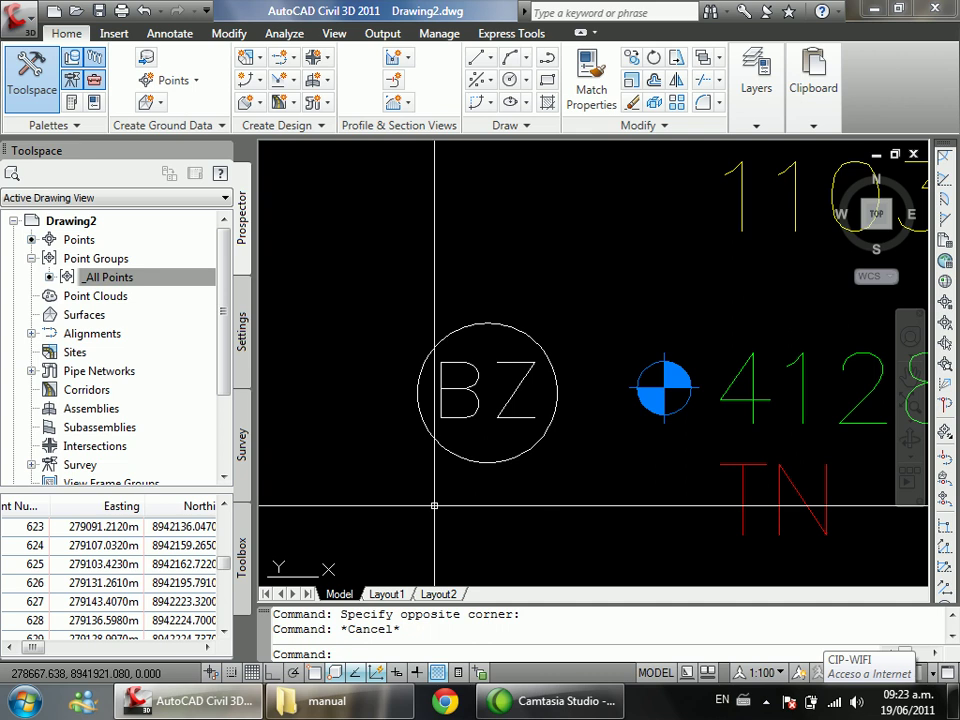
{"action": "type", "text": "BLOCK"}
{"action": "key", "text": "Return"}
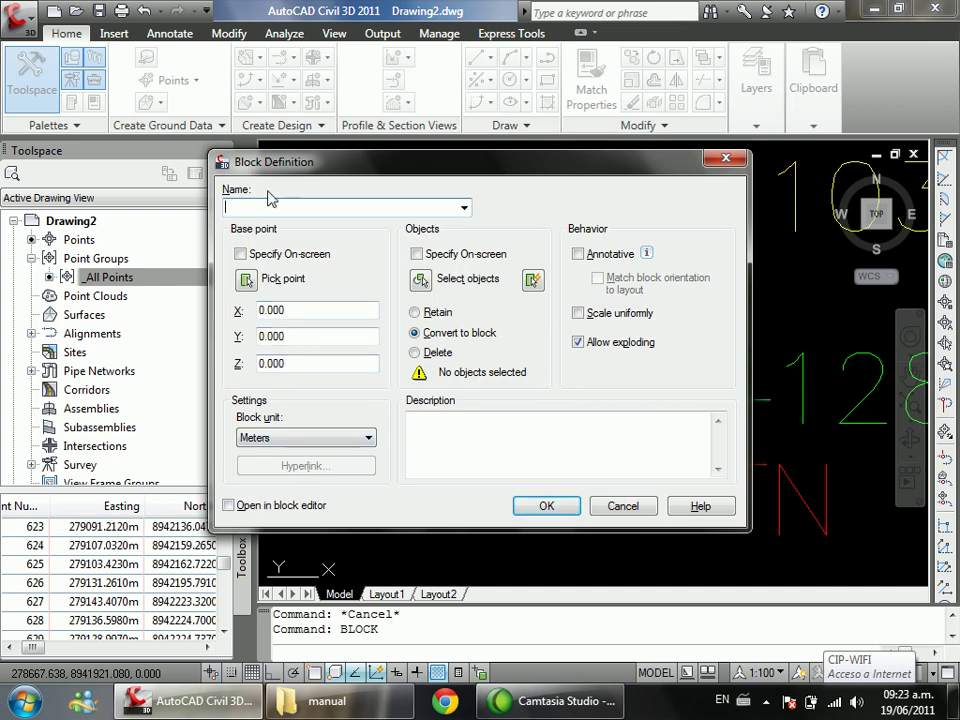
{"action": "type", "text": "BUZON"}
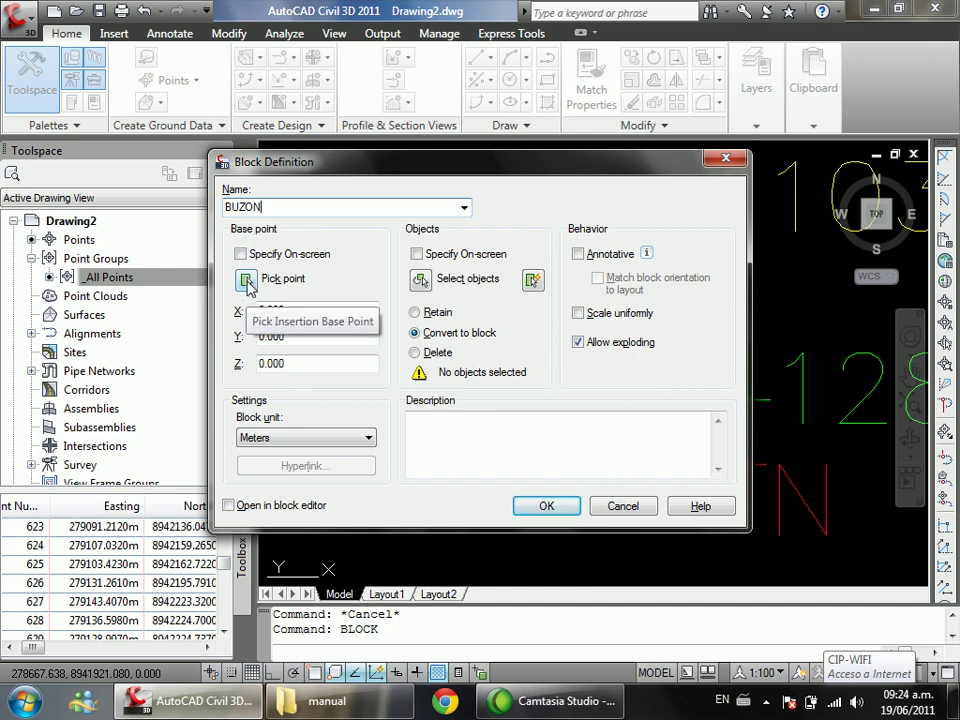
{"action": "left_click", "coordinate": [247, 280]}
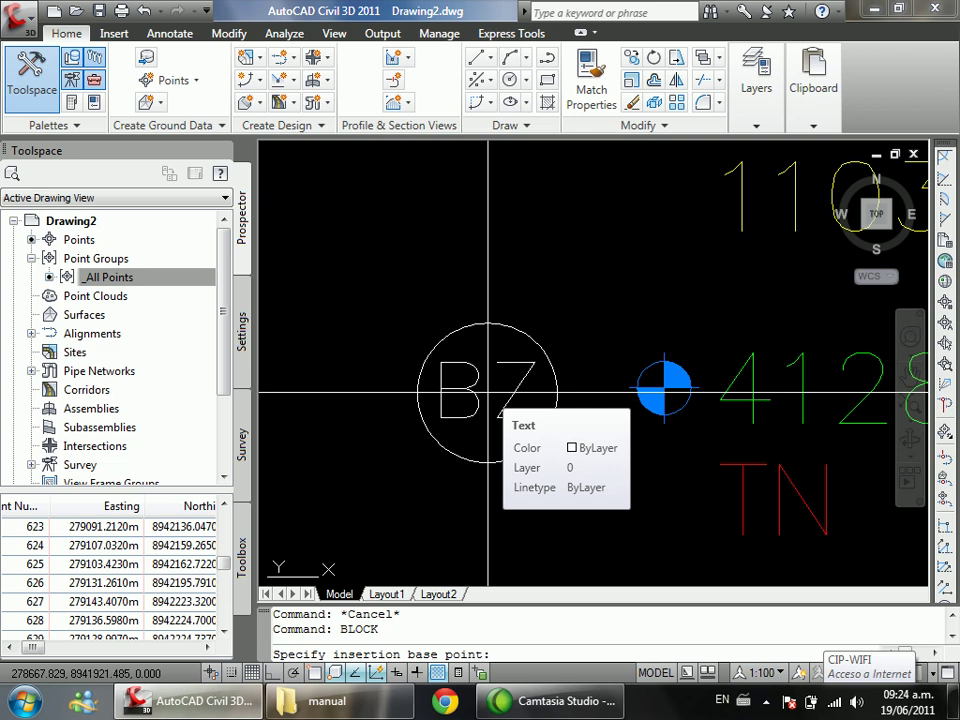
{"action": "key", "text": "F3"}
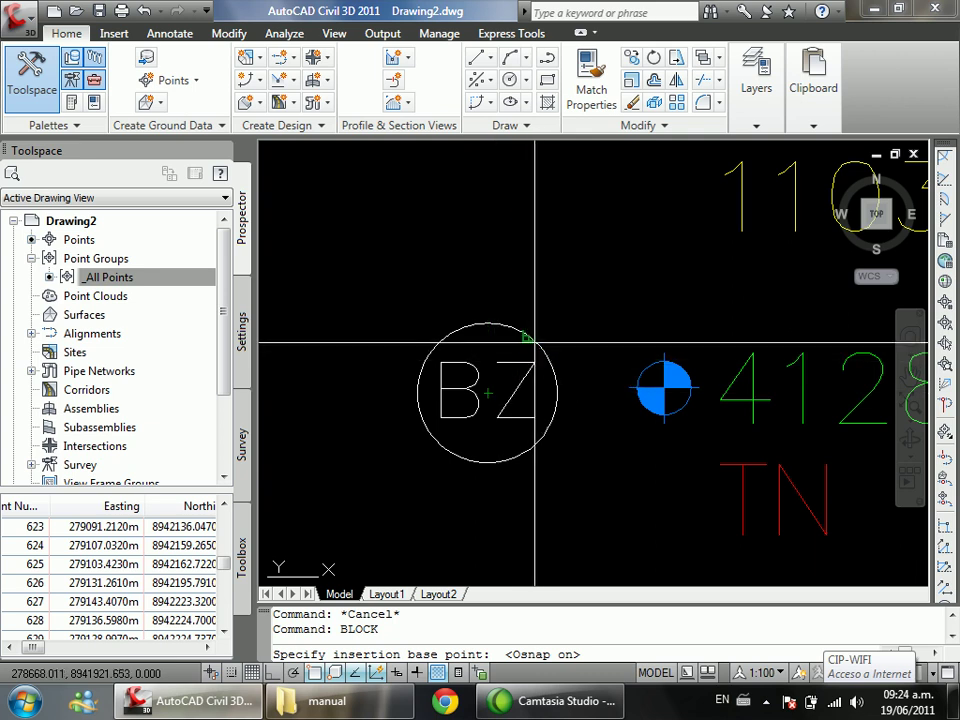
{"action": "left_click", "coordinate": [488, 393]}
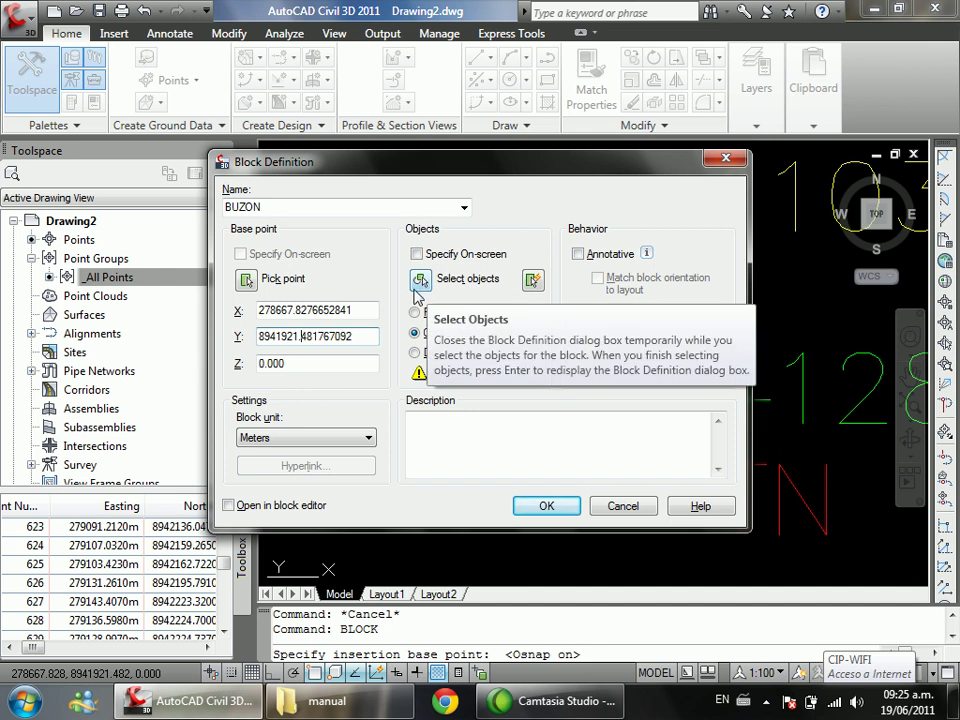
Step: Select the BZ text and its circle as the objects of block BUZON and create the block
{"action": "left_click", "coordinate": [422, 280]}
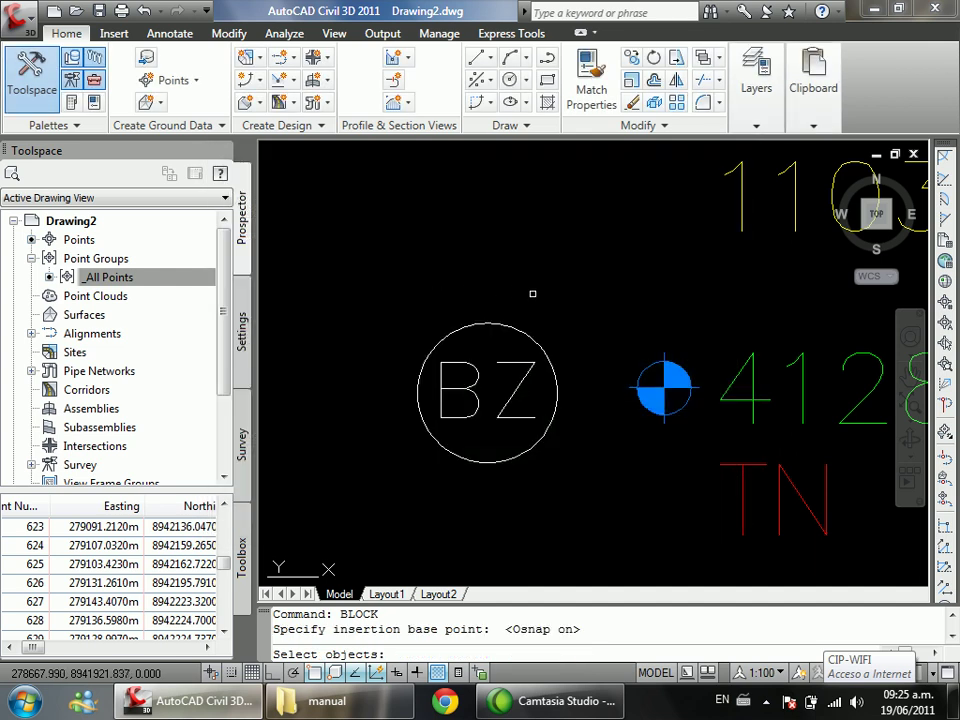
{"action": "left_click", "coordinate": [583, 289]}
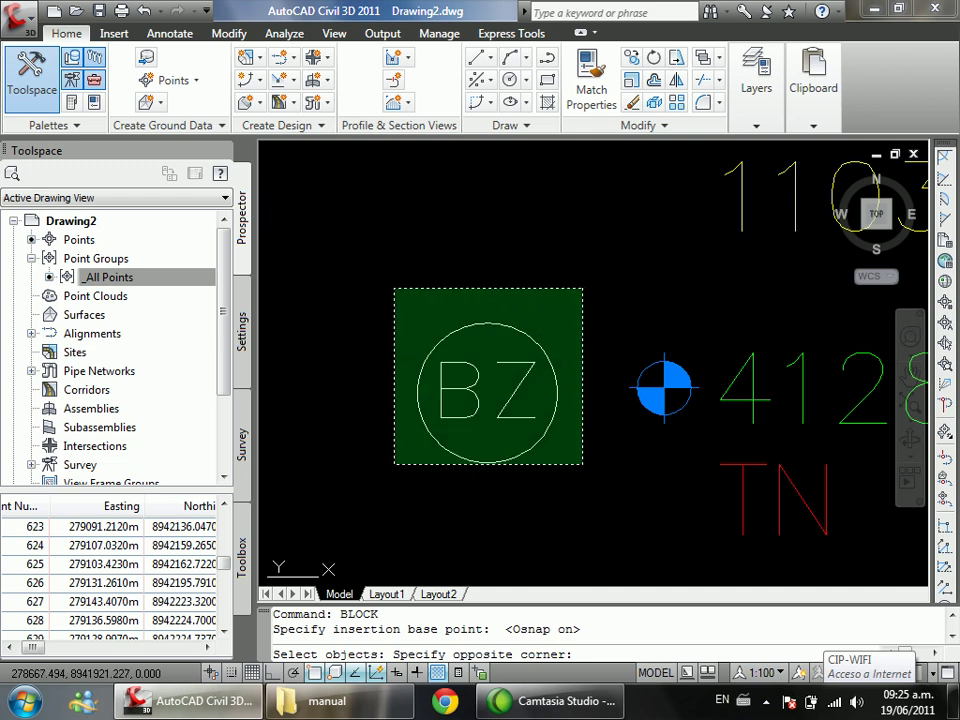
{"action": "left_click", "coordinate": [575, 297]}
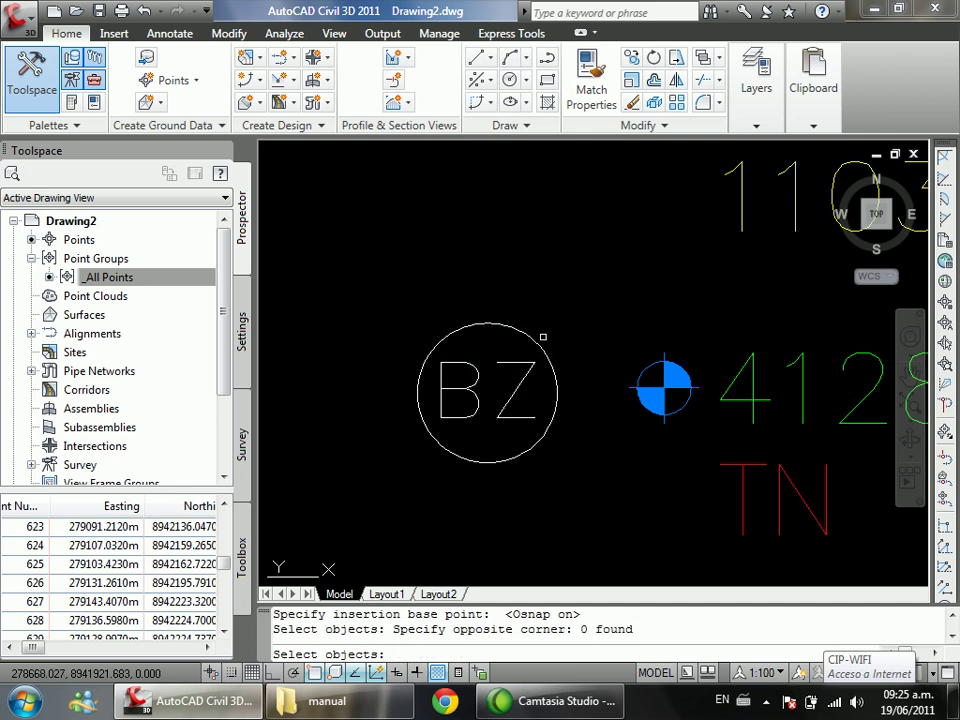
{"action": "left_click", "coordinate": [535, 343]}
{"action": "left_click", "coordinate": [542, 404]}
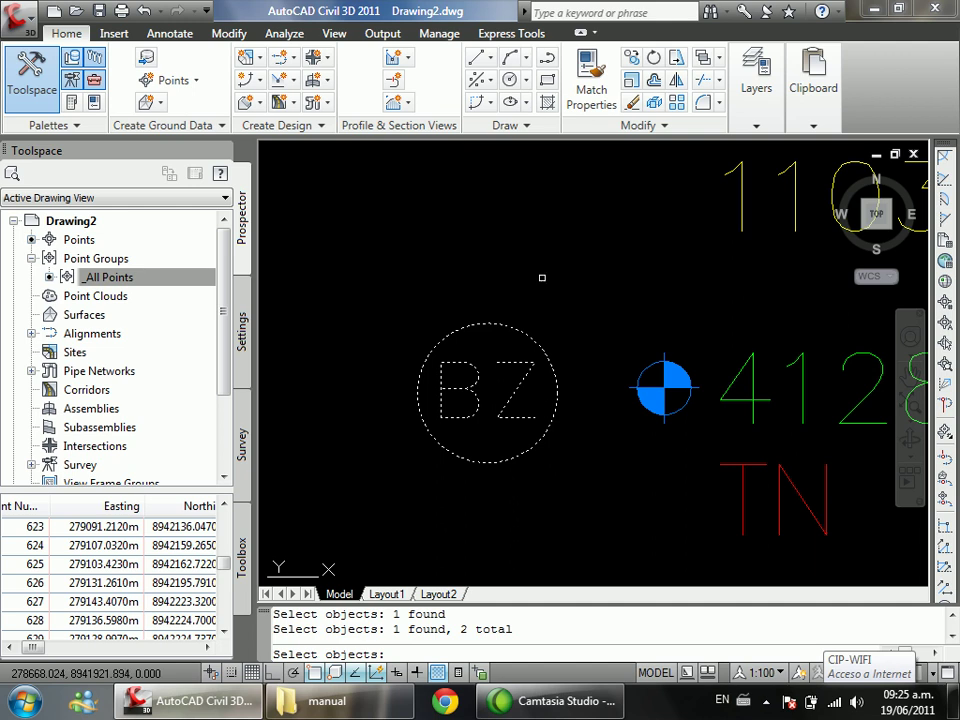
{"action": "key", "text": "Return"}
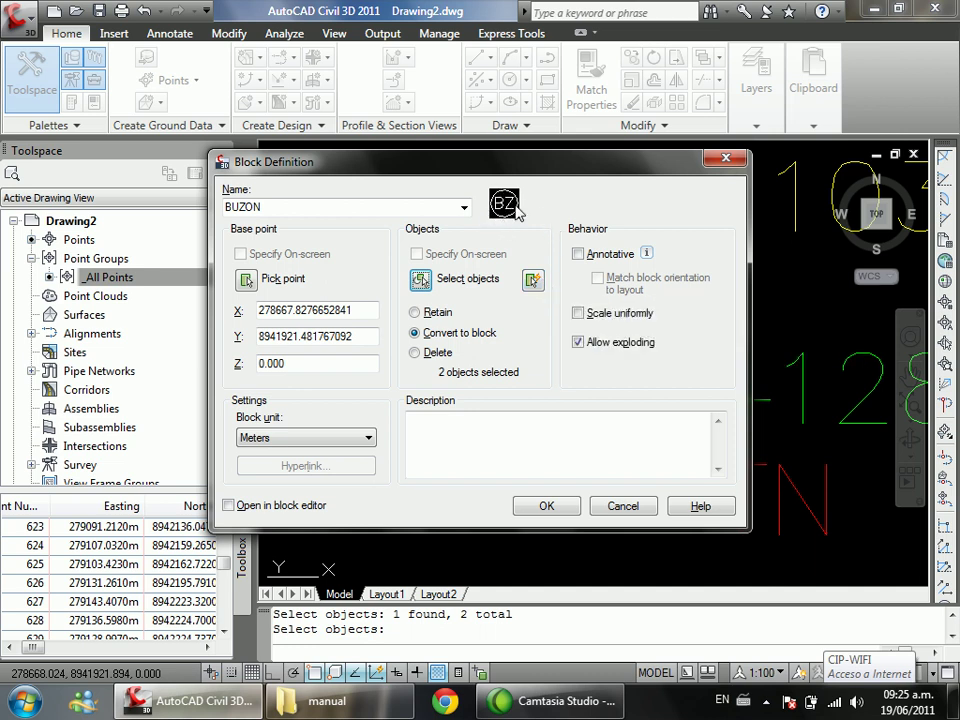
{"action": "double_click", "coordinate": [272, 207]}
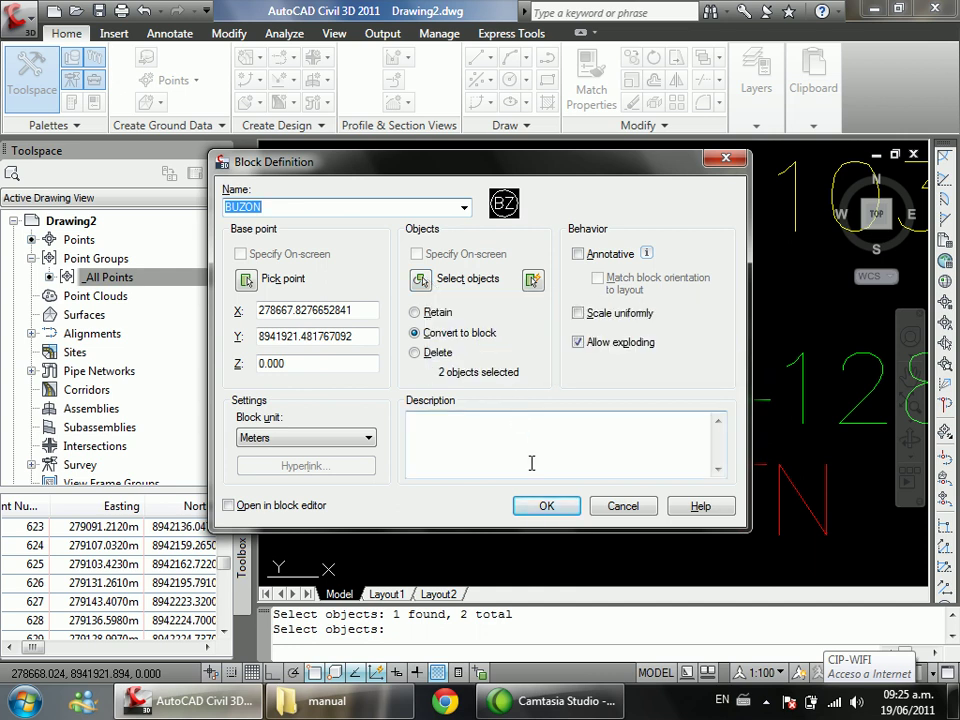
{"action": "left_click", "coordinate": [544, 507]}
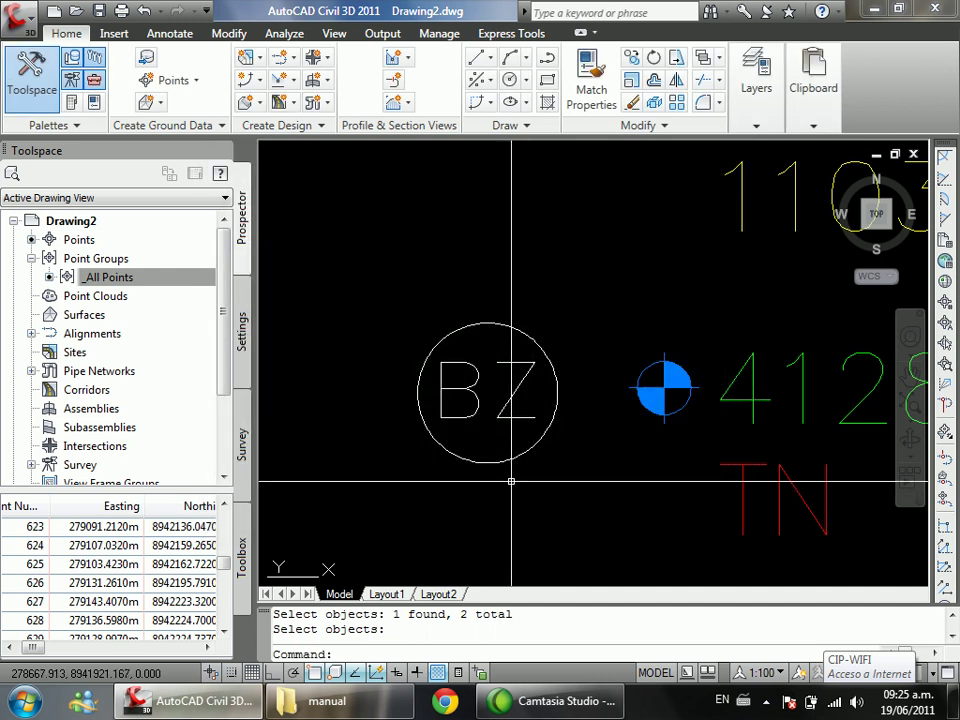
Step: Check that the BZ text and circle select together as one block, and clear the selection
{"action": "left_click", "coordinate": [528, 453]}
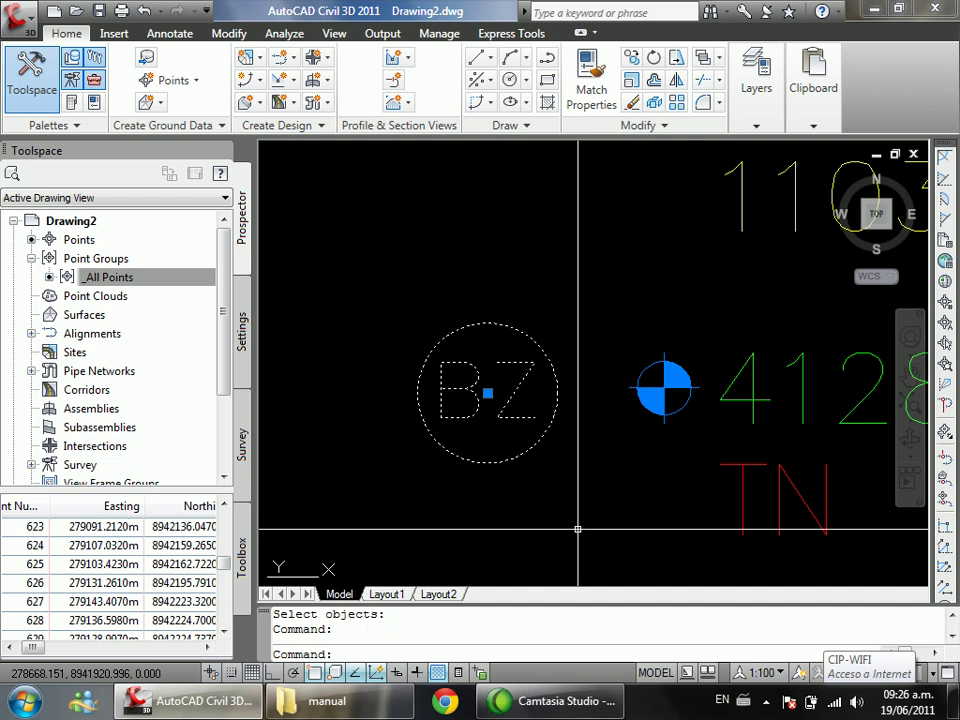
{"action": "scroll", "coordinate": [578, 529], "scroll_direction": "down", "scroll_amount": 5}
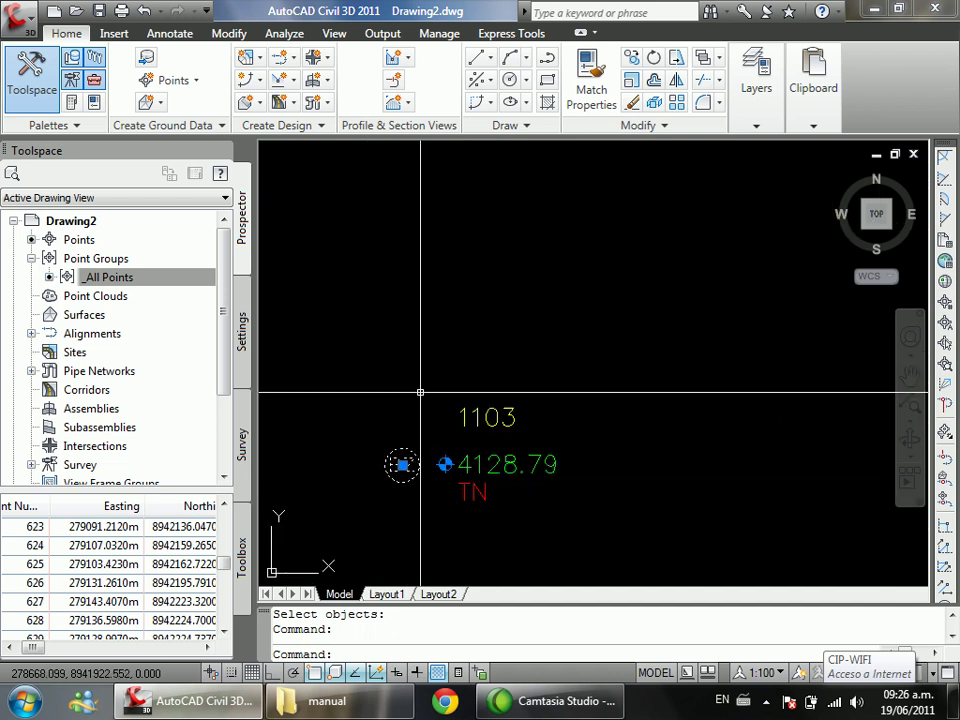
{"action": "scroll", "coordinate": [403, 499], "scroll_direction": "up", "scroll_amount": 3}
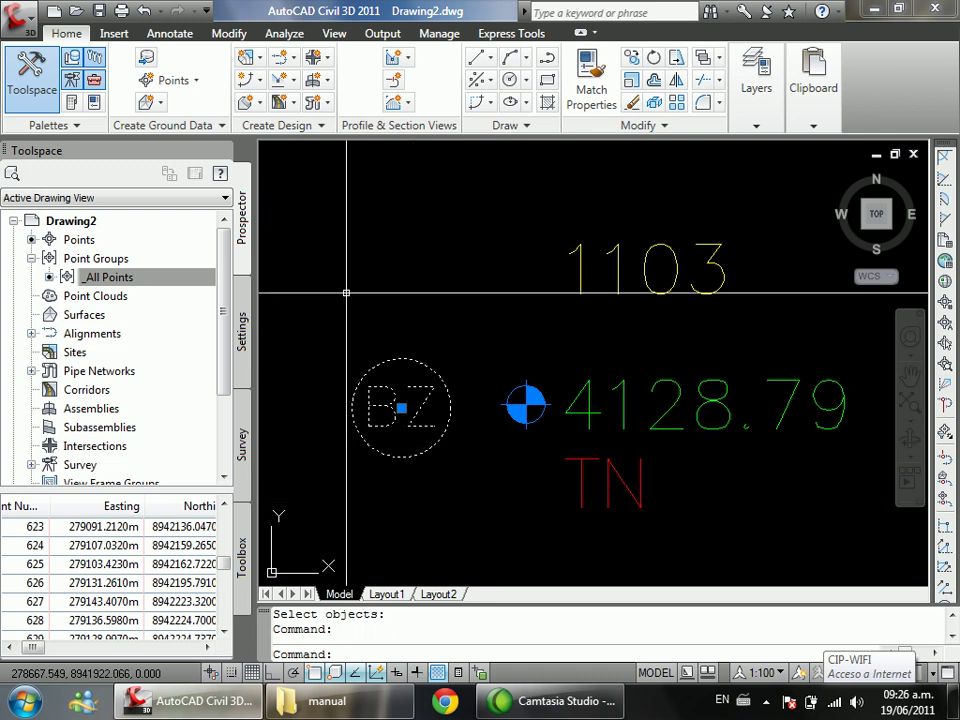
{"action": "key", "text": "Escape"}
{"action": "key", "text": "Escape"}
Step: Open the properties of the _All Points point group
{"action": "left_click", "coordinate": [110, 277]}
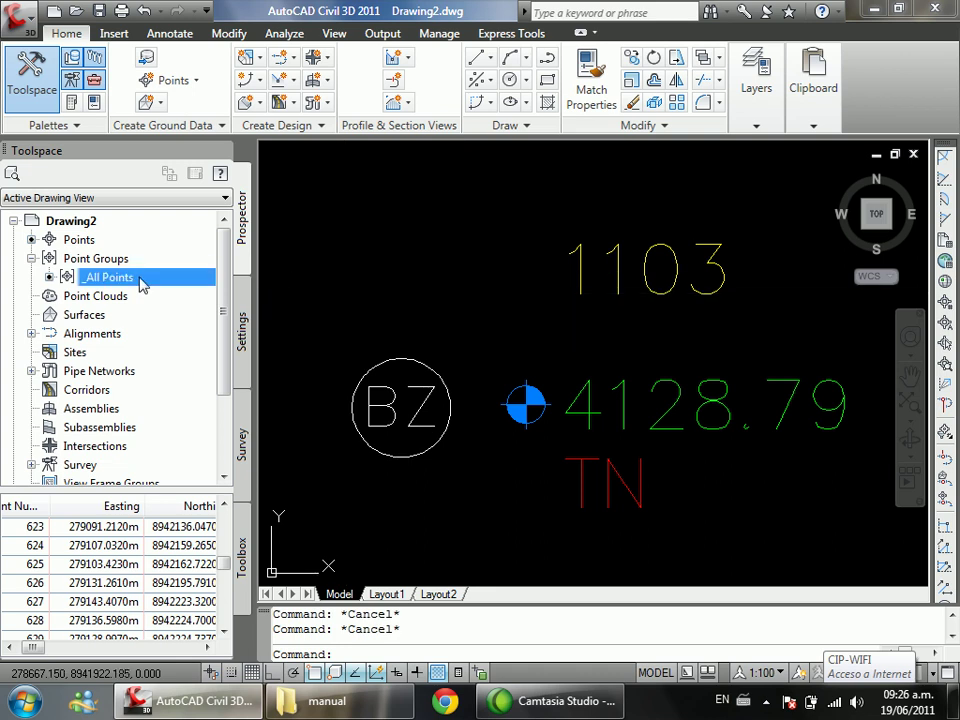
{"action": "right_click", "coordinate": [140, 280]}
{"action": "left_click", "coordinate": [110, 283]}
{"action": "right_click", "coordinate": [158, 282]}
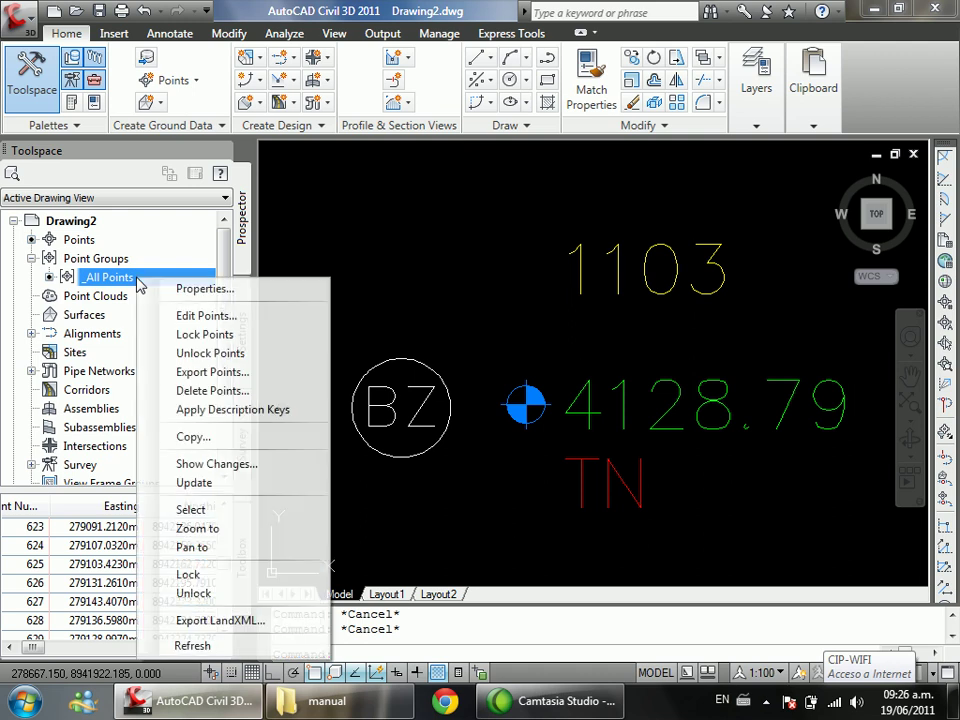
{"action": "left_click", "coordinate": [193, 289]}
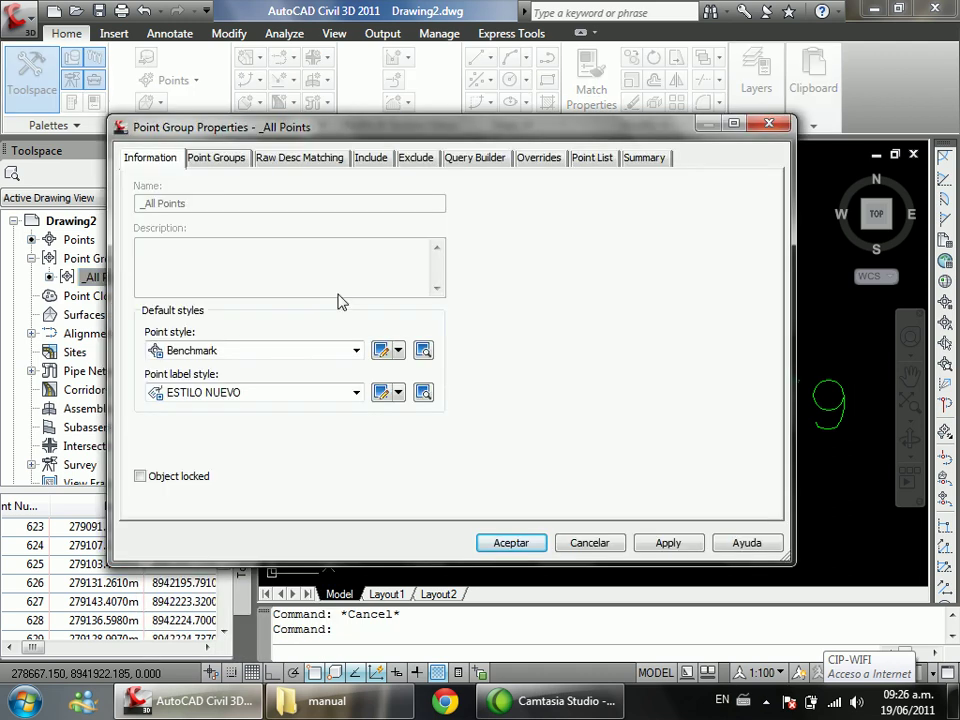
Step: Copy the point group's ESTILO NUEVO point label style and name the copy BUZONES
{"action": "left_click", "coordinate": [180, 395]}
{"action": "left_click", "coordinate": [181, 397]}
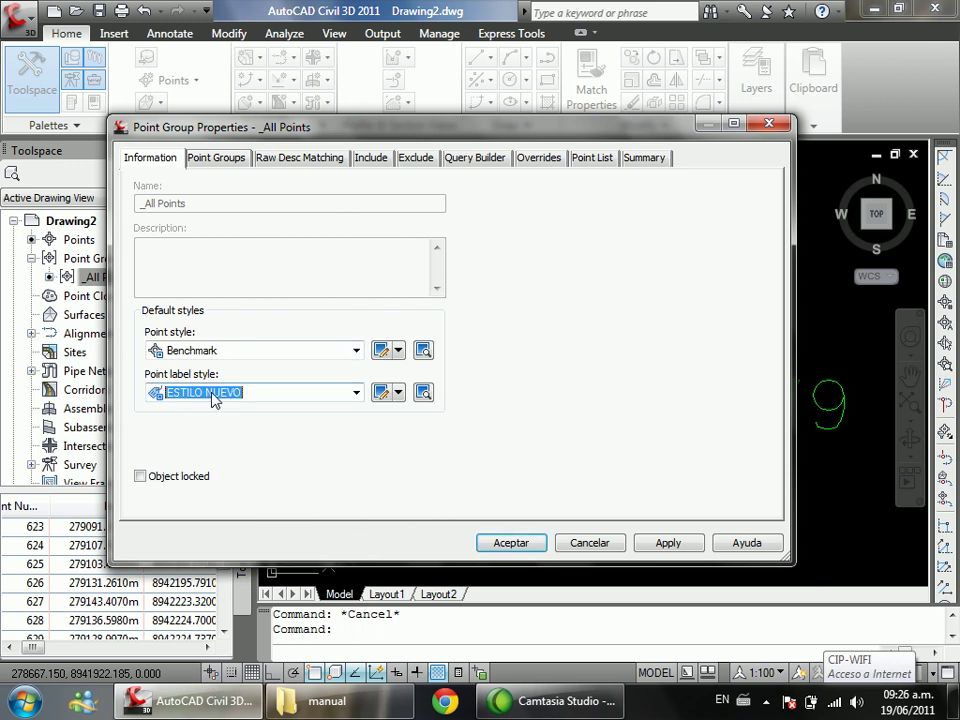
{"action": "left_click", "coordinate": [399, 393]}
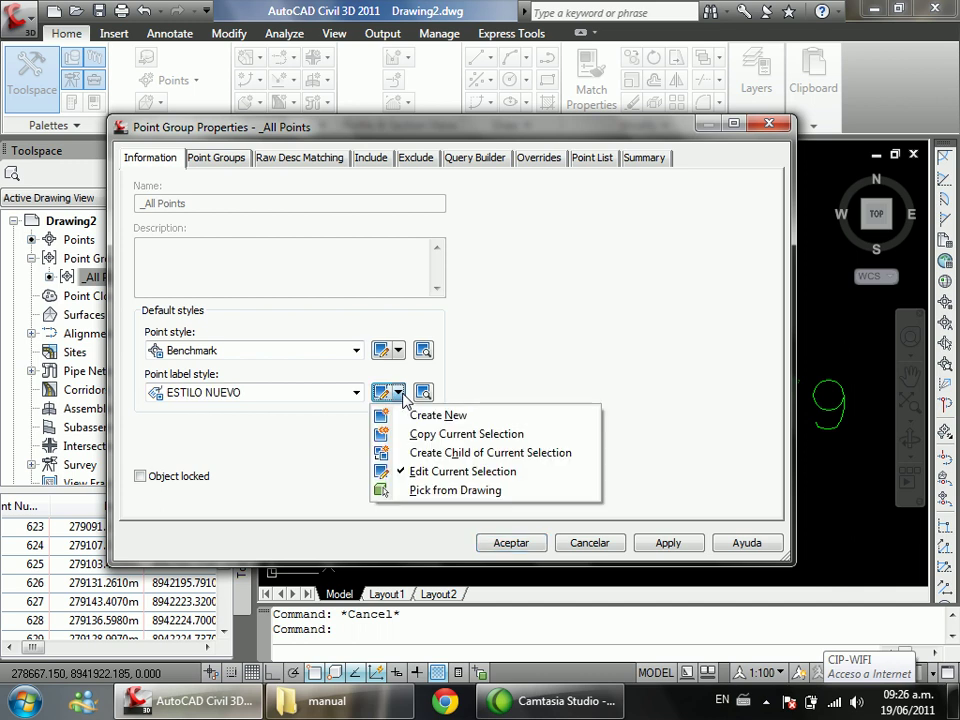
{"action": "left_click", "coordinate": [399, 393]}
{"action": "left_click", "coordinate": [399, 393]}
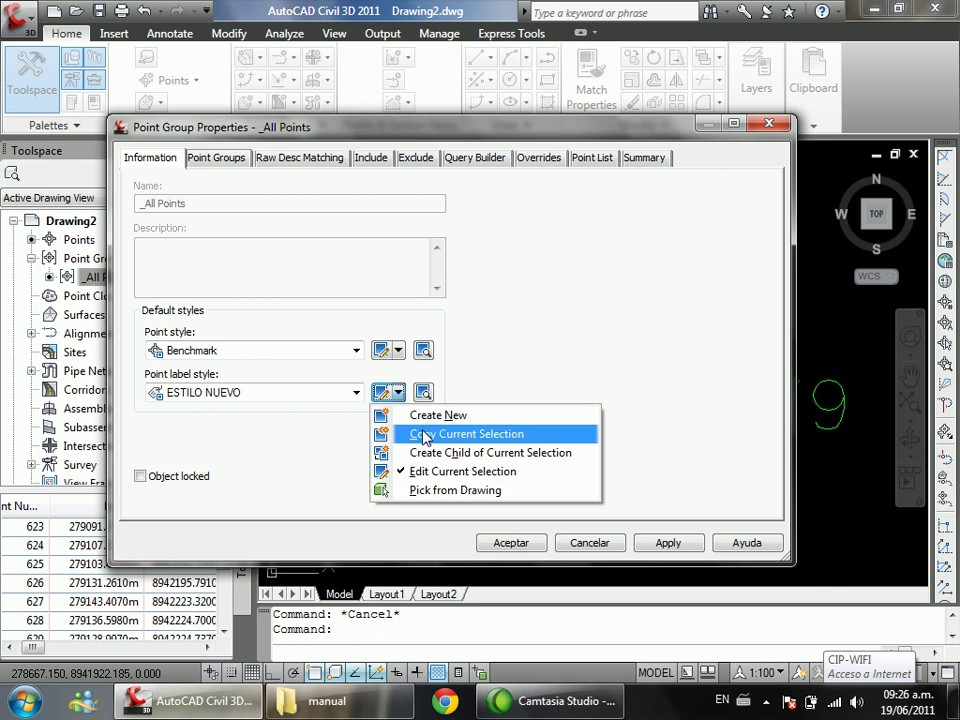
{"action": "left_click", "coordinate": [503, 436]}
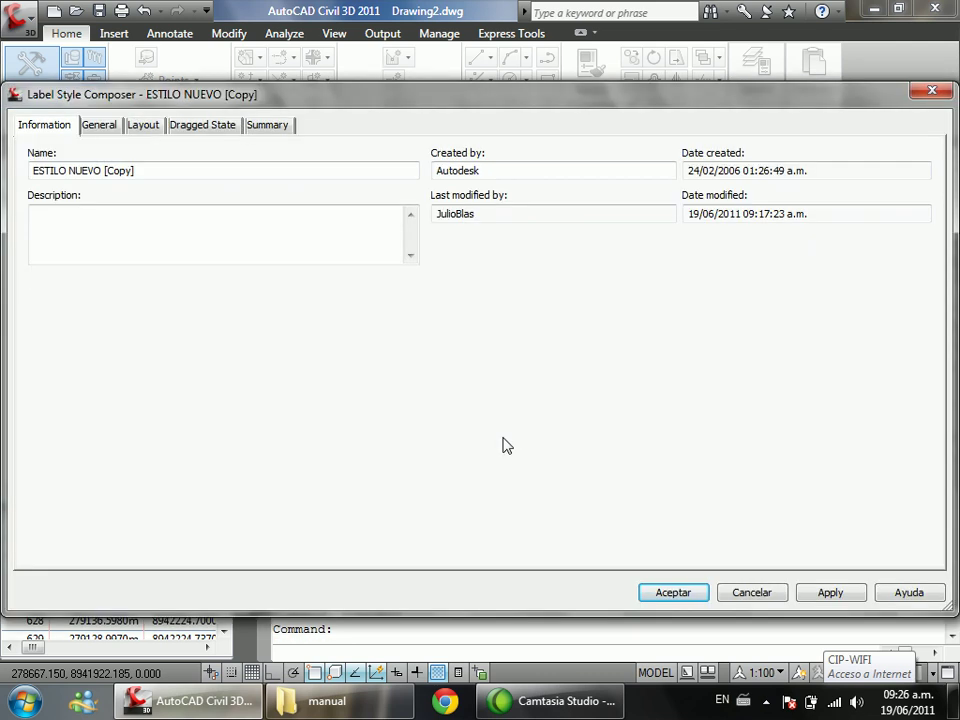
{"action": "left_click_drag", "start_coordinate": [368, 118], "coordinate": [379, 140]}
{"action": "left_click_drag", "start_coordinate": [185, 191], "coordinate": [34, 199]}
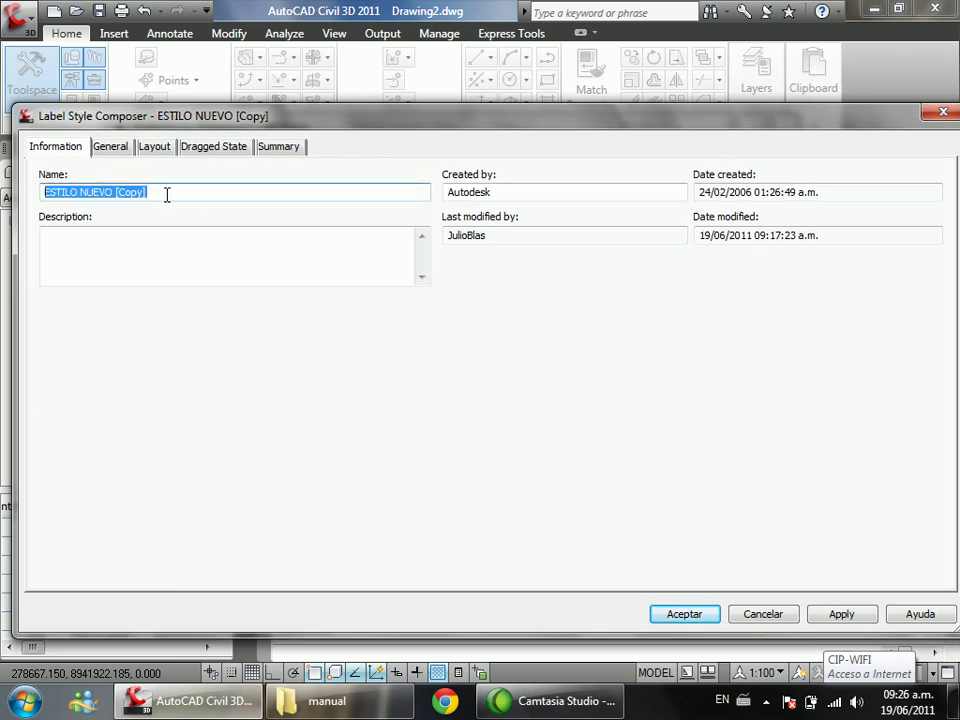
{"action": "type", "text": "BUZONES"}
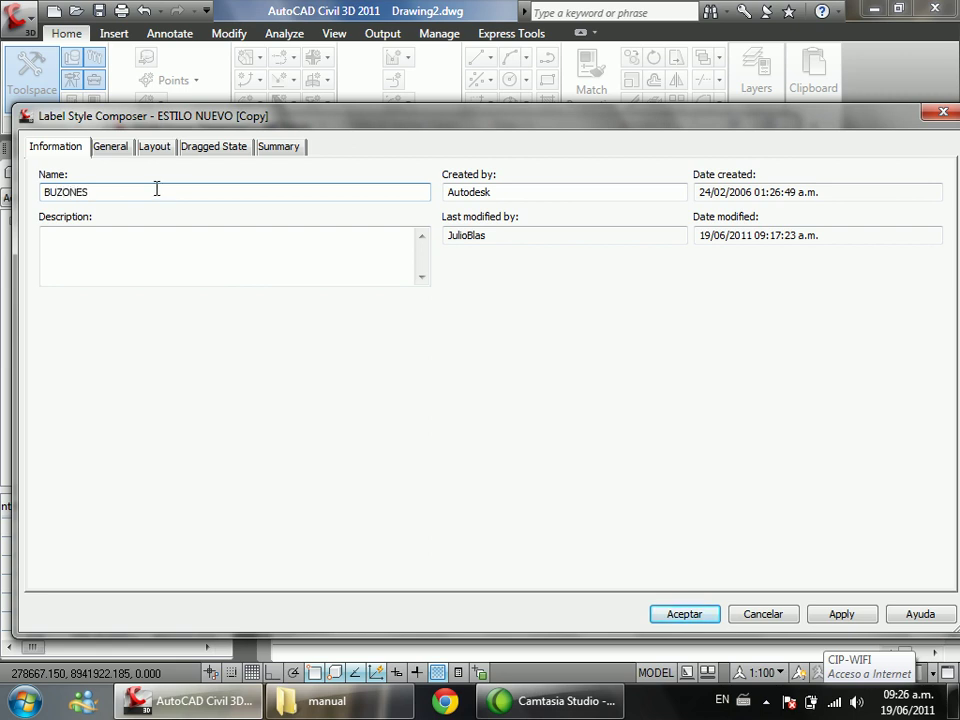
Step: Examine the general properties and layout components of the BUZONES label style for a marker-related setting
{"action": "left_click", "coordinate": [111, 147]}
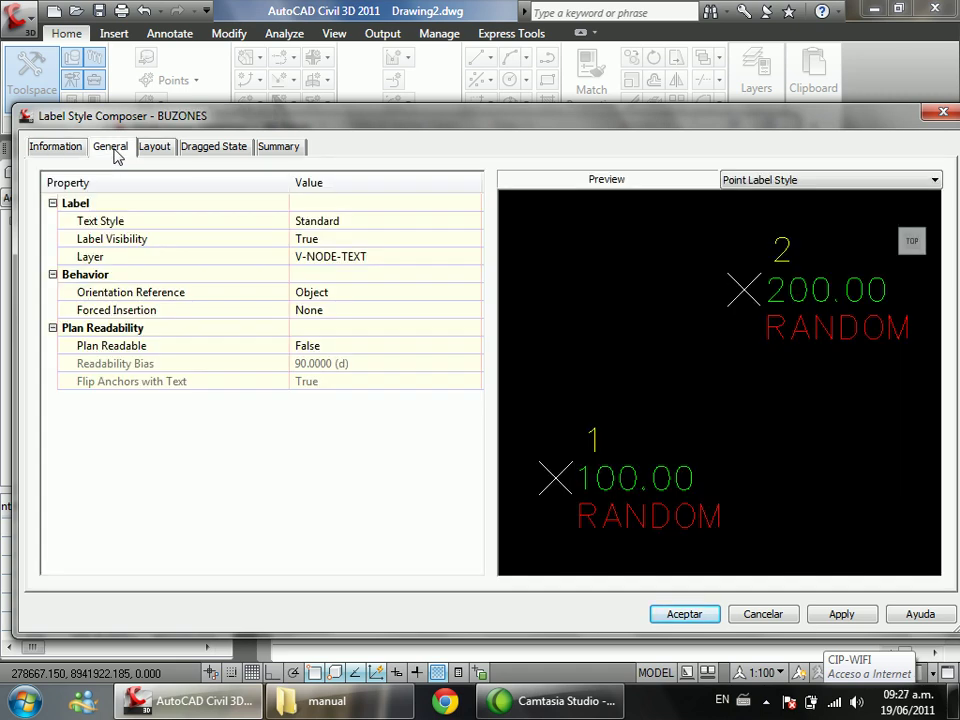
{"action": "left_click", "coordinate": [112, 148]}
{"action": "left_click", "coordinate": [154, 147]}
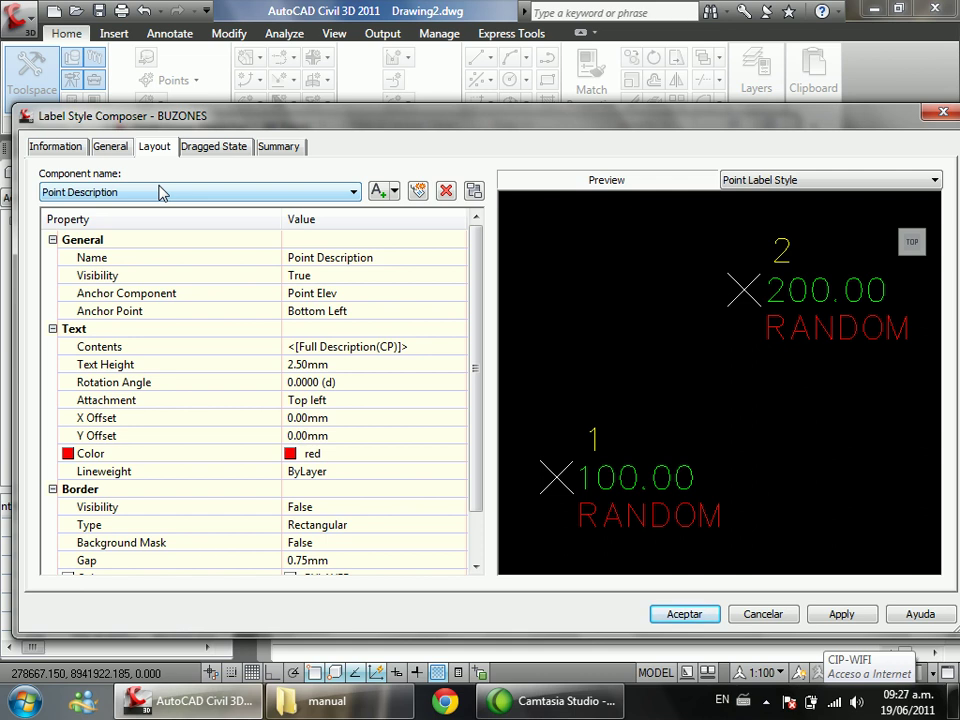
{"action": "left_click", "coordinate": [285, 195]}
{"action": "left_click", "coordinate": [285, 195]}
{"action": "left_click", "coordinate": [110, 147]}
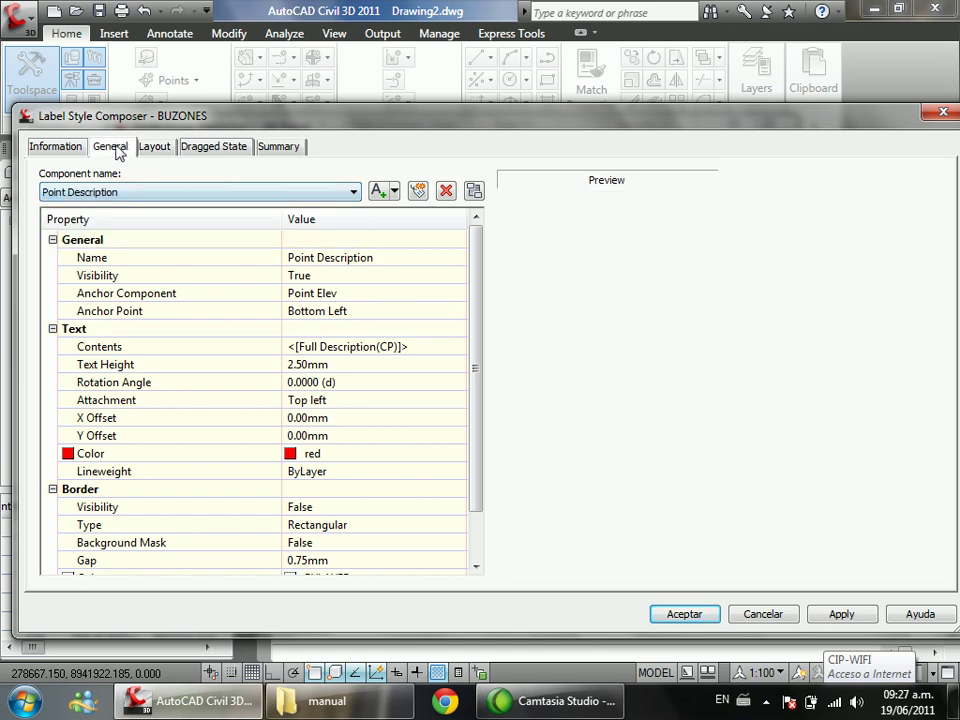
{"action": "left_click", "coordinate": [328, 257]}
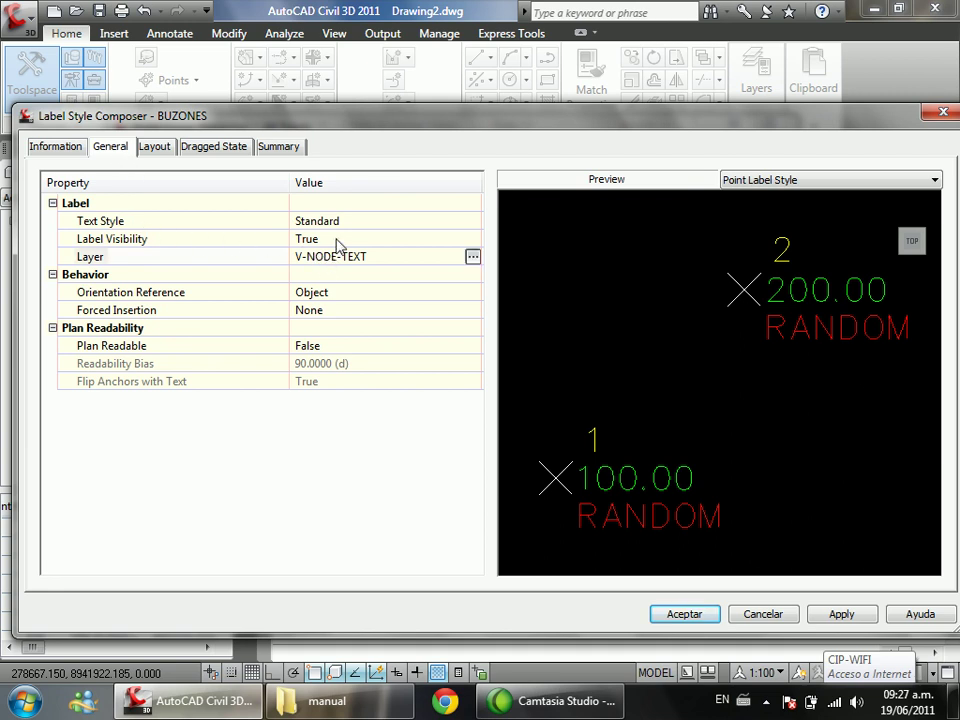
{"action": "left_click", "coordinate": [198, 150]}
{"action": "left_click", "coordinate": [154, 149]}
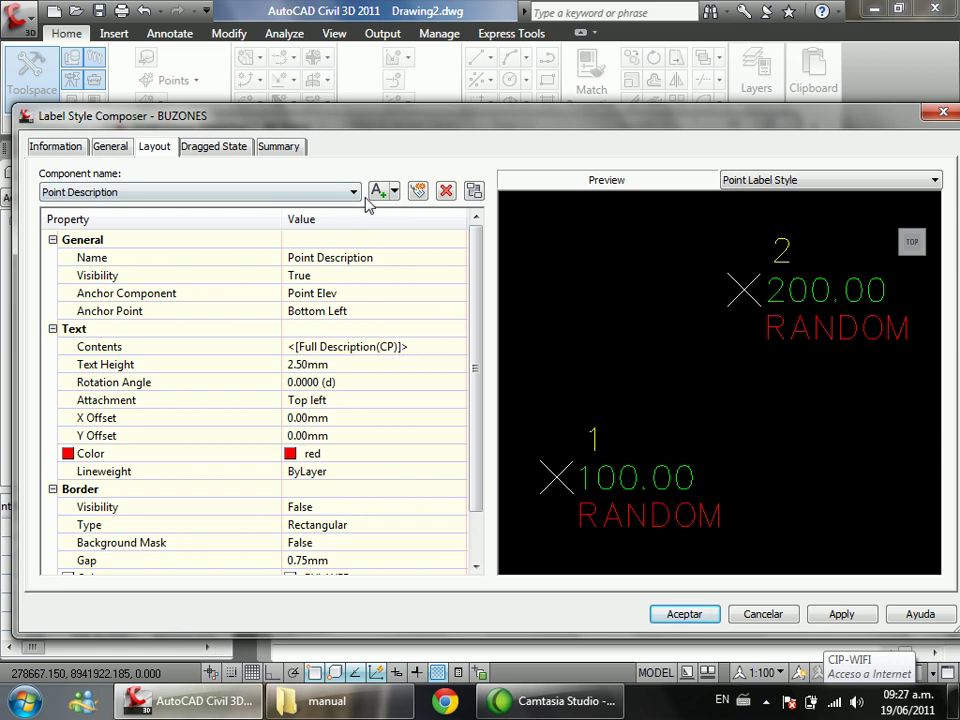
{"action": "left_click", "coordinate": [332, 196]}
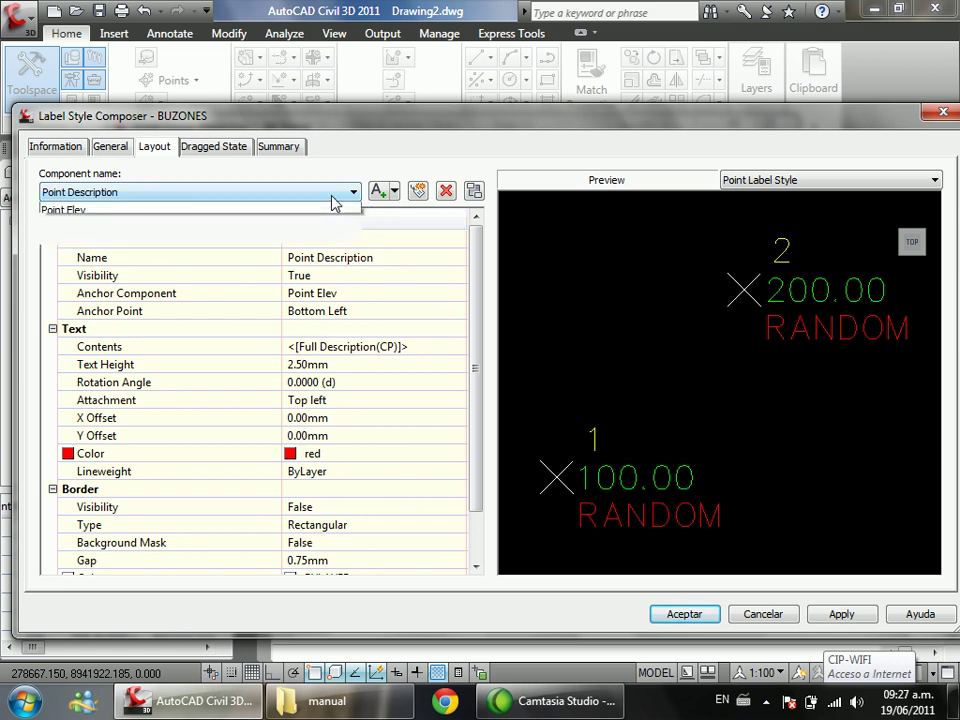
{"action": "left_click", "coordinate": [332, 208]}
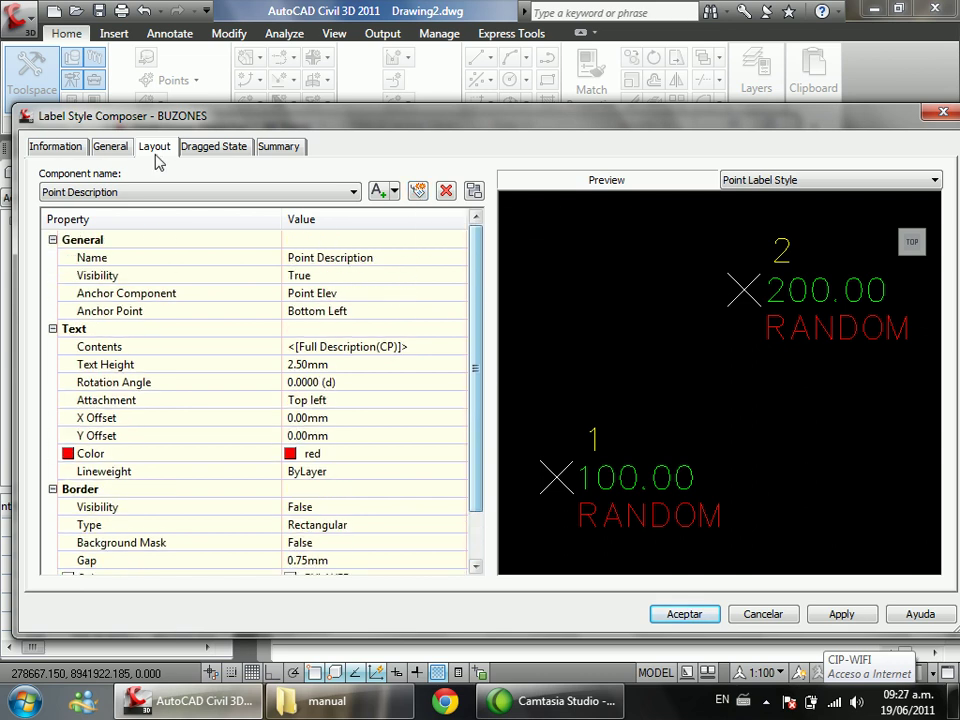
{"action": "left_click", "coordinate": [118, 146]}
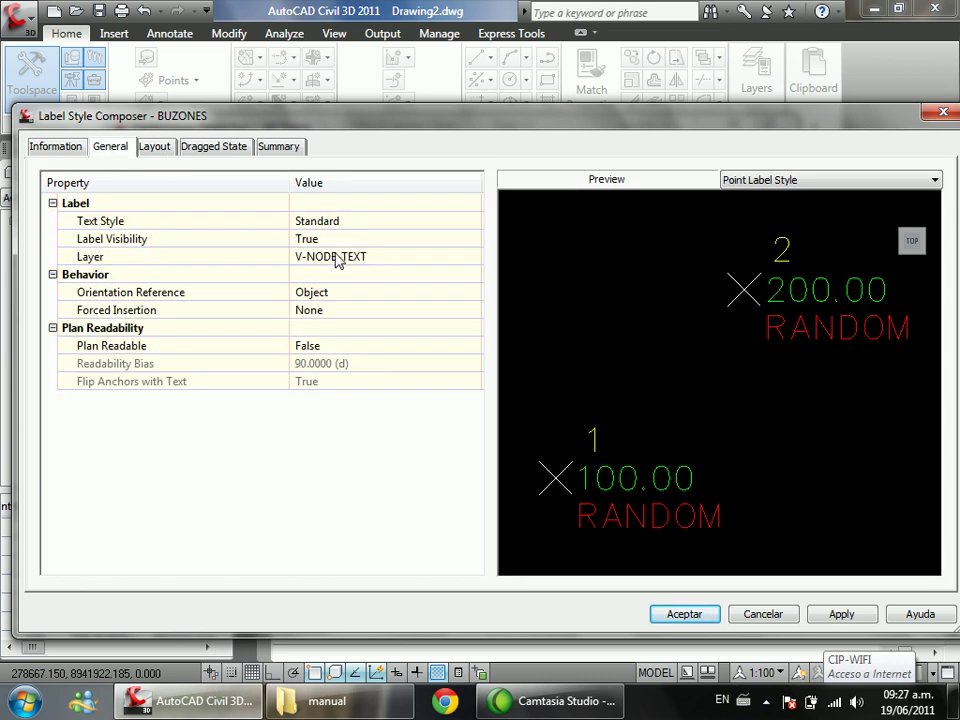
Step: Discard the copied BUZONES point label style after checking its information and layout settings
{"action": "left_click", "coordinate": [80, 148]}
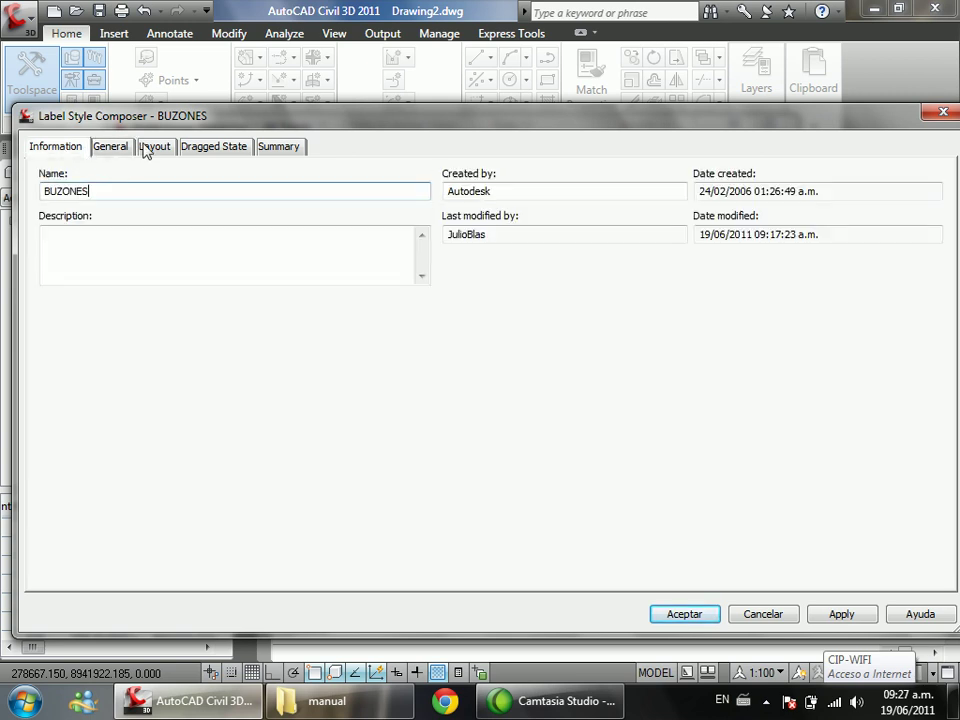
{"action": "left_click", "coordinate": [150, 147]}
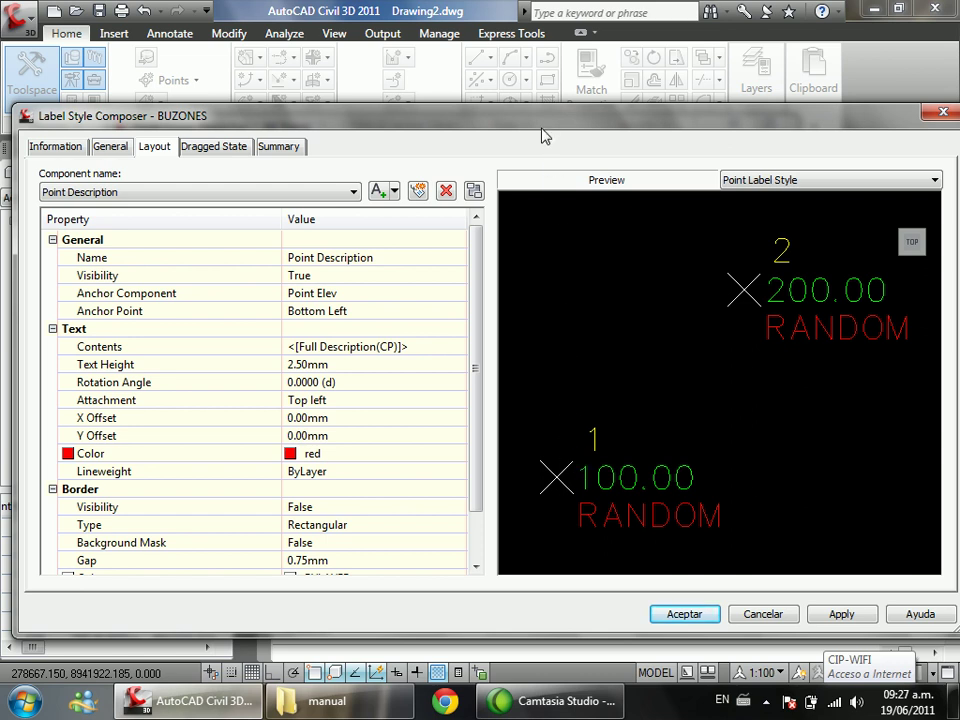
{"action": "left_click_drag", "start_coordinate": [542, 129], "coordinate": [537, 117]}
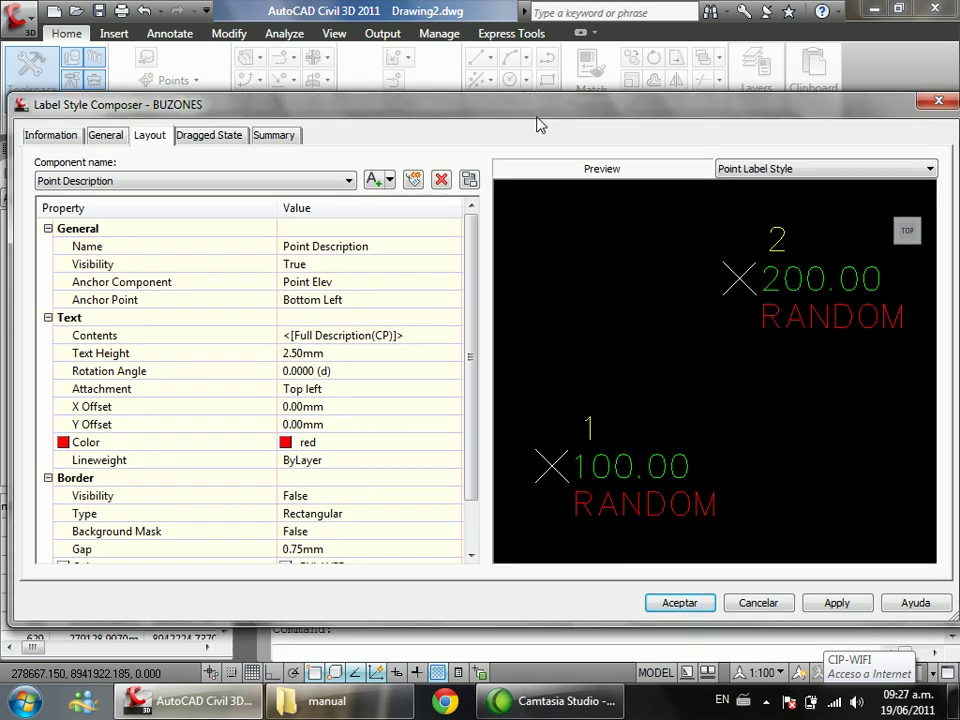
{"action": "left_click", "coordinate": [752, 604]}
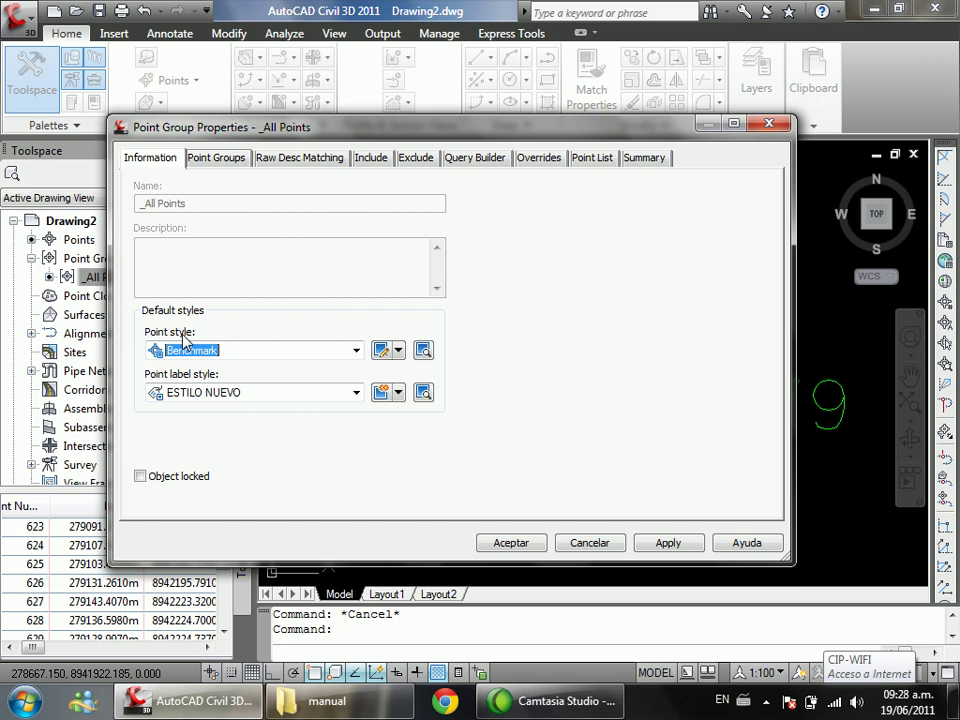
Step: Copy the _All Points group's Benchmark point style and name the copy BUZONES
{"action": "mouse_move", "coordinate": [400, 128]}
{"action": "left_mouse_down"}
{"action": "mouse_move", "coordinate": [403, 223]}
{"action": "mouse_move", "coordinate": [372, 585]}
{"action": "left_mouse_up"}
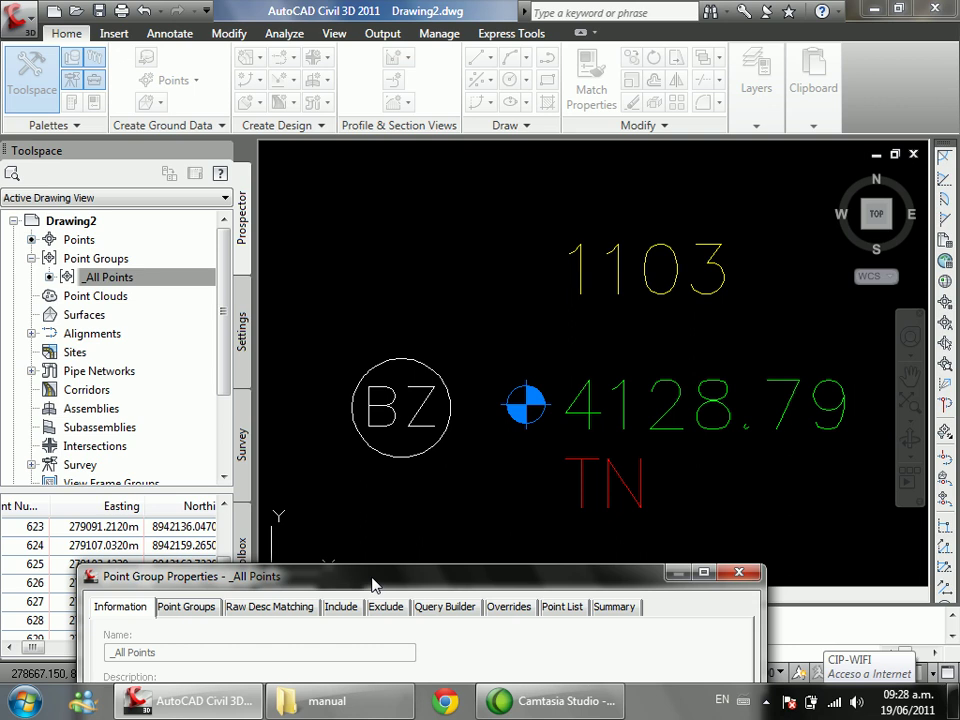
{"action": "left_click_drag", "start_coordinate": [371, 578], "coordinate": [464, 167]}
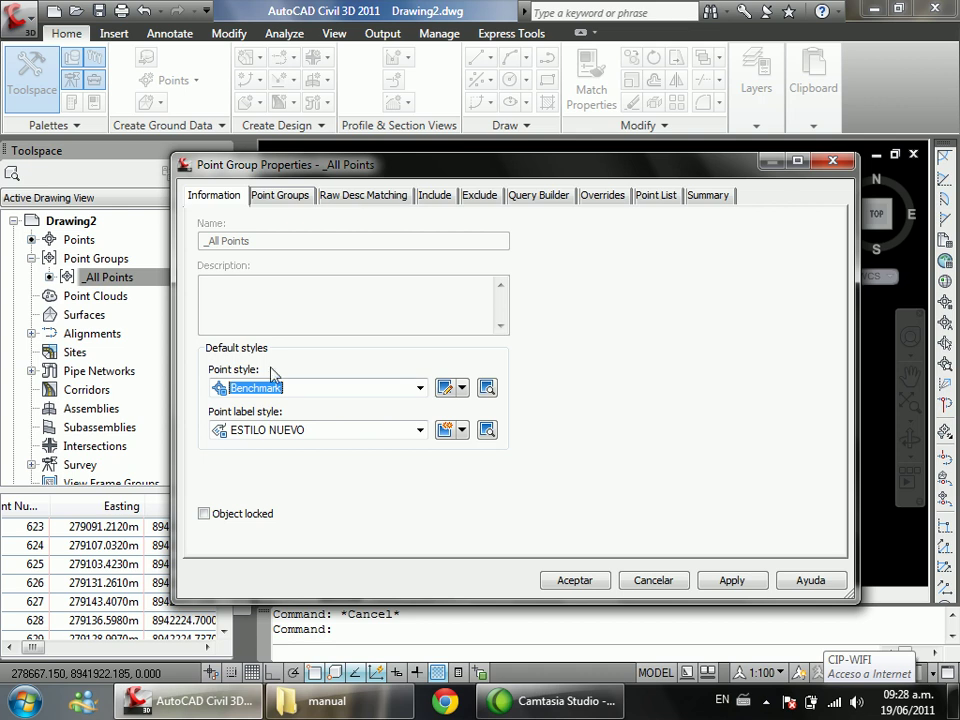
{"action": "left_click", "coordinate": [463, 389]}
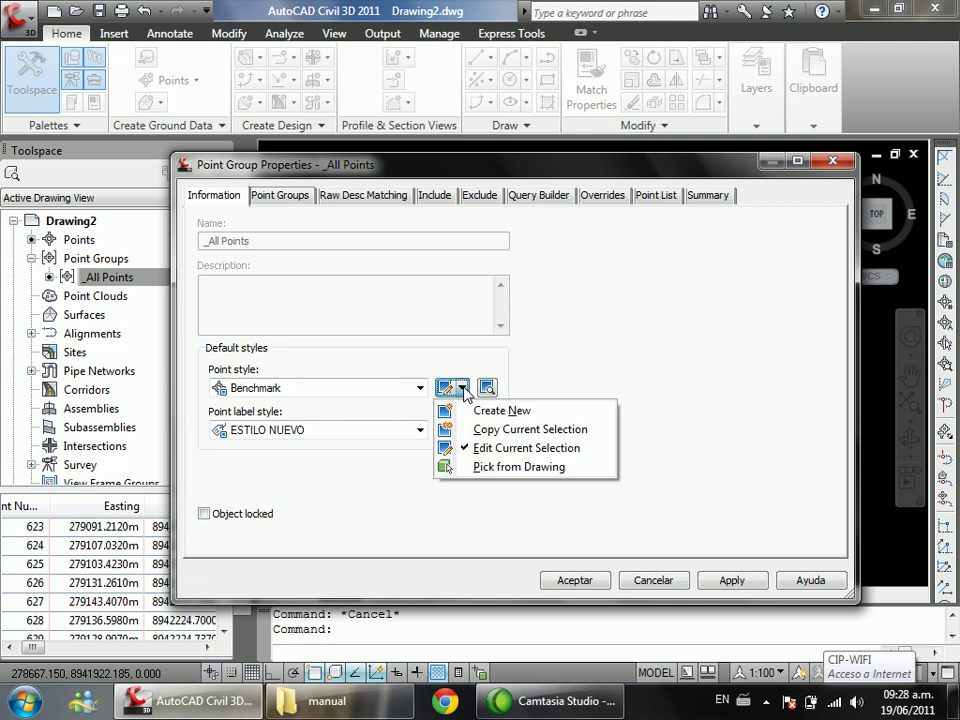
{"action": "left_click", "coordinate": [398, 390]}
{"action": "left_click", "coordinate": [267, 437]}
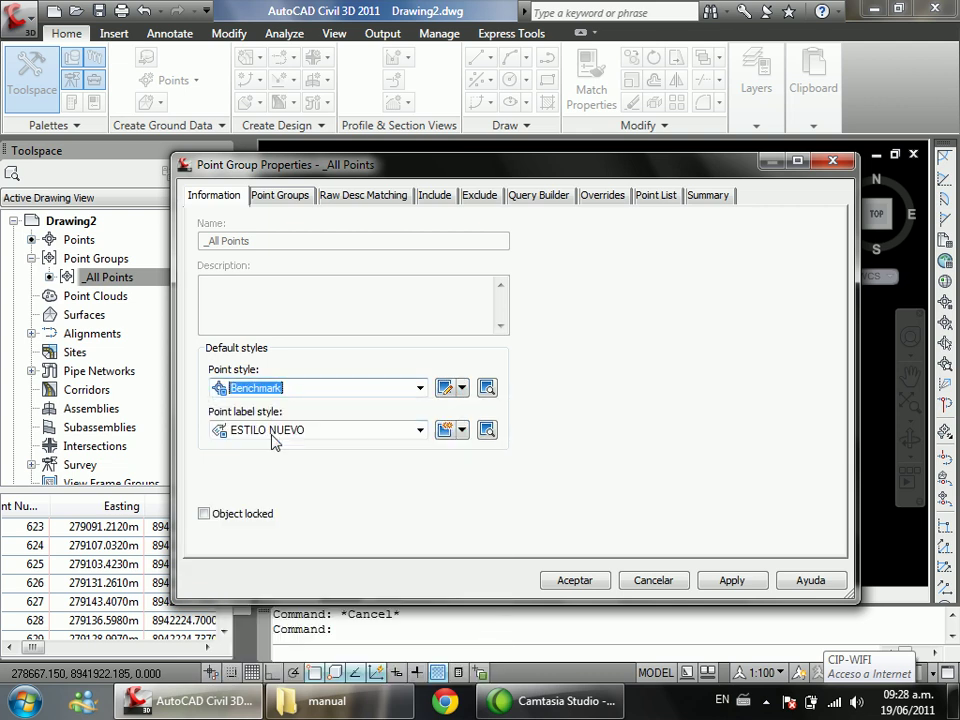
{"action": "left_click", "coordinate": [463, 390]}
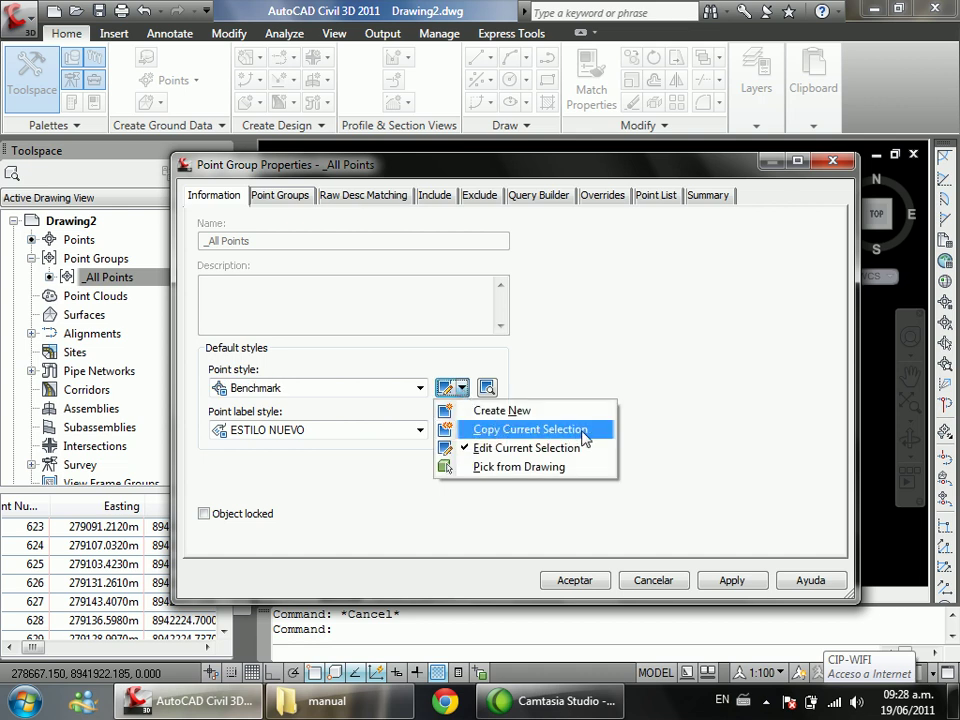
{"action": "left_click", "coordinate": [530, 429]}
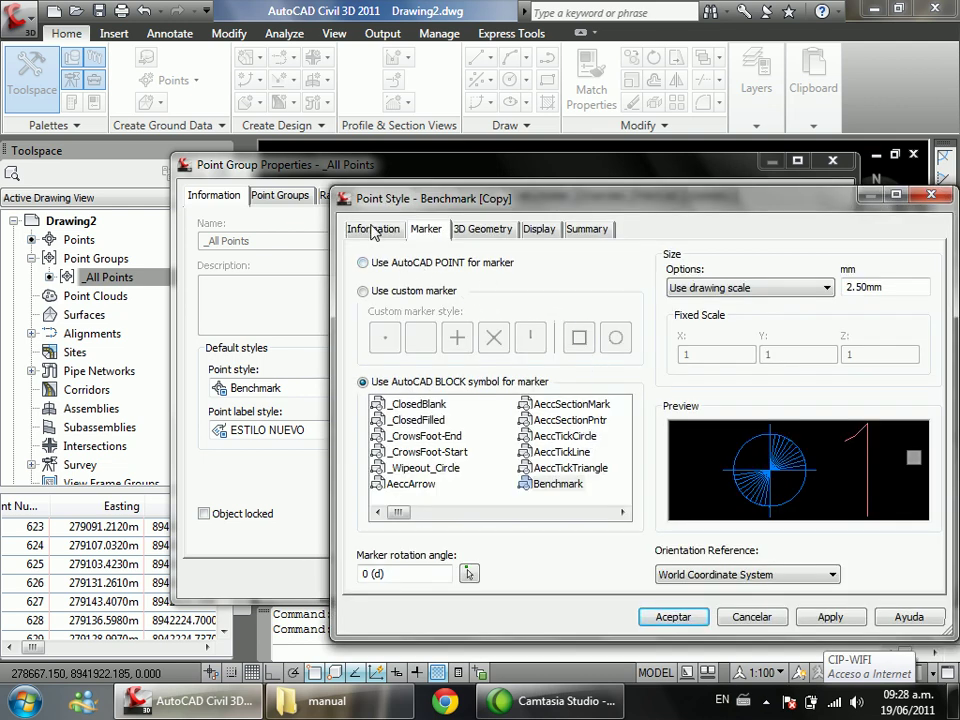
{"action": "left_click_drag", "start_coordinate": [518, 201], "coordinate": [390, 170]}
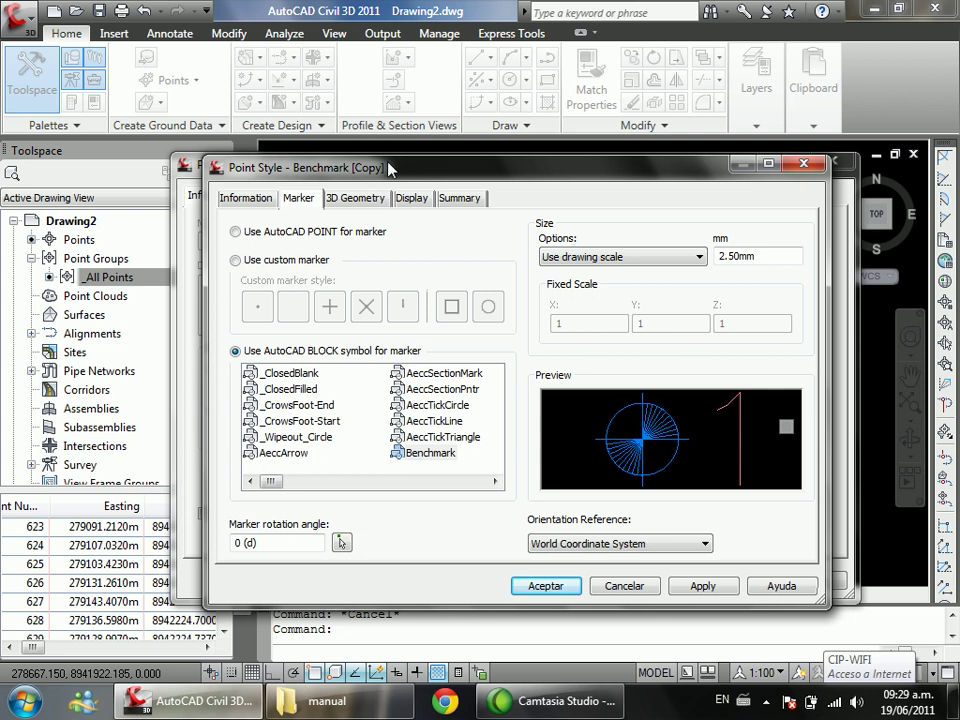
{"action": "left_click", "coordinate": [254, 199]}
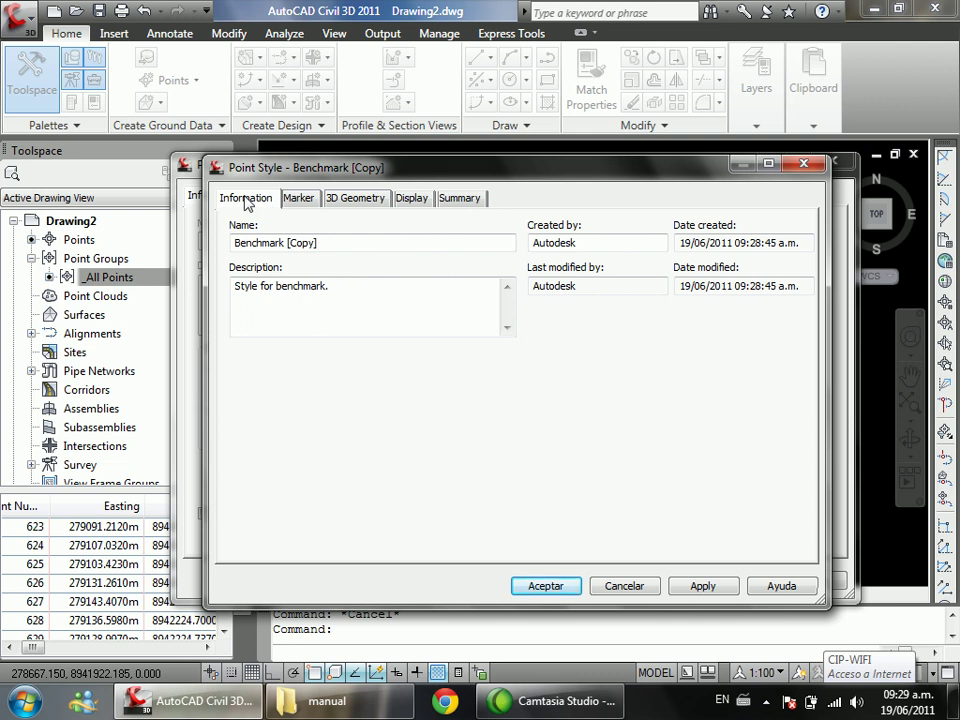
{"action": "left_click_drag", "start_coordinate": [322, 243], "coordinate": [234, 244]}
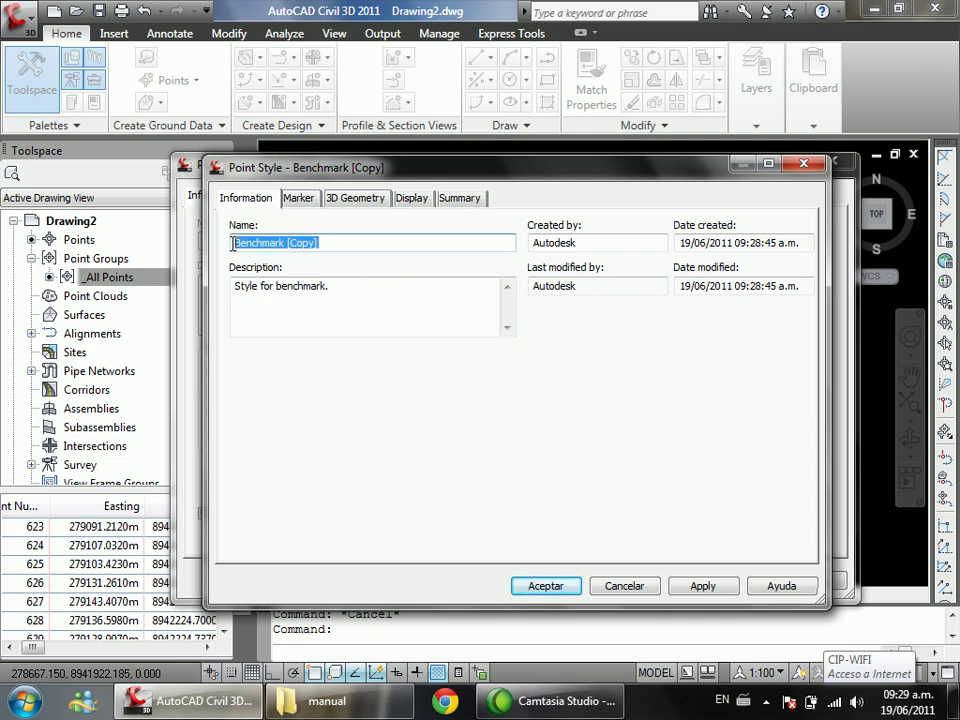
{"action": "type", "text": "BUZONES"}
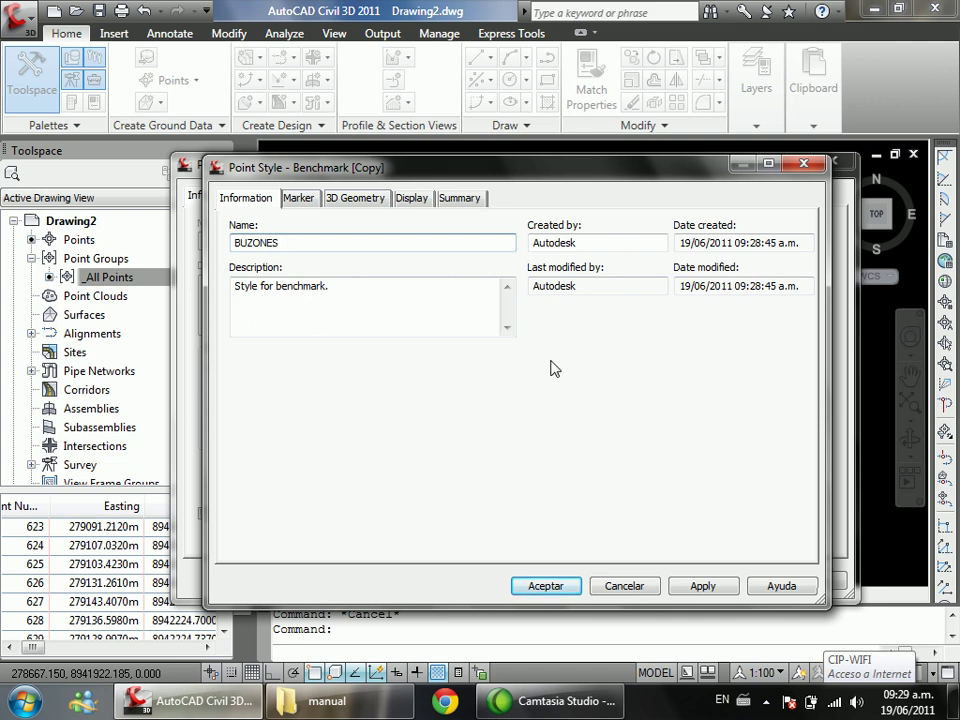
Step: Set the BUZON block as the BUZONES point style's marker and apply the style to the _All Points group
{"action": "left_click", "coordinate": [299, 198]}
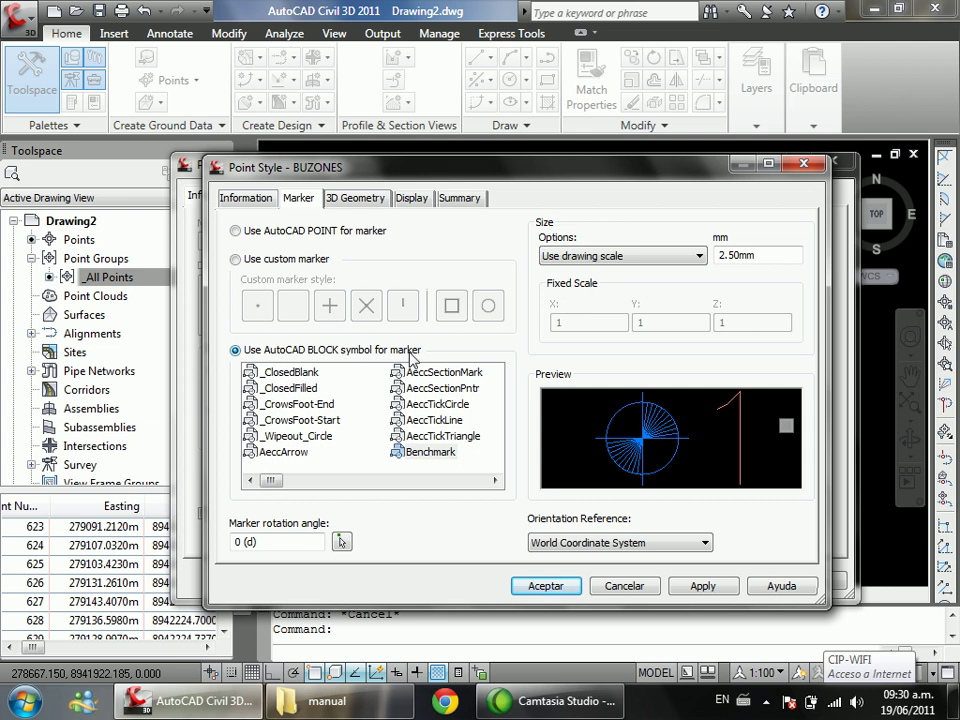
{"action": "mouse_move", "coordinate": [272, 481]}
{"action": "left_mouse_down"}
{"action": "mouse_move", "coordinate": [443, 484]}
{"action": "mouse_move", "coordinate": [279, 483]}
{"action": "mouse_move", "coordinate": [293, 484]}
{"action": "left_mouse_up"}
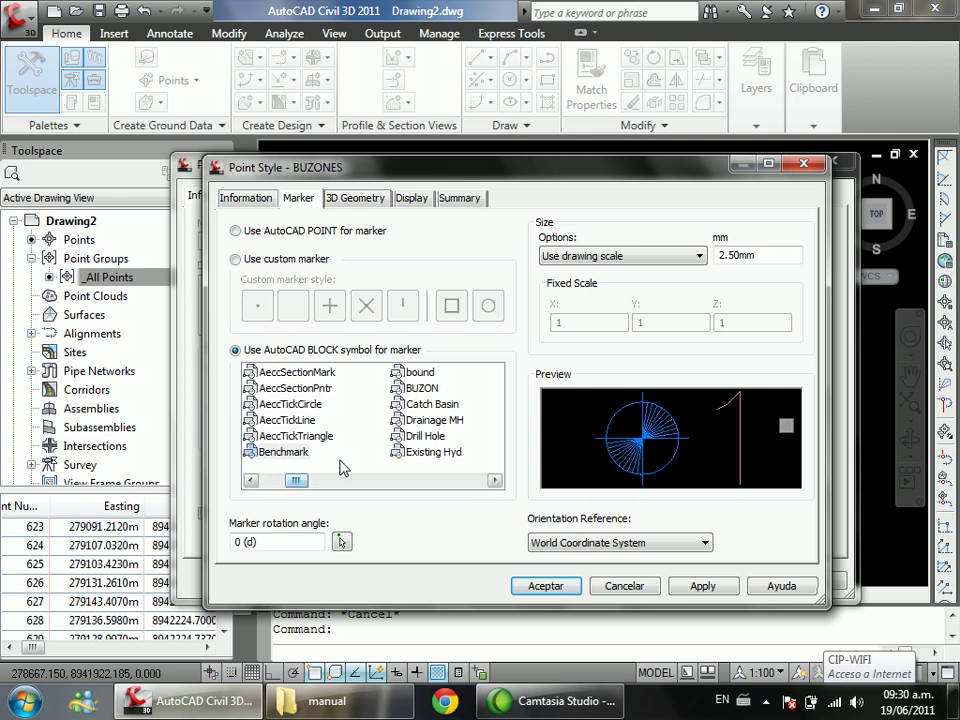
{"action": "left_click", "coordinate": [426, 388]}
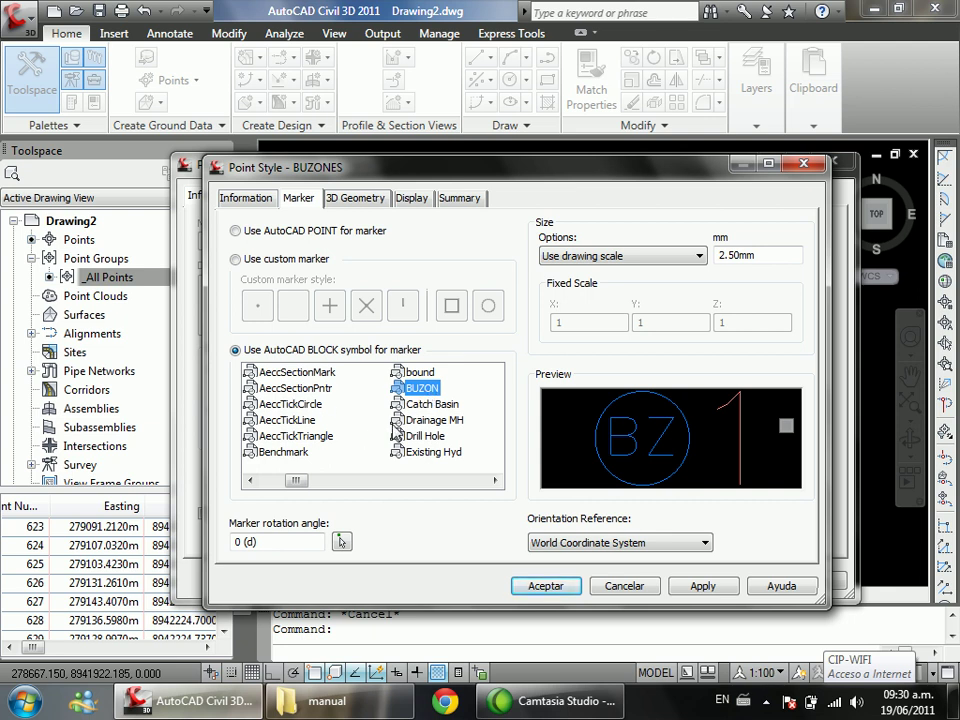
{"action": "left_click", "coordinate": [541, 588]}
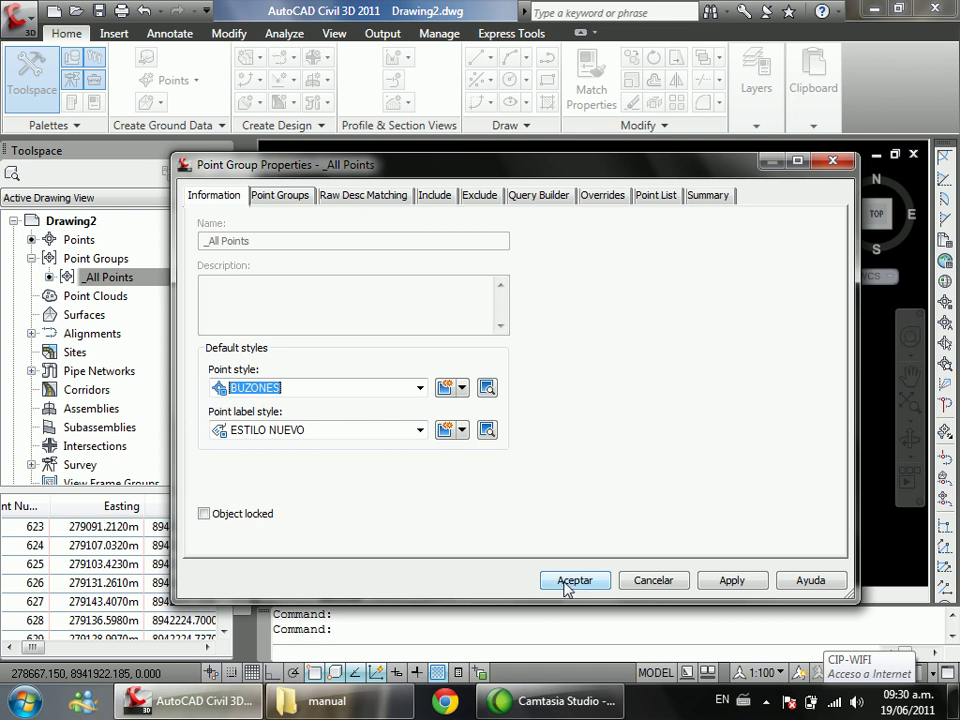
{"action": "left_click", "coordinate": [566, 583]}
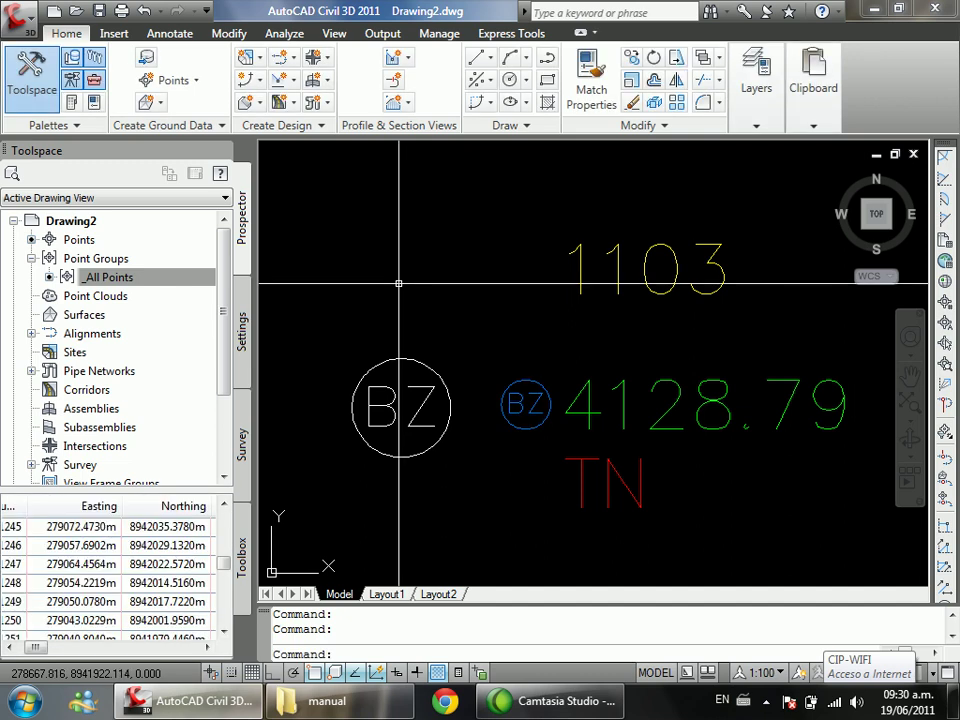
Step: Inspect the markers and descriptions of the survey points across the whole drawing
{"action": "scroll", "coordinate": [403, 250], "scroll_direction": "down", "scroll_amount": 8}
{"action": "scroll", "coordinate": [638, 326], "scroll_direction": "up", "scroll_amount": 6}
{"action": "scroll", "coordinate": [590, 335], "scroll_direction": "up", "scroll_amount": 4}
{"action": "scroll", "coordinate": [476, 326], "scroll_direction": "down", "scroll_amount": 6}
{"action": "scroll", "coordinate": [497, 241], "scroll_direction": "up", "scroll_amount": 4}
{"action": "scroll", "coordinate": [497, 241], "scroll_direction": "up", "scroll_amount": 4}
{"action": "scroll", "coordinate": [506, 274], "scroll_direction": "down", "scroll_amount": 7}
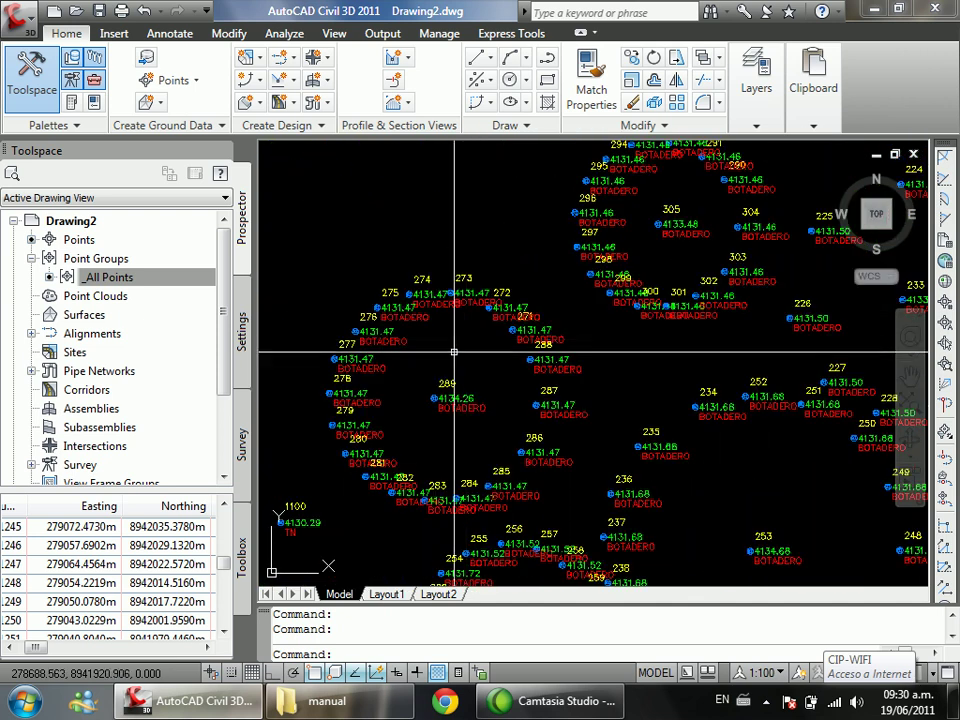
{"action": "scroll", "coordinate": [454, 352], "scroll_direction": "up", "scroll_amount": 3}
{"action": "scroll", "coordinate": [311, 439], "scroll_direction": "up", "scroll_amount": 4}
{"action": "scroll", "coordinate": [283, 438], "scroll_direction": "down", "scroll_amount": 5}
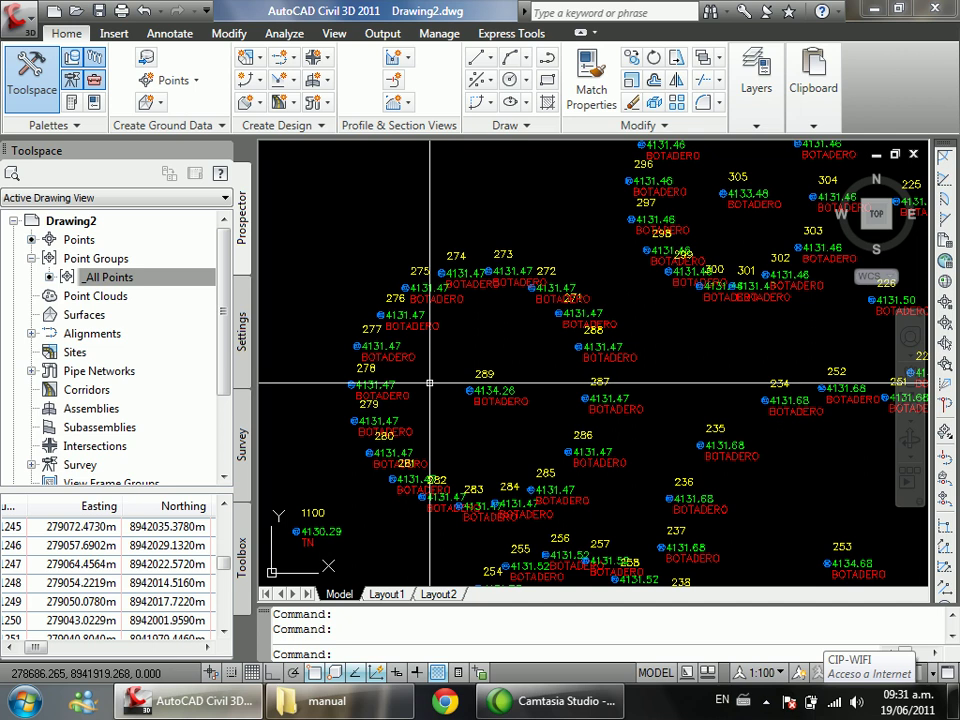
{"action": "scroll", "coordinate": [430, 383], "scroll_direction": "down", "scroll_amount": 6}
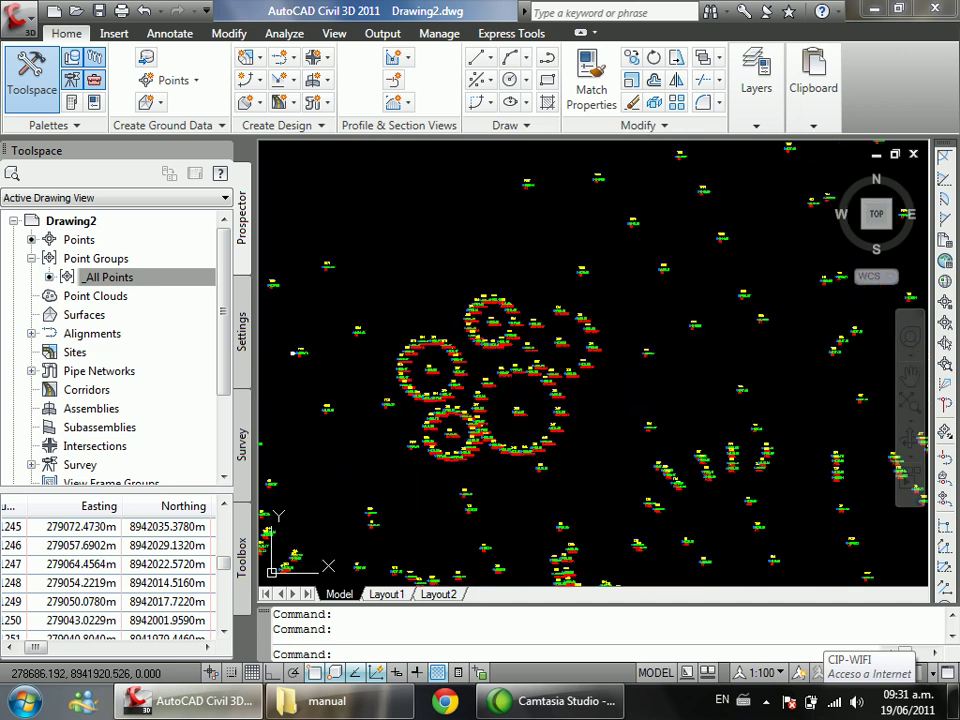
{"action": "scroll", "coordinate": [546, 280], "scroll_direction": "up", "scroll_amount": 8}
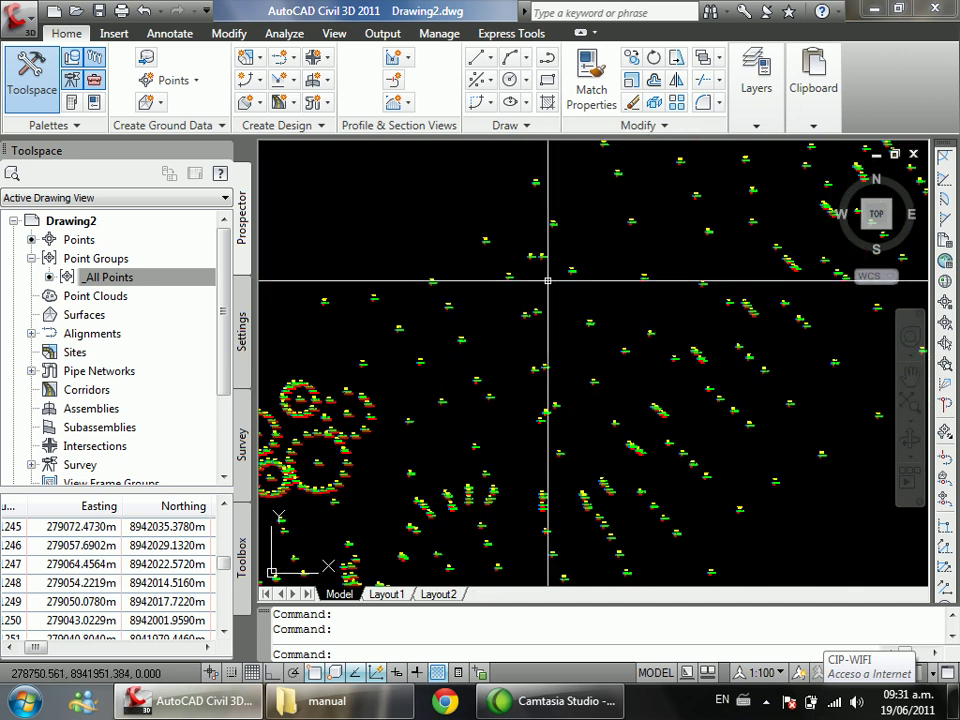
{"action": "scroll", "coordinate": [510, 341], "scroll_direction": "down", "scroll_amount": 2}
{"action": "scroll", "coordinate": [677, 317], "scroll_direction": "down", "scroll_amount": 4}
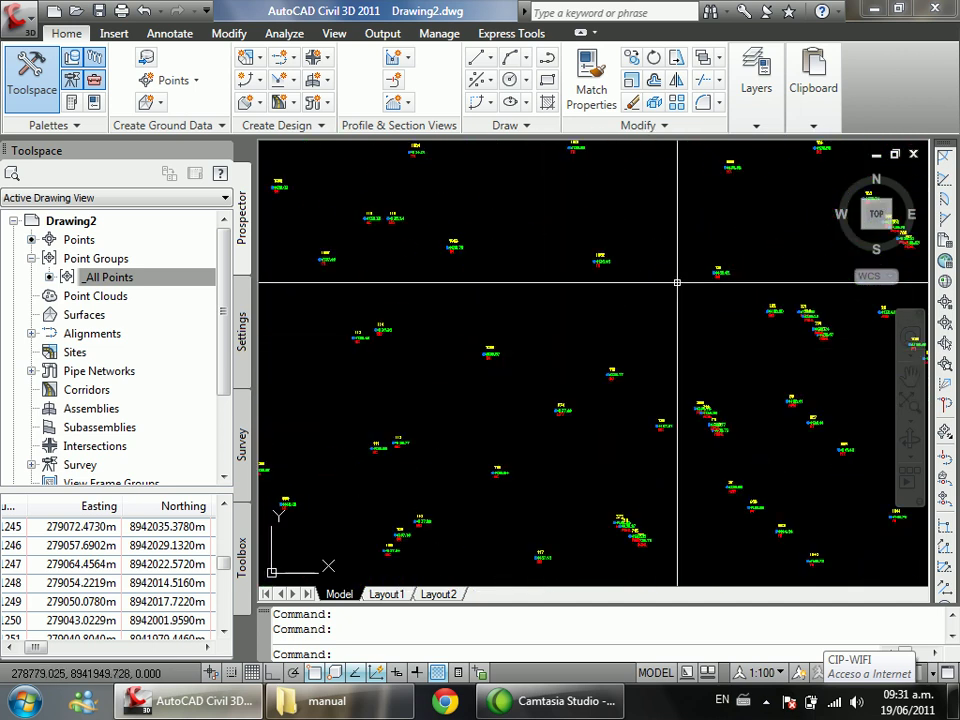
{"action": "scroll", "coordinate": [677, 255], "scroll_direction": "up", "scroll_amount": 5}
{"action": "scroll", "coordinate": [514, 312], "scroll_direction": "down", "scroll_amount": 3}
{"action": "scroll", "coordinate": [660, 167], "scroll_direction": "down", "scroll_amount": 3}
{"action": "scroll", "coordinate": [506, 163], "scroll_direction": "up", "scroll_amount": 5}
{"action": "scroll", "coordinate": [529, 276], "scroll_direction": "down", "scroll_amount": 4}
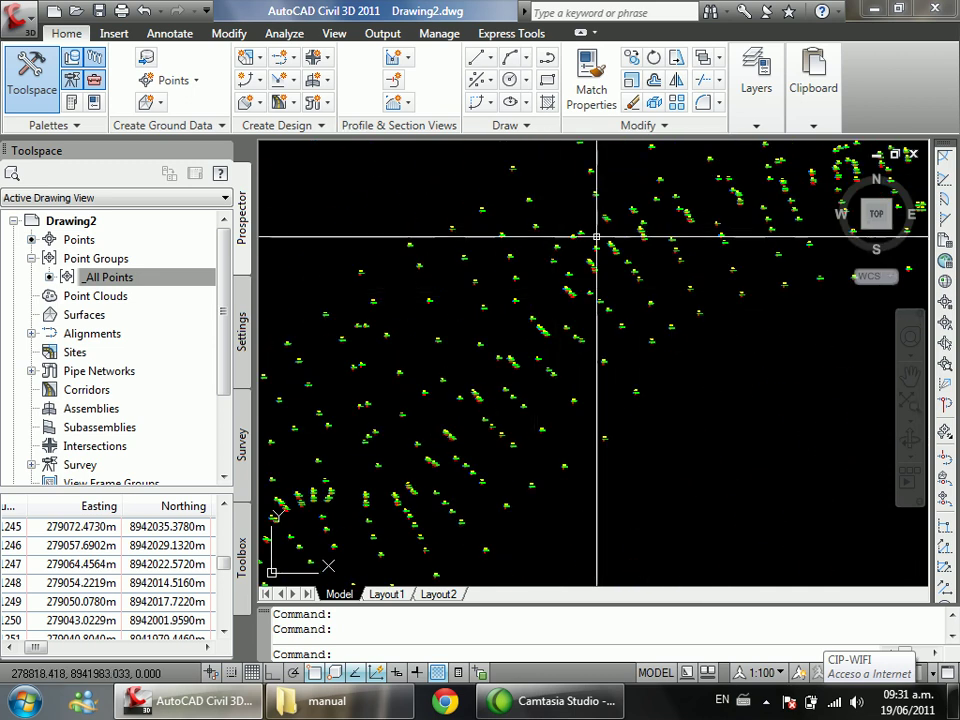
{"action": "scroll", "coordinate": [546, 332], "scroll_direction": "down", "scroll_amount": 3}
{"action": "scroll", "coordinate": [551, 264], "scroll_direction": "up", "scroll_amount": 5}
{"action": "scroll", "coordinate": [359, 225], "scroll_direction": "down", "scroll_amount": 3}
{"action": "scroll", "coordinate": [386, 258], "scroll_direction": "up", "scroll_amount": 5}
{"action": "scroll", "coordinate": [386, 258], "scroll_direction": "down", "scroll_amount": 2}
{"action": "scroll", "coordinate": [489, 360], "scroll_direction": "down", "scroll_amount": 3}
{"action": "scroll", "coordinate": [574, 326], "scroll_direction": "up", "scroll_amount": 8}
{"action": "scroll", "coordinate": [590, 318], "scroll_direction": "down", "scroll_amount": 3}
{"action": "scroll", "coordinate": [640, 318], "scroll_direction": "up", "scroll_amount": 5}
{"action": "scroll", "coordinate": [407, 349], "scroll_direction": "down", "scroll_amount": 4}
{"action": "scroll", "coordinate": [407, 349], "scroll_direction": "up", "scroll_amount": 2}
{"action": "scroll", "coordinate": [476, 287], "scroll_direction": "up", "scroll_amount": 2}
{"action": "scroll", "coordinate": [476, 288], "scroll_direction": "down", "scroll_amount": 5}
{"action": "scroll", "coordinate": [476, 231], "scroll_direction": "up", "scroll_amount": 3}
{"action": "scroll", "coordinate": [491, 337], "scroll_direction": "up", "scroll_amount": 2}
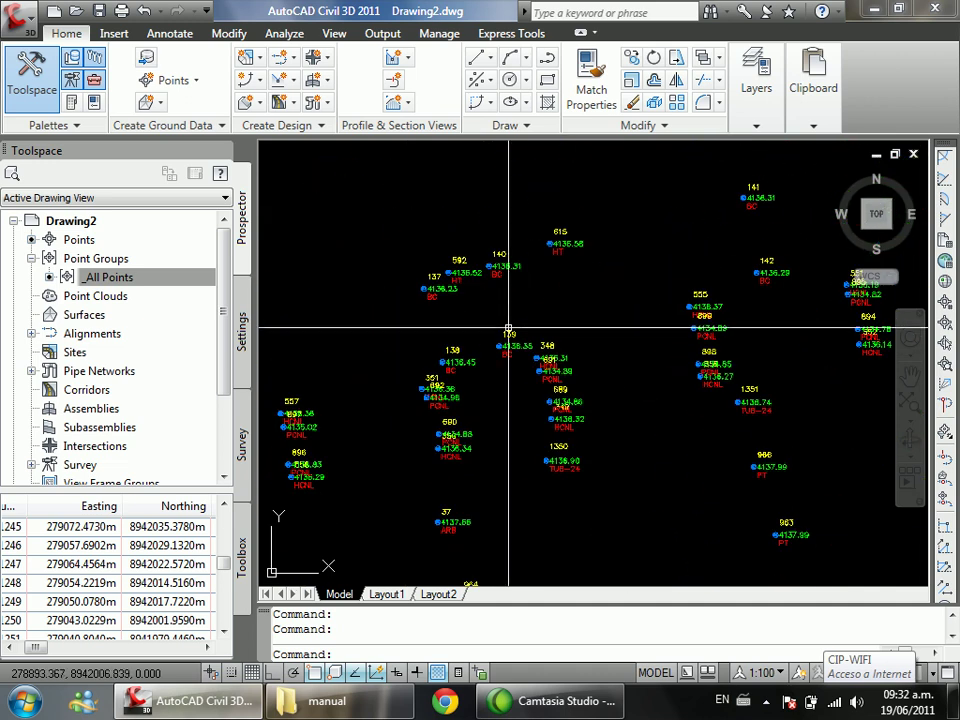
{"action": "scroll", "coordinate": [491, 337], "scroll_direction": "down", "scroll_amount": 4}
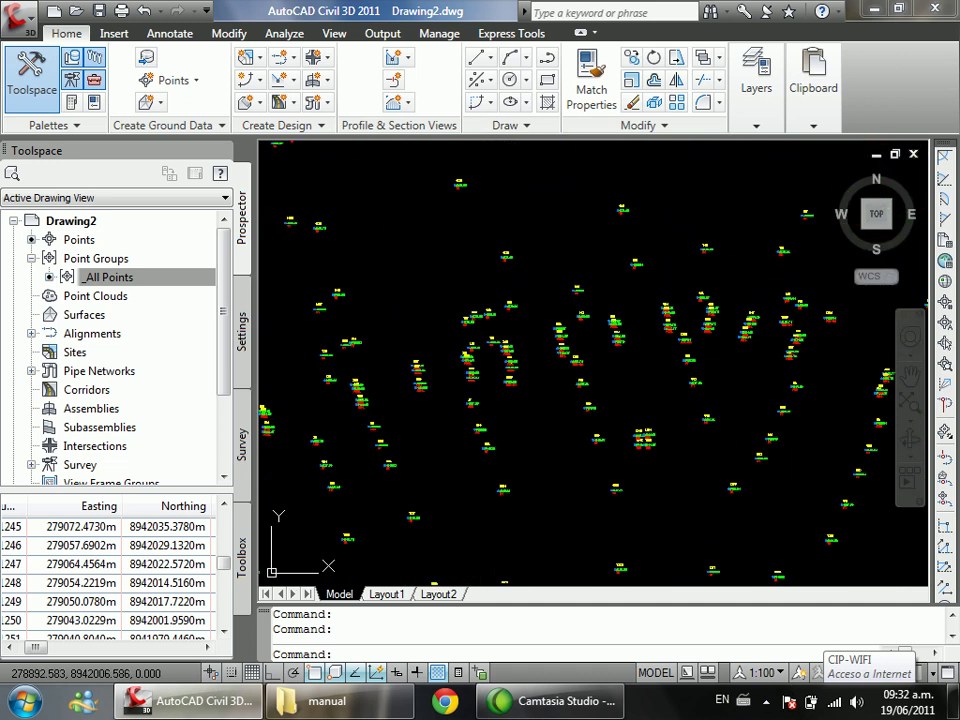
{"action": "scroll", "coordinate": [526, 353], "scroll_direction": "up", "scroll_amount": 4}
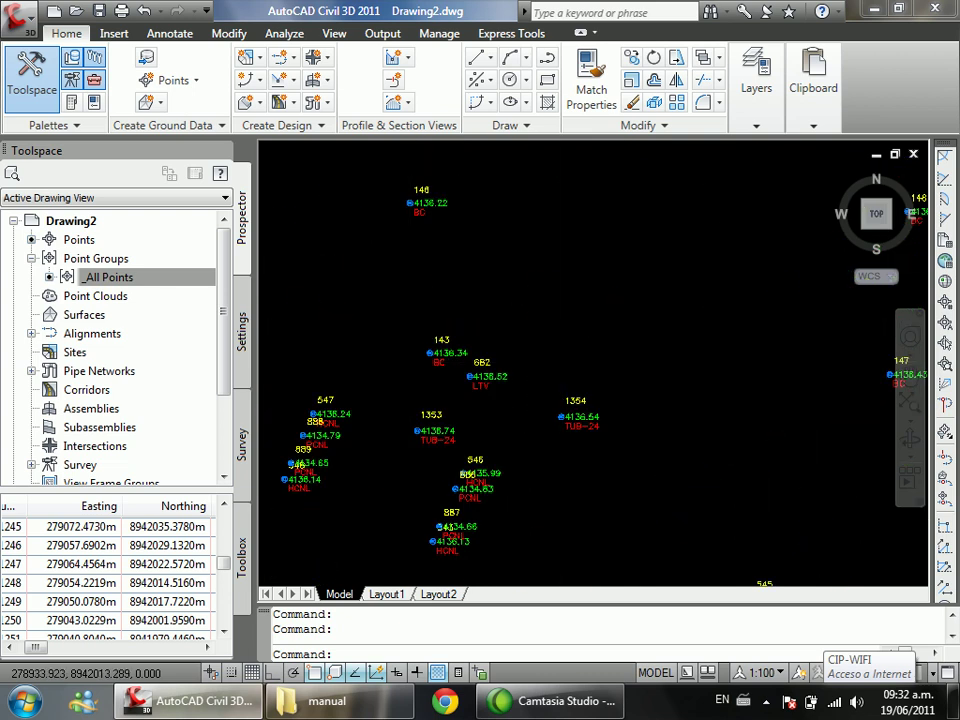
{"action": "scroll", "coordinate": [560, 354], "scroll_direction": "down", "scroll_amount": 4}
{"action": "scroll", "coordinate": [643, 349], "scroll_direction": "up", "scroll_amount": 3}
{"action": "scroll", "coordinate": [494, 370], "scroll_direction": "down", "scroll_amount": 3}
Step: Review the full descriptions in the _All Points group's point list, then close its properties
{"action": "right_click", "coordinate": [206, 277]}
{"action": "left_click", "coordinate": [252, 281]}
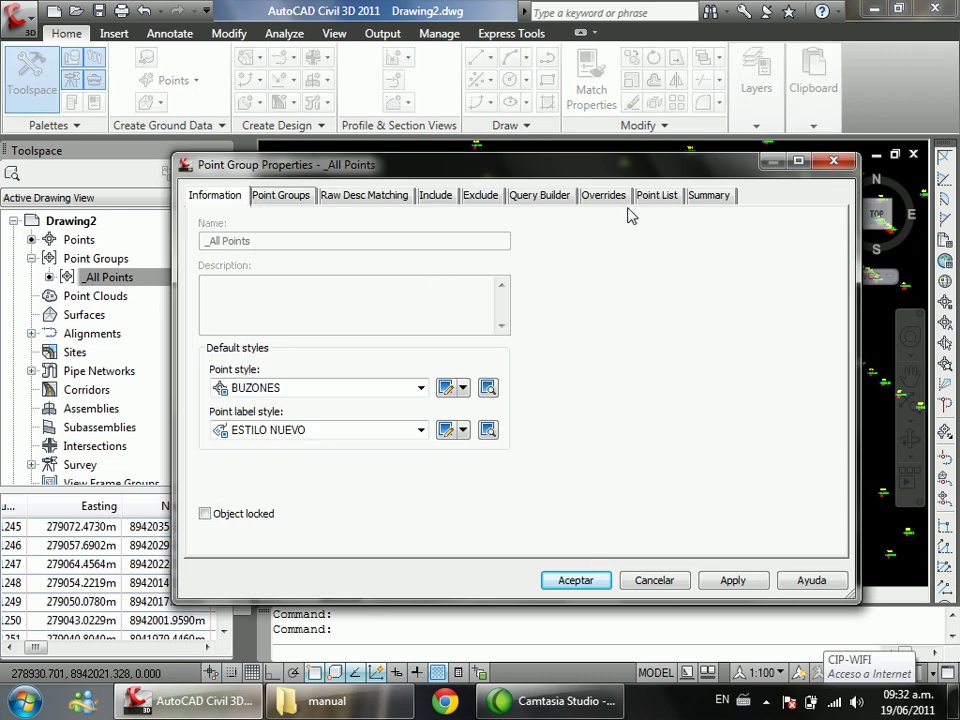
{"action": "left_click", "coordinate": [657, 195]}
{"action": "left_click_drag", "start_coordinate": [840, 245], "coordinate": [765, 383]}
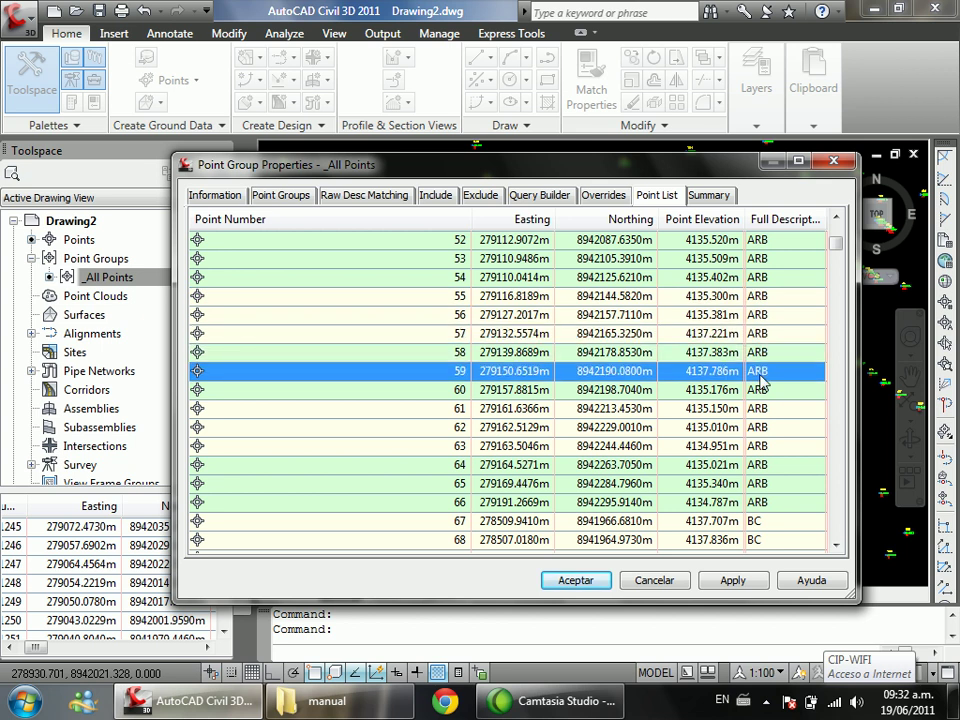
{"action": "left_click", "coordinate": [761, 427]}
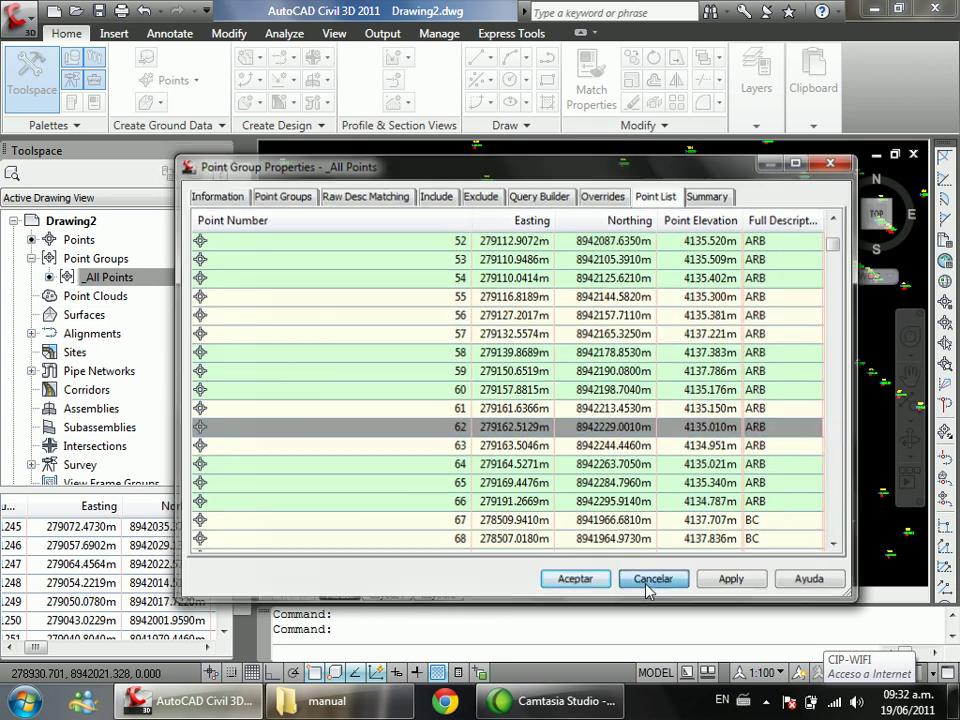
{"action": "left_click", "coordinate": [650, 580]}
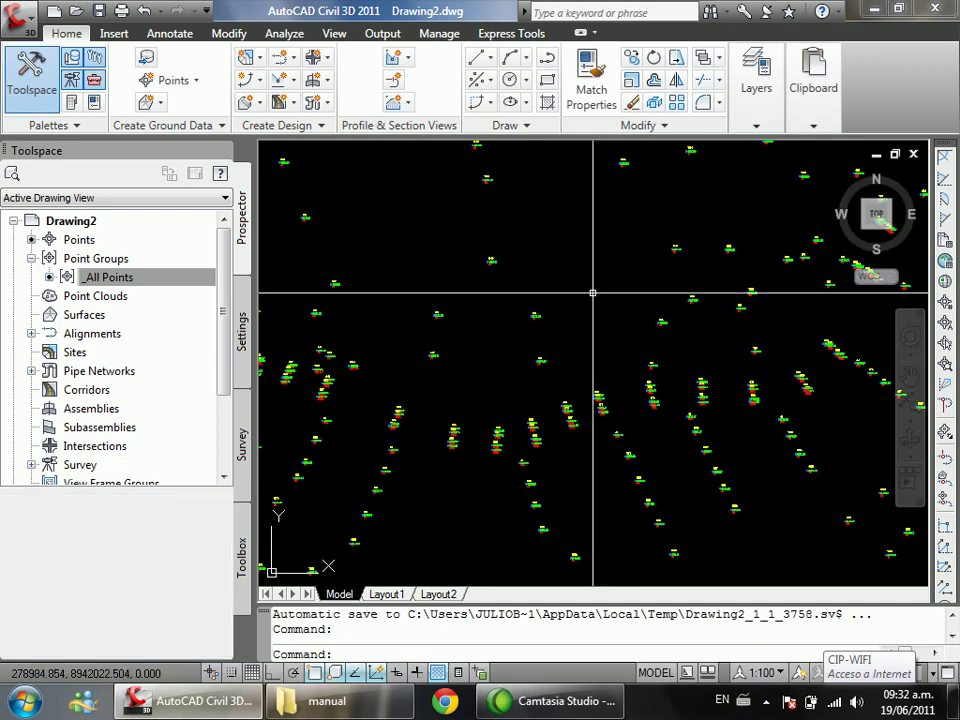
{"action": "scroll", "coordinate": [589, 289], "scroll_direction": "down", "scroll_amount": 3}
{"action": "scroll", "coordinate": [536, 339], "scroll_direction": "down", "scroll_amount": 2}
{"action": "scroll", "coordinate": [386, 399], "scroll_direction": "up", "scroll_amount": 6}
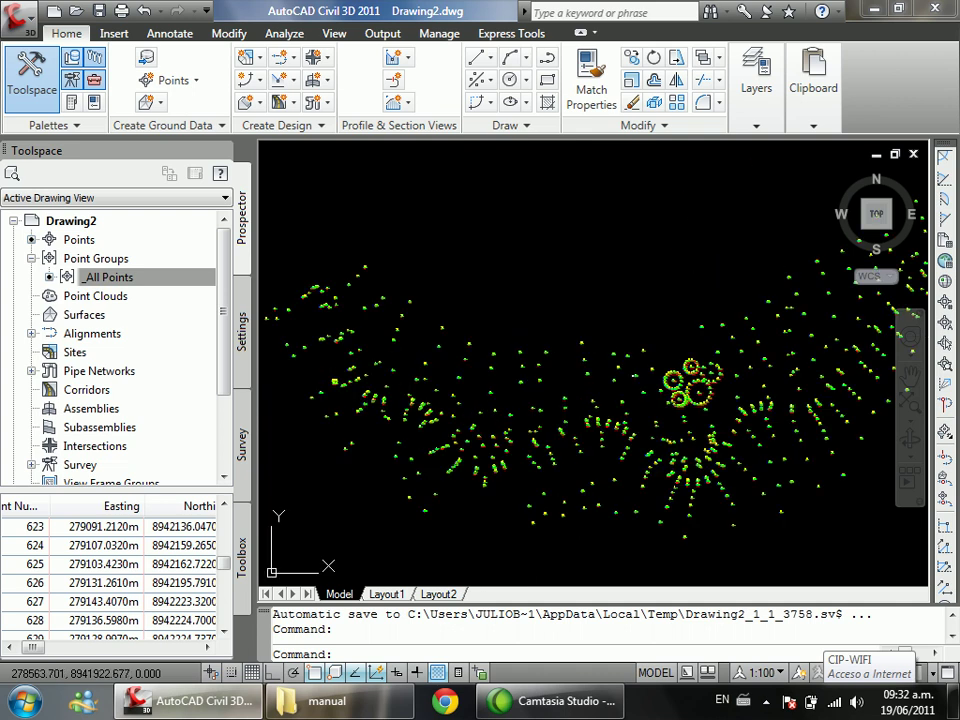
{"action": "scroll", "coordinate": [430, 386], "scroll_direction": "down", "scroll_amount": 2}
{"action": "scroll", "coordinate": [426, 384], "scroll_direction": "up", "scroll_amount": 2}
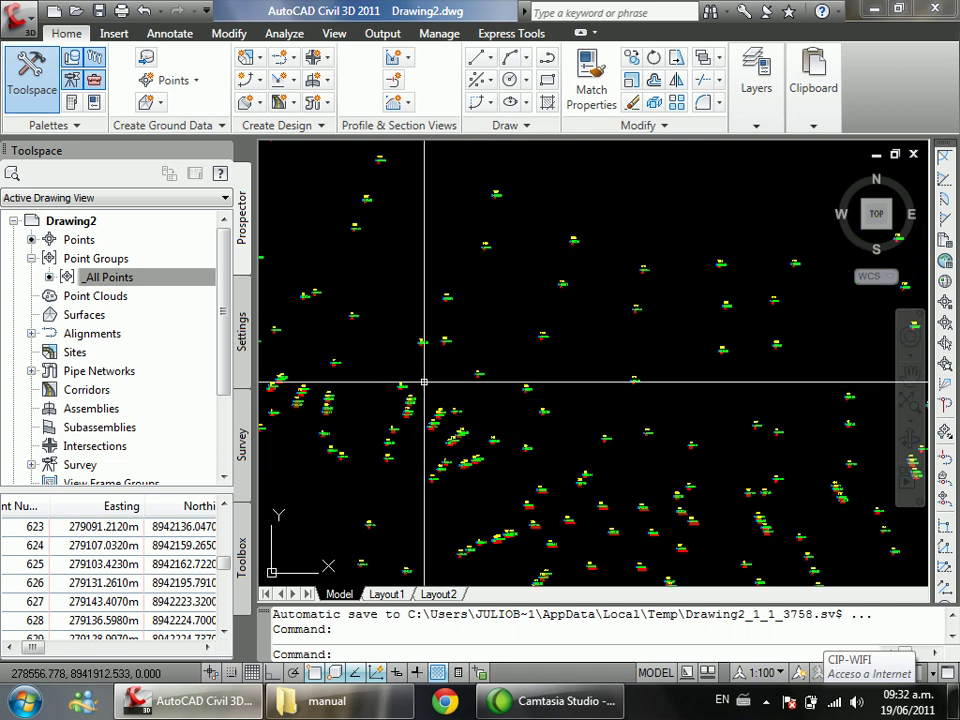
Step: Preview the block symbols available as the BUZONES point style's marker, through Tree 6, then close the style and group properties without saving
{"action": "right_click", "coordinate": [140, 259]}
{"action": "right_click", "coordinate": [148, 278]}
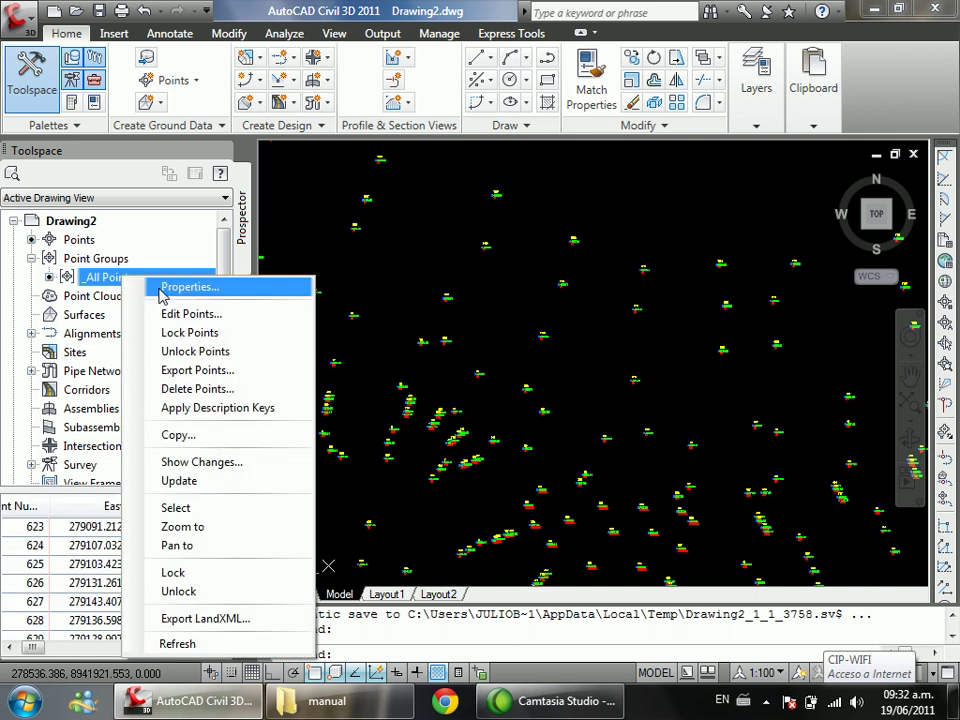
{"action": "left_click", "coordinate": [163, 290]}
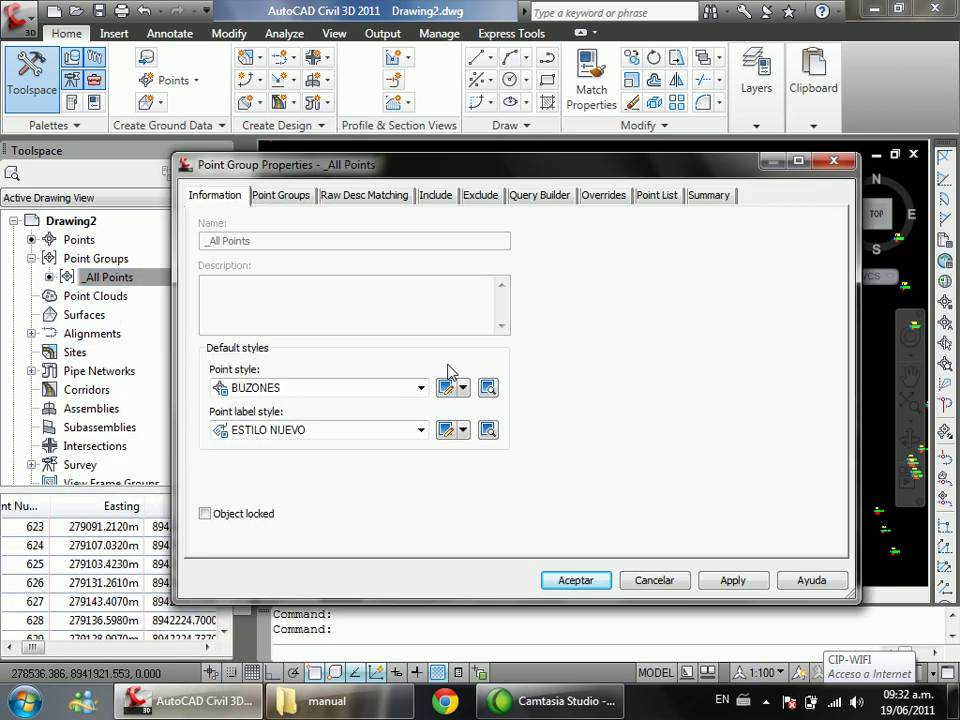
{"action": "left_click", "coordinate": [463, 388]}
{"action": "left_click", "coordinate": [490, 447]}
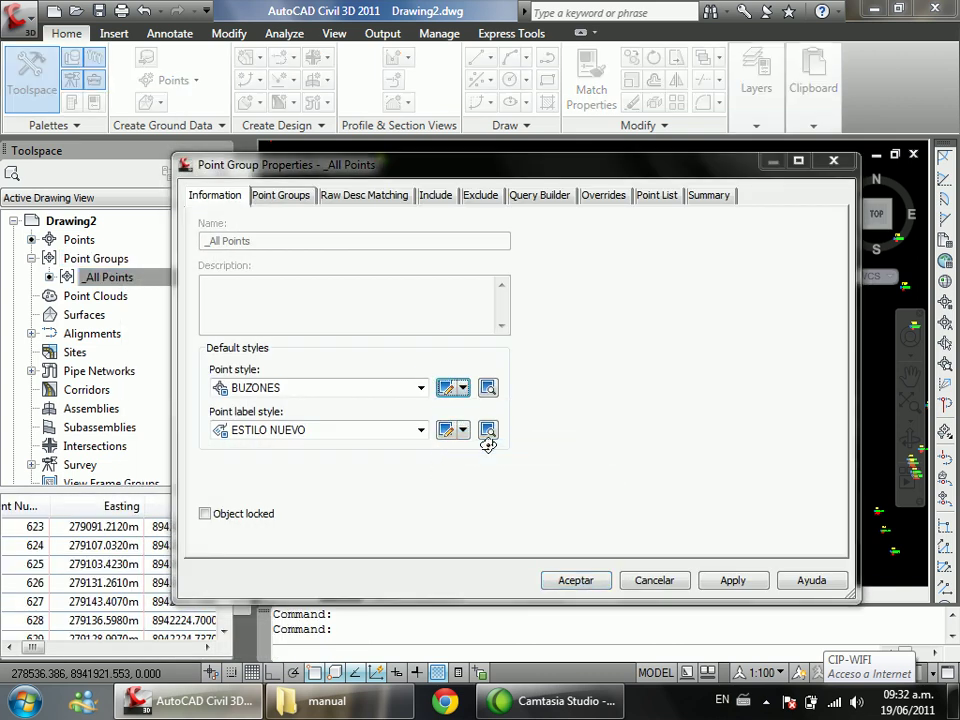
{"action": "left_click", "coordinate": [432, 406]}
{"action": "key", "text": "Right"}
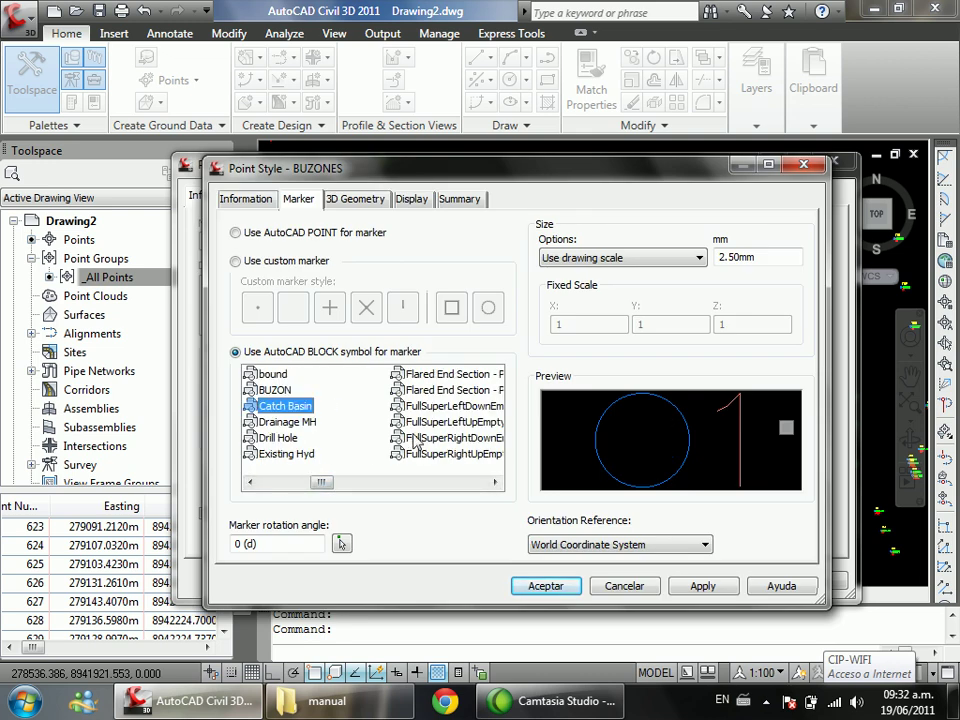
{"action": "left_click", "coordinate": [280, 437]}
{"action": "left_click", "coordinate": [290, 454]}
{"action": "left_click", "coordinate": [430, 406]}
{"action": "left_click", "coordinate": [420, 390]}
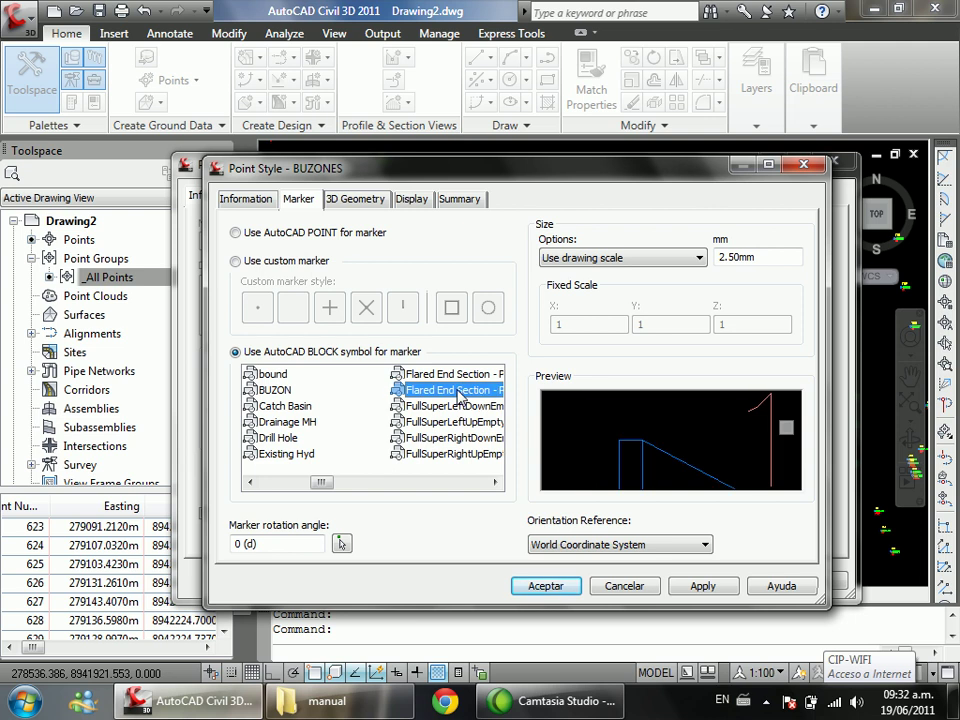
{"action": "left_click", "coordinate": [430, 422]}
{"action": "left_click", "coordinate": [422, 440]}
{"action": "left_click", "coordinate": [438, 424]}
{"action": "left_click", "coordinate": [424, 453]}
{"action": "left_click", "coordinate": [437, 421]}
{"action": "left_click", "coordinate": [428, 390]}
{"action": "left_click", "coordinate": [428, 374]}
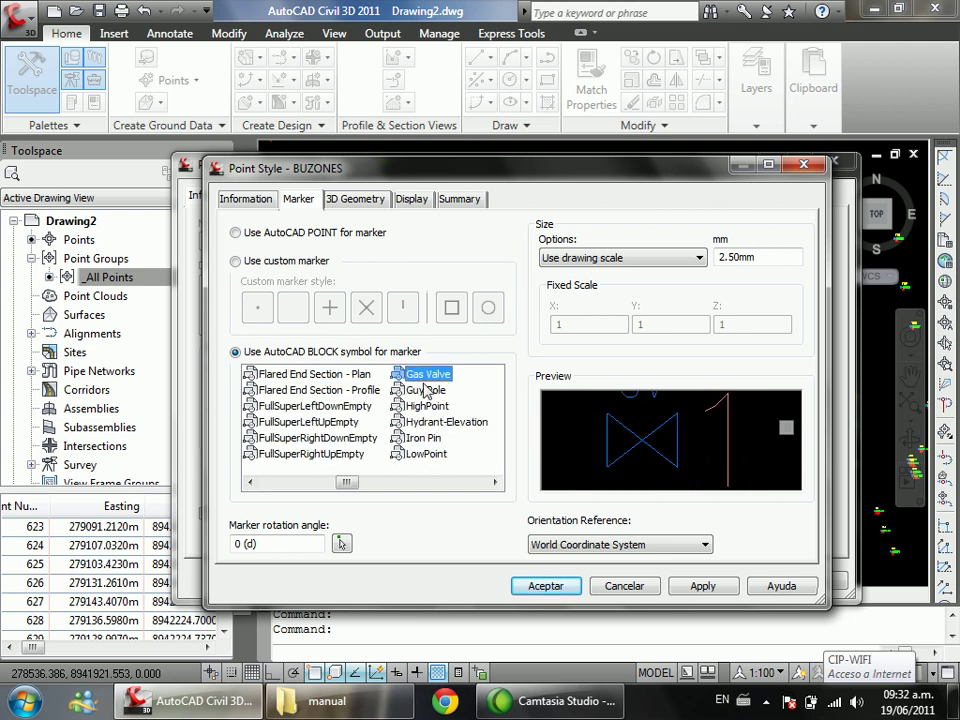
{"action": "scroll", "coordinate": [428, 390], "scroll_direction": "down", "scroll_amount": 1}
{"action": "left_click", "coordinate": [430, 406]}
{"action": "left_click", "coordinate": [430, 390]}
{"action": "left_click", "coordinate": [430, 374]}
{"action": "left_click", "coordinate": [430, 390]}
{"action": "left_click", "coordinate": [435, 407]}
{"action": "left_click", "coordinate": [428, 422]}
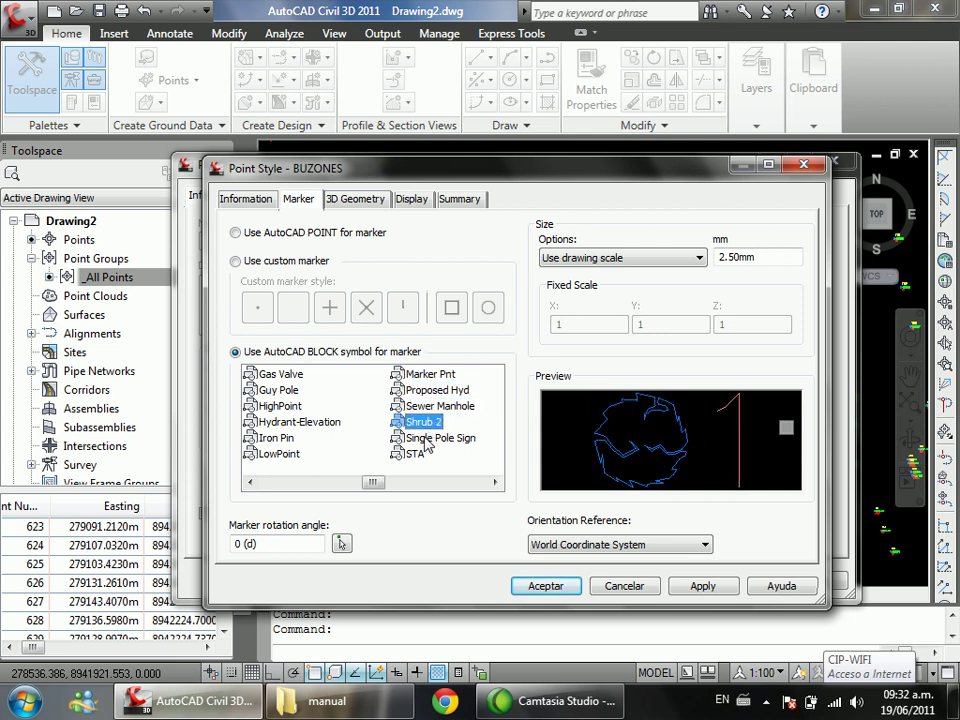
{"action": "left_click", "coordinate": [424, 455]}
{"action": "scroll", "coordinate": [428, 458], "scroll_direction": "down", "scroll_amount": 1}
{"action": "left_click", "coordinate": [437, 391]}
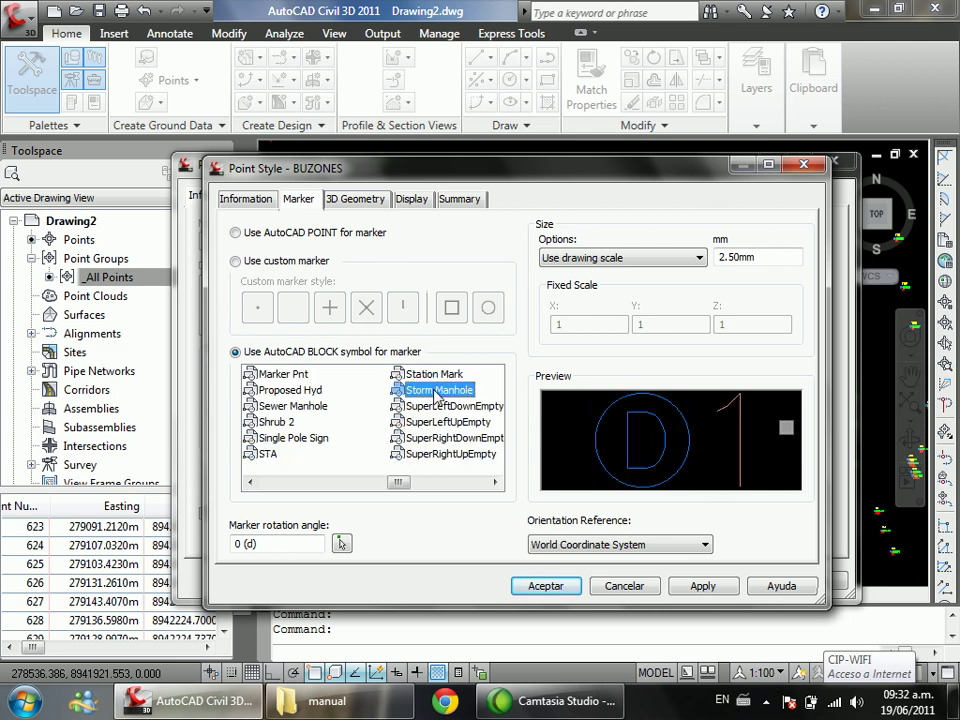
{"action": "left_click", "coordinate": [437, 406]}
{"action": "left_click", "coordinate": [436, 422]}
{"action": "left_click", "coordinate": [434, 438]}
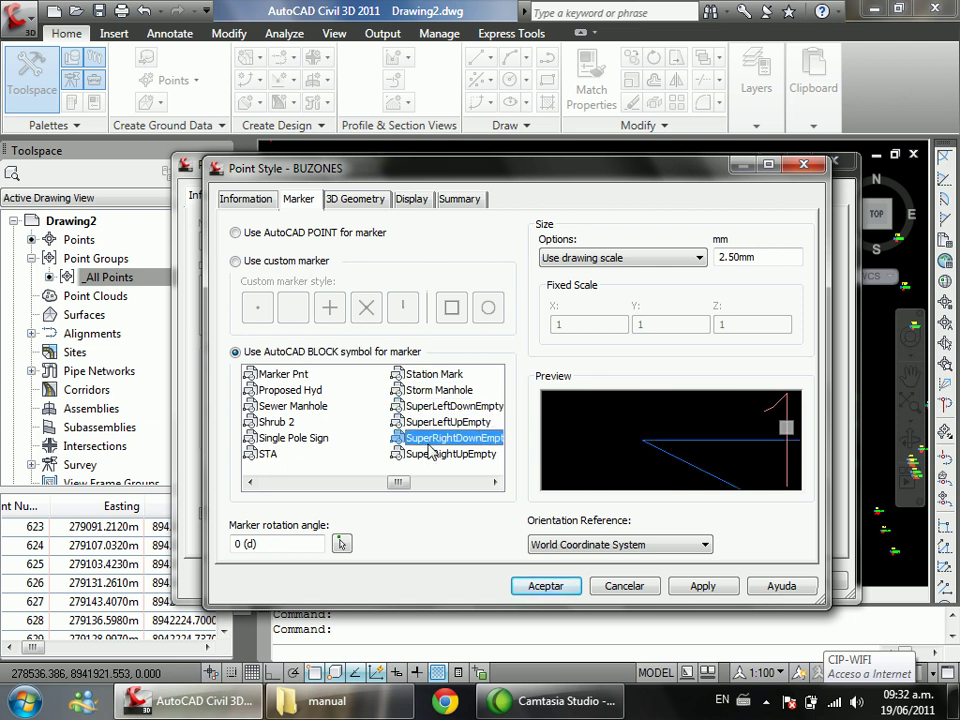
{"action": "scroll", "coordinate": [432, 450], "scroll_direction": "down", "scroll_amount": 1}
{"action": "left_click", "coordinate": [430, 438]}
{"action": "left_click", "coordinate": [430, 422]}
{"action": "left_click", "coordinate": [428, 406]}
{"action": "left_click", "coordinate": [424, 390]}
{"action": "left_click", "coordinate": [424, 374]}
{"action": "left_click", "coordinate": [429, 392]}
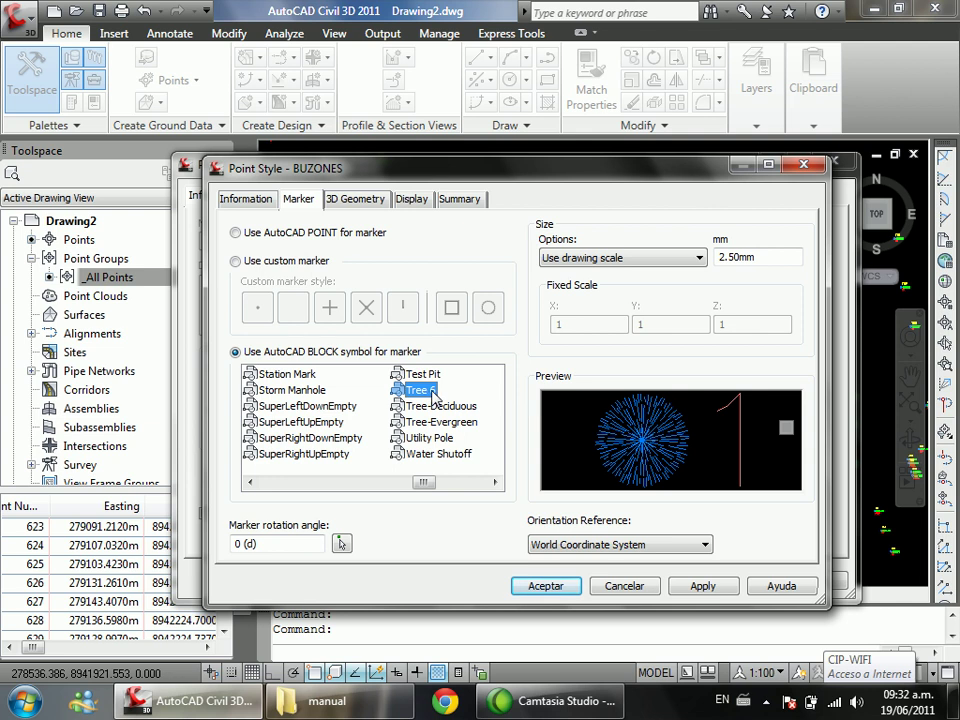
{"action": "left_click", "coordinate": [622, 588]}
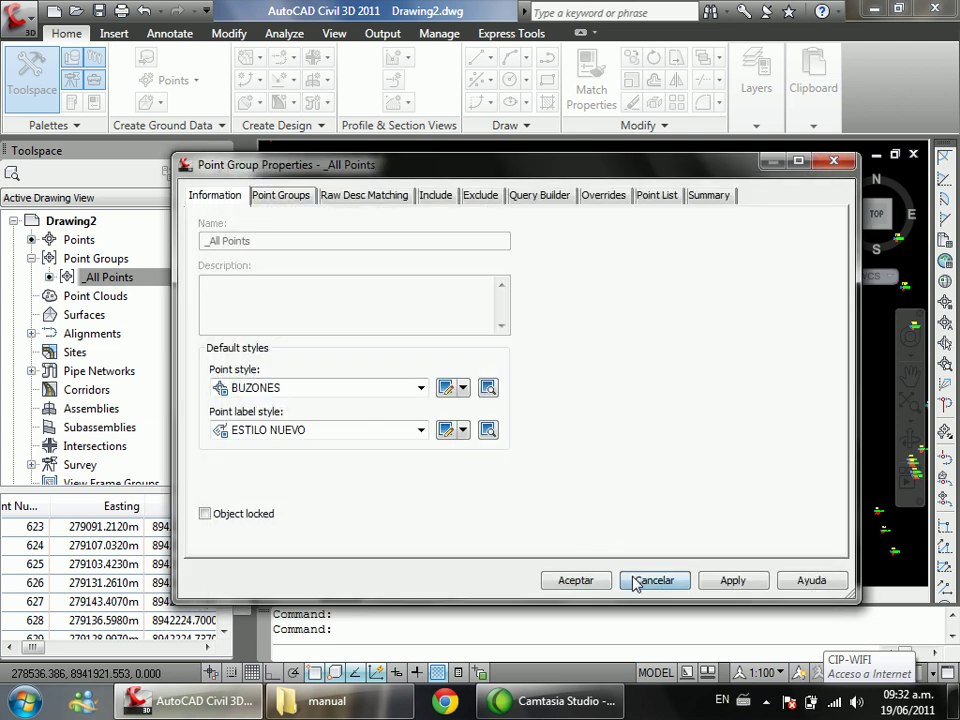
{"action": "left_click", "coordinate": [640, 578]}
Step: Set the _All Points group's default point style to Basic
{"action": "scroll", "coordinate": [508, 347], "scroll_direction": "down", "scroll_amount": 5}
{"action": "scroll", "coordinate": [533, 375], "scroll_direction": "up", "scroll_amount": 4}
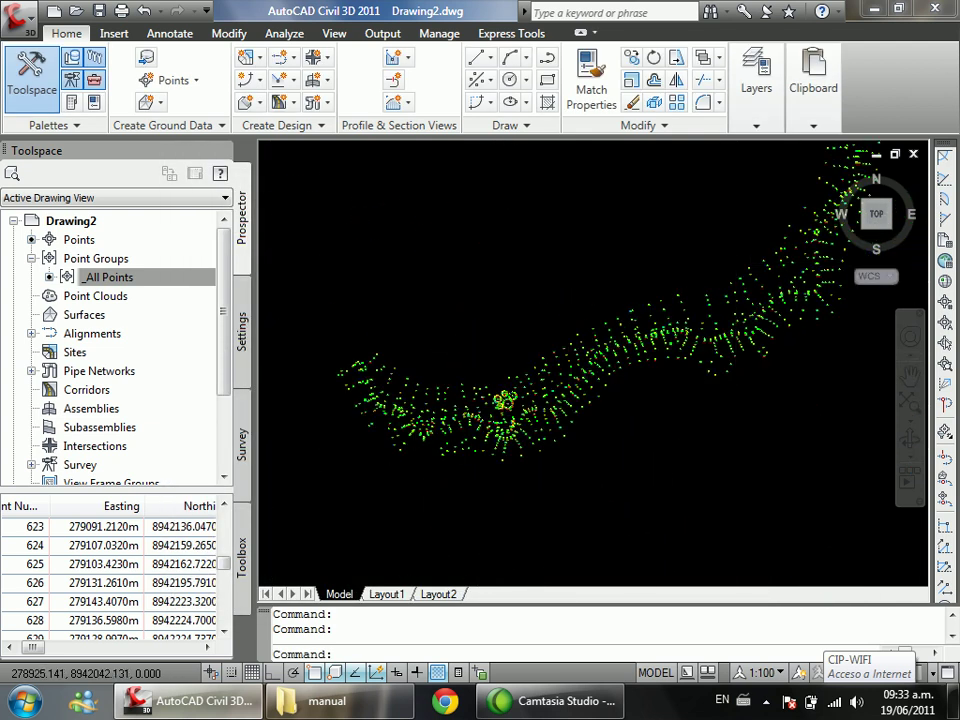
{"action": "scroll", "coordinate": [514, 381], "scroll_direction": "up", "scroll_amount": 8}
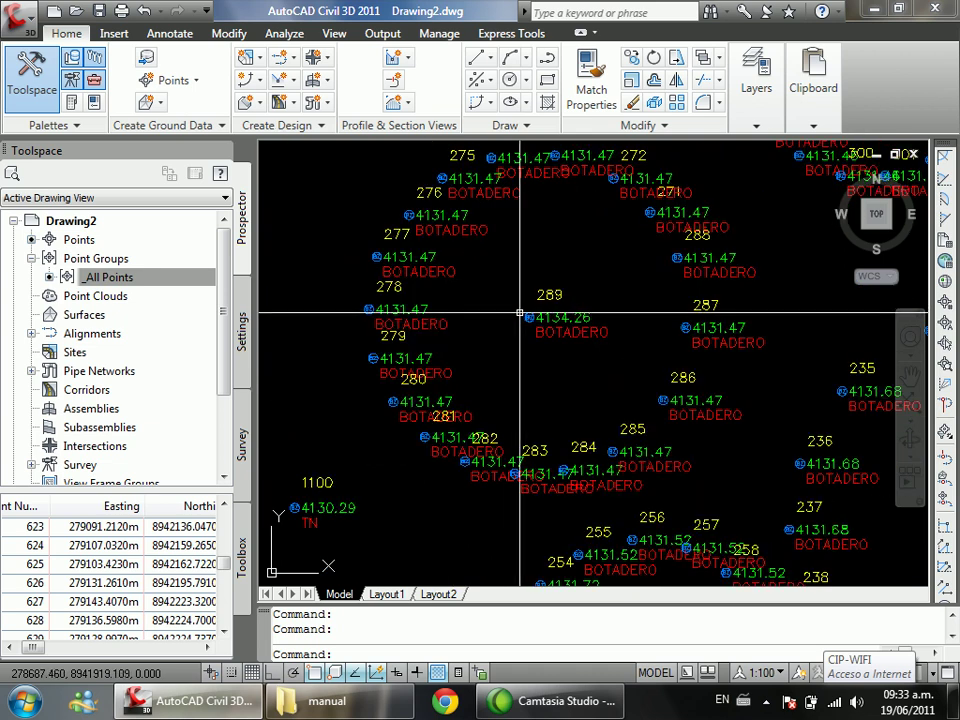
{"action": "scroll", "coordinate": [439, 377], "scroll_direction": "down", "scroll_amount": 7}
{"action": "scroll", "coordinate": [467, 422], "scroll_direction": "up", "scroll_amount": 5}
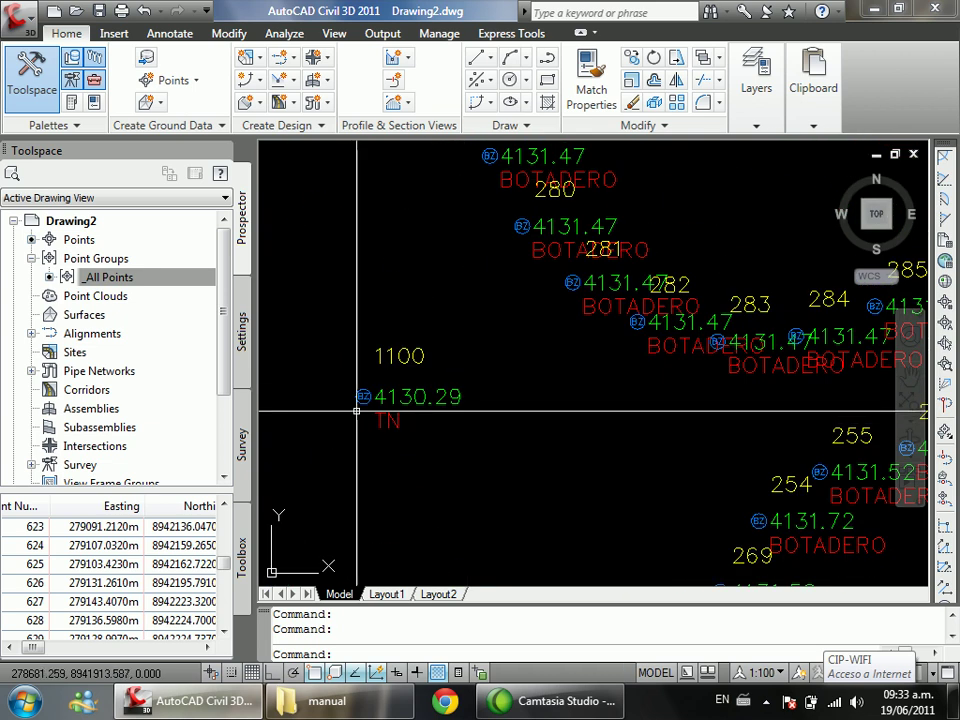
{"action": "scroll", "coordinate": [350, 390], "scroll_direction": "up", "scroll_amount": 3}
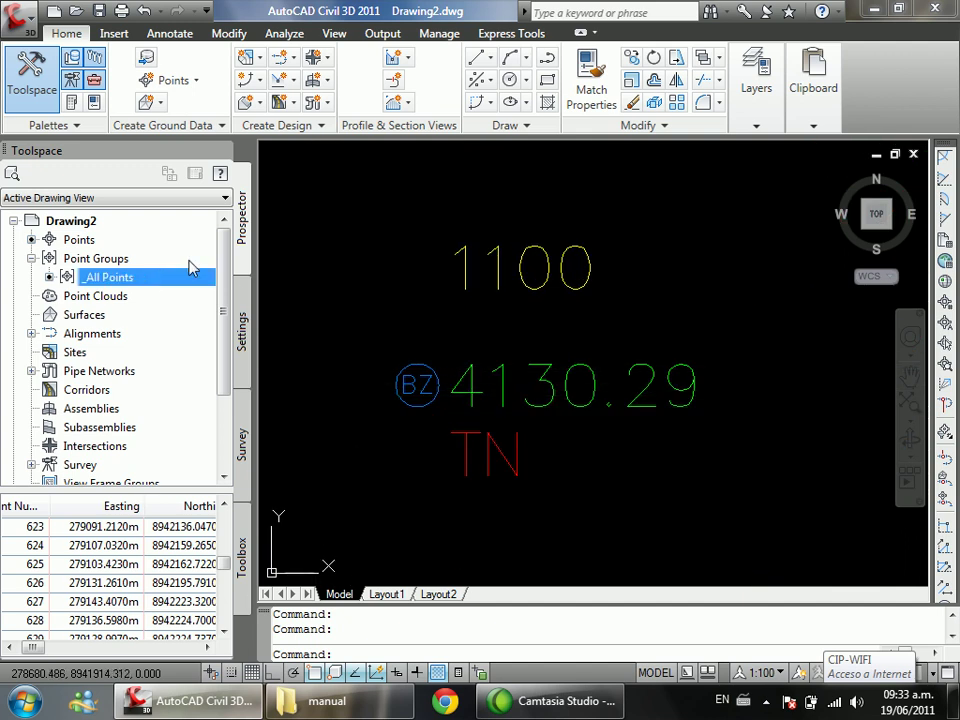
{"action": "right_click", "coordinate": [161, 280]}
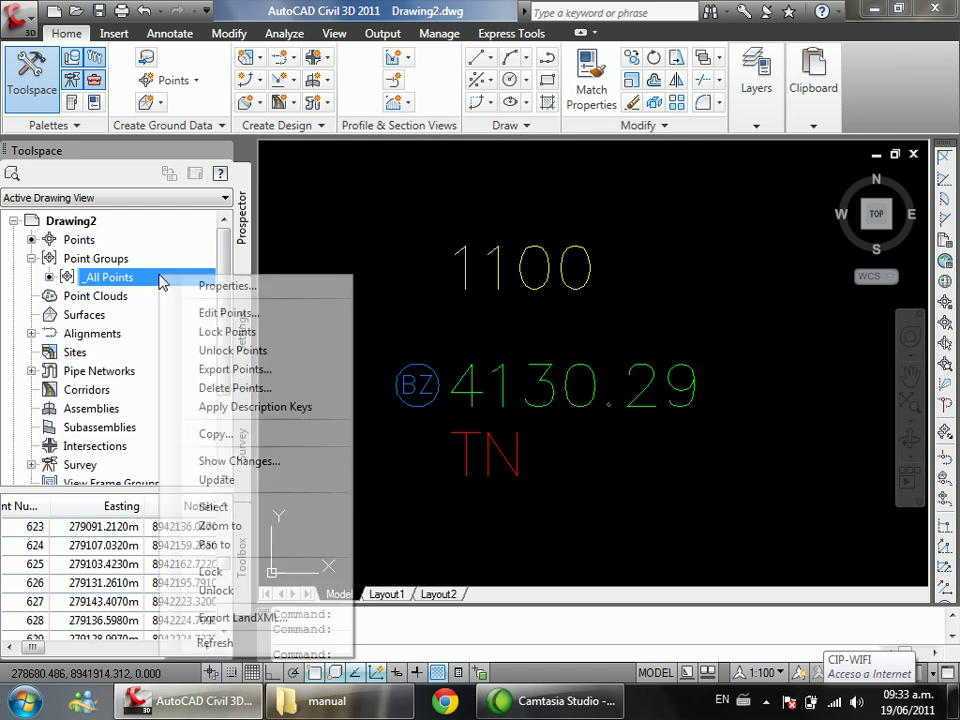
{"action": "left_click", "coordinate": [209, 290]}
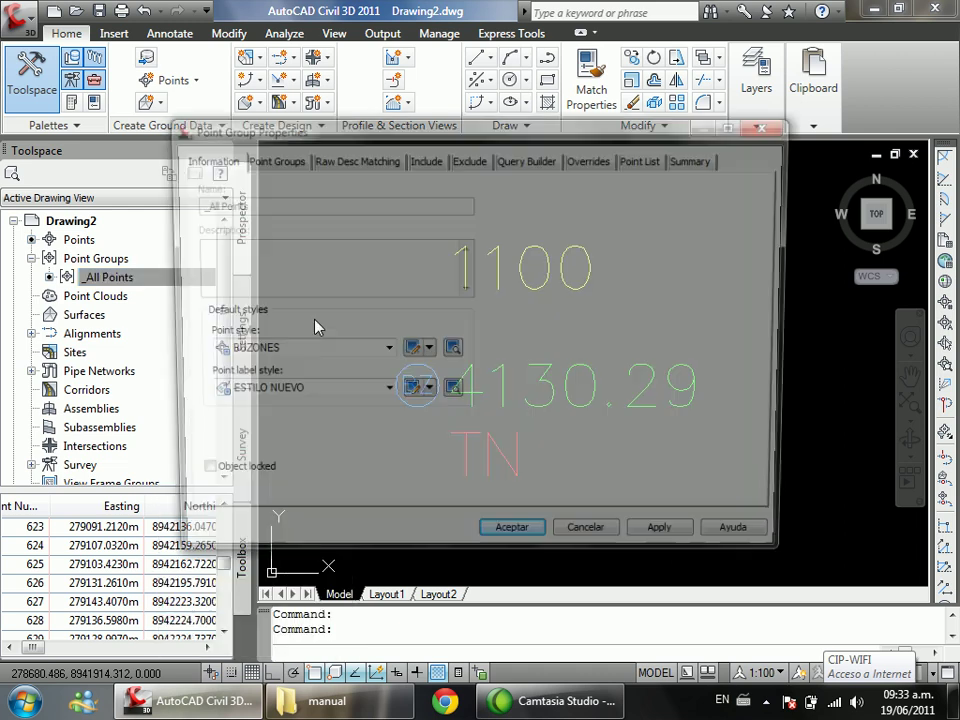
{"action": "left_click", "coordinate": [295, 388]}
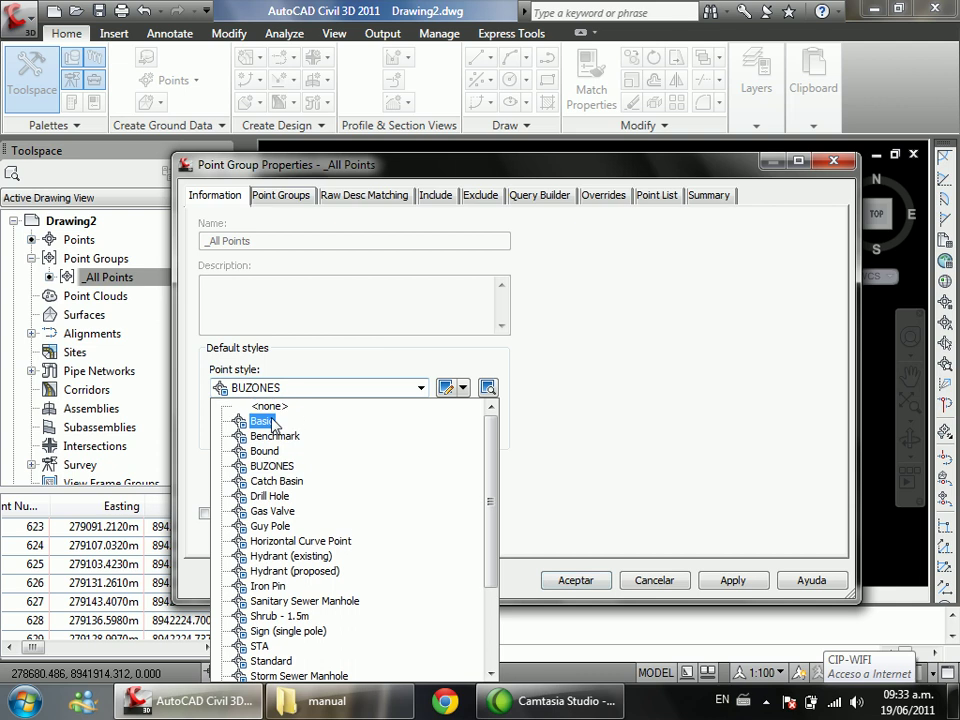
{"action": "left_click", "coordinate": [263, 421]}
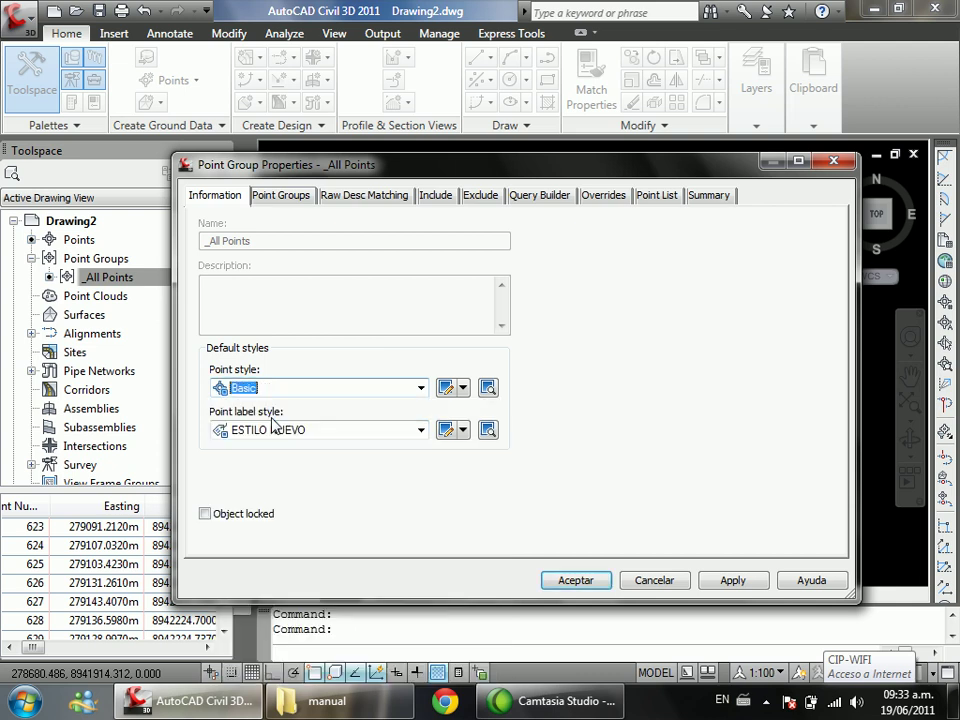
{"action": "left_click", "coordinate": [590, 580]}
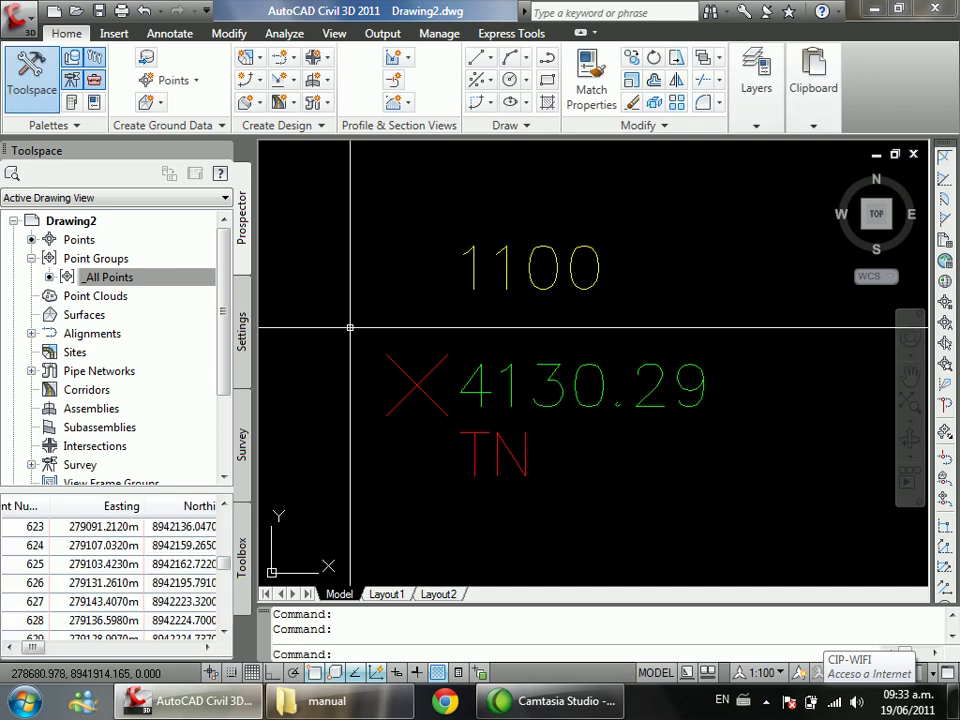
Step: Inspect the markers, elevations and descriptions of the restyled survey points in several areas of the drawing
{"action": "scroll", "coordinate": [351, 319], "scroll_direction": "down", "scroll_amount": 5}
{"action": "scroll", "coordinate": [482, 245], "scroll_direction": "up", "scroll_amount": 3}
{"action": "scroll", "coordinate": [482, 245], "scroll_direction": "down", "scroll_amount": 6}
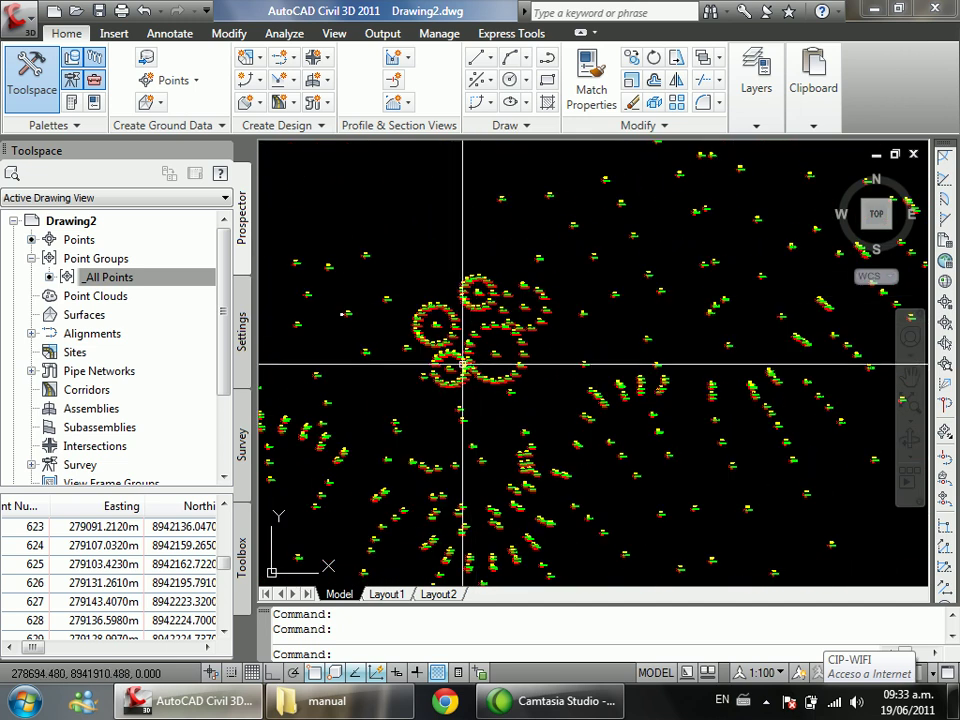
{"action": "scroll", "coordinate": [488, 336], "scroll_direction": "up", "scroll_amount": 6}
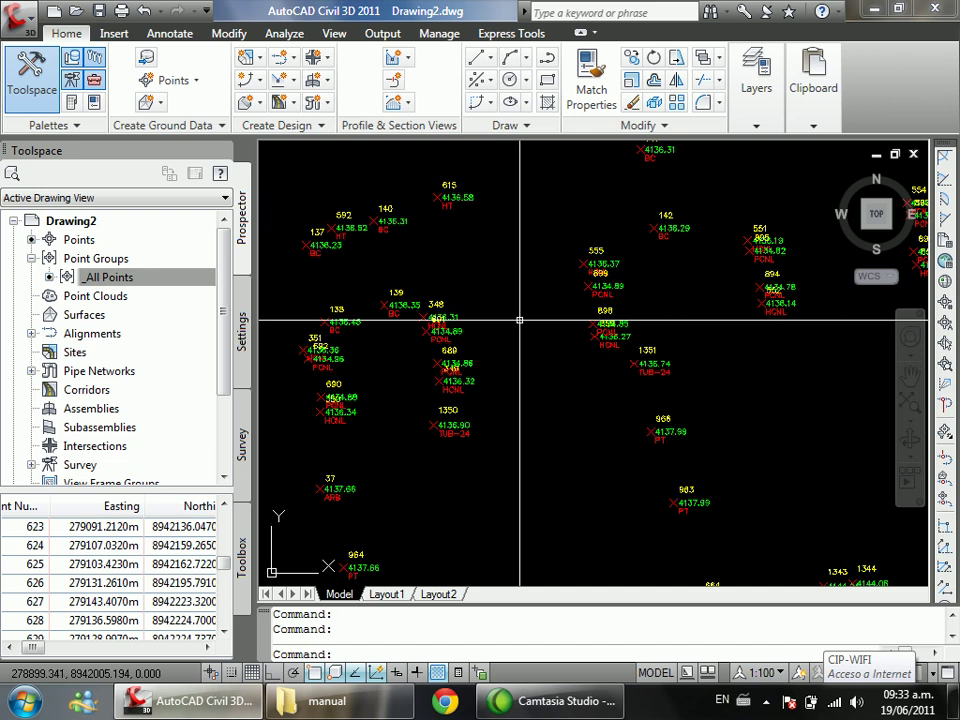
{"action": "scroll", "coordinate": [497, 300], "scroll_direction": "down", "scroll_amount": 4}
{"action": "scroll", "coordinate": [560, 380], "scroll_direction": "up", "scroll_amount": 4}
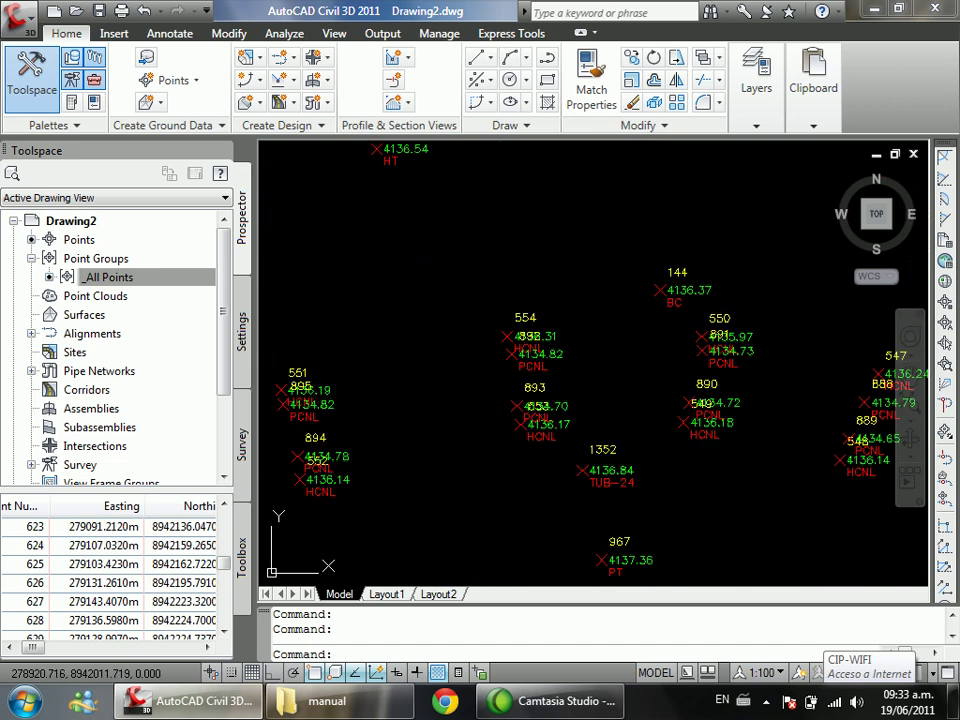
{"action": "scroll", "coordinate": [377, 325], "scroll_direction": "down", "scroll_amount": 4}
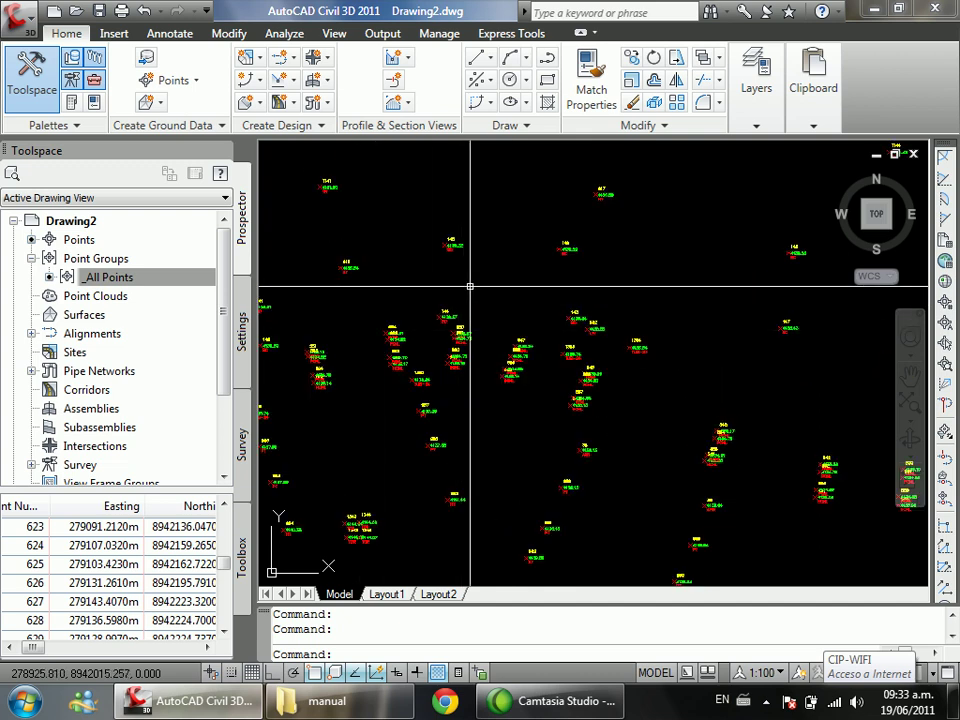
Step: Create a new point group and name it ARBOLES
{"action": "left_click", "coordinate": [110, 283]}
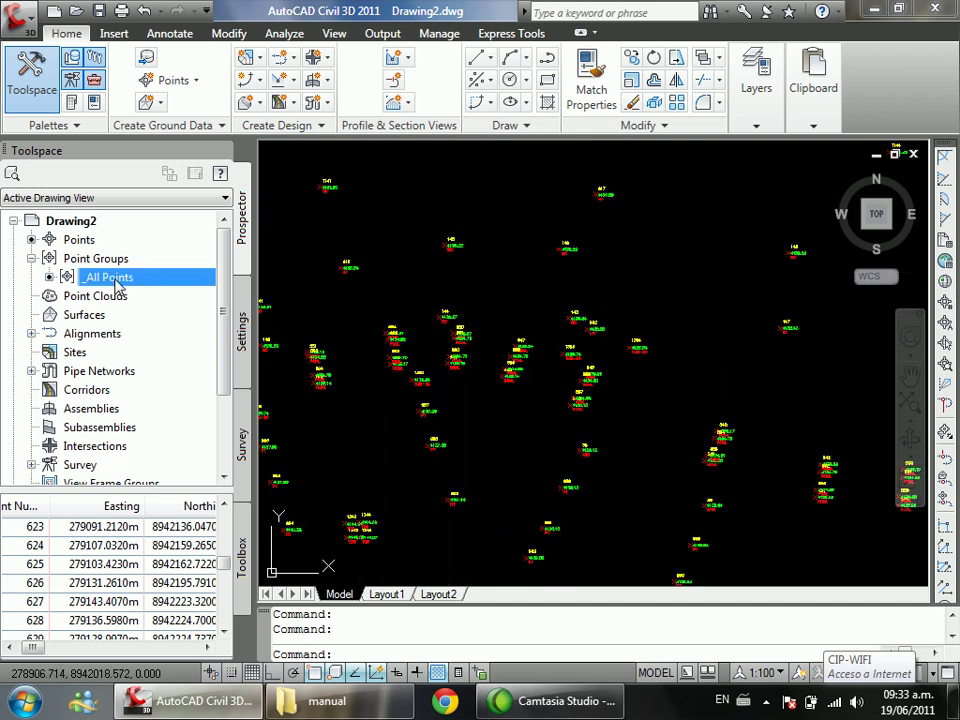
{"action": "left_click", "coordinate": [70, 262]}
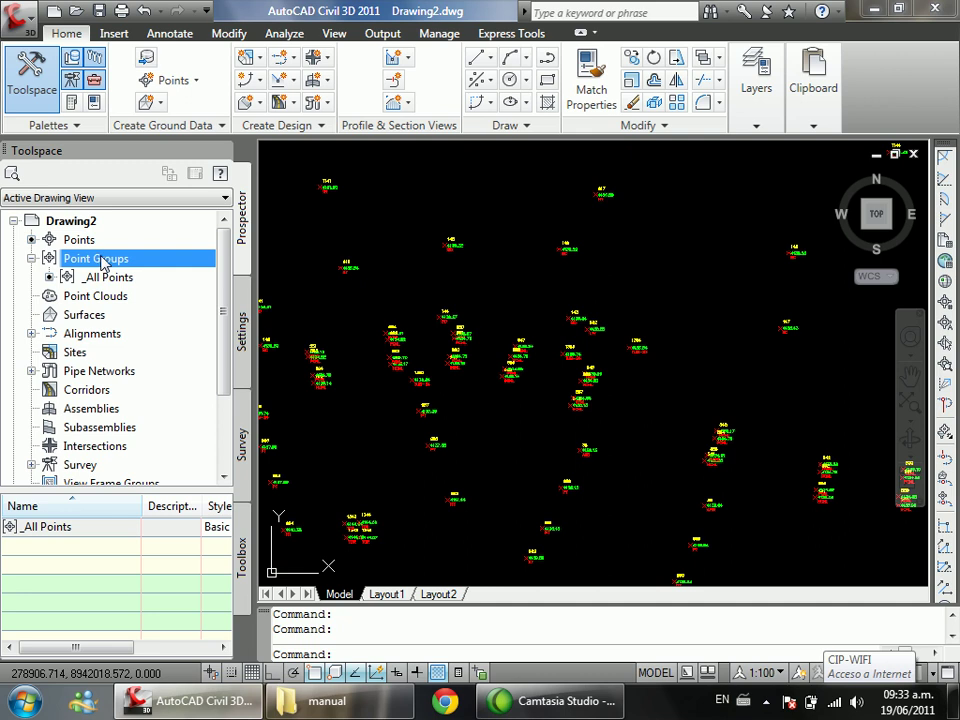
{"action": "left_click", "coordinate": [101, 280]}
{"action": "left_click", "coordinate": [112, 259]}
{"action": "right_click", "coordinate": [115, 263]}
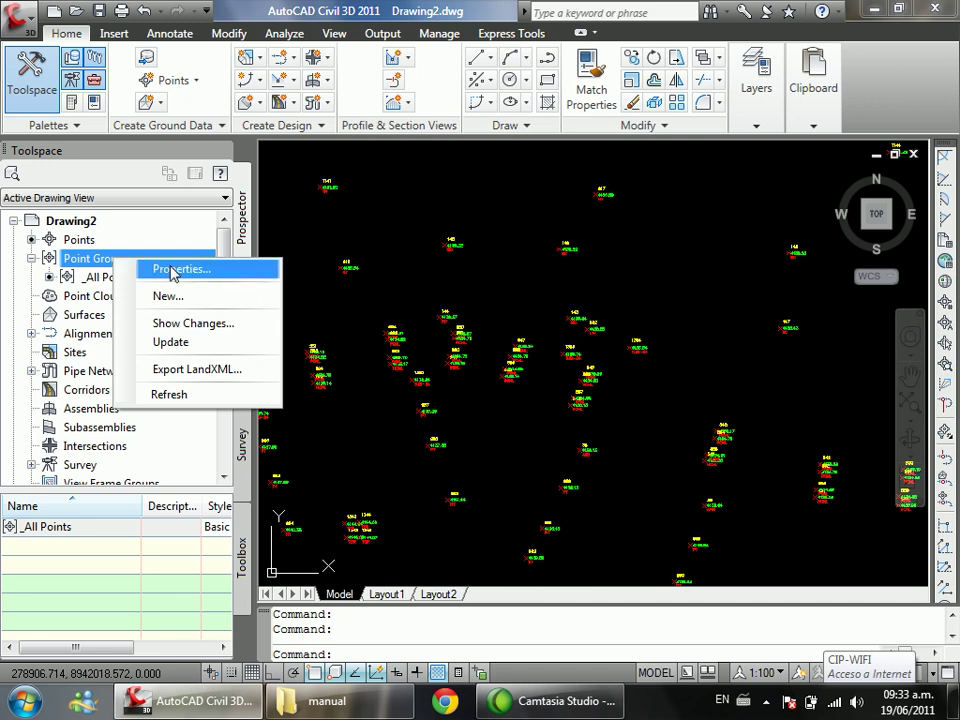
{"action": "left_click", "coordinate": [168, 296]}
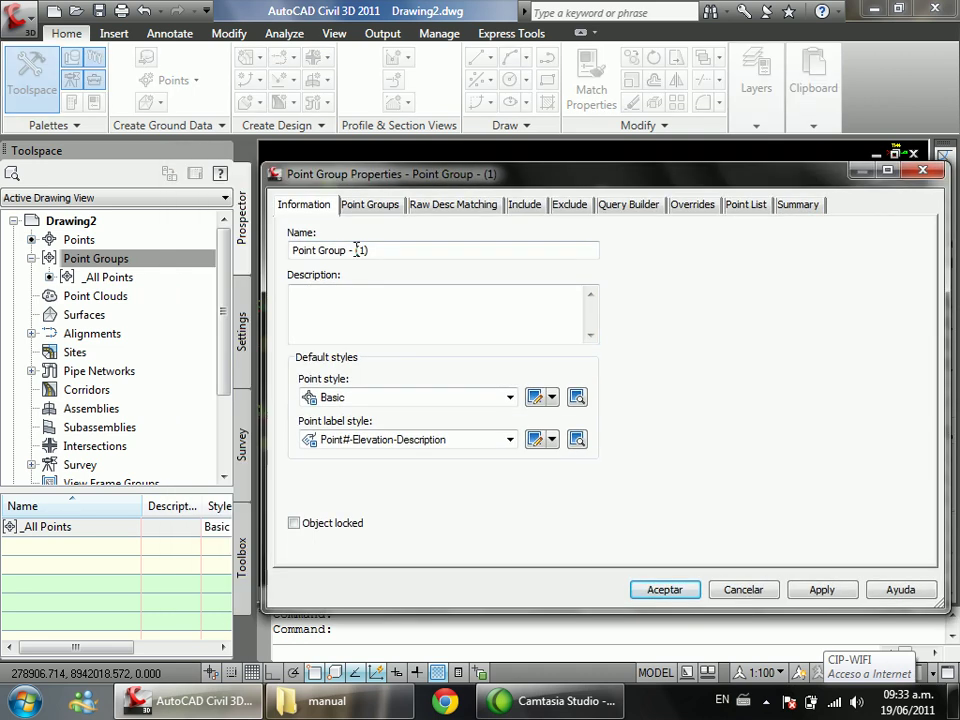
{"action": "type", "text": "ARBOLES"}
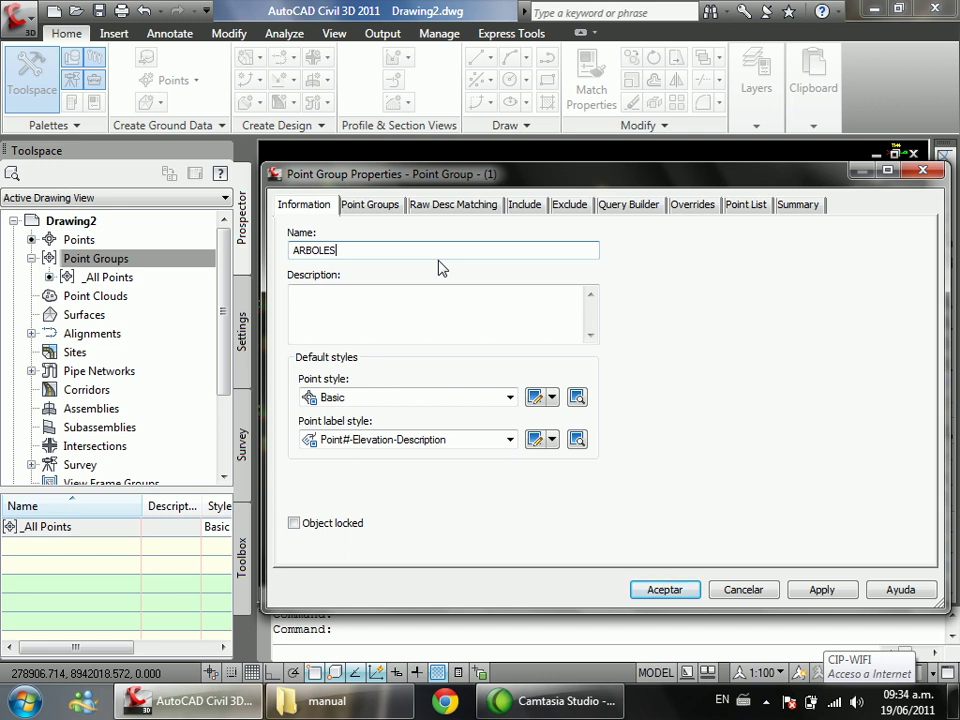
Step: Include points with raw descriptions matching ARB in the ARBOLES point group
{"action": "left_click", "coordinate": [533, 208]}
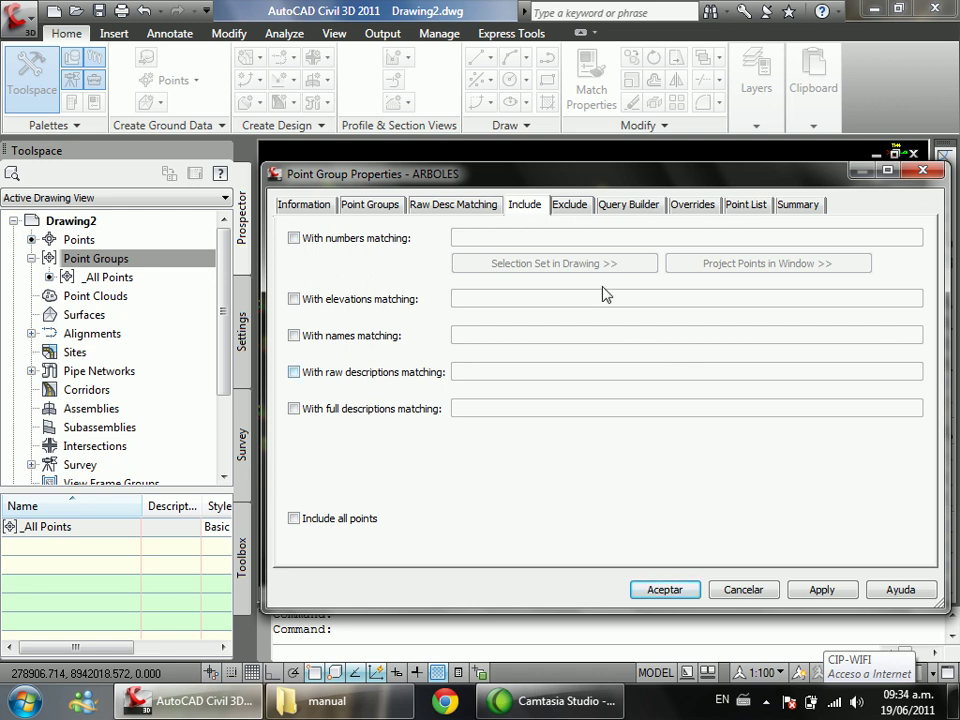
{"action": "left_click", "coordinate": [748, 206]}
{"action": "left_click", "coordinate": [526, 205]}
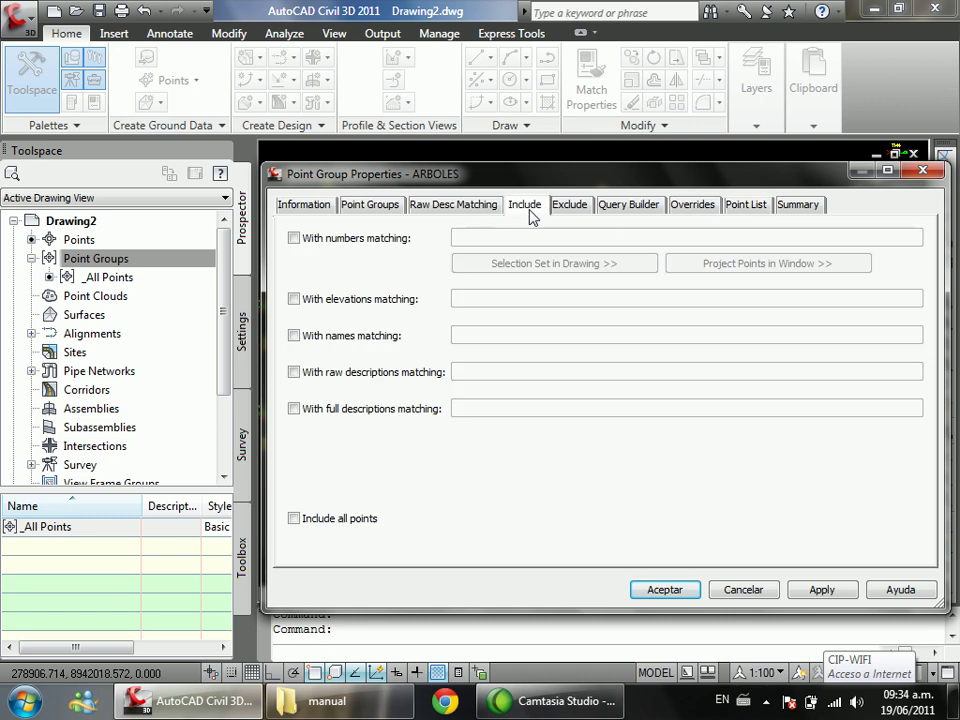
{"action": "left_click", "coordinate": [467, 373]}
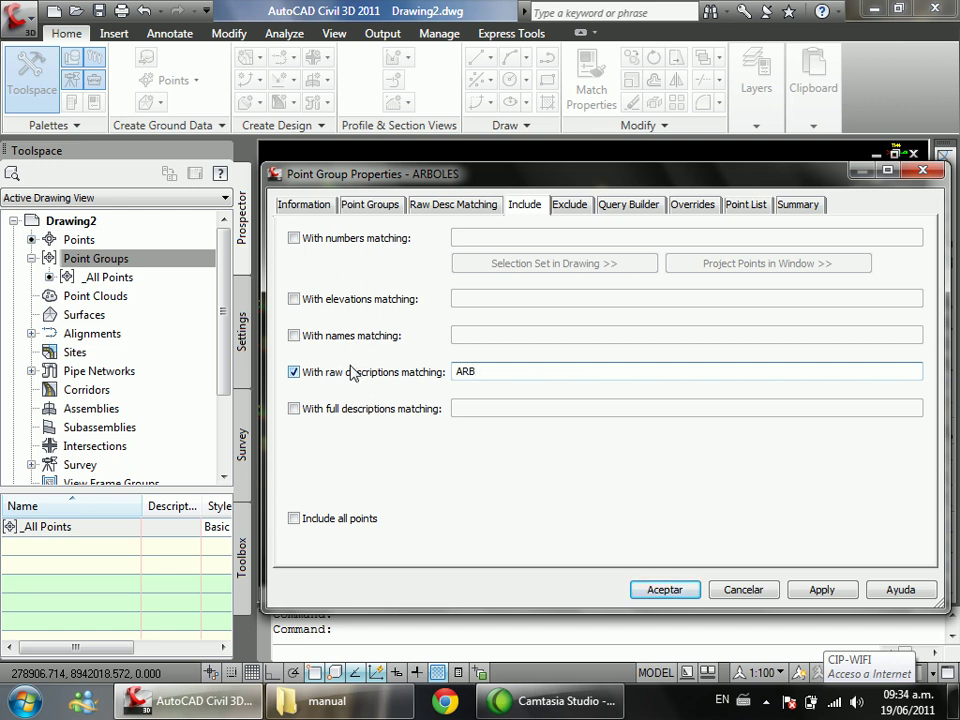
Step: Review the ARBOLES group's point list to check the raw descriptions of its points
{"action": "left_click", "coordinate": [747, 205]}
{"action": "left_click", "coordinate": [729, 288]}
{"action": "scroll", "coordinate": [660, 350], "scroll_direction": "down", "scroll_amount": 4}
{"action": "scroll", "coordinate": [655, 360], "scroll_direction": "down", "scroll_amount": 1}
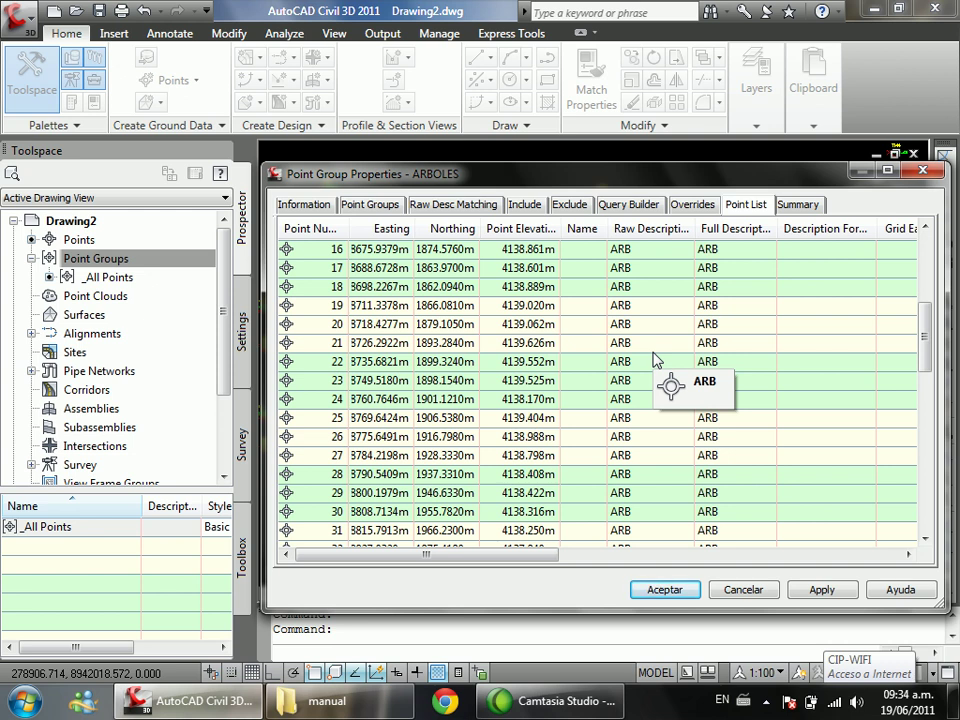
Step: Check the rest of the ARBOLES point list for ARB raw descriptions and accept the new point group
{"action": "left_click", "coordinate": [589, 324]}
{"action": "scroll", "coordinate": [595, 388], "scroll_direction": "down", "scroll_amount": 12}
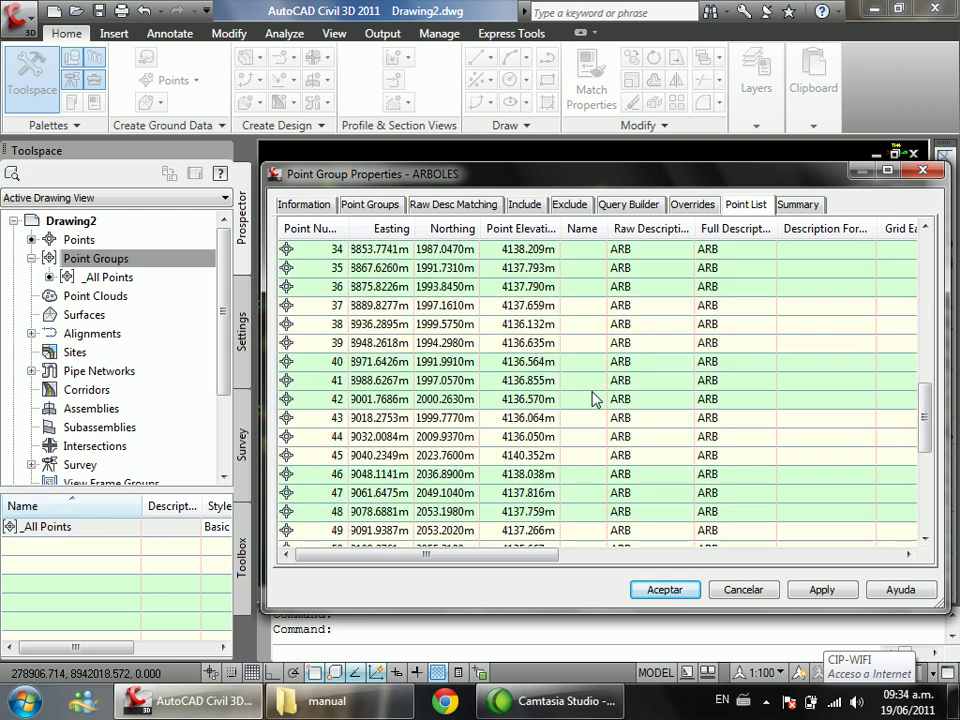
{"action": "scroll", "coordinate": [595, 398], "scroll_direction": "up", "scroll_amount": 17}
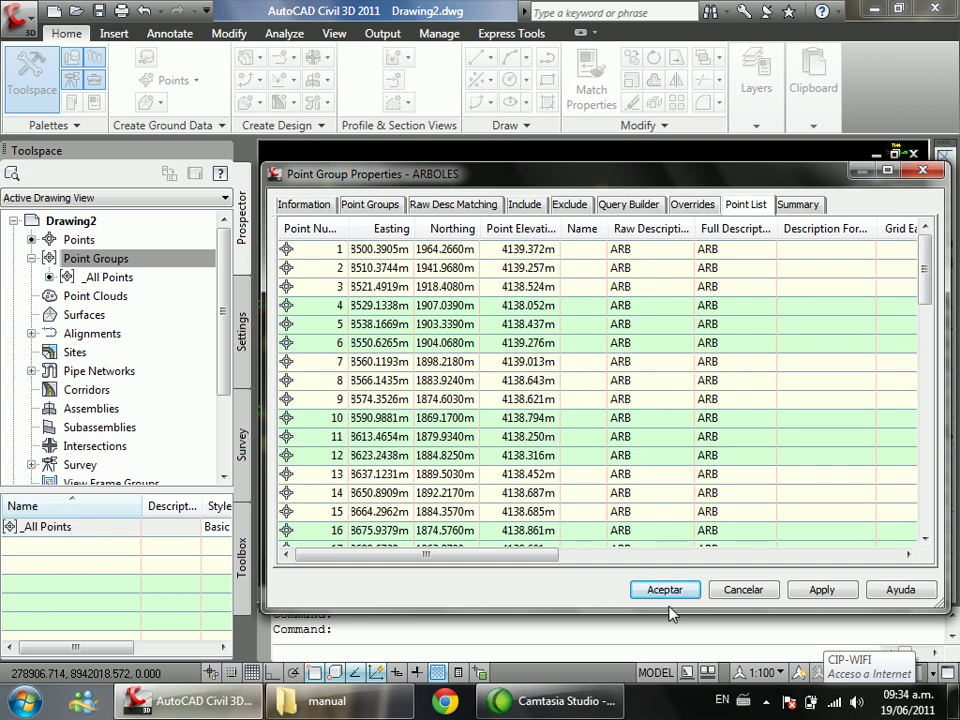
{"action": "left_click", "coordinate": [678, 591]}
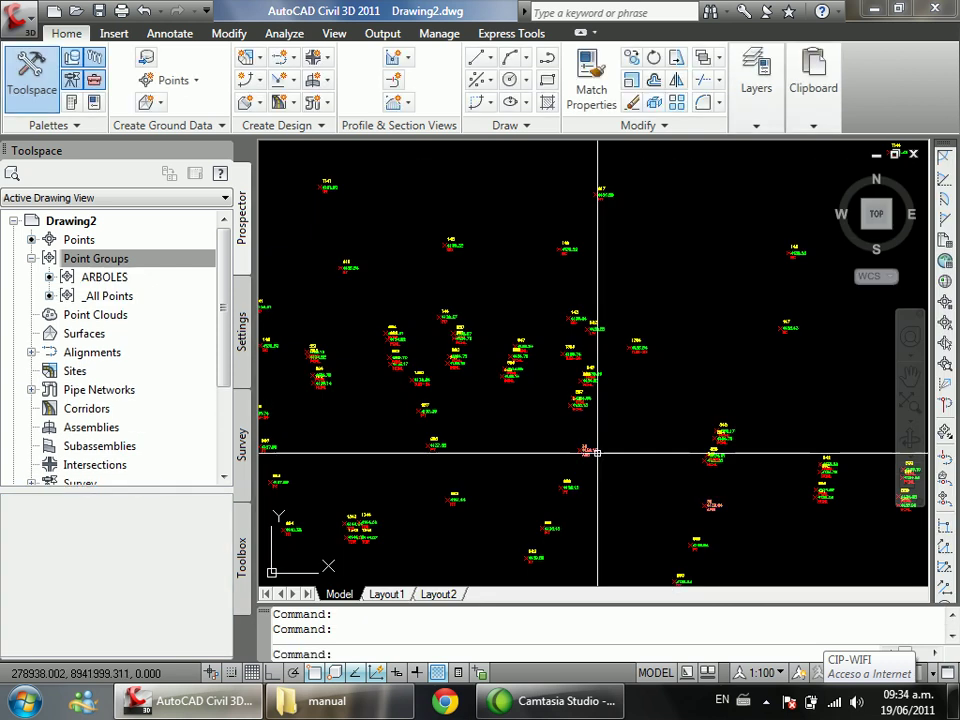
Step: Select the ARBOLES group and examine how ARB point labels differ from those of surrounding points across the drawing
{"action": "left_click", "coordinate": [136, 280]}
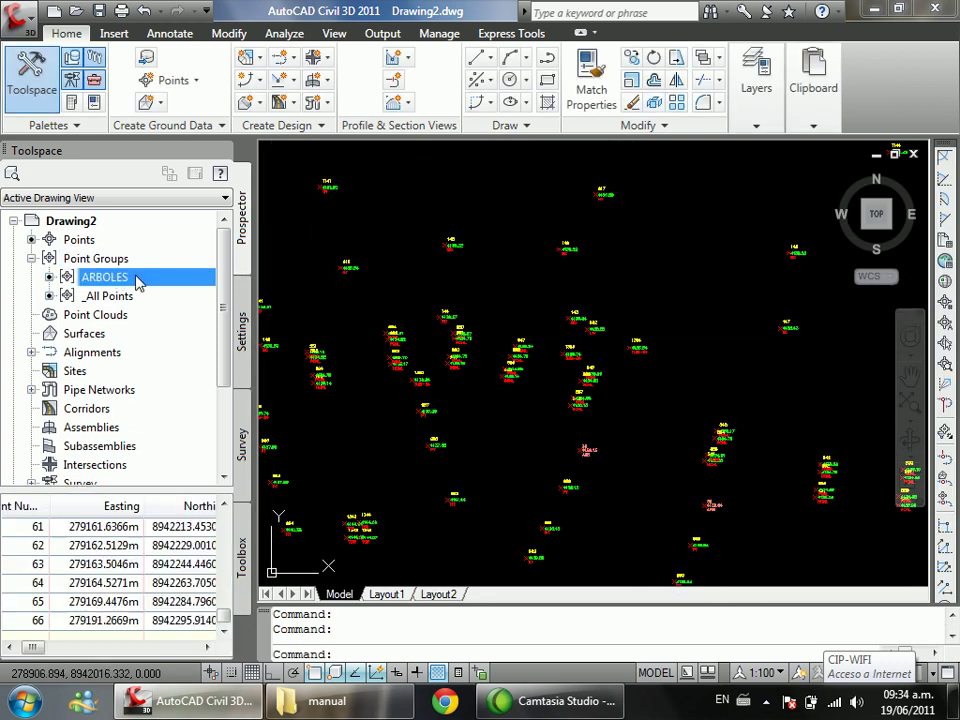
{"action": "mouse_move", "coordinate": [137, 281]}
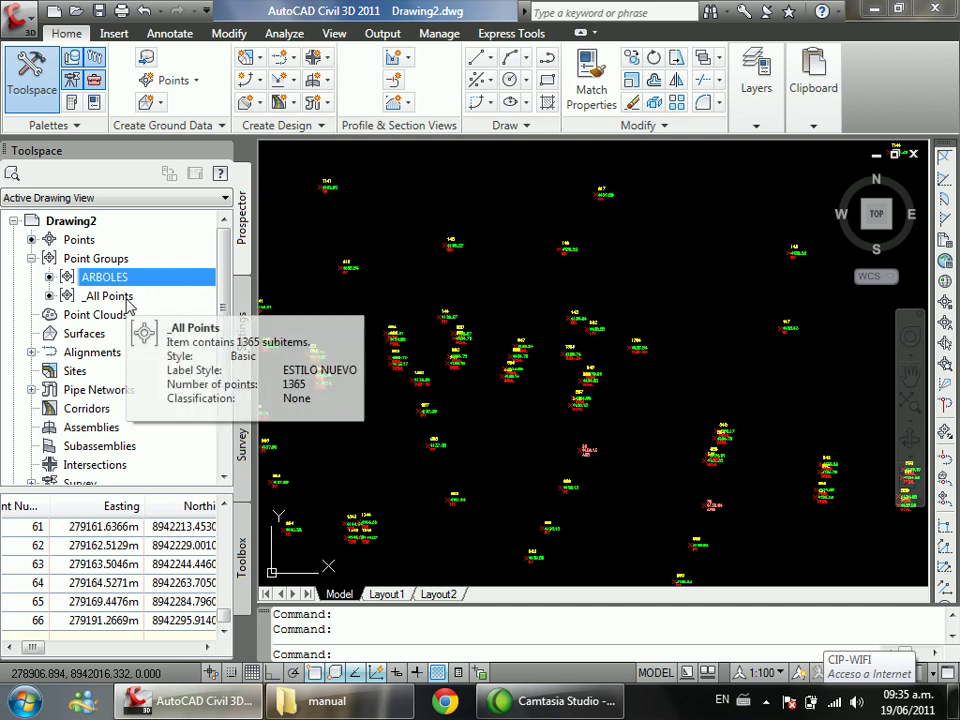
{"action": "scroll", "coordinate": [450, 360], "scroll_direction": "down", "scroll_amount": 4}
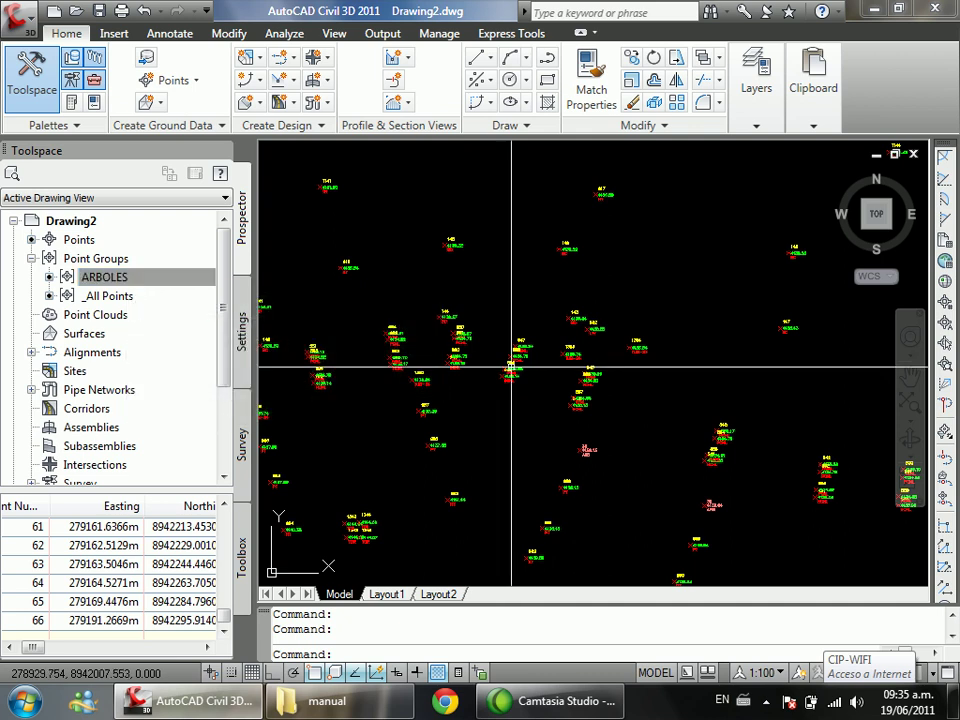
{"action": "scroll", "coordinate": [369, 402], "scroll_direction": "up", "scroll_amount": 5}
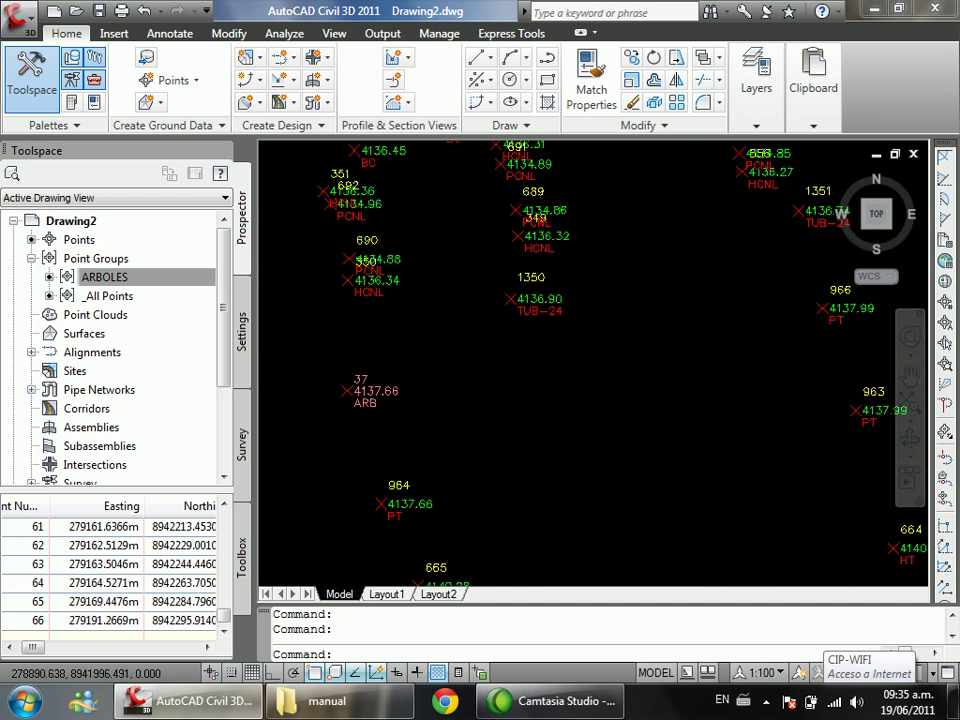
{"action": "scroll", "coordinate": [454, 406], "scroll_direction": "down", "scroll_amount": 8}
{"action": "scroll", "coordinate": [424, 439], "scroll_direction": "up", "scroll_amount": 5}
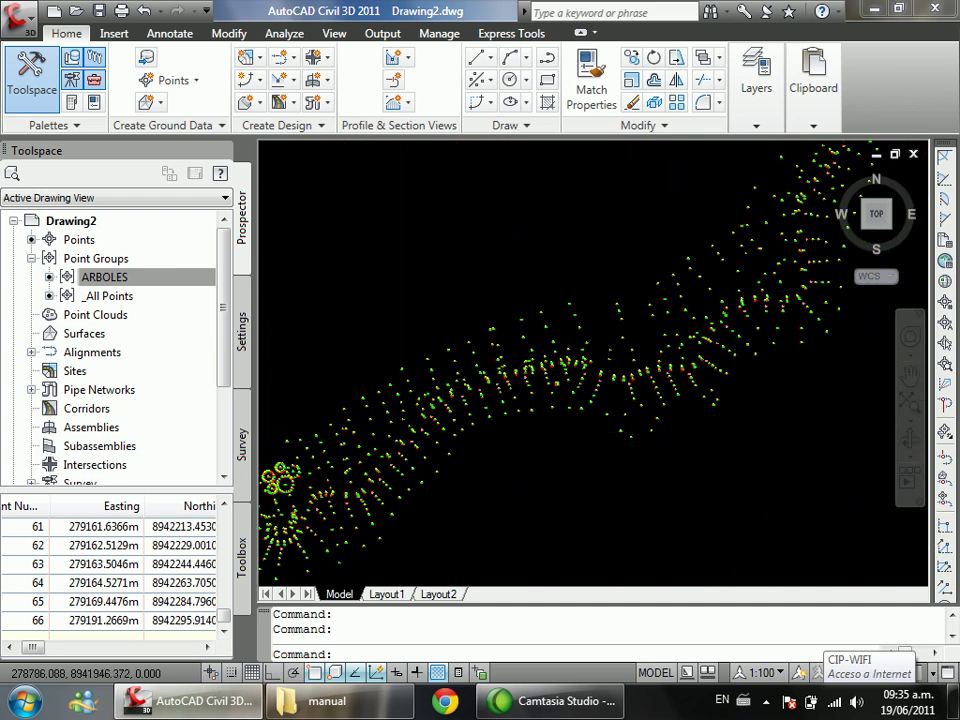
{"action": "scroll", "coordinate": [469, 337], "scroll_direction": "down", "scroll_amount": 5}
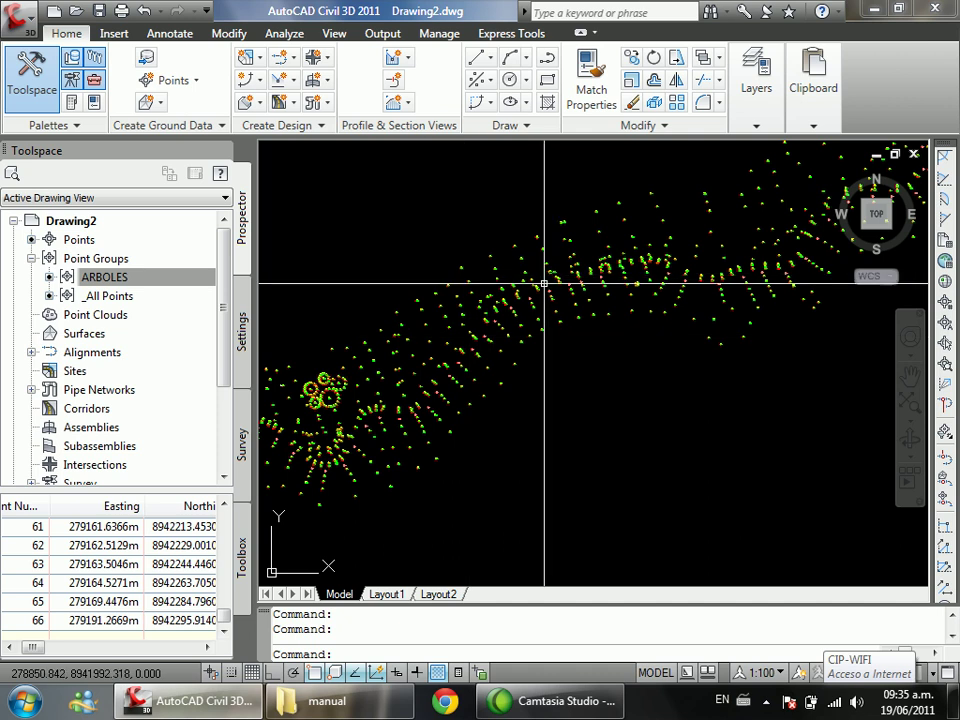
{"action": "scroll", "coordinate": [470, 360], "scroll_direction": "up", "scroll_amount": 4}
{"action": "scroll", "coordinate": [495, 350], "scroll_direction": "up", "scroll_amount": 5}
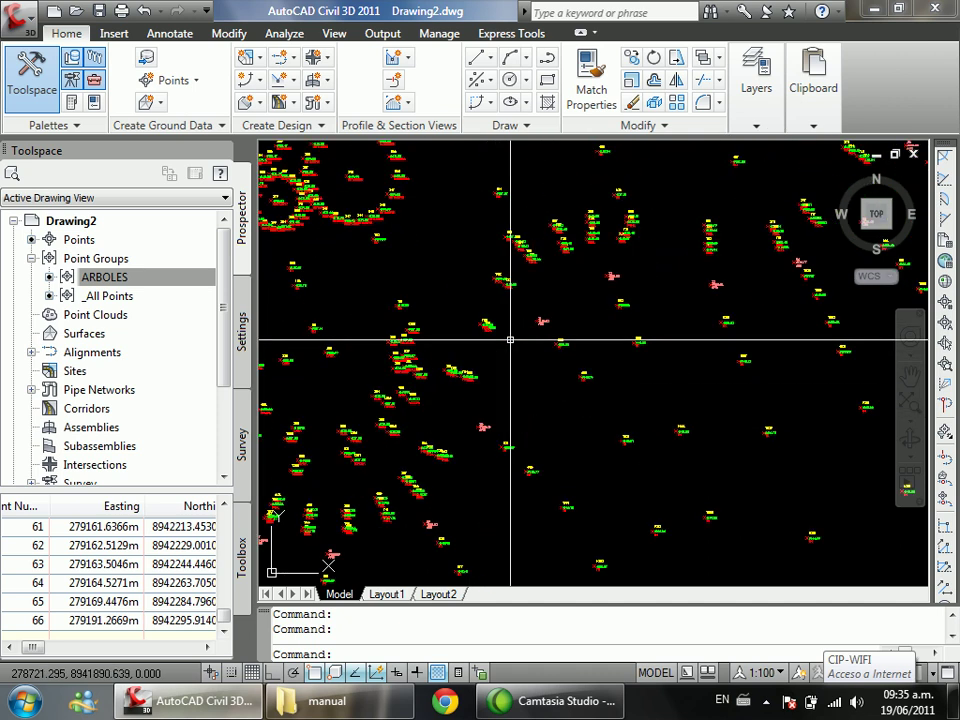
{"action": "scroll", "coordinate": [541, 373], "scroll_direction": "down", "scroll_amount": 3}
{"action": "scroll", "coordinate": [426, 343], "scroll_direction": "up", "scroll_amount": 2}
{"action": "scroll", "coordinate": [426, 375], "scroll_direction": "down", "scroll_amount": 5}
{"action": "scroll", "coordinate": [541, 290], "scroll_direction": "up", "scroll_amount": 2}
{"action": "scroll", "coordinate": [540, 290], "scroll_direction": "up", "scroll_amount": 6}
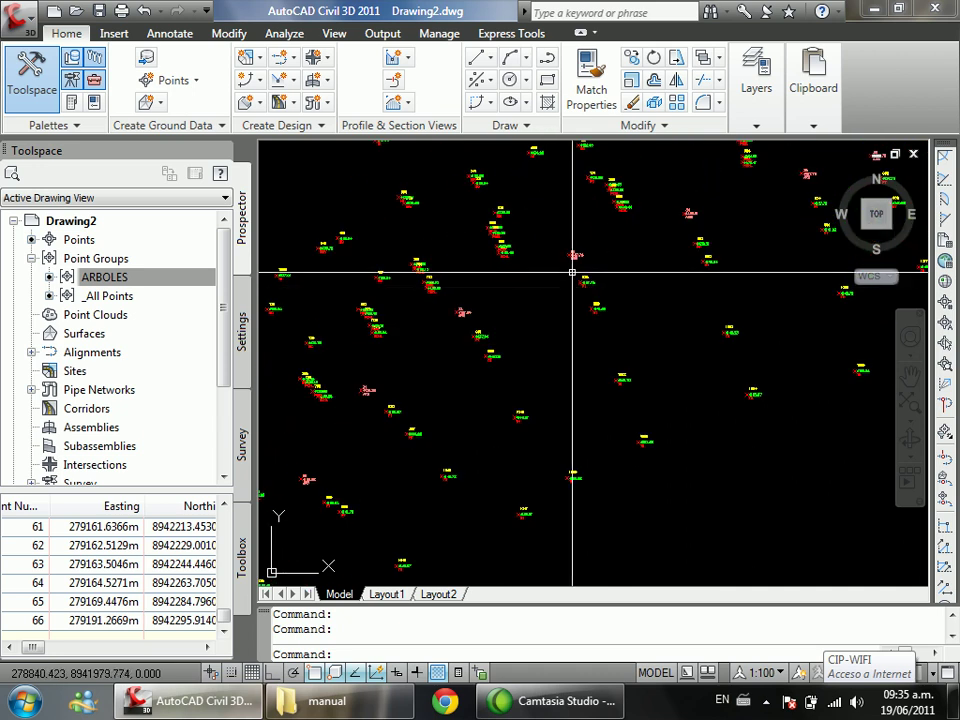
{"action": "scroll", "coordinate": [510, 386], "scroll_direction": "down", "scroll_amount": 5}
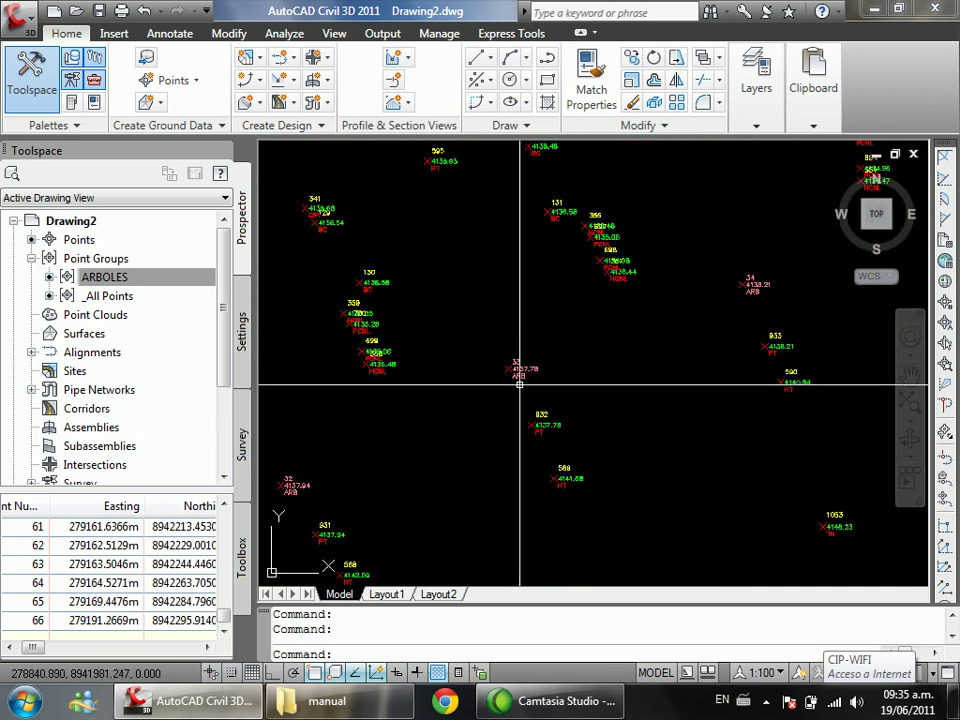
{"action": "scroll", "coordinate": [509, 375], "scroll_direction": "up", "scroll_amount": 4}
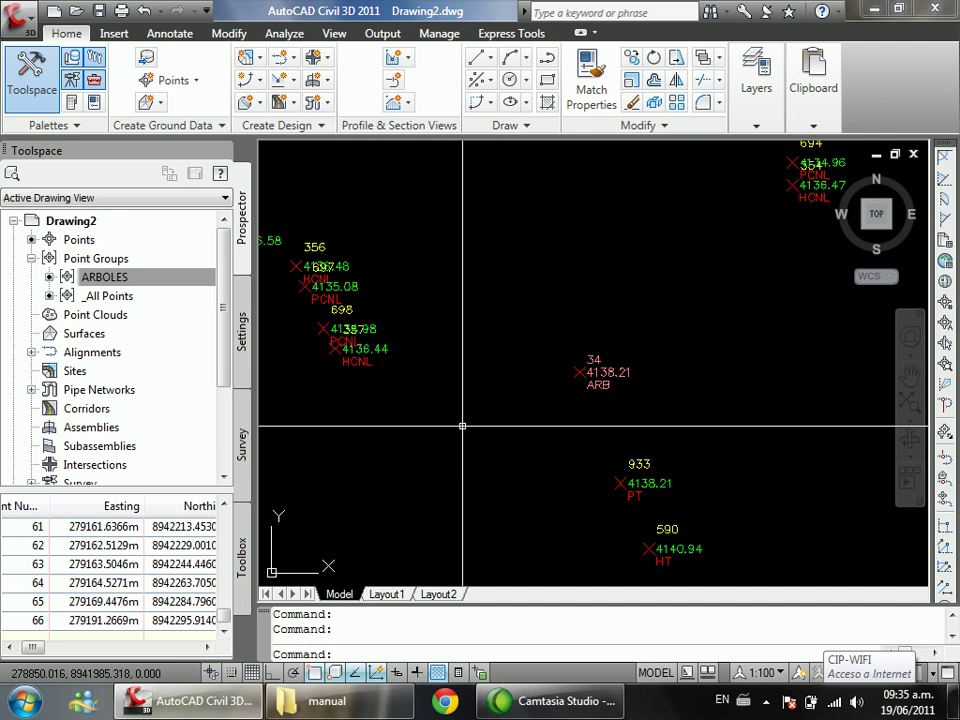
{"action": "scroll", "coordinate": [739, 424], "scroll_direction": "up", "scroll_amount": 3}
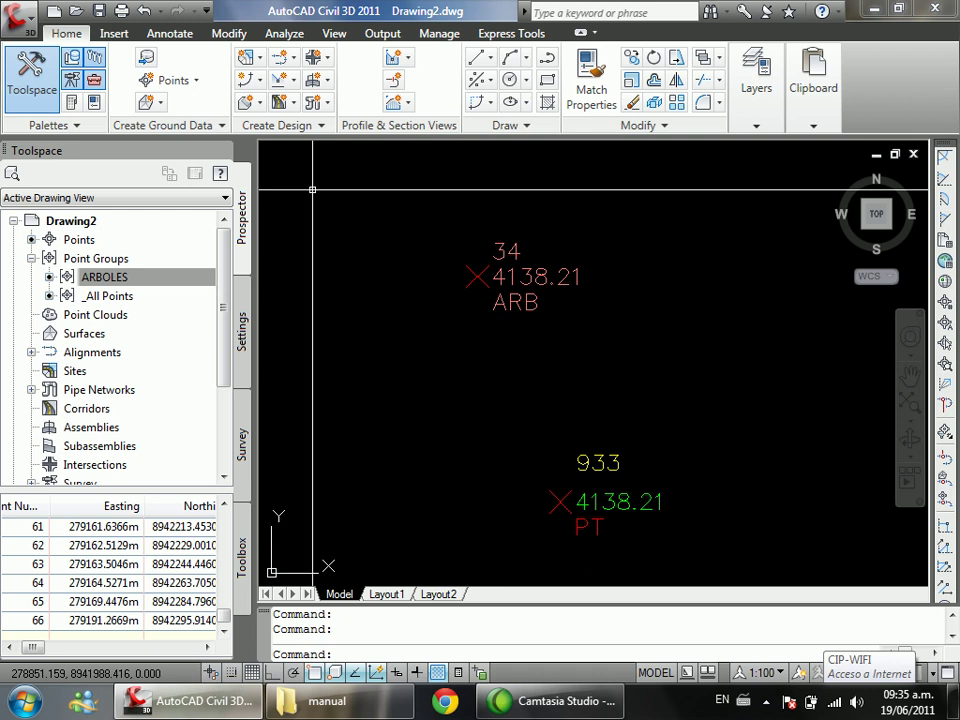
Step: Check the default point style and point label style of the _All Points group without saving changes
{"action": "left_click", "coordinate": [120, 279]}
{"action": "right_click", "coordinate": [124, 299]}
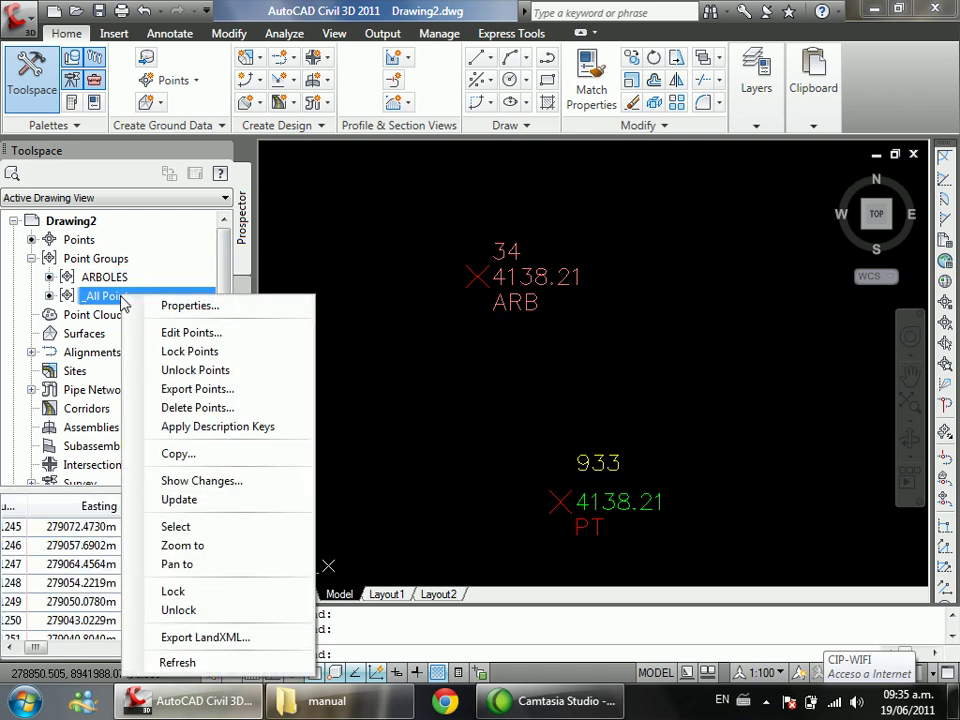
{"action": "left_click", "coordinate": [189, 305]}
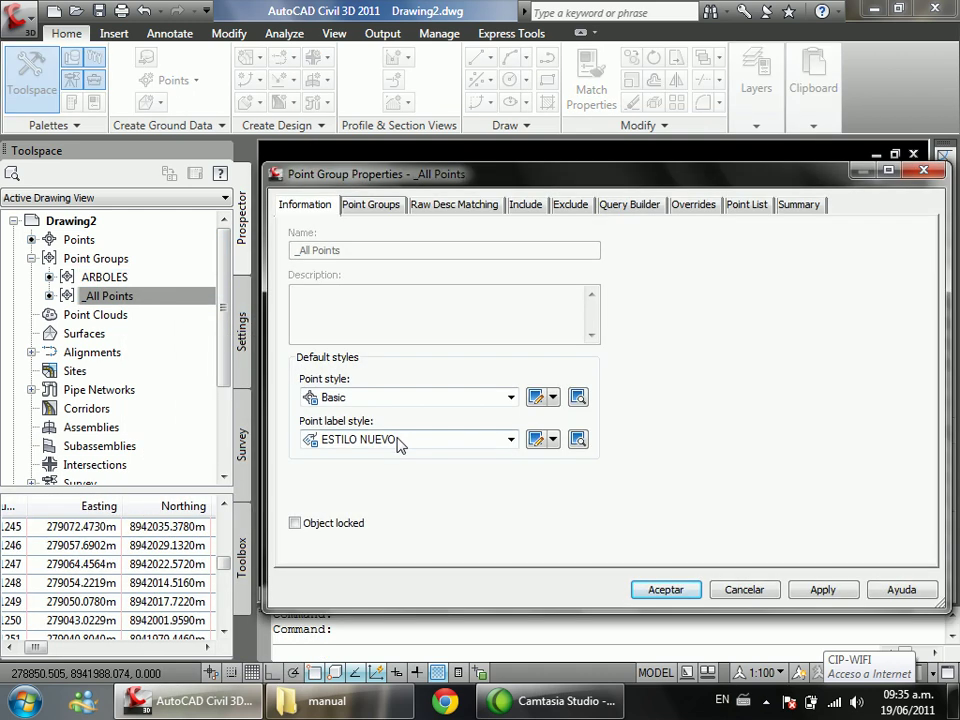
{"action": "left_click", "coordinate": [358, 399]}
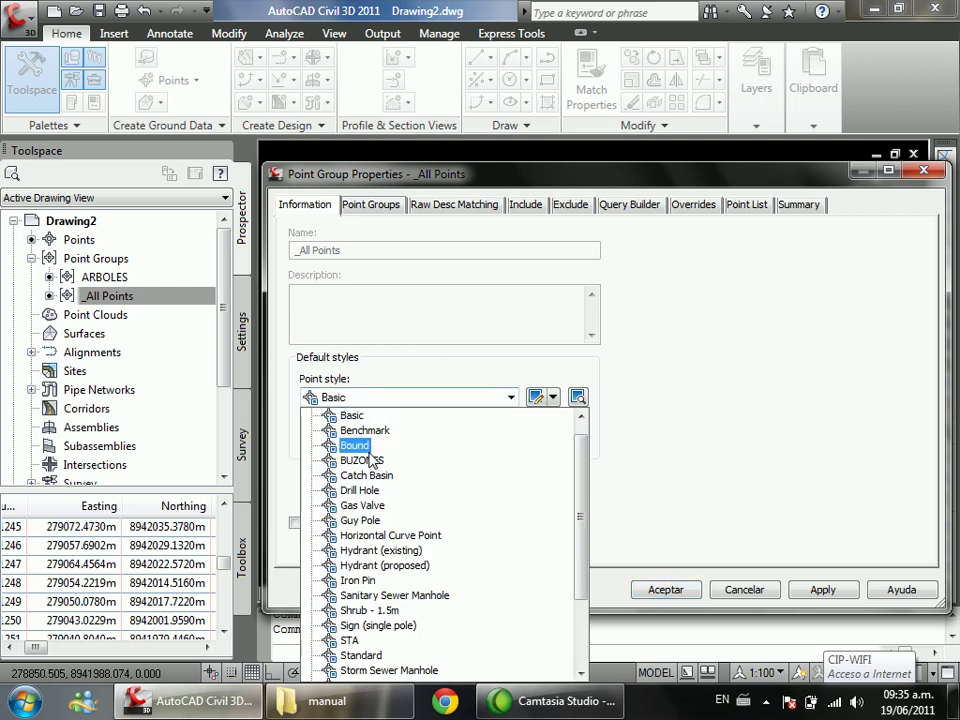
{"action": "left_click", "coordinate": [352, 415]}
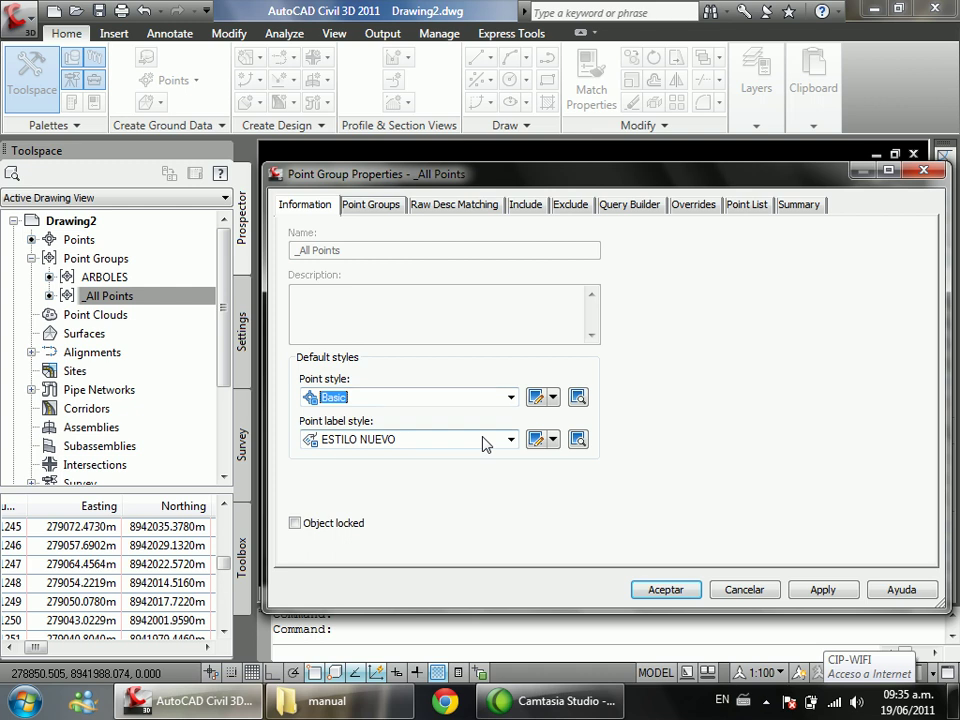
{"action": "left_click", "coordinate": [744, 590]}
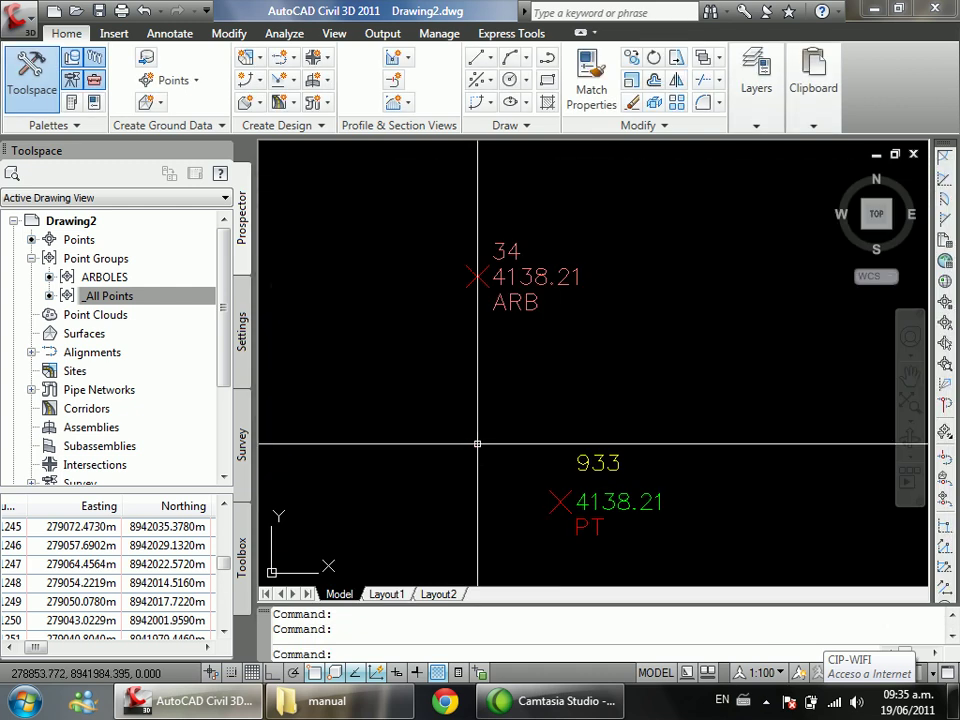
Step: Check the default point style and point label style of the ARBOLES group without saving changes
{"action": "left_click", "coordinate": [121, 278]}
{"action": "right_click", "coordinate": [128, 287]}
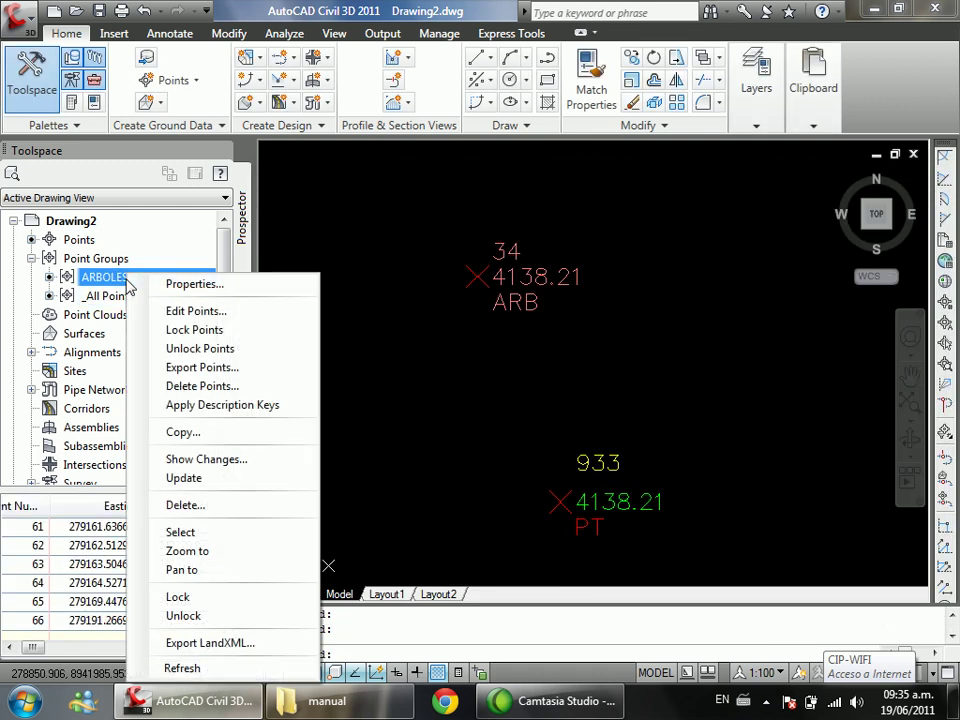
{"action": "left_click", "coordinate": [160, 282]}
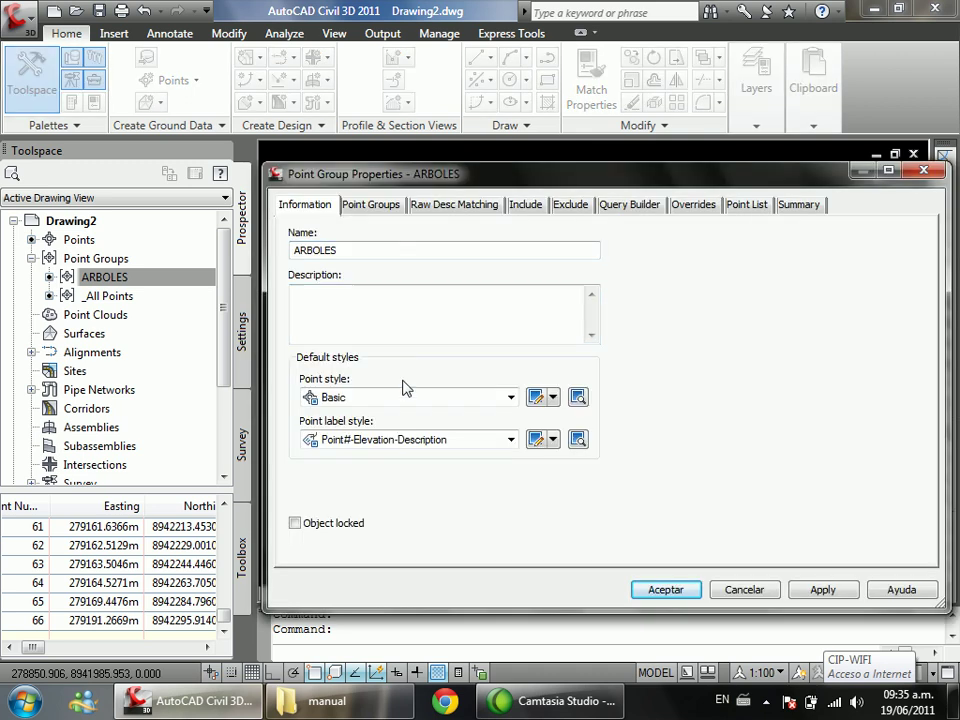
{"action": "left_click", "coordinate": [384, 441]}
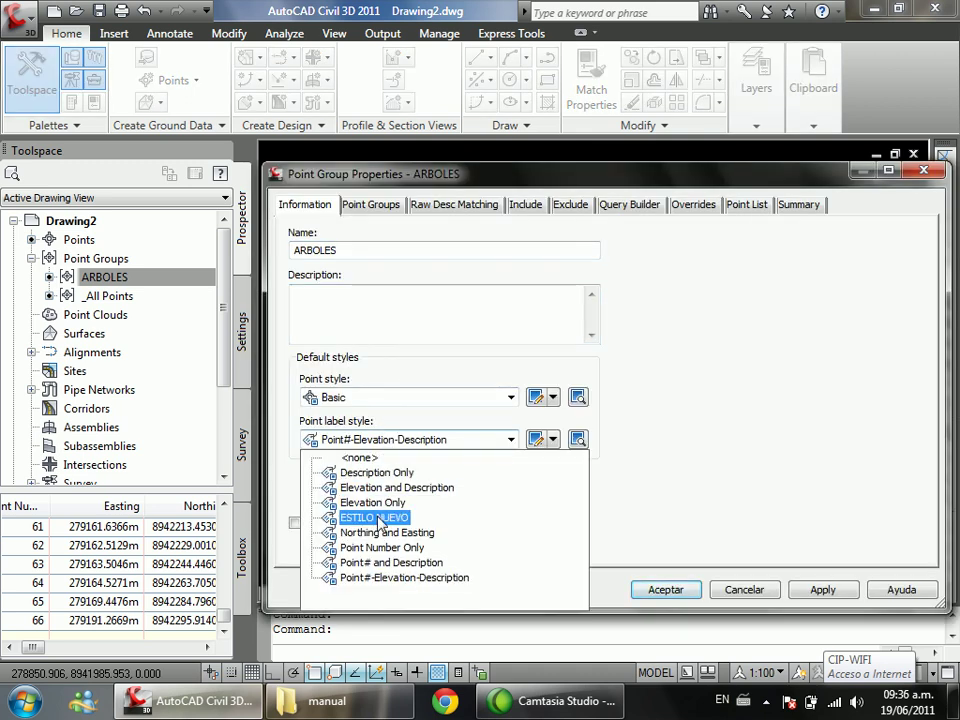
{"action": "left_click", "coordinate": [360, 457]}
{"action": "left_click", "coordinate": [381, 398]}
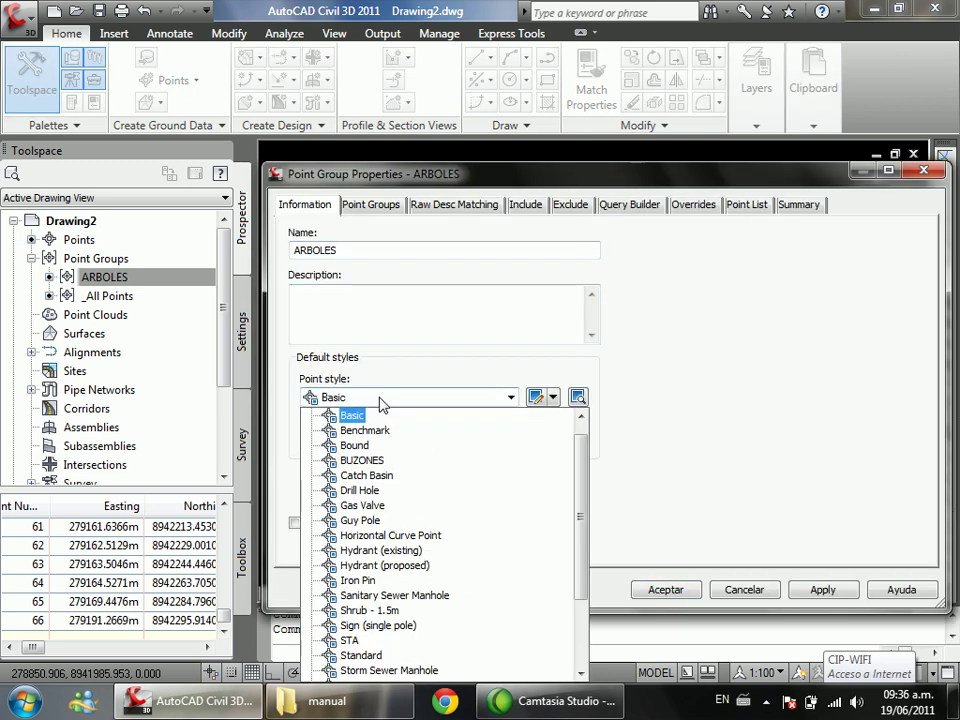
{"action": "left_click", "coordinate": [380, 417]}
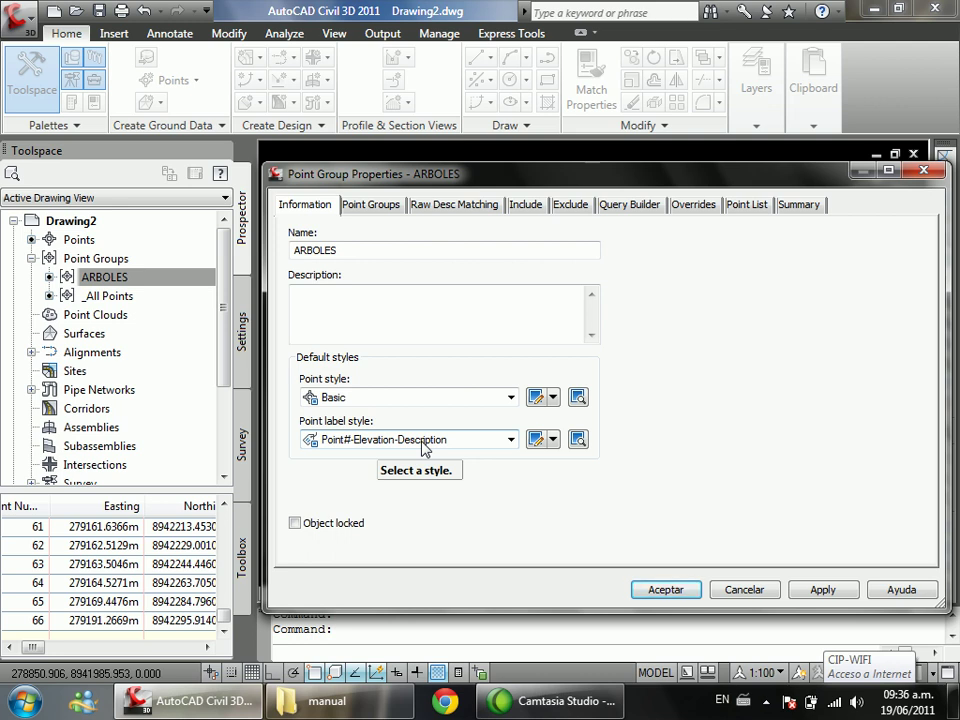
{"action": "left_click", "coordinate": [736, 586]}
Step: Set both the point style and the point label style of the _All Points group to <none>
{"action": "scroll", "coordinate": [482, 343], "scroll_direction": "down", "scroll_amount": 5}
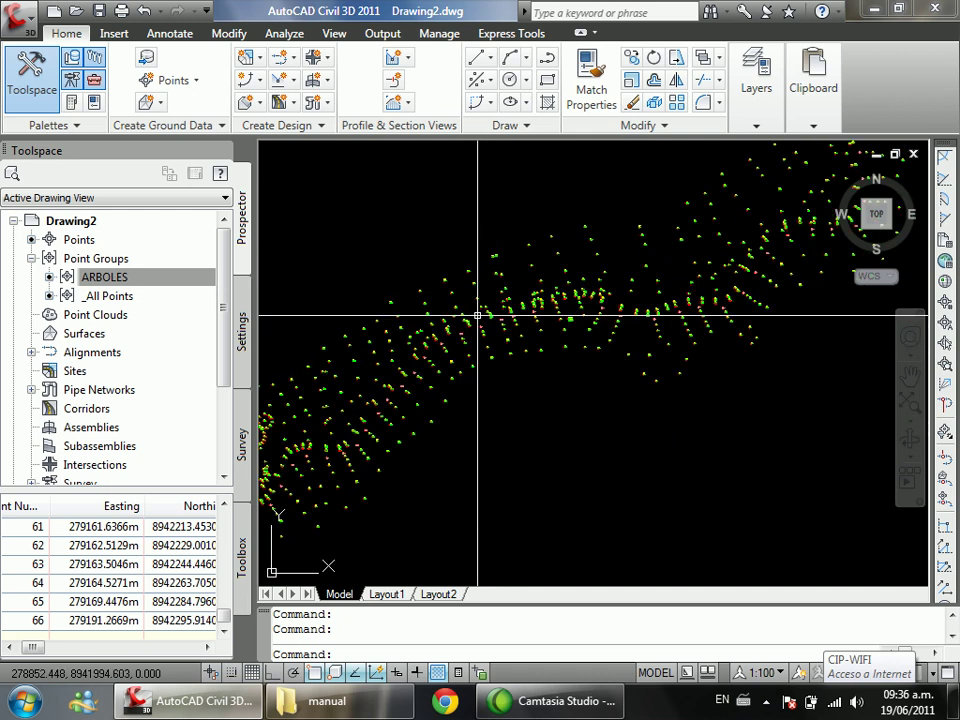
{"action": "scroll", "coordinate": [591, 390], "scroll_direction": "up", "scroll_amount": 5}
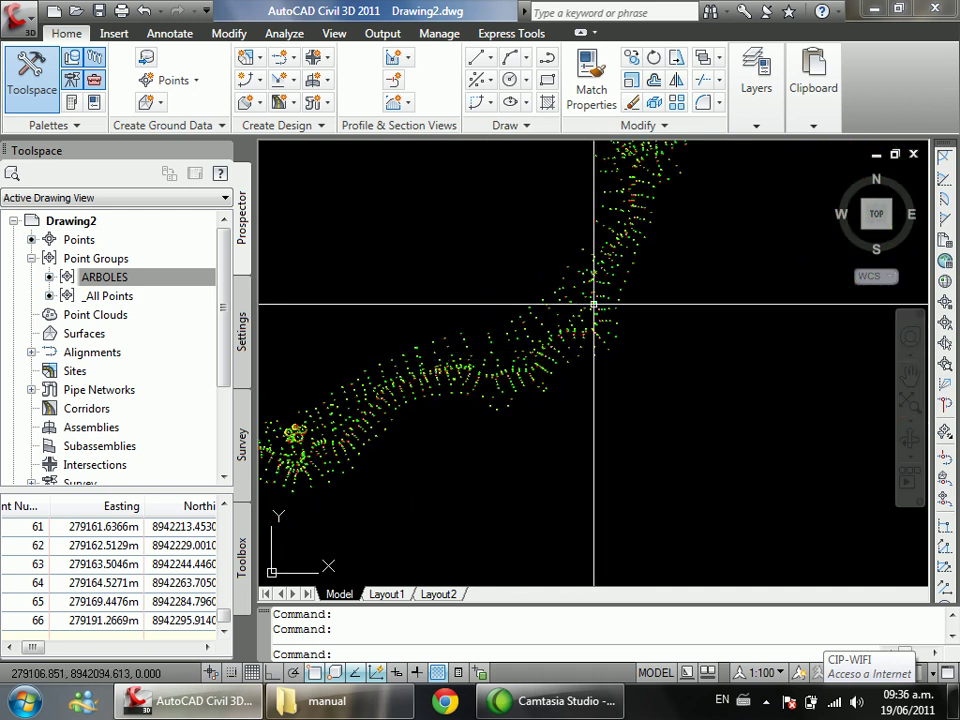
{"action": "scroll", "coordinate": [506, 379], "scroll_direction": "down", "scroll_amount": 5}
{"action": "scroll", "coordinate": [495, 384], "scroll_direction": "up", "scroll_amount": 3}
{"action": "scroll", "coordinate": [491, 352], "scroll_direction": "down", "scroll_amount": 5}
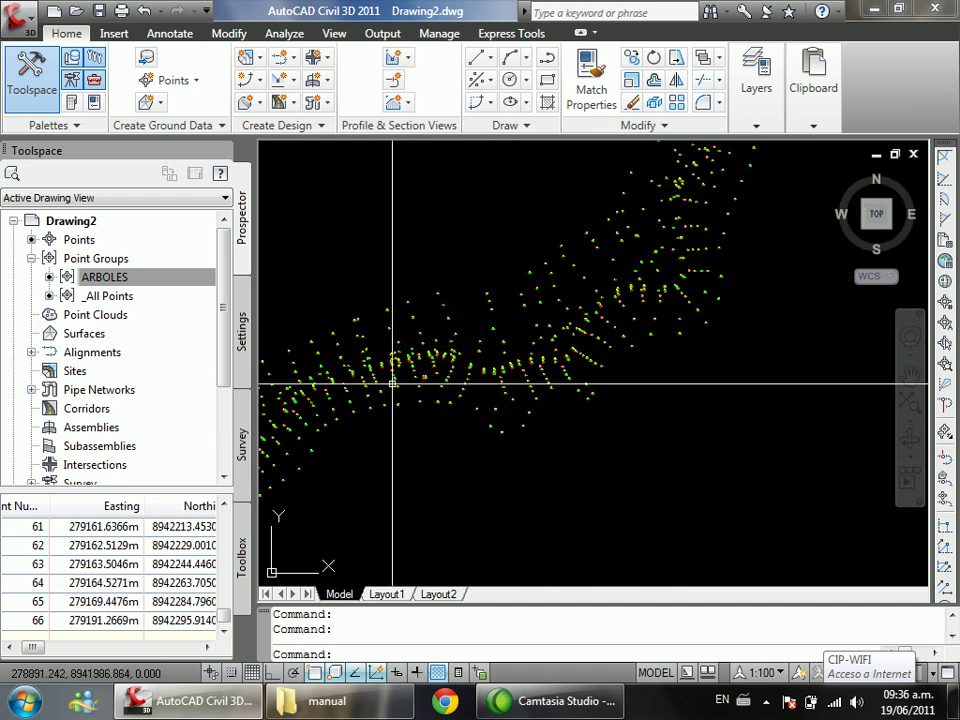
{"action": "scroll", "coordinate": [403, 345], "scroll_direction": "up", "scroll_amount": 5}
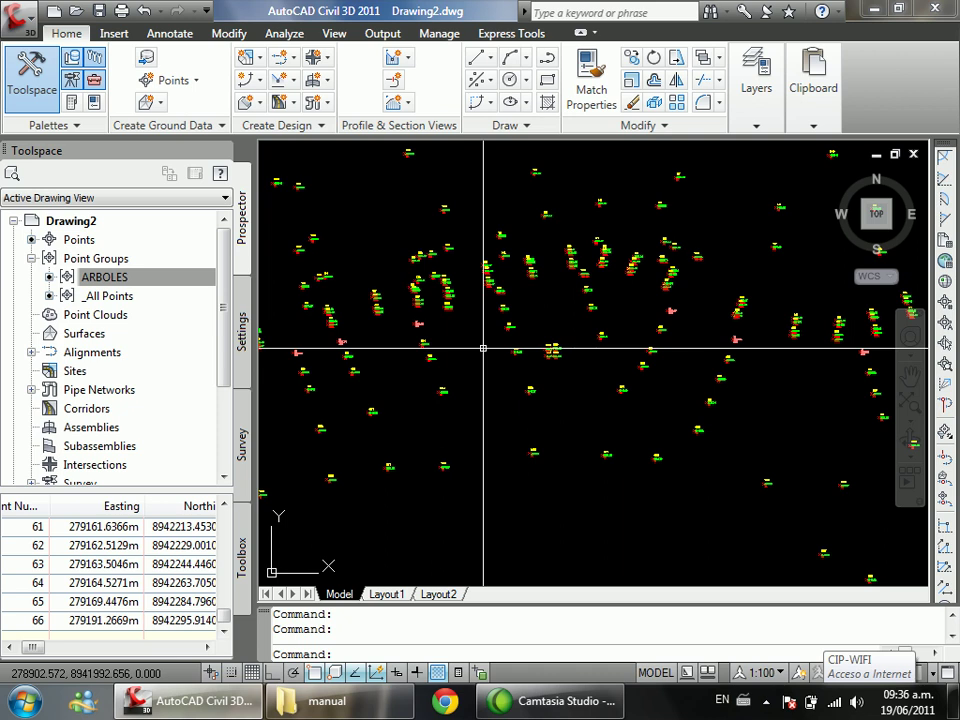
{"action": "right_click", "coordinate": [130, 295]}
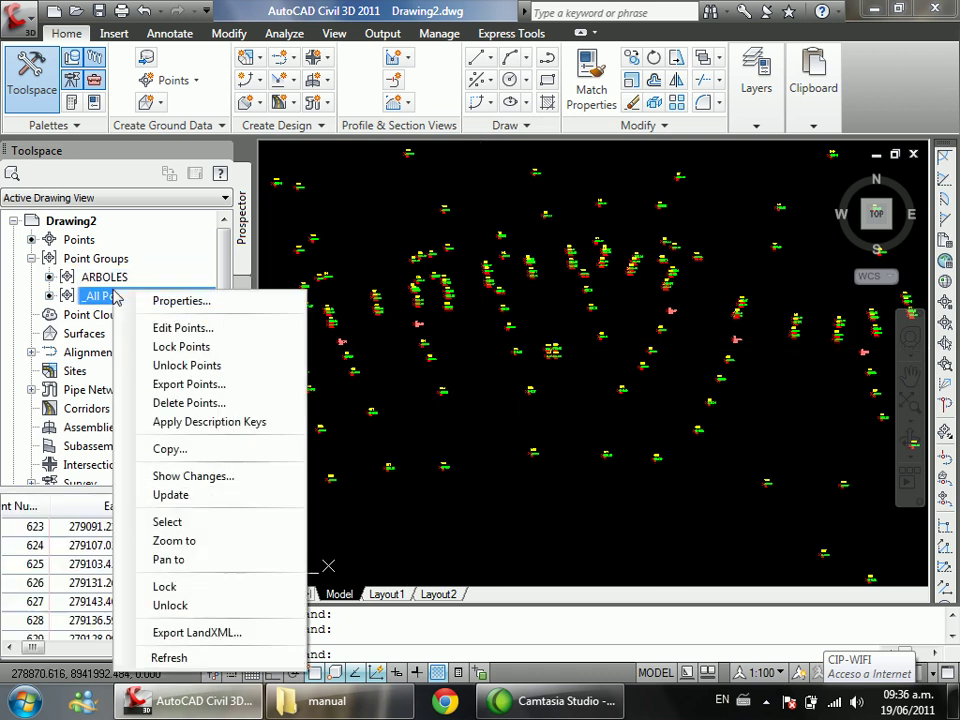
{"action": "left_click", "coordinate": [184, 305]}
{"action": "left_click", "coordinate": [382, 440]}
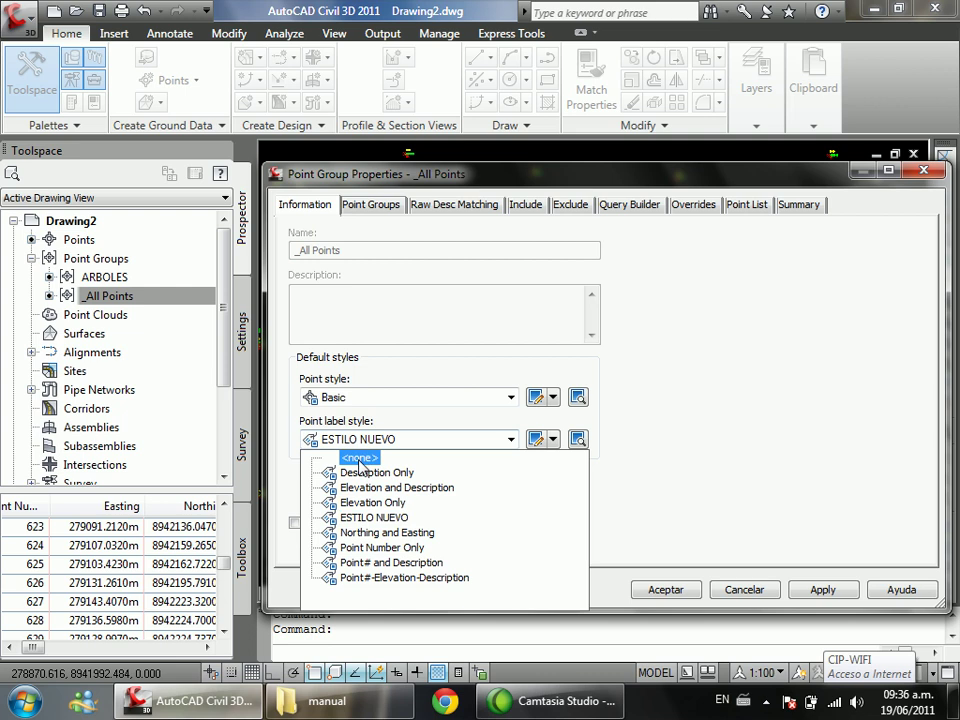
{"action": "left_click", "coordinate": [388, 398]}
{"action": "left_click", "coordinate": [388, 400]}
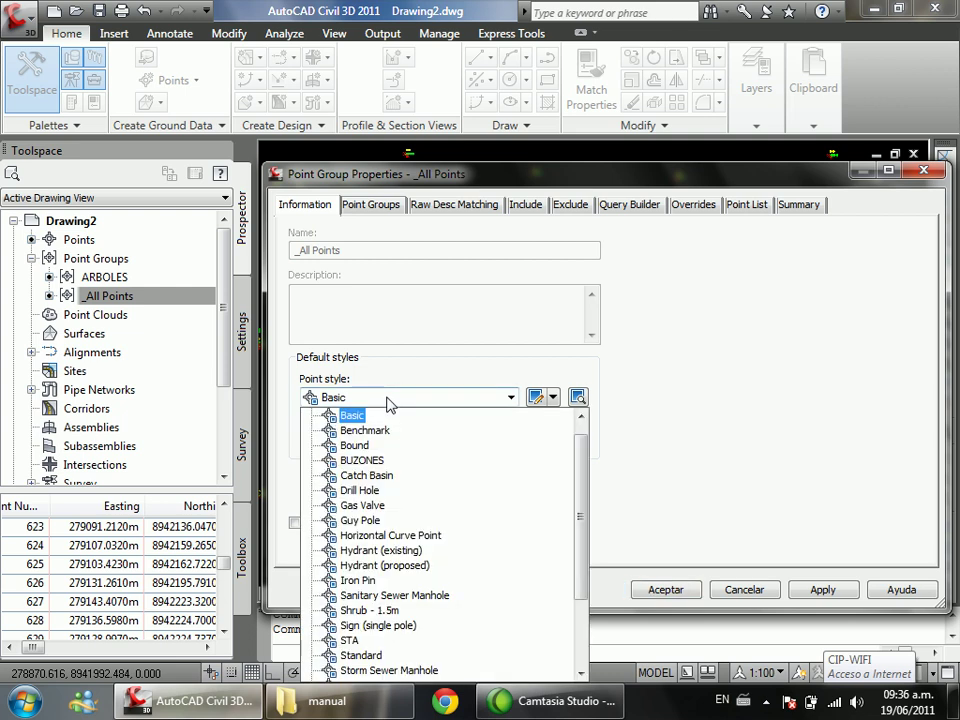
{"action": "scroll", "coordinate": [385, 408], "scroll_direction": "up", "scroll_amount": 1}
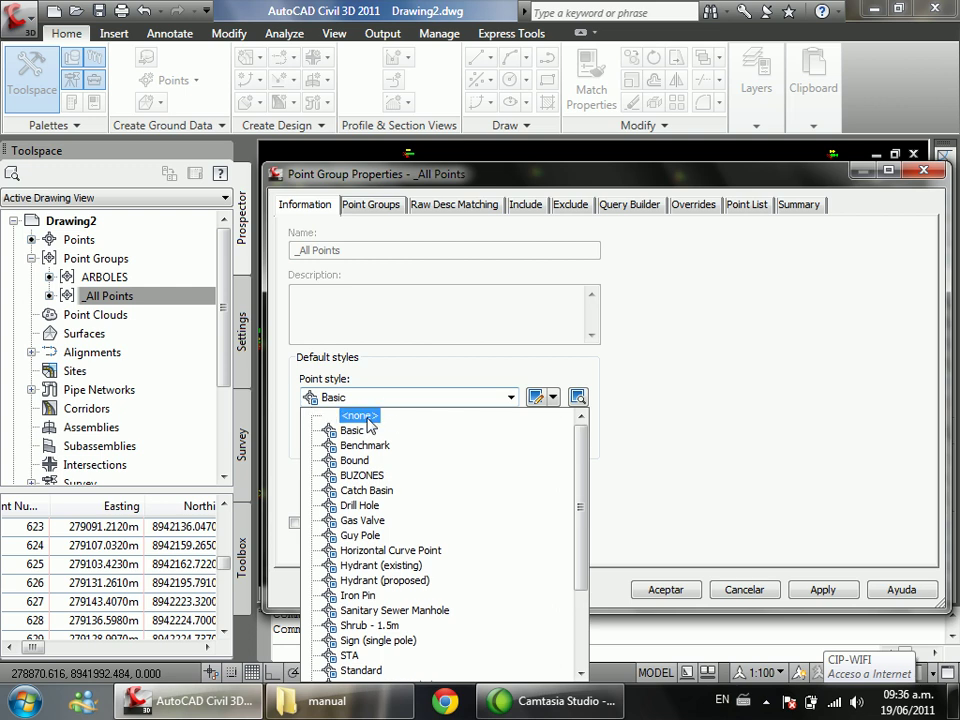
{"action": "left_click", "coordinate": [367, 418]}
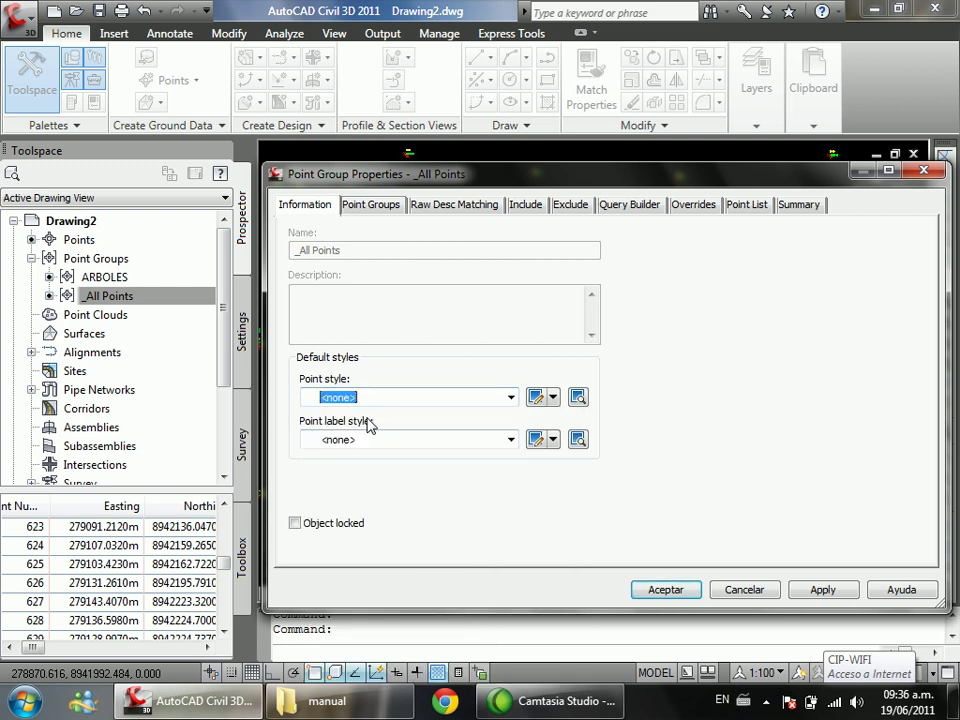
{"action": "left_click", "coordinate": [664, 588]}
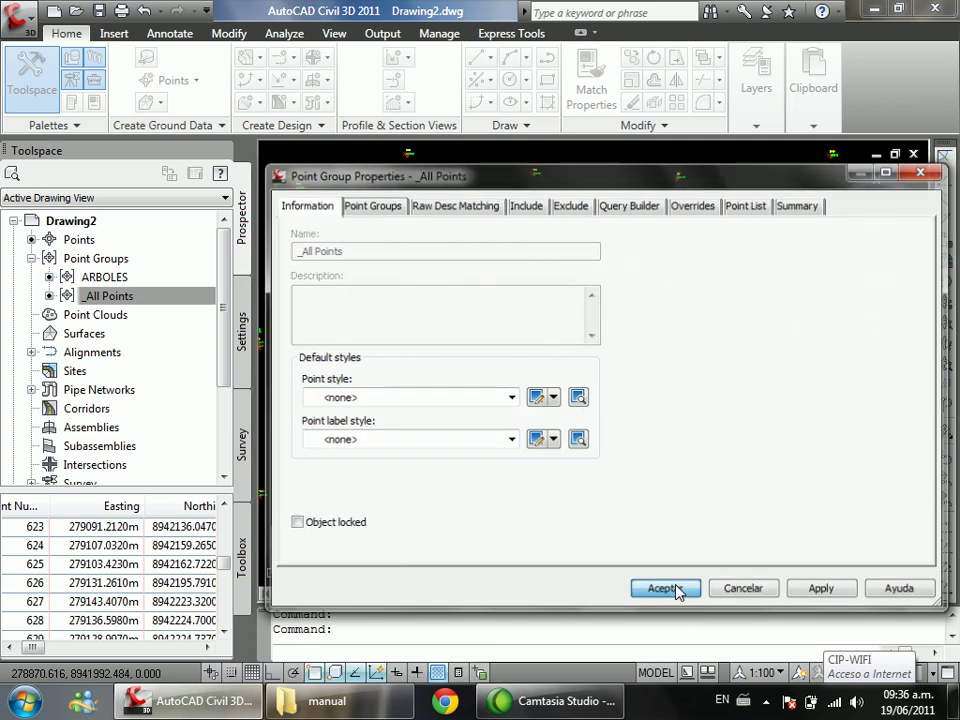
{"action": "scroll", "coordinate": [522, 404], "scroll_direction": "down", "scroll_amount": 5}
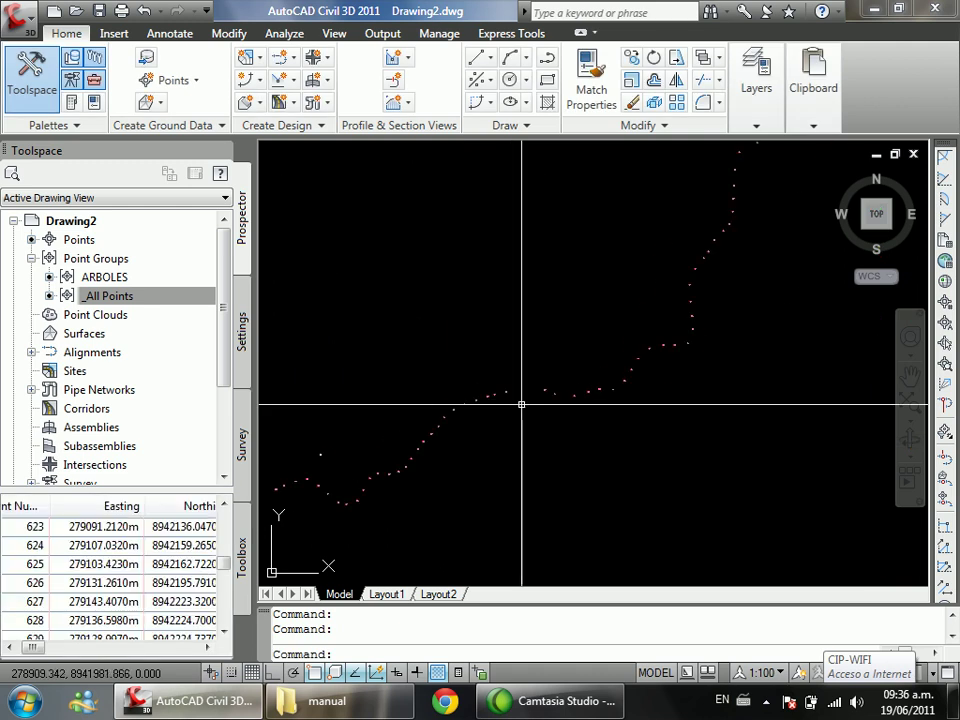
Step: Examine which points are still displayed across the drawing and inspect the marker and label of the first ARB point up close
{"action": "scroll", "coordinate": [388, 435], "scroll_direction": "up", "scroll_amount": 5}
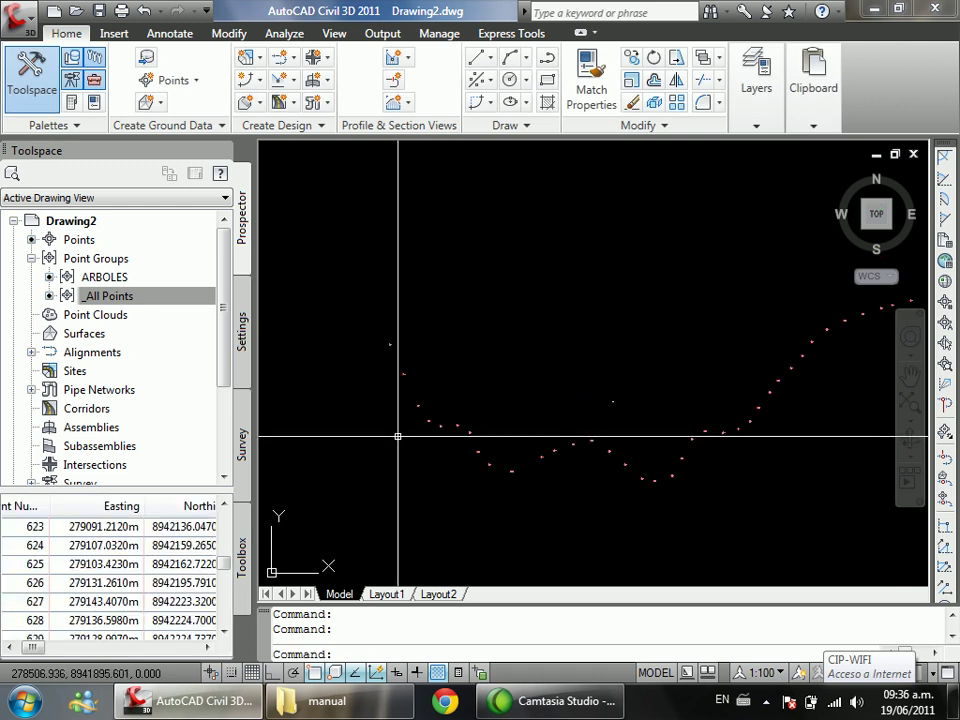
{"action": "scroll", "coordinate": [445, 432], "scroll_direction": "up", "scroll_amount": 6}
{"action": "scroll", "coordinate": [452, 420], "scroll_direction": "down", "scroll_amount": 4}
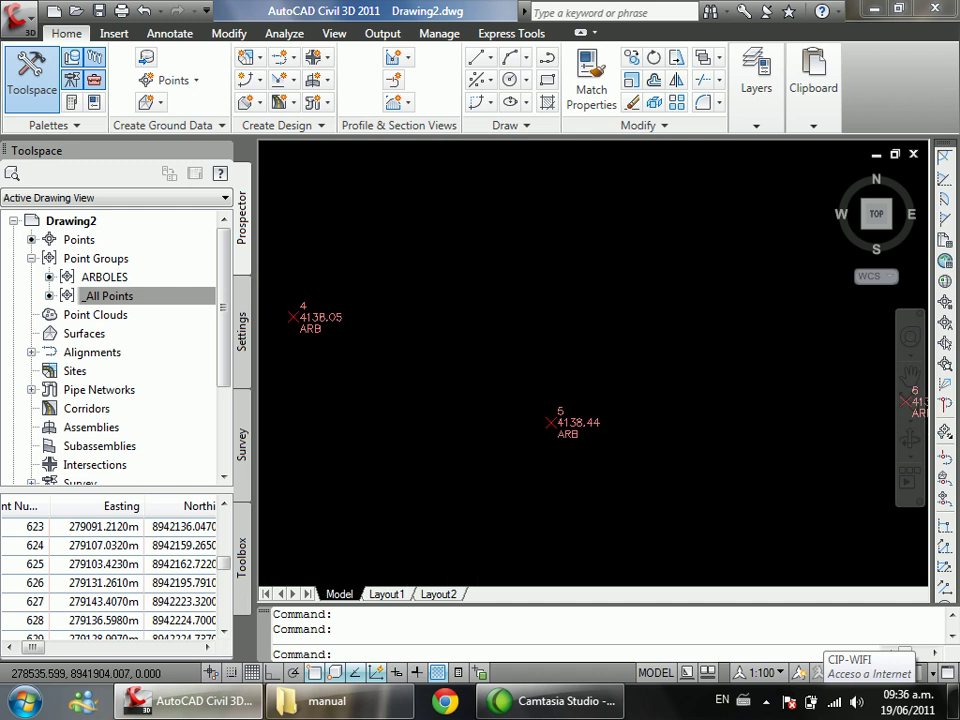
{"action": "scroll", "coordinate": [385, 403], "scroll_direction": "up", "scroll_amount": 2}
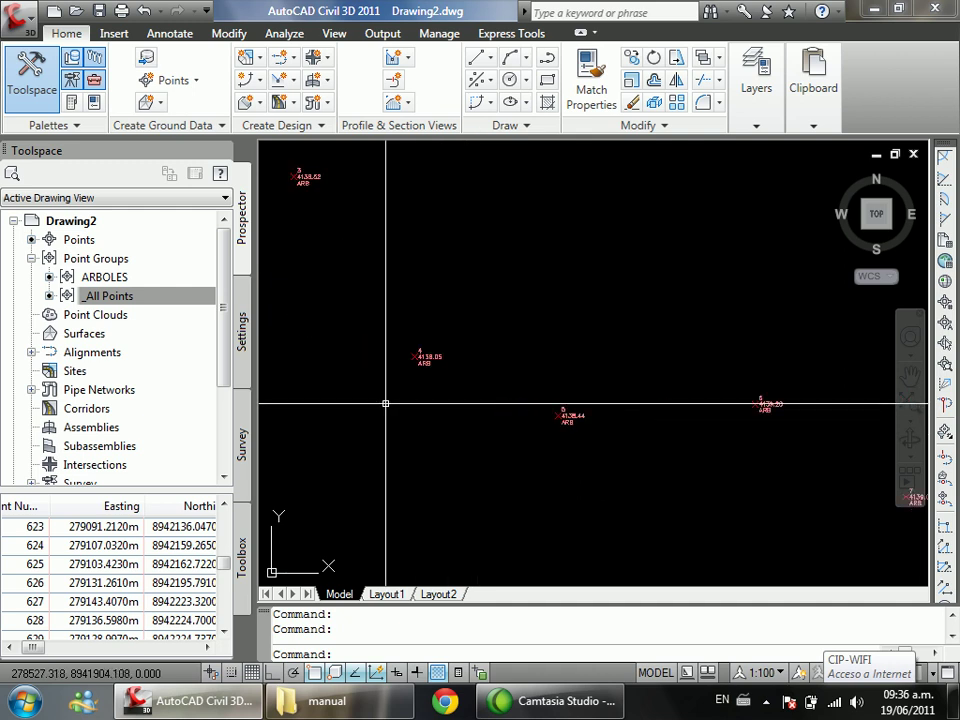
{"action": "scroll", "coordinate": [386, 402], "scroll_direction": "down", "scroll_amount": 7}
{"action": "scroll", "coordinate": [561, 346], "scroll_direction": "up", "scroll_amount": 2}
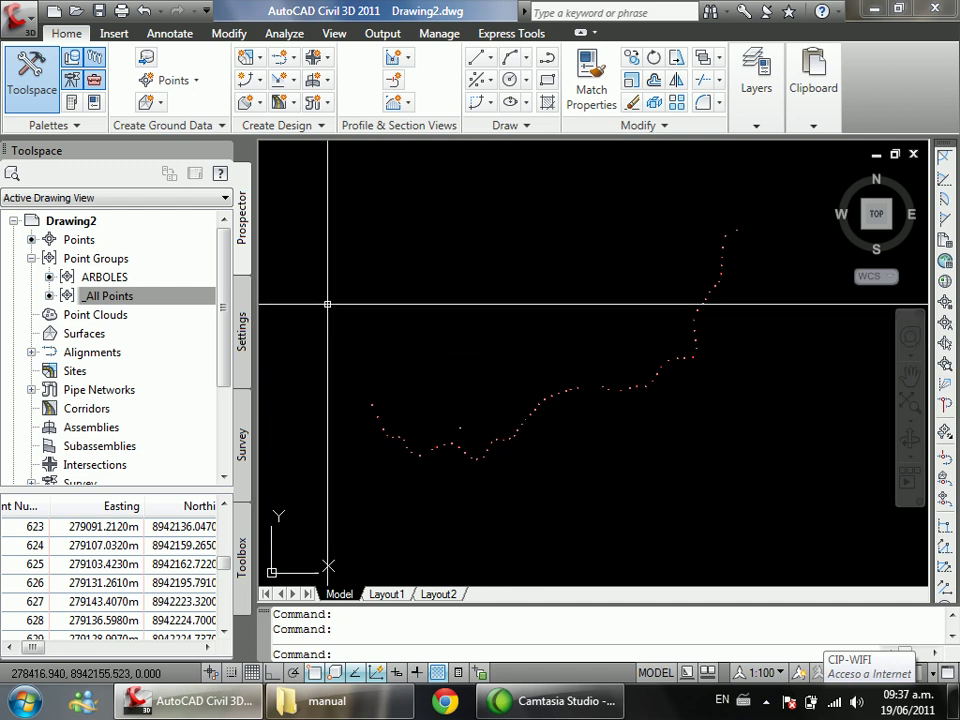
{"action": "scroll", "coordinate": [339, 387], "scroll_direction": "up", "scroll_amount": 4}
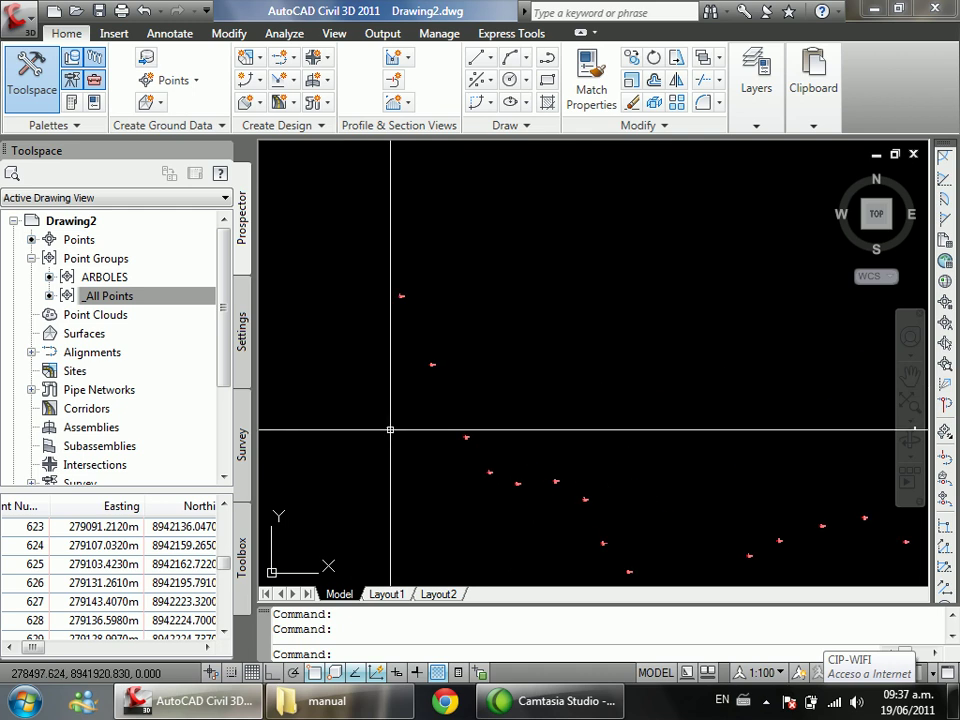
{"action": "scroll", "coordinate": [375, 349], "scroll_direction": "down", "scroll_amount": 5}
{"action": "scroll", "coordinate": [405, 245], "scroll_direction": "up", "scroll_amount": 2}
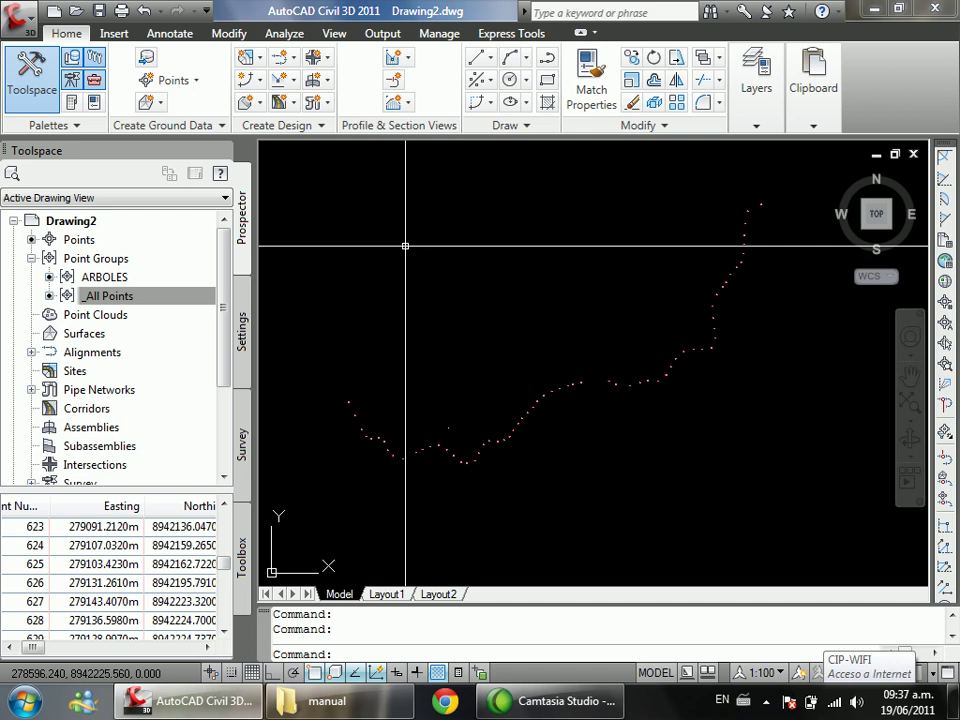
{"action": "scroll", "coordinate": [364, 371], "scroll_direction": "up", "scroll_amount": 10}
{"action": "scroll", "coordinate": [552, 431], "scroll_direction": "up", "scroll_amount": 6}
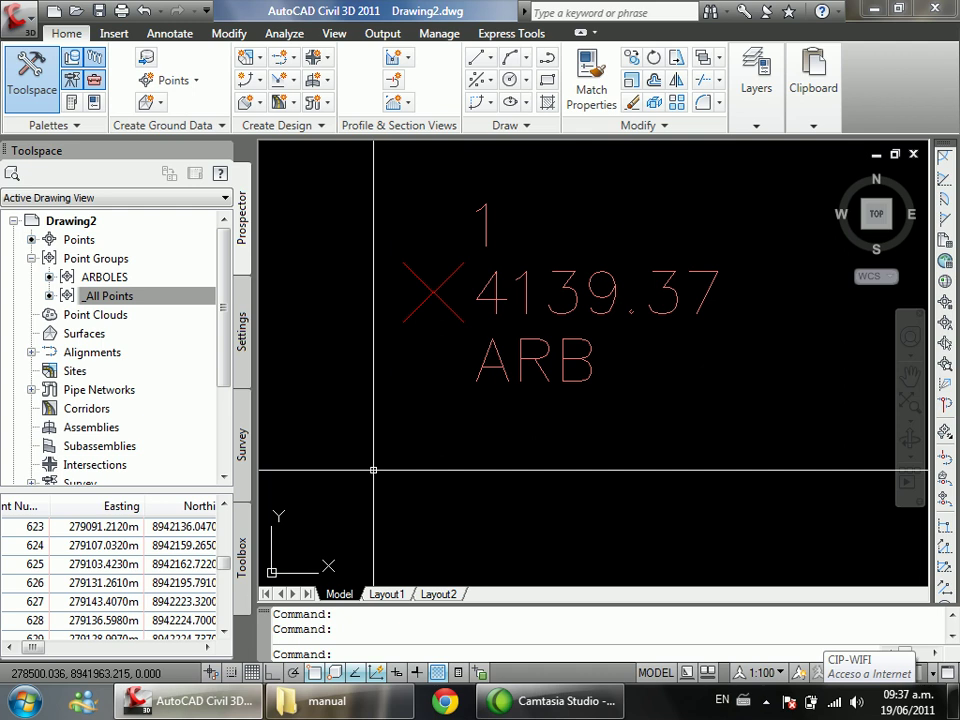
Step: Set the default point label style of the ARBOLES point group to <none>
{"action": "left_click", "coordinate": [127, 280]}
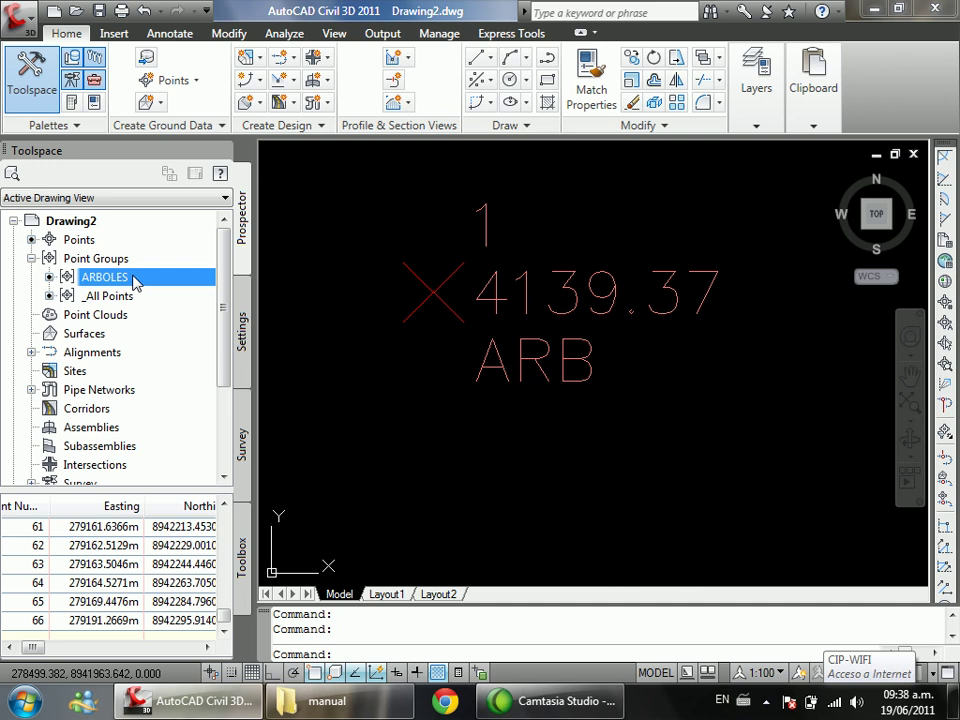
{"action": "right_click", "coordinate": [136, 284]}
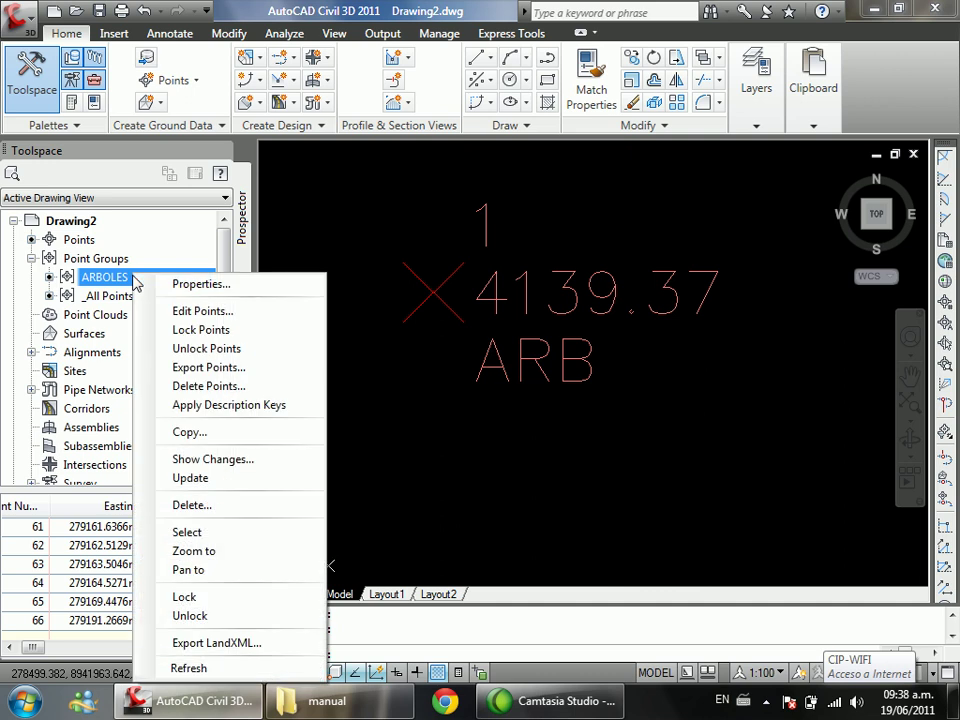
{"action": "left_click", "coordinate": [197, 286]}
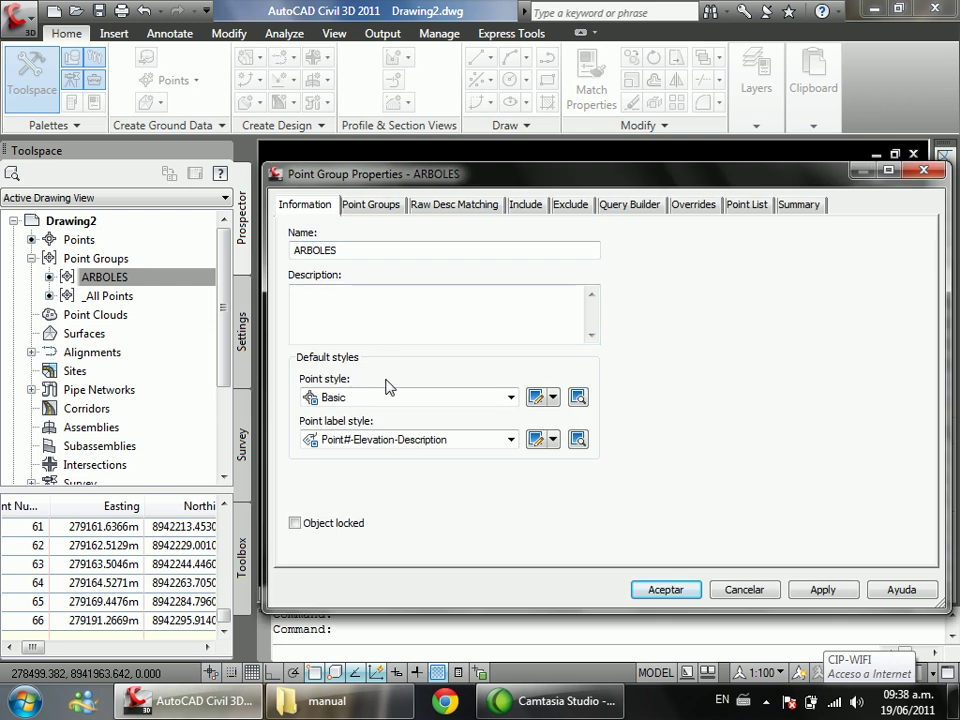
{"action": "left_click", "coordinate": [407, 441]}
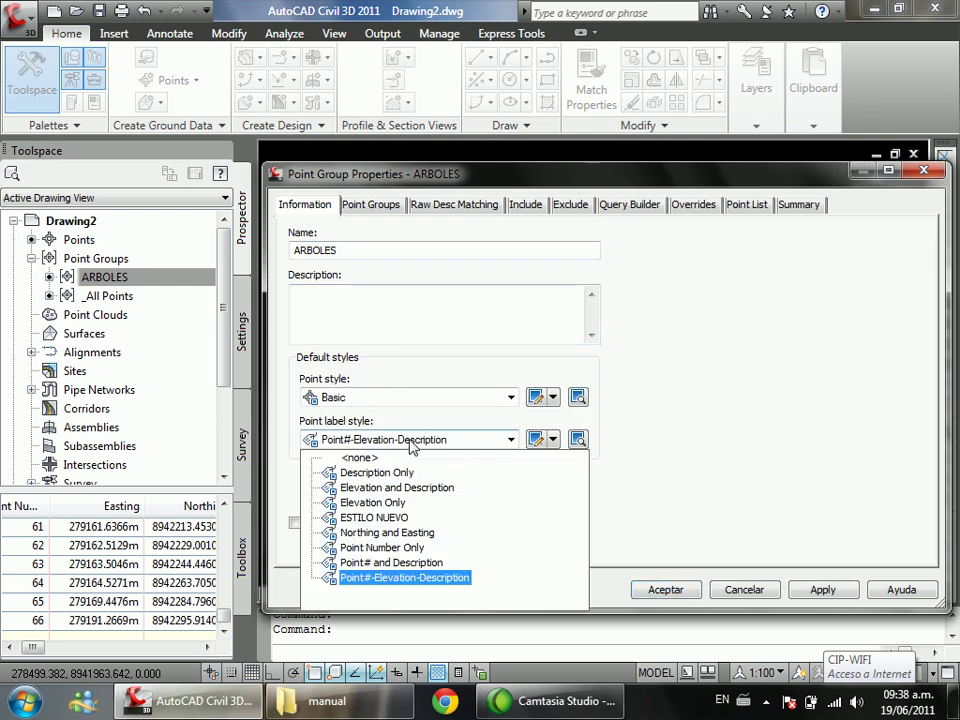
{"action": "left_click", "coordinate": [361, 459]}
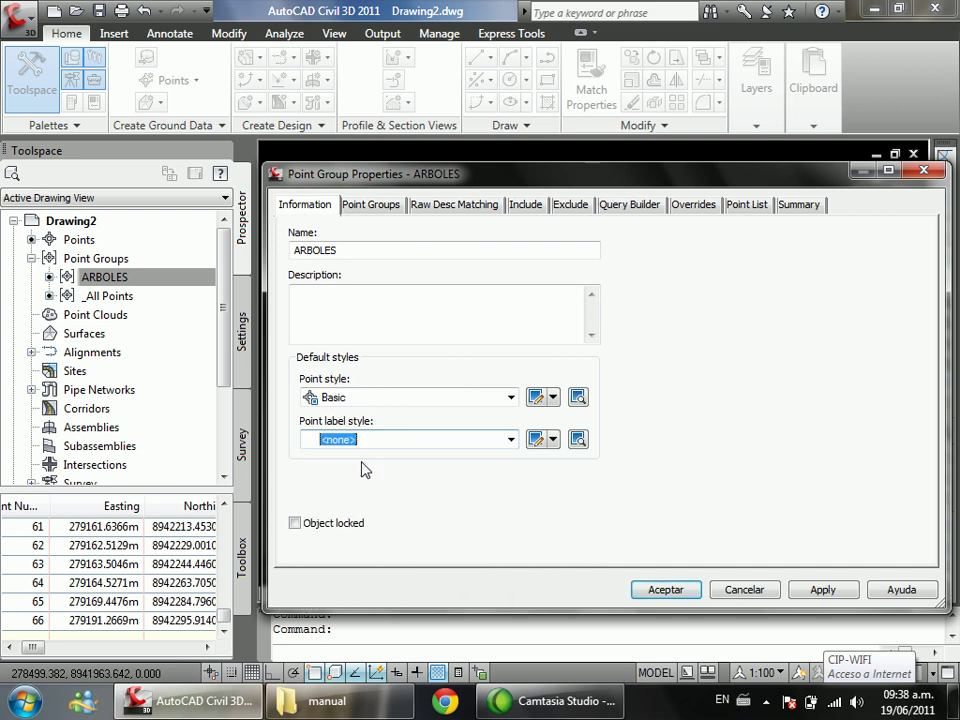
Step: Set the default point style of the ARBOLES group to Tree and accept the group properties
{"action": "left_click", "coordinate": [437, 398]}
{"action": "left_click", "coordinate": [436, 399]}
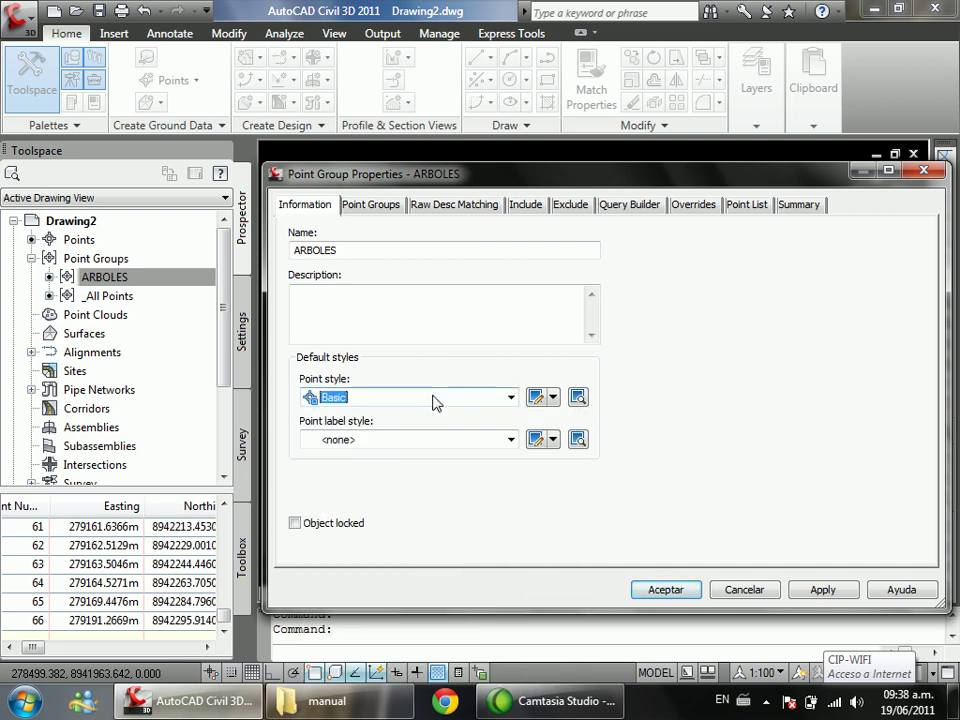
{"action": "left_click", "coordinate": [367, 400]}
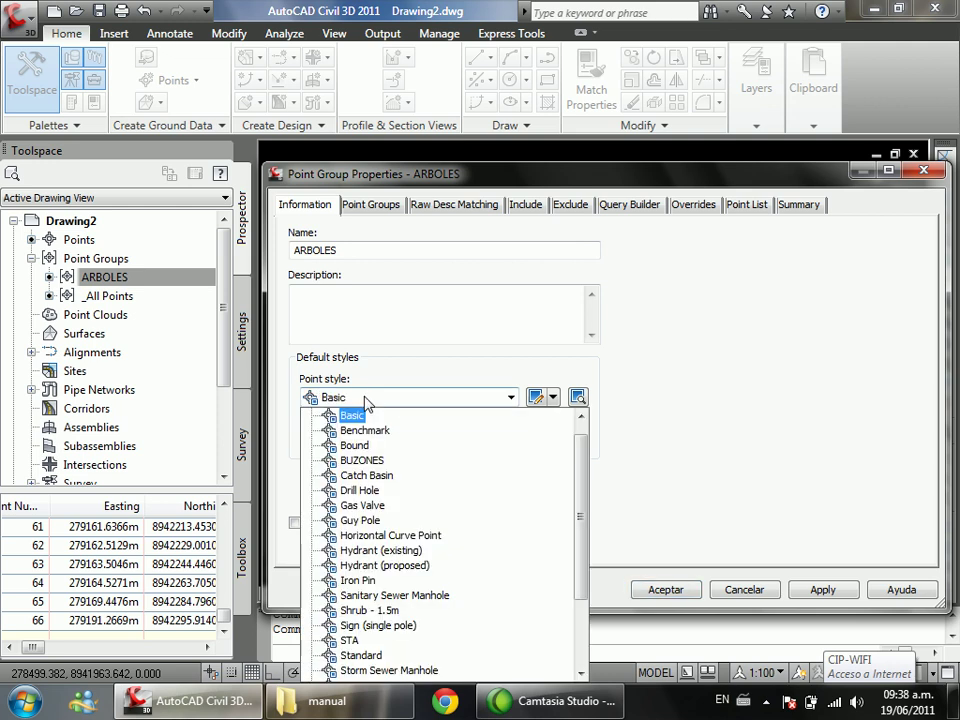
{"action": "scroll", "coordinate": [380, 450], "scroll_direction": "down", "scroll_amount": 3}
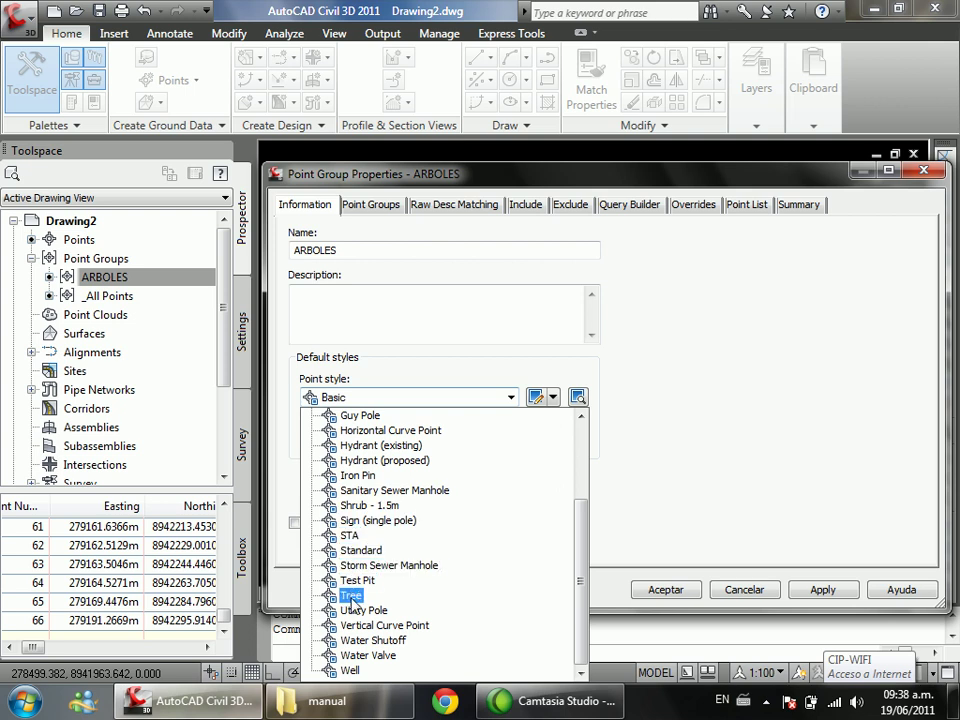
{"action": "scroll", "coordinate": [355, 505], "scroll_direction": "up", "scroll_amount": 3}
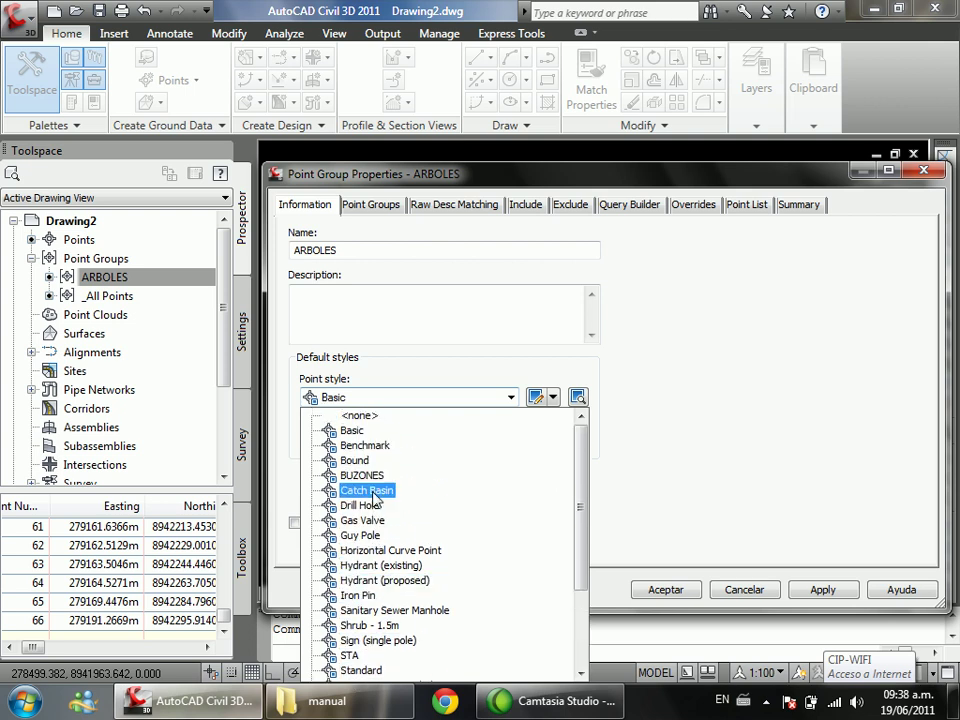
{"action": "scroll", "coordinate": [372, 459], "scroll_direction": "down", "scroll_amount": 3}
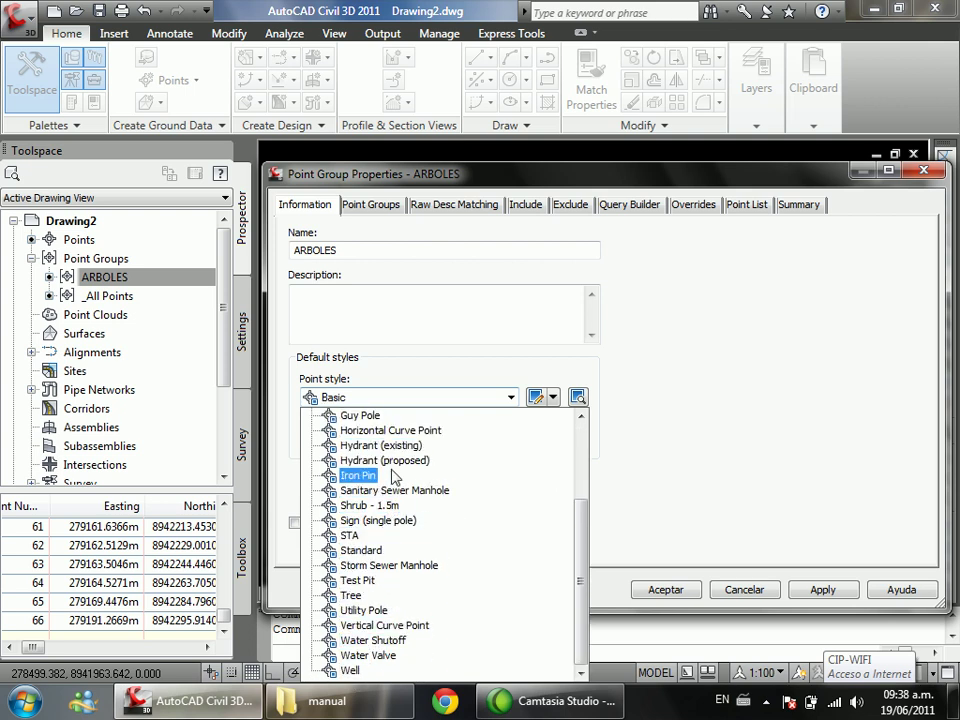
{"action": "left_click", "coordinate": [356, 598]}
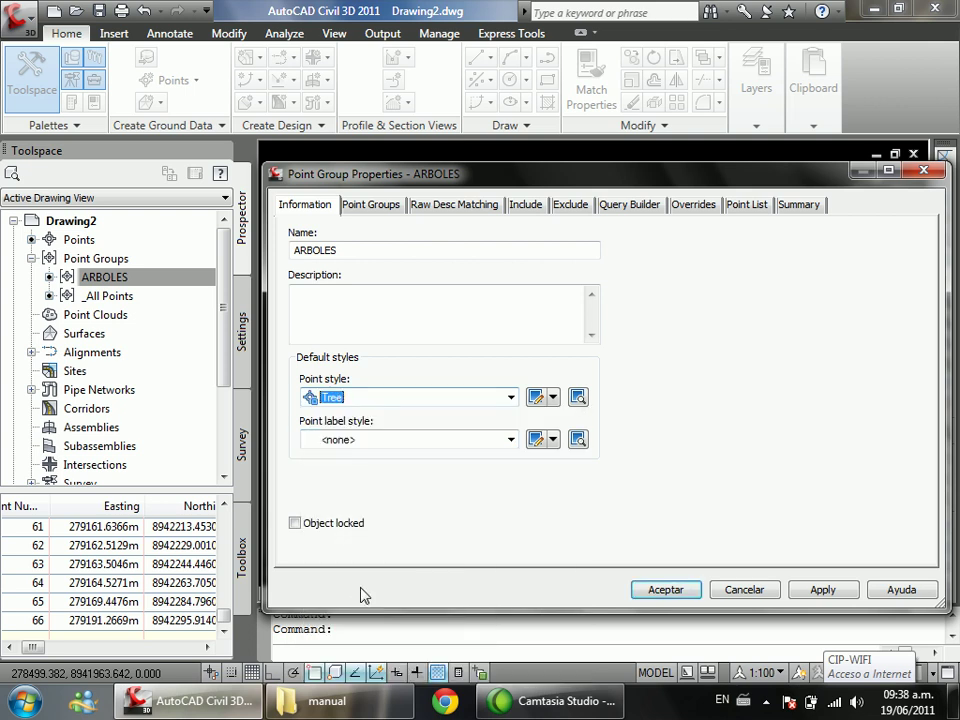
{"action": "left_click", "coordinate": [662, 590]}
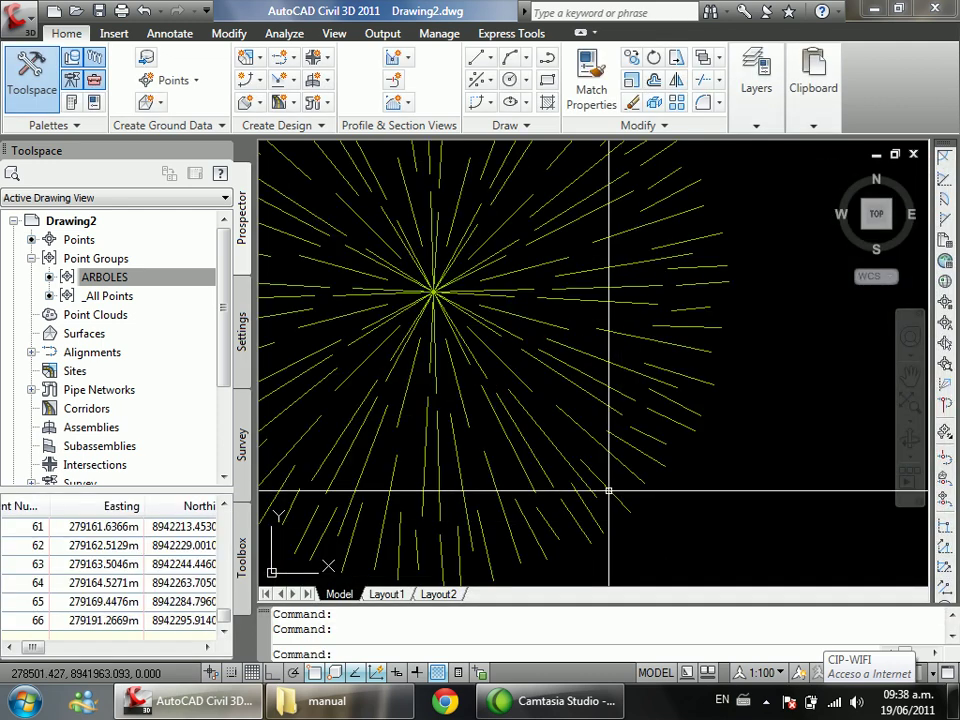
Step: Examine the tree symbols of the ARBOLES points along the alignment, both in overview and up close
{"action": "scroll", "coordinate": [489, 399], "scroll_direction": "down", "scroll_amount": 10}
{"action": "scroll", "coordinate": [574, 409], "scroll_direction": "up", "scroll_amount": 5}
{"action": "scroll", "coordinate": [525, 474], "scroll_direction": "down", "scroll_amount": 3}
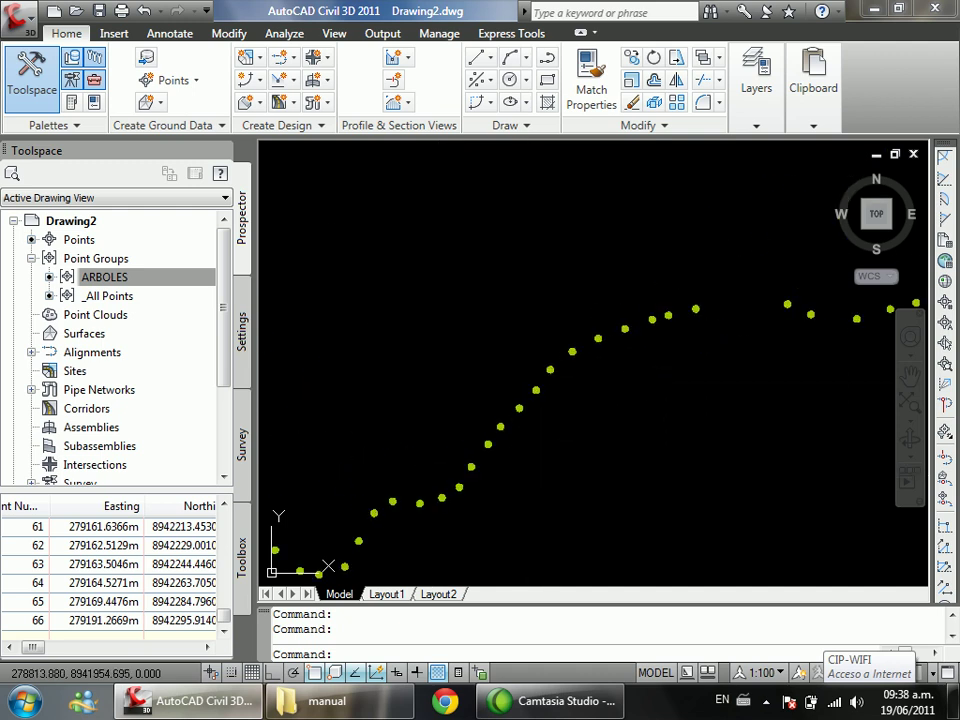
{"action": "scroll", "coordinate": [499, 358], "scroll_direction": "up", "scroll_amount": 5}
{"action": "scroll", "coordinate": [499, 358], "scroll_direction": "up", "scroll_amount": 3}
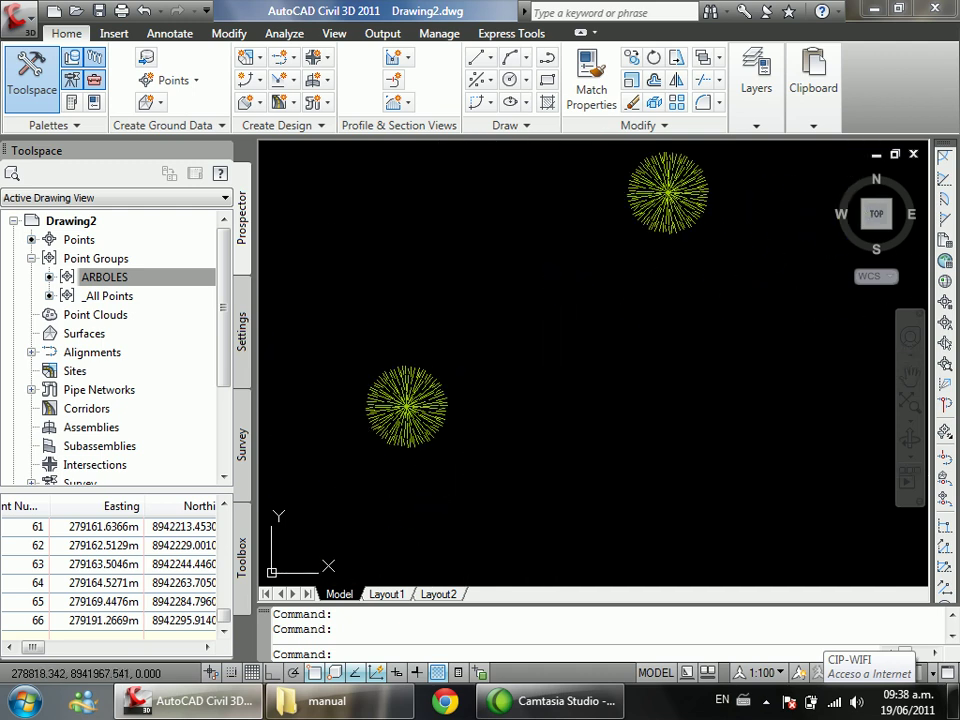
{"action": "scroll", "coordinate": [443, 381], "scroll_direction": "down", "scroll_amount": 6}
{"action": "scroll", "coordinate": [418, 467], "scroll_direction": "up", "scroll_amount": 4}
{"action": "scroll", "coordinate": [481, 411], "scroll_direction": "down", "scroll_amount": 5}
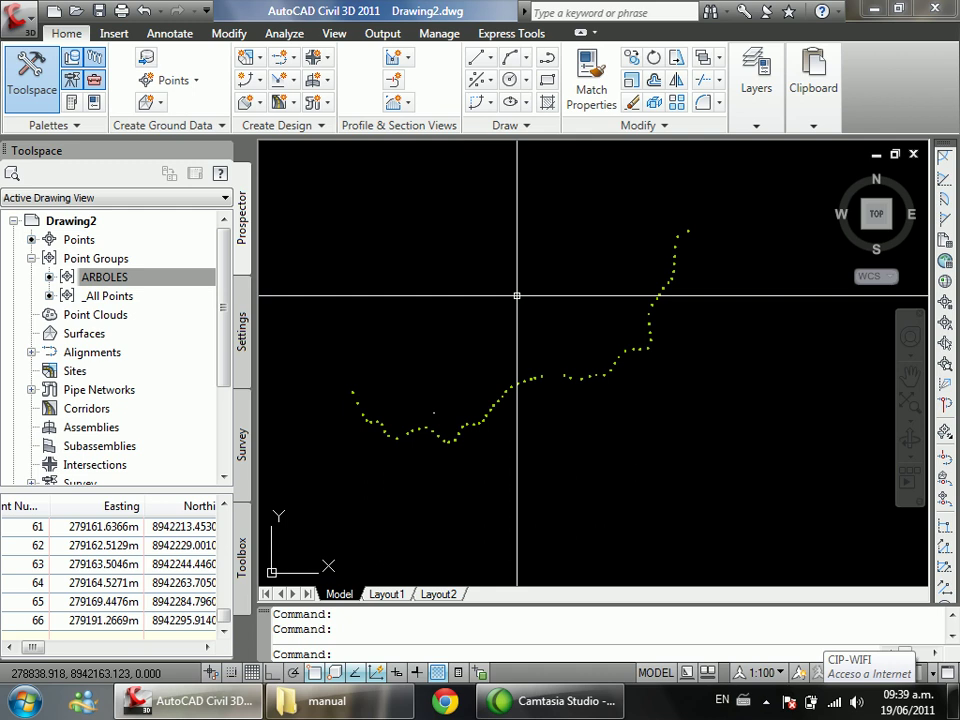
{"action": "scroll", "coordinate": [335, 398], "scroll_direction": "up", "scroll_amount": 7}
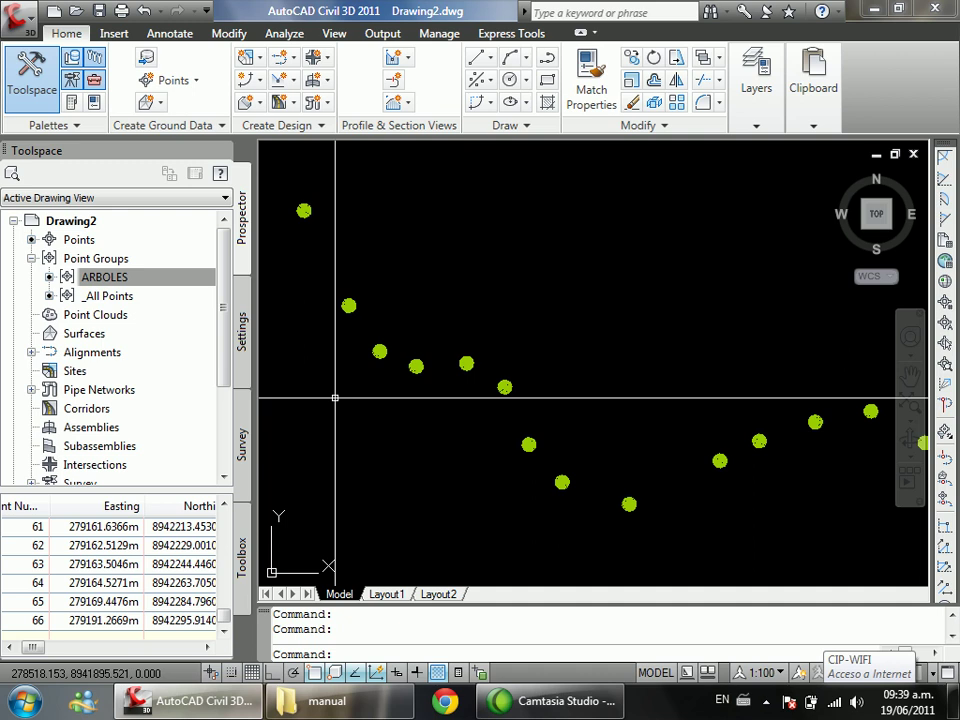
{"action": "scroll", "coordinate": [335, 398], "scroll_direction": "down", "scroll_amount": 6}
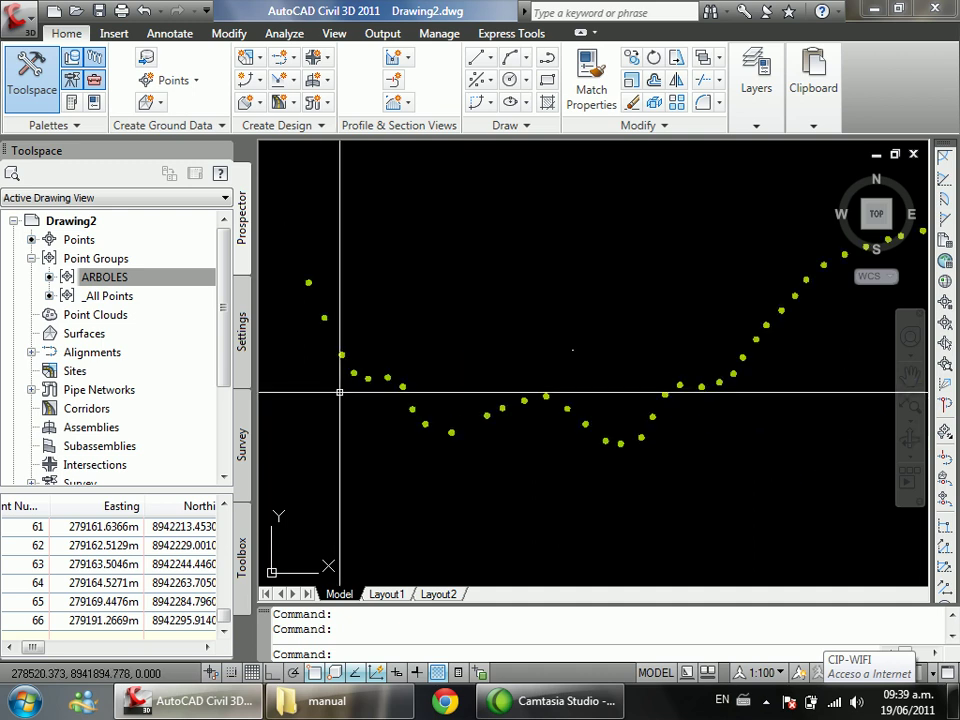
{"action": "scroll", "coordinate": [528, 356], "scroll_direction": "up", "scroll_amount": 10}
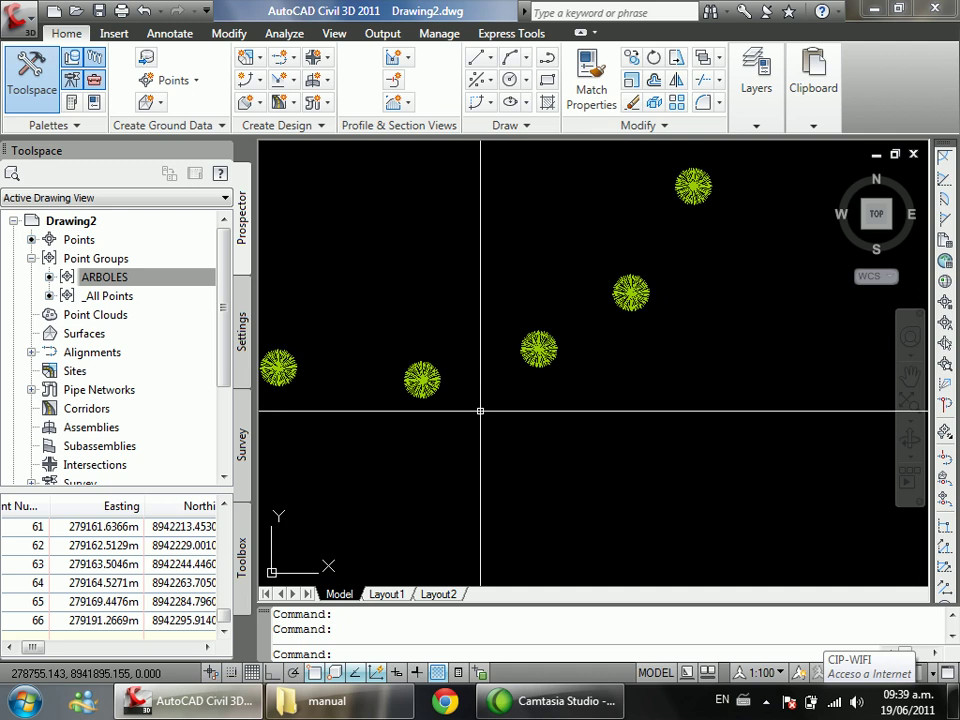
{"action": "scroll", "coordinate": [480, 410], "scroll_direction": "down", "scroll_amount": 6}
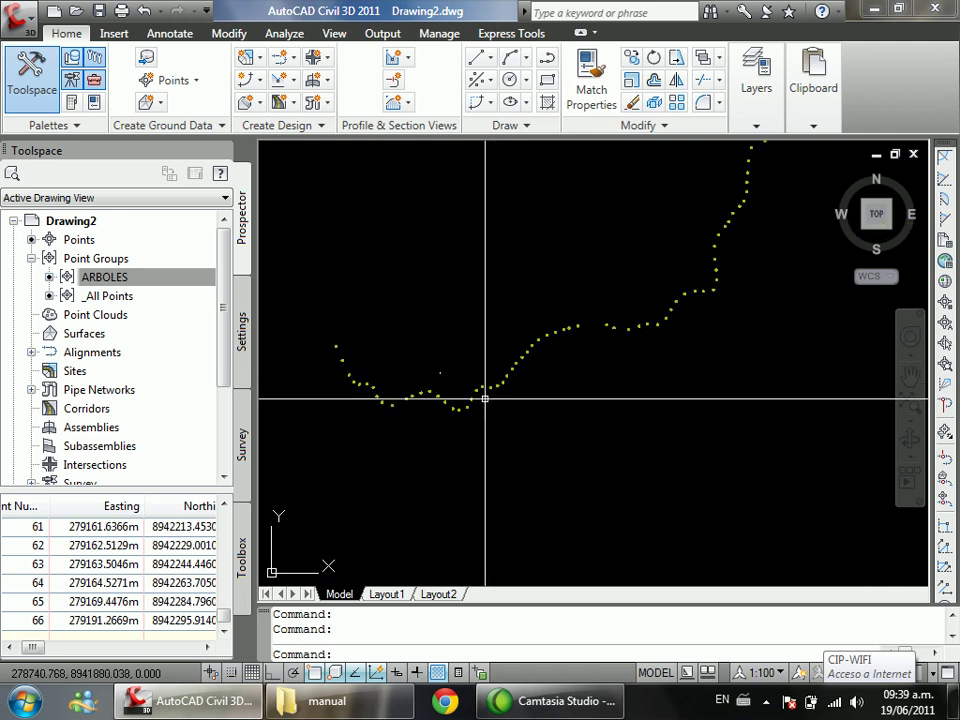
{"action": "scroll", "coordinate": [545, 365], "scroll_direction": "up", "scroll_amount": 10}
{"action": "scroll", "coordinate": [426, 415], "scroll_direction": "down", "scroll_amount": 4}
{"action": "scroll", "coordinate": [491, 422], "scroll_direction": "up", "scroll_amount": 5}
{"action": "scroll", "coordinate": [491, 422], "scroll_direction": "down", "scroll_amount": 5}
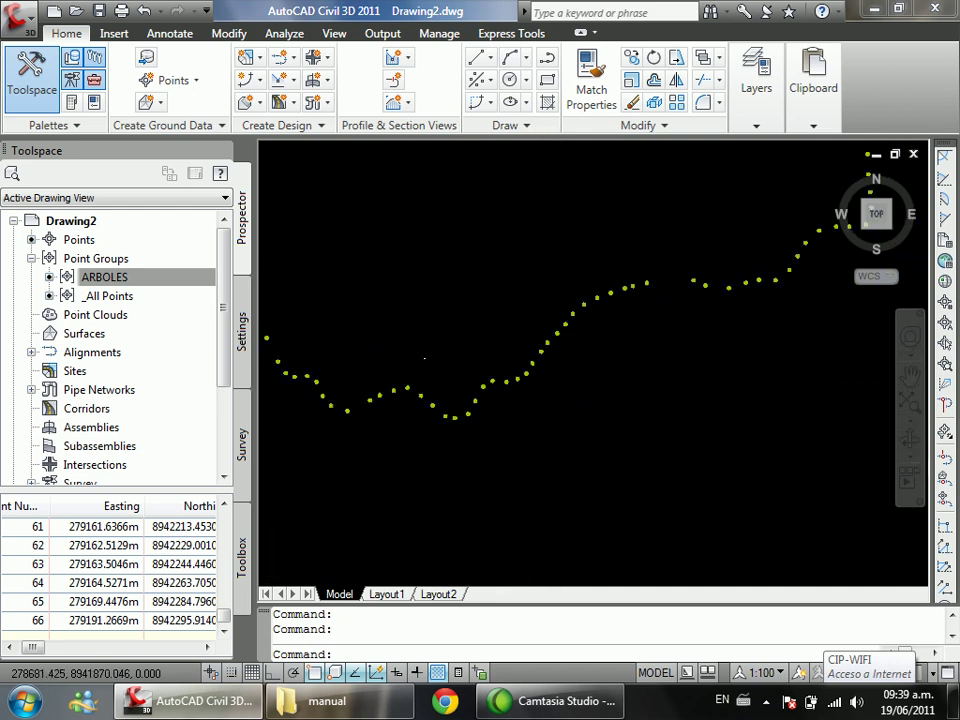
Step: Review the full descriptions in the _All Points group's point list to identify the different point codes
{"action": "right_click", "coordinate": [150, 298]}
{"action": "left_click", "coordinate": [165, 314]}
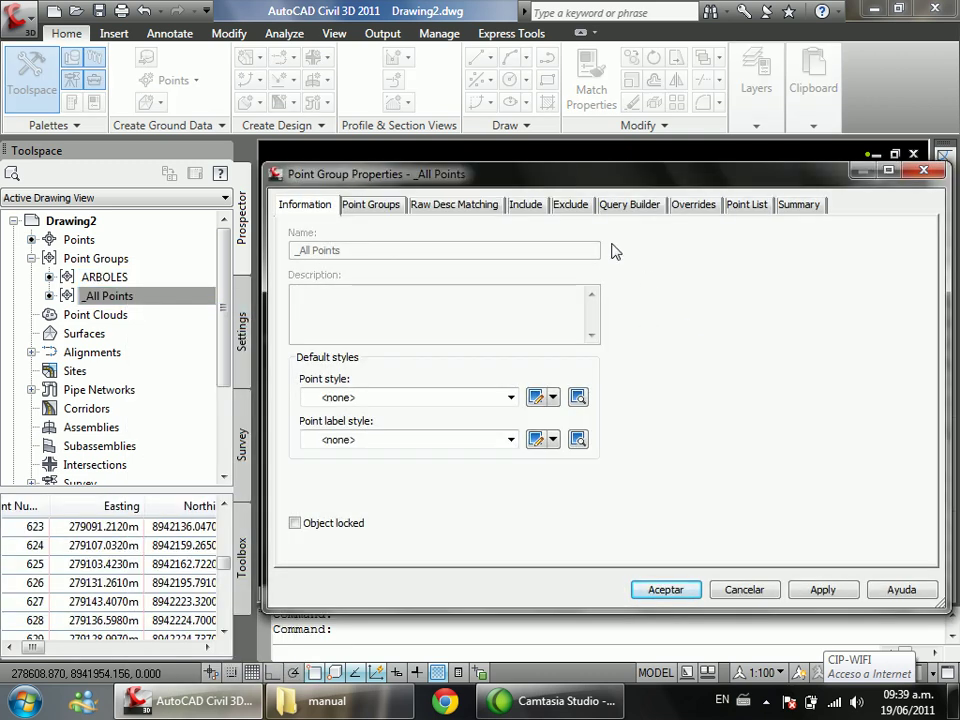
{"action": "left_click", "coordinate": [746, 204]}
{"action": "left_click_drag", "start_coordinate": [928, 249], "coordinate": [930, 262]}
{"action": "left_click", "coordinate": [900, 305]}
{"action": "scroll", "coordinate": [858, 364], "scroll_direction": "down", "scroll_amount": 20}
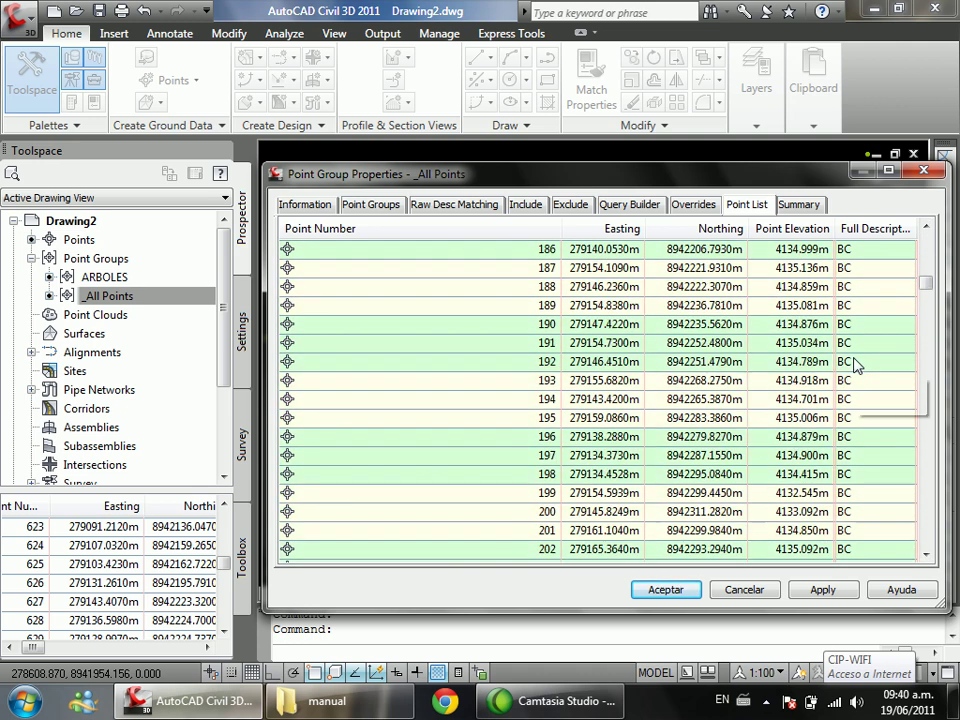
{"action": "scroll", "coordinate": [855, 366], "scroll_direction": "down", "scroll_amount": 6}
{"action": "left_click", "coordinate": [853, 364]}
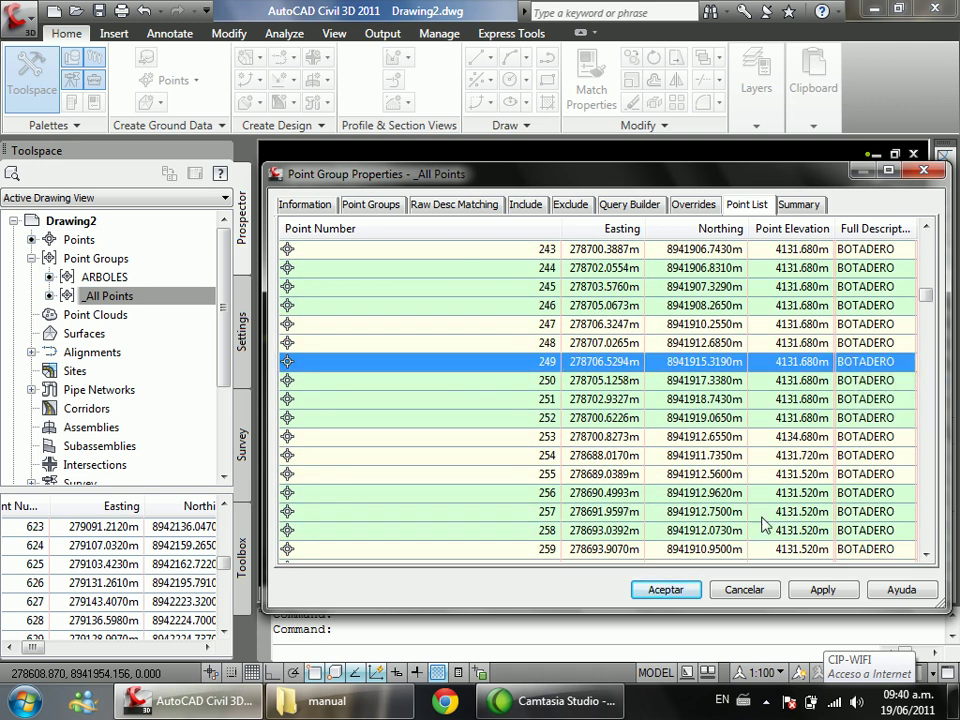
{"action": "scroll", "coordinate": [766, 524], "scroll_direction": "down", "scroll_amount": 20}
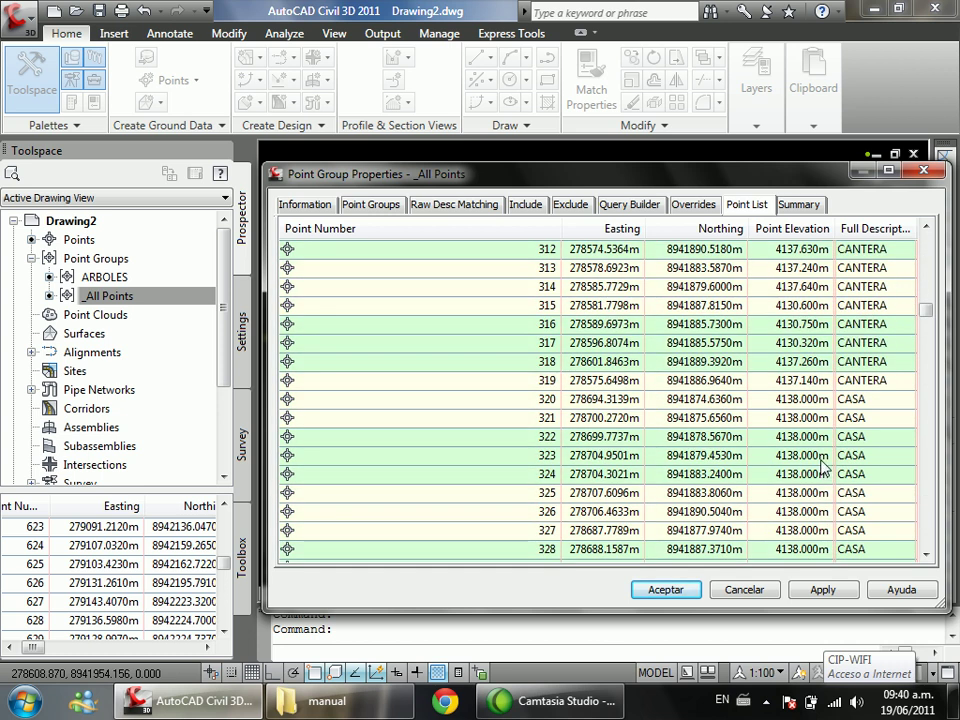
{"action": "scroll", "coordinate": [850, 400], "scroll_direction": "up", "scroll_amount": 2}
{"action": "scroll", "coordinate": [853, 370], "scroll_direction": "down", "scroll_amount": 7}
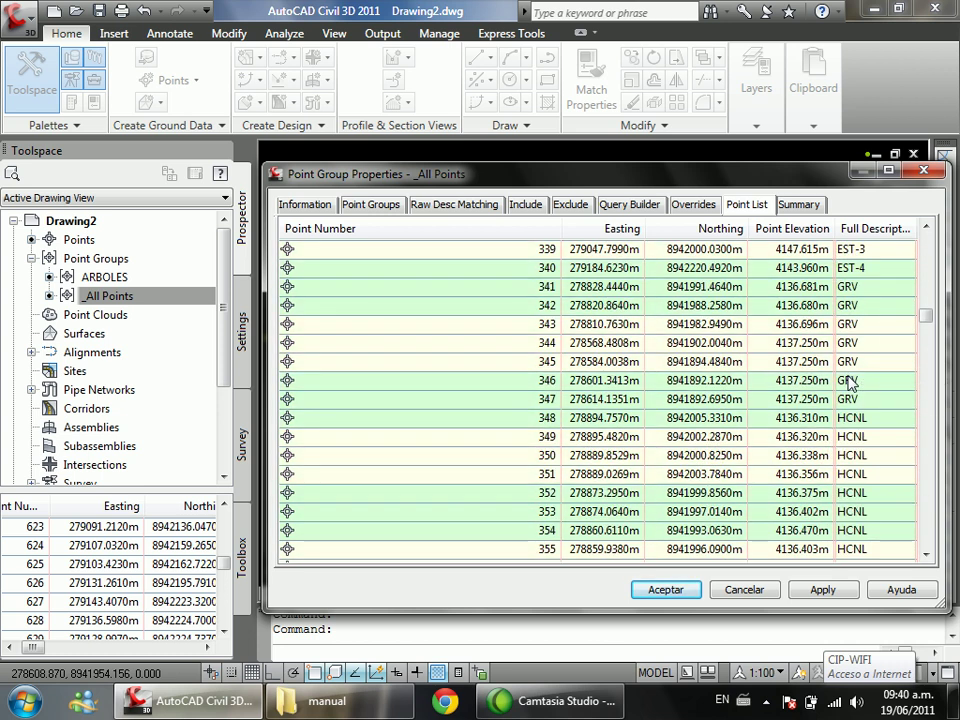
Step: Examine the EST points and the remaining description codes through the end of the _All Points list, and close the group properties without changes
{"action": "scroll", "coordinate": [858, 360], "scroll_direction": "up", "scroll_amount": 3}
{"action": "left_click", "coordinate": [862, 380]}
{"action": "left_click", "coordinate": [862, 399]}
{"action": "left_click", "coordinate": [864, 418]}
{"action": "left_click", "coordinate": [866, 436]}
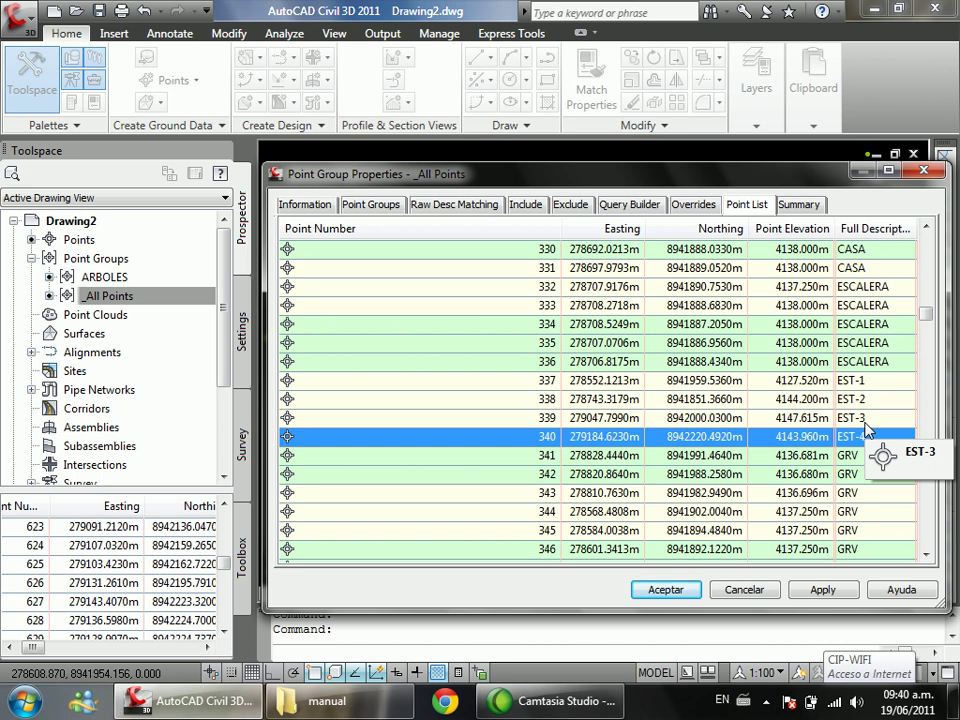
{"action": "scroll", "coordinate": [692, 443], "scroll_direction": "down", "scroll_amount": 20}
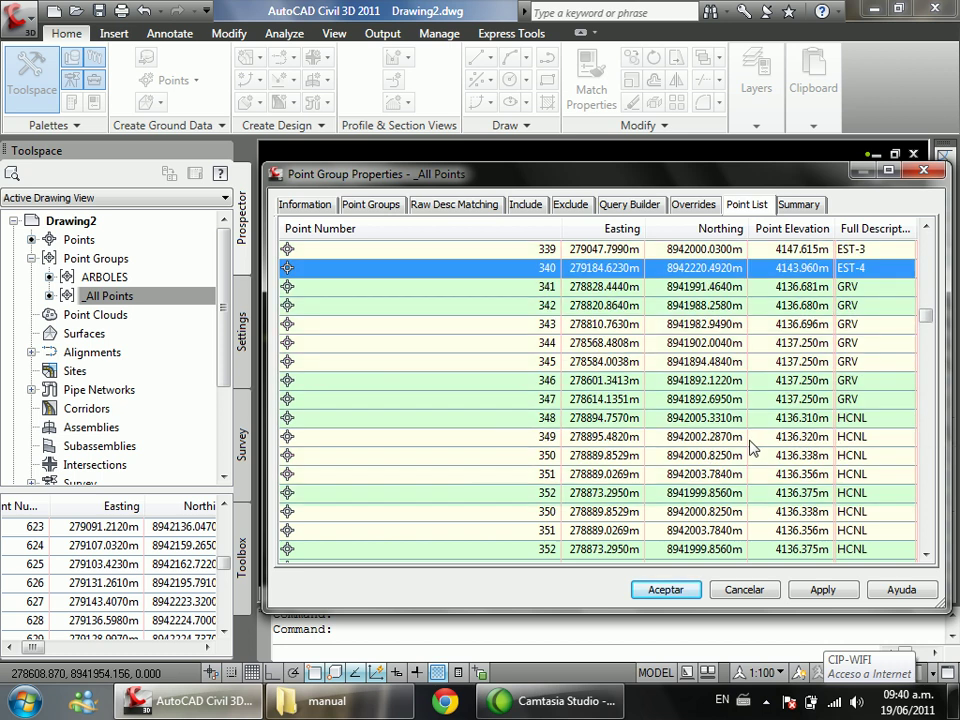
{"action": "scroll", "coordinate": [755, 453], "scroll_direction": "down", "scroll_amount": 20}
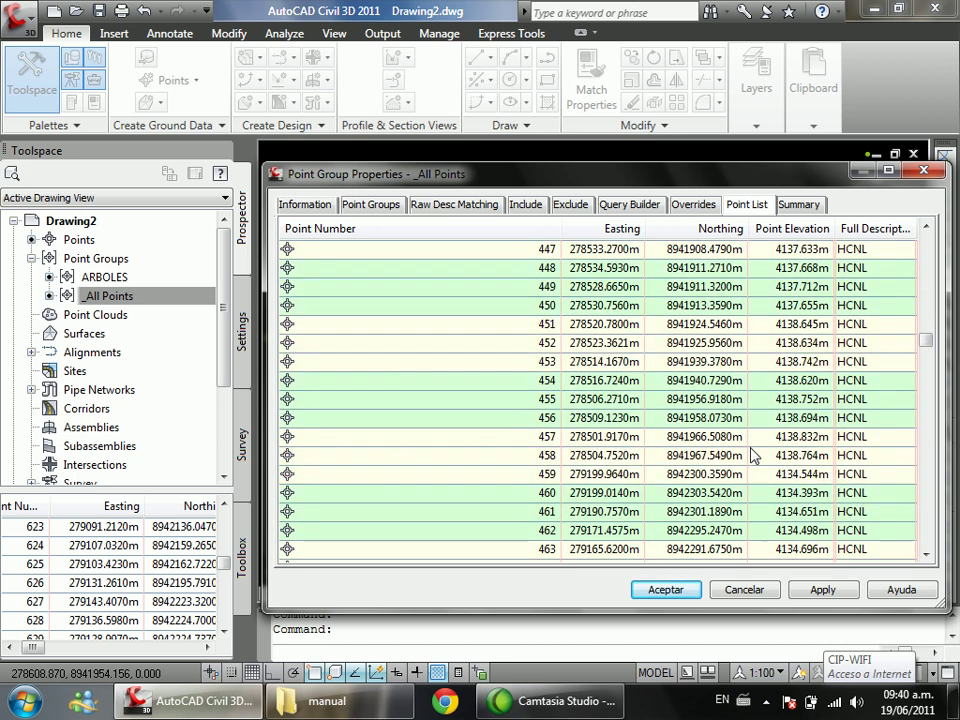
{"action": "scroll", "coordinate": [762, 452], "scroll_direction": "down", "scroll_amount": 20}
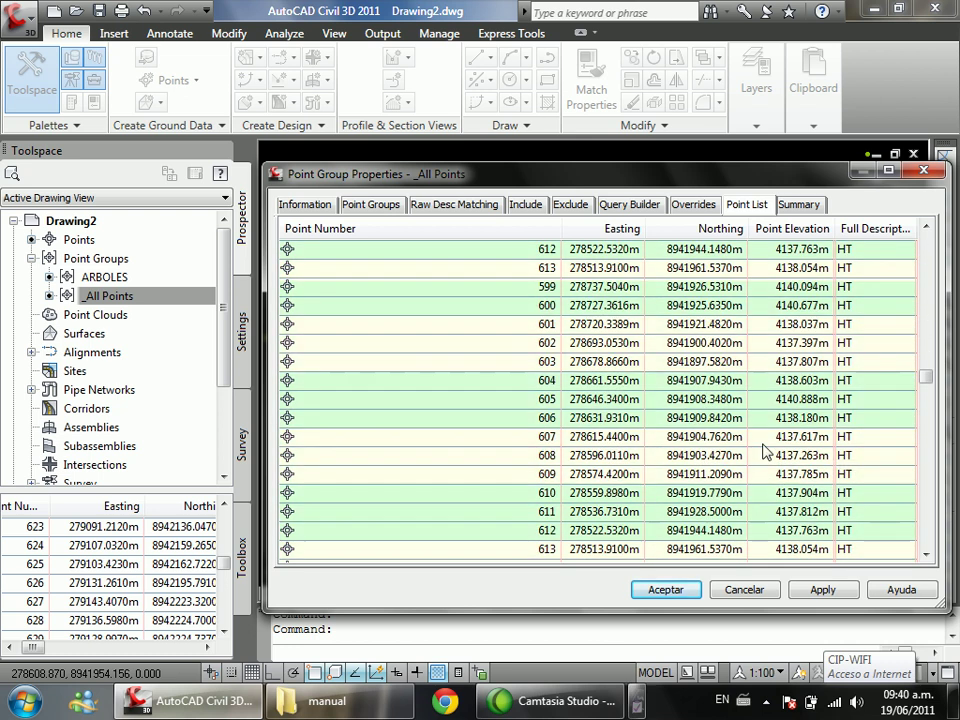
{"action": "left_click", "coordinate": [646, 700]}
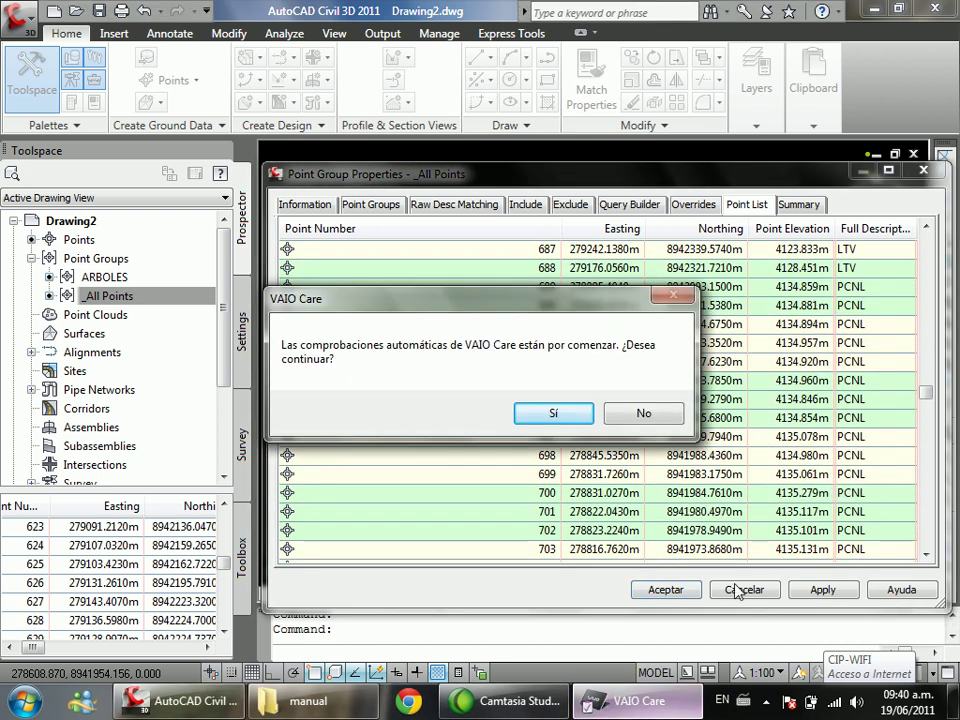
{"action": "left_click", "coordinate": [654, 411]}
{"action": "scroll", "coordinate": [853, 489], "scroll_direction": "down", "scroll_amount": 20}
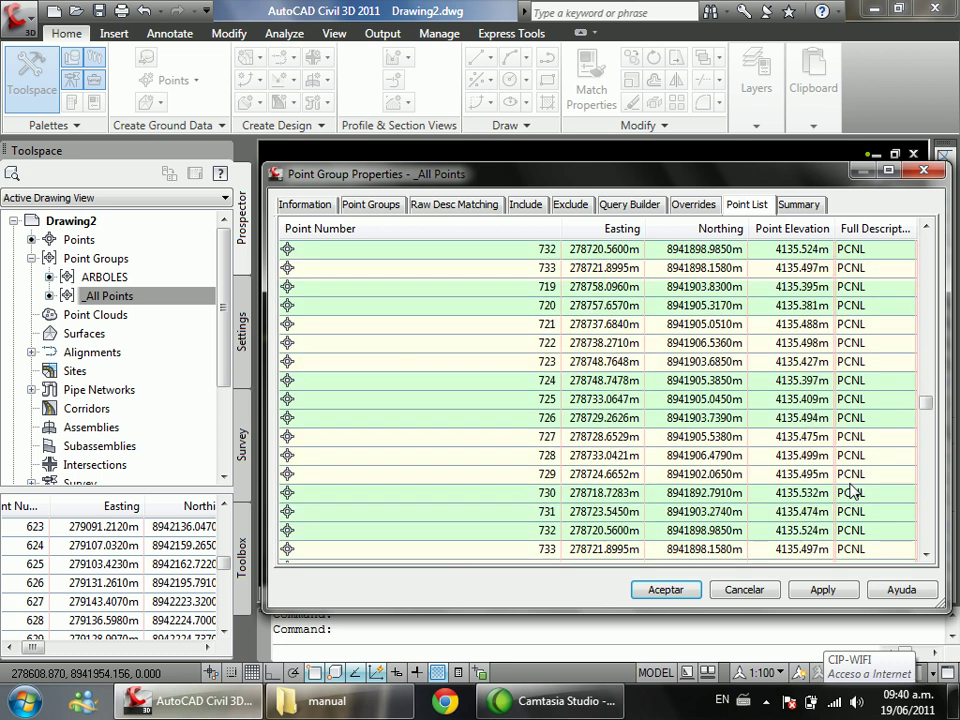
{"action": "left_click_drag", "start_coordinate": [928, 425], "coordinate": [928, 508]}
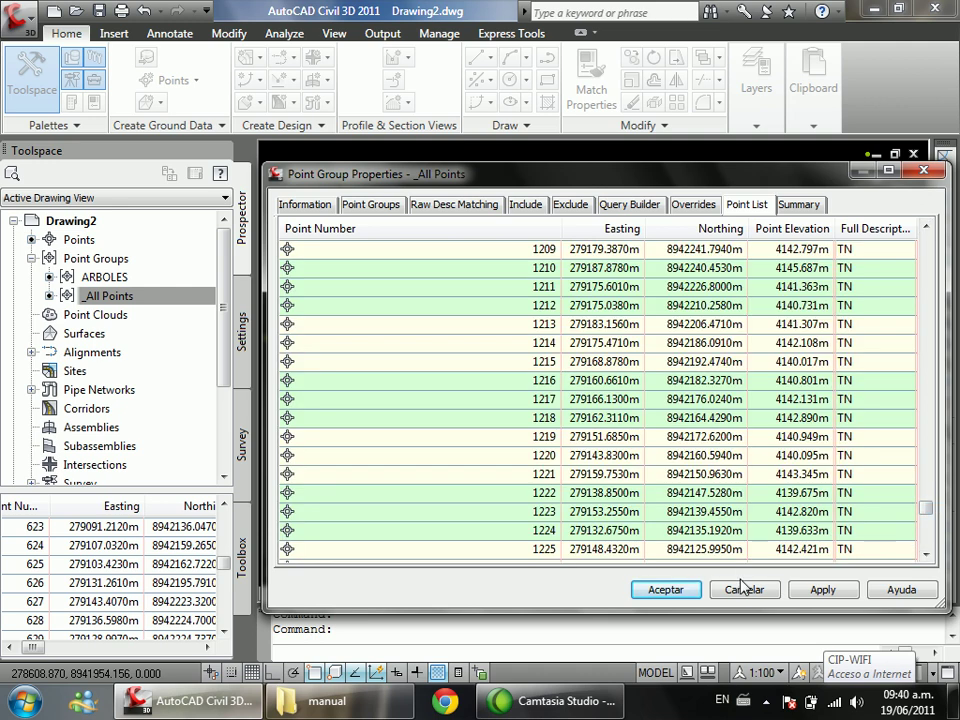
{"action": "left_click", "coordinate": [742, 589]}
{"action": "scroll", "coordinate": [611, 356], "scroll_direction": "down", "scroll_amount": 3}
{"action": "scroll", "coordinate": [640, 284], "scroll_direction": "up", "scroll_amount": 2}
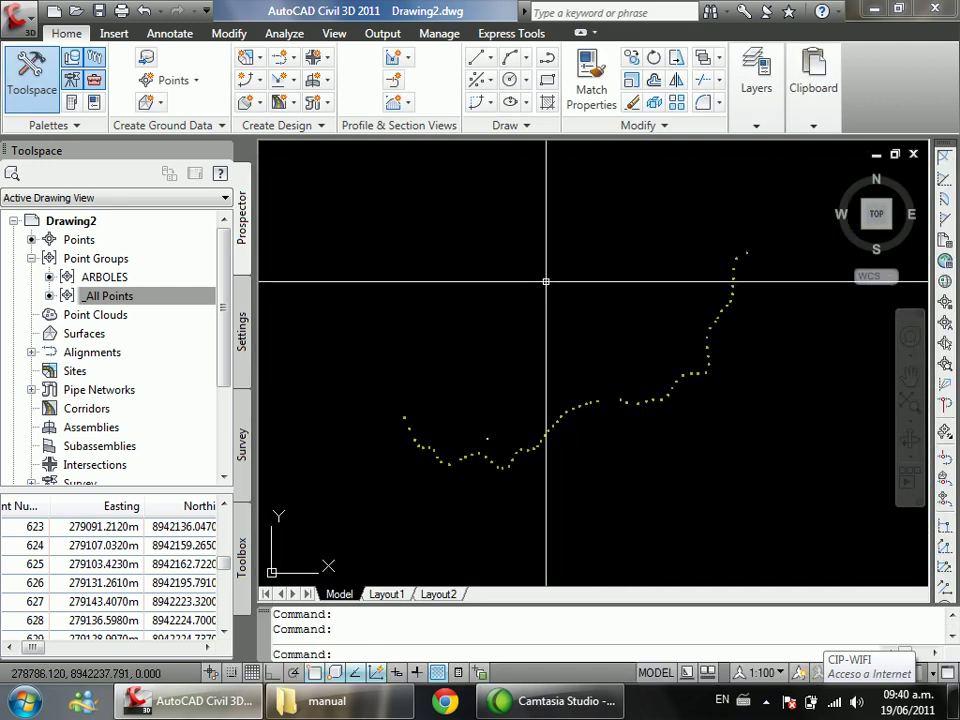
Step: Set the default point style of the _All Points group to Basic
{"action": "left_click", "coordinate": [150, 298]}
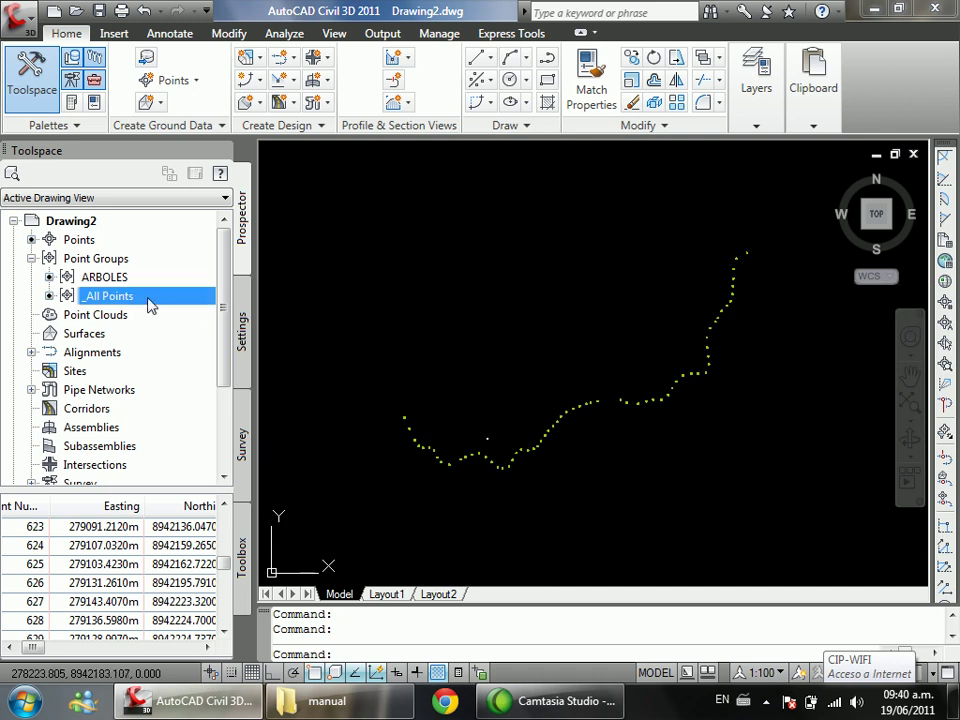
{"action": "right_click", "coordinate": [135, 305]}
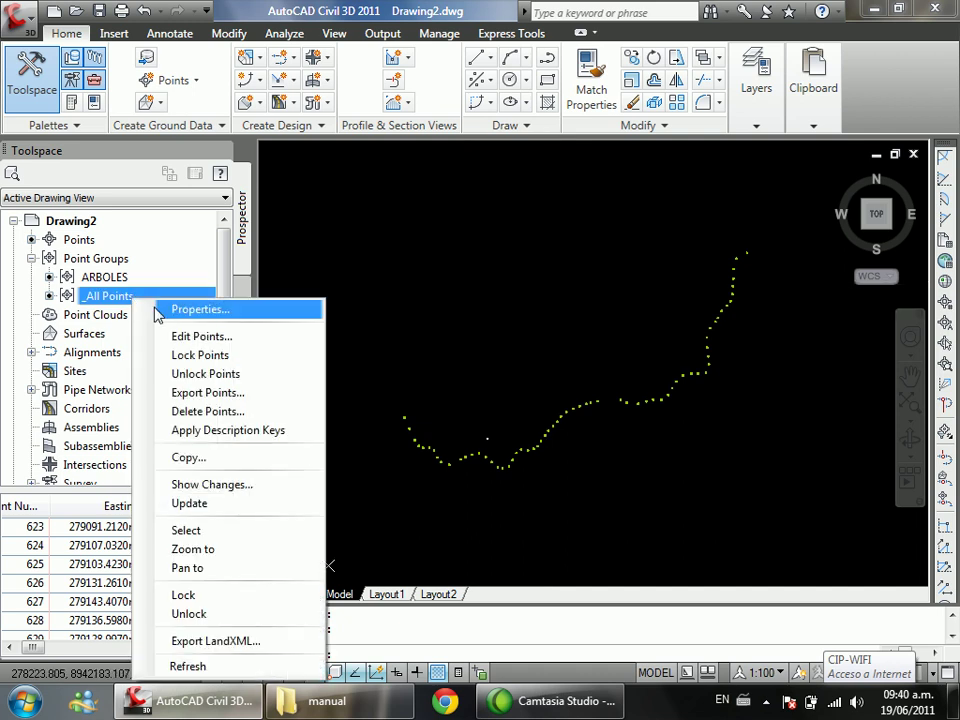
{"action": "left_click", "coordinate": [168, 309]}
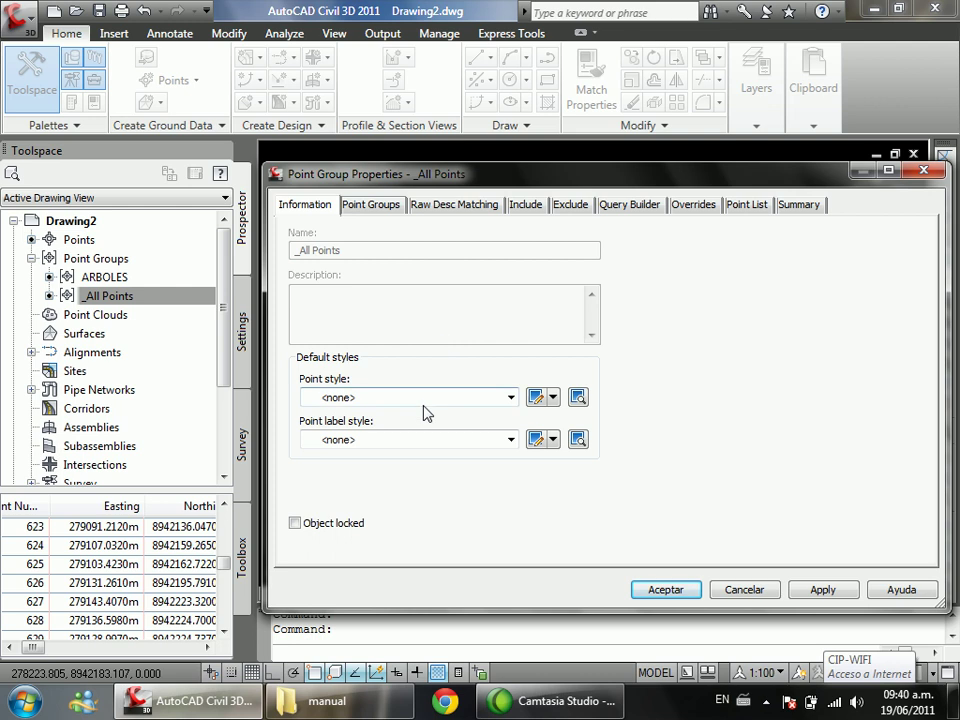
{"action": "left_click", "coordinate": [372, 398]}
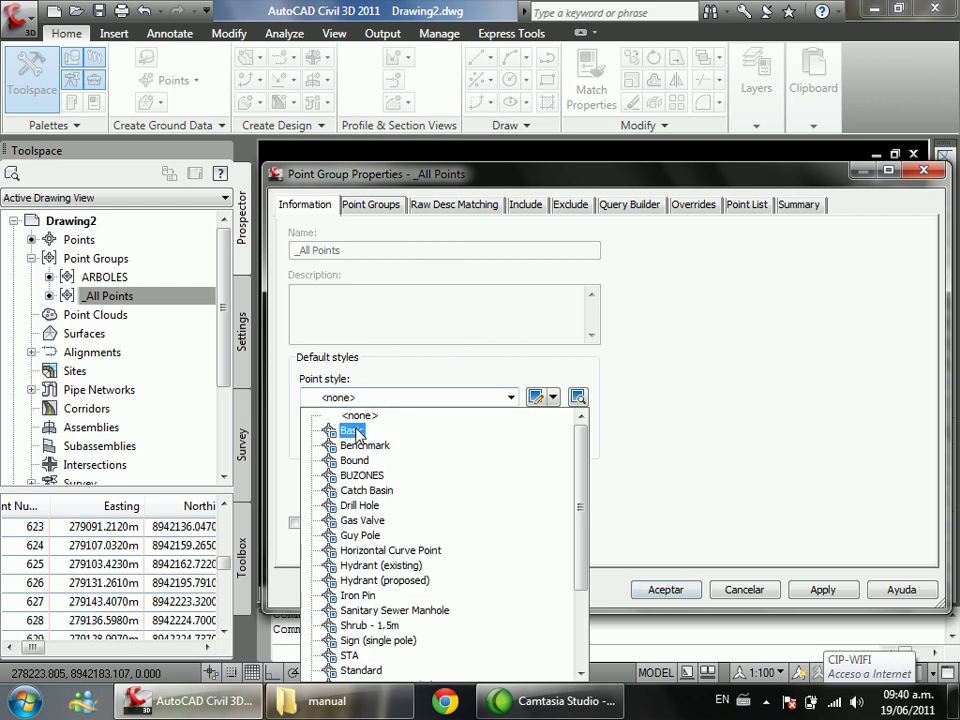
{"action": "left_click", "coordinate": [355, 431]}
Step: Set the default point label style of the _All Points group to ESTILO NUEVO and accept the group properties
{"action": "left_click", "coordinate": [370, 440]}
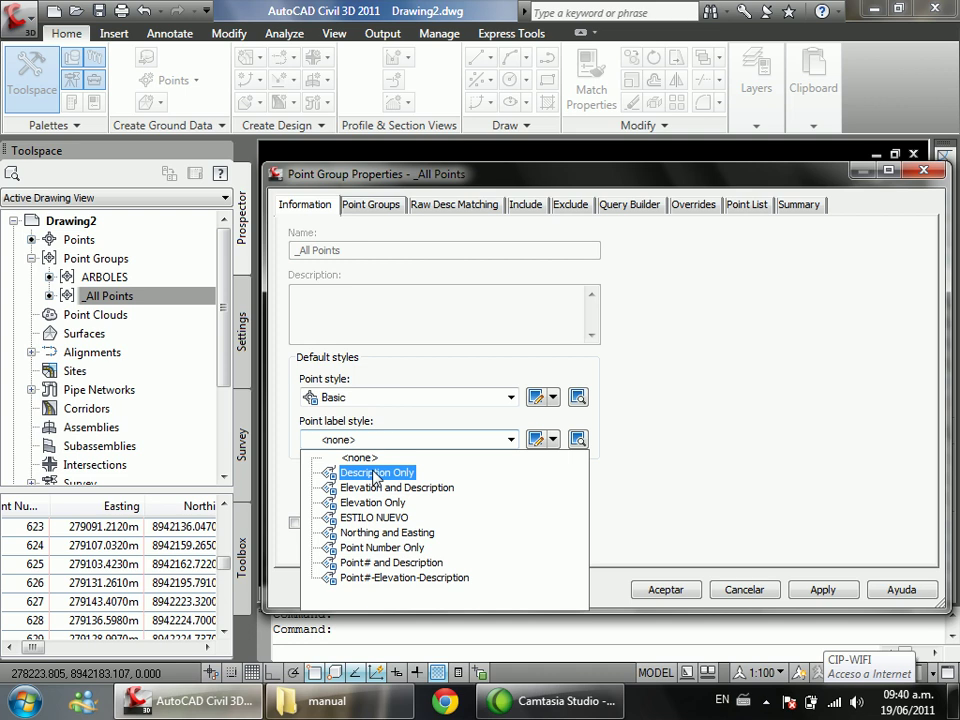
{"action": "left_click", "coordinate": [375, 473]}
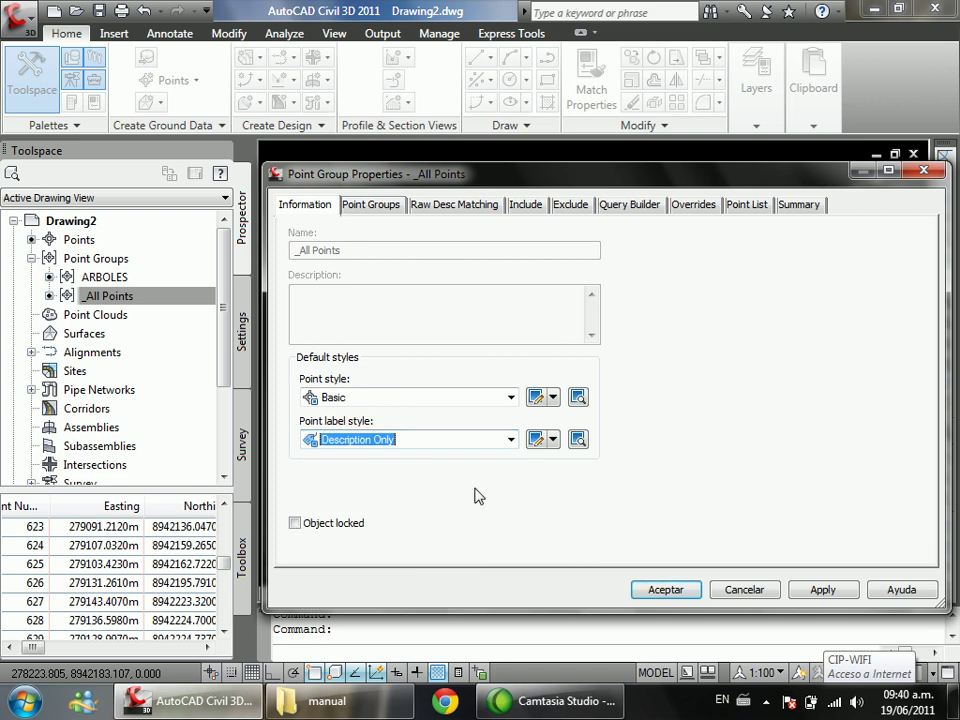
{"action": "left_click", "coordinate": [424, 440]}
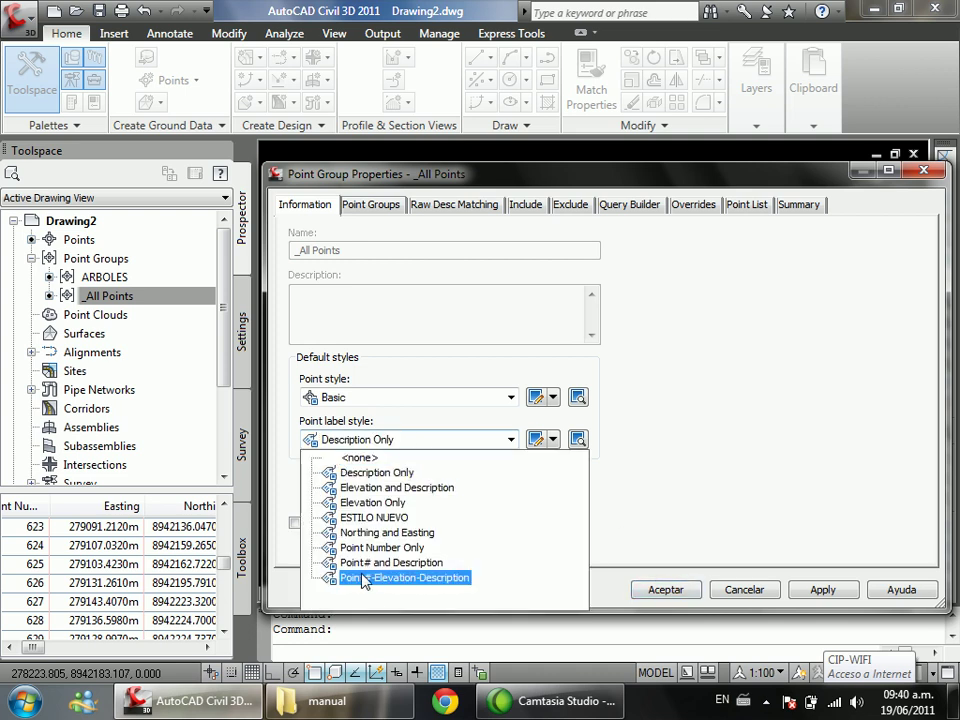
{"action": "left_click", "coordinate": [397, 523]}
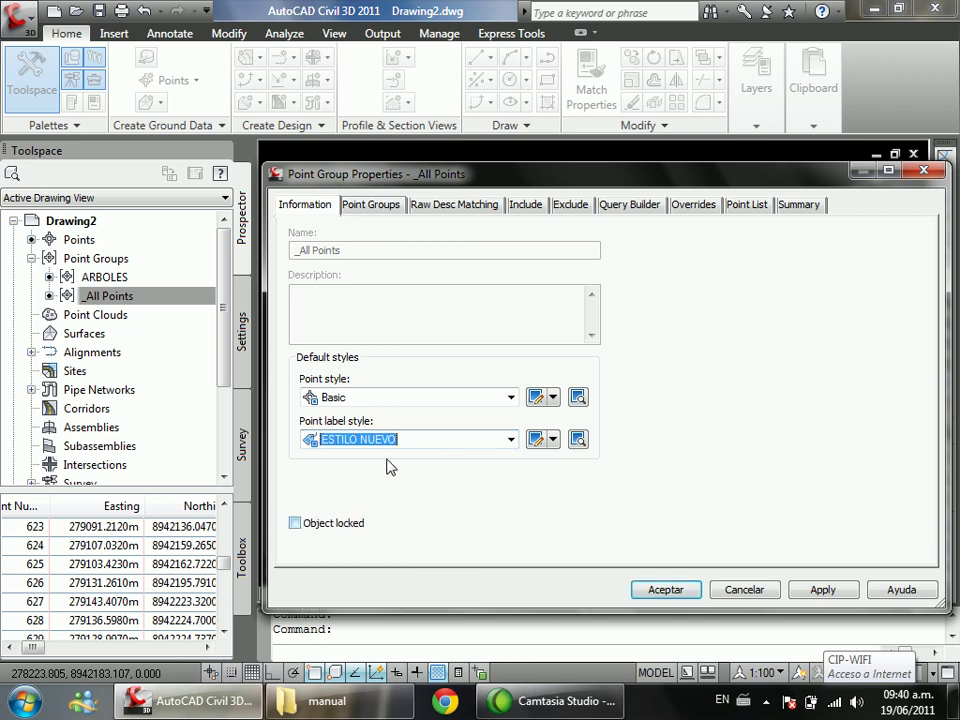
{"action": "left_click", "coordinate": [664, 591]}
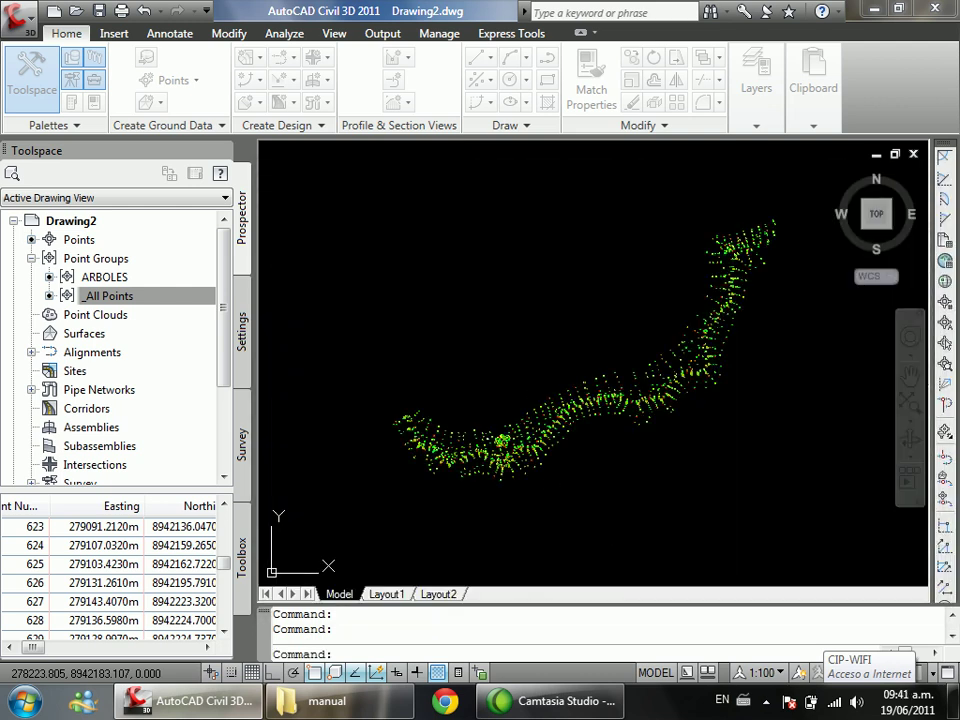
Step: Examine the symbols and labels of all survey points along the alignment, both up close and in overview
{"action": "scroll", "coordinate": [545, 445], "scroll_direction": "up", "scroll_amount": 5}
{"action": "scroll", "coordinate": [578, 460], "scroll_direction": "up", "scroll_amount": 5}
{"action": "scroll", "coordinate": [435, 497], "scroll_direction": "down", "scroll_amount": 7}
{"action": "scroll", "coordinate": [553, 369], "scroll_direction": "up", "scroll_amount": 4}
{"action": "scroll", "coordinate": [572, 332], "scroll_direction": "up", "scroll_amount": 3}
{"action": "scroll", "coordinate": [718, 279], "scroll_direction": "down", "scroll_amount": 8}
{"action": "scroll", "coordinate": [546, 328], "scroll_direction": "down", "scroll_amount": 5}
{"action": "scroll", "coordinate": [546, 328], "scroll_direction": "up", "scroll_amount": 5}
{"action": "scroll", "coordinate": [570, 377], "scroll_direction": "down", "scroll_amount": 7}
{"action": "scroll", "coordinate": [548, 363], "scroll_direction": "down", "scroll_amount": 2}
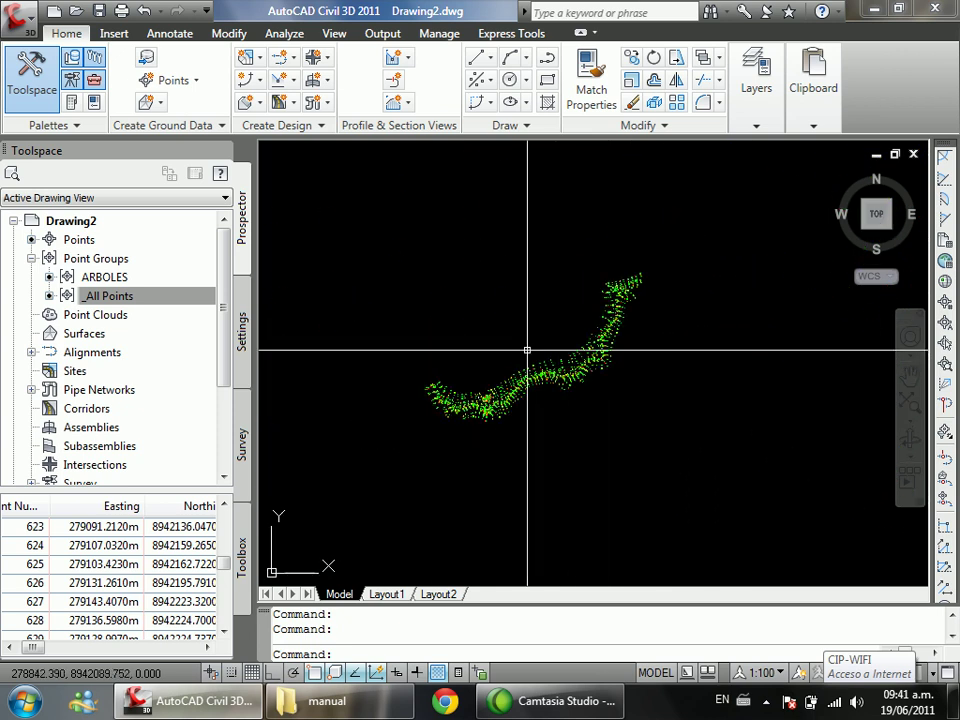
{"action": "scroll", "coordinate": [461, 328], "scroll_direction": "up", "scroll_amount": 3}
Step: Save the drawing as ESTILO DE PUNTOS in the folder 1. GESTION DE DATOS GEOESPACIALES inside CURSO CIVIL 3D 2011 CIP
{"action": "key", "text": "ctrl+s"}
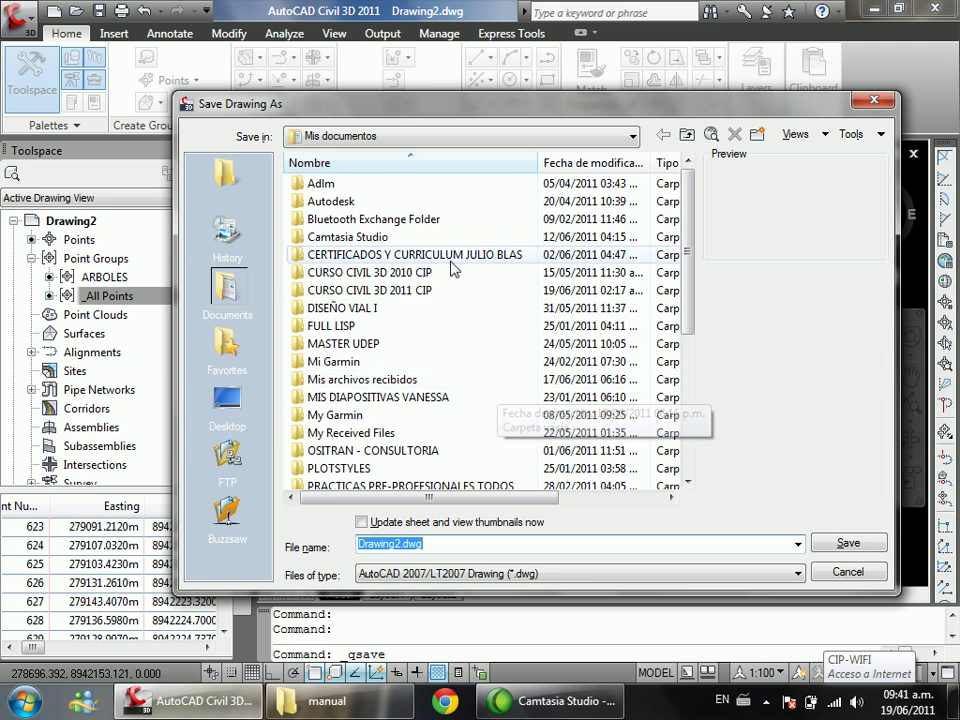
{"action": "double_click", "coordinate": [398, 291]}
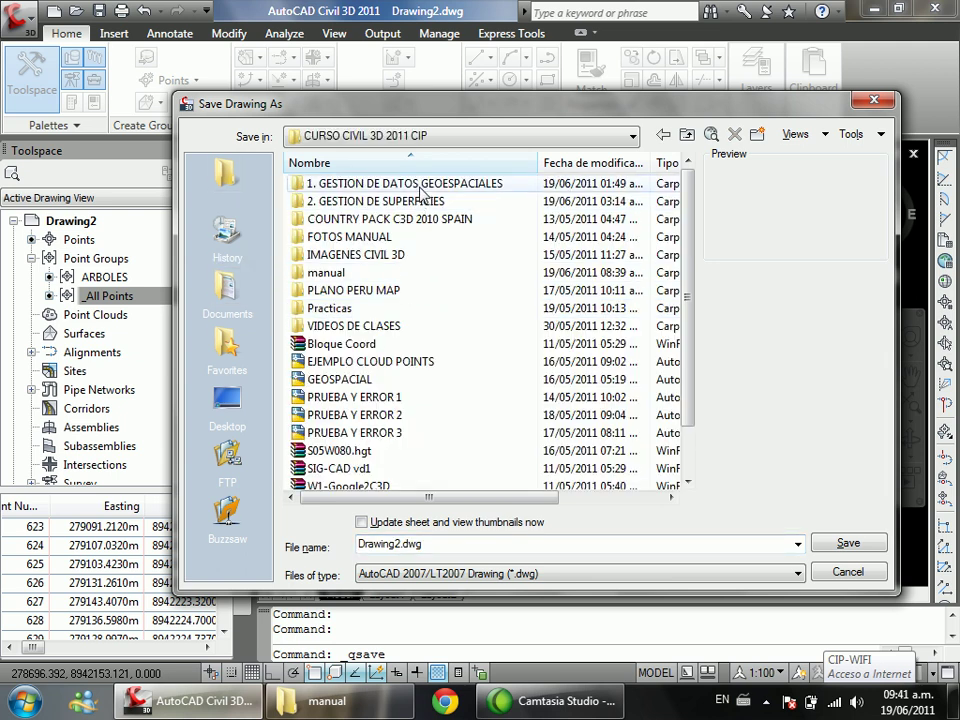
{"action": "double_click", "coordinate": [400, 184]}
{"action": "left_click", "coordinate": [452, 543]}
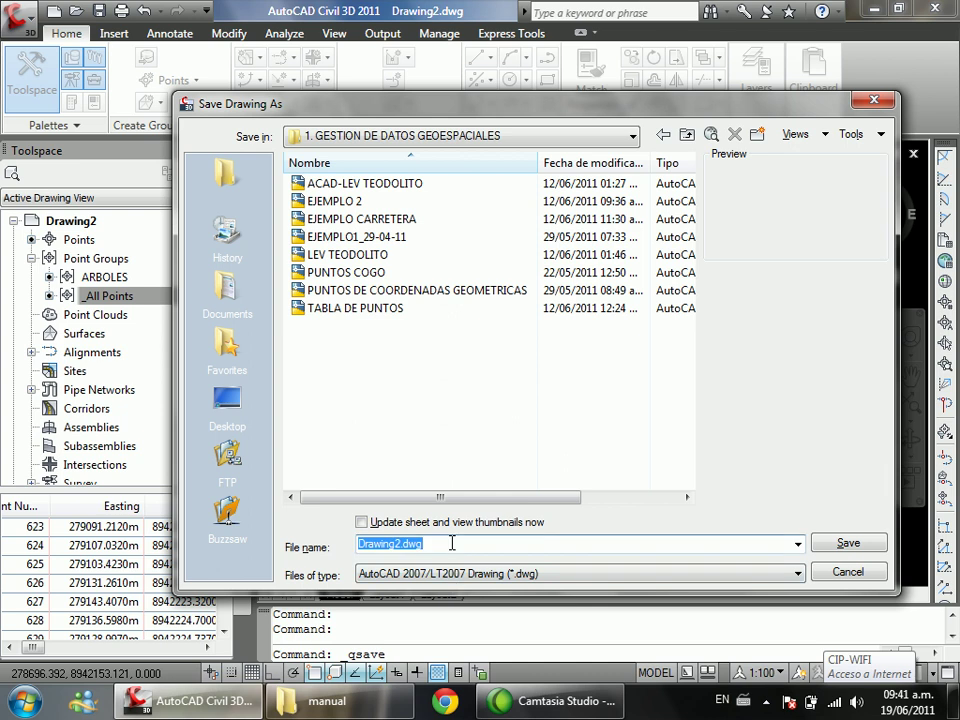
{"action": "type", "text": "ESTILO DE PUNTOS"}
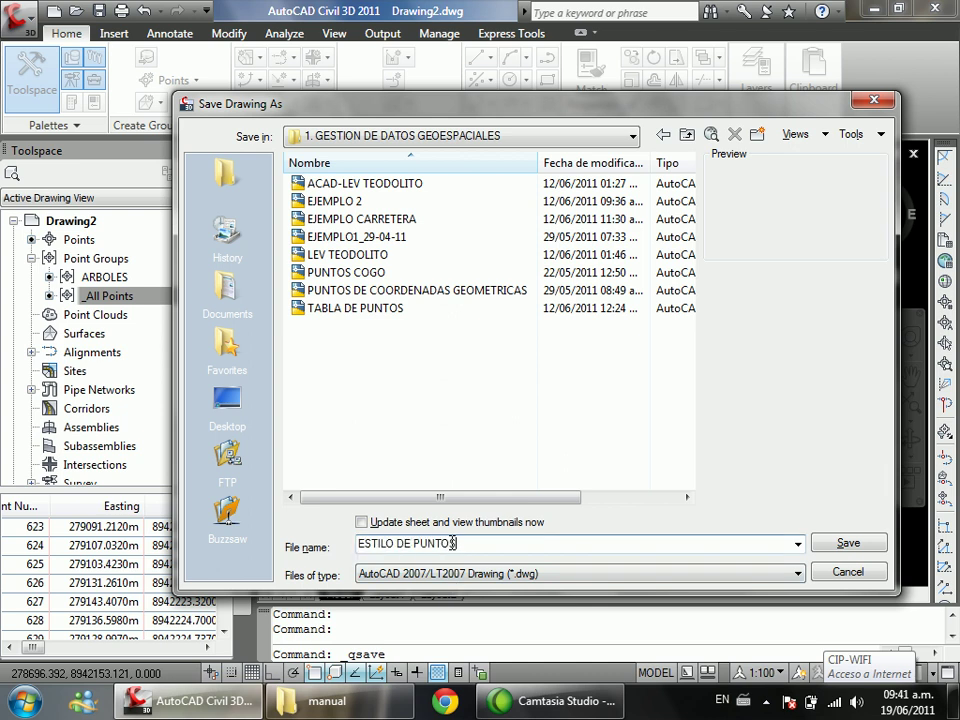
{"action": "key", "text": "Return"}
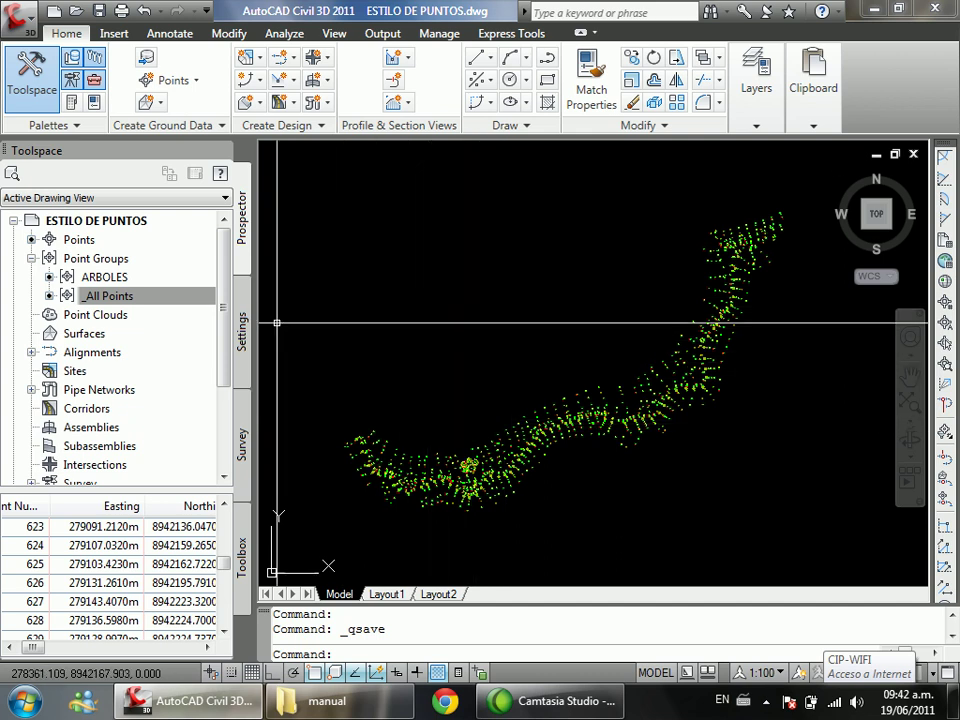
Step: Close the saved drawing and create a new one from the _AutoCAD Civil 3D (Metric) NCS template
{"action": "left_click", "coordinate": [913, 155]}
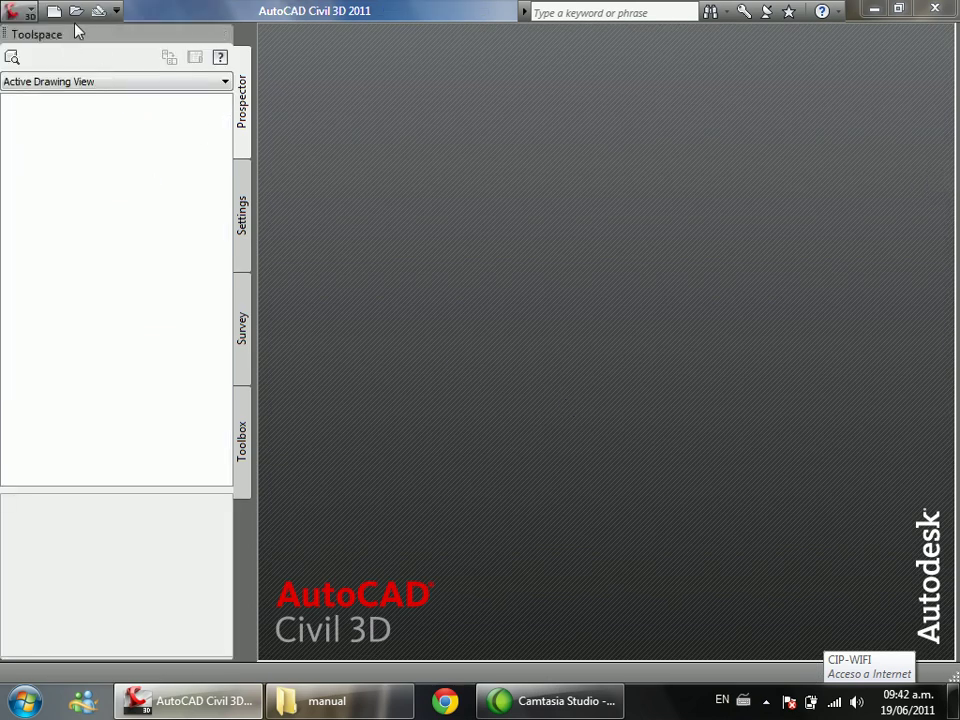
{"action": "left_click", "coordinate": [18, 14]}
{"action": "left_click", "coordinate": [55, 114]}
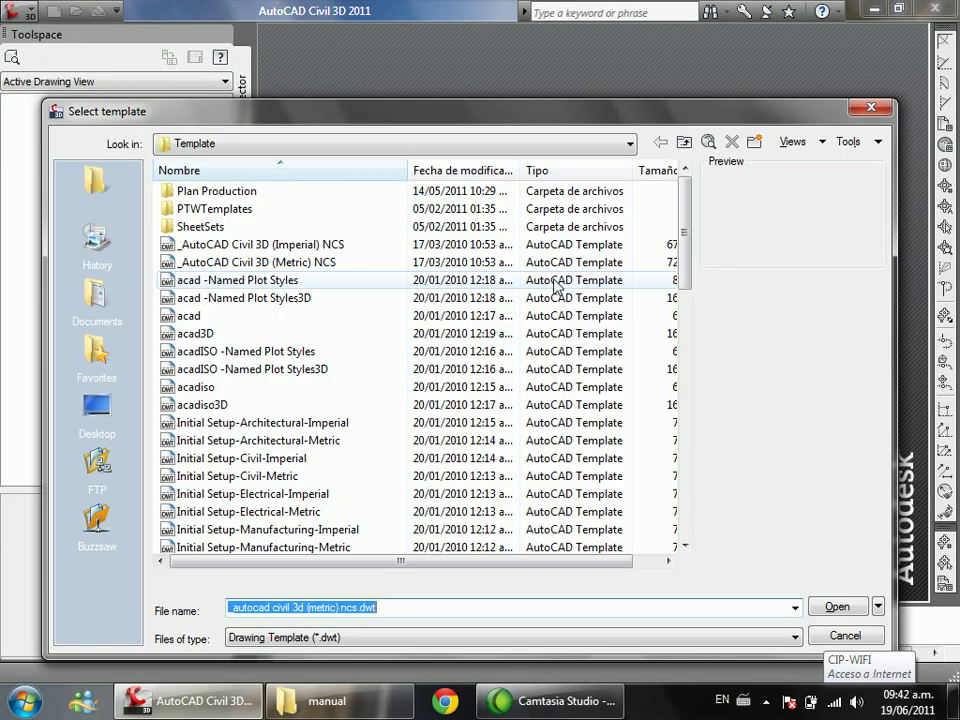
{"action": "left_click", "coordinate": [317, 263]}
{"action": "left_click", "coordinate": [850, 607]}
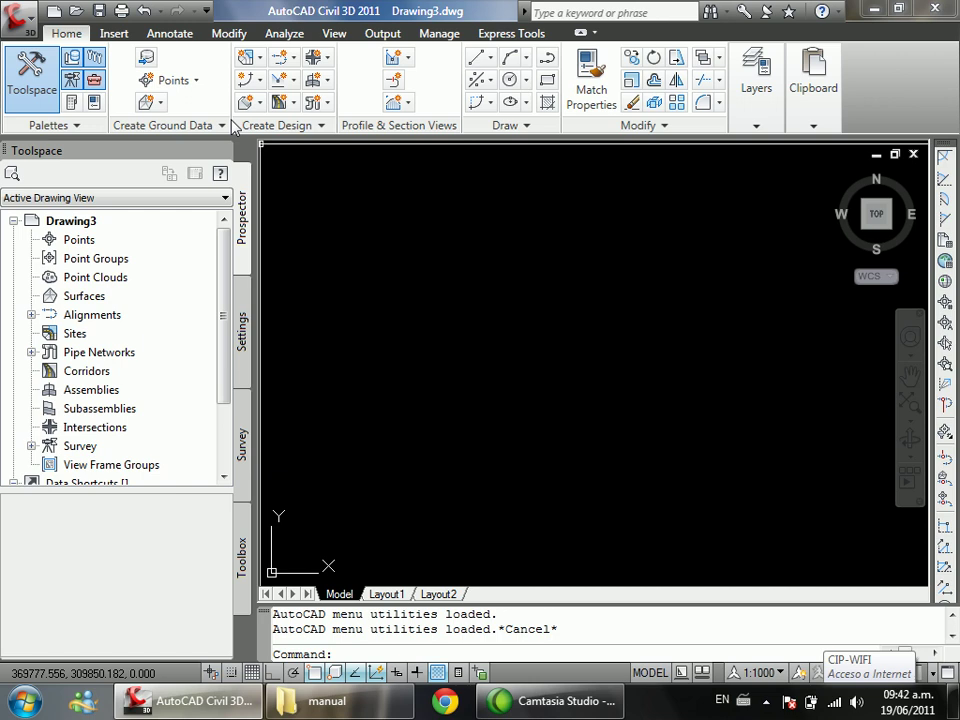
Step: Import the points from the PUNTOS_COGO_CIP file in PENZD (comma delimited) format and zoom to the drawing extents
{"action": "left_click", "coordinate": [173, 80]}
{"action": "left_click", "coordinate": [271, 110]}
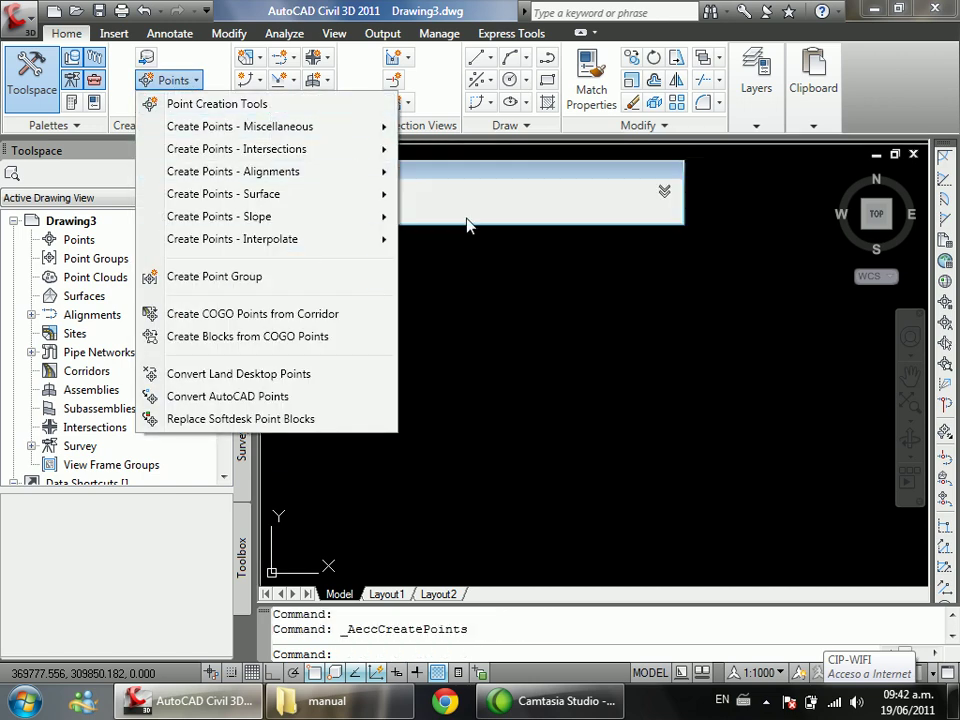
{"action": "left_click", "coordinate": [543, 192]}
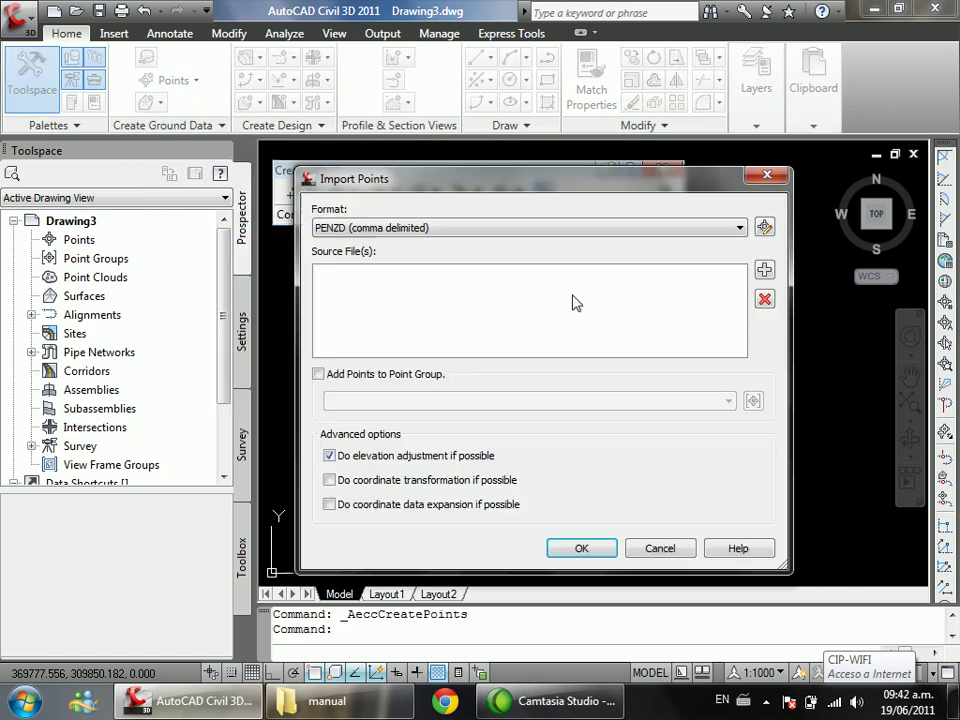
{"action": "left_click", "coordinate": [761, 268]}
{"action": "left_click", "coordinate": [300, 291]}
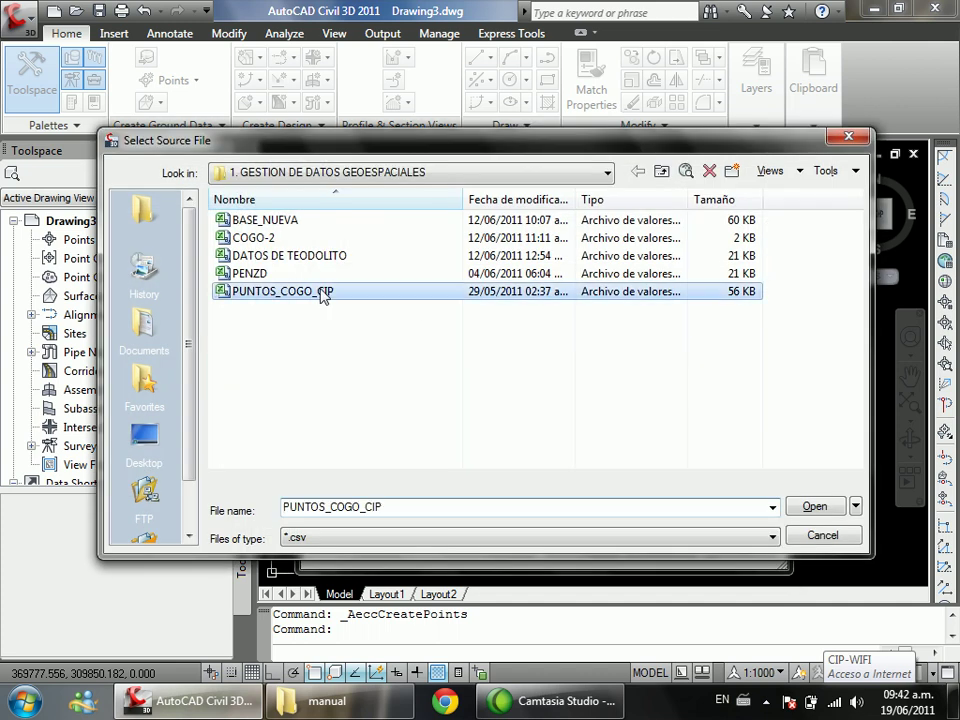
{"action": "left_click", "coordinate": [815, 506]}
{"action": "left_click", "coordinate": [584, 549]}
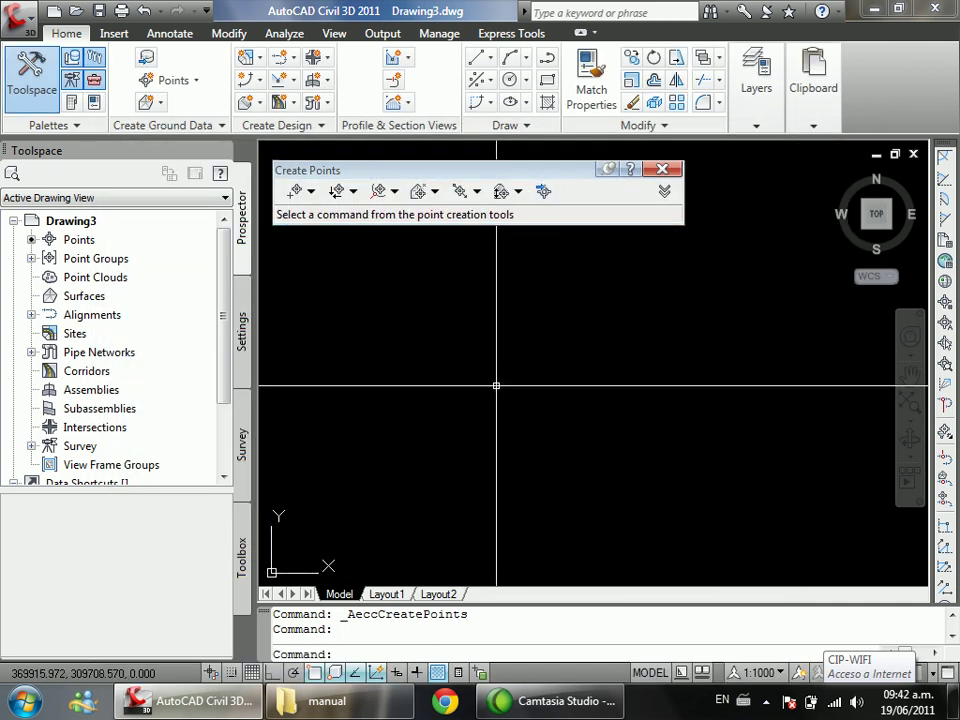
{"action": "type", "text": "ZE"}
{"action": "key", "text": "Return"}
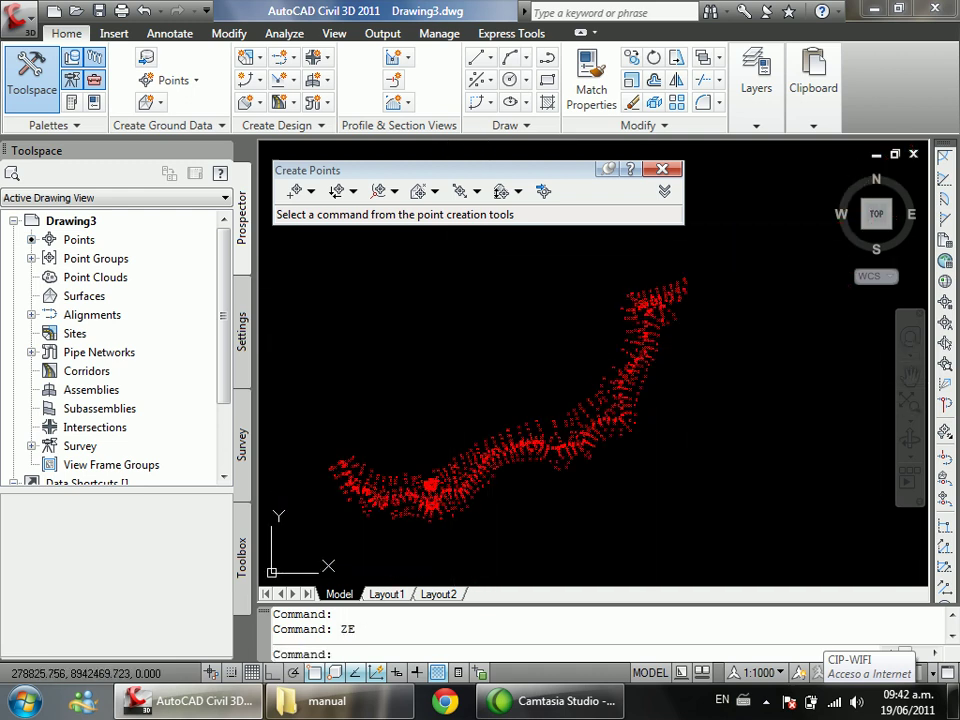
{"action": "left_click", "coordinate": [662, 169]}
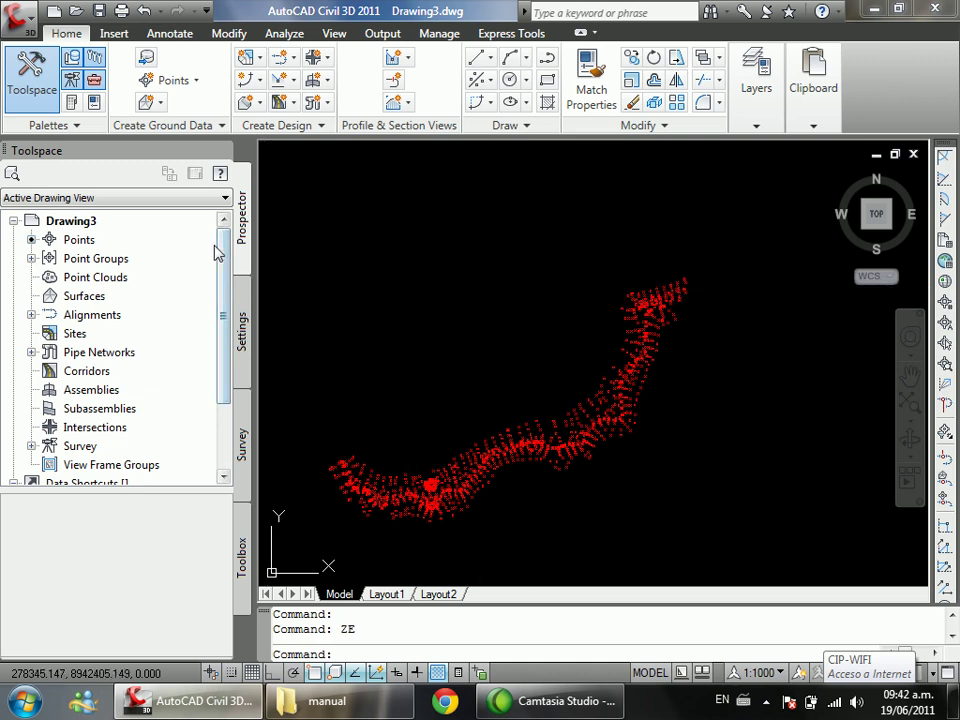
{"action": "left_click", "coordinate": [198, 82]}
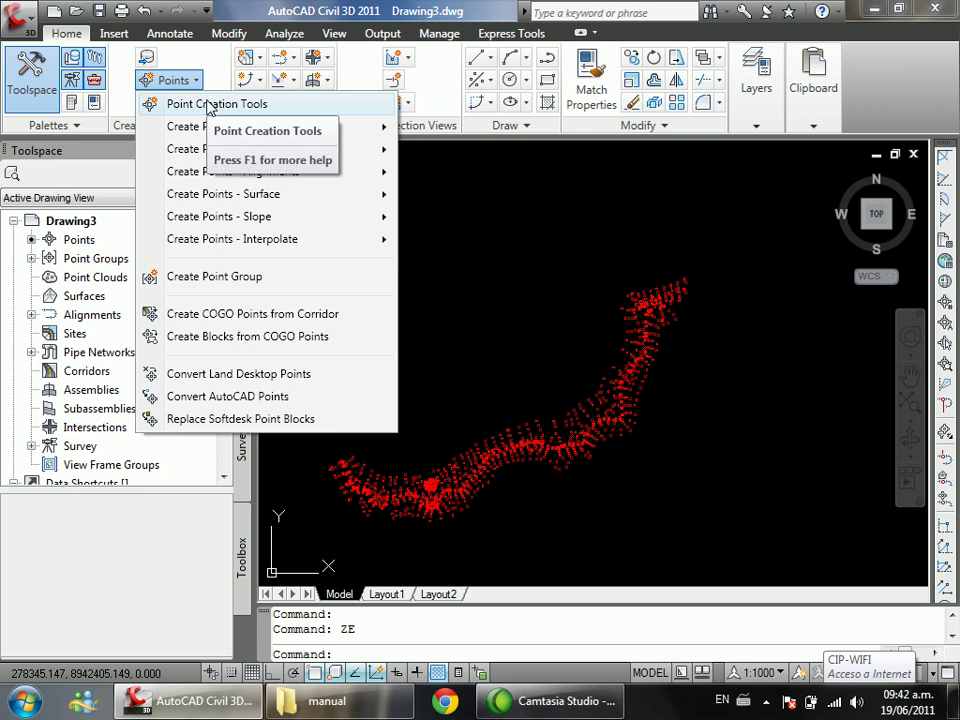
{"action": "left_click", "coordinate": [383, 34]}
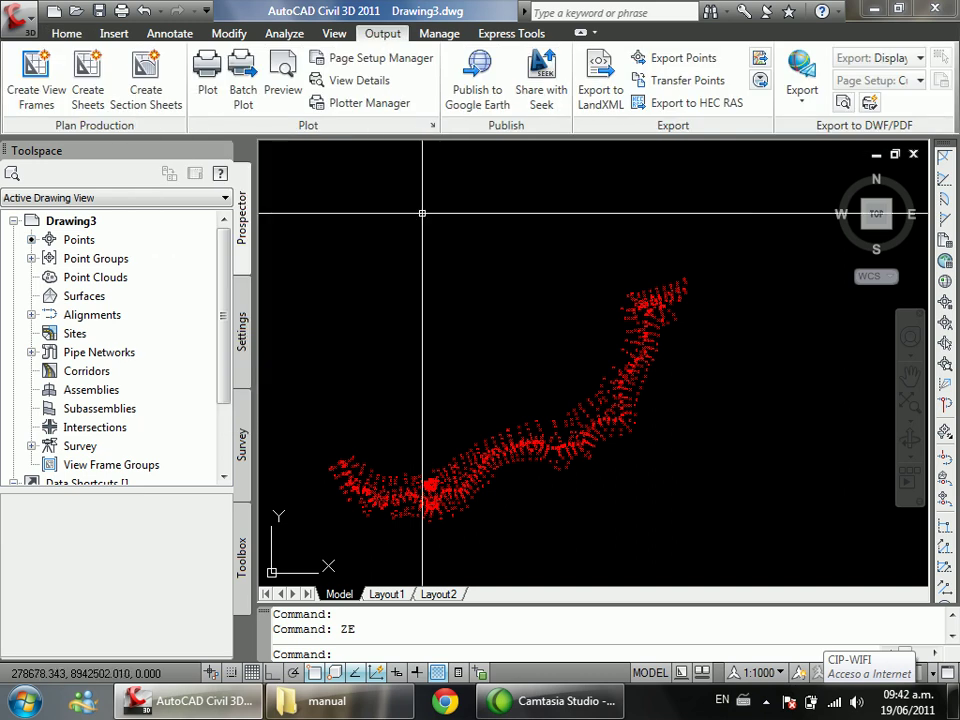
{"action": "left_click", "coordinate": [690, 58]}
{"action": "left_click_drag", "start_coordinate": [497, 255], "coordinate": [241, 181]}
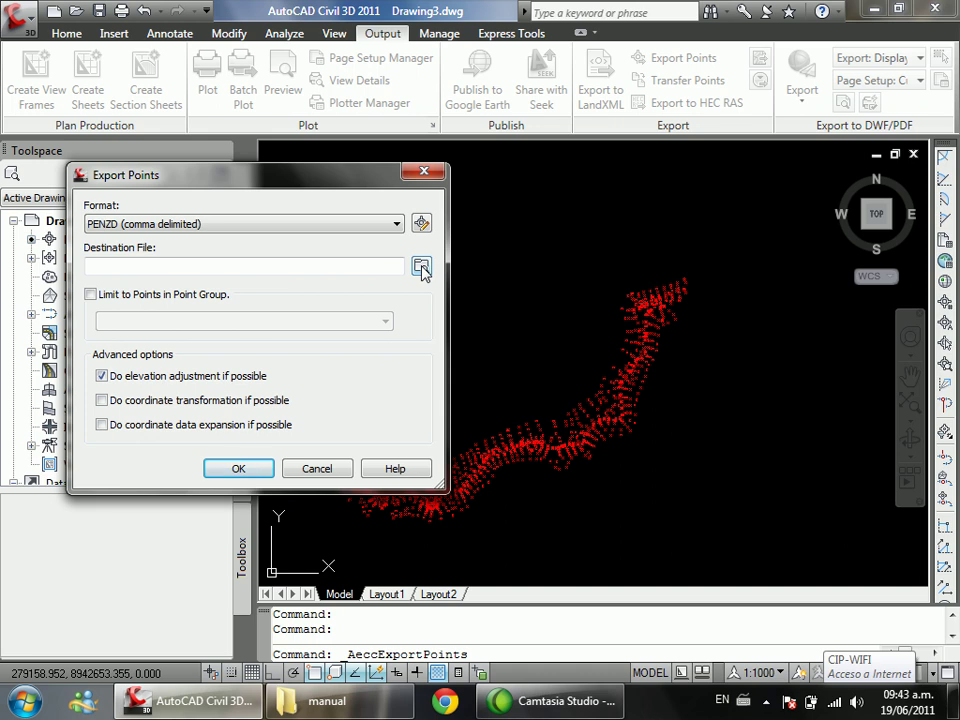
{"action": "left_click", "coordinate": [300, 468]}
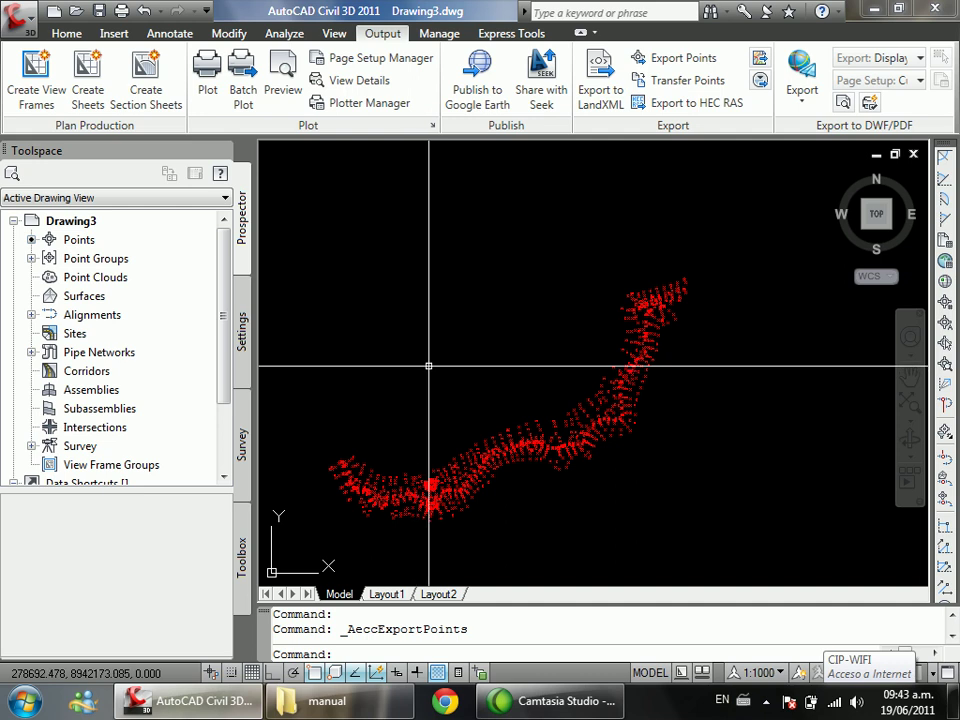
{"action": "scroll", "coordinate": [429, 366], "scroll_direction": "down", "scroll_amount": 1}
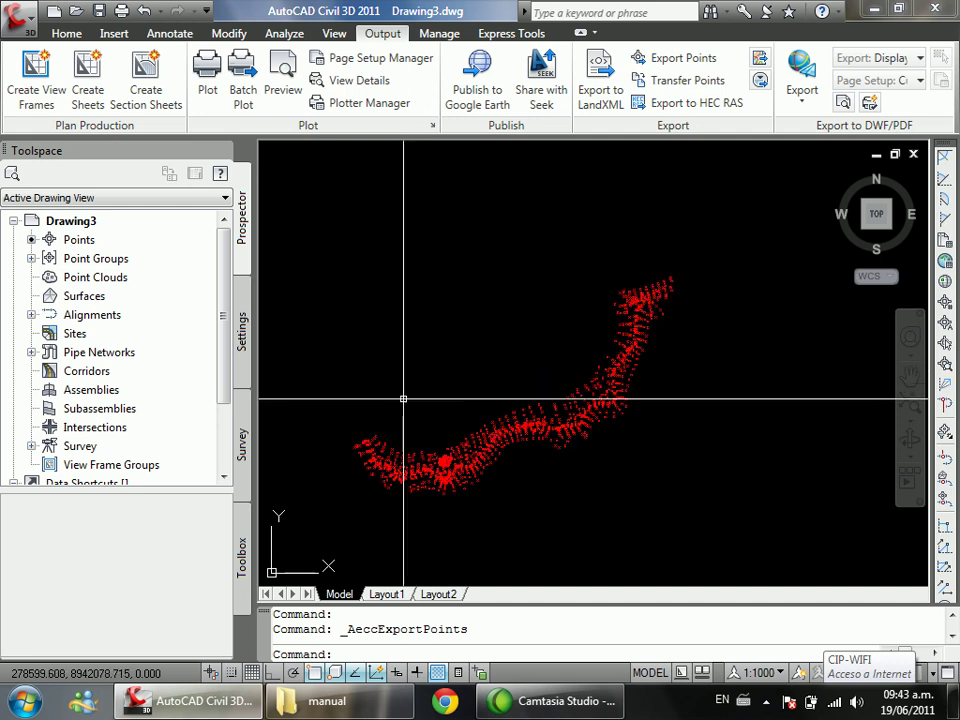
{"action": "double_click", "coordinate": [96, 259]}
{"action": "left_click", "coordinate": [110, 277]}
{"action": "left_click", "coordinate": [112, 259]}
{"action": "right_click", "coordinate": [112, 260]}
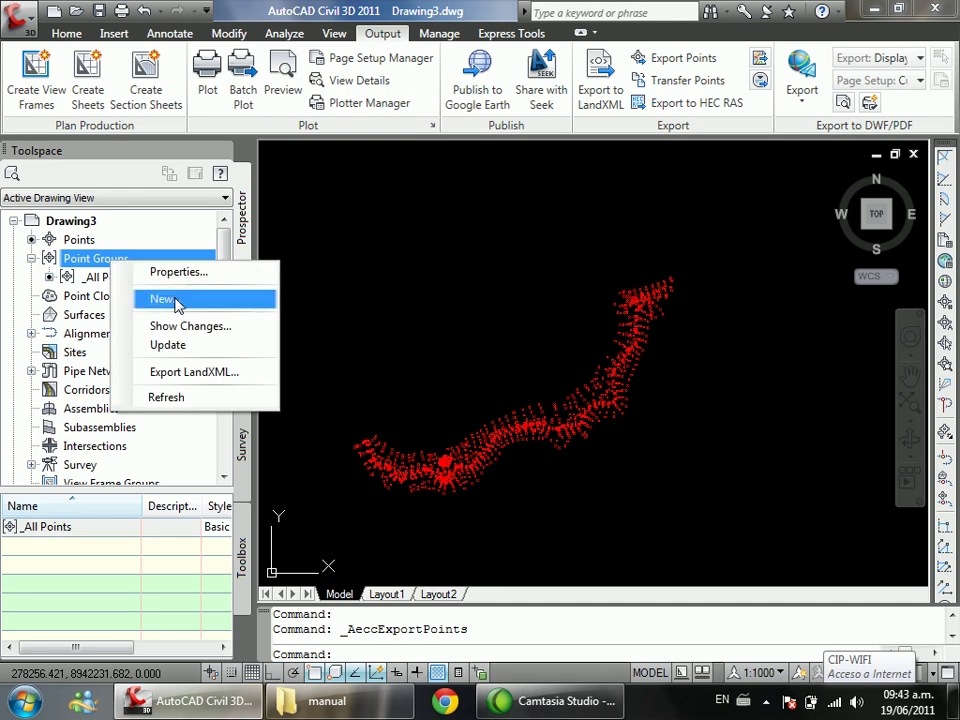
{"action": "left_click", "coordinate": [162, 299]}
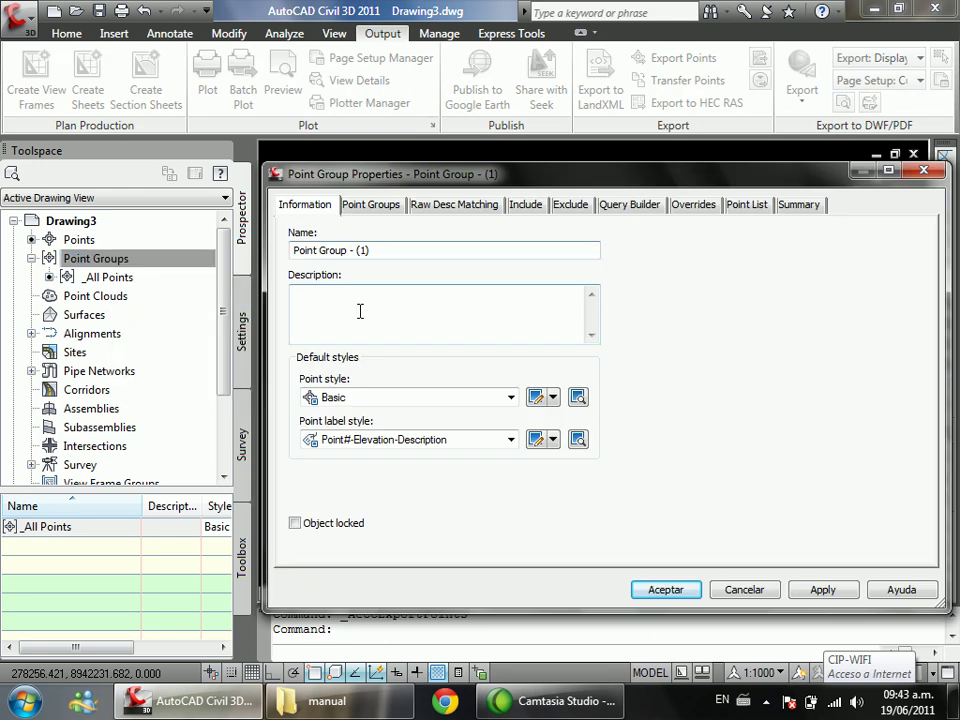
{"action": "left_click_drag", "start_coordinate": [385, 255], "coordinate": [270, 253]}
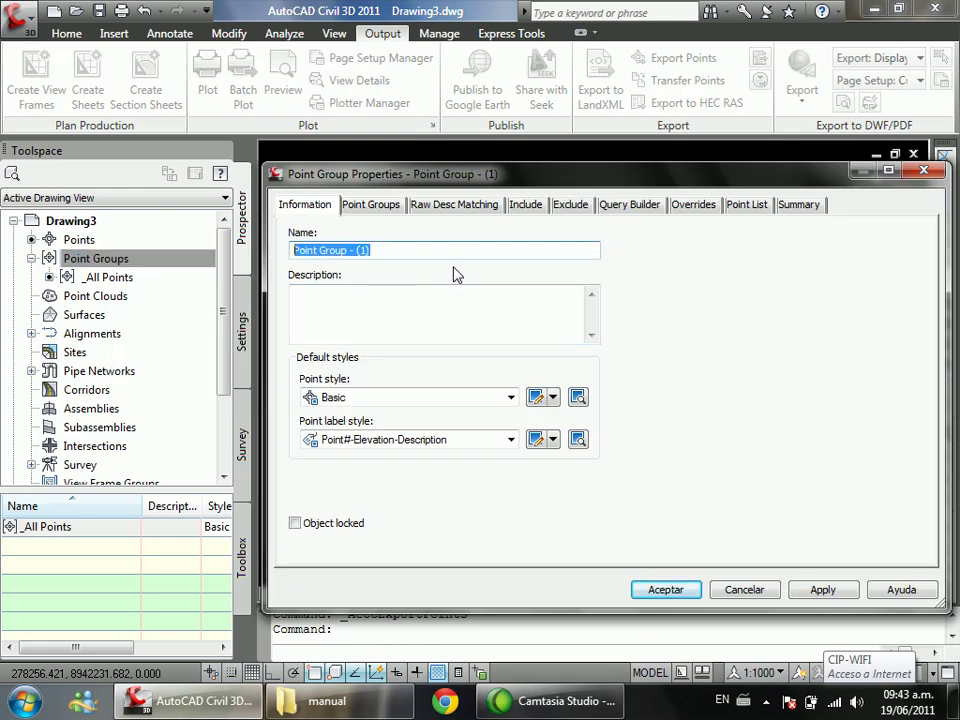
{"action": "type", "text": "LEV_MAYO"}
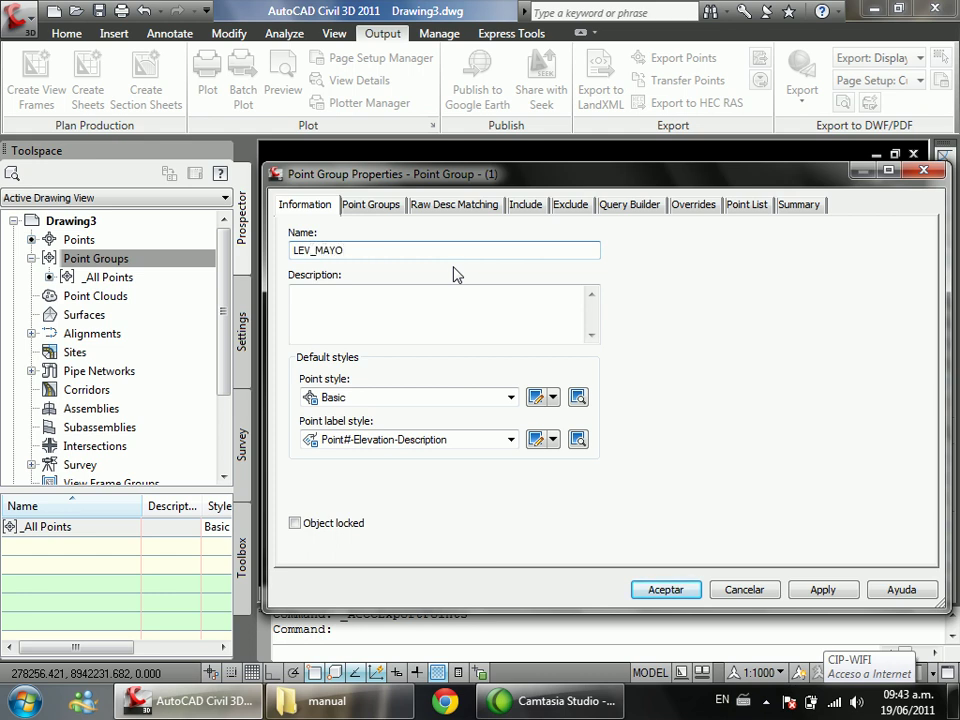
{"action": "left_click", "coordinate": [526, 205]}
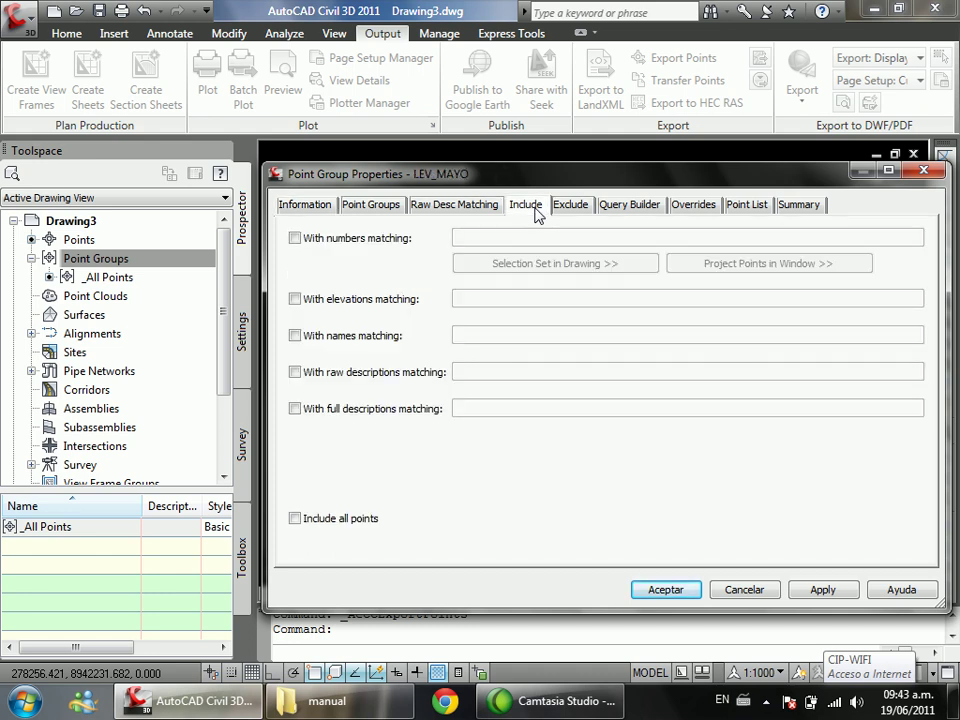
{"action": "left_click", "coordinate": [392, 374]}
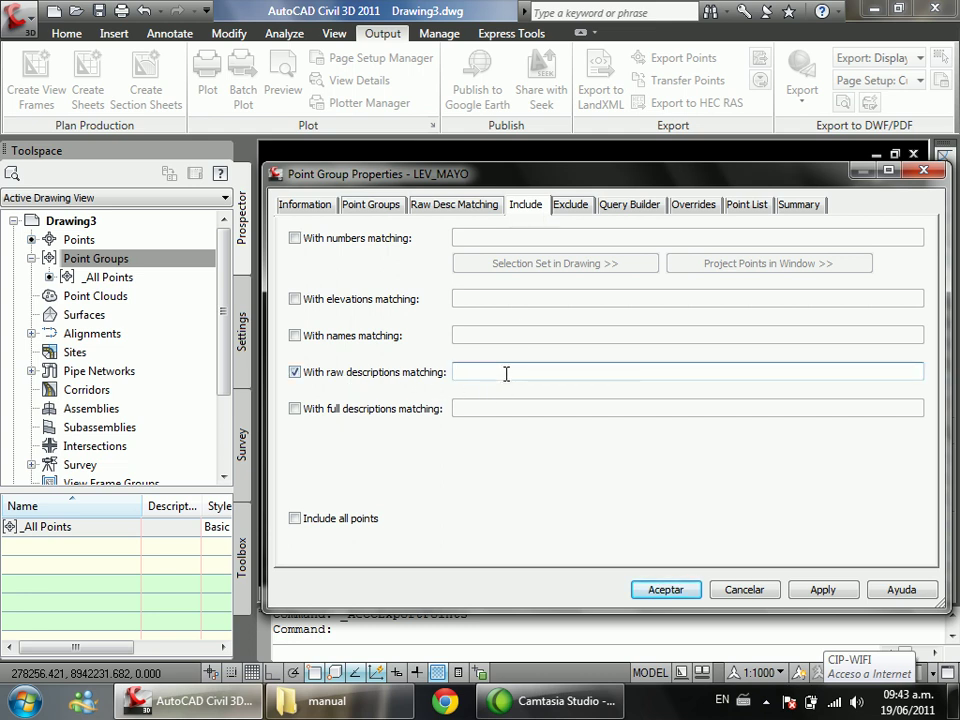
{"action": "left_click", "coordinate": [380, 373]}
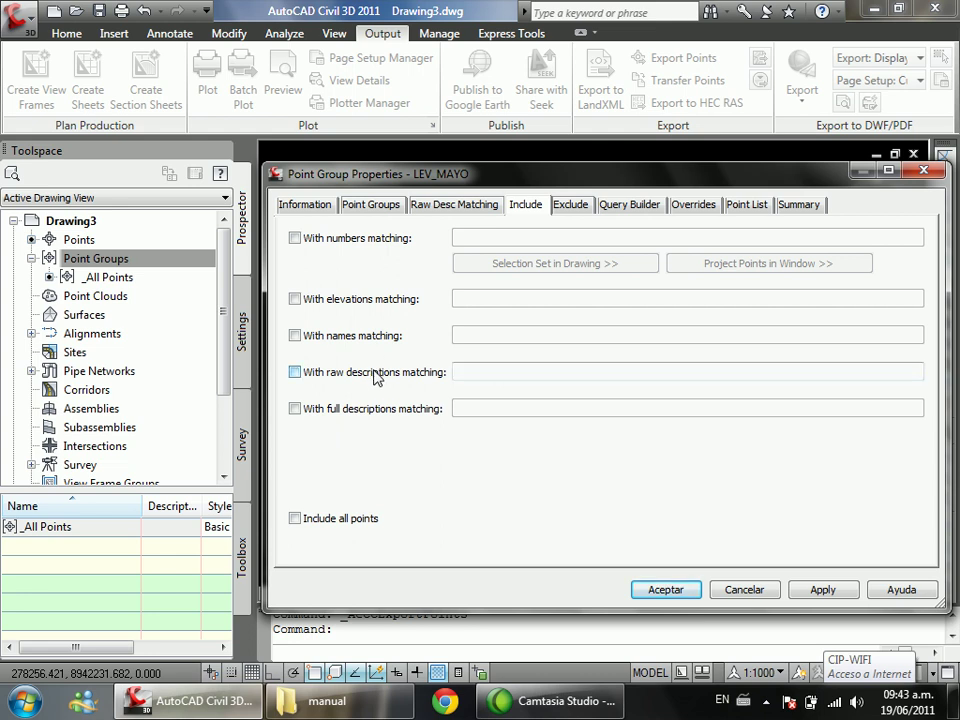
{"action": "left_click", "coordinate": [392, 243]}
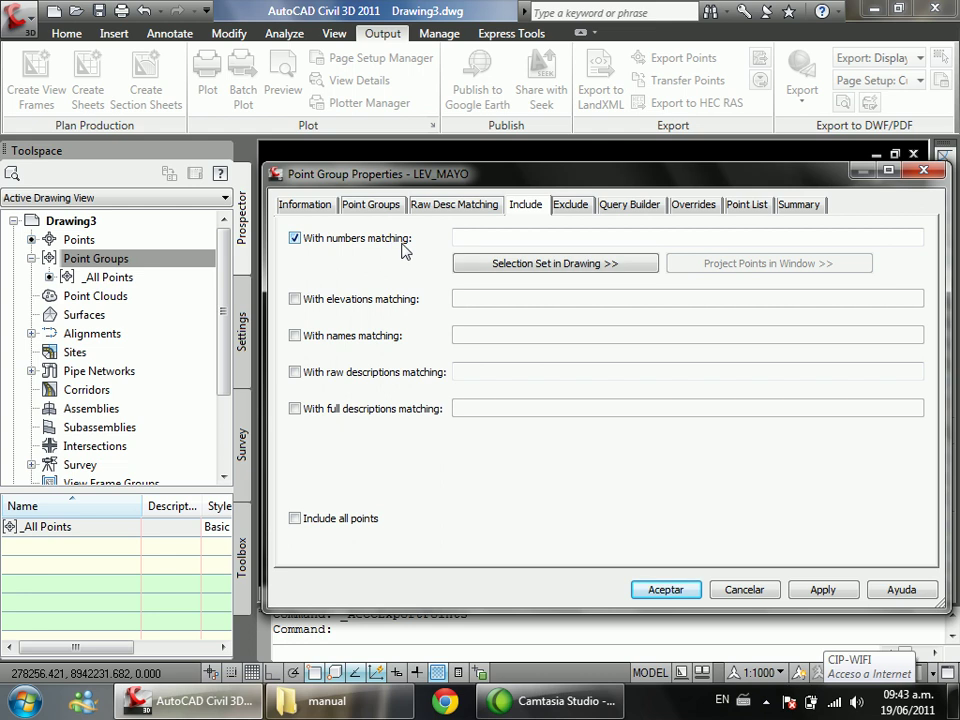
{"action": "left_click", "coordinate": [572, 274]}
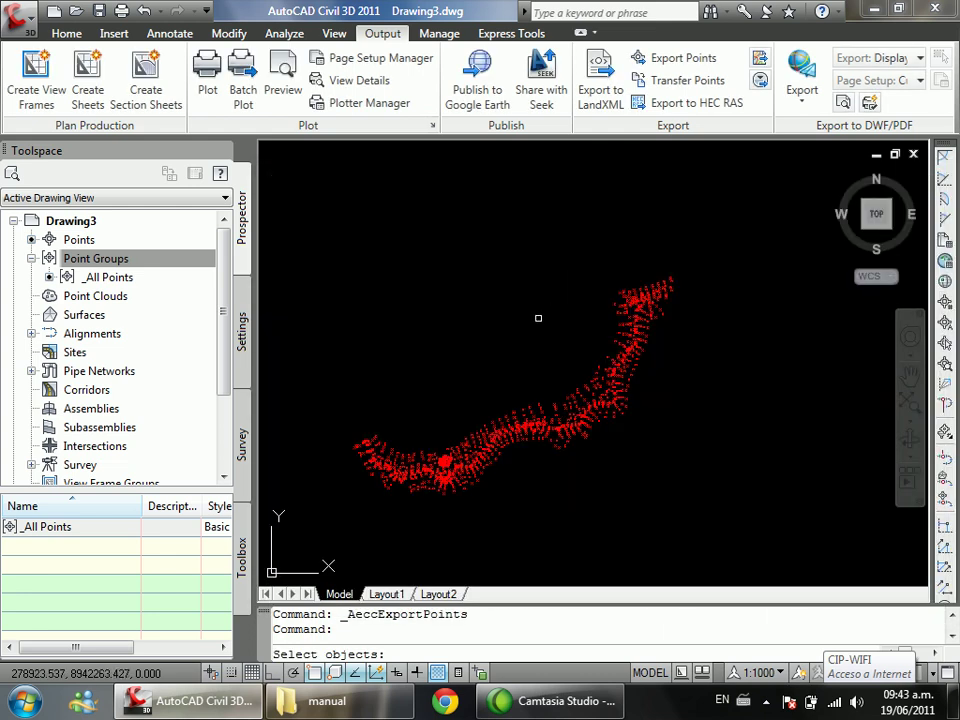
{"action": "left_click", "coordinate": [519, 373]}
{"action": "left_click", "coordinate": [491, 426]}
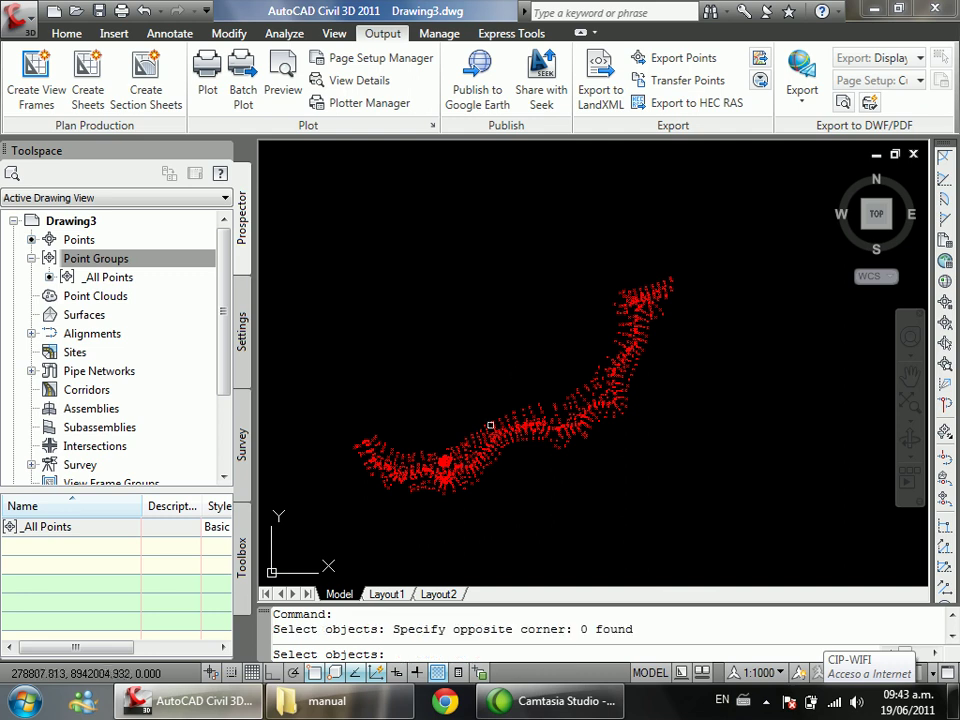
{"action": "scroll", "coordinate": [502, 461], "scroll_direction": "up", "scroll_amount": 2}
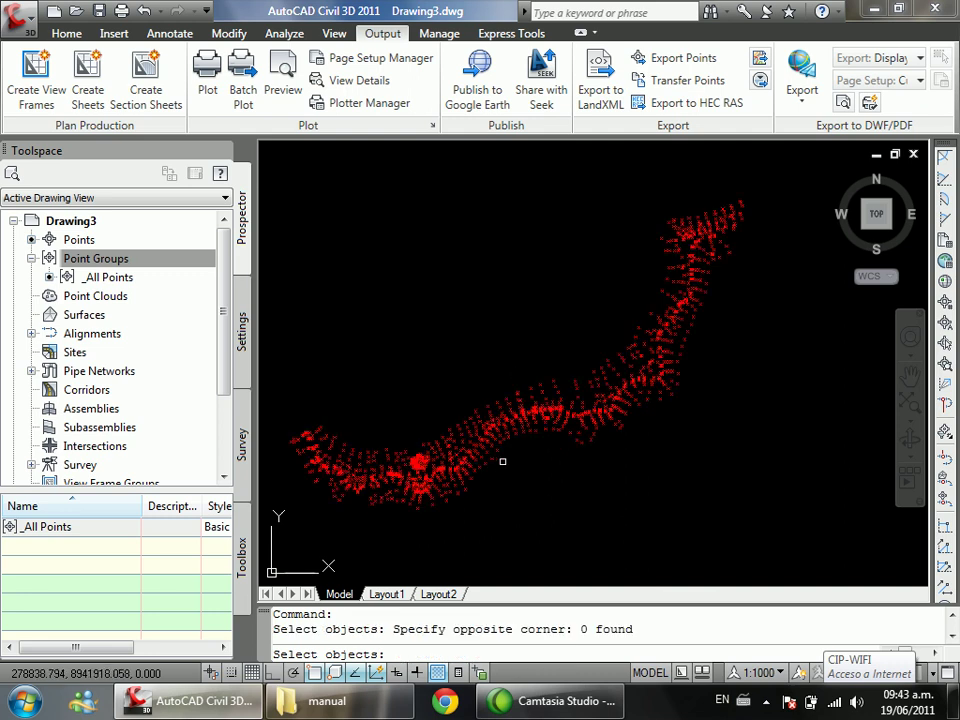
{"action": "key", "text": "Escape"}
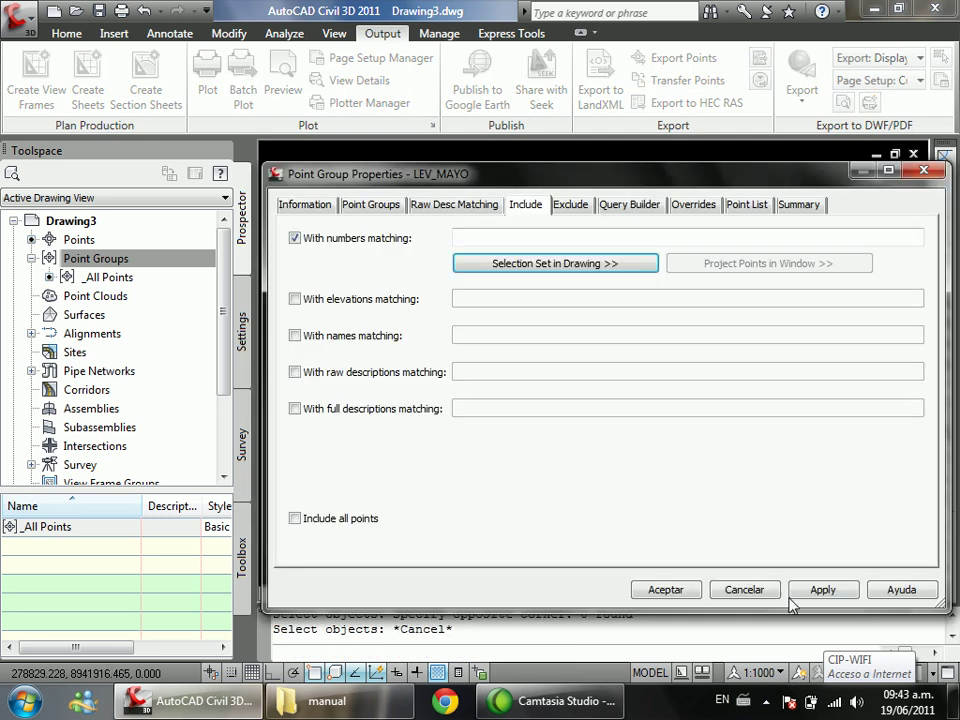
{"action": "left_click", "coordinate": [746, 591]}
{"action": "key", "text": "Escape"}
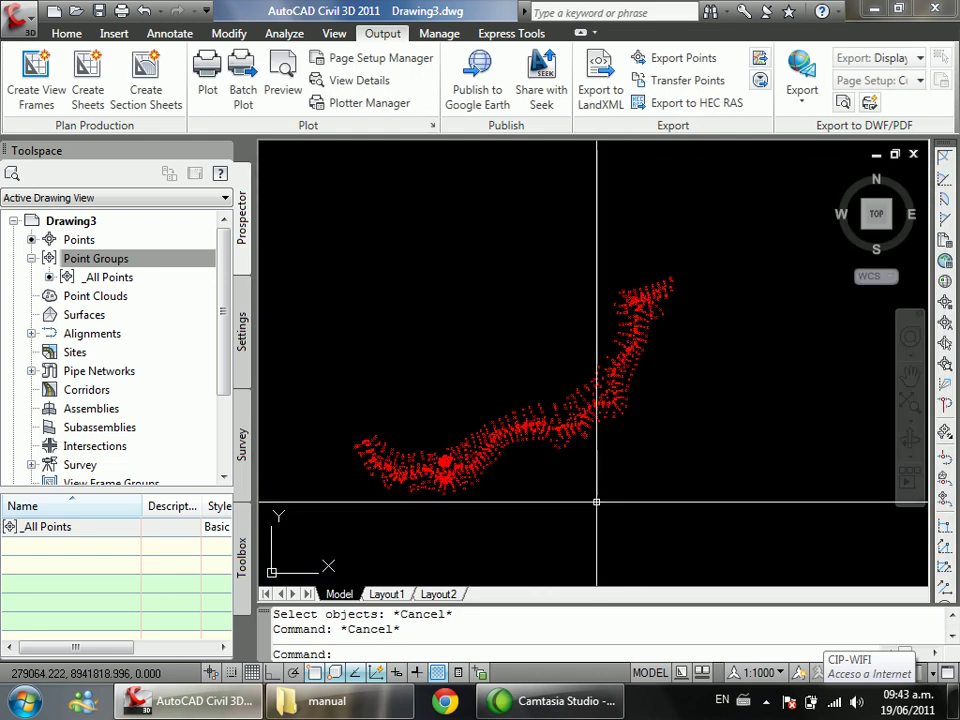
Step: Draw a line across the middle of the survey point strip to divide it into two parts
{"action": "type", "text": "L"}
{"action": "key", "text": "Return"}
{"action": "left_click", "coordinate": [529, 424]}
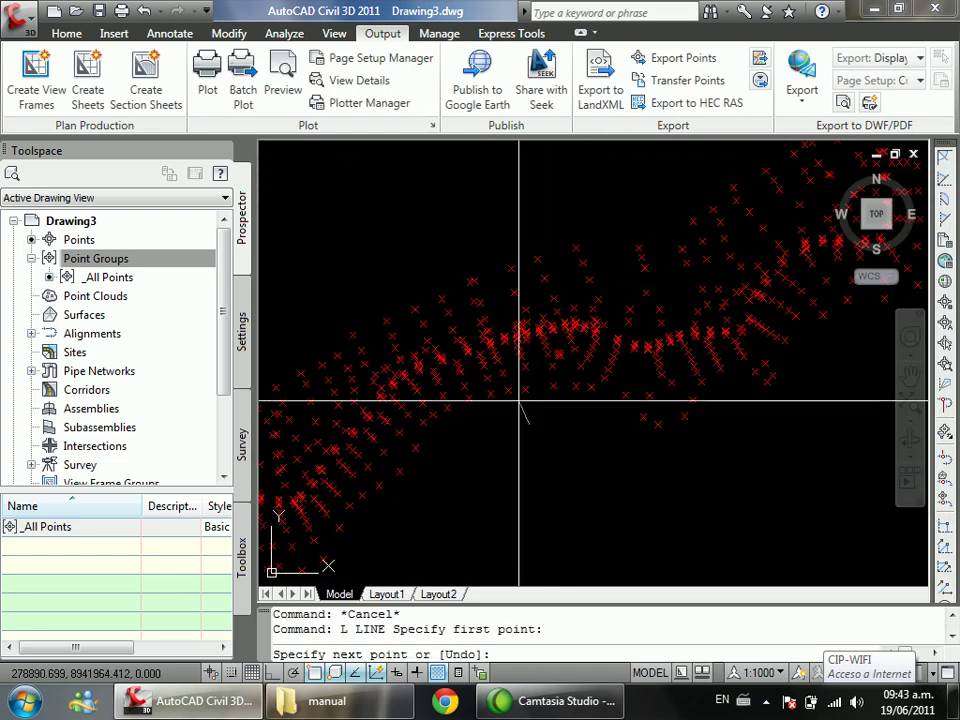
{"action": "left_click", "coordinate": [467, 223]}
{"action": "key", "text": "Escape"}
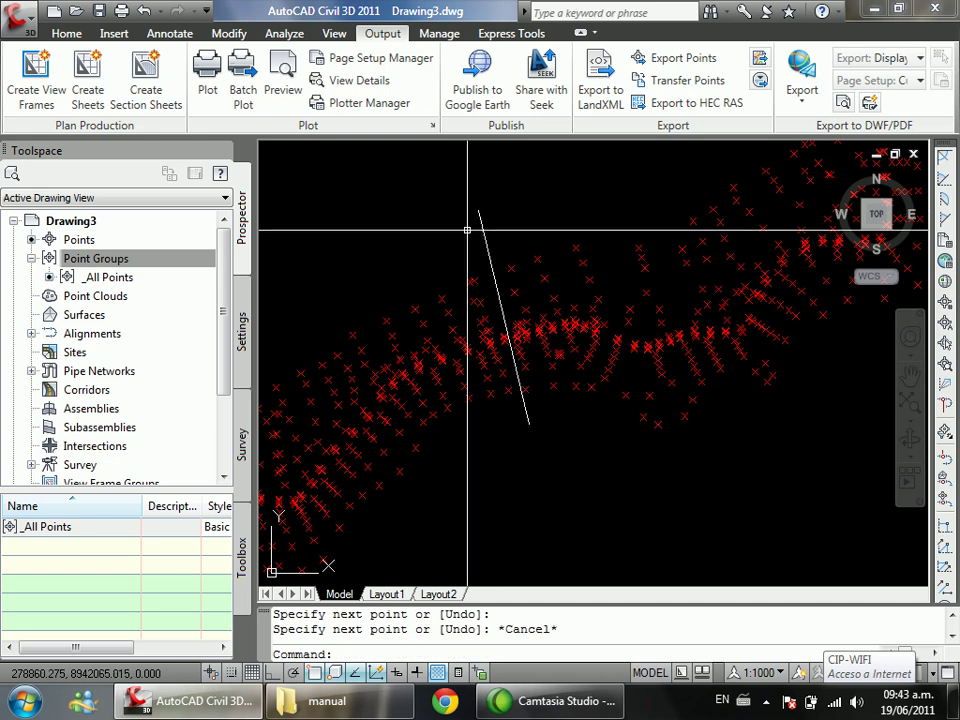
{"action": "scroll", "coordinate": [520, 383], "scroll_direction": "down", "scroll_amount": 5}
{"action": "scroll", "coordinate": [520, 383], "scroll_direction": "up", "scroll_amount": 2}
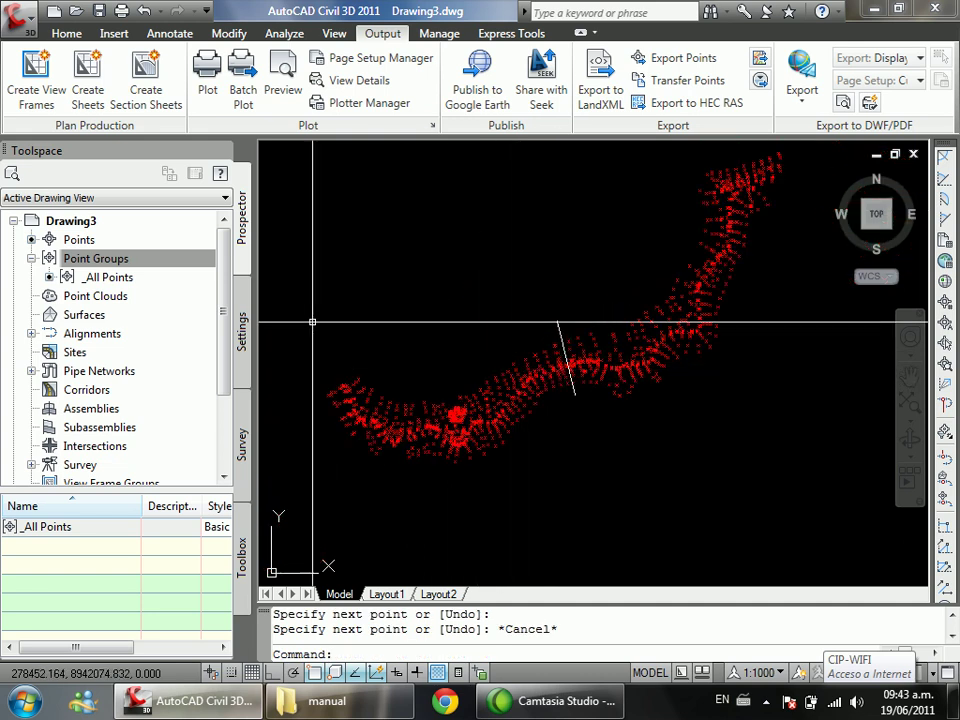
Step: Start a new point group named LEV_MAYO and set it to include points with matching numbers
{"action": "right_click", "coordinate": [122, 258]}
{"action": "left_click", "coordinate": [165, 292]}
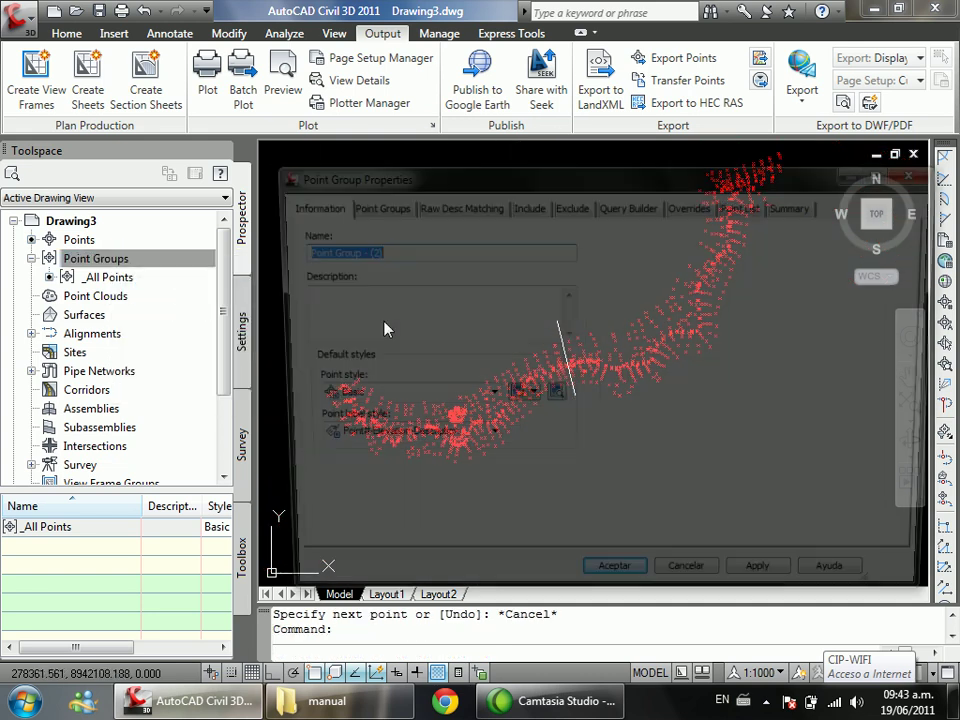
{"action": "type", "text": "LEV_MAYO"}
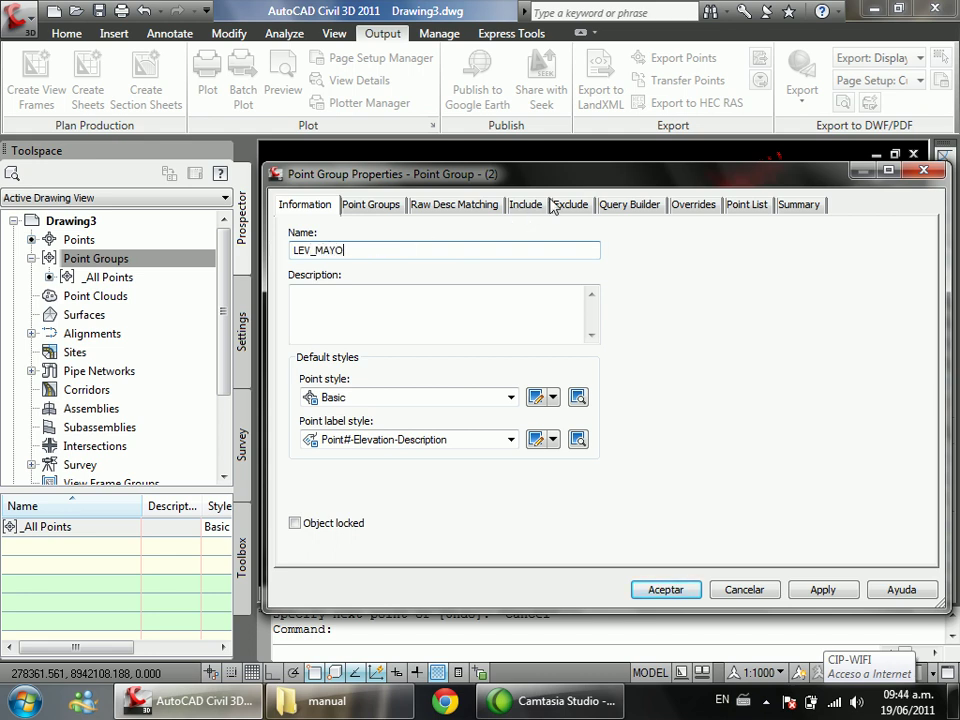
{"action": "left_click", "coordinate": [525, 205]}
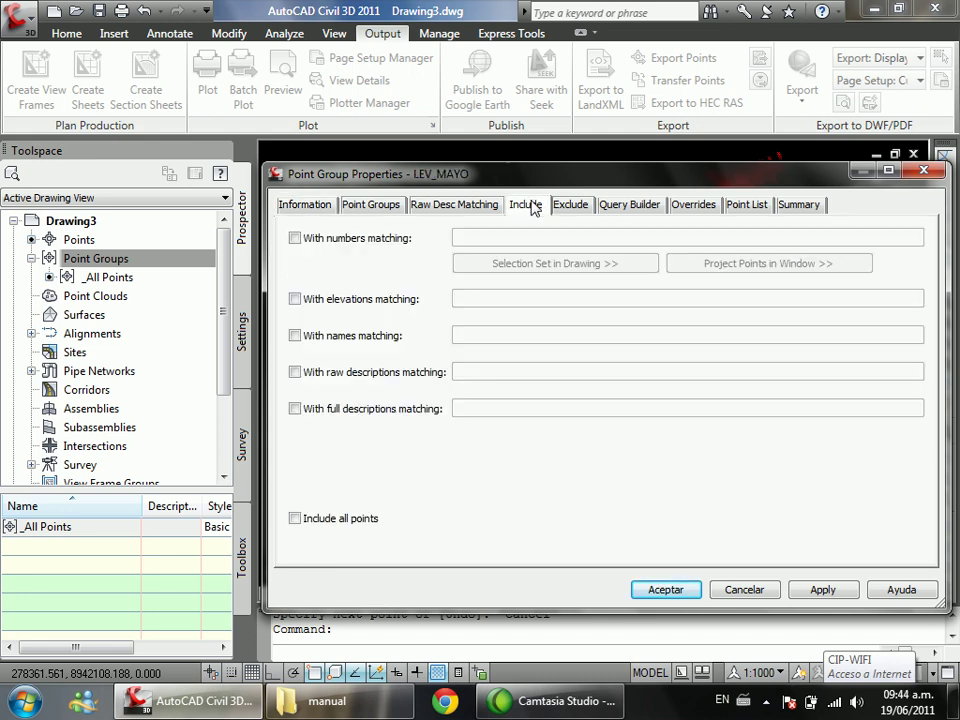
{"action": "left_click", "coordinate": [295, 238]}
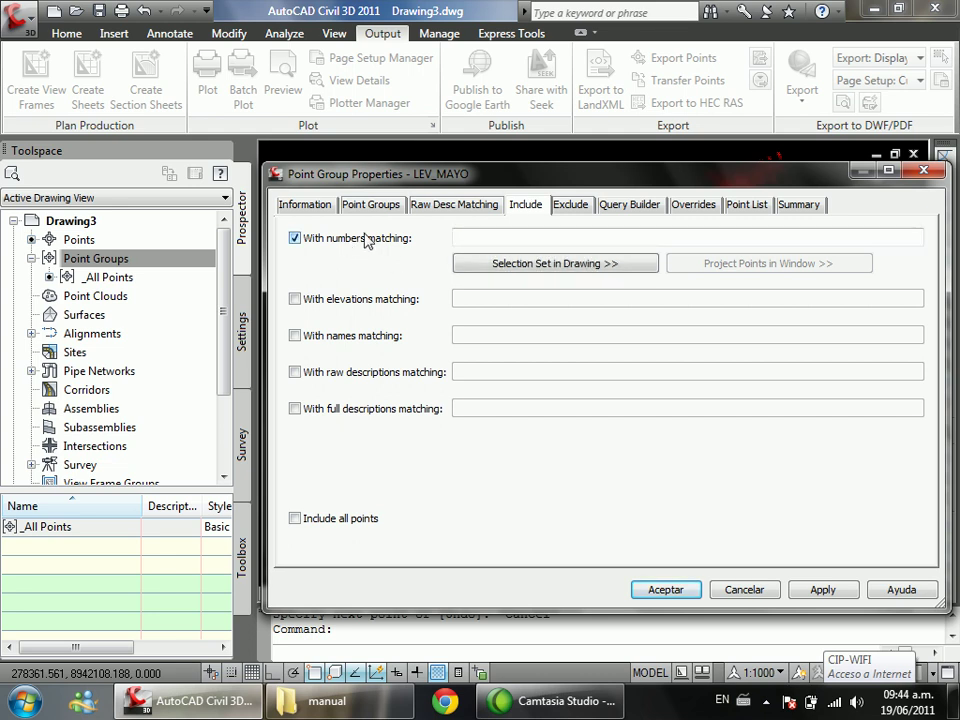
Step: Fill in the included point numbers by selecting in the drawing all survey points west of the dividing line
{"action": "left_click", "coordinate": [510, 268]}
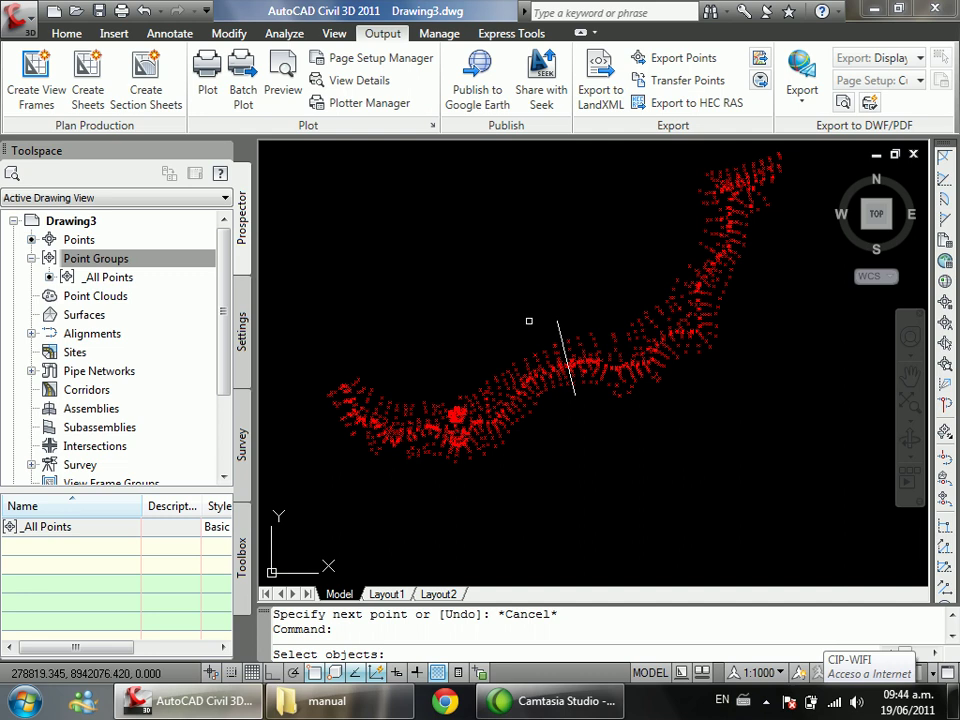
{"action": "left_click", "coordinate": [529, 321]}
{"action": "left_click", "coordinate": [301, 484]}
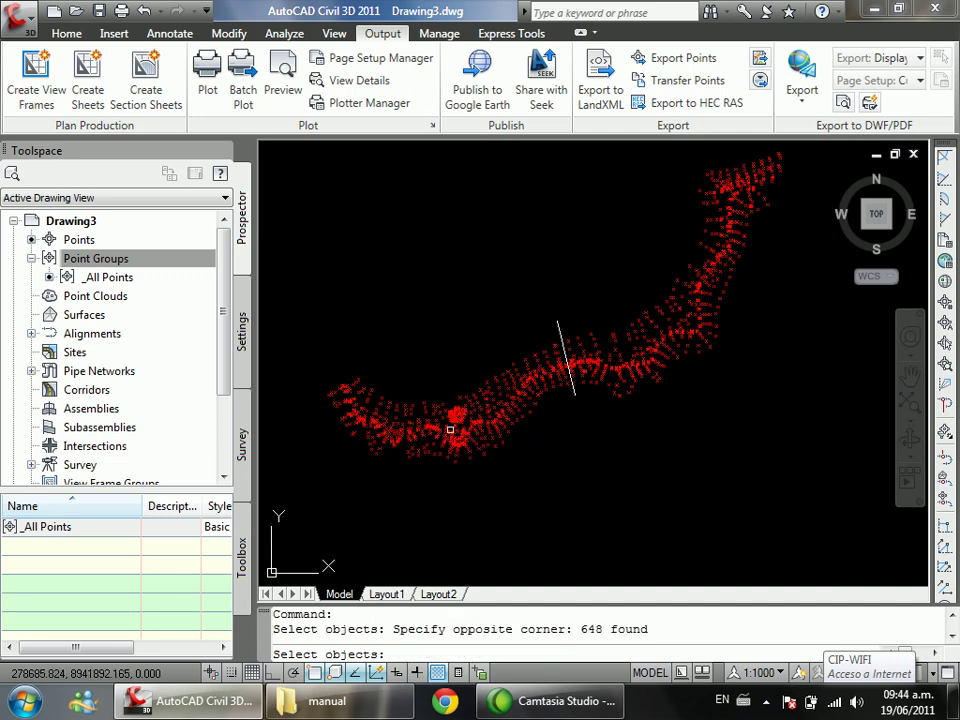
{"action": "scroll", "coordinate": [543, 379], "scroll_direction": "up", "scroll_amount": 3}
{"action": "scroll", "coordinate": [577, 385], "scroll_direction": "up", "scroll_amount": 2}
{"action": "left_click", "coordinate": [540, 448]}
{"action": "left_click", "coordinate": [371, 243]}
{"action": "scroll", "coordinate": [556, 239], "scroll_direction": "up", "scroll_amount": 3}
{"action": "left_click", "coordinate": [561, 193]}
{"action": "left_click", "coordinate": [395, 370]}
{"action": "scroll", "coordinate": [553, 238], "scroll_direction": "down", "scroll_amount": 3}
{"action": "left_click", "coordinate": [557, 231]}
{"action": "left_click", "coordinate": [349, 381]}
{"action": "scroll", "coordinate": [504, 317], "scroll_direction": "up", "scroll_amount": 3}
{"action": "left_click", "coordinate": [504, 317]}
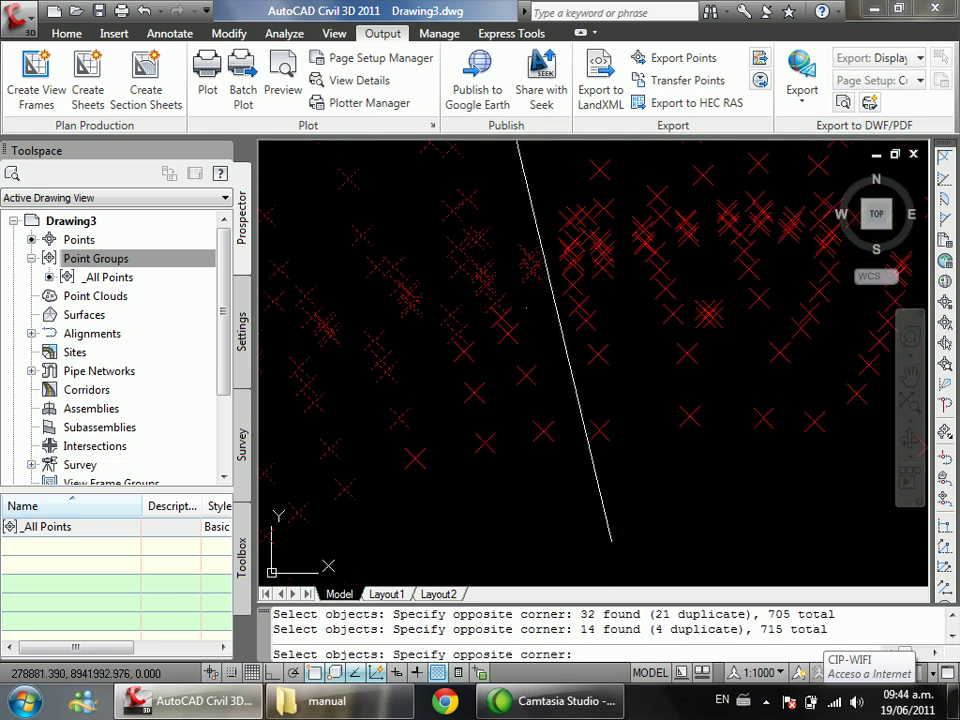
{"action": "left_click", "coordinate": [297, 491]}
{"action": "left_click", "coordinate": [558, 414]}
{"action": "left_click", "coordinate": [360, 489]}
{"action": "scroll", "coordinate": [621, 390], "scroll_direction": "down", "scroll_amount": 3}
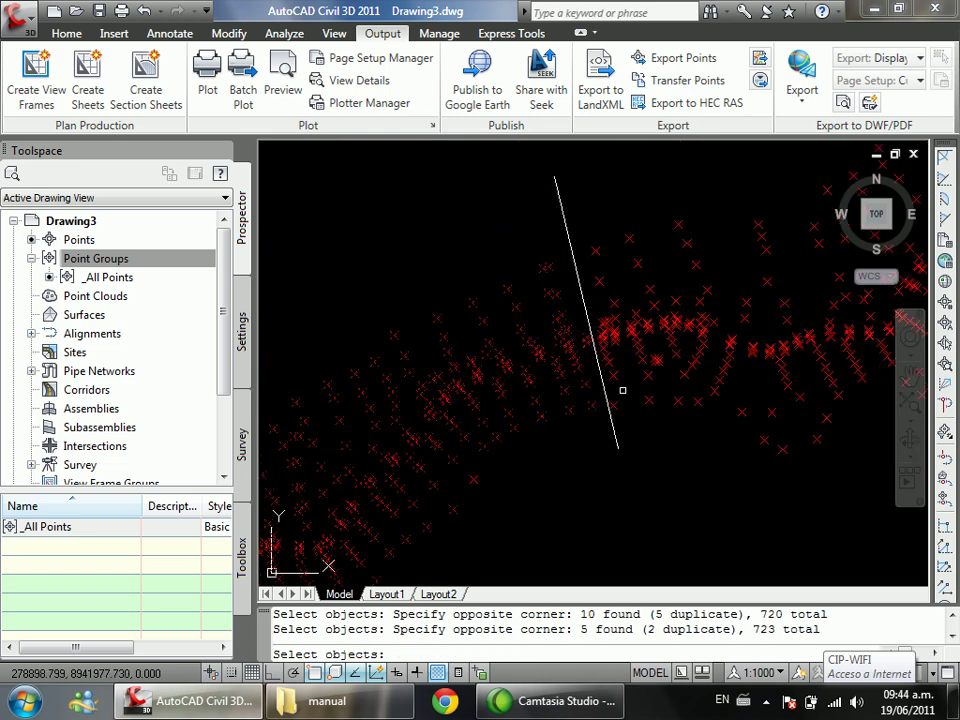
{"action": "left_click", "coordinate": [494, 313]}
{"action": "left_click", "coordinate": [391, 503]}
{"action": "scroll", "coordinate": [549, 259], "scroll_direction": "down", "scroll_amount": 4}
{"action": "left_click", "coordinate": [529, 249]}
{"action": "left_click", "coordinate": [347, 416]}
{"action": "scroll", "coordinate": [595, 379], "scroll_direction": "down", "scroll_amount": 3}
{"action": "left_click", "coordinate": [700, 240]}
{"action": "left_click", "coordinate": [338, 300]}
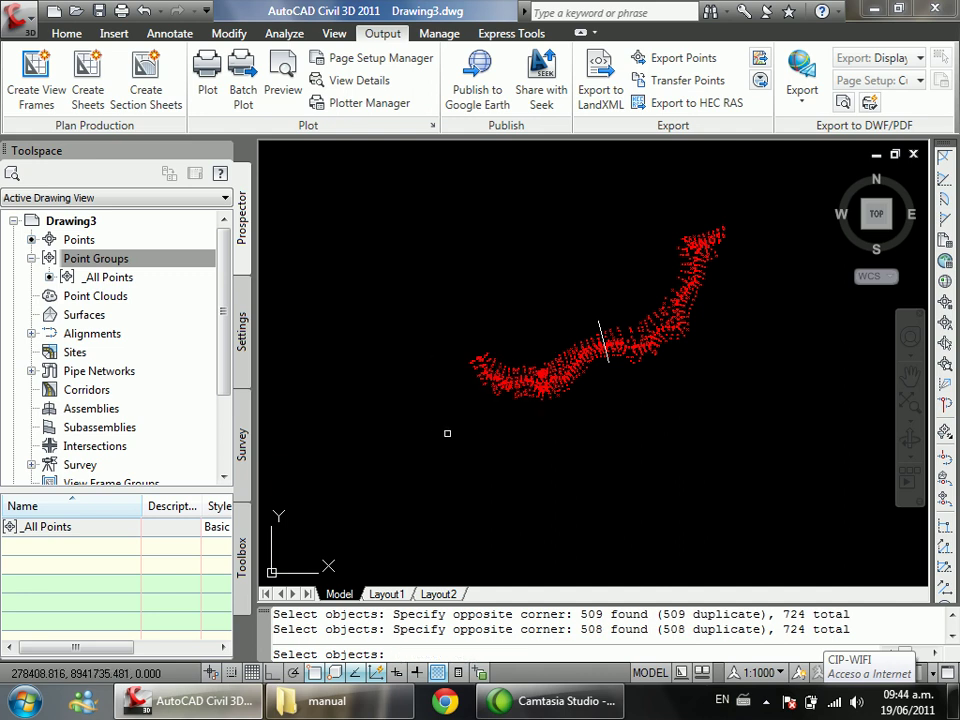
{"action": "scroll", "coordinate": [591, 326], "scroll_direction": "up", "scroll_amount": 3}
{"action": "key", "text": "Return"}
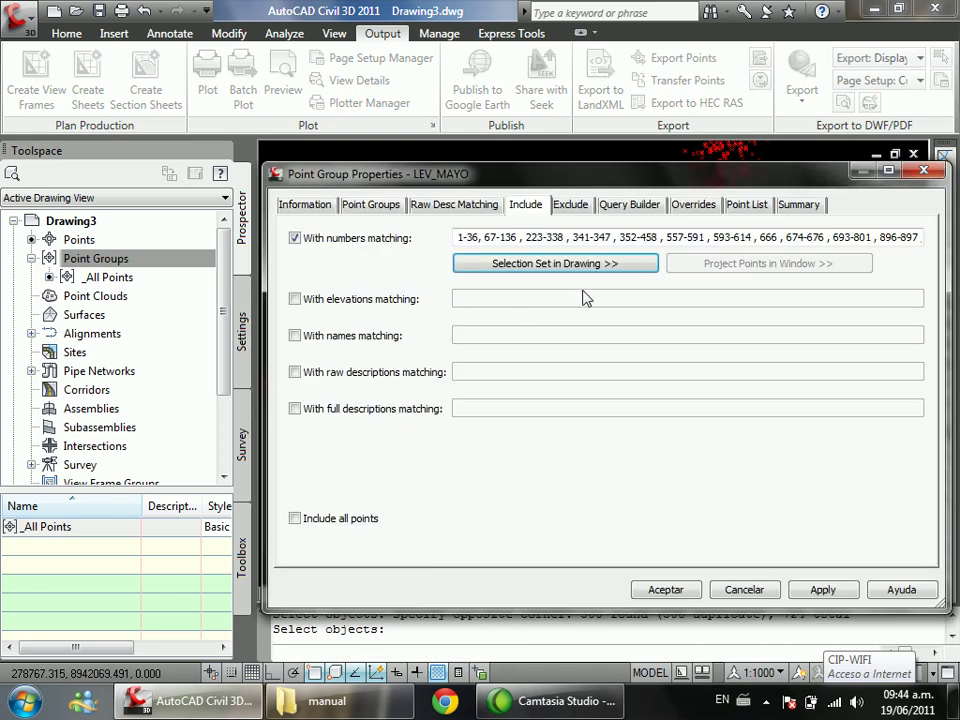
Step: Review the point list of LEV_MAYO and accept the group with the Basic point style and Point#-Elevation-Description label style
{"action": "left_click", "coordinate": [750, 205]}
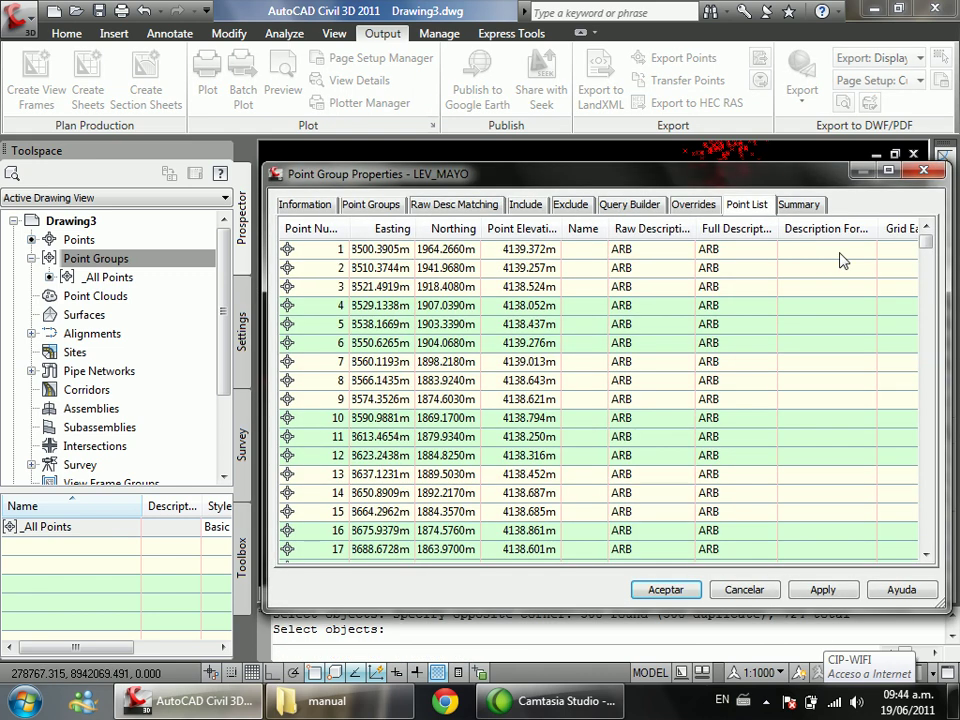
{"action": "scroll", "coordinate": [928, 270], "scroll_direction": "down", "scroll_amount": 1}
{"action": "left_click_drag", "start_coordinate": [926, 240], "coordinate": [310, 218]}
{"action": "left_click", "coordinate": [306, 206]}
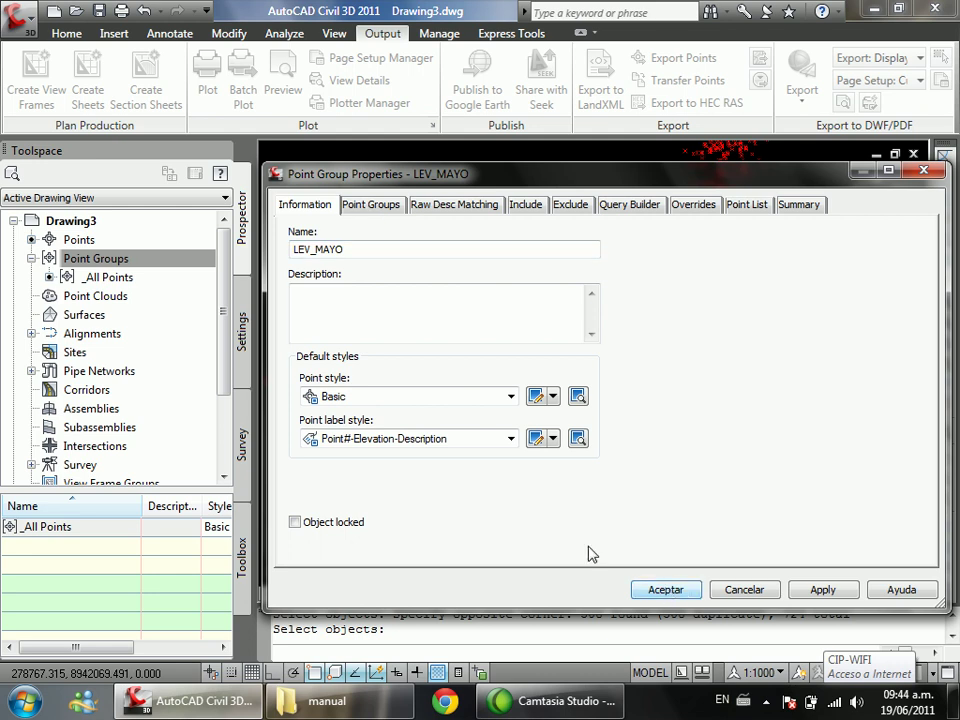
{"action": "left_click", "coordinate": [645, 587]}
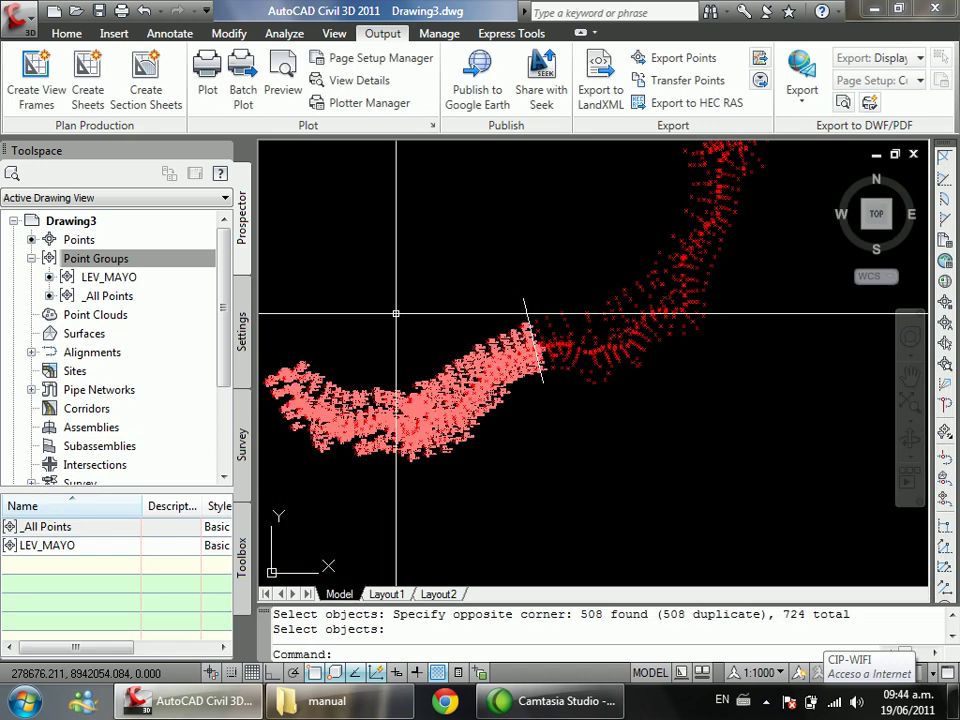
{"action": "scroll", "coordinate": [422, 379], "scroll_direction": "down", "scroll_amount": 3}
{"action": "scroll", "coordinate": [422, 311], "scroll_direction": "up", "scroll_amount": 2}
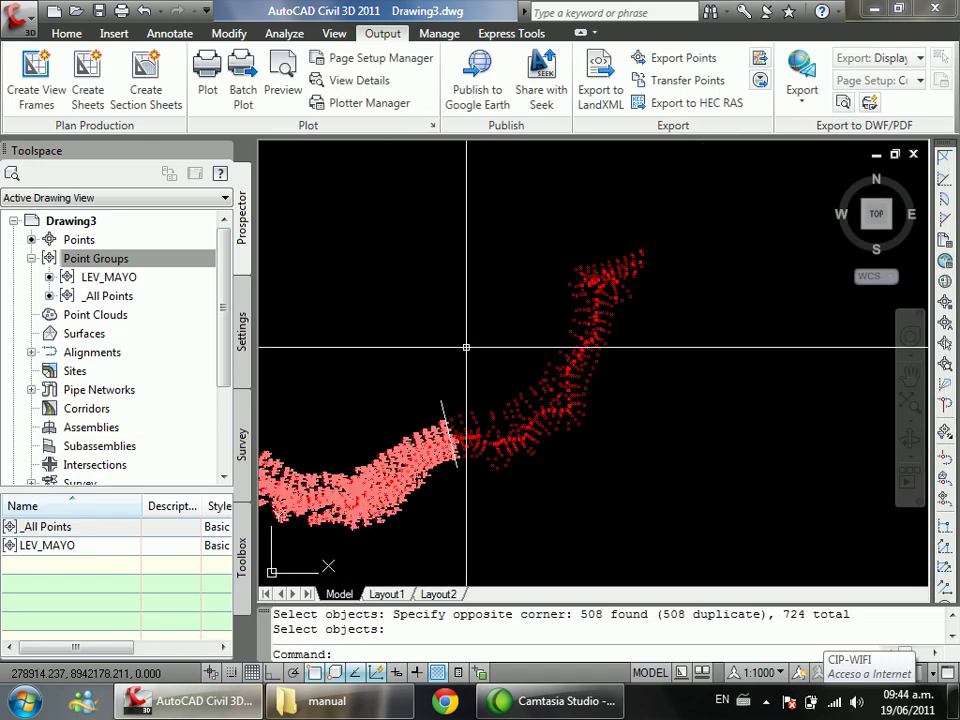
Step: Start a new point group named LEV_JUNIO and set it to include points with matching numbers
{"action": "right_click", "coordinate": [134, 264]}
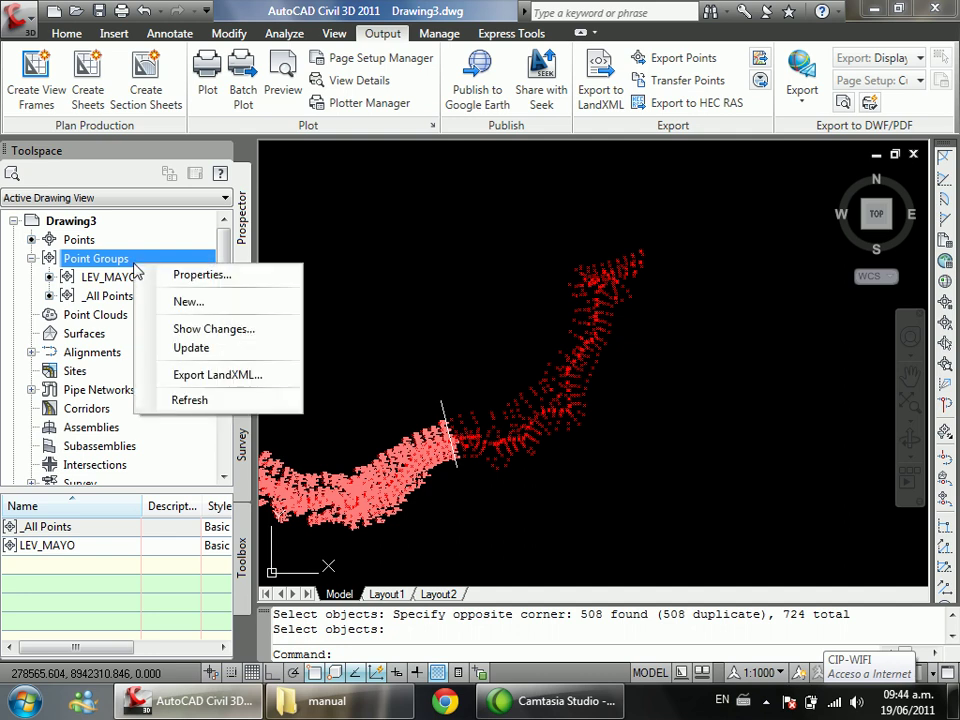
{"action": "left_click", "coordinate": [187, 302]}
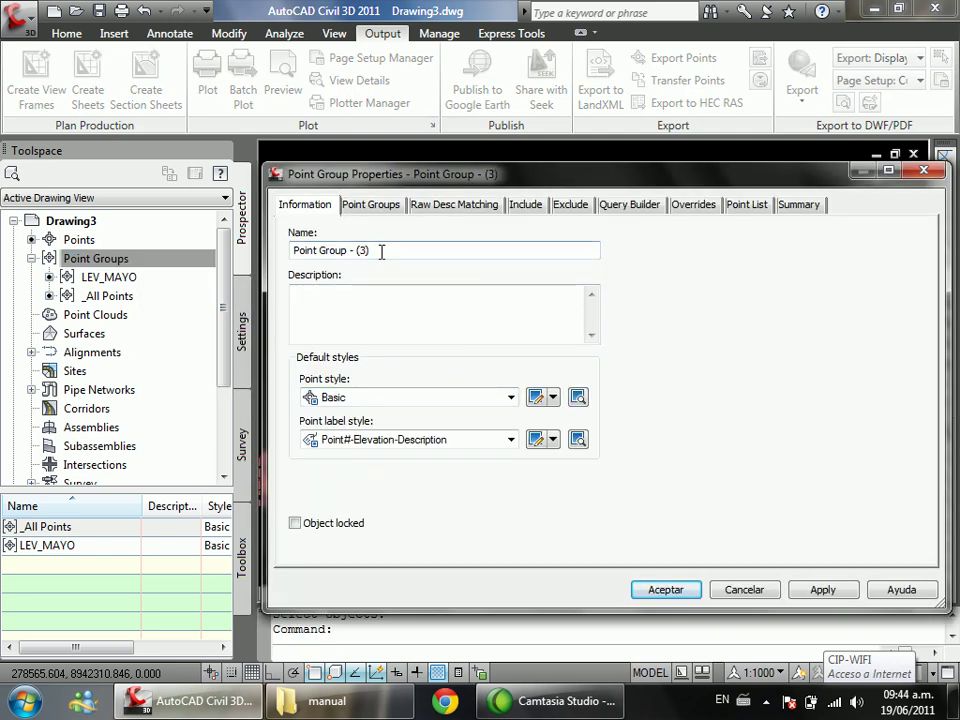
{"action": "left_click_drag", "start_coordinate": [381, 251], "coordinate": [297, 261]}
{"action": "type", "text": "LE"}
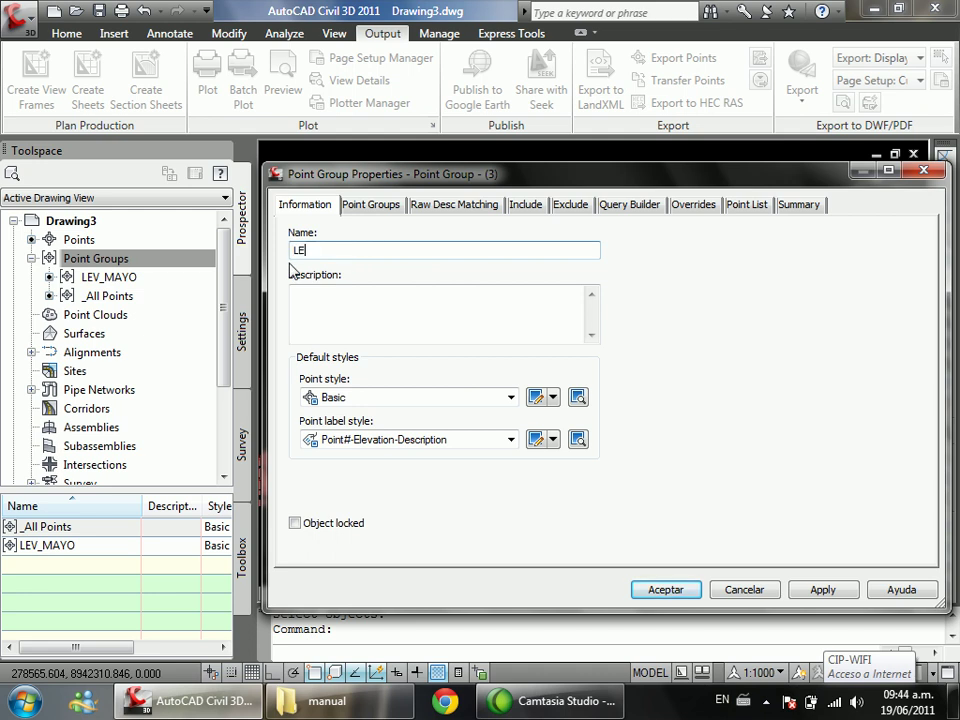
{"action": "type", "text": "V_JUNIO"}
{"action": "left_click", "coordinate": [524, 205]}
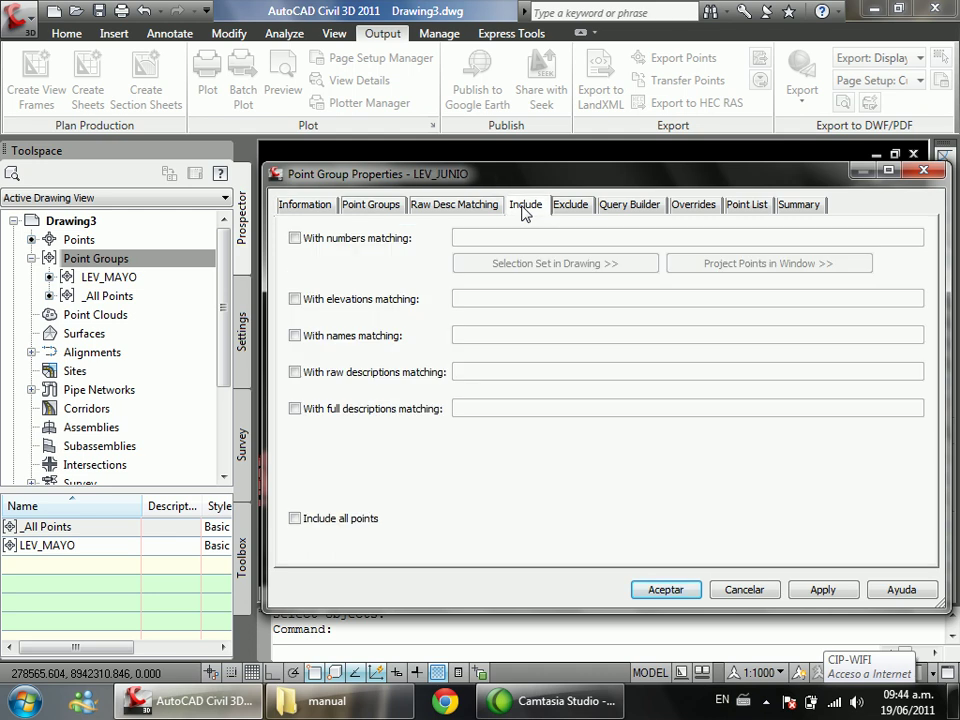
{"action": "left_click", "coordinate": [360, 243]}
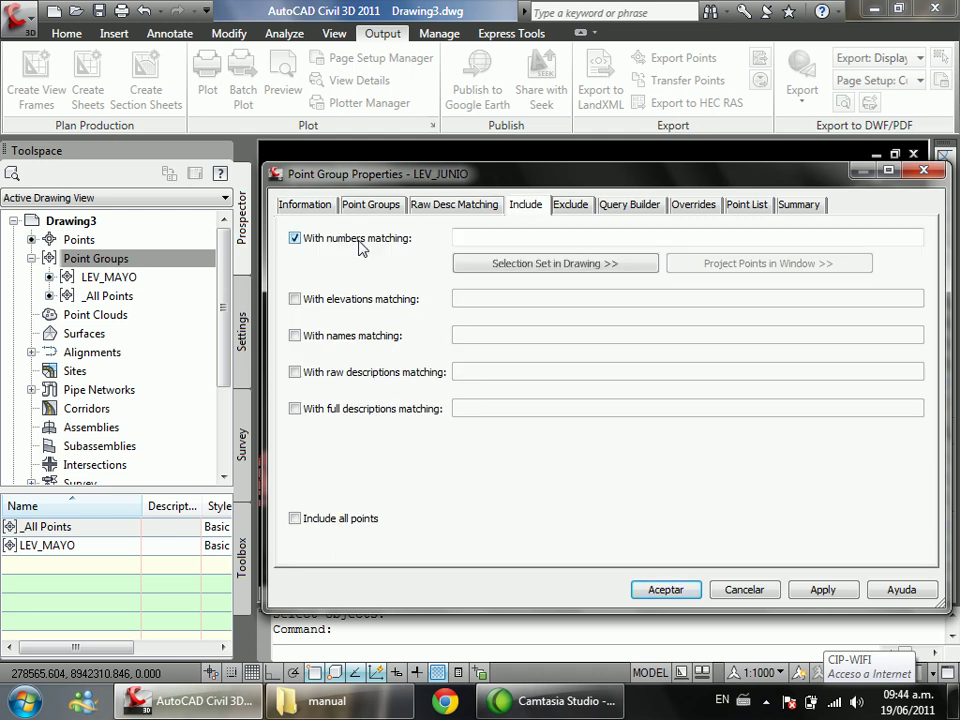
Step: Begin selecting the included points in the drawing, covering the bulk of the strip east of the dividing line
{"action": "left_click", "coordinate": [519, 264]}
{"action": "left_click", "coordinate": [669, 235]}
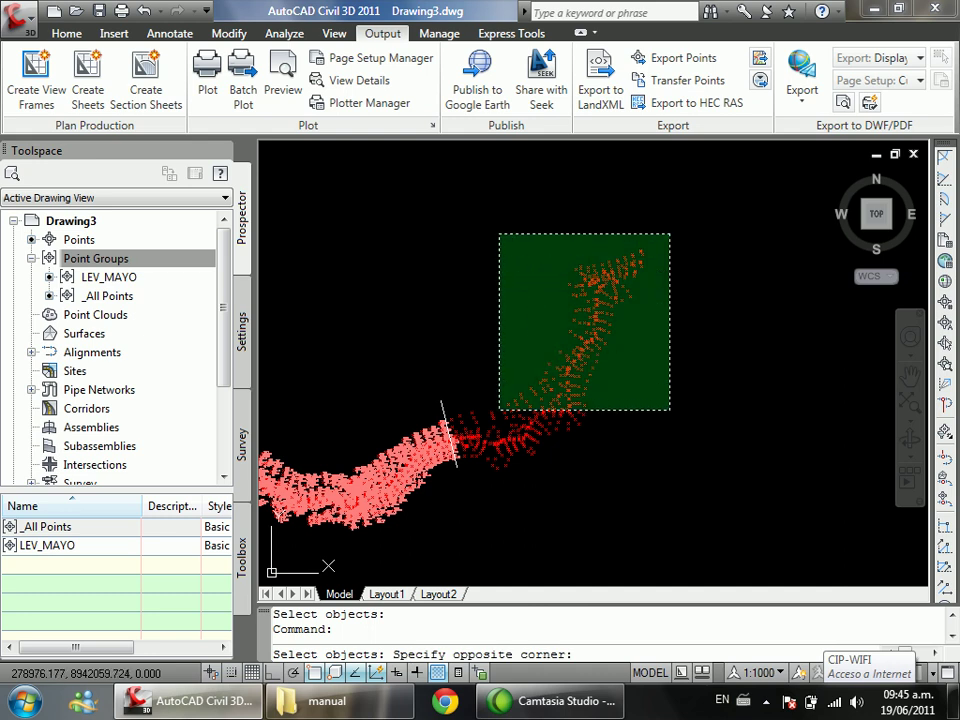
{"action": "left_click", "coordinate": [497, 424]}
{"action": "scroll", "coordinate": [477, 433], "scroll_direction": "up", "scroll_amount": 5}
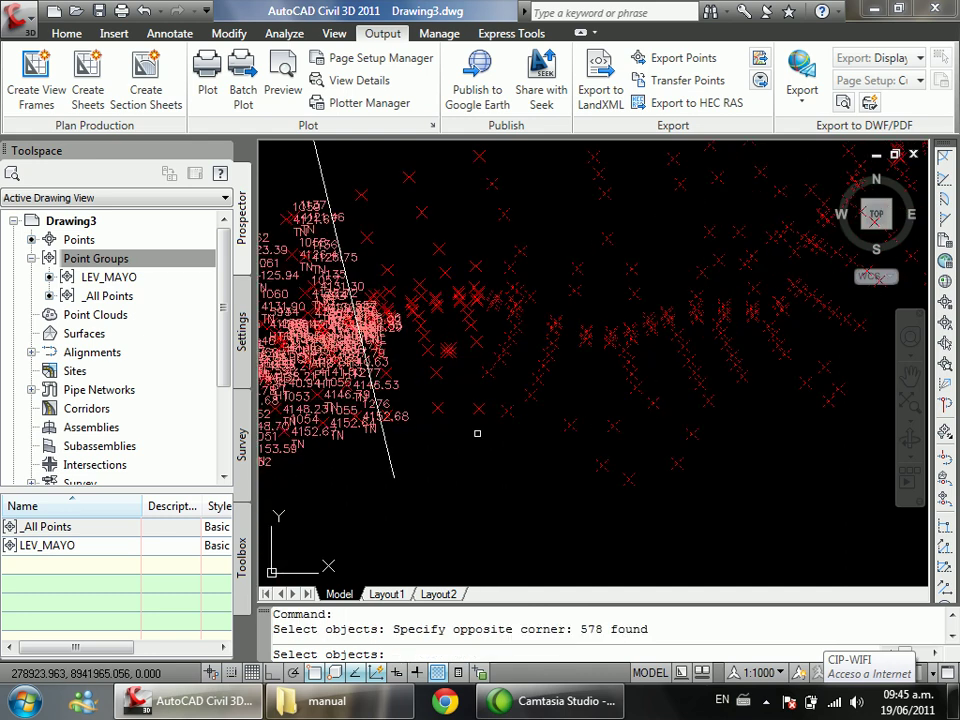
{"action": "left_click", "coordinate": [553, 200]}
{"action": "left_click", "coordinate": [414, 362]}
Step: Add the missed points close to the dividing line's lower and middle portions, on its east side, to the selection
{"action": "scroll", "coordinate": [410, 375], "scroll_direction": "up", "scroll_amount": 5}
{"action": "left_click", "coordinate": [408, 389]}
{"action": "left_click", "coordinate": [370, 397]}
{"action": "scroll", "coordinate": [463, 392], "scroll_direction": "down", "scroll_amount": 3}
{"action": "scroll", "coordinate": [463, 392], "scroll_direction": "up", "scroll_amount": 5}
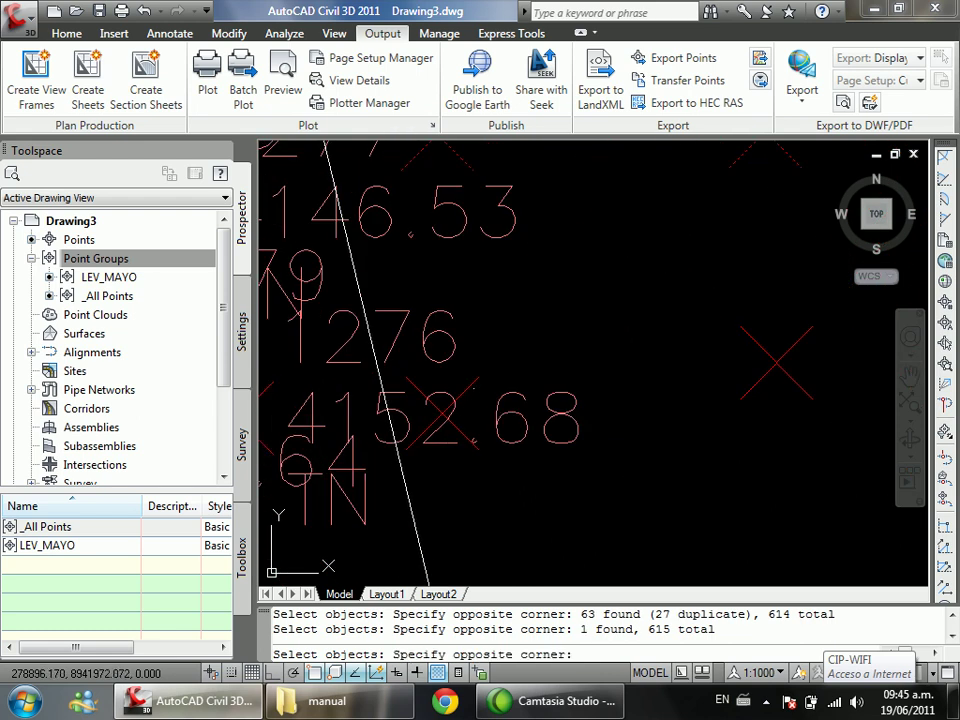
{"action": "left_click", "coordinate": [445, 435]}
{"action": "scroll", "coordinate": [445, 435], "scroll_direction": "down", "scroll_amount": 3}
{"action": "scroll", "coordinate": [439, 427], "scroll_direction": "up", "scroll_amount": 5}
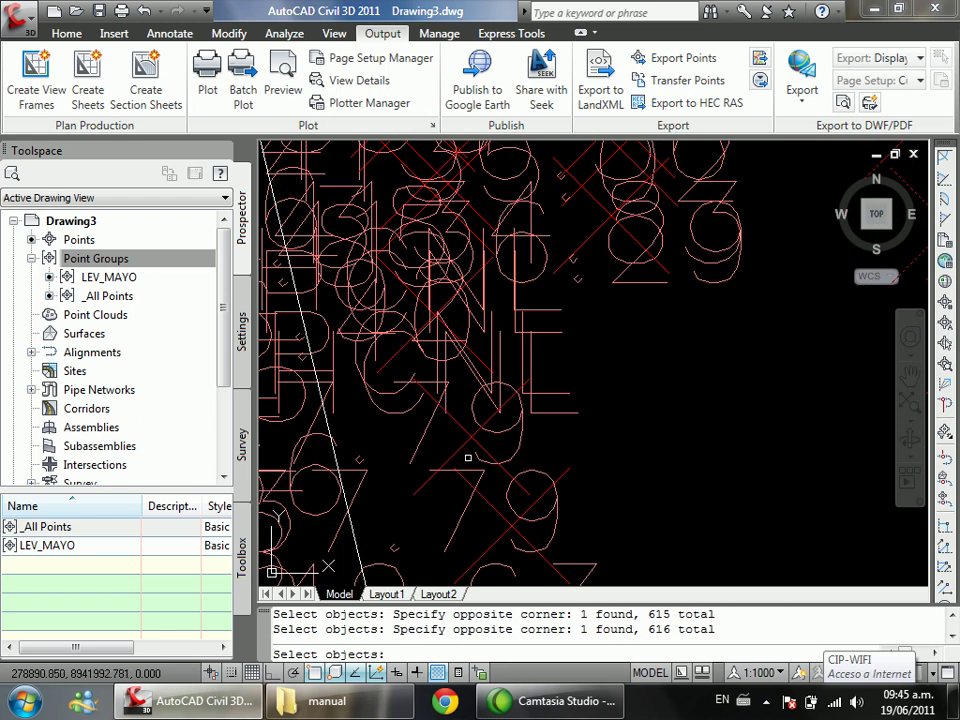
{"action": "left_click", "coordinate": [467, 457]}
{"action": "left_click", "coordinate": [453, 435]}
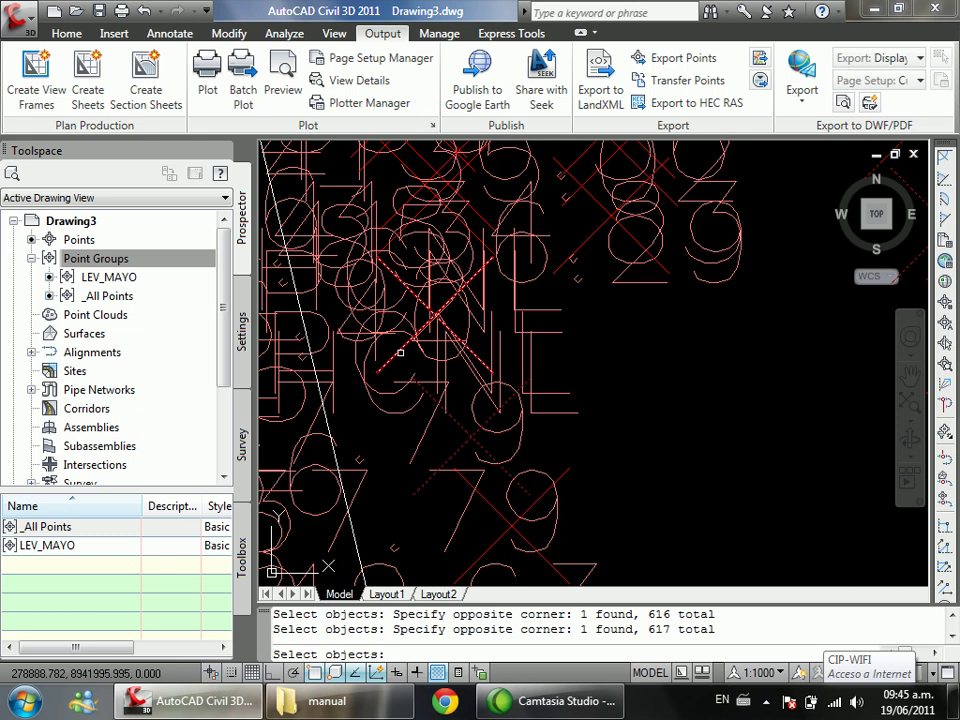
{"action": "left_click", "coordinate": [553, 266]}
{"action": "left_click", "coordinate": [540, 250]}
{"action": "left_click", "coordinate": [489, 214]}
{"action": "left_click", "coordinate": [505, 305]}
{"action": "scroll", "coordinate": [505, 305], "scroll_direction": "down", "scroll_amount": 3}
{"action": "scroll", "coordinate": [535, 272], "scroll_direction": "up", "scroll_amount": 2}
{"action": "left_click", "coordinate": [566, 226]}
{"action": "left_click", "coordinate": [533, 279]}
Step: Add the remaining points beside the dividing line's upper portion, on its east side, to the selection
{"action": "scroll", "coordinate": [404, 172], "scroll_direction": "down", "scroll_amount": 3}
{"action": "left_click", "coordinate": [402, 166]}
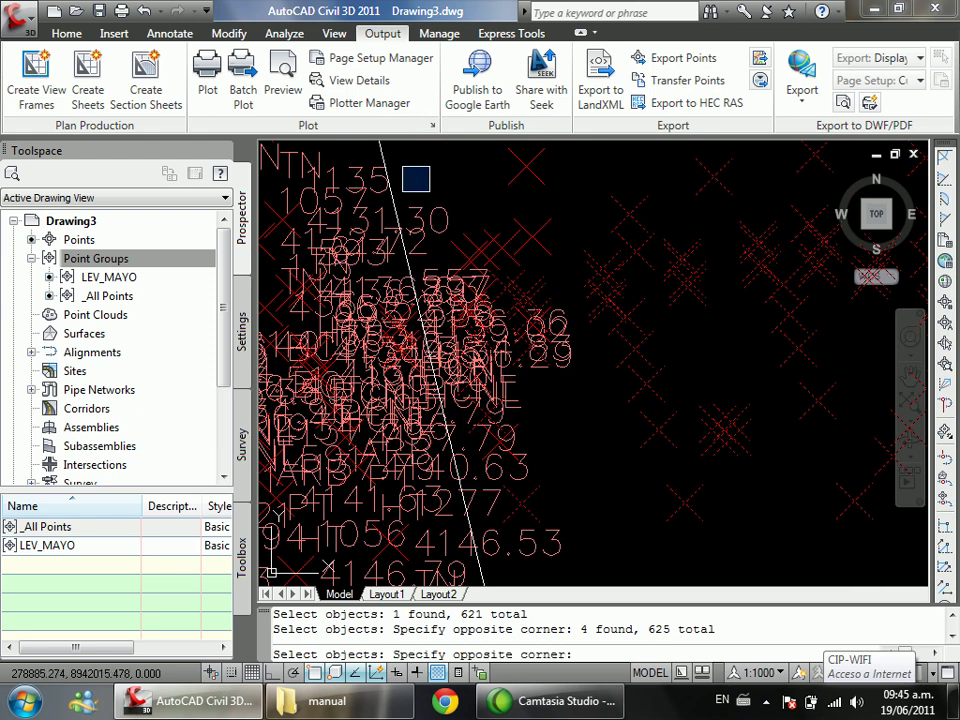
{"action": "left_click", "coordinate": [573, 309]}
{"action": "left_click", "coordinate": [450, 182]}
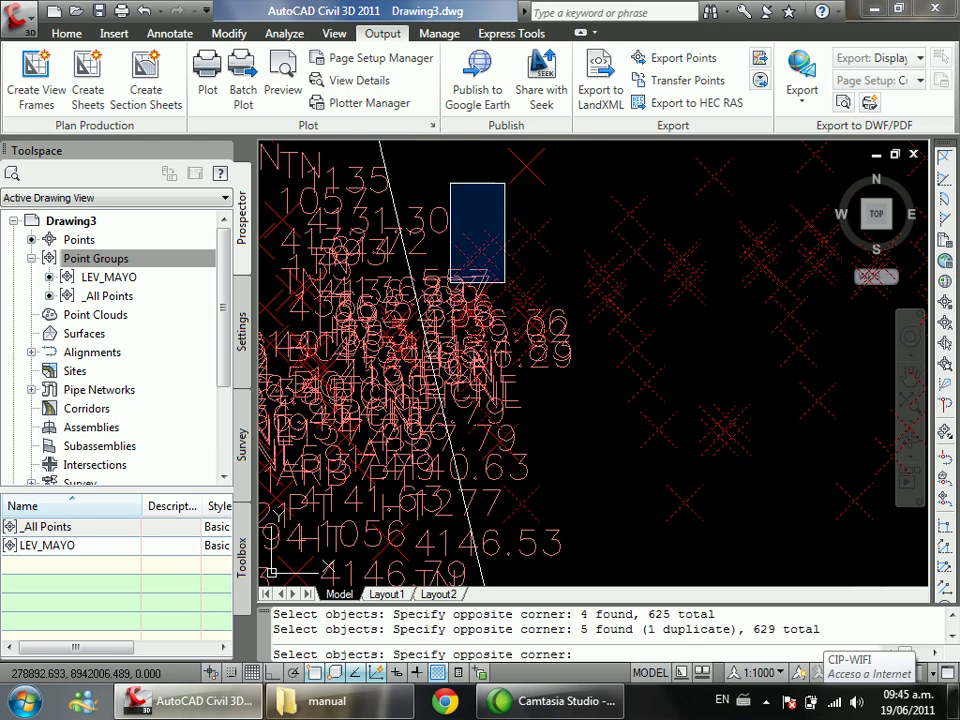
{"action": "left_click", "coordinate": [590, 391]}
{"action": "scroll", "coordinate": [525, 257], "scroll_direction": "down", "scroll_amount": 3}
{"action": "scroll", "coordinate": [495, 165], "scroll_direction": "up", "scroll_amount": 3}
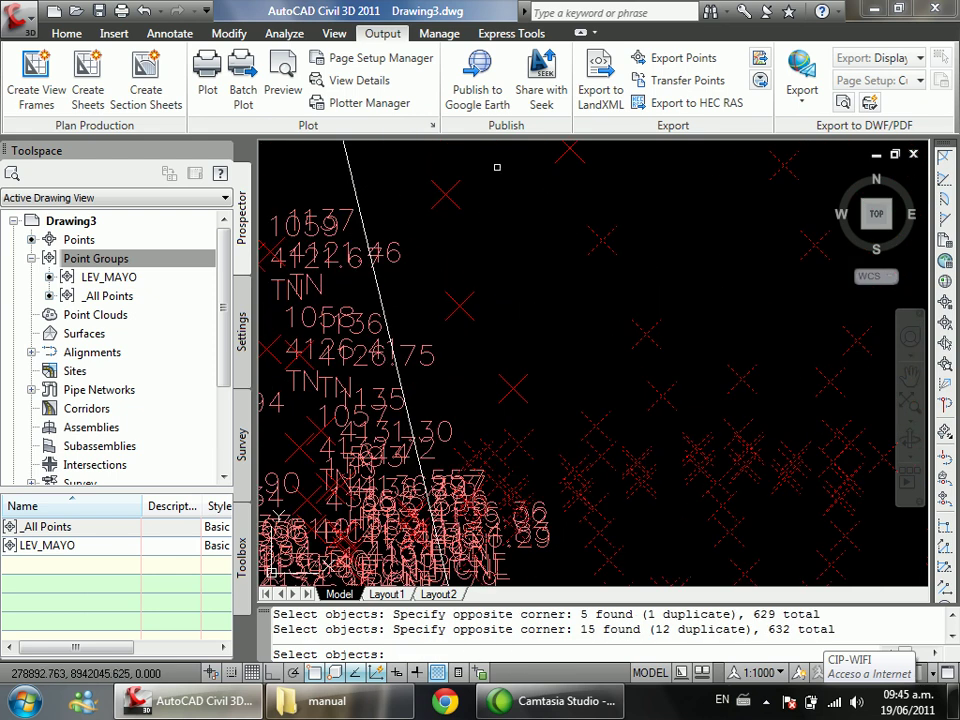
{"action": "left_click", "coordinate": [495, 165]}
{"action": "left_click", "coordinate": [457, 319]}
{"action": "left_click", "coordinate": [457, 319]}
{"action": "scroll", "coordinate": [491, 403], "scroll_direction": "down", "scroll_amount": 2}
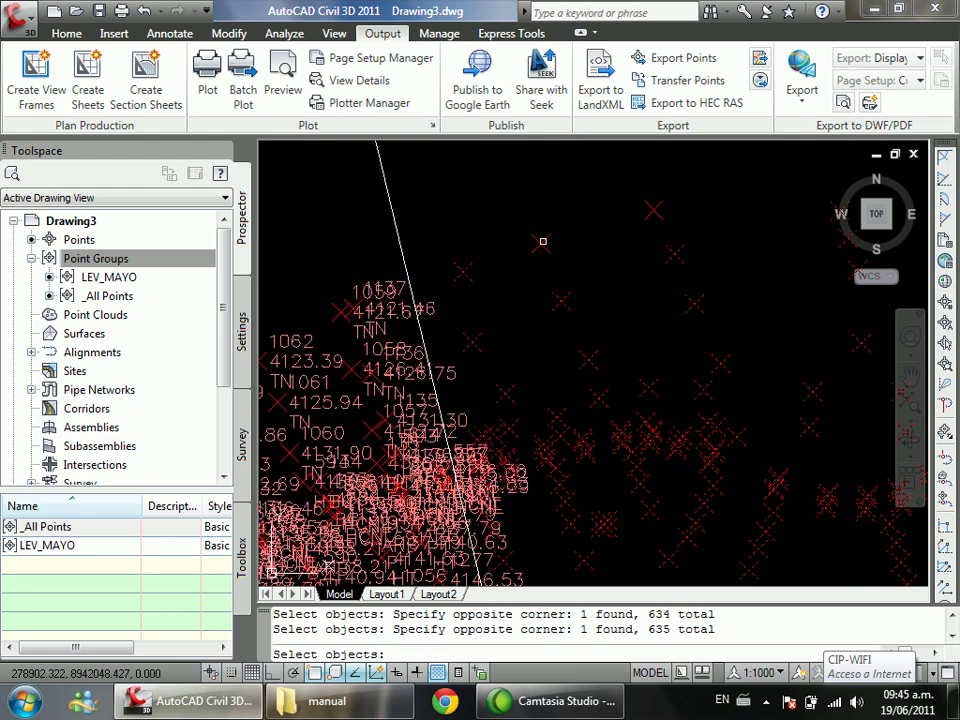
{"action": "left_click", "coordinate": [497, 193]}
{"action": "left_click", "coordinate": [720, 294]}
Step: Select across the eastern strip again to catch missed points, and finish the selection to fill in LEV_JUNIO's included numbers
{"action": "scroll", "coordinate": [350, 305], "scroll_direction": "down", "scroll_amount": 2}
{"action": "scroll", "coordinate": [335, 275], "scroll_direction": "down", "scroll_amount": 2}
{"action": "left_click", "coordinate": [536, 212]}
{"action": "left_click", "coordinate": [546, 418]}
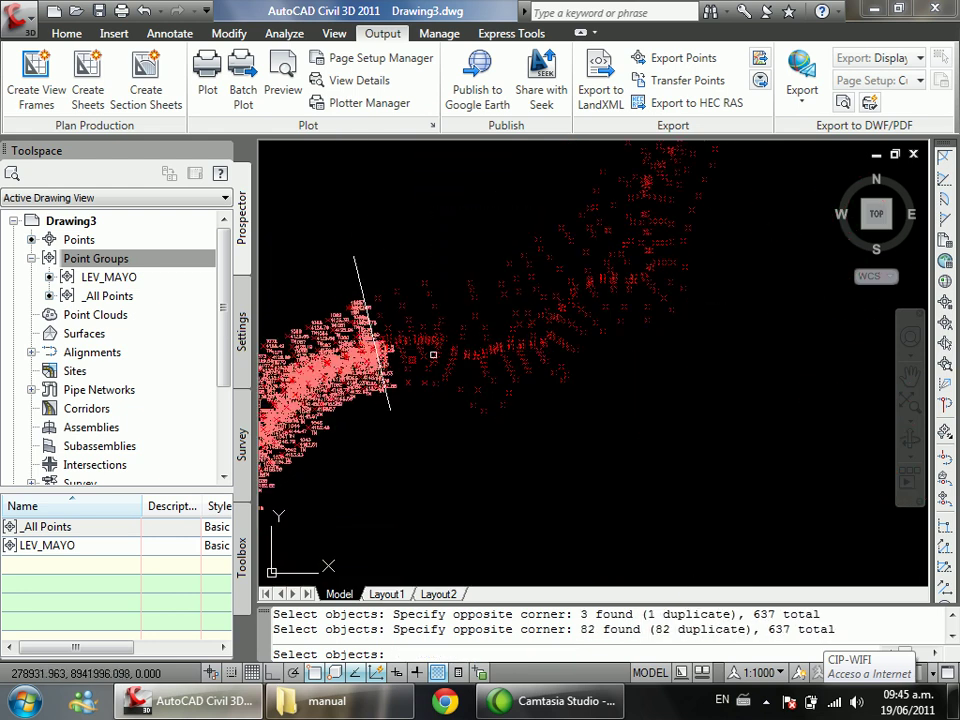
{"action": "scroll", "coordinate": [550, 422], "scroll_direction": "down", "scroll_amount": 2}
{"action": "left_click", "coordinate": [648, 399]}
{"action": "left_click", "coordinate": [520, 230]}
{"action": "scroll", "coordinate": [520, 230], "scroll_direction": "down", "scroll_amount": 2}
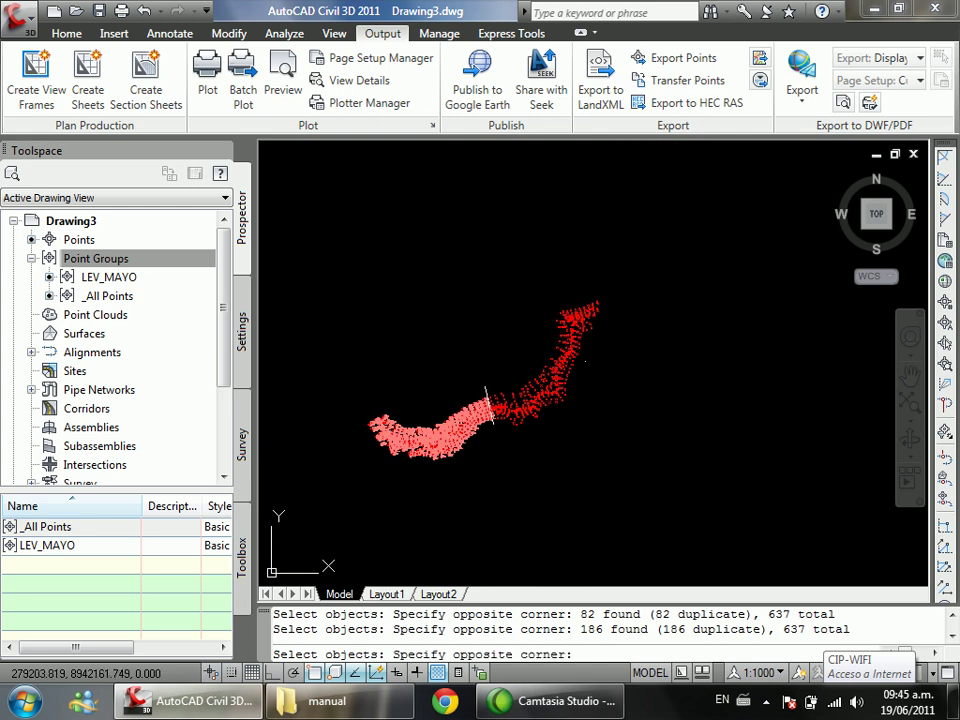
{"action": "left_click", "coordinate": [440, 450]}
{"action": "left_click", "coordinate": [609, 276]}
{"action": "left_click", "coordinate": [629, 263]}
{"action": "left_click", "coordinate": [528, 413]}
{"action": "scroll", "coordinate": [500, 400], "scroll_direction": "up", "scroll_amount": 5}
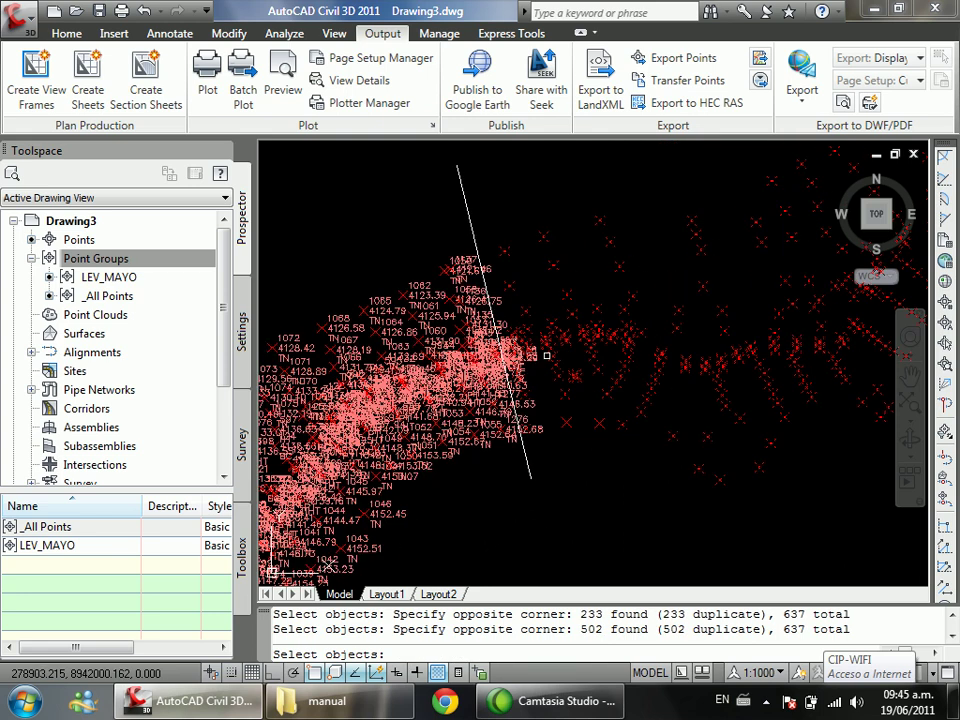
{"action": "scroll", "coordinate": [498, 333], "scroll_direction": "down", "scroll_amount": 2}
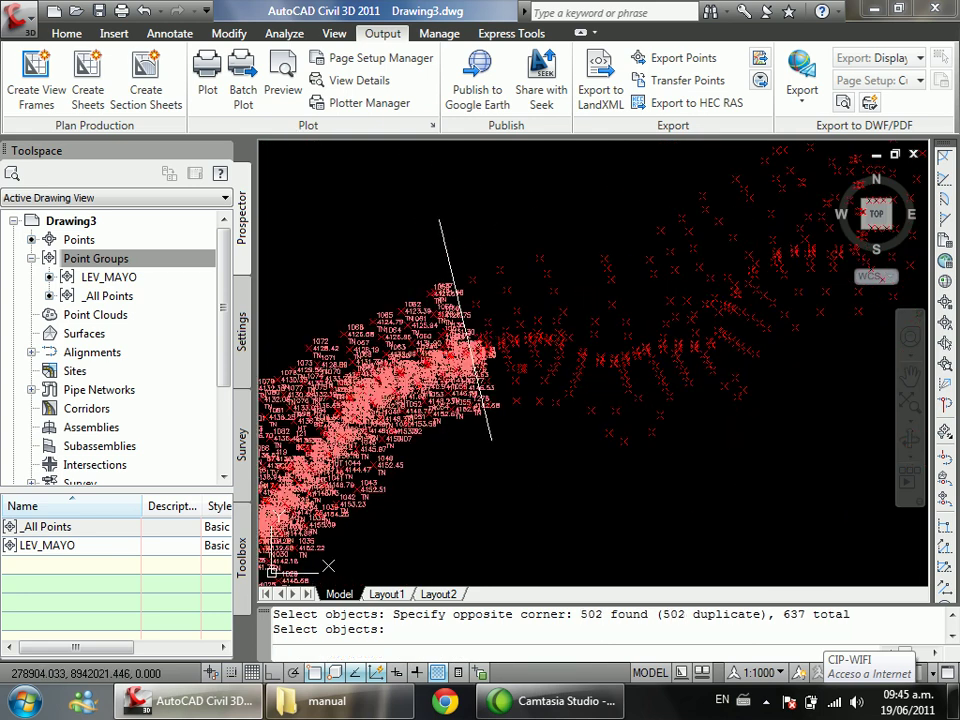
{"action": "key", "text": "Return"}
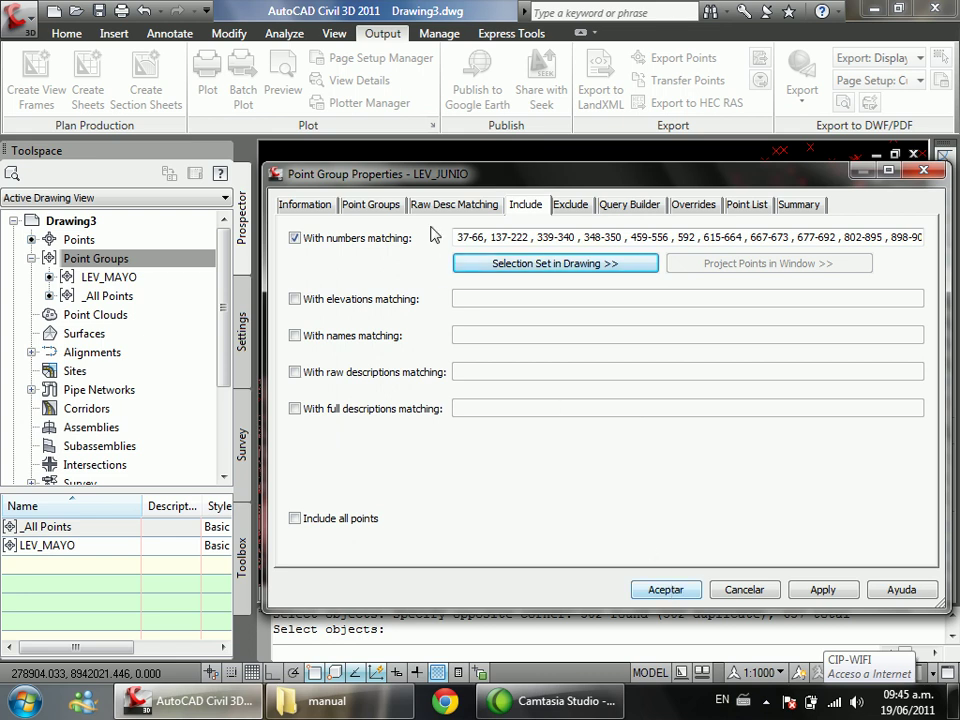
Step: Review the point list of LEV_JUNIO and accept the group with its default point and label styles
{"action": "left_click", "coordinate": [748, 204]}
{"action": "left_click_drag", "start_coordinate": [926, 240], "coordinate": [927, 435]}
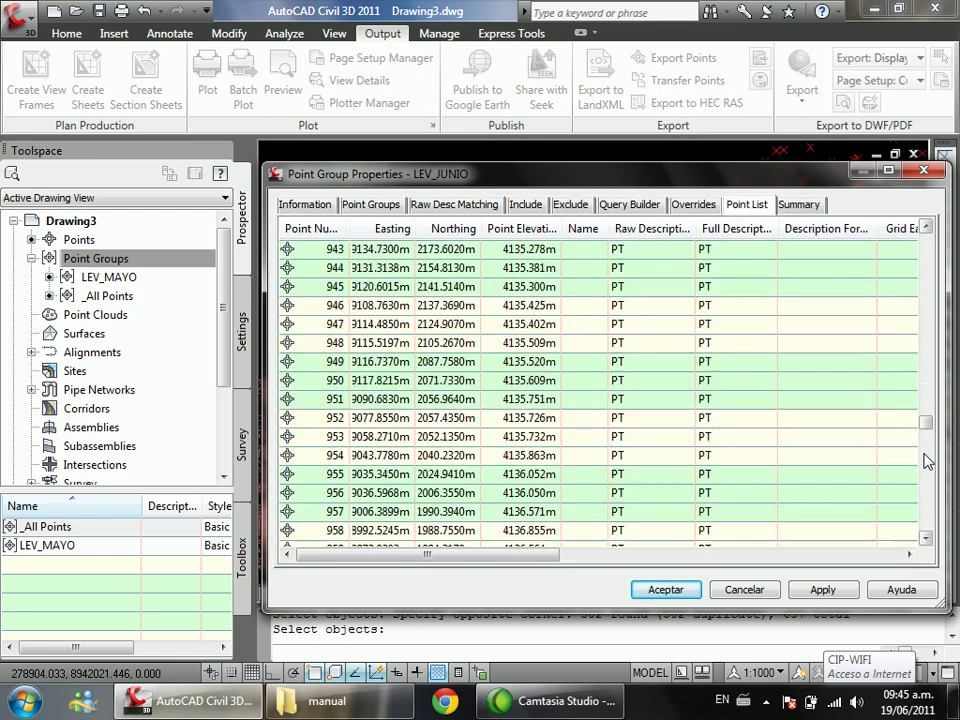
{"action": "left_click", "coordinate": [665, 590]}
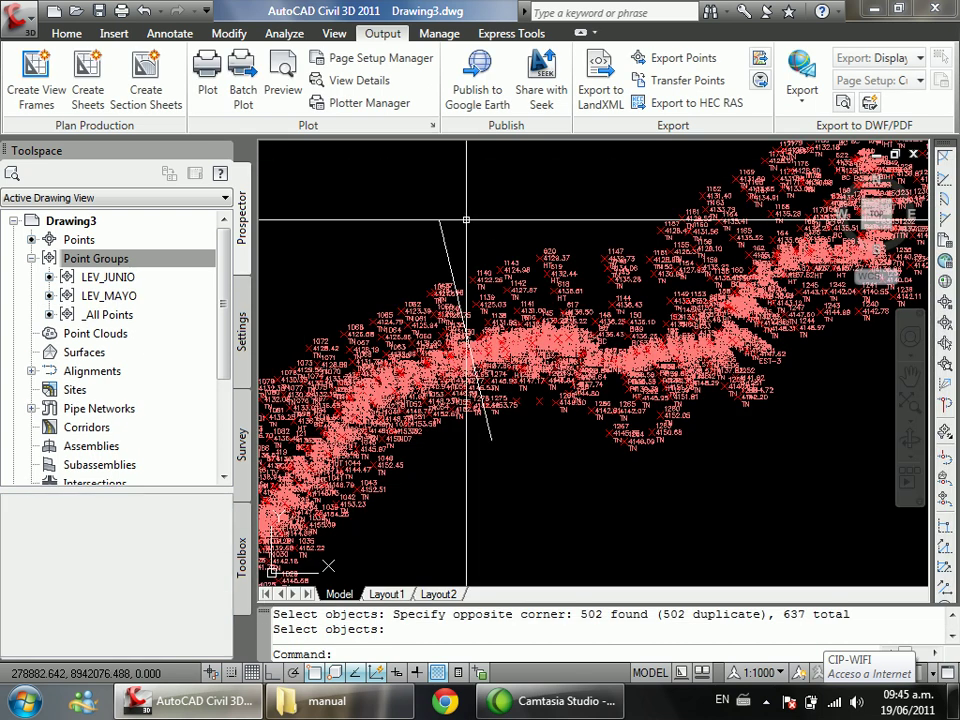
Step: Examine the whole point strip and compare the listed points of the LEV_JUNIO and LEV_MAYO groups
{"action": "scroll", "coordinate": [467, 220], "scroll_direction": "down", "scroll_amount": 4}
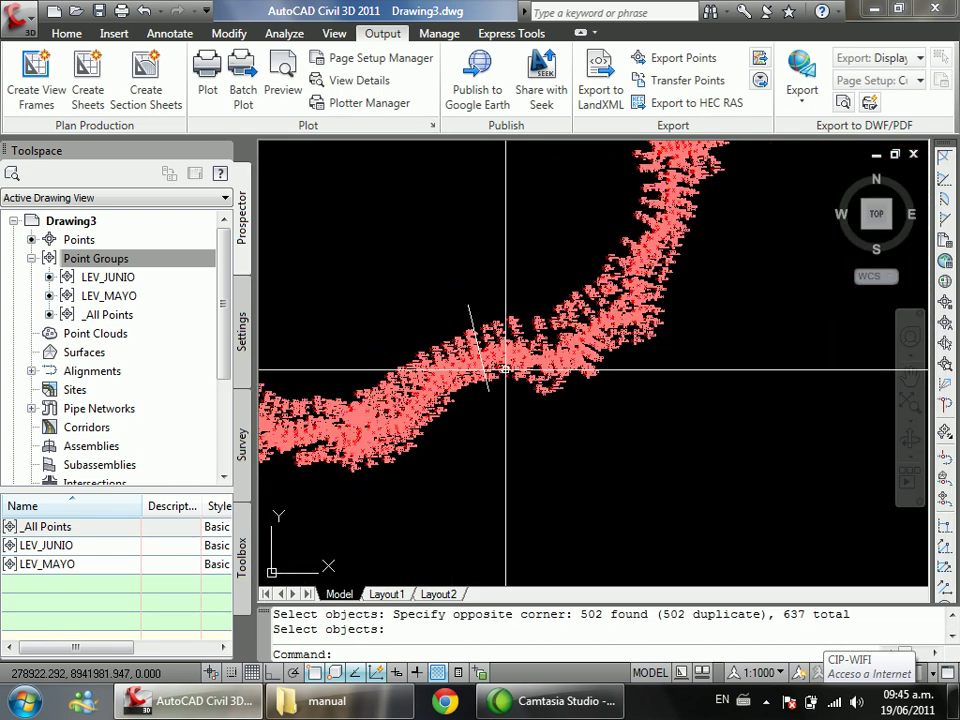
{"action": "left_click", "coordinate": [105, 278]}
{"action": "left_click", "coordinate": [131, 294]}
{"action": "left_click", "coordinate": [128, 295]}
{"action": "left_click", "coordinate": [118, 278]}
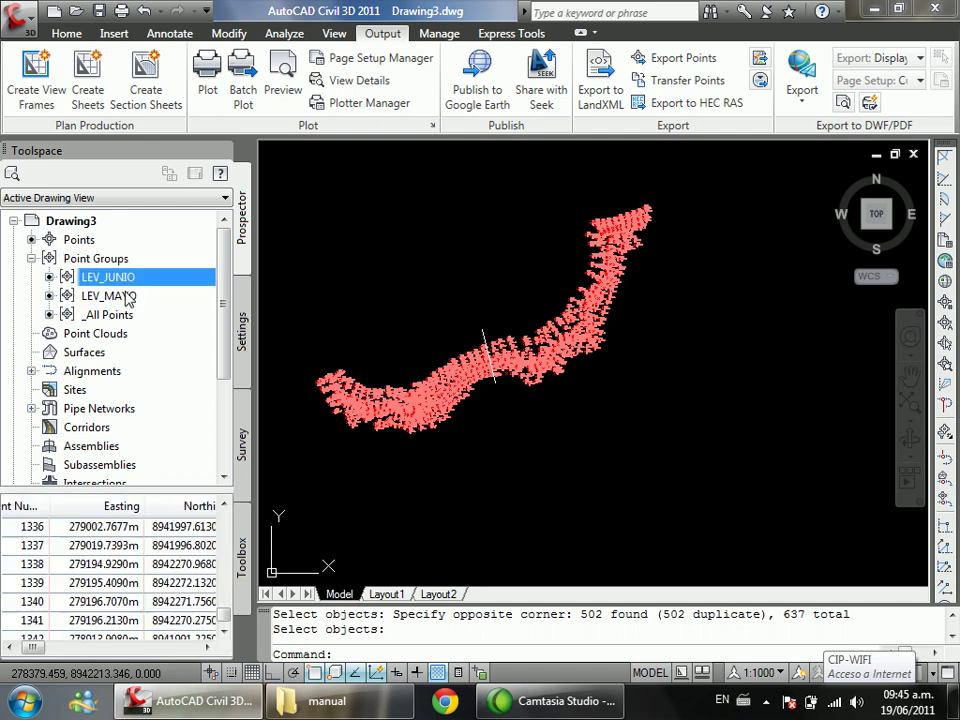
{"action": "left_click", "coordinate": [112, 295]}
{"action": "scroll", "coordinate": [377, 305], "scroll_direction": "up", "scroll_amount": 2}
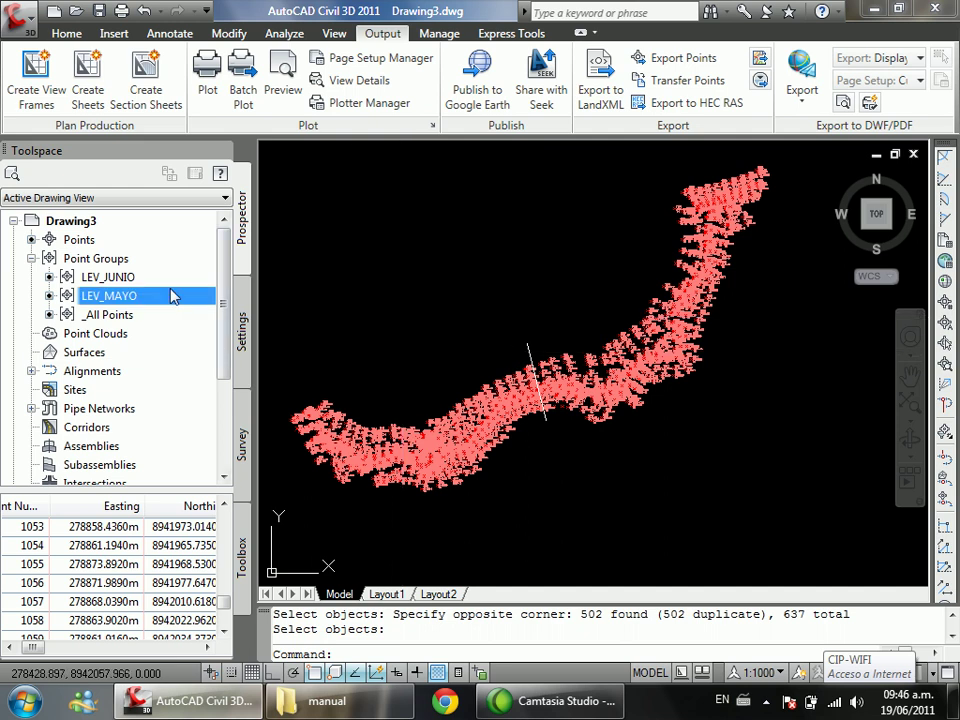
{"action": "left_click", "coordinate": [100, 277]}
{"action": "left_click", "coordinate": [110, 296]}
{"action": "mouse_move", "coordinate": [132, 288]}
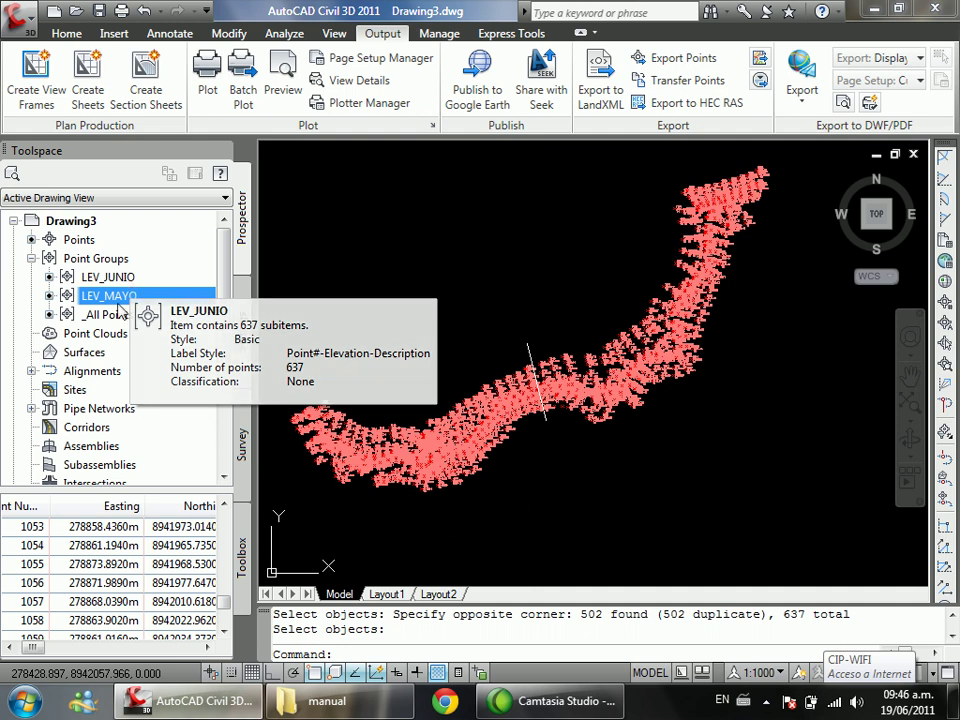
Step: Export the points of group LEV_MAYO in PENZD (comma delimited) format to a CSV file named LEV_MAYO
{"action": "right_click", "coordinate": [148, 305]}
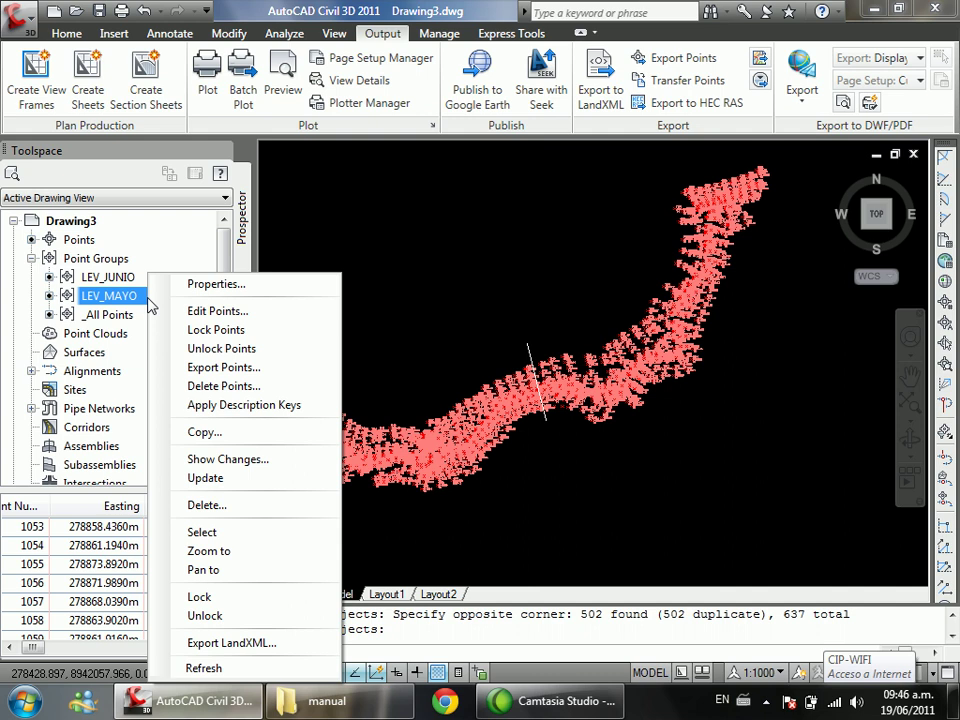
{"action": "left_click", "coordinate": [249, 368]}
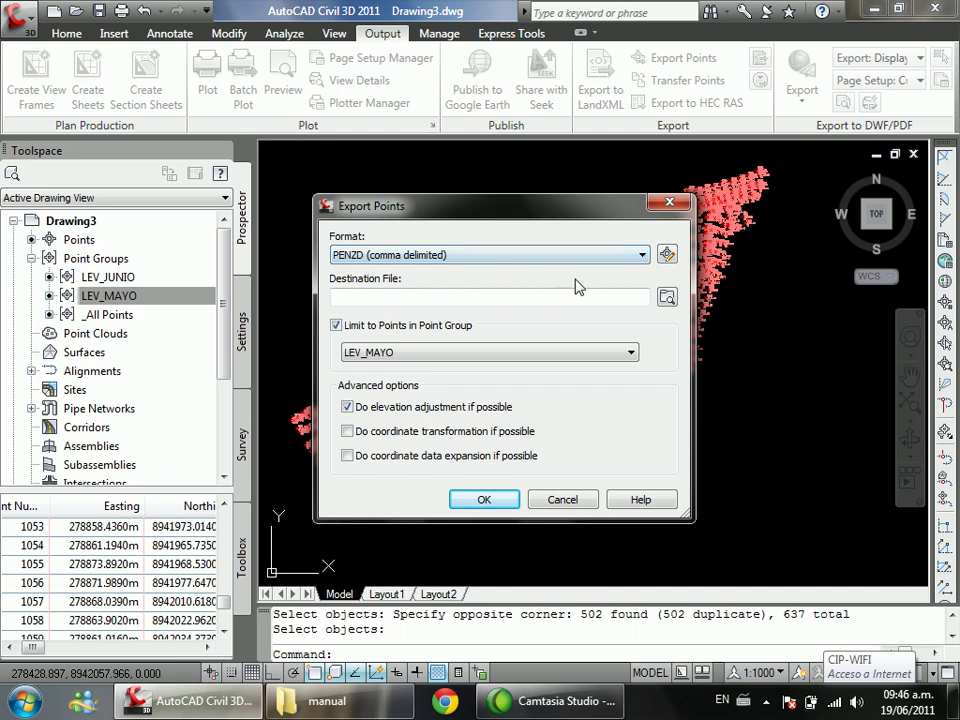
{"action": "left_click", "coordinate": [665, 298]}
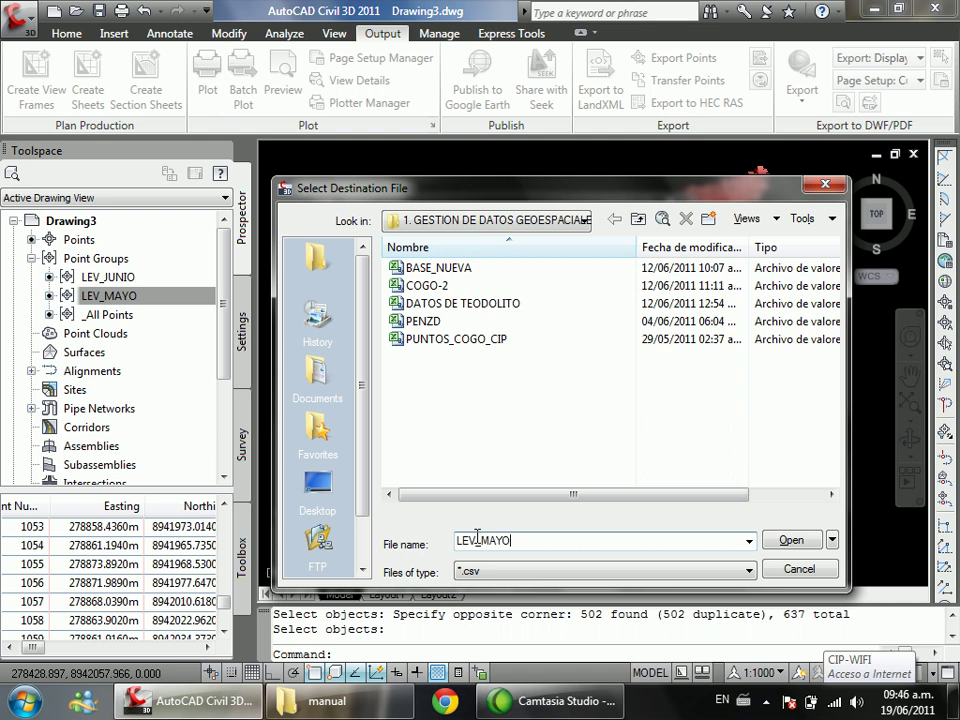
{"action": "left_click", "coordinate": [791, 541]}
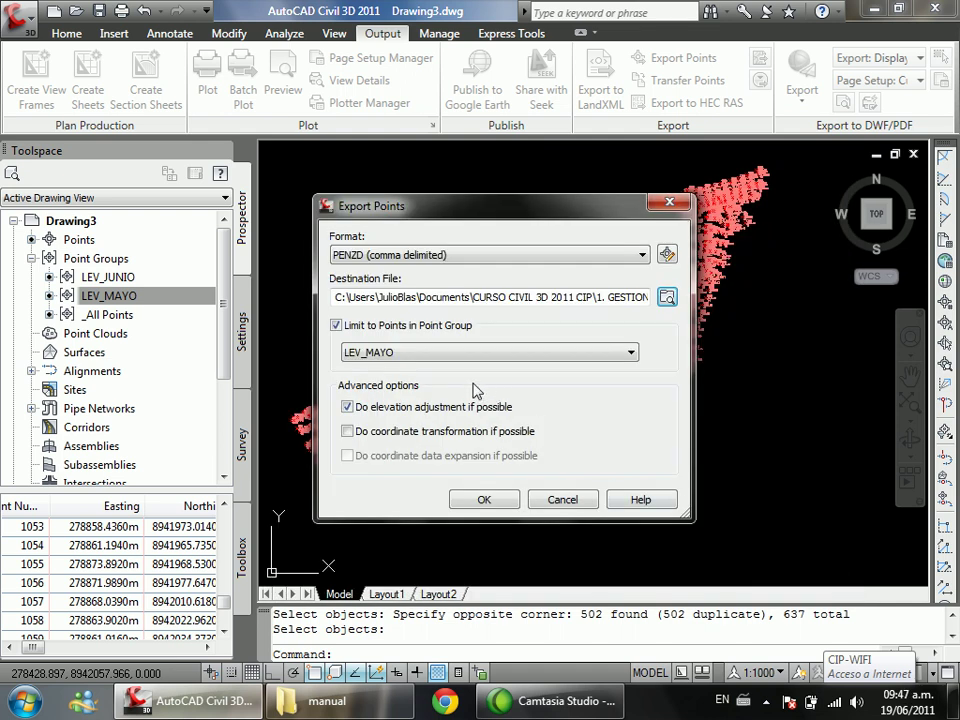
{"action": "left_click", "coordinate": [485, 500]}
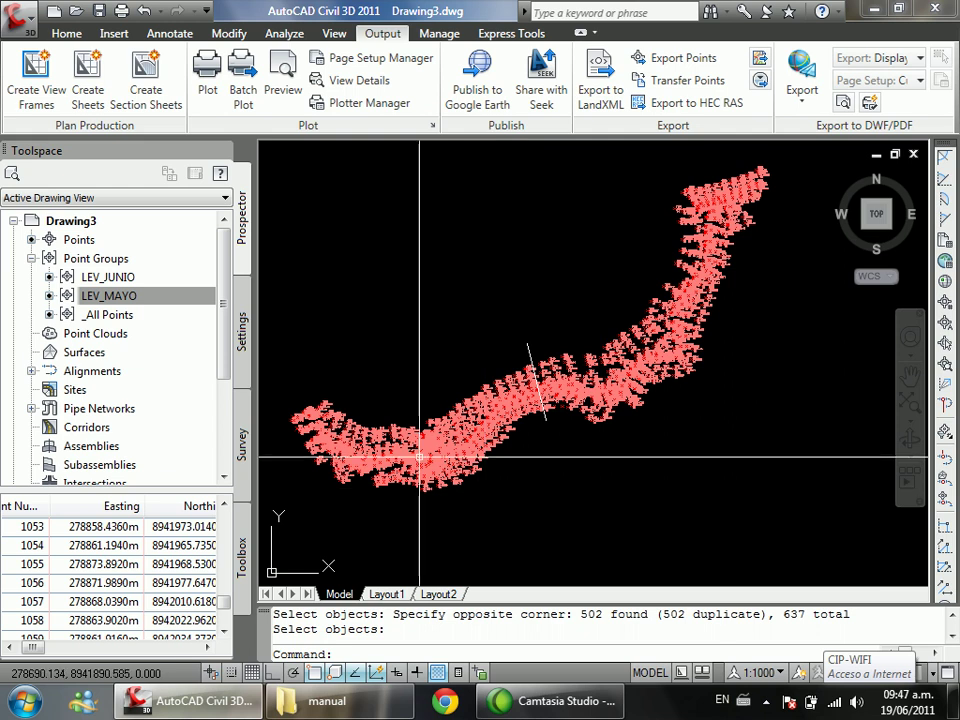
Step: Export the points of group LEV_JUNIO in PENZD (comma delimited) format to a CSV file named LEV_JUNIO
{"action": "left_click", "coordinate": [200, 294]}
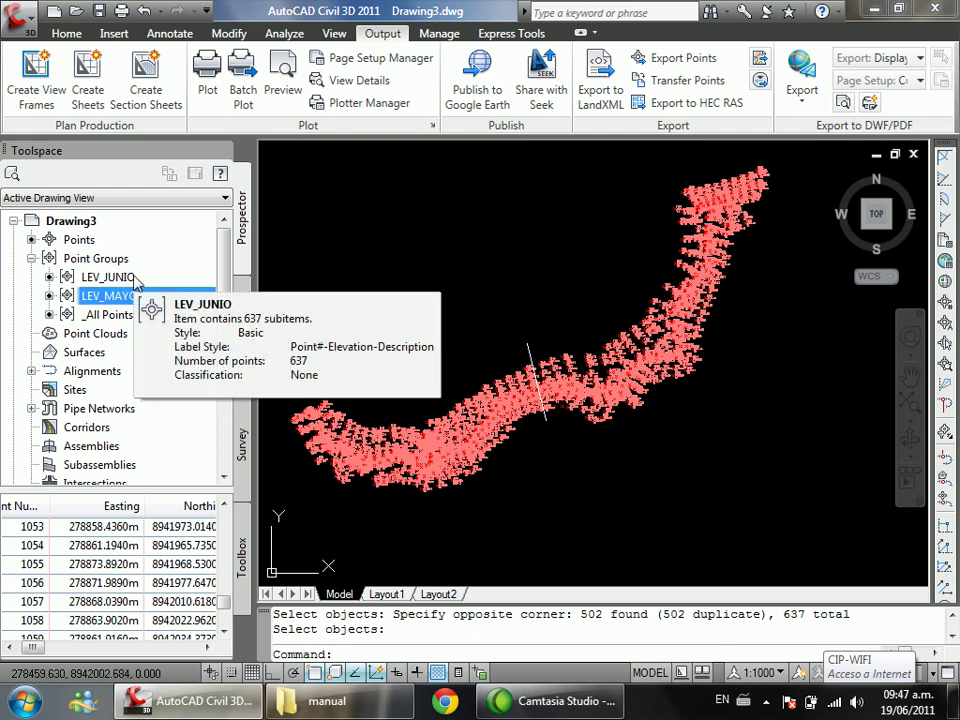
{"action": "right_click", "coordinate": [136, 282]}
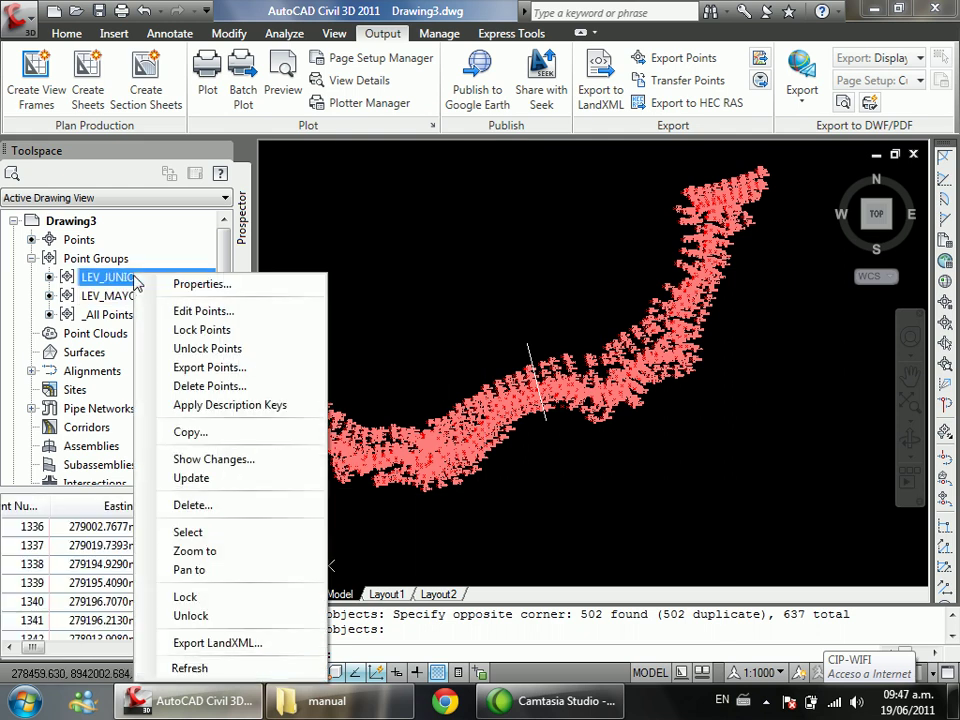
{"action": "left_click", "coordinate": [229, 370]}
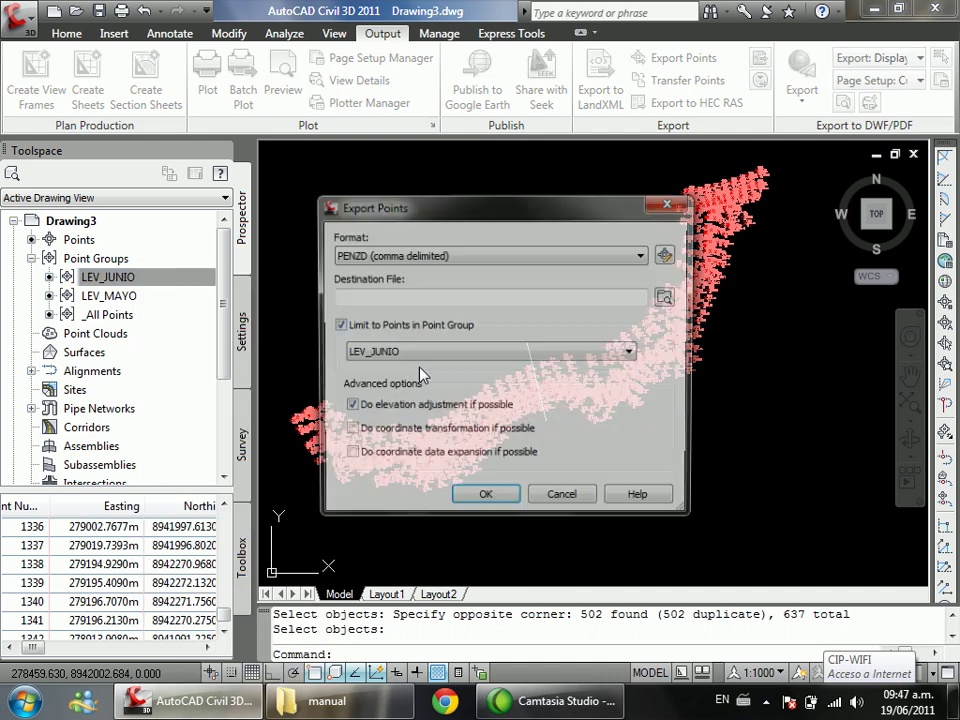
{"action": "left_click", "coordinate": [668, 297]}
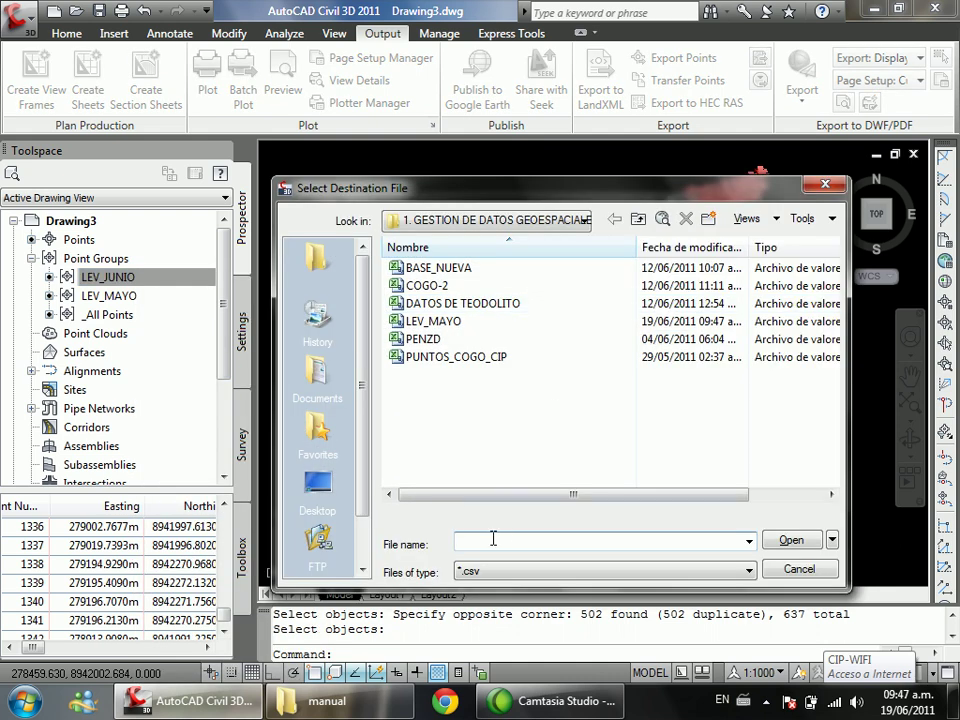
{"action": "type", "text": "LEV_"}
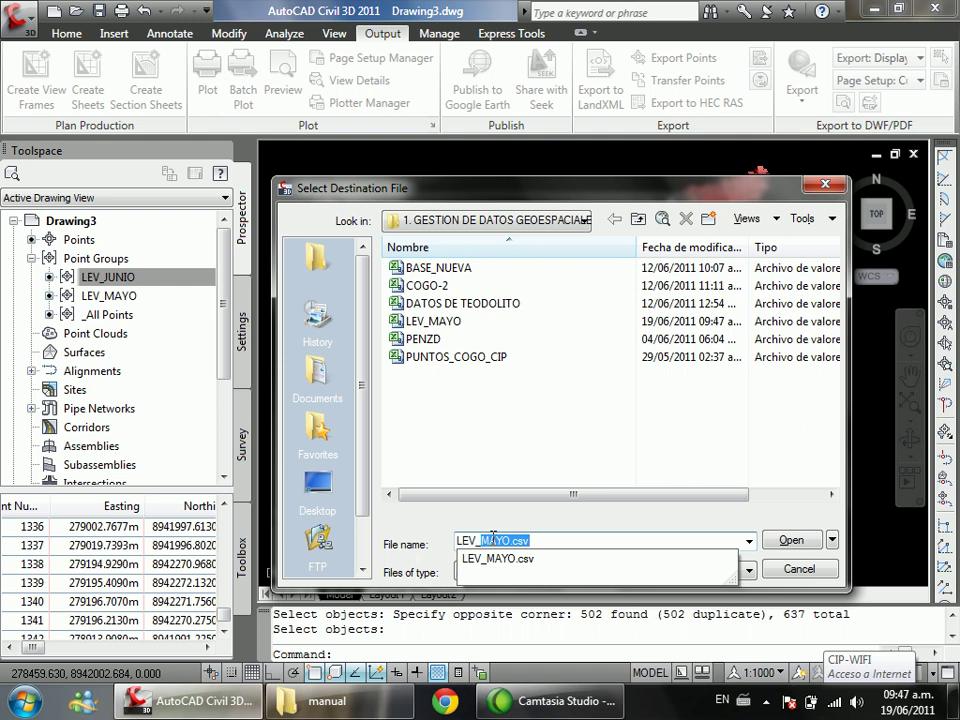
{"action": "type", "text": "JUNIO"}
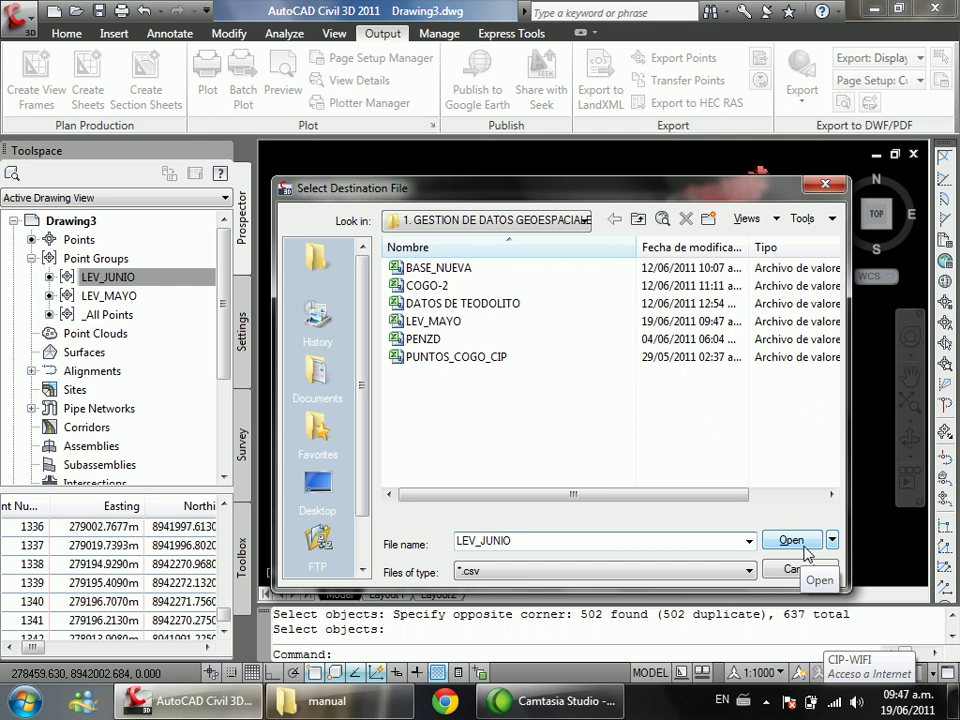
{"action": "left_click", "coordinate": [806, 553]}
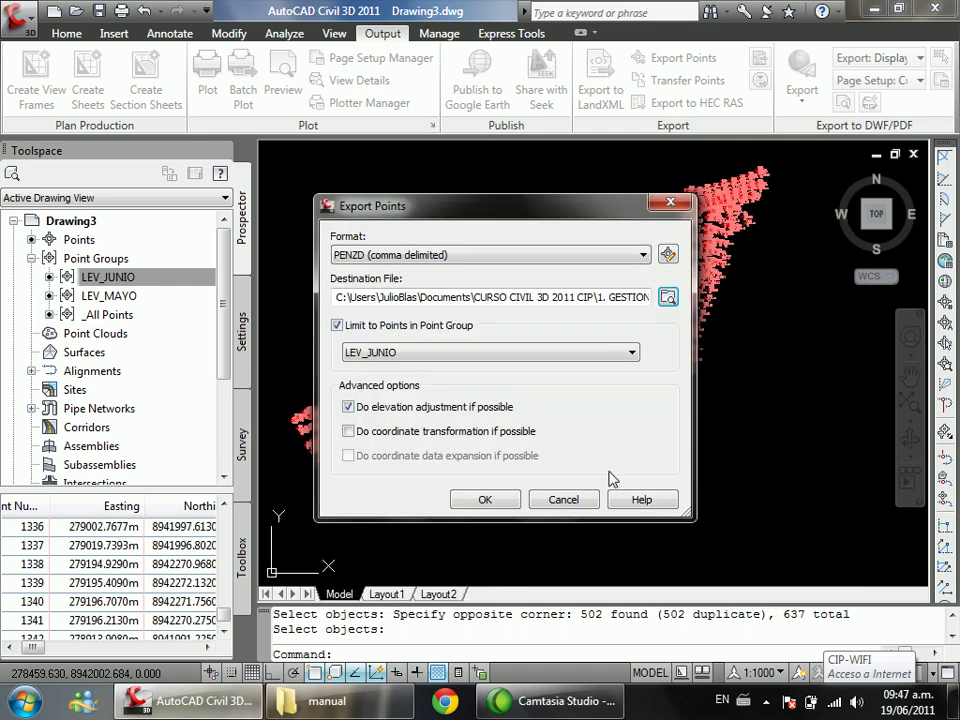
{"action": "left_click", "coordinate": [486, 500]}
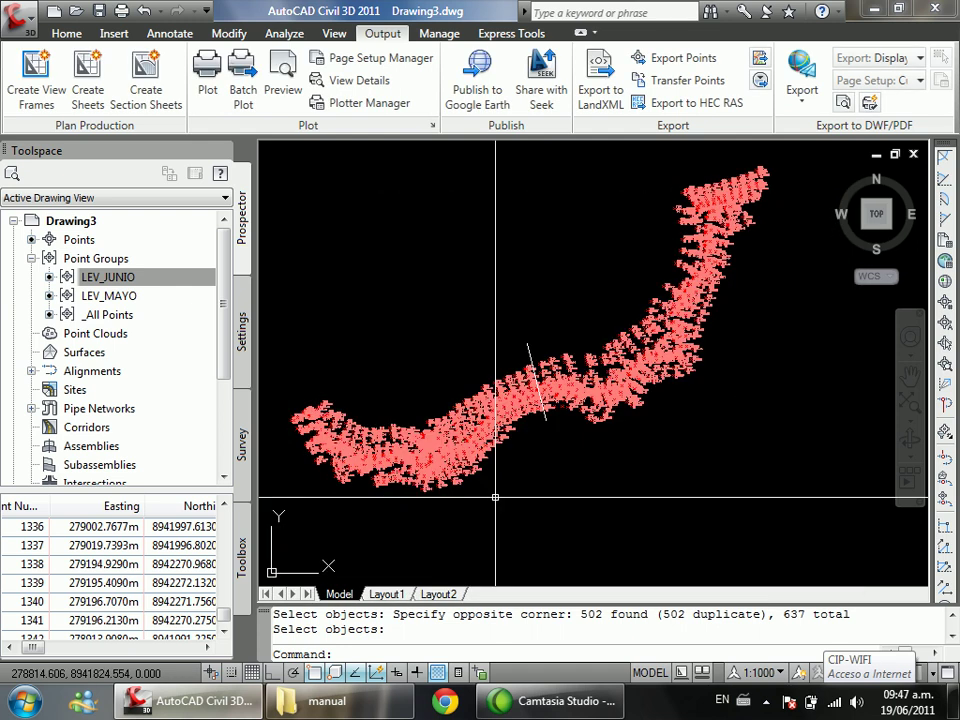
Step: Switch to Windows Explorer and open the folder 1. GESTION DE DATOS GEOESPACIALES inside CURSO CIVIL 3D 2011 CIP
{"action": "left_click", "coordinate": [364, 705]}
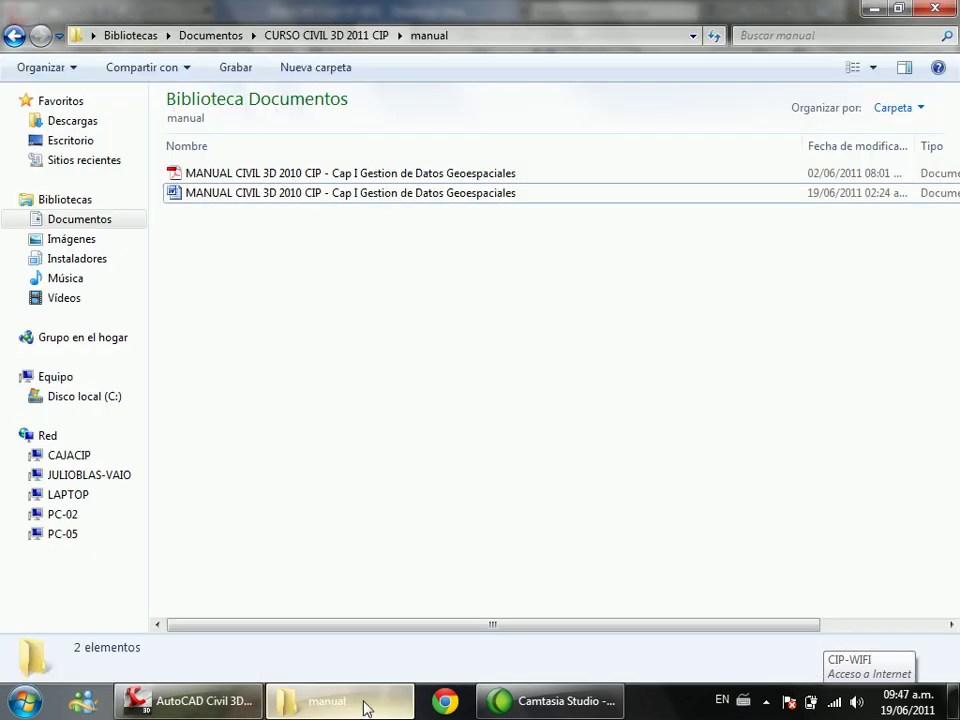
{"action": "left_click", "coordinate": [14, 37]}
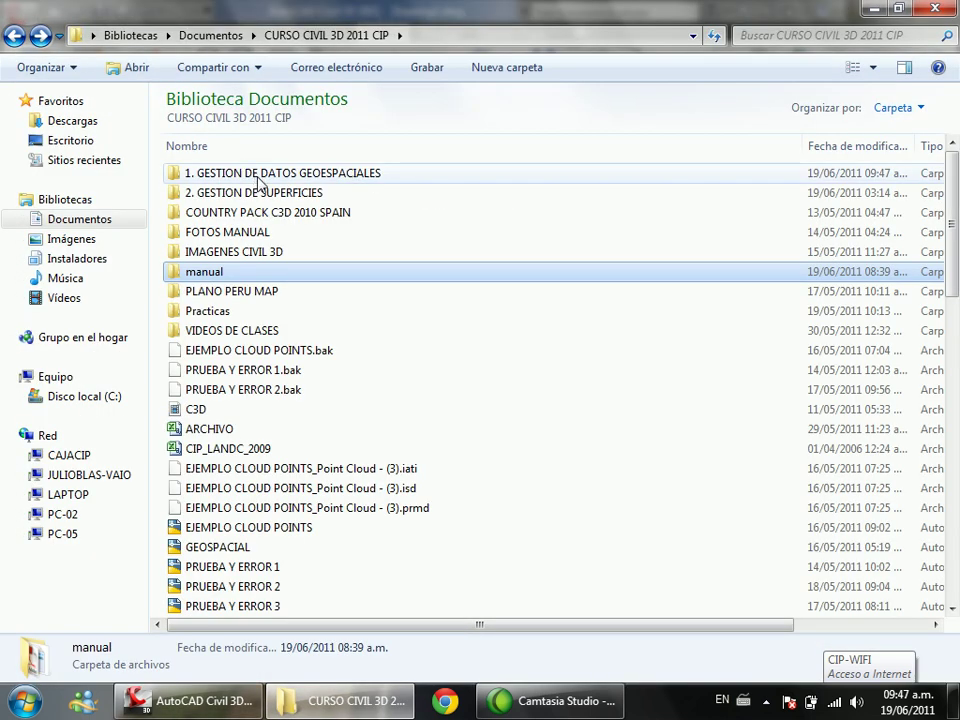
{"action": "double_click", "coordinate": [258, 179]}
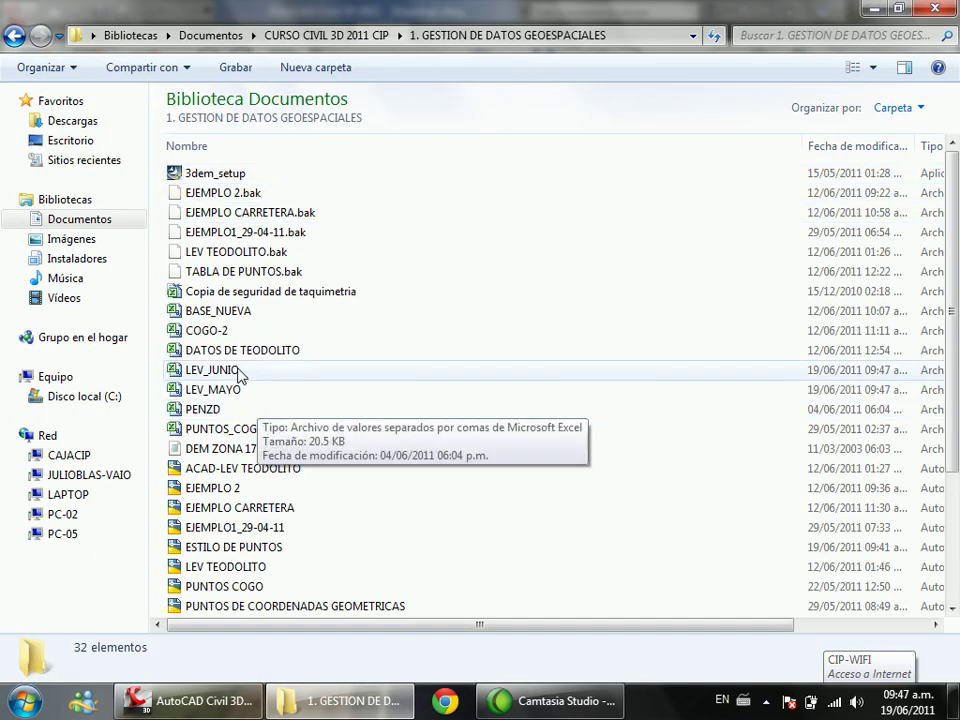
Step: Locate the exported CSV files LEV_JUNIO and LEV_MAYO in the folder and select both together
{"action": "left_click", "coordinate": [237, 372]}
{"action": "left_click", "coordinate": [233, 390]}
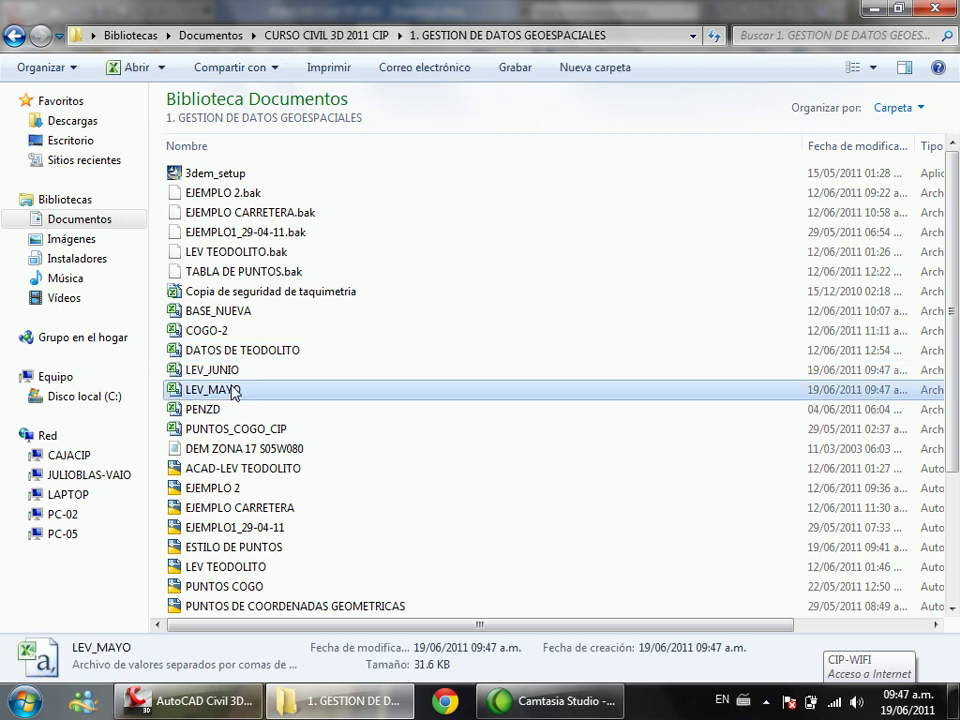
{"action": "left_click", "coordinate": [236, 372]}
{"action": "left_click", "coordinate": [237, 389]}
{"action": "left_click", "coordinate": [238, 372]}
{"action": "left_click", "coordinate": [233, 390]}
{"action": "left_click", "coordinate": [236, 372]}
{"action": "left_click", "coordinate": [234, 389]}
{"action": "left_click", "coordinate": [236, 372]}
{"action": "left_click", "coordinate": [234, 389]}
{"action": "left_click", "coordinate": [233, 372]}
{"action": "left_click", "coordinate": [236, 390]}
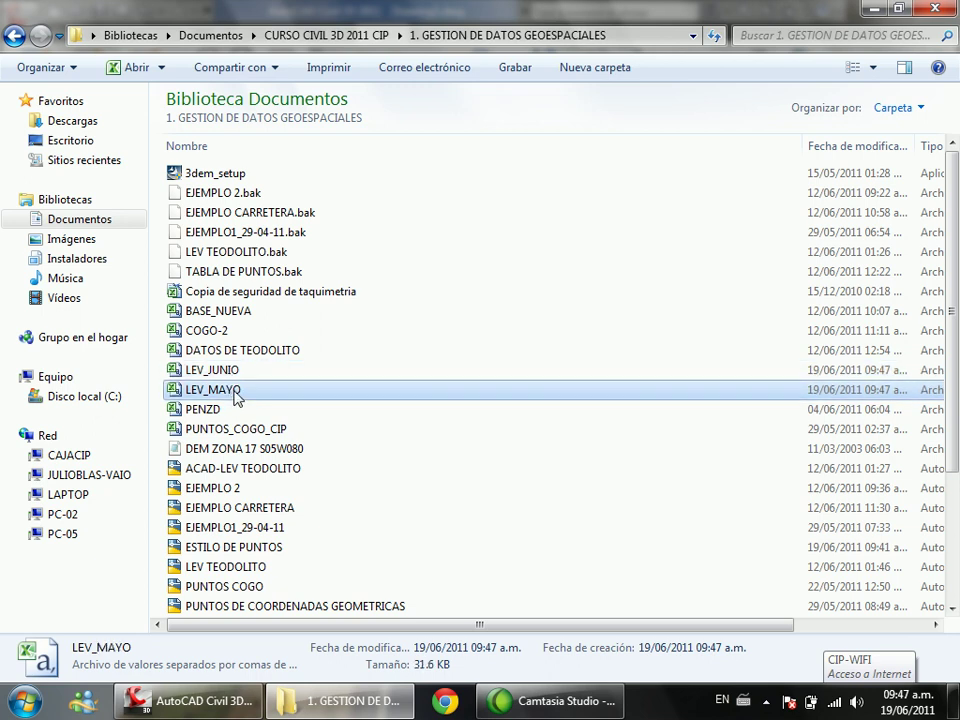
{"action": "left_click", "coordinate": [236, 370], "text": "shift"}
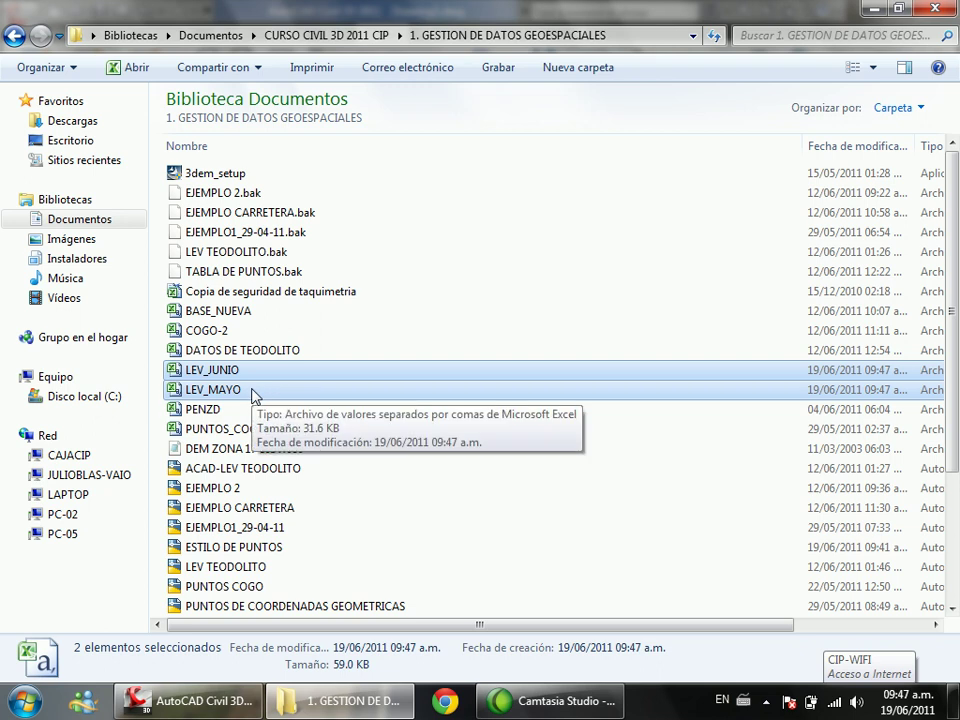
{"action": "left_click", "coordinate": [190, 700]}
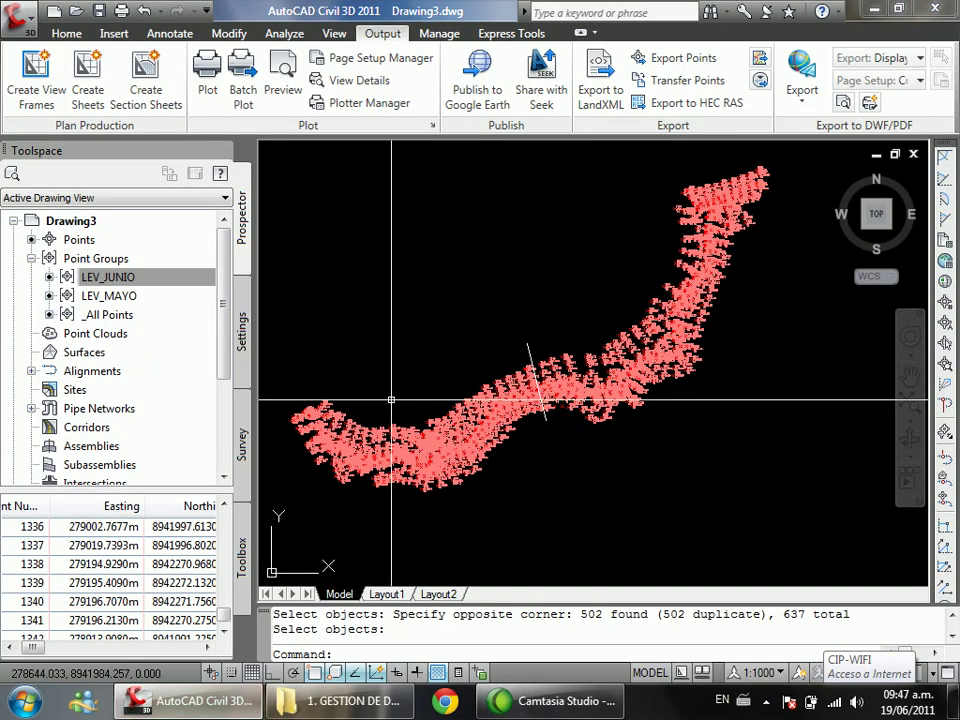
{"action": "scroll", "coordinate": [391, 399], "scroll_direction": "down", "scroll_amount": 1}
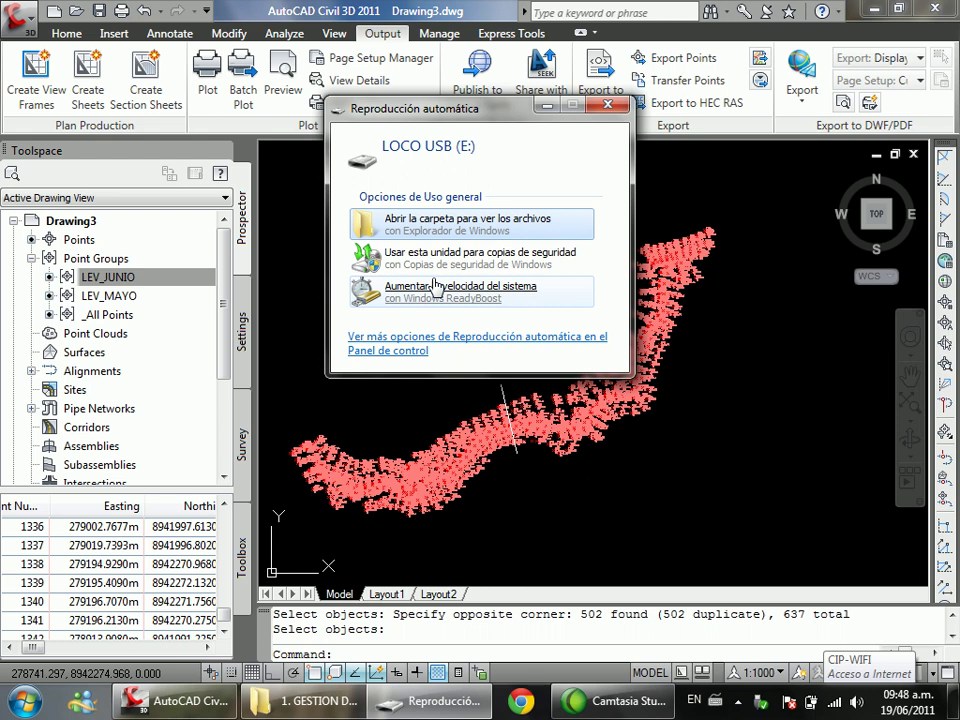
Step: Dismiss the AutoPlay prompt and send the selected LEV_JUNIO and LEV_MAYO files to the drive LOCO USB (E:)
{"action": "left_click", "coordinate": [618, 107]}
{"action": "left_click", "coordinate": [345, 700]}
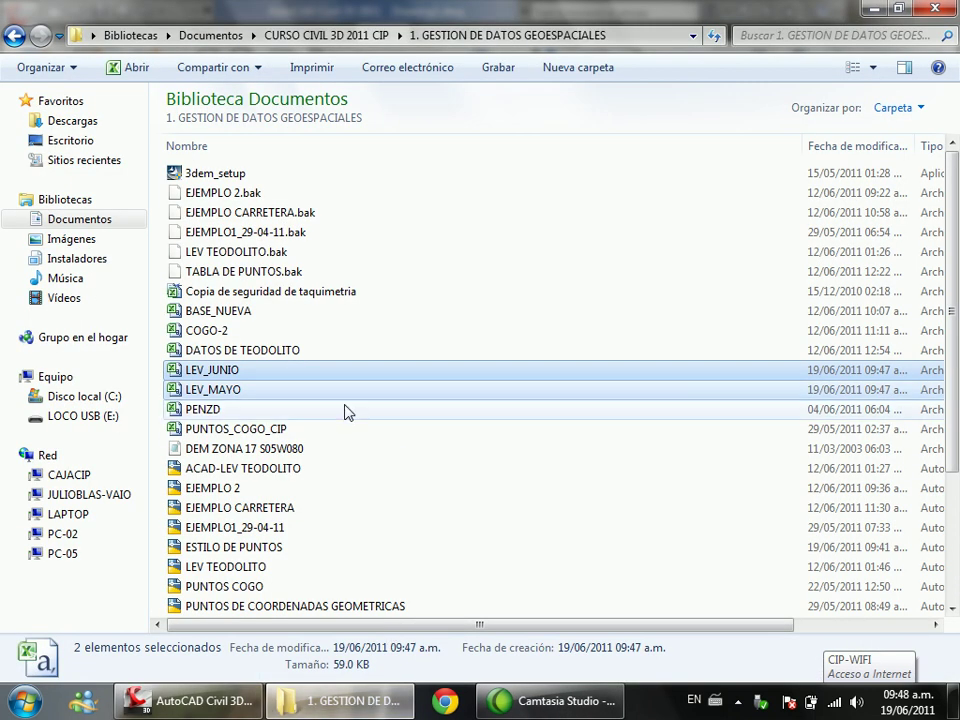
{"action": "right_click", "coordinate": [326, 381]}
{"action": "mouse_move", "coordinate": [538, 525]}
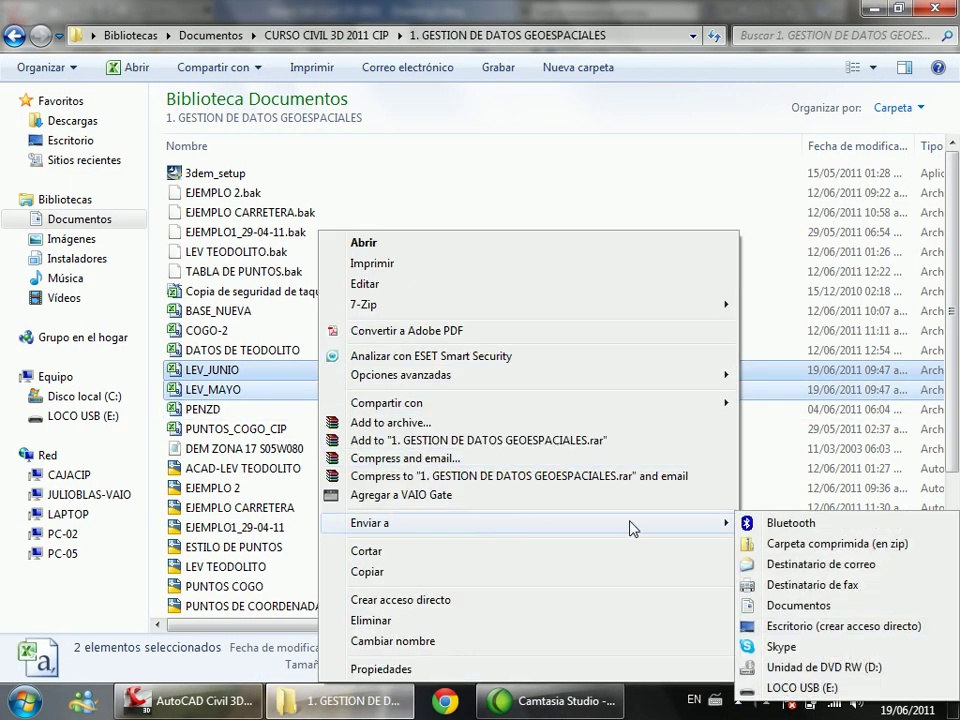
{"action": "left_click", "coordinate": [784, 690]}
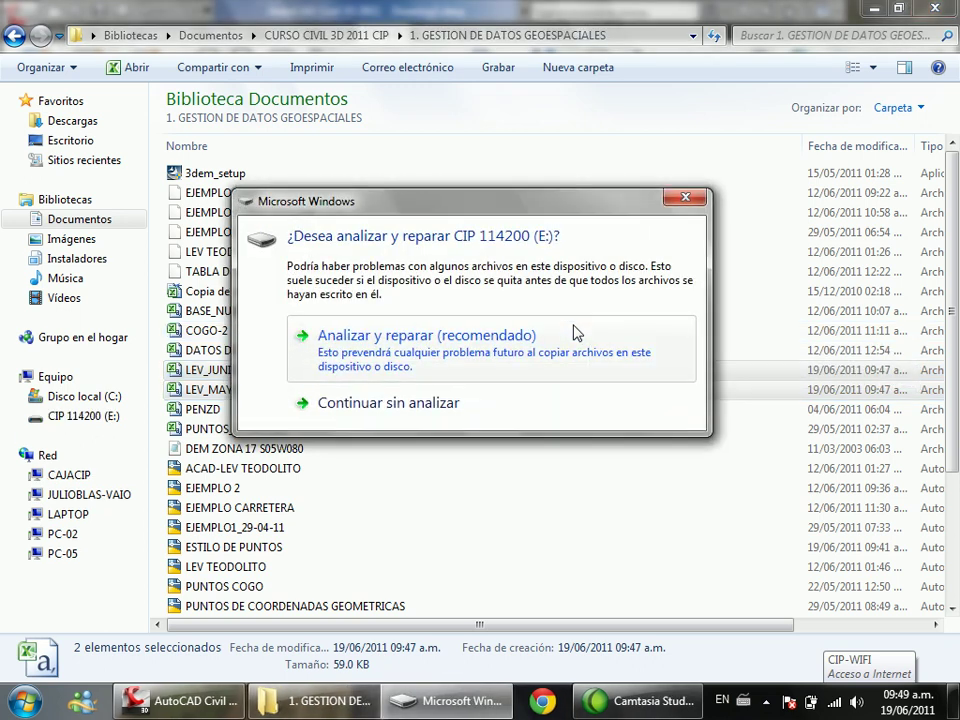
Step: Dismiss the scan-and-repair and AutoPlay prompts of the second USB drive and send both selected CSV files to it as drive E:
{"action": "left_click", "coordinate": [685, 197]}
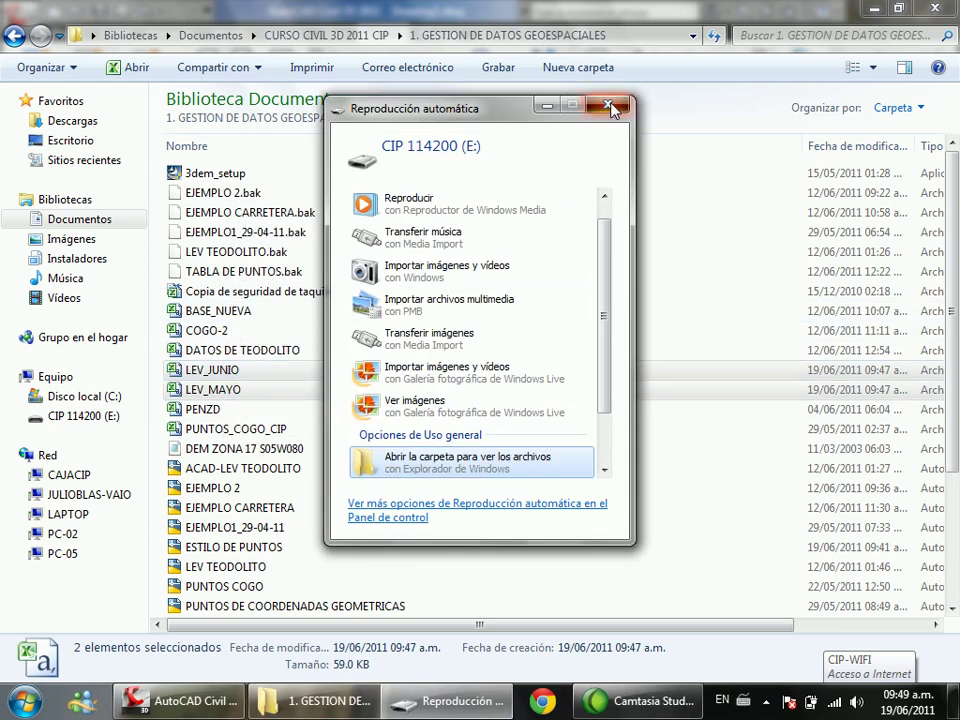
{"action": "left_click", "coordinate": [614, 101]}
{"action": "right_click", "coordinate": [279, 373]}
{"action": "mouse_move", "coordinate": [358, 525]}
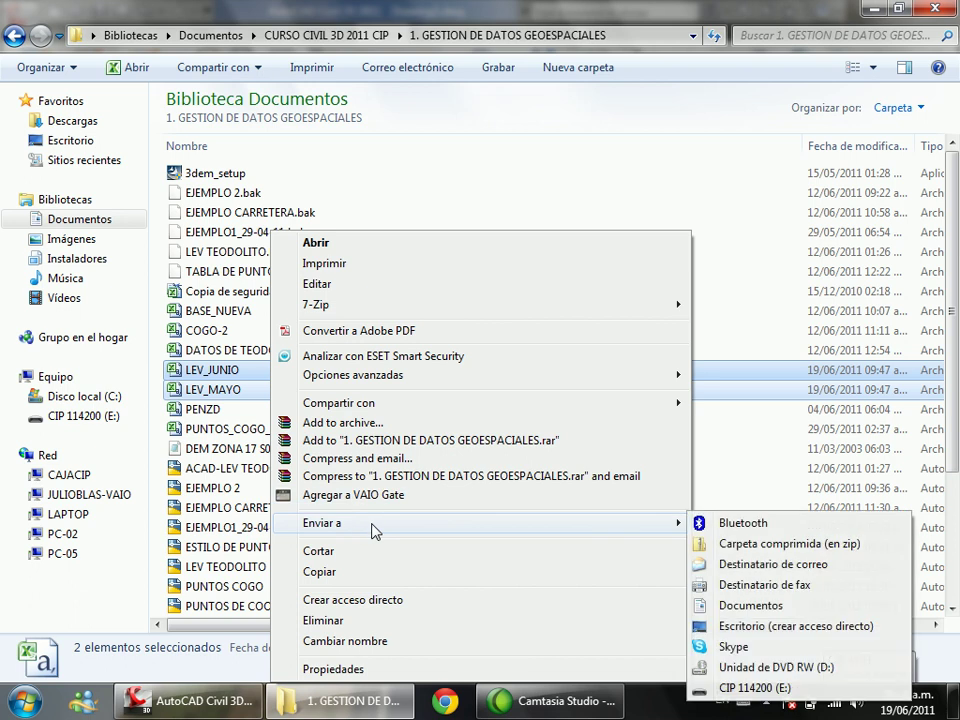
{"action": "left_click", "coordinate": [741, 690]}
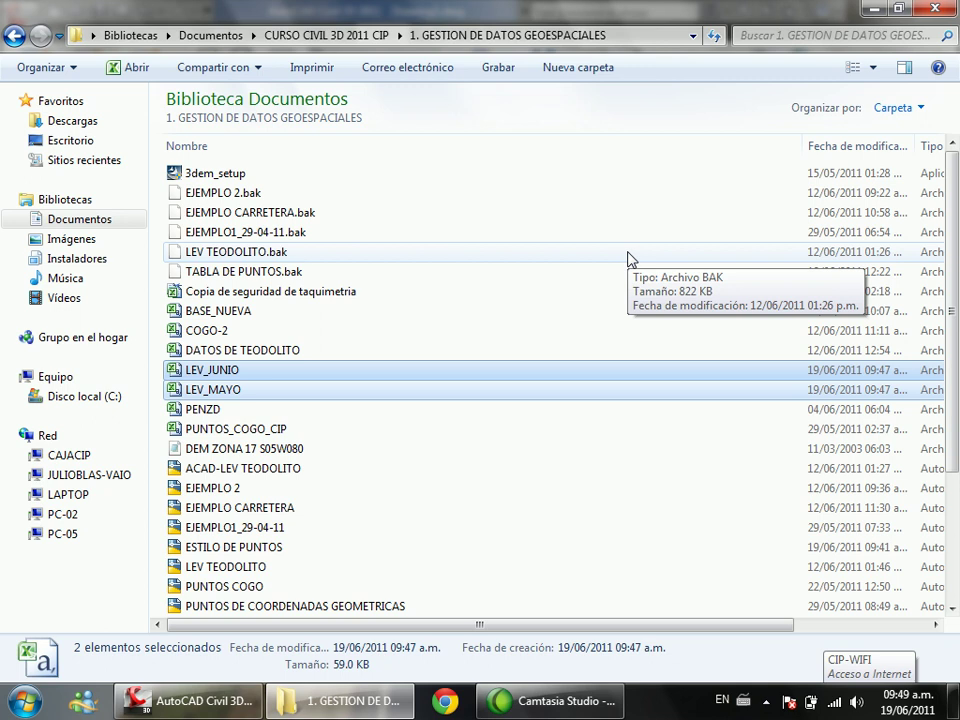
Step: Send the LEV_JUNIO and LEV_MAYO files to the third USB drive, E:, and close its AutoPlay prompt
{"action": "right_click", "coordinate": [294, 400]}
{"action": "mouse_move", "coordinate": [388, 526]}
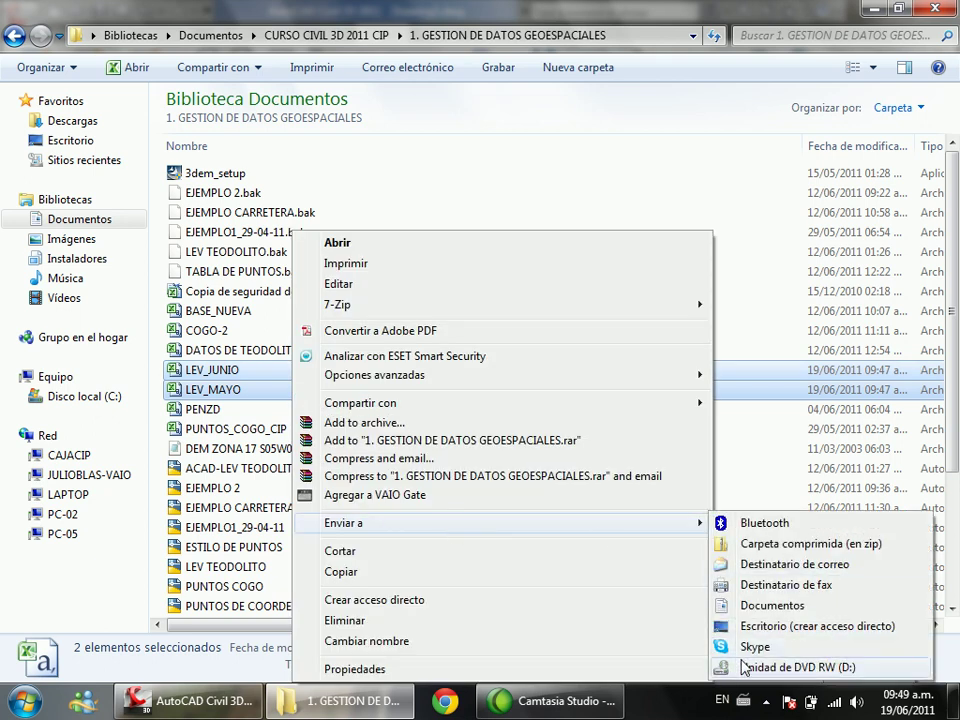
{"action": "right_click", "coordinate": [257, 392]}
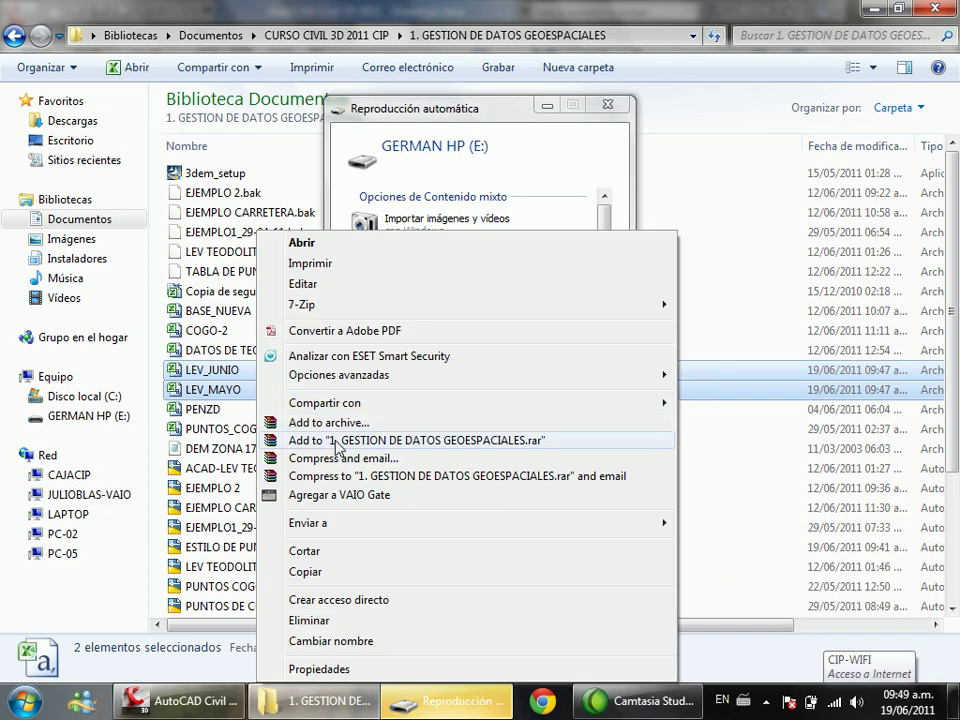
{"action": "mouse_move", "coordinate": [534, 530]}
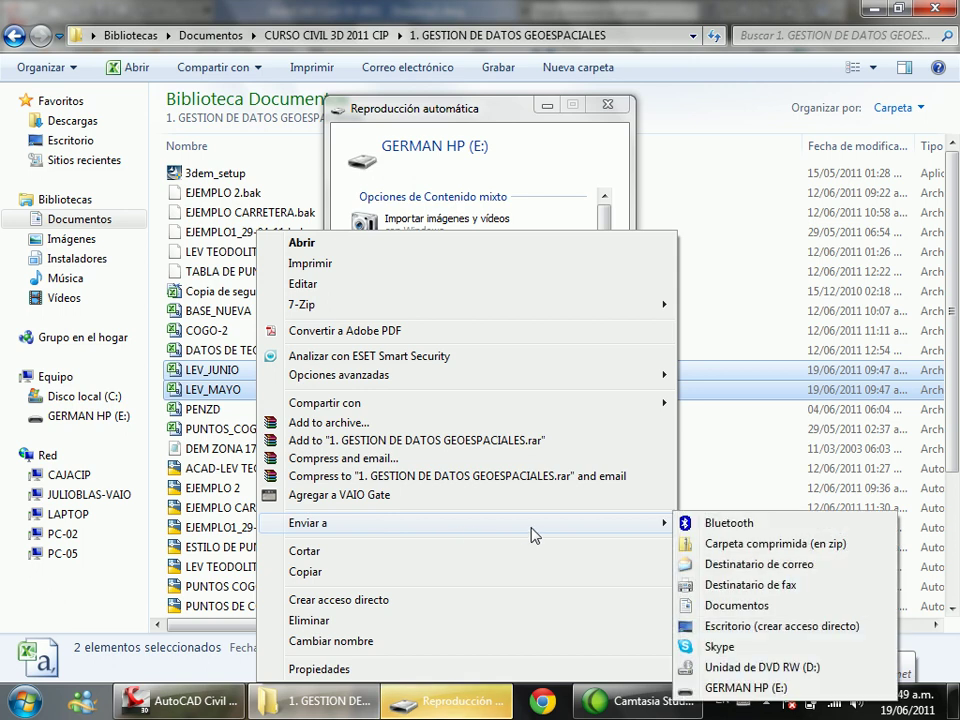
{"action": "left_click", "coordinate": [745, 627]}
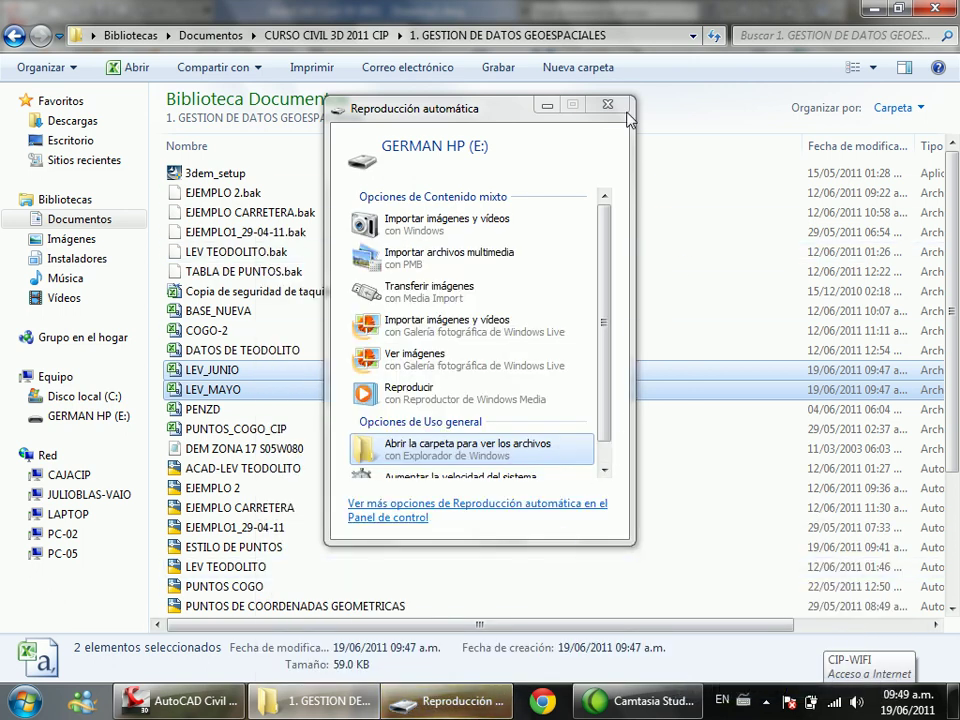
{"action": "left_click", "coordinate": [607, 104]}
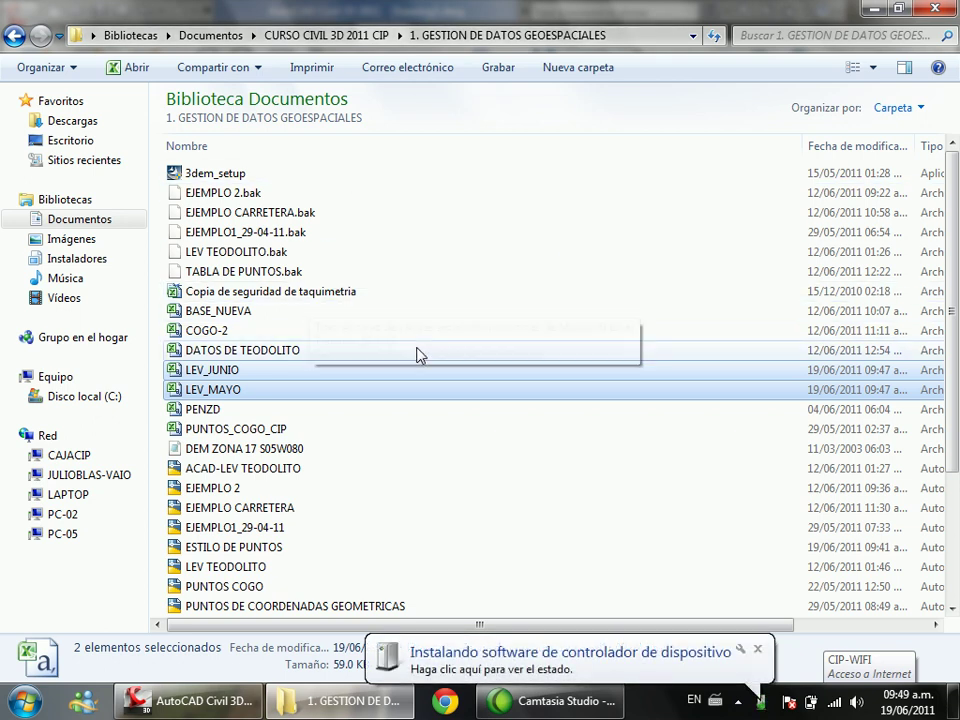
Step: Send the two selected CSV files to the fourth USB drive once it is connected, and close its AutoPlay window
{"action": "right_click", "coordinate": [246, 390]}
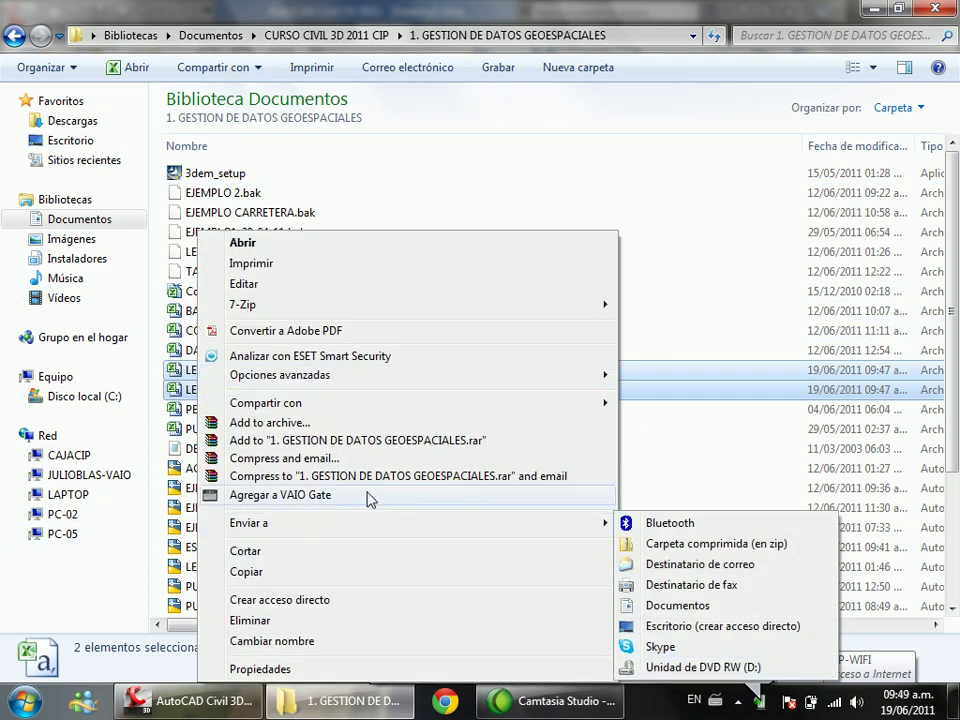
{"action": "right_click", "coordinate": [188, 389]}
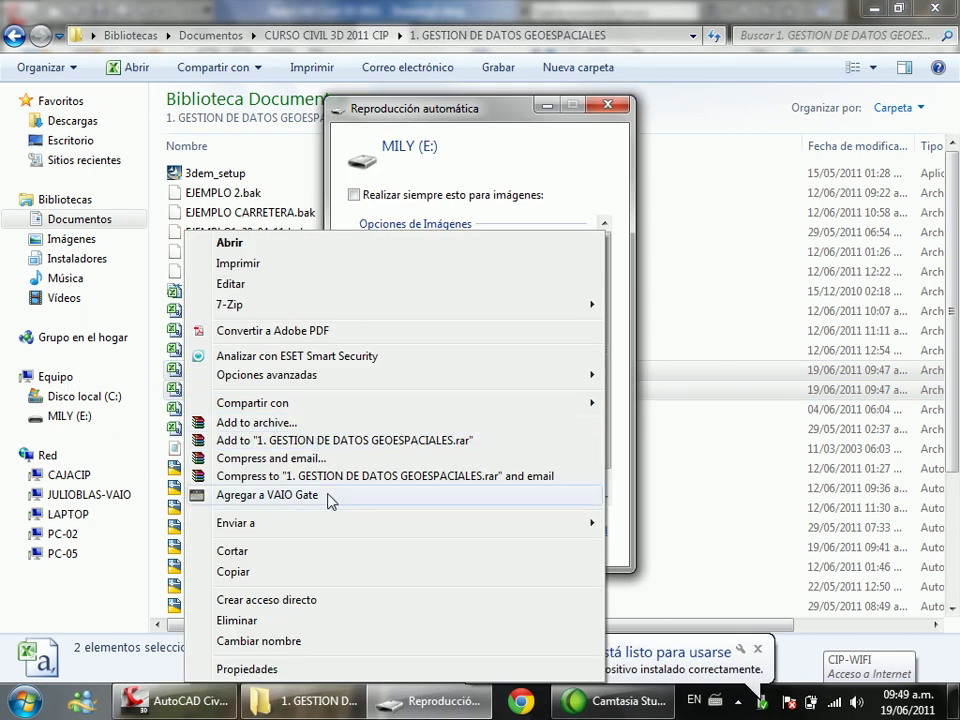
{"action": "left_click", "coordinate": [575, 380]}
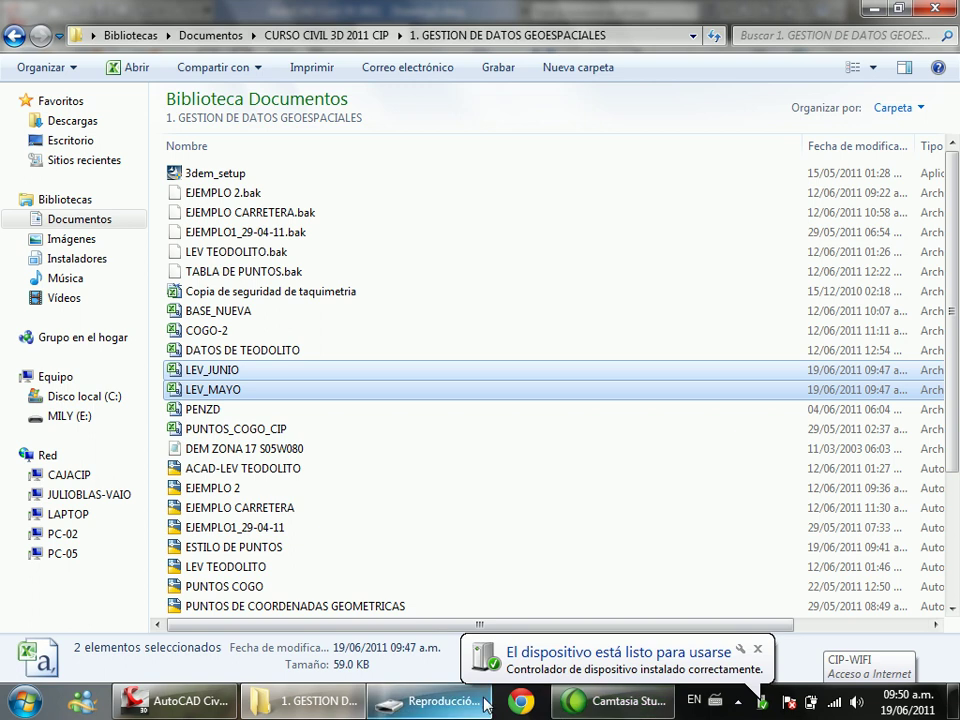
{"action": "left_click", "coordinate": [430, 702]}
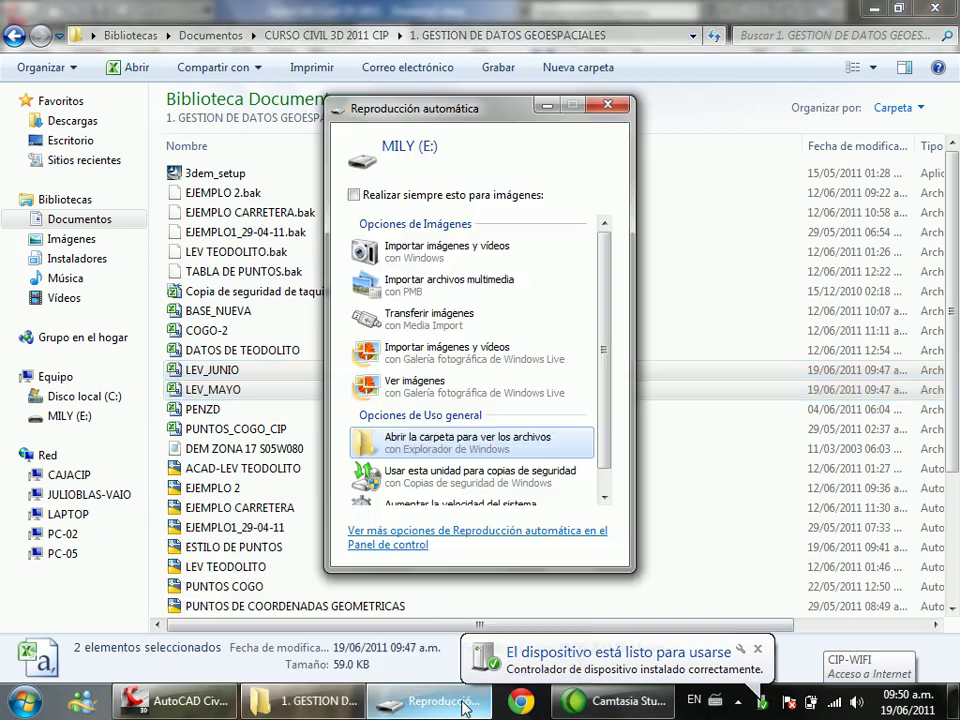
{"action": "left_click", "coordinate": [607, 105]}
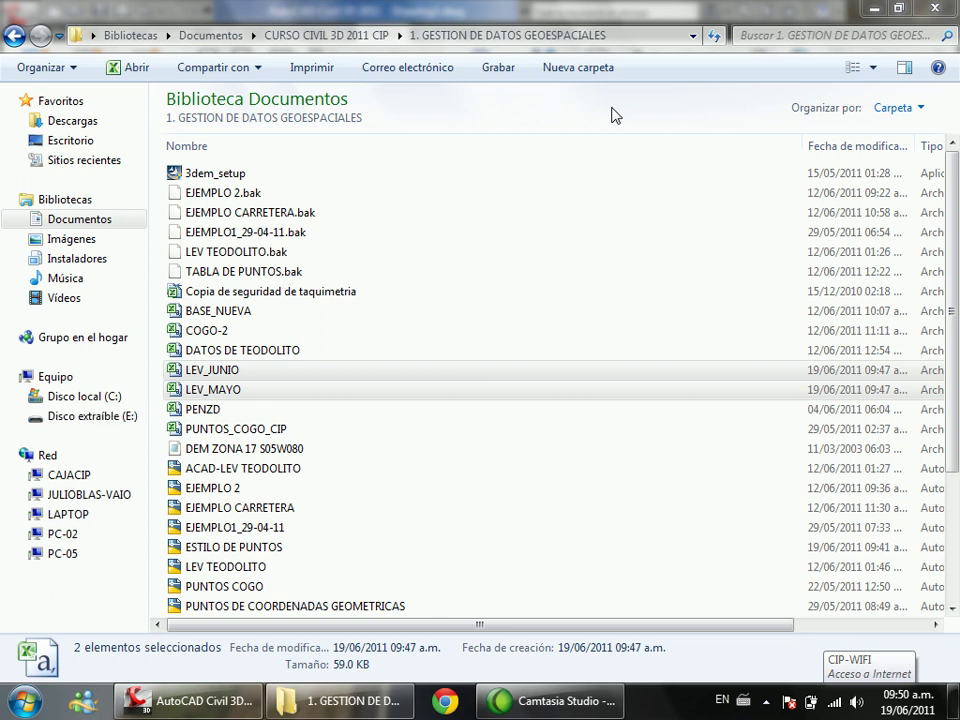
Step: Send LEV_JUNIO and LEV_MAYO to the removable disk E:, replacing the LEV_MAYO.csv copy already on it
{"action": "right_click", "coordinate": [256, 378]}
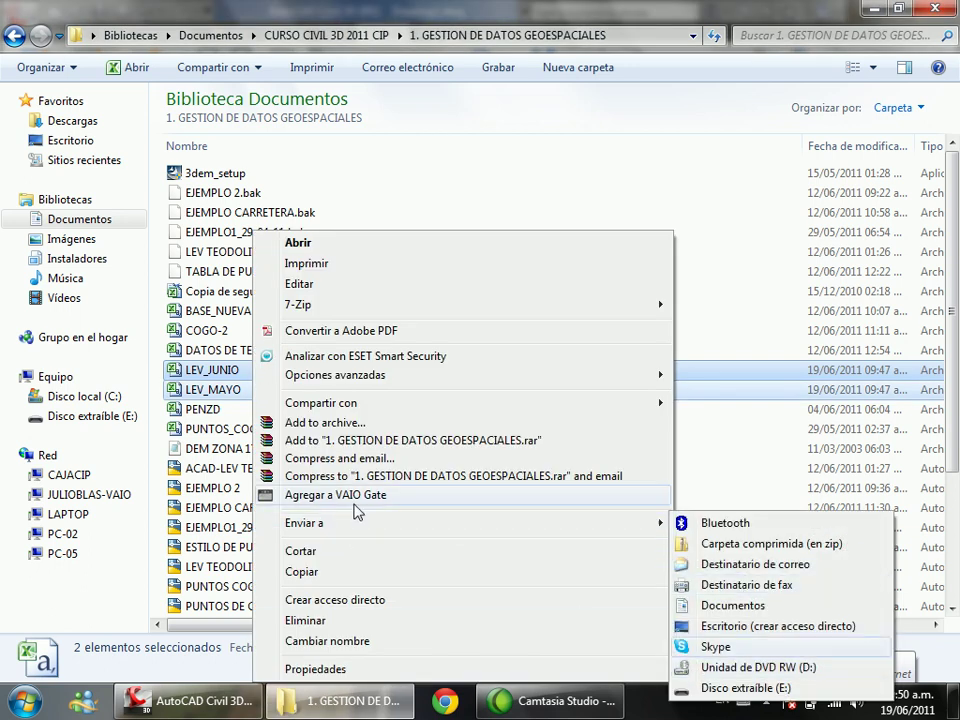
{"action": "right_click", "coordinate": [240, 386]}
{"action": "mouse_move", "coordinate": [340, 522]}
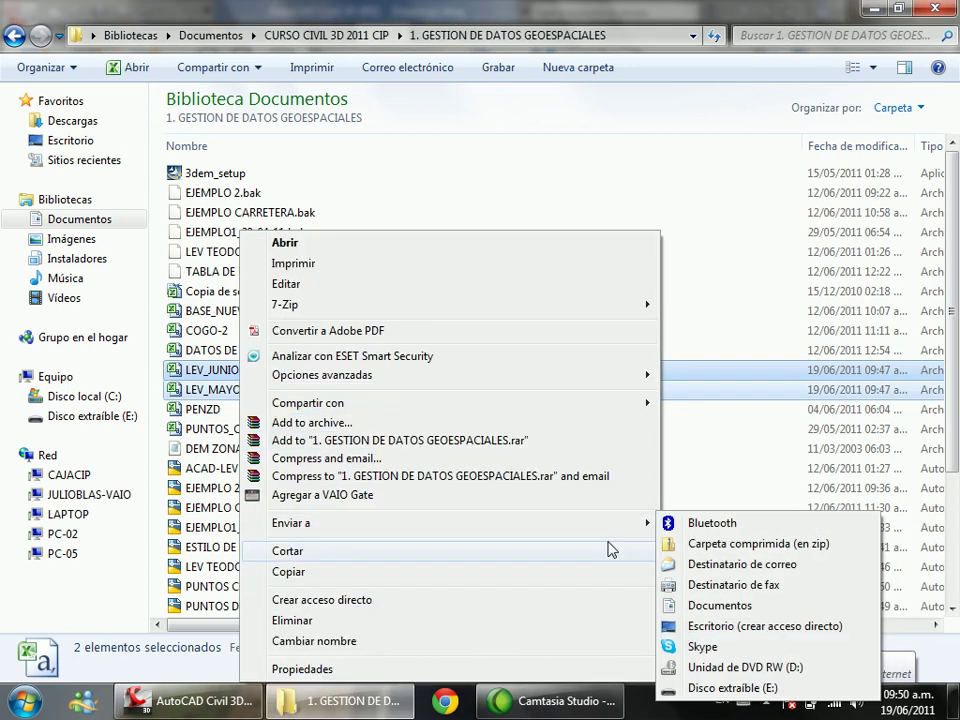
{"action": "left_click", "coordinate": [705, 688]}
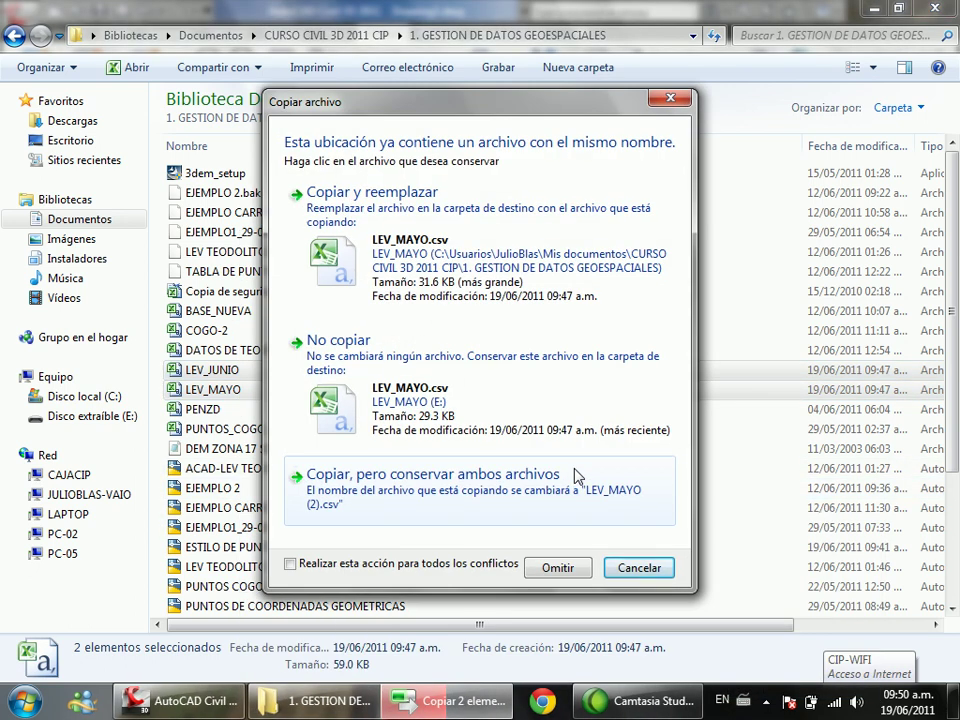
{"action": "left_click", "coordinate": [514, 272]}
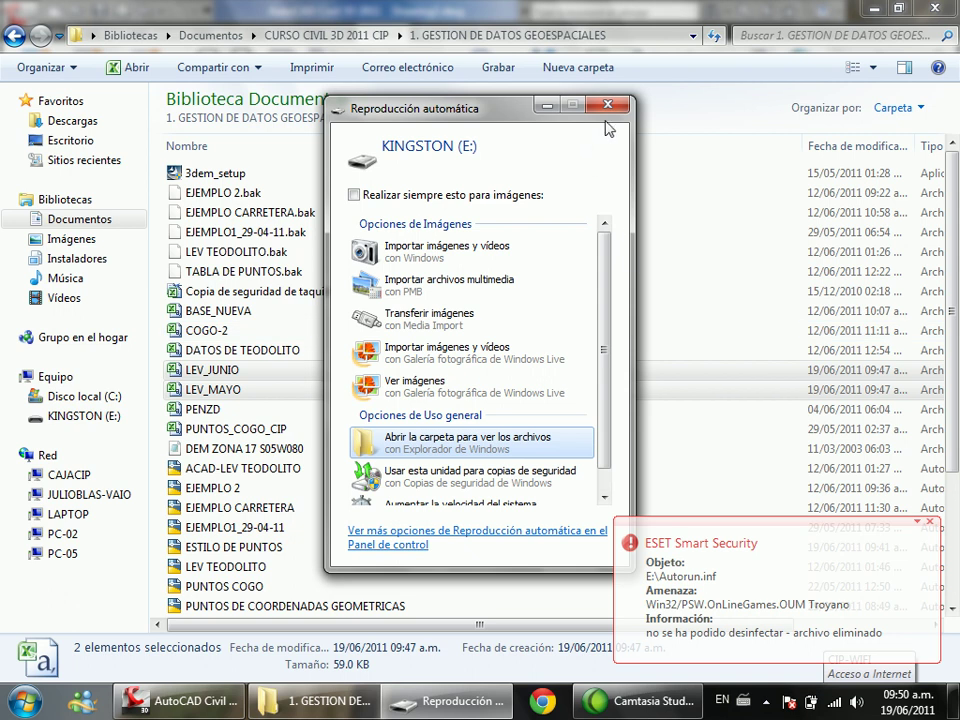
Step: Dismiss the AutoPlay window of the drive KINGSTON (E:) and send the two selected CSV files to it
{"action": "left_click", "coordinate": [614, 108]}
{"action": "right_click", "coordinate": [325, 392]}
{"action": "mouse_move", "coordinate": [432, 528]}
{"action": "mouse_move", "coordinate": [375, 522]}
{"action": "left_click", "coordinate": [200, 688]}
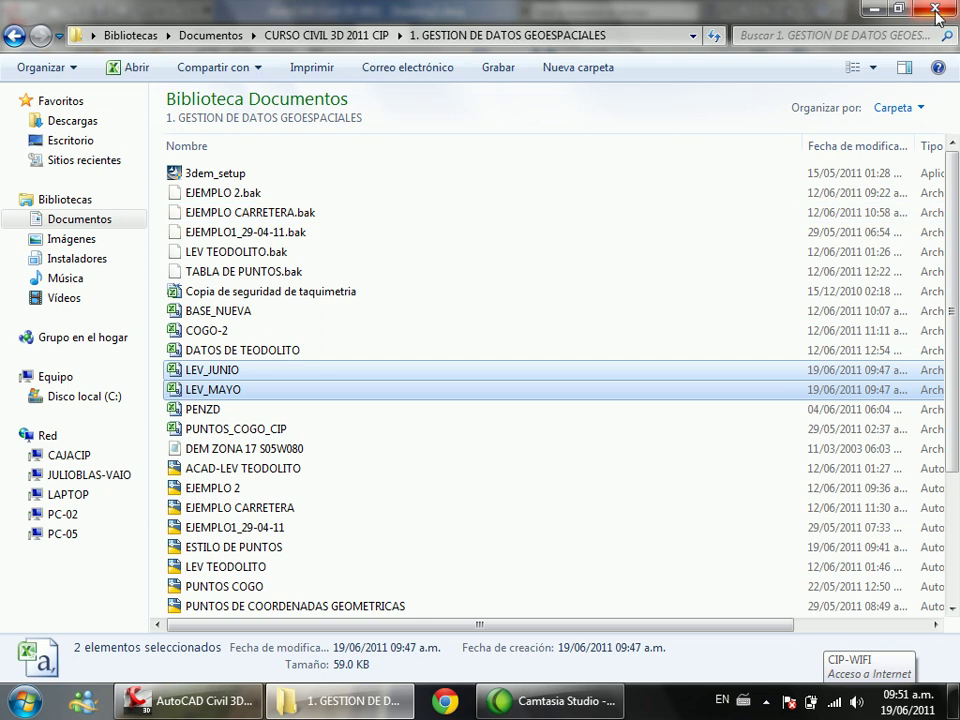
Step: Close the file explorer window, return to AutoCAD Civil 3D and close Drawing3 without saving its changes
{"action": "key", "text": "alt+F4"}
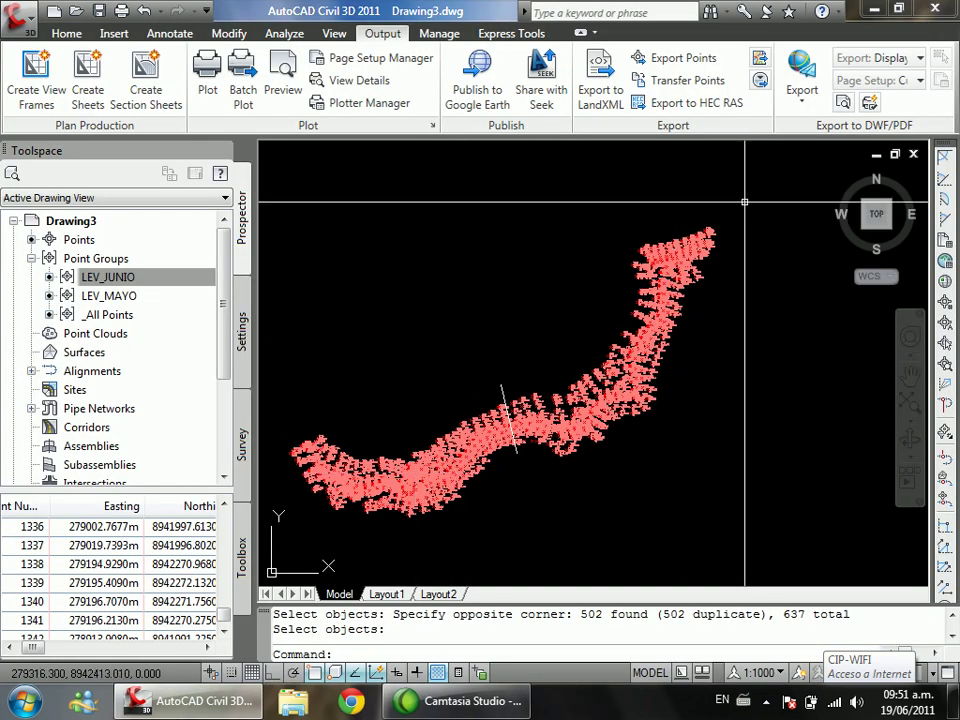
{"action": "key", "text": "ctrl+F4"}
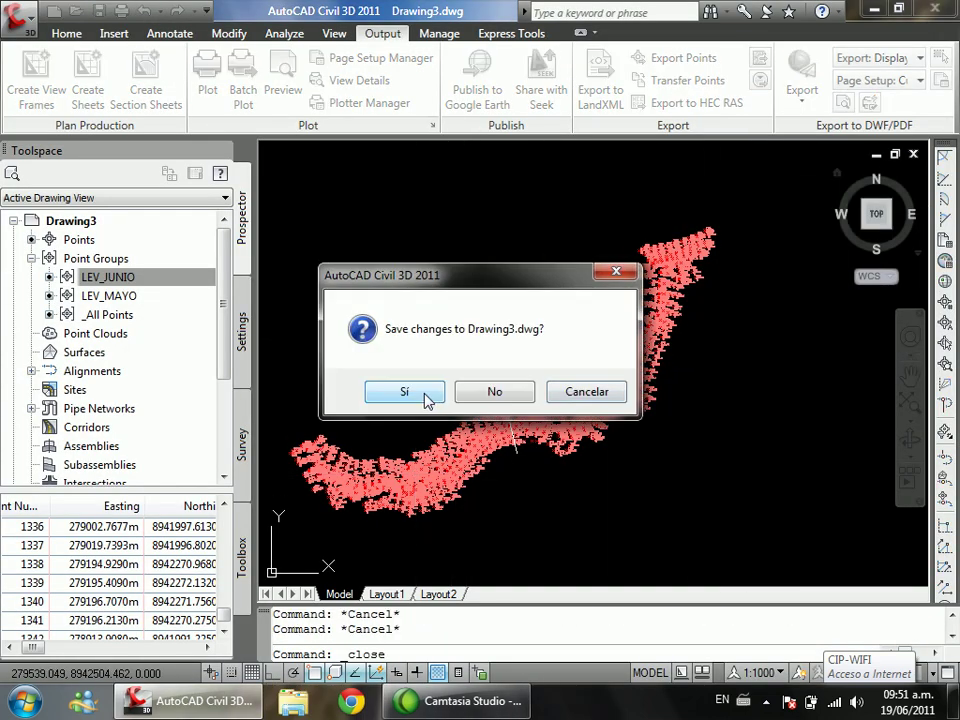
{"action": "left_click", "coordinate": [494, 392]}
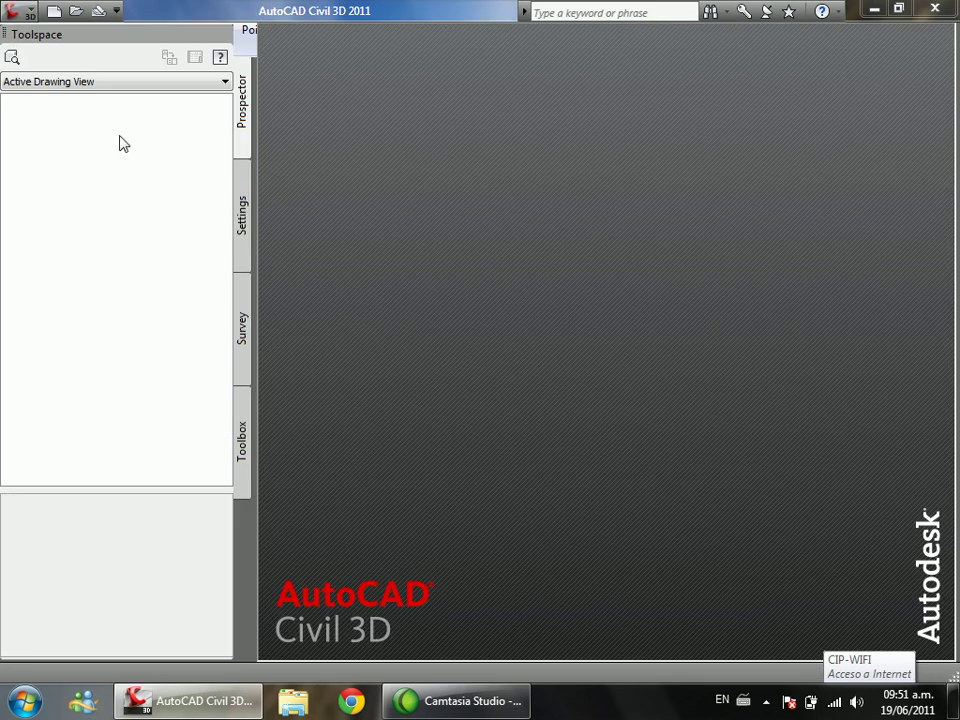
Step: Create a new drawing from the template _AutoCAD Civil 3D (Metric) NCS
{"action": "left_click", "coordinate": [13, 14]}
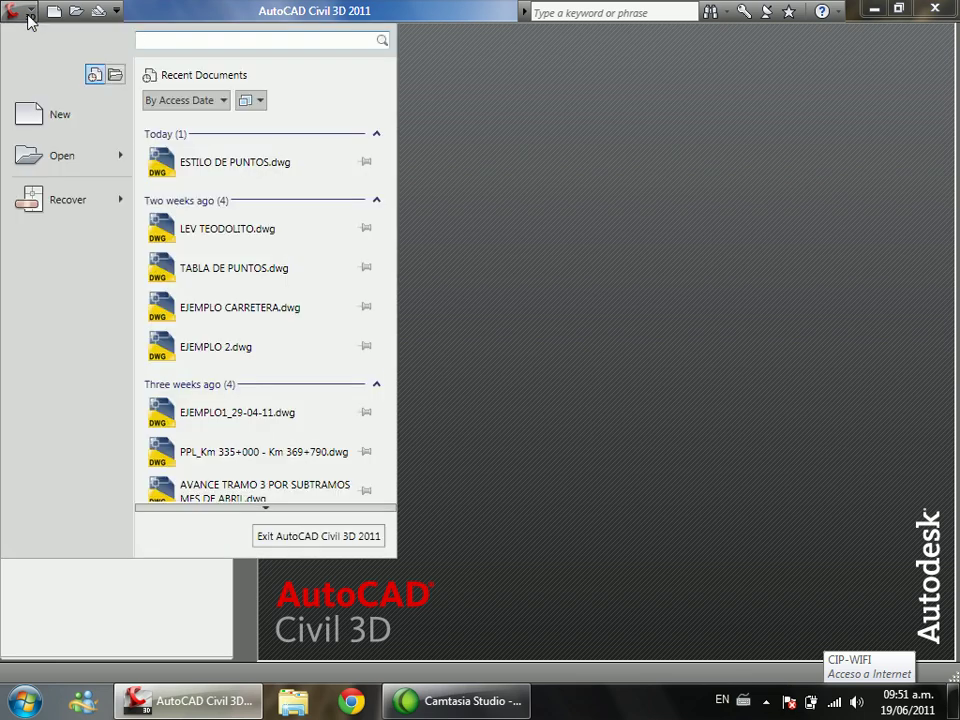
{"action": "left_click", "coordinate": [50, 118]}
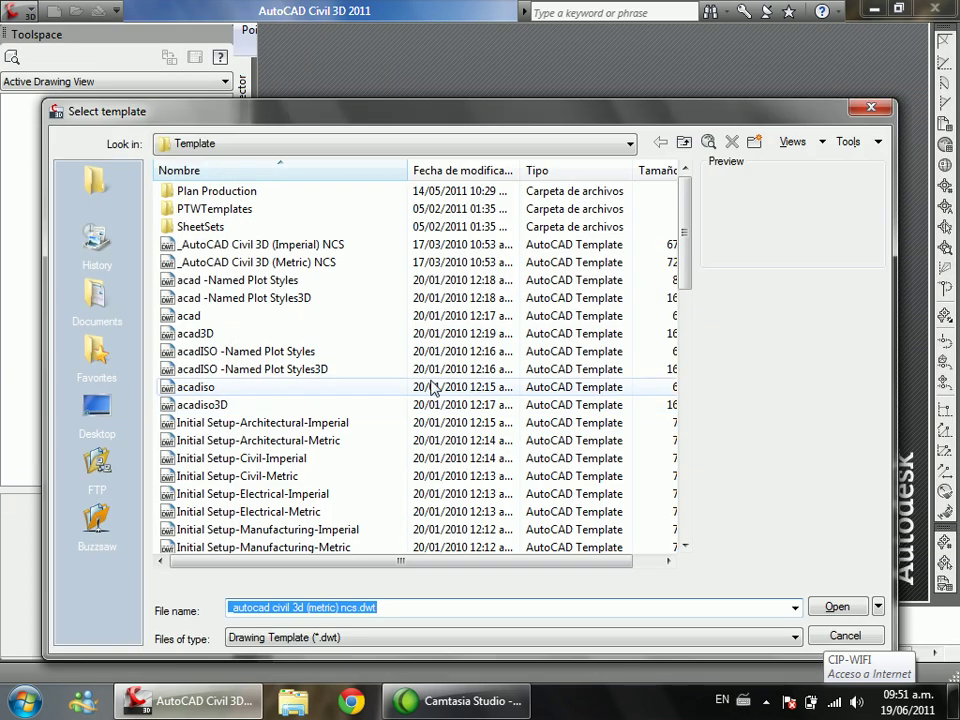
{"action": "left_click", "coordinate": [284, 263]}
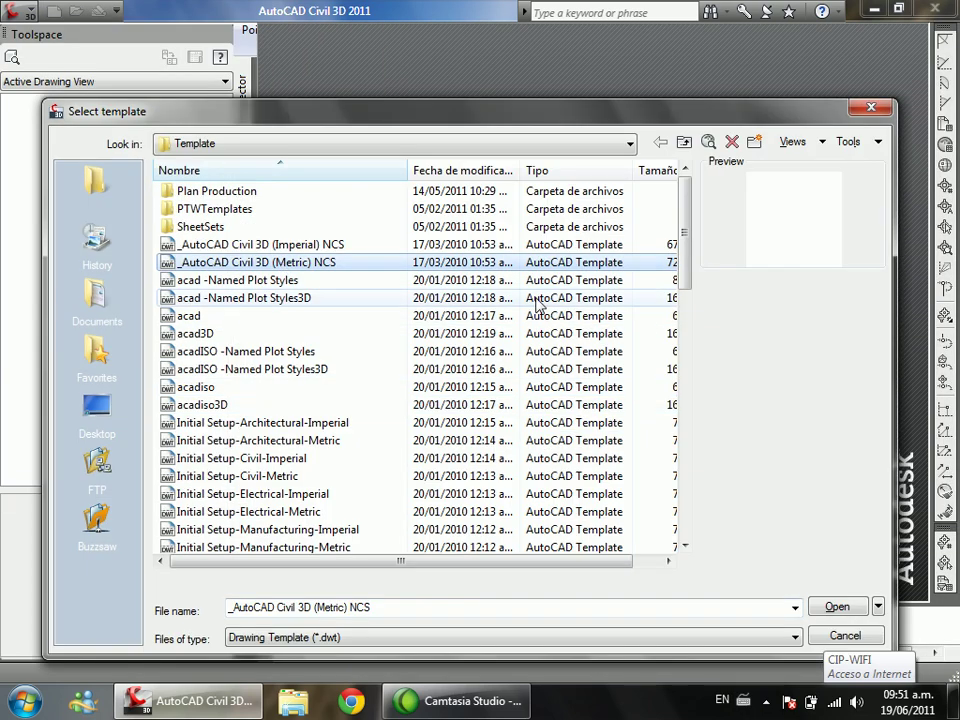
{"action": "left_click", "coordinate": [840, 608]}
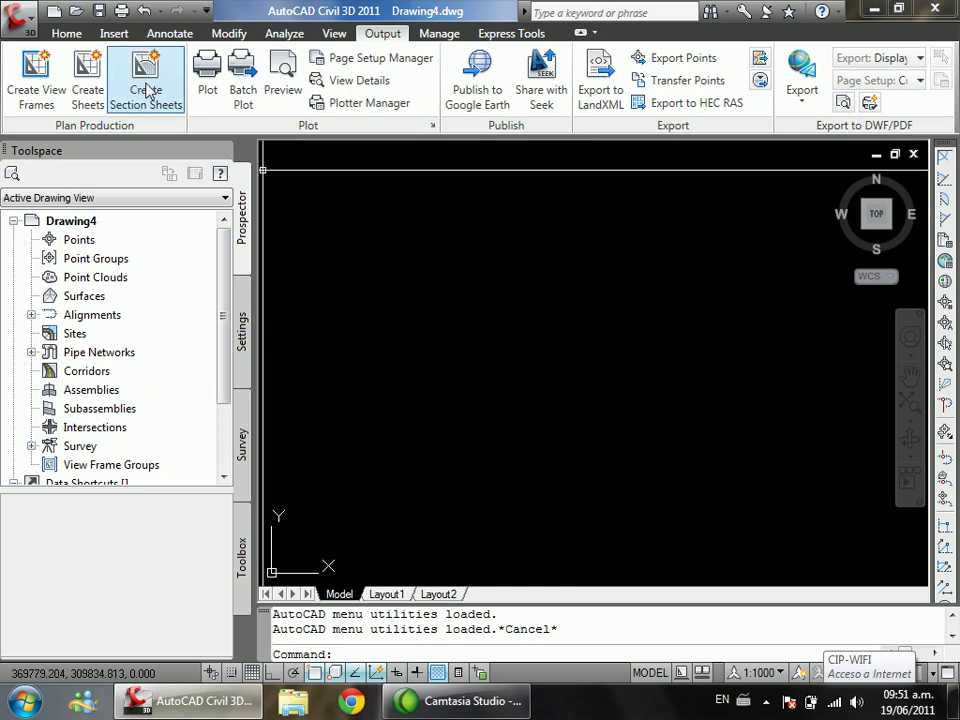
Step: Import the points of LEV_MAYO.csv with the Point Creation Tools, using the PENZD (comma delimited) format
{"action": "left_click", "coordinate": [74, 37]}
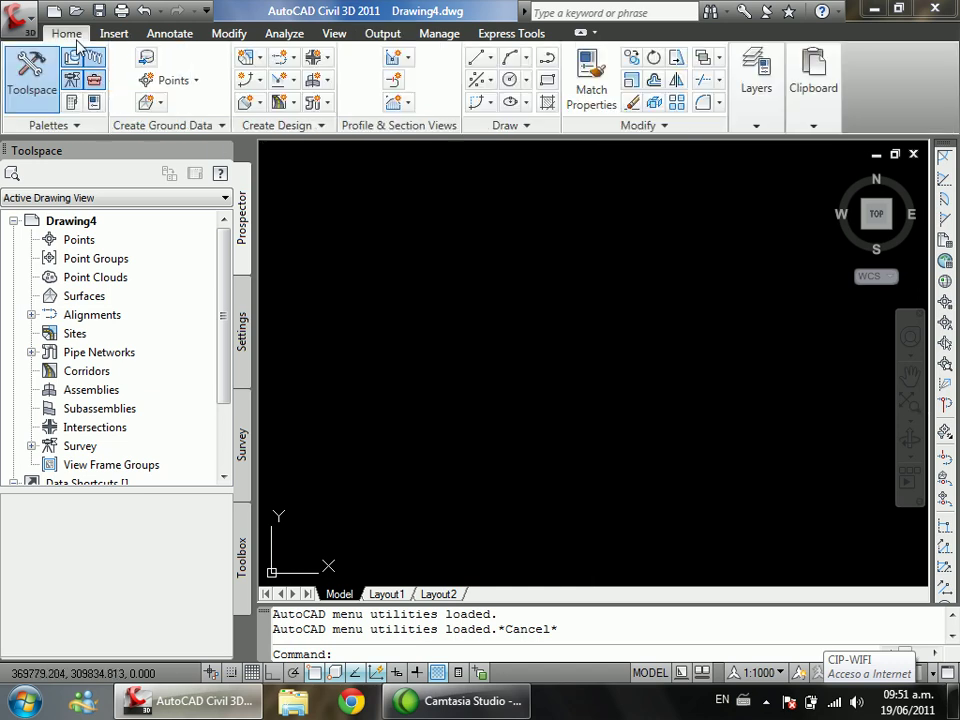
{"action": "left_click", "coordinate": [172, 80]}
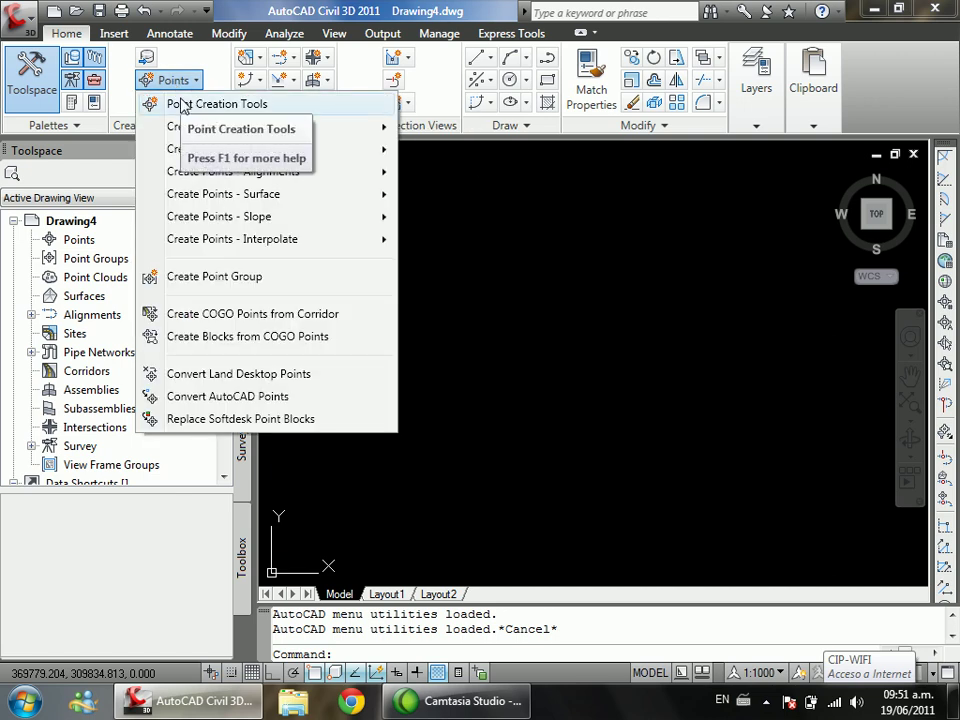
{"action": "left_click", "coordinate": [181, 105]}
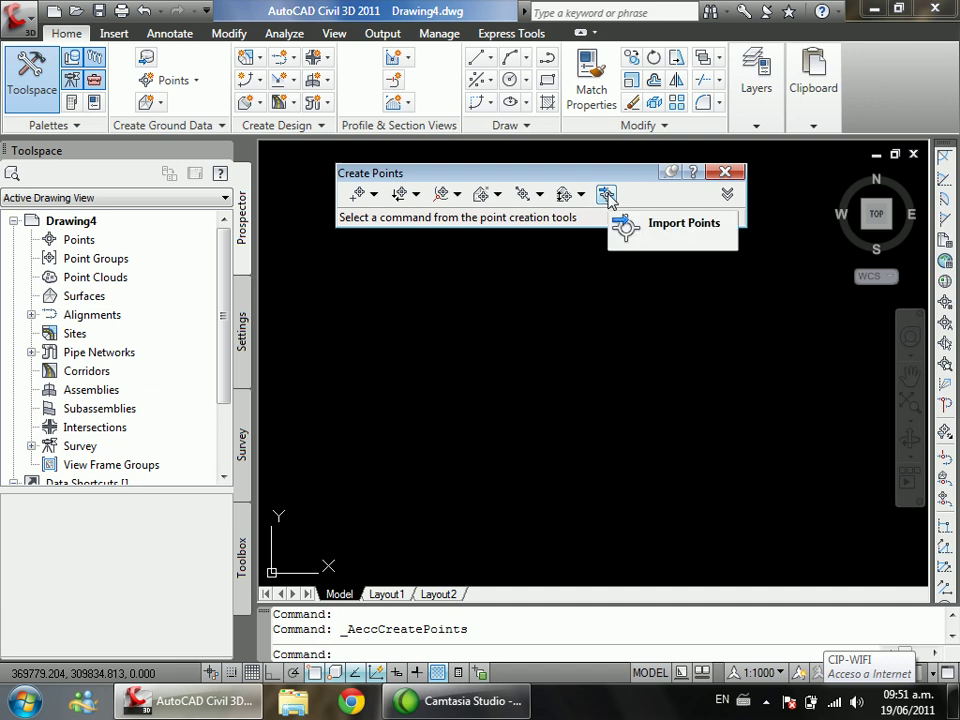
{"action": "left_click", "coordinate": [607, 195]}
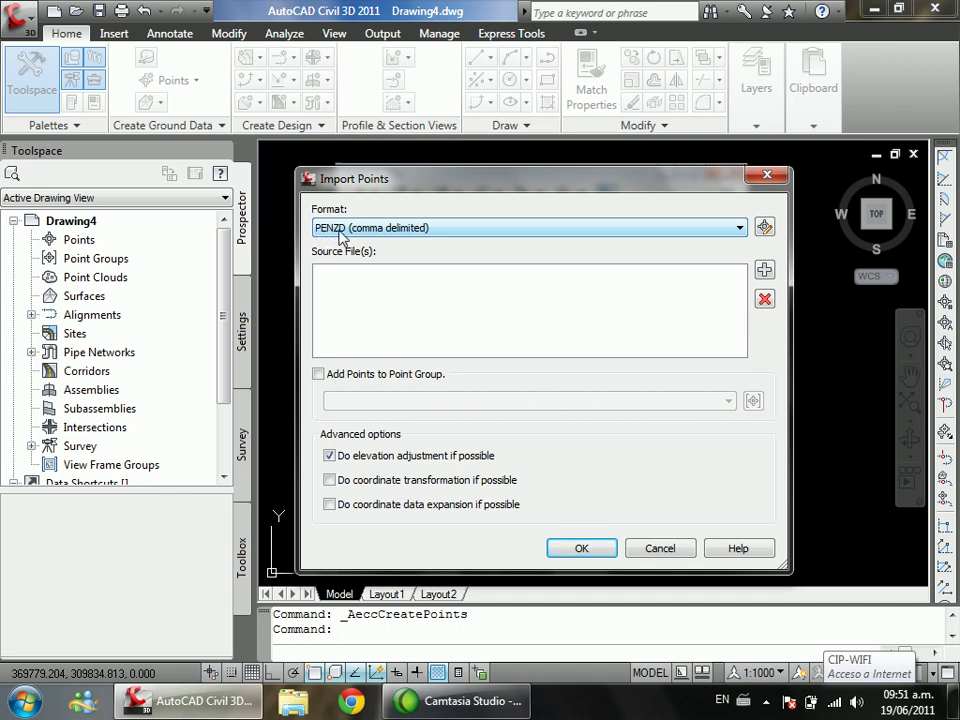
{"action": "left_click", "coordinate": [764, 271]}
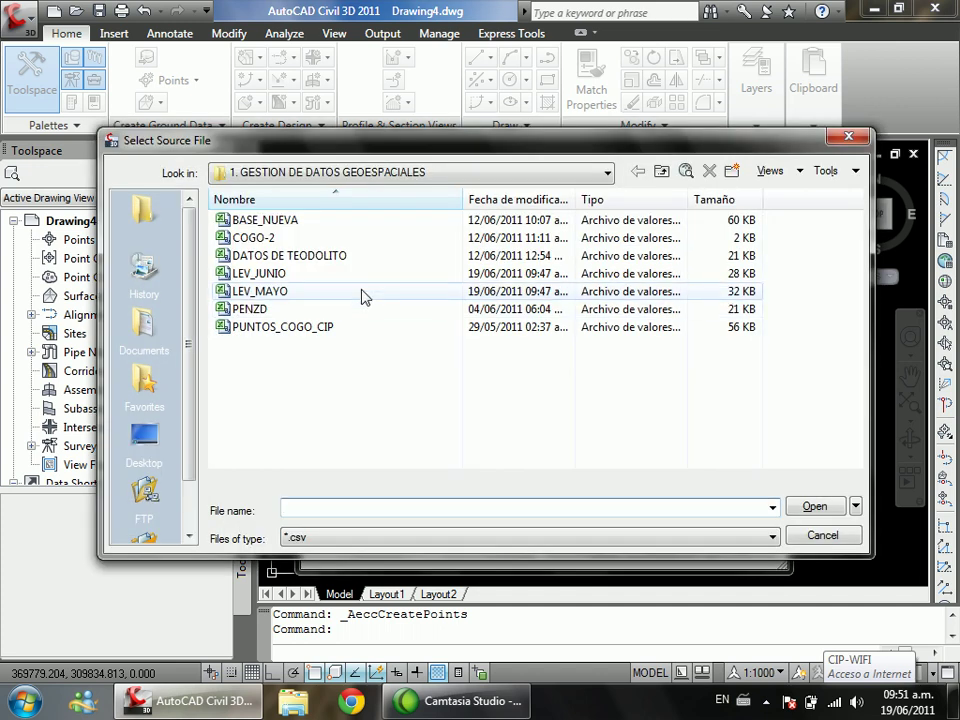
{"action": "left_click", "coordinate": [276, 291]}
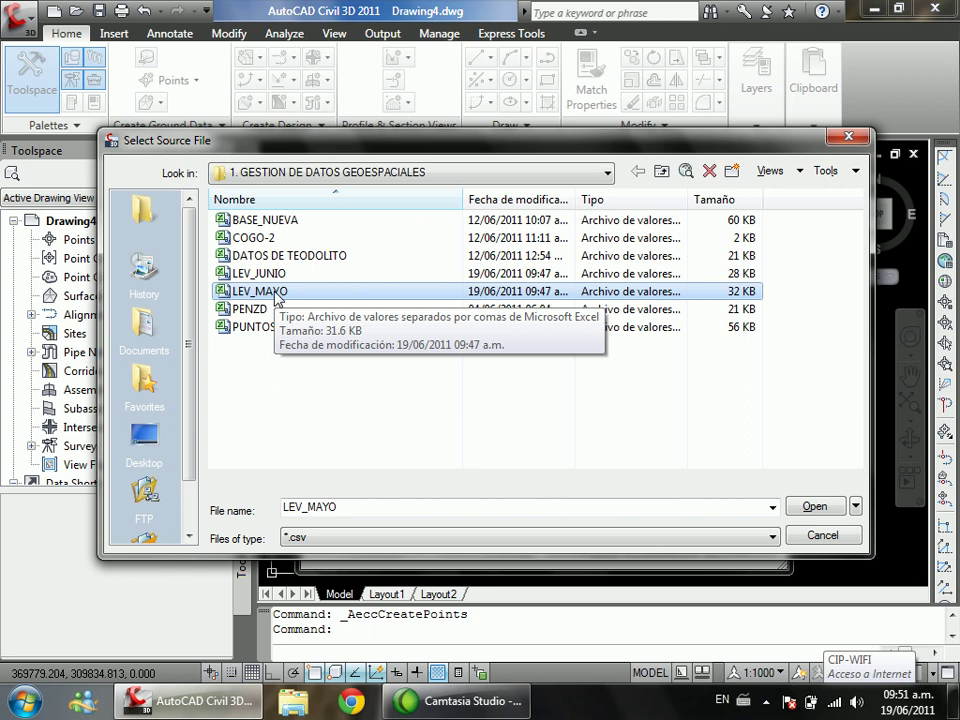
{"action": "left_click", "coordinate": [374, 541]}
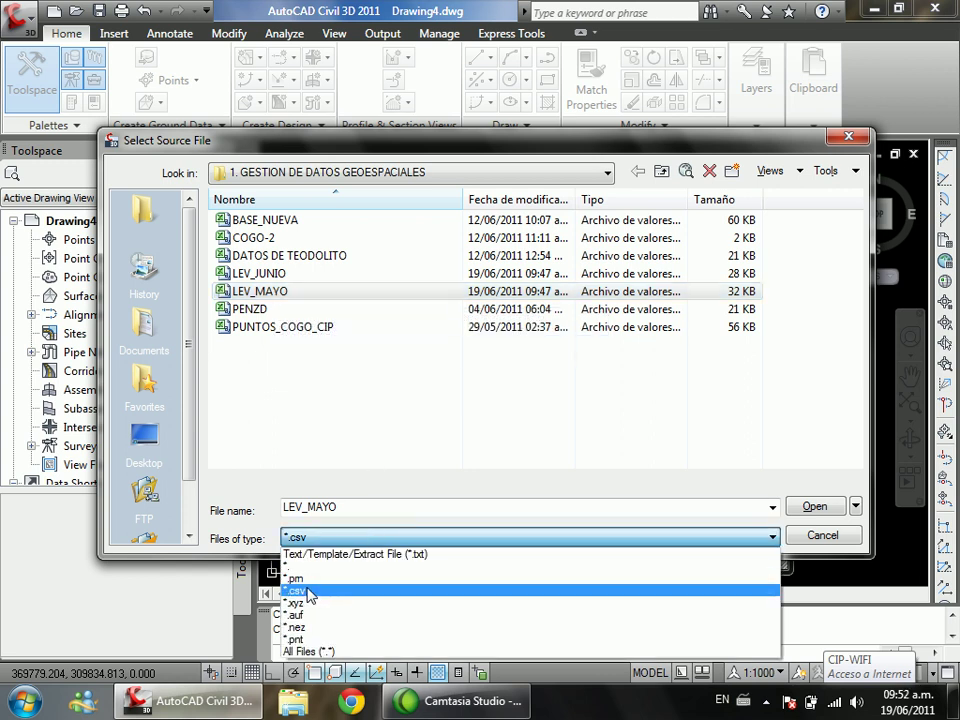
{"action": "left_click", "coordinate": [380, 589]}
{"action": "left_click", "coordinate": [268, 296]}
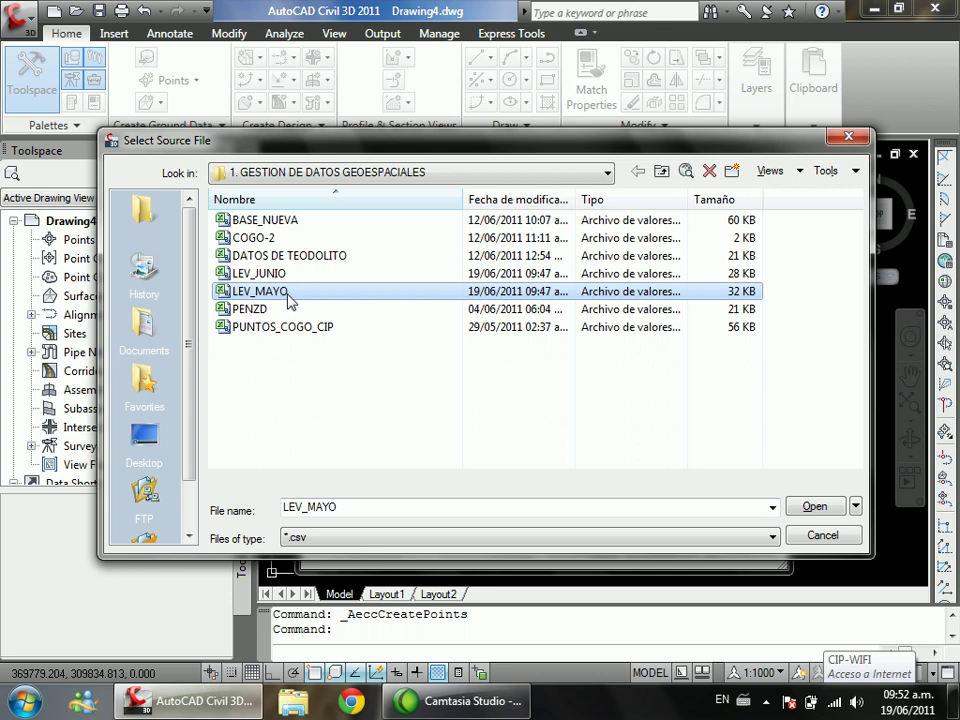
{"action": "left_click", "coordinate": [818, 507]}
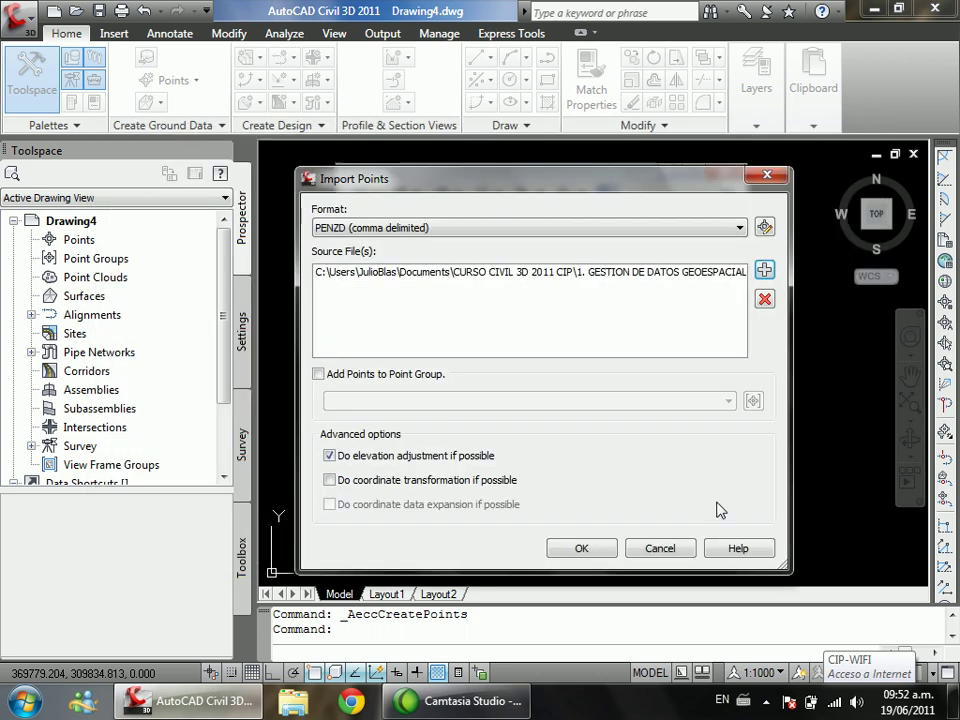
{"action": "left_click", "coordinate": [598, 551]}
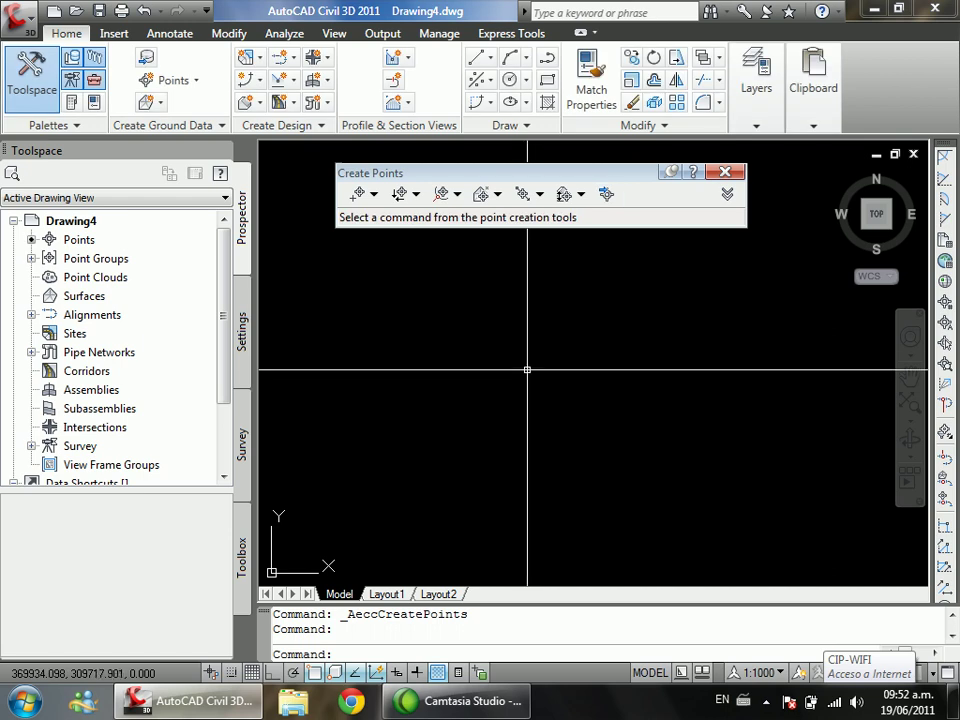
Step: Zoom to the drawing extents and list the imported points in the _All Points group
{"action": "type", "text": "ZE"}
{"action": "key", "text": "Return"}
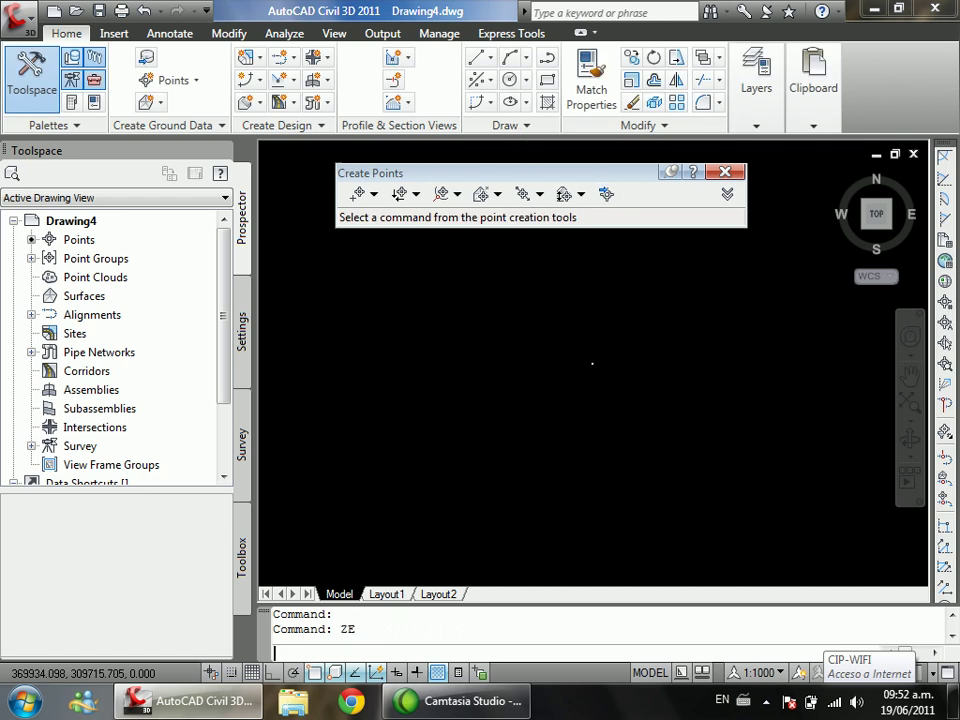
{"action": "scroll", "coordinate": [463, 437], "scroll_direction": "down", "scroll_amount": 2}
{"action": "scroll", "coordinate": [572, 296], "scroll_direction": "up", "scroll_amount": 2}
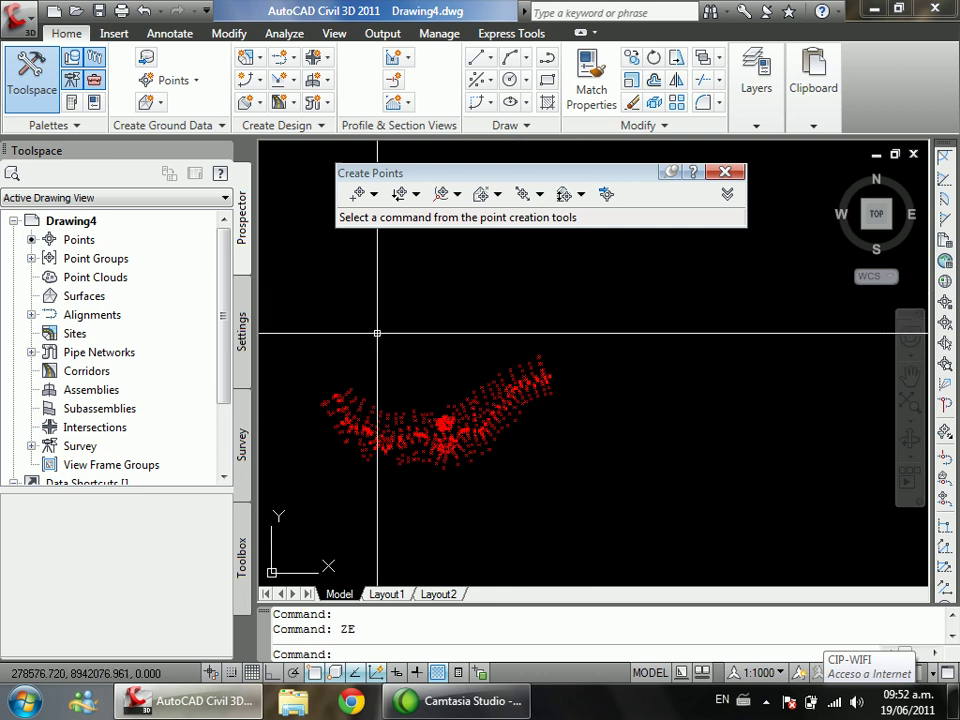
{"action": "left_click", "coordinate": [115, 280]}
{"action": "double_click", "coordinate": [117, 262]}
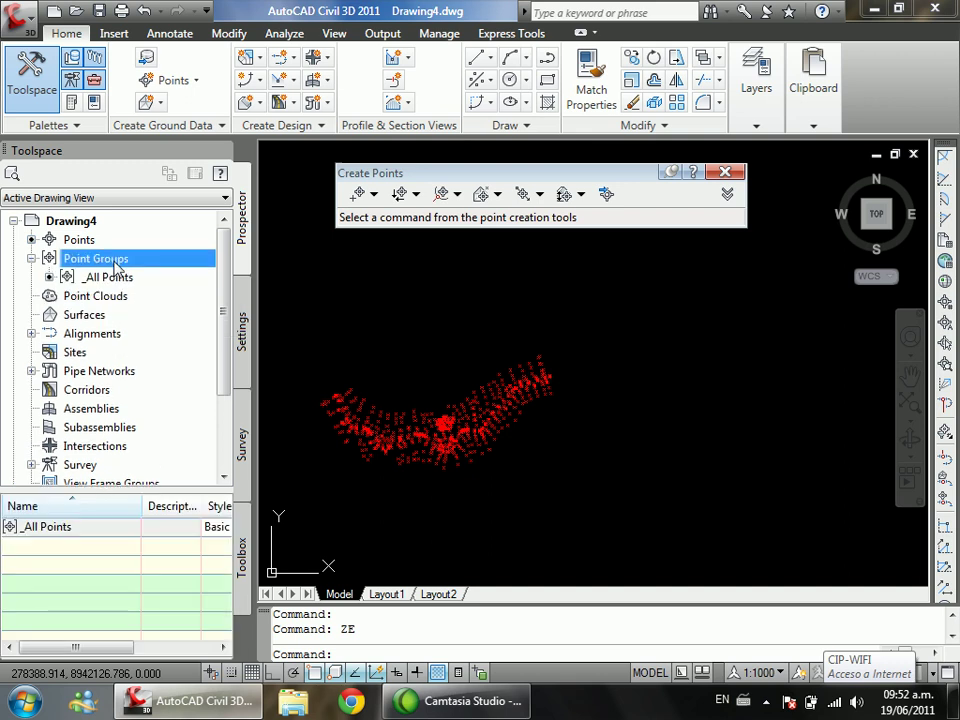
{"action": "left_click", "coordinate": [115, 278]}
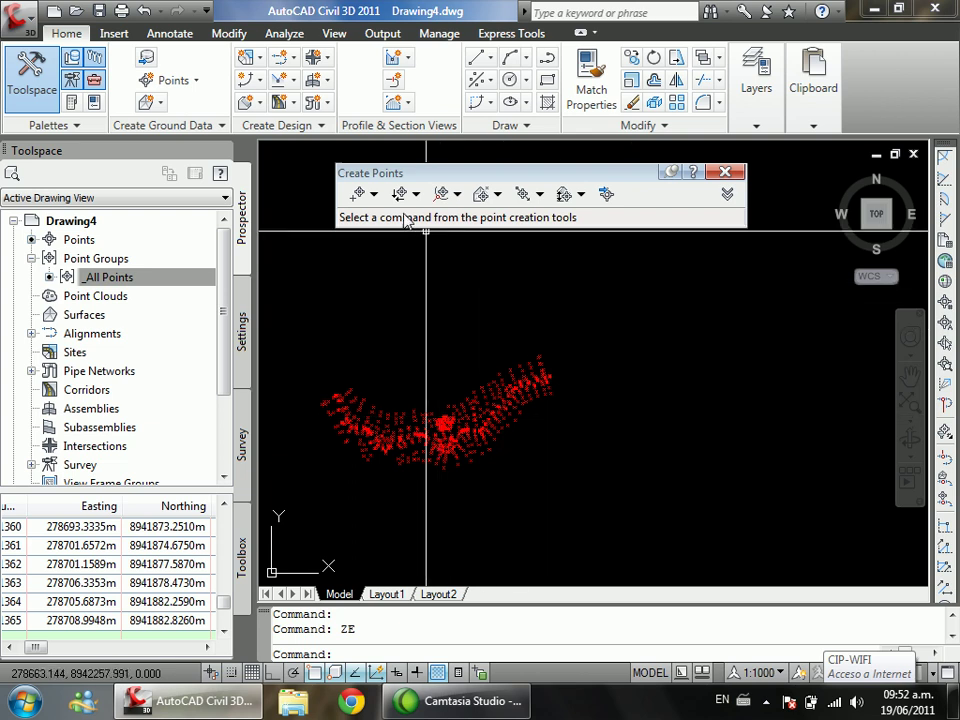
Step: Import the points of LEV_JUNIO.csv in PENZD (comma delimited) format and close the Create Points tools
{"action": "left_click", "coordinate": [607, 195]}
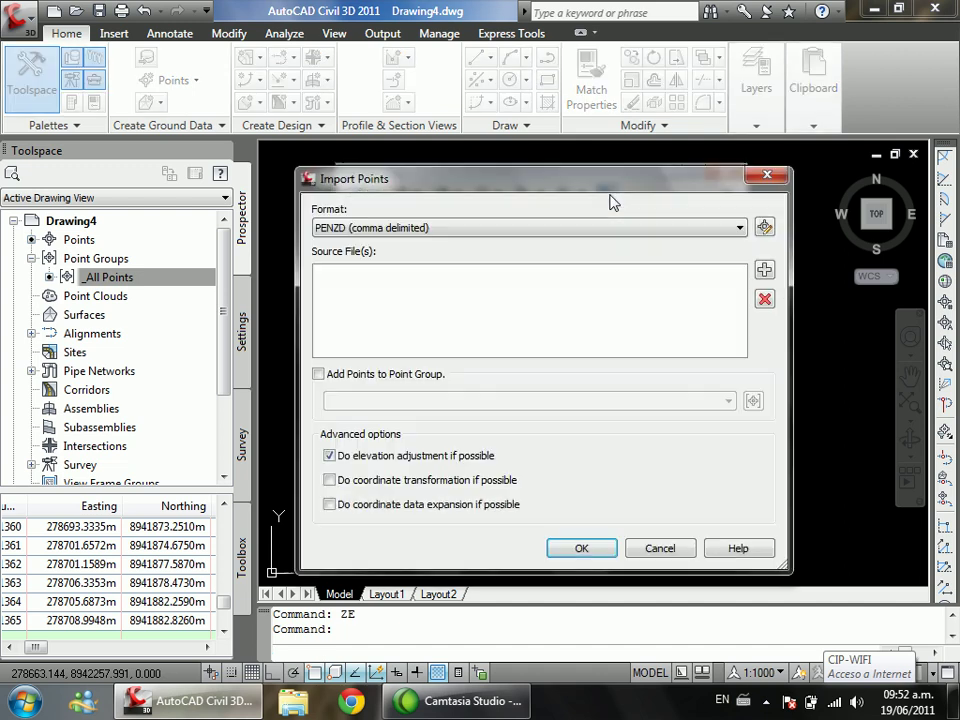
{"action": "left_click", "coordinate": [764, 270]}
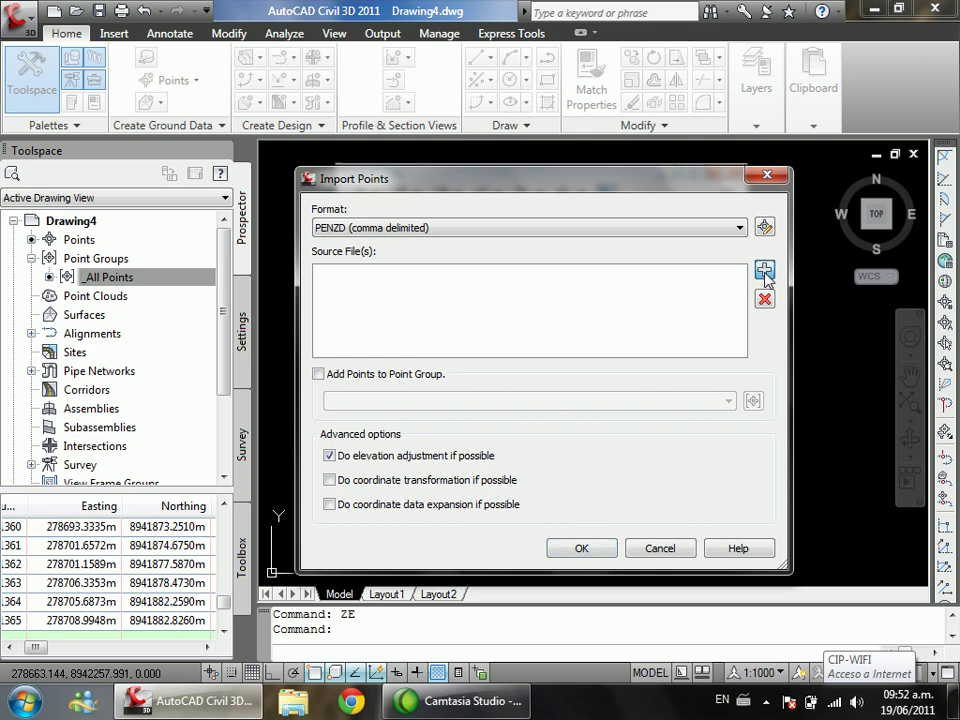
{"action": "left_click", "coordinate": [290, 273]}
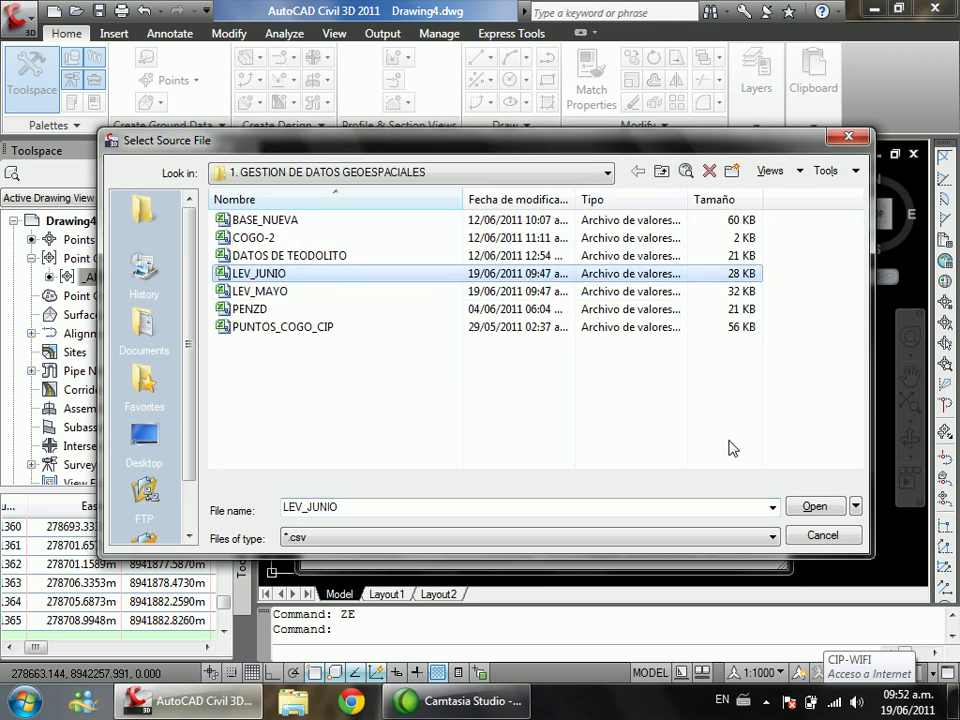
{"action": "left_click", "coordinate": [812, 507]}
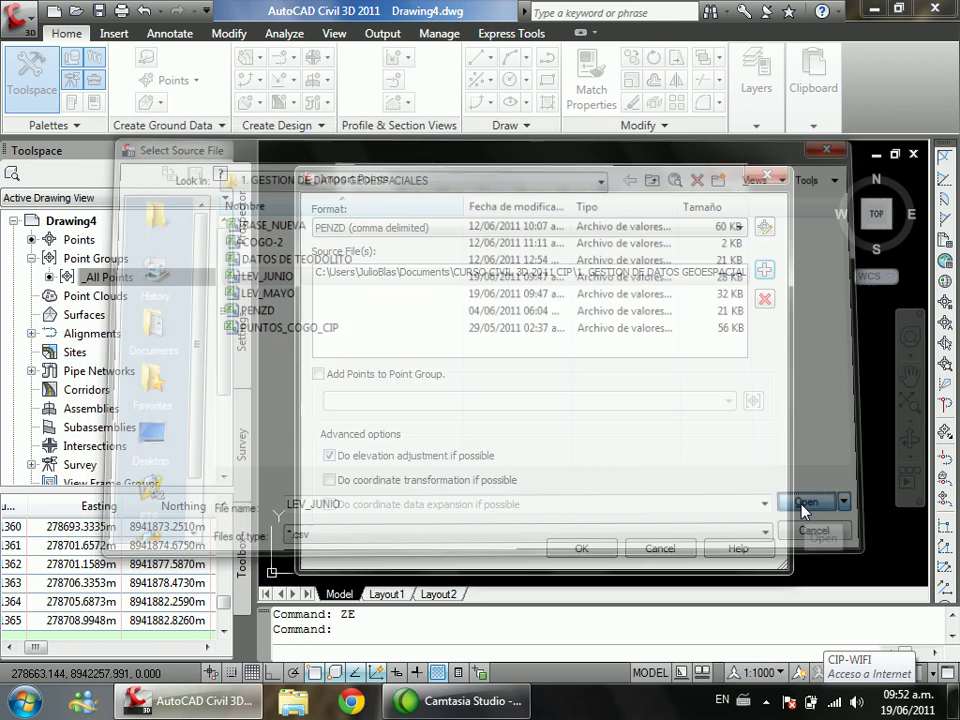
{"action": "left_click", "coordinate": [581, 548]}
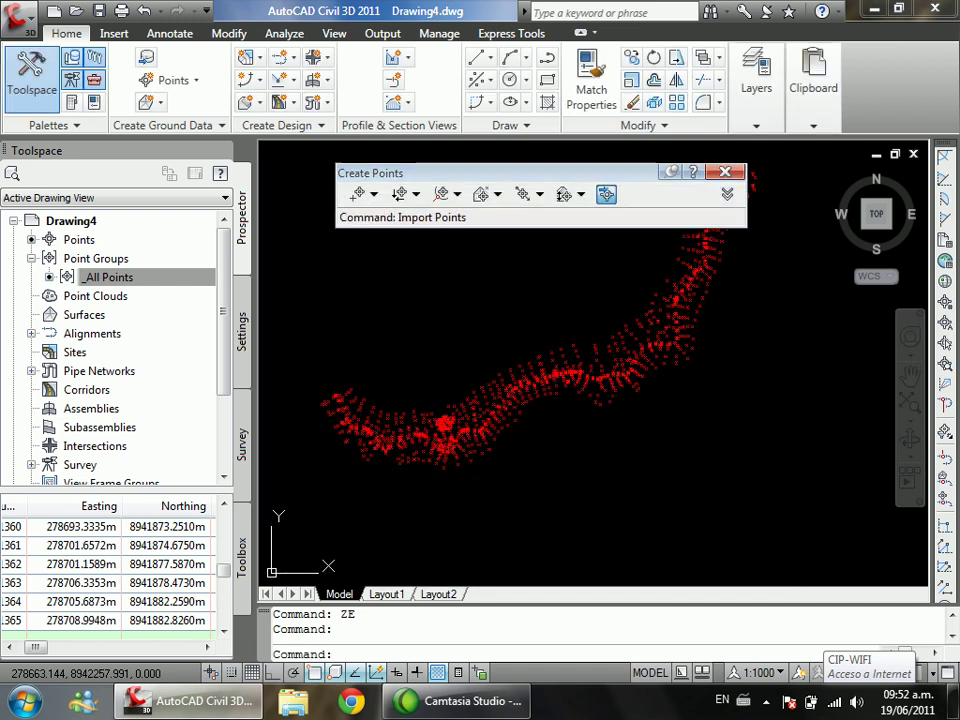
{"action": "scroll", "coordinate": [584, 514], "scroll_direction": "down", "scroll_amount": 2}
{"action": "scroll", "coordinate": [620, 450], "scroll_direction": "up", "scroll_amount": 1}
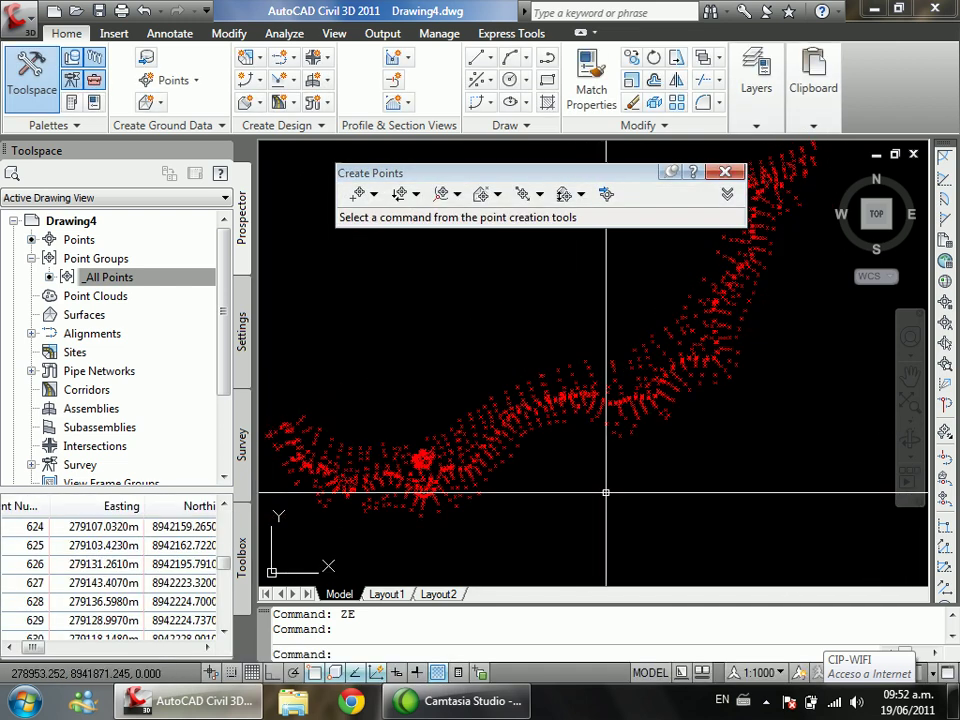
{"action": "left_click", "coordinate": [725, 172]}
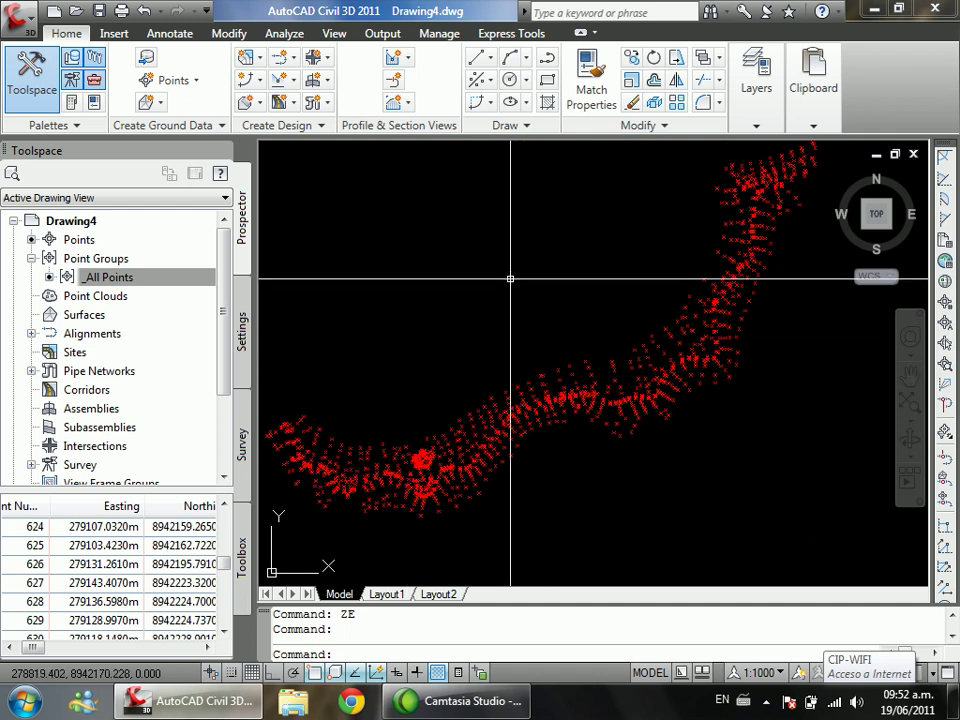
Step: Zoom out in real time until the complete strip of imported points fits in the view
{"action": "type", "text": "z"}
{"action": "key", "text": "Return"}
{"action": "key", "text": "Return"}
{"action": "left_click_drag", "start_coordinate": [510, 272], "coordinate": [518, 315]}
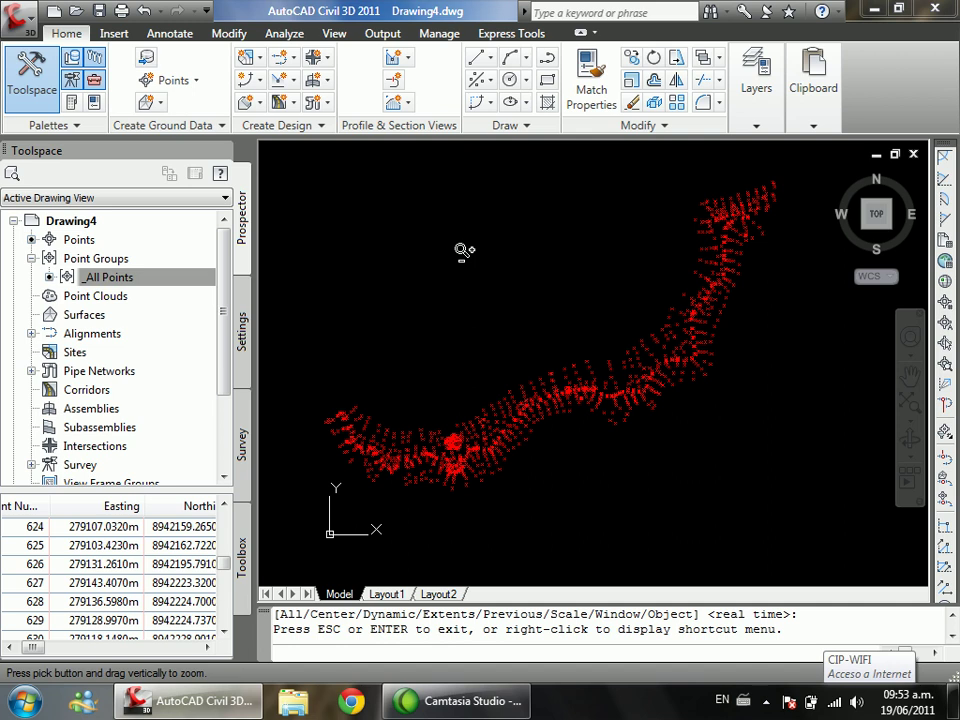
{"action": "key", "text": "Escape"}
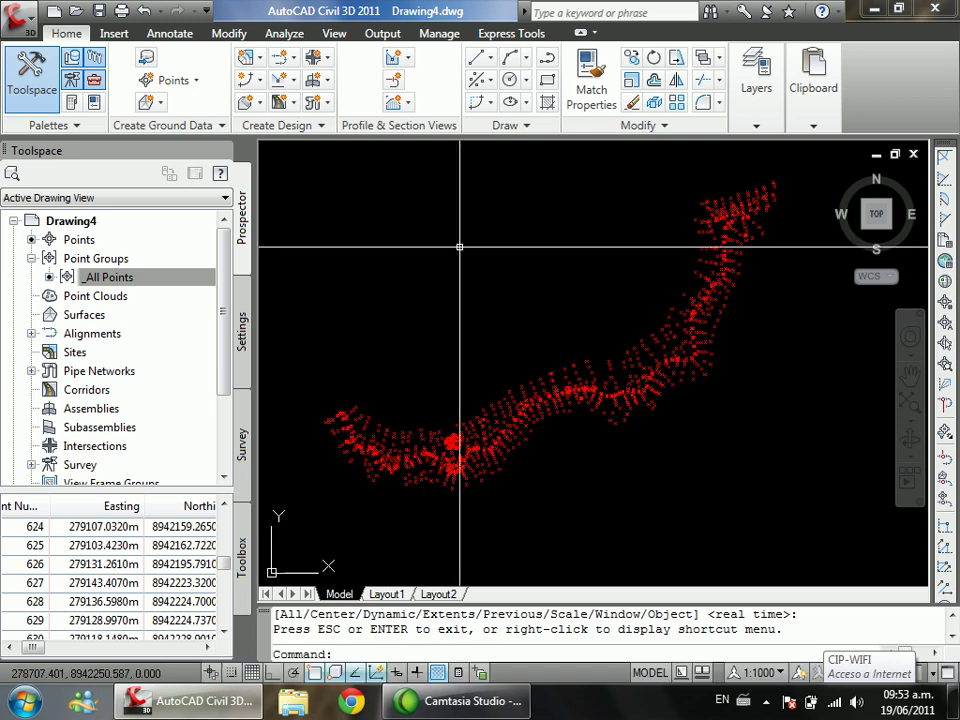
Step: Review the _All Points group's summary and undo the point imports of both survey files
{"action": "left_click", "coordinate": [193, 272]}
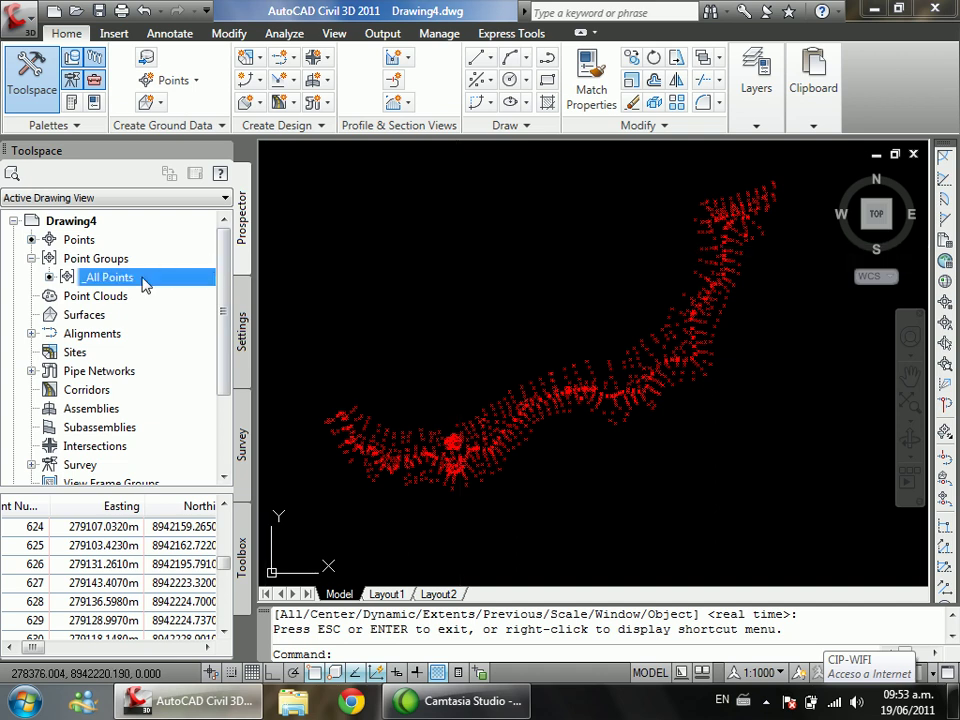
{"action": "mouse_move", "coordinate": [143, 284]}
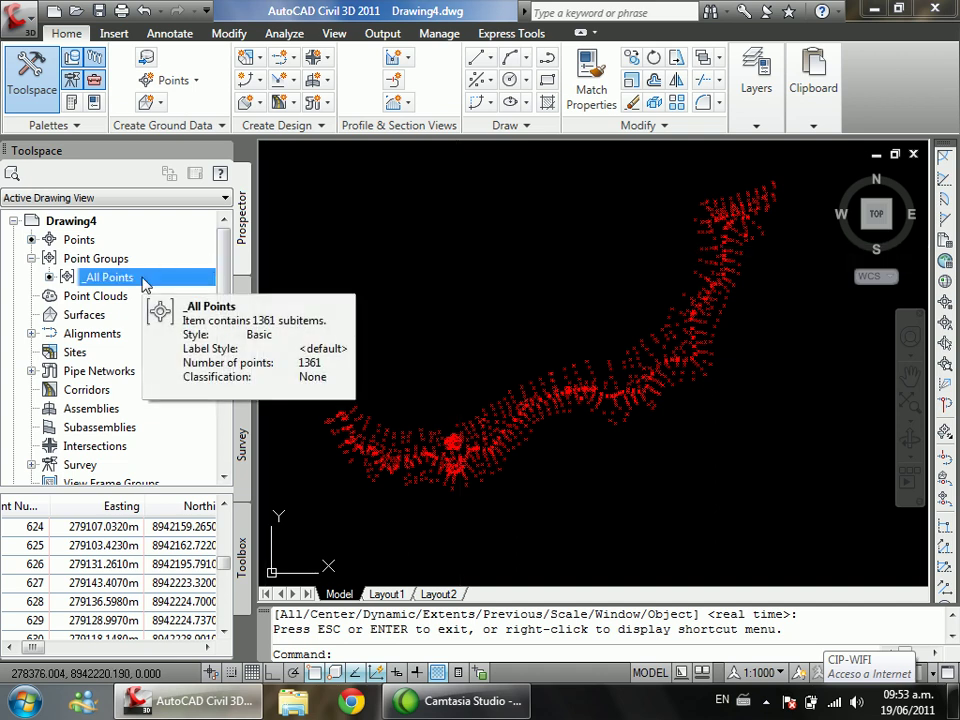
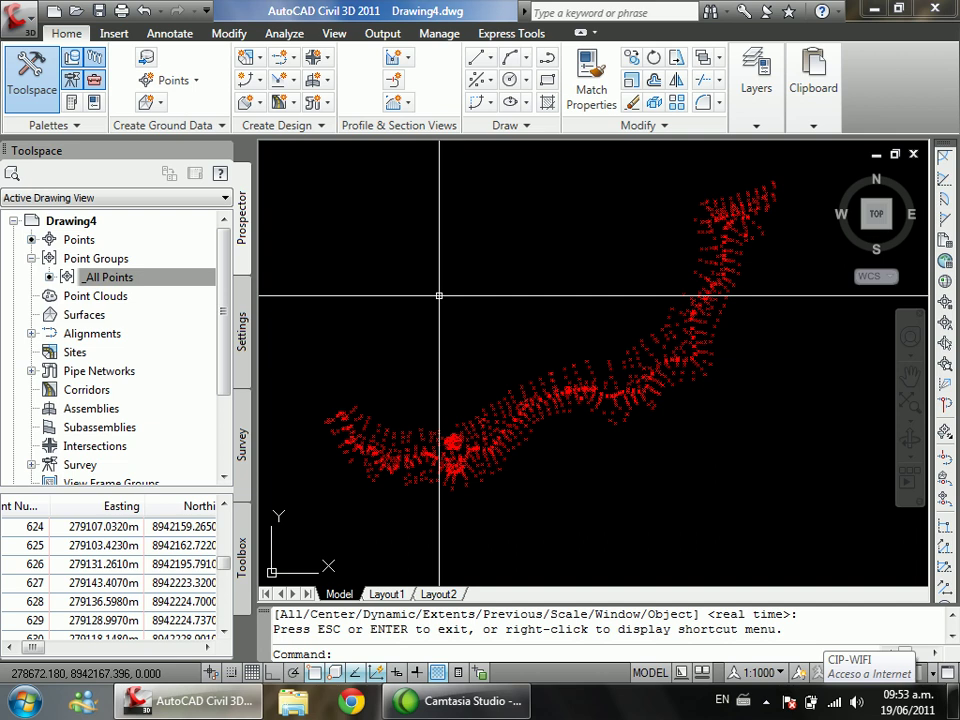
{"action": "type", "text": "U"}
{"action": "key", "text": "BackSpace"}
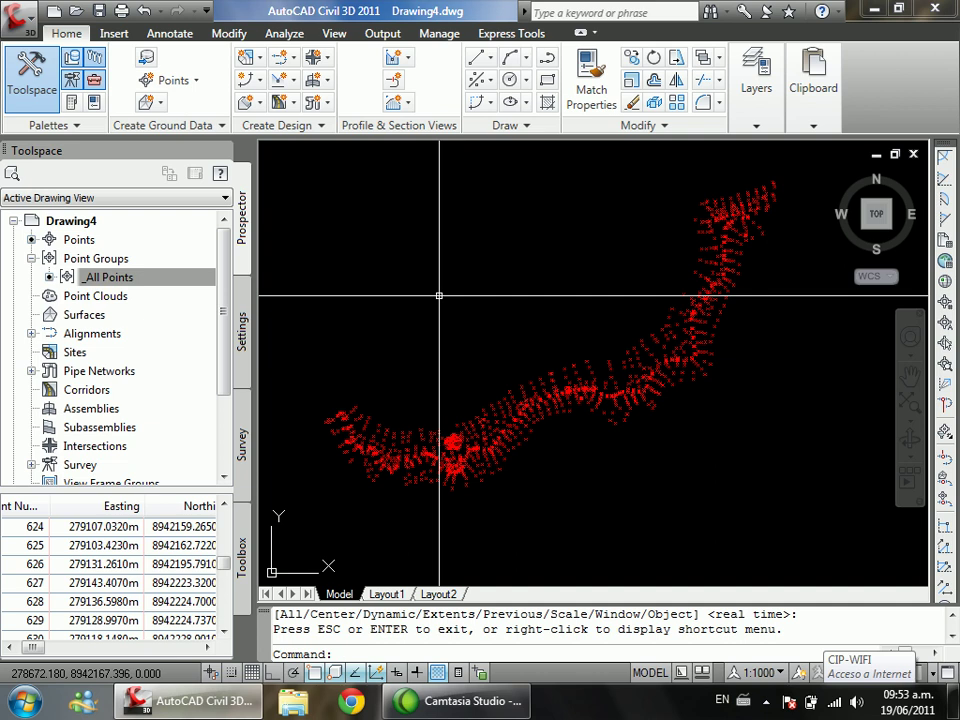
{"action": "left_click", "coordinate": [144, 12]}
{"action": "left_click", "coordinate": [144, 12]}
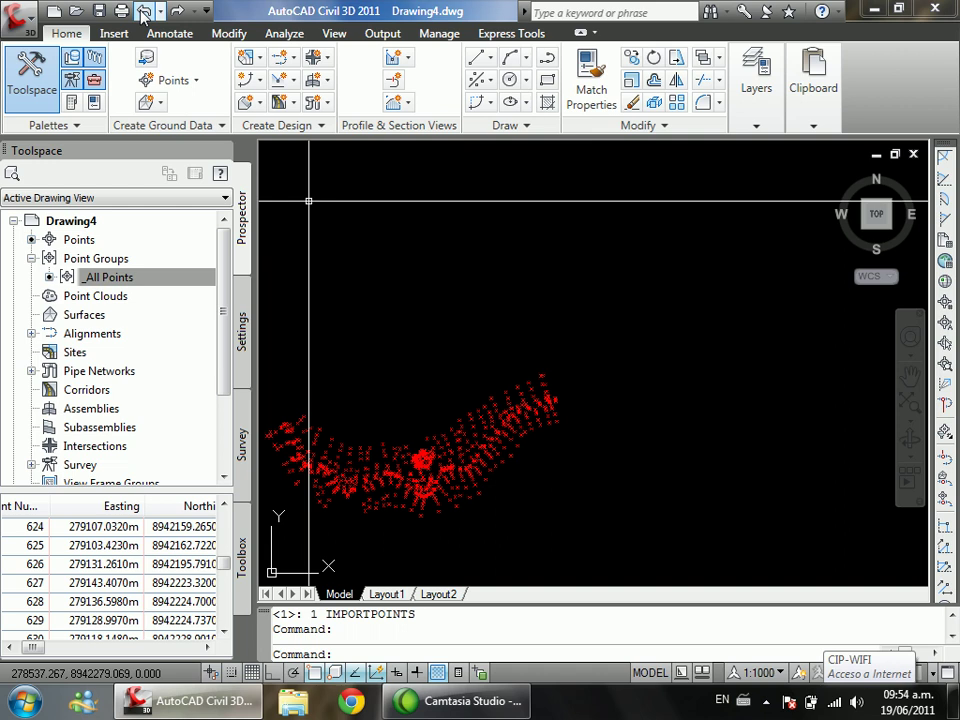
{"action": "left_click", "coordinate": [144, 12]}
{"action": "left_click", "coordinate": [144, 12]}
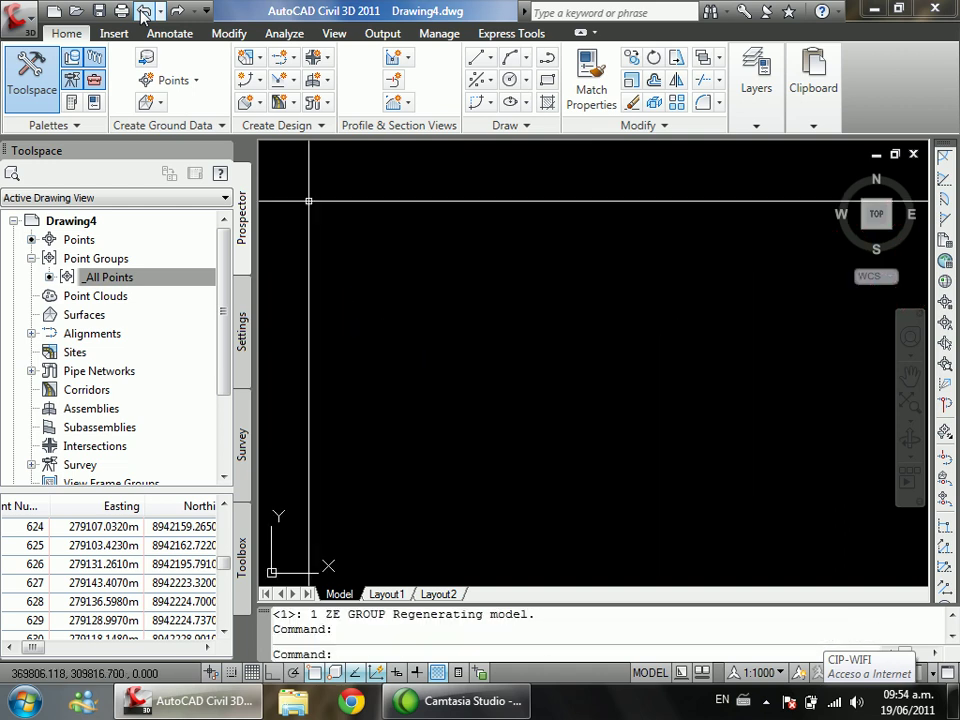
{"action": "left_click", "coordinate": [144, 12]}
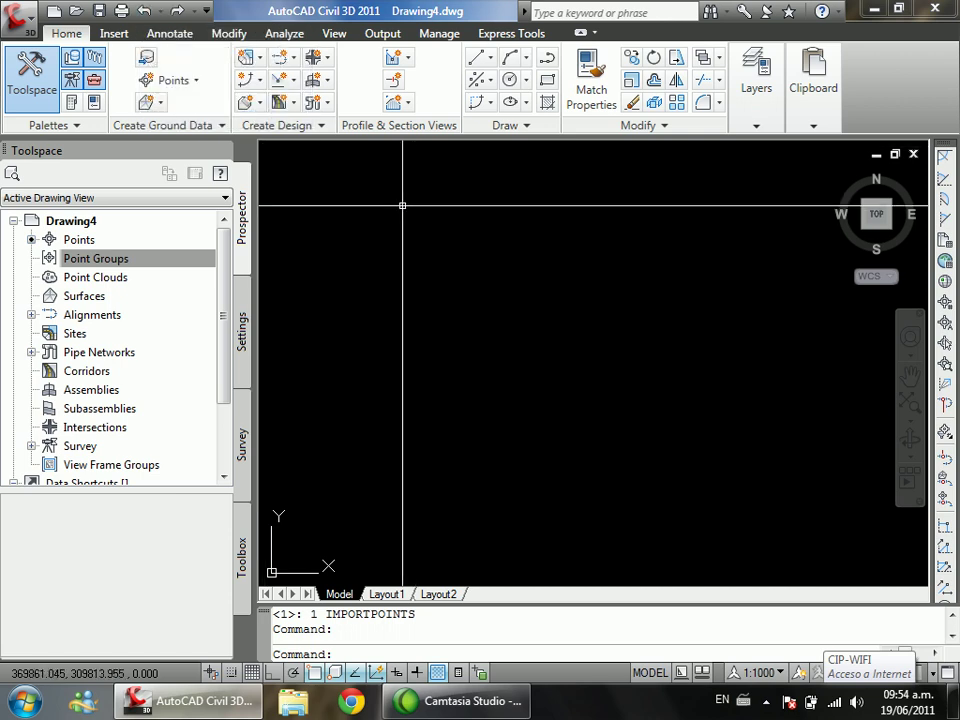
Step: Set up a new point import with the Point Creation Tools, using LEV_MAYO.csv as the source file in PENZD (comma delimited) format
{"action": "left_click", "coordinate": [182, 90]}
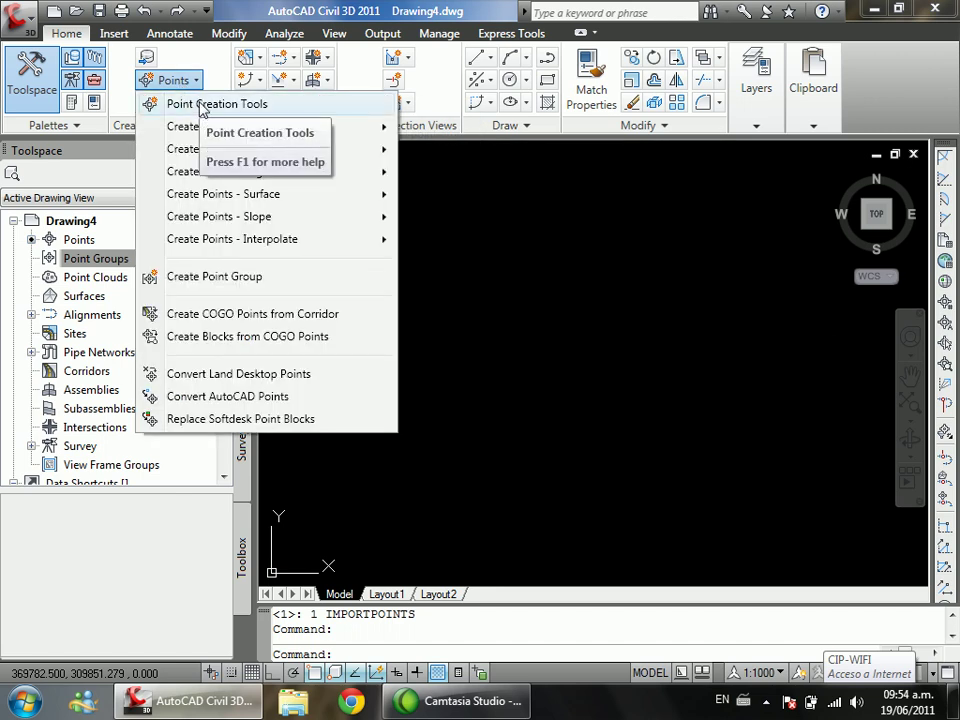
{"action": "left_click", "coordinate": [201, 106]}
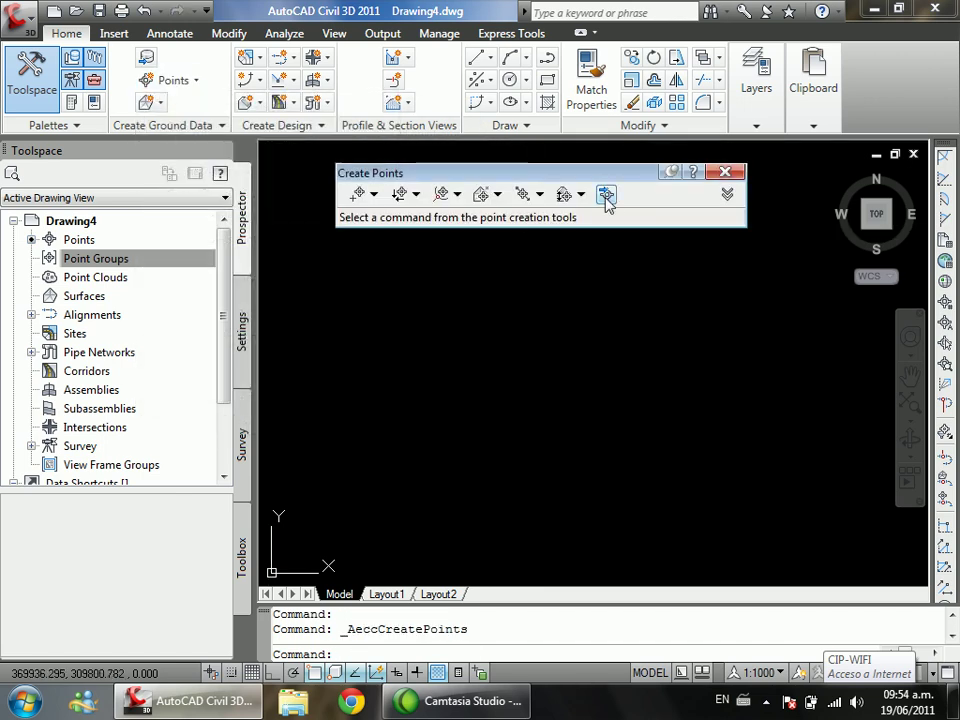
{"action": "left_click", "coordinate": [606, 197]}
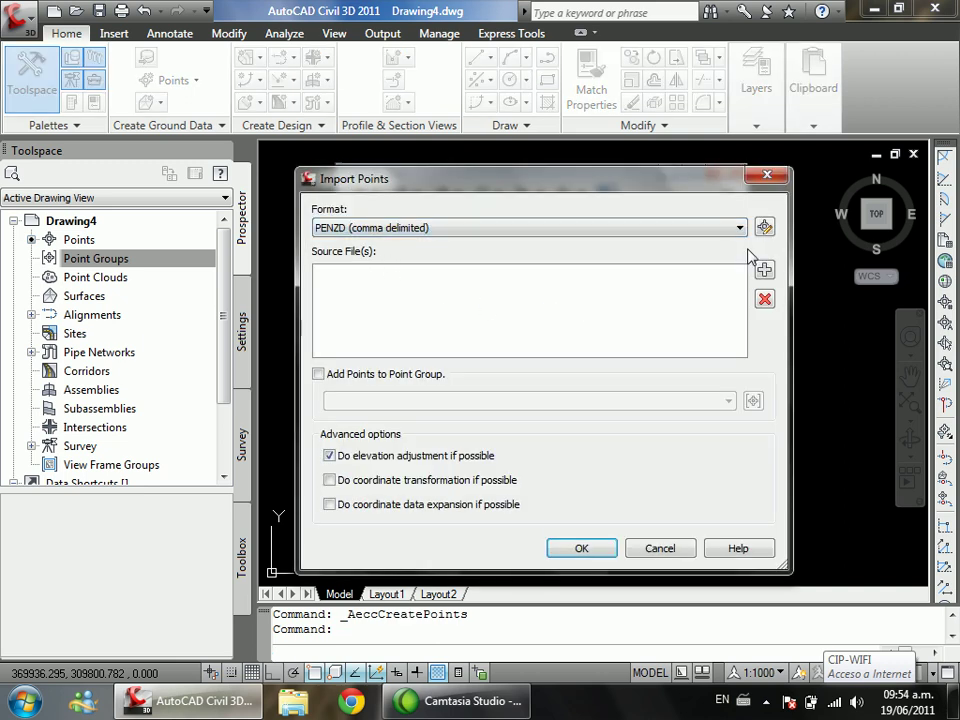
{"action": "left_click", "coordinate": [764, 269]}
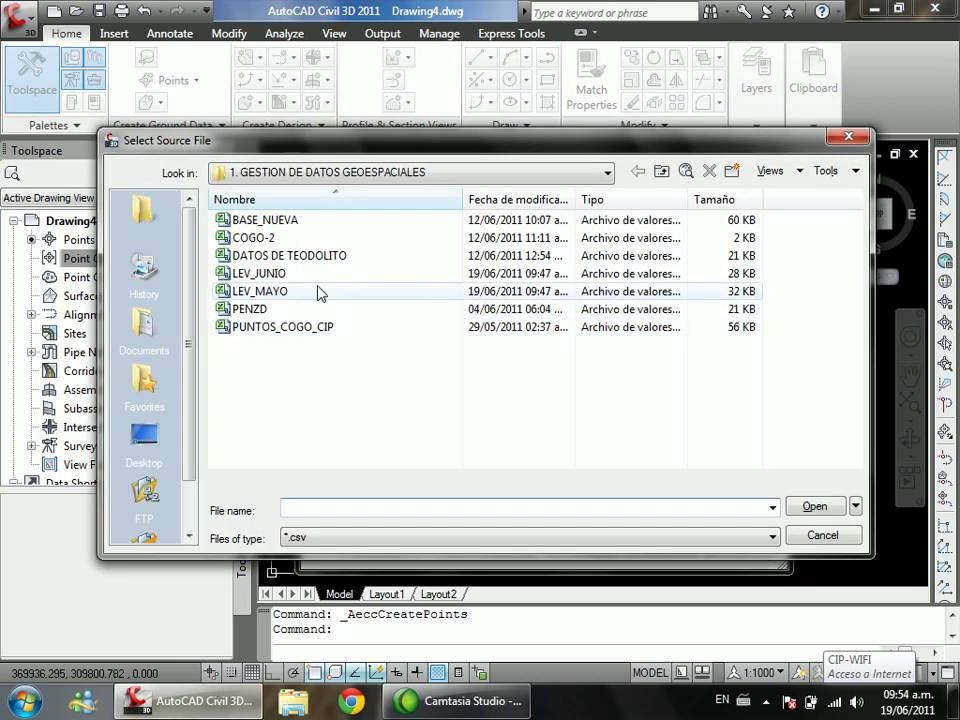
{"action": "left_click", "coordinate": [313, 290]}
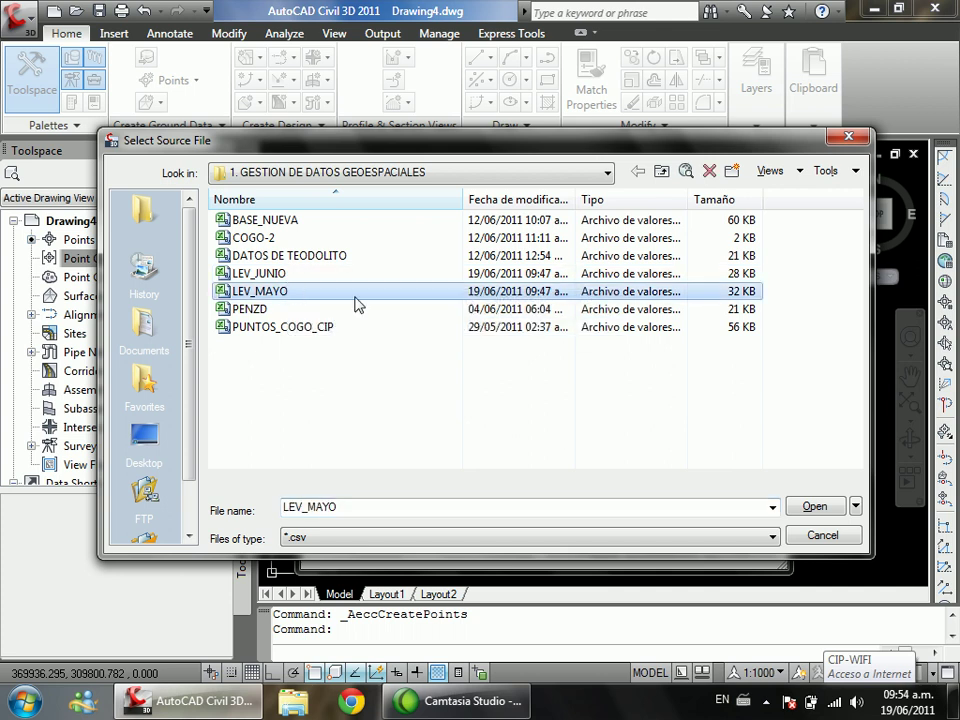
{"action": "left_click", "coordinate": [810, 506]}
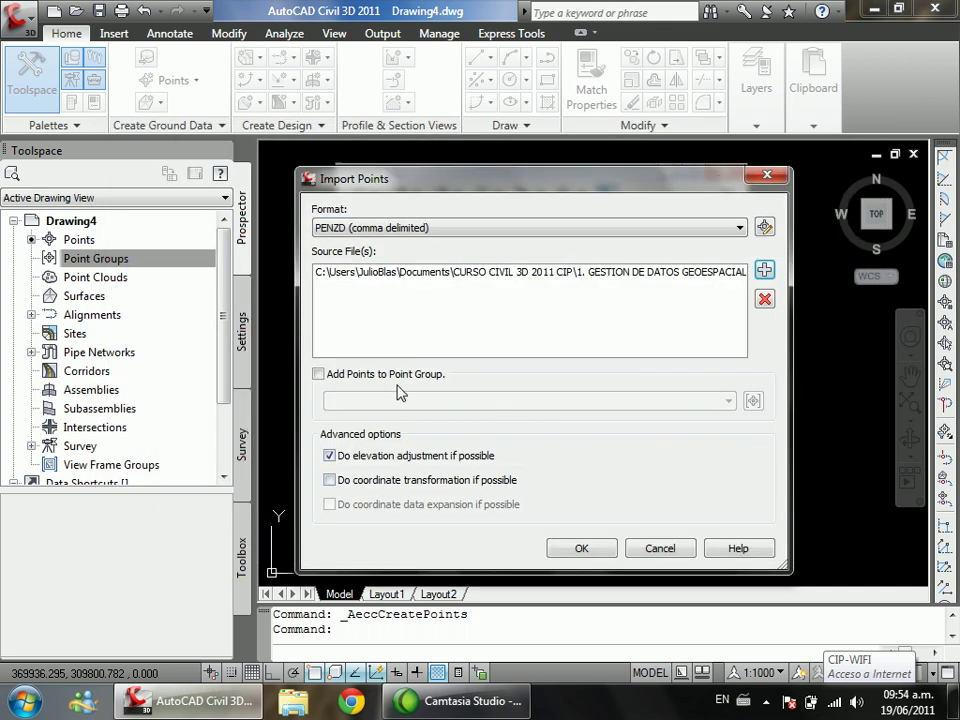
Step: Assign the points to a new point group named LEV_MAYO and run the import
{"action": "left_click", "coordinate": [318, 375]}
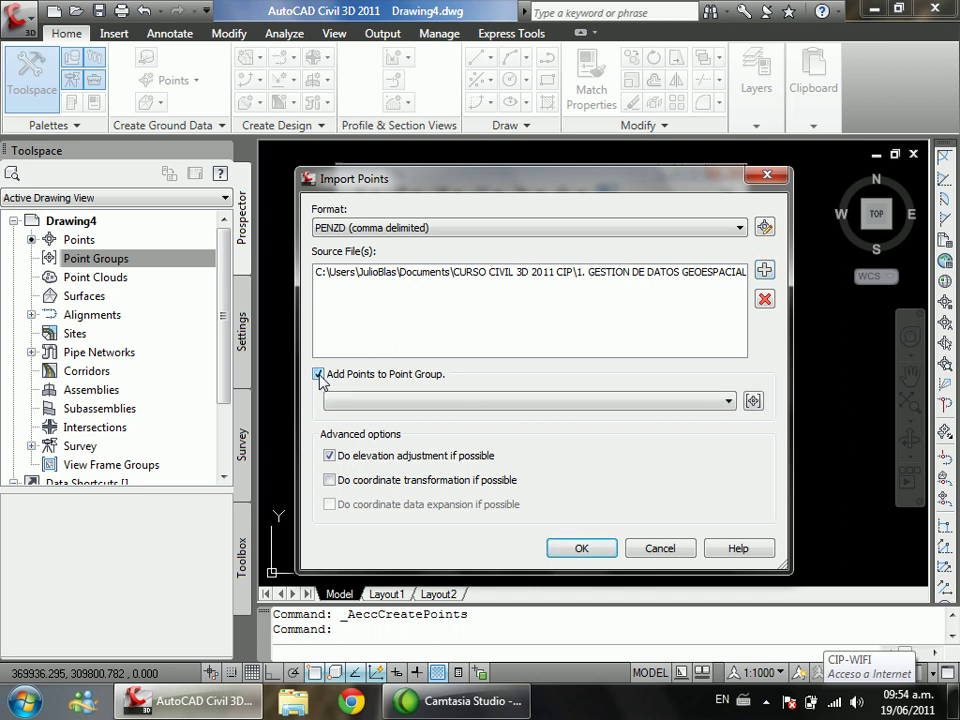
{"action": "left_click", "coordinate": [753, 402]}
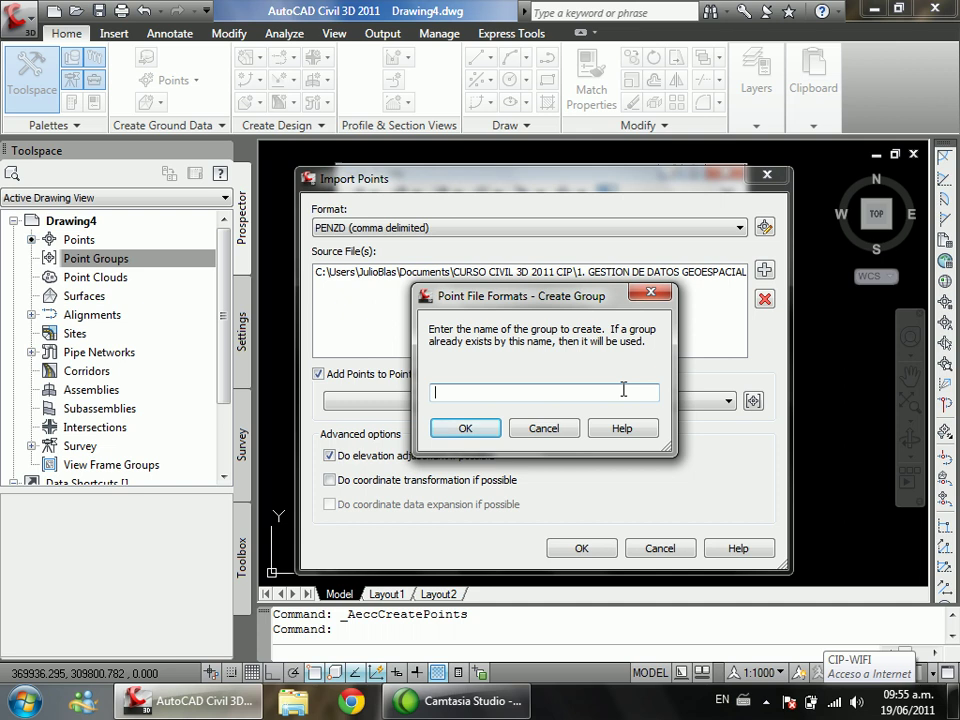
{"action": "type", "text": "LEV_MAYO"}
{"action": "left_click", "coordinate": [490, 432]}
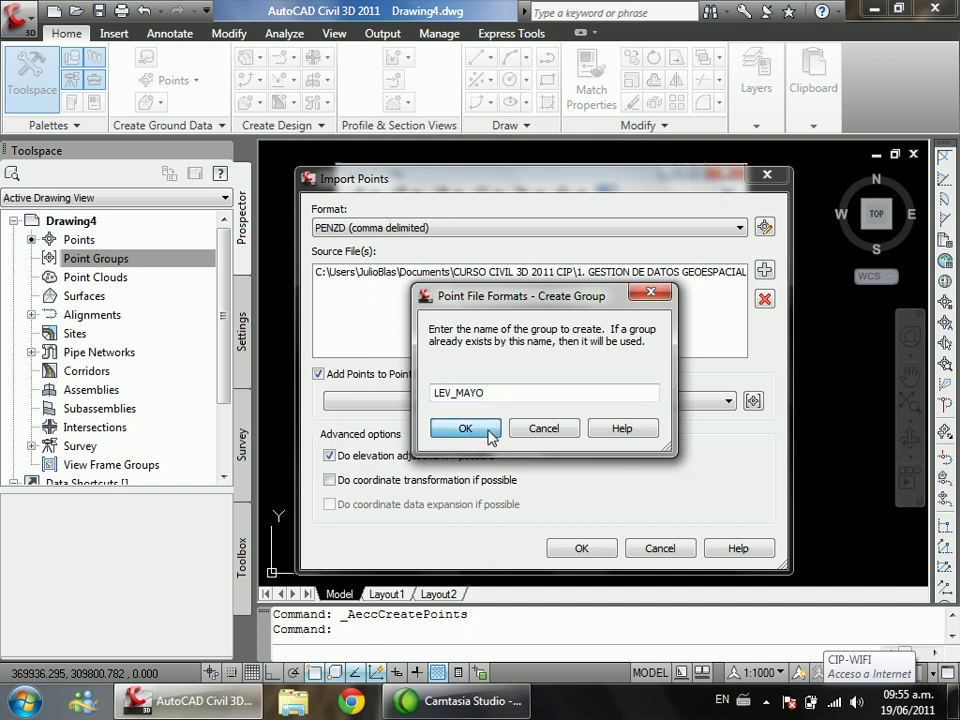
{"action": "left_click", "coordinate": [580, 547]}
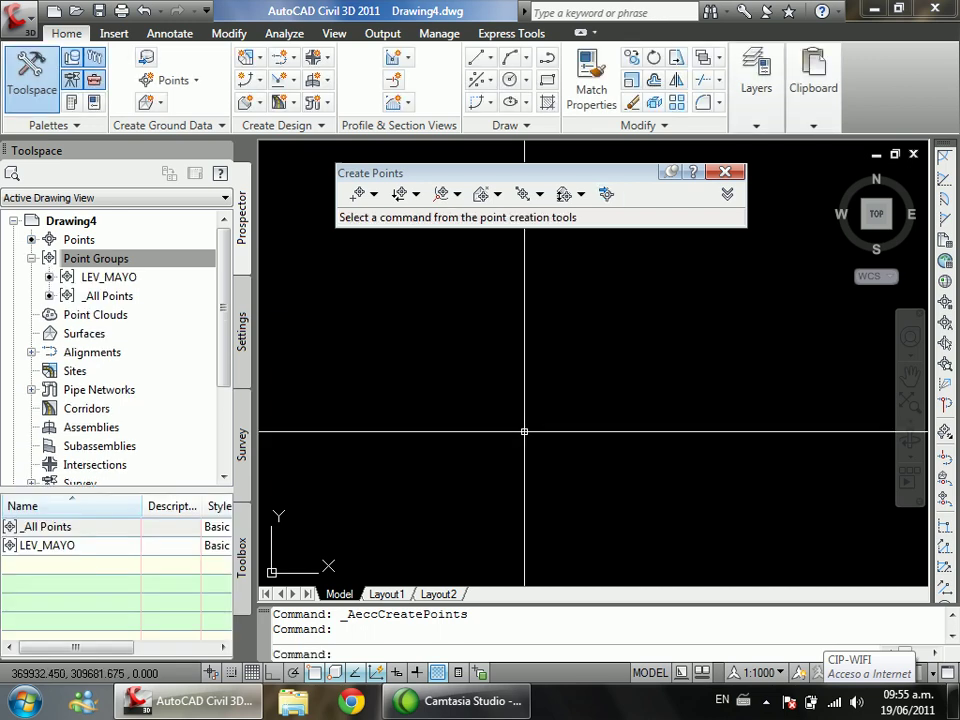
Step: Zoom to the drawing extents and list the points of the LEV_MAYO group
{"action": "type", "text": "ZE"}
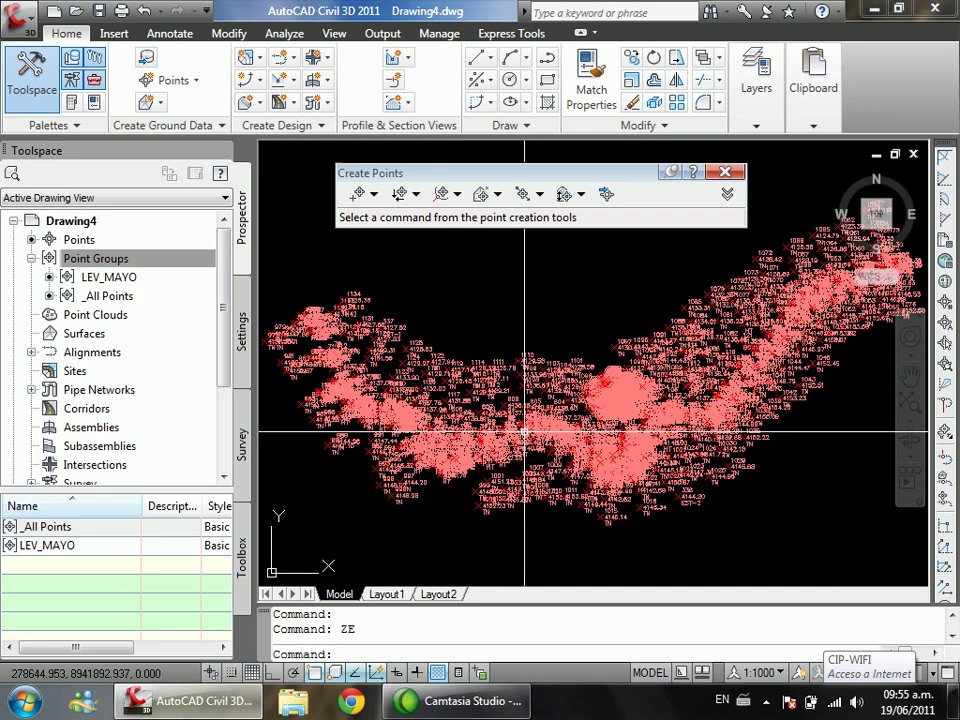
{"action": "scroll", "coordinate": [326, 490], "scroll_direction": "down", "scroll_amount": 2}
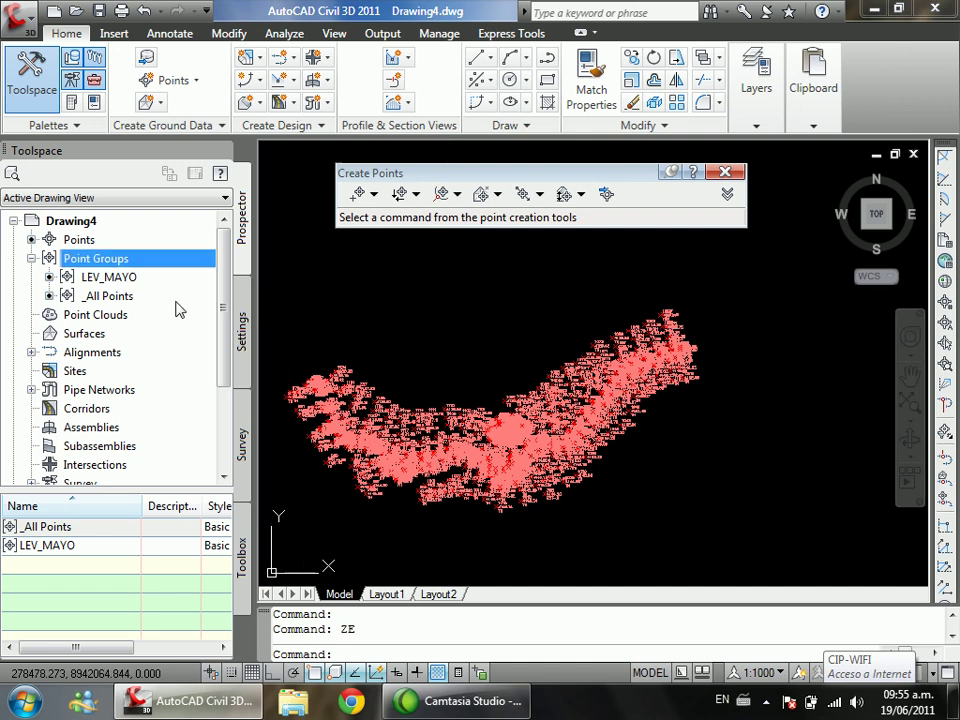
{"action": "left_click", "coordinate": [140, 278]}
{"action": "mouse_move", "coordinate": [147, 289]}
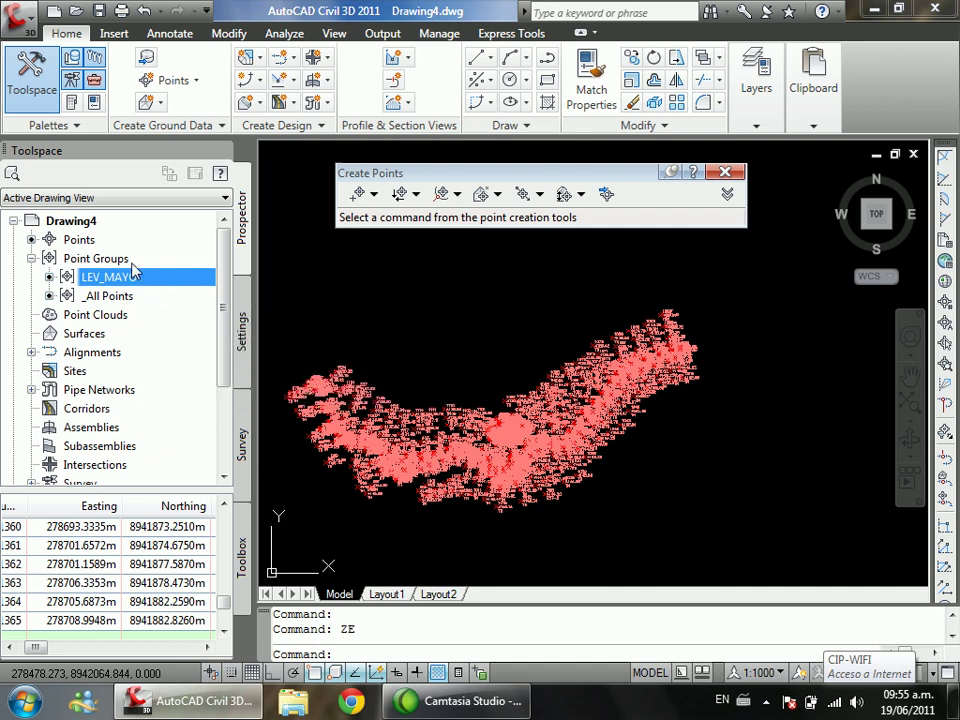
Step: Start importing points in PENZD (comma delimited) format and add LEV_JUNIO as the source file
{"action": "left_click", "coordinate": [607, 196]}
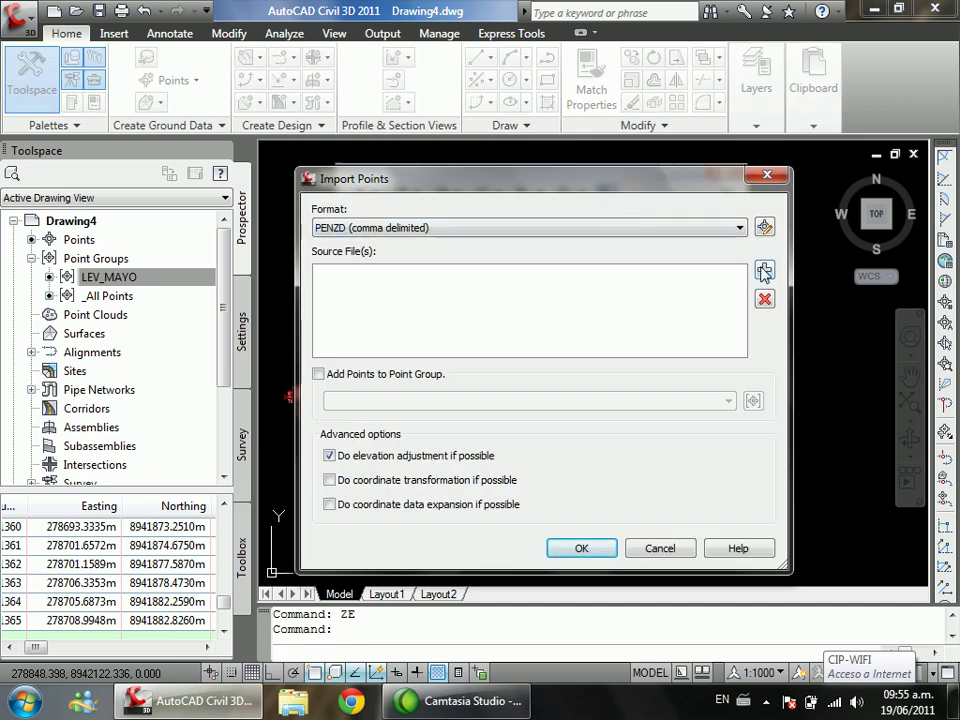
{"action": "left_click", "coordinate": [764, 271]}
{"action": "left_click", "coordinate": [270, 274]}
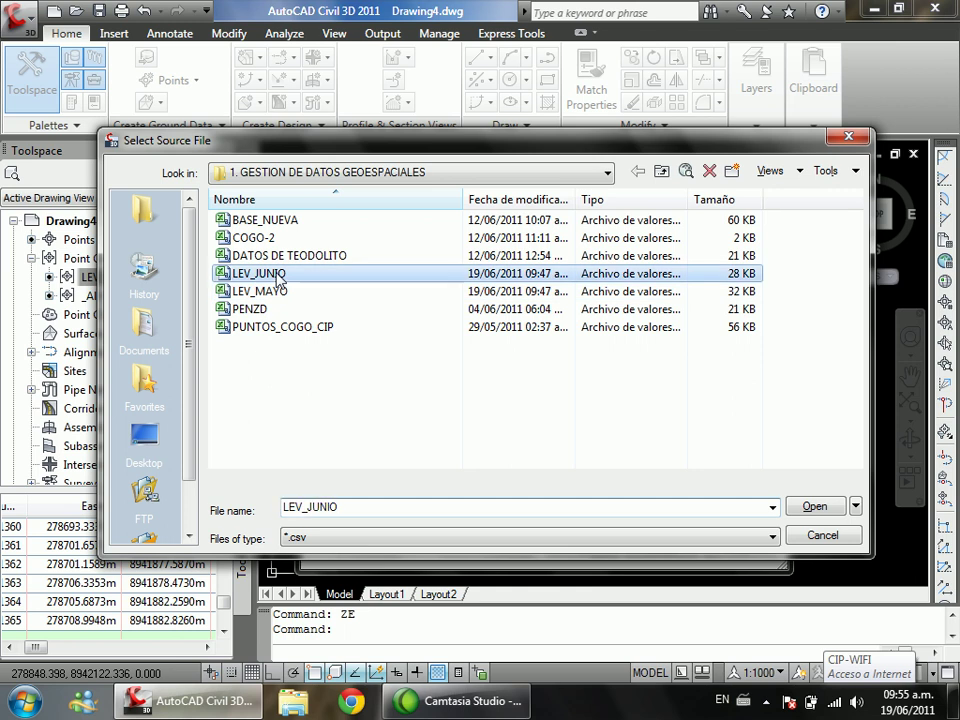
{"action": "left_click", "coordinate": [812, 507]}
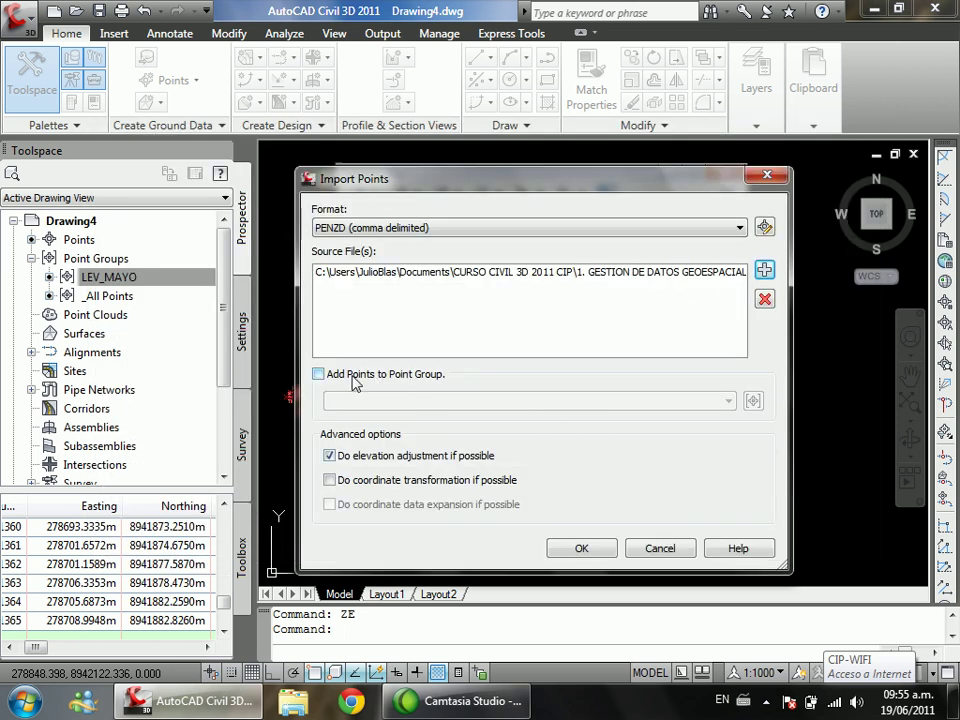
Step: Assign the imported points to a new point group named LEV_JUNIO and run the import
{"action": "left_click", "coordinate": [319, 374]}
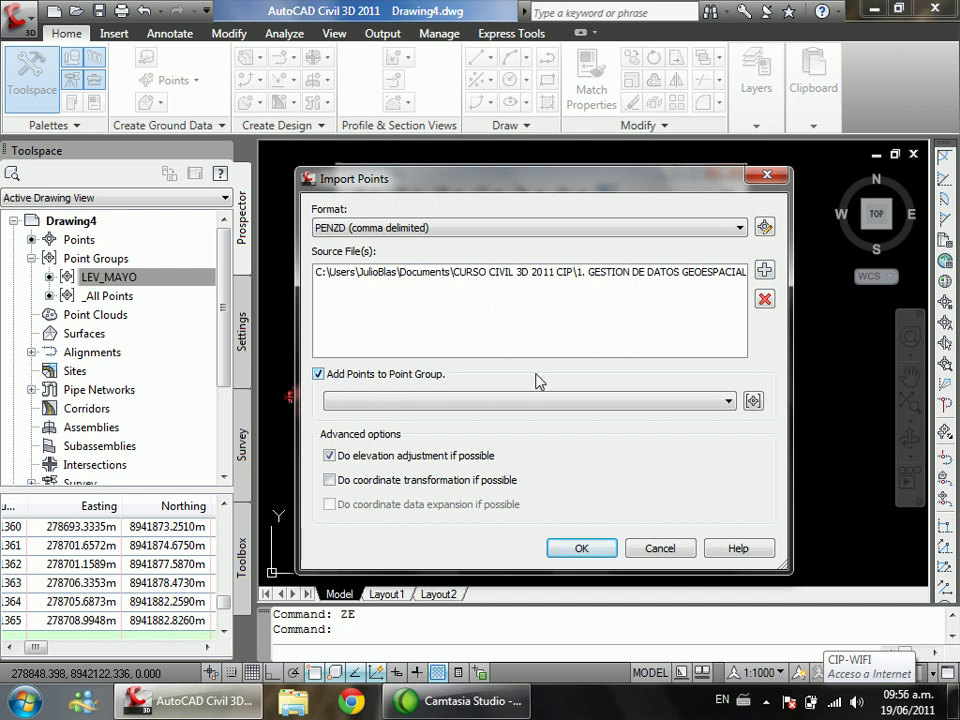
{"action": "left_click", "coordinate": [753, 402]}
{"action": "type", "text": "LEV_JUNIO"}
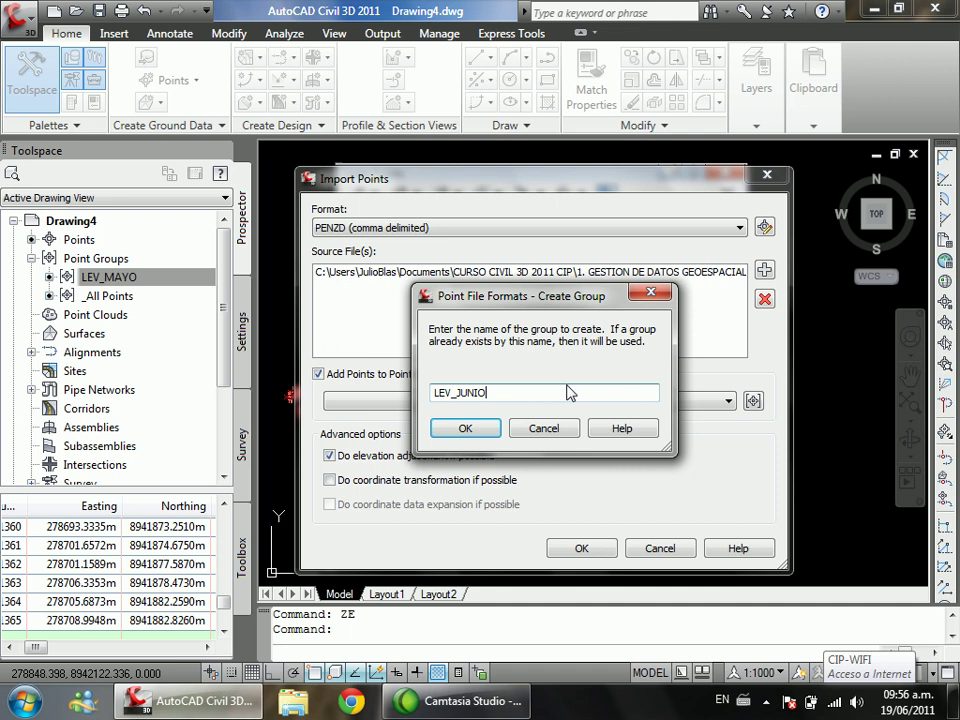
{"action": "left_click", "coordinate": [455, 430]}
{"action": "left_click", "coordinate": [581, 549]}
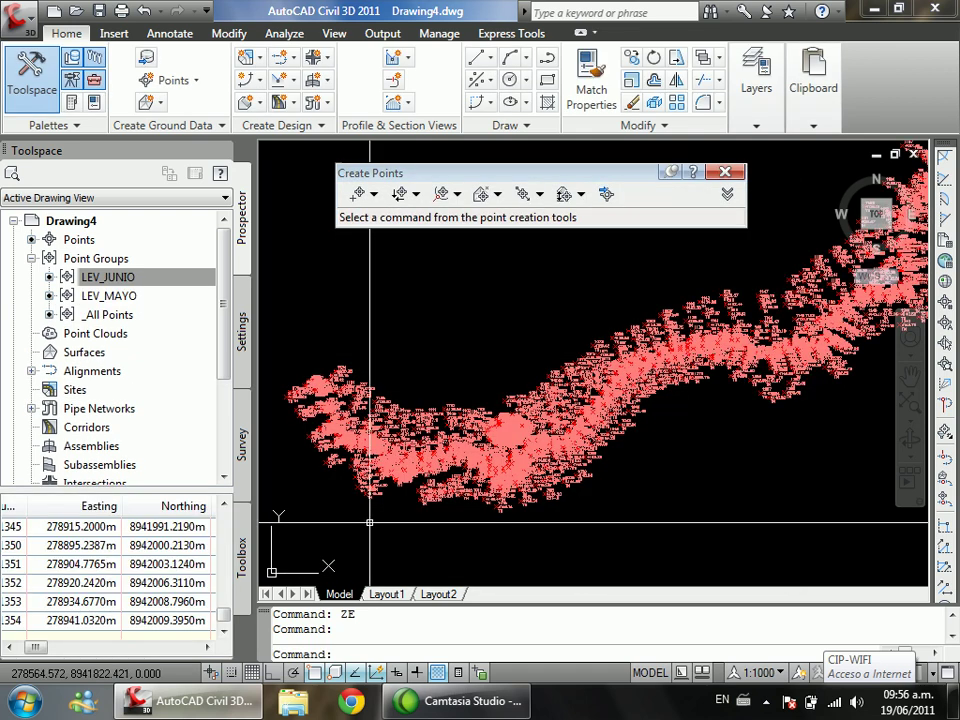
Step: Zoom to the drawing extents and close the Create Points toolbar
{"action": "scroll", "coordinate": [439, 470], "scroll_direction": "down", "scroll_amount": 1}
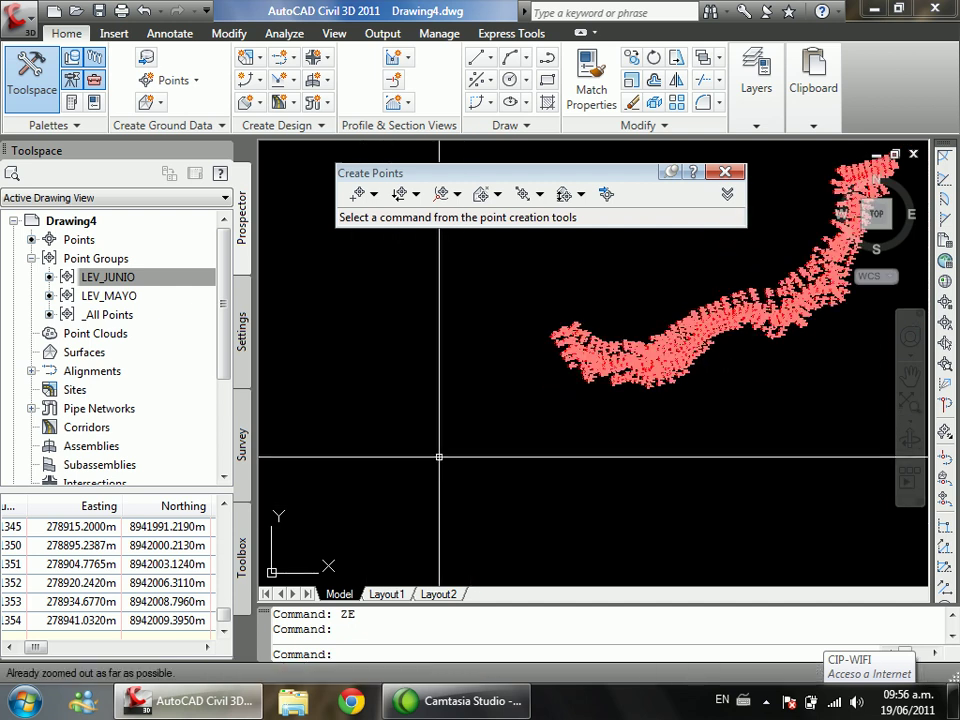
{"action": "type", "text": "ZE"}
{"action": "key", "text": "Return"}
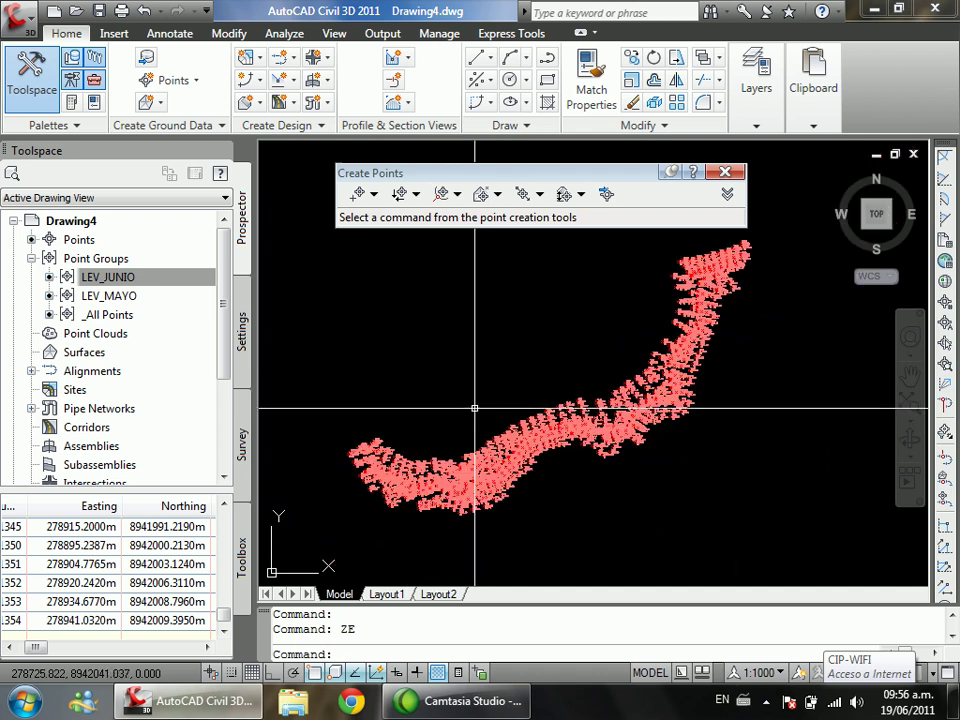
{"action": "left_click", "coordinate": [725, 172]}
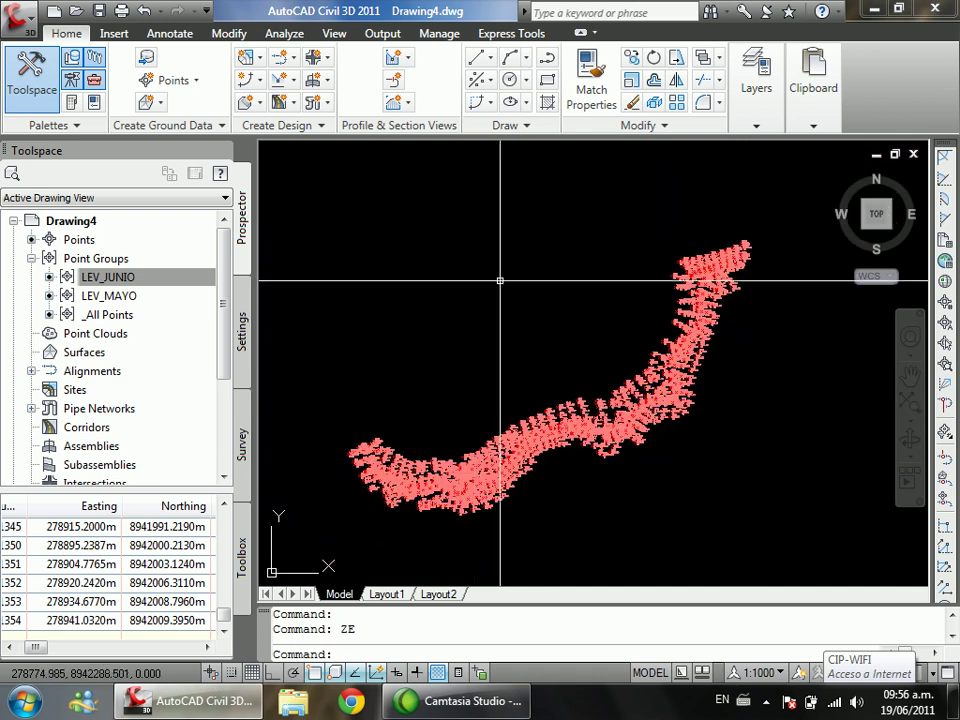
Step: Set both the point style and the point label style of the LEV_JUNIO group to <none>
{"action": "left_click", "coordinate": [110, 277]}
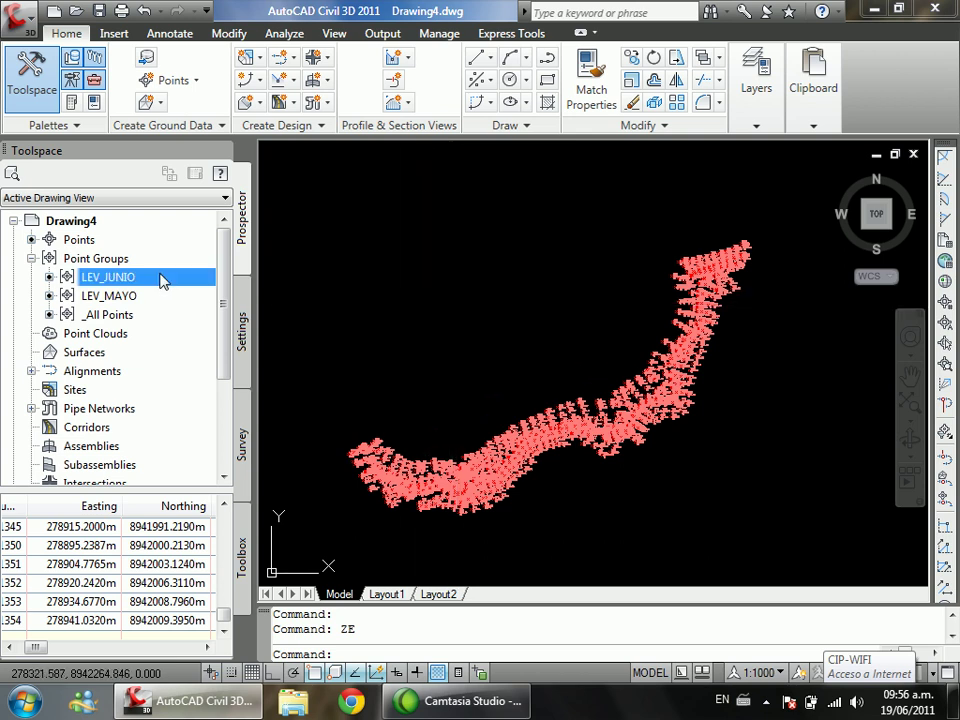
{"action": "mouse_move", "coordinate": [131, 293]}
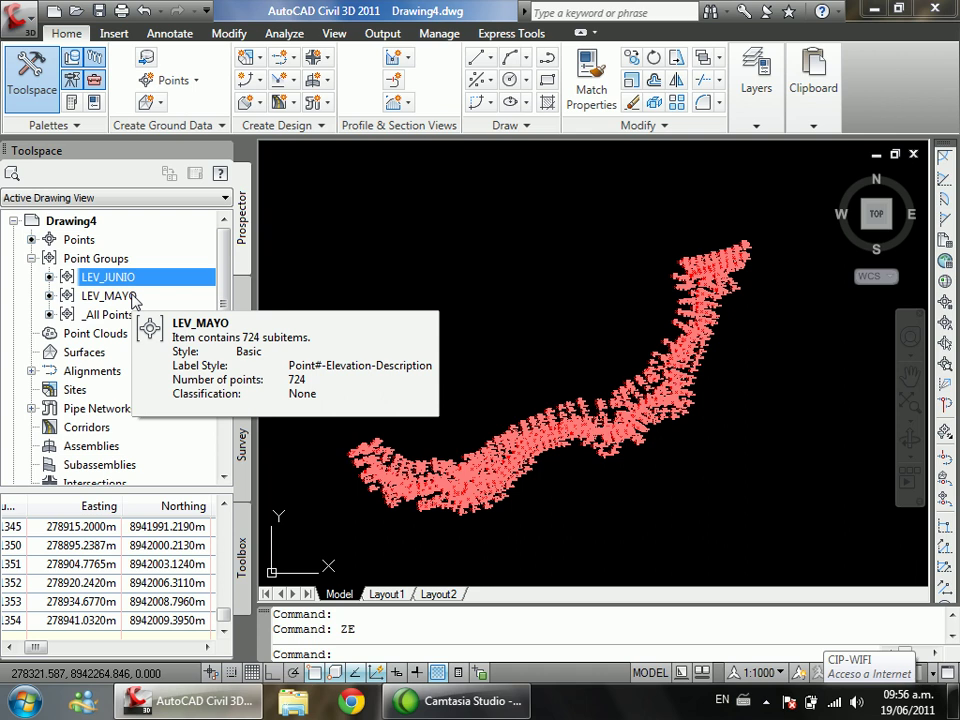
{"action": "right_click", "coordinate": [153, 279]}
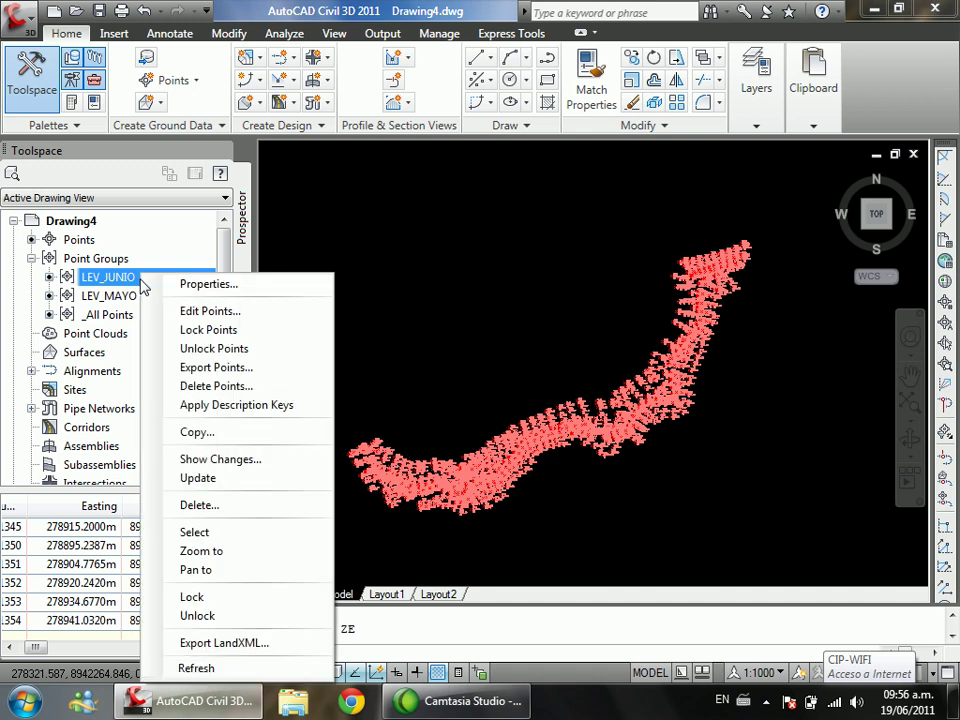
{"action": "left_click", "coordinate": [231, 286]}
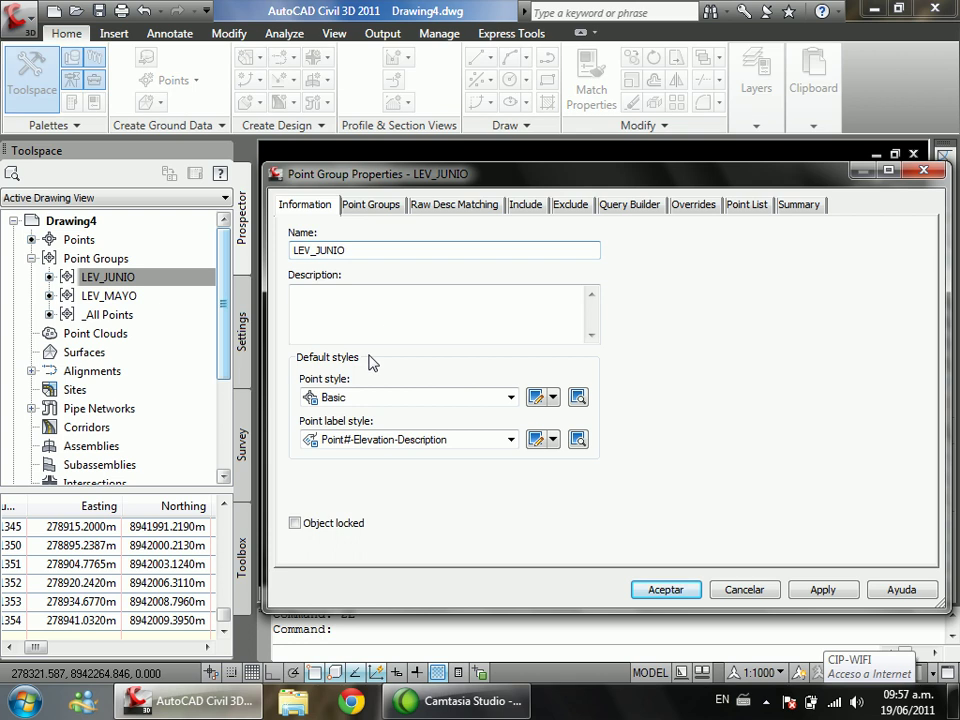
{"action": "left_click", "coordinate": [378, 397]}
{"action": "scroll", "coordinate": [378, 414], "scroll_direction": "up", "scroll_amount": 1}
{"action": "left_click", "coordinate": [362, 416]}
{"action": "left_click", "coordinate": [362, 445]}
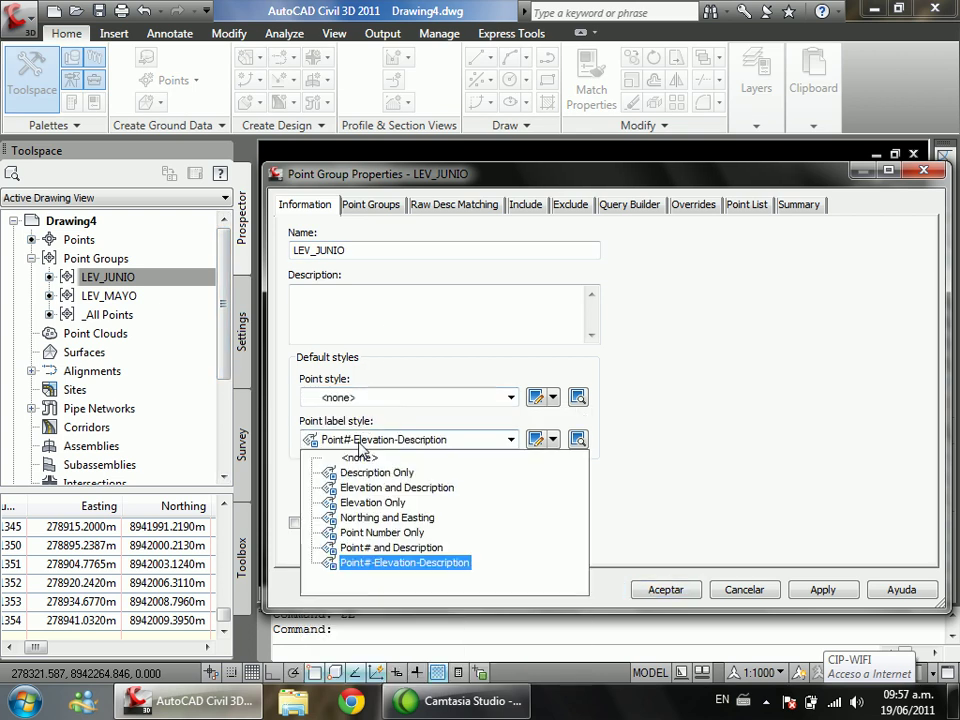
{"action": "left_click", "coordinate": [359, 459]}
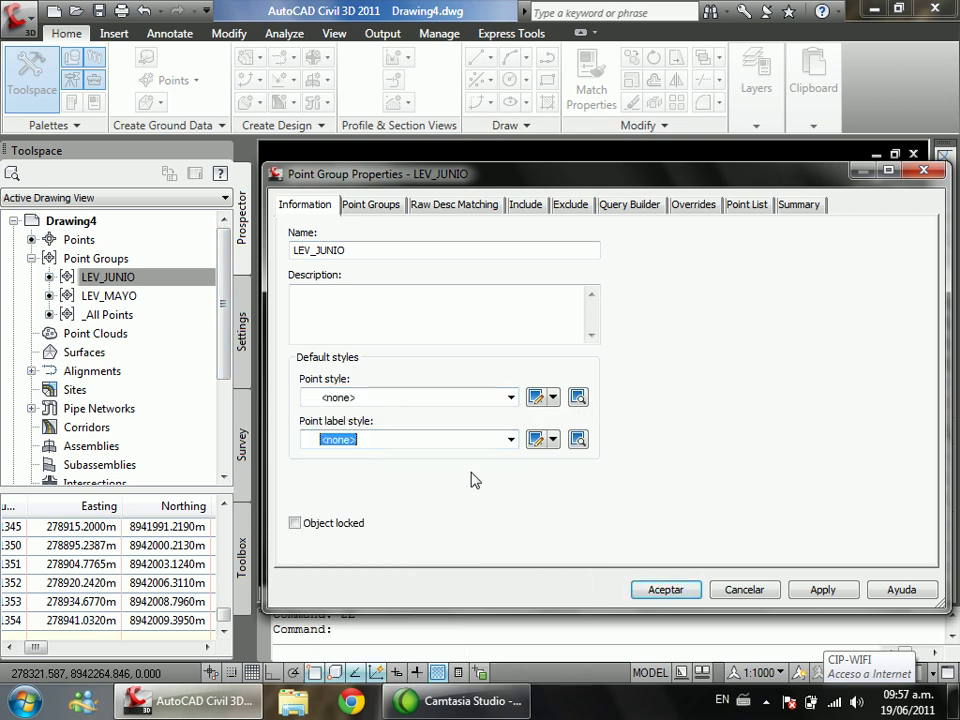
{"action": "left_click", "coordinate": [655, 590]}
{"action": "scroll", "coordinate": [493, 300], "scroll_direction": "down", "scroll_amount": 2}
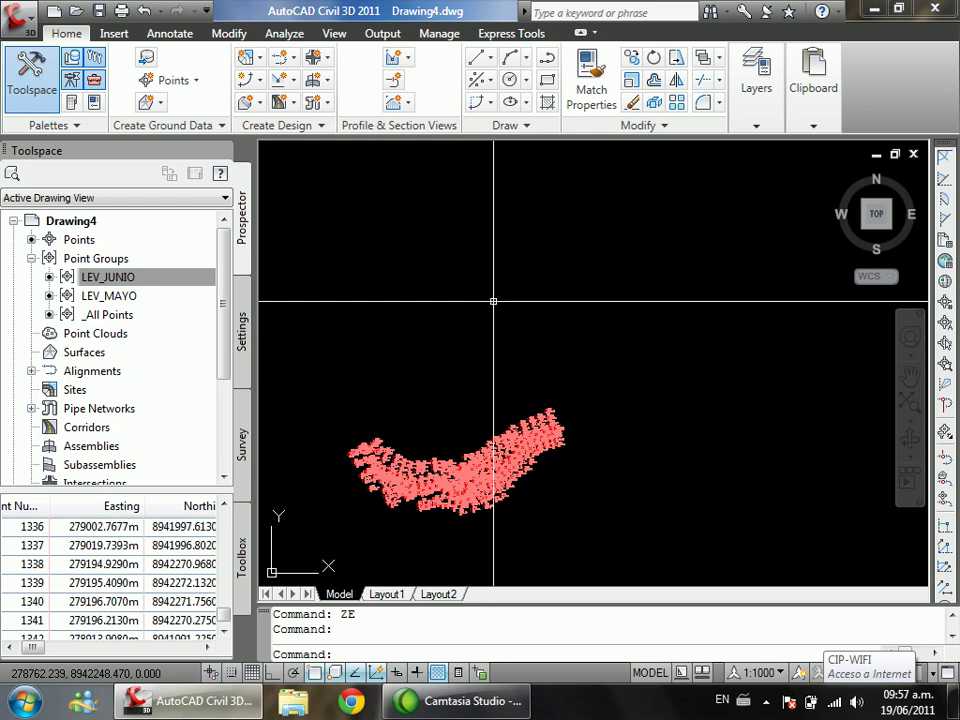
Step: Set the LEV_JUNIO group's point style to Basic and its point label style to Description Only
{"action": "left_click", "coordinate": [143, 279]}
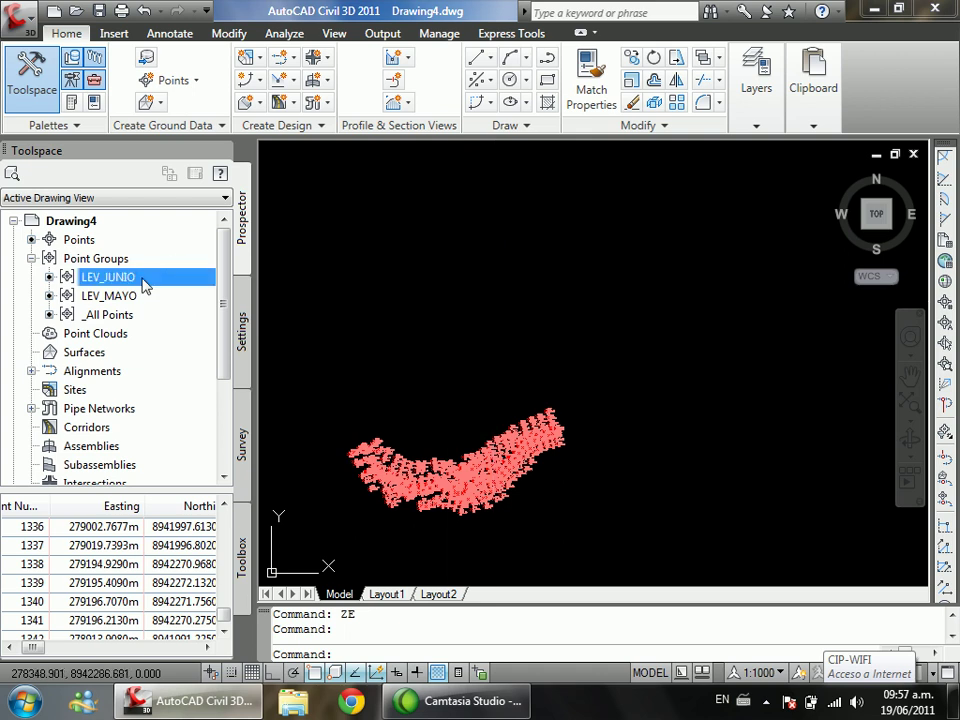
{"action": "right_click", "coordinate": [143, 281]}
{"action": "left_click", "coordinate": [176, 284]}
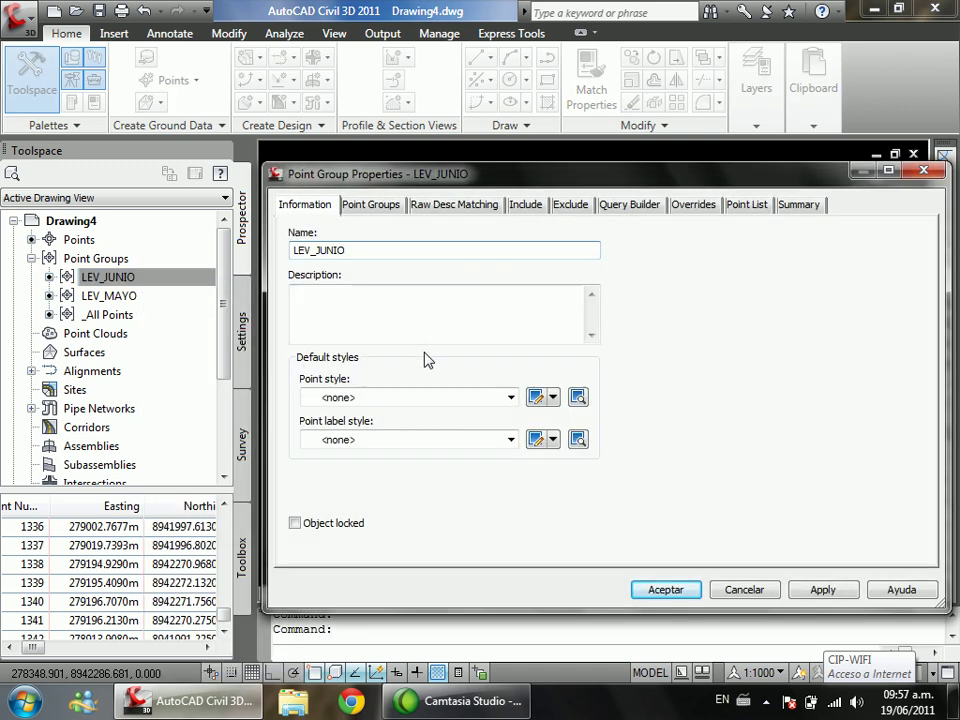
{"action": "left_click", "coordinate": [430, 397]}
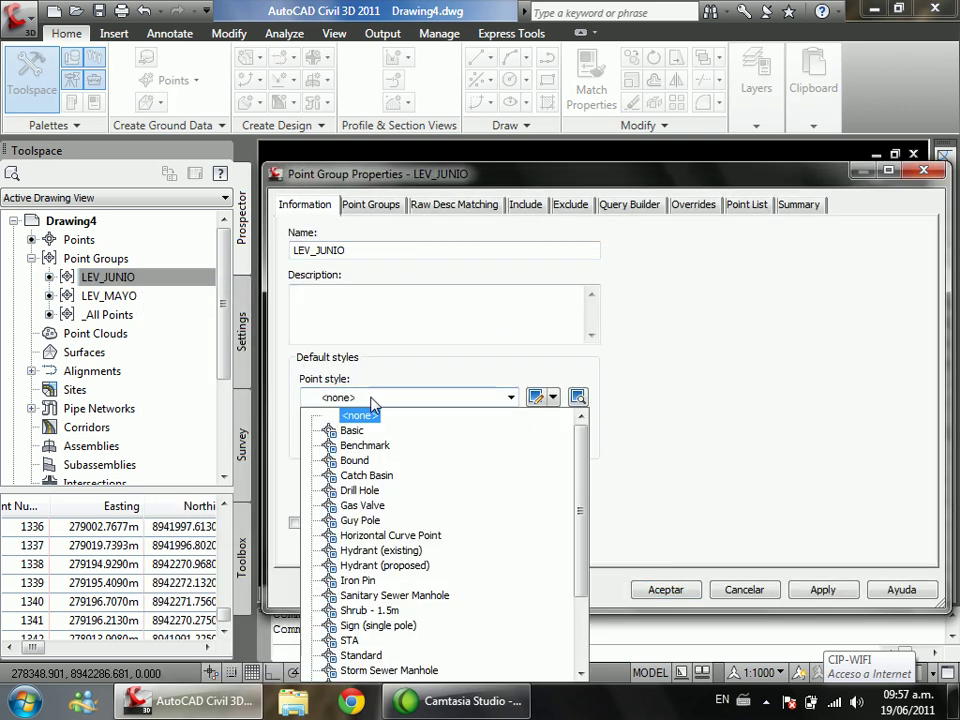
{"action": "left_click", "coordinate": [352, 430]}
{"action": "left_click", "coordinate": [360, 438]}
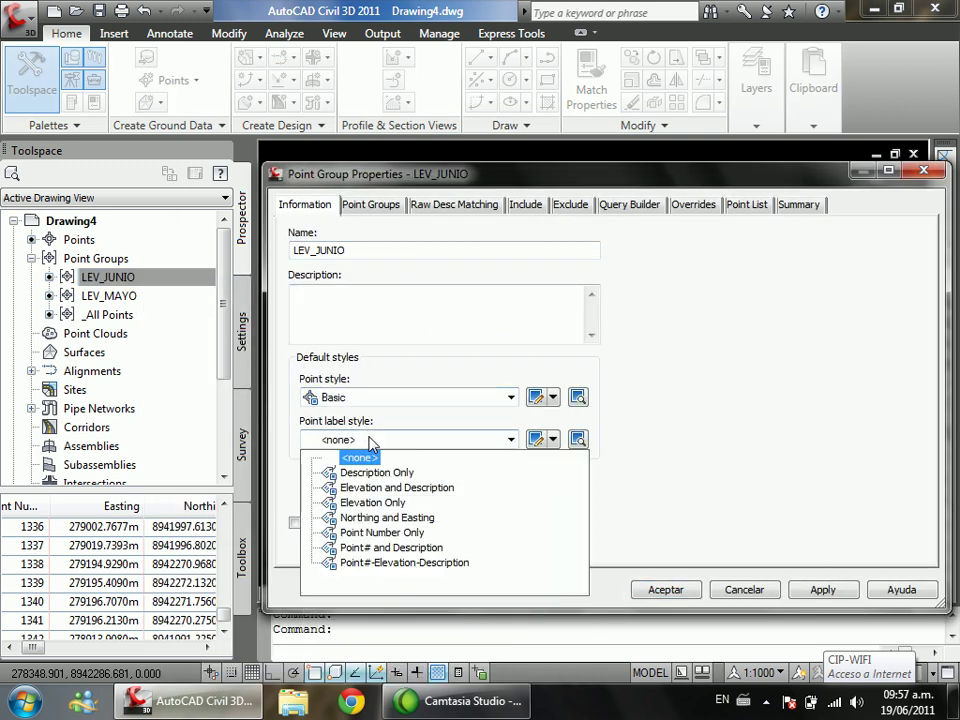
{"action": "left_click", "coordinate": [338, 474]}
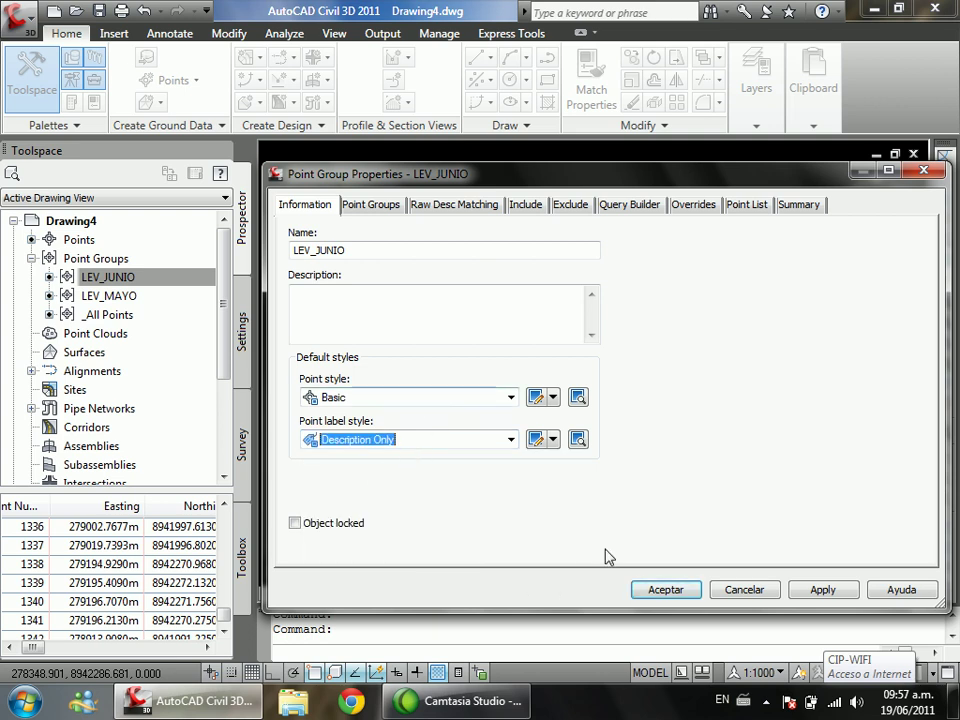
{"action": "left_click", "coordinate": [666, 589]}
{"action": "scroll", "coordinate": [495, 370], "scroll_direction": "up", "scroll_amount": 5}
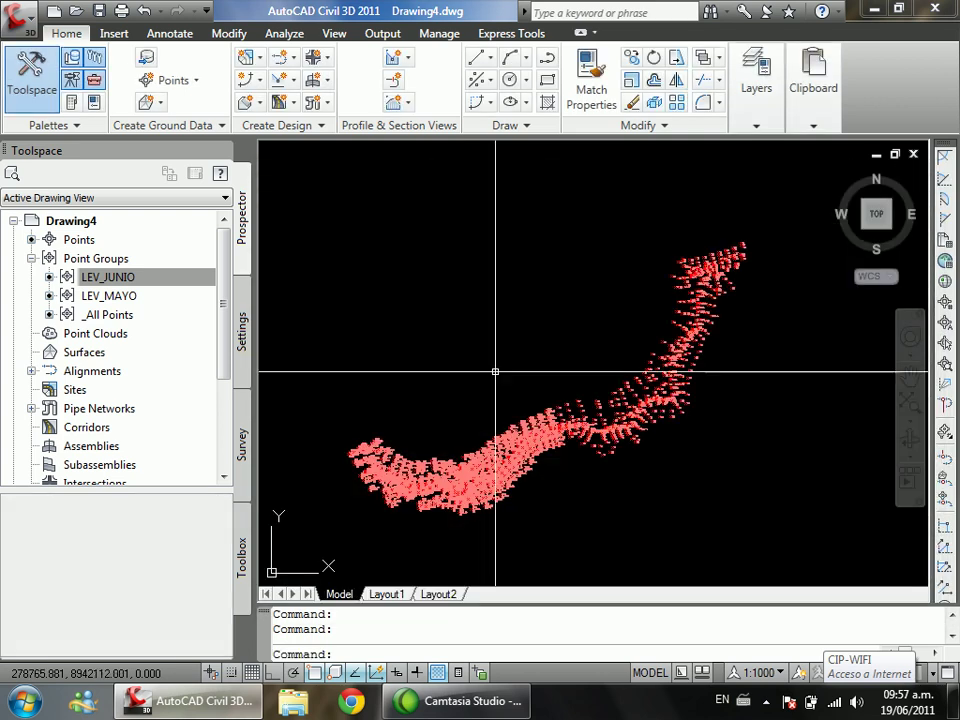
{"action": "scroll", "coordinate": [560, 451], "scroll_direction": "up", "scroll_amount": 3}
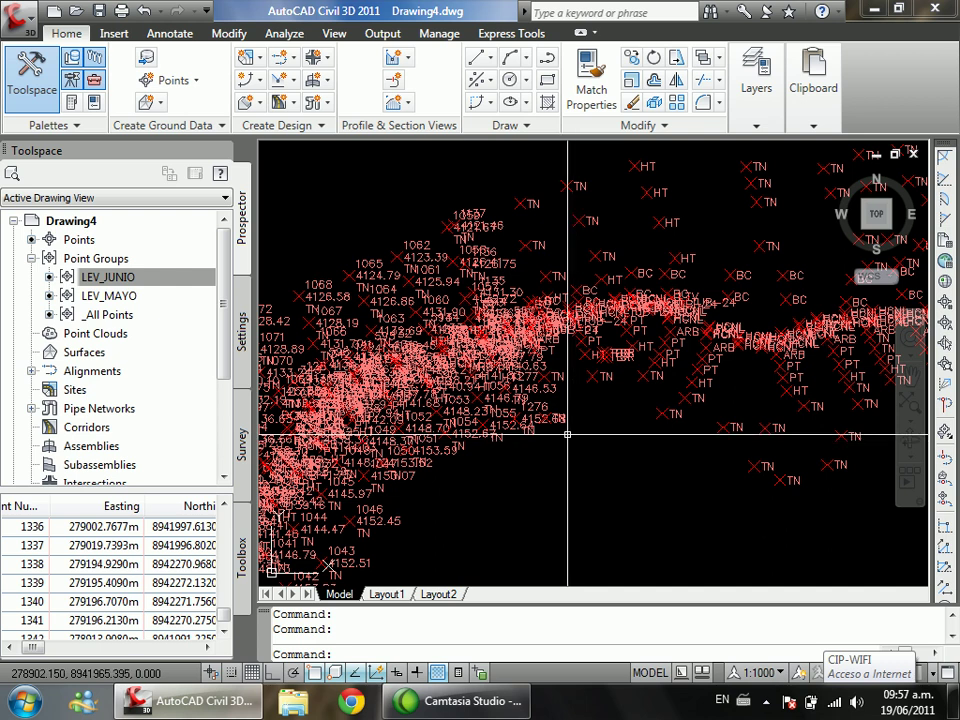
{"action": "scroll", "coordinate": [560, 440], "scroll_direction": "down", "scroll_amount": 6}
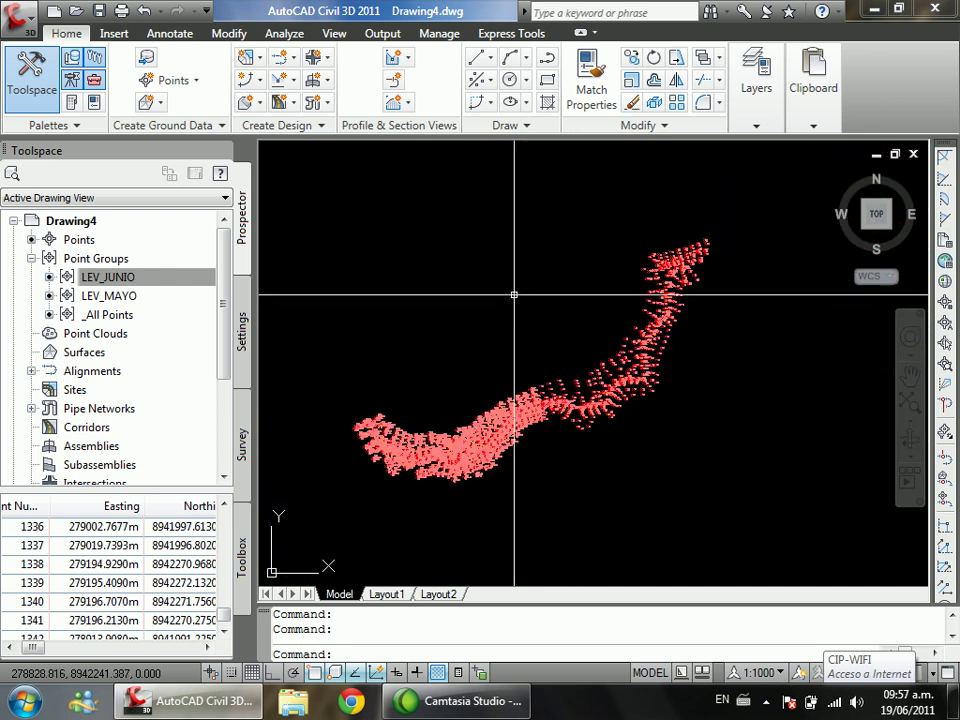
Step: Save the drawing as GRUPO DE PUNTOS in the 1. GESTION DE DATOS GEOESPACIALES folder
{"action": "key", "text": "ctrl+s"}
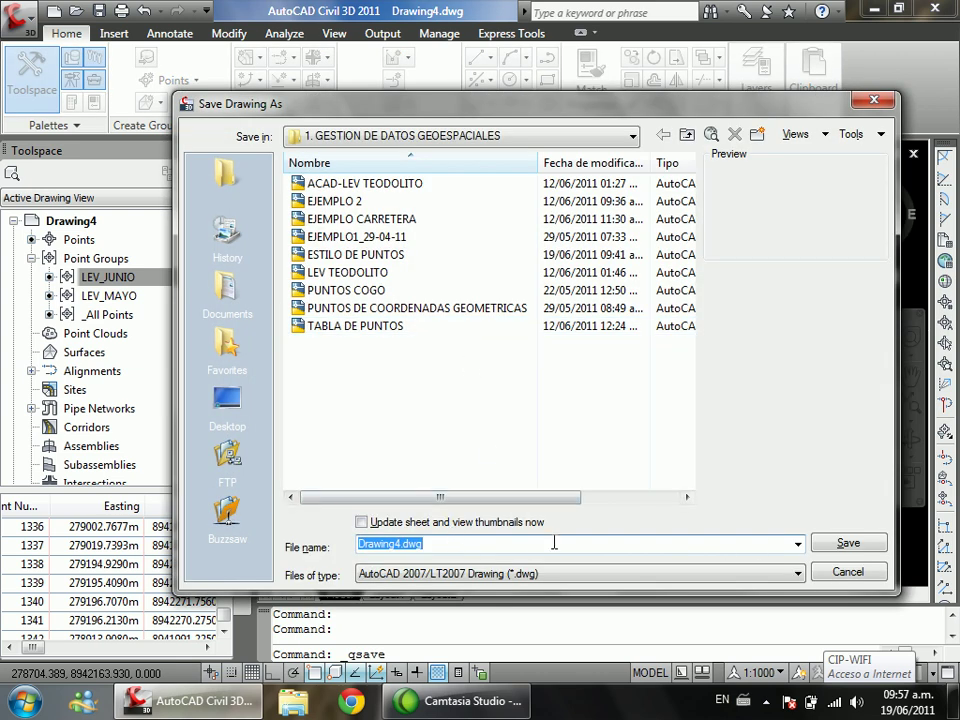
{"action": "type", "text": "GRUPO"}
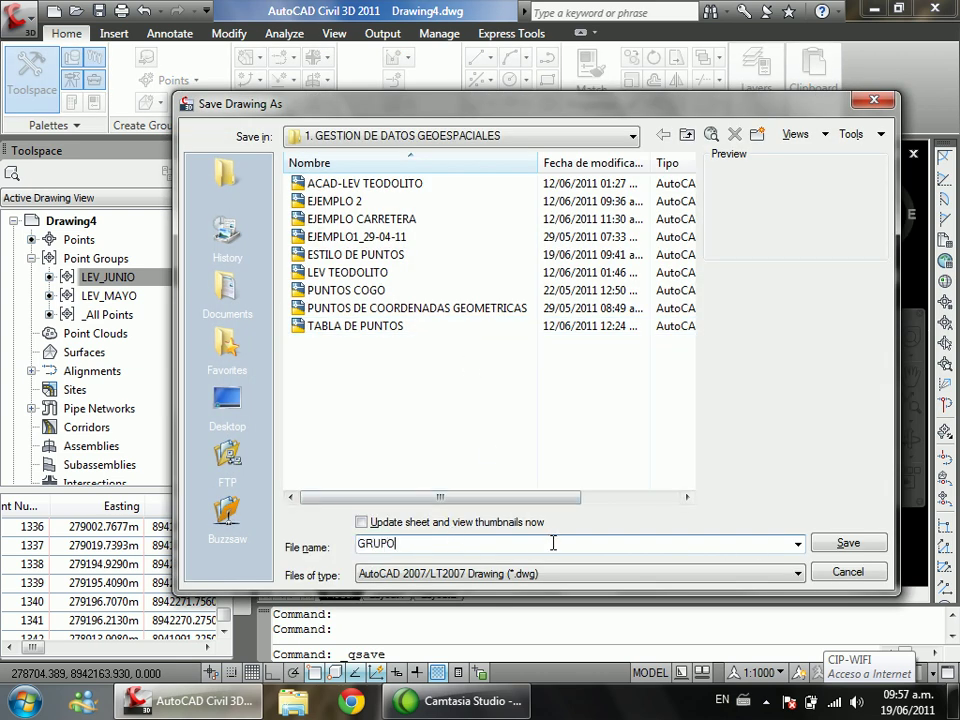
{"action": "type", "text": " DE PUNTOS"}
{"action": "key", "text": "Return"}
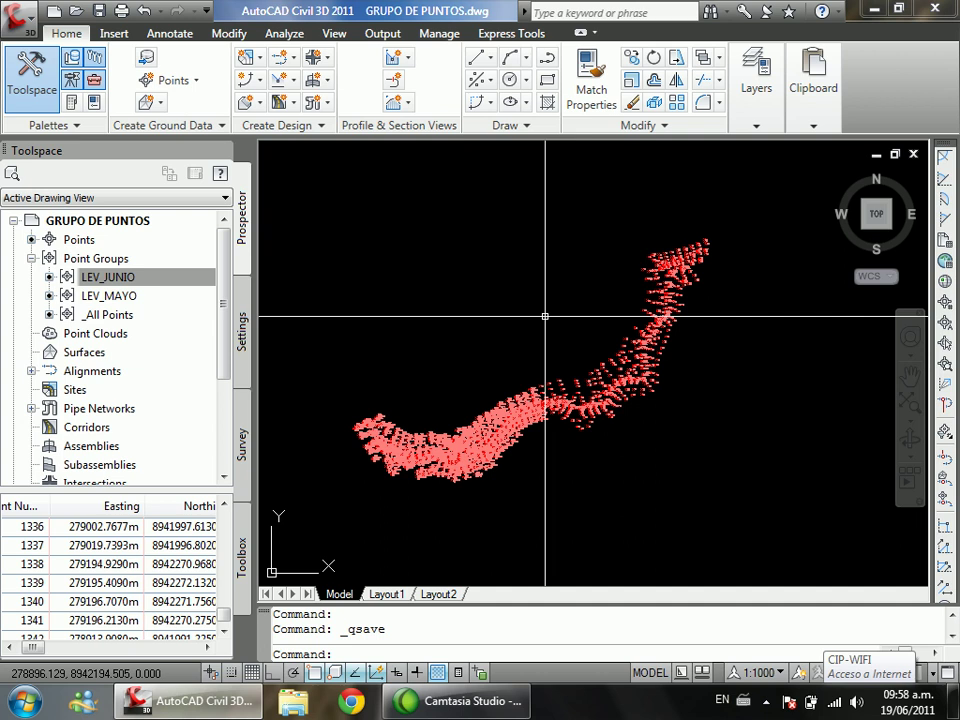
Step: Start a LandXML export of the LEV_JUNIO point group and set the LandXML version to 1.0
{"action": "left_click", "coordinate": [186, 280]}
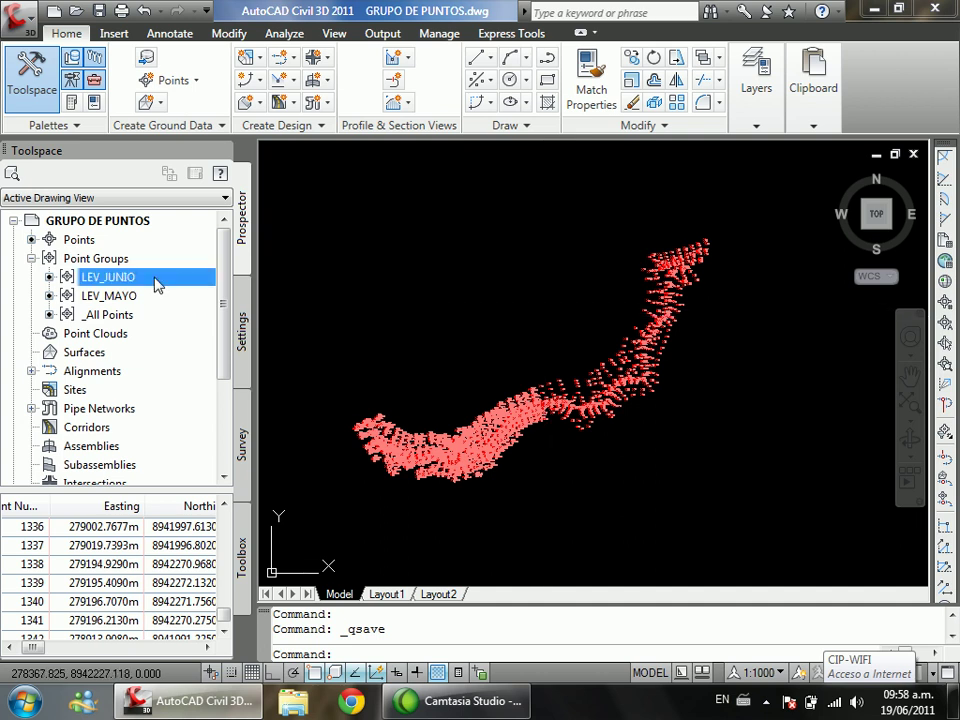
{"action": "mouse_move", "coordinate": [130, 285]}
{"action": "right_click", "coordinate": [154, 280]}
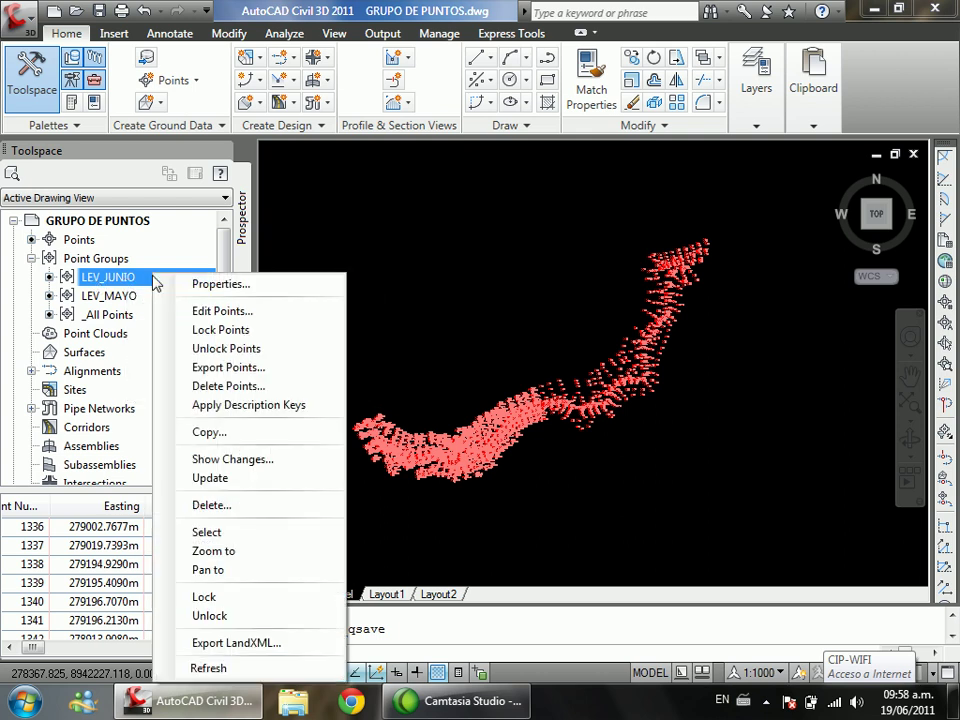
{"action": "left_click", "coordinate": [299, 644]}
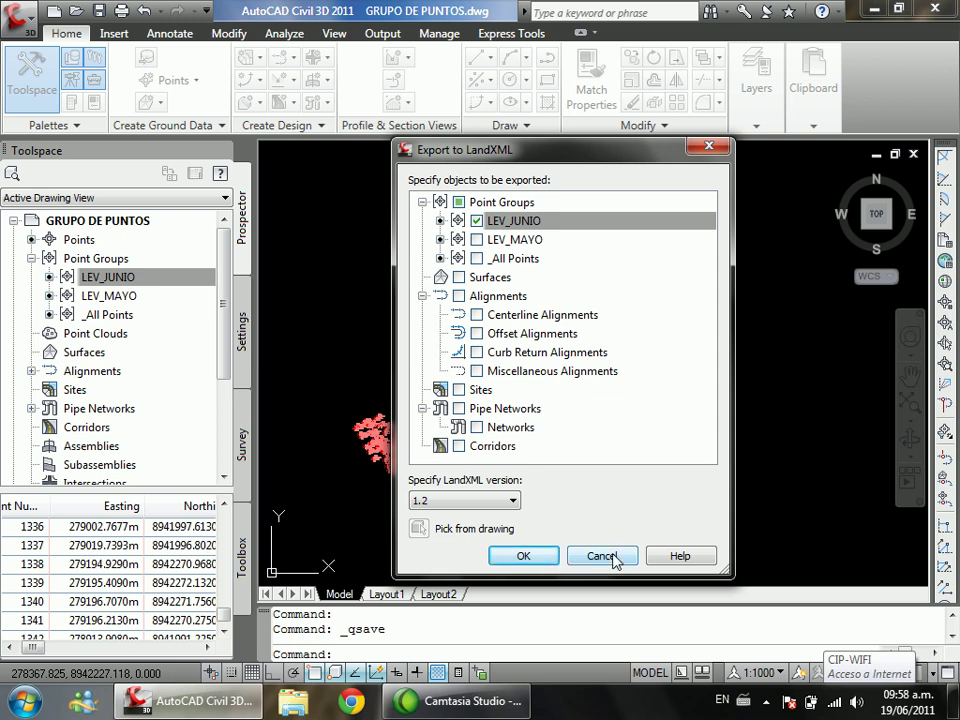
{"action": "left_click", "coordinate": [460, 502]}
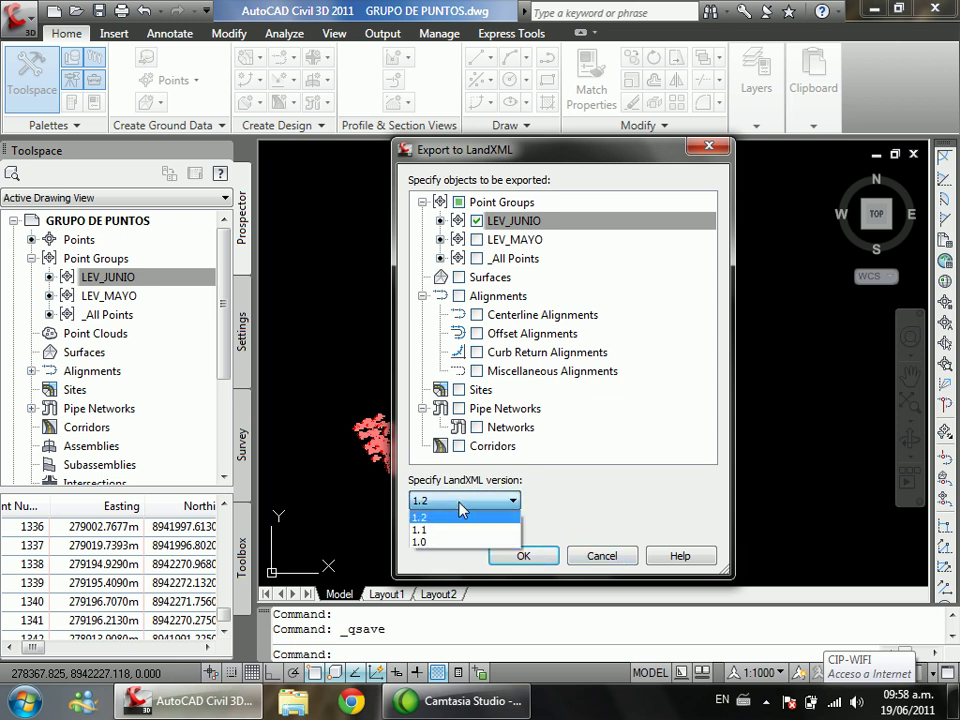
{"action": "left_click", "coordinate": [459, 503]}
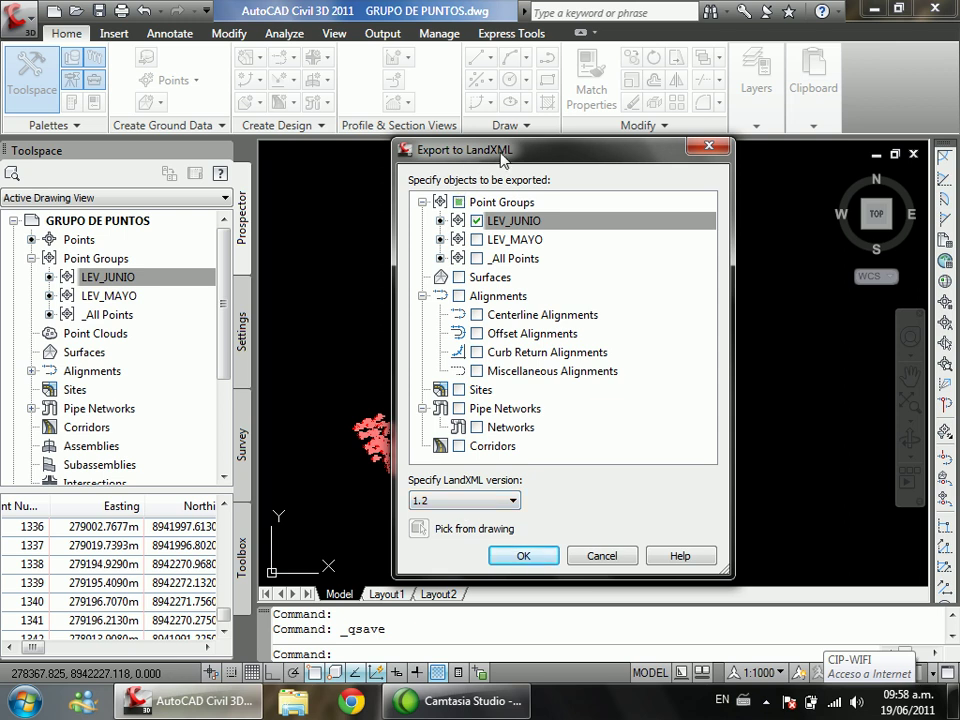
{"action": "left_click", "coordinate": [462, 500]}
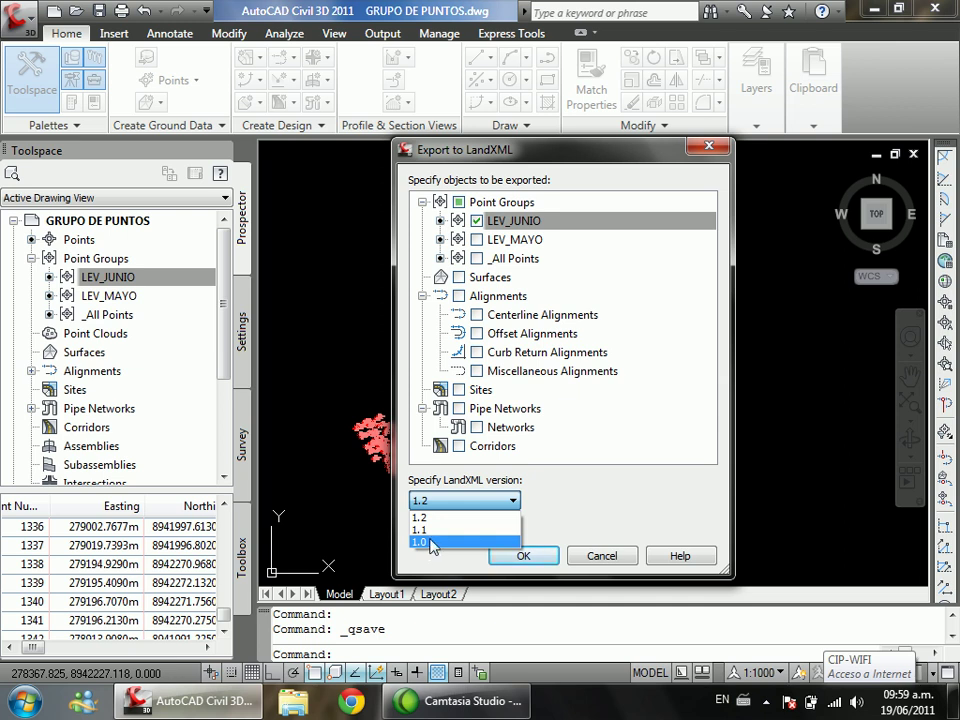
{"action": "left_click", "coordinate": [434, 519]}
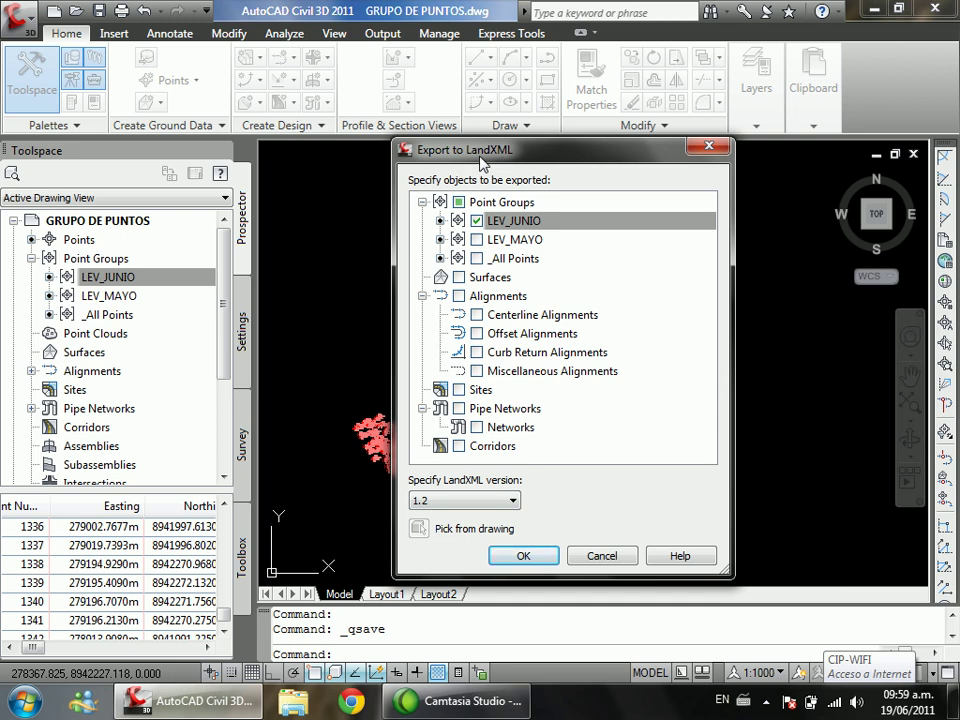
{"action": "left_click", "coordinate": [468, 500]}
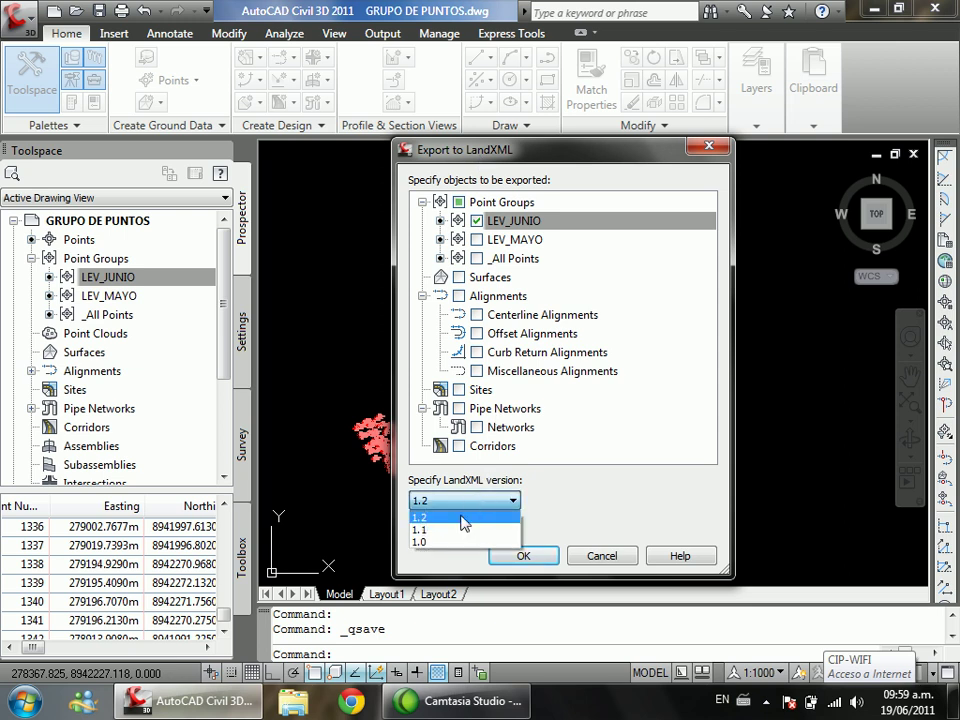
{"action": "left_click", "coordinate": [439, 543]}
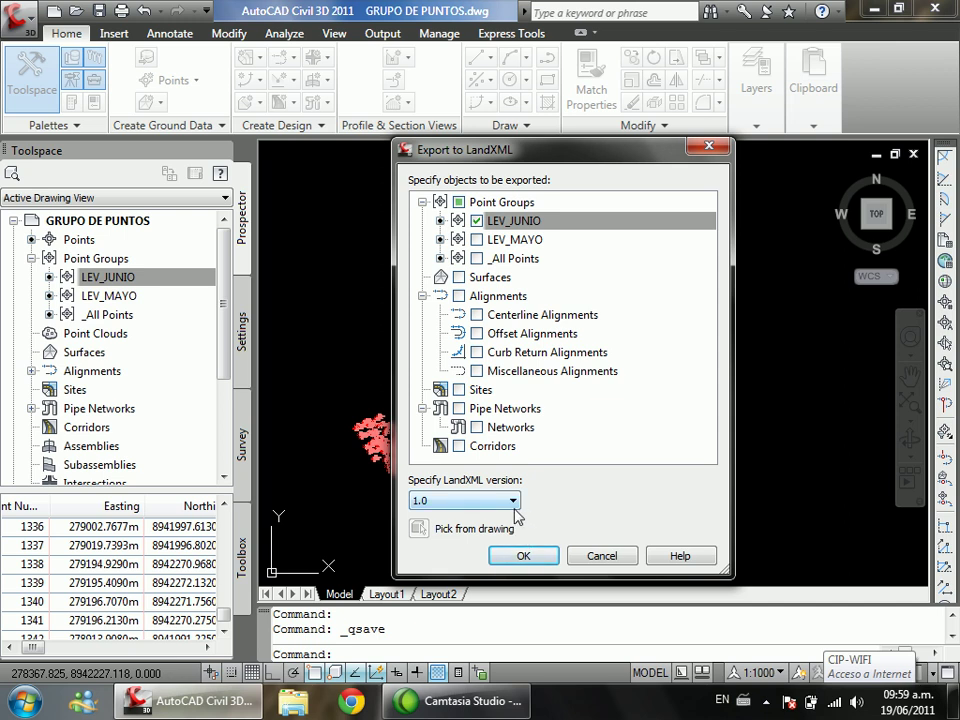
Step: Export the LandXML file as GRUPO DE PUNTOS JUNIO.xml in the CARRETERA ANTAMINA CPA folder
{"action": "left_click", "coordinate": [524, 557]}
{"action": "left_click_drag", "start_coordinate": [540, 207], "coordinate": [302, 147]}
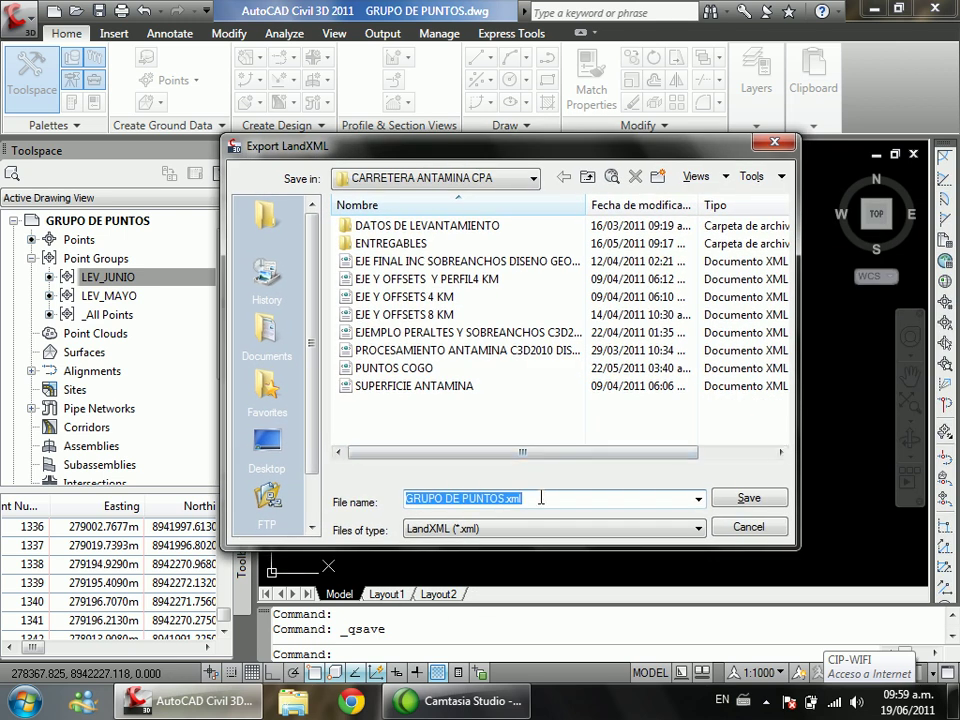
{"action": "left_click", "coordinate": [506, 497]}
{"action": "type", "text": "JUNIO"}
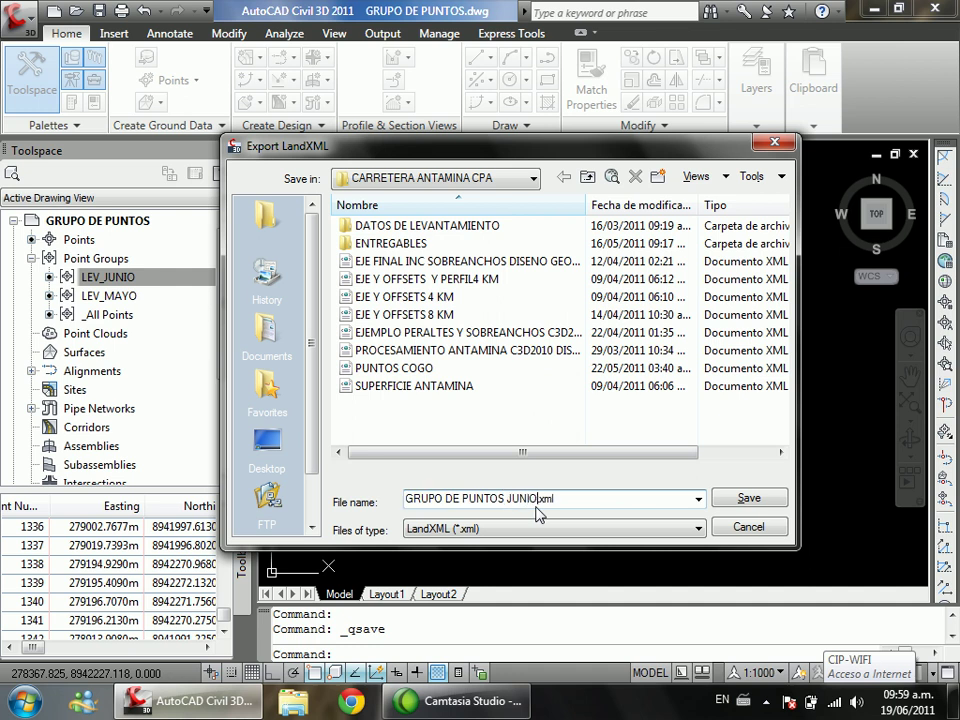
{"action": "left_click", "coordinate": [750, 498]}
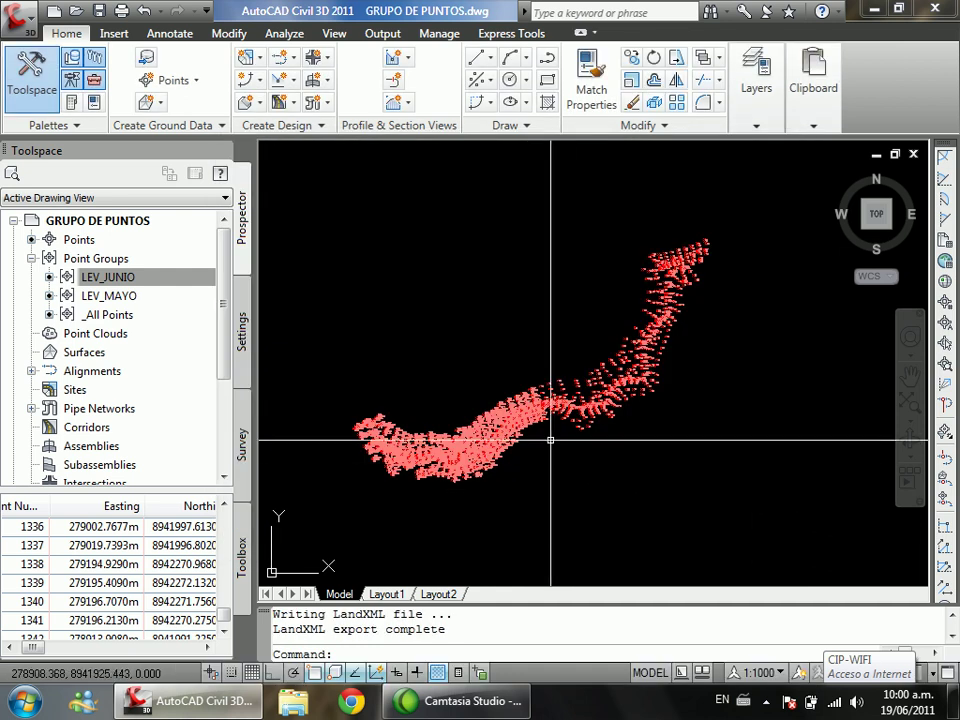
Step: Save the GRUPO DE PUNTOS drawing
{"action": "left_click", "coordinate": [540, 332]}
{"action": "left_click", "coordinate": [490, 333]}
{"action": "key", "text": "ctrl+s"}
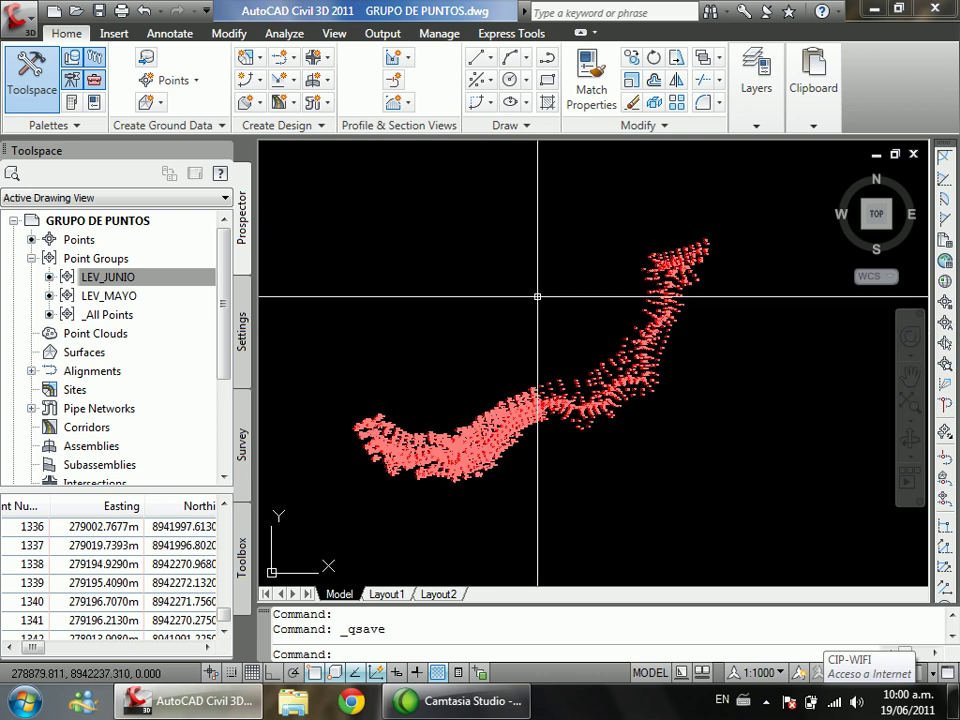
{"action": "left_click", "coordinate": [118, 278]}
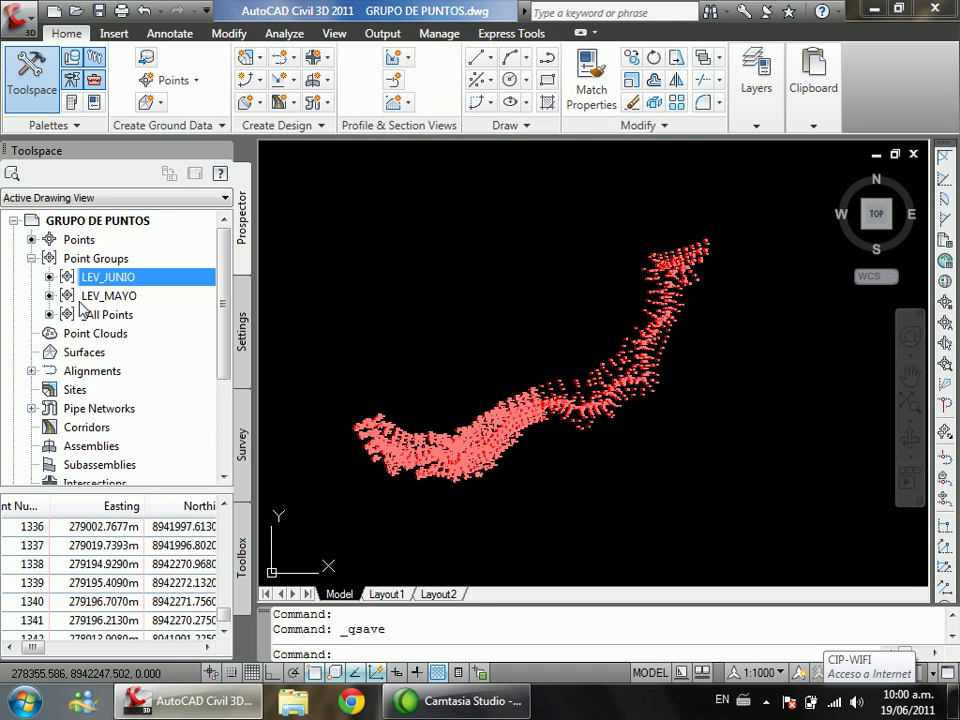
{"action": "right_click", "coordinate": [148, 285]}
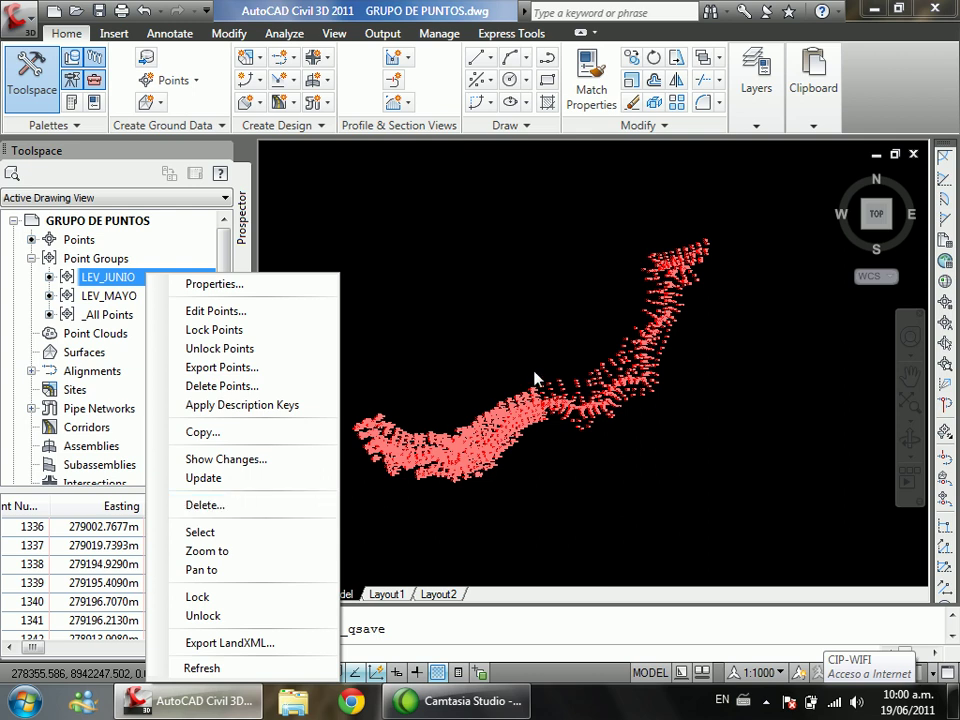
{"action": "left_click", "coordinate": [504, 312]}
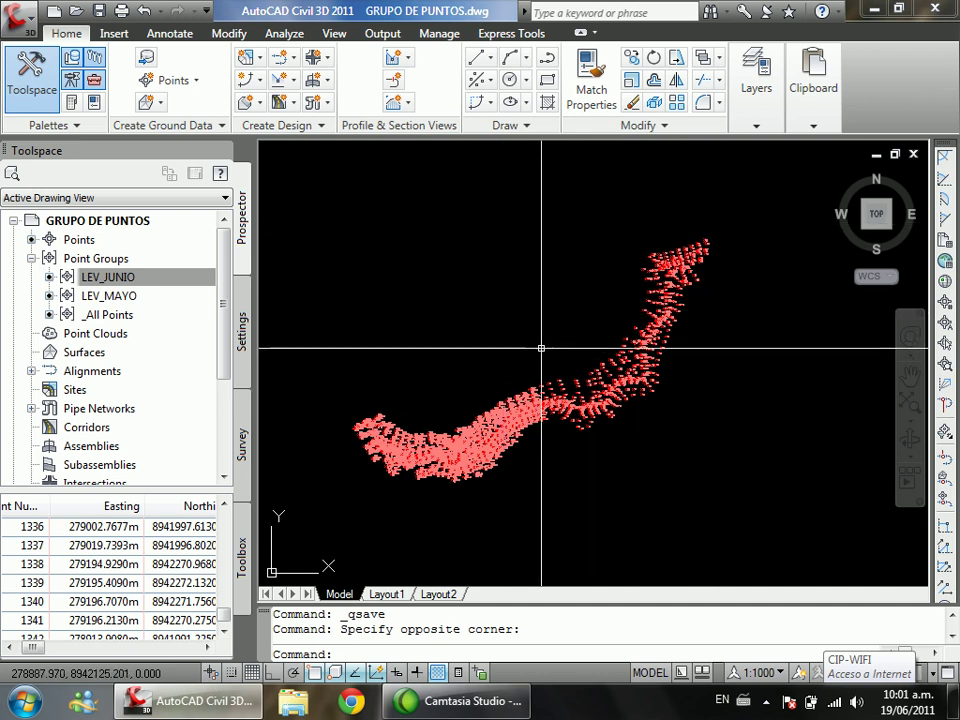
Step: Check the default point and label styles in the LEV_JUNIO group's properties and close them
{"action": "left_click", "coordinate": [128, 278]}
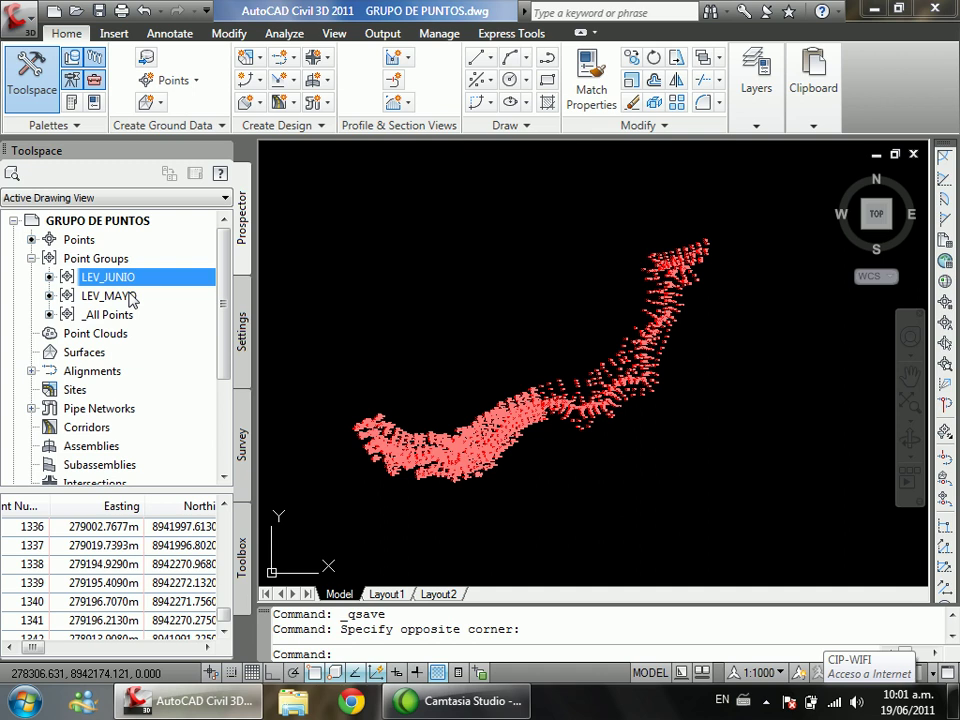
{"action": "mouse_move", "coordinate": [133, 300]}
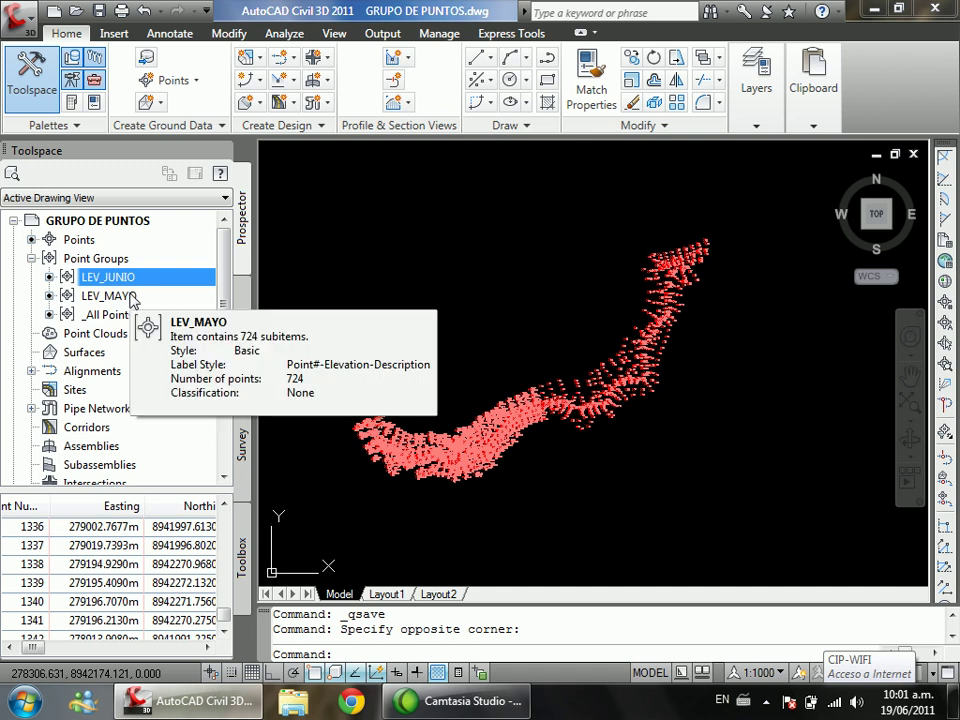
{"action": "right_click", "coordinate": [170, 276]}
{"action": "left_click", "coordinate": [206, 281]}
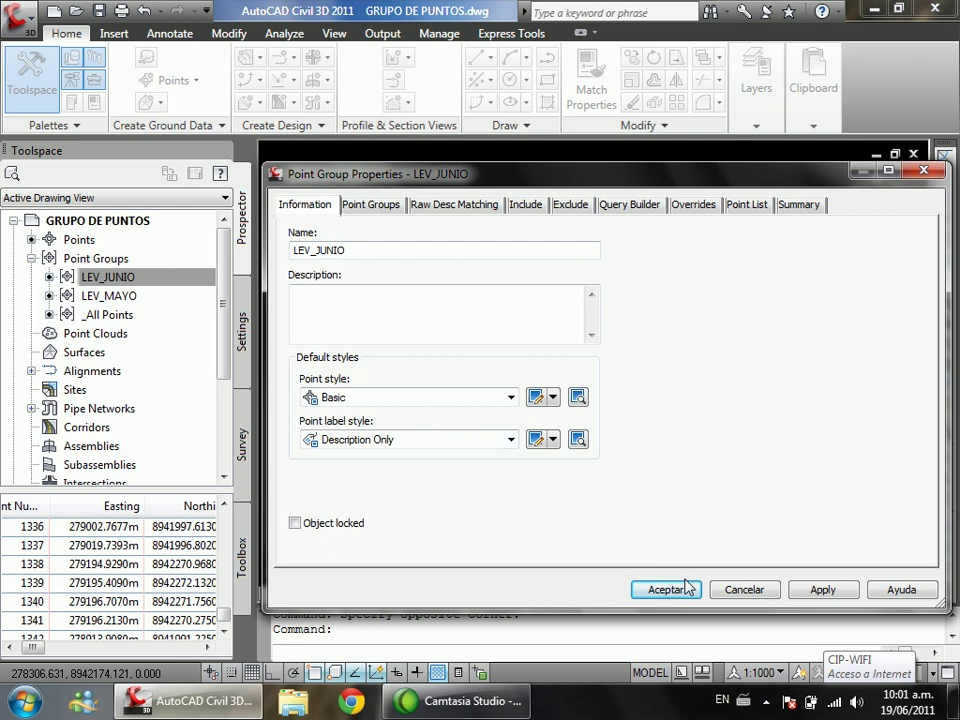
{"action": "left_click", "coordinate": [672, 583]}
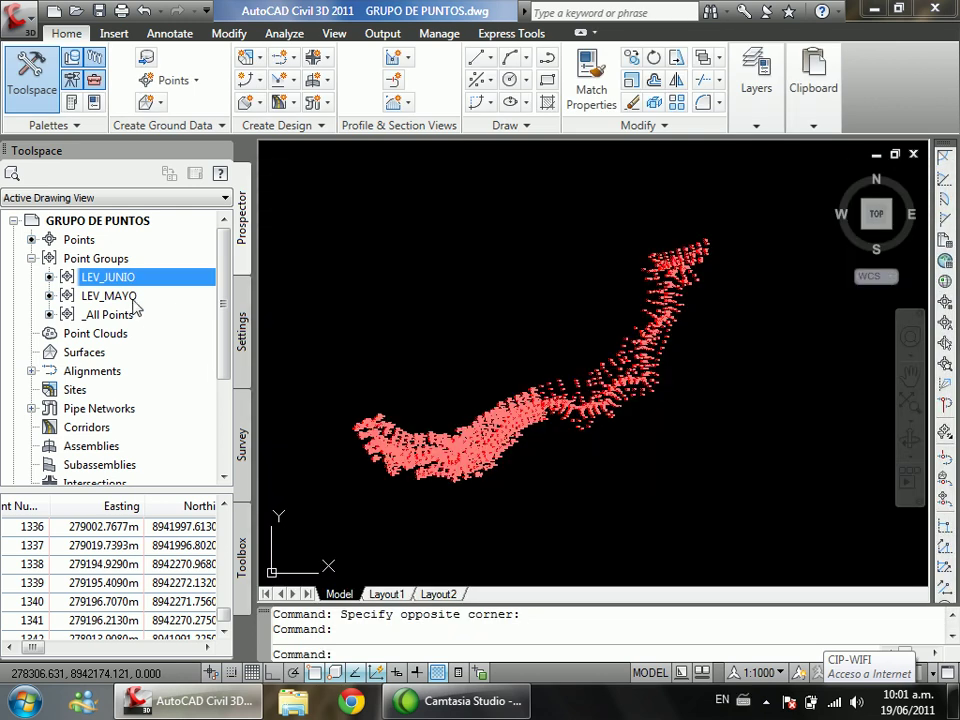
Step: Set both the point style and the point label style of the LEV_MAYO group to <none>
{"action": "right_click", "coordinate": [133, 295]}
{"action": "left_click", "coordinate": [200, 284]}
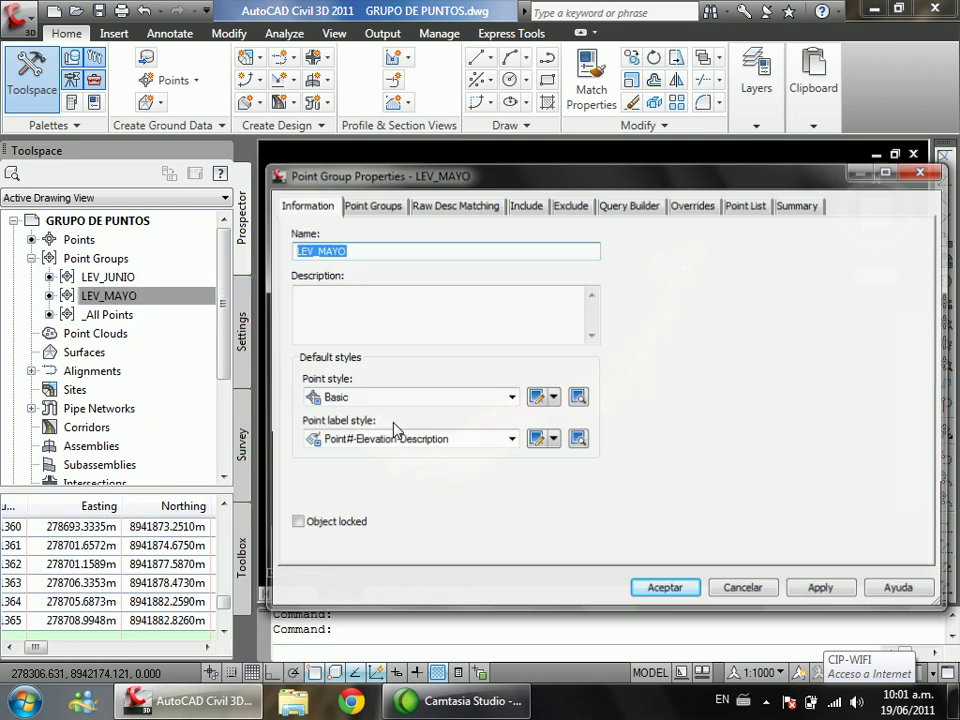
{"action": "left_click", "coordinate": [410, 397]}
{"action": "left_click", "coordinate": [371, 420]}
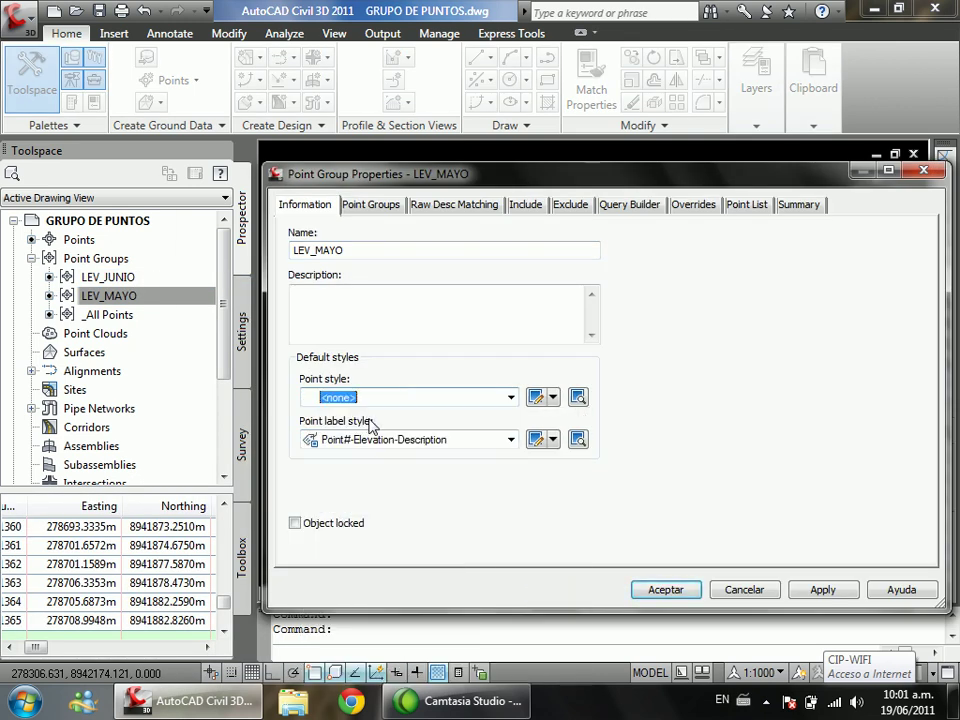
{"action": "left_click", "coordinate": [393, 443]}
{"action": "left_click", "coordinate": [360, 457]}
{"action": "left_click", "coordinate": [645, 588]}
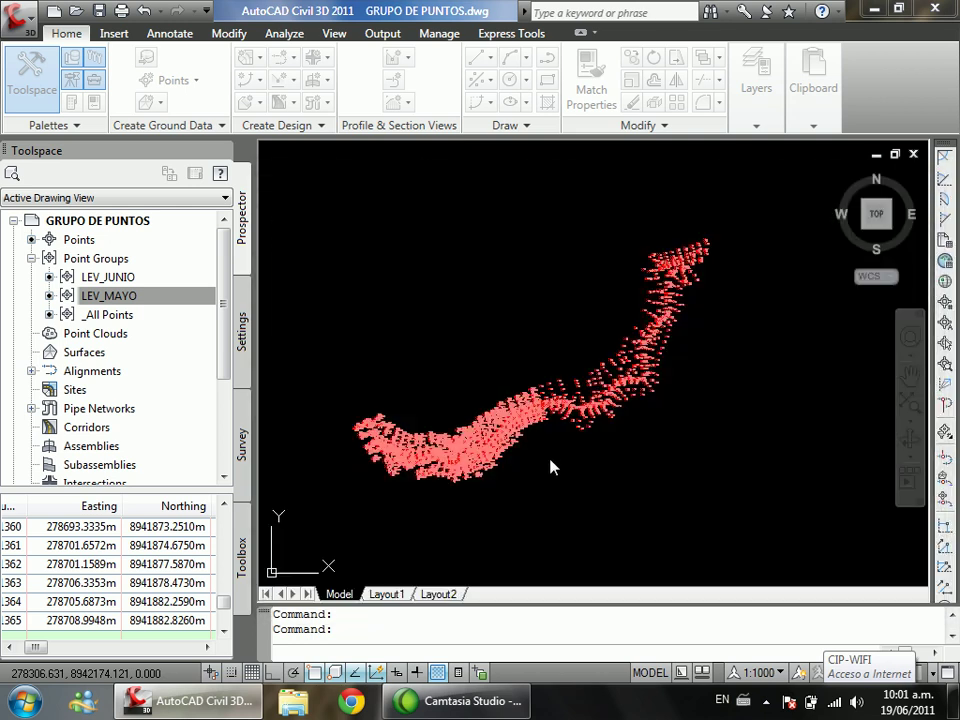
Step: Select the displayed LEV_JUNIO points with a crossing window, examine their description labels up close and clear the selection
{"action": "left_click", "coordinate": [731, 208]}
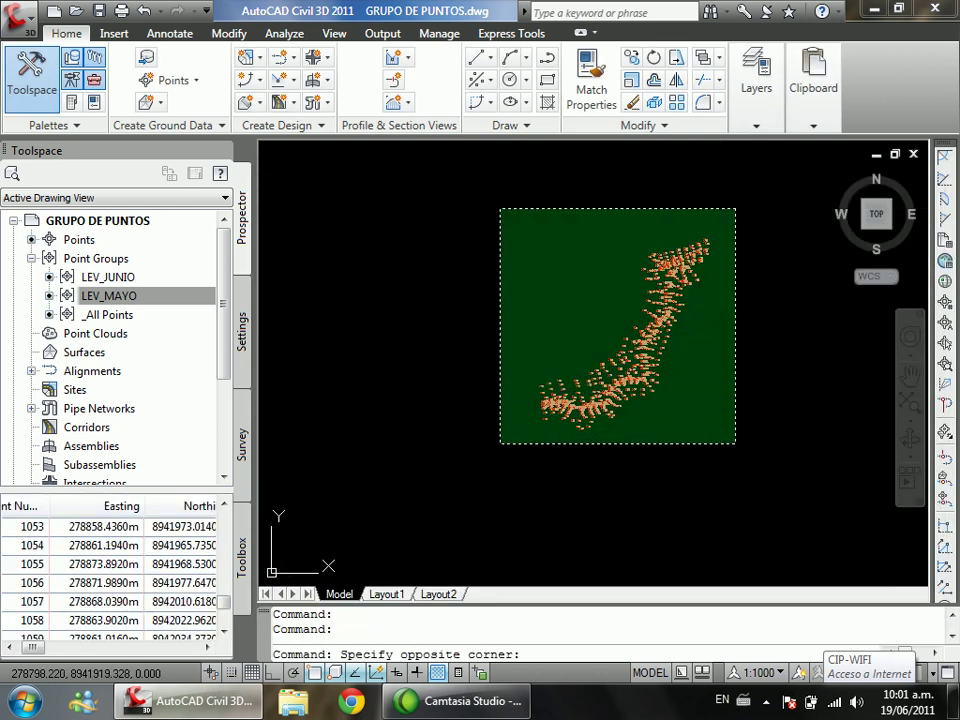
{"action": "left_click", "coordinate": [499, 435]}
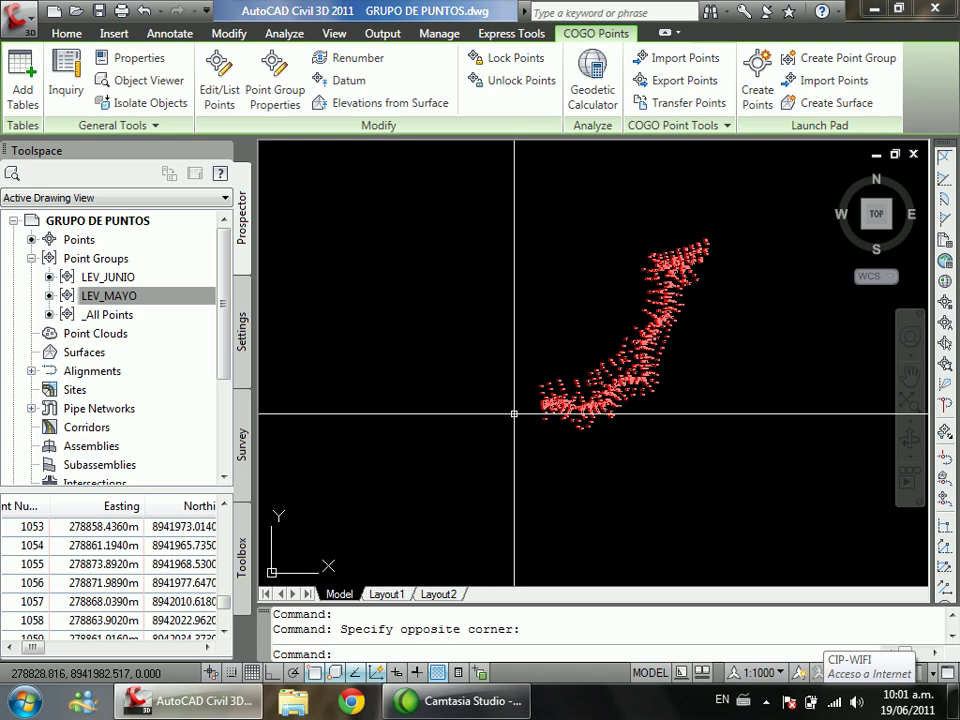
{"action": "scroll", "coordinate": [514, 413], "scroll_direction": "up", "scroll_amount": 10}
{"action": "scroll", "coordinate": [556, 440], "scroll_direction": "down", "scroll_amount": 8}
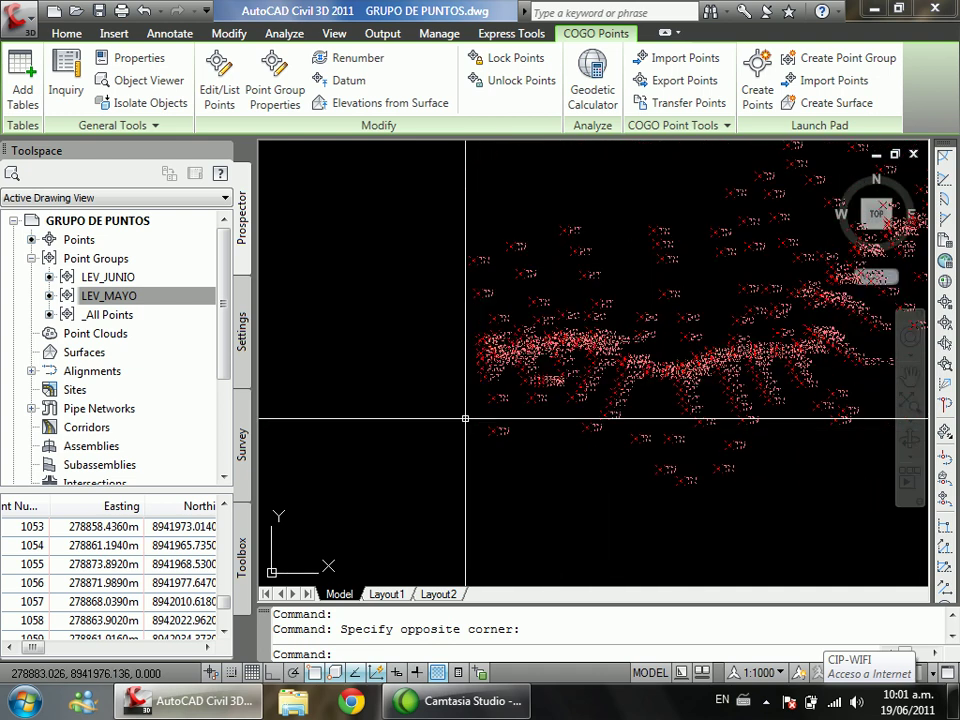
{"action": "scroll", "coordinate": [465, 418], "scroll_direction": "up", "scroll_amount": 2}
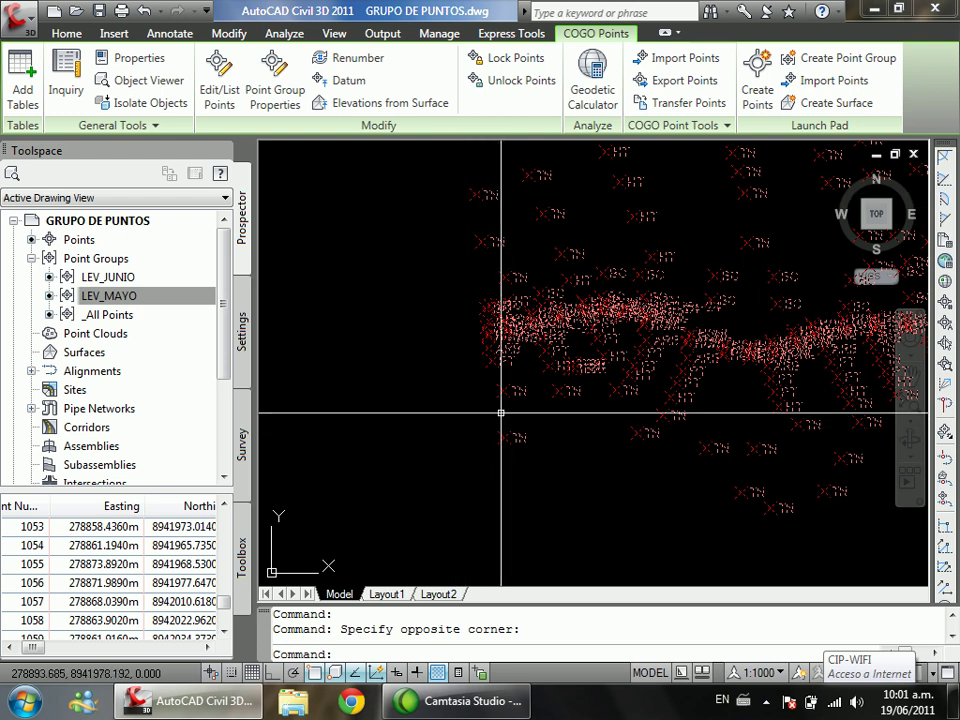
{"action": "scroll", "coordinate": [377, 446], "scroll_direction": "down", "scroll_amount": 2}
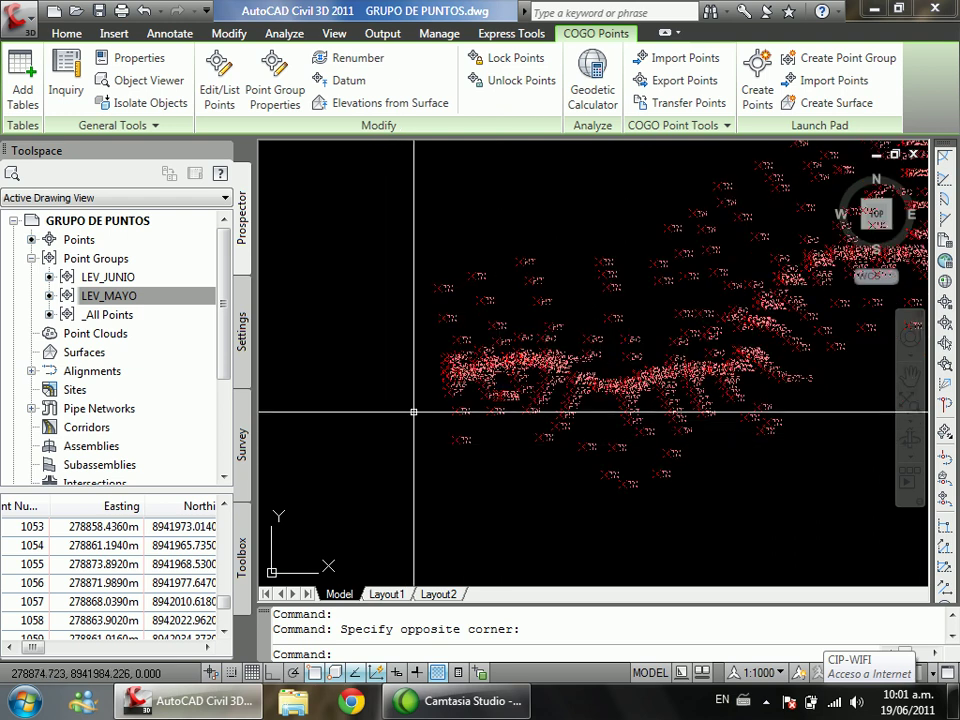
{"action": "key", "text": "Escape"}
{"action": "key", "text": "Escape"}
Step: Place a plain AutoCAD point object on the southernmost TN survey point at the west end of the LEV_JUNIO points
{"action": "type", "text": "PO"}
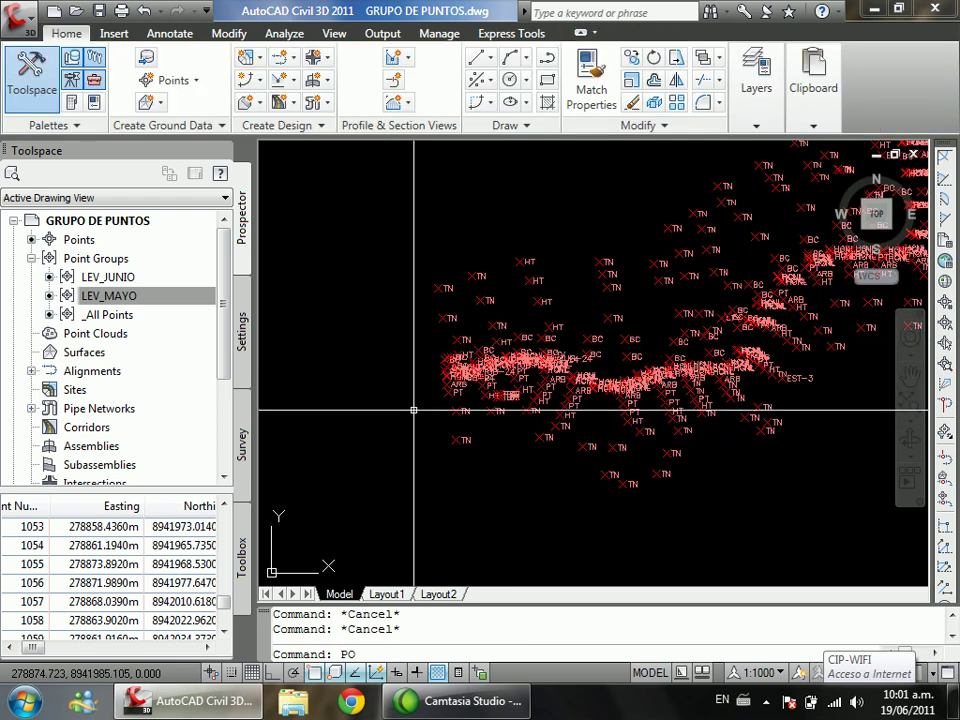
{"action": "key", "text": "Return"}
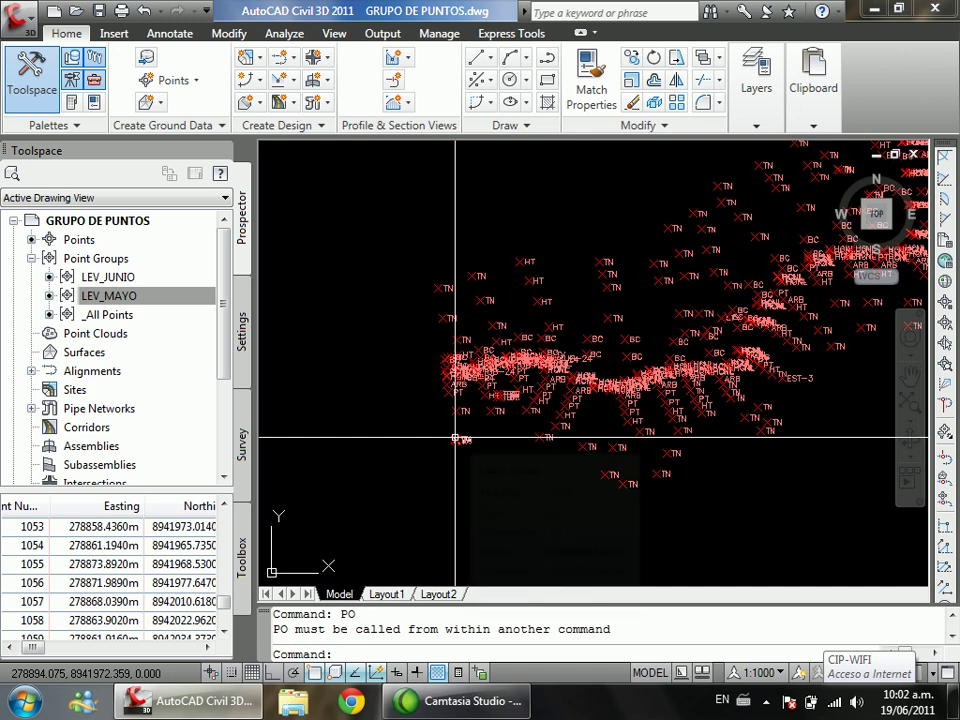
{"action": "key", "text": "Escape"}
{"action": "type", "text": "POINT"}
{"action": "key", "text": "Return"}
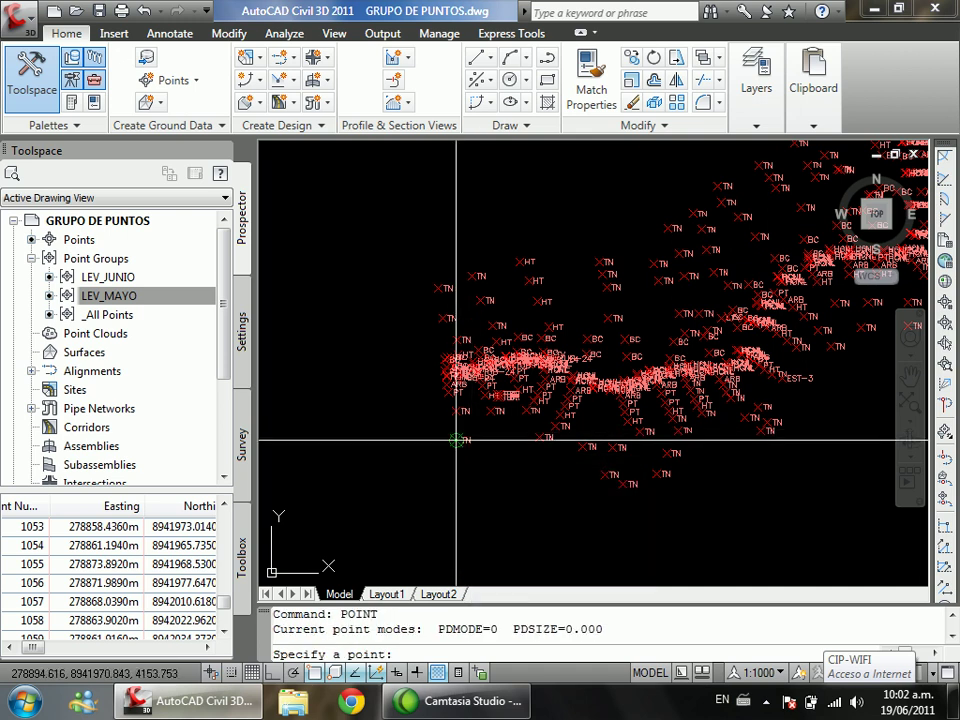
{"action": "scroll", "coordinate": [457, 437], "scroll_direction": "up", "scroll_amount": 2}
{"action": "left_click", "coordinate": [456, 443]}
{"action": "scroll", "coordinate": [435, 274], "scroll_direction": "up", "scroll_amount": 4}
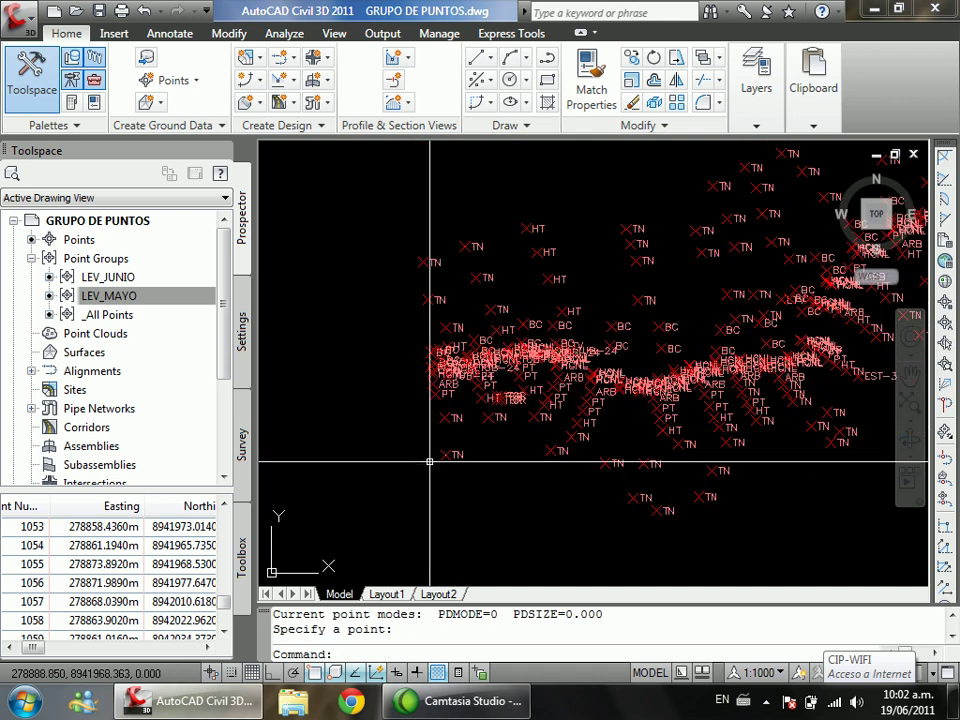
{"action": "key", "text": "Return"}
{"action": "left_click", "coordinate": [375, 223]}
{"action": "key", "text": "Escape"}
Step: Select the displayed LEV_JUNIO points with a series of overlapping crossing windows over the whole survey strip
{"action": "scroll", "coordinate": [393, 306], "scroll_direction": "down", "scroll_amount": 6}
{"action": "scroll", "coordinate": [393, 306], "scroll_direction": "down", "scroll_amount": 3}
{"action": "left_click", "coordinate": [585, 150]}
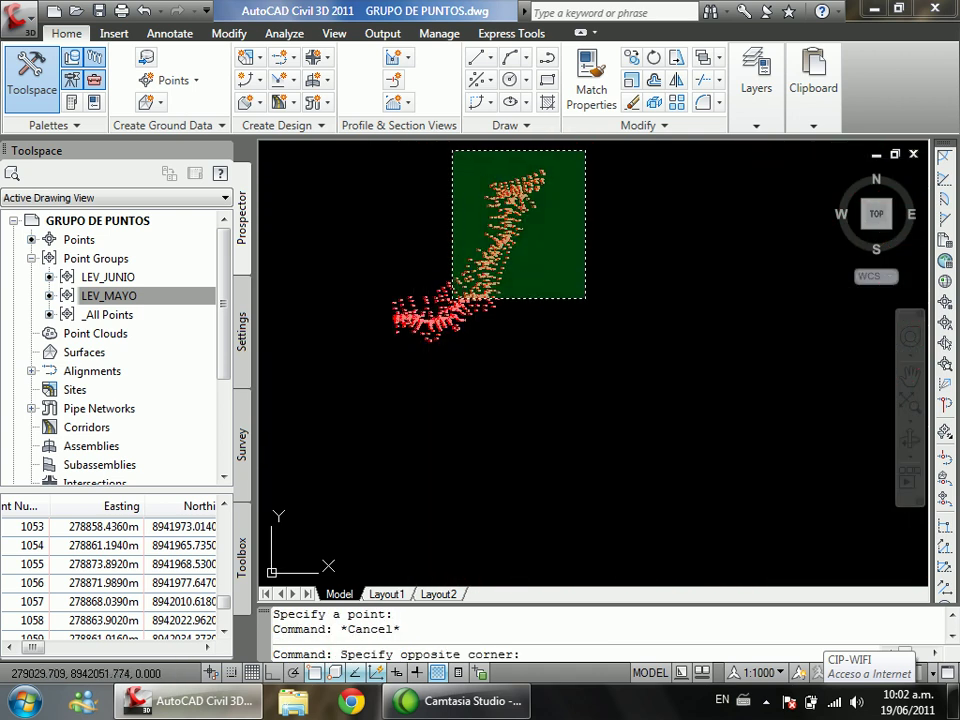
{"action": "left_click", "coordinate": [416, 355]}
{"action": "scroll", "coordinate": [410, 330], "scroll_direction": "up", "scroll_amount": 5}
{"action": "left_click", "coordinate": [531, 205]}
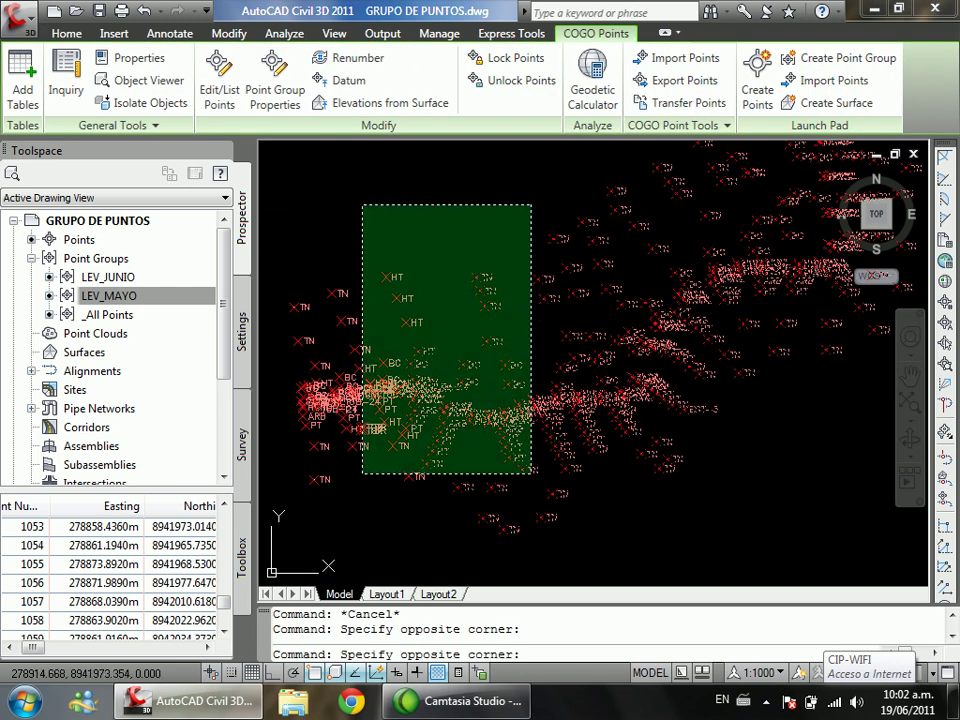
{"action": "left_click", "coordinate": [360, 497]}
{"action": "scroll", "coordinate": [450, 435], "scroll_direction": "up", "scroll_amount": 3}
{"action": "left_click", "coordinate": [463, 243]}
{"action": "left_click", "coordinate": [399, 345]}
{"action": "left_click", "coordinate": [411, 396]}
{"action": "left_click", "coordinate": [313, 317]}
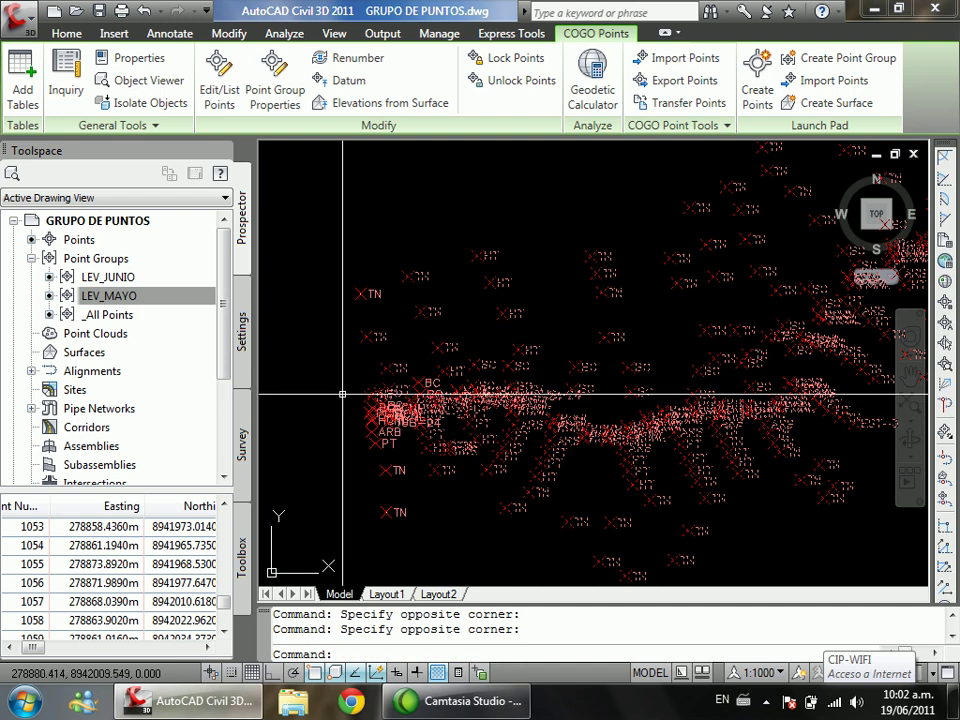
{"action": "left_click", "coordinate": [328, 362]}
{"action": "left_click", "coordinate": [581, 489]}
Step: Add the remaining LEV_JUNIO points to the selection and move them all freehand to the east-northeast, clear of their original location
{"action": "scroll", "coordinate": [420, 499], "scroll_direction": "up", "scroll_amount": 4}
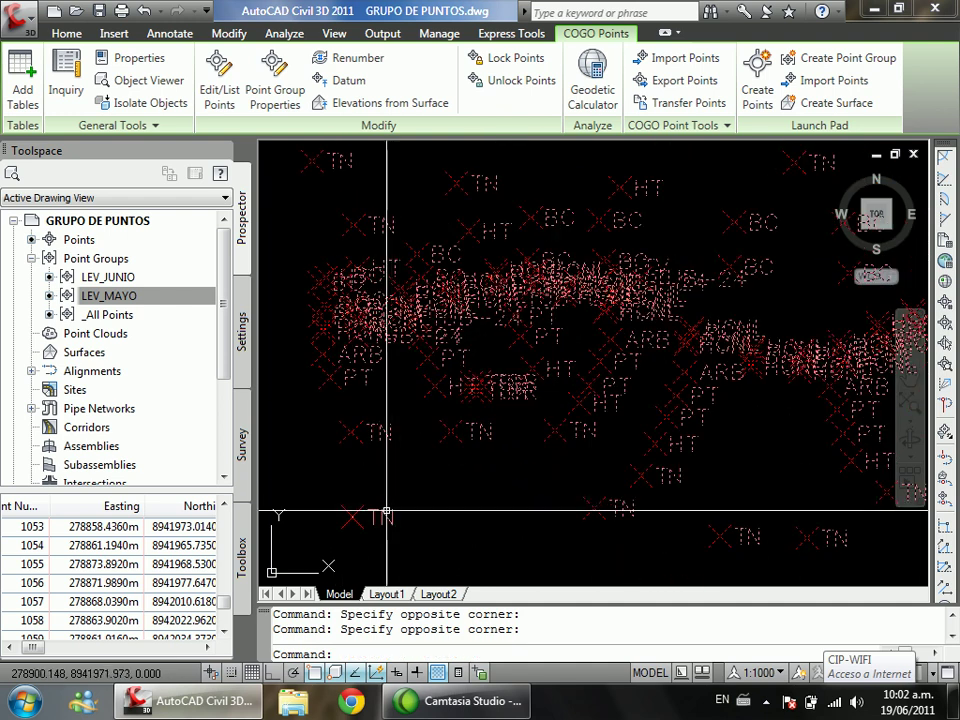
{"action": "scroll", "coordinate": [615, 561], "scroll_direction": "down", "scroll_amount": 5}
{"action": "left_click", "coordinate": [618, 562]}
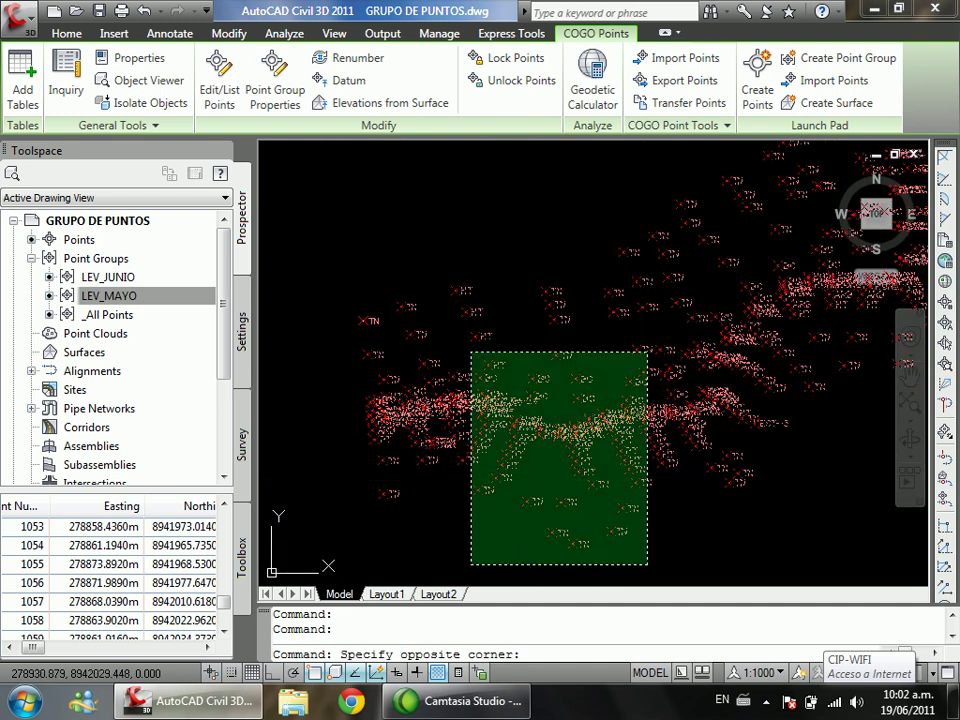
{"action": "left_click", "coordinate": [428, 253]}
{"action": "scroll", "coordinate": [379, 300], "scroll_direction": "up", "scroll_amount": 5}
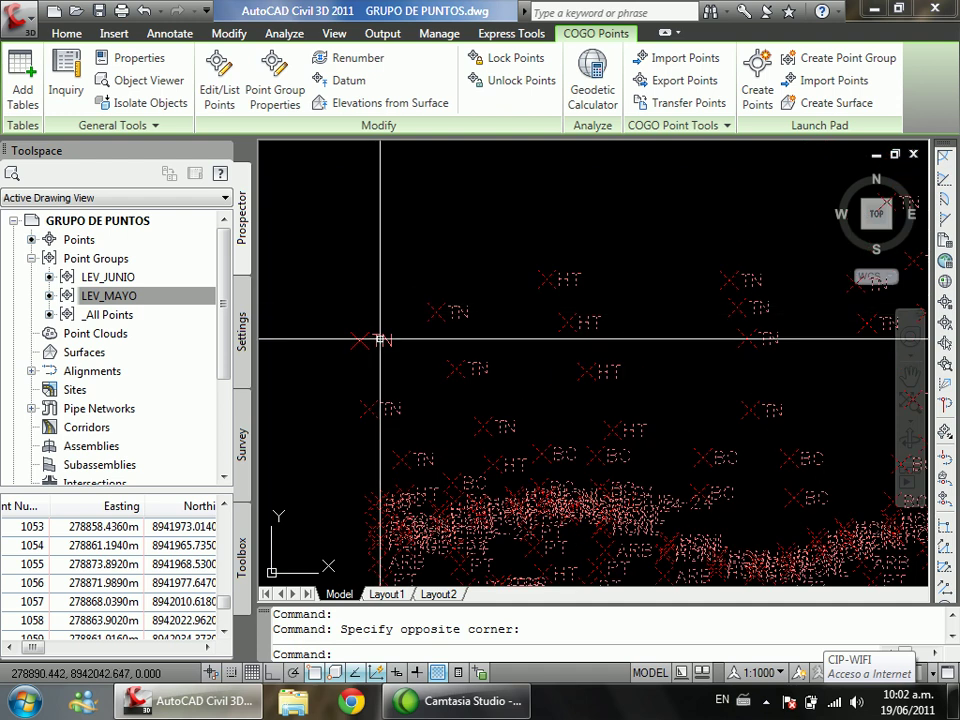
{"action": "scroll", "coordinate": [375, 323], "scroll_direction": "down", "scroll_amount": 5}
{"action": "left_click", "coordinate": [499, 304]}
{"action": "left_click", "coordinate": [499, 304]}
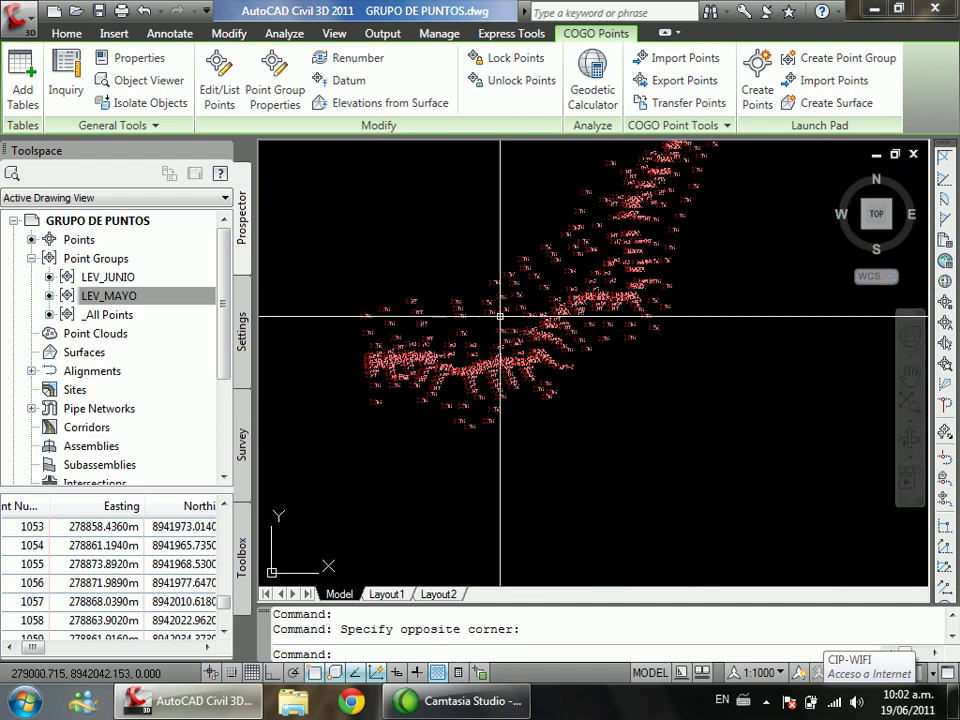
{"action": "scroll", "coordinate": [525, 384], "scroll_direction": "down", "scroll_amount": 2}
{"action": "left_click", "coordinate": [583, 219]}
{"action": "left_click", "coordinate": [490, 350]}
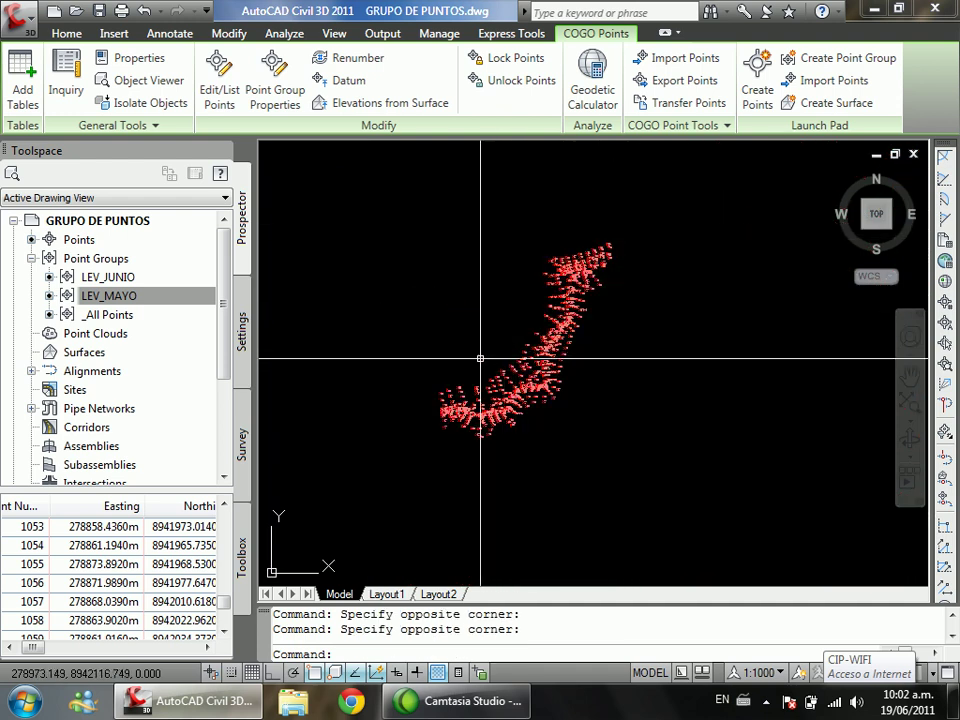
{"action": "type", "text": "m"}
{"action": "key", "text": "Return"}
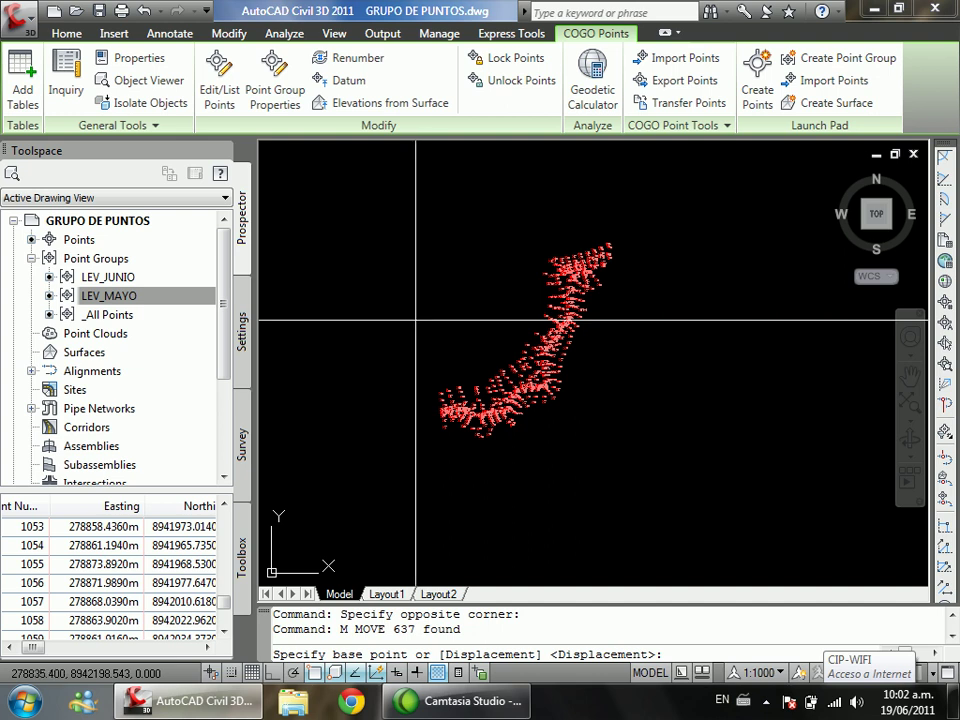
{"action": "left_click", "coordinate": [371, 396]}
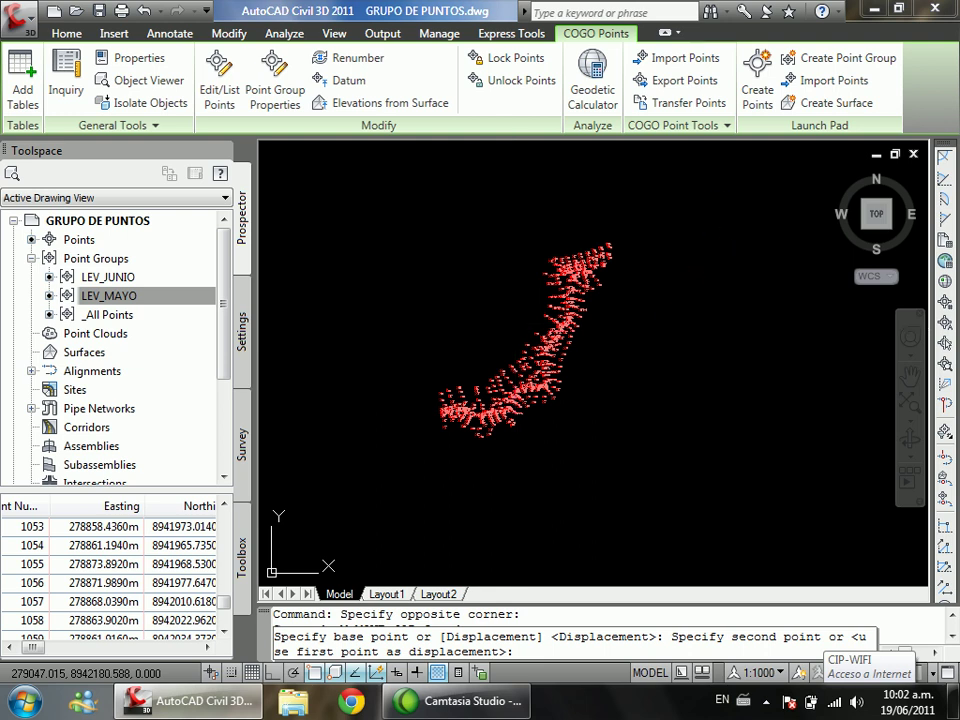
{"action": "left_click", "coordinate": [511, 330]}
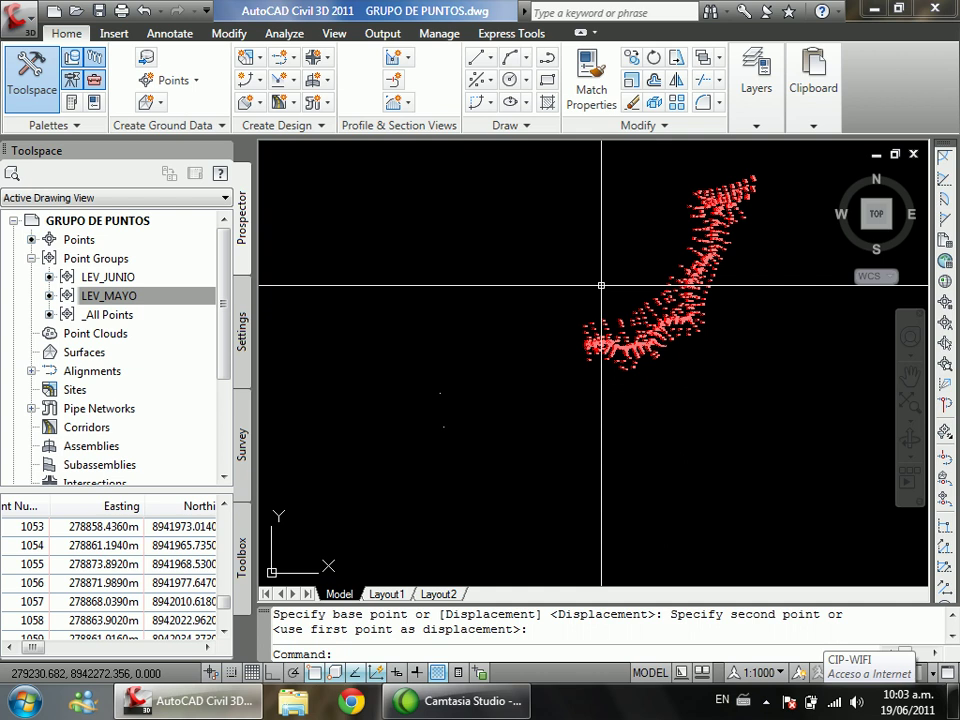
Step: Rotate the moved LEV_JUNIO points freehand counterclockwise about a base point just west of their lower end
{"action": "left_click", "coordinate": [790, 163]}
{"action": "left_click", "coordinate": [537, 388]}
{"action": "type", "text": "R"}
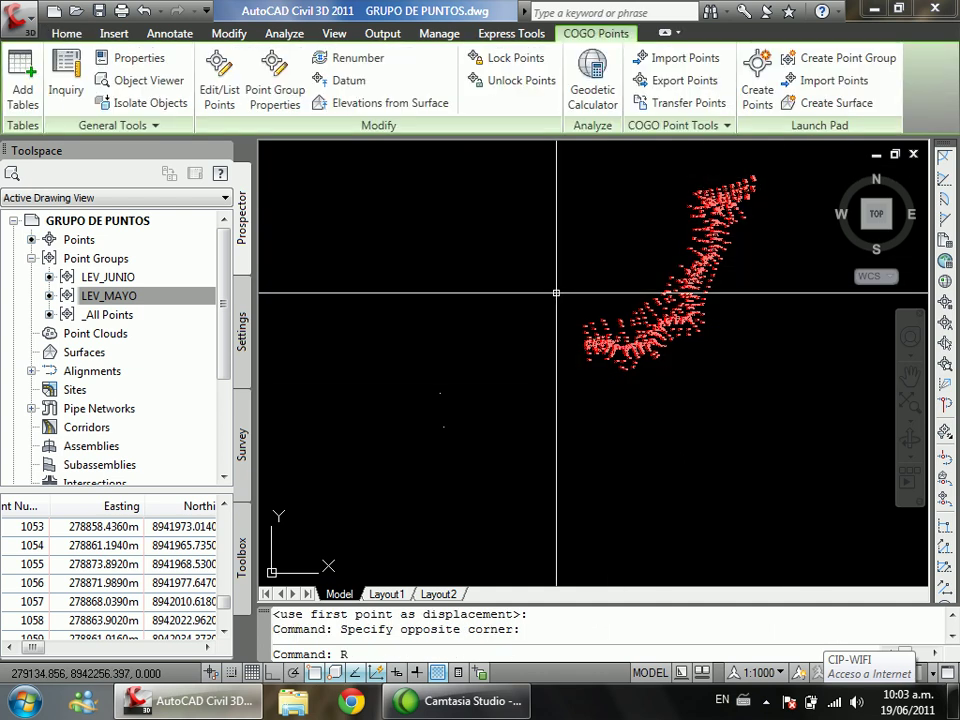
{"action": "type", "text": "o"}
{"action": "key", "text": "Return"}
{"action": "left_click", "coordinate": [572, 341]}
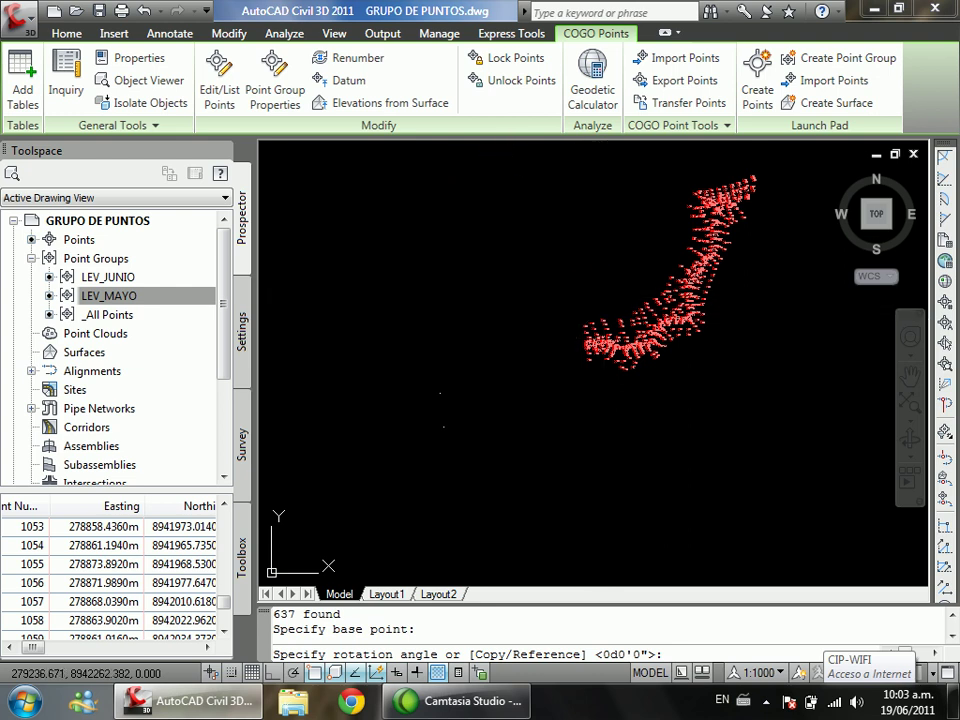
{"action": "left_click", "coordinate": [602, 276]}
Step: Examine the rotated LEV_JUNIO points up close and compare them with the plain AutoCAD points at the original location
{"action": "scroll", "coordinate": [536, 420], "scroll_direction": "down", "scroll_amount": 1}
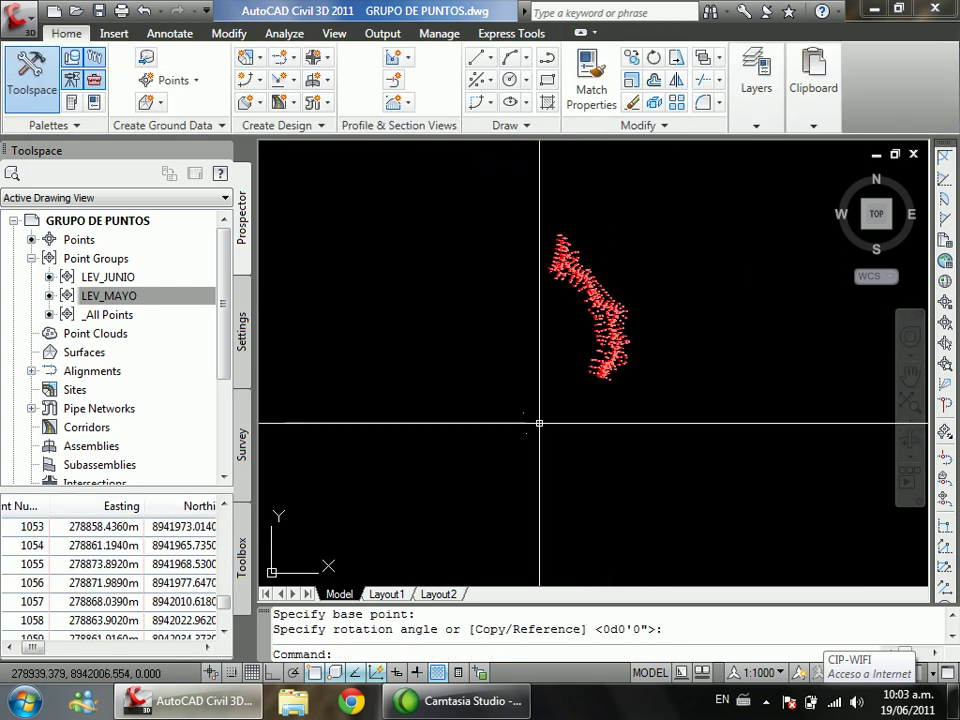
{"action": "scroll", "coordinate": [471, 421], "scroll_direction": "up", "scroll_amount": 1}
{"action": "scroll", "coordinate": [495, 437], "scroll_direction": "up", "scroll_amount": 1}
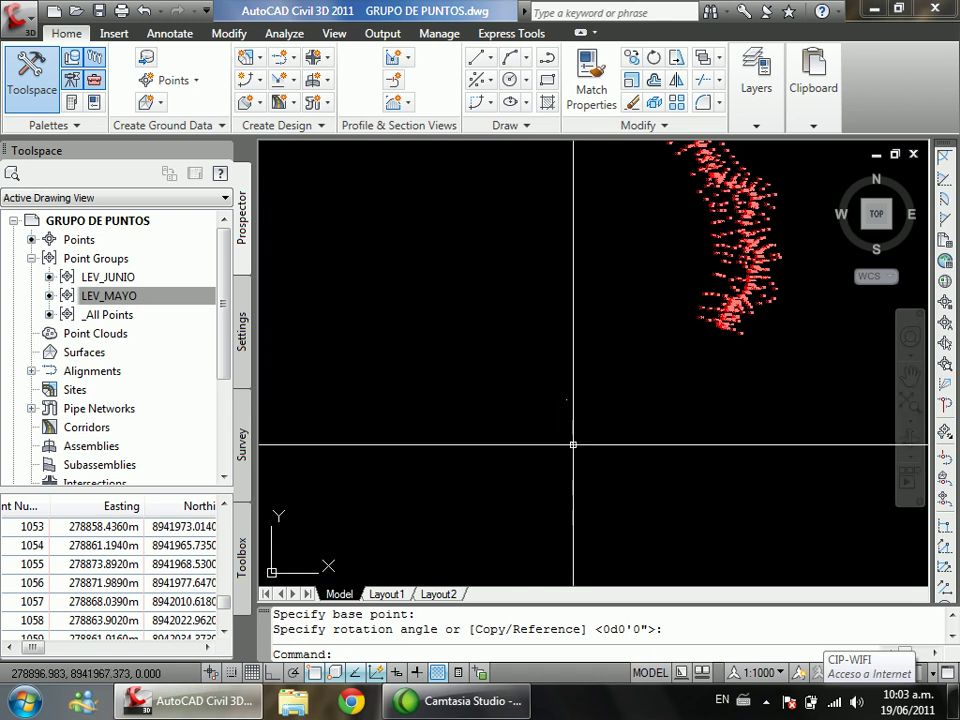
{"action": "scroll", "coordinate": [700, 315], "scroll_direction": "up", "scroll_amount": 3}
{"action": "scroll", "coordinate": [497, 287], "scroll_direction": "up", "scroll_amount": 3}
{"action": "scroll", "coordinate": [499, 311], "scroll_direction": "down", "scroll_amount": 2}
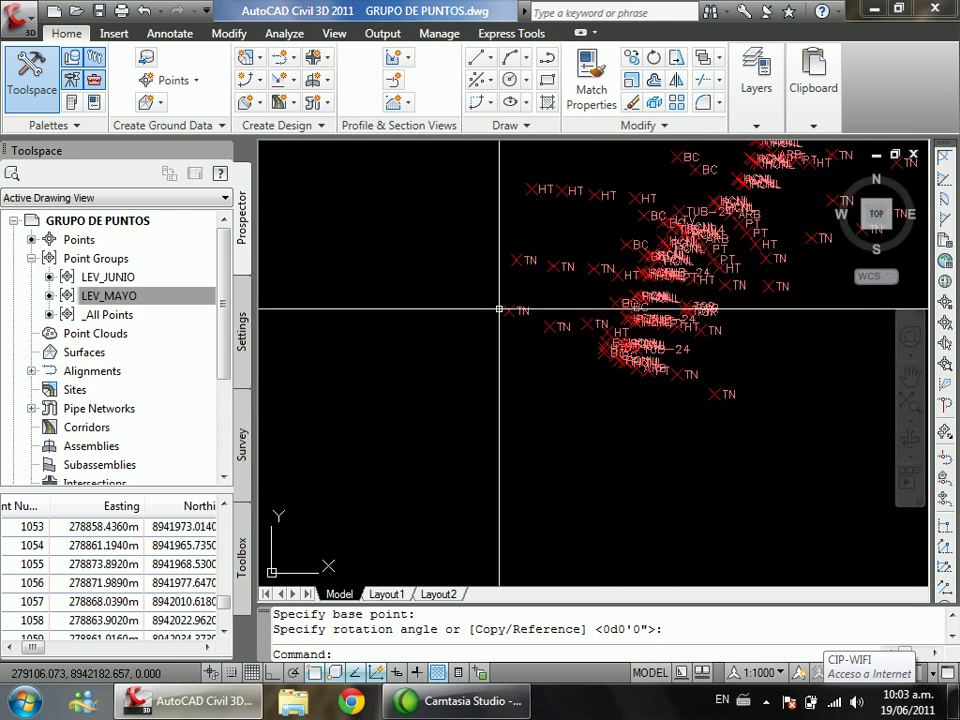
{"action": "scroll", "coordinate": [700, 390], "scroll_direction": "down", "scroll_amount": 2}
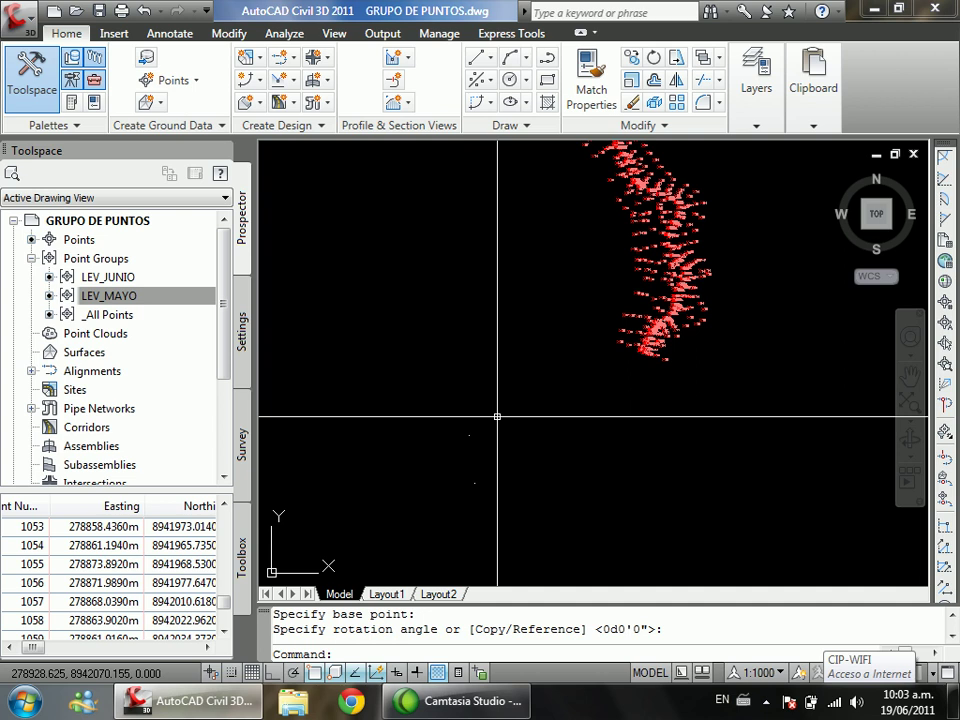
{"action": "right_click", "coordinate": [148, 277]}
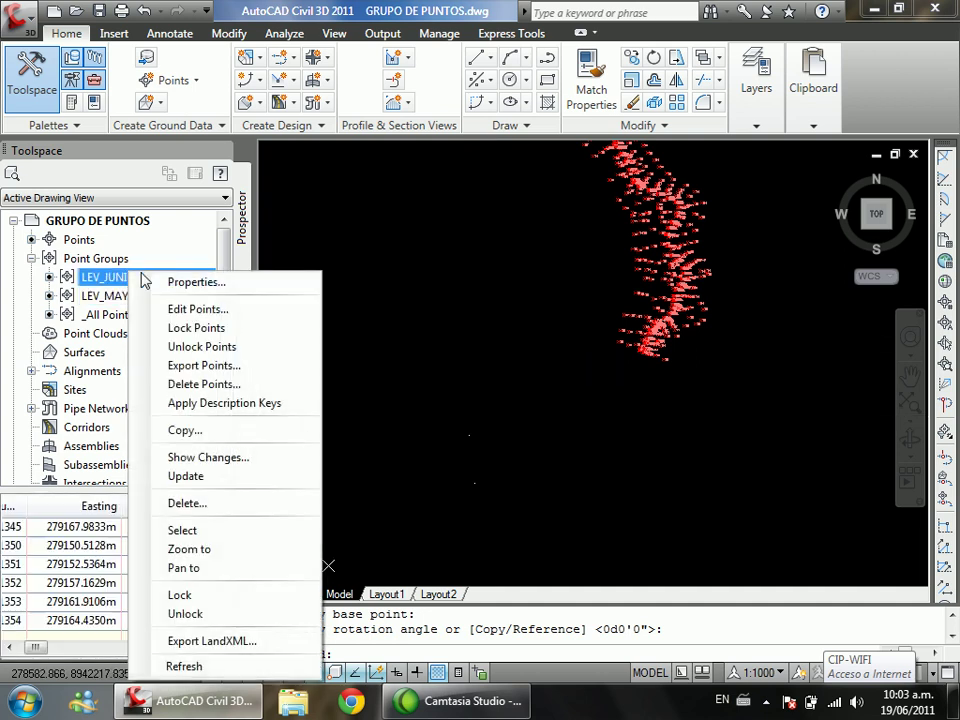
{"action": "left_click", "coordinate": [168, 283]}
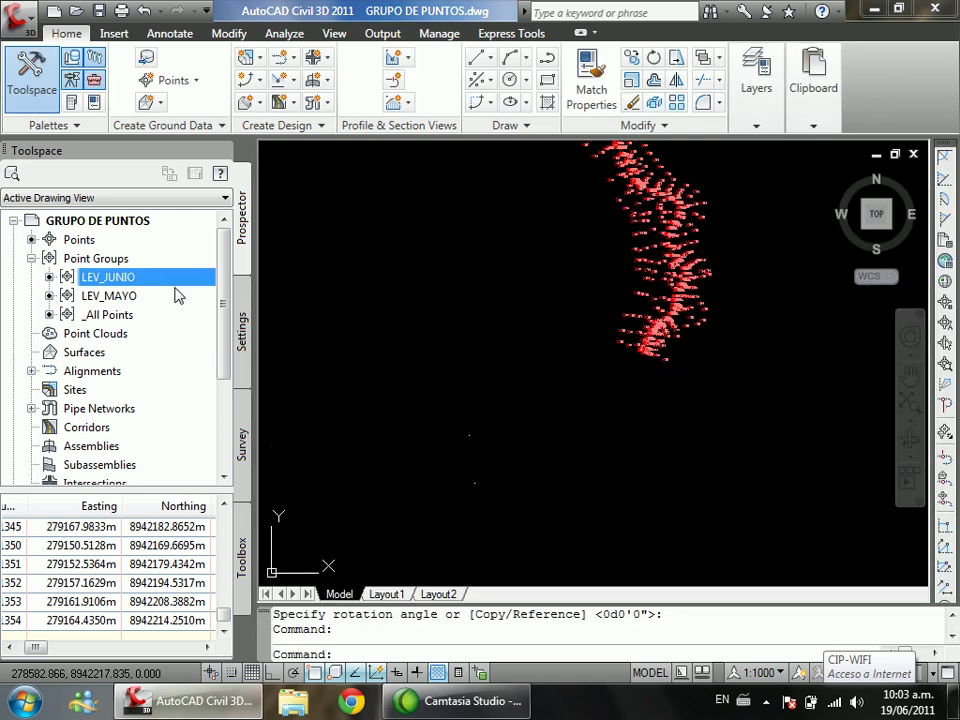
{"action": "right_click", "coordinate": [180, 278]}
{"action": "left_click", "coordinate": [197, 287]}
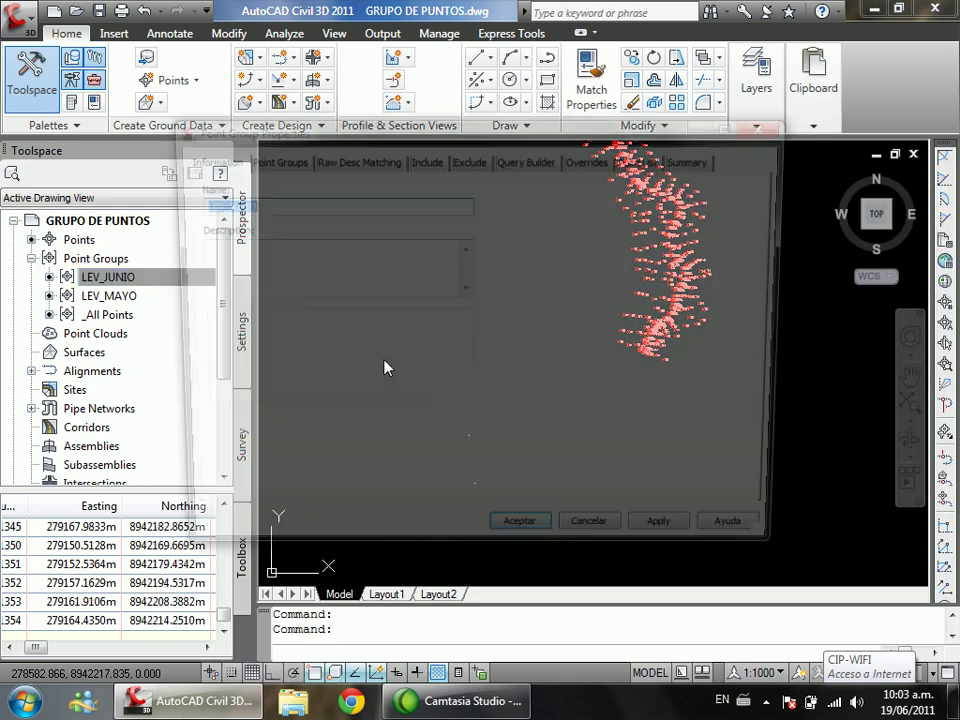
{"action": "key", "text": "Escape"}
Step: Set the LEV_MAYO group's point style to Basic and its point label style to Description Only
{"action": "right_click", "coordinate": [168, 296]}
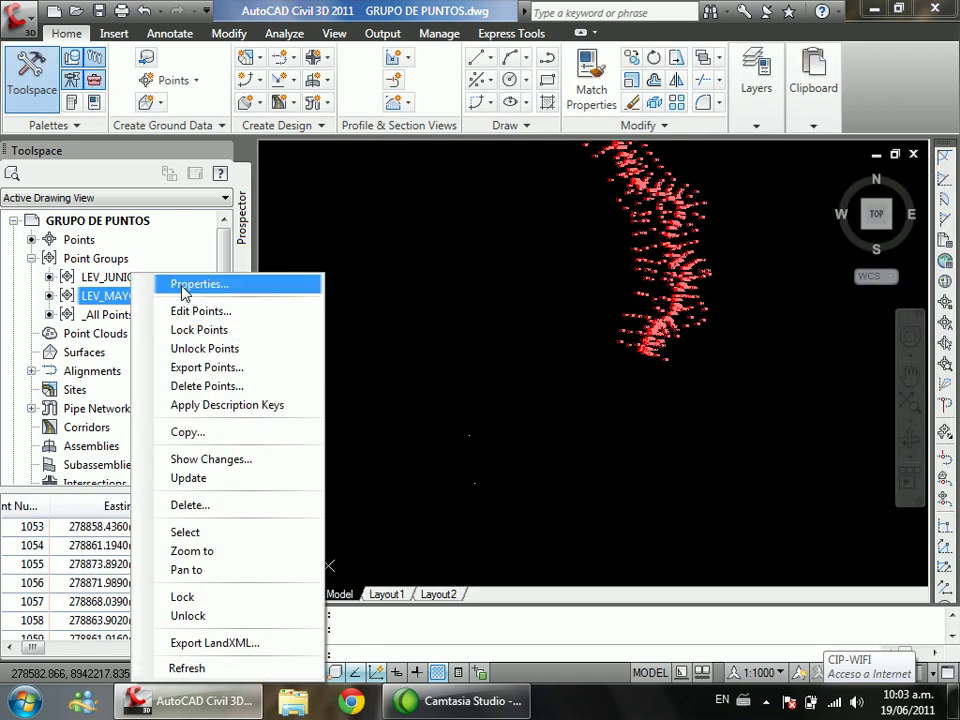
{"action": "left_click", "coordinate": [182, 283]}
{"action": "left_click", "coordinate": [414, 398]}
{"action": "left_click", "coordinate": [358, 416]}
{"action": "left_click", "coordinate": [363, 398]}
{"action": "left_click", "coordinate": [355, 432]}
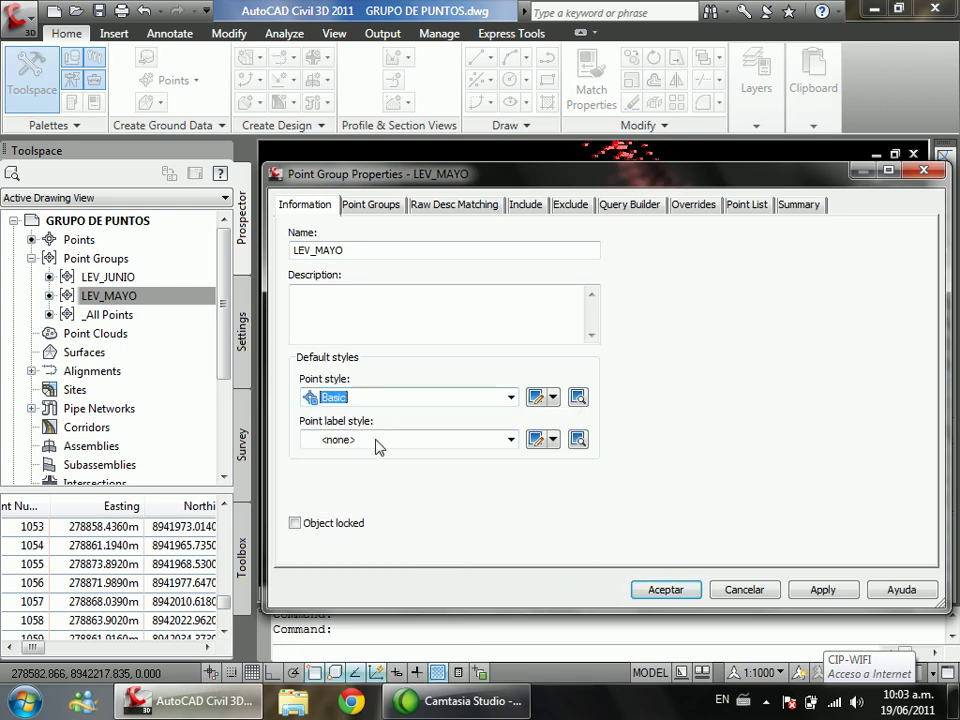
{"action": "left_click", "coordinate": [375, 440]}
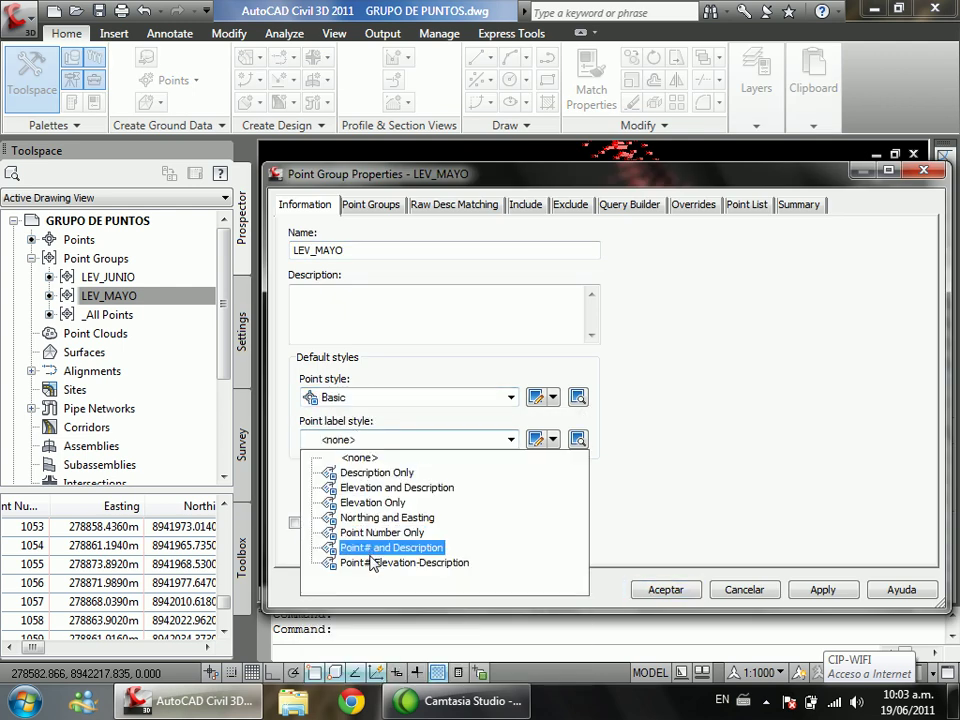
{"action": "left_click", "coordinate": [360, 472]}
{"action": "left_click", "coordinate": [652, 596]}
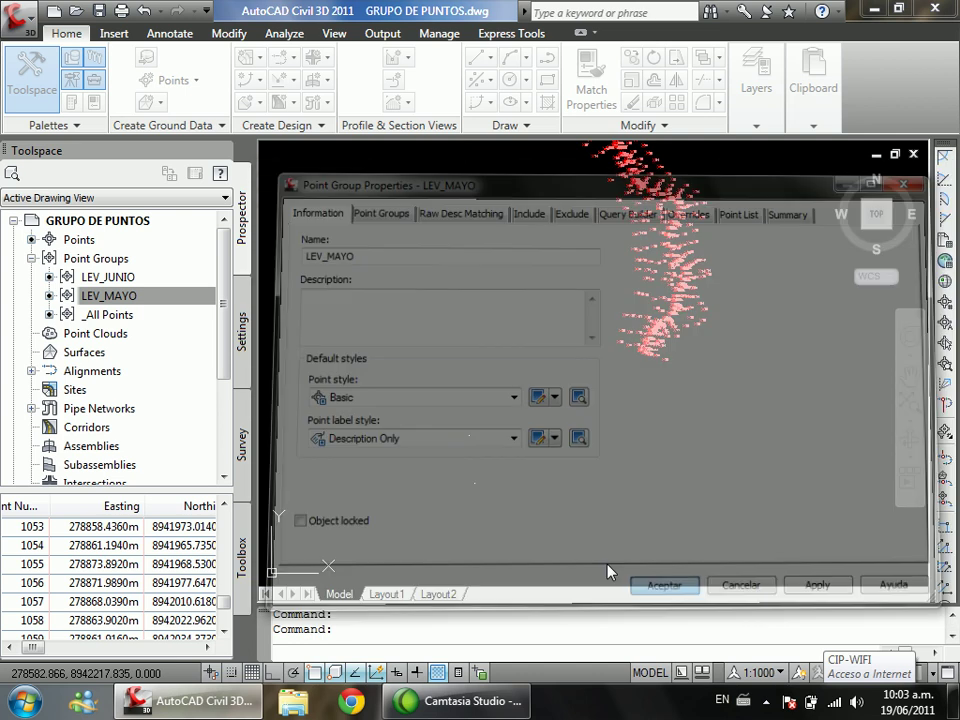
Step: Try to draw a polyline around the LEV_MAYO points, starting at their northeast end with object snap on
{"action": "scroll", "coordinate": [585, 469], "scroll_direction": "down", "scroll_amount": 2}
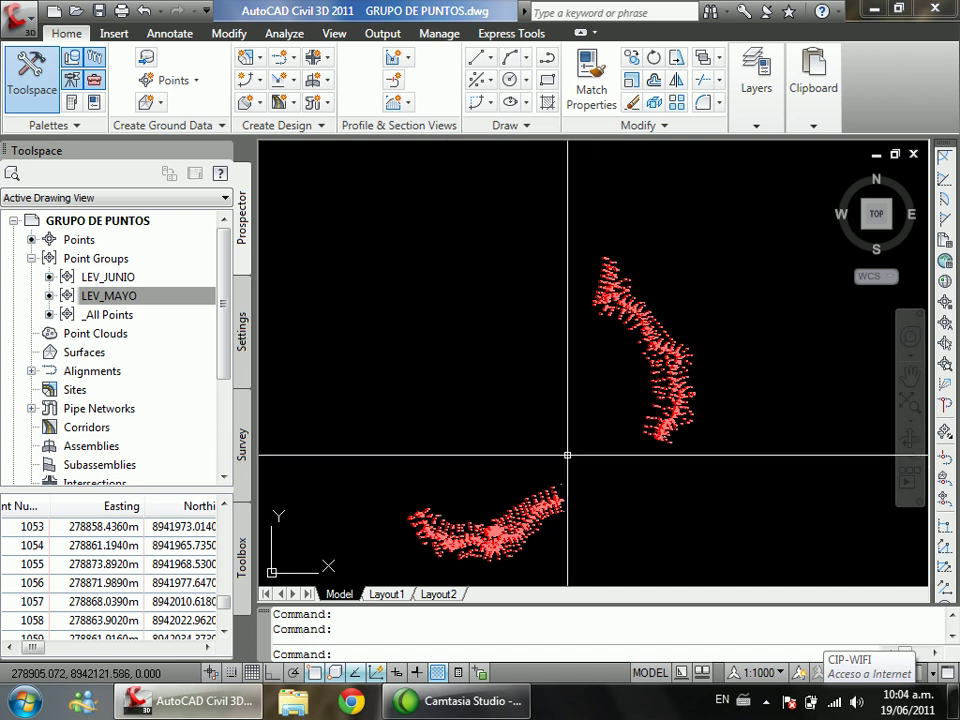
{"action": "key", "text": "Escape"}
{"action": "type", "text": "pl"}
{"action": "key", "text": "Return"}
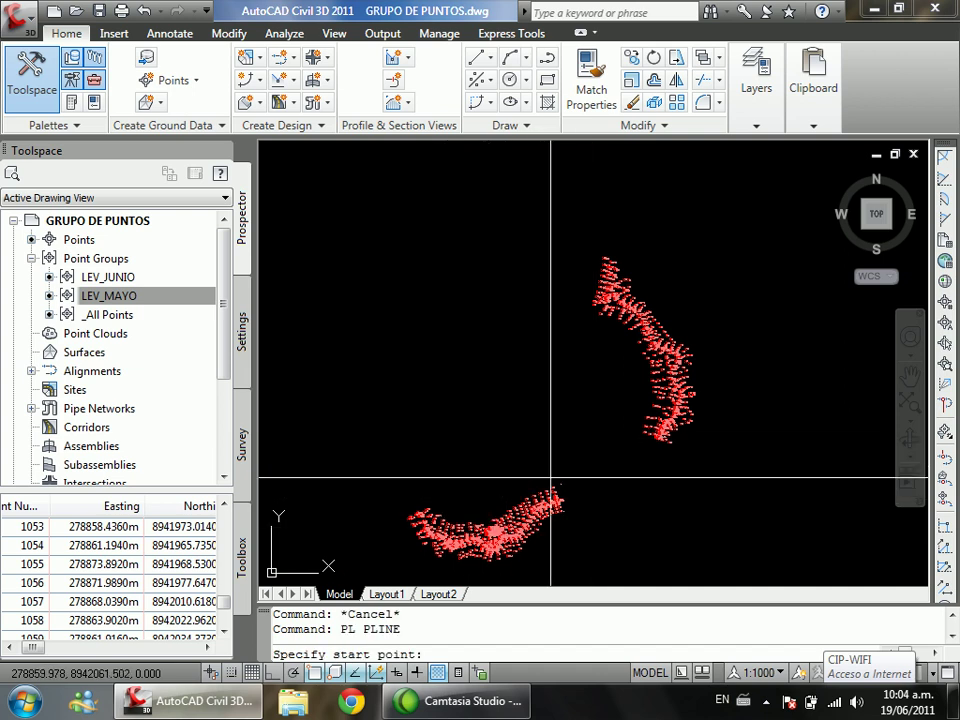
{"action": "left_click", "coordinate": [549, 476]}
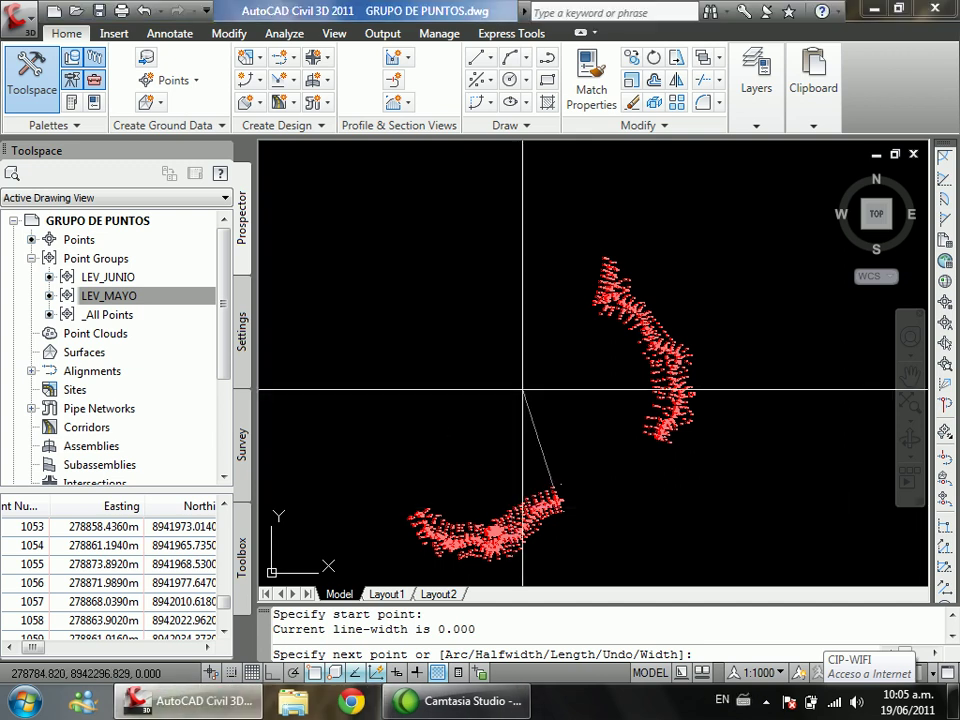
{"action": "scroll", "coordinate": [594, 480], "scroll_direction": "up", "scroll_amount": 3}
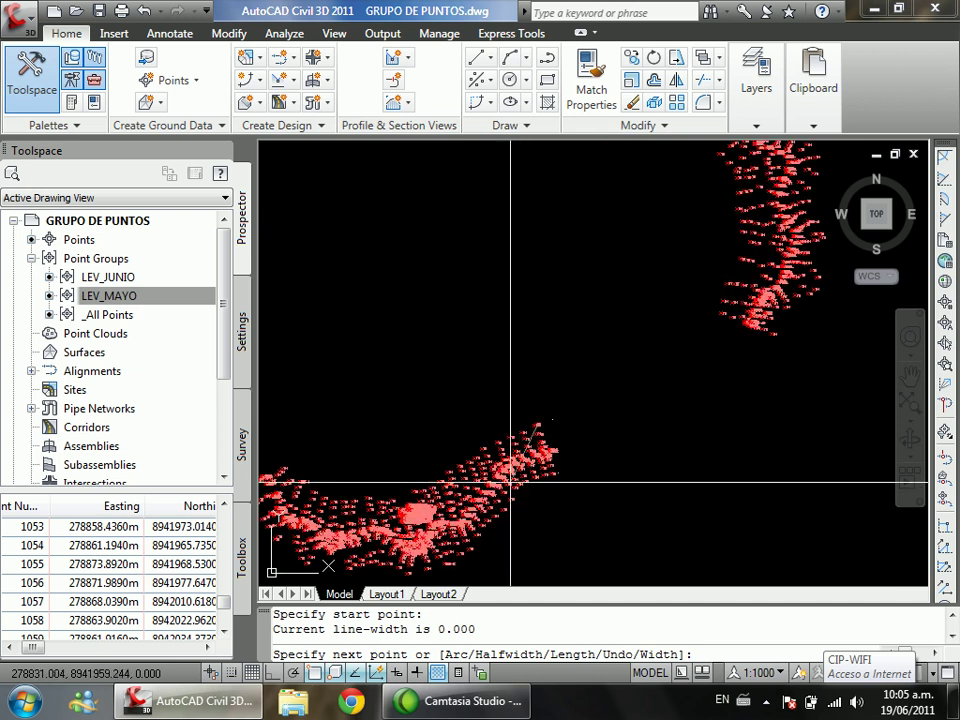
{"action": "scroll", "coordinate": [829, 491], "scroll_direction": "down", "scroll_amount": 2}
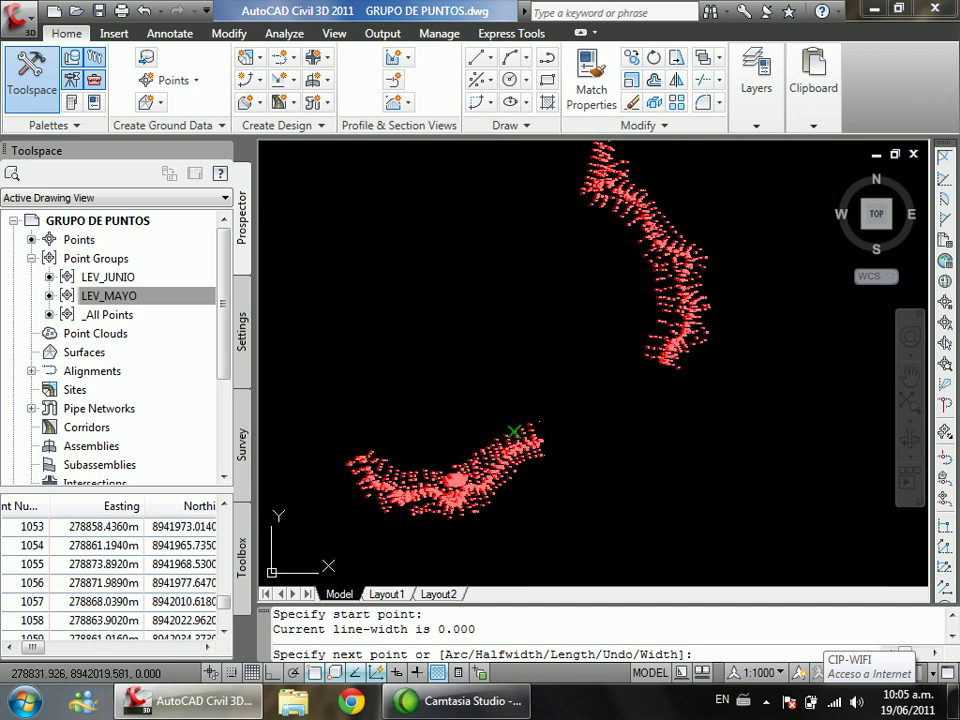
{"action": "key", "text": "Escape"}
Step: Turn off object snap and erase the stray polyline segment at the northeast end of the LEV_MAYO points
{"action": "key", "text": "F3"}
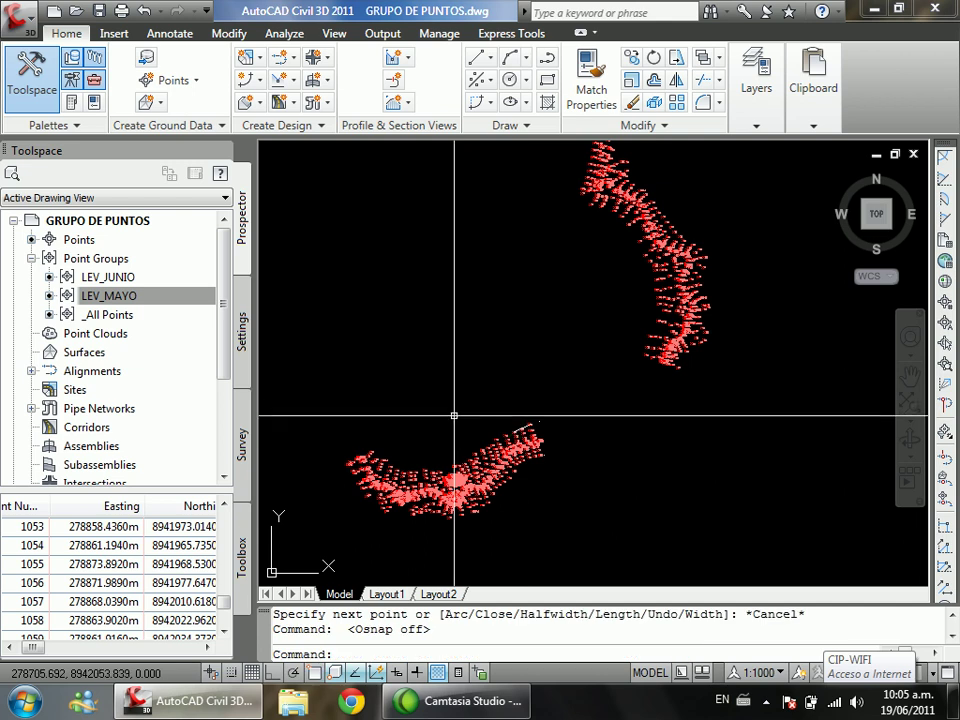
{"action": "left_click", "coordinate": [514, 432]}
{"action": "type", "text": "e"}
{"action": "key", "text": "Return"}
{"action": "key", "text": "Escape"}
Step: Draw a closed polyline freehand around the entire LEV_MAYO point strip with object snap off
{"action": "type", "text": "pl"}
{"action": "key", "text": "Return"}
{"action": "key", "text": "F3"}
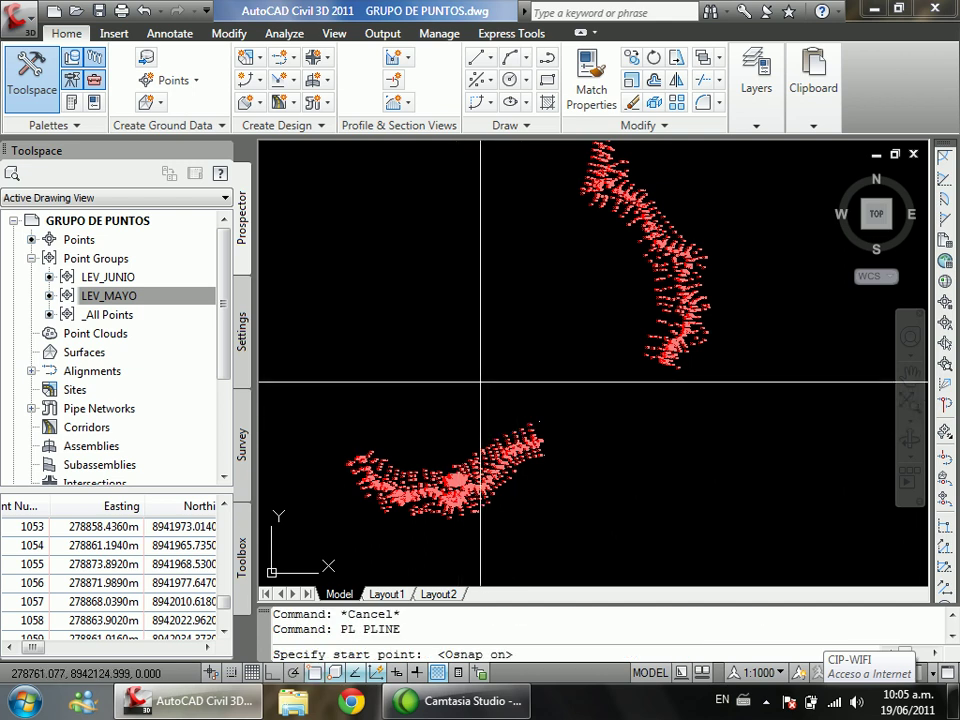
{"action": "key", "text": "F3"}
{"action": "left_click", "coordinate": [535, 424]}
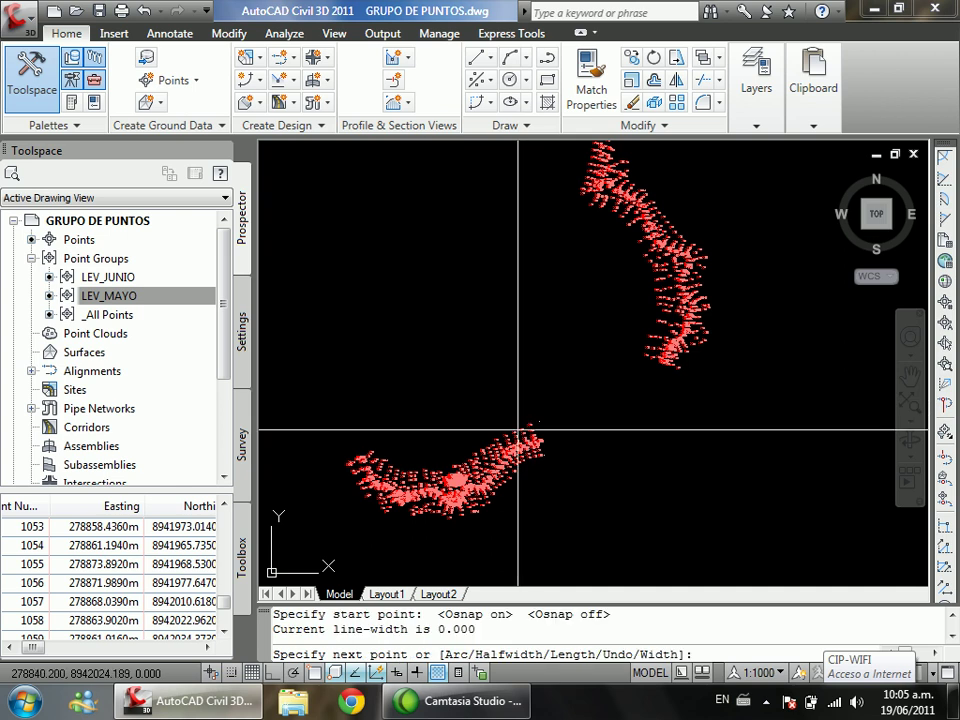
{"action": "left_click", "coordinate": [485, 446]}
{"action": "left_click", "coordinate": [432, 469]}
{"action": "left_click", "coordinate": [370, 455]}
{"action": "left_click", "coordinate": [349, 460]}
{"action": "left_click", "coordinate": [380, 508]}
{"action": "left_click", "coordinate": [446, 520]}
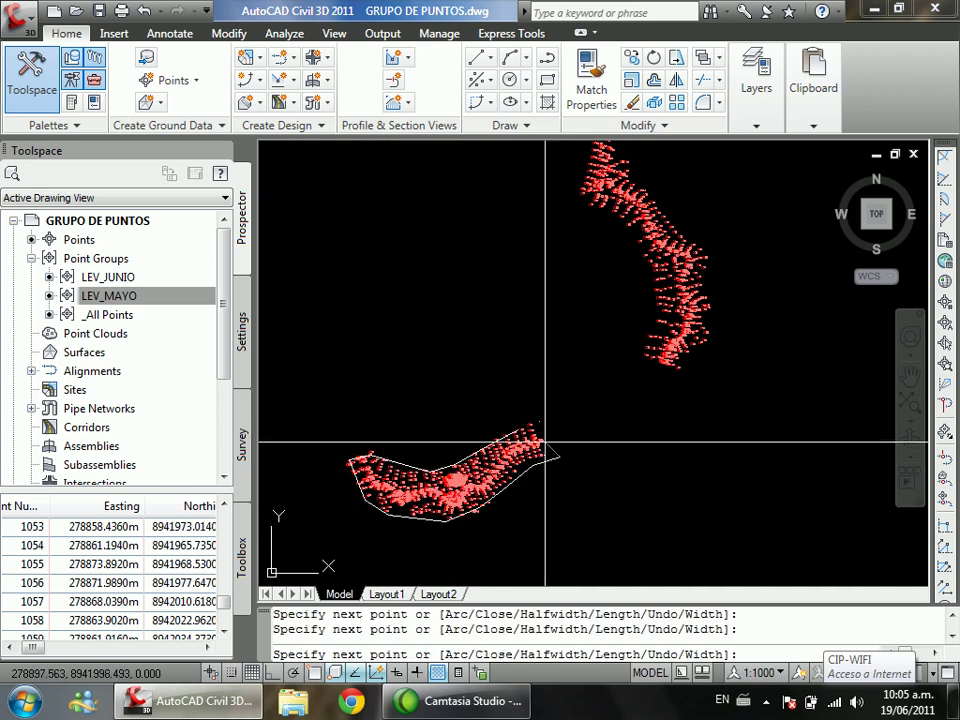
{"action": "type", "text": "U"}
{"action": "key", "text": "Return"}
{"action": "left_click", "coordinate": [549, 460]}
{"action": "left_click", "coordinate": [537, 425]}
{"action": "type", "text": "C"}
{"action": "key", "text": "Return"}
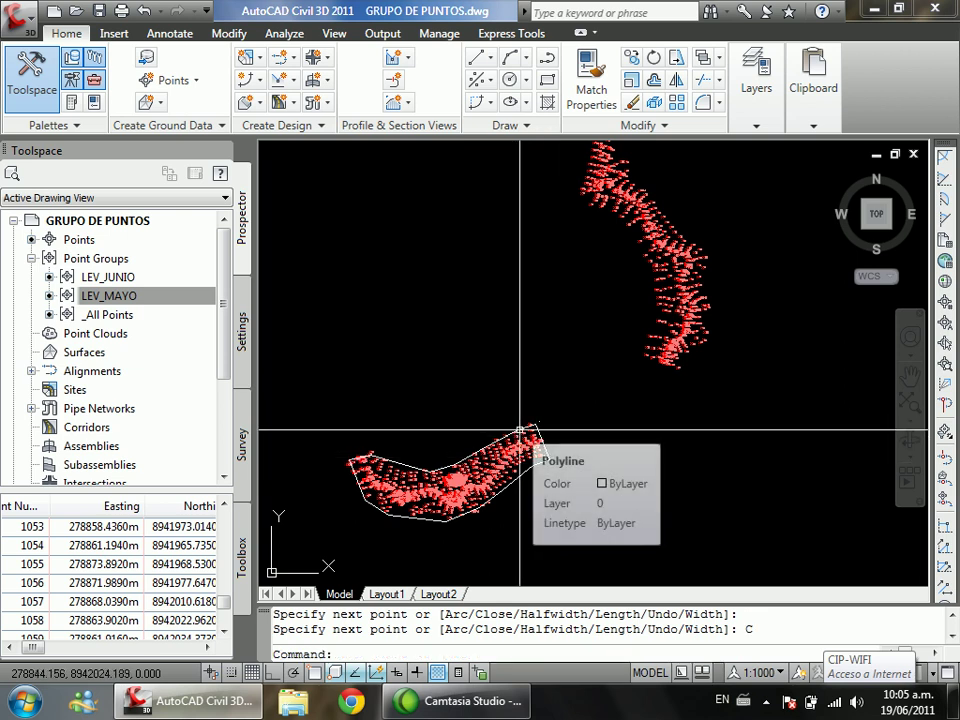
Step: Draw a closed freehand polyline as an elongated outline extending east from the southern end of the LEV_JUNIO points
{"action": "key", "text": "Escape"}
{"action": "scroll", "coordinate": [467, 540], "scroll_direction": "down", "scroll_amount": 2}
{"action": "key", "text": "Escape"}
{"action": "scroll", "coordinate": [660, 390], "scroll_direction": "up", "scroll_amount": 2}
{"action": "type", "text": "pl"}
{"action": "key", "text": "Return"}
{"action": "left_click", "coordinate": [549, 435]}
{"action": "left_click", "coordinate": [567, 470]}
{"action": "left_click", "coordinate": [735, 417]}
{"action": "left_click", "coordinate": [780, 397]}
{"action": "left_click", "coordinate": [748, 364]}
{"action": "left_click", "coordinate": [709, 367]}
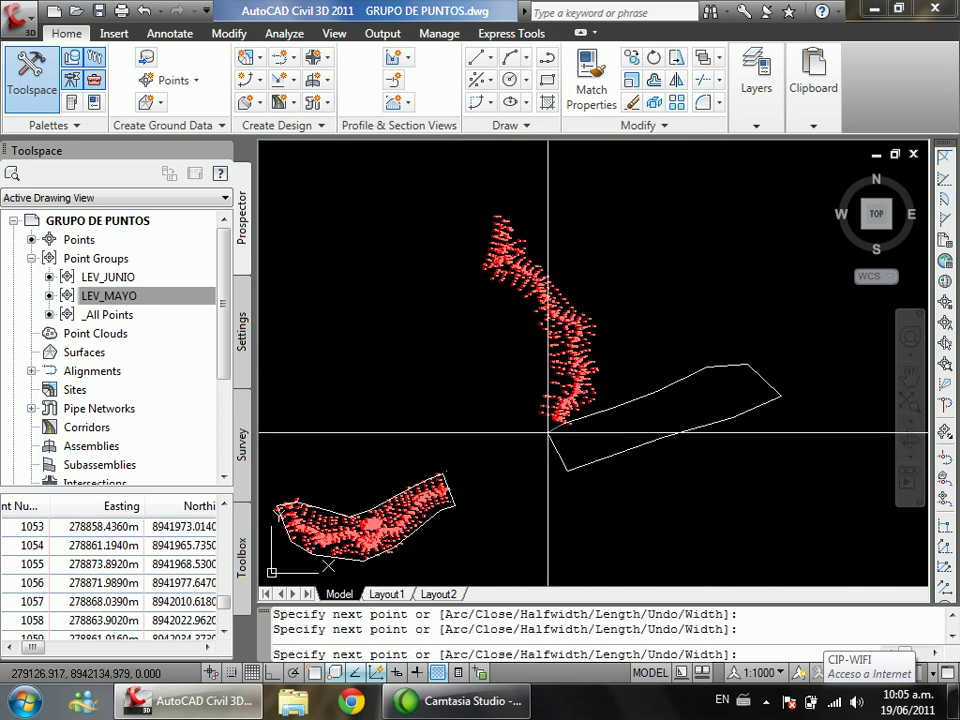
{"action": "scroll", "coordinate": [467, 477], "scroll_direction": "up", "scroll_amount": 2}
{"action": "key", "text": "Escape"}
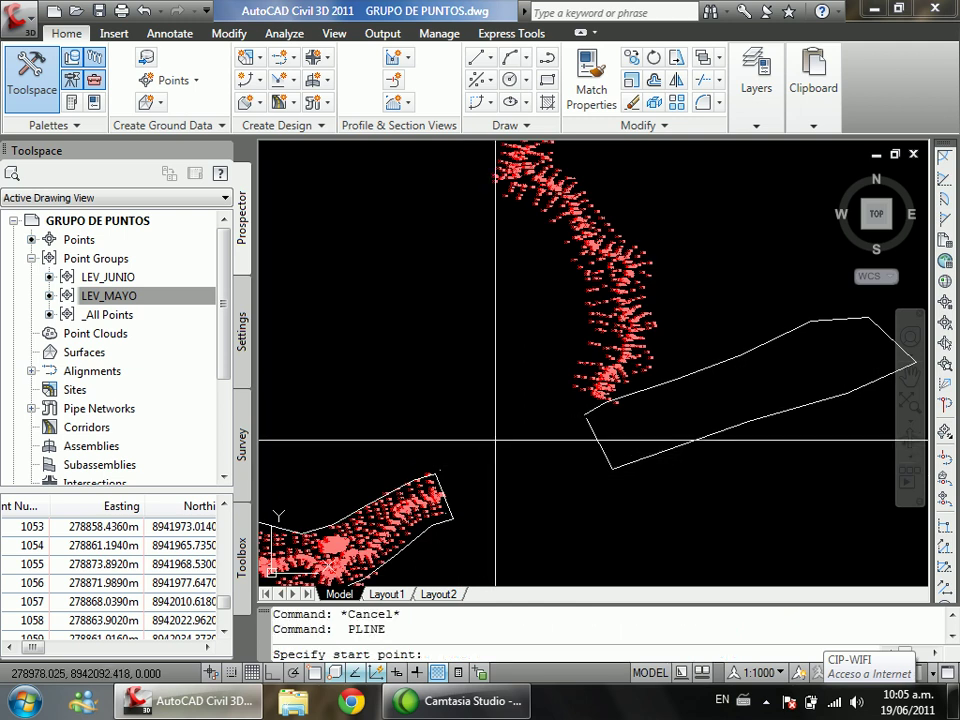
{"action": "key", "text": "Return"}
{"action": "scroll", "coordinate": [530, 470], "scroll_direction": "down", "scroll_amount": 2}
{"action": "scroll", "coordinate": [583, 400], "scroll_direction": "up", "scroll_amount": 2}
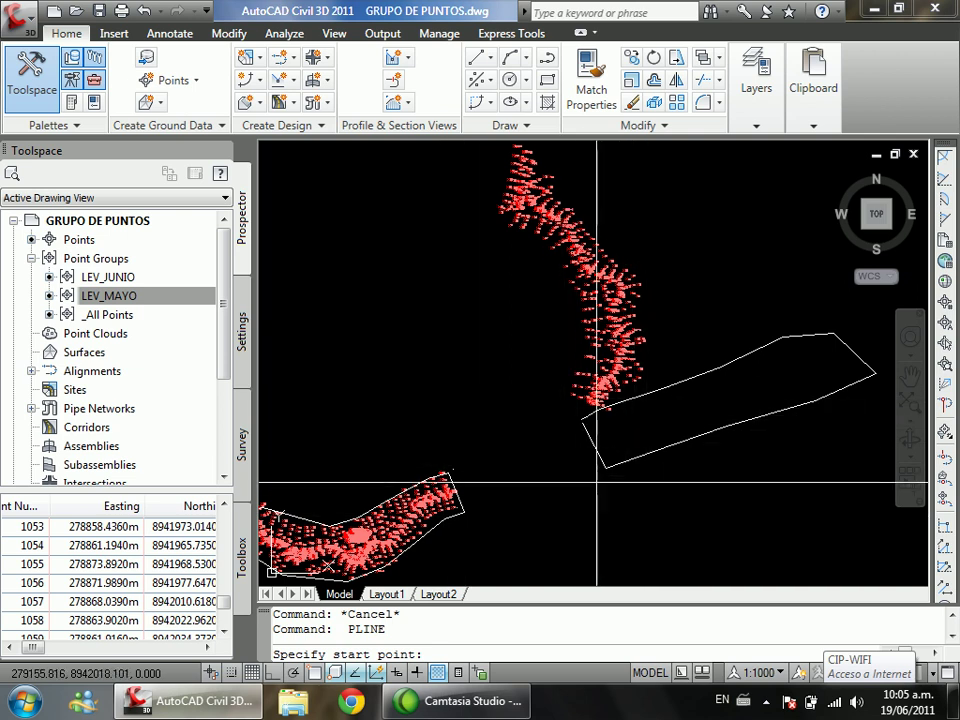
{"action": "scroll", "coordinate": [545, 457], "scroll_direction": "down", "scroll_amount": 2}
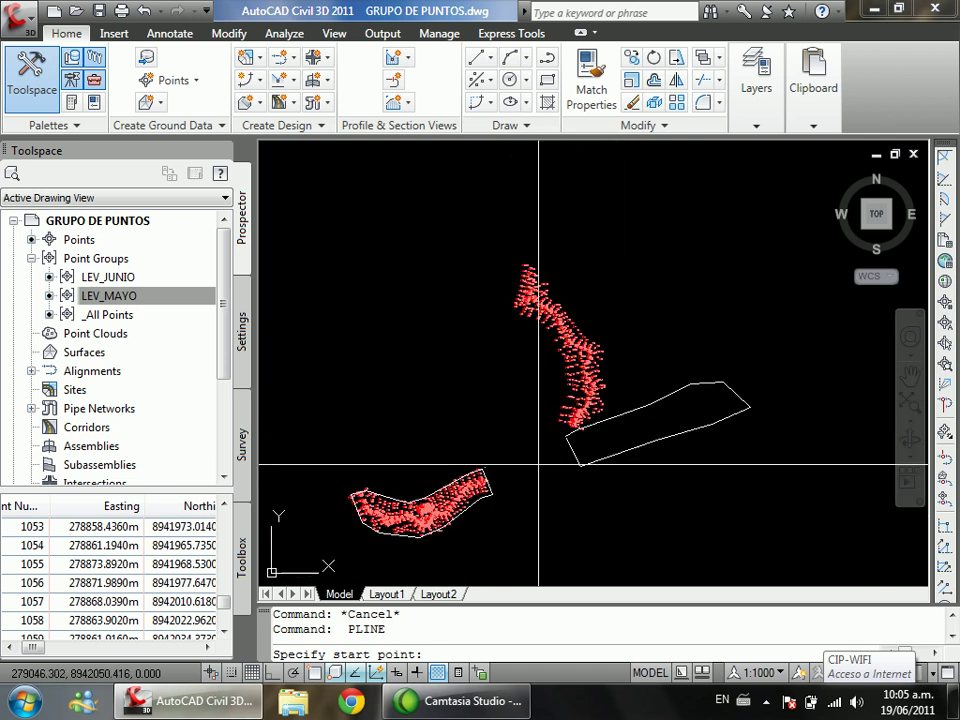
{"action": "left_click", "coordinate": [621, 461]}
{"action": "key", "text": "Escape"}
{"action": "key", "text": "Escape"}
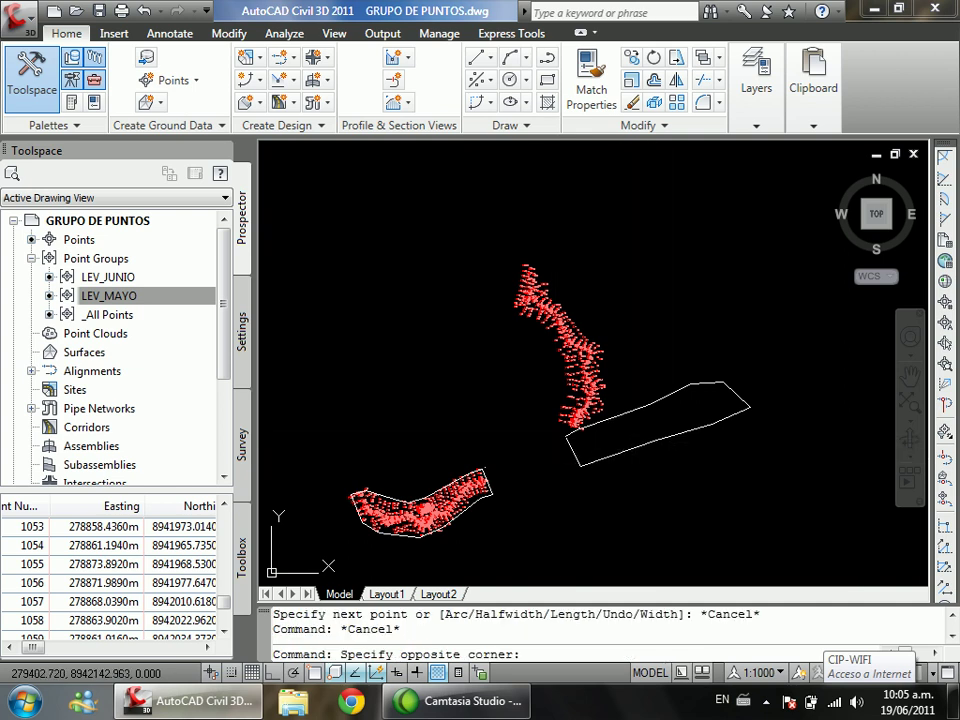
Step: Erase the empty freehand outline beside the LEV_JUNIO points and the closed polyline around the LEV_MAYO points
{"action": "left_click", "coordinate": [664, 478]}
{"action": "left_click", "coordinate": [640, 430]}
{"action": "key", "text": "Delete"}
{"action": "scroll", "coordinate": [459, 509], "scroll_direction": "up", "scroll_amount": 2}
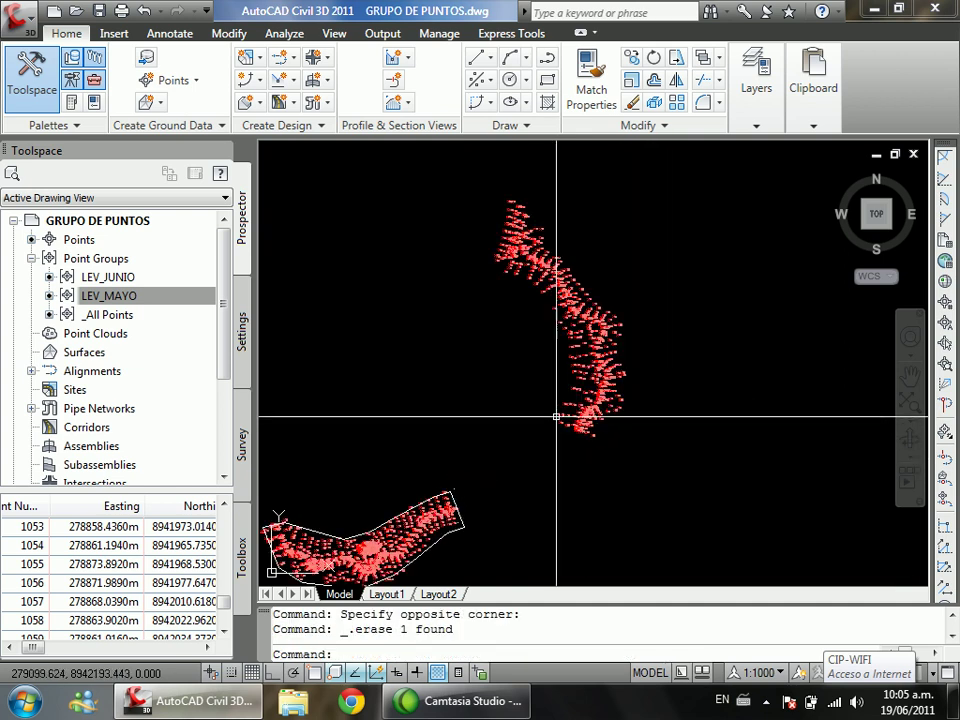
{"action": "left_click", "coordinate": [455, 503]}
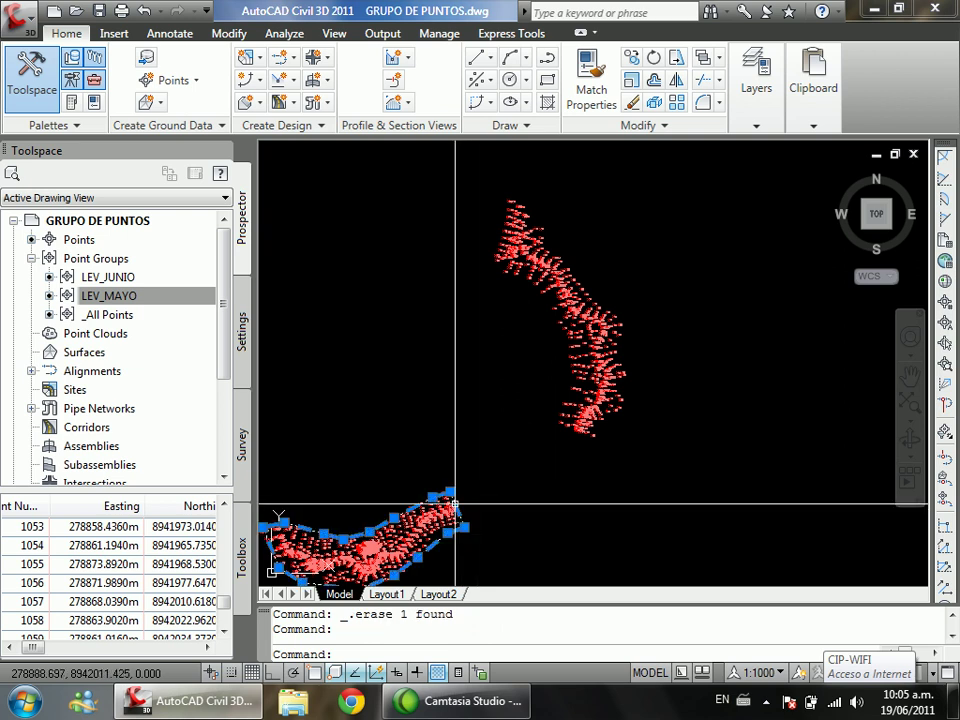
{"action": "key", "text": "Delete"}
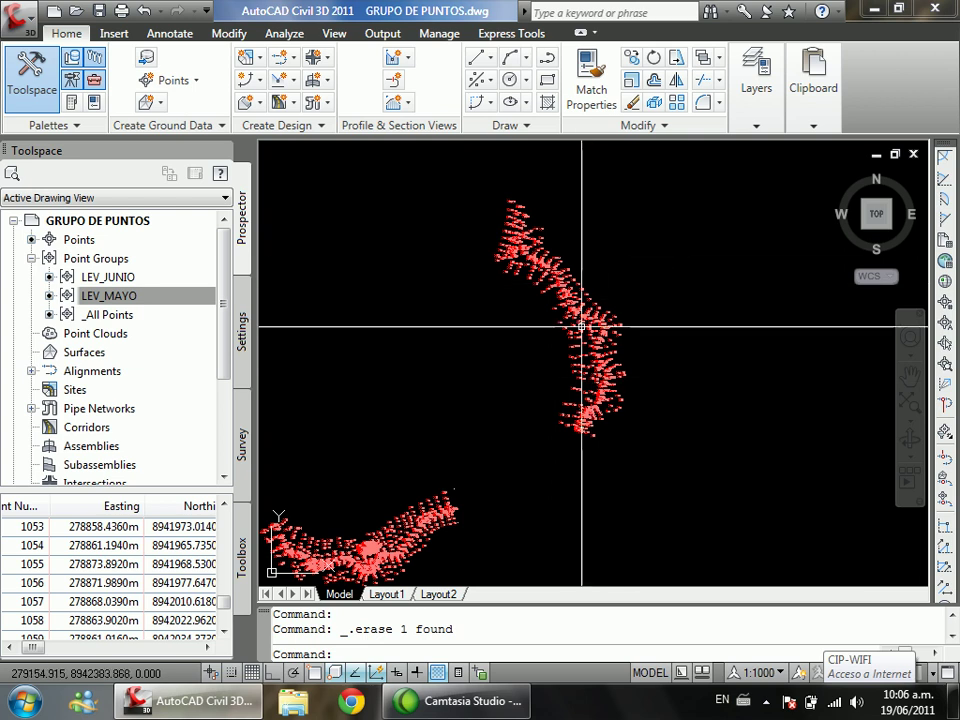
Step: List the single reference point at the northeast end of the LEV_MAYO strip and highlight its X and Y coordinates
{"action": "scroll", "coordinate": [494, 298], "scroll_direction": "up", "scroll_amount": 1}
{"action": "scroll", "coordinate": [643, 343], "scroll_direction": "down", "scroll_amount": 3}
{"action": "scroll", "coordinate": [634, 386], "scroll_direction": "up", "scroll_amount": 1}
{"action": "scroll", "coordinate": [498, 485], "scroll_direction": "up", "scroll_amount": 2}
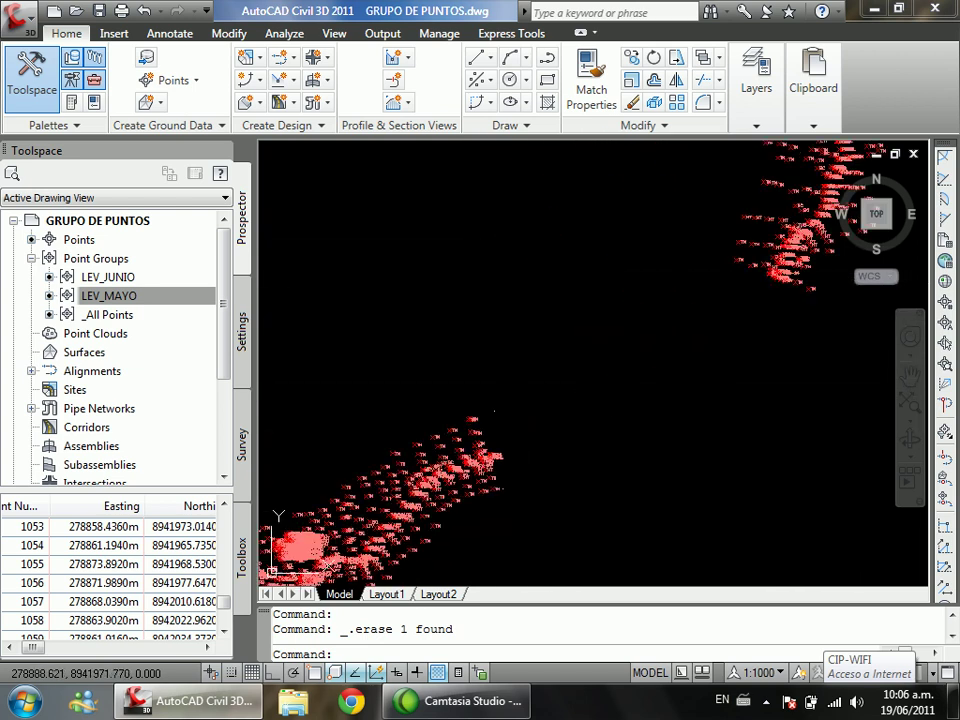
{"action": "scroll", "coordinate": [503, 489], "scroll_direction": "up", "scroll_amount": 2}
{"action": "scroll", "coordinate": [489, 379], "scroll_direction": "down", "scroll_amount": 1}
{"action": "scroll", "coordinate": [481, 367], "scroll_direction": "up", "scroll_amount": 1}
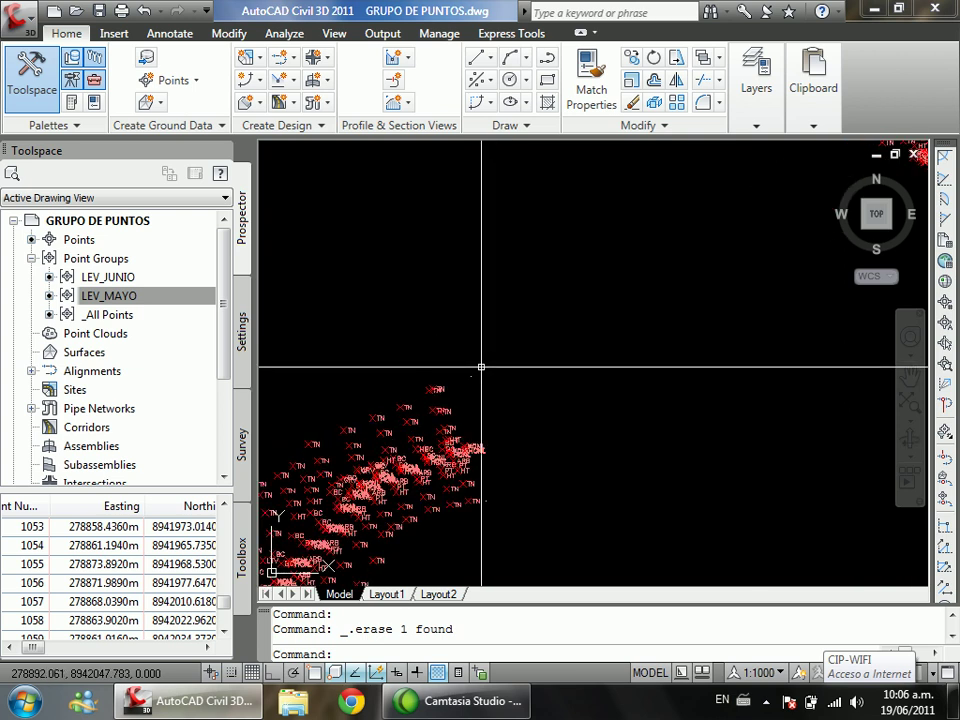
{"action": "left_click", "coordinate": [481, 367]}
{"action": "left_click", "coordinate": [469, 377]}
{"action": "key", "text": "Escape"}
{"action": "key", "text": "Escape"}
{"action": "scroll", "coordinate": [475, 370], "scroll_direction": "up", "scroll_amount": 1}
{"action": "left_click", "coordinate": [466, 385]}
{"action": "type", "text": "LI"}
{"action": "key", "text": "Return"}
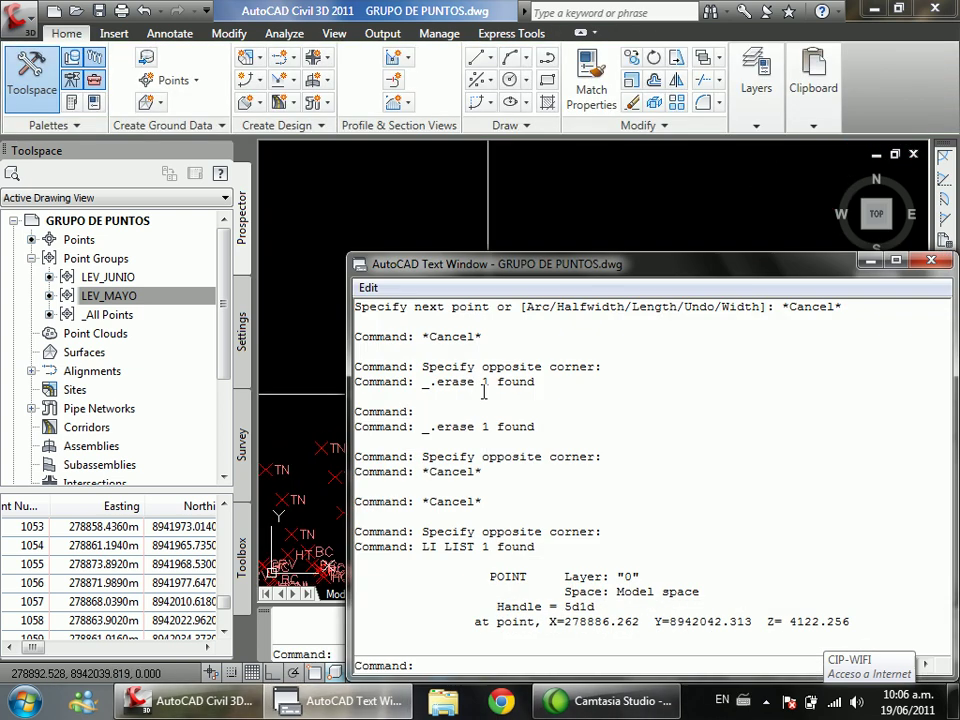
{"action": "left_click_drag", "start_coordinate": [550, 621], "coordinate": [757, 618]}
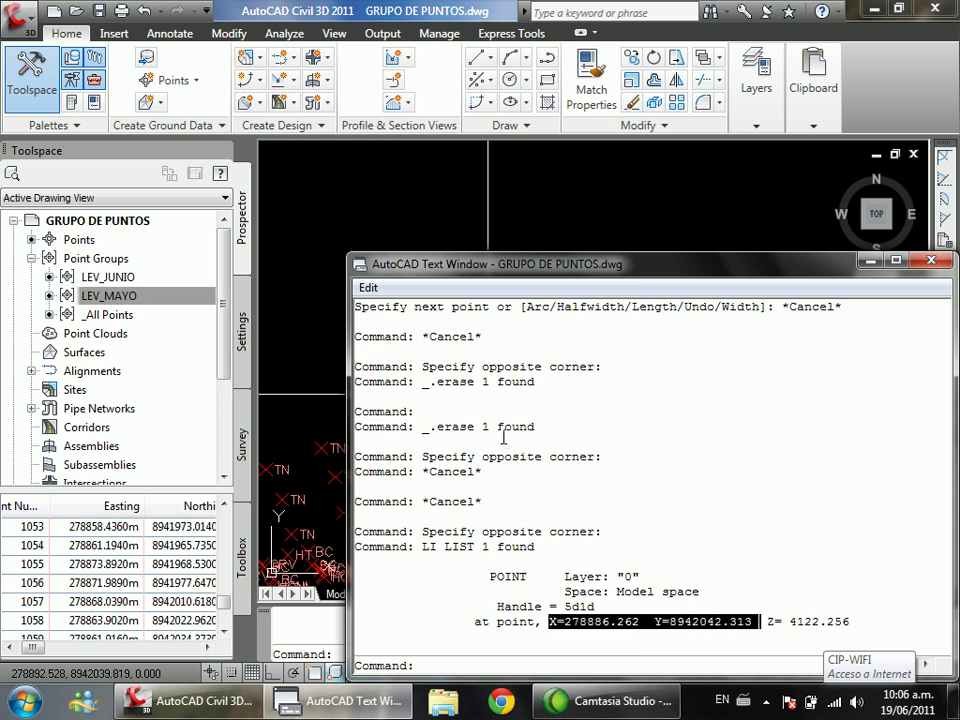
{"action": "key", "text": "F2"}
Step: Select all the LEV_JUNIO points with a window and examine their object properties, repeating the selection once
{"action": "scroll", "coordinate": [540, 398], "scroll_direction": "down", "scroll_amount": 3}
{"action": "left_click", "coordinate": [523, 386]}
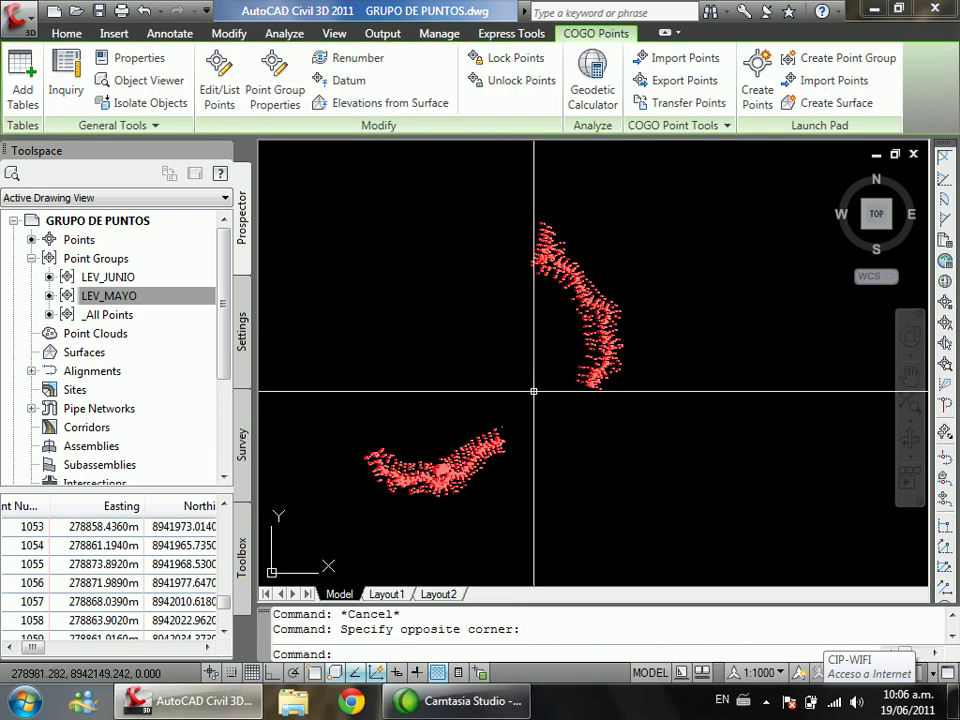
{"action": "type", "text": "mo"}
{"action": "key", "text": "Return"}
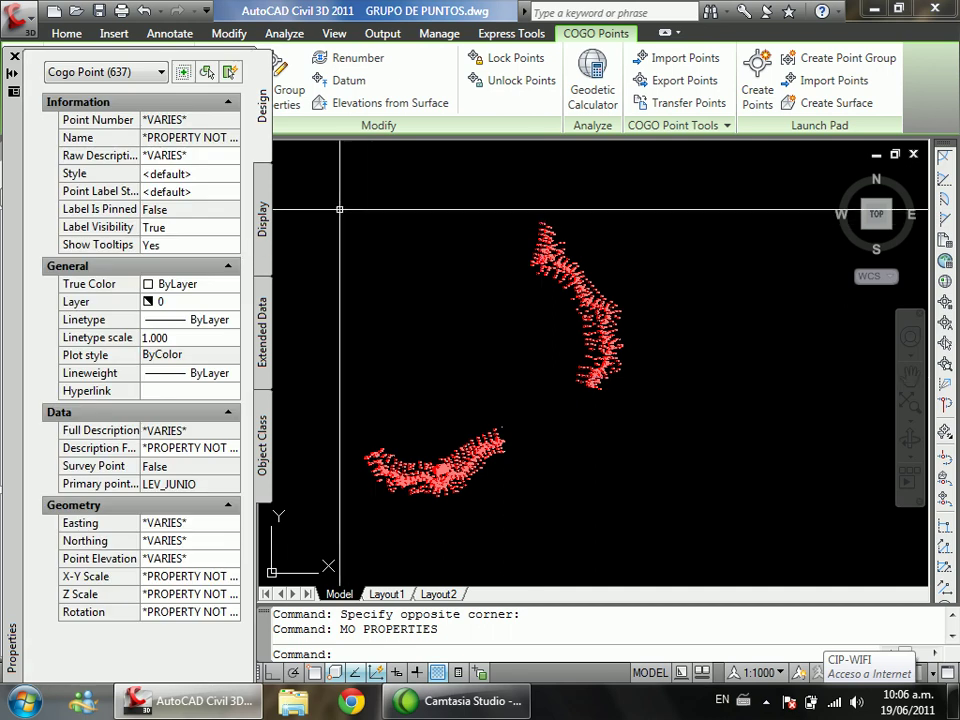
{"action": "left_click", "coordinate": [14, 55]}
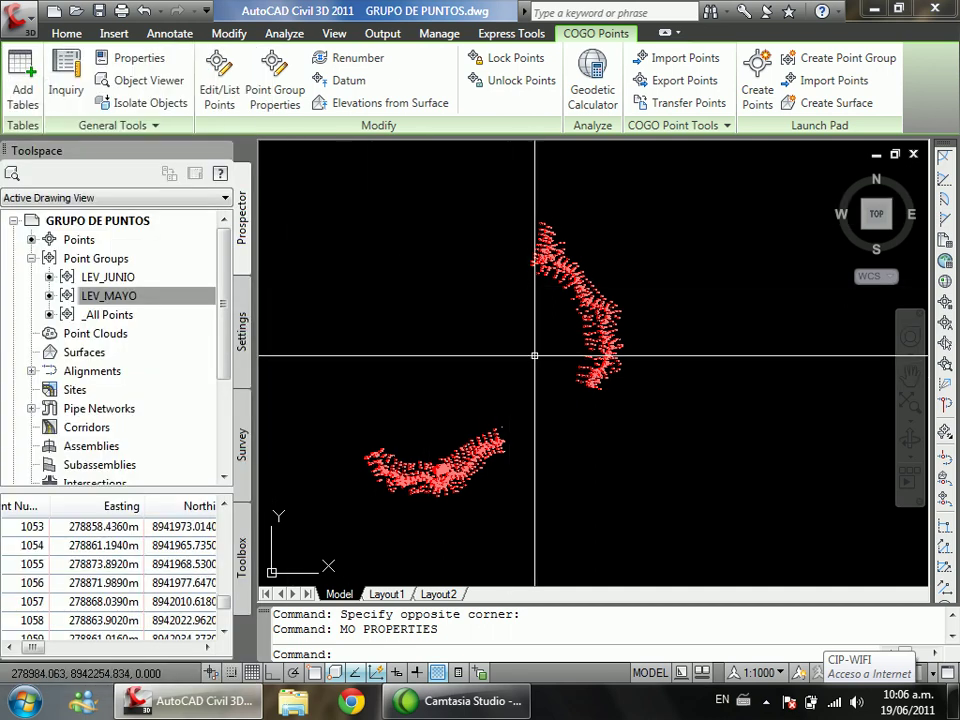
{"action": "key", "text": "Escape"}
{"action": "left_click", "coordinate": [669, 216]}
{"action": "key", "text": "Escape"}
{"action": "left_click", "coordinate": [669, 199]}
{"action": "left_click", "coordinate": [509, 384]}
{"action": "type", "text": "mo"}
{"action": "key", "text": "Return"}
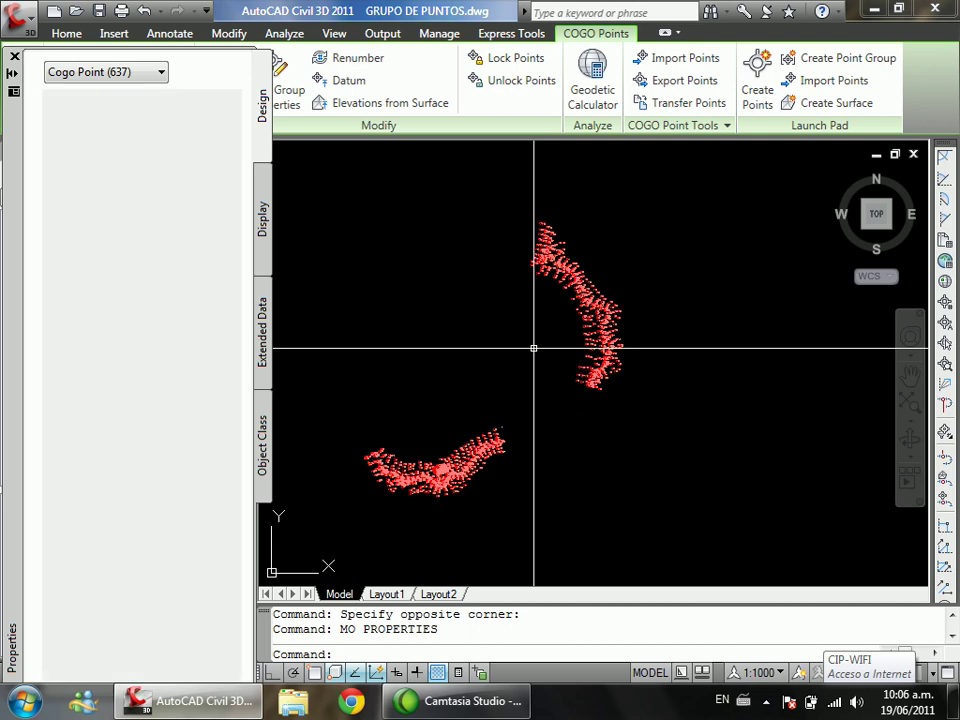
{"action": "left_click", "coordinate": [14, 56]}
{"action": "key", "text": "Escape"}
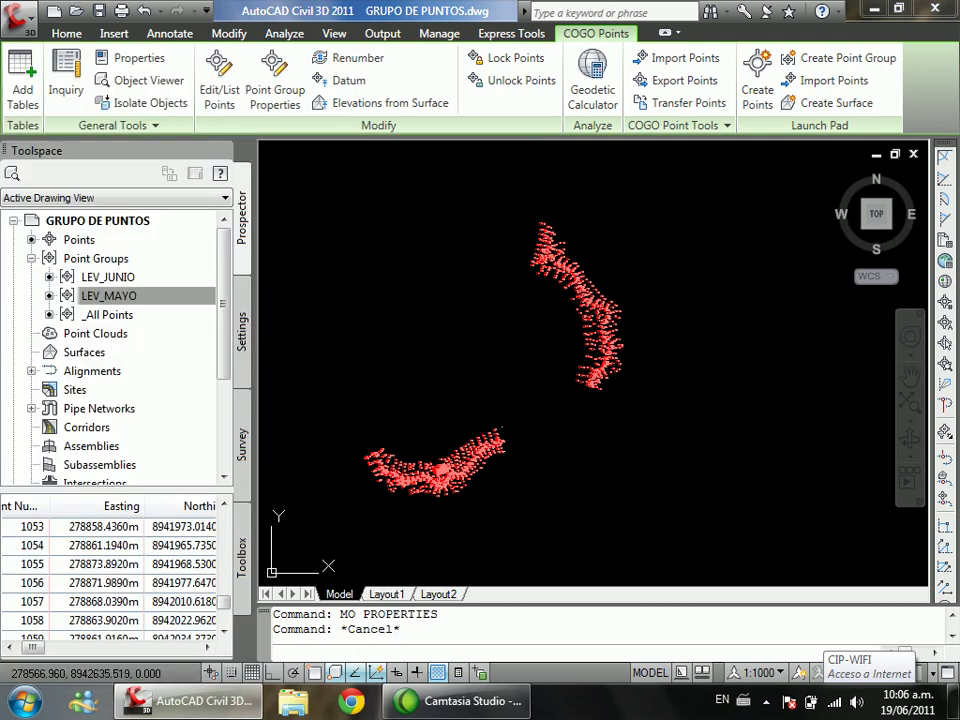
Step: Move all the LEV_JUNIO points, with object snap on, from their southwestern TN point to the first reference point northeast of LEV_MAYO
{"action": "key", "text": "Escape"}
{"action": "type", "text": "m"}
{"action": "key", "text": "Return"}
{"action": "left_click", "coordinate": [658, 213]}
{"action": "left_click", "coordinate": [501, 407]}
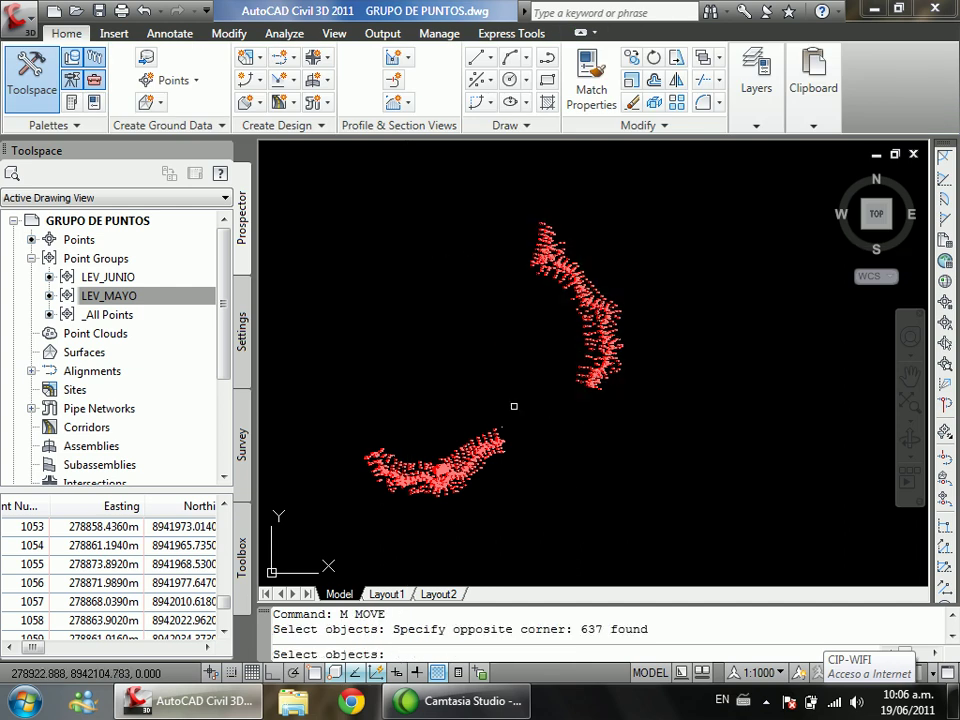
{"action": "scroll", "coordinate": [545, 420], "scroll_direction": "up", "scroll_amount": 3}
{"action": "key", "text": "Return"}
{"action": "scroll", "coordinate": [572, 339], "scroll_direction": "up", "scroll_amount": 6}
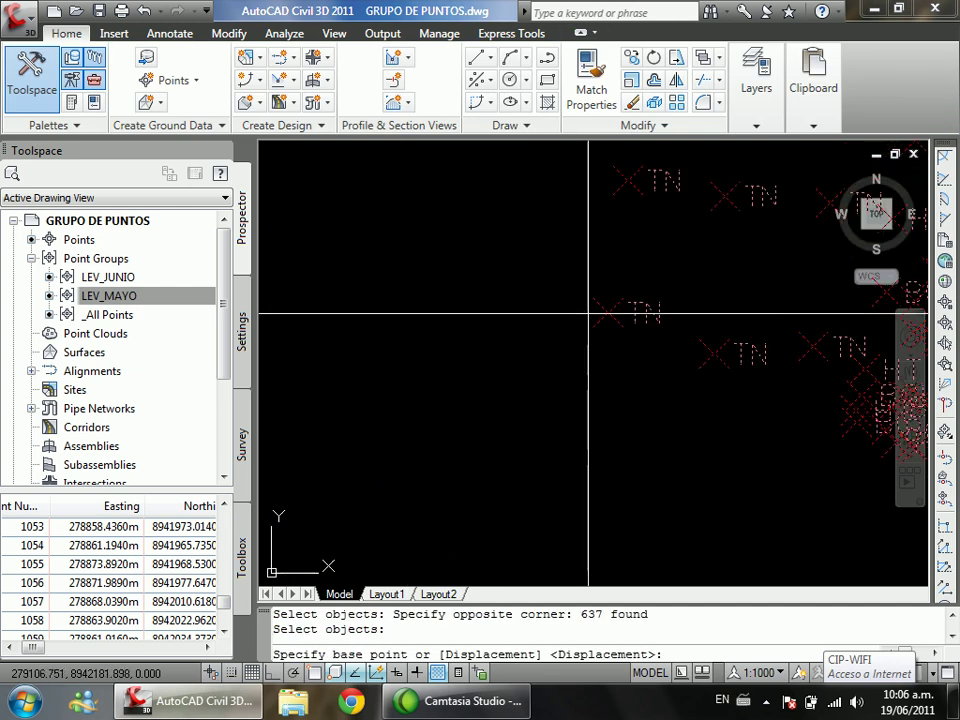
{"action": "key", "text": "F3"}
{"action": "left_click", "coordinate": [591, 315]}
{"action": "scroll", "coordinate": [613, 280], "scroll_direction": "down", "scroll_amount": 5}
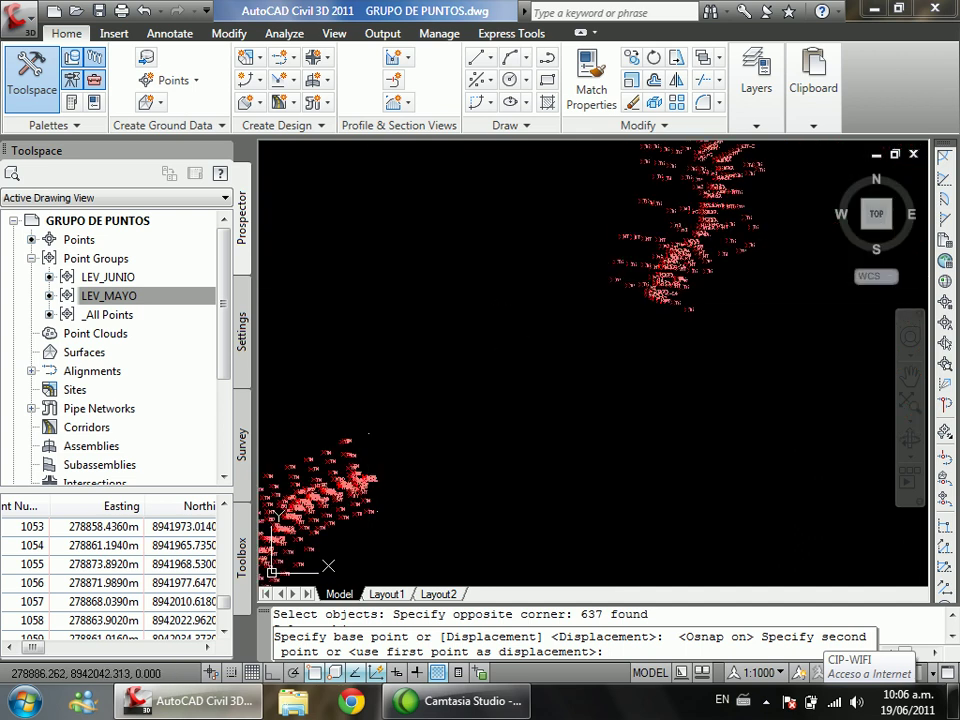
{"action": "left_click", "coordinate": [439, 354]}
Step: Rotate the LEV_JUNIO points about the first reference point, using the Reference option to align them with the second reference point
{"action": "type", "text": "ro"}
{"action": "key", "text": "Return"}
{"action": "type", "text": "p"}
{"action": "key", "text": "Return"}
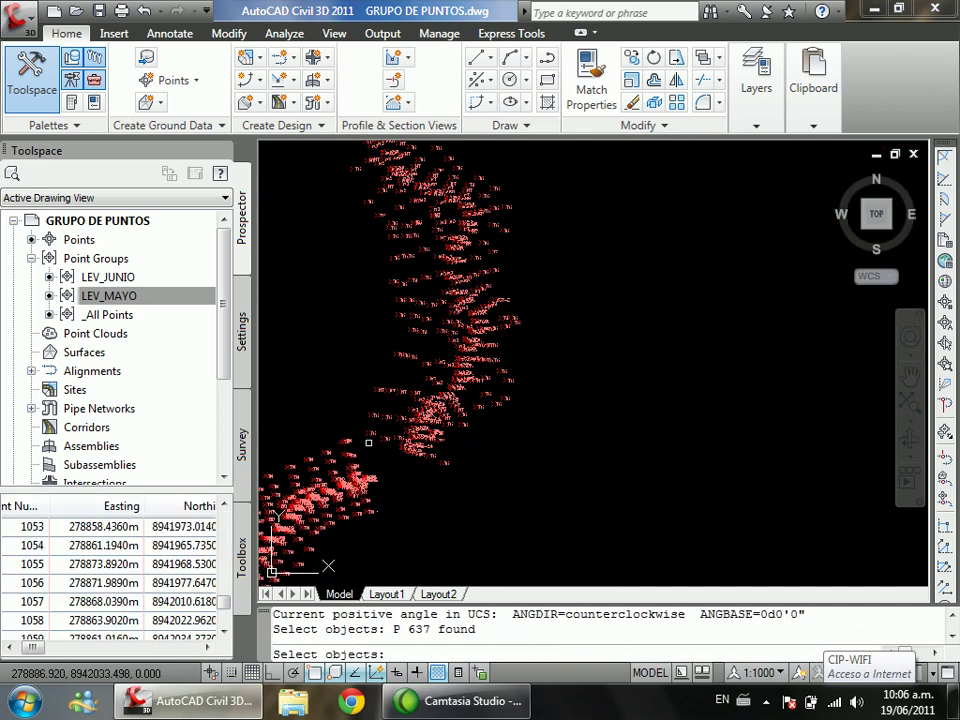
{"action": "scroll", "coordinate": [366, 466], "scroll_direction": "up", "scroll_amount": 3}
{"action": "key", "text": "Return"}
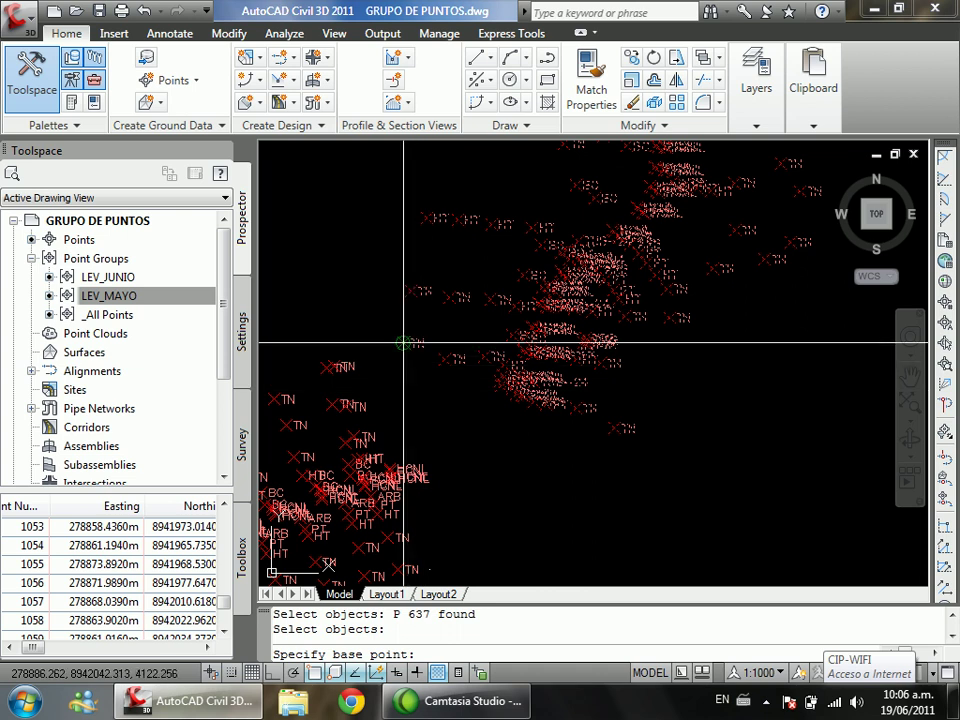
{"action": "left_click", "coordinate": [404, 343]}
{"action": "type", "text": "r"}
{"action": "key", "text": "Return"}
{"action": "left_click", "coordinate": [404, 345]}
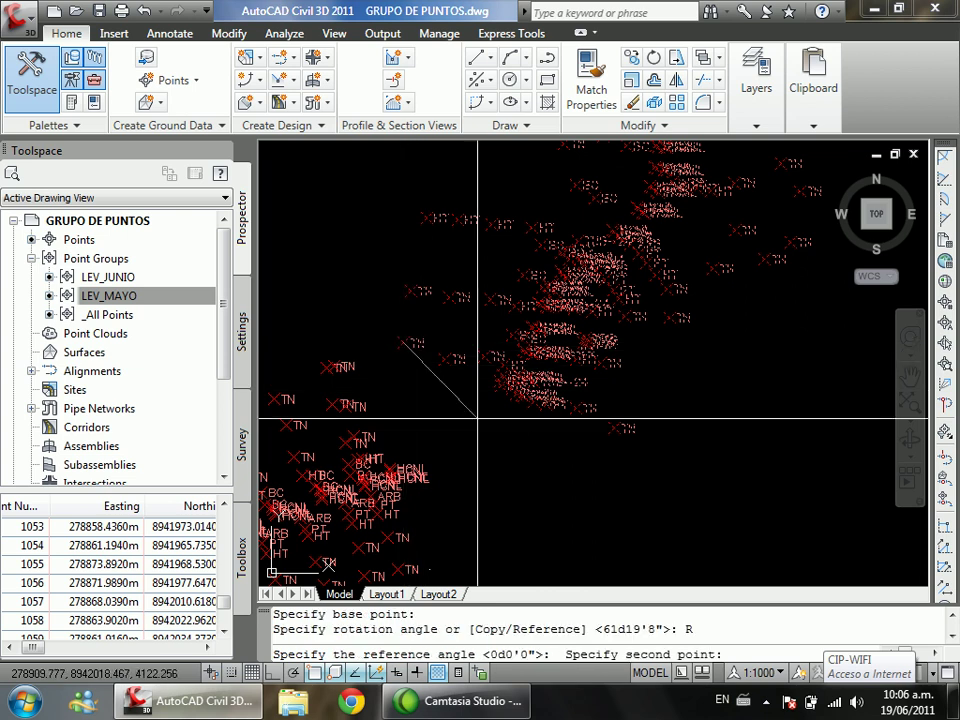
{"action": "left_click", "coordinate": [448, 548]}
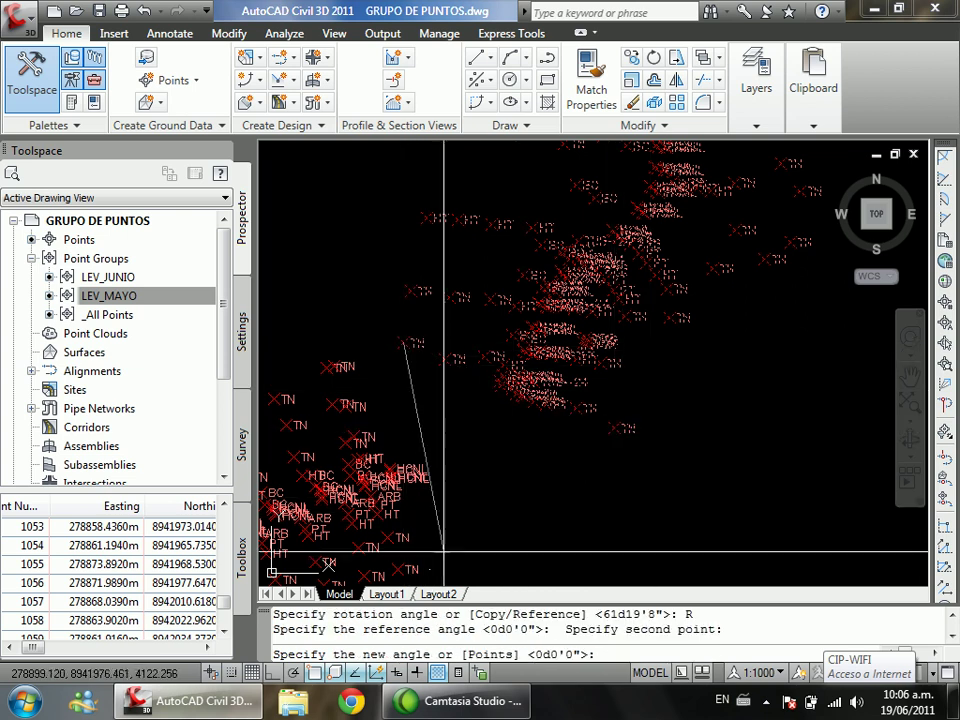
{"action": "left_click", "coordinate": [429, 418]}
{"action": "scroll", "coordinate": [425, 390], "scroll_direction": "down", "scroll_amount": 8}
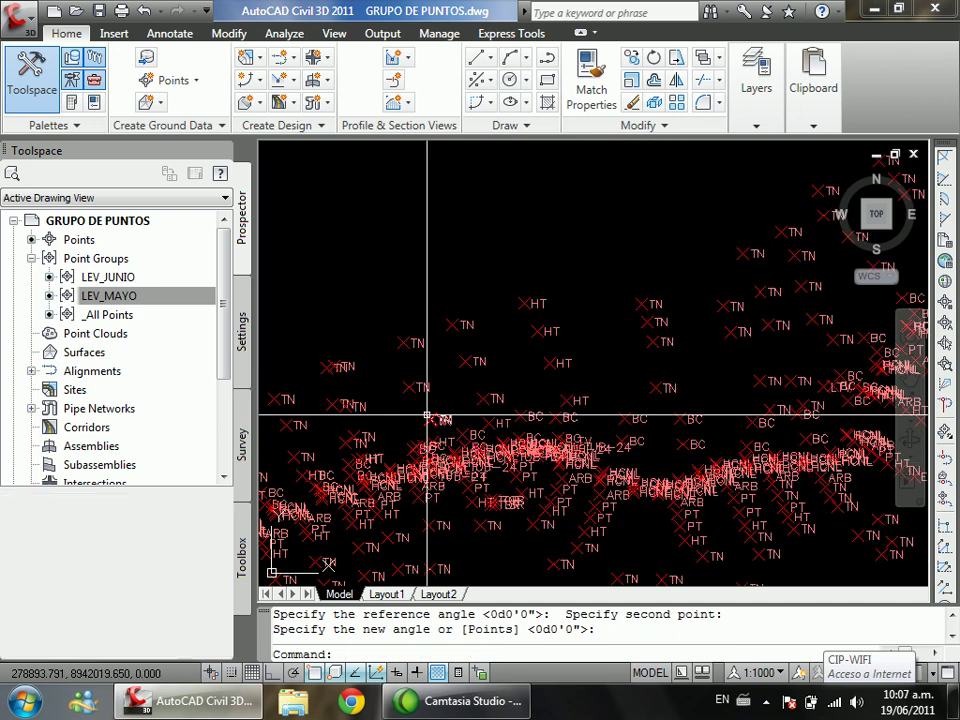
Step: Undo the rotation and the move of the LEV_JUNIO points
{"action": "type", "text": "u"}
{"action": "key", "text": "Return"}
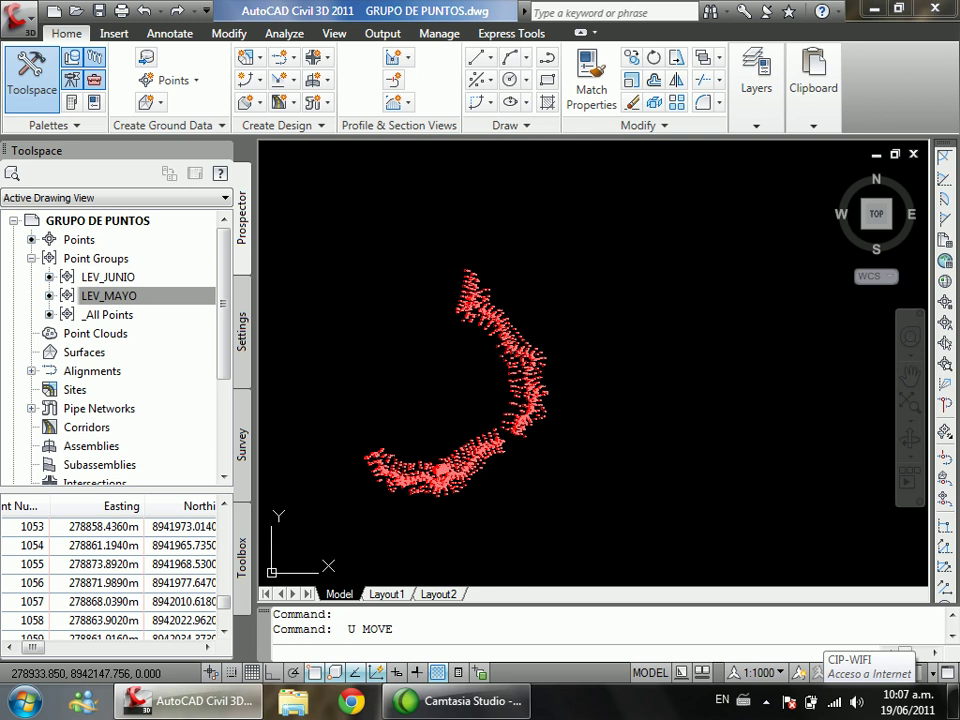
{"action": "key", "text": "ctrl+z"}
{"action": "key", "text": "Escape"}
Step: Save the GRUPO DE PUNTOS drawing
{"action": "scroll", "coordinate": [499, 463], "scroll_direction": "up", "scroll_amount": 5}
{"action": "scroll", "coordinate": [512, 480], "scroll_direction": "up", "scroll_amount": 2}
{"action": "scroll", "coordinate": [498, 460], "scroll_direction": "down", "scroll_amount": 6}
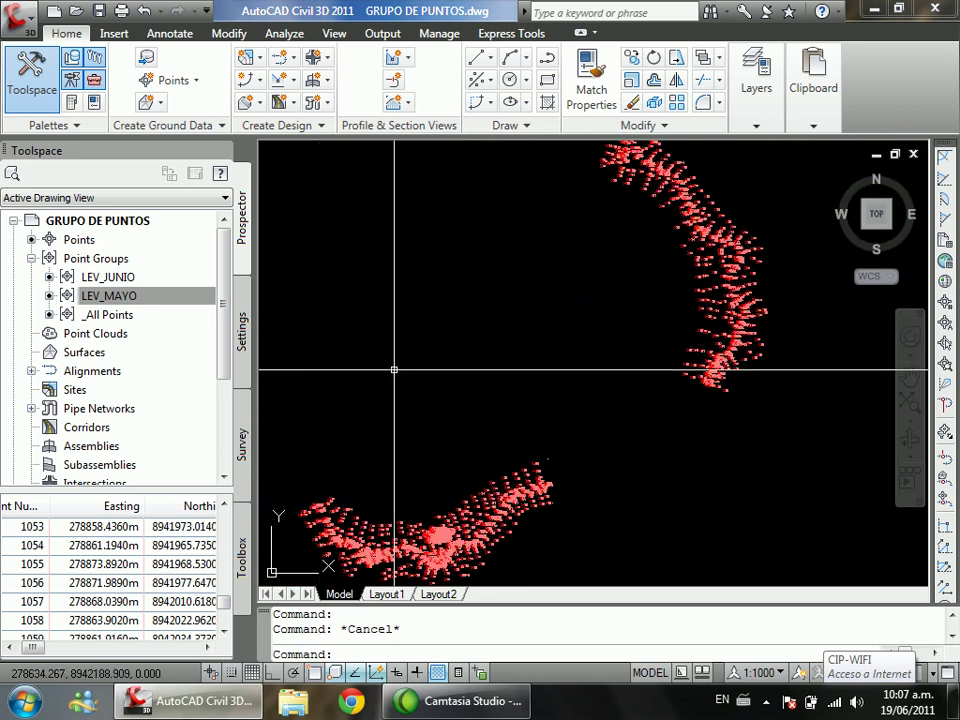
{"action": "scroll", "coordinate": [504, 379], "scroll_direction": "down", "scroll_amount": 2}
{"action": "key", "text": "Escape"}
{"action": "key", "text": "ctrl+s"}
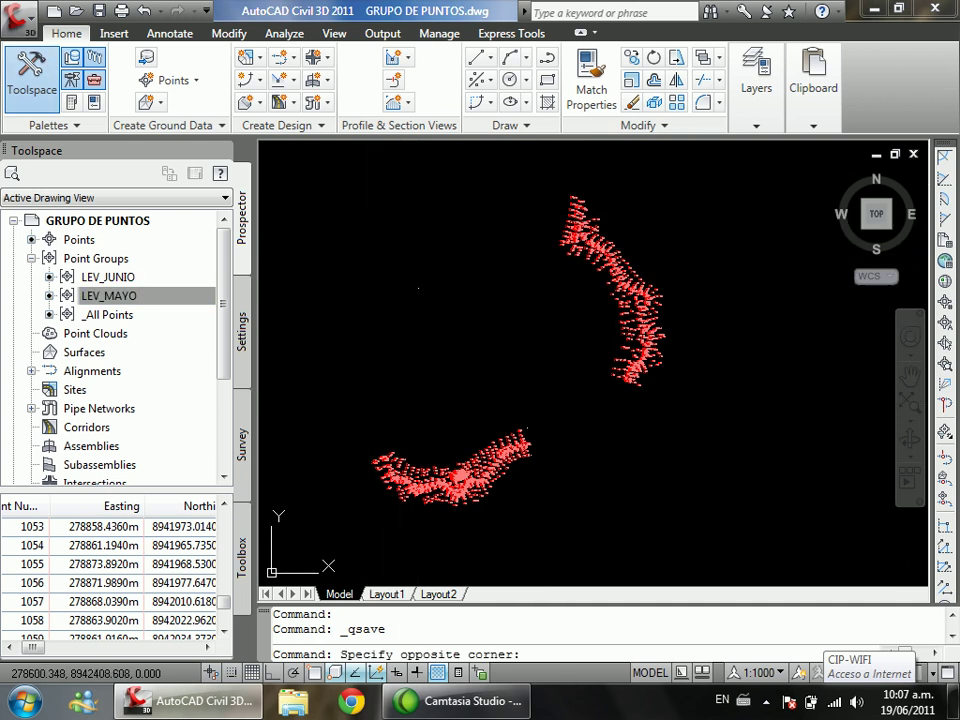
{"action": "left_click", "coordinate": [429, 317]}
{"action": "left_click_drag", "start_coordinate": [429, 317], "coordinate": [419, 334]}
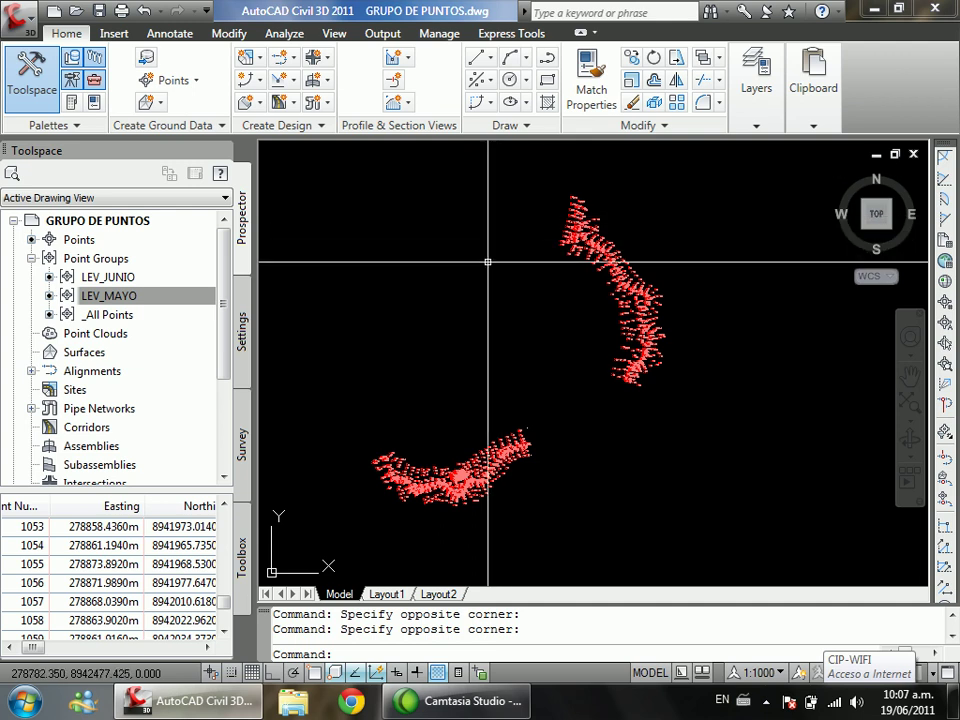
Step: Switch to Windows Explorer and open the folder 1. GESTION DE DATOS GEOESPACIALES inside CURSO CIVIL 3D 2011 CIP in the Documents library
{"action": "left_click", "coordinate": [313, 708]}
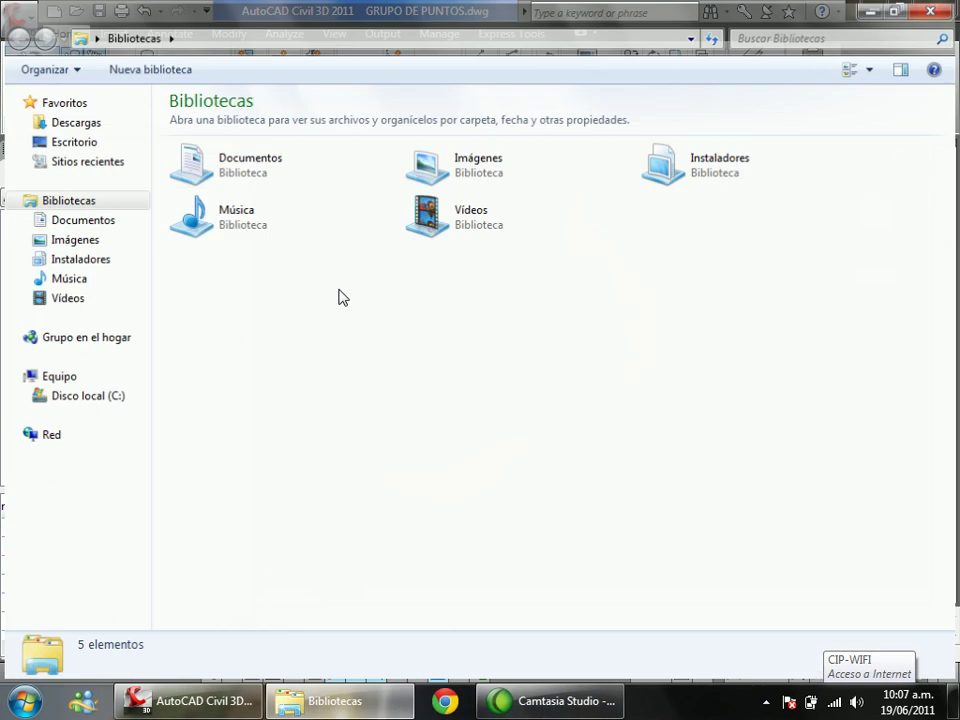
{"action": "left_click", "coordinate": [99, 230]}
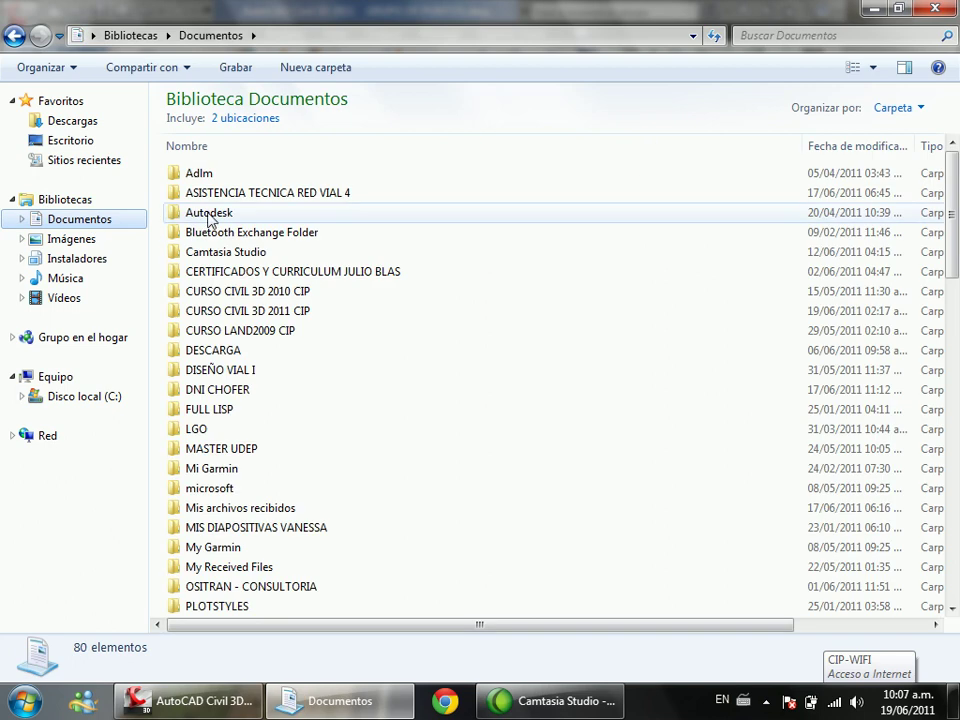
{"action": "double_click", "coordinate": [243, 311]}
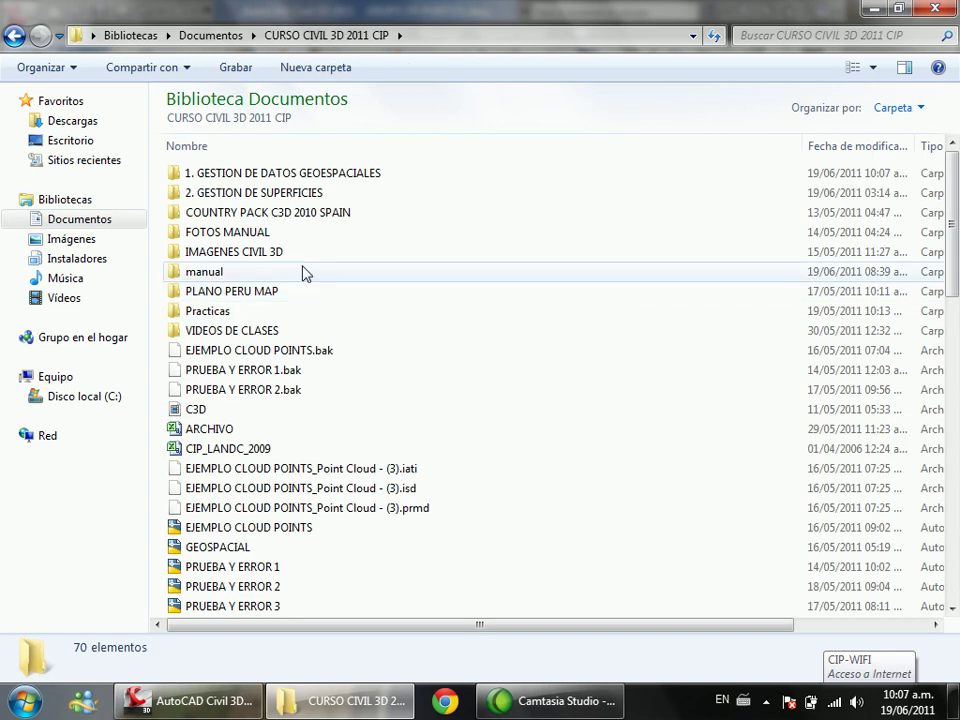
{"action": "double_click", "coordinate": [326, 178]}
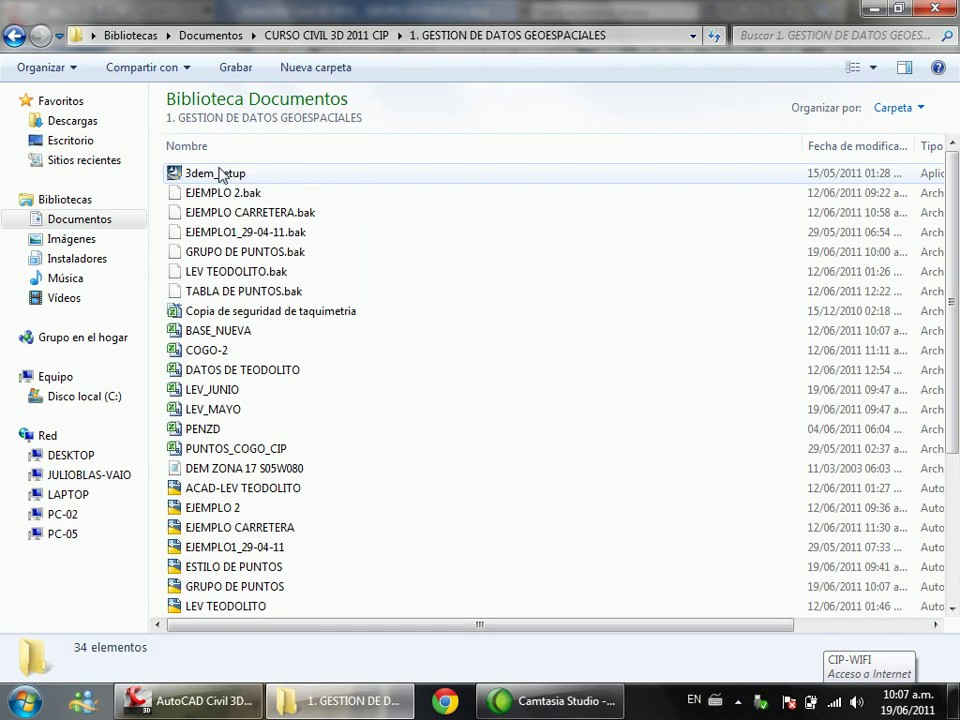
Step: Sort the folder's files by modification date, newest first, and open the sending destinations for the GRUPO DE PUNTOS drawing
{"action": "left_click", "coordinate": [850, 146]}
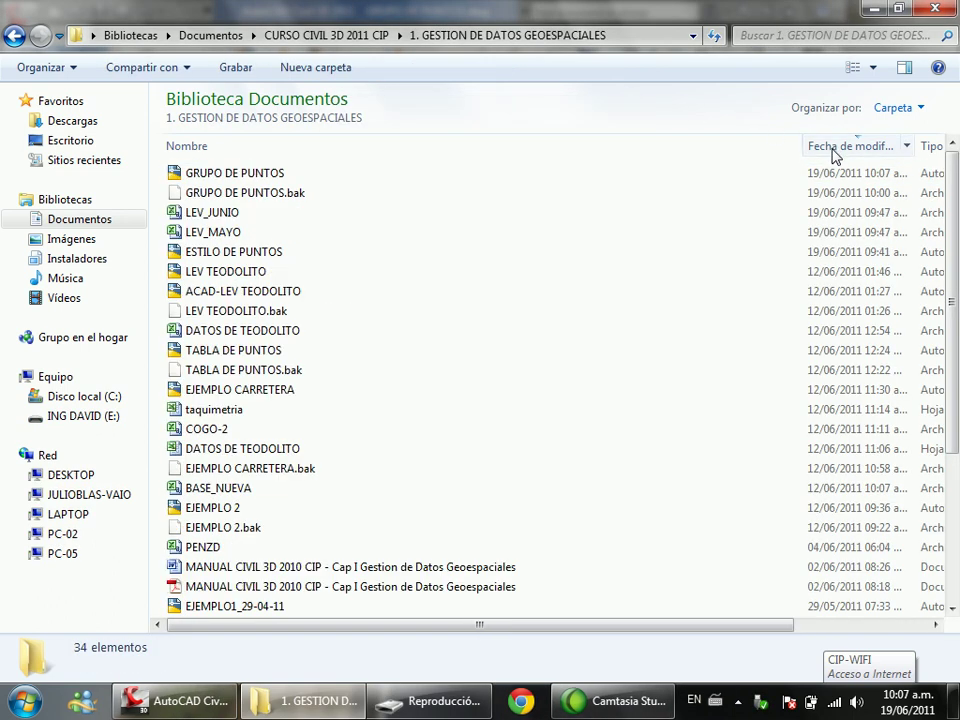
{"action": "left_click", "coordinate": [270, 177]}
{"action": "right_click", "coordinate": [270, 183]}
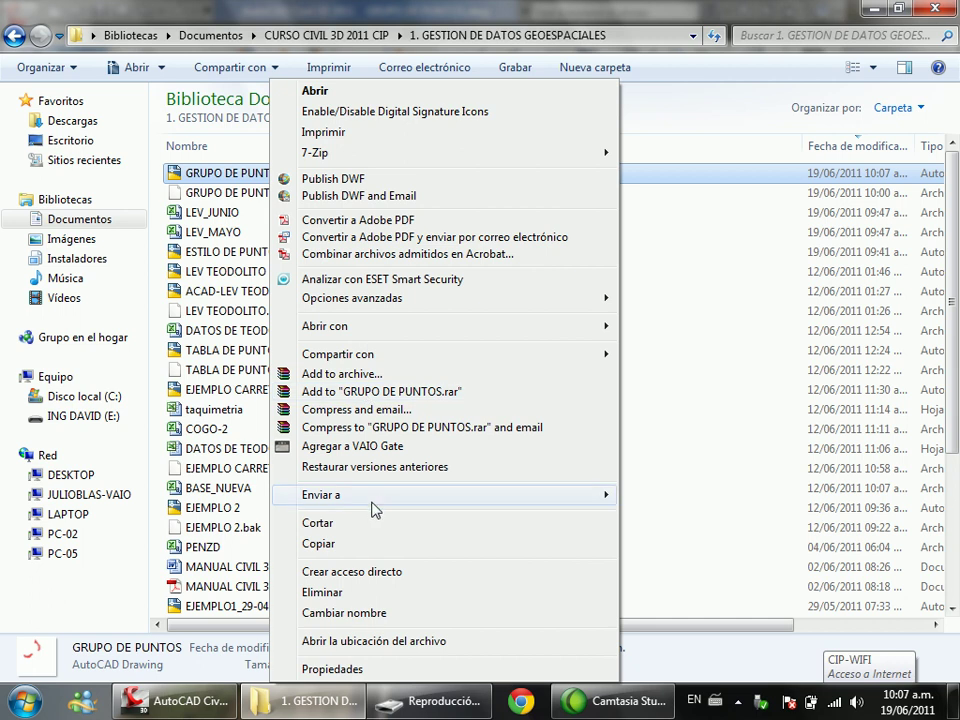
{"action": "mouse_move", "coordinate": [557, 496]}
{"action": "key", "text": "Escape"}
{"action": "key", "text": "Escape"}
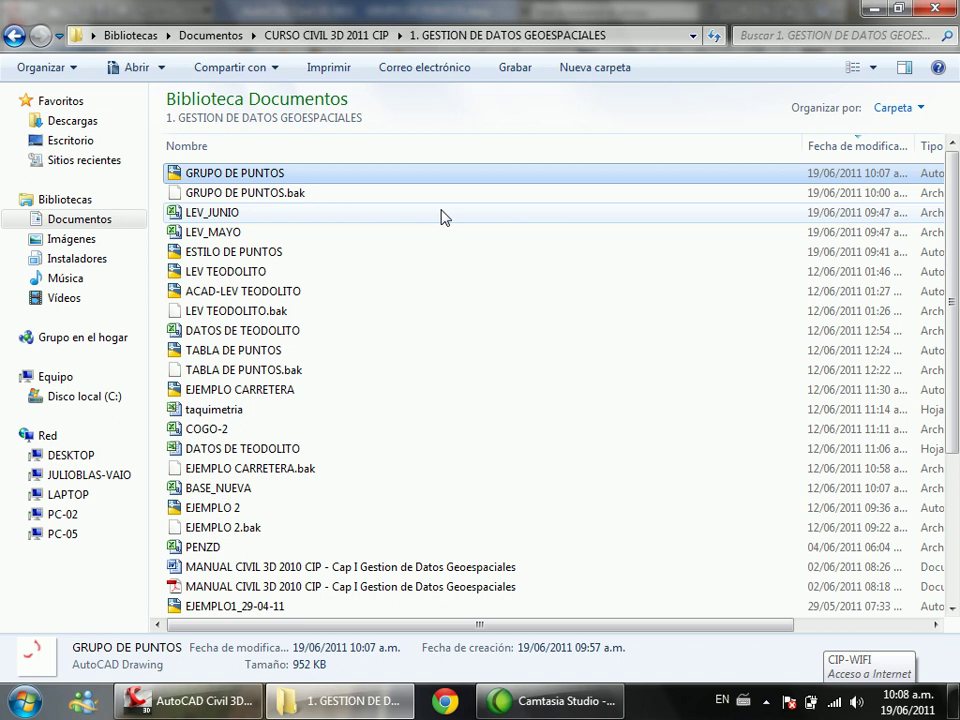
Step: Send a copy of the GRUPO DE PUNTOS drawing to the removable drive (E:)
{"action": "right_click", "coordinate": [595, 367]}
{"action": "left_click", "coordinate": [651, 465]}
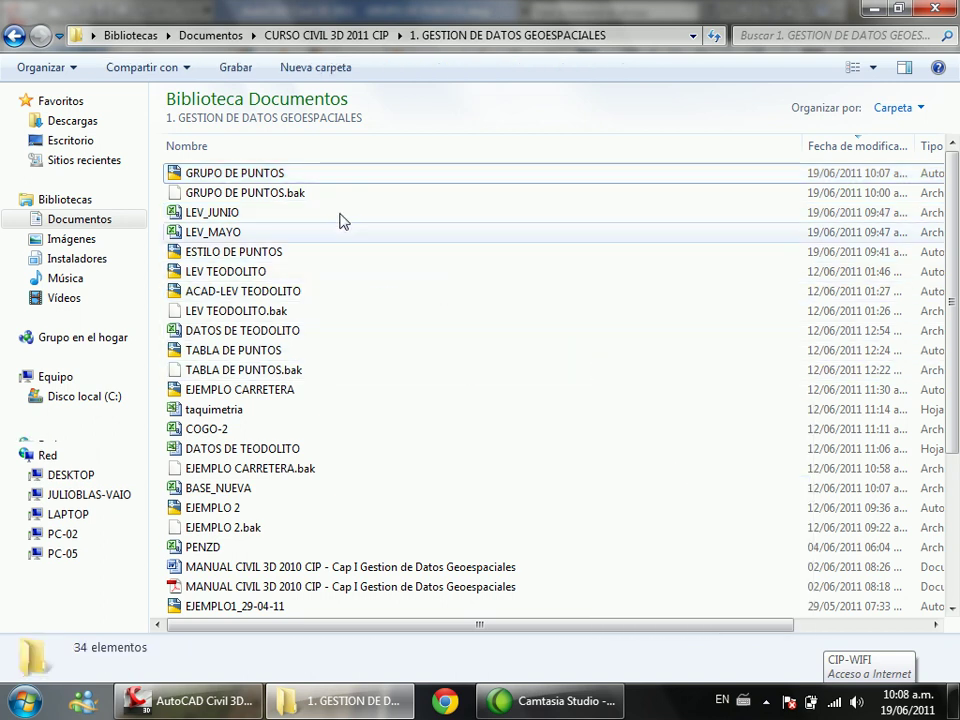
{"action": "left_click", "coordinate": [285, 178]}
{"action": "right_click", "coordinate": [285, 179]}
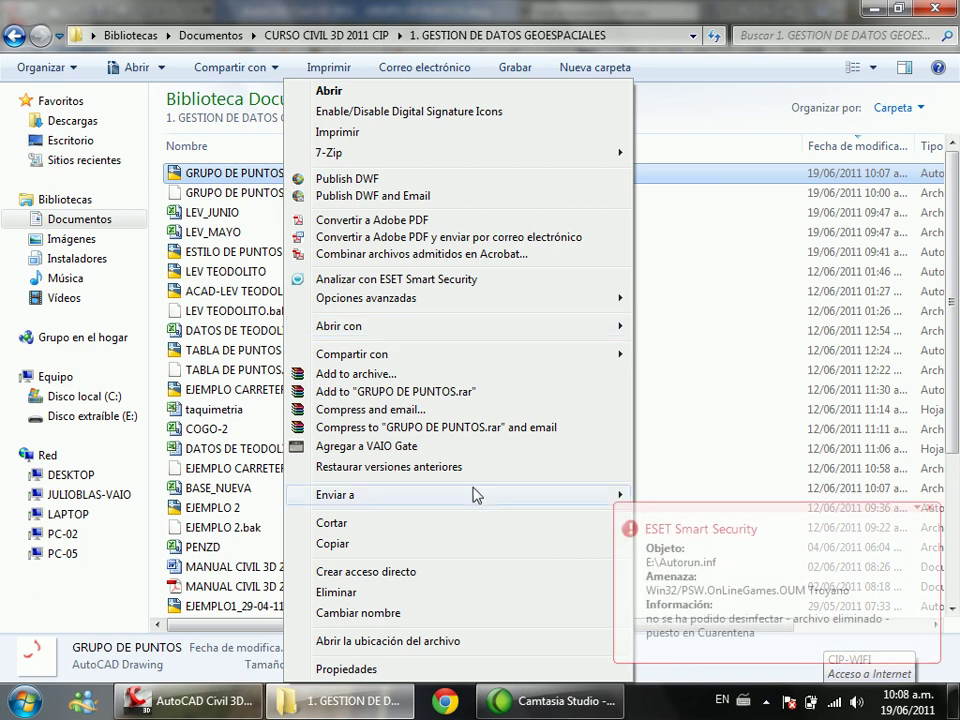
{"action": "mouse_move", "coordinate": [478, 498]}
{"action": "left_click", "coordinate": [699, 350]}
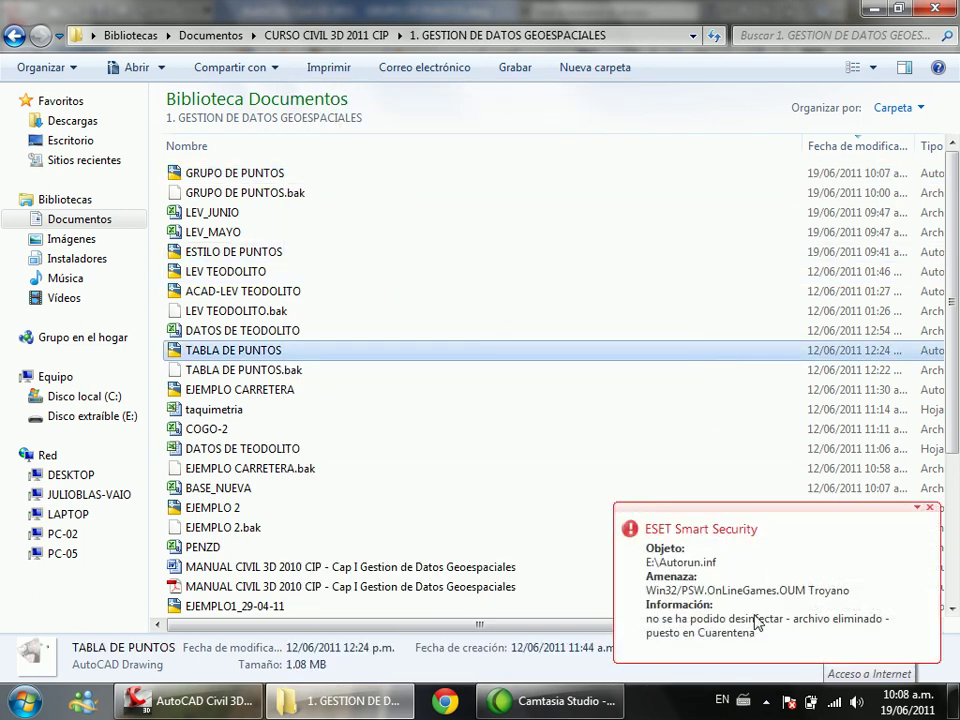
{"action": "right_click", "coordinate": [284, 176]}
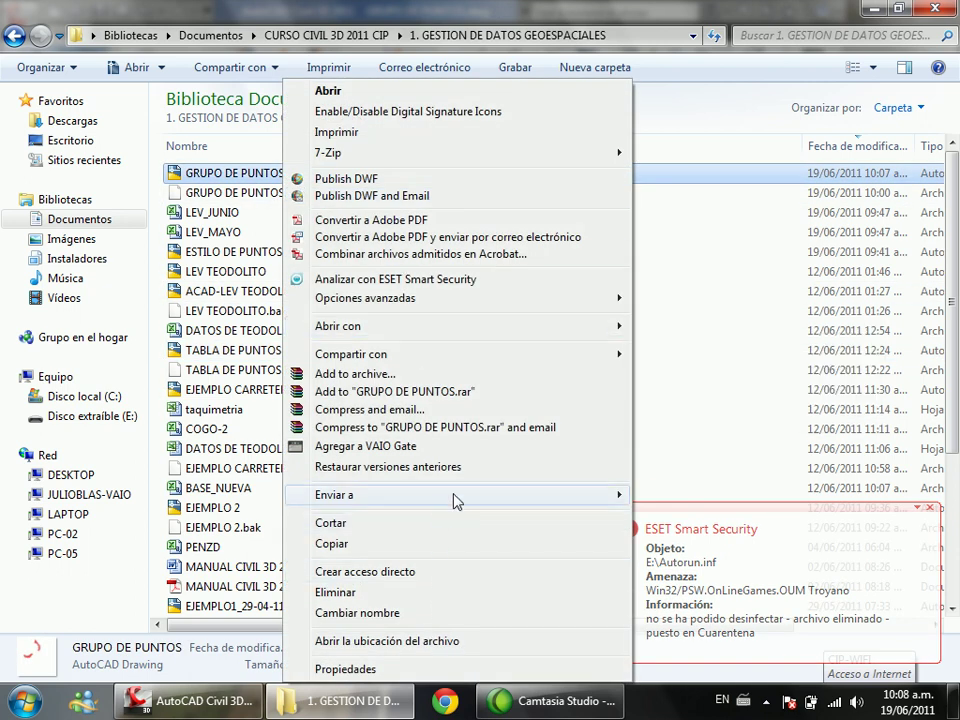
{"action": "mouse_move", "coordinate": [452, 497]}
{"action": "left_click", "coordinate": [710, 659]}
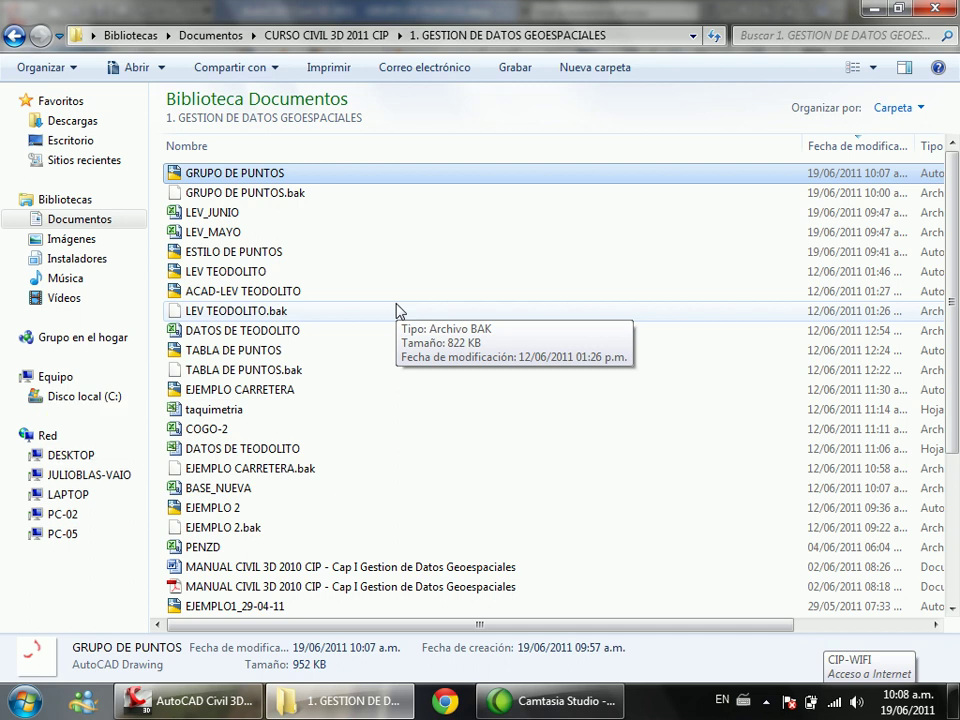
Step: Close the GRUPO DE PUNTOS drawing and reopen it from the folder 1. GESTION DE DATOS GEOESPACIALES in the Documents library
{"action": "left_click", "coordinate": [937, 8]}
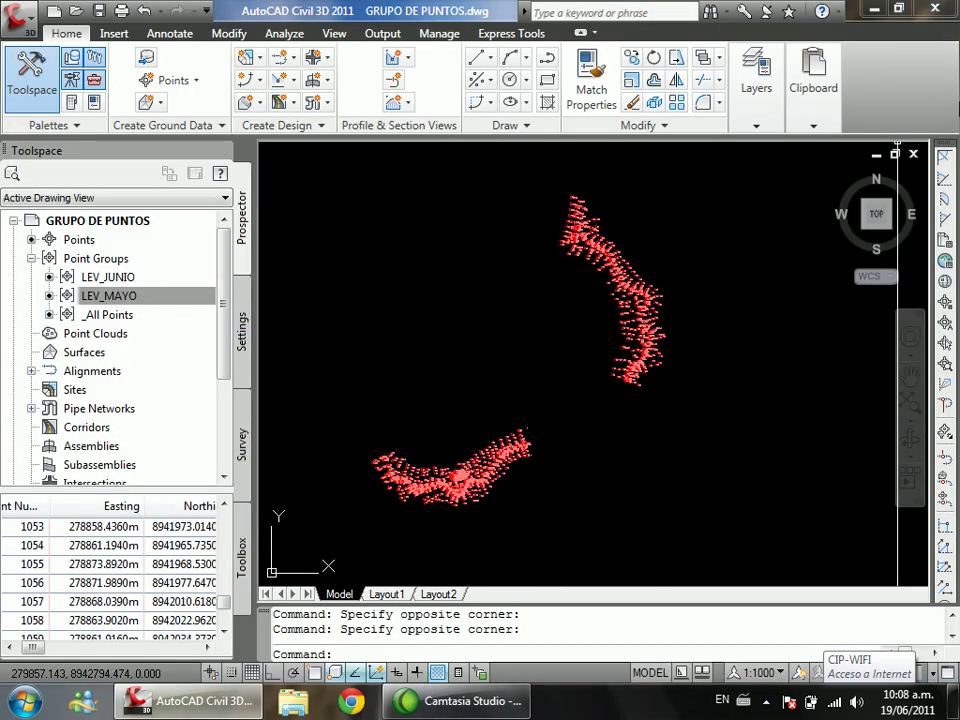
{"action": "left_click", "coordinate": [913, 154]}
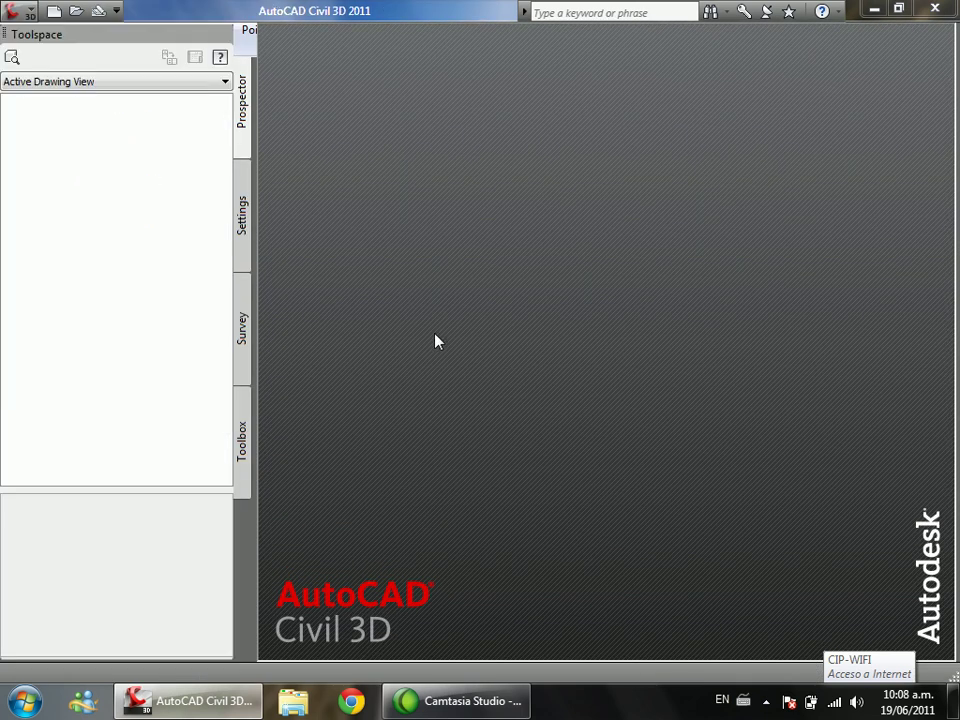
{"action": "left_click", "coordinate": [293, 702]}
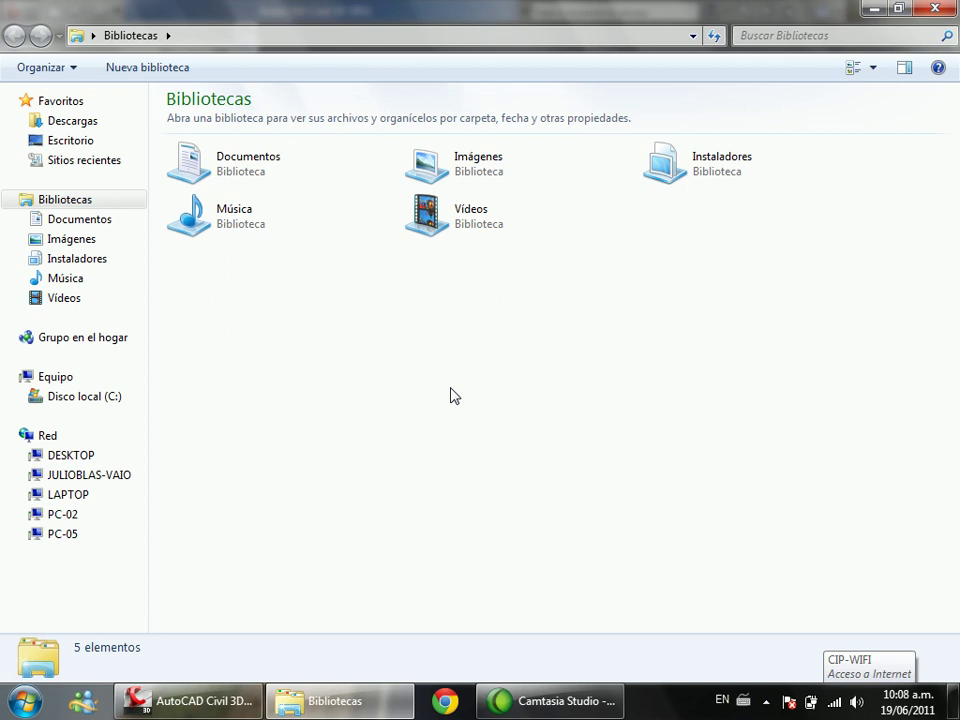
{"action": "left_click", "coordinate": [140, 220]}
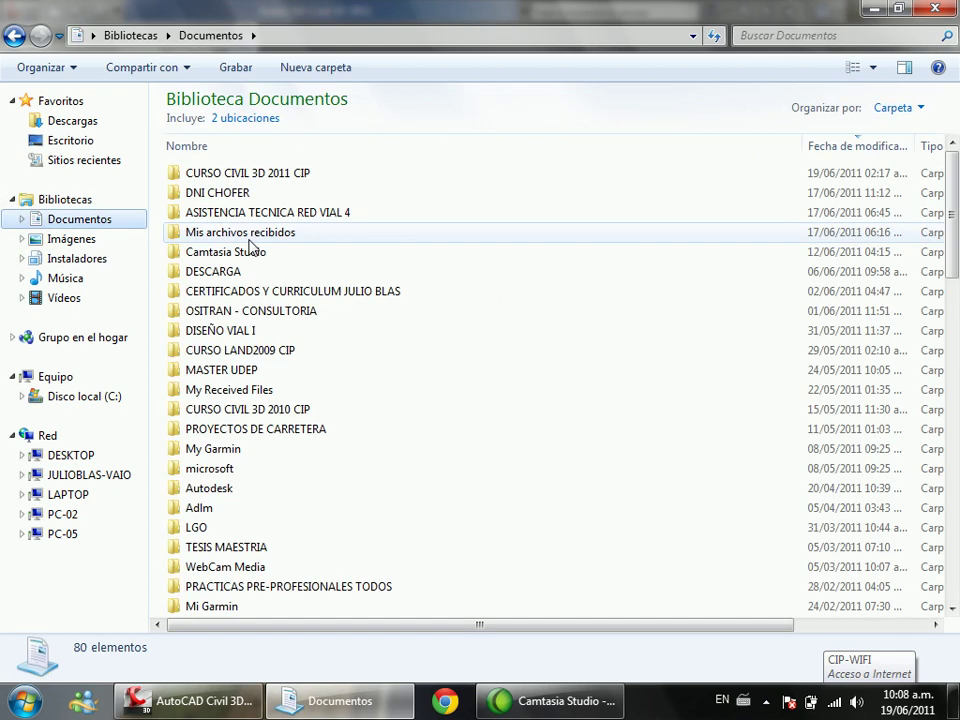
{"action": "double_click", "coordinate": [252, 180]}
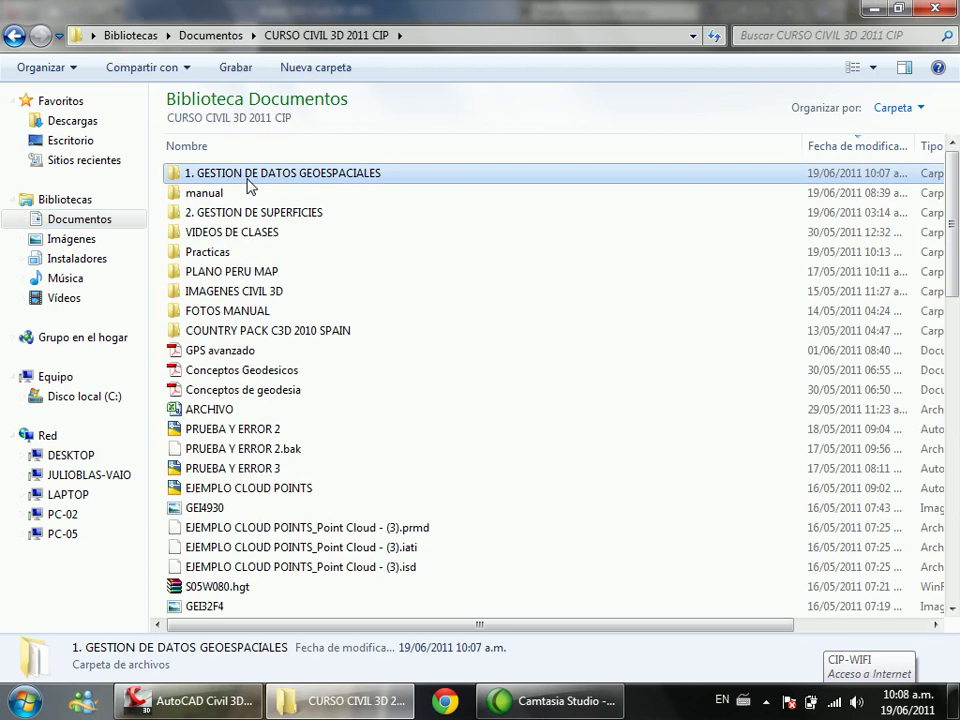
{"action": "double_click", "coordinate": [249, 178]}
{"action": "left_click", "coordinate": [254, 176]}
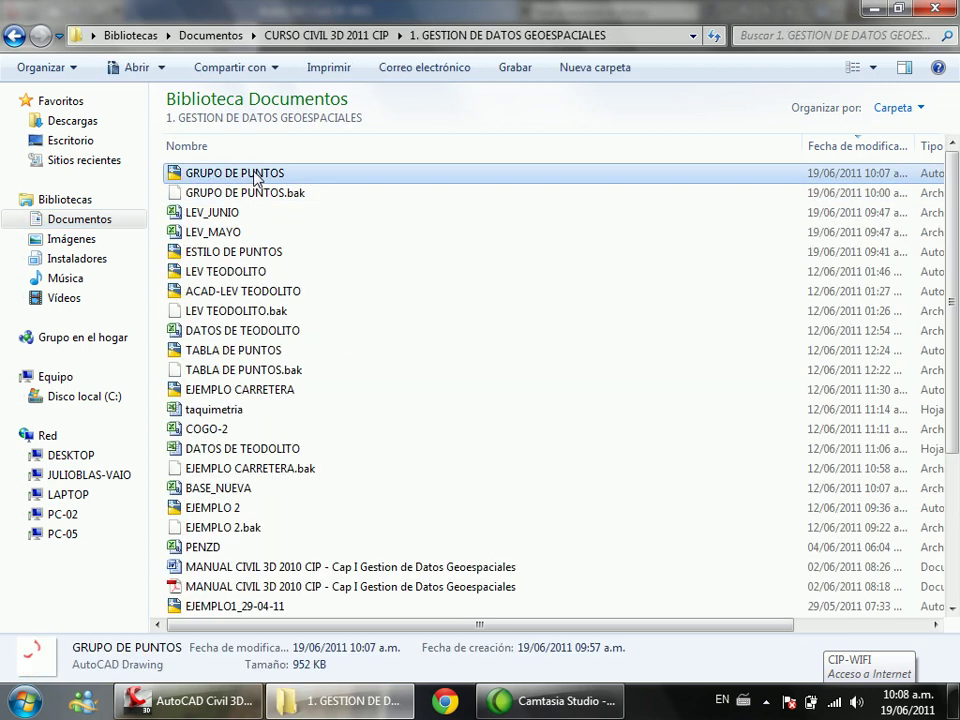
{"action": "double_click", "coordinate": [254, 176]}
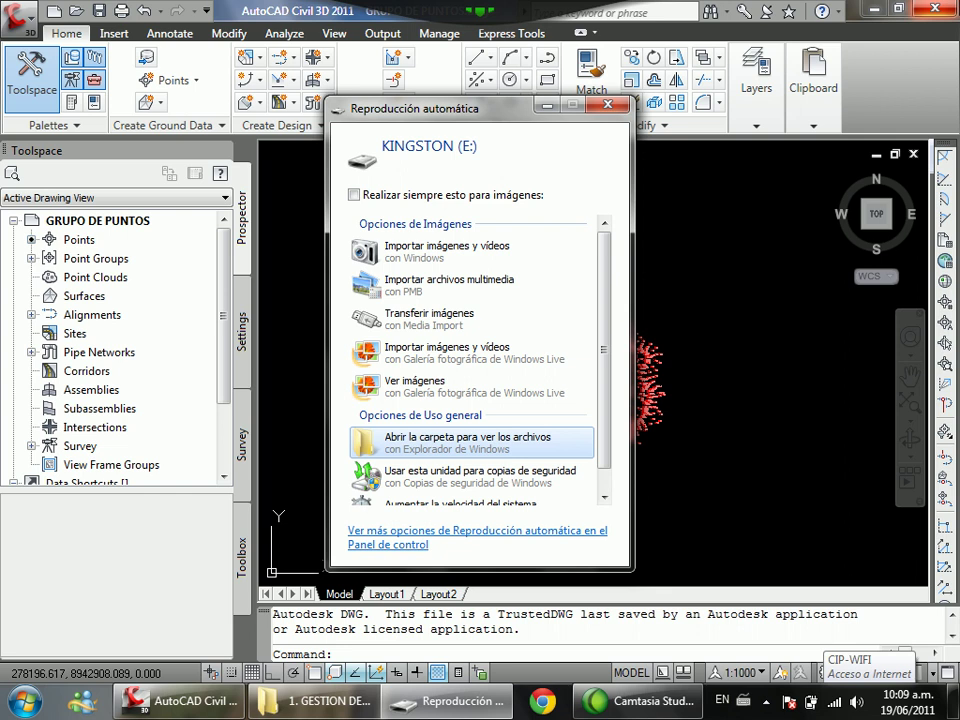
Step: Dismiss the AutoPlay window and send a copy of the GRUPO DE PUNTOS drawing to the KINGSTON (E:) drive
{"action": "left_click", "coordinate": [619, 104]}
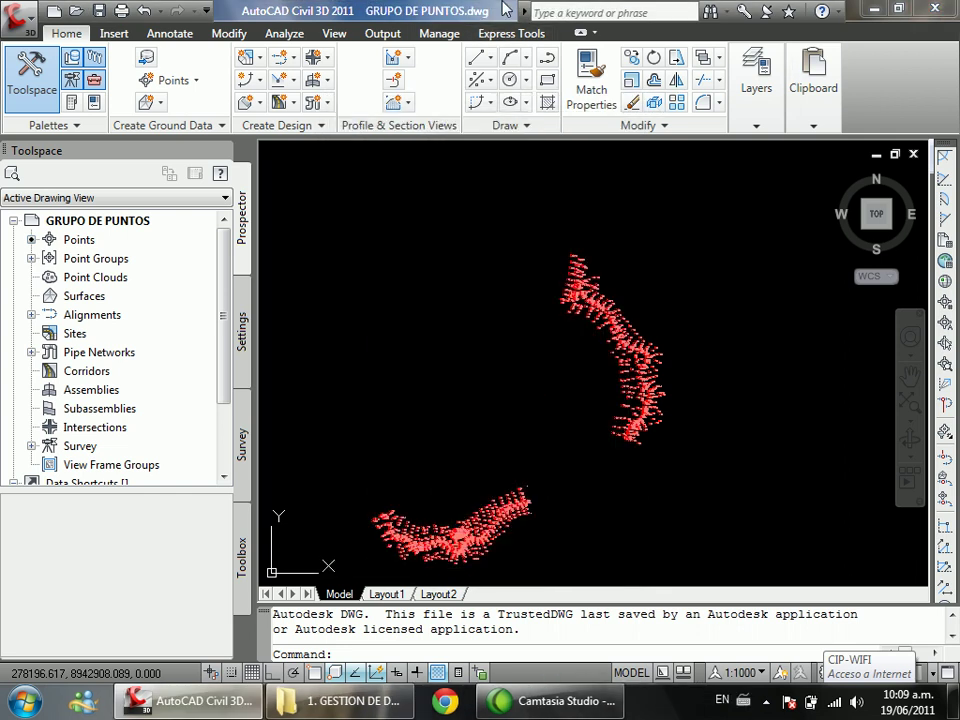
{"action": "mouse_move", "coordinate": [481, 37]}
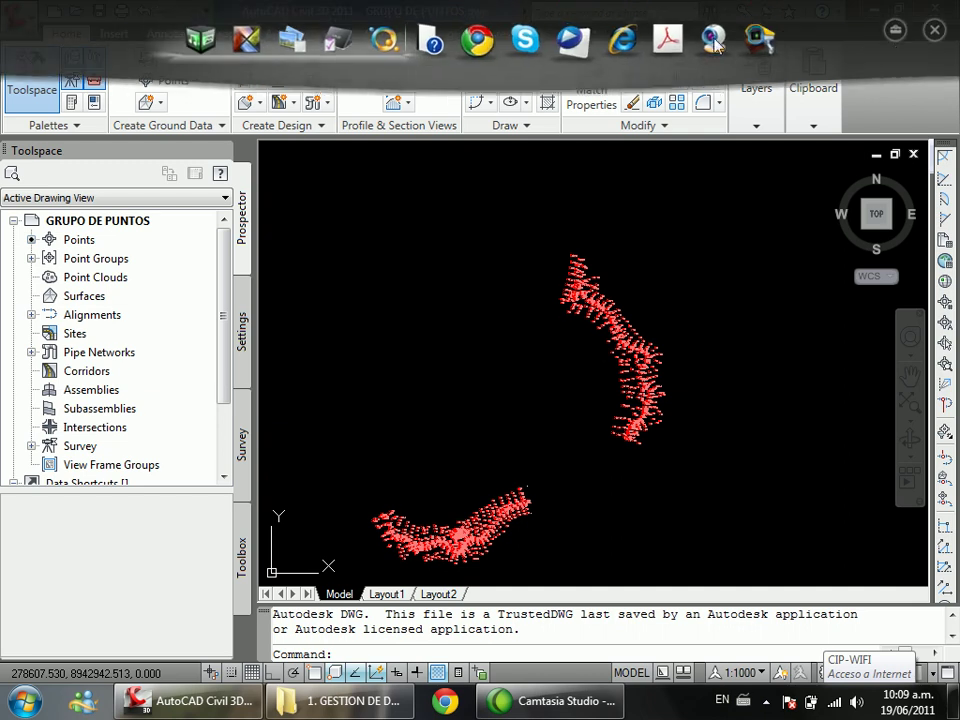
{"action": "double_click", "coordinate": [451, 268]}
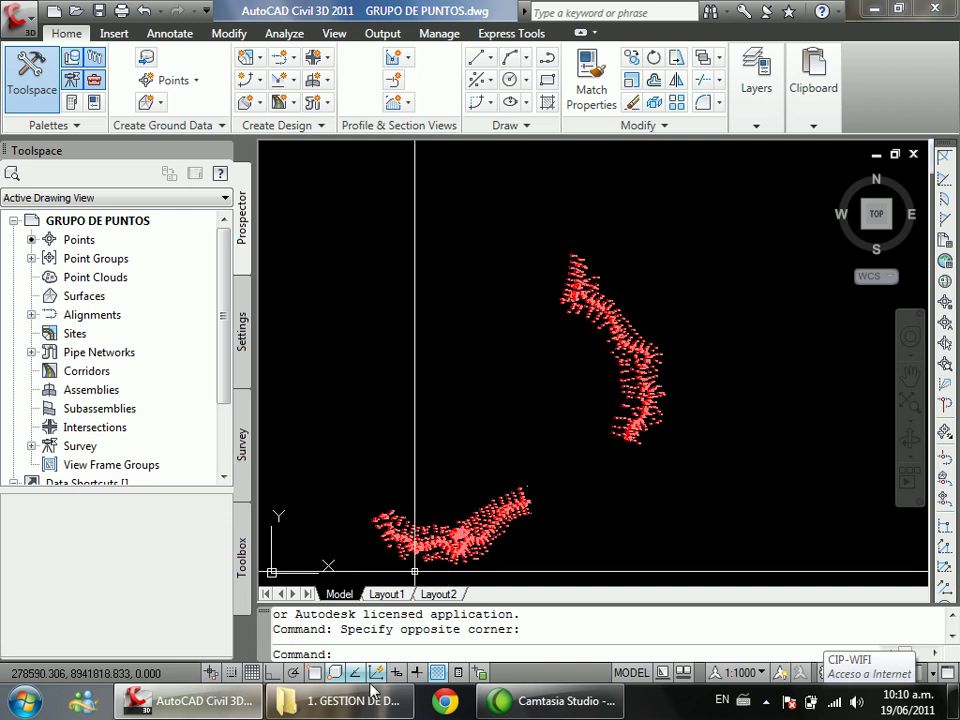
{"action": "left_click", "coordinate": [335, 700]}
{"action": "right_click", "coordinate": [224, 174]}
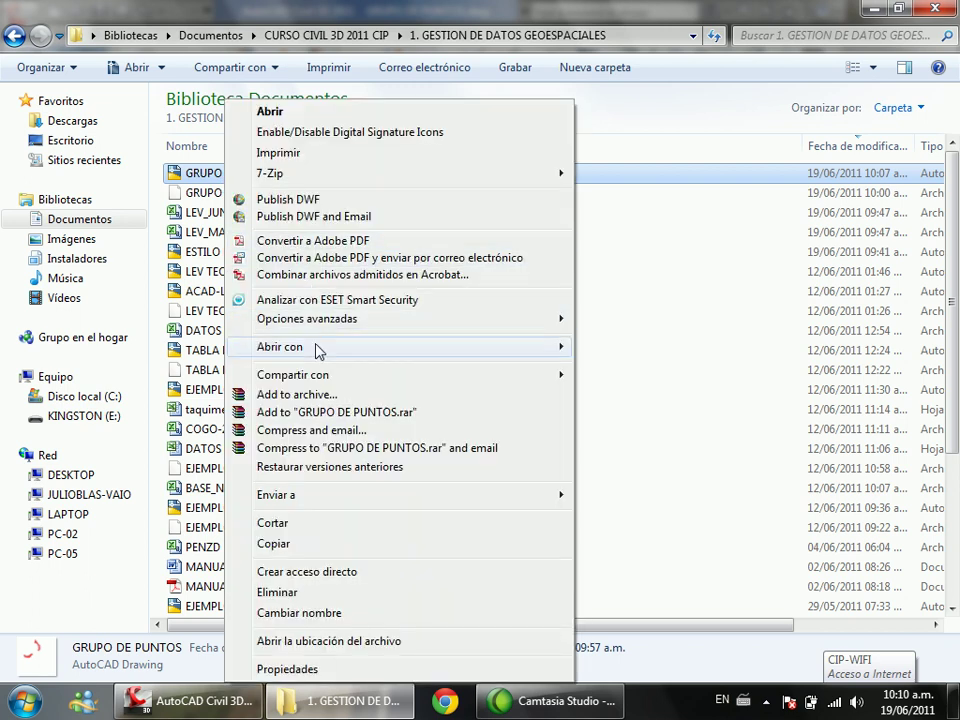
{"action": "mouse_move", "coordinate": [317, 495]}
{"action": "left_click", "coordinate": [640, 659]}
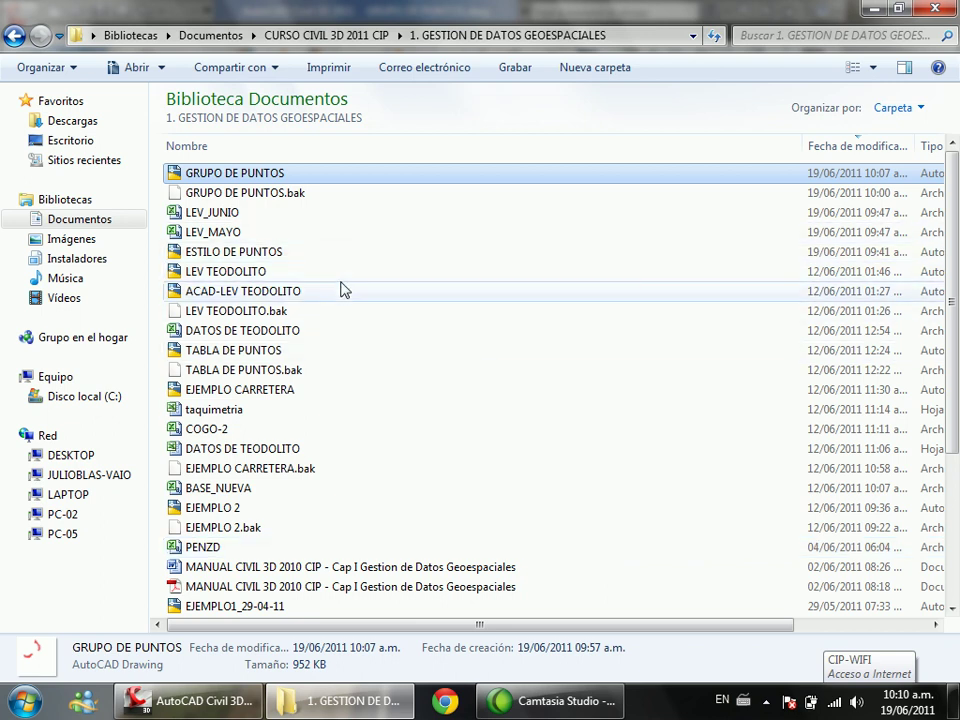
Step: Send a copy of the GRUPO DE PUNTOS drawing to the newly connected HP removable drive (E:)
{"action": "right_click", "coordinate": [291, 179]}
{"action": "mouse_move", "coordinate": [412, 353]}
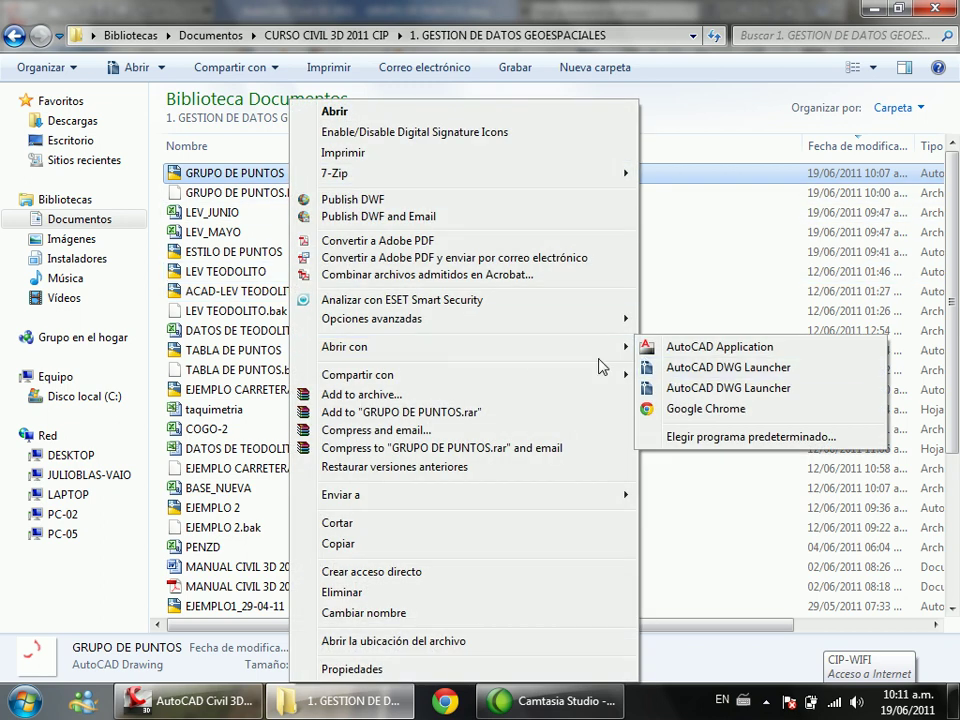
{"action": "right_click", "coordinate": [260, 178]}
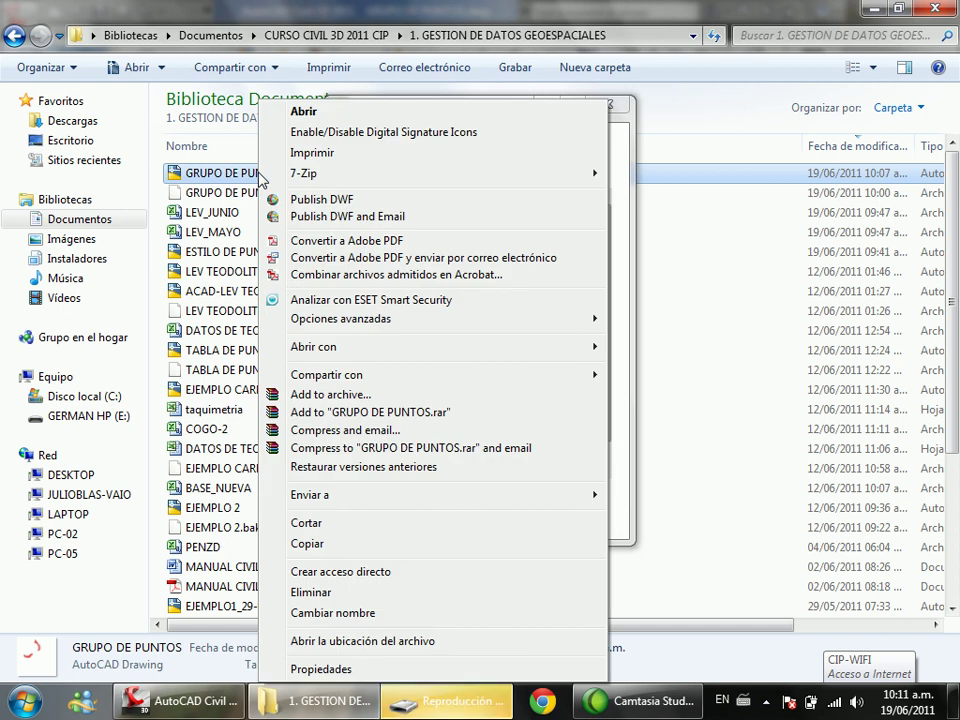
{"action": "mouse_move", "coordinate": [377, 495]}
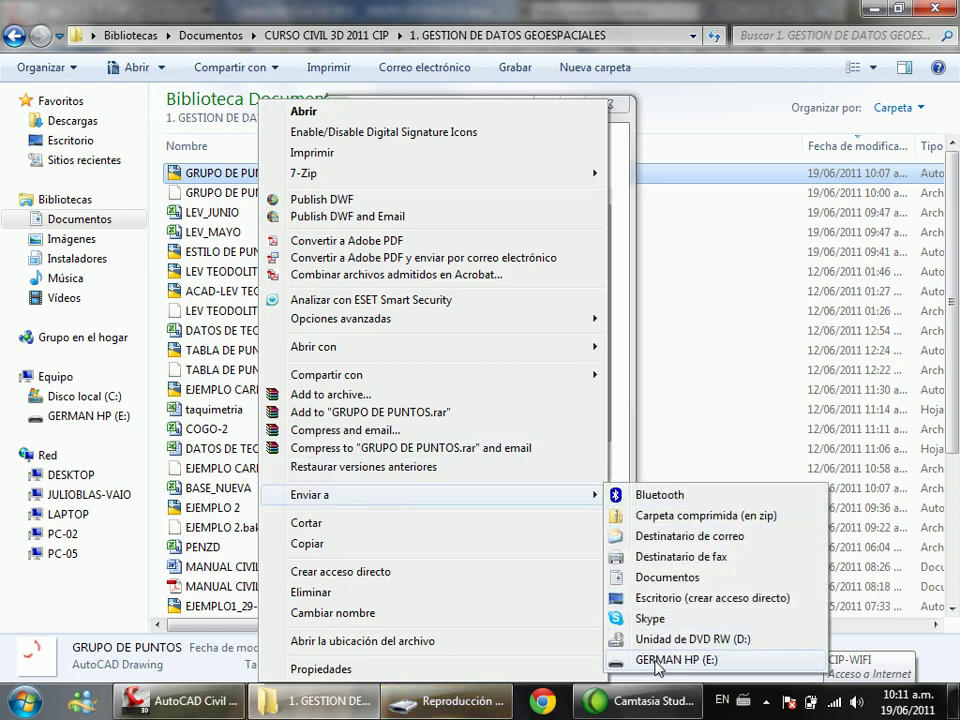
{"action": "left_click", "coordinate": [470, 701]}
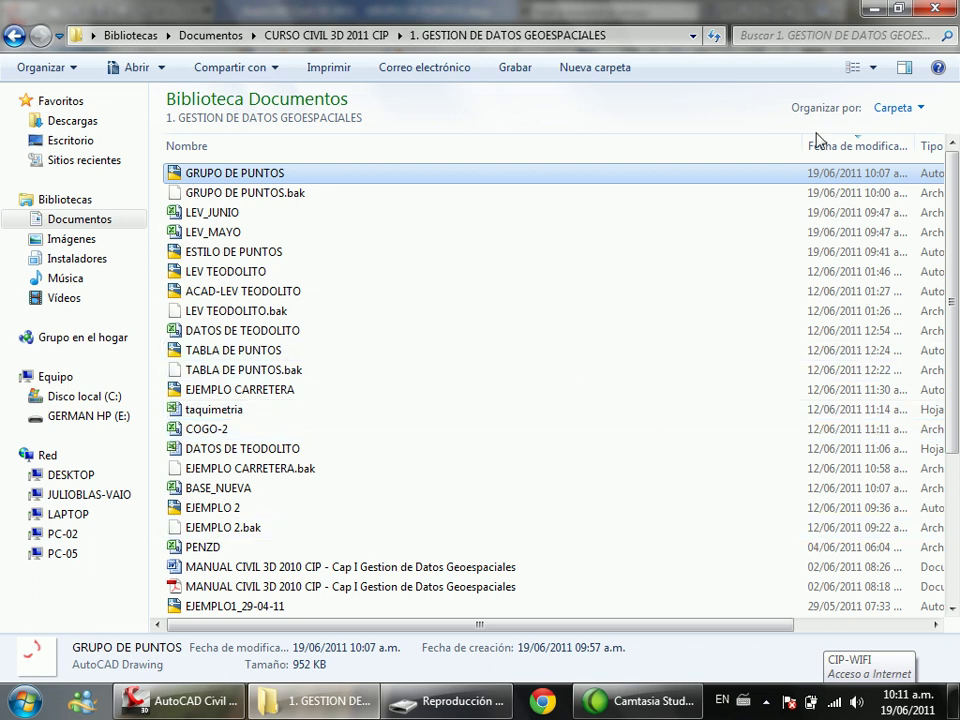
Step: Dismiss the AutoPlay window and resend the GRUPO DE PUNTOS drawing to the HP removable drive (E:), replacing the copy already there
{"action": "left_click", "coordinate": [875, 10]}
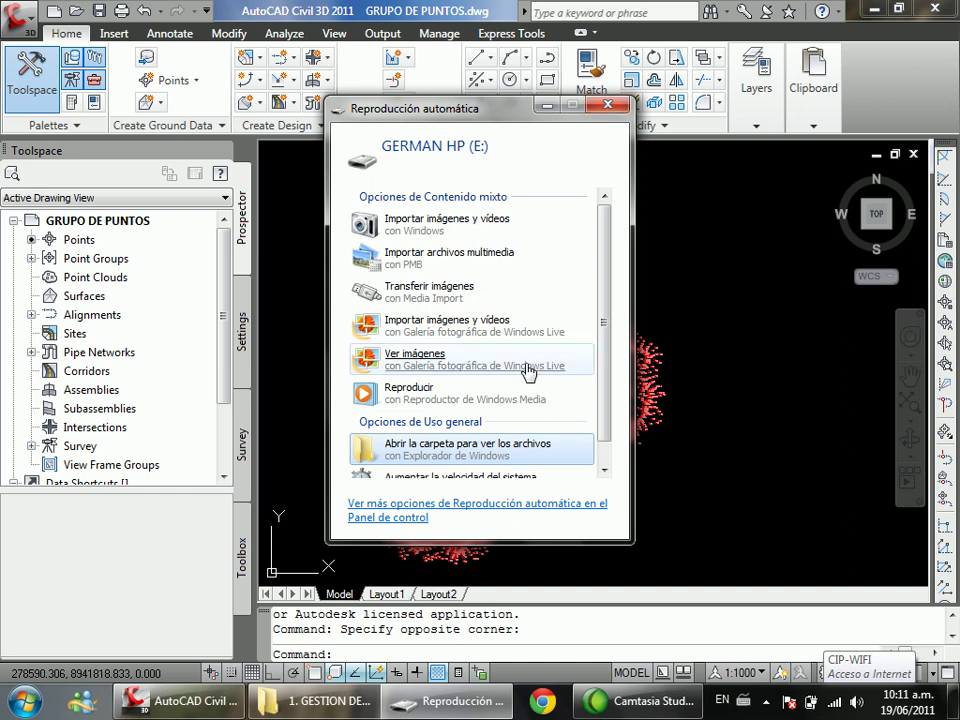
{"action": "middle_click", "coordinate": [400, 712]}
{"action": "left_click", "coordinate": [400, 705]}
{"action": "right_click", "coordinate": [346, 180]}
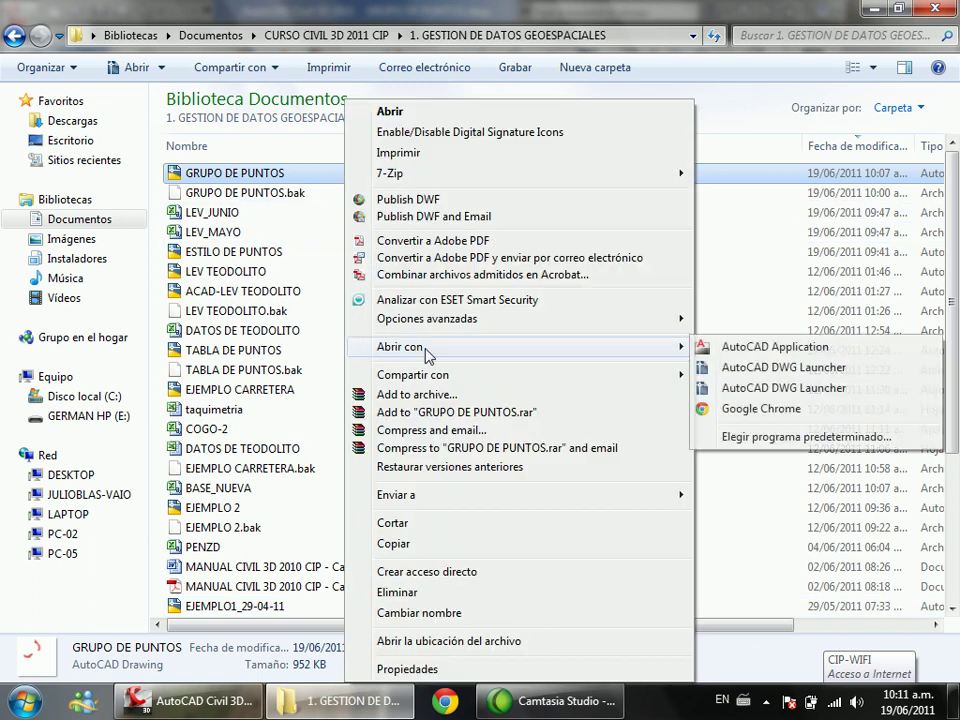
{"action": "mouse_move", "coordinate": [462, 497]}
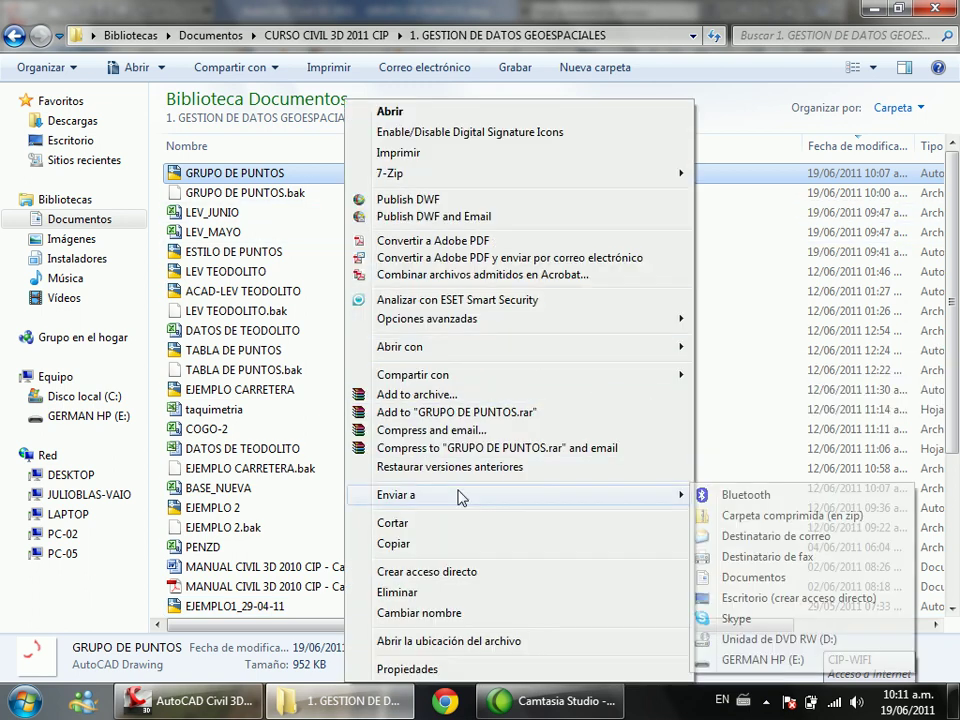
{"action": "left_click", "coordinate": [763, 659]}
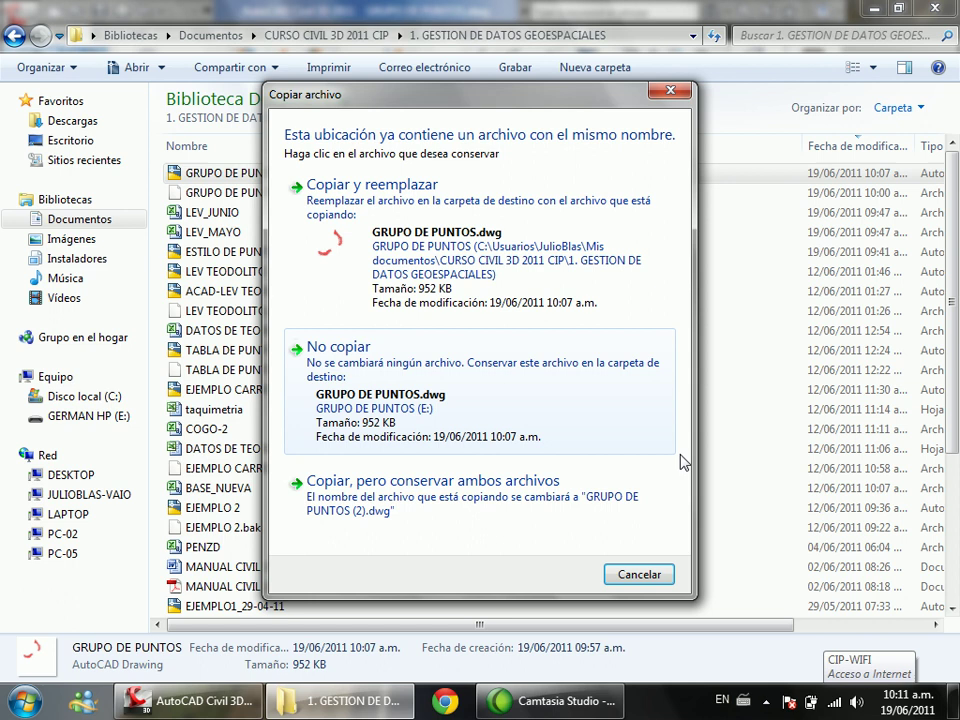
{"action": "left_click", "coordinate": [537, 288]}
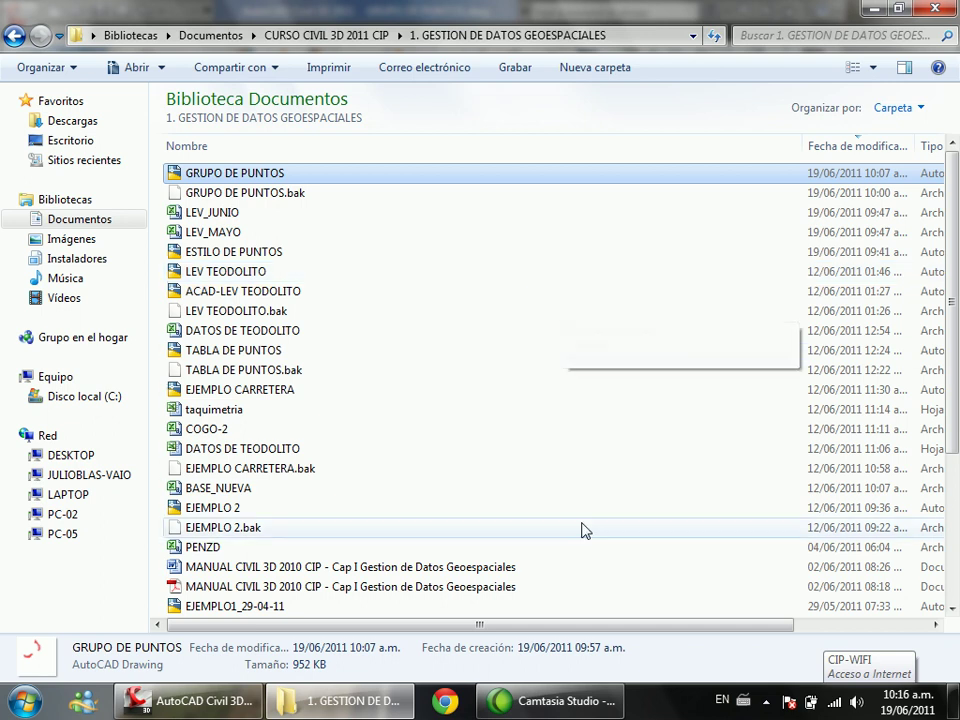
Step: Switch to Civil 3D and start publishing the drawing to Google Earth, keeping the name GRUPO DE PUNTOS
{"action": "left_click", "coordinate": [190, 700]}
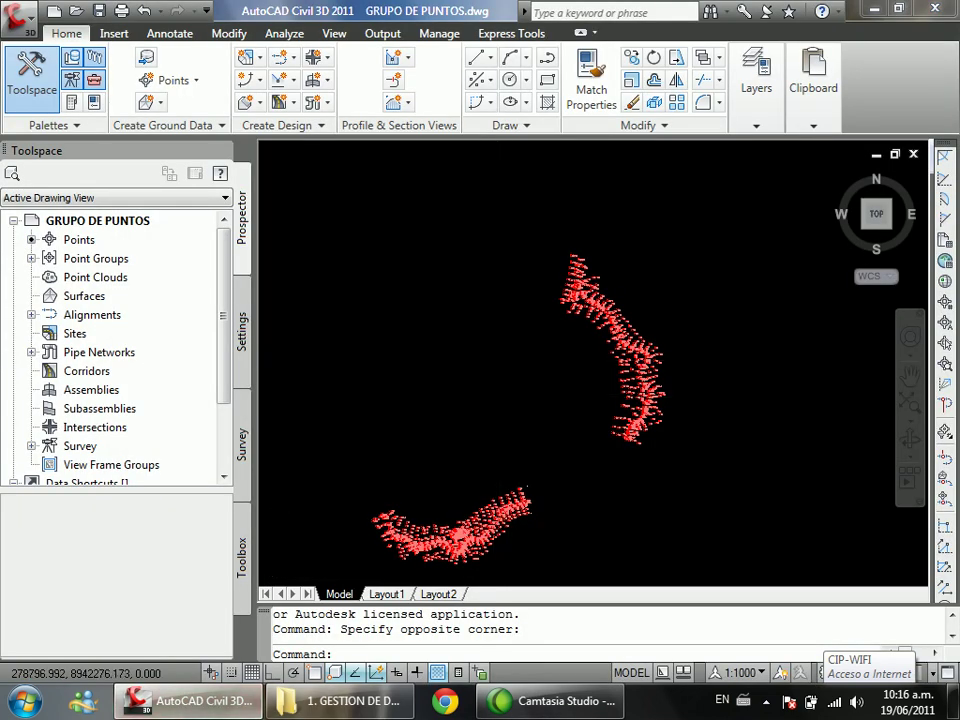
{"action": "scroll", "coordinate": [469, 470], "scroll_direction": "up", "scroll_amount": 5}
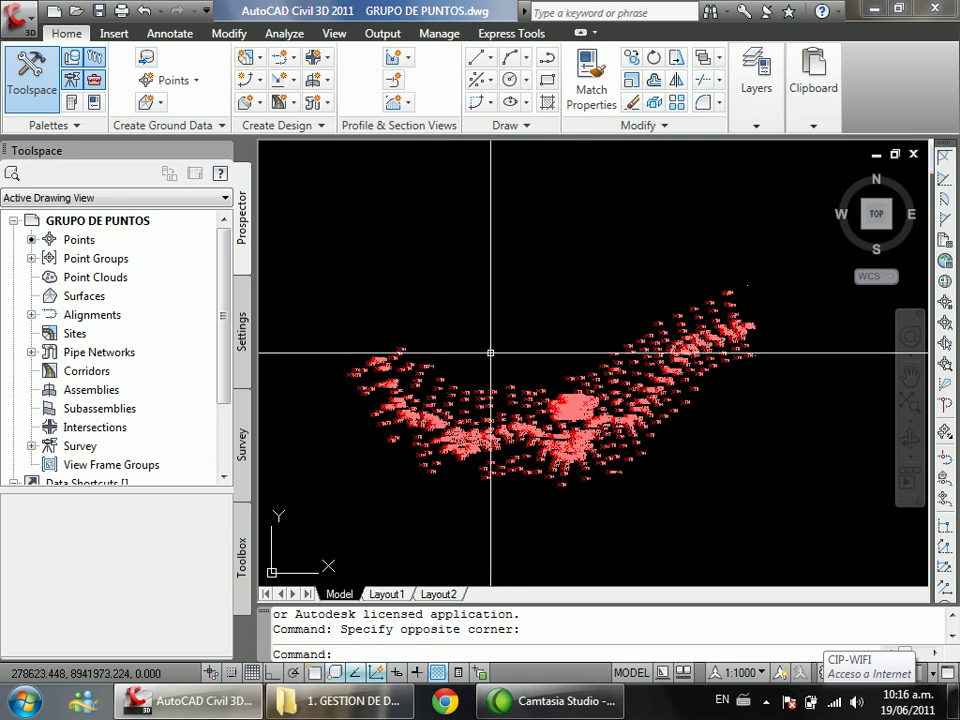
{"action": "left_click", "coordinate": [378, 34]}
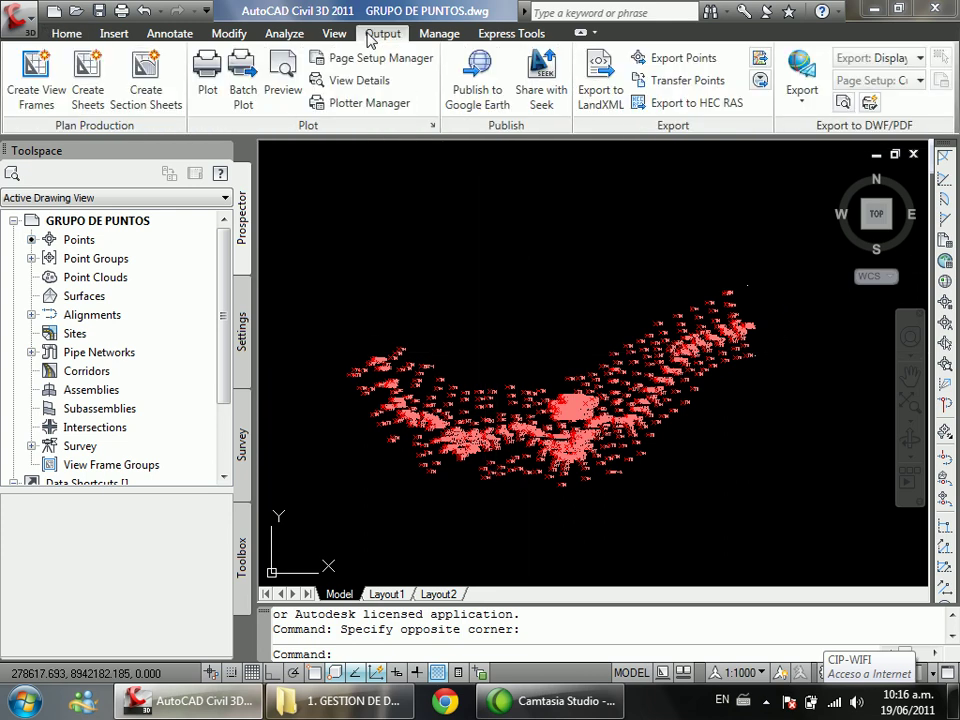
{"action": "left_click", "coordinate": [475, 95]}
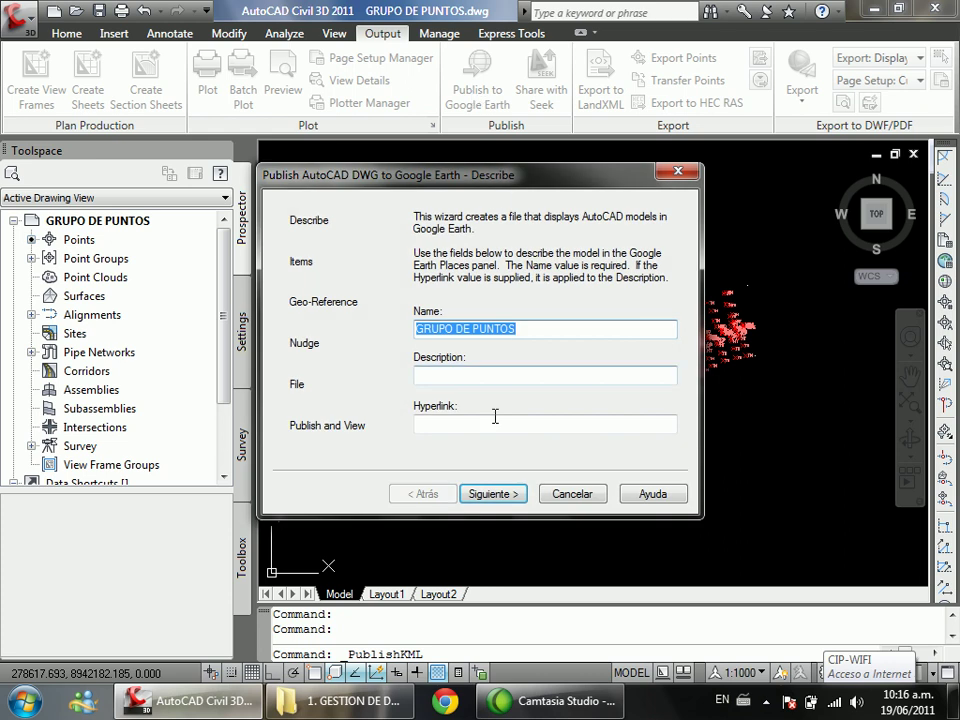
{"action": "left_click", "coordinate": [495, 493]}
{"action": "left_click", "coordinate": [446, 315]}
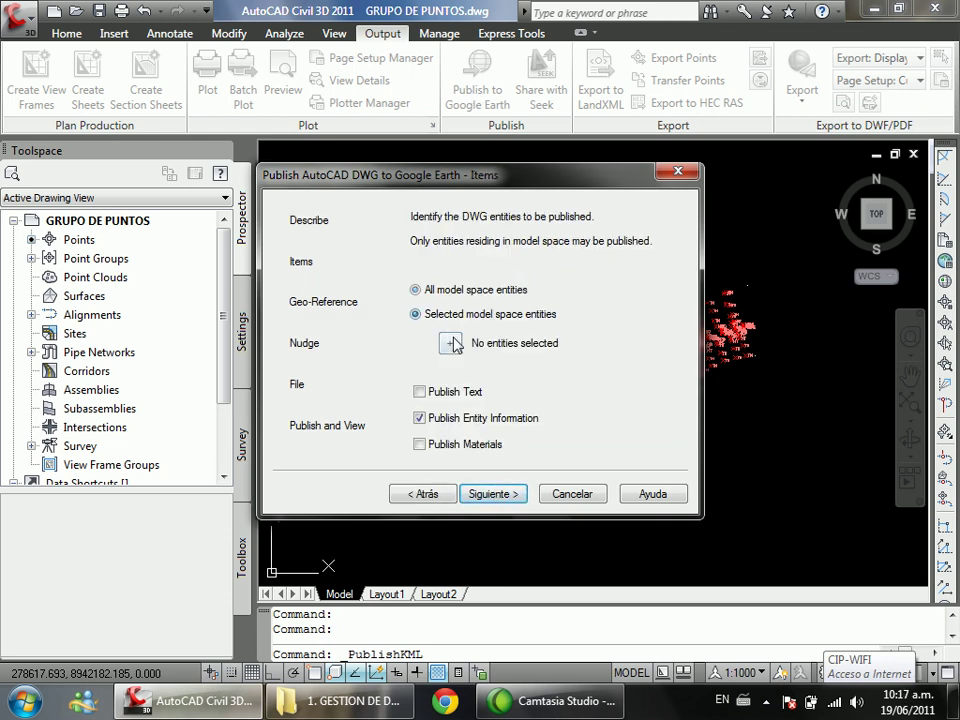
{"action": "left_click", "coordinate": [450, 342]}
{"action": "left_click", "coordinate": [780, 252]}
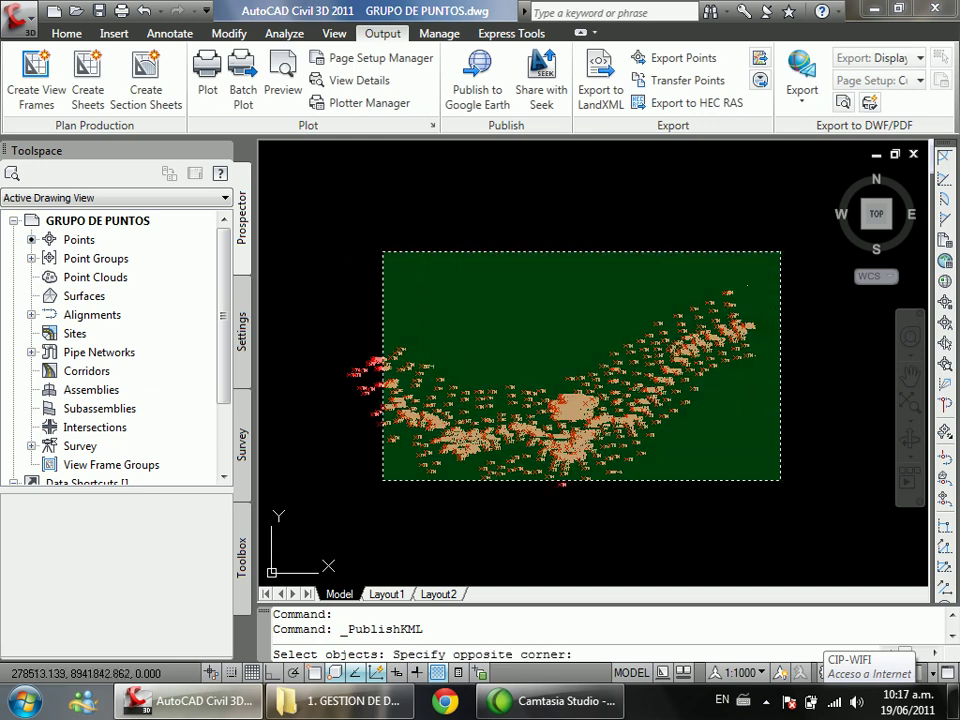
{"action": "left_click", "coordinate": [332, 465]}
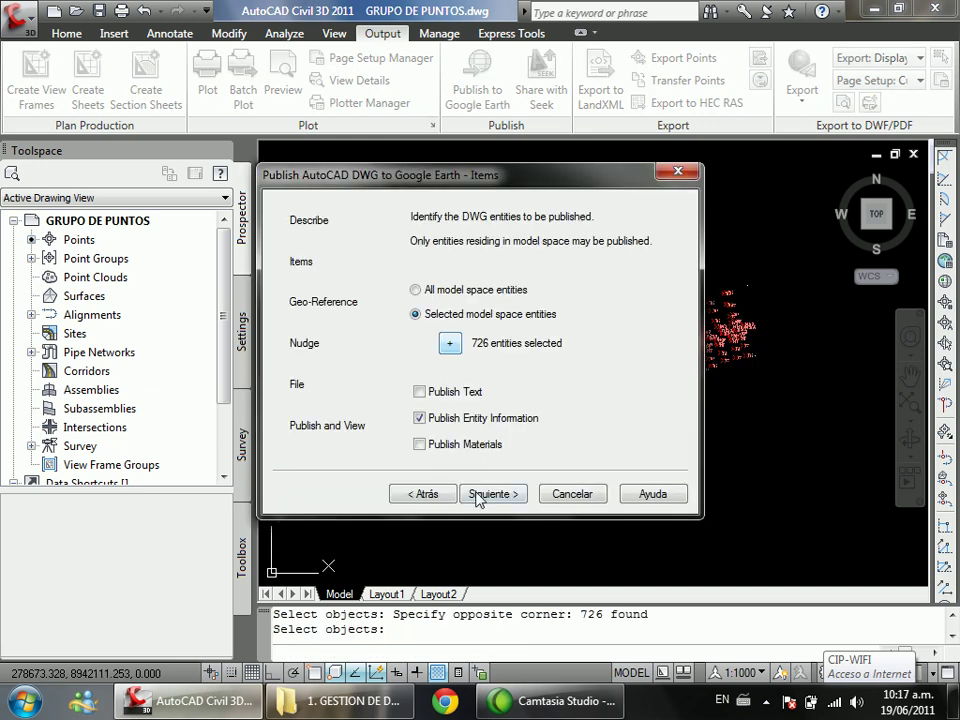
{"action": "left_click", "coordinate": [476, 493]}
{"action": "left_click", "coordinate": [446, 495]}
{"action": "left_click", "coordinate": [489, 495]}
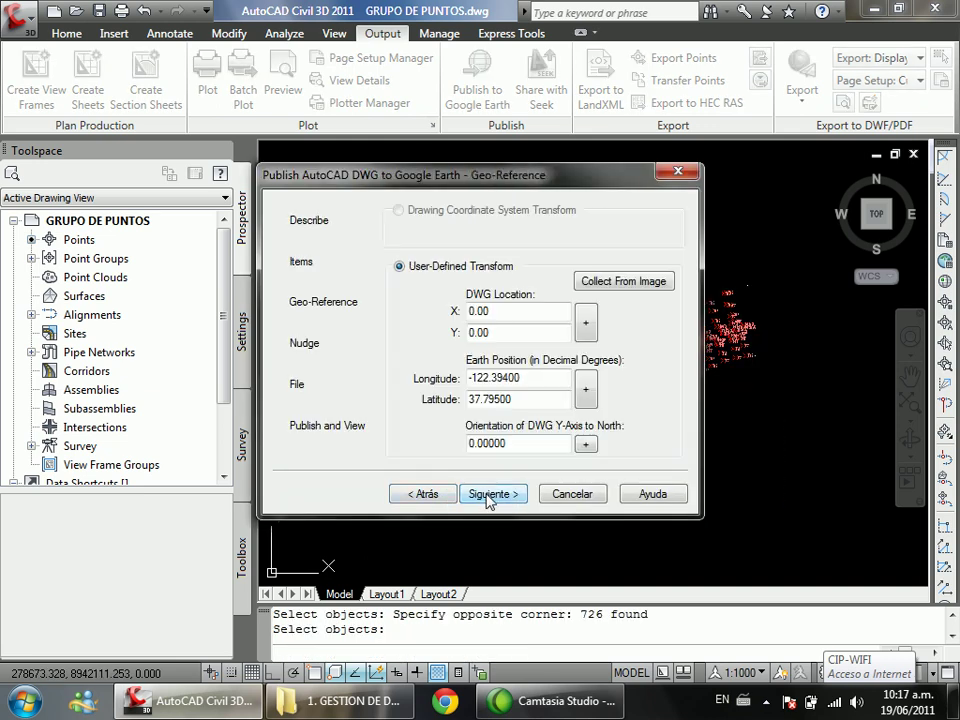
{"action": "left_click", "coordinate": [432, 496]}
{"action": "left_click", "coordinate": [488, 494]}
{"action": "left_click", "coordinate": [570, 494]}
Step: Open the drawing settings of GRUPO DE PUNTOS and set the zone category to UTM, WGS84 Datum
{"action": "scroll", "coordinate": [452, 393], "scroll_direction": "up", "scroll_amount": 5}
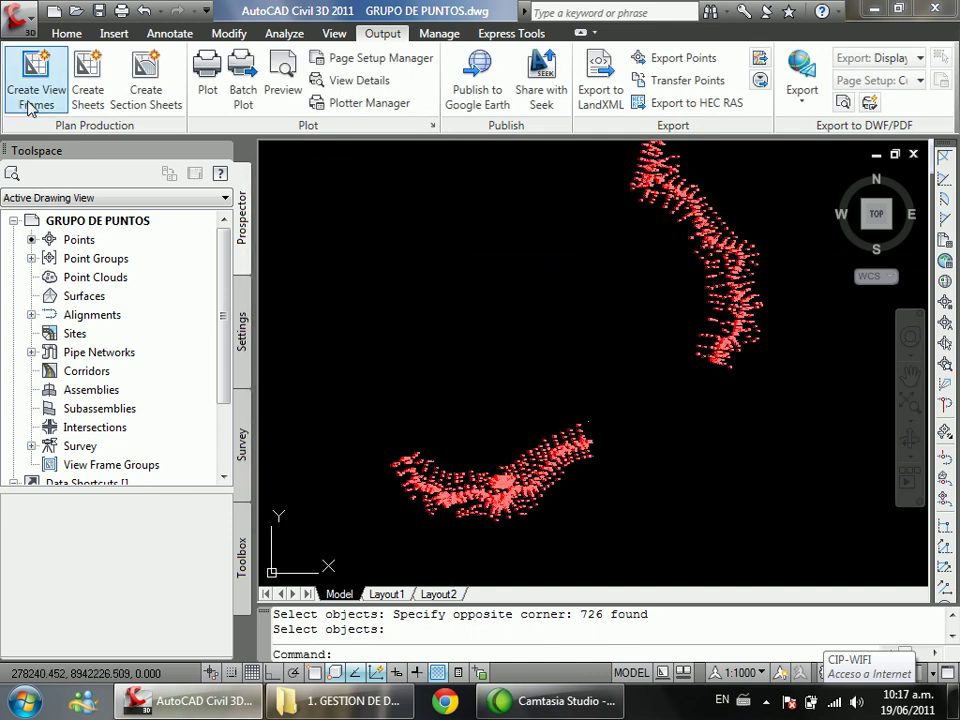
{"action": "left_click", "coordinate": [241, 330]}
{"action": "right_click", "coordinate": [133, 221]}
{"action": "left_click", "coordinate": [200, 231]}
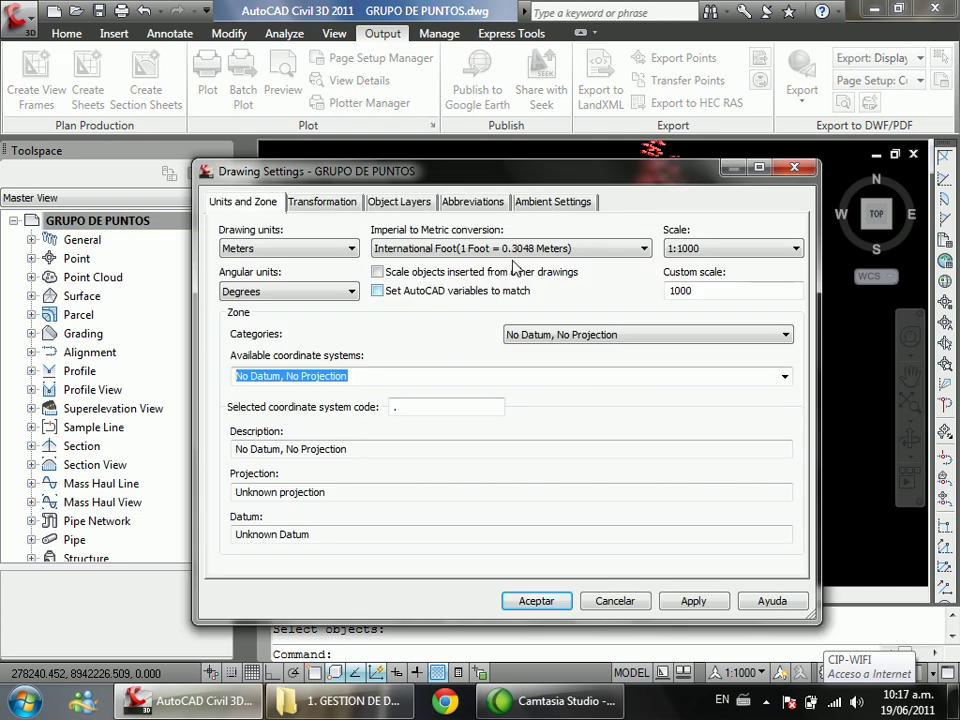
{"action": "left_click", "coordinate": [608, 334]}
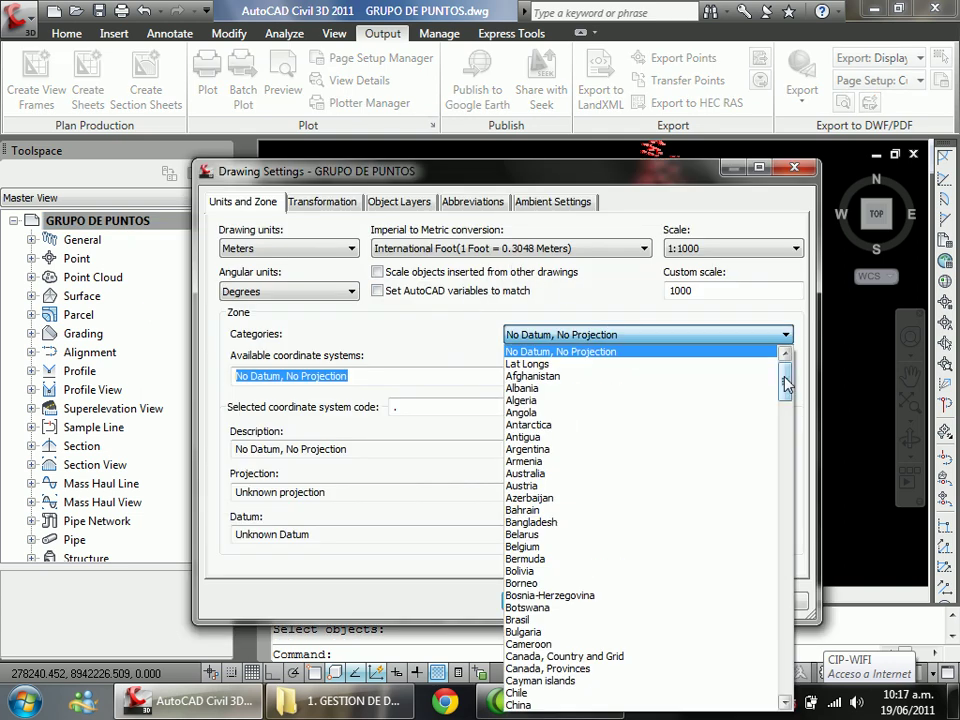
{"action": "key", "text": "Escape"}
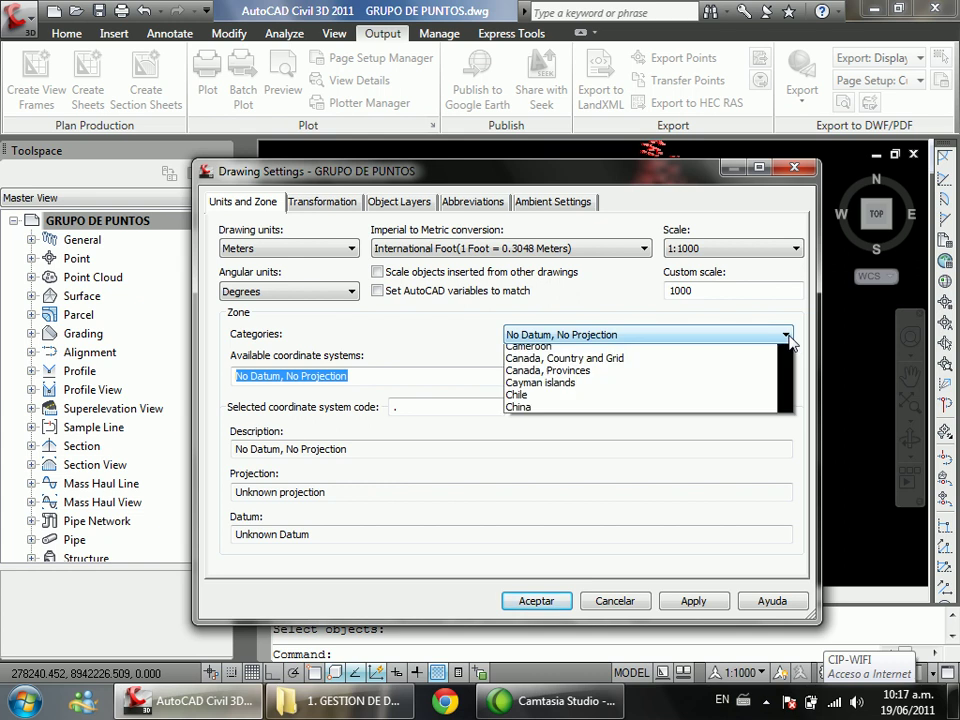
{"action": "left_click", "coordinate": [789, 341]}
{"action": "left_click_drag", "start_coordinate": [785, 358], "coordinate": [767, 688]}
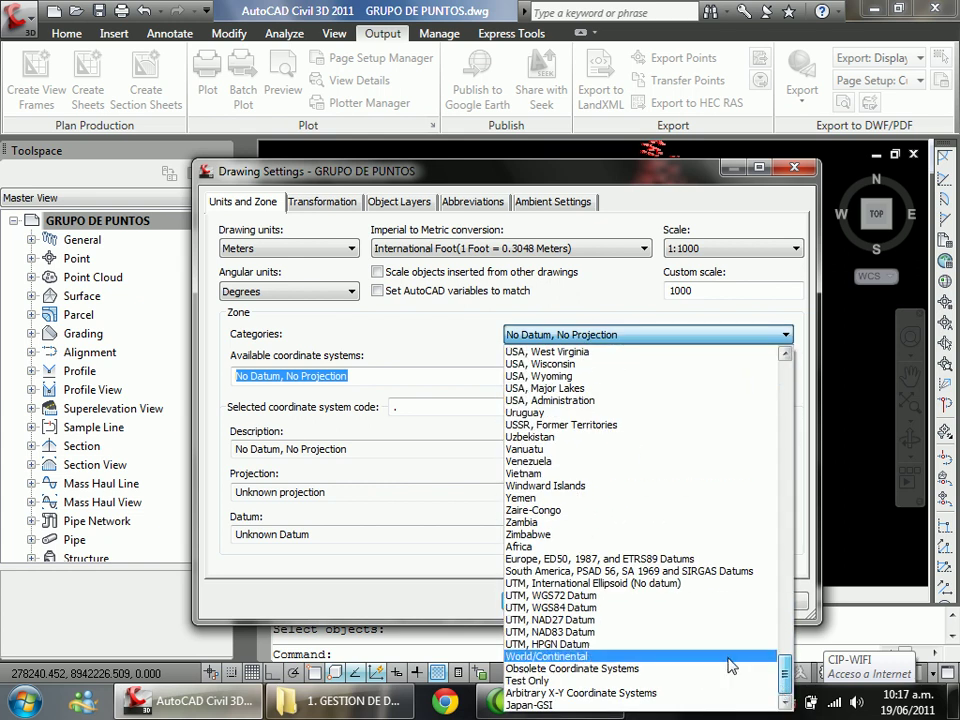
{"action": "left_click", "coordinate": [565, 607]}
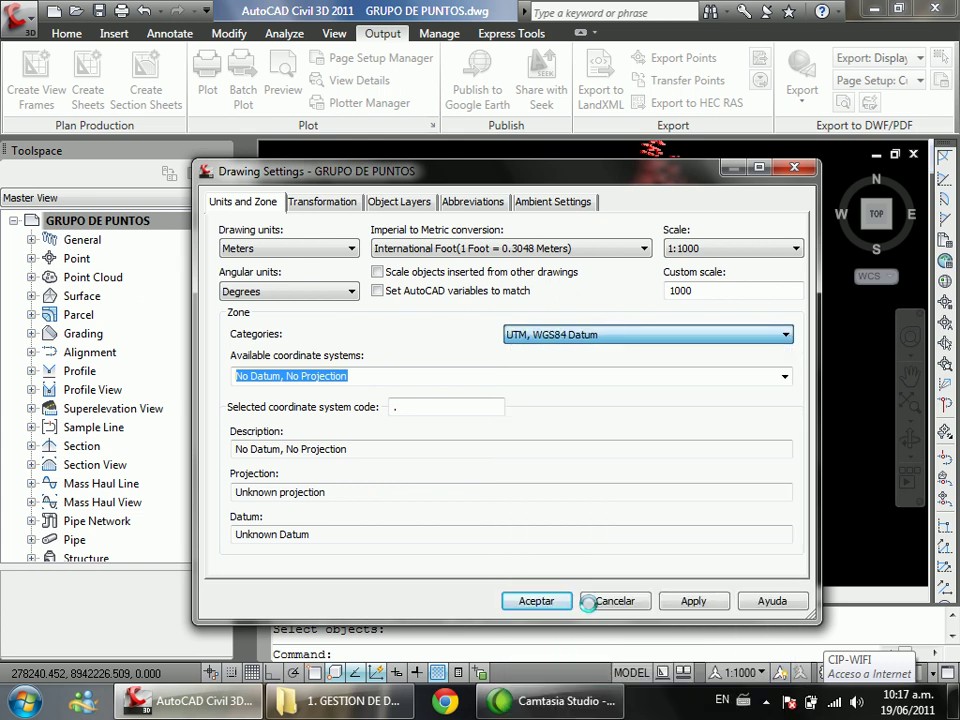
Step: Set the drawing's coordinate system code to UTM84-18S, keeping the units in meters, and accept the drawing settings
{"action": "left_click", "coordinate": [316, 250]}
{"action": "left_click", "coordinate": [336, 249]}
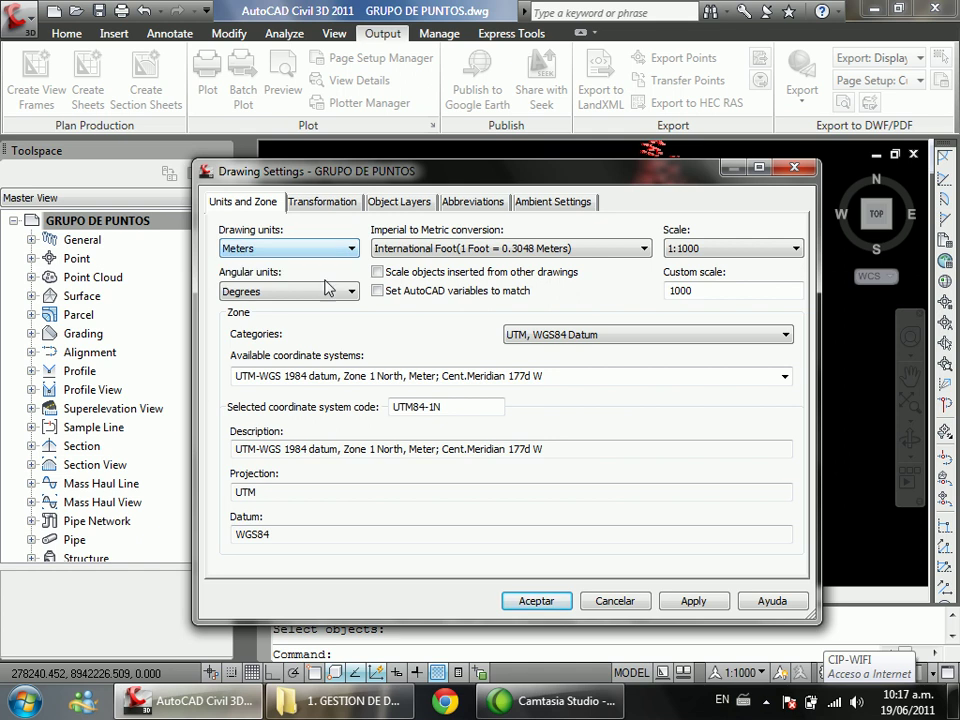
{"action": "key", "text": "BackSpace"}
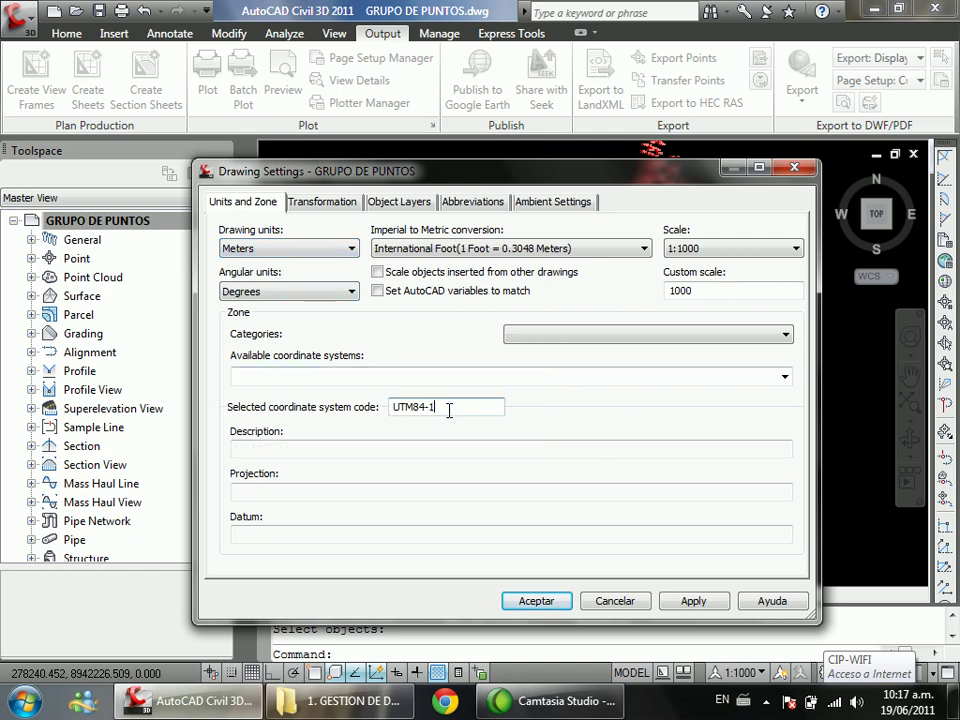
{"action": "type", "text": "8S"}
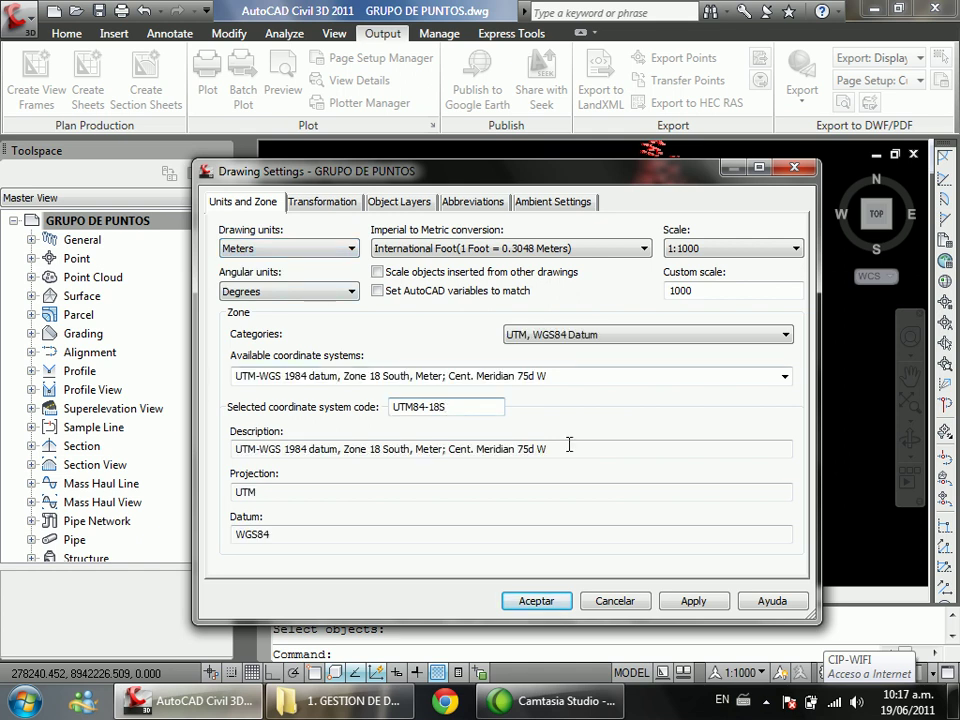
{"action": "left_click", "coordinate": [536, 601]}
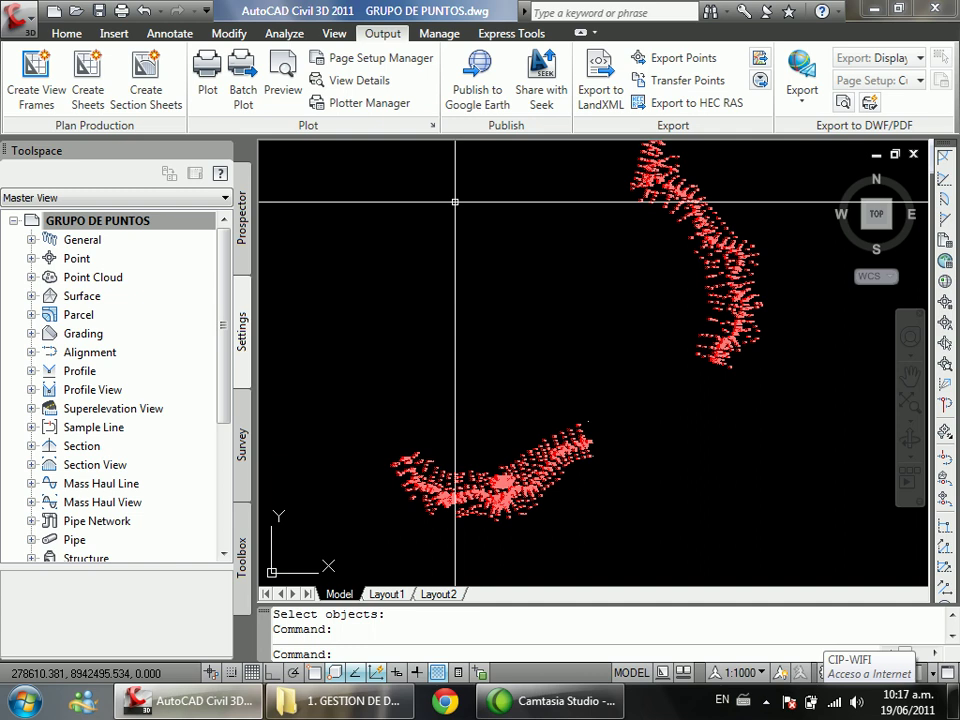
Step: Start publishing GRUPO DE PUNTOS to Google Earth and choose only the southern cluster of survey points as the entities
{"action": "left_click", "coordinate": [477, 75]}
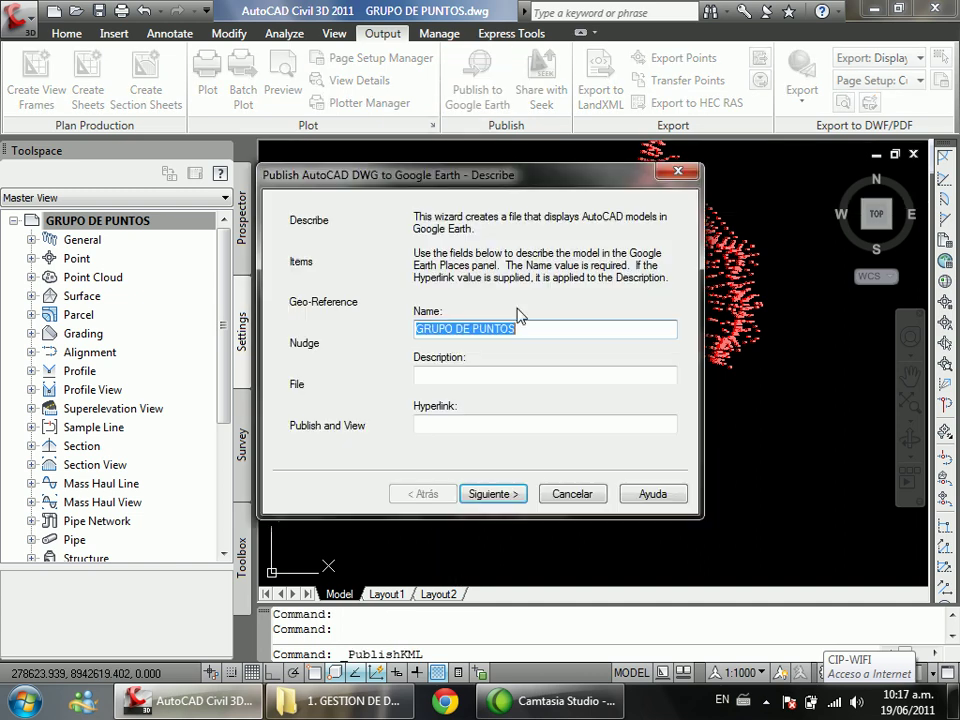
{"action": "left_click", "coordinate": [511, 495]}
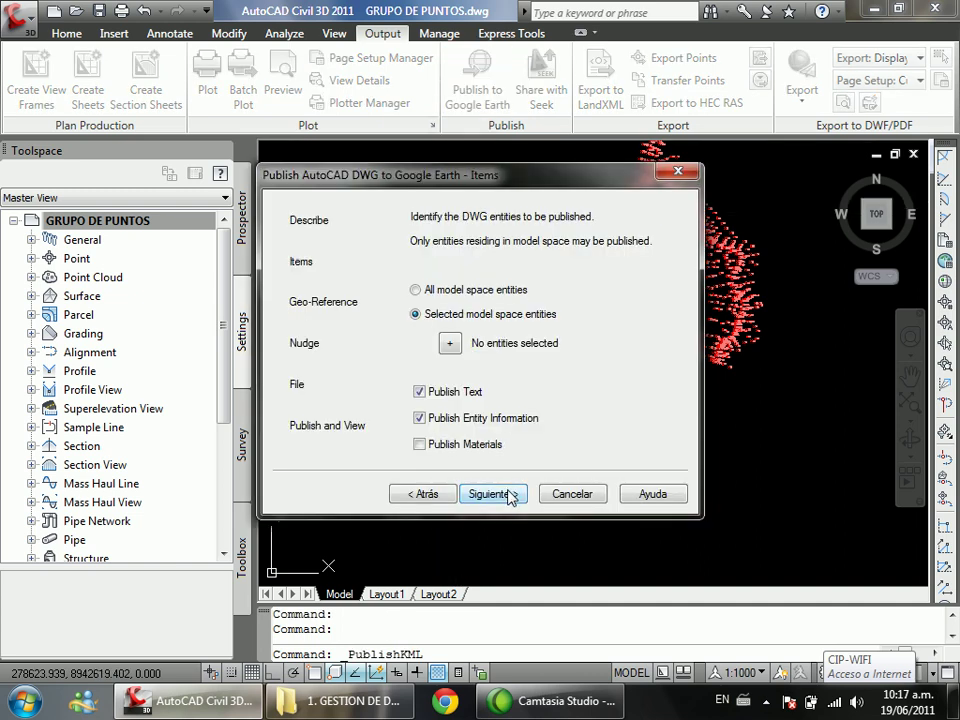
{"action": "left_click", "coordinate": [450, 345]}
{"action": "left_click", "coordinate": [658, 381]}
{"action": "left_click", "coordinate": [349, 536]}
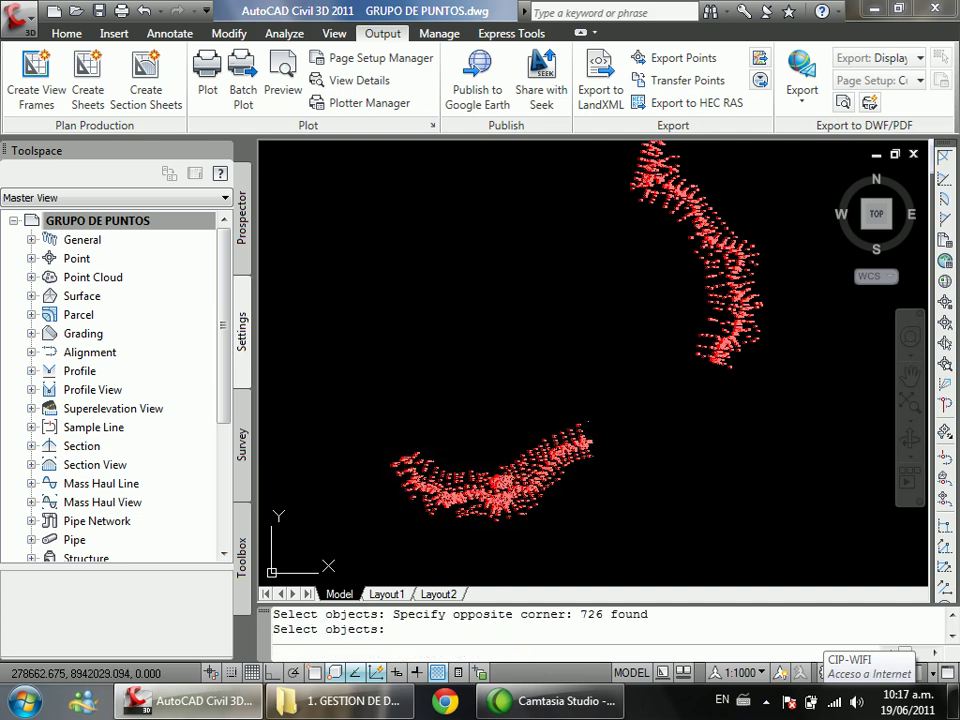
{"action": "key", "text": "Return"}
{"action": "left_click", "coordinate": [512, 497]}
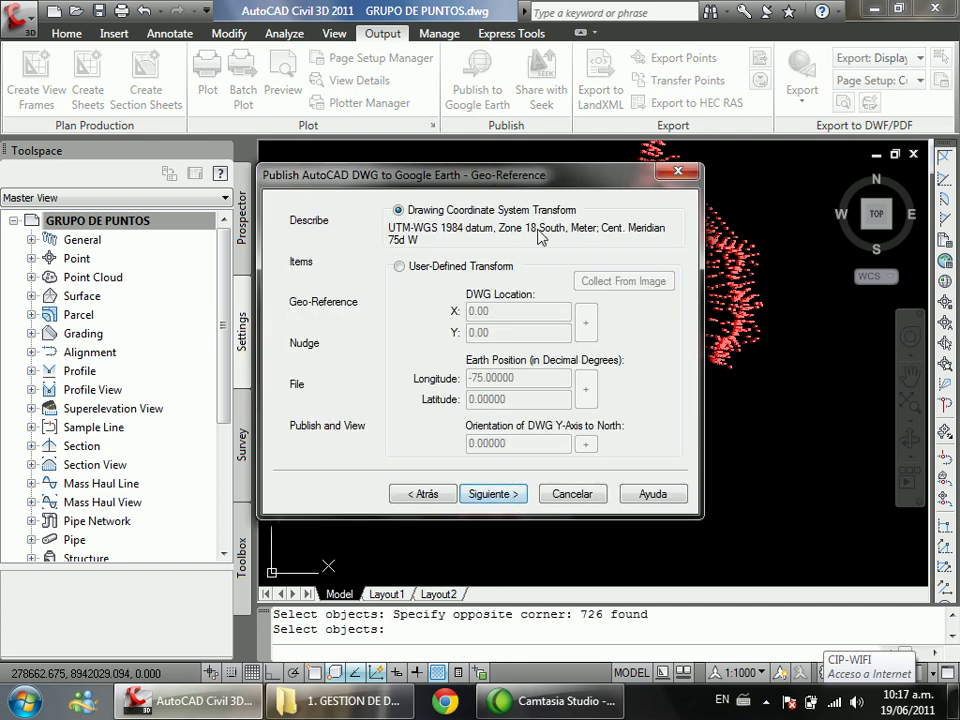
Step: Accept the drawing coordinate system transform, set elevations relative to sea level, publish the file and view it in Google Earth
{"action": "left_click", "coordinate": [497, 489]}
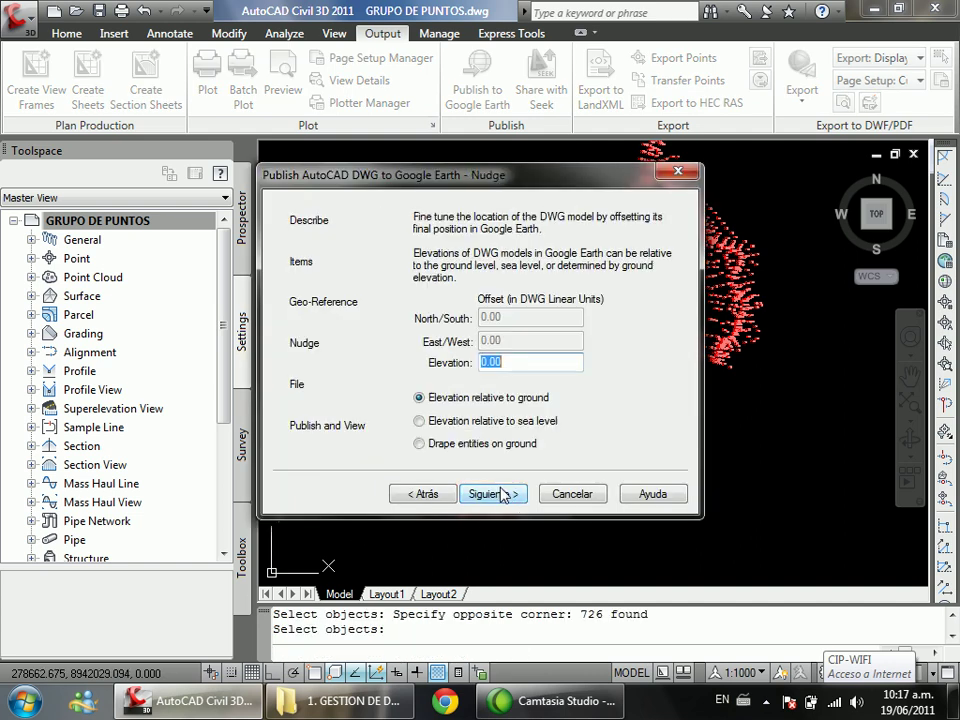
{"action": "left_click", "coordinate": [489, 428]}
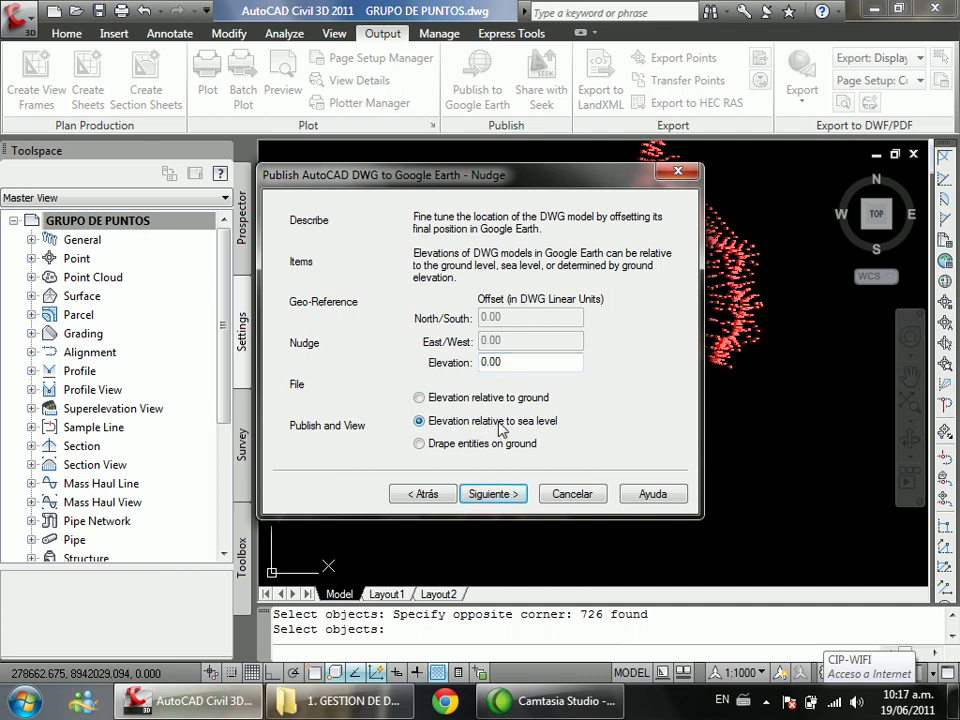
{"action": "left_click", "coordinate": [491, 494]}
{"action": "left_click", "coordinate": [494, 497]}
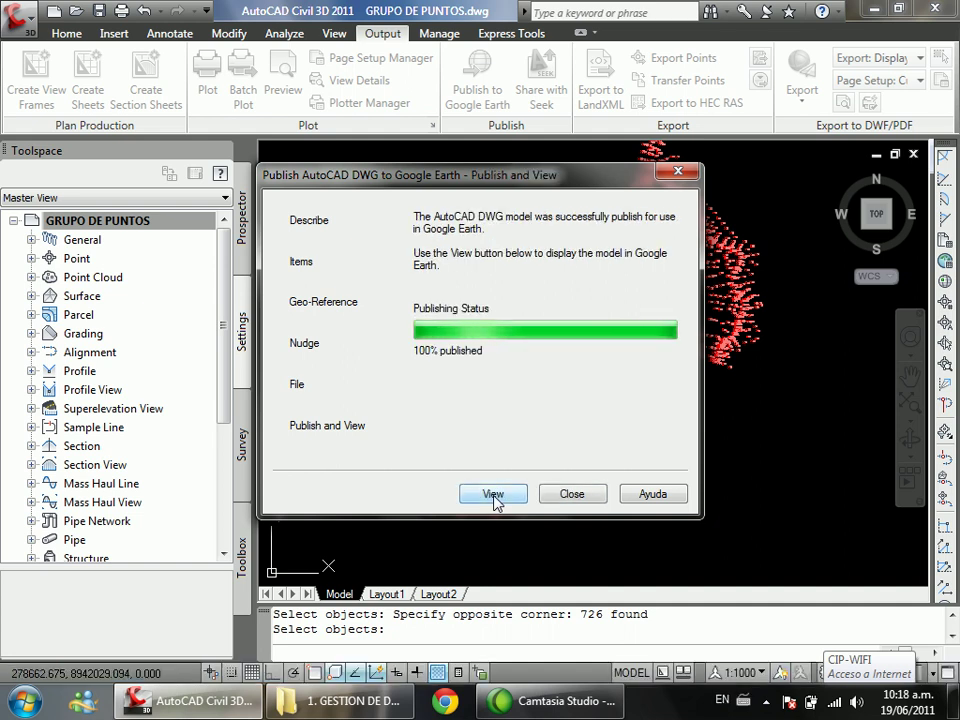
{"action": "left_click", "coordinate": [494, 496]}
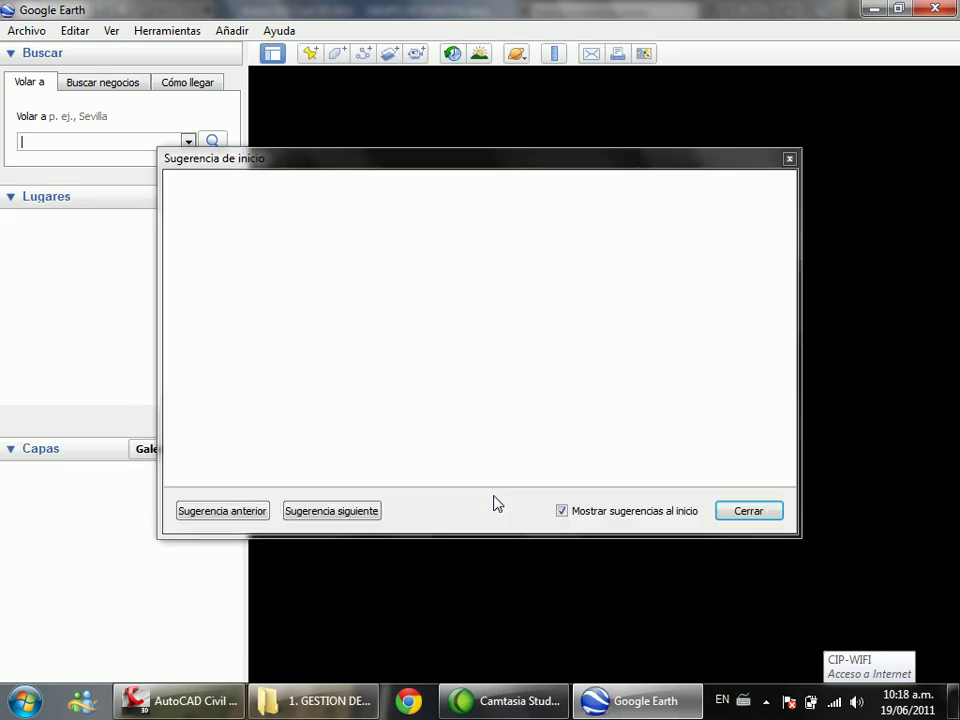
Step: Close the startup tip and examine the terrain where the GRUPO DE PUNTOS model was published
{"action": "left_click", "coordinate": [716, 510]}
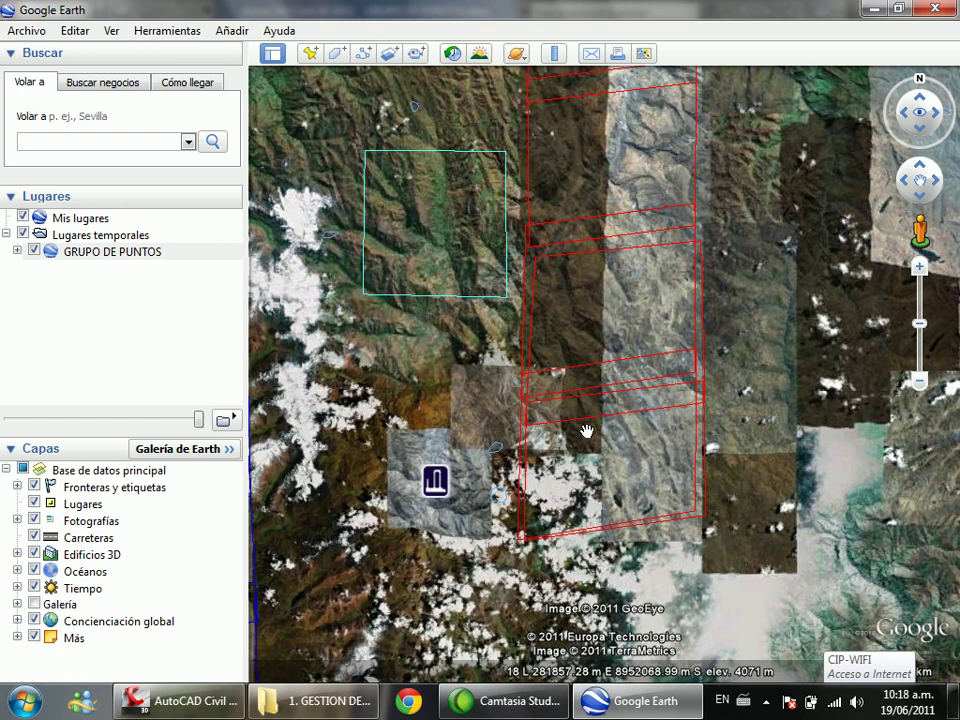
{"action": "scroll", "coordinate": [570, 440], "scroll_direction": "up", "scroll_amount": 5}
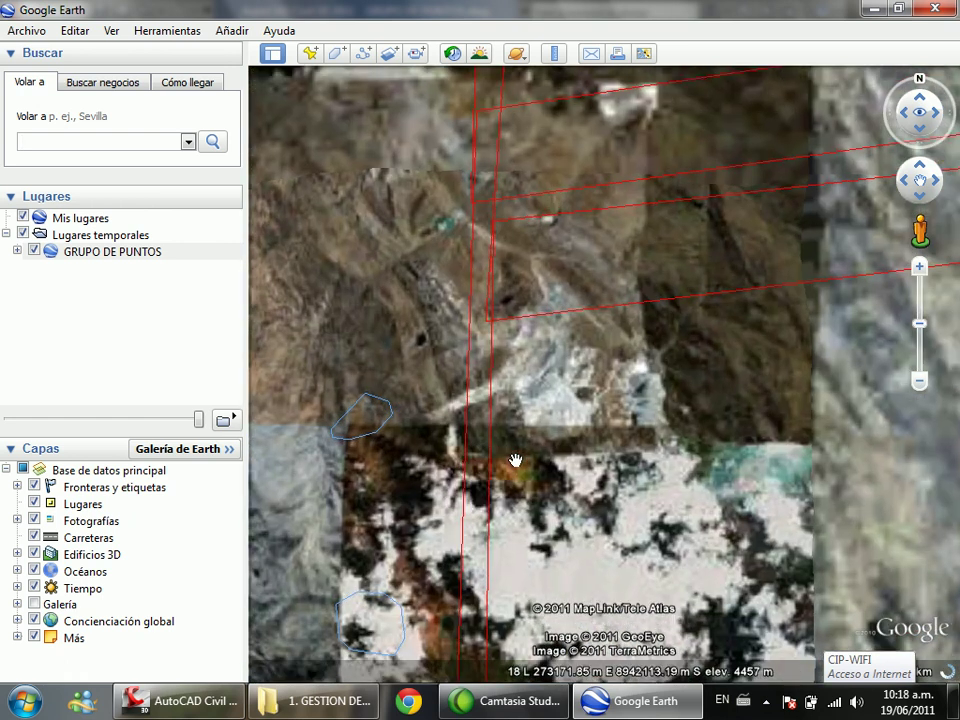
{"action": "left_click_drag", "start_coordinate": [515, 461], "coordinate": [549, 446]}
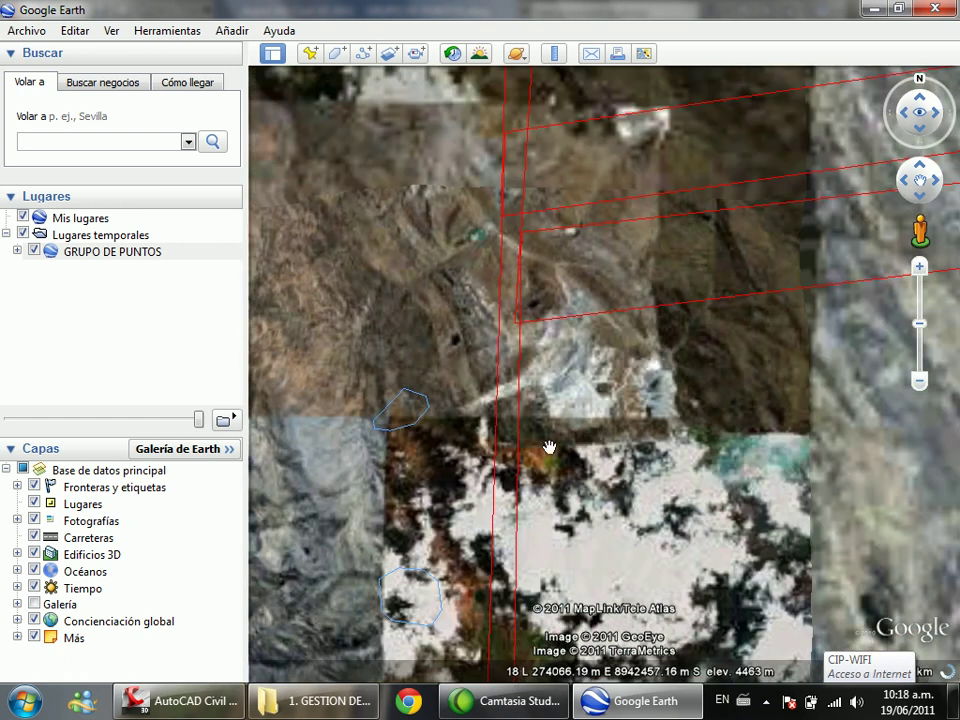
Step: Turn off the Lugares, Fotografías, Edificios 3D, Océanos, Tiempo, Concienciación global and Más layers
{"action": "left_click", "coordinate": [34, 637]}
{"action": "left_click", "coordinate": [34, 621]}
{"action": "left_click", "coordinate": [34, 588]}
{"action": "left_click", "coordinate": [34, 571]}
{"action": "left_click", "coordinate": [34, 537]}
{"action": "left_click", "coordinate": [34, 520]}
{"action": "left_click", "coordinate": [34, 503]}
{"action": "left_click", "coordinate": [34, 553]}
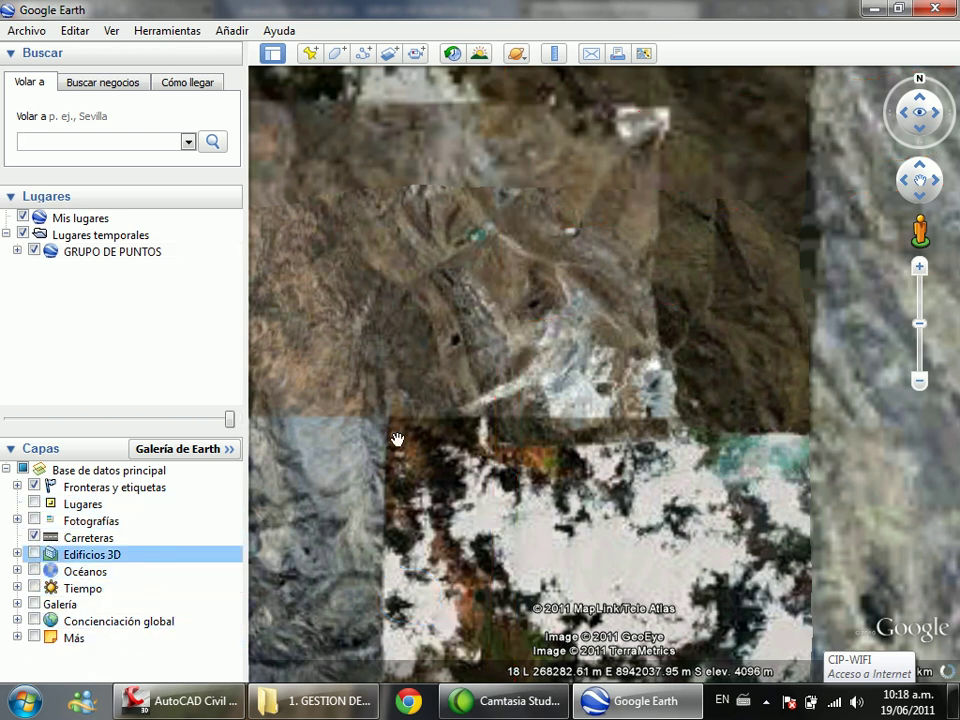
{"action": "scroll", "coordinate": [454, 392], "scroll_direction": "up", "scroll_amount": 3}
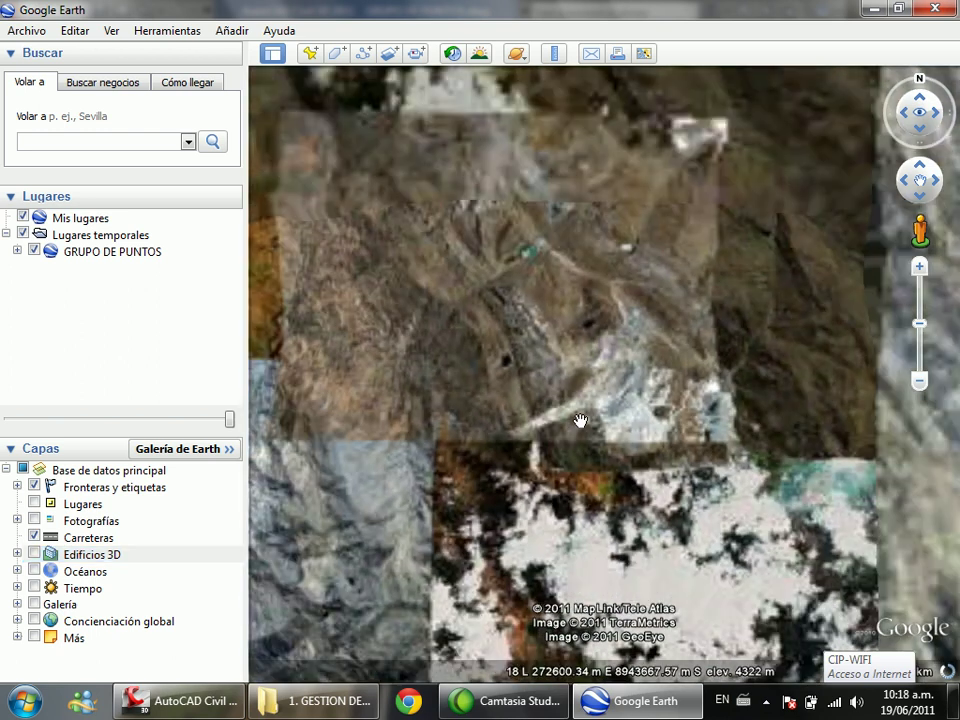
Step: Switch to Civil 3D and explode the southern cluster of survey points
{"action": "left_click", "coordinate": [178, 700]}
{"action": "left_click", "coordinate": [654, 396]}
{"action": "left_click", "coordinate": [373, 596]}
{"action": "type", "text": "x"}
{"action": "key", "text": "Return"}
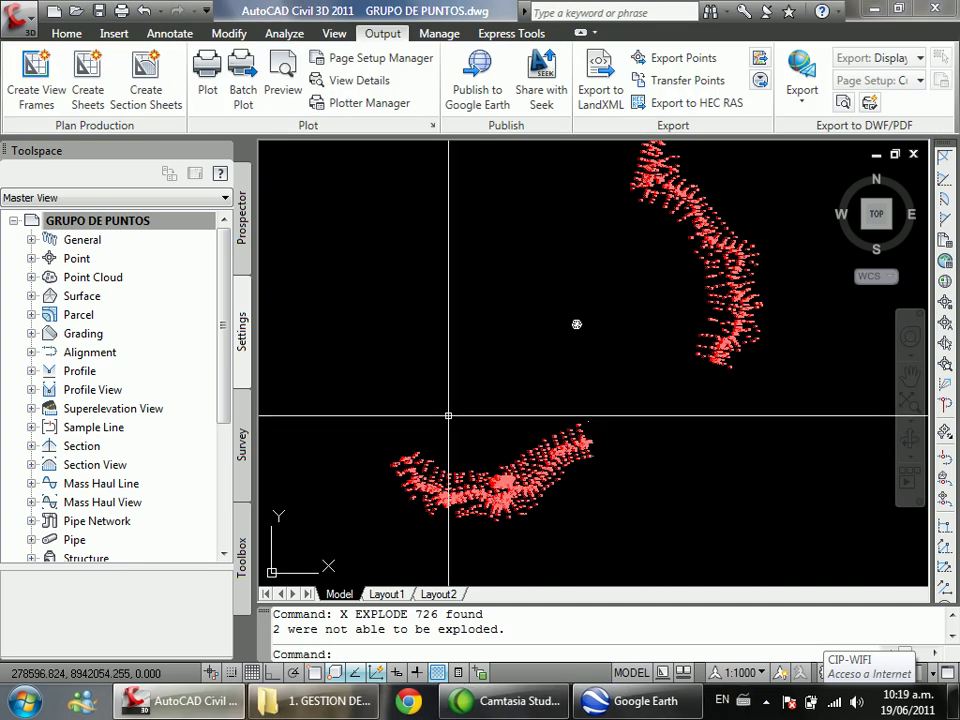
Step: Return to Google Earth and close it, discarding the unsaved temporary places
{"action": "left_click", "coordinate": [616, 701]}
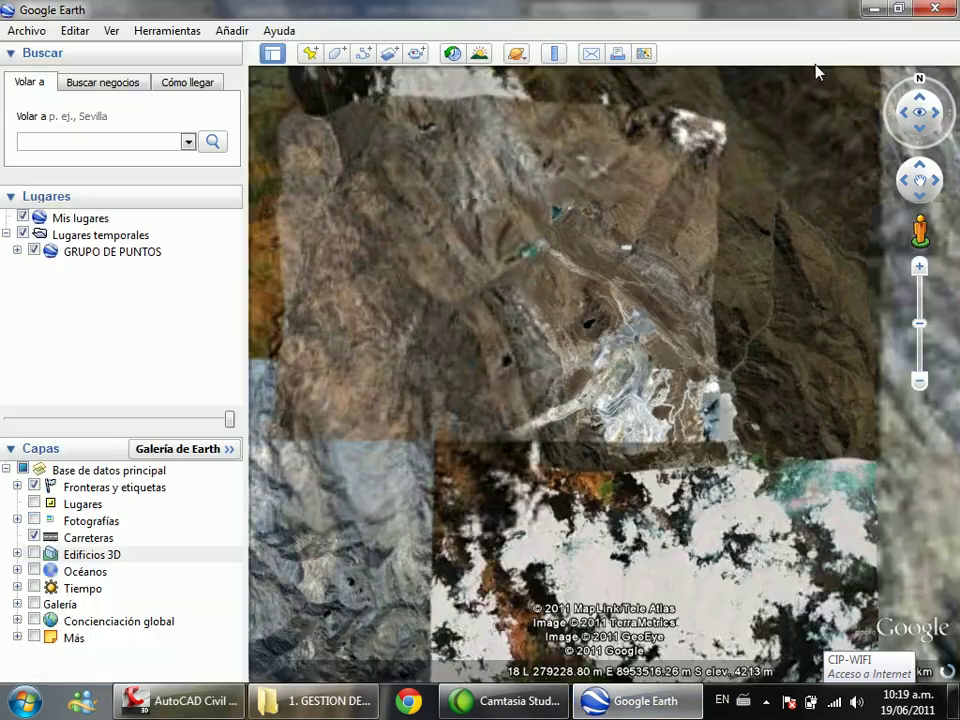
{"action": "left_click", "coordinate": [945, 12]}
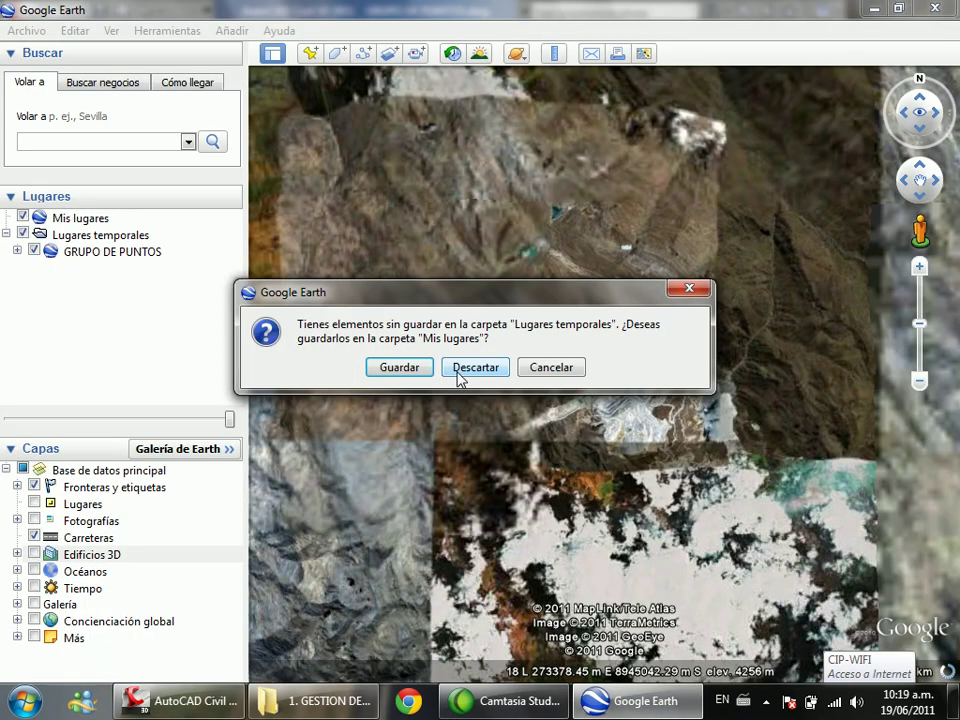
{"action": "left_click", "coordinate": [459, 376]}
Step: Start publishing to Google Earth again, limited to selected model space entities, and select the exploded southern point cluster
{"action": "left_click", "coordinate": [480, 60]}
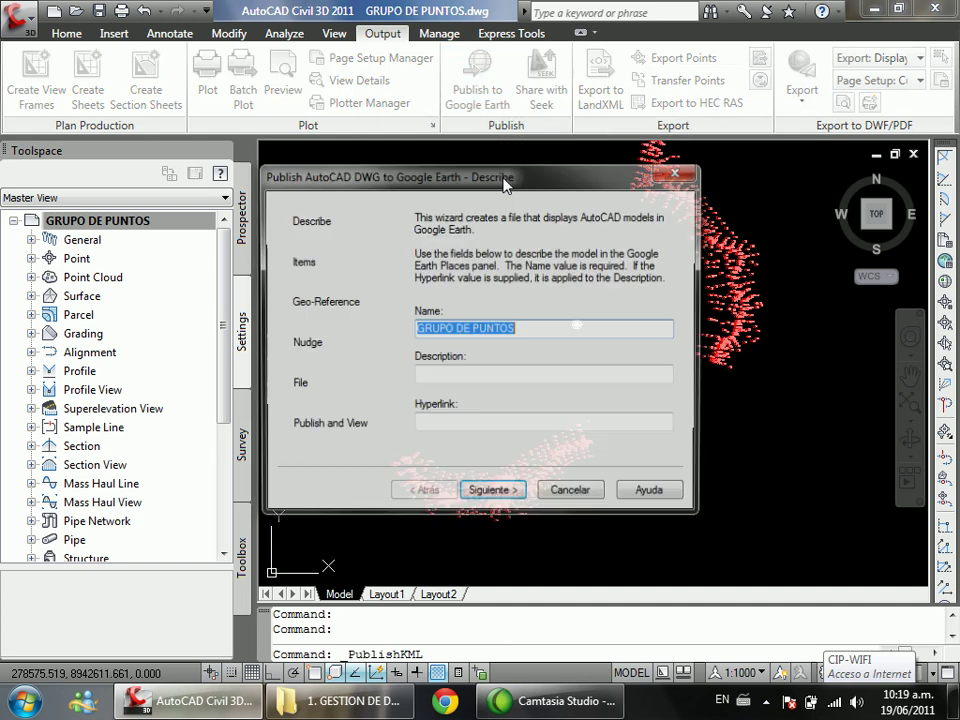
{"action": "left_click", "coordinate": [490, 495]}
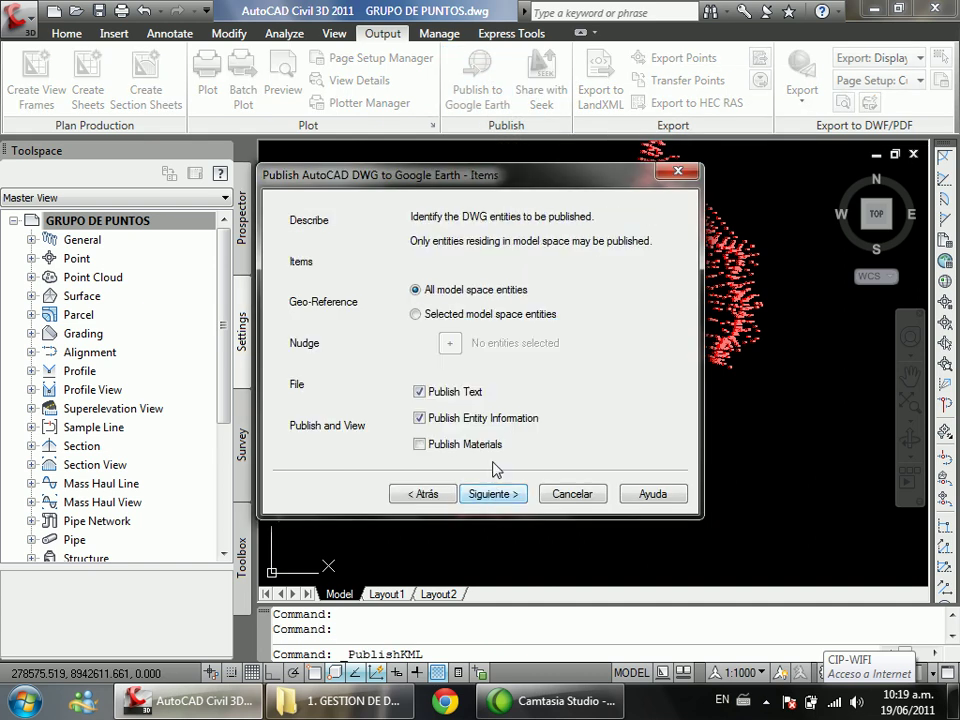
{"action": "left_click", "coordinate": [467, 318]}
{"action": "left_click", "coordinate": [450, 343]}
{"action": "left_click", "coordinate": [589, 424]}
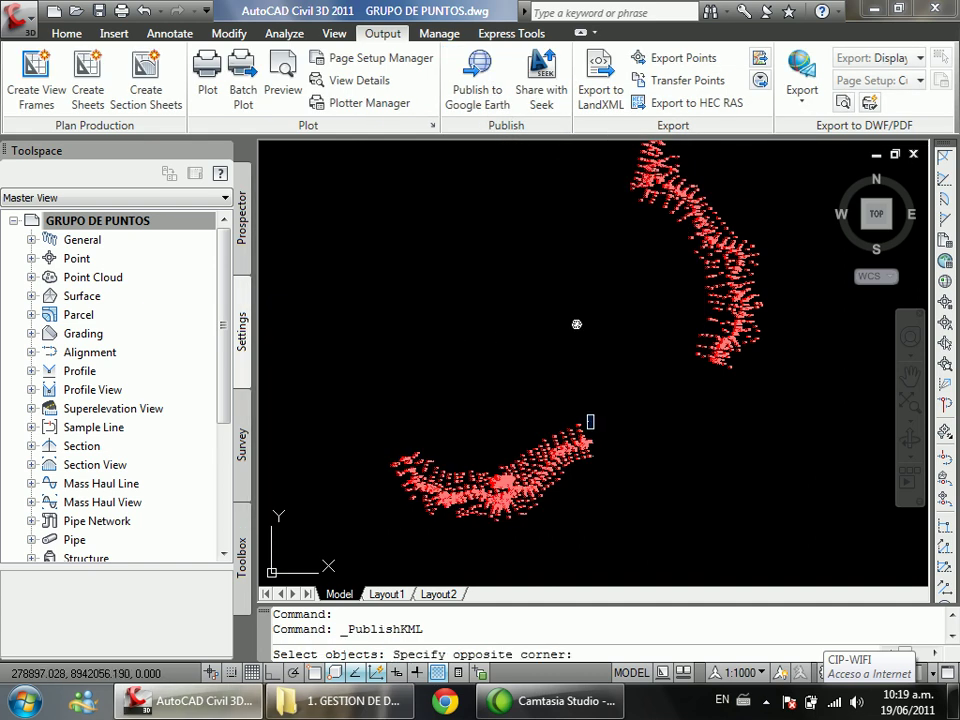
{"action": "left_click", "coordinate": [594, 428]}
{"action": "left_click", "coordinate": [620, 400]}
{"action": "left_click", "coordinate": [351, 542]}
{"action": "key", "text": "Return"}
Step: Keep the remaining publishing settings and publish to GRUPO DE PUNTOS.kmz, overwriting the existing file
{"action": "left_click", "coordinate": [499, 554]}
{"action": "left_click", "coordinate": [494, 494]}
{"action": "left_click", "coordinate": [494, 494]}
{"action": "left_click", "coordinate": [493, 494]}
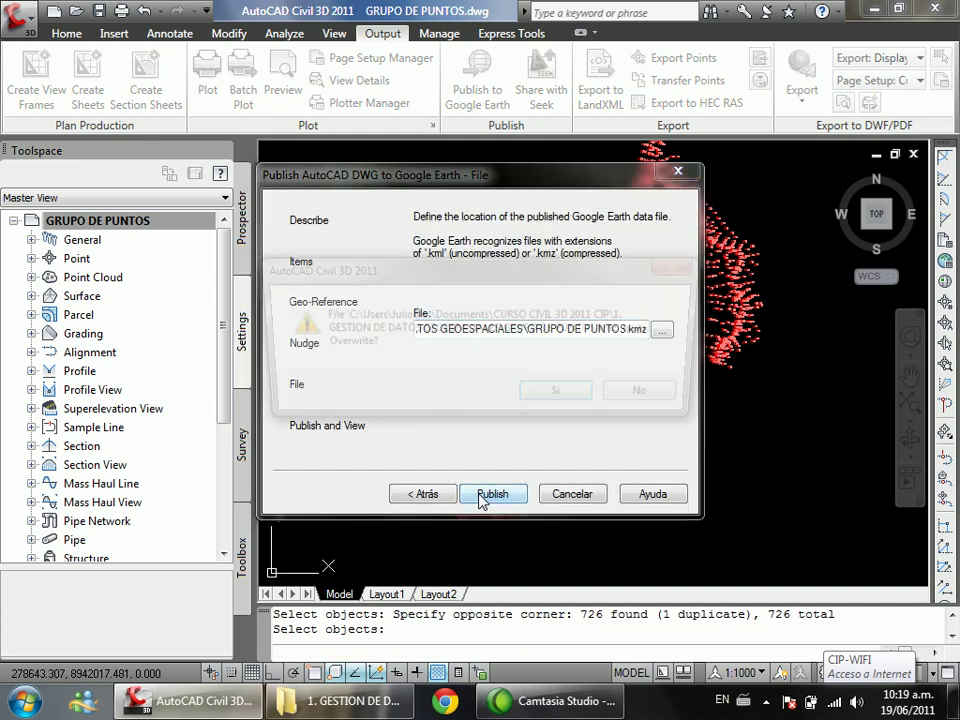
{"action": "left_click", "coordinate": [556, 398]}
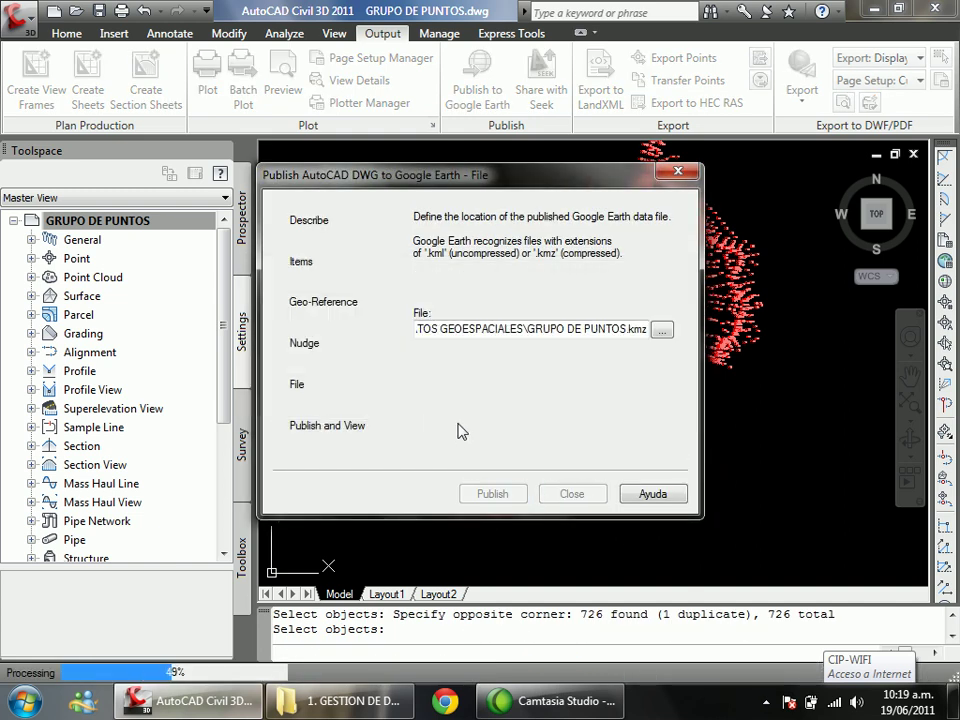
Step: Dismiss Google Earth's startup tips and examine the published points against the surrounding imagery, roads and coast near Puerto Casma
{"action": "left_click", "coordinate": [493, 494]}
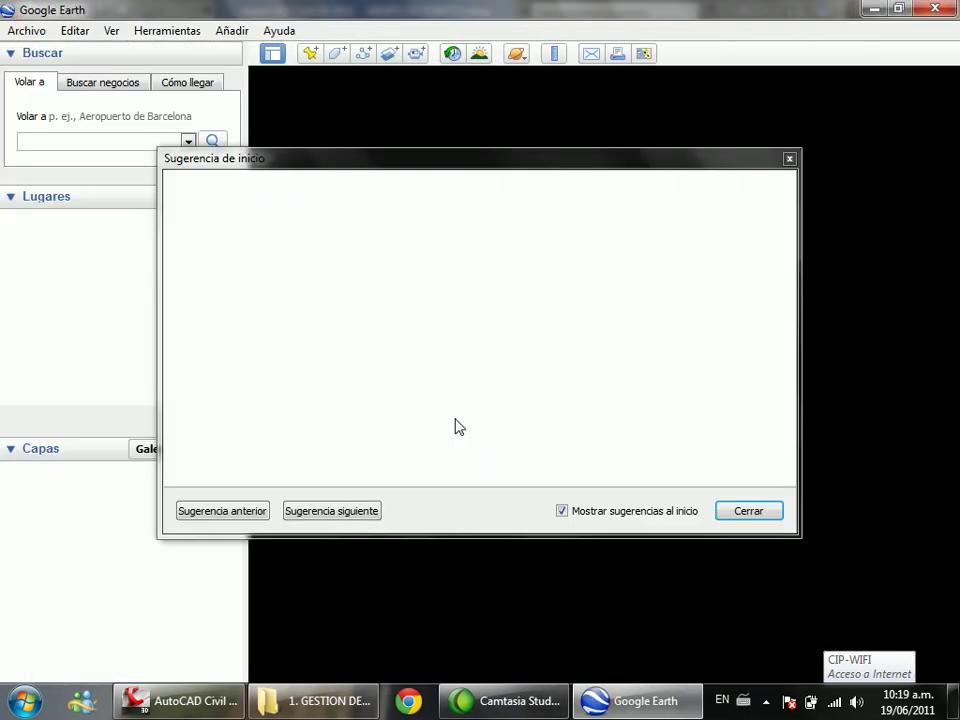
{"action": "left_click", "coordinate": [749, 511]}
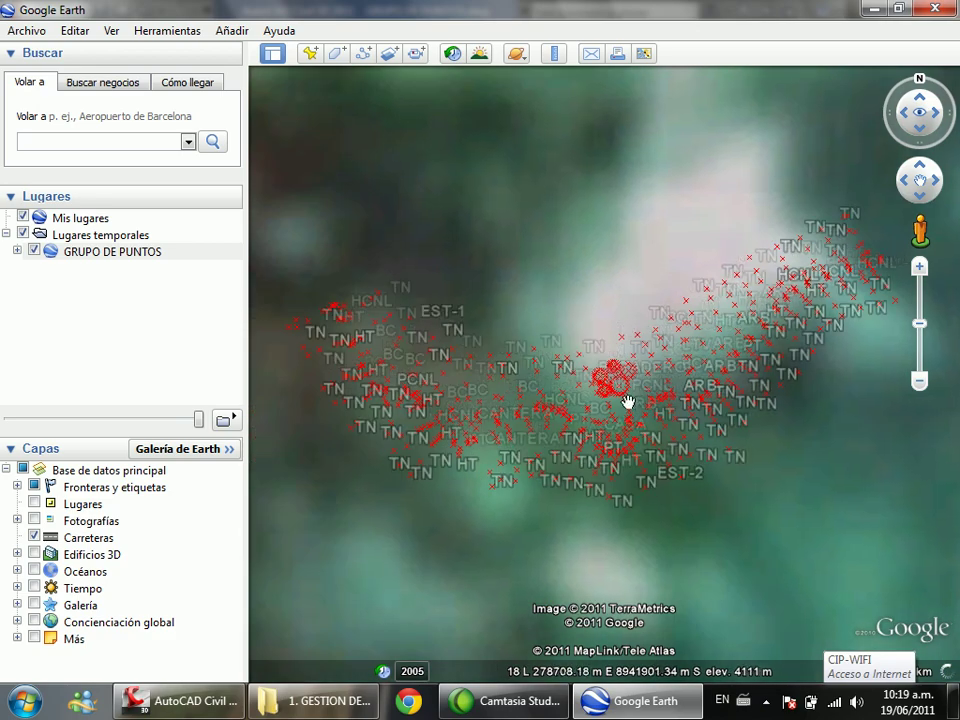
{"action": "middle_click_drag", "start_coordinate": [628, 403], "coordinate": [551, 274]}
{"action": "middle_click_drag", "start_coordinate": [581, 354], "coordinate": [401, 379]}
{"action": "middle_click_drag", "start_coordinate": [513, 344], "coordinate": [587, 420]}
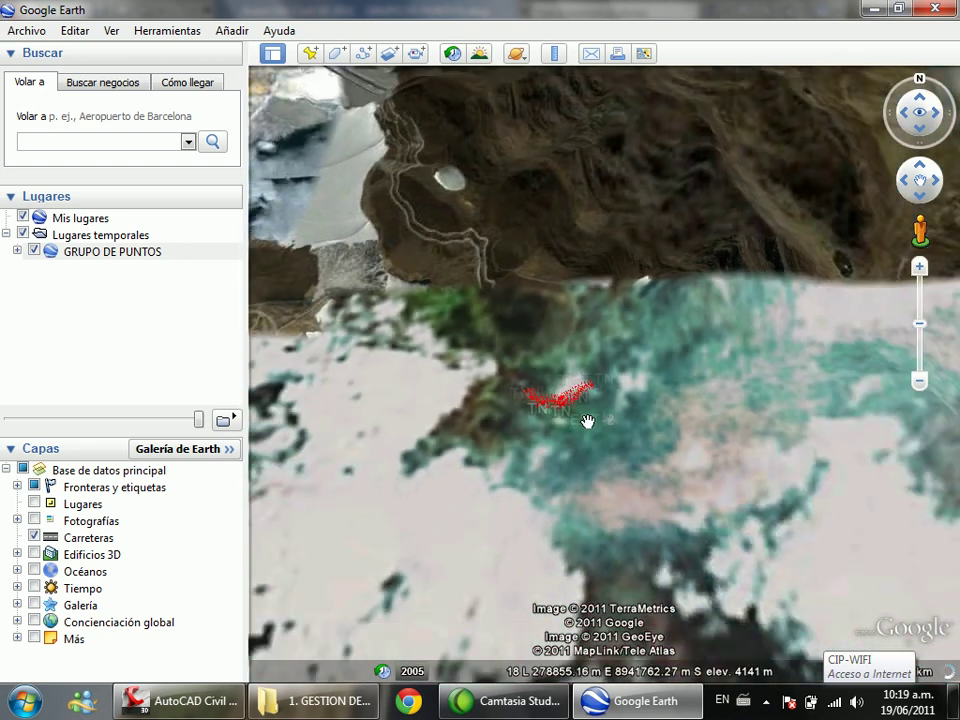
{"action": "scroll", "coordinate": [621, 416], "scroll_direction": "down", "scroll_amount": 2}
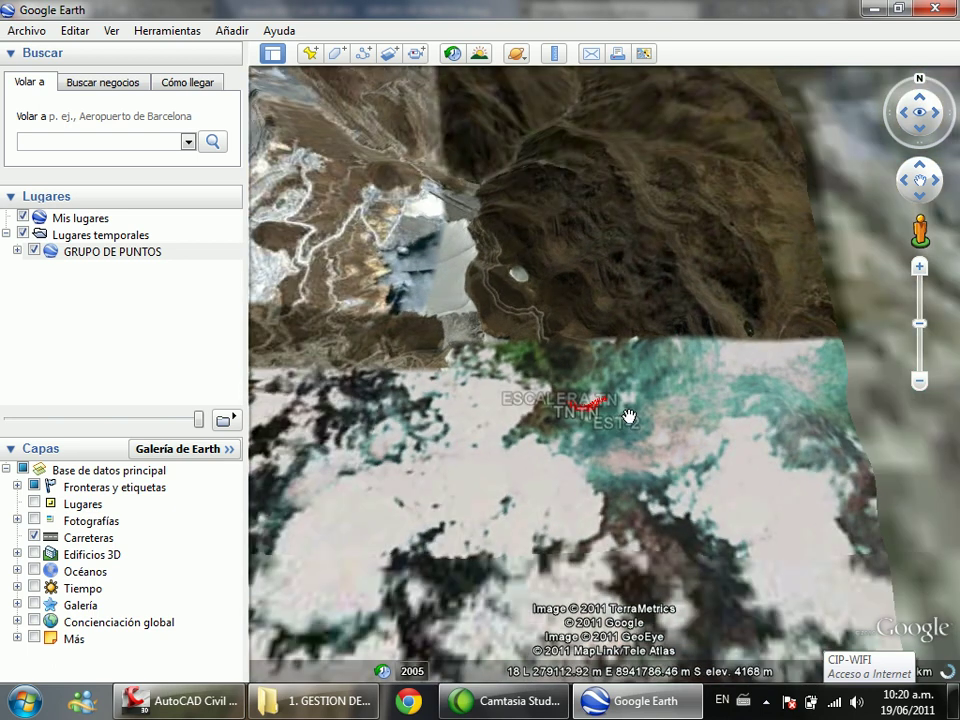
{"action": "left_click_drag", "start_coordinate": [643, 395], "coordinate": [643, 289]}
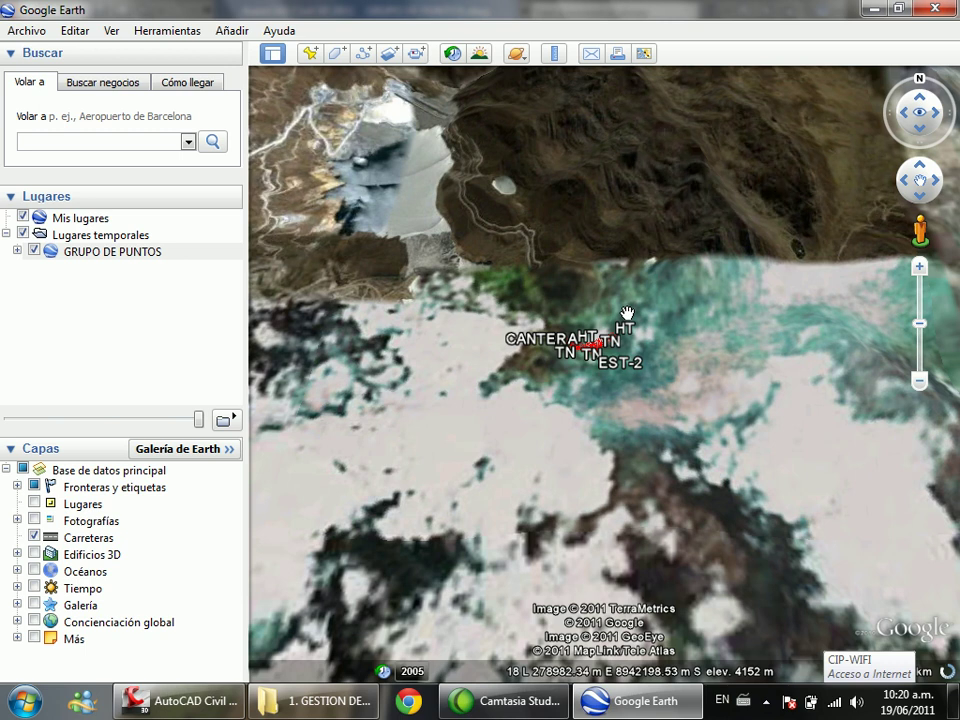
{"action": "double_click", "coordinate": [585, 294]}
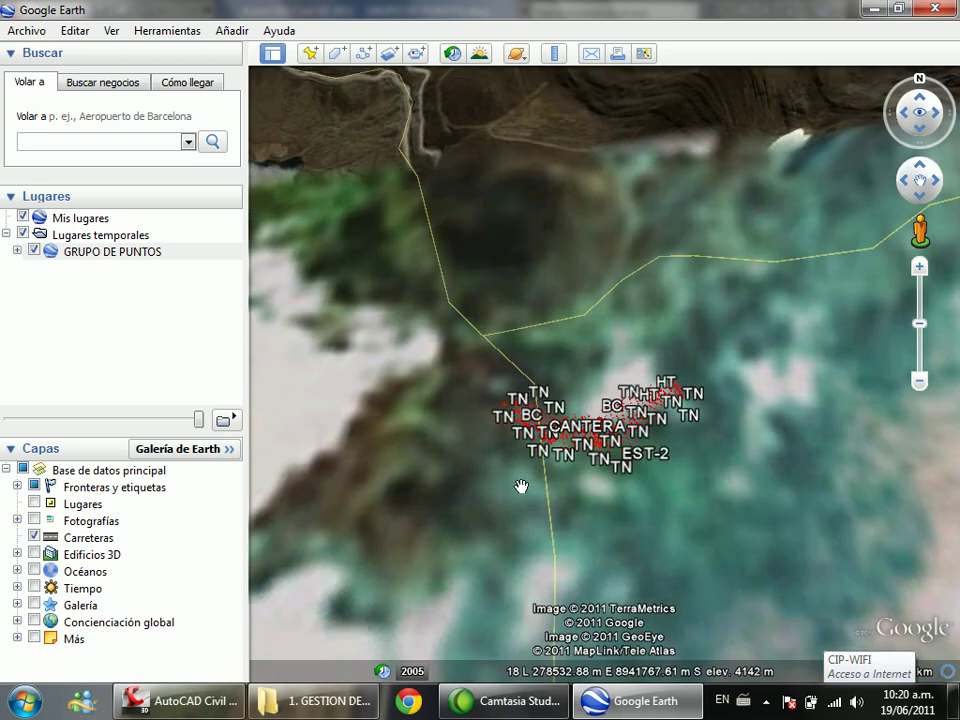
{"action": "scroll", "coordinate": [508, 504], "scroll_direction": "up", "scroll_amount": 3}
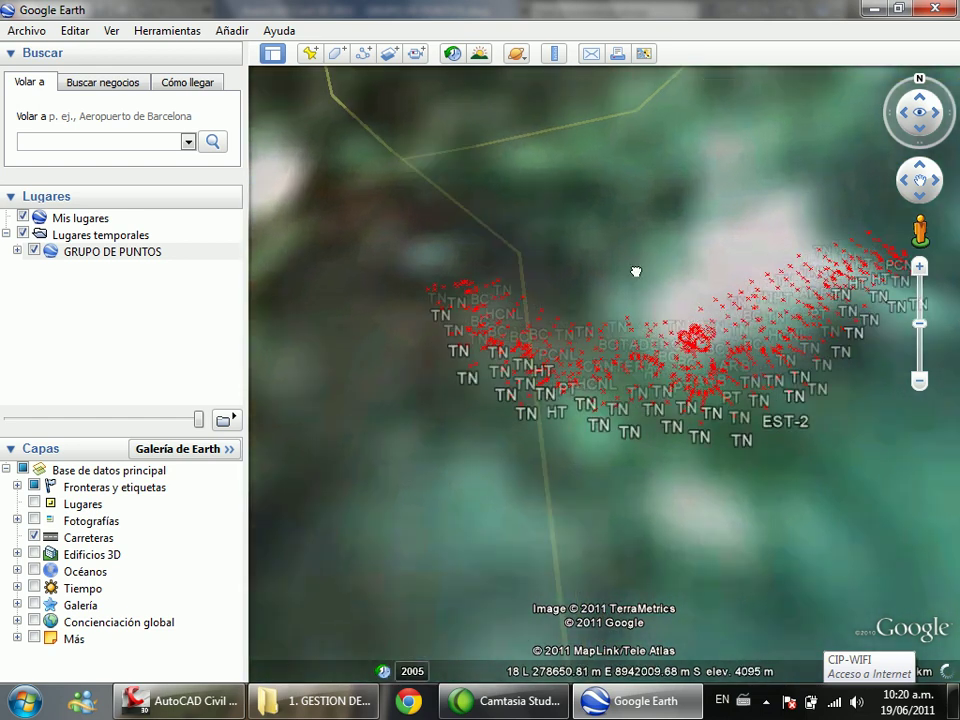
{"action": "left_click_drag", "start_coordinate": [635, 271], "coordinate": [561, 317]}
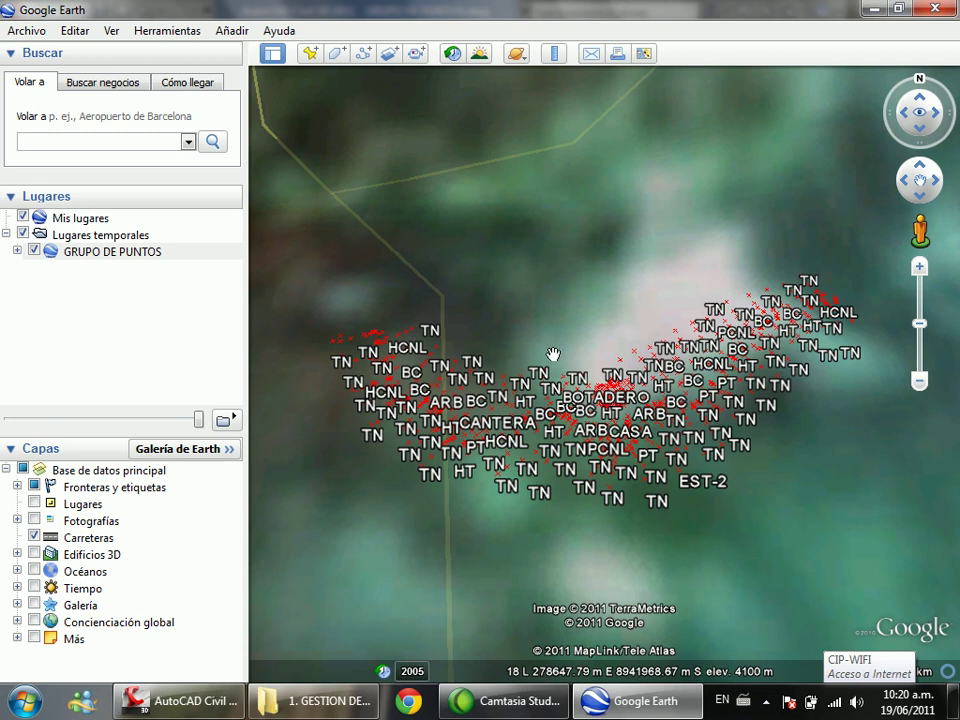
{"action": "scroll", "coordinate": [553, 354], "scroll_direction": "down", "scroll_amount": 3}
{"action": "scroll", "coordinate": [506, 467], "scroll_direction": "up", "scroll_amount": 2}
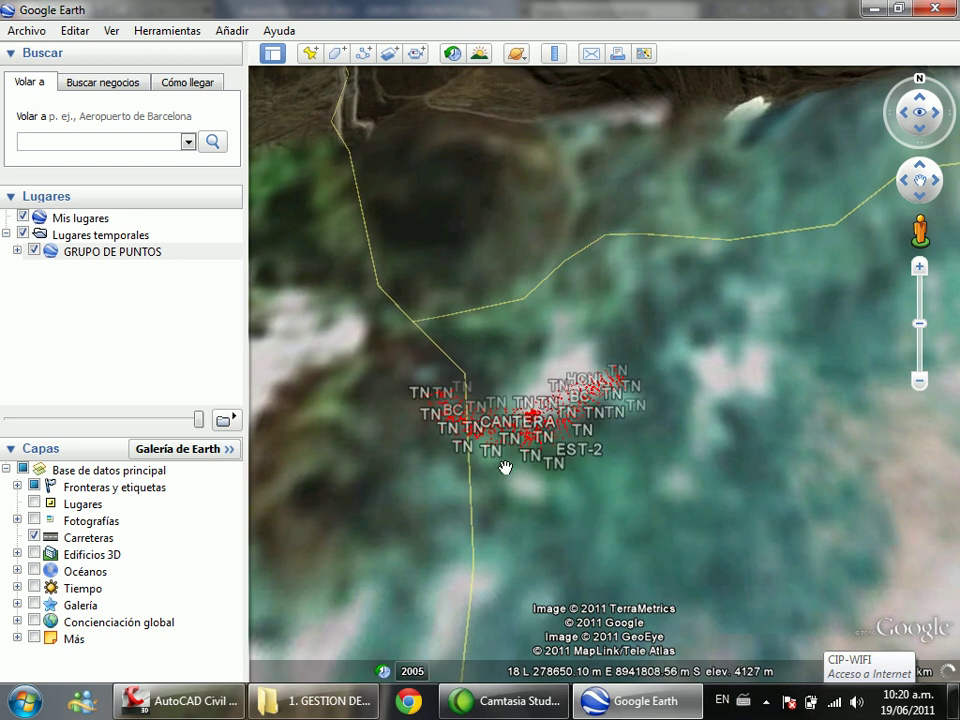
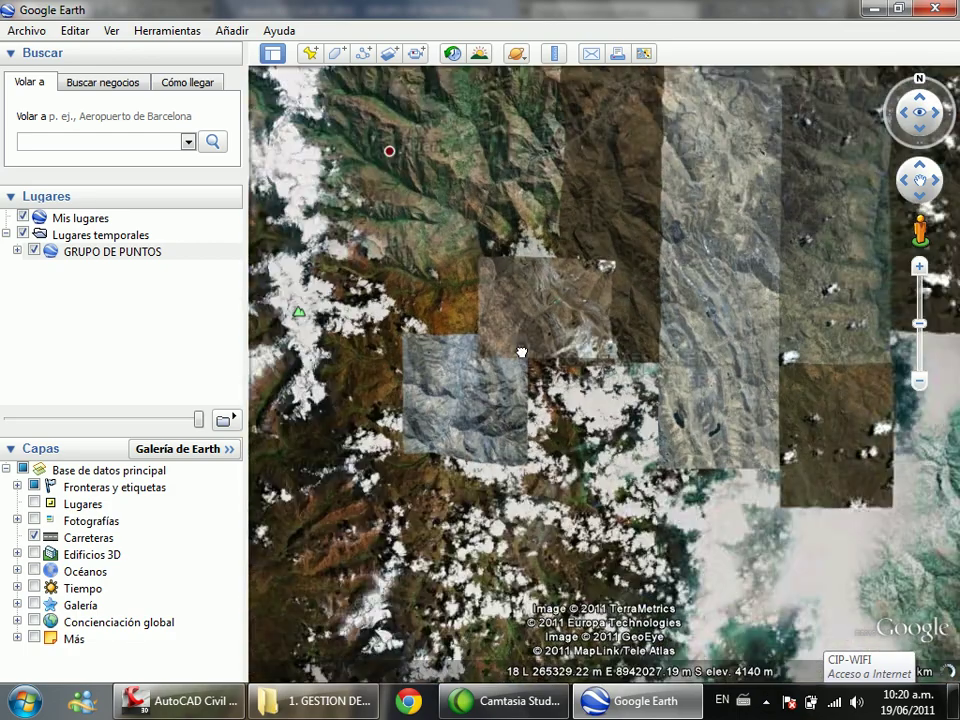
{"action": "scroll", "coordinate": [380, 281], "scroll_direction": "up", "scroll_amount": 10}
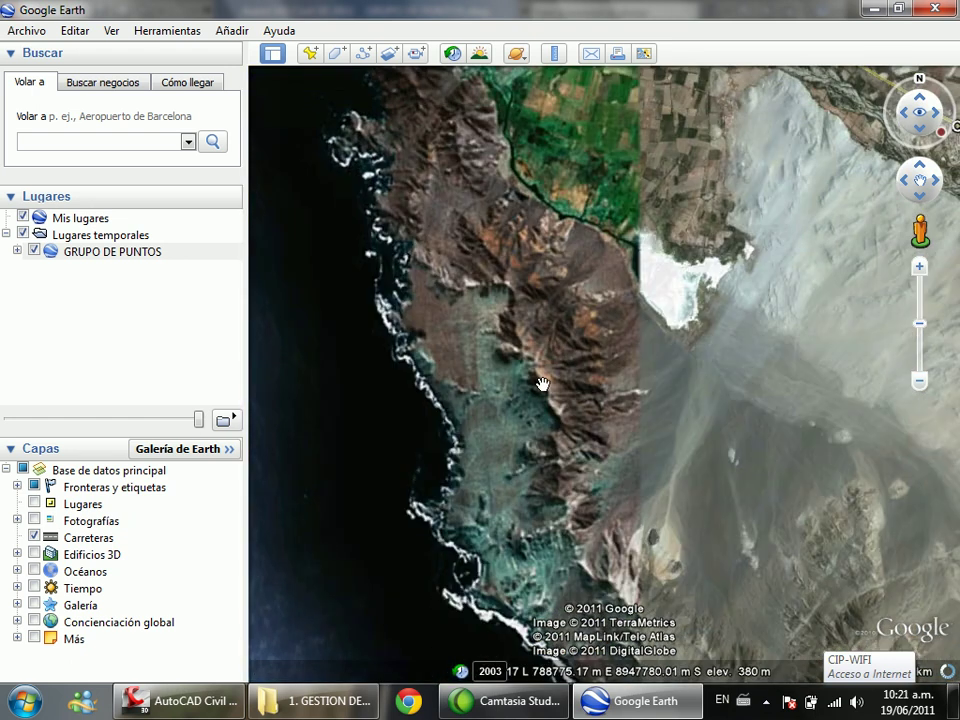
{"action": "scroll", "coordinate": [545, 345], "scroll_direction": "down", "scroll_amount": 5}
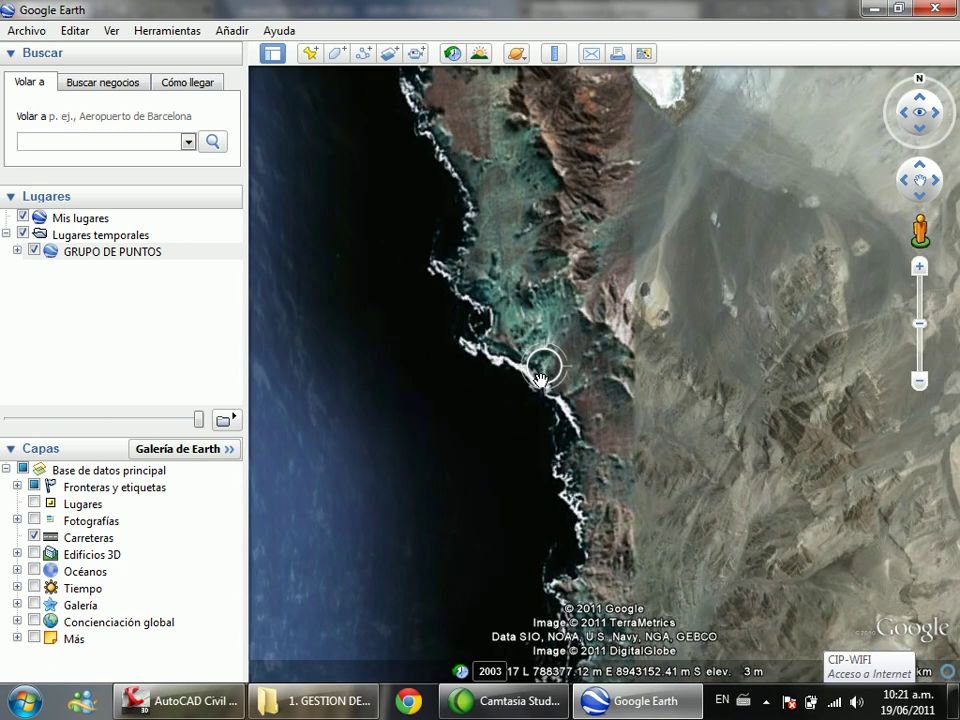
{"action": "scroll", "coordinate": [500, 350], "scroll_direction": "up", "scroll_amount": 5}
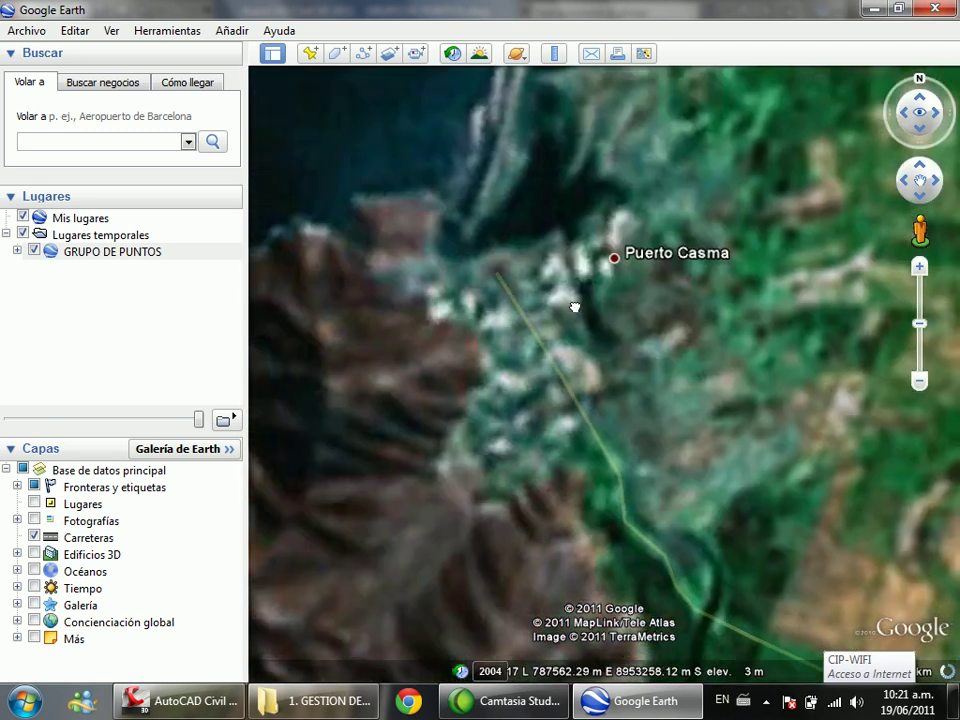
{"action": "scroll", "coordinate": [585, 300], "scroll_direction": "up", "scroll_amount": 3}
{"action": "scroll", "coordinate": [534, 300], "scroll_direction": "down", "scroll_amount": 4}
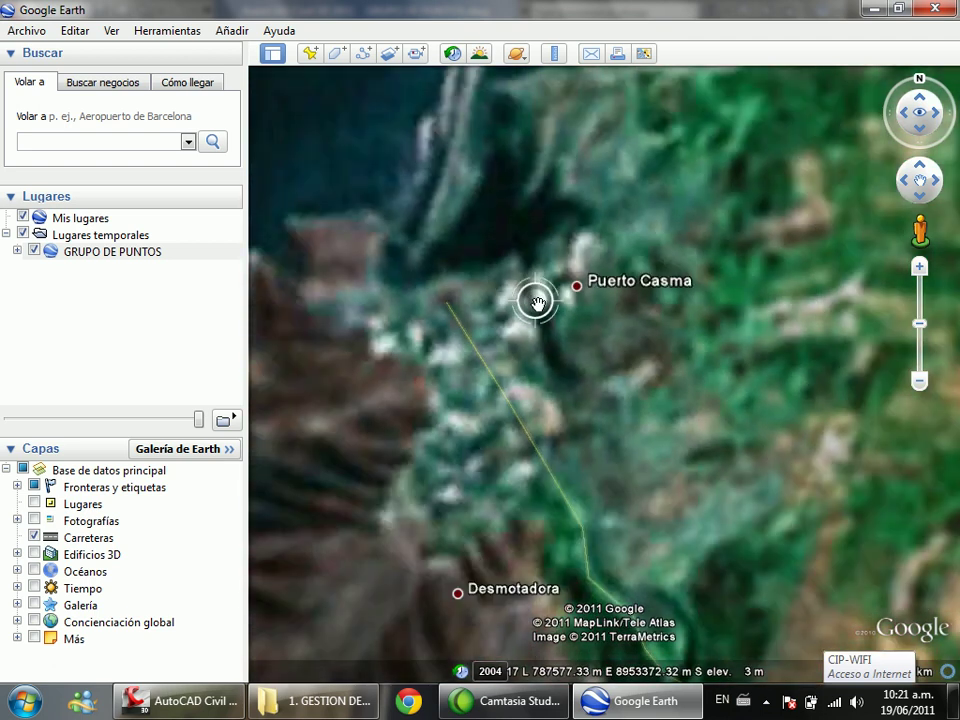
Step: Close Google Earth, discarding the unsaved temporary places, and undo the explosion of the southern point cluster in Civil 3D
{"action": "key", "text": "alt+F4"}
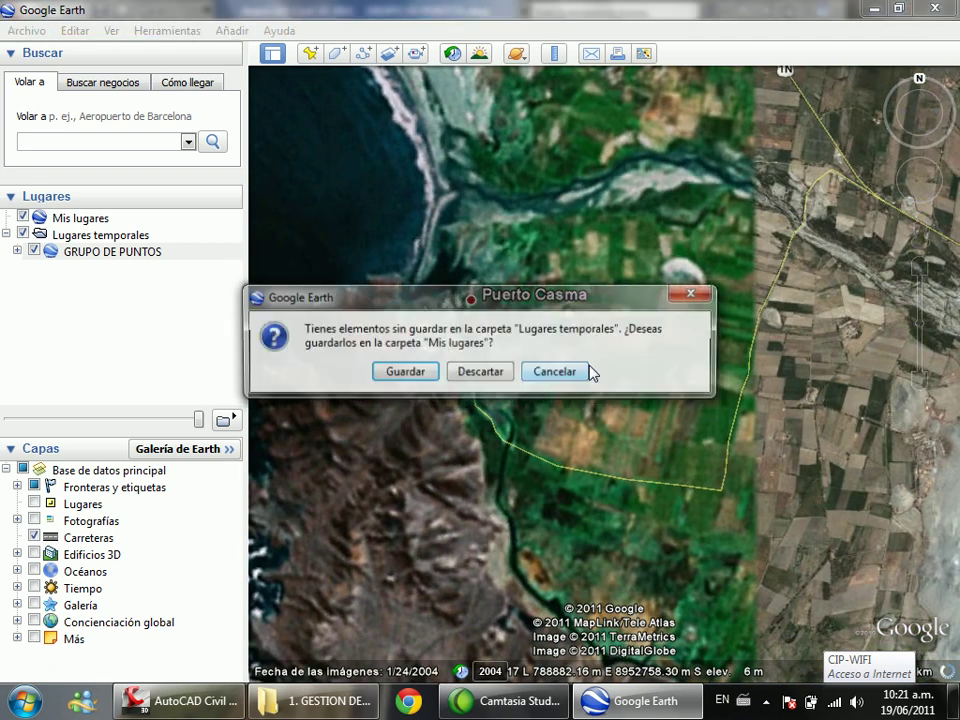
{"action": "left_click", "coordinate": [480, 369]}
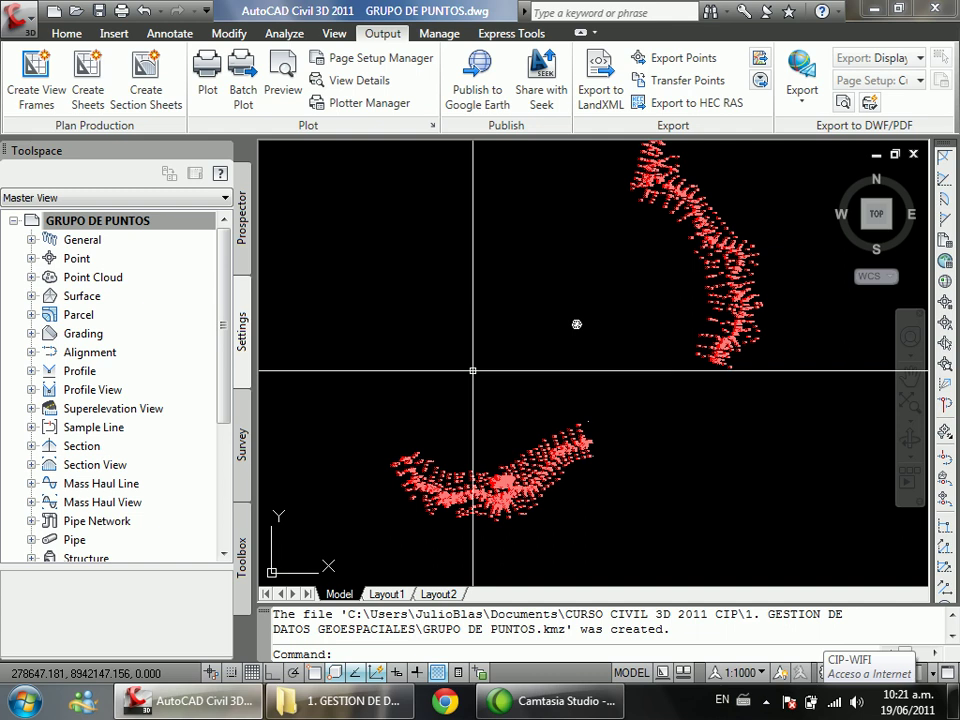
{"action": "key", "text": "Escape"}
{"action": "type", "text": "U EXPLODE"}
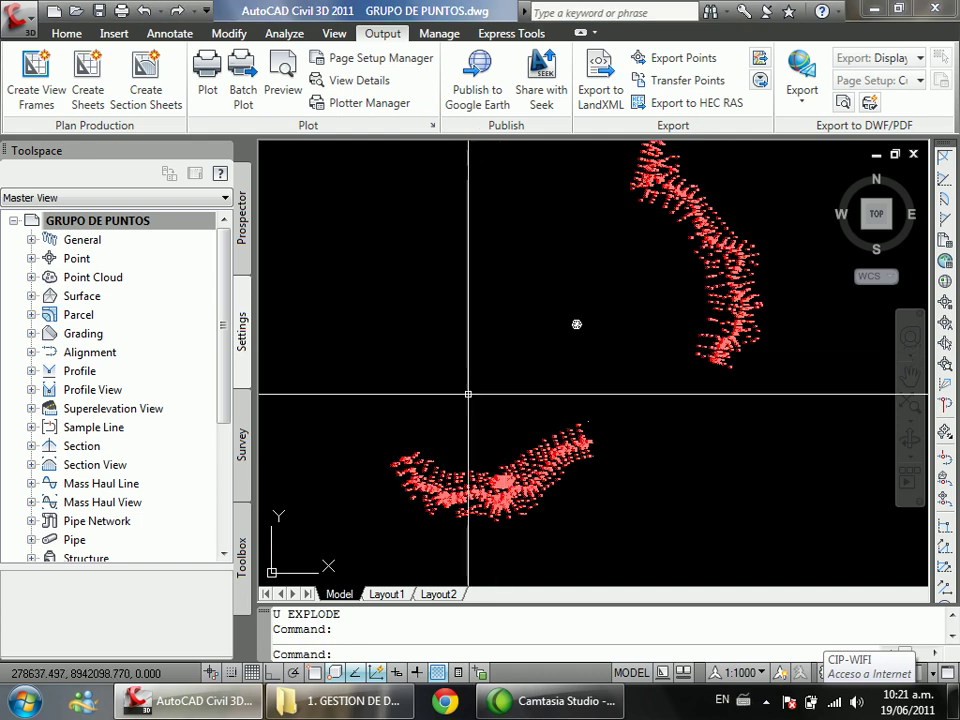
Step: Select the whole northern cluster of survey points and start the Move command on it
{"action": "scroll", "coordinate": [521, 373], "scroll_direction": "down", "scroll_amount": 2}
{"action": "scroll", "coordinate": [593, 334], "scroll_direction": "up", "scroll_amount": 1}
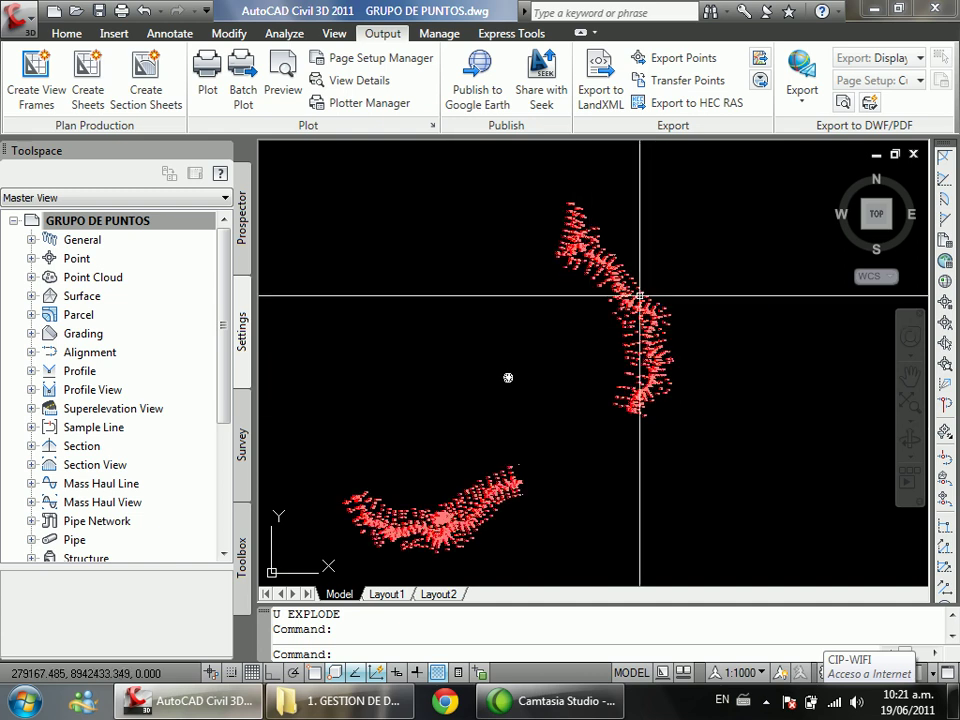
{"action": "left_click", "coordinate": [740, 185]}
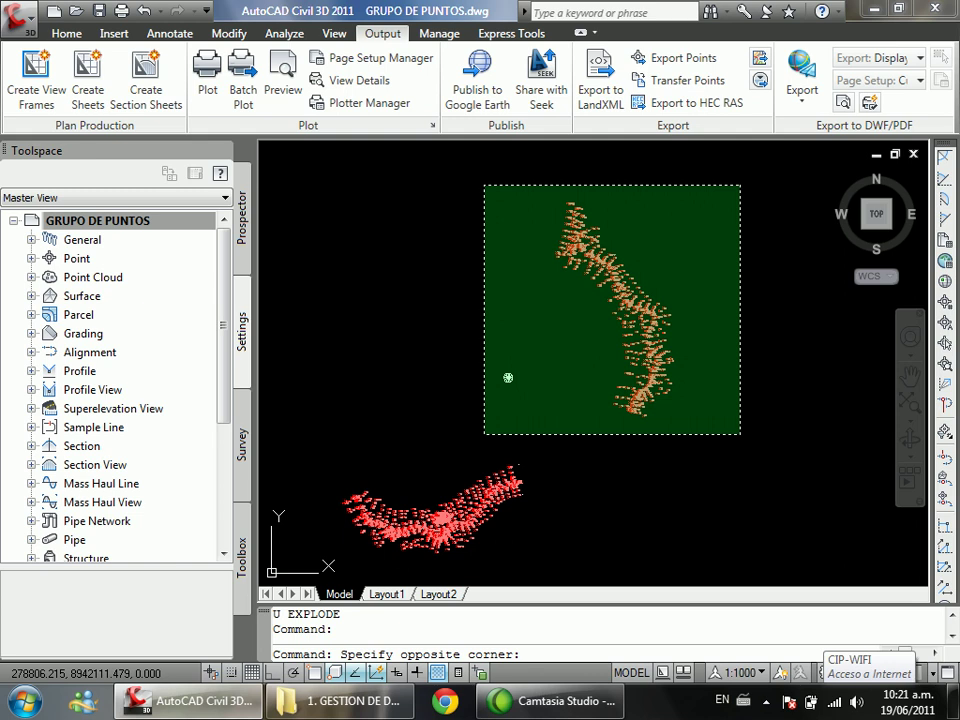
{"action": "left_click", "coordinate": [484, 434]}
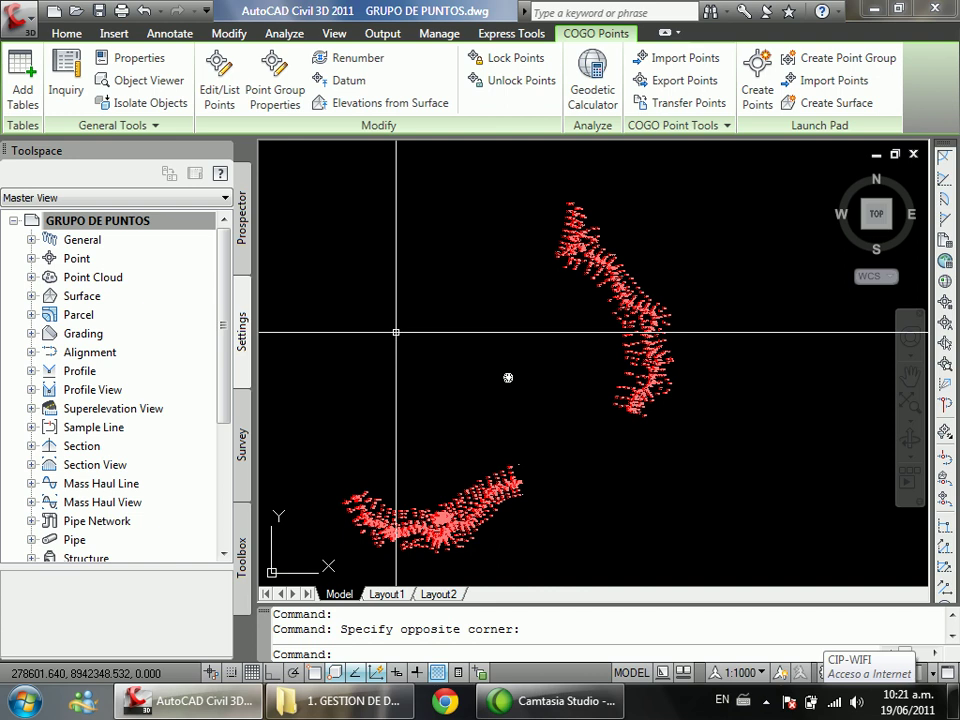
{"action": "left_click", "coordinate": [704, 190]}
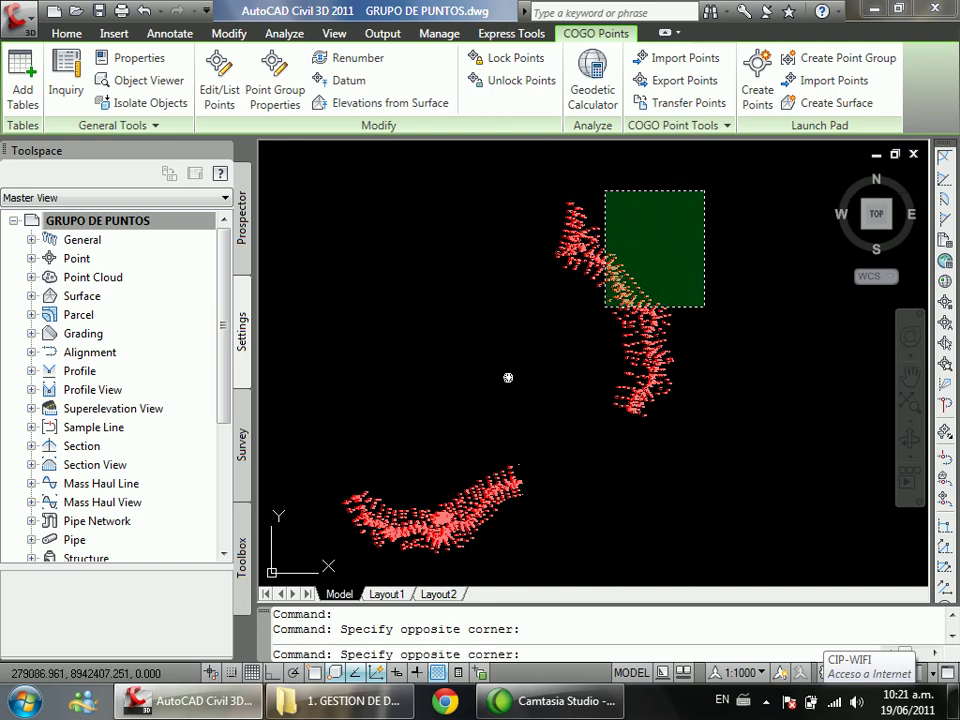
{"action": "left_click", "coordinate": [515, 435]}
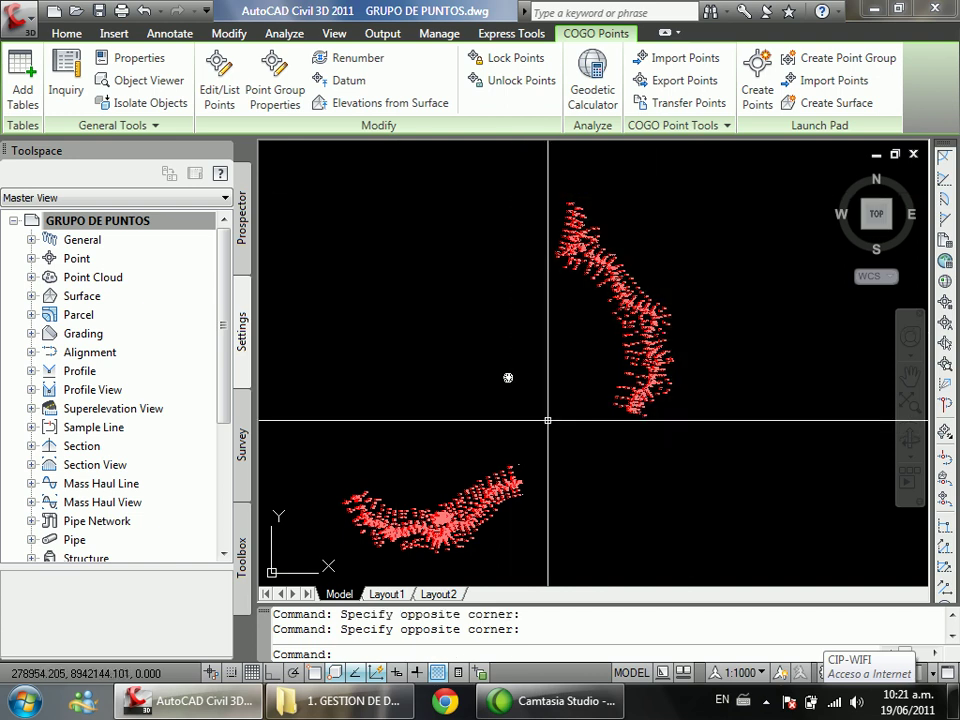
{"action": "type", "text": "MOVE"}
{"action": "key", "text": "Return"}
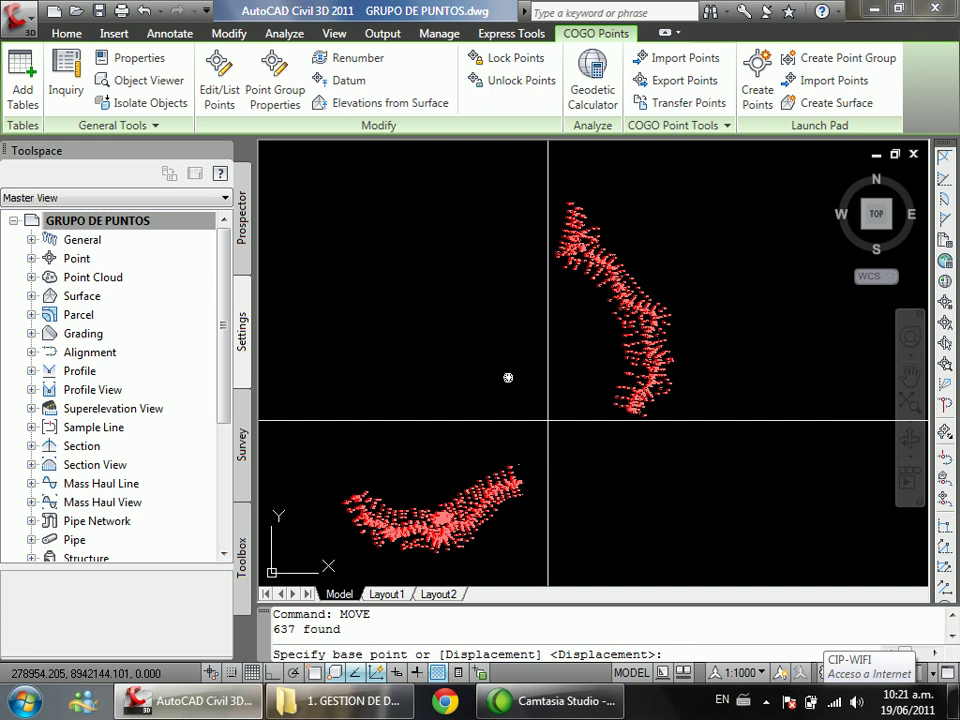
Step: Turn on object snap and snap the move's base point to the westernmost TN point at the northern cluster's southern end
{"action": "scroll", "coordinate": [429, 300], "scroll_direction": "up", "scroll_amount": 3}
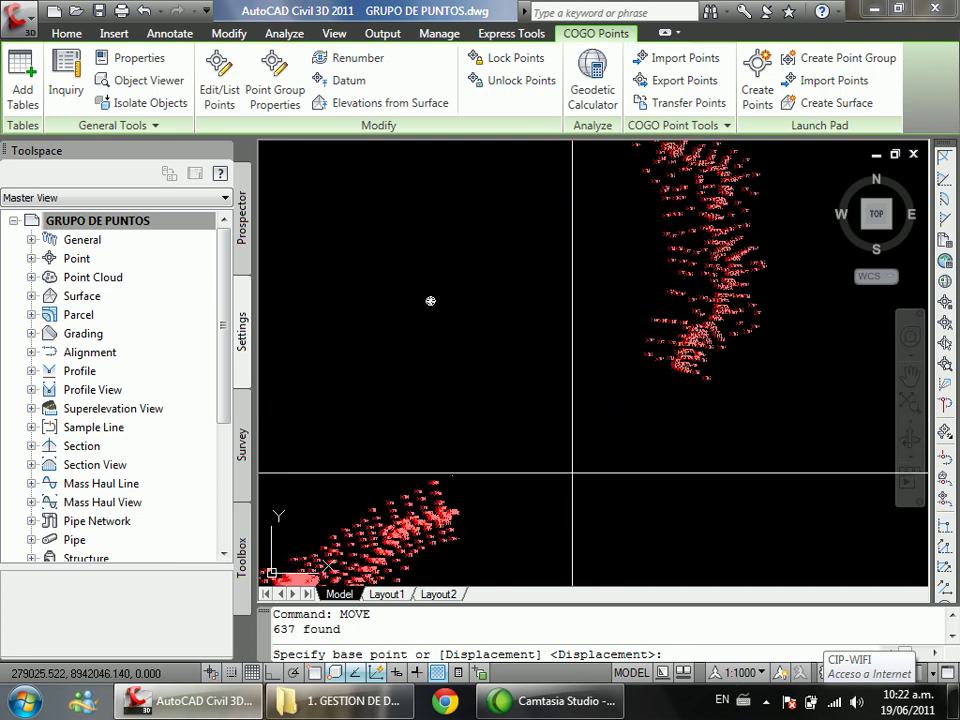
{"action": "scroll", "coordinate": [451, 312], "scroll_direction": "down", "scroll_amount": 1}
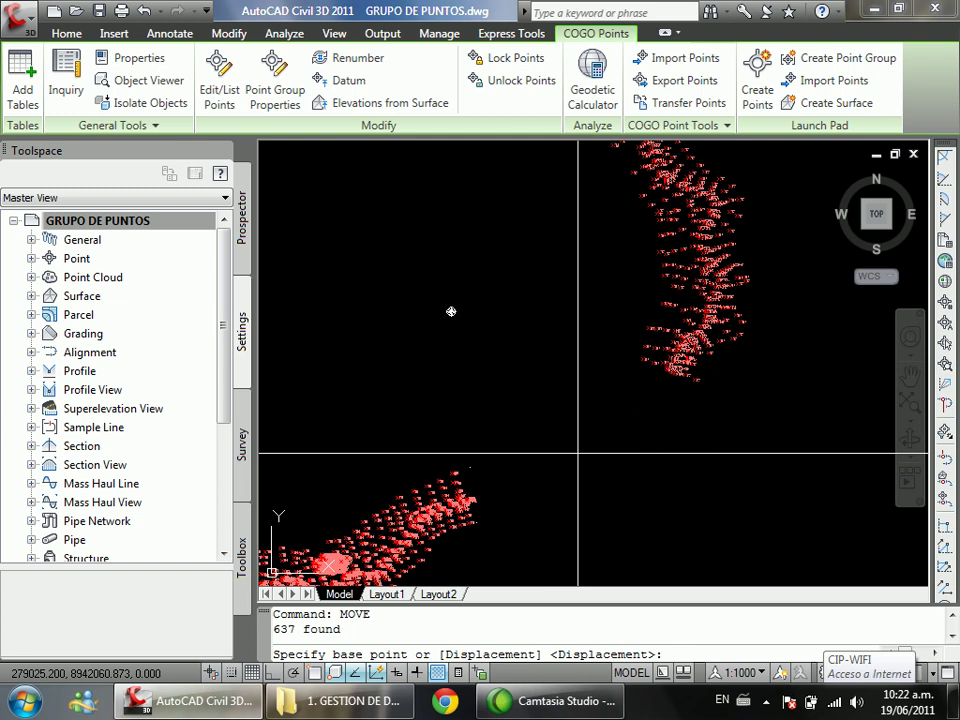
{"action": "scroll", "coordinate": [456, 537], "scroll_direction": "up", "scroll_amount": 5}
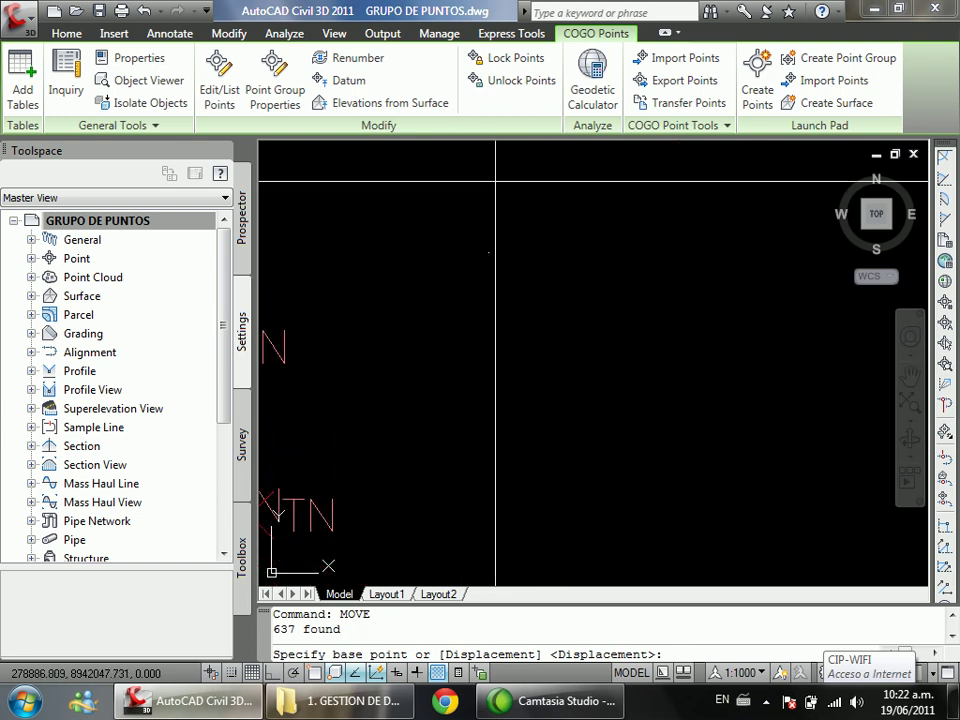
{"action": "scroll", "coordinate": [506, 256], "scroll_direction": "down", "scroll_amount": 1}
{"action": "scroll", "coordinate": [525, 531], "scroll_direction": "up", "scroll_amount": 2}
{"action": "scroll", "coordinate": [514, 520], "scroll_direction": "down", "scroll_amount": 2}
{"action": "scroll", "coordinate": [514, 520], "scroll_direction": "down", "scroll_amount": 3}
{"action": "scroll", "coordinate": [503, 366], "scroll_direction": "down", "scroll_amount": 1}
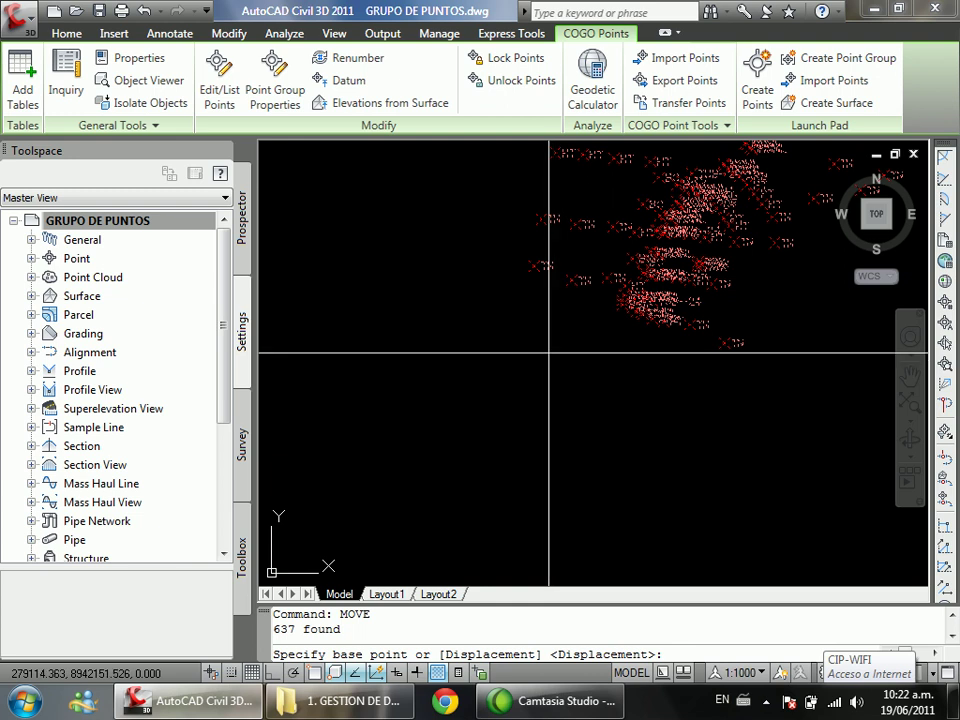
{"action": "scroll", "coordinate": [488, 345], "scroll_direction": "up", "scroll_amount": 4}
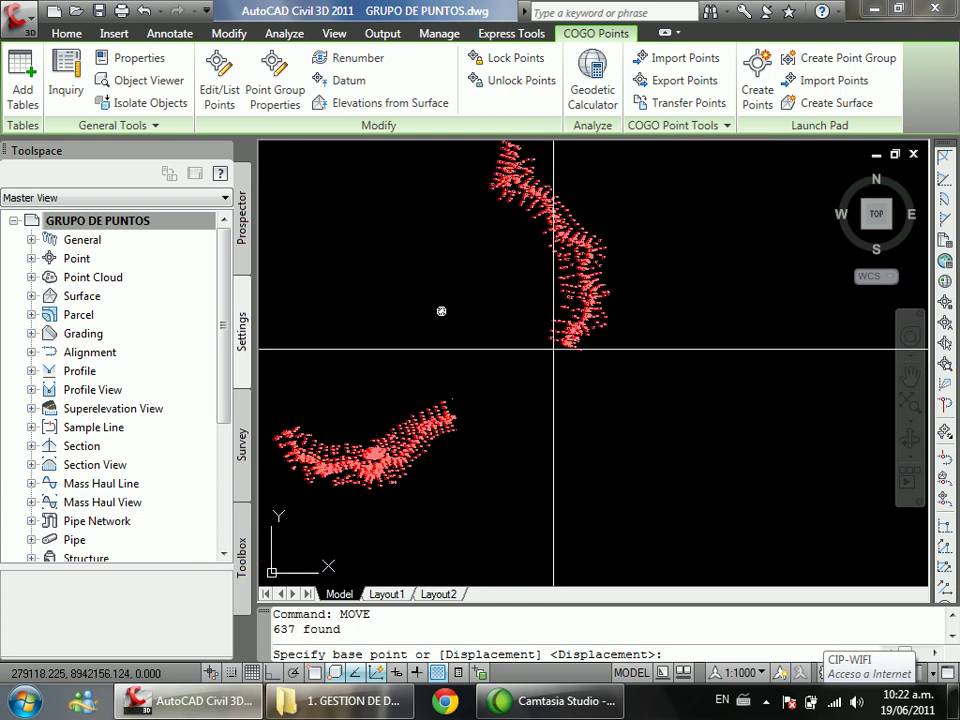
{"action": "scroll", "coordinate": [488, 345], "scroll_direction": "up", "scroll_amount": 2}
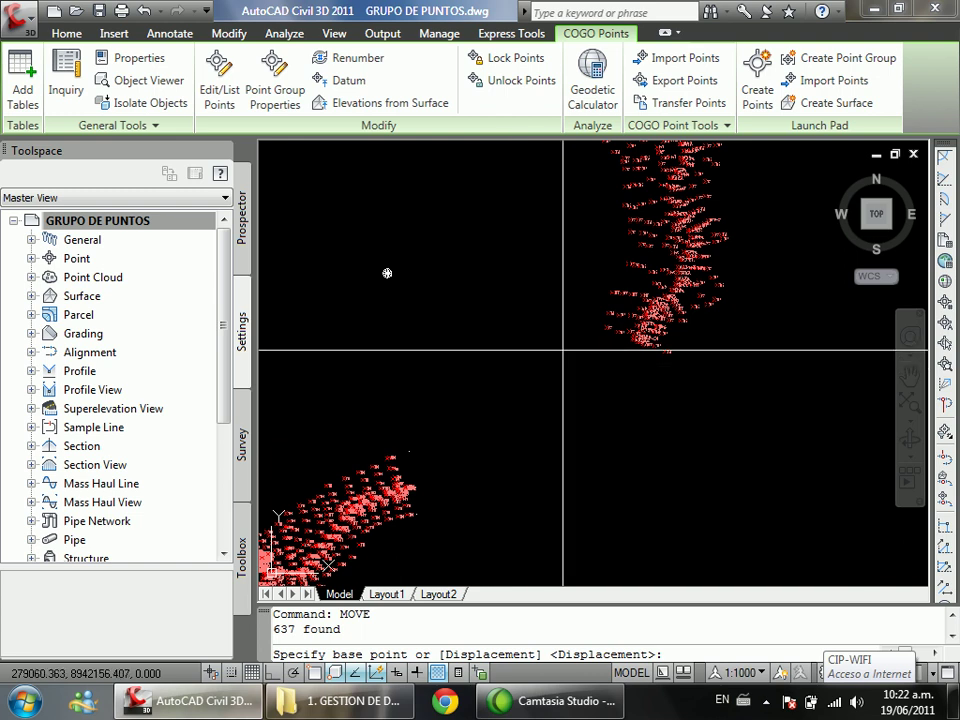
{"action": "scroll", "coordinate": [604, 319], "scroll_direction": "up", "scroll_amount": 5}
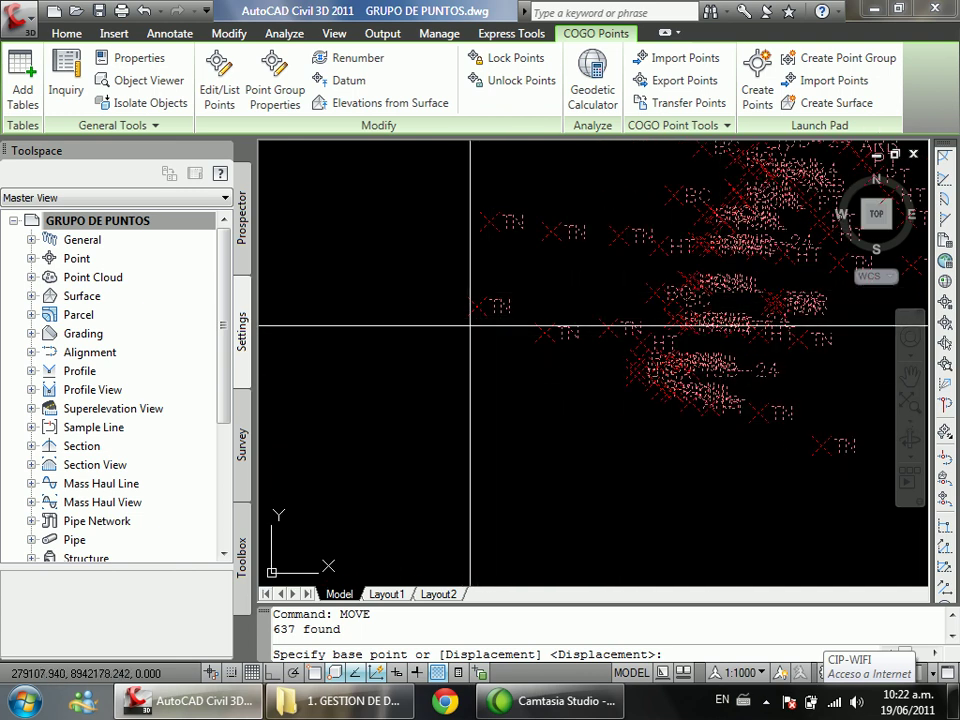
{"action": "scroll", "coordinate": [473, 328], "scroll_direction": "up", "scroll_amount": 3}
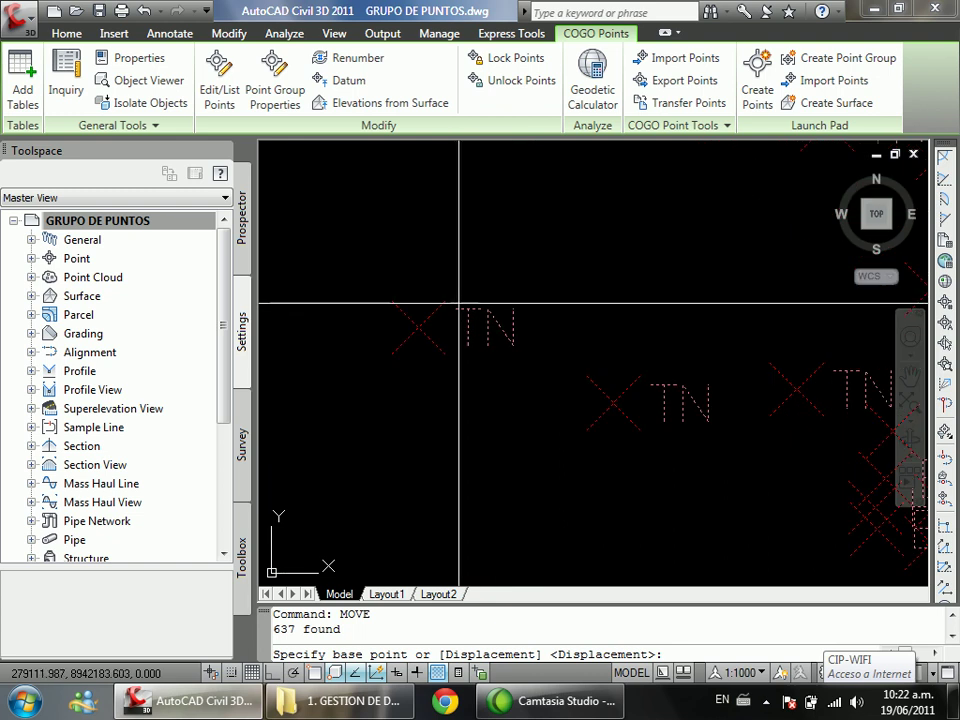
{"action": "scroll", "coordinate": [475, 328], "scroll_direction": "down", "scroll_amount": 7}
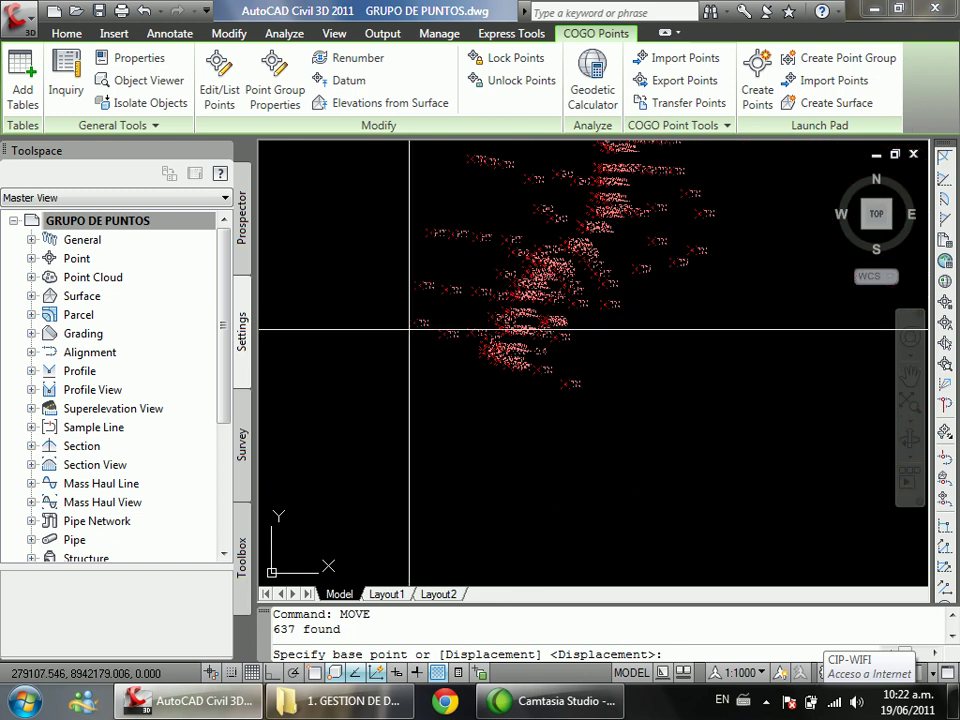
{"action": "scroll", "coordinate": [410, 326], "scroll_direction": "up", "scroll_amount": 5}
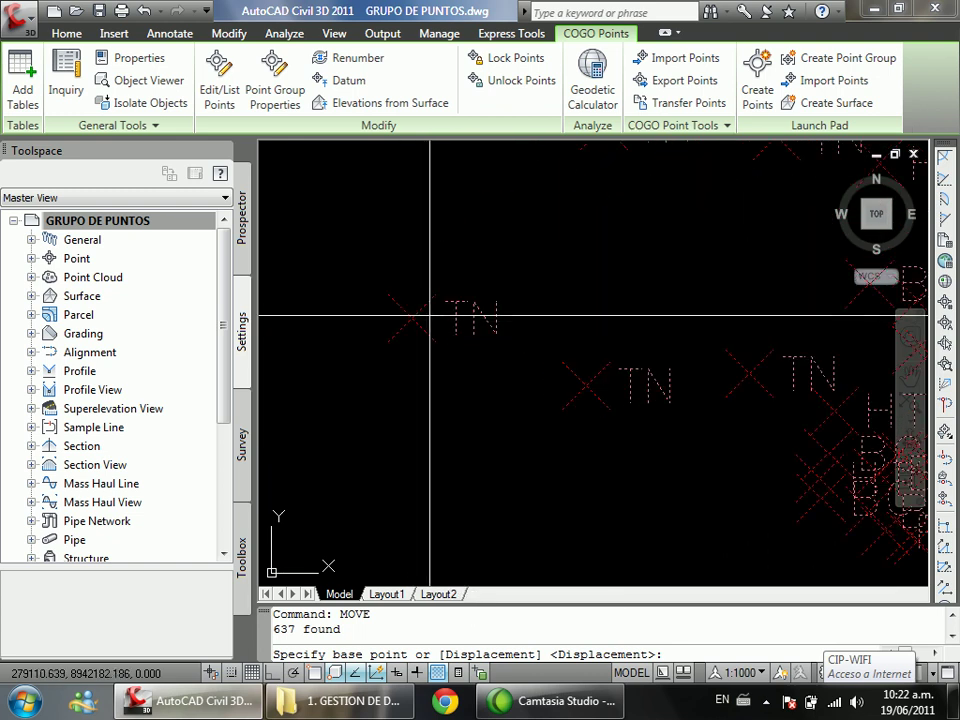
{"action": "mouse_move", "coordinate": [455, 308]}
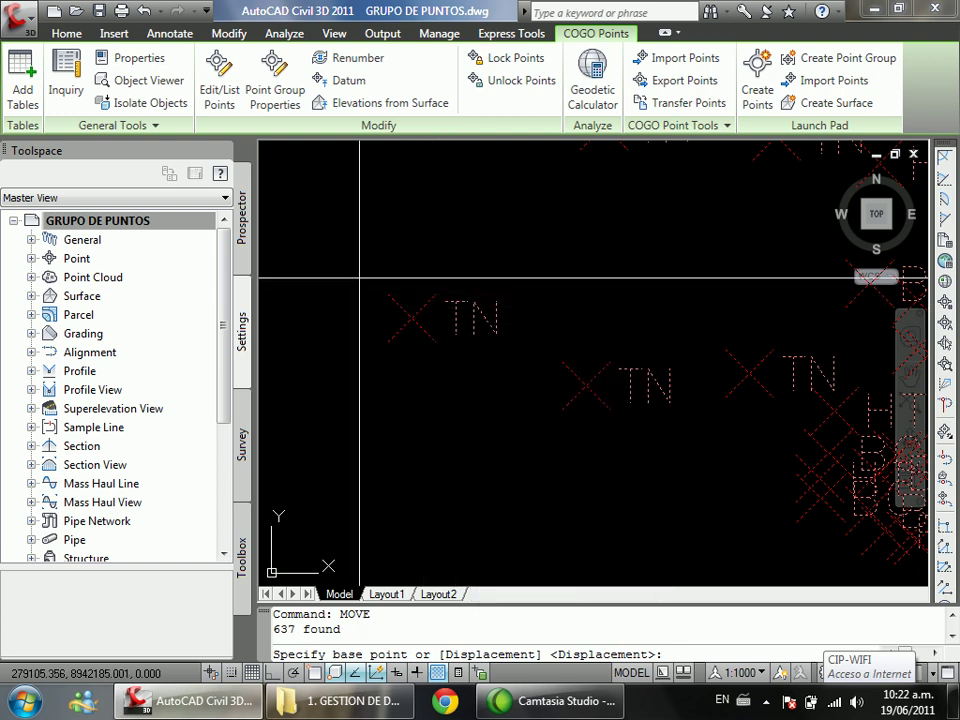
{"action": "key", "text": "F3"}
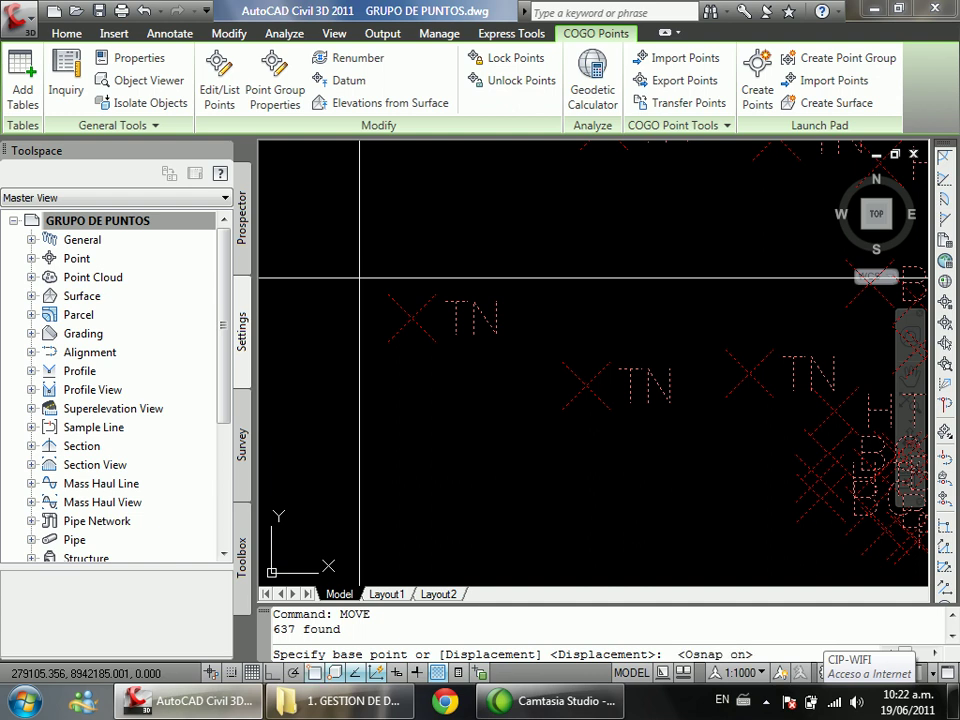
{"action": "left_click", "coordinate": [412, 319]}
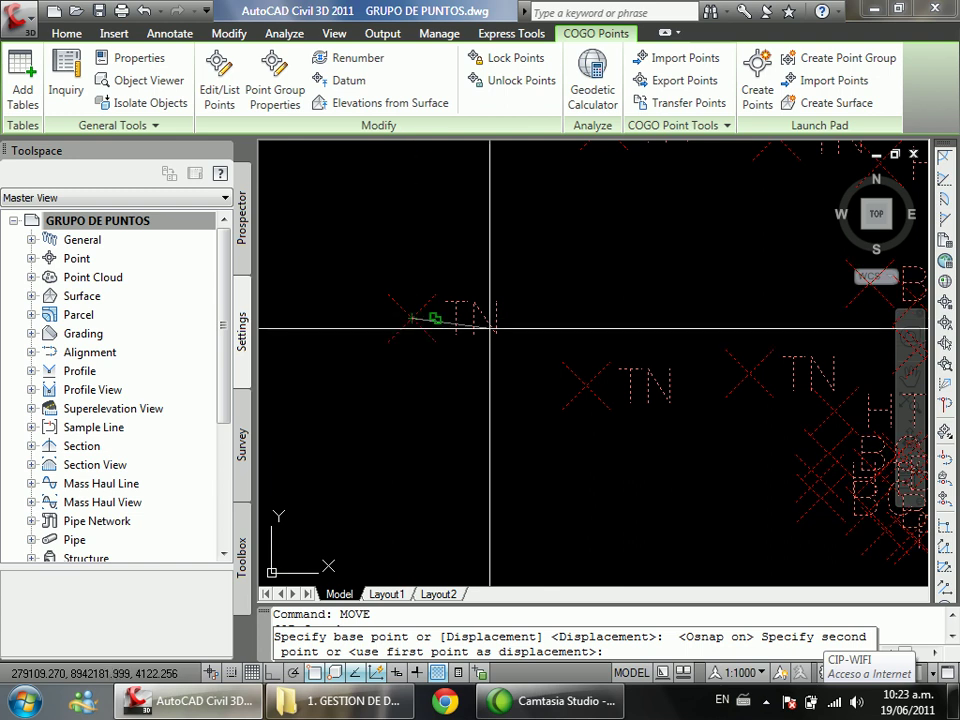
Step: Place the northern cluster by snapping its base point to the isolated node just beyond the southern cluster's northeastern end
{"action": "scroll", "coordinate": [546, 268], "scroll_direction": "down", "scroll_amount": 3}
{"action": "scroll", "coordinate": [424, 261], "scroll_direction": "up", "scroll_amount": 3}
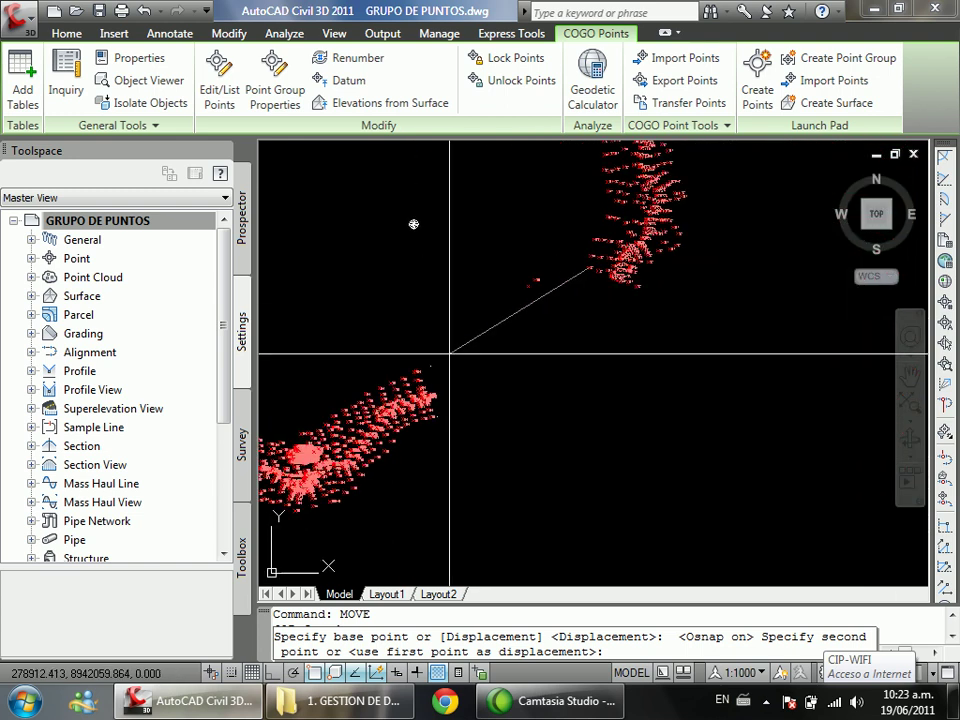
{"action": "scroll", "coordinate": [439, 365], "scroll_direction": "up", "scroll_amount": 3}
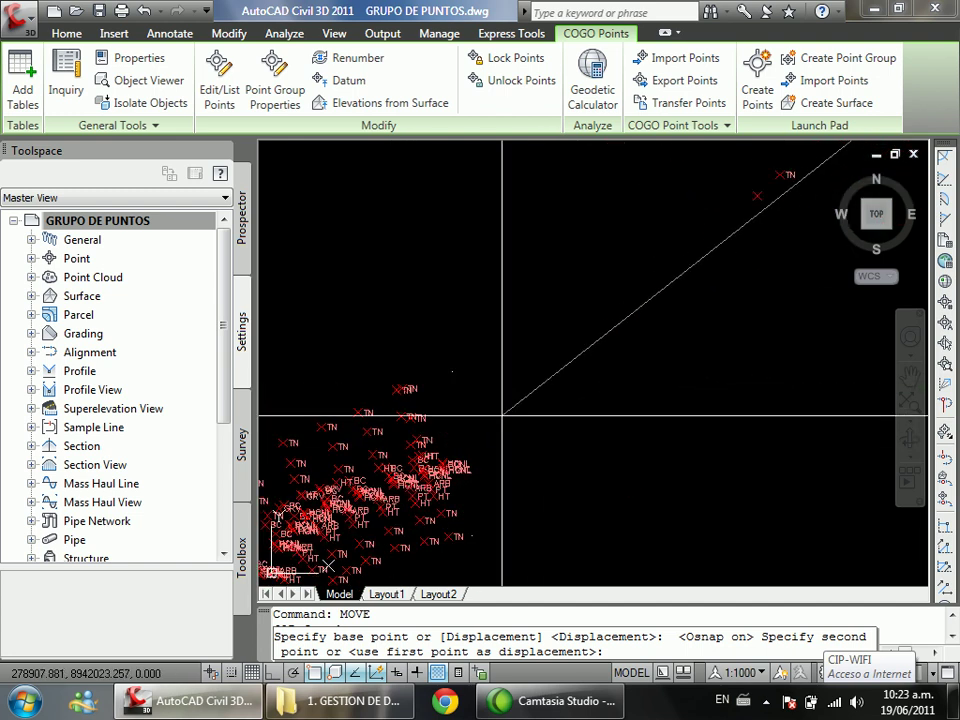
{"action": "scroll", "coordinate": [429, 353], "scroll_direction": "up", "scroll_amount": 5}
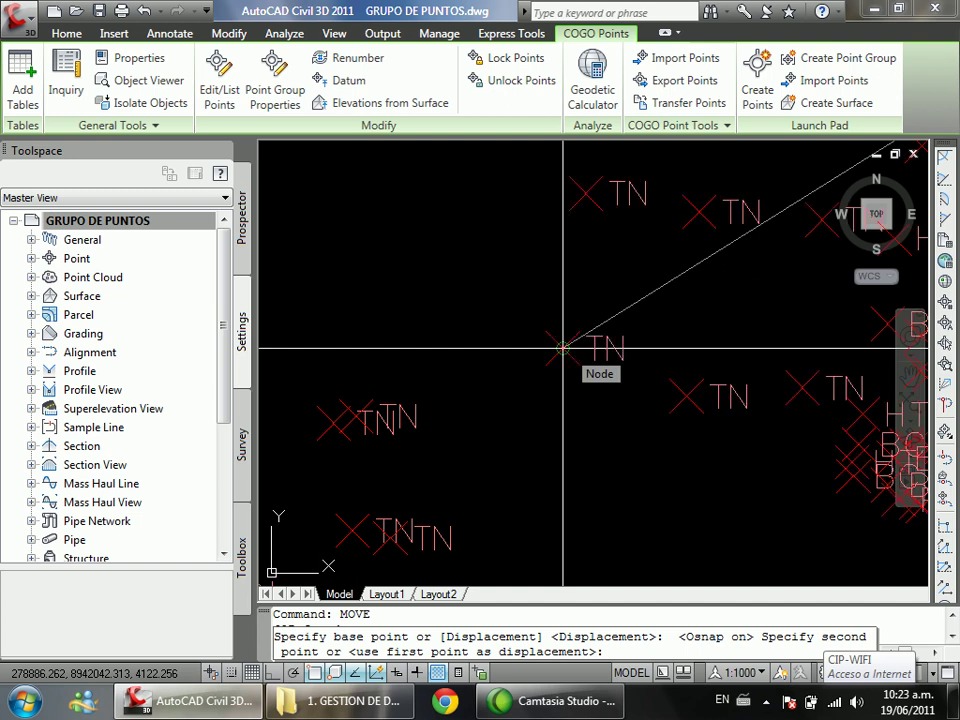
{"action": "scroll", "coordinate": [563, 349], "scroll_direction": "down", "scroll_amount": 5}
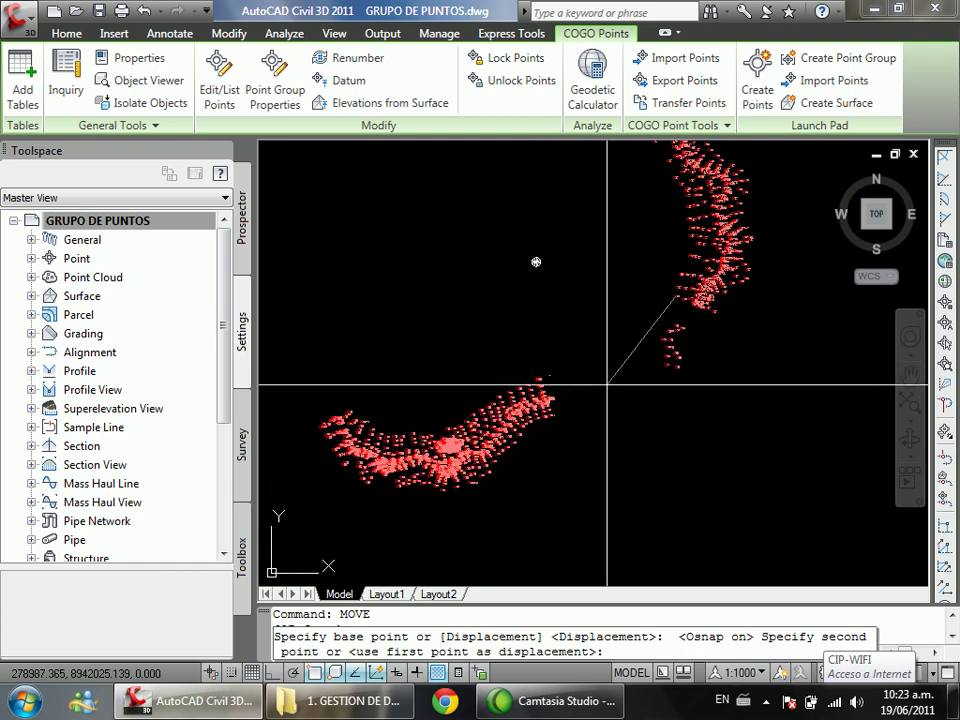
{"action": "scroll", "coordinate": [516, 317], "scroll_direction": "up", "scroll_amount": 3}
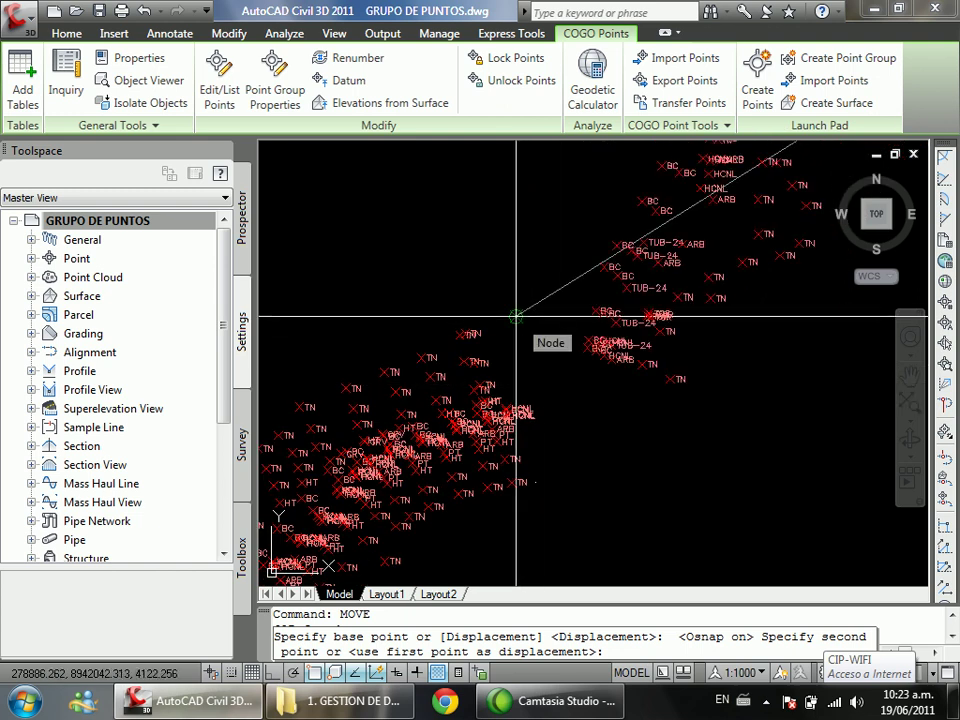
{"action": "left_click", "coordinate": [516, 317]}
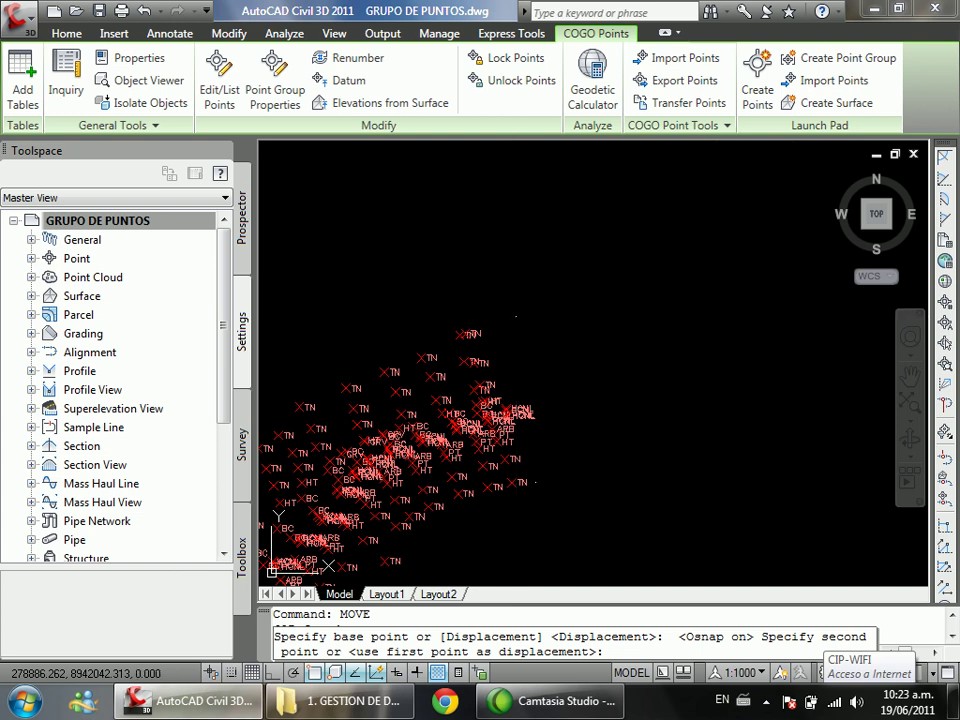
{"action": "scroll", "coordinate": [579, 381], "scroll_direction": "down", "scroll_amount": 5}
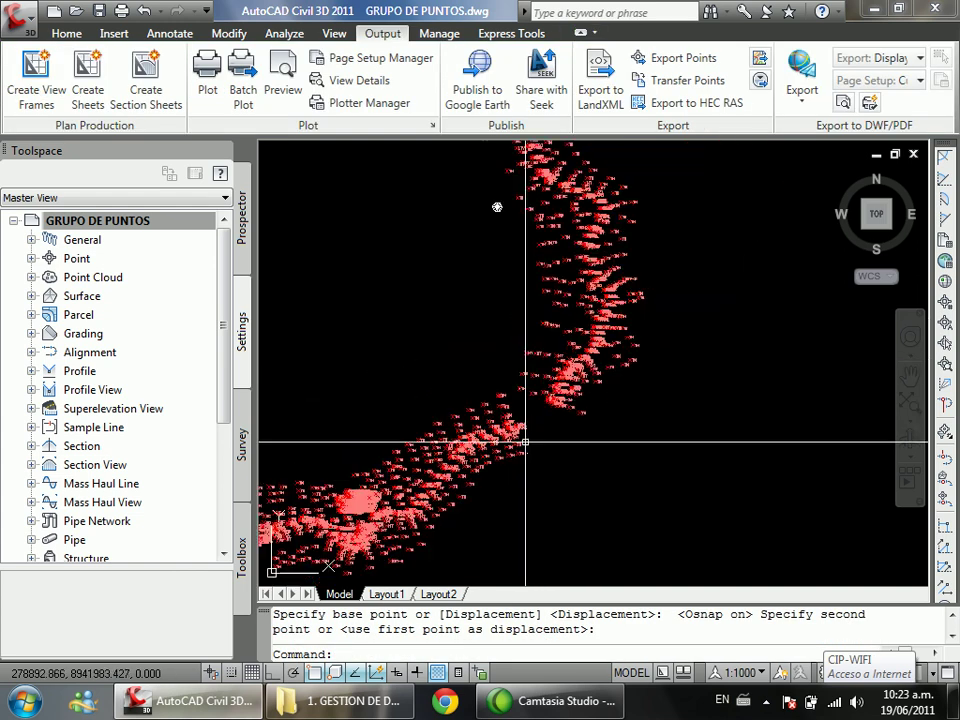
{"action": "mouse_move", "coordinate": [508, 297]}
{"action": "middle_mouse_down"}
{"action": "mouse_move", "coordinate": [557, 343]}
{"action": "mouse_move", "coordinate": [569, 335]}
{"action": "middle_mouse_up"}
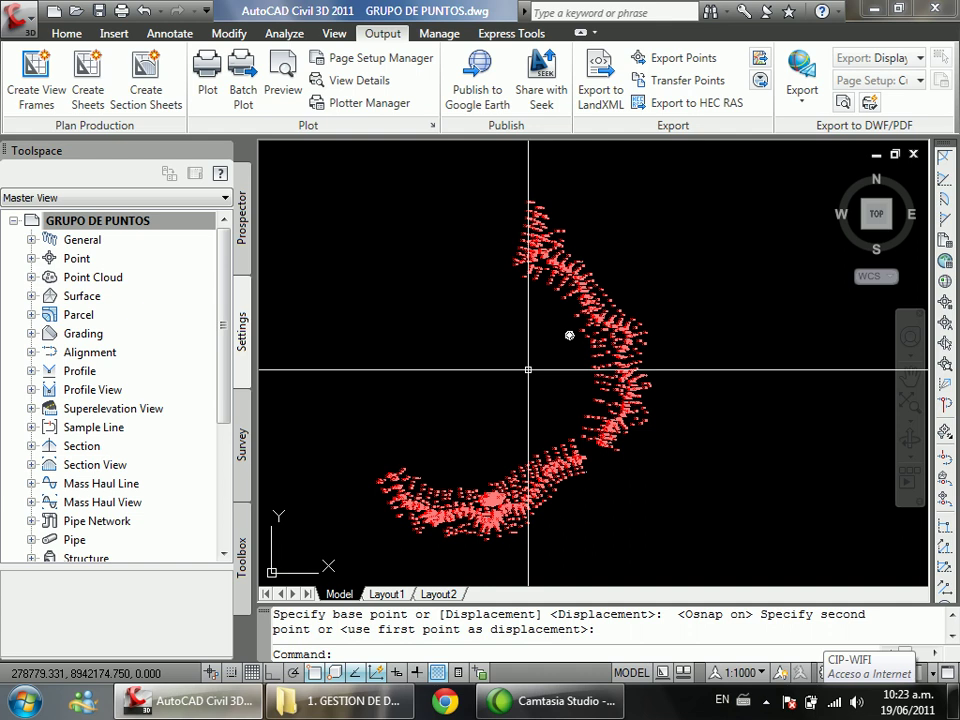
{"action": "type", "text": "SE"}
{"action": "key", "text": "Escape"}
{"action": "key", "text": "Escape"}
{"action": "type", "text": "M"}
{"action": "key", "text": "Escape"}
{"action": "type", "text": "RO"}
{"action": "key", "text": "Return"}
{"action": "type", "text": "S"}
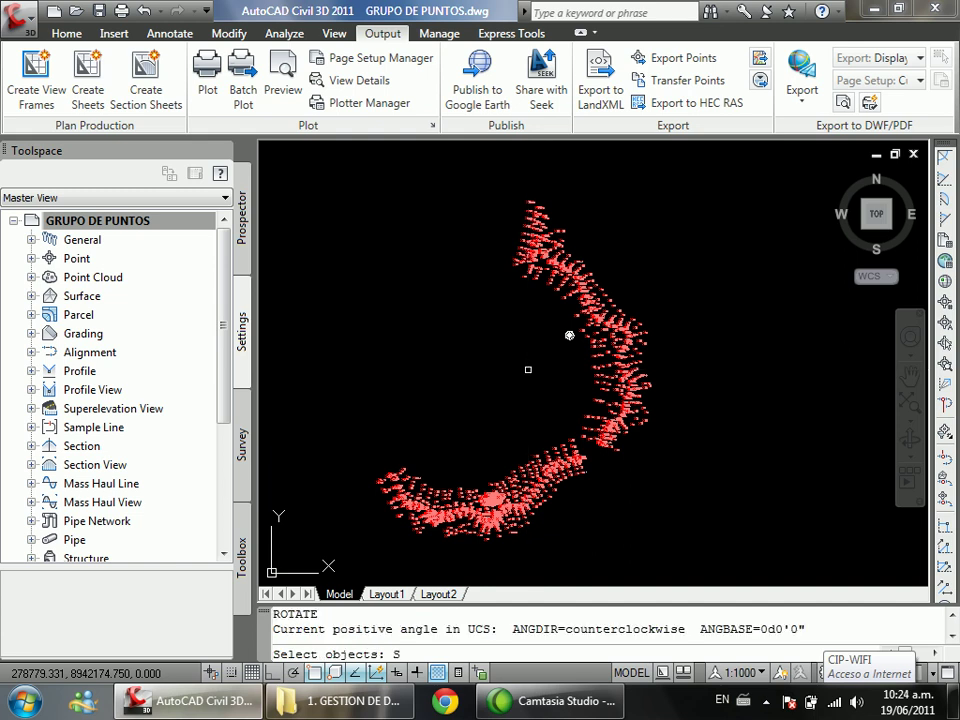
{"action": "key", "text": "Return"}
{"action": "type", "text": "G"}
{"action": "key", "text": "Return"}
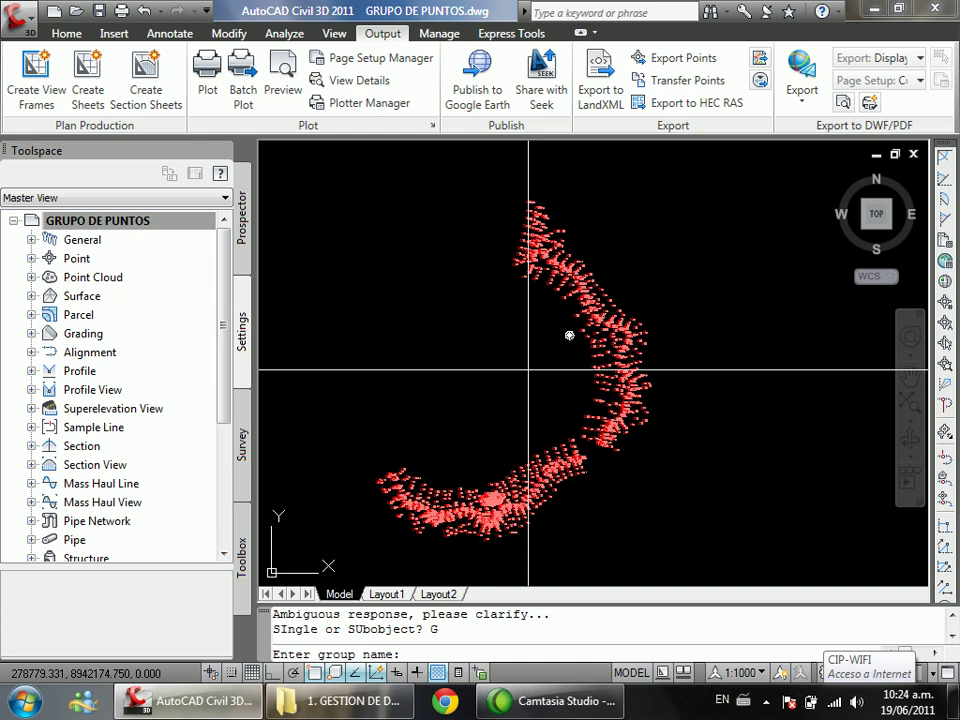
{"action": "key", "text": "Escape"}
{"action": "key", "text": "Escape"}
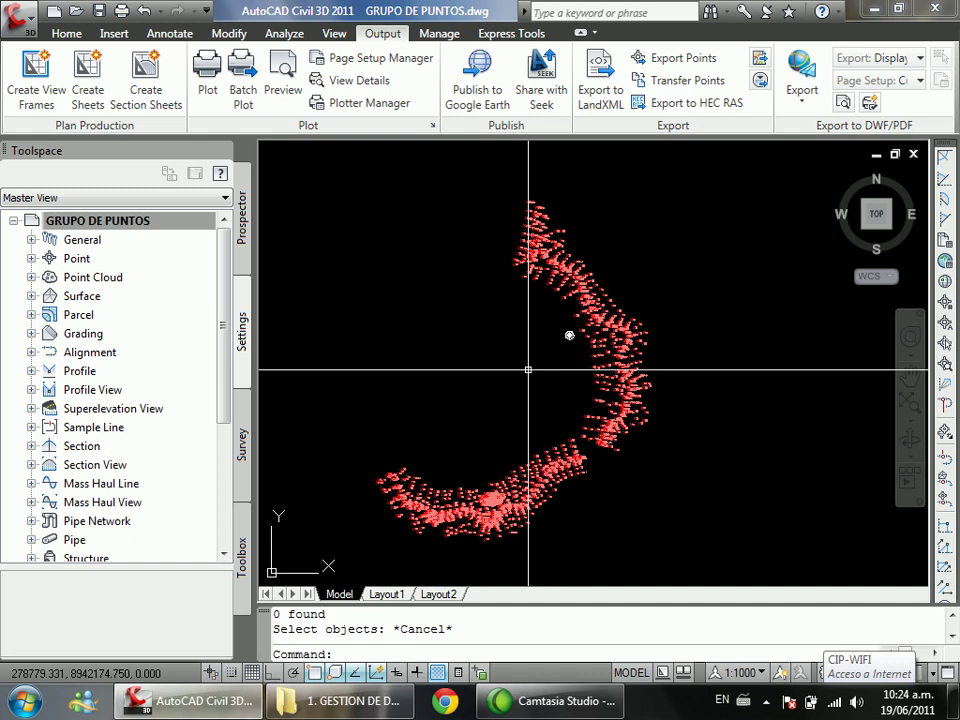
Step: Start the Rotate command and try to select its objects by the group name LEV_JUNIO
{"action": "type", "text": "ROTATE"}
{"action": "key", "text": "Return"}
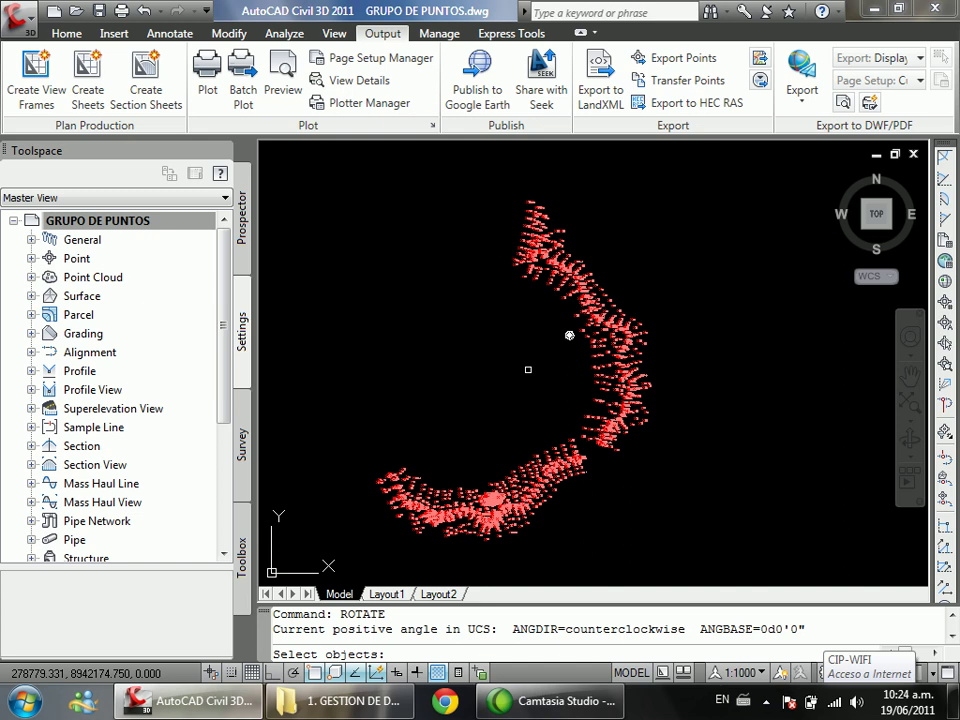
{"action": "type", "text": "G"}
{"action": "key", "text": "Return"}
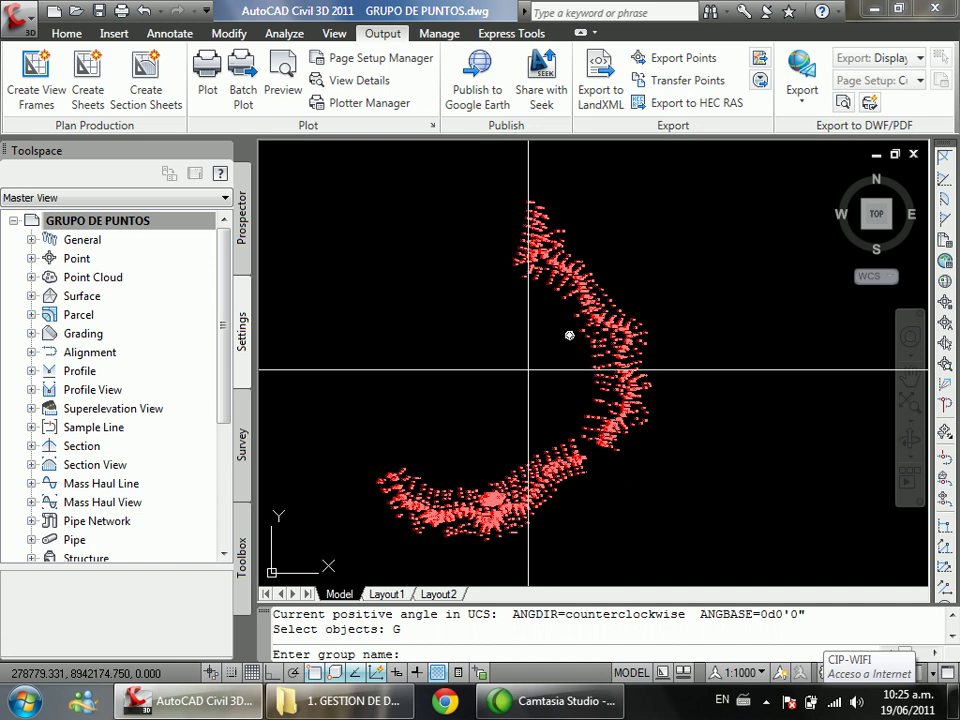
{"action": "type", "text": "LEV_JUNIO"}
{"action": "key", "text": "Return"}
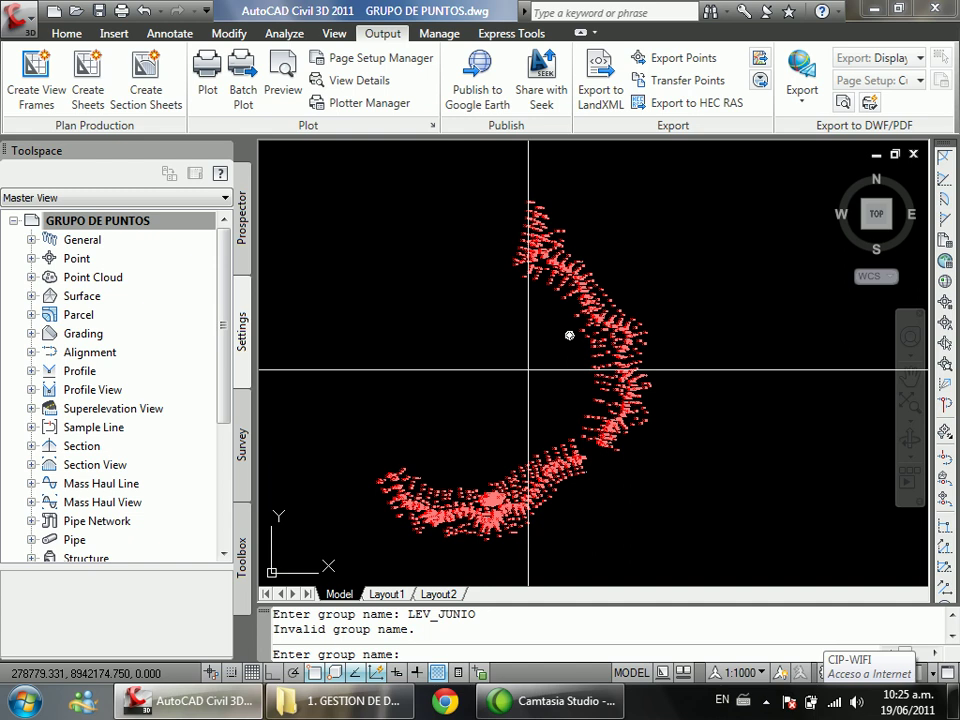
{"action": "type", "text": "L"}
{"action": "key", "text": "BackSpace"}
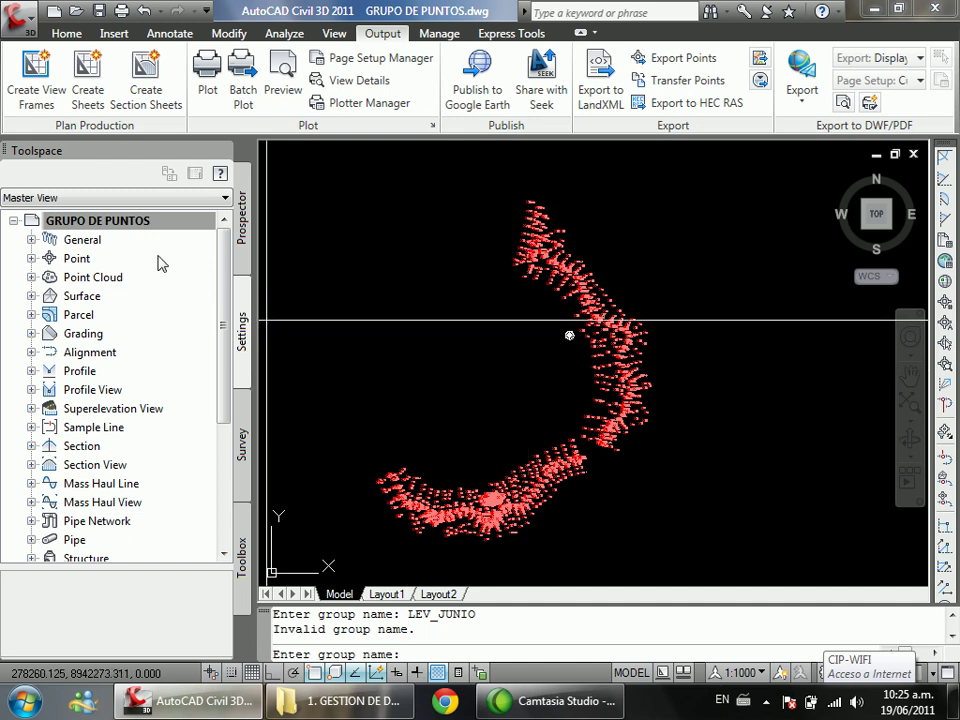
Step: Look up LEV_JUNIO among the drawing's point groups and try that name again as the group to rotate, then cancel the rotation
{"action": "left_click", "coordinate": [240, 225]}
{"action": "left_click", "coordinate": [31, 258]}
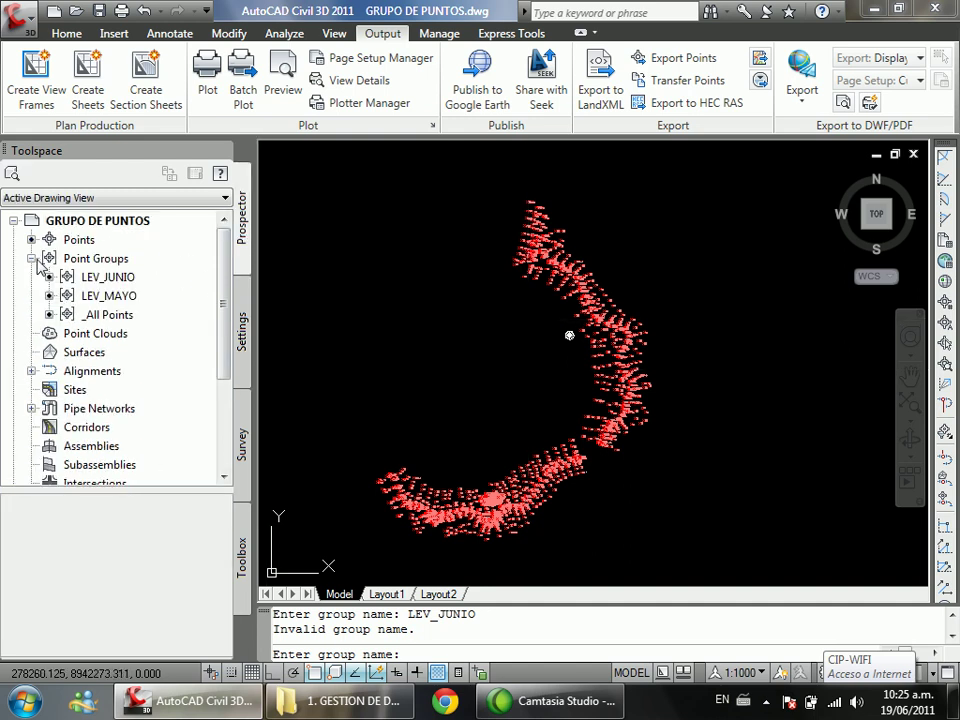
{"action": "left_click", "coordinate": [110, 277]}
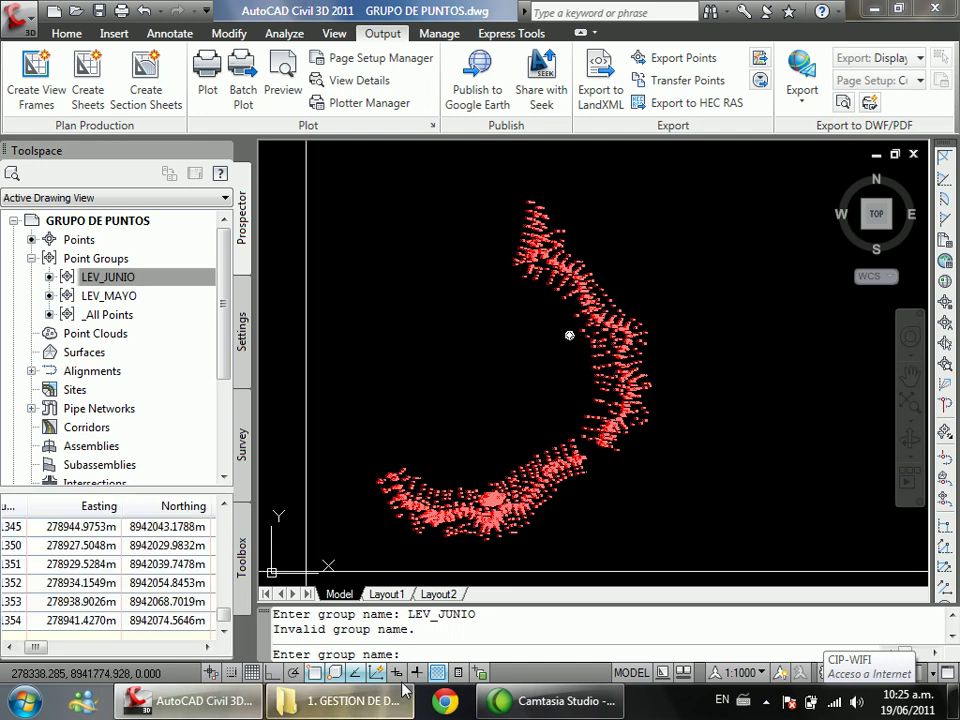
{"action": "type", "text": "lev_"}
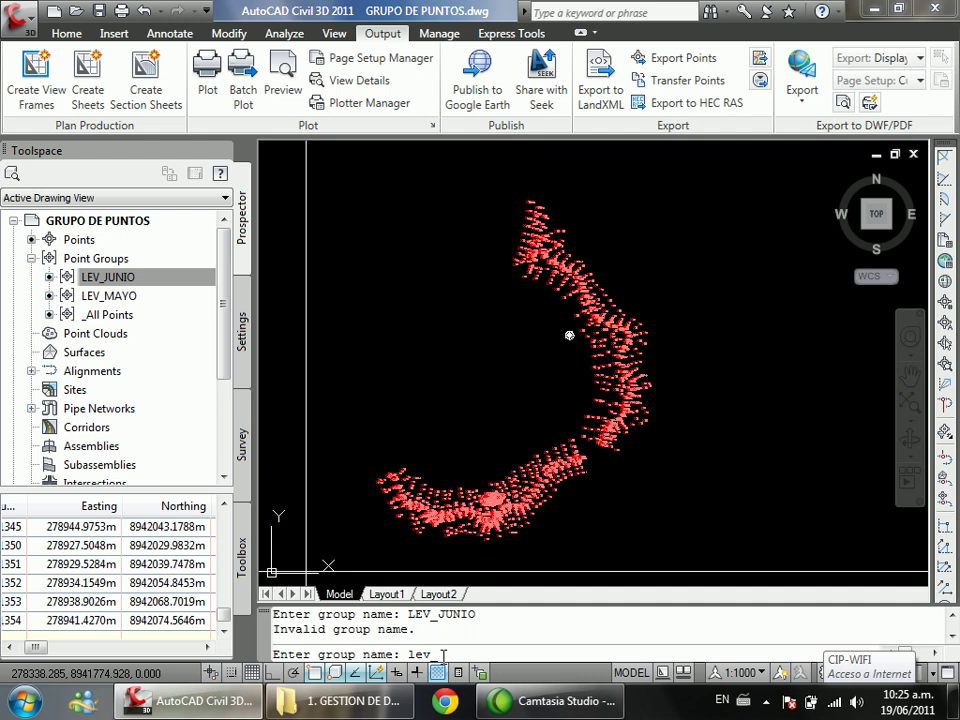
{"action": "key", "text": "BackSpace"}
{"action": "key", "text": "BackSpace"}
{"action": "type", "text": "LEV_JUNIO"}
{"action": "key", "text": "Return"}
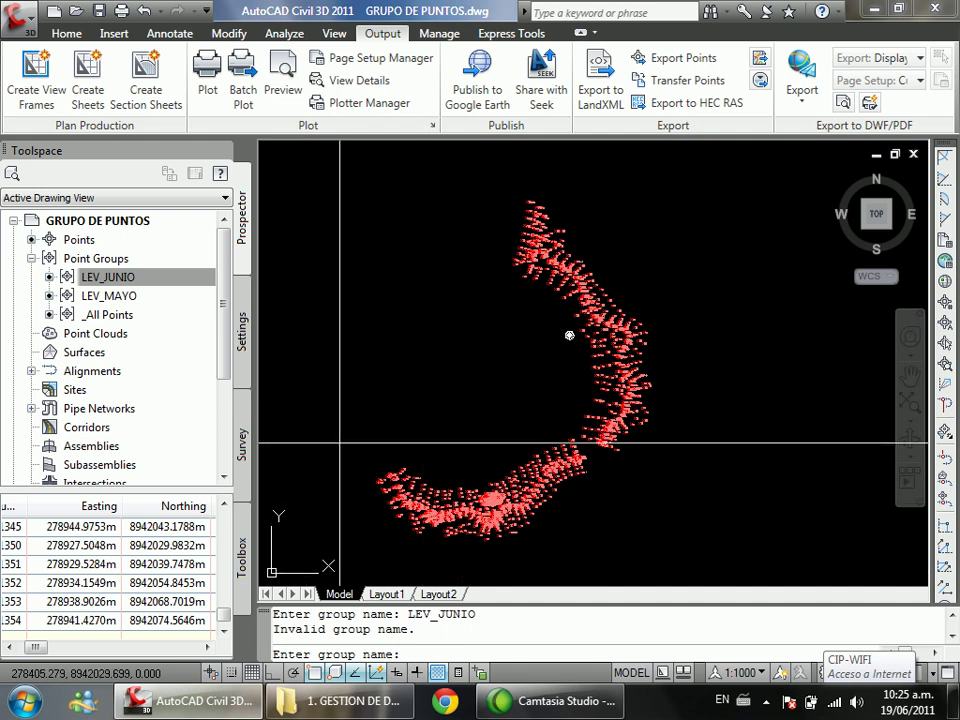
{"action": "type", "text": ".G"}
{"action": "key", "text": "Return"}
{"action": "type", "text": "G"}
{"action": "key", "text": "Return"}
{"action": "key", "text": "Escape"}
{"action": "key", "text": "Return"}
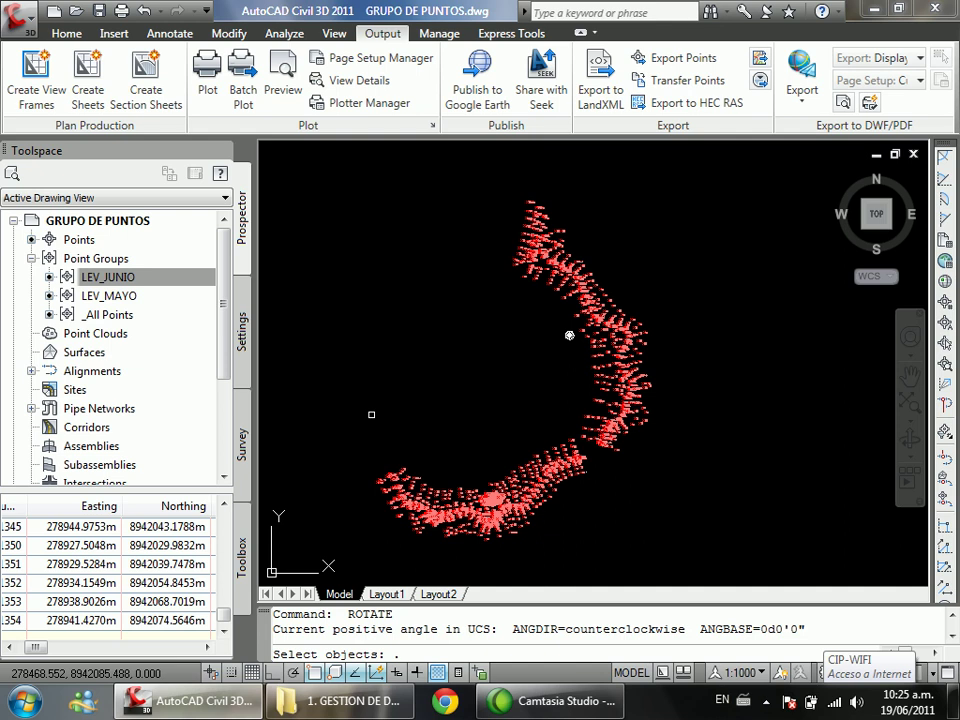
{"action": "type", "text": "."}
{"action": "key", "text": "Return"}
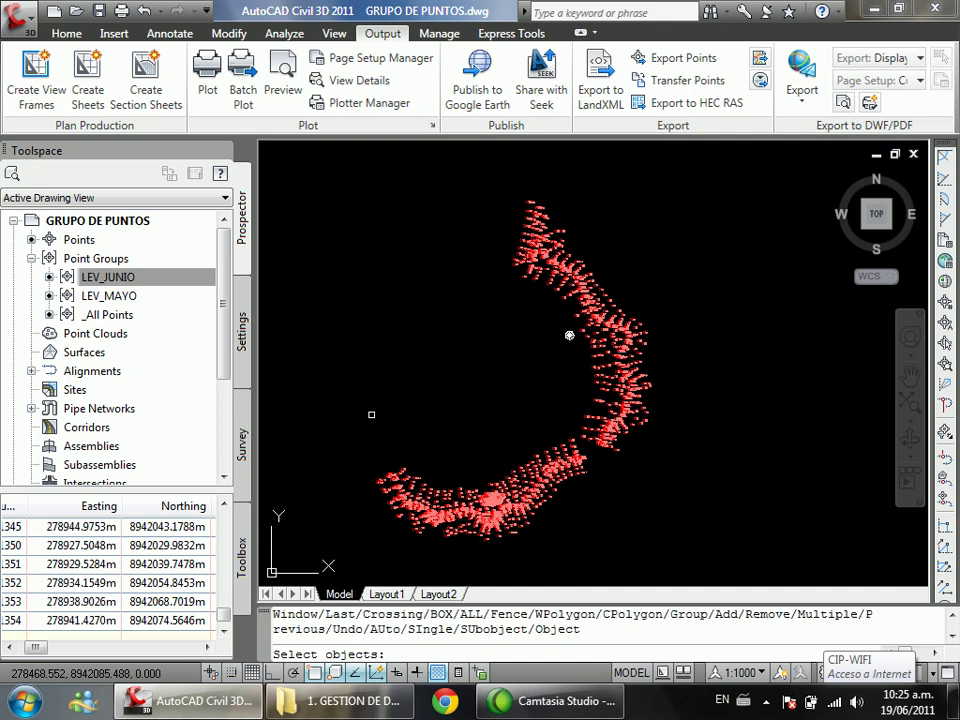
{"action": "type", "text": "G"}
{"action": "key", "text": "Return"}
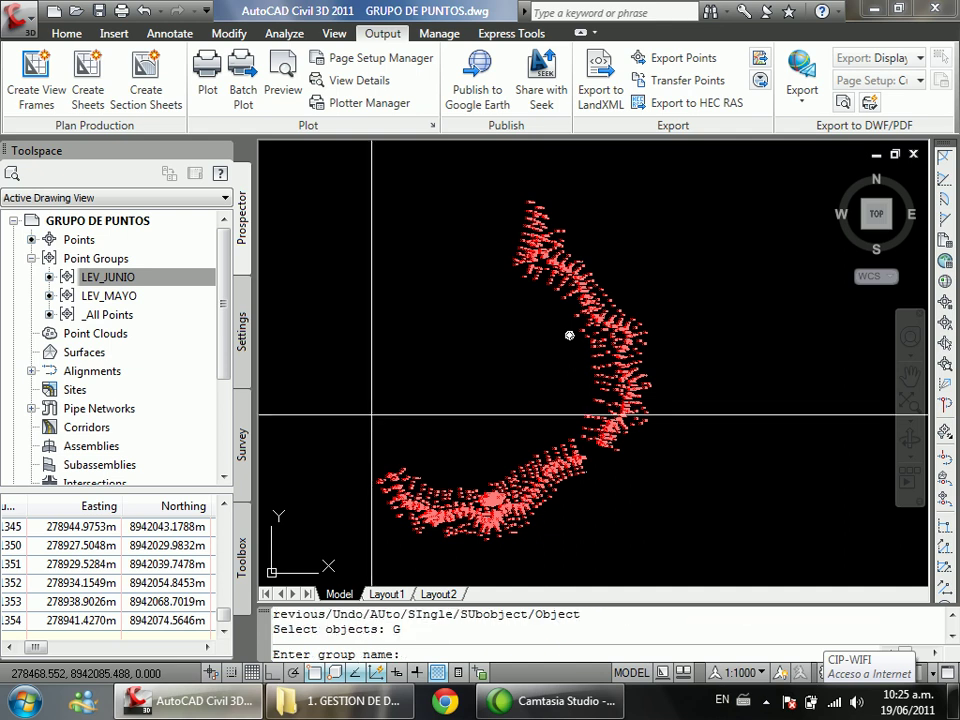
{"action": "type", "text": "LEV_JUNIO"}
{"action": "key", "text": "Return"}
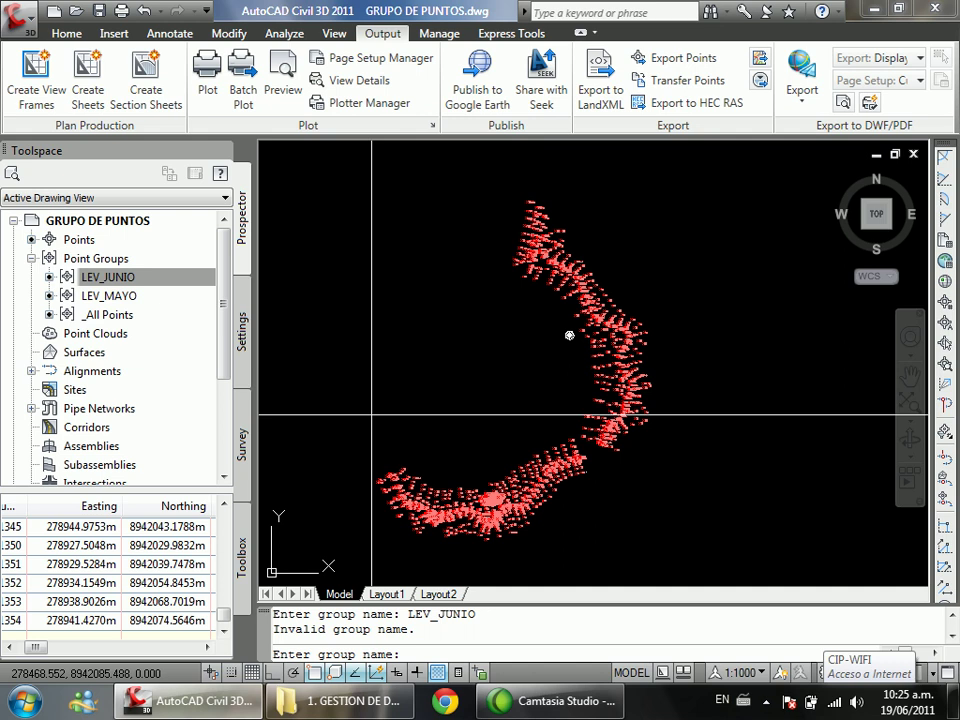
{"action": "type", "text": "LEV"}
{"action": "key", "text": "Return"}
{"action": "type", "text": "LEV_JUNIO"}
{"action": "key", "text": "Return"}
{"action": "key", "text": "Escape"}
{"action": "key", "text": "Escape"}
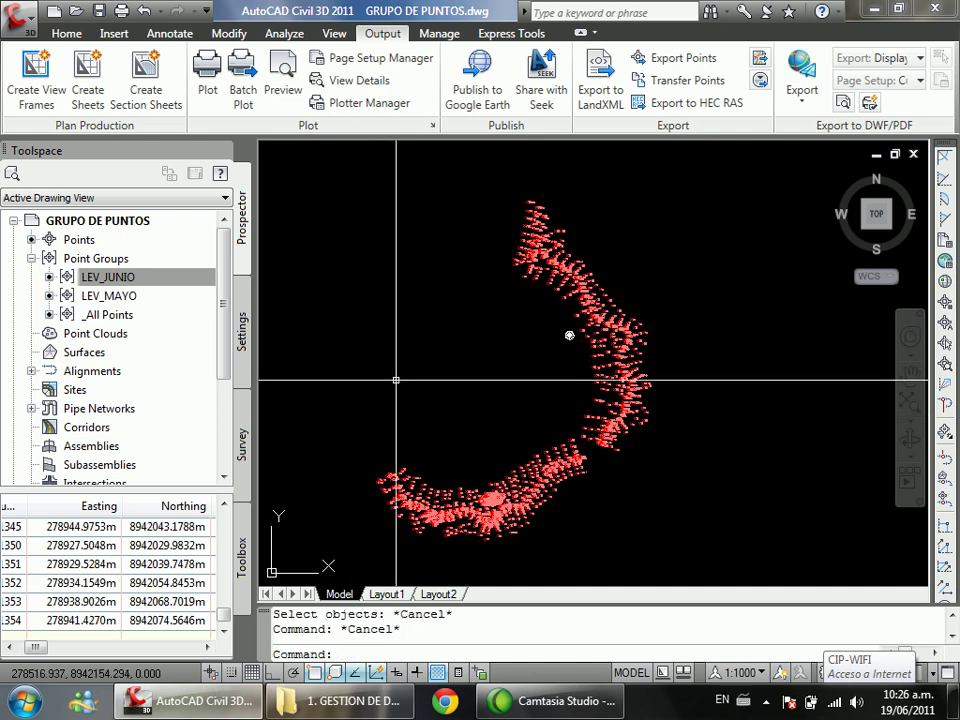
Step: Start the Rotate command and select the northern cluster's points with overlapping crossing windows from its northern tip to its southern end
{"action": "type", "text": "ROTATE"}
{"action": "key", "text": "Return"}
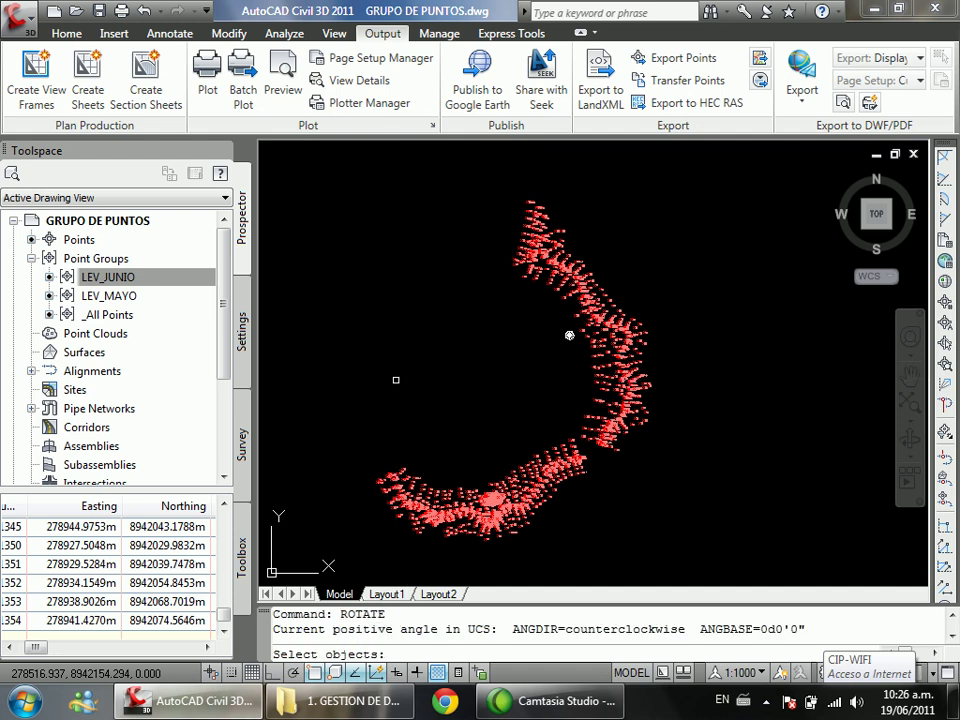
{"action": "left_click", "coordinate": [669, 179]}
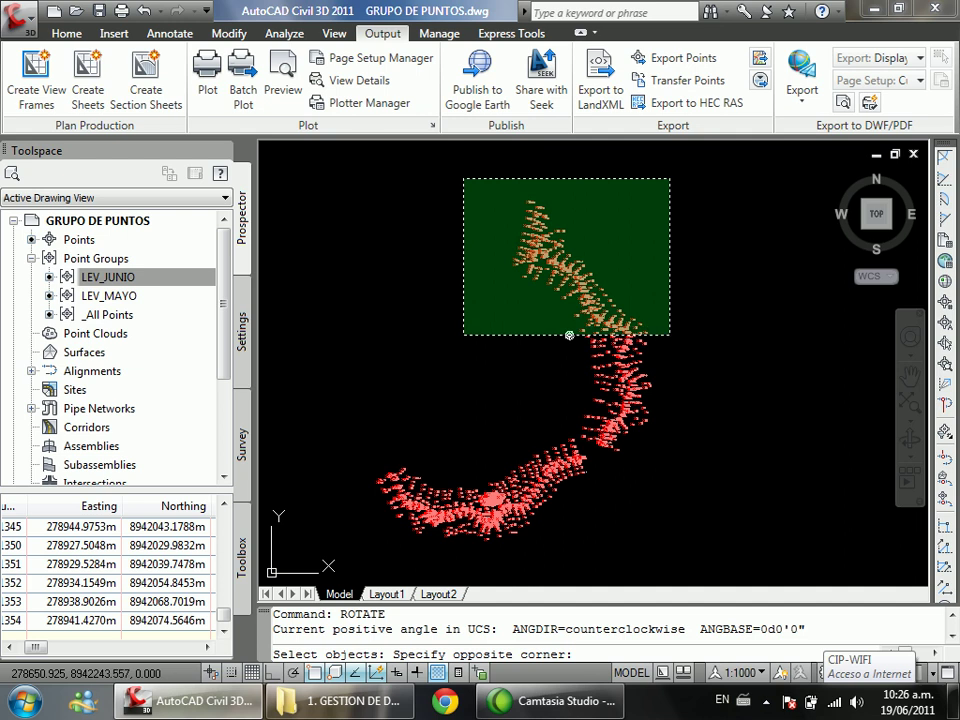
{"action": "left_click", "coordinate": [569, 335]}
{"action": "left_click", "coordinate": [692, 316]}
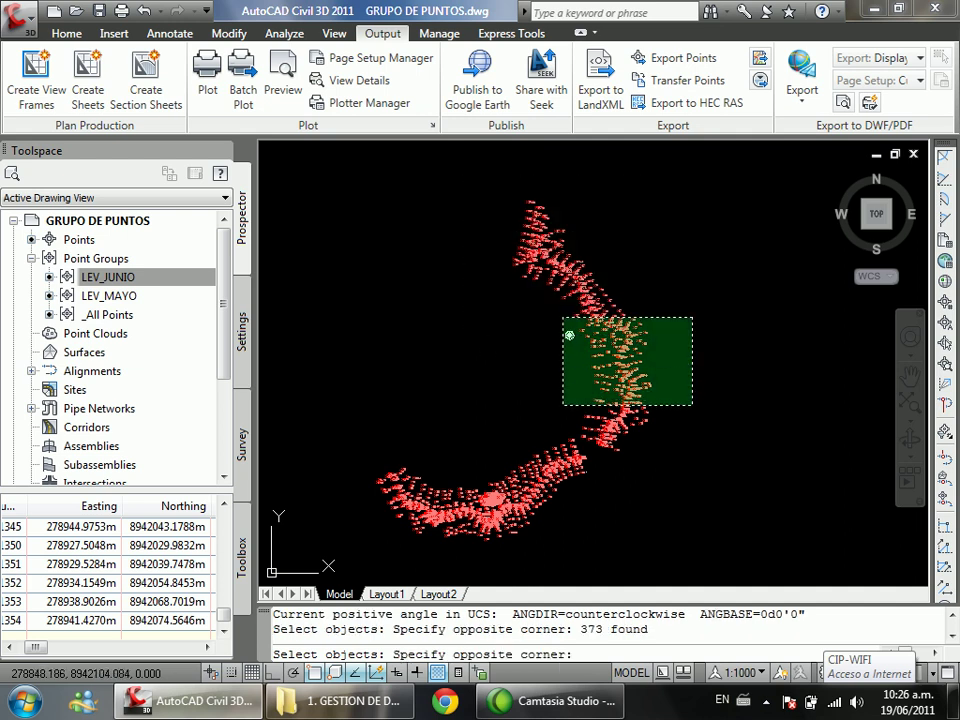
{"action": "left_click", "coordinate": [557, 410]}
{"action": "scroll", "coordinate": [637, 428], "scroll_direction": "up", "scroll_amount": 3}
{"action": "left_click", "coordinate": [720, 300]}
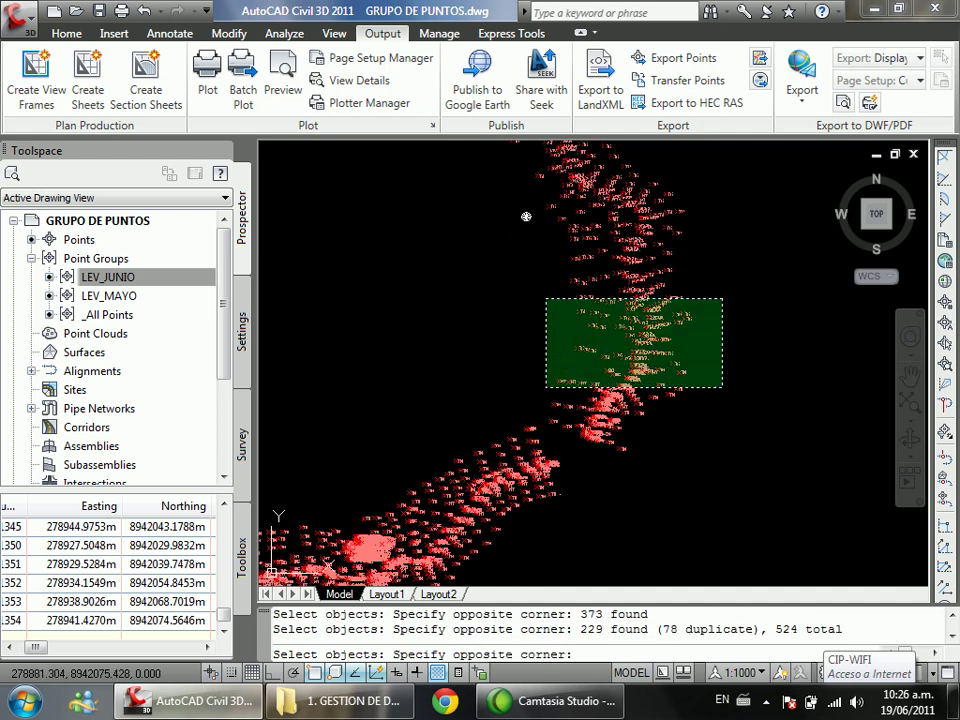
{"action": "left_click", "coordinate": [553, 386]}
{"action": "left_click", "coordinate": [784, 291]}
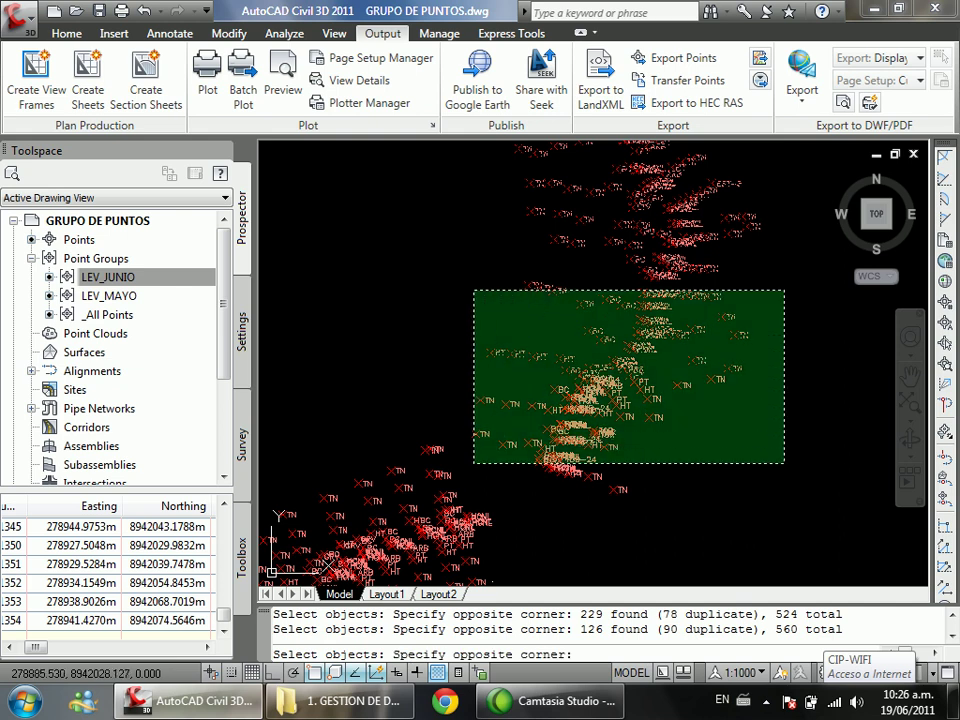
{"action": "left_click", "coordinate": [474, 463]}
{"action": "left_click", "coordinate": [654, 504]}
{"action": "left_click", "coordinate": [525, 434]}
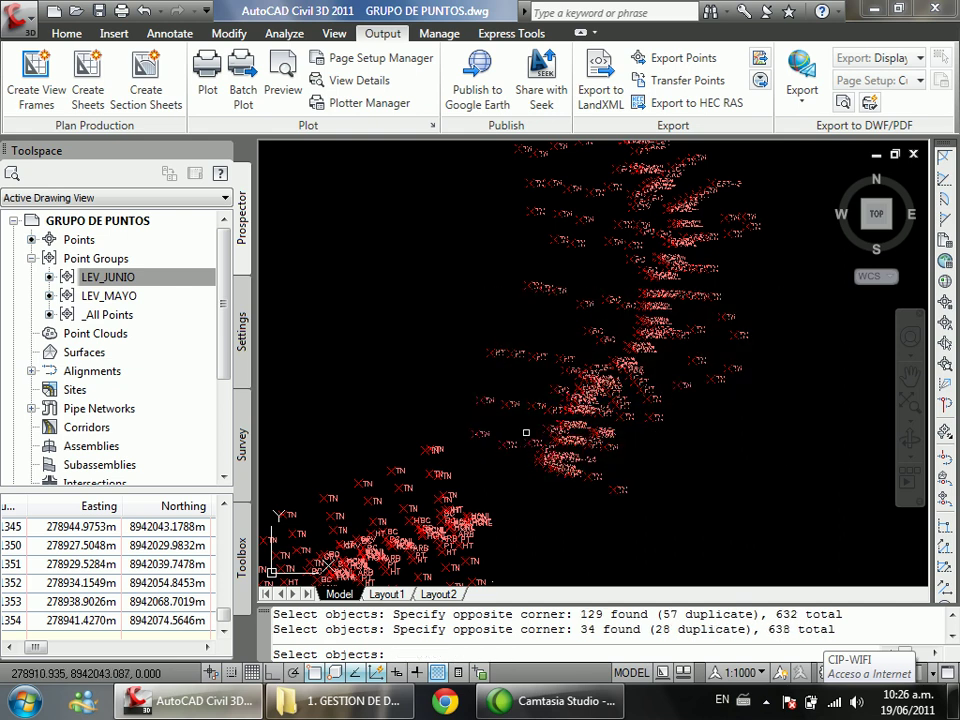
Step: Go over the northern cluster again with overlapping crossing windows so that no point is missed, and finish the selection
{"action": "left_click", "coordinate": [735, 509]}
{"action": "left_click", "coordinate": [585, 366]}
{"action": "left_click", "coordinate": [725, 460]}
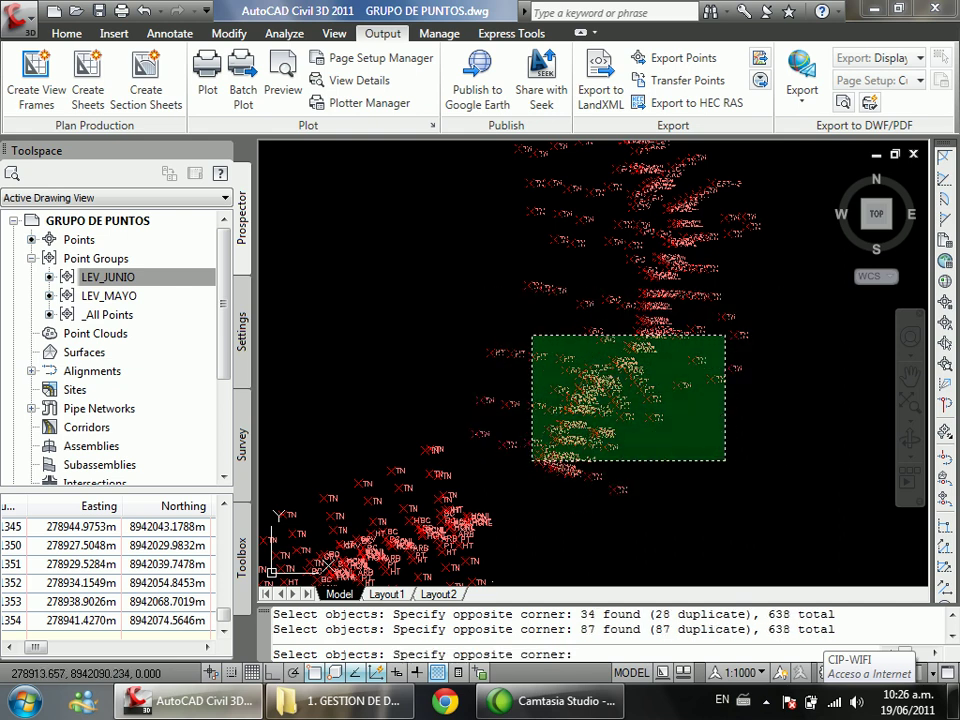
{"action": "left_click", "coordinate": [470, 292]}
{"action": "scroll", "coordinate": [461, 285], "scroll_direction": "up", "scroll_amount": 5}
{"action": "left_click", "coordinate": [554, 494]}
{"action": "left_click", "coordinate": [377, 341]}
{"action": "scroll", "coordinate": [399, 339], "scroll_direction": "down", "scroll_amount": 5}
{"action": "left_click", "coordinate": [660, 476]}
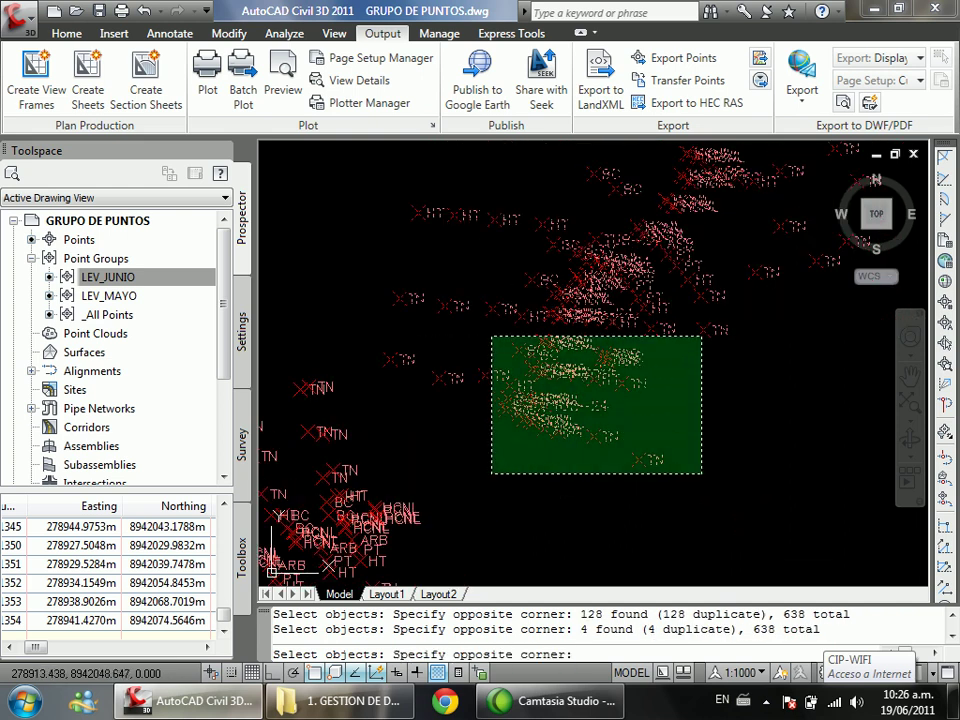
{"action": "left_click", "coordinate": [491, 336]}
{"action": "left_click", "coordinate": [540, 242]}
{"action": "left_click", "coordinate": [381, 327]}
{"action": "scroll", "coordinate": [546, 401], "scroll_direction": "down", "scroll_amount": 2}
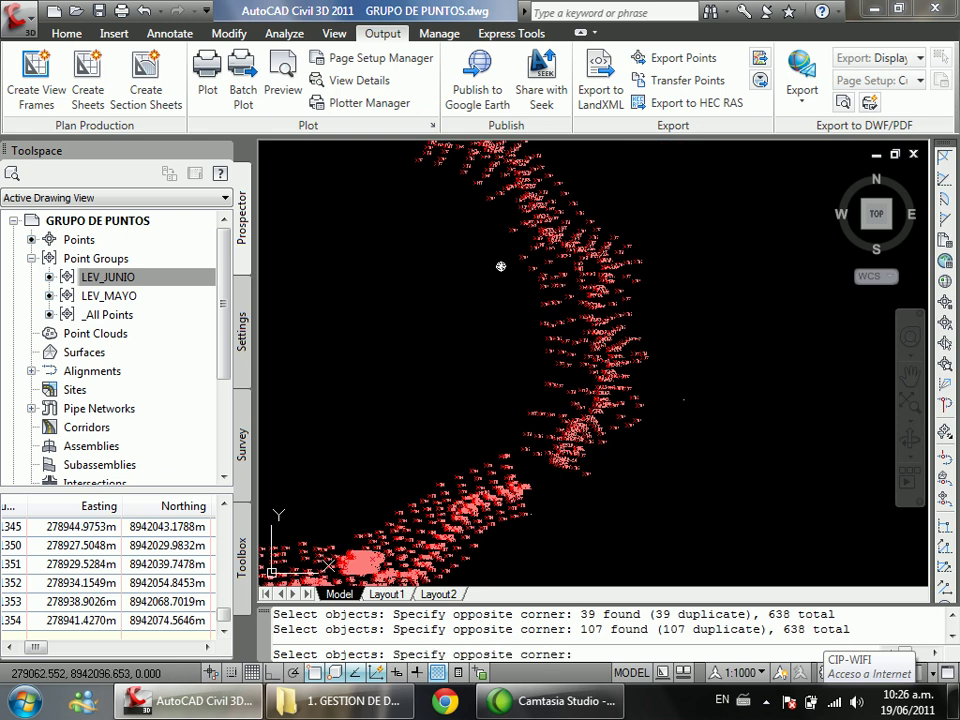
{"action": "left_click", "coordinate": [516, 219]}
{"action": "left_click", "coordinate": [418, 304]}
{"action": "scroll", "coordinate": [624, 427], "scroll_direction": "down", "scroll_amount": 2}
{"action": "left_click", "coordinate": [674, 172]}
{"action": "left_click", "coordinate": [450, 287]}
{"action": "scroll", "coordinate": [570, 460], "scroll_direction": "up", "scroll_amount": 4}
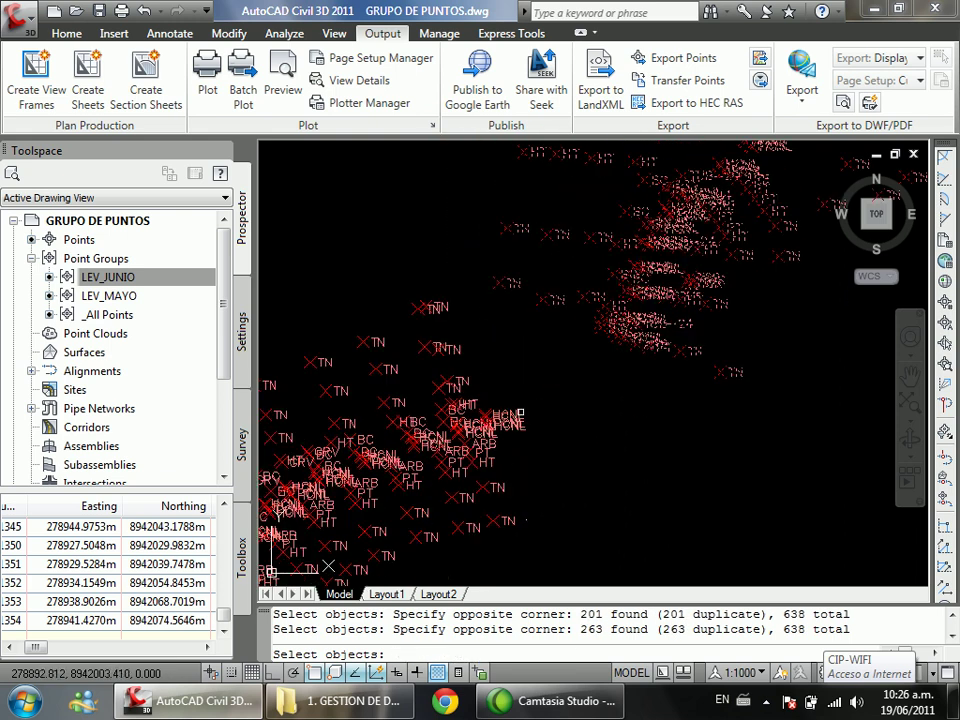
{"action": "scroll", "coordinate": [572, 401], "scroll_direction": "up", "scroll_amount": 1}
{"action": "scroll", "coordinate": [523, 369], "scroll_direction": "down", "scroll_amount": 2}
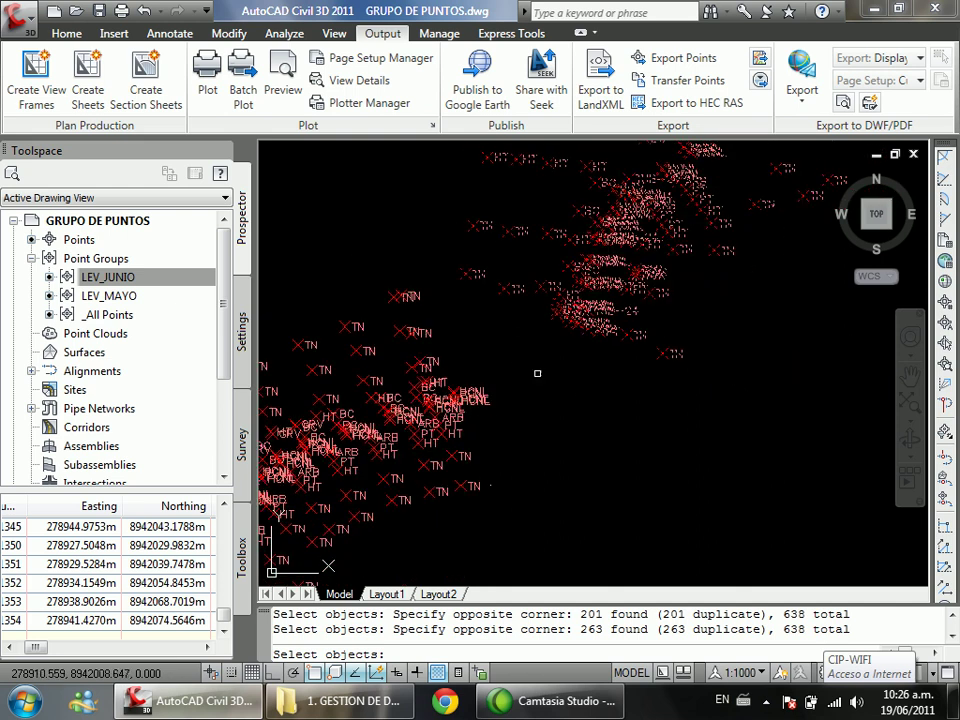
{"action": "scroll", "coordinate": [538, 375], "scroll_direction": "up", "scroll_amount": 1}
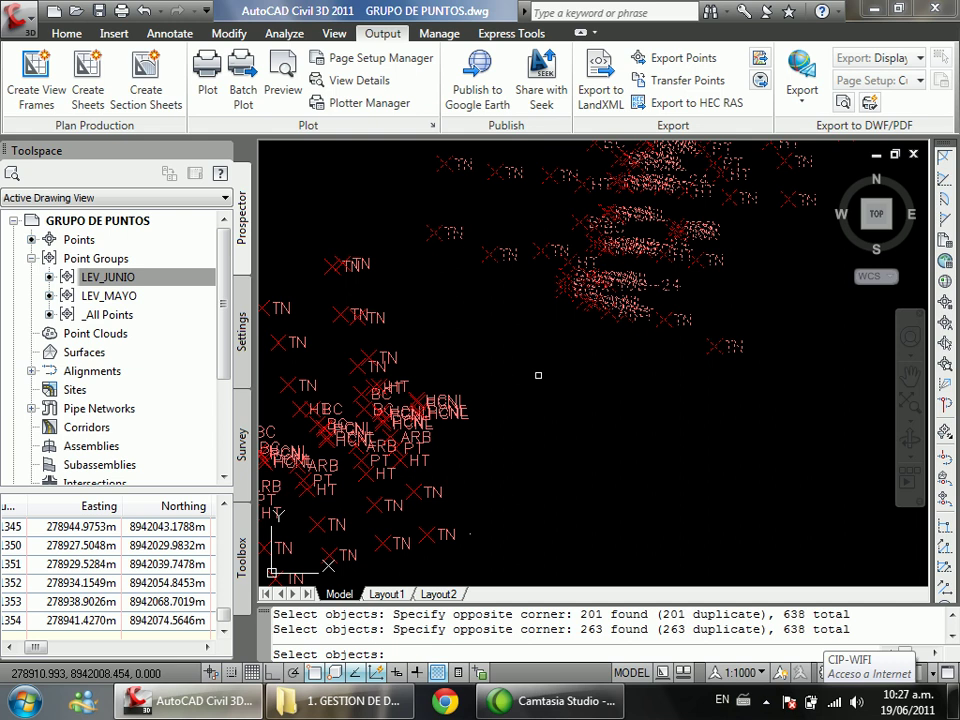
{"action": "key", "text": "Return"}
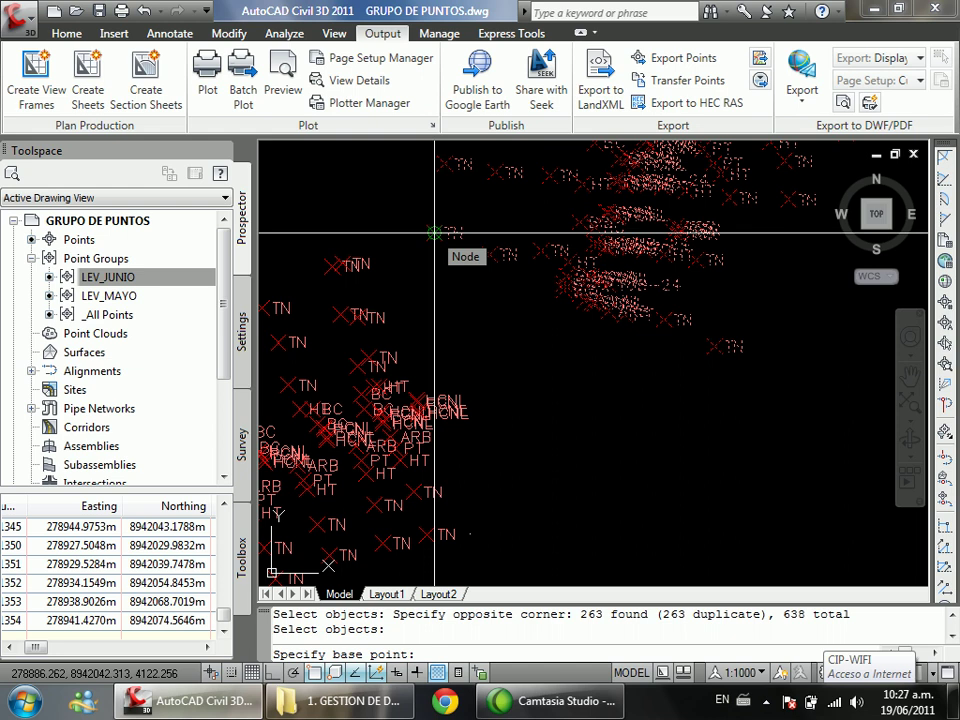
Step: Identify the westernmost TN point, number 1140, at the northern cluster's southern end and snap the rotation's base point to it
{"action": "scroll", "coordinate": [440, 229], "scroll_direction": "up", "scroll_amount": 3}
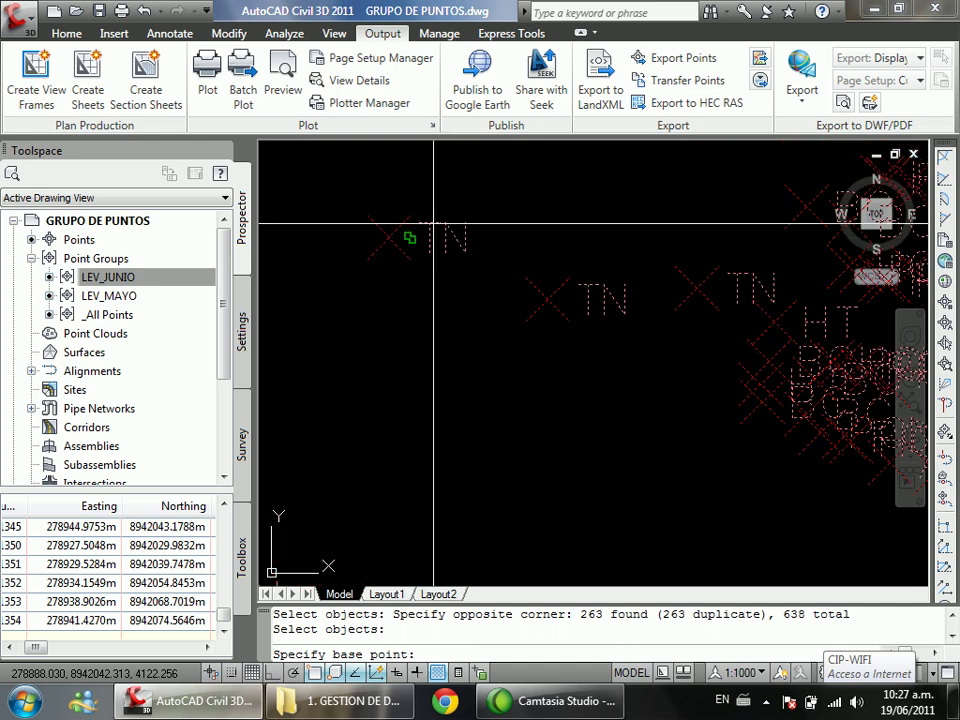
{"action": "key", "text": "F3"}
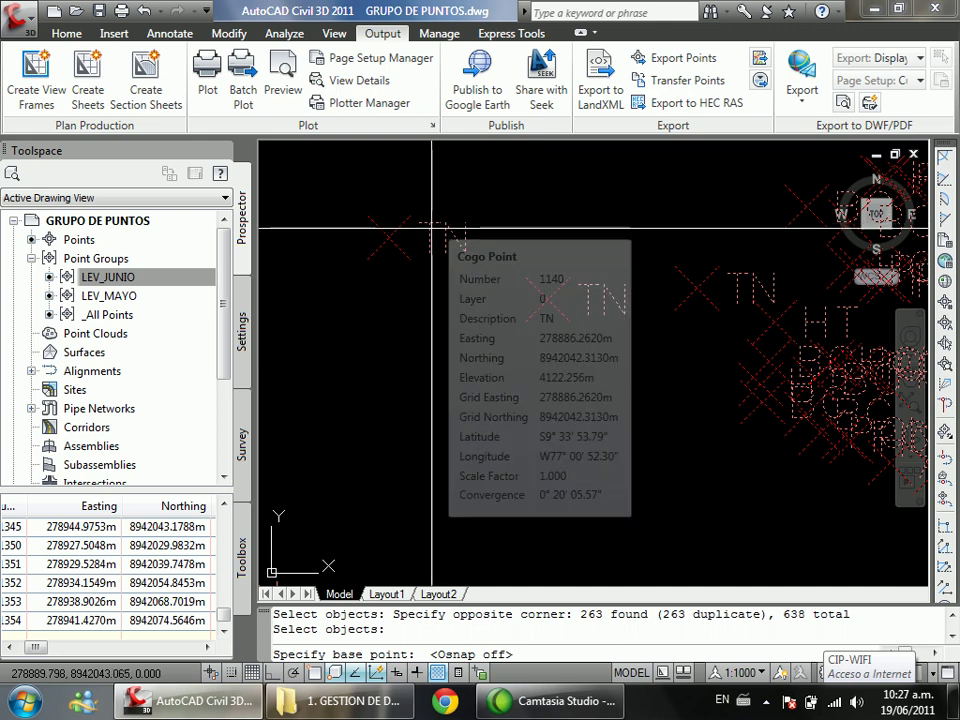
{"action": "mouse_move", "coordinate": [431, 229]}
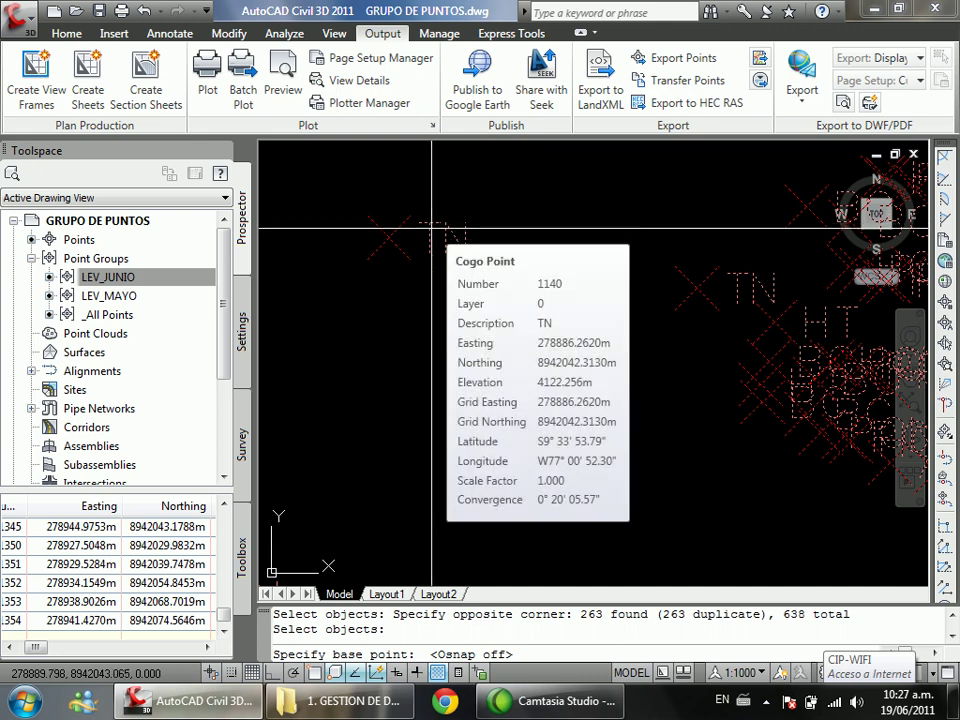
{"action": "key", "text": "F3"}
{"action": "scroll", "coordinate": [418, 290], "scroll_direction": "down", "scroll_amount": 4}
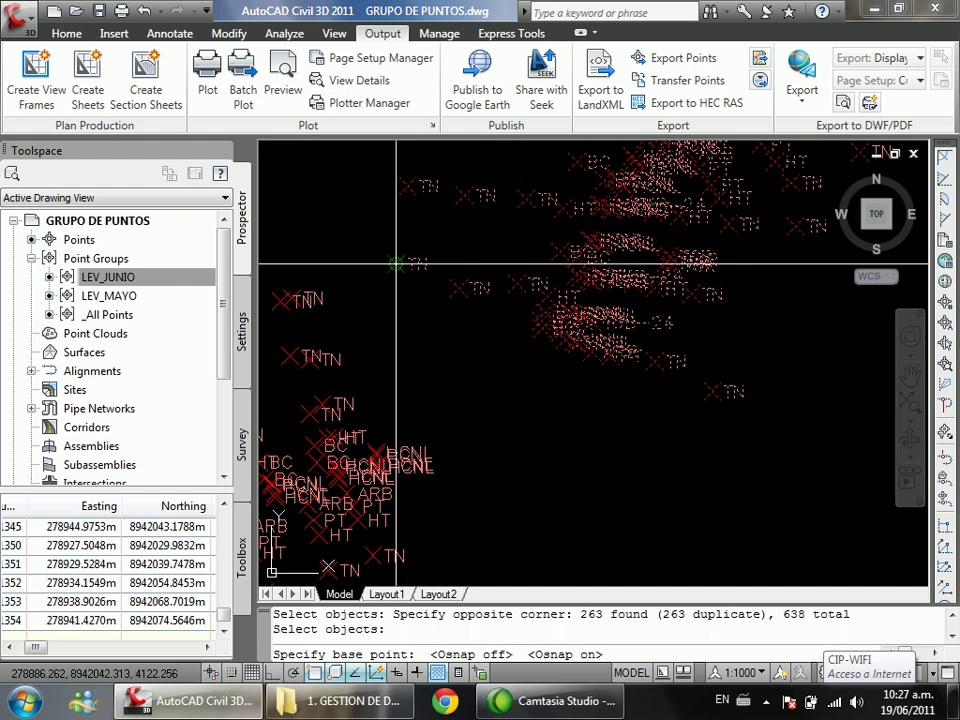
{"action": "left_click", "coordinate": [396, 264]}
Step: Choose the Reference option for the rotation and snap the reference line's first point to the base point, TN point 1140
{"action": "scroll", "coordinate": [500, 306], "scroll_direction": "down", "scroll_amount": 3}
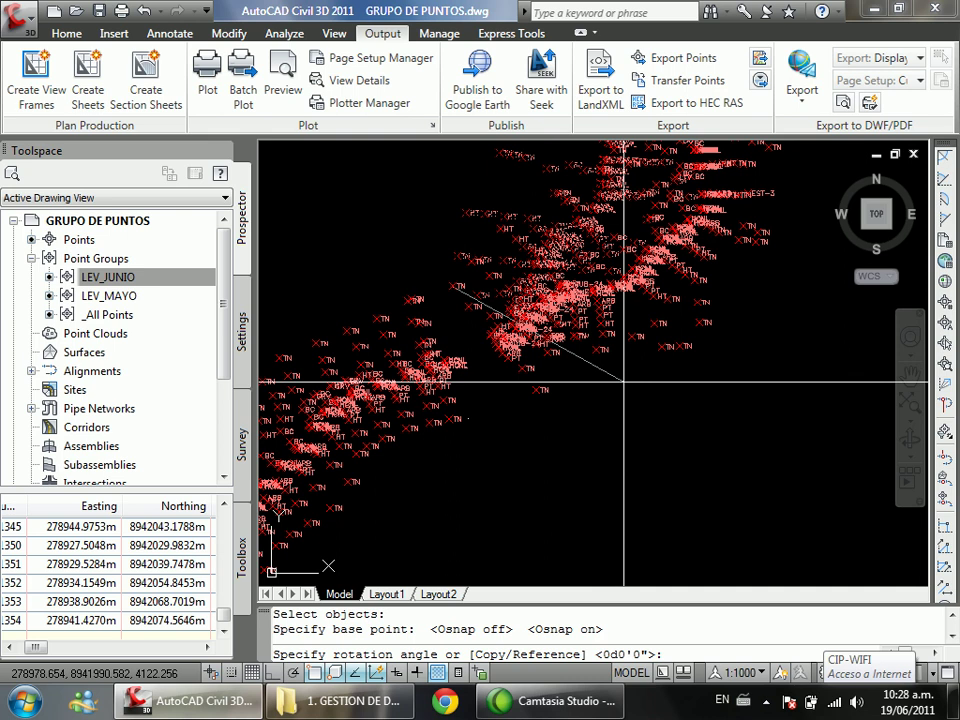
{"action": "type", "text": "R"}
{"action": "key", "text": "Return"}
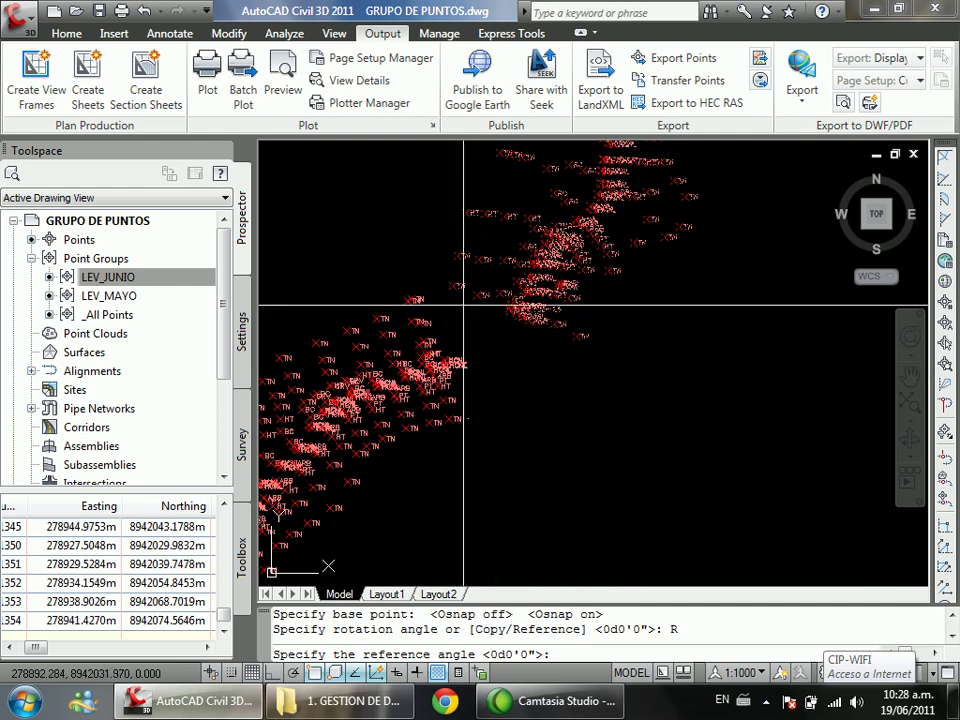
{"action": "scroll", "coordinate": [489, 312], "scroll_direction": "up", "scroll_amount": 5}
{"action": "scroll", "coordinate": [489, 318], "scroll_direction": "up", "scroll_amount": 2}
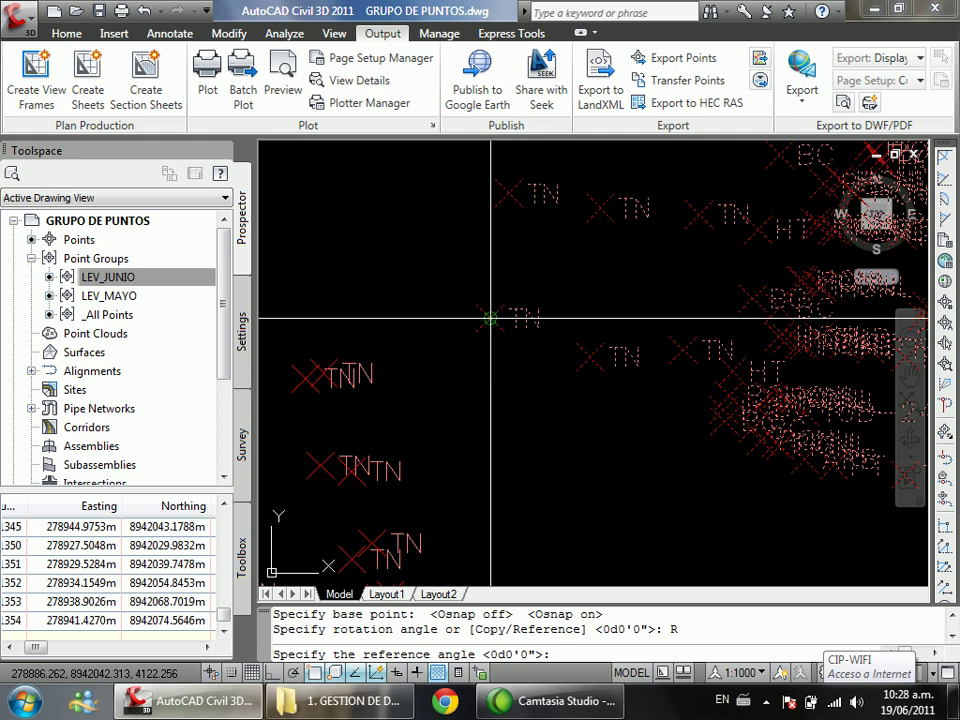
{"action": "left_click", "coordinate": [489, 318]}
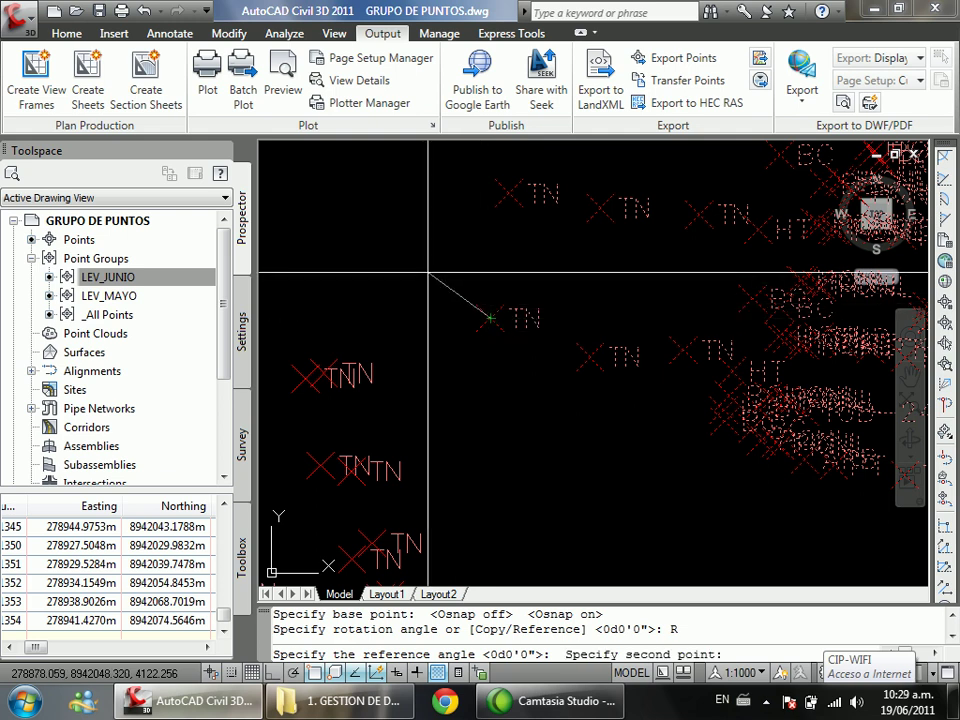
Step: End the reference line at TN point 1275 and align it with the isolated node at the southern cluster's southeastern edge to complete the rotation
{"action": "scroll", "coordinate": [435, 165], "scroll_direction": "down", "scroll_amount": 4}
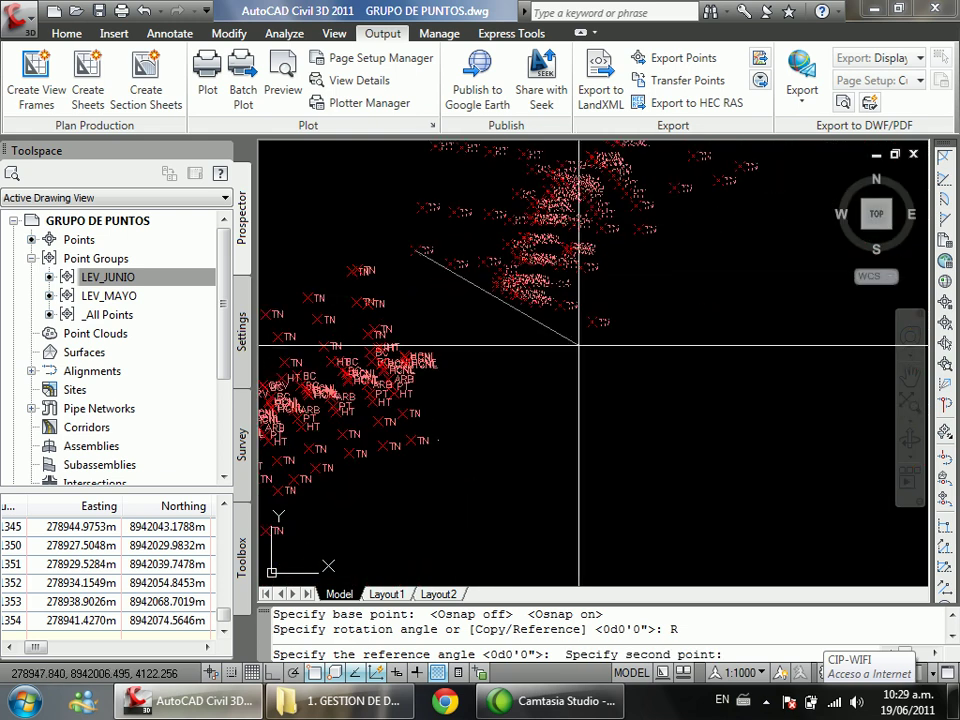
{"action": "scroll", "coordinate": [700, 330], "scroll_direction": "up", "scroll_amount": 5}
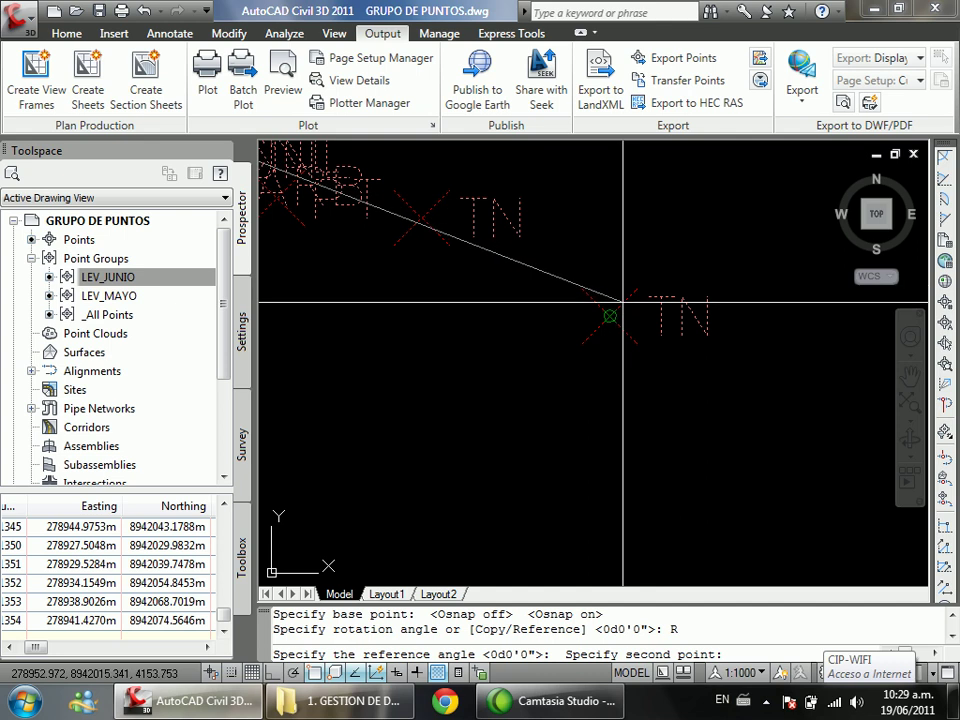
{"action": "key", "text": "F3"}
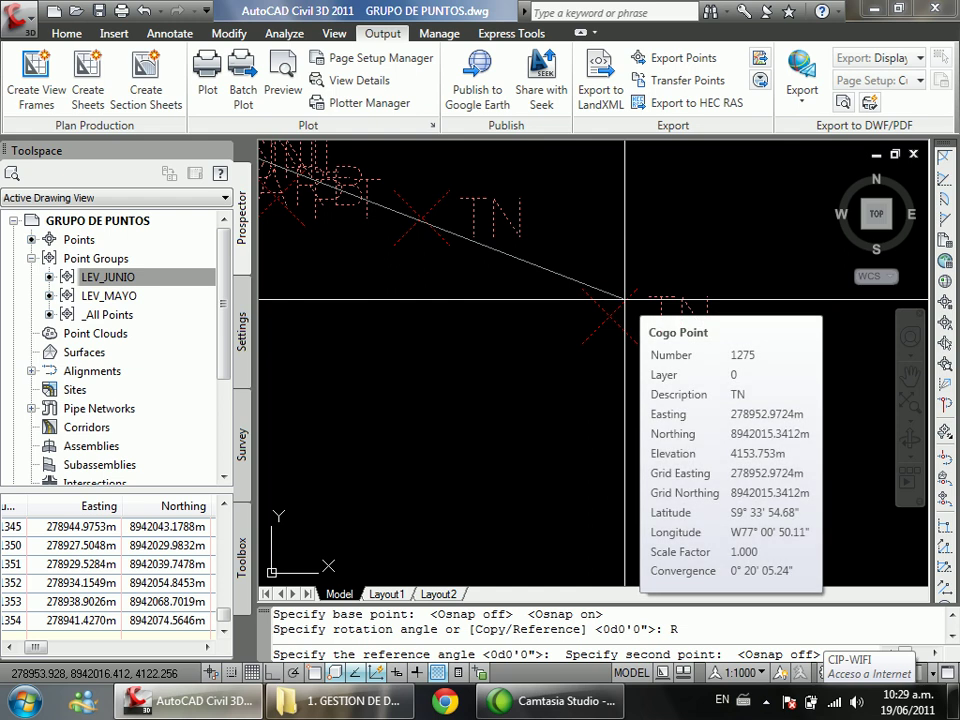
{"action": "key", "text": "F3"}
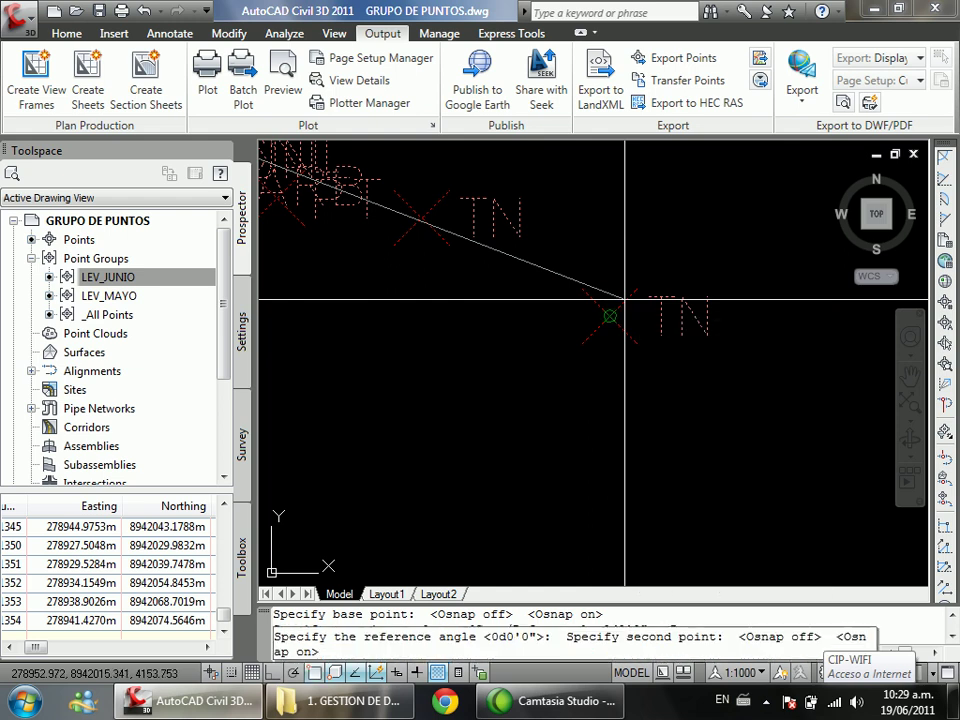
{"action": "scroll", "coordinate": [620, 300], "scroll_direction": "down", "scroll_amount": 8}
{"action": "scroll", "coordinate": [620, 403], "scroll_direction": "up", "scroll_amount": 4}
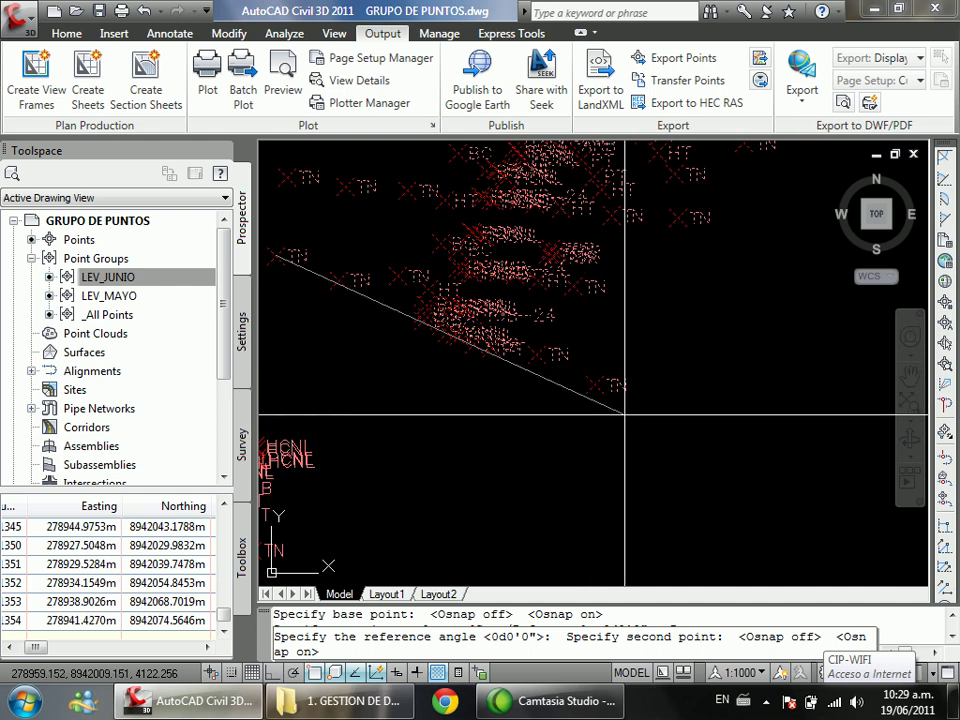
{"action": "scroll", "coordinate": [604, 403], "scroll_direction": "down", "scroll_amount": 2}
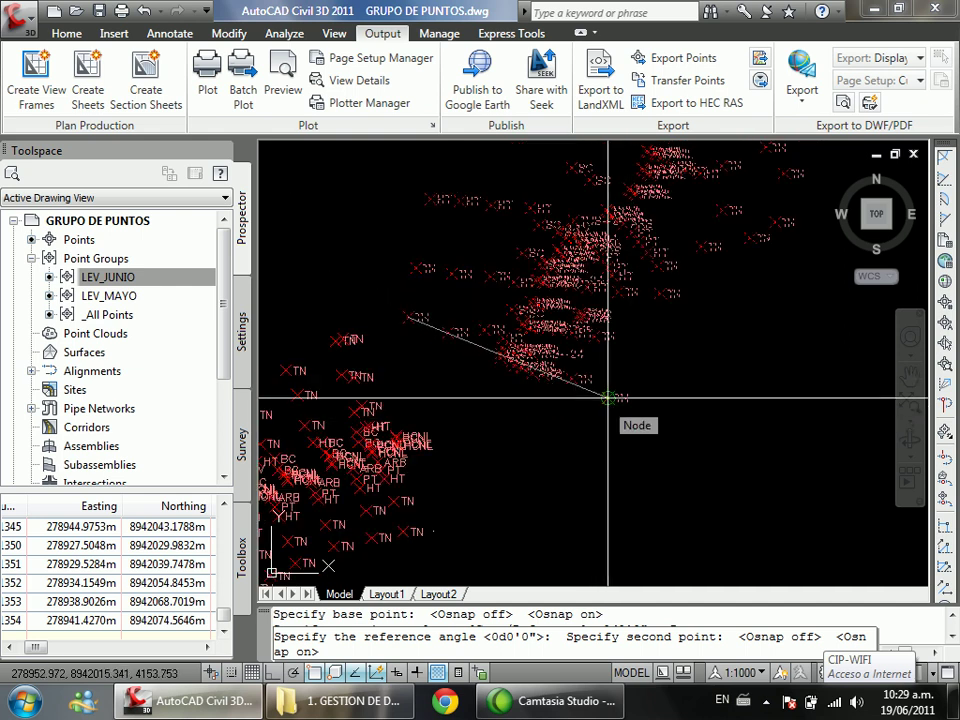
{"action": "left_click", "coordinate": [608, 398]}
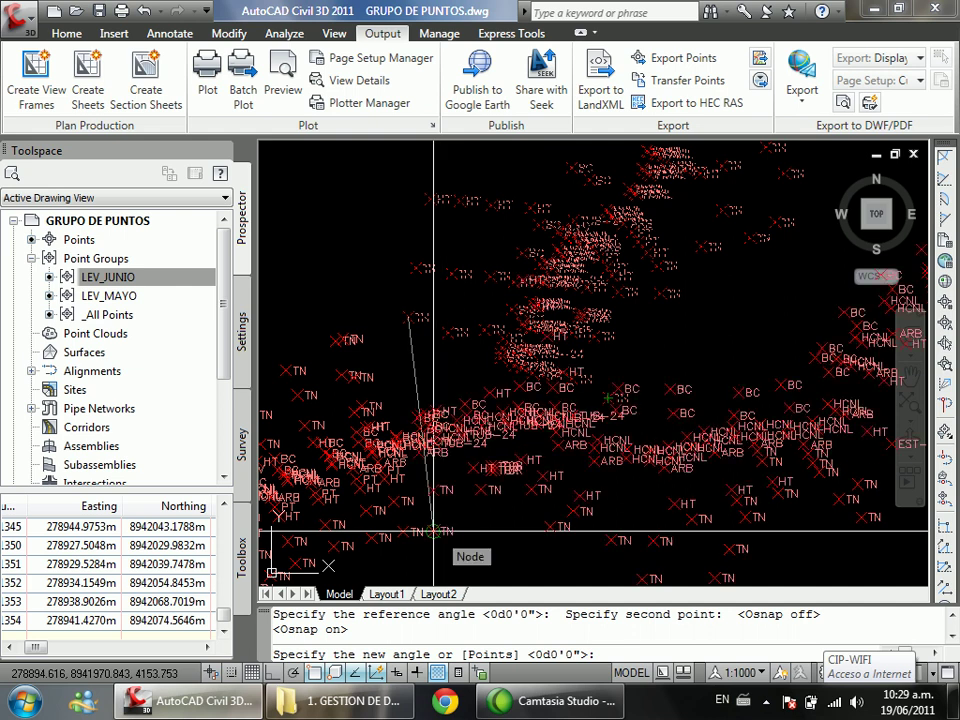
{"action": "key", "text": "Return"}
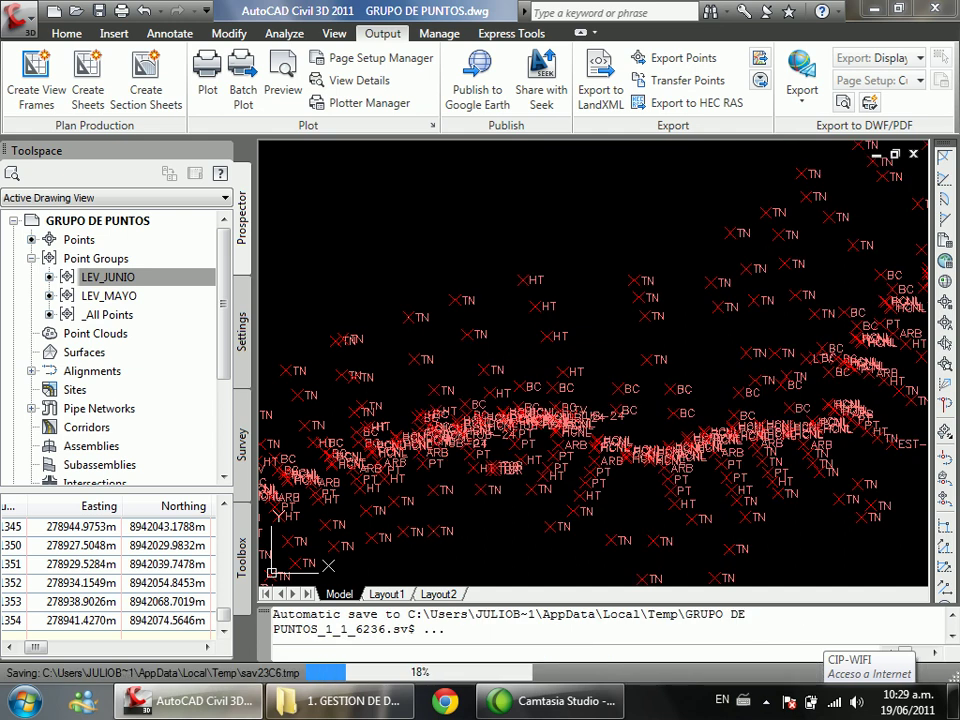
{"action": "scroll", "coordinate": [574, 510], "scroll_direction": "down", "scroll_amount": 6}
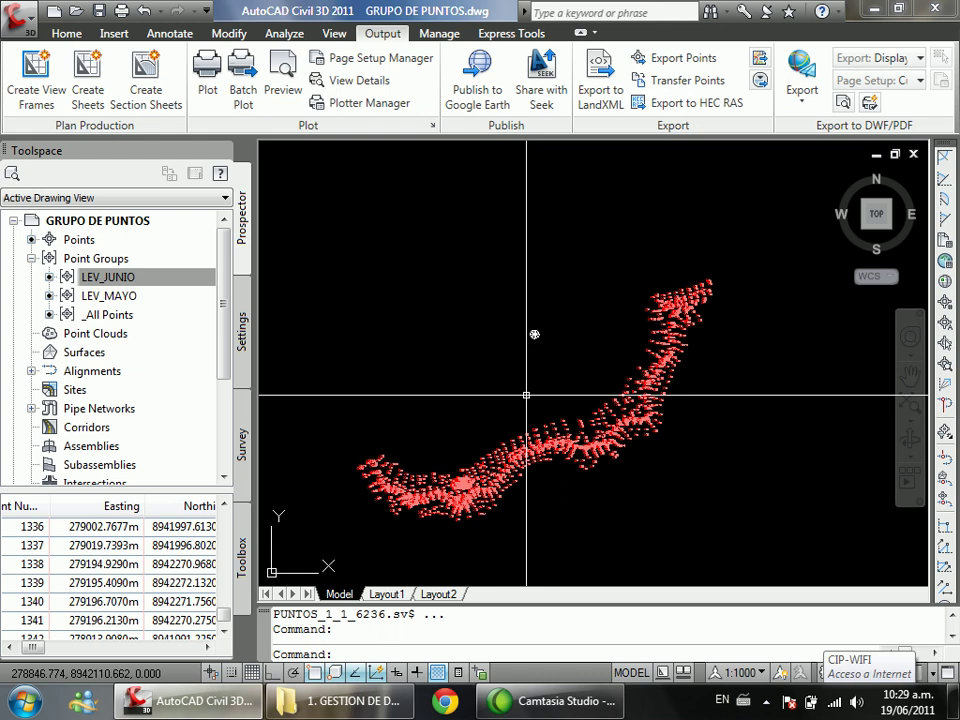
Step: Save the drawing and inspect the area where the two point clusters have been joined
{"action": "key", "text": "ctrl+s"}
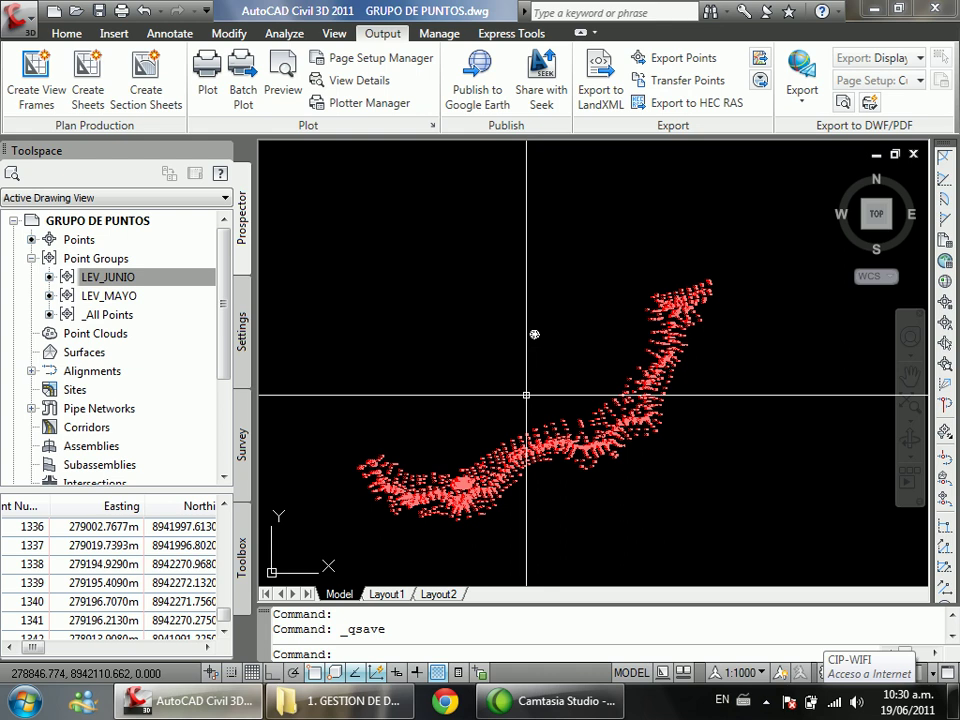
{"action": "scroll", "coordinate": [637, 500], "scroll_direction": "up", "scroll_amount": 6}
{"action": "scroll", "coordinate": [539, 441], "scroll_direction": "down", "scroll_amount": 6}
{"action": "scroll", "coordinate": [539, 441], "scroll_direction": "up", "scroll_amount": 5}
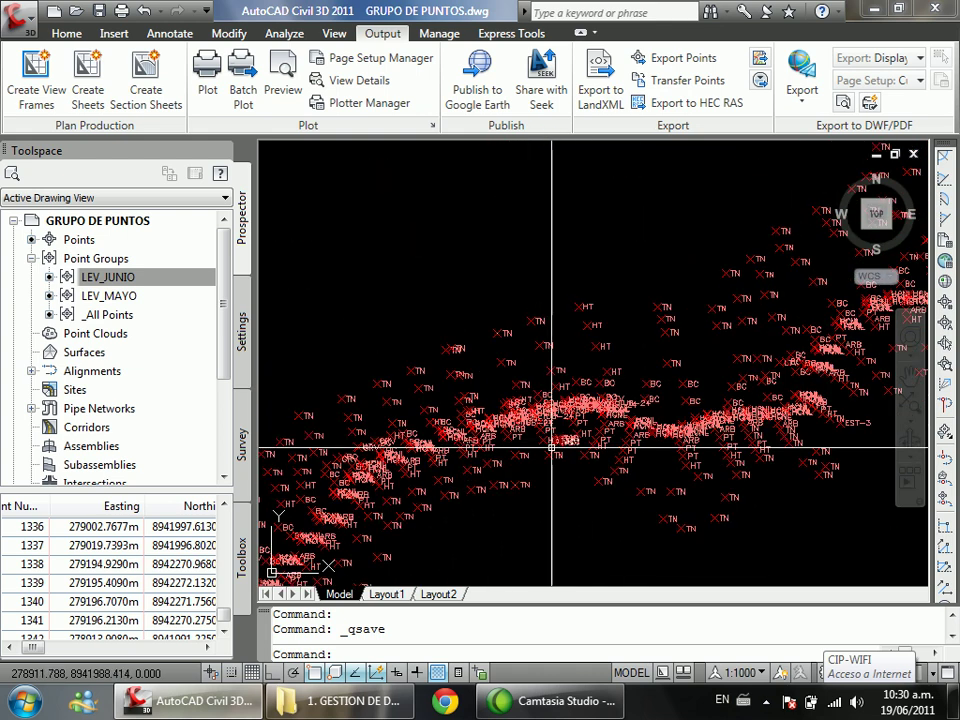
Step: Set the point label style of the LEV_JUNIO point group to Elevation Only
{"action": "right_click", "coordinate": [143, 286]}
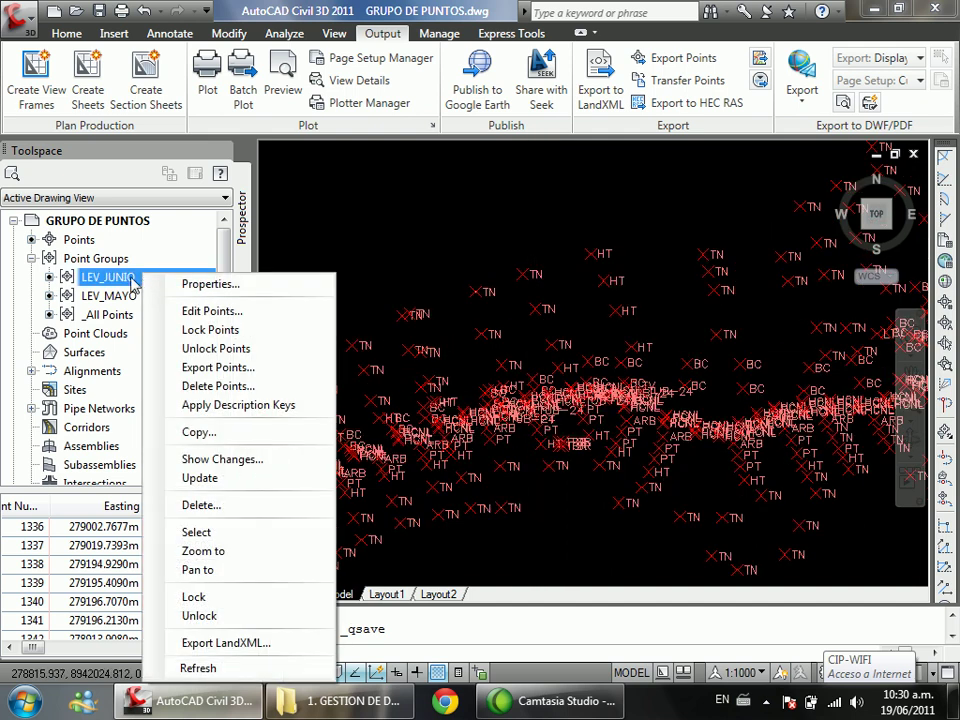
{"action": "left_click", "coordinate": [193, 284]}
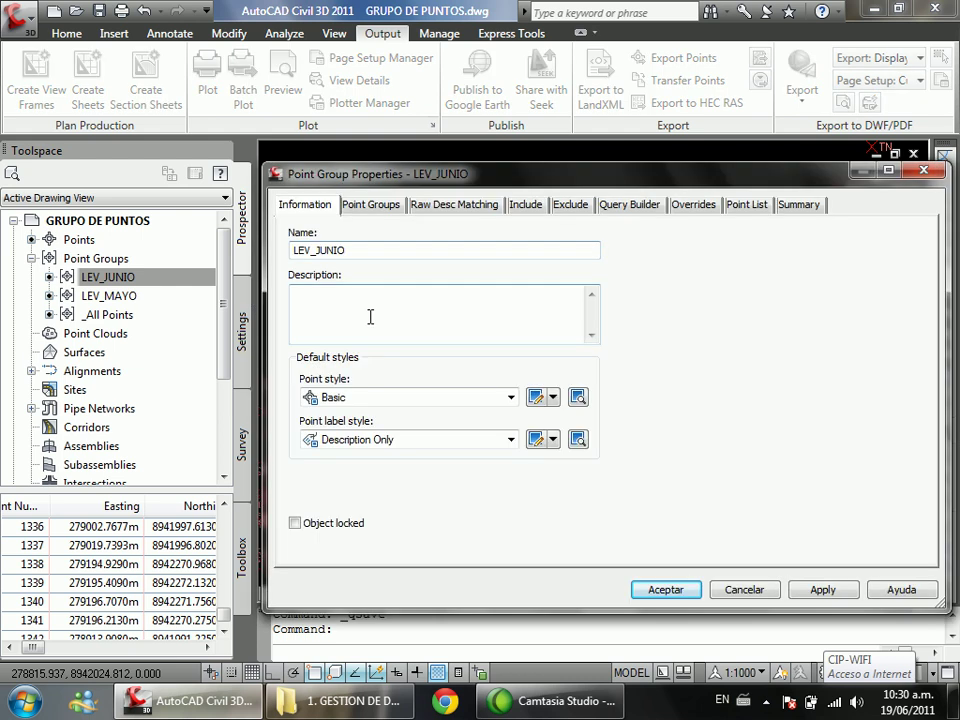
{"action": "left_click", "coordinate": [389, 441]}
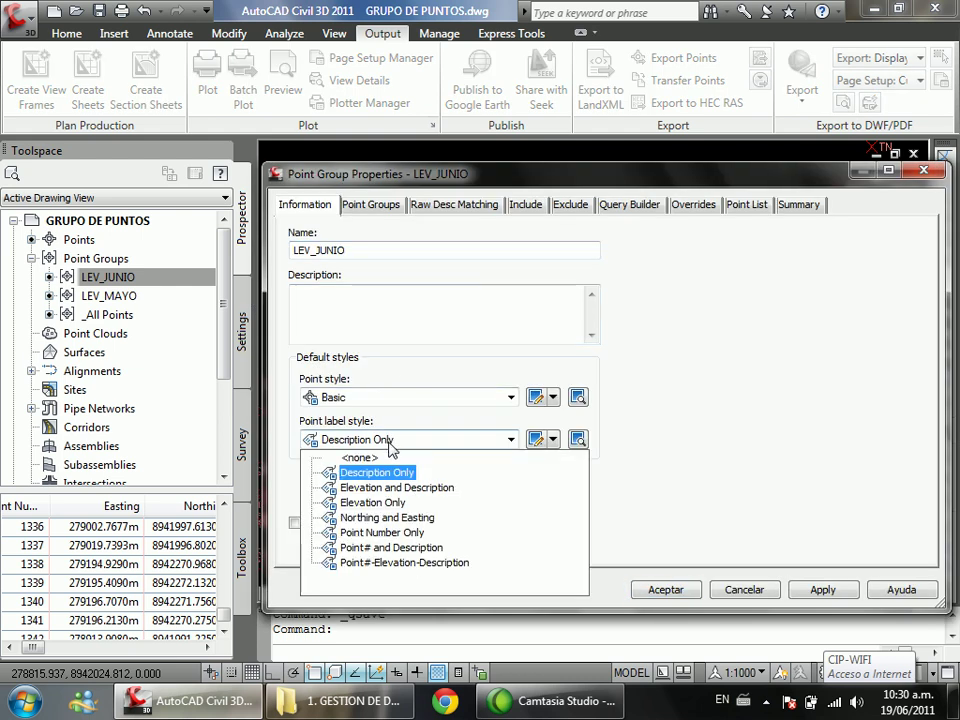
{"action": "left_click", "coordinate": [388, 505]}
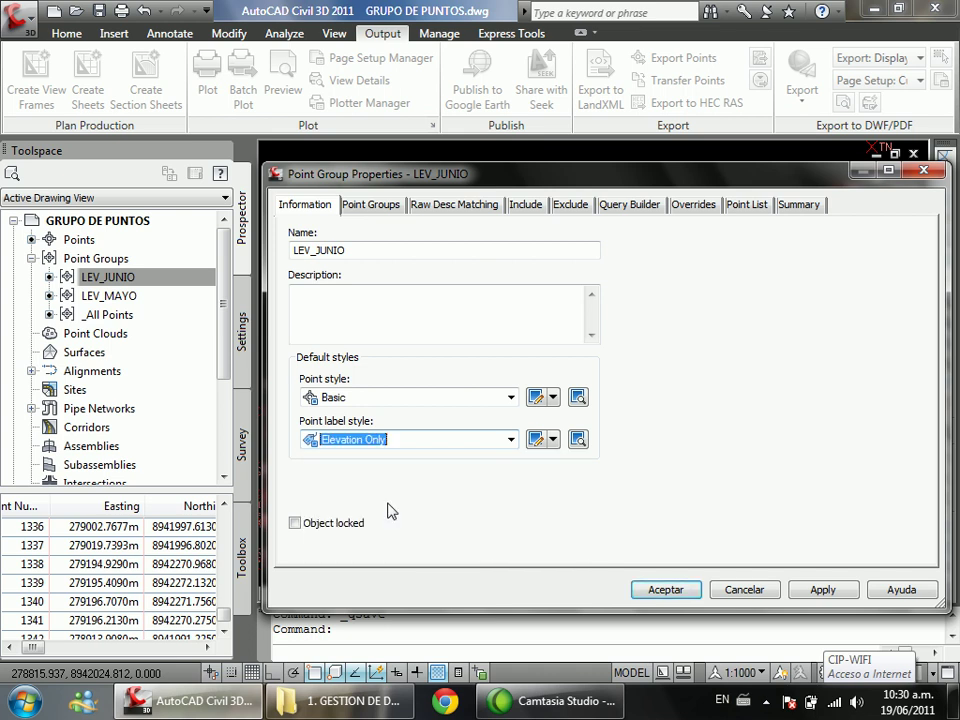
{"action": "left_click", "coordinate": [656, 592]}
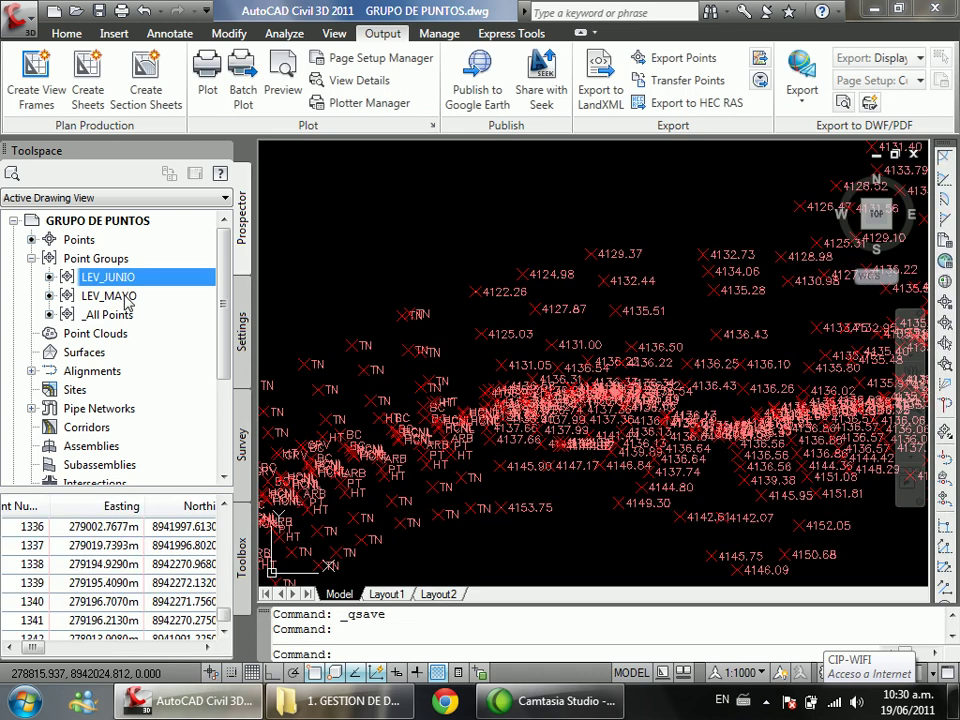
Step: Set the point label style of the LEV_MAYO point group to Elevation Only as well
{"action": "right_click", "coordinate": [127, 300]}
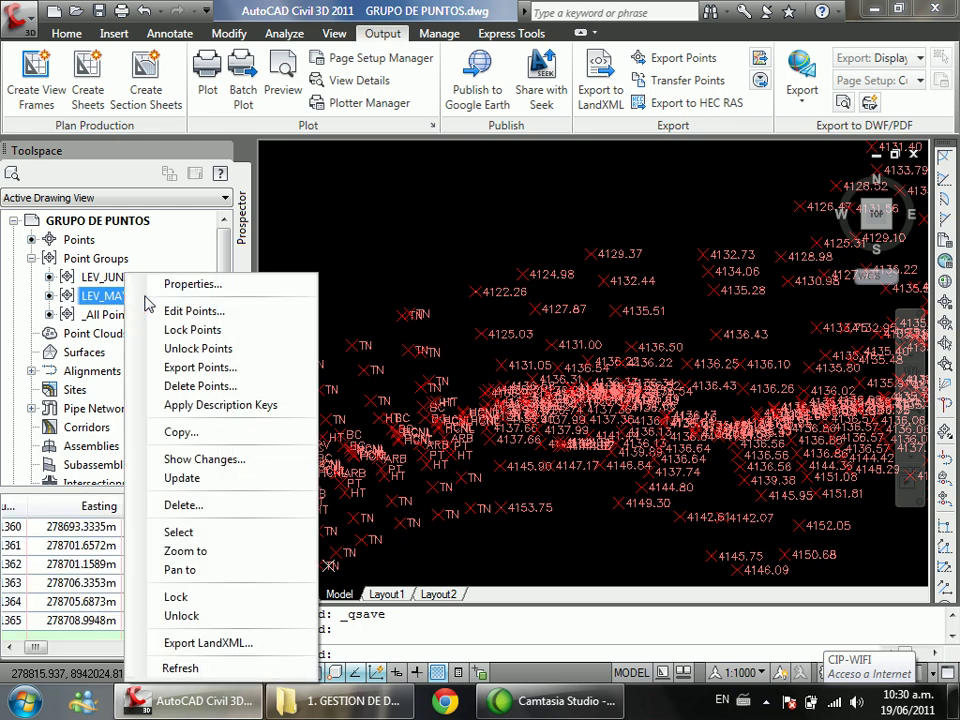
{"action": "left_click", "coordinate": [185, 285]}
{"action": "left_click", "coordinate": [376, 442]}
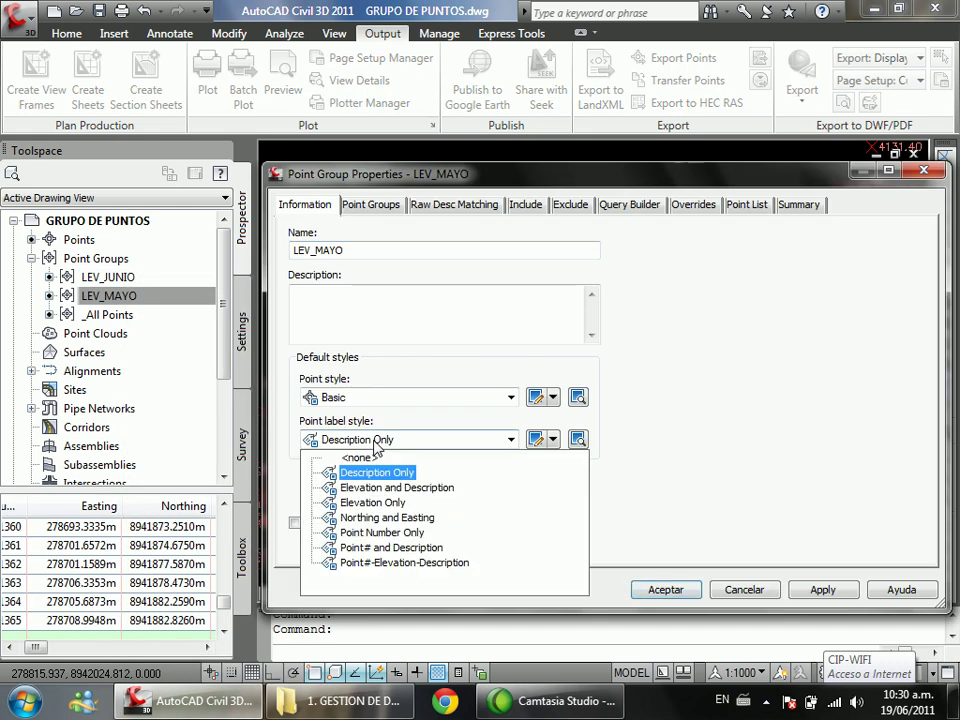
{"action": "left_click", "coordinate": [365, 502]}
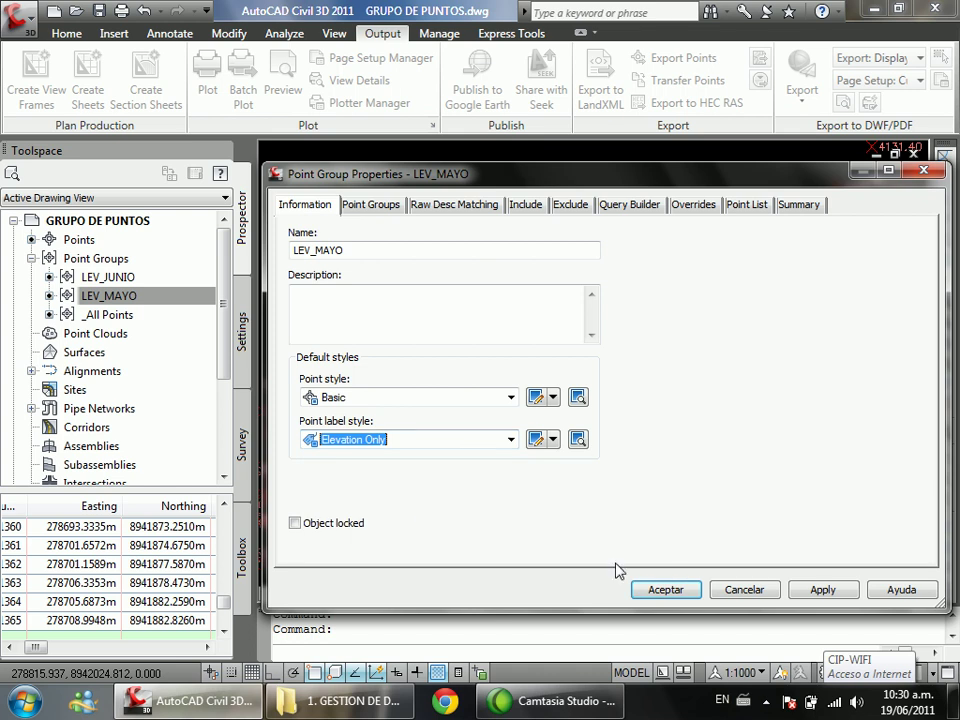
{"action": "left_click", "coordinate": [658, 589]}
Step: Set the annotation scale to 1:100 and check the legibility of the elevation labels along the point strip
{"action": "scroll", "coordinate": [447, 338], "scroll_direction": "up", "scroll_amount": 2}
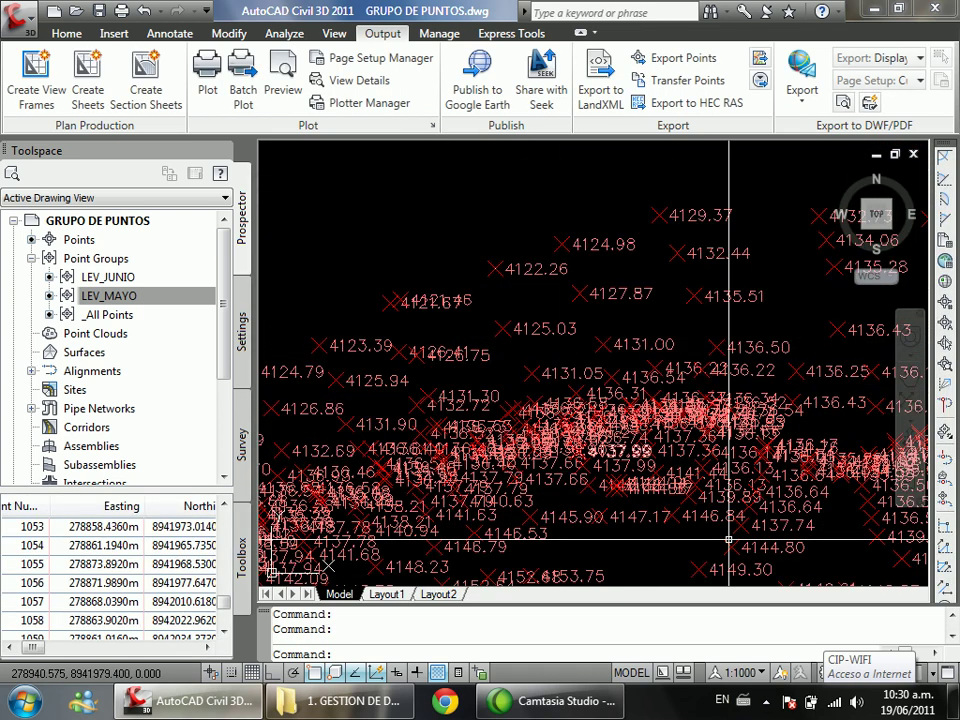
{"action": "left_click", "coordinate": [740, 672]}
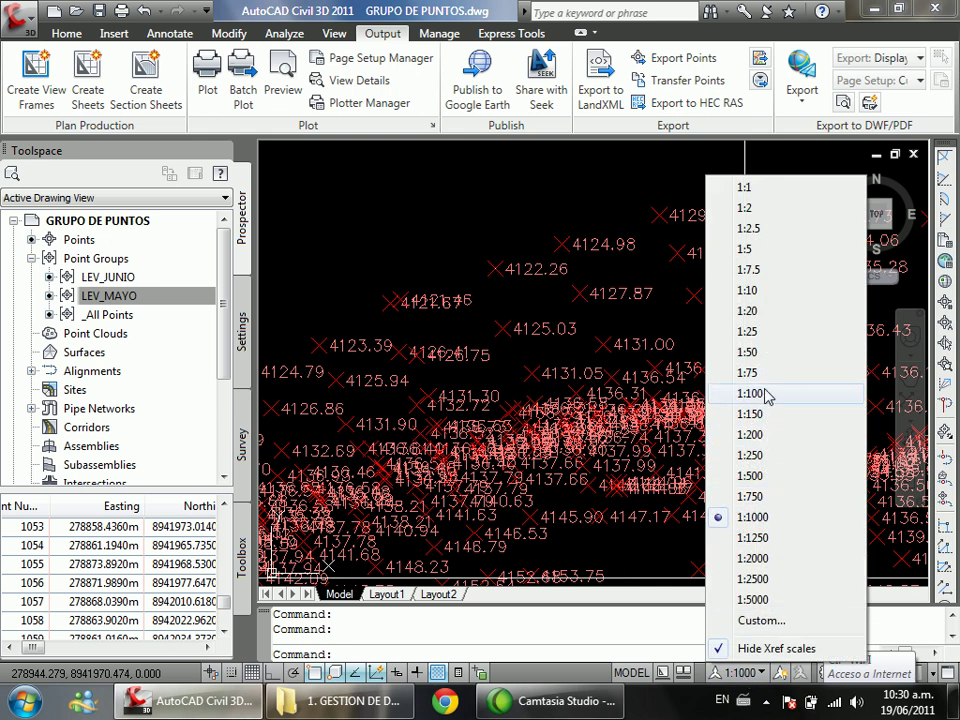
{"action": "left_click", "coordinate": [760, 393]}
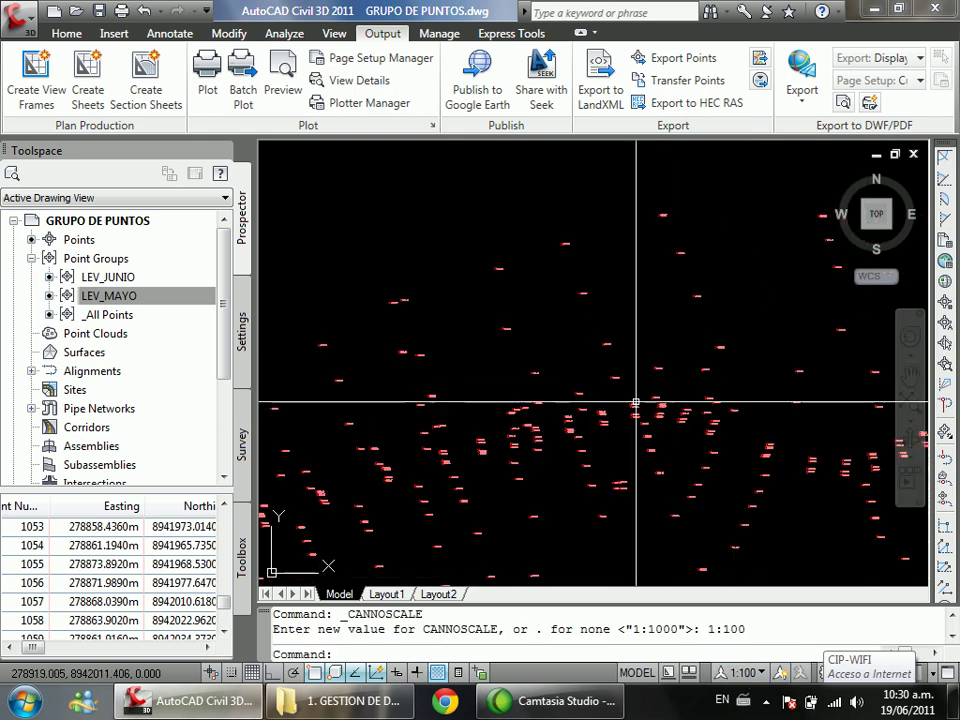
{"action": "scroll", "coordinate": [535, 419], "scroll_direction": "up", "scroll_amount": 5}
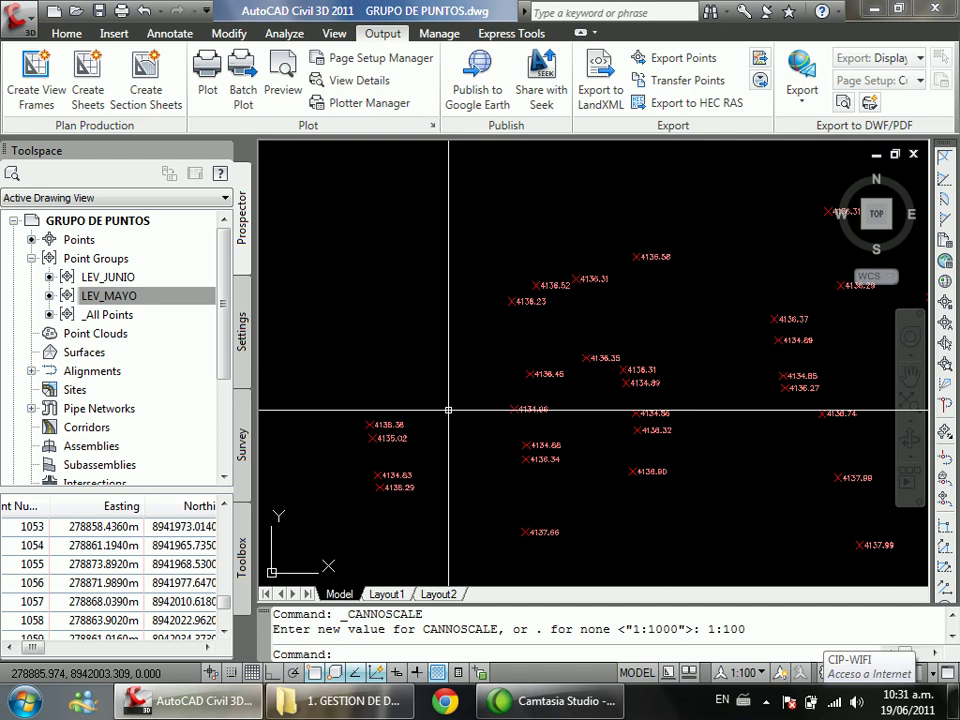
{"action": "scroll", "coordinate": [583, 409], "scroll_direction": "up", "scroll_amount": 3}
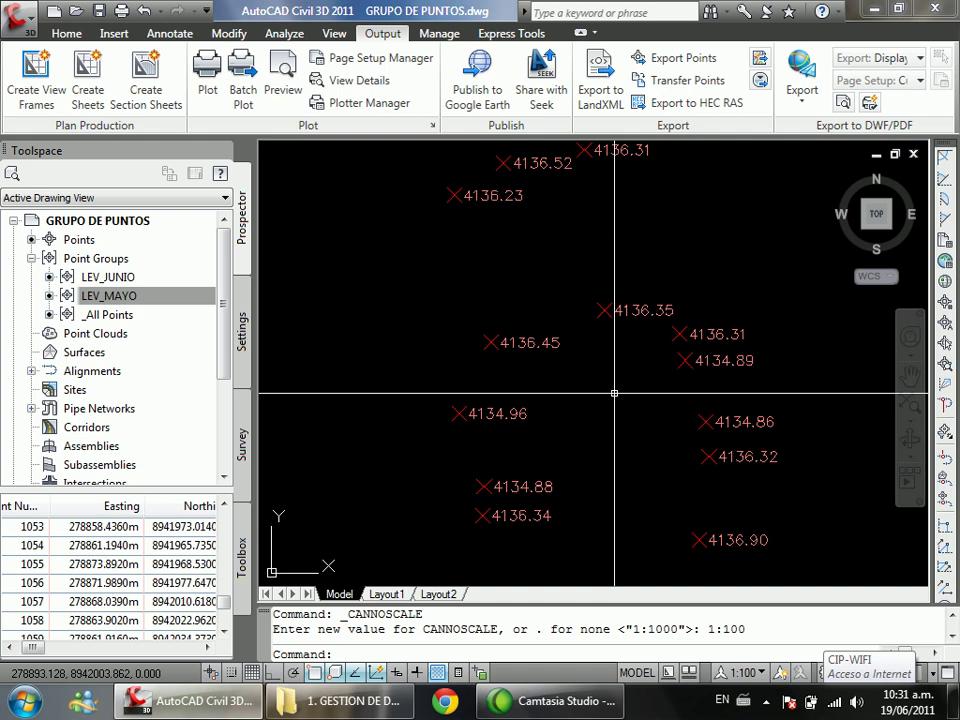
{"action": "scroll", "coordinate": [521, 395], "scroll_direction": "down", "scroll_amount": 6}
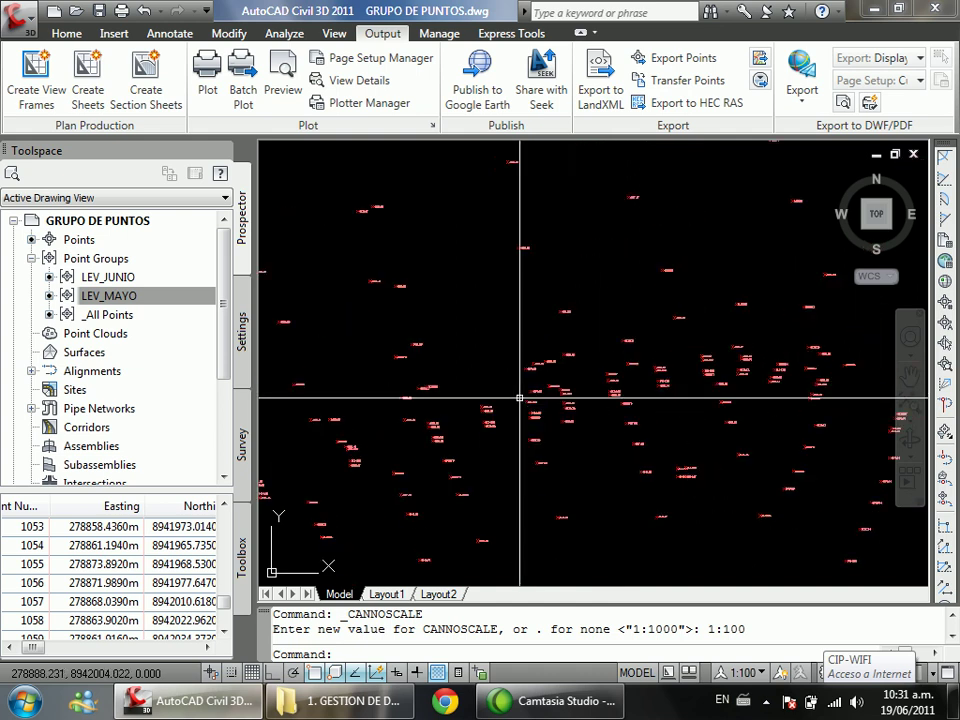
{"action": "scroll", "coordinate": [519, 368], "scroll_direction": "down", "scroll_amount": 3}
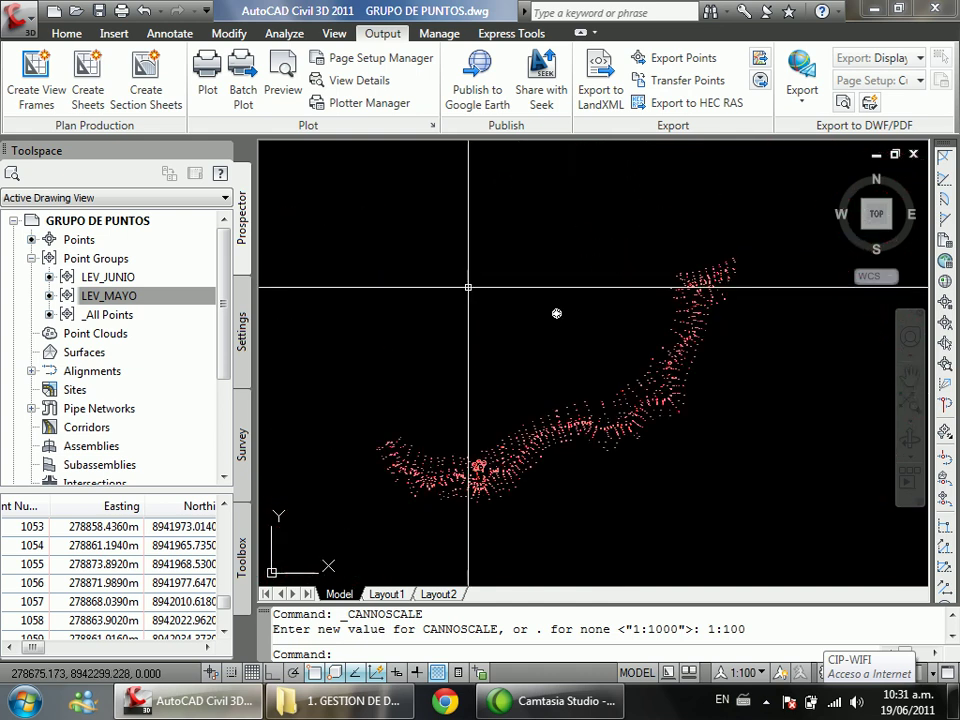
Step: Save the drawing again with the whole joined point strip in view
{"action": "key", "text": "ctrl+s"}
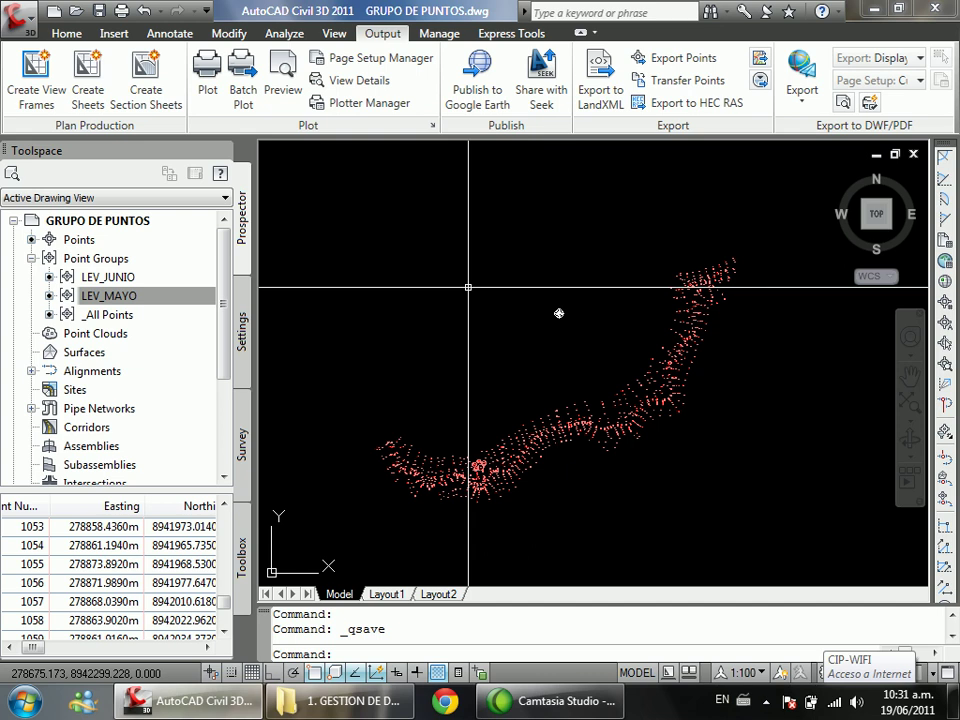
{"action": "scroll", "coordinate": [561, 374], "scroll_direction": "up", "scroll_amount": 2}
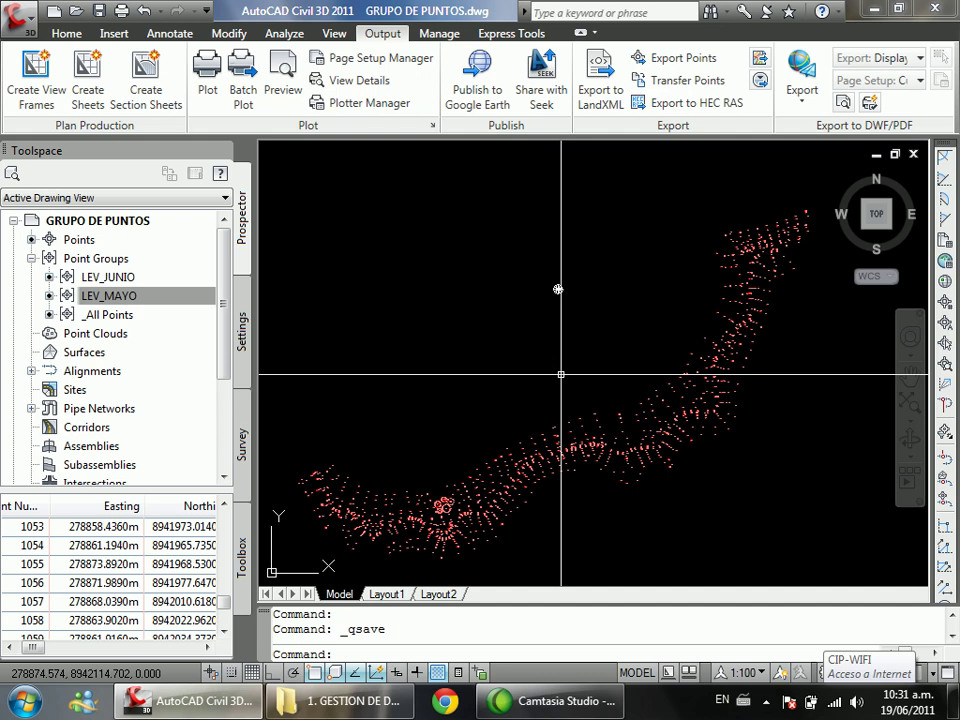
{"action": "scroll", "coordinate": [561, 370], "scroll_direction": "down", "scroll_amount": 2}
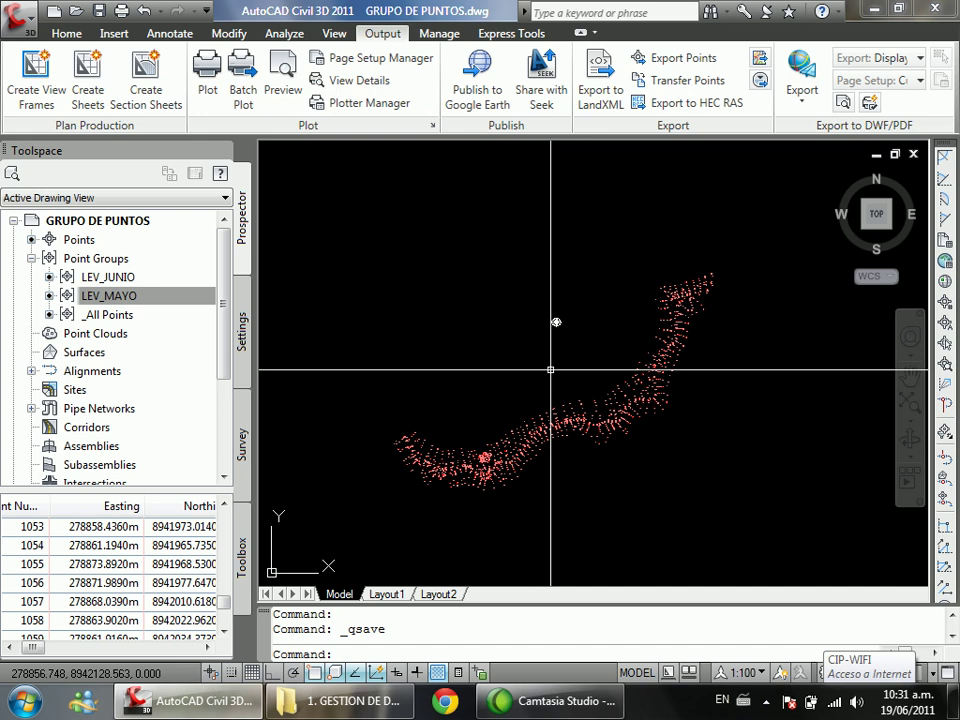
{"action": "key", "text": "ctrl+s"}
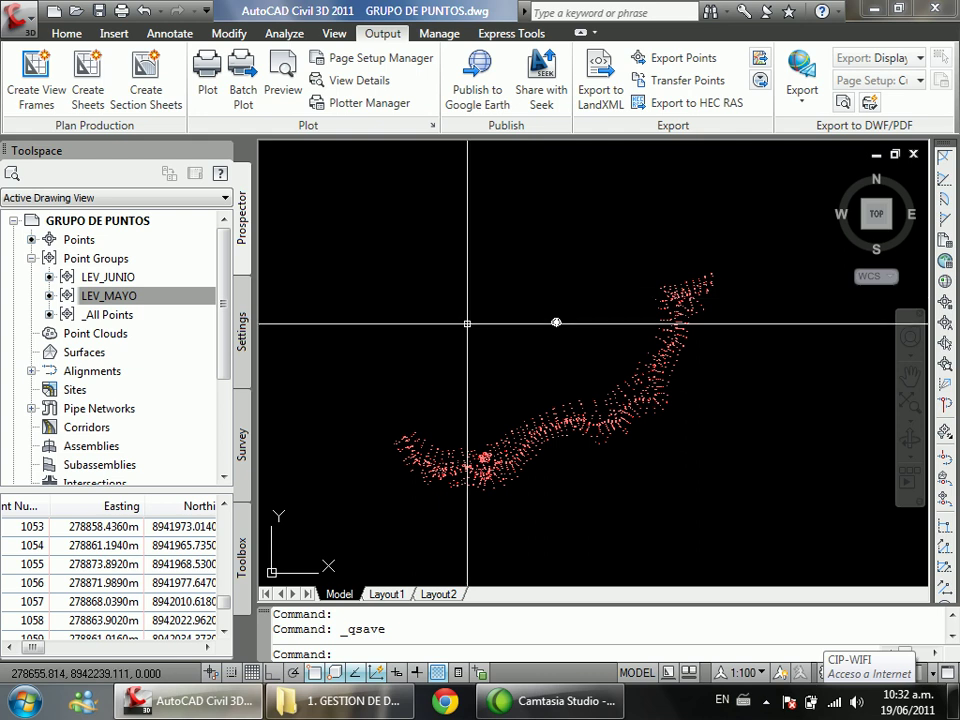
{"action": "scroll", "coordinate": [589, 396], "scroll_direction": "up", "scroll_amount": 2}
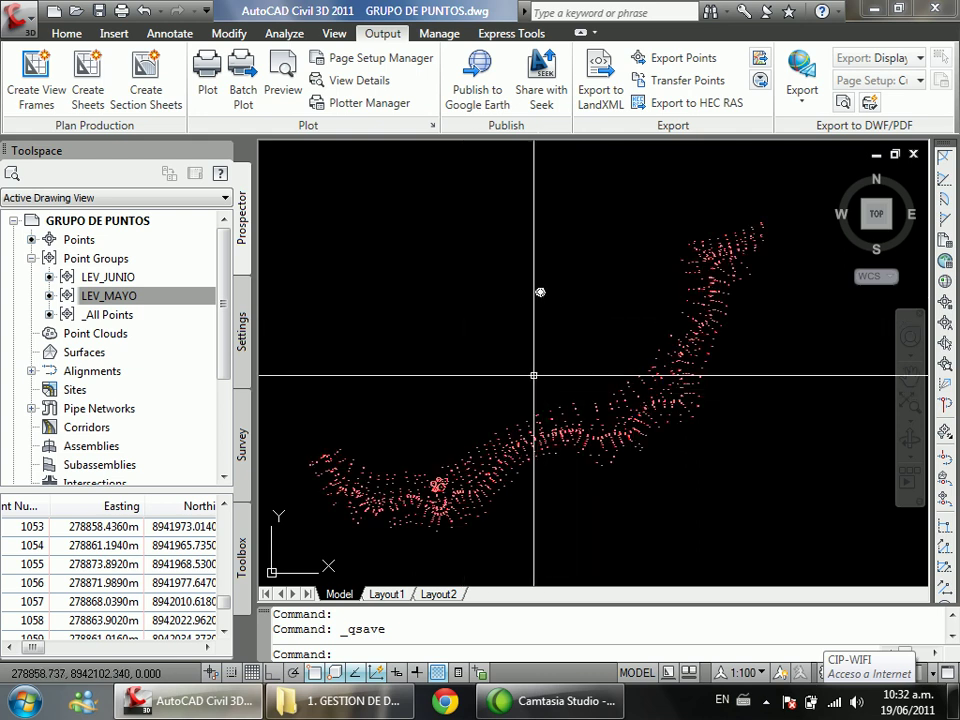
{"action": "scroll", "coordinate": [538, 375], "scroll_direction": "down", "scroll_amount": 1}
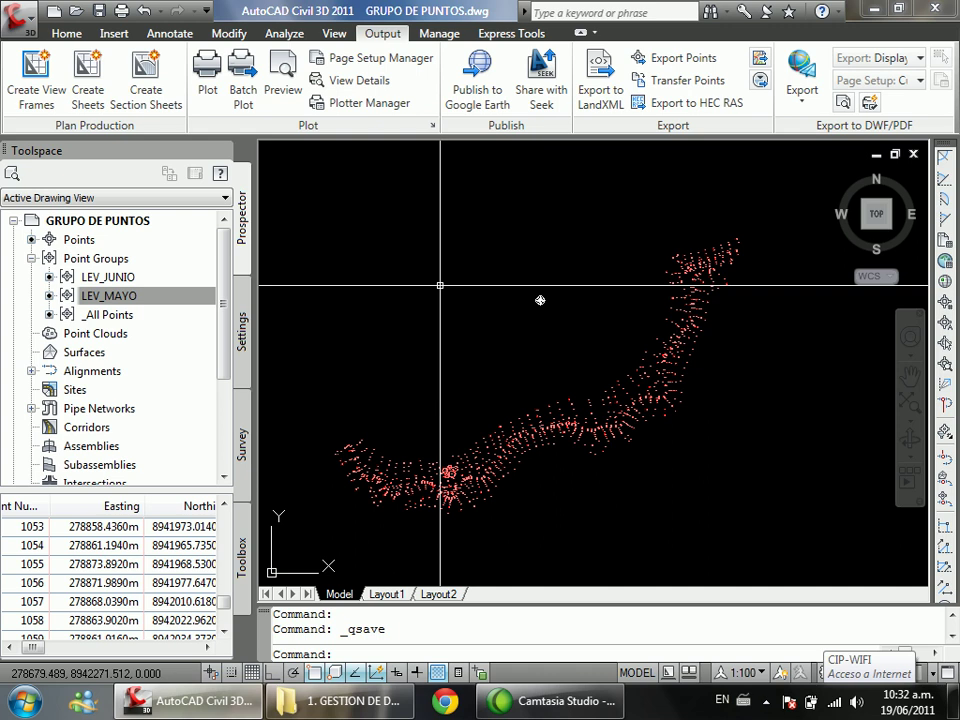
Step: Collapse the point groups, start creating a new surface in the drawing's Surfaces collection and choose TIN surface as its type
{"action": "left_click", "coordinate": [118, 316]}
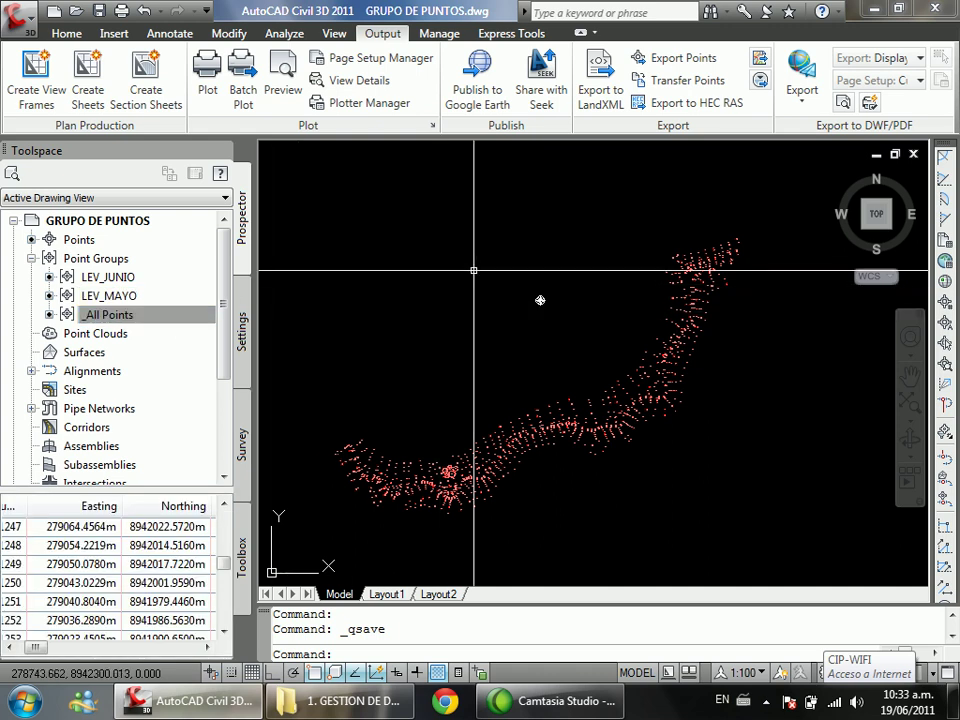
{"action": "left_click", "coordinate": [32, 259]}
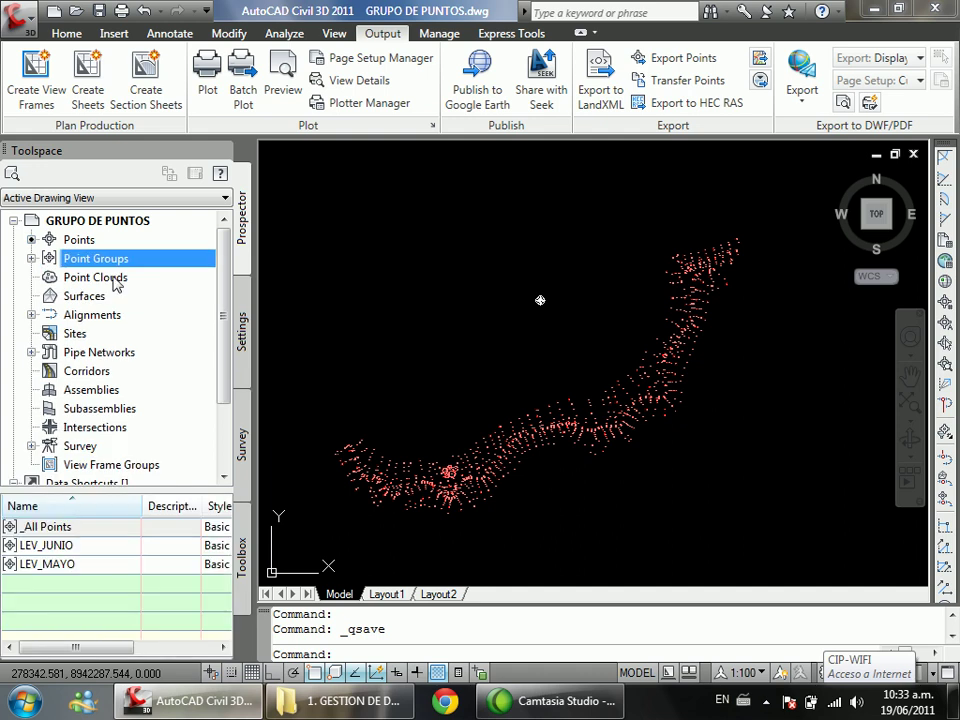
{"action": "left_click", "coordinate": [99, 297]}
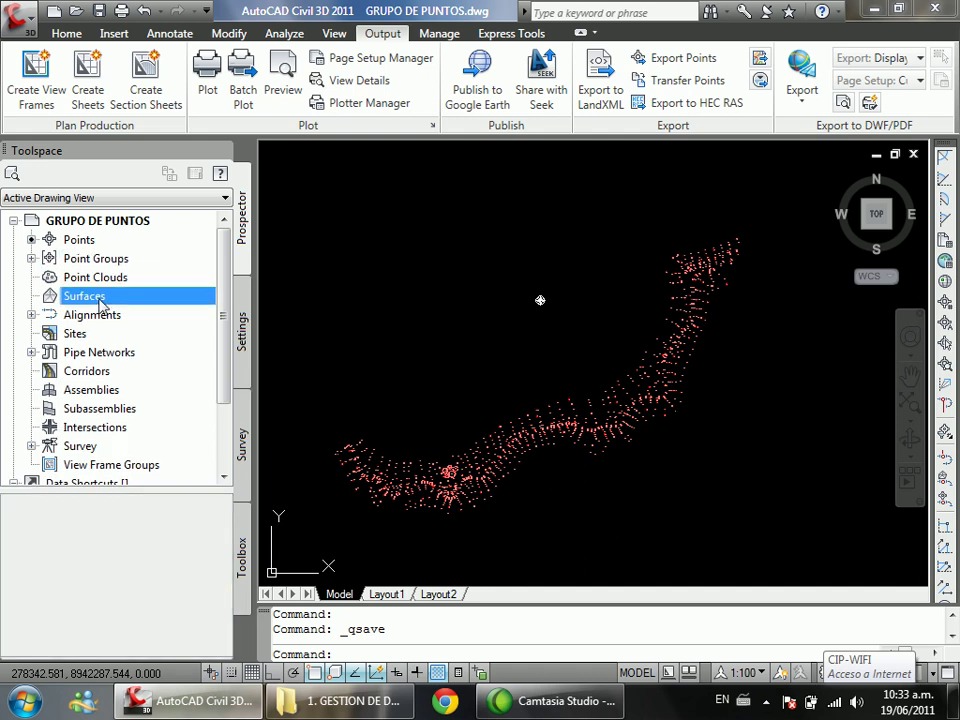
{"action": "left_click_drag", "start_coordinate": [127, 300], "coordinate": [114, 305]}
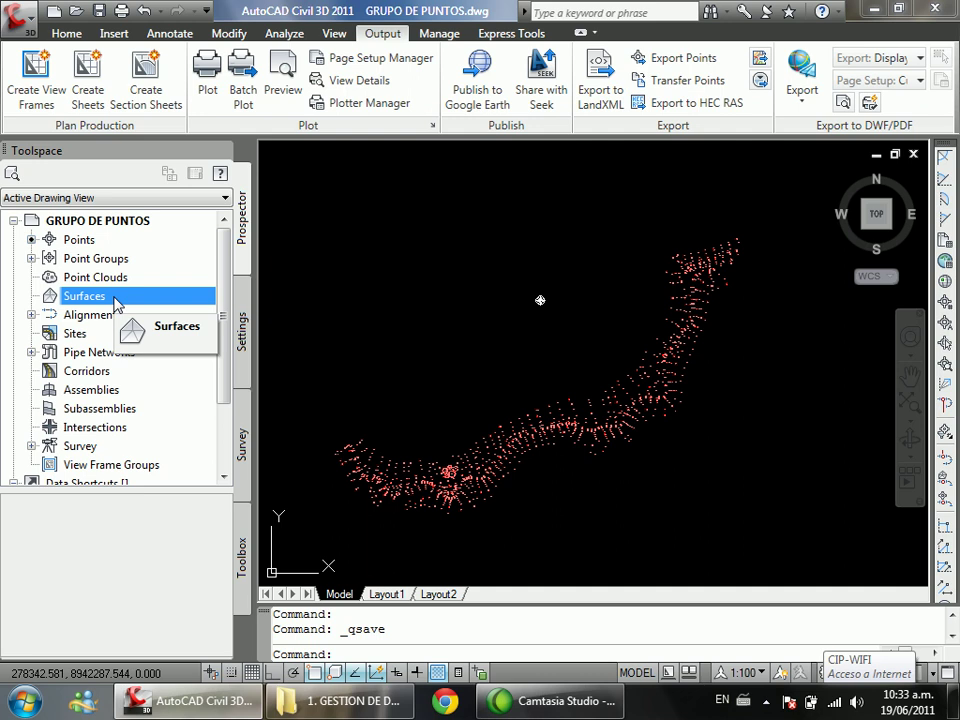
{"action": "right_click", "coordinate": [116, 304]}
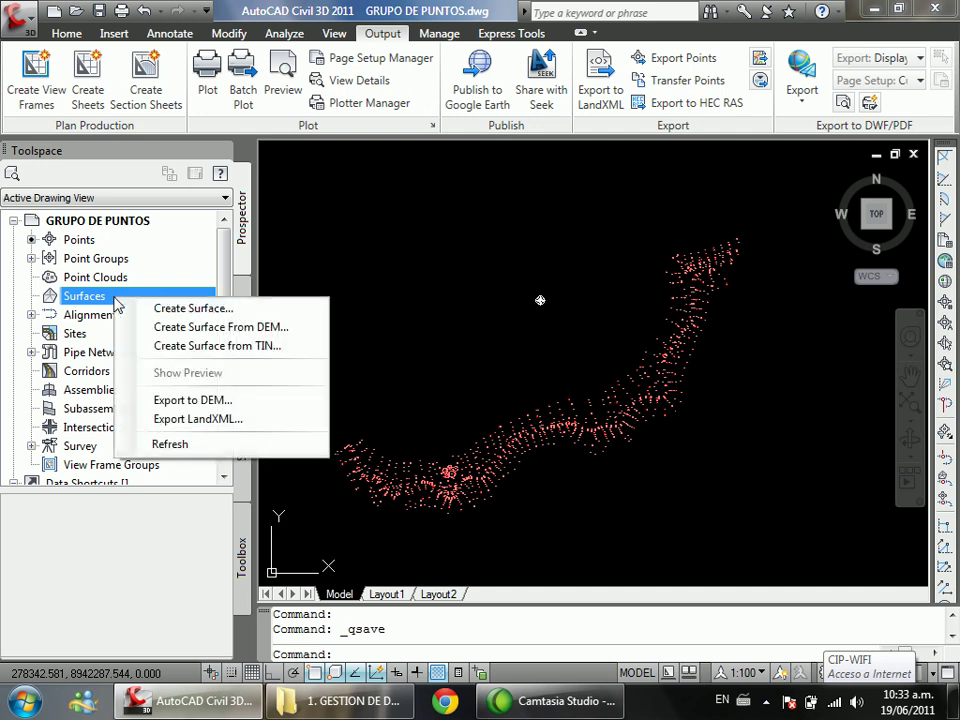
{"action": "left_click", "coordinate": [236, 311]}
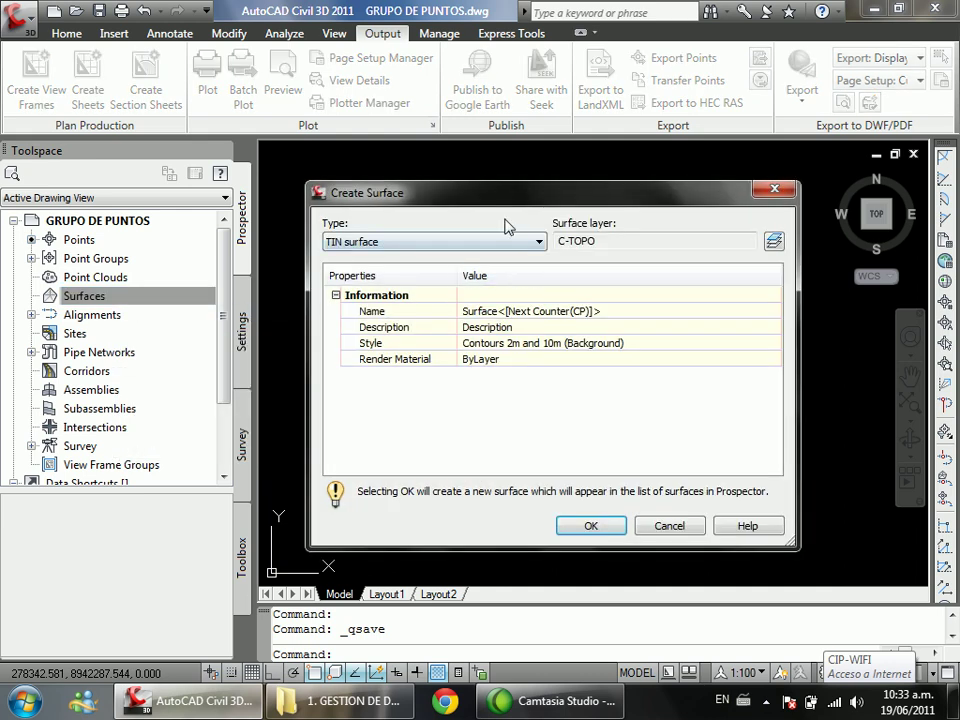
{"action": "left_click_drag", "start_coordinate": [506, 198], "coordinate": [487, 199]}
{"action": "left_click", "coordinate": [432, 243]}
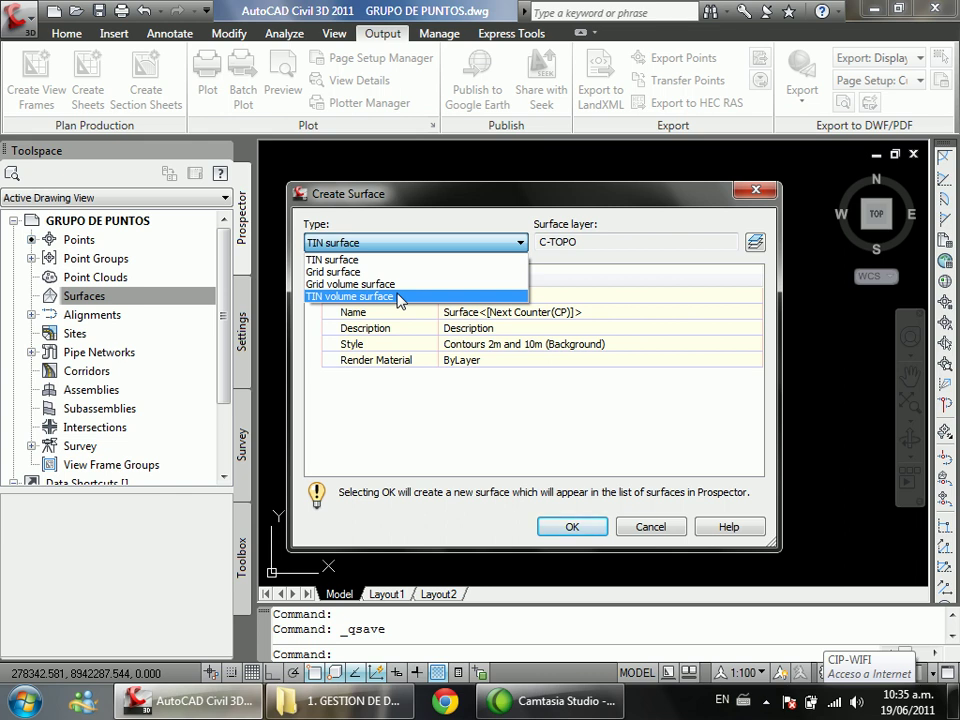
{"action": "left_click", "coordinate": [383, 261]}
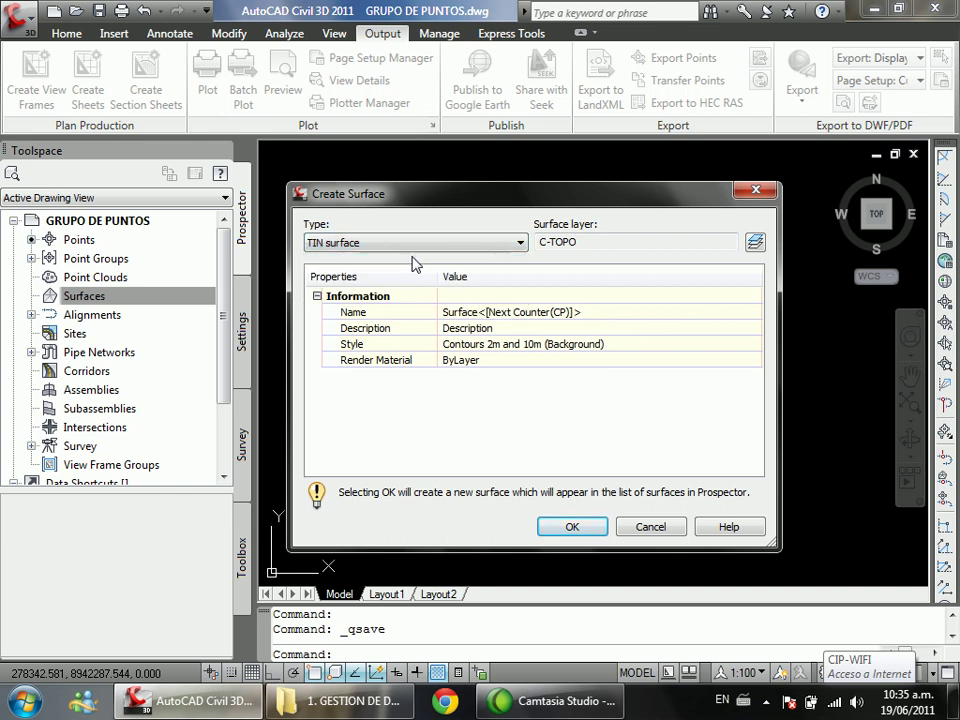
Step: Name the new TIN surface SUP_TERRENO
{"action": "left_click", "coordinate": [600, 312]}
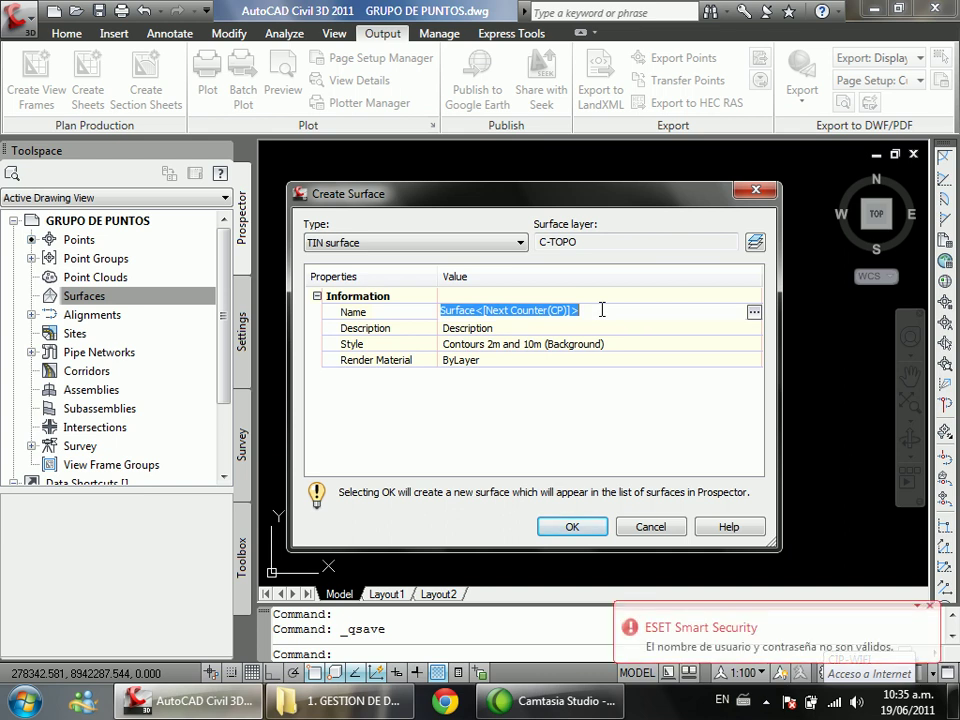
{"action": "type", "text": "TERRENO"}
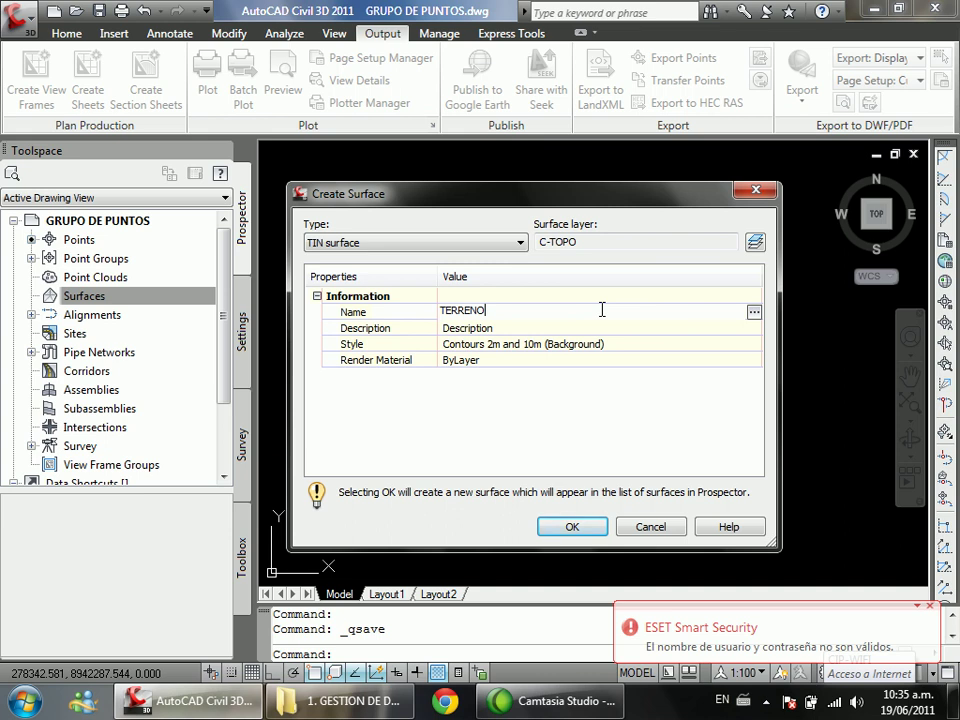
{"action": "key", "text": "Home"}
{"action": "type", "text": "SUP_"}
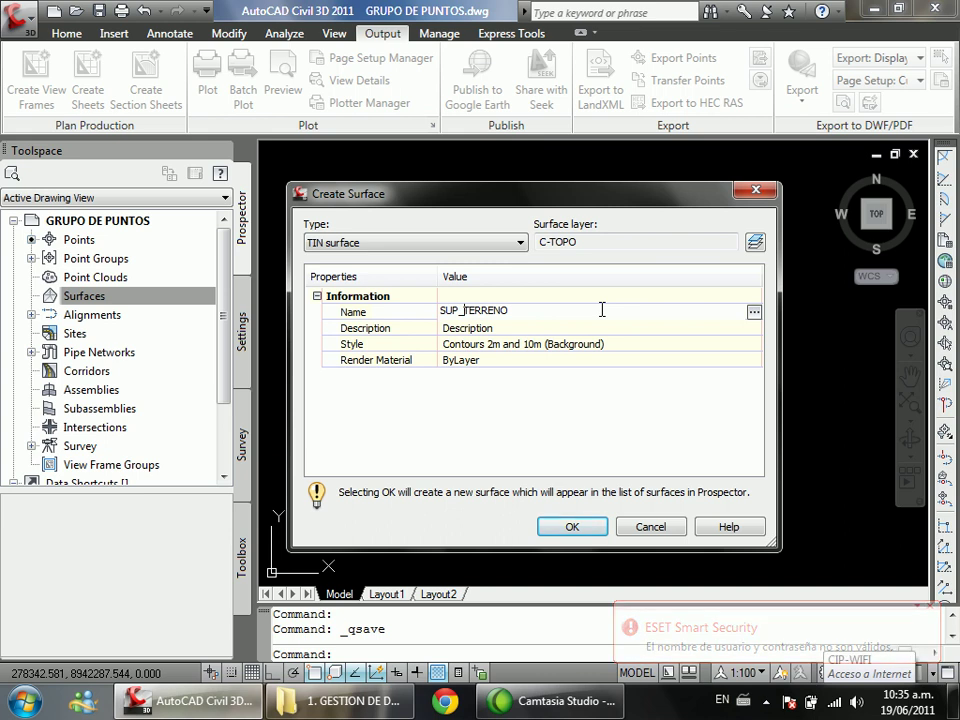
{"action": "key", "text": "Return"}
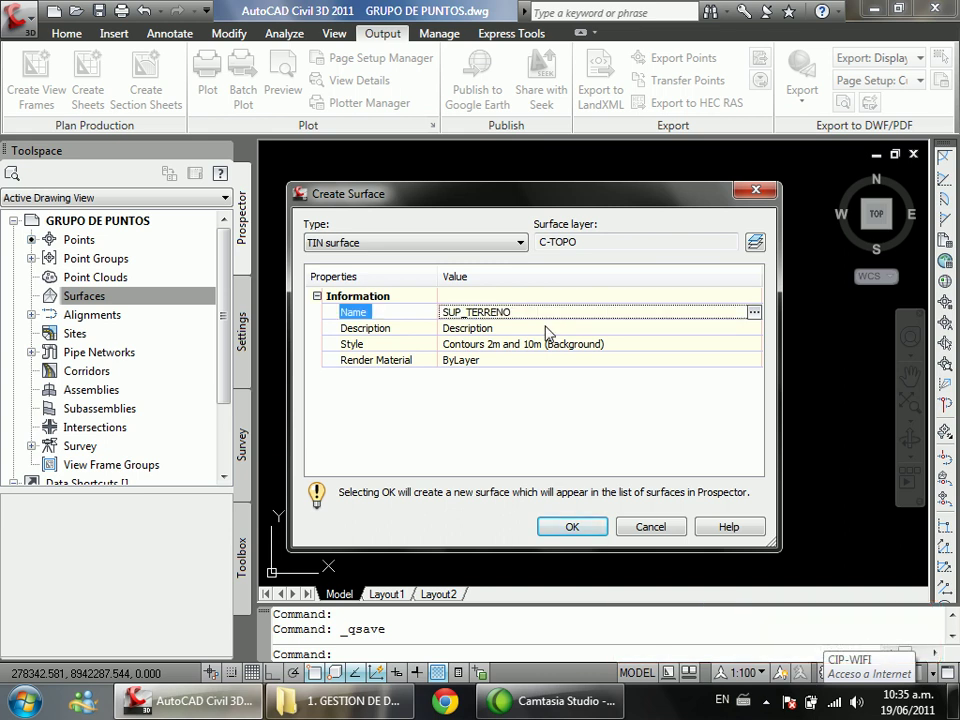
Step: Set the new surface's description to LEVANTAMIENTOS DE MAYO Y JUNIO
{"action": "left_click", "coordinate": [534, 330]}
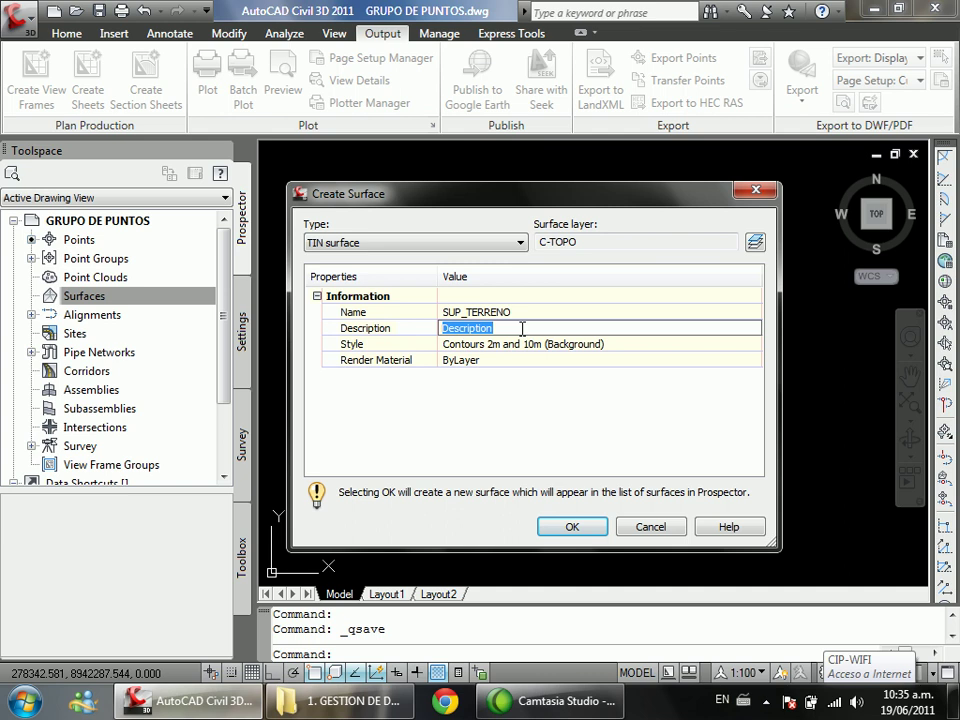
{"action": "type", "text": "LEVANTAMIENTOS DE MAYO Y JUNIO"}
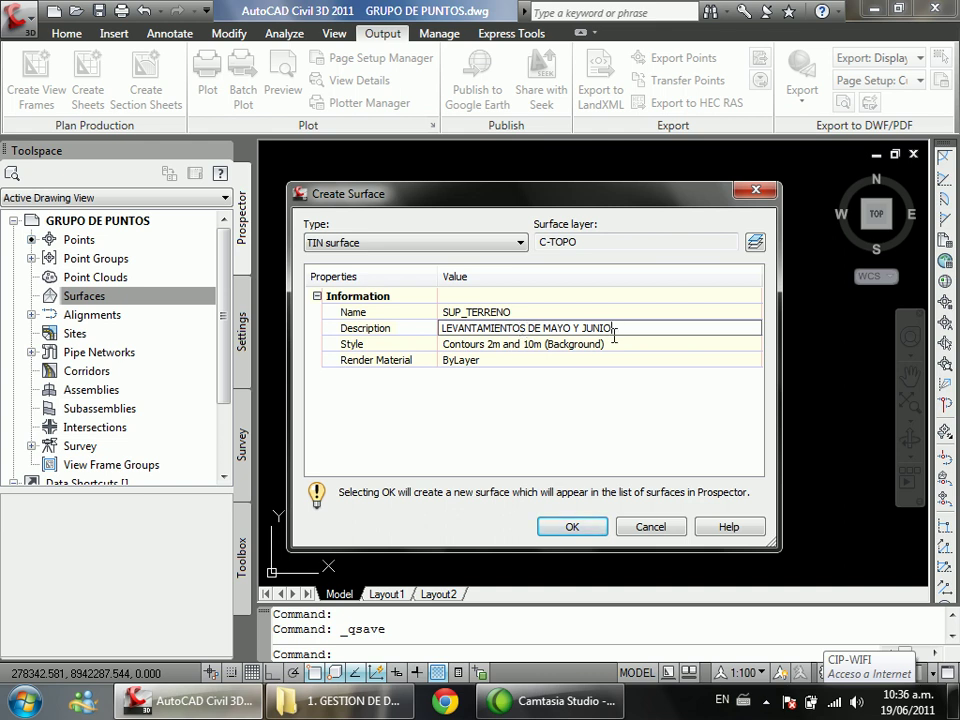
{"action": "left_click", "coordinate": [562, 345]}
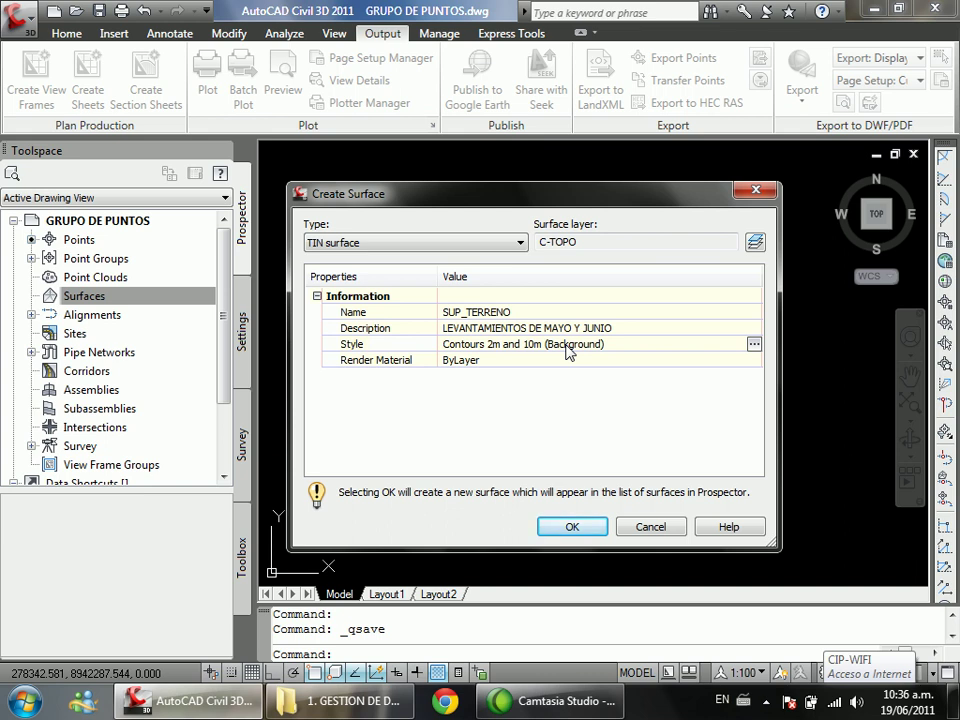
Step: Set the surface style to Contours 1m and 5m (Background) and create the surface with its render material kept at ByLayer
{"action": "left_click", "coordinate": [754, 345]}
{"action": "key", "text": "Escape"}
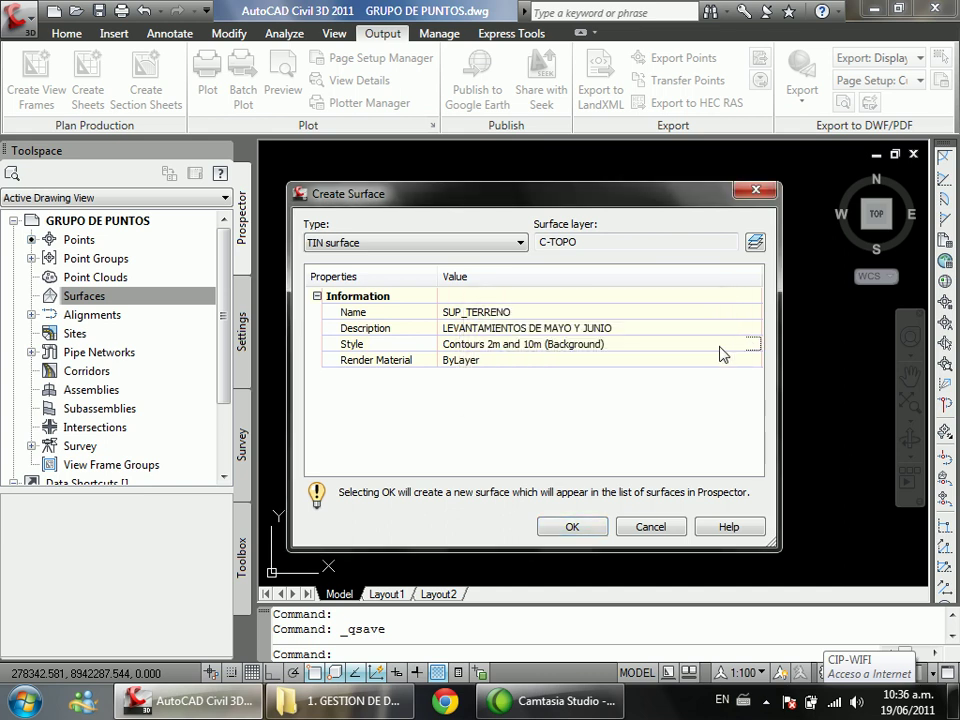
{"action": "left_click", "coordinate": [754, 345]}
{"action": "left_click", "coordinate": [613, 349]}
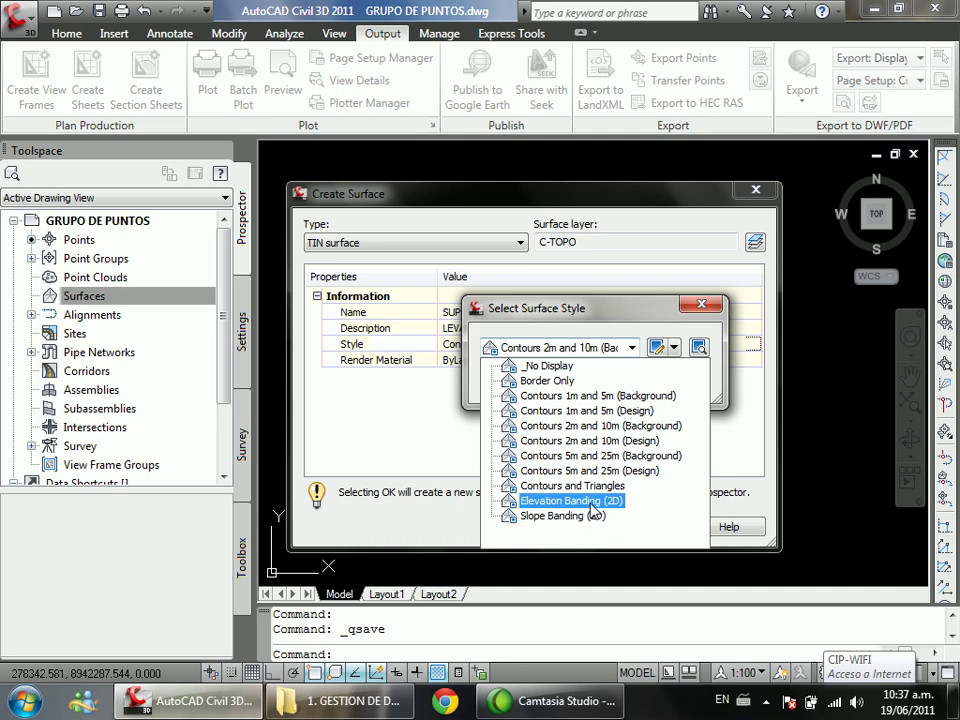
{"action": "left_click", "coordinate": [626, 398]}
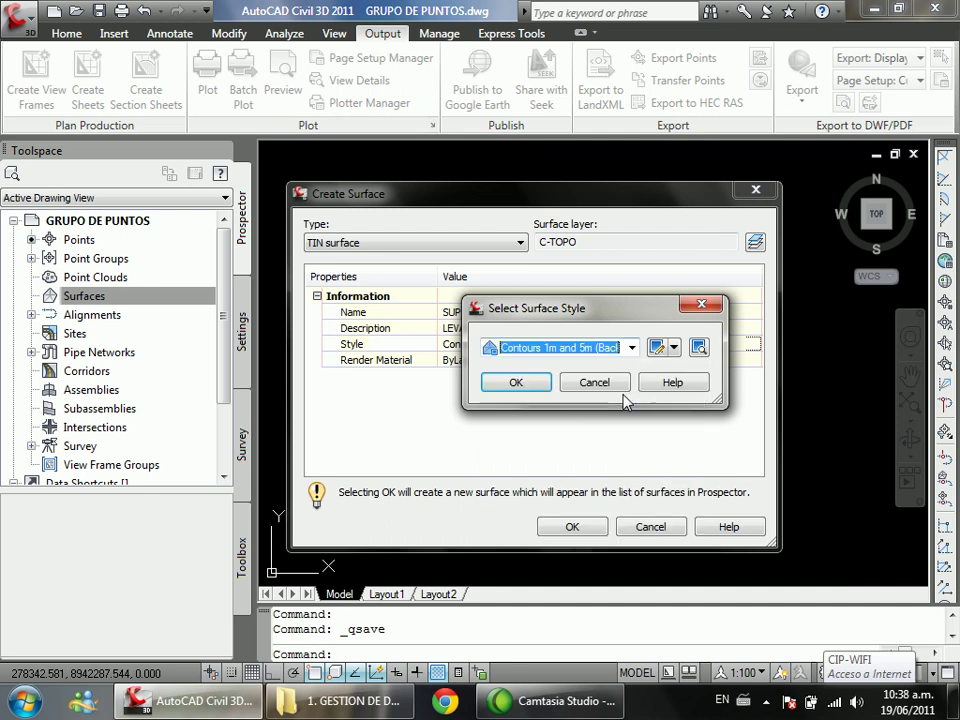
{"action": "left_click", "coordinate": [528, 384]}
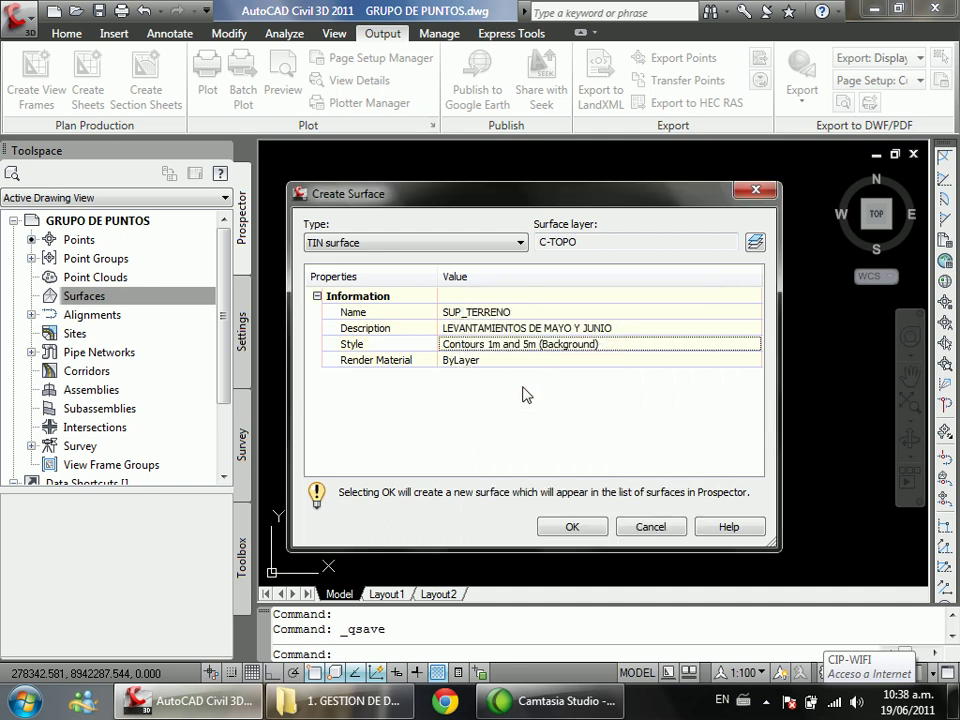
{"action": "left_click", "coordinate": [459, 362]}
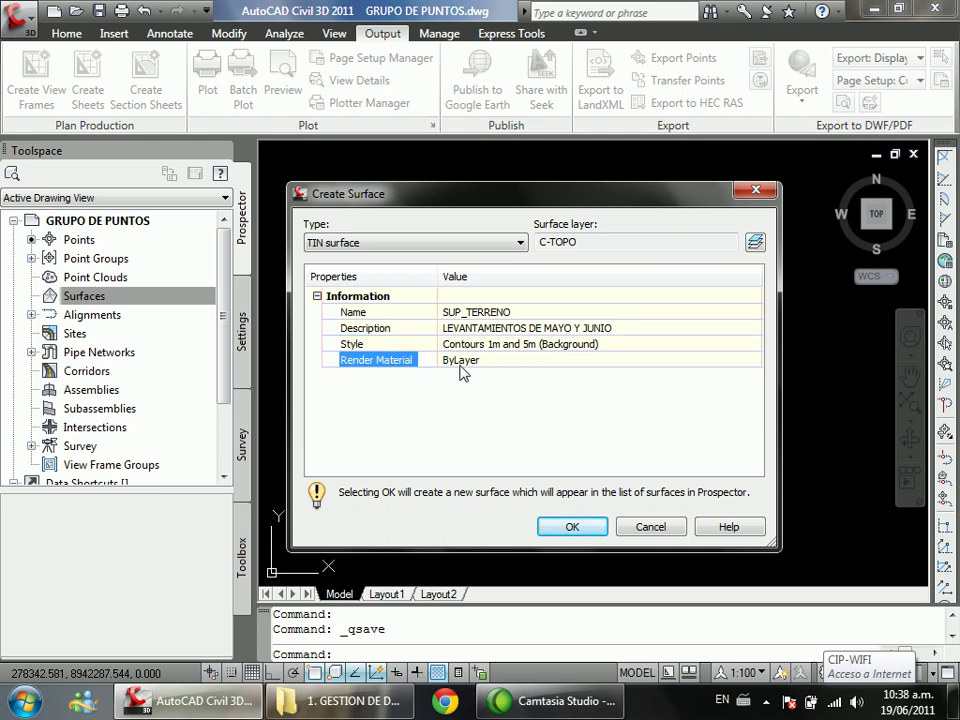
{"action": "left_click", "coordinate": [572, 527]}
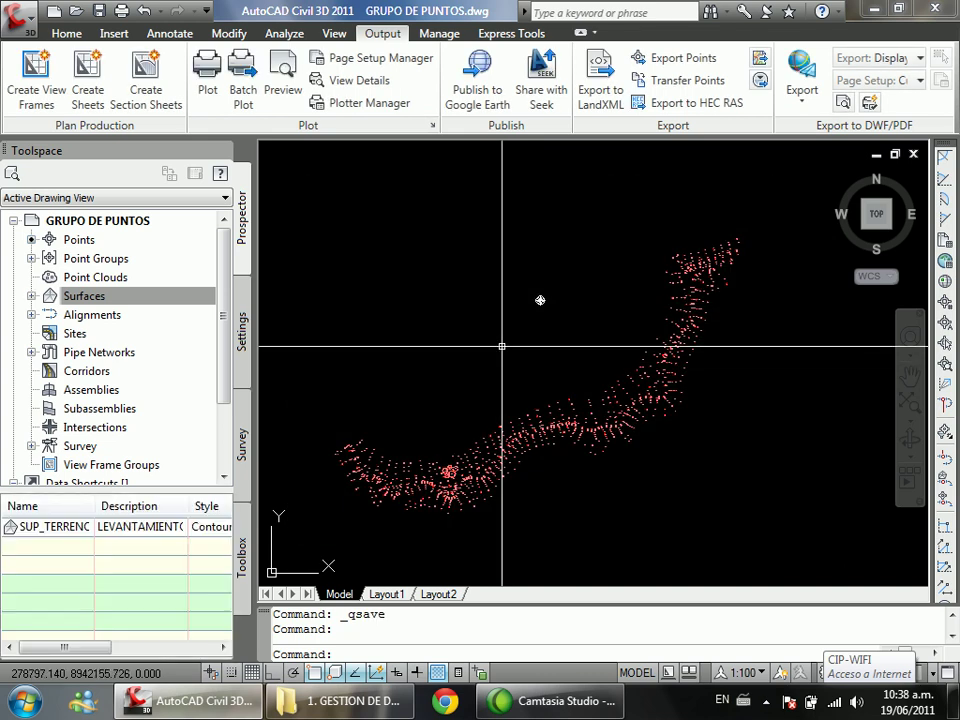
Step: Expand SUP_TERRENO in the Surfaces collection and review its Masks, Watersheds and Definition items
{"action": "left_click", "coordinate": [112, 292]}
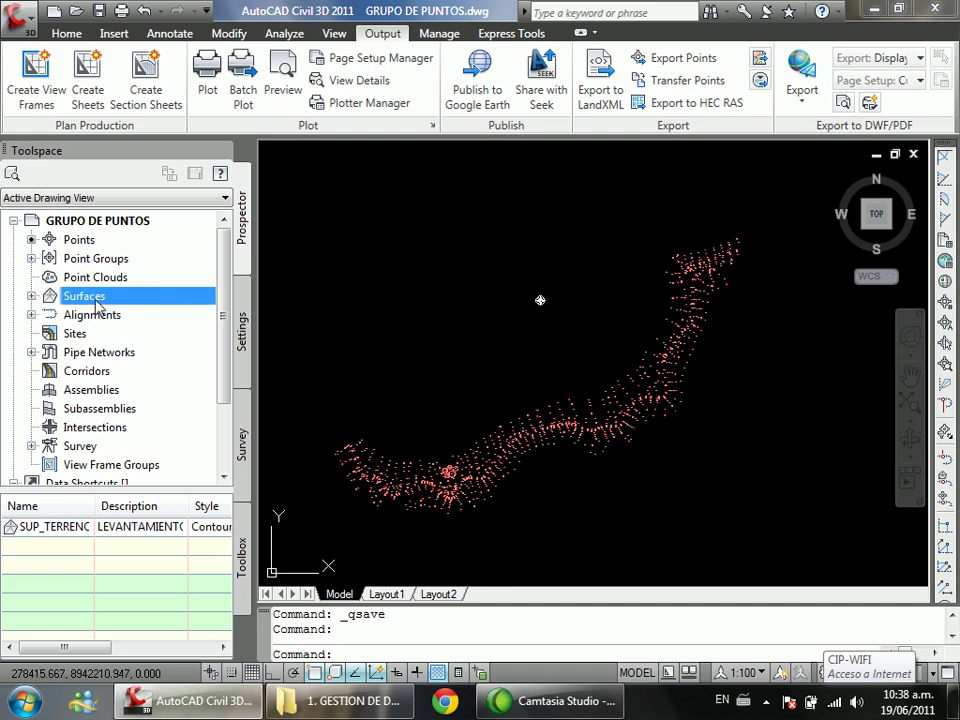
{"action": "double_click", "coordinate": [92, 298]}
{"action": "left_click", "coordinate": [118, 315]}
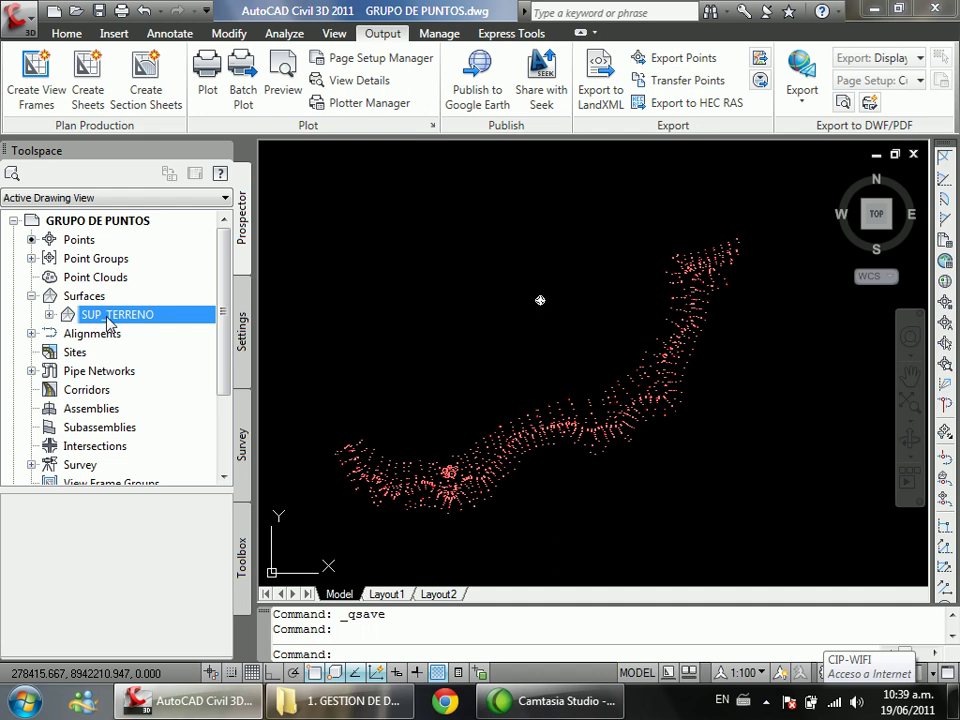
{"action": "left_click", "coordinate": [49, 315]}
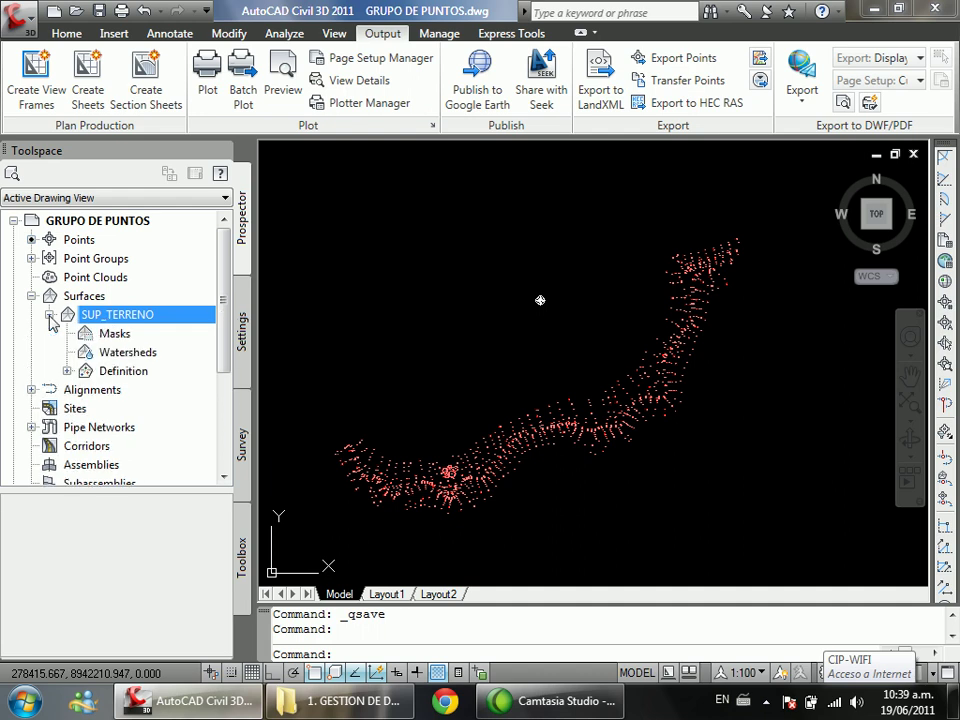
{"action": "left_click", "coordinate": [121, 335]}
{"action": "left_click", "coordinate": [133, 358]}
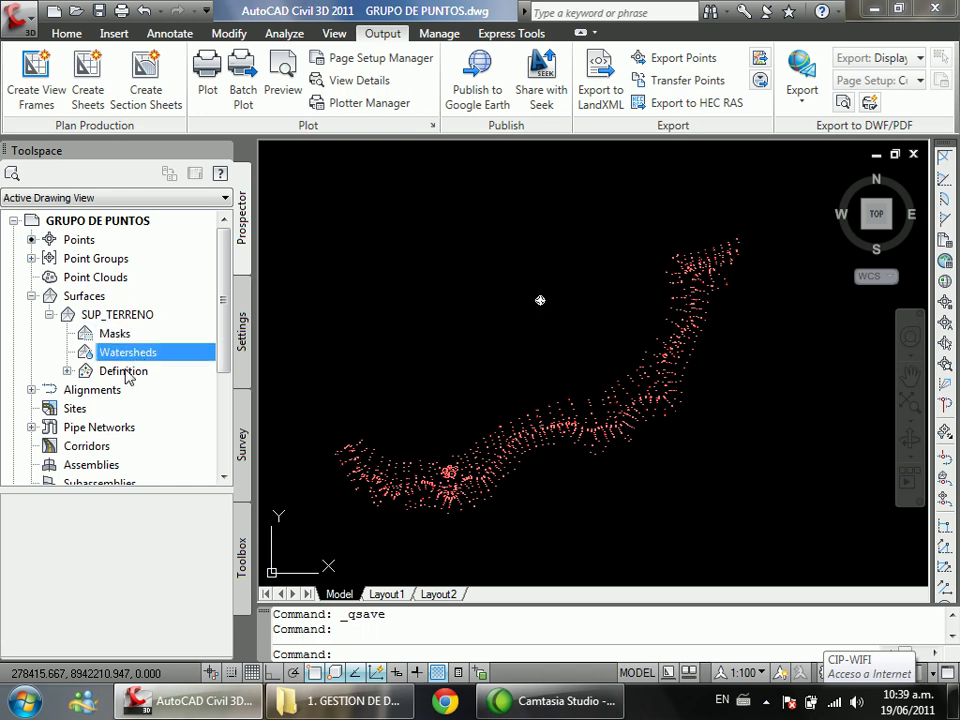
{"action": "left_click", "coordinate": [125, 372]}
{"action": "left_click", "coordinate": [118, 336]}
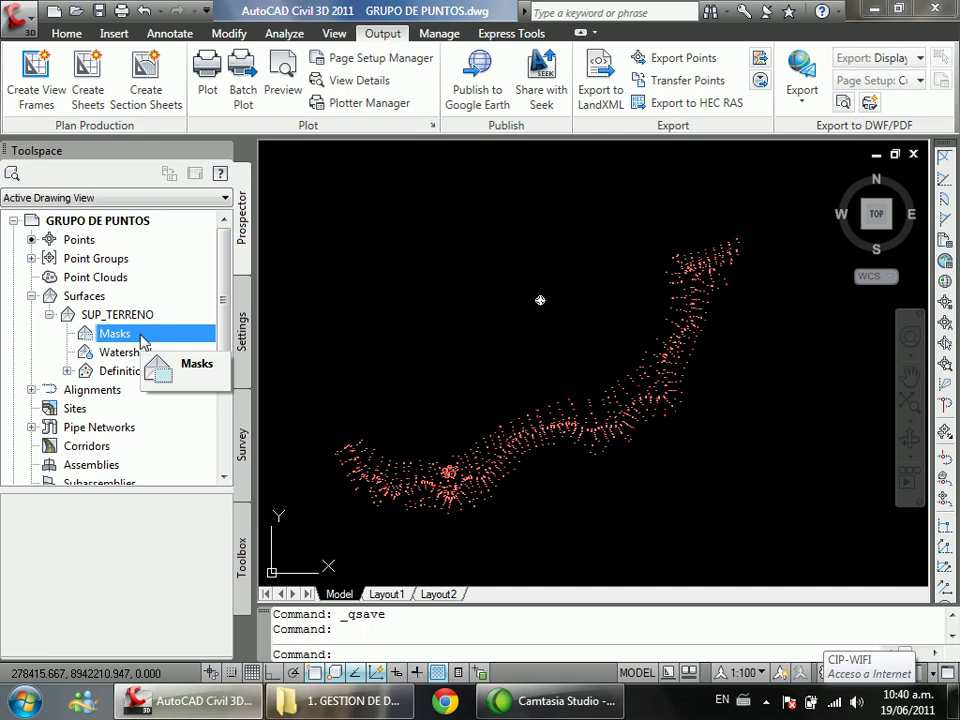
{"action": "left_click", "coordinate": [132, 362]}
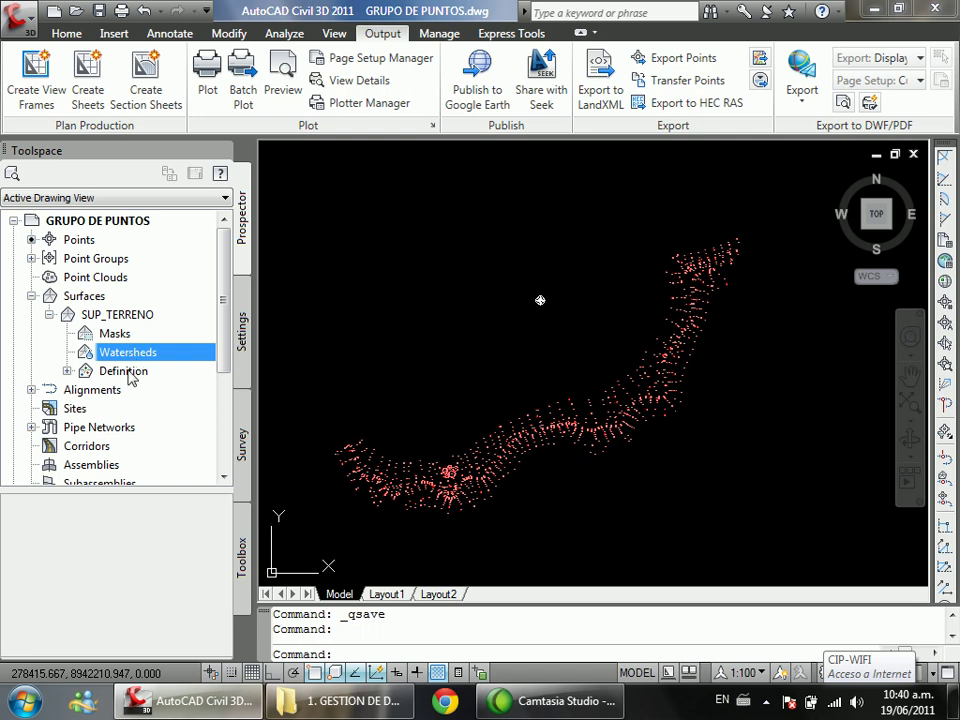
{"action": "left_click", "coordinate": [130, 375]}
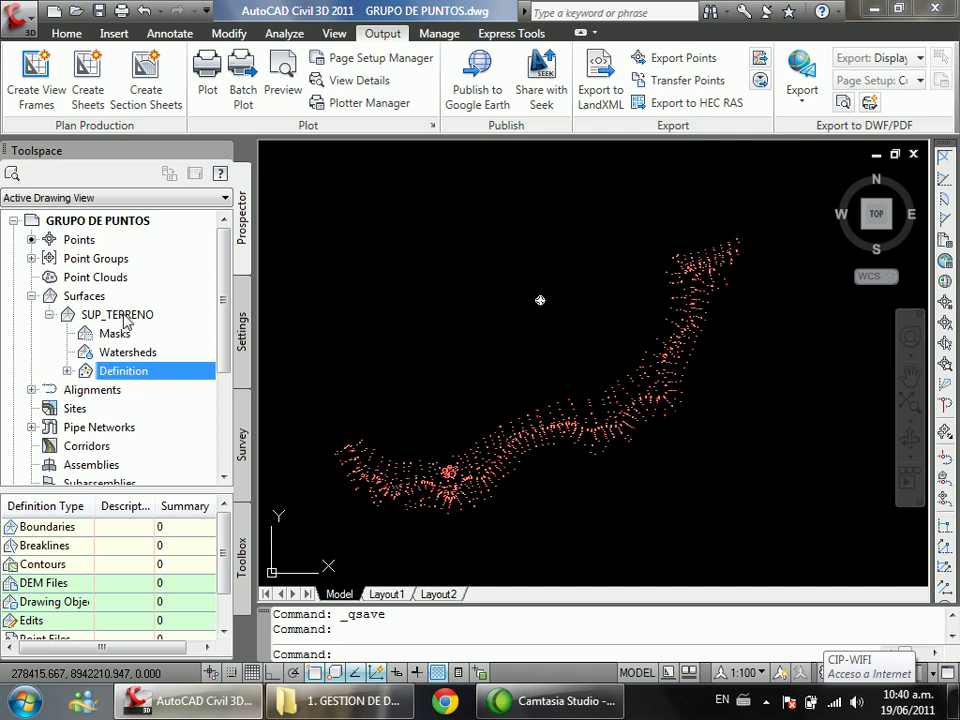
{"action": "left_click", "coordinate": [126, 318]}
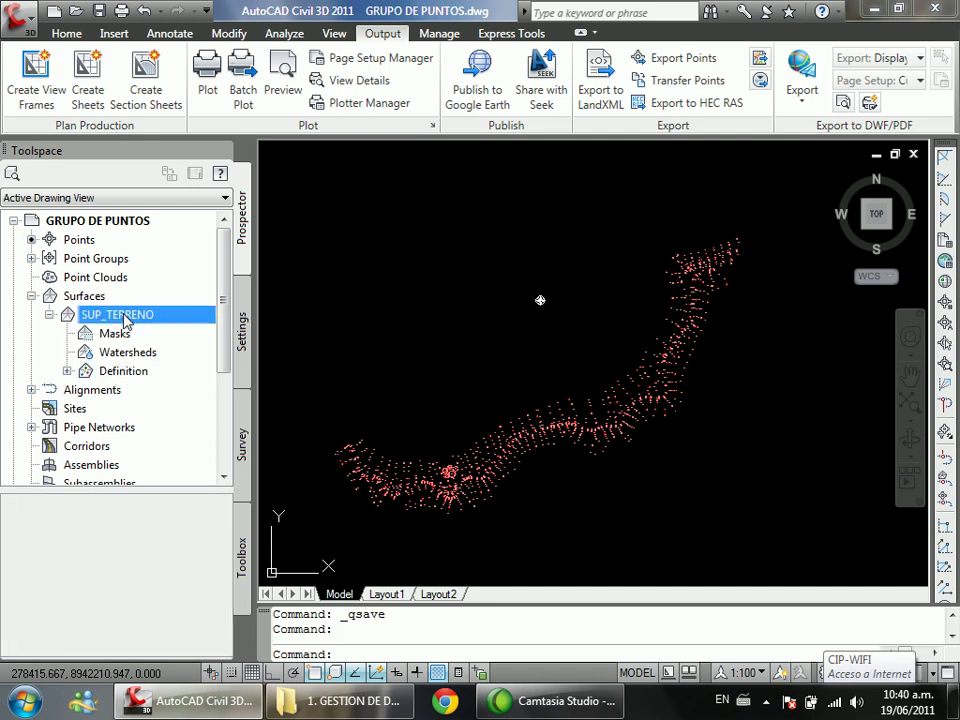
{"action": "left_click", "coordinate": [123, 375]}
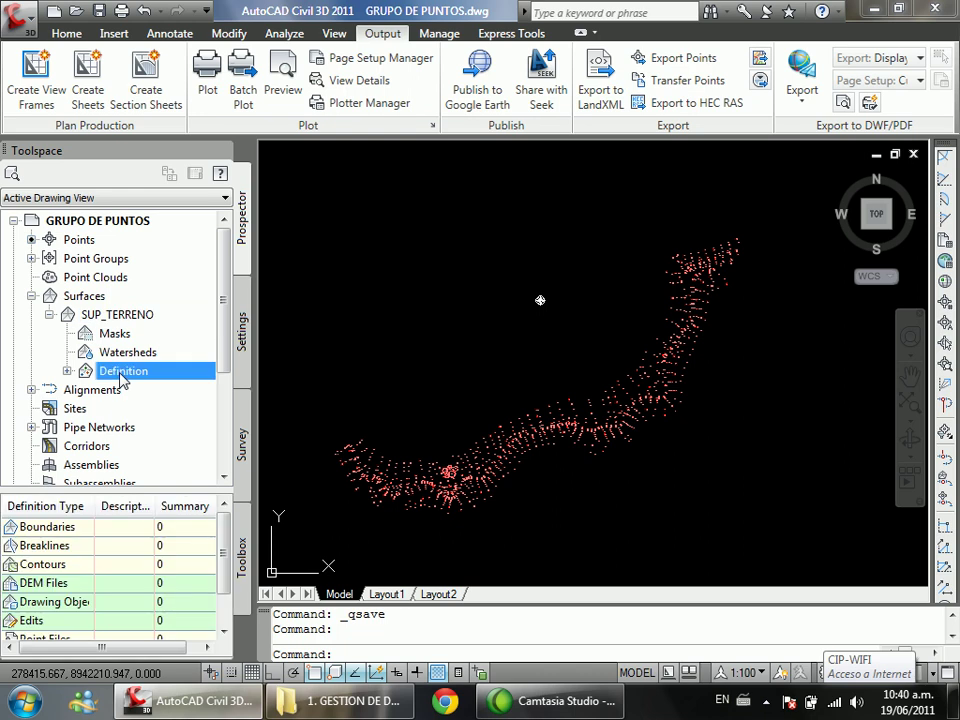
Step: Expand the Definition of SUP_TERRENO and review its data types, from Boundaries and Breaklines through Contours and DEM Files to Drawing Objects
{"action": "left_click", "coordinate": [67, 371]}
{"action": "mouse_move", "coordinate": [222, 323]}
{"action": "left_mouse_down"}
{"action": "mouse_move", "coordinate": [225, 341]}
{"action": "mouse_move", "coordinate": [216, 330]}
{"action": "left_mouse_up"}
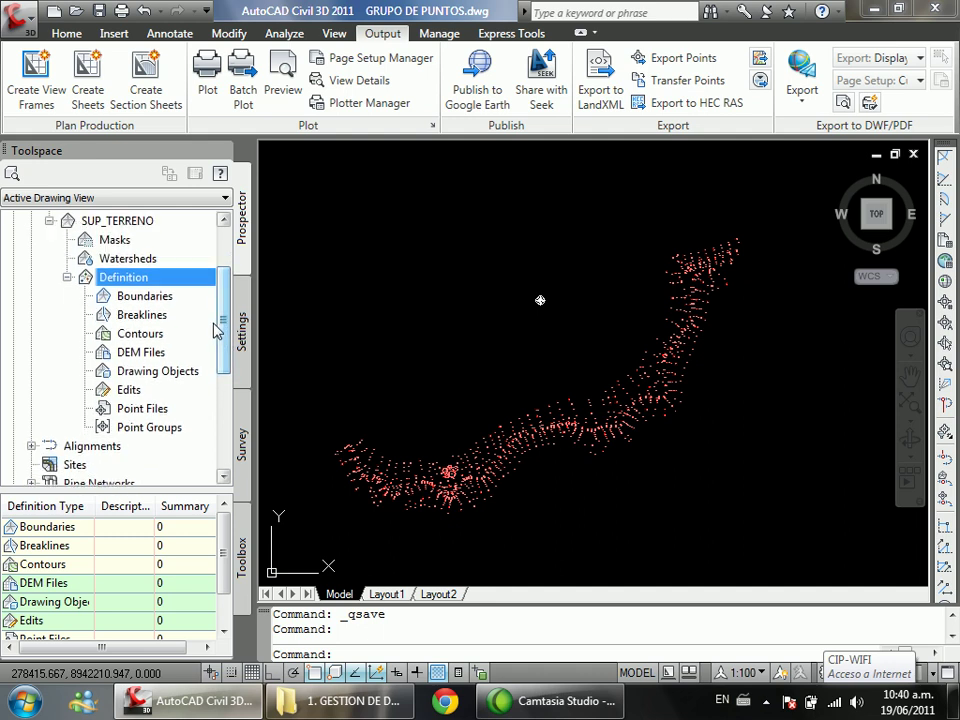
{"action": "left_click", "coordinate": [153, 299]}
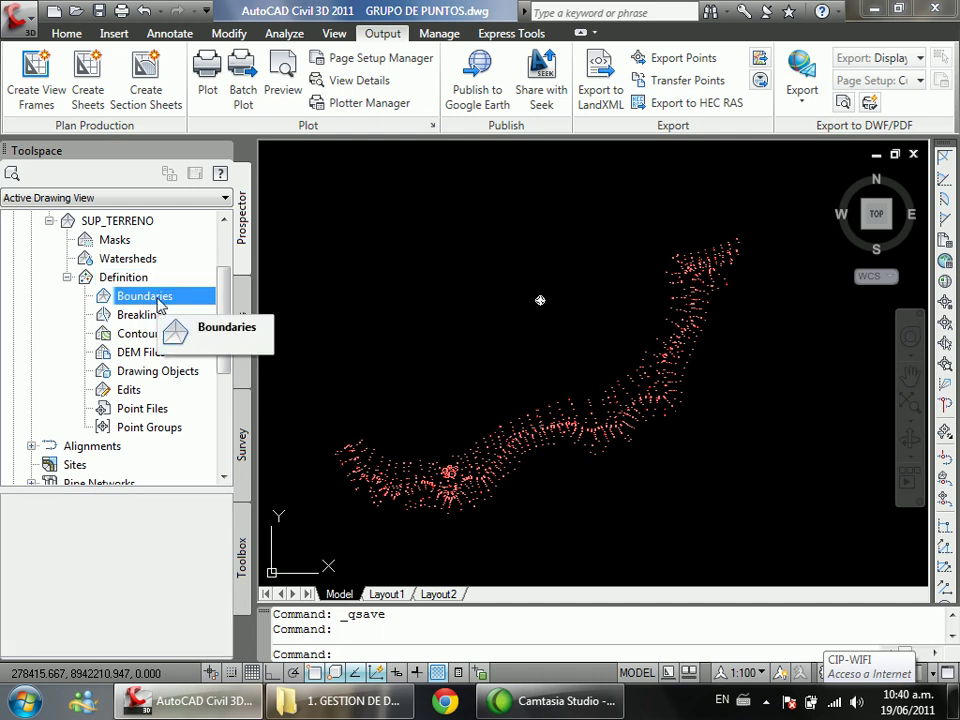
{"action": "left_click", "coordinate": [145, 316]}
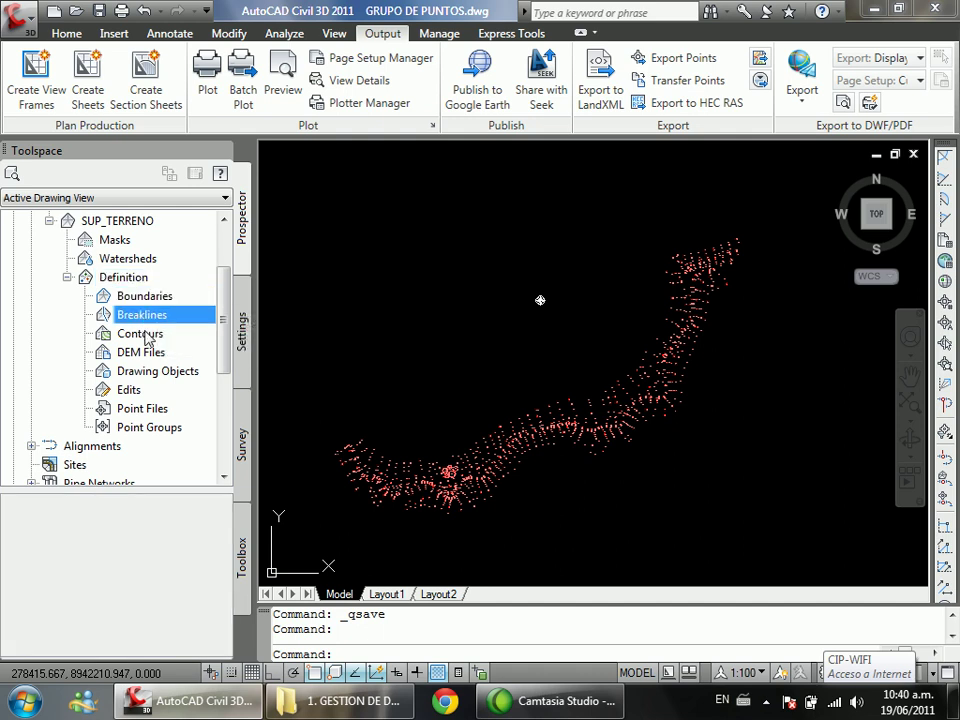
{"action": "left_click", "coordinate": [147, 336]}
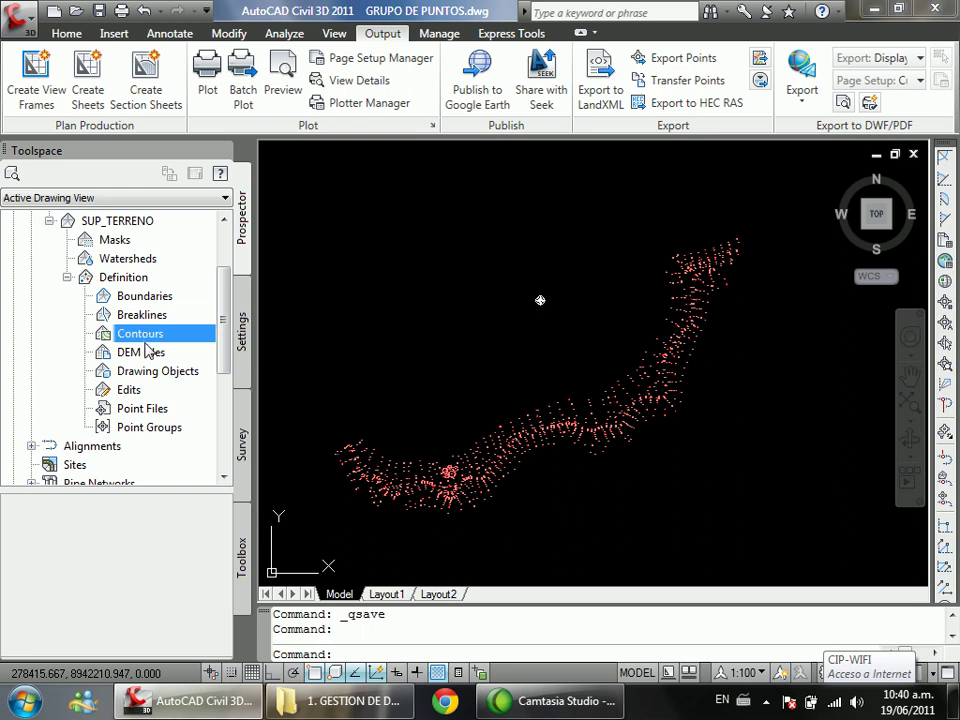
{"action": "left_click", "coordinate": [149, 355]}
{"action": "left_click", "coordinate": [153, 373]}
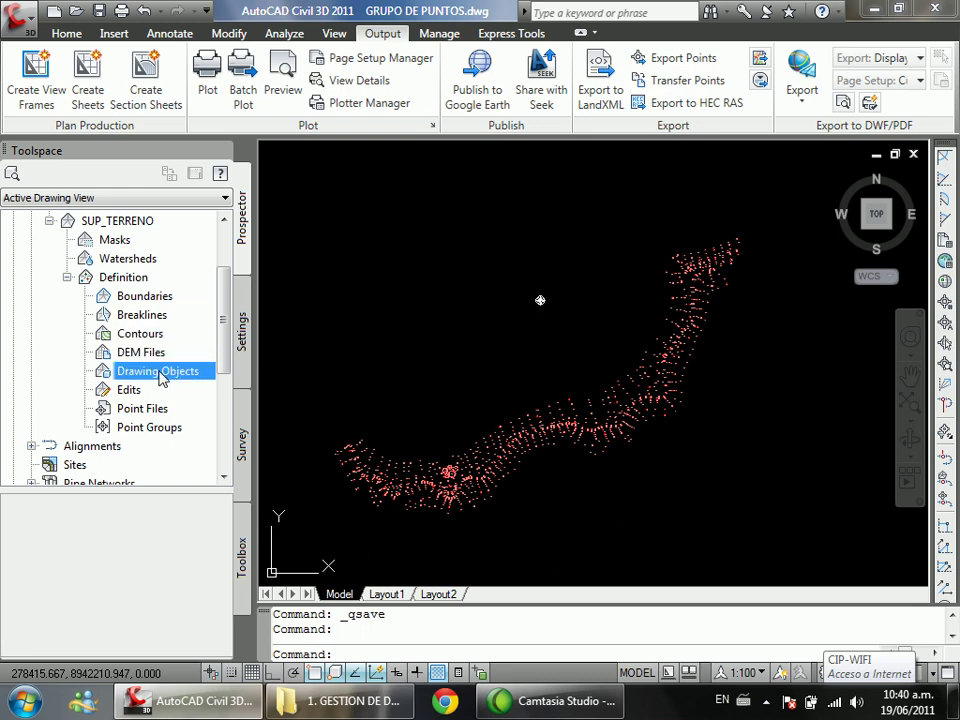
{"action": "left_click", "coordinate": [153, 318]}
{"action": "left_click", "coordinate": [153, 336]}
{"action": "left_click", "coordinate": [148, 354]}
{"action": "left_click", "coordinate": [150, 371]}
{"action": "left_click", "coordinate": [152, 300]}
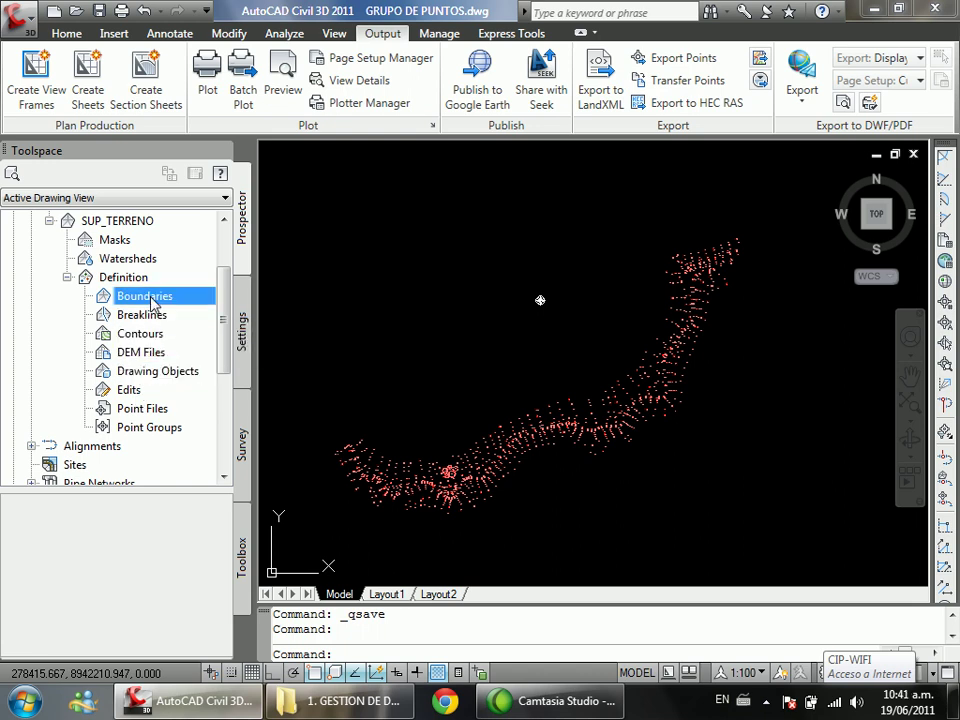
{"action": "left_click", "coordinate": [148, 373]}
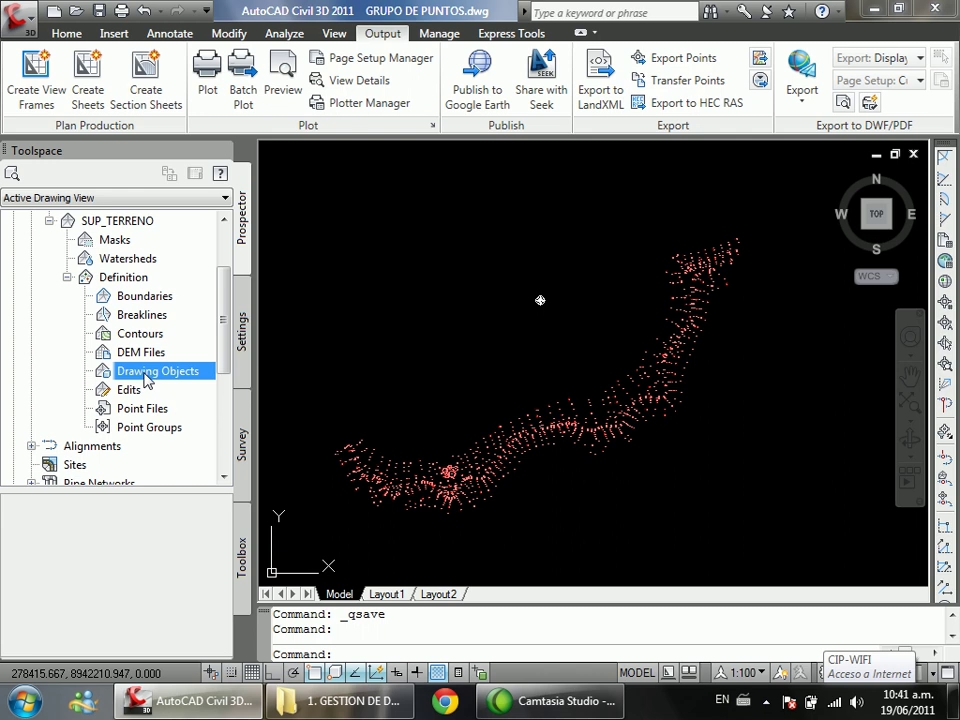
Step: Add the _All Points point group to the definition of SUP_TERRENO
{"action": "left_click", "coordinate": [146, 428]}
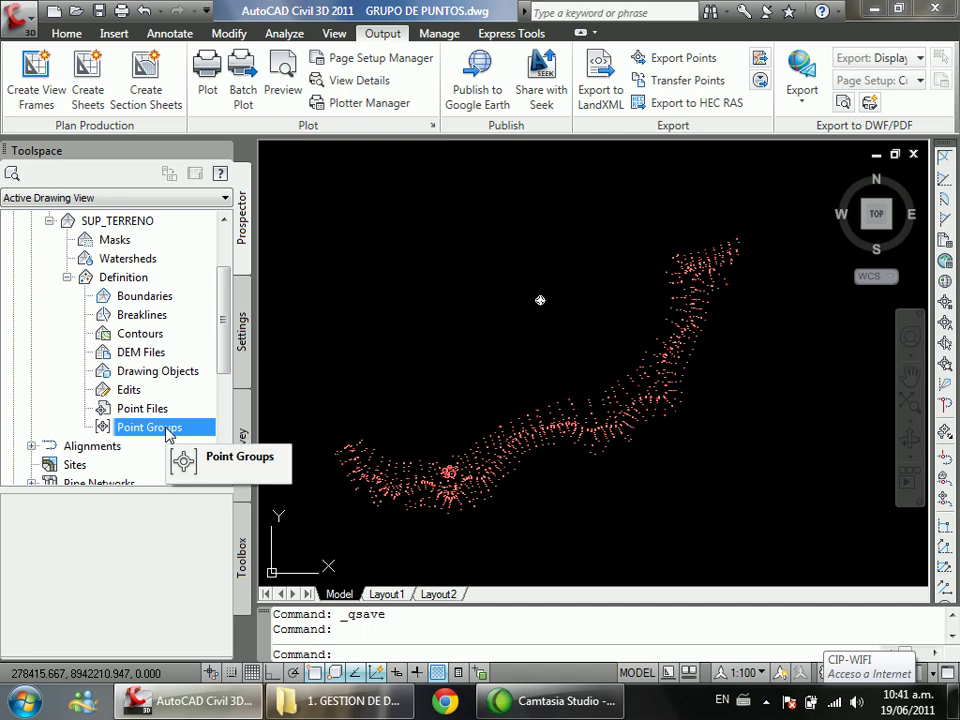
{"action": "right_click", "coordinate": [168, 433]}
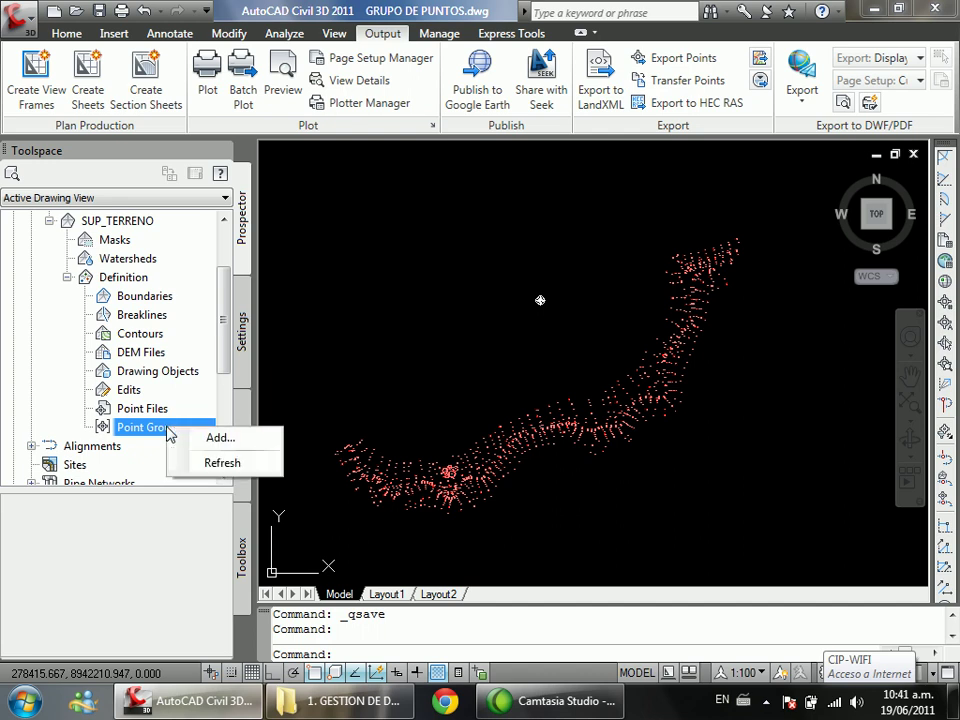
{"action": "left_click", "coordinate": [220, 440]}
{"action": "left_click", "coordinate": [445, 396]}
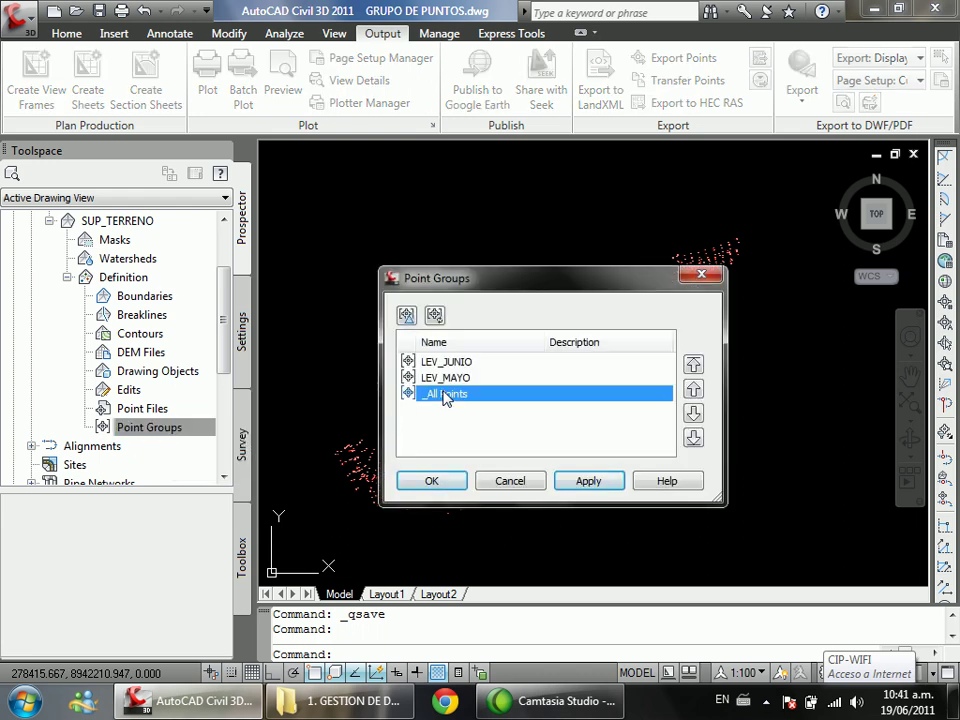
{"action": "left_click", "coordinate": [431, 484]}
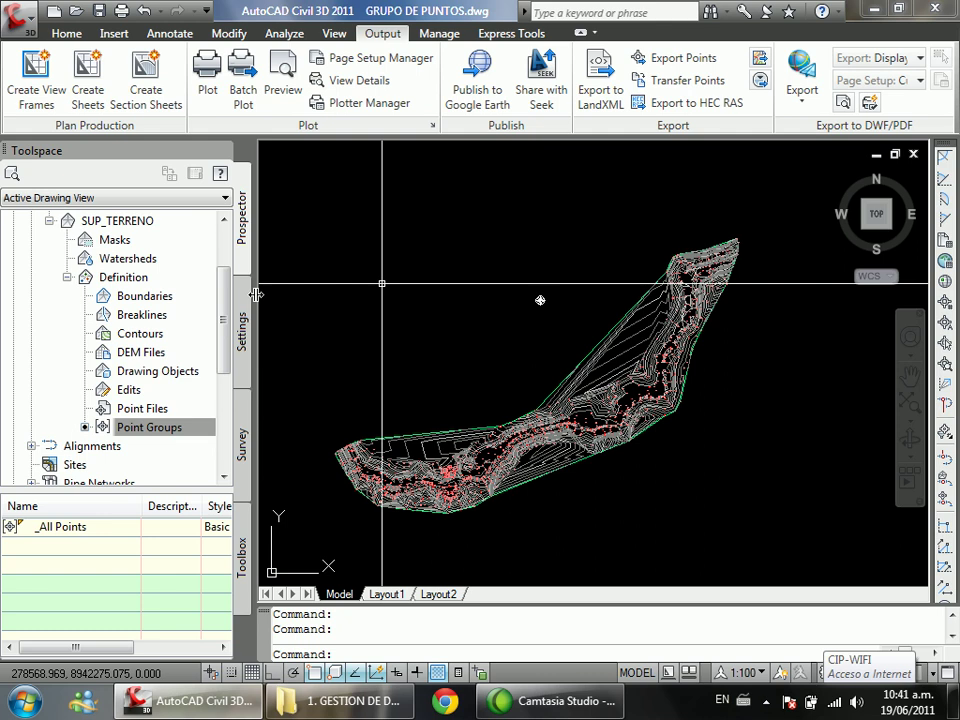
Step: Examine the contours and outer border generated along the whole point strip, including the circular group of points and the outer bends
{"action": "scroll", "coordinate": [446, 326], "scroll_direction": "up", "scroll_amount": 5}
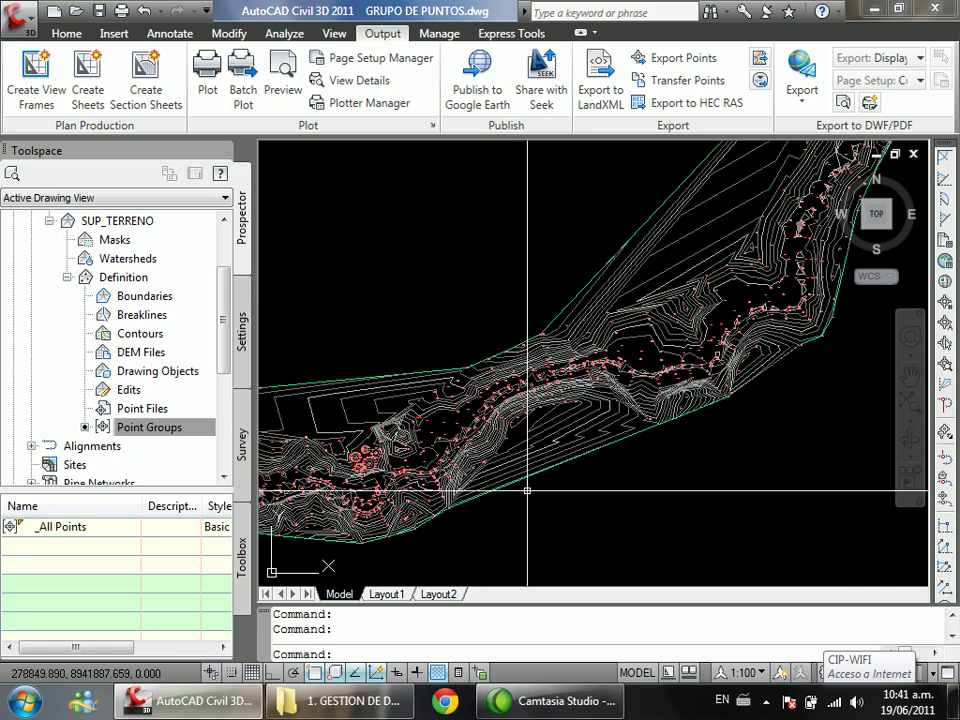
{"action": "scroll", "coordinate": [502, 425], "scroll_direction": "up", "scroll_amount": 5}
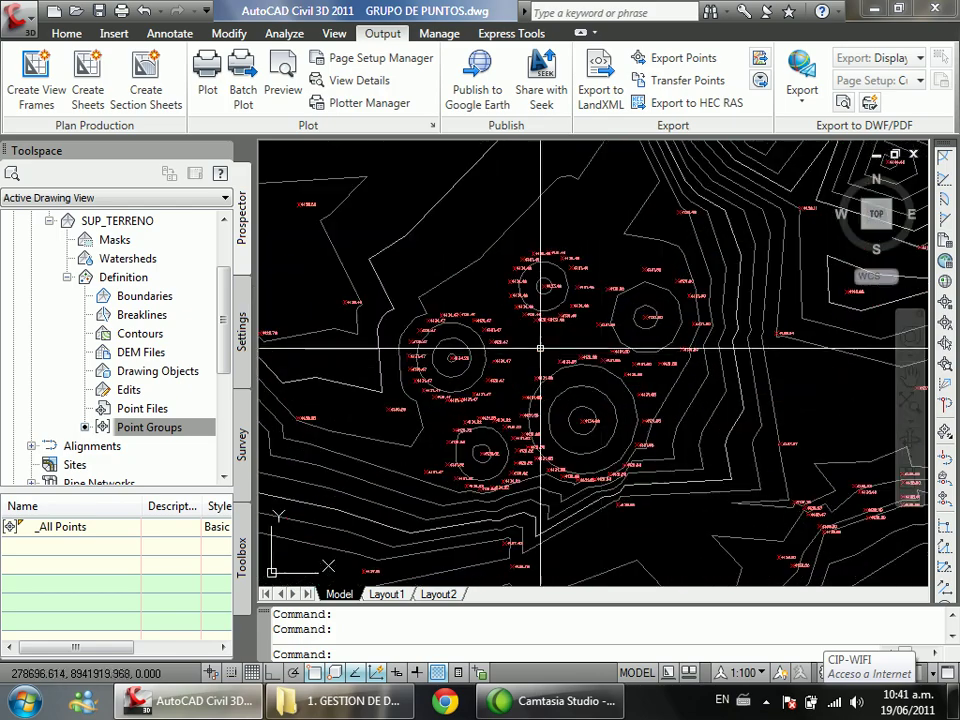
{"action": "scroll", "coordinate": [534, 352], "scroll_direction": "down", "scroll_amount": 3}
{"action": "scroll", "coordinate": [422, 396], "scroll_direction": "down", "scroll_amount": 3}
{"action": "scroll", "coordinate": [465, 401], "scroll_direction": "up", "scroll_amount": 3}
{"action": "scroll", "coordinate": [465, 399], "scroll_direction": "down", "scroll_amount": 3}
{"action": "scroll", "coordinate": [866, 292], "scroll_direction": "up", "scroll_amount": 4}
{"action": "scroll", "coordinate": [525, 292], "scroll_direction": "up", "scroll_amount": 3}
{"action": "scroll", "coordinate": [525, 292], "scroll_direction": "down", "scroll_amount": 3}
{"action": "scroll", "coordinate": [525, 292], "scroll_direction": "up", "scroll_amount": 5}
{"action": "scroll", "coordinate": [574, 326], "scroll_direction": "down", "scroll_amount": 3}
{"action": "scroll", "coordinate": [574, 336], "scroll_direction": "up", "scroll_amount": 5}
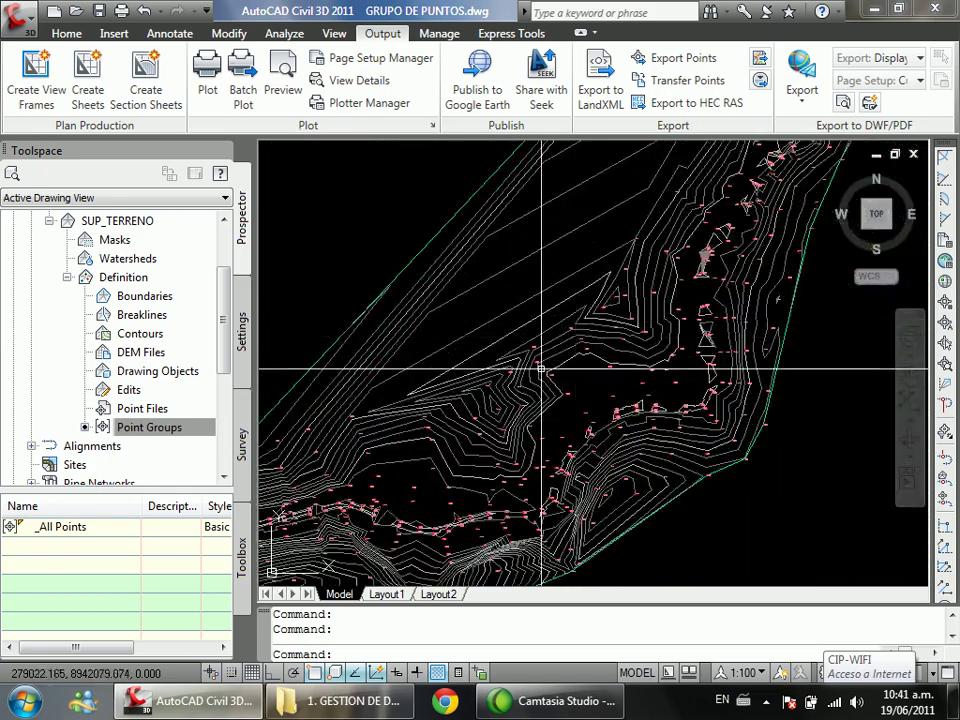
{"action": "scroll", "coordinate": [508, 392], "scroll_direction": "down", "scroll_amount": 4}
{"action": "scroll", "coordinate": [480, 385], "scroll_direction": "up", "scroll_amount": 2}
{"action": "scroll", "coordinate": [437, 354], "scroll_direction": "down", "scroll_amount": 2}
{"action": "scroll", "coordinate": [401, 346], "scroll_direction": "up", "scroll_amount": 2}
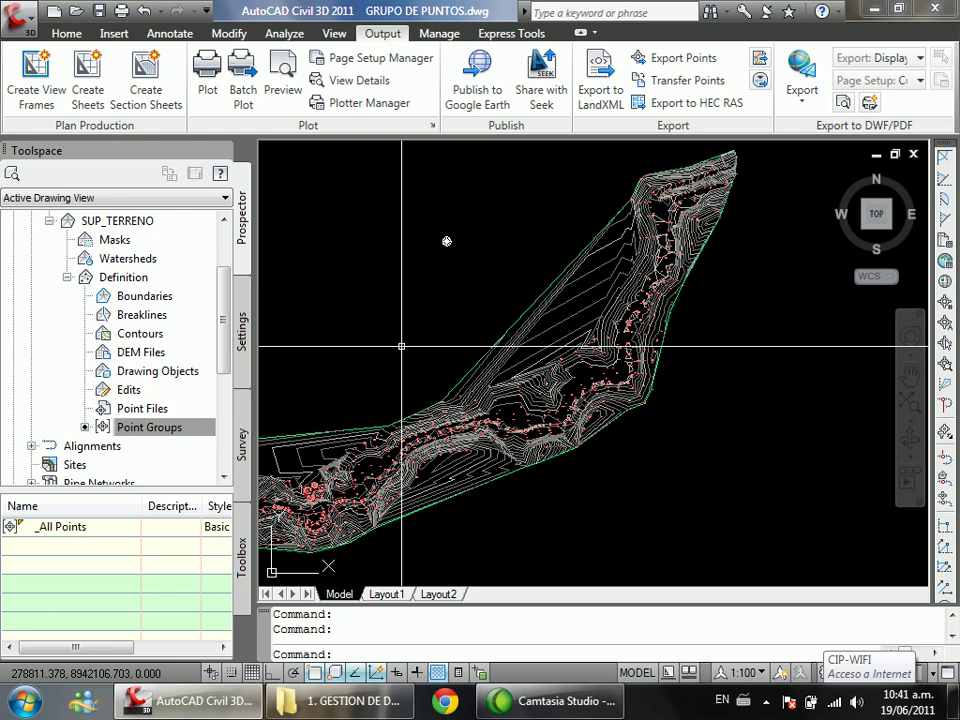
Step: Draw a line with object snaps off, crossing the contours and point strip near the middle of SUP_TERRENO
{"action": "type", "text": "L"}
{"action": "key", "text": "Return"}
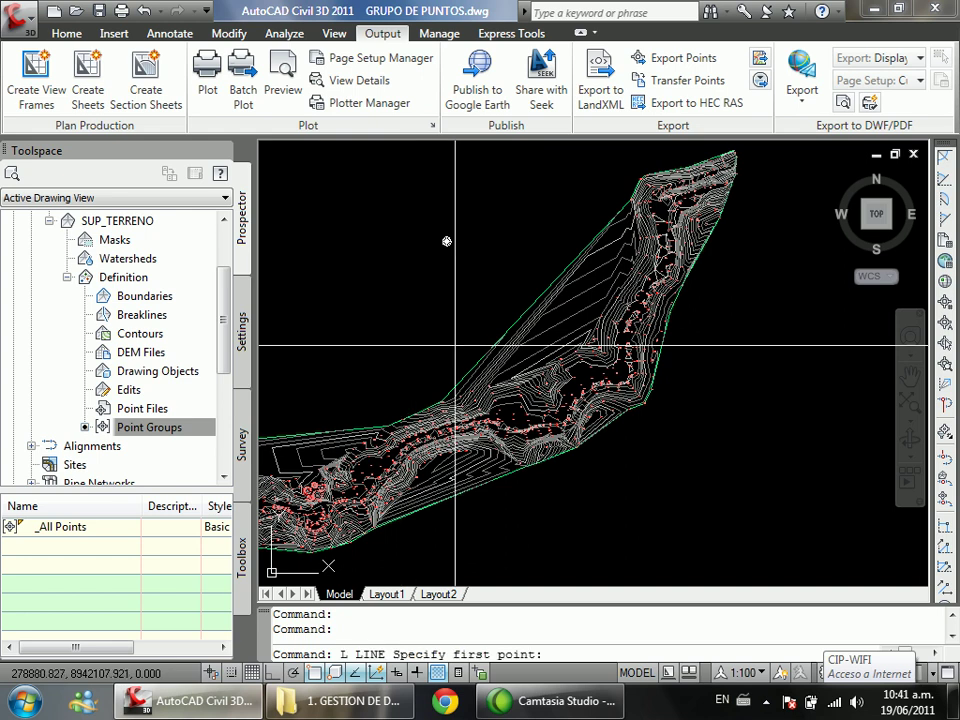
{"action": "scroll", "coordinate": [497, 377], "scroll_direction": "up", "scroll_amount": 4}
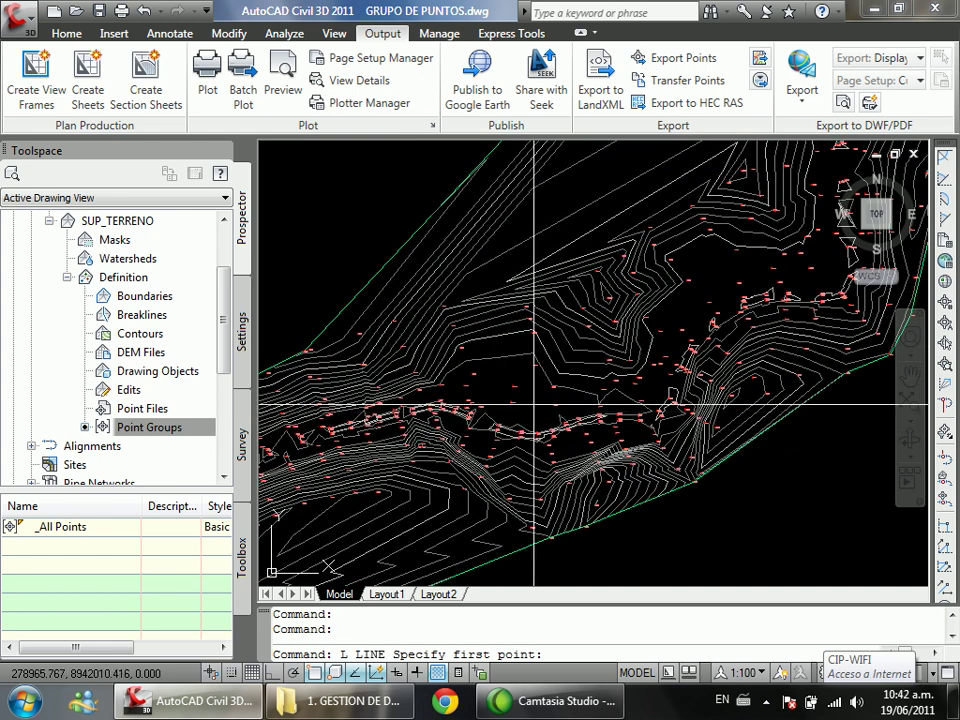
{"action": "key", "text": "F3"}
{"action": "scroll", "coordinate": [539, 410], "scroll_direction": "down", "scroll_amount": 2}
{"action": "scroll", "coordinate": [540, 400], "scroll_direction": "up", "scroll_amount": 3}
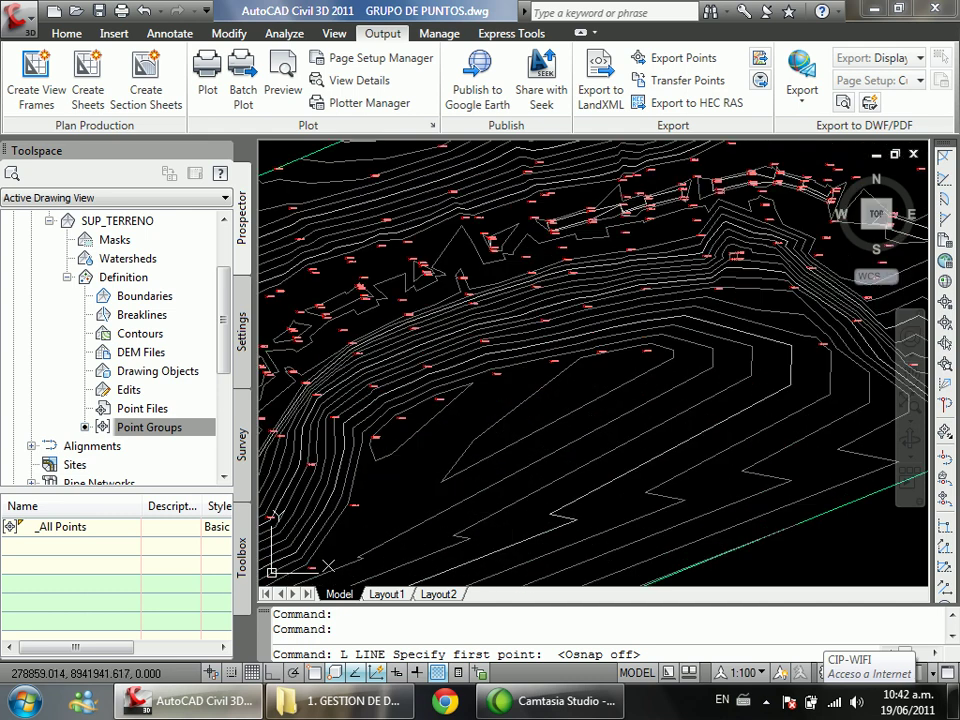
{"action": "scroll", "coordinate": [540, 400], "scroll_direction": "down", "scroll_amount": 2}
{"action": "left_click", "coordinate": [571, 478]}
{"action": "left_click", "coordinate": [495, 372]}
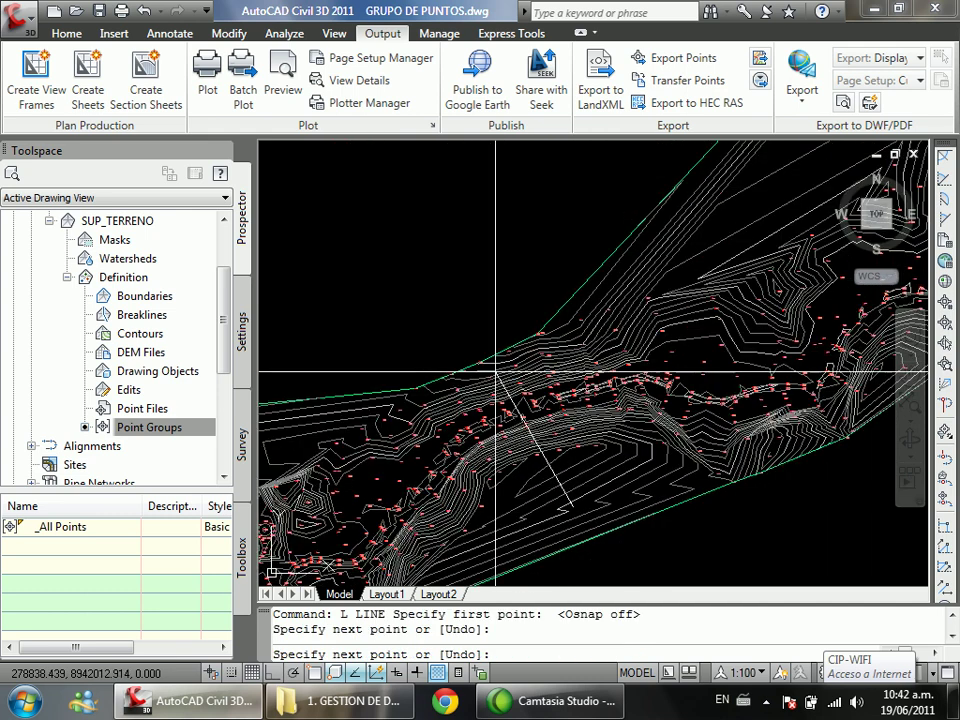
{"action": "key", "text": "Escape"}
Step: Create a quick profile of SUP_TERRENO from the line with the Profile View style, placed east of the surface
{"action": "left_click", "coordinate": [534, 437]}
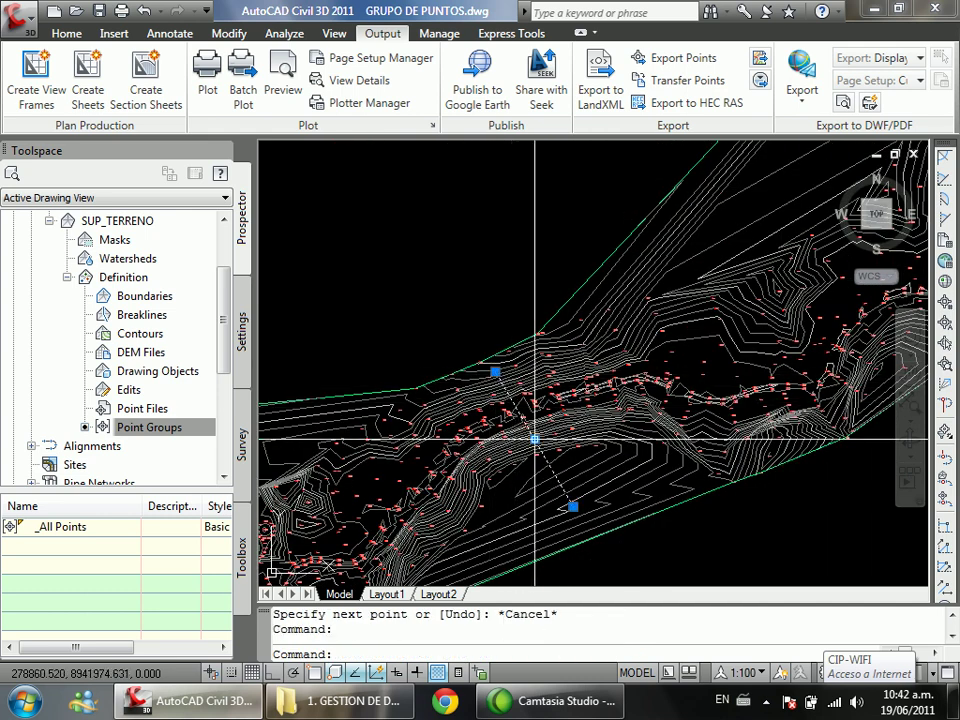
{"action": "scroll", "coordinate": [574, 407], "scroll_direction": "up", "scroll_amount": 2}
{"action": "right_click", "coordinate": [406, 395]}
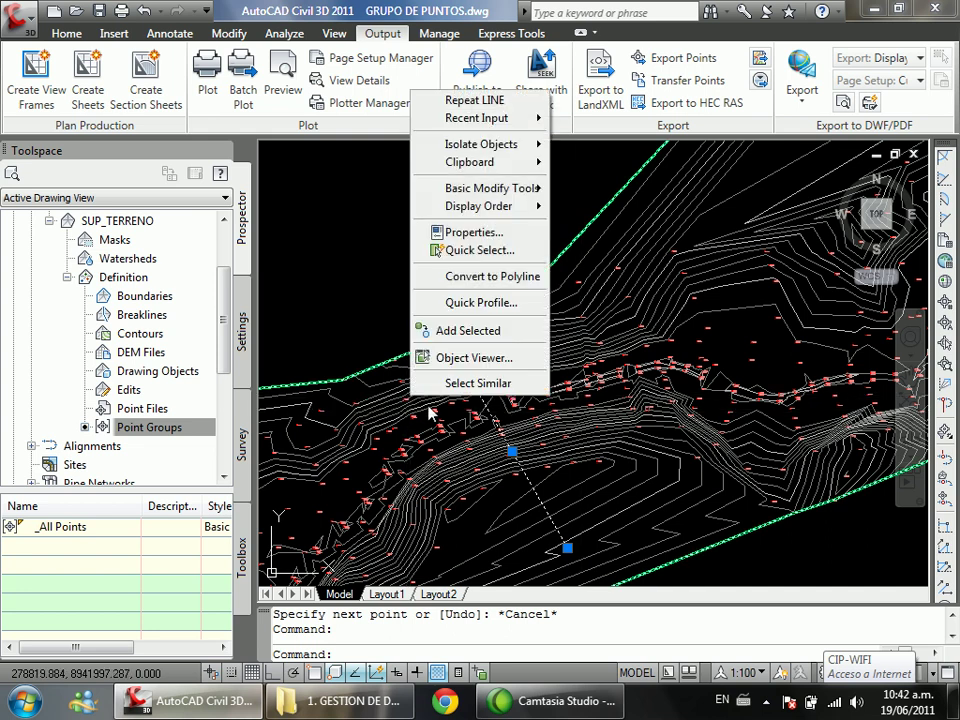
{"action": "left_click", "coordinate": [481, 304]}
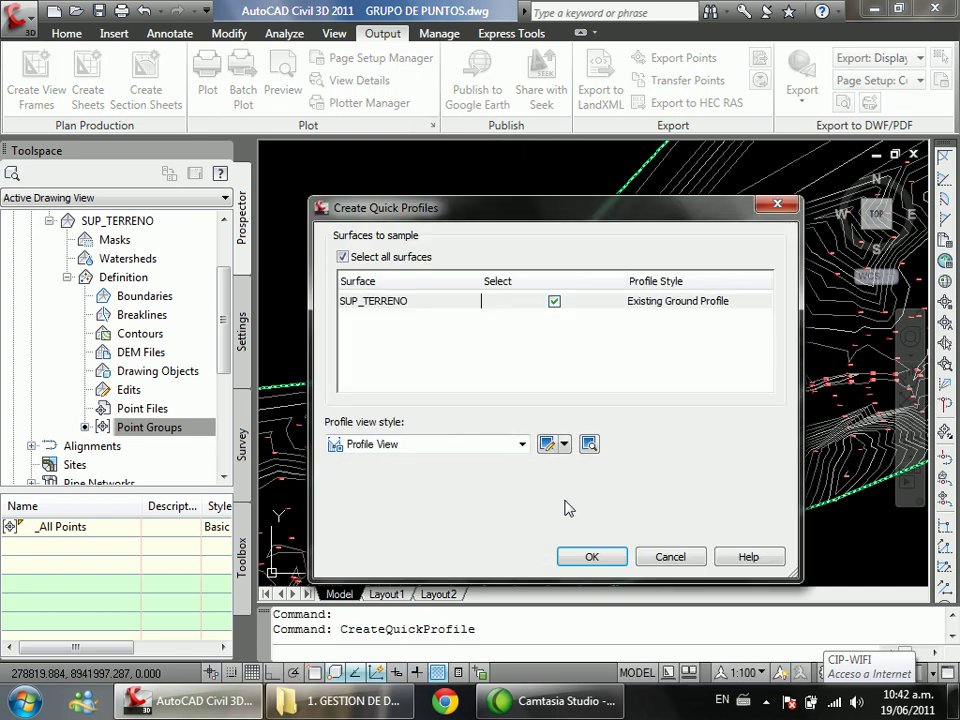
{"action": "left_click", "coordinate": [587, 557]}
{"action": "scroll", "coordinate": [392, 284], "scroll_direction": "down", "scroll_amount": 4}
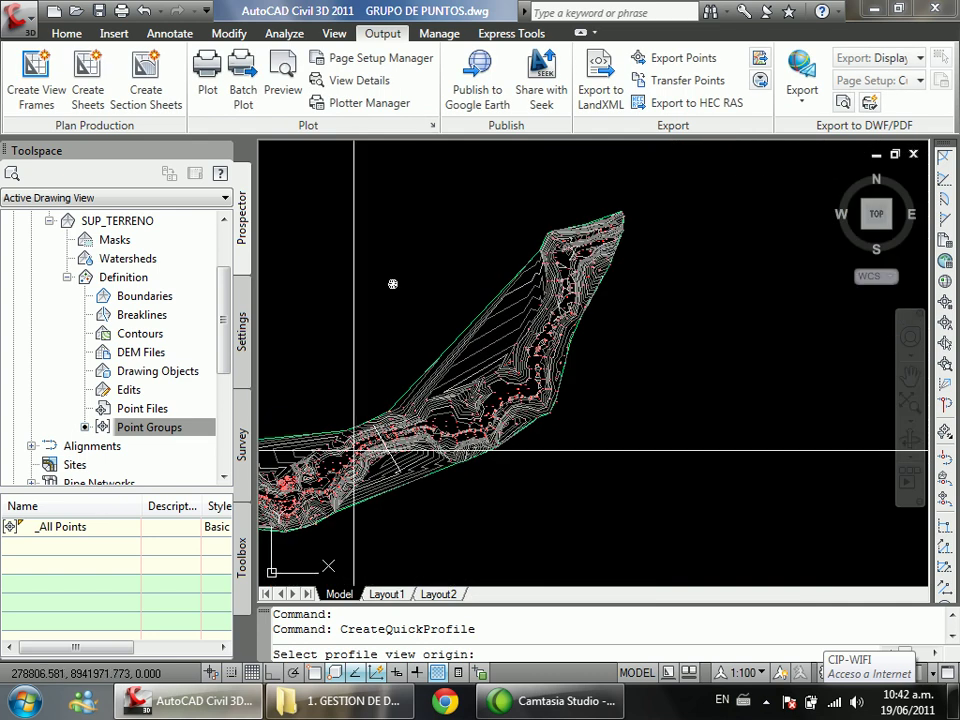
{"action": "left_click", "coordinate": [657, 410]}
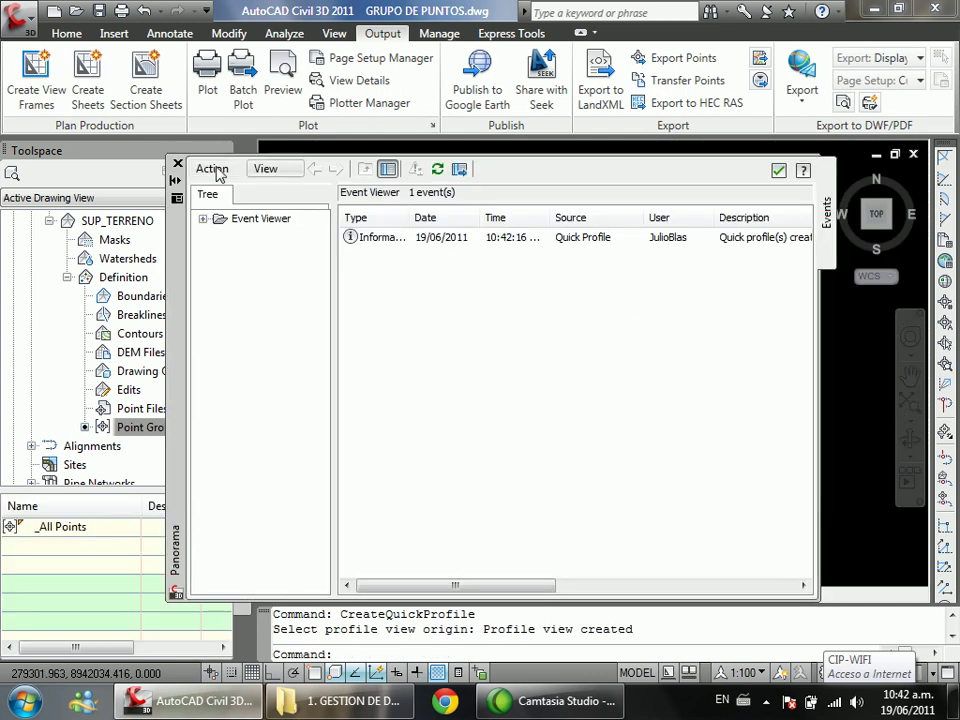
Step: Examine the quick profile's terrain line and grid, comparing the profile view with the section line on the surface
{"action": "scroll", "coordinate": [568, 317], "scroll_direction": "up", "scroll_amount": 5}
{"action": "scroll", "coordinate": [484, 330], "scroll_direction": "down", "scroll_amount": 2}
{"action": "scroll", "coordinate": [499, 390], "scroll_direction": "up", "scroll_amount": 6}
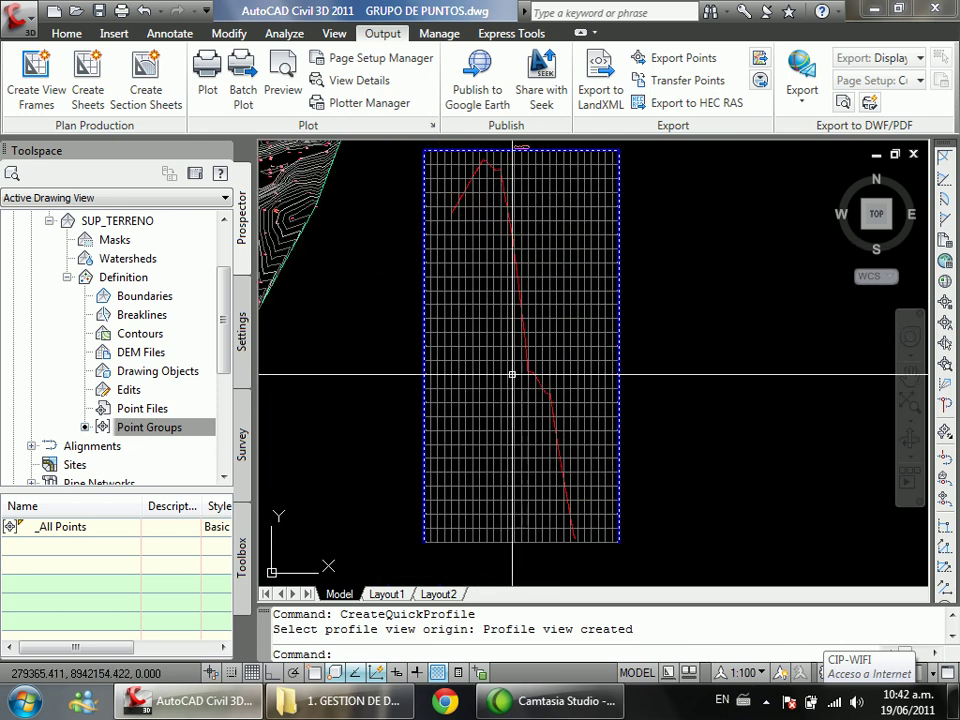
{"action": "scroll", "coordinate": [568, 317], "scroll_direction": "up", "scroll_amount": 4}
{"action": "scroll", "coordinate": [568, 317], "scroll_direction": "down", "scroll_amount": 12}
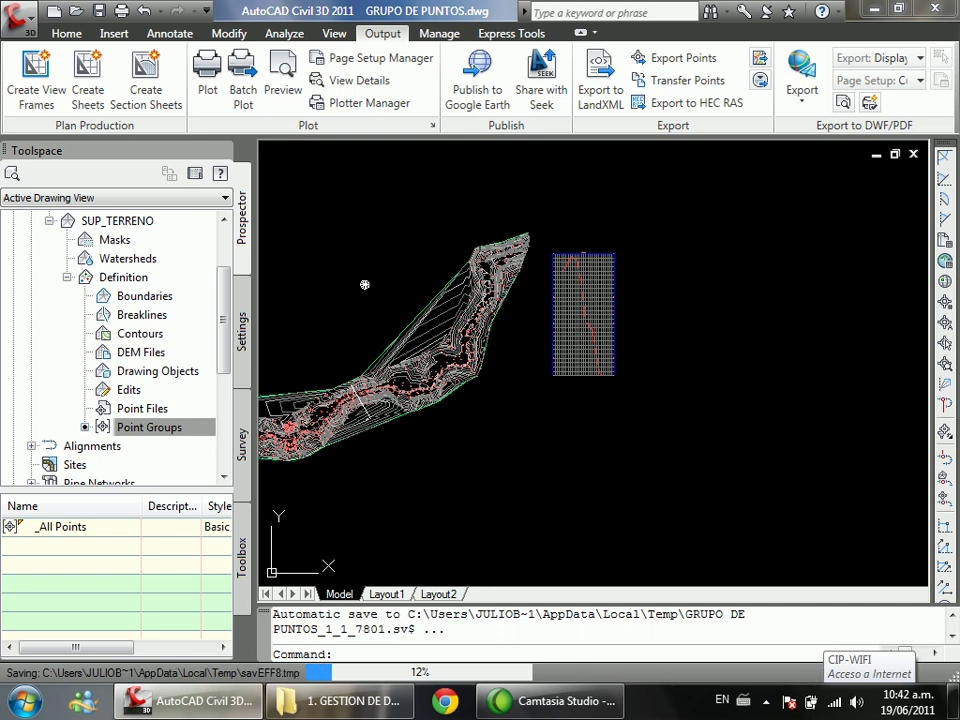
{"action": "scroll", "coordinate": [568, 396], "scroll_direction": "up", "scroll_amount": 3}
{"action": "scroll", "coordinate": [568, 396], "scroll_direction": "down", "scroll_amount": 4}
{"action": "scroll", "coordinate": [548, 315], "scroll_direction": "up", "scroll_amount": 3}
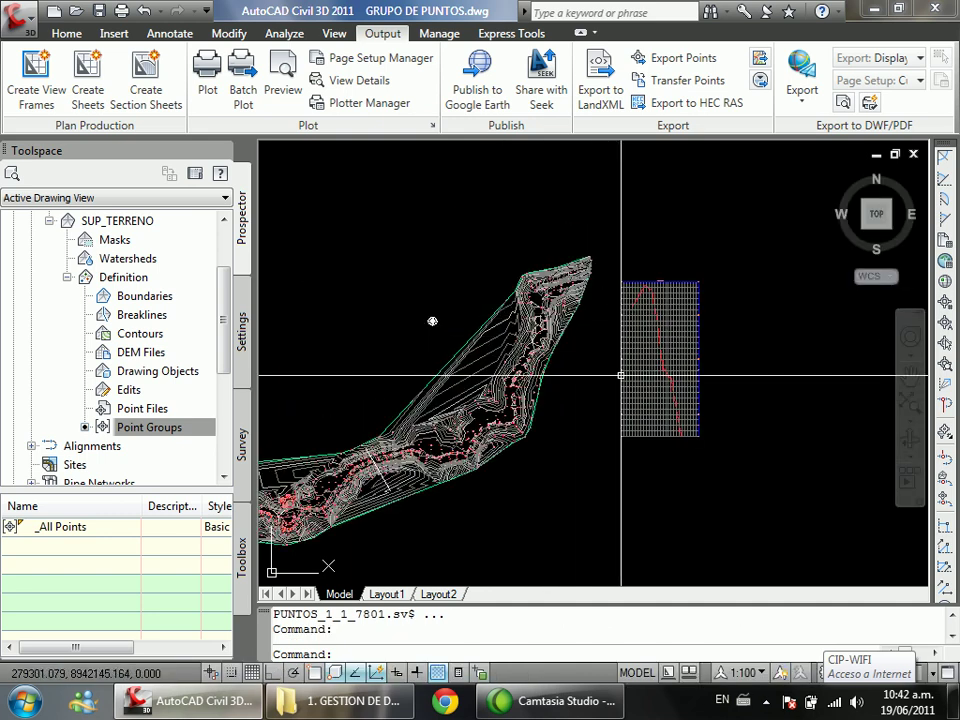
{"action": "mouse_move", "coordinate": [629, 386]}
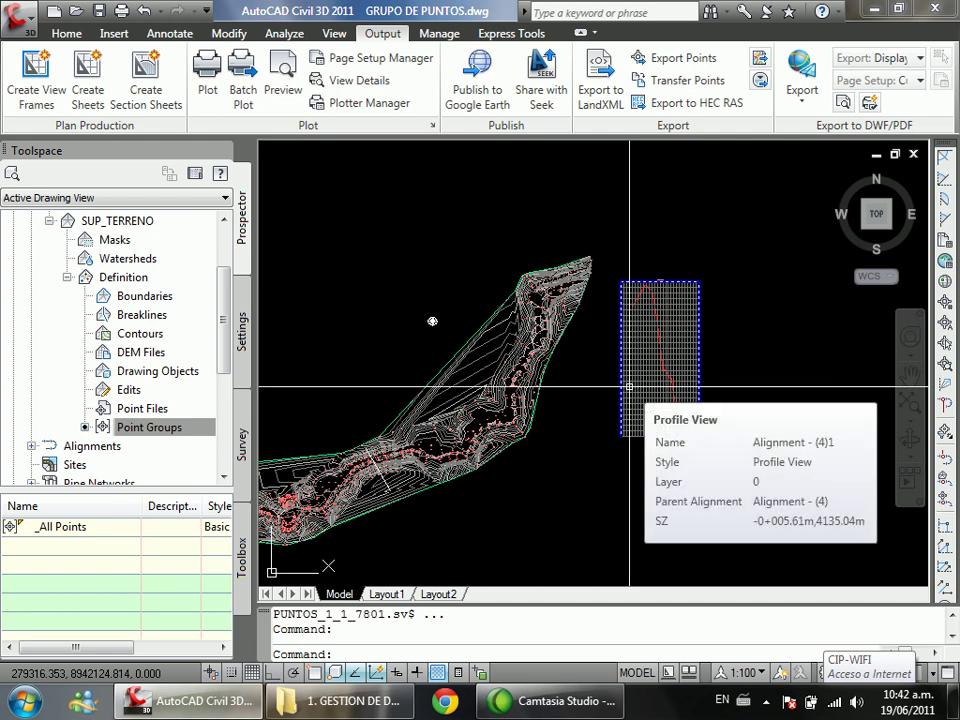
Step: Move the section line southwest along the point strip to resample the quick profile
{"action": "scroll", "coordinate": [436, 450], "scroll_direction": "up", "scroll_amount": 4}
{"action": "left_click", "coordinate": [436, 450]}
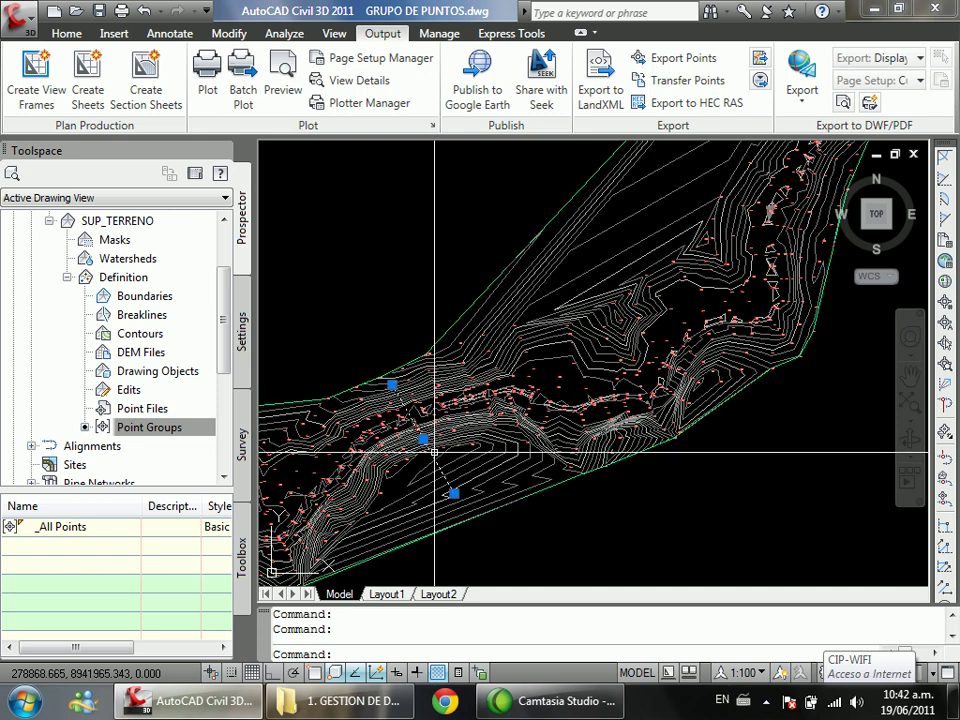
{"action": "scroll", "coordinate": [415, 420], "scroll_direction": "down", "scroll_amount": 5}
{"action": "type", "text": "M"}
{"action": "key", "text": "Return"}
{"action": "left_click", "coordinate": [405, 377]}
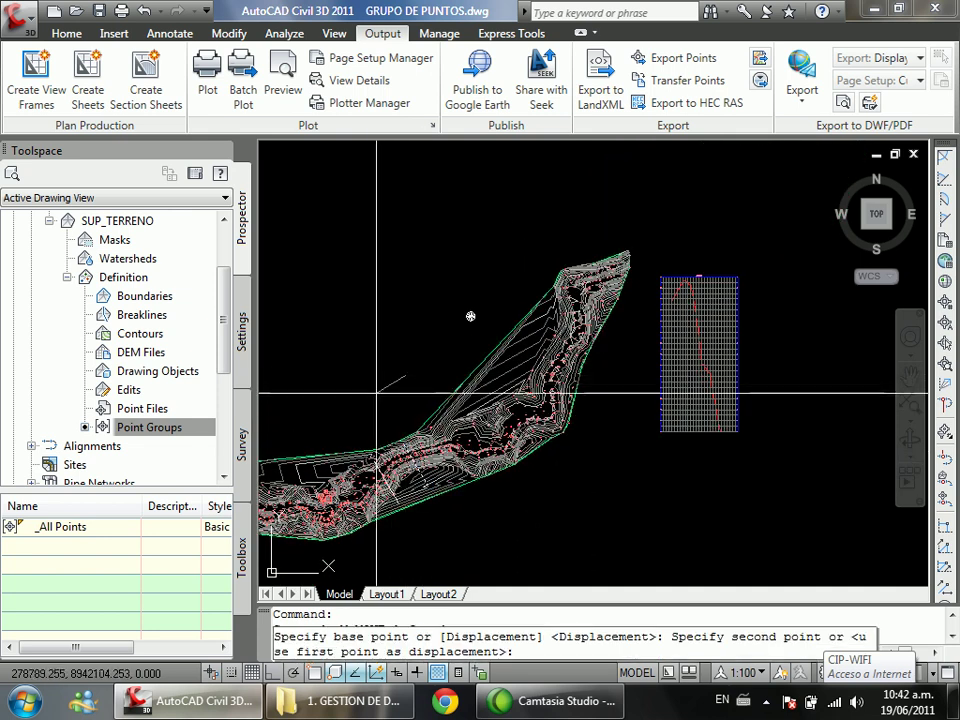
{"action": "left_click", "coordinate": [331, 407]}
Step: Move the section line farther west across the circular group of points and inspect the updated profile
{"action": "scroll", "coordinate": [475, 475], "scroll_direction": "up", "scroll_amount": 4}
{"action": "left_click", "coordinate": [476, 462]}
{"action": "type", "text": "M"}
{"action": "key", "text": "Return"}
{"action": "left_click", "coordinate": [480, 308]}
{"action": "left_click", "coordinate": [448, 315]}
{"action": "scroll", "coordinate": [440, 320], "scroll_direction": "down", "scroll_amount": 4}
{"action": "scroll", "coordinate": [850, 280], "scroll_direction": "up", "scroll_amount": 5}
{"action": "scroll", "coordinate": [600, 410], "scroll_direction": "up", "scroll_amount": 2}
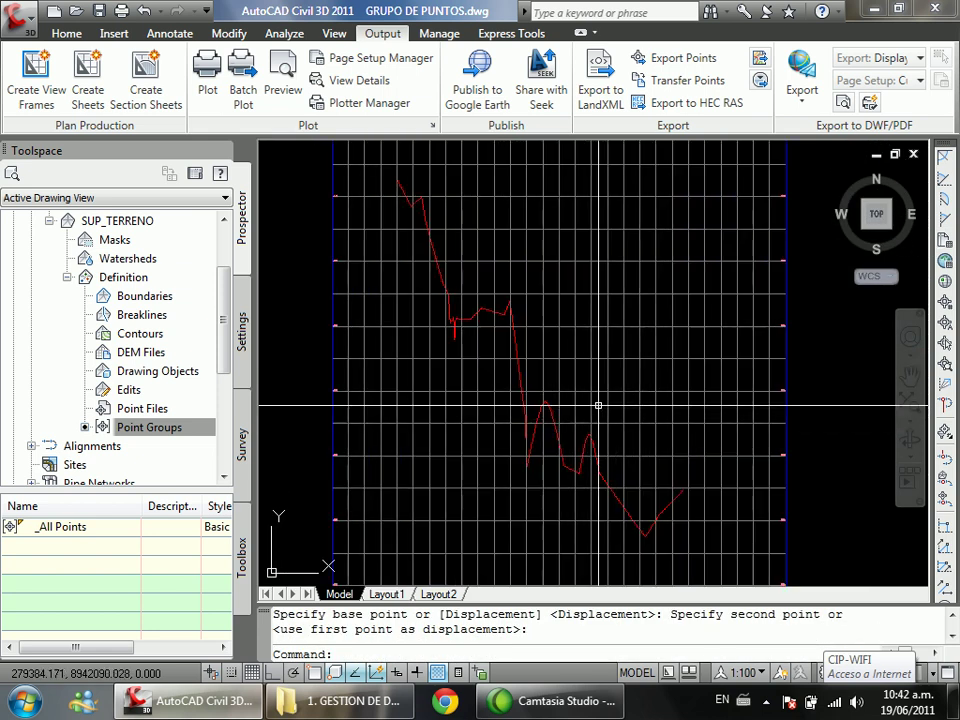
Step: Save the drawing and check the full extent of the surface
{"action": "key", "text": "ctrl+s"}
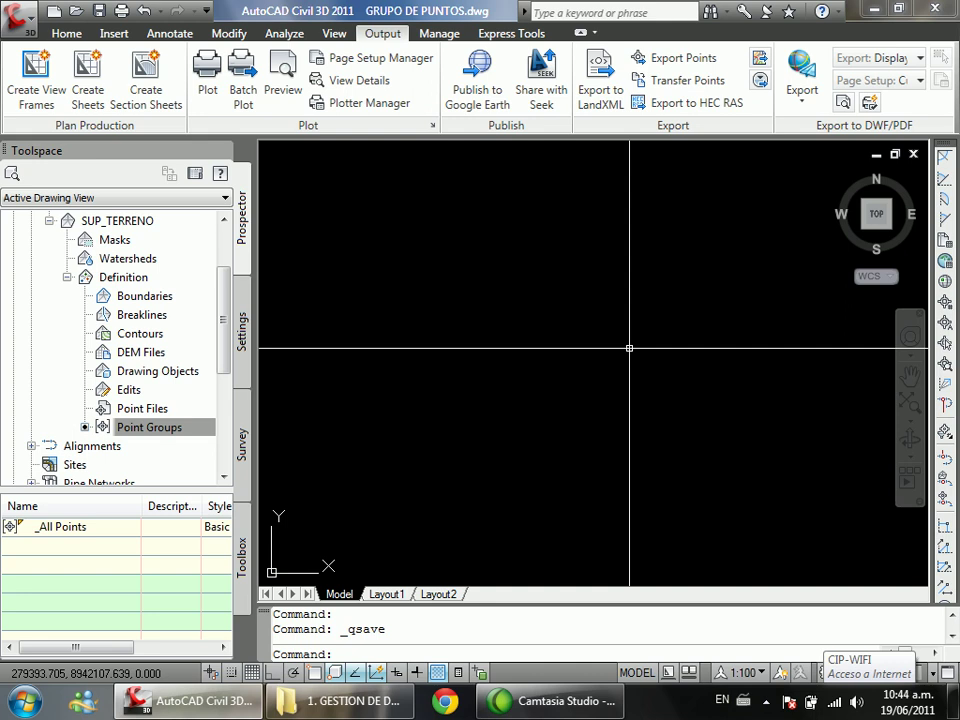
{"action": "scroll", "coordinate": [629, 348], "scroll_direction": "down", "scroll_amount": 5}
{"action": "scroll", "coordinate": [511, 347], "scroll_direction": "up", "scroll_amount": 3}
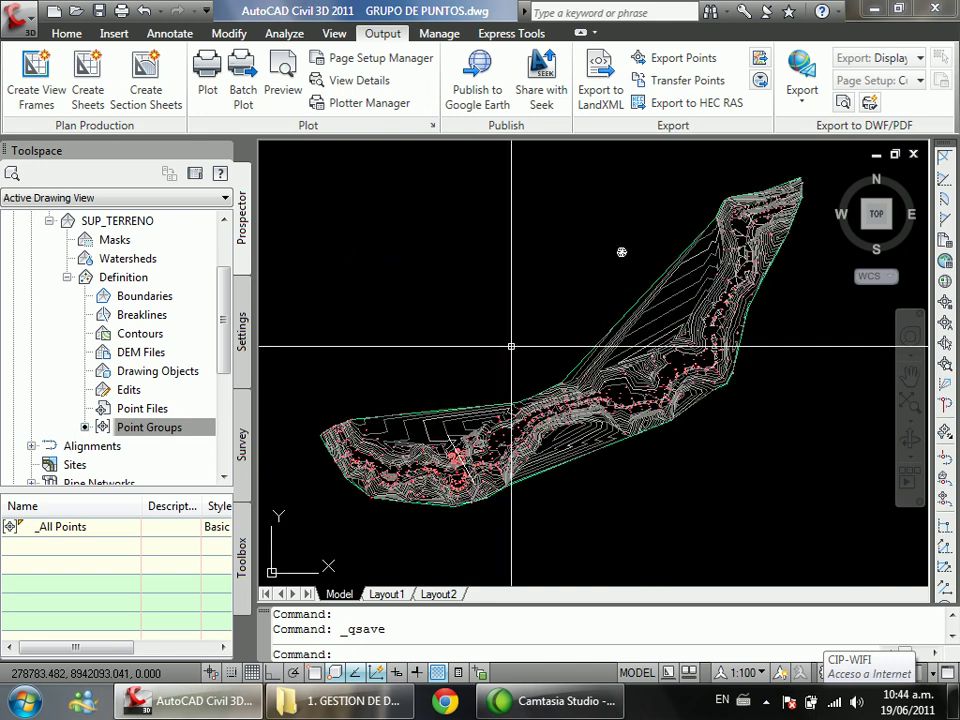
{"action": "key", "text": "ctrl+s"}
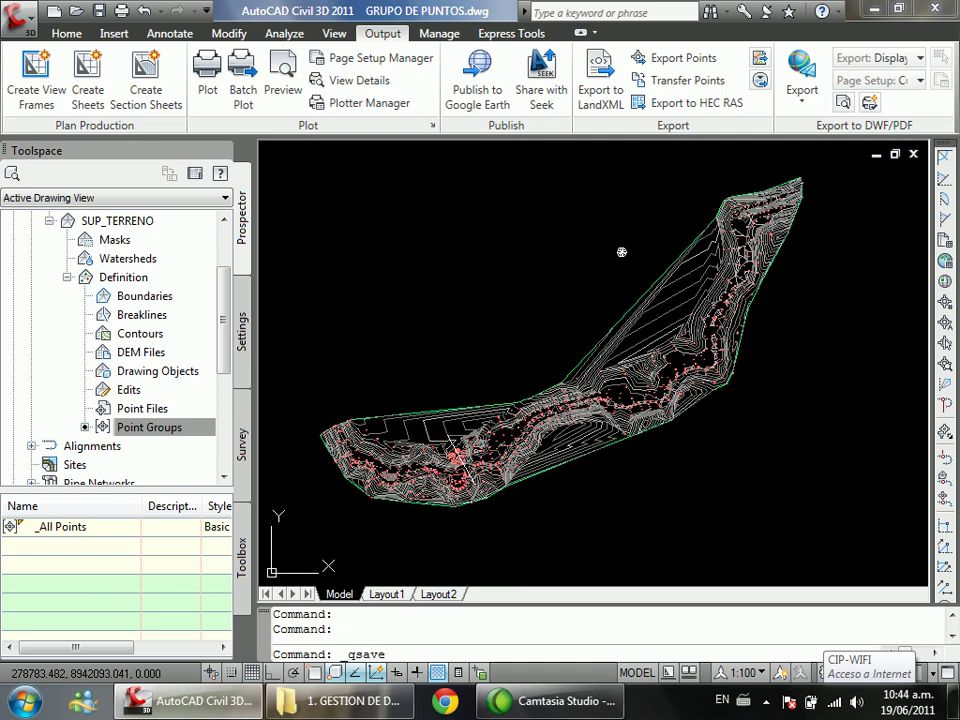
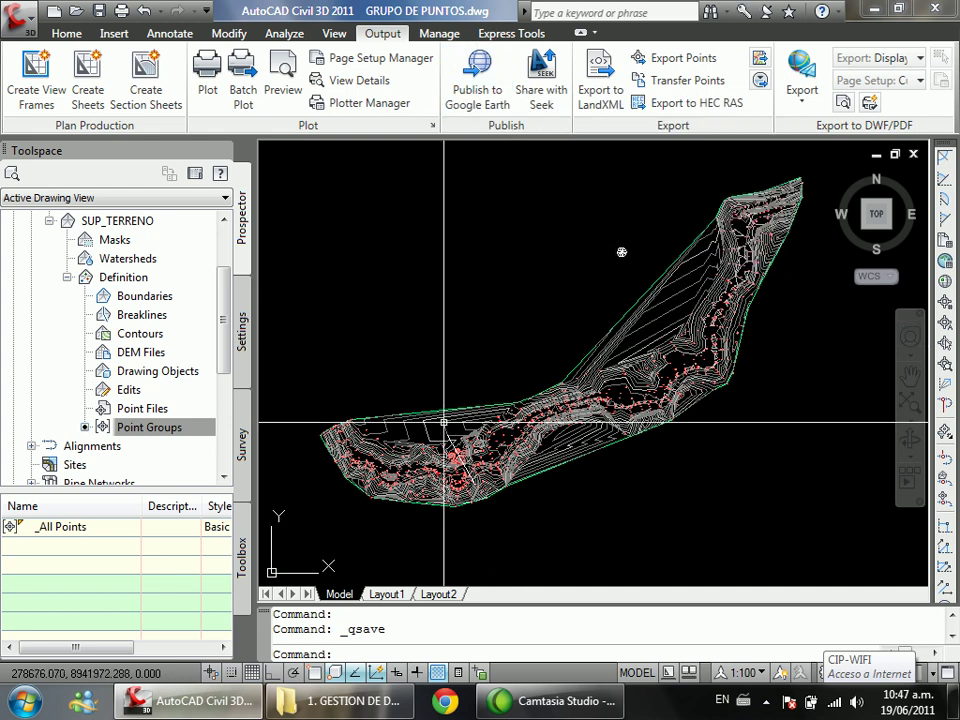
Step: Switch to Windows Explorer, open the KINGSTON (E:) drive, and browse to the manual folder inside CURSO CIVIL 3D 2011 CIP
{"action": "left_click", "coordinate": [350, 702]}
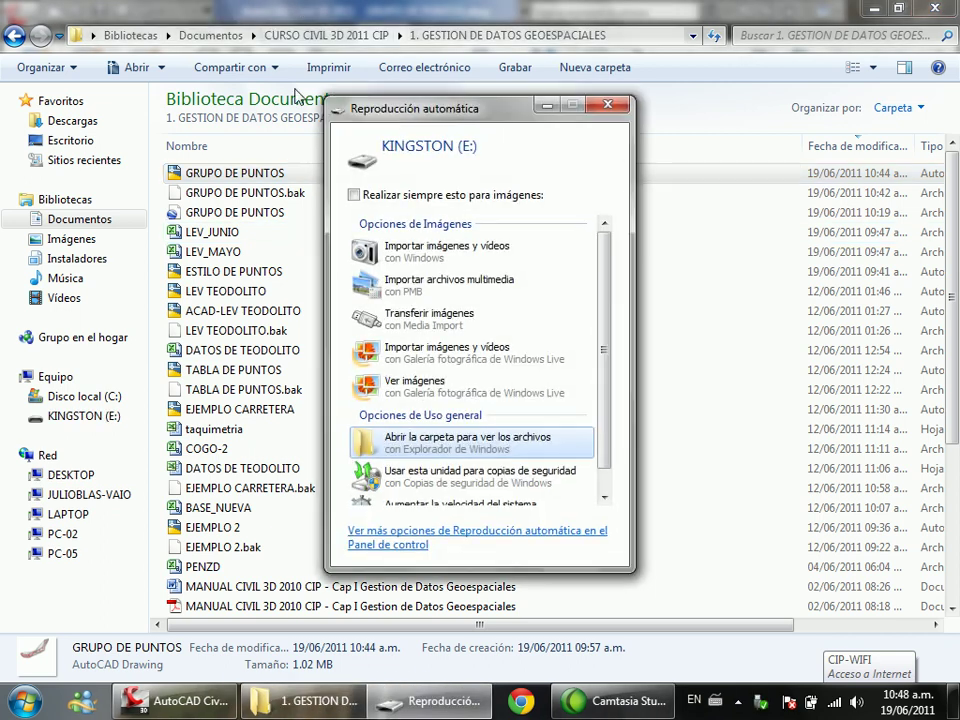
{"action": "left_click", "coordinate": [449, 440]}
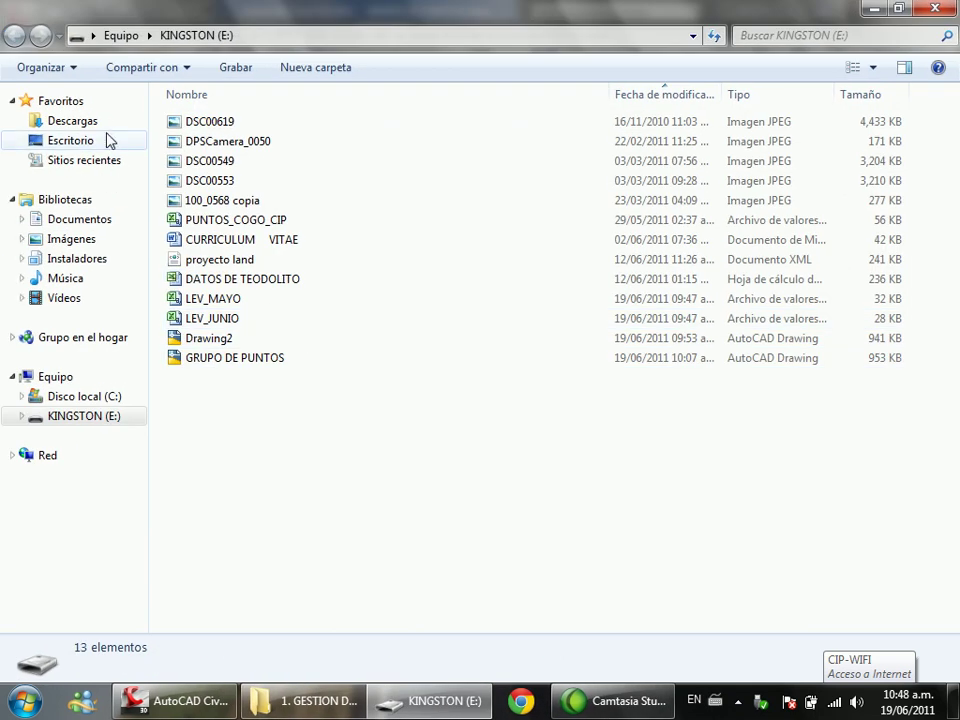
{"action": "left_click", "coordinate": [80, 218]}
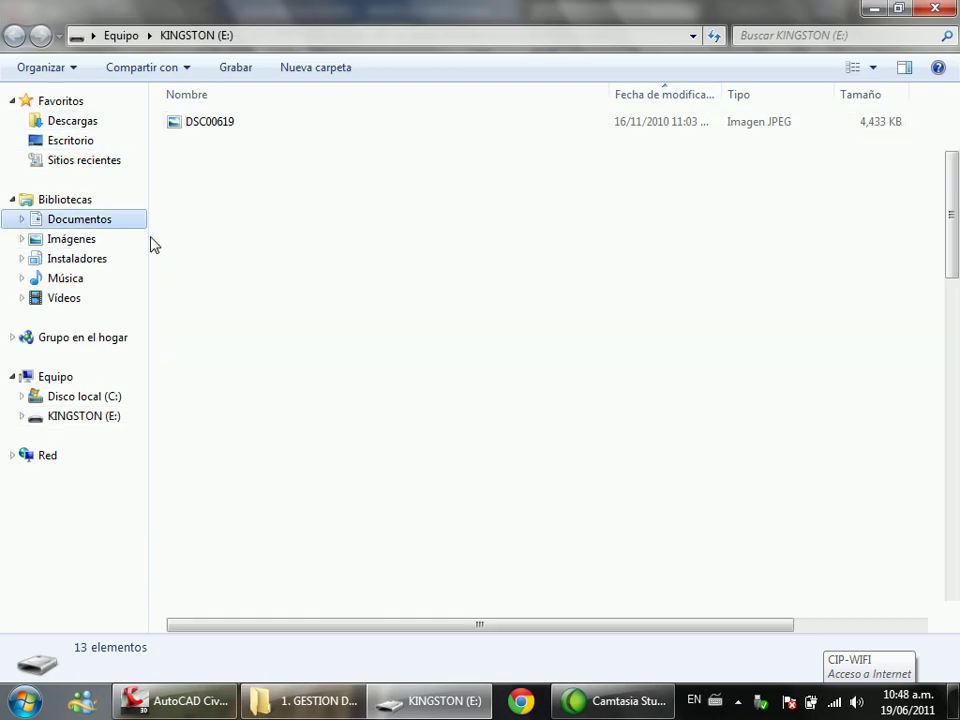
{"action": "double_click", "coordinate": [282, 177]}
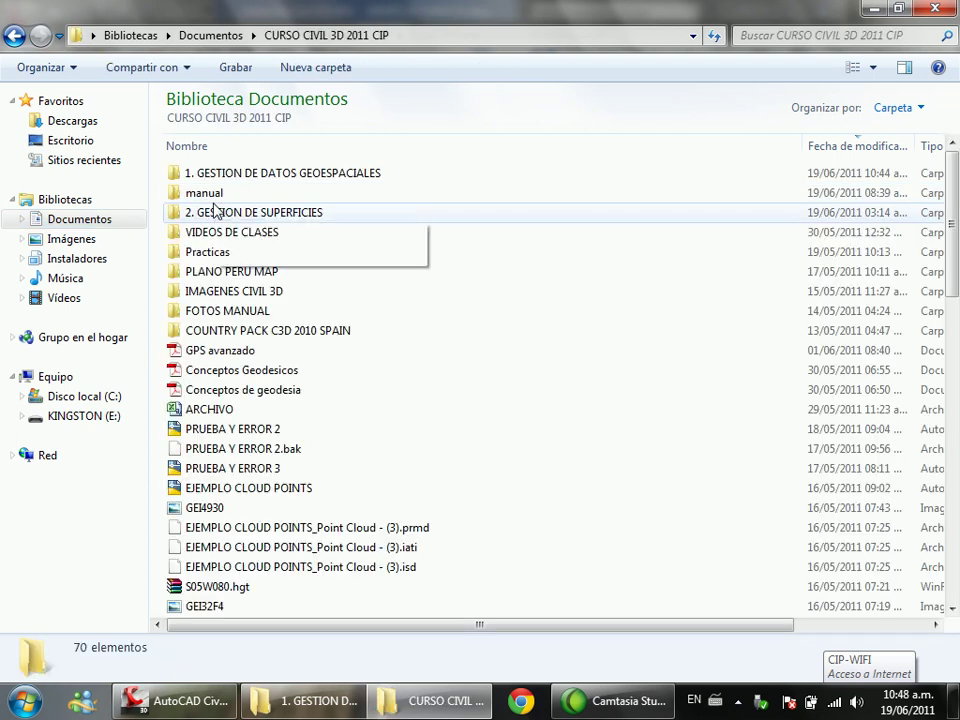
{"action": "double_click", "coordinate": [215, 195]}
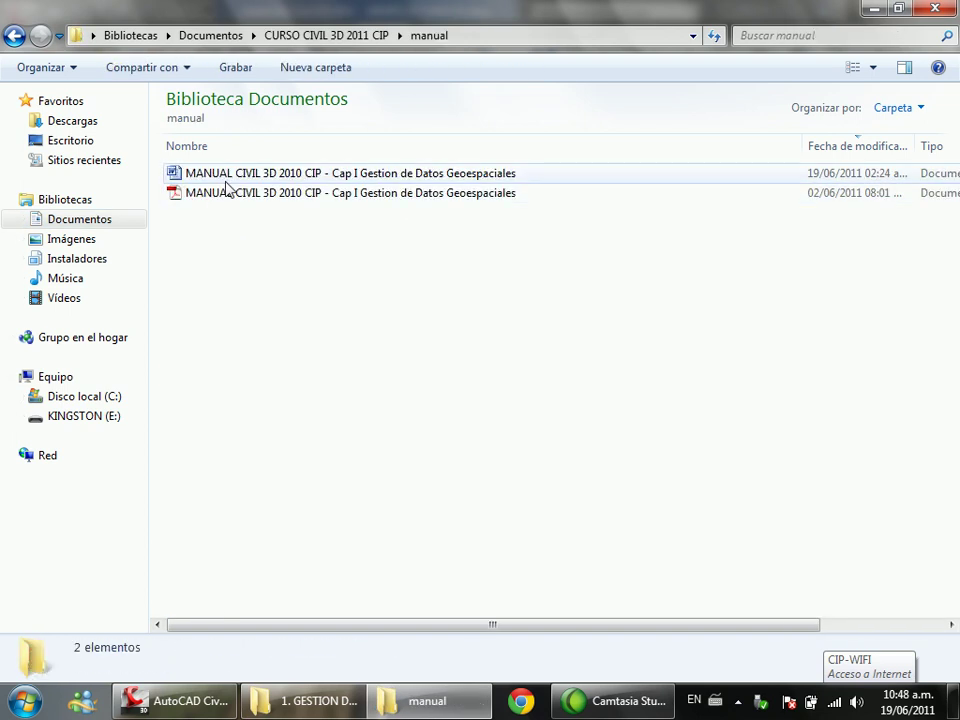
Step: Open the Word document MANUAL CIVIL 3D 2010 CIP - Cap I Gestion de Datos Geoespaciales and go to its last page
{"action": "left_click", "coordinate": [230, 177]}
{"action": "double_click", "coordinate": [232, 178]}
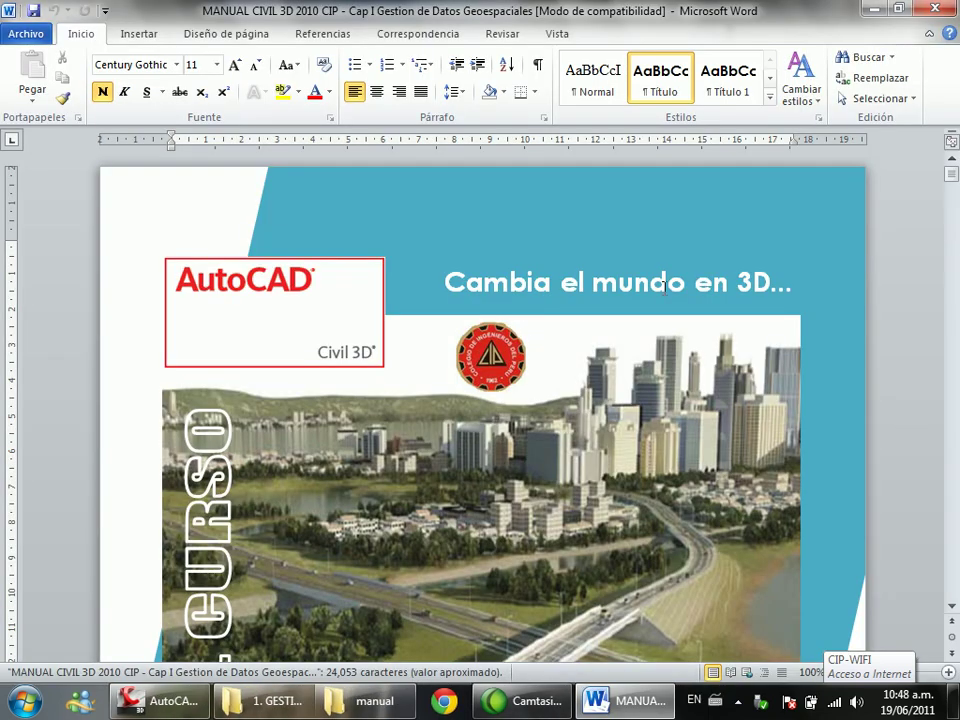
{"action": "left_click_drag", "start_coordinate": [955, 168], "coordinate": [953, 637]}
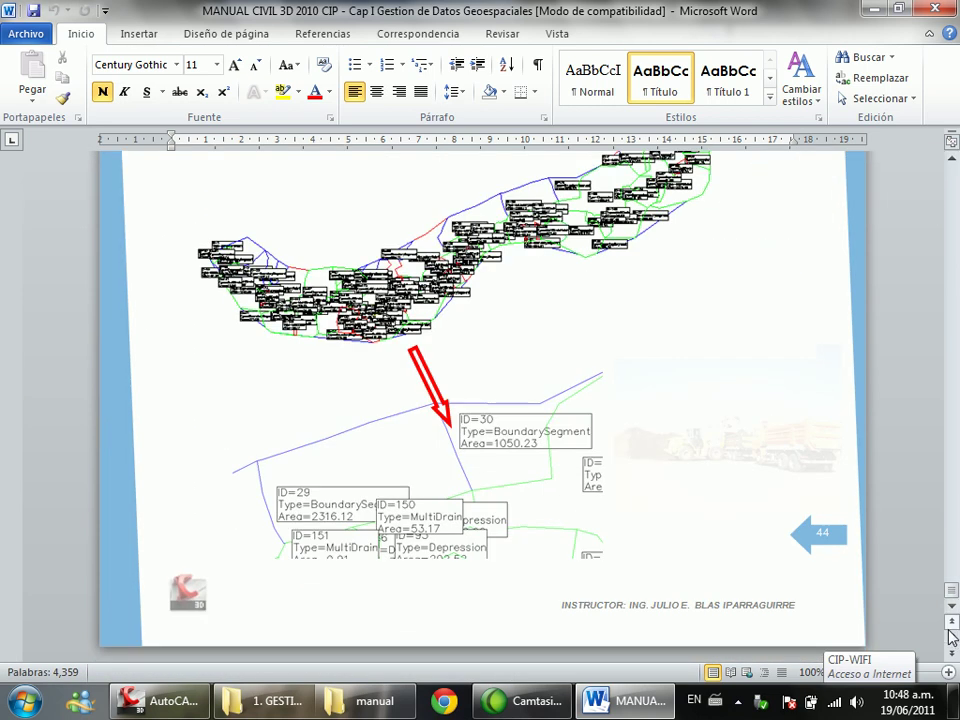
Step: Save the manual as a PDF under the same name in the manual folder, replacing the existing PDF
{"action": "left_click", "coordinate": [14, 36]}
{"action": "left_click", "coordinate": [72, 92]}
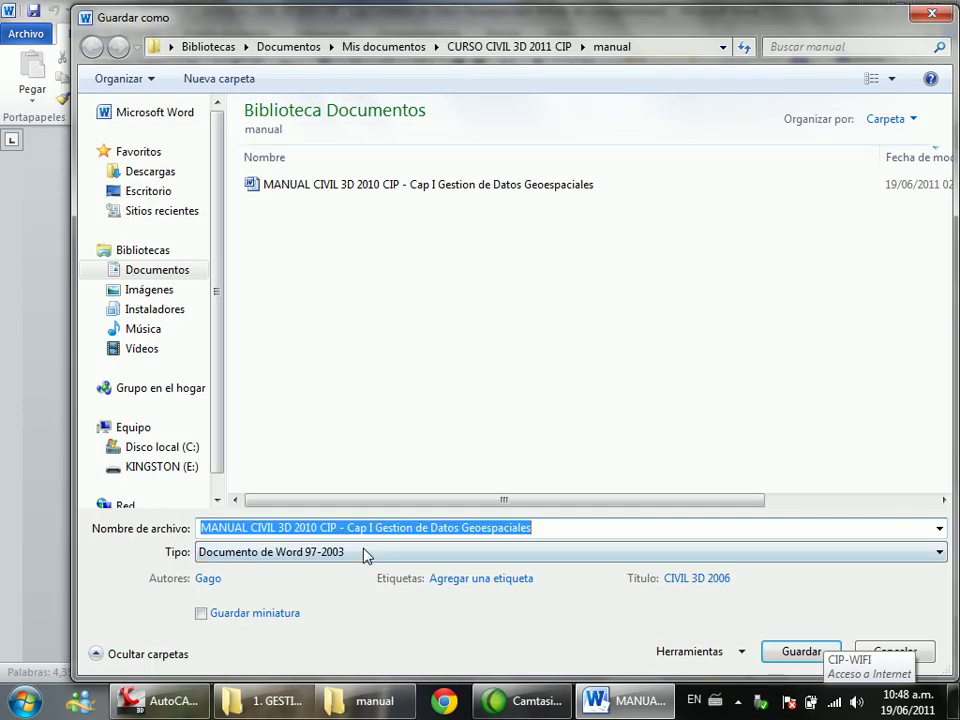
{"action": "left_click", "coordinate": [364, 552]}
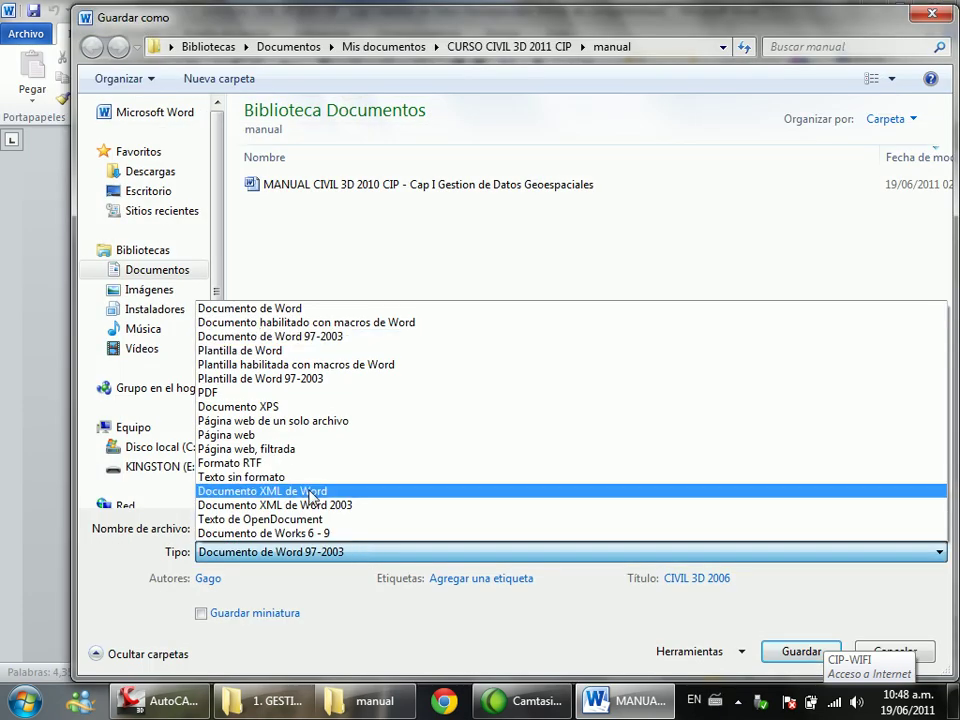
{"action": "left_click", "coordinate": [265, 393]}
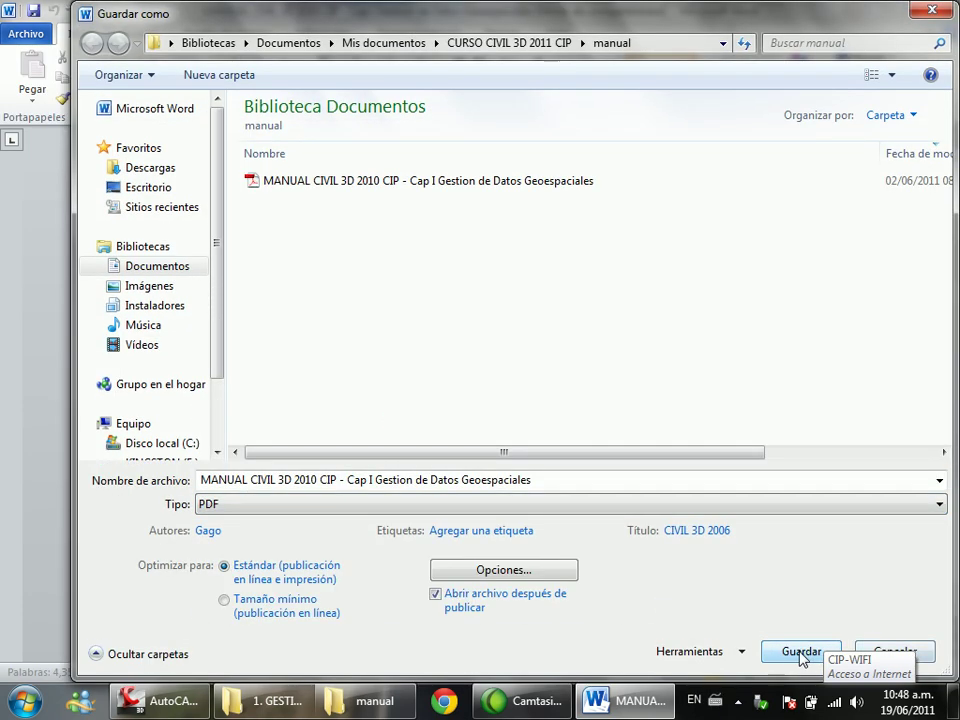
{"action": "left_click", "coordinate": [791, 651]}
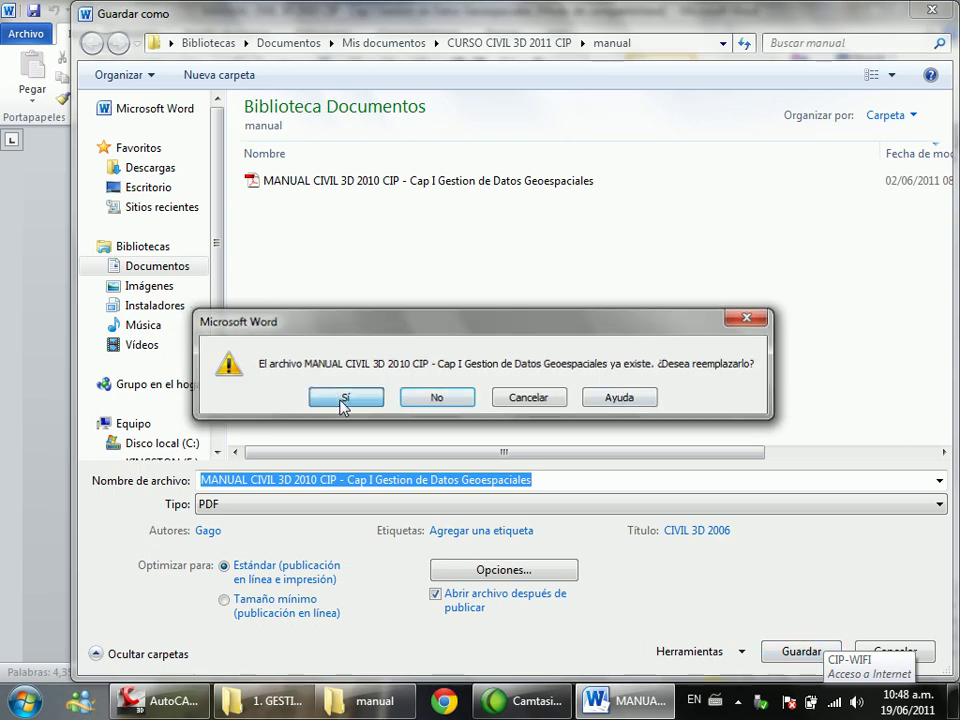
{"action": "left_click", "coordinate": [343, 397]}
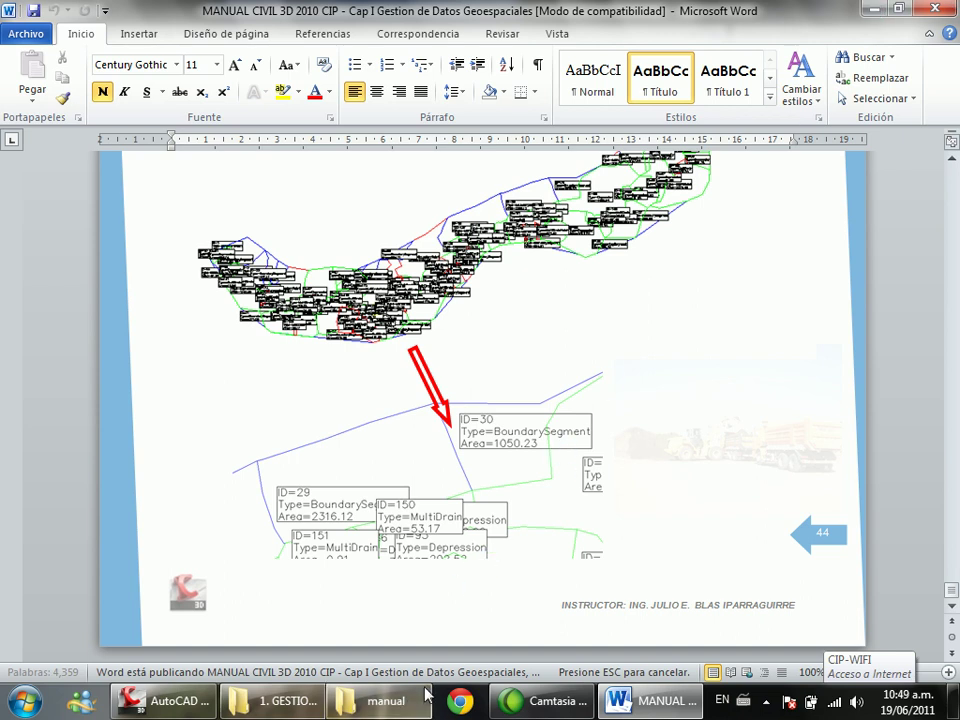
Step: Switch to the manual folder in Windows Explorer and refresh its file list
{"action": "left_click", "coordinate": [385, 702]}
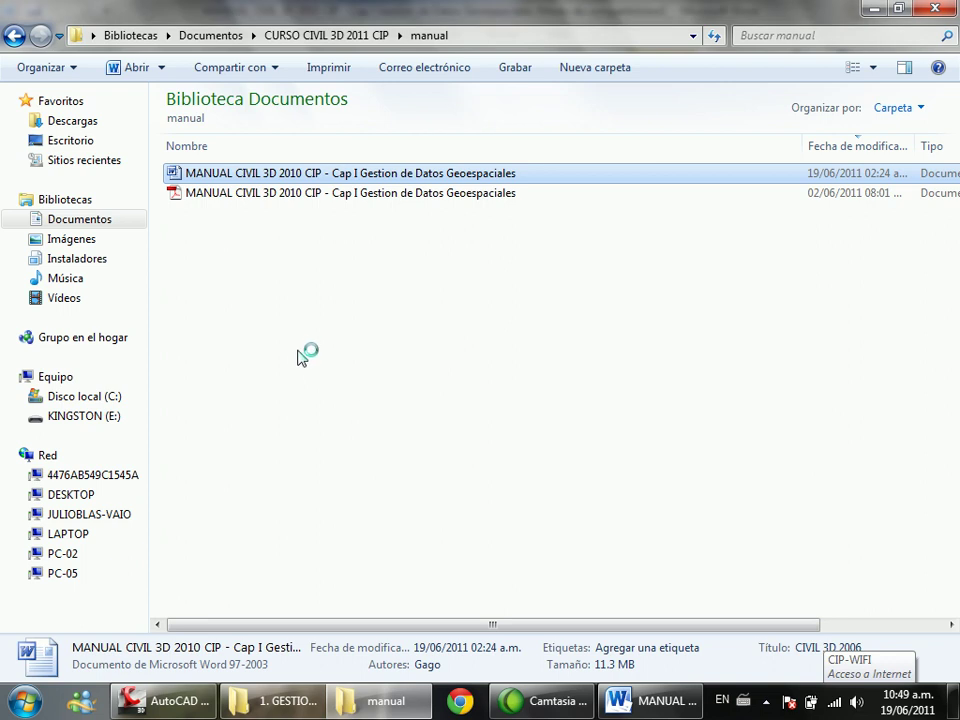
{"action": "right_click", "coordinate": [285, 313]}
{"action": "left_click", "coordinate": [321, 411]}
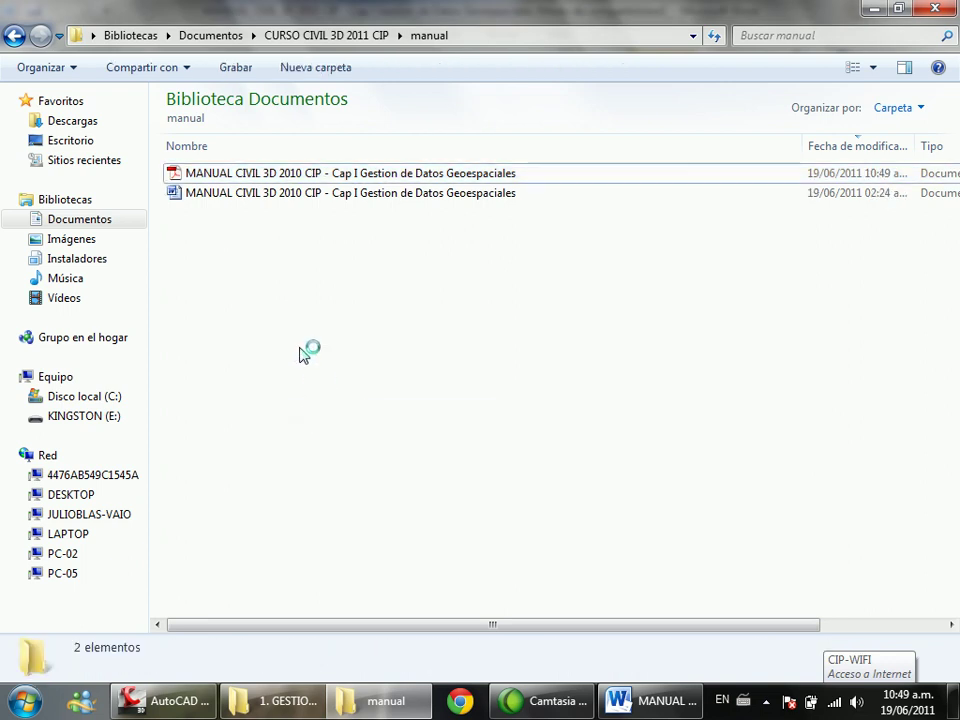
{"action": "right_click", "coordinate": [275, 304]}
{"action": "left_click", "coordinate": [330, 405]}
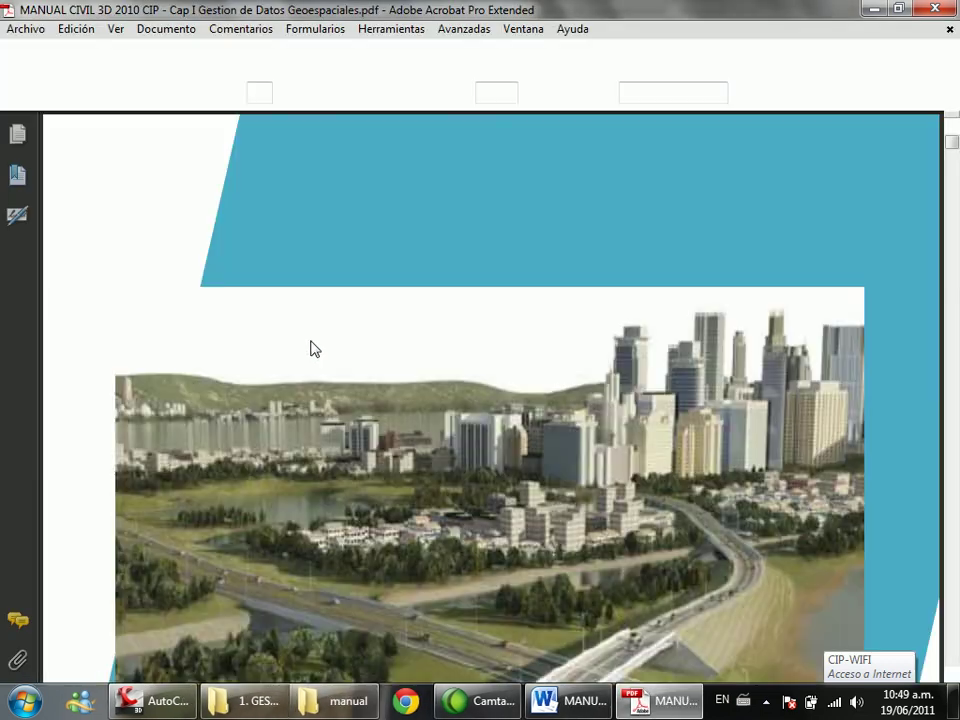
{"action": "right_click", "coordinate": [311, 344]}
{"action": "left_click_drag", "start_coordinate": [953, 137], "coordinate": [953, 190]}
{"action": "left_click_drag", "start_coordinate": [945, 545], "coordinate": [922, 655]}
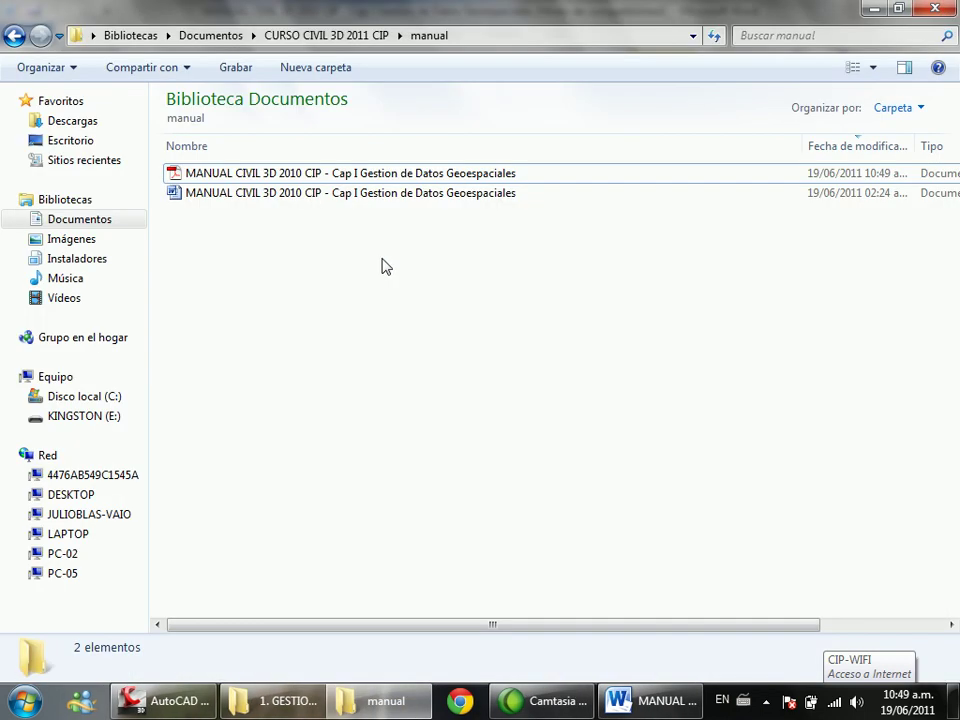
Step: Send a copy of the PDF "MANUAL CIVIL 3D 2010 CIP - Cap I Gestion de Datos Geoespaciales" to the KINGSTON (E:) drive
{"action": "left_click", "coordinate": [266, 175]}
{"action": "right_click", "coordinate": [265, 176]}
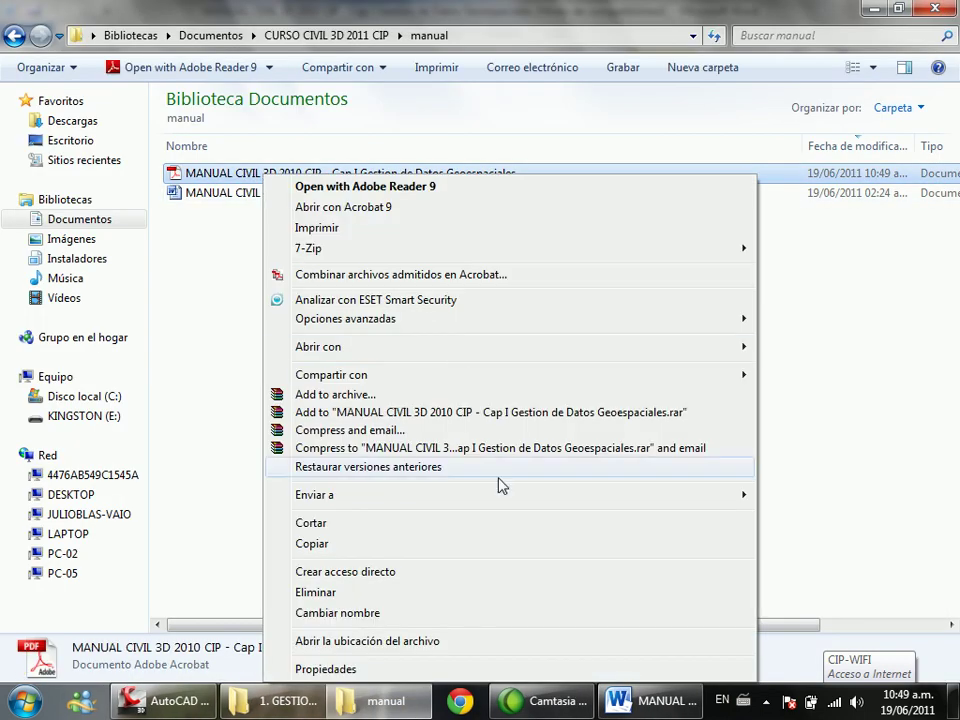
{"action": "mouse_move", "coordinate": [339, 510]}
{"action": "left_click", "coordinate": [100, 658]}
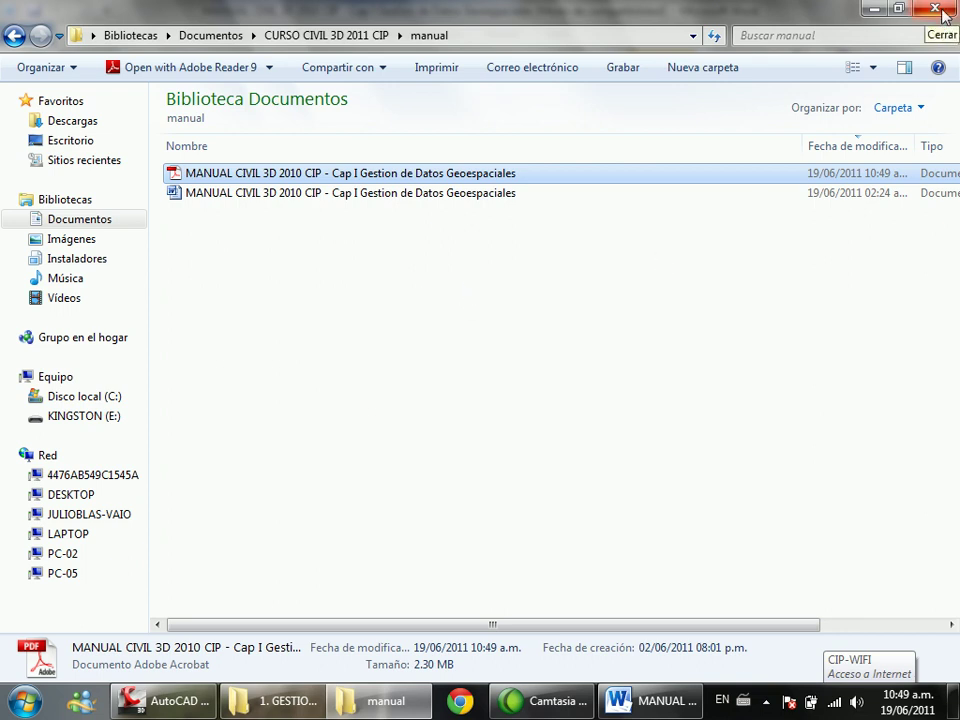
Step: Rename the PDF manual as "MANUAL CIVIL 3D 2010 CIP - Cap I y Cap II"
{"action": "left_click", "coordinate": [417, 383]}
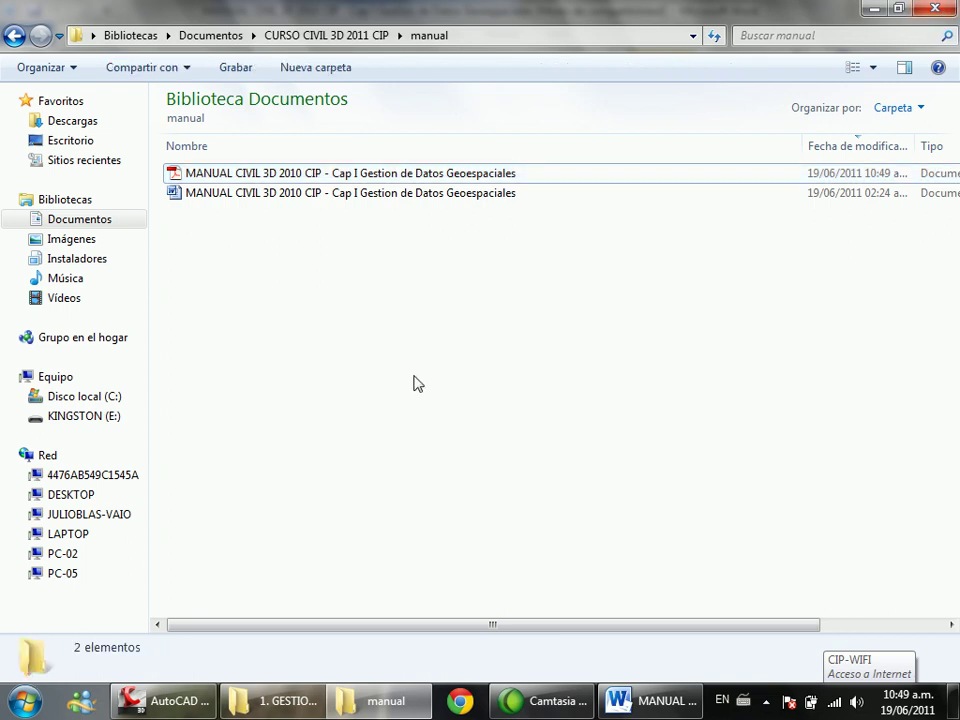
{"action": "left_click", "coordinate": [397, 175]}
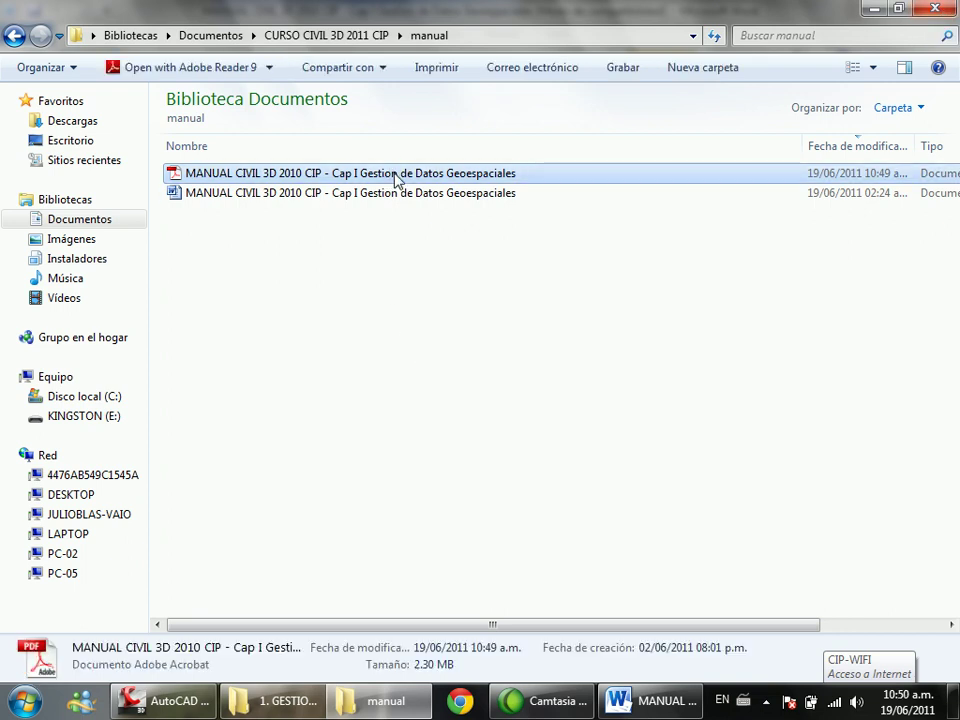
{"action": "left_click", "coordinate": [395, 176]}
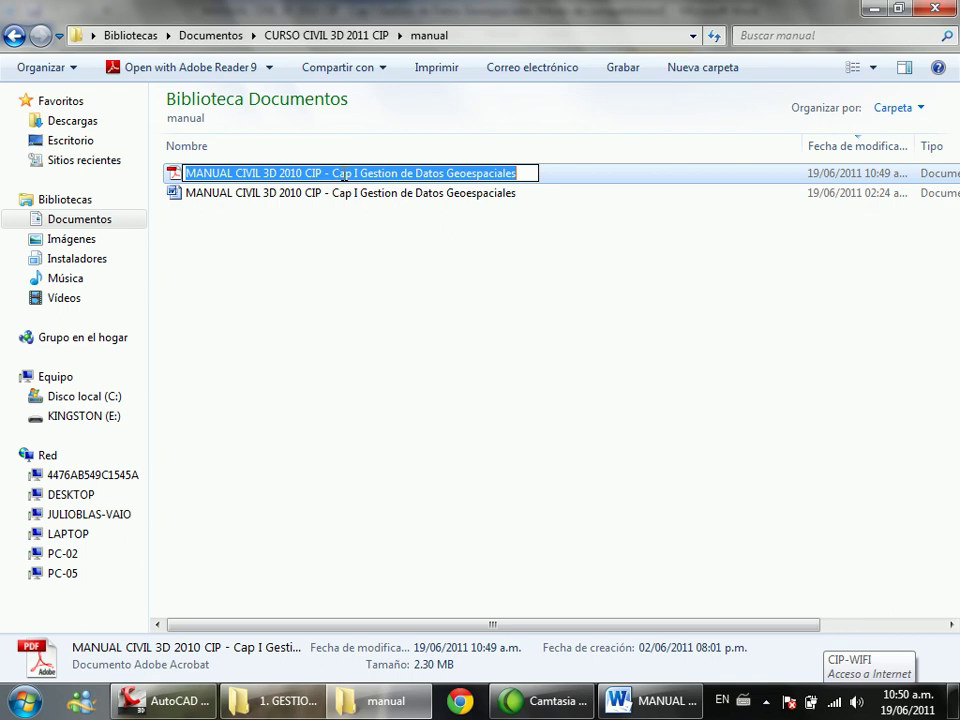
{"action": "left_click_drag", "start_coordinate": [358, 173], "coordinate": [566, 172]}
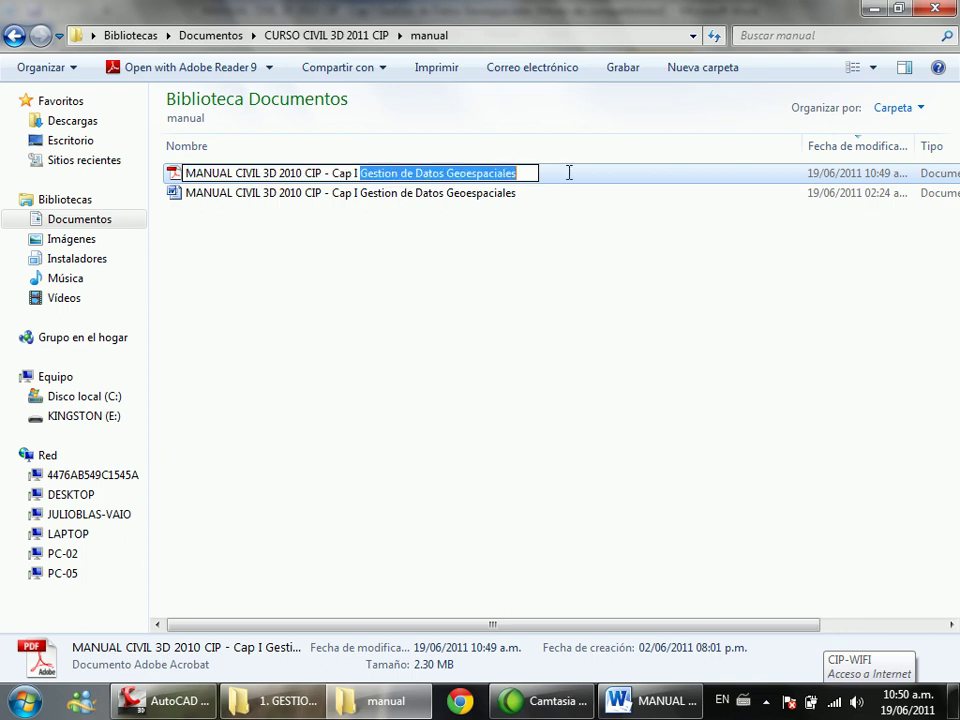
{"action": "type", "text": "Y"}
{"action": "key", "text": "BackSpace"}
{"action": "type", "text": "y "}
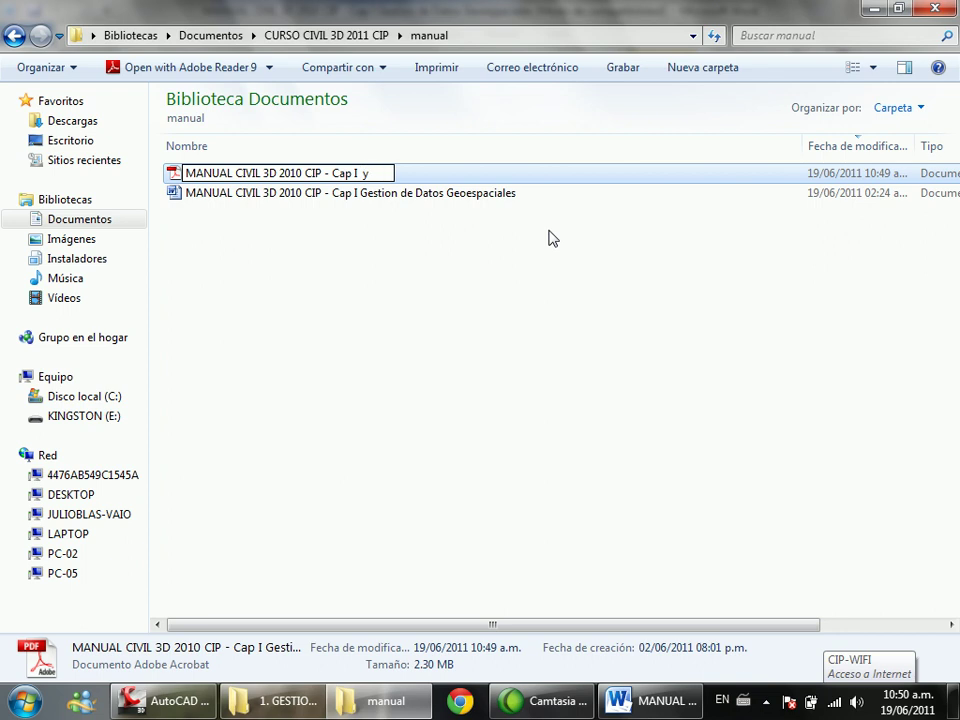
{"action": "type", "text": "Cap II"}
{"action": "key", "text": "Return"}
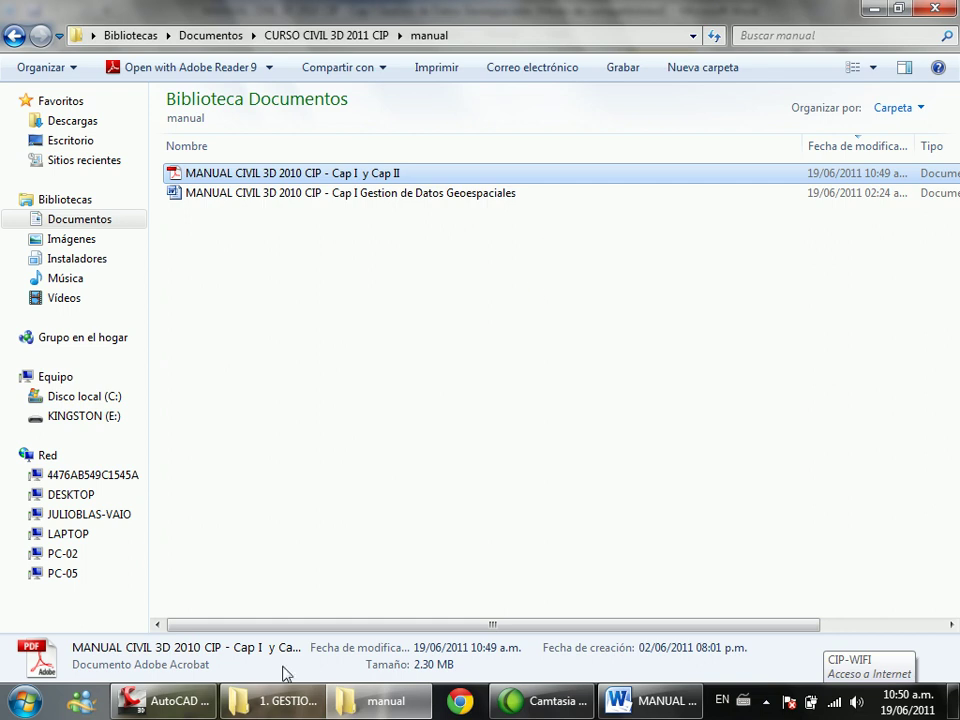
Step: Delete the PDF "MANUAL CIVIL 3D 2010 CIP - Cap I Gestion de Datos Geoespaciales" from the KINGSTON (E:) drive and close that window
{"action": "left_click", "coordinate": [290, 704]}
{"action": "left_click", "coordinate": [290, 704]}
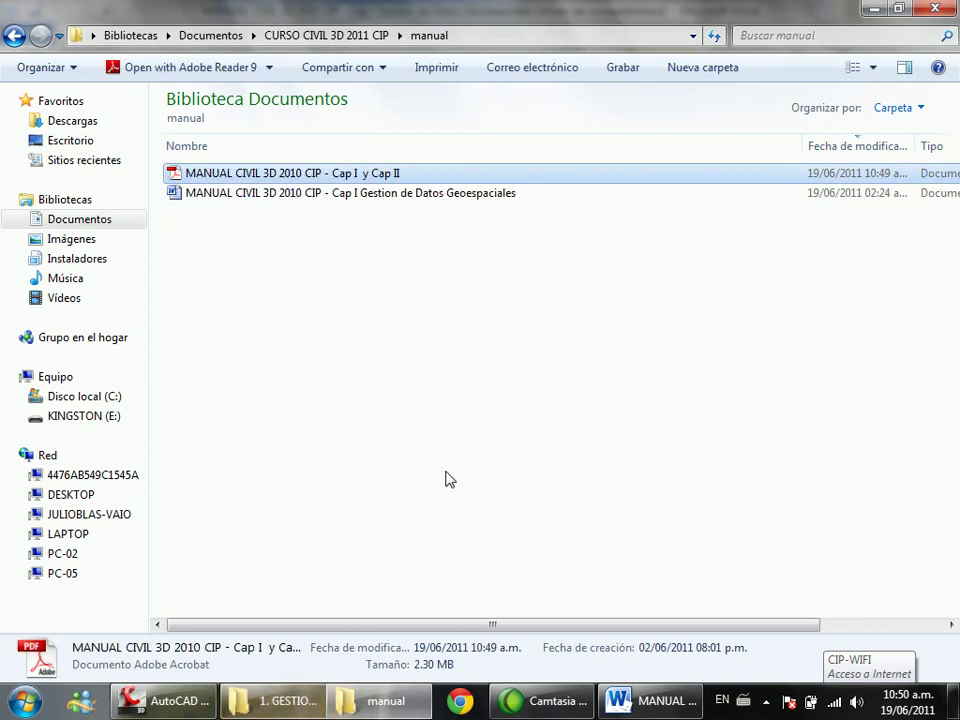
{"action": "key", "text": "super+e"}
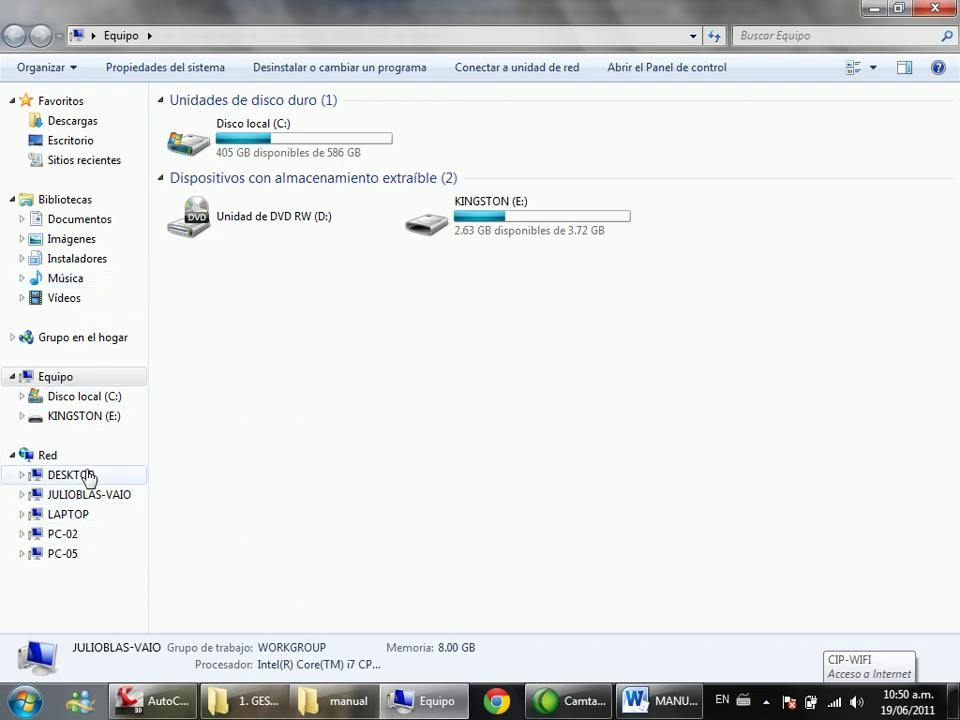
{"action": "left_click", "coordinate": [80, 416]}
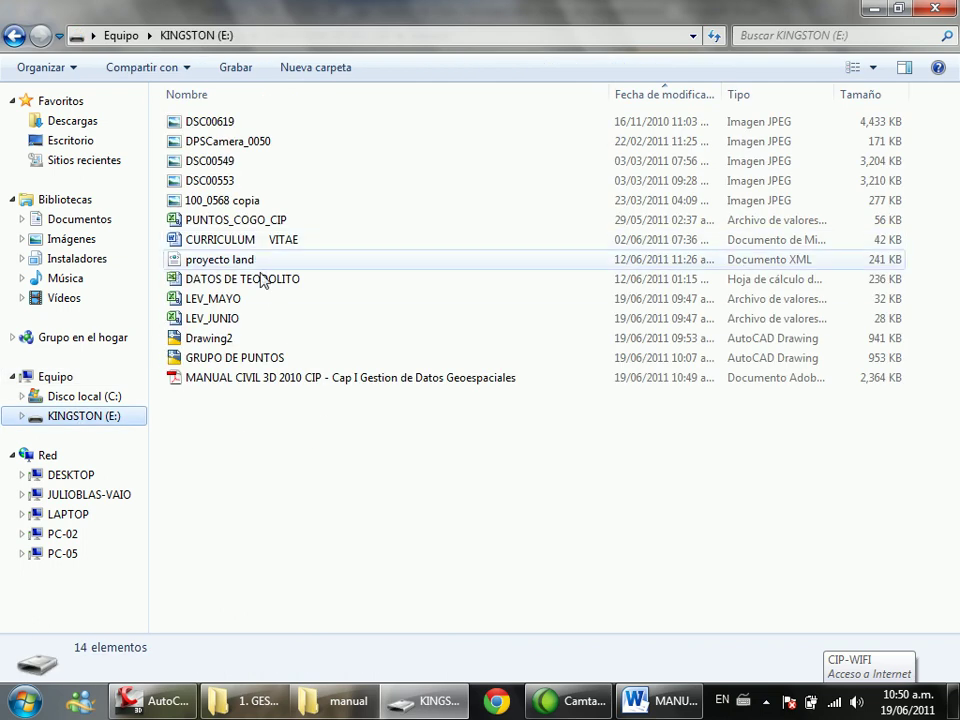
{"action": "left_click", "coordinate": [245, 378]}
{"action": "key", "text": "Delete"}
{"action": "left_click", "coordinate": [555, 426]}
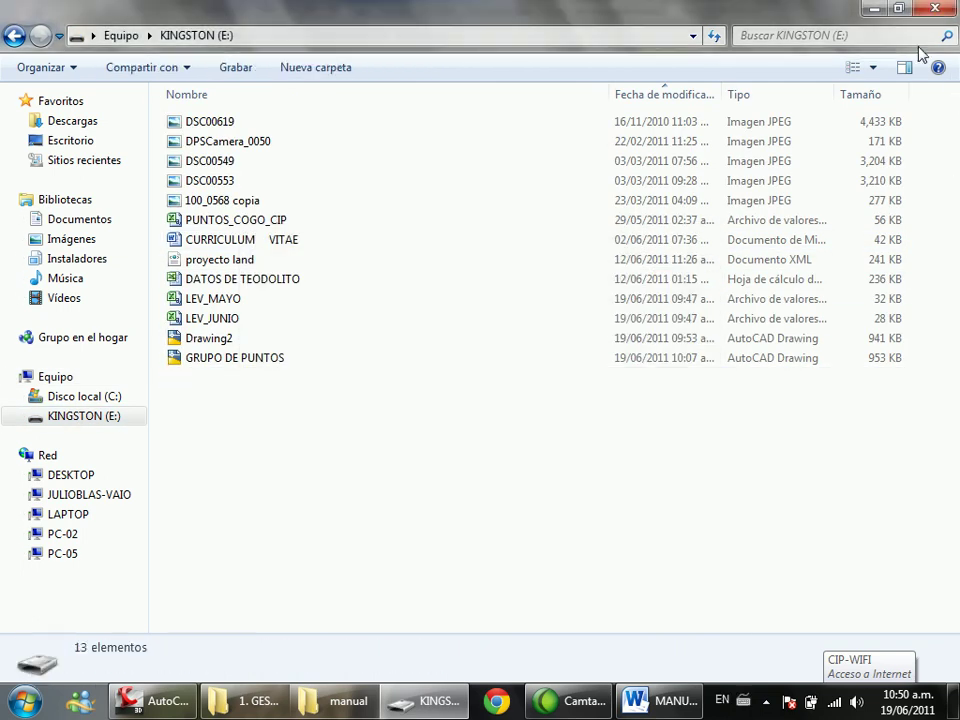
{"action": "left_click", "coordinate": [935, 8]}
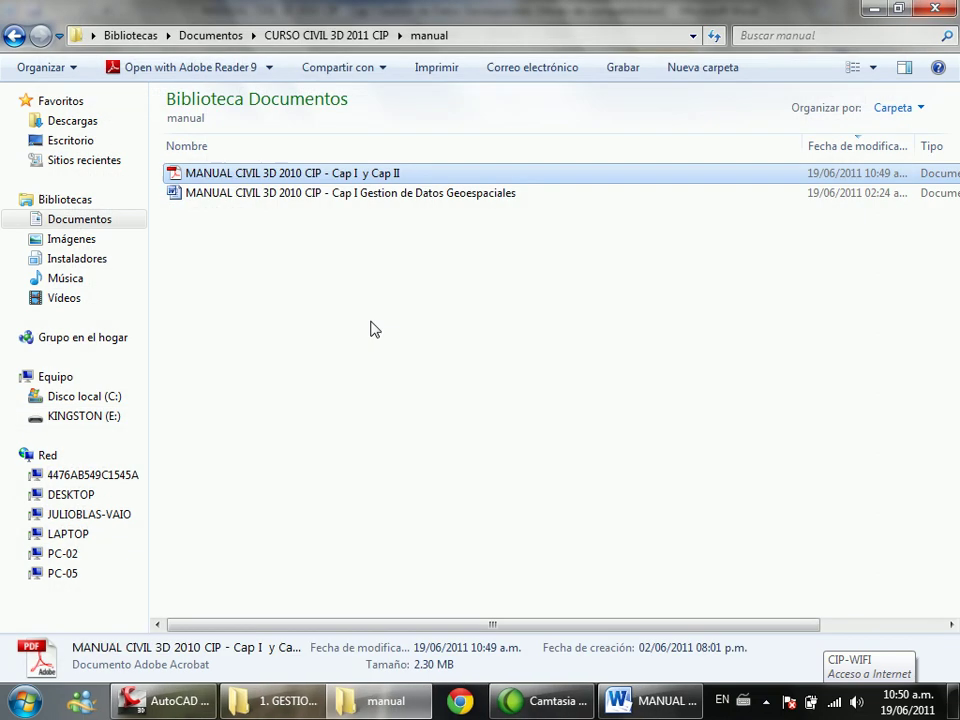
Step: Send a copy of the PDF "MANUAL CIVIL 3D 2010 CIP - Cap I y Cap II" to the KINGSTON (E:) drive
{"action": "right_click", "coordinate": [270, 172]}
{"action": "mouse_move", "coordinate": [332, 491]}
{"action": "left_click", "coordinate": [740, 656]}
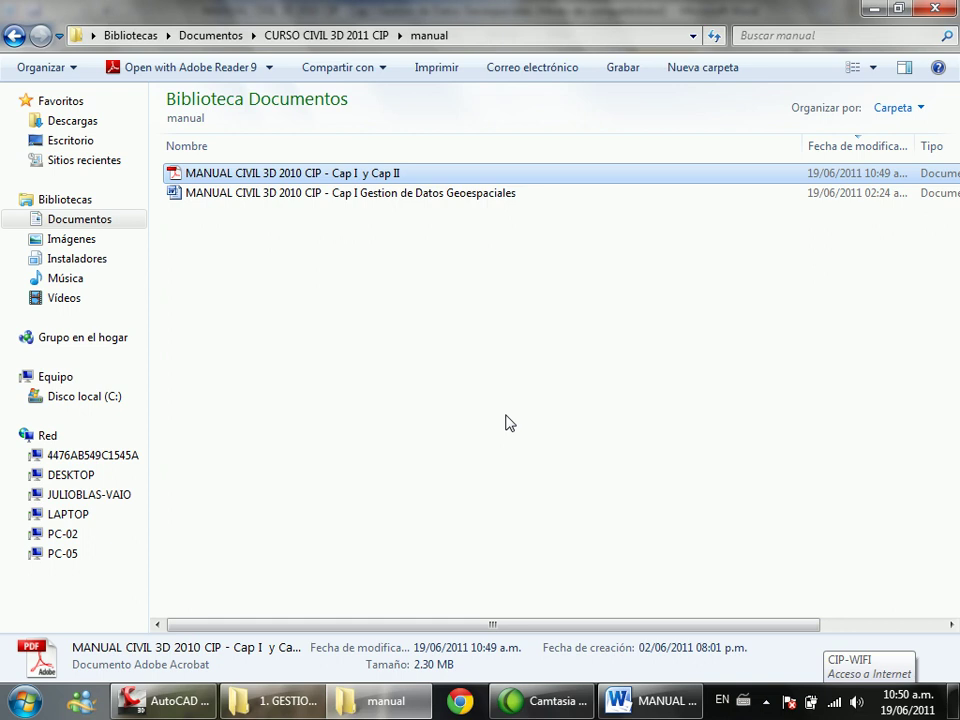
Step: Cut the video "CLASE 2 12-06-11" from the Camtasia Studio folder in the Documentos library
{"action": "key", "text": "super+e"}
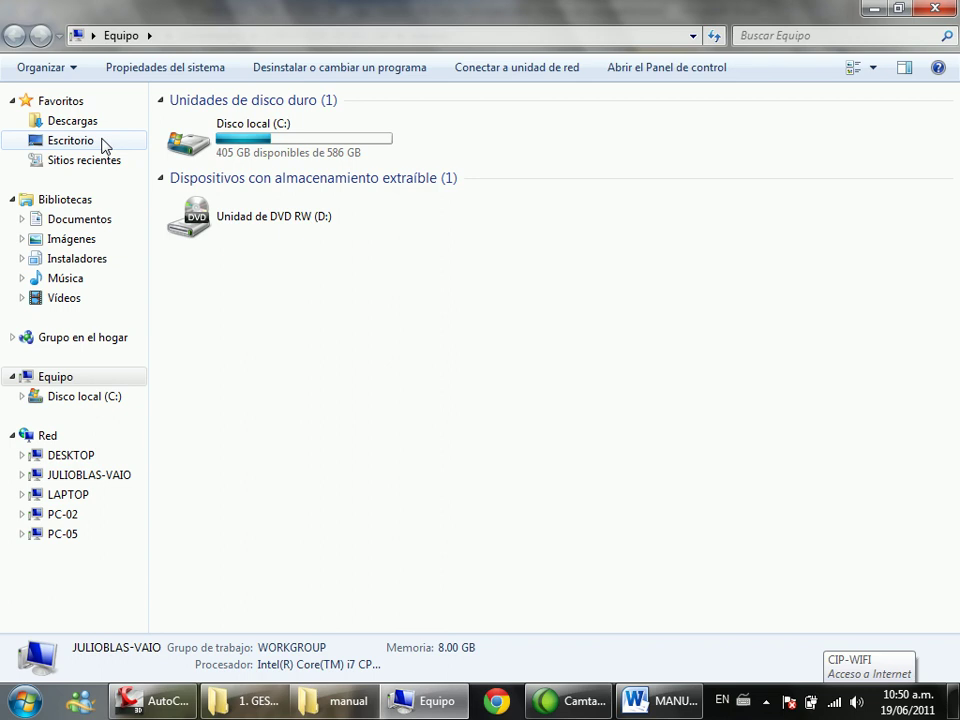
{"action": "left_click", "coordinate": [96, 218]}
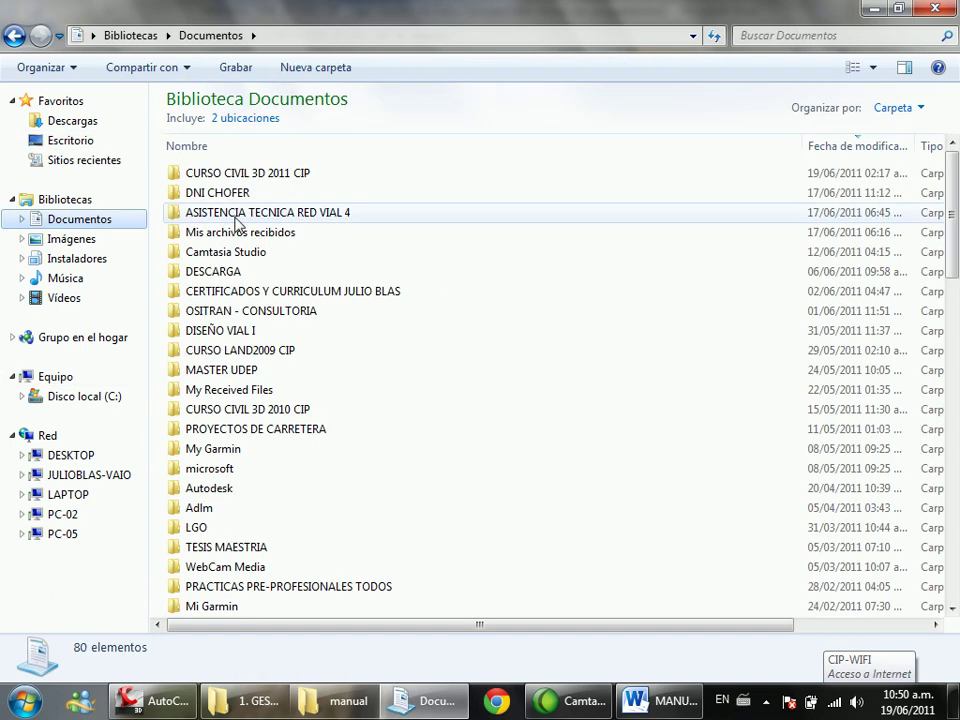
{"action": "double_click", "coordinate": [245, 252]}
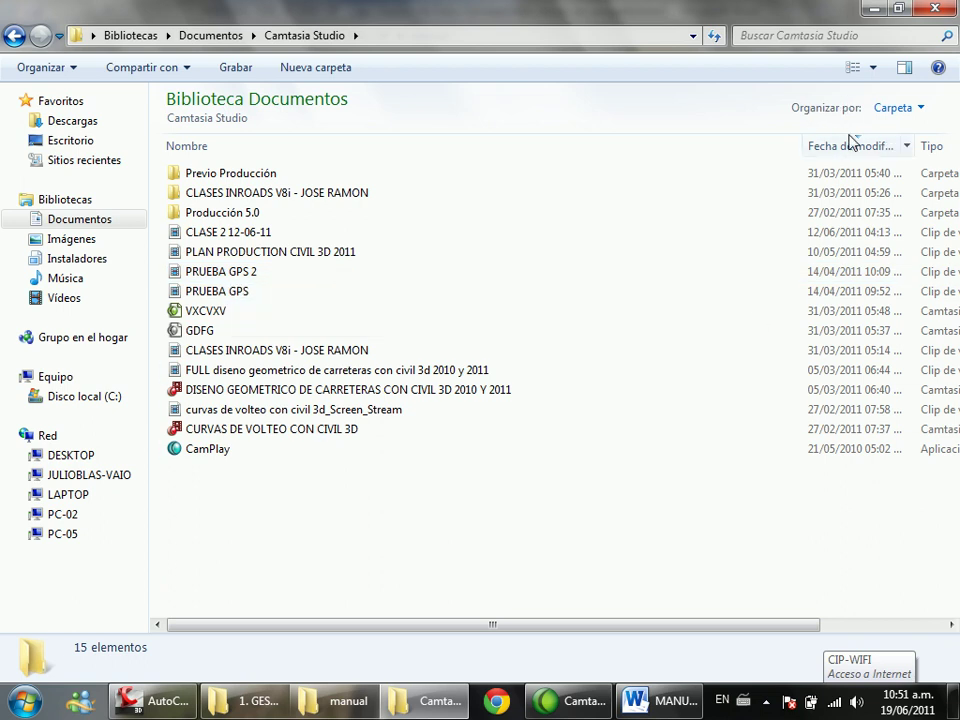
{"action": "left_click_drag", "start_coordinate": [803, 145], "coordinate": [614, 146]}
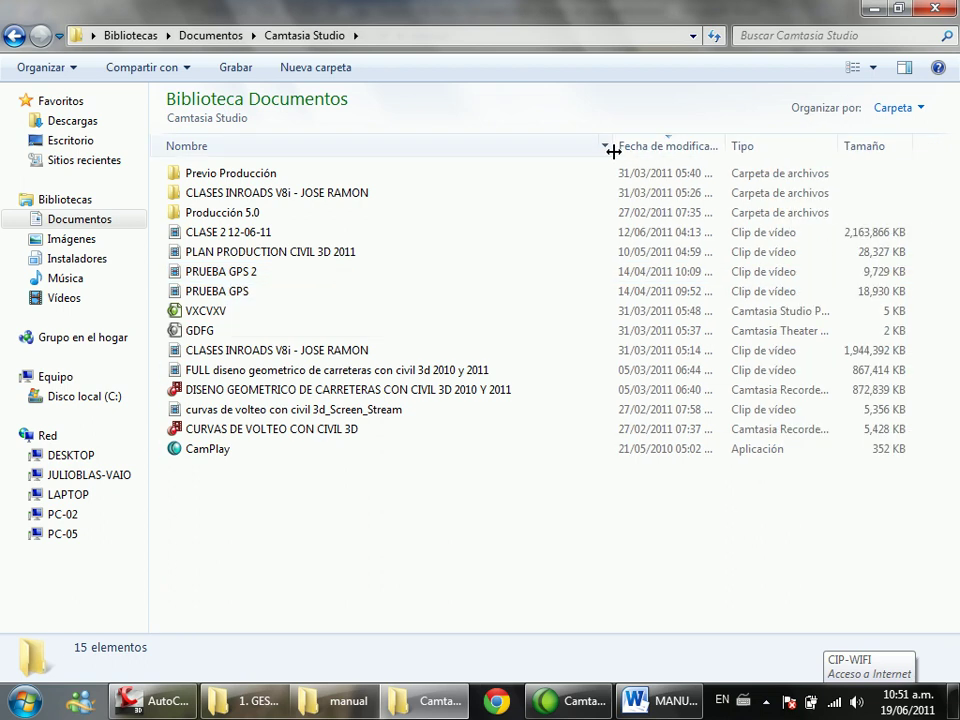
{"action": "left_click", "coordinate": [276, 236]}
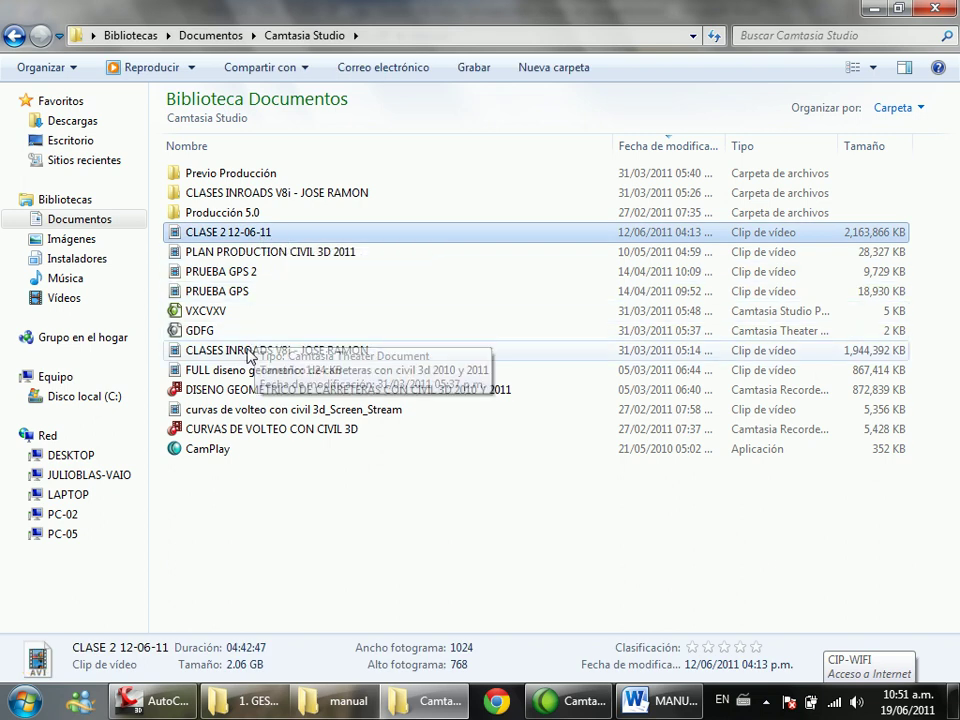
{"action": "right_click", "coordinate": [270, 238]}
{"action": "left_click", "coordinate": [334, 521]}
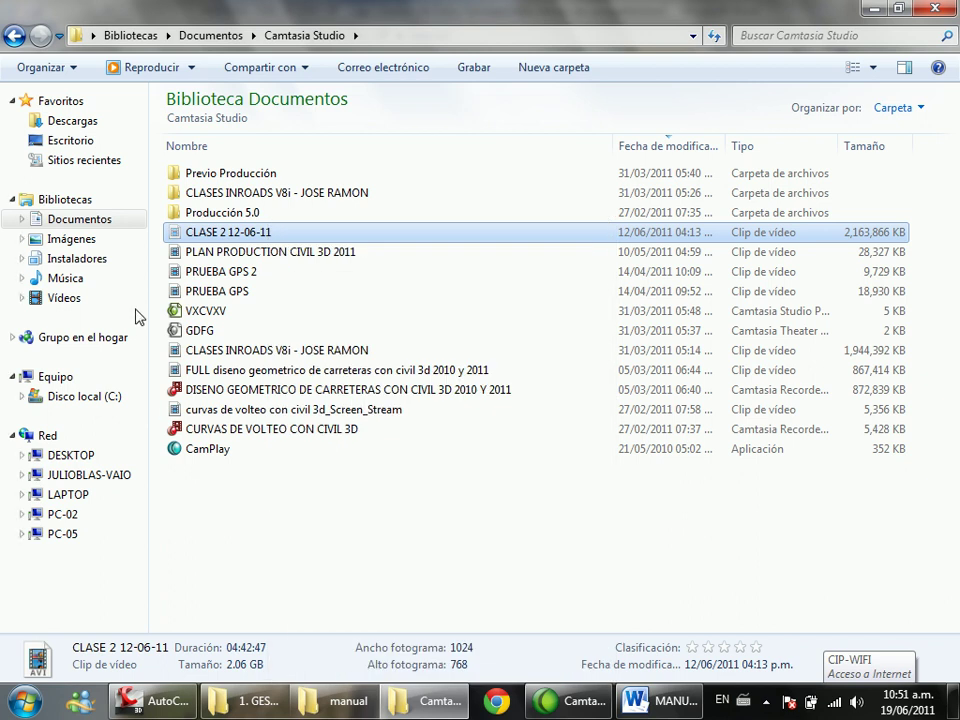
Step: Paste the cut video into the VIDEOS DE CLASES folder inside CURSO CIVIL 3D 2011 CIP
{"action": "left_click", "coordinate": [14, 37]}
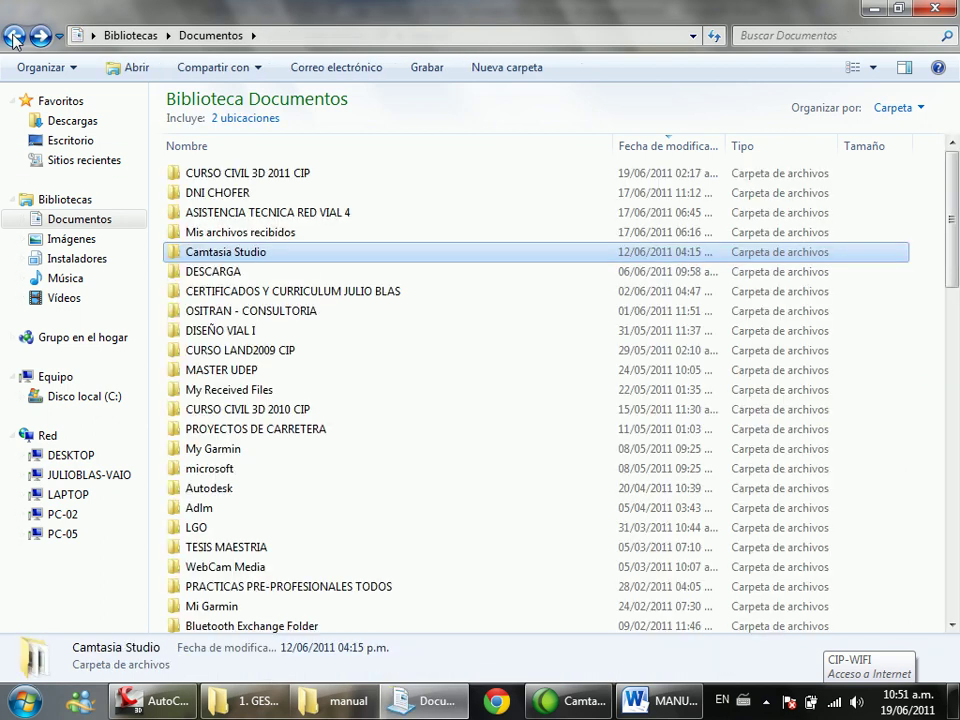
{"action": "key", "text": "alt+Tab"}
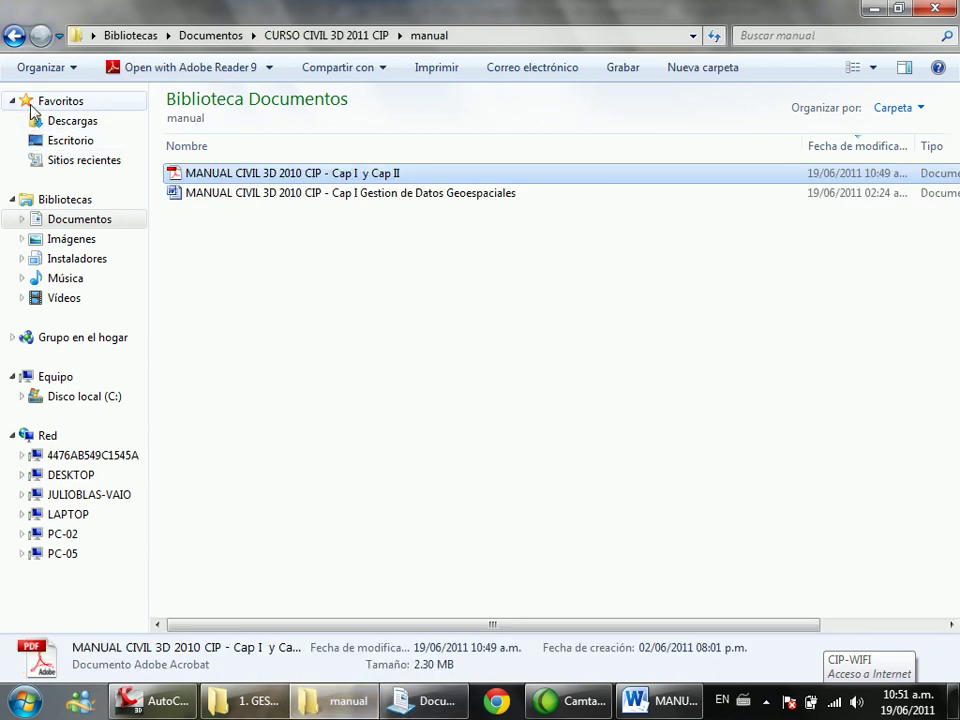
{"action": "left_click", "coordinate": [15, 36]}
{"action": "left_click", "coordinate": [217, 234]}
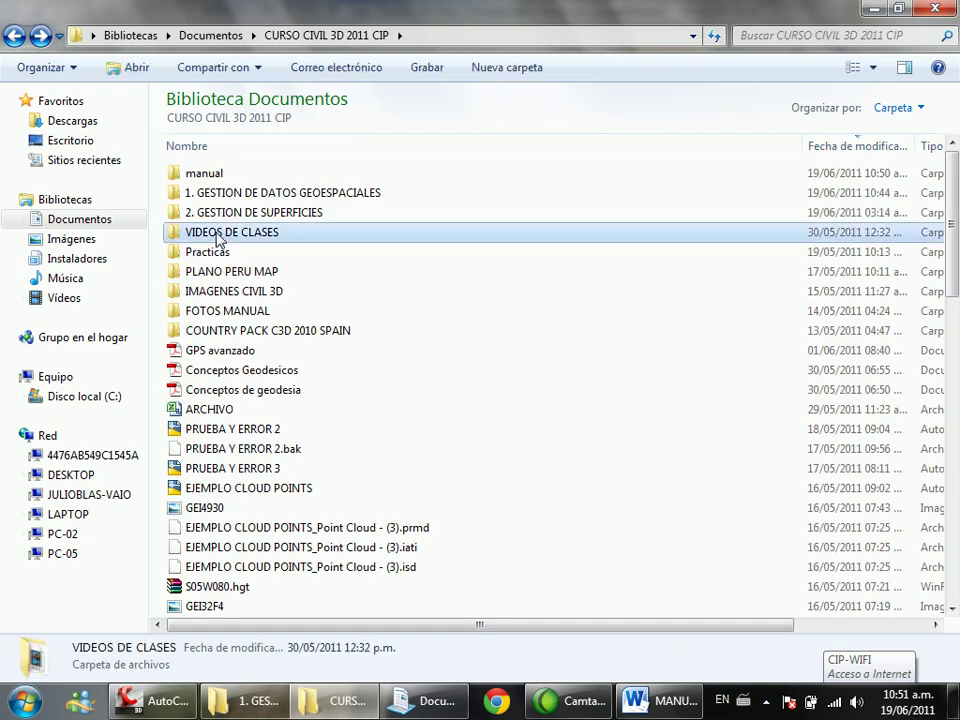
{"action": "double_click", "coordinate": [217, 234]}
{"action": "right_click", "coordinate": [268, 279]}
{"action": "left_click", "coordinate": [314, 408]}
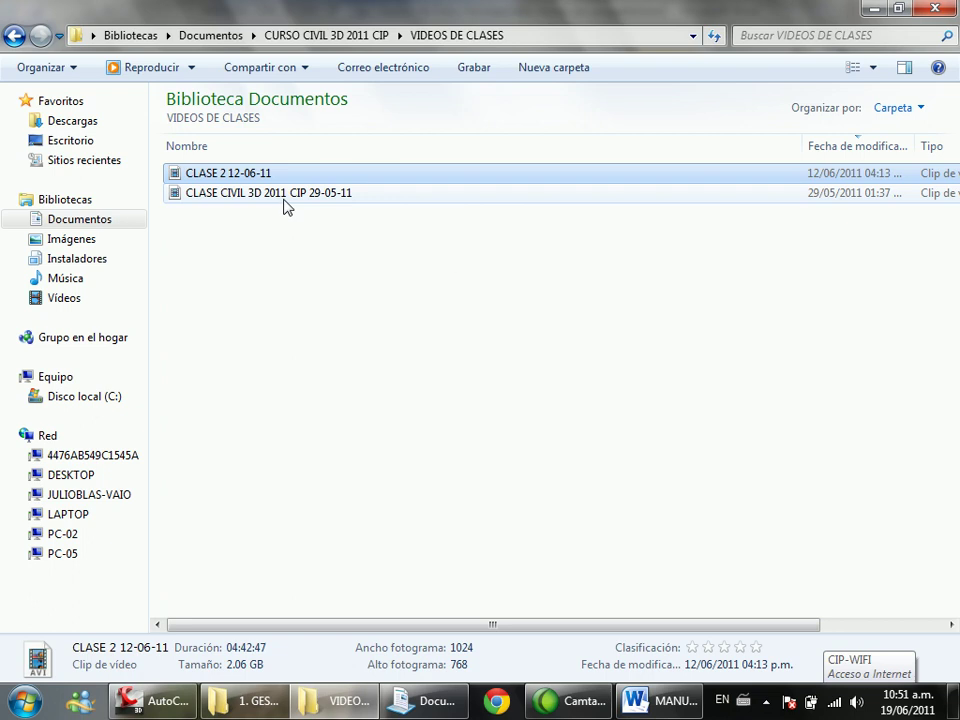
Step: Rename the pasted video as "CLASE CIVIL 3D 2011 CIP 12-06-11", reusing the name prefix of the 29-05-11 class video
{"action": "mouse_move", "coordinate": [284, 206]}
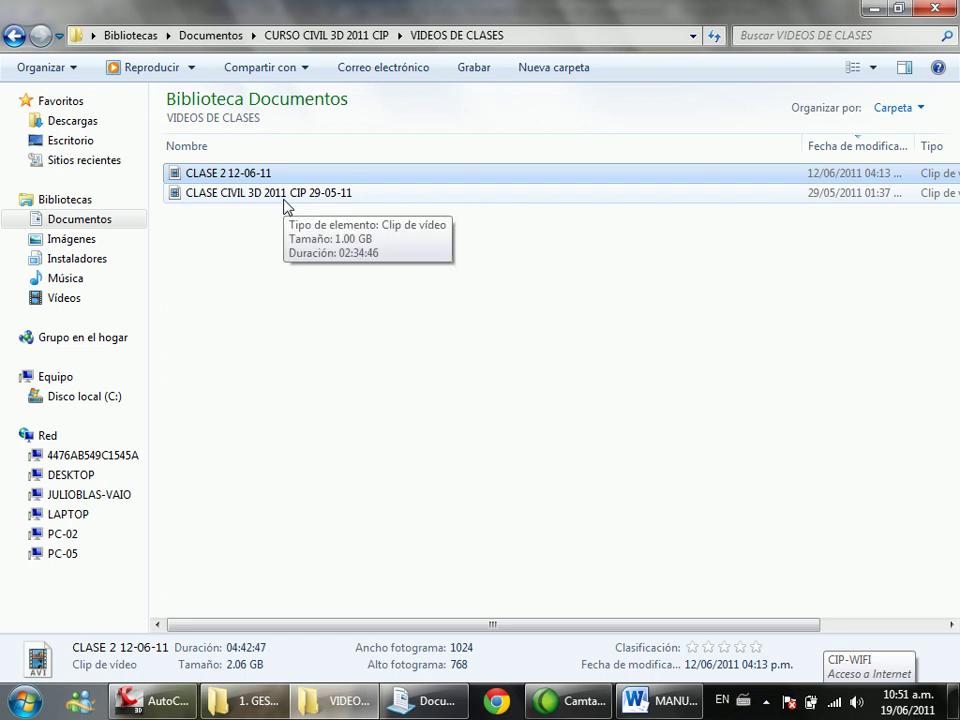
{"action": "left_click", "coordinate": [287, 207]}
{"action": "left_click", "coordinate": [306, 200]}
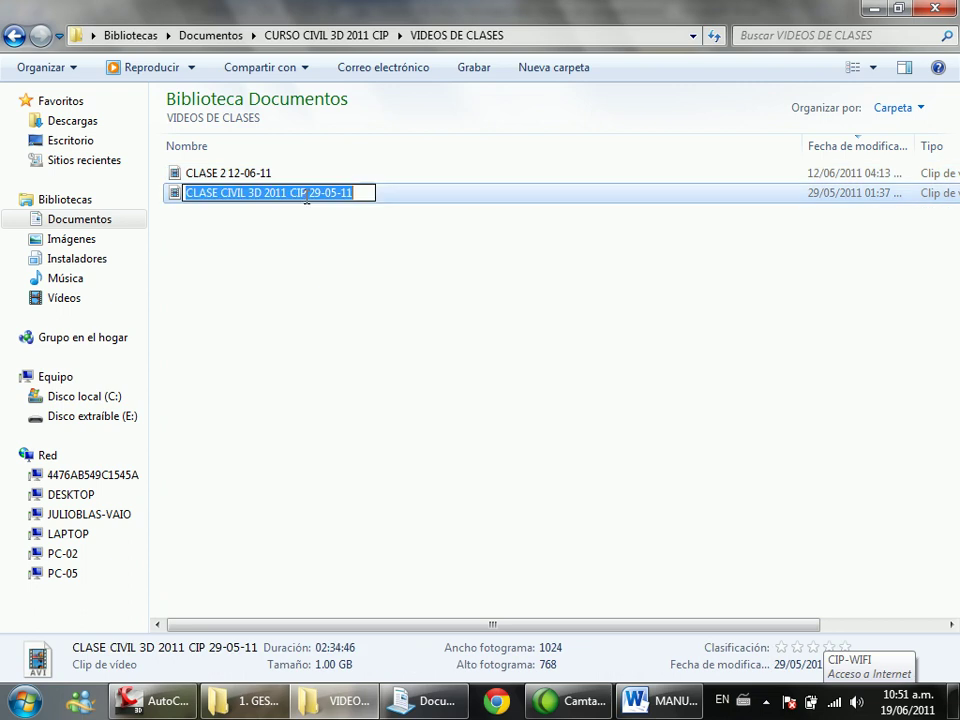
{"action": "left_click_drag", "start_coordinate": [307, 196], "coordinate": [171, 193]}
{"action": "key", "text": "ctrl+c"}
{"action": "left_click", "coordinate": [223, 226]}
{"action": "left_click", "coordinate": [231, 175]}
{"action": "left_click", "coordinate": [231, 175]}
{"action": "left_click", "coordinate": [227, 173]}
{"action": "left_click_drag", "start_coordinate": [227, 173], "coordinate": [154, 186]}
{"action": "key", "text": "ctrl+v"}
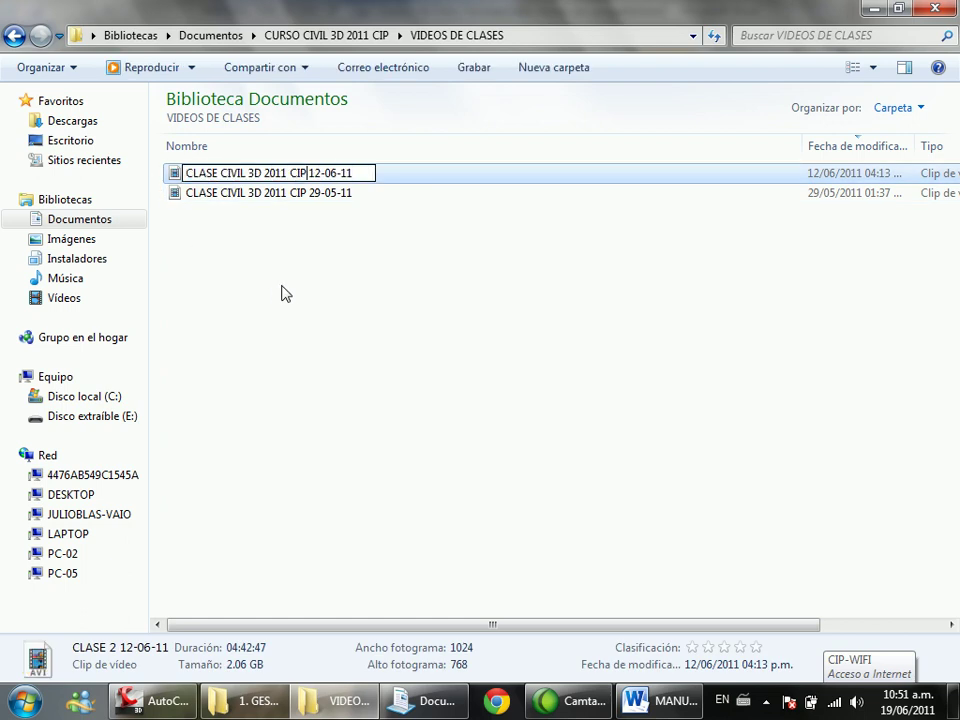
{"action": "left_click", "coordinate": [279, 295]}
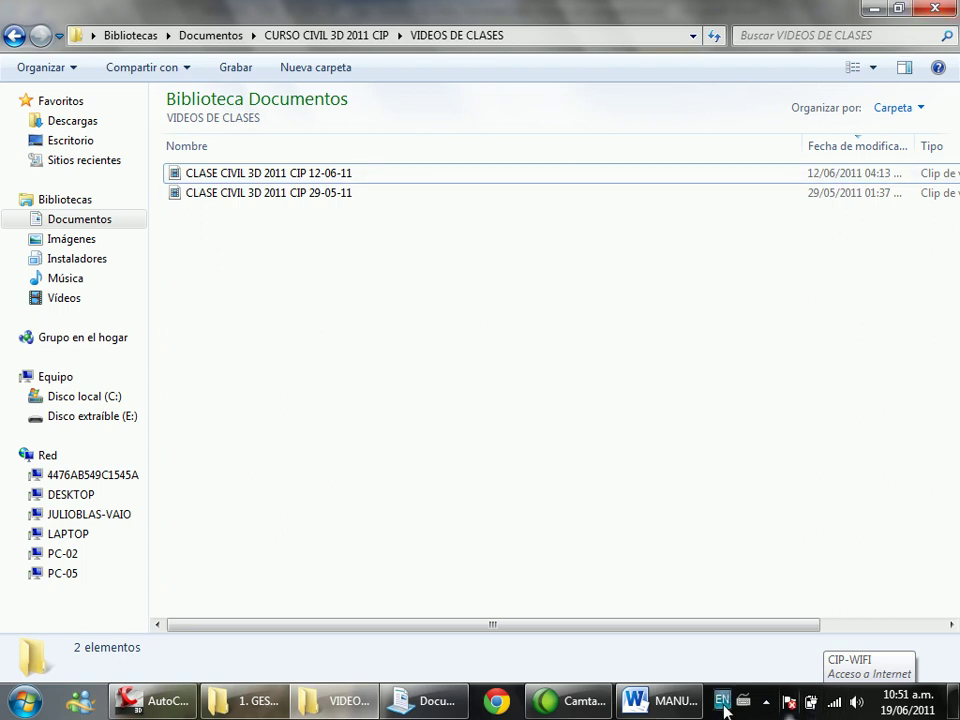
Step: Check the file sizes of the class videos in VIDEOS DE CLASES and close that window
{"action": "left_click", "coordinate": [766, 704]}
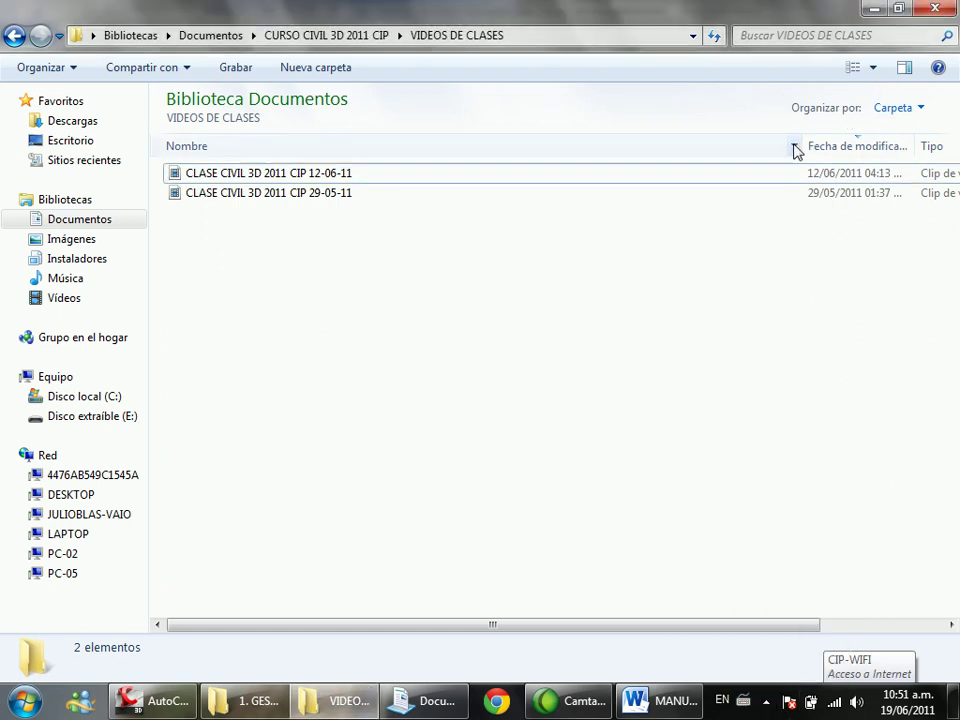
{"action": "left_click_drag", "start_coordinate": [799, 146], "coordinate": [602, 148]}
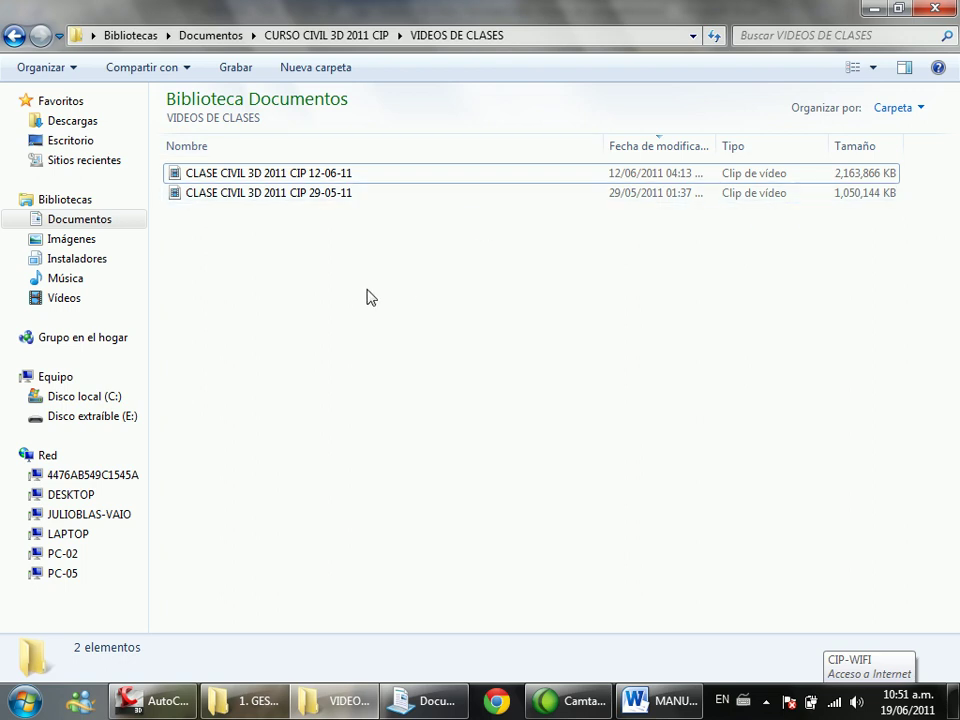
{"action": "left_click", "coordinate": [298, 172]}
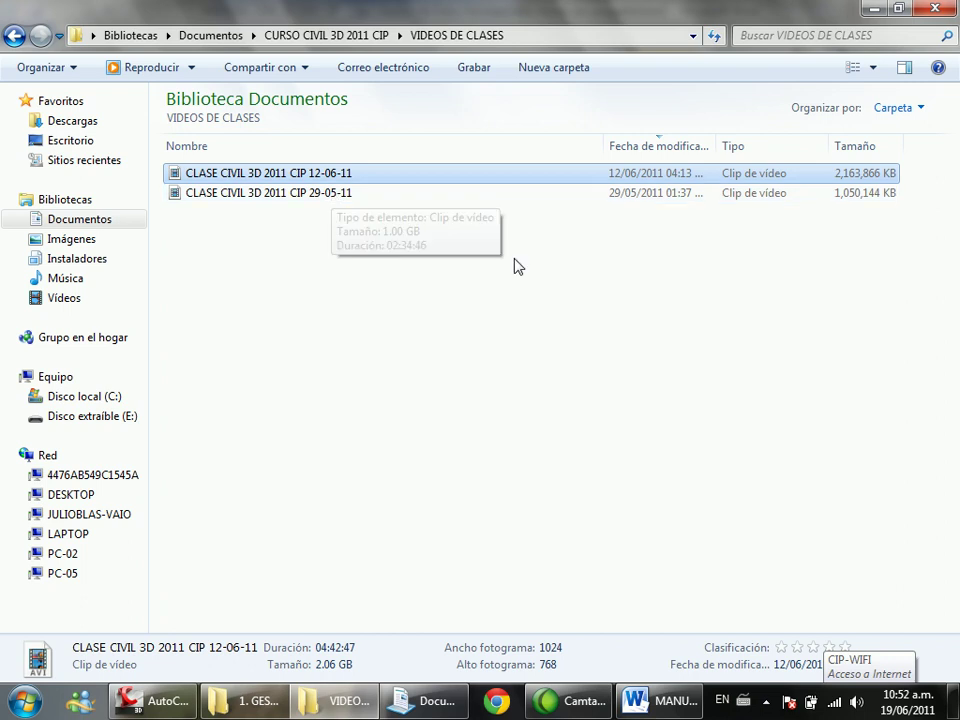
{"action": "left_click", "coordinate": [928, 12]}
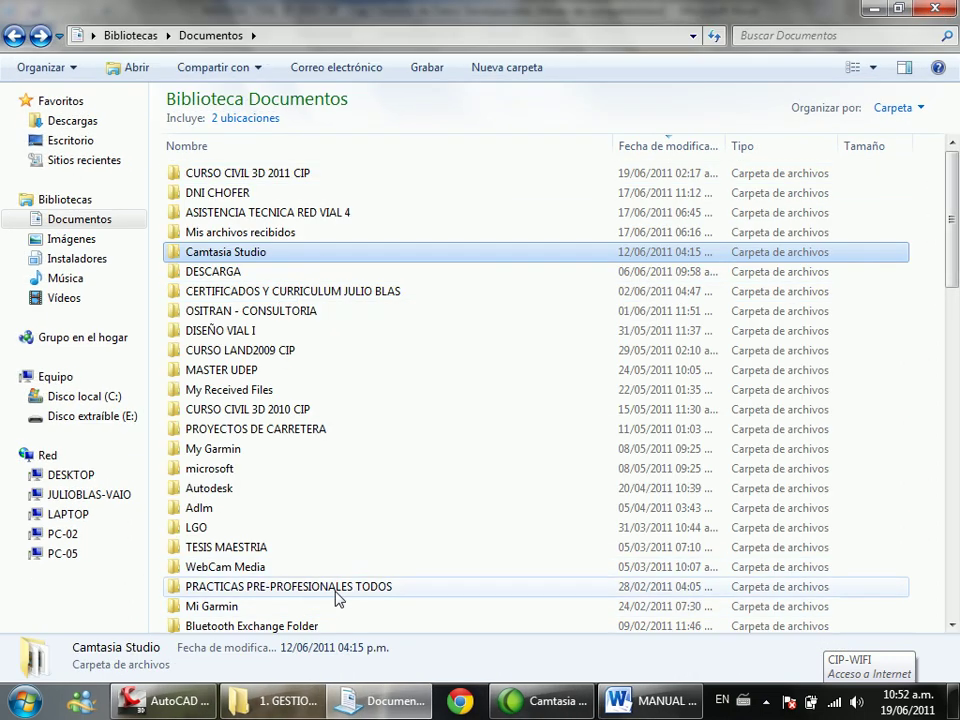
Step: Send the PDF "MANUAL CIVIL 3D 2010 CIP - Cap I y Cap II" from the course's manual folder to the removable drive (E:)
{"action": "left_click", "coordinate": [277, 700]}
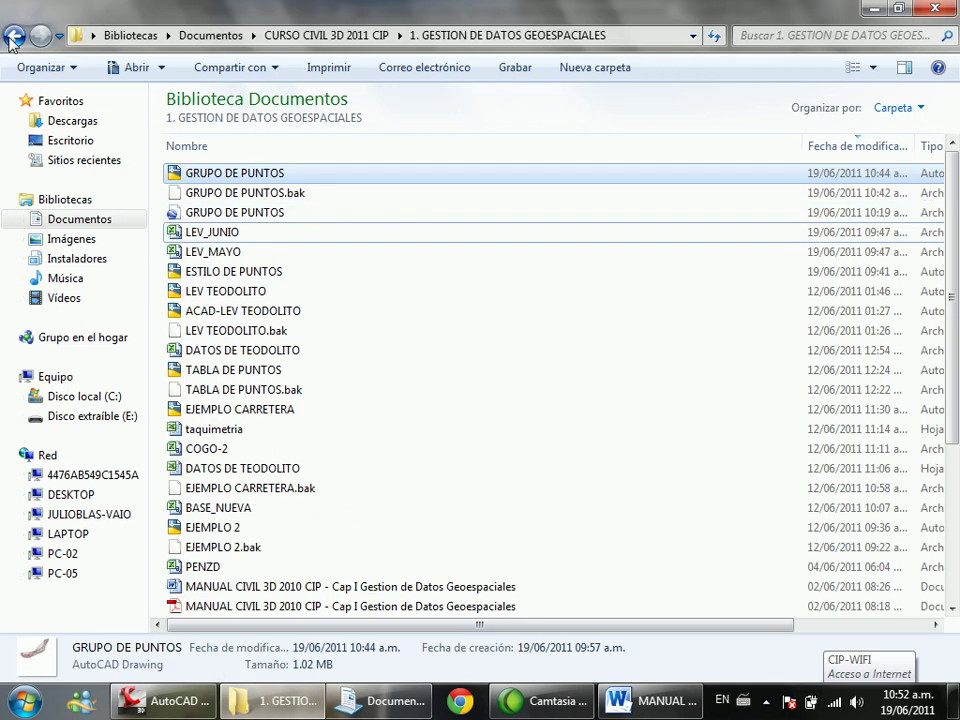
{"action": "left_click", "coordinate": [13, 37]}
{"action": "left_click", "coordinate": [215, 194]}
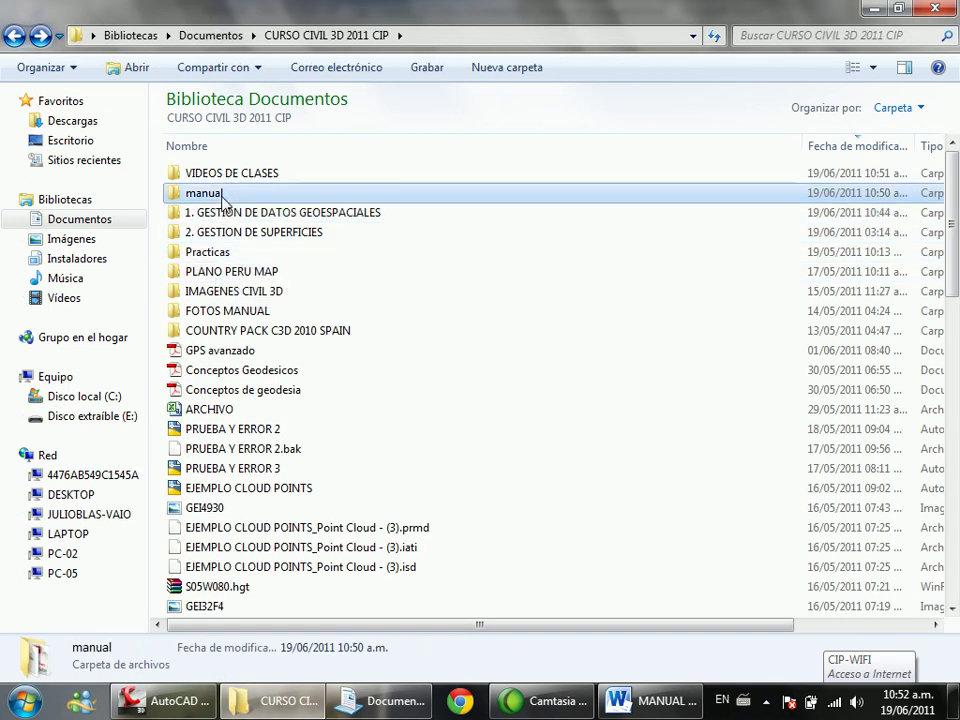
{"action": "double_click", "coordinate": [222, 198]}
{"action": "left_click", "coordinate": [272, 180]}
{"action": "right_click", "coordinate": [274, 176]}
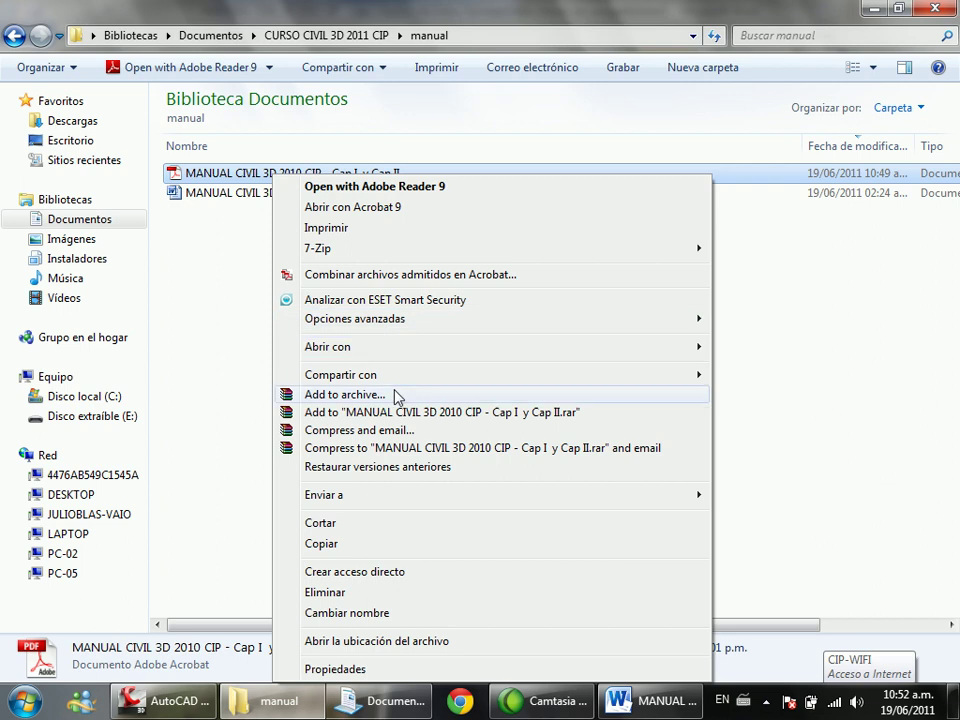
{"action": "left_click", "coordinate": [780, 660]}
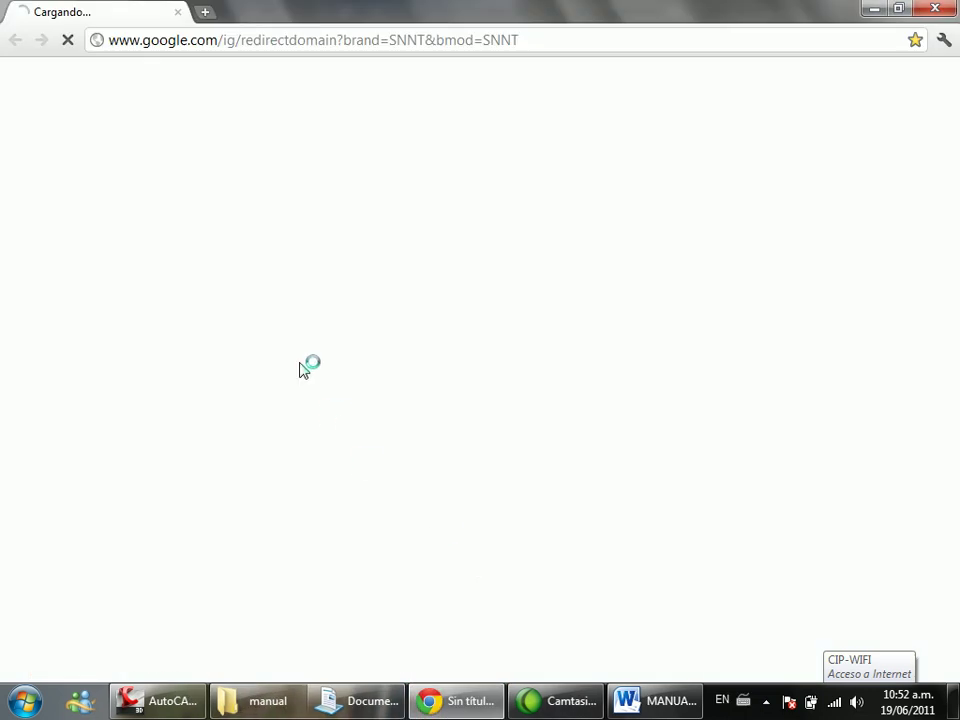
Step: Open the Hotmail inbox in Chrome, delete the Nitro PDF Software newsletter, and close the browser
{"action": "left_click", "coordinate": [120, 86]}
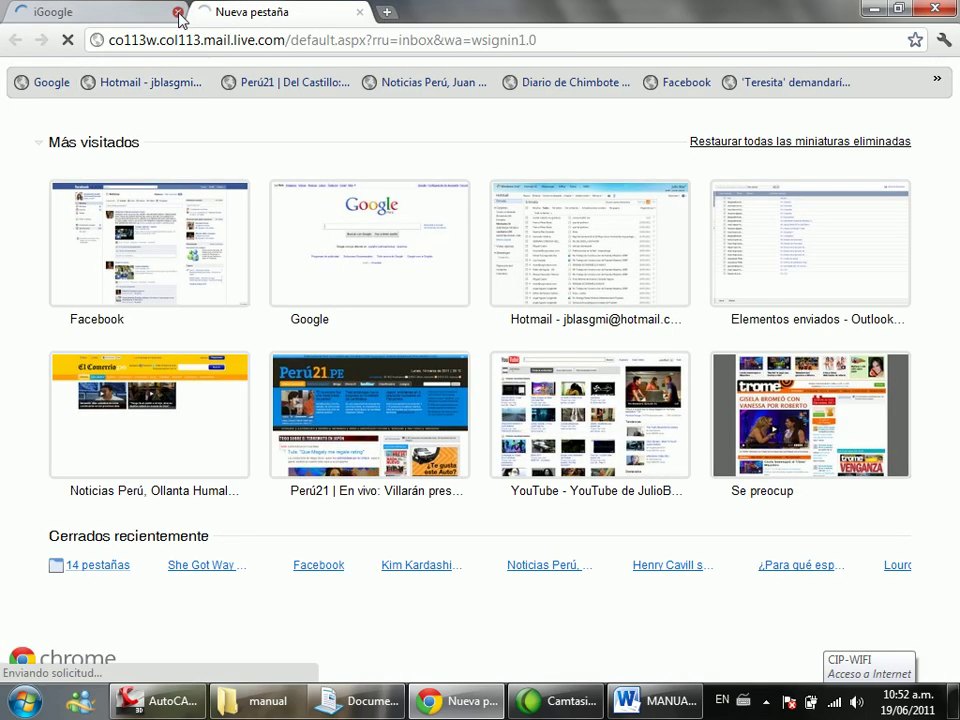
{"action": "left_click", "coordinate": [178, 13]}
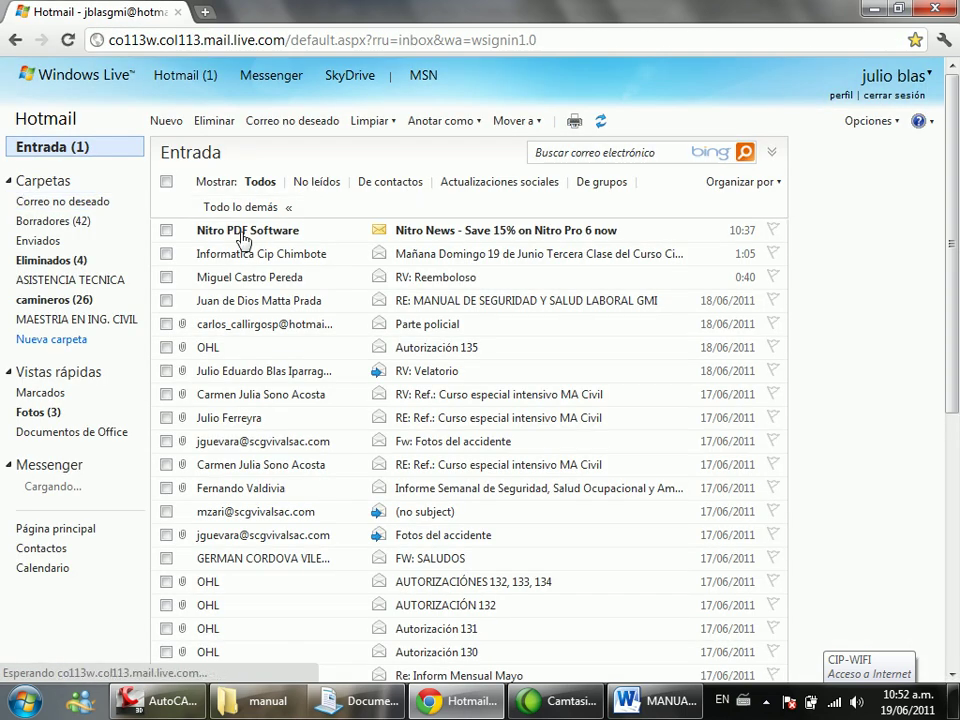
{"action": "left_click", "coordinate": [166, 230]}
{"action": "left_click", "coordinate": [214, 121]}
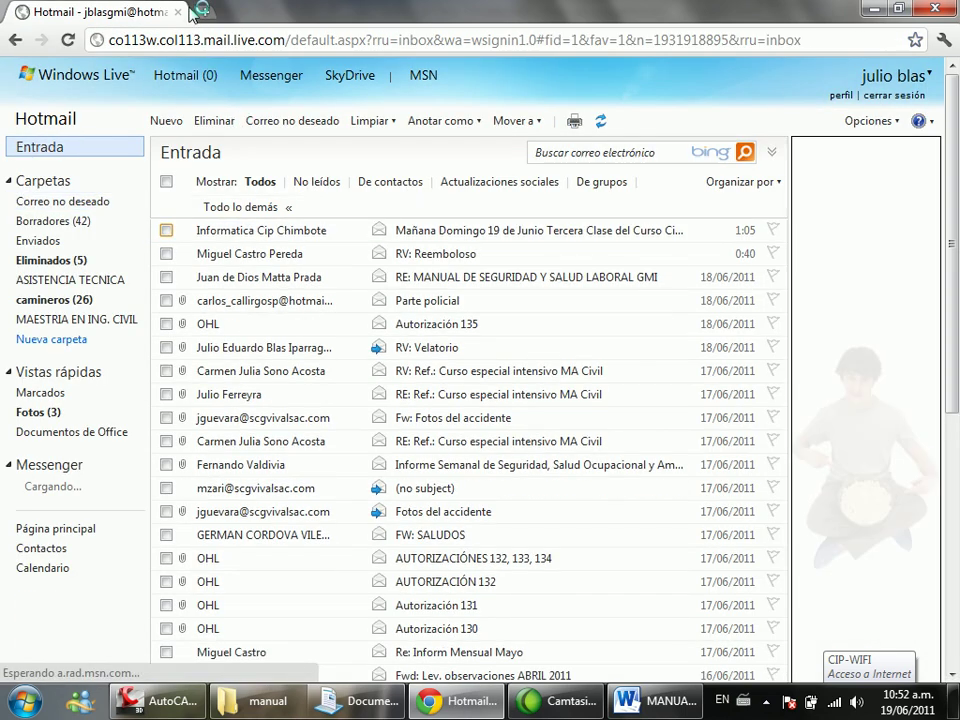
{"action": "left_click", "coordinate": [950, 8]}
Step: Leave the manual folder, save the GRUPO DE PUNTOS drawing in AutoCAD Civil 3D, and dismiss the Windows activation dialog
{"action": "left_click", "coordinate": [354, 439]}
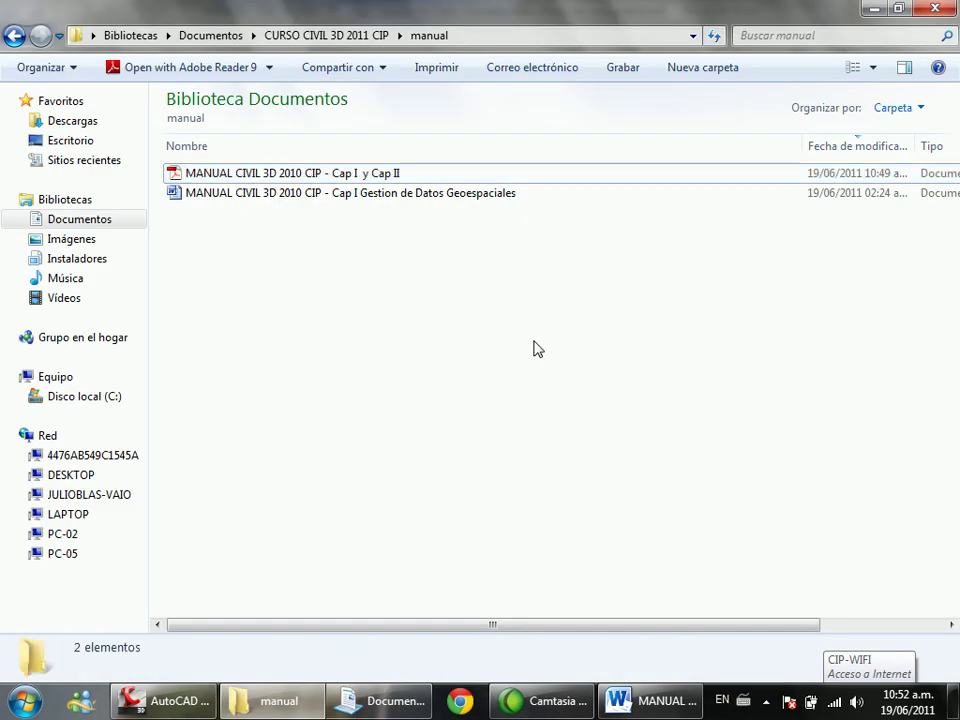
{"action": "key", "text": "BackSpace"}
{"action": "left_click", "coordinate": [178, 700]}
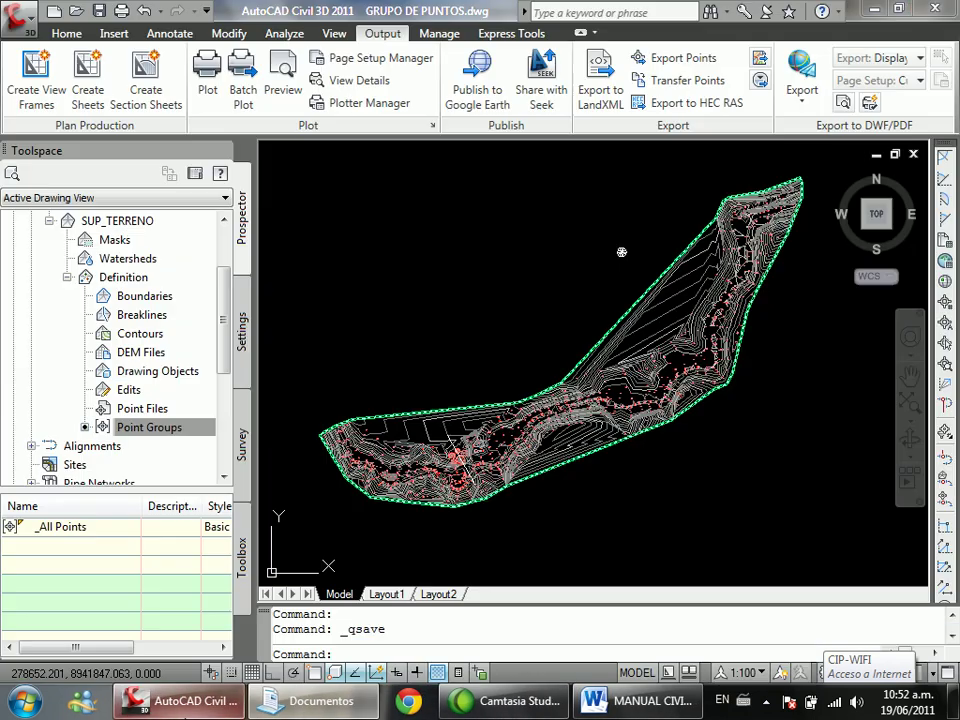
{"action": "key", "text": "ctrl+s"}
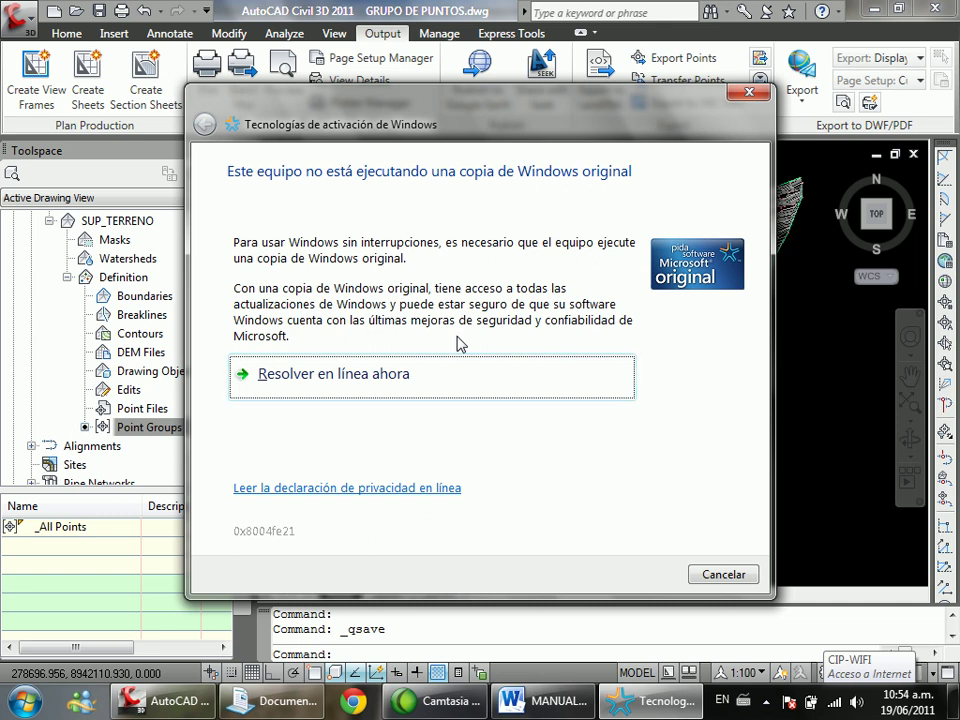
{"action": "key", "text": "Escape"}
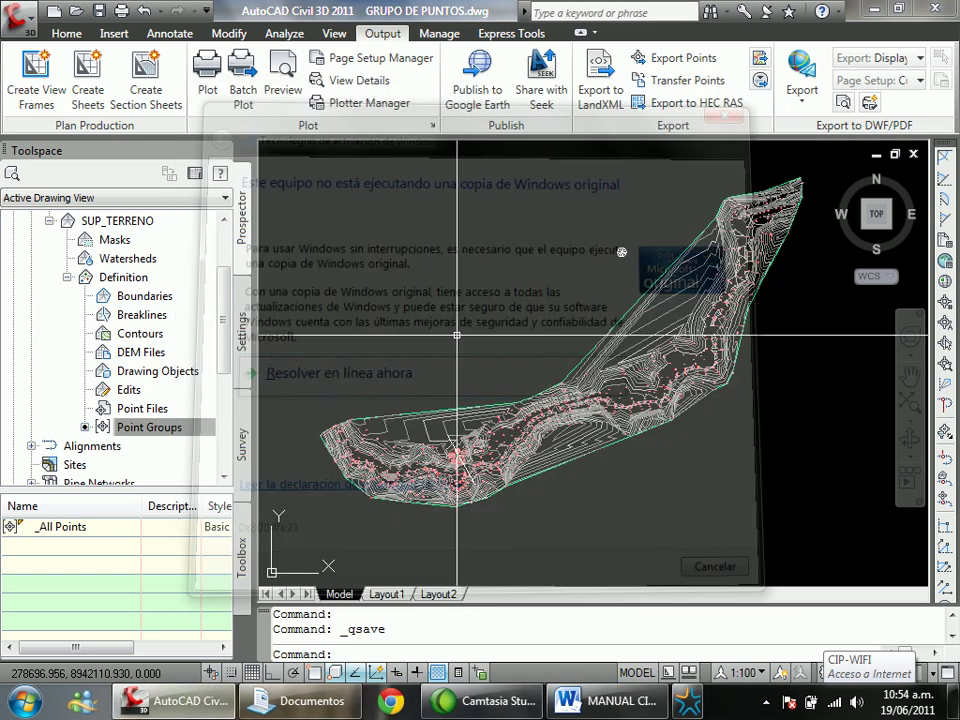
{"action": "left_click", "coordinate": [510, 305]}
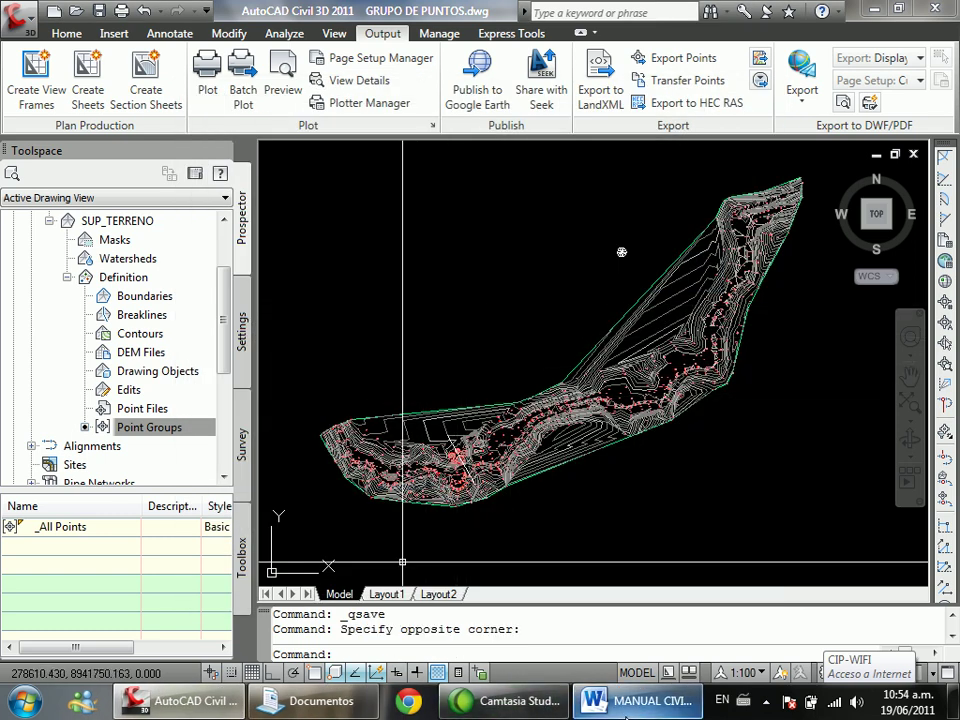
Step: Switch to the Civil 3D manual in Word, look over its last pages, and close the document with its changes saved
{"action": "left_click", "coordinate": [640, 701]}
{"action": "scroll", "coordinate": [829, 456], "scroll_direction": "up", "scroll_amount": 20}
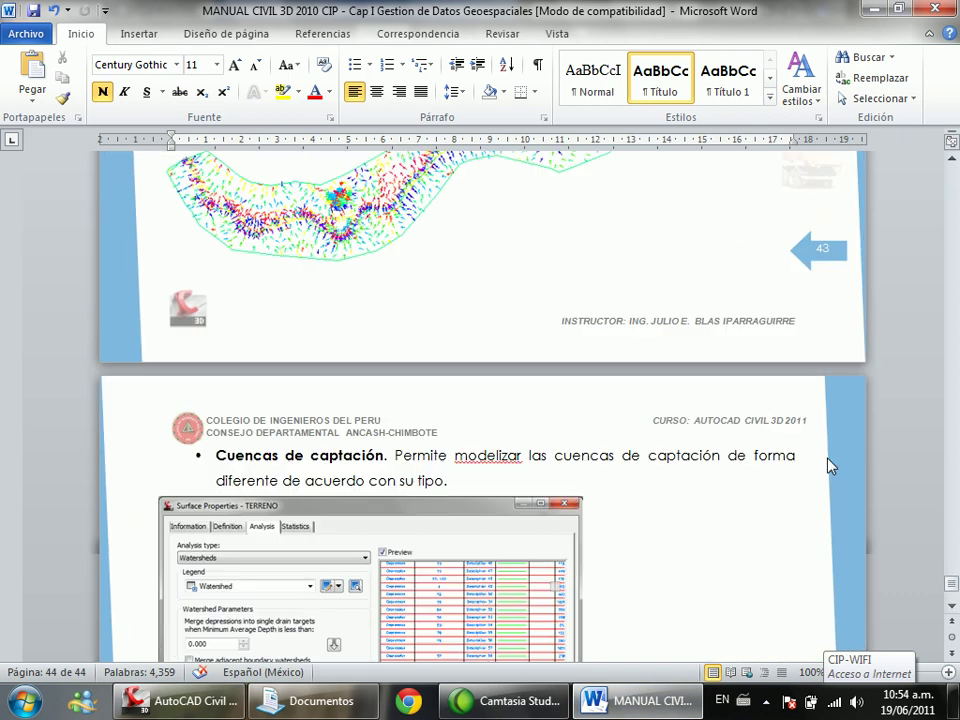
{"action": "scroll", "coordinate": [829, 466], "scroll_direction": "down", "scroll_amount": 10}
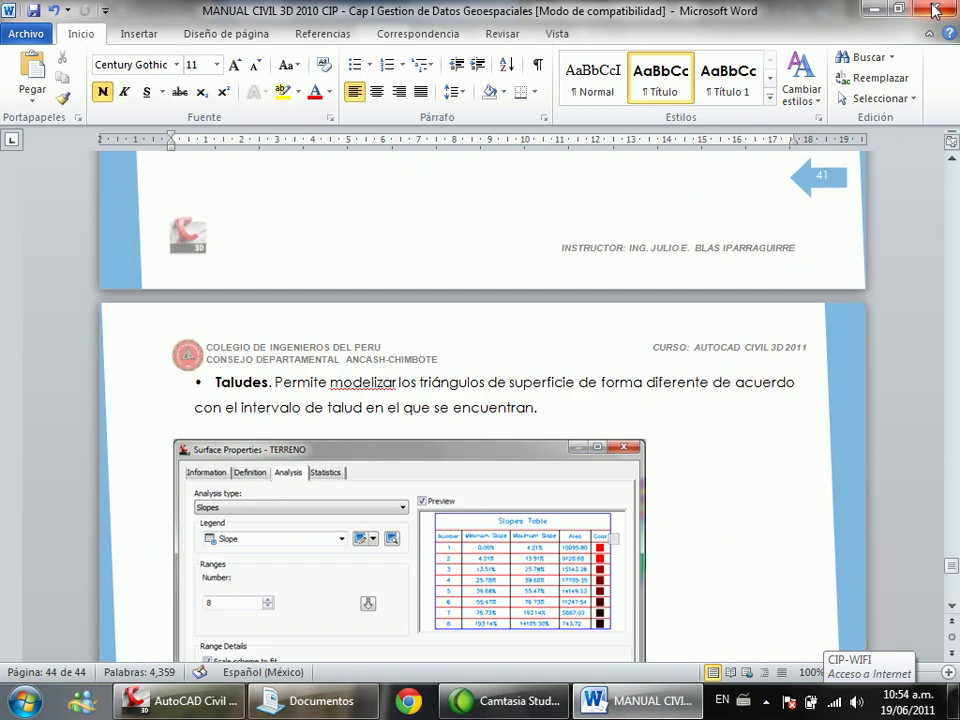
{"action": "left_click", "coordinate": [940, 8]}
{"action": "left_click", "coordinate": [476, 380]}
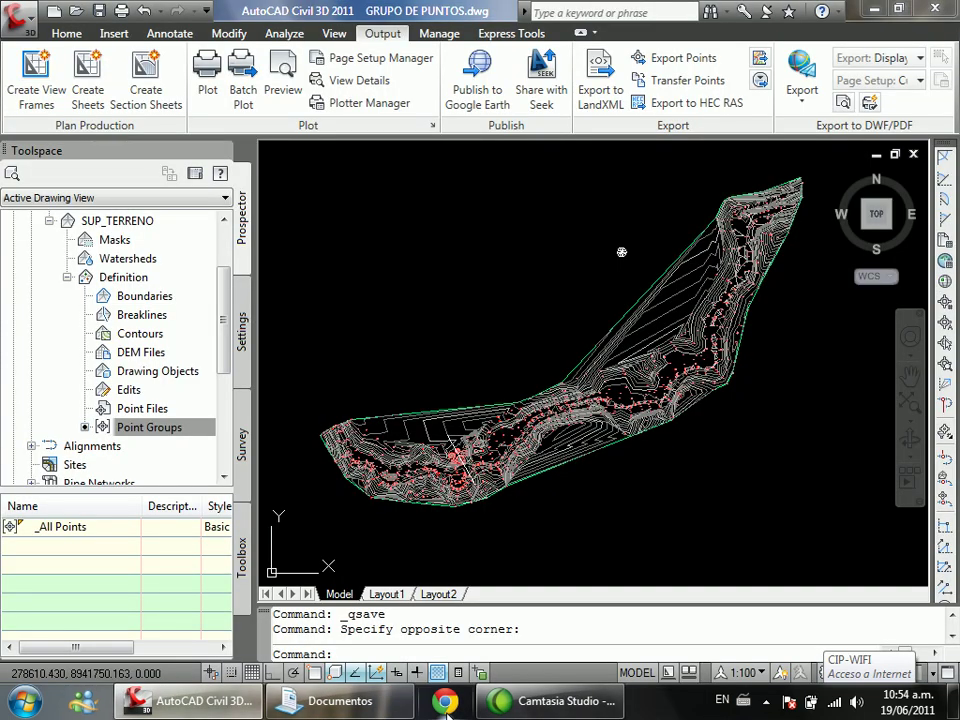
Step: Close the Documentos library window
{"action": "left_click", "coordinate": [392, 326]}
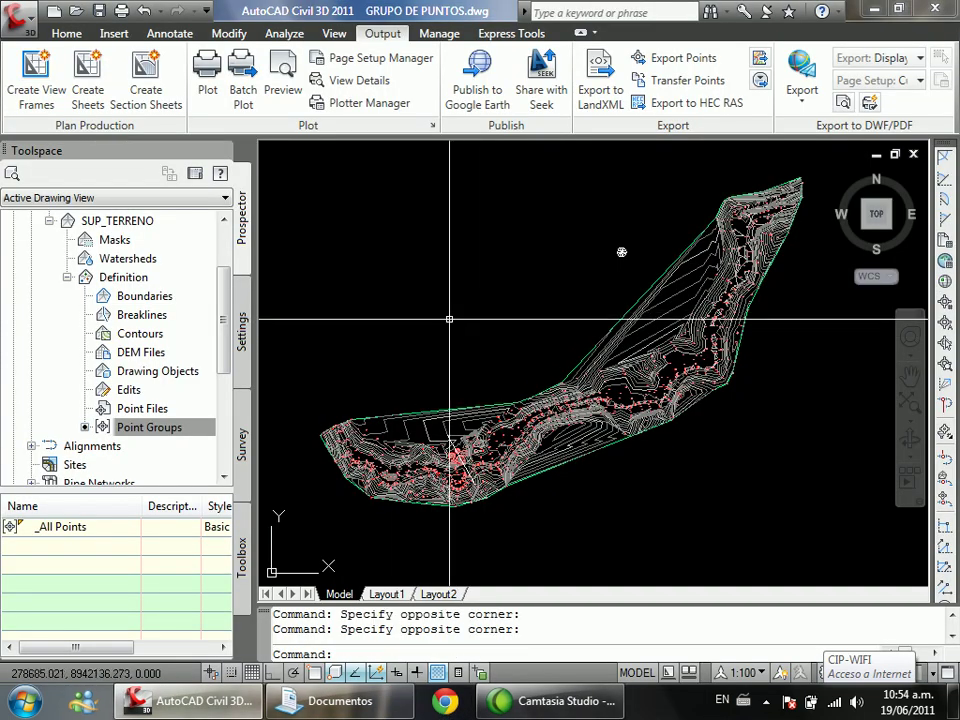
{"action": "left_click", "coordinate": [361, 708]}
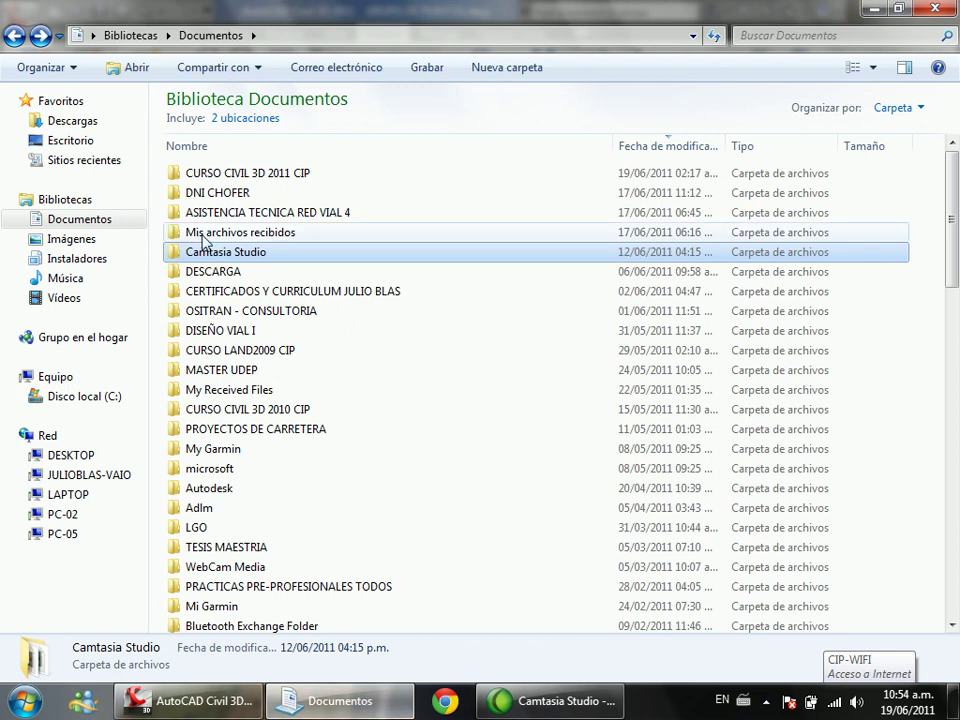
{"action": "left_click", "coordinate": [937, 10]}
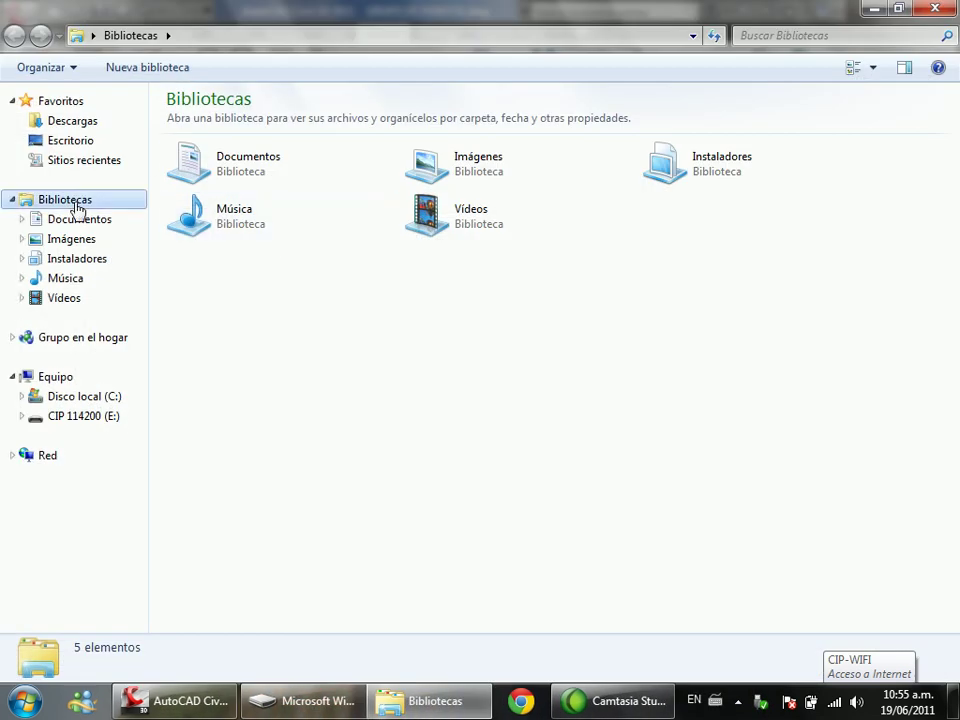
Step: Send the PDF "MANUAL CIVIL 3D 2010 CIP - Cap I y Cap II" to the newly connected USB drive (E:)
{"action": "left_click", "coordinate": [98, 222]}
{"action": "double_click", "coordinate": [245, 193]}
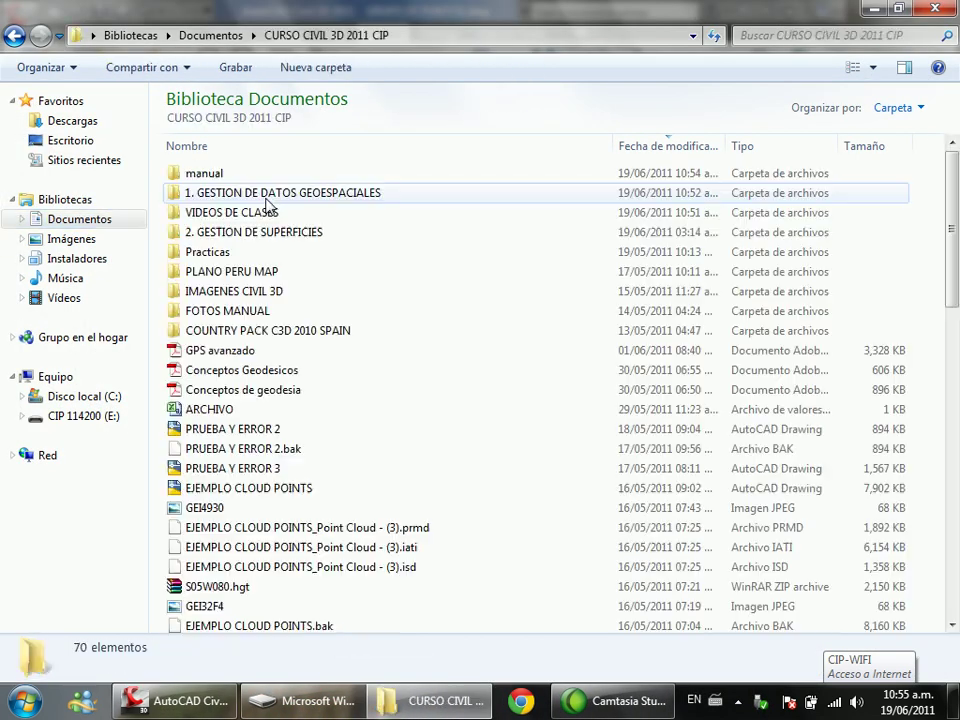
{"action": "double_click", "coordinate": [234, 177]}
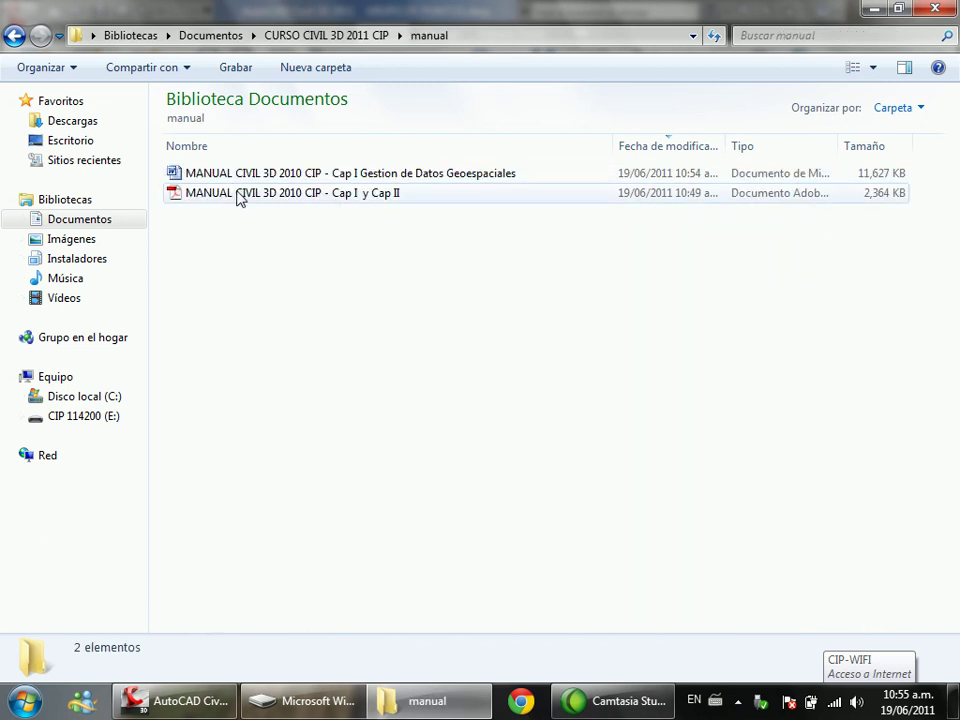
{"action": "right_click", "coordinate": [238, 193]}
{"action": "mouse_move", "coordinate": [420, 497]}
{"action": "left_click", "coordinate": [738, 660]}
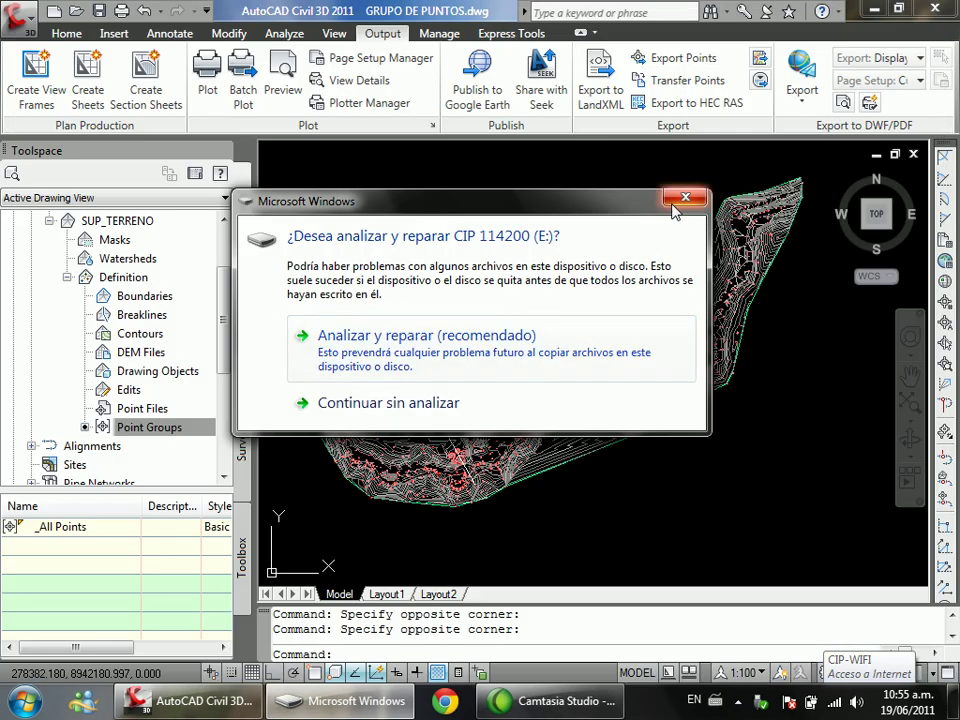
Step: Dismiss the USB drive's scan-and-repair and AutoPlay dialogs, and cancel the photo and video import
{"action": "left_click", "coordinate": [684, 198]}
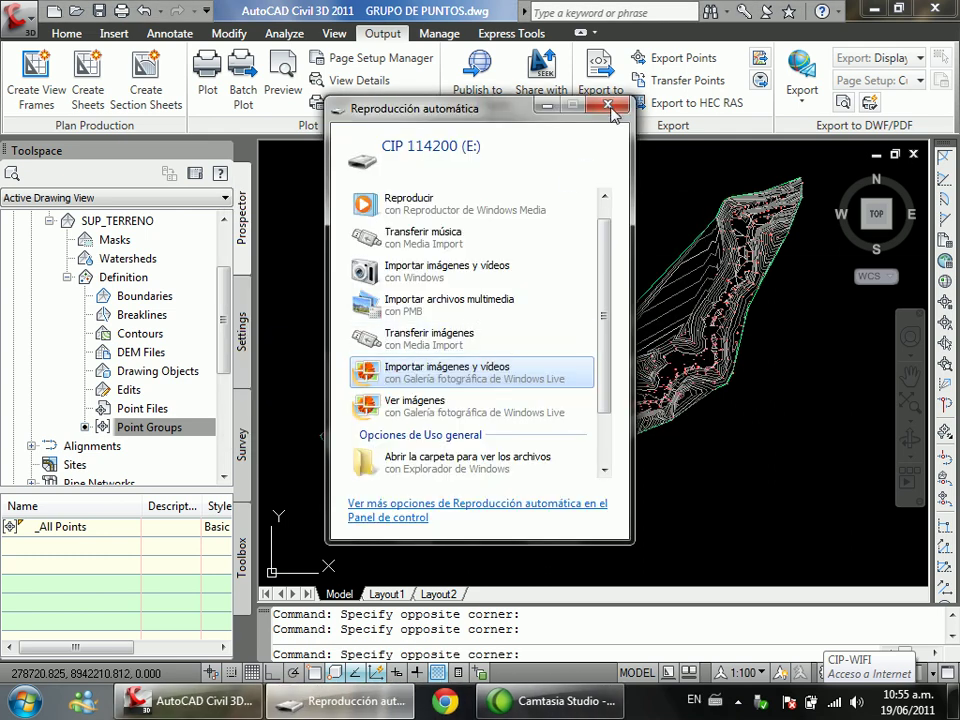
{"action": "left_click", "coordinate": [606, 108]}
{"action": "left_click", "coordinate": [691, 240]}
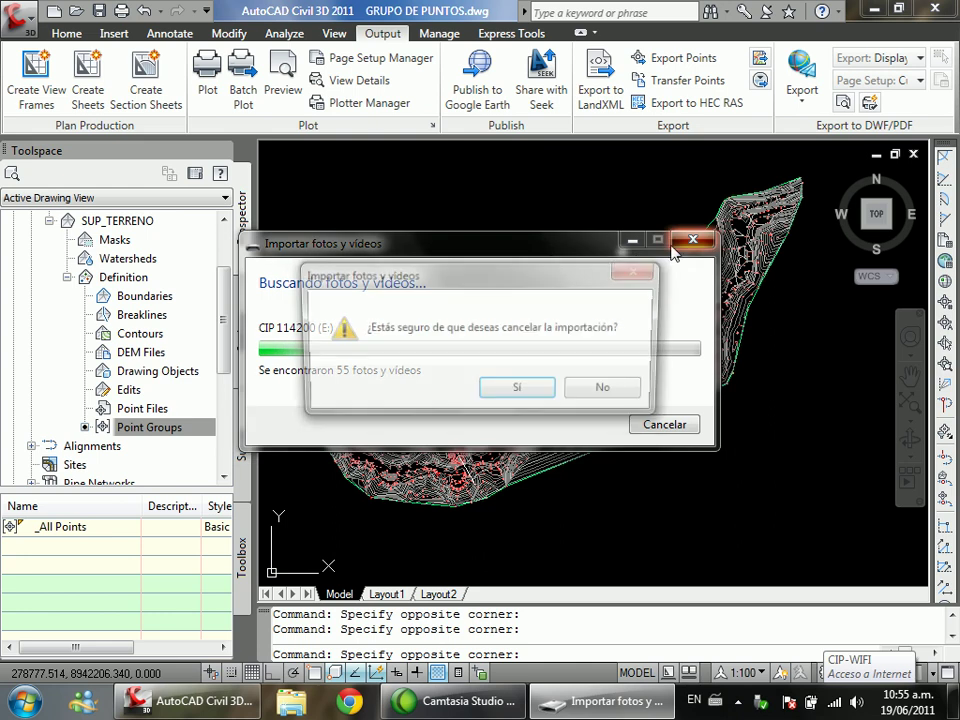
{"action": "left_click", "coordinate": [515, 390]}
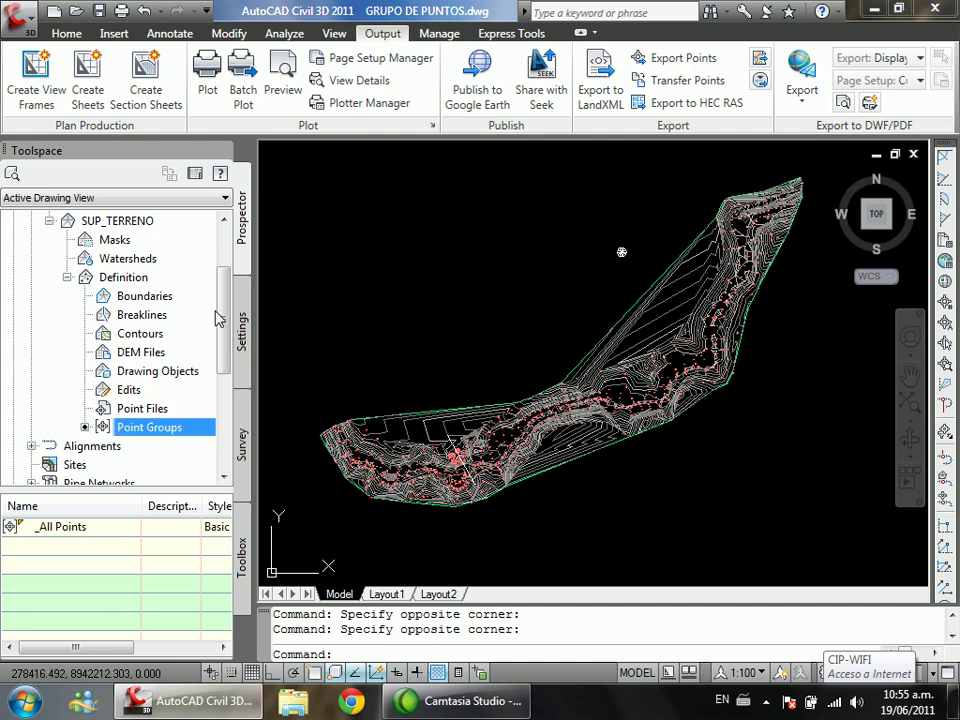
Step: Set up a LandXML 1.2 export of all listed objects, including the _All Points group, and continue to the file name GRUPO DE PUNTOS.xml
{"action": "left_click_drag", "start_coordinate": [223, 306], "coordinate": [231, 276]}
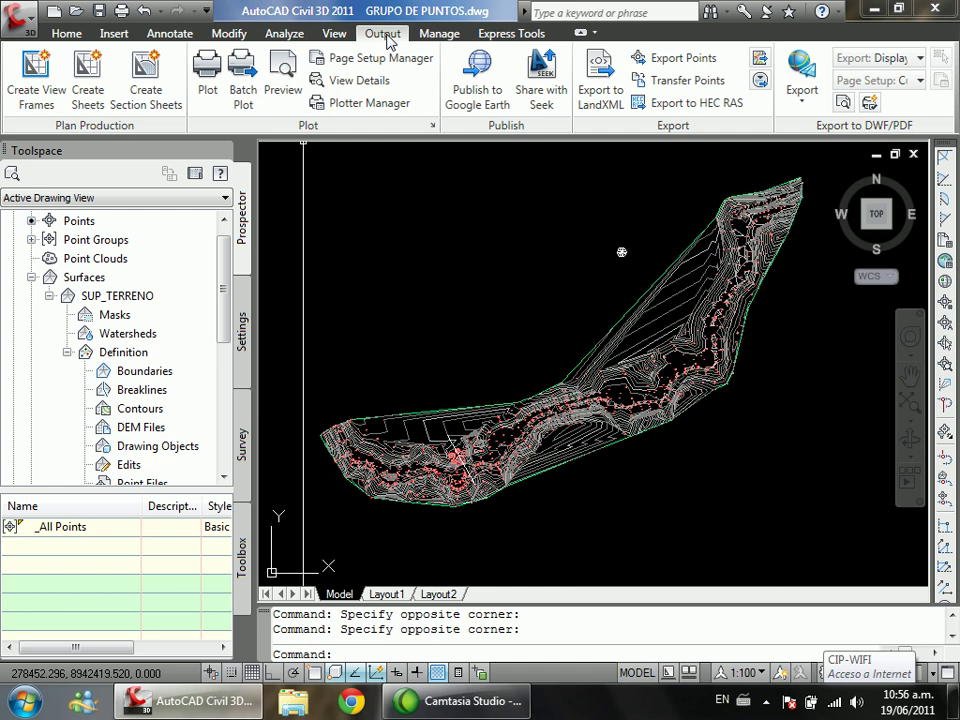
{"action": "left_click", "coordinate": [592, 112]}
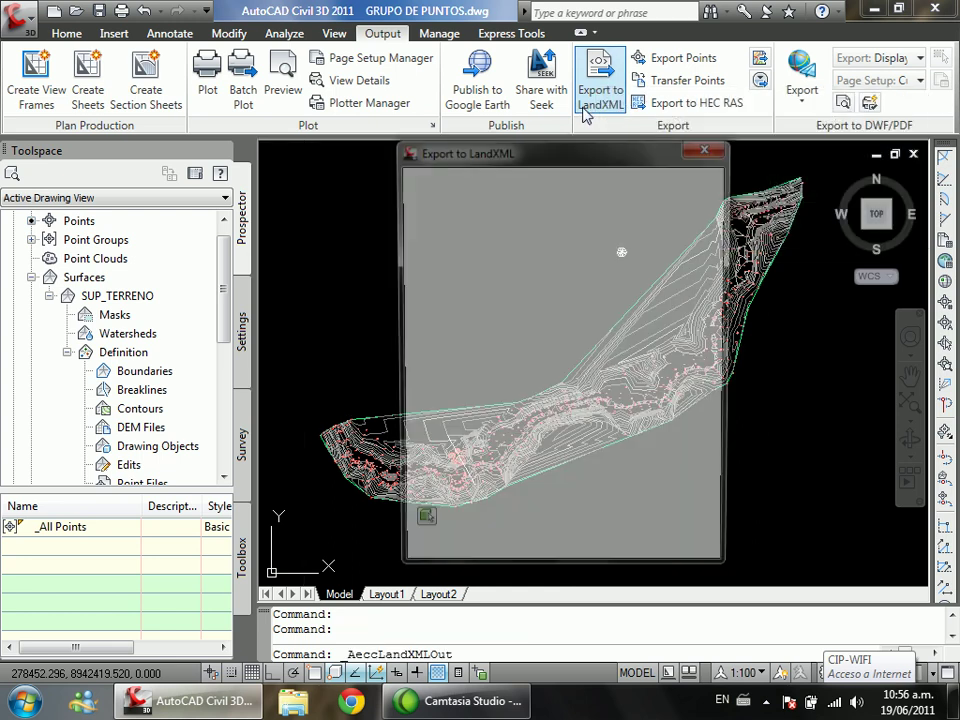
{"action": "left_click_drag", "start_coordinate": [578, 160], "coordinate": [520, 138]}
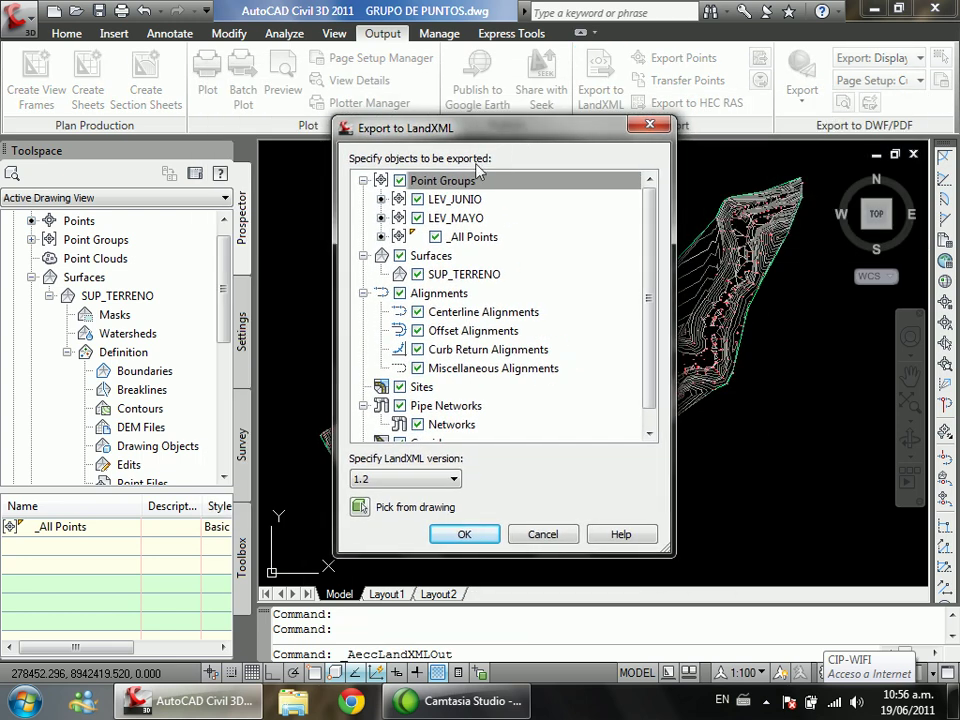
{"action": "left_click", "coordinate": [438, 237]}
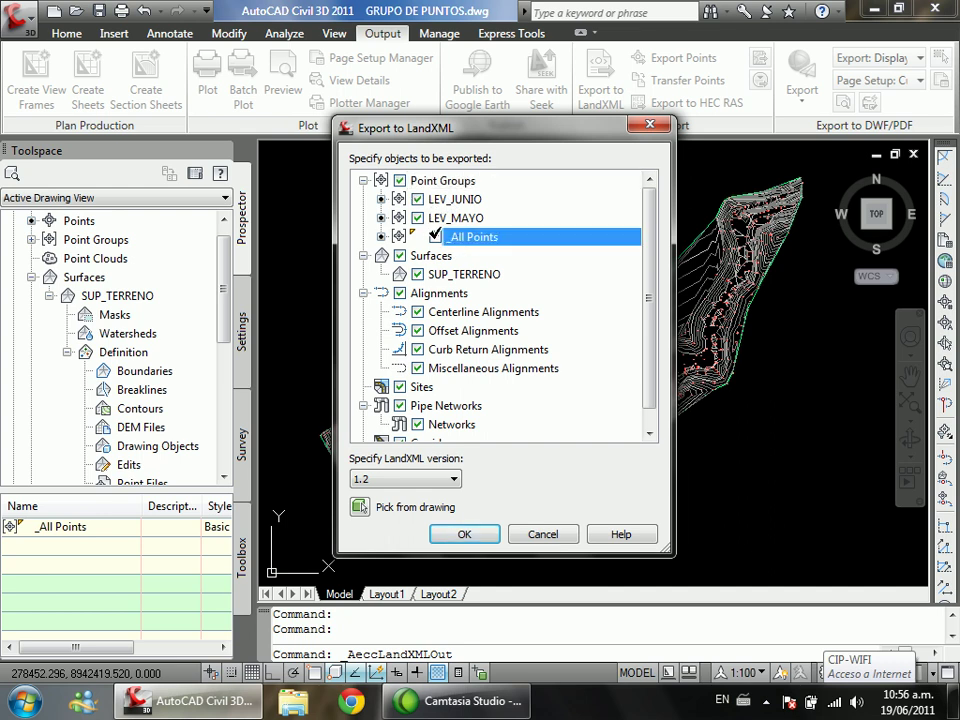
{"action": "left_click", "coordinate": [428, 483]}
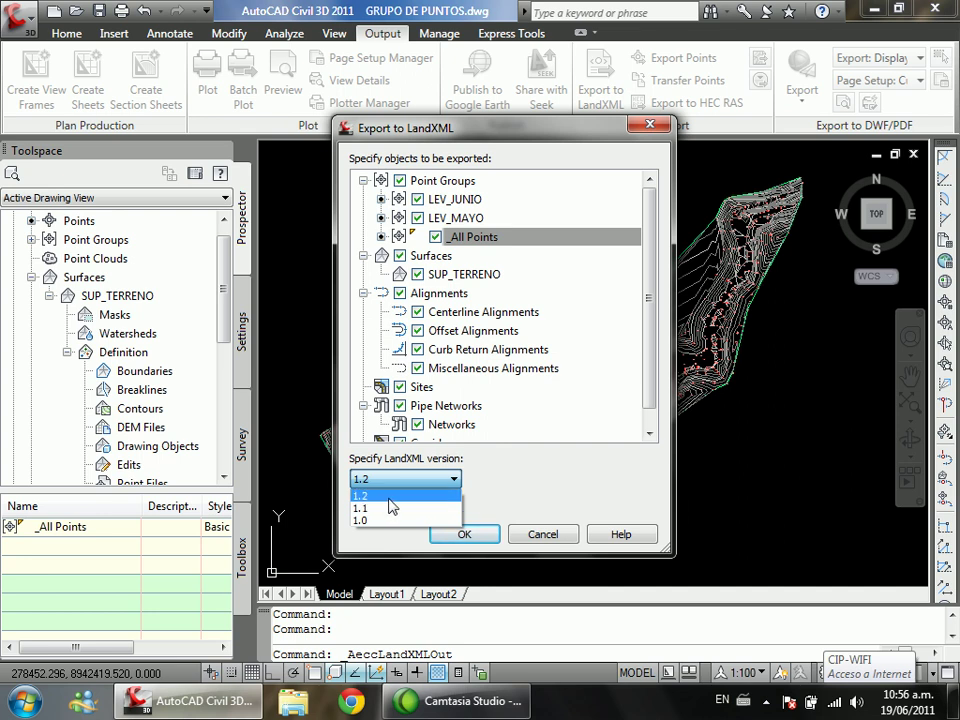
{"action": "left_click", "coordinate": [389, 497]}
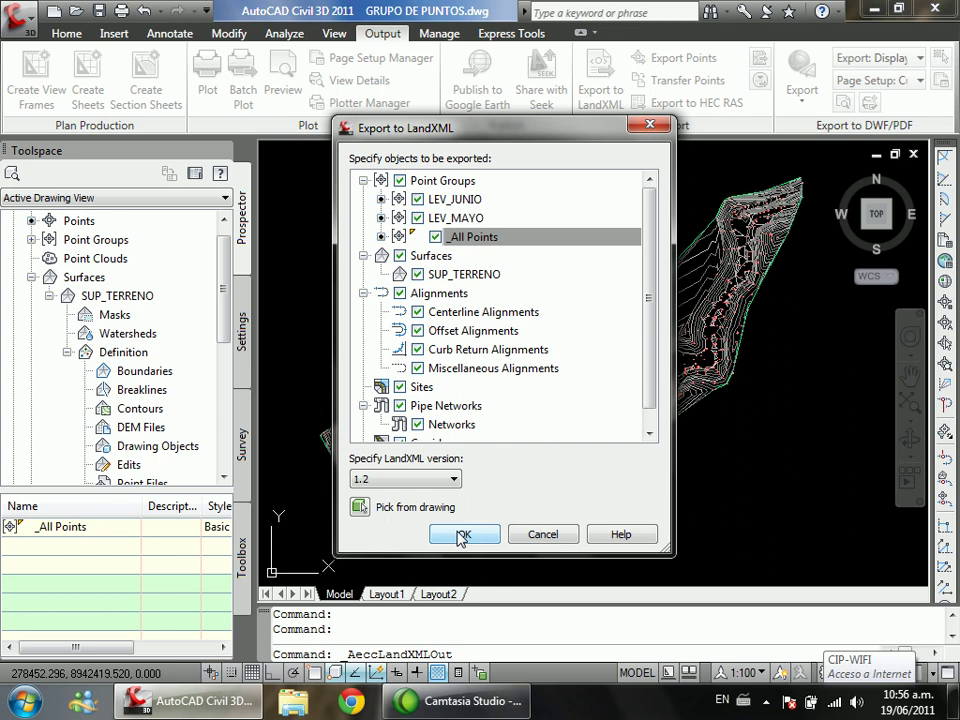
{"action": "left_click", "coordinate": [462, 535]}
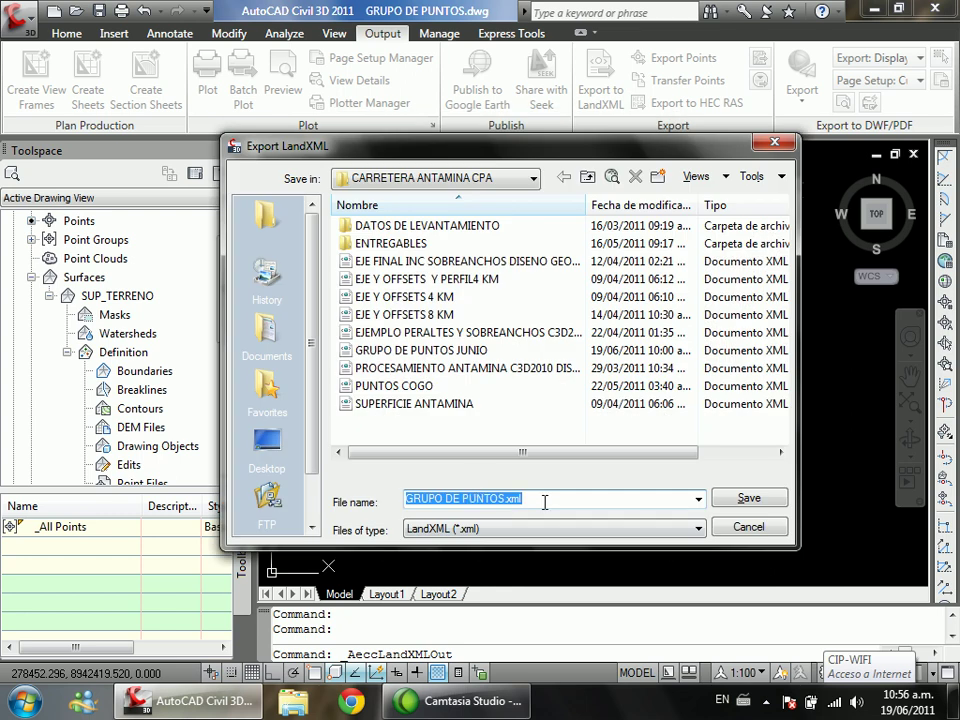
{"action": "left_click", "coordinate": [545, 502]}
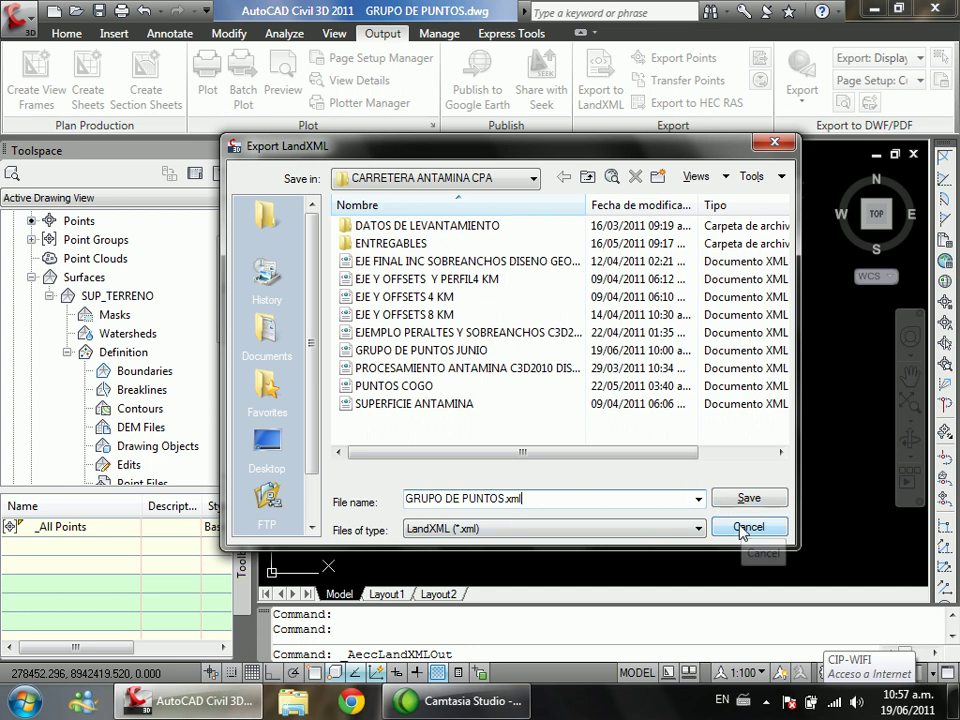
Step: Launch AutoCAD Land Desktop 2009 and cancel the pending LandXML export in Civil 3D
{"action": "key", "text": "super"}
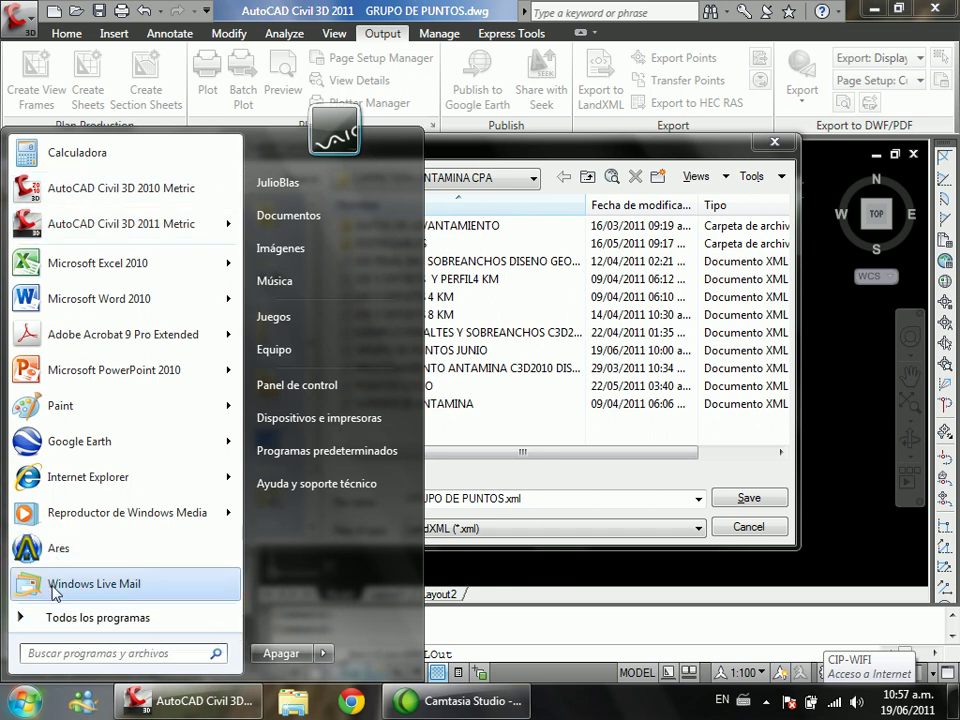
{"action": "left_click", "coordinate": [60, 620]}
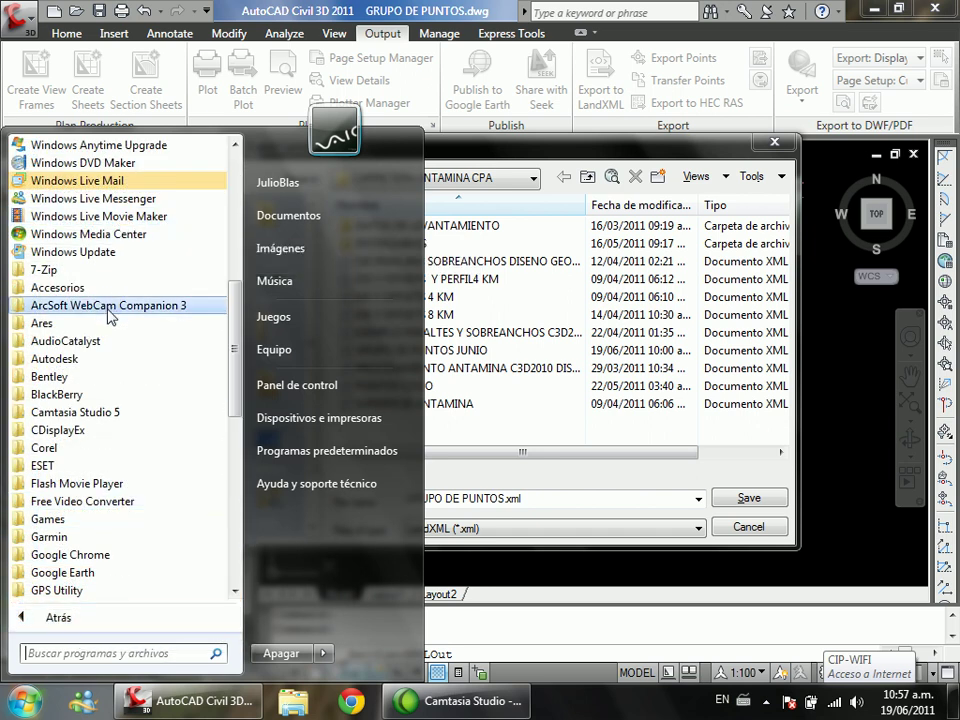
{"action": "left_click", "coordinate": [90, 359]}
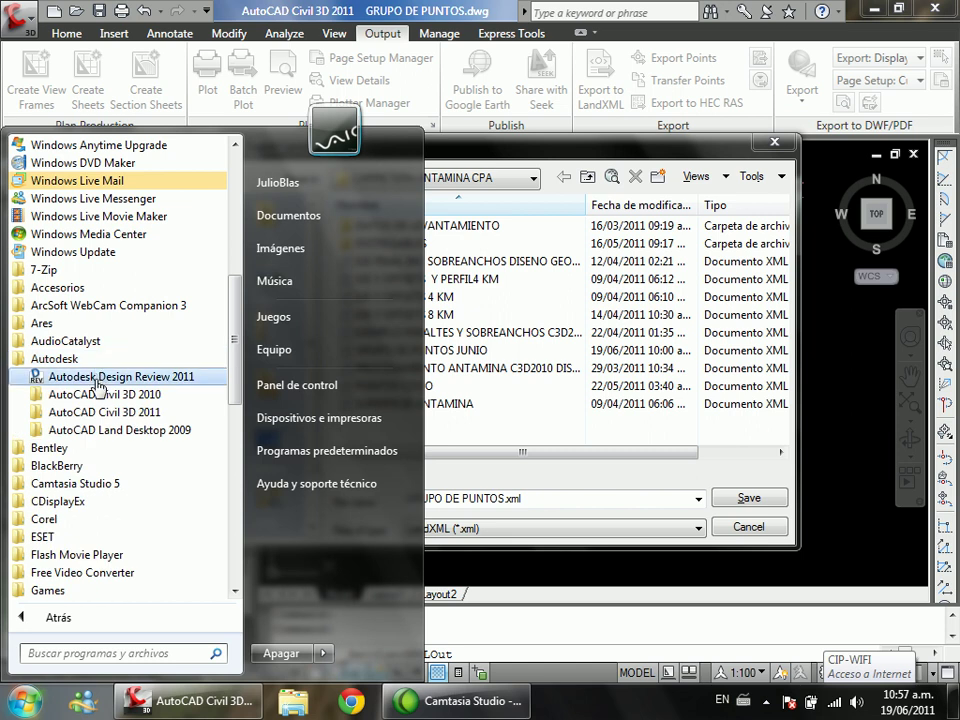
{"action": "left_click", "coordinate": [103, 429]}
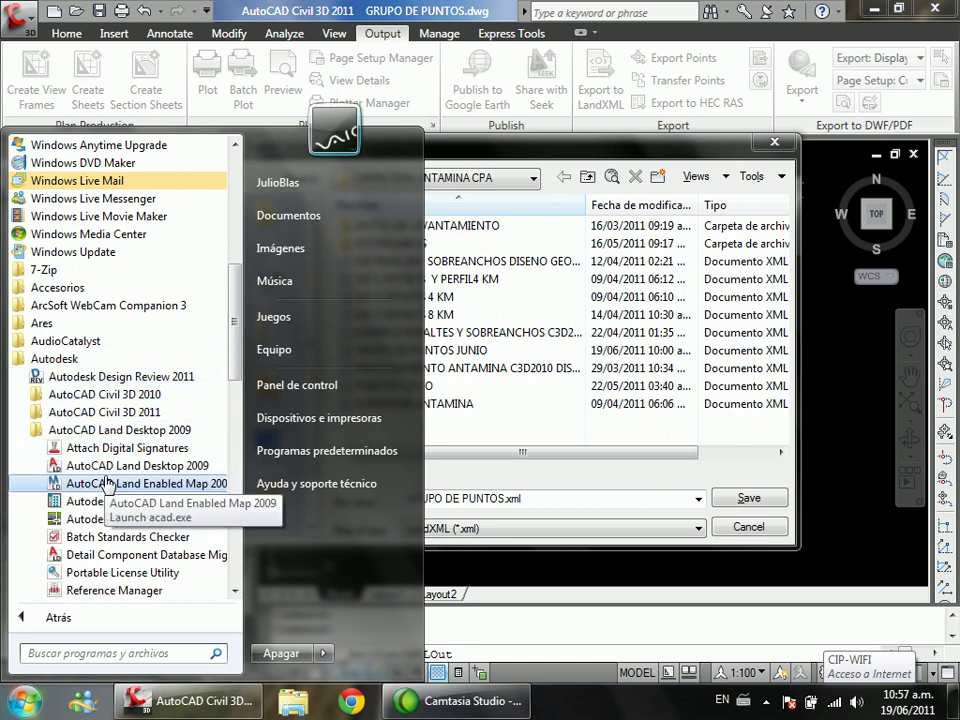
{"action": "left_click", "coordinate": [110, 466]}
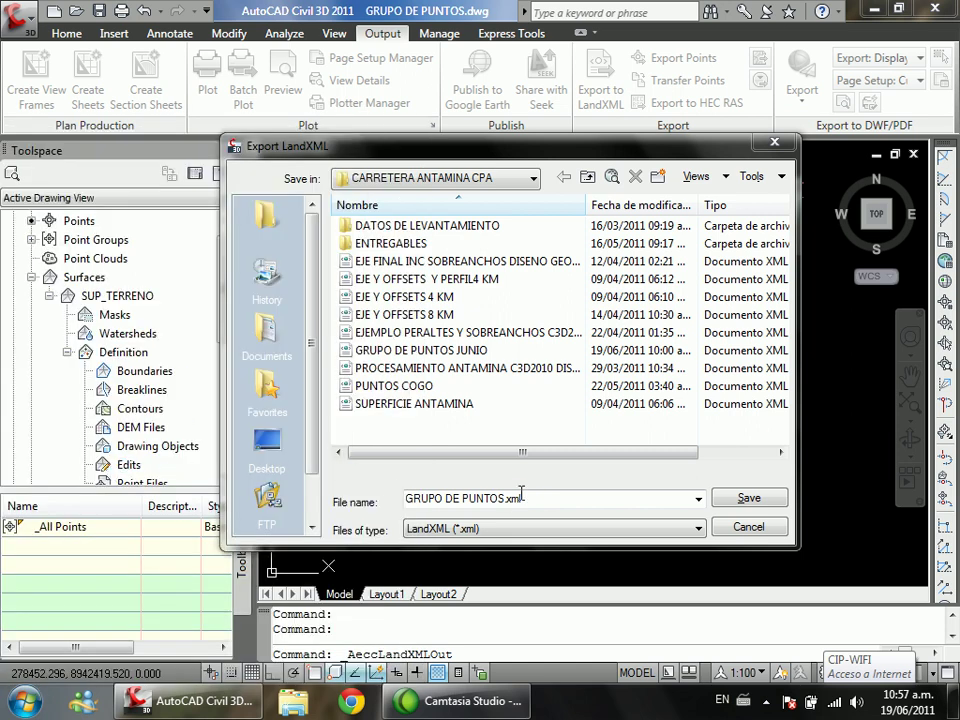
{"action": "left_click", "coordinate": [748, 528]}
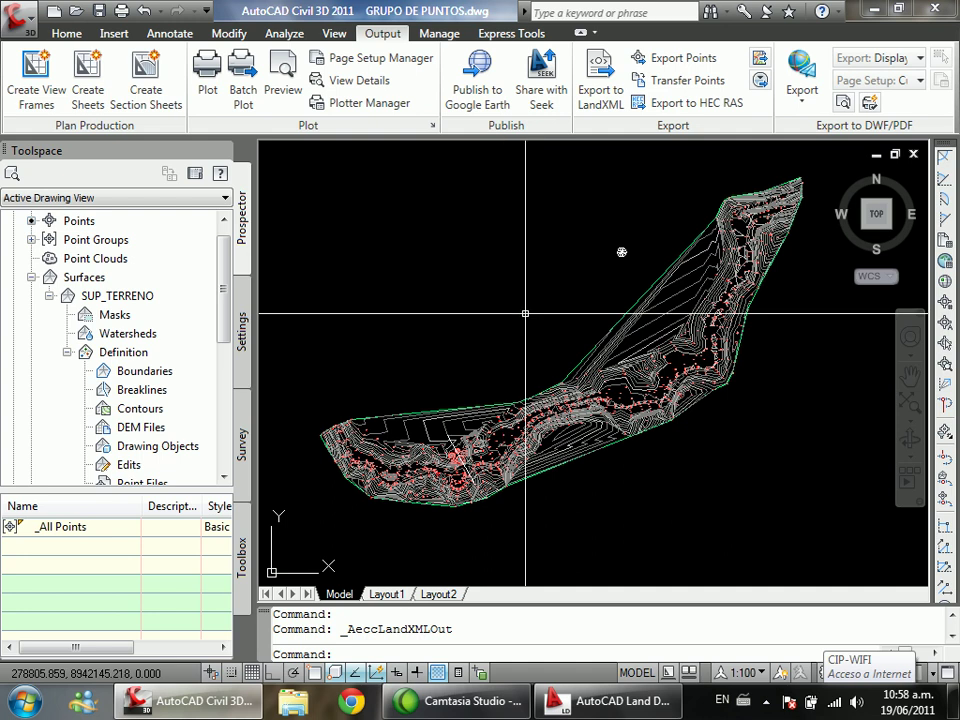
Step: Switch to AutoCAD Land Desktop 2009, open the recent drawing proyecto land.dwg, and close the Task Pane
{"action": "left_click", "coordinate": [658, 699]}
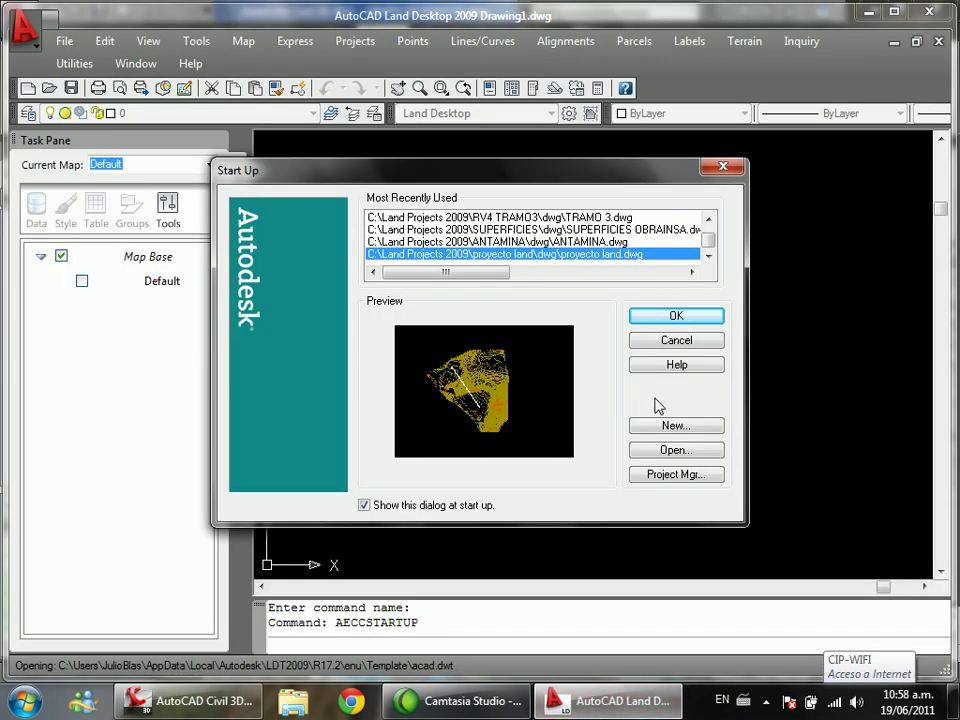
{"action": "left_click", "coordinate": [688, 318]}
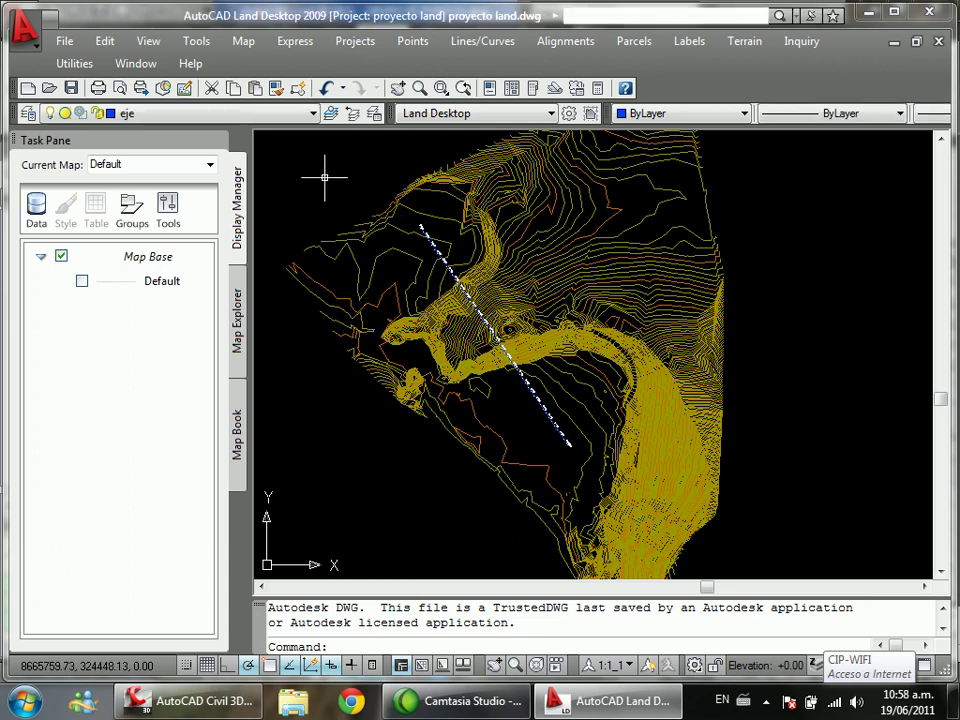
{"action": "left_click", "coordinate": [227, 141]}
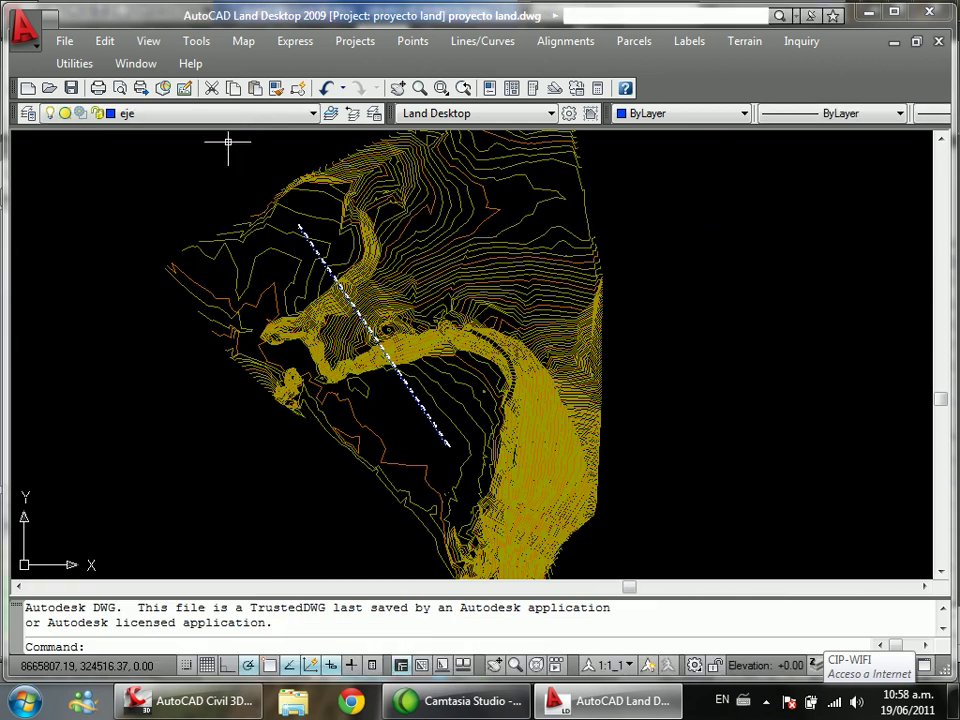
Step: Review Land Desktop's project commands for importing and exporting LandXML, and close Land Desktop
{"action": "left_click", "coordinate": [354, 42]}
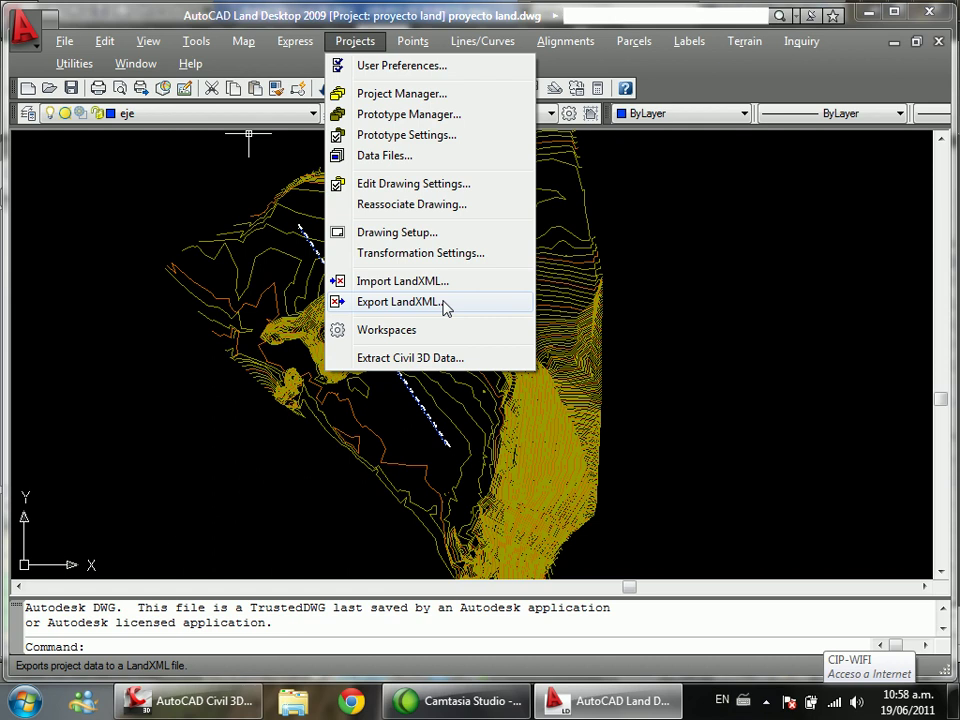
{"action": "left_click", "coordinate": [725, 240]}
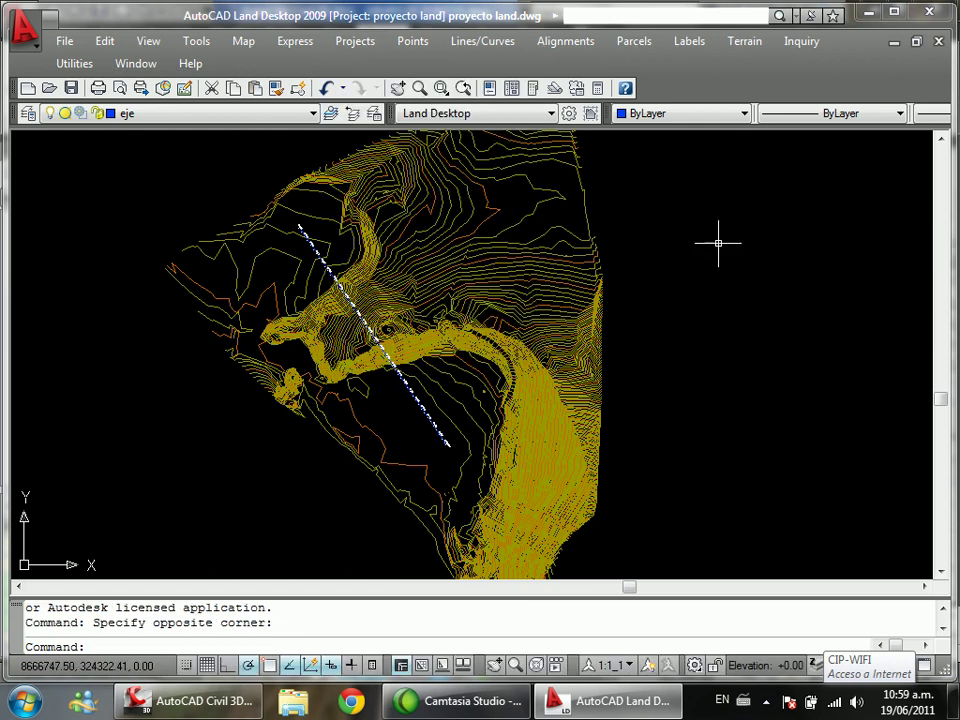
{"action": "left_click", "coordinate": [930, 16]}
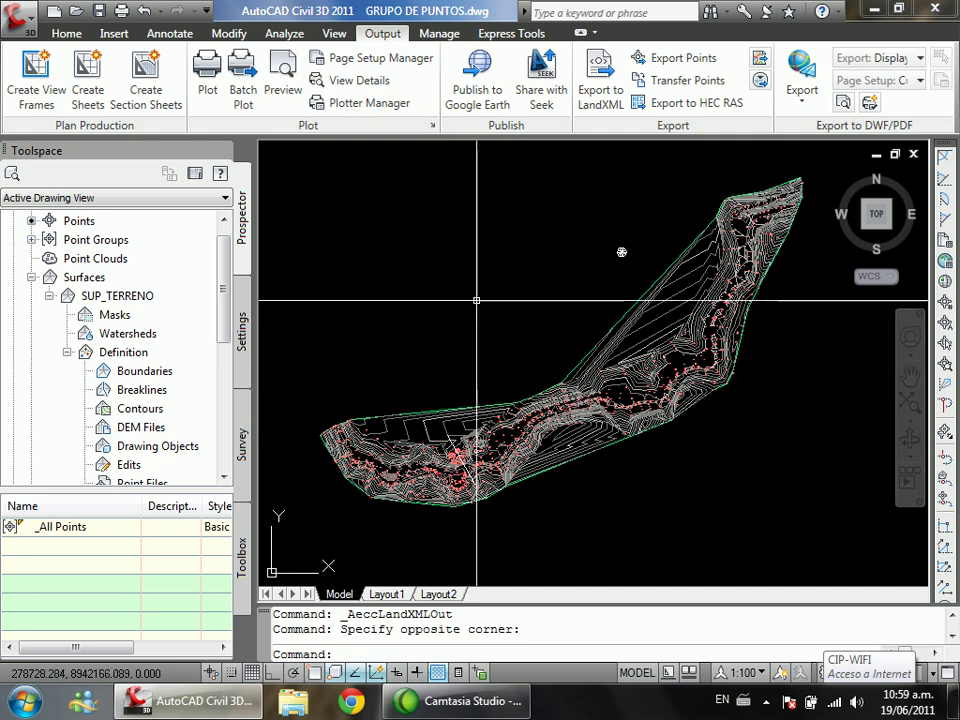
Step: Save the GRUPO DE PUNTOS drawing in Civil 3D
{"action": "key", "text": "ctrl+s"}
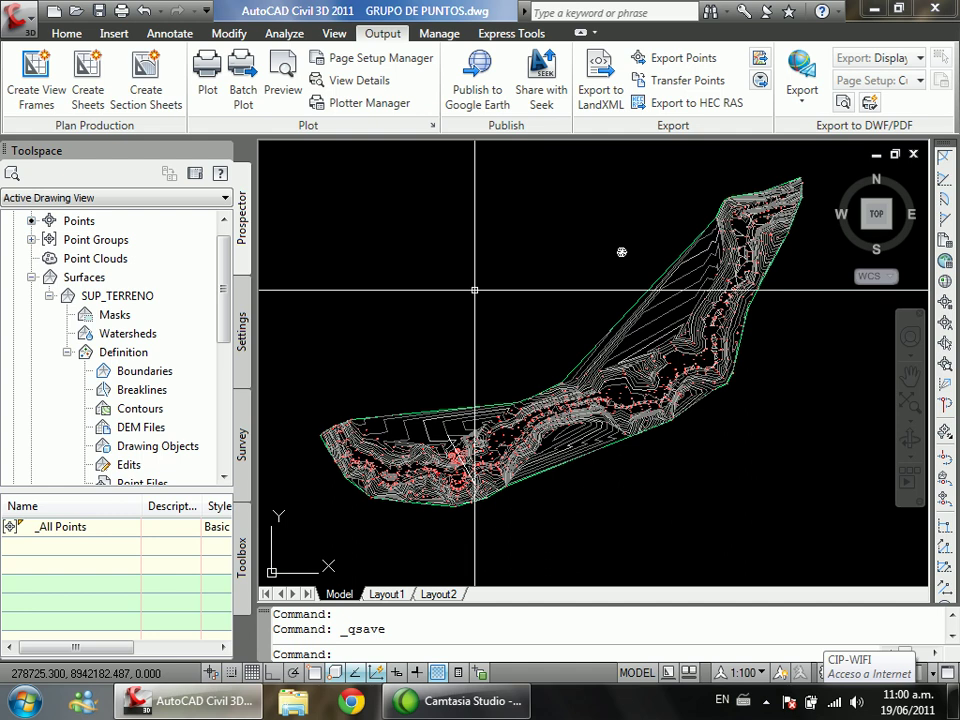
Step: Browse the Documentos library and the INSTALADORES folder in Windows Explorer, and close the window
{"action": "key", "text": "super+e"}
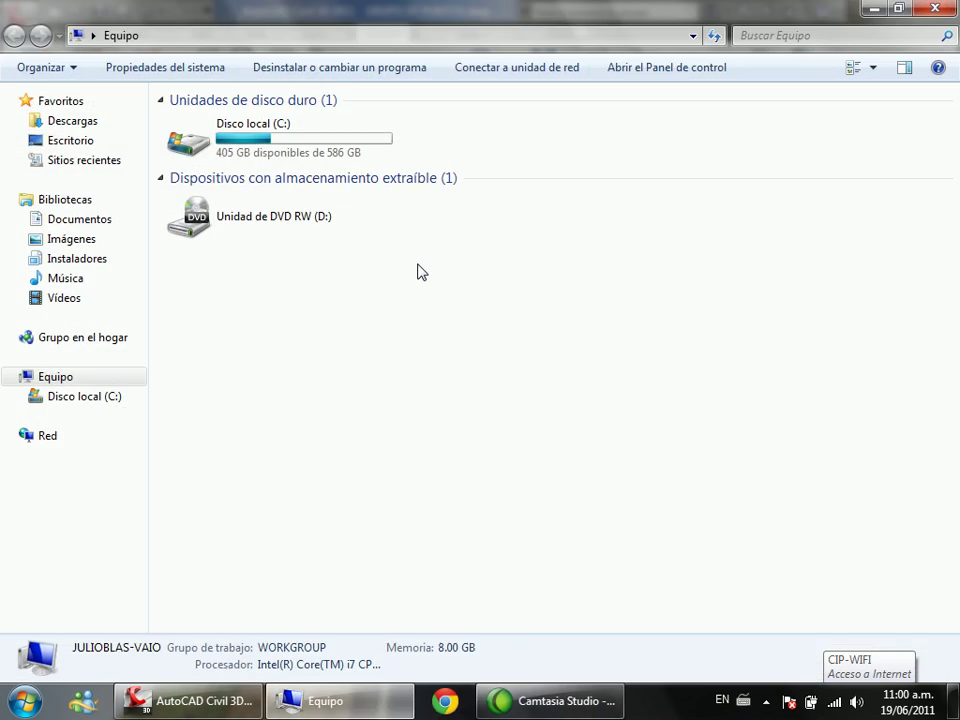
{"action": "left_click", "coordinate": [88, 224]}
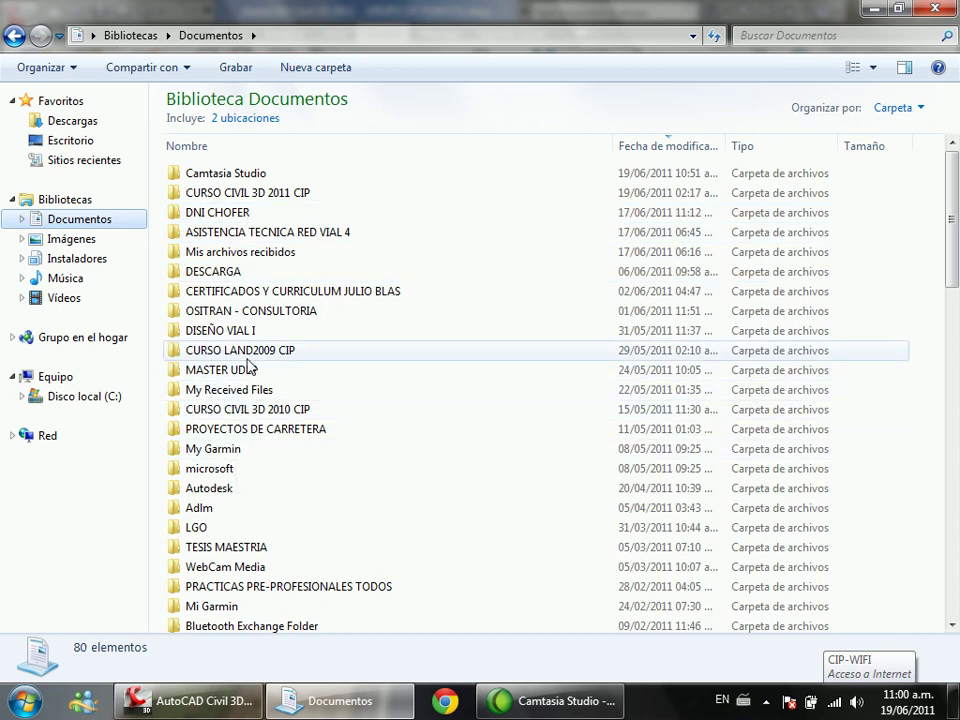
{"action": "left_click", "coordinate": [241, 296]}
{"action": "scroll", "coordinate": [244, 416], "scroll_direction": "down", "scroll_amount": 2}
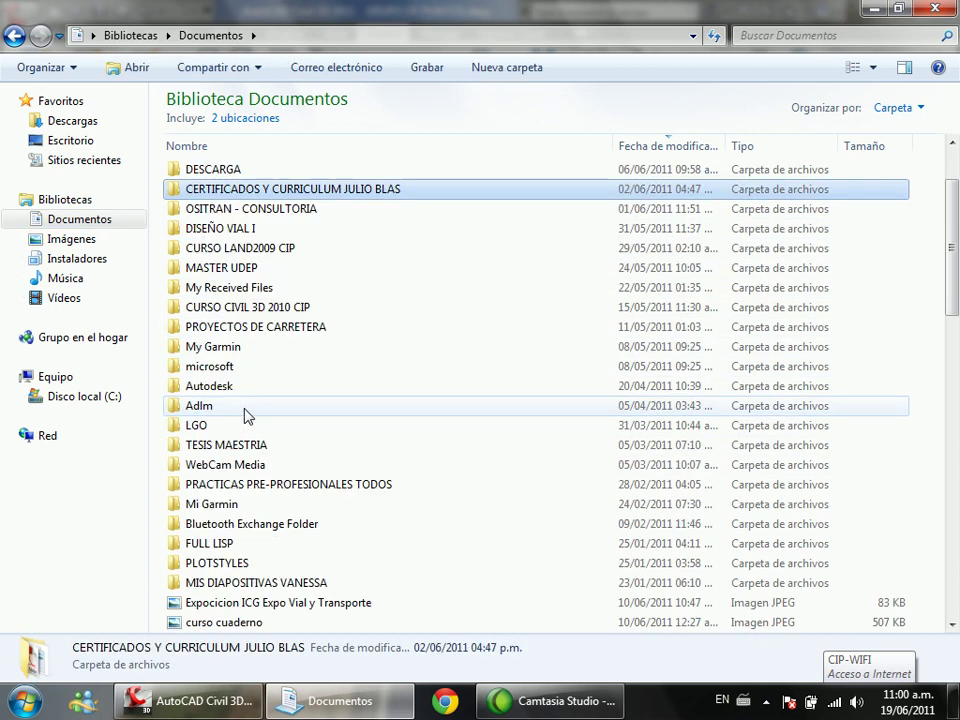
{"action": "scroll", "coordinate": [247, 418], "scroll_direction": "up", "scroll_amount": 2}
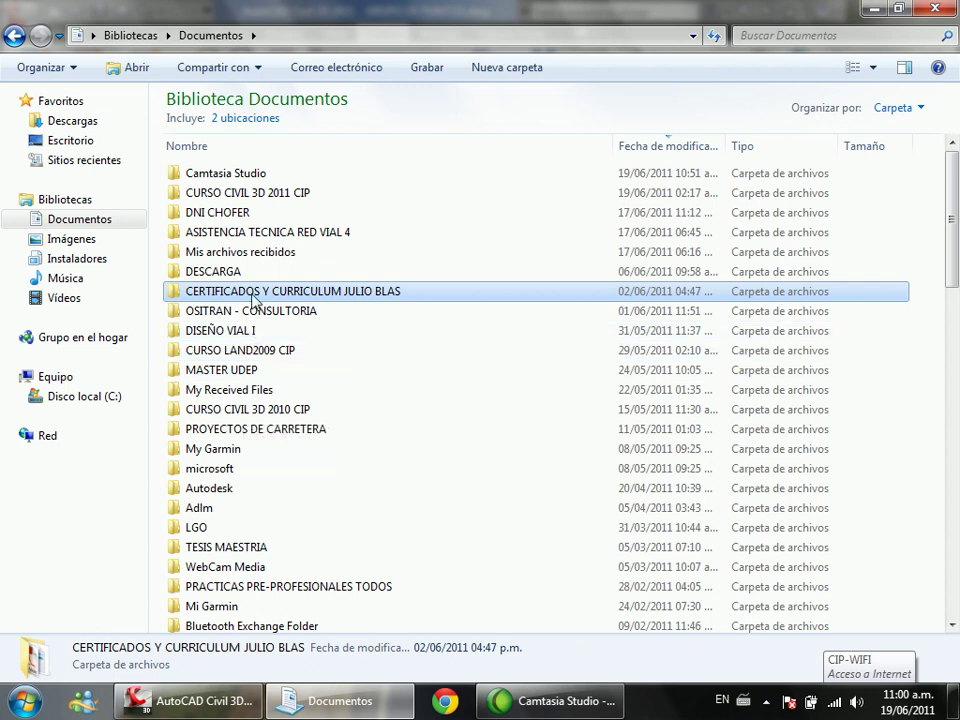
{"action": "left_click", "coordinate": [122, 257]}
{"action": "double_click", "coordinate": [230, 236]}
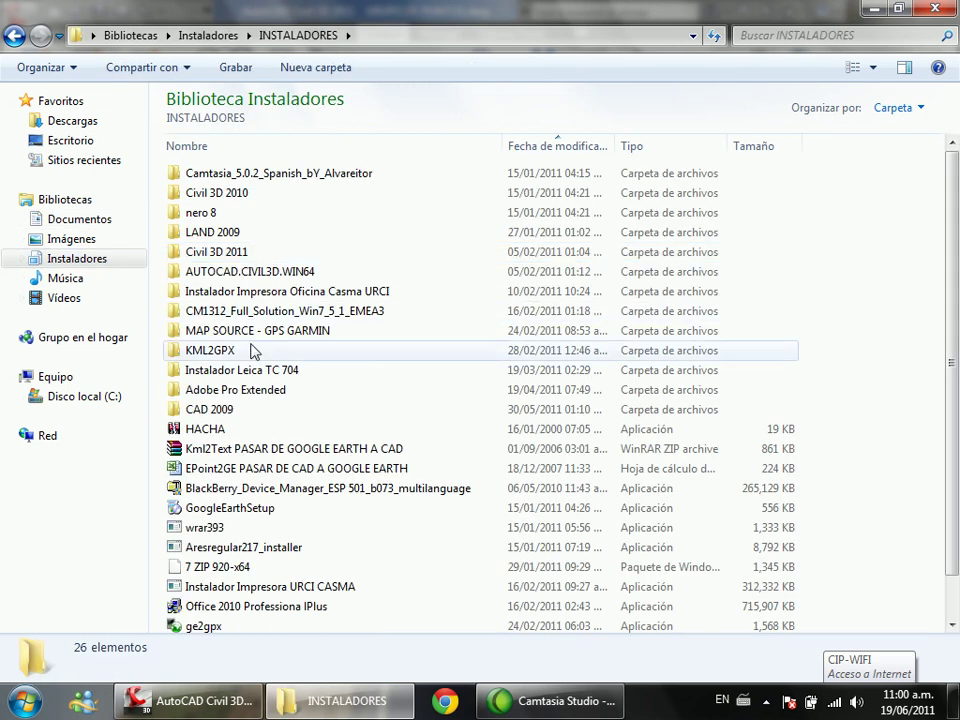
{"action": "left_click", "coordinate": [244, 514]}
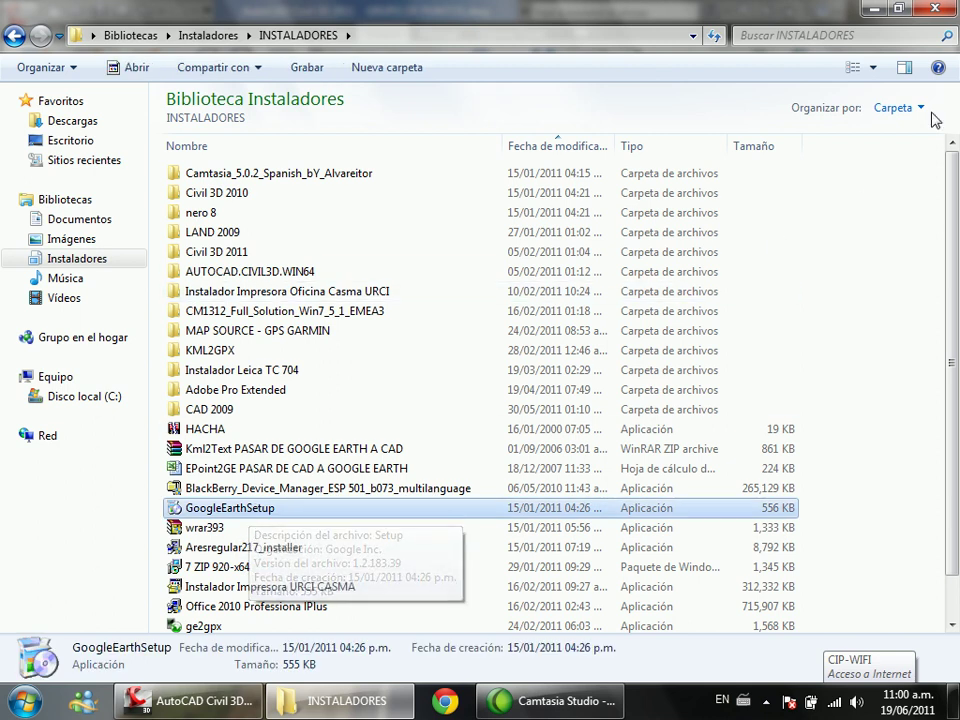
{"action": "left_click", "coordinate": [940, 9]}
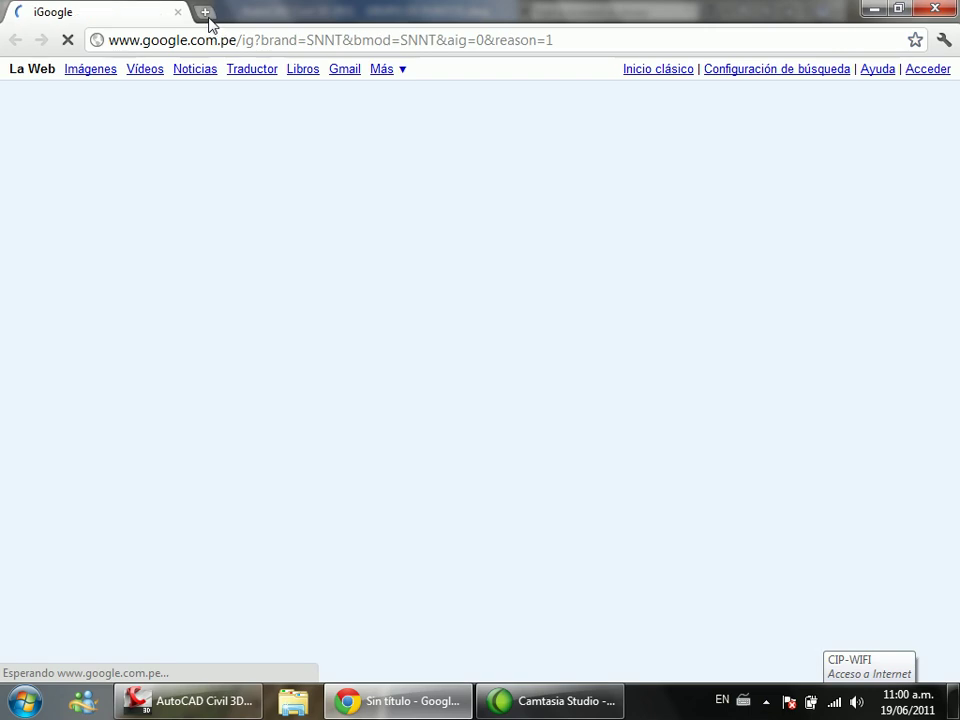
Step: Switch to Google Chrome, open the Perú21 news site in a new tab, and close the iGoogle tab
{"action": "left_click", "coordinate": [205, 12]}
{"action": "left_click", "coordinate": [257, 84]}
{"action": "left_click", "coordinate": [176, 12]}
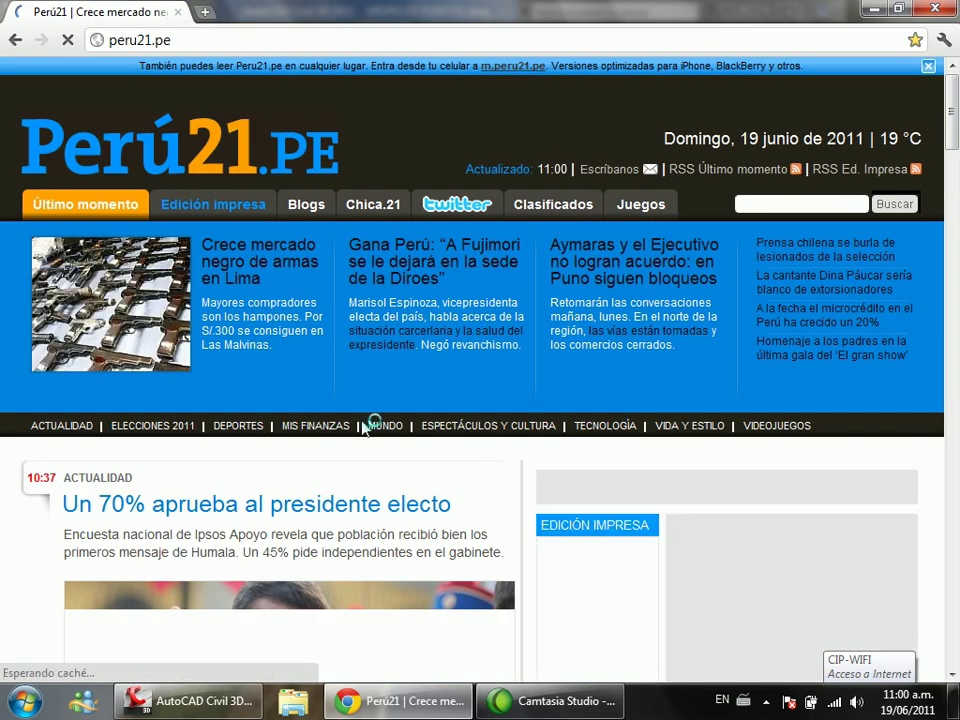
Step: Read through the news headlines on the Perú21 home page down to the earliest stories
{"action": "scroll", "coordinate": [475, 405], "scroll_direction": "down", "scroll_amount": 5}
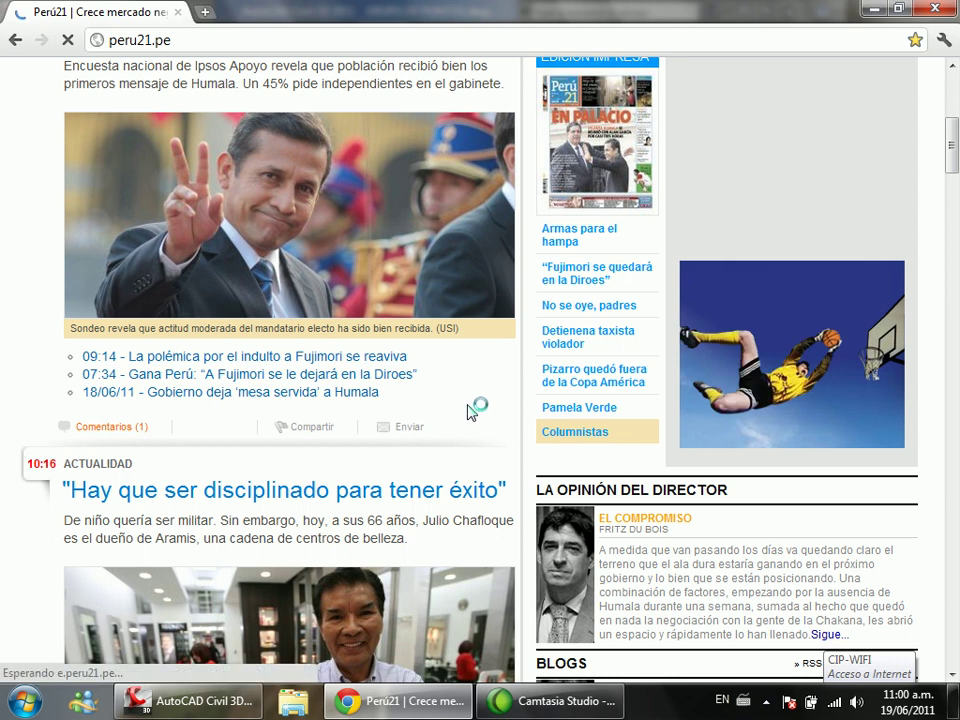
{"action": "scroll", "coordinate": [472, 405], "scroll_direction": "up", "scroll_amount": 1}
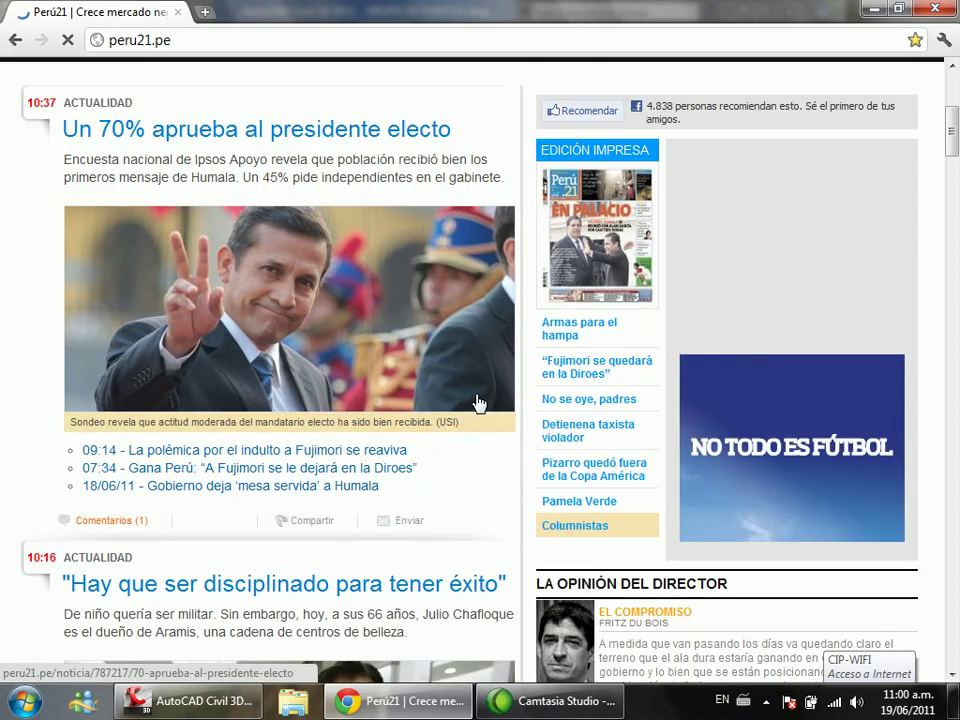
{"action": "scroll", "coordinate": [480, 405], "scroll_direction": "down", "scroll_amount": 4}
{"action": "scroll", "coordinate": [488, 410], "scroll_direction": "down", "scroll_amount": 4}
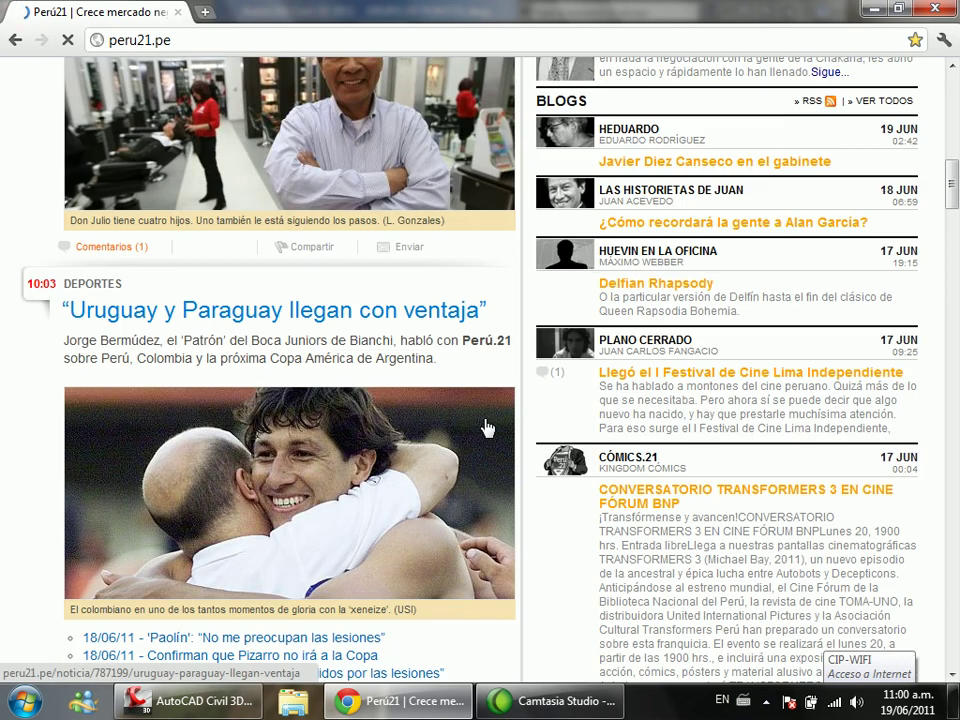
{"action": "scroll", "coordinate": [520, 400], "scroll_direction": "down", "scroll_amount": 5}
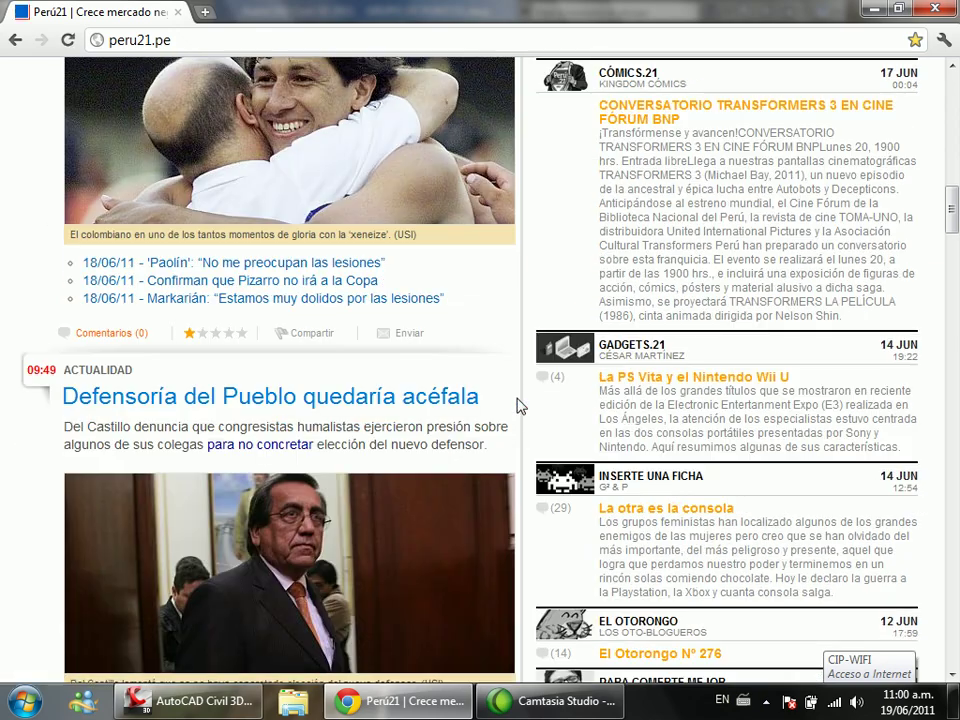
{"action": "scroll", "coordinate": [519, 404], "scroll_direction": "down", "scroll_amount": 8}
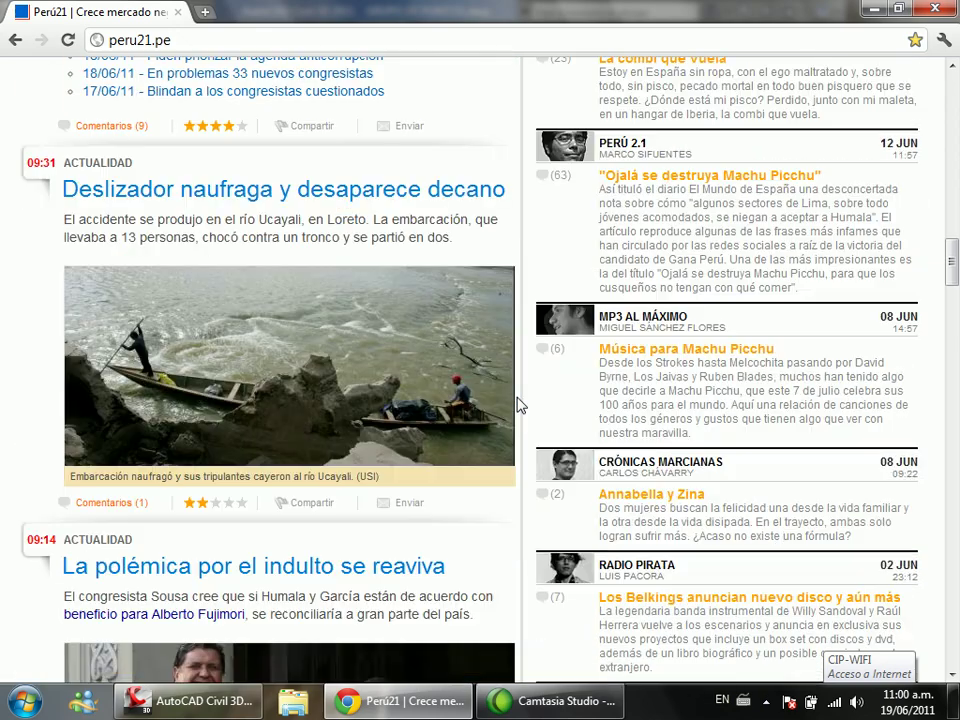
{"action": "scroll", "coordinate": [519, 404], "scroll_direction": "down", "scroll_amount": 5}
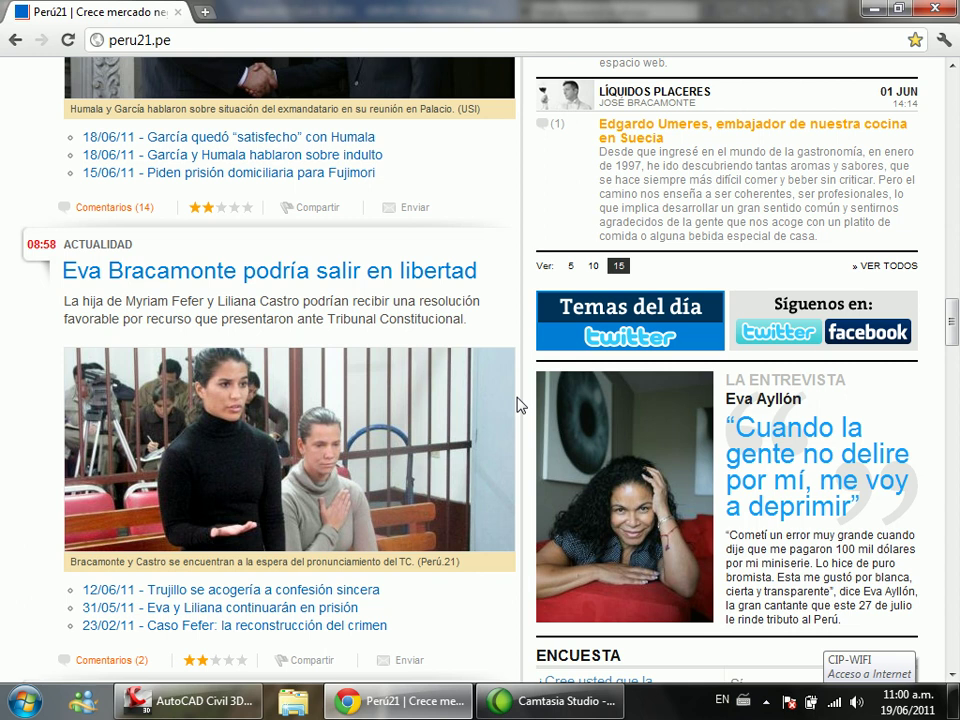
{"action": "scroll", "coordinate": [519, 404], "scroll_direction": "up", "scroll_amount": 6}
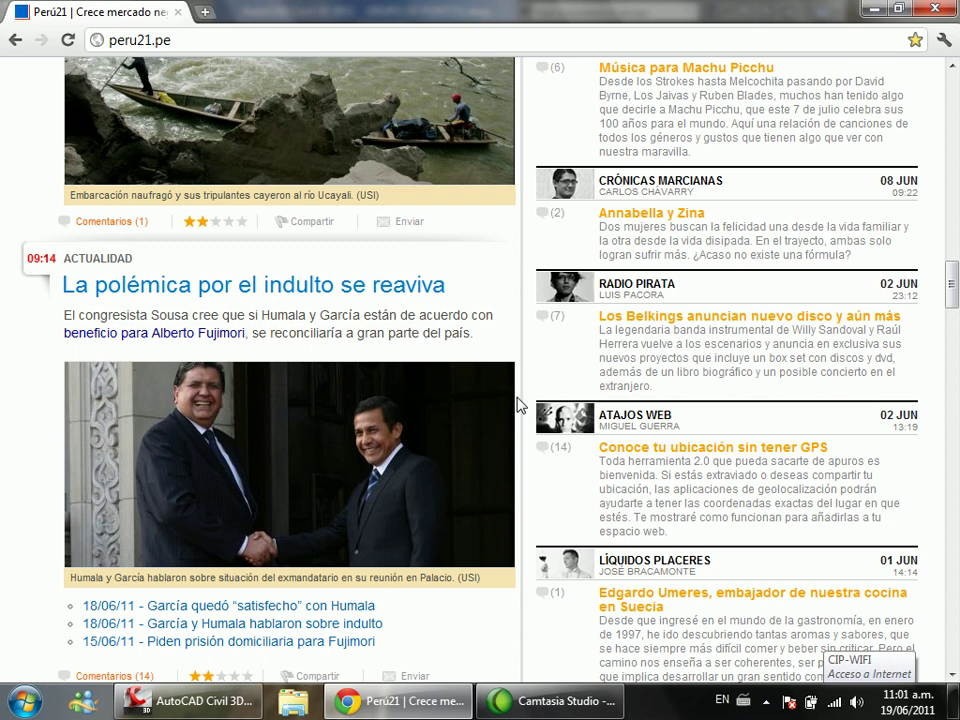
{"action": "scroll", "coordinate": [519, 404], "scroll_direction": "down", "scroll_amount": 11}
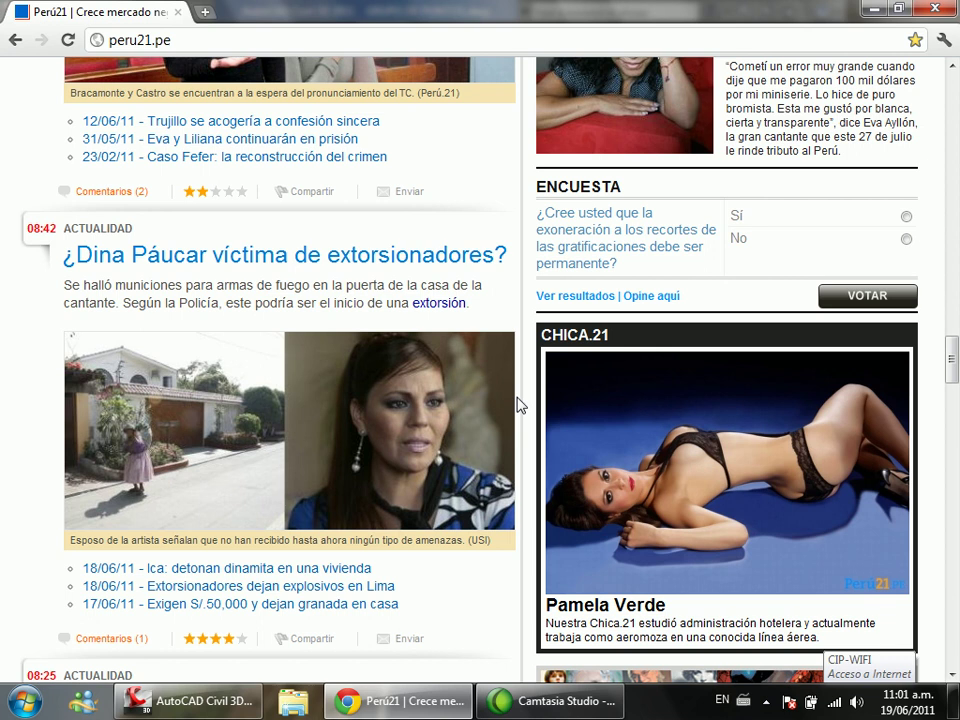
{"action": "scroll", "coordinate": [519, 404], "scroll_direction": "down", "scroll_amount": 4}
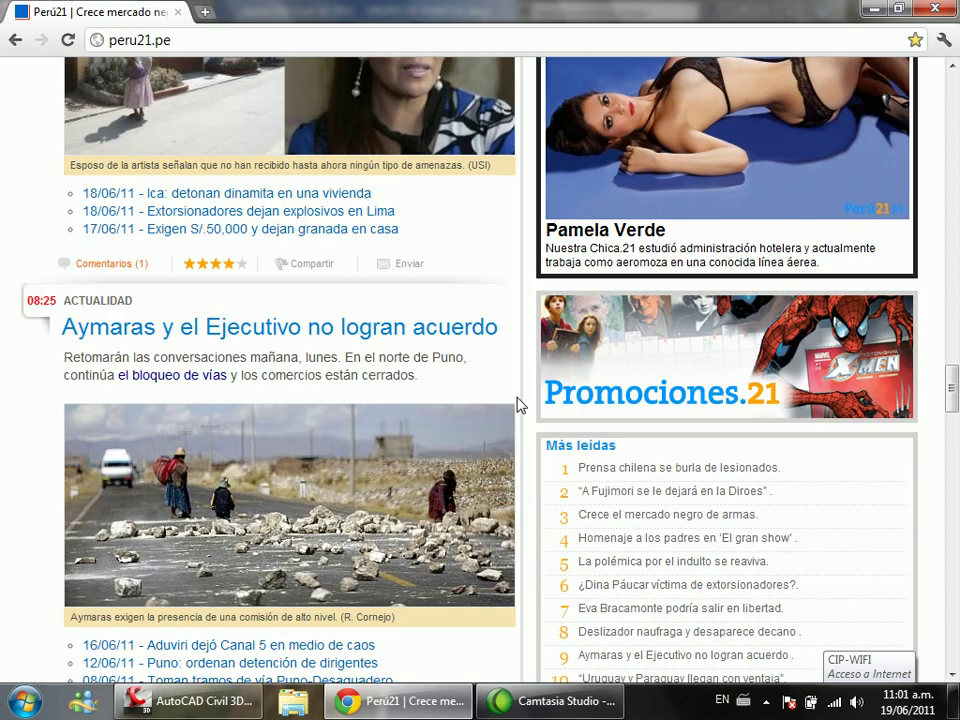
{"action": "scroll", "coordinate": [519, 404], "scroll_direction": "down", "scroll_amount": 12}
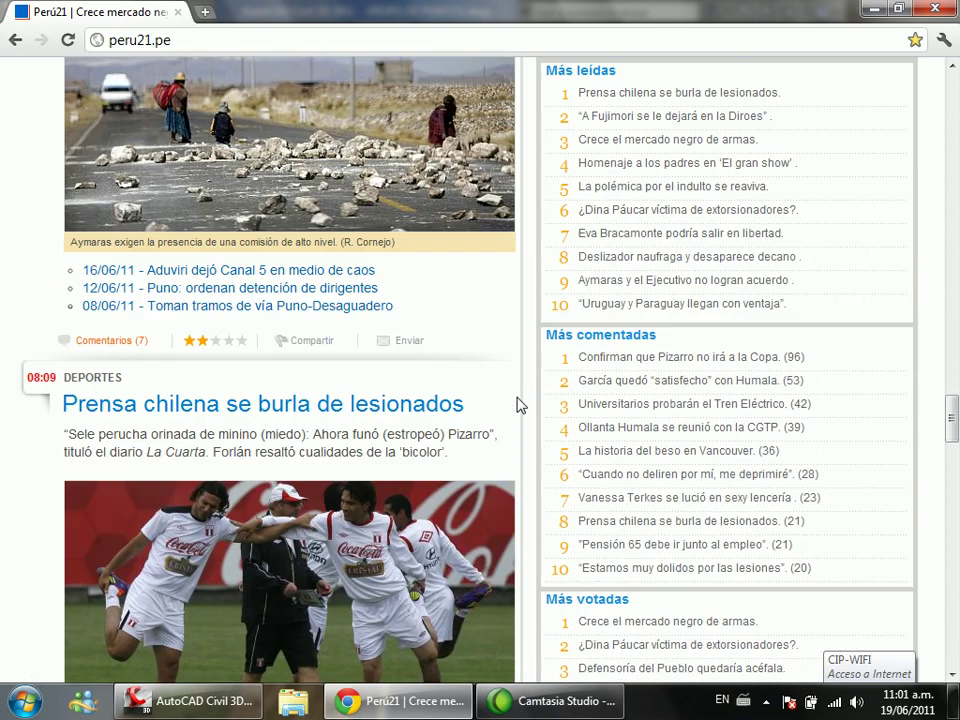
{"action": "scroll", "coordinate": [519, 404], "scroll_direction": "down", "scroll_amount": 10}
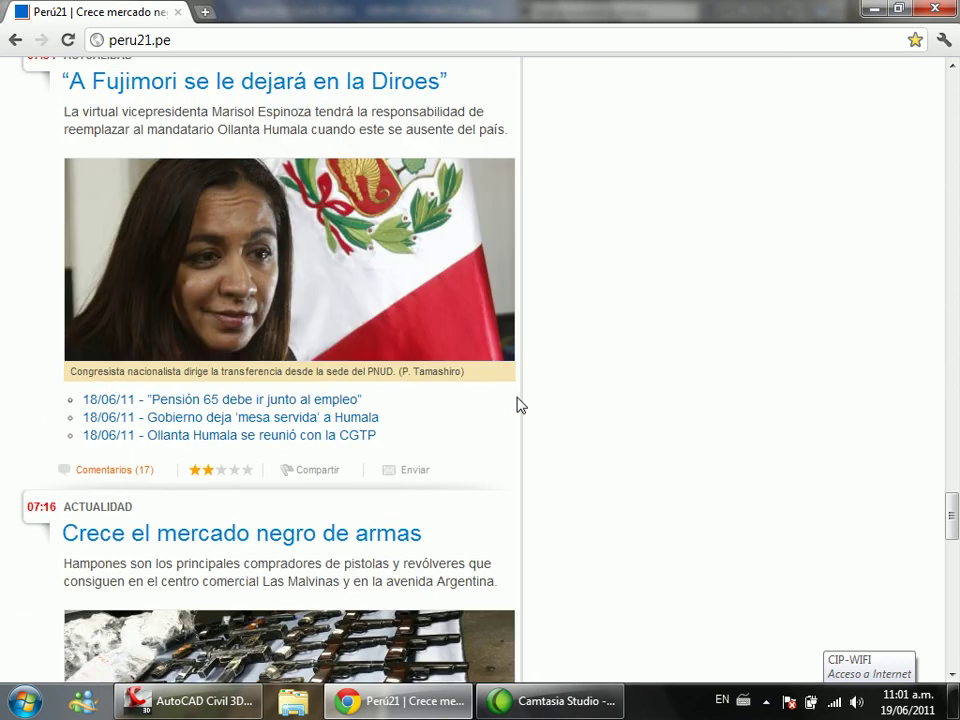
{"action": "scroll", "coordinate": [519, 404], "scroll_direction": "up", "scroll_amount": 2}
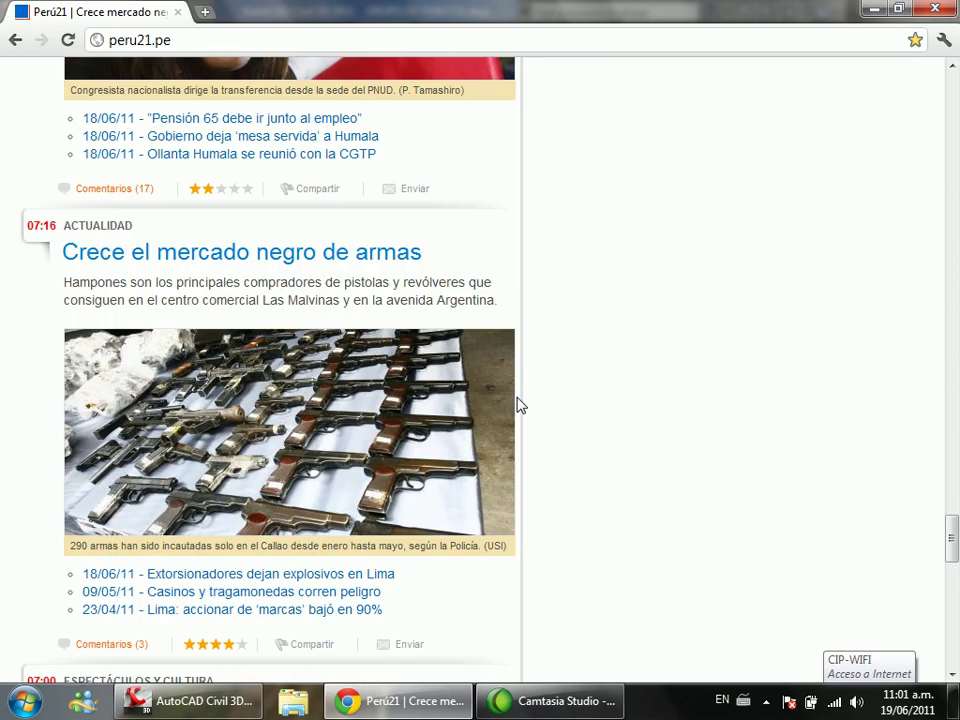
{"action": "scroll", "coordinate": [519, 404], "scroll_direction": "down", "scroll_amount": 7}
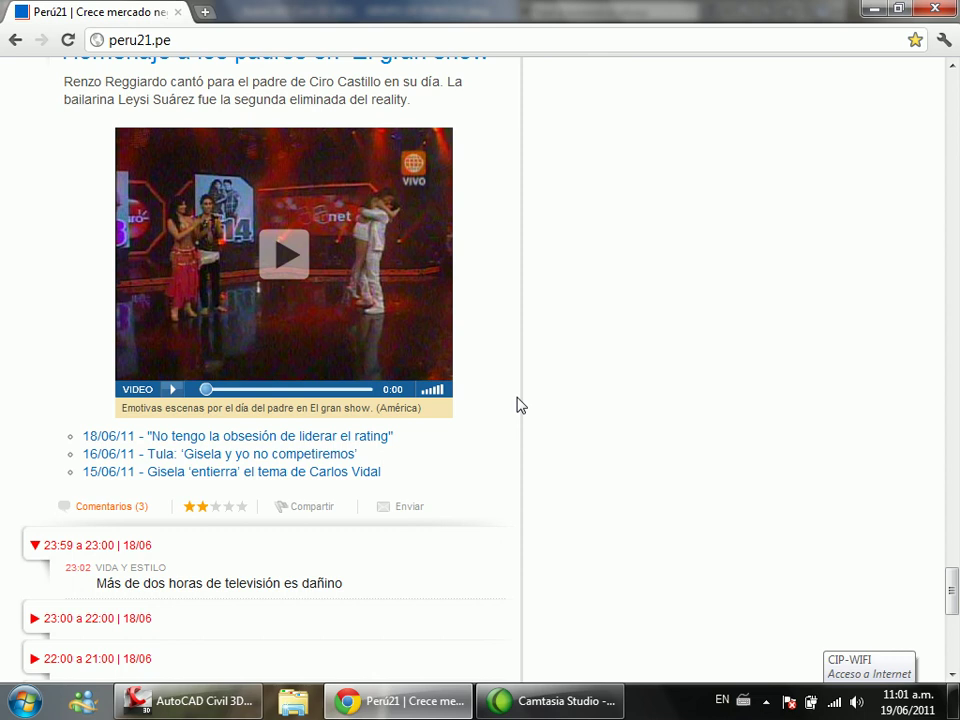
{"action": "scroll", "coordinate": [519, 404], "scroll_direction": "up", "scroll_amount": 1}
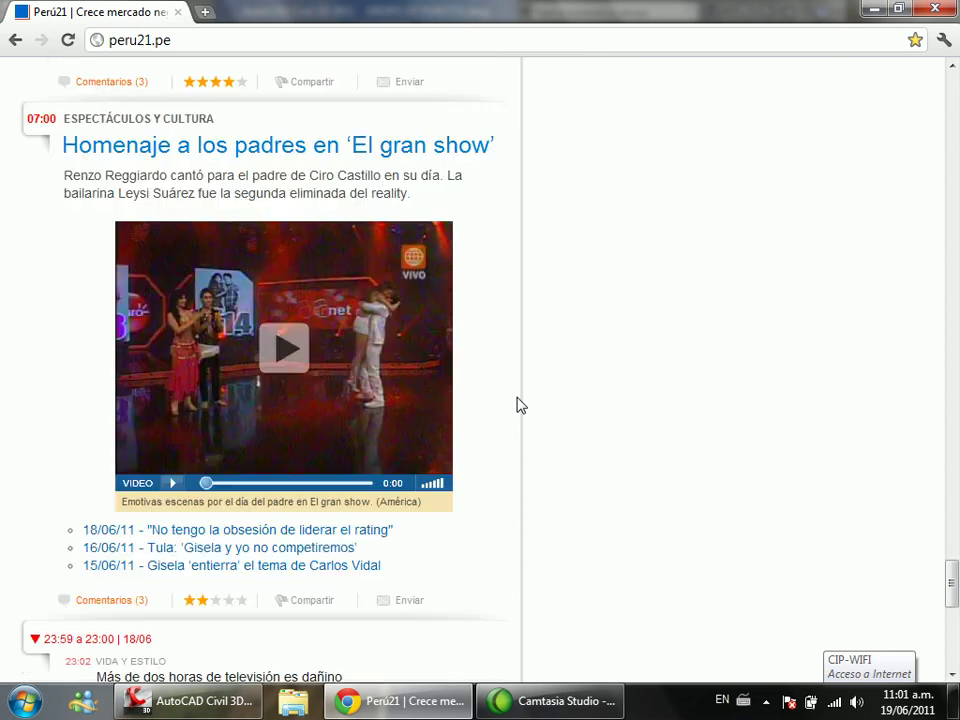
Step: Search Google for 3DGUILLE in a new tab and open the Civil 3D video manuals page of 3dguille.com
{"action": "left_click", "coordinate": [205, 13]}
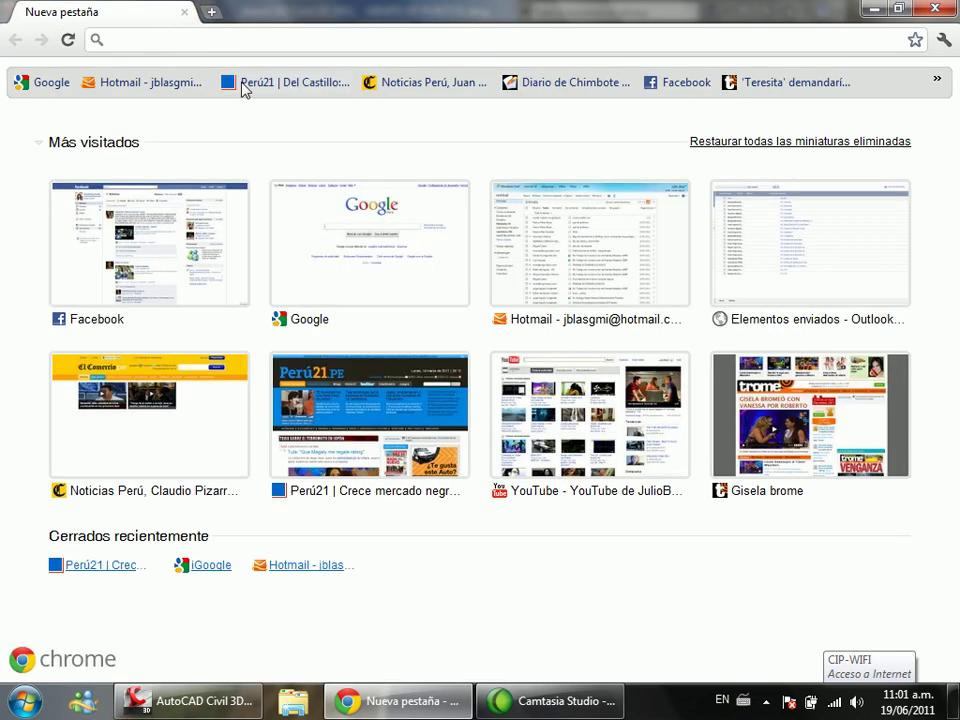
{"action": "left_click", "coordinate": [316, 244]}
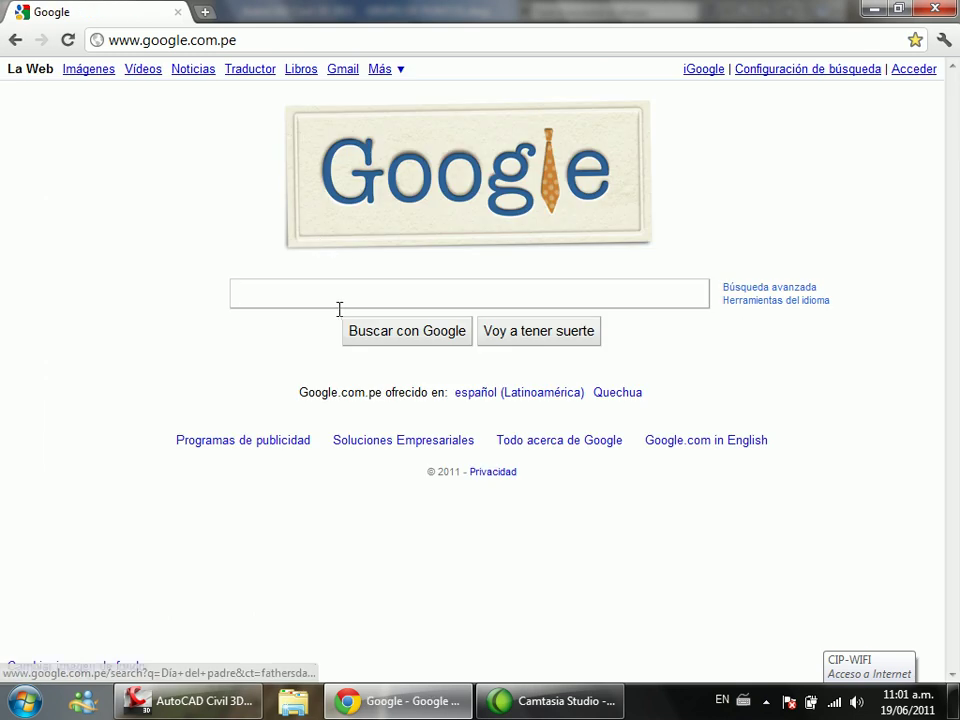
{"action": "type", "text": "3D"}
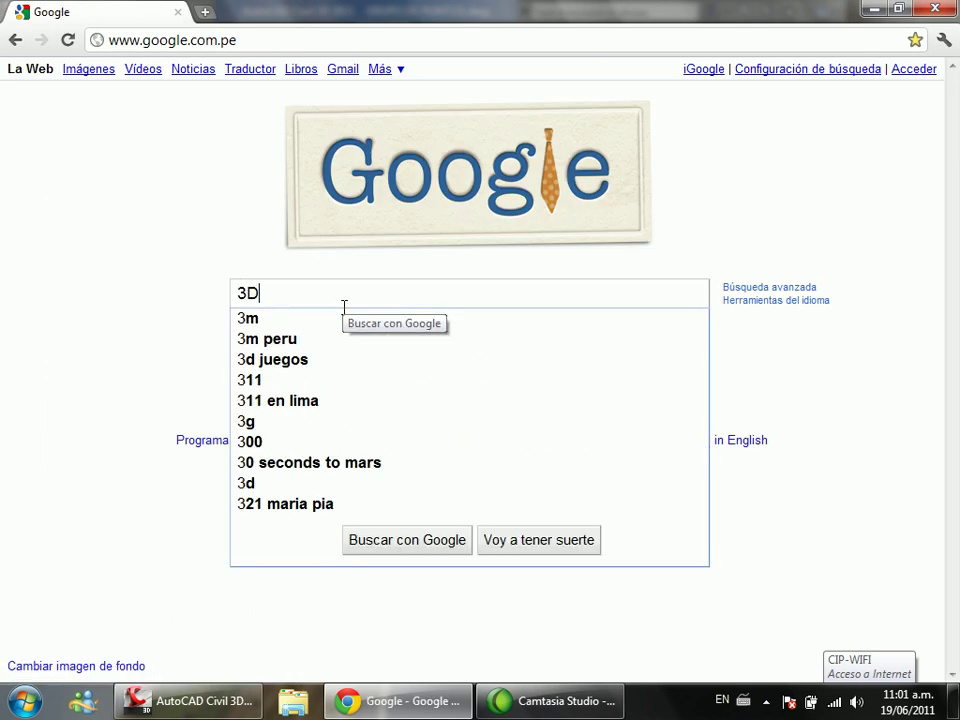
{"action": "type", "text": "GUILLE"}
{"action": "key", "text": "Return"}
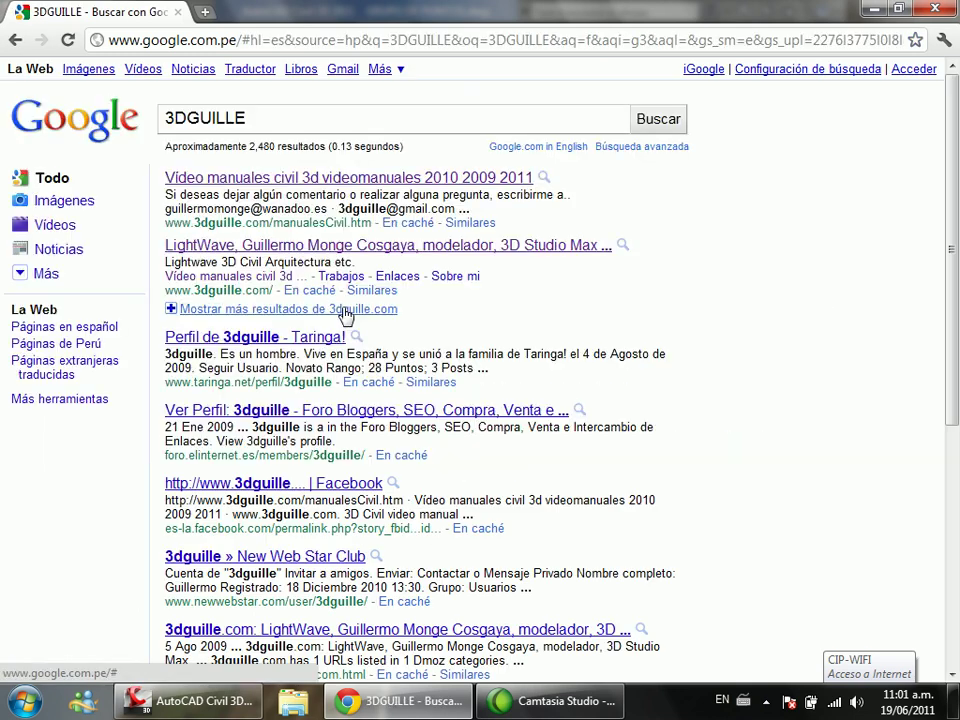
{"action": "left_click", "coordinate": [333, 183]}
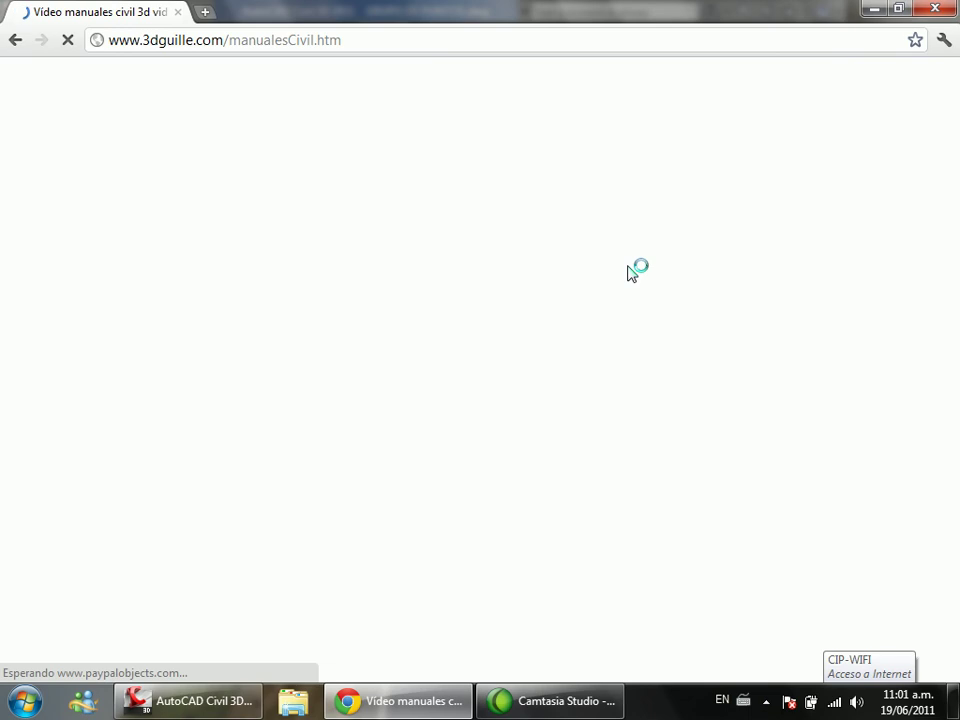
Step: Review the introduction of the video manuals page and the series 02 lessons on surfaces, grading, sections and printing
{"action": "scroll", "coordinate": [703, 375], "scroll_direction": "down", "scroll_amount": 4}
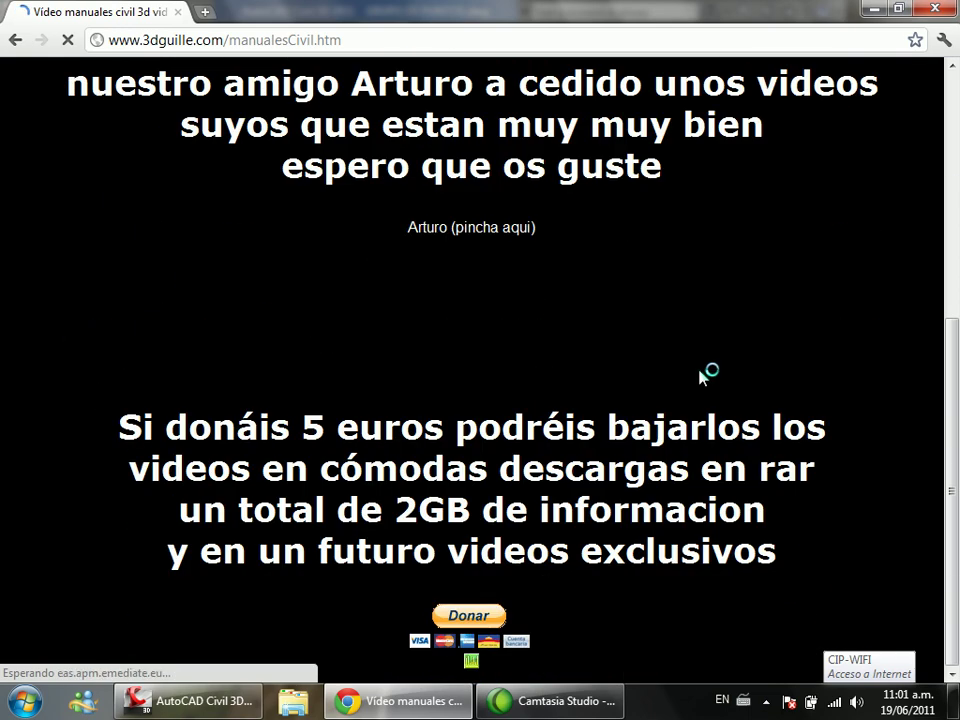
{"action": "scroll", "coordinate": [705, 373], "scroll_direction": "down", "scroll_amount": 8}
{"action": "scroll", "coordinate": [700, 372], "scroll_direction": "down", "scroll_amount": 6}
{"action": "scroll", "coordinate": [700, 372], "scroll_direction": "up", "scroll_amount": 14}
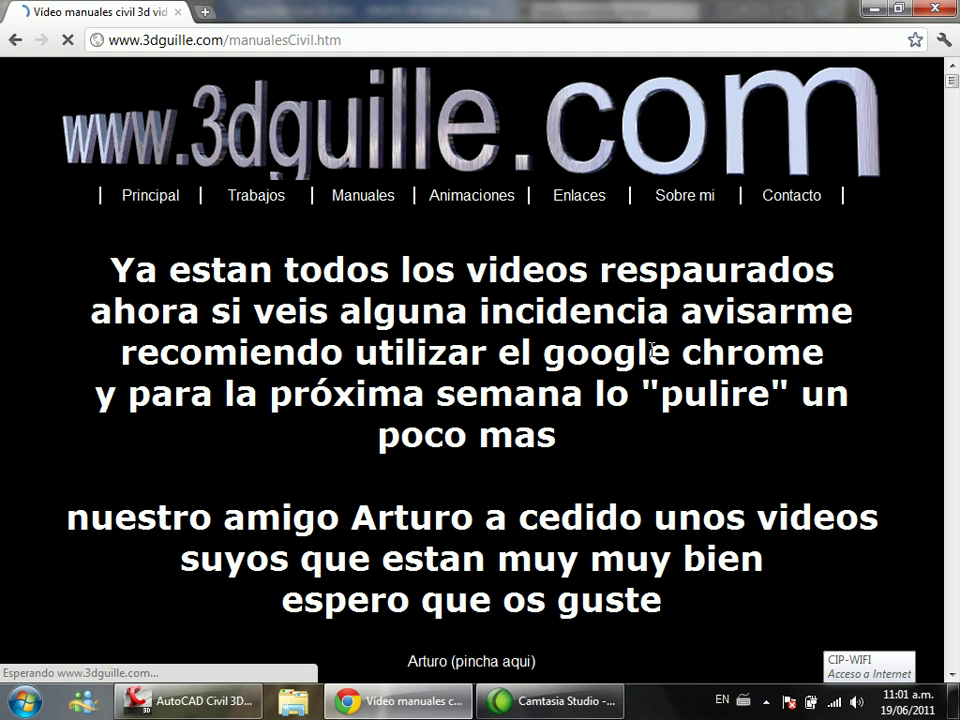
{"action": "scroll", "coordinate": [604, 355], "scroll_direction": "down", "scroll_amount": 14}
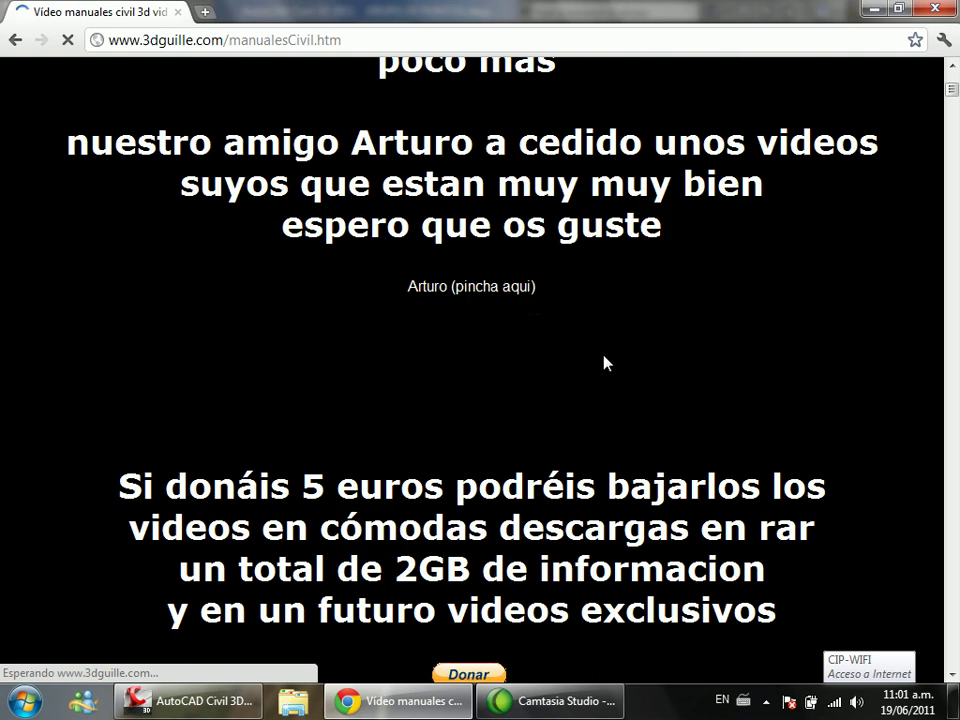
{"action": "scroll", "coordinate": [606, 355], "scroll_direction": "down", "scroll_amount": 13}
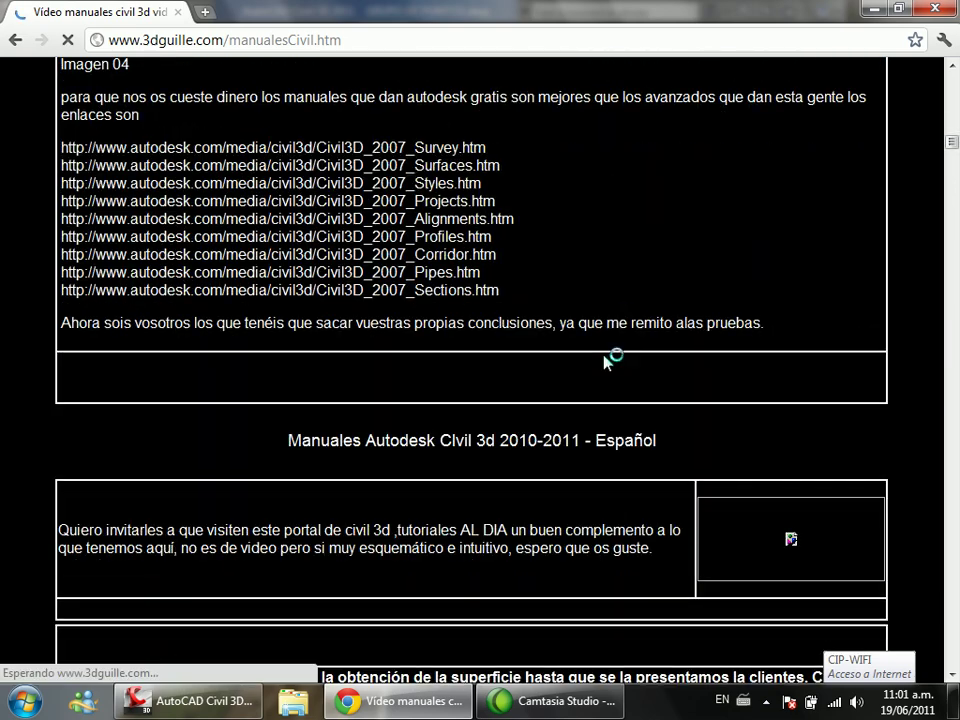
{"action": "scroll", "coordinate": [605, 362], "scroll_direction": "down", "scroll_amount": 9}
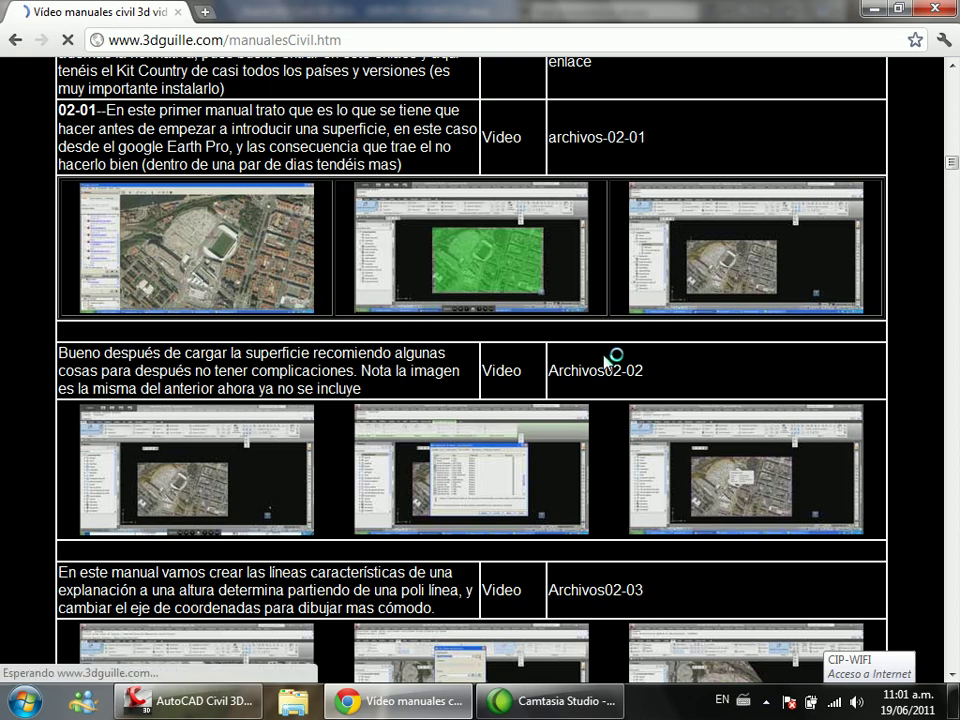
{"action": "scroll", "coordinate": [606, 357], "scroll_direction": "down", "scroll_amount": 10}
{"action": "scroll", "coordinate": [606, 360], "scroll_direction": "down", "scroll_amount": 10}
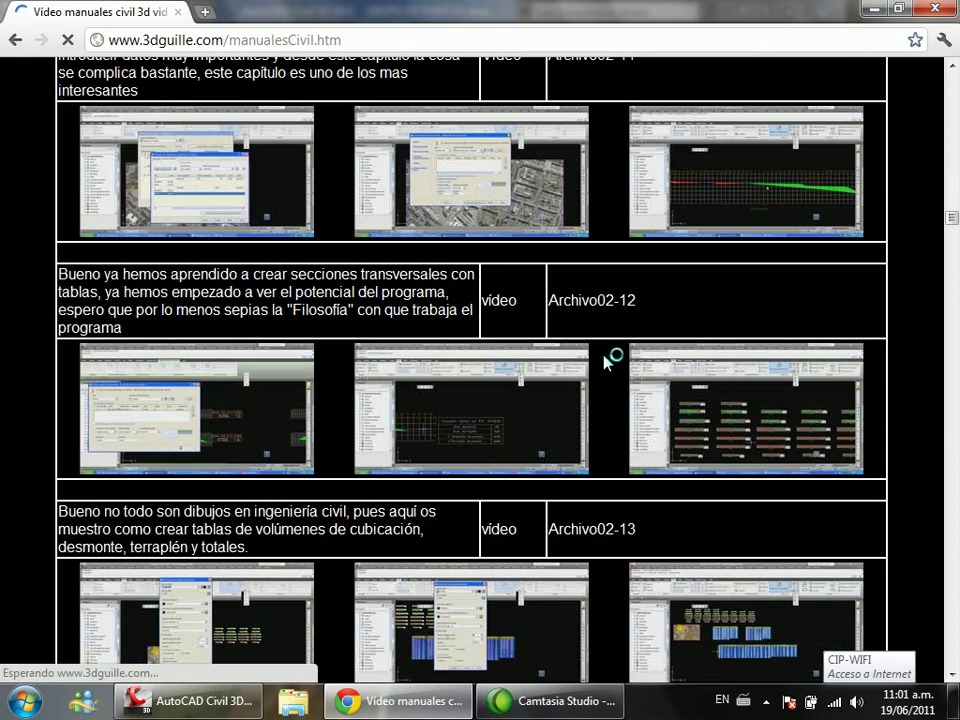
{"action": "scroll", "coordinate": [606, 360], "scroll_direction": "down", "scroll_amount": 9}
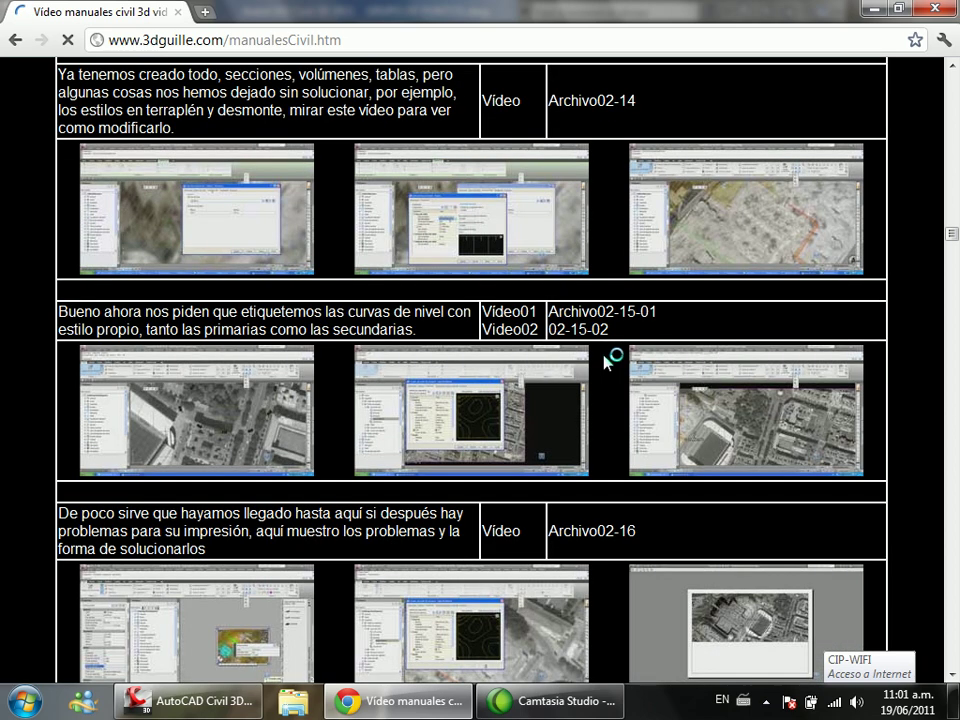
{"action": "scroll", "coordinate": [606, 360], "scroll_direction": "down", "scroll_amount": 4}
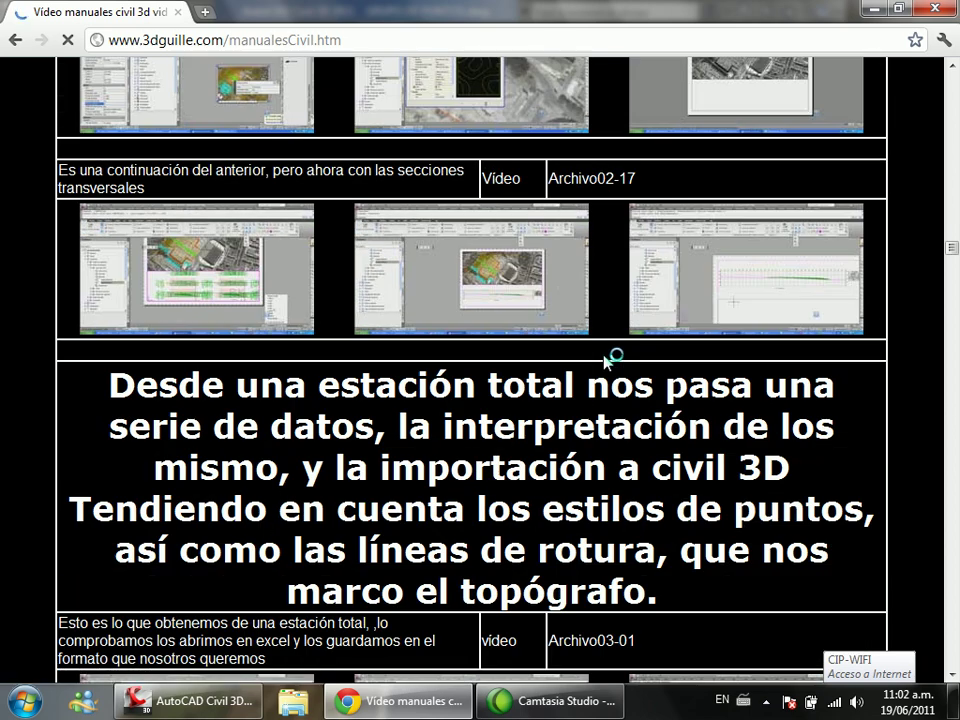
Step: Examine the series 03 total station lessons and the series 04 alignment lessons, and return to the start of the page
{"action": "scroll", "coordinate": [606, 360], "scroll_direction": "down", "scroll_amount": 10}
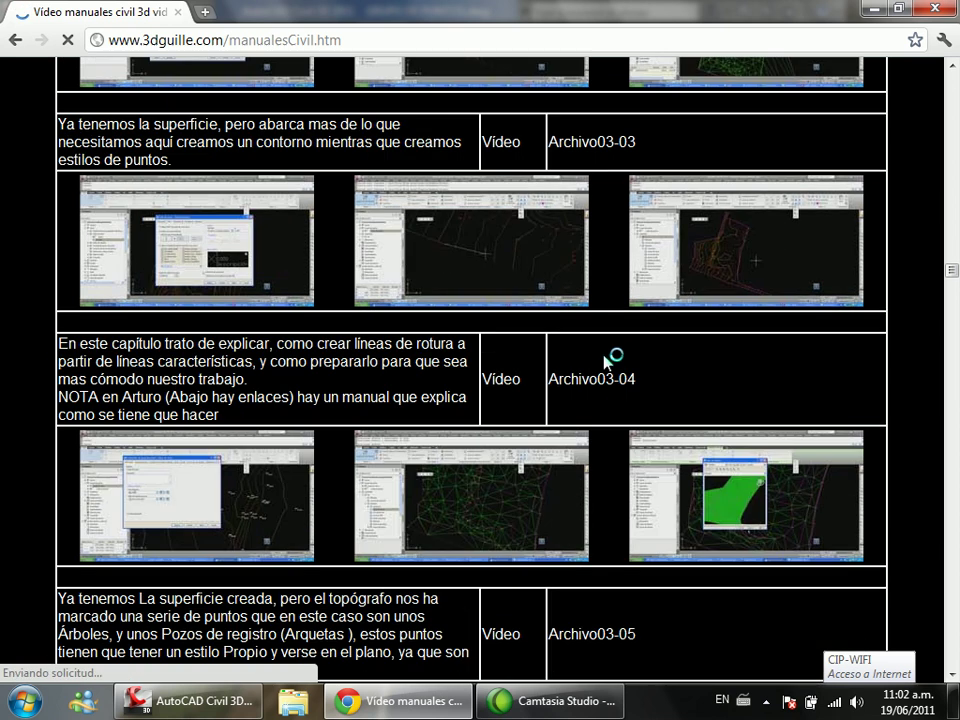
{"action": "scroll", "coordinate": [606, 360], "scroll_direction": "down", "scroll_amount": 4}
{"action": "scroll", "coordinate": [606, 360], "scroll_direction": "down", "scroll_amount": 10}
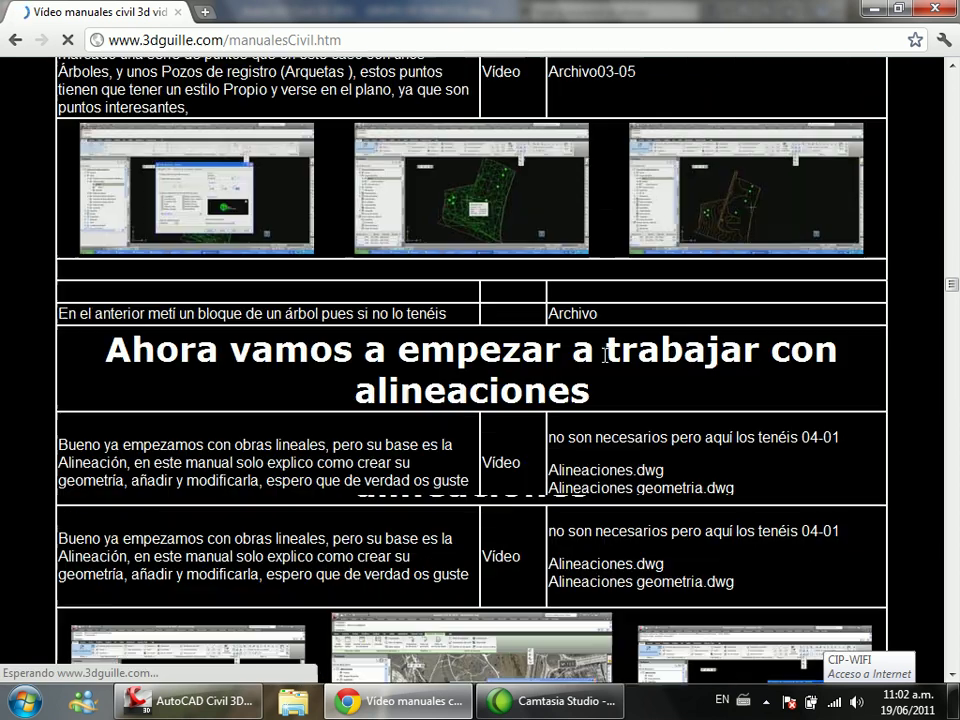
{"action": "scroll", "coordinate": [616, 346], "scroll_direction": "up", "scroll_amount": 2}
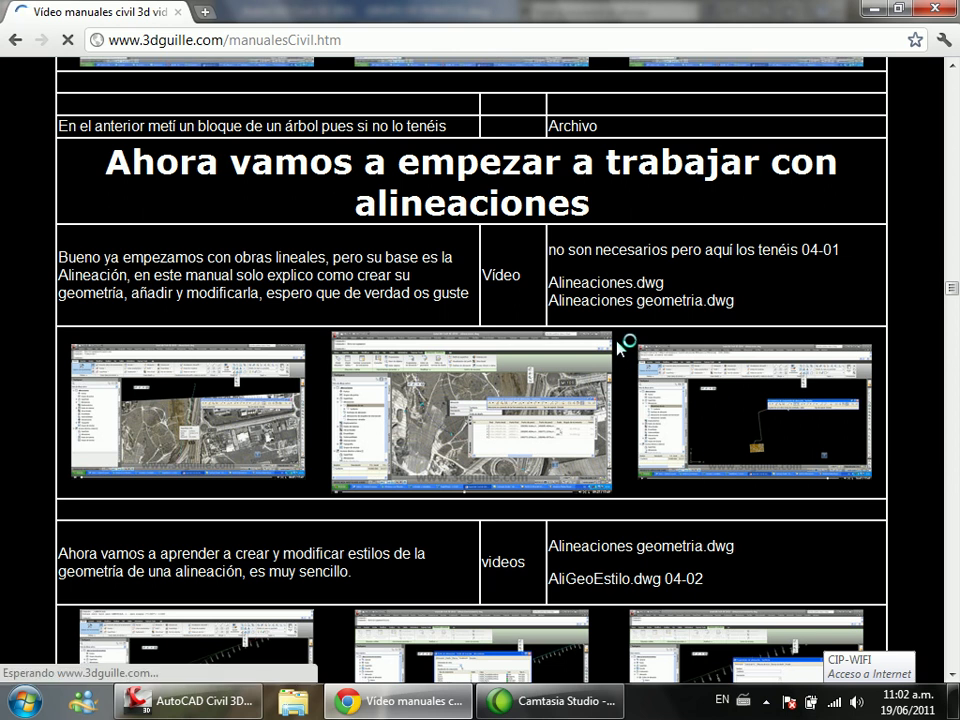
{"action": "scroll", "coordinate": [620, 346], "scroll_direction": "down", "scroll_amount": 10}
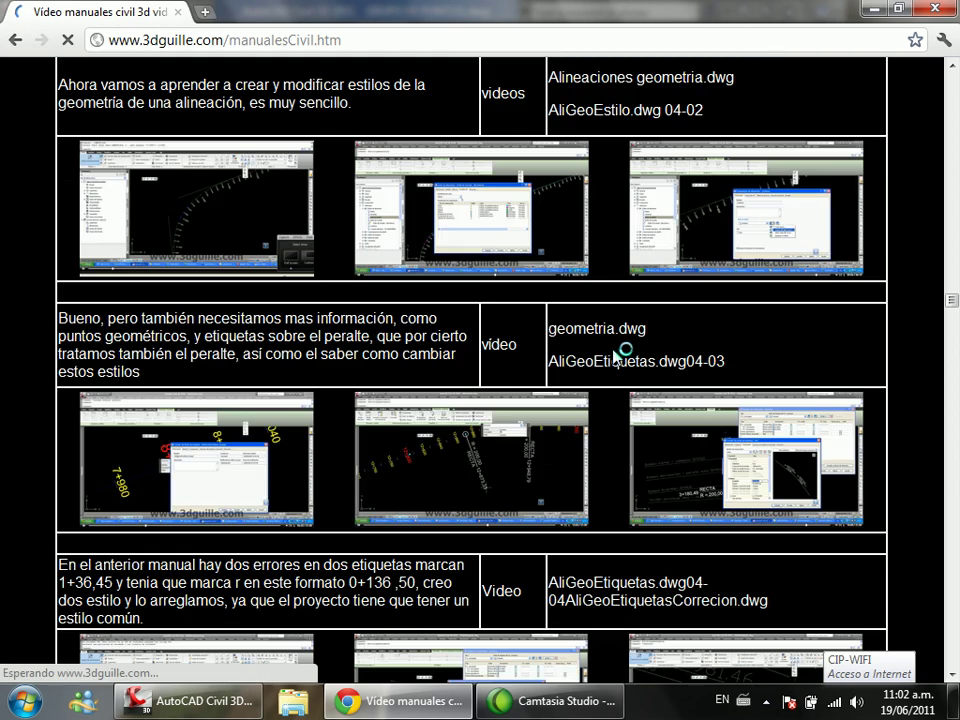
{"action": "scroll", "coordinate": [615, 352], "scroll_direction": "down", "scroll_amount": 4}
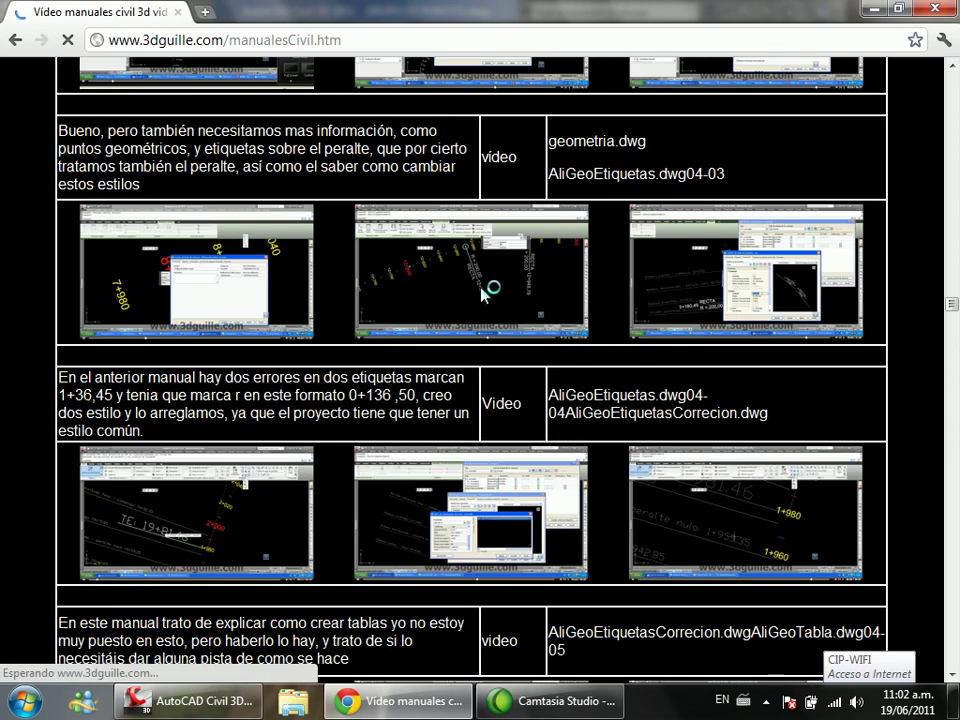
{"action": "scroll", "coordinate": [606, 283], "scroll_direction": "up", "scroll_amount": 8}
{"action": "scroll", "coordinate": [610, 285], "scroll_direction": "up", "scroll_amount": 15}
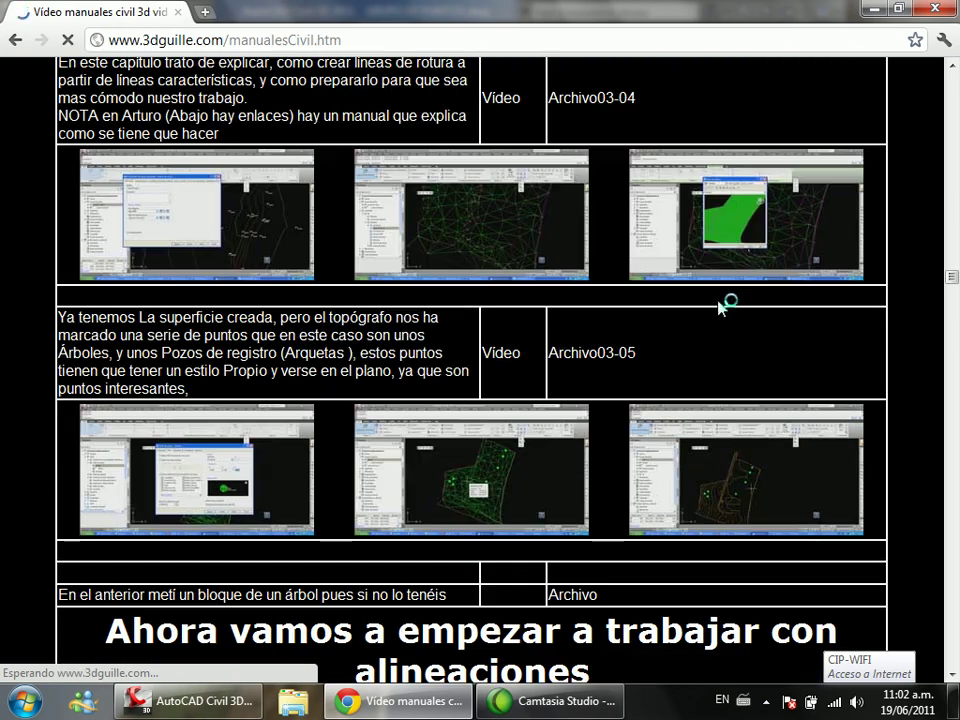
{"action": "left_click_drag", "start_coordinate": [953, 280], "coordinate": [953, 62]}
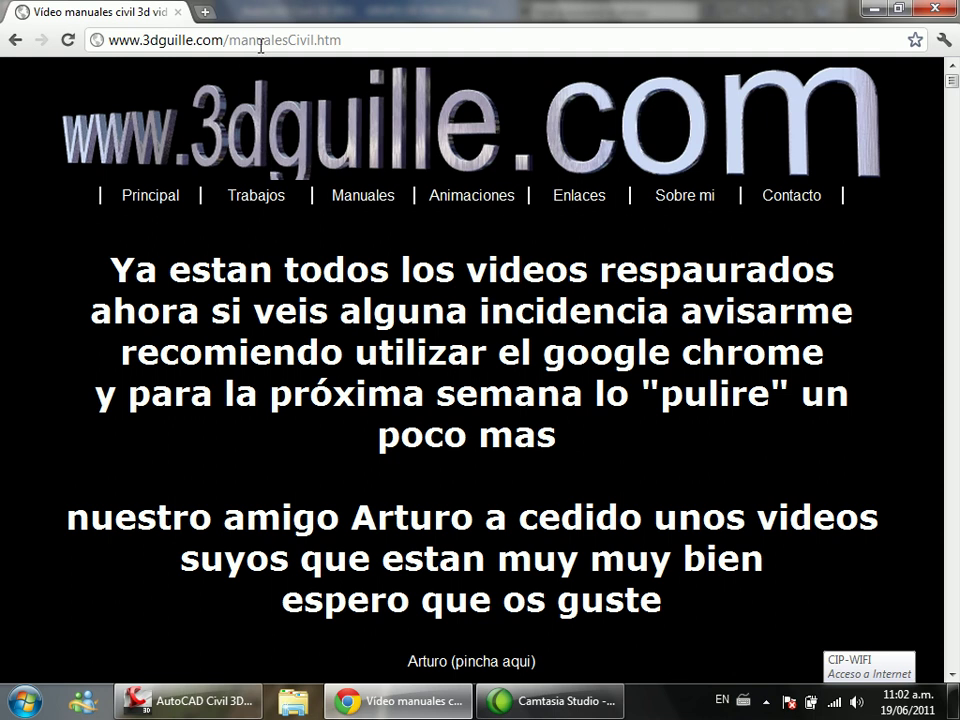
Step: Highlight the page's web address and look through the lesson list at a smaller zoom, down to the Obra Lineal and Secciones lessons
{"action": "left_click", "coordinate": [367, 40]}
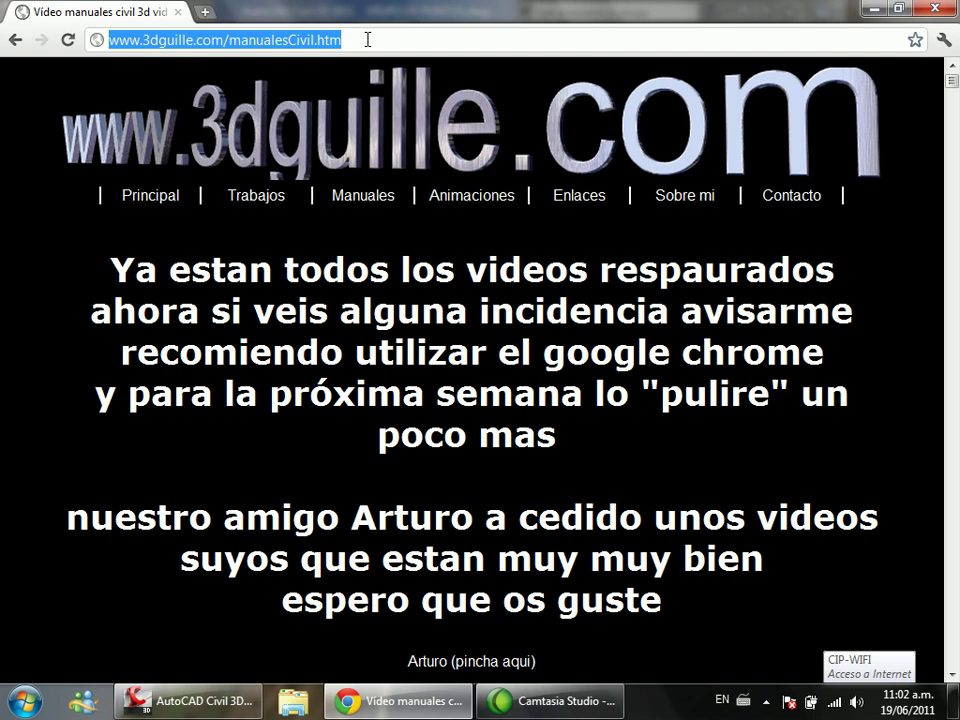
{"action": "scroll", "coordinate": [414, 307], "scroll_direction": "down", "scroll_amount": 15}
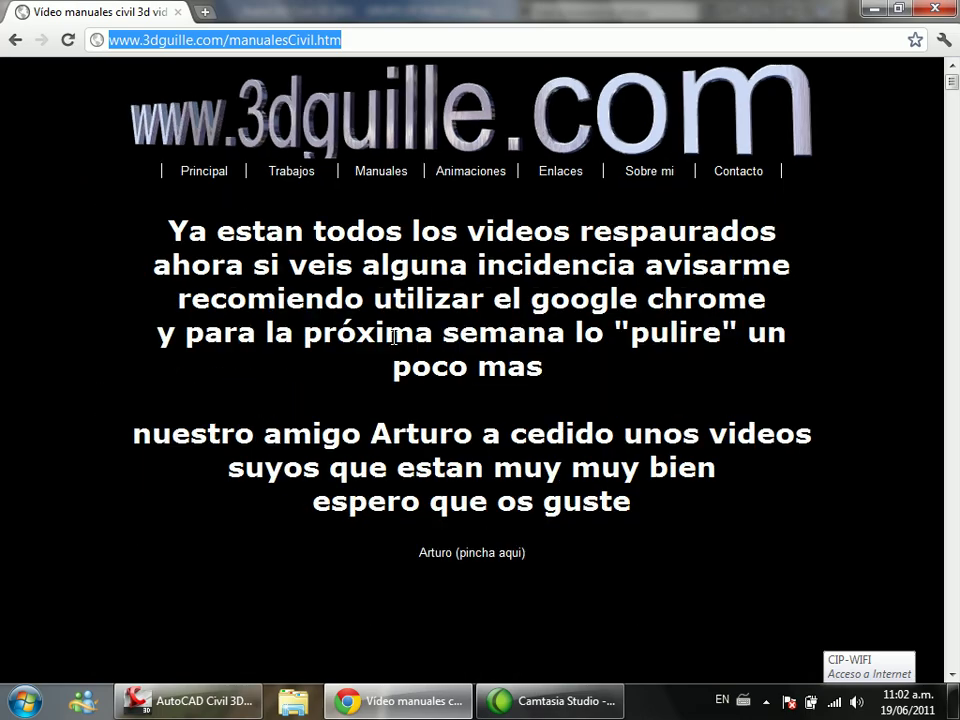
{"action": "scroll", "coordinate": [620, 364], "scroll_direction": "down", "scroll_amount": 20}
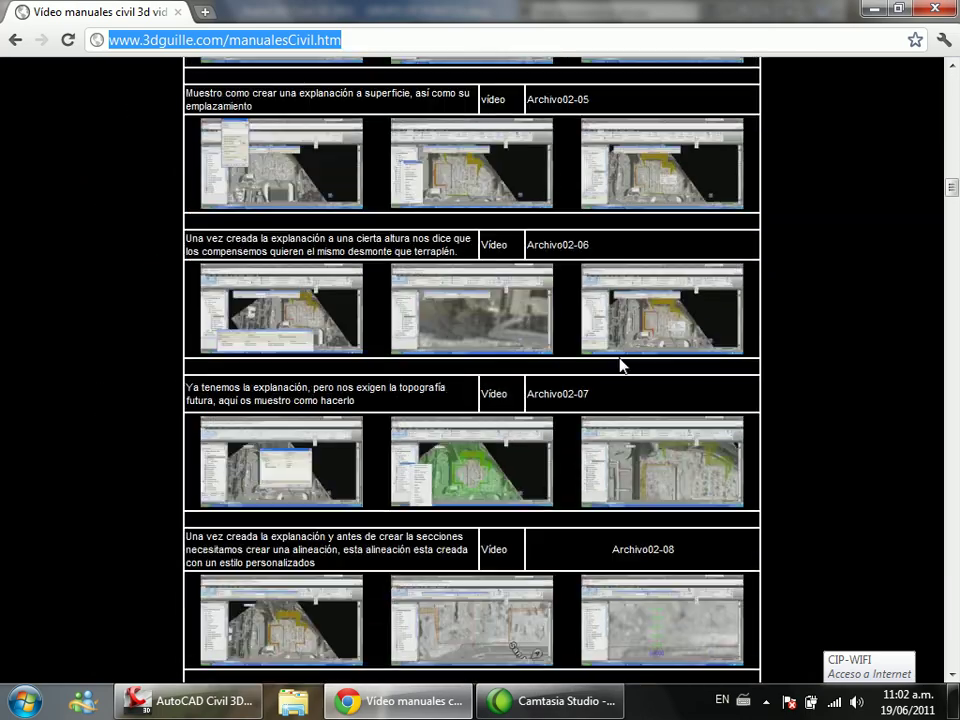
{"action": "scroll", "coordinate": [620, 365], "scroll_direction": "down", "scroll_amount": 20}
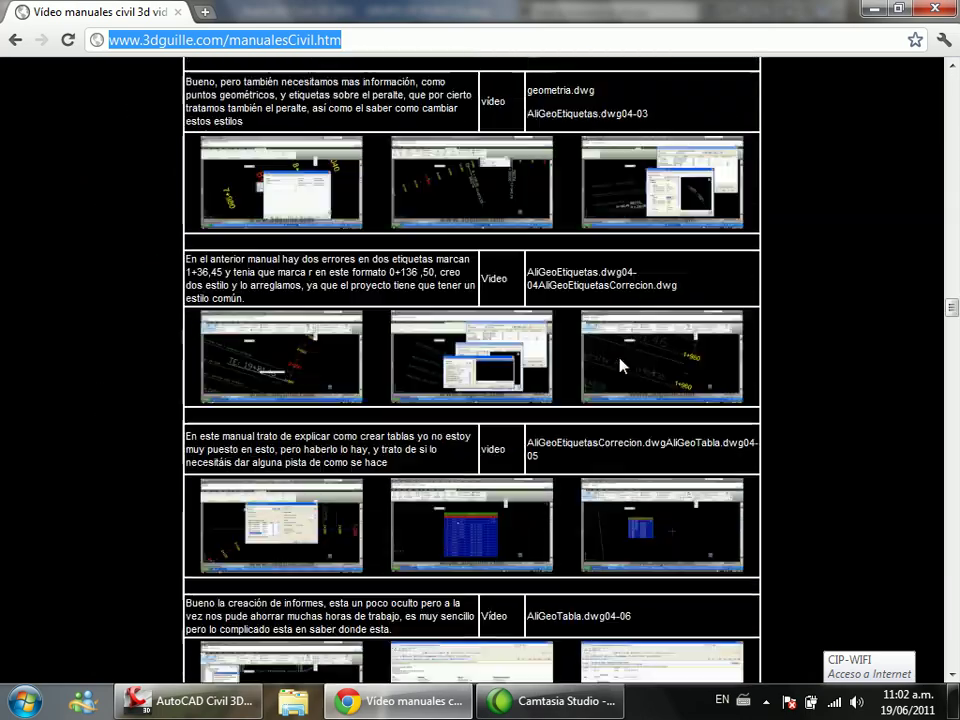
{"action": "scroll", "coordinate": [620, 365], "scroll_direction": "up", "scroll_amount": 4}
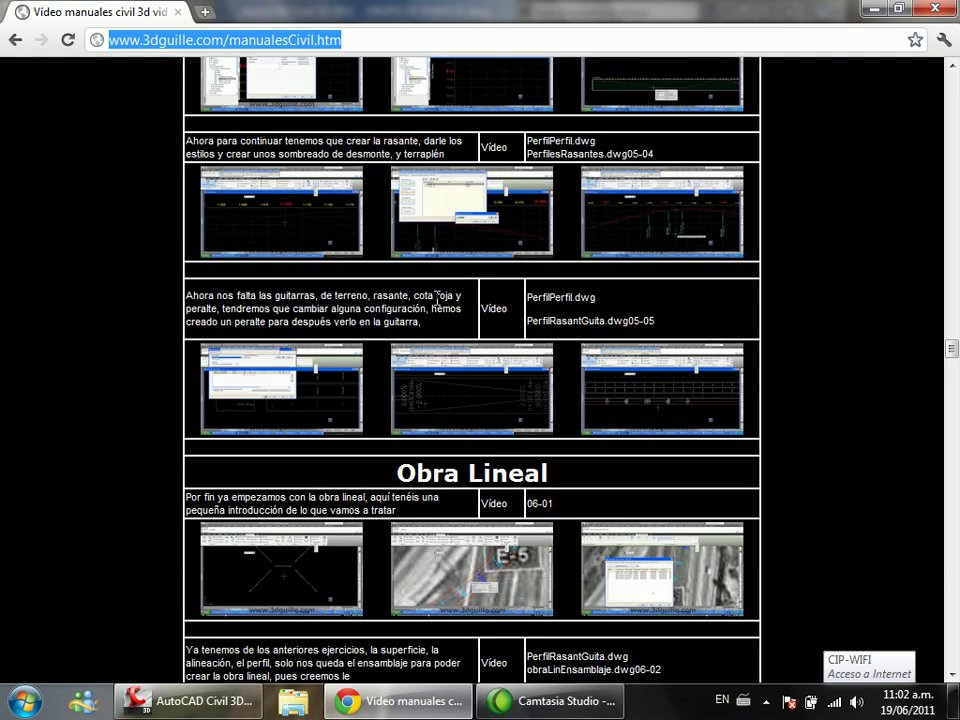
{"action": "scroll", "coordinate": [518, 462], "scroll_direction": "down", "scroll_amount": 15}
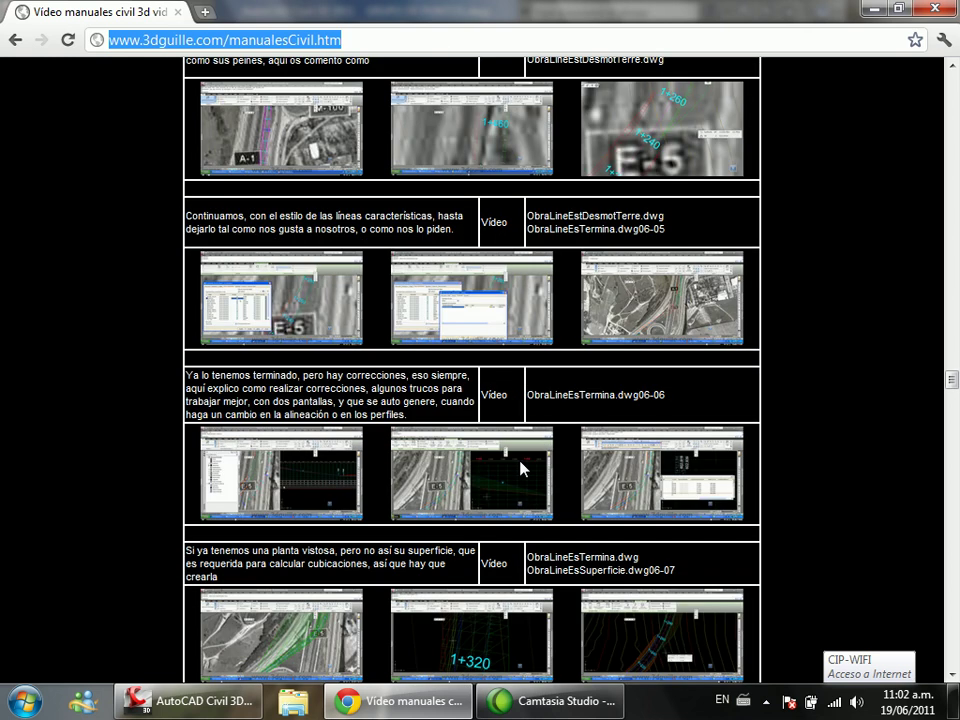
{"action": "scroll", "coordinate": [520, 463], "scroll_direction": "down", "scroll_amount": 5}
{"action": "scroll", "coordinate": [520, 463], "scroll_direction": "up", "scroll_amount": 3, "text": "ctrl"}
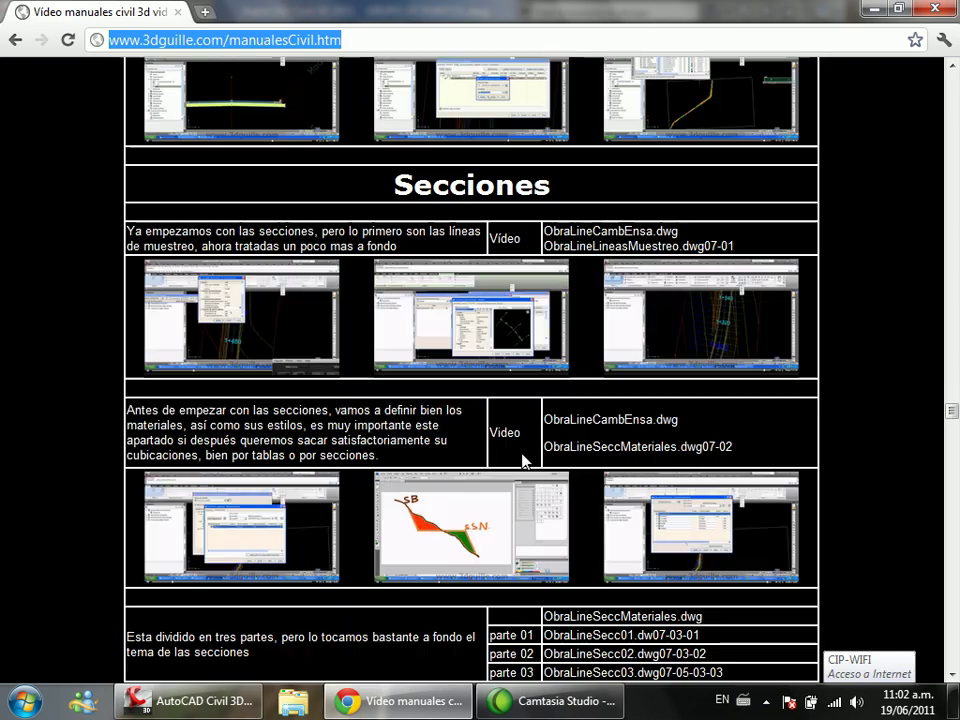
Step: Look through the point cloud and command line tips and the platform project lessons, and return to the page header
{"action": "scroll", "coordinate": [520, 463], "scroll_direction": "down", "scroll_amount": 6}
{"action": "scroll", "coordinate": [522, 461], "scroll_direction": "down", "scroll_amount": 20}
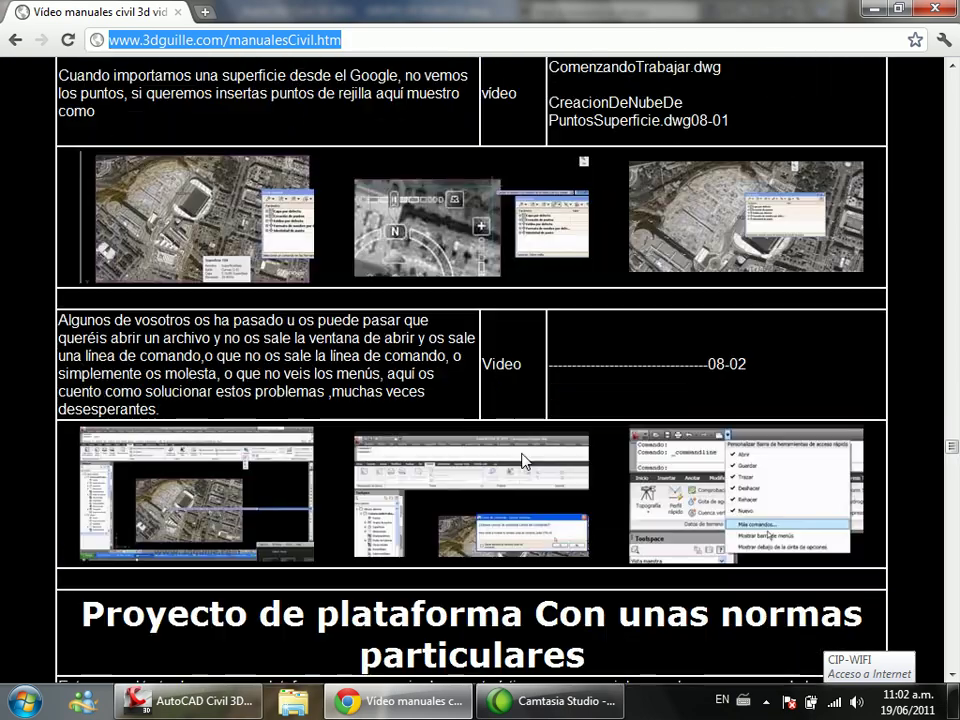
{"action": "scroll", "coordinate": [523, 461], "scroll_direction": "down", "scroll_amount": 20}
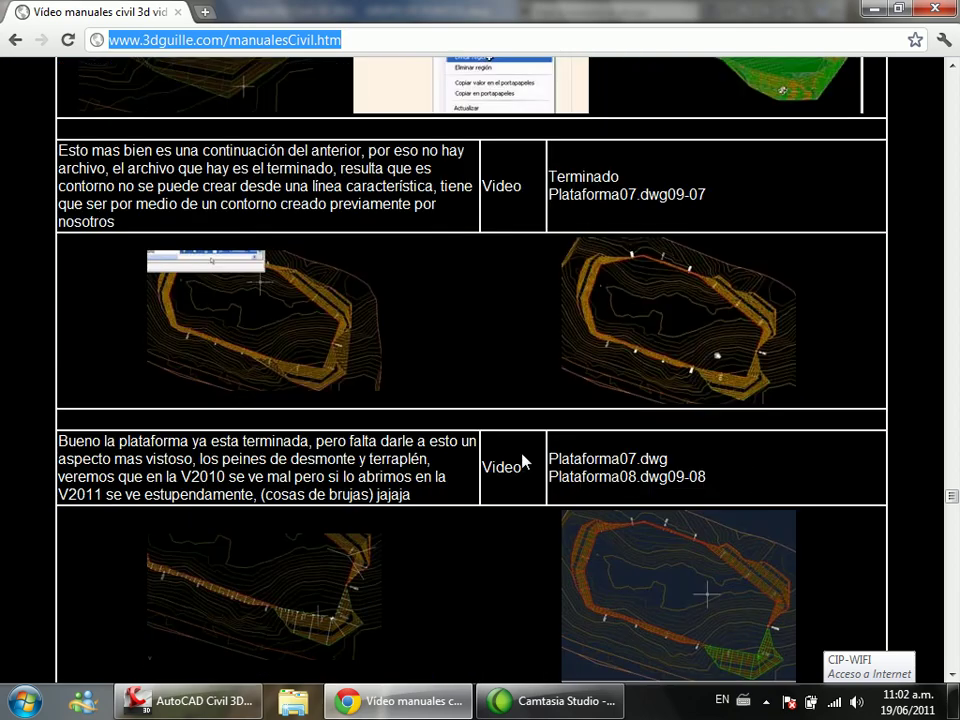
{"action": "scroll", "coordinate": [523, 461], "scroll_direction": "down", "scroll_amount": 12}
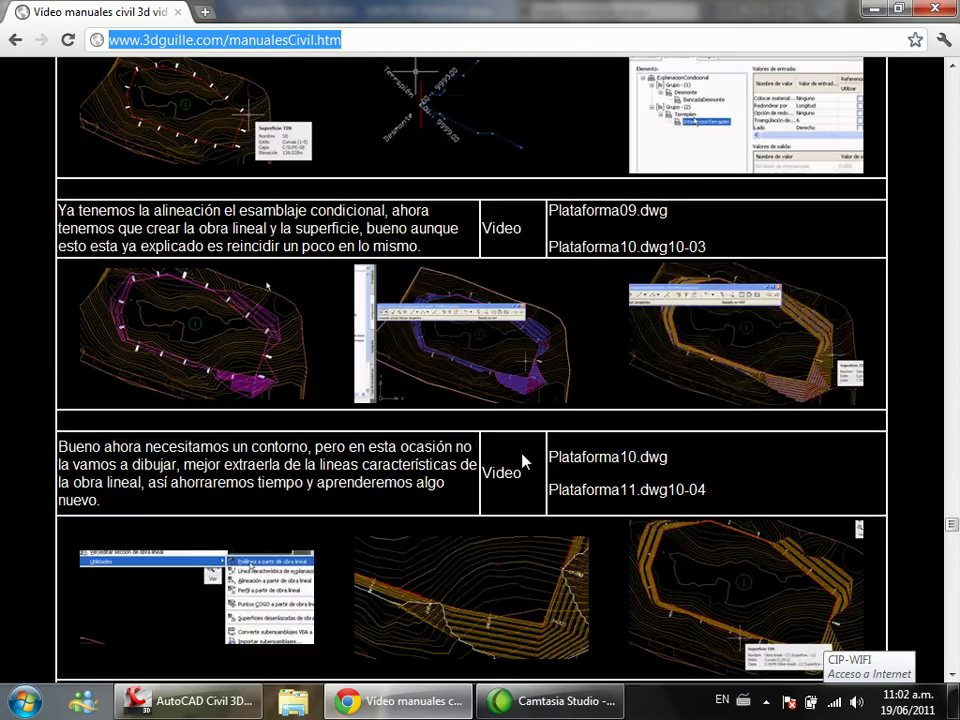
{"action": "scroll", "coordinate": [524, 460], "scroll_direction": "up", "scroll_amount": 4}
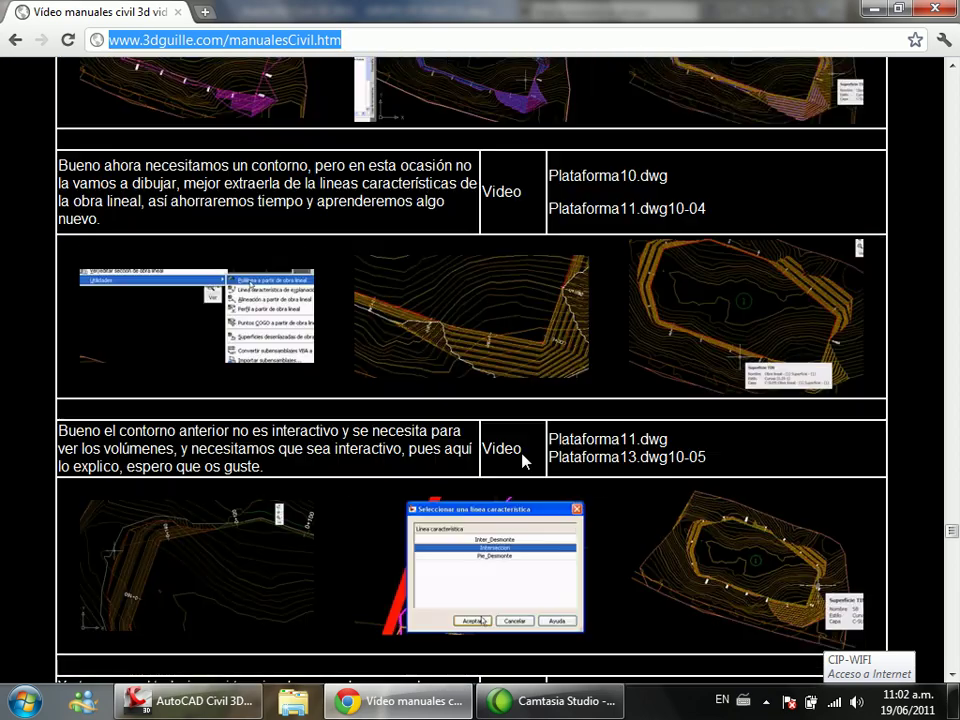
{"action": "scroll", "coordinate": [522, 461], "scroll_direction": "down", "scroll_amount": 15}
{"action": "scroll", "coordinate": [522, 461], "scroll_direction": "up", "scroll_amount": 13}
{"action": "scroll", "coordinate": [523, 461], "scroll_direction": "up", "scroll_amount": 20}
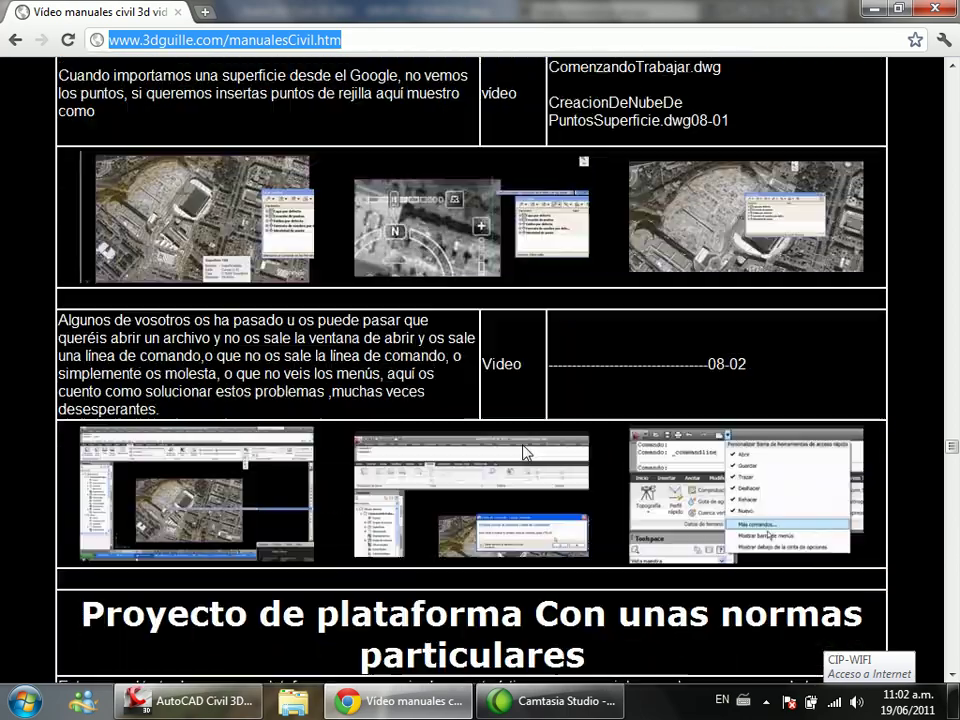
{"action": "scroll", "coordinate": [523, 453], "scroll_direction": "up", "scroll_amount": 3}
{"action": "left_click_drag", "start_coordinate": [953, 440], "coordinate": [953, 72]}
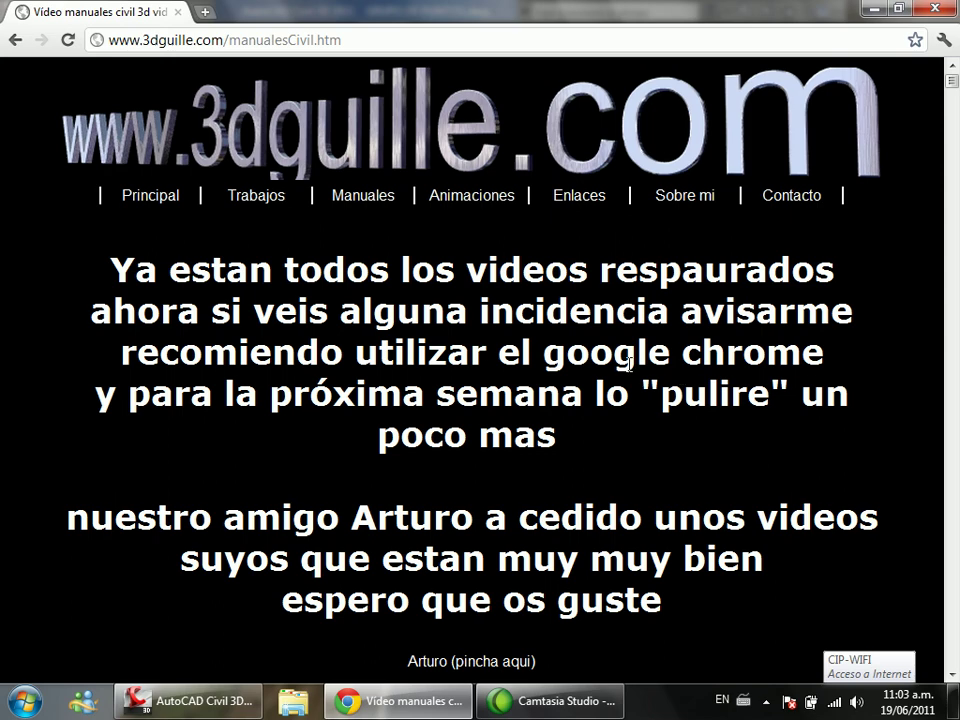
Step: Look through the video manuals page down to the series 02 lessons on platforms and sample lines
{"action": "scroll", "coordinate": [625, 370], "scroll_direction": "down", "scroll_amount": 10}
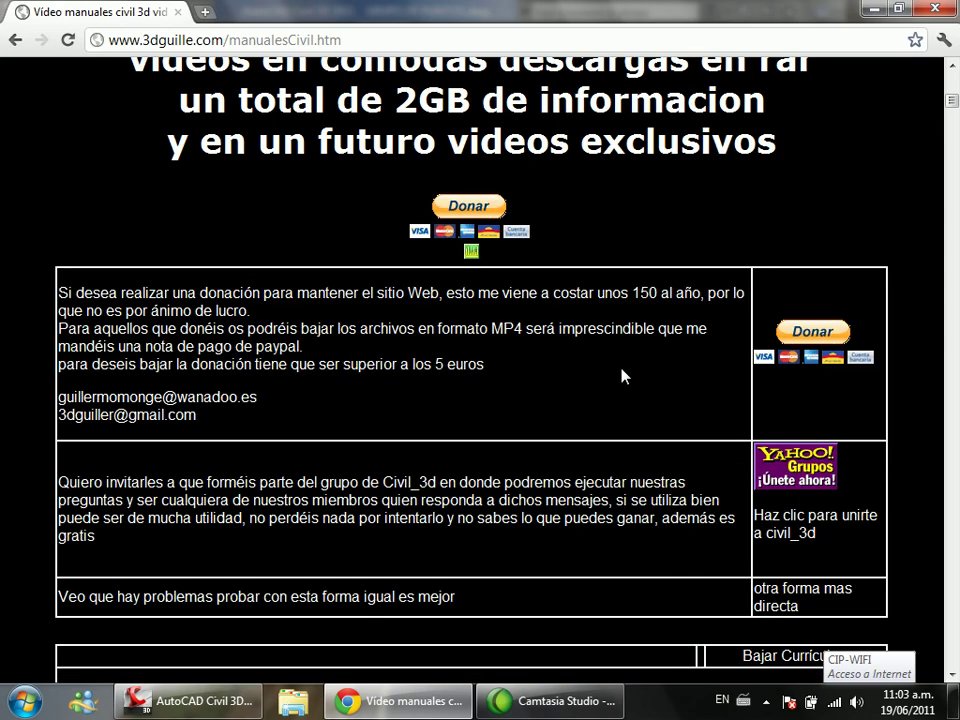
{"action": "scroll", "coordinate": [621, 378], "scroll_direction": "down", "scroll_amount": 15}
{"action": "scroll", "coordinate": [613, 385], "scroll_direction": "down", "scroll_amount": 15}
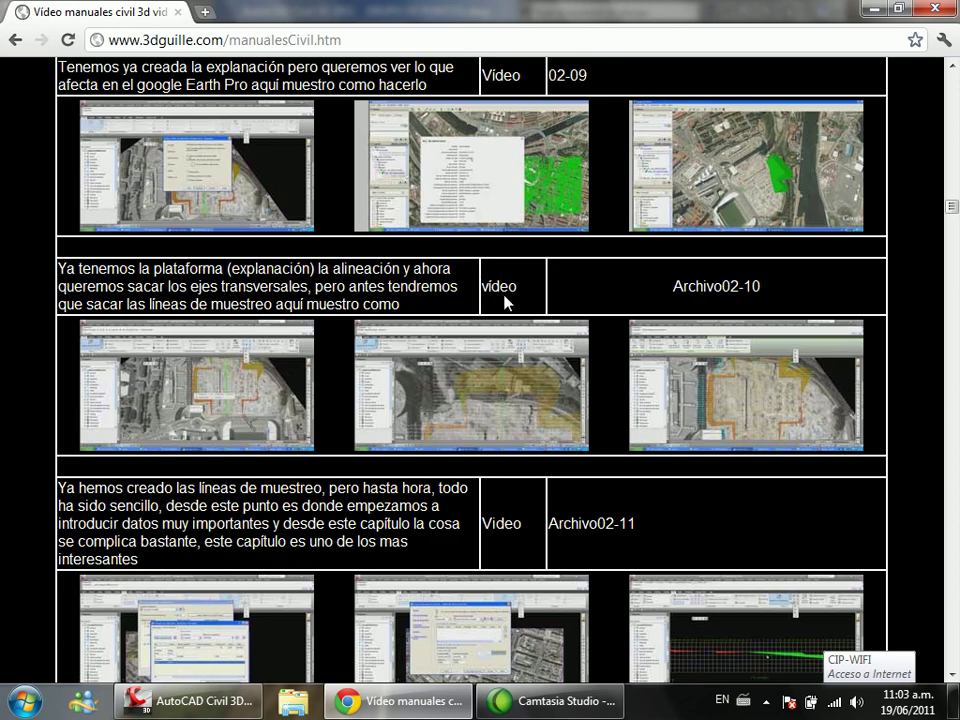
Step: Open youtube.com in a new tab and go from the personal messages to the AzureusWhite channel
{"action": "left_click", "coordinate": [206, 14]}
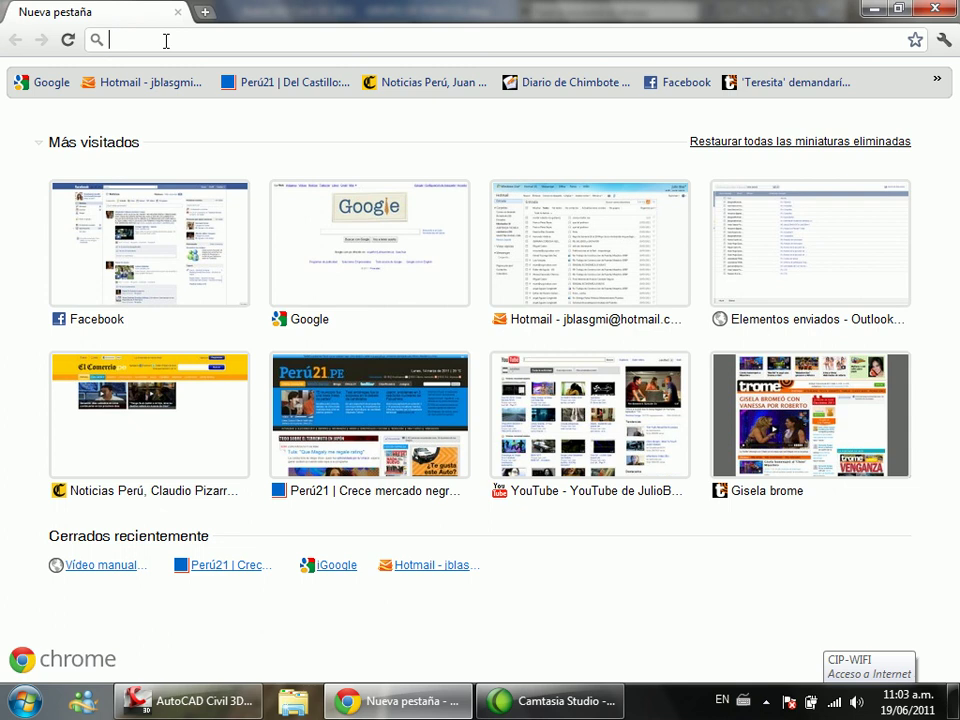
{"action": "type", "text": "YOUtube.com"}
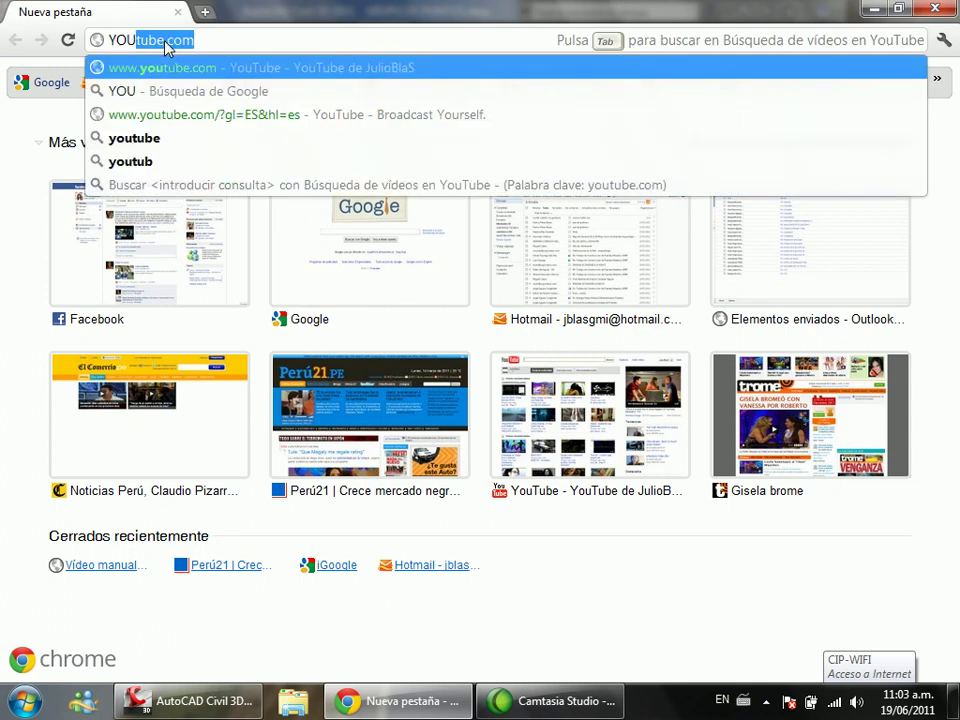
{"action": "key", "text": "Return"}
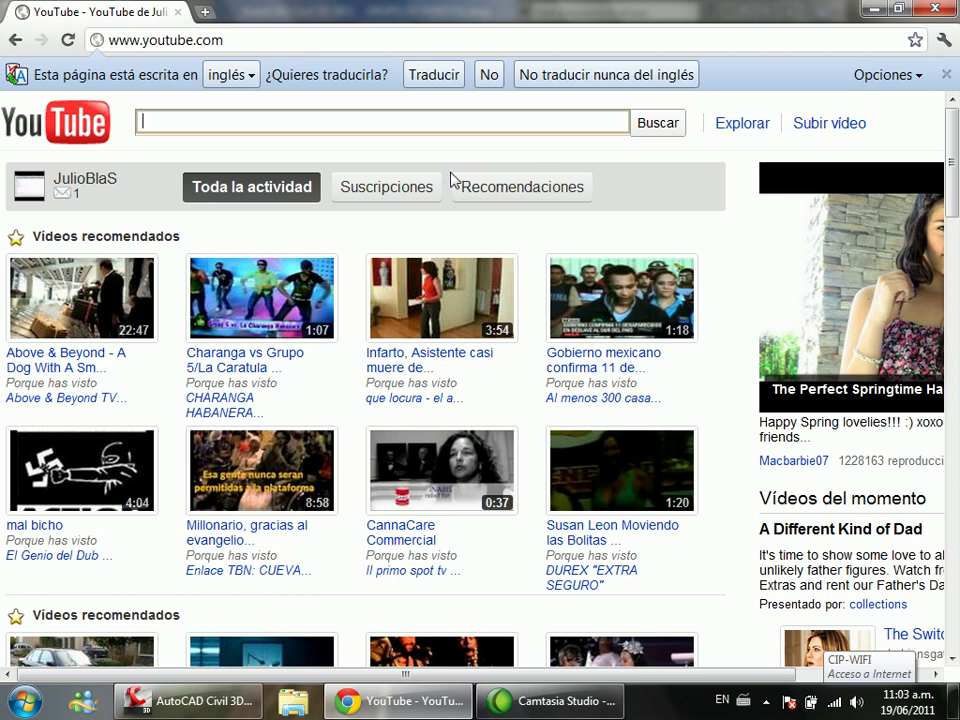
{"action": "left_click", "coordinate": [80, 200]}
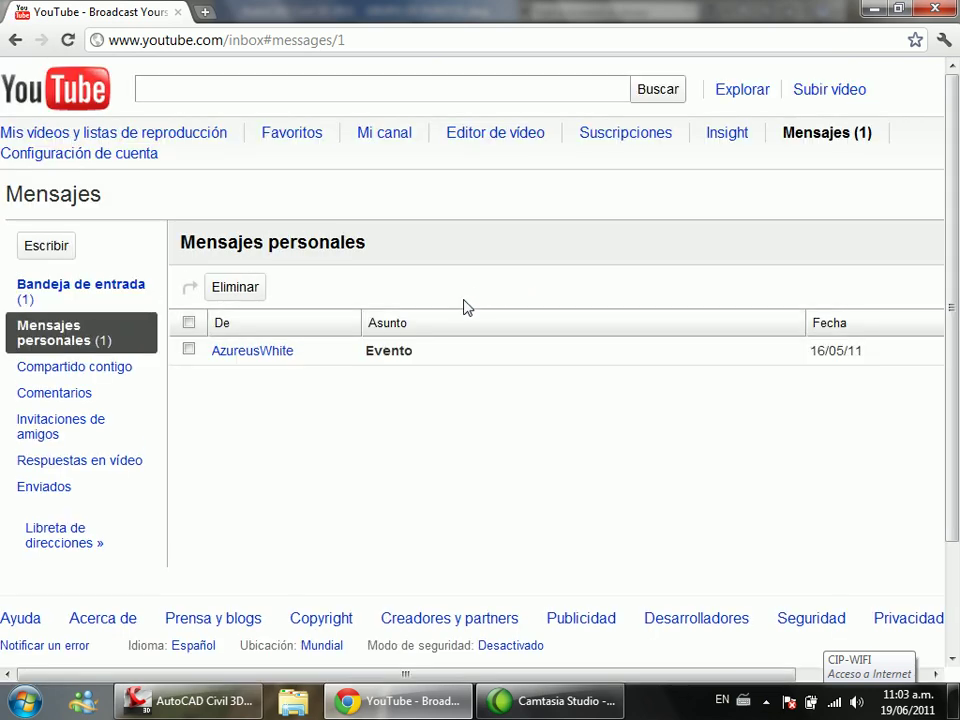
{"action": "left_click", "coordinate": [268, 361]}
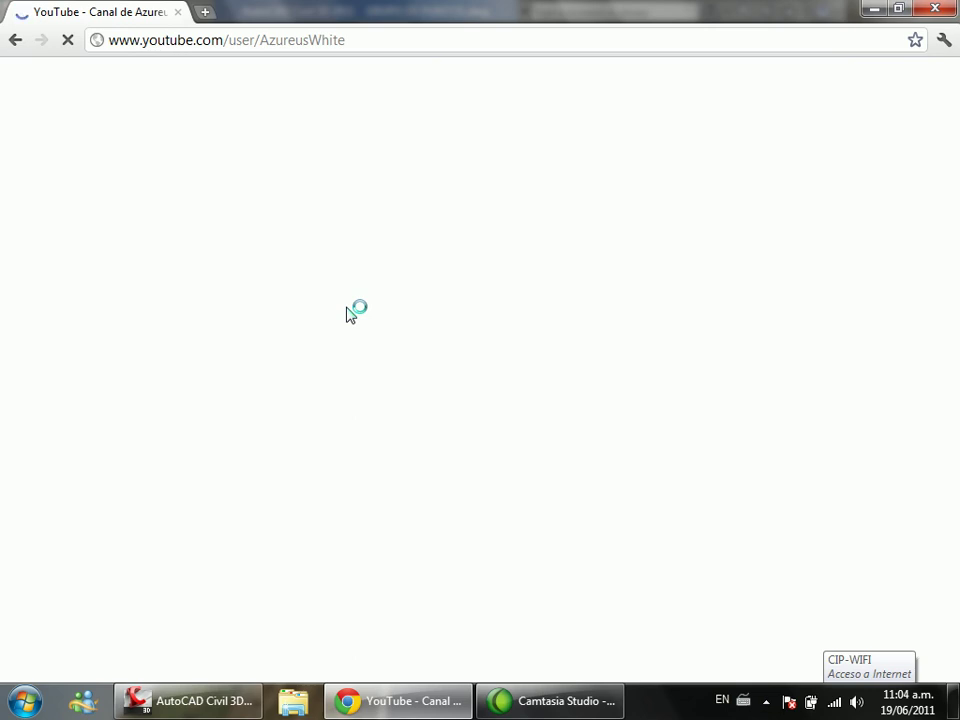
Step: Switch to the Camtasia Studio window and close it
{"action": "left_click", "coordinate": [537, 705]}
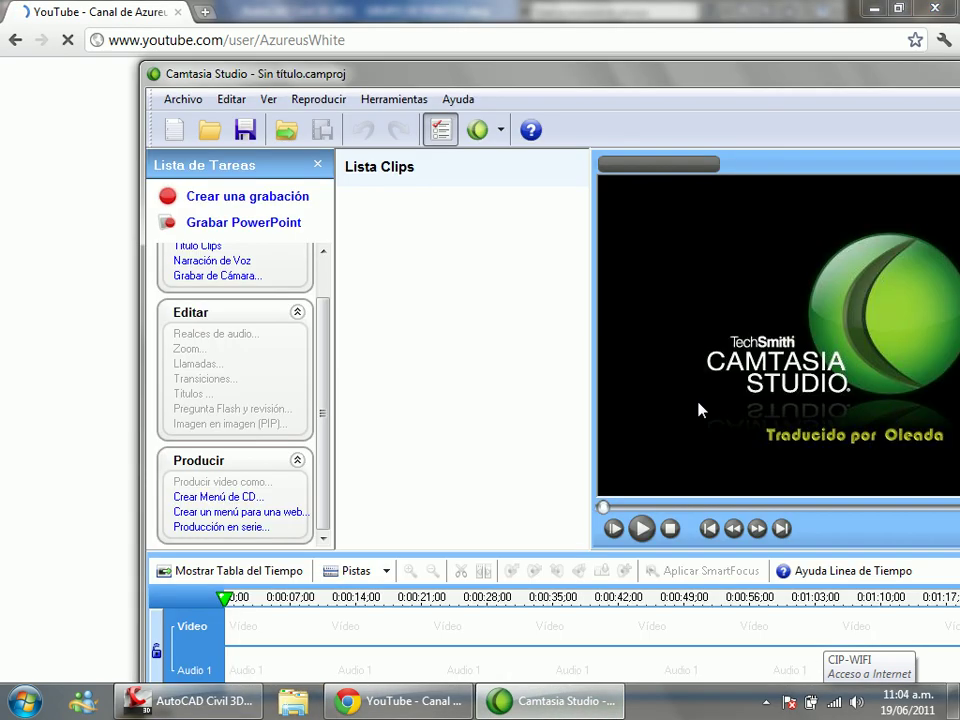
{"action": "left_click_drag", "start_coordinate": [855, 74], "coordinate": [555, 236]}
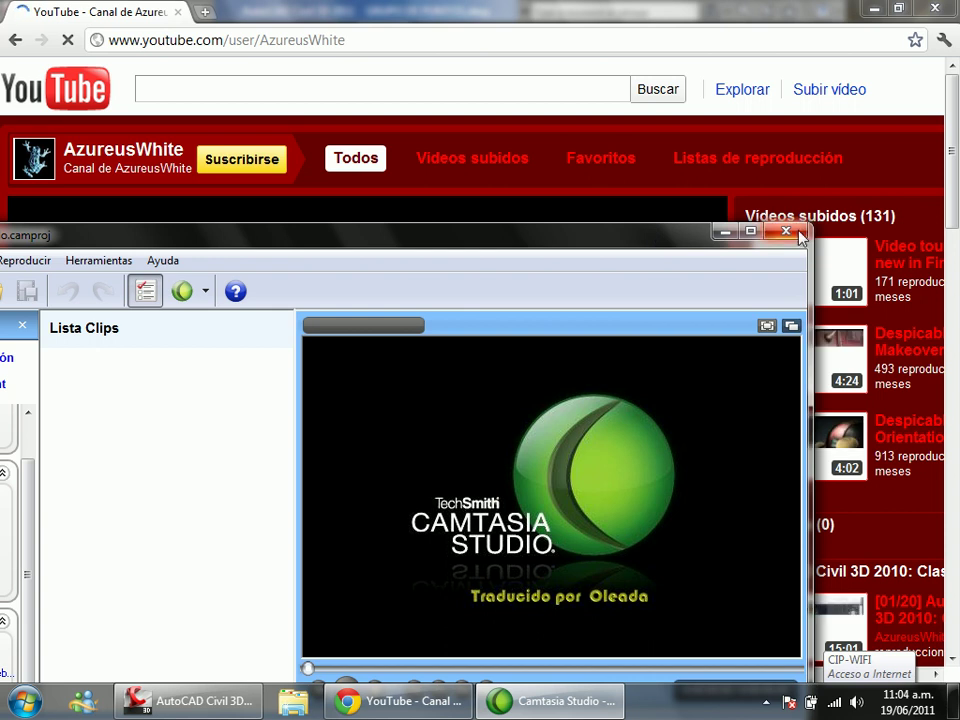
{"action": "left_click", "coordinate": [797, 234]}
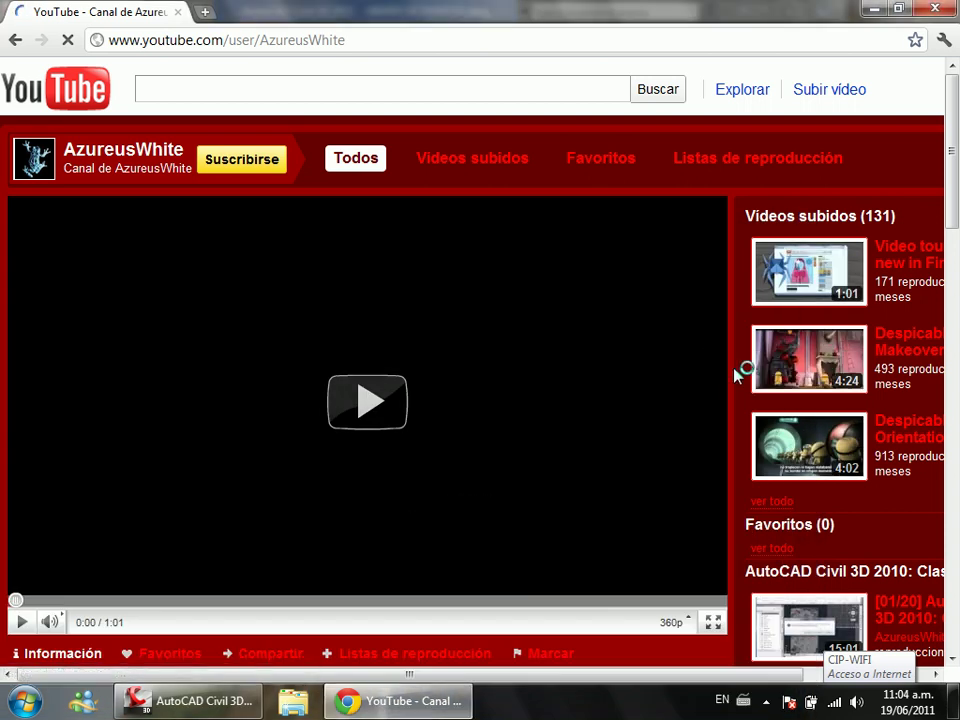
Step: Read the comments on the AzureusWhite channel about the Civil 3D tutorials and the 2011 course
{"action": "scroll", "coordinate": [740, 374], "scroll_direction": "down", "scroll_amount": 5}
{"action": "scroll", "coordinate": [741, 378], "scroll_direction": "down", "scroll_amount": 6}
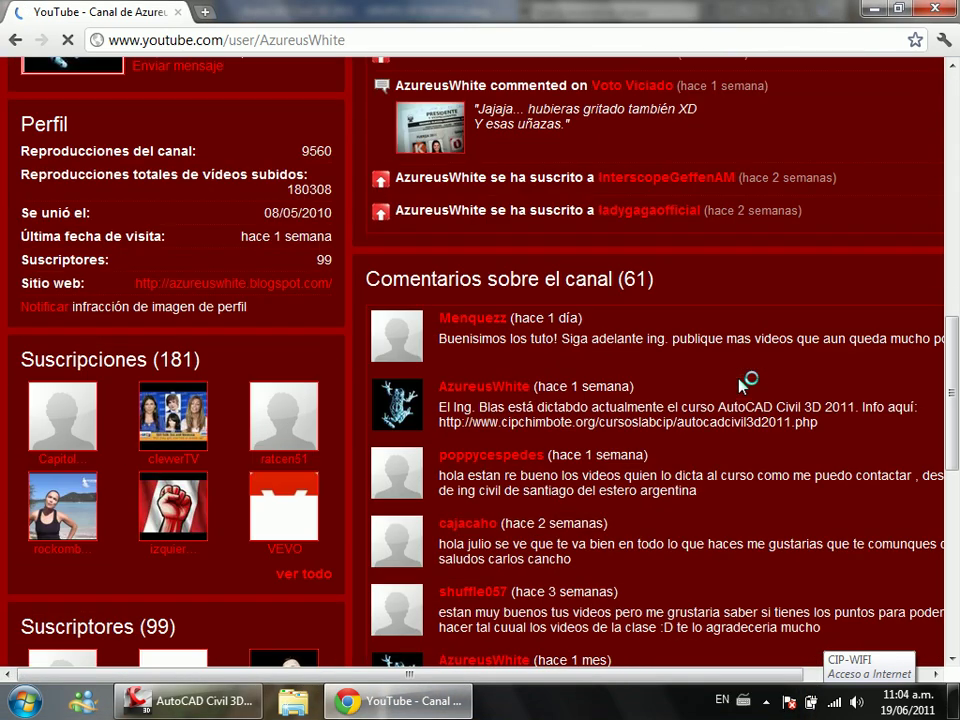
{"action": "scroll", "coordinate": [742, 383], "scroll_direction": "up", "scroll_amount": 1}
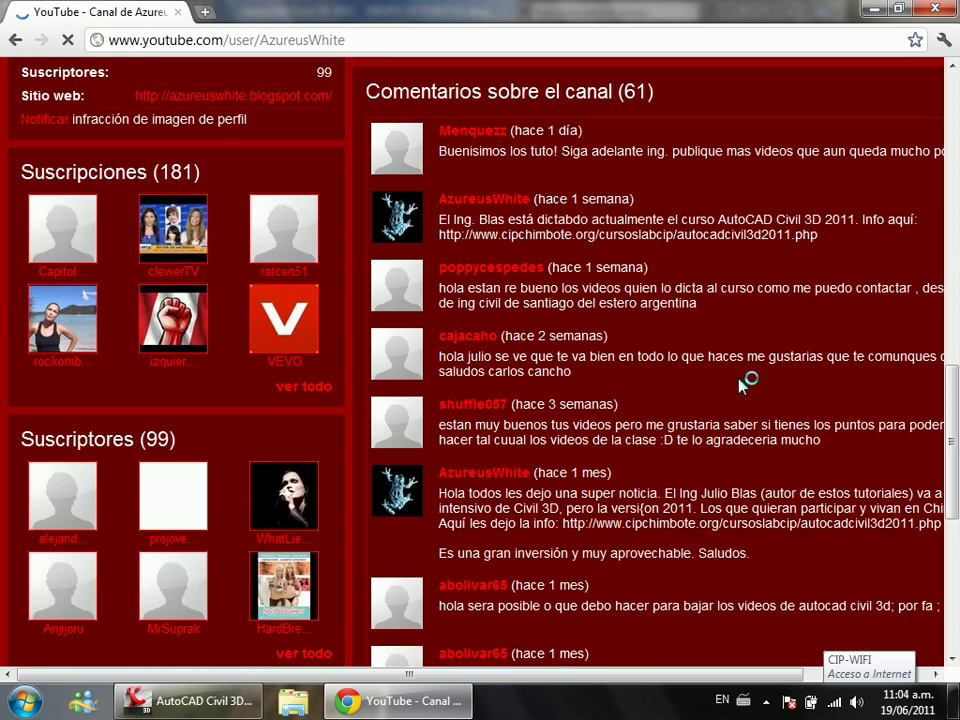
{"action": "left_click_drag", "start_coordinate": [455, 680], "coordinate": [579, 678]}
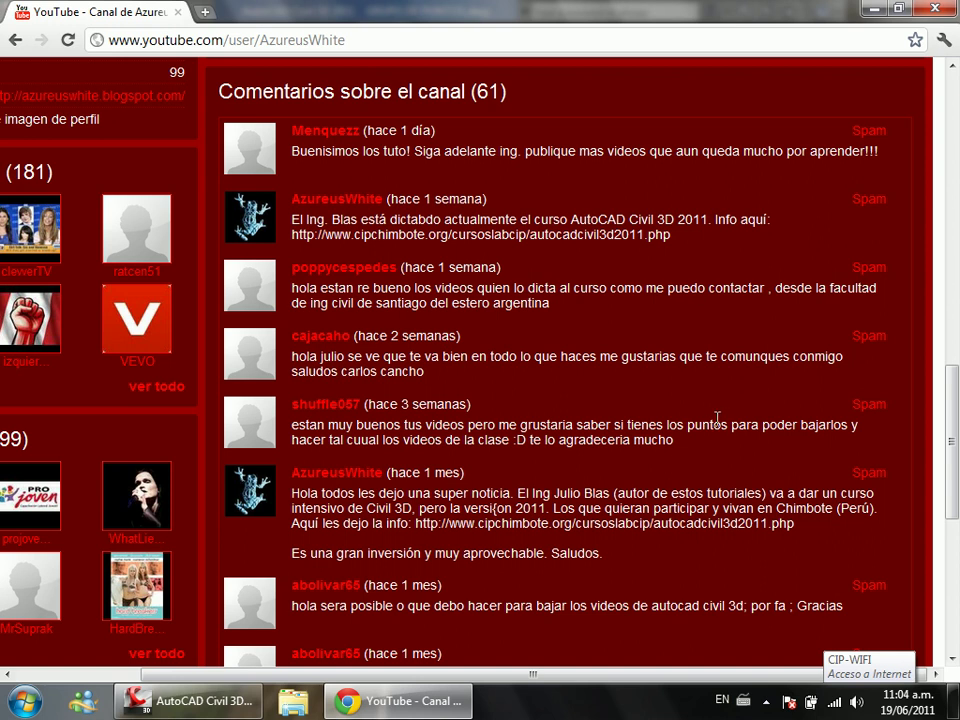
{"action": "scroll", "coordinate": [709, 417], "scroll_direction": "down", "scroll_amount": 1}
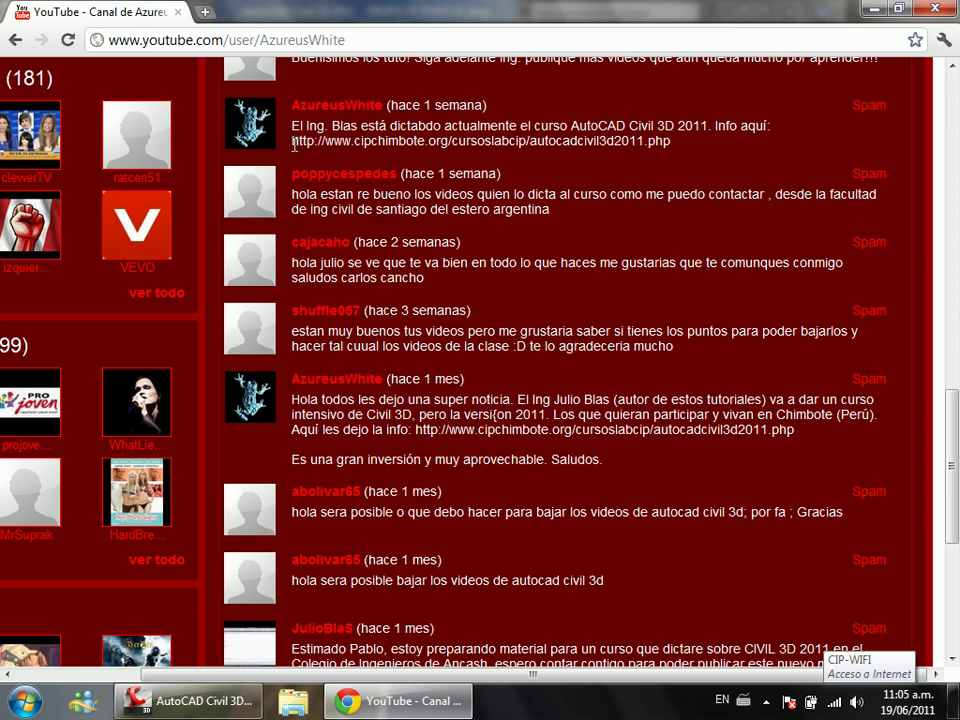
{"action": "scroll", "coordinate": [535, 388], "scroll_direction": "down", "scroll_amount": 2}
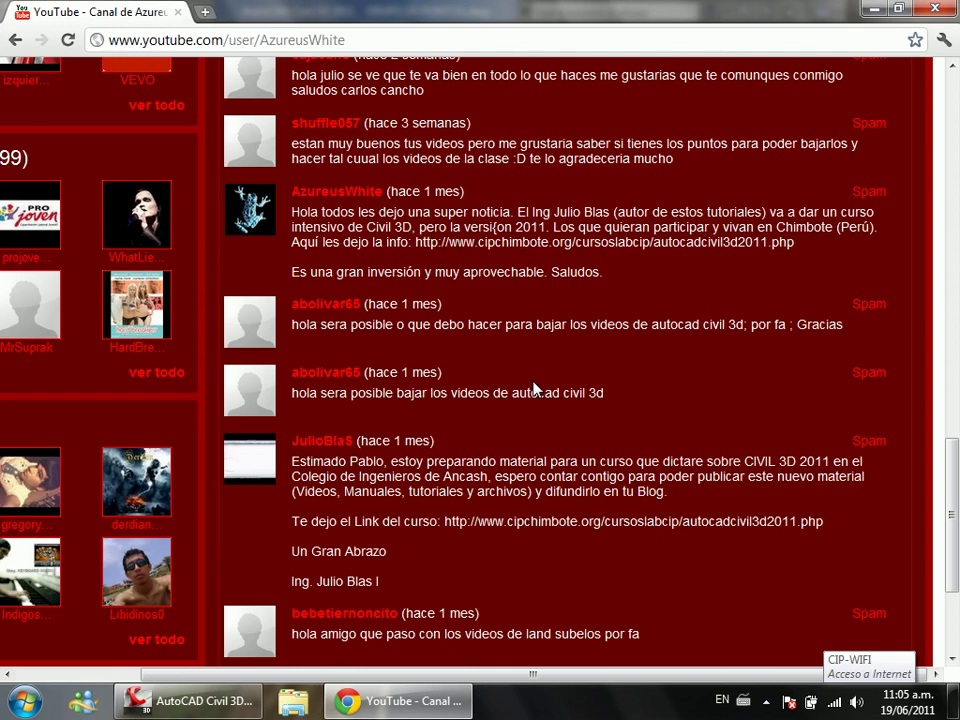
{"action": "scroll", "coordinate": [535, 388], "scroll_direction": "down", "scroll_amount": 1}
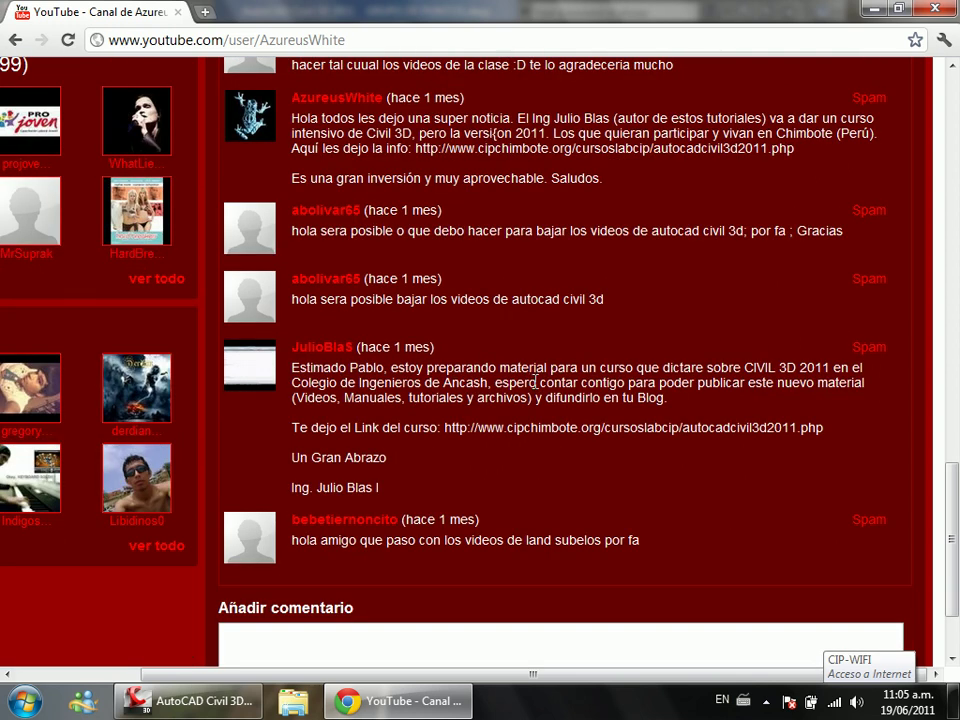
{"action": "scroll", "coordinate": [537, 388], "scroll_direction": "up", "scroll_amount": 8}
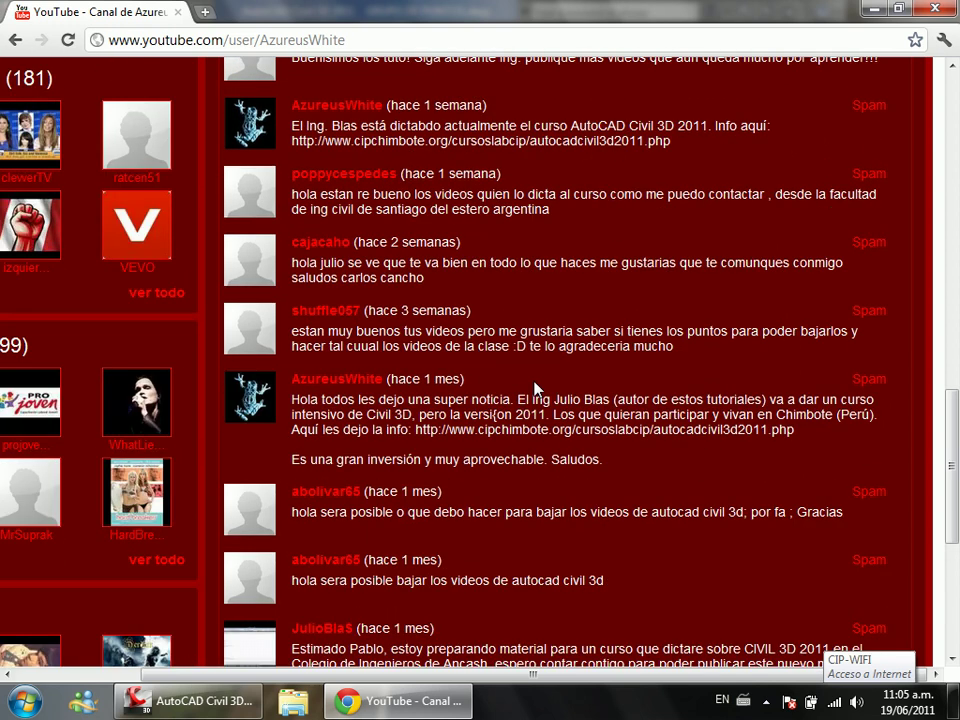
Step: Return to the channel's video lists and play the video [01/20] AutoCAD Civil 3D 2010: Clase 5
{"action": "left_click_drag", "start_coordinate": [549, 683], "coordinate": [444, 683]}
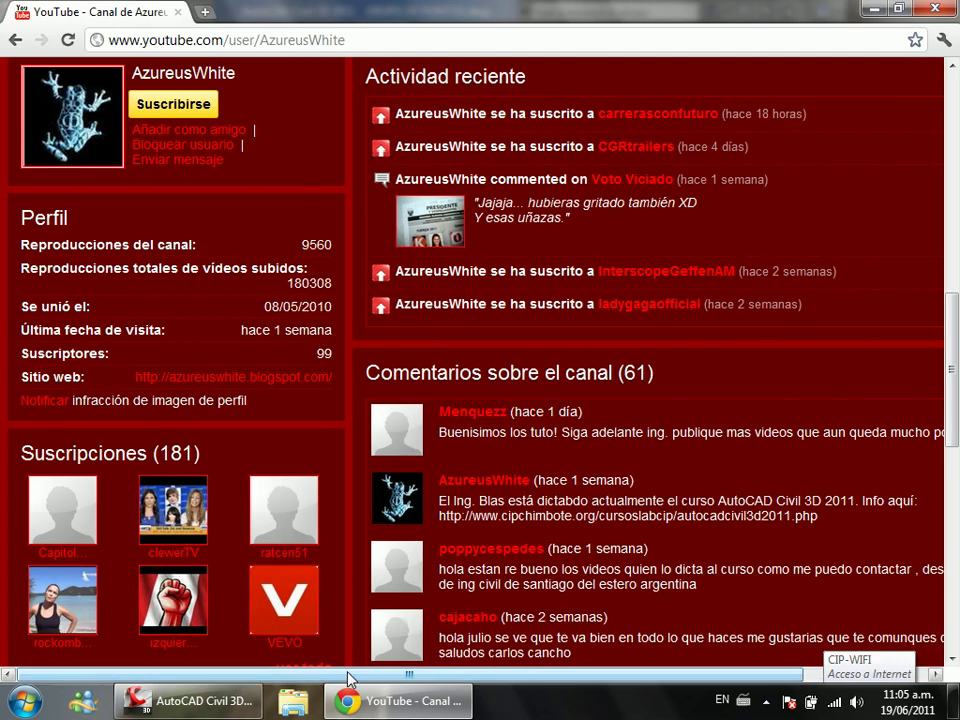
{"action": "scroll", "coordinate": [317, 482], "scroll_direction": "up", "scroll_amount": 10}
{"action": "scroll", "coordinate": [635, 492], "scroll_direction": "down", "scroll_amount": 1}
{"action": "scroll", "coordinate": [815, 470], "scroll_direction": "down", "scroll_amount": 1}
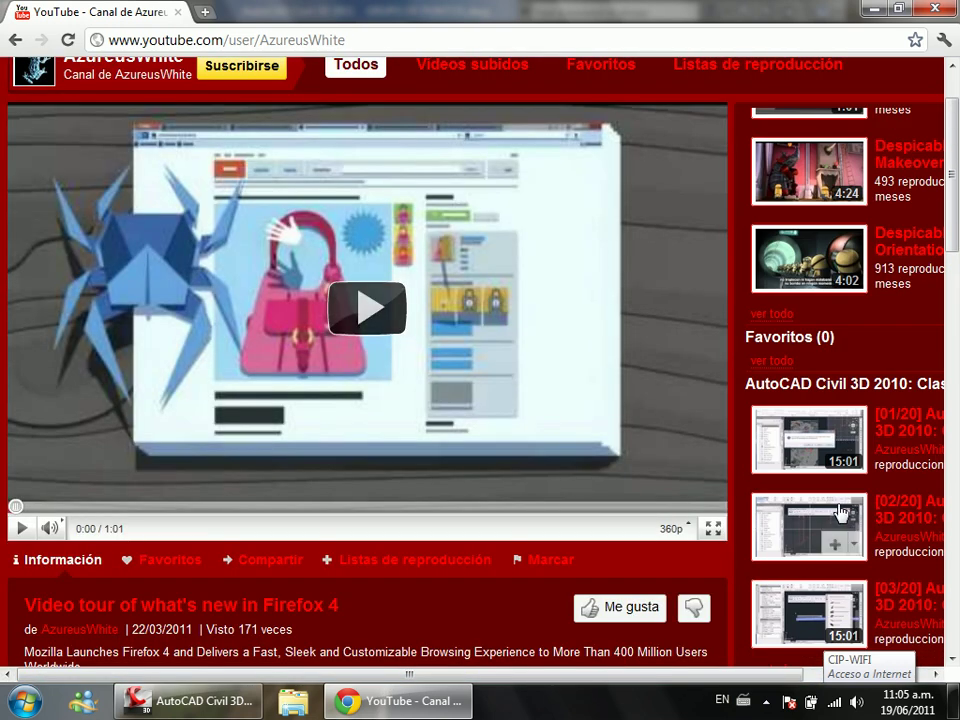
{"action": "left_click", "coordinate": [815, 440]}
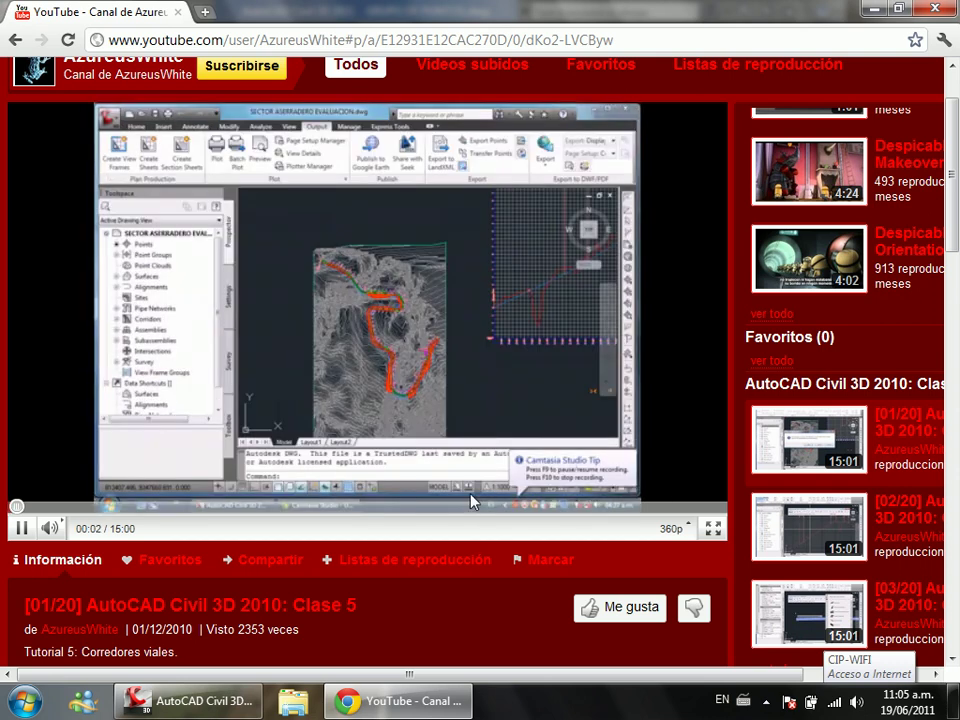
Step: Turn the volume of the playing Clase 5 video all the way down
{"action": "mouse_move", "coordinate": [48, 528]}
{"action": "left_click", "coordinate": [630, 478]}
{"action": "left_click", "coordinate": [633, 313]}
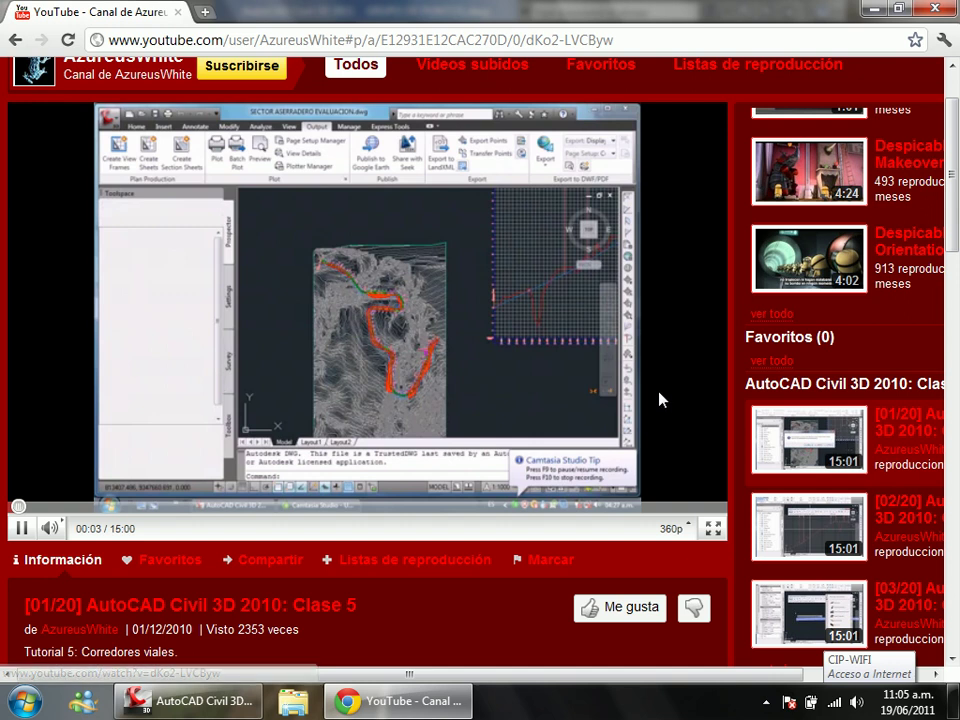
{"action": "scroll", "coordinate": [659, 400], "scroll_direction": "up", "scroll_amount": 1}
{"action": "scroll", "coordinate": [659, 400], "scroll_direction": "down", "scroll_amount": 1}
{"action": "mouse_move", "coordinate": [81, 531]}
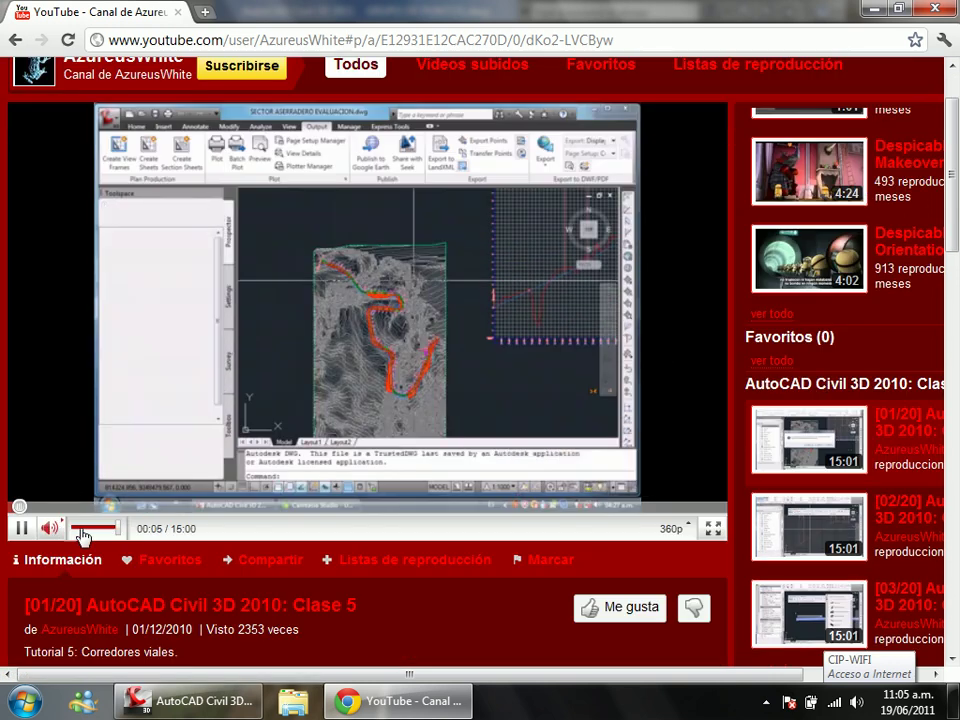
{"action": "left_click_drag", "start_coordinate": [98, 538], "coordinate": [73, 528]}
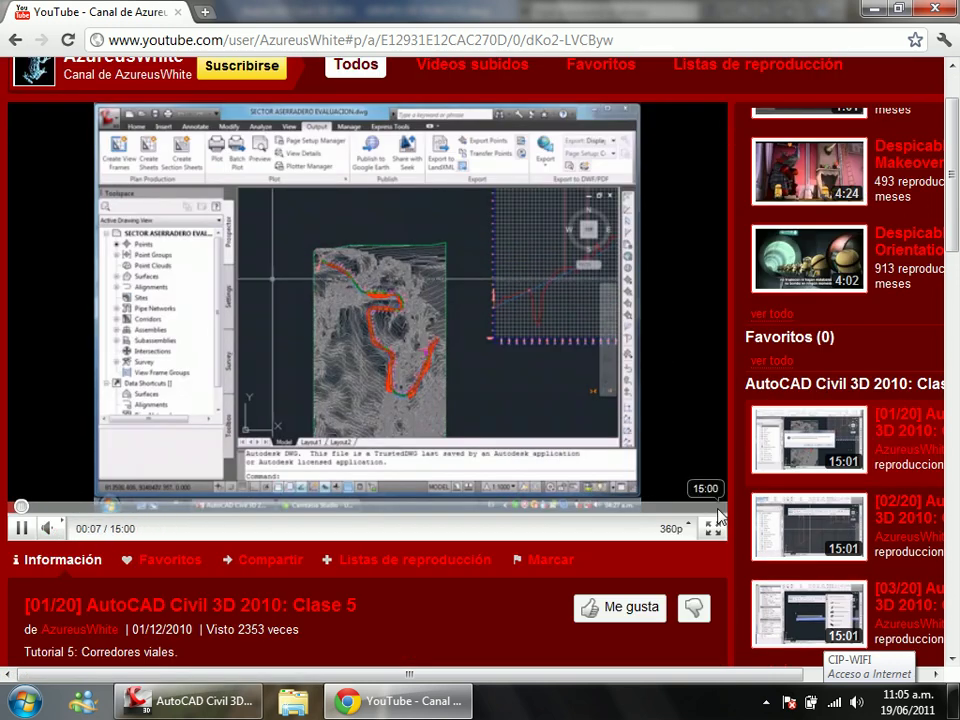
{"action": "left_click_drag", "start_coordinate": [600, 683], "coordinate": [460, 677]}
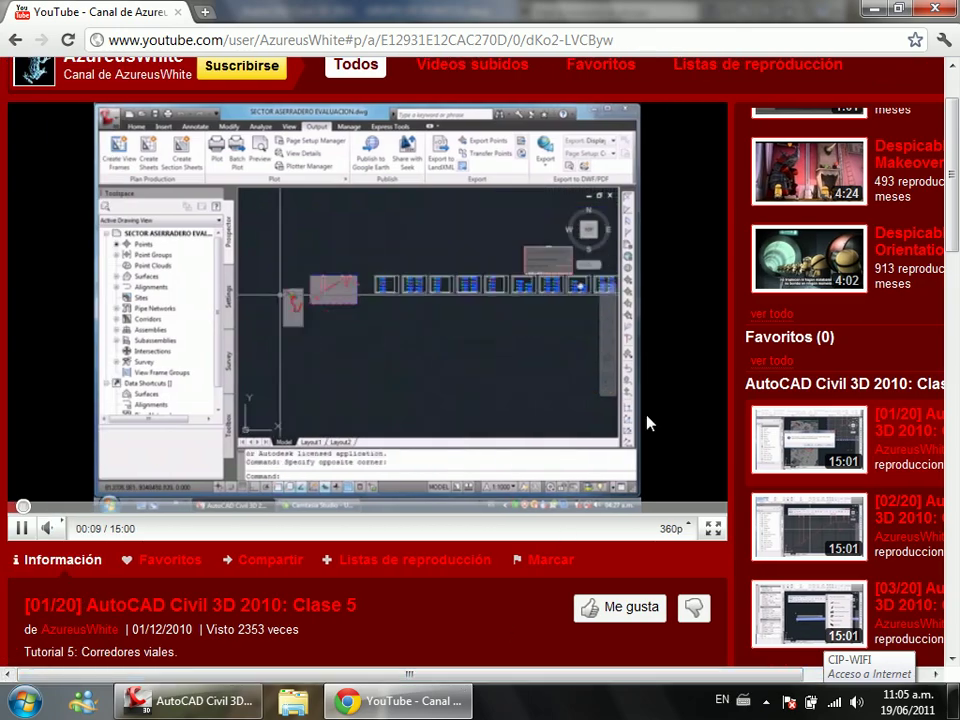
Step: View the Clase 5 video in full screen, return to the channel page and pause playback
{"action": "double_click", "coordinate": [389, 256]}
{"action": "key", "text": "Escape"}
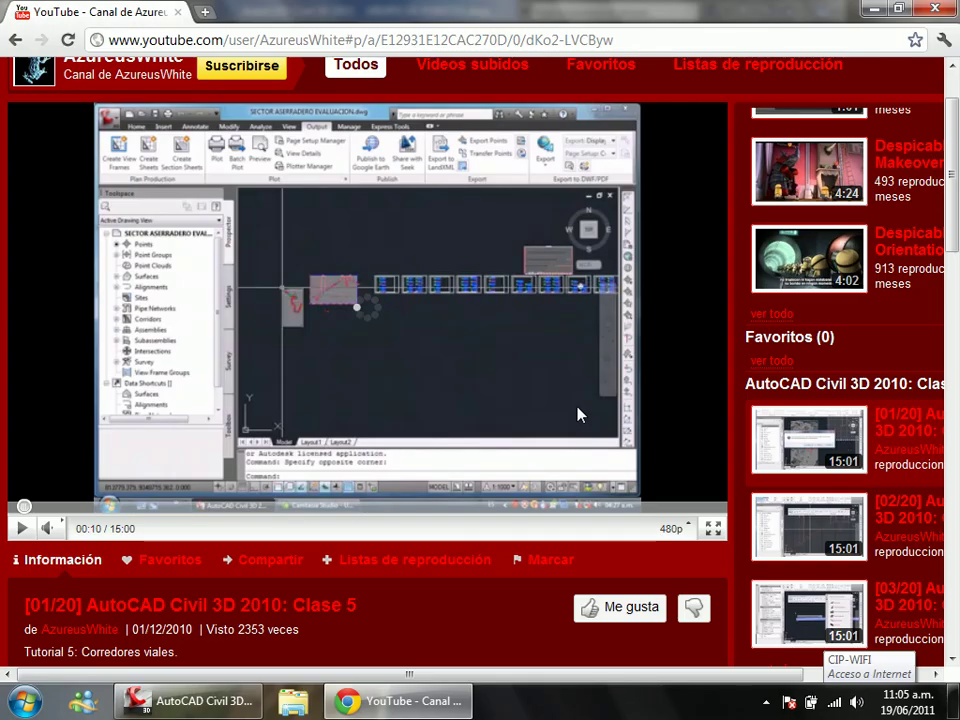
{"action": "left_click", "coordinate": [678, 530]}
{"action": "double_click", "coordinate": [360, 336]}
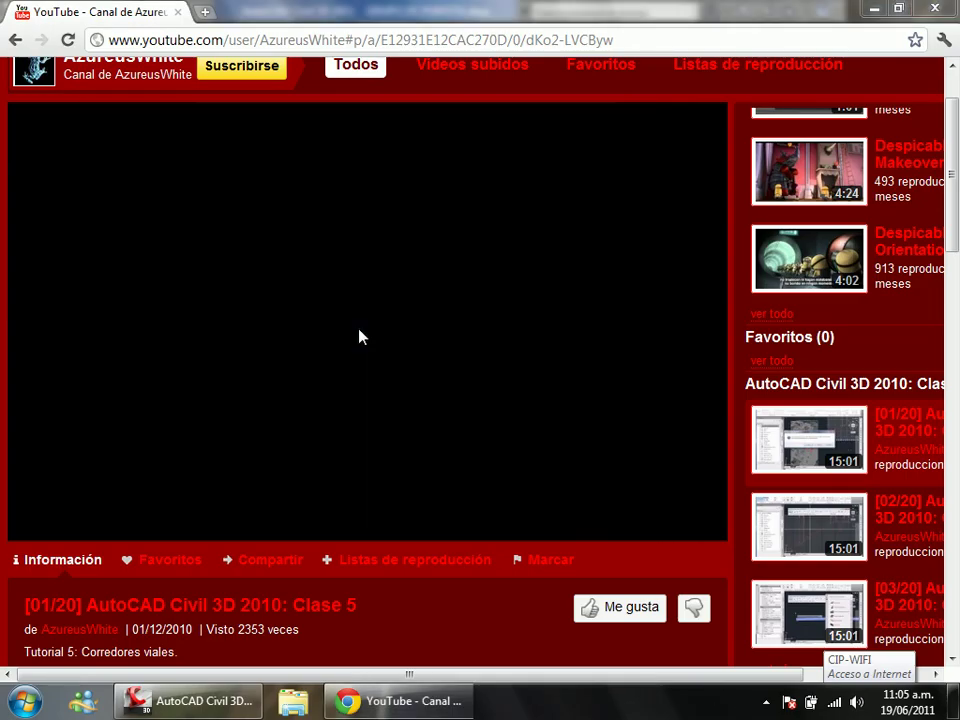
{"action": "left_click", "coordinate": [484, 380]}
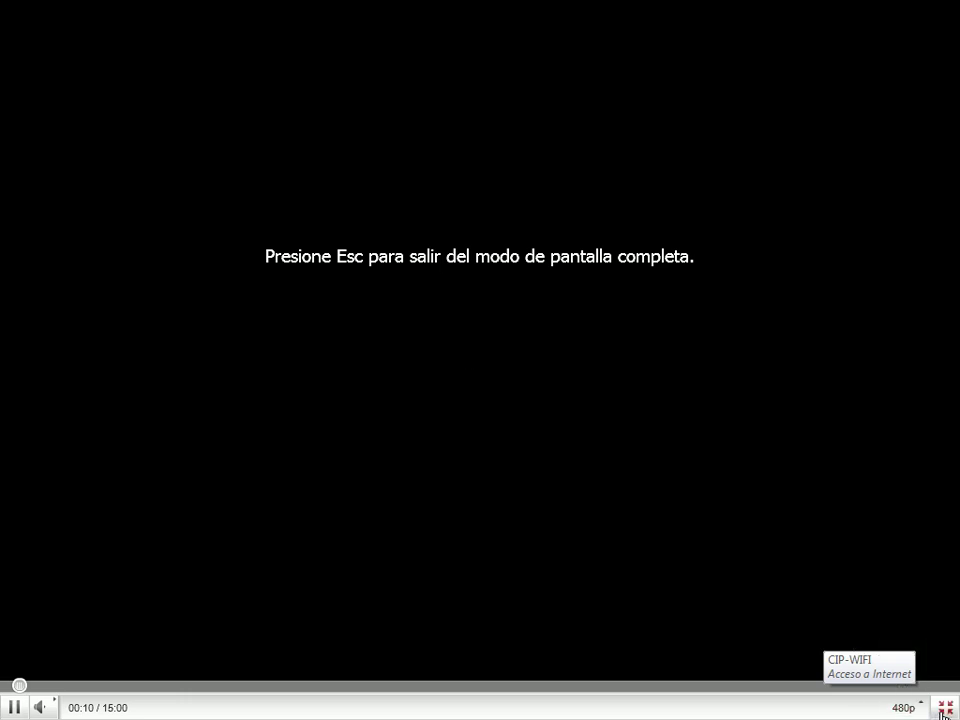
{"action": "left_click", "coordinate": [945, 706]}
{"action": "right_click", "coordinate": [448, 300]}
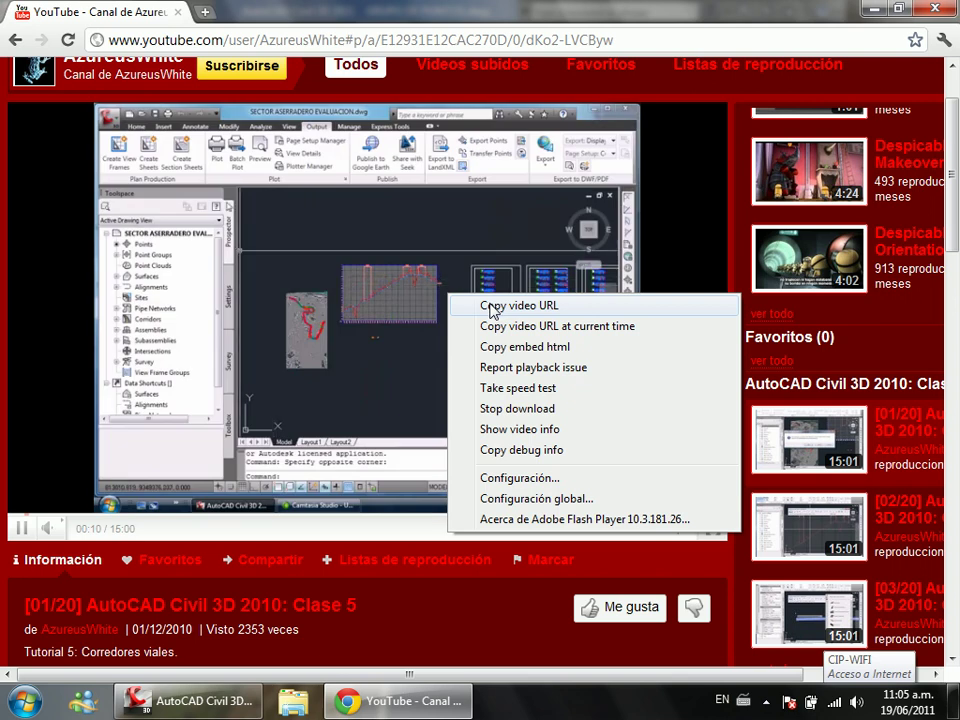
{"action": "left_click", "coordinate": [21, 527]}
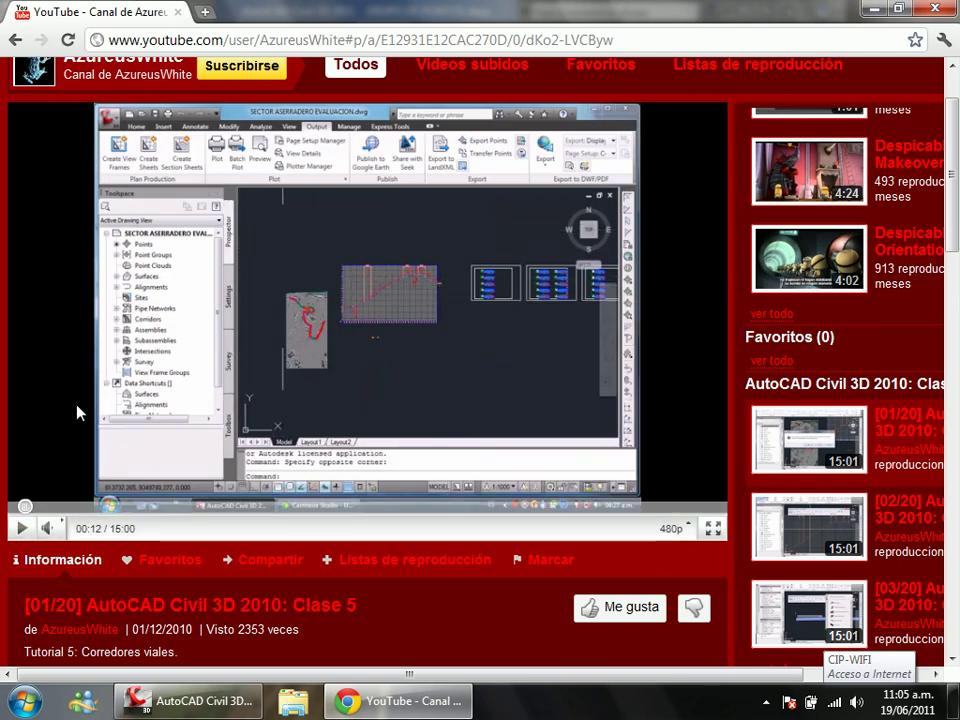
Step: Copy the channel name AzureusWhite from the information below the Clase 5 video
{"action": "scroll", "coordinate": [482, 360], "scroll_direction": "up", "scroll_amount": 1}
{"action": "scroll", "coordinate": [540, 379], "scroll_direction": "down", "scroll_amount": 3}
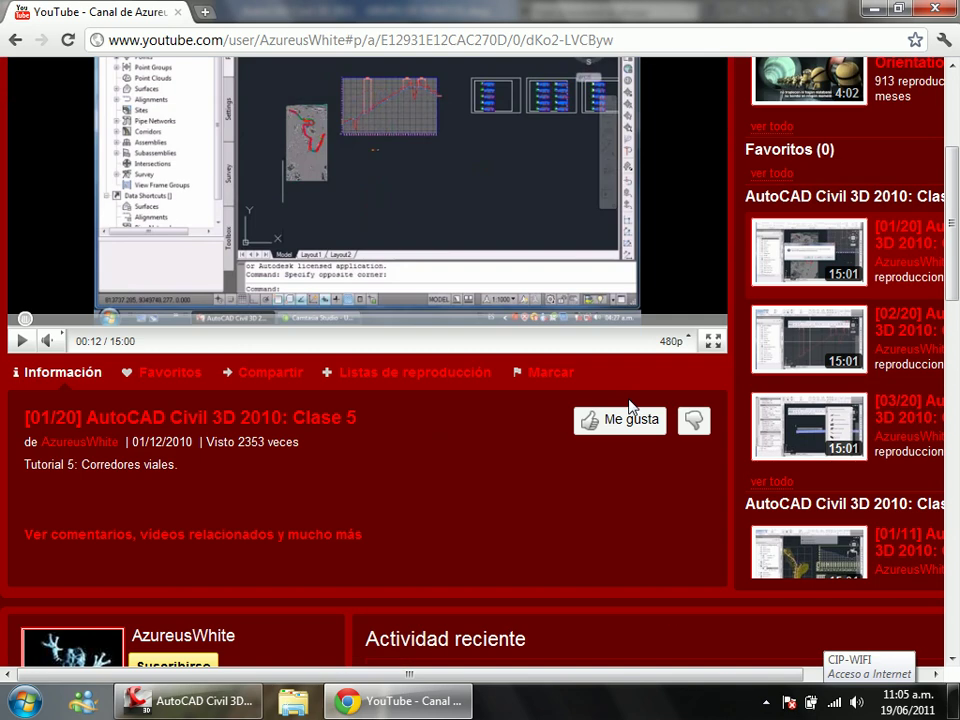
{"action": "scroll", "coordinate": [630, 397], "scroll_direction": "up", "scroll_amount": 1}
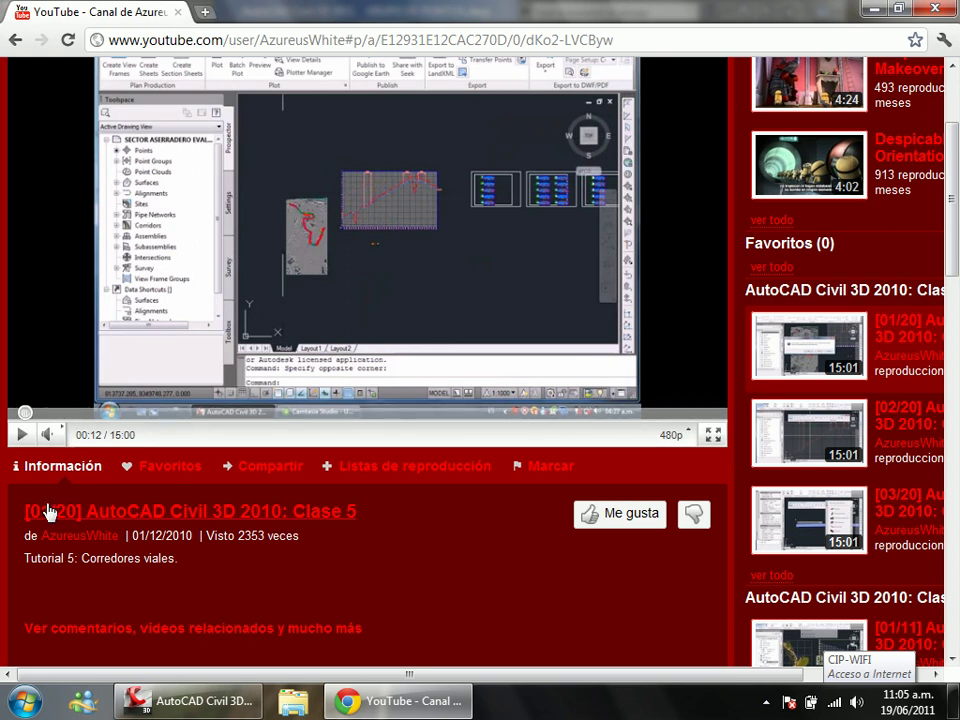
{"action": "scroll", "coordinate": [150, 460], "scroll_direction": "down", "scroll_amount": 1}
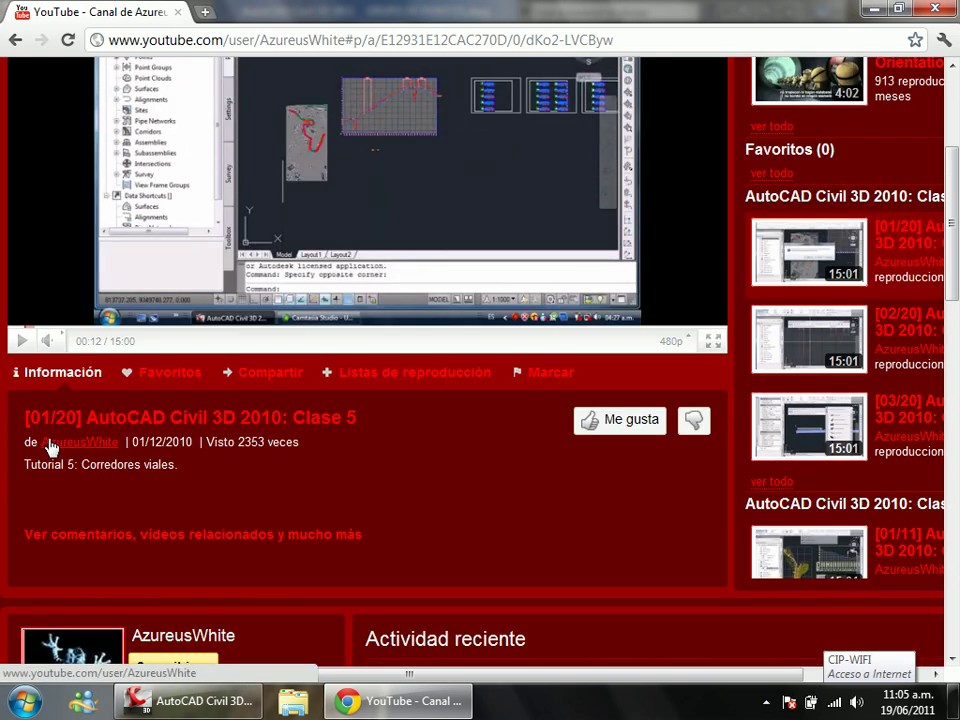
{"action": "left_click_drag", "start_coordinate": [40, 442], "coordinate": [118, 442]}
{"action": "key", "text": "super+c"}
{"action": "right_click", "coordinate": [104, 446]}
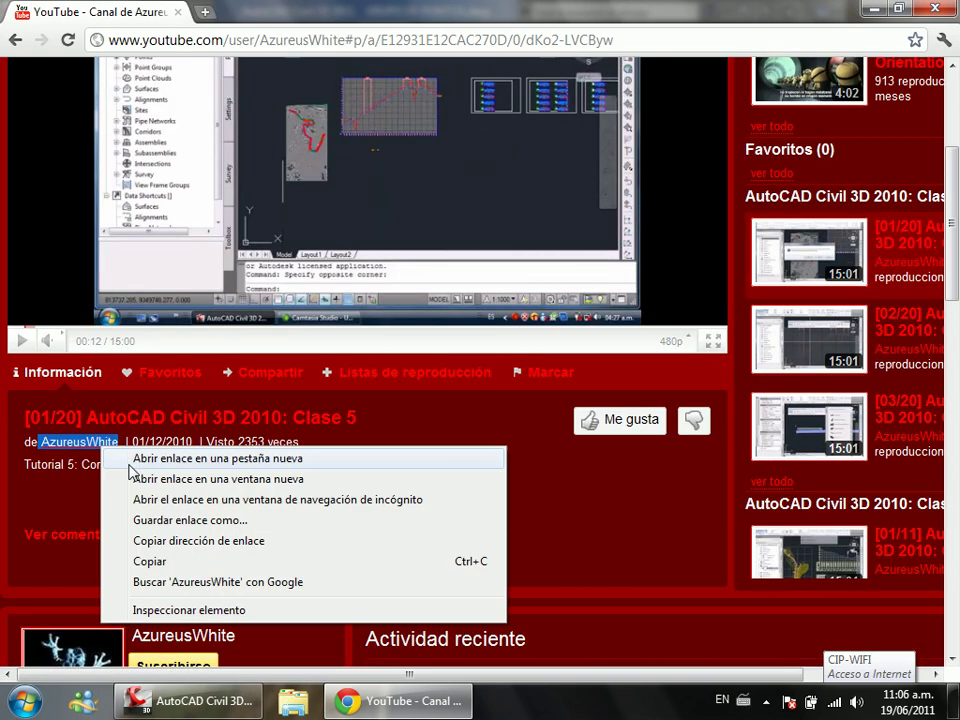
{"action": "left_click", "coordinate": [150, 562]}
Step: Load youtube.com in an additional tab, keeping the channel page open
{"action": "left_click", "coordinate": [204, 11]}
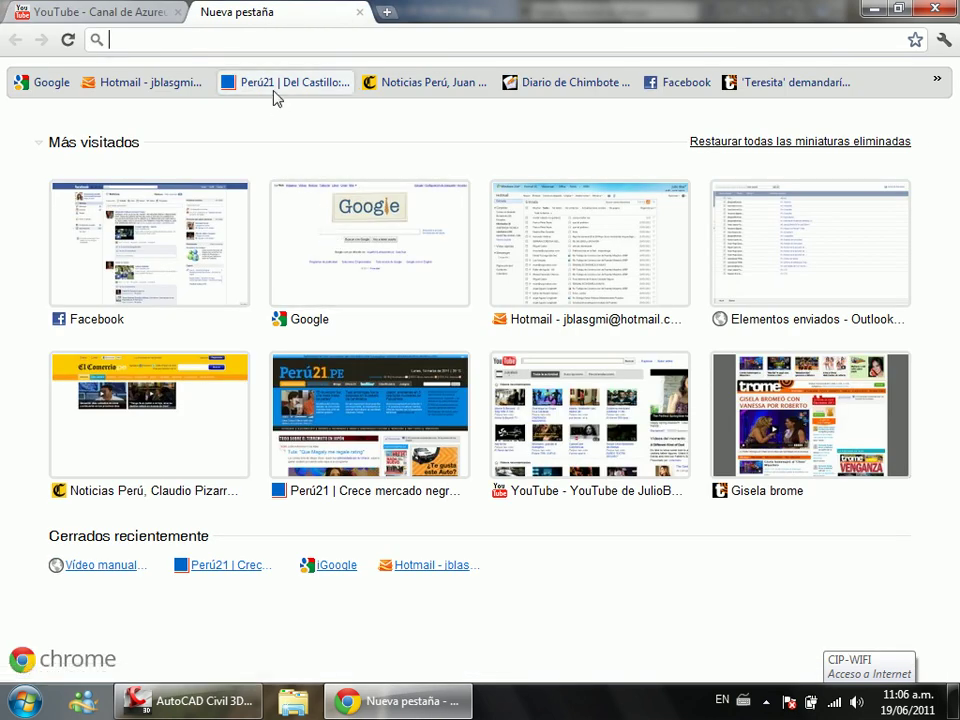
{"action": "type", "text": "YOUtube.com"}
{"action": "key", "text": "Return"}
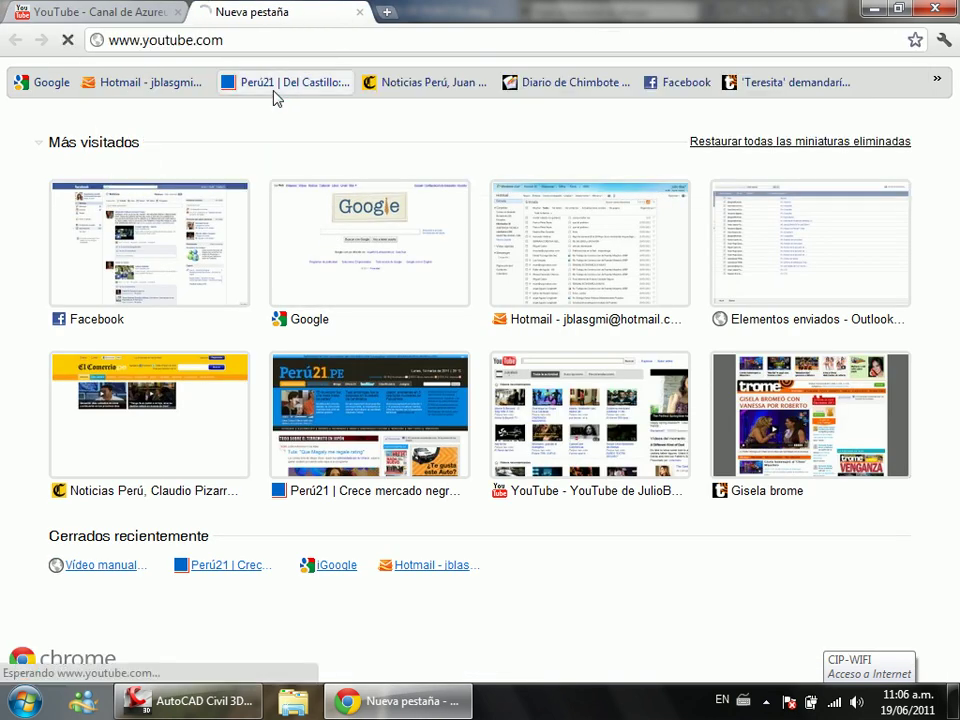
Step: Search YouTube for the copied channel name AzureusWhite and look over the results
{"action": "right_click", "coordinate": [335, 96]}
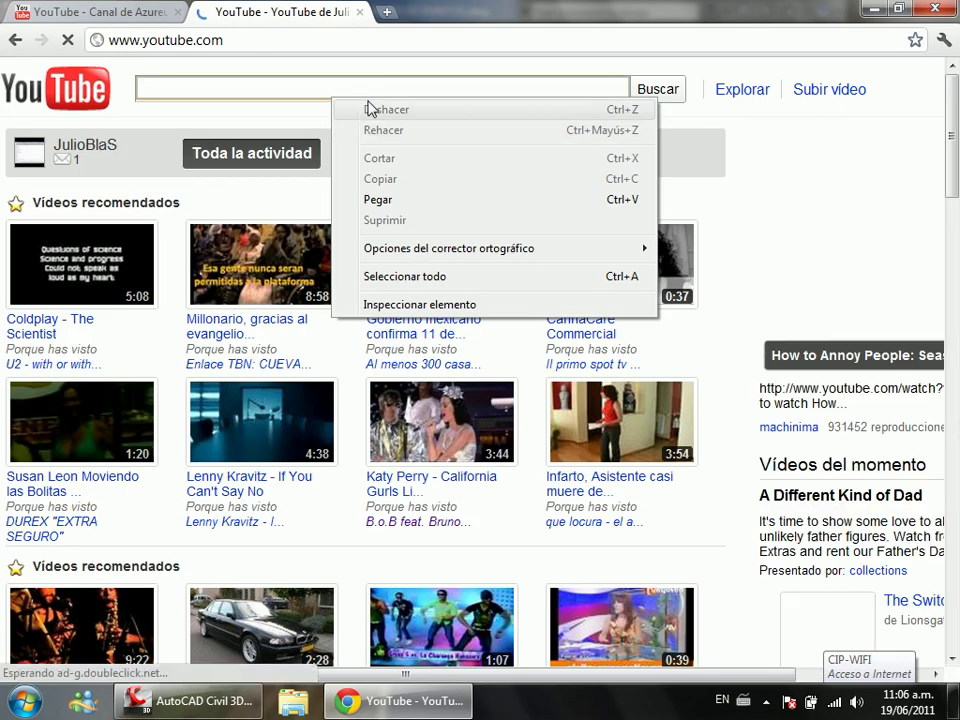
{"action": "left_click", "coordinate": [380, 200]}
{"action": "key", "text": "Return"}
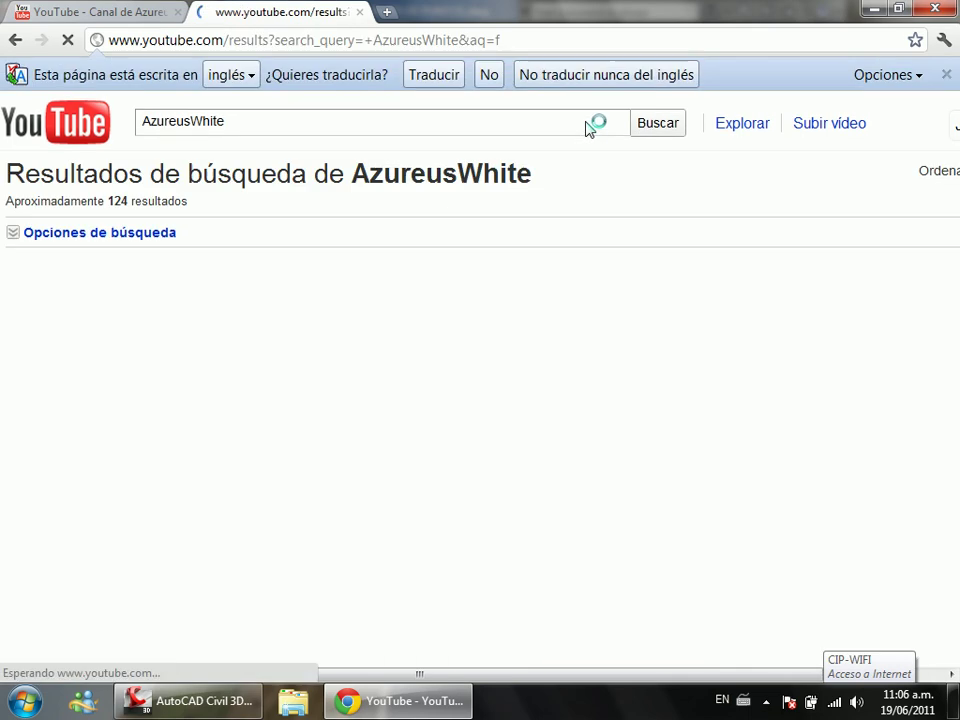
{"action": "scroll", "coordinate": [390, 320], "scroll_direction": "down", "scroll_amount": 1}
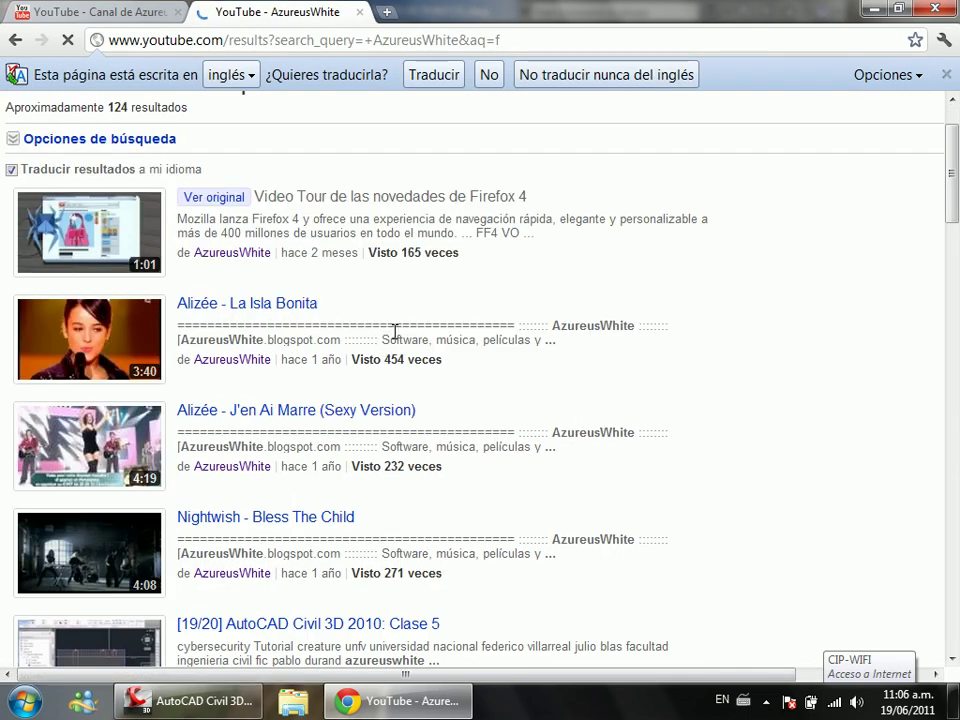
Step: Open the Firefox 4 video tour from the results and look through its suggested videos for Civil 3D tutorials
{"action": "left_click", "coordinate": [134, 229]}
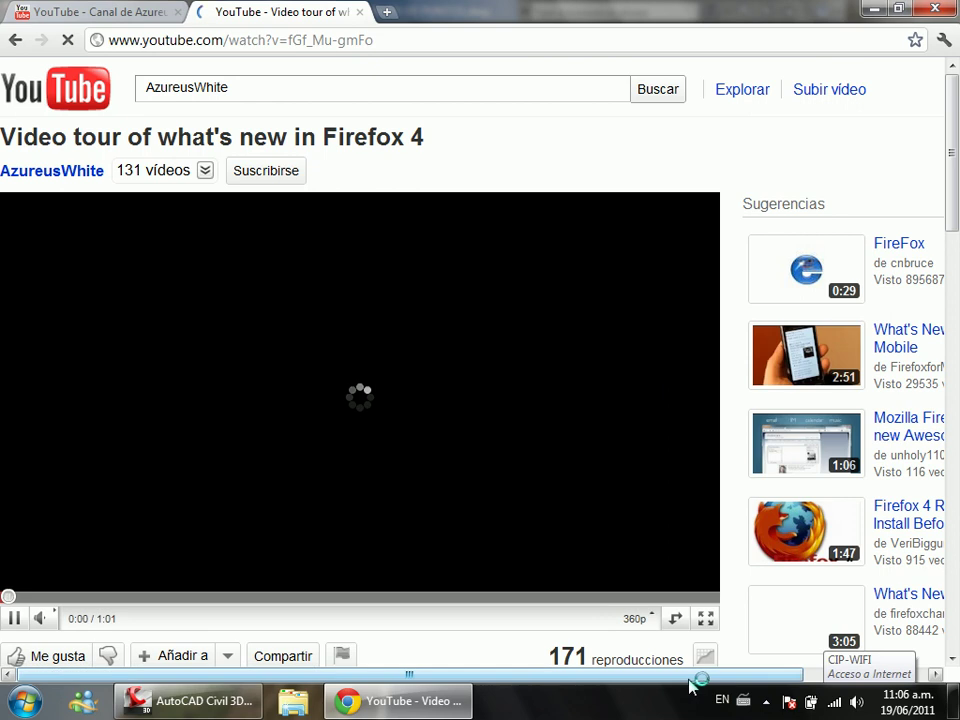
{"action": "scroll", "coordinate": [729, 591], "scroll_direction": "right", "scroll_amount": 3}
{"action": "scroll", "coordinate": [729, 591], "scroll_direction": "down", "scroll_amount": 8}
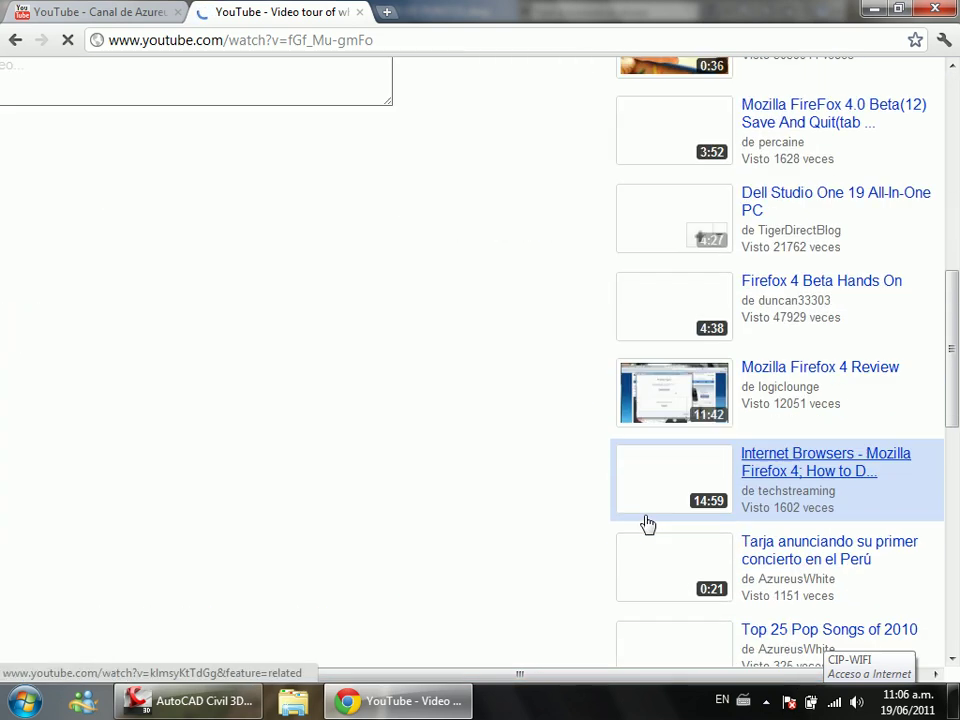
{"action": "scroll", "coordinate": [621, 521], "scroll_direction": "down", "scroll_amount": 8}
{"action": "scroll", "coordinate": [618, 521], "scroll_direction": "up", "scroll_amount": 3}
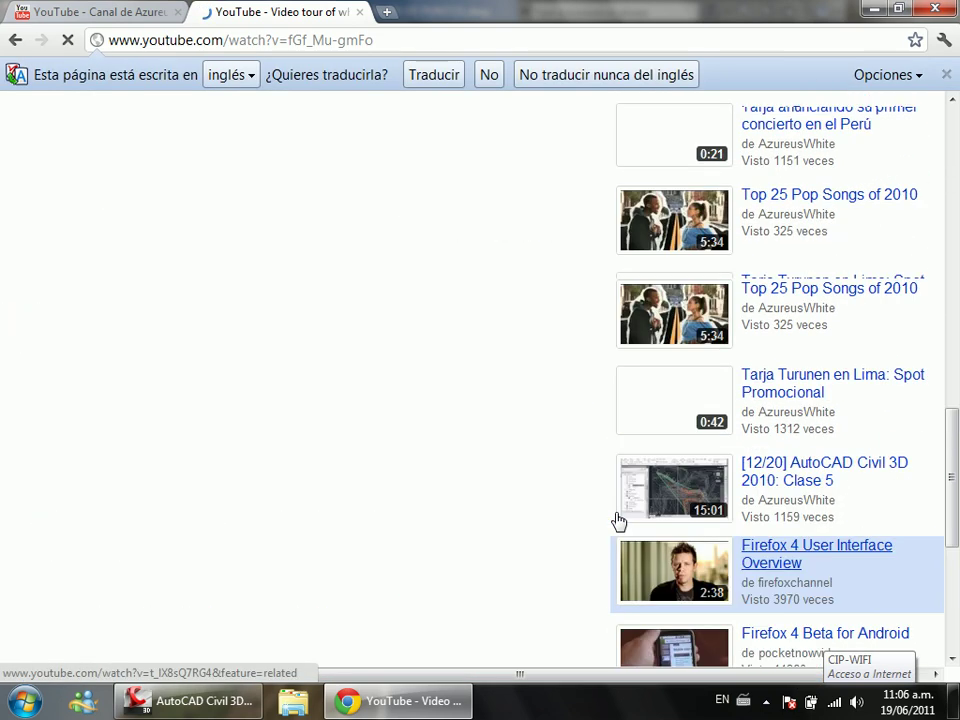
{"action": "scroll", "coordinate": [618, 521], "scroll_direction": "up", "scroll_amount": 10}
{"action": "left_click_drag", "start_coordinate": [544, 673], "coordinate": [365, 685]}
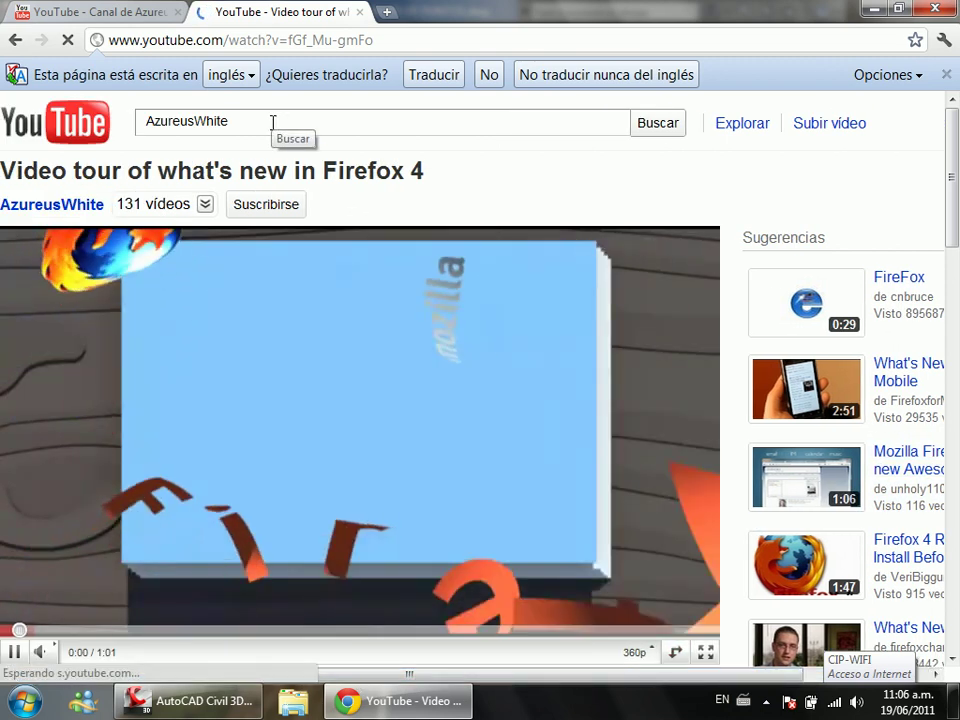
Step: Search YouTube for the instructor's name and open the video [02/14] AutoCAD Civil 3D 2010: Clase 1
{"action": "left_click_drag", "start_coordinate": [268, 118], "coordinate": [152, 122]}
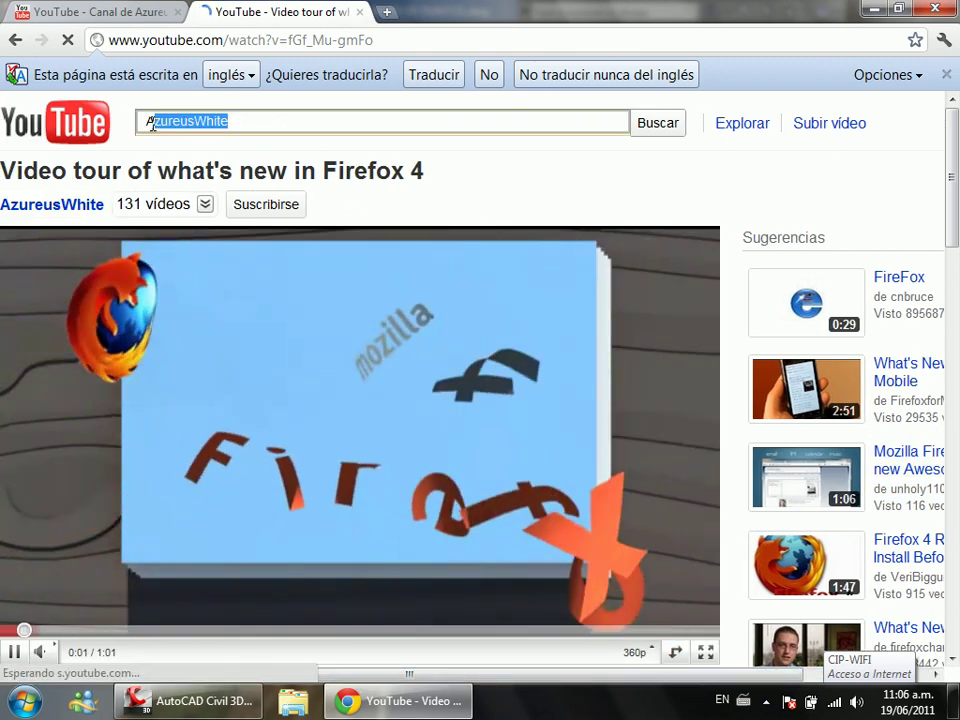
{"action": "type", "text": "juLIO BLAS"}
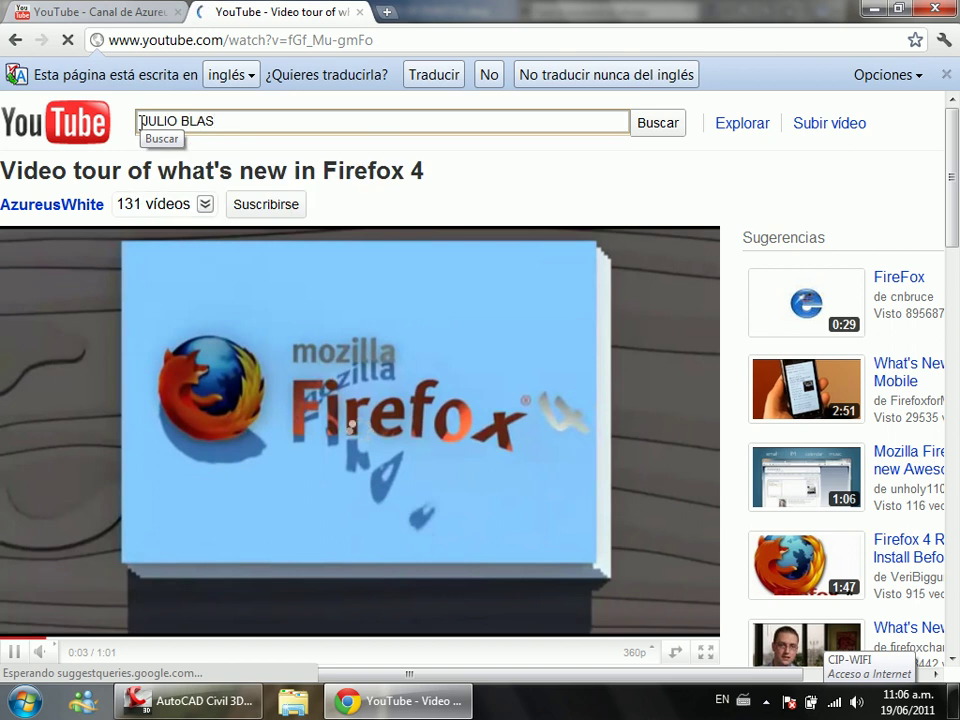
{"action": "key", "text": "Return"}
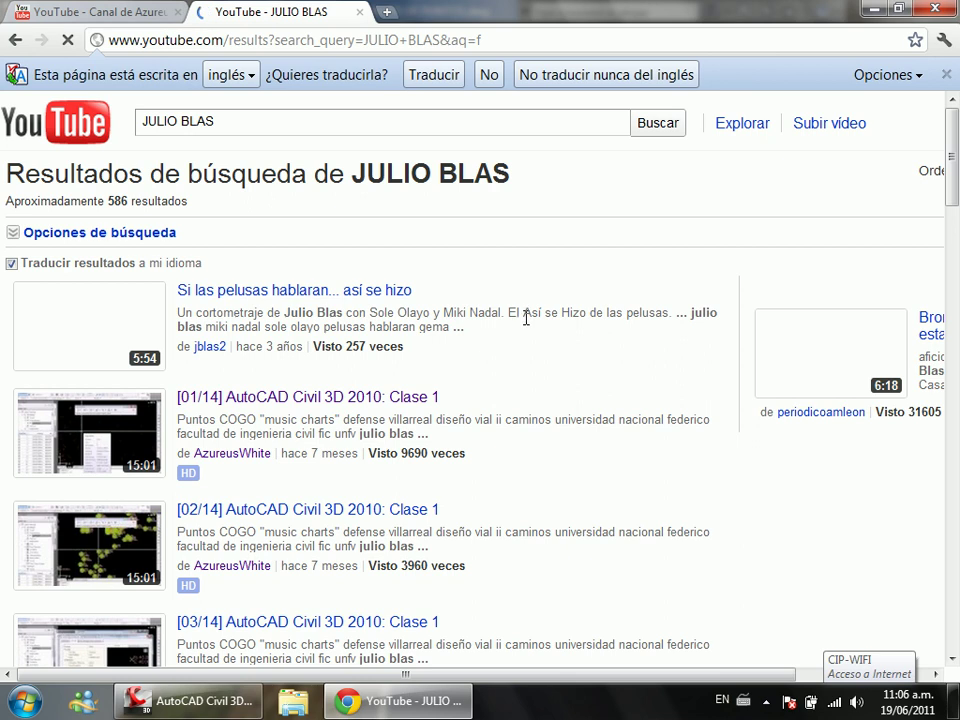
{"action": "scroll", "coordinate": [526, 317], "scroll_direction": "down", "scroll_amount": 2}
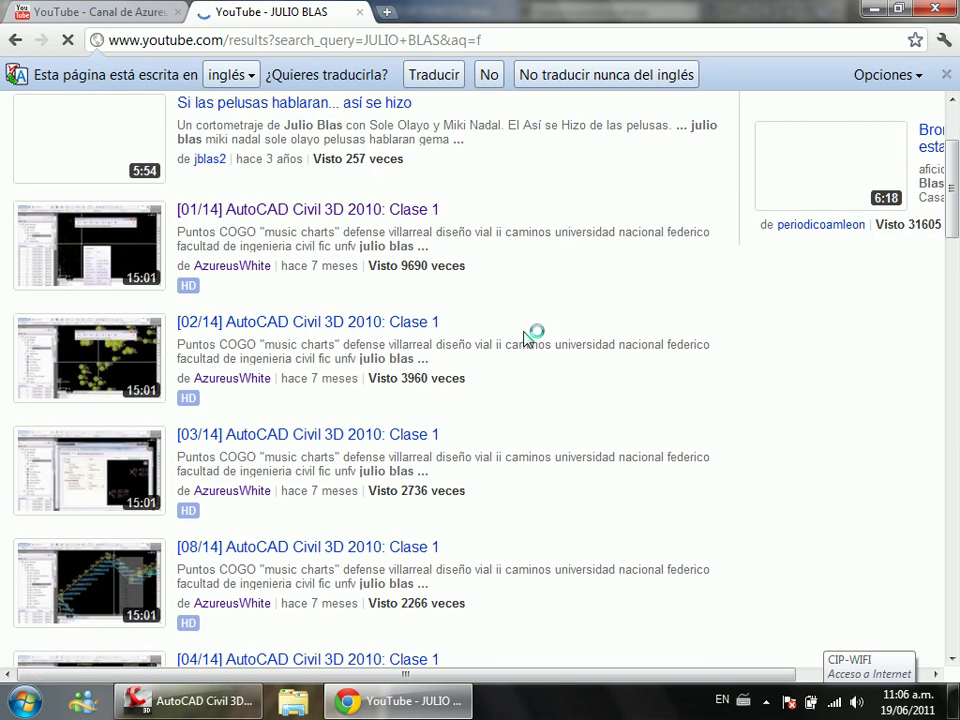
{"action": "left_click", "coordinate": [325, 322]}
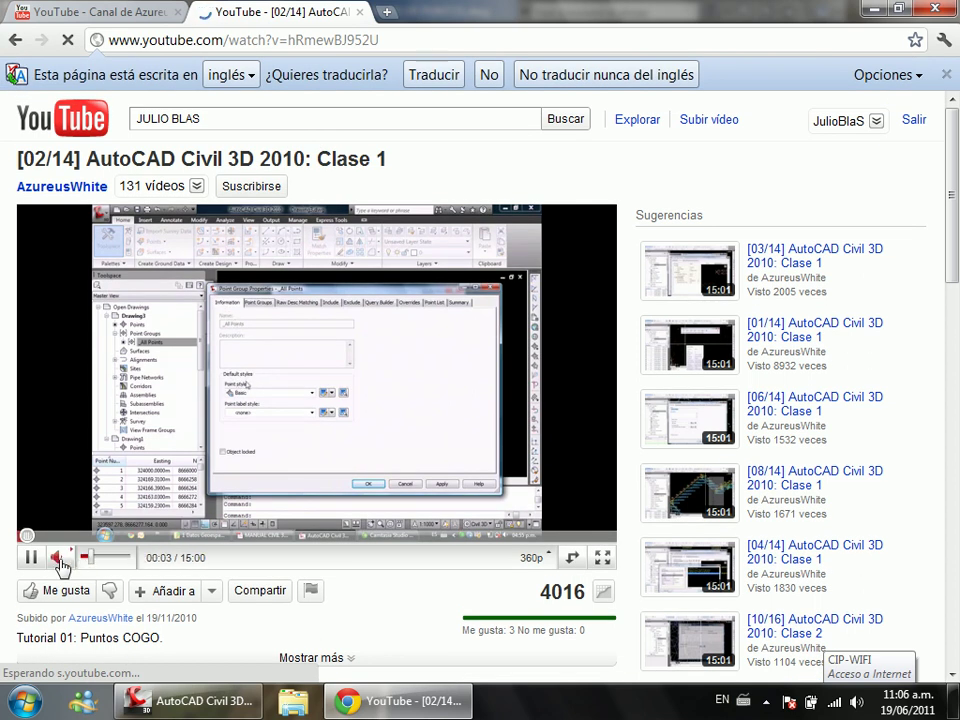
Step: Mute the Clase 1 video, view it in full screen with the sound restored, and return to the video page
{"action": "left_click", "coordinate": [58, 557]}
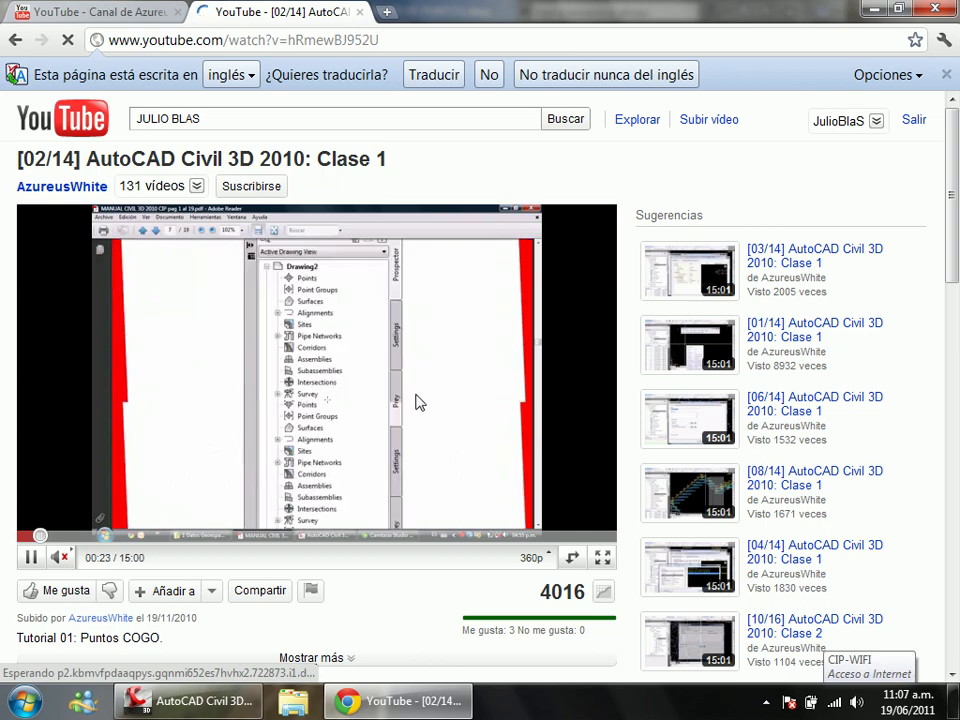
{"action": "left_click", "coordinate": [603, 559]}
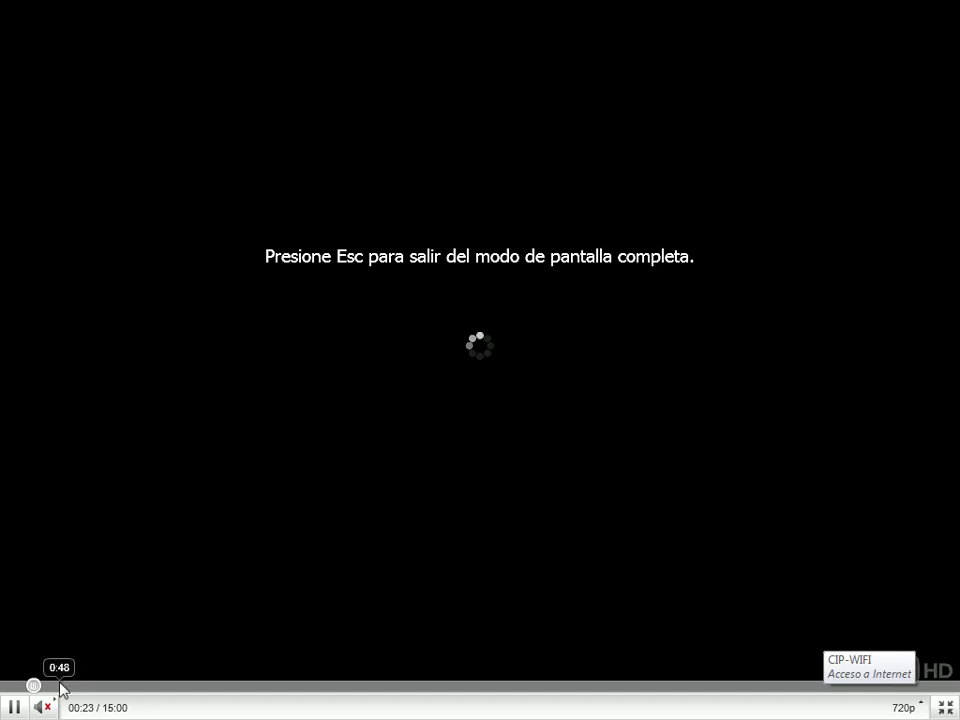
{"action": "left_click", "coordinate": [92, 709]}
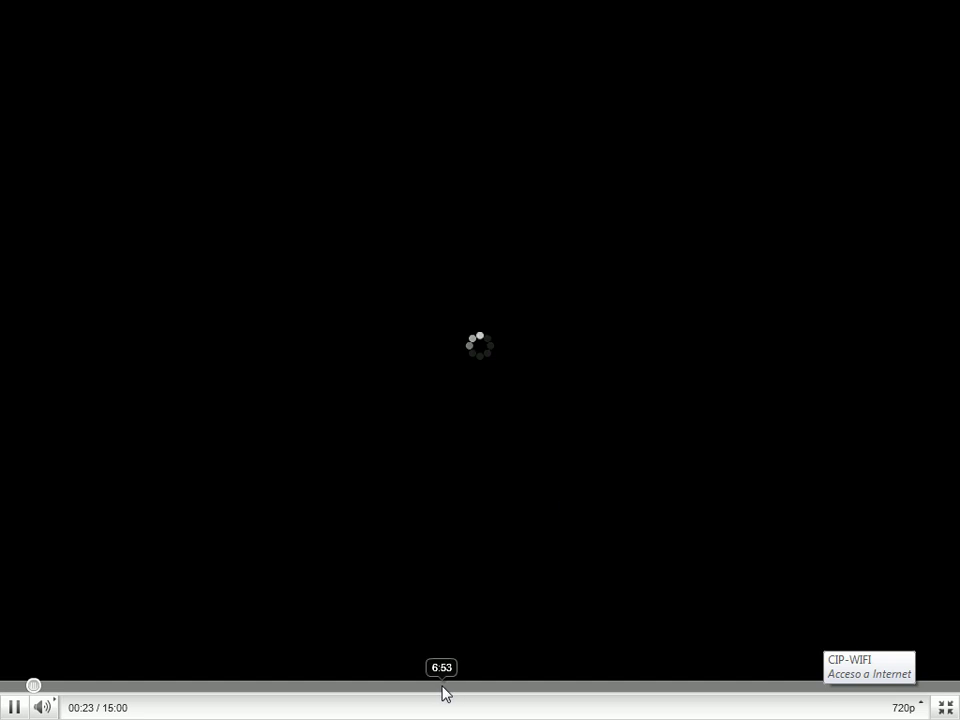
{"action": "left_click", "coordinate": [945, 707]}
{"action": "scroll", "coordinate": [915, 440], "scroll_direction": "down", "scroll_amount": 3}
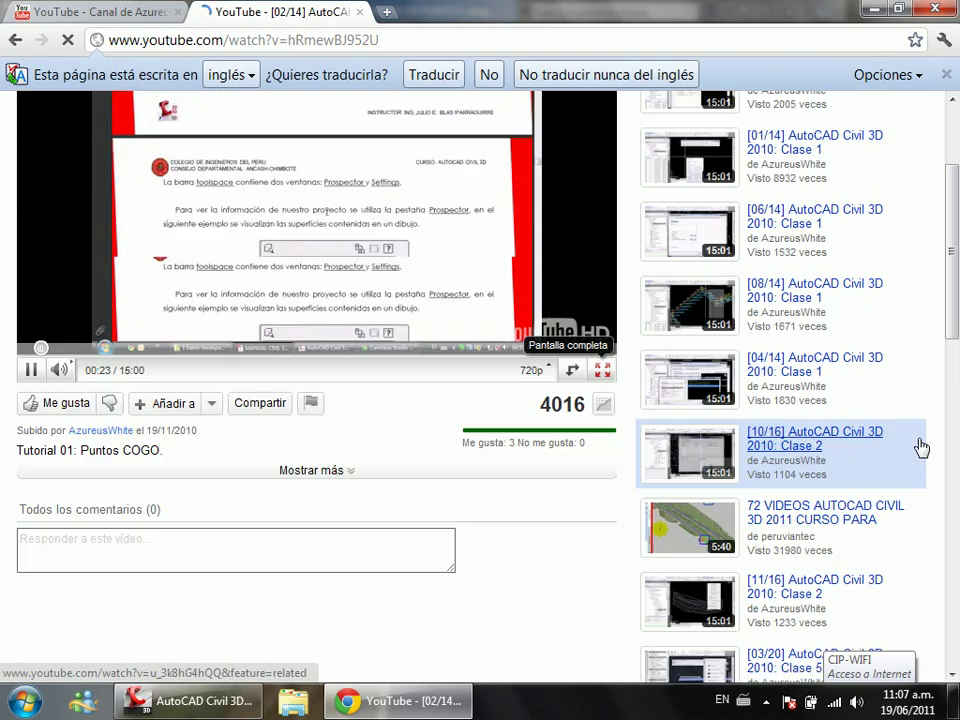
{"action": "scroll", "coordinate": [933, 400], "scroll_direction": "up", "scroll_amount": 2}
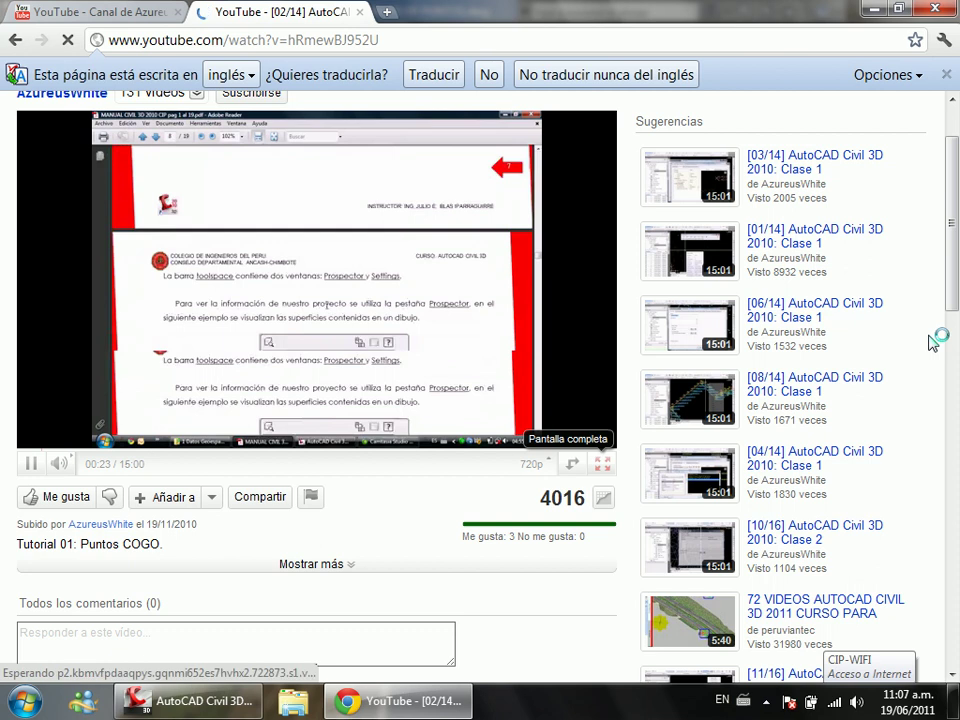
{"action": "scroll", "coordinate": [933, 340], "scroll_direction": "up", "scroll_amount": 1}
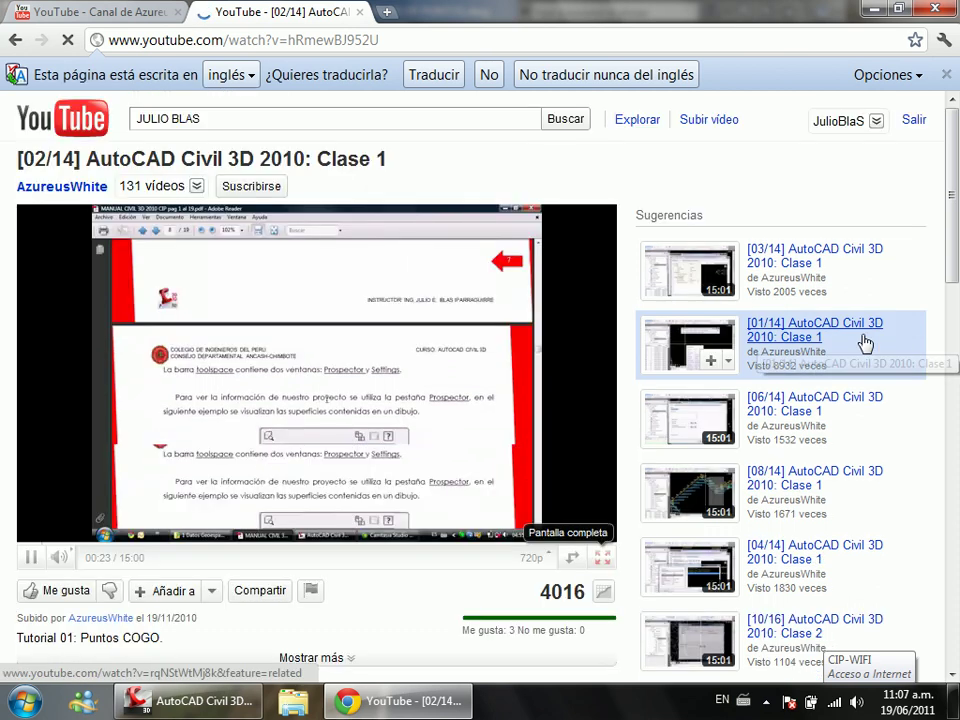
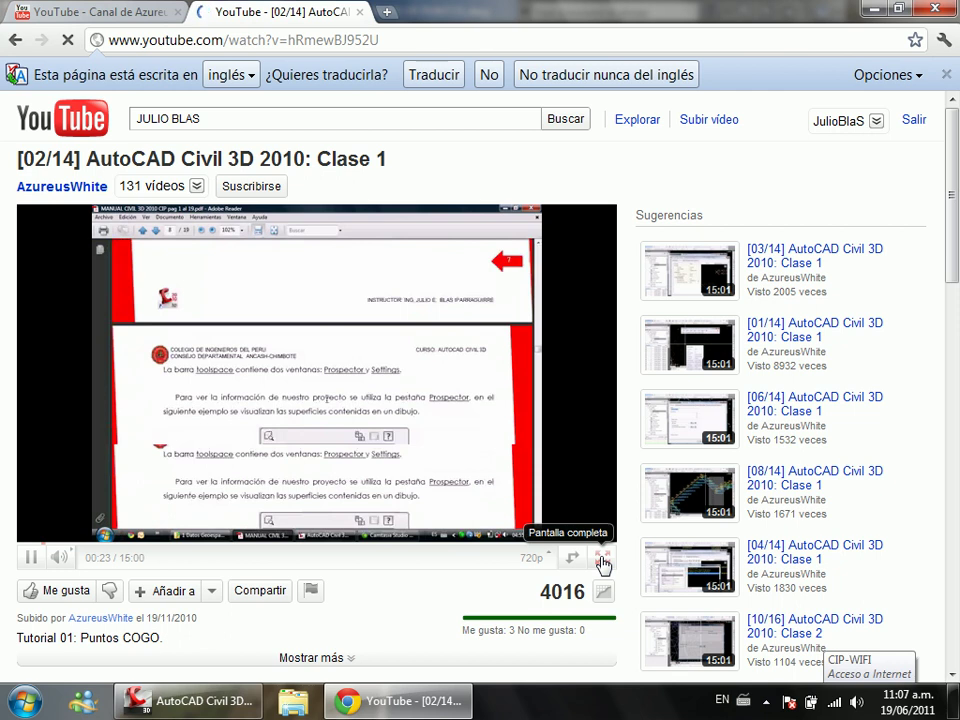
Step: Toggle playback of the Clase 1 video and skip to 2:33 and on to 4:03
{"action": "key", "text": "space"}
{"action": "left_click", "coordinate": [28, 558]}
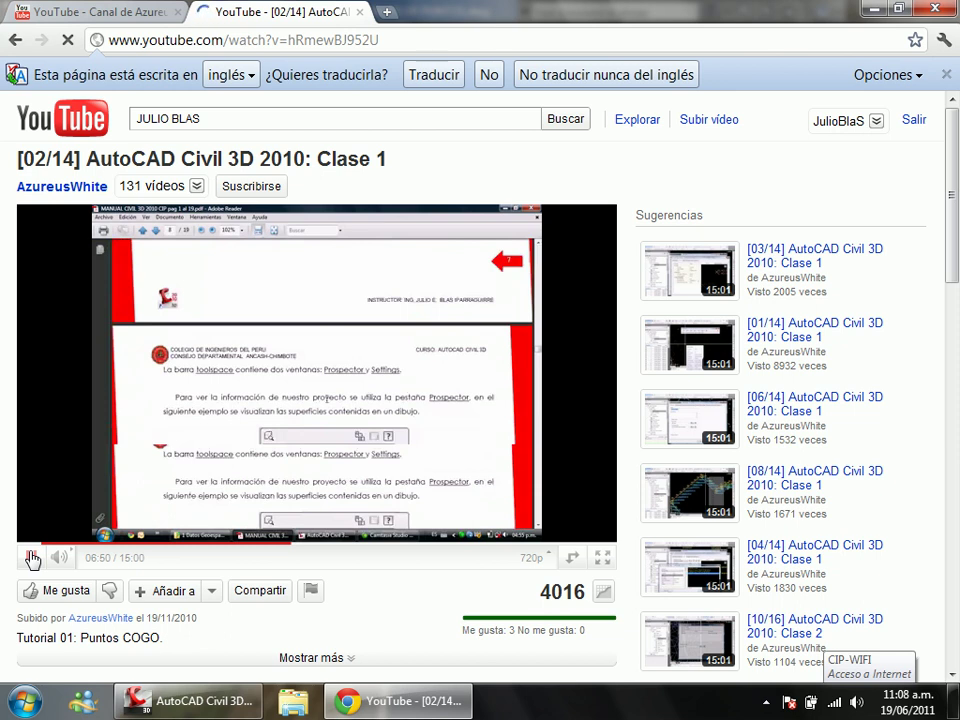
{"action": "left_click", "coordinate": [32, 558]}
{"action": "left_click", "coordinate": [122, 536]}
{"action": "left_click", "coordinate": [27, 560]}
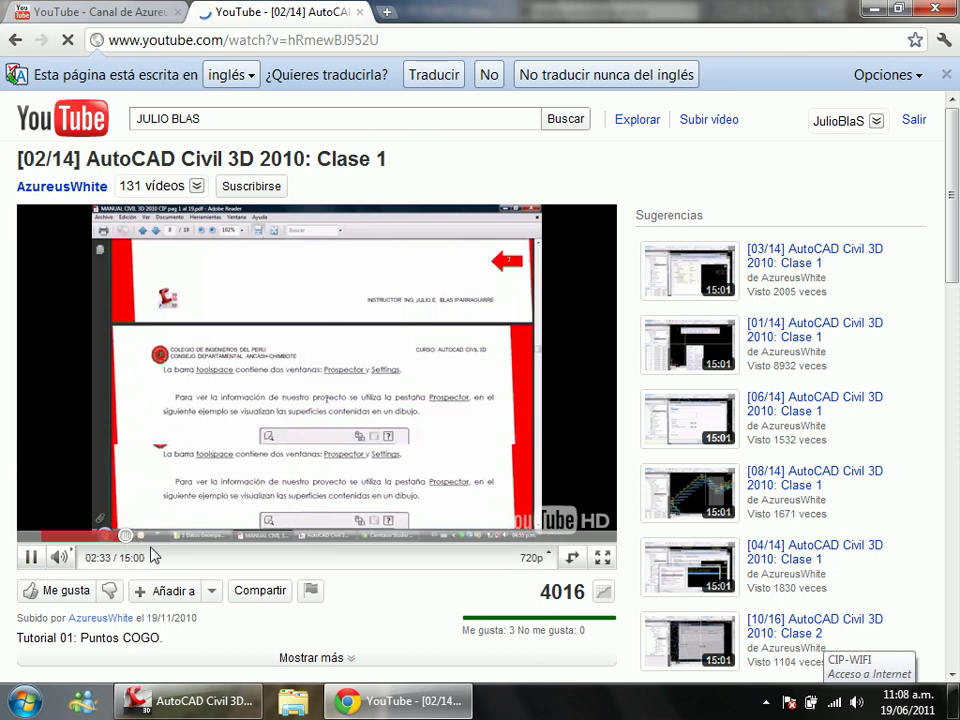
{"action": "left_click", "coordinate": [184, 541]}
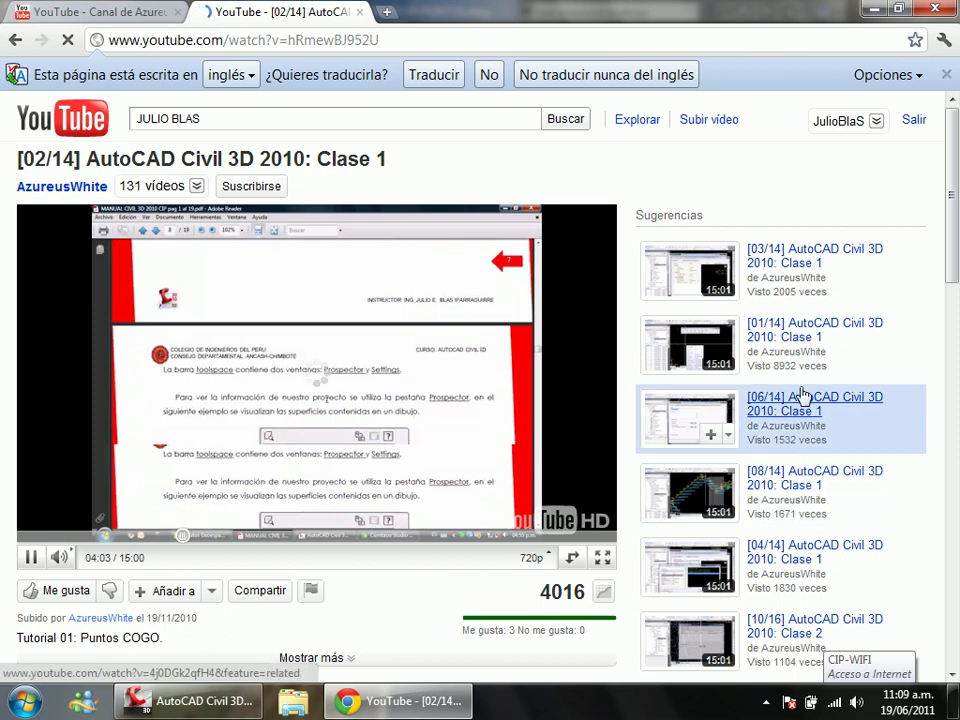
Step: Open the suggested video [11/16] AutoCAD Civil 3D 2010: Clase 2 and skip ahead to about 5:02
{"action": "scroll", "coordinate": [810, 400], "scroll_direction": "down", "scroll_amount": 3}
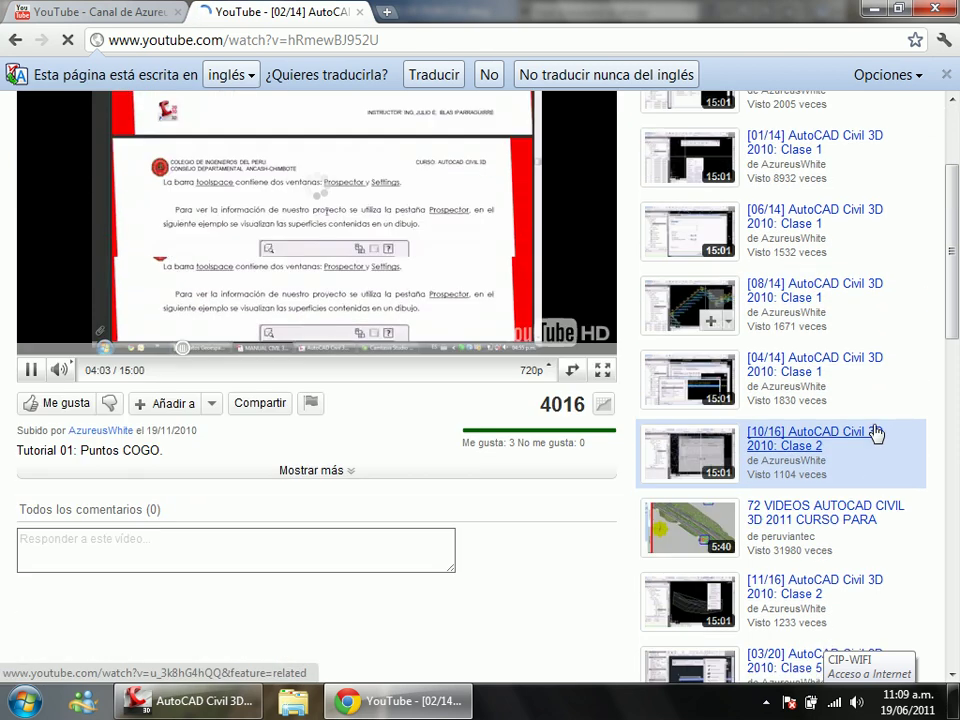
{"action": "left_click", "coordinate": [826, 492]}
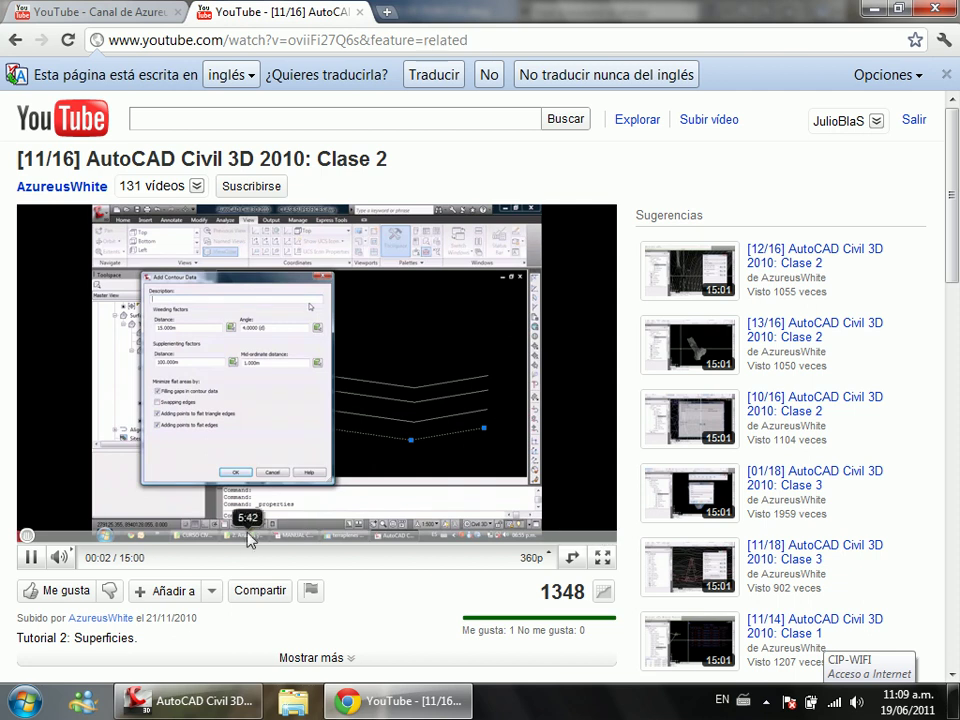
{"action": "left_click", "coordinate": [220, 538]}
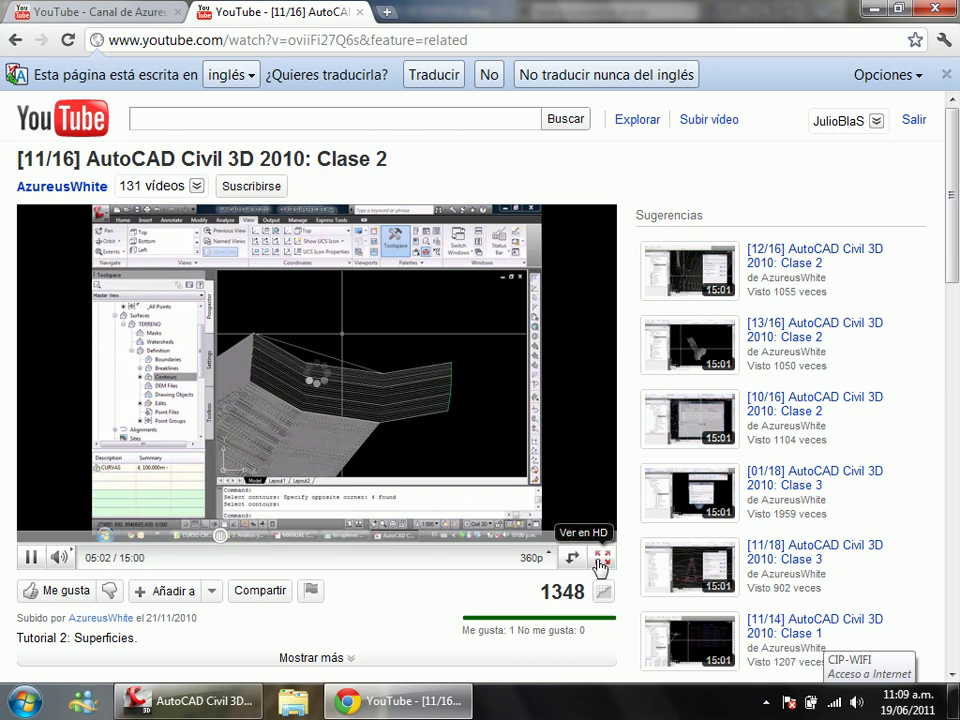
Step: Open the suggested video [10/11] AutoCAD Civil 3D 2010: Clase 6, view it in full screen and return to its page
{"action": "scroll", "coordinate": [928, 431], "scroll_direction": "down", "scroll_amount": 3}
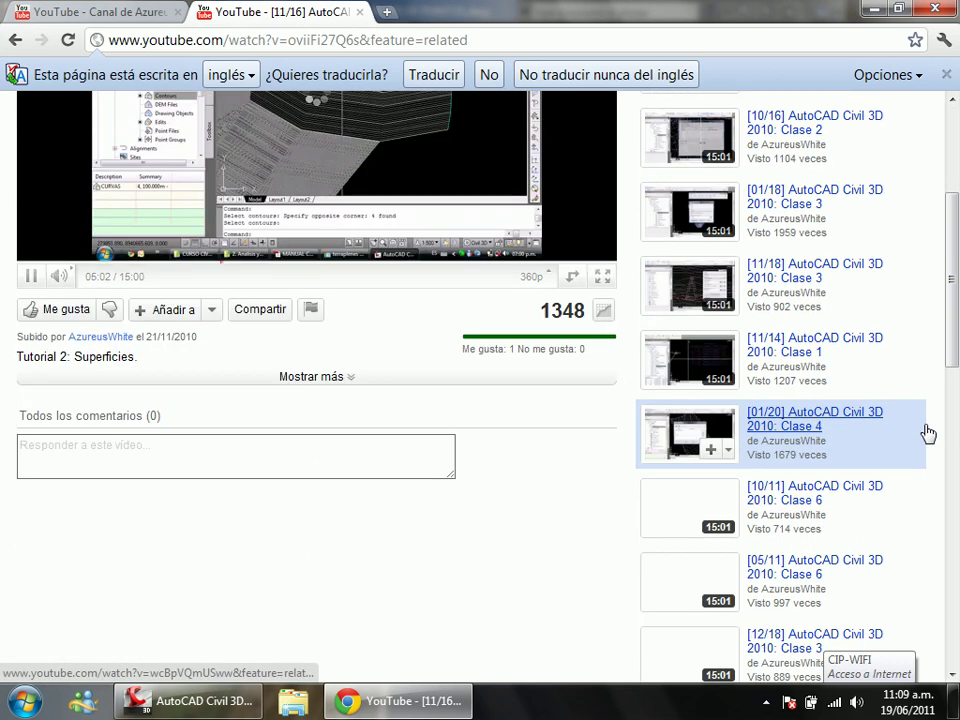
{"action": "left_click", "coordinate": [806, 507]}
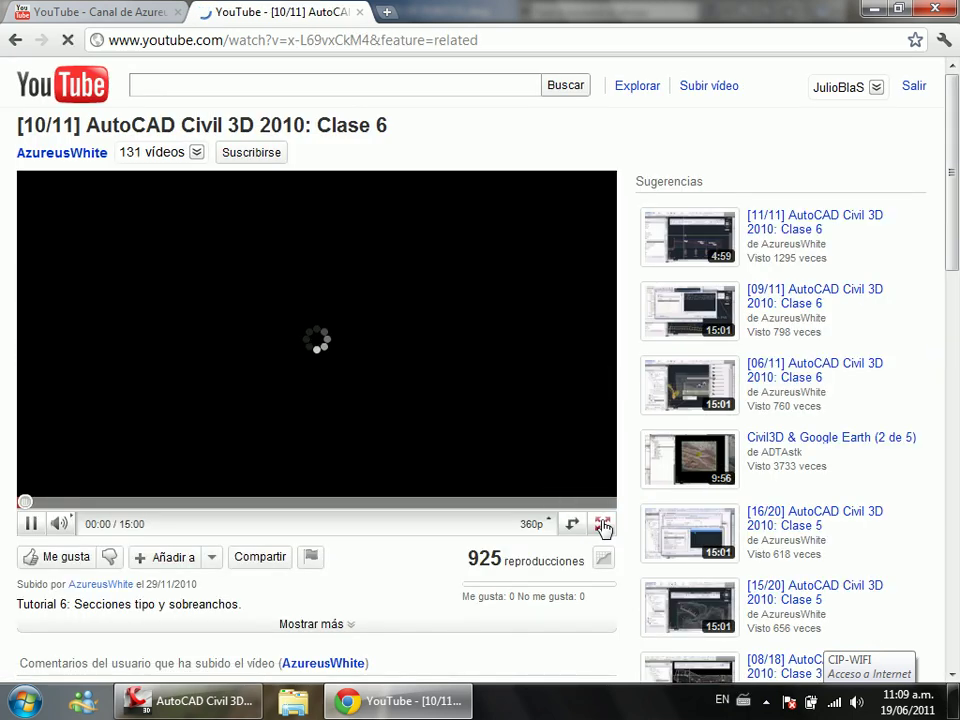
{"action": "left_click", "coordinate": [602, 523]}
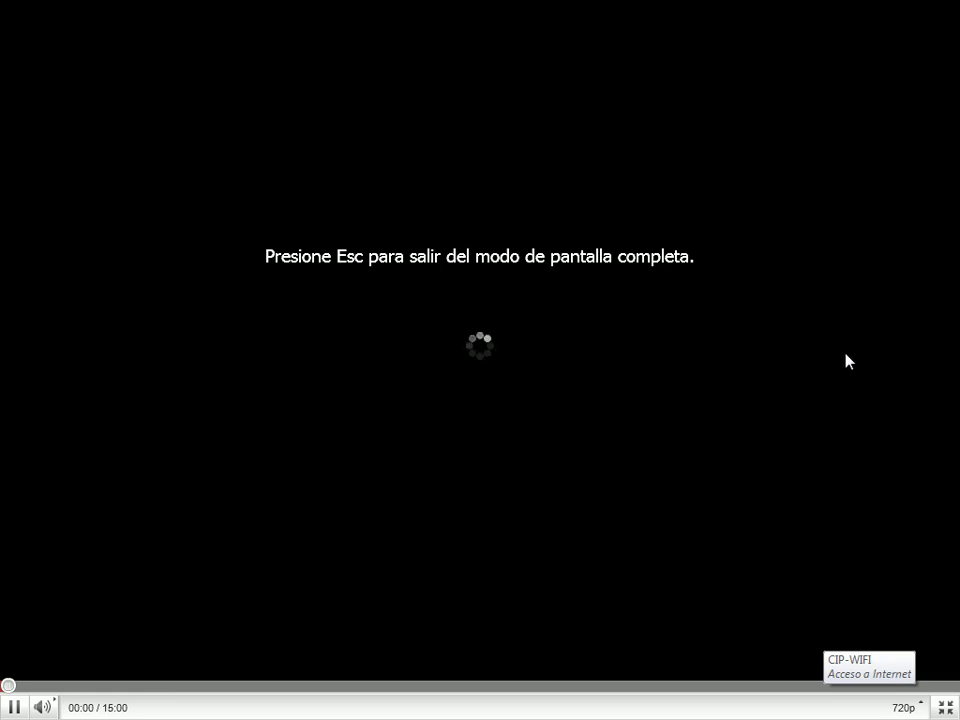
{"action": "mouse_move", "coordinate": [842, 341]}
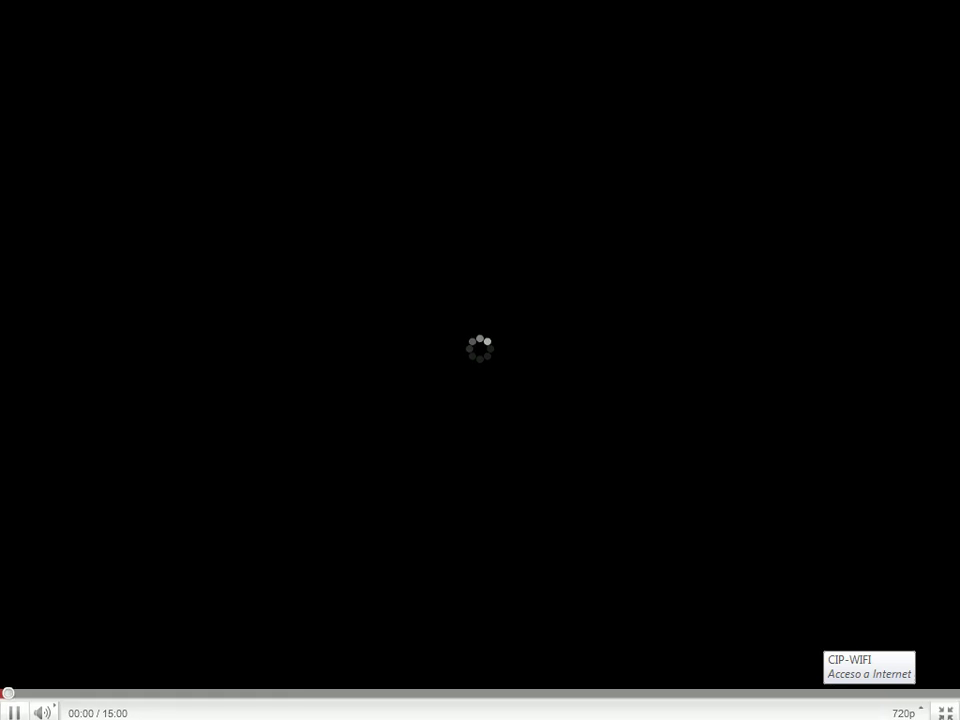
{"action": "left_click", "coordinate": [944, 708]}
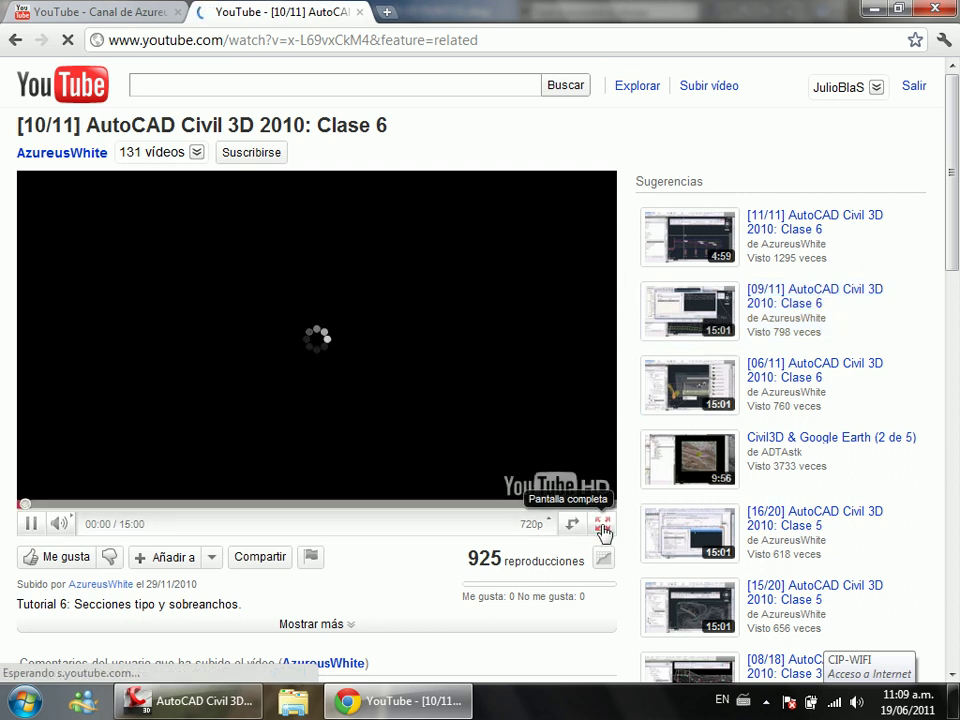
Step: Check the AzureusWhite channel page, view the Clase 6 video in full screen once more, and return to the channel page
{"action": "left_click", "coordinate": [118, 12]}
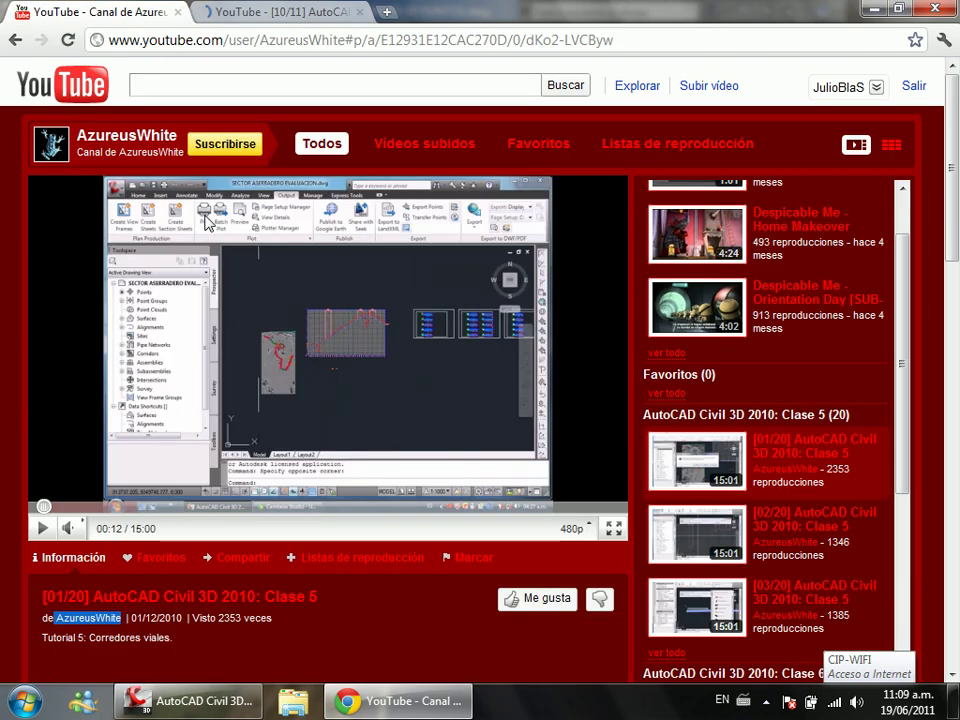
{"action": "left_click", "coordinate": [262, 12]}
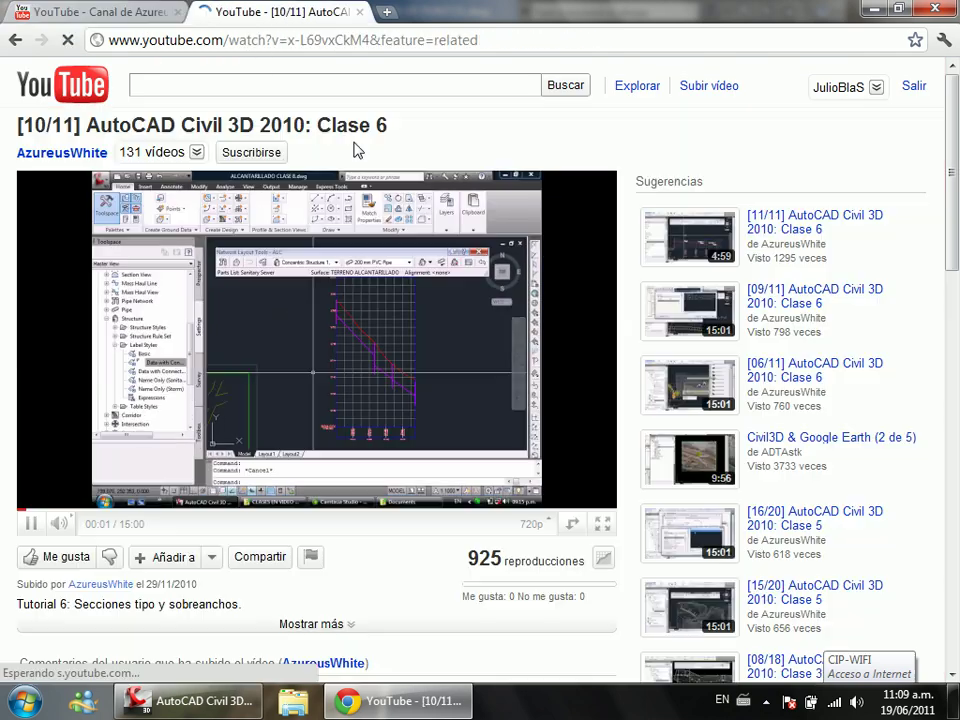
{"action": "left_click", "coordinate": [603, 524]}
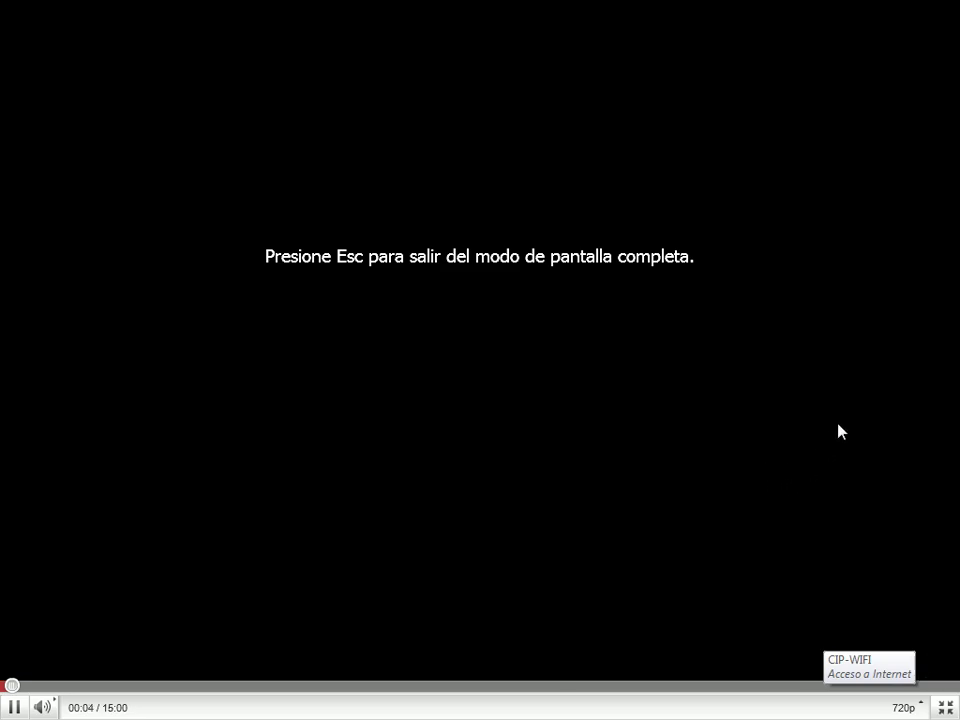
{"action": "key", "text": "Escape"}
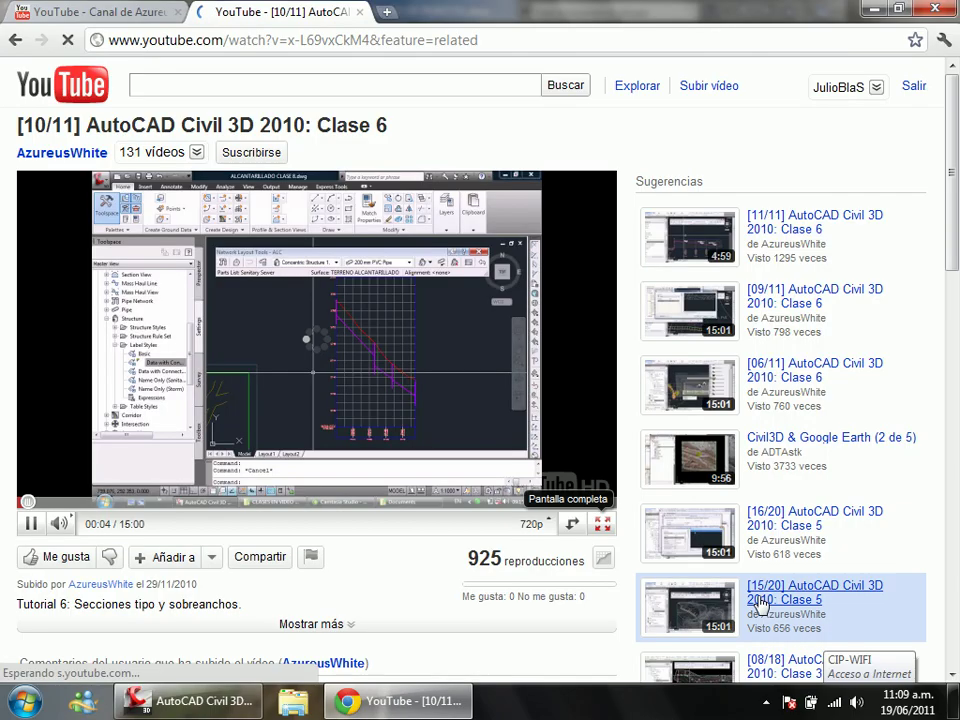
{"action": "left_click", "coordinate": [148, 14]}
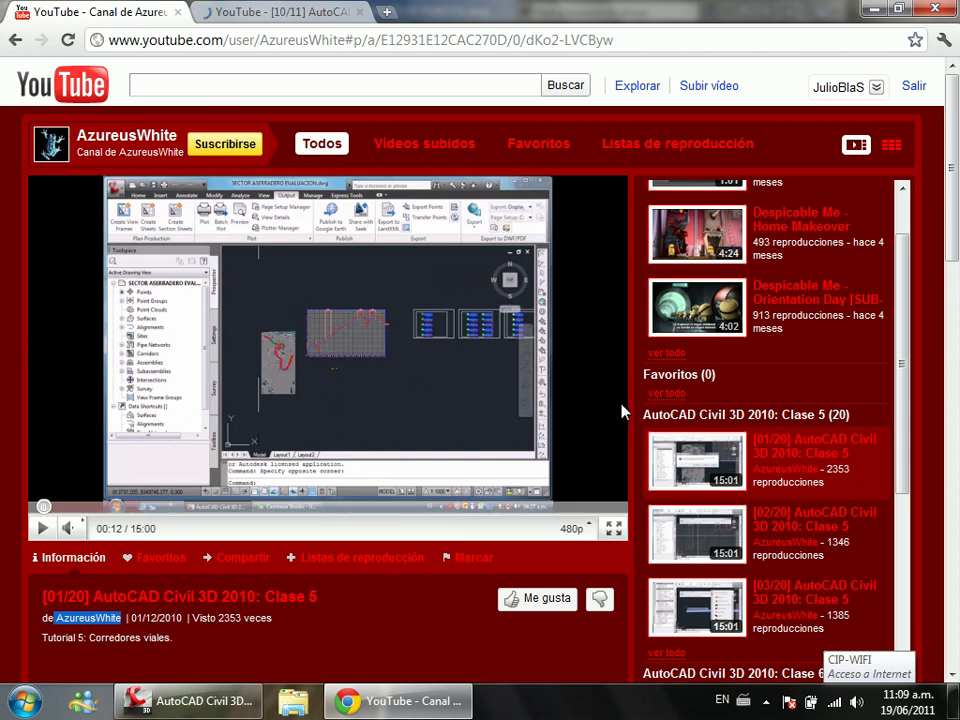
Step: Go to the comments section of the AzureusWhite channel page, checking briefly on the loading Clase 6 video
{"action": "scroll", "coordinate": [628, 416], "scroll_direction": "down", "scroll_amount": 5}
{"action": "scroll", "coordinate": [628, 416], "scroll_direction": "down", "scroll_amount": 3}
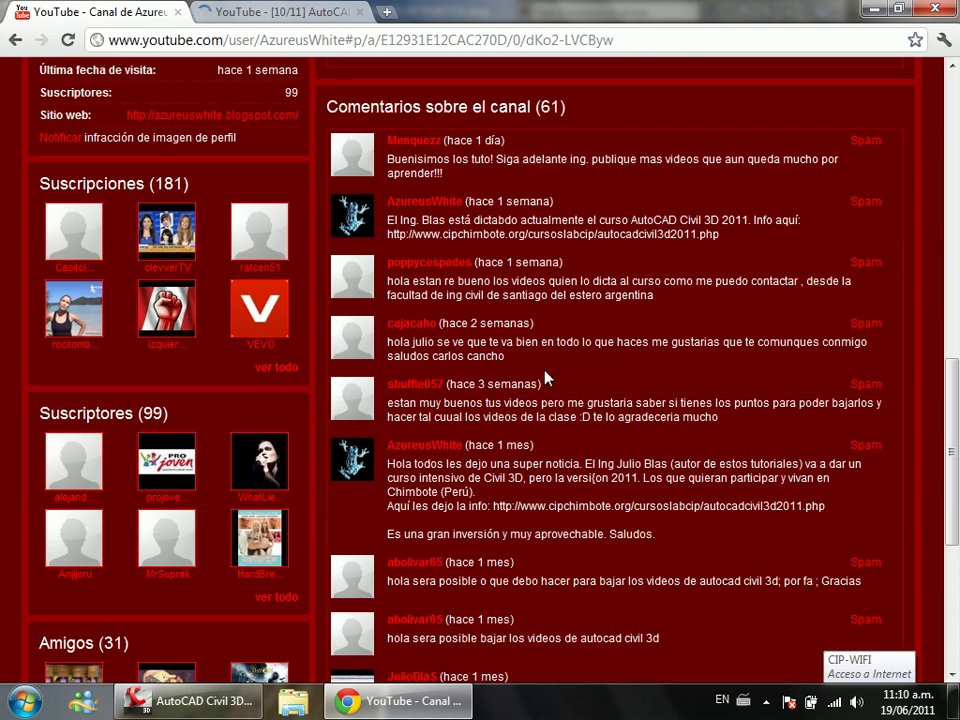
{"action": "left_click", "coordinate": [280, 12]}
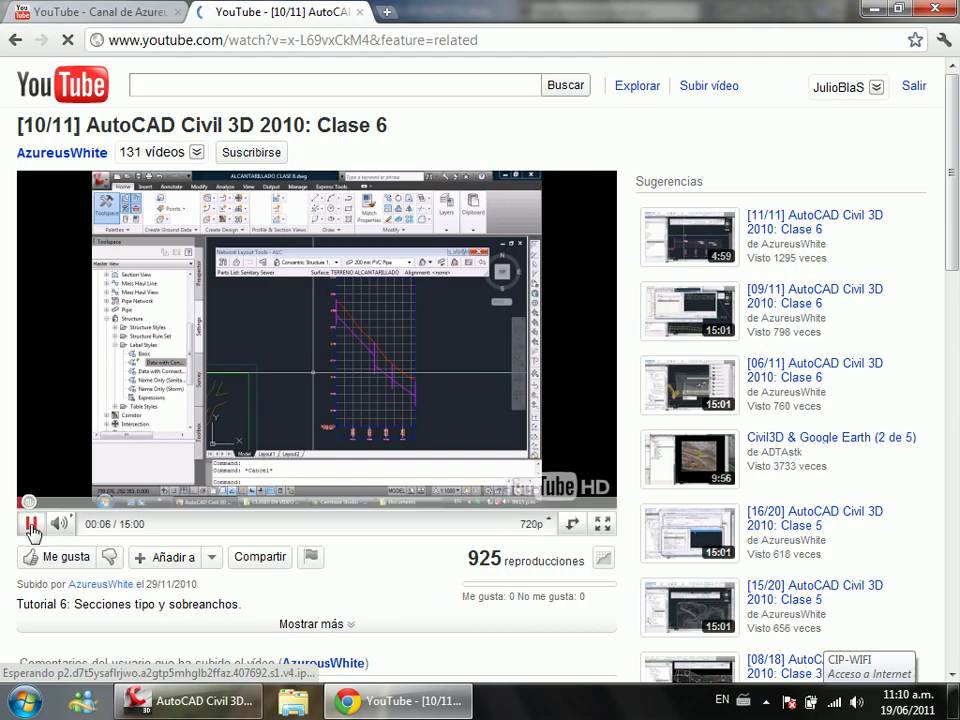
{"action": "left_click", "coordinate": [100, 12]}
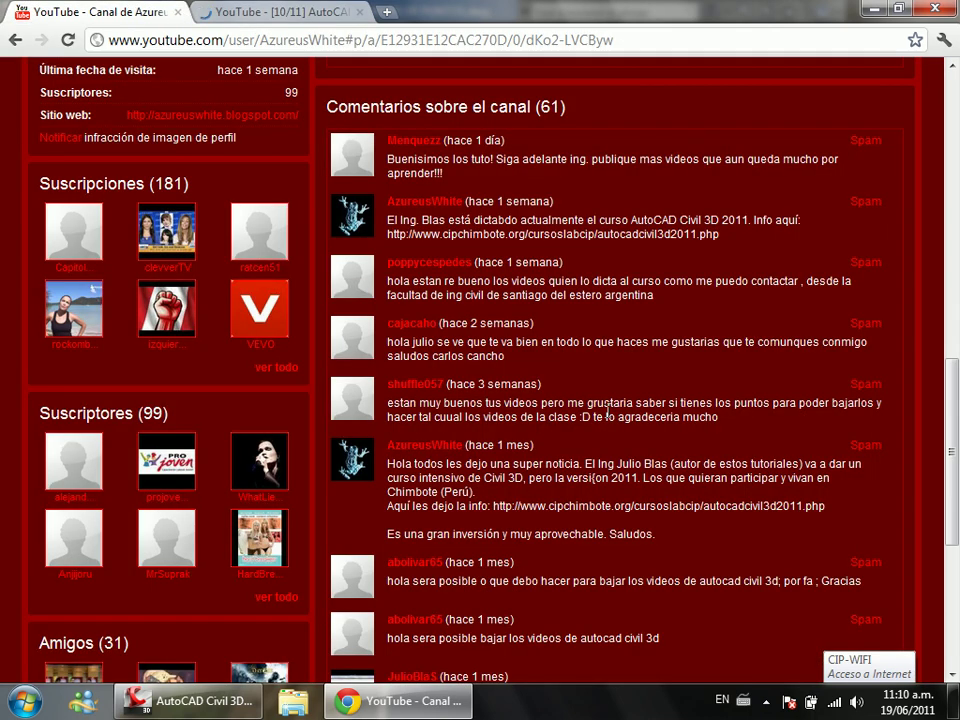
{"action": "scroll", "coordinate": [606, 420], "scroll_direction": "down", "scroll_amount": 1}
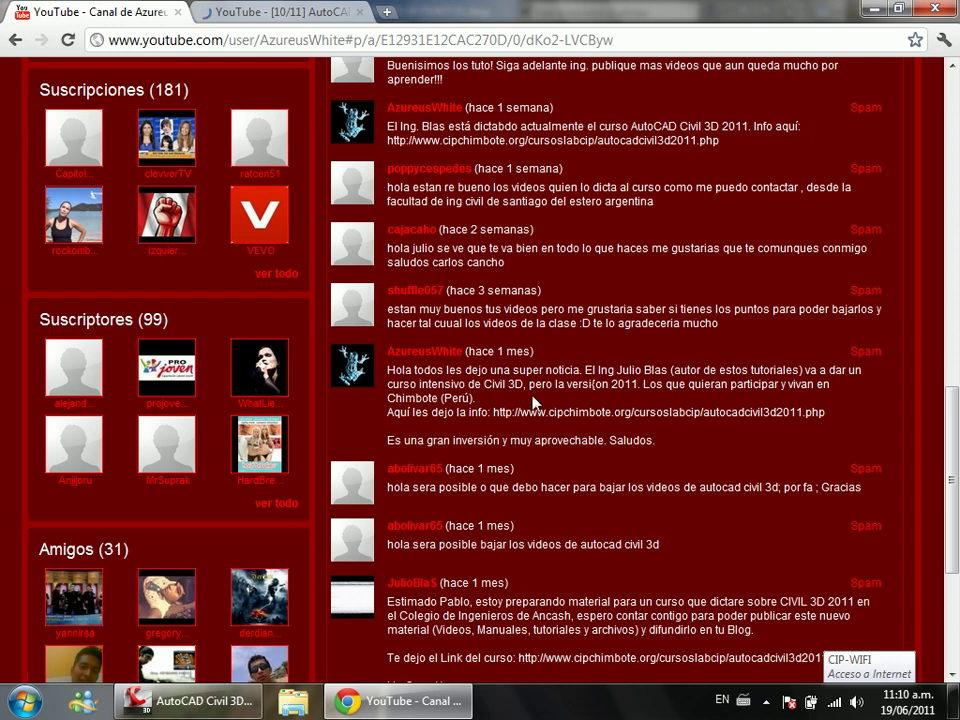
Step: Highlight the AzureusWhite comment announcing the Civil 3D 2011 course and its cipchimbote.org information link, and read the surrounding comments
{"action": "left_click_drag", "start_coordinate": [393, 411], "coordinate": [824, 418]}
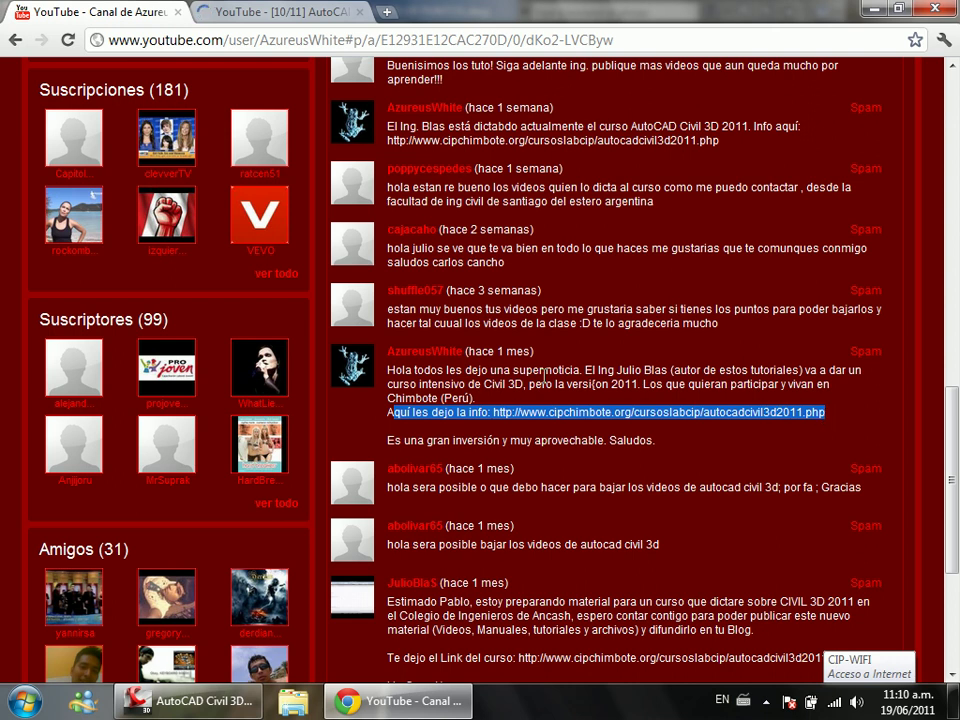
{"action": "left_click_drag", "start_coordinate": [405, 370], "coordinate": [850, 372]}
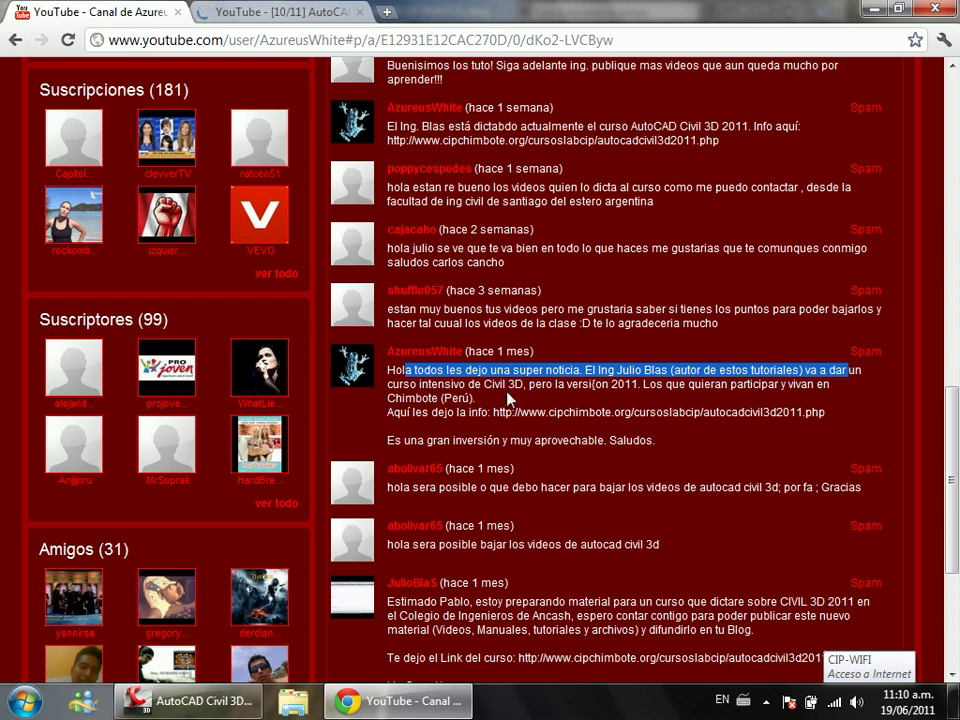
{"action": "left_click_drag", "start_coordinate": [389, 411], "coordinate": [826, 412]}
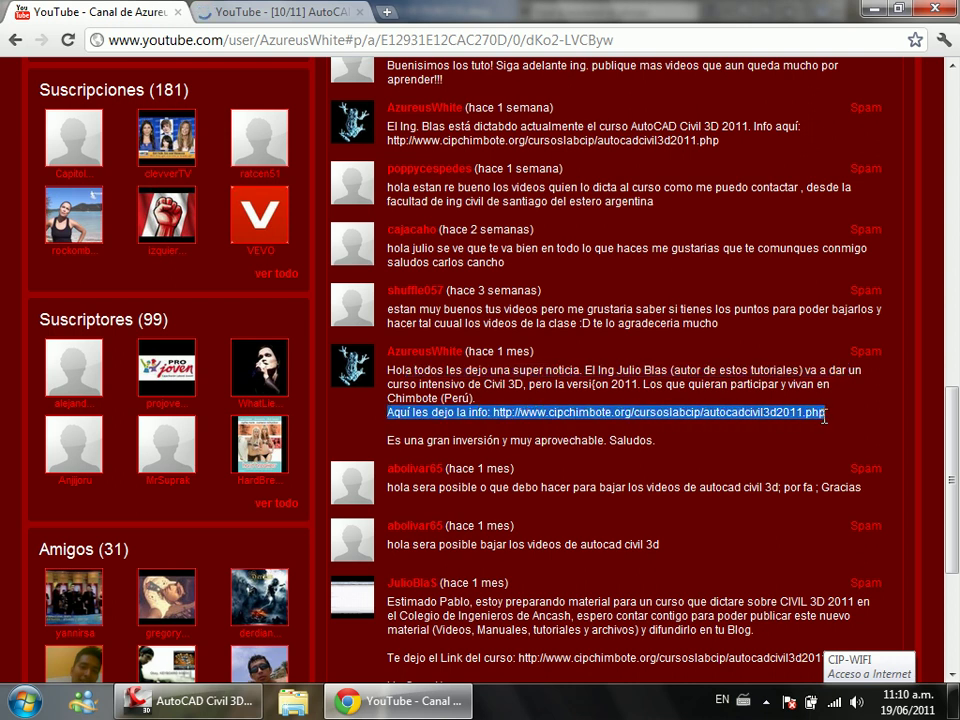
{"action": "scroll", "coordinate": [727, 440], "scroll_direction": "up", "scroll_amount": 2}
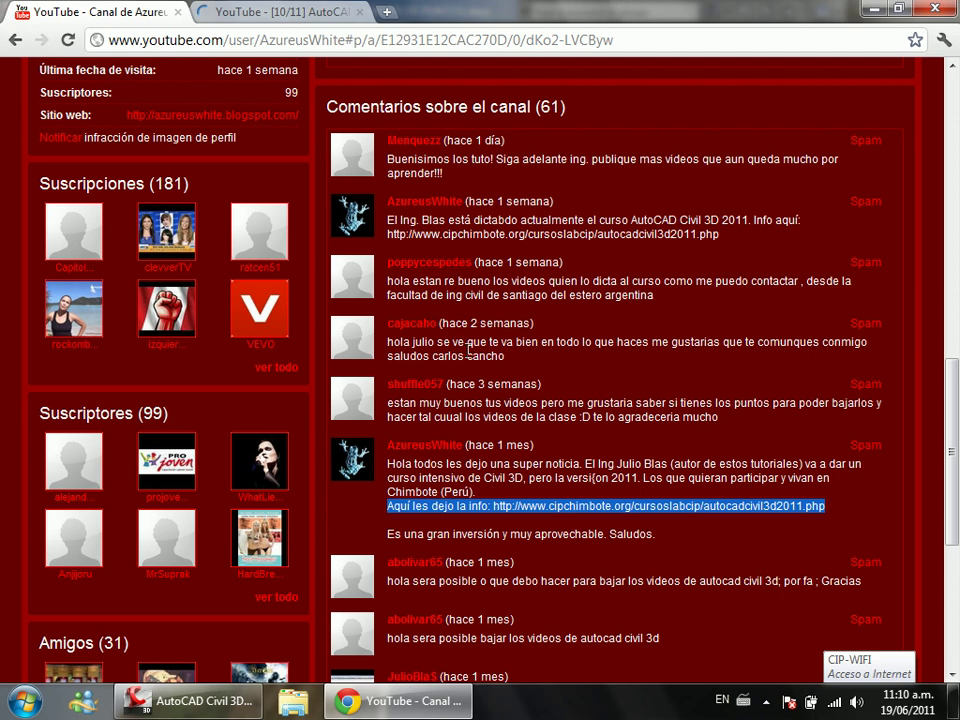
{"action": "scroll", "coordinate": [505, 370], "scroll_direction": "down", "scroll_amount": 3}
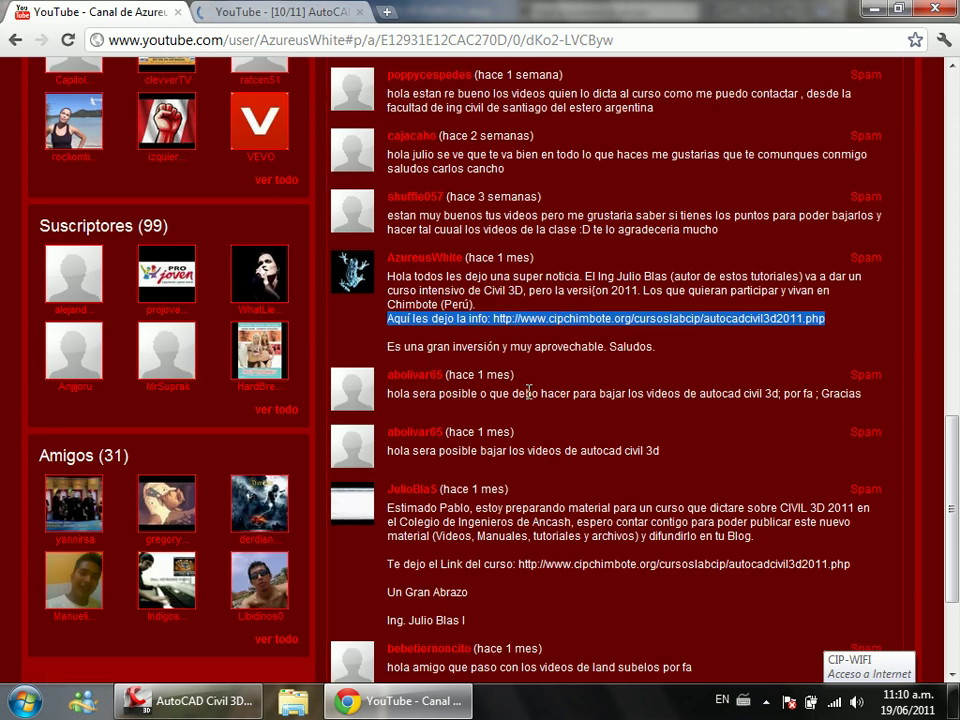
{"action": "scroll", "coordinate": [550, 395], "scroll_direction": "up", "scroll_amount": 3}
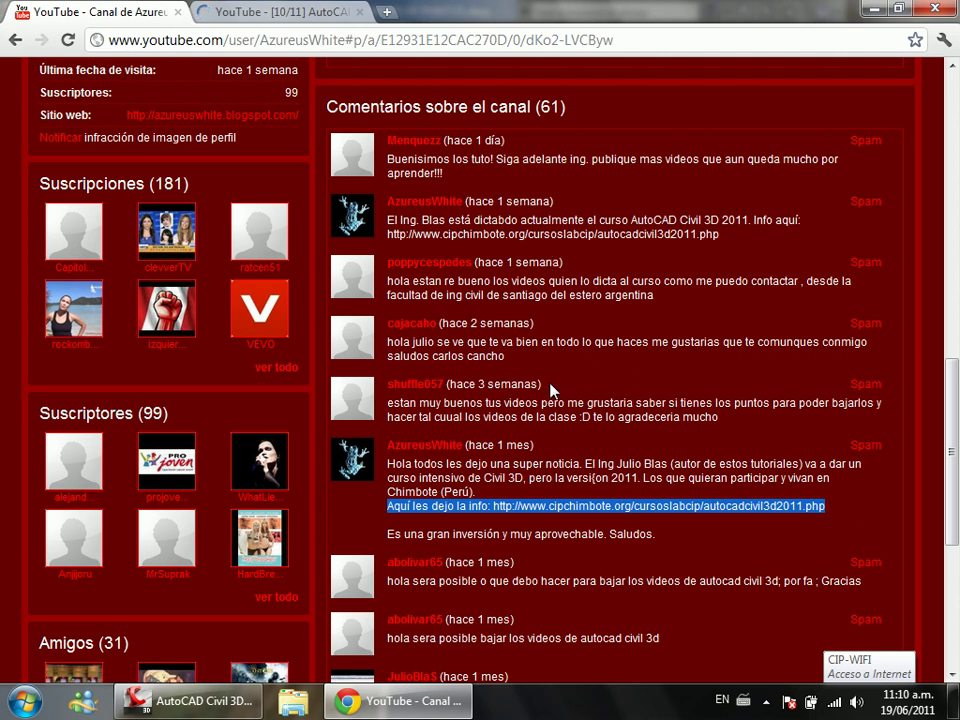
Step: Highlight the channel's address and the name AzureusWhite, and browse the channel's Clase 5, Clase 6 and Clase 2 playlists
{"action": "scroll", "coordinate": [551, 390], "scroll_direction": "up", "scroll_amount": 5}
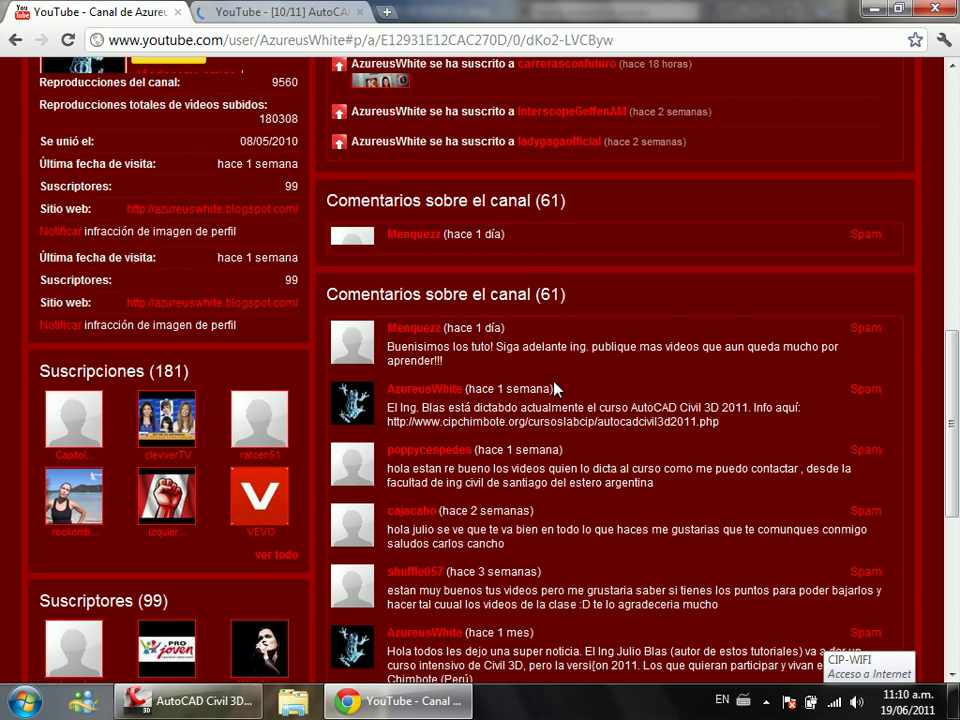
{"action": "scroll", "coordinate": [500, 351], "scroll_direction": "up", "scroll_amount": 1}
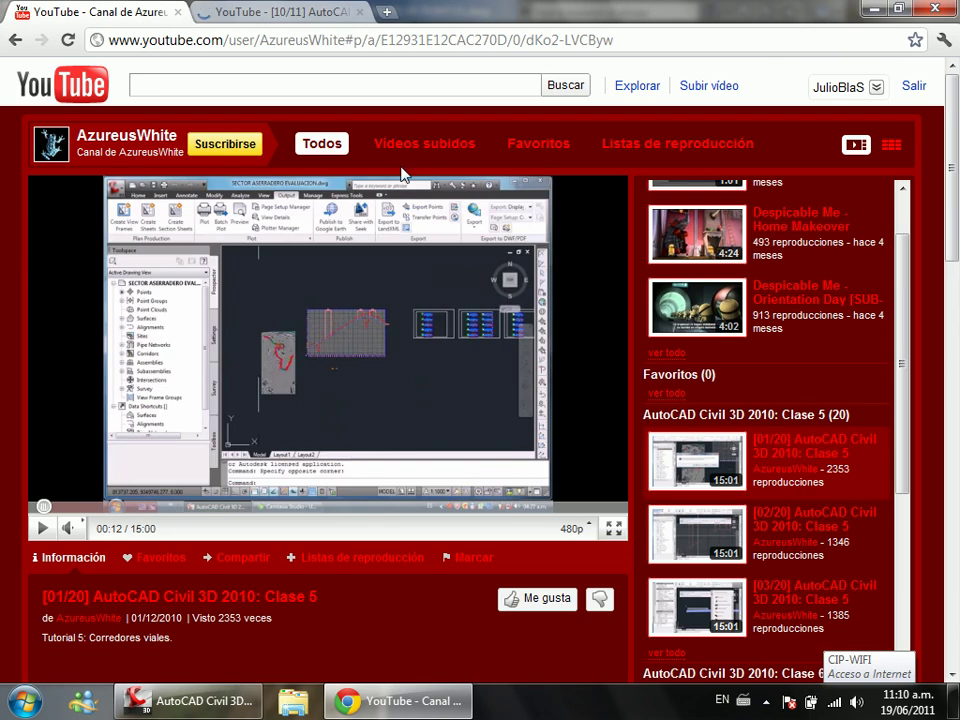
{"action": "left_click", "coordinate": [350, 40]}
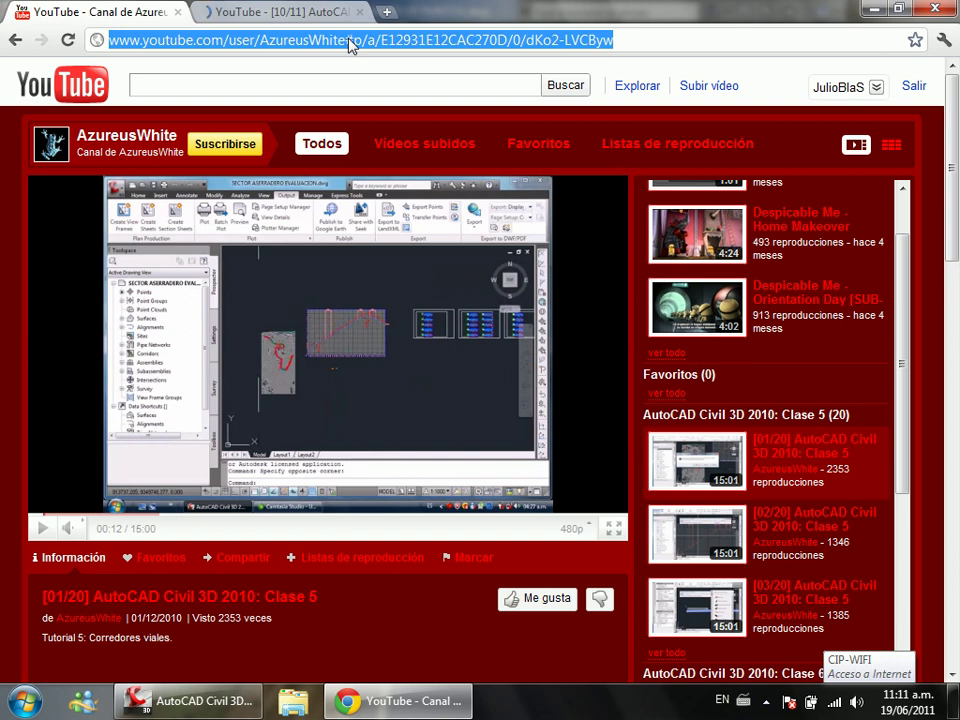
{"action": "left_click_drag", "start_coordinate": [906, 288], "coordinate": [917, 515]}
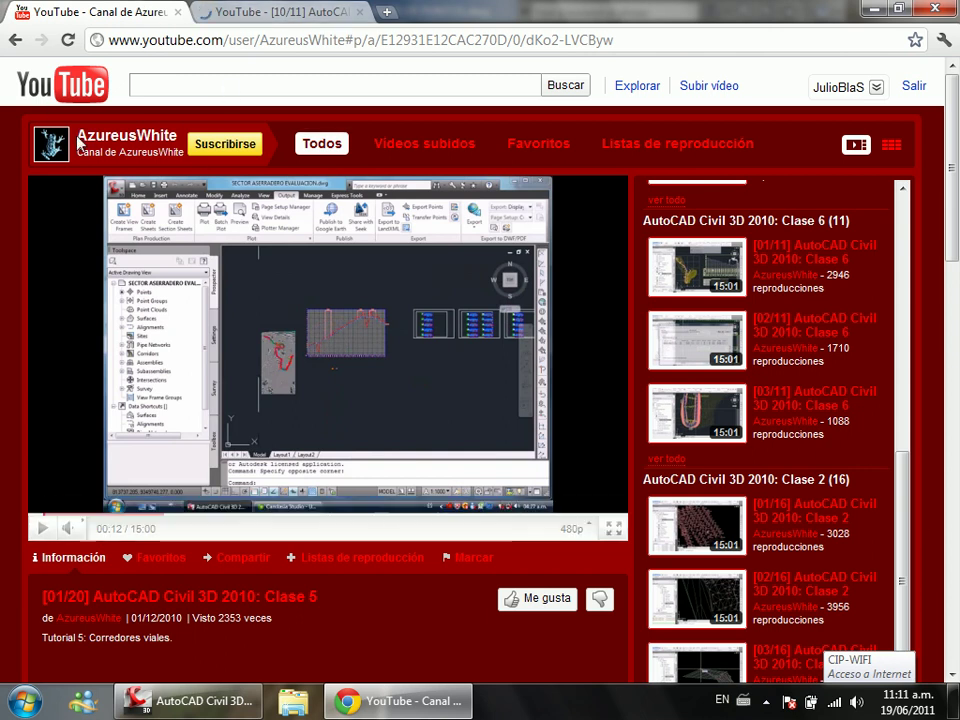
{"action": "left_click_drag", "start_coordinate": [79, 137], "coordinate": [178, 138]}
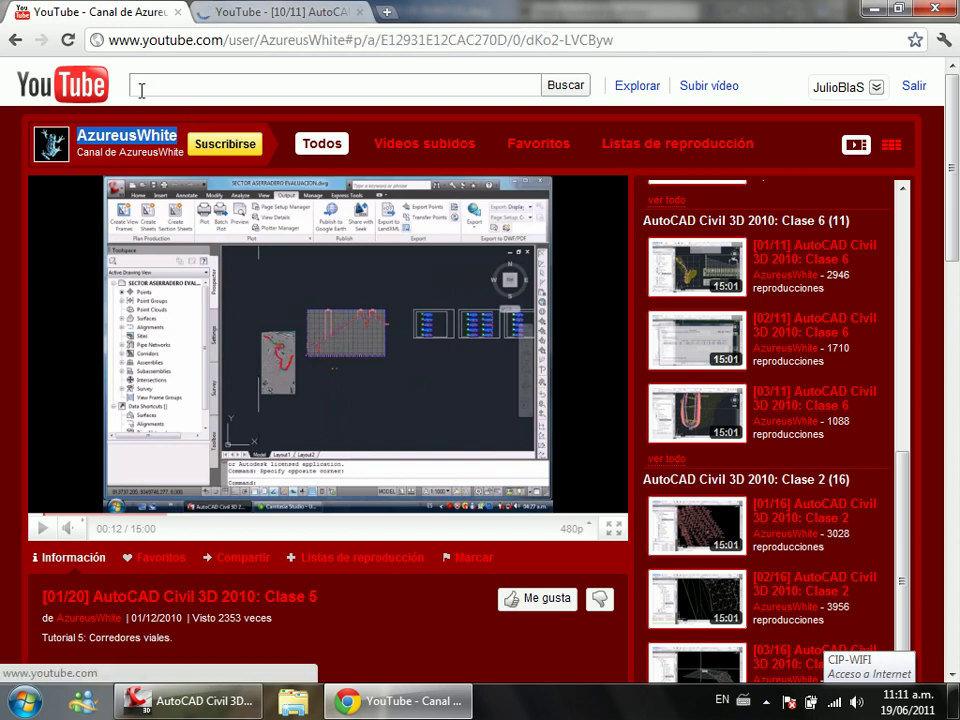
{"action": "scroll", "coordinate": [484, 261], "scroll_direction": "down", "scroll_amount": 2}
{"action": "scroll", "coordinate": [650, 355], "scroll_direction": "up", "scroll_amount": 5}
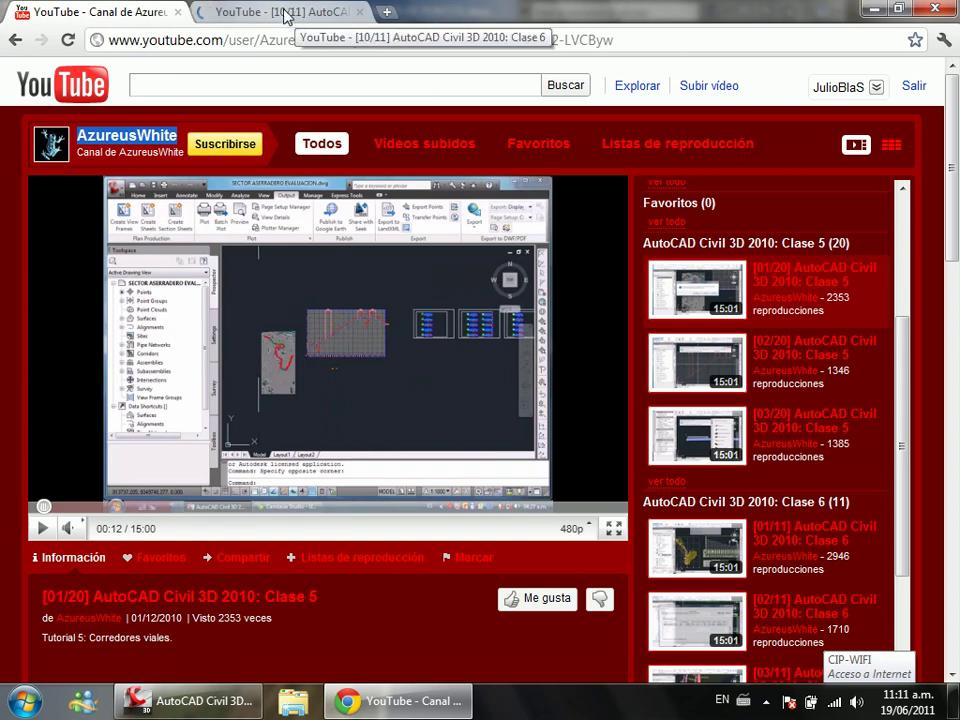
{"action": "left_click_drag", "start_coordinate": [911, 377], "coordinate": [903, 200]}
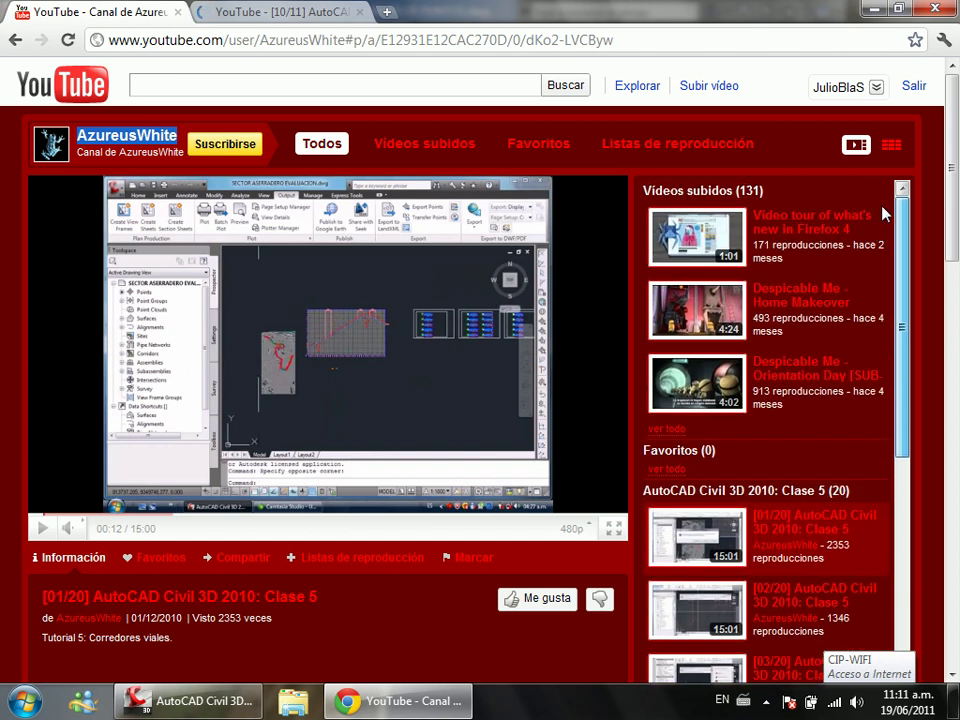
Step: Play the [10/11] AutoCAD Civil 3D 2010: Clase 6 video in full screen through its profile view scale demonstration, and exit full screen
{"action": "left_click", "coordinate": [268, 13]}
{"action": "left_click", "coordinate": [605, 532]}
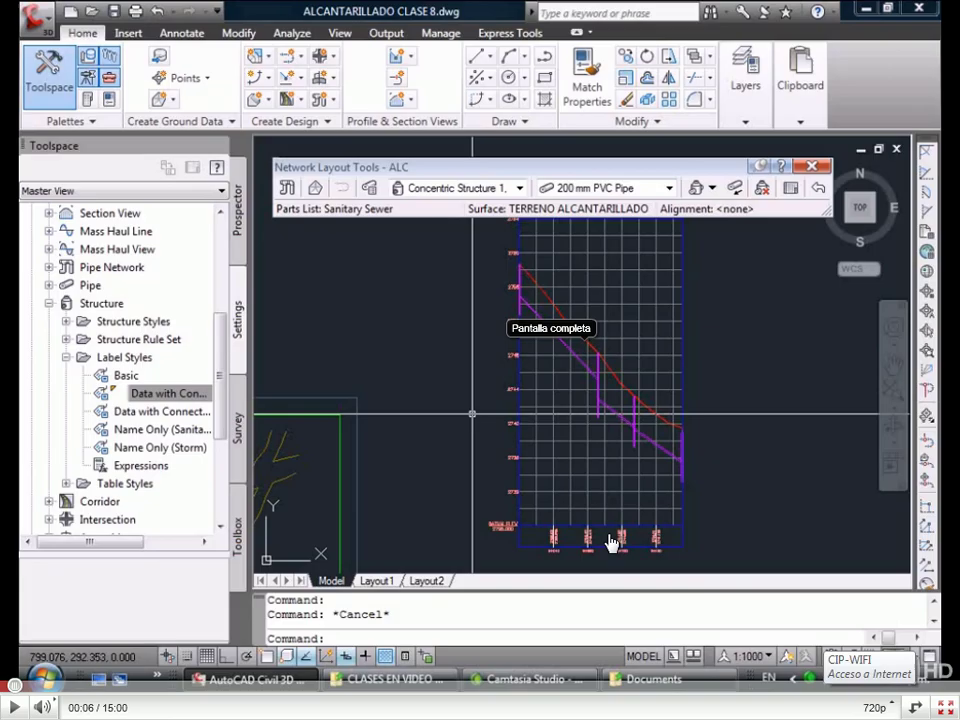
{"action": "left_click", "coordinate": [14, 705]}
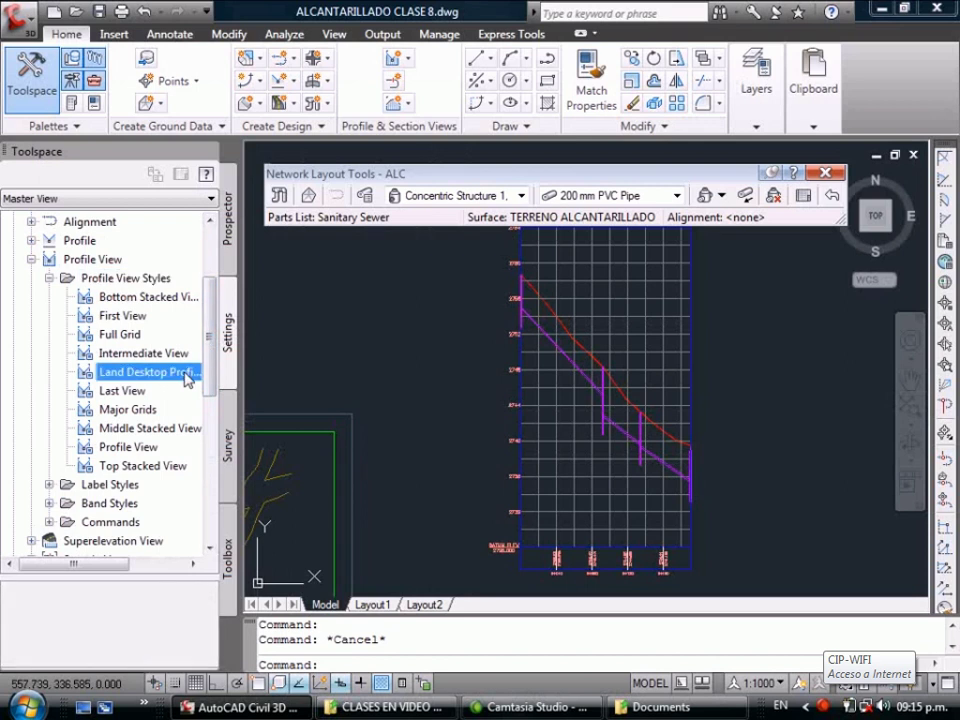
{"action": "right_click", "coordinate": [187, 378]}
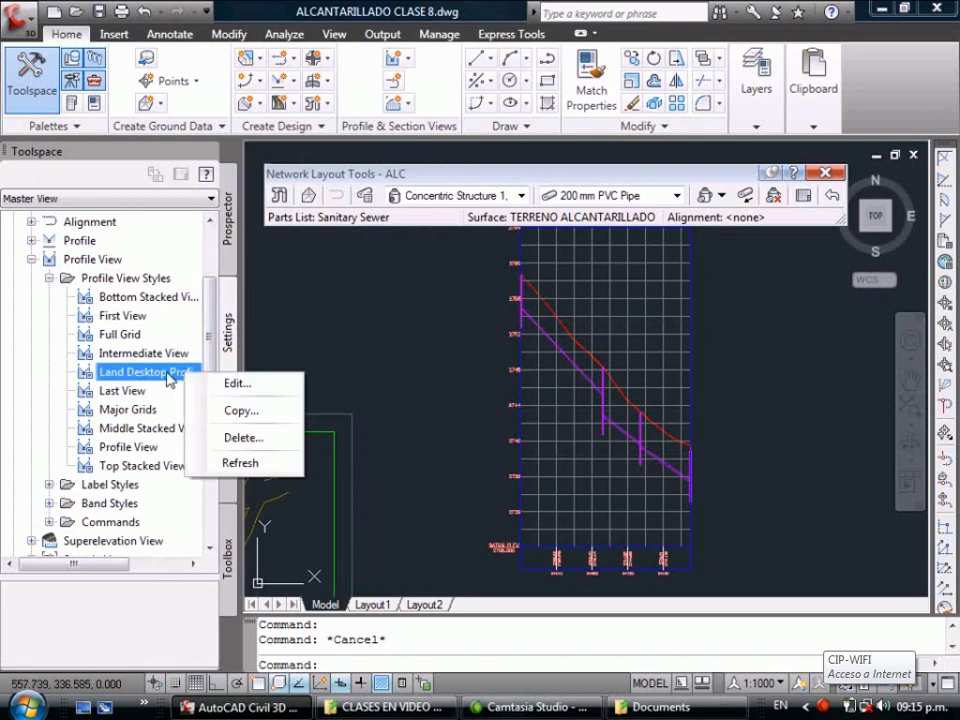
{"action": "left_click", "coordinate": [298, 384]}
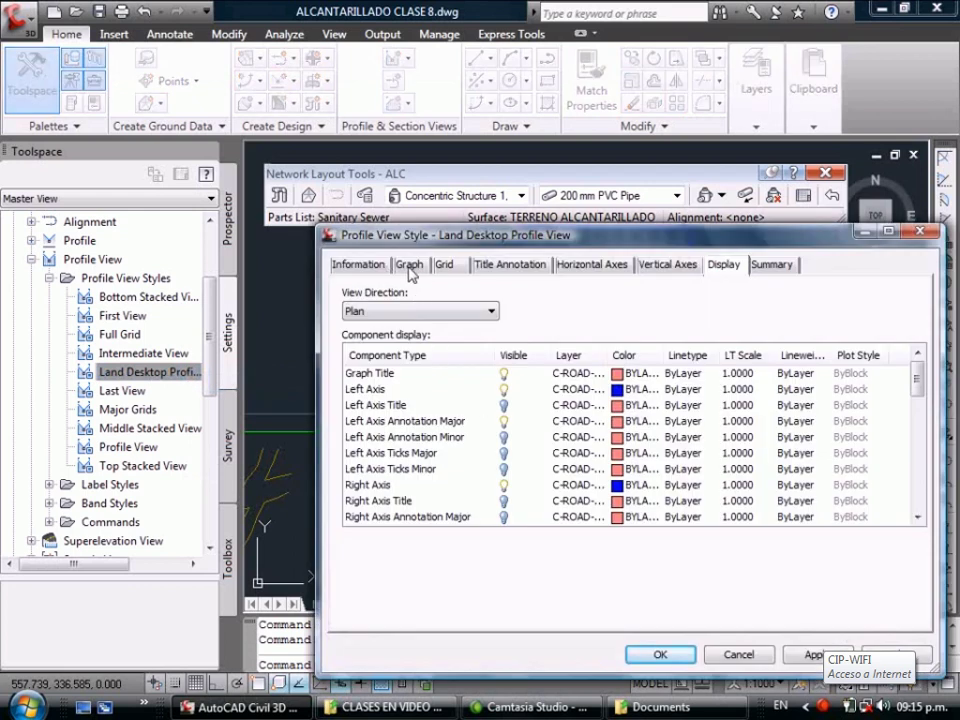
{"action": "left_click", "coordinate": [409, 266]}
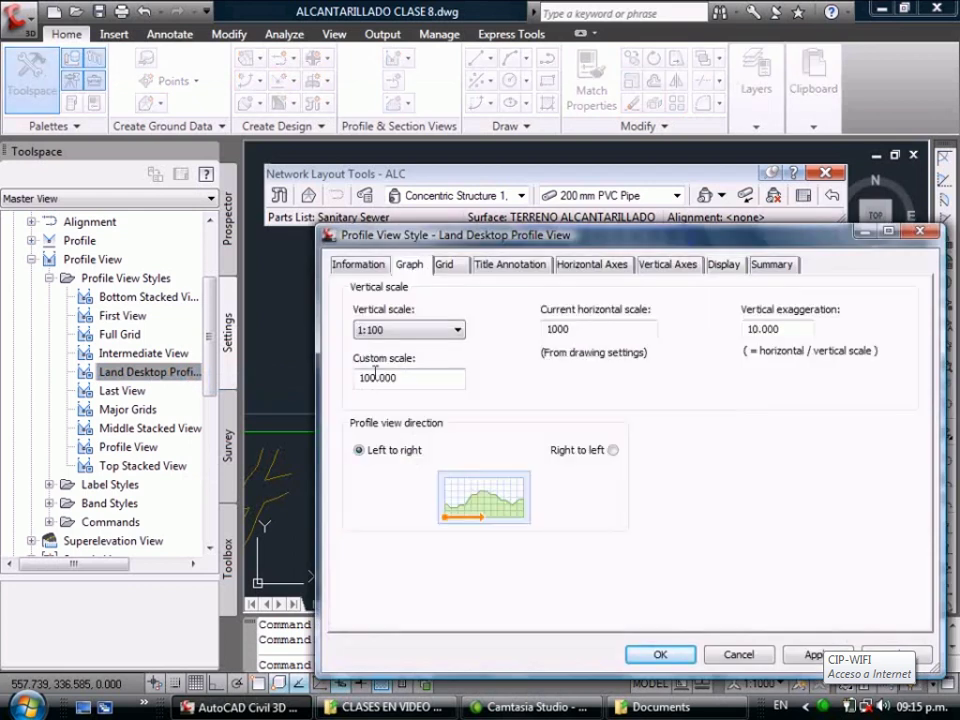
{"action": "type", "text": "0"}
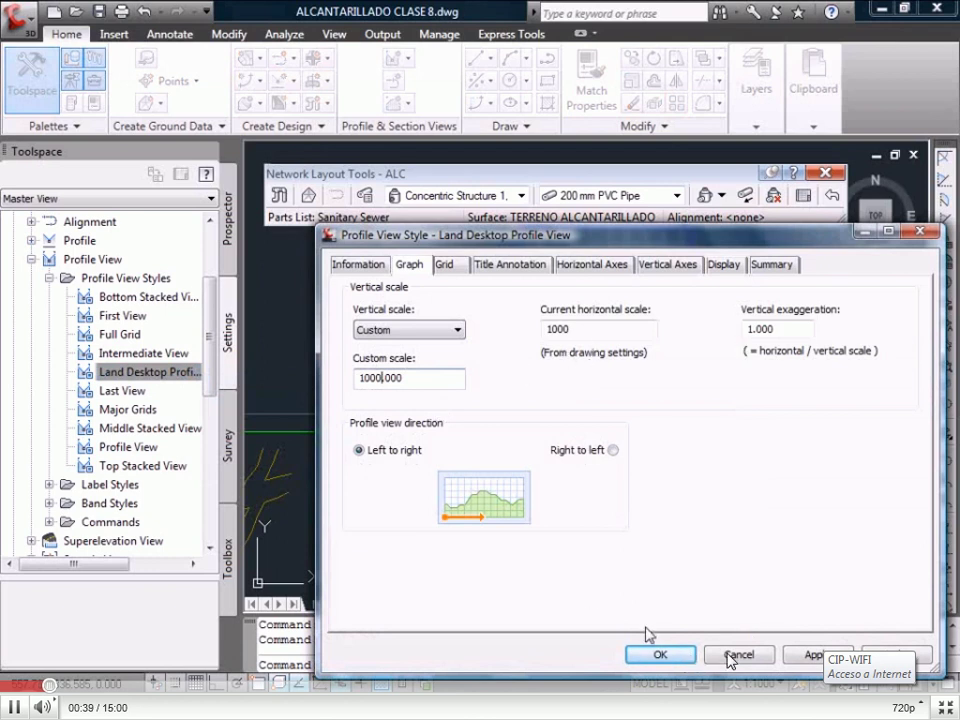
{"action": "left_click", "coordinate": [660, 656]}
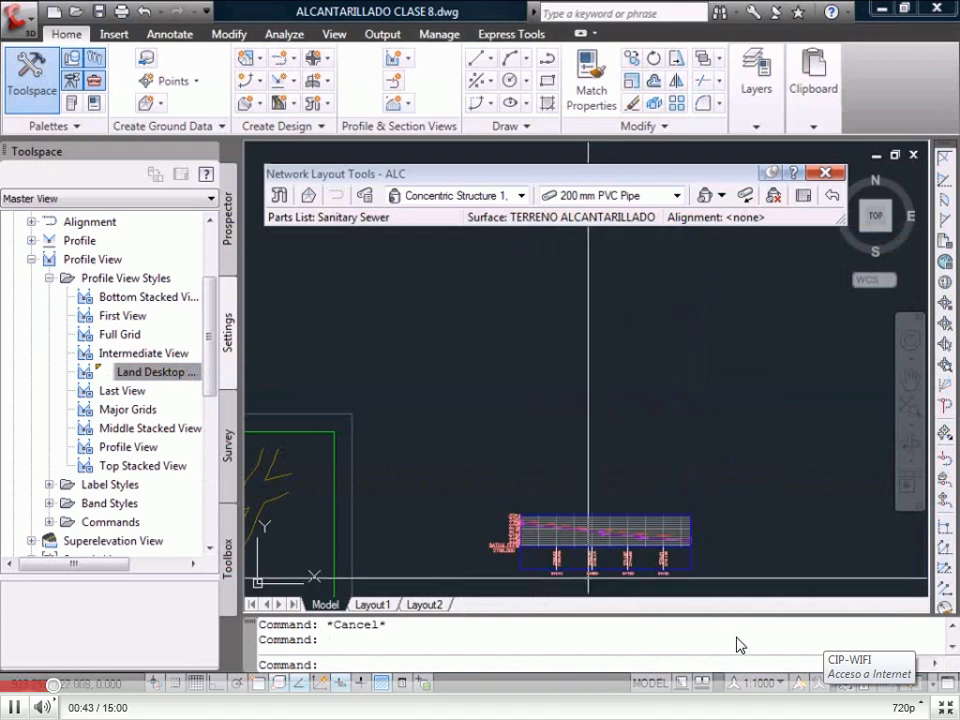
{"action": "scroll", "coordinate": [620, 450], "scroll_direction": "up", "scroll_amount": 6}
{"action": "scroll", "coordinate": [626, 449], "scroll_direction": "down", "scroll_amount": 5}
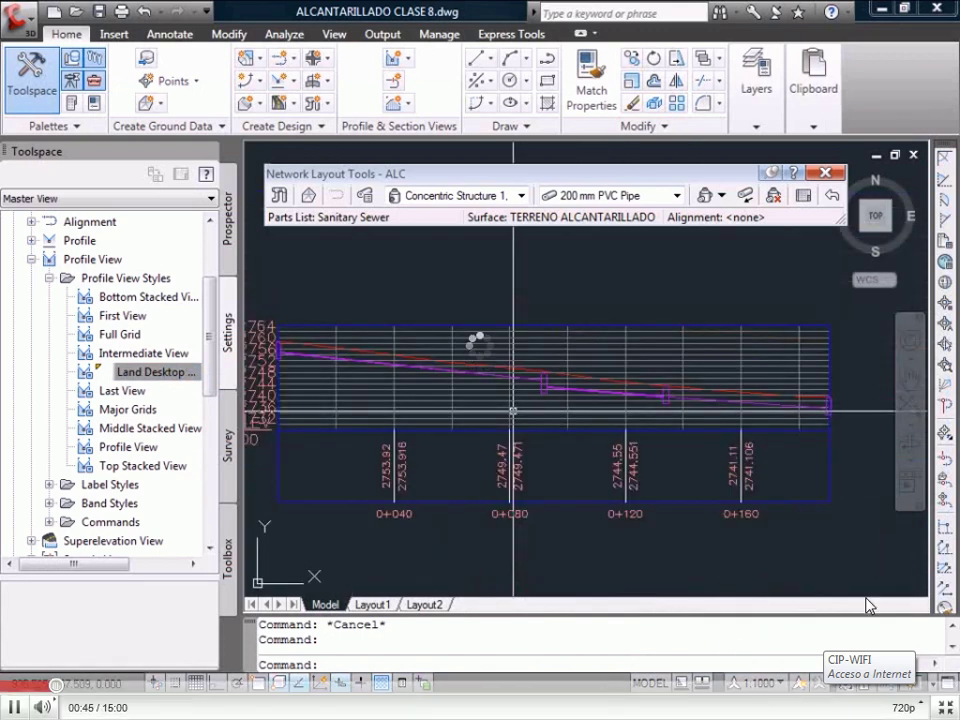
{"action": "key", "text": "Escape"}
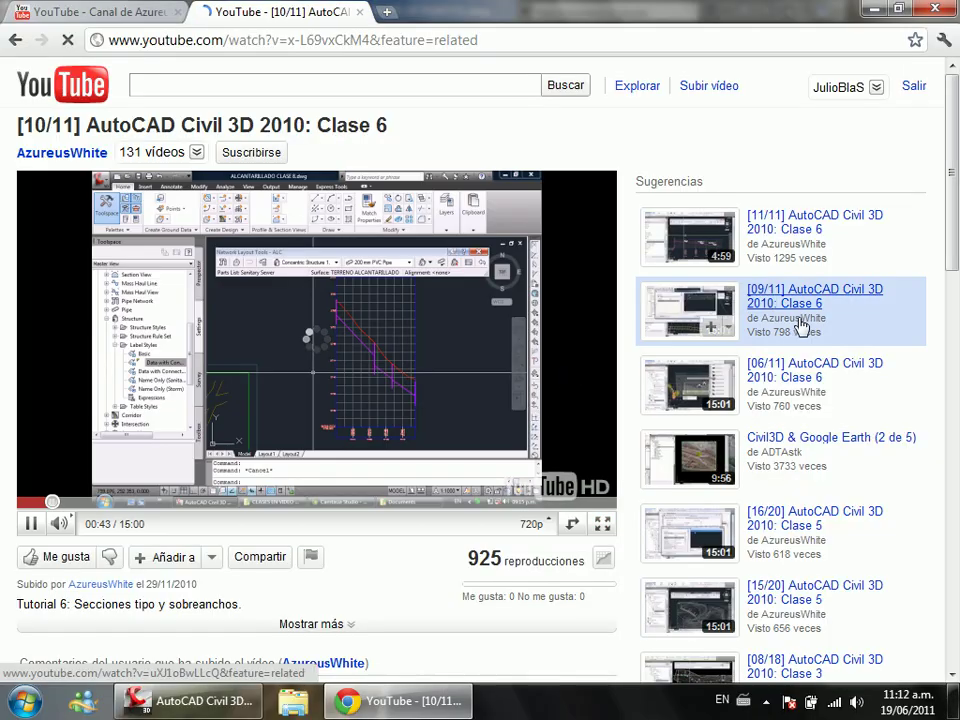
Step: Close the Clase 6 video page and the browser, and switch to the GRUPO DE PUNTOS drawing in AutoCAD Civil 3D
{"action": "left_click", "coordinate": [359, 12]}
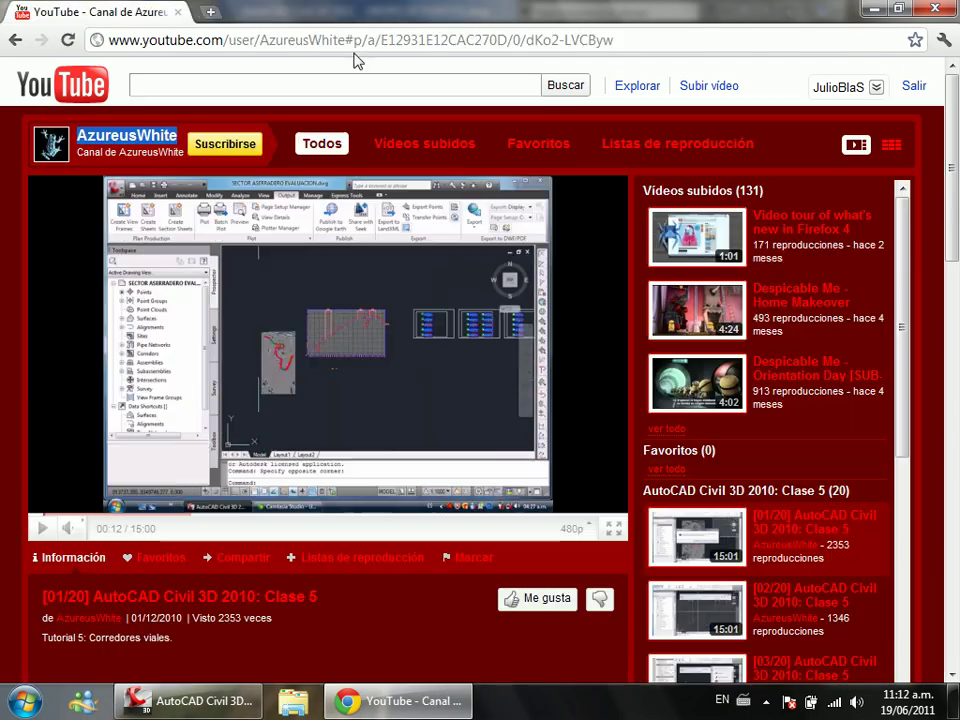
{"action": "left_click", "coordinate": [872, 8]}
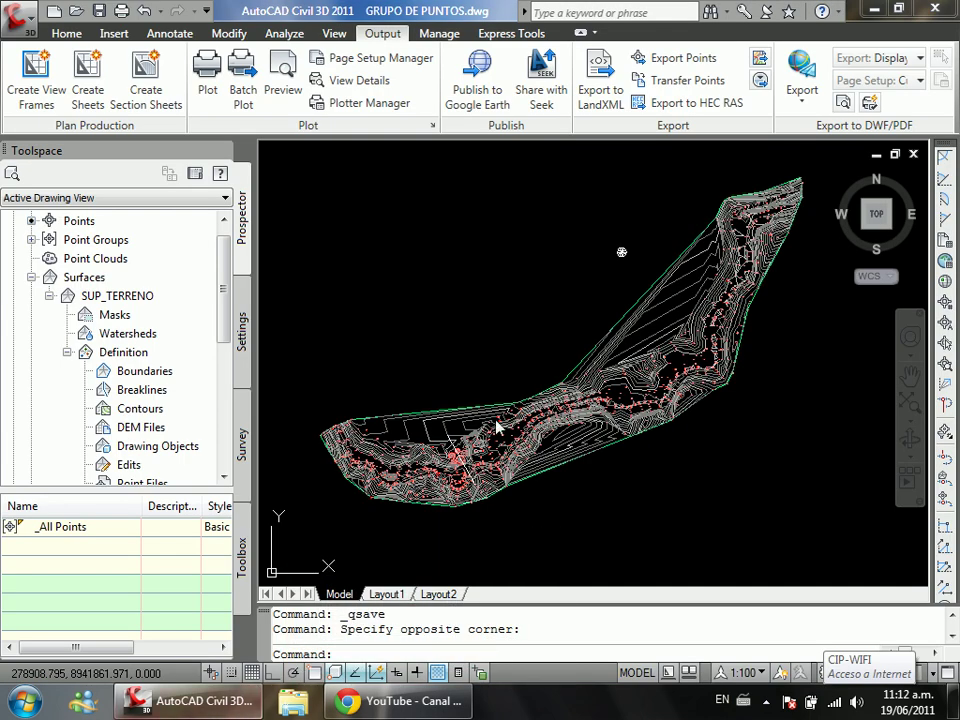
{"action": "left_click", "coordinate": [471, 336]}
{"action": "left_click", "coordinate": [501, 334]}
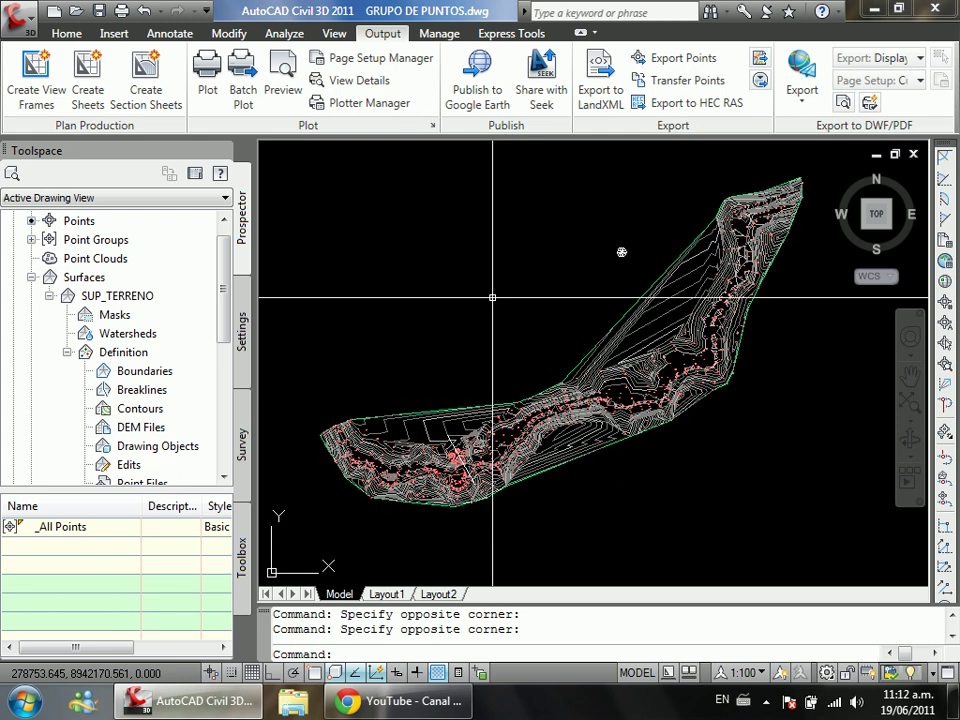
{"action": "left_click", "coordinate": [414, 703]}
{"action": "key", "text": "alt+Tab"}
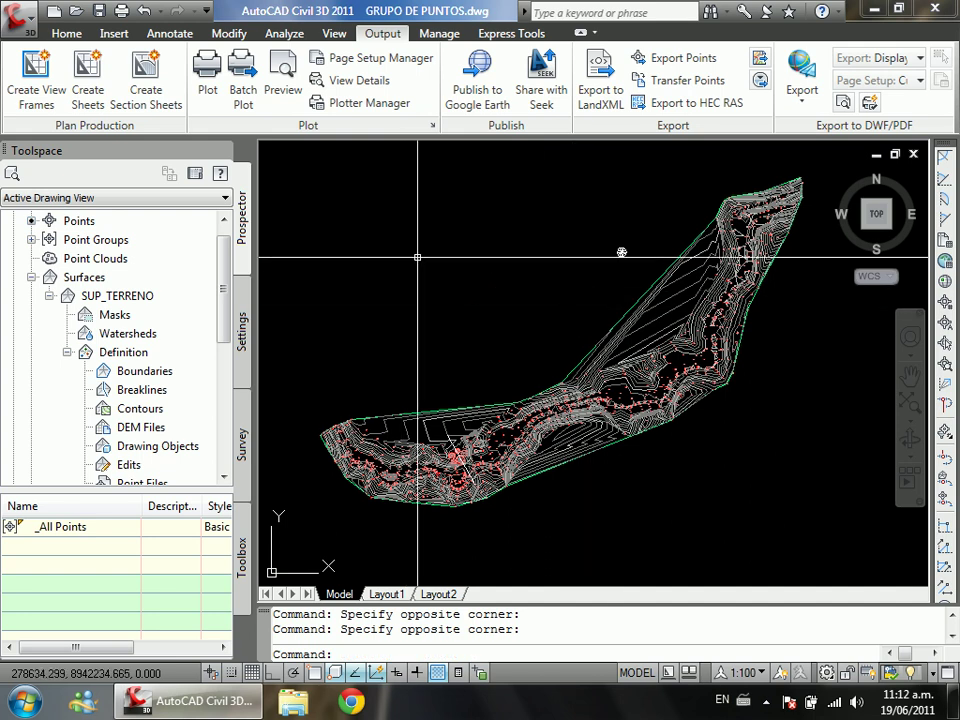
Step: Erase the stray line crossing the dense point cluster in the southwestern part of the terrain surface
{"action": "scroll", "coordinate": [434, 476], "scroll_direction": "up", "scroll_amount": 3}
{"action": "scroll", "coordinate": [440, 430], "scroll_direction": "down", "scroll_amount": 3}
{"action": "scroll", "coordinate": [420, 435], "scroll_direction": "up", "scroll_amount": 5}
{"action": "left_click", "coordinate": [455, 438]}
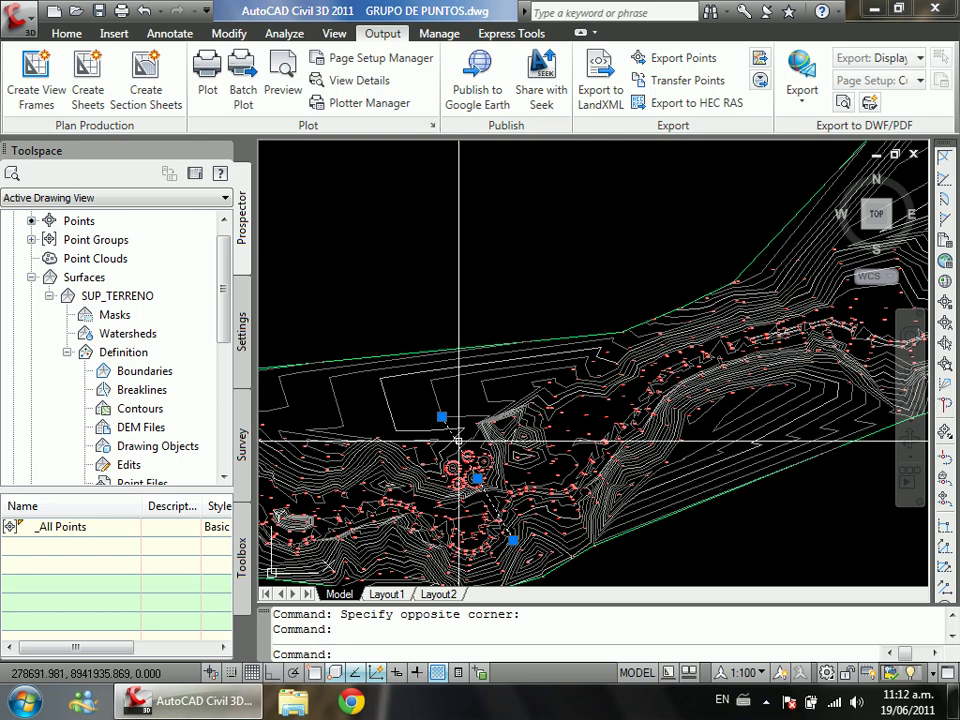
{"action": "key", "text": "Delete"}
{"action": "scroll", "coordinate": [500, 420], "scroll_direction": "down", "scroll_amount": 5}
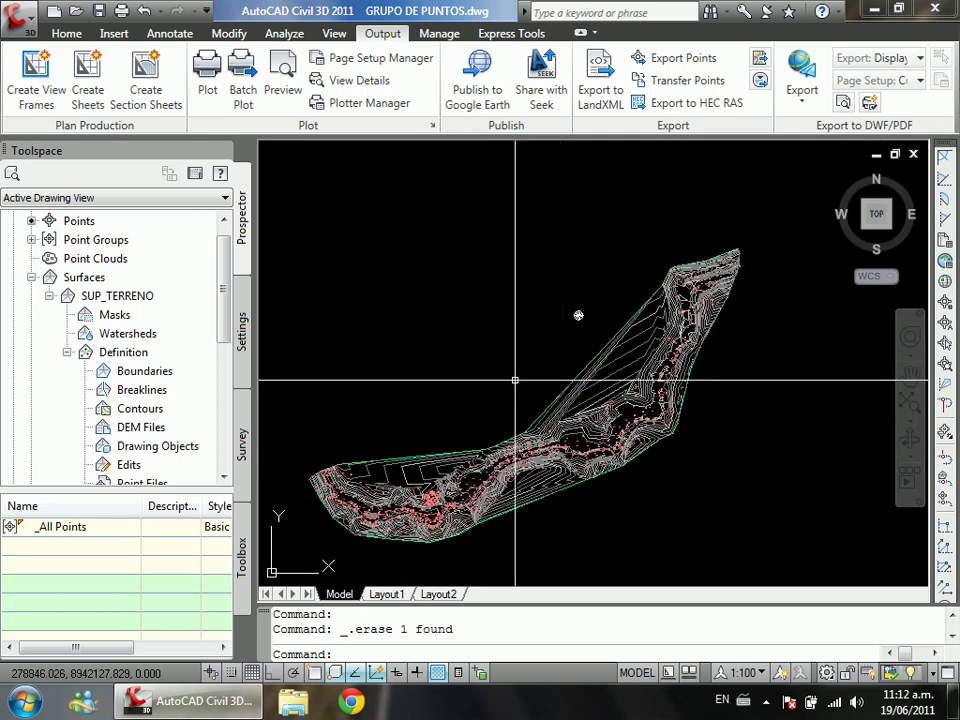
Step: Examine the definition of the SUP_TERRENO surface, including its Boundaries and Breaklines
{"action": "left_click", "coordinate": [125, 296]}
{"action": "scroll", "coordinate": [229, 321], "scroll_direction": "down", "scroll_amount": 3}
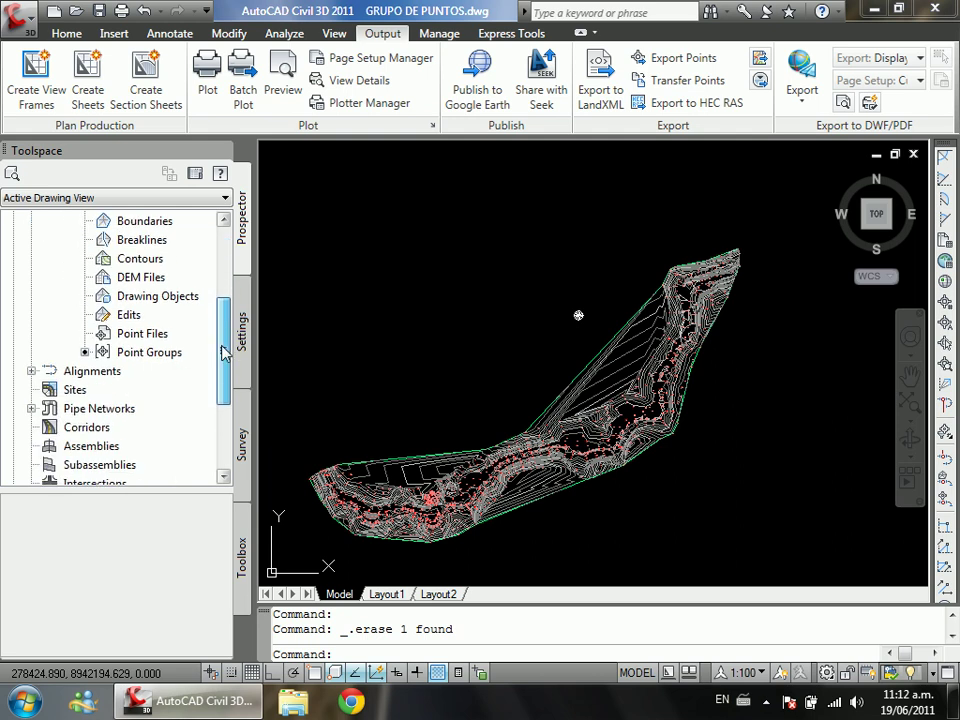
{"action": "scroll", "coordinate": [229, 321], "scroll_direction": "up", "scroll_amount": 2}
{"action": "left_click", "coordinate": [124, 278]}
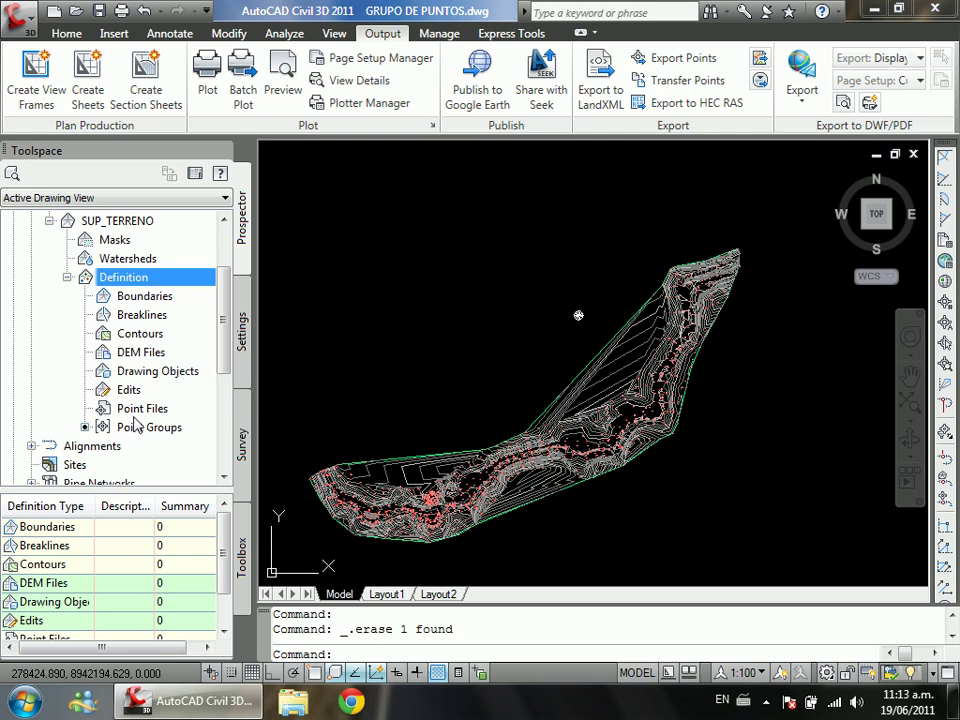
{"action": "left_click", "coordinate": [159, 299]}
{"action": "left_click", "coordinate": [143, 315]}
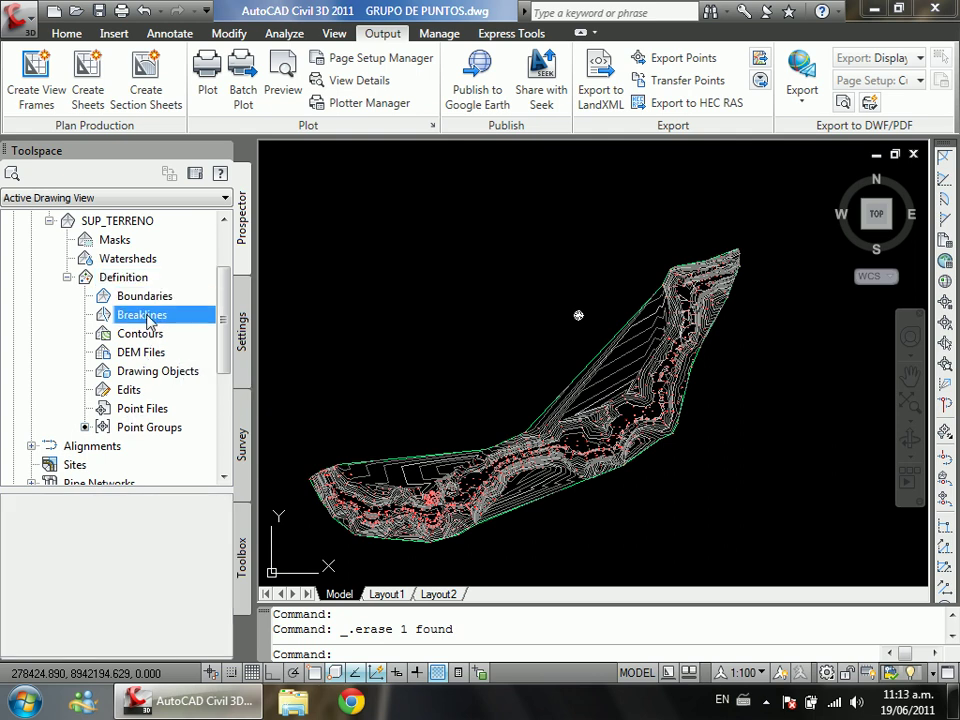
Step: Review the Contours, DEM Files, Drawing Objects, Point Files and Point Groups entries of the SUP_TERRENO definition, including the _All Points group
{"action": "left_click", "coordinate": [145, 336]}
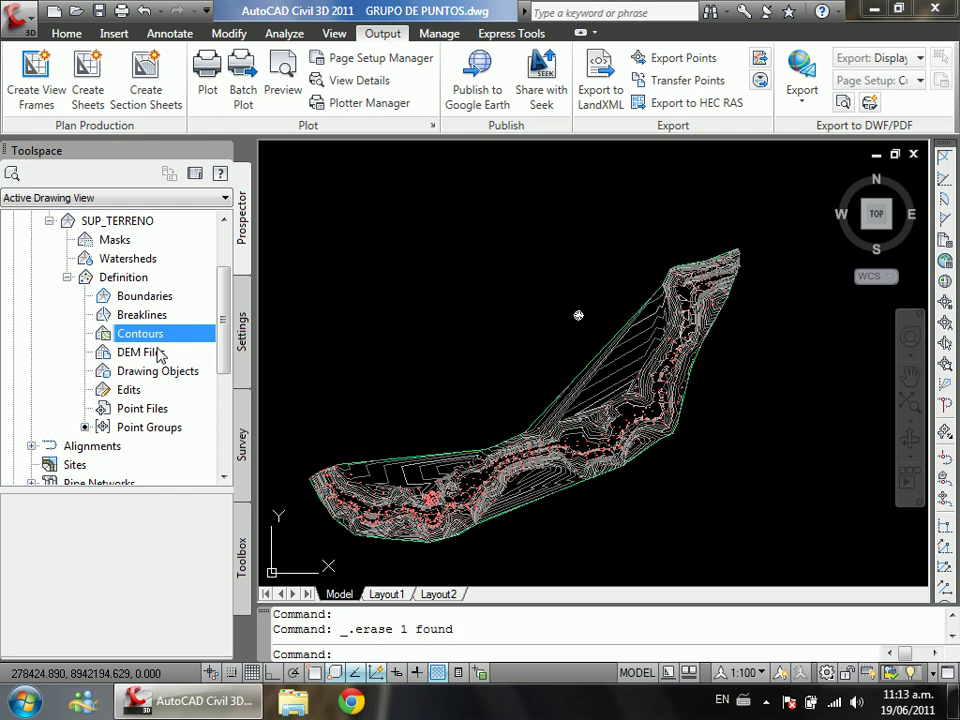
{"action": "left_click", "coordinate": [148, 355]}
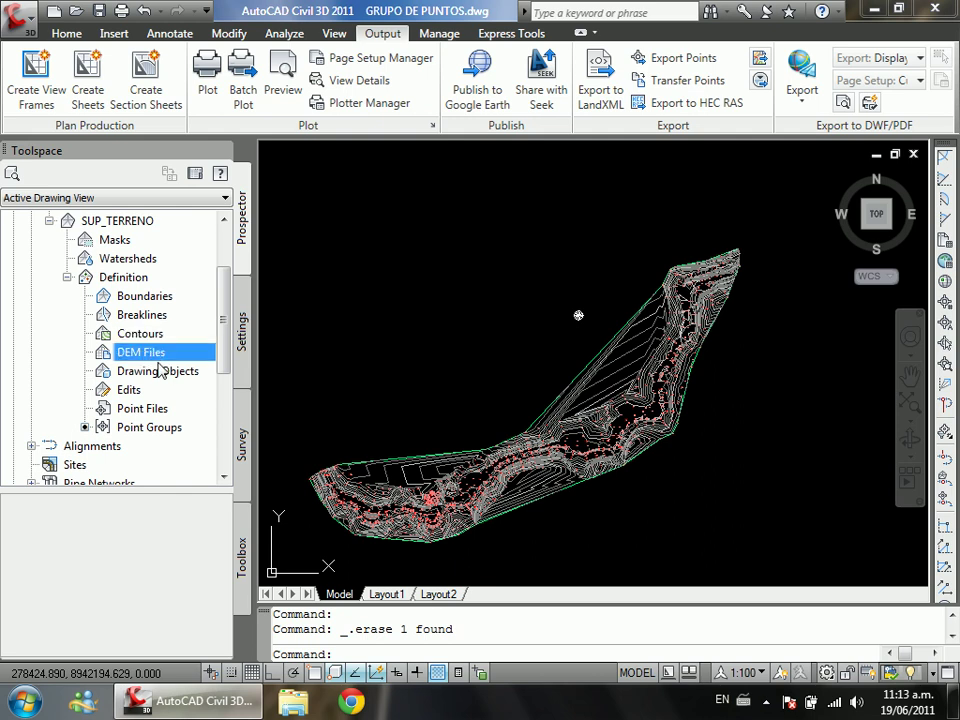
{"action": "left_click", "coordinate": [158, 372]}
{"action": "left_click", "coordinate": [148, 409]}
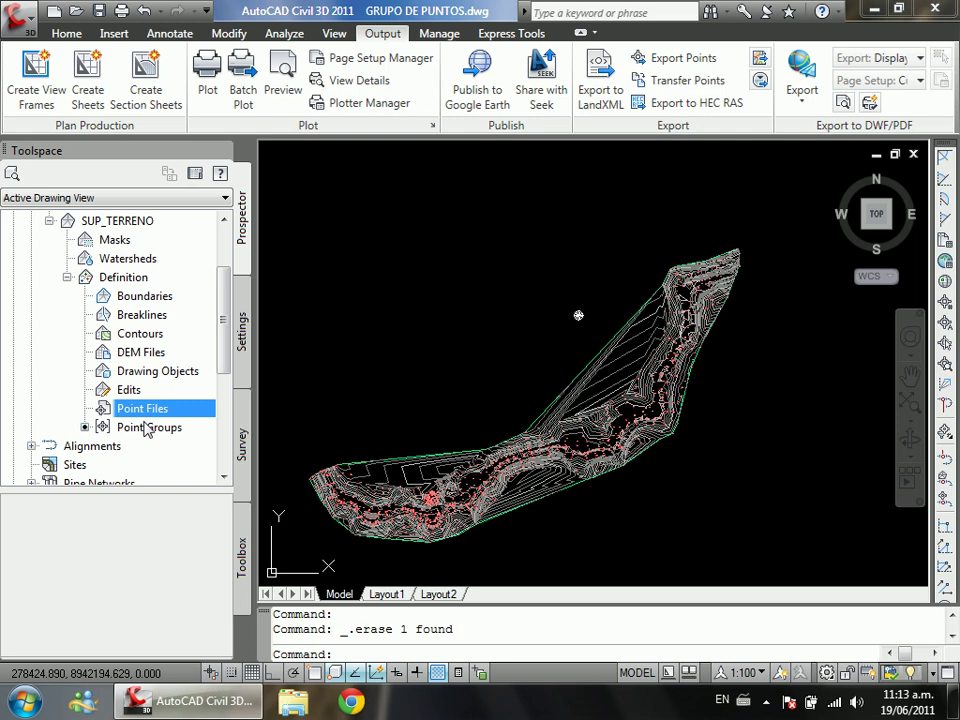
{"action": "left_click", "coordinate": [152, 428]}
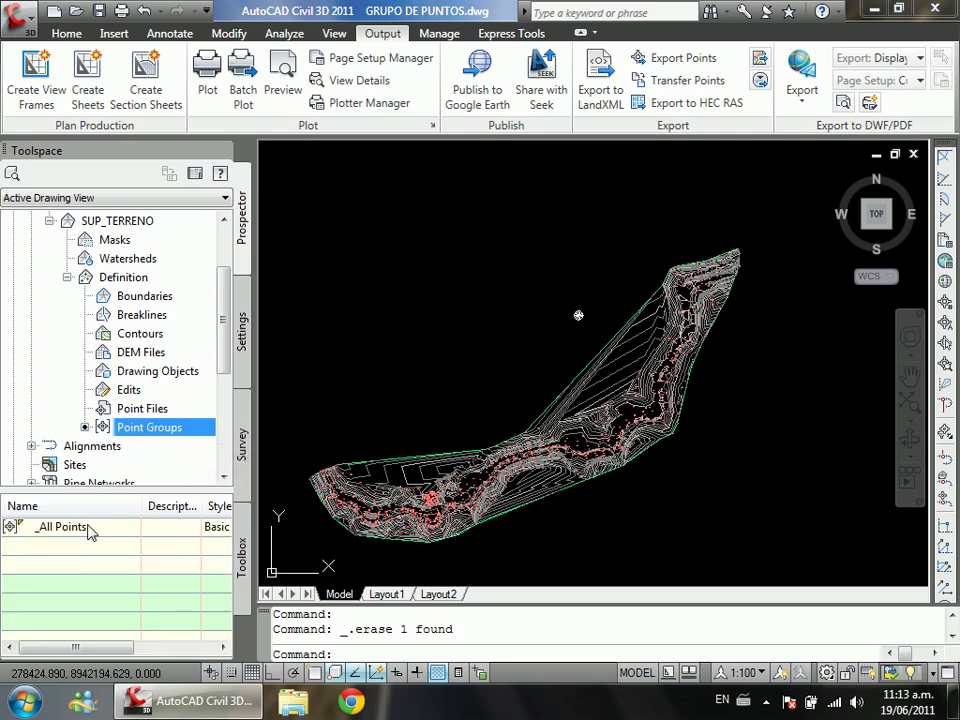
{"action": "left_click", "coordinate": [90, 527]}
{"action": "left_click", "coordinate": [183, 431]}
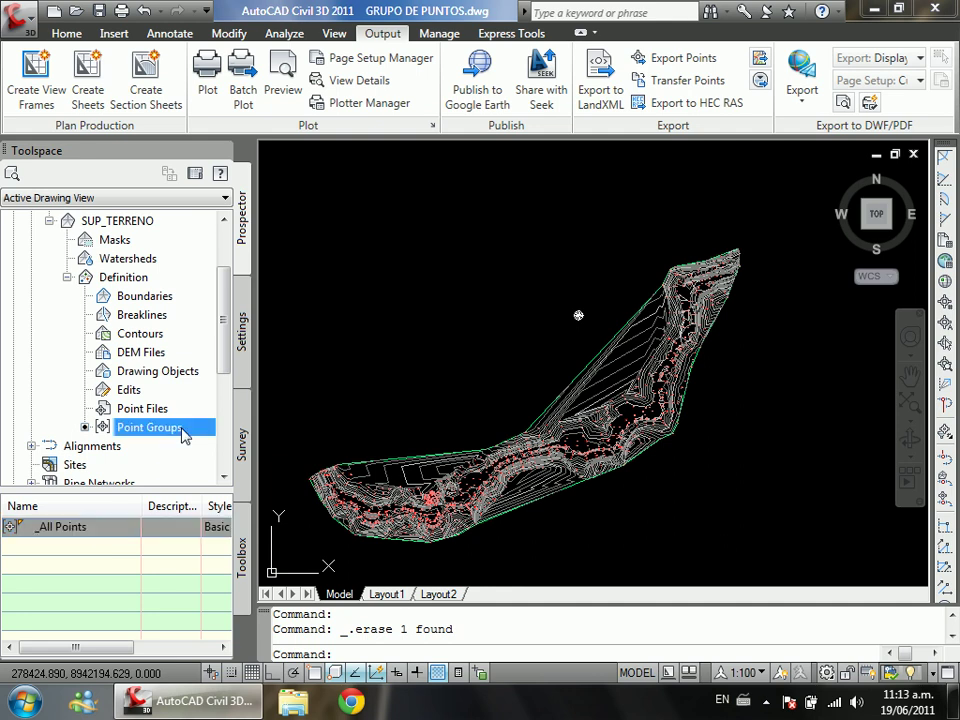
Step: Examine the SUP_TERRENO contours along the terrain, from the middle stretch to the closed oval contours in the southwestern part
{"action": "scroll", "coordinate": [422, 379], "scroll_direction": "down", "scroll_amount": 3}
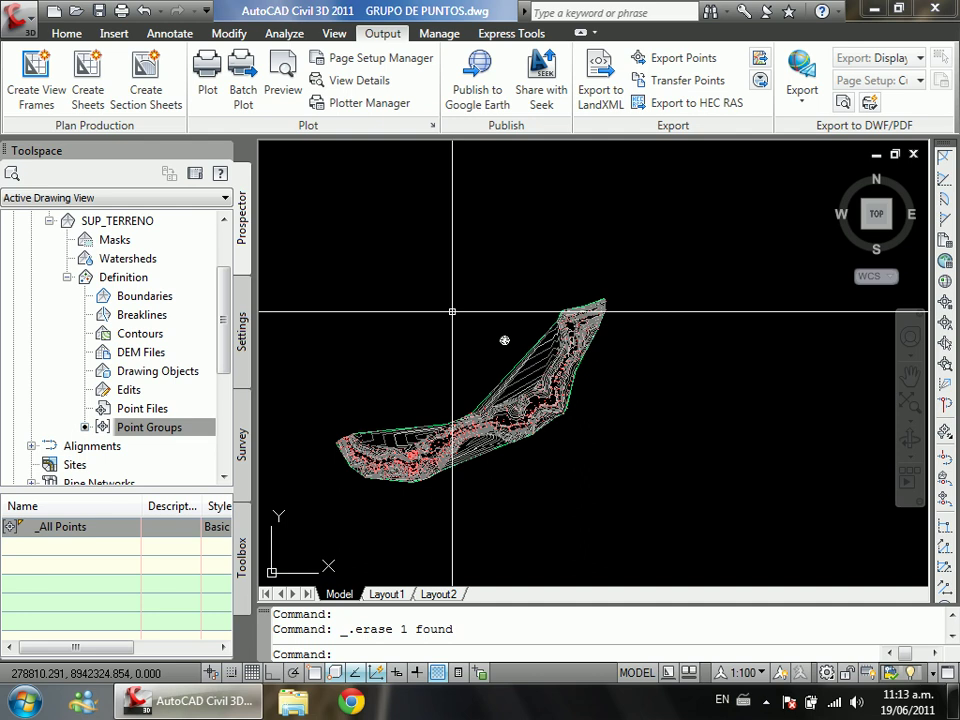
{"action": "scroll", "coordinate": [452, 312], "scroll_direction": "up", "scroll_amount": 4}
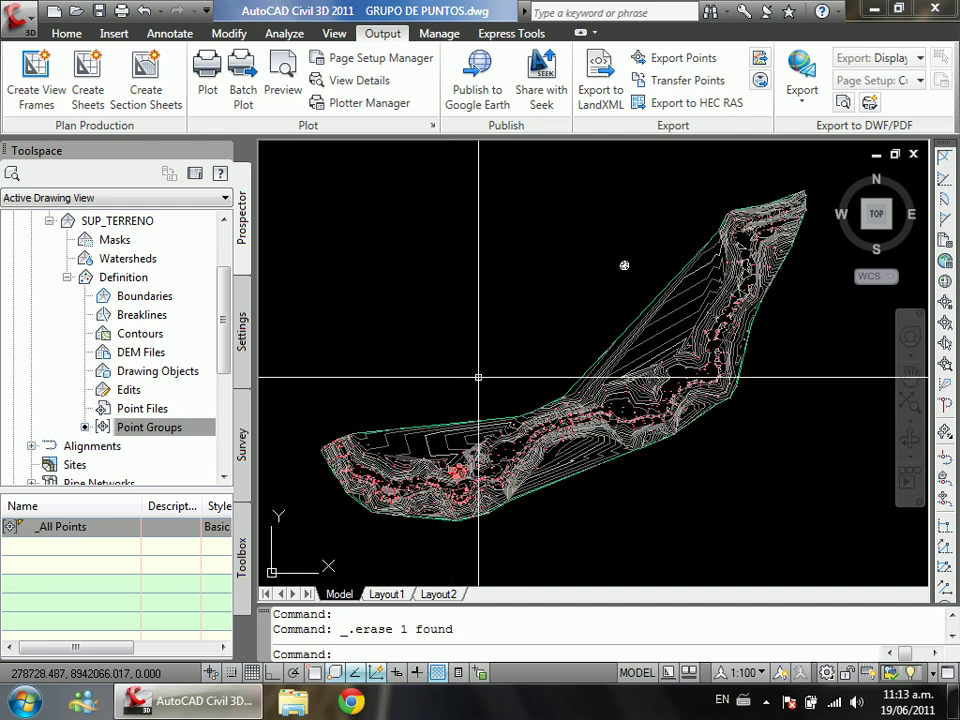
{"action": "scroll", "coordinate": [506, 363], "scroll_direction": "down", "scroll_amount": 2}
{"action": "scroll", "coordinate": [505, 361], "scroll_direction": "up", "scroll_amount": 1}
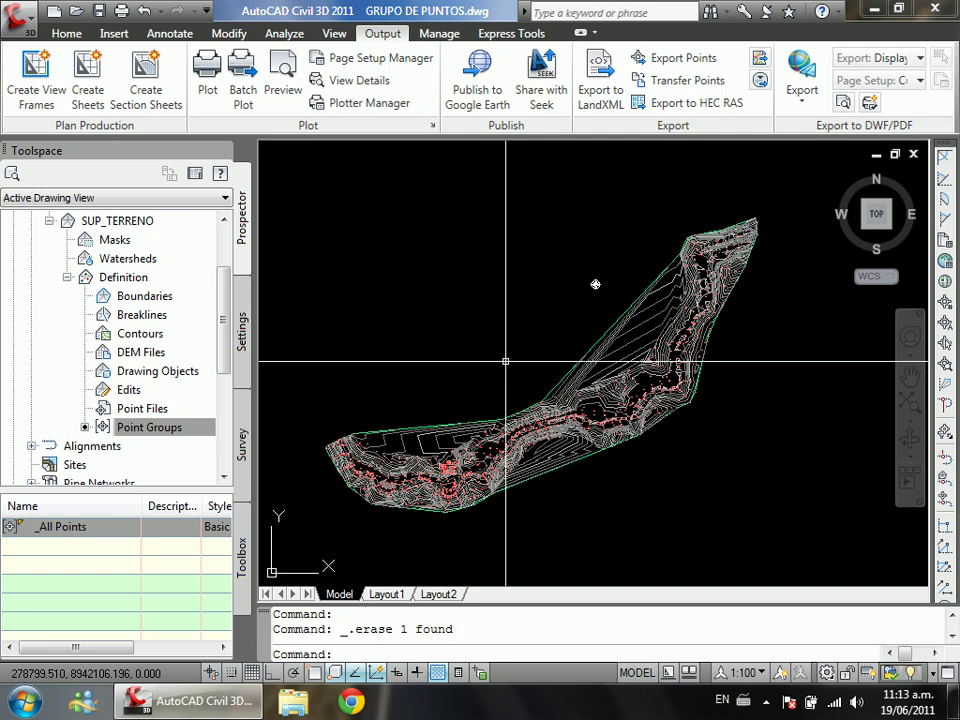
{"action": "scroll", "coordinate": [619, 370], "scroll_direction": "up", "scroll_amount": 1}
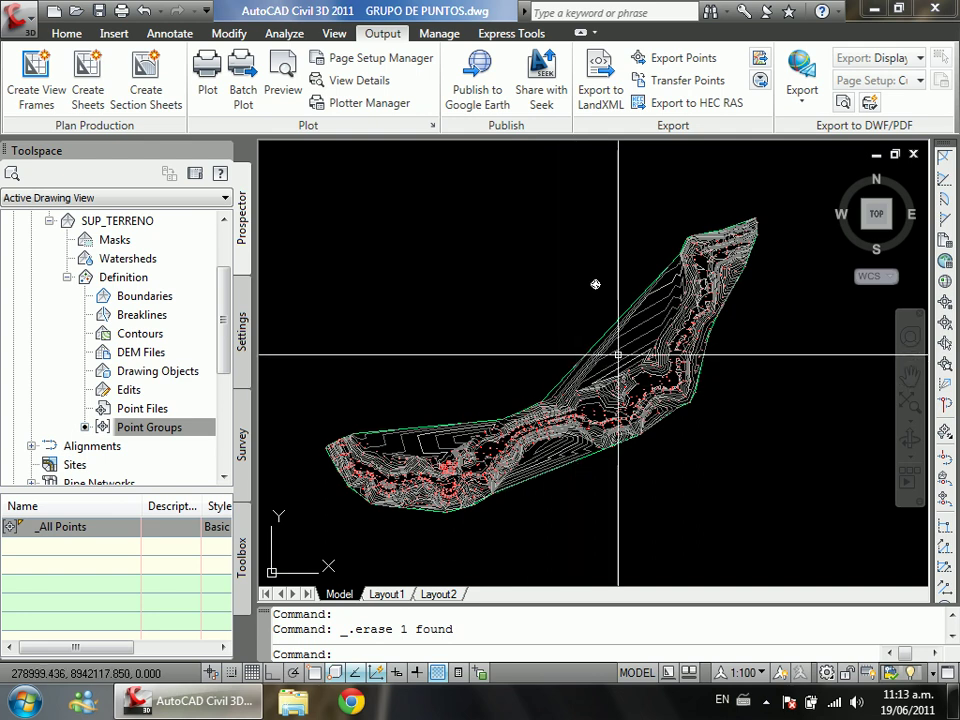
{"action": "scroll", "coordinate": [622, 365], "scroll_direction": "up", "scroll_amount": 3}
{"action": "scroll", "coordinate": [622, 370], "scroll_direction": "up", "scroll_amount": 2}
{"action": "scroll", "coordinate": [614, 368], "scroll_direction": "down", "scroll_amount": 1}
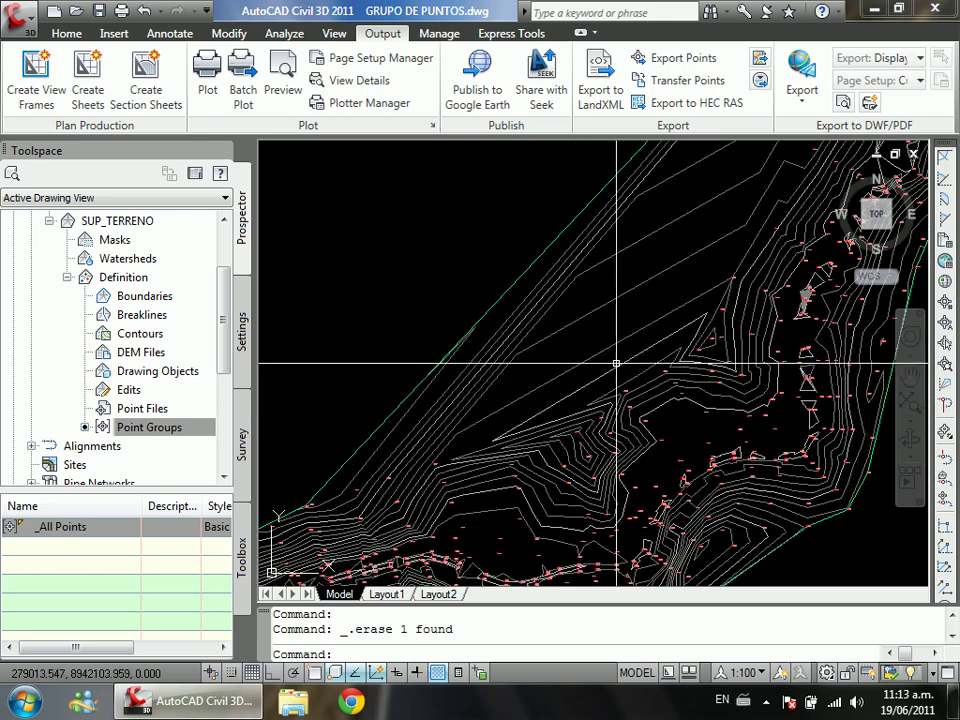
{"action": "scroll", "coordinate": [617, 362], "scroll_direction": "down", "scroll_amount": 4}
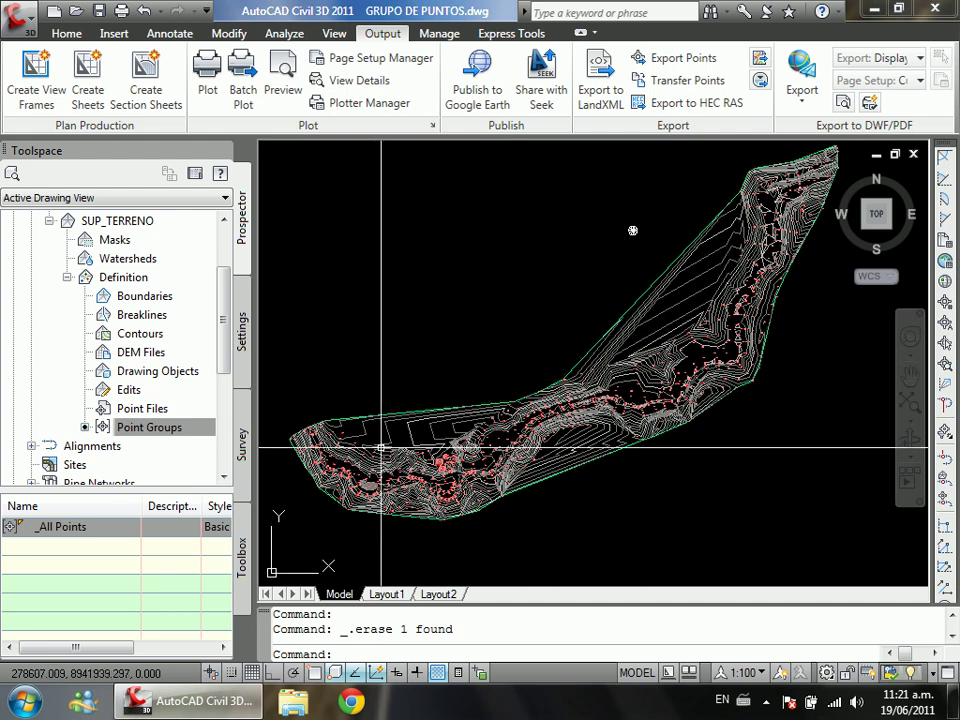
{"action": "scroll", "coordinate": [381, 448], "scroll_direction": "up", "scroll_amount": 8}
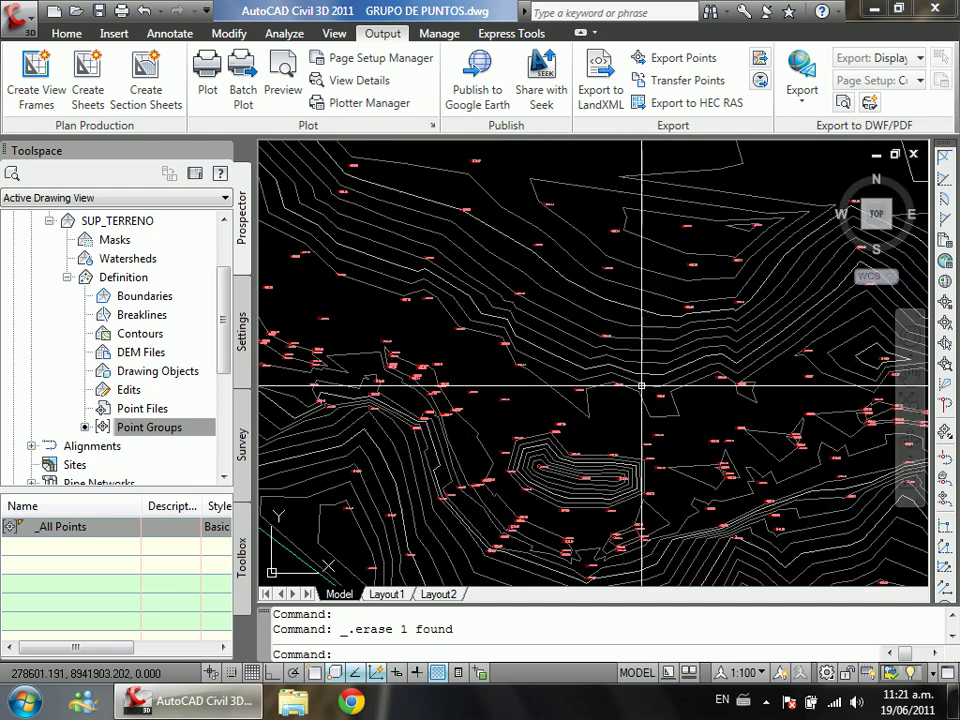
{"action": "scroll", "coordinate": [620, 430], "scroll_direction": "up", "scroll_amount": 2}
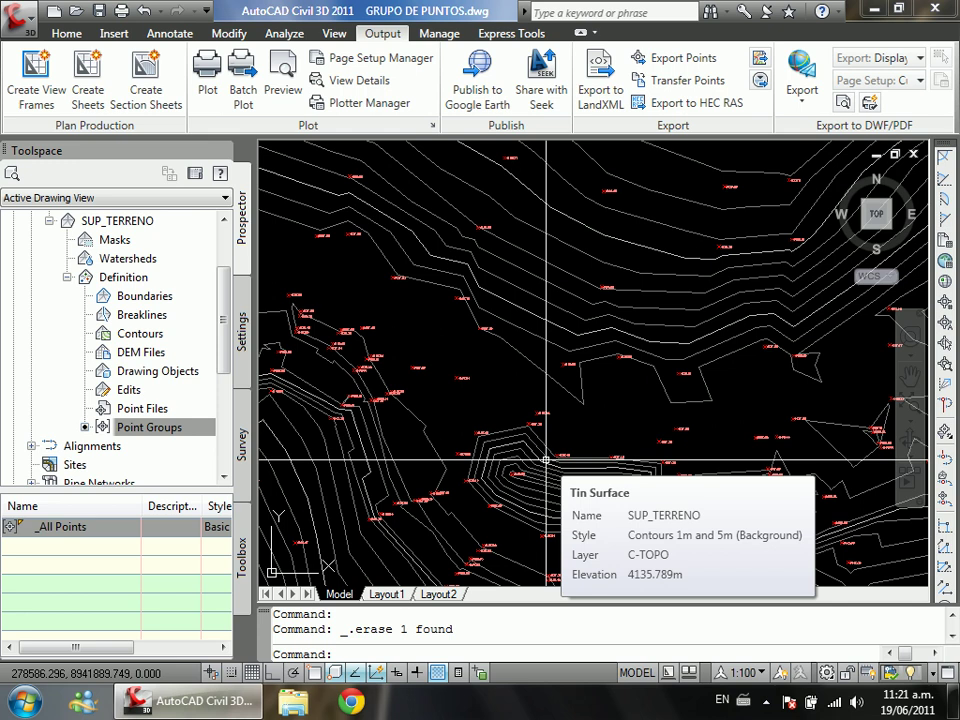
{"action": "scroll", "coordinate": [574, 439], "scroll_direction": "down", "scroll_amount": 5}
{"action": "scroll", "coordinate": [585, 429], "scroll_direction": "up", "scroll_amount": 6}
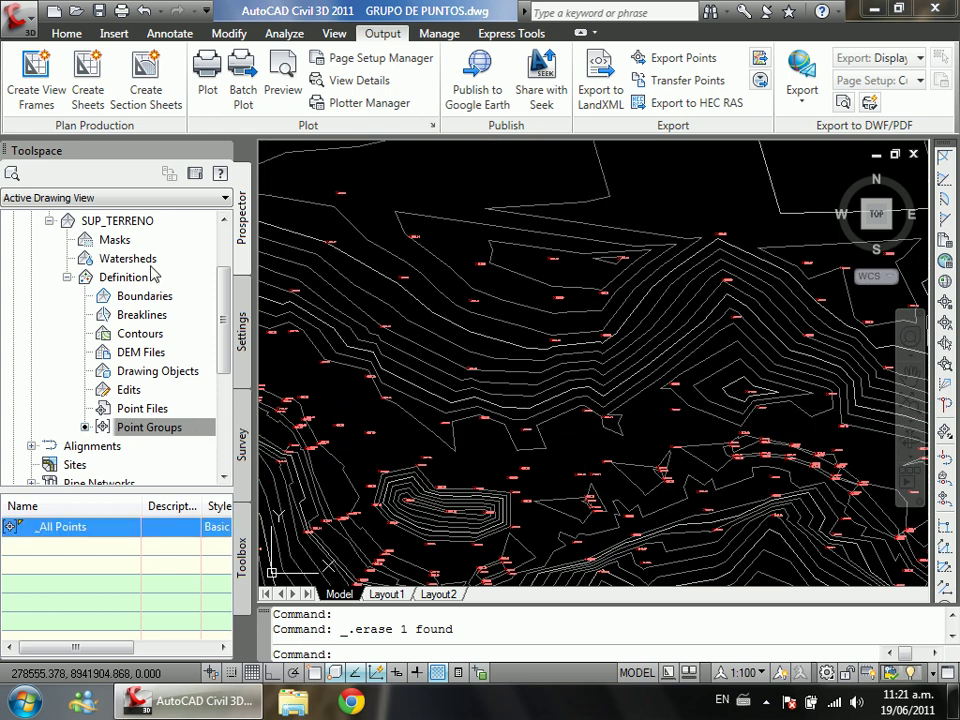
Step: Change the surface style of SUP_TERRENO to Contours and Triangles in its surface properties and apply it
{"action": "right_click", "coordinate": [136, 222]}
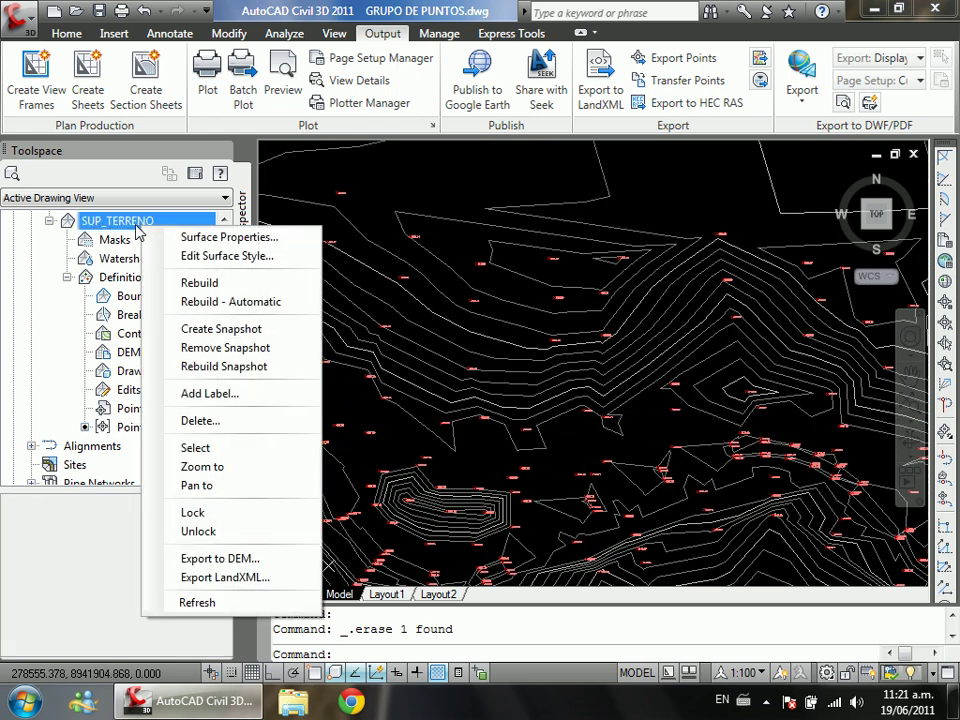
{"action": "left_click", "coordinate": [203, 241]}
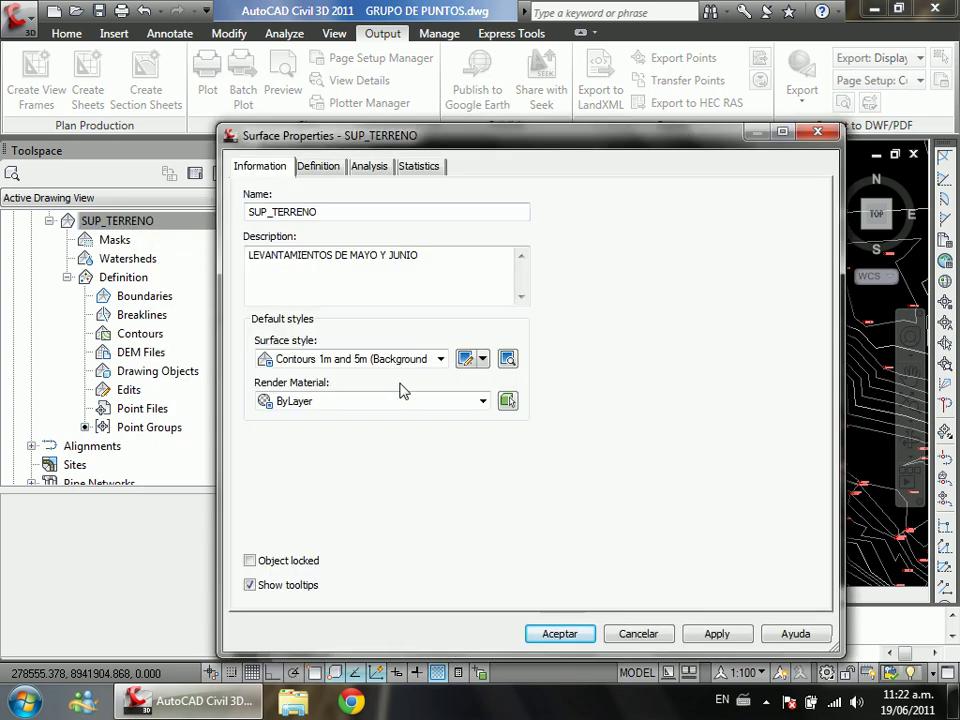
{"action": "left_click", "coordinate": [385, 358]}
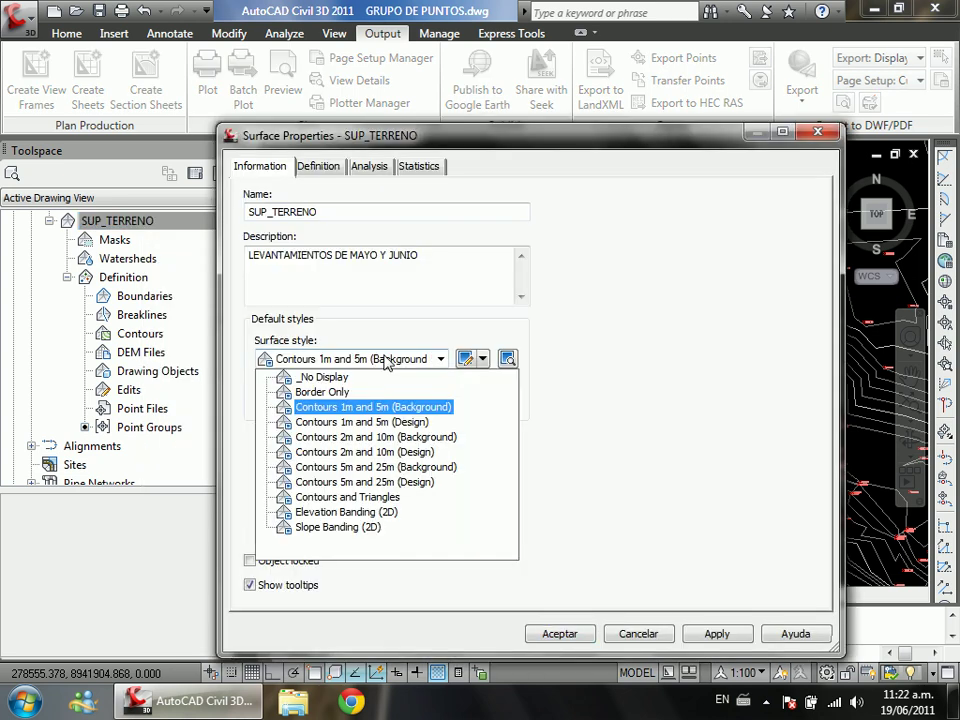
{"action": "left_click", "coordinate": [385, 360]}
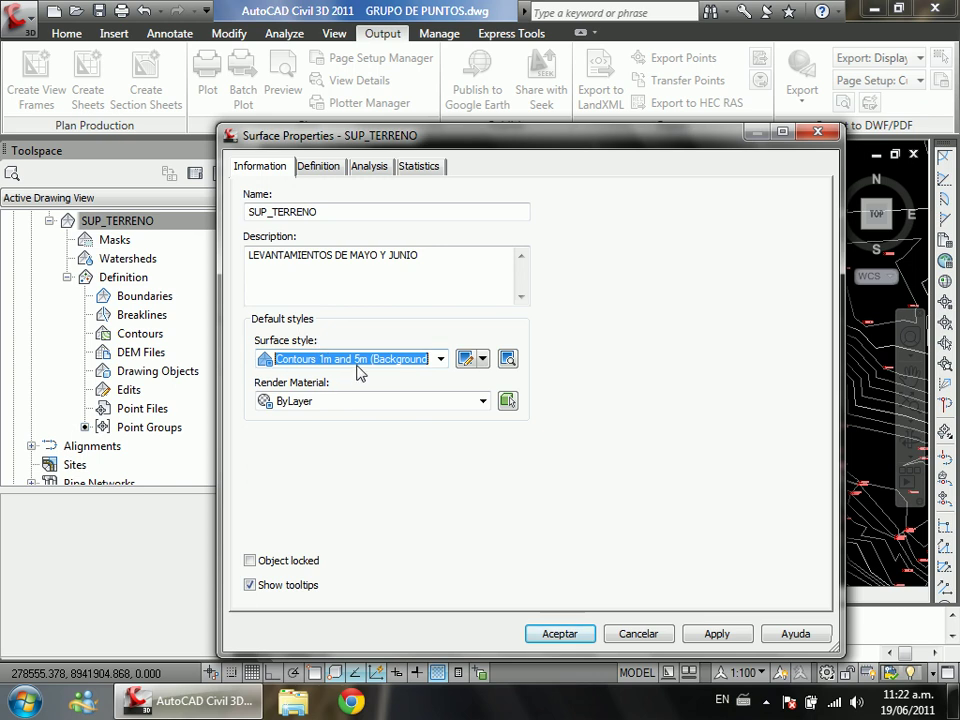
{"action": "left_click", "coordinate": [358, 364]}
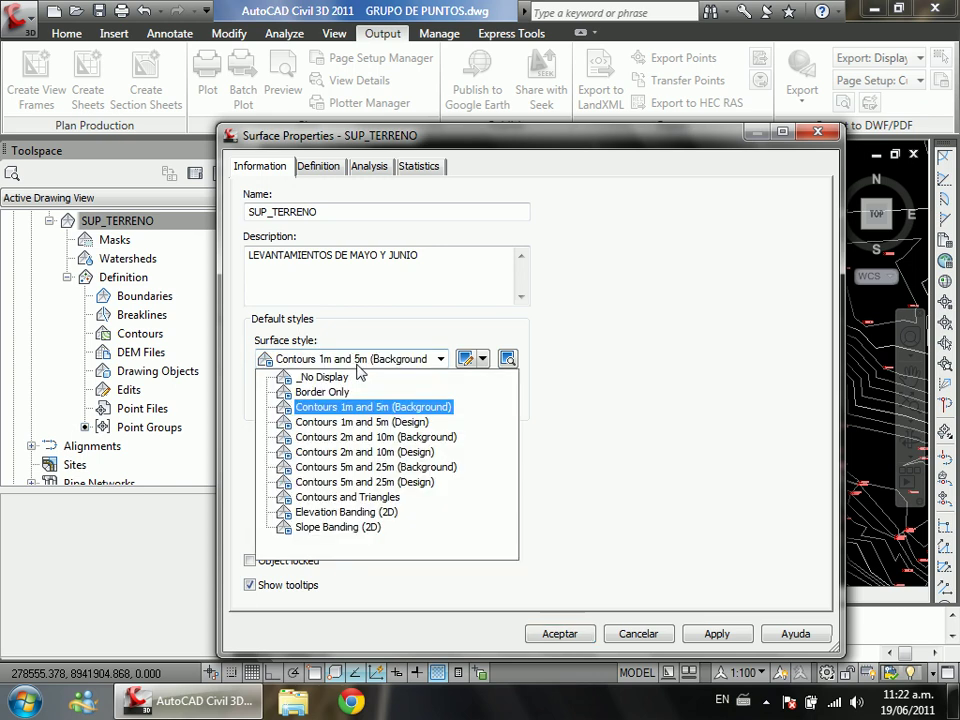
{"action": "left_click", "coordinate": [352, 497]}
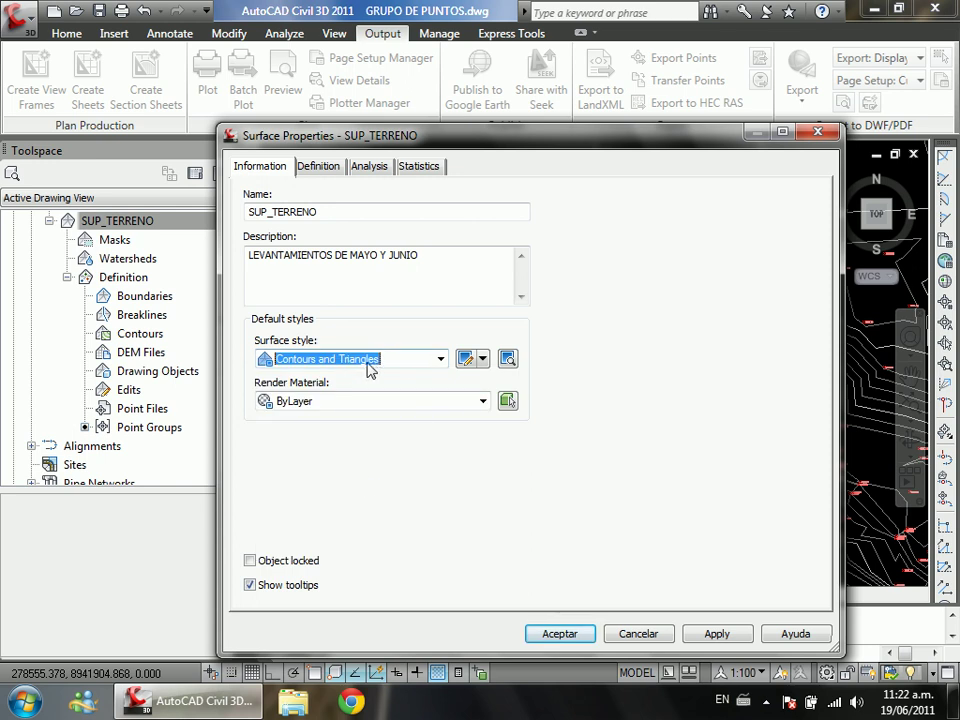
{"action": "left_click", "coordinate": [545, 632]}
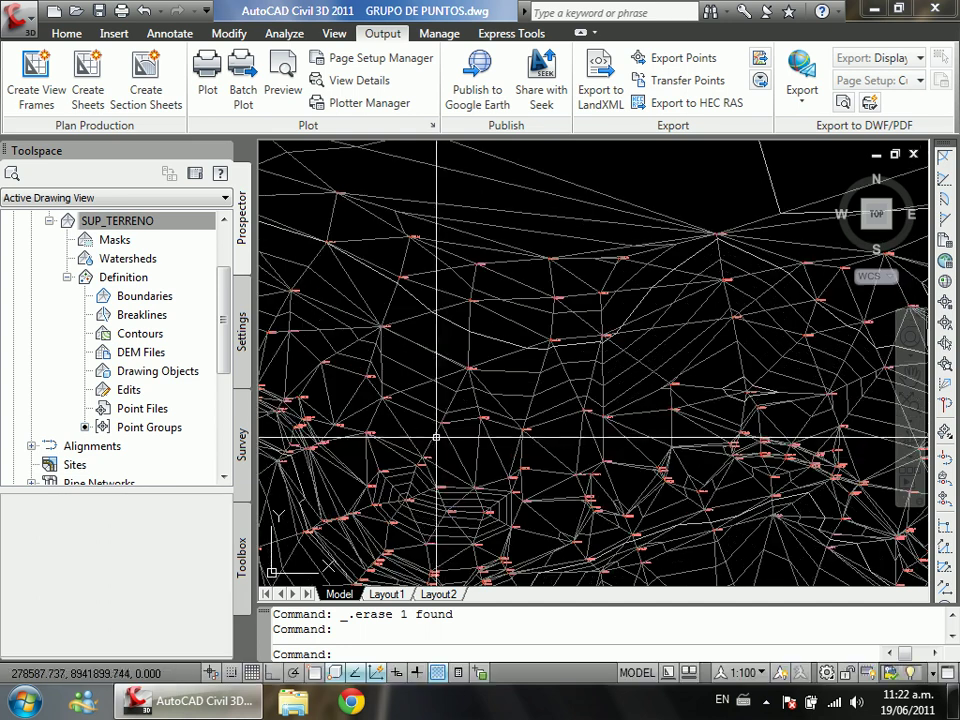
Step: Examine the SUP_TERRENO triangulation in the southwestern part, including the triangle edges joining the survey points labelled 4136.36 and 4136.57
{"action": "scroll", "coordinate": [478, 400], "scroll_direction": "down", "scroll_amount": 3}
{"action": "scroll", "coordinate": [321, 354], "scroll_direction": "up", "scroll_amount": 6}
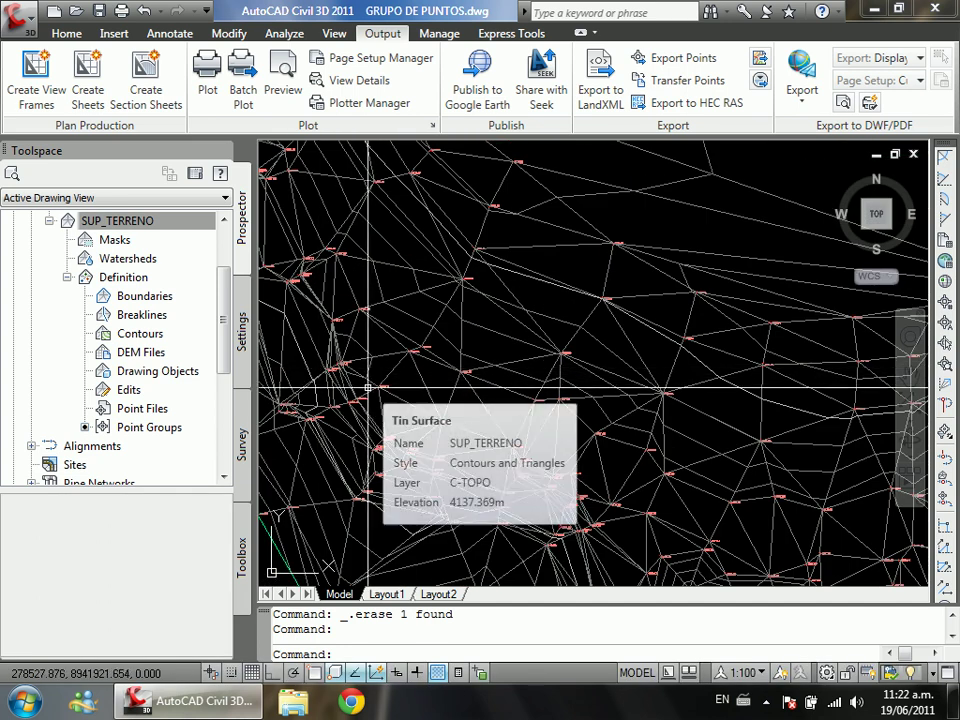
{"action": "scroll", "coordinate": [368, 390], "scroll_direction": "down", "scroll_amount": 4}
{"action": "scroll", "coordinate": [393, 407], "scroll_direction": "up", "scroll_amount": 3}
{"action": "scroll", "coordinate": [393, 407], "scroll_direction": "up", "scroll_amount": 6}
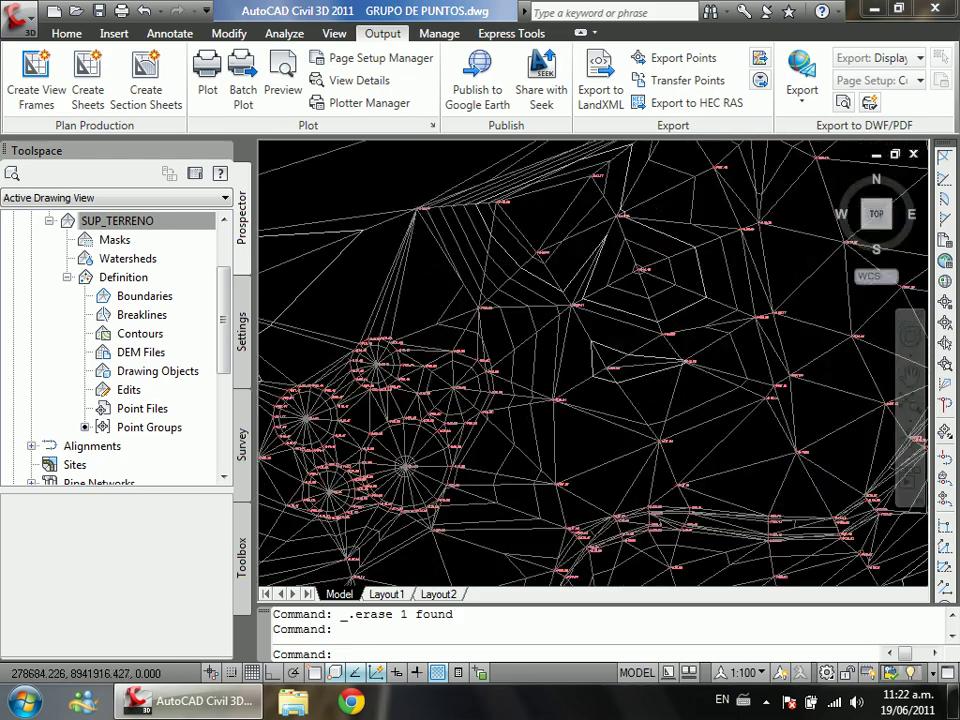
{"action": "scroll", "coordinate": [585, 380], "scroll_direction": "up", "scroll_amount": 2}
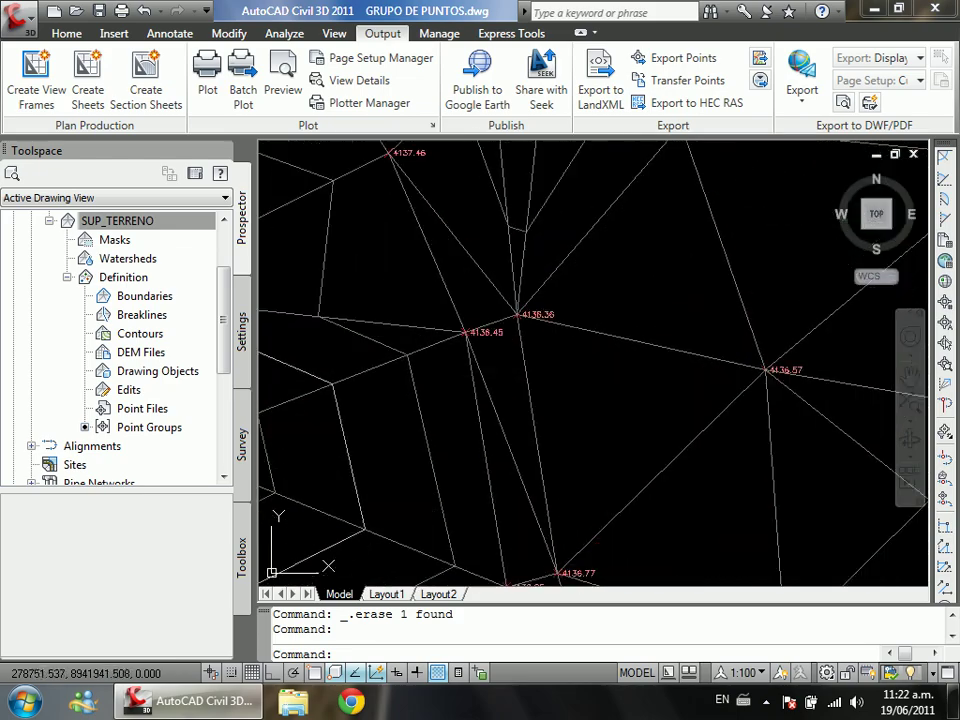
{"action": "scroll", "coordinate": [130, 350], "scroll_direction": "down", "scroll_amount": 1}
{"action": "scroll", "coordinate": [414, 407], "scroll_direction": "down", "scroll_amount": 3}
{"action": "scroll", "coordinate": [609, 386], "scroll_direction": "up", "scroll_amount": 2}
{"action": "scroll", "coordinate": [609, 386], "scroll_direction": "down", "scroll_amount": 2}
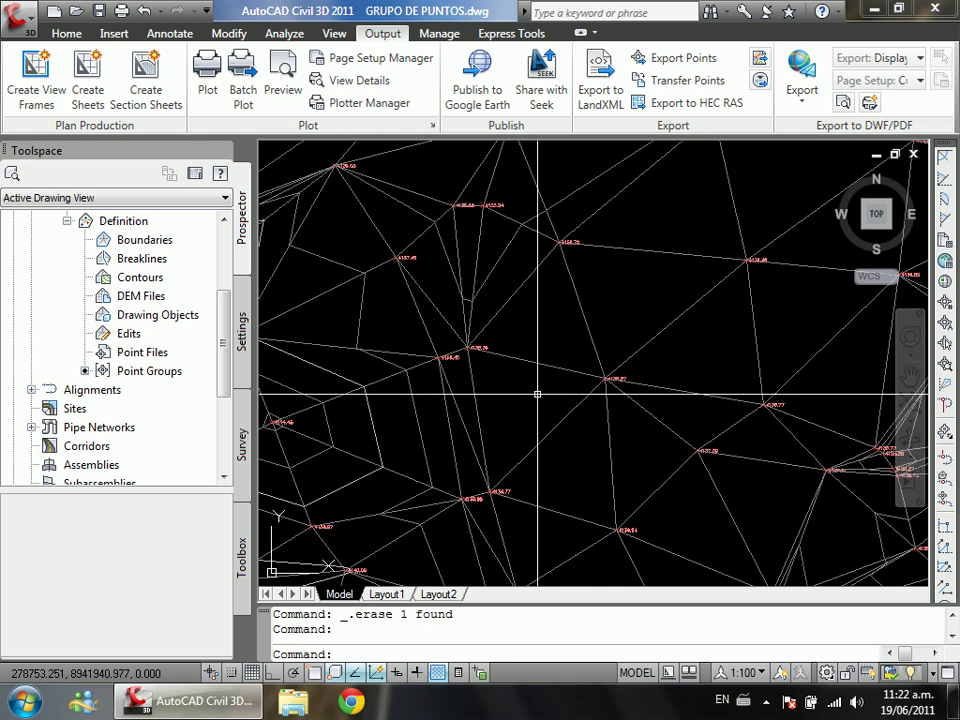
{"action": "scroll", "coordinate": [536, 392], "scroll_direction": "up", "scroll_amount": 2}
{"action": "scroll", "coordinate": [542, 371], "scroll_direction": "up", "scroll_amount": 2}
{"action": "scroll", "coordinate": [521, 354], "scroll_direction": "down", "scroll_amount": 3}
{"action": "scroll", "coordinate": [512, 369], "scroll_direction": "up", "scroll_amount": 2}
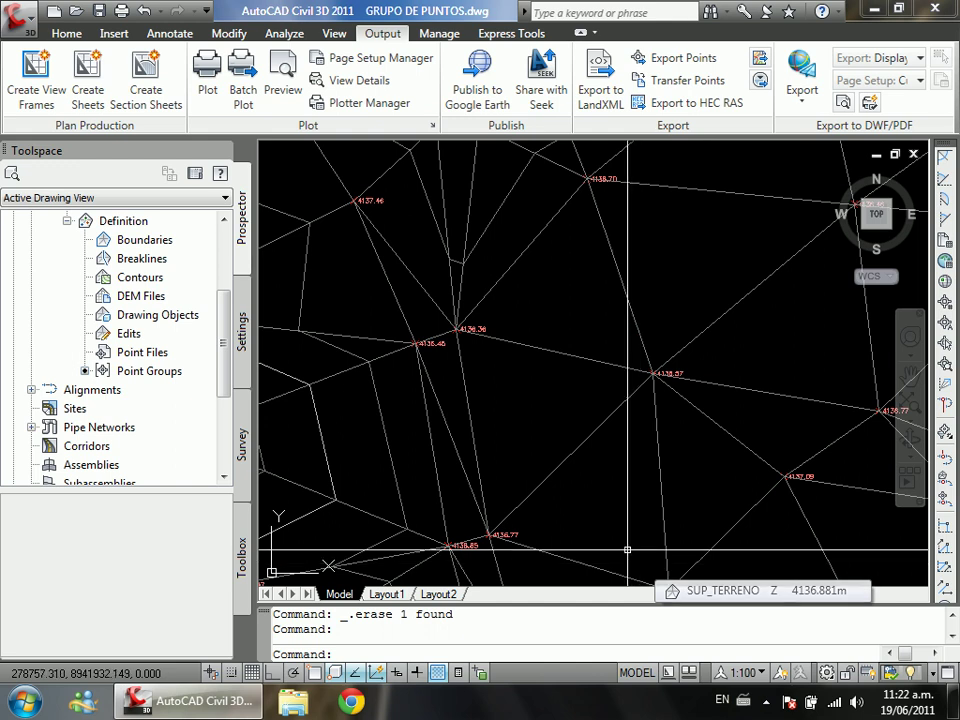
{"action": "scroll", "coordinate": [570, 430], "scroll_direction": "down", "scroll_amount": 5}
Step: Inspect the triangles and surface elevations beside the circular point clusters and around the peak point labelled 4144.43 northeast of them
{"action": "mouse_move", "coordinate": [521, 376]}
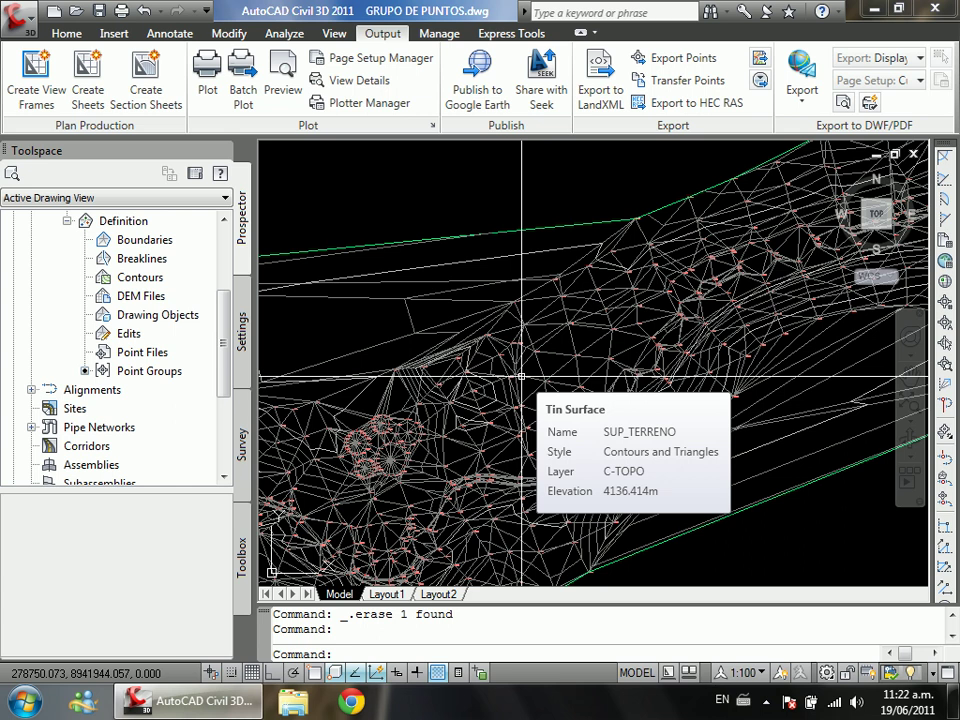
{"action": "scroll", "coordinate": [521, 376], "scroll_direction": "up", "scroll_amount": 5}
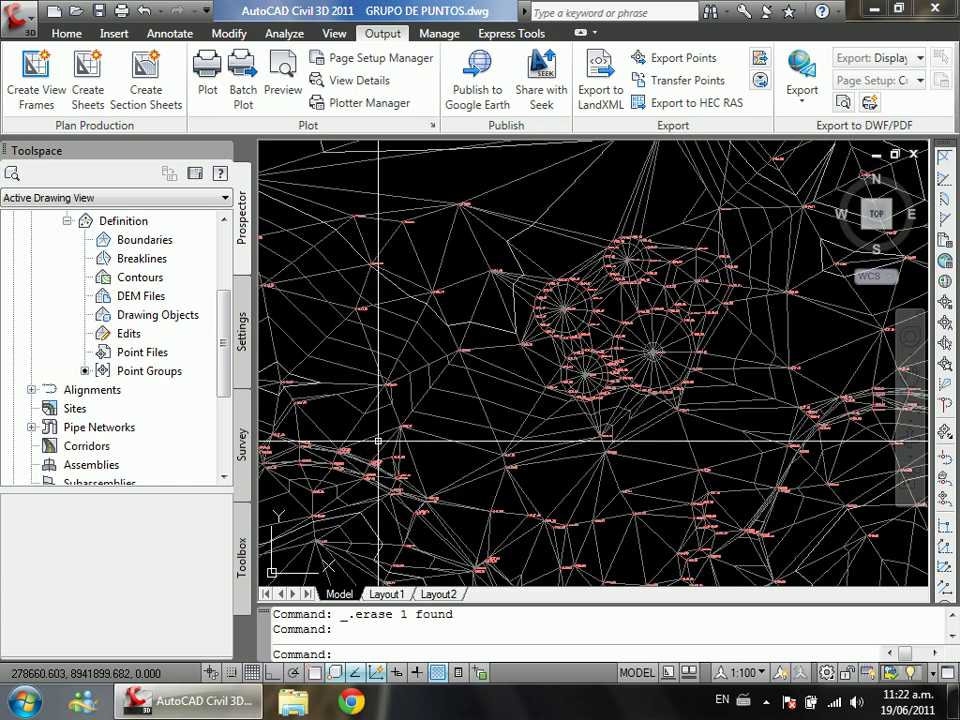
{"action": "scroll", "coordinate": [531, 388], "scroll_direction": "down", "scroll_amount": 2}
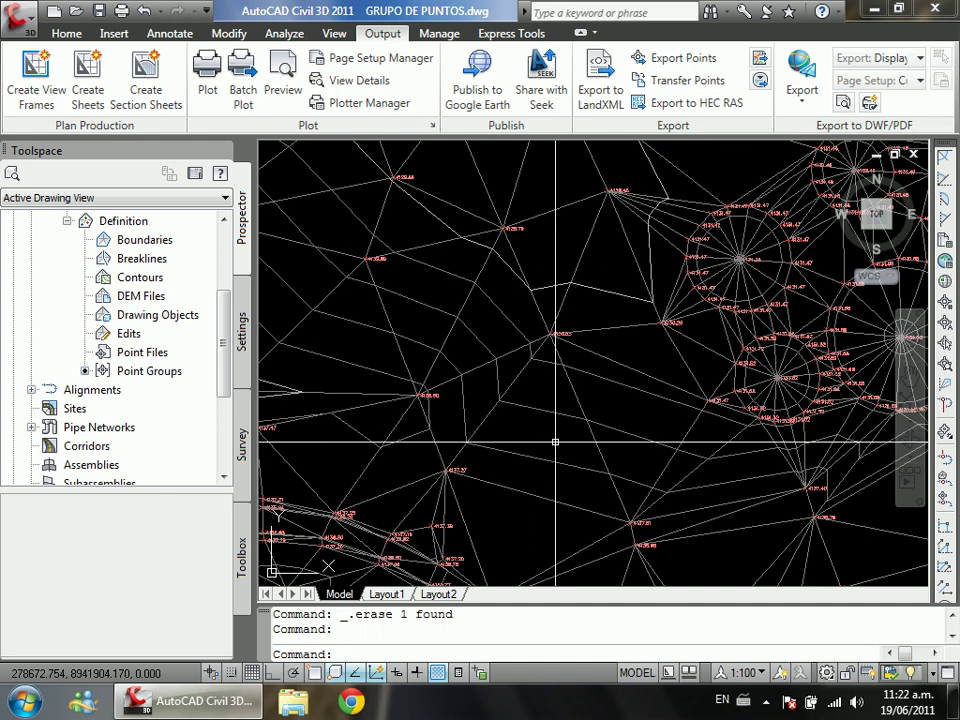
{"action": "mouse_move", "coordinate": [555, 441]}
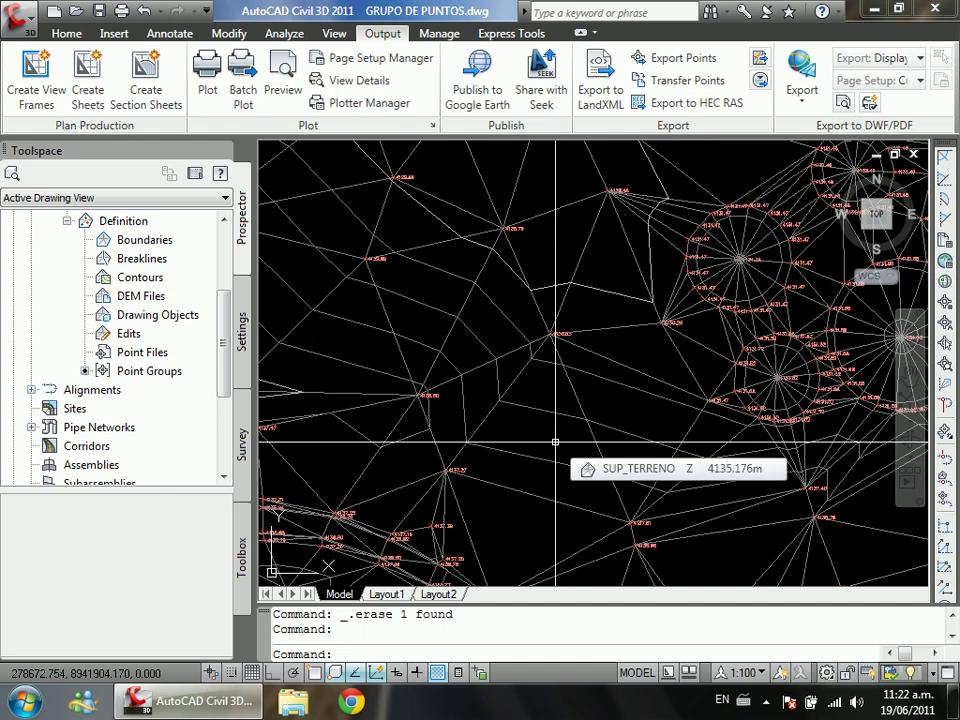
{"action": "scroll", "coordinate": [555, 441], "scroll_direction": "down", "scroll_amount": 4}
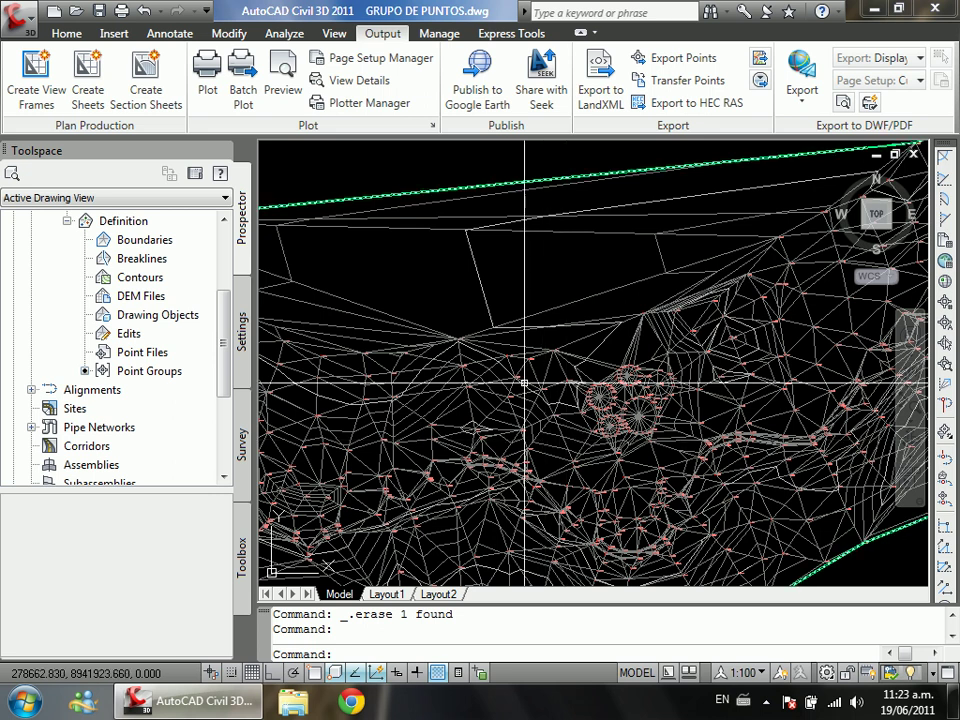
{"action": "scroll", "coordinate": [645, 400], "scroll_direction": "down", "scroll_amount": 2}
{"action": "scroll", "coordinate": [673, 345], "scroll_direction": "up", "scroll_amount": 6}
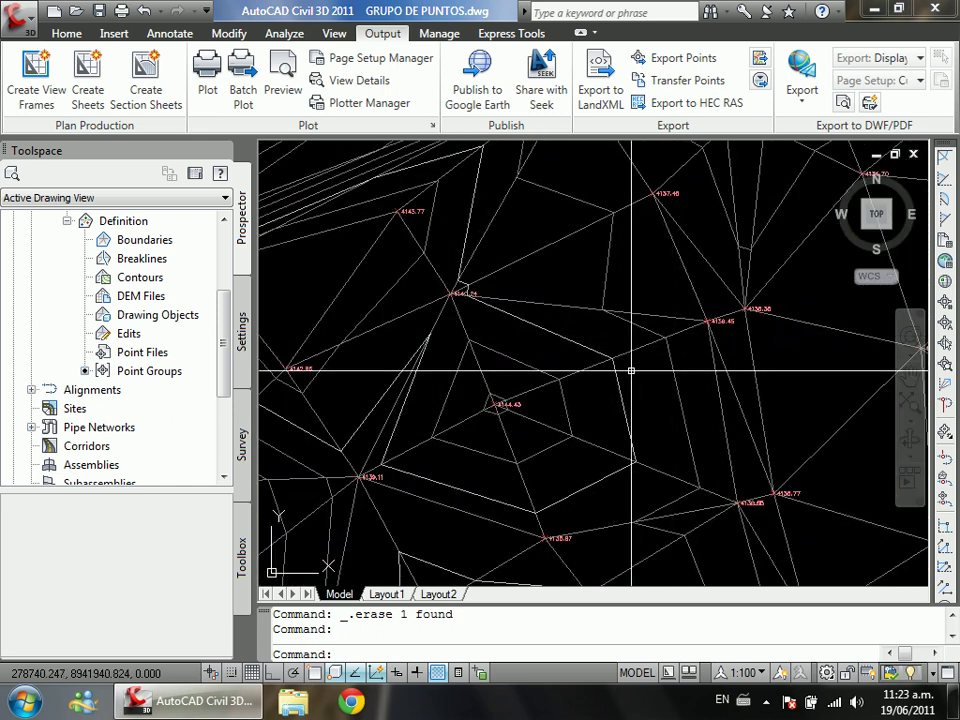
{"action": "scroll", "coordinate": [591, 392], "scroll_direction": "up", "scroll_amount": 2}
{"action": "scroll", "coordinate": [621, 531], "scroll_direction": "down", "scroll_amount": 2}
{"action": "scroll", "coordinate": [512, 423], "scroll_direction": "up", "scroll_amount": 4}
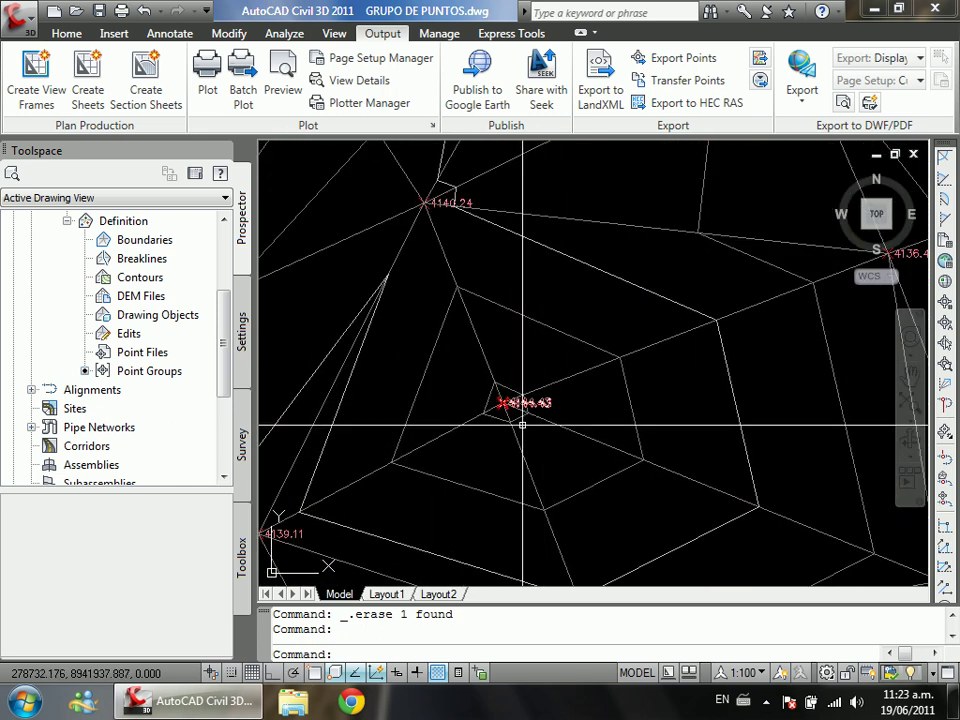
{"action": "scroll", "coordinate": [519, 420], "scroll_direction": "down", "scroll_amount": 3}
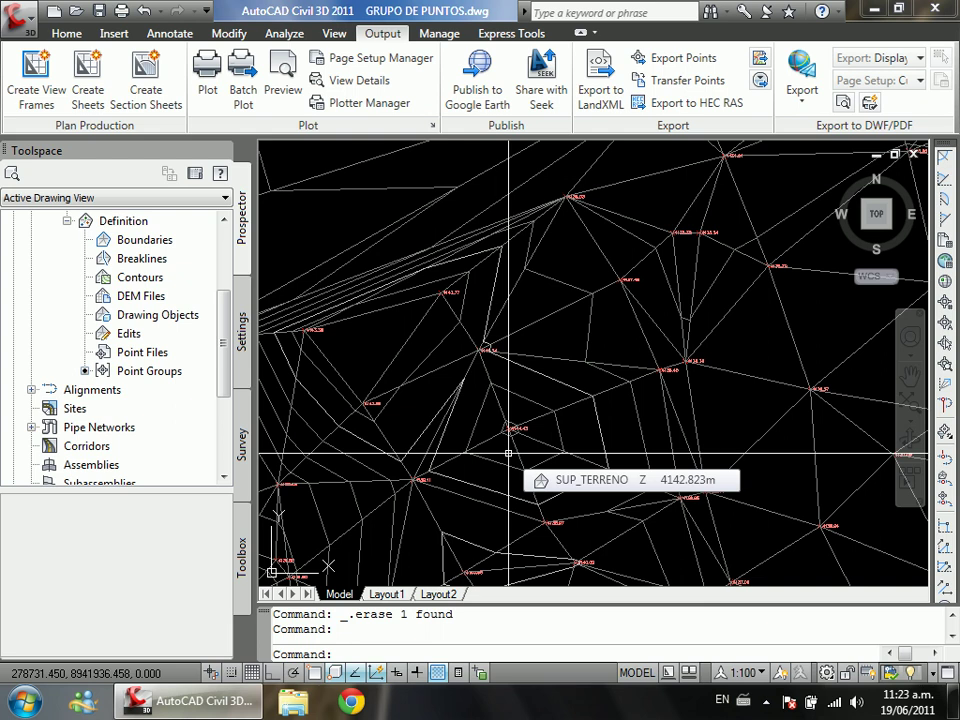
{"action": "scroll", "coordinate": [521, 407], "scroll_direction": "down", "scroll_amount": 3}
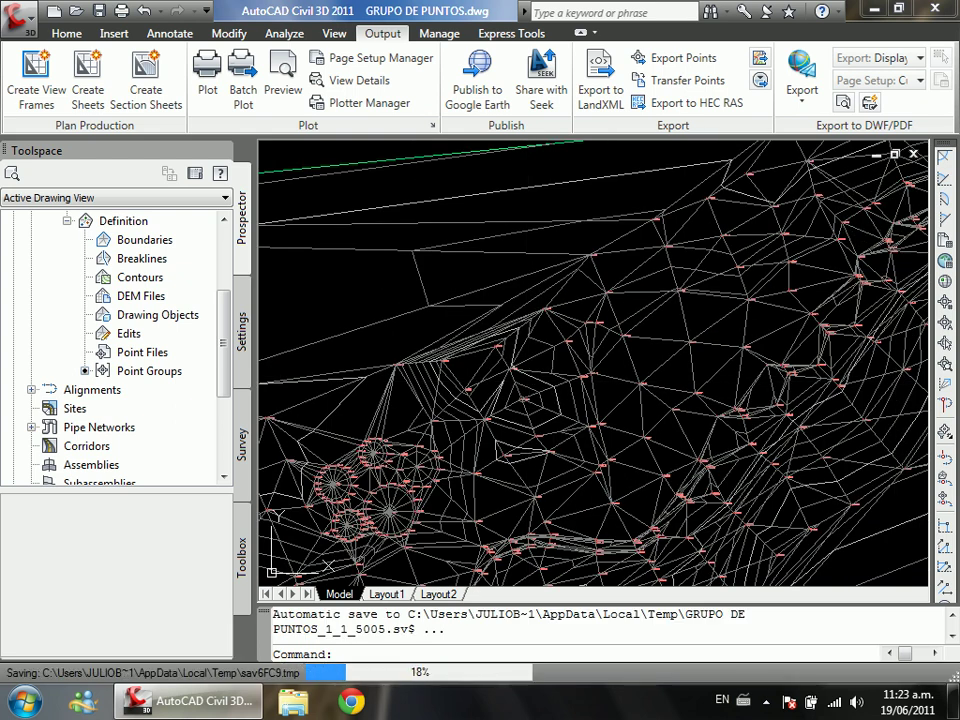
Step: Examine how the SUP_TERRENO triangulation reaches the outer border, from the southern edge to the long triangles northwest of the bend
{"action": "scroll", "coordinate": [510, 350], "scroll_direction": "down", "scroll_amount": 2}
{"action": "mouse_move", "coordinate": [510, 350]}
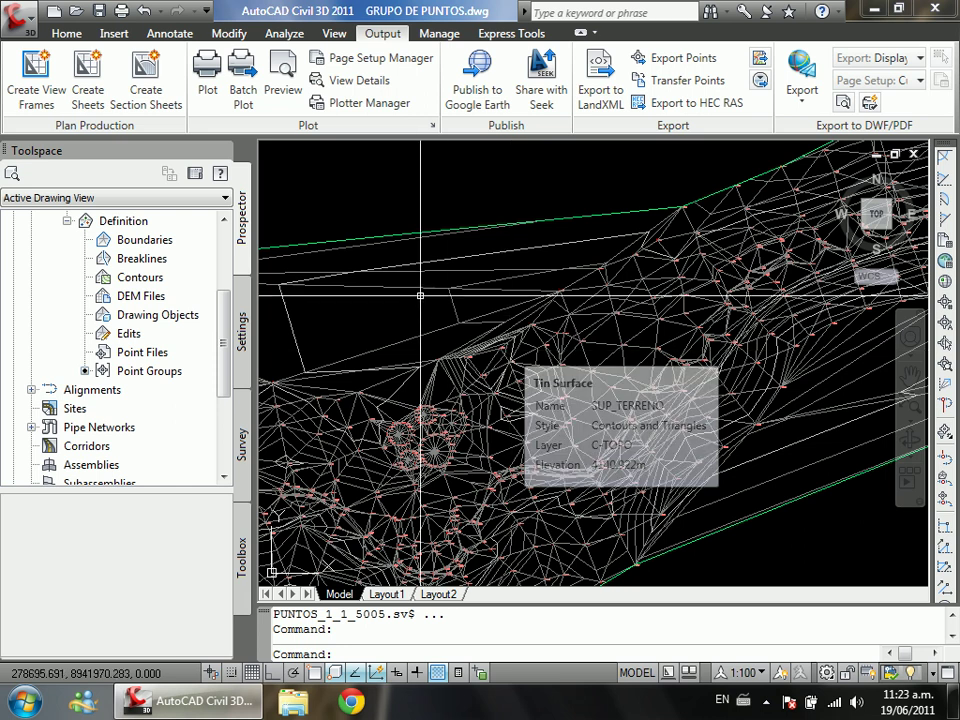
{"action": "scroll", "coordinate": [571, 282], "scroll_direction": "down", "scroll_amount": 3}
{"action": "scroll", "coordinate": [571, 282], "scroll_direction": "up", "scroll_amount": 3}
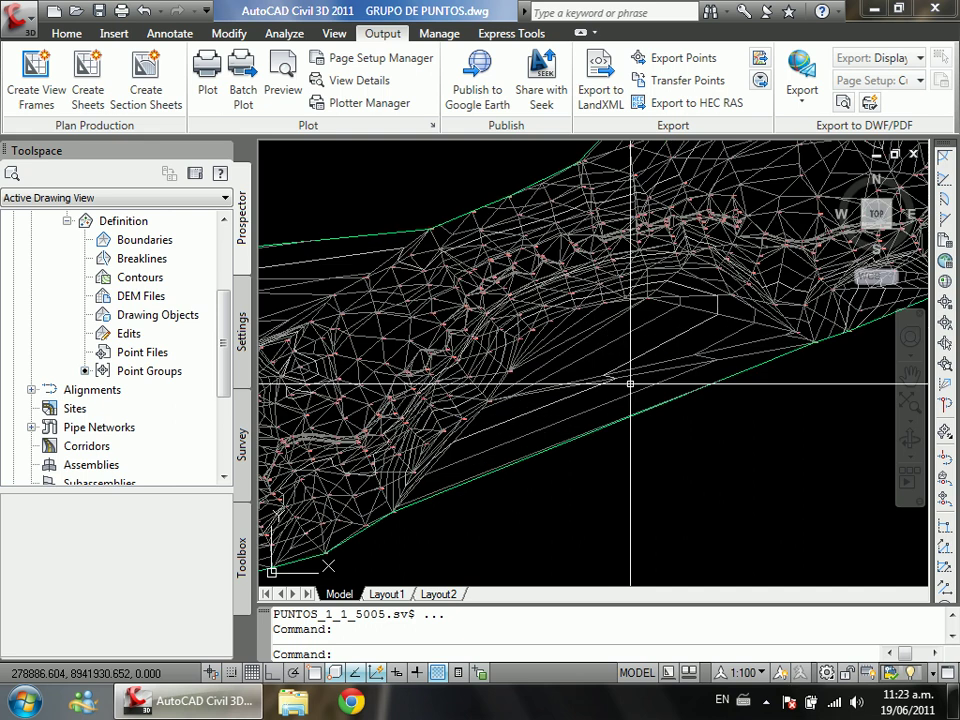
{"action": "scroll", "coordinate": [604, 430], "scroll_direction": "down", "scroll_amount": 3}
{"action": "scroll", "coordinate": [729, 240], "scroll_direction": "down", "scroll_amount": 3}
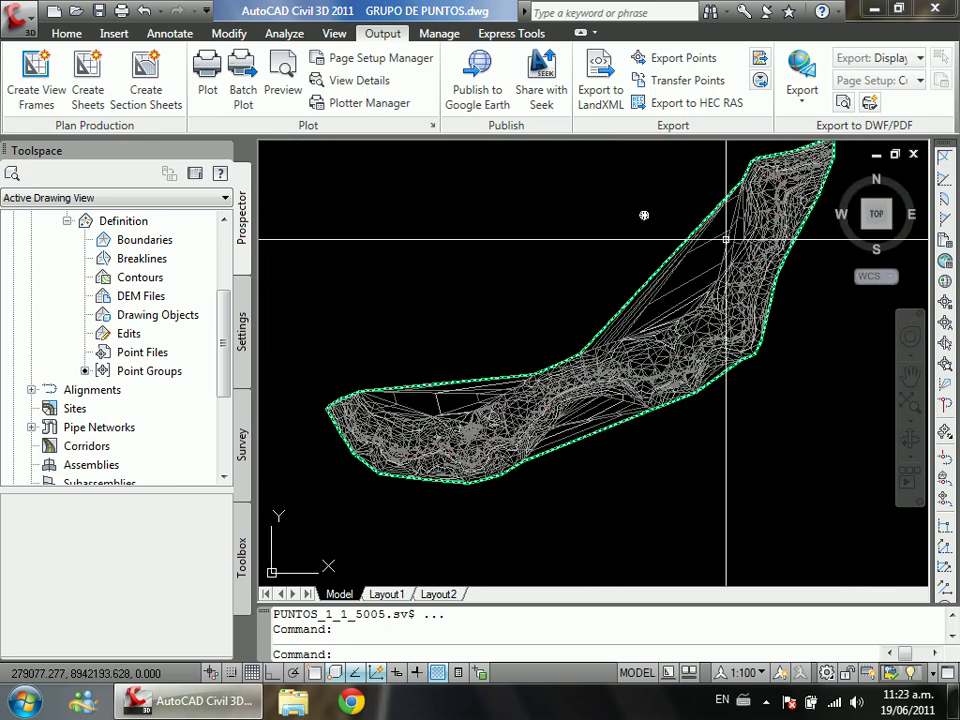
{"action": "scroll", "coordinate": [546, 223], "scroll_direction": "up", "scroll_amount": 4}
{"action": "scroll", "coordinate": [544, 223], "scroll_direction": "down", "scroll_amount": 3}
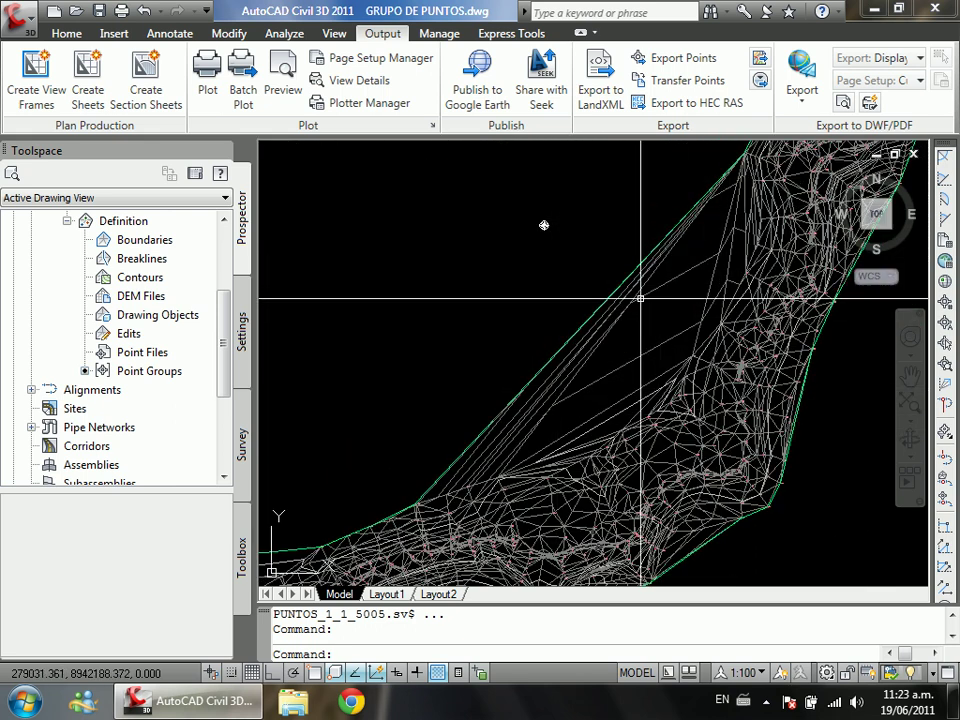
{"action": "scroll", "coordinate": [614, 306], "scroll_direction": "down", "scroll_amount": 2}
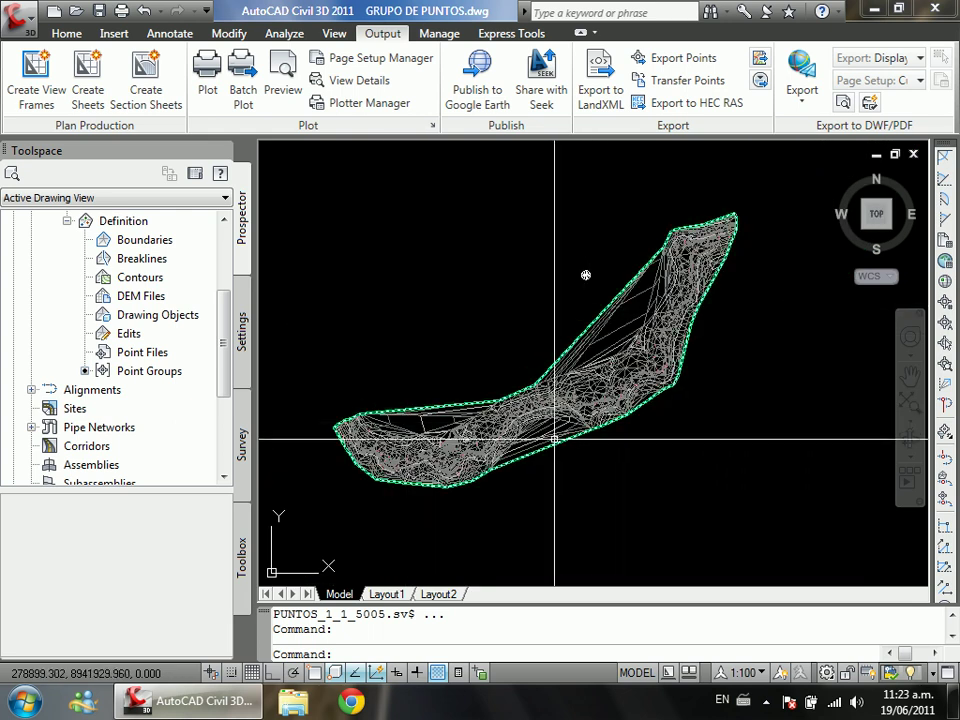
{"action": "scroll", "coordinate": [557, 490], "scroll_direction": "up", "scroll_amount": 5}
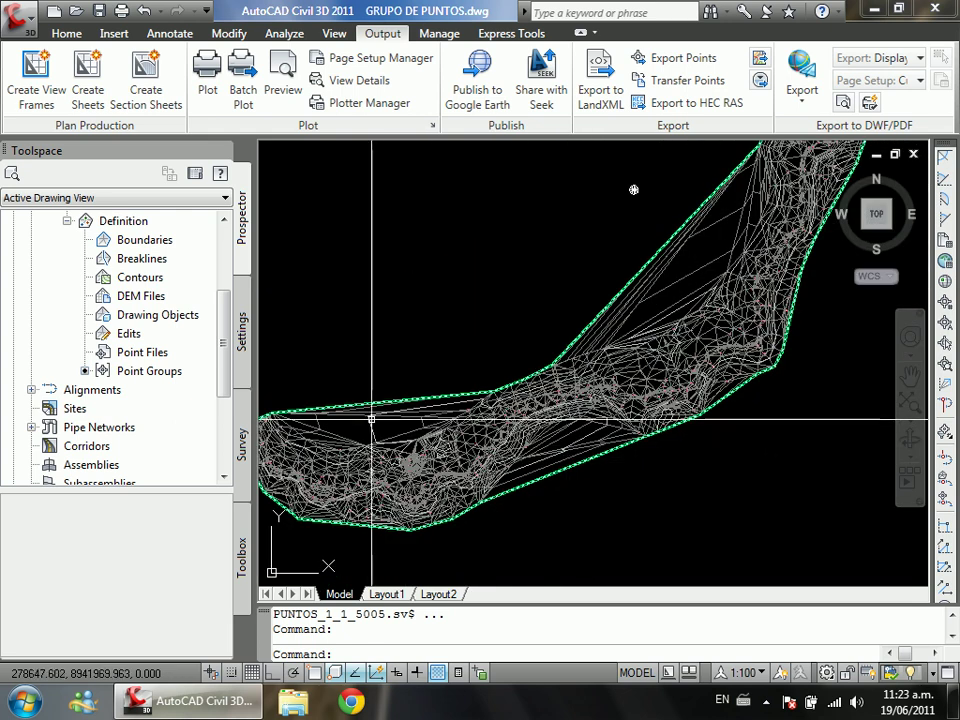
Step: Inspect the large triangles and surface elevations along the northern border of the western part, including the survey points they join
{"action": "scroll", "coordinate": [371, 407], "scroll_direction": "up", "scroll_amount": 4}
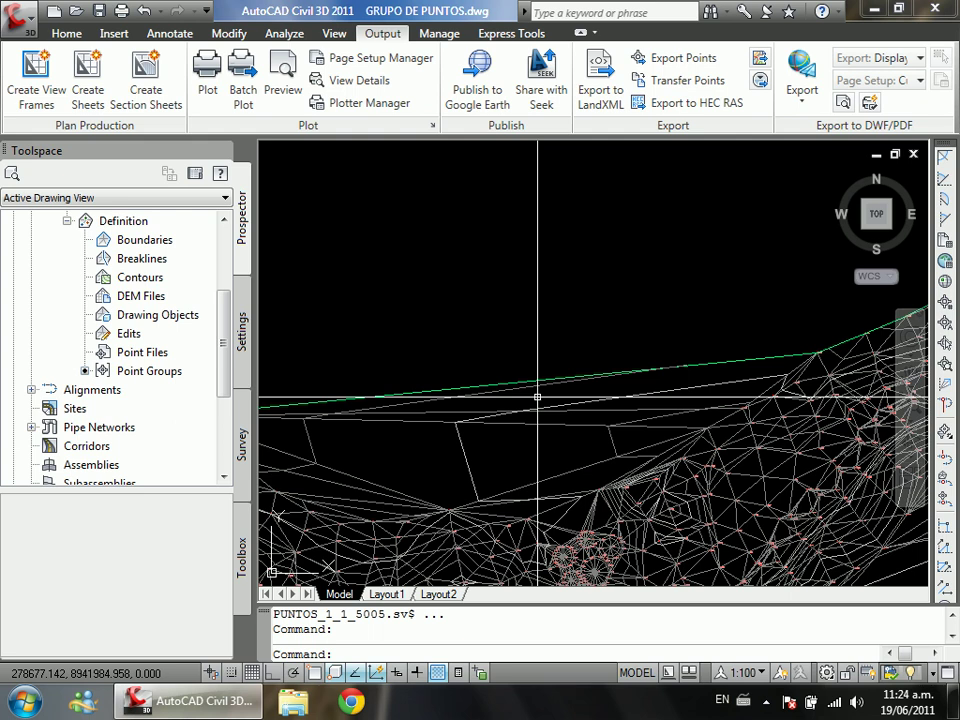
{"action": "scroll", "coordinate": [491, 398], "scroll_direction": "down", "scroll_amount": 2}
{"action": "scroll", "coordinate": [409, 398], "scroll_direction": "up", "scroll_amount": 8}
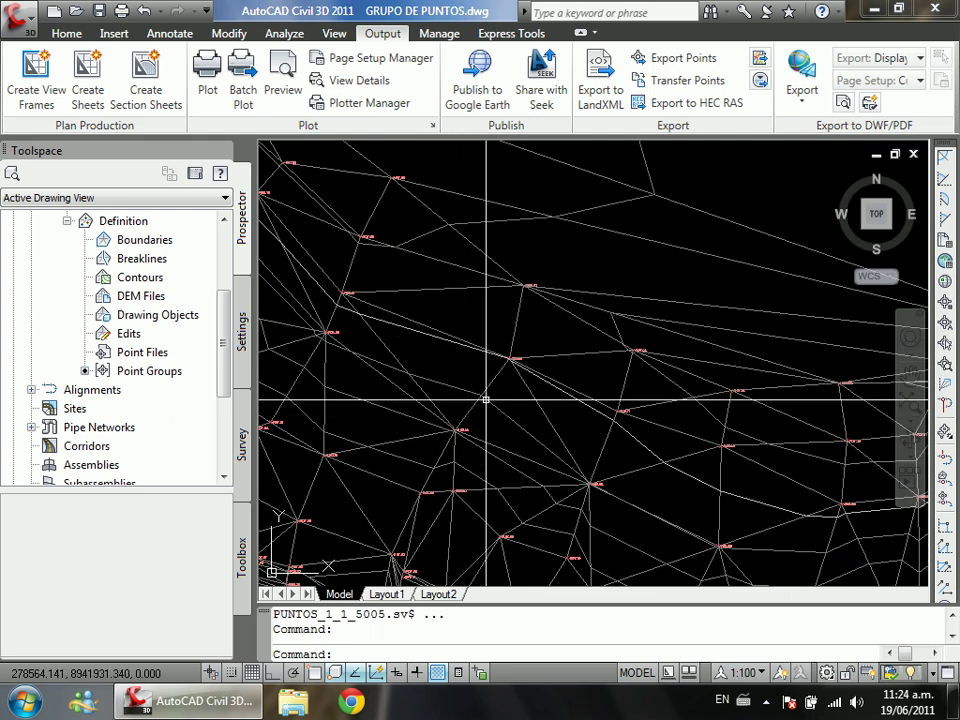
{"action": "scroll", "coordinate": [481, 392], "scroll_direction": "up", "scroll_amount": 2}
{"action": "scroll", "coordinate": [510, 343], "scroll_direction": "down", "scroll_amount": 3}
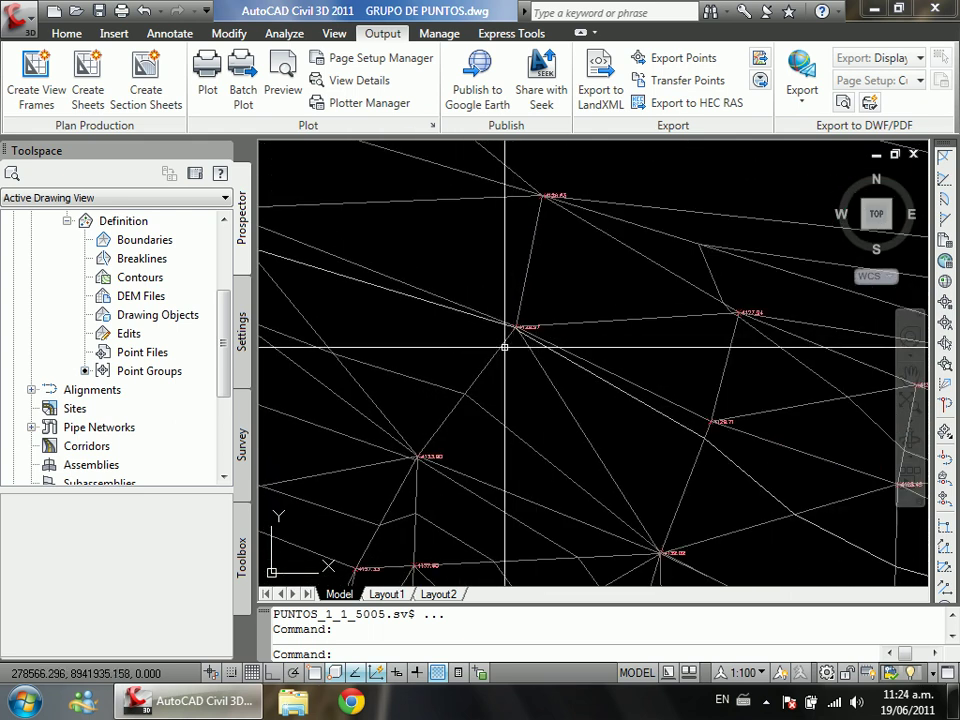
{"action": "mouse_move", "coordinate": [390, 258]}
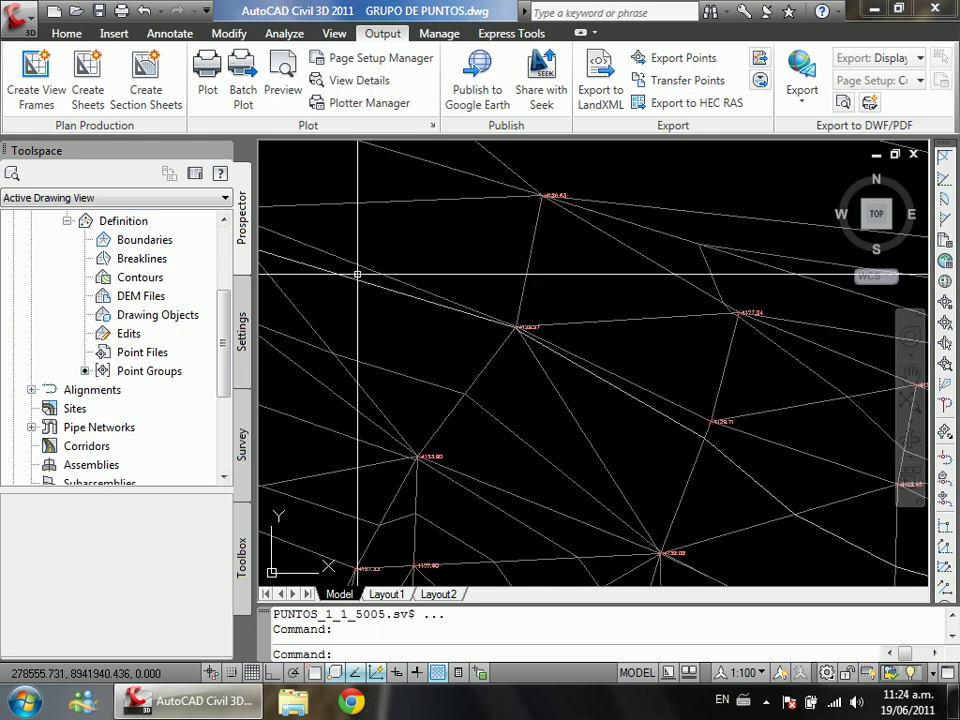
{"action": "scroll", "coordinate": [460, 300], "scroll_direction": "down", "scroll_amount": 5}
{"action": "scroll", "coordinate": [531, 346], "scroll_direction": "up", "scroll_amount": 4}
{"action": "scroll", "coordinate": [515, 330], "scroll_direction": "down", "scroll_amount": 2}
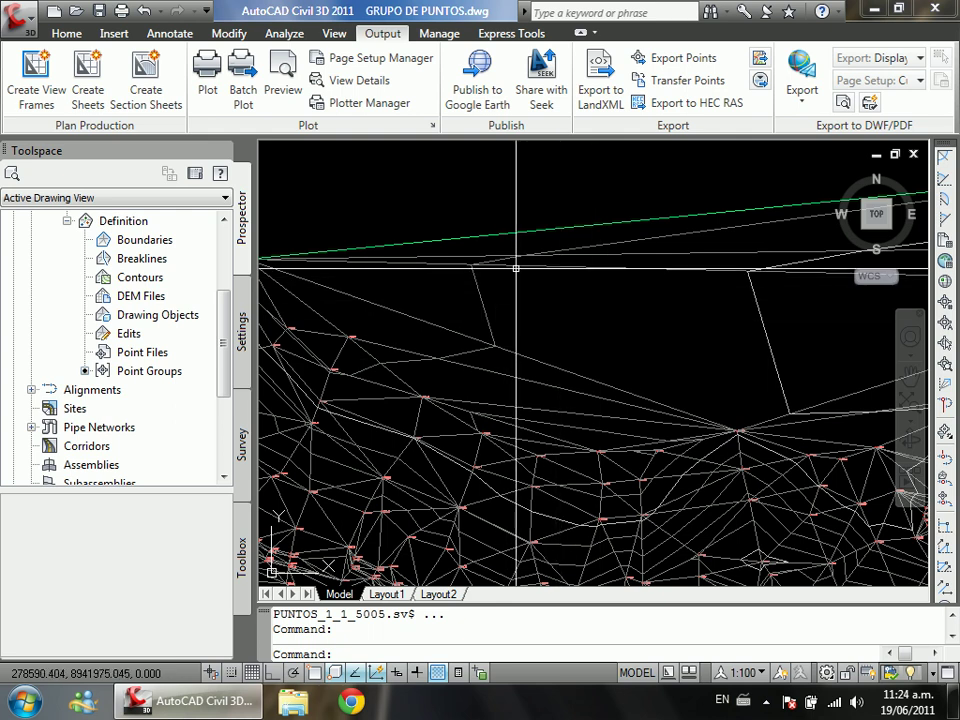
{"action": "mouse_move", "coordinate": [516, 268]}
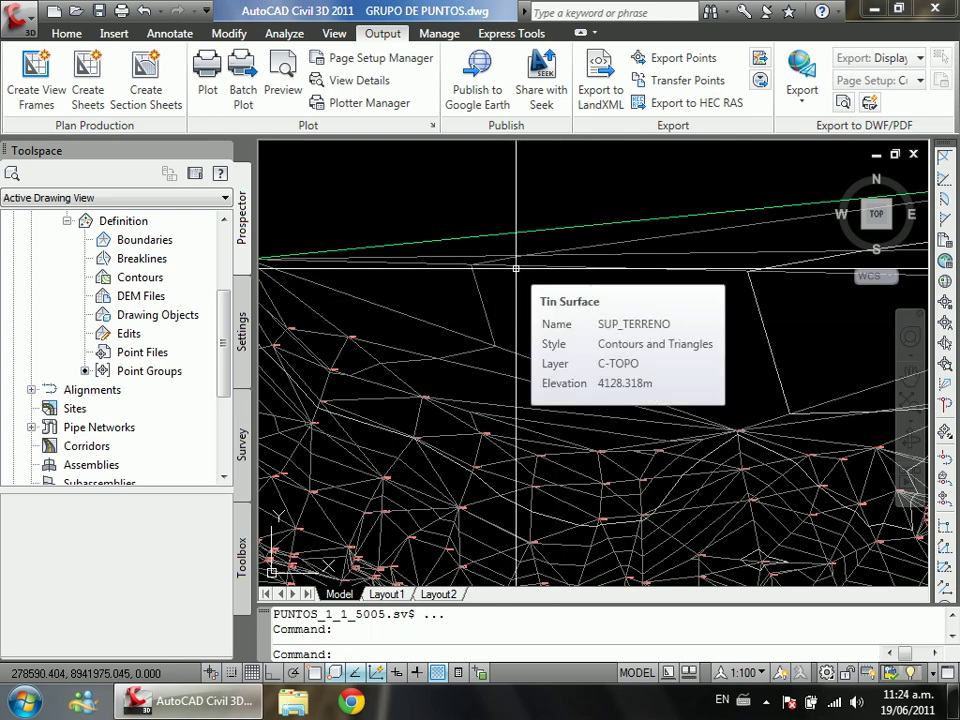
{"action": "scroll", "coordinate": [568, 302], "scroll_direction": "down", "scroll_amount": 2}
{"action": "scroll", "coordinate": [560, 303], "scroll_direction": "up", "scroll_amount": 1}
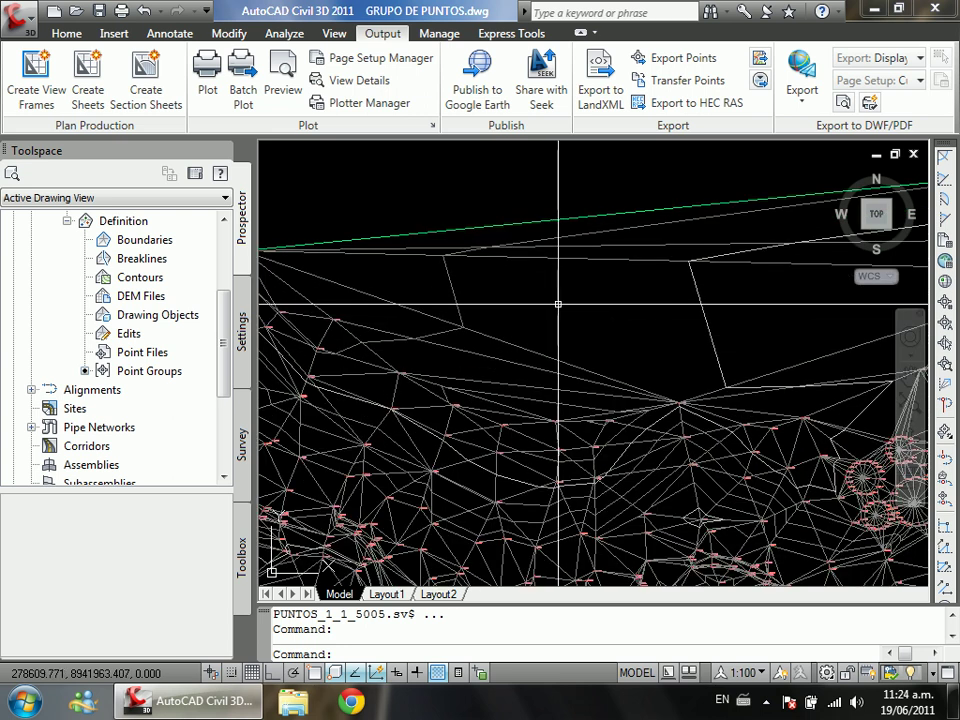
{"action": "mouse_move", "coordinate": [556, 303]}
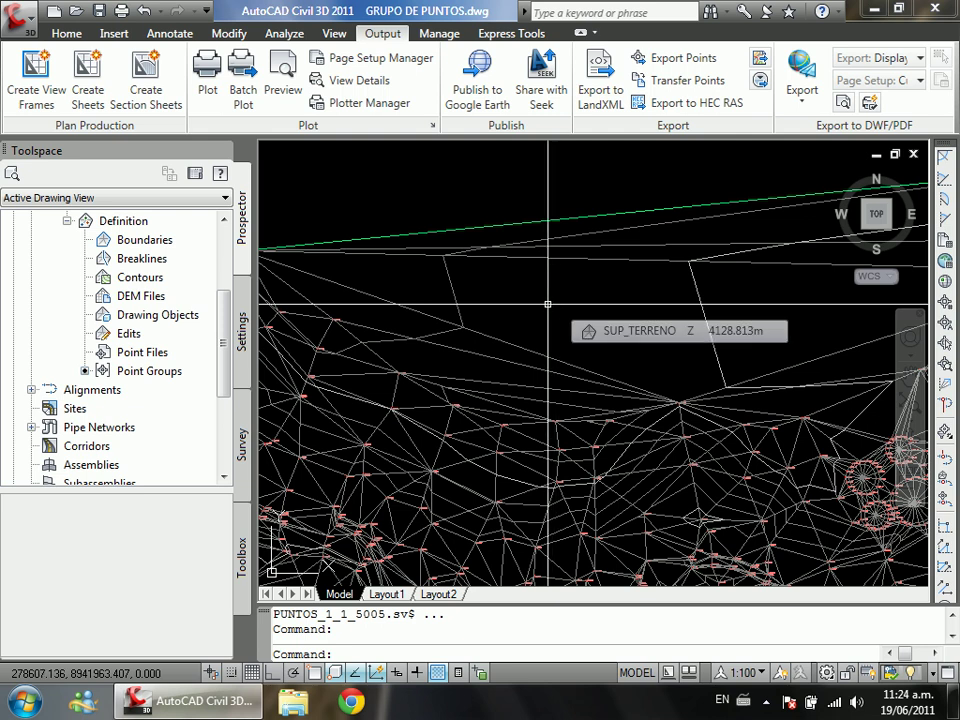
Step: Compare the long border triangles spanning areas without survey points on the northern, southern and northwestern edges of SUP_TERRENO
{"action": "scroll", "coordinate": [467, 270], "scroll_direction": "down", "scroll_amount": 2}
{"action": "scroll", "coordinate": [521, 311], "scroll_direction": "down", "scroll_amount": 2}
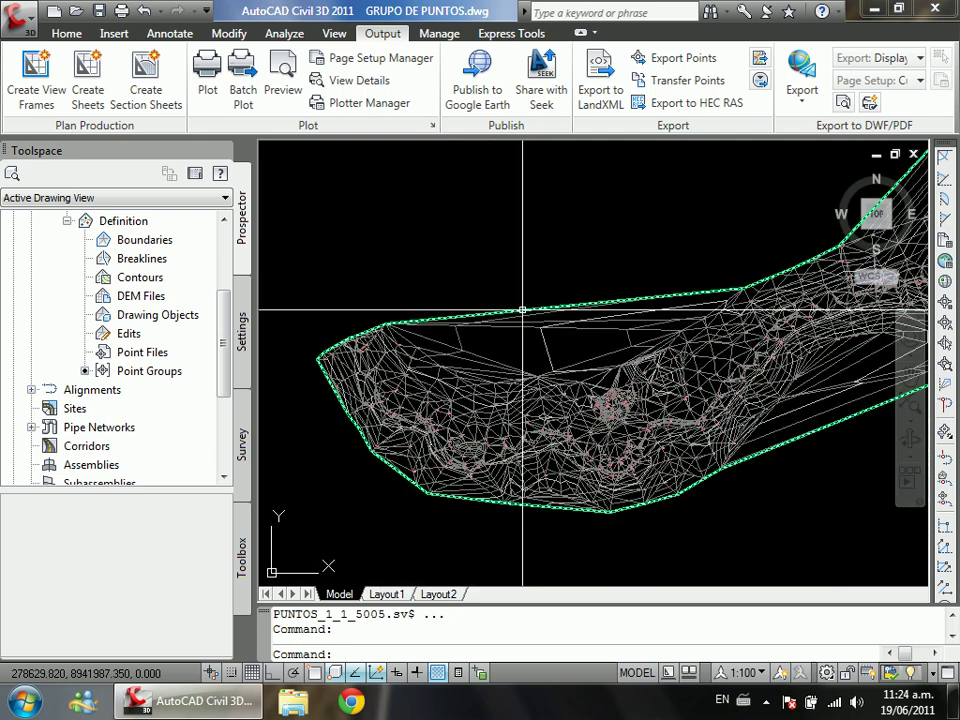
{"action": "scroll", "coordinate": [535, 295], "scroll_direction": "up", "scroll_amount": 2}
{"action": "scroll", "coordinate": [420, 320], "scroll_direction": "up", "scroll_amount": 2}
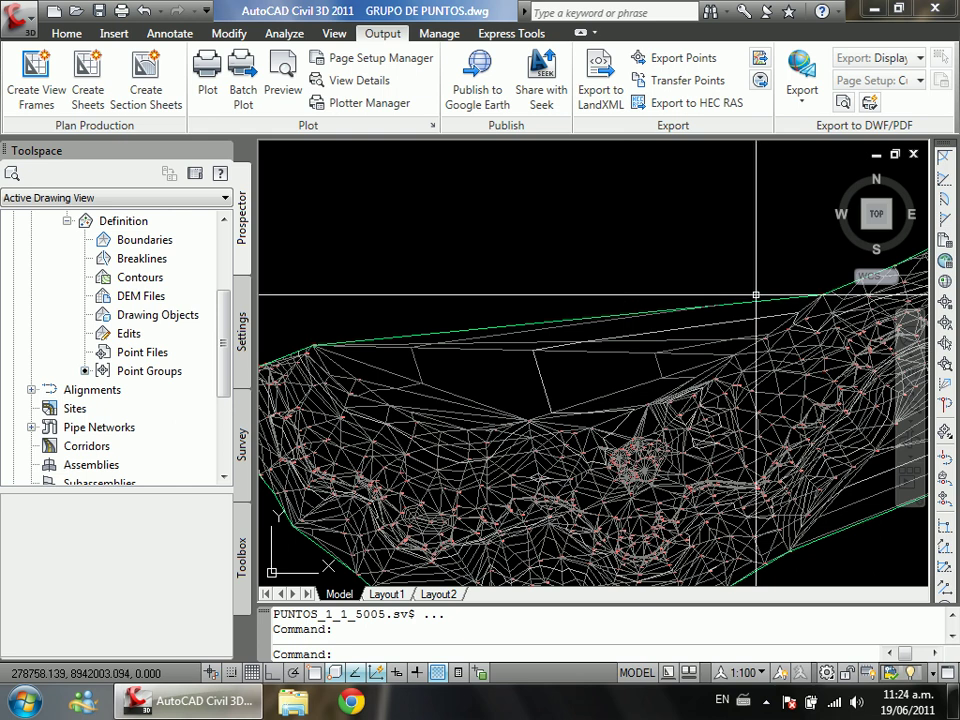
{"action": "scroll", "coordinate": [514, 375], "scroll_direction": "down", "scroll_amount": 1}
{"action": "scroll", "coordinate": [548, 366], "scroll_direction": "down", "scroll_amount": 1}
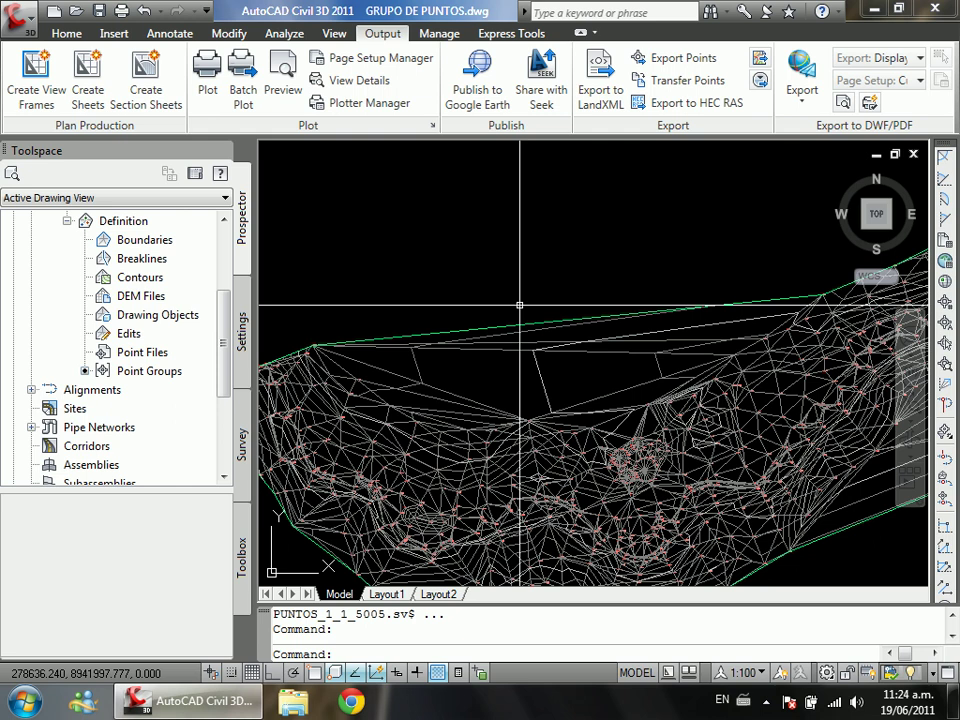
{"action": "scroll", "coordinate": [857, 354], "scroll_direction": "down", "scroll_amount": 2}
{"action": "scroll", "coordinate": [857, 354], "scroll_direction": "up", "scroll_amount": 4}
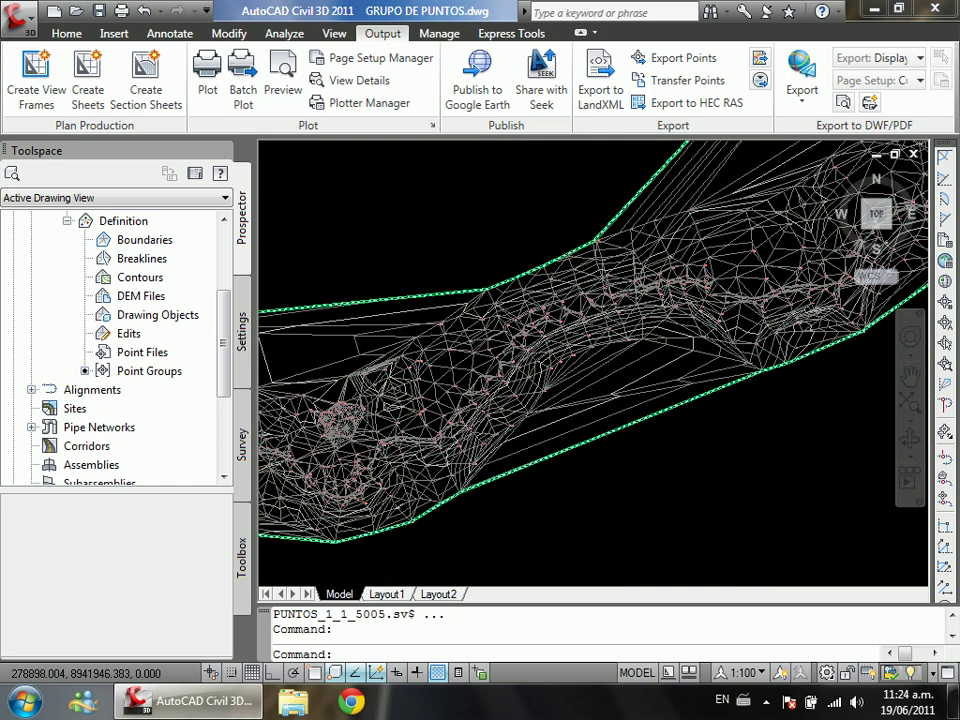
{"action": "scroll", "coordinate": [650, 380], "scroll_direction": "up", "scroll_amount": 3}
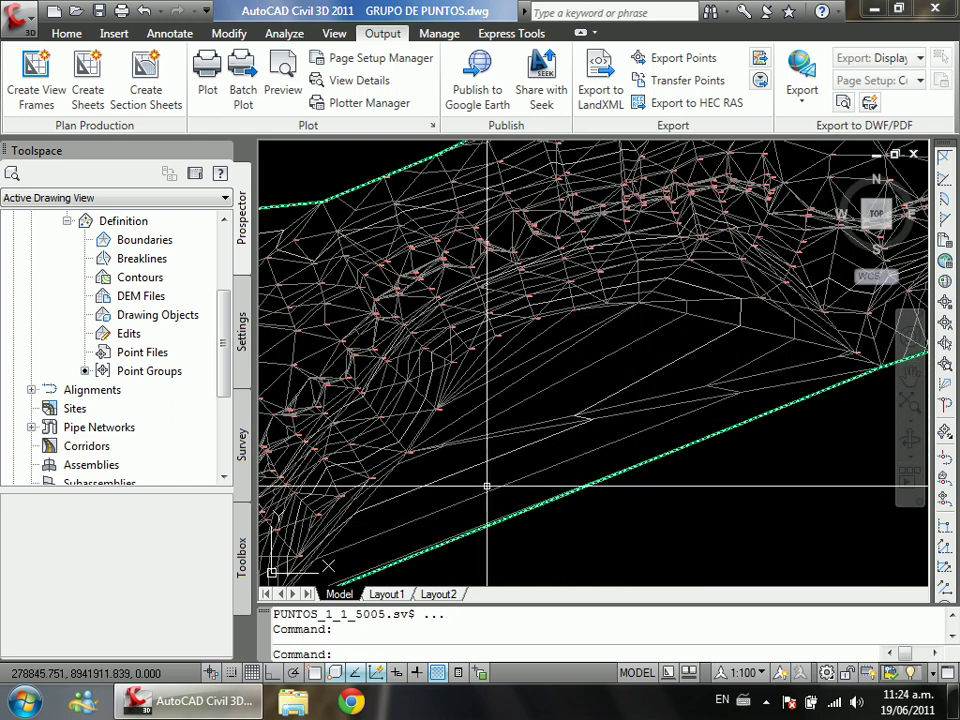
{"action": "scroll", "coordinate": [579, 407], "scroll_direction": "down", "scroll_amount": 5}
{"action": "scroll", "coordinate": [638, 328], "scroll_direction": "up", "scroll_amount": 4}
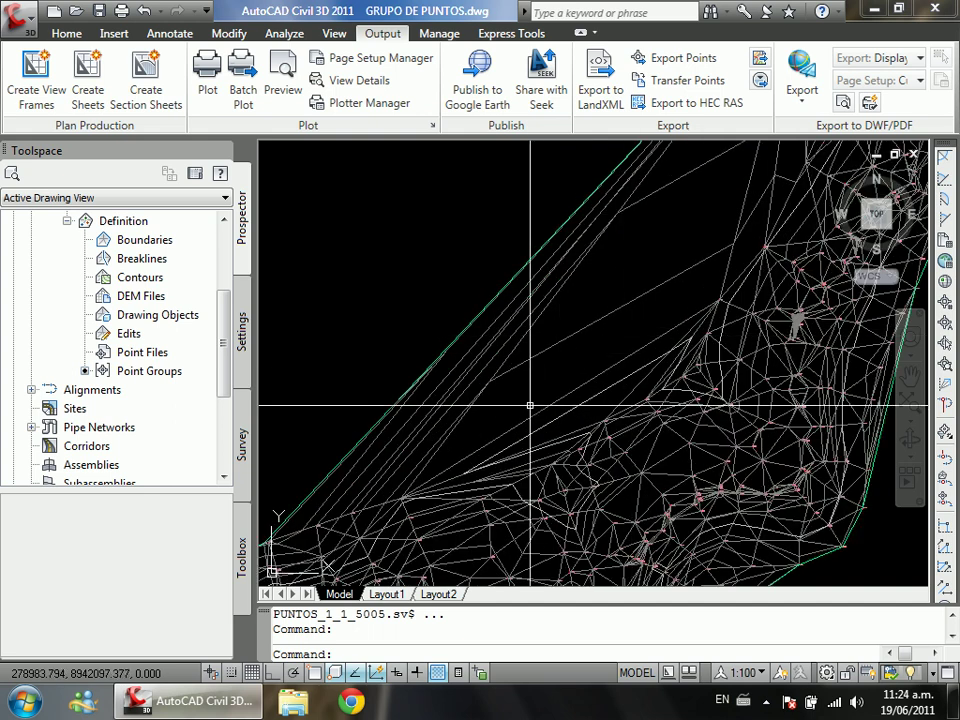
{"action": "scroll", "coordinate": [530, 405], "scroll_direction": "down", "scroll_amount": 6}
{"action": "scroll", "coordinate": [510, 310], "scroll_direction": "down", "scroll_amount": 3}
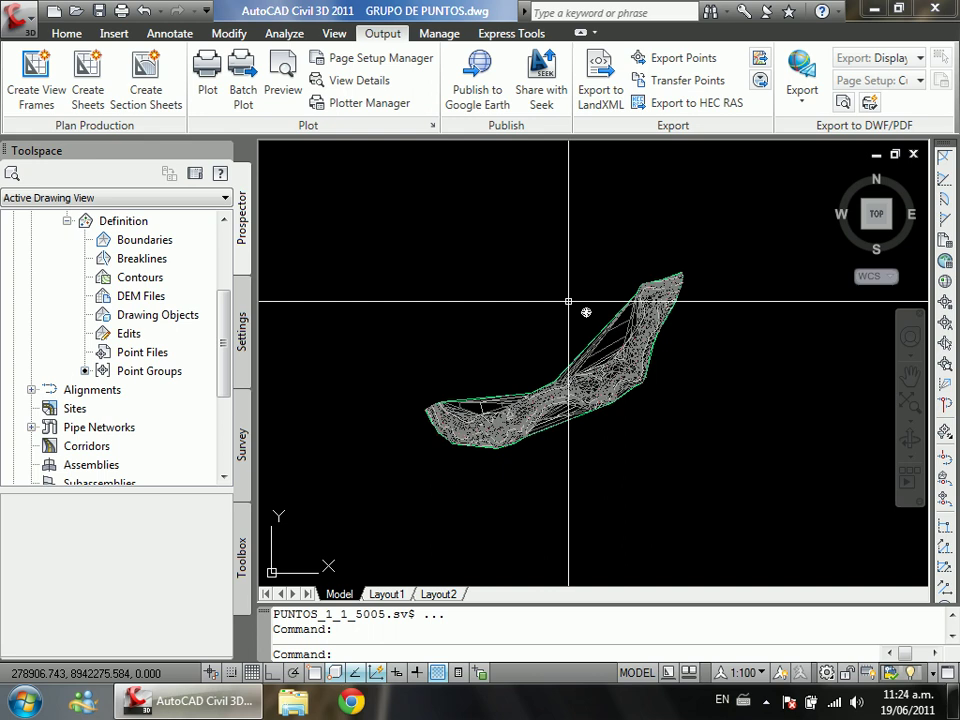
{"action": "scroll", "coordinate": [568, 301], "scroll_direction": "up", "scroll_amount": 6}
{"action": "scroll", "coordinate": [404, 418], "scroll_direction": "down", "scroll_amount": 5}
{"action": "scroll", "coordinate": [505, 429], "scroll_direction": "up", "scroll_amount": 7}
{"action": "scroll", "coordinate": [392, 351], "scroll_direction": "down", "scroll_amount": 2}
{"action": "scroll", "coordinate": [486, 392], "scroll_direction": "up", "scroll_amount": 3}
{"action": "scroll", "coordinate": [439, 332], "scroll_direction": "down", "scroll_amount": 3}
{"action": "scroll", "coordinate": [524, 353], "scroll_direction": "up", "scroll_amount": 3}
{"action": "scroll", "coordinate": [589, 386], "scroll_direction": "down", "scroll_amount": 4}
{"action": "scroll", "coordinate": [640, 443], "scroll_direction": "up", "scroll_amount": 3}
{"action": "scroll", "coordinate": [540, 448], "scroll_direction": "up", "scroll_amount": 1}
{"action": "scroll", "coordinate": [559, 409], "scroll_direction": "down", "scroll_amount": 3}
{"action": "scroll", "coordinate": [451, 380], "scroll_direction": "up", "scroll_amount": 3}
{"action": "scroll", "coordinate": [449, 436], "scroll_direction": "down", "scroll_amount": 3}
{"action": "scroll", "coordinate": [440, 390], "scroll_direction": "up", "scroll_amount": 4}
{"action": "scroll", "coordinate": [535, 274], "scroll_direction": "down", "scroll_amount": 4}
{"action": "scroll", "coordinate": [593, 265], "scroll_direction": "up", "scroll_amount": 4}
{"action": "scroll", "coordinate": [593, 265], "scroll_direction": "down", "scroll_amount": 5}
{"action": "scroll", "coordinate": [594, 313], "scroll_direction": "up", "scroll_amount": 1}
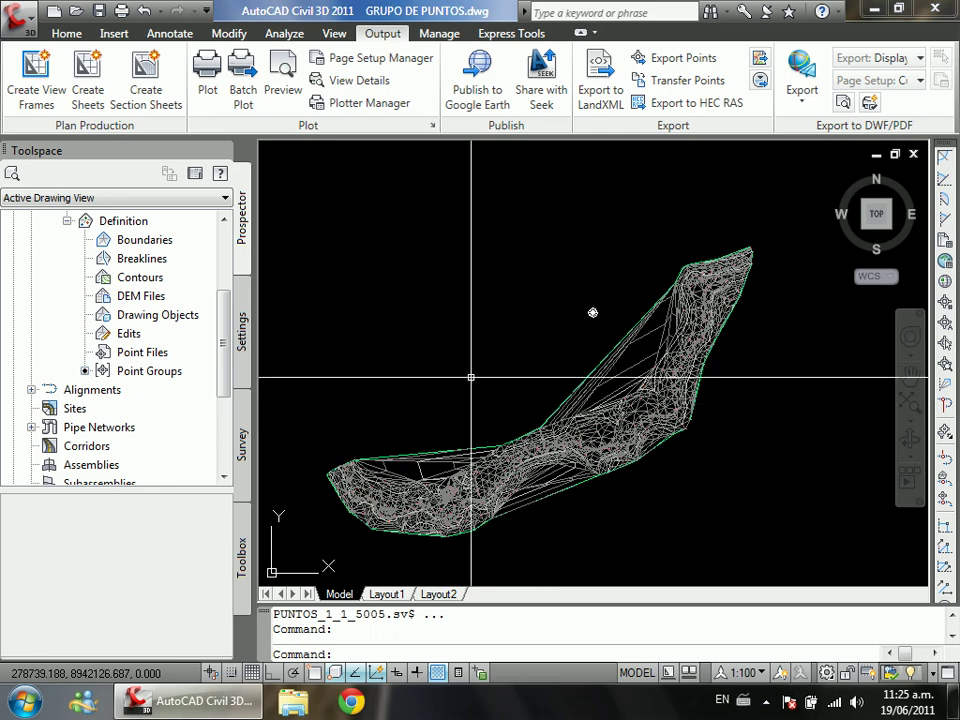
Step: Inspect the solid gray patch of the surface beside the points labelled 4133.80 and 4135.29 in the northeastern part
{"action": "scroll", "coordinate": [362, 465], "scroll_direction": "up", "scroll_amount": 2}
{"action": "scroll", "coordinate": [361, 480], "scroll_direction": "down", "scroll_amount": 2}
{"action": "scroll", "coordinate": [525, 403], "scroll_direction": "up", "scroll_amount": 4}
{"action": "scroll", "coordinate": [421, 386], "scroll_direction": "down", "scroll_amount": 2}
{"action": "scroll", "coordinate": [421, 386], "scroll_direction": "up", "scroll_amount": 6}
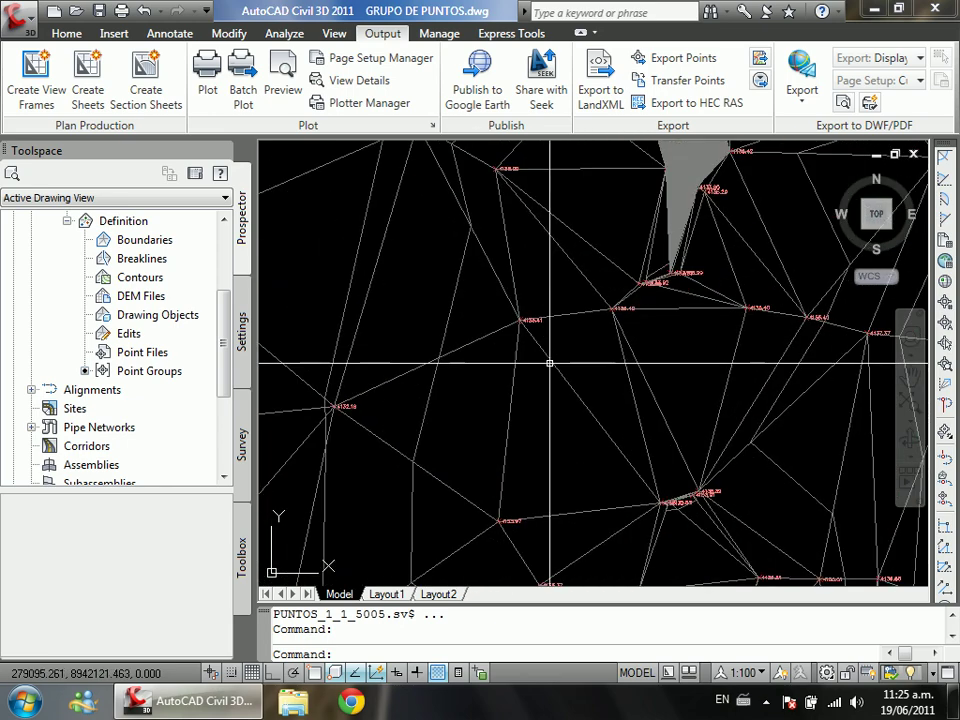
{"action": "scroll", "coordinate": [544, 358], "scroll_direction": "up", "scroll_amount": 4}
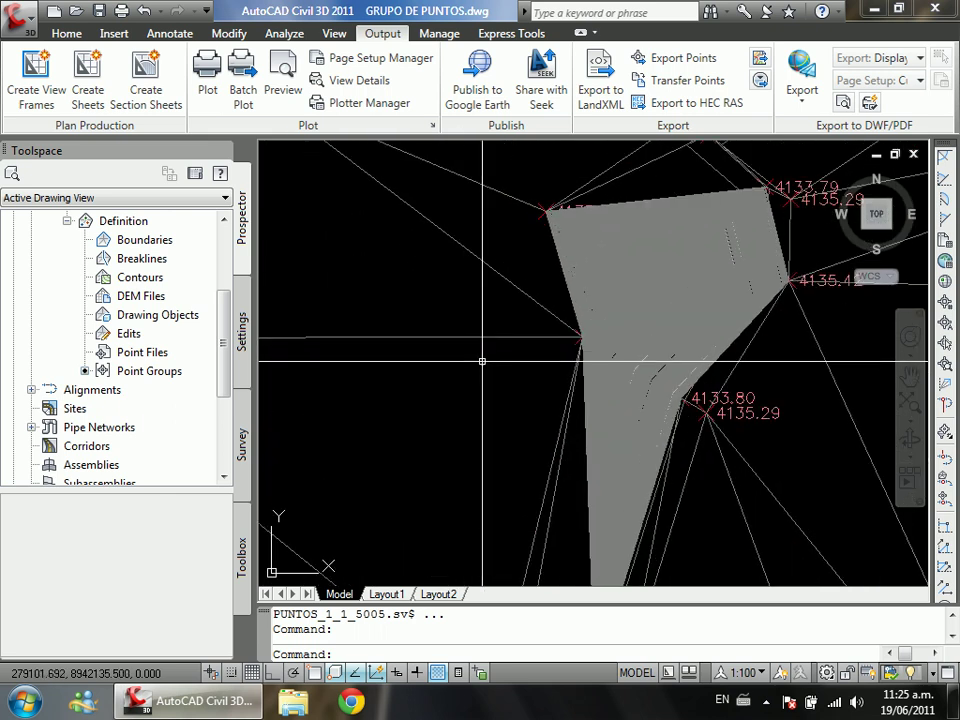
{"action": "scroll", "coordinate": [484, 358], "scroll_direction": "down", "scroll_amount": 8}
{"action": "scroll", "coordinate": [491, 339], "scroll_direction": "down", "scroll_amount": 4}
{"action": "scroll", "coordinate": [493, 336], "scroll_direction": "up", "scroll_amount": 3}
{"action": "scroll", "coordinate": [482, 323], "scroll_direction": "down", "scroll_amount": 1}
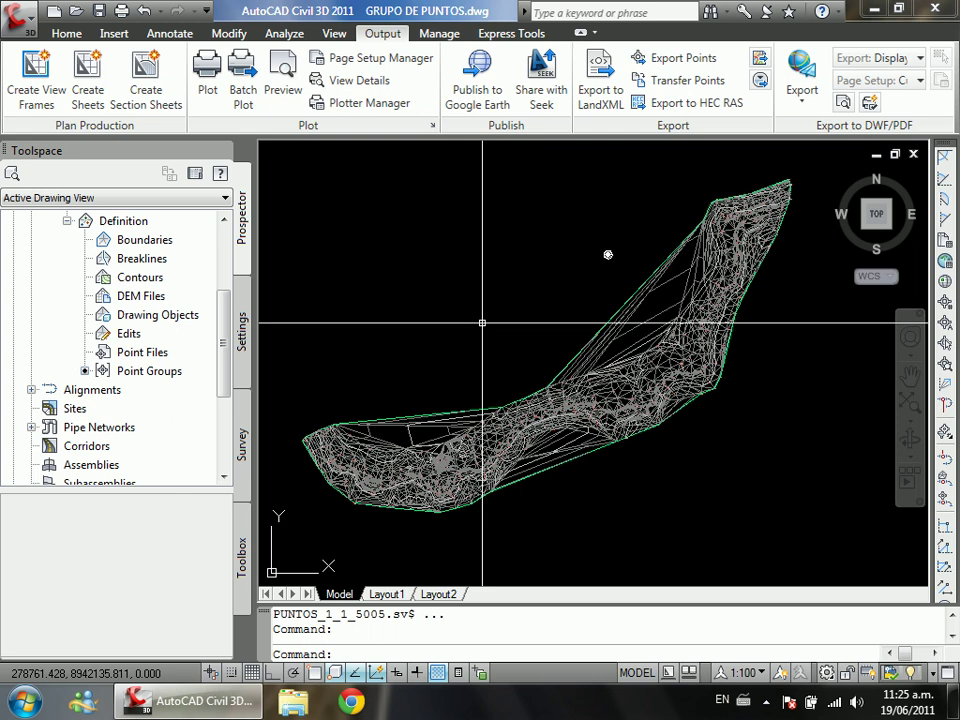
Step: Examine the elongated triangles between the northwestern border and the survey points around the bend of the terrain
{"action": "scroll", "coordinate": [482, 380], "scroll_direction": "up", "scroll_amount": 4}
{"action": "scroll", "coordinate": [483, 438], "scroll_direction": "down", "scroll_amount": 1}
{"action": "middle_click_drag", "start_coordinate": [483, 438], "coordinate": [474, 365], "text": "shift"}
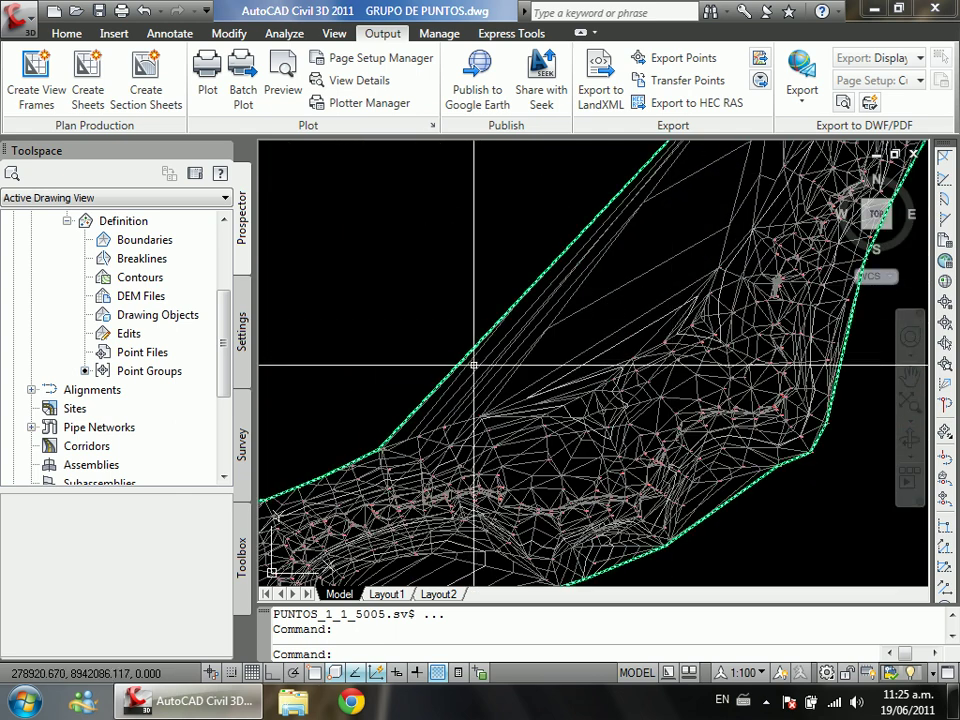
{"action": "mouse_move", "coordinate": [489, 405]}
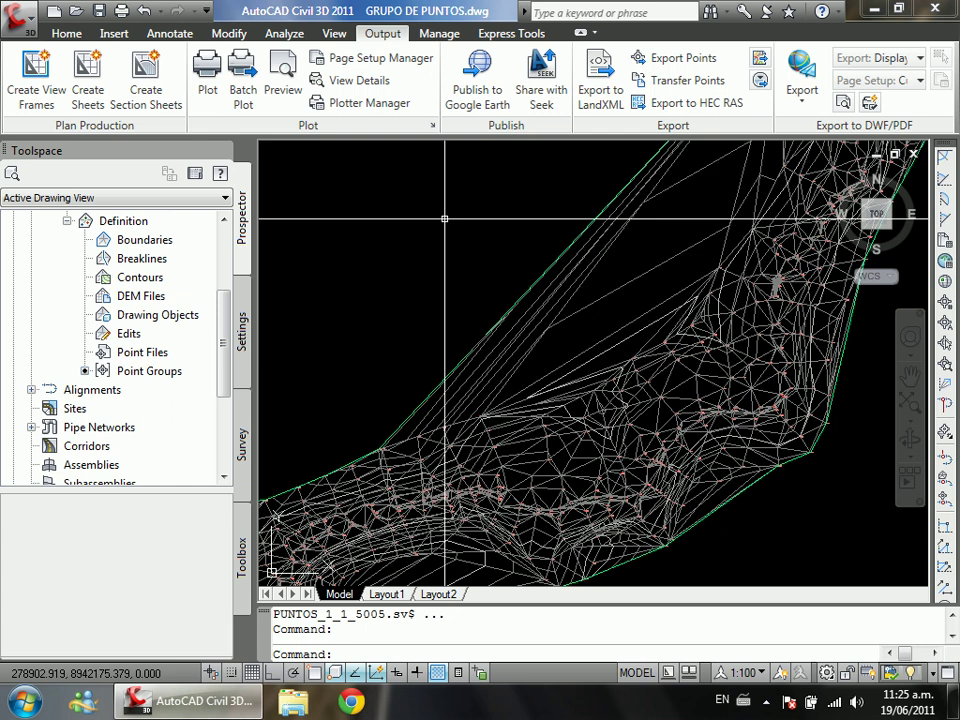
{"action": "scroll", "coordinate": [444, 259], "scroll_direction": "down", "scroll_amount": 5}
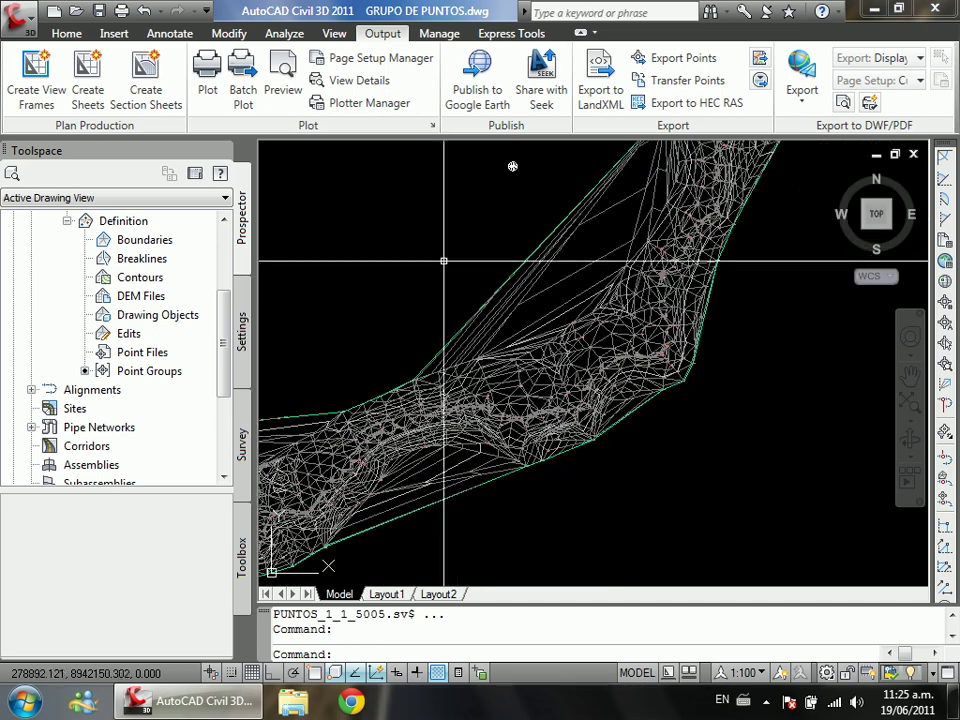
{"action": "scroll", "coordinate": [450, 370], "scroll_direction": "up", "scroll_amount": 5}
{"action": "scroll", "coordinate": [471, 386], "scroll_direction": "down", "scroll_amount": 2}
{"action": "scroll", "coordinate": [454, 373], "scroll_direction": "up", "scroll_amount": 2}
{"action": "scroll", "coordinate": [454, 373], "scroll_direction": "down", "scroll_amount": 5}
{"action": "scroll", "coordinate": [536, 317], "scroll_direction": "up", "scroll_amount": 6}
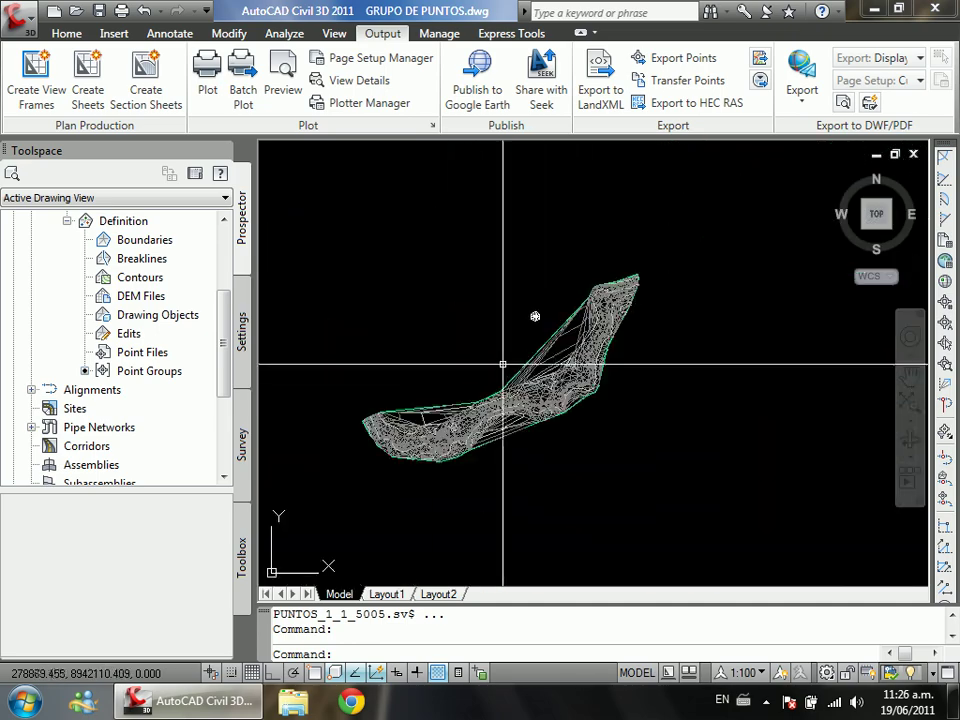
{"action": "scroll", "coordinate": [568, 394], "scroll_direction": "down", "scroll_amount": 5}
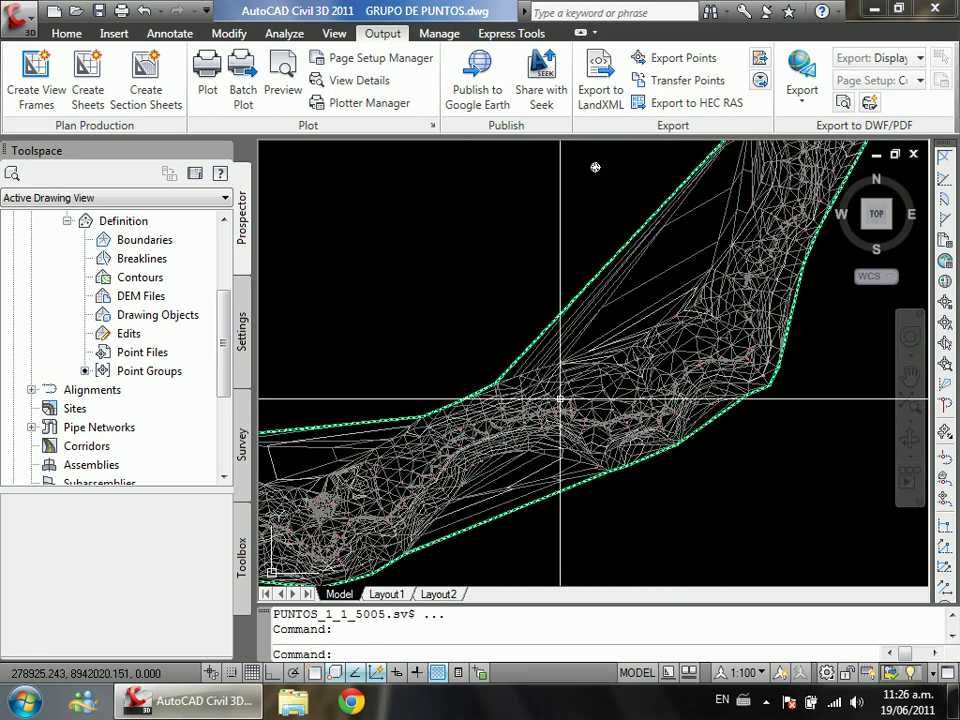
{"action": "scroll", "coordinate": [640, 370], "scroll_direction": "down", "scroll_amount": 3}
Step: Inspect the closely packed lines inside the gray patch and the details of the survey point labelled 4135.42 at its corner
{"action": "scroll", "coordinate": [700, 300], "scroll_direction": "up", "scroll_amount": 8}
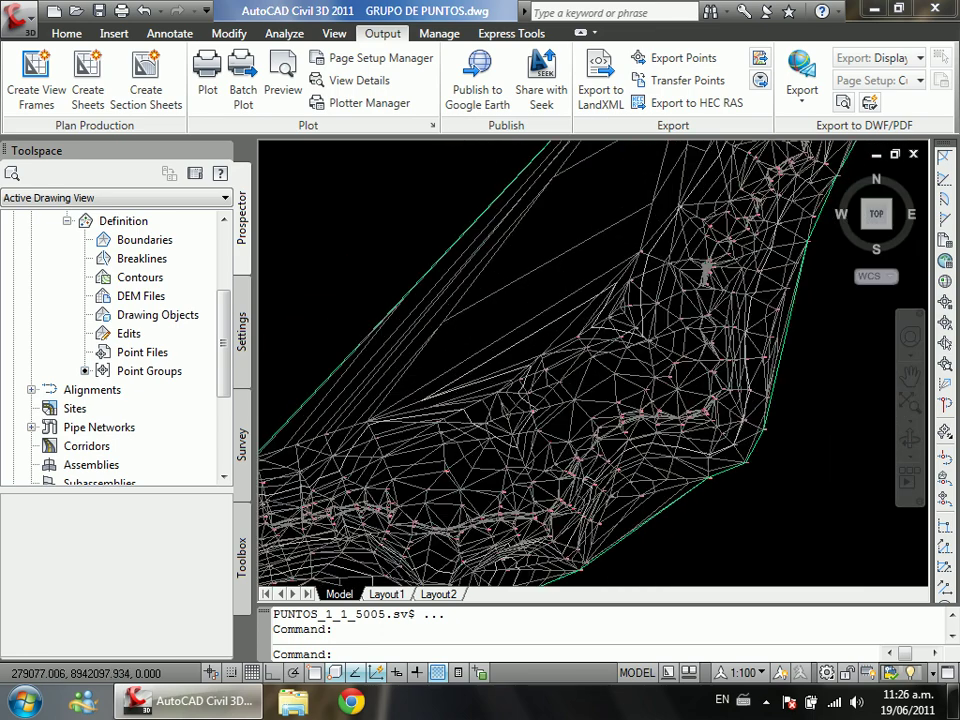
{"action": "scroll", "coordinate": [561, 293], "scroll_direction": "down", "scroll_amount": 2}
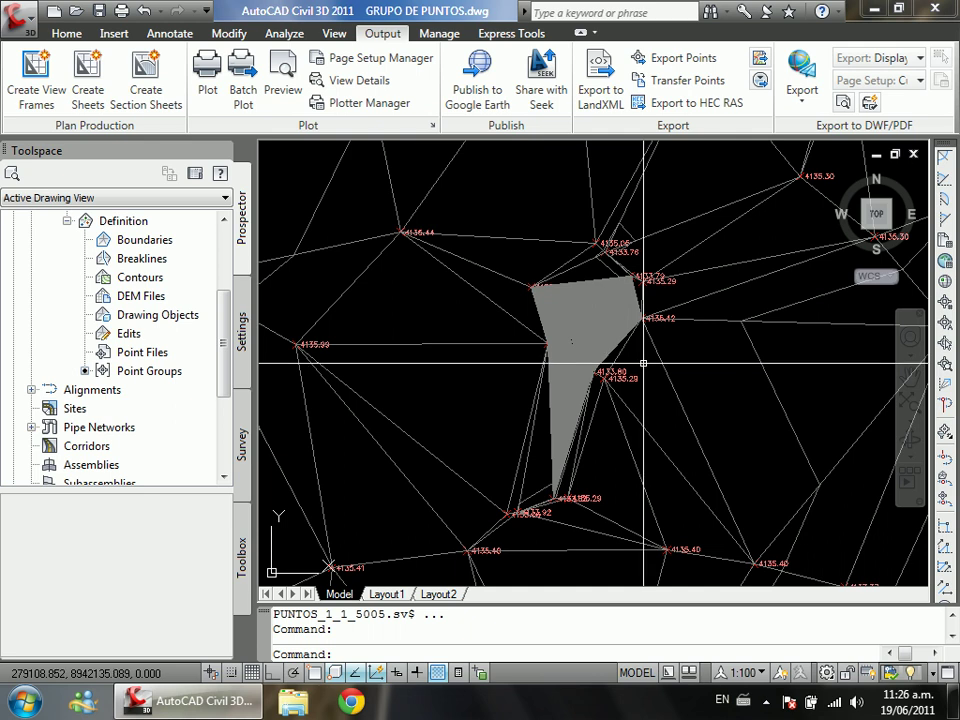
{"action": "scroll", "coordinate": [634, 380], "scroll_direction": "up", "scroll_amount": 1}
{"action": "scroll", "coordinate": [600, 310], "scroll_direction": "up", "scroll_amount": 8}
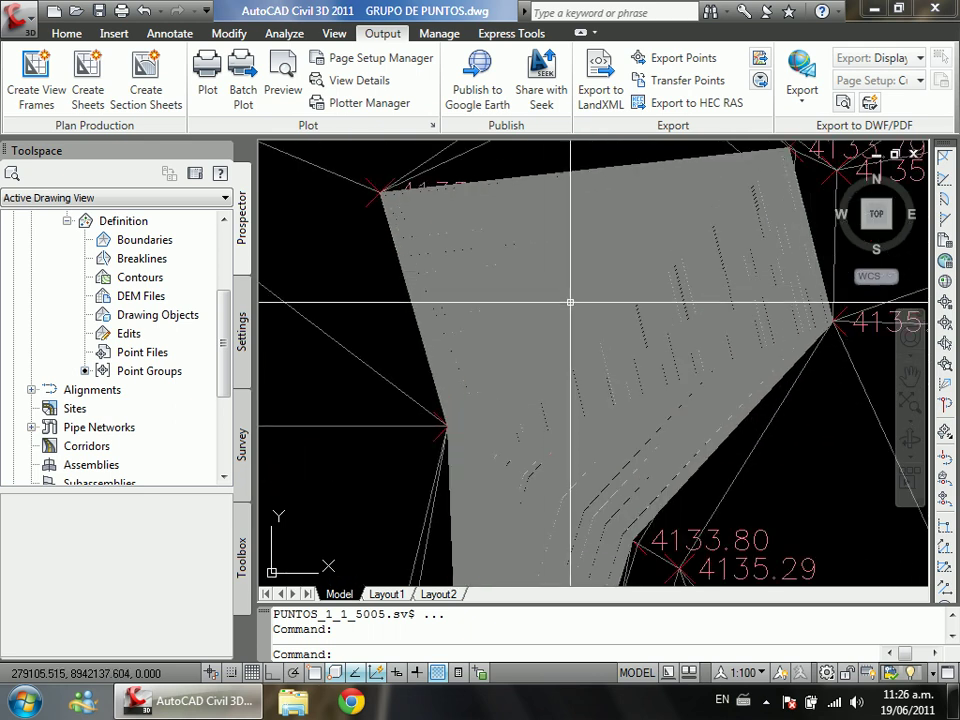
{"action": "scroll", "coordinate": [510, 421], "scroll_direction": "down", "scroll_amount": 5}
{"action": "scroll", "coordinate": [586, 444], "scroll_direction": "up", "scroll_amount": 3}
{"action": "scroll", "coordinate": [586, 444], "scroll_direction": "up", "scroll_amount": 5}
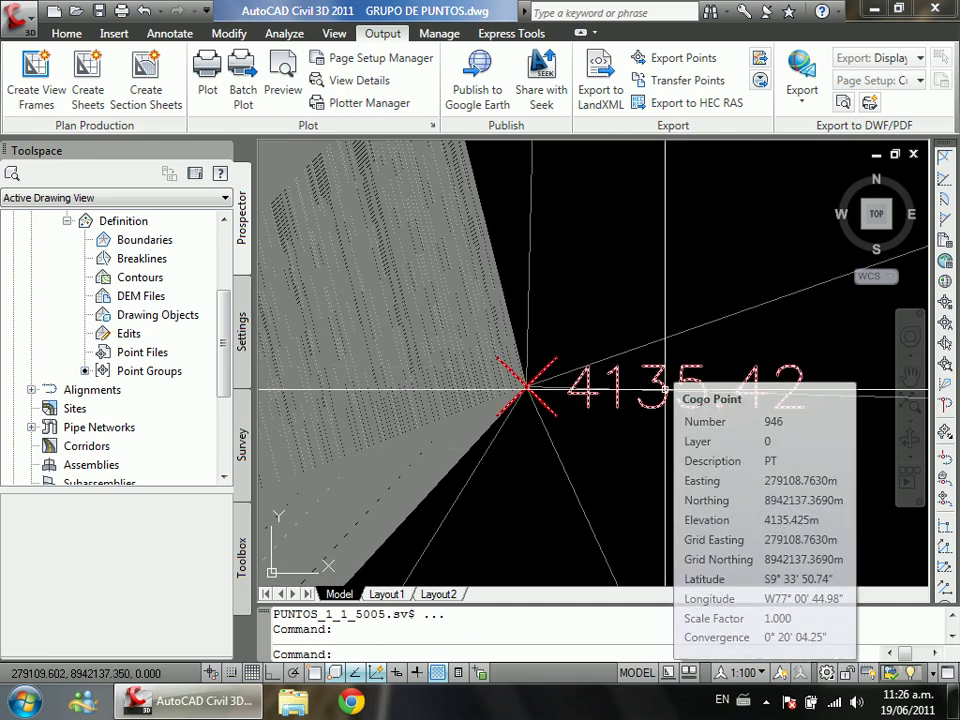
{"action": "scroll", "coordinate": [668, 418], "scroll_direction": "down", "scroll_amount": 5}
{"action": "scroll", "coordinate": [618, 347], "scroll_direction": "down", "scroll_amount": 2}
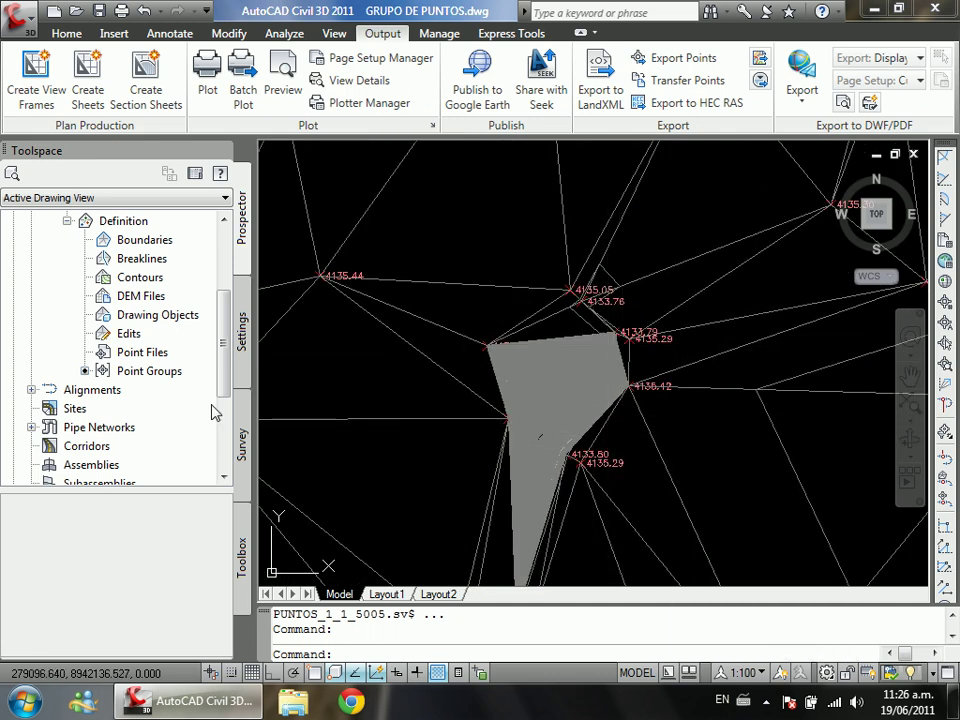
Step: Expand the point groups and list the points of _All Points with their point numbers
{"action": "left_click_drag", "start_coordinate": [223, 321], "coordinate": [223, 276]}
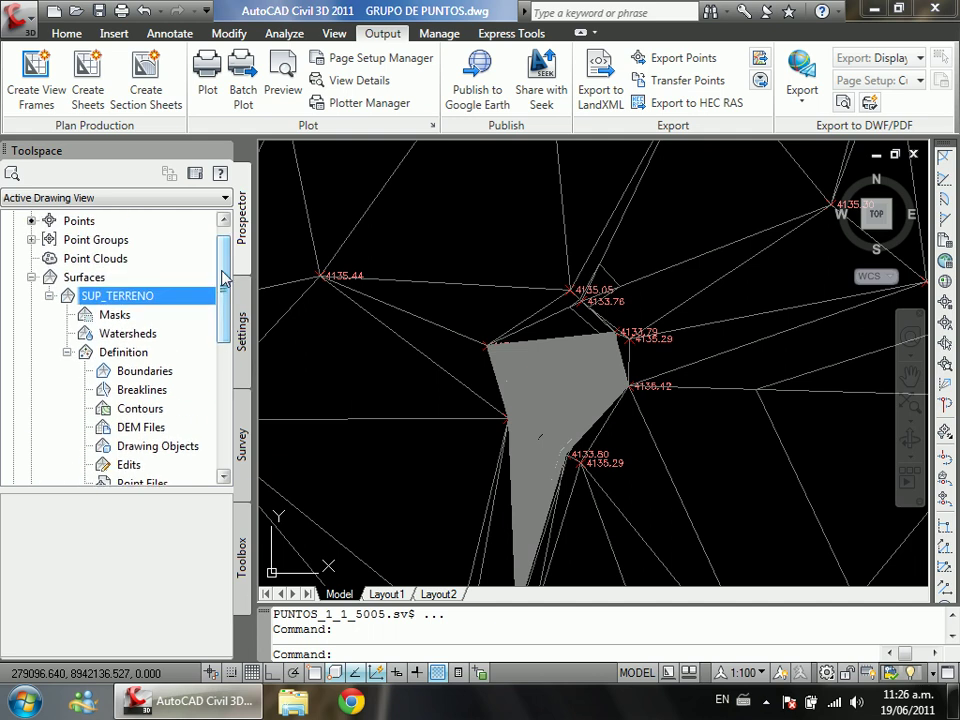
{"action": "double_click", "coordinate": [100, 240]}
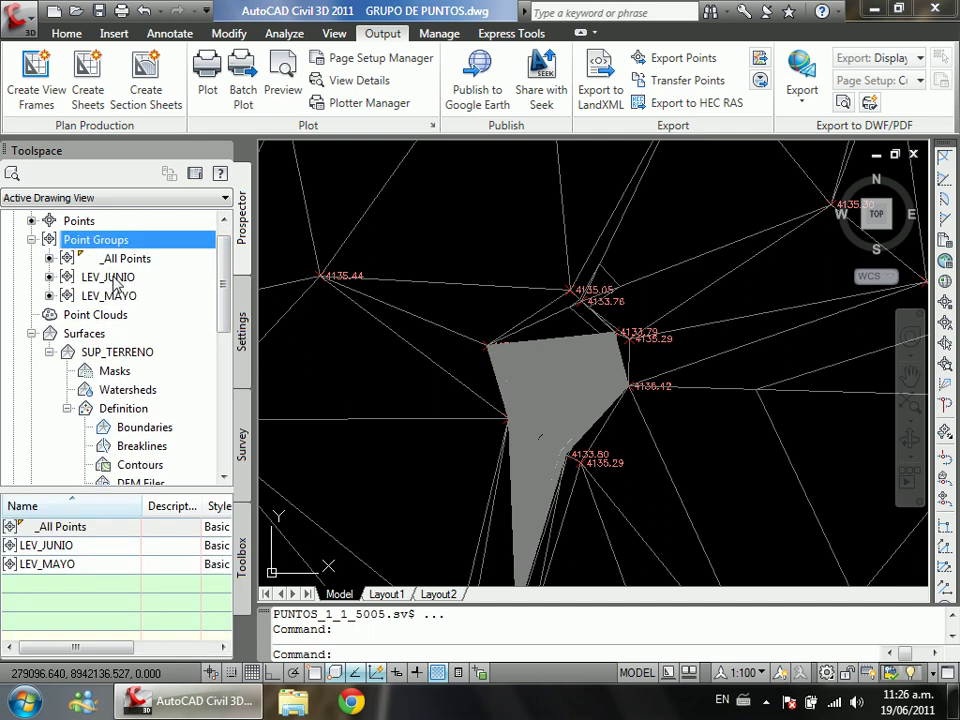
{"action": "left_click", "coordinate": [121, 259]}
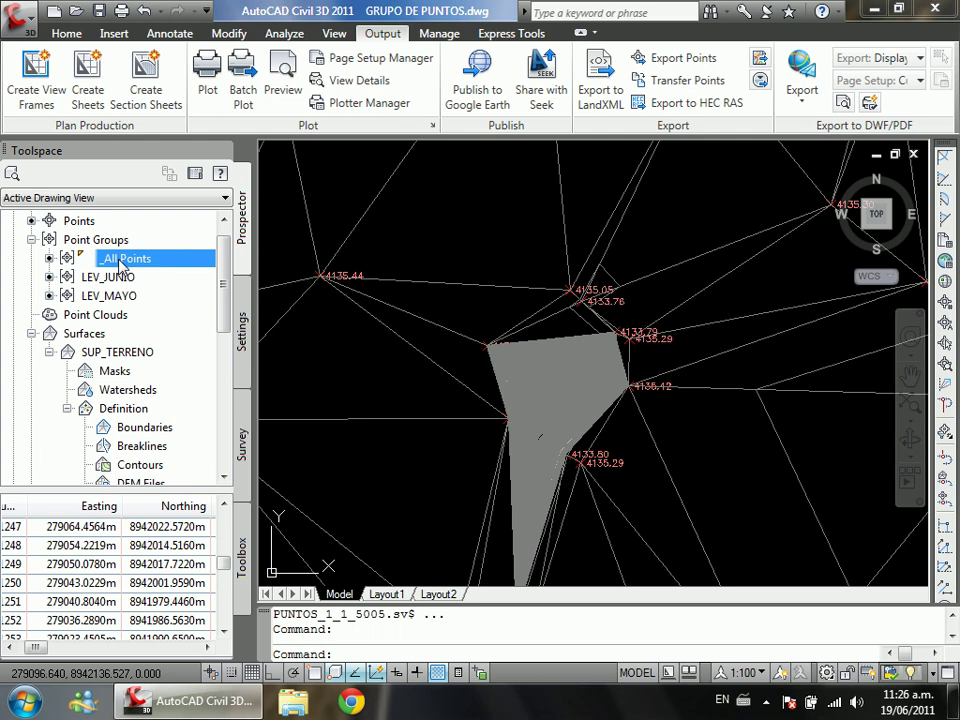
{"action": "left_click", "coordinate": [88, 601]}
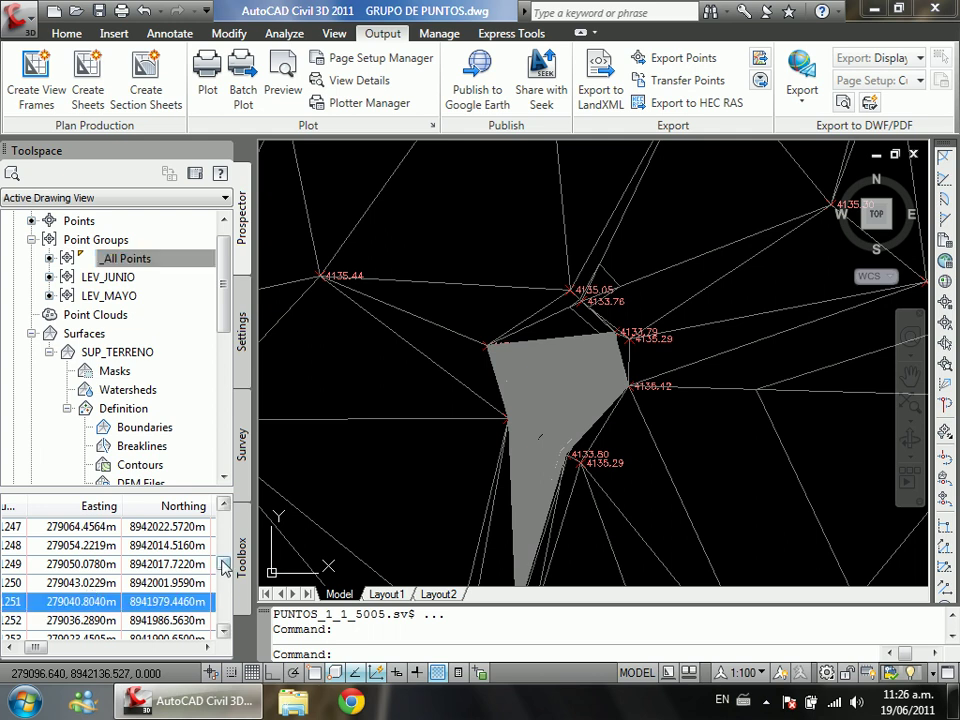
{"action": "left_click", "coordinate": [6, 646]}
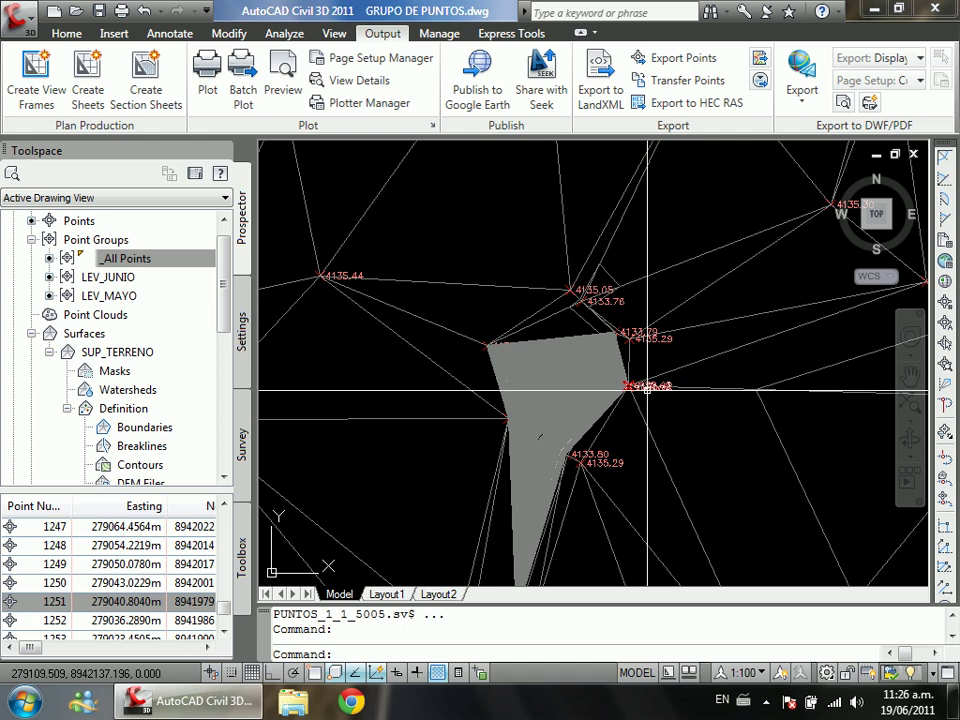
{"action": "scroll", "coordinate": [646, 387], "scroll_direction": "up", "scroll_amount": 6}
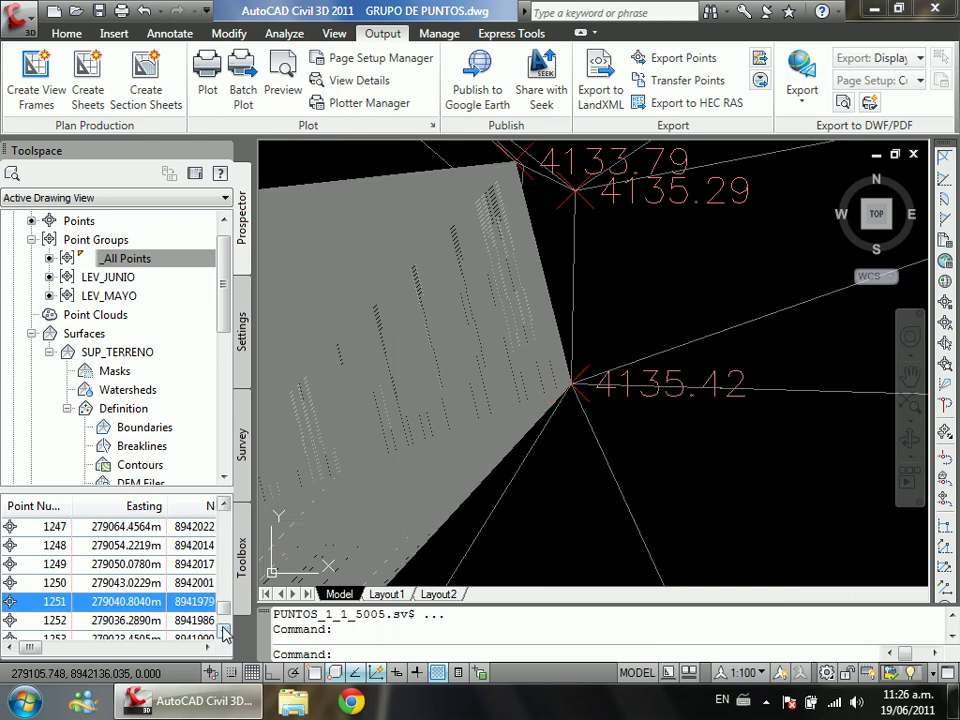
Step: Find point 946 in the _All Points list and zoom to it in the drawing
{"action": "scroll", "coordinate": [228, 610], "scroll_direction": "up", "scroll_amount": 7}
{"action": "mouse_move", "coordinate": [227, 599]}
{"action": "left_mouse_down"}
{"action": "mouse_move", "coordinate": [227, 566]}
{"action": "mouse_move", "coordinate": [227, 583]}
{"action": "left_mouse_up"}
{"action": "left_click", "coordinate": [72, 563]}
{"action": "scroll", "coordinate": [68, 560], "scroll_direction": "up", "scroll_amount": 2}
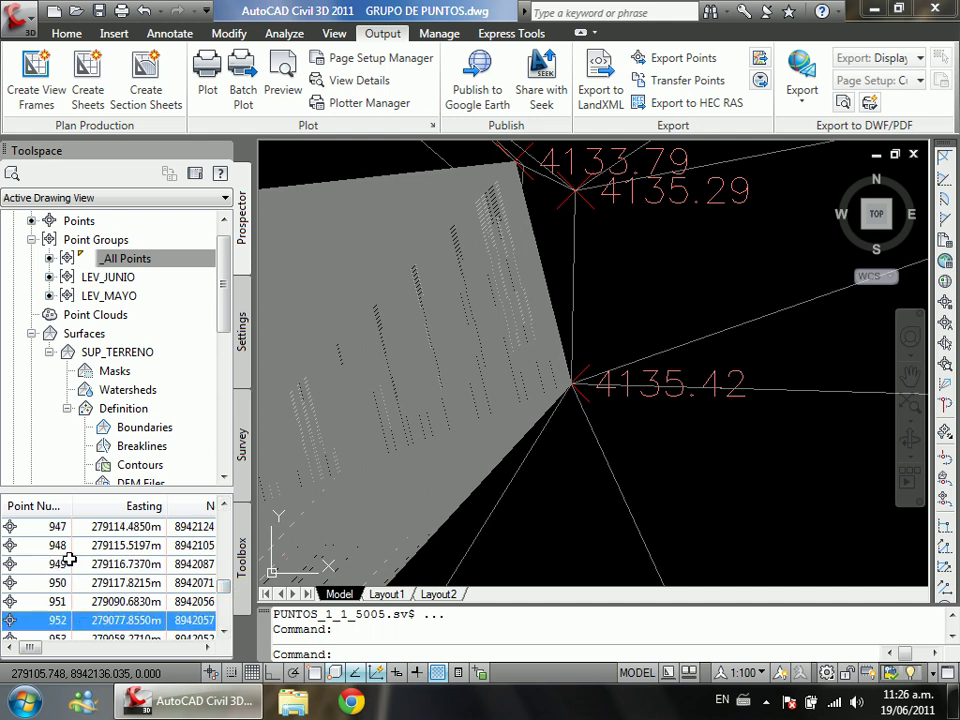
{"action": "left_click", "coordinate": [88, 566]}
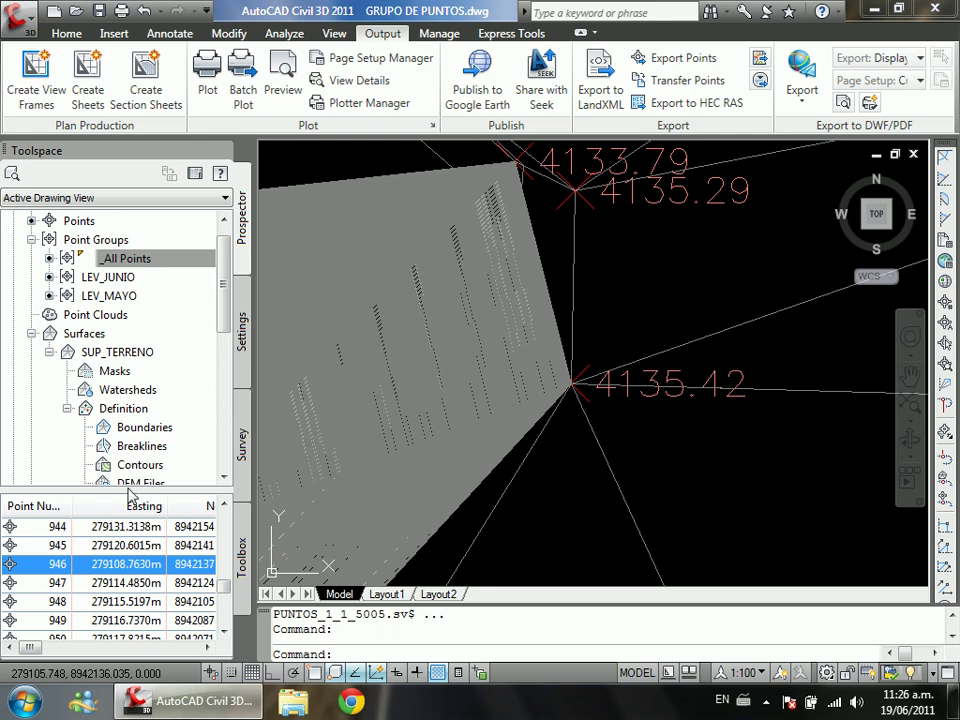
{"action": "right_click", "coordinate": [88, 564]}
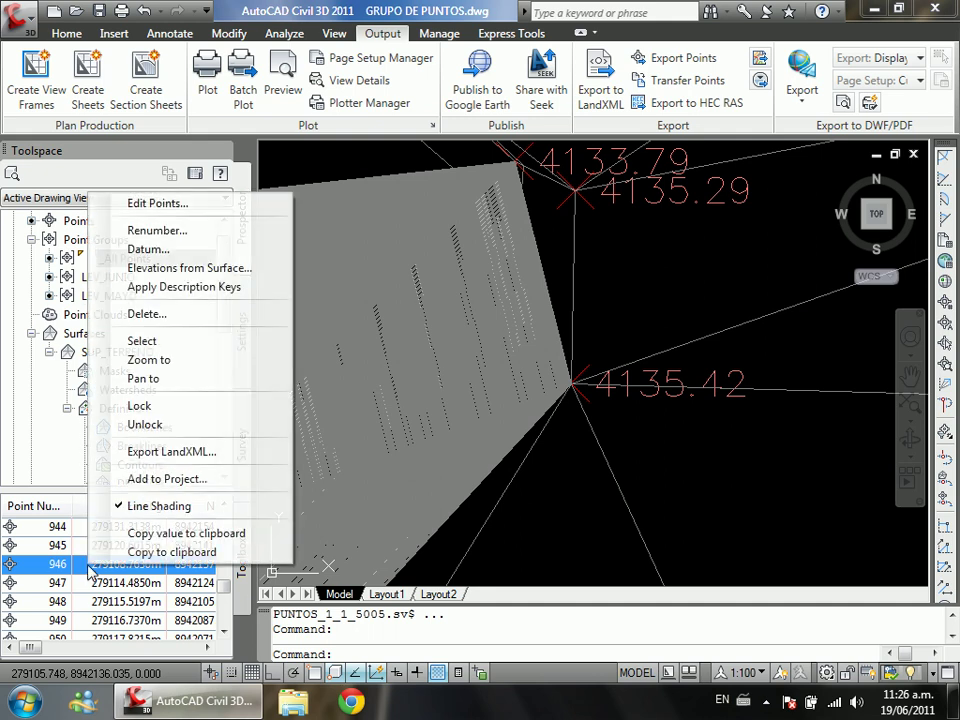
{"action": "left_click", "coordinate": [195, 370]}
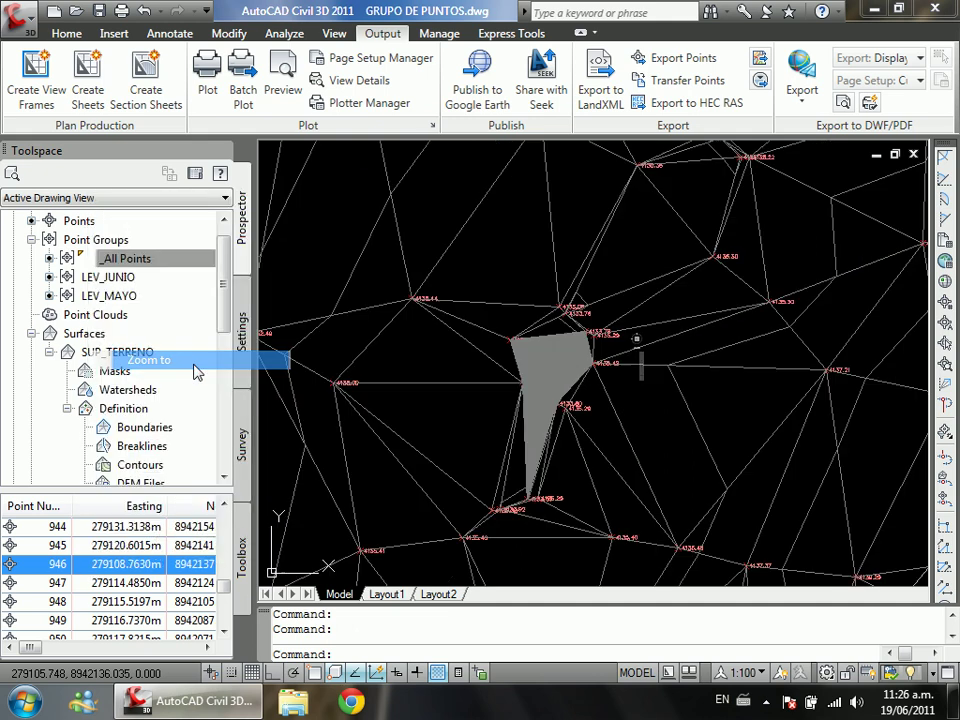
{"action": "scroll", "coordinate": [553, 365], "scroll_direction": "up", "scroll_amount": 3}
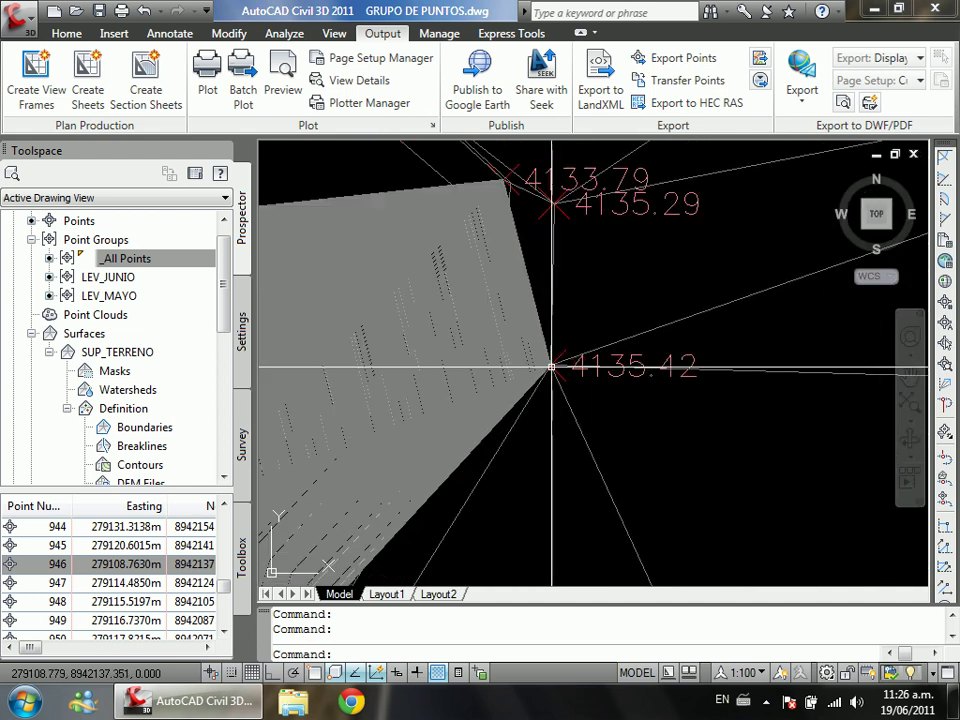
{"action": "scroll", "coordinate": [561, 365], "scroll_direction": "down", "scroll_amount": 8}
{"action": "scroll", "coordinate": [605, 440], "scroll_direction": "up", "scroll_amount": 2}
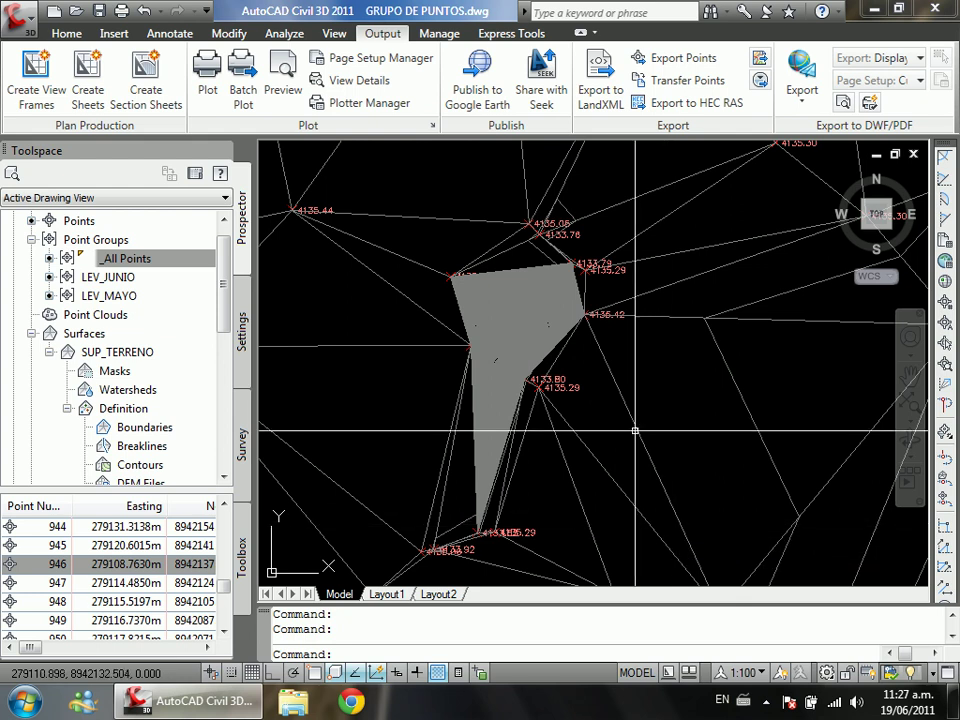
Step: Inspect where the closely packed contour lines converge near the western corner of the gray patch
{"action": "scroll", "coordinate": [634, 428], "scroll_direction": "up", "scroll_amount": 10}
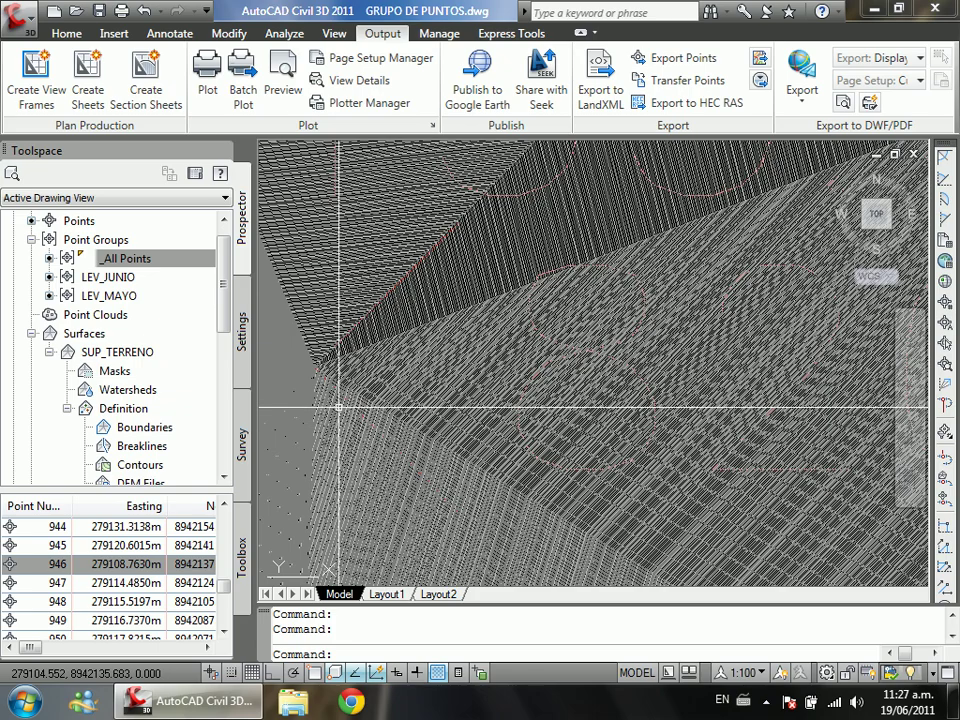
{"action": "scroll", "coordinate": [336, 403], "scroll_direction": "up", "scroll_amount": 5}
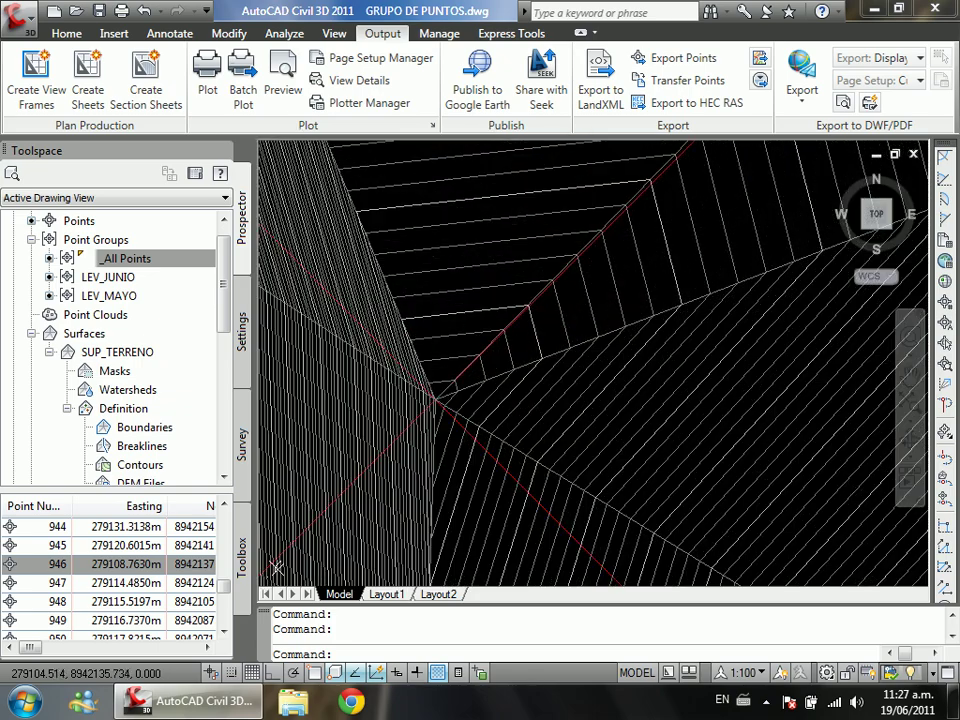
{"action": "scroll", "coordinate": [535, 445], "scroll_direction": "down", "scroll_amount": 2}
{"action": "scroll", "coordinate": [469, 443], "scroll_direction": "down", "scroll_amount": 3}
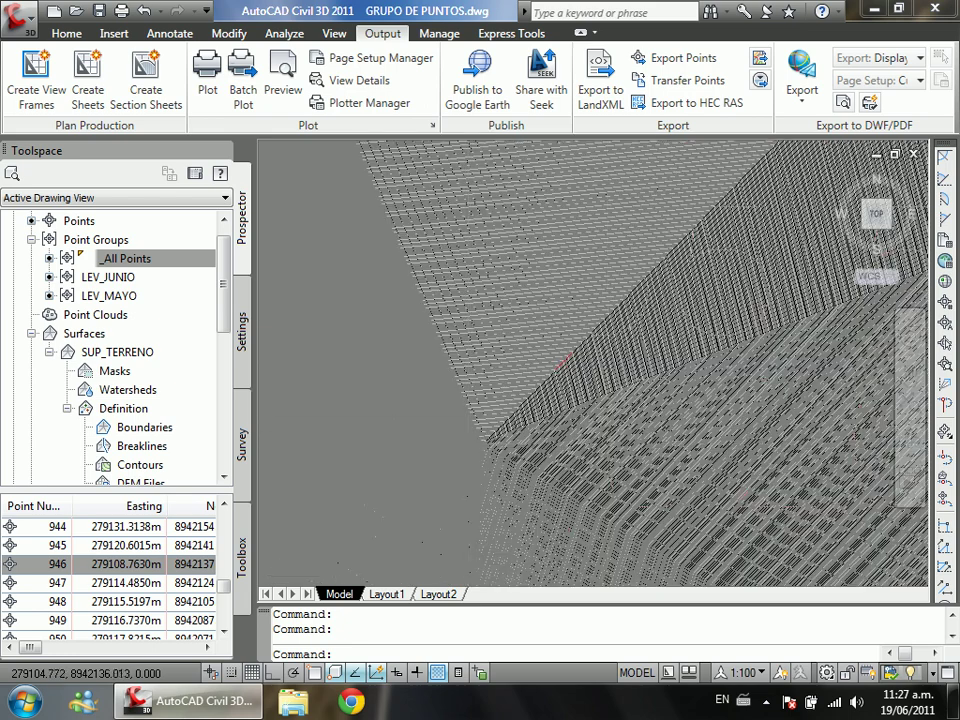
{"action": "scroll", "coordinate": [614, 372], "scroll_direction": "up", "scroll_amount": 3}
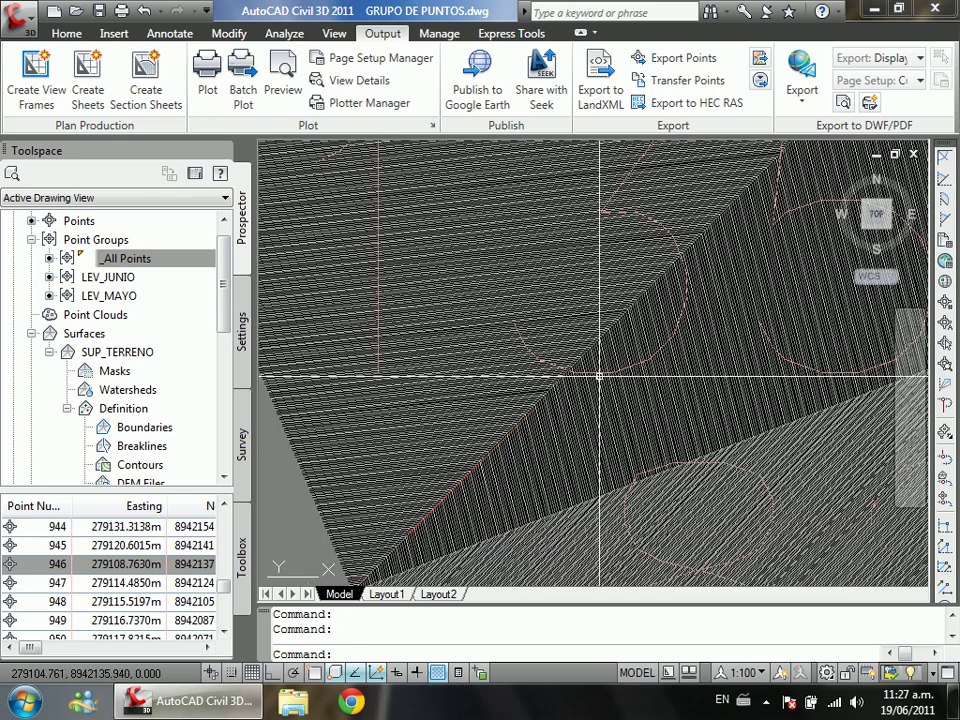
{"action": "scroll", "coordinate": [560, 350], "scroll_direction": "up", "scroll_amount": 5}
Step: Select the survey point at the western corner of the gray patch and read its number, description and elevation
{"action": "left_click", "coordinate": [420, 328]}
{"action": "scroll", "coordinate": [413, 339], "scroll_direction": "up", "scroll_amount": 2}
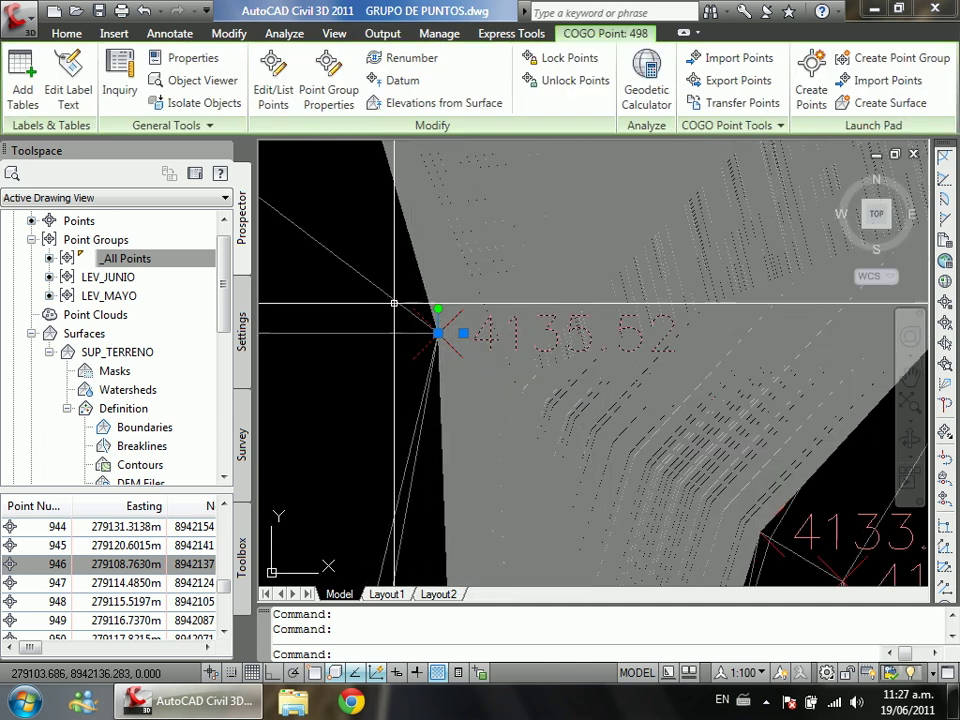
{"action": "mouse_move", "coordinate": [421, 351]}
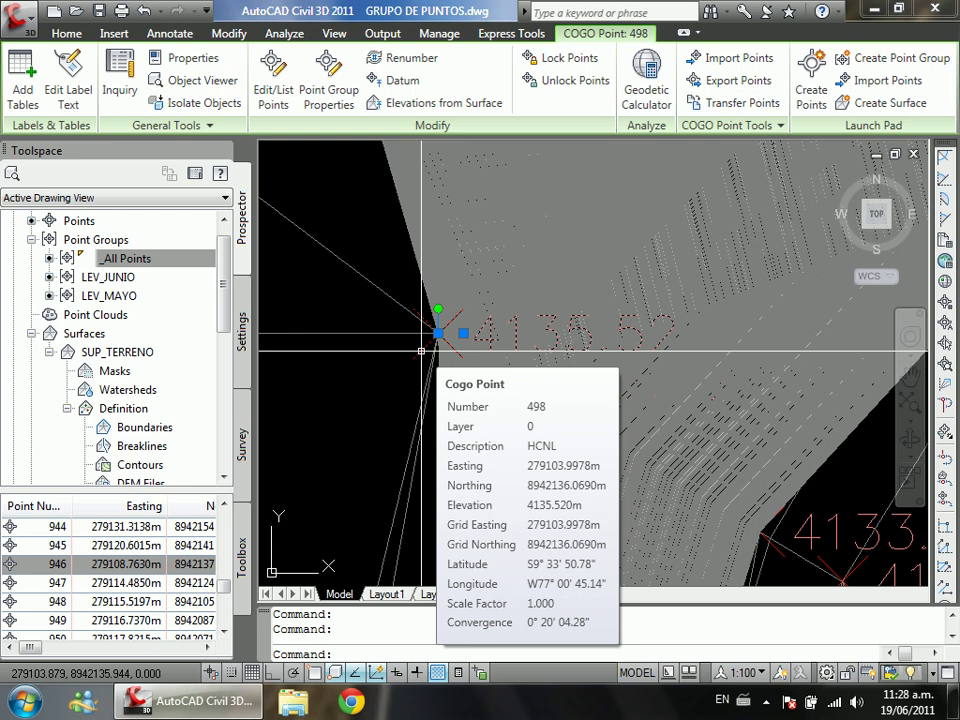
{"action": "scroll", "coordinate": [370, 392], "scroll_direction": "down", "scroll_amount": 4}
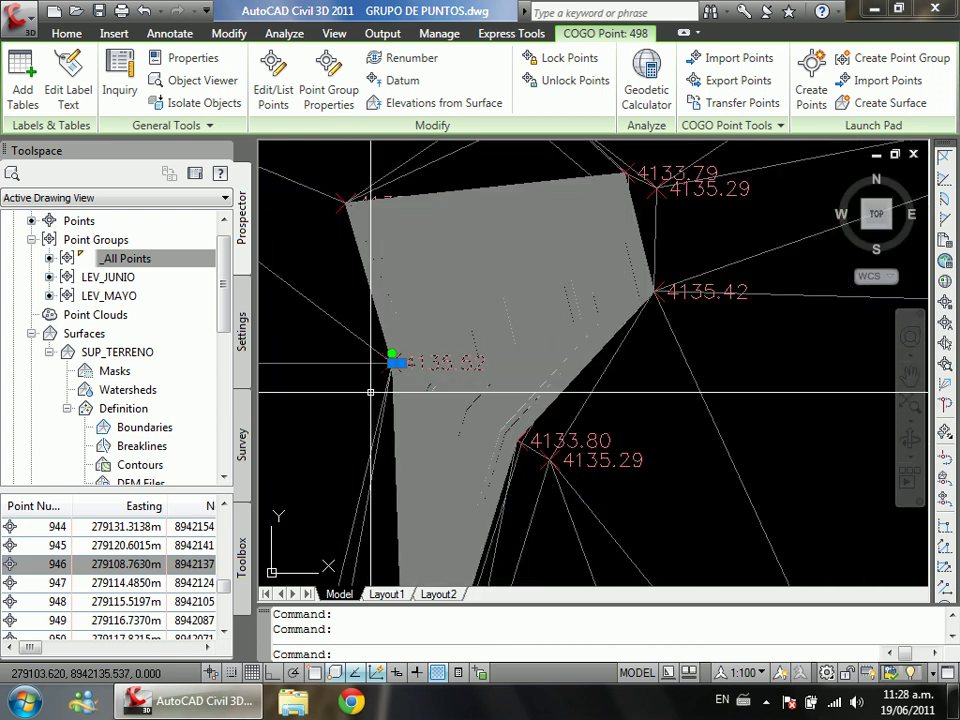
{"action": "scroll", "coordinate": [372, 392], "scroll_direction": "up", "scroll_amount": 2}
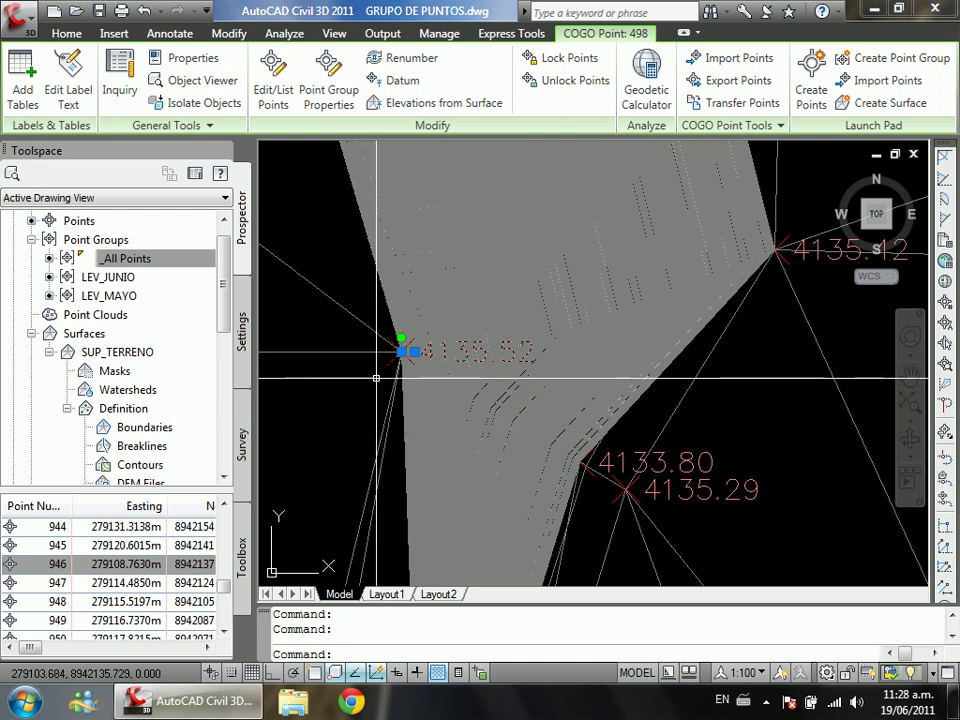
{"action": "key", "text": "Escape"}
{"action": "scroll", "coordinate": [529, 347], "scroll_direction": "down", "scroll_amount": 2}
Step: Window-select the two neighbouring points at the western corner of the gray patch and compare their elevation labels
{"action": "scroll", "coordinate": [514, 369], "scroll_direction": "up", "scroll_amount": 5}
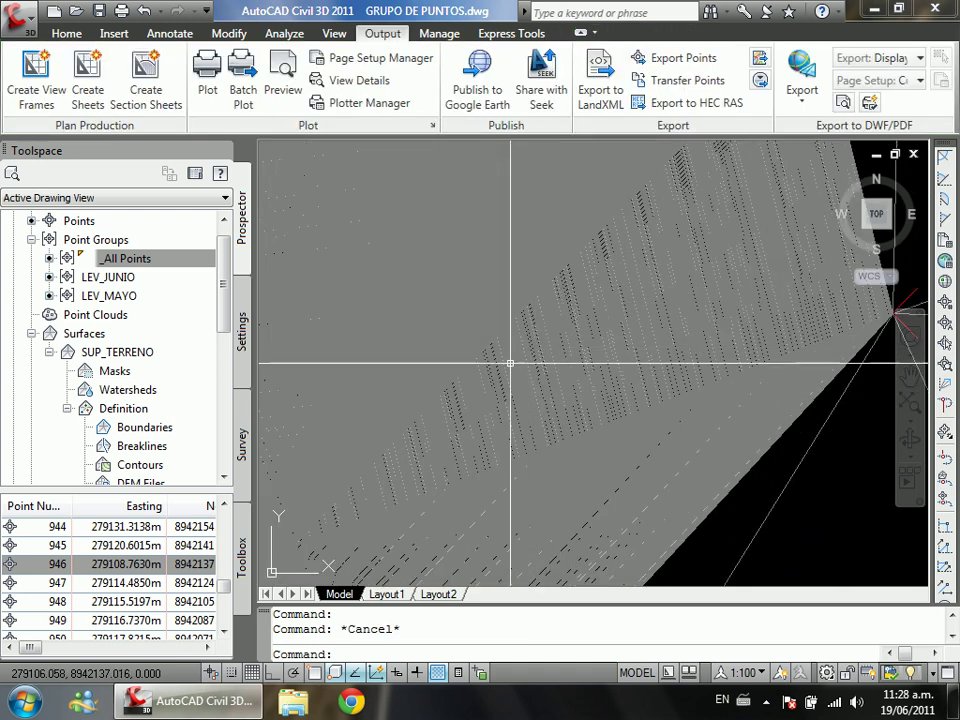
{"action": "scroll", "coordinate": [396, 503], "scroll_direction": "down", "scroll_amount": 3}
{"action": "scroll", "coordinate": [386, 463], "scroll_direction": "up", "scroll_amount": 4}
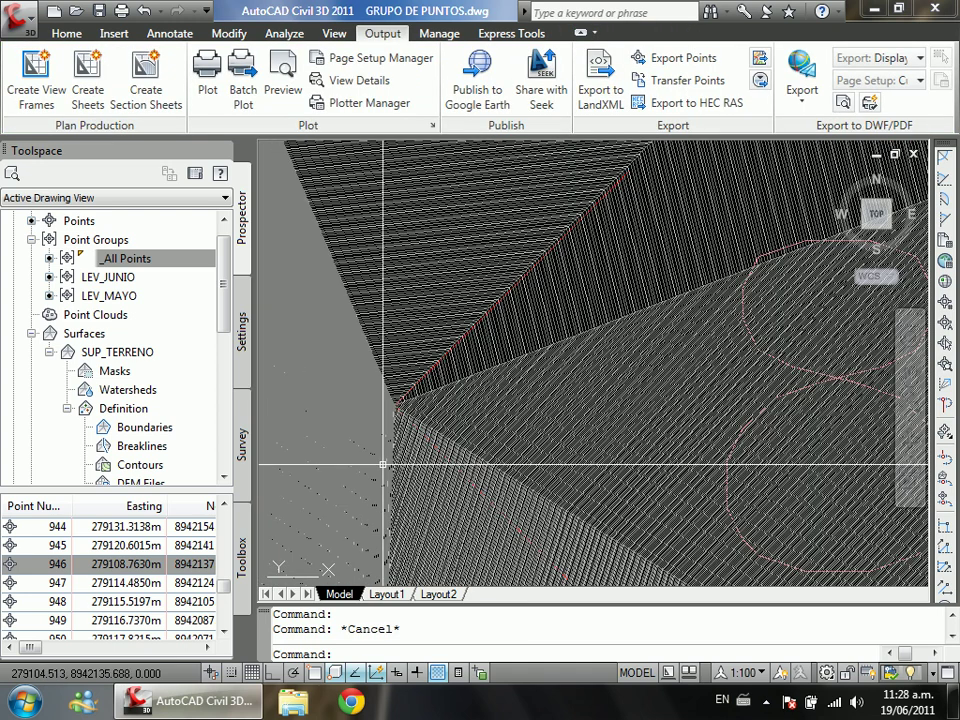
{"action": "scroll", "coordinate": [425, 408], "scroll_direction": "up", "scroll_amount": 5}
{"action": "left_click", "coordinate": [311, 242]}
{"action": "left_click", "coordinate": [594, 444]}
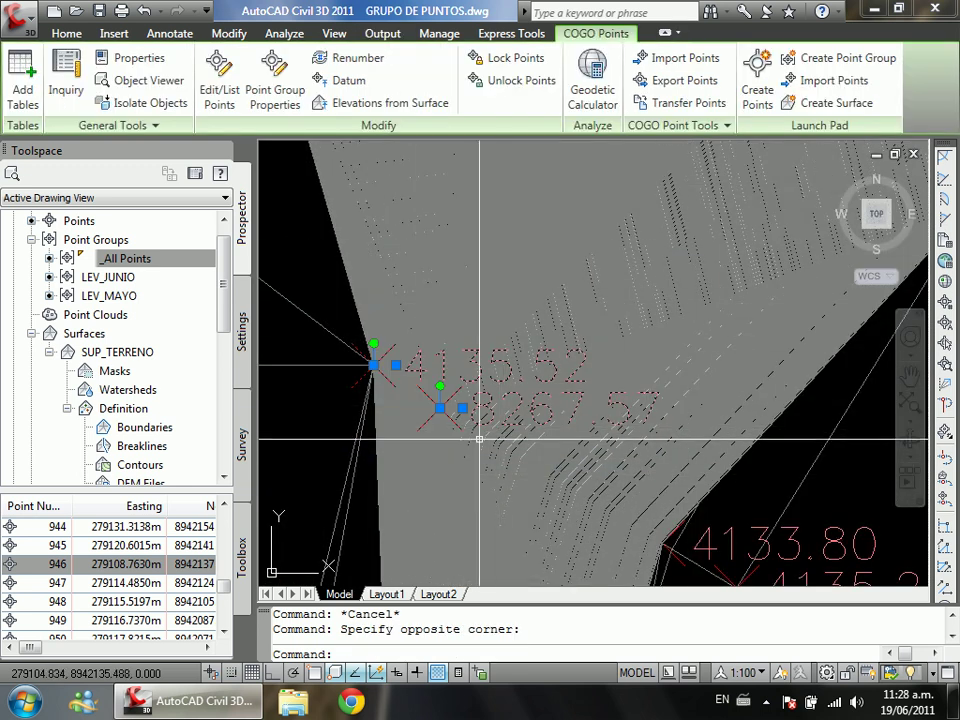
{"action": "scroll", "coordinate": [440, 437], "scroll_direction": "up", "scroll_amount": 2}
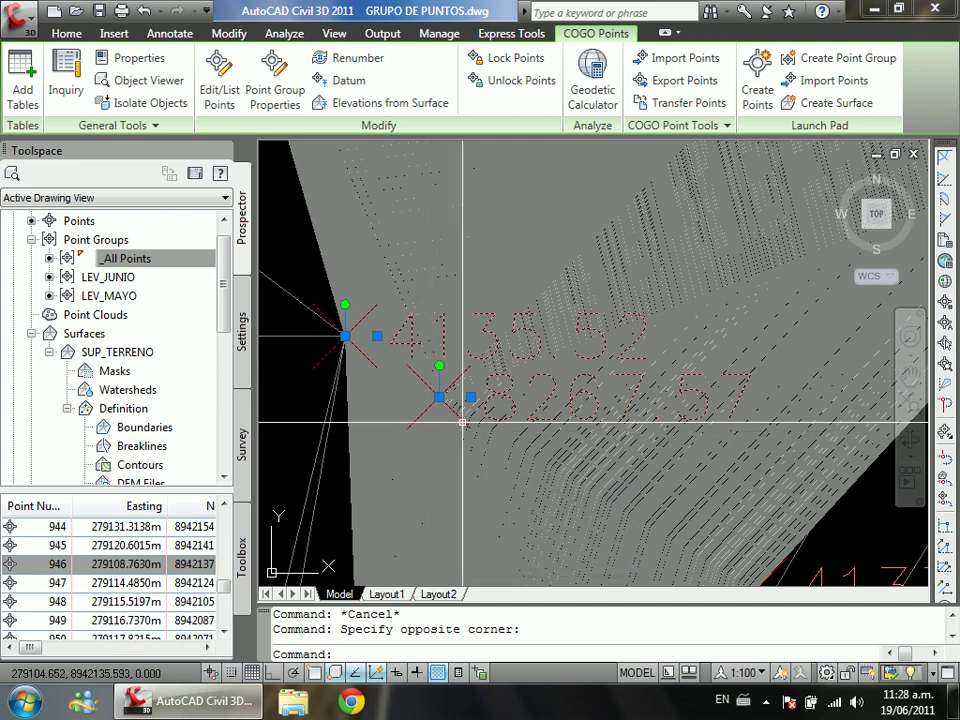
{"action": "key", "text": "Escape"}
Step: Examine the point where the dense contours meet and read the SUP_TERRENO elevation there
{"action": "scroll", "coordinate": [460, 405], "scroll_direction": "up", "scroll_amount": 4}
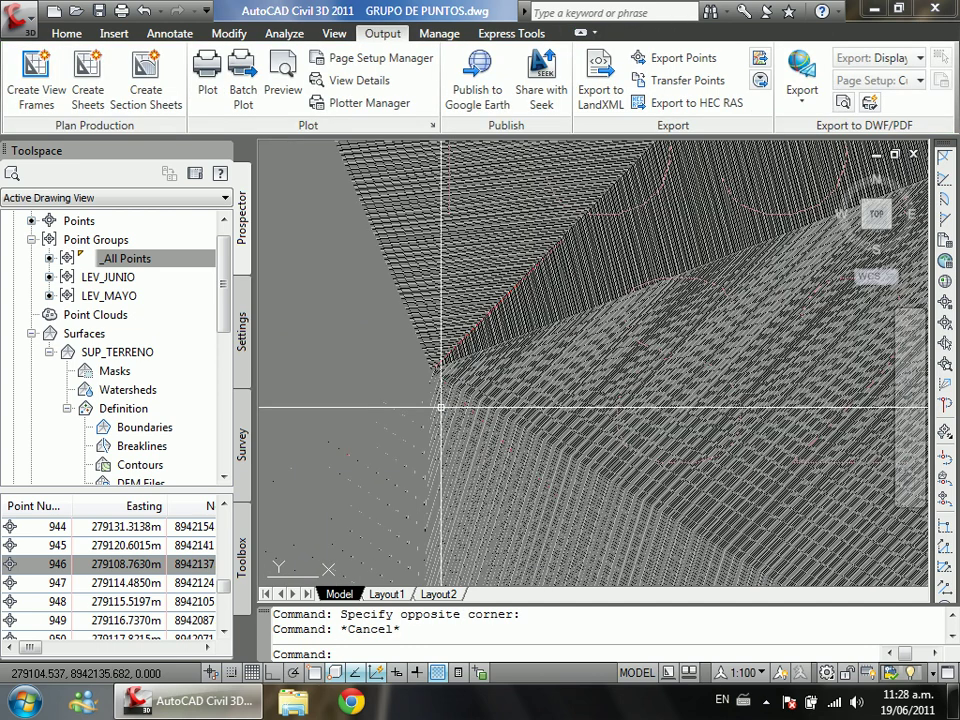
{"action": "scroll", "coordinate": [490, 370], "scroll_direction": "up", "scroll_amount": 2}
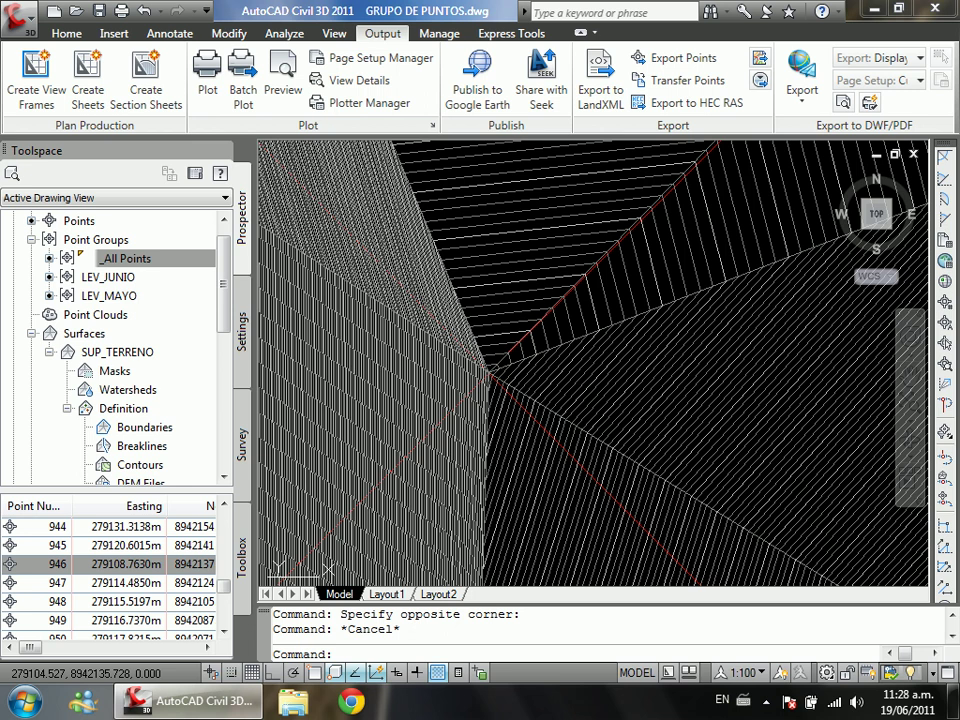
{"action": "scroll", "coordinate": [490, 370], "scroll_direction": "up", "scroll_amount": 3}
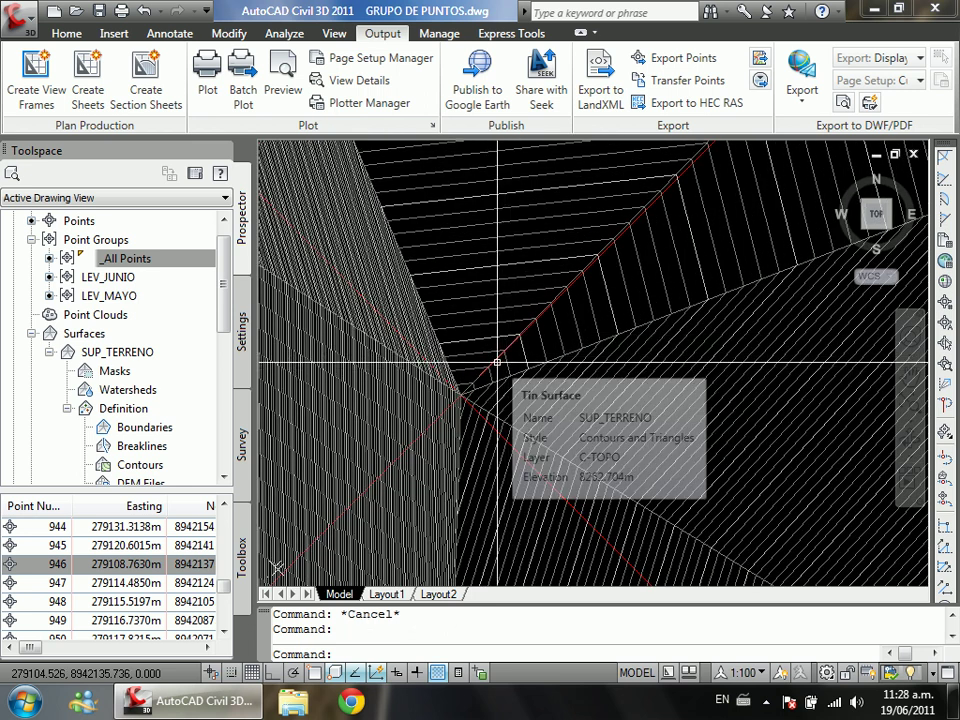
{"action": "left_click", "coordinate": [497, 362]}
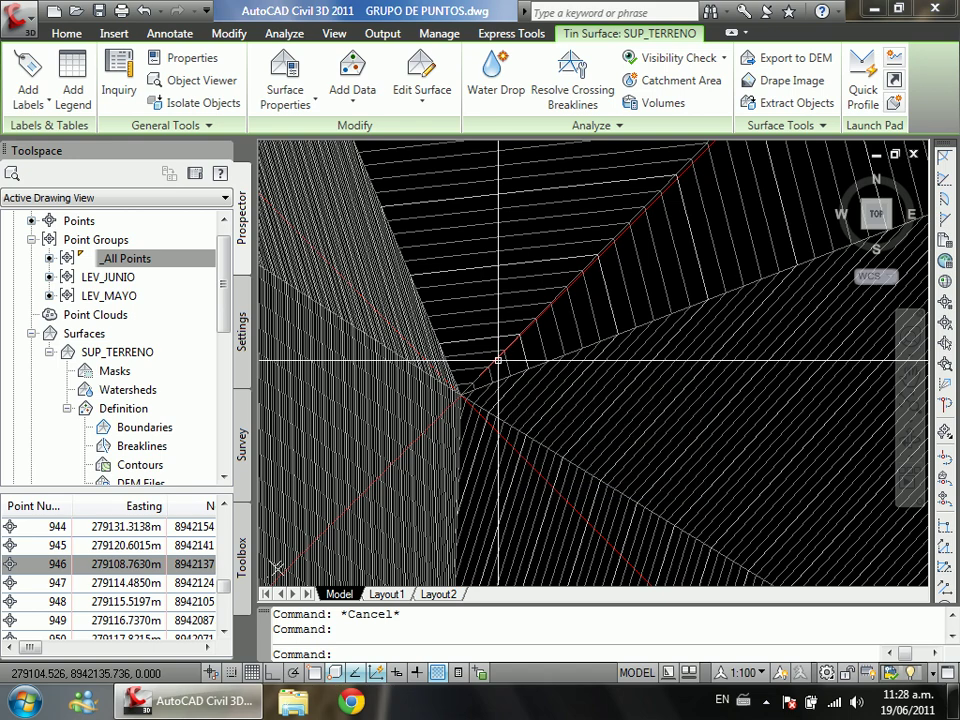
{"action": "scroll", "coordinate": [497, 360], "scroll_direction": "down", "scroll_amount": 2}
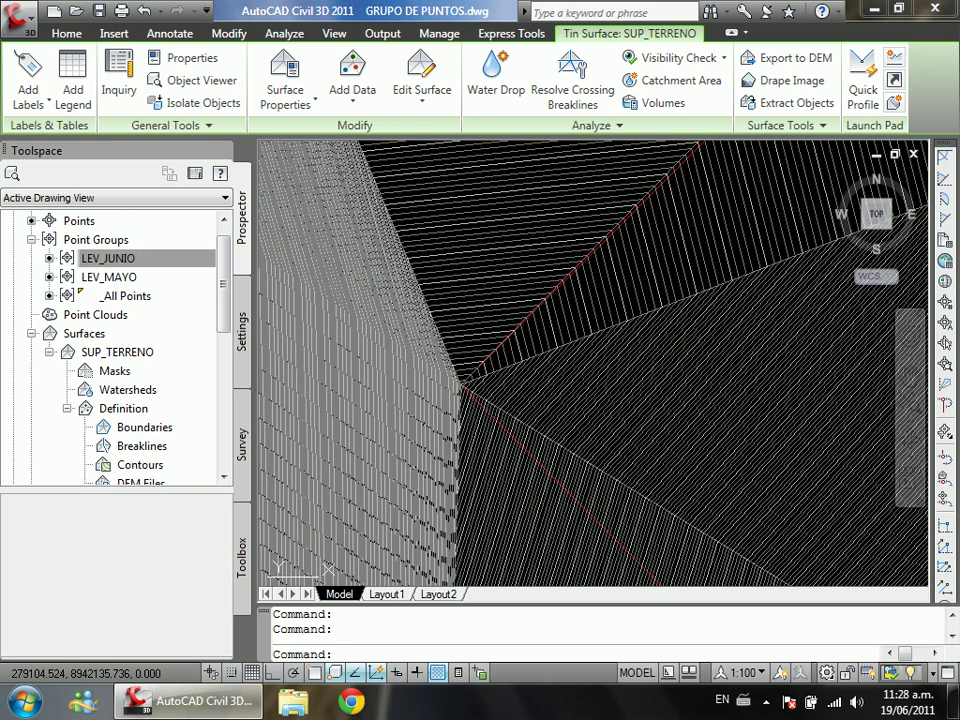
{"action": "key", "text": "Escape"}
{"action": "scroll", "coordinate": [476, 378], "scroll_direction": "up", "scroll_amount": 5}
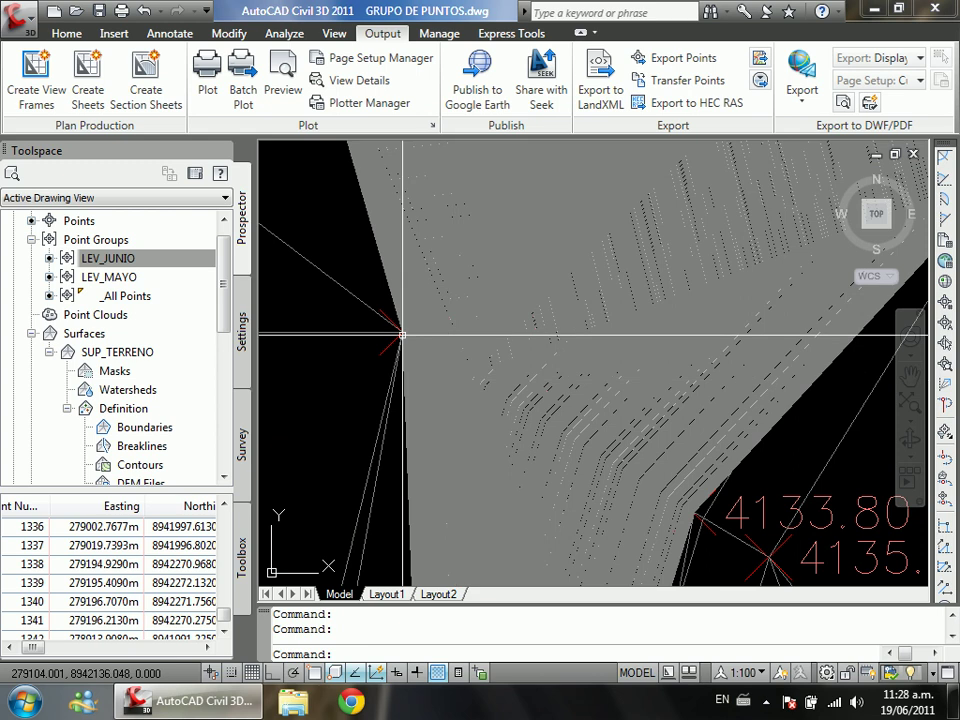
Step: Reselect the points labelled 4135.52 and 8267.57 and check the surface elevation beside them
{"action": "left_click", "coordinate": [321, 235]}
{"action": "left_click", "coordinate": [739, 447]}
{"action": "scroll", "coordinate": [536, 386], "scroll_direction": "up", "scroll_amount": 2}
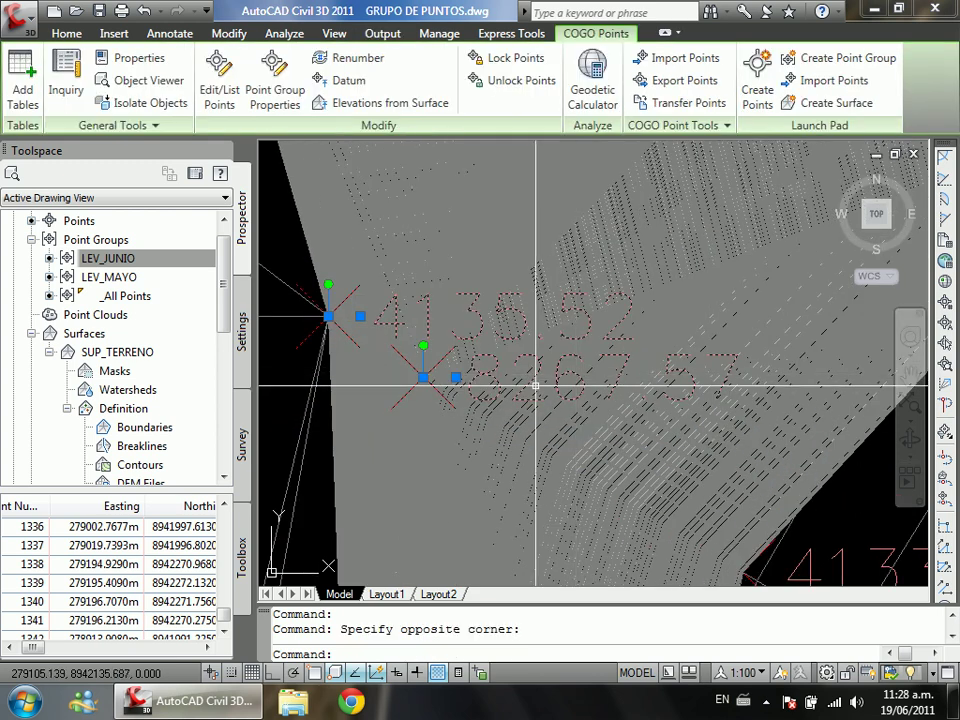
{"action": "scroll", "coordinate": [475, 440], "scroll_direction": "down", "scroll_amount": 1}
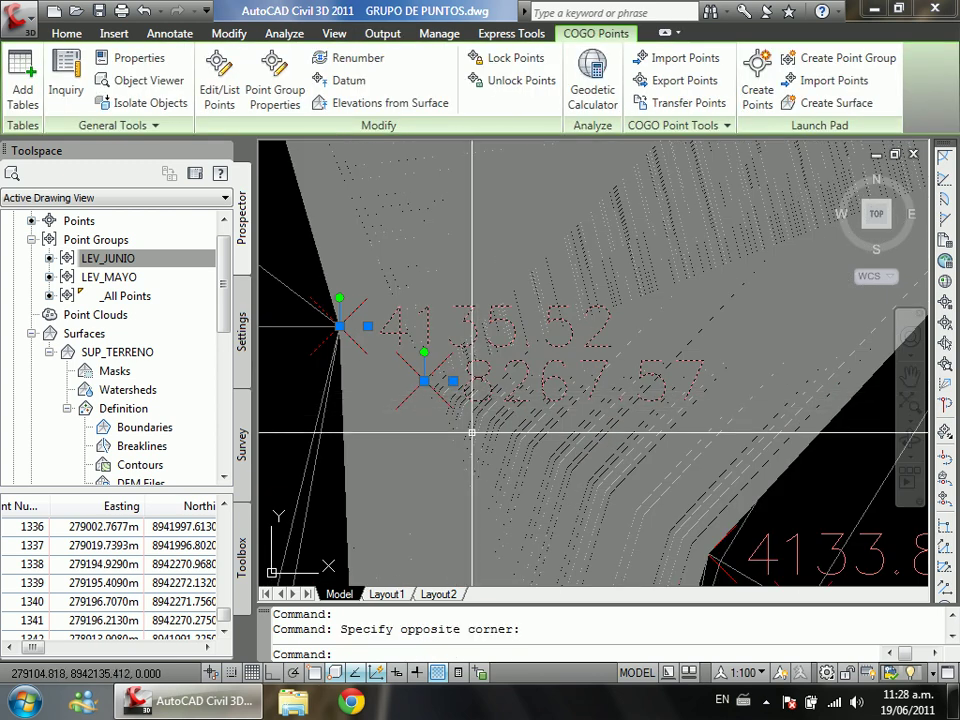
{"action": "mouse_move", "coordinate": [453, 438]}
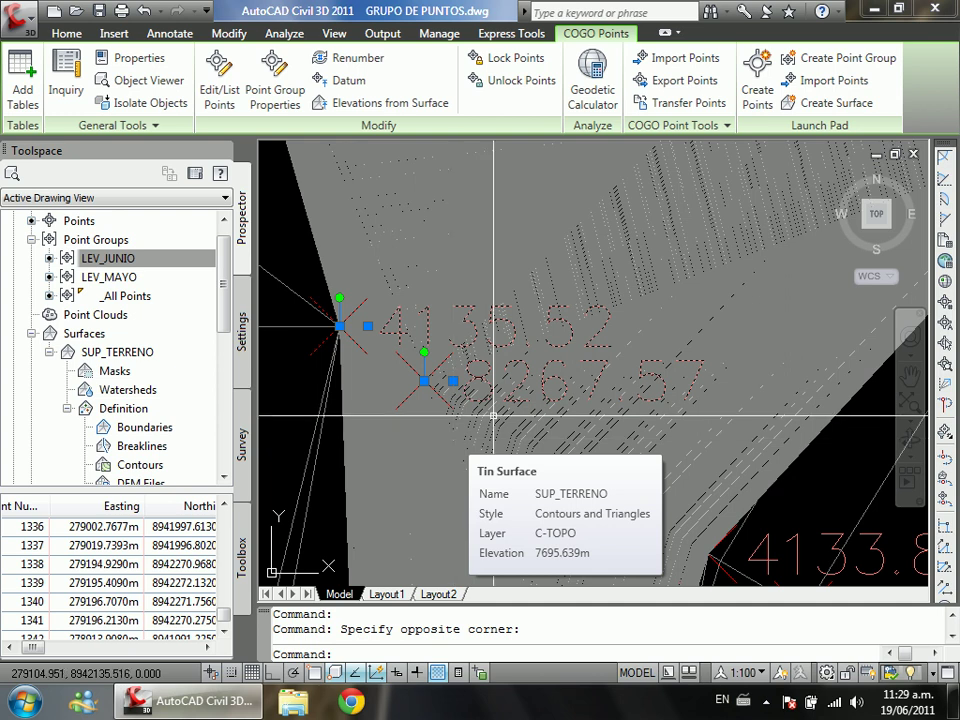
{"action": "key", "text": "Escape"}
Step: View the gray patch within the surrounding triangulation and the full extent of SUP_TERRENO
{"action": "scroll", "coordinate": [499, 411], "scroll_direction": "down", "scroll_amount": 5}
{"action": "scroll", "coordinate": [499, 411], "scroll_direction": "down", "scroll_amount": 8}
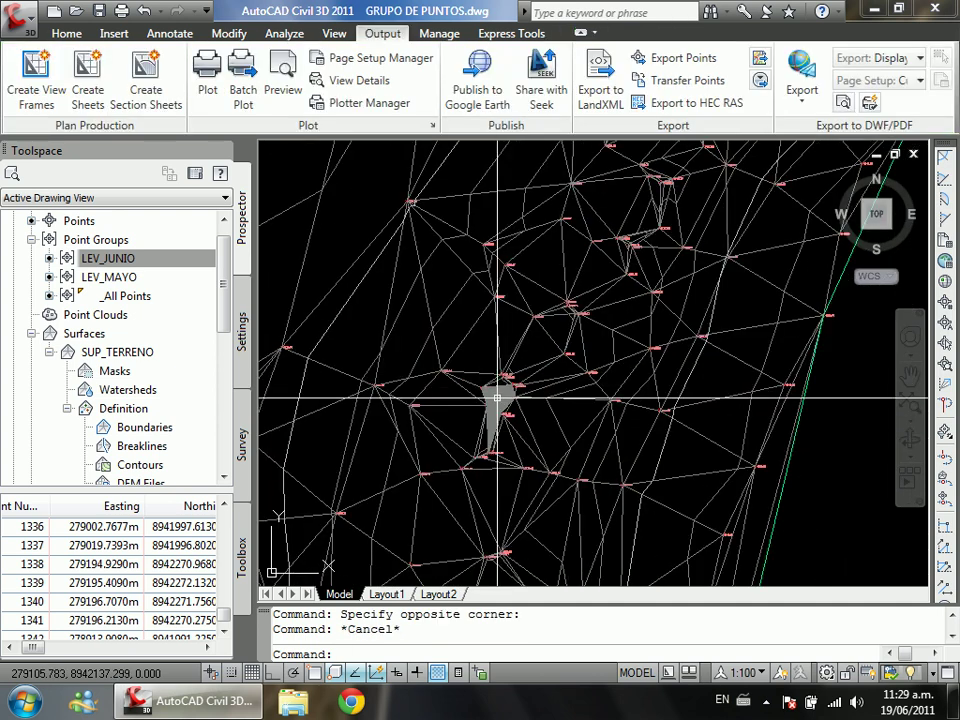
{"action": "scroll", "coordinate": [442, 410], "scroll_direction": "up", "scroll_amount": 5}
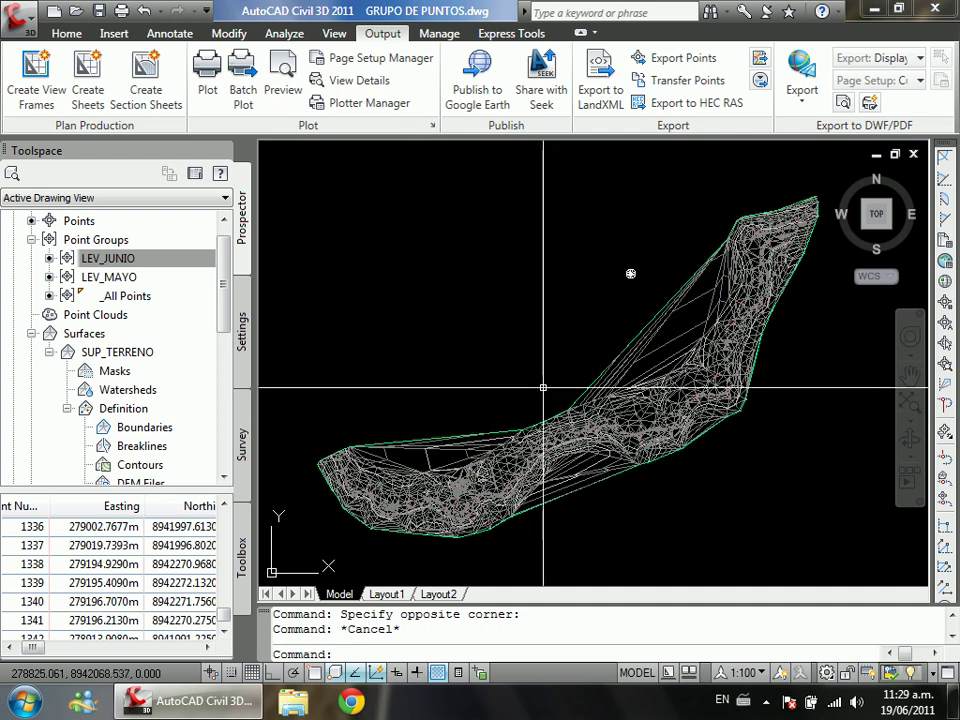
Step: Review the SUP_TERRENO surface definition and the editing operations available under its Edits
{"action": "left_click", "coordinate": [135, 260]}
{"action": "scroll", "coordinate": [222, 285], "scroll_direction": "down", "scroll_amount": 2}
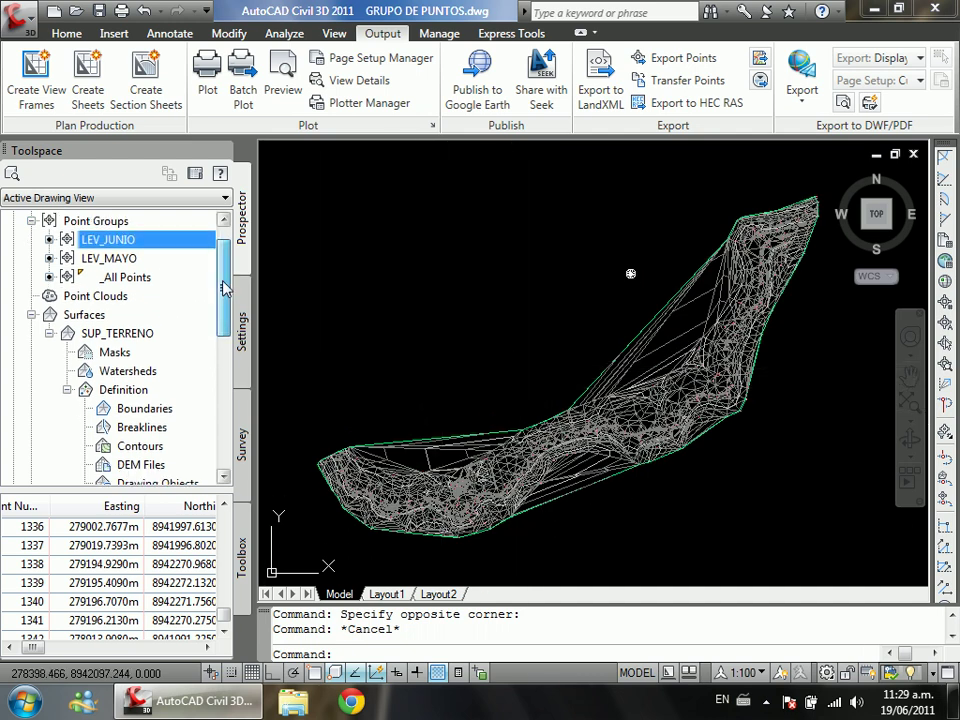
{"action": "left_click", "coordinate": [147, 240]}
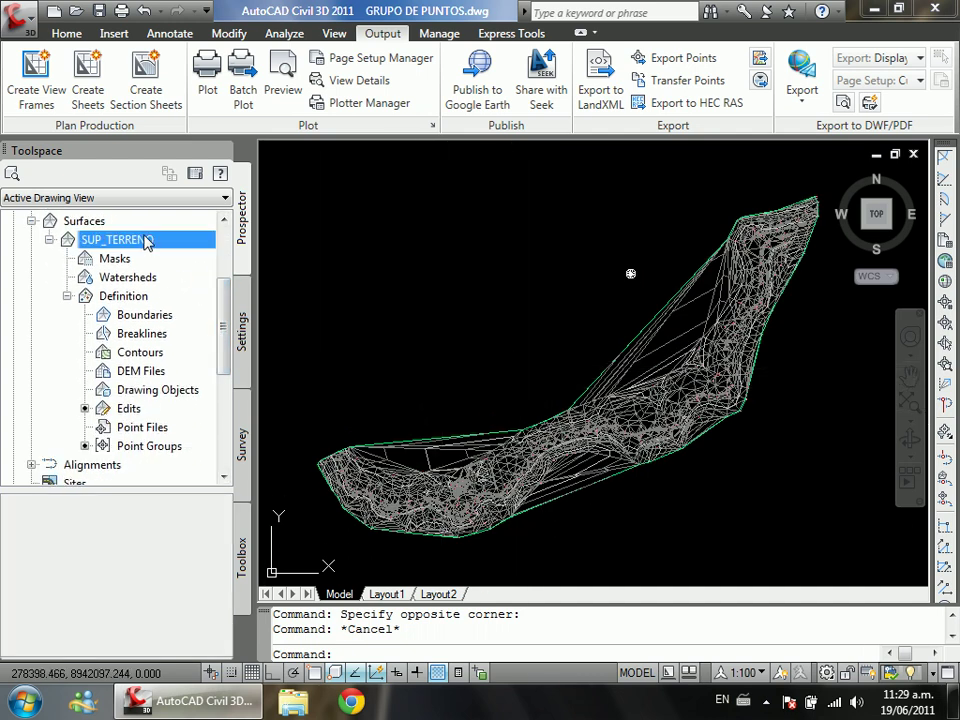
{"action": "left_click", "coordinate": [127, 410]}
{"action": "left_click", "coordinate": [135, 298]}
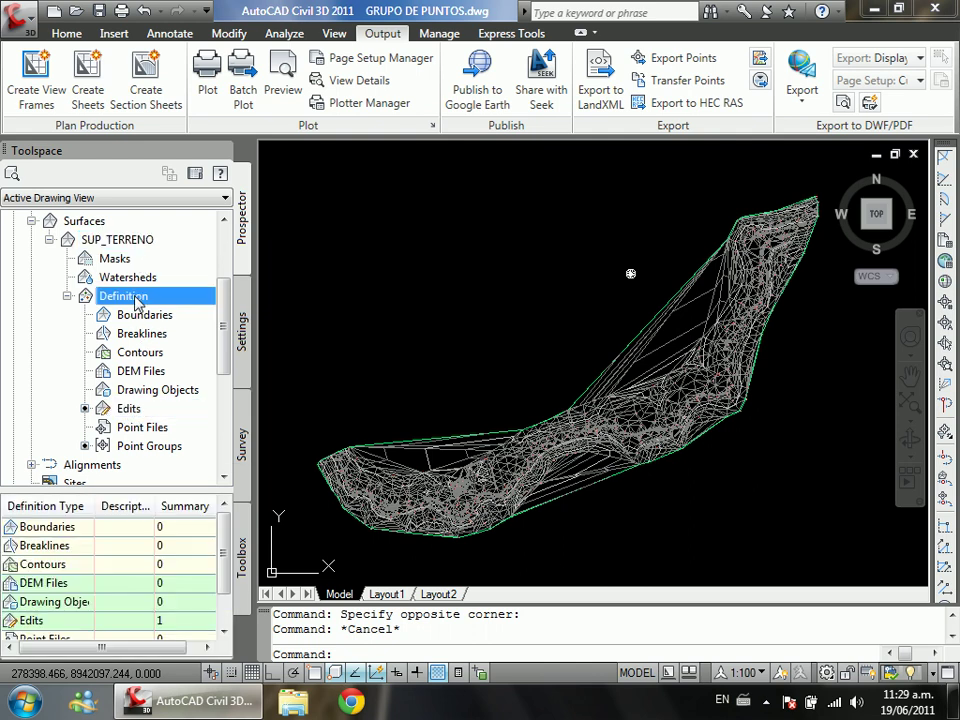
{"action": "left_click", "coordinate": [143, 411]}
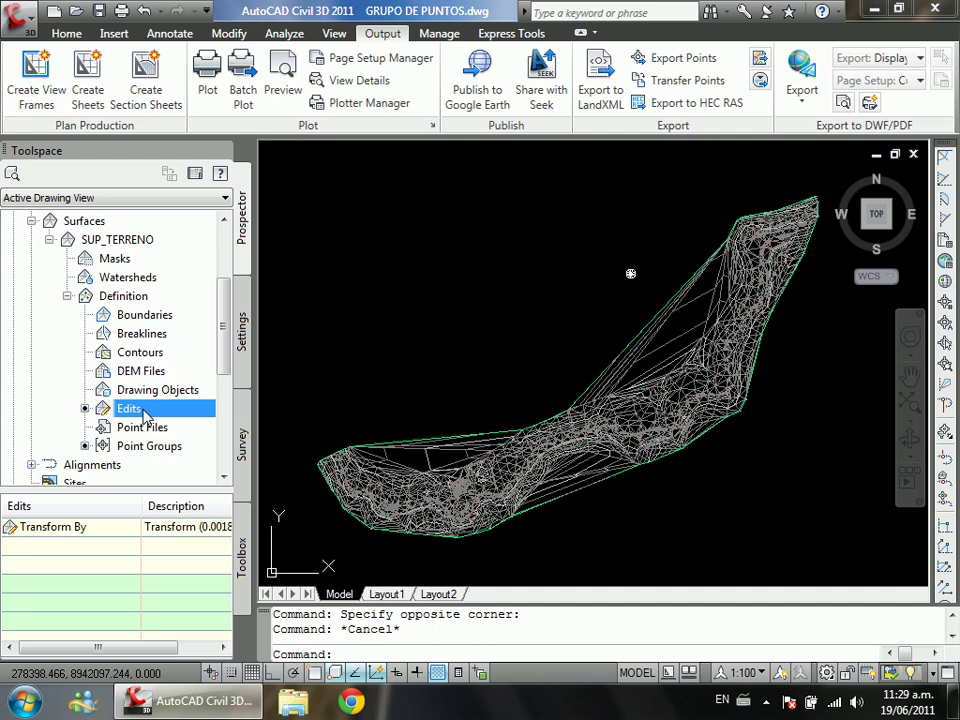
{"action": "right_click", "coordinate": [145, 414]}
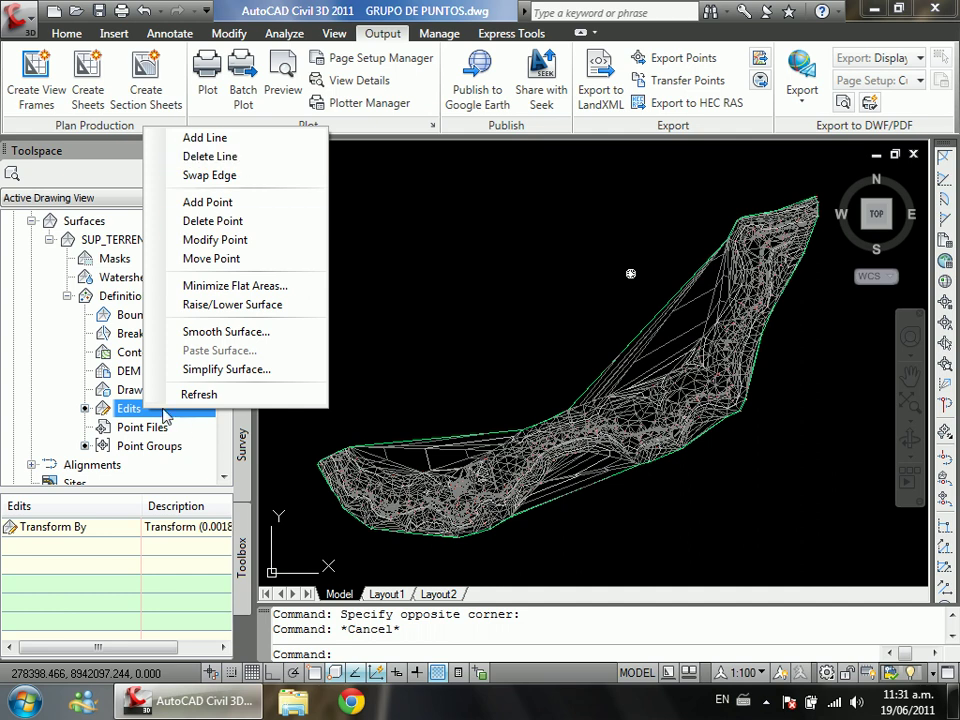
{"action": "left_click", "coordinate": [95, 310]}
{"action": "left_click", "coordinate": [113, 242]}
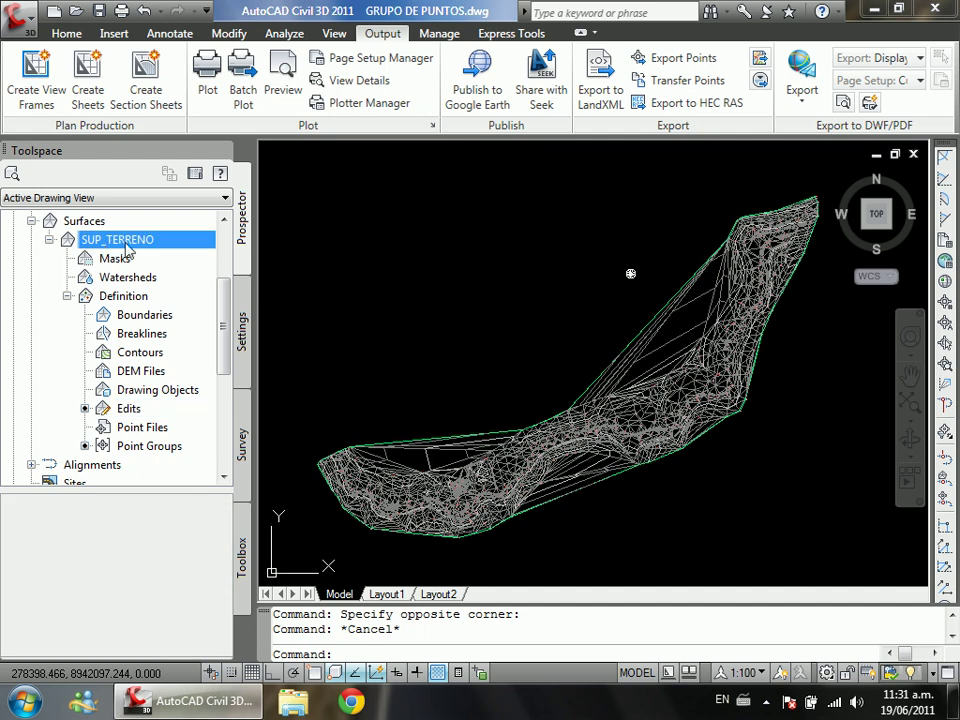
{"action": "left_click", "coordinate": [90, 223]}
{"action": "left_click", "coordinate": [110, 242]}
{"action": "left_click", "coordinate": [138, 298]}
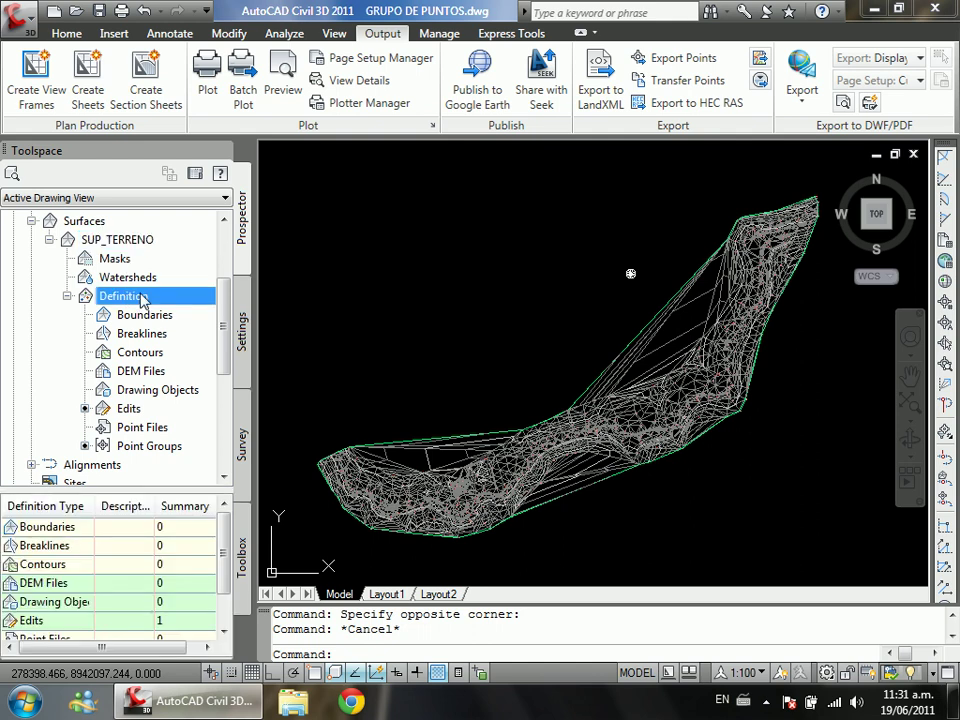
Step: Use Delete Line to remove the long triangle edges spanning the concave northern border near the western end of SUP_TERRENO
{"action": "left_click", "coordinate": [137, 410]}
{"action": "right_click", "coordinate": [137, 410]}
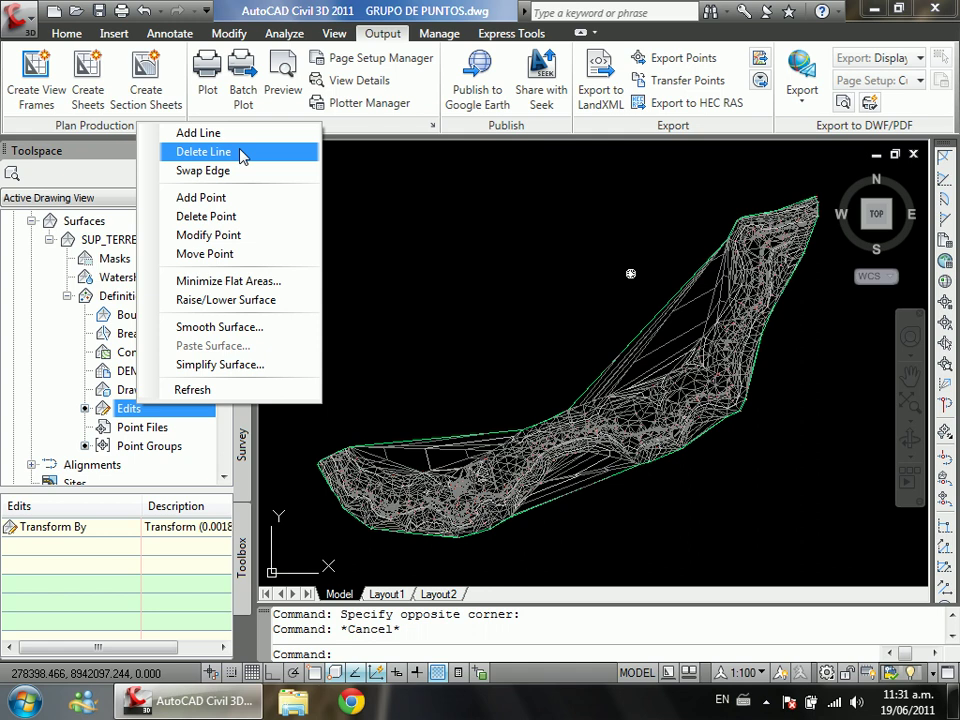
{"action": "left_click", "coordinate": [240, 152]}
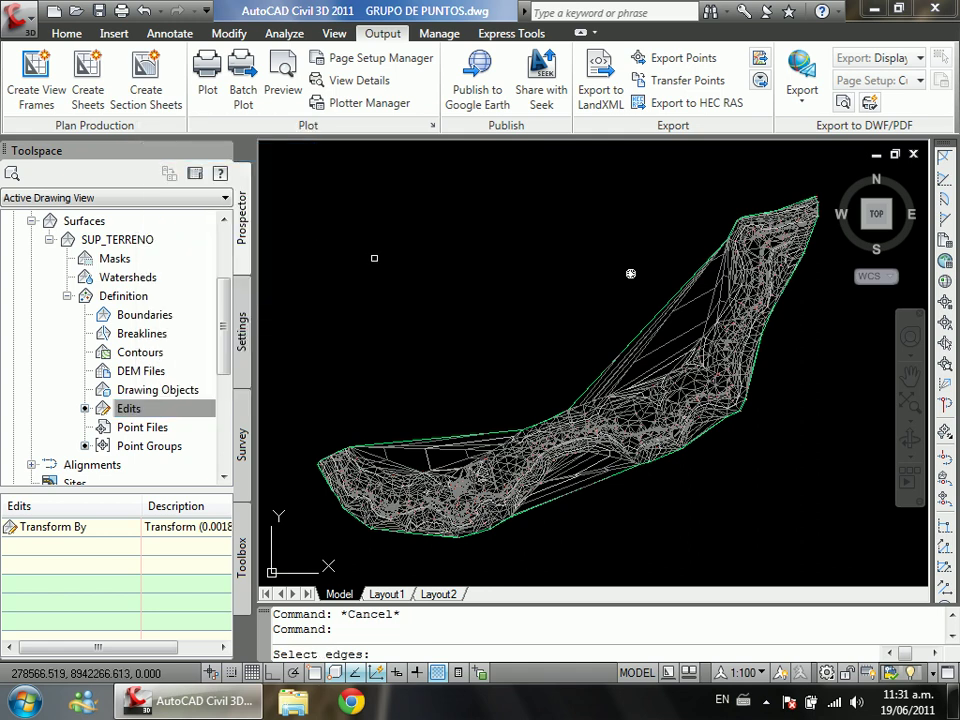
{"action": "scroll", "coordinate": [630, 273], "scroll_direction": "up", "scroll_amount": 3}
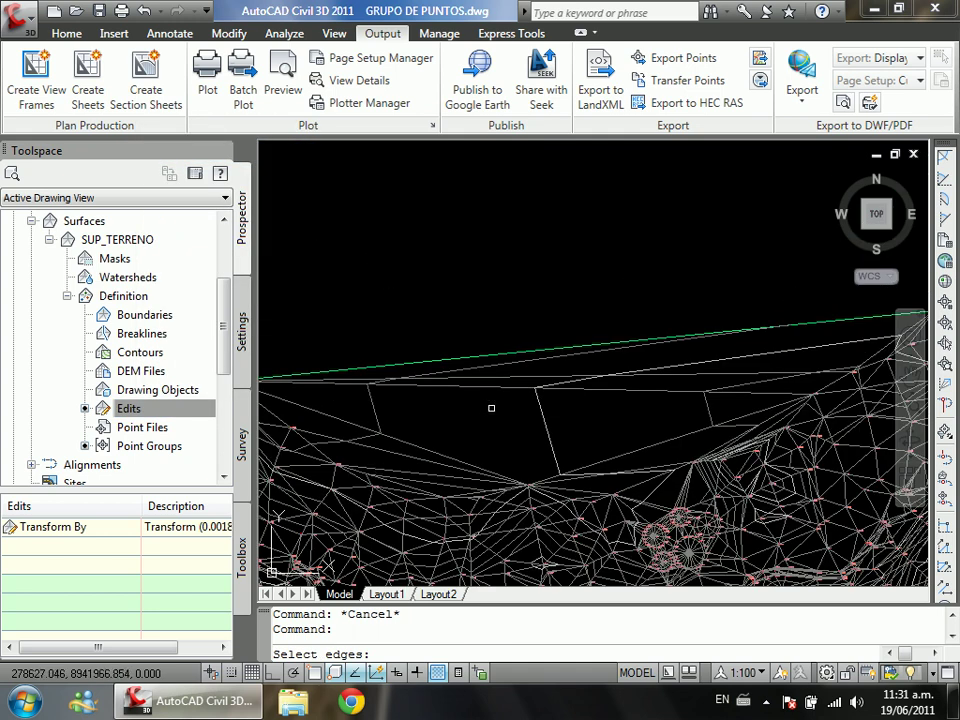
{"action": "scroll", "coordinate": [738, 220], "scroll_direction": "down", "scroll_amount": 3}
{"action": "scroll", "coordinate": [535, 395], "scroll_direction": "up", "scroll_amount": 4}
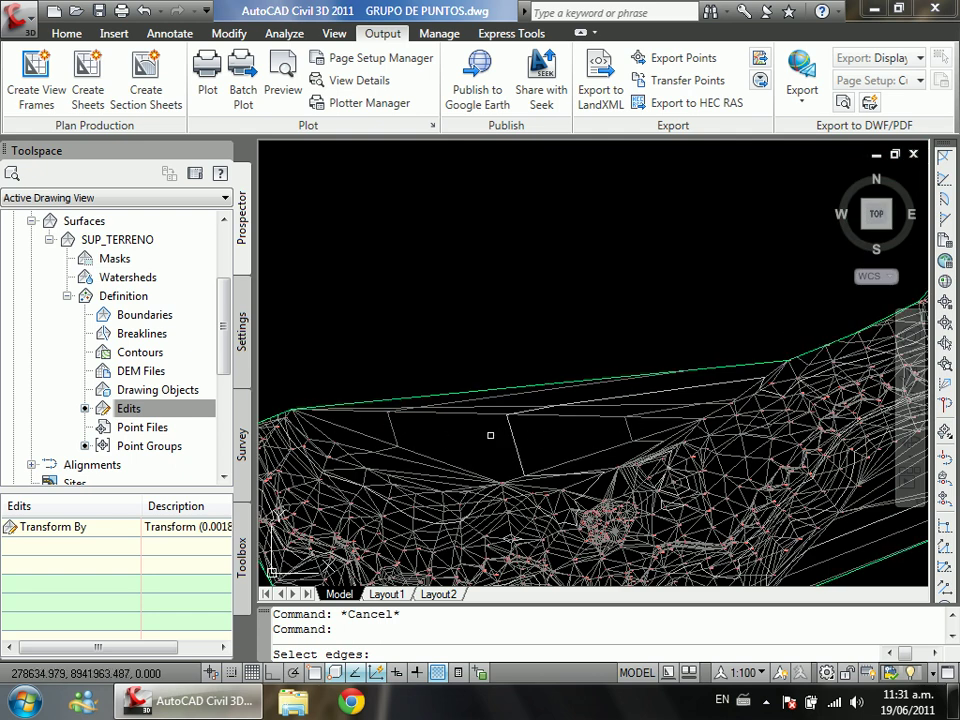
{"action": "mouse_move", "coordinate": [438, 435]}
{"action": "scroll", "coordinate": [408, 413], "scroll_direction": "up", "scroll_amount": 2}
{"action": "scroll", "coordinate": [408, 413], "scroll_direction": "up", "scroll_amount": 1}
{"action": "scroll", "coordinate": [467, 377], "scroll_direction": "down", "scroll_amount": 4}
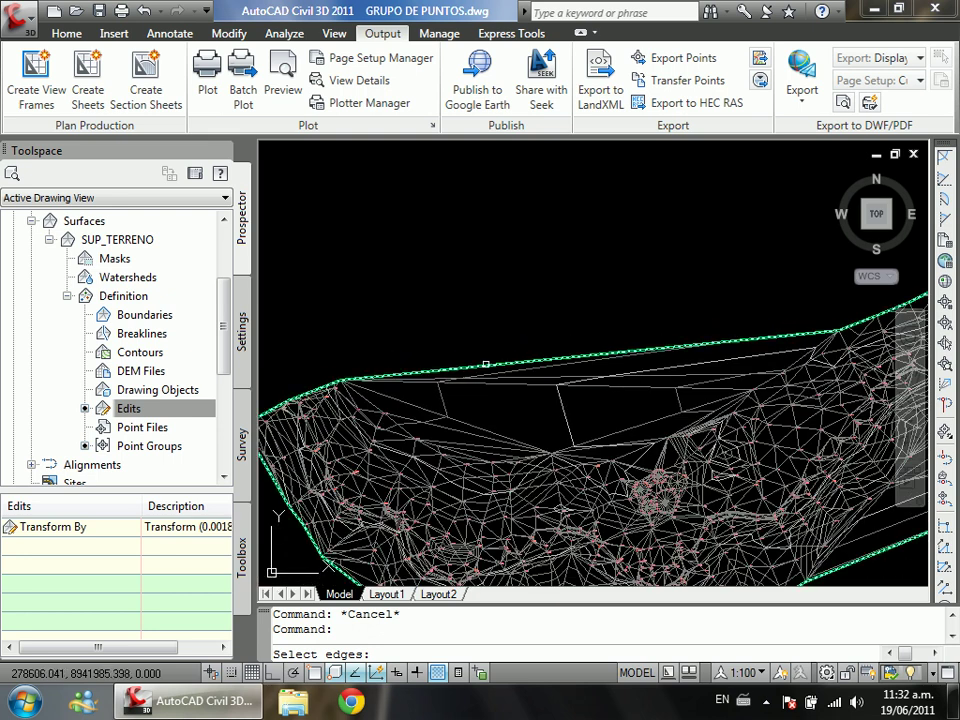
{"action": "left_click", "coordinate": [512, 335]}
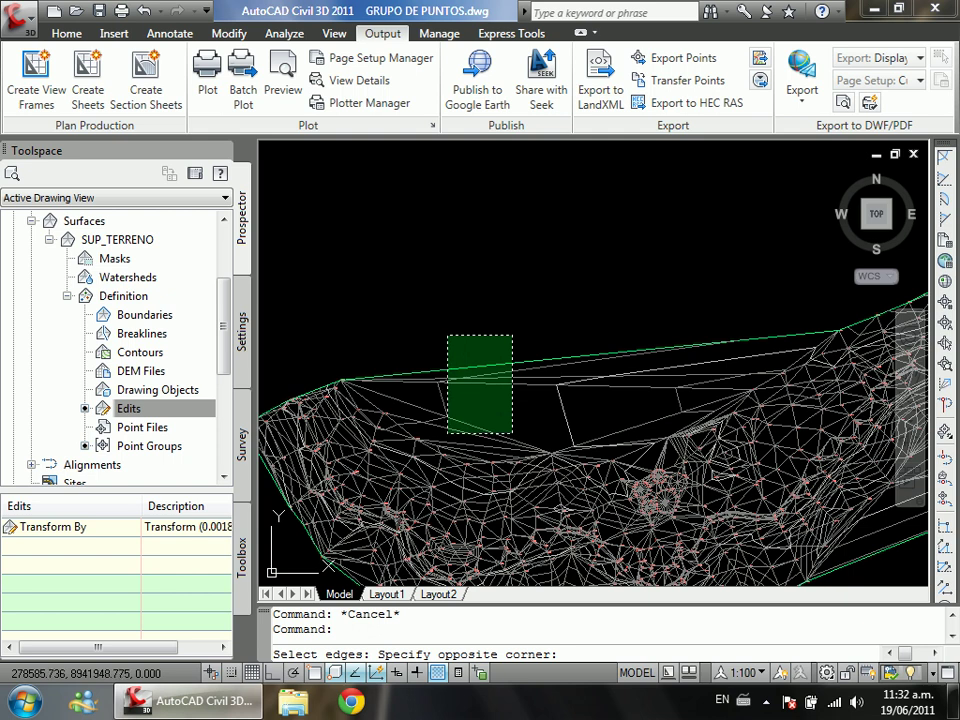
{"action": "left_click", "coordinate": [446, 440]}
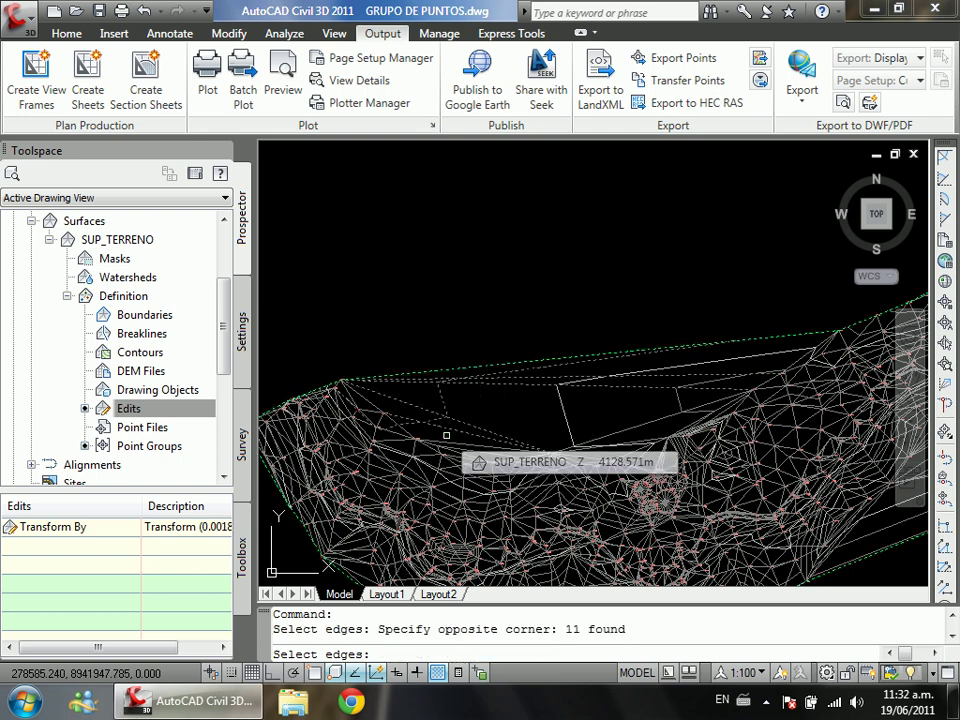
{"action": "key", "text": "Return"}
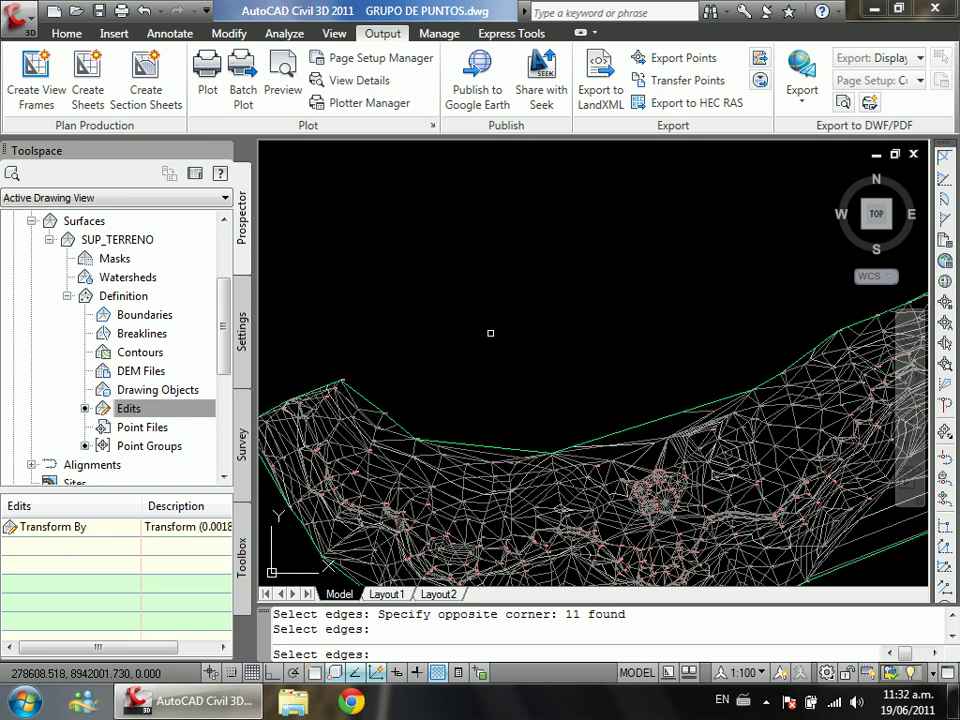
Step: Delete the long outer edges bridging the large concave bend between the central section and the northeastern arm of the surface
{"action": "scroll", "coordinate": [486, 333], "scroll_direction": "down", "scroll_amount": 3}
{"action": "scroll", "coordinate": [500, 320], "scroll_direction": "up", "scroll_amount": 1}
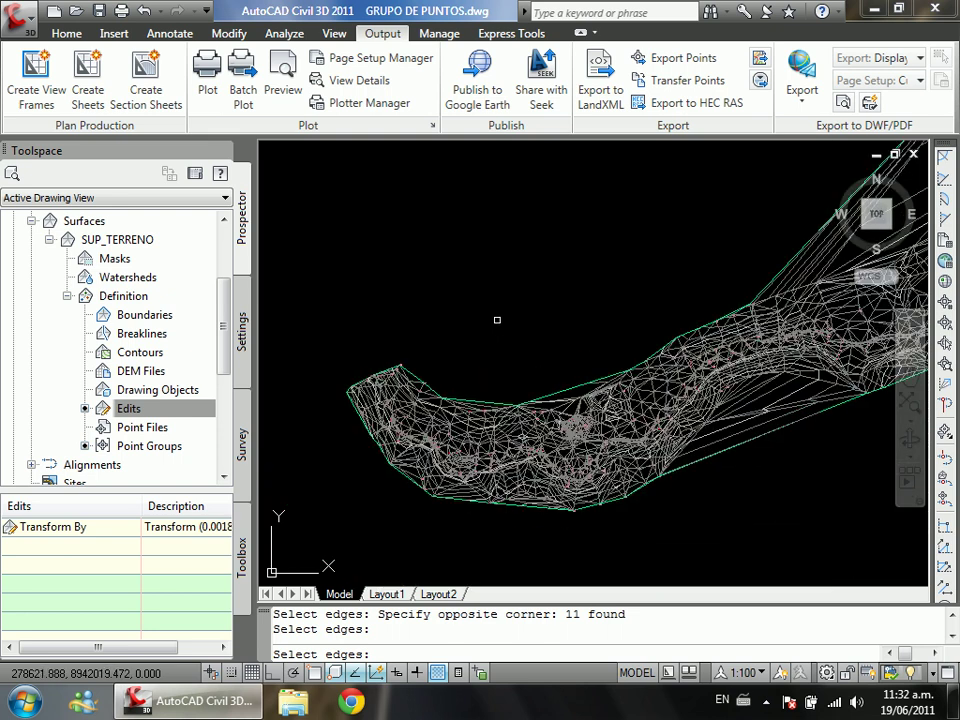
{"action": "scroll", "coordinate": [497, 320], "scroll_direction": "up", "scroll_amount": 5}
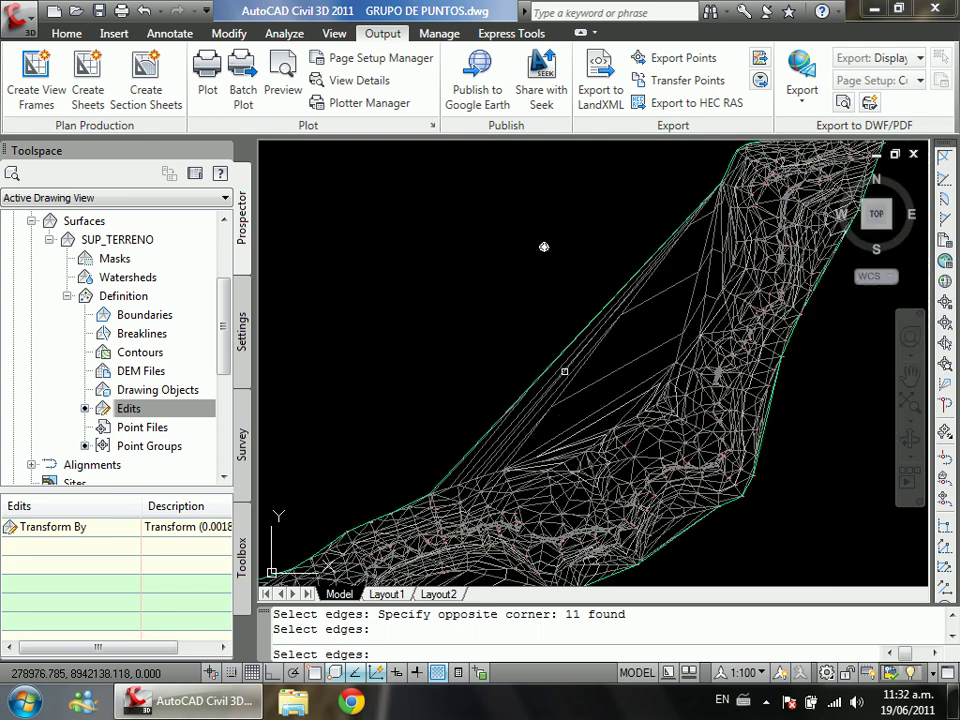
{"action": "scroll", "coordinate": [552, 319], "scroll_direction": "down", "scroll_amount": 4}
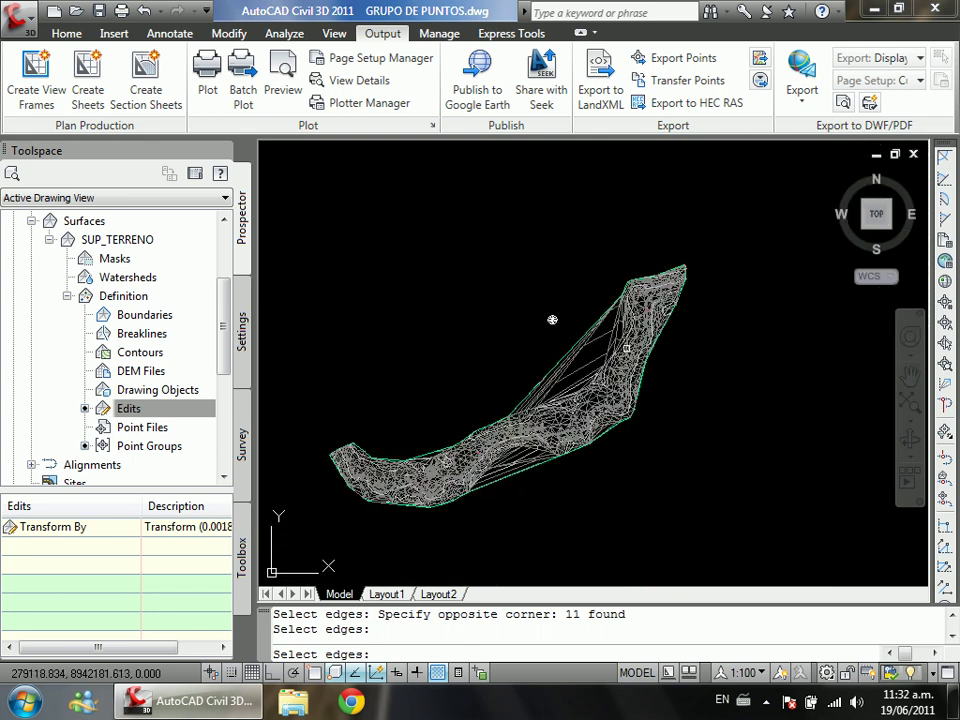
{"action": "scroll", "coordinate": [626, 347], "scroll_direction": "up", "scroll_amount": 3}
{"action": "left_click", "coordinate": [620, 333]}
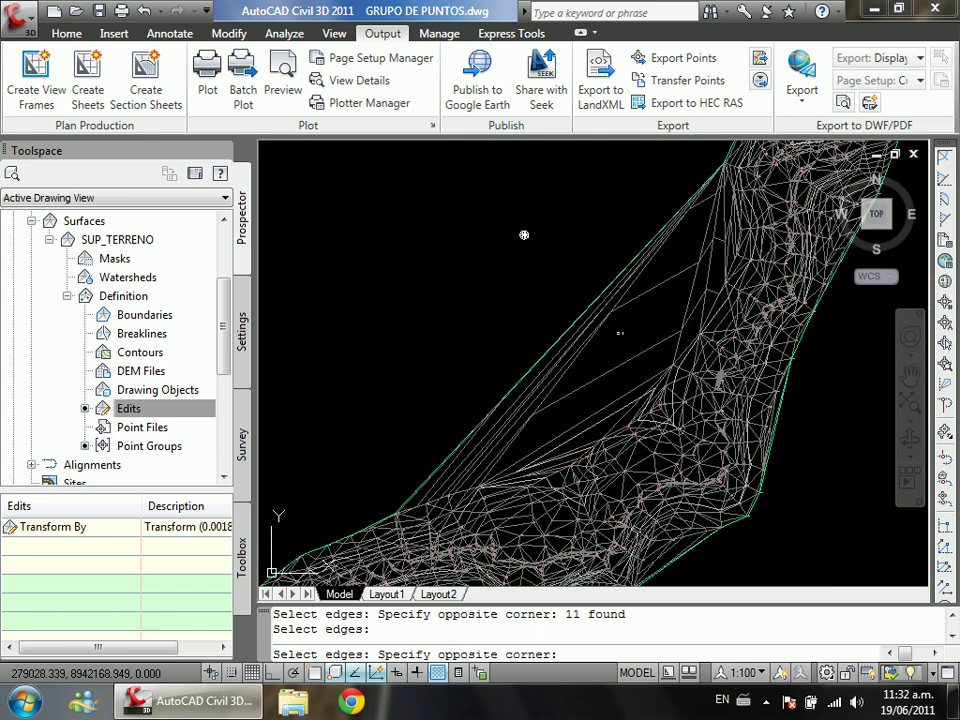
{"action": "left_click", "coordinate": [520, 363]}
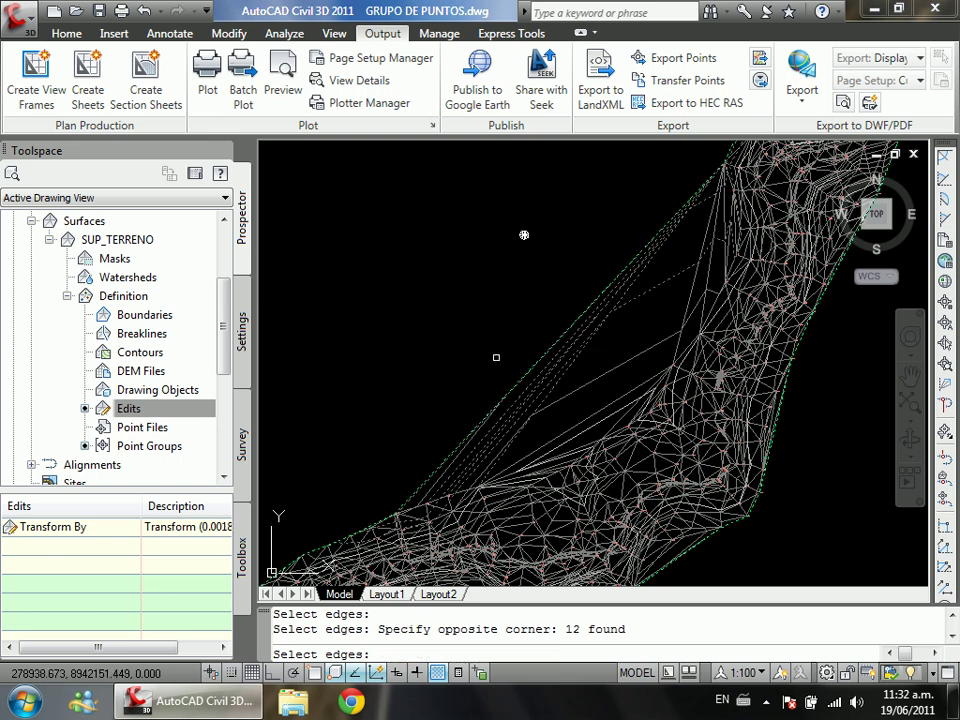
{"action": "key", "text": "Return"}
{"action": "scroll", "coordinate": [662, 413], "scroll_direction": "down", "scroll_amount": 2}
{"action": "scroll", "coordinate": [630, 408], "scroll_direction": "down", "scroll_amount": 2}
{"action": "scroll", "coordinate": [639, 420], "scroll_direction": "up", "scroll_amount": 3}
{"action": "scroll", "coordinate": [641, 393], "scroll_direction": "up", "scroll_amount": 1}
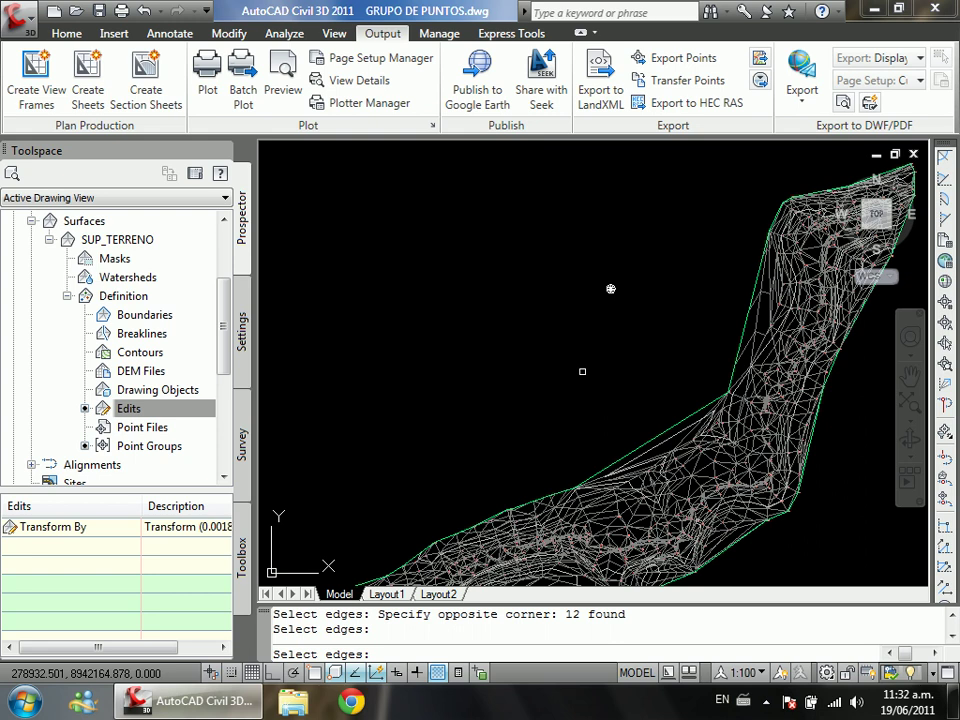
Step: Examine the narrow triangles left on the northern border of the central section and read the elevations at their points
{"action": "scroll", "coordinate": [582, 227], "scroll_direction": "up", "scroll_amount": 2}
{"action": "scroll", "coordinate": [660, 455], "scroll_direction": "up", "scroll_amount": 5}
{"action": "scroll", "coordinate": [559, 446], "scroll_direction": "down", "scroll_amount": 4}
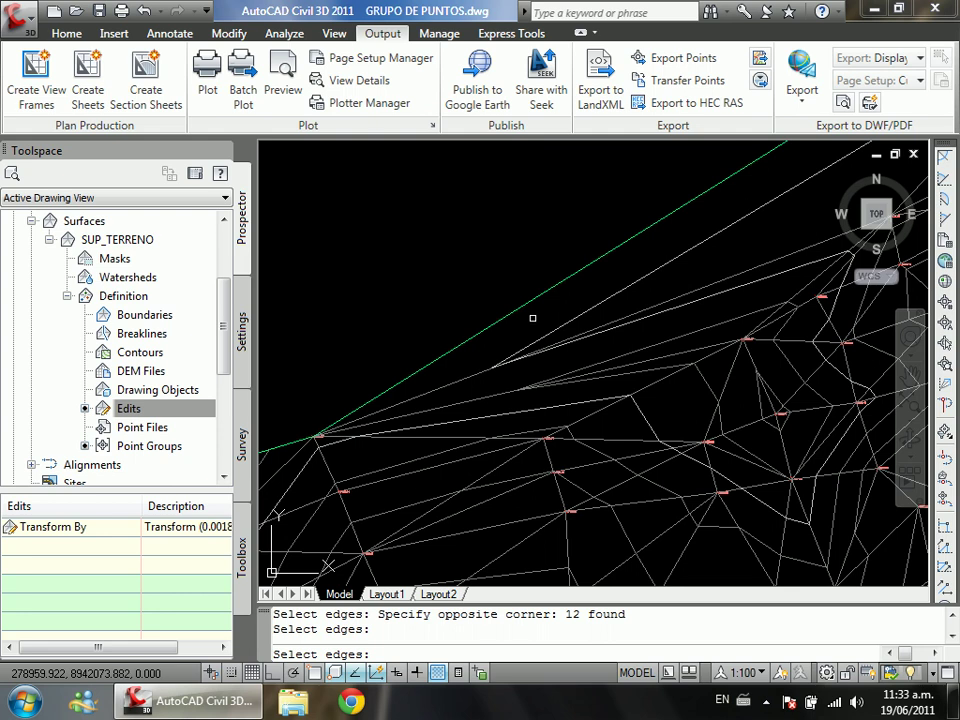
{"action": "scroll", "coordinate": [339, 431], "scroll_direction": "down", "scroll_amount": 3}
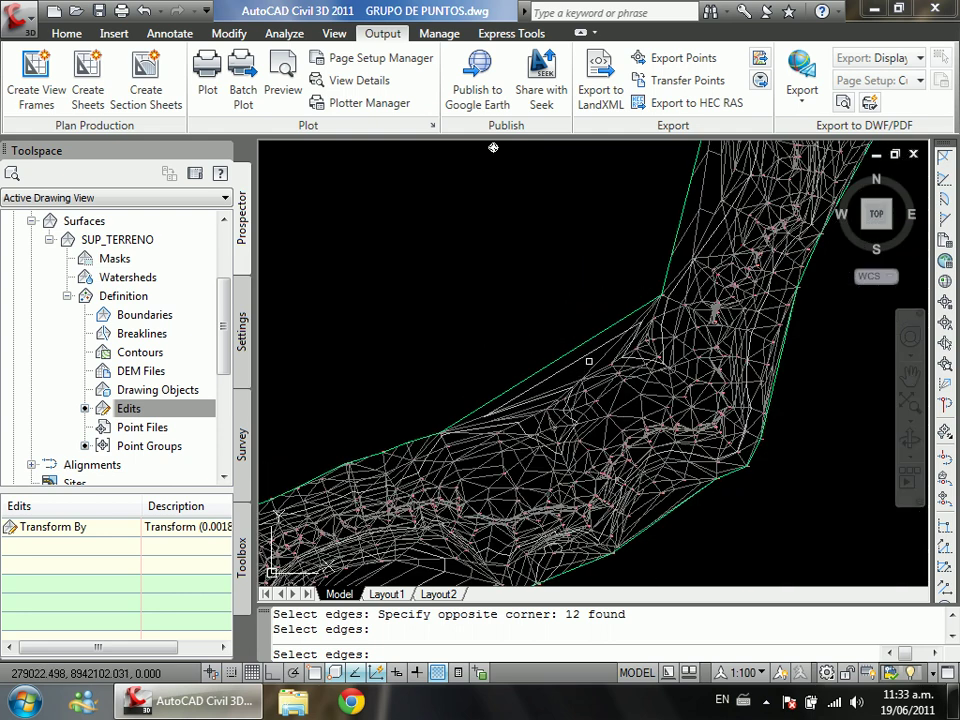
{"action": "scroll", "coordinate": [497, 411], "scroll_direction": "up", "scroll_amount": 2}
{"action": "scroll", "coordinate": [636, 269], "scroll_direction": "down", "scroll_amount": 4}
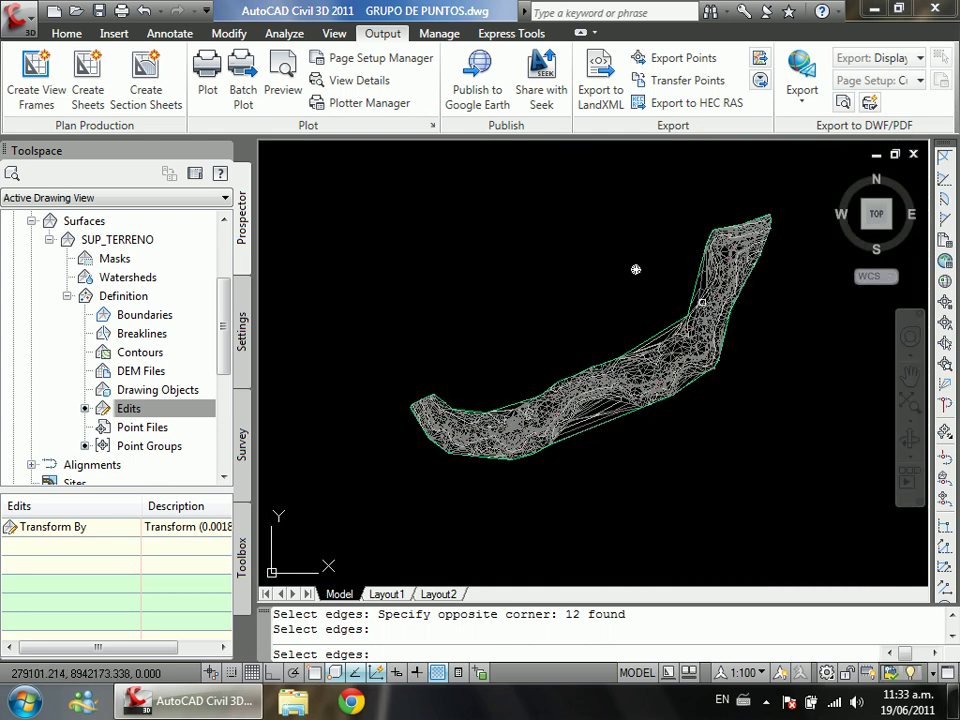
{"action": "scroll", "coordinate": [549, 165], "scroll_direction": "up", "scroll_amount": 5}
{"action": "scroll", "coordinate": [550, 437], "scroll_direction": "up", "scroll_amount": 4}
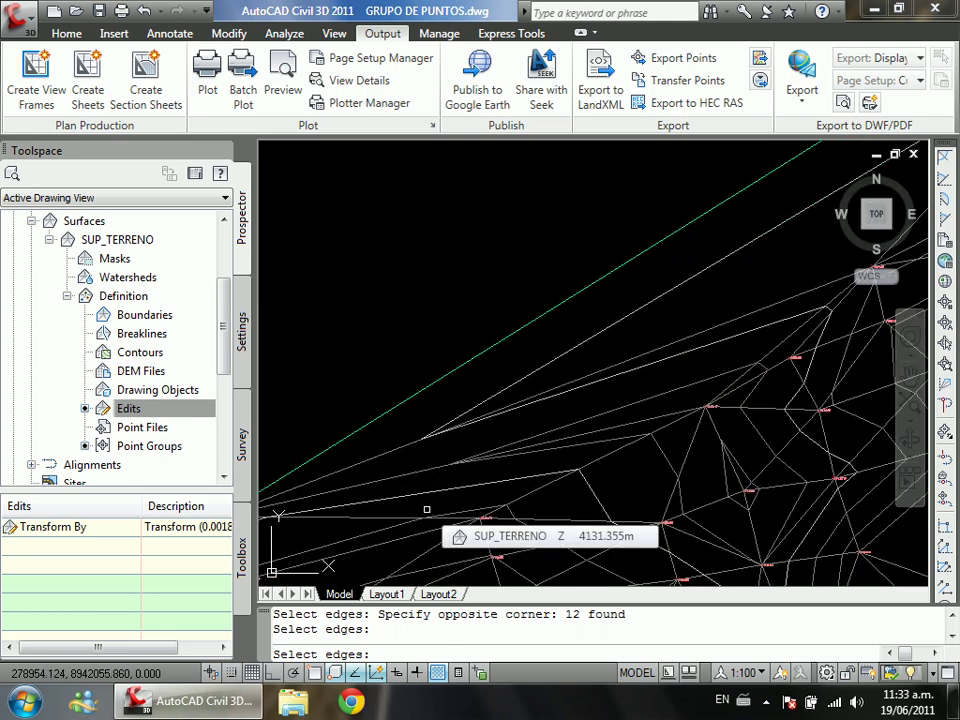
{"action": "scroll", "coordinate": [605, 493], "scroll_direction": "up", "scroll_amount": 5}
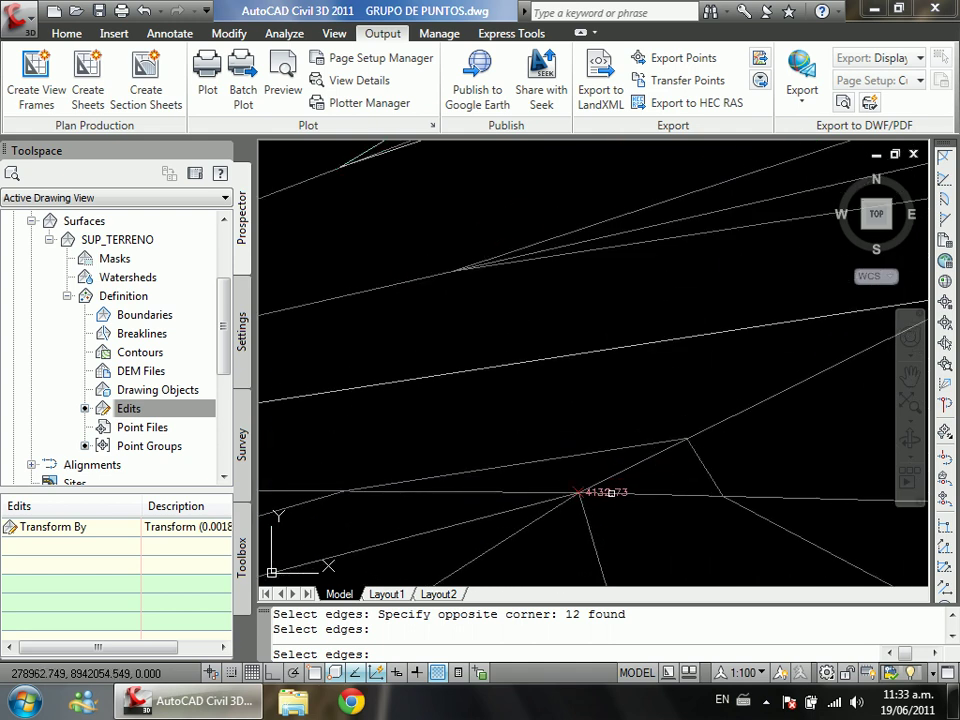
{"action": "scroll", "coordinate": [610, 493], "scroll_direction": "down", "scroll_amount": 3}
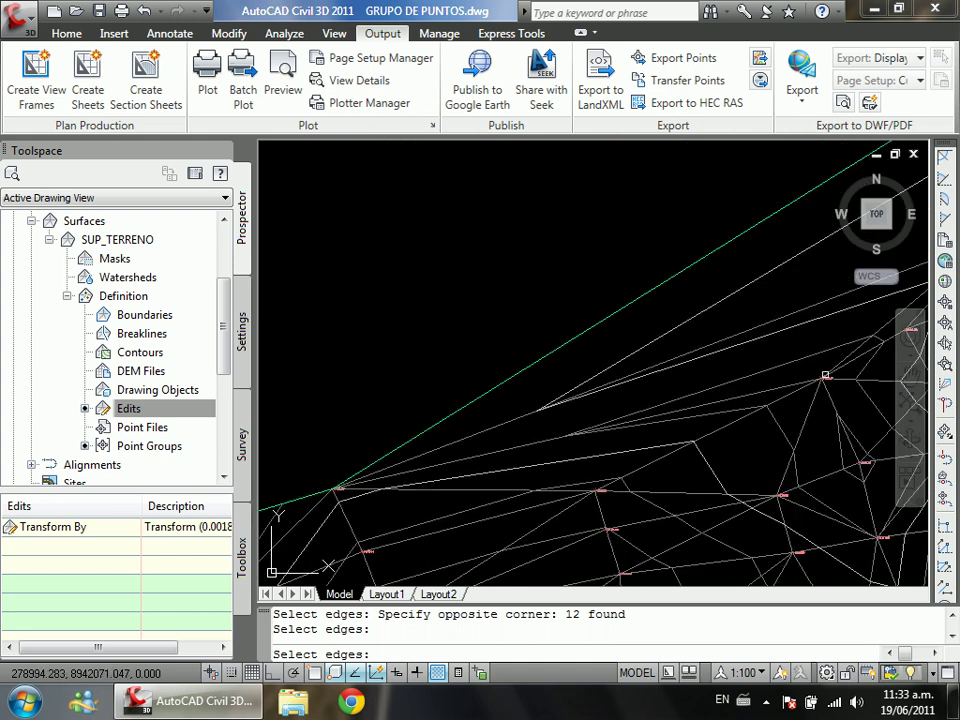
{"action": "mouse_move", "coordinate": [814, 381]}
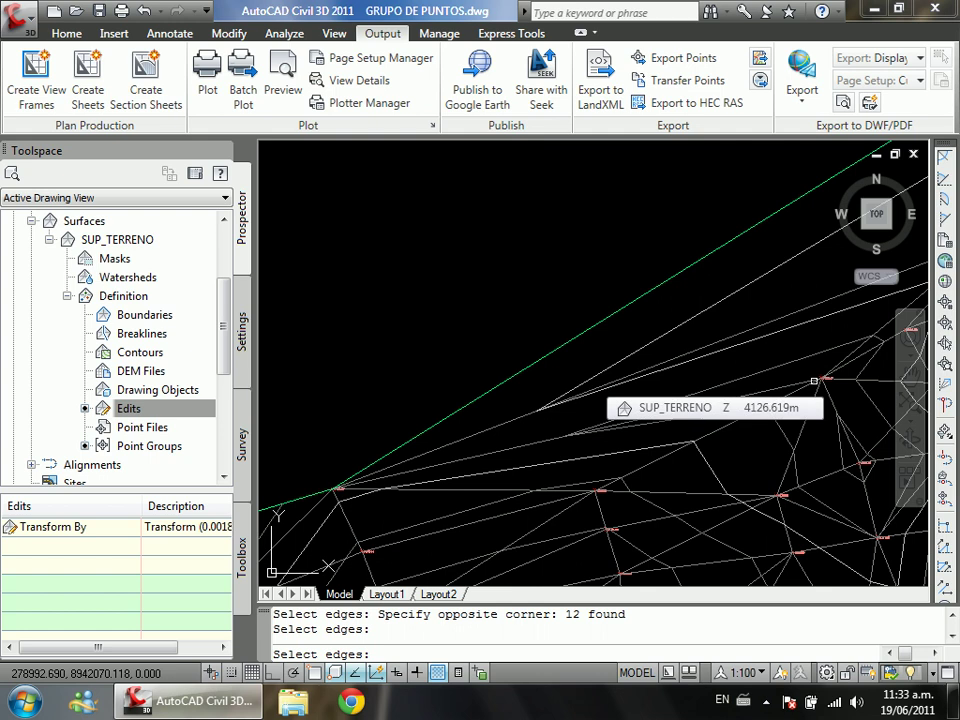
Step: Delete the group of long, narrow border edges fanning out along the northern side of the central section
{"action": "scroll", "coordinate": [640, 412], "scroll_direction": "down", "scroll_amount": 2}
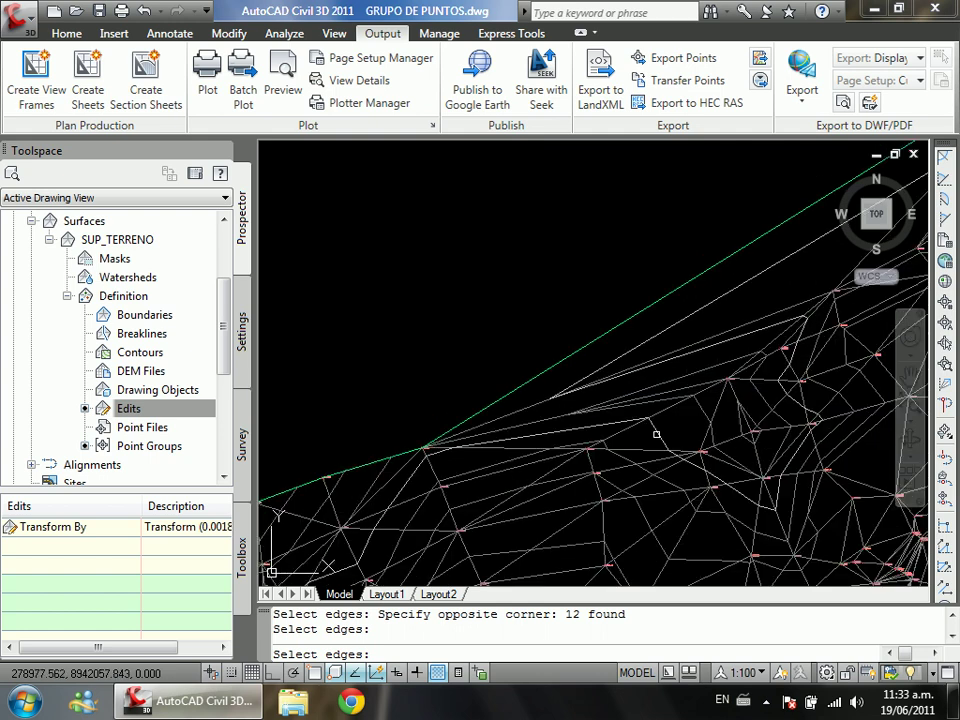
{"action": "left_click", "coordinate": [548, 410]}
{"action": "left_click", "coordinate": [500, 336]}
{"action": "scroll", "coordinate": [497, 275], "scroll_direction": "up", "scroll_amount": 6}
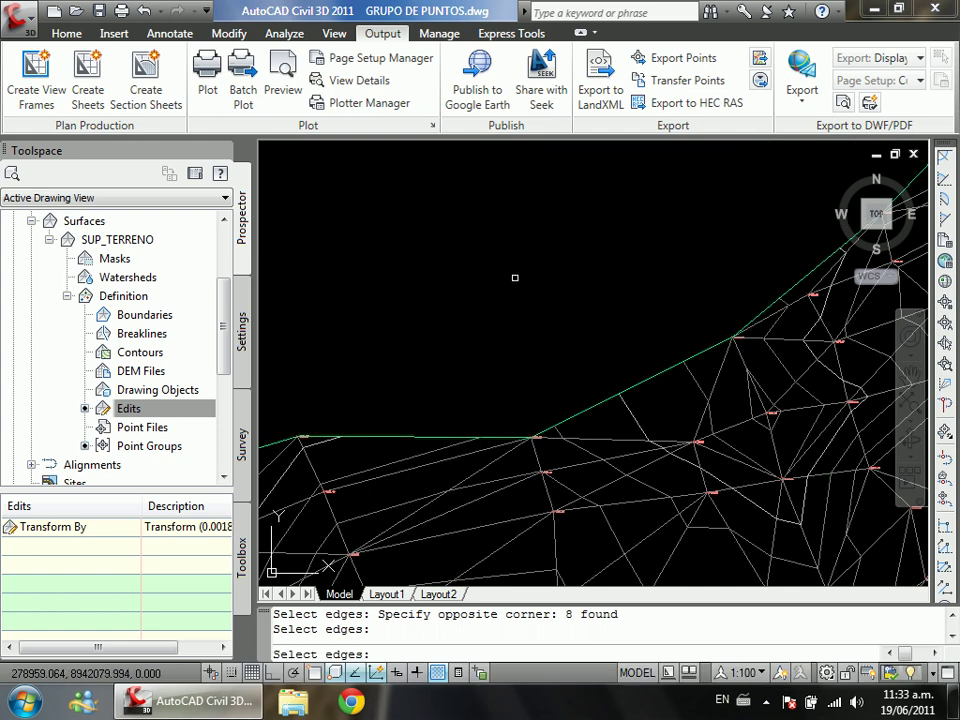
Step: Delete the outer border edges beside the point labelled 4128.52
{"action": "scroll", "coordinate": [602, 435], "scroll_direction": "up", "scroll_amount": 2}
{"action": "scroll", "coordinate": [613, 429], "scroll_direction": "down", "scroll_amount": 4}
{"action": "scroll", "coordinate": [458, 425], "scroll_direction": "up", "scroll_amount": 4}
{"action": "scroll", "coordinate": [440, 435], "scroll_direction": "down", "scroll_amount": 3}
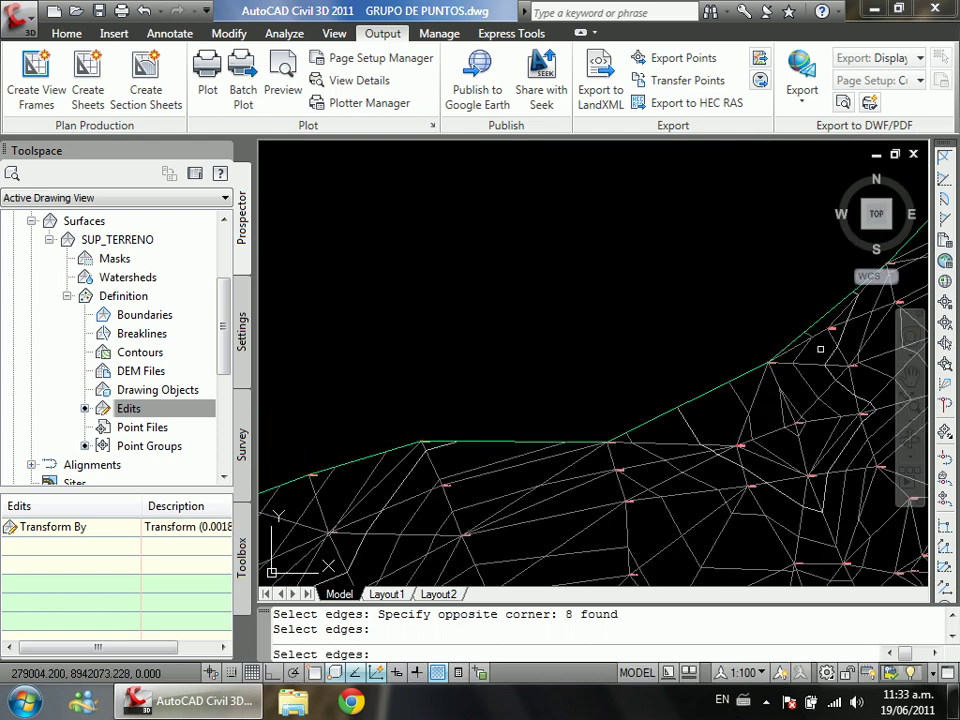
{"action": "scroll", "coordinate": [613, 415], "scroll_direction": "up", "scroll_amount": 3}
{"action": "scroll", "coordinate": [491, 456], "scroll_direction": "down", "scroll_amount": 3}
{"action": "scroll", "coordinate": [579, 403], "scroll_direction": "up", "scroll_amount": 3}
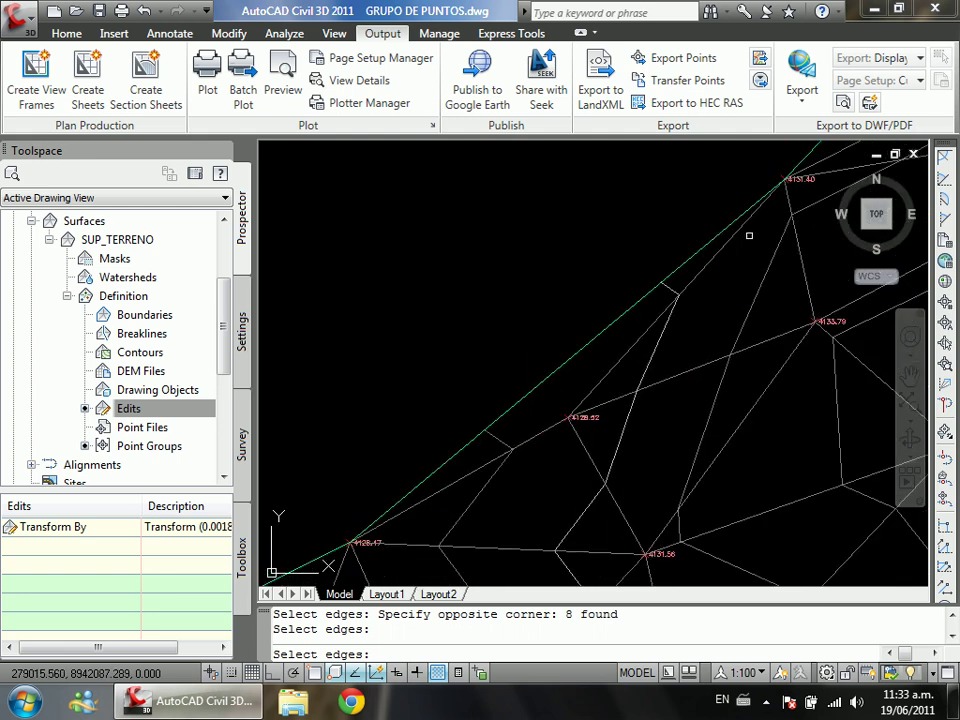
{"action": "left_click", "coordinate": [553, 387]}
{"action": "left_click", "coordinate": [515, 368]}
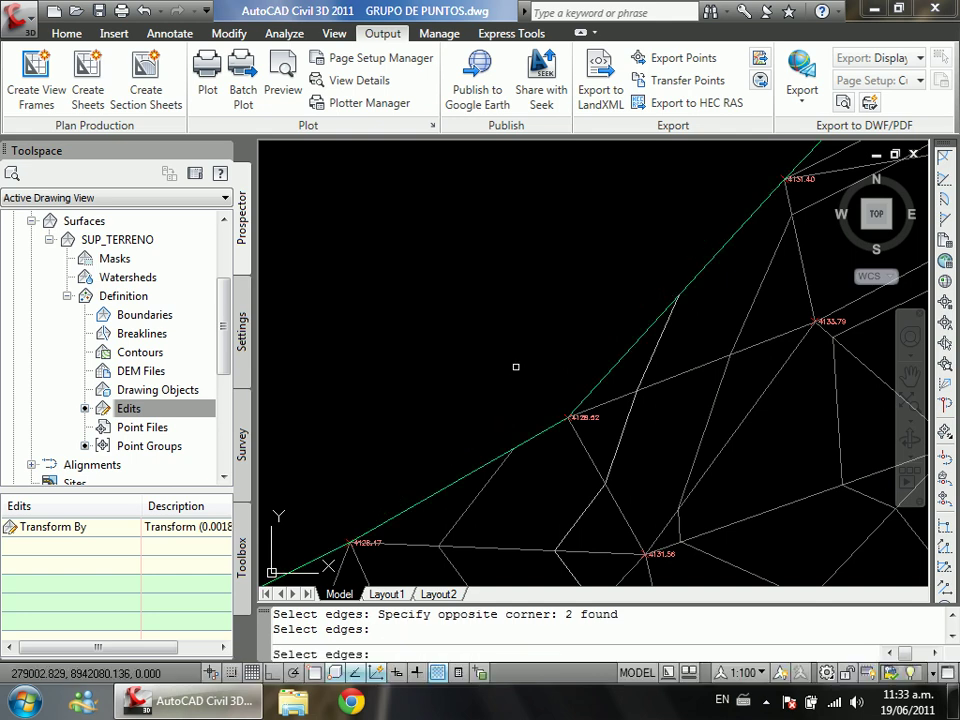
Step: Delete the long outer border edge running northeast from the point labelled 4131.40 past the point labelled 4131.69
{"action": "scroll", "coordinate": [485, 470], "scroll_direction": "down", "scroll_amount": 3}
{"action": "scroll", "coordinate": [647, 340], "scroll_direction": "up", "scroll_amount": 2}
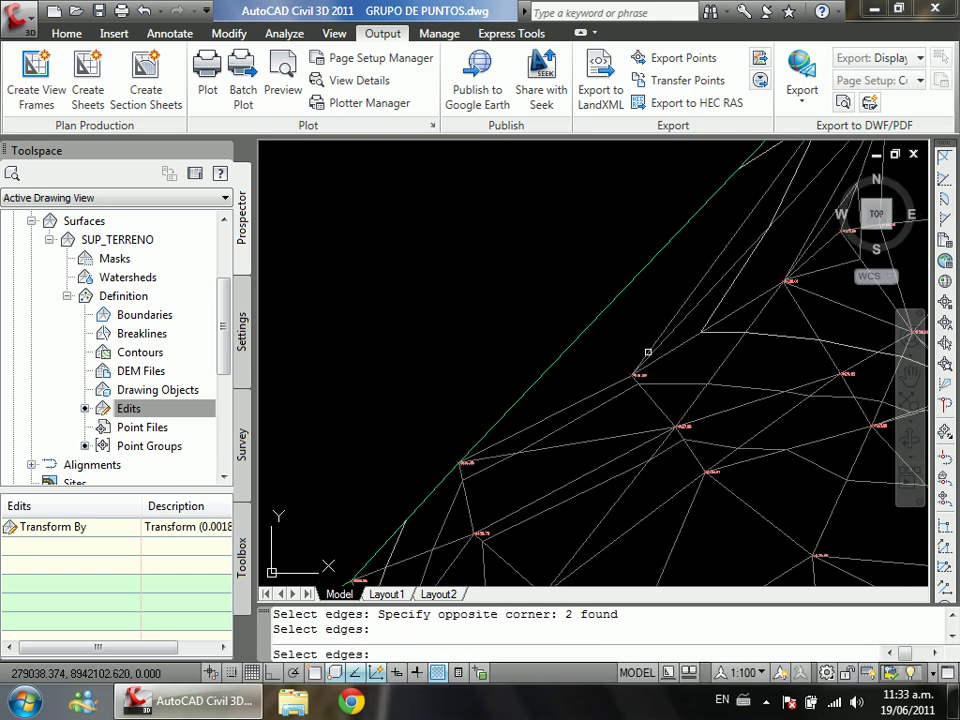
{"action": "scroll", "coordinate": [497, 457], "scroll_direction": "down", "scroll_amount": 3}
{"action": "scroll", "coordinate": [666, 332], "scroll_direction": "up", "scroll_amount": 2}
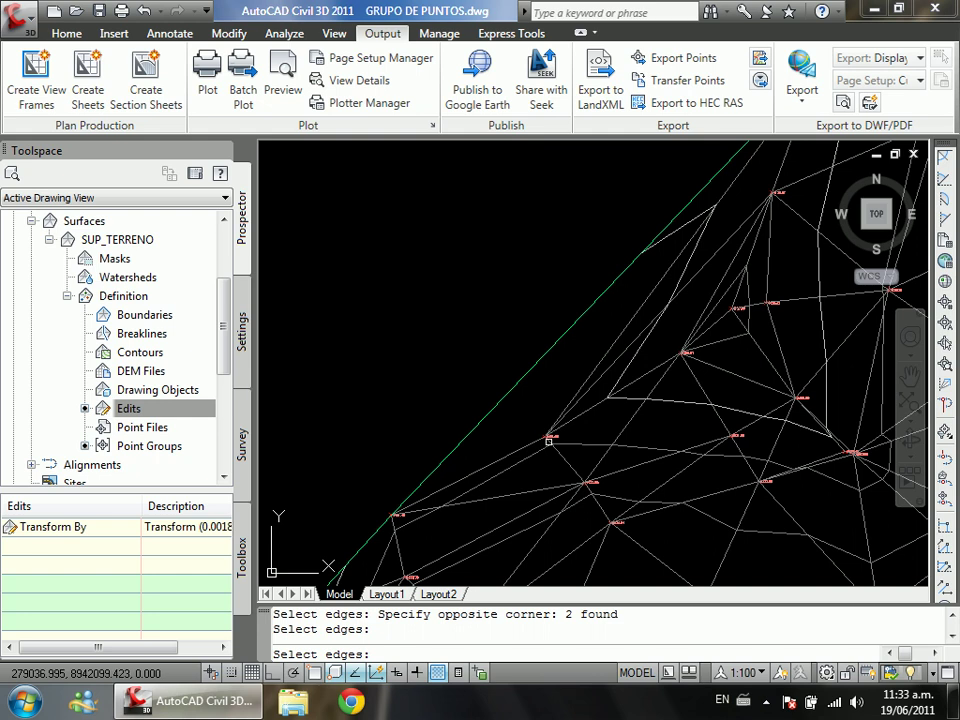
{"action": "left_click", "coordinate": [507, 387]}
{"action": "left_click", "coordinate": [481, 395]}
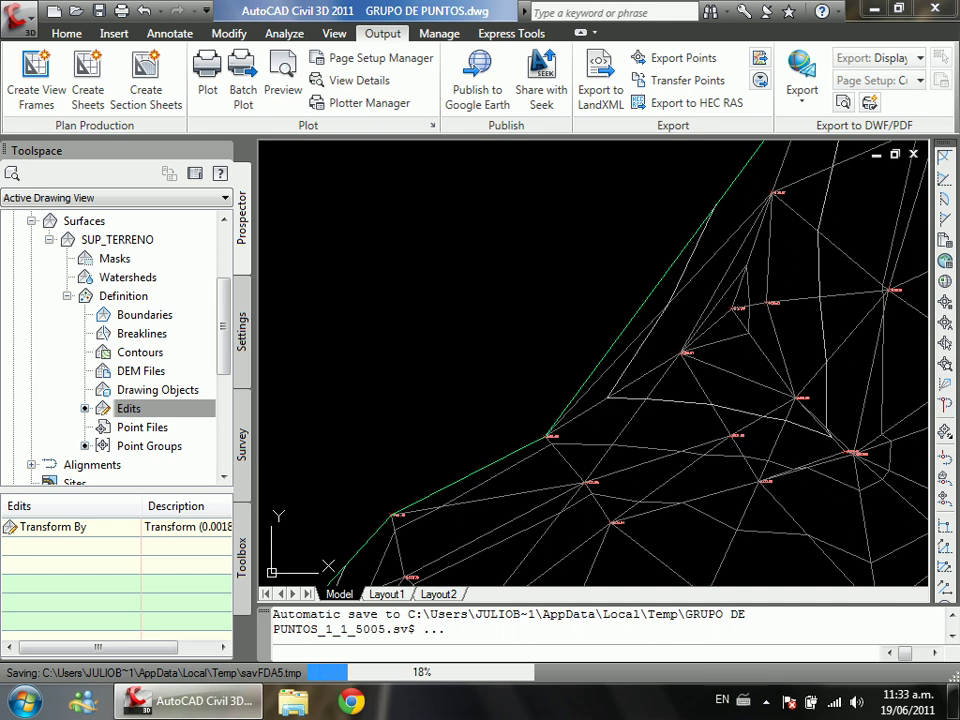
Step: Enlarge the point labels by changing the annotation scale to 1:200 and finally to 1:250
{"action": "left_click", "coordinate": [760, 673]}
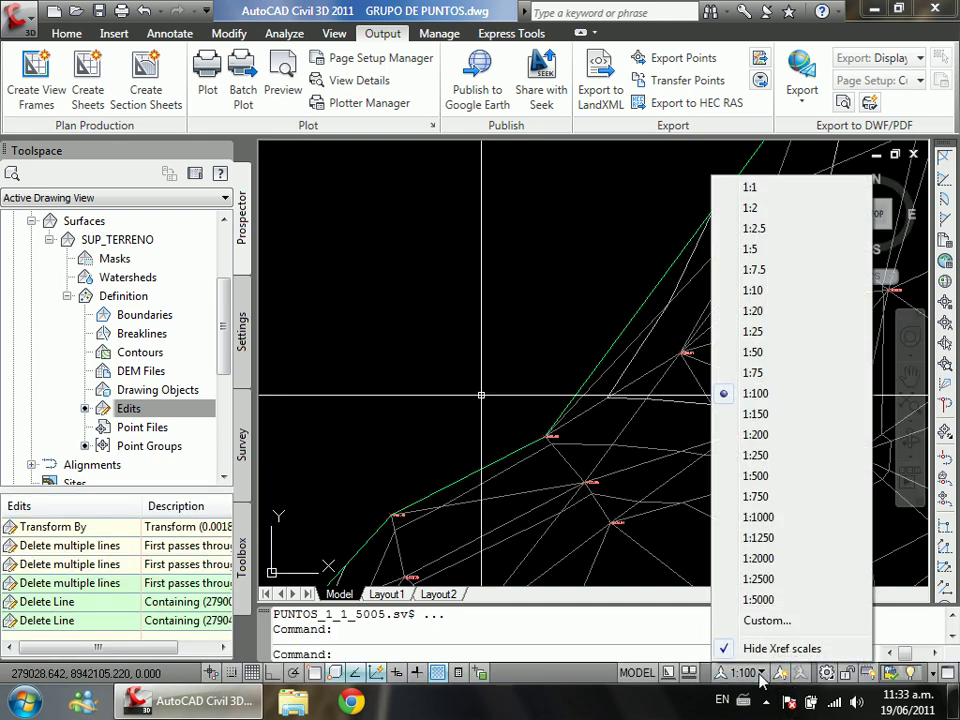
{"action": "left_click", "coordinate": [782, 436]}
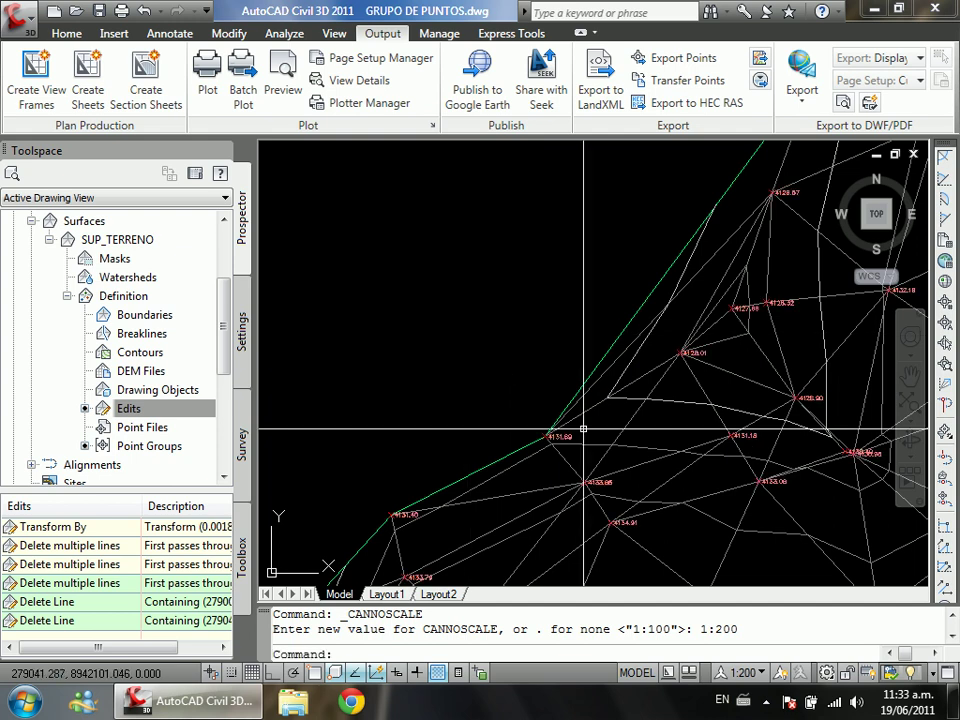
{"action": "left_click", "coordinate": [745, 672]}
{"action": "left_click", "coordinate": [786, 534]}
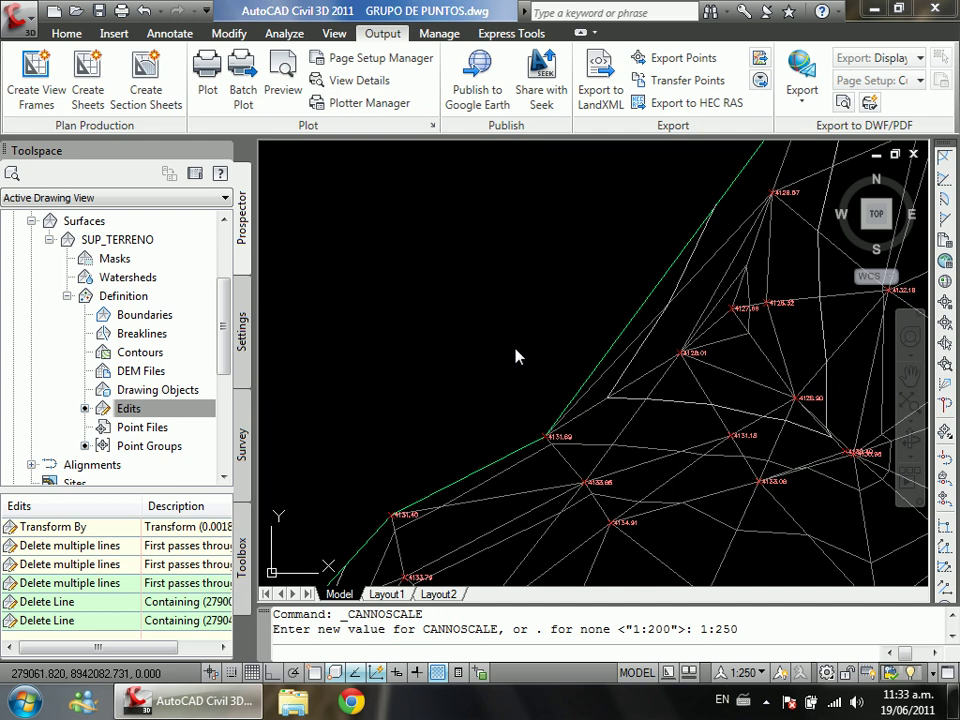
Step: Examine the long triangles along the surface's western border north of the point labelled 4129.01, up to the points around 4127.48
{"action": "scroll", "coordinate": [499, 373], "scroll_direction": "down", "scroll_amount": 4}
{"action": "scroll", "coordinate": [583, 320], "scroll_direction": "up", "scroll_amount": 3}
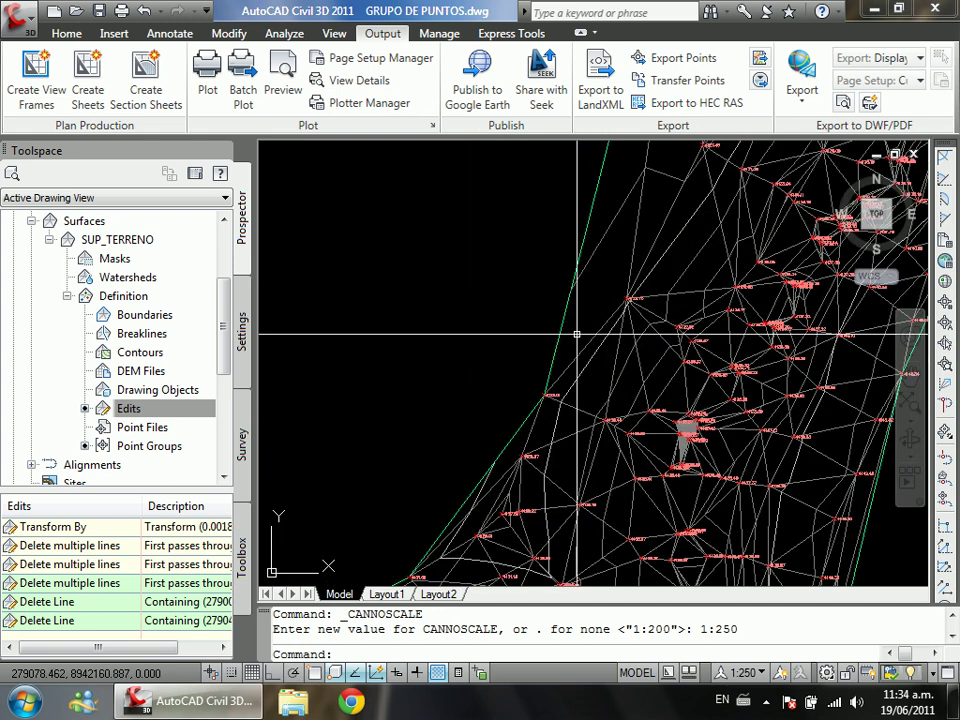
{"action": "scroll", "coordinate": [560, 350], "scroll_direction": "down", "scroll_amount": 3}
{"action": "scroll", "coordinate": [536, 382], "scroll_direction": "up", "scroll_amount": 4}
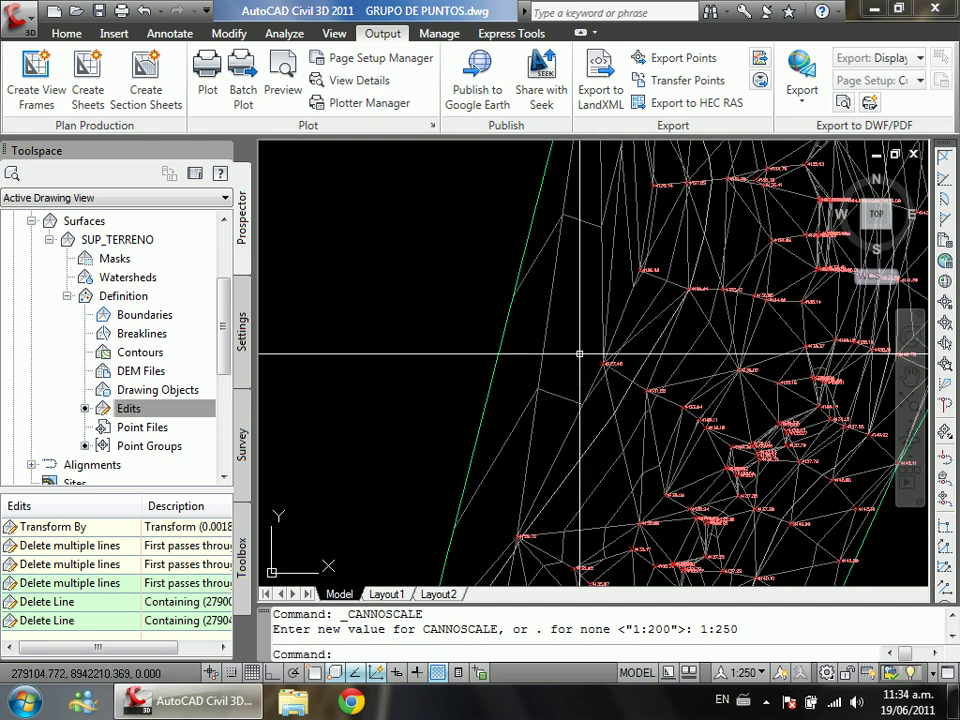
{"action": "scroll", "coordinate": [495, 510], "scroll_direction": "up", "scroll_amount": 5}
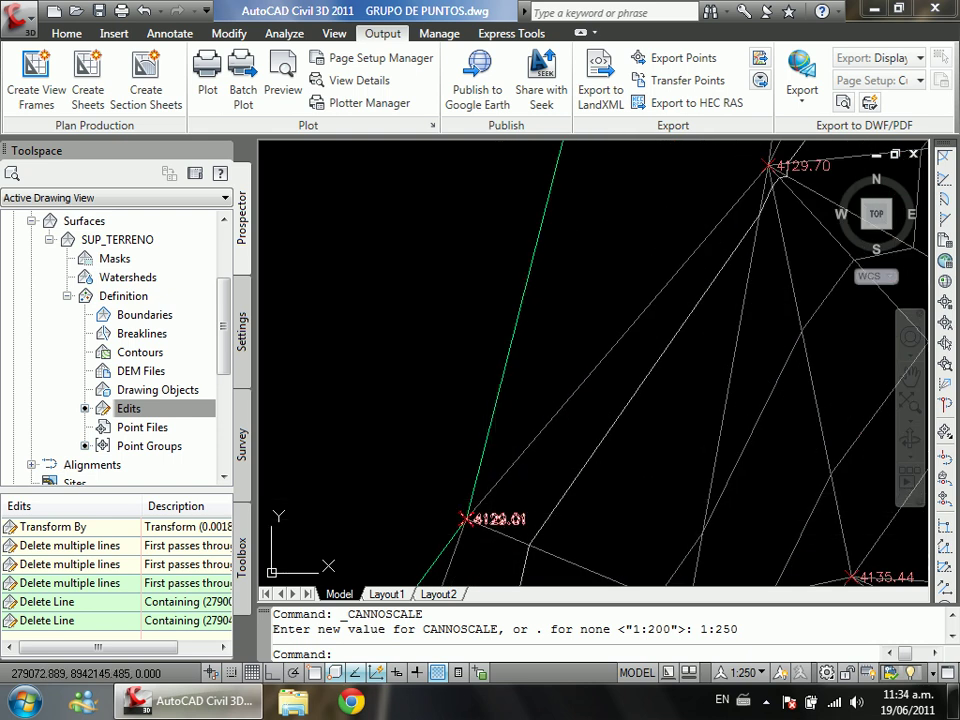
{"action": "type", "text": "p"}
{"action": "key", "text": "Return"}
{"action": "scroll", "coordinate": [505, 425], "scroll_direction": "down", "scroll_amount": 3}
{"action": "mouse_move", "coordinate": [574, 347]}
{"action": "left_mouse_down"}
{"action": "mouse_move", "coordinate": [535, 410]}
{"action": "mouse_move", "coordinate": [580, 370]}
{"action": "mouse_move", "coordinate": [574, 452]}
{"action": "left_mouse_up"}
{"action": "scroll", "coordinate": [529, 440], "scroll_direction": "down", "scroll_amount": 3}
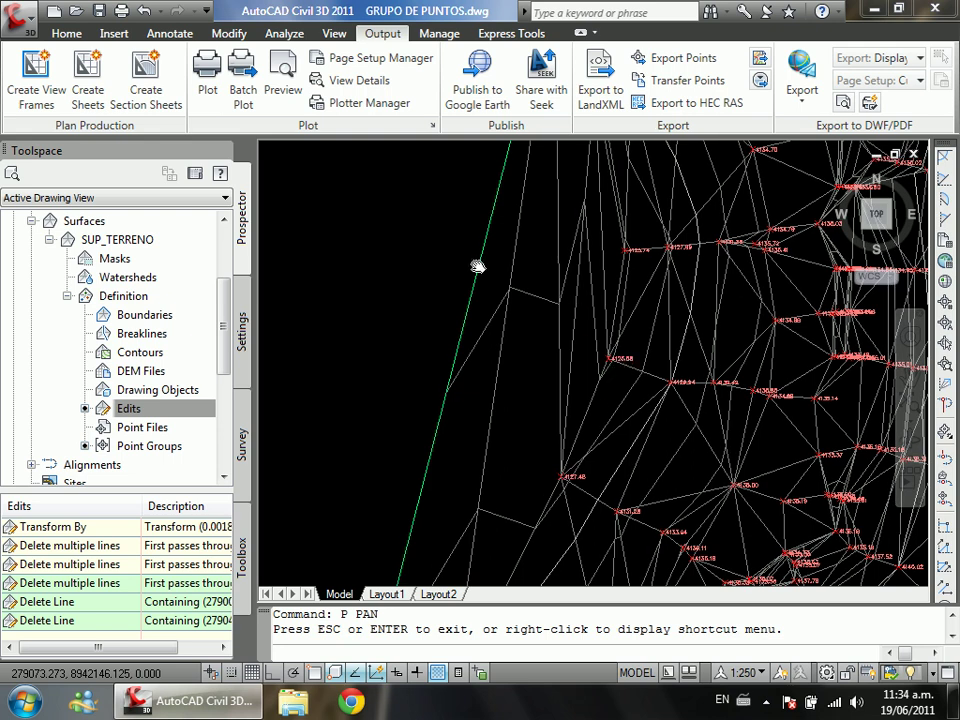
{"action": "left_click_drag", "start_coordinate": [616, 308], "coordinate": [603, 350]}
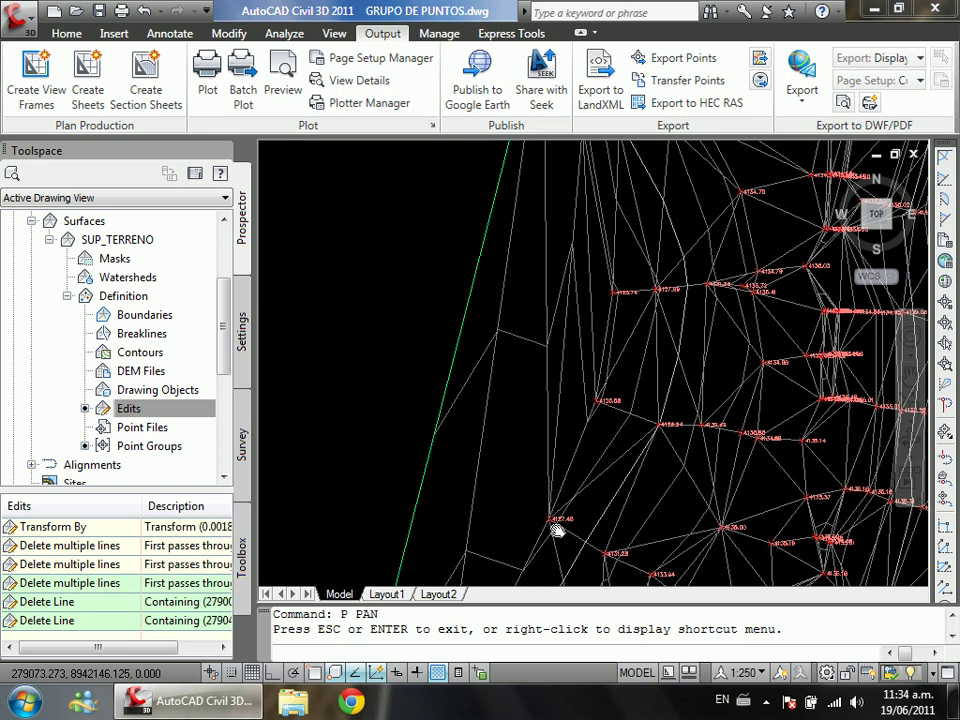
Step: Delete the long outer triangulation edges of SUP_TERRENO along the western border, from above point 4127.48 outward
{"action": "right_click", "coordinate": [500, 398]}
{"action": "left_click", "coordinate": [538, 406]}
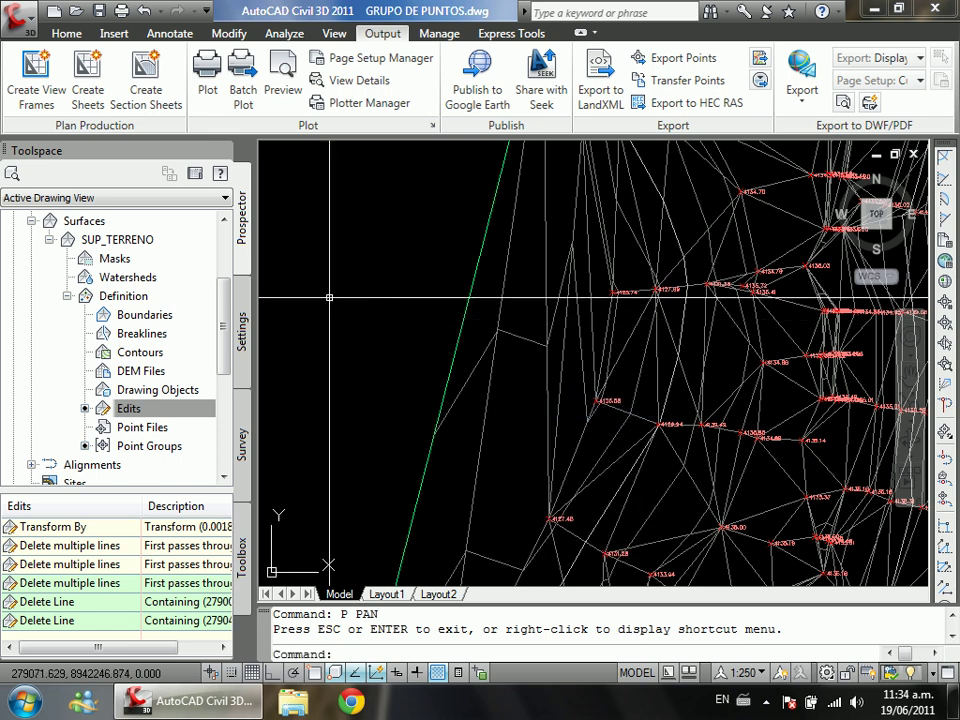
{"action": "left_click", "coordinate": [157, 410]}
{"action": "right_click", "coordinate": [155, 415]}
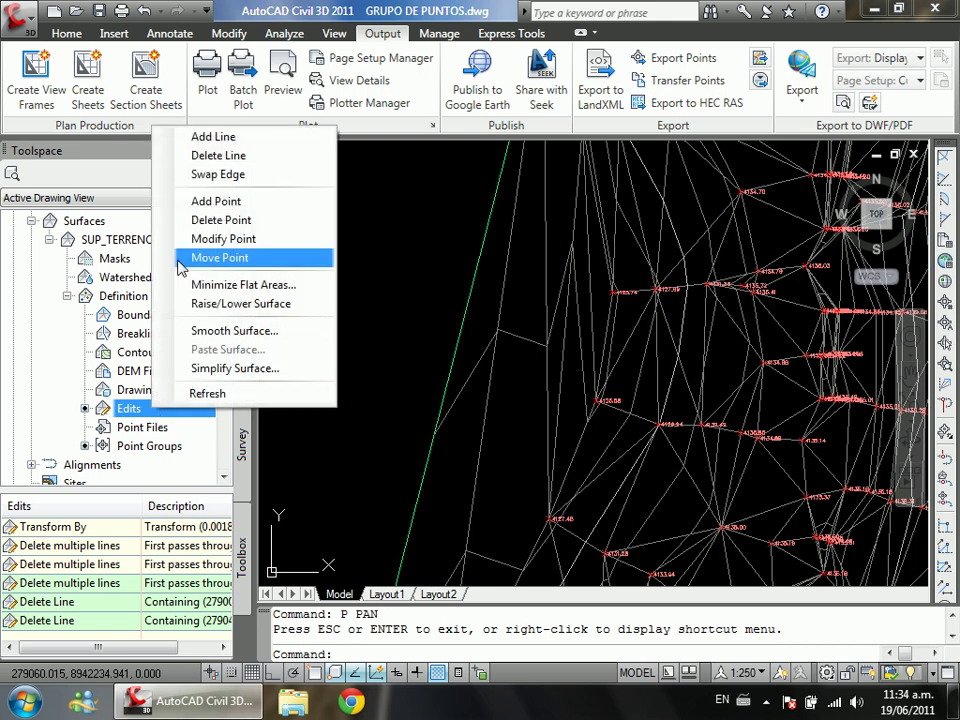
{"action": "left_click", "coordinate": [237, 157]}
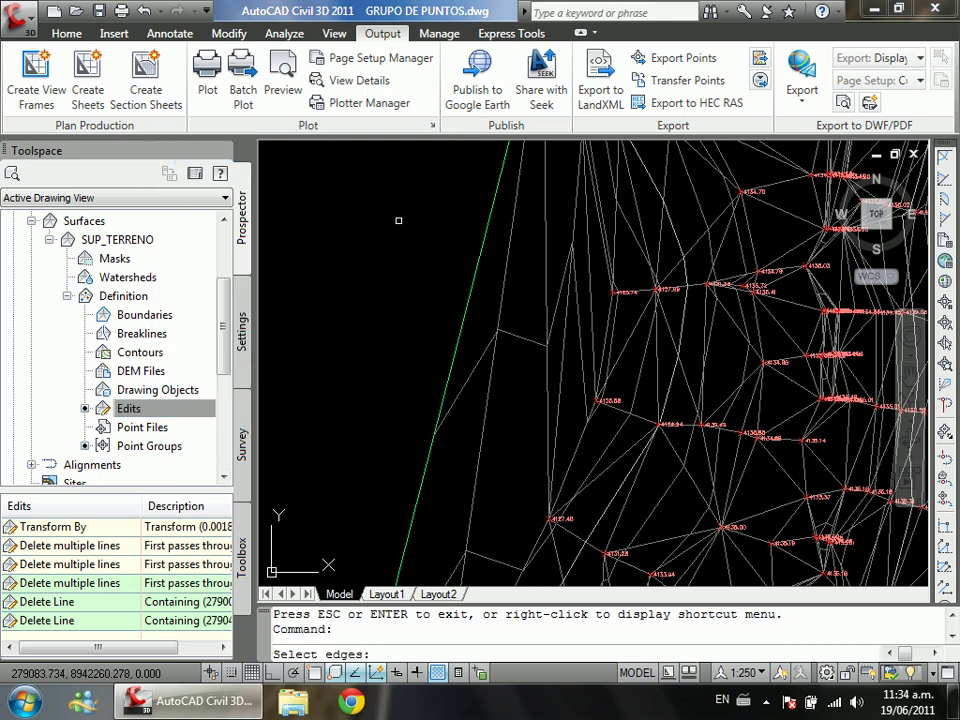
{"action": "left_click", "coordinate": [581, 334]}
{"action": "left_click", "coordinate": [574, 358]}
{"action": "left_click", "coordinate": [428, 400]}
{"action": "key", "text": "Return"}
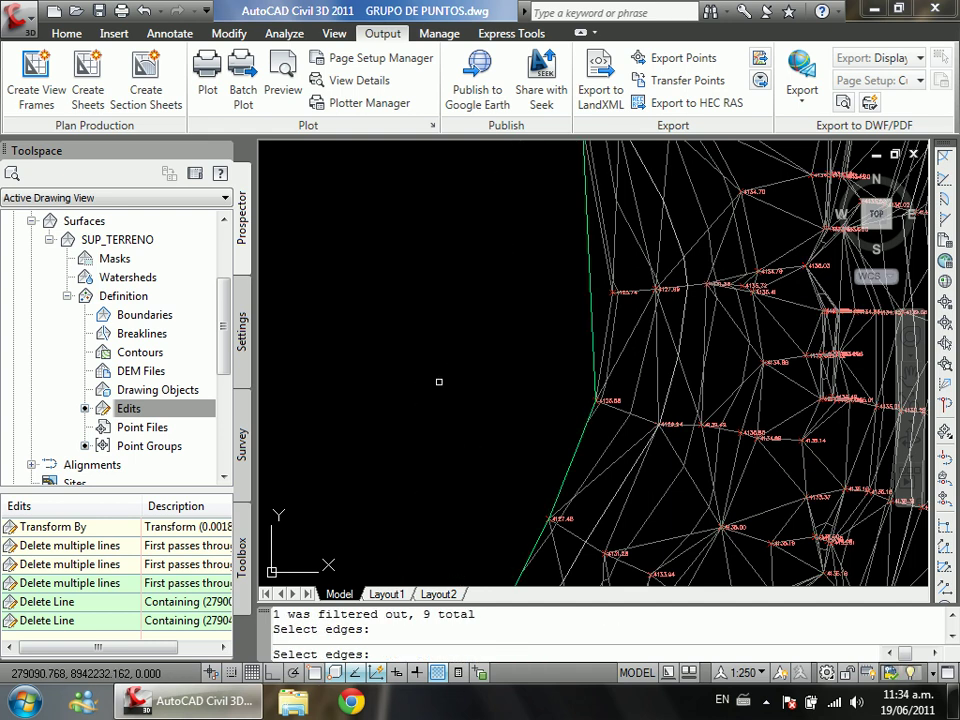
Step: Delete the thin outer edges beside point 4125.74 on the western border and finish the Delete Line command
{"action": "scroll", "coordinate": [618, 277], "scroll_direction": "up", "scroll_amount": 3}
{"action": "left_click", "coordinate": [618, 277]}
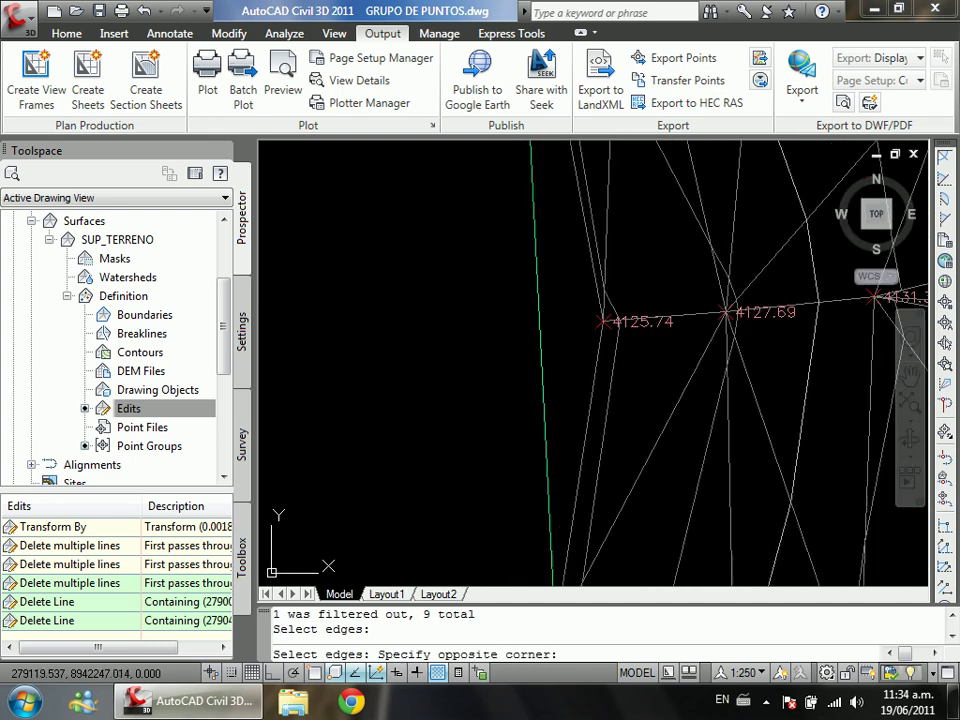
{"action": "left_click", "coordinate": [575, 300]}
{"action": "scroll", "coordinate": [467, 304], "scroll_direction": "down", "scroll_amount": 3}
{"action": "key", "text": "Return"}
{"action": "scroll", "coordinate": [467, 310], "scroll_direction": "down", "scroll_amount": 5}
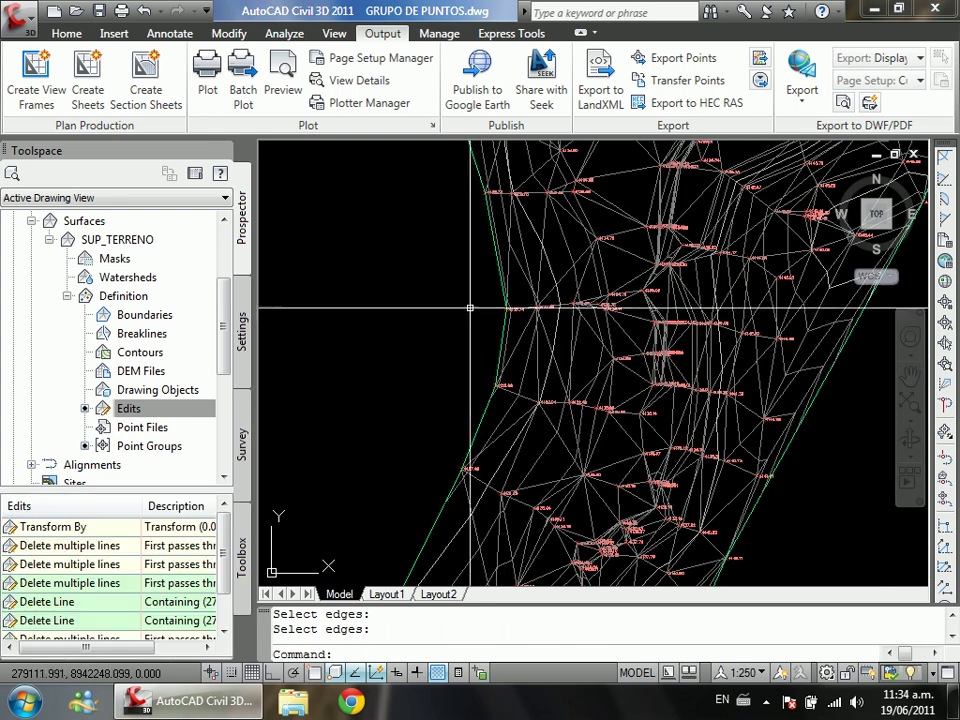
{"action": "scroll", "coordinate": [477, 283], "scroll_direction": "up", "scroll_amount": 2}
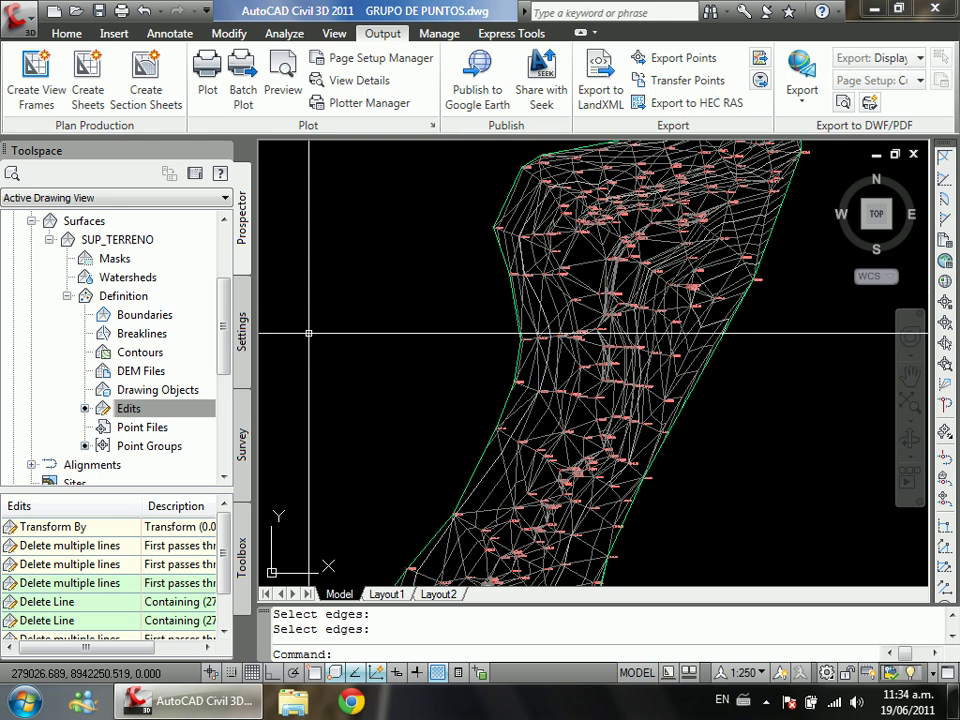
Step: Open the Contours and Triangles style for editing from the surface properties of SUP_TERRENO
{"action": "left_click", "coordinate": [143, 242]}
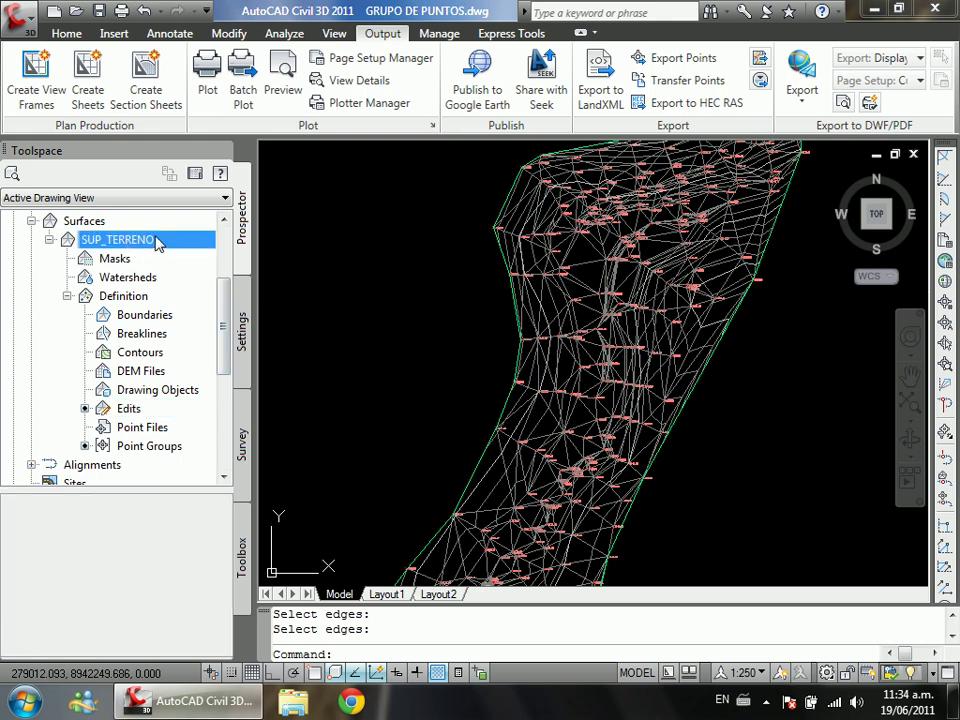
{"action": "right_click", "coordinate": [166, 244]}
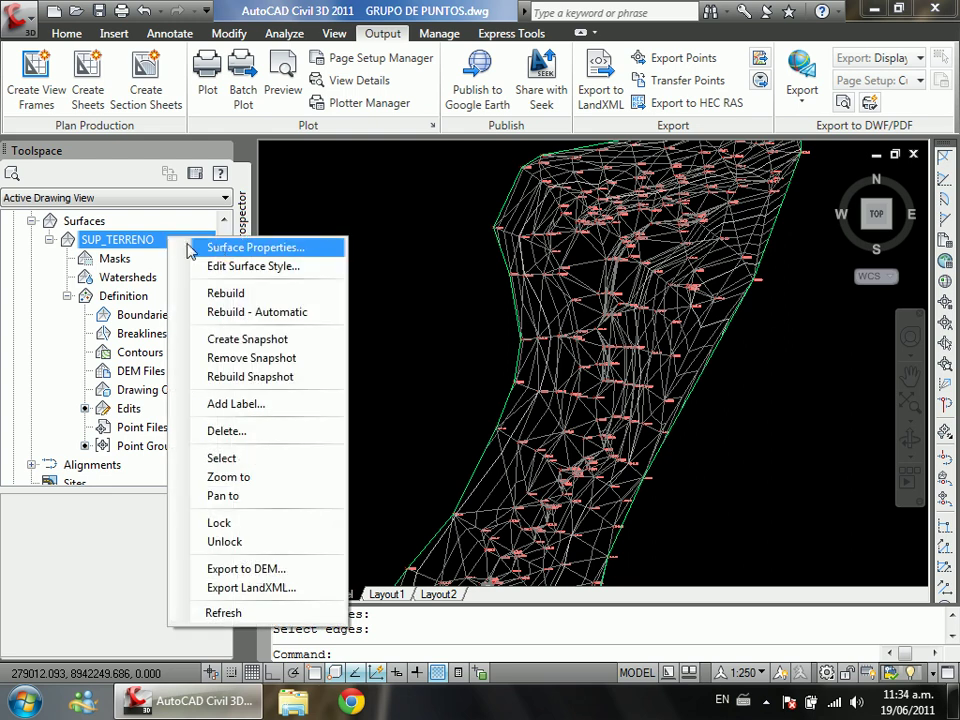
{"action": "left_click", "coordinate": [306, 255]}
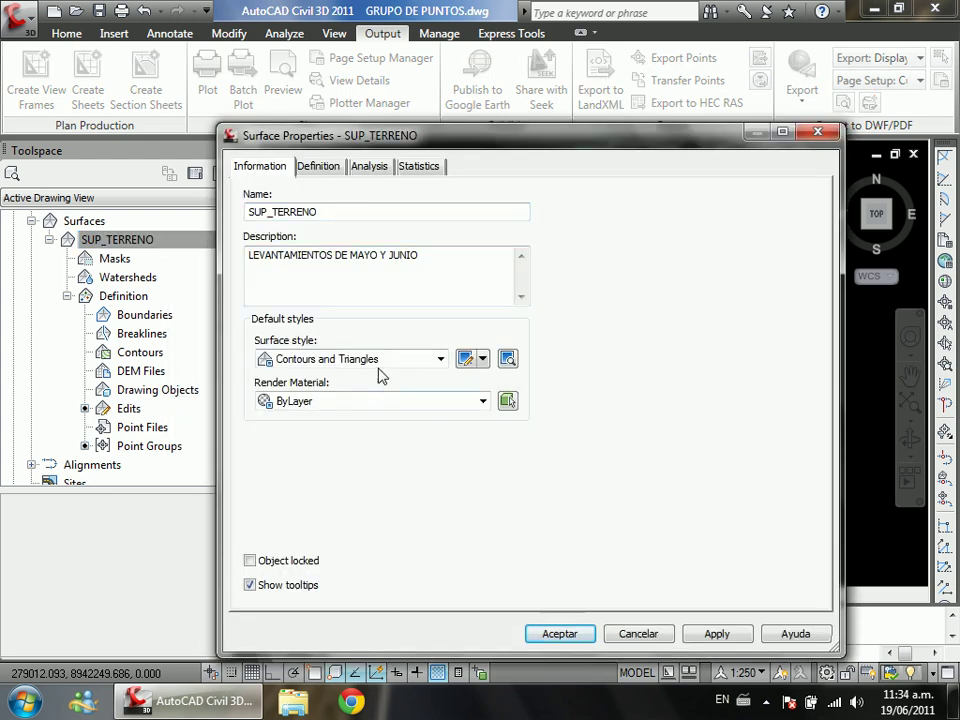
{"action": "left_click", "coordinate": [388, 360]}
{"action": "left_click", "coordinate": [388, 362]}
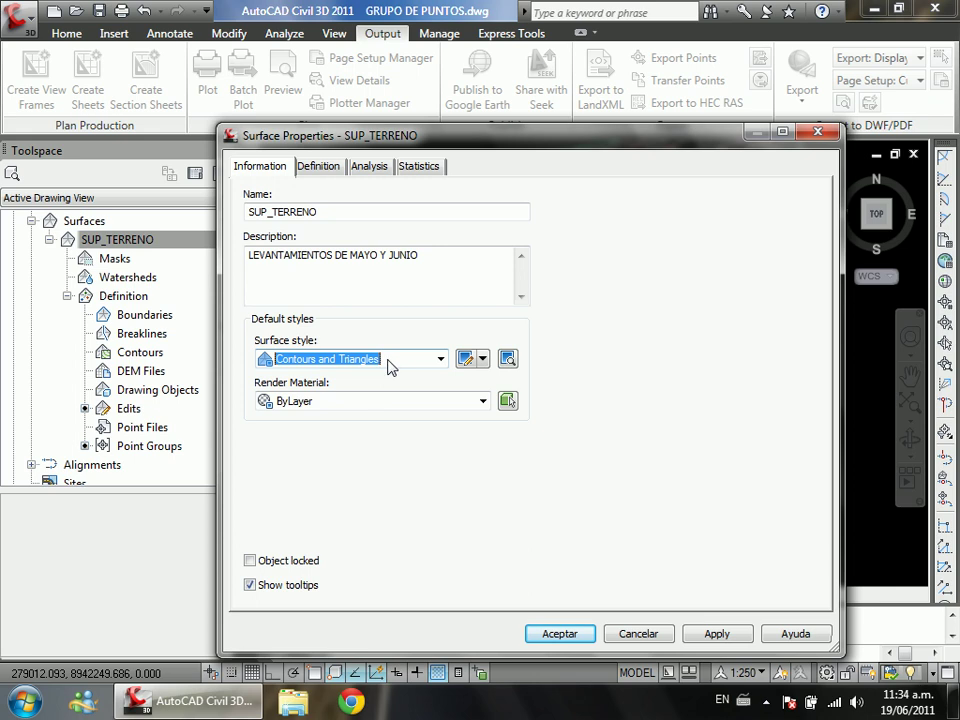
{"action": "left_click", "coordinate": [483, 359]}
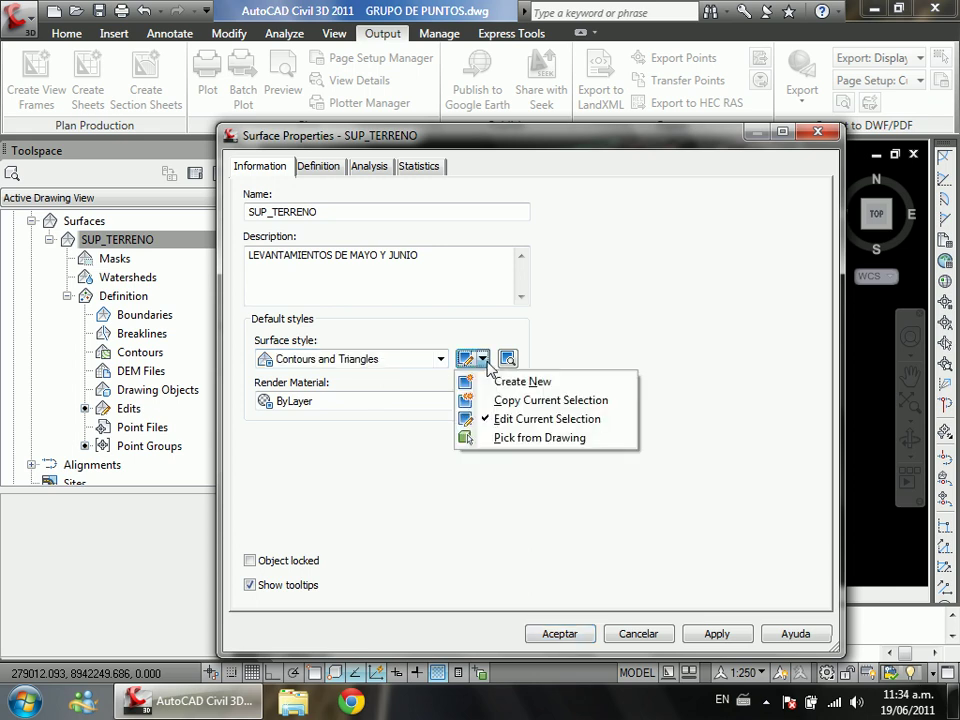
{"action": "left_click", "coordinate": [560, 420]}
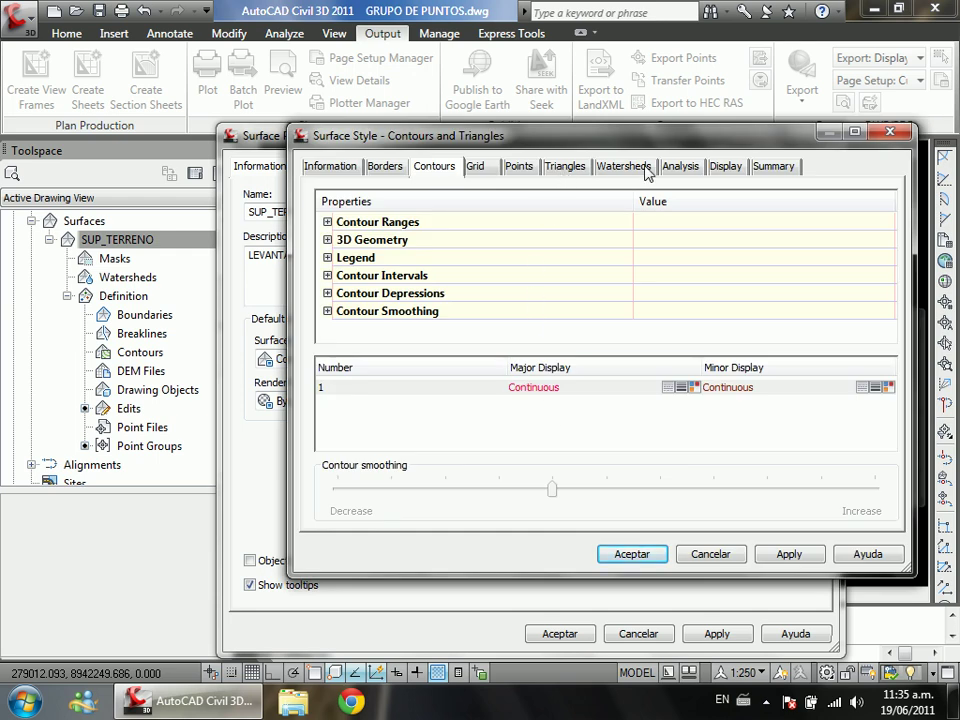
Step: Set the major contour color to 32 in the surface style's plan view display
{"action": "left_click", "coordinate": [723, 168]}
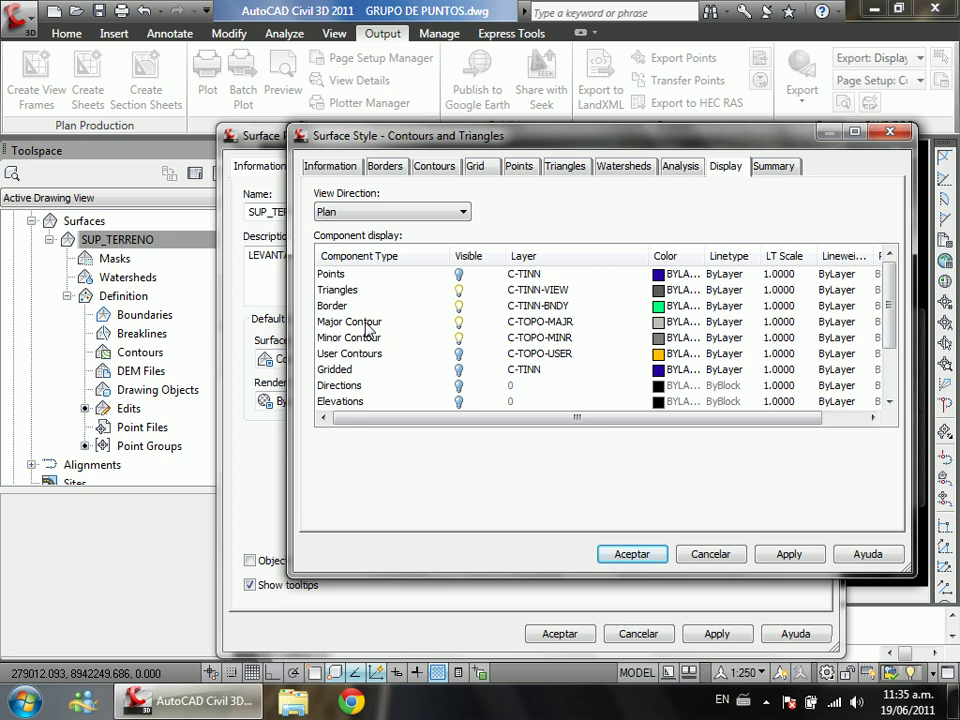
{"action": "left_click", "coordinate": [350, 274]}
{"action": "left_click", "coordinate": [349, 290]}
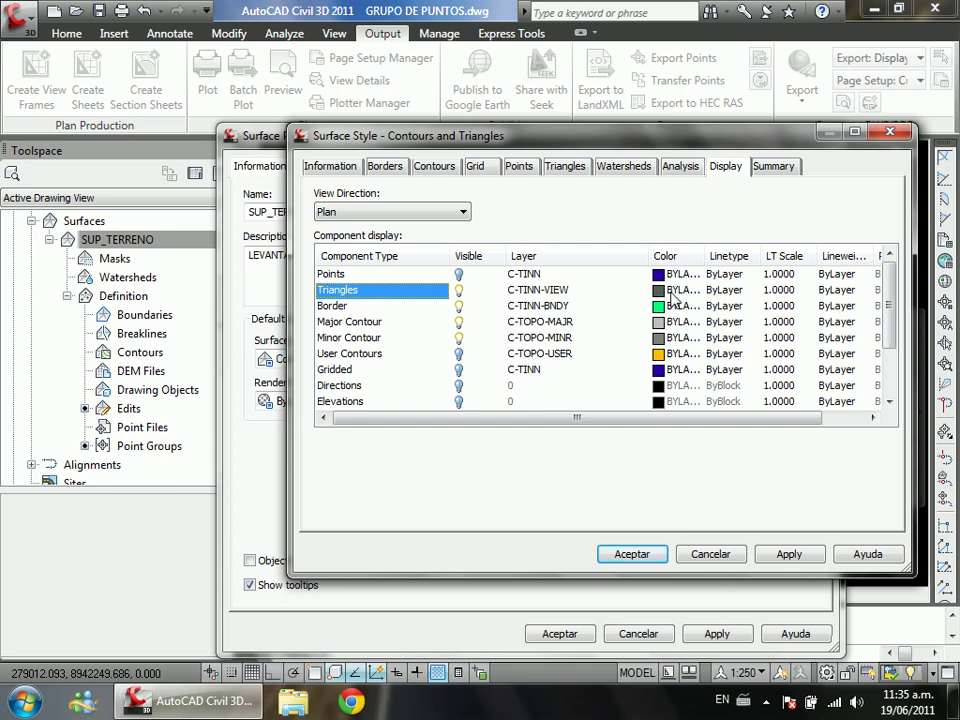
{"action": "left_click", "coordinate": [348, 307]}
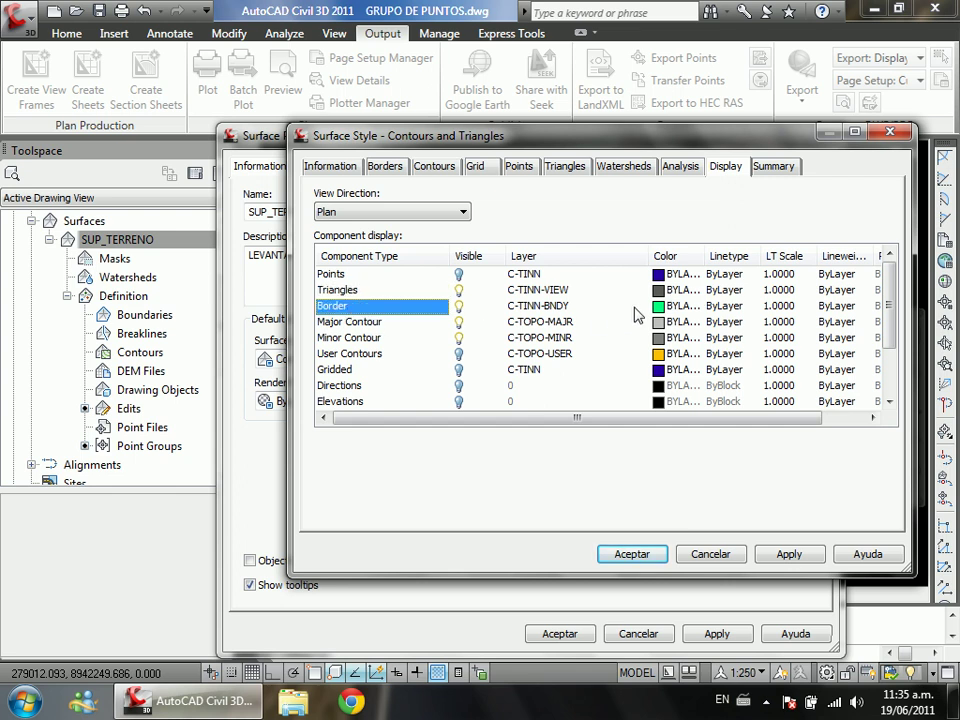
{"action": "left_click", "coordinate": [340, 322]}
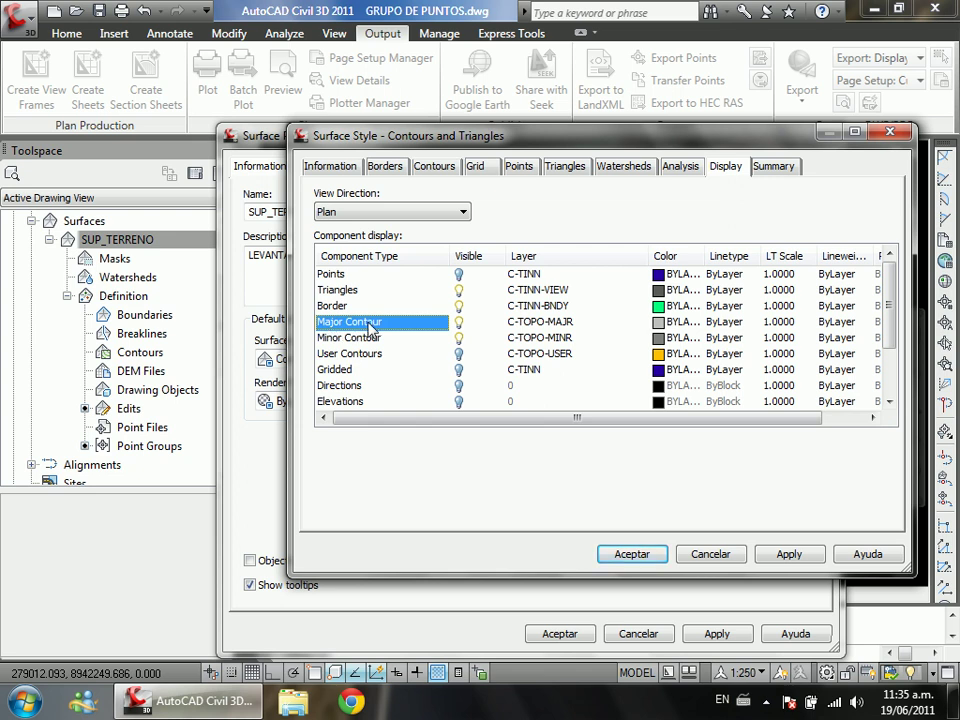
{"action": "left_click", "coordinate": [659, 325]}
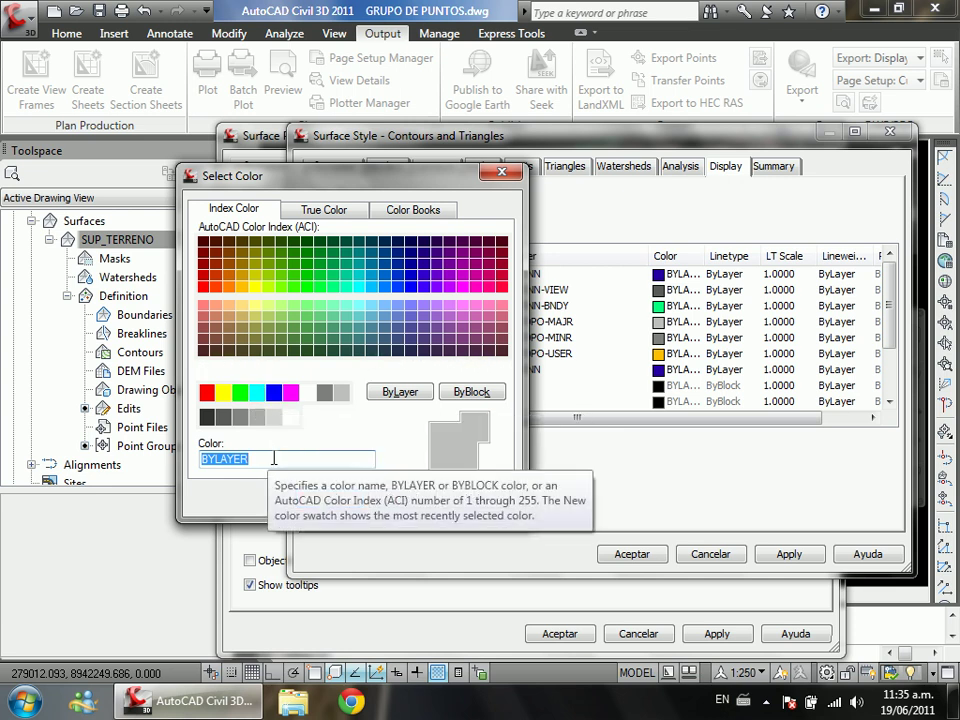
{"action": "left_click_drag", "start_coordinate": [382, 188], "coordinate": [332, 195]}
{"action": "type", "text": "32"}
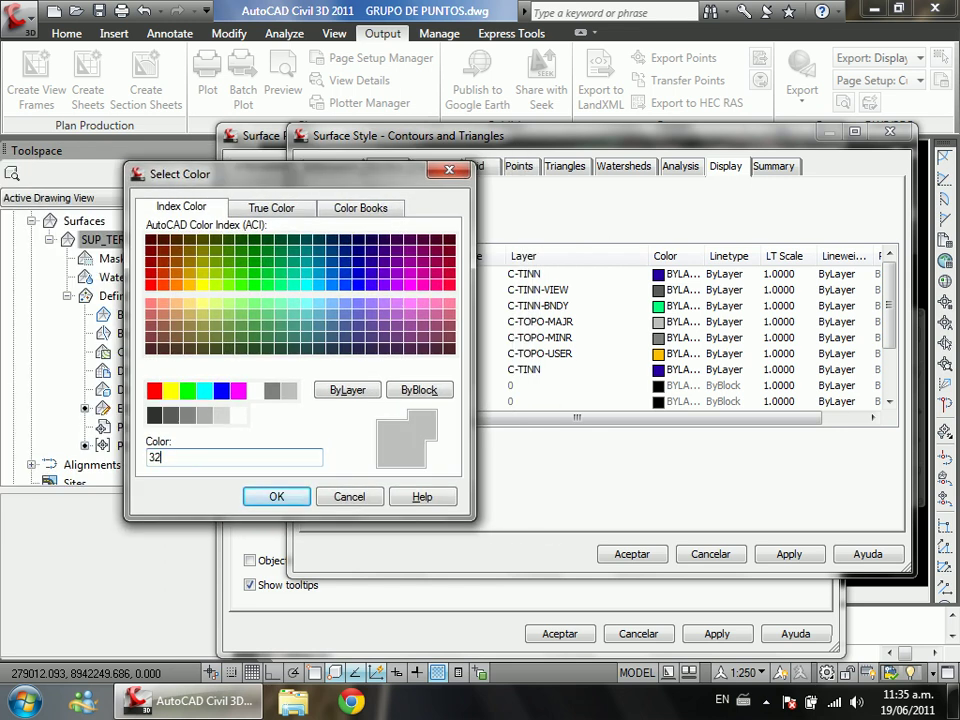
{"action": "double_click", "coordinate": [150, 457]}
{"action": "left_click", "coordinate": [276, 497]}
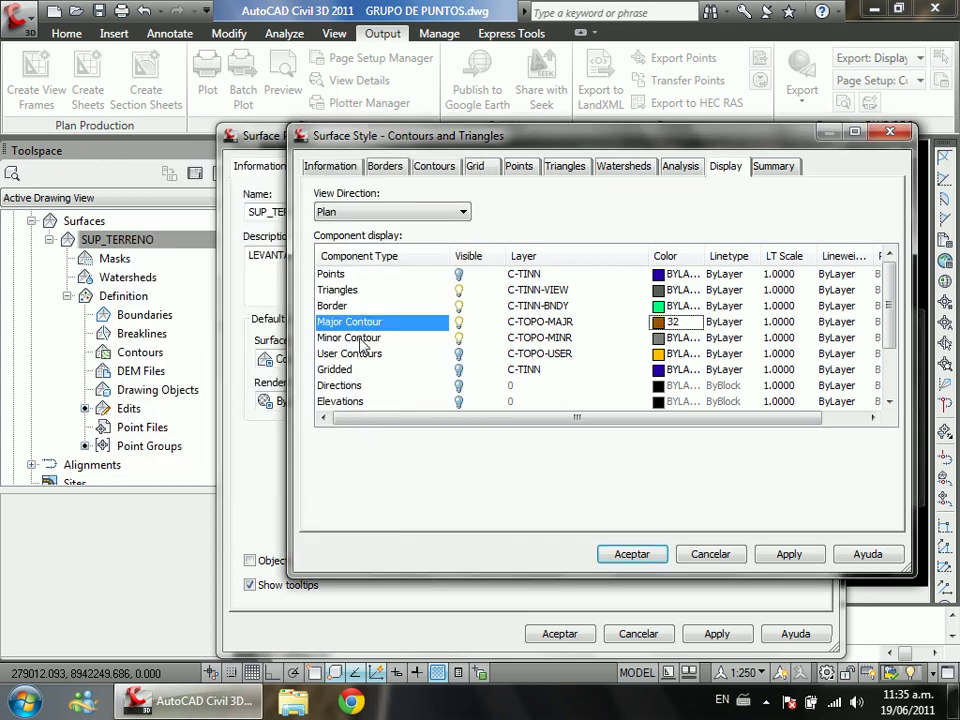
Step: Set the minor contour color to 54 and accept the surface style and surface property changes
{"action": "left_click", "coordinate": [636, 340]}
{"action": "left_click", "coordinate": [665, 338]}
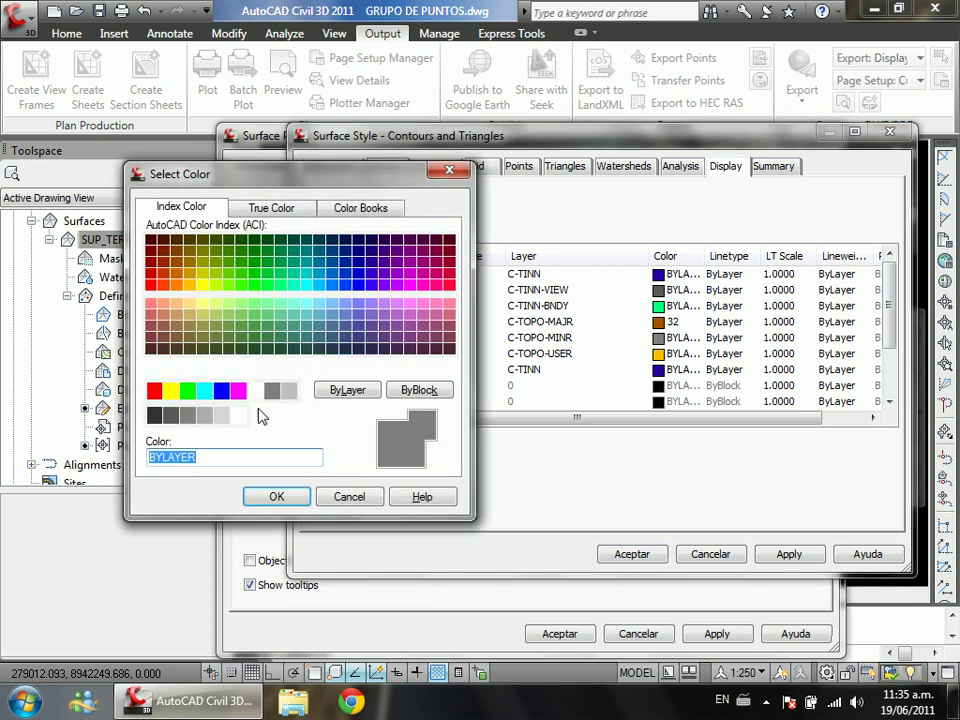
{"action": "type", "text": "54"}
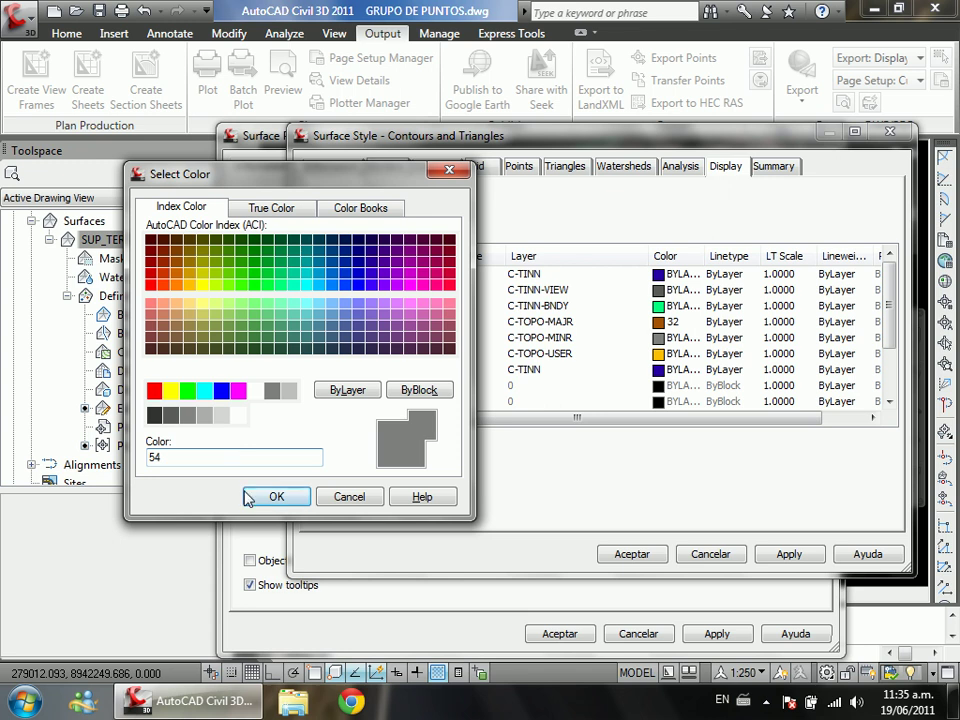
{"action": "left_click", "coordinate": [258, 500]}
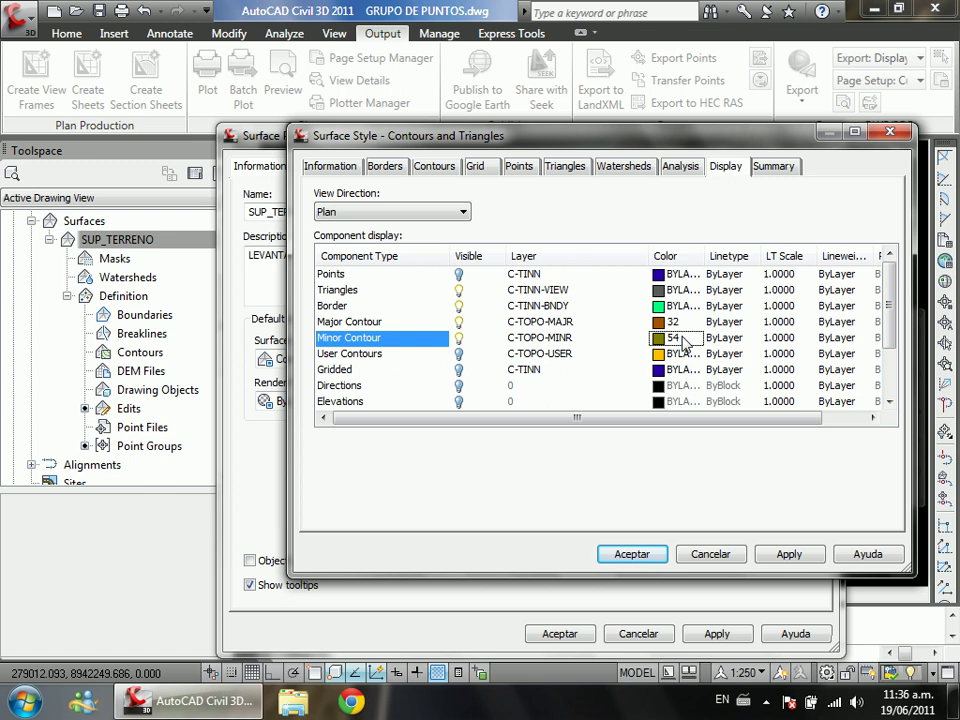
{"action": "left_click", "coordinate": [635, 554]}
{"action": "left_click", "coordinate": [560, 634]}
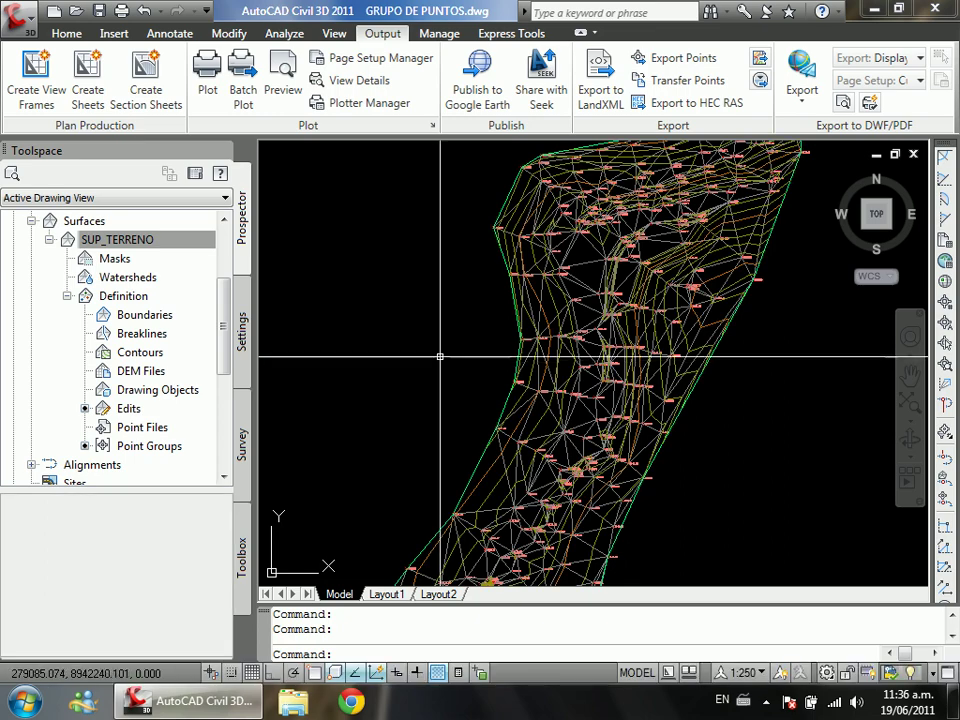
Step: Delete the long outer triangulation edges on the eastern border of SUP_TERRENO beside point 4152.44
{"action": "scroll", "coordinate": [564, 208], "scroll_direction": "up", "scroll_amount": 3}
{"action": "scroll", "coordinate": [432, 273], "scroll_direction": "down", "scroll_amount": 5}
{"action": "scroll", "coordinate": [470, 382], "scroll_direction": "up", "scroll_amount": 5}
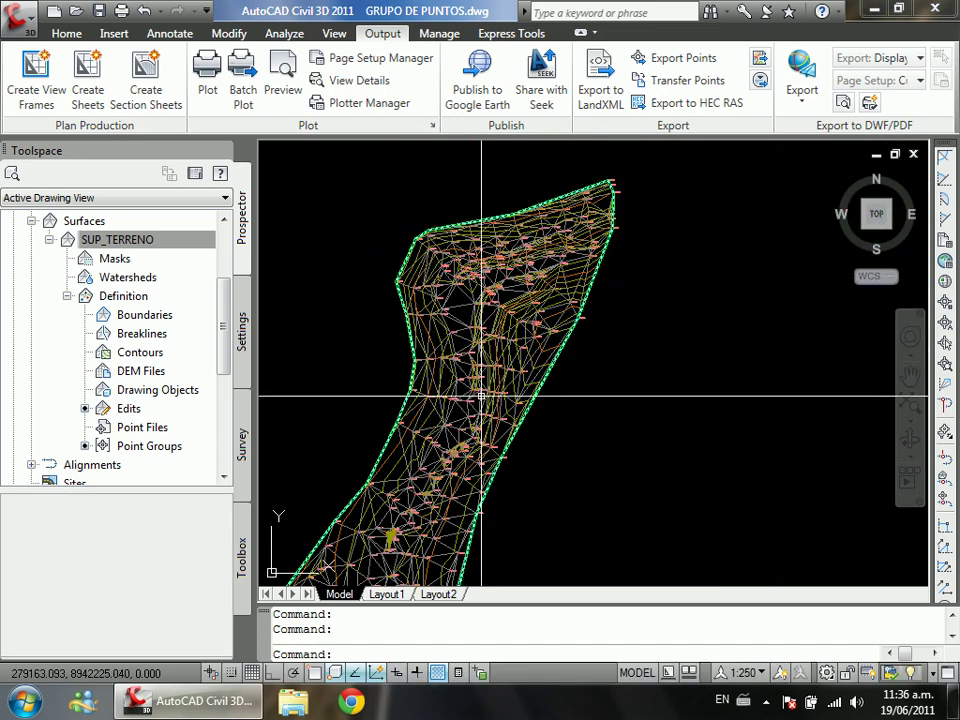
{"action": "scroll", "coordinate": [475, 395], "scroll_direction": "down", "scroll_amount": 4}
{"action": "scroll", "coordinate": [476, 395], "scroll_direction": "up", "scroll_amount": 5}
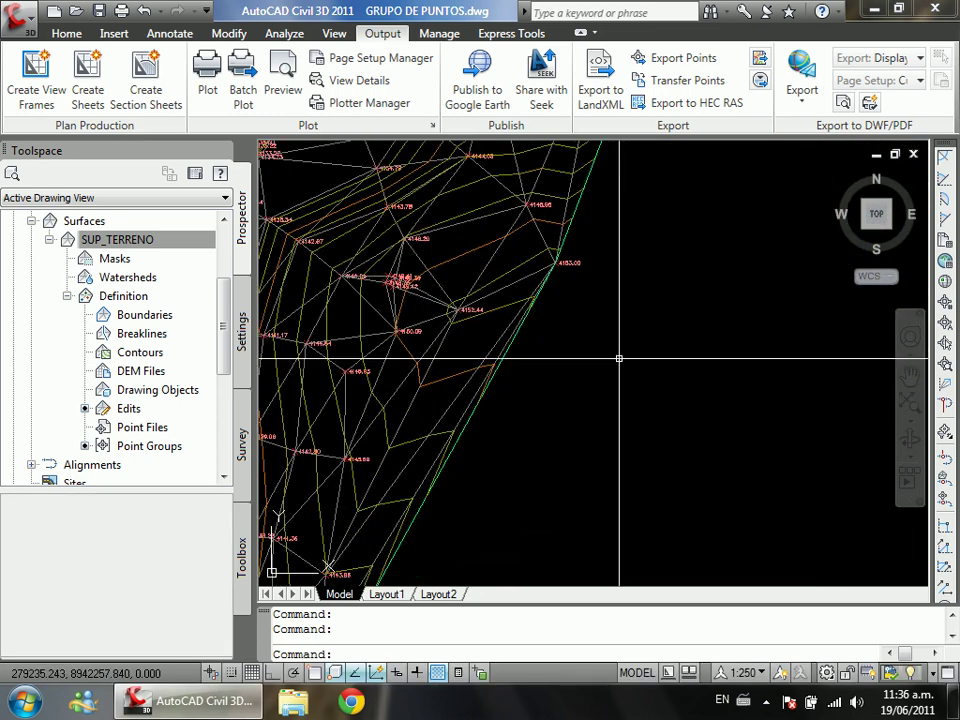
{"action": "scroll", "coordinate": [443, 427], "scroll_direction": "down", "scroll_amount": 3}
{"action": "scroll", "coordinate": [443, 427], "scroll_direction": "up", "scroll_amount": 2}
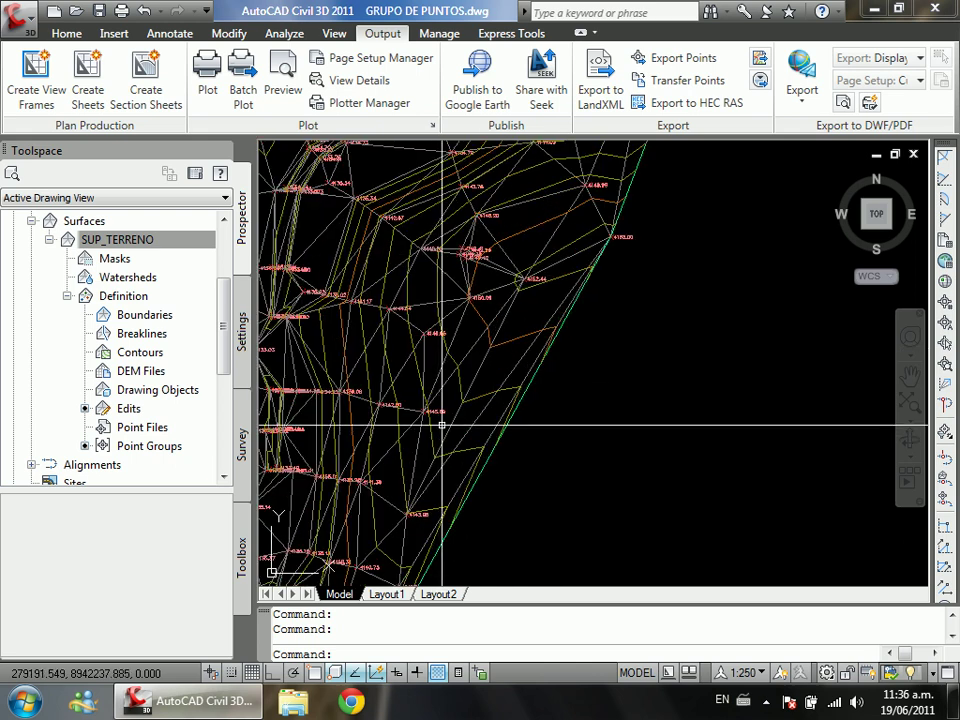
{"action": "left_click", "coordinate": [129, 409]}
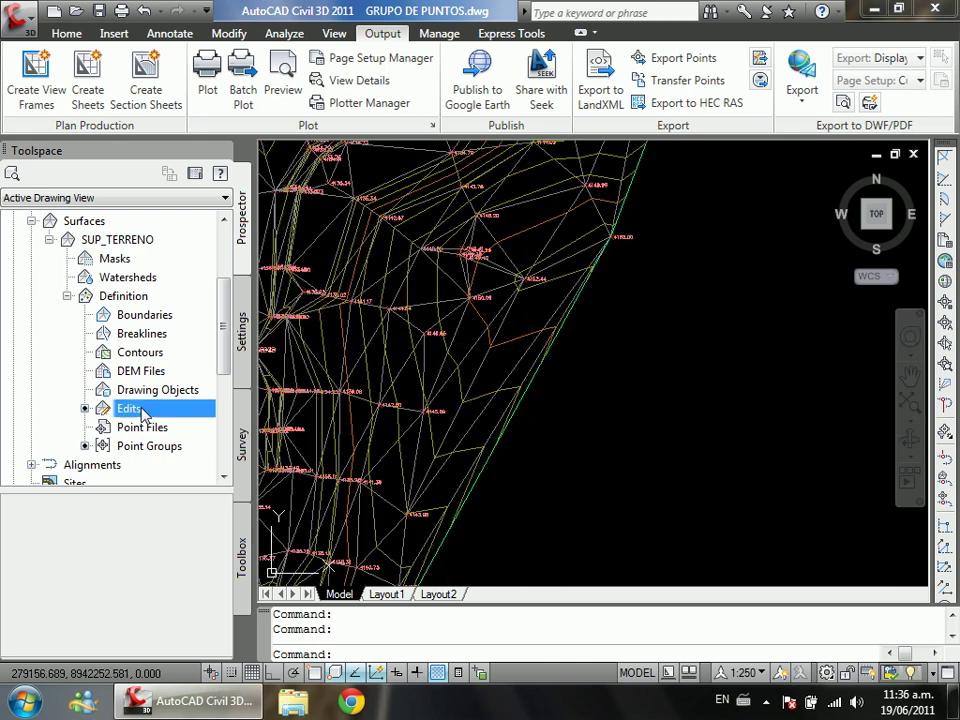
{"action": "right_click", "coordinate": [143, 412]}
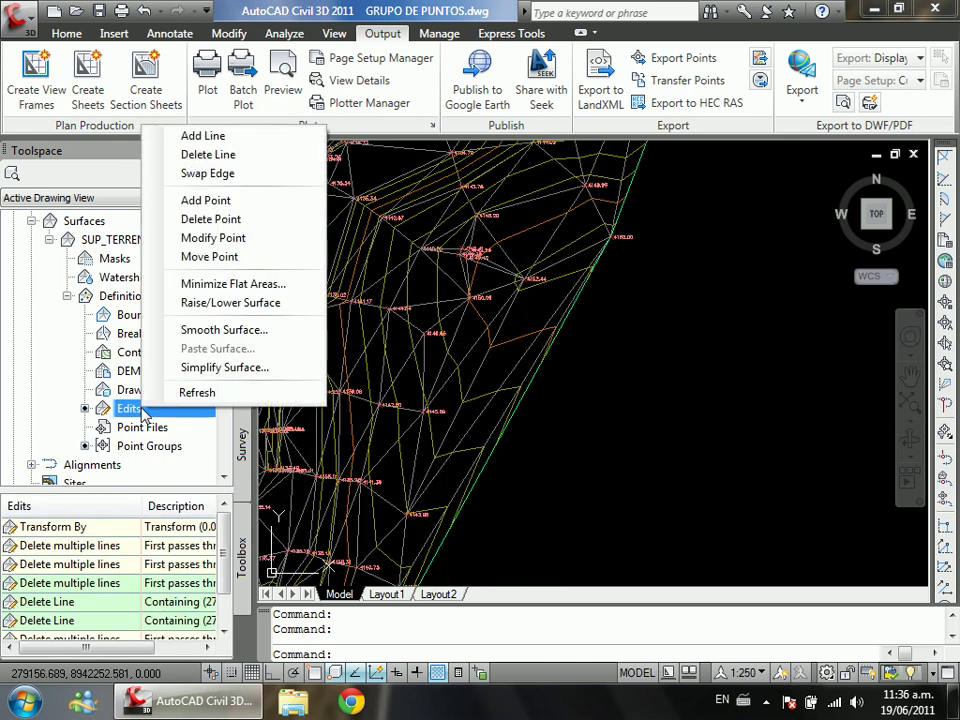
{"action": "left_click", "coordinate": [261, 158]}
{"action": "left_click", "coordinate": [542, 461]}
{"action": "left_click", "coordinate": [458, 349]}
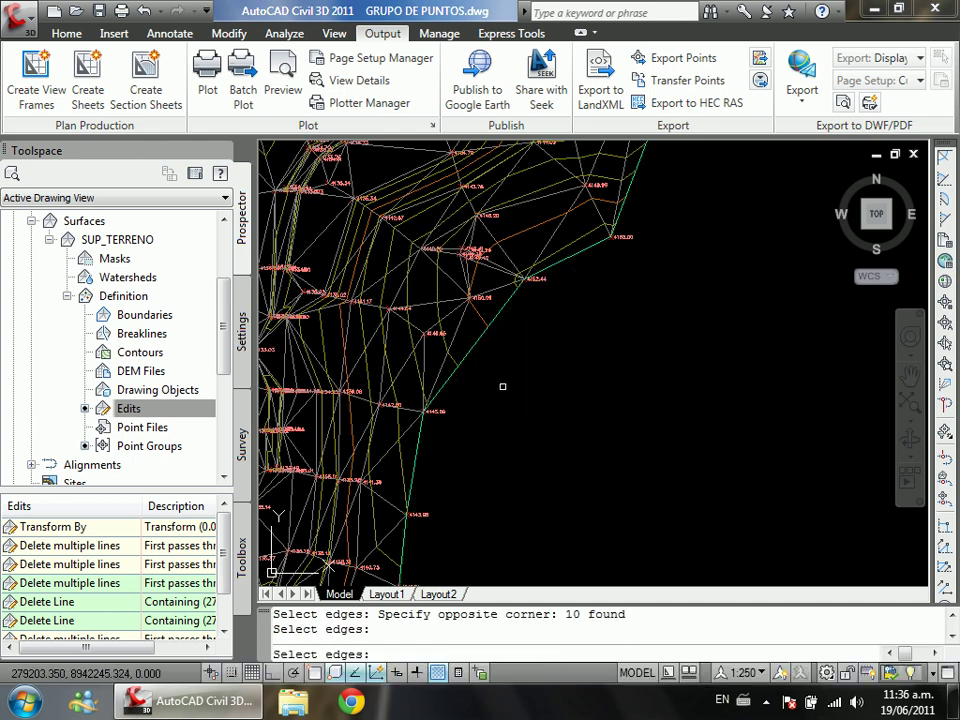
Step: Delete the long outer edges on the eastern border beside point 4134.97
{"action": "scroll", "coordinate": [606, 281], "scroll_direction": "down", "scroll_amount": 3}
{"action": "scroll", "coordinate": [489, 359], "scroll_direction": "up", "scroll_amount": 3}
{"action": "left_click", "coordinate": [540, 321]}
{"action": "left_click", "coordinate": [445, 395]}
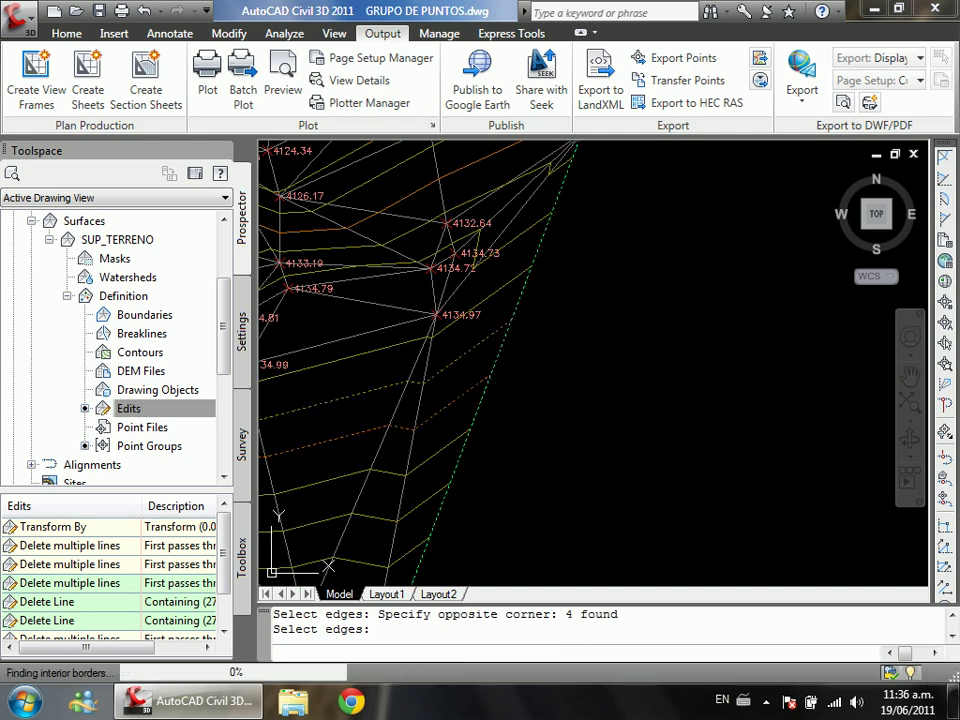
Step: Delete the narrow outer edges on the northern border just above point 4117.52
{"action": "scroll", "coordinate": [514, 396], "scroll_direction": "down", "scroll_amount": 3}
{"action": "scroll", "coordinate": [510, 340], "scroll_direction": "up", "scroll_amount": 2}
{"action": "scroll", "coordinate": [490, 297], "scroll_direction": "up", "scroll_amount": 5}
{"action": "scroll", "coordinate": [490, 297], "scroll_direction": "down", "scroll_amount": 5}
{"action": "scroll", "coordinate": [581, 318], "scroll_direction": "up", "scroll_amount": 3}
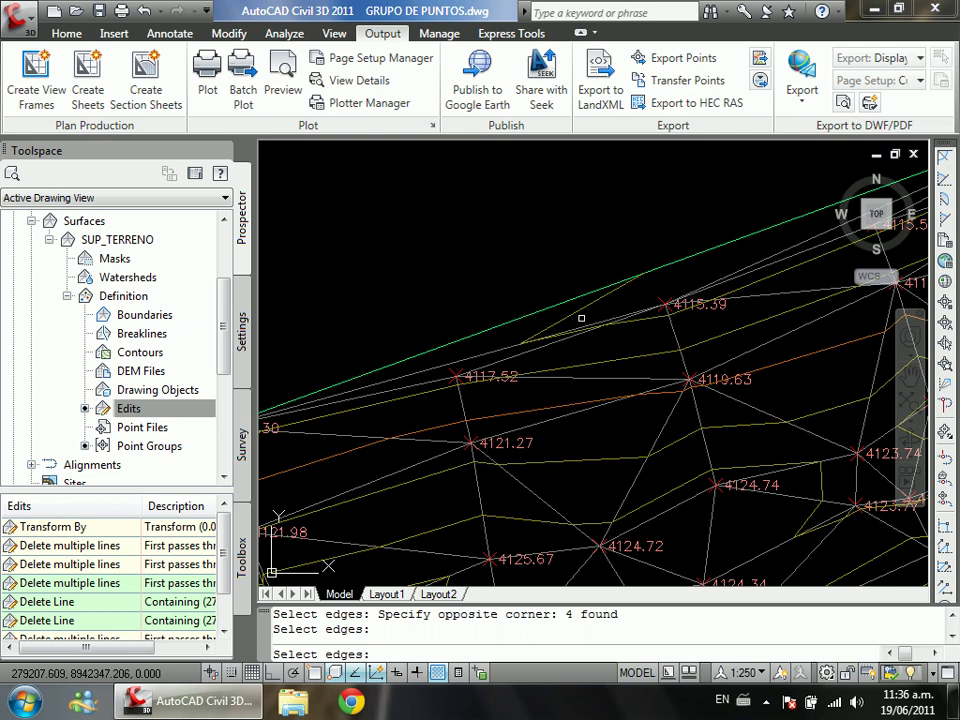
{"action": "scroll", "coordinate": [485, 326], "scroll_direction": "up", "scroll_amount": 2}
{"action": "left_click", "coordinate": [469, 313]}
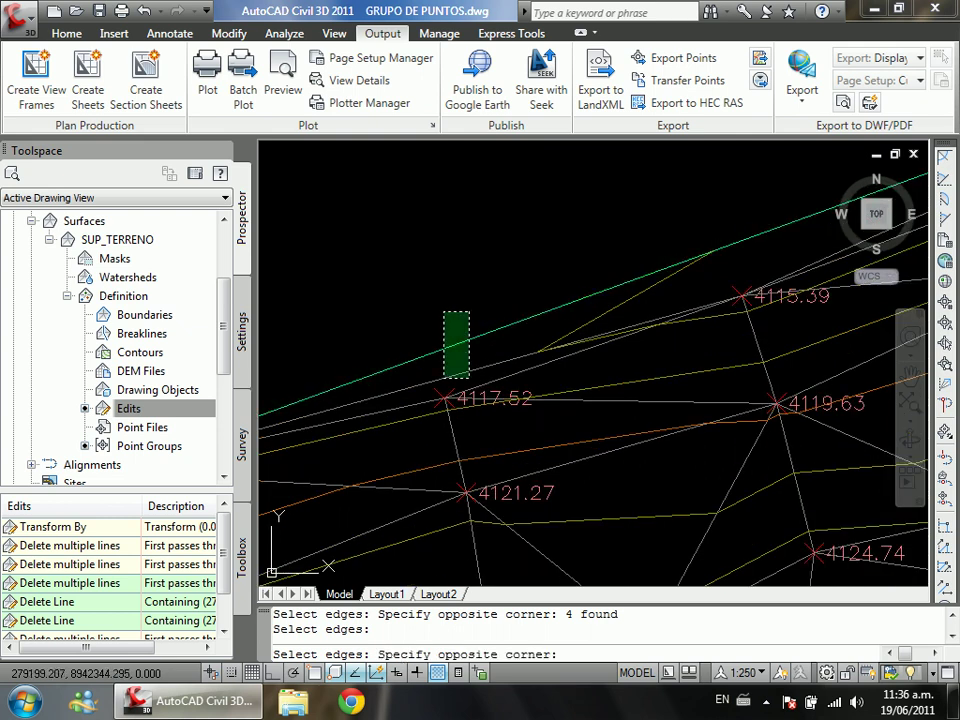
{"action": "key", "text": "Escape"}
Step: Delete the remaining thin outer edges along the northeastern border, including those beside points 4122.88 and 4125.60
{"action": "scroll", "coordinate": [424, 358], "scroll_direction": "down", "scroll_amount": 3}
{"action": "scroll", "coordinate": [684, 287], "scroll_direction": "up", "scroll_amount": 3}
{"action": "left_click", "coordinate": [675, 266]}
{"action": "left_click", "coordinate": [641, 238]}
{"action": "scroll", "coordinate": [619, 273], "scroll_direction": "down", "scroll_amount": 4}
{"action": "scroll", "coordinate": [619, 273], "scroll_direction": "up", "scroll_amount": 4}
{"action": "left_click", "coordinate": [630, 327]}
{"action": "left_click", "coordinate": [545, 318]}
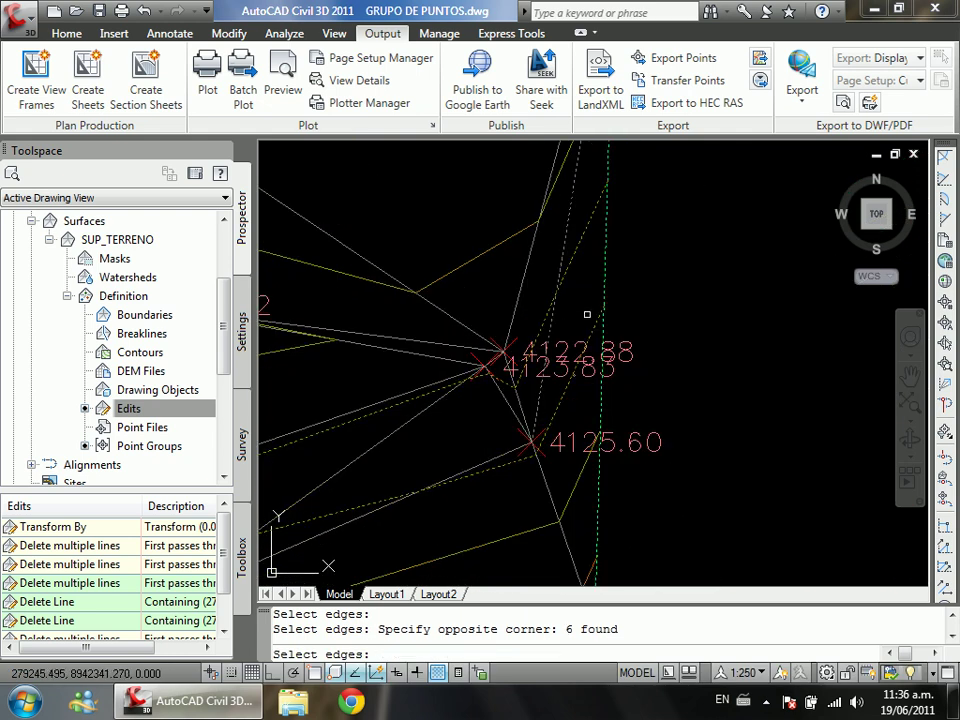
{"action": "scroll", "coordinate": [615, 287], "scroll_direction": "down", "scroll_amount": 4}
{"action": "scroll", "coordinate": [457, 450], "scroll_direction": "up", "scroll_amount": 4}
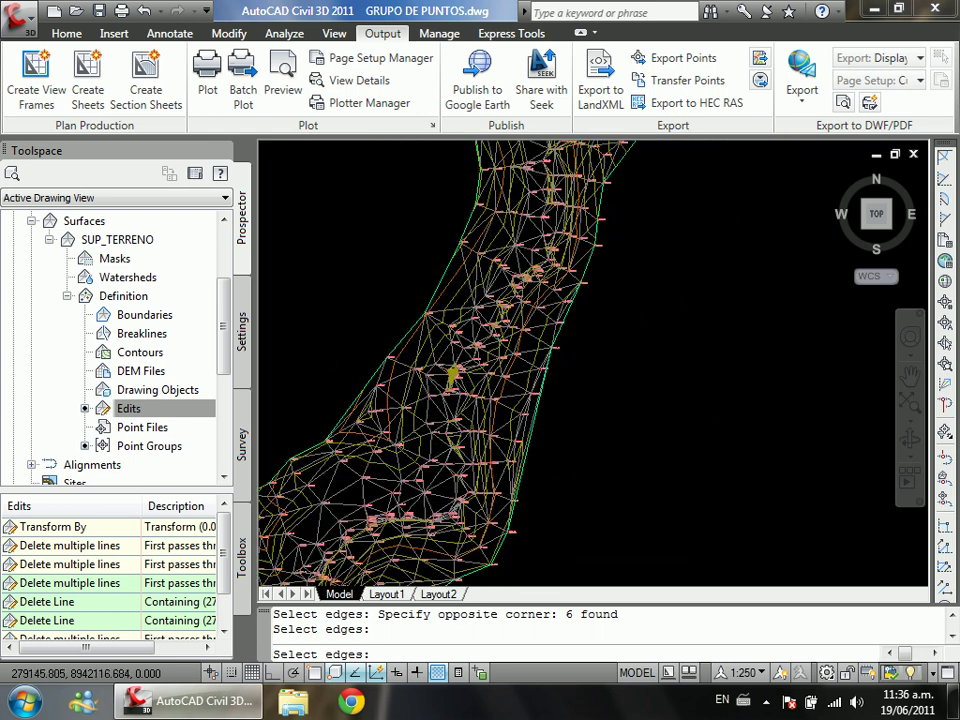
Step: Delete the thin outer edges on the eastern border of SUP_TERRENO beside point 4143.10
{"action": "scroll", "coordinate": [536, 403], "scroll_direction": "up", "scroll_amount": 4}
{"action": "scroll", "coordinate": [557, 387], "scroll_direction": "down", "scroll_amount": 2}
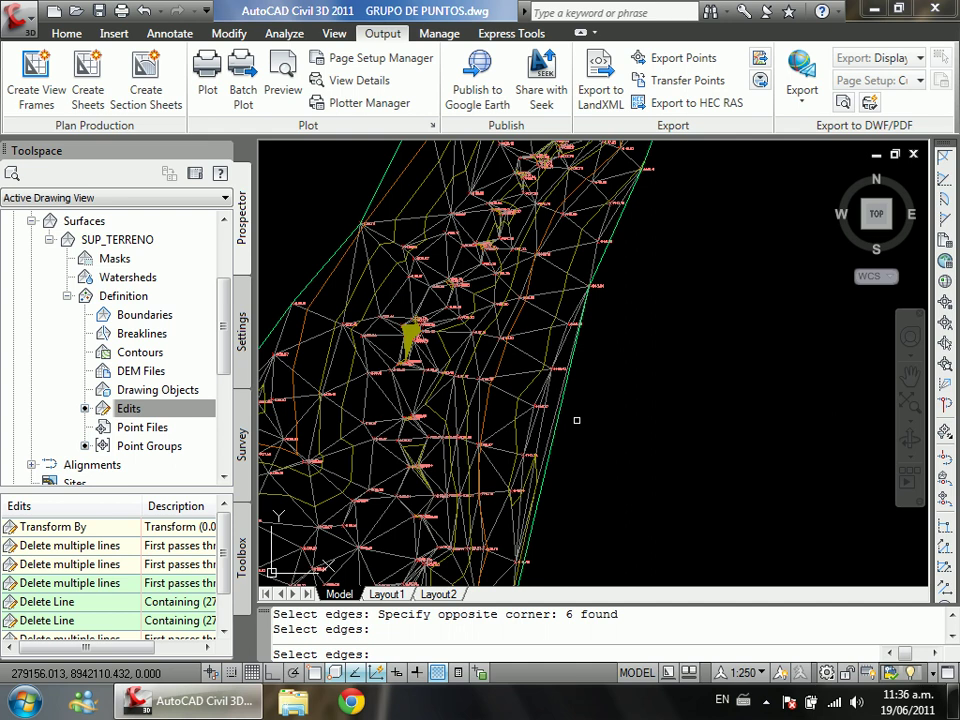
{"action": "scroll", "coordinate": [576, 420], "scroll_direction": "up", "scroll_amount": 5}
{"action": "left_click", "coordinate": [572, 414]}
{"action": "left_click", "coordinate": [529, 371]}
{"action": "left_click", "coordinate": [528, 376]}
{"action": "left_click", "coordinate": [494, 358]}
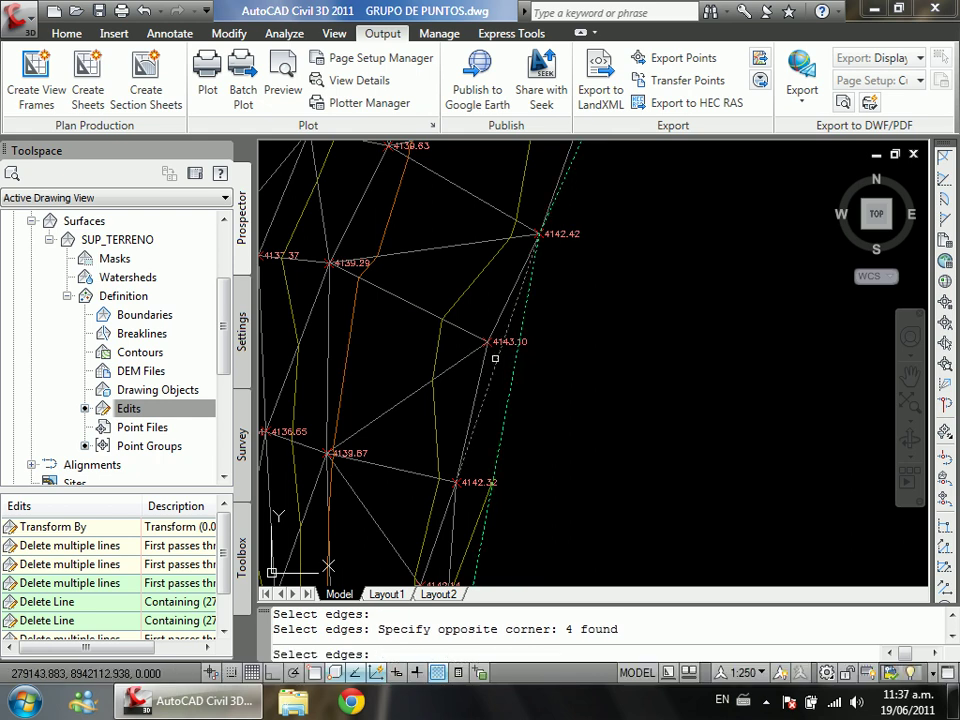
Step: Delete the outer edges farther north on the eastern border beside points 4142.82 and 4142.89
{"action": "scroll", "coordinate": [544, 339], "scroll_direction": "down", "scroll_amount": 3}
{"action": "scroll", "coordinate": [585, 214], "scroll_direction": "up", "scroll_amount": 3}
{"action": "scroll", "coordinate": [538, 323], "scroll_direction": "up", "scroll_amount": 4}
{"action": "left_click", "coordinate": [497, 336]}
{"action": "left_click", "coordinate": [476, 330]}
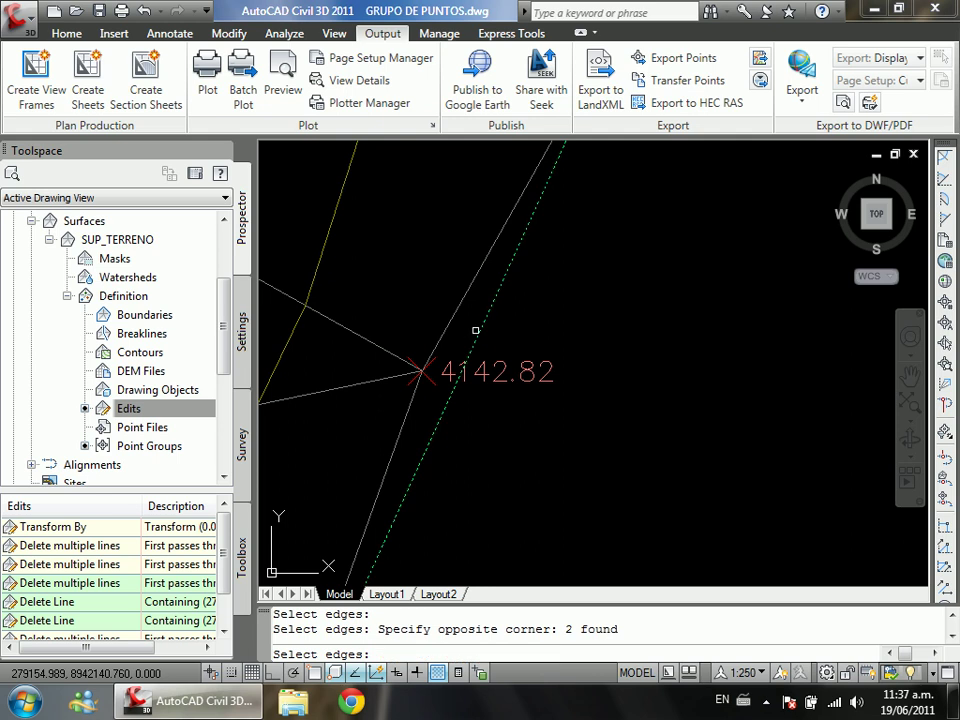
{"action": "scroll", "coordinate": [555, 306], "scroll_direction": "down", "scroll_amount": 4}
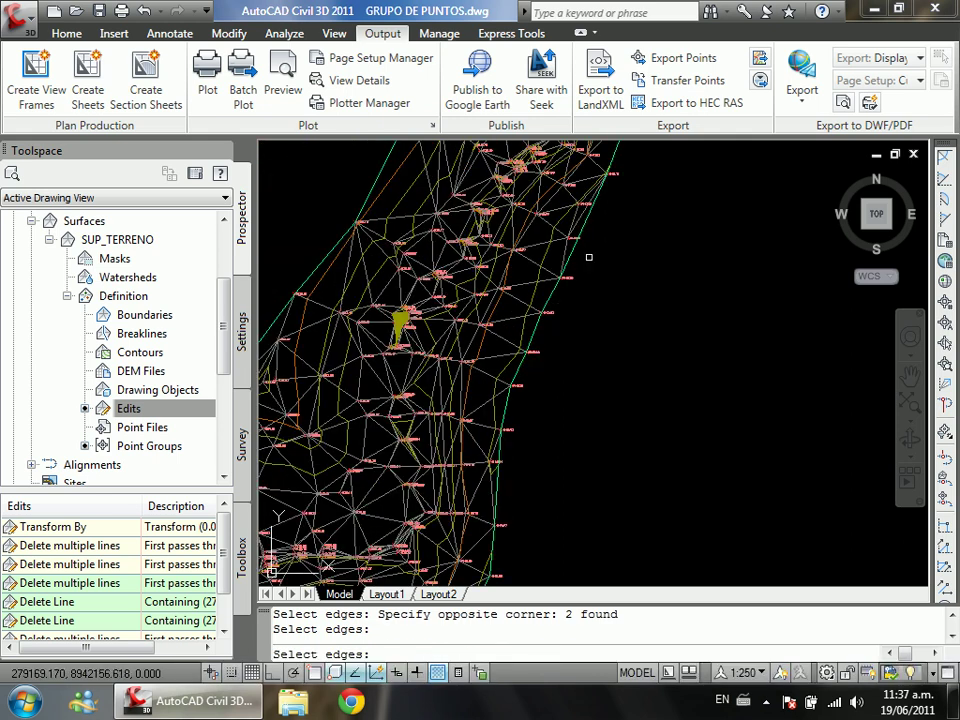
{"action": "scroll", "coordinate": [589, 257], "scroll_direction": "up", "scroll_amount": 5}
{"action": "left_click", "coordinate": [600, 304]}
{"action": "left_click", "coordinate": [553, 312]}
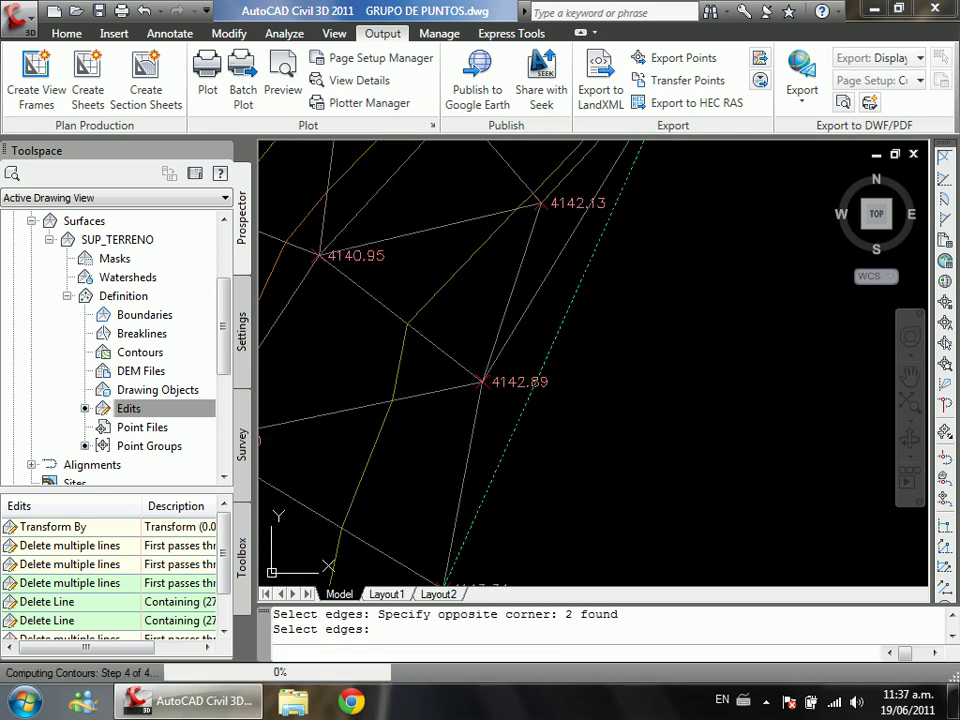
Step: Delete the long outer edges spanning the concave southeastern border between points 4142.78 and 4147.52
{"action": "scroll", "coordinate": [556, 258], "scroll_direction": "down", "scroll_amount": 5}
{"action": "scroll", "coordinate": [584, 260], "scroll_direction": "down", "scroll_amount": 3}
{"action": "scroll", "coordinate": [302, 253], "scroll_direction": "up", "scroll_amount": 6}
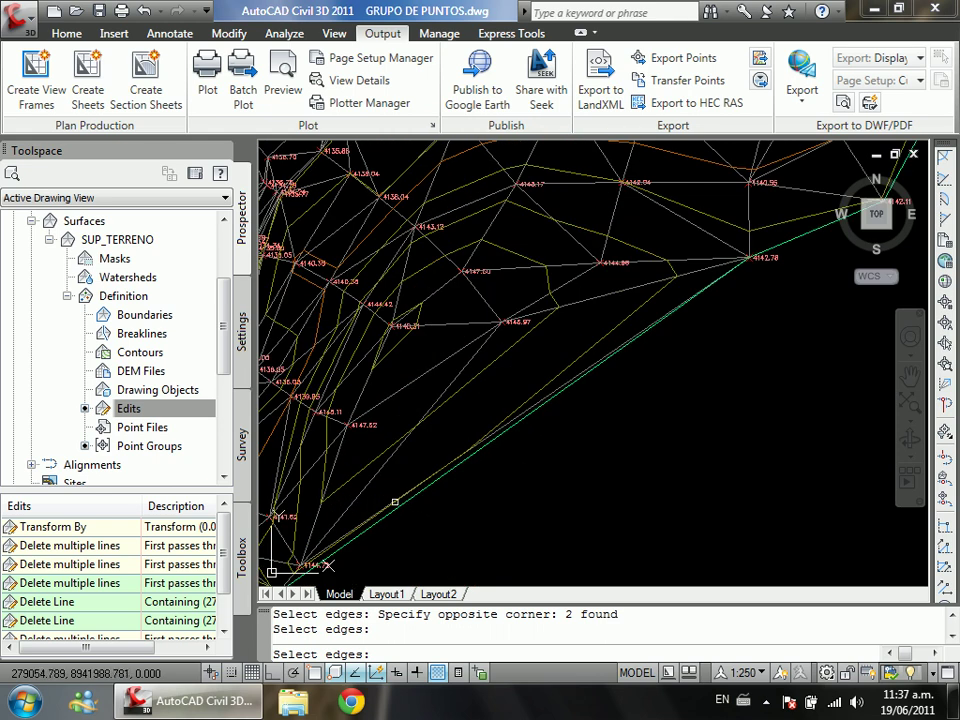
{"action": "left_click", "coordinate": [585, 450]}
{"action": "left_click", "coordinate": [396, 375]}
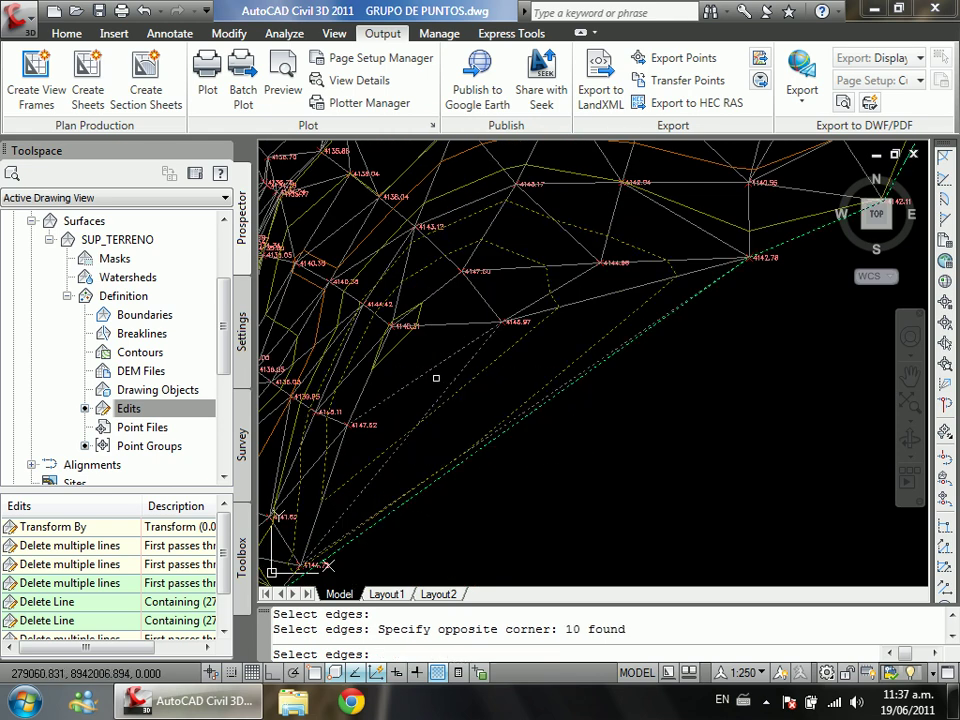
Step: Delete the long edges that bridge the wide concave bay on the southern border
{"action": "scroll", "coordinate": [528, 333], "scroll_direction": "down", "scroll_amount": 4}
{"action": "scroll", "coordinate": [550, 400], "scroll_direction": "up", "scroll_amount": 2}
{"action": "scroll", "coordinate": [560, 440], "scroll_direction": "down", "scroll_amount": 2}
{"action": "scroll", "coordinate": [569, 467], "scroll_direction": "up", "scroll_amount": 1}
{"action": "scroll", "coordinate": [569, 467], "scroll_direction": "up", "scroll_amount": 2}
{"action": "left_click", "coordinate": [617, 458]}
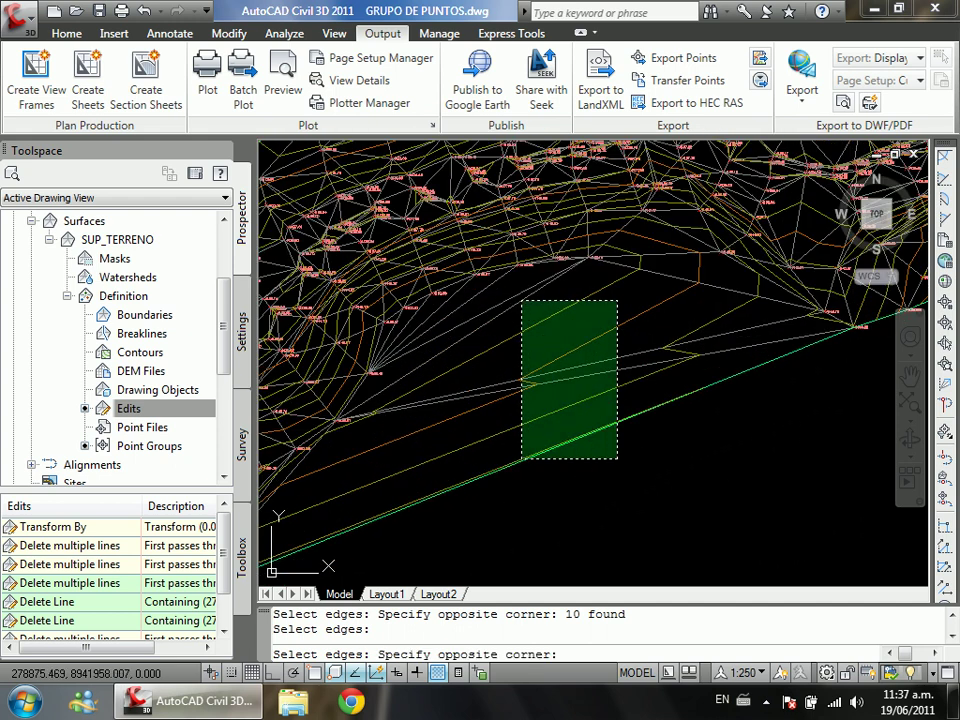
{"action": "left_click", "coordinate": [404, 322]}
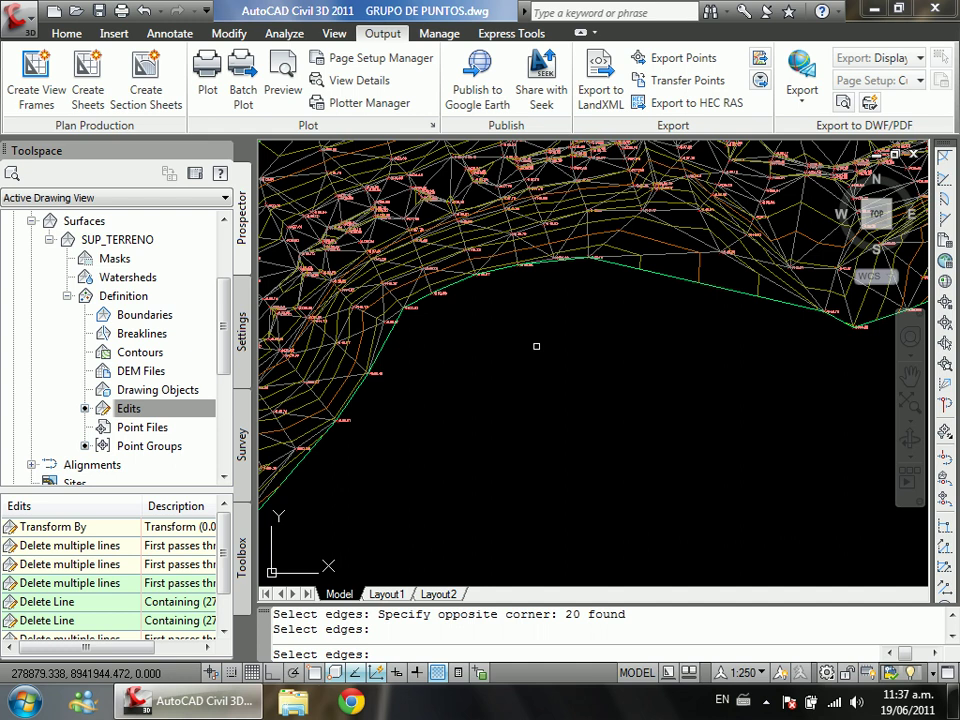
Step: Delete the outer edges beside point 4142.51, between points 4149.30 and 4145.75 on the southern border
{"action": "scroll", "coordinate": [536, 345], "scroll_direction": "up", "scroll_amount": 3}
{"action": "left_click", "coordinate": [681, 334]}
{"action": "left_click", "coordinate": [504, 431]}
{"action": "scroll", "coordinate": [504, 431], "scroll_direction": "down", "scroll_amount": 5}
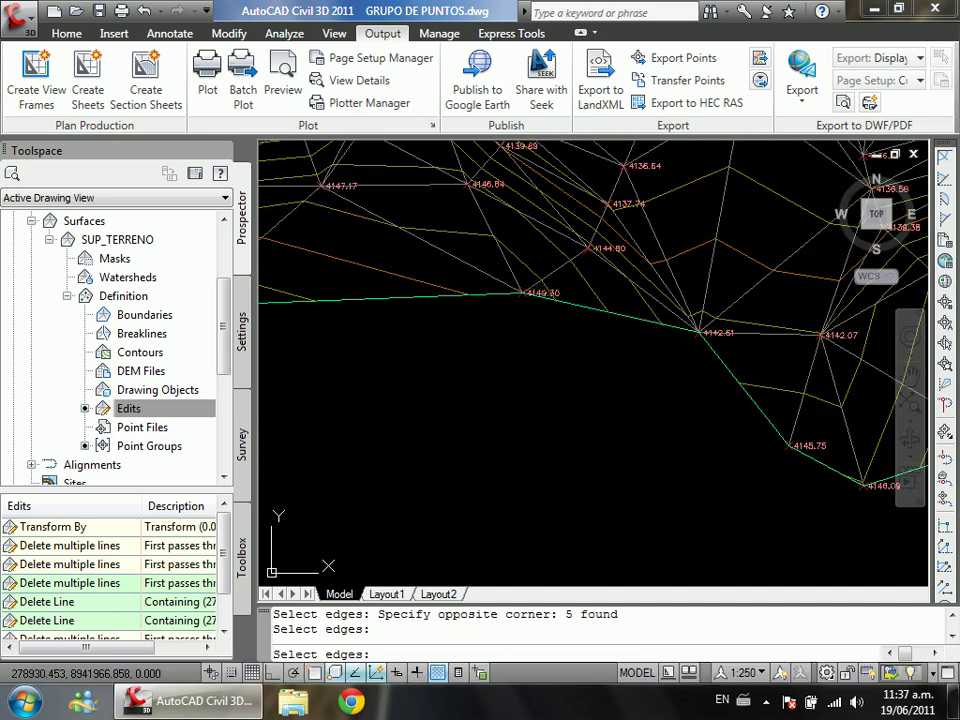
Step: Delete the thin outer edges beside point 4153.07, between points 4153.52 and 4152.45
{"action": "scroll", "coordinate": [602, 279], "scroll_direction": "up", "scroll_amount": 5}
{"action": "scroll", "coordinate": [602, 279], "scroll_direction": "down", "scroll_amount": 1}
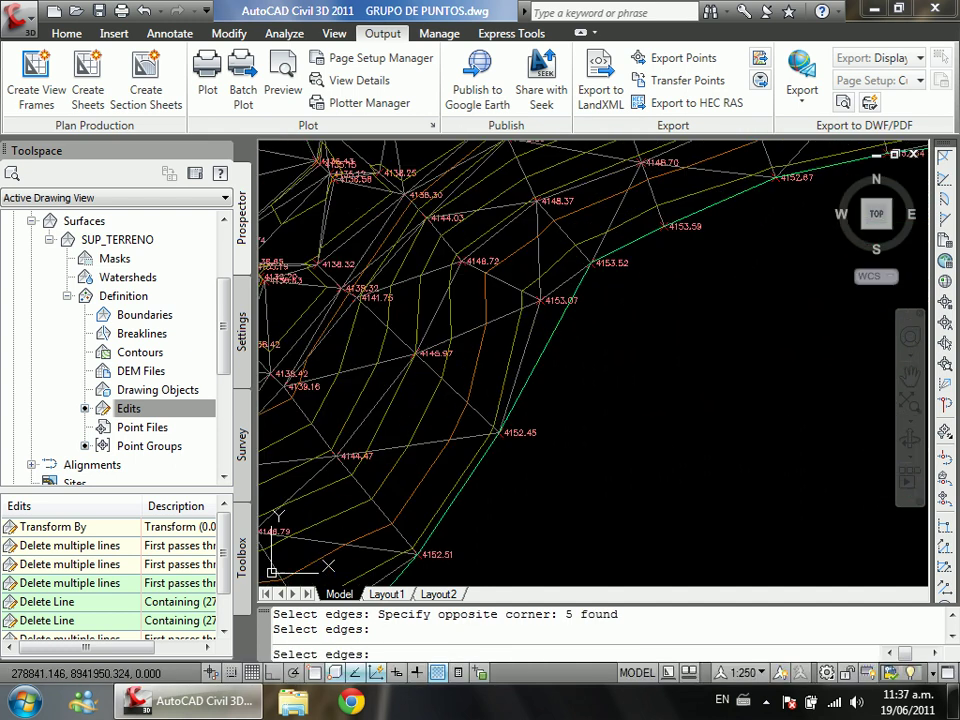
{"action": "scroll", "coordinate": [497, 338], "scroll_direction": "up", "scroll_amount": 1}
{"action": "left_click", "coordinate": [620, 195]}
{"action": "left_click", "coordinate": [497, 338]}
{"action": "key", "text": "Return"}
Step: Delete the outer edges farther southwest along the border, around points 4155.09 and 4152.22
{"action": "scroll", "coordinate": [574, 321], "scroll_direction": "down", "scroll_amount": 3}
{"action": "scroll", "coordinate": [574, 321], "scroll_direction": "up", "scroll_amount": 3}
{"action": "scroll", "coordinate": [508, 464], "scroll_direction": "down", "scroll_amount": 3}
{"action": "scroll", "coordinate": [508, 464], "scroll_direction": "up", "scroll_amount": 3}
{"action": "left_click", "coordinate": [566, 460]}
{"action": "left_click", "coordinate": [521, 311]}
{"action": "key", "text": "Return"}
{"action": "scroll", "coordinate": [557, 326], "scroll_direction": "down", "scroll_amount": 3}
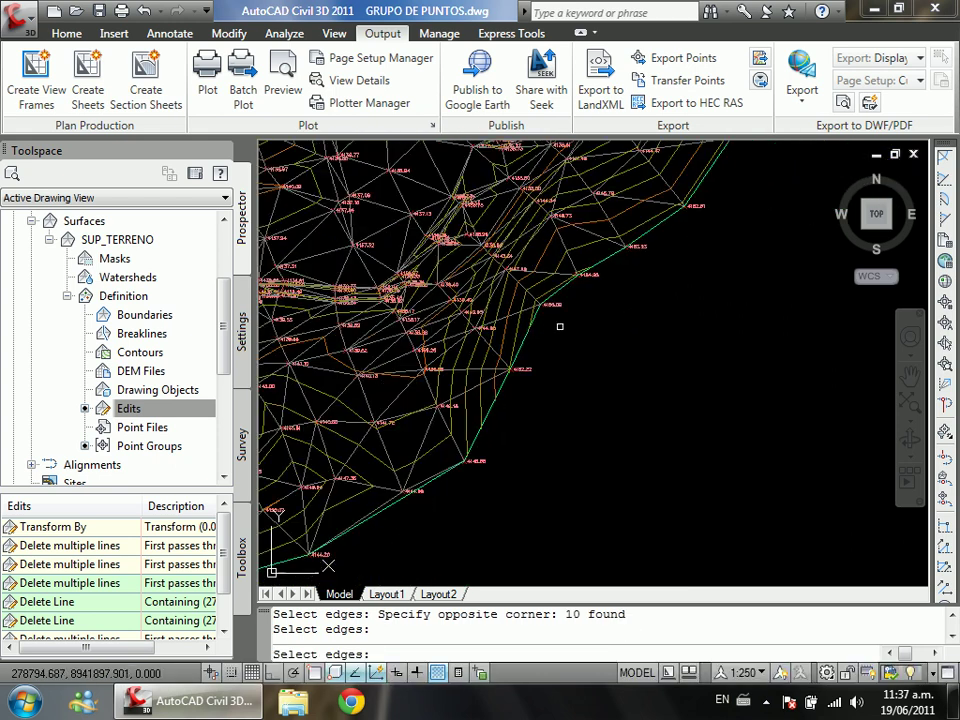
Step: Delete the remaining thin outer edges farther west along the southern border
{"action": "scroll", "coordinate": [597, 281], "scroll_direction": "up", "scroll_amount": 3}
{"action": "scroll", "coordinate": [505, 330], "scroll_direction": "down", "scroll_amount": 2}
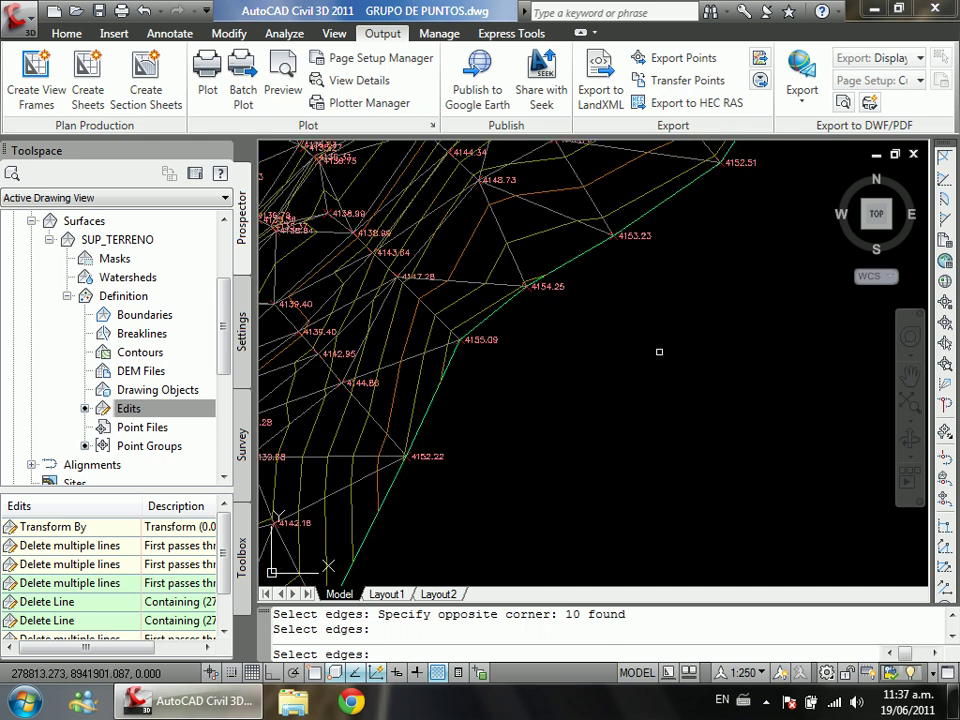
{"action": "scroll", "coordinate": [672, 331], "scroll_direction": "down", "scroll_amount": 3}
{"action": "scroll", "coordinate": [471, 435], "scroll_direction": "up", "scroll_amount": 3}
{"action": "left_click", "coordinate": [599, 482]}
{"action": "left_click", "coordinate": [566, 389]}
{"action": "left_click", "coordinate": [679, 460]}
{"action": "left_click", "coordinate": [638, 390]}
Step: Delete the long outer edges on the northern border around points 4127.94 and 4126.35
{"action": "scroll", "coordinate": [611, 403], "scroll_direction": "down", "scroll_amount": 8}
{"action": "scroll", "coordinate": [611, 403], "scroll_direction": "up", "scroll_amount": 10}
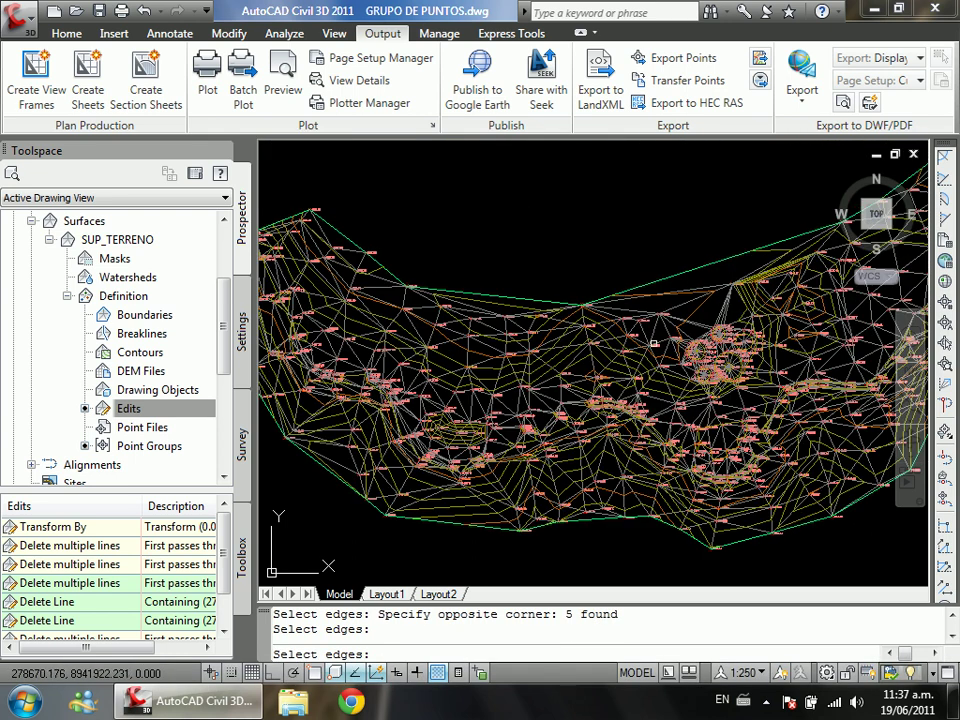
{"action": "left_click", "coordinate": [540, 360]}
{"action": "left_click", "coordinate": [426, 290]}
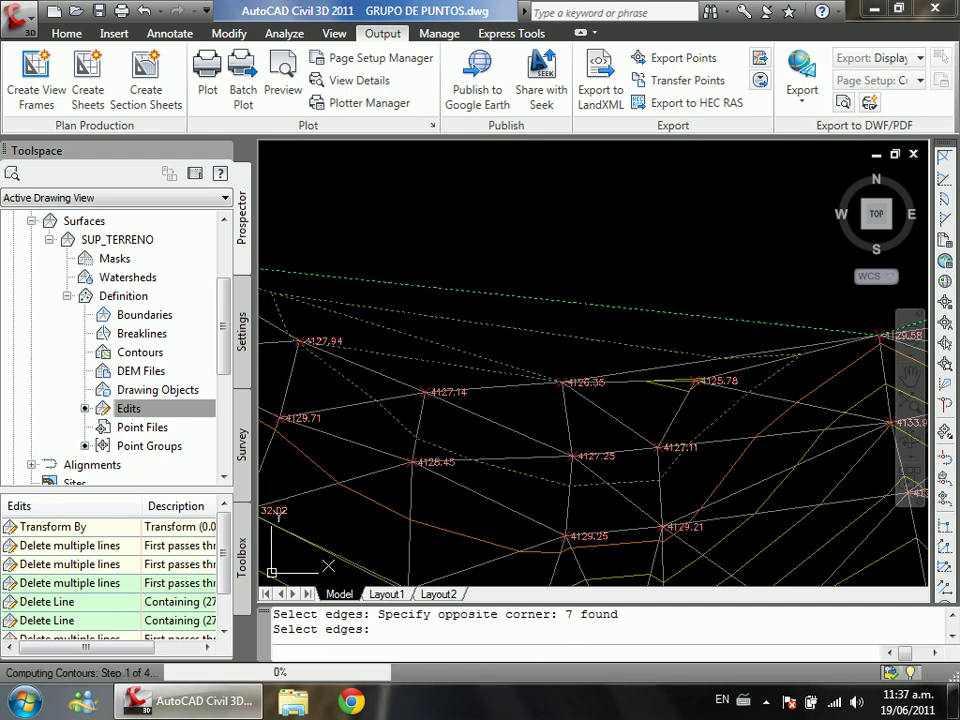
{"action": "scroll", "coordinate": [513, 322], "scroll_direction": "down", "scroll_amount": 8}
{"action": "scroll", "coordinate": [513, 322], "scroll_direction": "up", "scroll_amount": 8}
{"action": "left_click", "coordinate": [368, 258]}
{"action": "left_click", "coordinate": [326, 286]}
Step: Delete the long outer edges on the northern border above points 4128.35, 4129.02 and 4128.58
{"action": "scroll", "coordinate": [553, 345], "scroll_direction": "down", "scroll_amount": 4}
{"action": "scroll", "coordinate": [369, 432], "scroll_direction": "up", "scroll_amount": 5}
{"action": "left_click", "coordinate": [428, 389]}
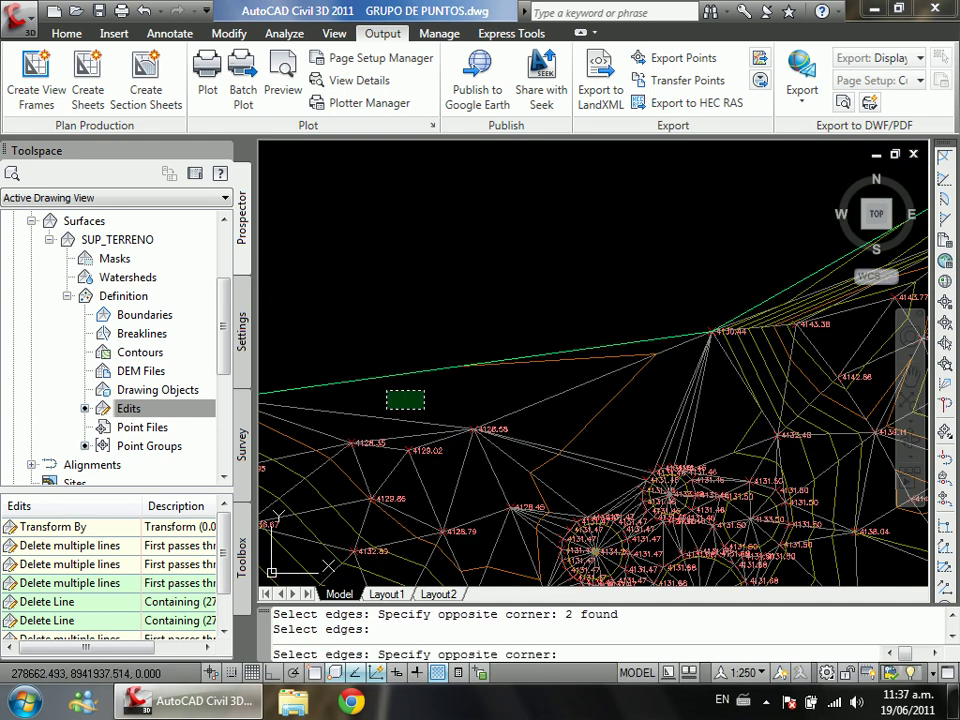
{"action": "left_click", "coordinate": [360, 425]}
{"action": "left_click", "coordinate": [500, 385]}
{"action": "left_click", "coordinate": [430, 415]}
{"action": "key", "text": "Return"}
Step: Delete the outer edges on the northern border between points 4130.44 and 4133.31
{"action": "scroll", "coordinate": [541, 370], "scroll_direction": "down", "scroll_amount": 4}
{"action": "scroll", "coordinate": [575, 375], "scroll_direction": "up", "scroll_amount": 5}
{"action": "left_click", "coordinate": [571, 376]}
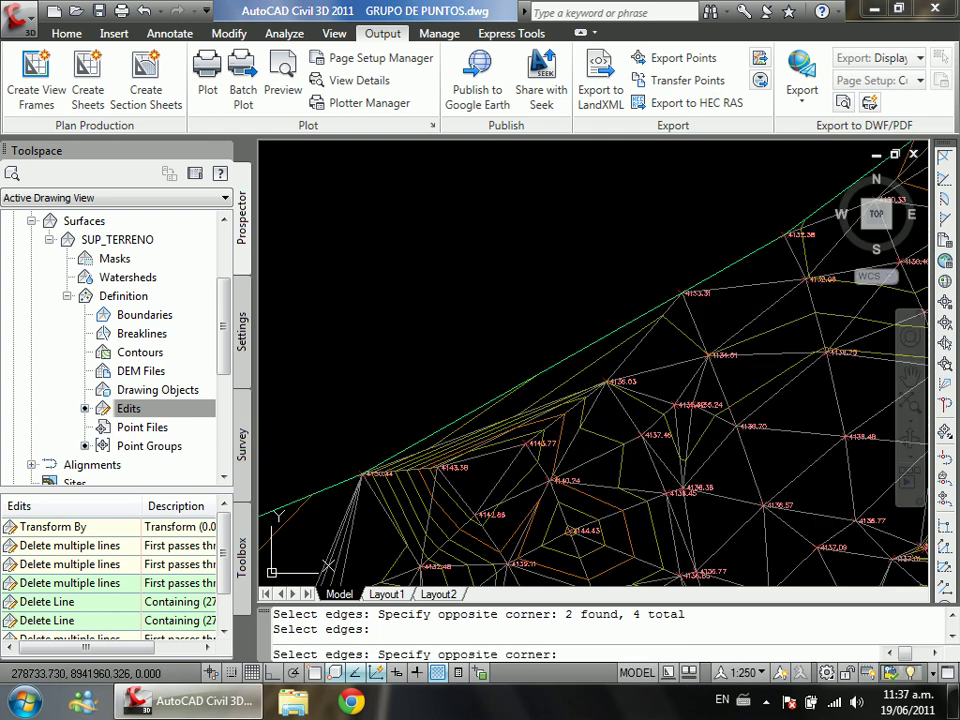
{"action": "left_click", "coordinate": [527, 338]}
Step: Finish the edge deletion and save the drawing
{"action": "scroll", "coordinate": [527, 338], "scroll_direction": "down", "scroll_amount": 4}
{"action": "scroll", "coordinate": [540, 360], "scroll_direction": "down", "scroll_amount": 1}
{"action": "scroll", "coordinate": [540, 360], "scroll_direction": "up", "scroll_amount": 3}
{"action": "scroll", "coordinate": [540, 360], "scroll_direction": "down", "scroll_amount": 4}
{"action": "scroll", "coordinate": [540, 360], "scroll_direction": "up", "scroll_amount": 1}
{"action": "scroll", "coordinate": [512, 268], "scroll_direction": "down", "scroll_amount": 3}
{"action": "scroll", "coordinate": [523, 262], "scroll_direction": "up", "scroll_amount": 1}
{"action": "scroll", "coordinate": [540, 289], "scroll_direction": "down", "scroll_amount": 1}
{"action": "scroll", "coordinate": [488, 317], "scroll_direction": "up", "scroll_amount": 2}
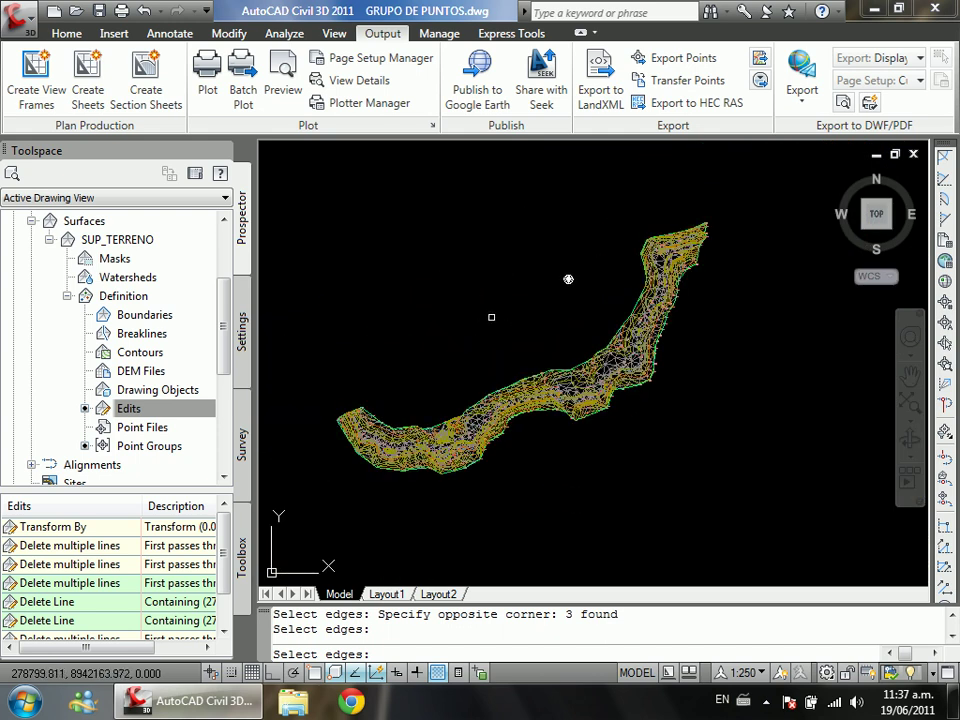
{"action": "key", "text": "Return"}
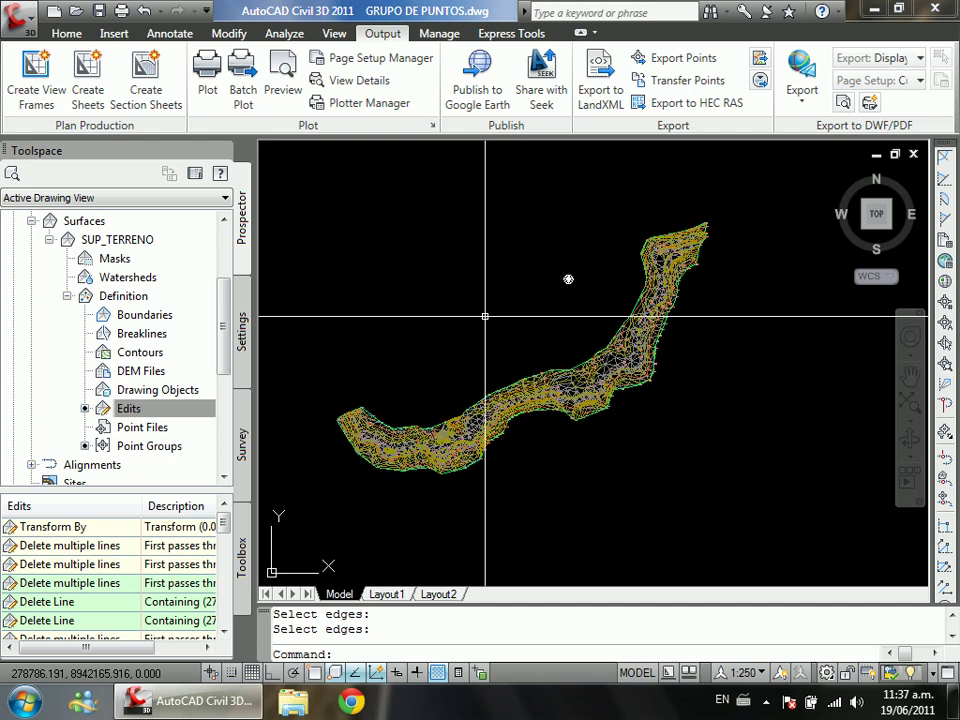
{"action": "key", "text": "ctrl+s"}
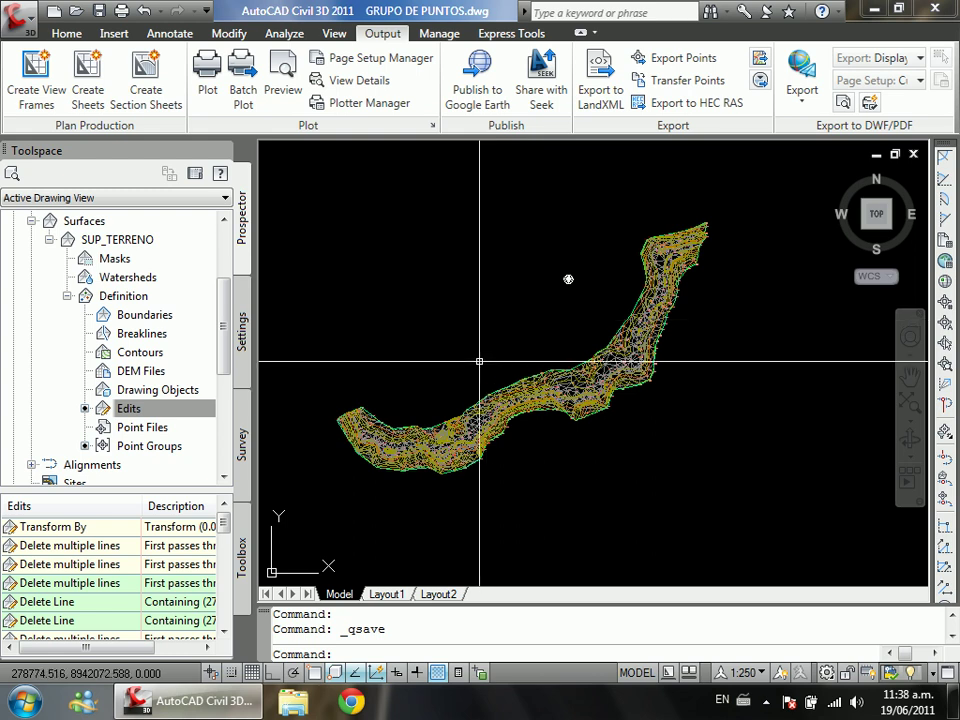
Step: Review the extended and TIN statistics in the properties of surface SUP_TERRENO, including the number of triangles
{"action": "right_click", "coordinate": [155, 242]}
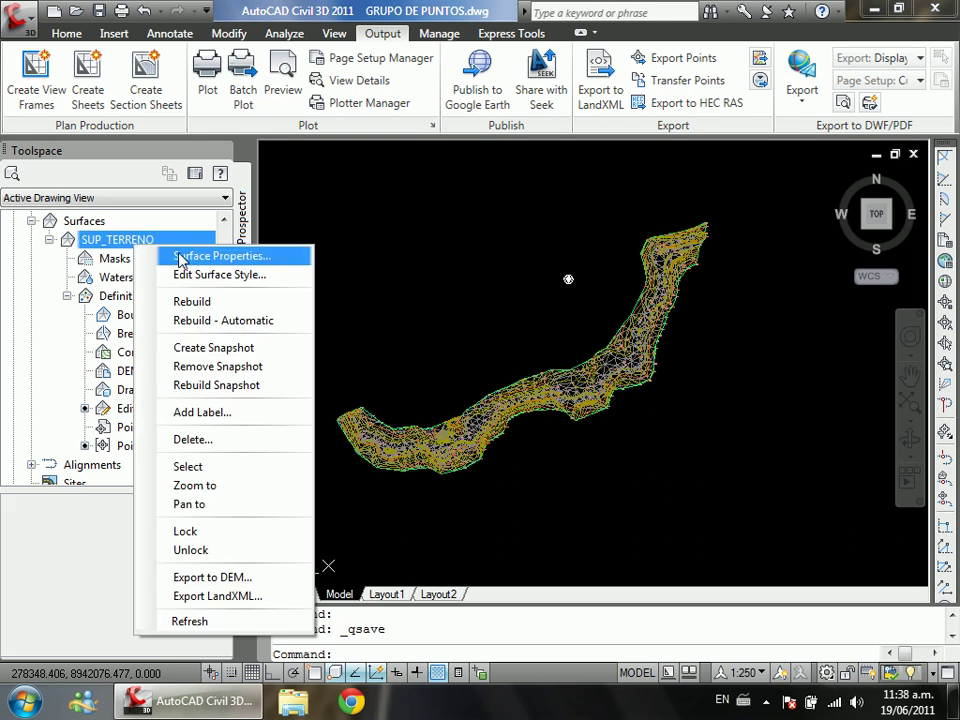
{"action": "left_click", "coordinate": [180, 259]}
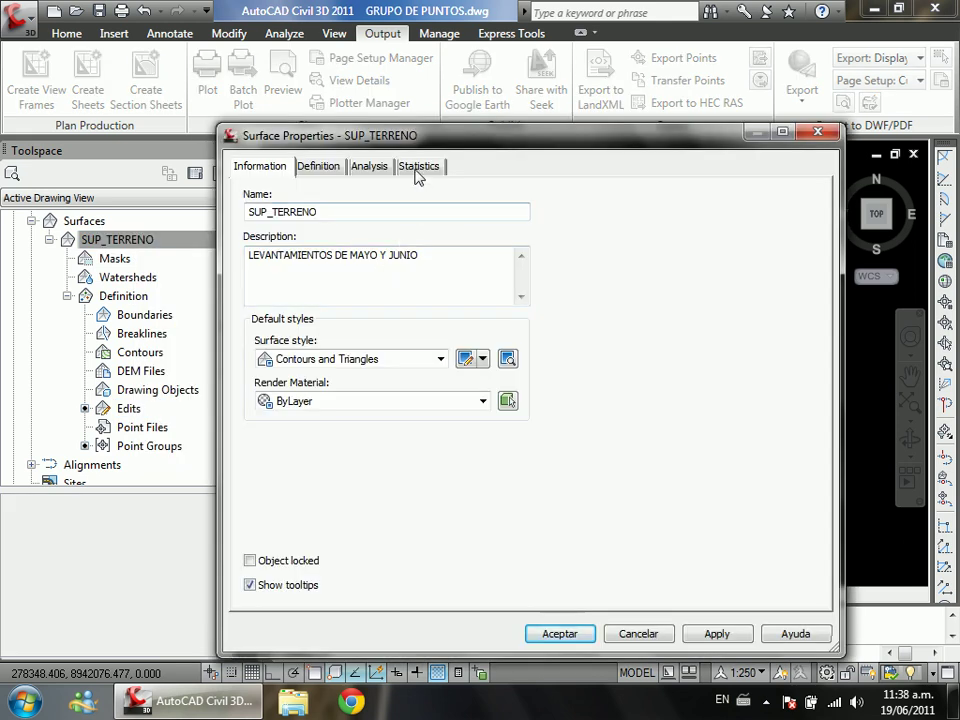
{"action": "left_click", "coordinate": [418, 168]}
{"action": "left_click", "coordinate": [257, 238]}
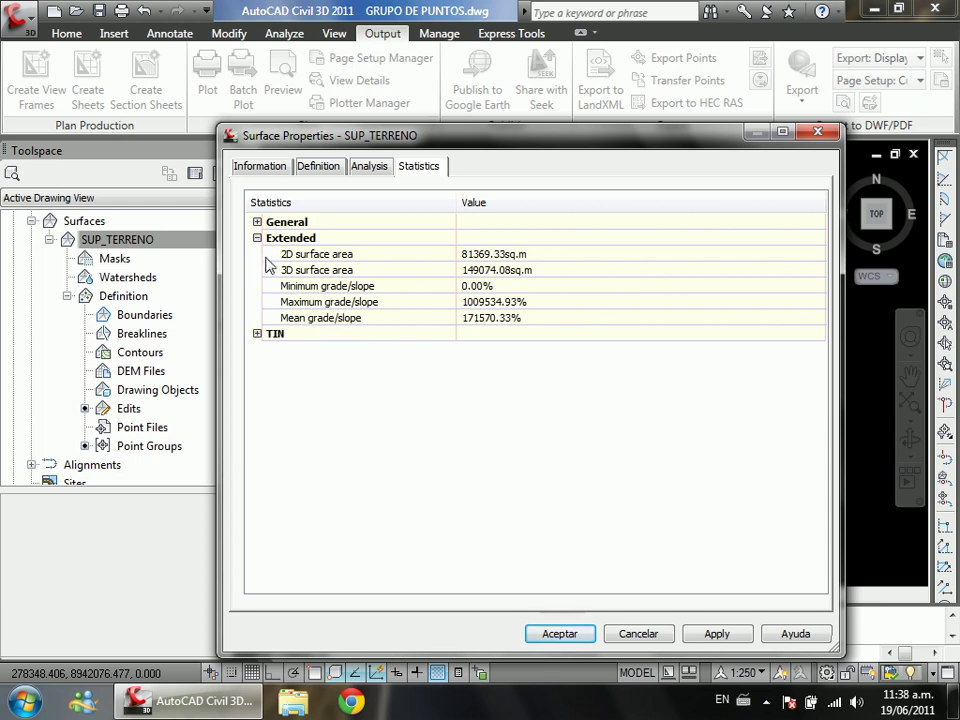
{"action": "left_click", "coordinate": [257, 238]}
{"action": "left_click", "coordinate": [257, 254]}
{"action": "left_click", "coordinate": [326, 270]}
{"action": "left_click", "coordinate": [510, 274]}
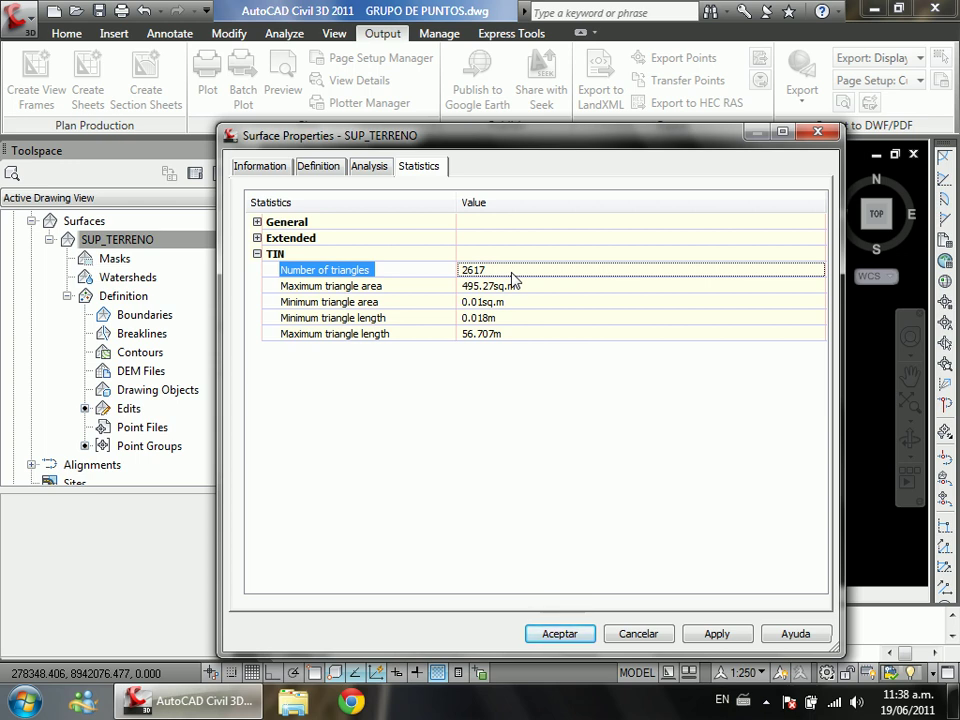
{"action": "key", "text": "Escape"}
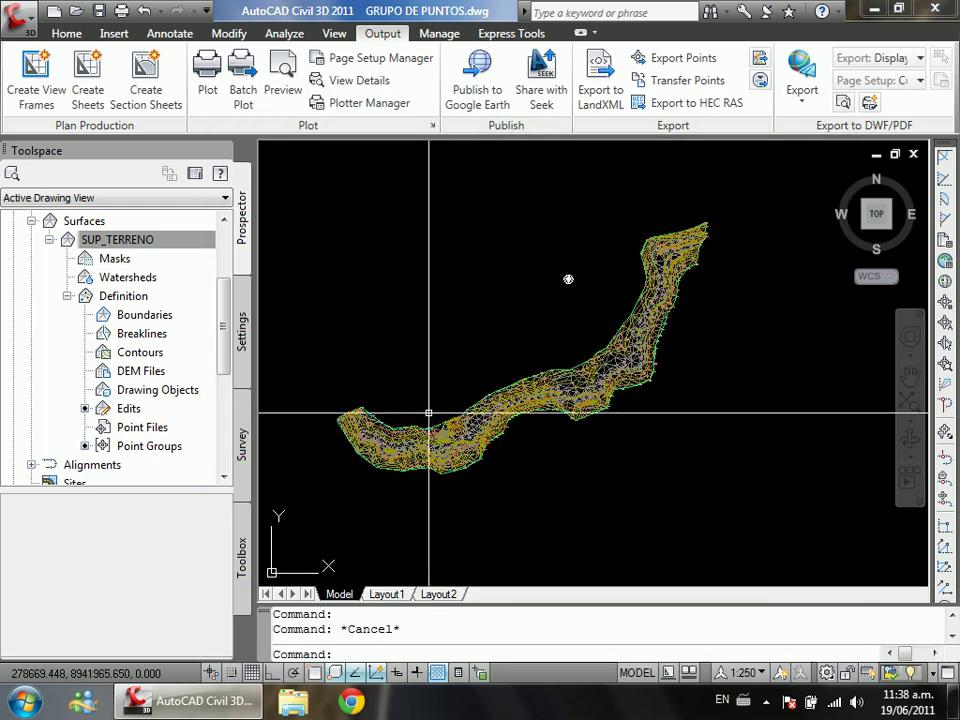
Step: Delete the thin outer edge on the southern border beside point 4144.96 using the Delete Line surface edit
{"action": "scroll", "coordinate": [429, 283], "scroll_direction": "up", "scroll_amount": 5}
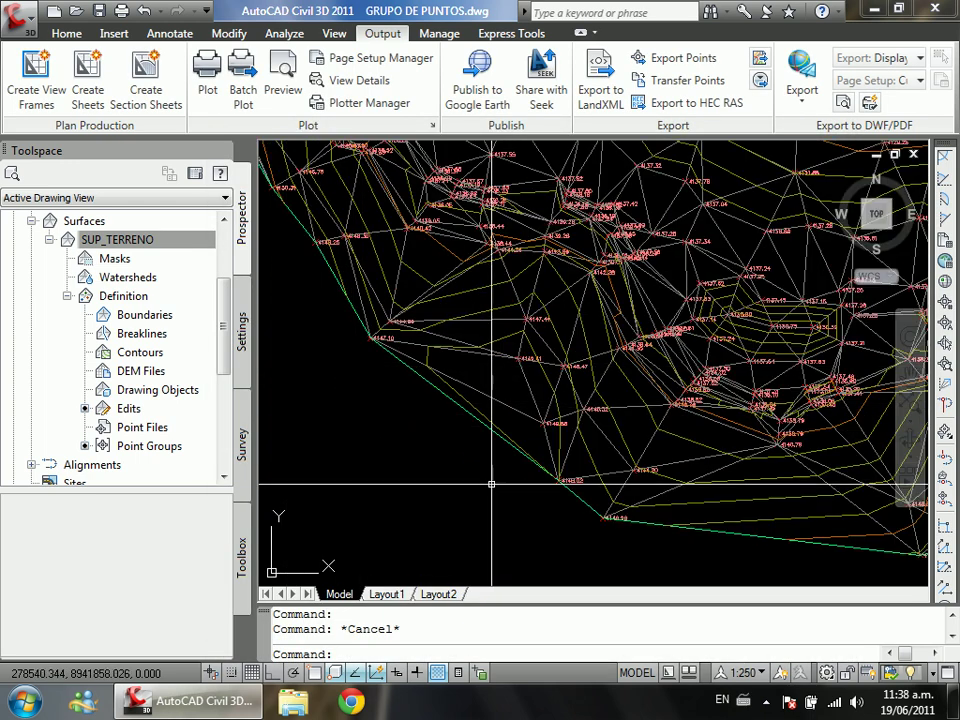
{"action": "type", "text": "P"}
{"action": "key", "text": "Return"}
{"action": "scroll", "coordinate": [420, 438], "scroll_direction": "down", "scroll_amount": 3}
{"action": "scroll", "coordinate": [439, 450], "scroll_direction": "up", "scroll_amount": 4}
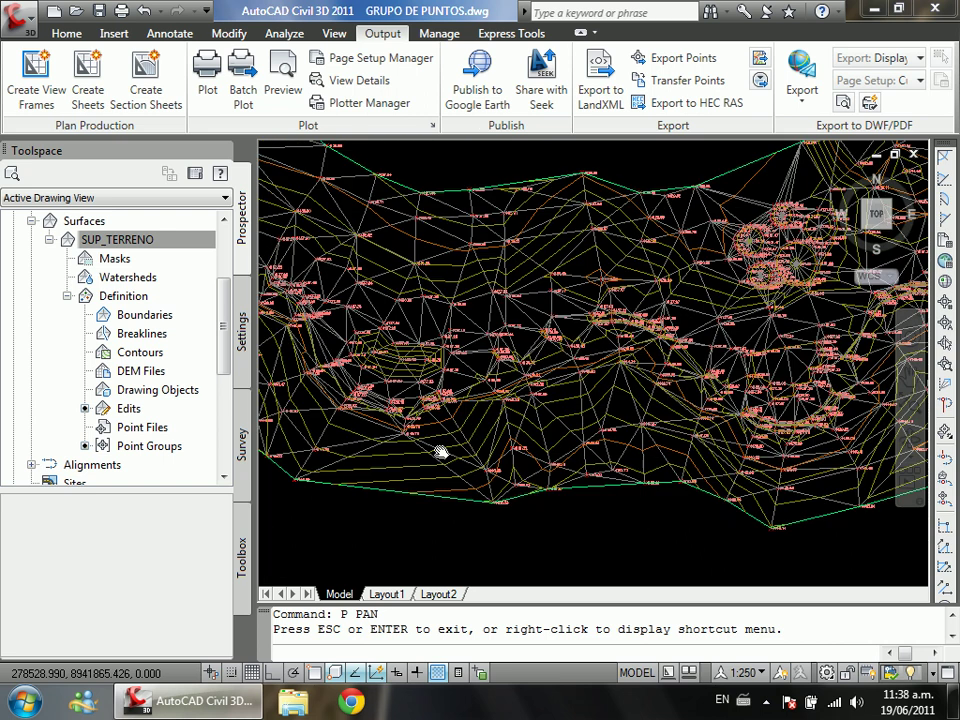
{"action": "left_click_drag", "start_coordinate": [617, 504], "coordinate": [424, 390]}
{"action": "scroll", "coordinate": [680, 361], "scroll_direction": "up", "scroll_amount": 3}
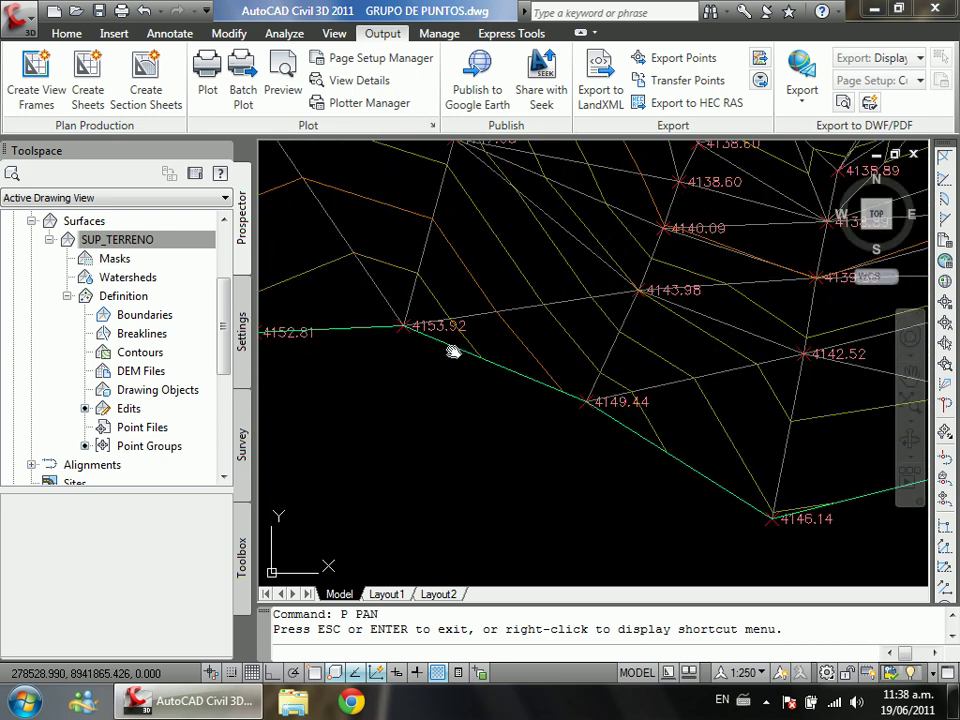
{"action": "left_click_drag", "start_coordinate": [675, 424], "coordinate": [513, 388]}
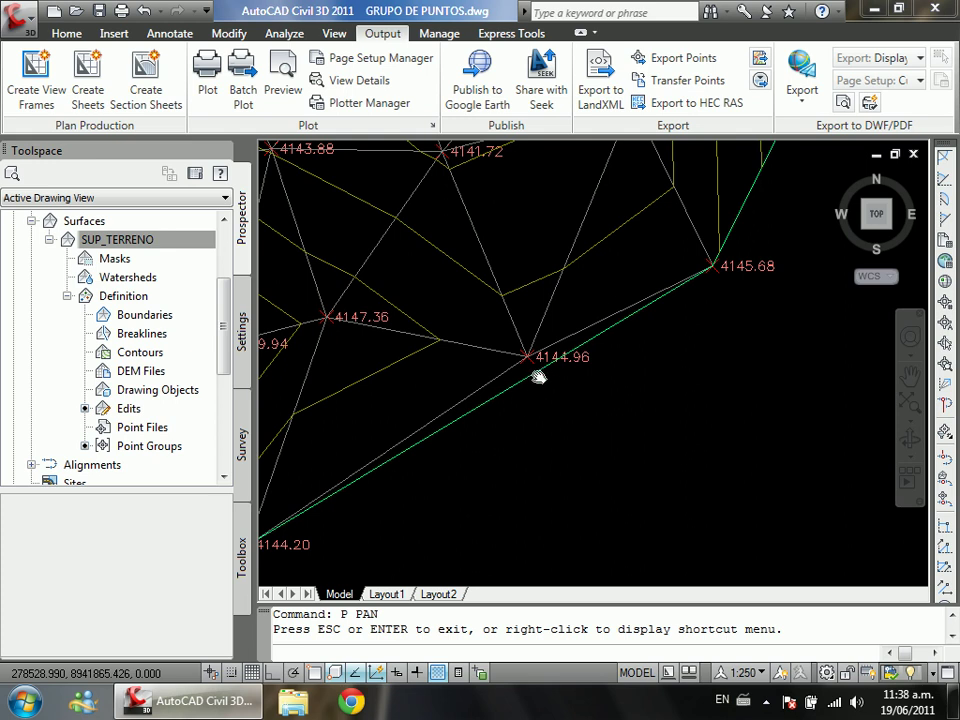
{"action": "key", "text": "Escape"}
{"action": "left_click", "coordinate": [128, 408]}
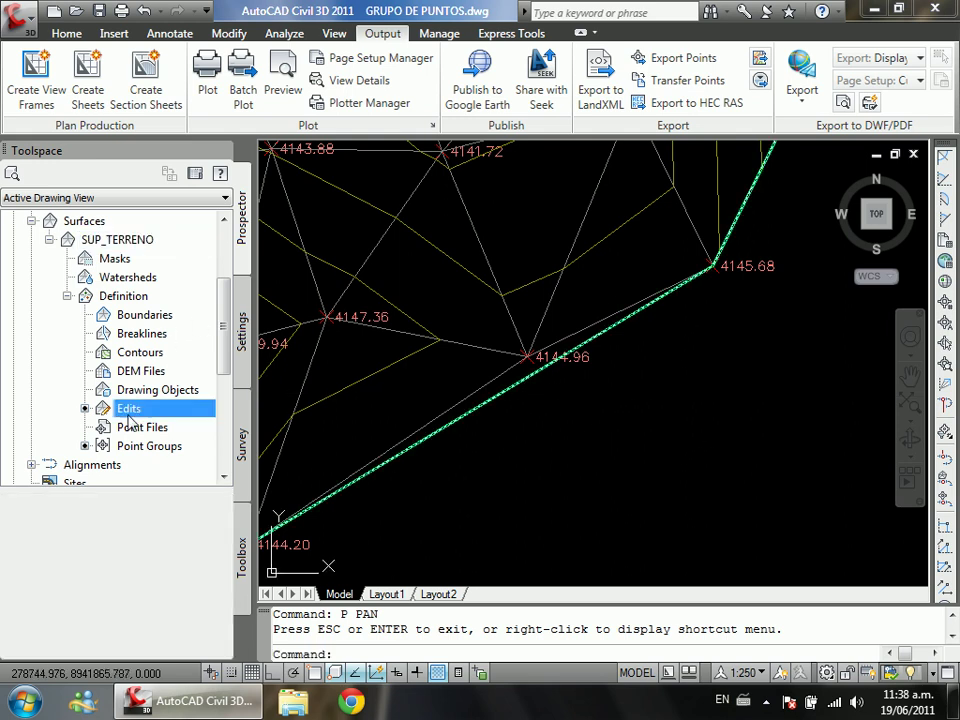
{"action": "right_click", "coordinate": [128, 408]}
{"action": "left_click", "coordinate": [192, 163]}
{"action": "left_click", "coordinate": [581, 416]}
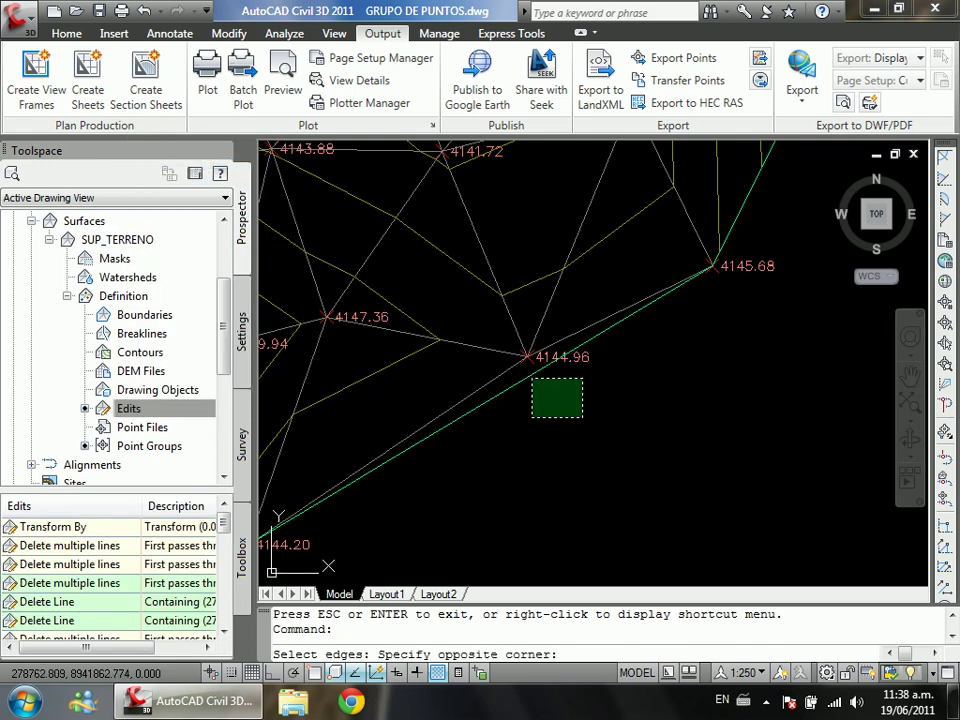
{"action": "left_click", "coordinate": [525, 375]}
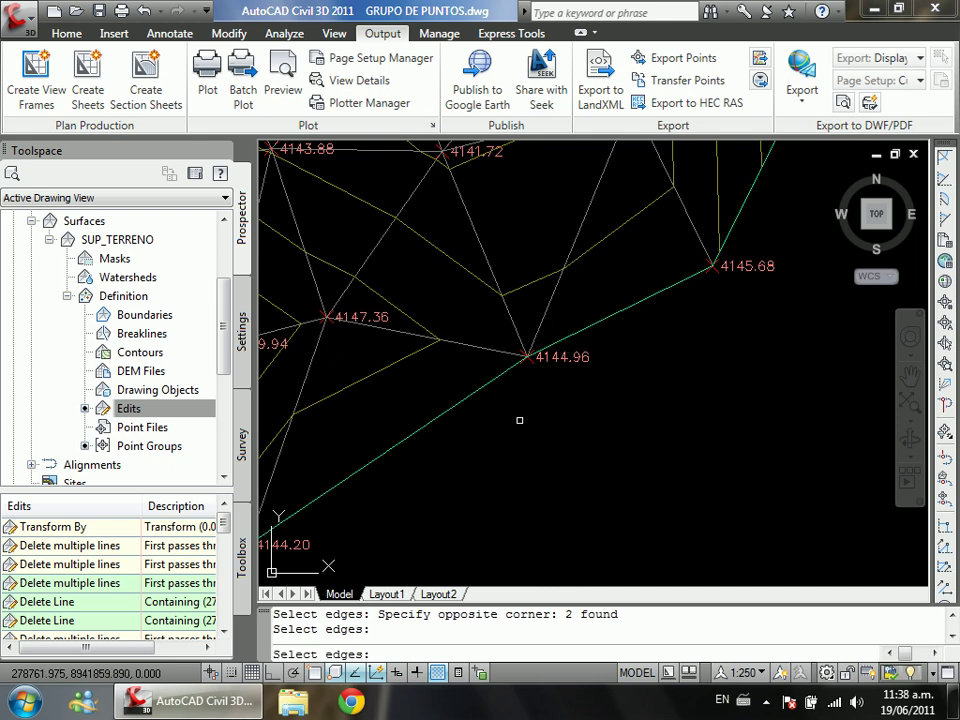
Step: Inspect the southern border of SUP_TERRENO eastward for remaining thin outer triangles
{"action": "scroll", "coordinate": [486, 446], "scroll_direction": "down", "scroll_amount": 2}
{"action": "scroll", "coordinate": [705, 290], "scroll_direction": "down", "scroll_amount": 5}
{"action": "scroll", "coordinate": [484, 347], "scroll_direction": "up", "scroll_amount": 6}
{"action": "scroll", "coordinate": [516, 373], "scroll_direction": "down", "scroll_amount": 6}
{"action": "scroll", "coordinate": [516, 373], "scroll_direction": "up", "scroll_amount": 3}
{"action": "scroll", "coordinate": [793, 317], "scroll_direction": "down", "scroll_amount": 3}
{"action": "scroll", "coordinate": [414, 336], "scroll_direction": "up", "scroll_amount": 4}
{"action": "scroll", "coordinate": [561, 369], "scroll_direction": "down", "scroll_amount": 3}
{"action": "scroll", "coordinate": [561, 369], "scroll_direction": "up", "scroll_amount": 3}
{"action": "scroll", "coordinate": [563, 330], "scroll_direction": "down", "scroll_amount": 3}
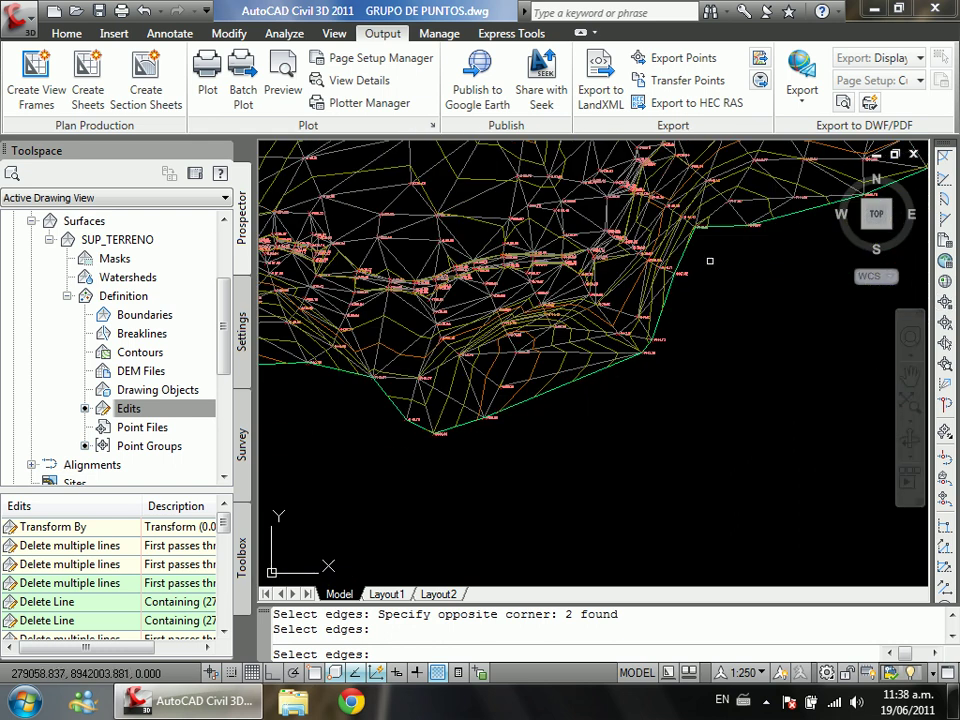
Step: Delete the thin outer edge on the eastern border beside point 4142.14
{"action": "scroll", "coordinate": [566, 289], "scroll_direction": "up", "scroll_amount": 4}
{"action": "scroll", "coordinate": [566, 289], "scroll_direction": "up", "scroll_amount": 3}
{"action": "scroll", "coordinate": [520, 330], "scroll_direction": "down", "scroll_amount": 3}
{"action": "scroll", "coordinate": [469, 368], "scroll_direction": "up", "scroll_amount": 3}
{"action": "scroll", "coordinate": [515, 354], "scroll_direction": "down", "scroll_amount": 3}
{"action": "scroll", "coordinate": [515, 354], "scroll_direction": "up", "scroll_amount": 3}
{"action": "scroll", "coordinate": [594, 298], "scroll_direction": "down", "scroll_amount": 3}
{"action": "scroll", "coordinate": [610, 320], "scroll_direction": "up", "scroll_amount": 2}
{"action": "scroll", "coordinate": [631, 333], "scroll_direction": "down", "scroll_amount": 2}
{"action": "scroll", "coordinate": [631, 333], "scroll_direction": "up", "scroll_amount": 4}
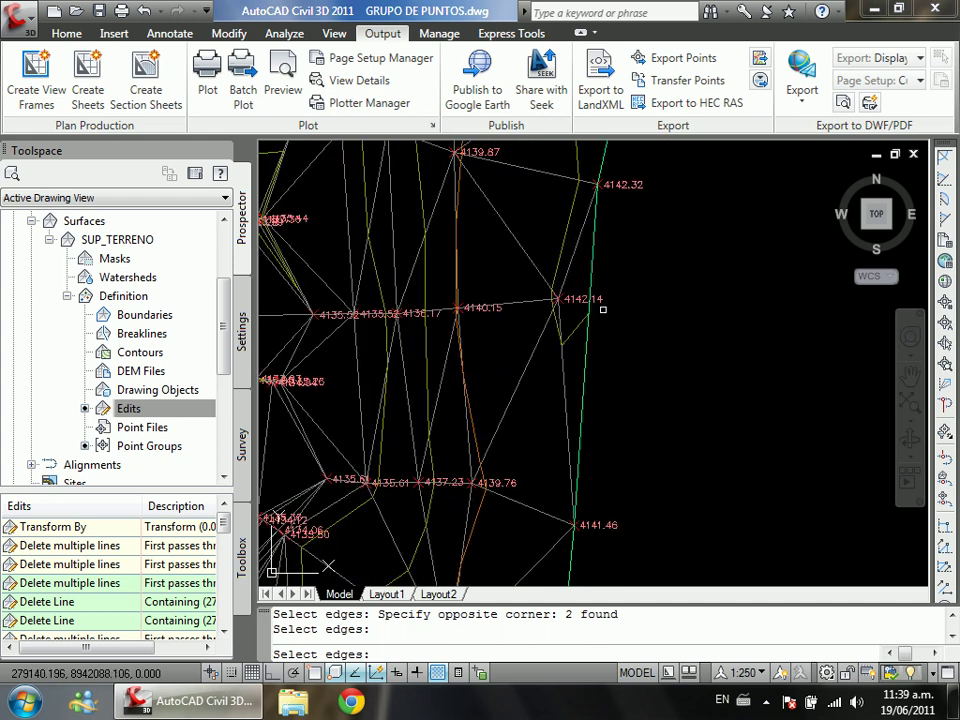
{"action": "key", "text": "Return"}
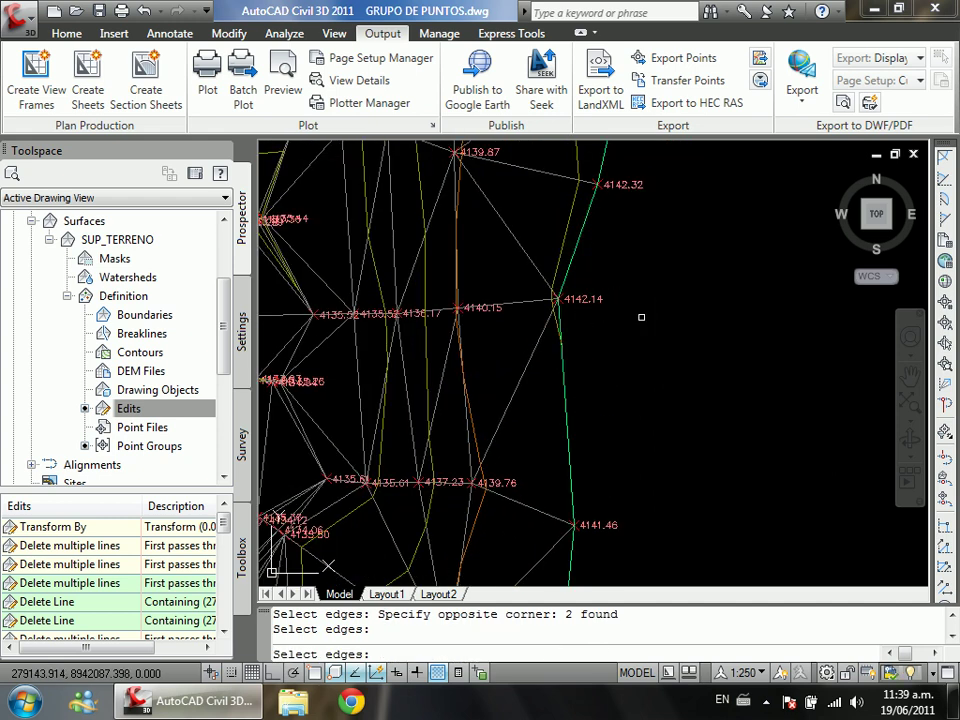
Step: Finish the edge deletion on the eastern border of the surface and save the drawing
{"action": "scroll", "coordinate": [525, 388], "scroll_direction": "down", "scroll_amount": 6}
{"action": "scroll", "coordinate": [345, 270], "scroll_direction": "up", "scroll_amount": 2}
{"action": "scroll", "coordinate": [459, 321], "scroll_direction": "down", "scroll_amount": 2}
{"action": "middle_click_drag", "start_coordinate": [459, 321], "coordinate": [581, 268]}
{"action": "key", "text": "Return"}
{"action": "key", "text": "ctrl+s"}
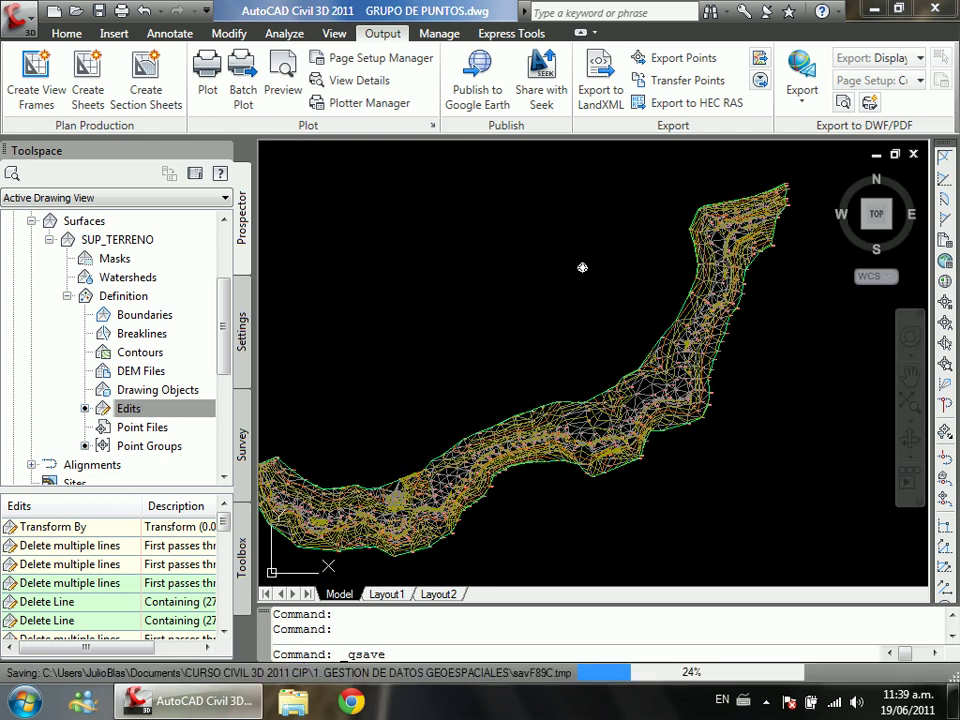
Step: Review the TIN statistics in the properties of surface SUP_TERRENO, including the number of triangles
{"action": "right_click", "coordinate": [142, 247]}
{"action": "left_click", "coordinate": [168, 254]}
{"action": "right_click", "coordinate": [171, 251]}
{"action": "left_click", "coordinate": [201, 257]}
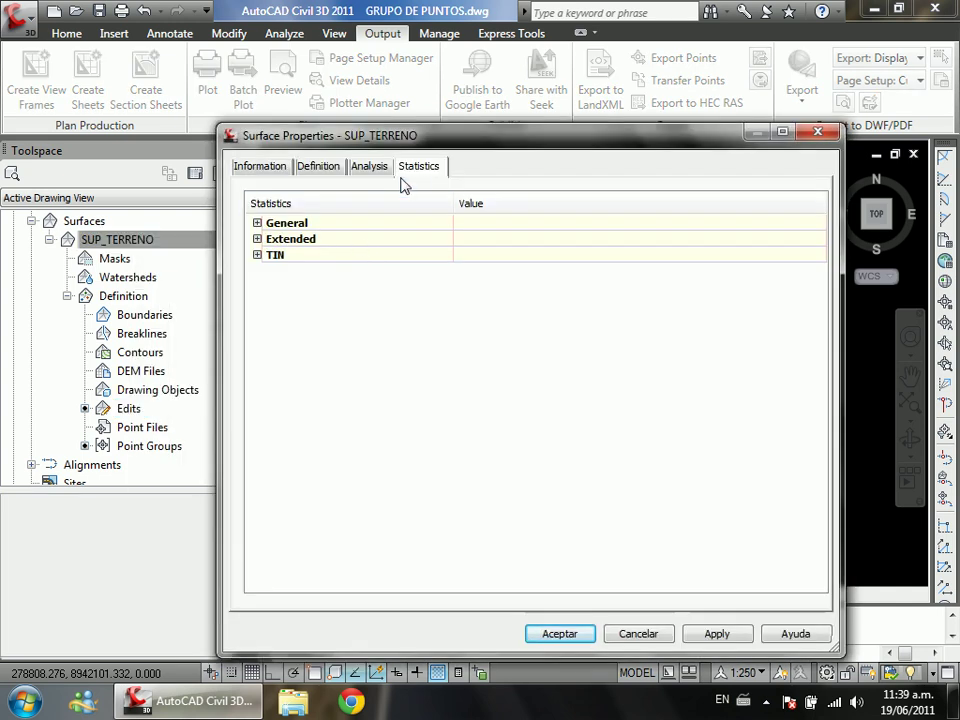
{"action": "left_click", "coordinate": [257, 255]}
{"action": "left_click", "coordinate": [511, 273]}
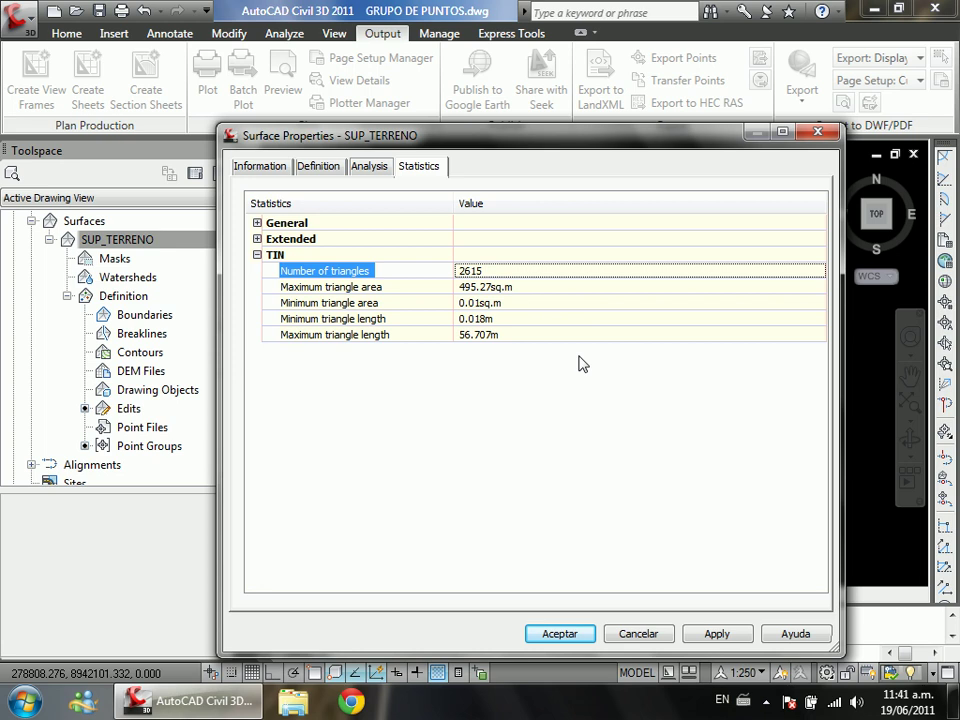
{"action": "left_click", "coordinate": [638, 633]}
Step: Examine the triangulation along the narrow channel around points 4136.89, 4135.50 and 4136.91
{"action": "scroll", "coordinate": [482, 278], "scroll_direction": "up", "scroll_amount": 4}
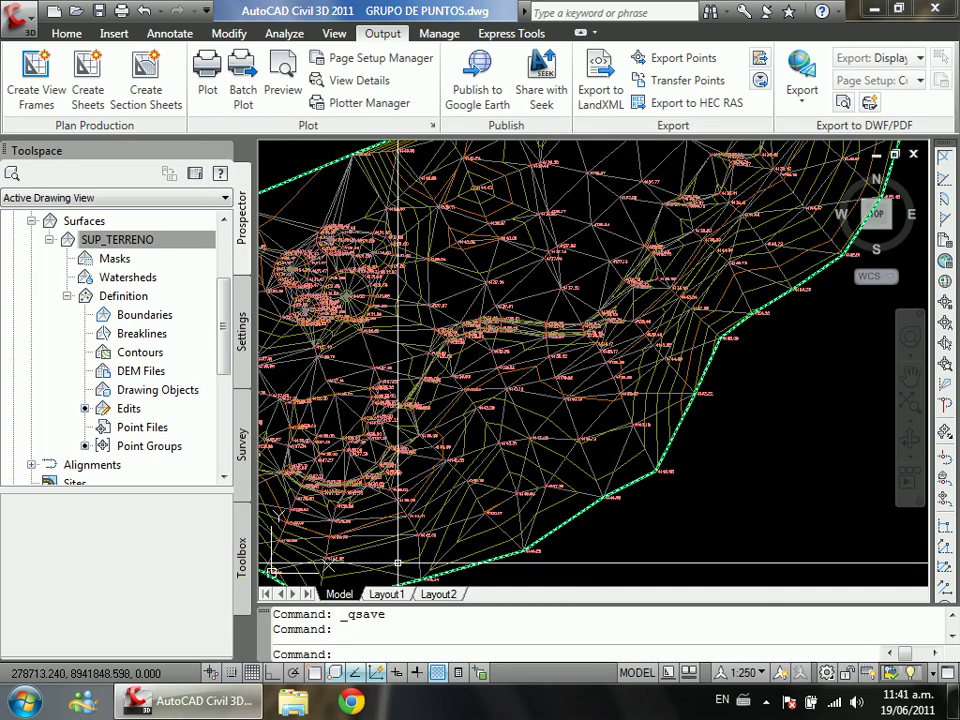
{"action": "scroll", "coordinate": [482, 278], "scroll_direction": "up", "scroll_amount": 5}
{"action": "scroll", "coordinate": [523, 356], "scroll_direction": "down", "scroll_amount": 5}
{"action": "scroll", "coordinate": [620, 368], "scroll_direction": "up", "scroll_amount": 3}
{"action": "scroll", "coordinate": [522, 442], "scroll_direction": "up", "scroll_amount": 5}
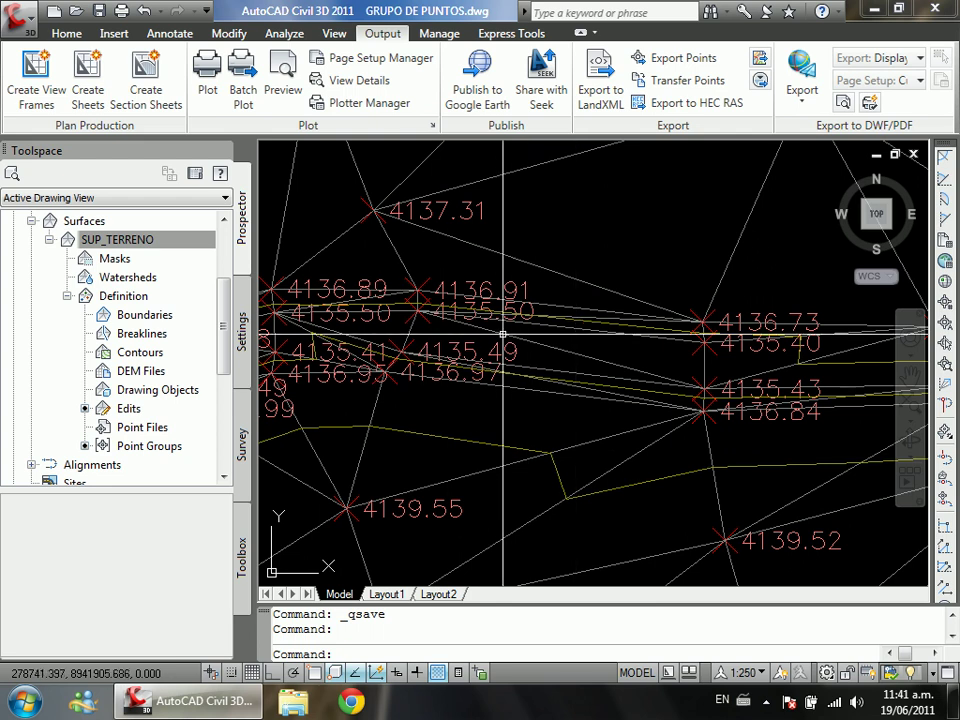
{"action": "scroll", "coordinate": [503, 417], "scroll_direction": "up", "scroll_amount": 3}
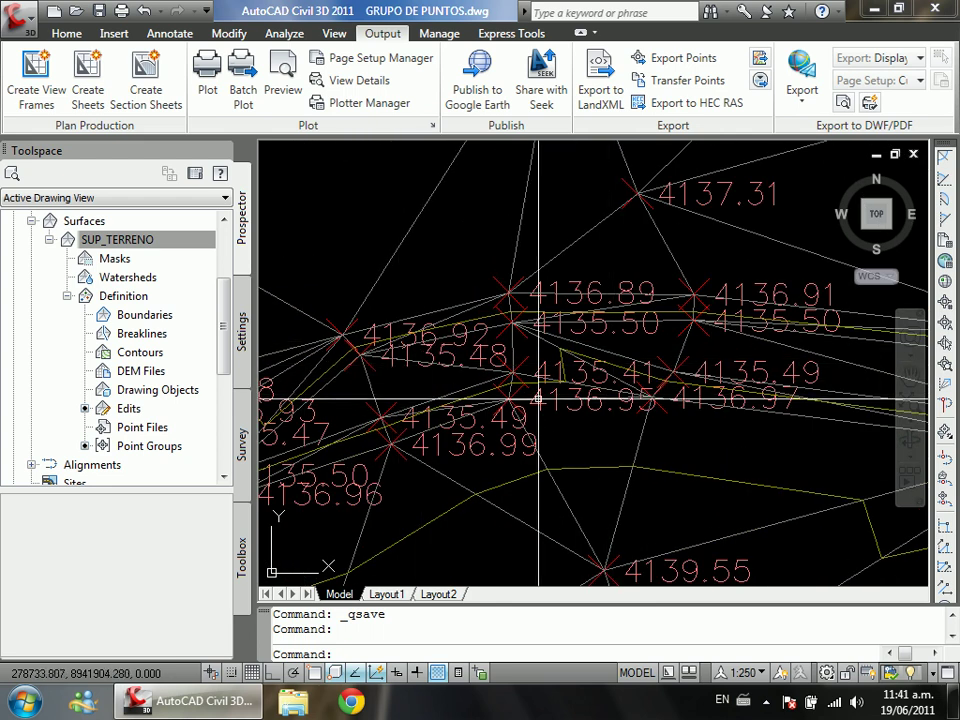
{"action": "scroll", "coordinate": [586, 405], "scroll_direction": "down", "scroll_amount": 4}
{"action": "scroll", "coordinate": [500, 350], "scroll_direction": "up", "scroll_amount": 2}
{"action": "scroll", "coordinate": [481, 349], "scroll_direction": "down", "scroll_amount": 3}
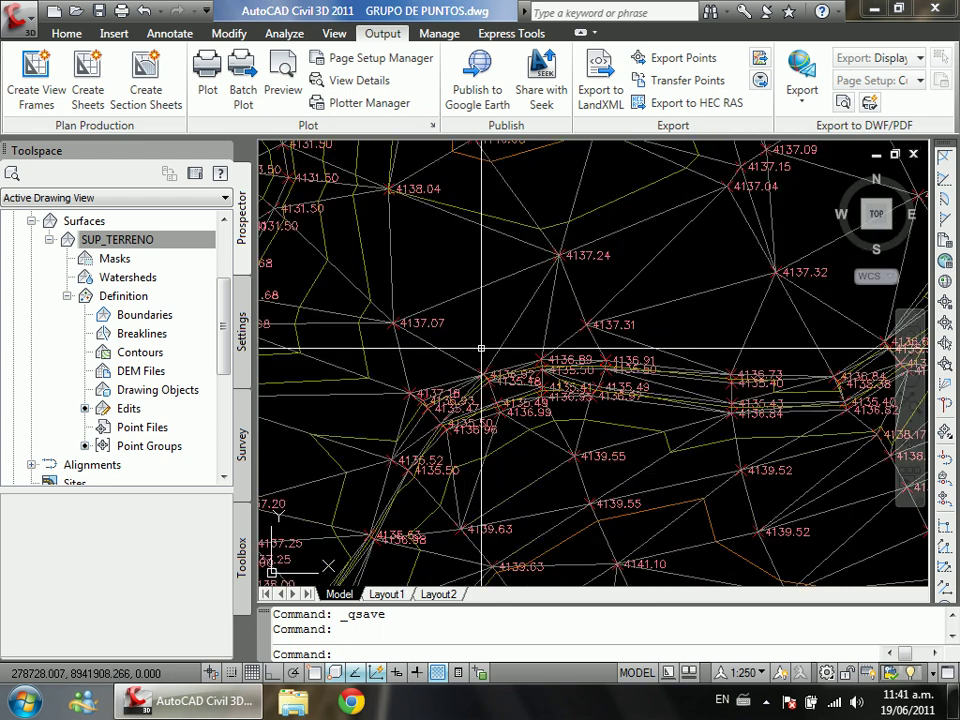
Step: Draw a north-south line across the channel, passing between points 4136.91 and 4136.73
{"action": "type", "text": "L"}
{"action": "key", "text": "Return"}
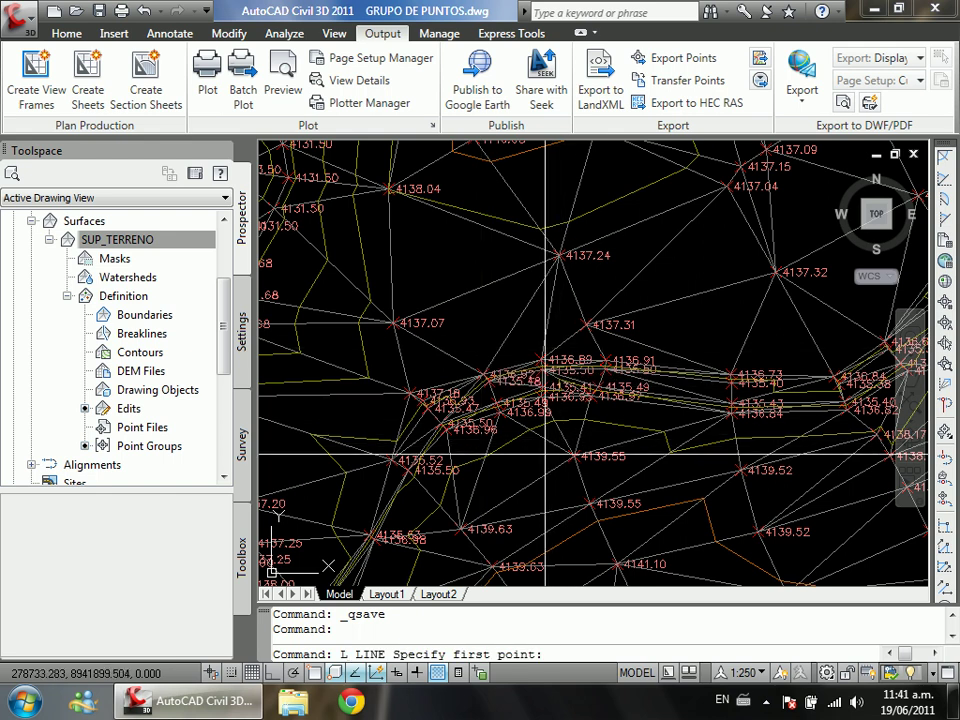
{"action": "scroll", "coordinate": [486, 427], "scroll_direction": "down", "scroll_amount": 2}
{"action": "left_click", "coordinate": [620, 385]}
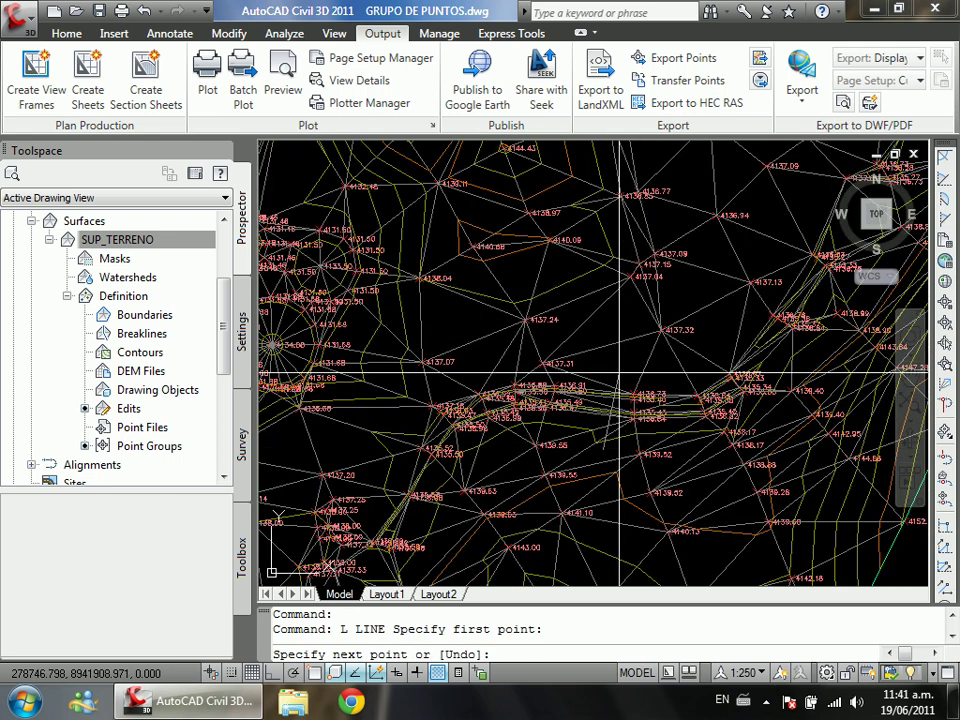
{"action": "left_click", "coordinate": [605, 236]}
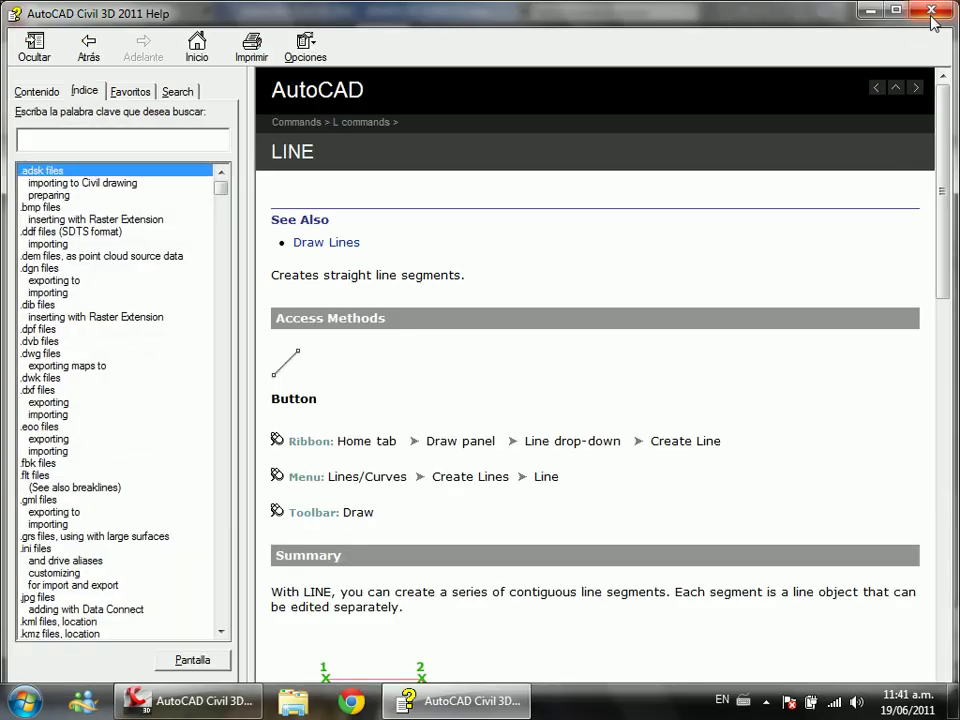
{"action": "left_click", "coordinate": [931, 10]}
{"action": "key", "text": "Escape"}
Step: Create a quick profile from the line across the channel, placing its profile view in the empty area north of the surface
{"action": "right_click", "coordinate": [606, 326]}
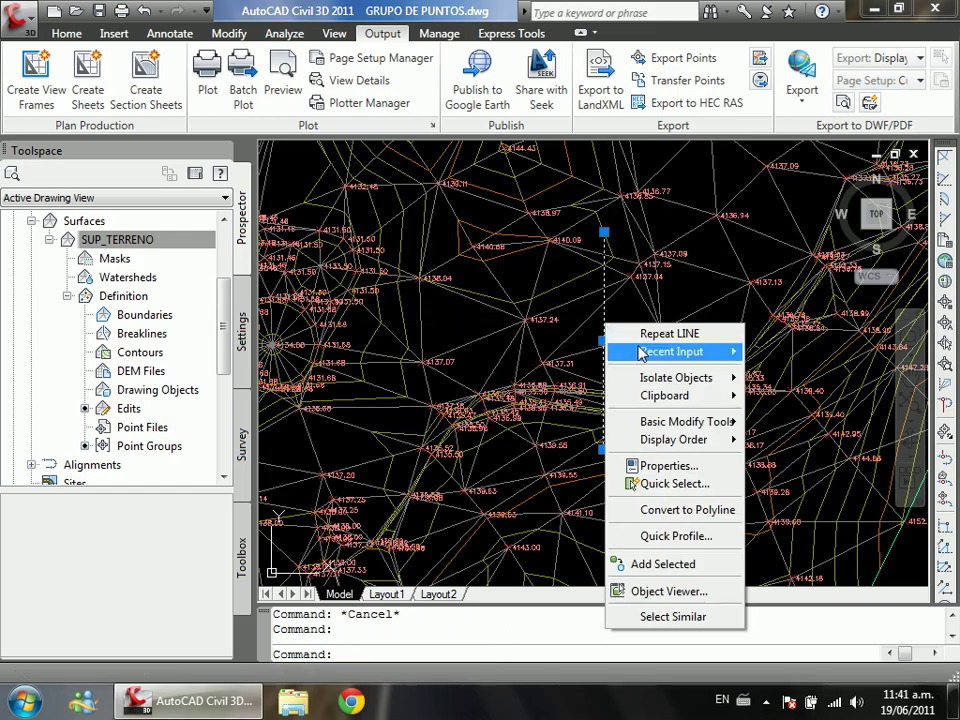
{"action": "left_click", "coordinate": [662, 536]}
{"action": "left_click", "coordinate": [590, 553]}
{"action": "scroll", "coordinate": [274, 495], "scroll_direction": "down", "scroll_amount": 5}
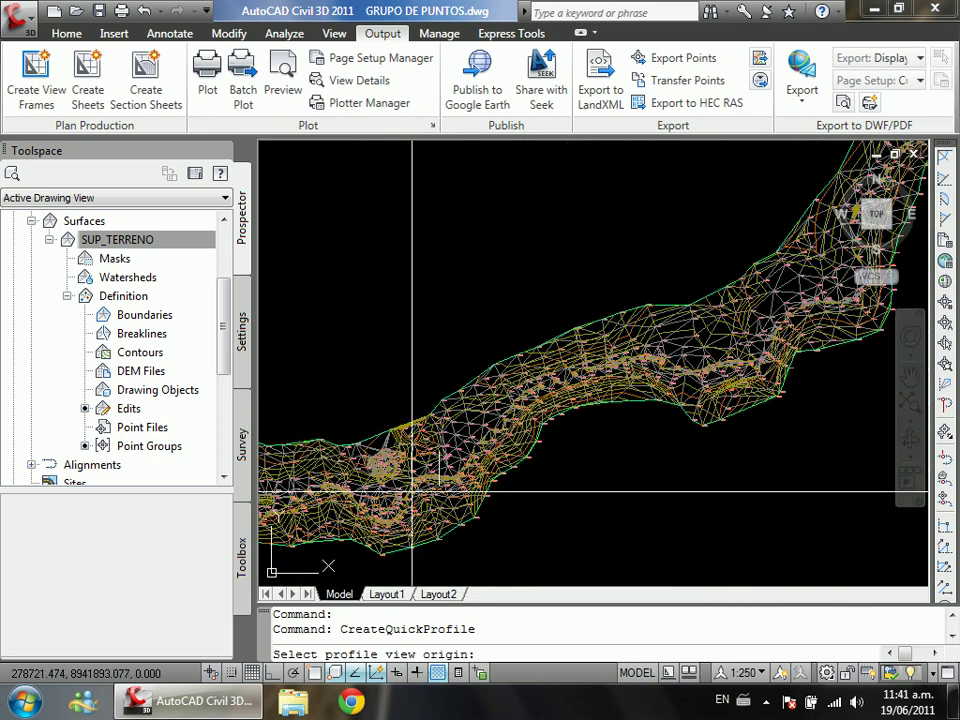
{"action": "left_click", "coordinate": [274, 495]}
{"action": "left_click", "coordinate": [177, 163]}
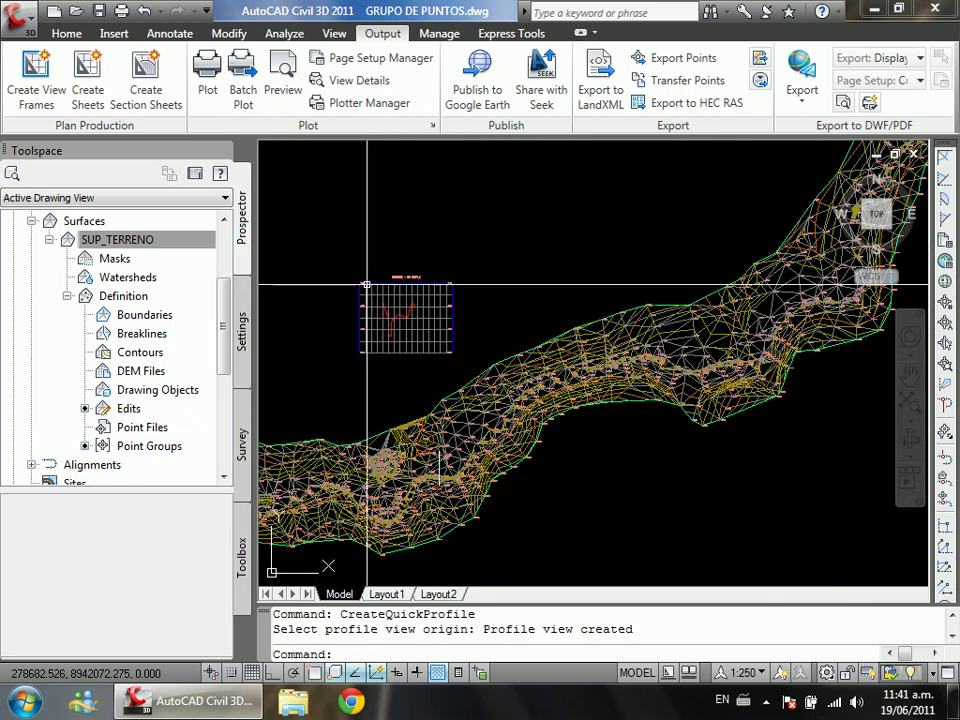
{"action": "scroll", "coordinate": [381, 319], "scroll_direction": "up", "scroll_amount": 8}
{"action": "scroll", "coordinate": [456, 318], "scroll_direction": "down", "scroll_amount": 5}
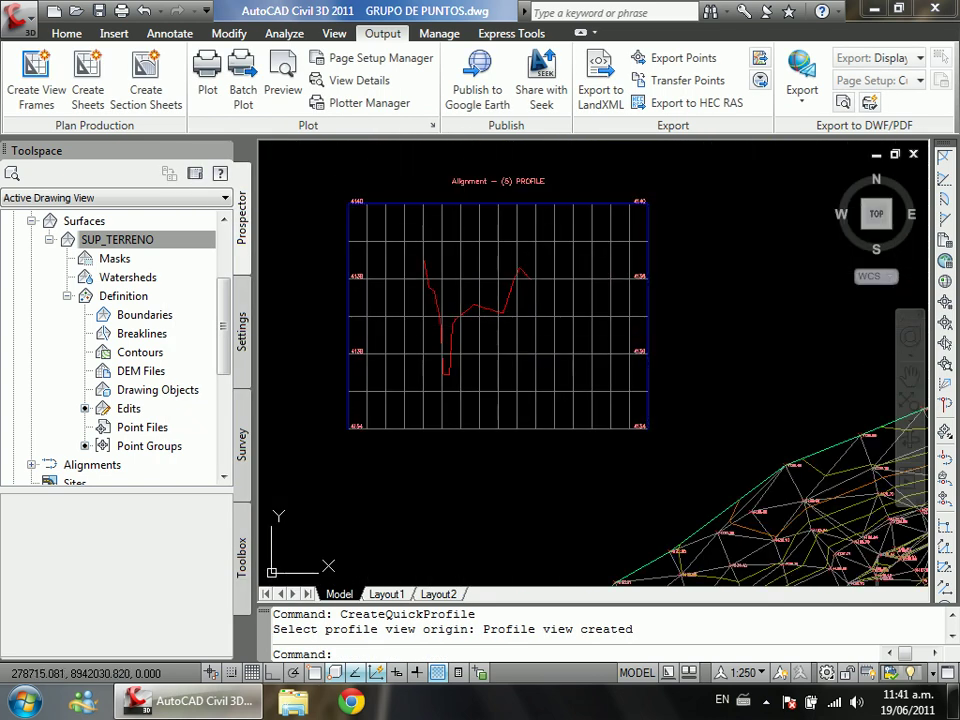
Step: Edit the profile view style to use a custom vertical scale of 2
{"action": "left_click", "coordinate": [491, 375]}
{"action": "left_click", "coordinate": [492, 391]}
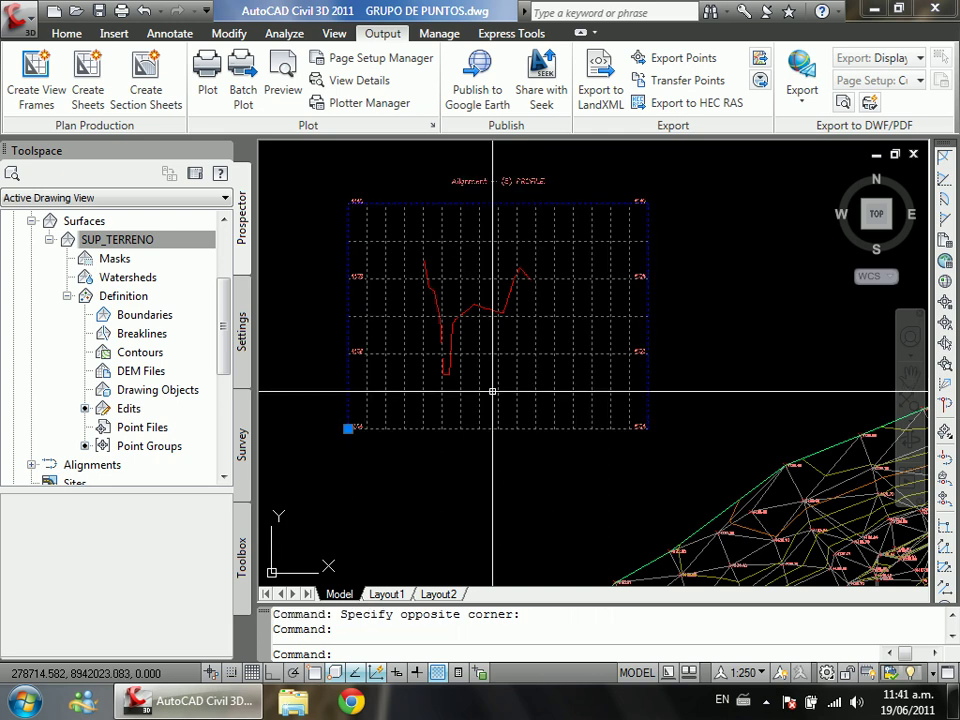
{"action": "right_click", "coordinate": [528, 454]}
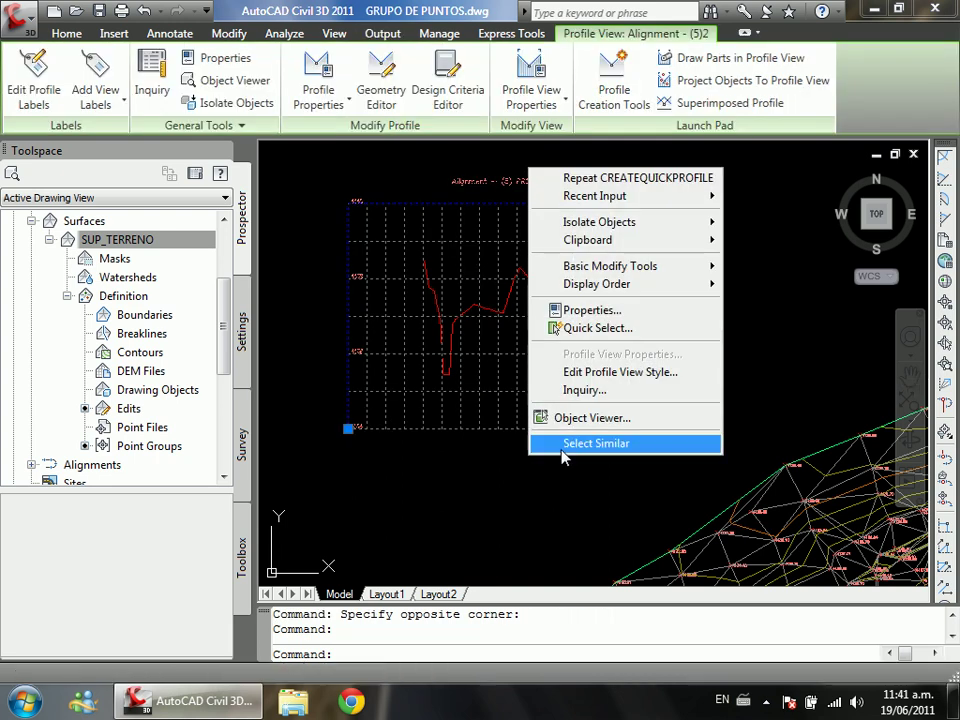
{"action": "left_click", "coordinate": [621, 315]}
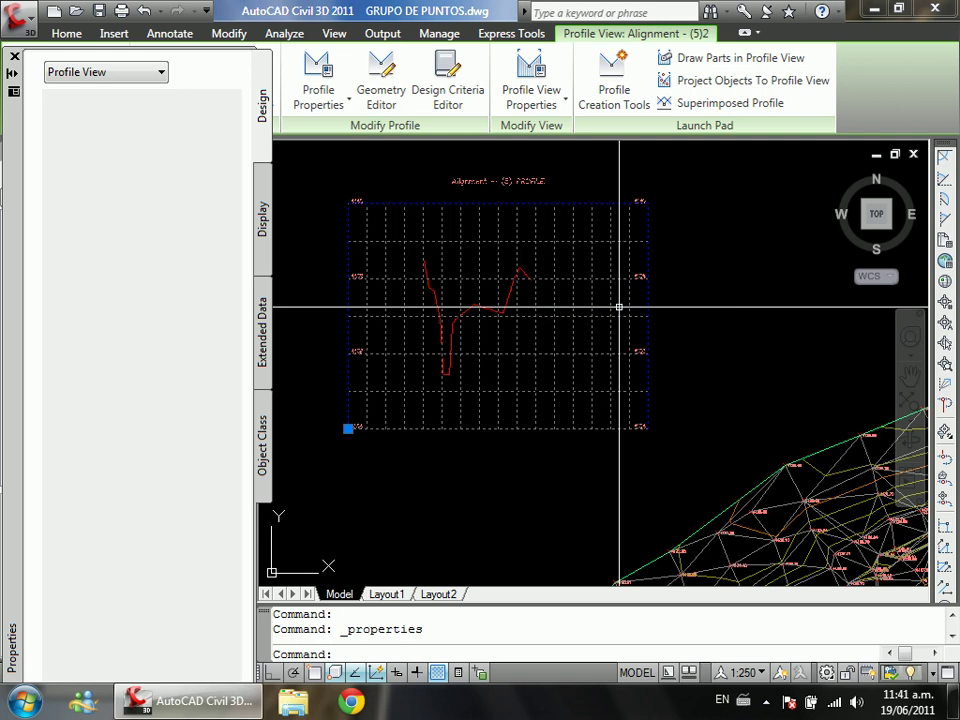
{"action": "left_click", "coordinate": [8, 47]}
{"action": "right_click", "coordinate": [415, 287]}
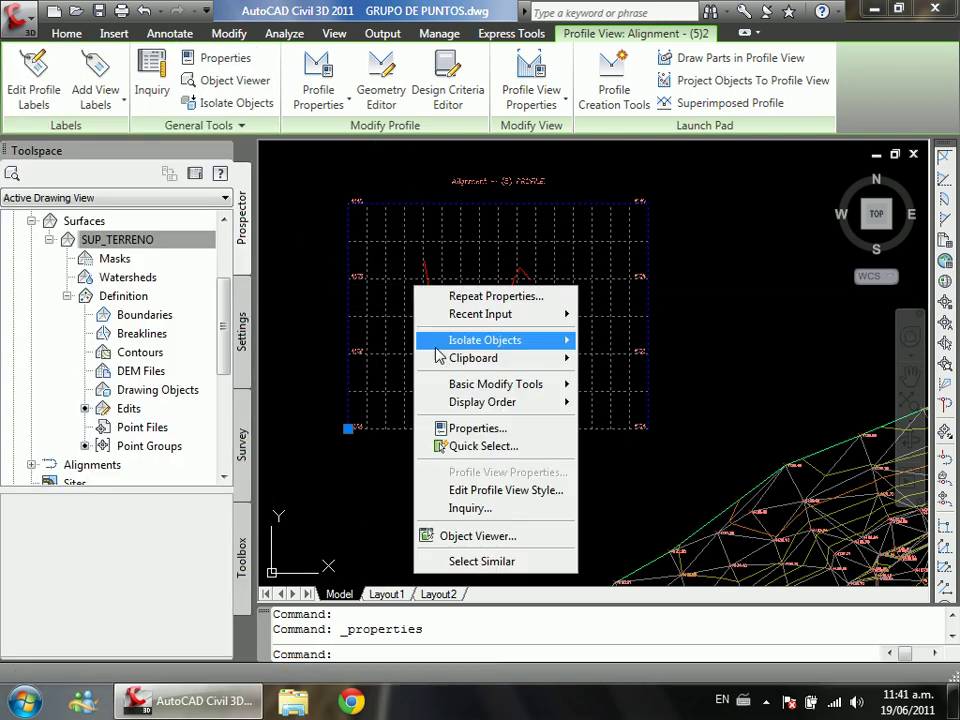
{"action": "left_click", "coordinate": [510, 490]}
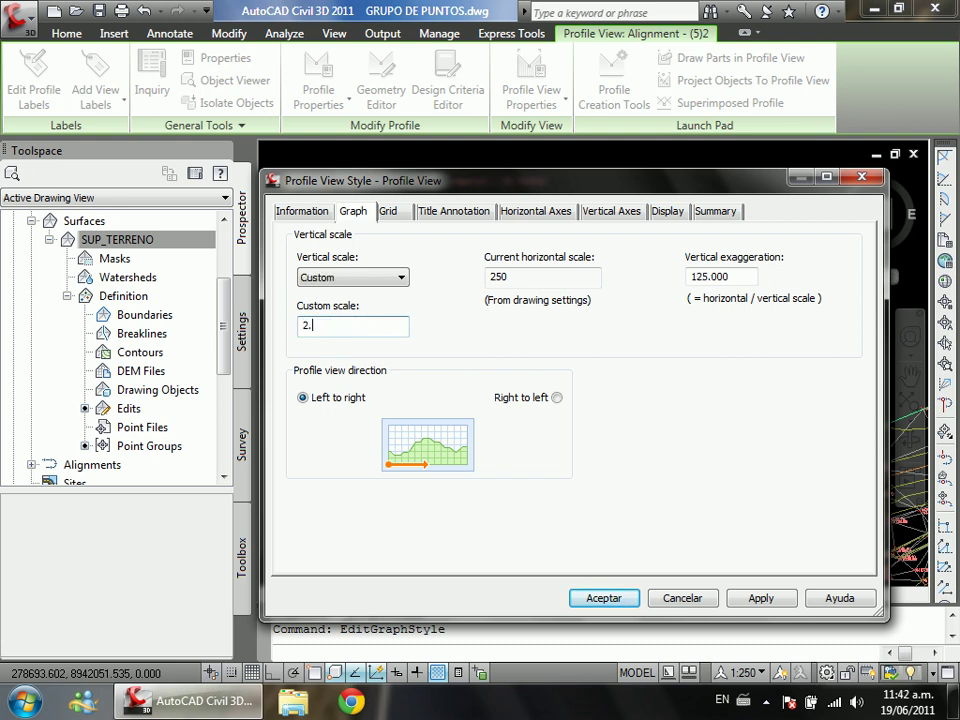
{"action": "left_click", "coordinate": [598, 595]}
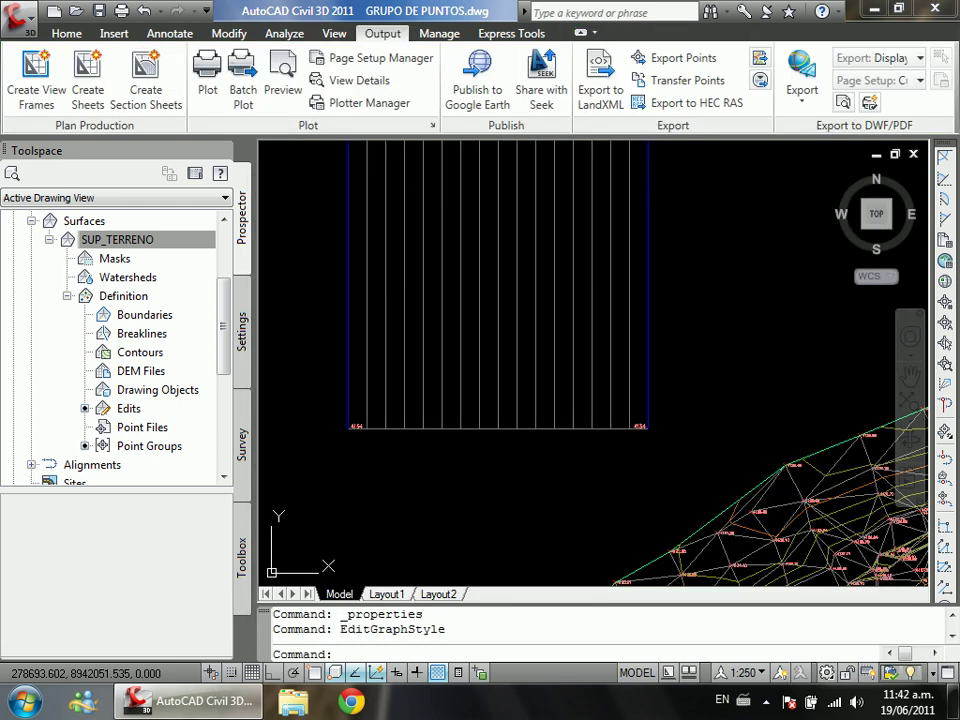
Step: Edit the profile view style again and set its custom vertical scale to 250
{"action": "left_click", "coordinate": [460, 364]}
{"action": "right_click", "coordinate": [459, 366]}
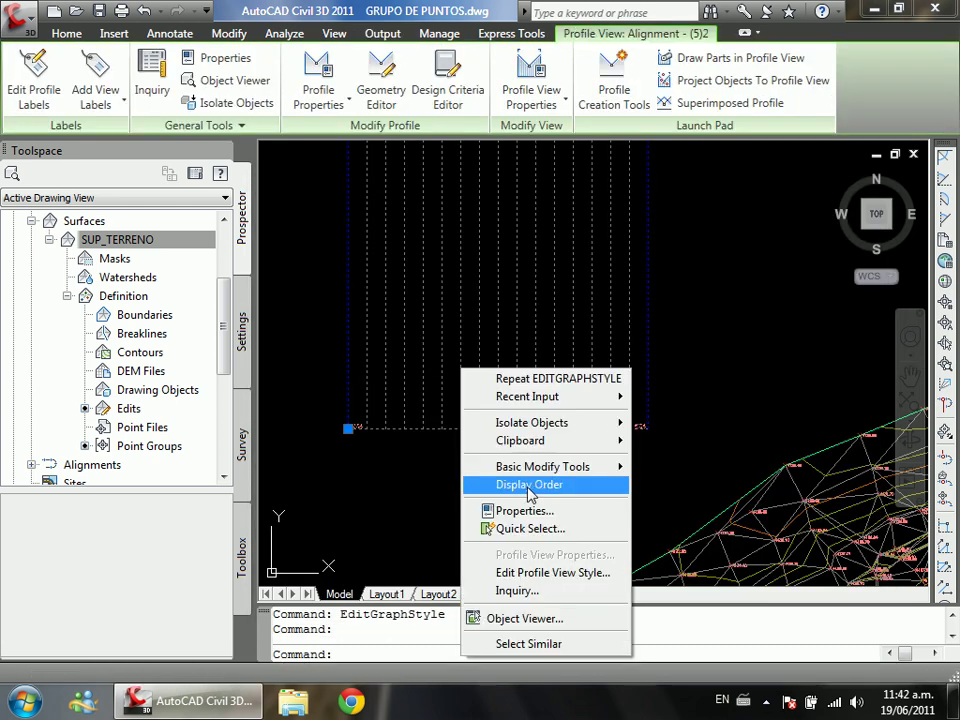
{"action": "left_click", "coordinate": [536, 513]}
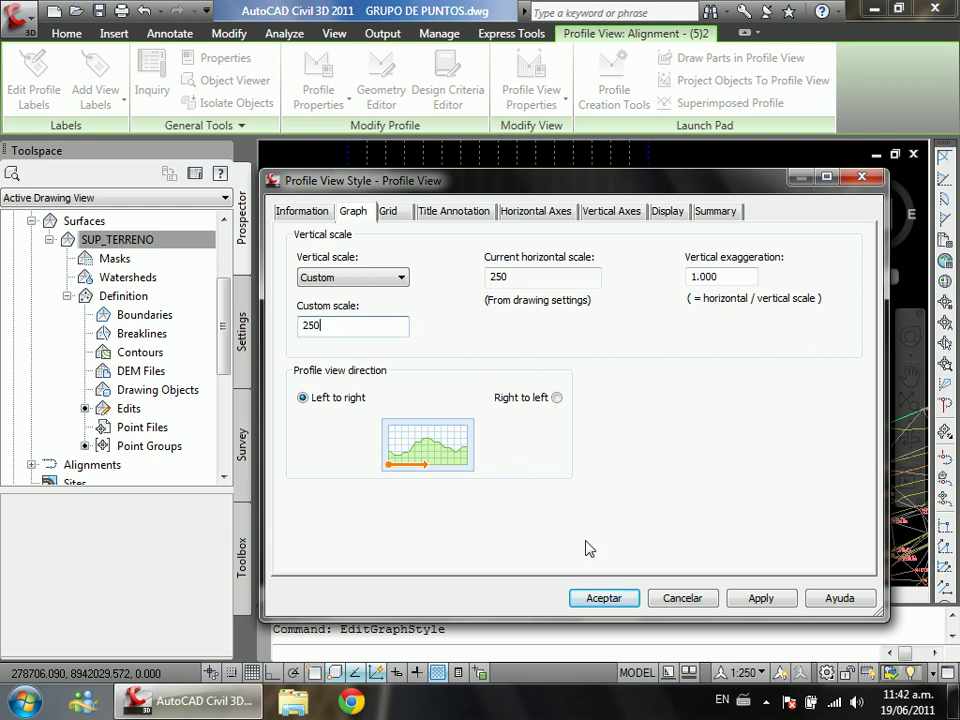
{"action": "left_click", "coordinate": [620, 598]}
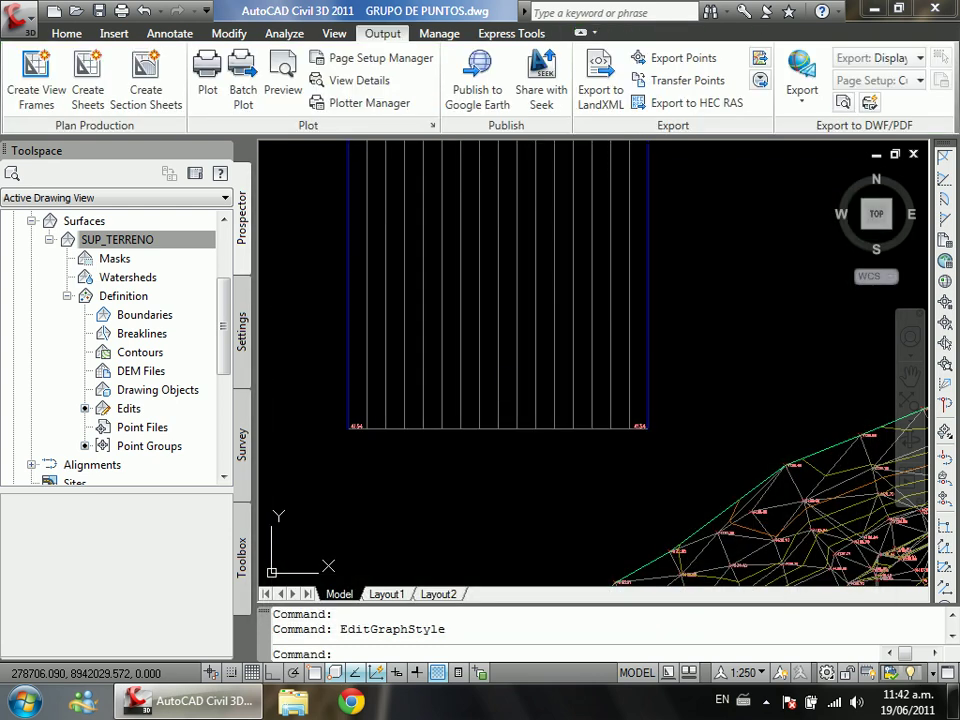
{"action": "scroll", "coordinate": [493, 349], "scroll_direction": "up", "scroll_amount": 4}
{"action": "scroll", "coordinate": [468, 396], "scroll_direction": "down", "scroll_amount": 2}
{"action": "scroll", "coordinate": [485, 382], "scroll_direction": "up", "scroll_amount": 2}
{"action": "scroll", "coordinate": [460, 380], "scroll_direction": "down", "scroll_amount": 5}
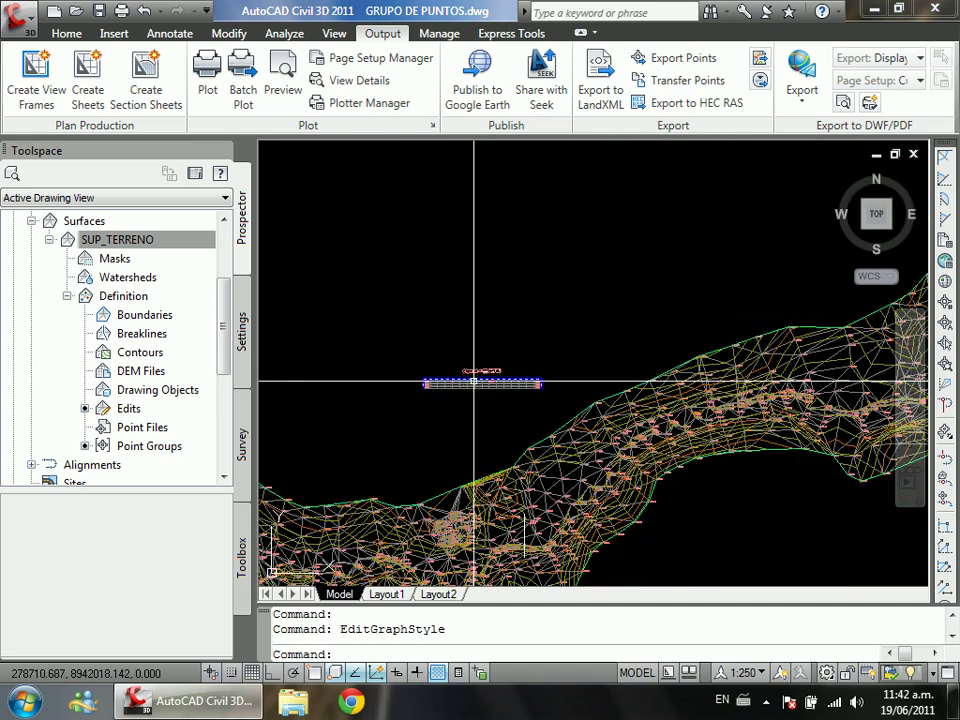
Step: Examine the triangulation where the section line crosses the channel between points 4136.91 and 4136.73
{"action": "scroll", "coordinate": [640, 550], "scroll_direction": "up", "scroll_amount": 5}
{"action": "scroll", "coordinate": [600, 500], "scroll_direction": "down", "scroll_amount": 3}
{"action": "scroll", "coordinate": [508, 431], "scroll_direction": "up", "scroll_amount": 2}
{"action": "scroll", "coordinate": [493, 514], "scroll_direction": "down", "scroll_amount": 2}
{"action": "scroll", "coordinate": [536, 405], "scroll_direction": "up", "scroll_amount": 2}
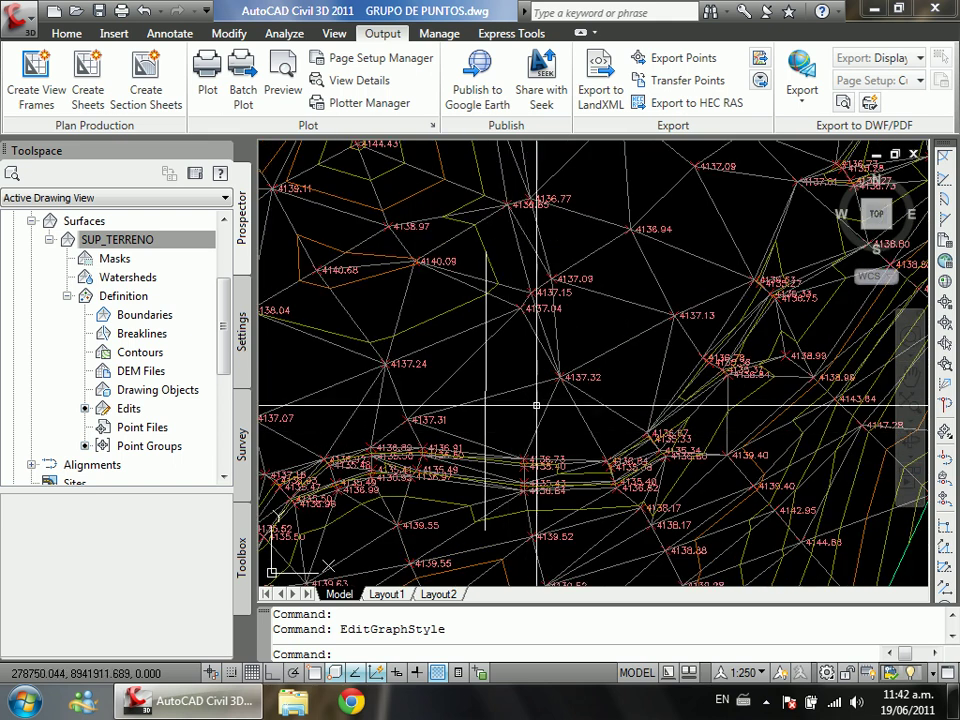
{"action": "type", "text": "p"}
{"action": "key", "text": "Return"}
{"action": "scroll", "coordinate": [480, 465], "scroll_direction": "up", "scroll_amount": 3}
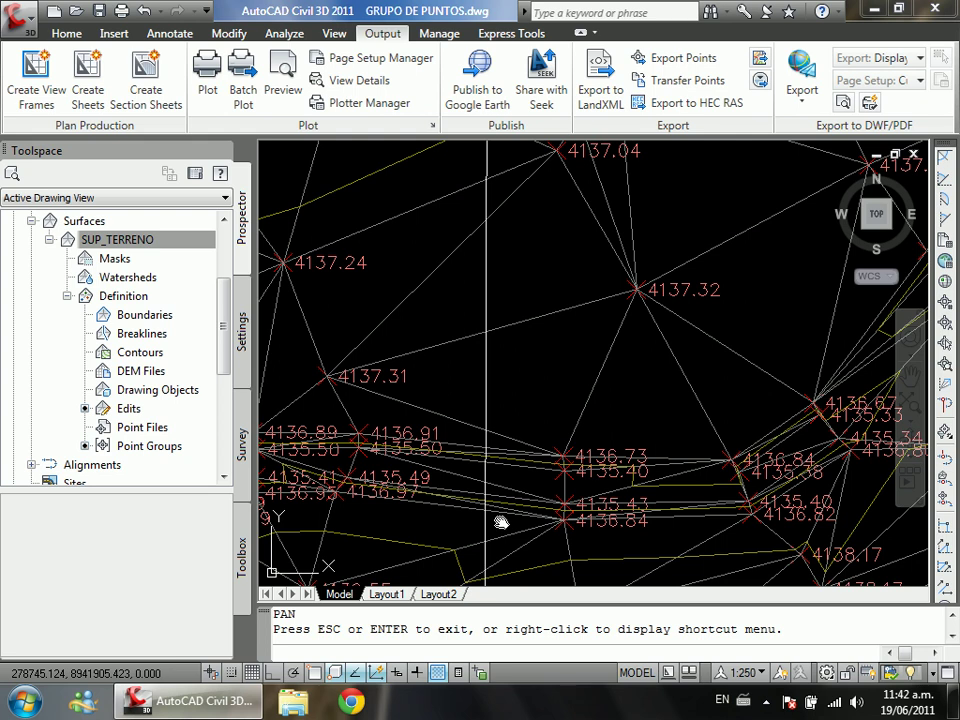
{"action": "scroll", "coordinate": [490, 497], "scroll_direction": "up", "scroll_amount": 2}
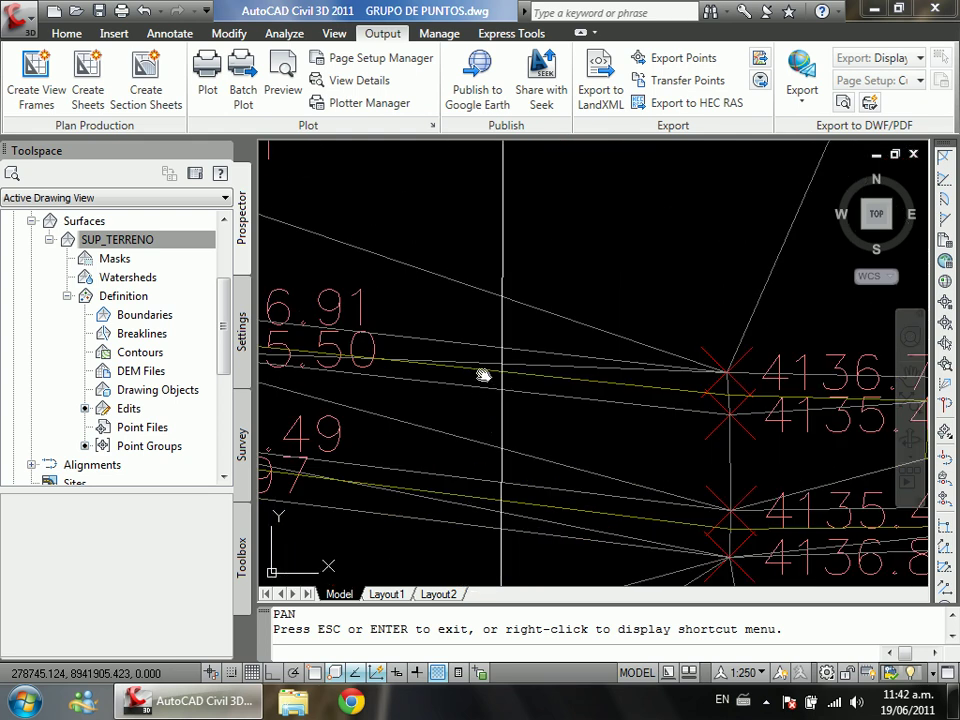
{"action": "scroll", "coordinate": [500, 488], "scroll_direction": "down", "scroll_amount": 4}
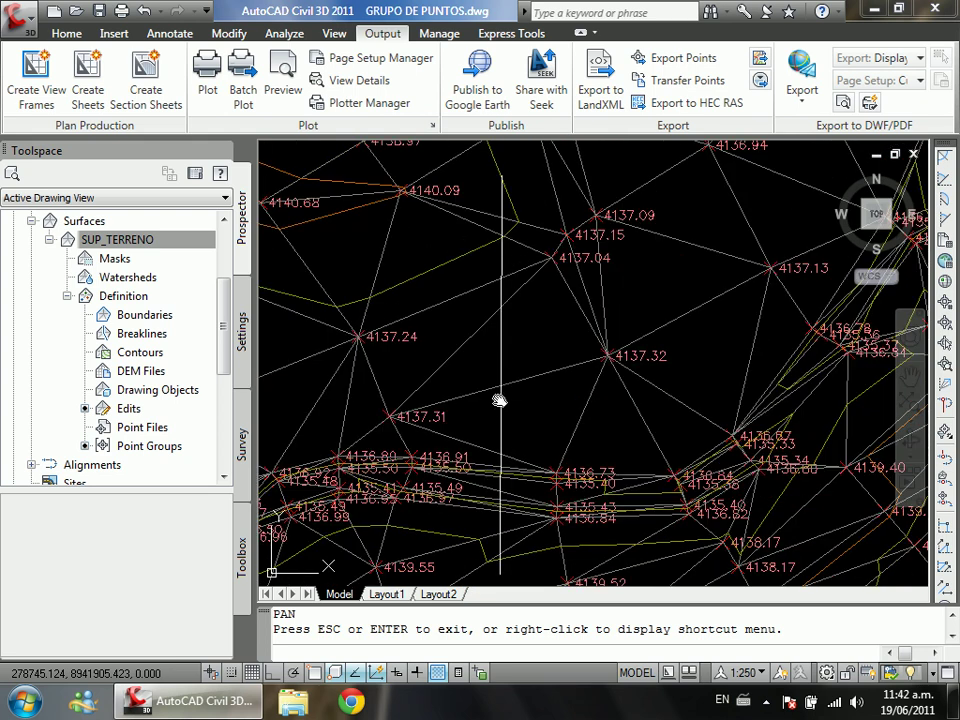
Step: Examine the channel's cross-section shape in the new profile view
{"action": "scroll", "coordinate": [557, 350], "scroll_direction": "down", "scroll_amount": 5}
{"action": "scroll", "coordinate": [529, 268], "scroll_direction": "up", "scroll_amount": 6}
{"action": "scroll", "coordinate": [519, 328], "scroll_direction": "down", "scroll_amount": 1}
{"action": "scroll", "coordinate": [634, 317], "scroll_direction": "up", "scroll_amount": 1}
{"action": "scroll", "coordinate": [521, 336], "scroll_direction": "down", "scroll_amount": 1}
{"action": "scroll", "coordinate": [614, 309], "scroll_direction": "up", "scroll_amount": 1}
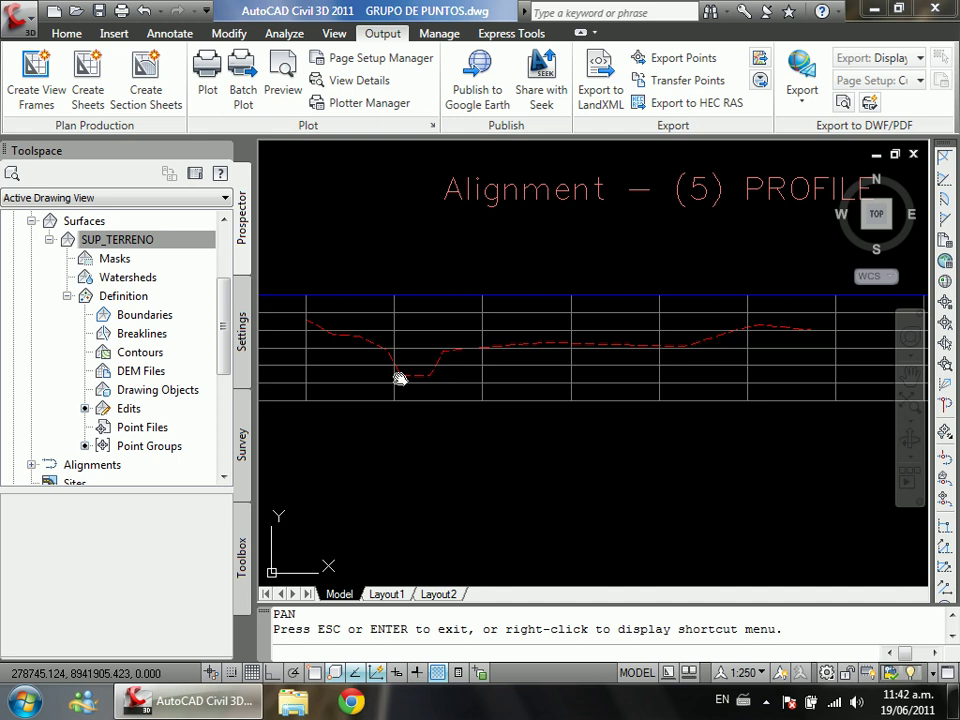
{"action": "scroll", "coordinate": [398, 370], "scroll_direction": "up", "scroll_amount": 5}
{"action": "scroll", "coordinate": [483, 477], "scroll_direction": "down", "scroll_amount": 2}
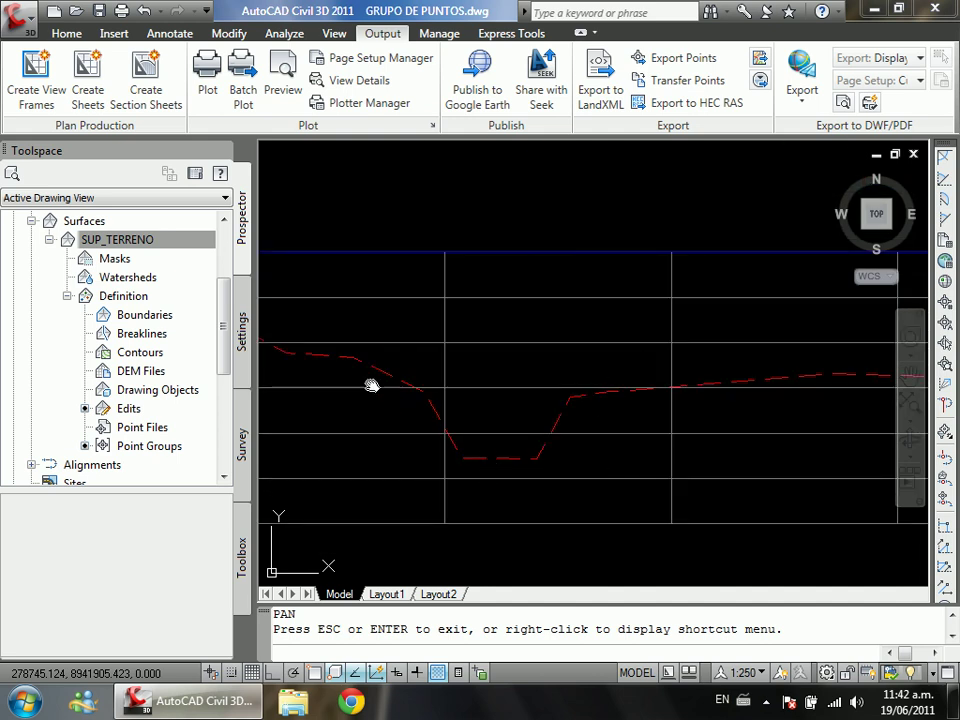
{"action": "scroll", "coordinate": [390, 399], "scroll_direction": "down", "scroll_amount": 5}
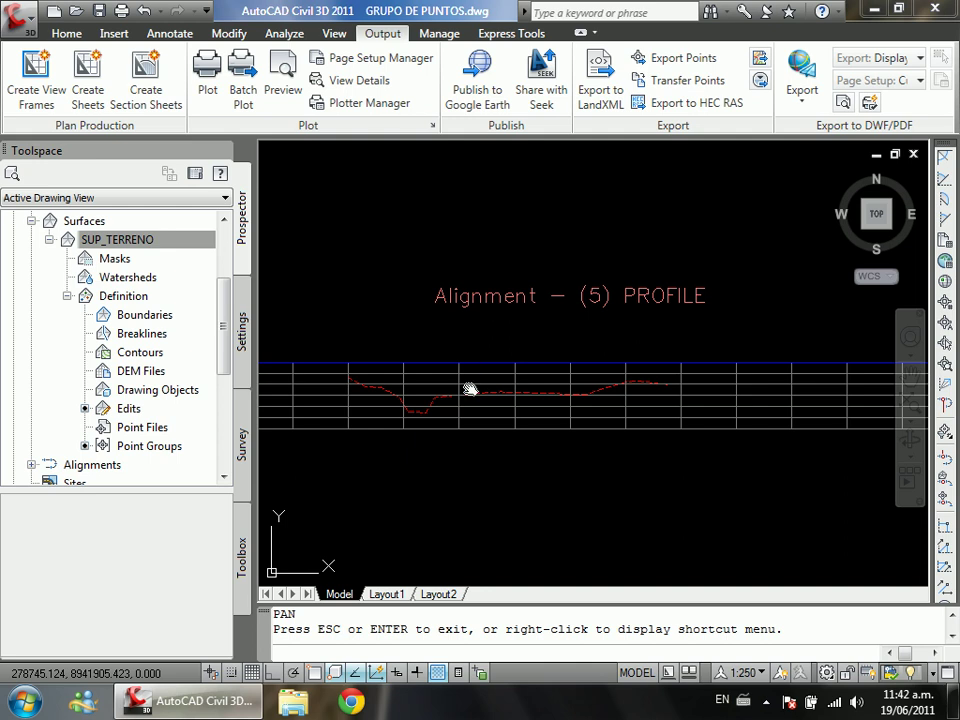
Step: Compare the profile's channel shape with the triangulation along the section line between points 4136.91 and 4136.73
{"action": "scroll", "coordinate": [471, 392], "scroll_direction": "down", "scroll_amount": 5}
{"action": "left_click_drag", "start_coordinate": [489, 568], "coordinate": [489, 514]}
{"action": "scroll", "coordinate": [596, 497], "scroll_direction": "up", "scroll_amount": 2}
{"action": "scroll", "coordinate": [610, 490], "scroll_direction": "up", "scroll_amount": 3}
{"action": "scroll", "coordinate": [660, 418], "scroll_direction": "up", "scroll_amount": 2}
{"action": "right_click", "coordinate": [611, 403]}
{"action": "left_click", "coordinate": [640, 407]}
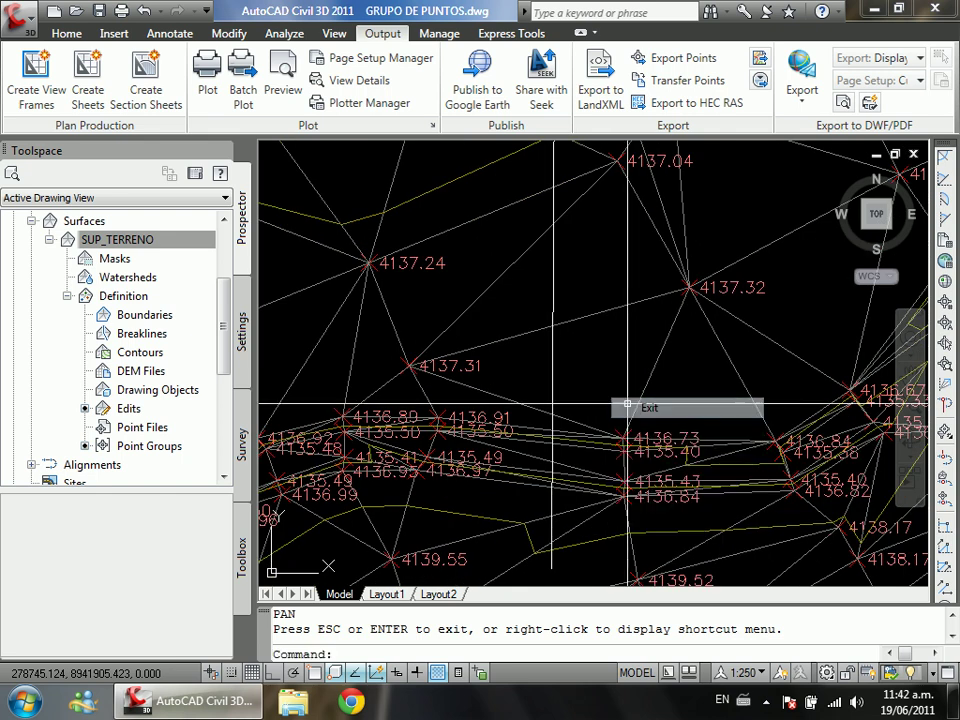
{"action": "scroll", "coordinate": [546, 400], "scroll_direction": "up", "scroll_amount": 3}
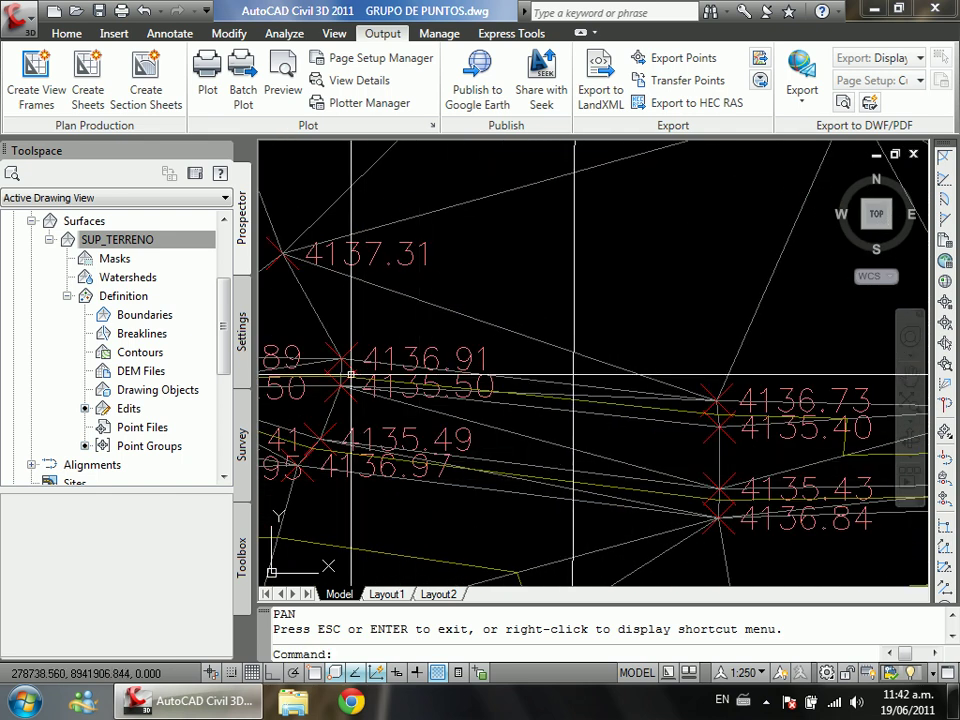
{"action": "scroll", "coordinate": [446, 455], "scroll_direction": "down", "scroll_amount": 2}
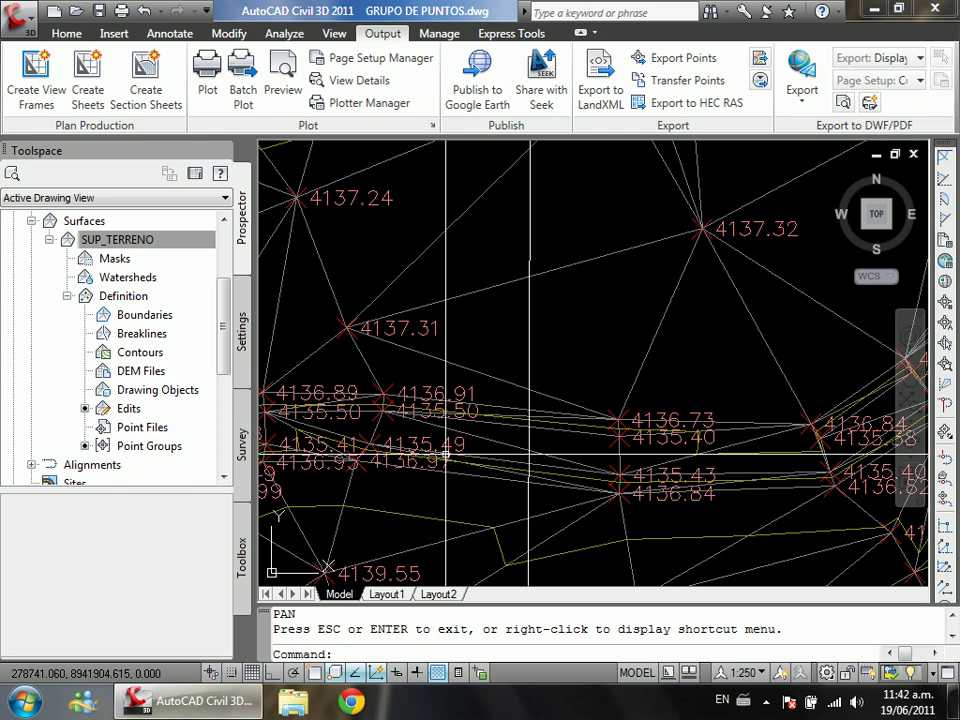
{"action": "scroll", "coordinate": [446, 455], "scroll_direction": "down", "scroll_amount": 2}
Step: Stretch both ends of the section line to cross the channel diagonally near points 4136.67 and 4136.80, and check the profile
{"action": "left_click_drag", "start_coordinate": [508, 545], "coordinate": [488, 532]}
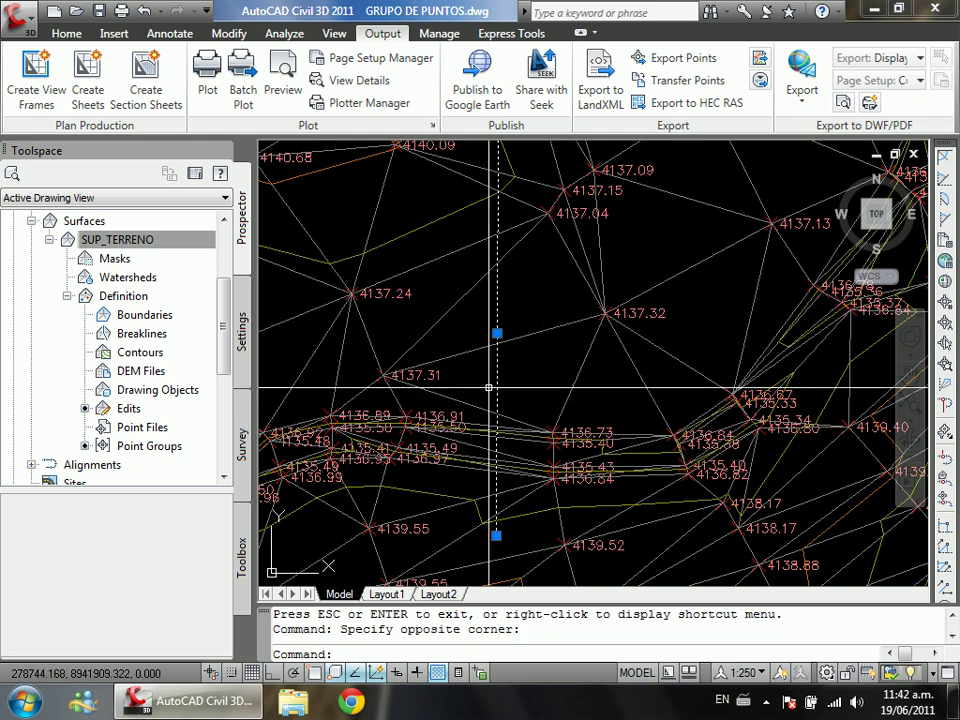
{"action": "left_click", "coordinate": [497, 535]}
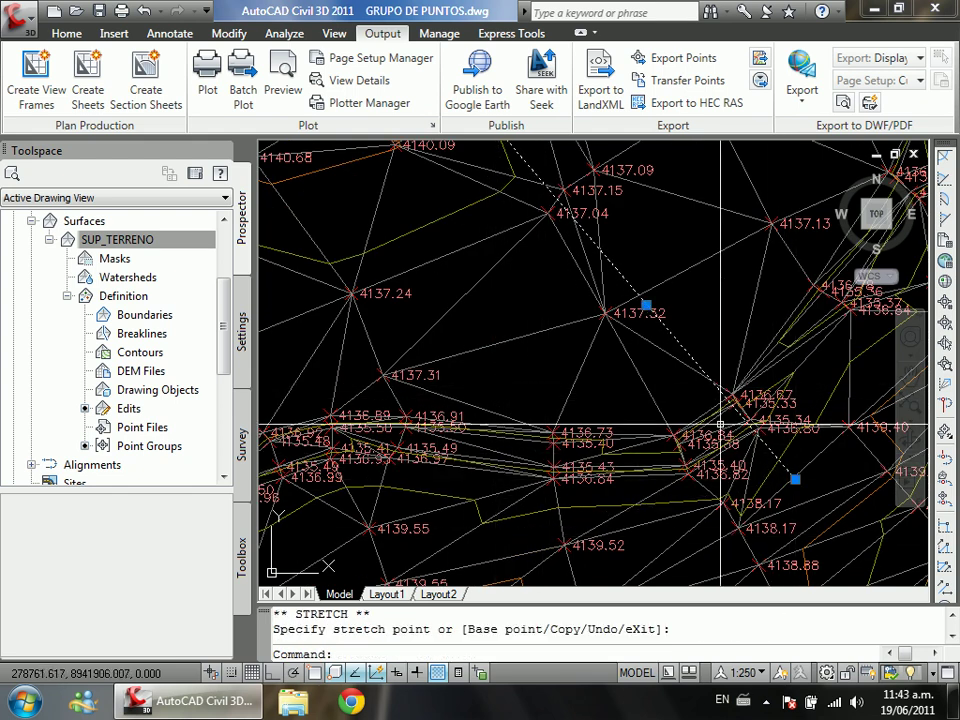
{"action": "scroll", "coordinate": [540, 412], "scroll_direction": "down", "scroll_amount": 2}
{"action": "scroll", "coordinate": [533, 250], "scroll_direction": "up", "scroll_amount": 1}
{"action": "left_click", "coordinate": [497, 230]}
{"action": "left_click", "coordinate": [492, 199]}
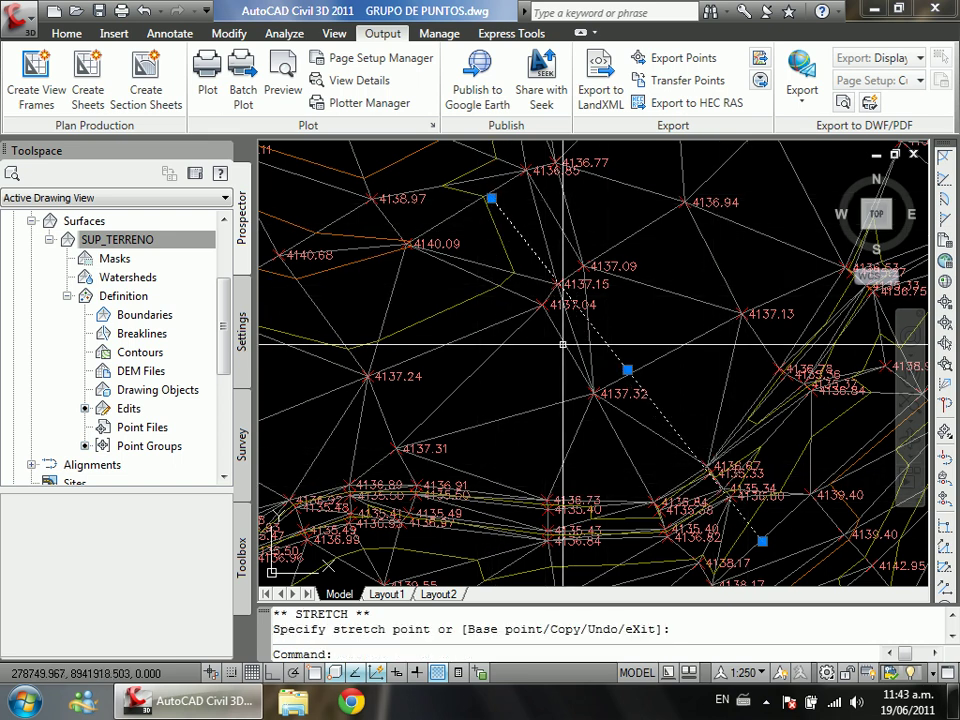
{"action": "scroll", "coordinate": [563, 344], "scroll_direction": "down", "scroll_amount": 4}
{"action": "scroll", "coordinate": [568, 274], "scroll_direction": "up", "scroll_amount": 6}
{"action": "scroll", "coordinate": [594, 308], "scroll_direction": "down", "scroll_amount": 5}
{"action": "scroll", "coordinate": [468, 358], "scroll_direction": "up", "scroll_amount": 5}
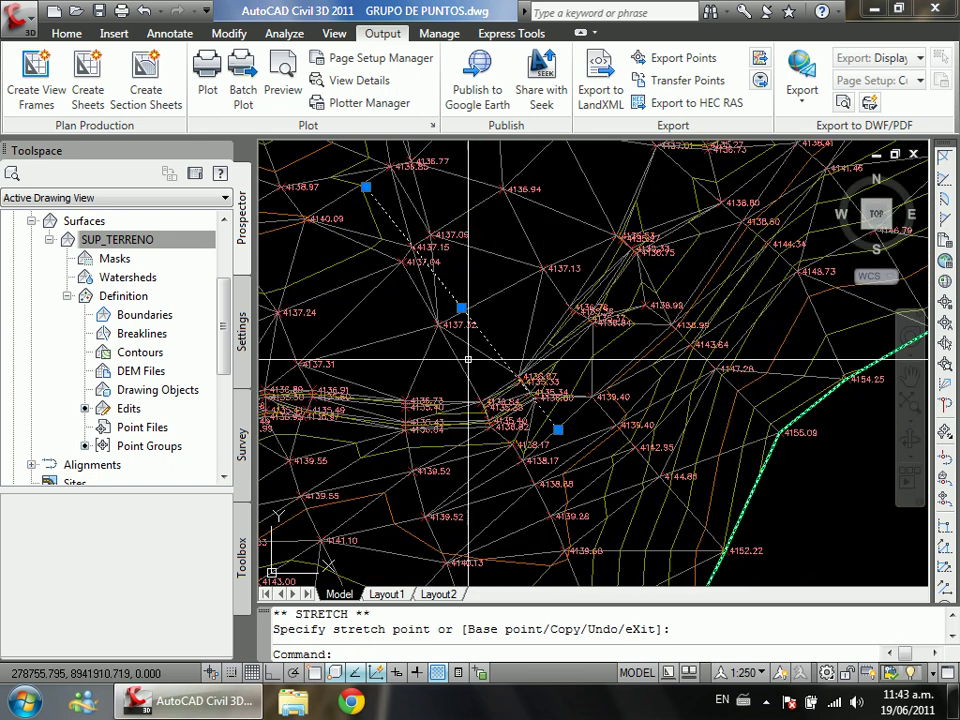
Step: Stretch both ends of the section line so it crosses the channel between points 4136.67 and 4136.78
{"action": "scroll", "coordinate": [468, 358], "scroll_direction": "up", "scroll_amount": 3}
{"action": "left_click", "coordinate": [646, 501]}
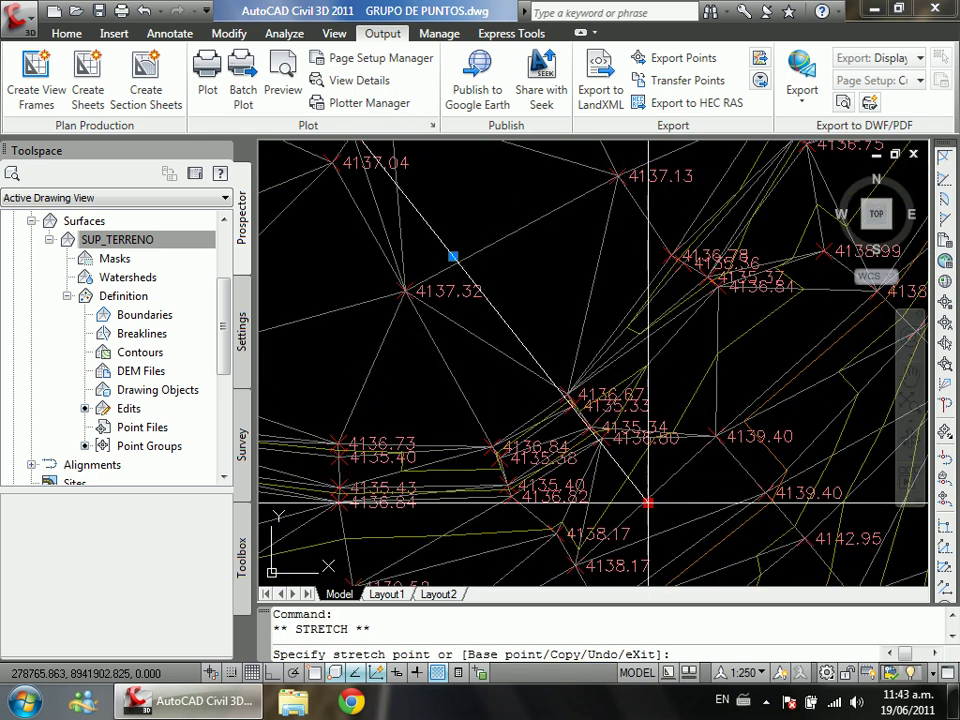
{"action": "left_click", "coordinate": [738, 408]}
{"action": "scroll", "coordinate": [550, 393], "scroll_direction": "down", "scroll_amount": 4}
{"action": "scroll", "coordinate": [438, 244], "scroll_direction": "up", "scroll_amount": 2}
{"action": "left_click", "coordinate": [435, 239]}
{"action": "left_click", "coordinate": [482, 298]}
Step: Compare the profile's channel section with the triangulation at the section line's crossing between points 4136.67 and 4136.78
{"action": "scroll", "coordinate": [525, 330], "scroll_direction": "down", "scroll_amount": 5}
{"action": "scroll", "coordinate": [525, 260], "scroll_direction": "up", "scroll_amount": 4}
{"action": "scroll", "coordinate": [370, 335], "scroll_direction": "up", "scroll_amount": 5}
{"action": "scroll", "coordinate": [470, 330], "scroll_direction": "down", "scroll_amount": 6}
{"action": "scroll", "coordinate": [547, 478], "scroll_direction": "up", "scroll_amount": 3}
{"action": "scroll", "coordinate": [547, 478], "scroll_direction": "up", "scroll_amount": 3}
{"action": "scroll", "coordinate": [495, 440], "scroll_direction": "down", "scroll_amount": 5}
{"action": "scroll", "coordinate": [570, 488], "scroll_direction": "up", "scroll_amount": 5}
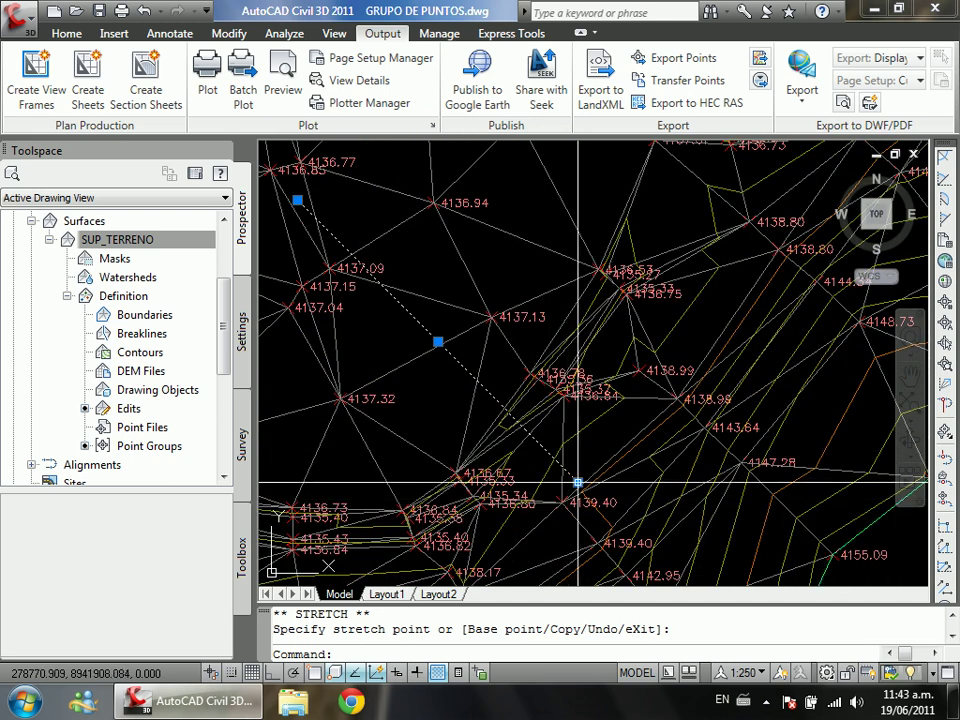
Step: Stretch both ends of the section line so it crosses the channel at points 4136.53 and 4136.75
{"action": "scroll", "coordinate": [588, 455], "scroll_direction": "down", "scroll_amount": 4}
{"action": "scroll", "coordinate": [560, 440], "scroll_direction": "down", "scroll_amount": 3}
{"action": "scroll", "coordinate": [520, 400], "scroll_direction": "up", "scroll_amount": 5}
{"action": "scroll", "coordinate": [539, 474], "scroll_direction": "down", "scroll_amount": 5}
{"action": "scroll", "coordinate": [539, 474], "scroll_direction": "up", "scroll_amount": 5}
{"action": "left_click", "coordinate": [422, 286]}
{"action": "left_click", "coordinate": [585, 525]}
{"action": "left_click", "coordinate": [622, 455]}
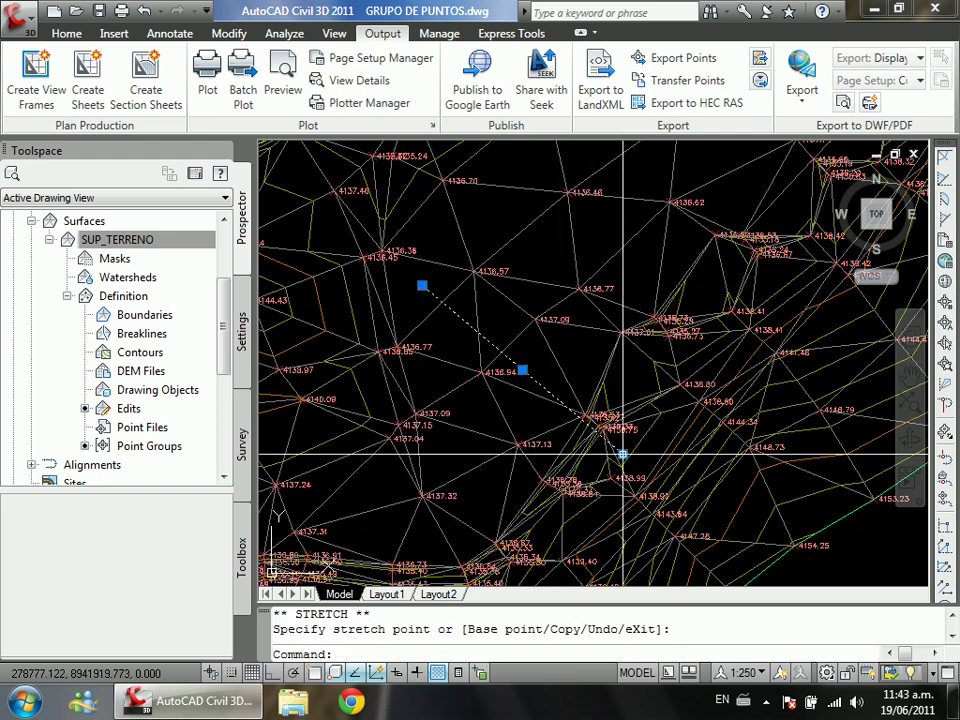
Step: Examine the channel's bottom and side slopes in the Alignment - (5) profile view
{"action": "scroll", "coordinate": [622, 455], "scroll_direction": "down", "scroll_amount": 5}
{"action": "scroll", "coordinate": [411, 343], "scroll_direction": "up", "scroll_amount": 5}
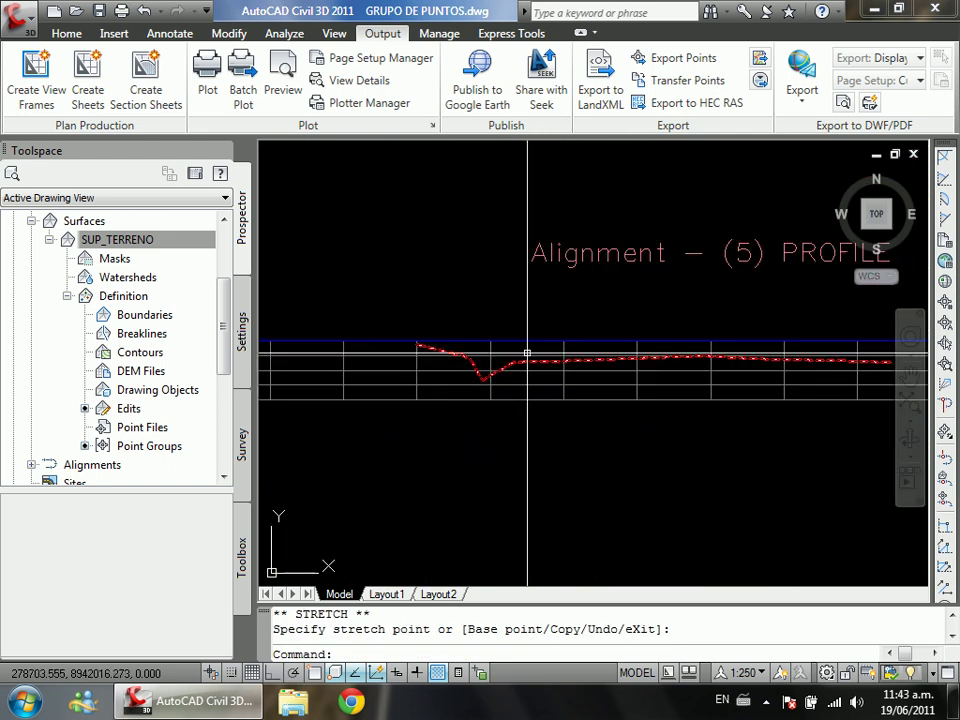
{"action": "scroll", "coordinate": [527, 353], "scroll_direction": "up", "scroll_amount": 1}
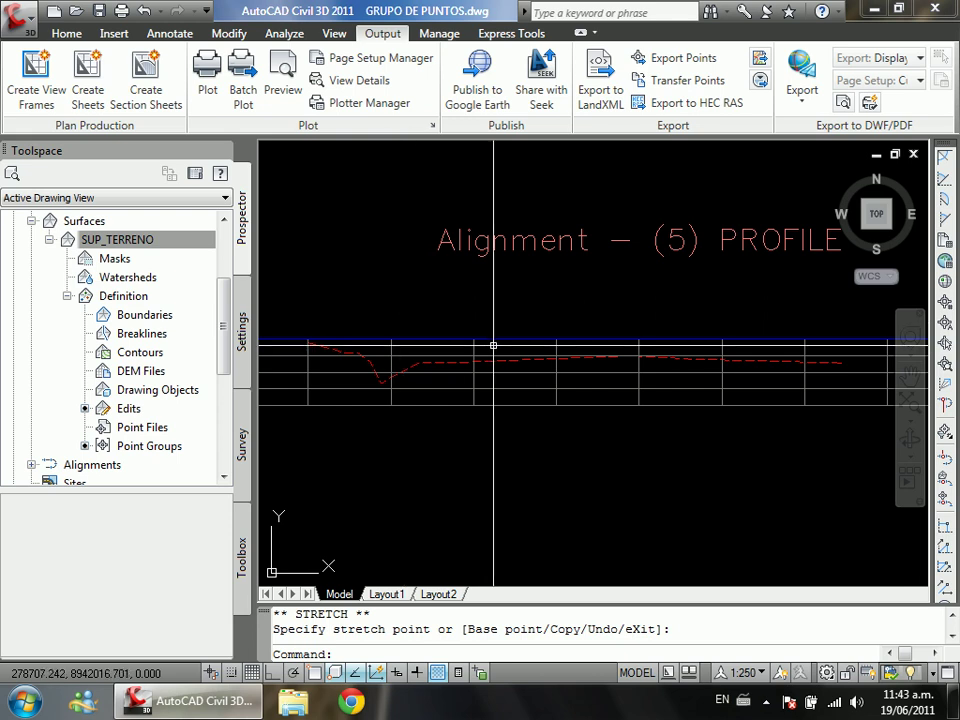
{"action": "scroll", "coordinate": [349, 358], "scroll_direction": "up", "scroll_amount": 4}
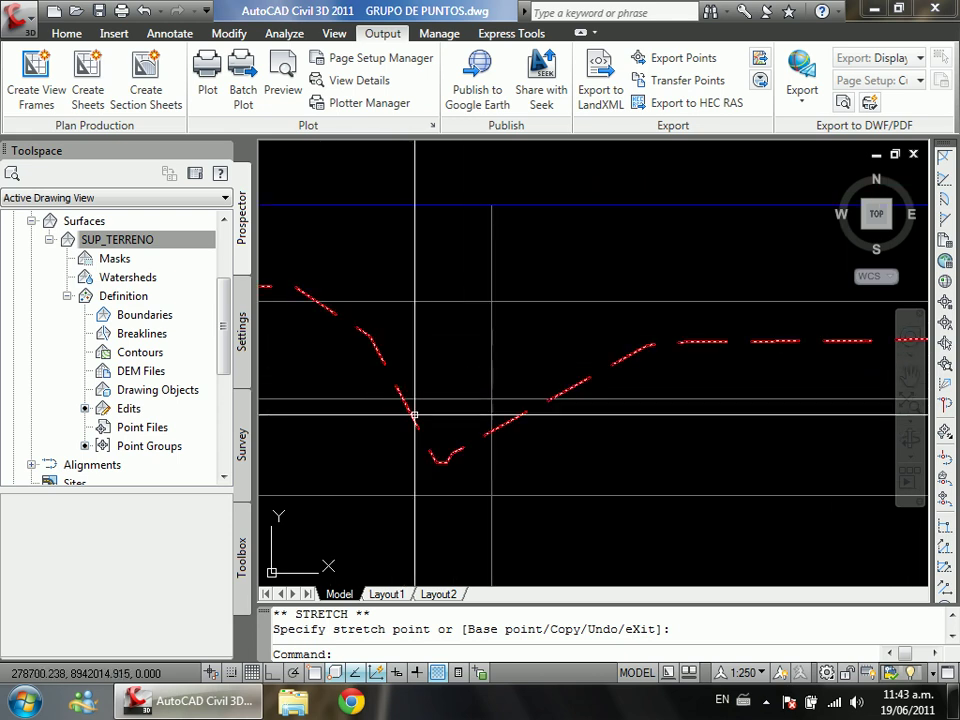
{"action": "scroll", "coordinate": [429, 454], "scroll_direction": "up", "scroll_amount": 2}
{"action": "scroll", "coordinate": [427, 451], "scroll_direction": "down", "scroll_amount": 3}
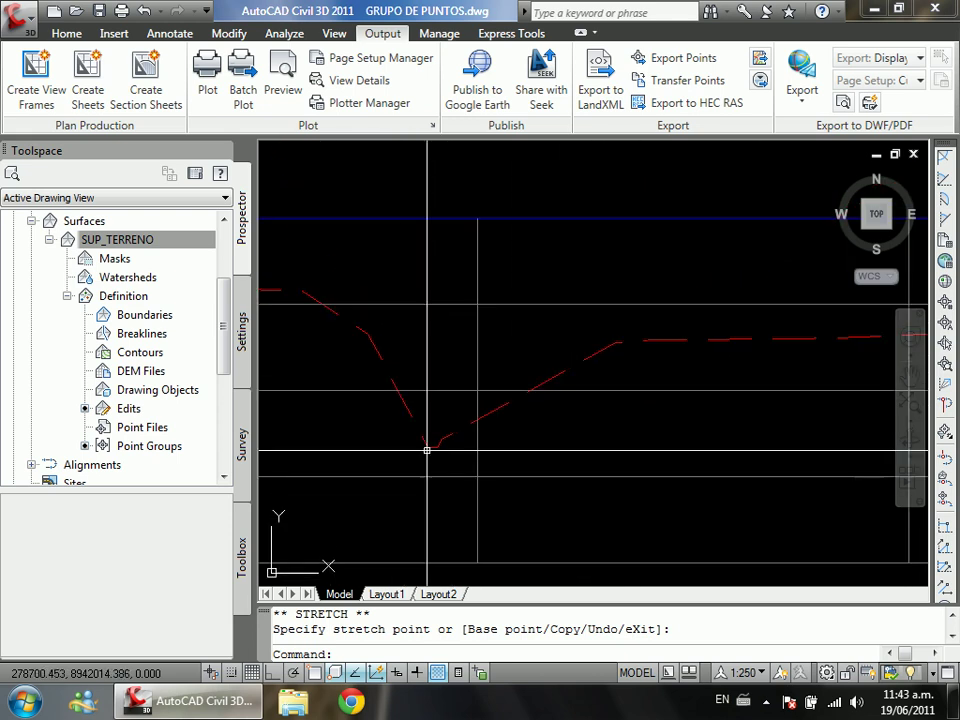
{"action": "scroll", "coordinate": [427, 451], "scroll_direction": "down", "scroll_amount": 2}
{"action": "scroll", "coordinate": [429, 446], "scroll_direction": "up", "scroll_amount": 1}
{"action": "scroll", "coordinate": [429, 446], "scroll_direction": "down", "scroll_amount": 1}
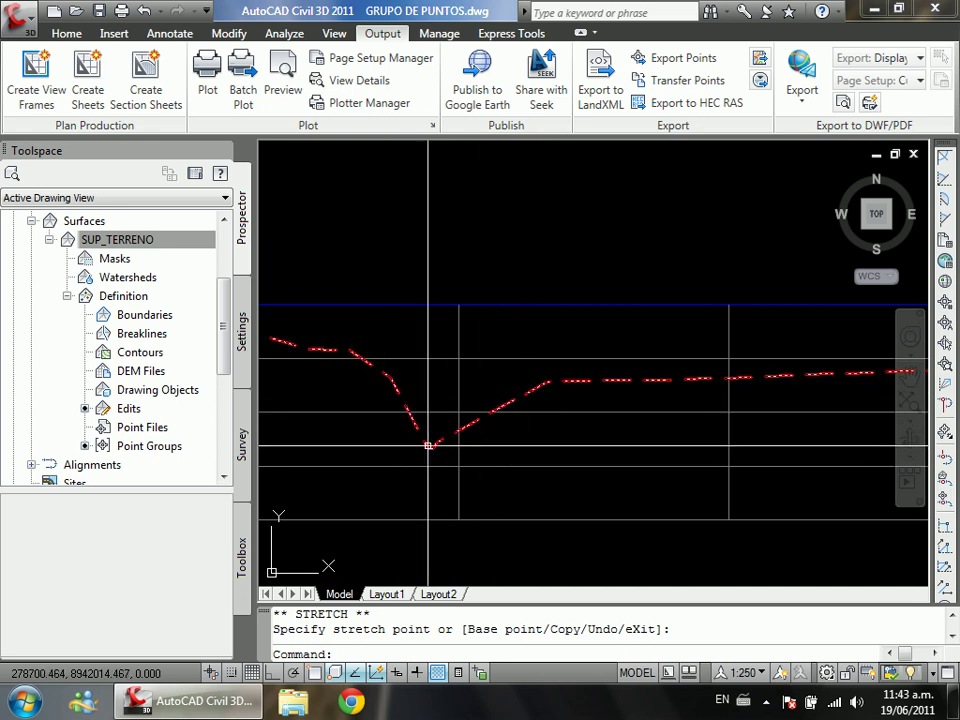
{"action": "mouse_move", "coordinate": [435, 412]}
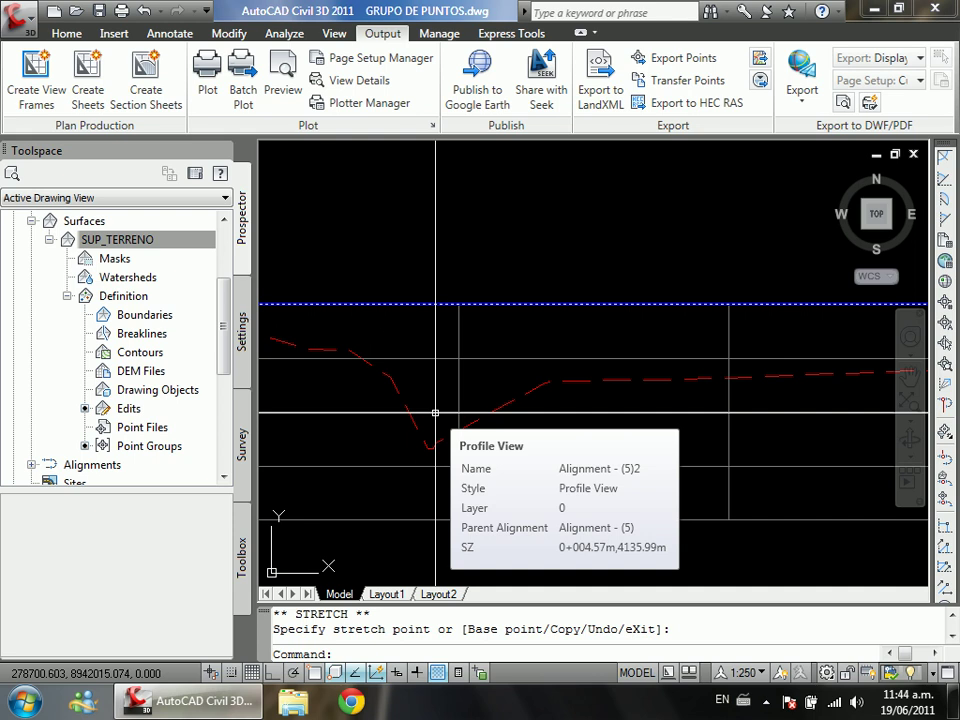
Step: Erase the section line crossing the channel near points 4136.53 and 4136.75
{"action": "scroll", "coordinate": [434, 383], "scroll_direction": "down", "scroll_amount": 5}
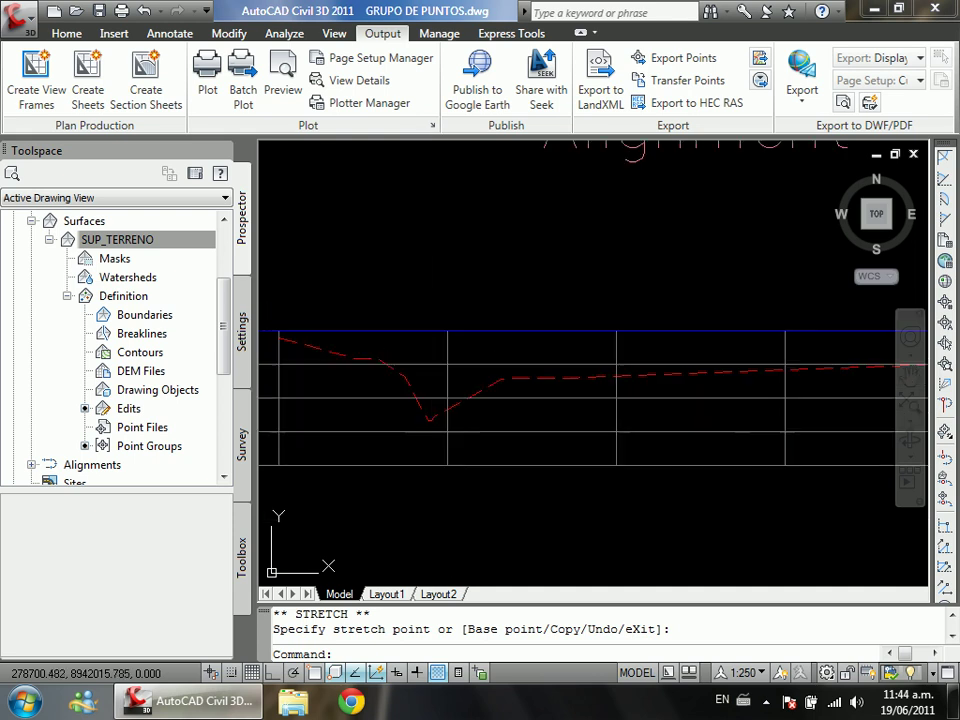
{"action": "scroll", "coordinate": [437, 377], "scroll_direction": "up", "scroll_amount": 3}
{"action": "scroll", "coordinate": [434, 370], "scroll_direction": "down", "scroll_amount": 4}
{"action": "scroll", "coordinate": [501, 336], "scroll_direction": "up", "scroll_amount": 8}
{"action": "scroll", "coordinate": [654, 317], "scroll_direction": "up", "scroll_amount": 3}
{"action": "scroll", "coordinate": [450, 340], "scroll_direction": "down", "scroll_amount": 6}
{"action": "scroll", "coordinate": [529, 390], "scroll_direction": "up", "scroll_amount": 4}
{"action": "scroll", "coordinate": [534, 355], "scroll_direction": "down", "scroll_amount": 3}
{"action": "scroll", "coordinate": [536, 360], "scroll_direction": "up", "scroll_amount": 4}
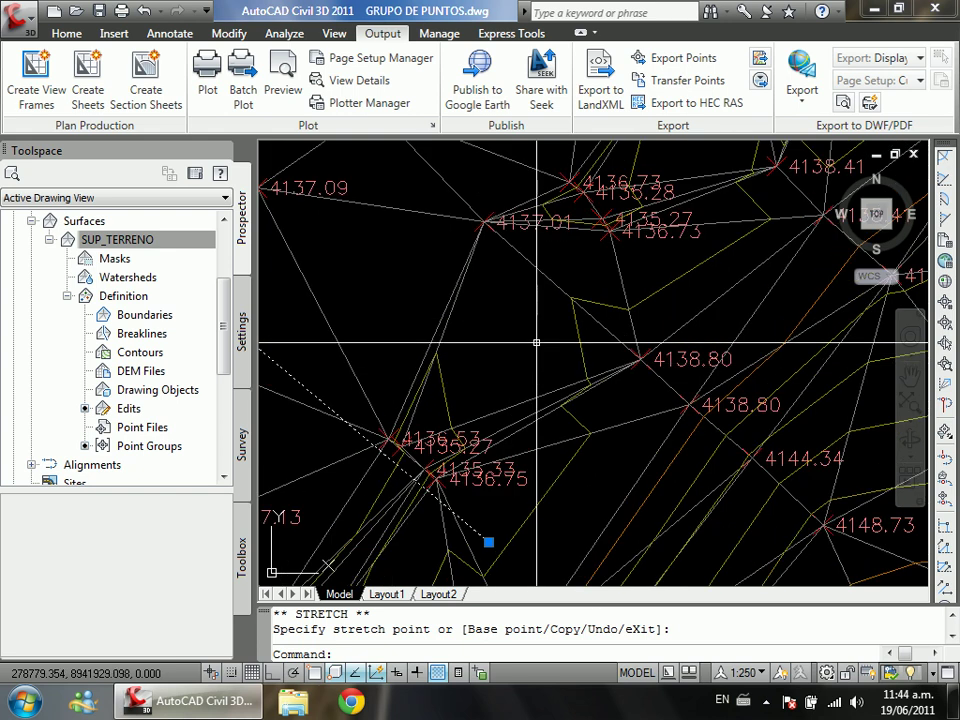
{"action": "scroll", "coordinate": [536, 363], "scroll_direction": "down", "scroll_amount": 3}
{"action": "key", "text": "Delete"}
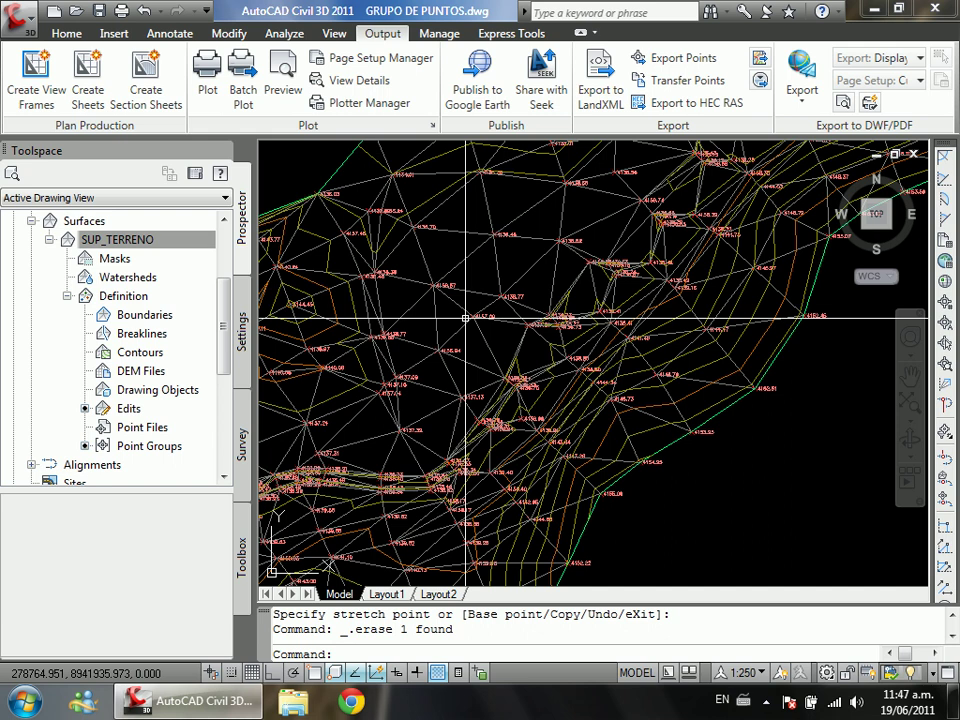
Step: Examine the SUP_TERRENO triangulation and contours around the dense point cluster near the northern border
{"action": "scroll", "coordinate": [465, 318], "scroll_direction": "down", "scroll_amount": 5}
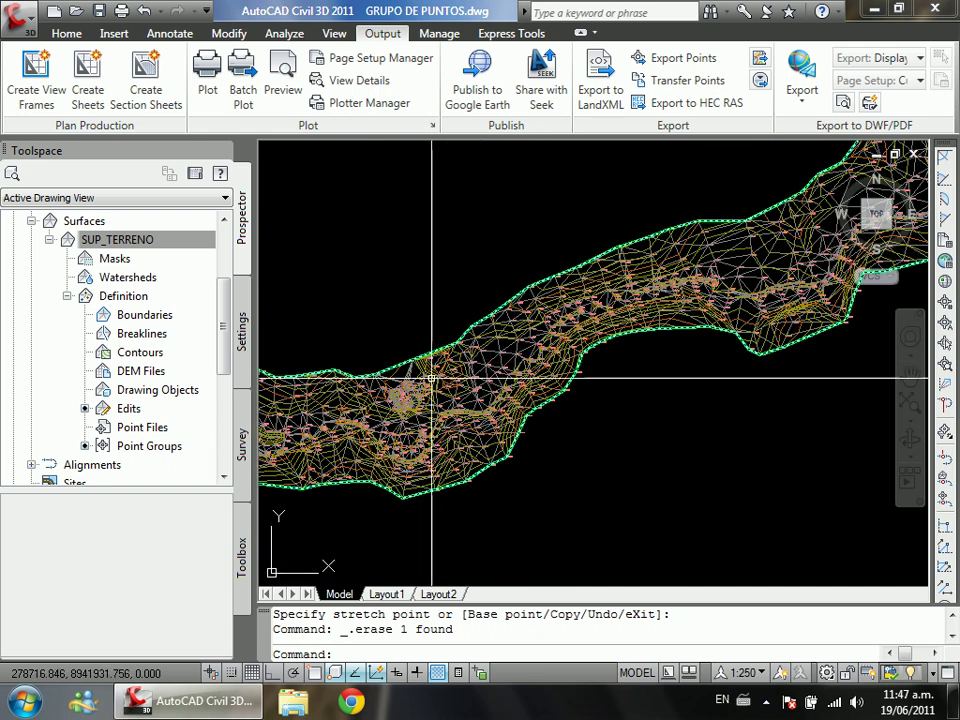
{"action": "scroll", "coordinate": [431, 378], "scroll_direction": "up", "scroll_amount": 2}
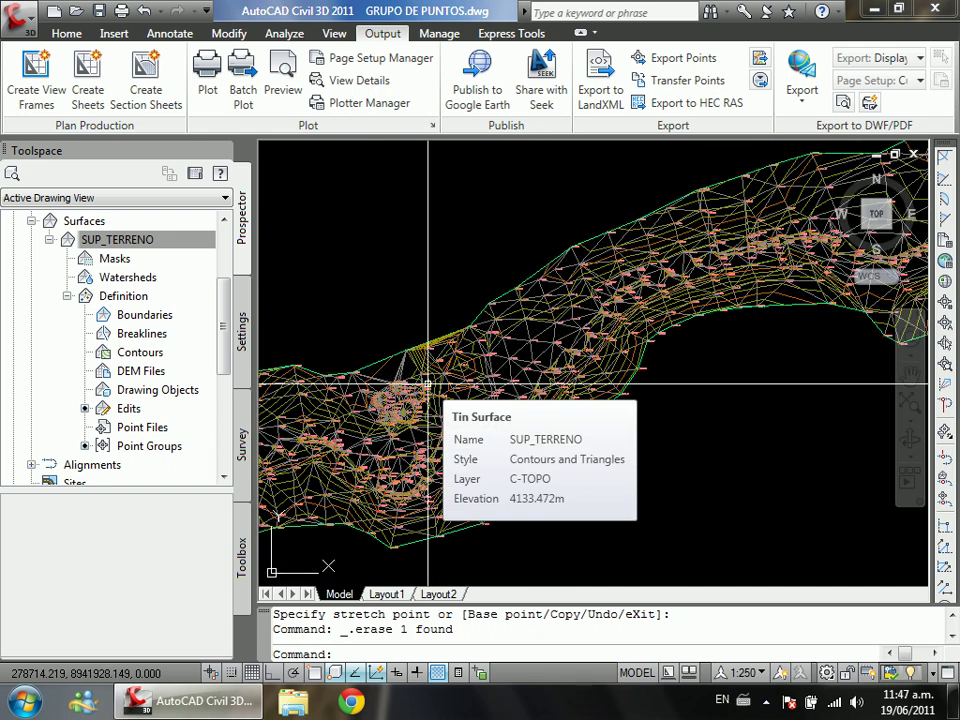
{"action": "scroll", "coordinate": [446, 349], "scroll_direction": "up", "scroll_amount": 2}
{"action": "scroll", "coordinate": [326, 461], "scroll_direction": "down", "scroll_amount": 2}
{"action": "scroll", "coordinate": [449, 407], "scroll_direction": "up", "scroll_amount": 4}
{"action": "scroll", "coordinate": [449, 380], "scroll_direction": "down", "scroll_amount": 3}
{"action": "scroll", "coordinate": [392, 340], "scroll_direction": "up", "scroll_amount": 1}
{"action": "scroll", "coordinate": [600, 360], "scroll_direction": "down", "scroll_amount": 4}
{"action": "scroll", "coordinate": [439, 424], "scroll_direction": "up", "scroll_amount": 5}
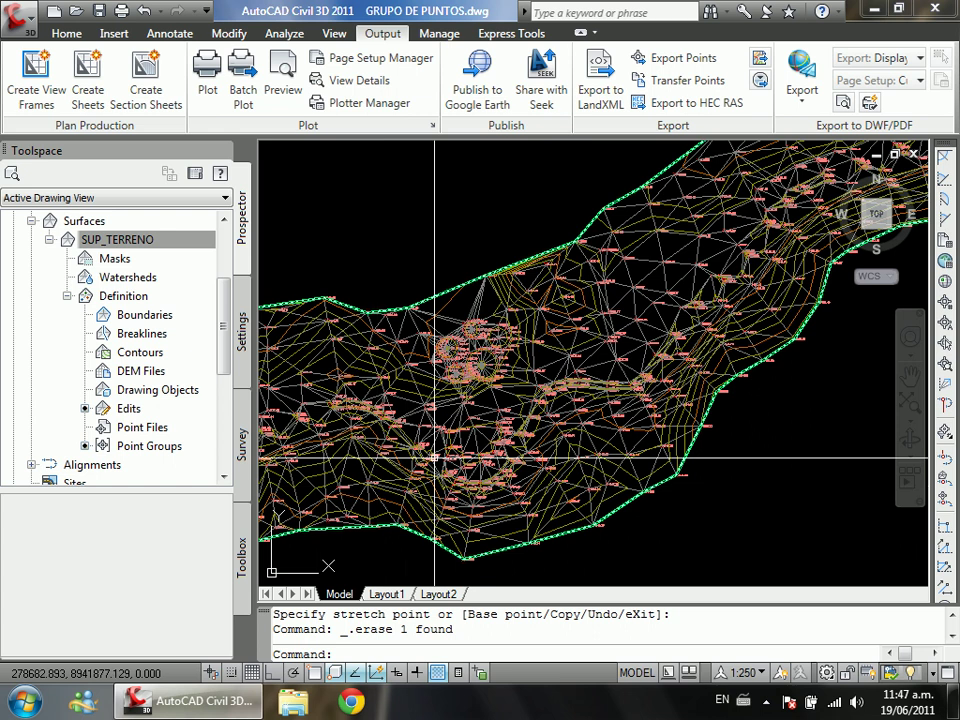
{"action": "scroll", "coordinate": [439, 493], "scroll_direction": "down", "scroll_amount": 1}
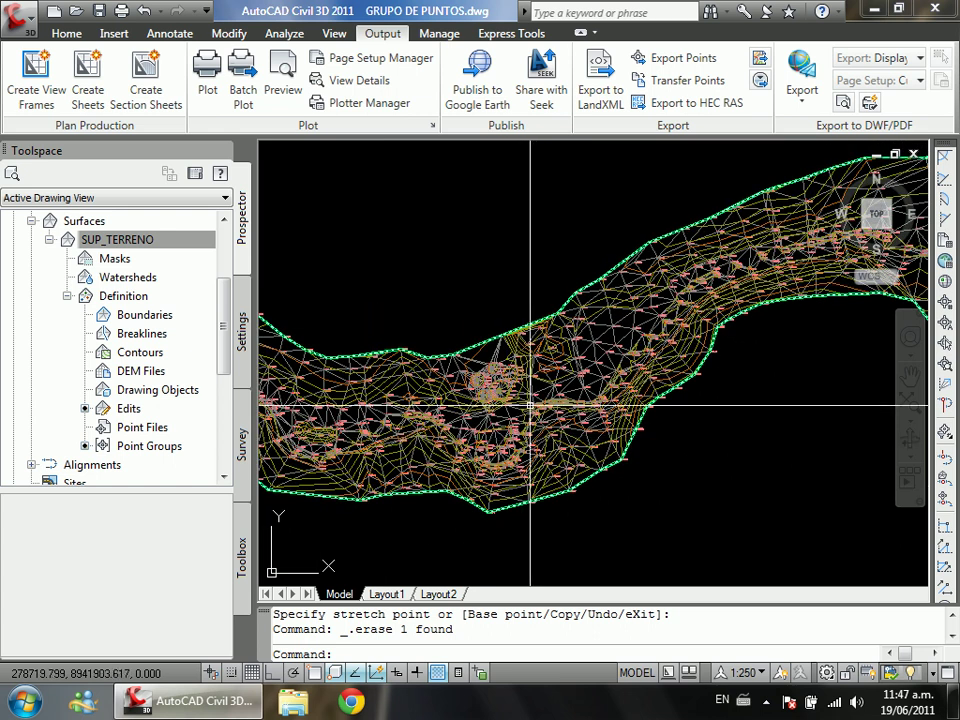
Step: Examine the surface's western end and border triangulation around point 4126.38
{"action": "scroll", "coordinate": [480, 405], "scroll_direction": "down", "scroll_amount": 1}
{"action": "scroll", "coordinate": [473, 399], "scroll_direction": "up", "scroll_amount": 3}
{"action": "scroll", "coordinate": [440, 398], "scroll_direction": "down", "scroll_amount": 2}
{"action": "scroll", "coordinate": [418, 398], "scroll_direction": "up", "scroll_amount": 2}
{"action": "scroll", "coordinate": [418, 397], "scroll_direction": "up", "scroll_amount": 3}
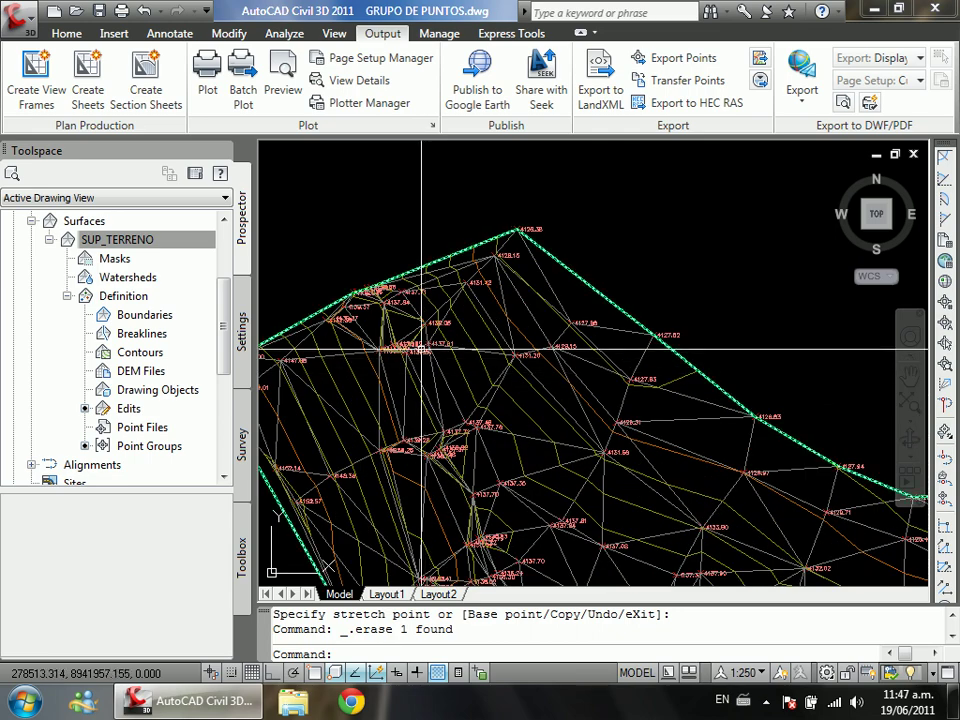
{"action": "scroll", "coordinate": [343, 336], "scroll_direction": "down", "scroll_amount": 2}
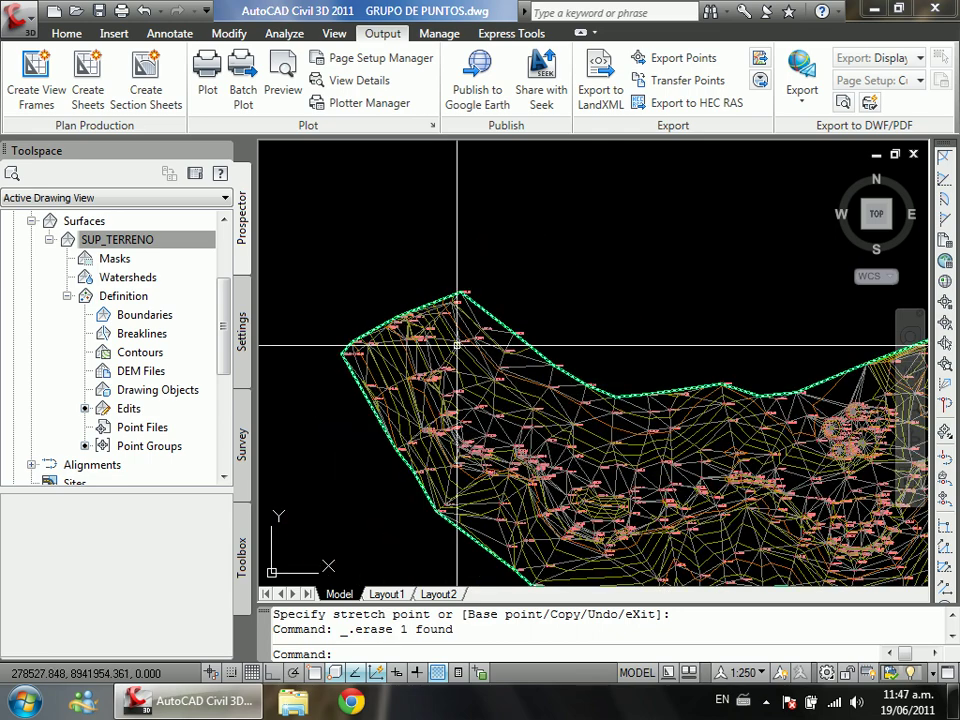
{"action": "scroll", "coordinate": [621, 381], "scroll_direction": "down", "scroll_amount": 1}
{"action": "scroll", "coordinate": [681, 330], "scroll_direction": "up", "scroll_amount": 3}
{"action": "scroll", "coordinate": [681, 330], "scroll_direction": "down", "scroll_amount": 2}
{"action": "scroll", "coordinate": [471, 330], "scroll_direction": "up", "scroll_amount": 2}
{"action": "scroll", "coordinate": [471, 353], "scroll_direction": "down", "scroll_amount": 1}
{"action": "scroll", "coordinate": [471, 353], "scroll_direction": "up", "scroll_amount": 1}
Step: Examine the dense contour patch beside points 4135.42 and 4133.80, and read surface elevations around point 4132.18
{"action": "scroll", "coordinate": [541, 240], "scroll_direction": "up", "scroll_amount": 5}
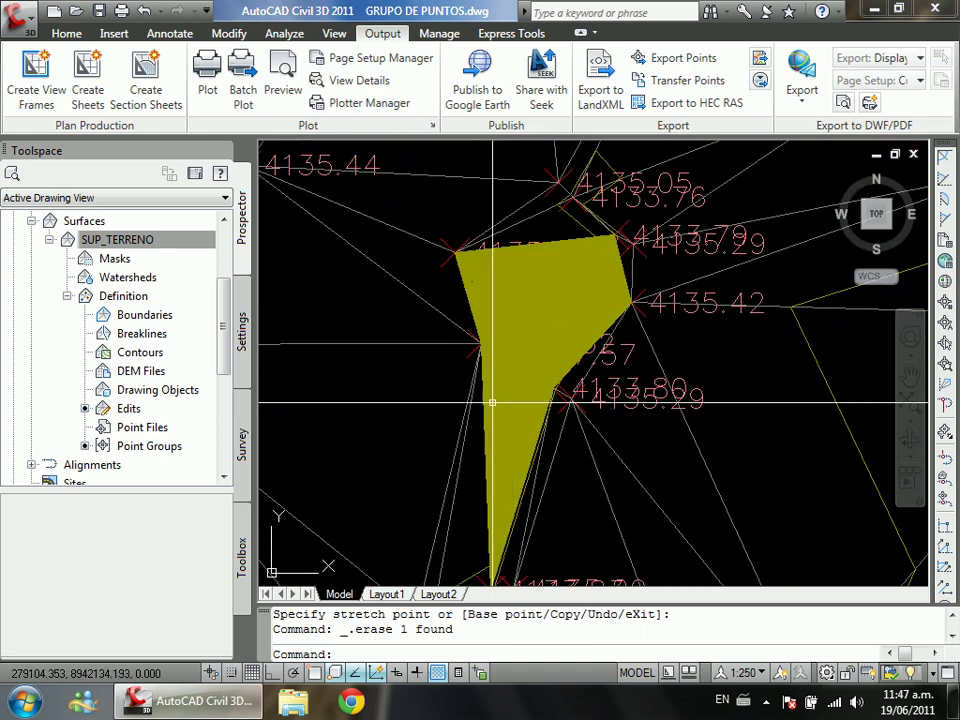
{"action": "scroll", "coordinate": [497, 266], "scroll_direction": "down", "scroll_amount": 5}
{"action": "scroll", "coordinate": [495, 208], "scroll_direction": "up", "scroll_amount": 5}
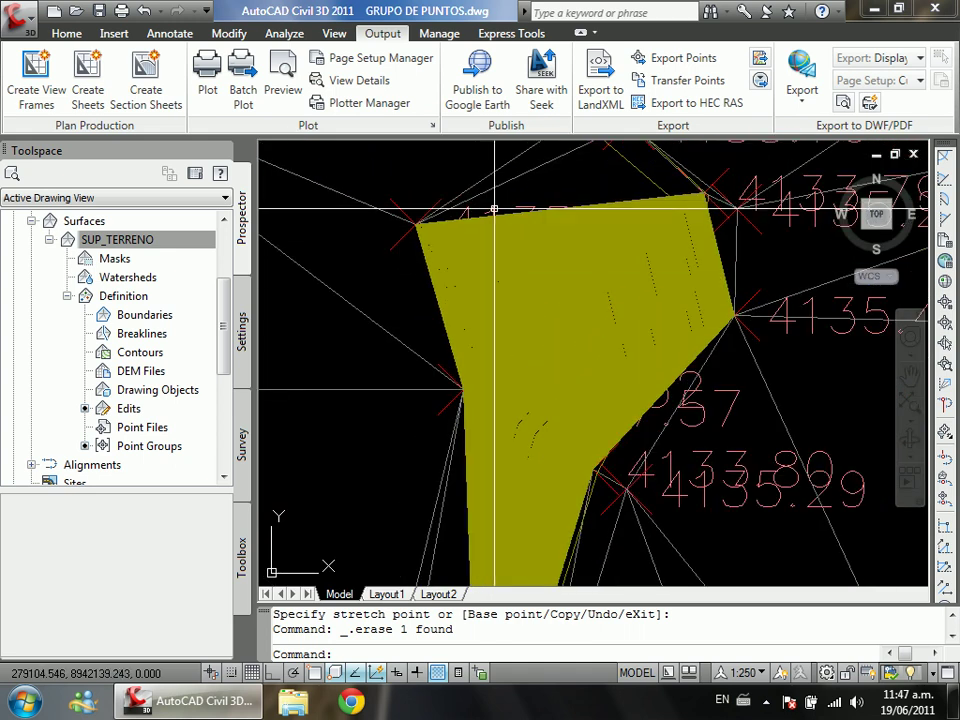
{"action": "scroll", "coordinate": [511, 358], "scroll_direction": "down", "scroll_amount": 4}
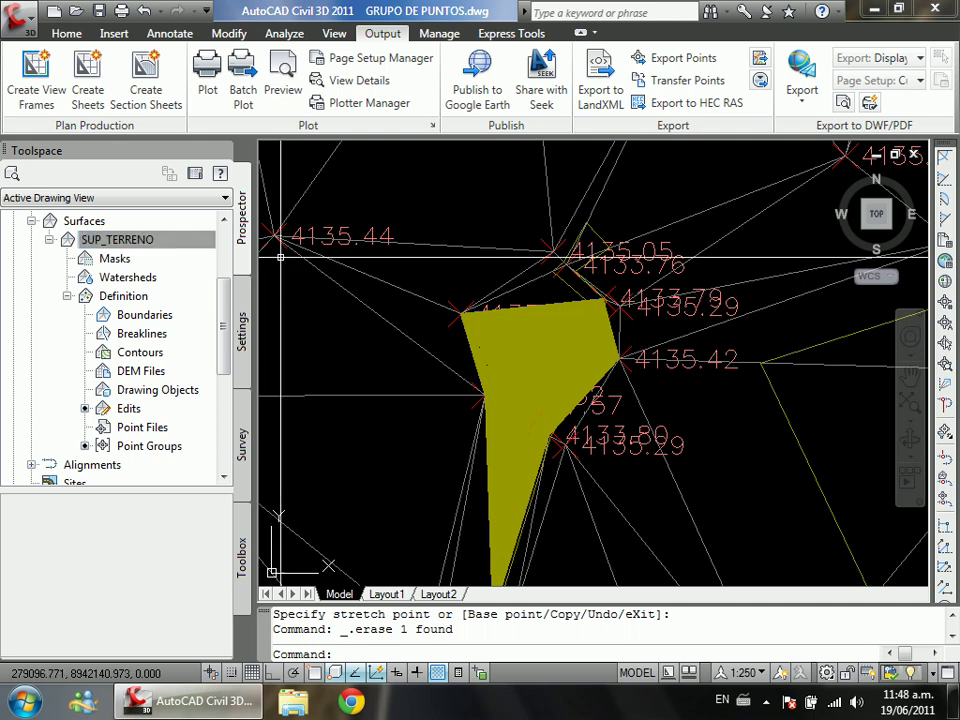
{"action": "scroll", "coordinate": [490, 330], "scroll_direction": "down", "scroll_amount": 5}
{"action": "scroll", "coordinate": [413, 418], "scroll_direction": "up", "scroll_amount": 4}
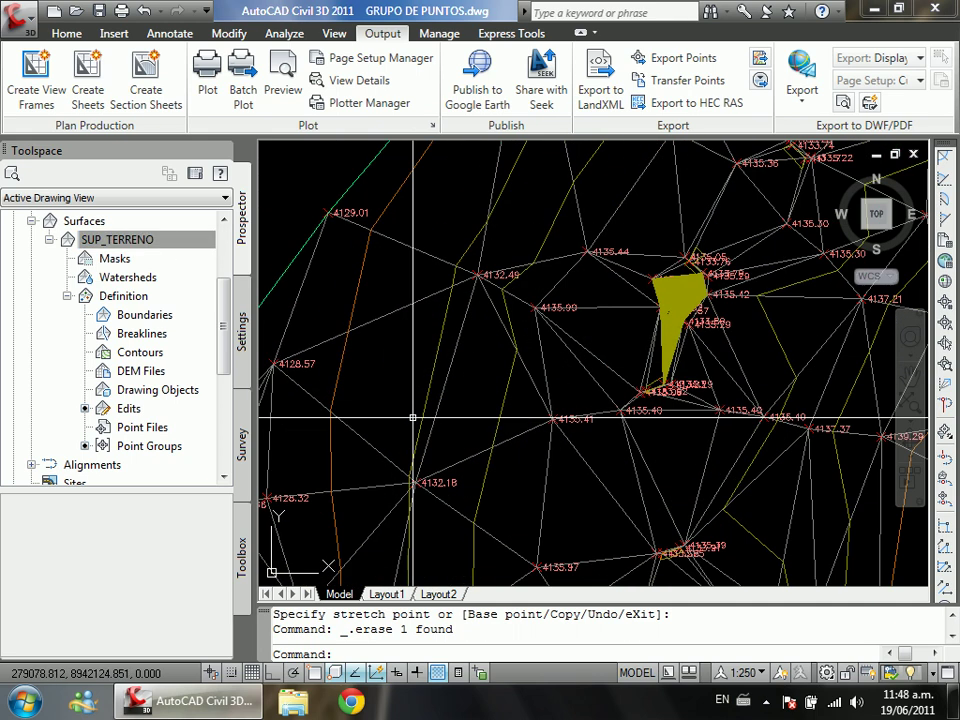
{"action": "mouse_move", "coordinate": [413, 418]}
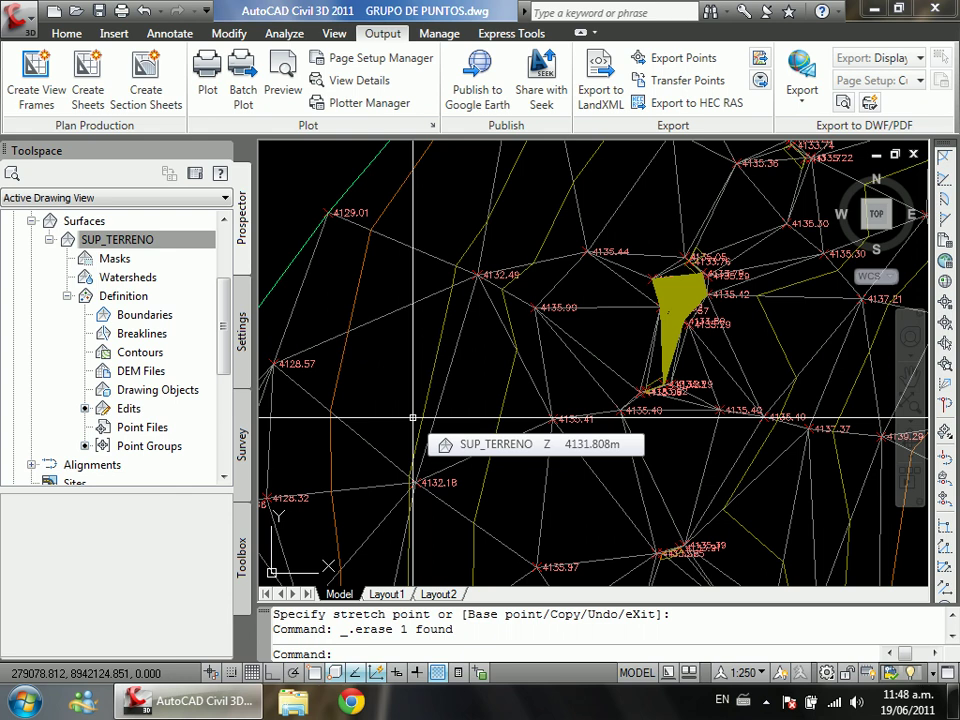
{"action": "scroll", "coordinate": [420, 400], "scroll_direction": "up", "scroll_amount": 2}
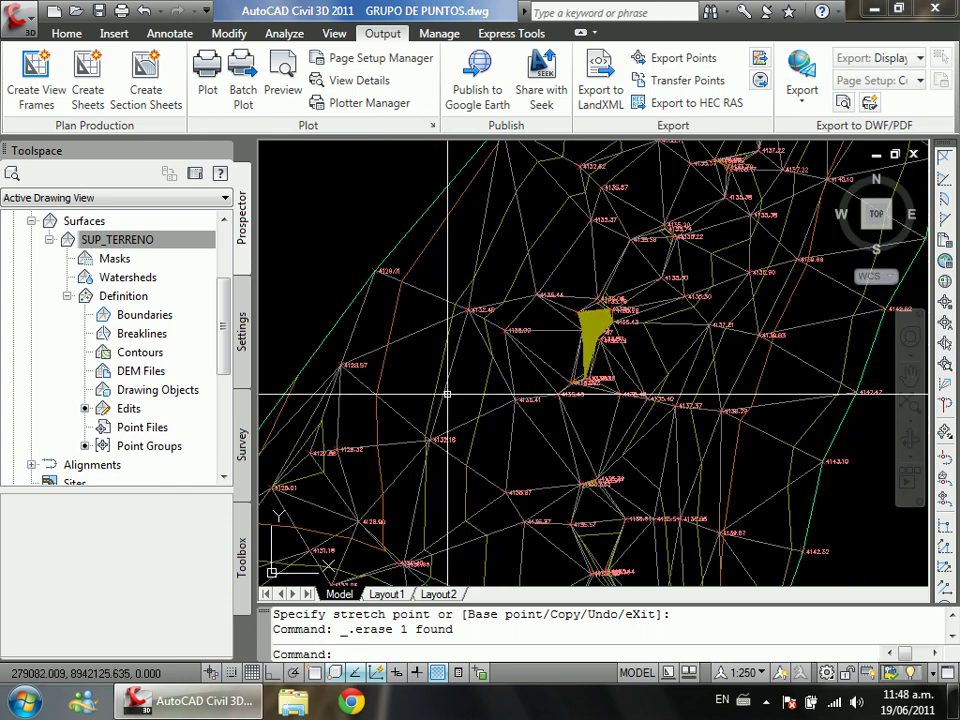
{"action": "mouse_move", "coordinate": [427, 395]}
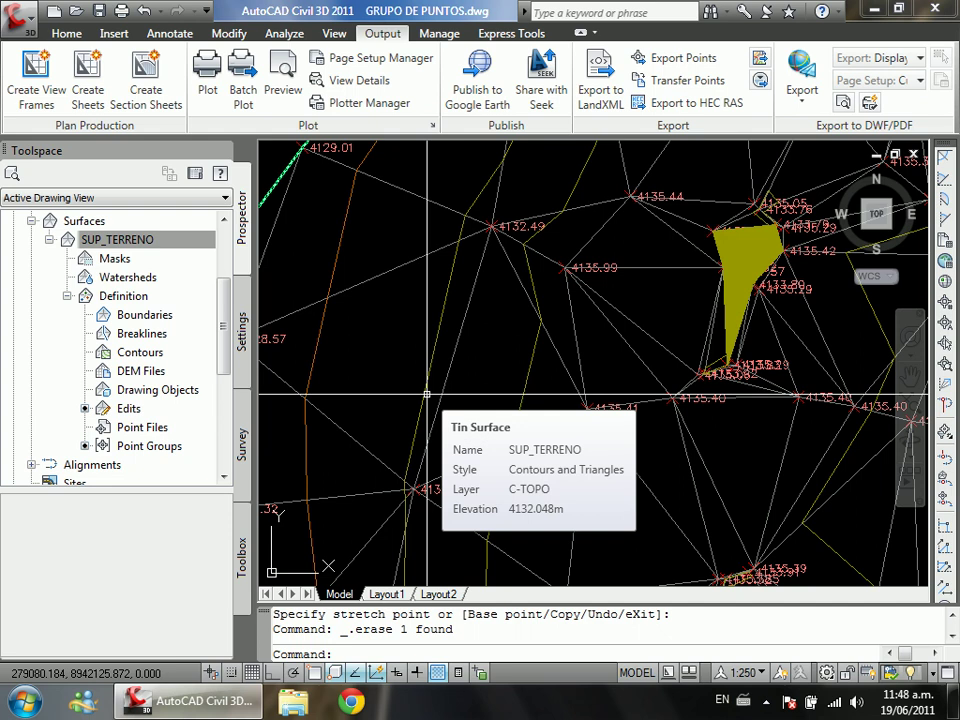
{"action": "mouse_move", "coordinate": [516, 421]}
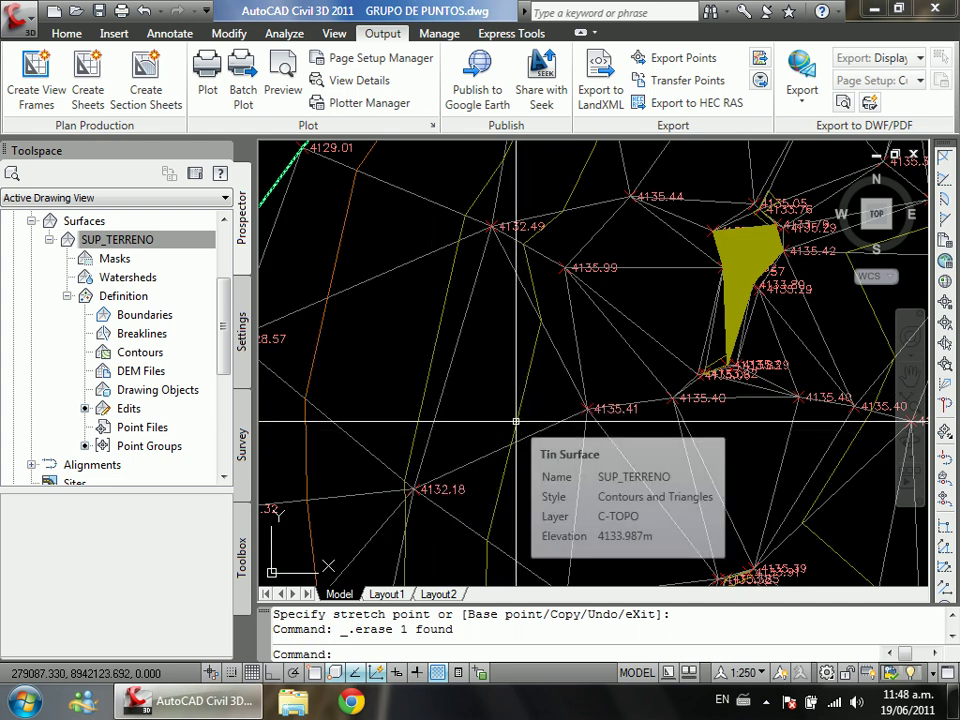
{"action": "scroll", "coordinate": [516, 421], "scroll_direction": "down", "scroll_amount": 4}
{"action": "scroll", "coordinate": [540, 381], "scroll_direction": "up", "scroll_amount": 6}
{"action": "scroll", "coordinate": [521, 381], "scroll_direction": "up", "scroll_amount": 7}
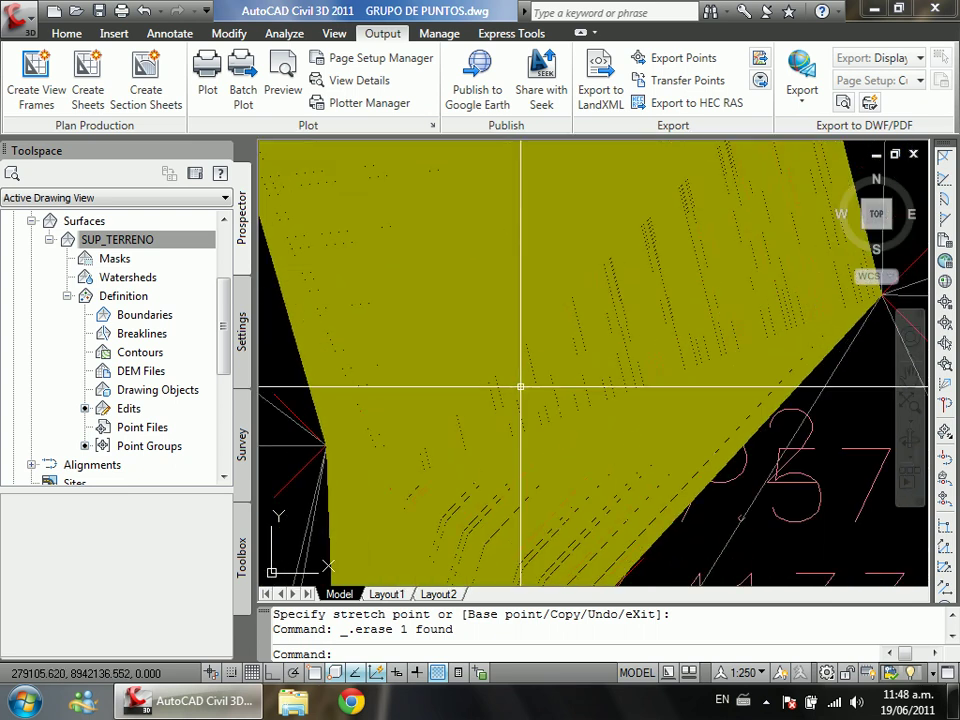
{"action": "scroll", "coordinate": [506, 375], "scroll_direction": "down", "scroll_amount": 5}
{"action": "scroll", "coordinate": [519, 373], "scroll_direction": "up", "scroll_amount": 5}
{"action": "scroll", "coordinate": [514, 375], "scroll_direction": "down", "scroll_amount": 5}
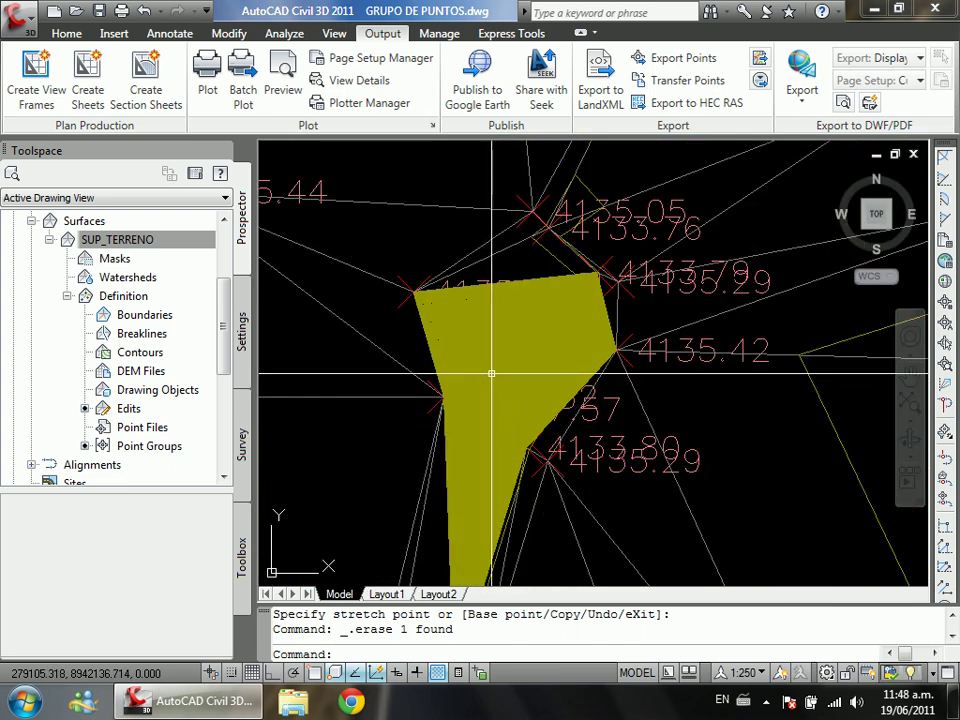
Step: Inspect the solid contour patch from several zoom distances and read the COGO point data of the point labelled 4135.42
{"action": "scroll", "coordinate": [480, 268], "scroll_direction": "up", "scroll_amount": 2}
{"action": "scroll", "coordinate": [480, 268], "scroll_direction": "down", "scroll_amount": 3}
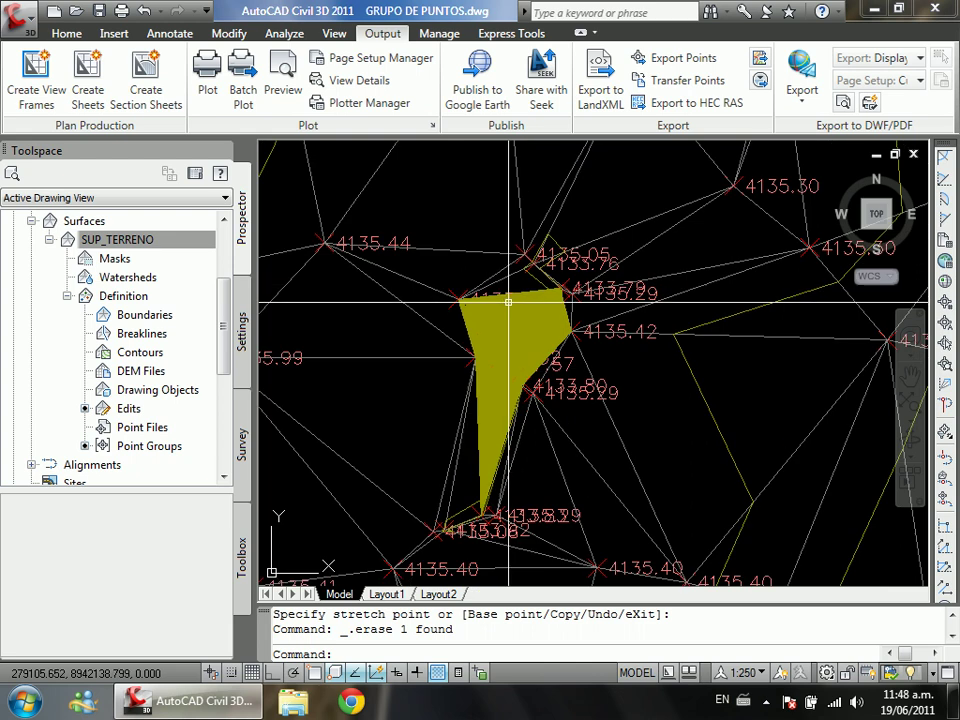
{"action": "scroll", "coordinate": [485, 319], "scroll_direction": "up", "scroll_amount": 2}
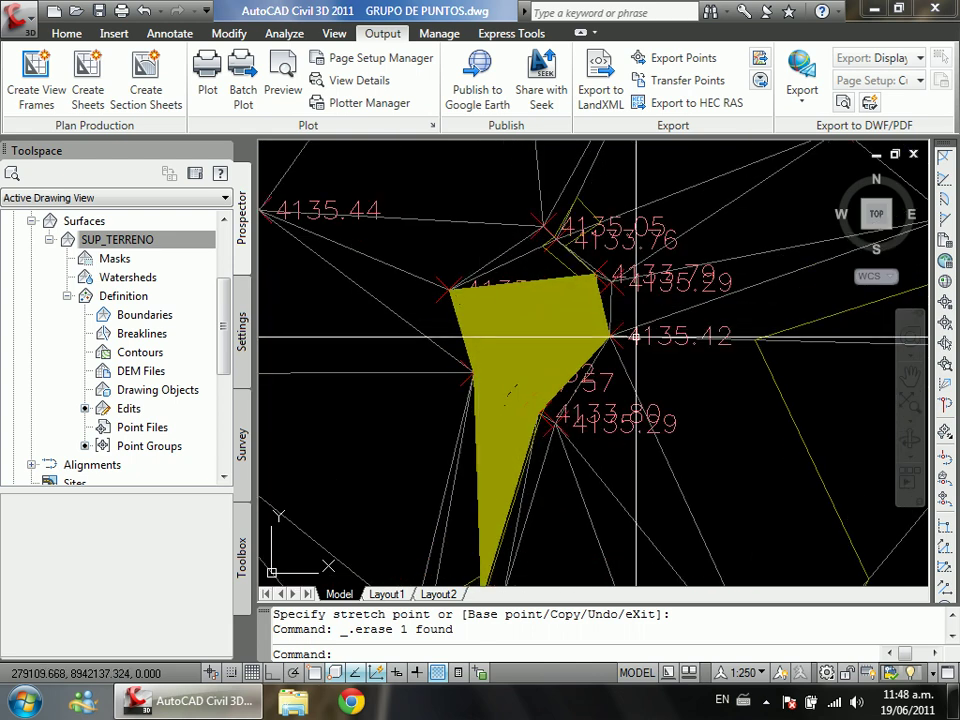
{"action": "mouse_move", "coordinate": [669, 342]}
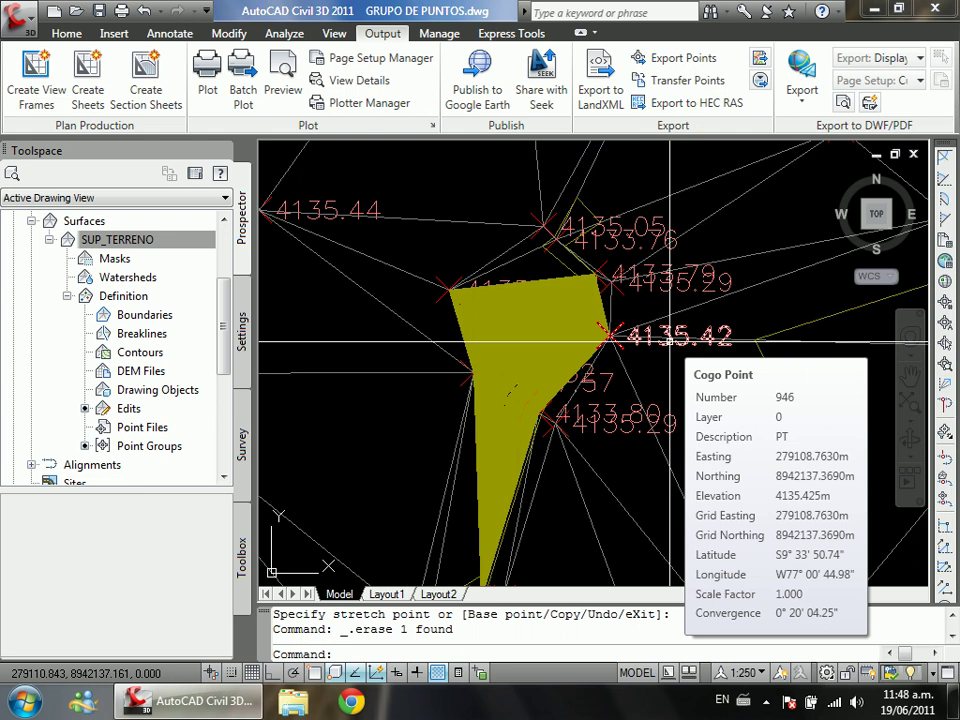
{"action": "scroll", "coordinate": [516, 306], "scroll_direction": "down", "scroll_amount": 2}
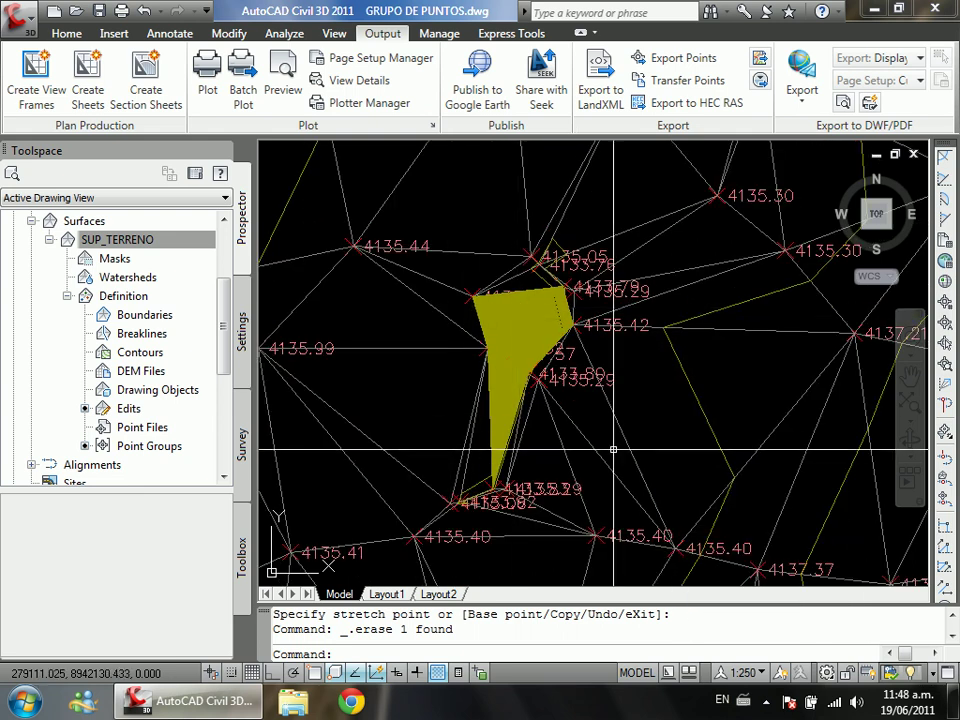
{"action": "scroll", "coordinate": [465, 295], "scroll_direction": "up", "scroll_amount": 2}
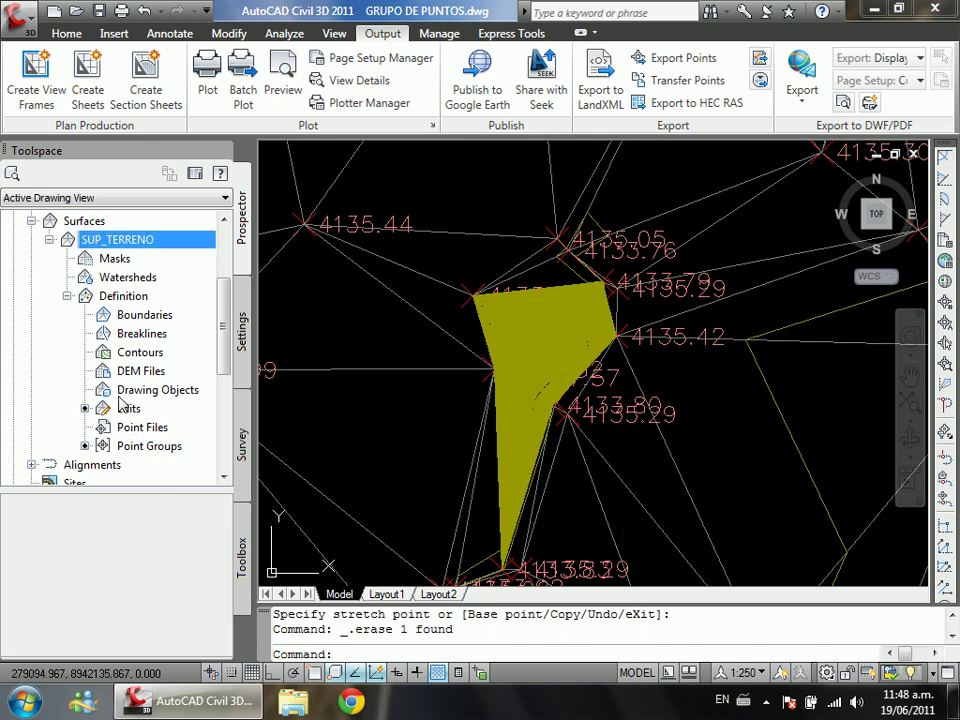
Step: Find point 946 in the _All Points group's point list and zoom the drawing to it
{"action": "scroll", "coordinate": [224, 280], "scroll_direction": "up", "scroll_amount": 1}
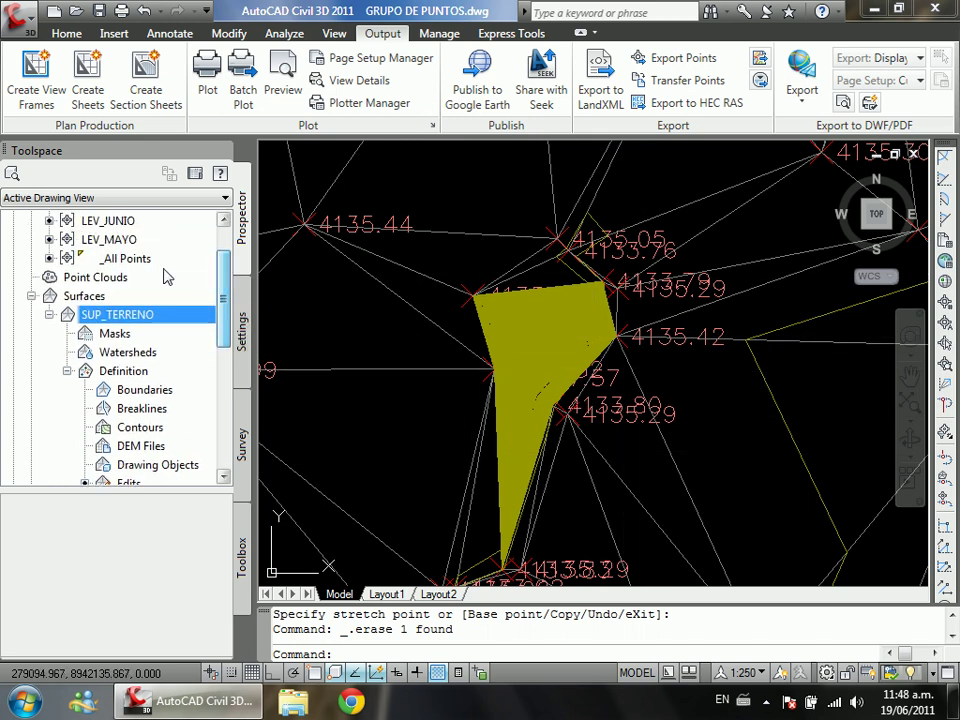
{"action": "left_click", "coordinate": [141, 262]}
{"action": "left_click", "coordinate": [108, 600]}
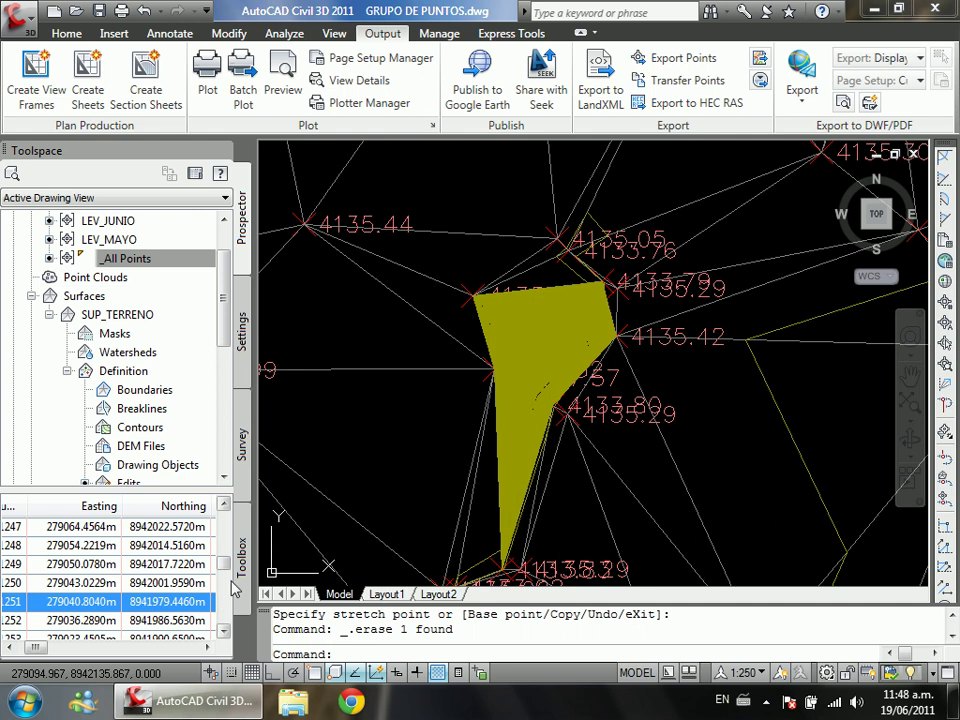
{"action": "left_click_drag", "start_coordinate": [227, 561], "coordinate": [224, 614]}
{"action": "left_click_drag", "start_coordinate": [38, 647], "coordinate": [28, 647]}
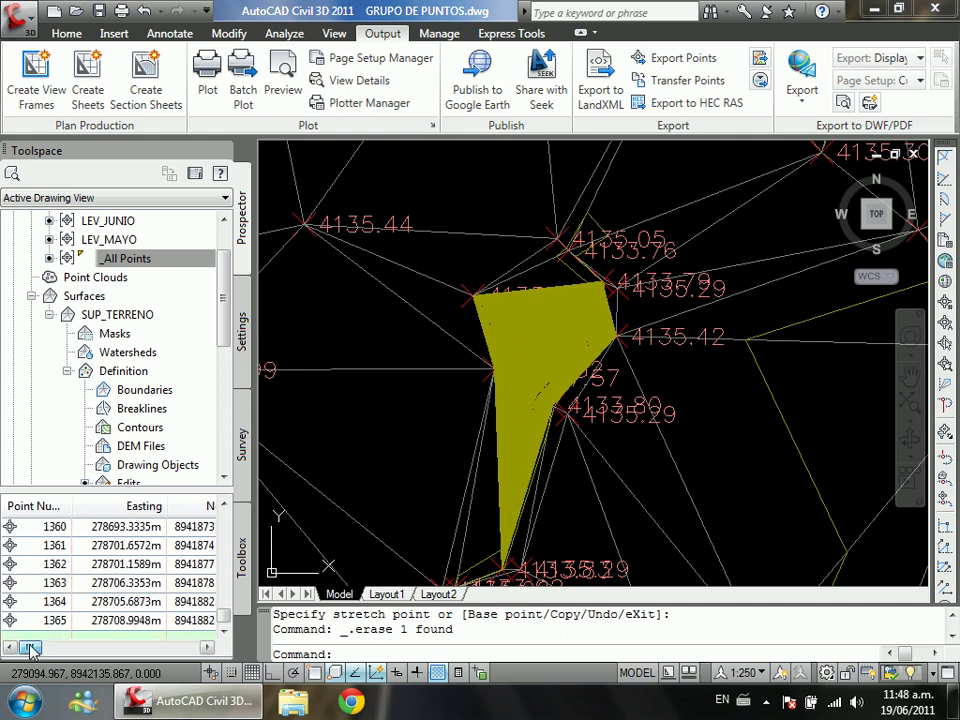
{"action": "mouse_move", "coordinate": [224, 597]}
{"action": "left_mouse_down"}
{"action": "mouse_move", "coordinate": [229, 575]}
{"action": "mouse_move", "coordinate": [225, 621]}
{"action": "left_mouse_up"}
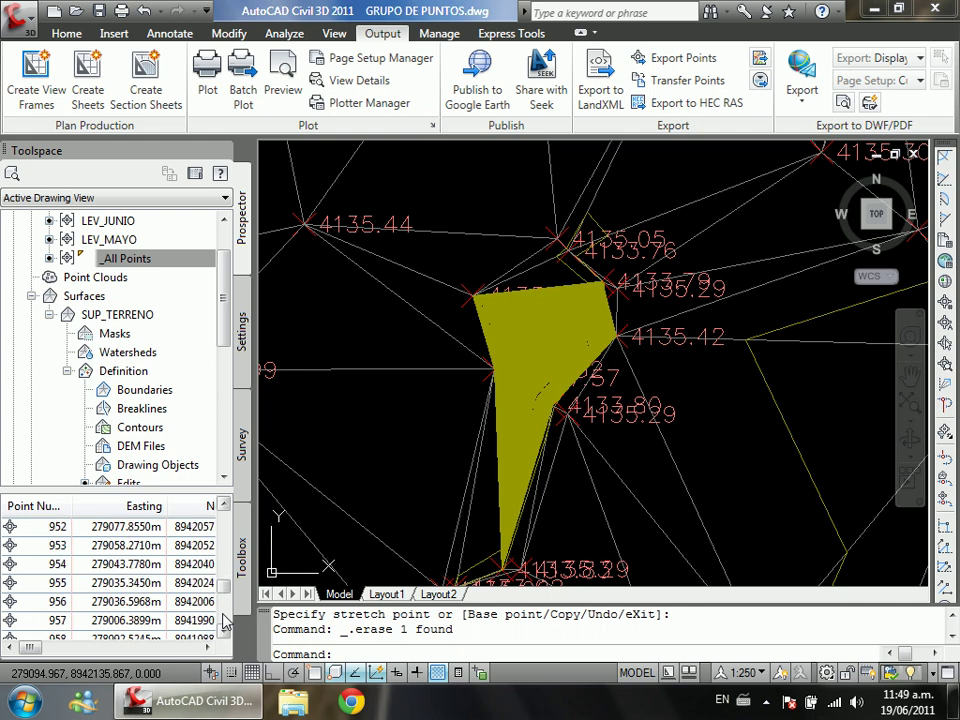
{"action": "left_click", "coordinate": [226, 565]}
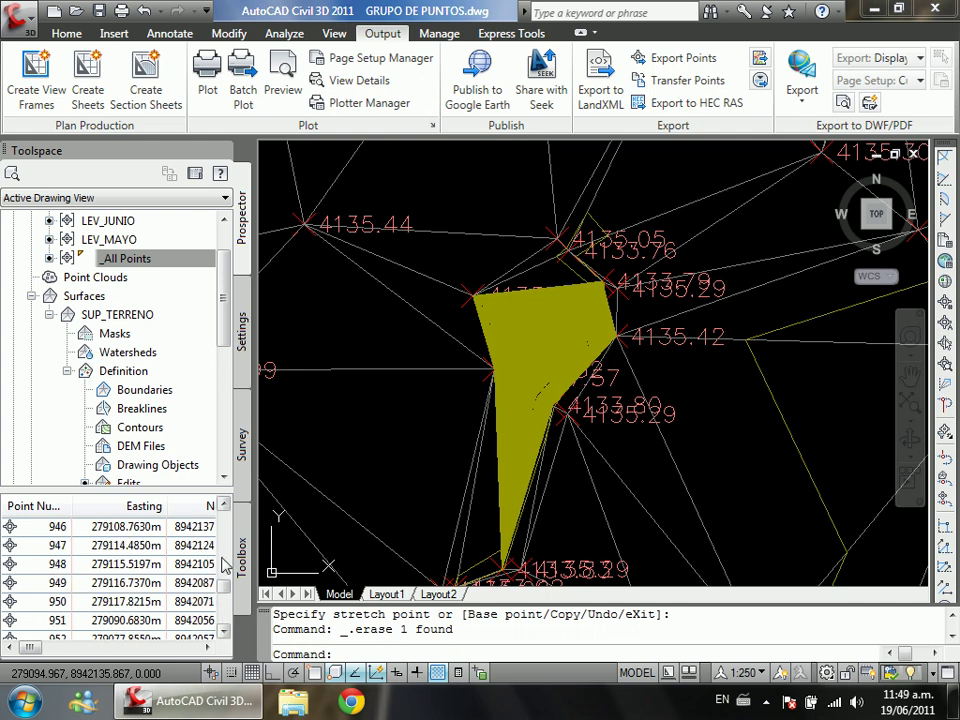
{"action": "right_click", "coordinate": [70, 526]}
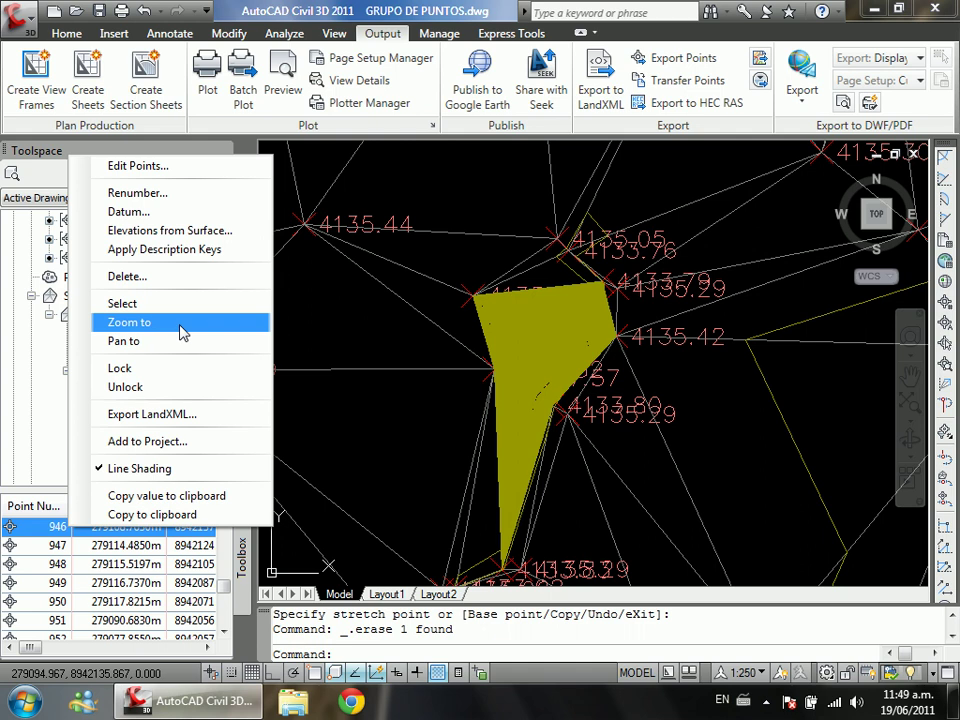
{"action": "left_click", "coordinate": [181, 325]}
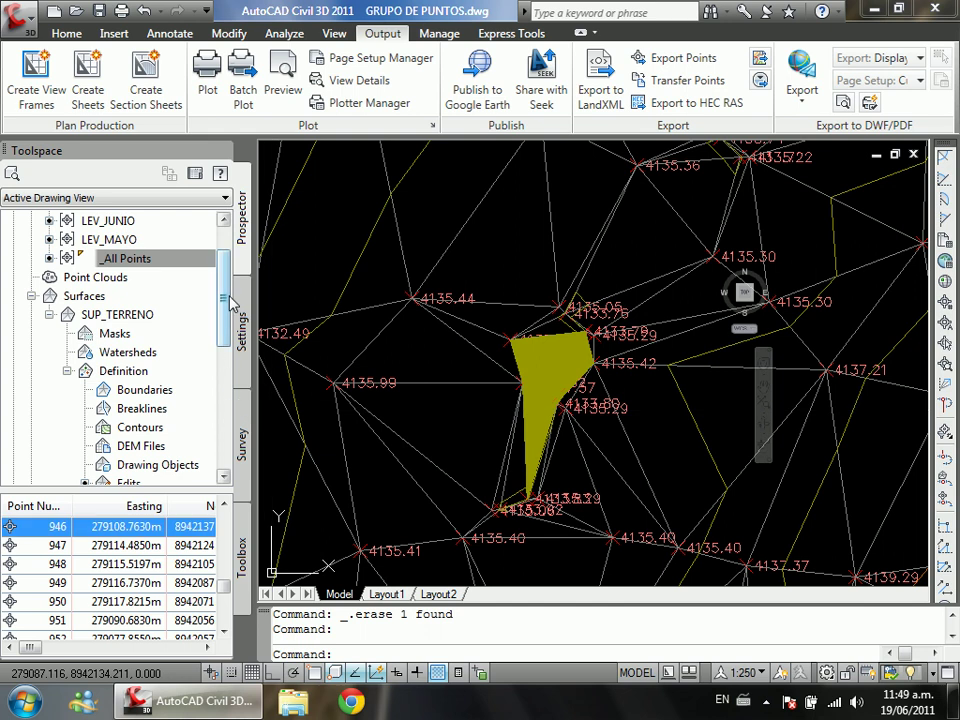
Step: Open the Contours and Triangles style for editing from the SUP_TERRENO surface properties
{"action": "mouse_move", "coordinate": [500, 274]}
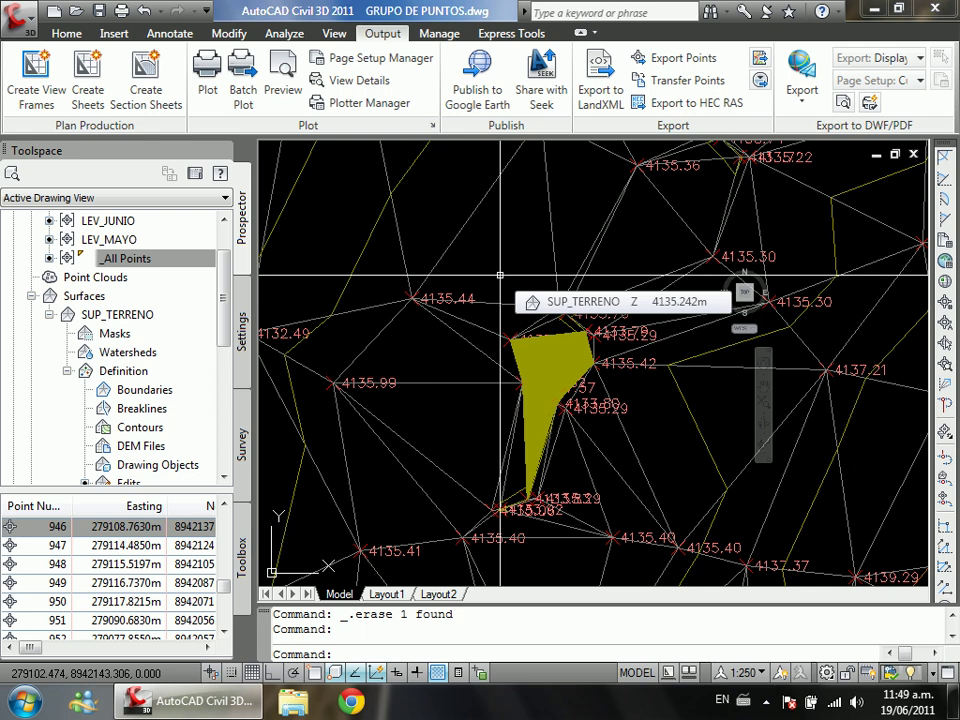
{"action": "scroll", "coordinate": [222, 300], "scroll_direction": "down", "scroll_amount": 2}
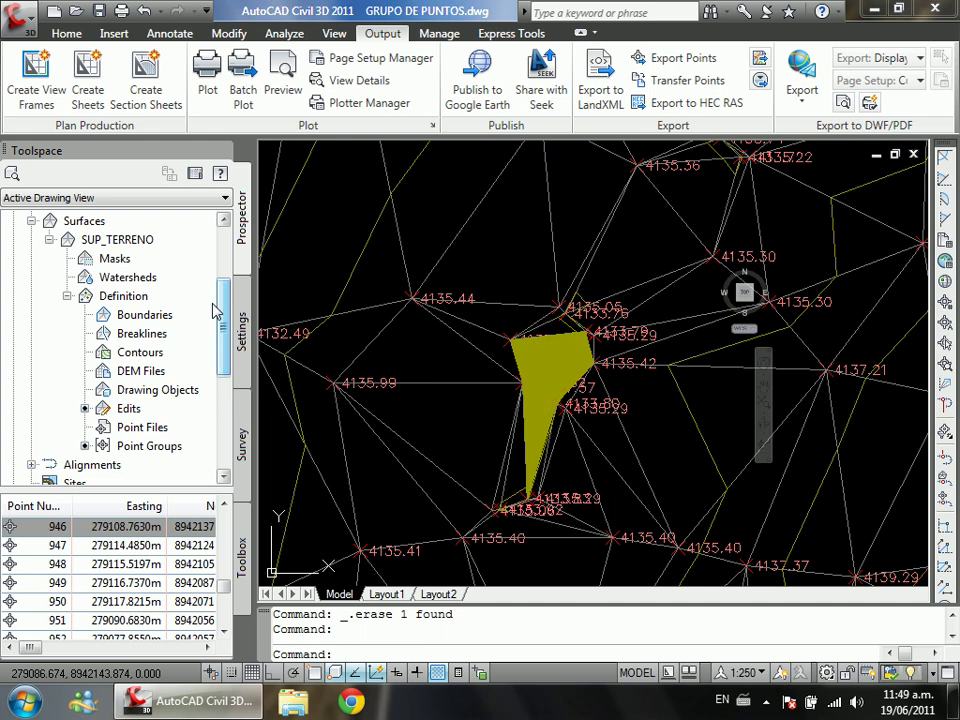
{"action": "left_click", "coordinate": [147, 246]}
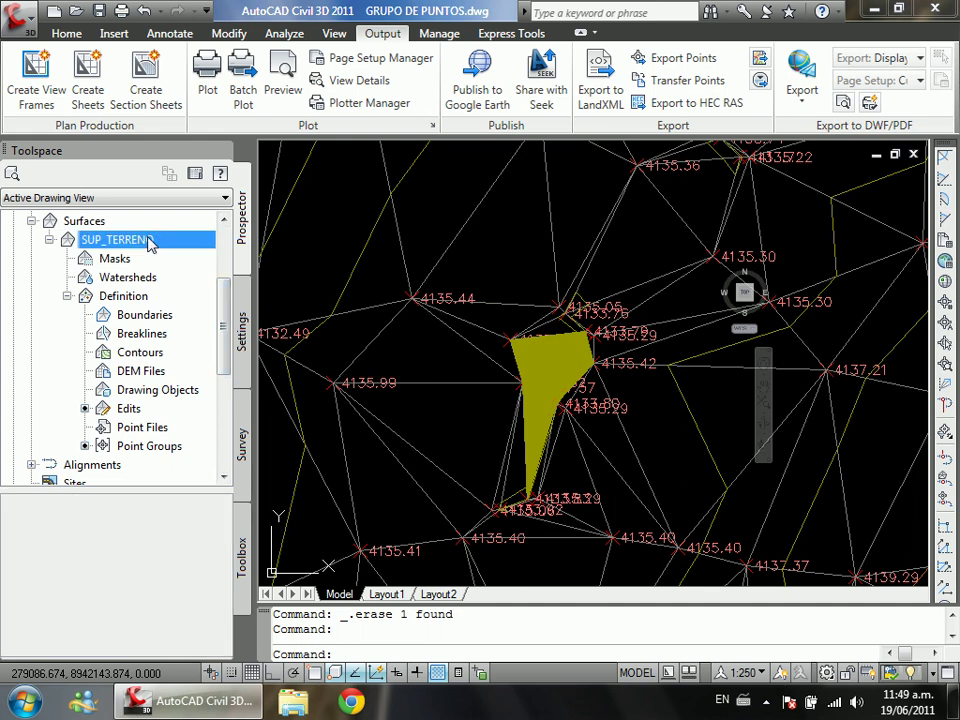
{"action": "right_click", "coordinate": [166, 245]}
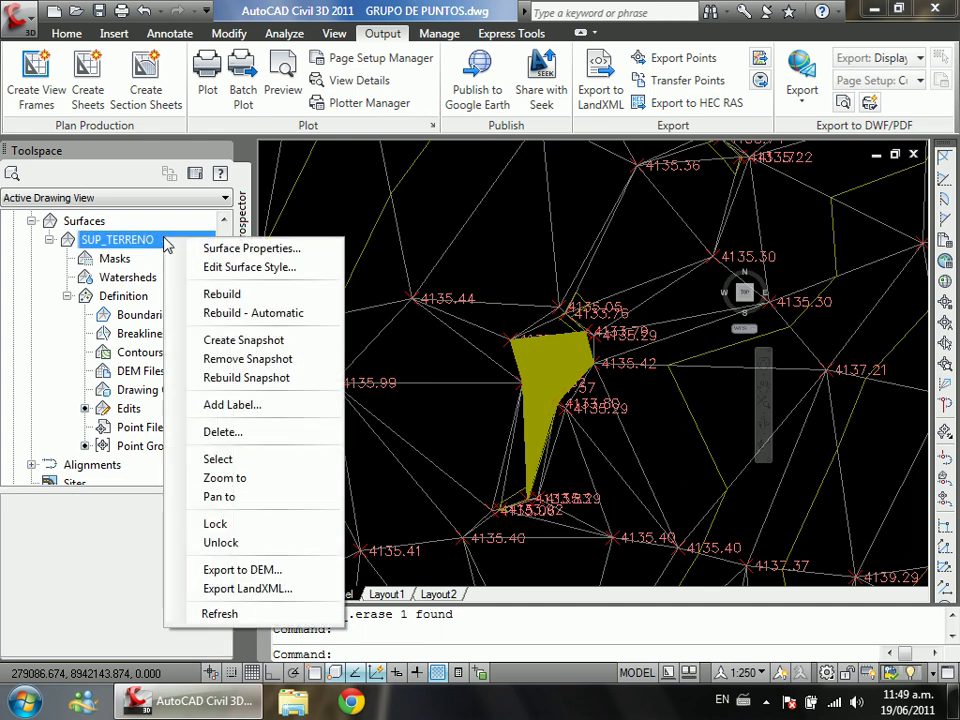
{"action": "left_click", "coordinate": [318, 257]}
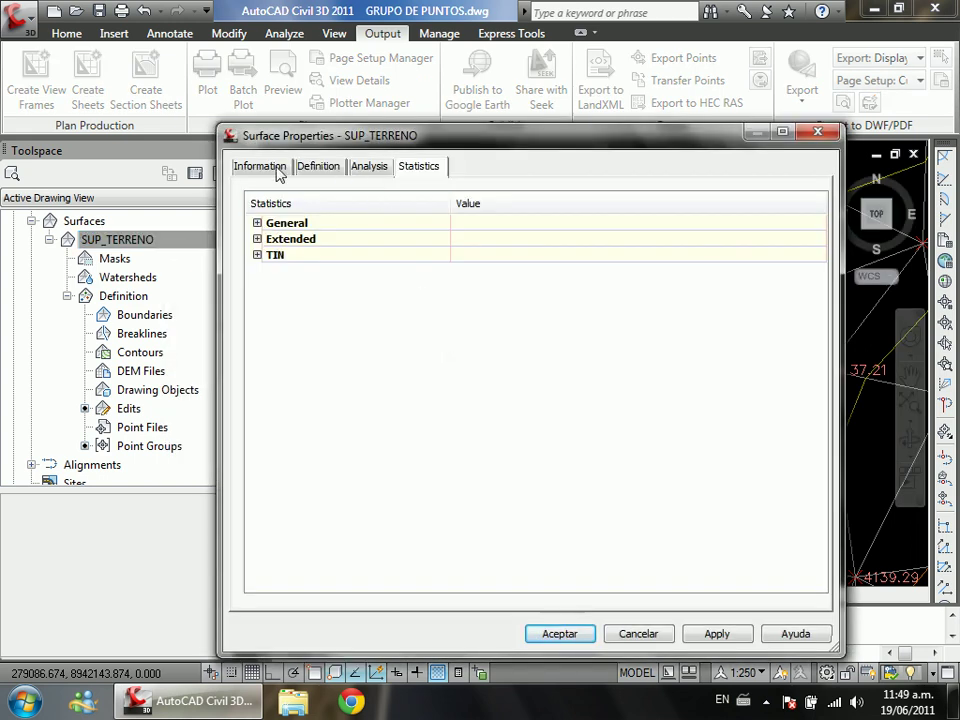
{"action": "left_click", "coordinate": [259, 166]}
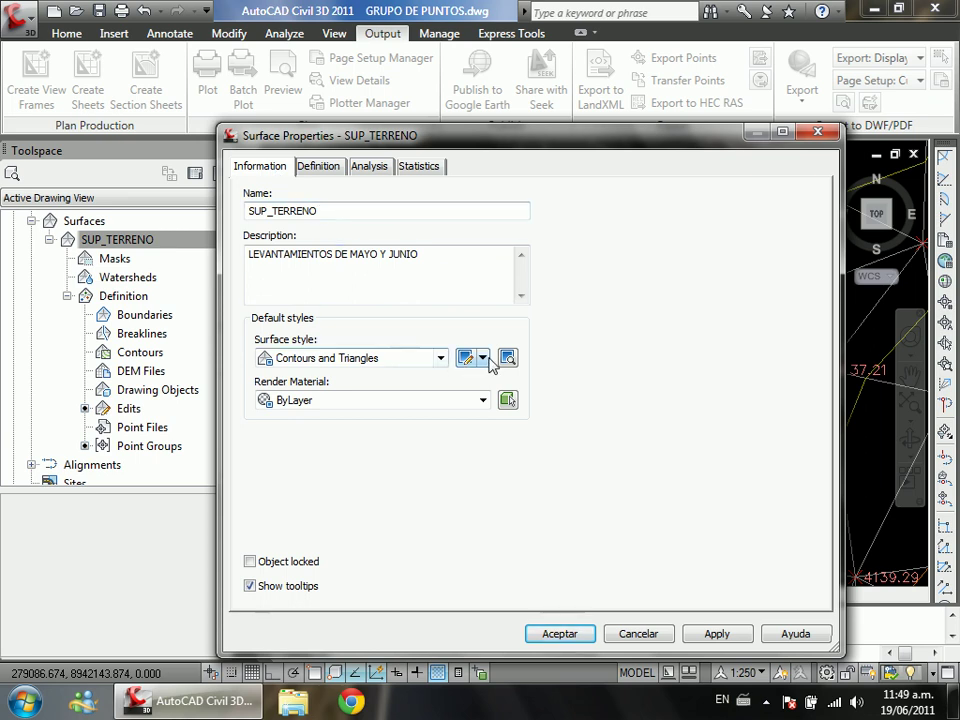
{"action": "left_click", "coordinate": [358, 360]}
{"action": "left_click", "coordinate": [361, 364]}
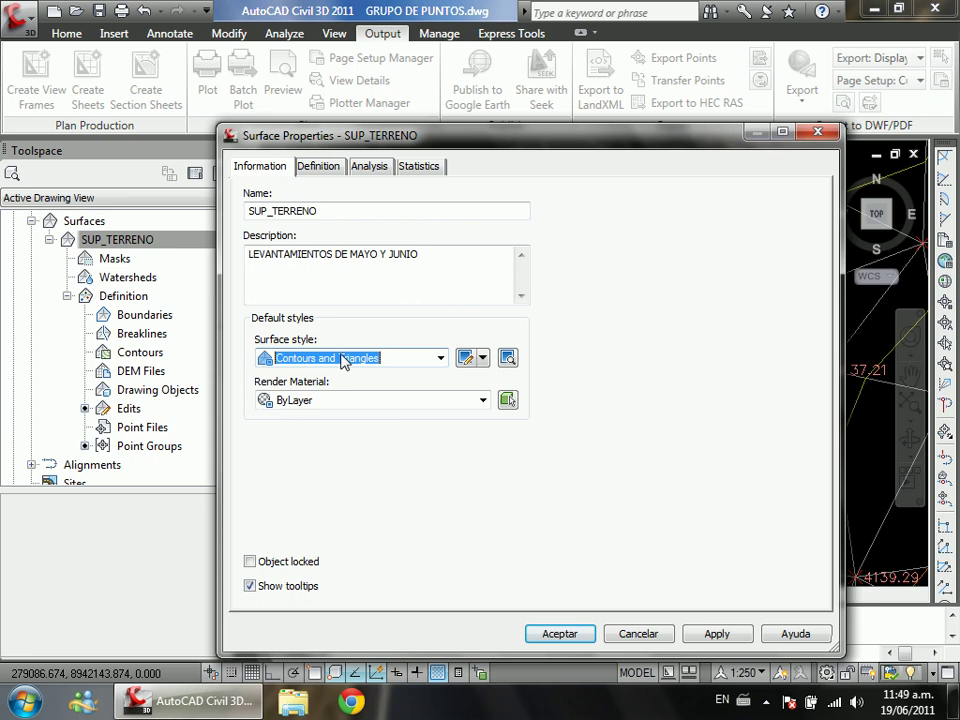
{"action": "left_click", "coordinate": [482, 358]}
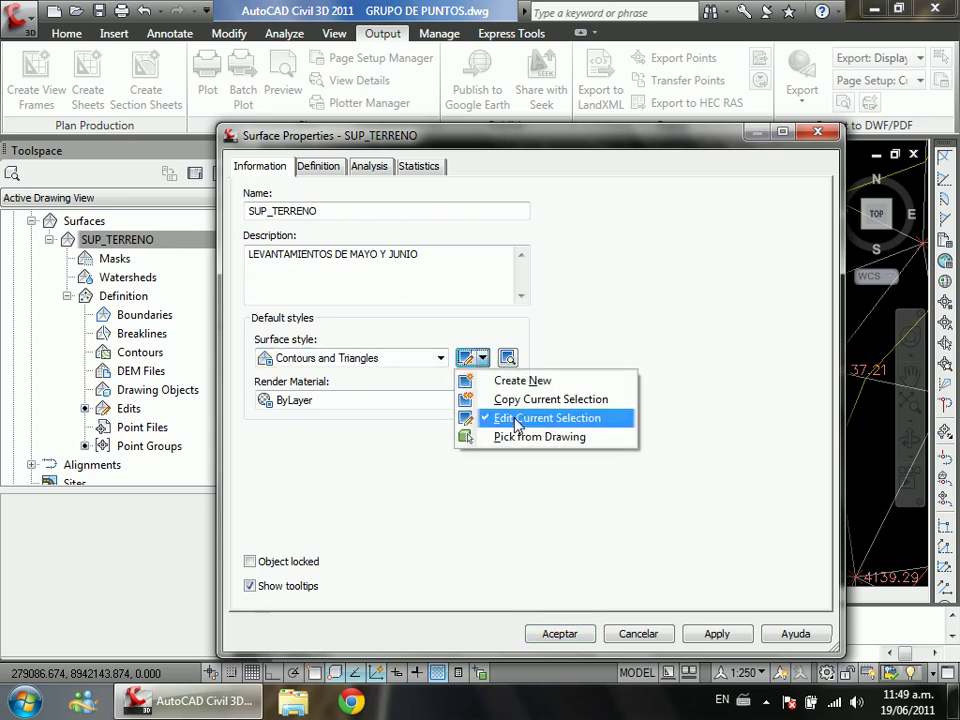
{"action": "left_click", "coordinate": [517, 420]}
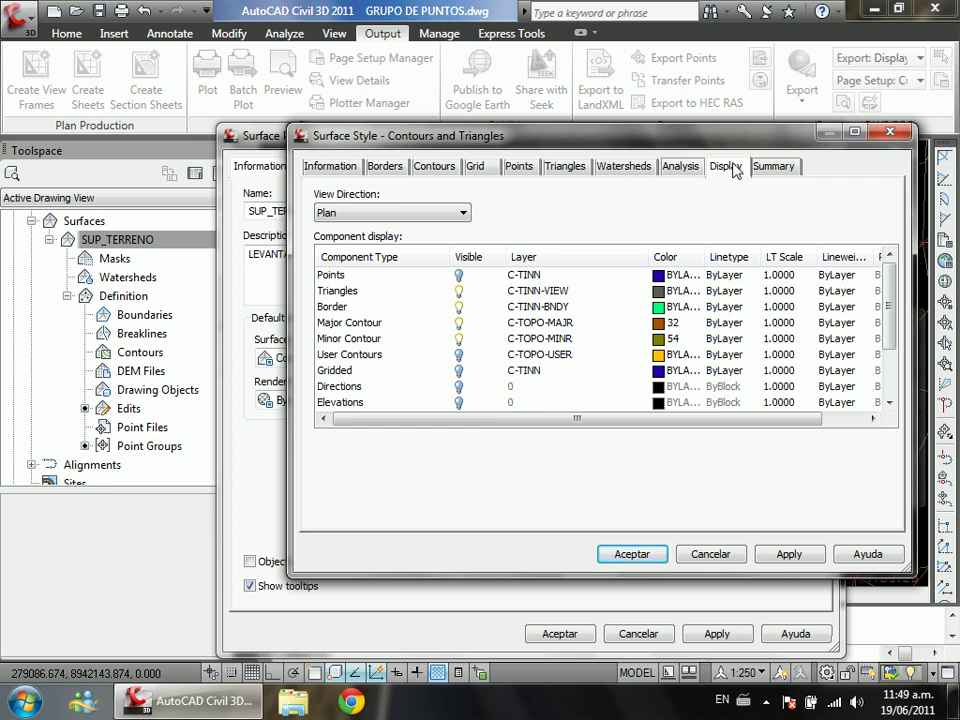
Step: Turn off the Major Contour and Minor Contour components in the style's plan display and accept the style and surface properties
{"action": "left_click", "coordinate": [459, 323]}
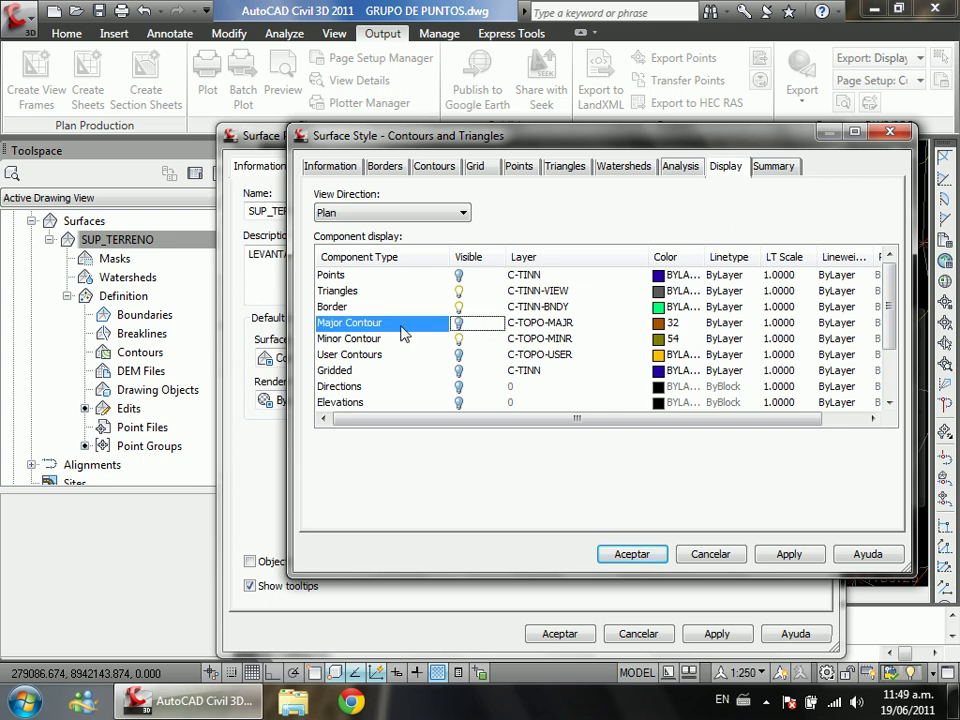
{"action": "left_click", "coordinate": [459, 339]}
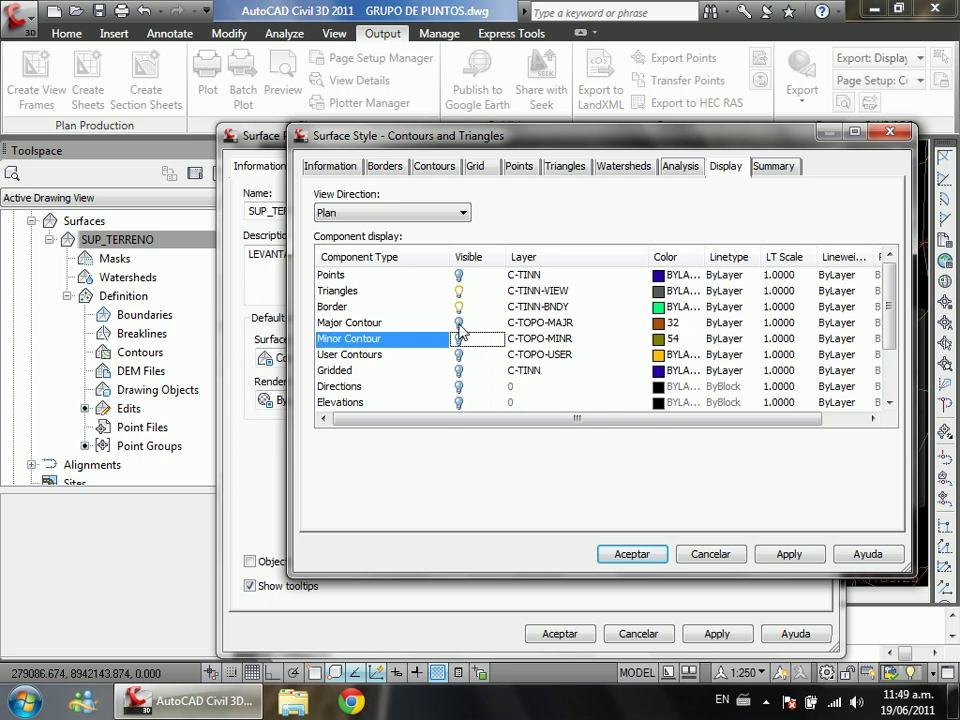
{"action": "left_click", "coordinate": [367, 292]}
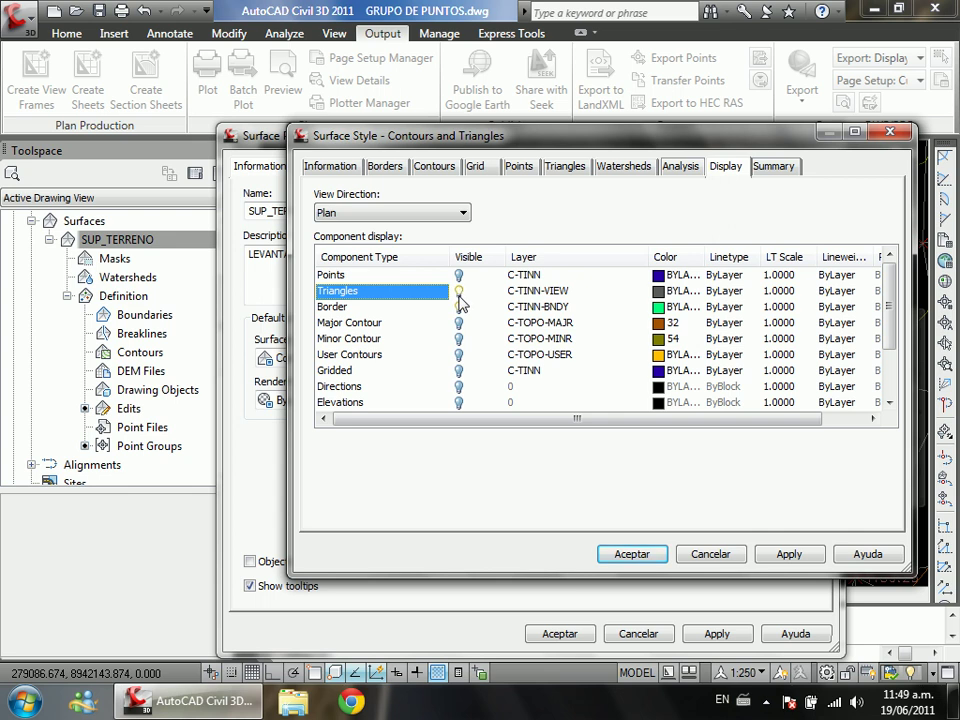
{"action": "left_click", "coordinate": [631, 556]}
{"action": "left_click", "coordinate": [560, 634]}
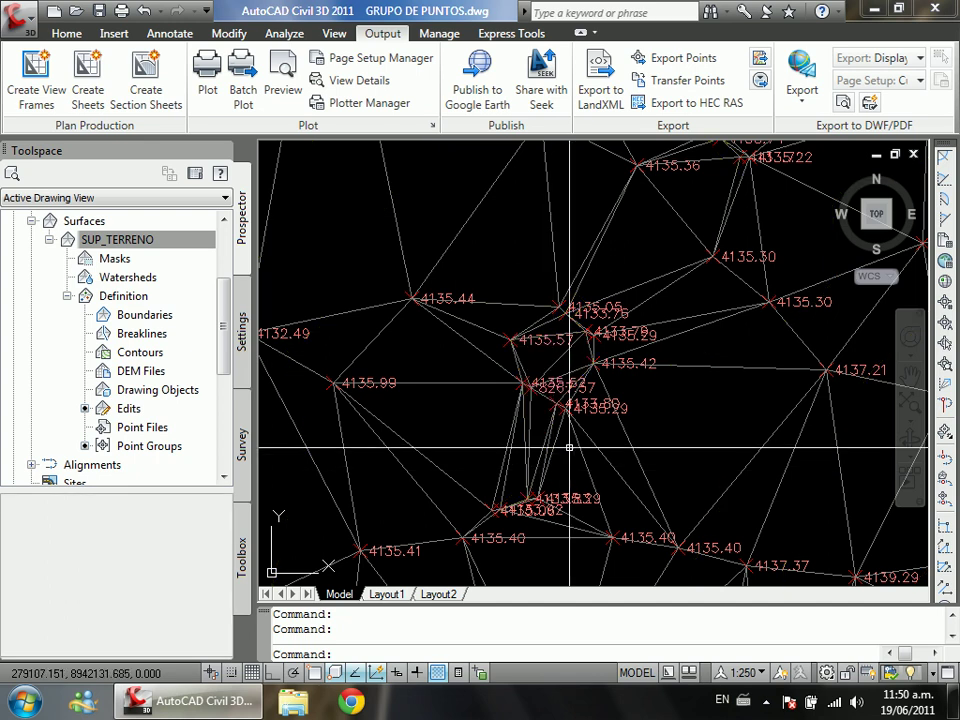
Step: Examine the point cluster where the contours were piled up and read the COGO point data of the point labelled 8267.57
{"action": "scroll", "coordinate": [566, 441], "scroll_direction": "up", "scroll_amount": 3}
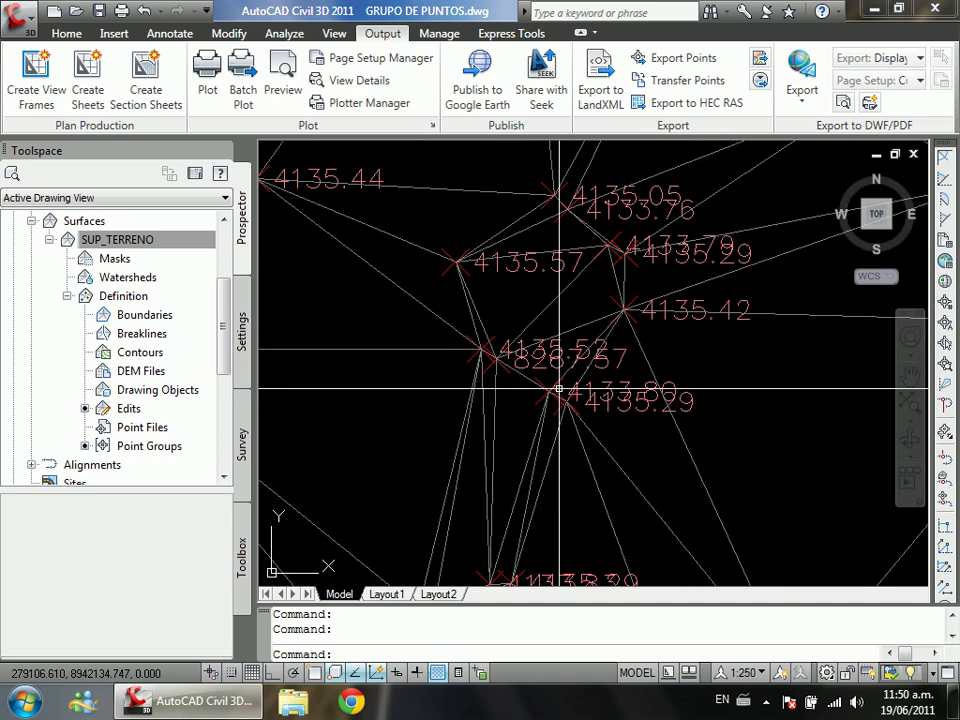
{"action": "scroll", "coordinate": [550, 374], "scroll_direction": "up", "scroll_amount": 1}
{"action": "scroll", "coordinate": [492, 376], "scroll_direction": "down", "scroll_amount": 1}
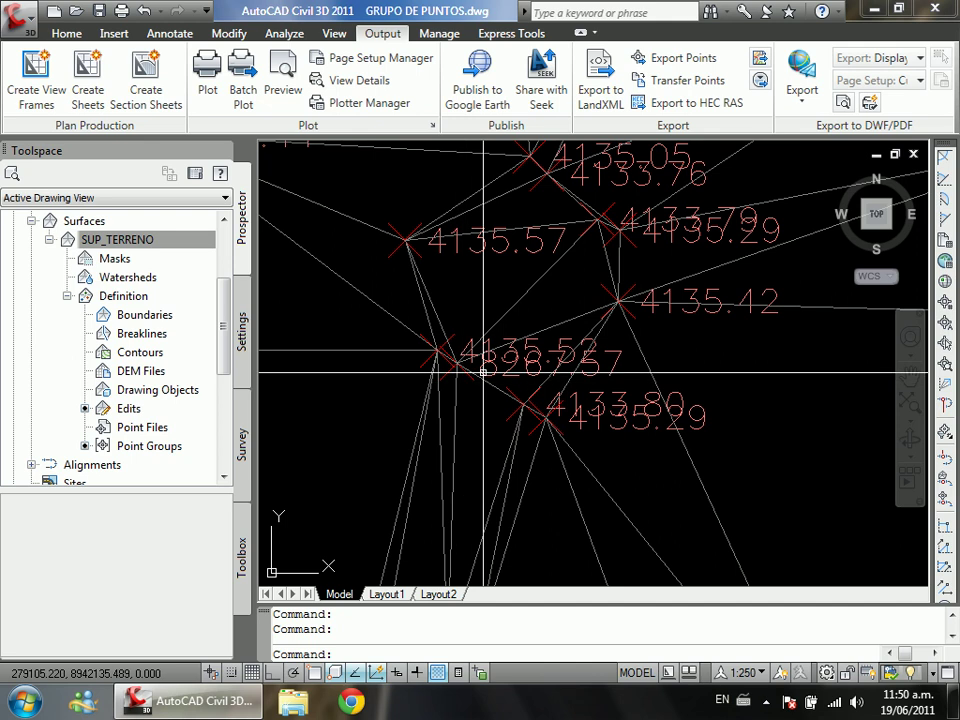
{"action": "mouse_move", "coordinate": [492, 372]}
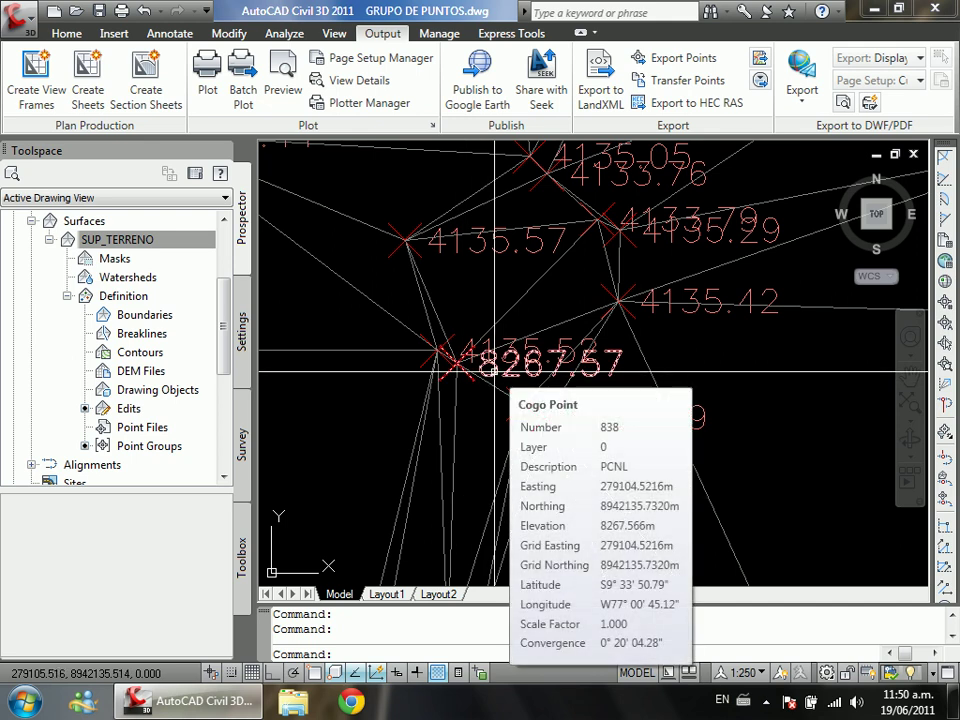
{"action": "left_click", "coordinate": [492, 372]}
{"action": "scroll", "coordinate": [485, 390], "scroll_direction": "up", "scroll_amount": 2}
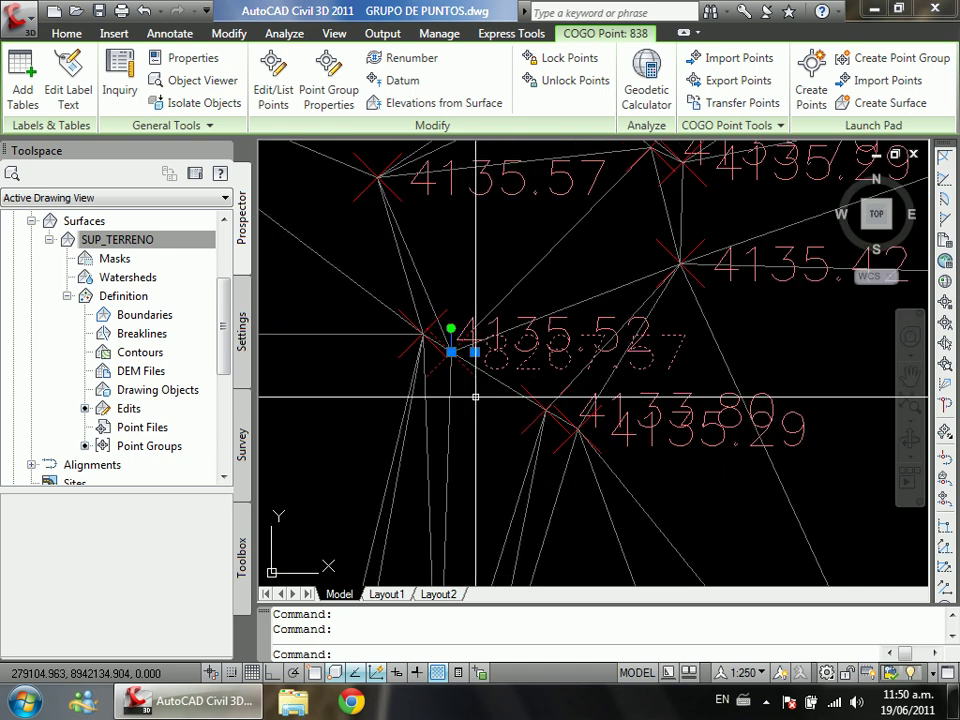
{"action": "key", "text": "Escape"}
{"action": "scroll", "coordinate": [520, 412], "scroll_direction": "down", "scroll_amount": 3}
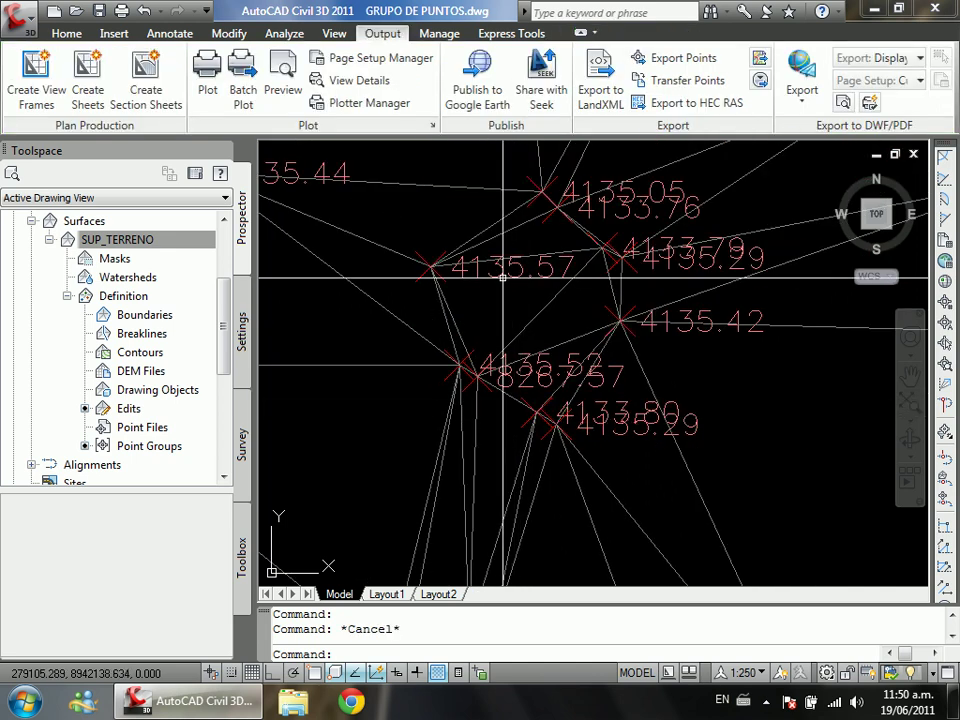
{"action": "scroll", "coordinate": [518, 397], "scroll_direction": "up", "scroll_amount": 2}
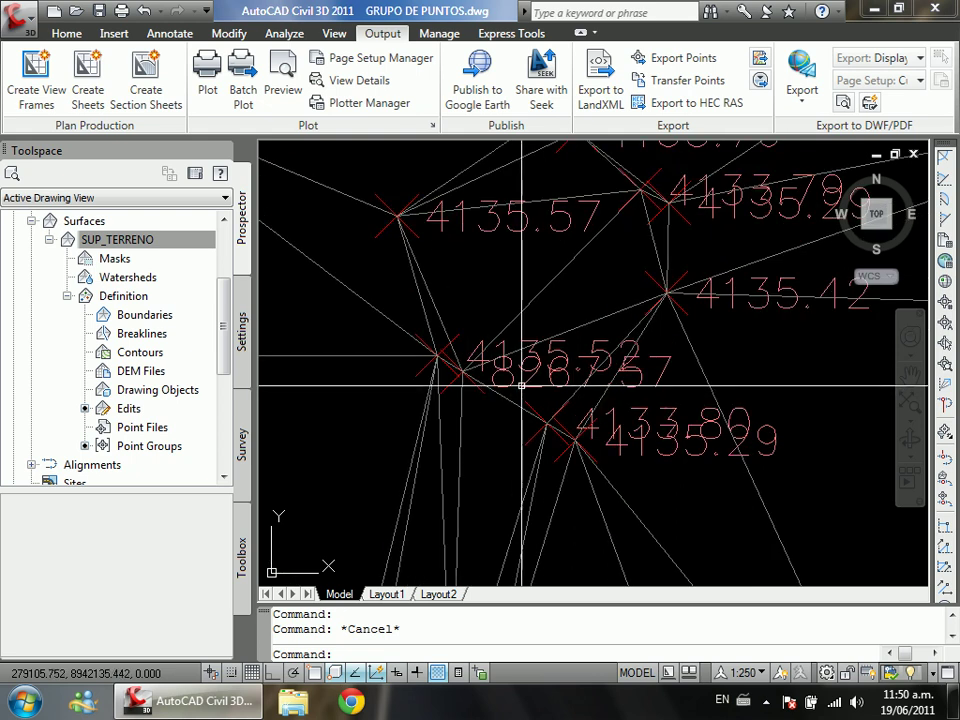
{"action": "left_click", "coordinate": [460, 369]}
{"action": "key", "text": "Escape"}
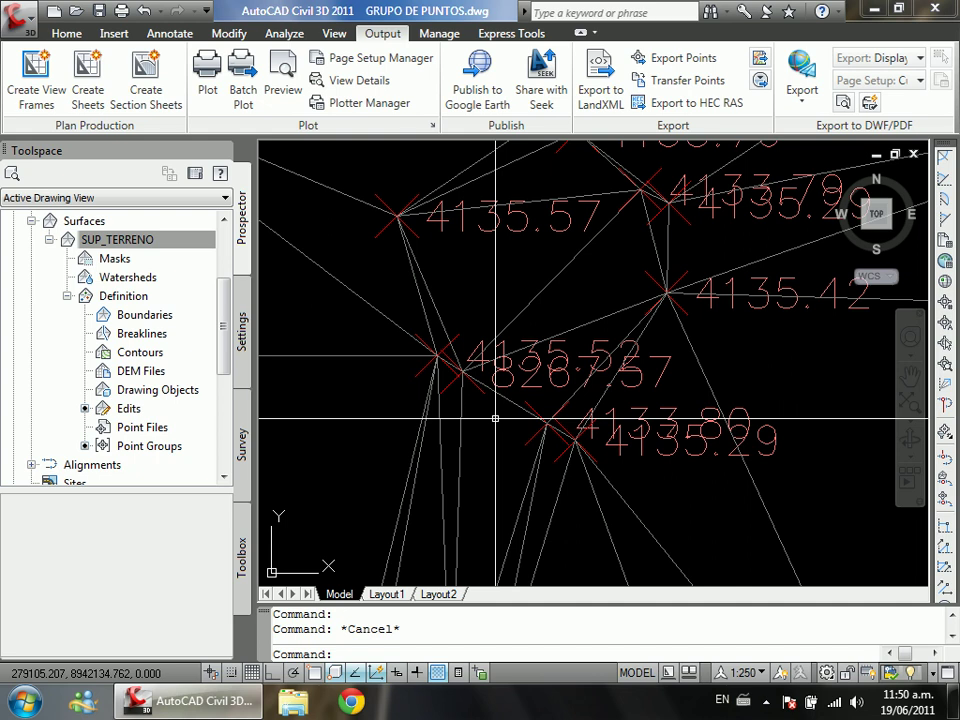
Step: Set the drawing's annotation scale to 1:100 so the point labels in the cluster around 8267.57 are smaller
{"action": "mouse_move", "coordinate": [495, 418]}
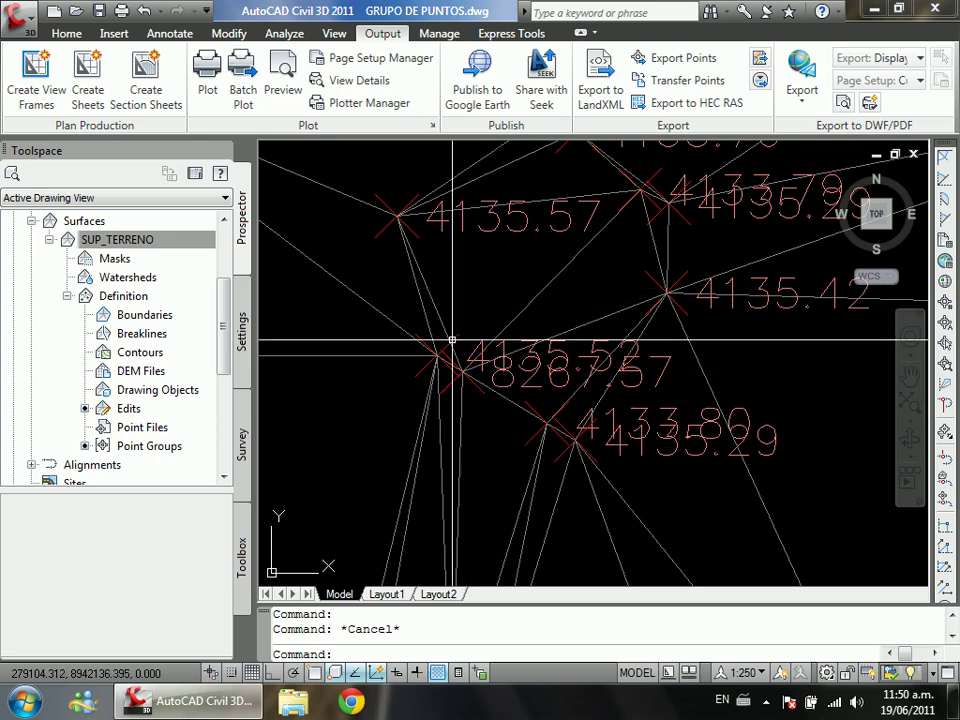
{"action": "scroll", "coordinate": [452, 340], "scroll_direction": "up", "scroll_amount": 5}
{"action": "scroll", "coordinate": [500, 395], "scroll_direction": "down", "scroll_amount": 4}
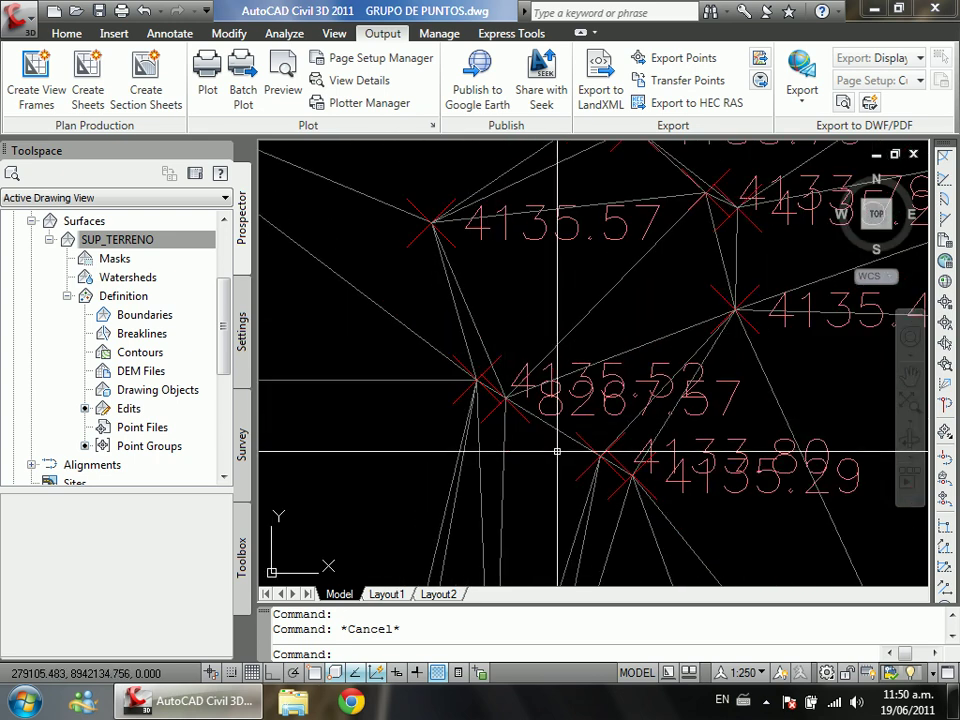
{"action": "left_click", "coordinate": [743, 672]}
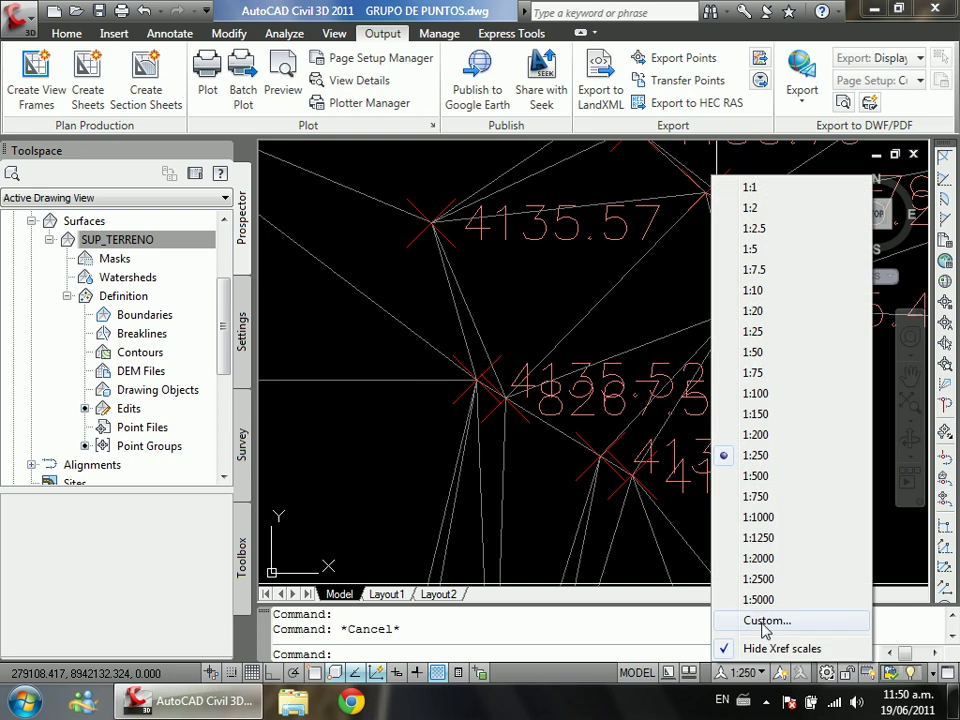
{"action": "left_click", "coordinate": [779, 399]}
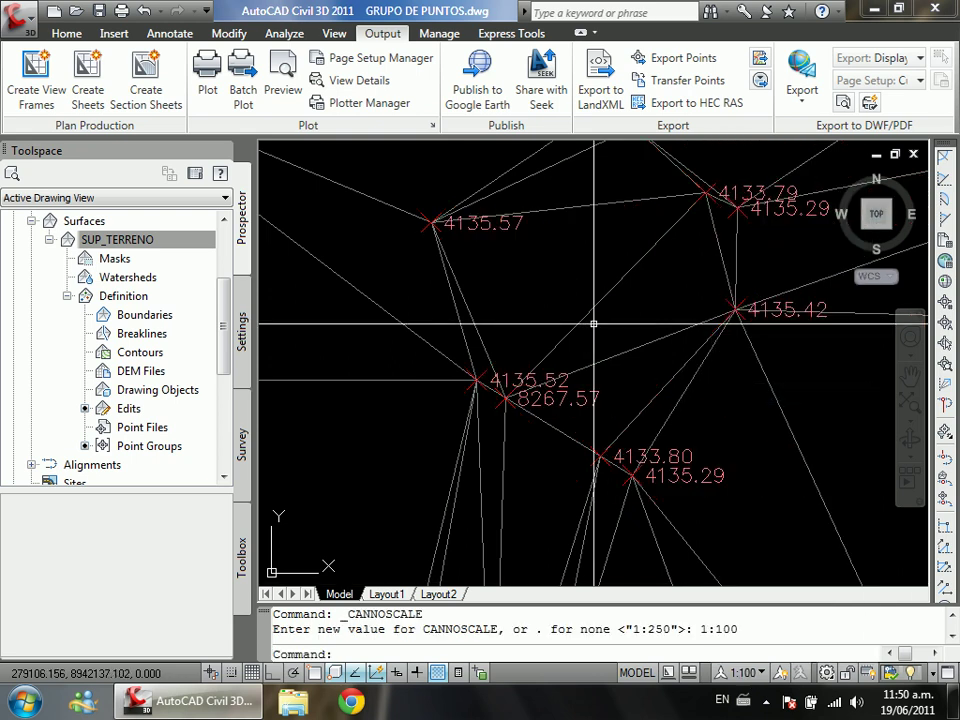
{"action": "scroll", "coordinate": [545, 380], "scroll_direction": "up", "scroll_amount": 3}
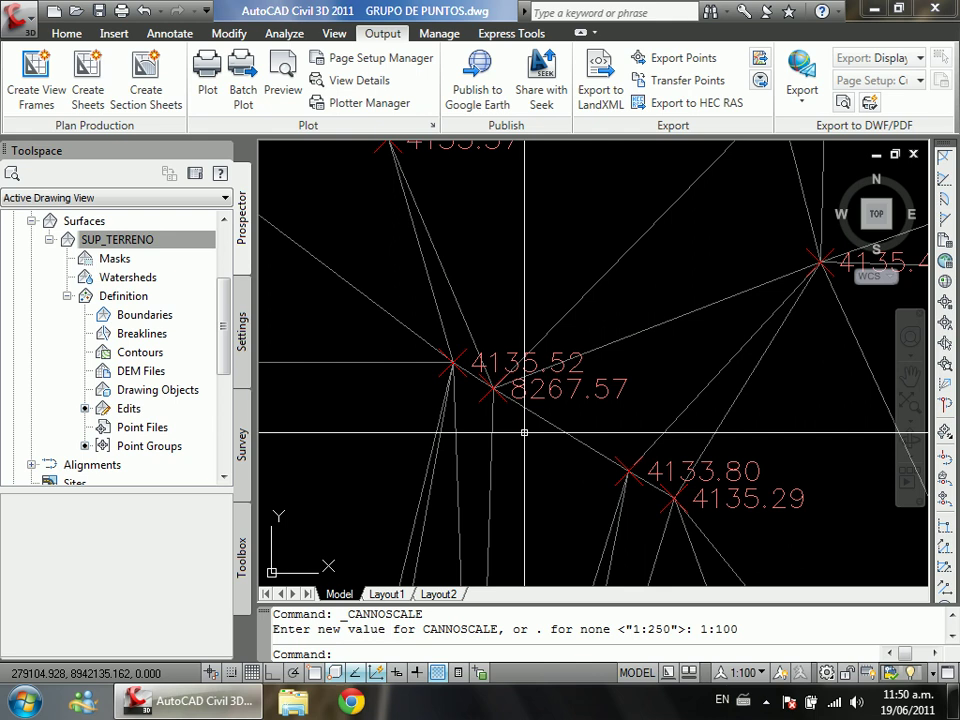
Step: Select the COGO point labelled 8267.57 and read the SUP_TERRENO surface elevation near it
{"action": "left_click", "coordinate": [520, 373]}
{"action": "scroll", "coordinate": [522, 407], "scroll_direction": "down", "scroll_amount": 2}
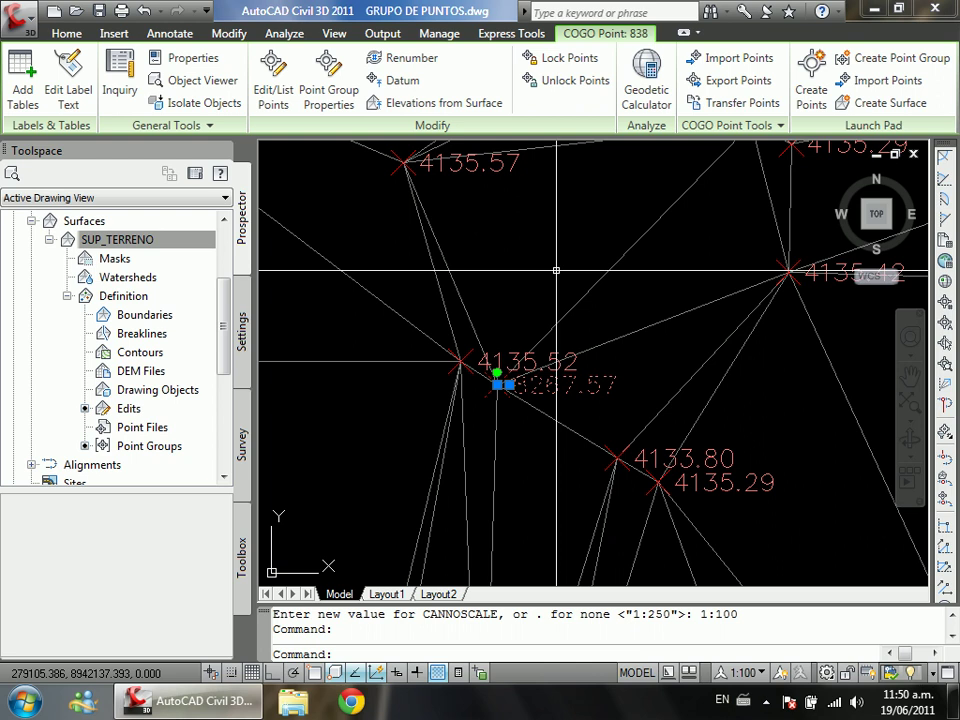
{"action": "mouse_move", "coordinate": [556, 270]}
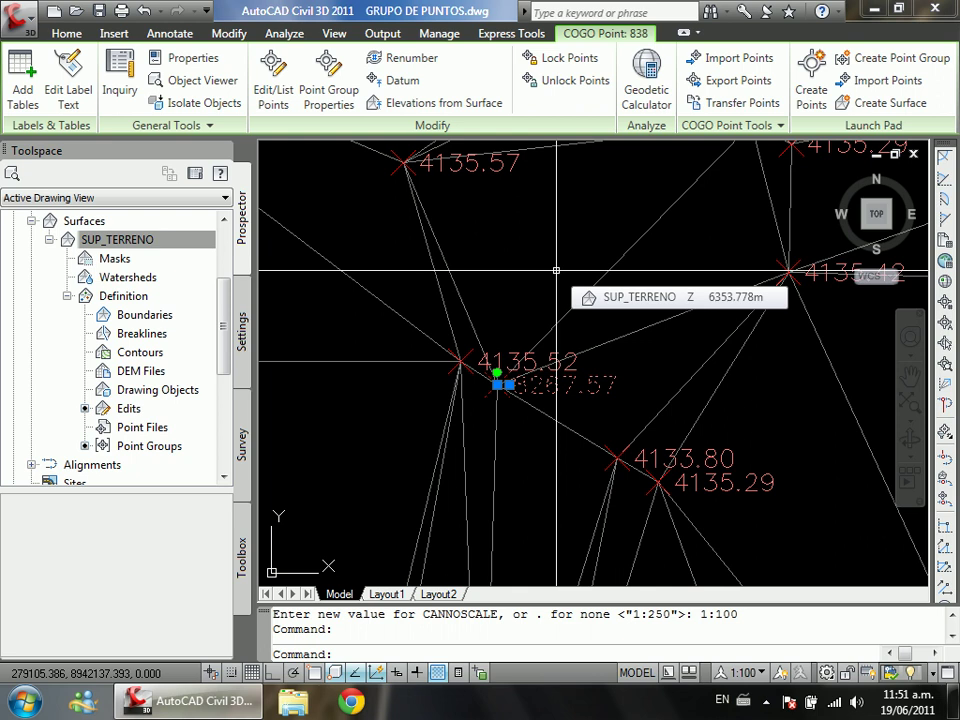
Step: Delete the SUP_TERRENO triangulation lines that connect the point labelled 8267.57 to its neighbours, using the surface's Delete Line edit
{"action": "left_click", "coordinate": [186, 240]}
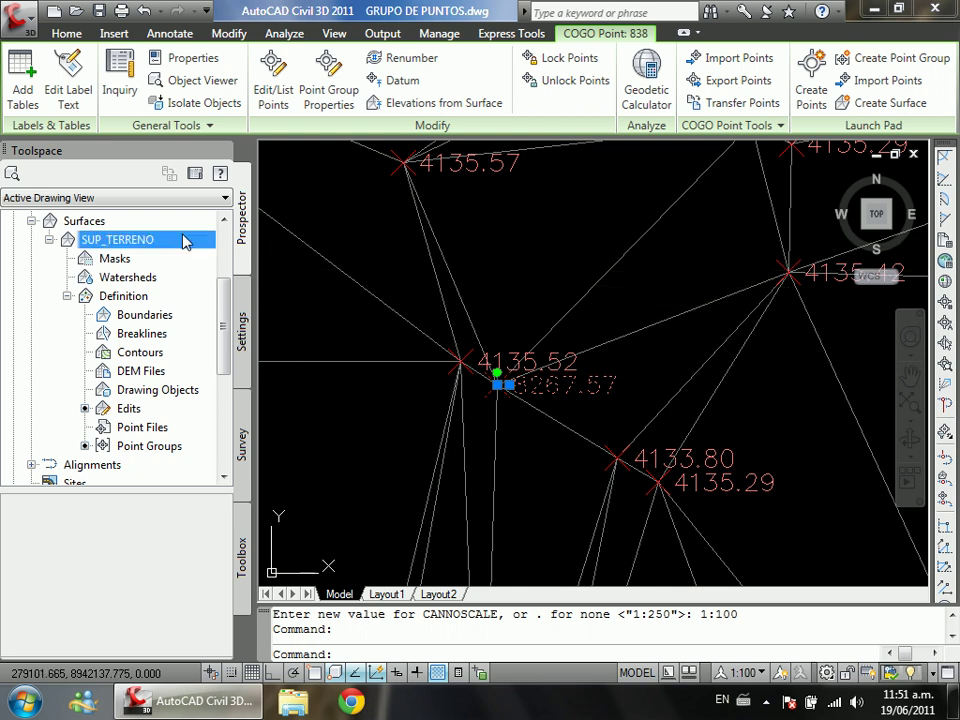
{"action": "left_click", "coordinate": [141, 296]}
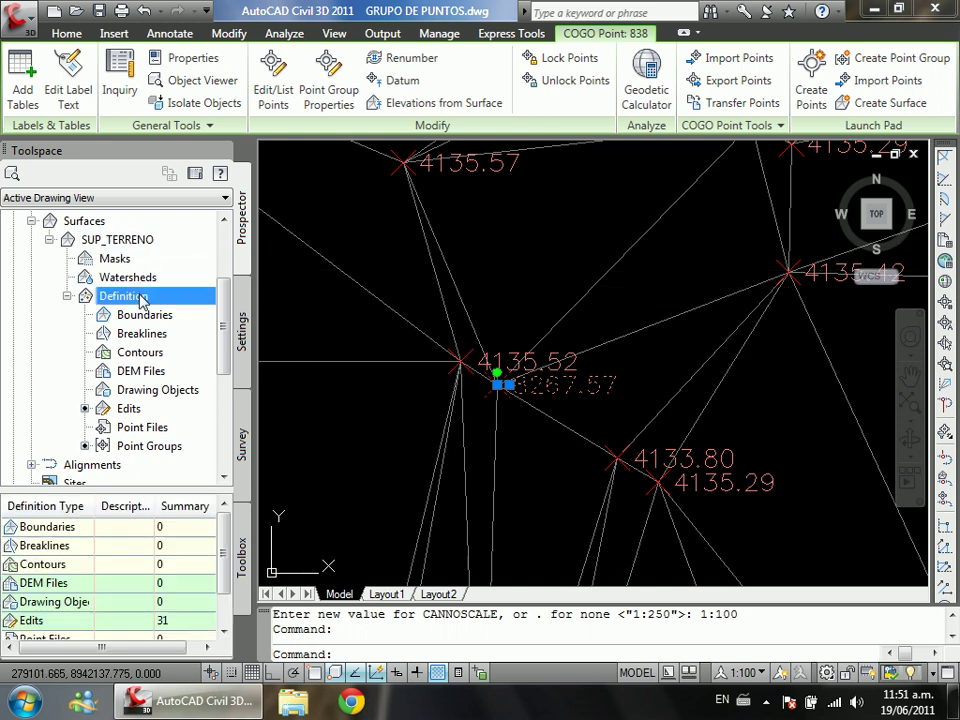
{"action": "left_click", "coordinate": [138, 410]}
{"action": "right_click", "coordinate": [139, 413]}
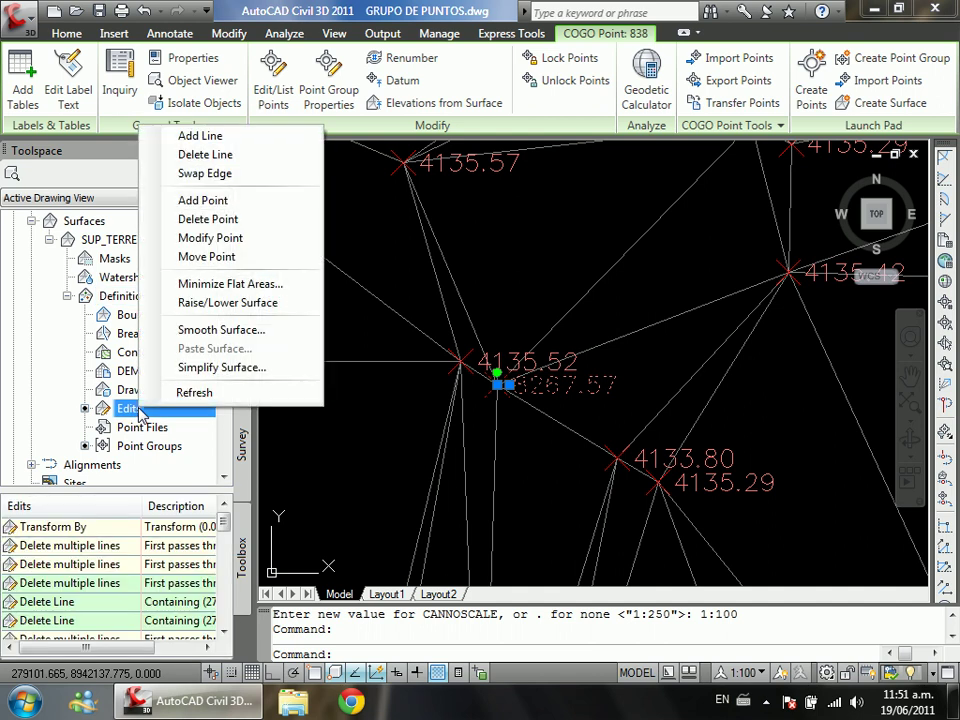
{"action": "left_click", "coordinate": [262, 167]}
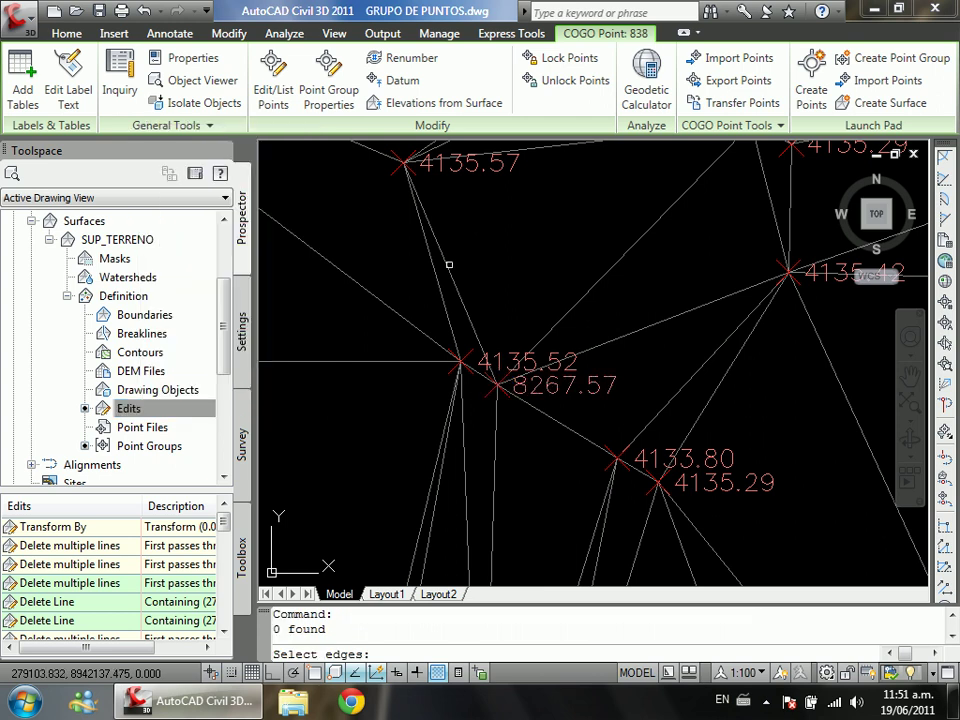
{"action": "left_click", "coordinate": [580, 307]}
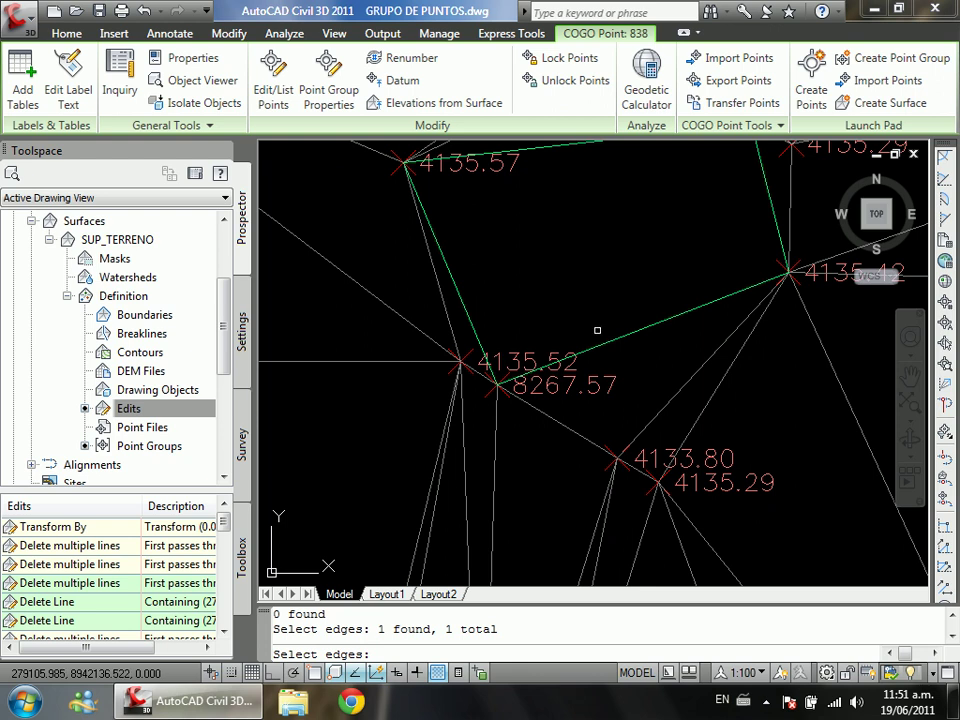
{"action": "left_click", "coordinate": [606, 330]}
{"action": "left_click", "coordinate": [606, 336]}
{"action": "left_click", "coordinate": [600, 336]}
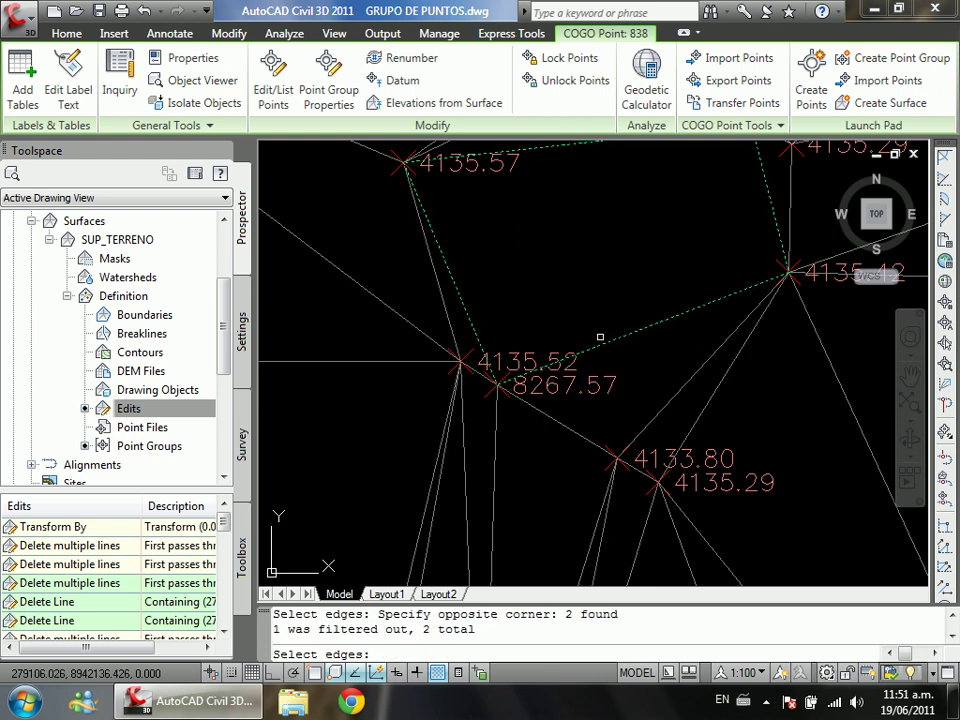
{"action": "left_click", "coordinate": [476, 349]}
{"action": "left_click", "coordinate": [529, 435]}
{"action": "left_click", "coordinate": [517, 444]}
{"action": "left_click", "coordinate": [476, 358]}
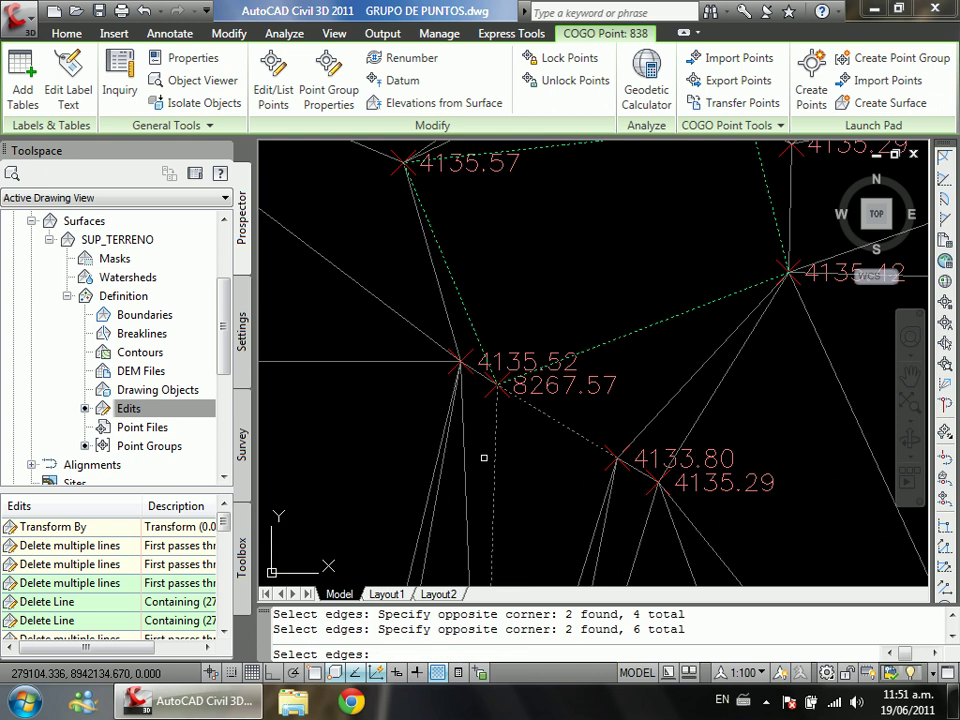
{"action": "scroll", "coordinate": [478, 370], "scroll_direction": "up", "scroll_amount": 3}
{"action": "left_click", "coordinate": [478, 370]}
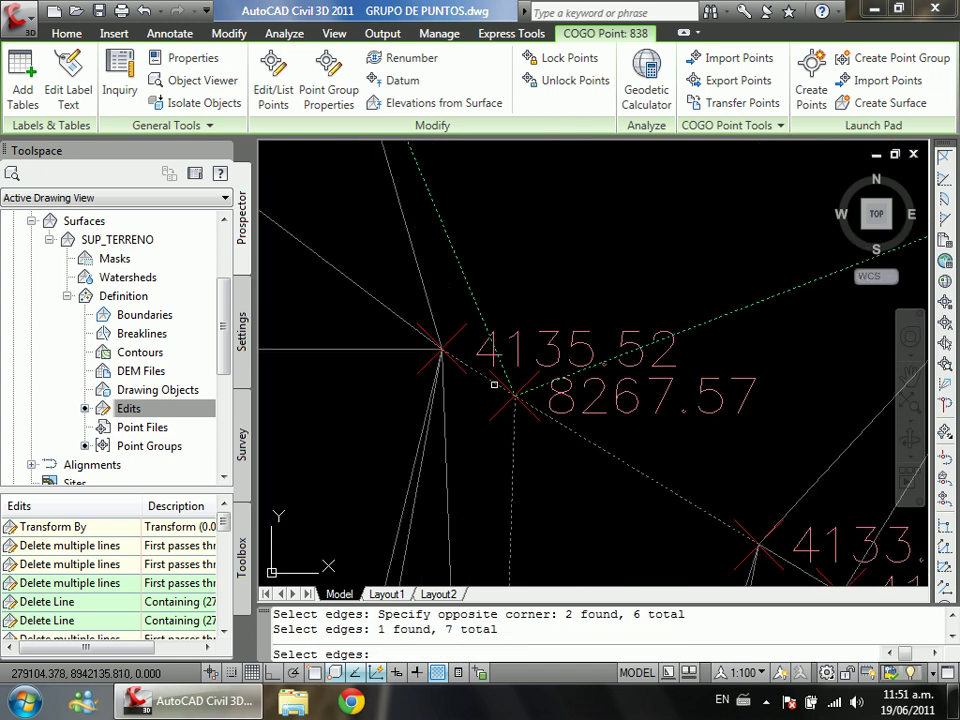
{"action": "scroll", "coordinate": [515, 345], "scroll_direction": "down", "scroll_amount": 4}
{"action": "scroll", "coordinate": [515, 346], "scroll_direction": "down", "scroll_amount": 4}
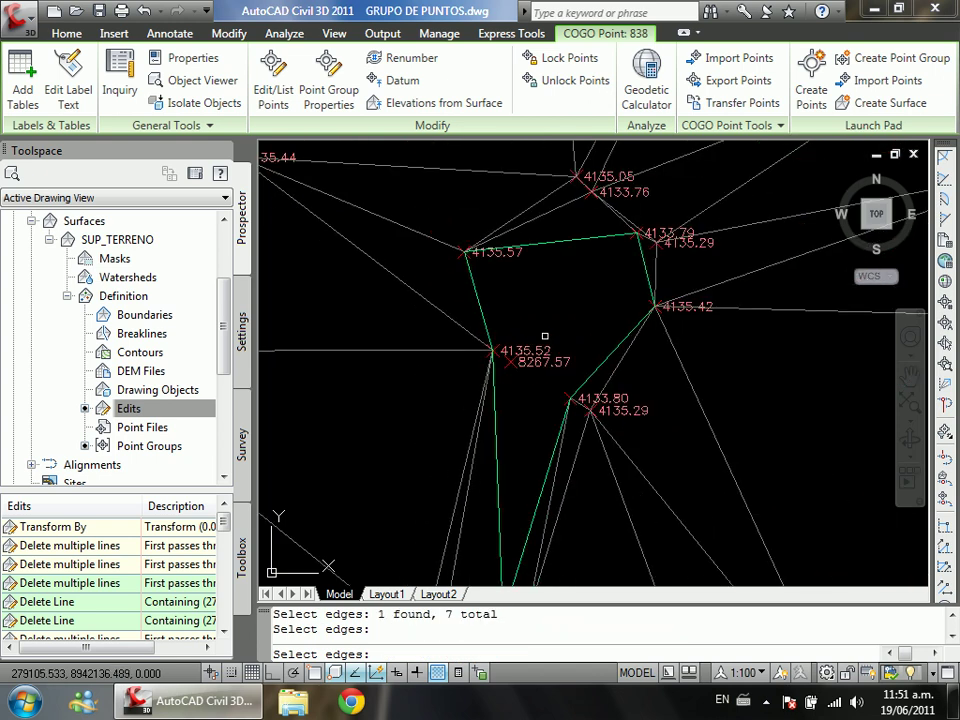
{"action": "scroll", "coordinate": [504, 328], "scroll_direction": "up", "scroll_amount": 2}
{"action": "scroll", "coordinate": [546, 326], "scroll_direction": "down", "scroll_amount": 1}
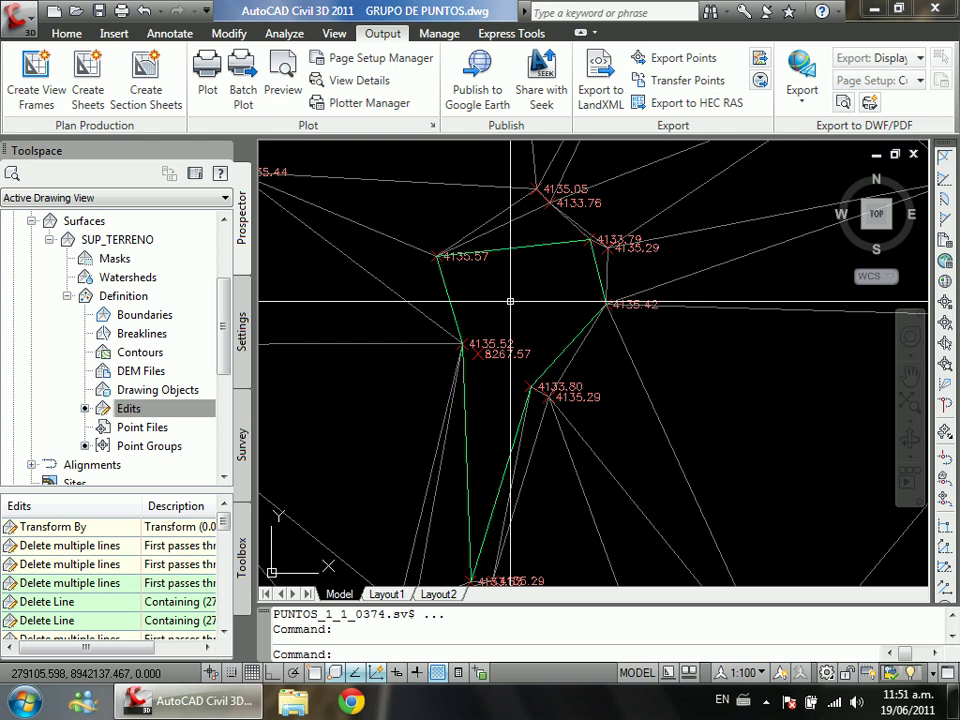
Step: Examine the isolated point labelled 8267.57 and the surface border around the gap in the triangulation
{"action": "scroll", "coordinate": [490, 358], "scroll_direction": "up", "scroll_amount": 4}
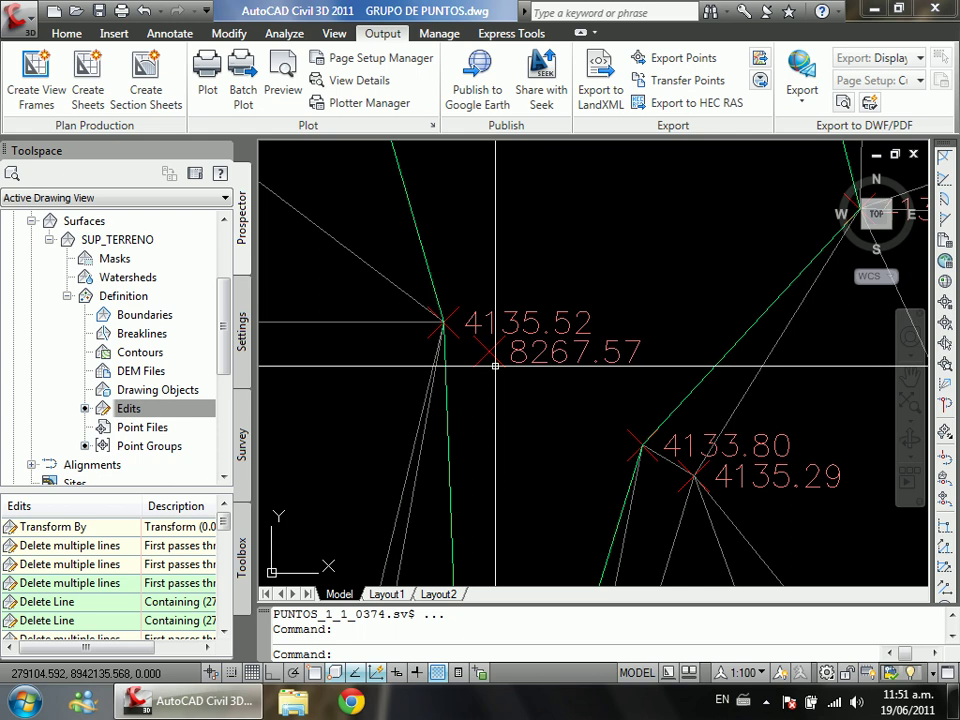
{"action": "left_click", "coordinate": [490, 350]}
{"action": "scroll", "coordinate": [512, 404], "scroll_direction": "down", "scroll_amount": 2}
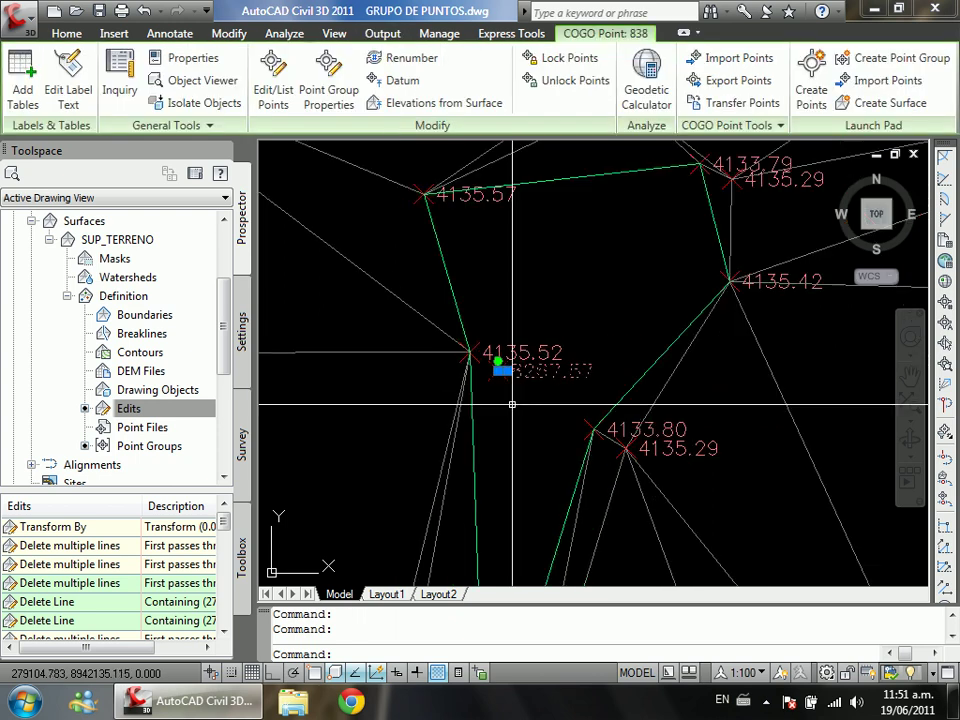
{"action": "scroll", "coordinate": [505, 405], "scroll_direction": "down", "scroll_amount": 2}
{"action": "scroll", "coordinate": [468, 481], "scroll_direction": "down", "scroll_amount": 2}
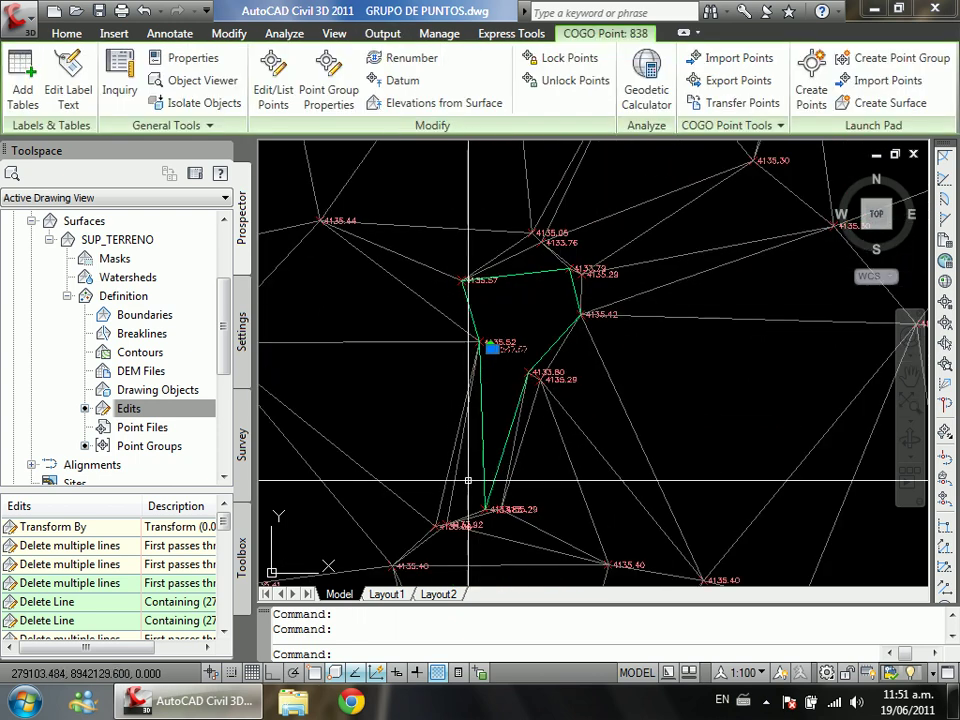
{"action": "scroll", "coordinate": [531, 316], "scroll_direction": "up", "scroll_amount": 1}
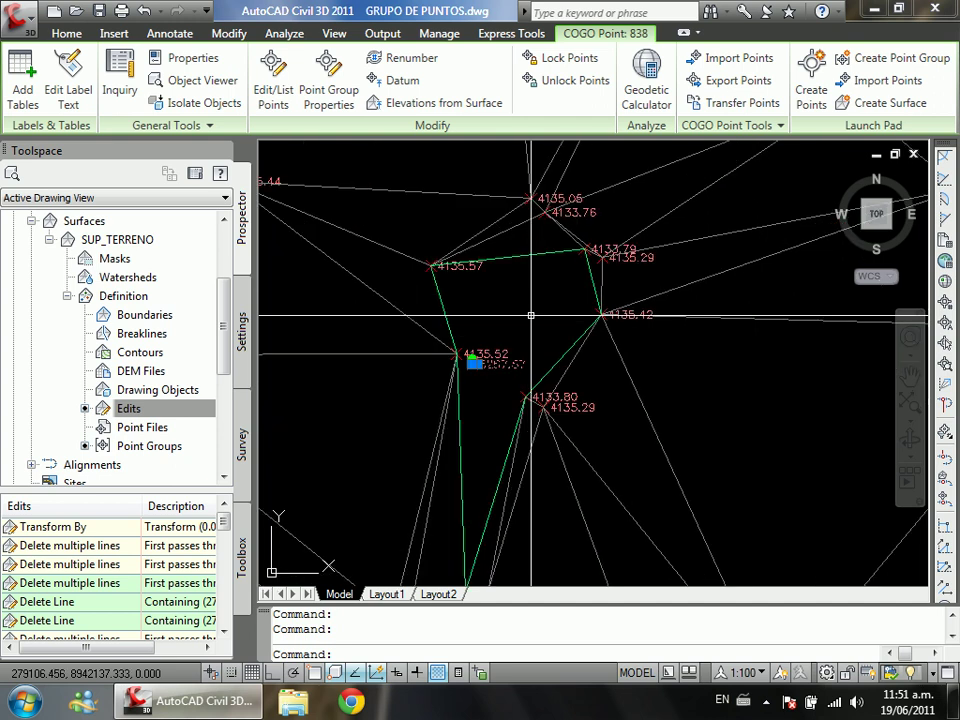
{"action": "scroll", "coordinate": [500, 365], "scroll_direction": "up", "scroll_amount": 3}
{"action": "scroll", "coordinate": [564, 386], "scroll_direction": "down", "scroll_amount": 1}
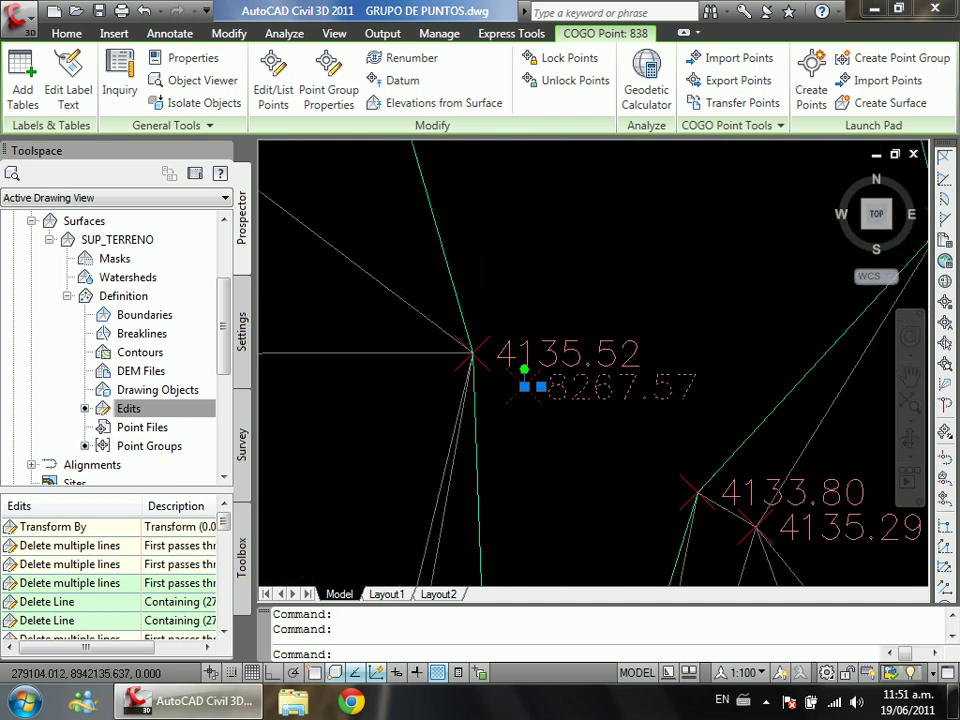
{"action": "scroll", "coordinate": [472, 400], "scroll_direction": "down", "scroll_amount": 1}
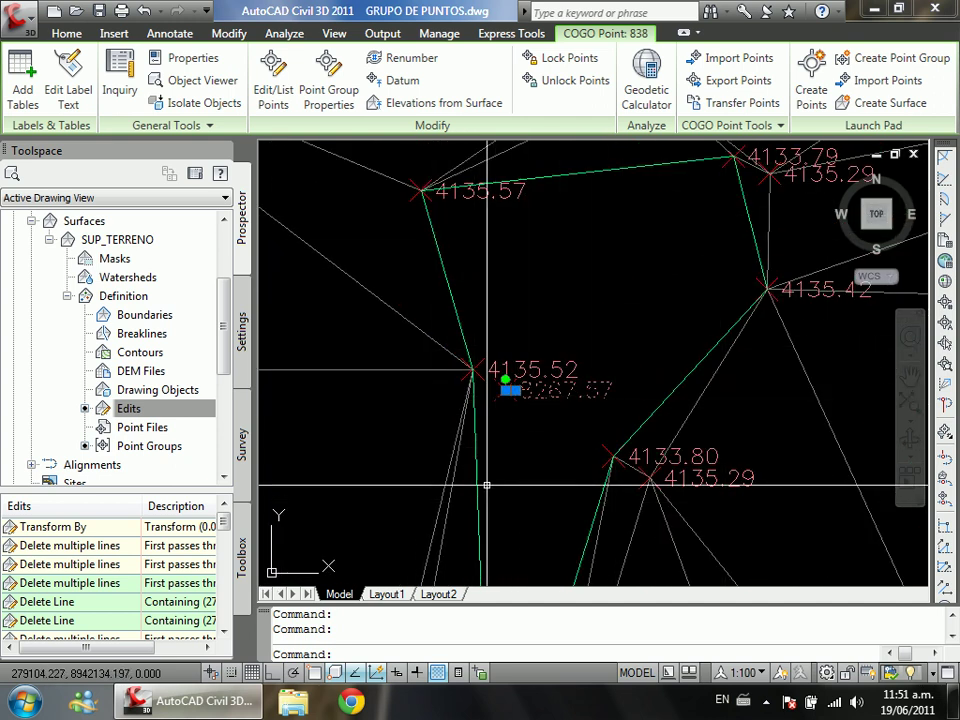
{"action": "scroll", "coordinate": [548, 274], "scroll_direction": "down", "scroll_amount": 1}
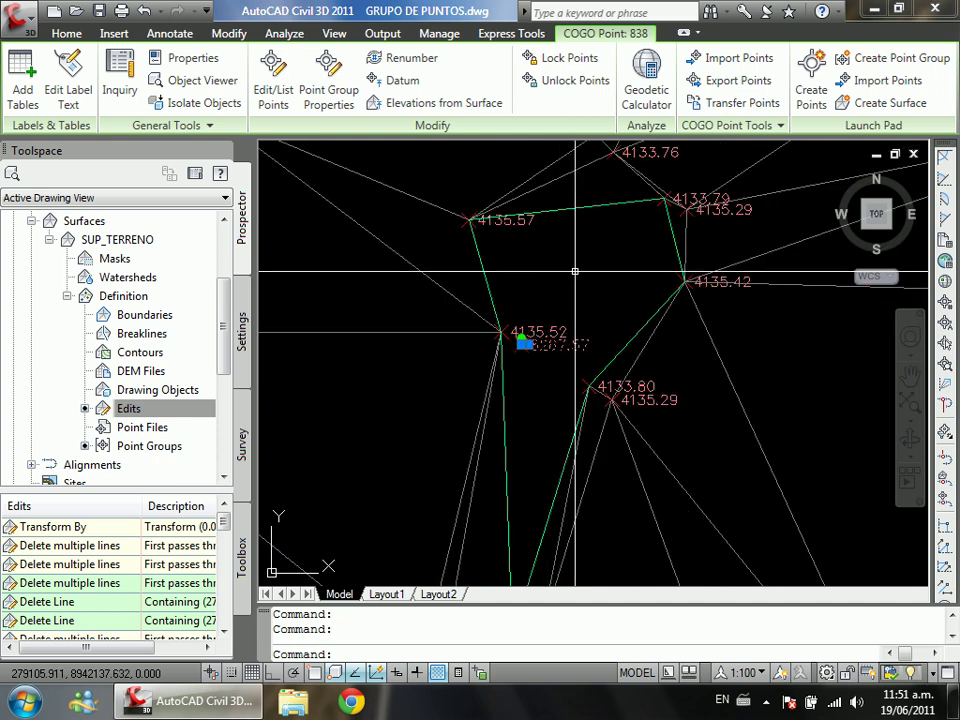
{"action": "key", "text": "Escape"}
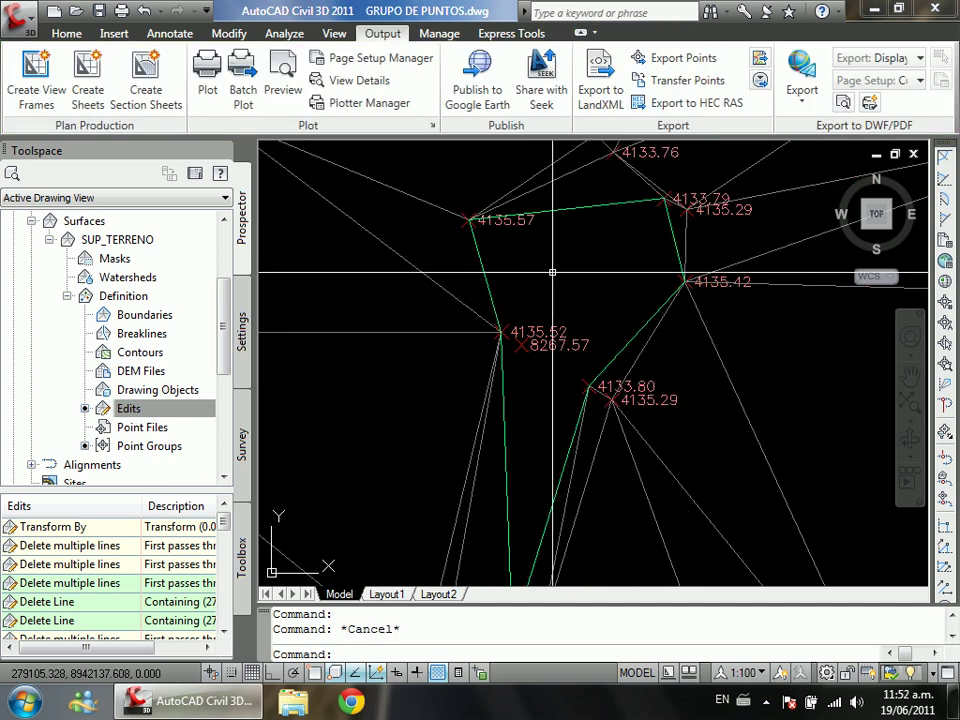
{"action": "scroll", "coordinate": [500, 340], "scroll_direction": "up", "scroll_amount": 2}
{"action": "scroll", "coordinate": [480, 385], "scroll_direction": "down", "scroll_amount": 2}
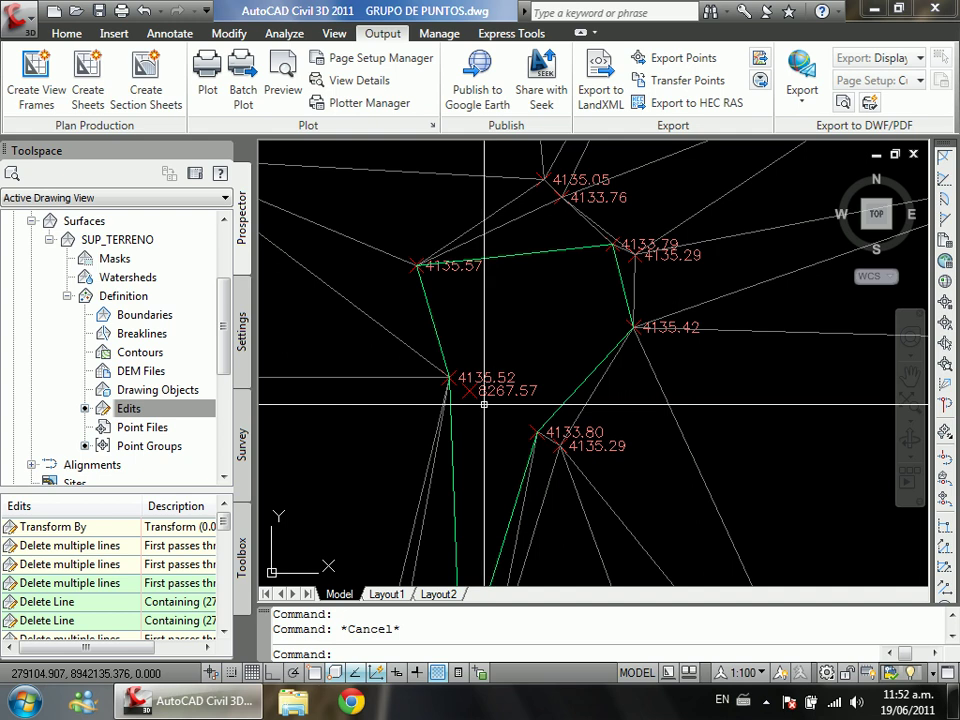
{"action": "scroll", "coordinate": [484, 404], "scroll_direction": "up", "scroll_amount": 3}
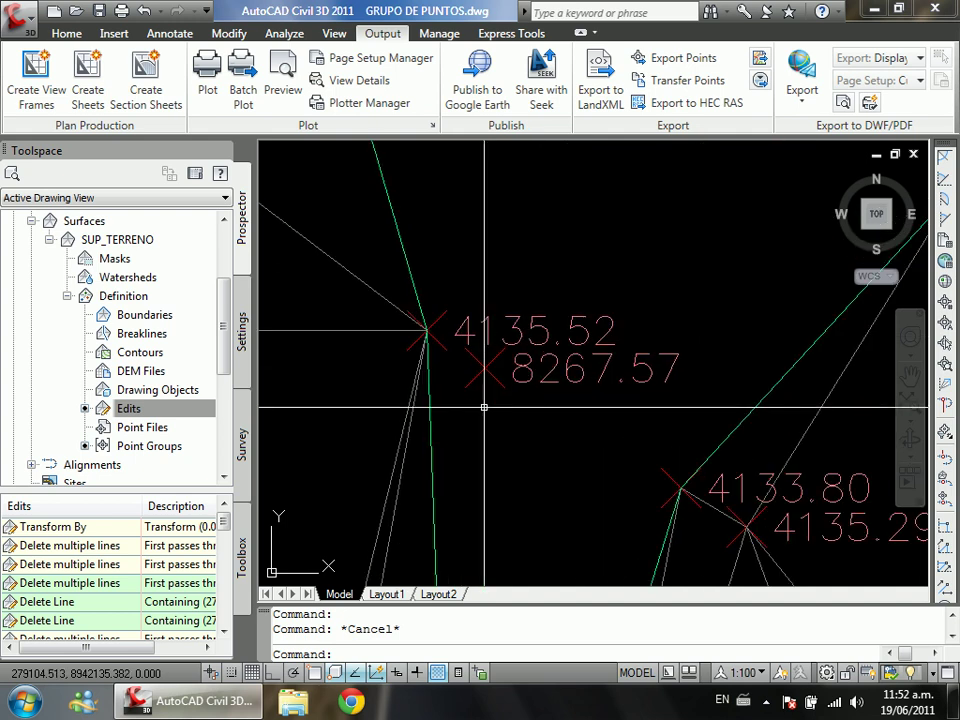
{"action": "scroll", "coordinate": [476, 388], "scroll_direction": "down", "scroll_amount": 4}
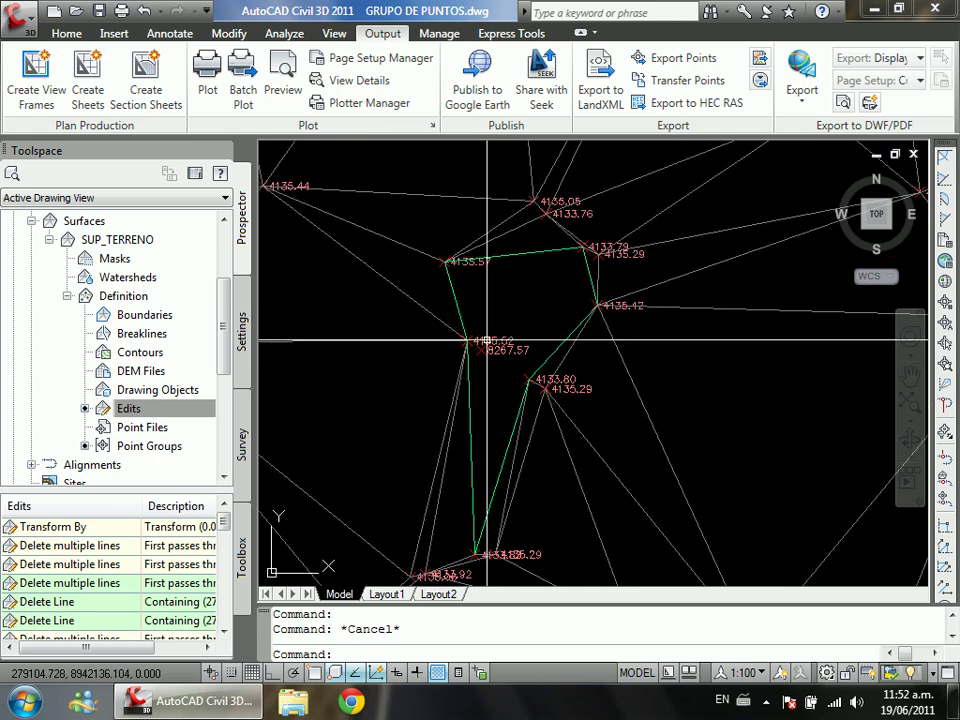
{"action": "scroll", "coordinate": [477, 388], "scroll_direction": "up", "scroll_amount": 2}
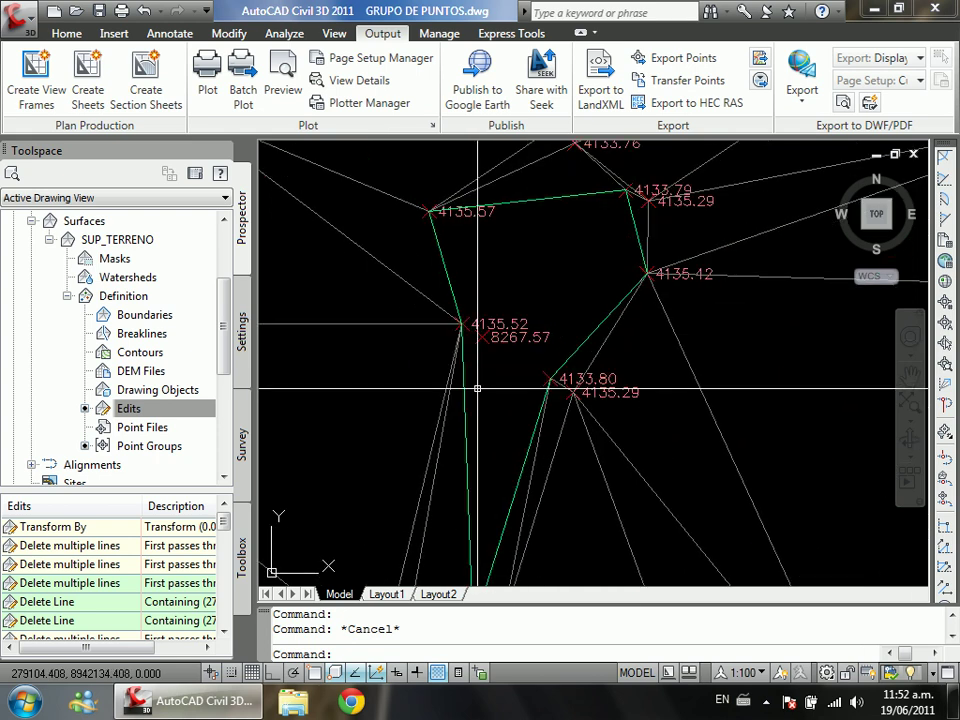
Step: Turn on the Major Contour and Minor Contour display in SUP_TERRENO's Contours and Triangles surface style
{"action": "left_click", "coordinate": [150, 244]}
{"action": "right_click", "coordinate": [152, 247]}
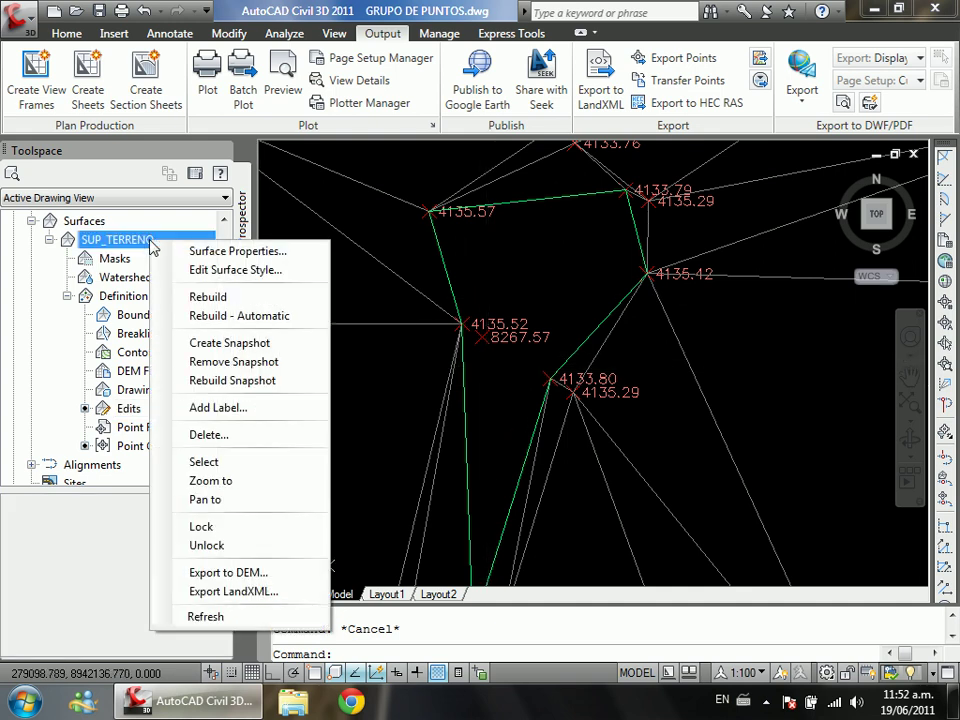
{"action": "left_click", "coordinate": [277, 253]}
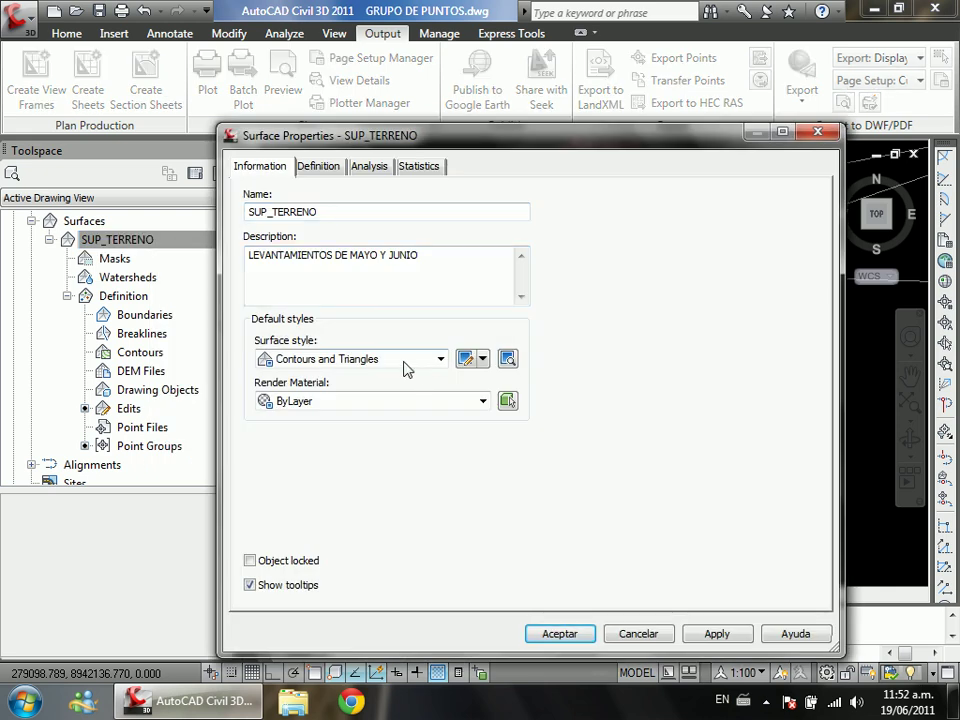
{"action": "left_click", "coordinate": [315, 360]}
{"action": "left_click", "coordinate": [318, 362]}
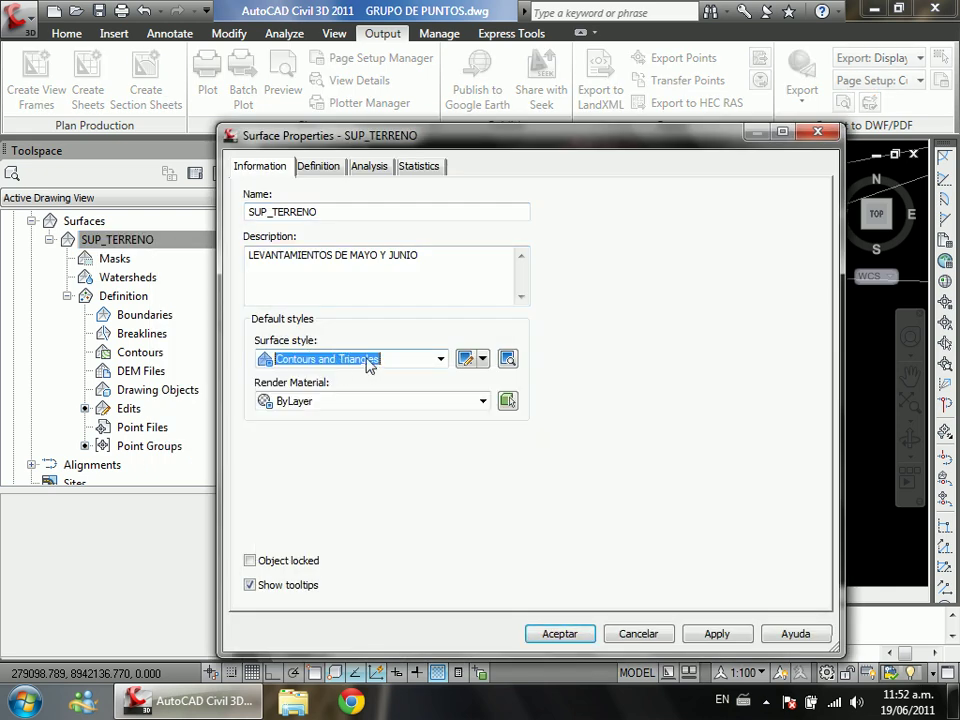
{"action": "left_click", "coordinate": [483, 359]}
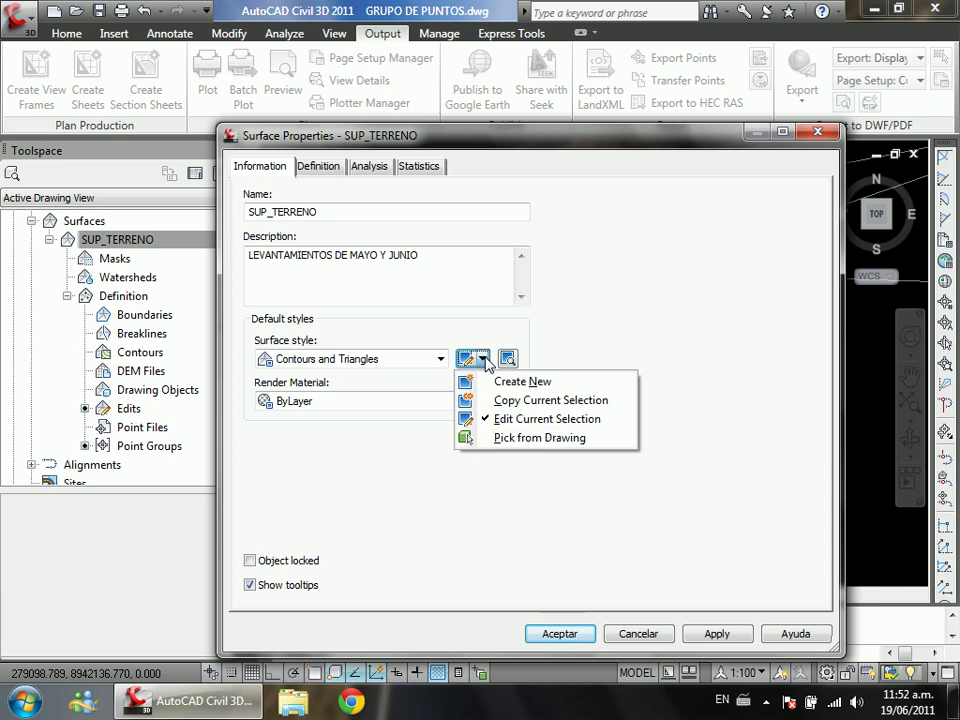
{"action": "left_click", "coordinate": [525, 428]}
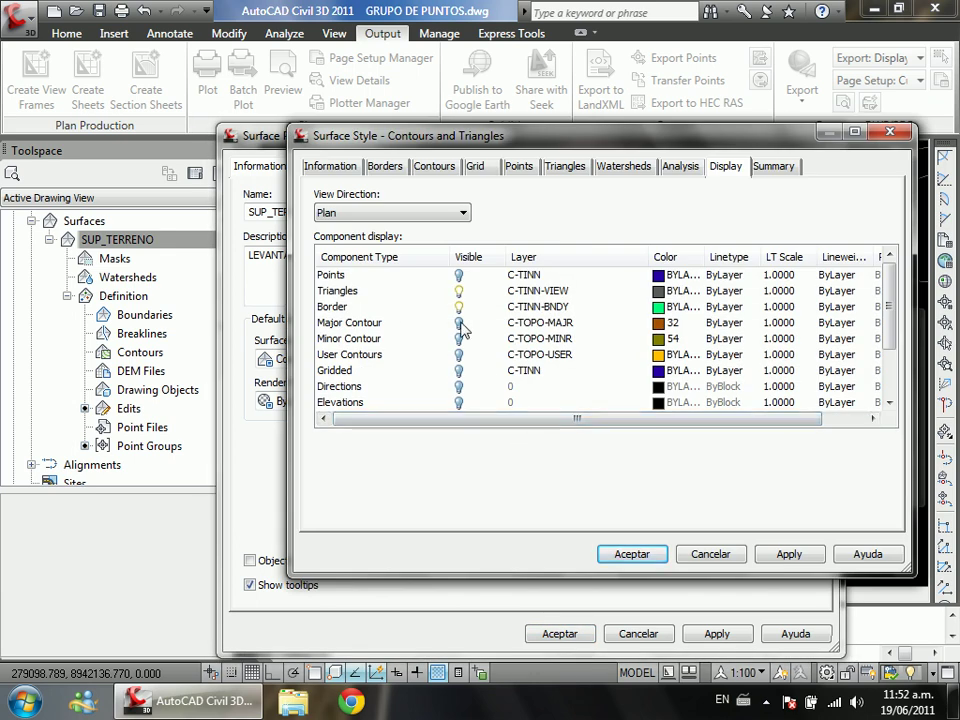
{"action": "left_click", "coordinate": [459, 323]}
{"action": "left_click", "coordinate": [459, 339]}
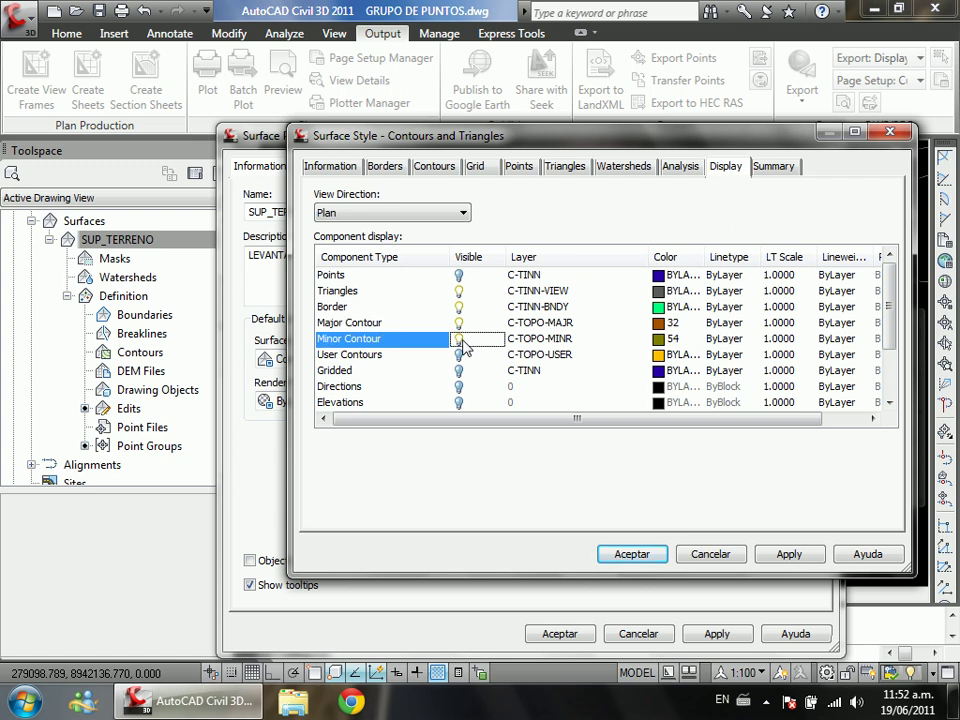
{"action": "left_click", "coordinate": [632, 554]}
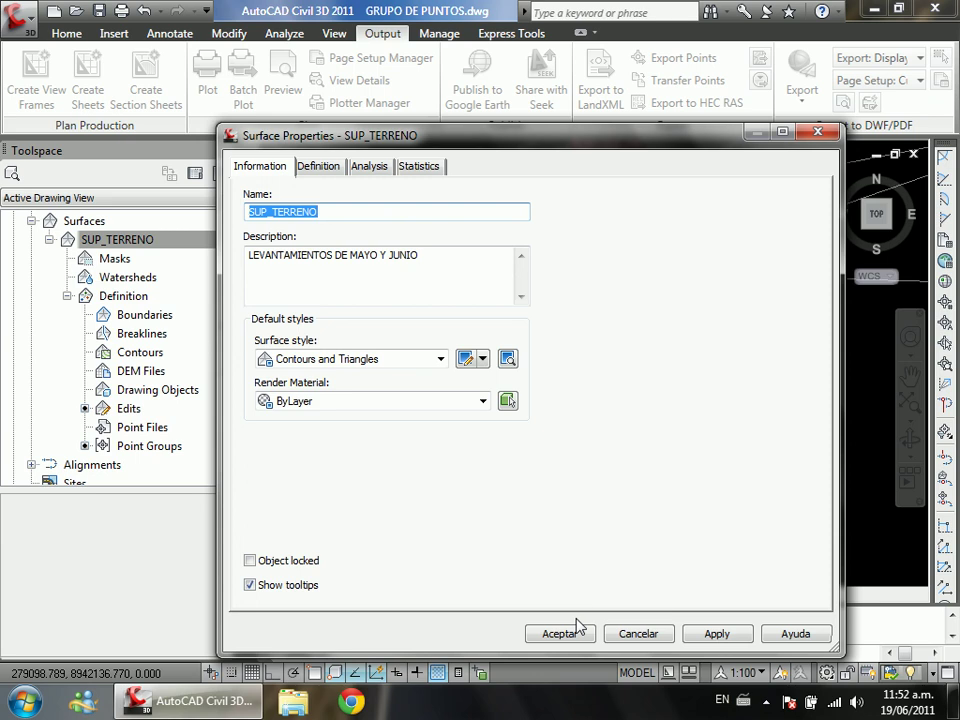
{"action": "left_click", "coordinate": [572, 632]}
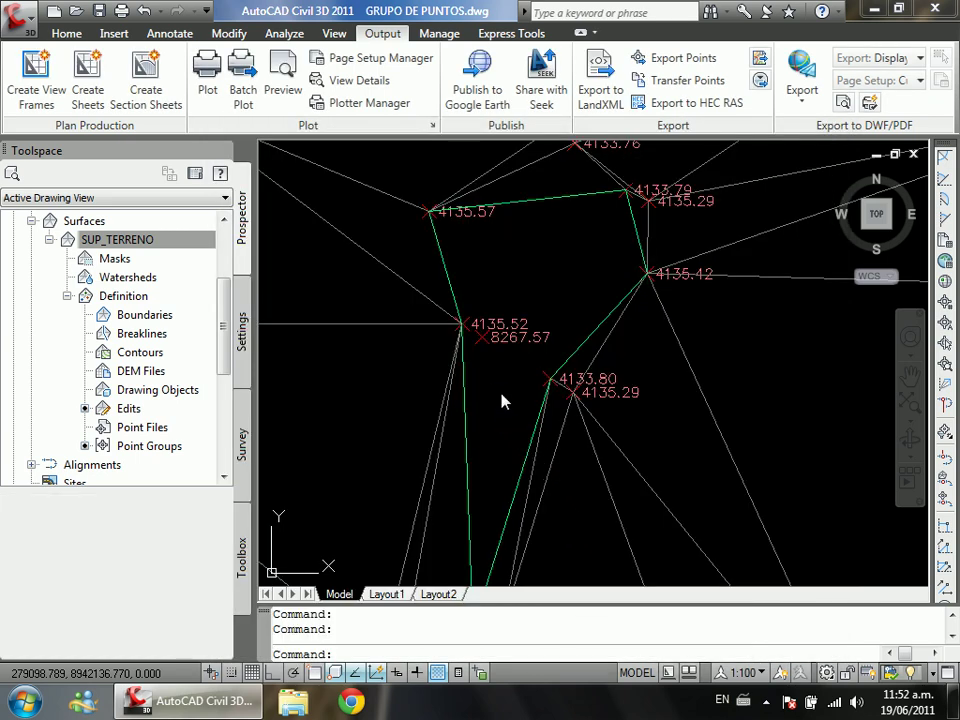
Step: Draw a single line across the triangulation gap, passing by the points labelled 4135.52 and 4133.80
{"action": "scroll", "coordinate": [491, 356], "scroll_direction": "down", "scroll_amount": 4}
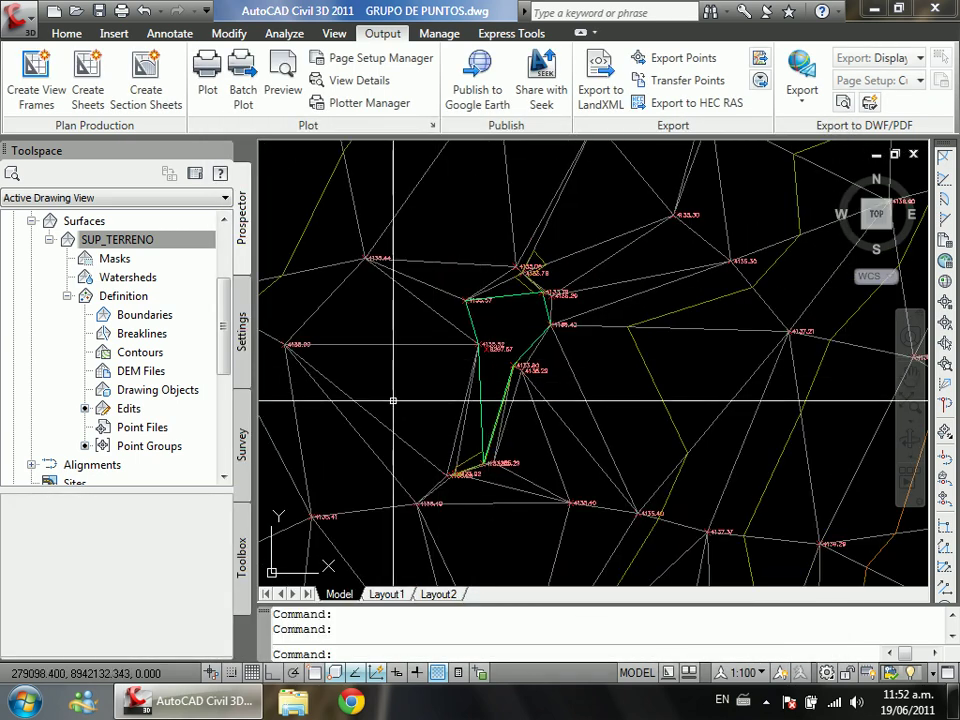
{"action": "scroll", "coordinate": [405, 355], "scroll_direction": "up", "scroll_amount": 2}
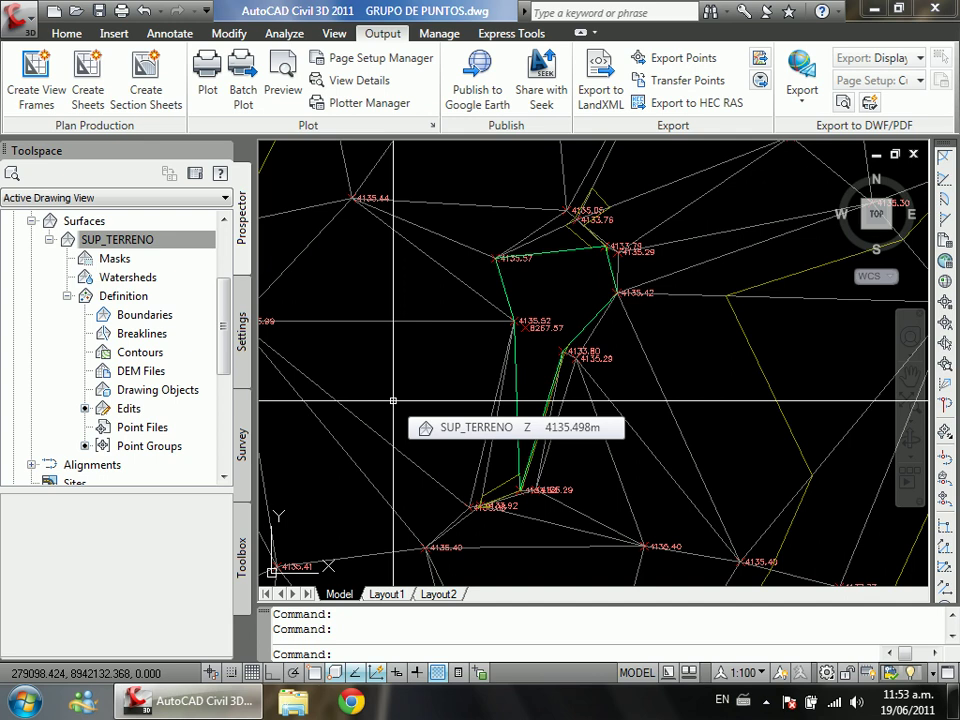
{"action": "type", "text": "L"}
{"action": "key", "text": "Return"}
{"action": "left_click", "coordinate": [377, 281]}
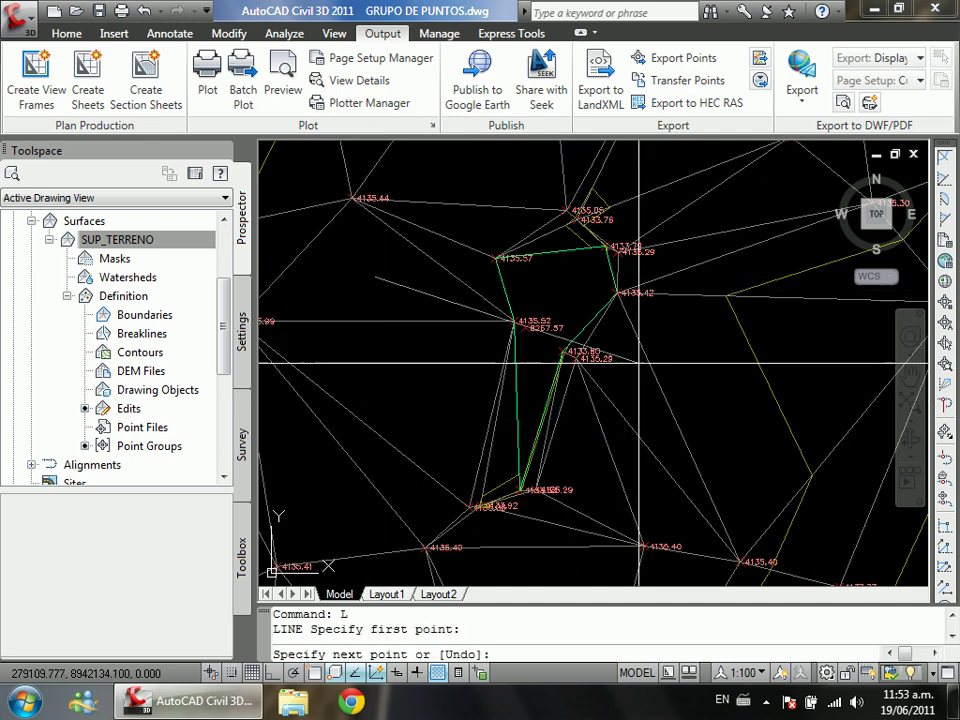
{"action": "left_click", "coordinate": [737, 400]}
{"action": "key", "text": "Escape"}
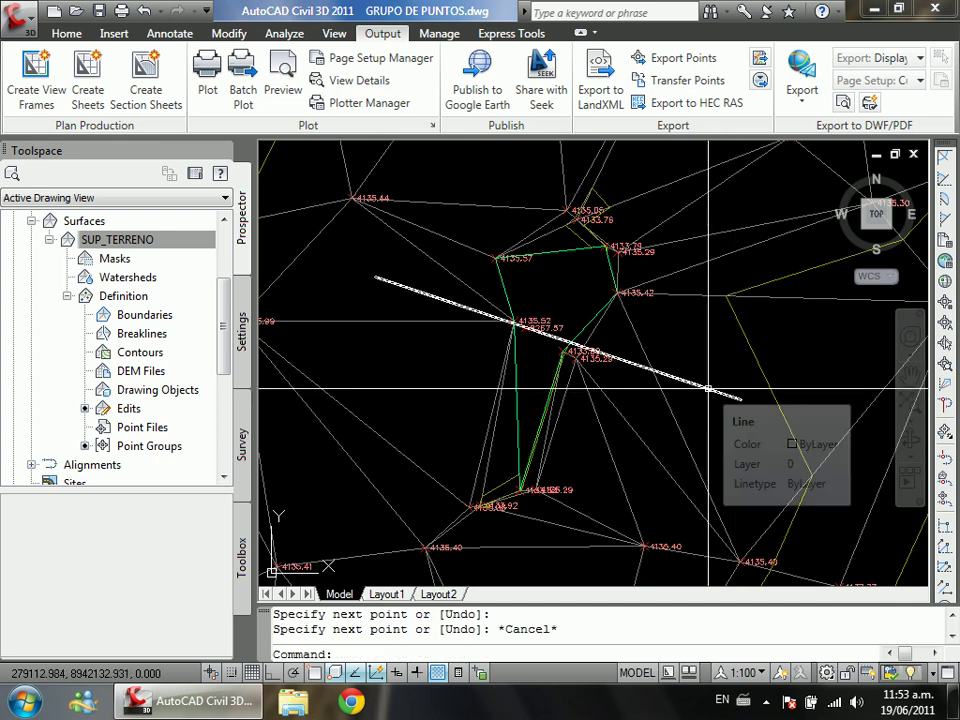
Step: Create a quick profile of SUP_TERRENO along the drawn line, placing the profile view in the empty area beside the surface
{"action": "left_click", "coordinate": [708, 388]}
{"action": "right_click", "coordinate": [709, 394]}
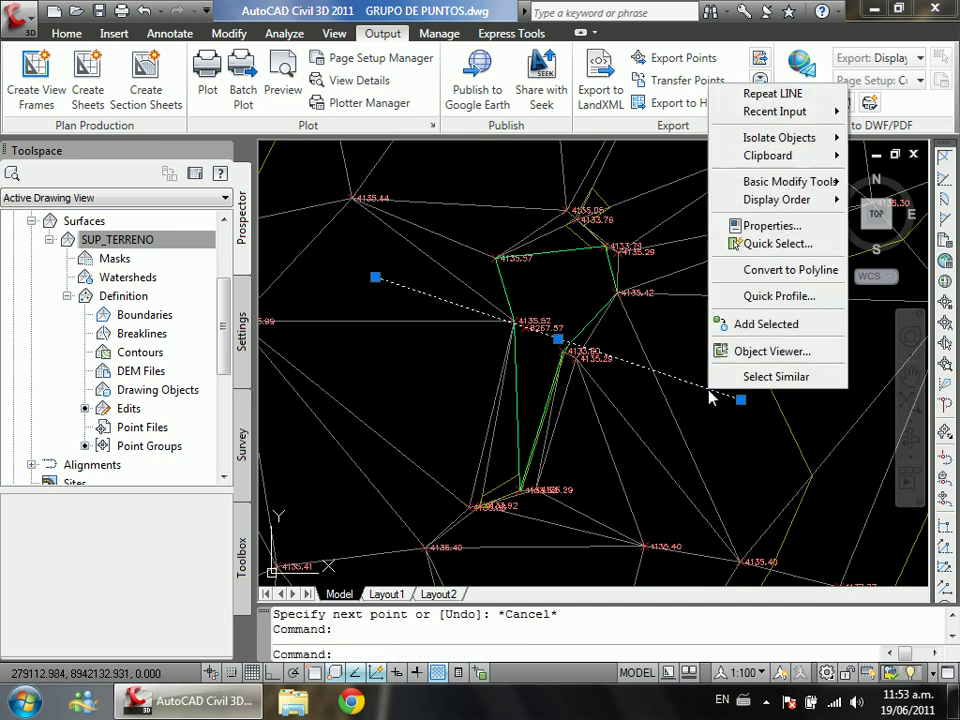
{"action": "left_click", "coordinate": [778, 296]}
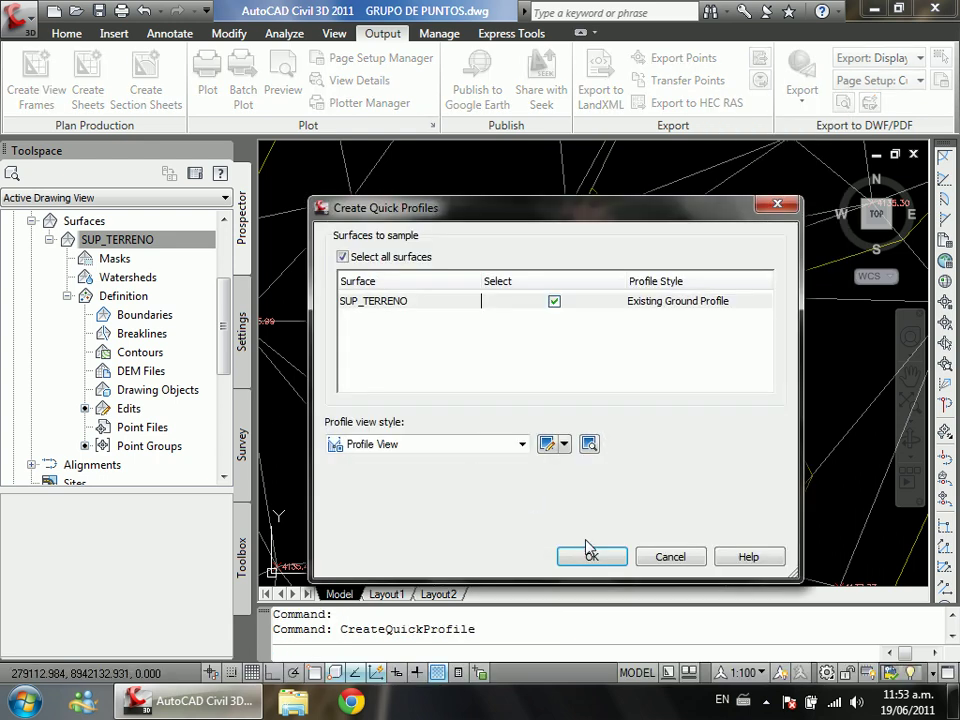
{"action": "left_click", "coordinate": [586, 553]}
{"action": "scroll", "coordinate": [407, 502], "scroll_direction": "down", "scroll_amount": 3}
{"action": "left_click", "coordinate": [568, 519]}
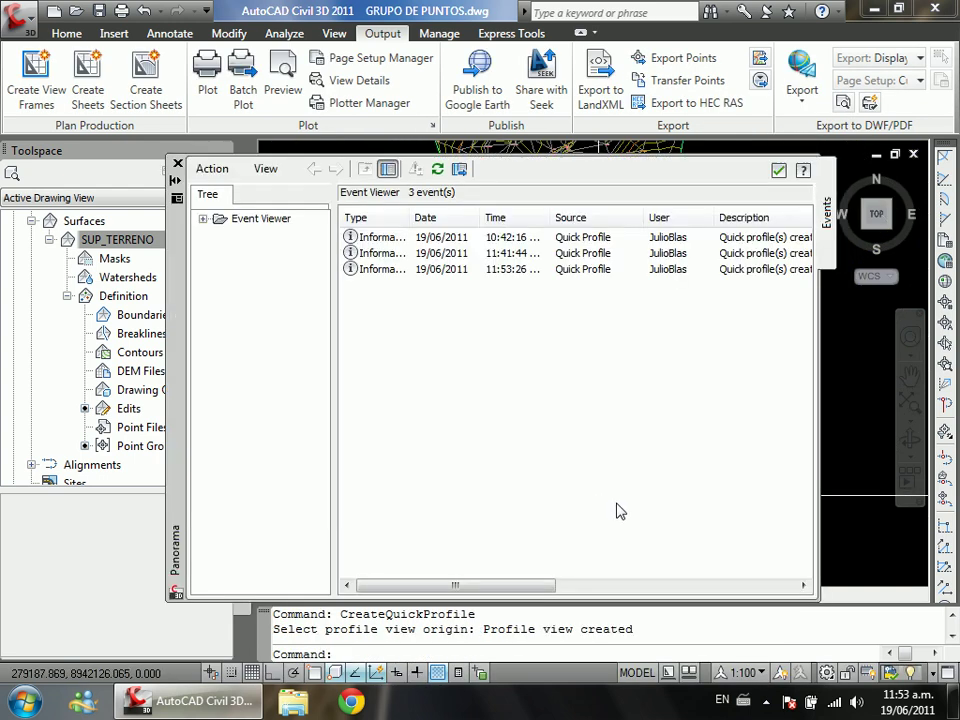
{"action": "left_click", "coordinate": [176, 164]}
{"action": "scroll", "coordinate": [660, 505], "scroll_direction": "up", "scroll_amount": 5}
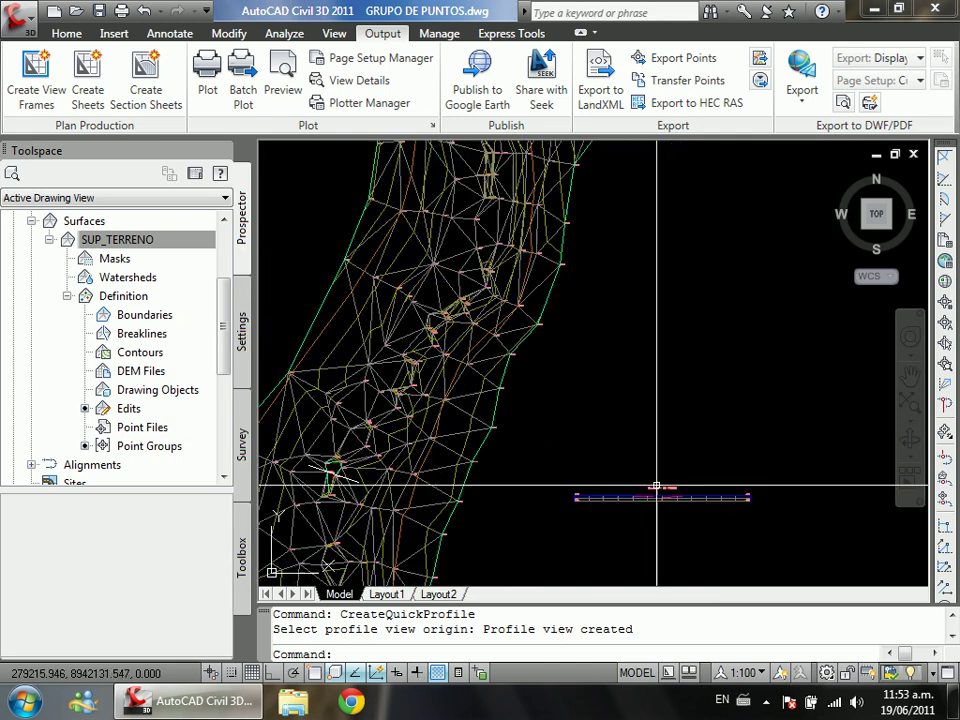
{"action": "scroll", "coordinate": [482, 454], "scroll_direction": "up", "scroll_amount": 1}
{"action": "scroll", "coordinate": [476, 386], "scroll_direction": "down", "scroll_amount": 3}
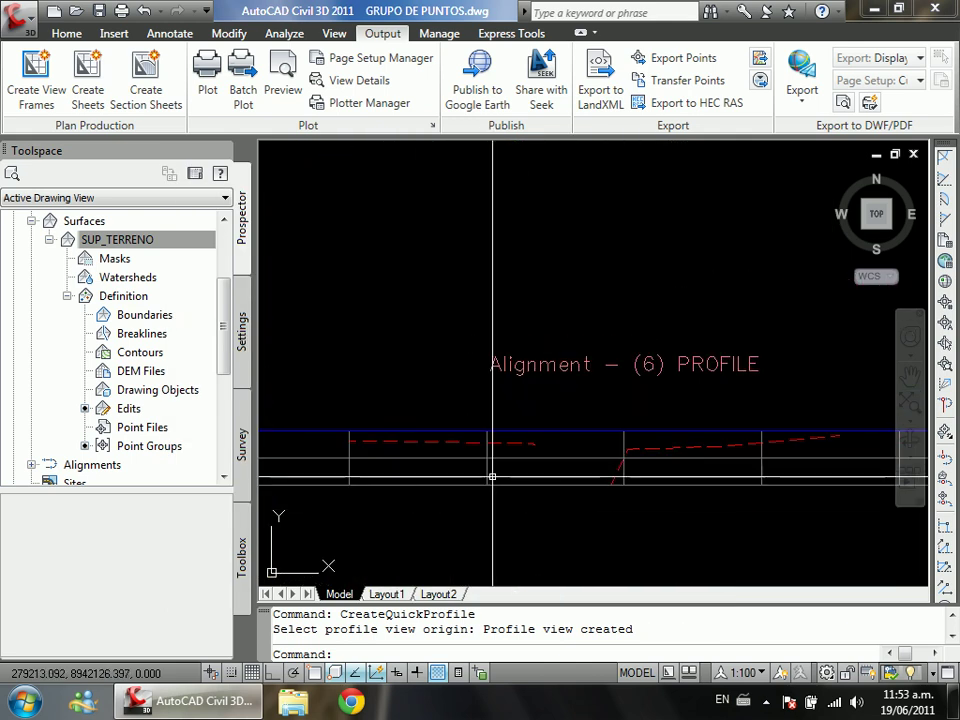
{"action": "scroll", "coordinate": [497, 478], "scroll_direction": "up", "scroll_amount": 2}
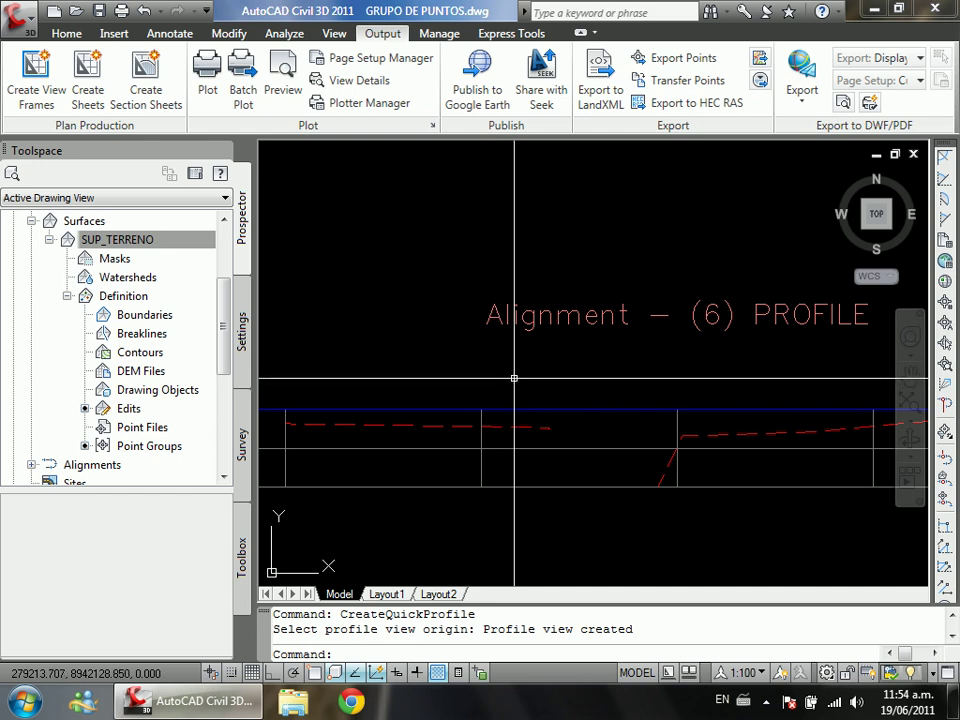
Step: Erase the quick profile view and the line drawn across the triangulation gap
{"action": "left_click", "coordinate": [571, 384]}
{"action": "left_click", "coordinate": [555, 413]}
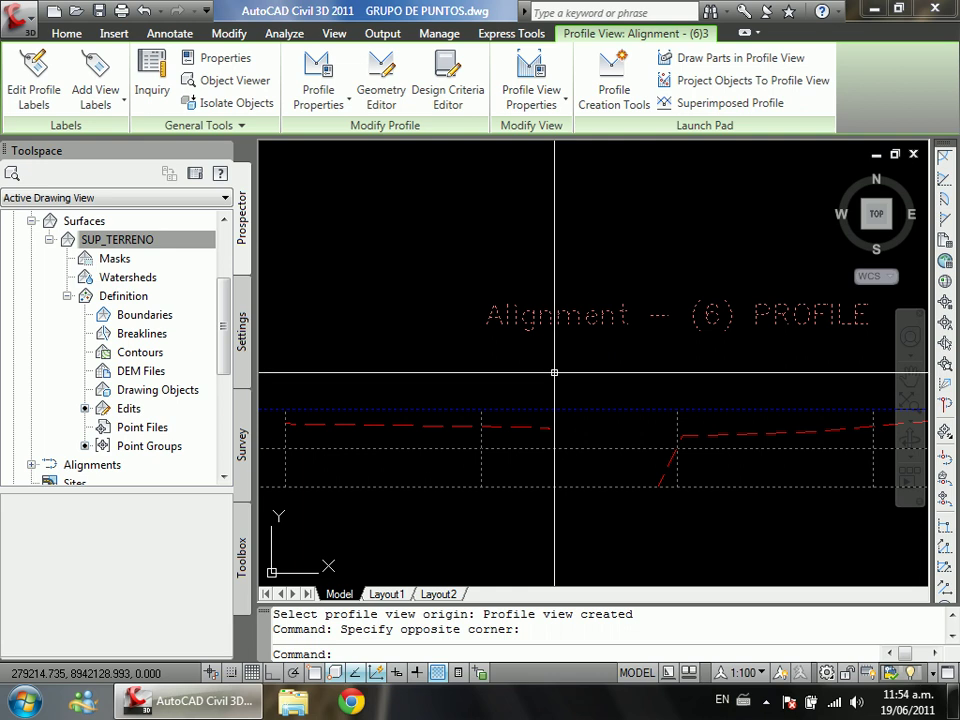
{"action": "key", "text": "Delete"}
{"action": "scroll", "coordinate": [568, 375], "scroll_direction": "down", "scroll_amount": 5}
{"action": "scroll", "coordinate": [525, 335], "scroll_direction": "up", "scroll_amount": 6}
{"action": "scroll", "coordinate": [525, 335], "scroll_direction": "up", "scroll_amount": 5}
{"action": "scroll", "coordinate": [560, 375], "scroll_direction": "down", "scroll_amount": 1}
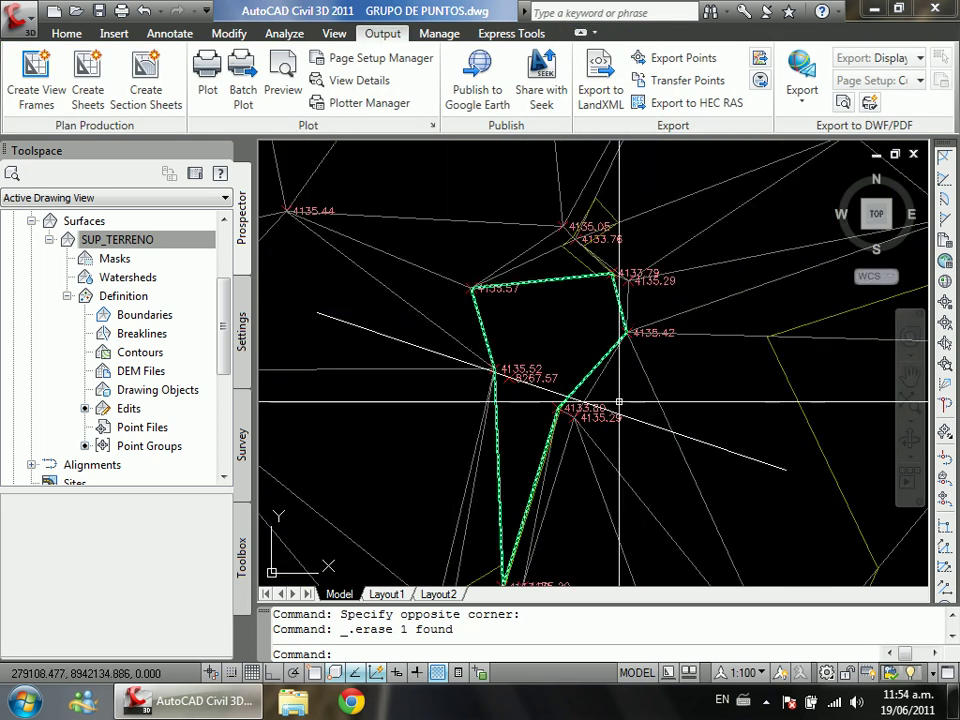
{"action": "left_click", "coordinate": [643, 421]}
{"action": "key", "text": "Escape"}
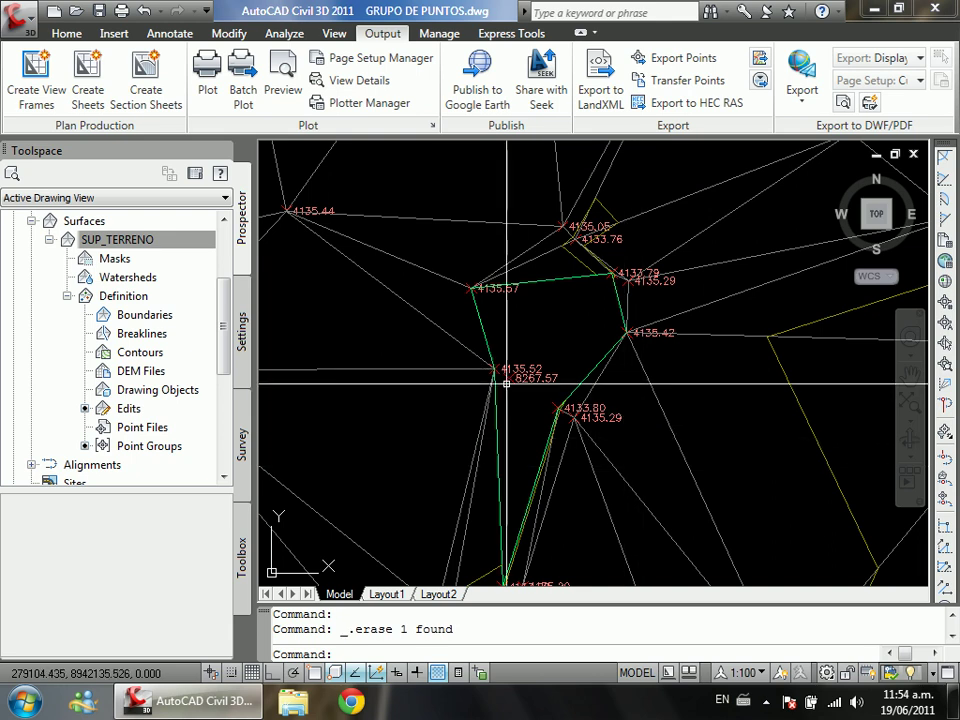
Step: Examine the triangulation gap and read the COGO point data of the point labelled 8267.57
{"action": "scroll", "coordinate": [500, 370], "scroll_direction": "up", "scroll_amount": 3}
{"action": "scroll", "coordinate": [450, 249], "scroll_direction": "down", "scroll_amount": 2}
{"action": "scroll", "coordinate": [476, 240], "scroll_direction": "up", "scroll_amount": 3}
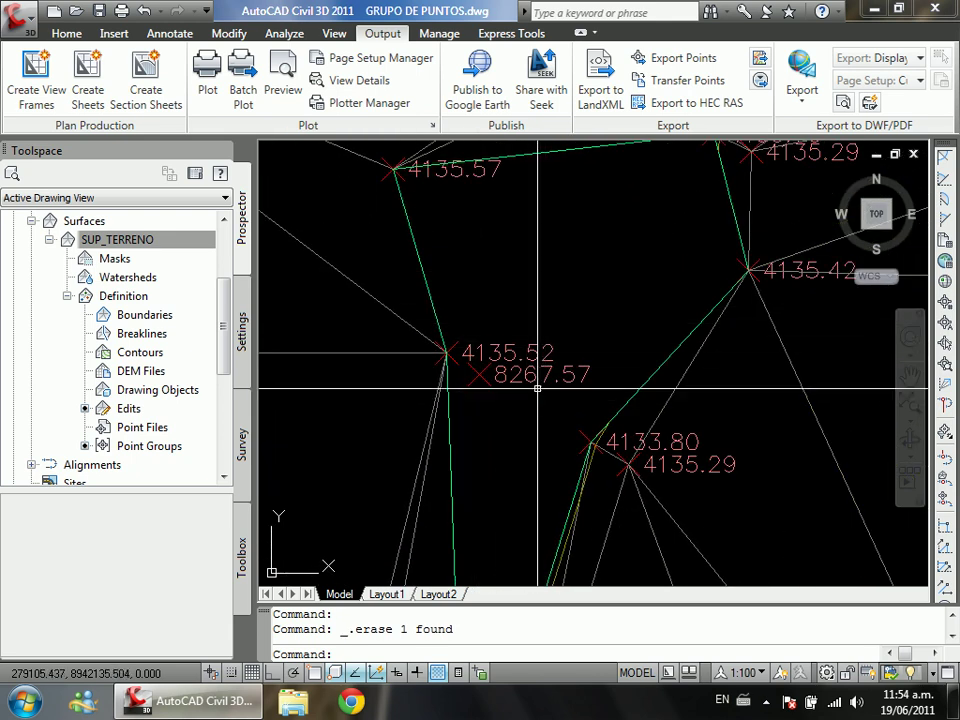
{"action": "scroll", "coordinate": [531, 319], "scroll_direction": "up", "scroll_amount": 2}
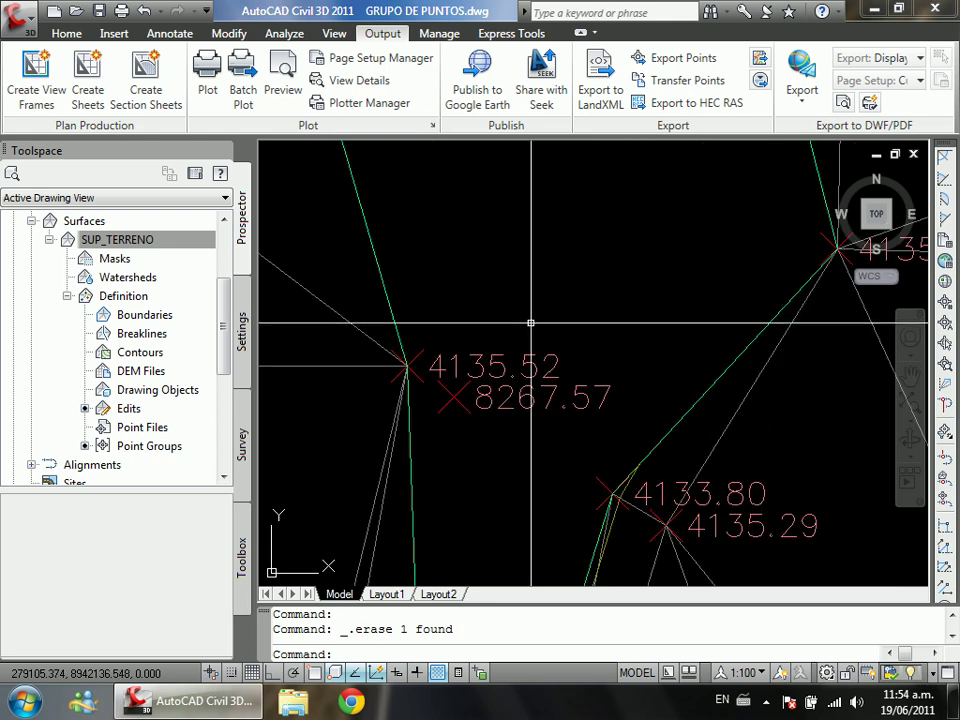
{"action": "scroll", "coordinate": [535, 305], "scroll_direction": "down", "scroll_amount": 1}
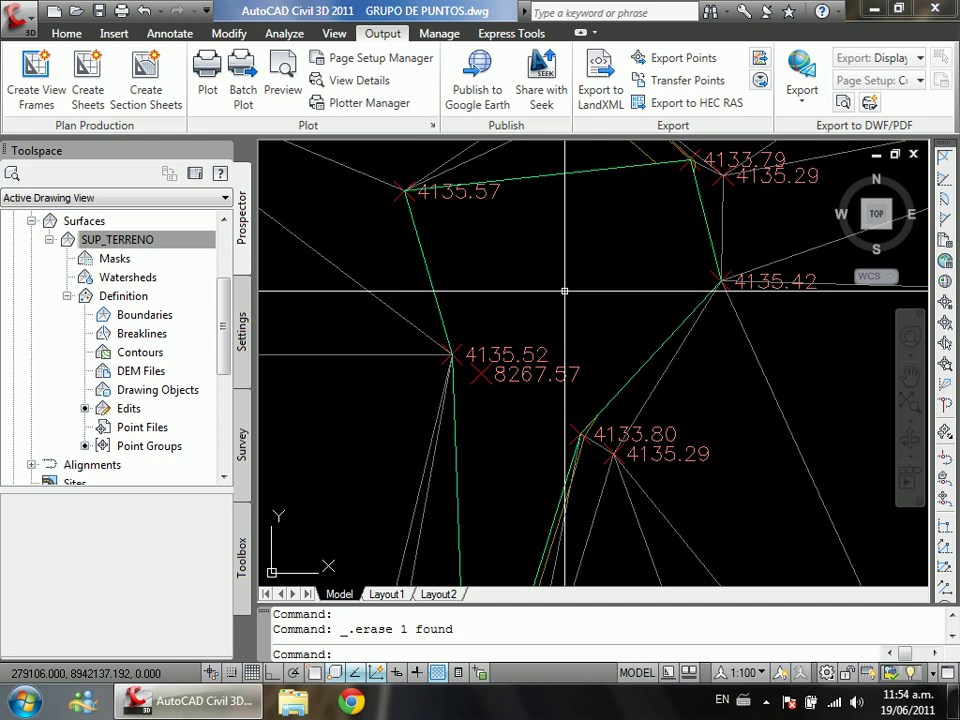
{"action": "scroll", "coordinate": [462, 390], "scroll_direction": "up", "scroll_amount": 2}
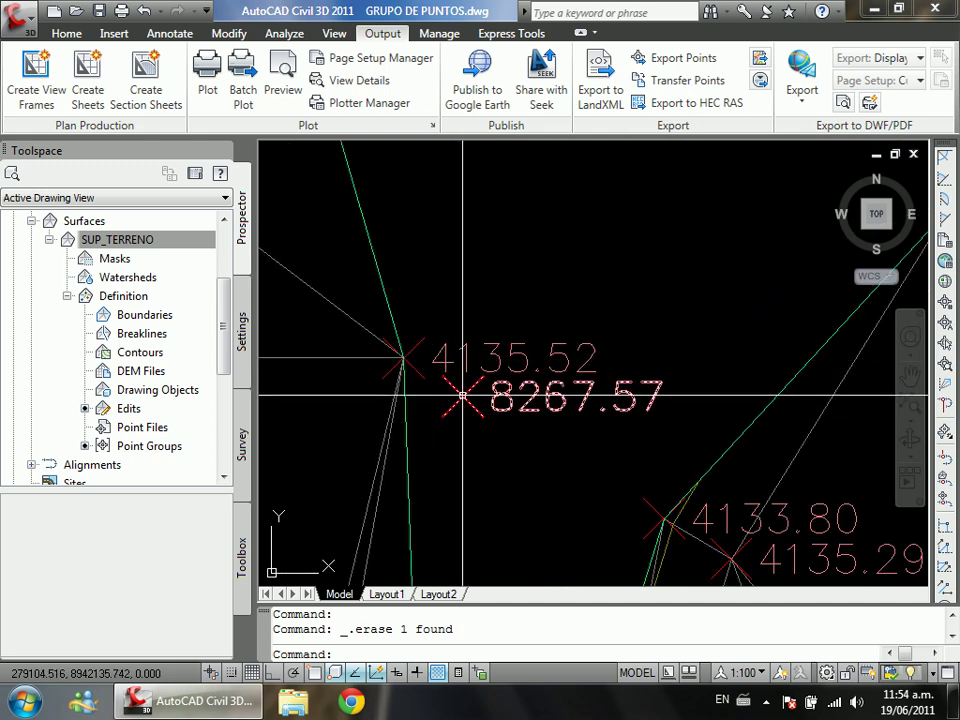
{"action": "mouse_move", "coordinate": [462, 396]}
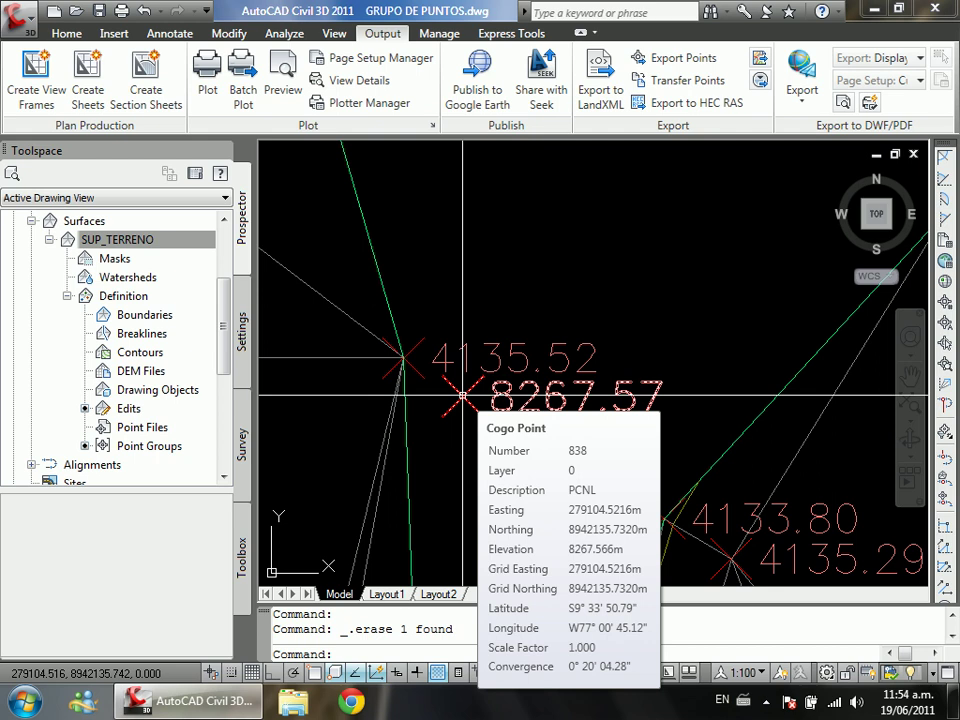
{"action": "scroll", "coordinate": [462, 396], "scroll_direction": "down", "scroll_amount": 2}
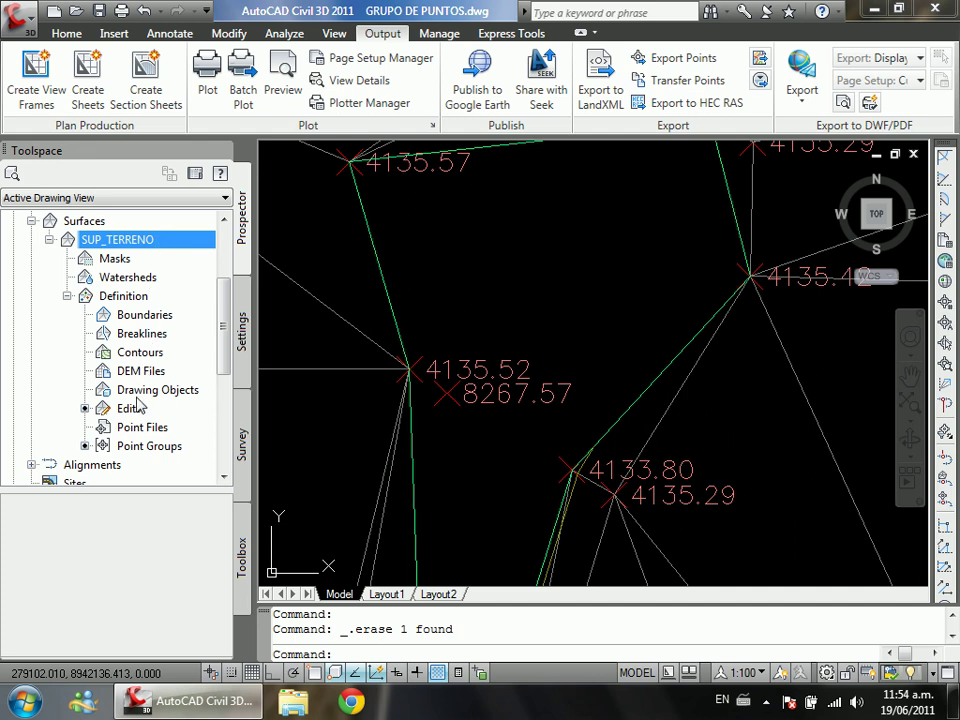
Step: Add a SUP_TERRENO surface point with elevation 4135.40 at the node of the point labelled 8267.57, using object snap
{"action": "left_click", "coordinate": [131, 410]}
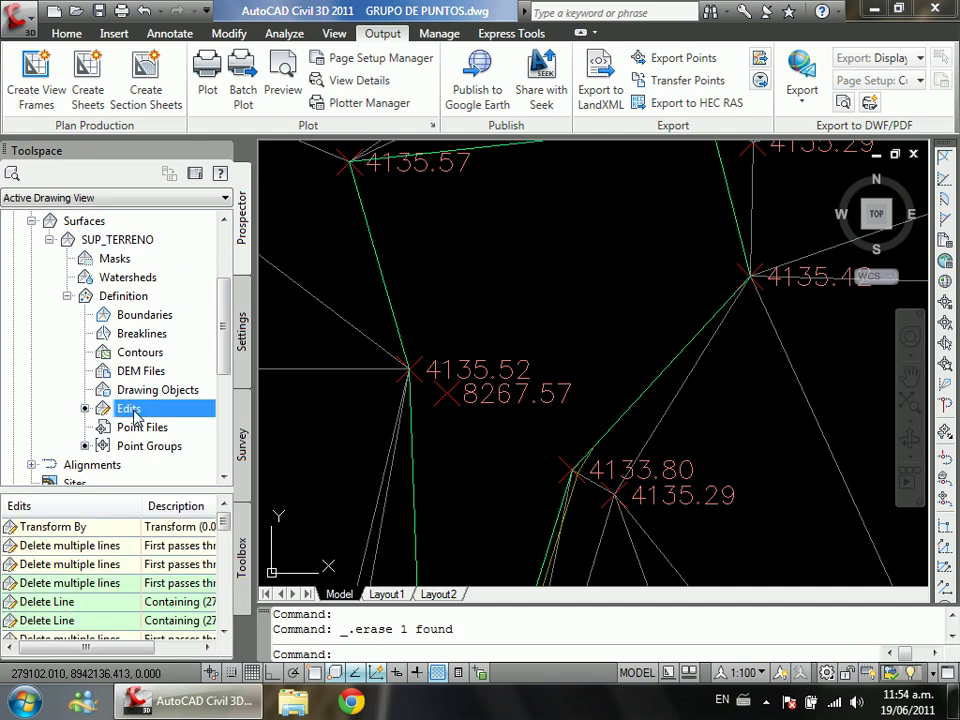
{"action": "right_click", "coordinate": [134, 412]}
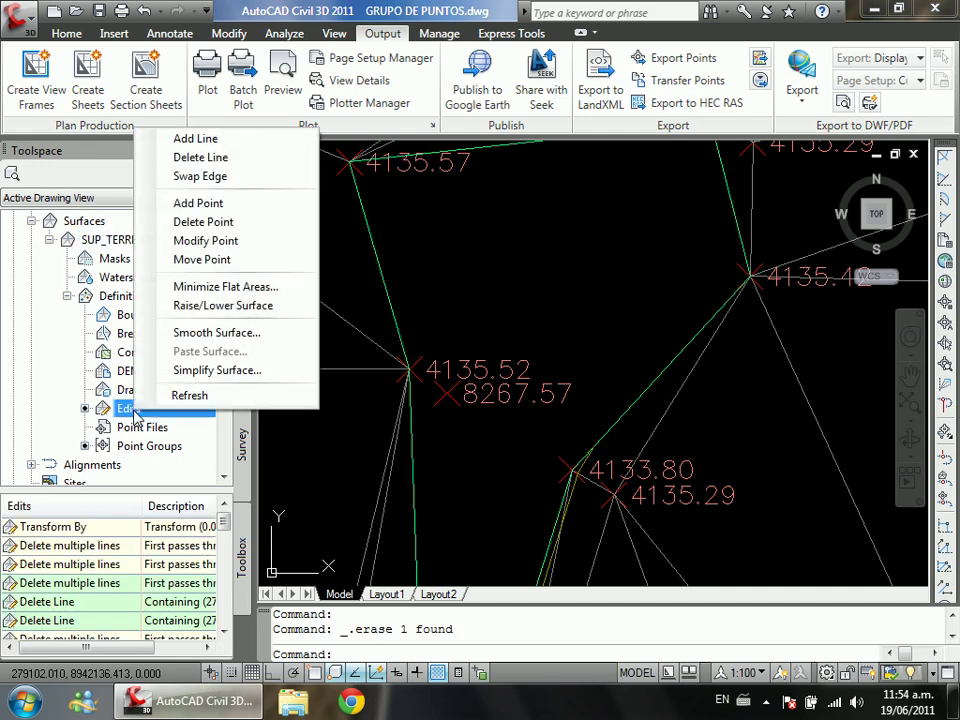
{"action": "left_click", "coordinate": [243, 208]}
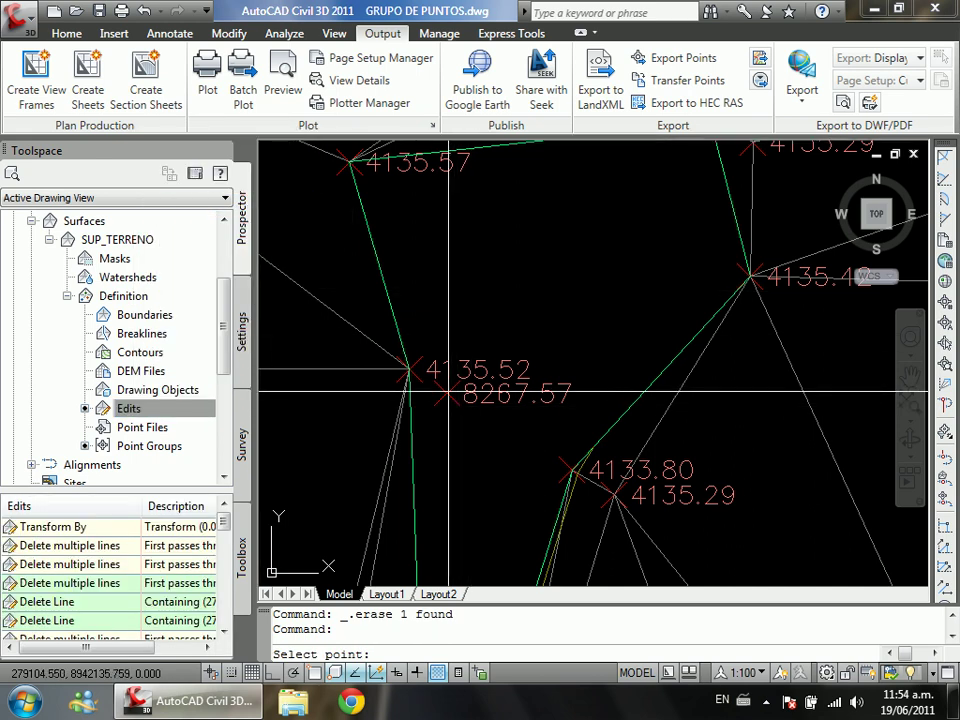
{"action": "key", "text": "F3"}
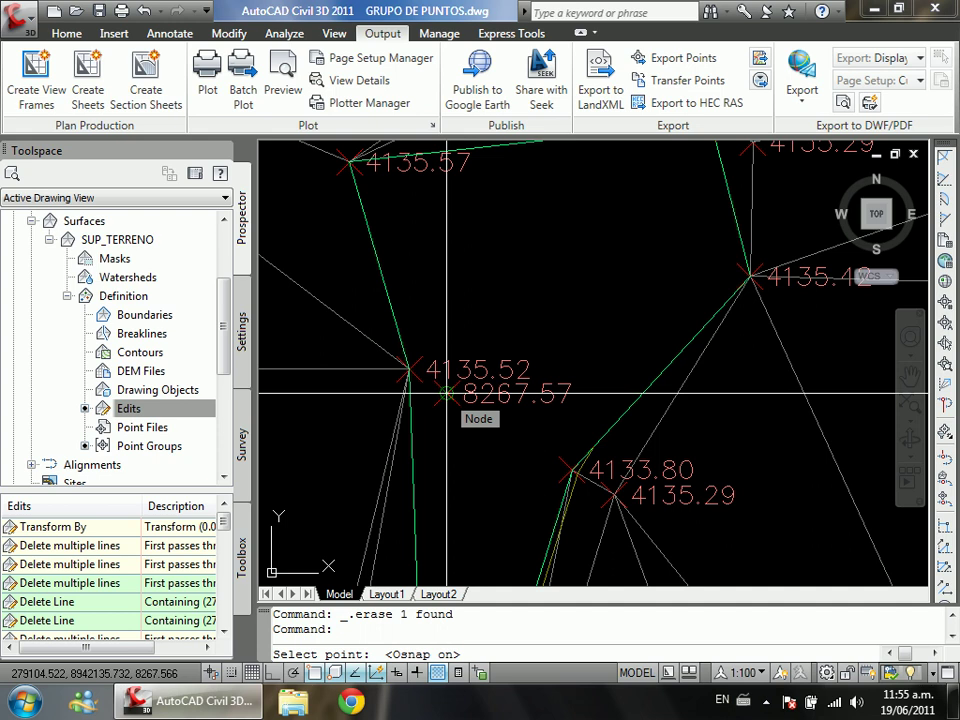
{"action": "left_click", "coordinate": [445, 393]}
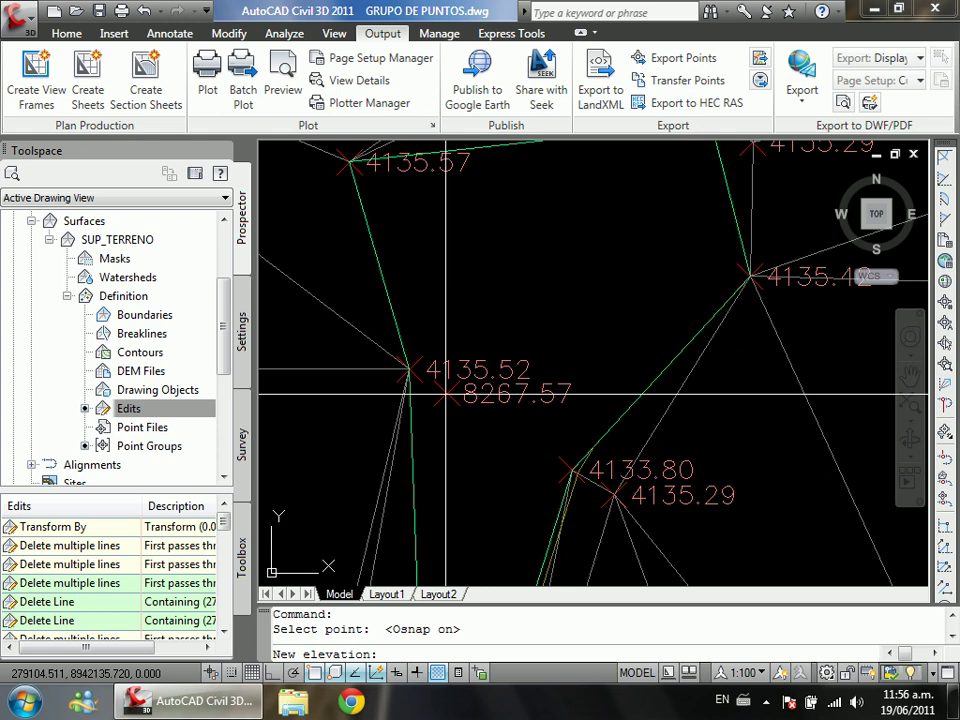
{"action": "type", "text": "4135.40"}
{"action": "key", "text": "Return"}
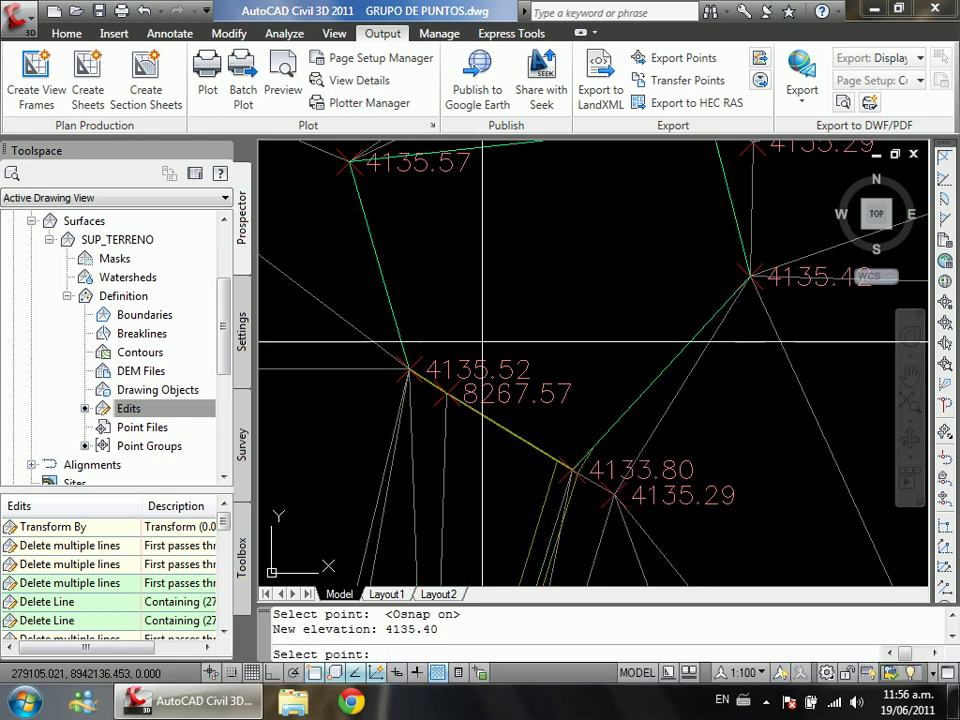
{"action": "key", "text": "Return"}
{"action": "scroll", "coordinate": [473, 330], "scroll_direction": "down", "scroll_amount": 4}
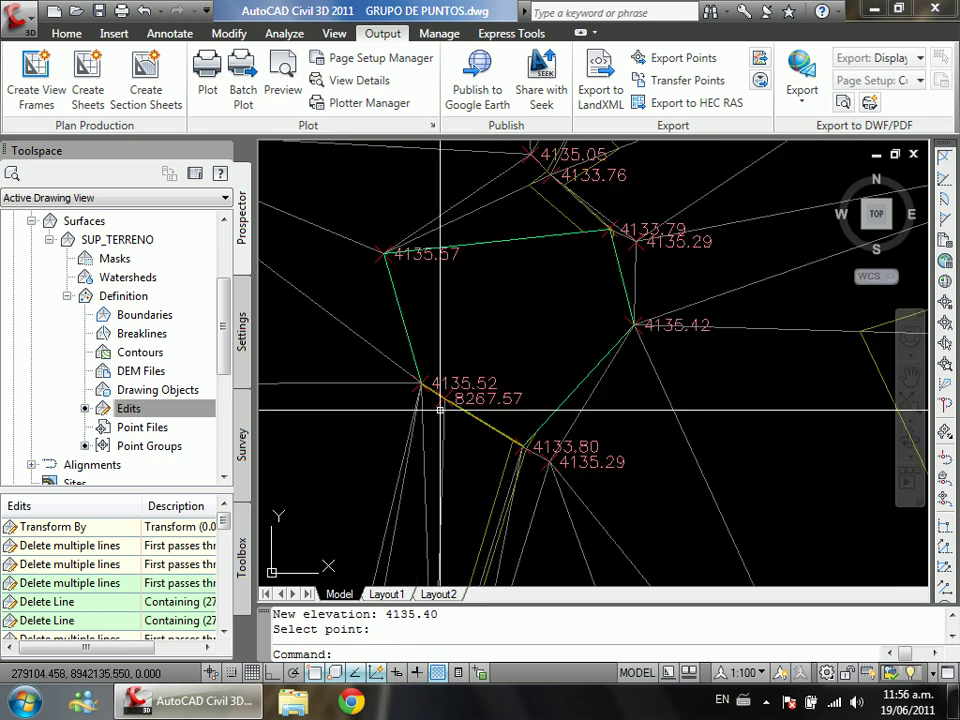
{"action": "scroll", "coordinate": [438, 408], "scroll_direction": "up", "scroll_amount": 7}
{"action": "scroll", "coordinate": [465, 373], "scroll_direction": "up", "scroll_amount": 5}
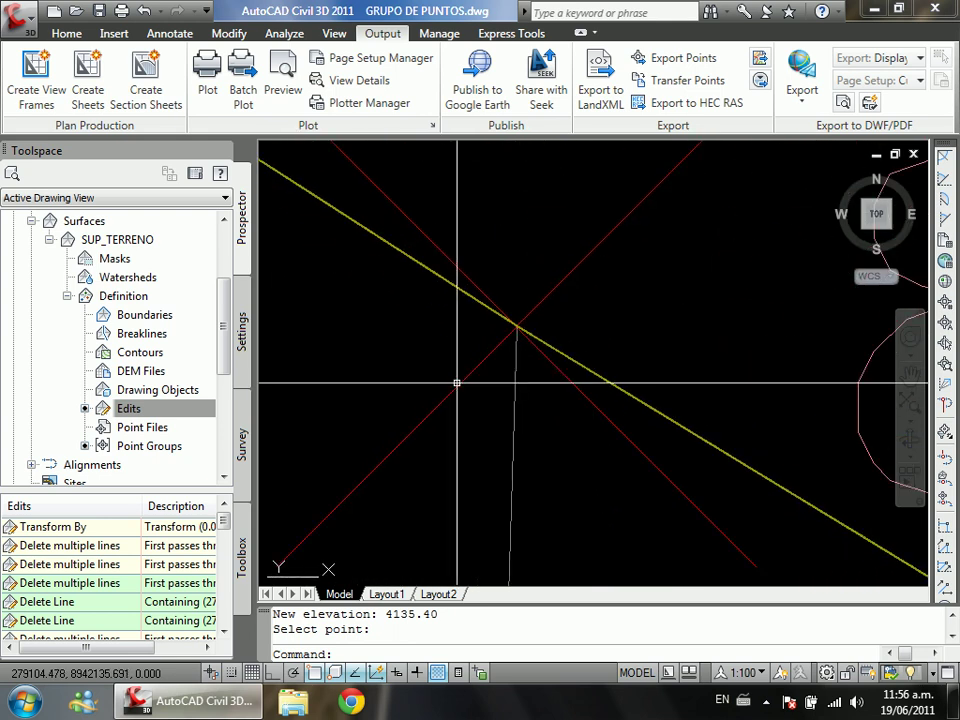
Step: Examine the triangulation around the surface point added at the point labelled 8267.57 and the remaining gap beside it
{"action": "scroll", "coordinate": [452, 335], "scroll_direction": "down", "scroll_amount": 5}
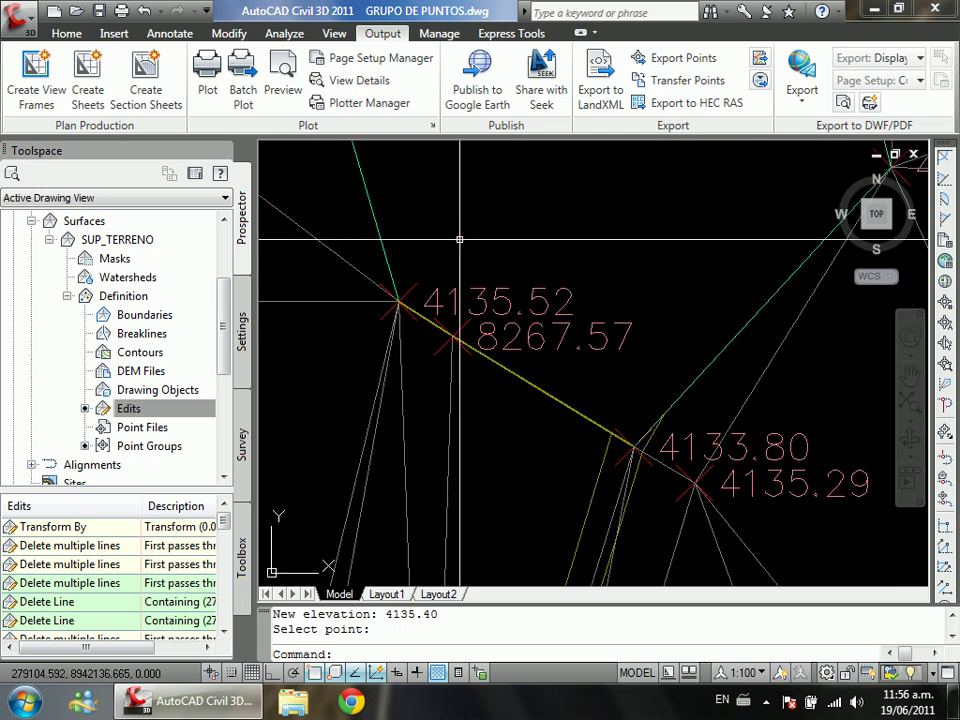
{"action": "scroll", "coordinate": [446, 379], "scroll_direction": "down", "scroll_amount": 2}
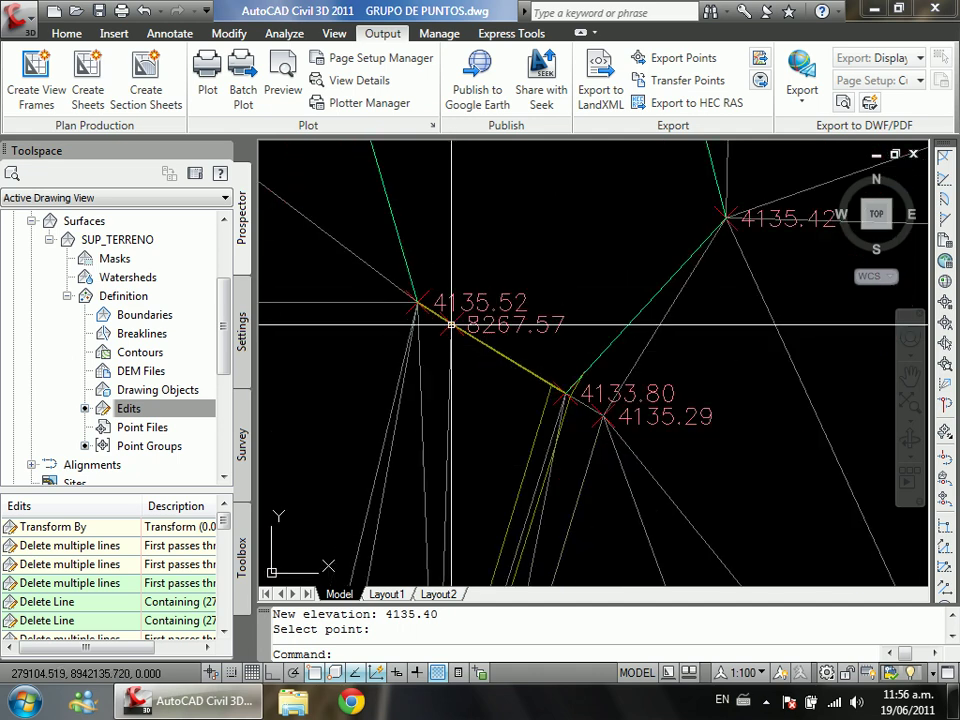
{"action": "scroll", "coordinate": [446, 326], "scroll_direction": "up", "scroll_amount": 5}
{"action": "scroll", "coordinate": [456, 255], "scroll_direction": "up", "scroll_amount": 4}
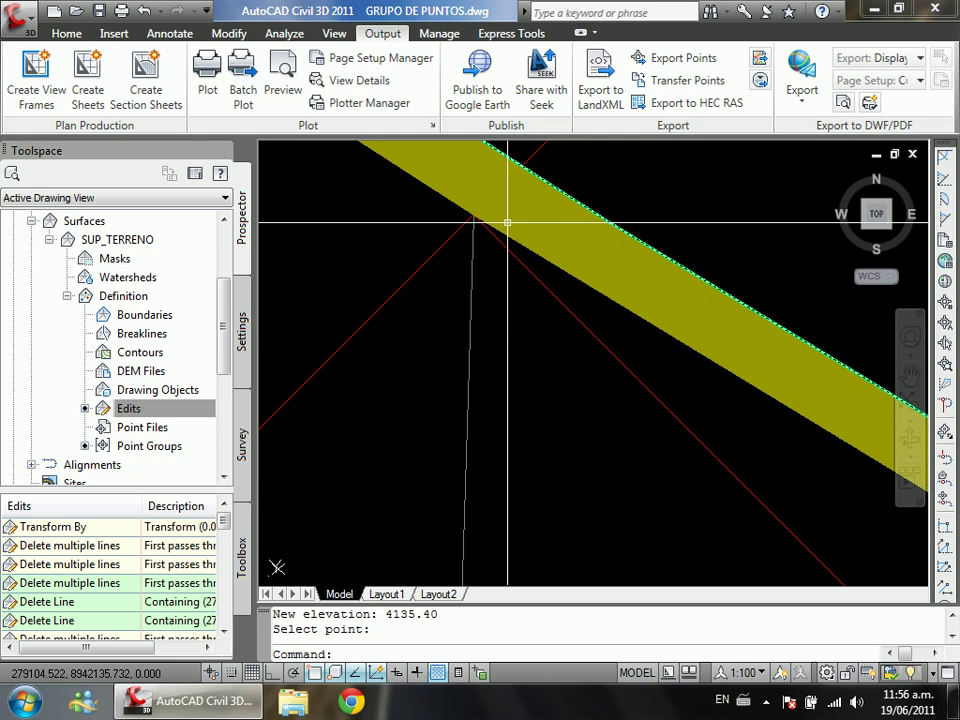
{"action": "scroll", "coordinate": [508, 222], "scroll_direction": "down", "scroll_amount": 5}
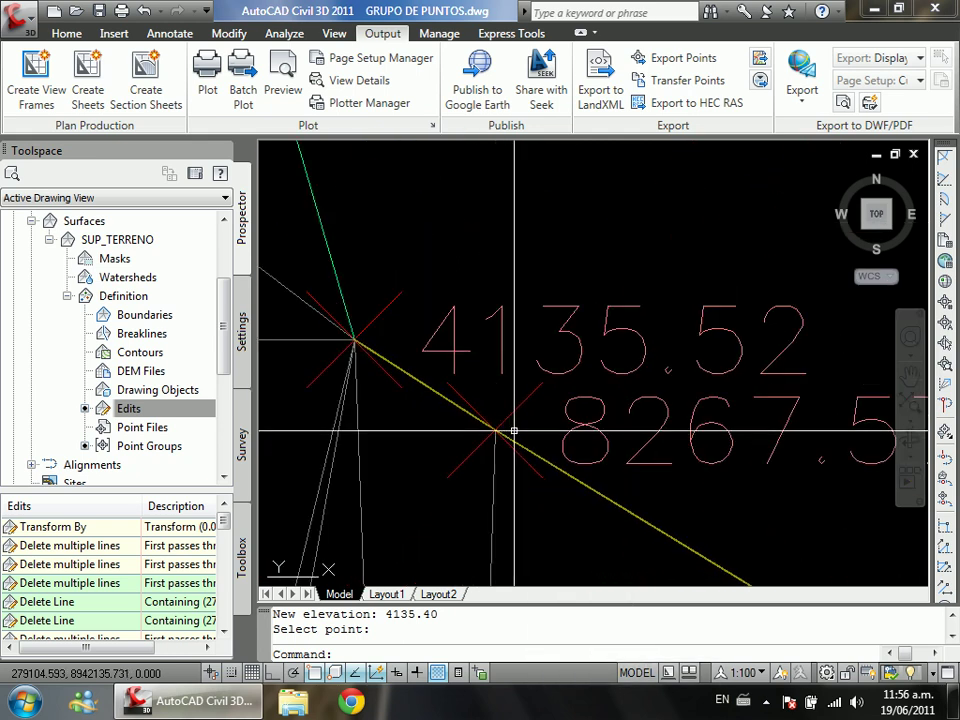
{"action": "scroll", "coordinate": [514, 430], "scroll_direction": "down", "scroll_amount": 4}
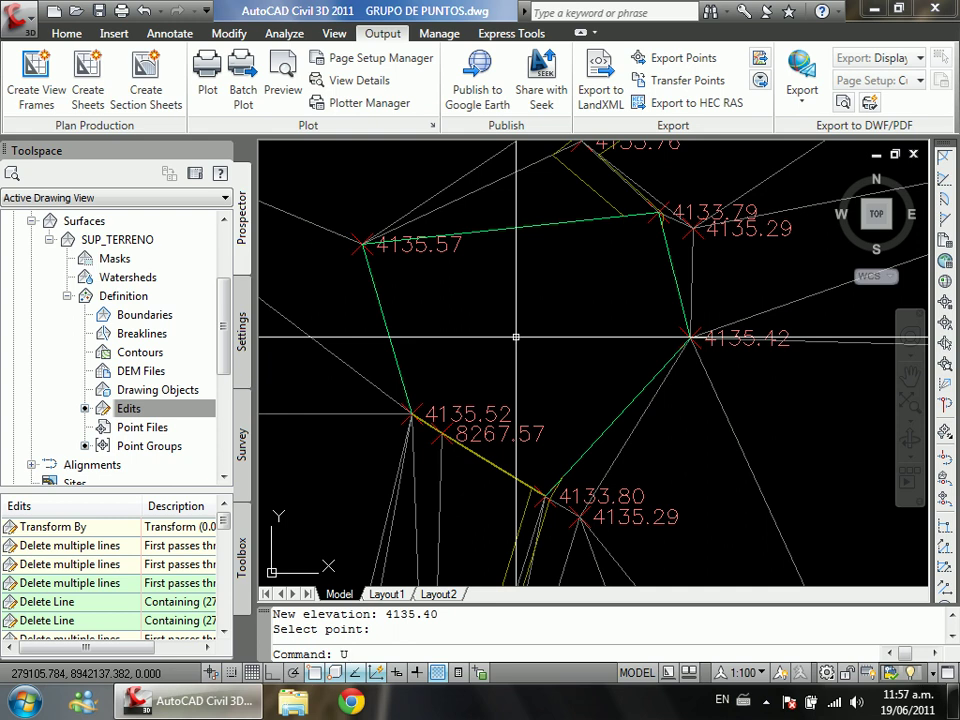
{"action": "scroll", "coordinate": [412, 580], "scroll_direction": "up", "scroll_amount": 2}
Step: Undo the recent edits back through the added surface point, the quick profile and the surface line deletion at the point labelled 8267.57
{"action": "key", "text": "ctrl+z"}
{"action": "key", "text": "ctrl+z"}
{"action": "key", "text": "ctrl+z"}
{"action": "key", "text": "ctrl+z"}
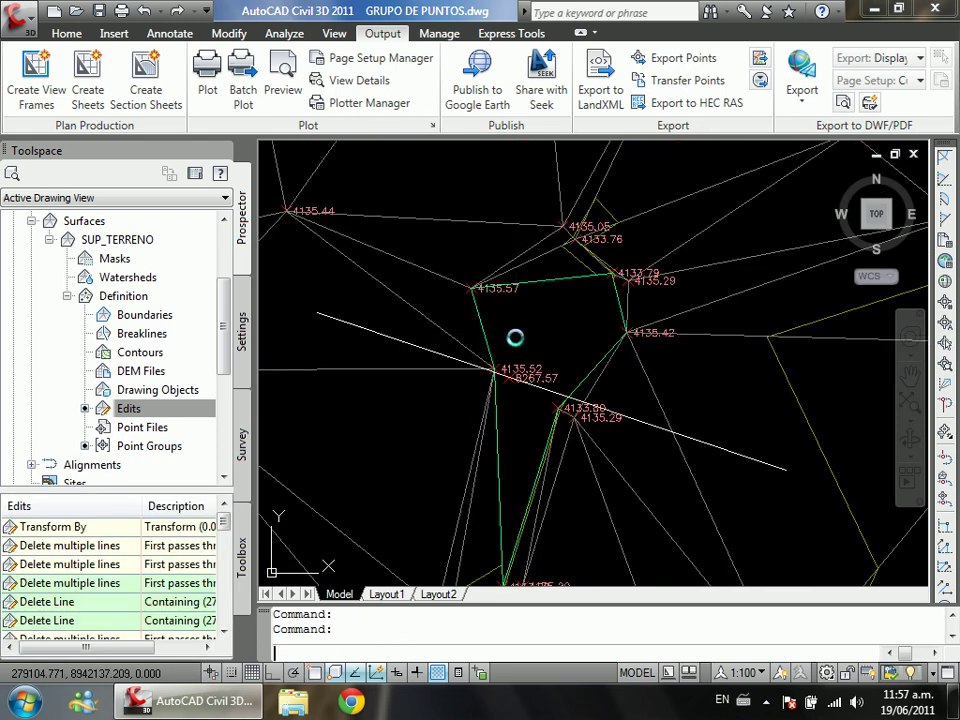
{"action": "key", "text": "ctrl+z"}
{"action": "key", "text": "ctrl+z"}
{"action": "key", "text": "ctrl+z"}
{"action": "key", "text": "ctrl+z"}
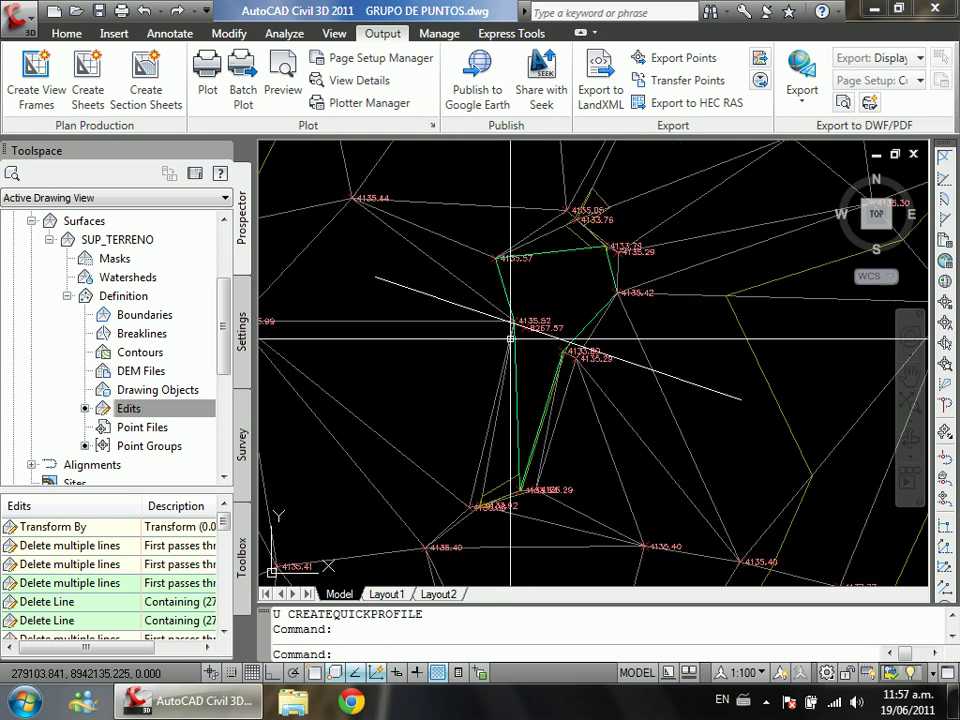
{"action": "key", "text": "ctrl+z"}
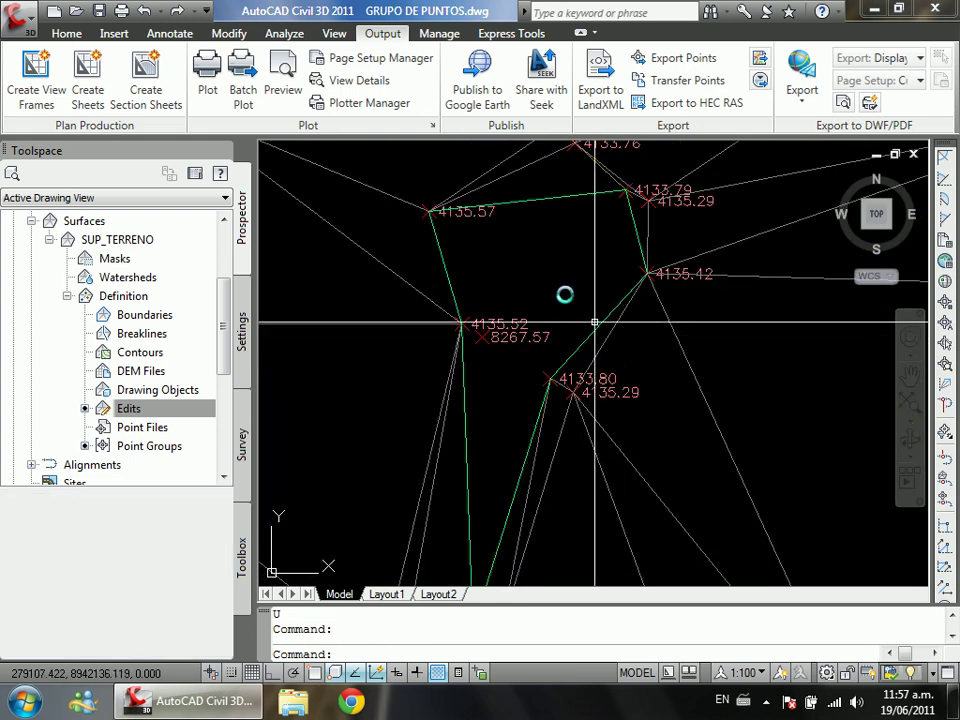
{"action": "key", "text": "ctrl+z"}
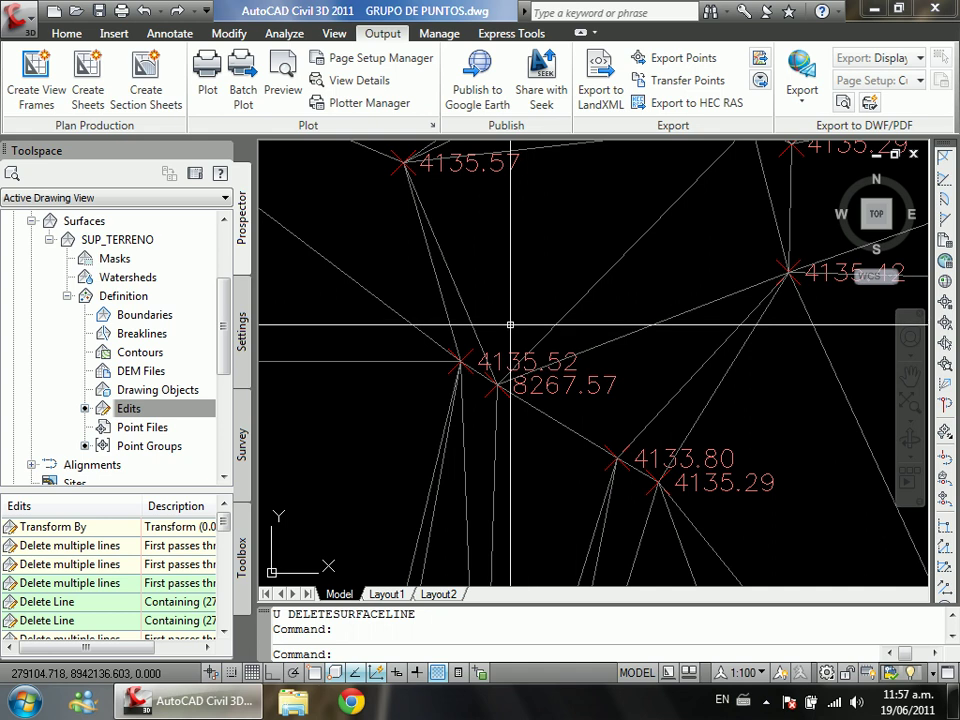
Step: Set the elevation of the COGO point labelled 8267.57 to 4135.40
{"action": "scroll", "coordinate": [536, 285], "scroll_direction": "down", "scroll_amount": 2}
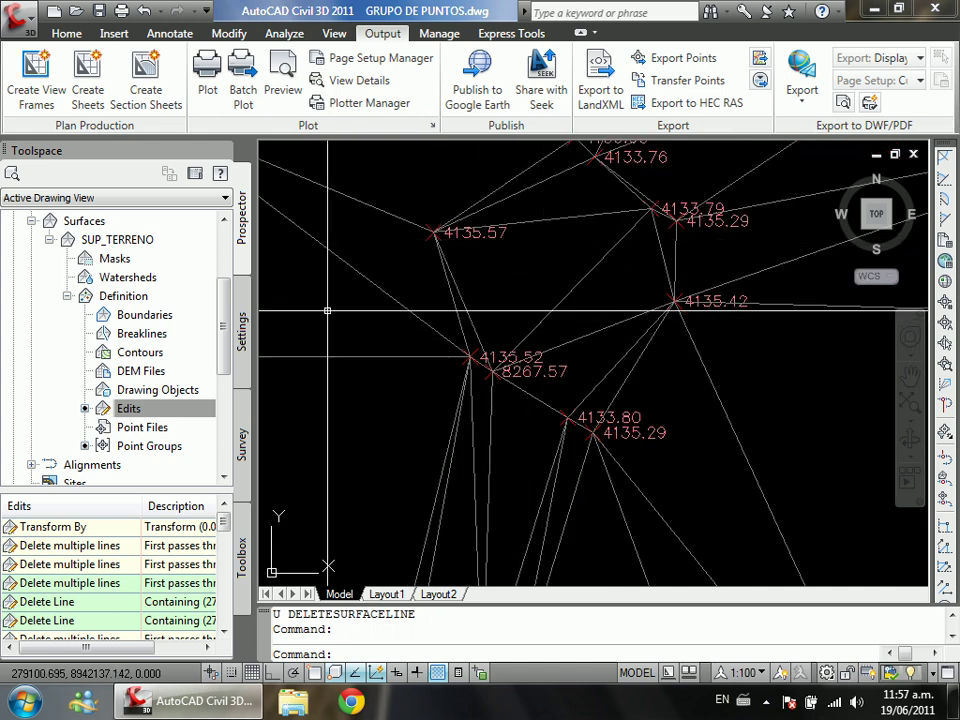
{"action": "scroll", "coordinate": [349, 347], "scroll_direction": "down", "scroll_amount": 3}
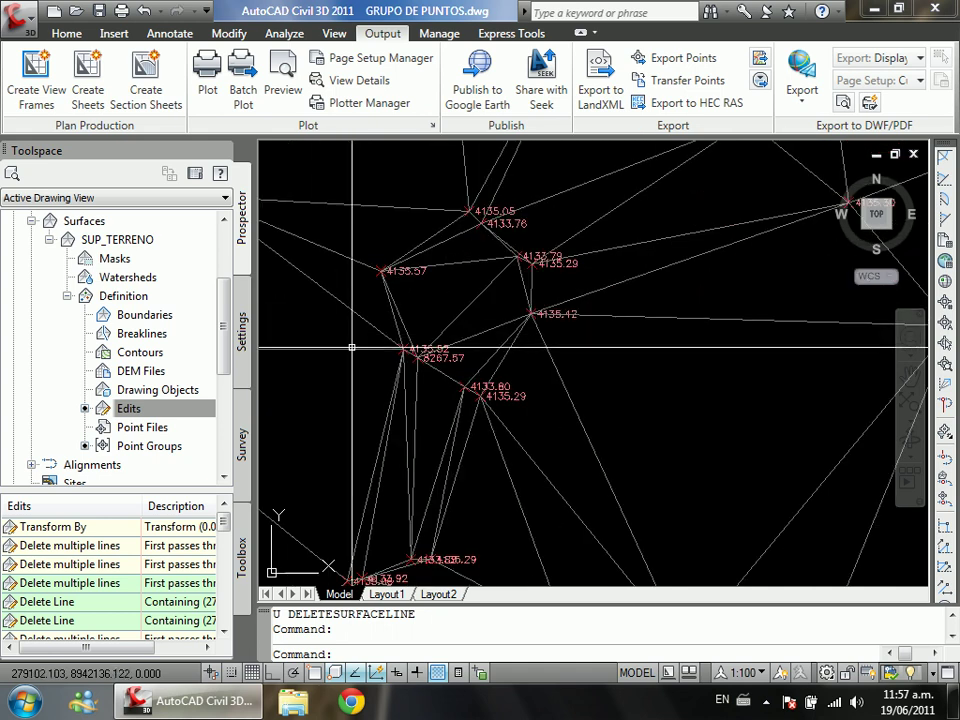
{"action": "scroll", "coordinate": [456, 306], "scroll_direction": "up", "scroll_amount": 5}
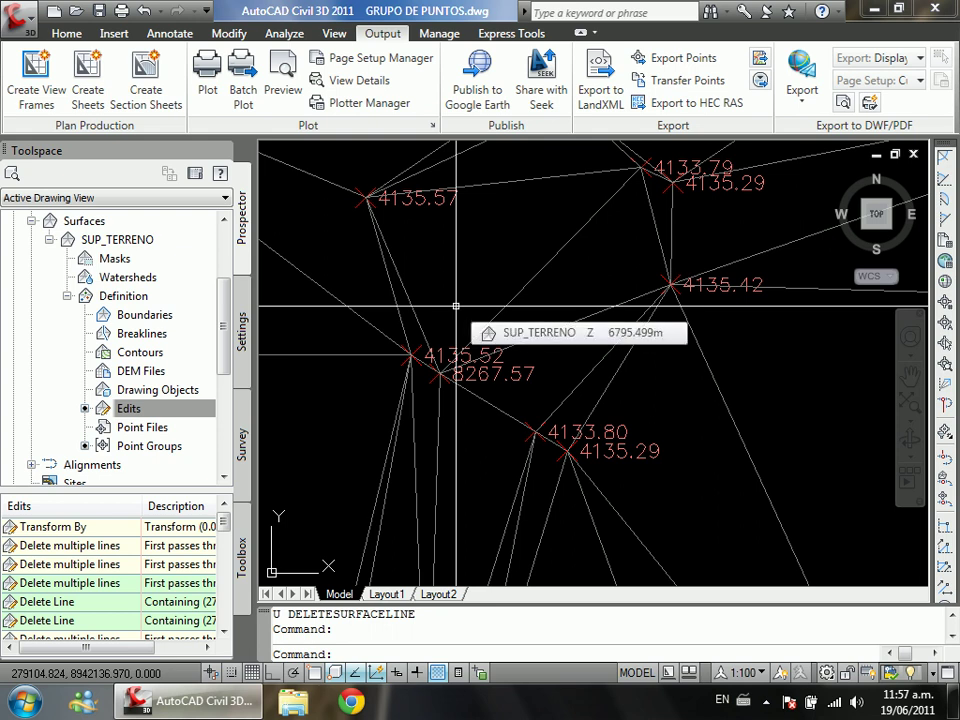
{"action": "scroll", "coordinate": [440, 370], "scroll_direction": "up", "scroll_amount": 3}
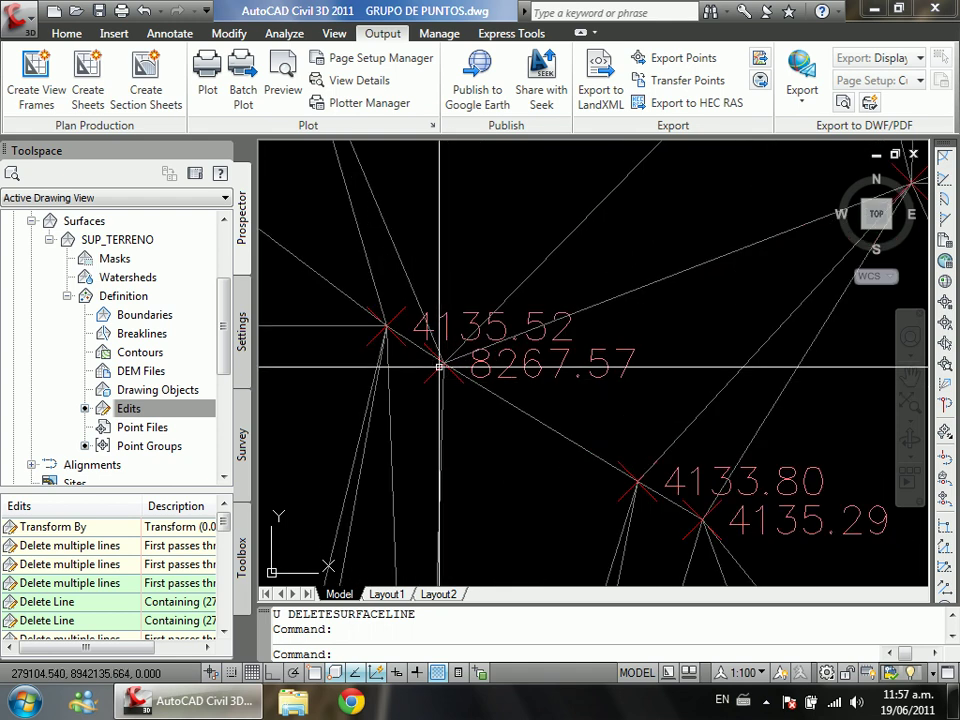
{"action": "scroll", "coordinate": [446, 405], "scroll_direction": "down", "scroll_amount": 3}
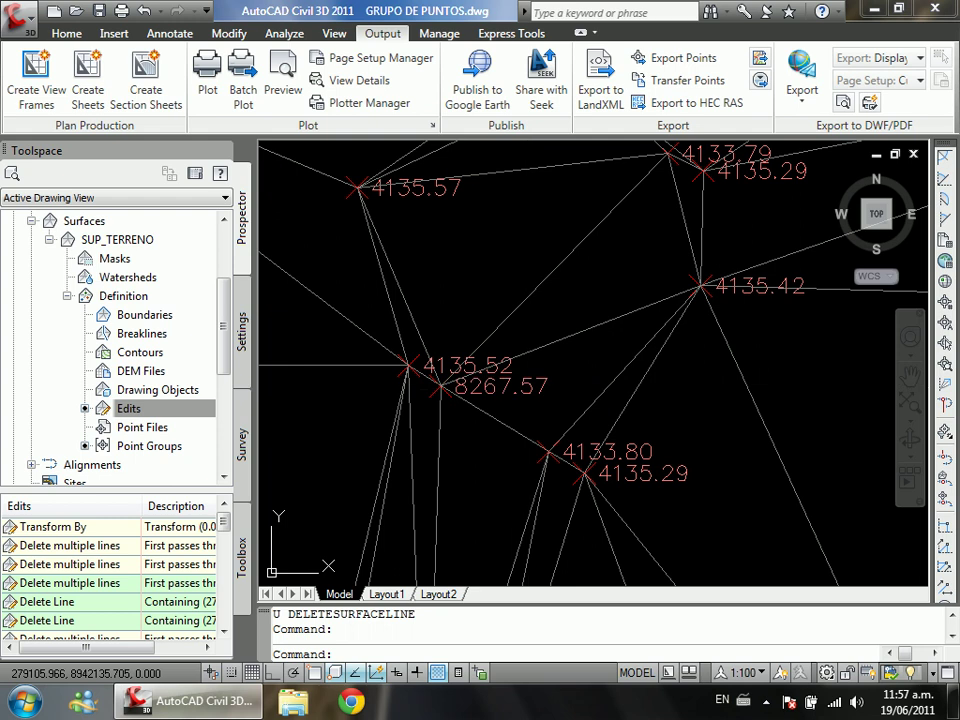
{"action": "left_click", "coordinate": [442, 386]}
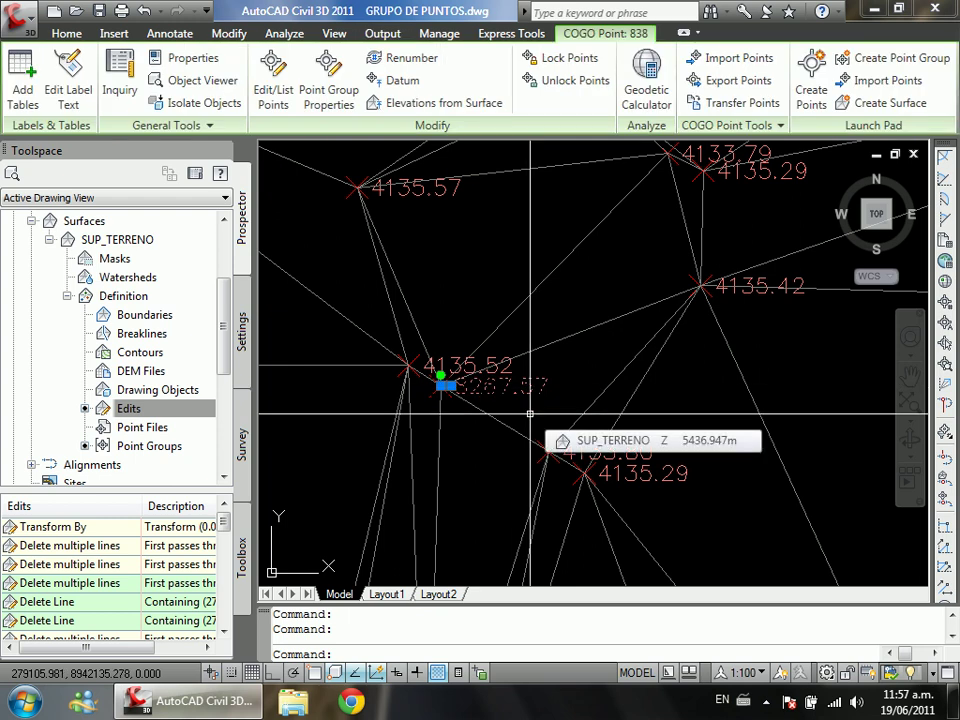
{"action": "right_click", "coordinate": [528, 393]}
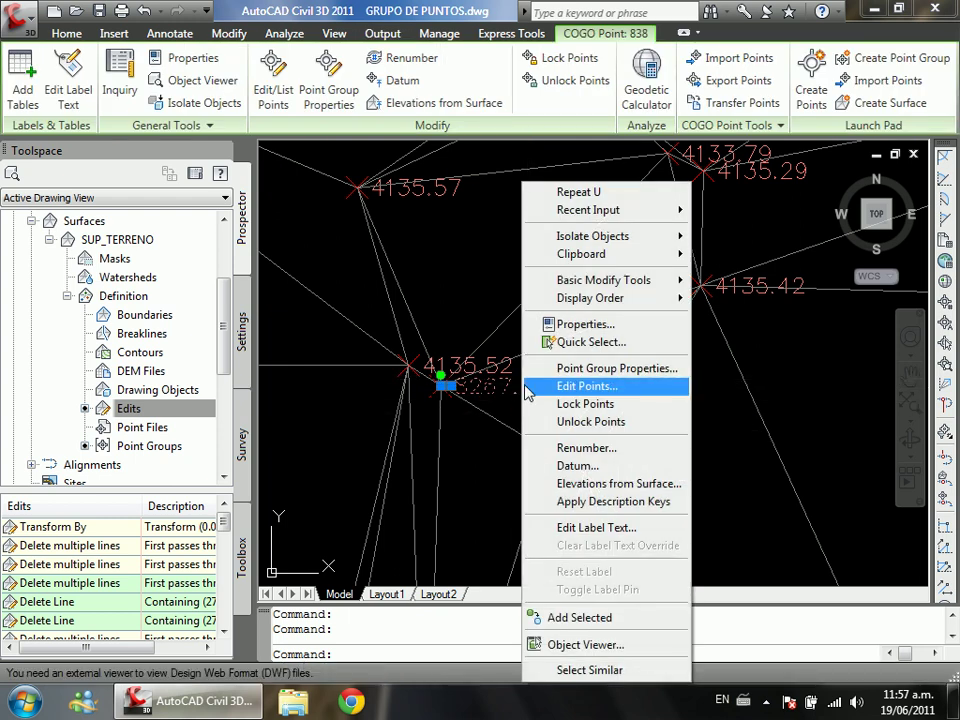
{"action": "left_click", "coordinate": [604, 387]}
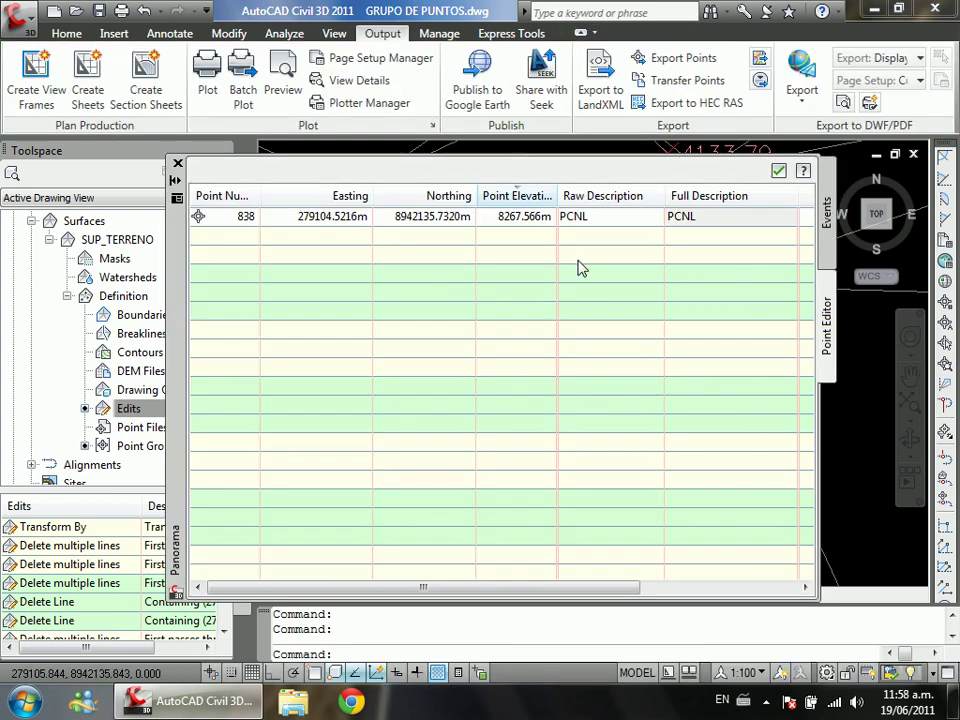
{"action": "left_click", "coordinate": [531, 214]}
{"action": "left_click", "coordinate": [503, 218]}
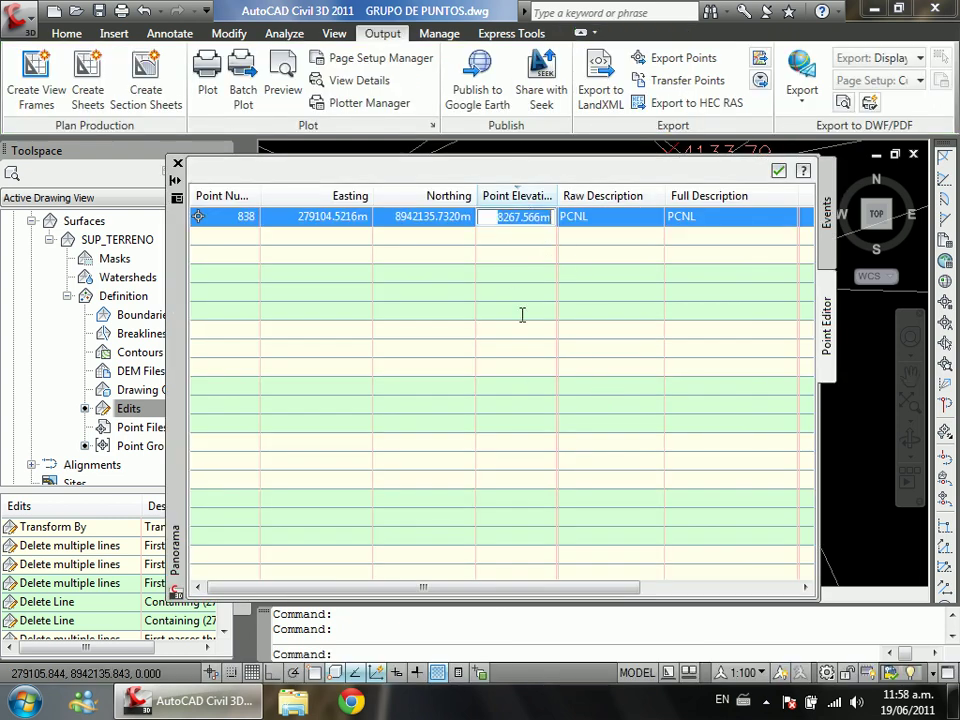
{"action": "key", "text": "BackSpace"}
{"action": "type", "text": "410"}
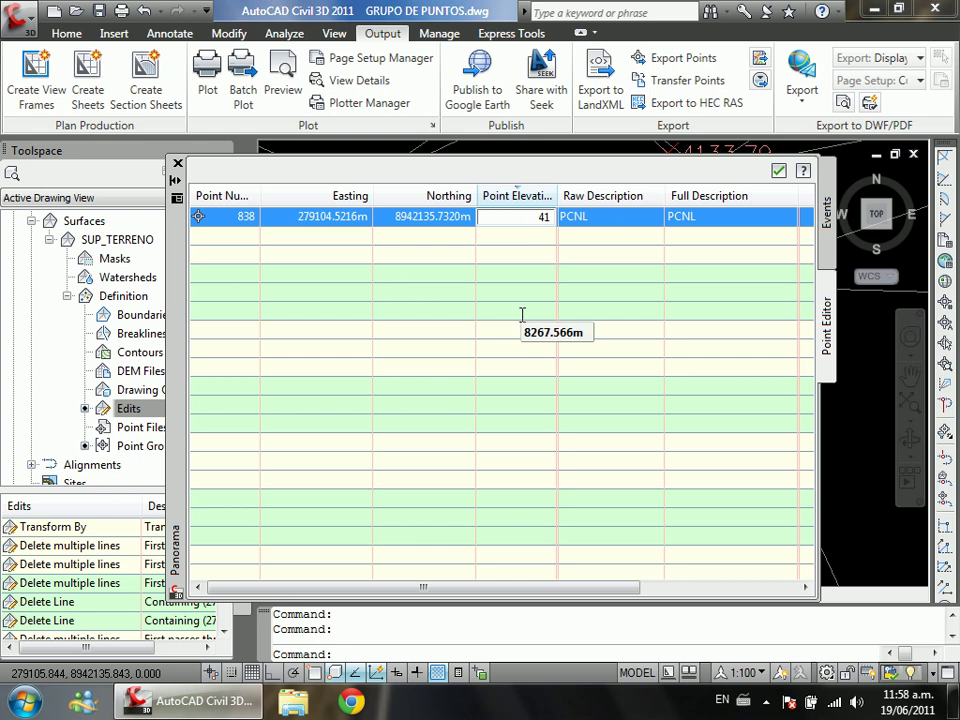
{"action": "key", "text": "BackSpace"}
{"action": "type", "text": "53"}
{"action": "key", "text": "End"}
{"action": "type", "text": ".40"}
{"action": "key", "text": "Return"}
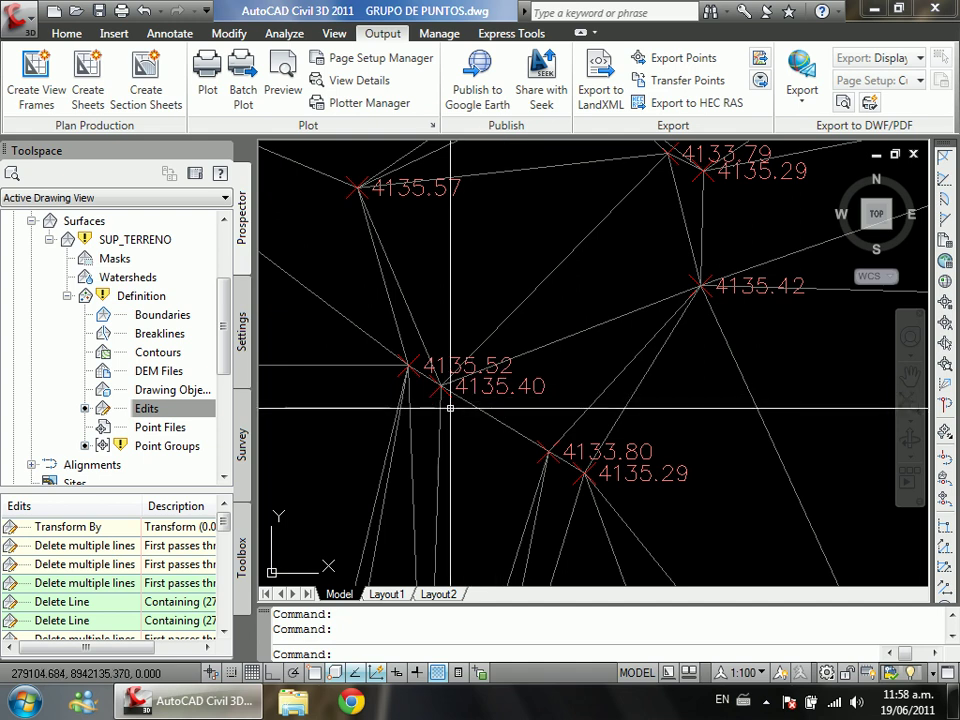
Step: Turn on the display of major and minor contours in SUP_TERRENO's Contours and Triangles surface style
{"action": "scroll", "coordinate": [449, 410], "scroll_direction": "up", "scroll_amount": 3}
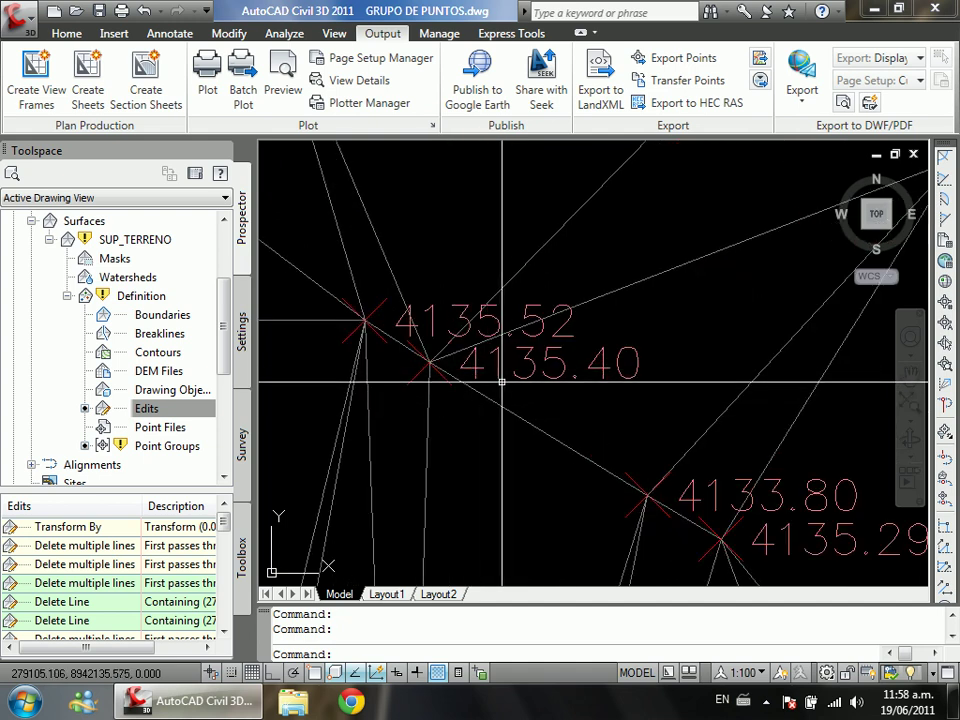
{"action": "scroll", "coordinate": [450, 413], "scroll_direction": "down", "scroll_amount": 2}
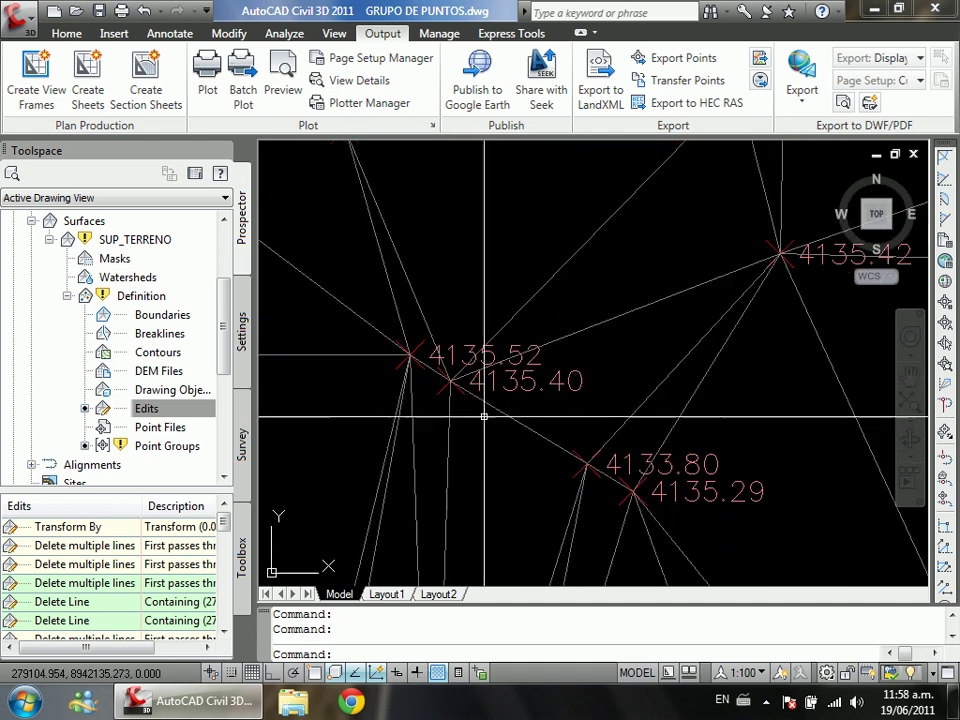
{"action": "right_click", "coordinate": [155, 242]}
{"action": "left_click", "coordinate": [180, 250]}
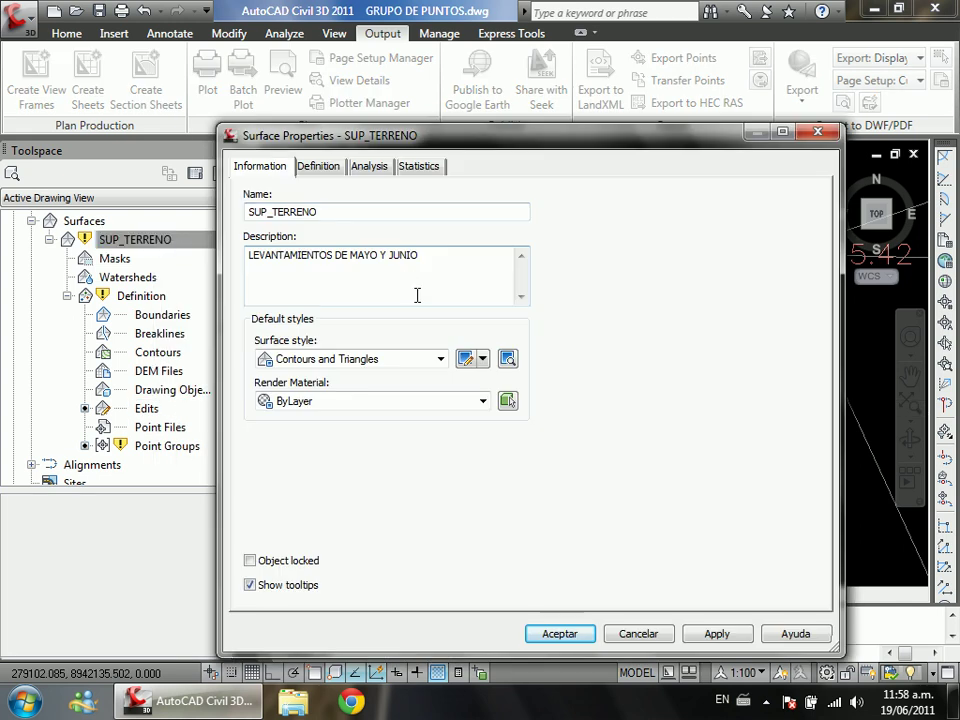
{"action": "left_click", "coordinate": [482, 358]}
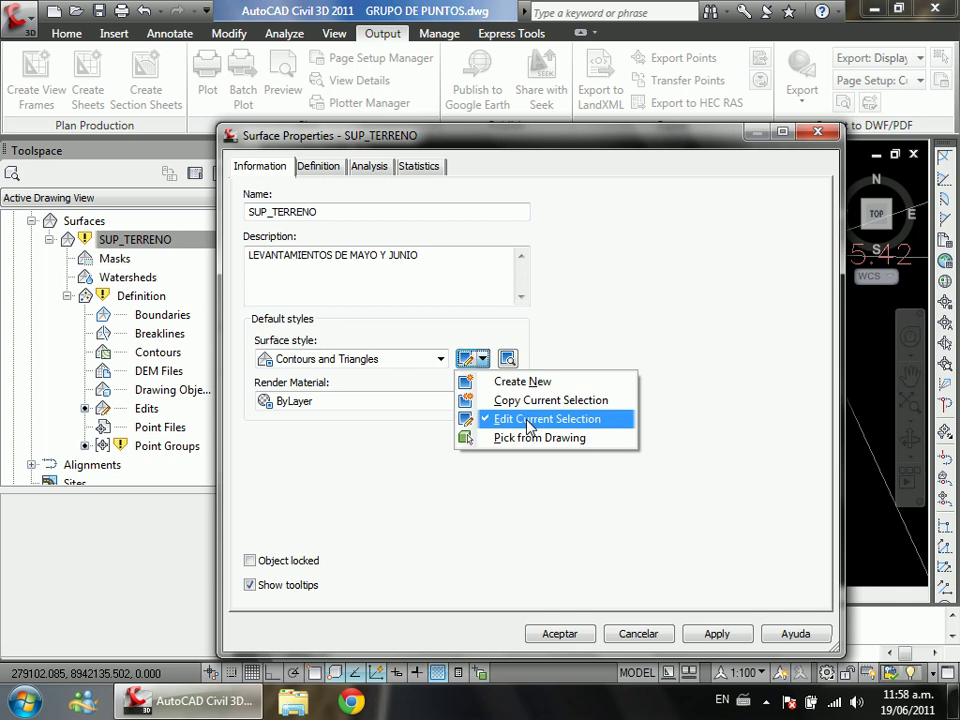
{"action": "left_click", "coordinate": [516, 420]}
{"action": "left_click", "coordinate": [456, 339]}
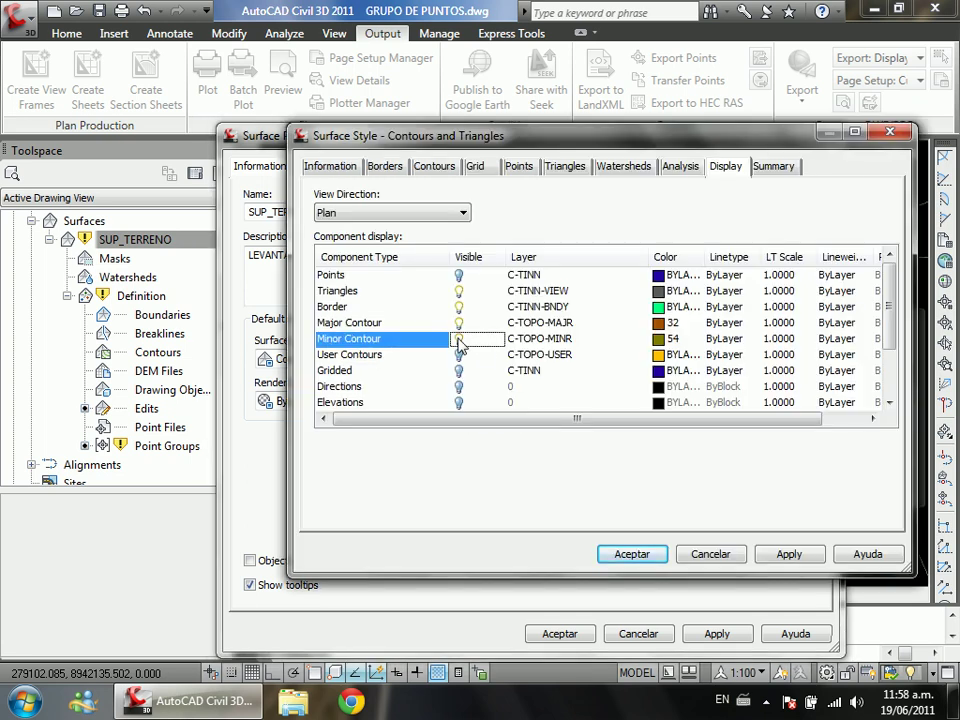
{"action": "left_click", "coordinate": [630, 556]}
{"action": "left_click", "coordinate": [552, 635]}
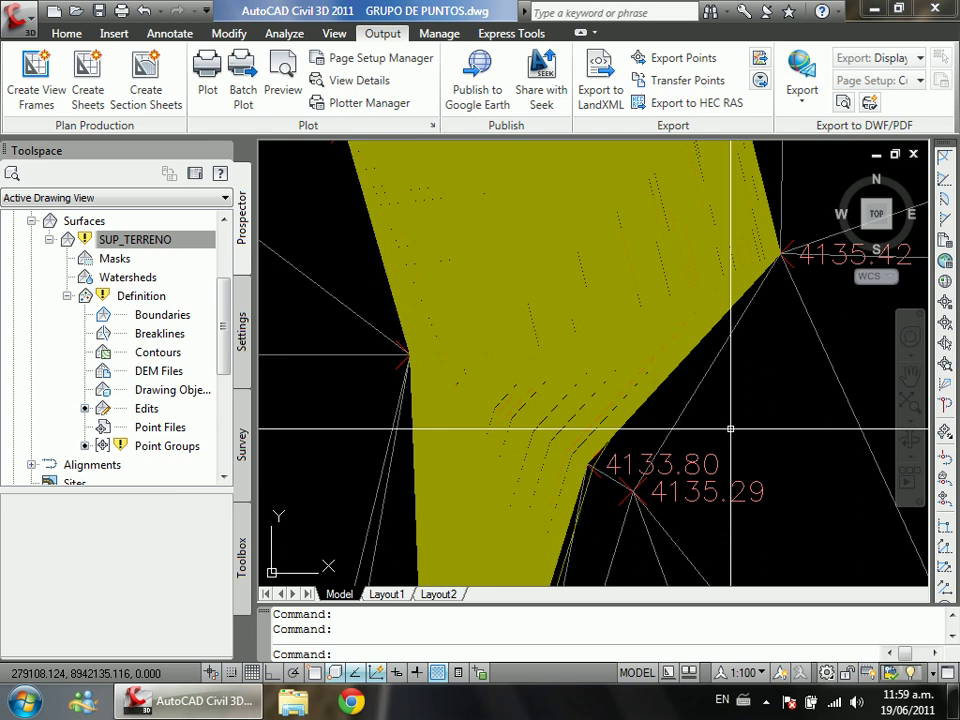
Step: Undo the contour display change and the elevation edit of the COGO point labelled 4135.40
{"action": "type", "text": "u"}
{"action": "key", "text": "Return"}
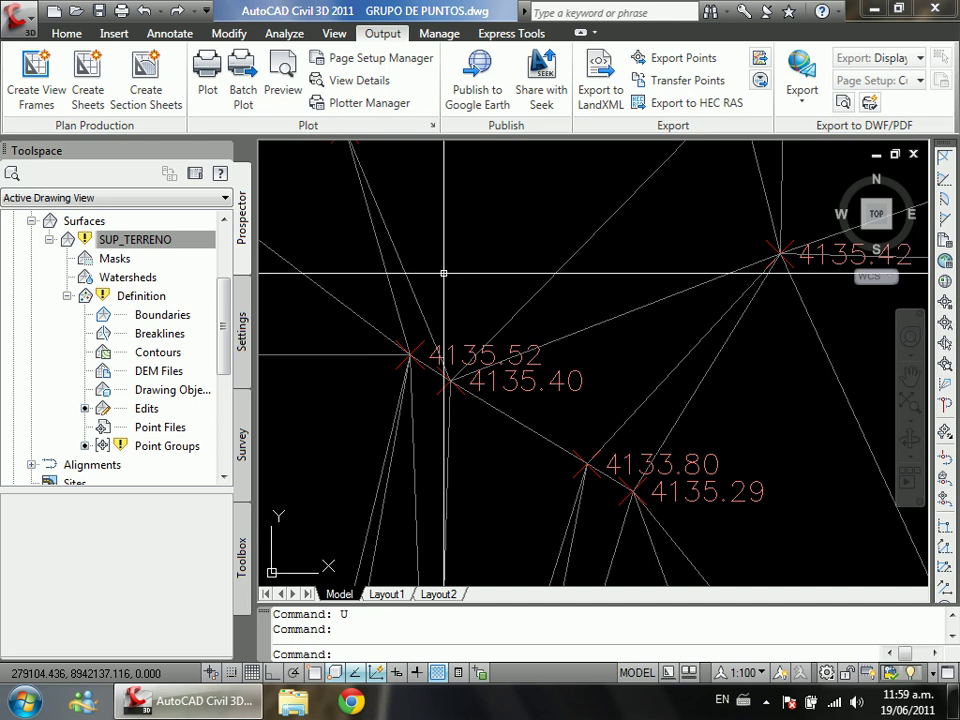
{"action": "mouse_move", "coordinate": [443, 272]}
{"action": "scroll", "coordinate": [443, 272], "scroll_direction": "down", "scroll_amount": 2}
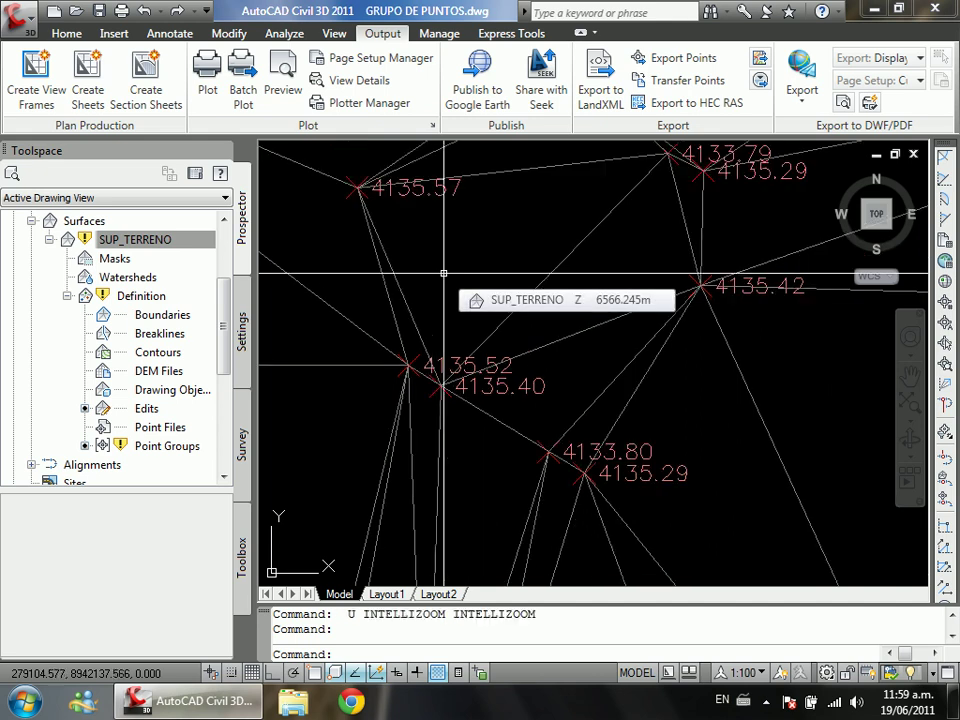
{"action": "key", "text": "ctrl+z"}
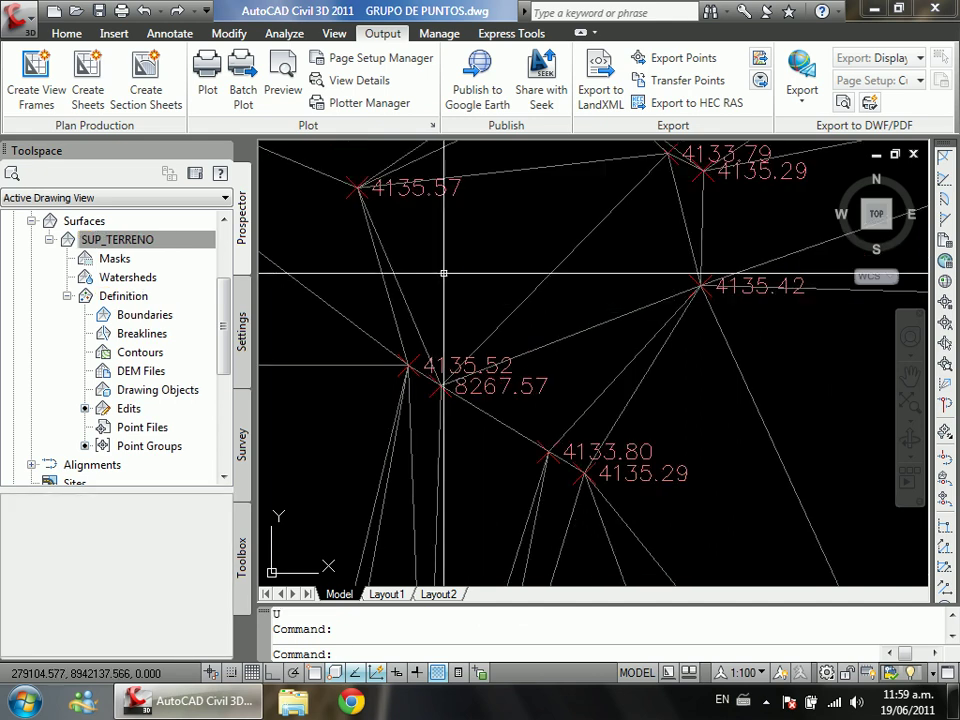
Step: Try to start the Modify Point and Move Point edits on SUP_TERRENO for the point labelled 8267.57
{"action": "scroll", "coordinate": [471, 447], "scroll_direction": "up", "scroll_amount": 2}
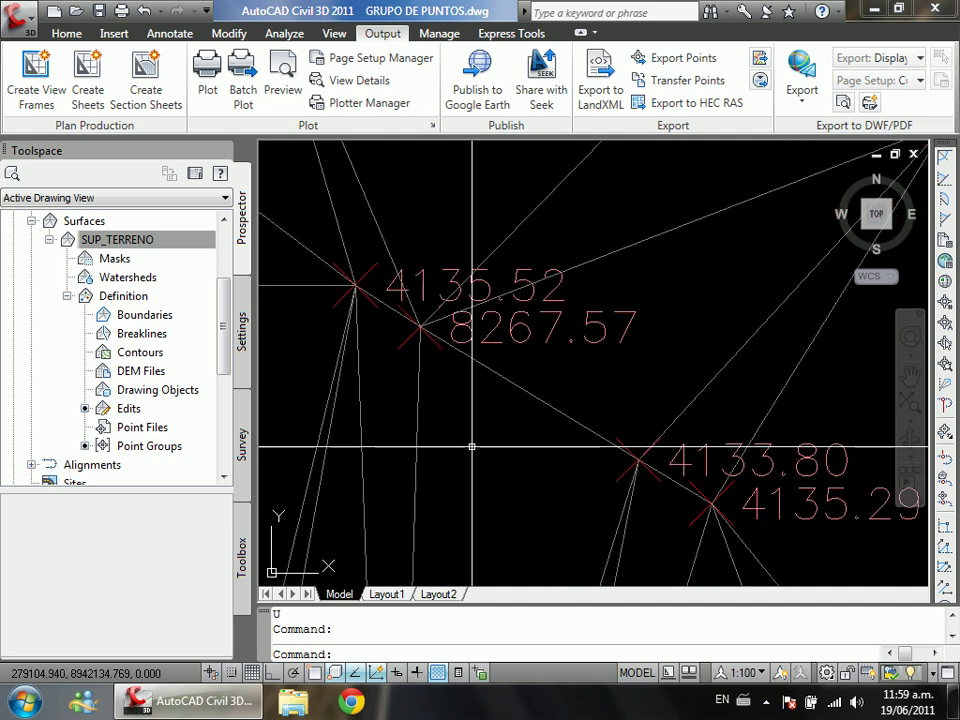
{"action": "scroll", "coordinate": [471, 447], "scroll_direction": "down", "scroll_amount": 1}
{"action": "mouse_move", "coordinate": [494, 254]}
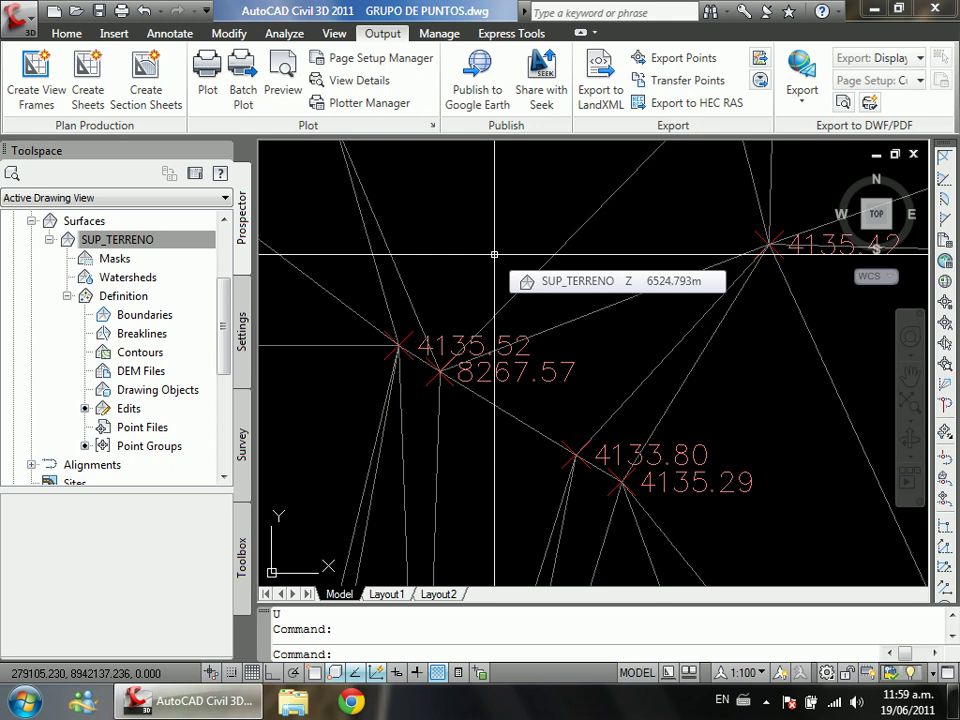
{"action": "scroll", "coordinate": [417, 398], "scroll_direction": "up", "scroll_amount": 2}
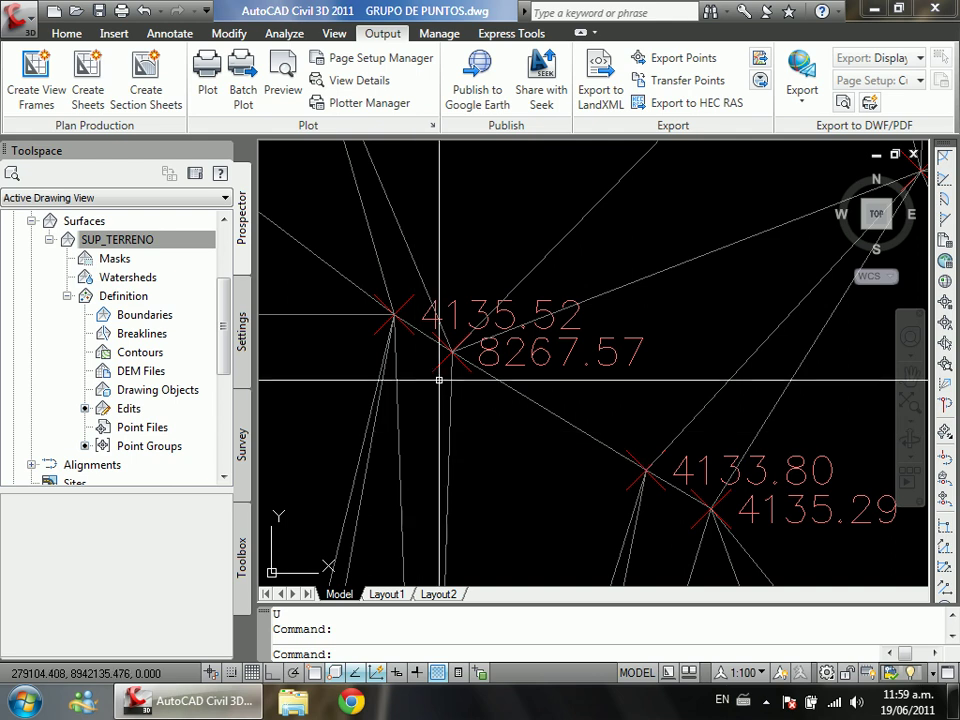
{"action": "mouse_move", "coordinate": [481, 415]}
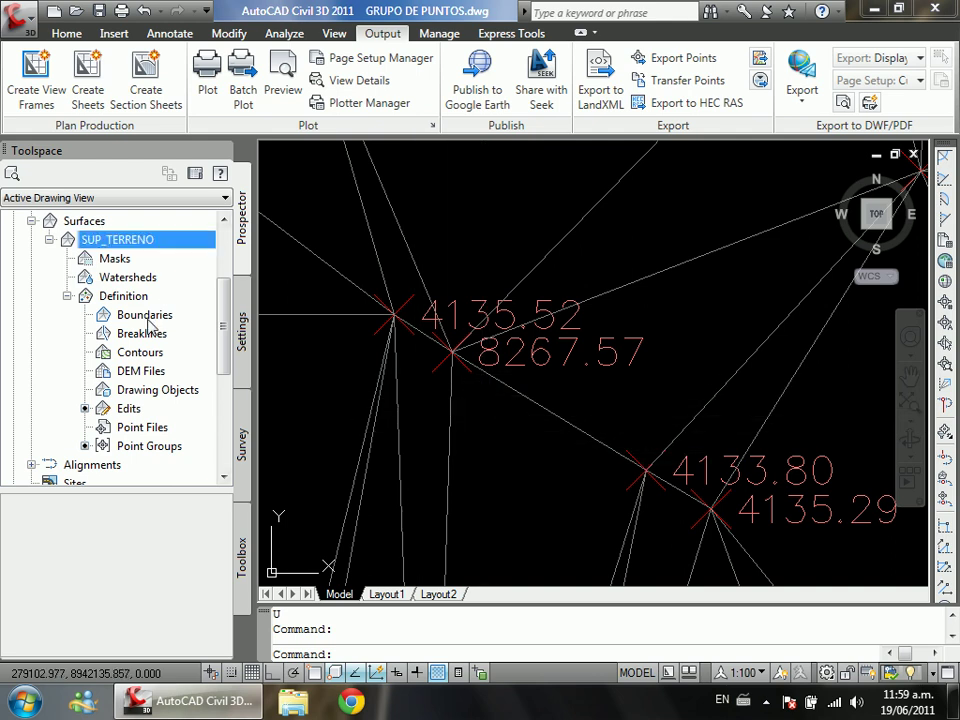
{"action": "left_click", "coordinate": [129, 409]}
{"action": "right_click", "coordinate": [130, 409]}
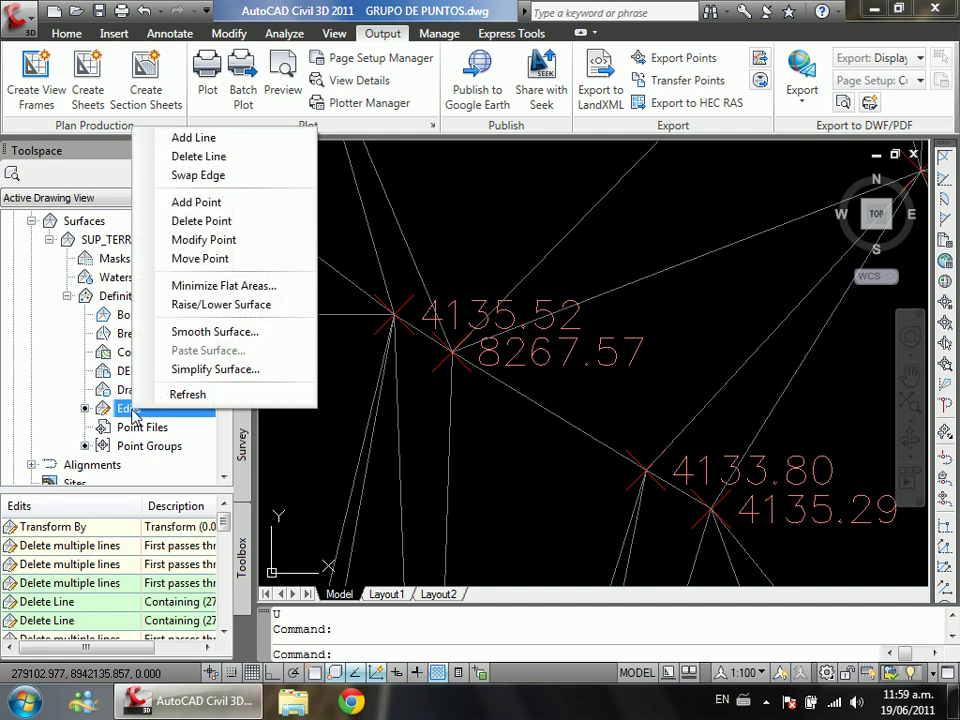
{"action": "left_click", "coordinate": [243, 242]}
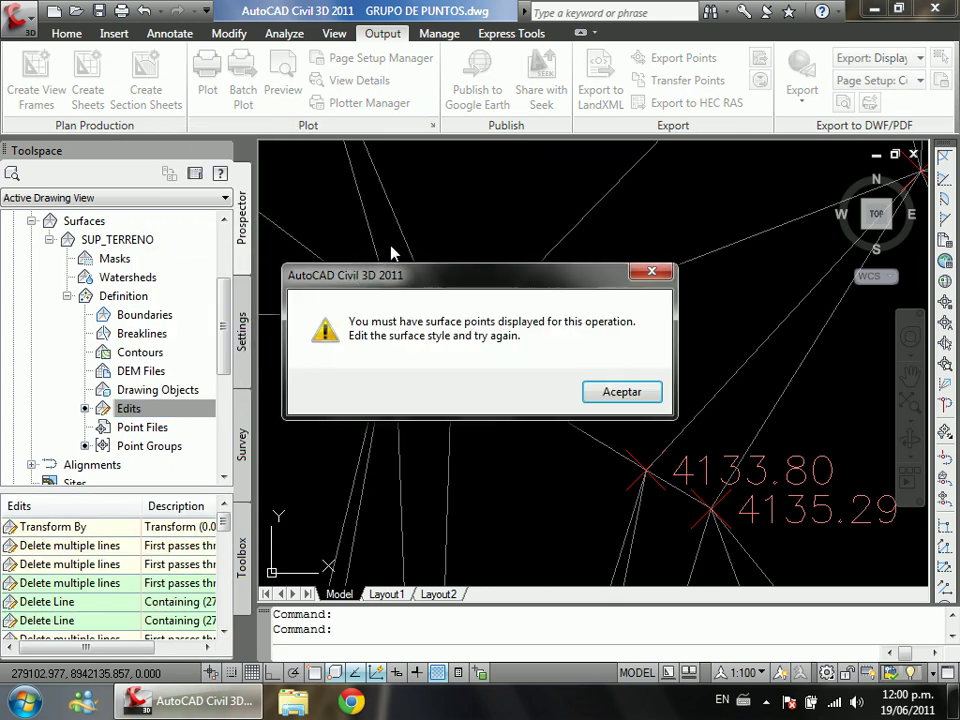
{"action": "left_click", "coordinate": [617, 392]}
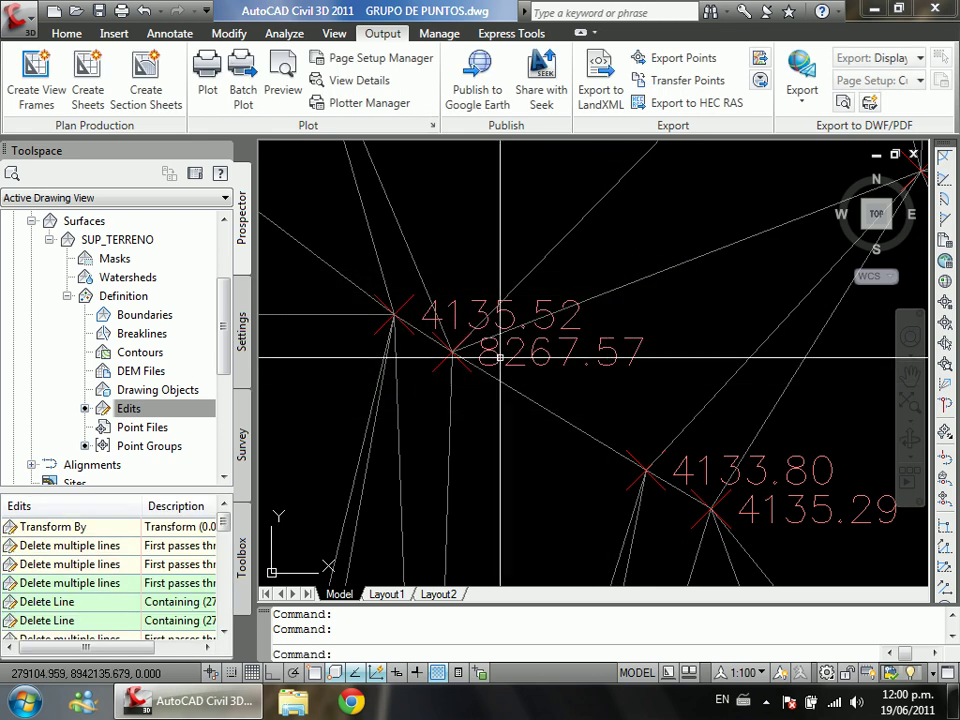
{"action": "right_click", "coordinate": [190, 410]}
{"action": "left_click", "coordinate": [225, 262]}
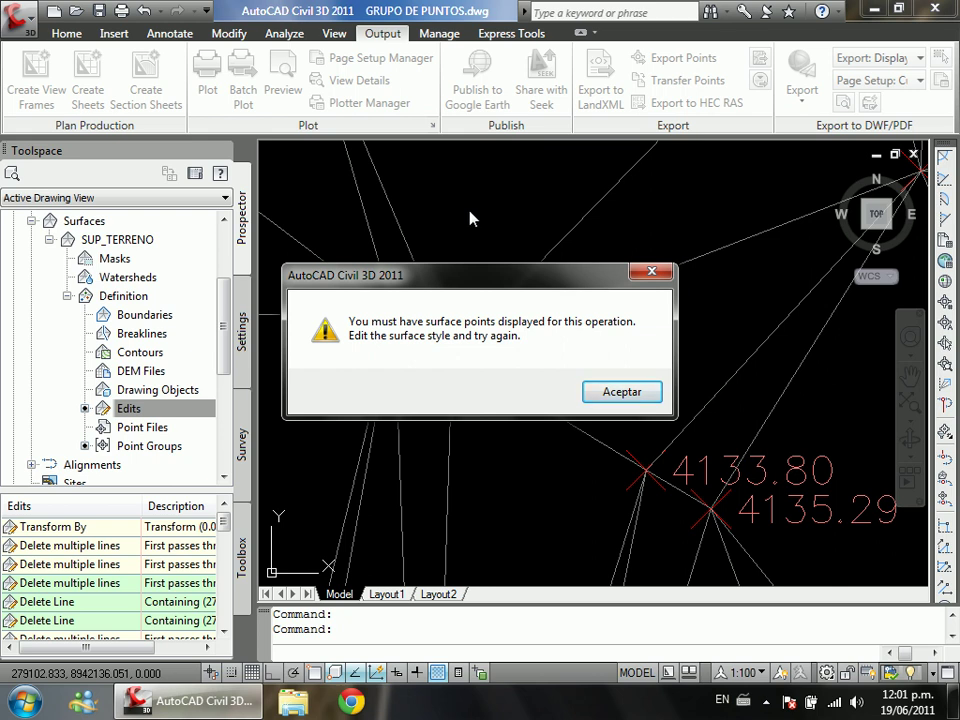
{"action": "left_click", "coordinate": [628, 396]}
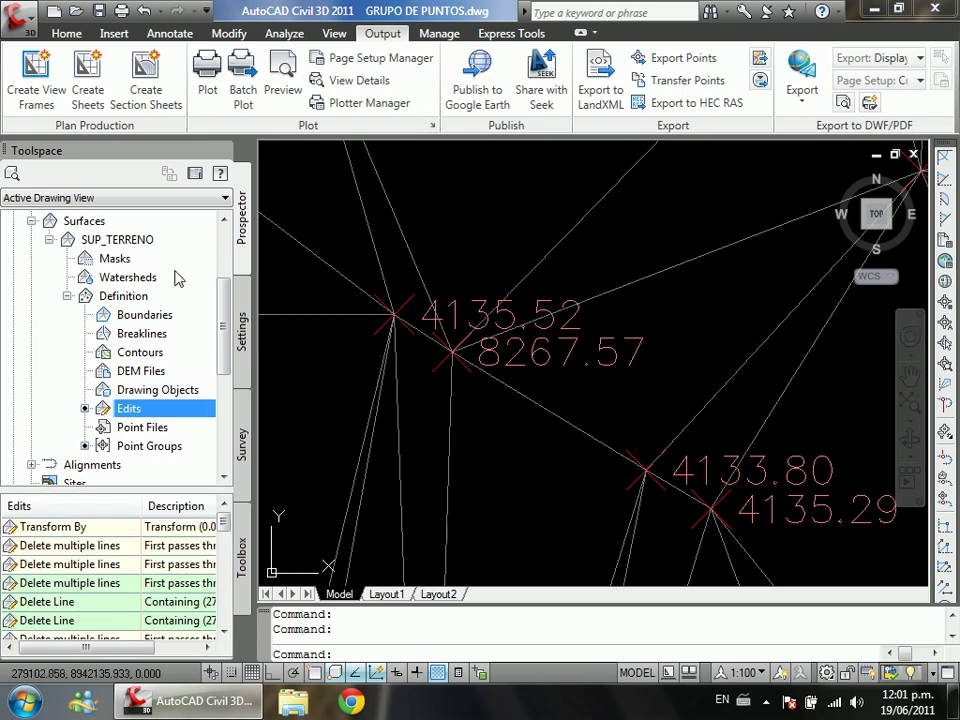
{"action": "right_click", "coordinate": [135, 244]}
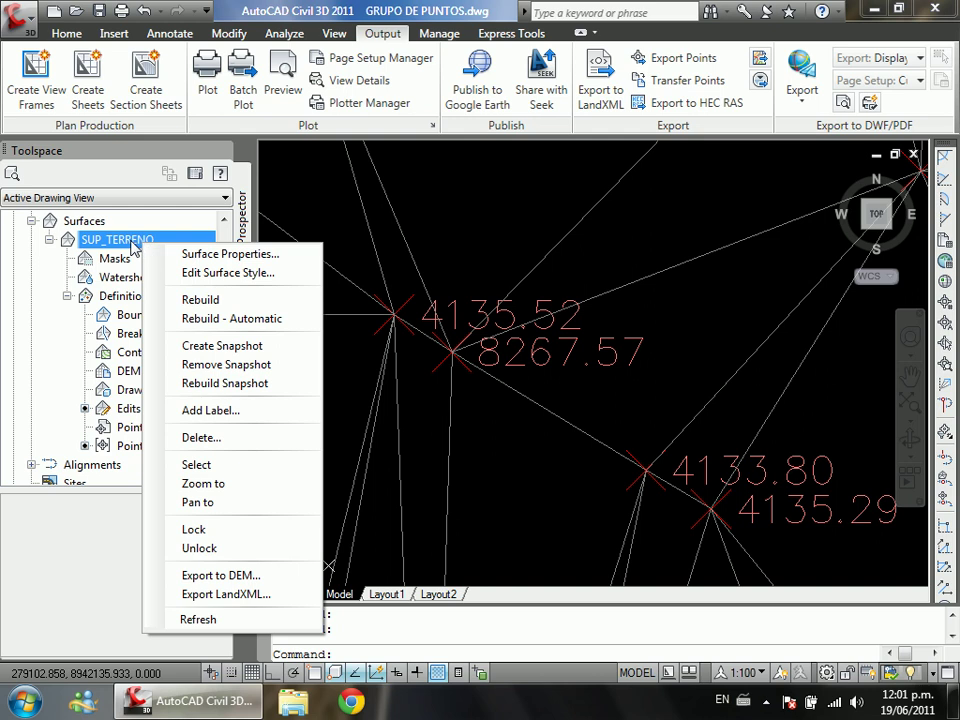
{"action": "left_click", "coordinate": [277, 258]}
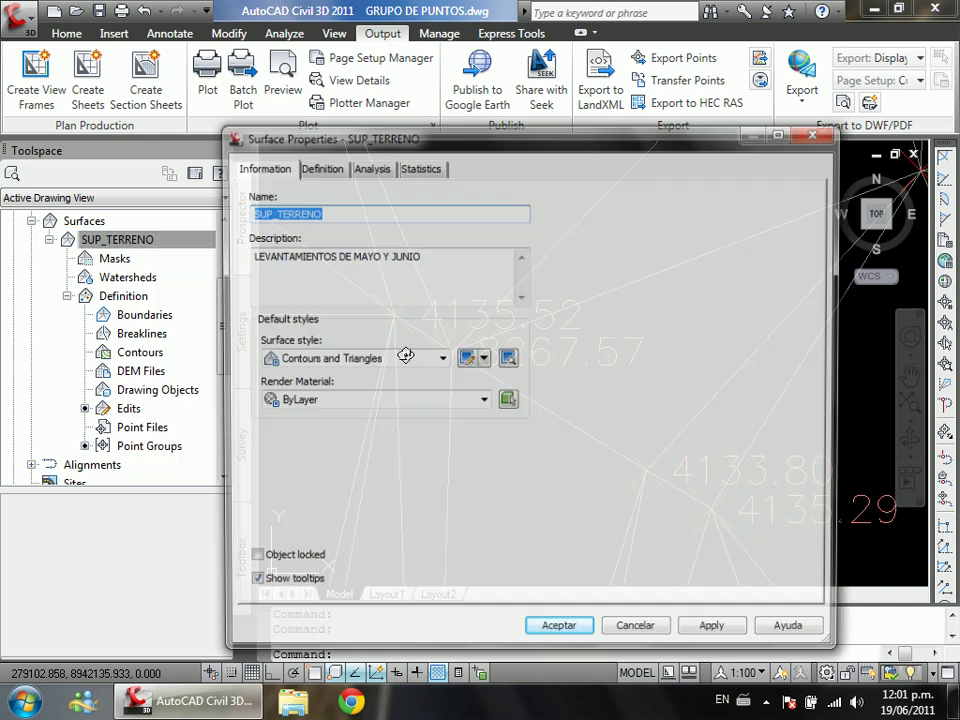
{"action": "left_click", "coordinate": [482, 358]}
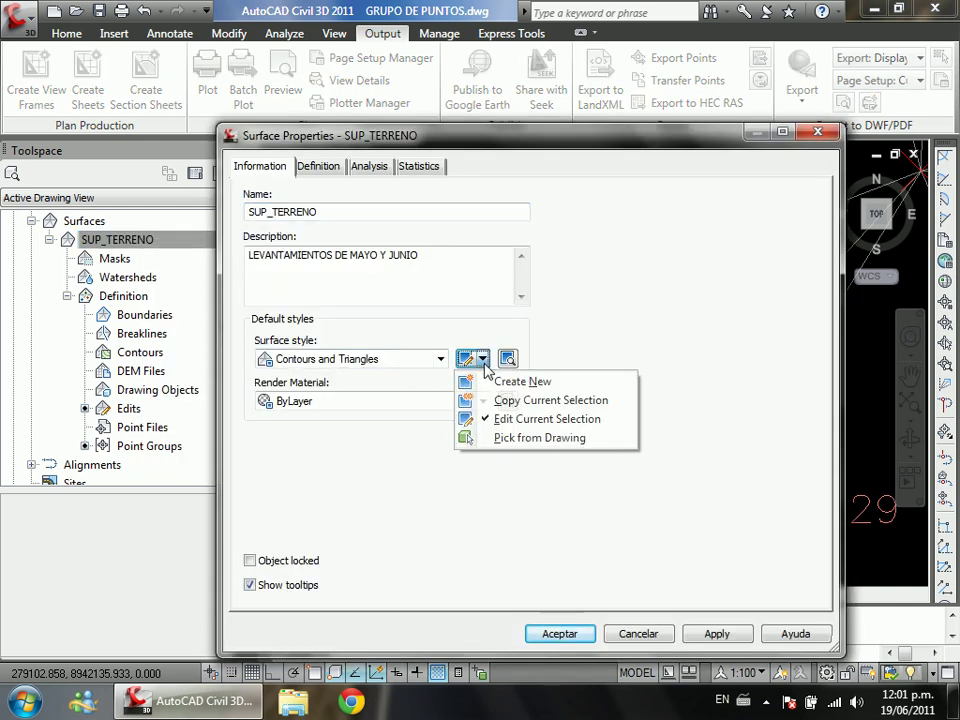
{"action": "left_click", "coordinate": [522, 420]}
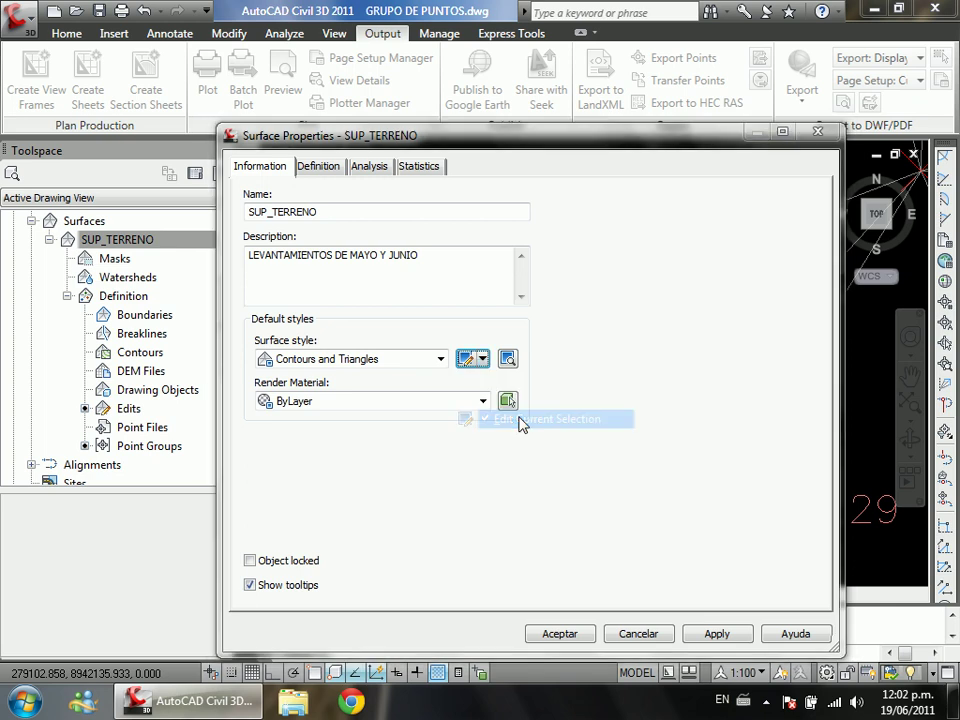
{"action": "left_click_drag", "start_coordinate": [553, 156], "coordinate": [452, 193]}
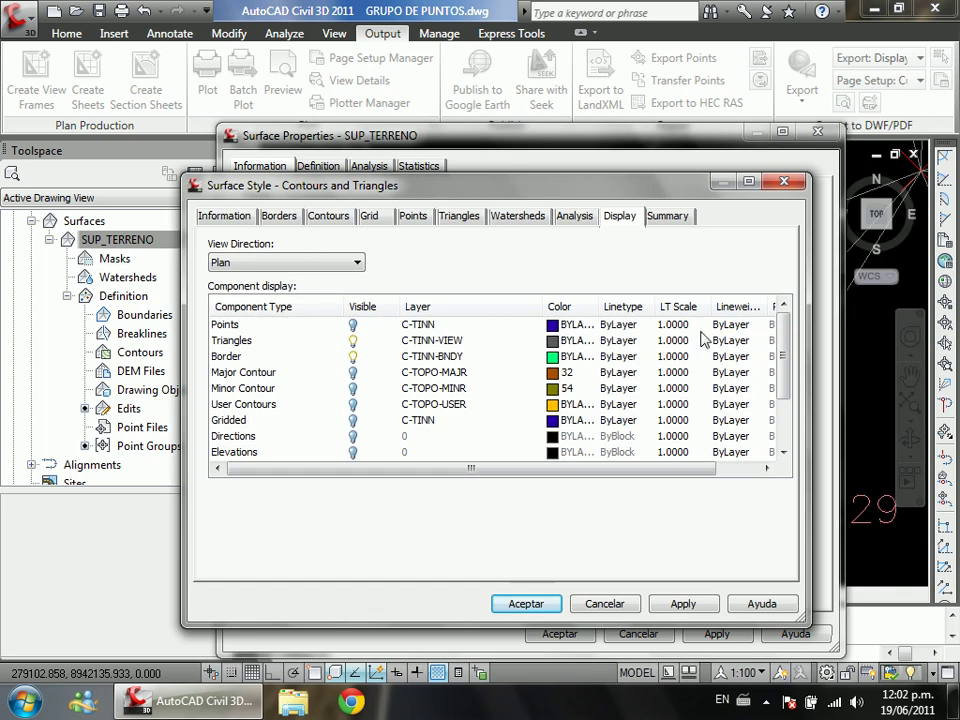
{"action": "left_click", "coordinate": [632, 605]}
{"action": "left_click", "coordinate": [638, 634]}
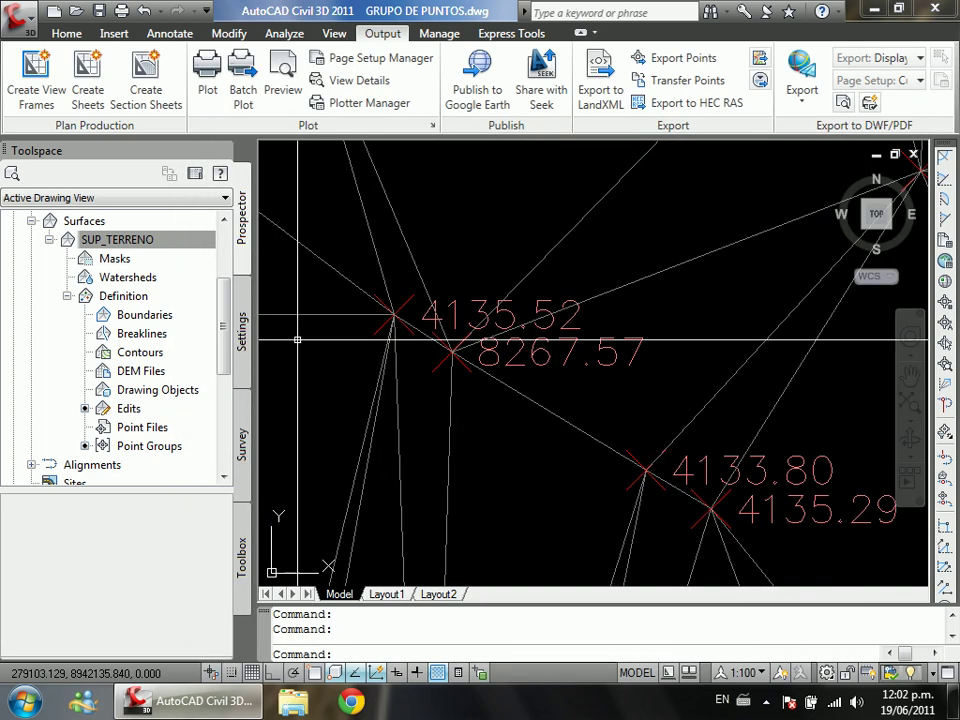
Step: Turn on the display of points in SUP_TERRENO's Contours and Triangles surface style
{"action": "right_click", "coordinate": [203, 243]}
{"action": "left_click", "coordinate": [322, 276]}
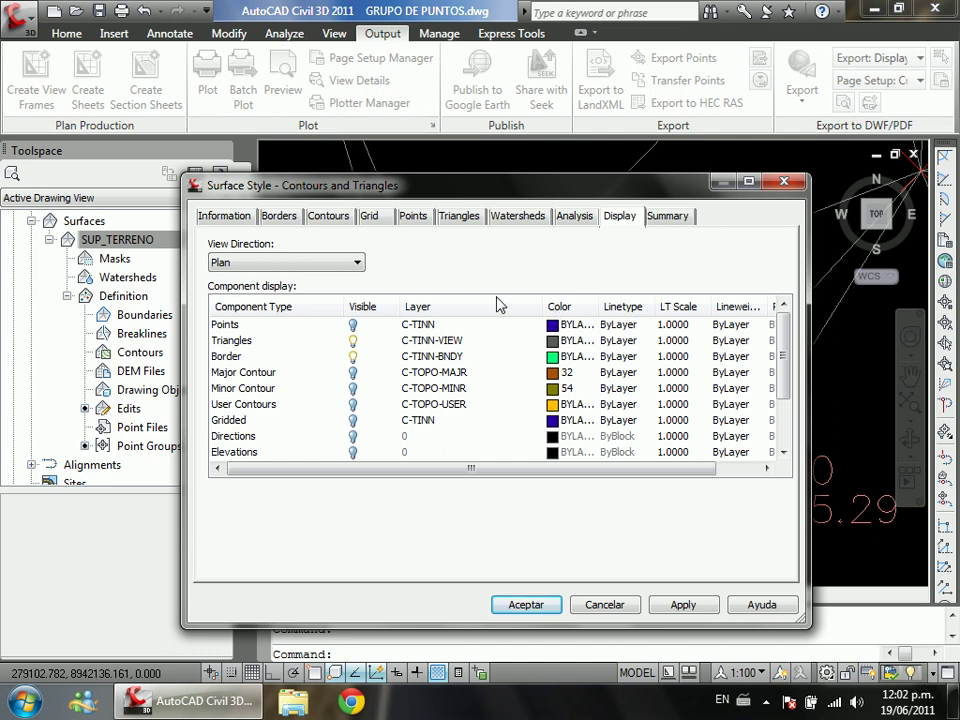
{"action": "left_click_drag", "start_coordinate": [458, 194], "coordinate": [457, 184]}
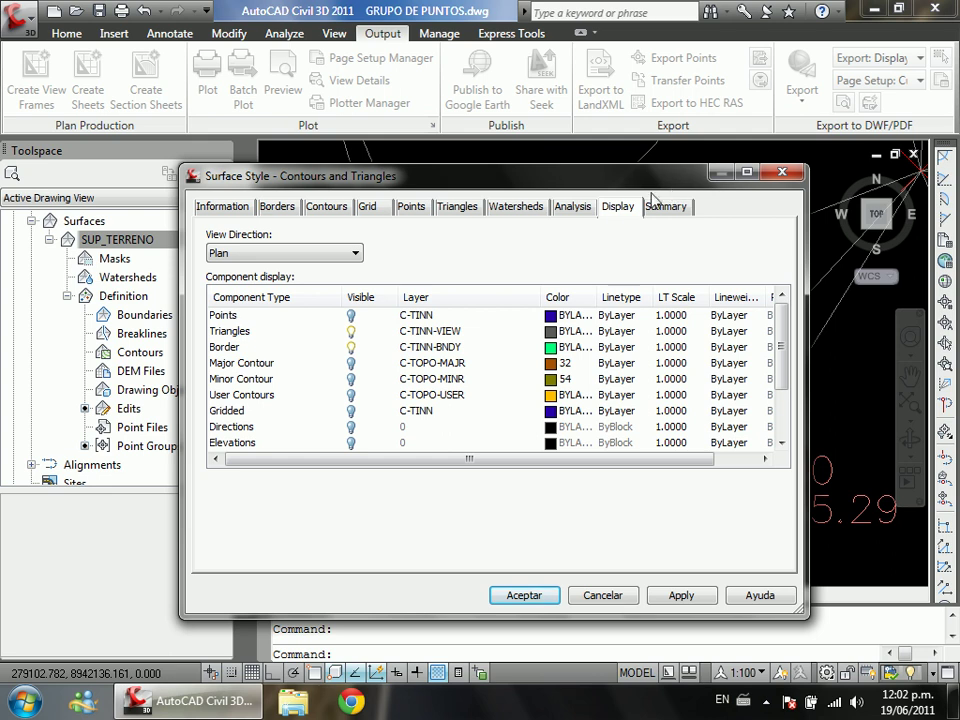
{"action": "left_click", "coordinate": [236, 318]}
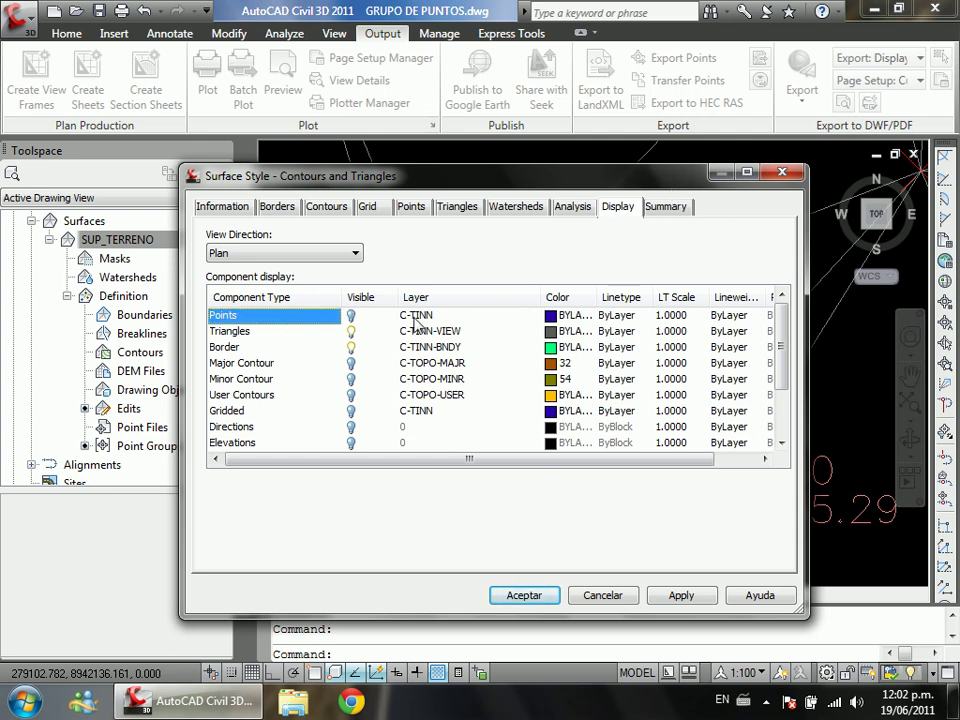
{"action": "left_click", "coordinate": [351, 317]}
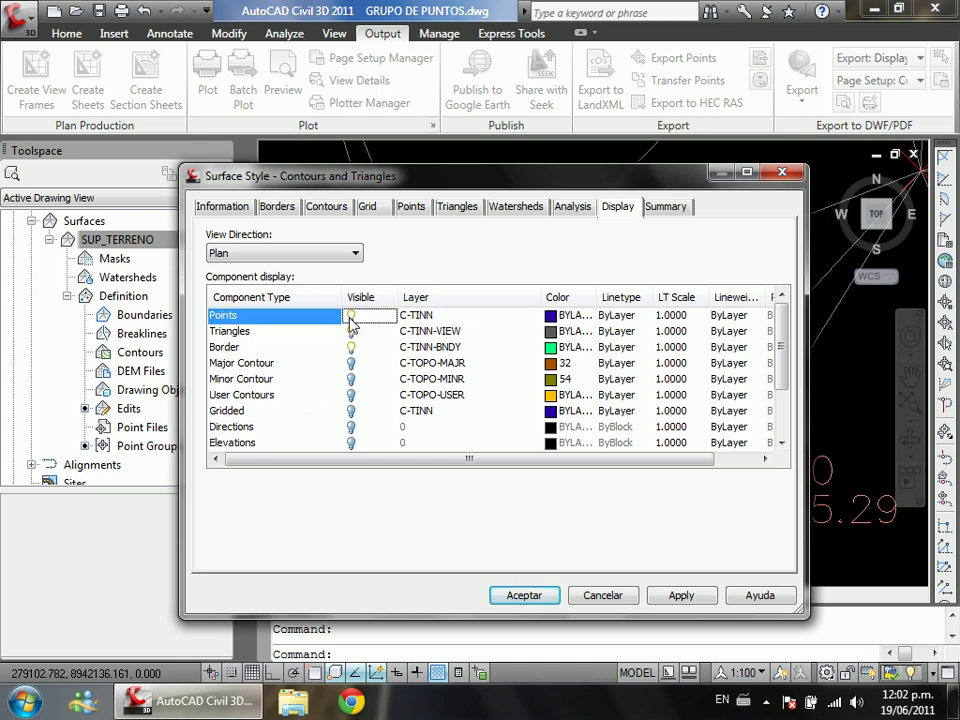
{"action": "left_click", "coordinate": [521, 594]}
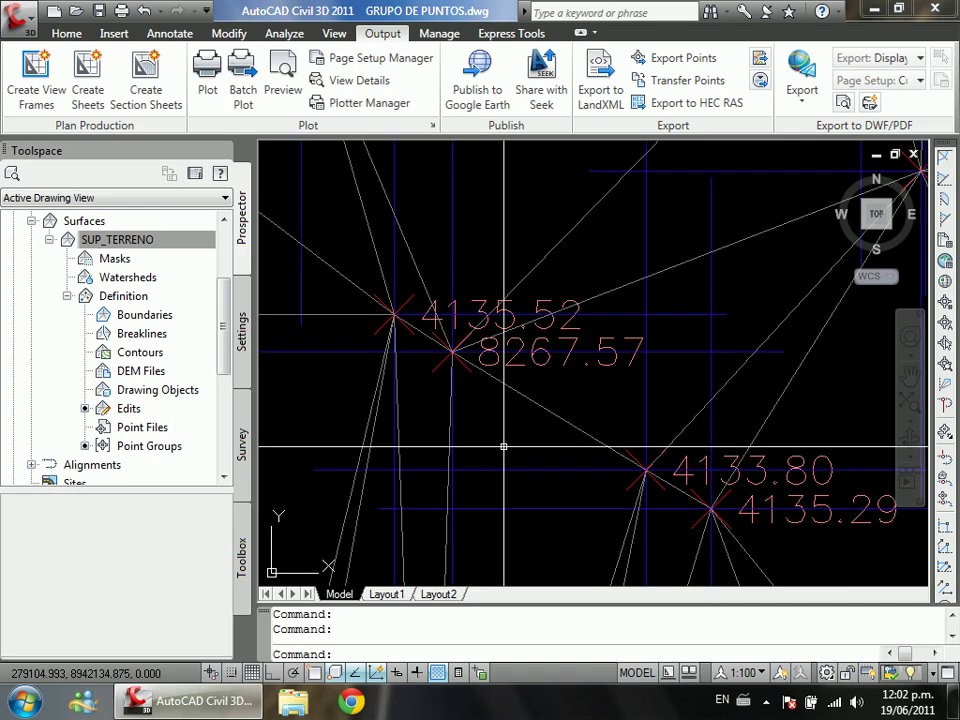
Step: Examine the size of the surface point markers around the points labelled 4135.52 and 8267.57
{"action": "scroll", "coordinate": [498, 430], "scroll_direction": "down", "scroll_amount": 2}
{"action": "scroll", "coordinate": [493, 422], "scroll_direction": "up", "scroll_amount": 4}
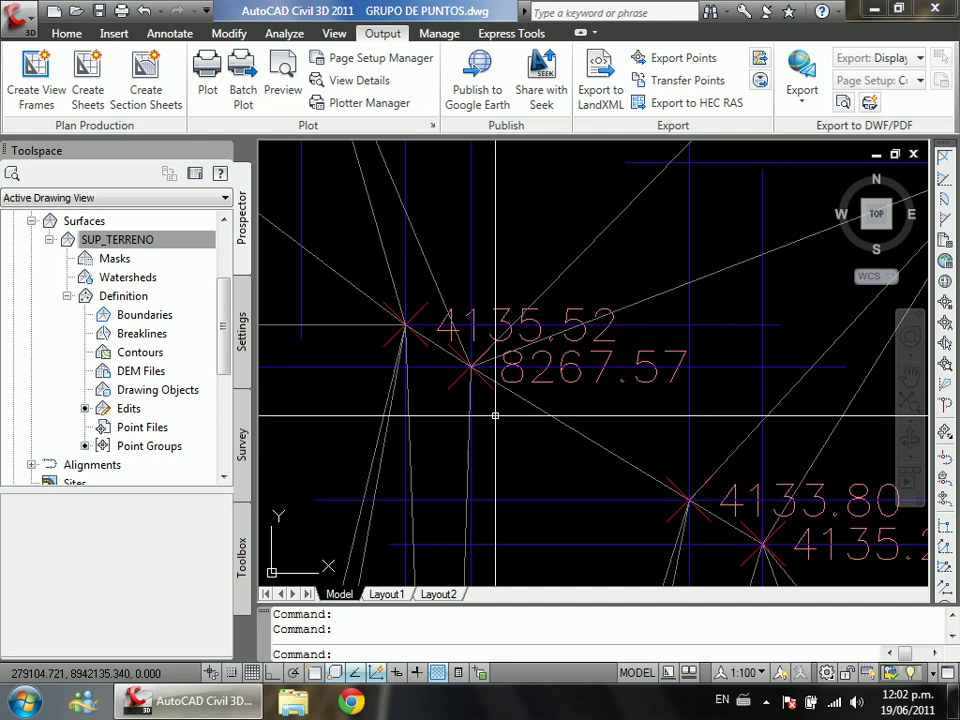
{"action": "mouse_move", "coordinate": [493, 415]}
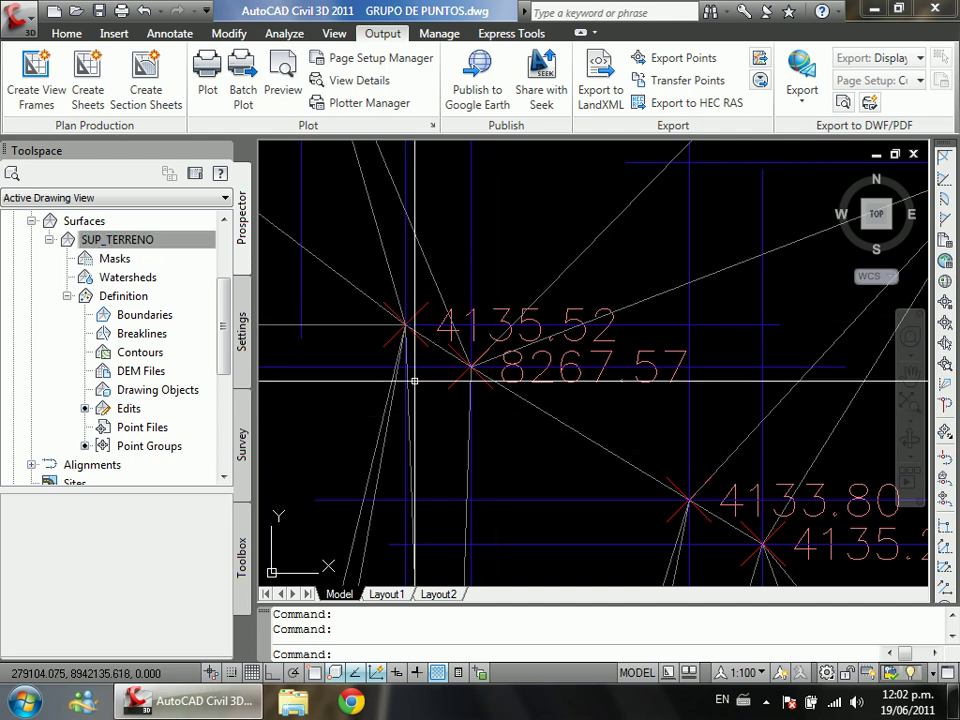
{"action": "scroll", "coordinate": [441, 411], "scroll_direction": "down", "scroll_amount": 5}
{"action": "scroll", "coordinate": [441, 411], "scroll_direction": "up", "scroll_amount": 5}
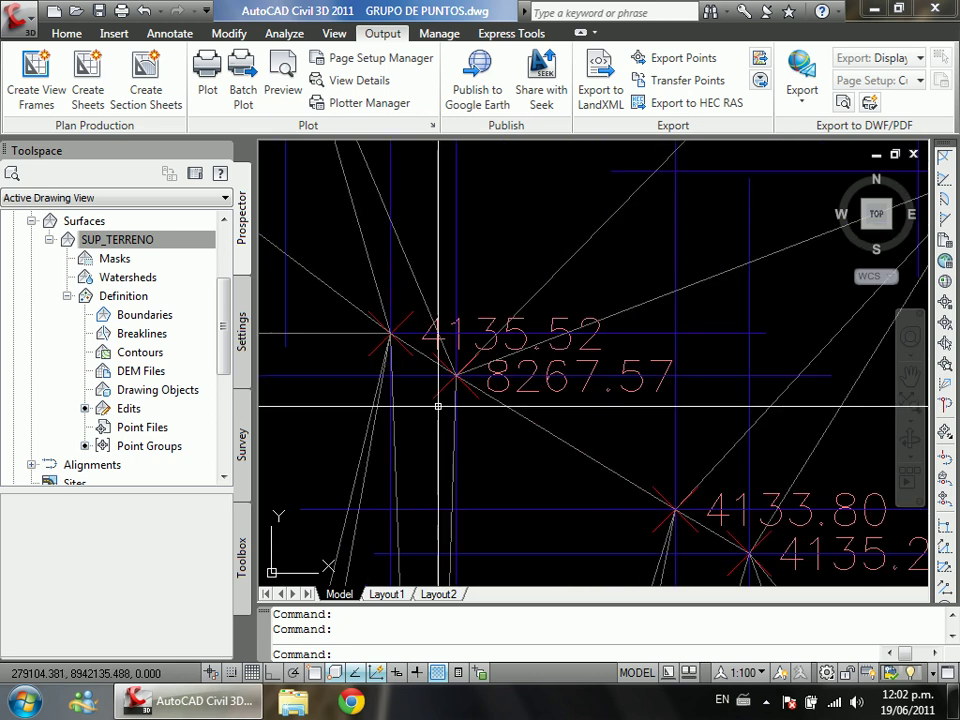
{"action": "scroll", "coordinate": [429, 402], "scroll_direction": "down", "scroll_amount": 5}
{"action": "scroll", "coordinate": [429, 398], "scroll_direction": "up", "scroll_amount": 5}
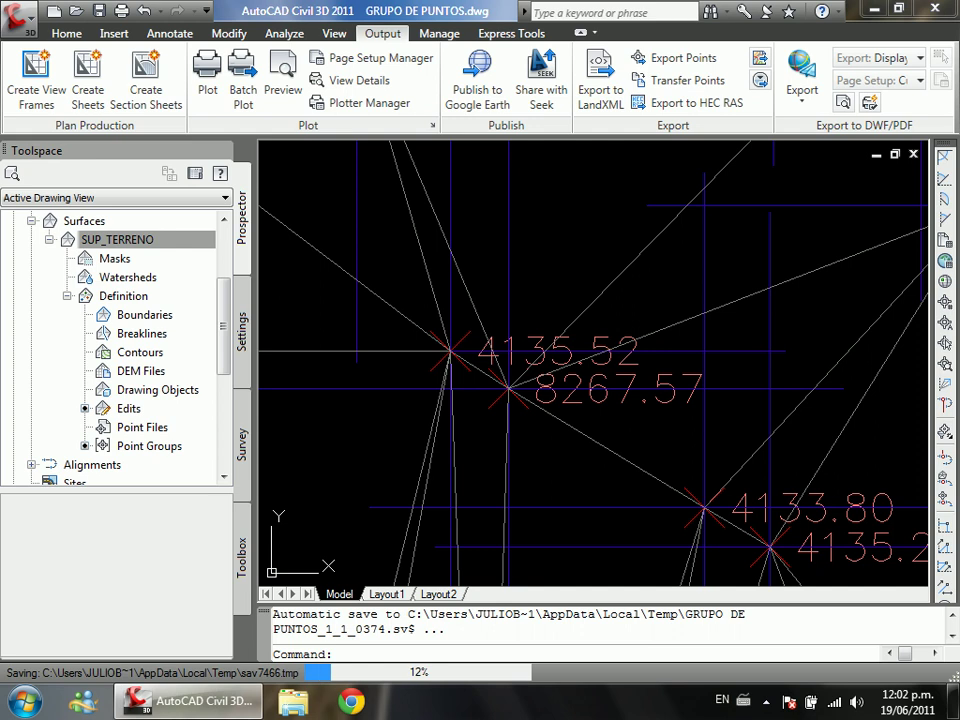
{"action": "scroll", "coordinate": [450, 397], "scroll_direction": "down", "scroll_amount": 2}
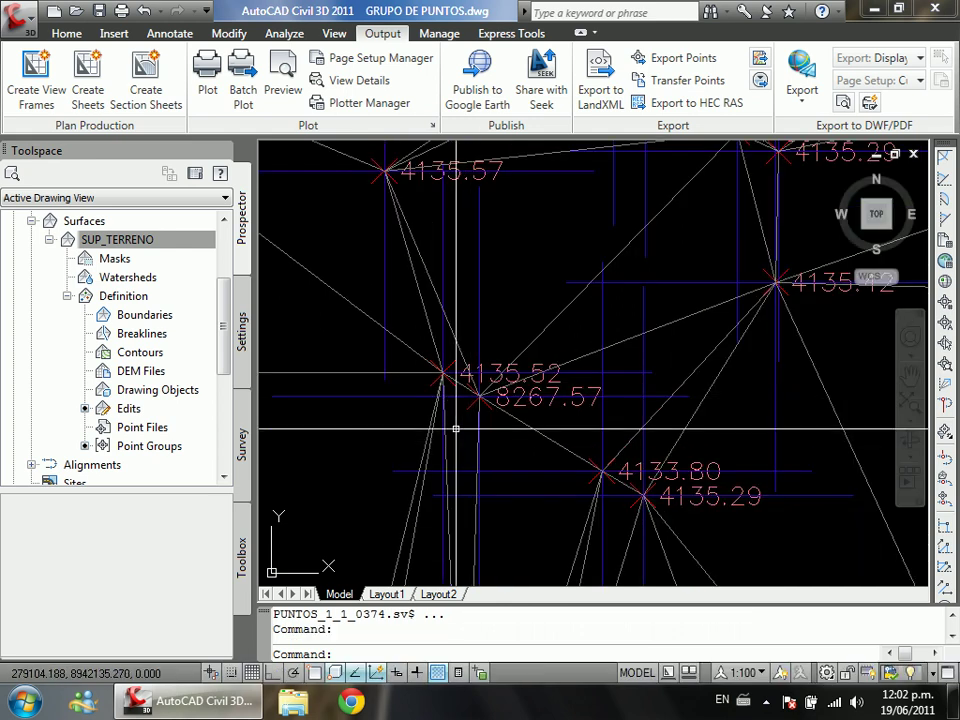
{"action": "left_click", "coordinate": [150, 240]}
{"action": "right_click", "coordinate": [193, 240]}
{"action": "left_click", "coordinate": [240, 257]}
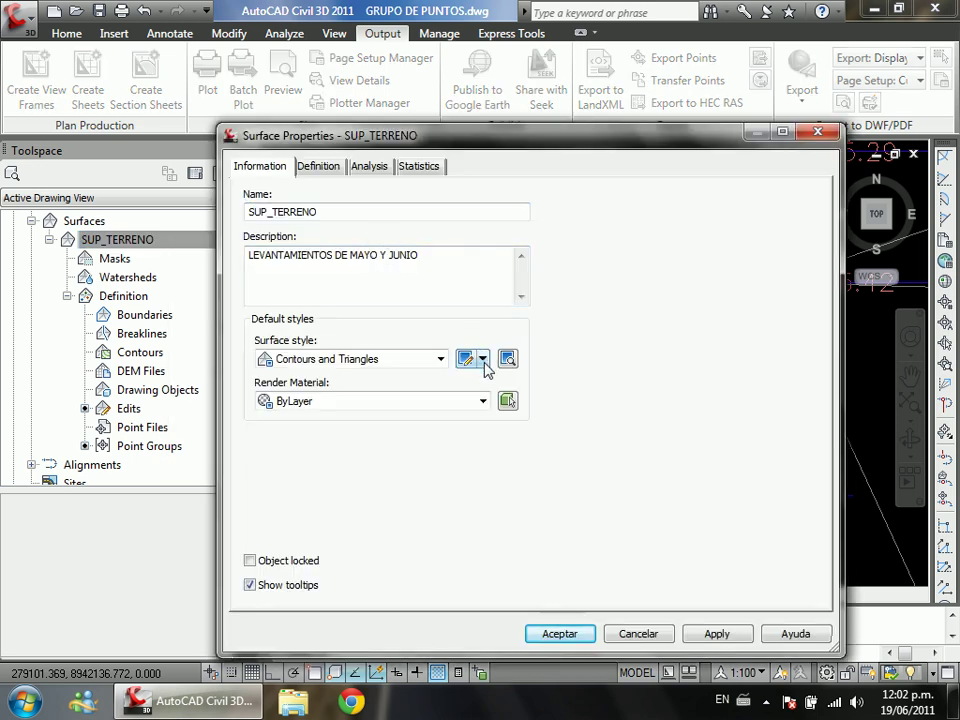
{"action": "left_click", "coordinate": [484, 361]}
{"action": "left_click", "coordinate": [528, 419]}
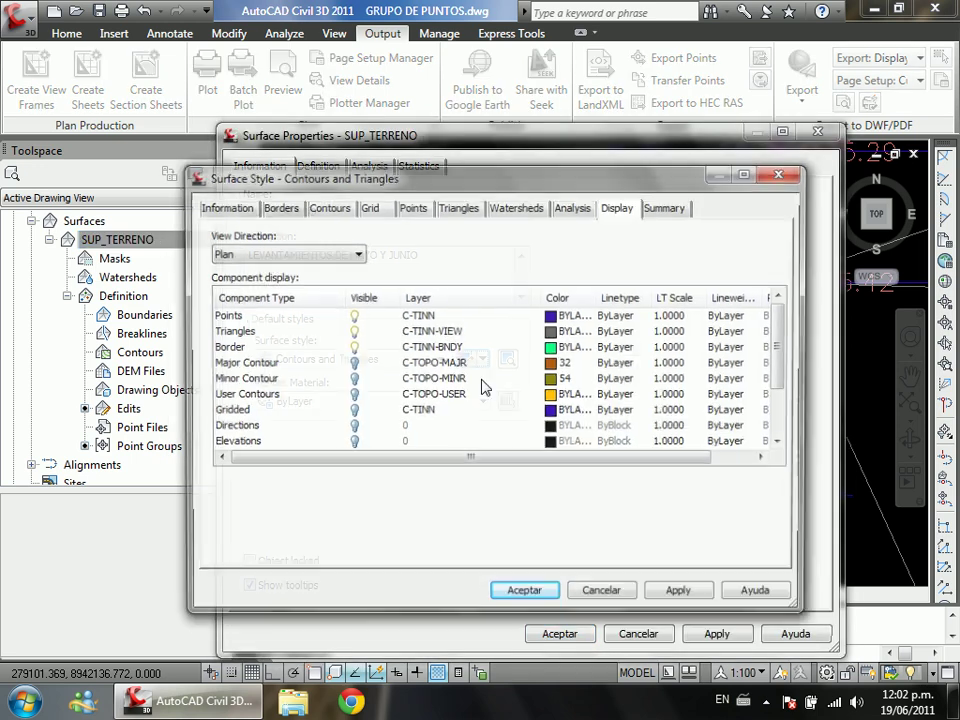
{"action": "left_click", "coordinate": [412, 207]}
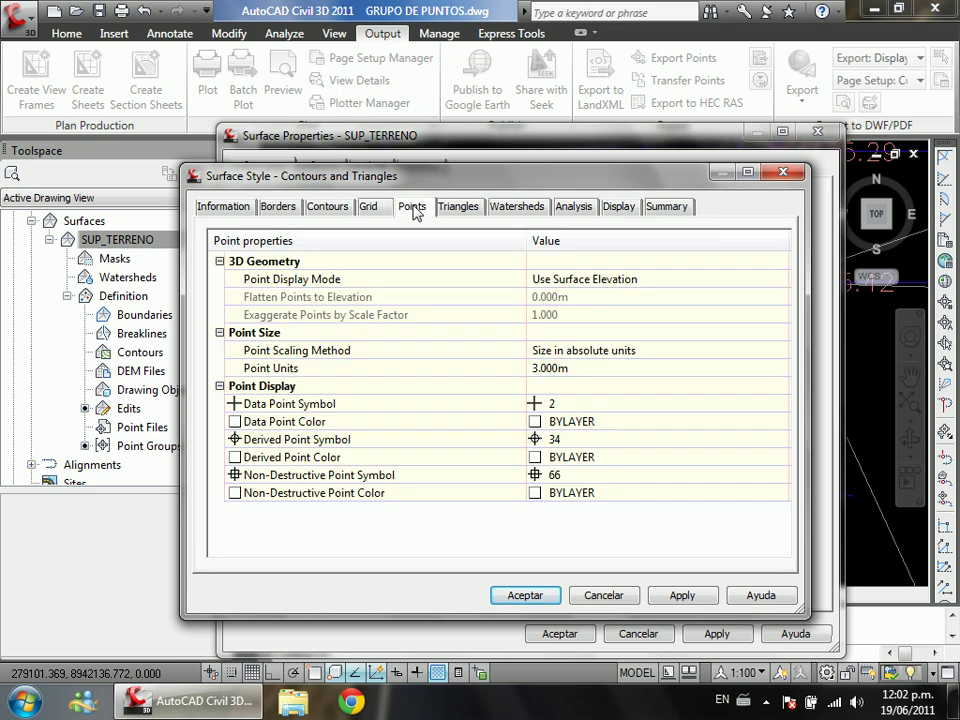
{"action": "left_click", "coordinate": [571, 368]}
{"action": "left_click", "coordinate": [606, 594]}
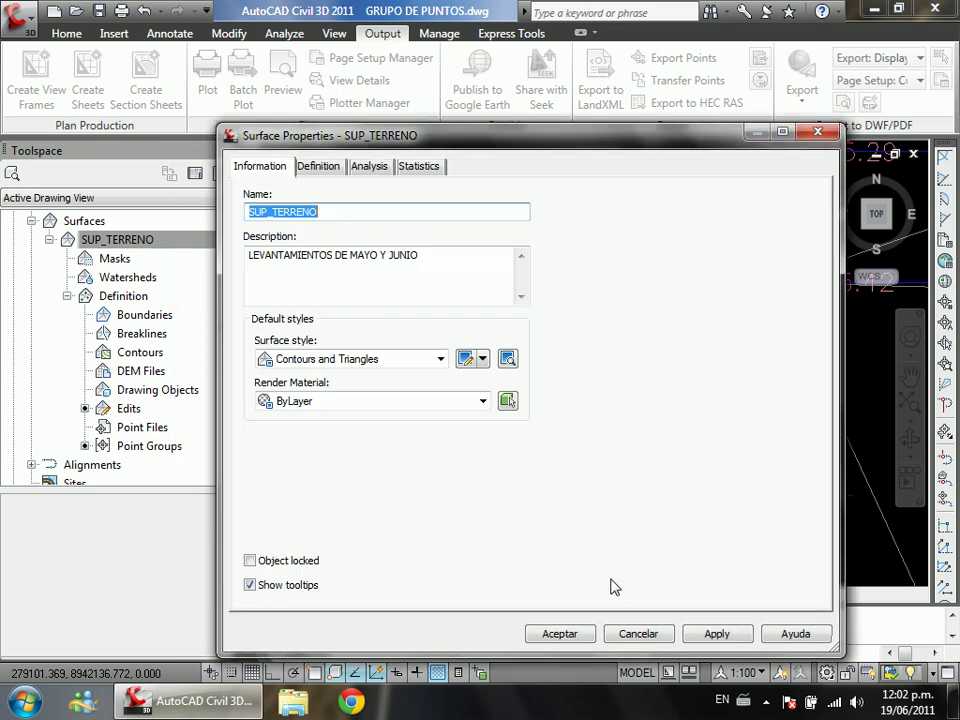
{"action": "left_click", "coordinate": [640, 633]}
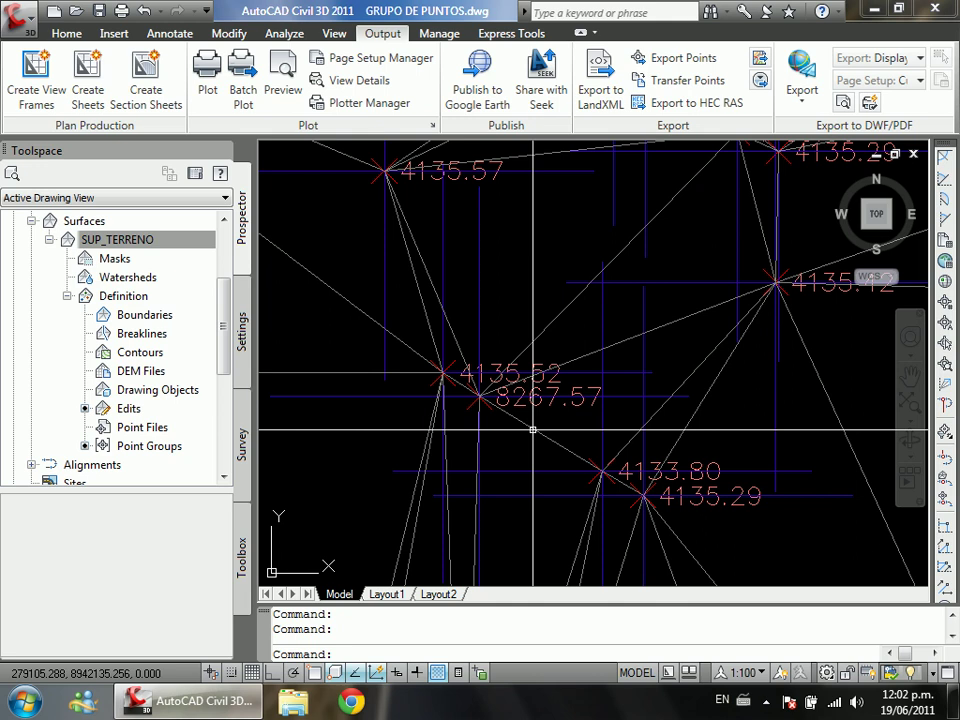
Step: Open the point settings of SUP_TERRENO's surface style and keep Use Surface Elevation as the point display mode
{"action": "left_click", "coordinate": [165, 243]}
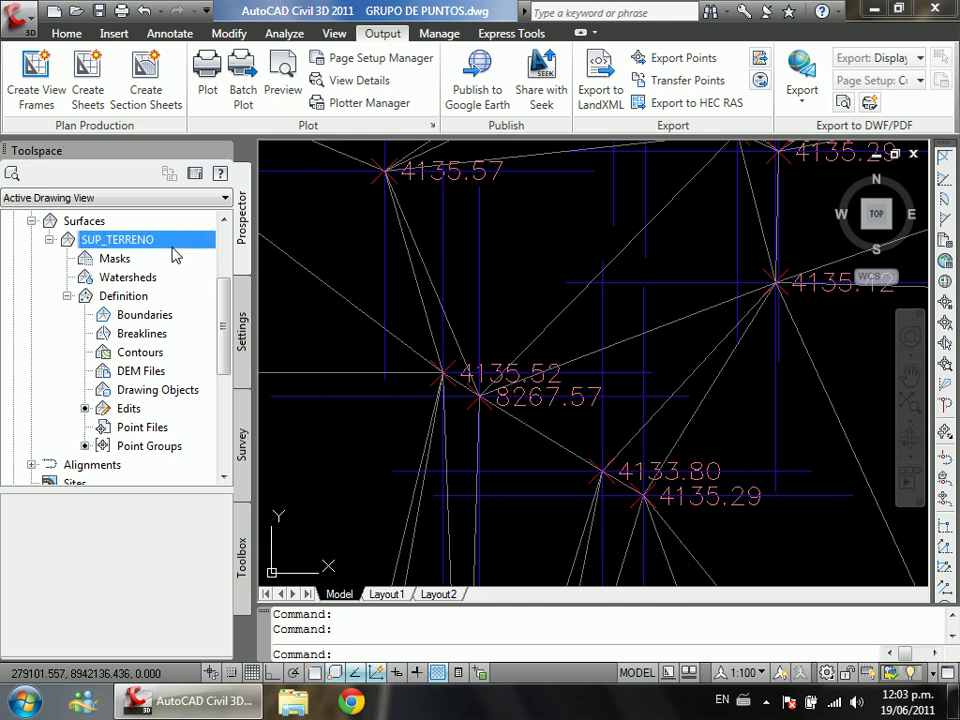
{"action": "right_click", "coordinate": [165, 245]}
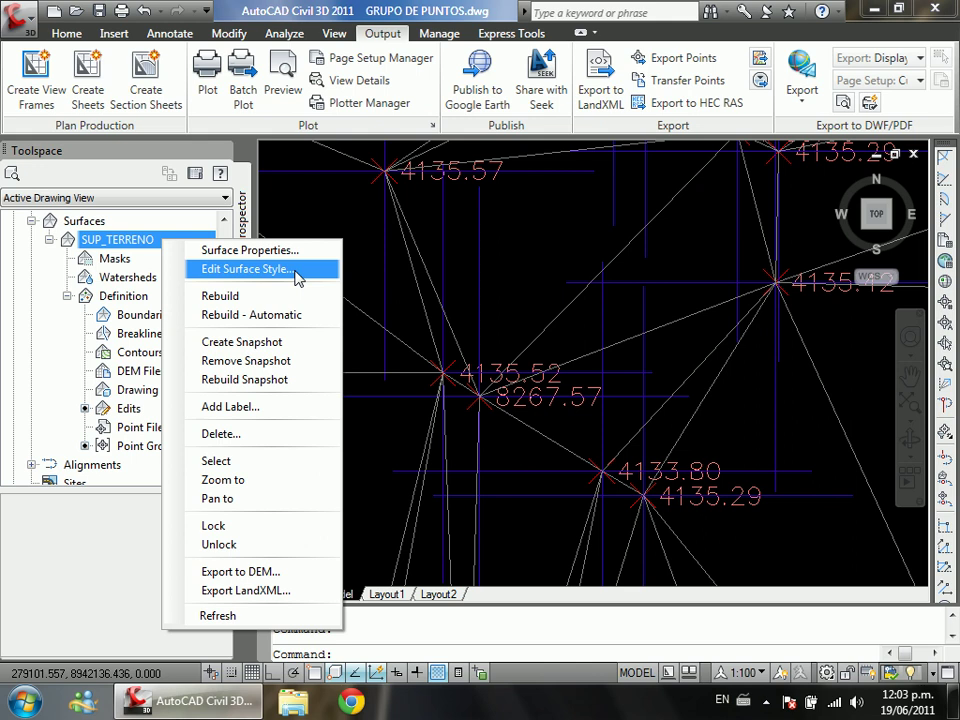
{"action": "left_click", "coordinate": [297, 270]}
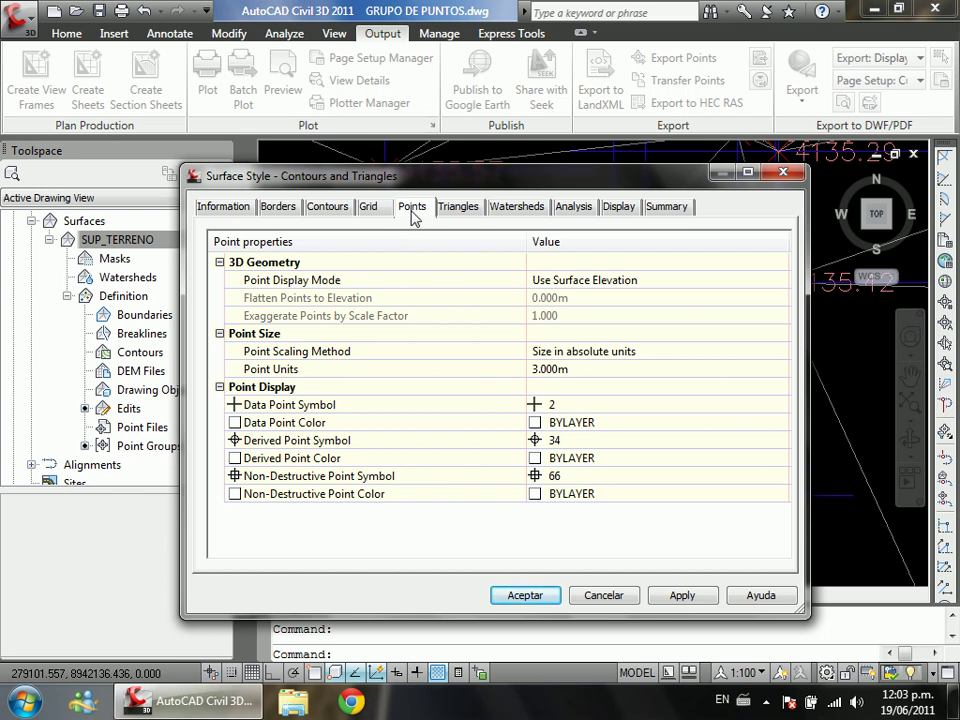
{"action": "left_click", "coordinate": [253, 264]}
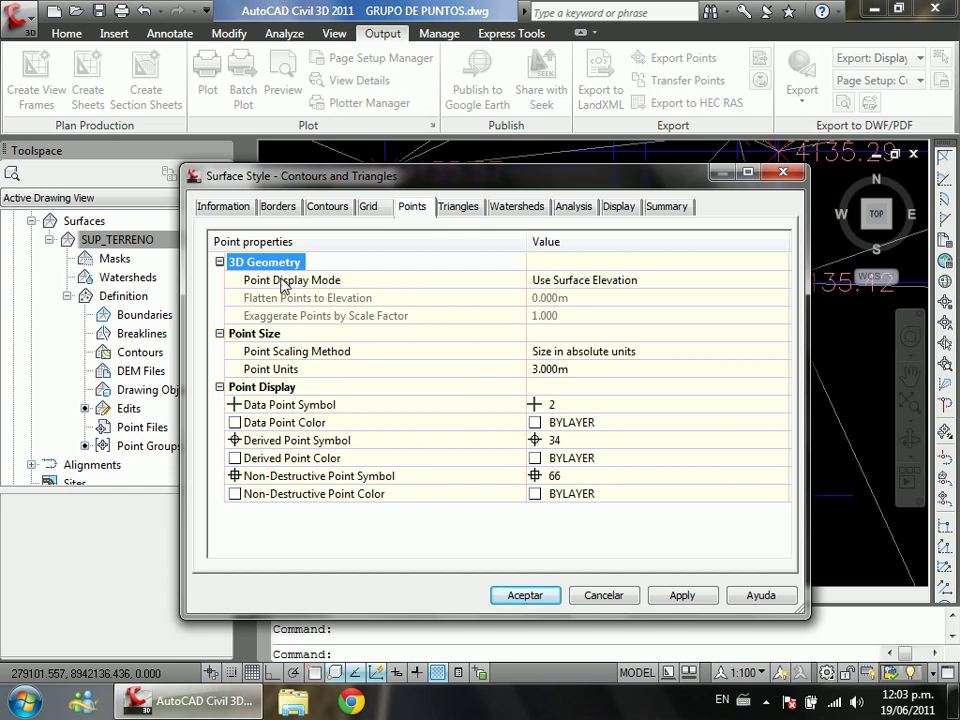
{"action": "left_click", "coordinate": [290, 281]}
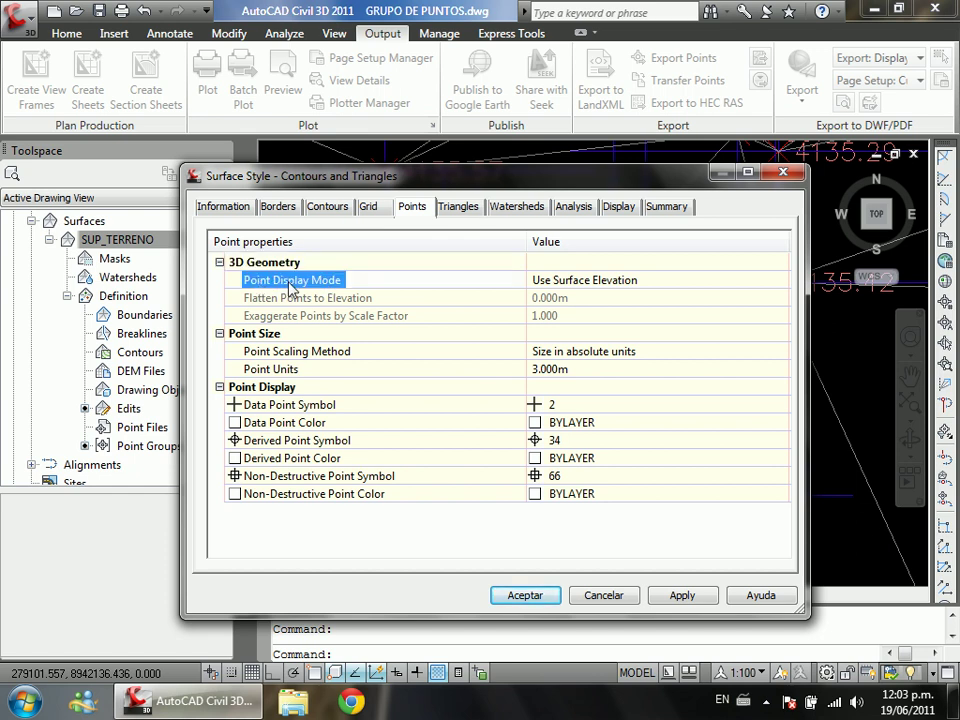
{"action": "left_click", "coordinate": [563, 284]}
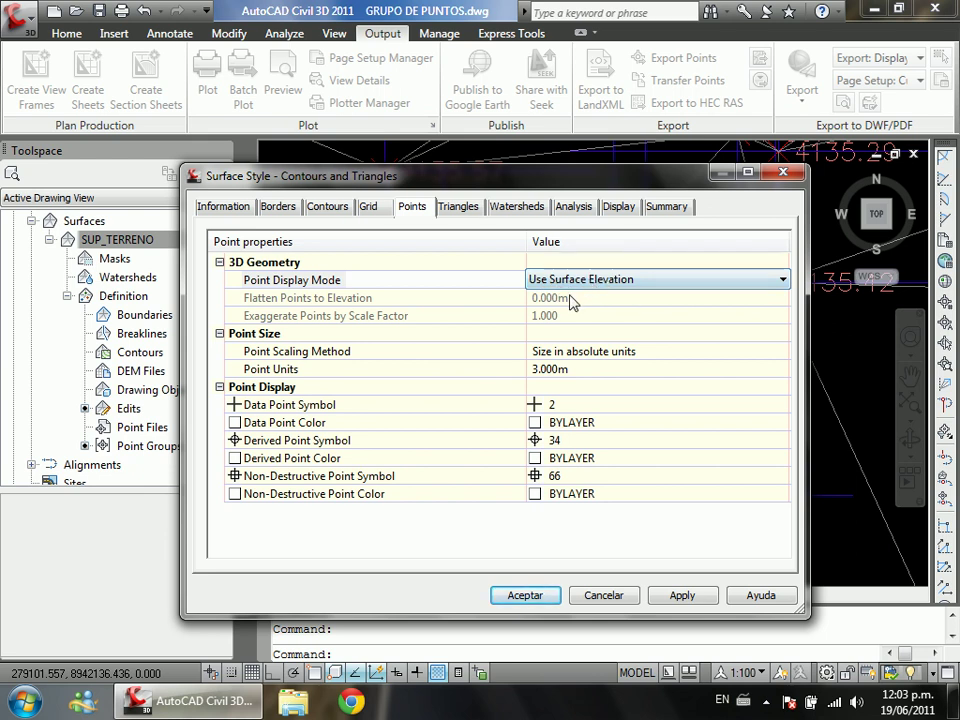
{"action": "left_click", "coordinate": [591, 284]}
{"action": "left_click", "coordinate": [591, 284]}
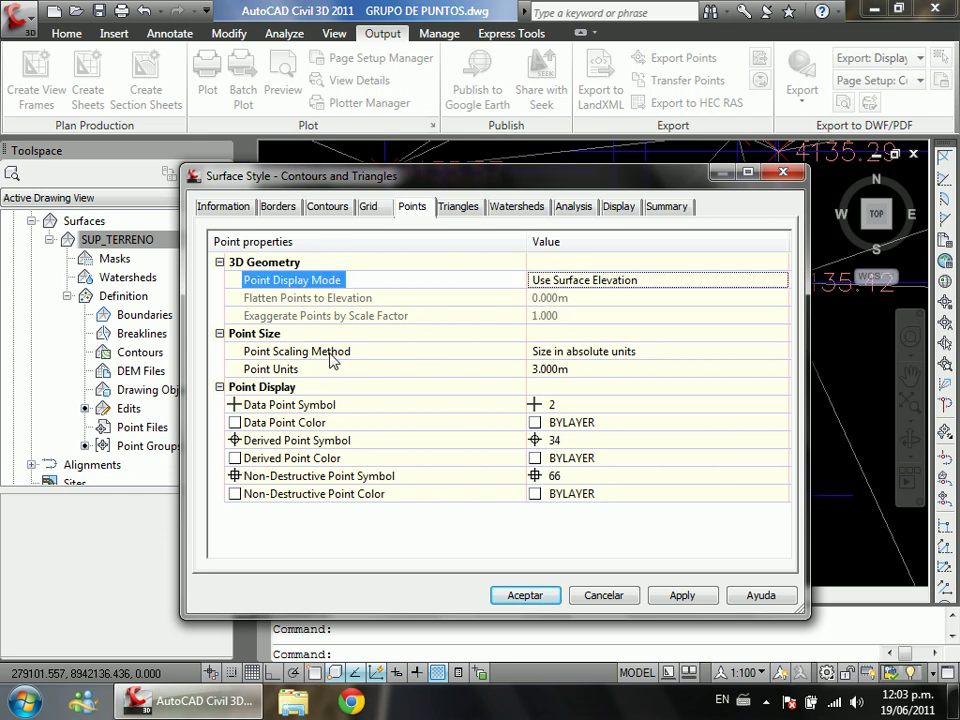
Step: Keep the surface points' scaling method as Size in absolute units and set their point units to 0.5 m
{"action": "left_click", "coordinate": [245, 334]}
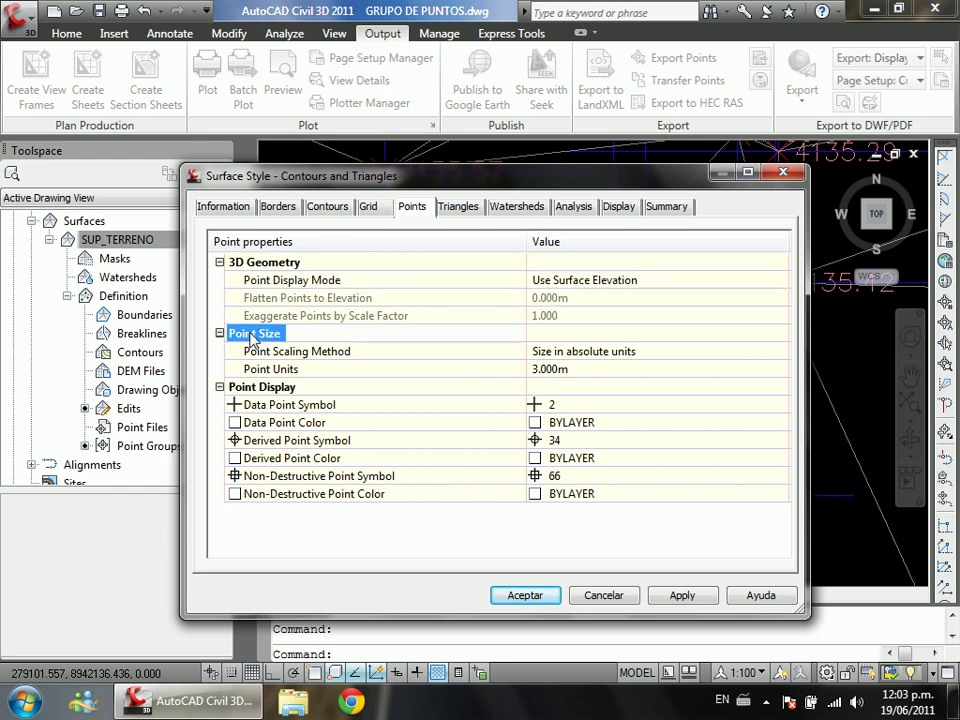
{"action": "left_click", "coordinate": [305, 352]}
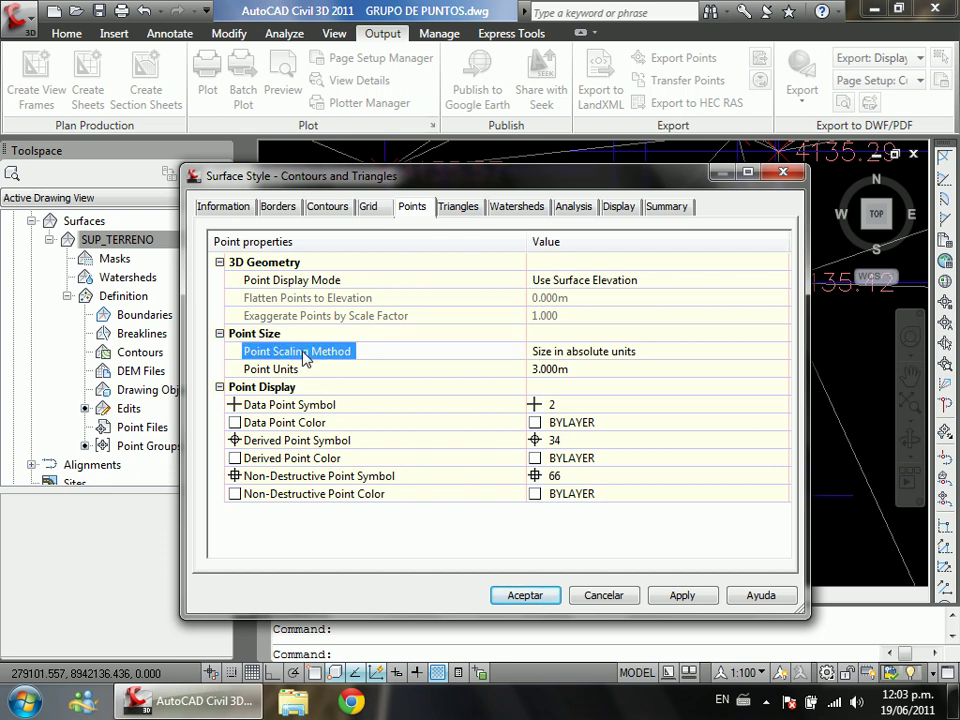
{"action": "left_click", "coordinate": [615, 351]}
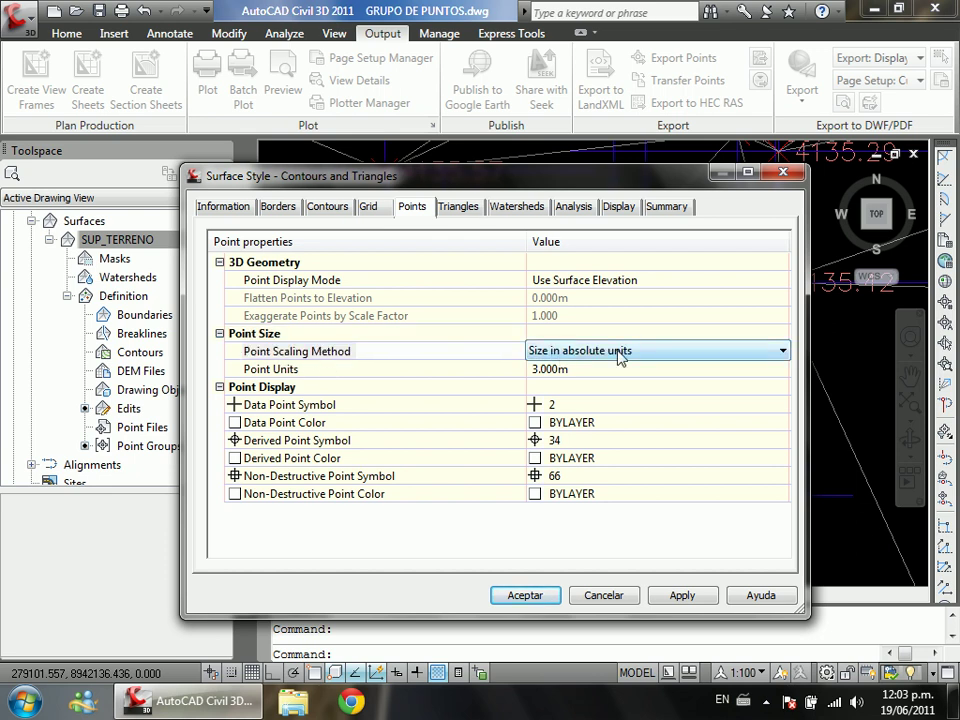
{"action": "left_click", "coordinate": [621, 351]}
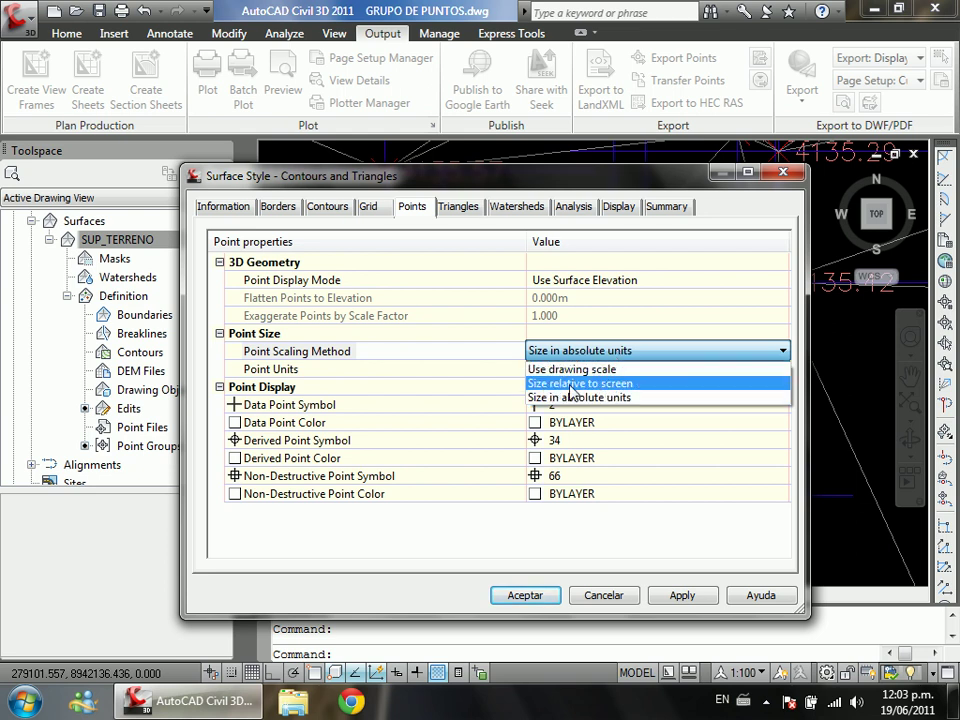
{"action": "left_click", "coordinate": [620, 398]}
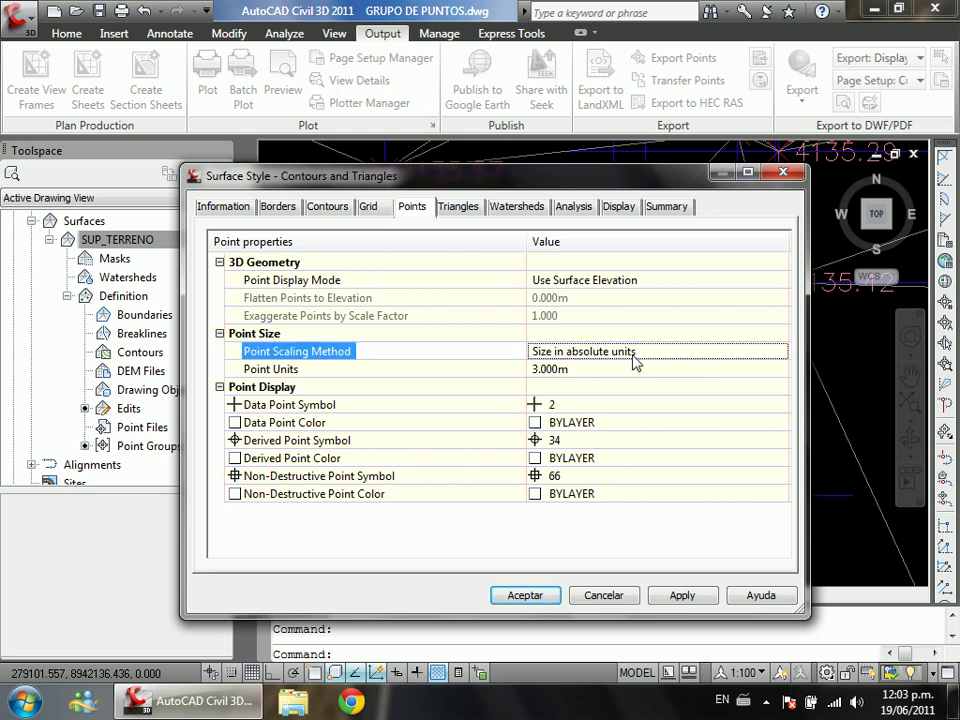
{"action": "left_click", "coordinate": [604, 369]}
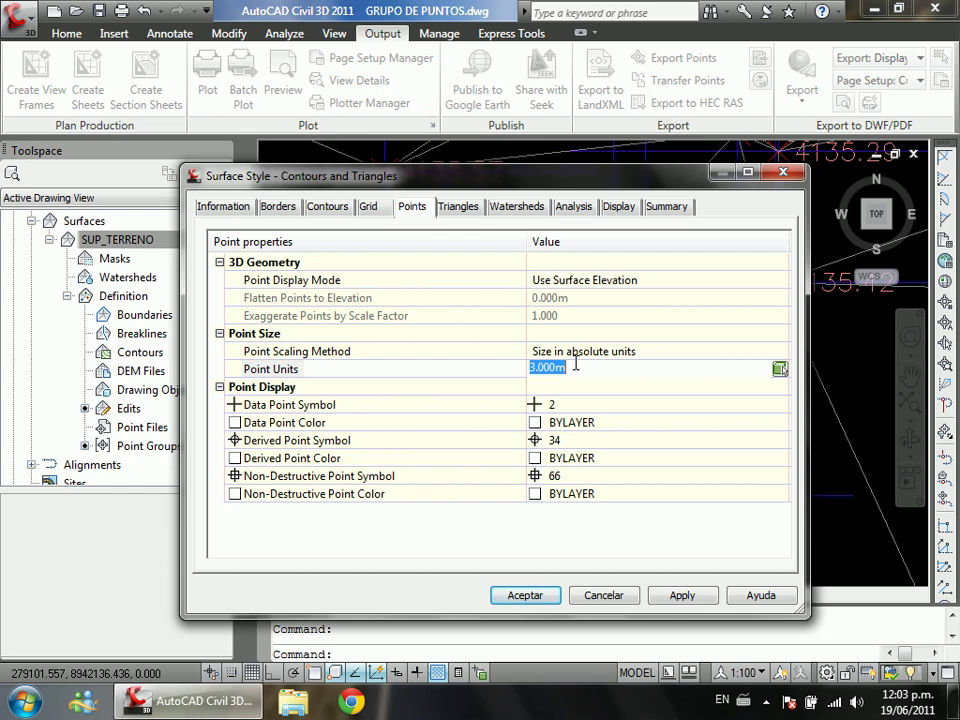
{"action": "type", "text": ".5"}
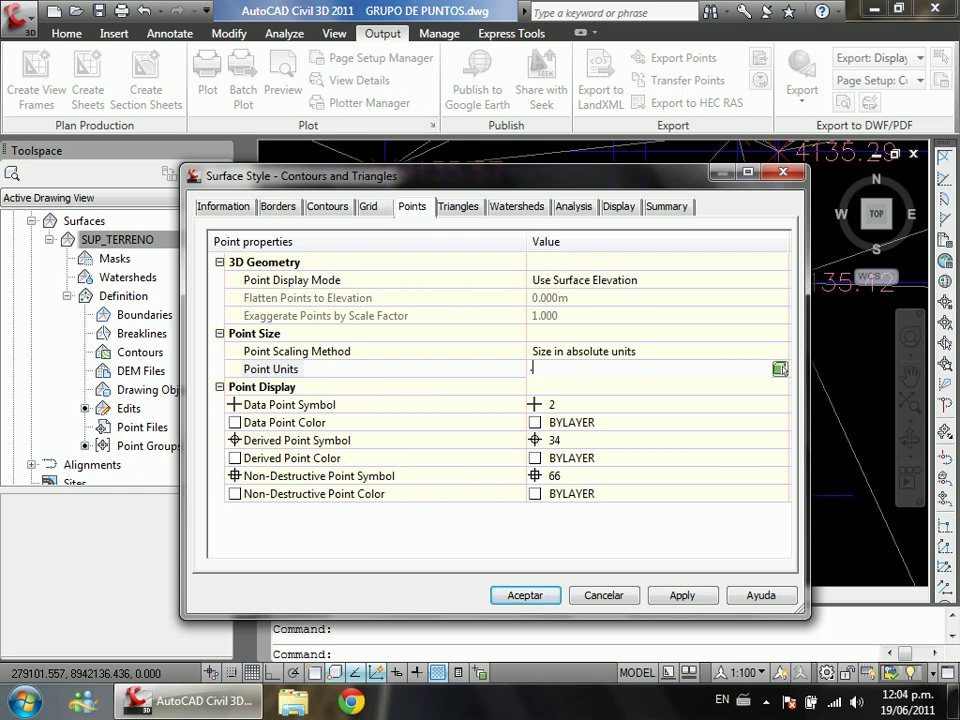
{"action": "left_click", "coordinate": [573, 388]}
{"action": "left_click", "coordinate": [579, 370]}
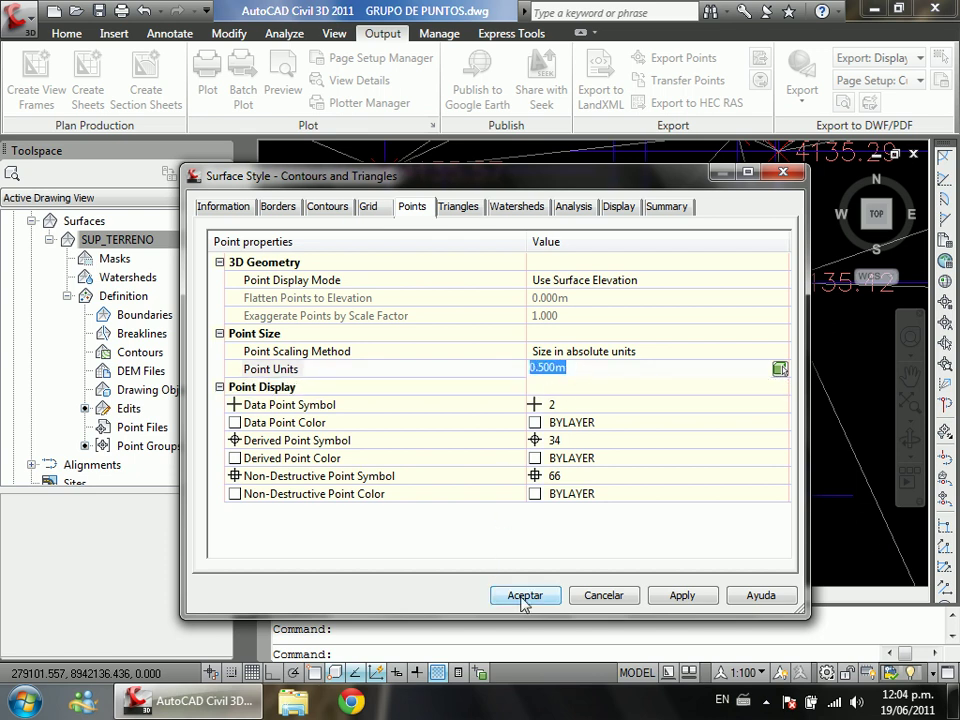
Step: Choose the plus-shaped symbol 2 for the data points, review the other point display settings and accept the surface style
{"action": "left_click", "coordinate": [279, 402]}
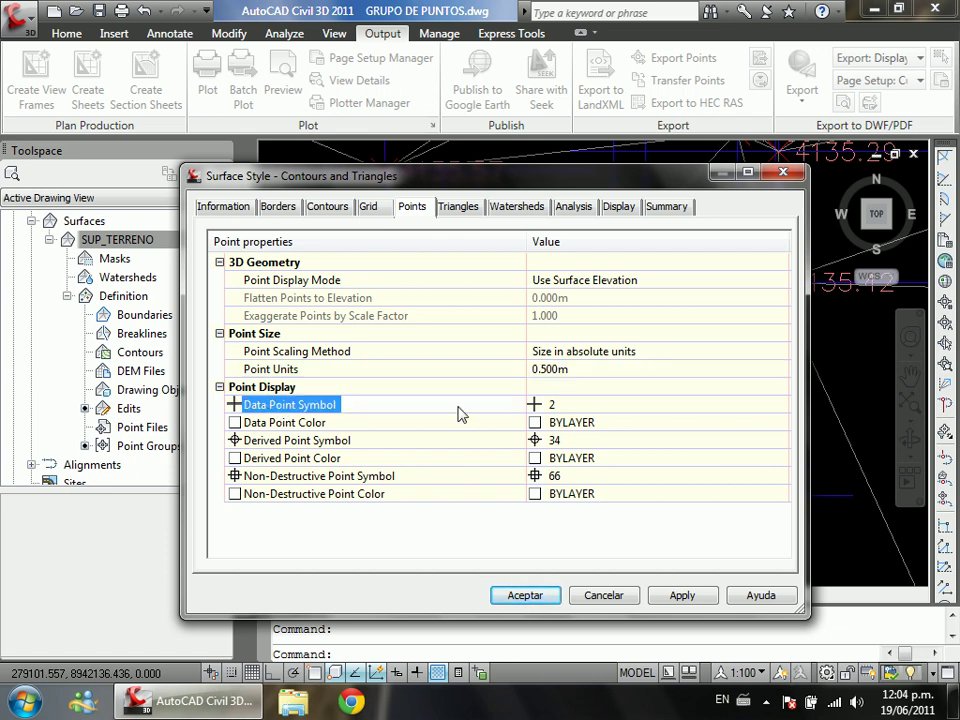
{"action": "left_click", "coordinate": [560, 405]}
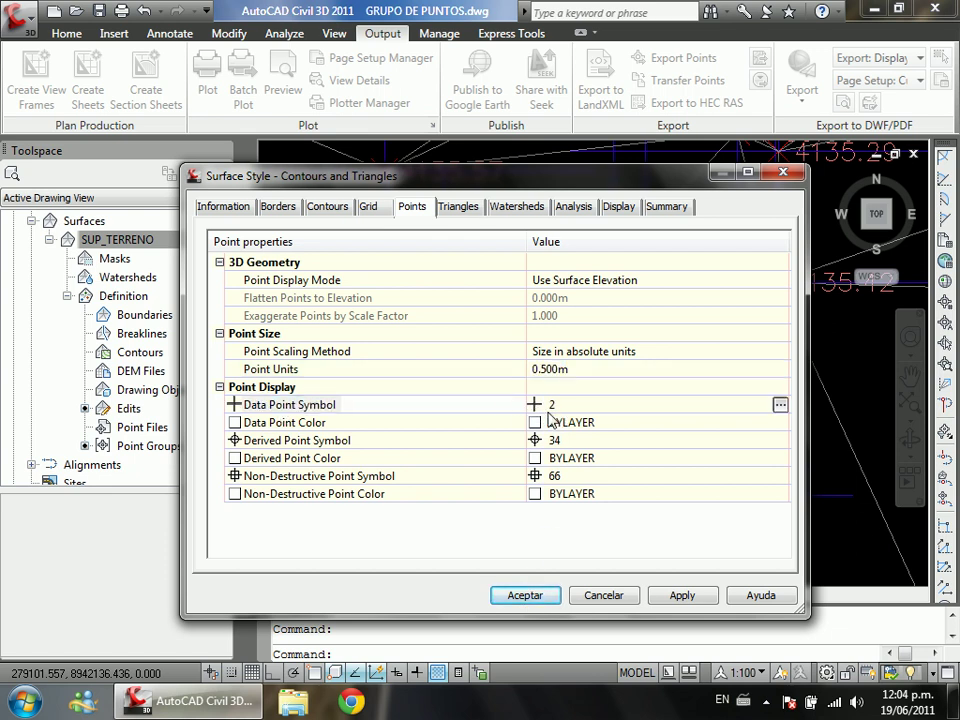
{"action": "left_click", "coordinate": [780, 404]}
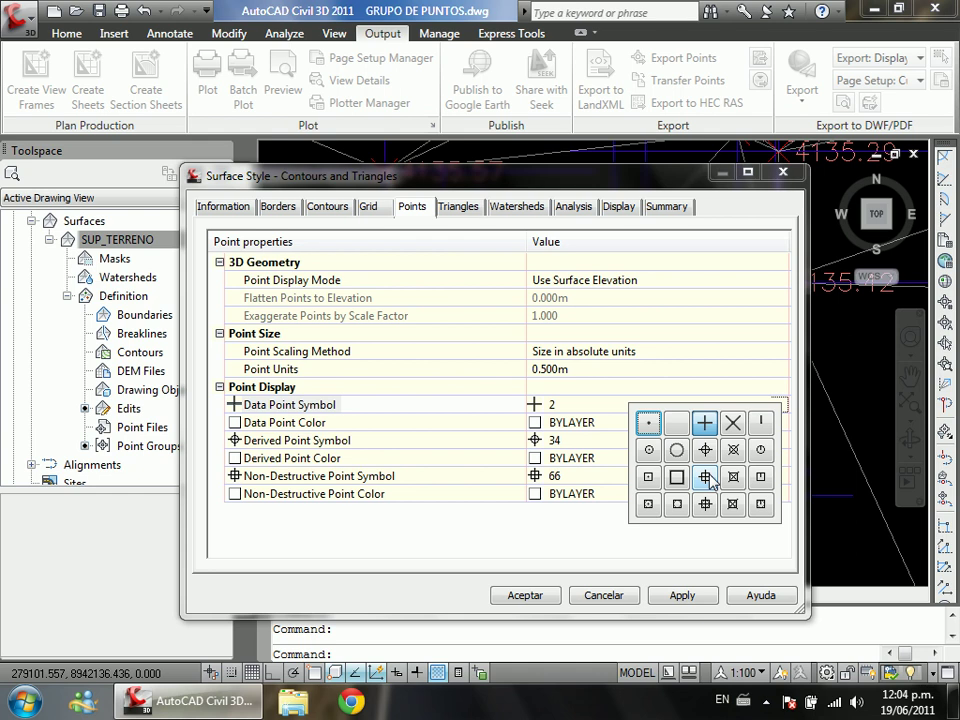
{"action": "left_click", "coordinate": [705, 423]}
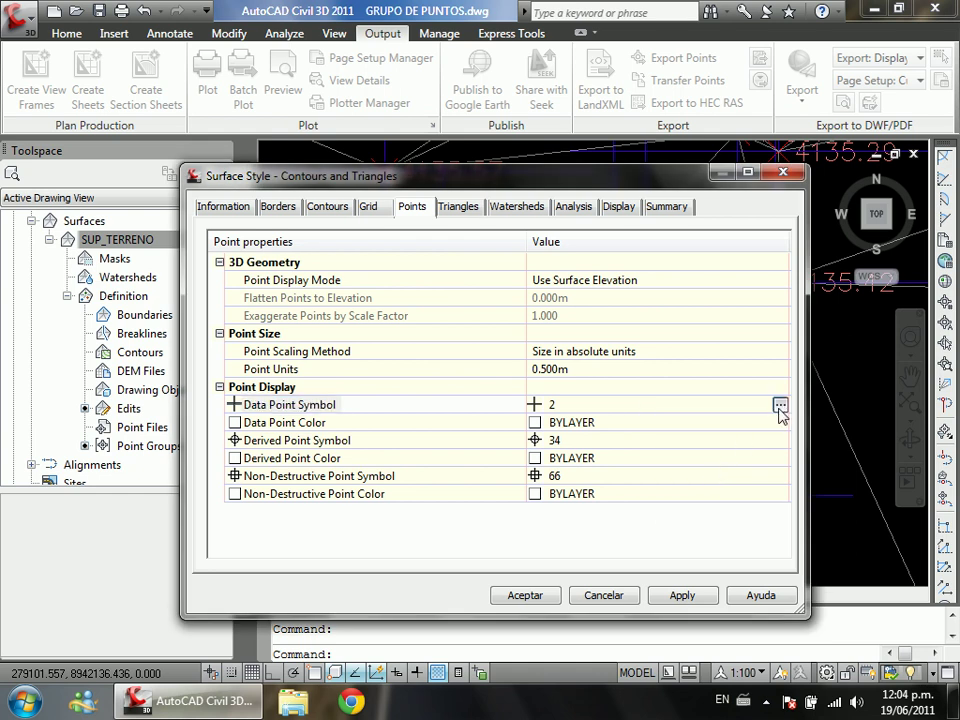
{"action": "left_click", "coordinate": [779, 406]}
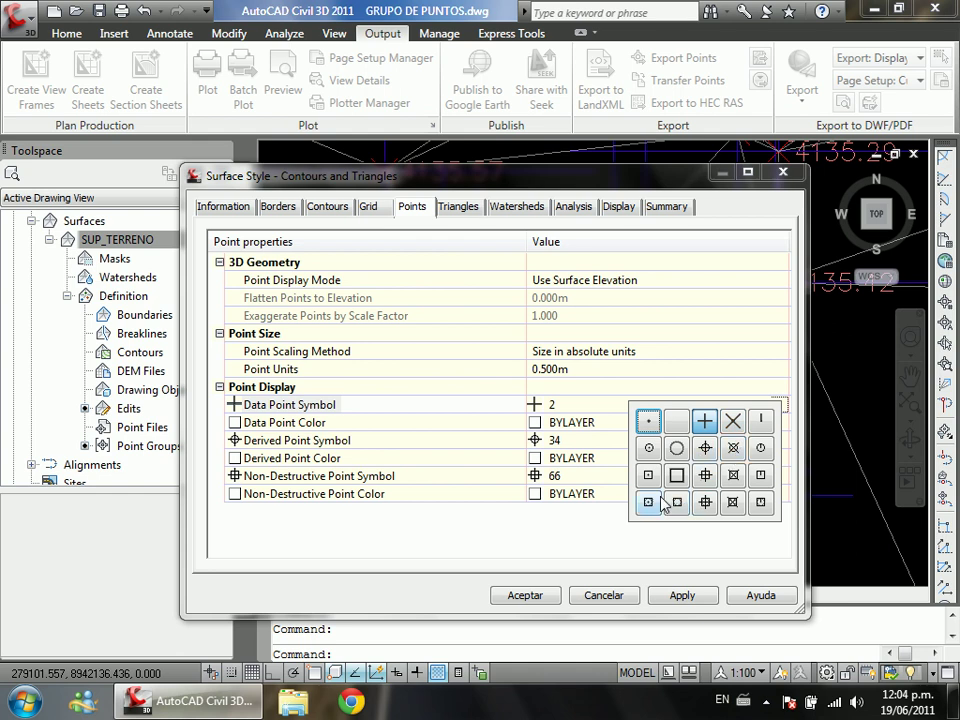
{"action": "left_click", "coordinate": [707, 425]}
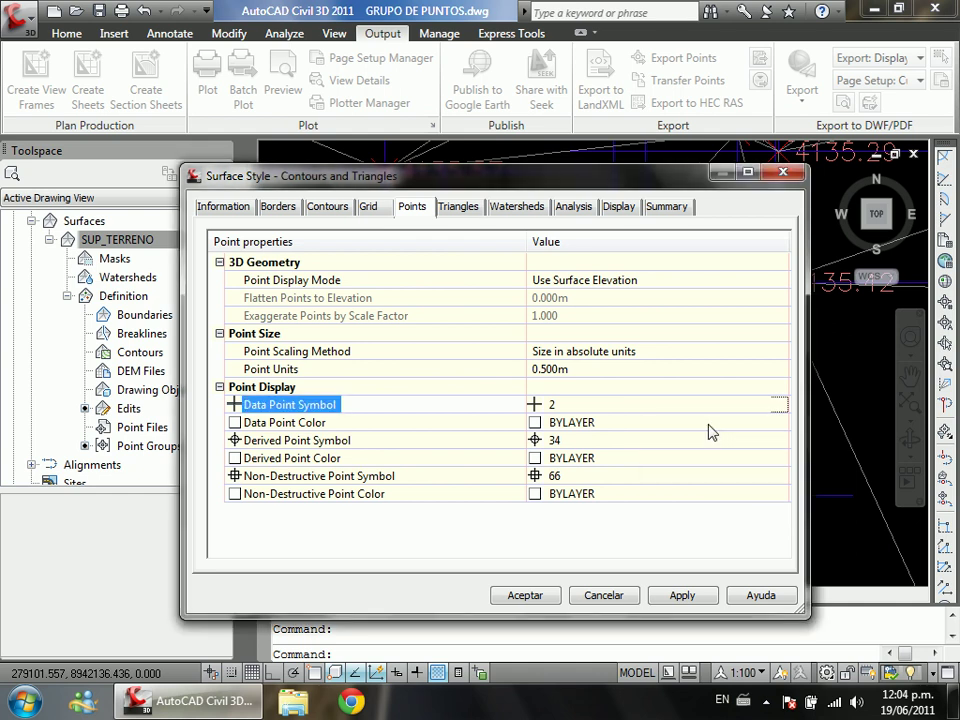
{"action": "left_click", "coordinate": [352, 421]}
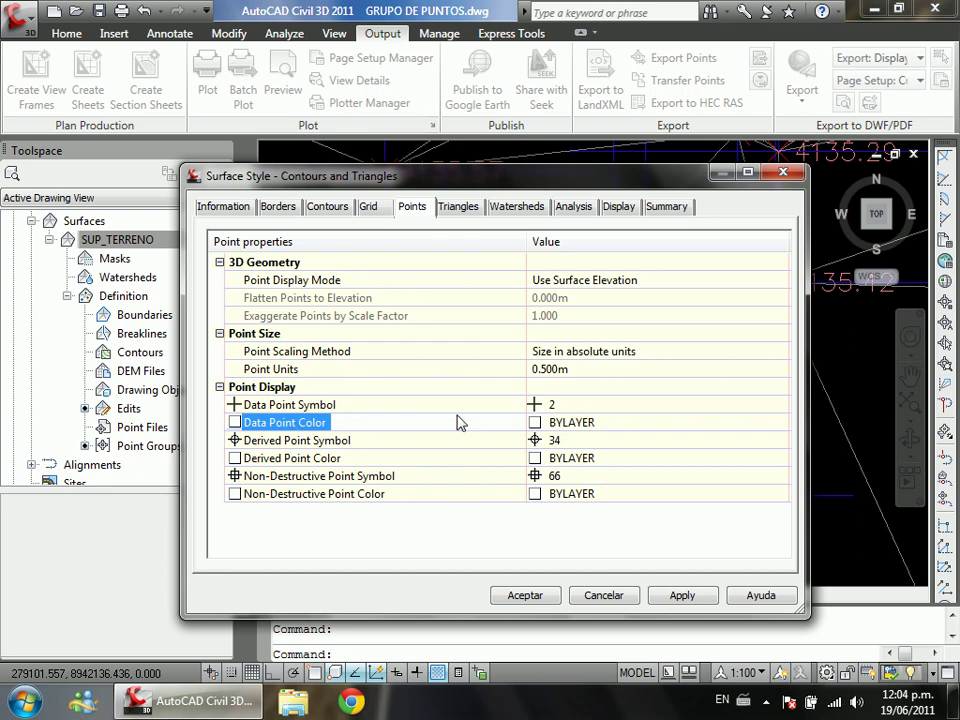
{"action": "left_click", "coordinate": [306, 442]}
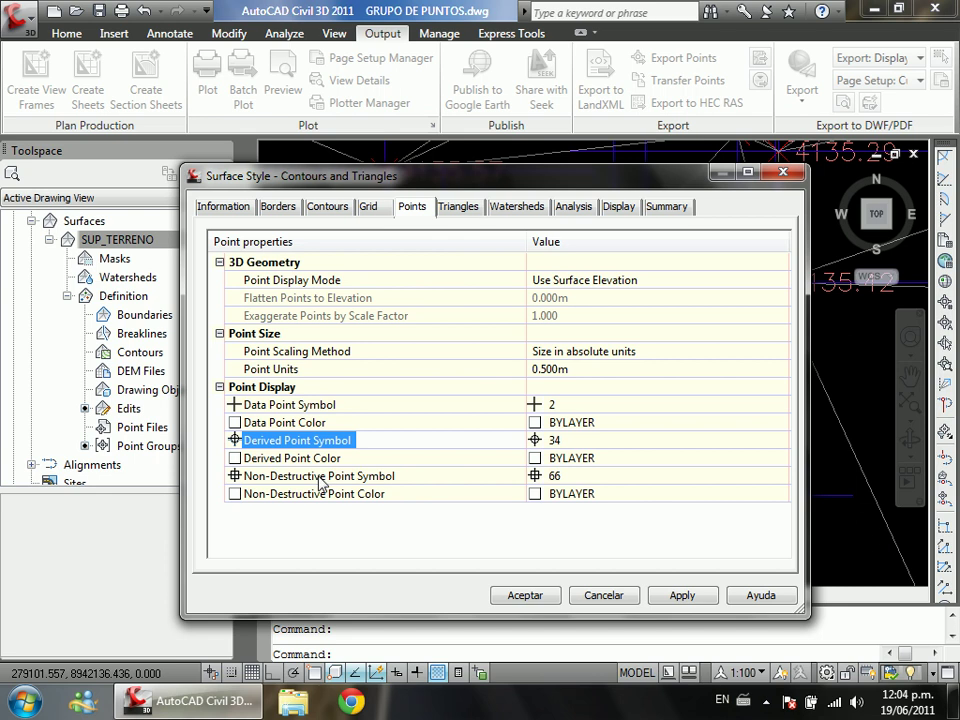
{"action": "left_click", "coordinate": [525, 595]}
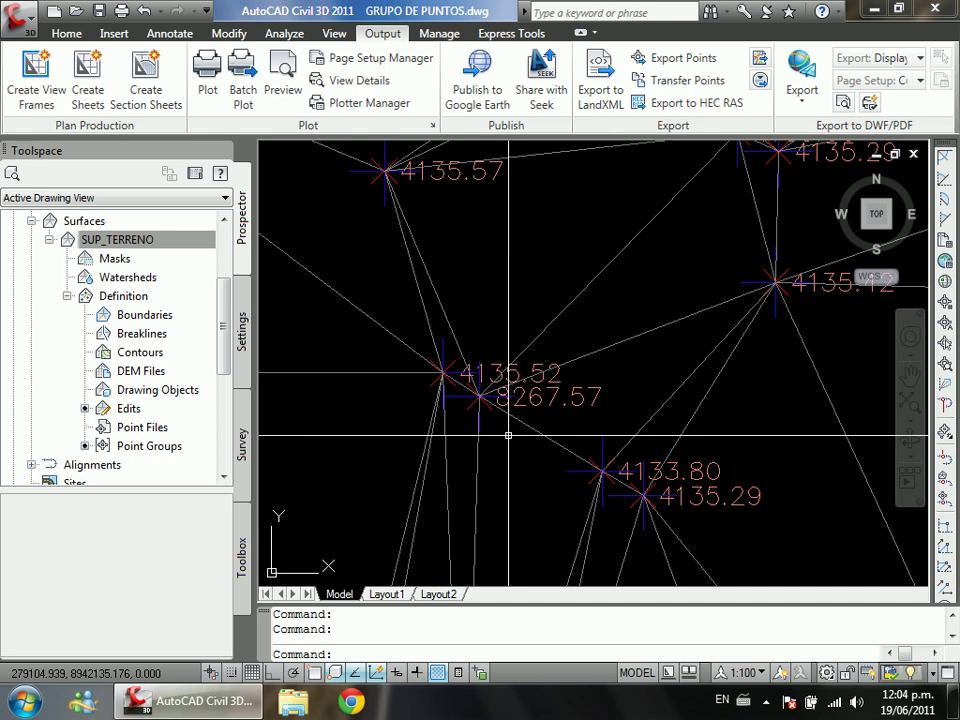
Step: Modify the SUP_TERRENO surface point at the label 8267.57, giving it a new elevation of 4135.40
{"action": "scroll", "coordinate": [465, 415], "scroll_direction": "up", "scroll_amount": 5}
{"action": "scroll", "coordinate": [467, 401], "scroll_direction": "down", "scroll_amount": 2}
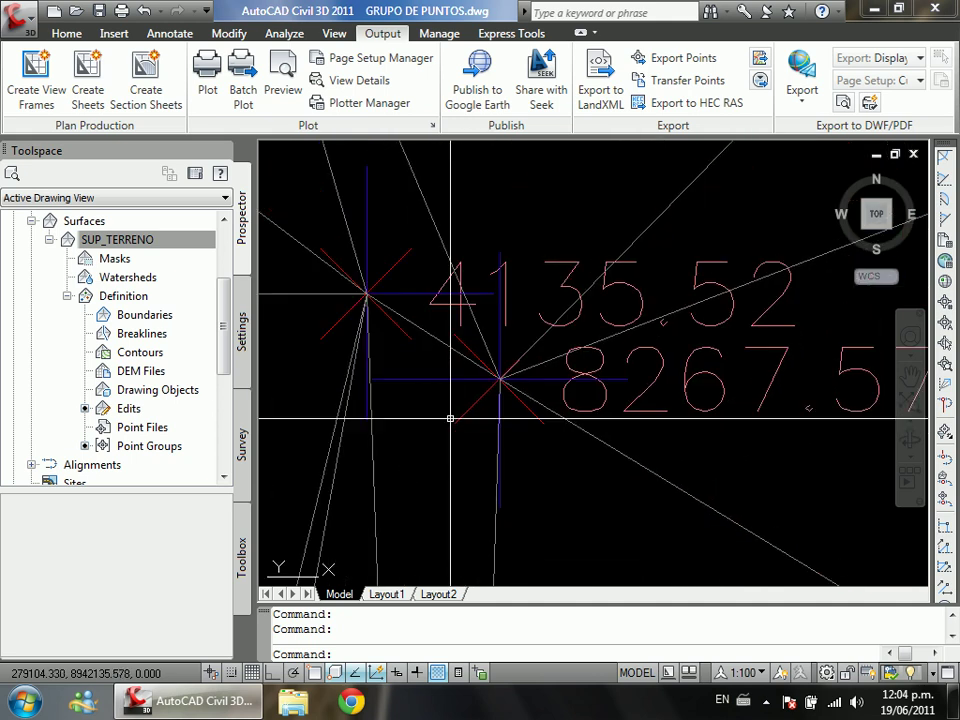
{"action": "scroll", "coordinate": [450, 411], "scroll_direction": "down", "scroll_amount": 3}
{"action": "scroll", "coordinate": [557, 462], "scroll_direction": "up", "scroll_amount": 2}
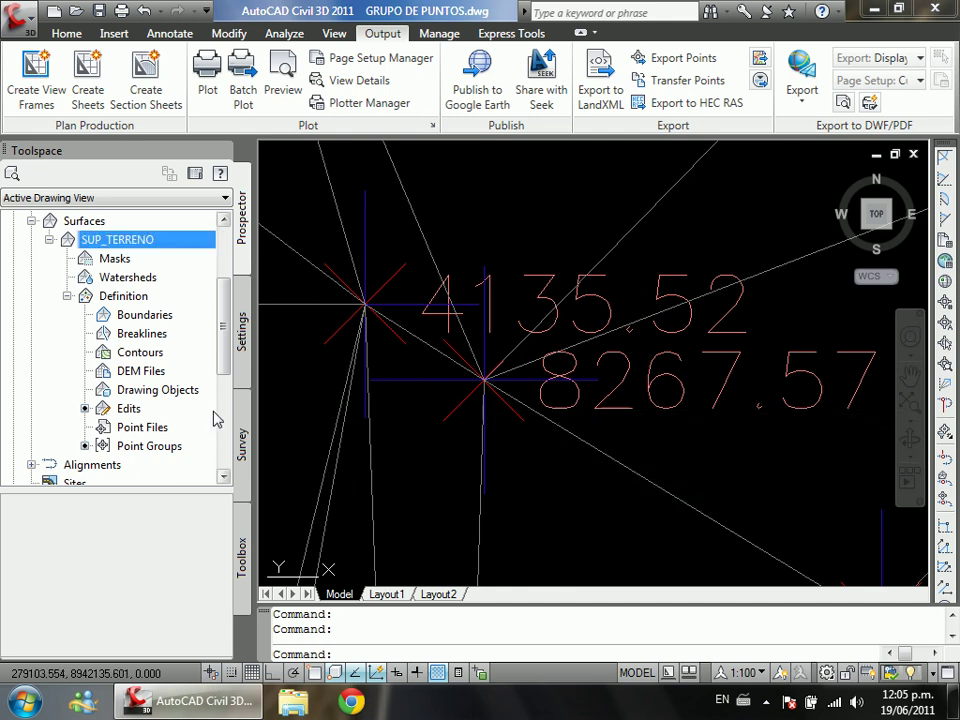
{"action": "left_click", "coordinate": [125, 409]}
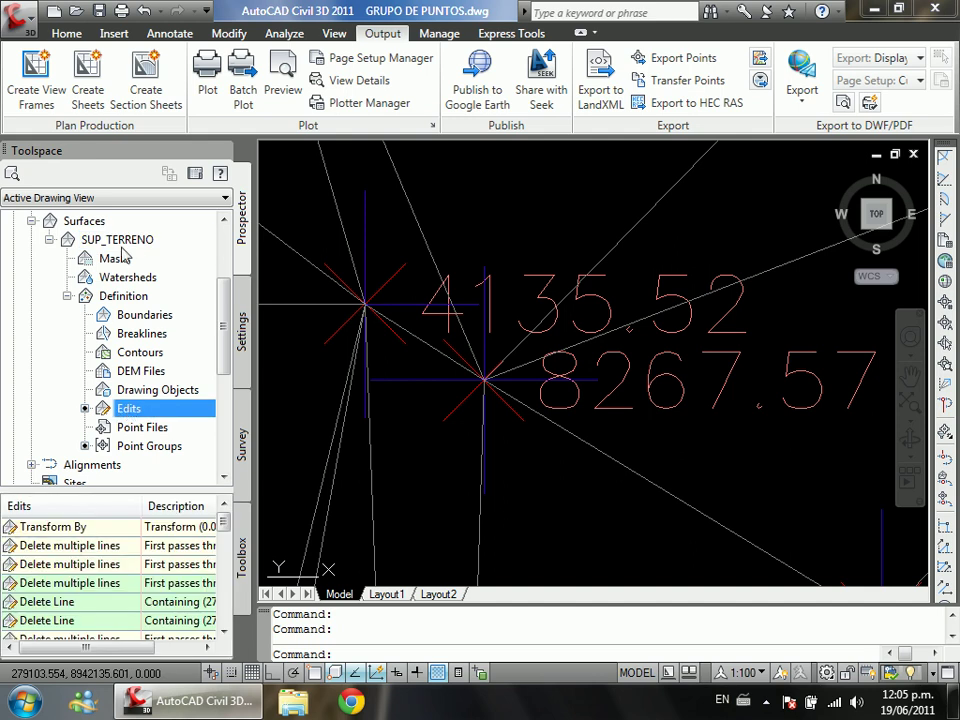
{"action": "right_click", "coordinate": [125, 410]}
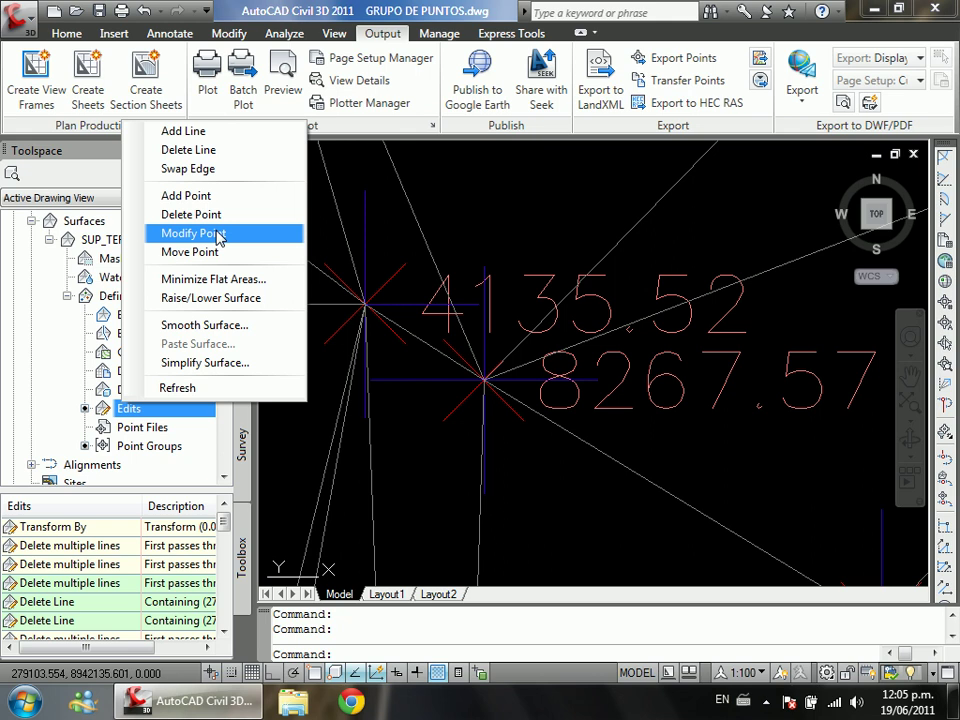
{"action": "left_click", "coordinate": [218, 236]}
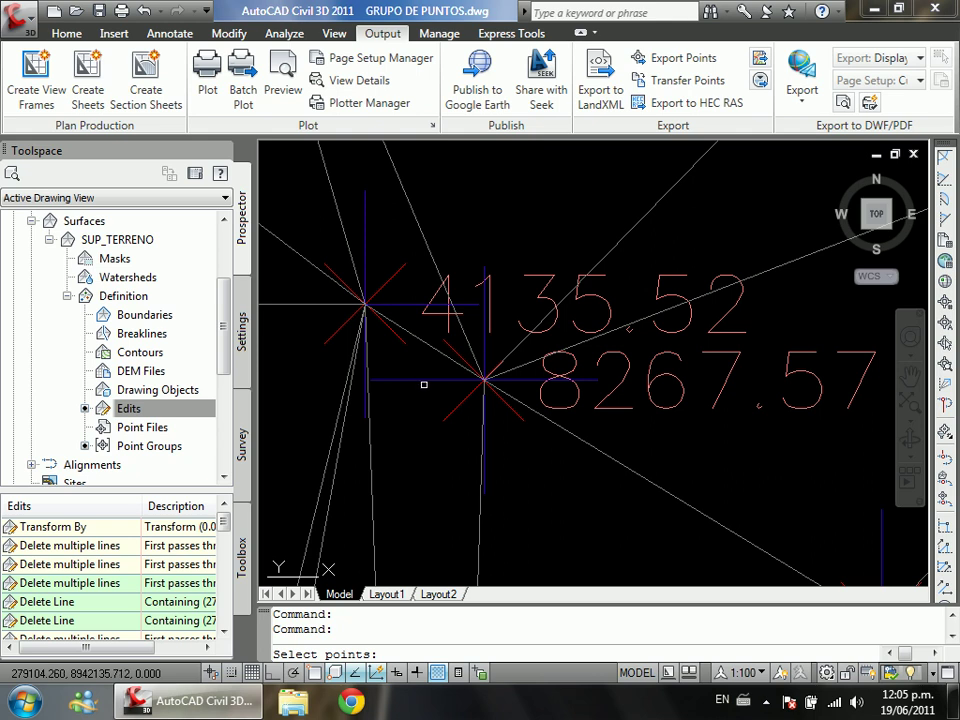
{"action": "left_click", "coordinate": [416, 380]}
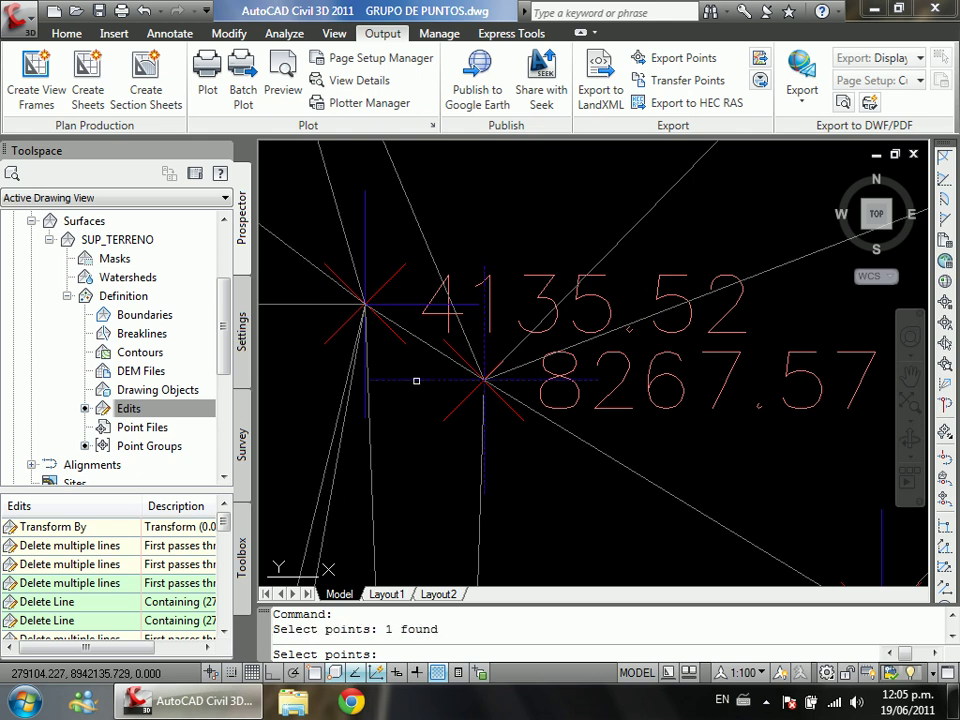
{"action": "key", "text": "Return"}
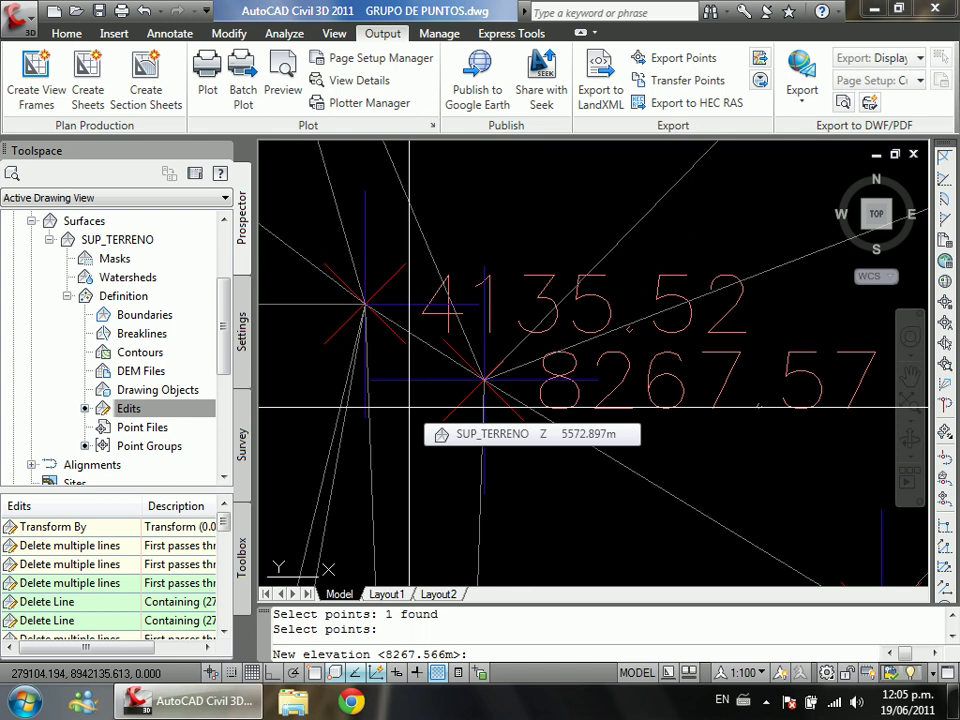
{"action": "type", "text": "4135.40"}
{"action": "key", "text": "Return"}
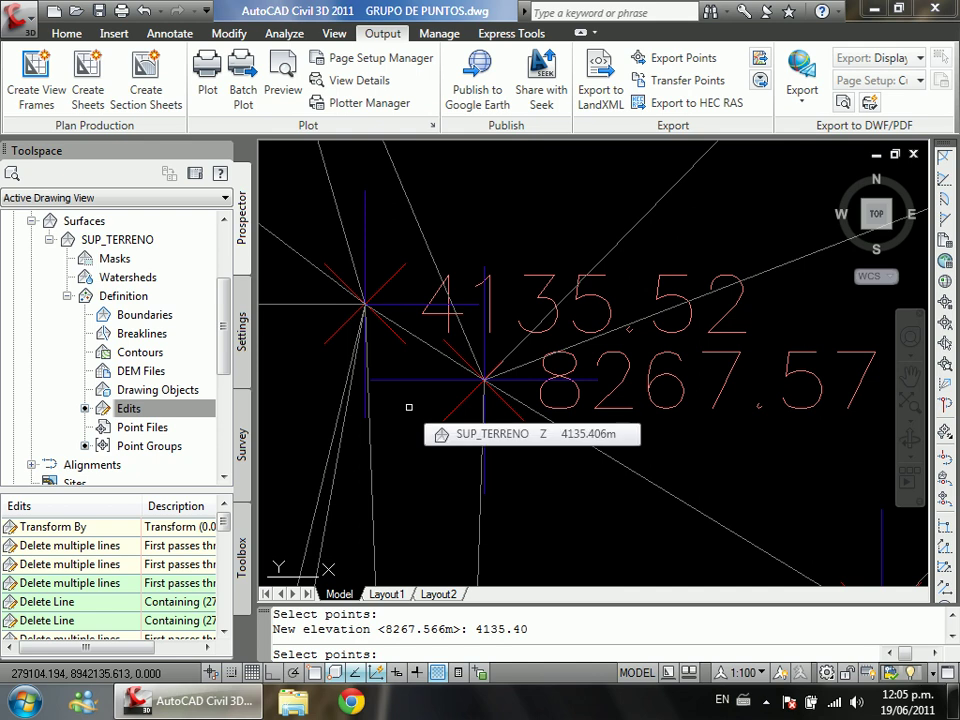
{"action": "key", "text": "Return"}
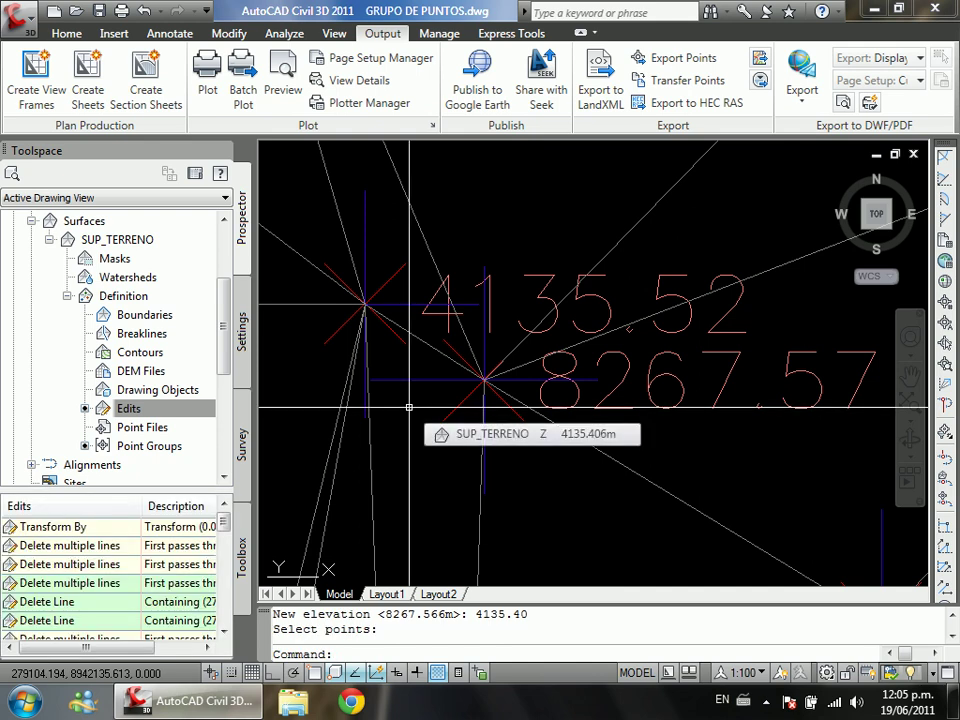
Step: Turn on the Major Contour and Minor Contour display in SUP_TERRENO's surface style and accept the style
{"action": "scroll", "coordinate": [409, 407], "scroll_direction": "down", "scroll_amount": 3}
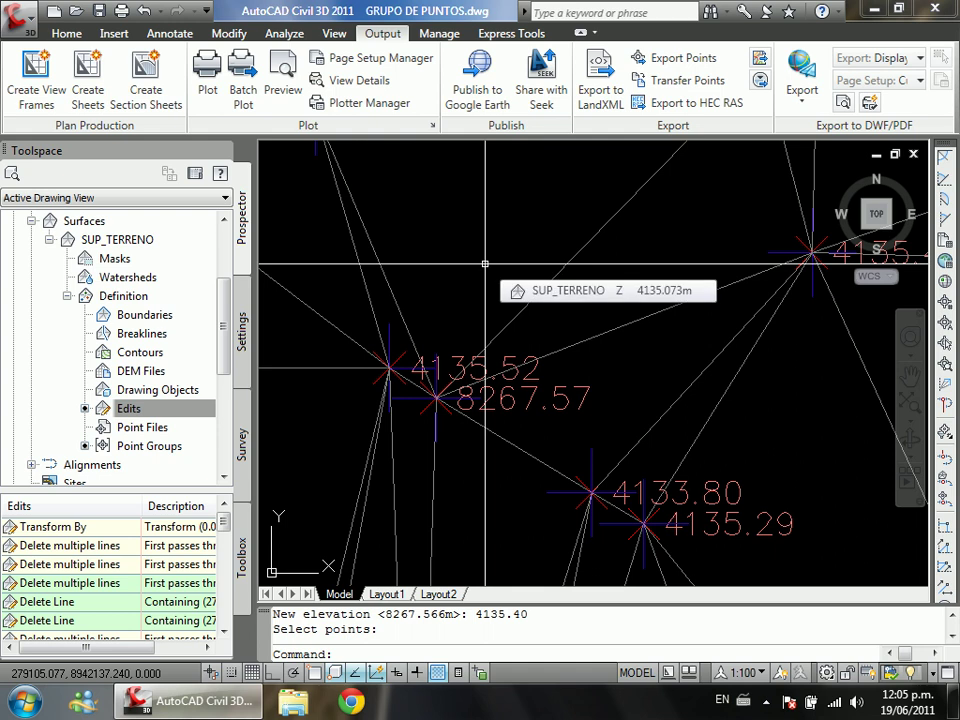
{"action": "left_click", "coordinate": [130, 241]}
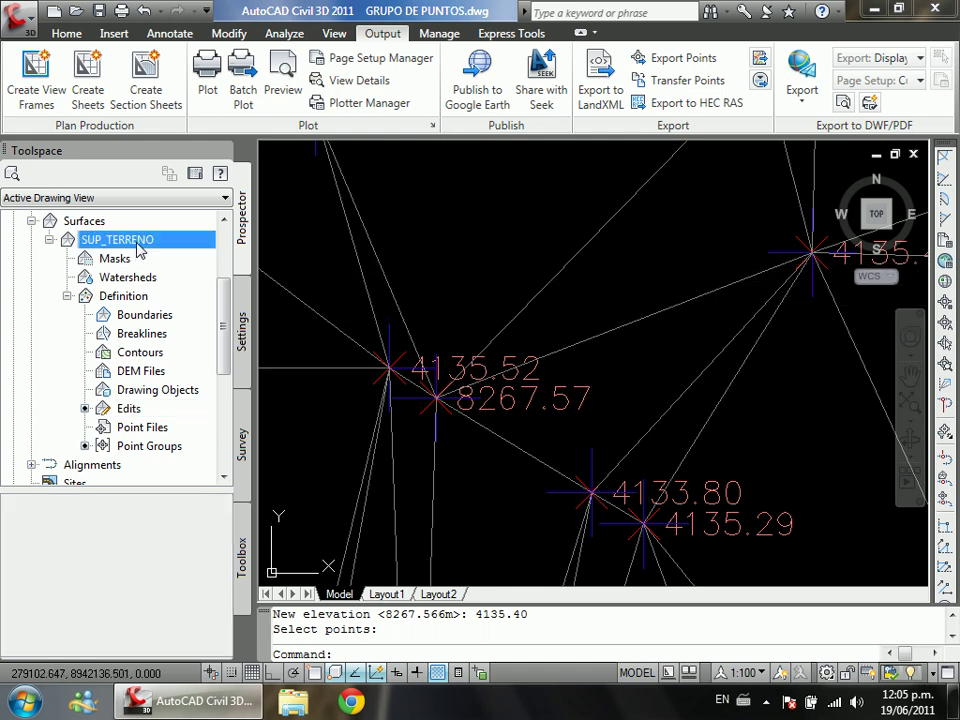
{"action": "right_click", "coordinate": [153, 245]}
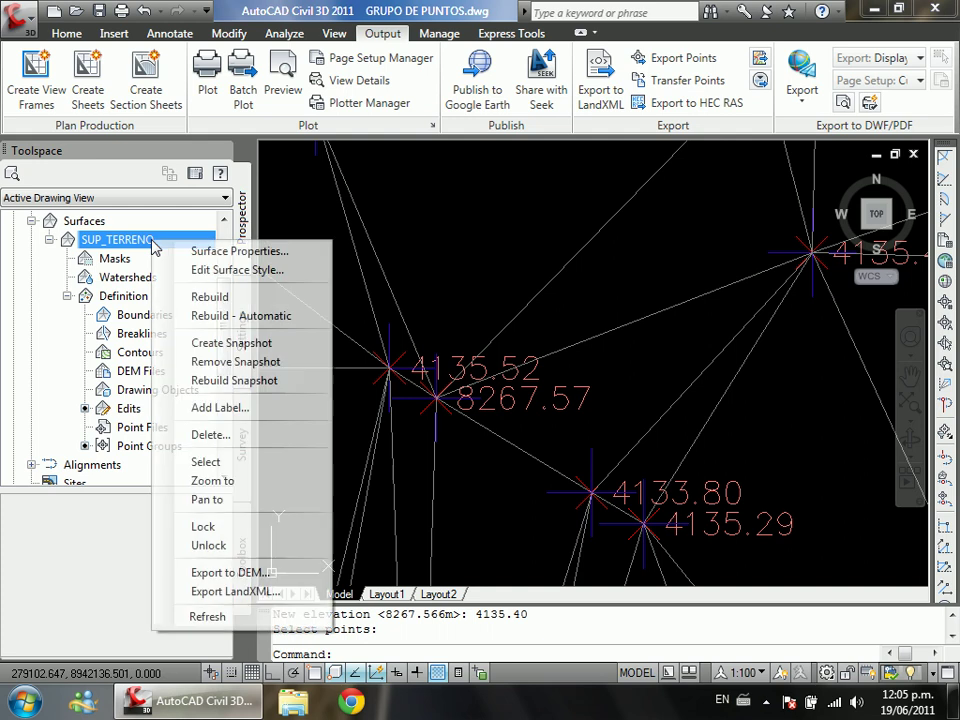
{"action": "left_click", "coordinate": [287, 271]}
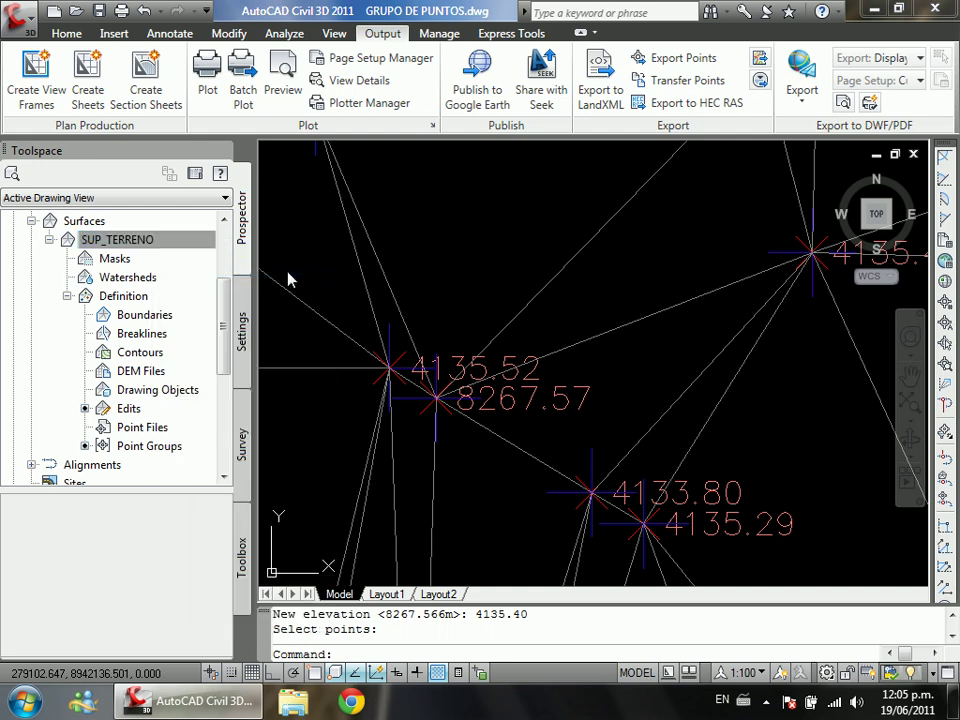
{"action": "left_click", "coordinate": [620, 207]}
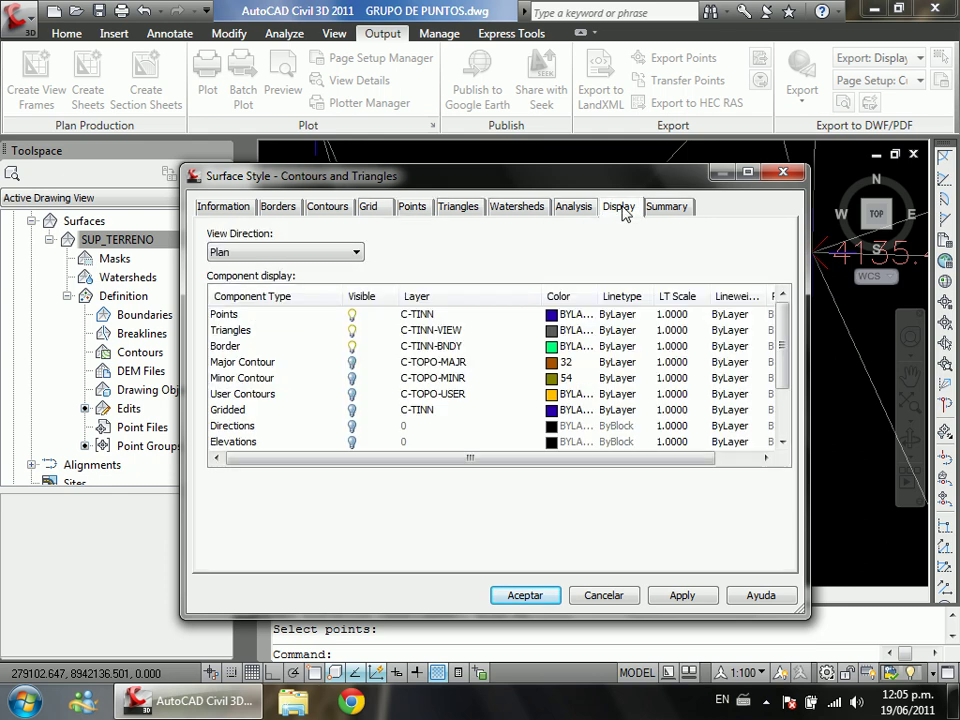
{"action": "left_click", "coordinate": [353, 363]}
{"action": "left_click", "coordinate": [353, 379]}
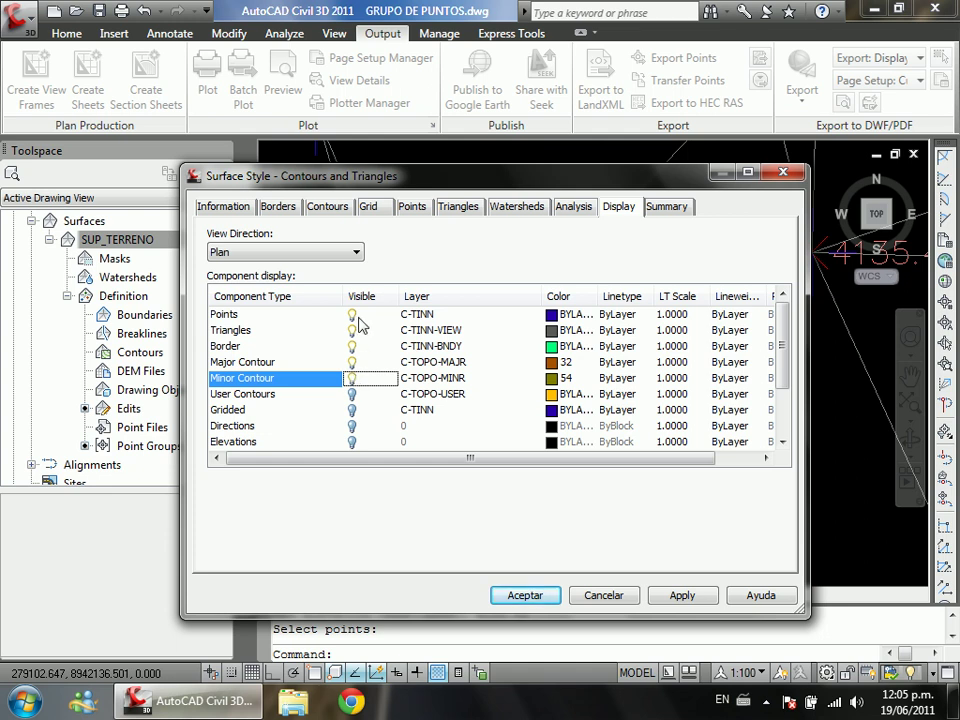
{"action": "left_click", "coordinate": [527, 597]}
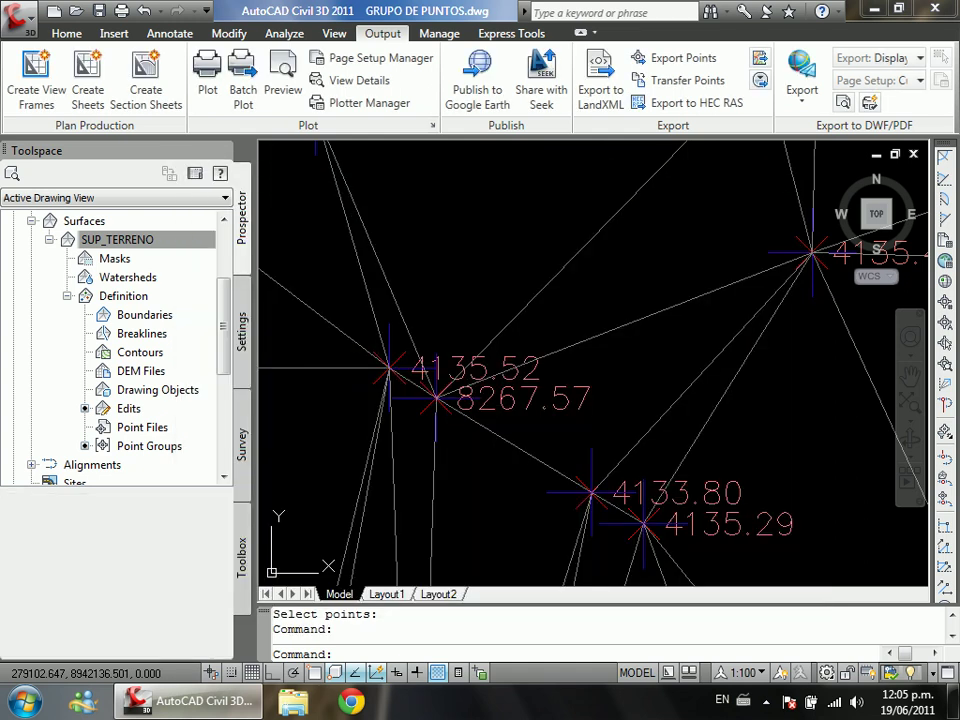
Step: Draw a diagonal line across the channel, passing just below the points labelled 4135.52, 8267.57, 4133.80 and 4135.29
{"action": "scroll", "coordinate": [525, 440], "scroll_direction": "down", "scroll_amount": 4}
{"action": "scroll", "coordinate": [525, 440], "scroll_direction": "down", "scroll_amount": 4}
{"action": "scroll", "coordinate": [473, 420], "scroll_direction": "up", "scroll_amount": 4}
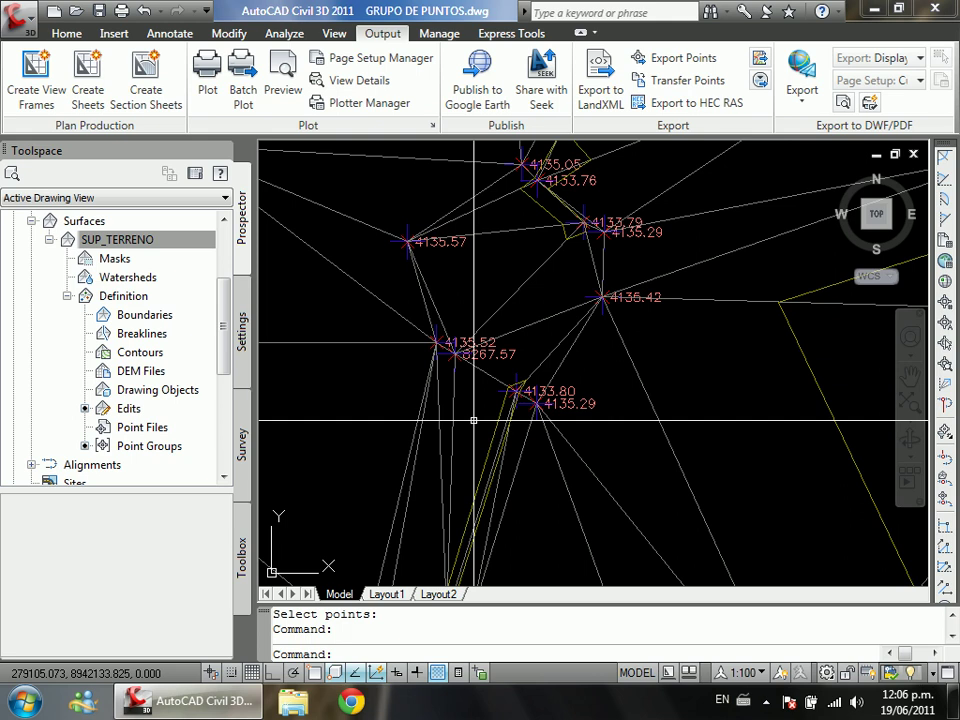
{"action": "type", "text": "L"}
{"action": "key", "text": "Return"}
{"action": "left_click", "coordinate": [556, 434]}
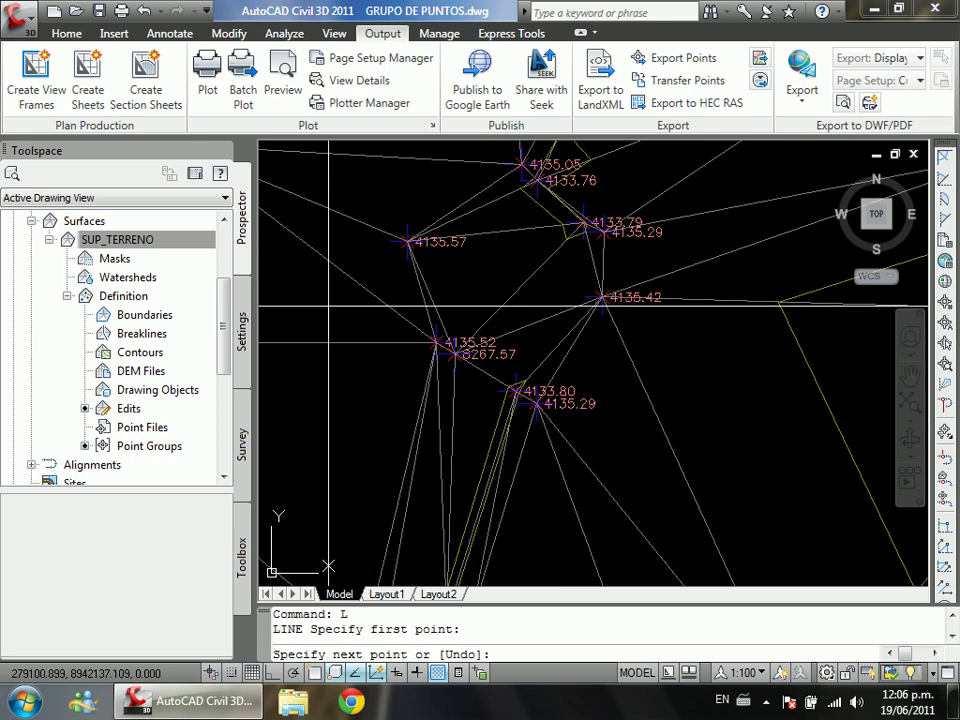
{"action": "left_click", "coordinate": [657, 492]}
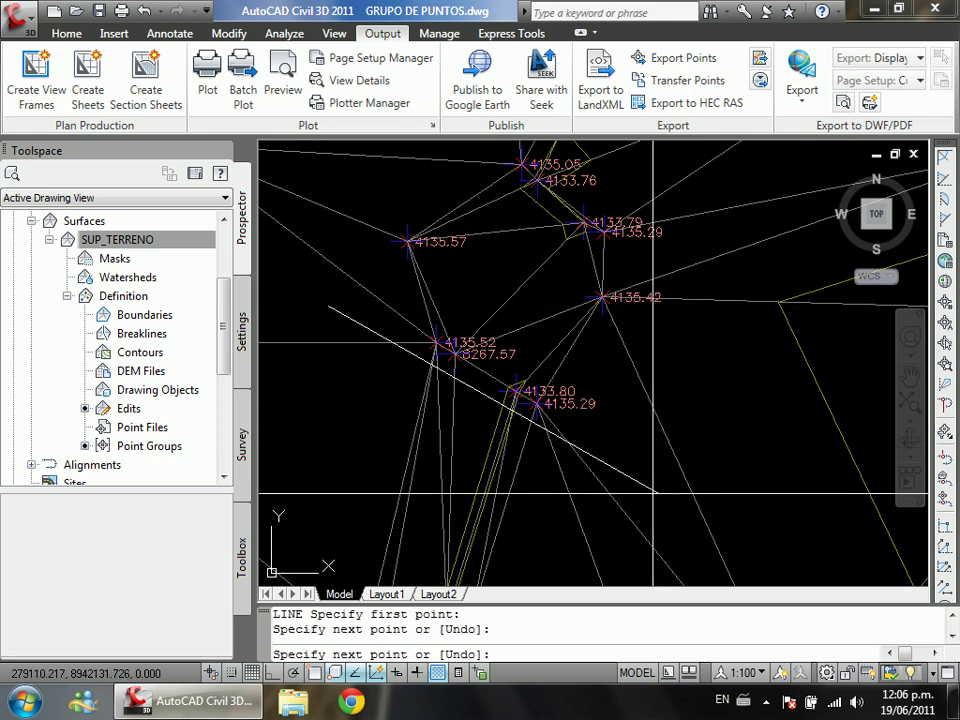
{"action": "key", "text": "Escape"}
Step: Create a quick profile of SUP_TERRENO along the line, place its profile view beside the surface, and close the Panorama window
{"action": "left_click", "coordinate": [611, 465]}
{"action": "right_click", "coordinate": [612, 465]}
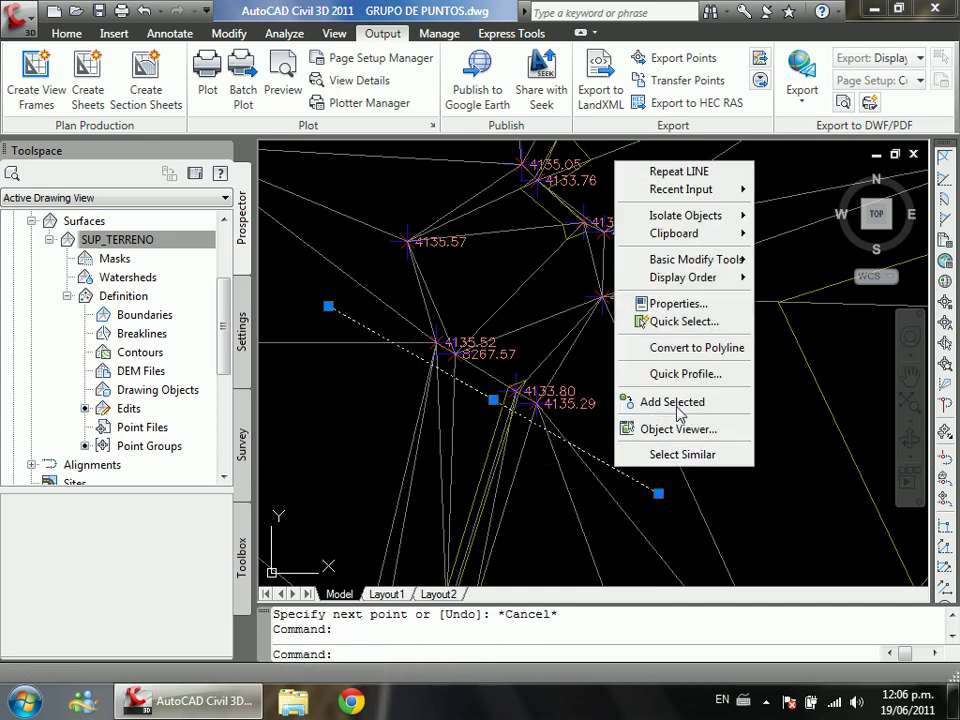
{"action": "left_click", "coordinate": [700, 375]}
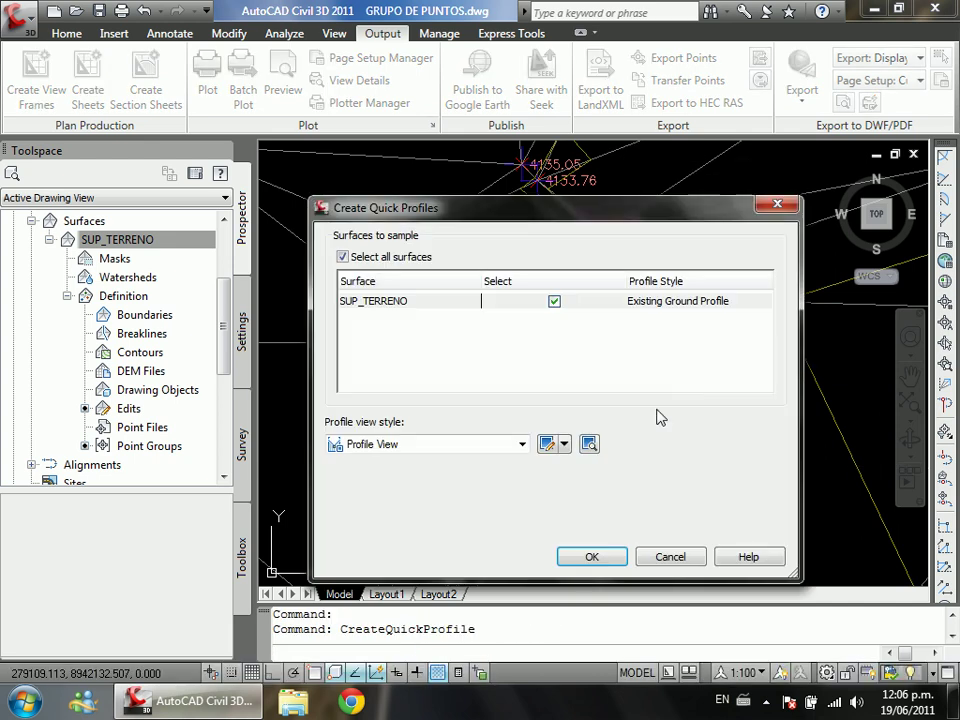
{"action": "left_click", "coordinate": [594, 554]}
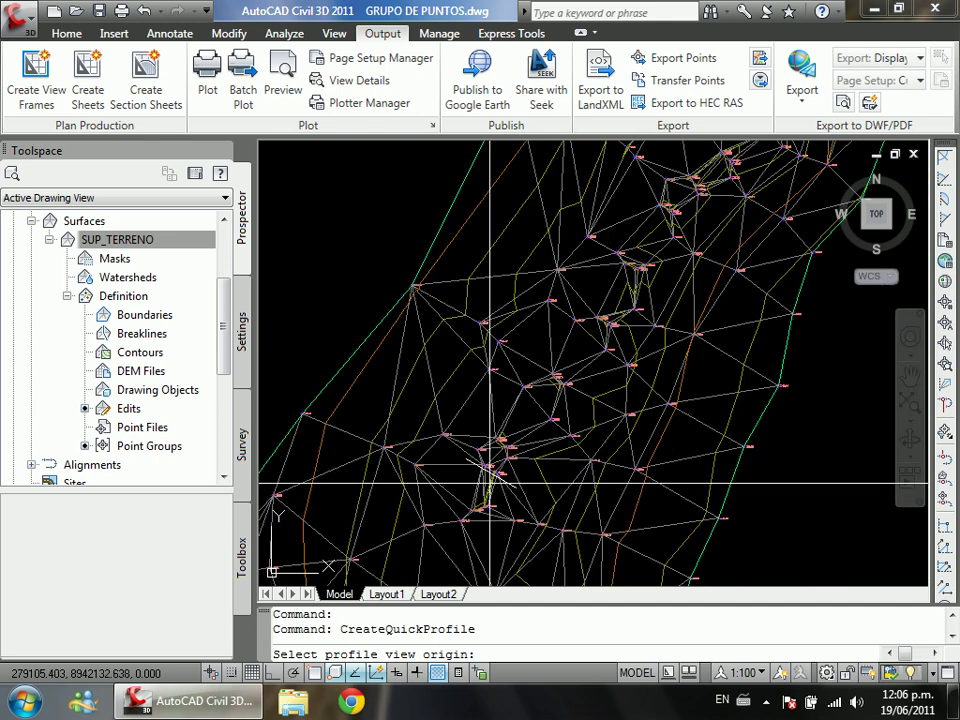
{"action": "scroll", "coordinate": [718, 396], "scroll_direction": "up", "scroll_amount": 2}
{"action": "left_click", "coordinate": [705, 505]}
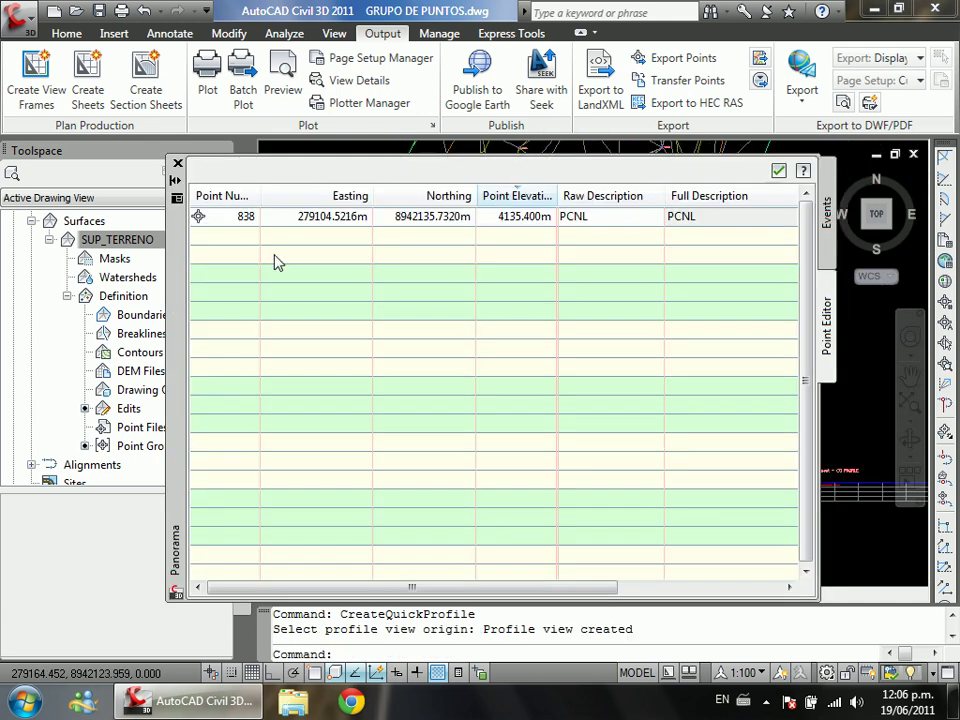
{"action": "left_click", "coordinate": [177, 163]}
Step: Examine the quick profile's ground line and compare it with the surface points along the drawn line
{"action": "scroll", "coordinate": [790, 540], "scroll_direction": "up", "scroll_amount": 5}
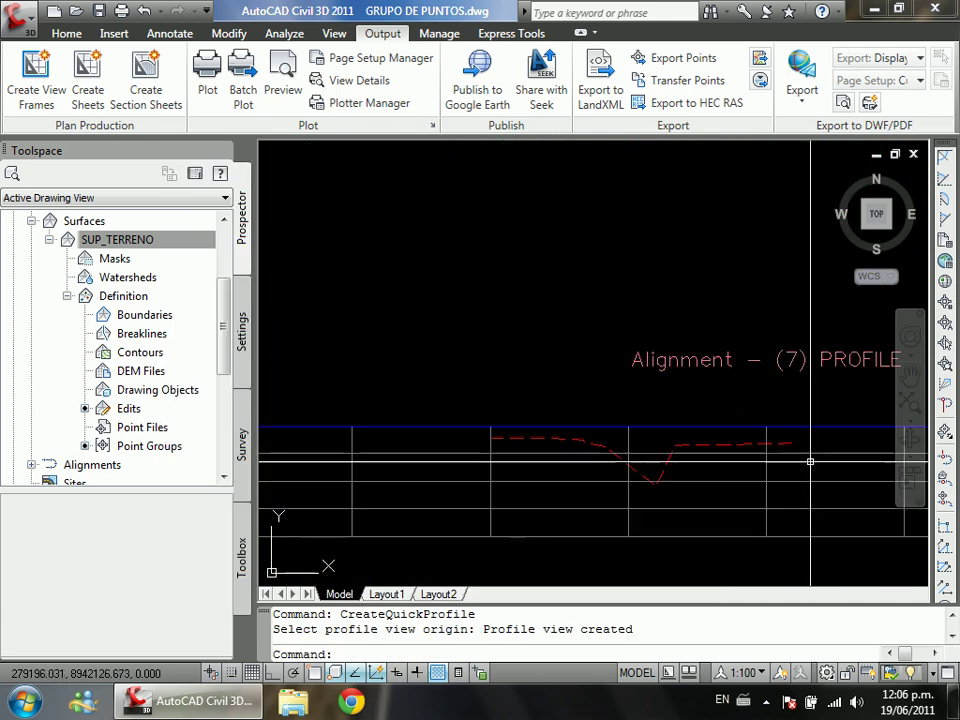
{"action": "scroll", "coordinate": [553, 407], "scroll_direction": "down", "scroll_amount": 4}
{"action": "scroll", "coordinate": [549, 407], "scroll_direction": "up", "scroll_amount": 2}
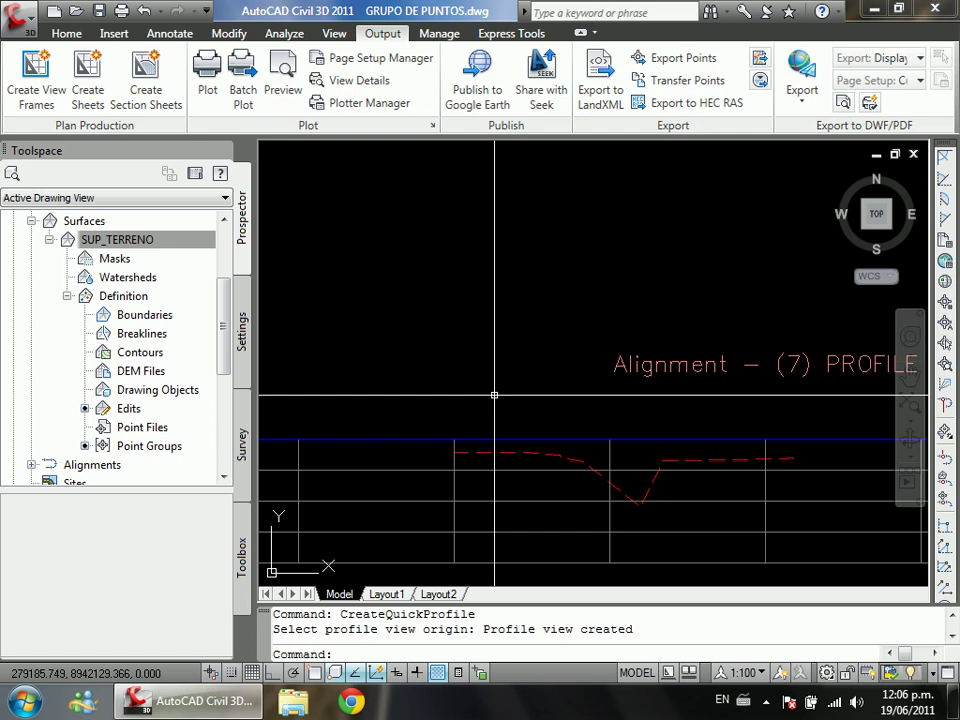
{"action": "scroll", "coordinate": [561, 476], "scroll_direction": "up", "scroll_amount": 2}
{"action": "scroll", "coordinate": [643, 377], "scroll_direction": "down", "scroll_amount": 5}
{"action": "scroll", "coordinate": [283, 348], "scroll_direction": "up", "scroll_amount": 1}
{"action": "scroll", "coordinate": [463, 360], "scroll_direction": "up", "scroll_amount": 7}
{"action": "scroll", "coordinate": [553, 303], "scroll_direction": "down", "scroll_amount": 1}
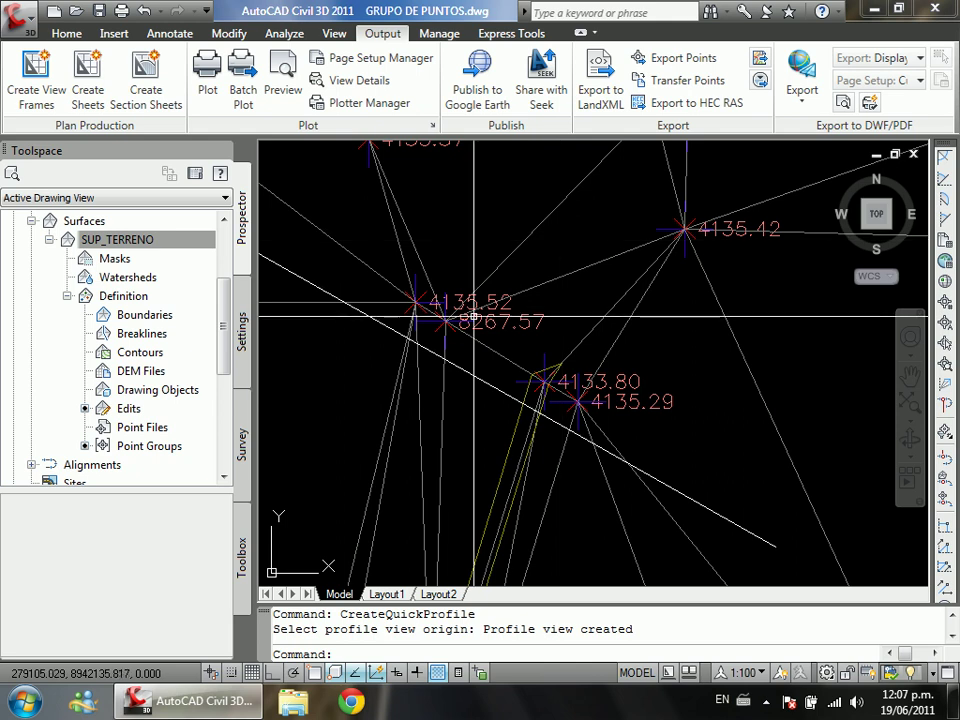
{"action": "scroll", "coordinate": [560, 294], "scroll_direction": "down", "scroll_amount": 6}
{"action": "scroll", "coordinate": [549, 328], "scroll_direction": "up", "scroll_amount": 3}
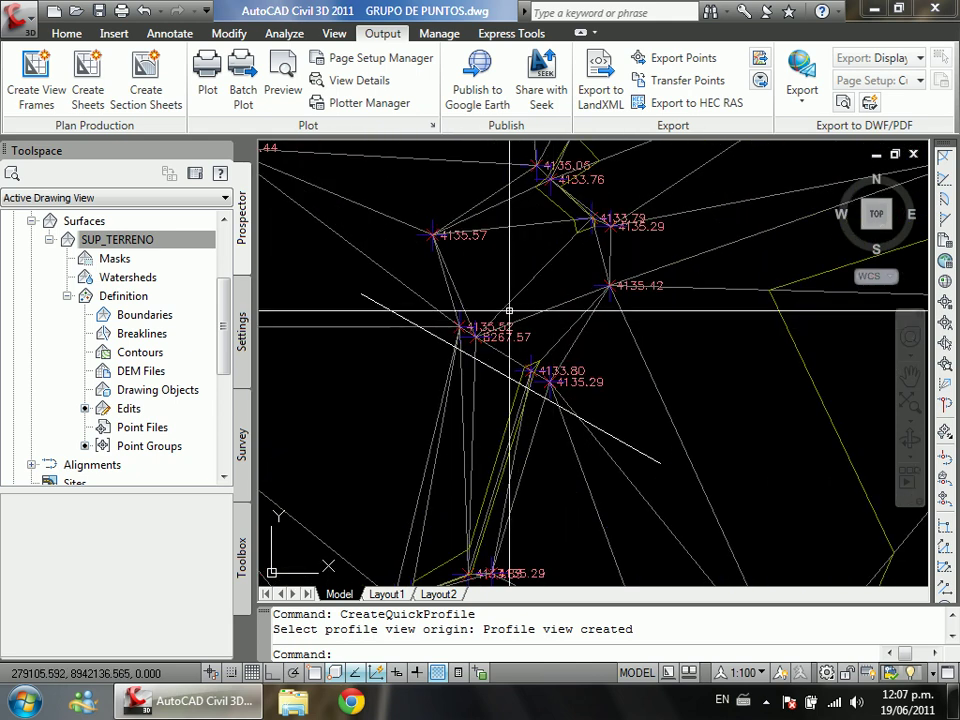
{"action": "scroll", "coordinate": [550, 305], "scroll_direction": "up", "scroll_amount": 2}
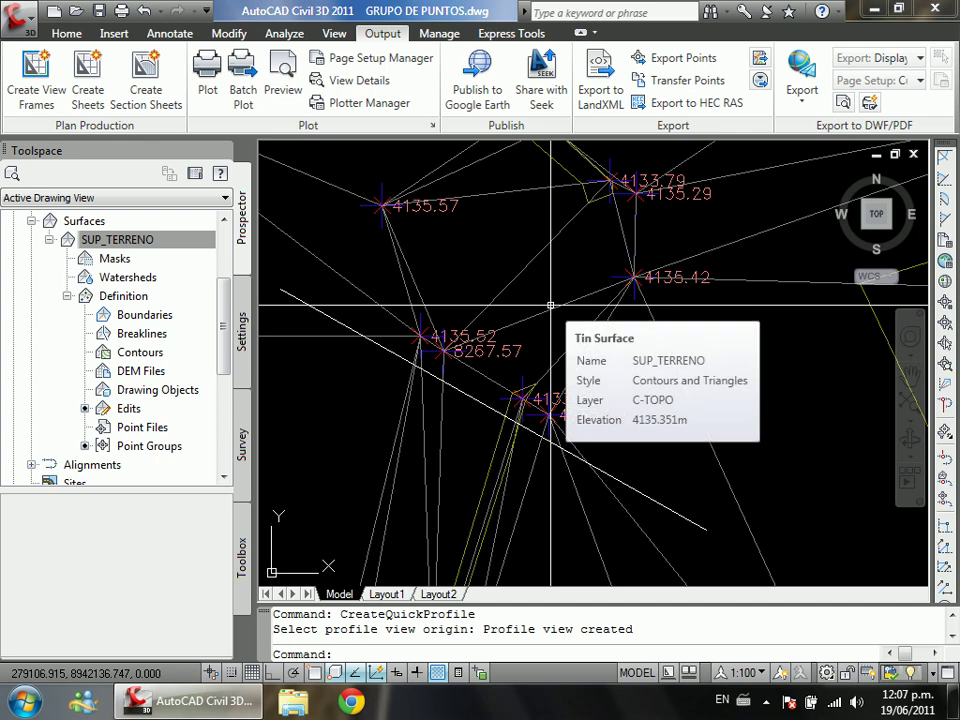
Step: Review SUP_TERRENO's contours and triangles along the channel up to its northern end
{"action": "scroll", "coordinate": [550, 305], "scroll_direction": "down", "scroll_amount": 4}
{"action": "scroll", "coordinate": [497, 274], "scroll_direction": "up", "scroll_amount": 2}
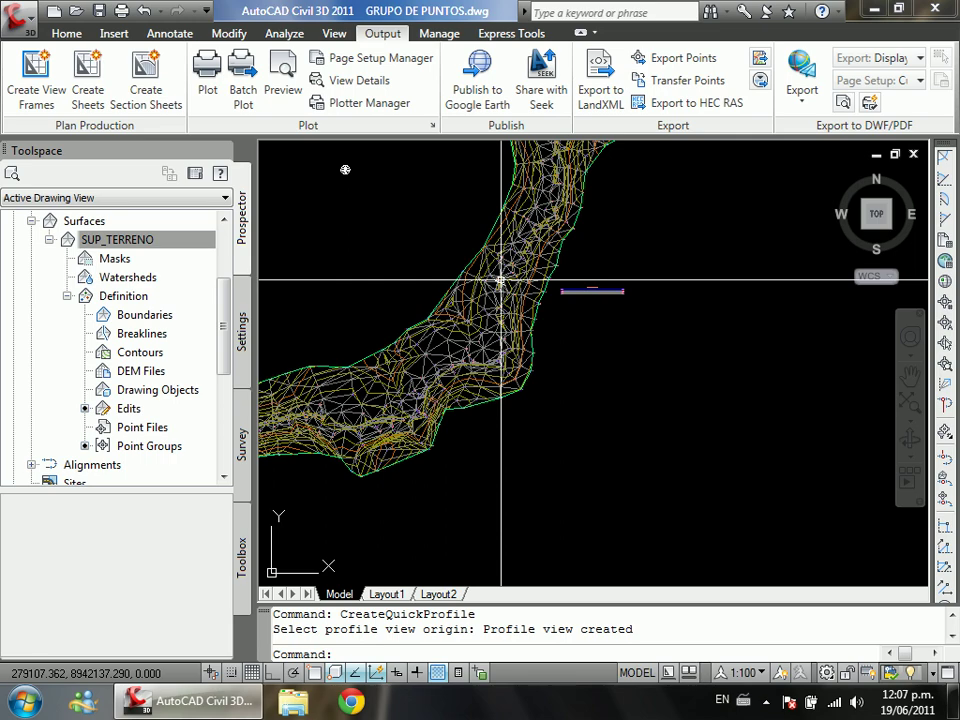
{"action": "scroll", "coordinate": [480, 321], "scroll_direction": "down", "scroll_amount": 3}
{"action": "scroll", "coordinate": [369, 150], "scroll_direction": "up", "scroll_amount": 2}
{"action": "scroll", "coordinate": [514, 199], "scroll_direction": "down", "scroll_amount": 2}
{"action": "scroll", "coordinate": [477, 427], "scroll_direction": "up", "scroll_amount": 1}
{"action": "scroll", "coordinate": [490, 445], "scroll_direction": "down", "scroll_amount": 3}
{"action": "scroll", "coordinate": [506, 377], "scroll_direction": "up", "scroll_amount": 5}
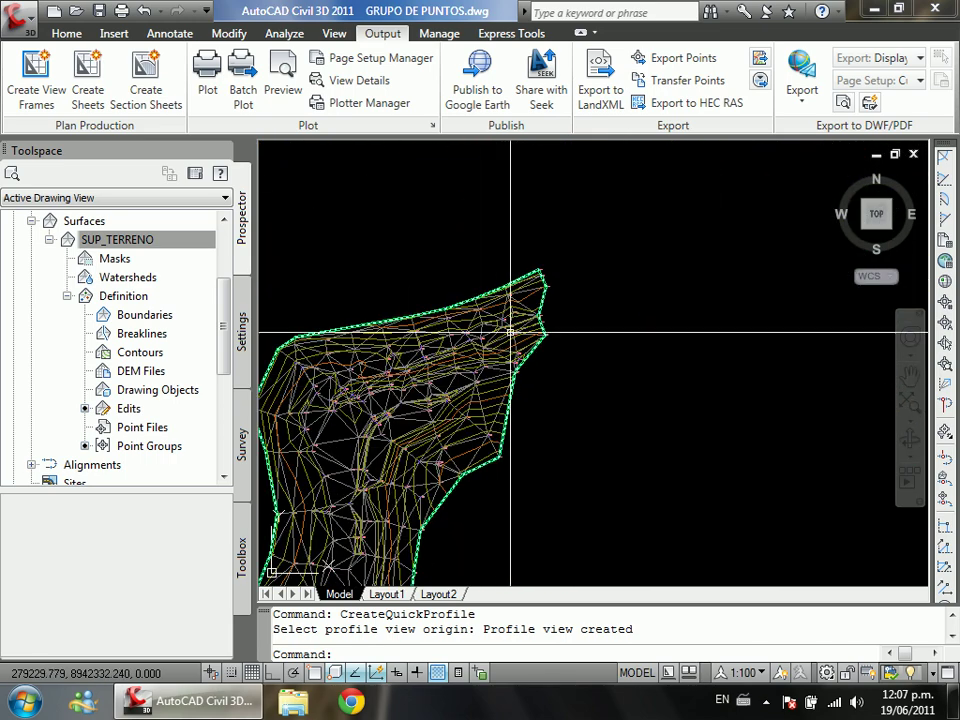
Step: Save the drawing
{"action": "key", "text": "Escape"}
{"action": "key", "text": "ctrl+s"}
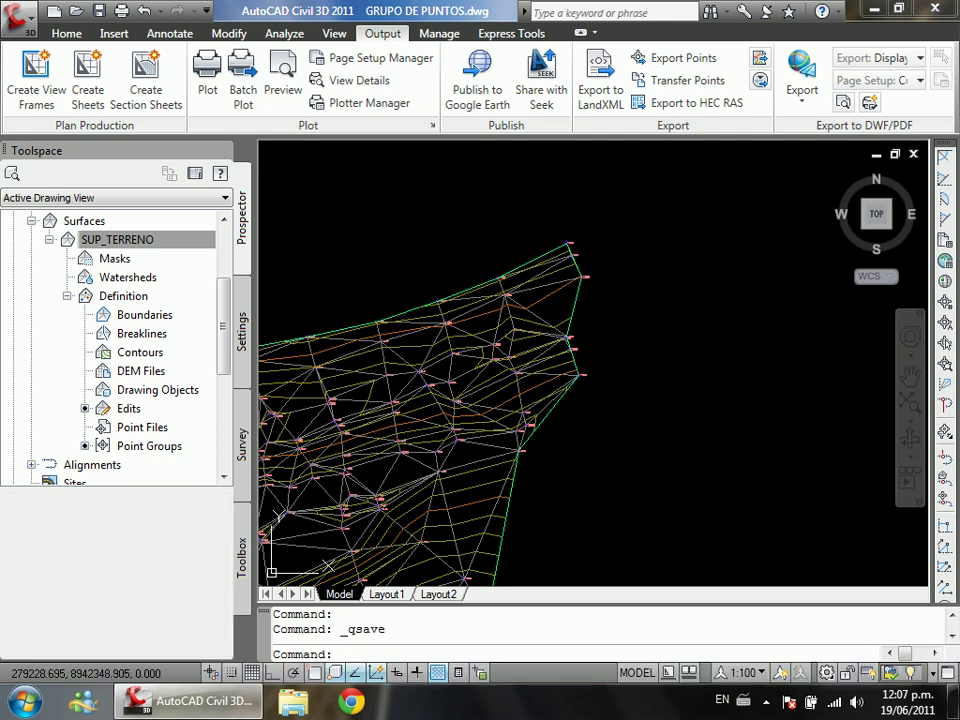
{"action": "mouse_move", "coordinate": [491, 282]}
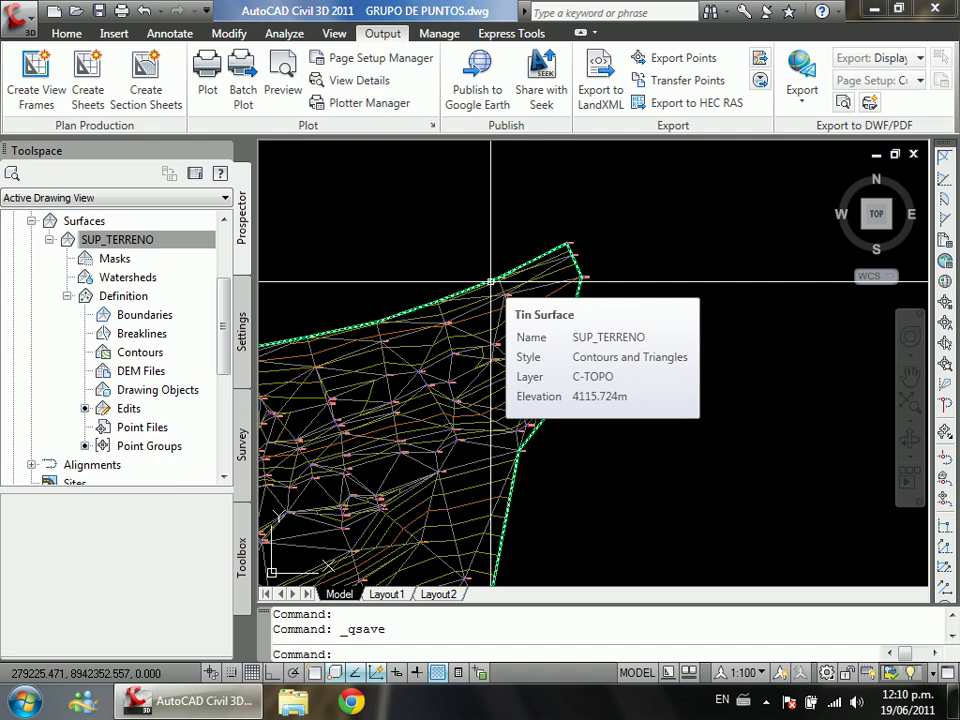
{"action": "scroll", "coordinate": [549, 227], "scroll_direction": "down", "scroll_amount": 5}
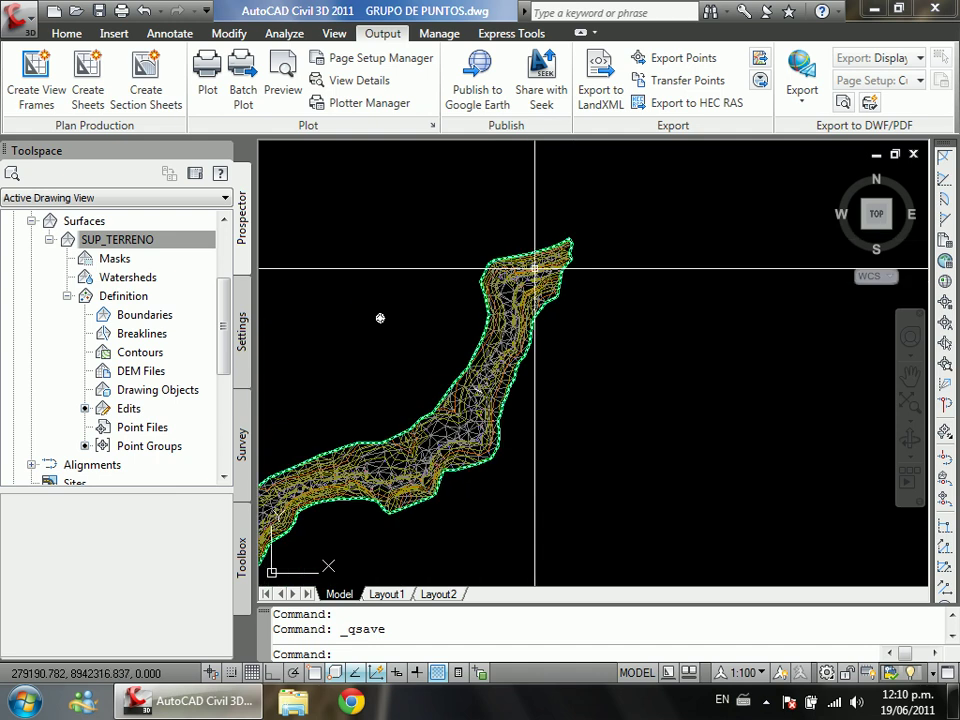
Step: Switch to Windows Explorer and open MANUAL CIVIL 3D 2010 CIP - Cap I y Cap II.pdf from the CURSO CIVIL 3D 2011 CIP folder in Documents
{"action": "key", "text": "super+e"}
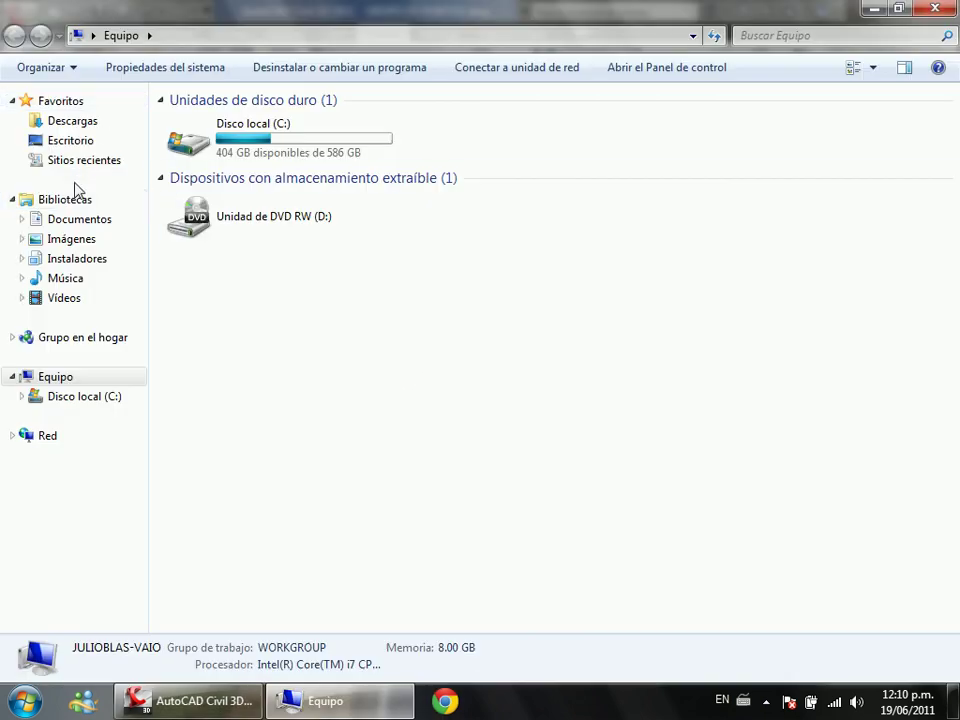
{"action": "left_click", "coordinate": [80, 219]}
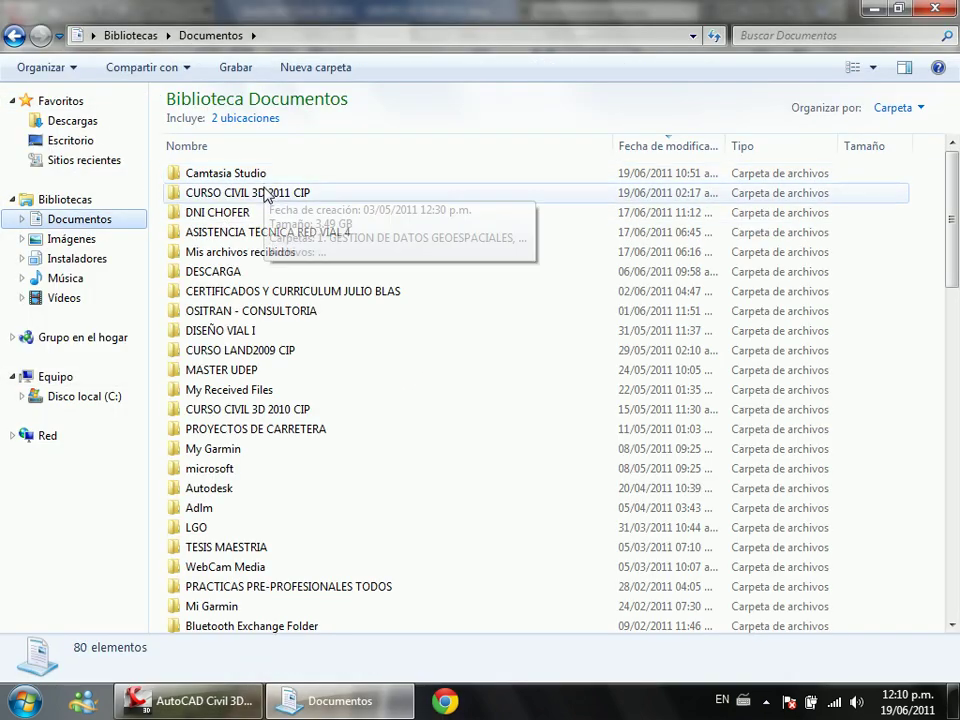
{"action": "double_click", "coordinate": [257, 192]}
{"action": "left_click", "coordinate": [222, 195]}
{"action": "double_click", "coordinate": [224, 195]}
{"action": "double_click", "coordinate": [242, 193]}
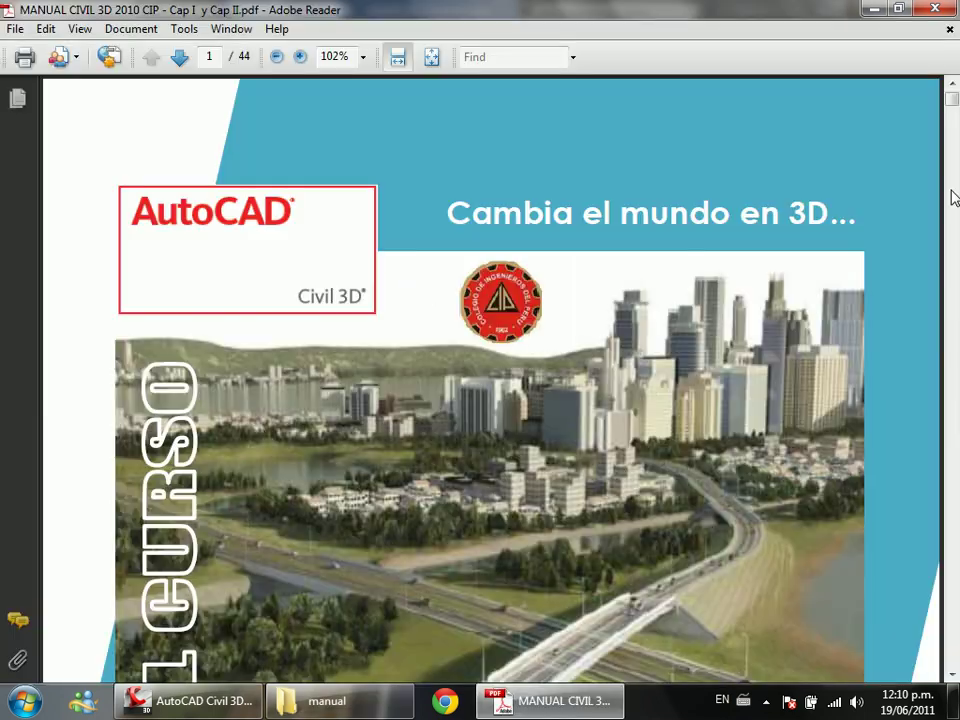
Step: Go to the SUPERFICIE TIN section on page 23 of the manual and highlight the opening lines of its definition
{"action": "left_click_drag", "start_coordinate": [953, 104], "coordinate": [955, 390]}
{"action": "scroll", "coordinate": [790, 355], "scroll_direction": "up", "scroll_amount": 1}
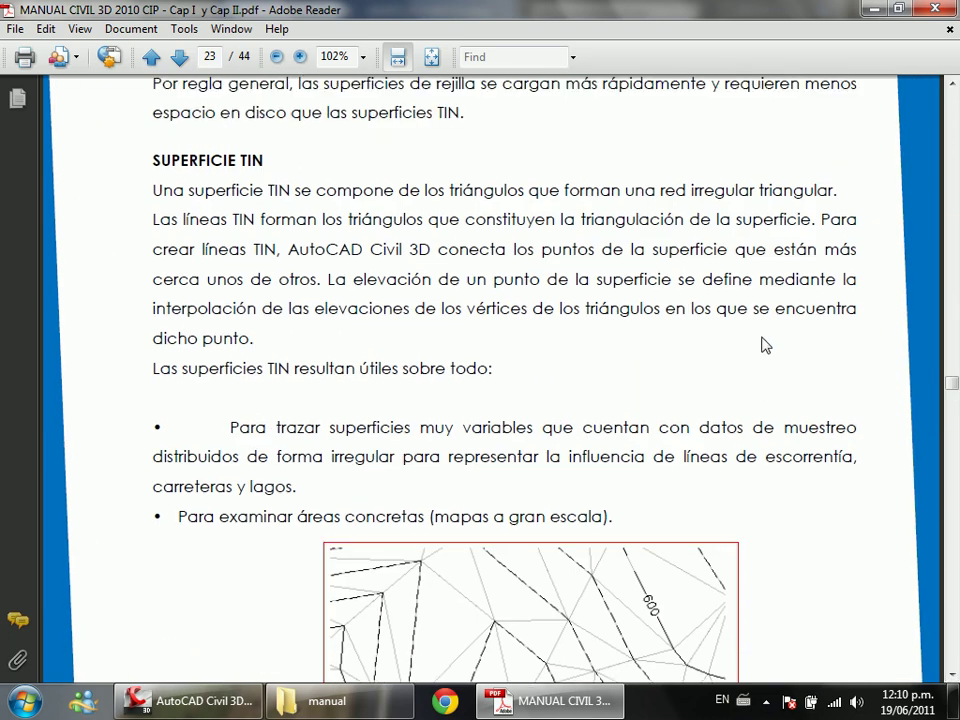
{"action": "left_click_drag", "start_coordinate": [158, 189], "coordinate": [720, 259]}
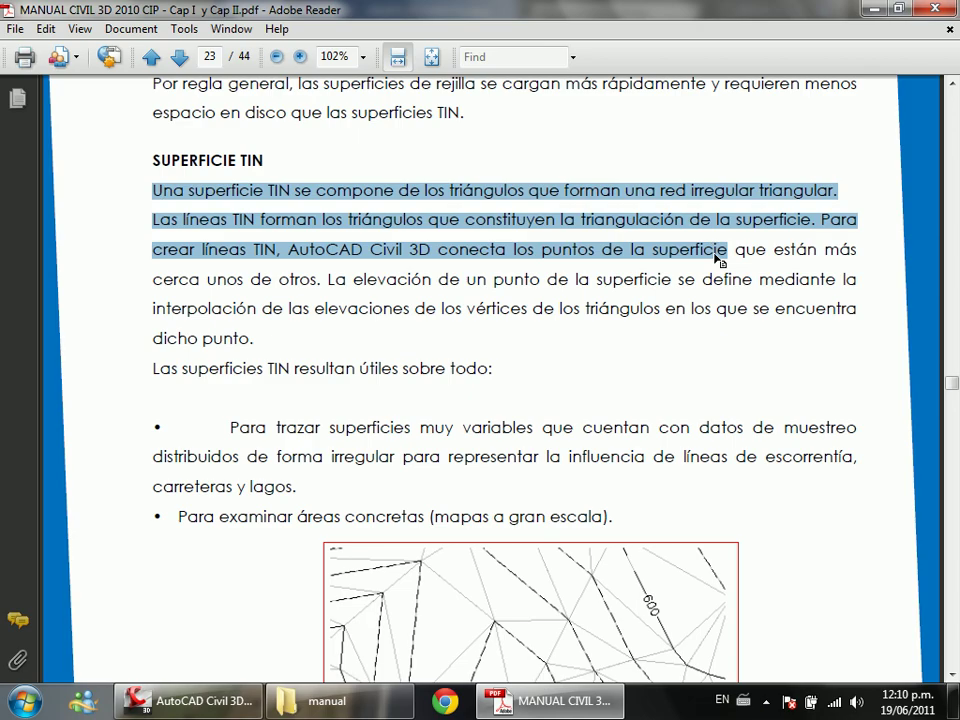
Step: Find the BOUNDARIES figure on page 27 of the manual and examine its building outlines at 200% zoom
{"action": "scroll", "coordinate": [650, 302], "scroll_direction": "down", "scroll_amount": 10}
{"action": "scroll", "coordinate": [652, 303], "scroll_direction": "down", "scroll_amount": 12}
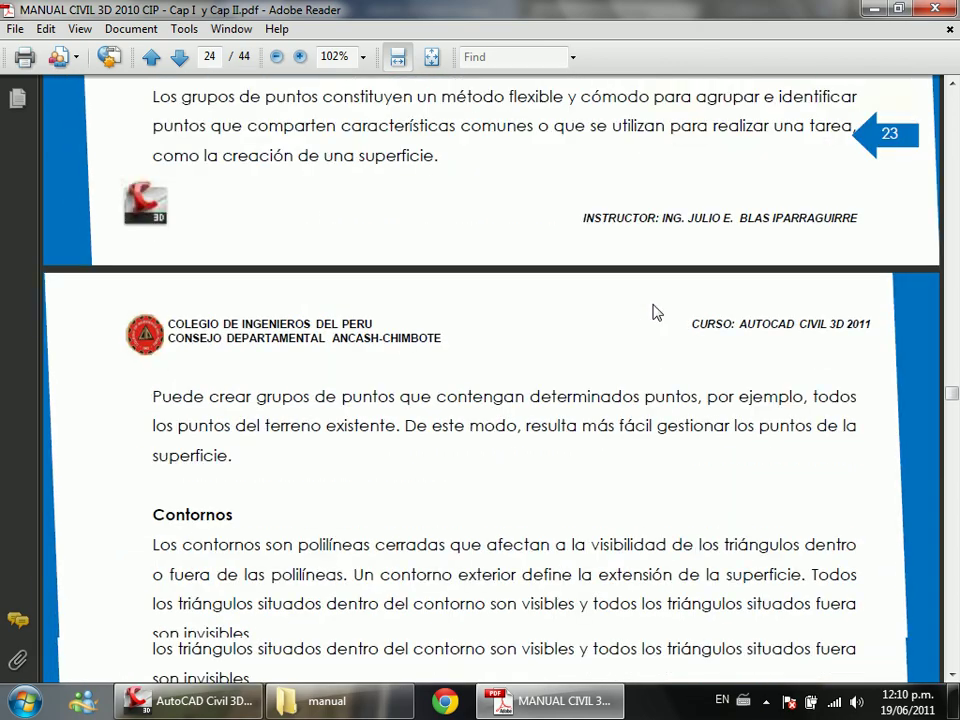
{"action": "scroll", "coordinate": [644, 302], "scroll_direction": "down", "scroll_amount": 20}
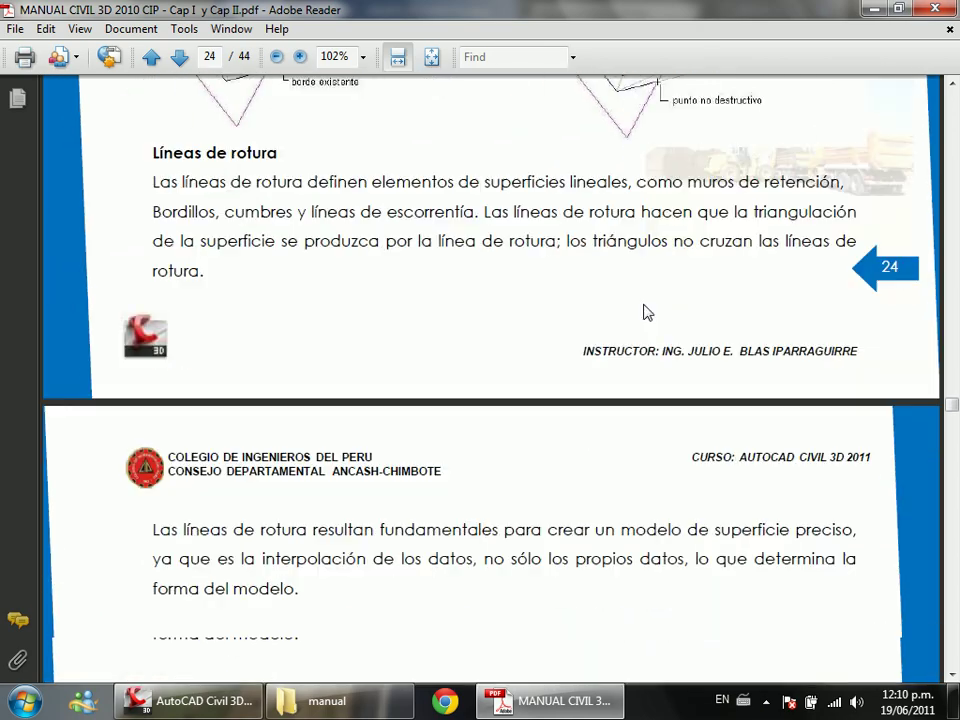
{"action": "scroll", "coordinate": [643, 304], "scroll_direction": "down", "scroll_amount": 20}
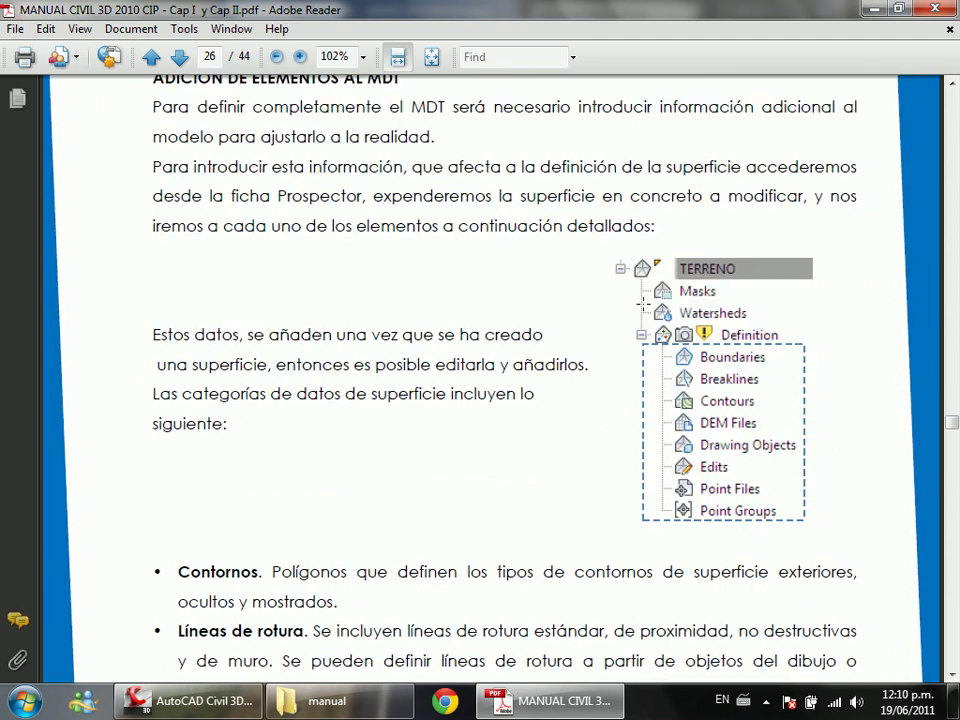
{"action": "scroll", "coordinate": [647, 313], "scroll_direction": "down", "scroll_amount": 13}
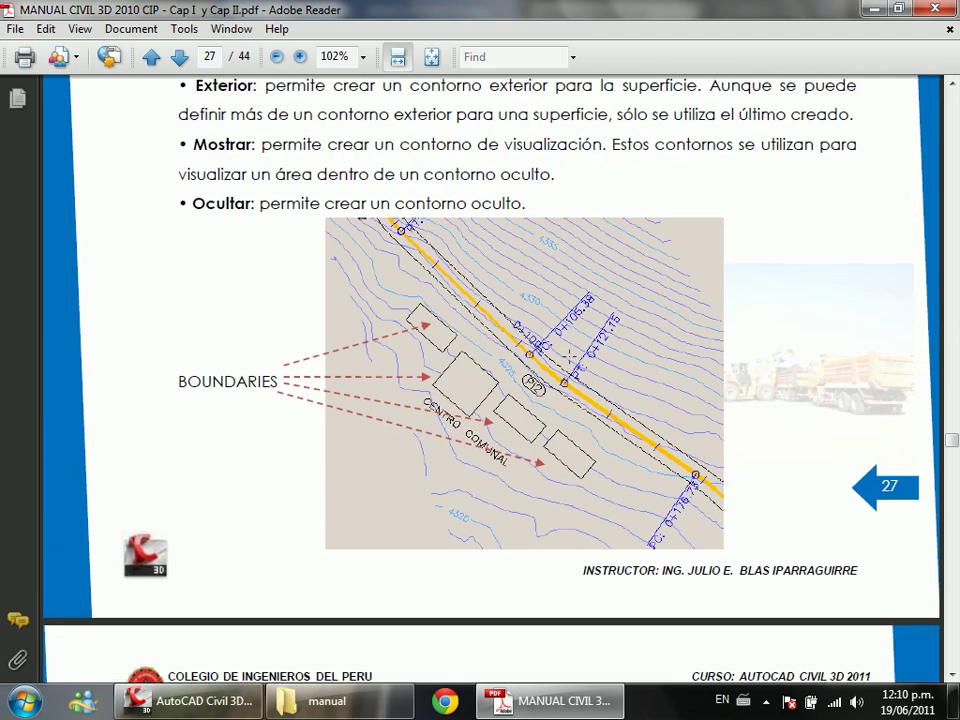
{"action": "scroll", "coordinate": [514, 423], "scroll_direction": "up", "scroll_amount": 2, "text": "ctrl"}
{"action": "scroll", "coordinate": [514, 423], "scroll_direction": "up", "scroll_amount": 2, "text": "ctrl"}
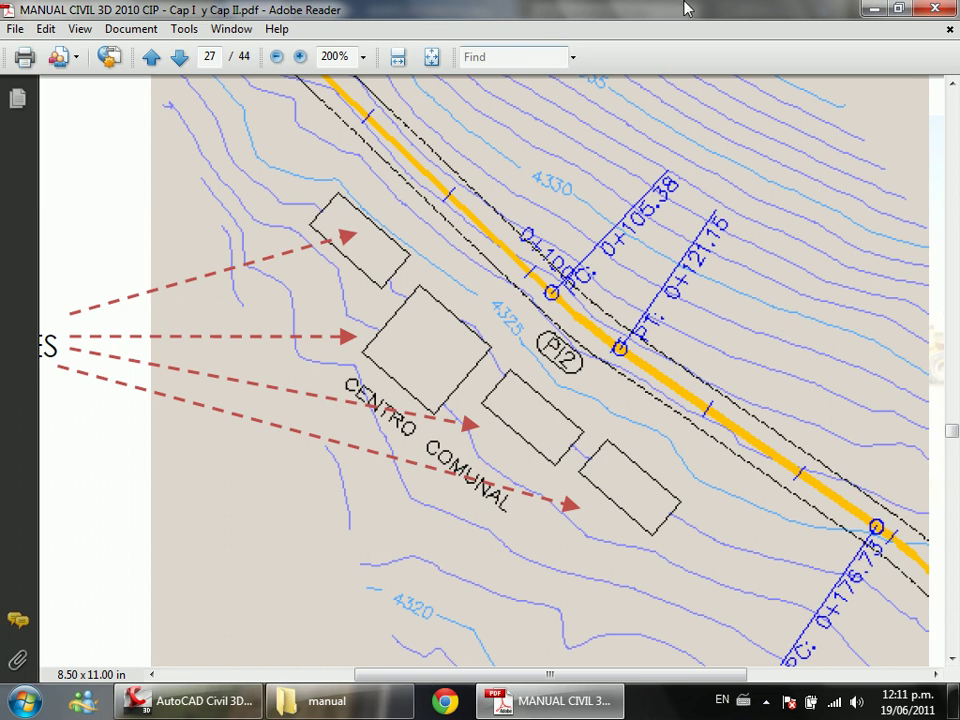
{"action": "scroll", "coordinate": [626, 326], "scroll_direction": "down", "scroll_amount": 2, "text": "ctrl"}
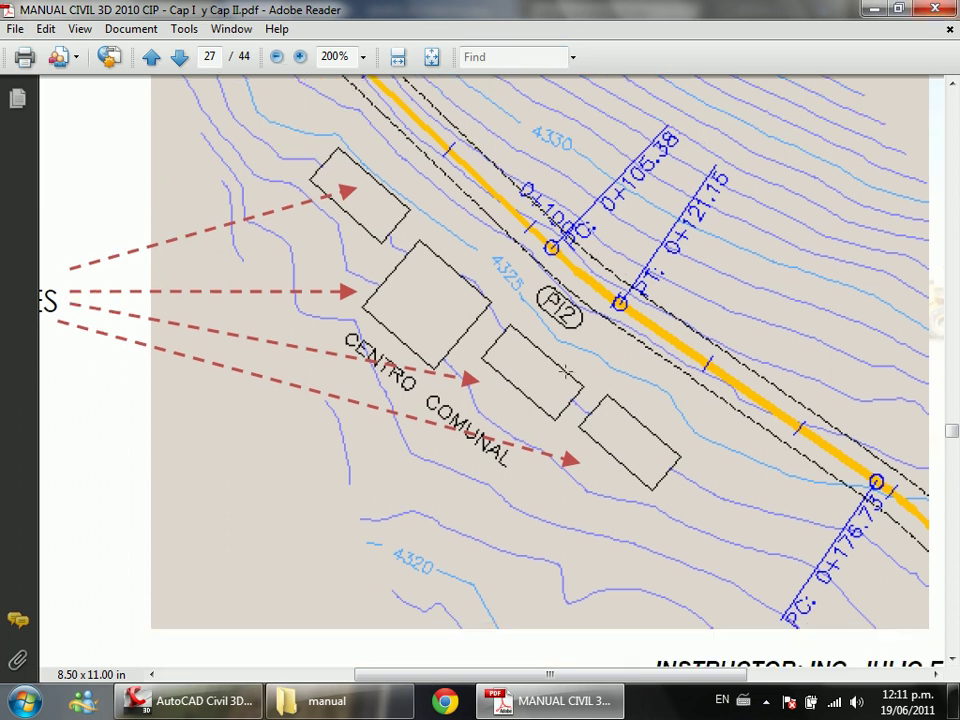
Step: Look through the manual's breakline and surface creation pages up to the Contours 1m and 5m (Design) example on page 35
{"action": "scroll", "coordinate": [557, 375], "scroll_direction": "down", "scroll_amount": 1, "text": "ctrl"}
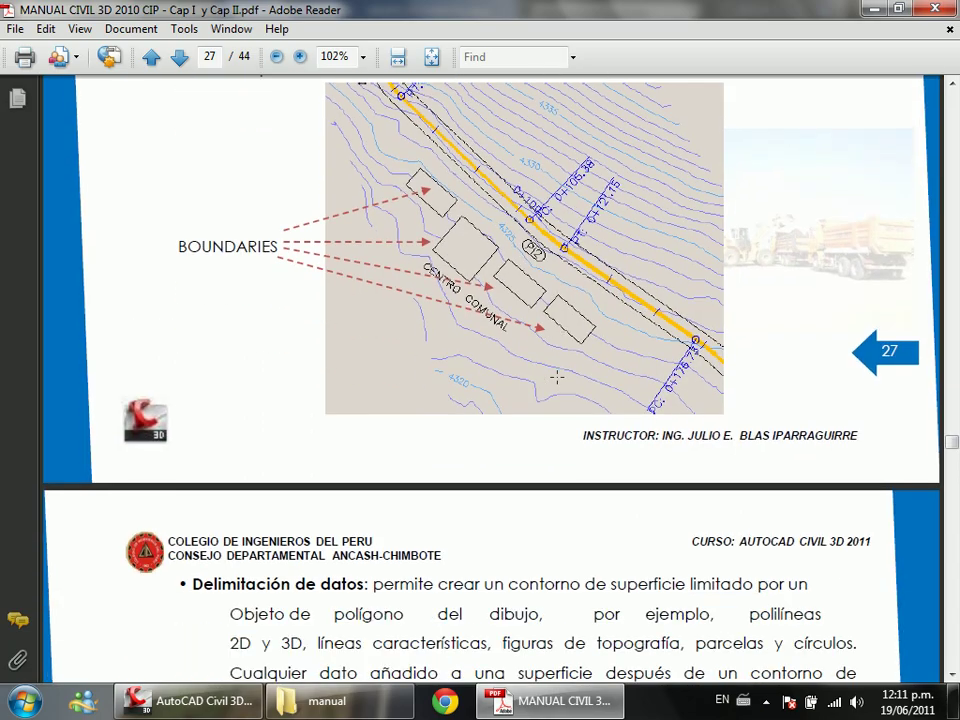
{"action": "scroll", "coordinate": [557, 378], "scroll_direction": "down", "scroll_amount": 15}
{"action": "scroll", "coordinate": [557, 401], "scroll_direction": "down", "scroll_amount": 20}
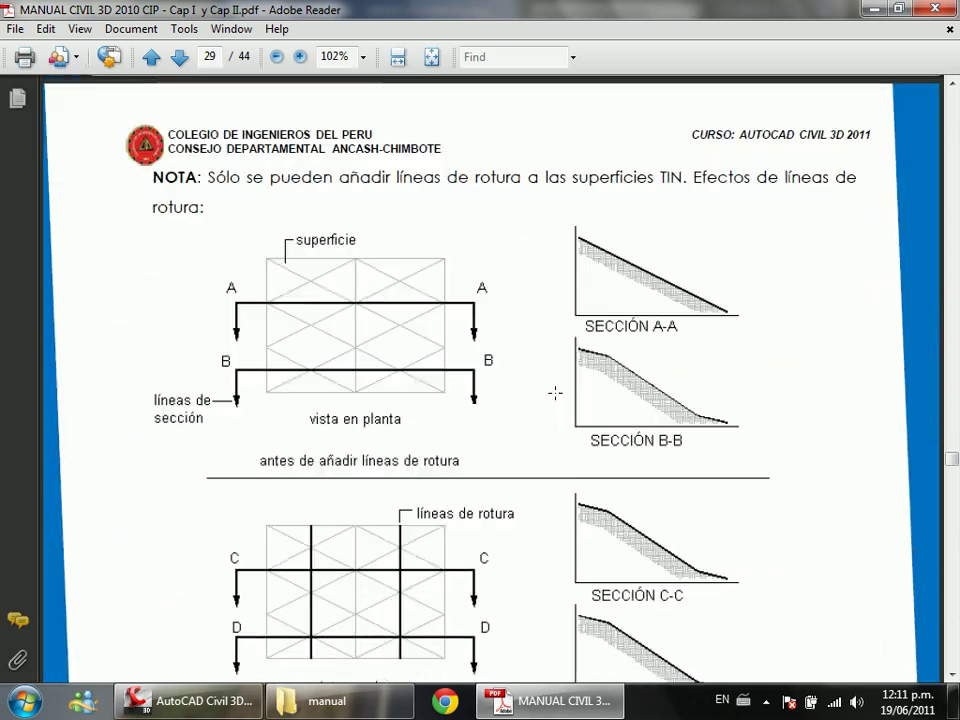
{"action": "scroll", "coordinate": [555, 393], "scroll_direction": "down", "scroll_amount": 20}
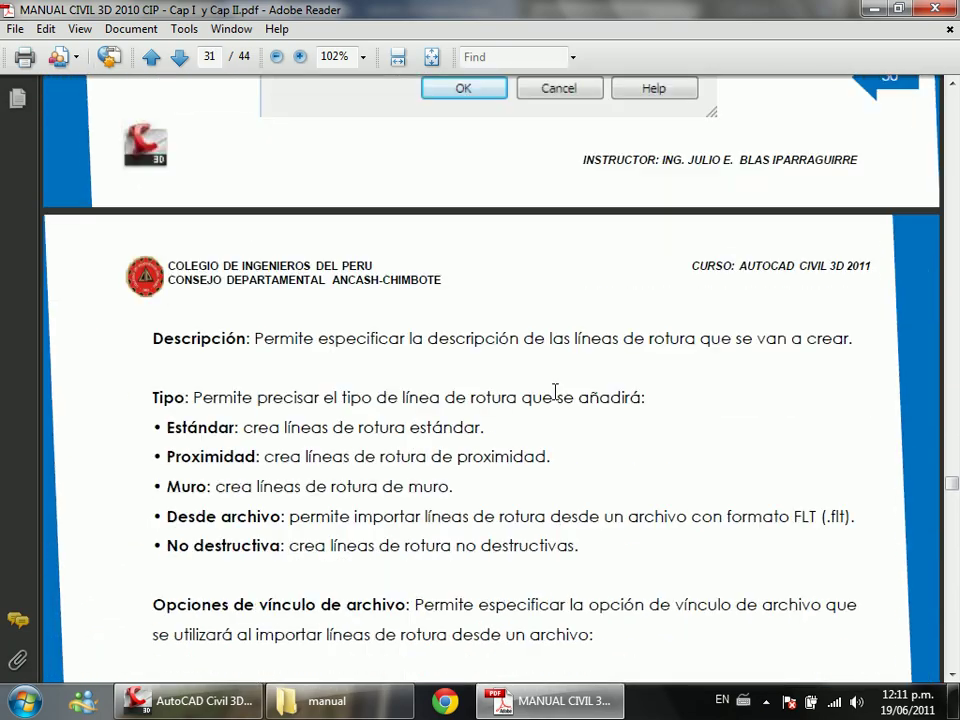
{"action": "scroll", "coordinate": [555, 393], "scroll_direction": "down", "scroll_amount": 20}
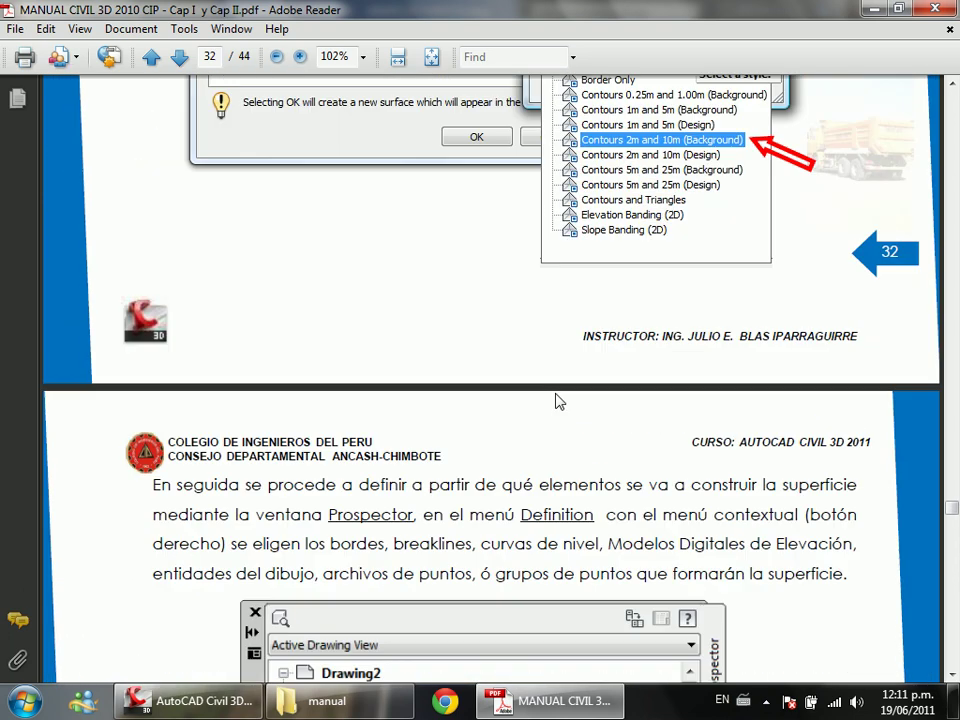
{"action": "scroll", "coordinate": [555, 393], "scroll_direction": "down", "scroll_amount": 20}
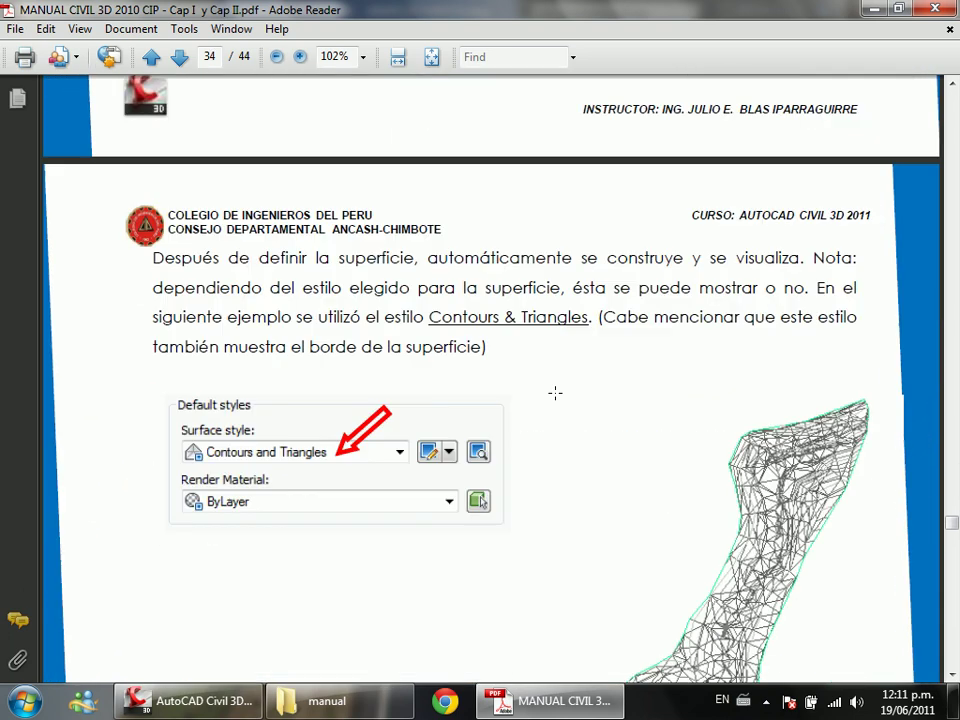
{"action": "scroll", "coordinate": [555, 393], "scroll_direction": "up", "scroll_amount": 5}
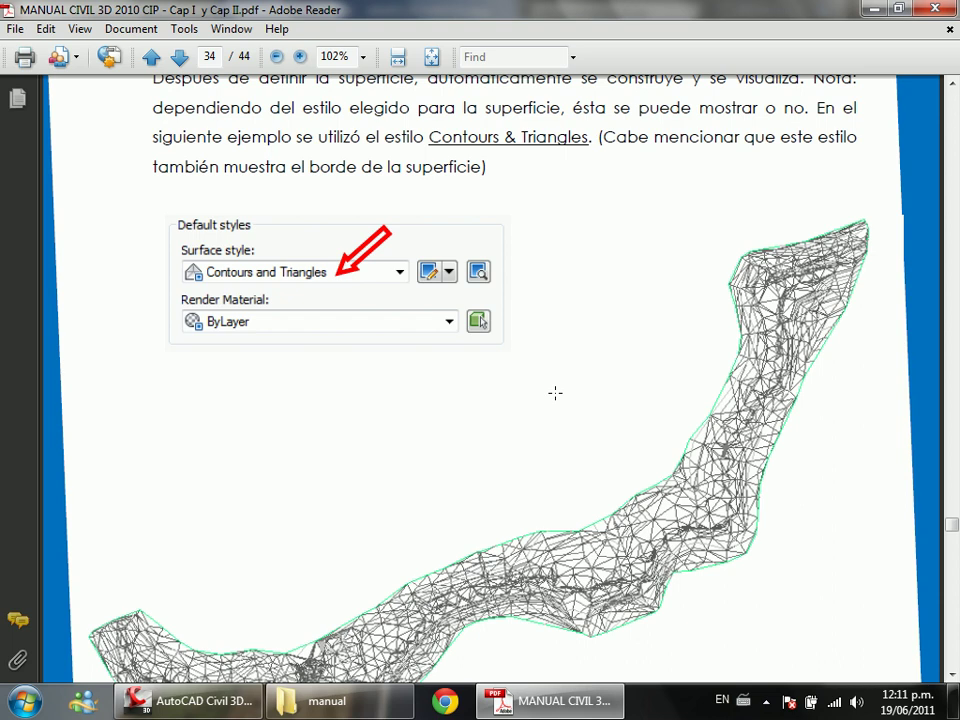
{"action": "scroll", "coordinate": [557, 397], "scroll_direction": "down", "scroll_amount": 20}
{"action": "scroll", "coordinate": [557, 397], "scroll_direction": "down", "scroll_amount": 10}
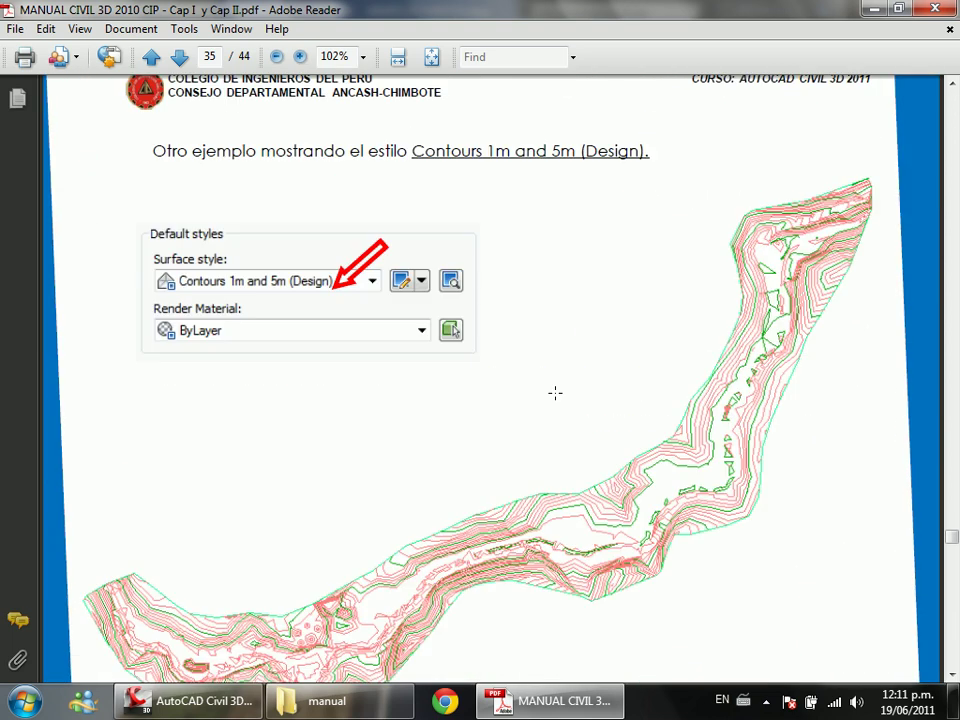
Step: Close the PDF manual and switch back to the GRUPO DE PUNTOS drawing in AutoCAD Civil 3D
{"action": "left_click", "coordinate": [937, 11]}
{"action": "right_click", "coordinate": [200, 700]}
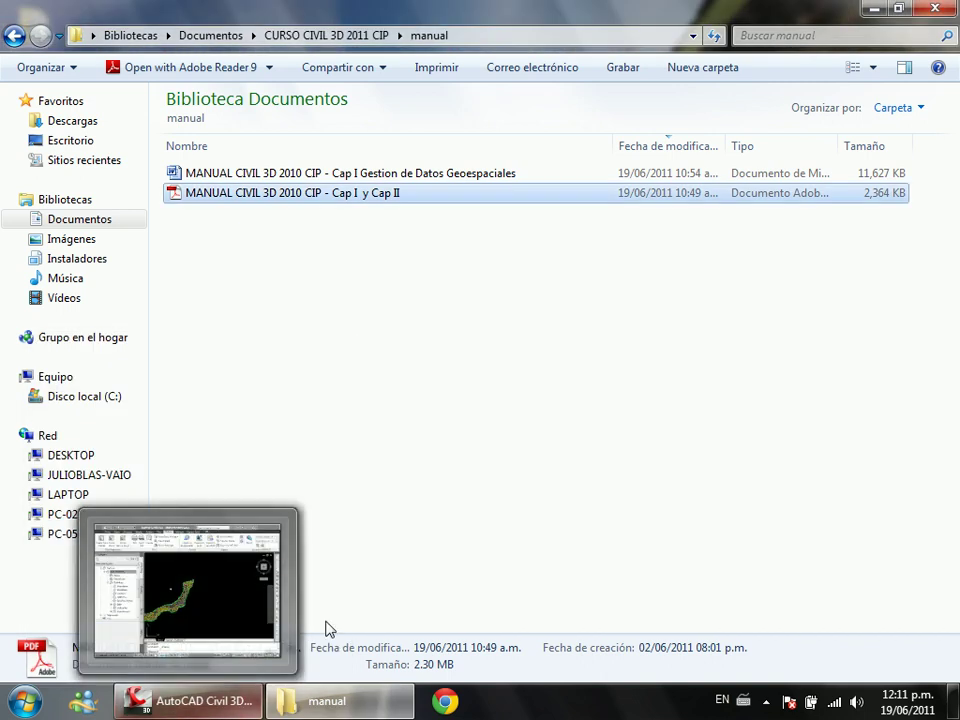
{"action": "left_click", "coordinate": [252, 692]}
{"action": "scroll", "coordinate": [436, 417], "scroll_direction": "down", "scroll_amount": 2}
{"action": "scroll", "coordinate": [470, 405], "scroll_direction": "up", "scroll_amount": 8}
{"action": "scroll", "coordinate": [456, 340], "scroll_direction": "up", "scroll_amount": 3}
{"action": "scroll", "coordinate": [456, 380], "scroll_direction": "down", "scroll_amount": 4}
{"action": "scroll", "coordinate": [456, 410], "scroll_direction": "up", "scroll_amount": 3}
{"action": "scroll", "coordinate": [457, 413], "scroll_direction": "down", "scroll_amount": 1}
{"action": "scroll", "coordinate": [400, 400], "scroll_direction": "up", "scroll_amount": 5}
{"action": "scroll", "coordinate": [448, 381], "scroll_direction": "down", "scroll_amount": 5}
{"action": "scroll", "coordinate": [629, 292], "scroll_direction": "up", "scroll_amount": 1}
{"action": "scroll", "coordinate": [629, 292], "scroll_direction": "up", "scroll_amount": 2}
{"action": "scroll", "coordinate": [450, 225], "scroll_direction": "down", "scroll_amount": 4}
{"action": "scroll", "coordinate": [621, 386], "scroll_direction": "up", "scroll_amount": 4}
{"action": "scroll", "coordinate": [568, 162], "scroll_direction": "down", "scroll_amount": 1}
{"action": "scroll", "coordinate": [570, 300], "scroll_direction": "up", "scroll_amount": 5}
{"action": "scroll", "coordinate": [572, 441], "scroll_direction": "down", "scroll_amount": 5}
{"action": "scroll", "coordinate": [572, 441], "scroll_direction": "up", "scroll_amount": 6}
{"action": "scroll", "coordinate": [506, 356], "scroll_direction": "down", "scroll_amount": 2}
{"action": "scroll", "coordinate": [444, 345], "scroll_direction": "up", "scroll_amount": 5}
{"action": "scroll", "coordinate": [471, 377], "scroll_direction": "down", "scroll_amount": 6}
{"action": "scroll", "coordinate": [471, 377], "scroll_direction": "up", "scroll_amount": 1}
{"action": "scroll", "coordinate": [489, 339], "scroll_direction": "down", "scroll_amount": 4}
{"action": "scroll", "coordinate": [467, 339], "scroll_direction": "up", "scroll_amount": 1}
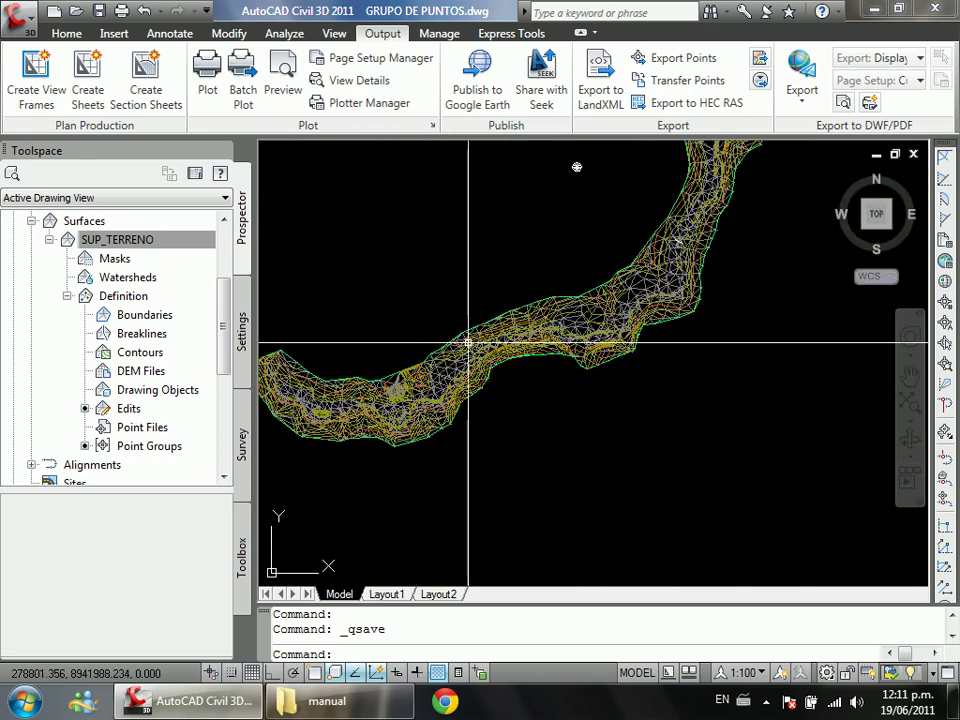
{"action": "scroll", "coordinate": [583, 263], "scroll_direction": "down", "scroll_amount": 1}
{"action": "scroll", "coordinate": [583, 263], "scroll_direction": "down", "scroll_amount": 1}
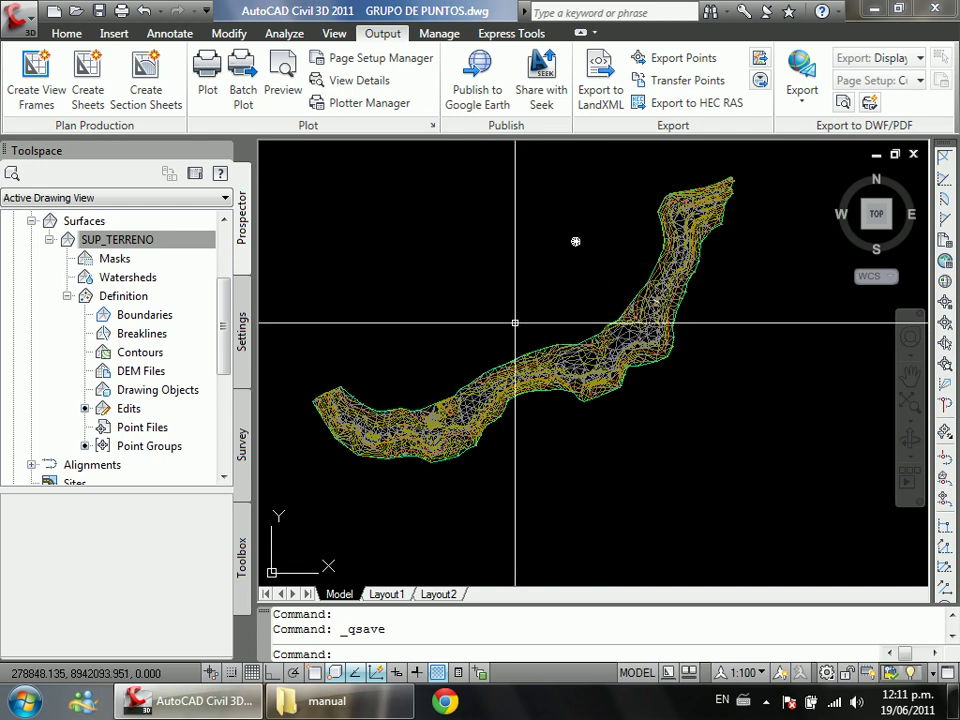
{"action": "left_click", "coordinate": [108, 241]}
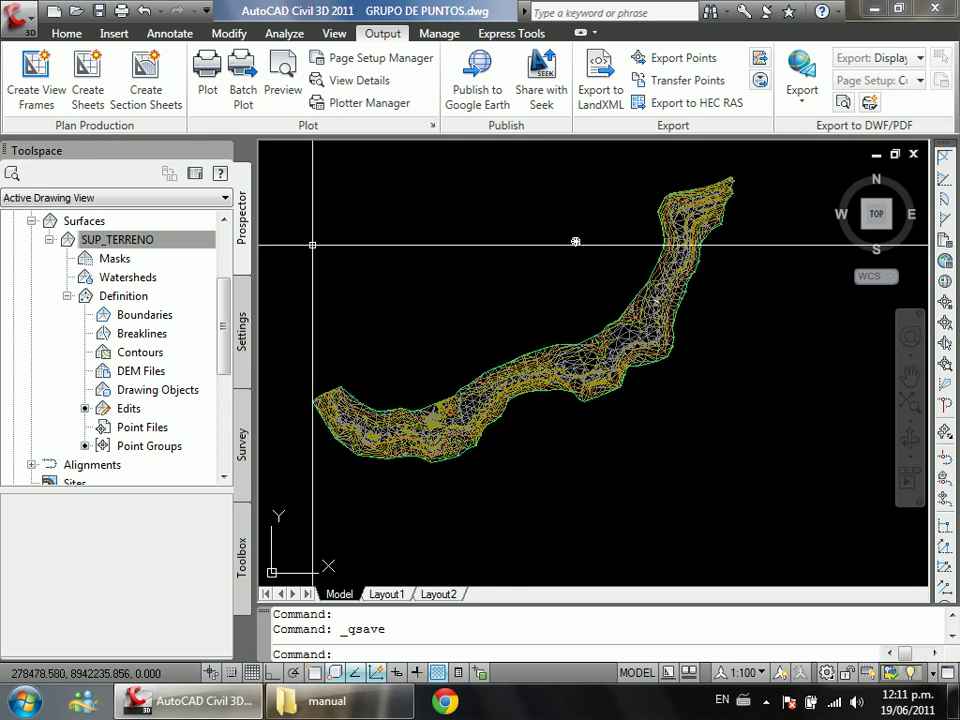
{"action": "left_click", "coordinate": [359, 279]}
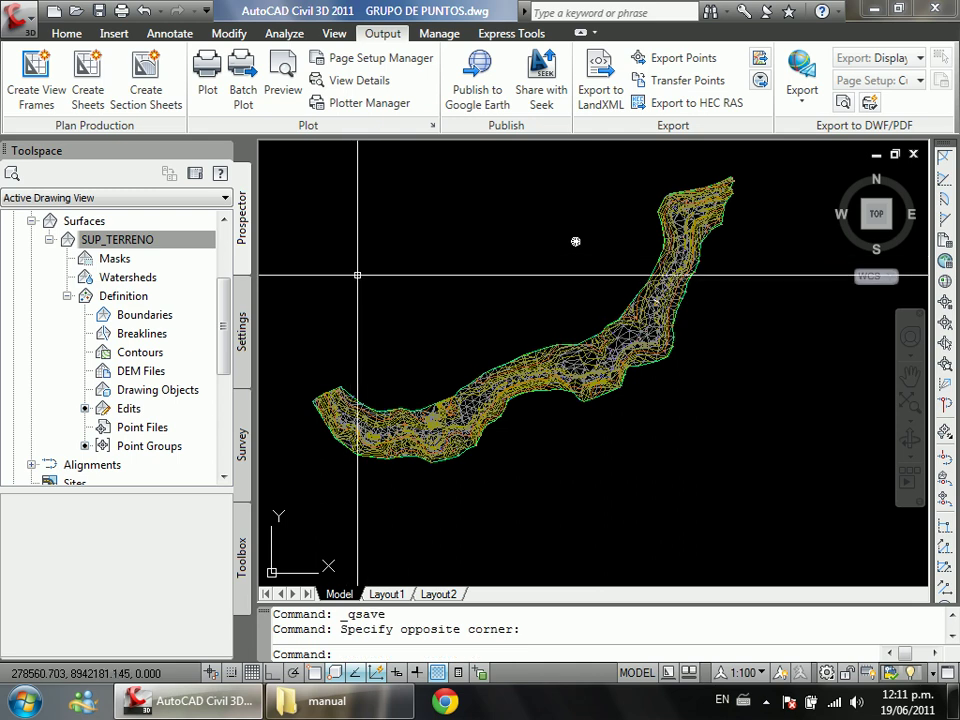
{"action": "right_click", "coordinate": [160, 242]}
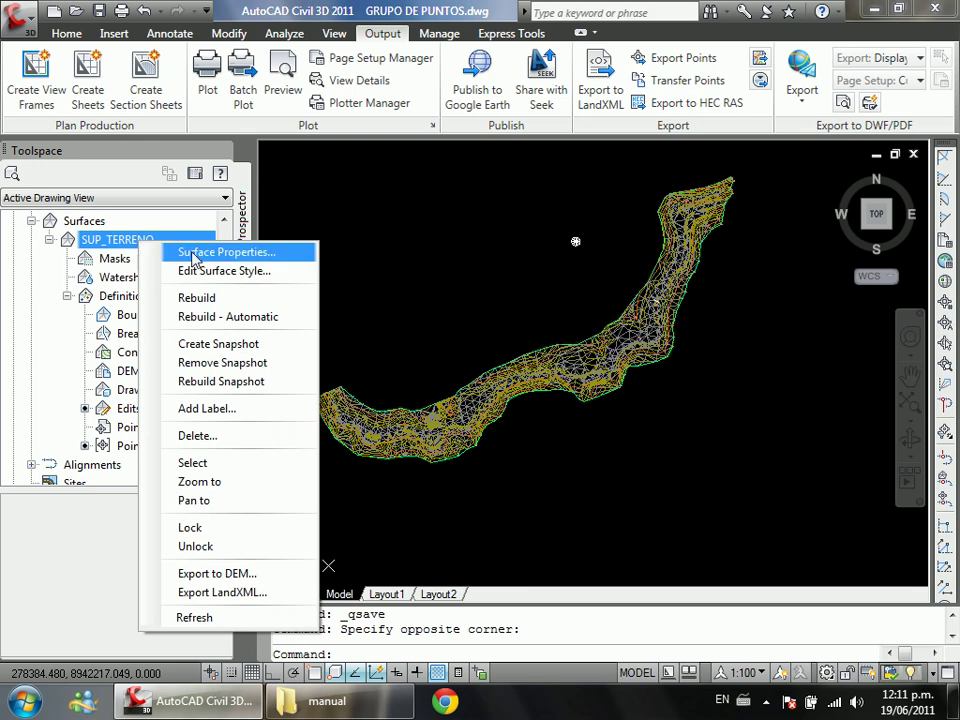
{"action": "key", "text": "Escape"}
Step: Start a new point group in the drawing and name it CASA
{"action": "scroll", "coordinate": [224, 257], "scroll_direction": "up", "scroll_amount": 2}
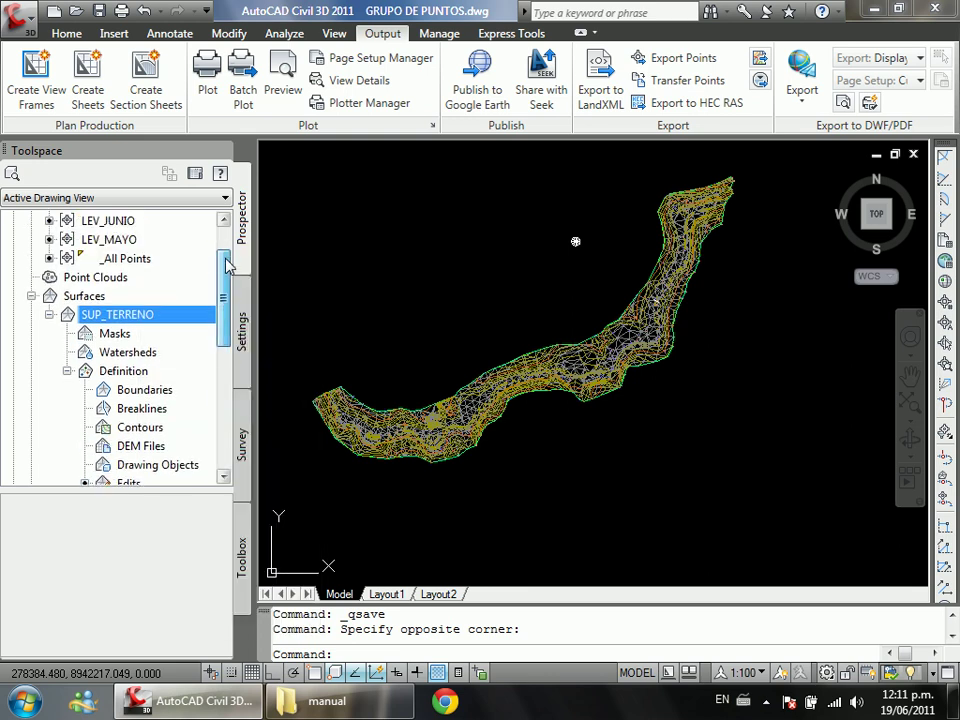
{"action": "scroll", "coordinate": [228, 247], "scroll_direction": "up", "scroll_amount": 1}
{"action": "left_click", "coordinate": [118, 259]}
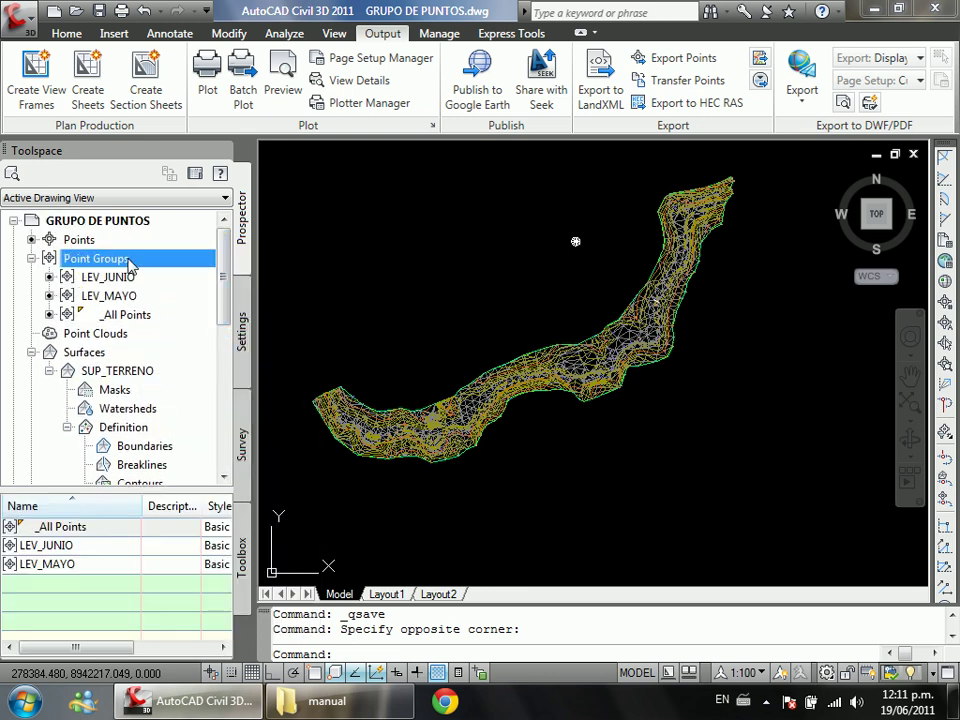
{"action": "right_click", "coordinate": [130, 263]}
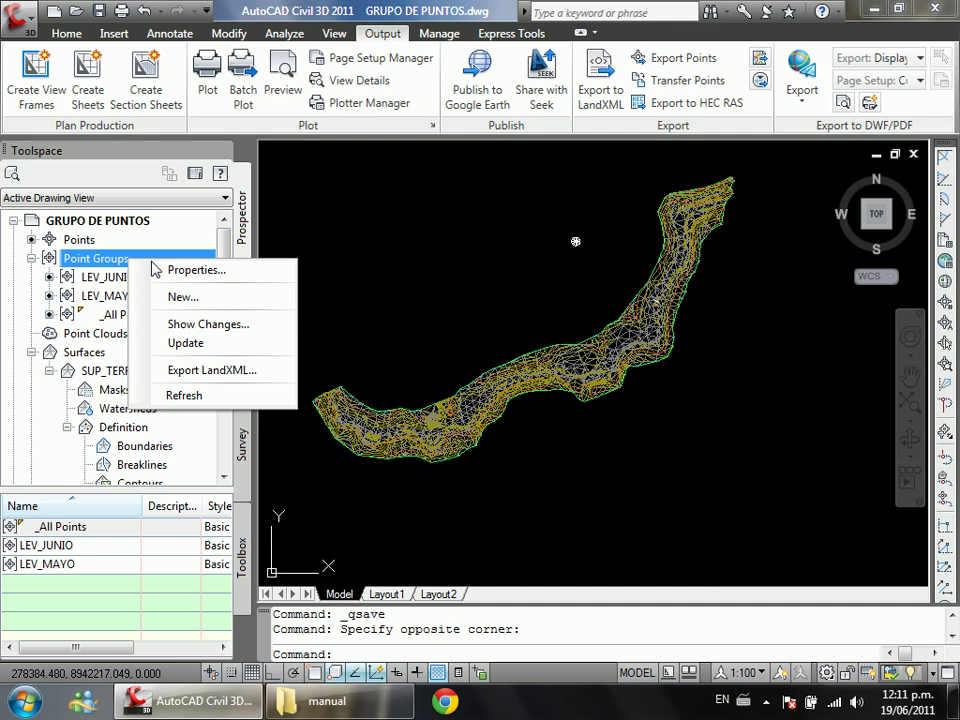
{"action": "left_click", "coordinate": [226, 303]}
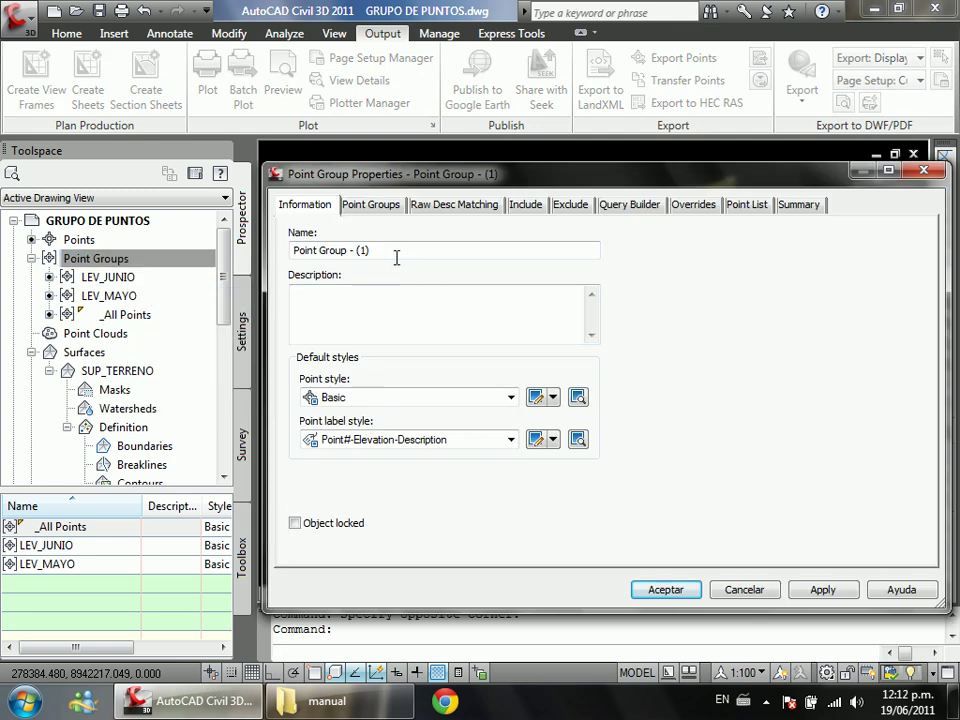
{"action": "type", "text": "CASA"}
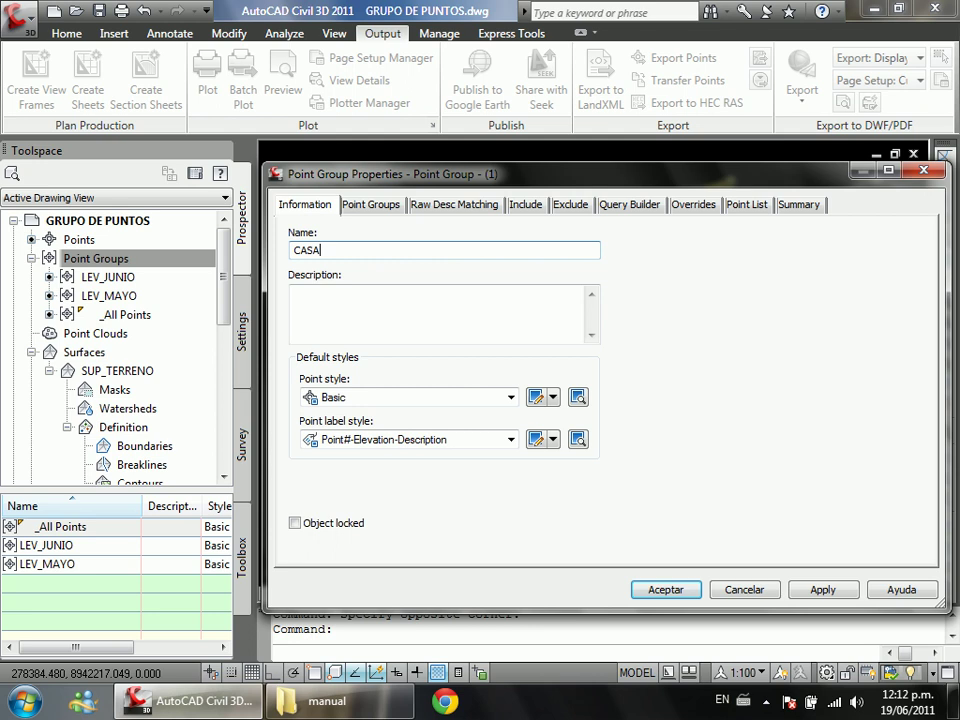
Step: Include points with raw descriptions matching CASA in the new group, check its point list, and accept the group
{"action": "left_click", "coordinate": [536, 208]}
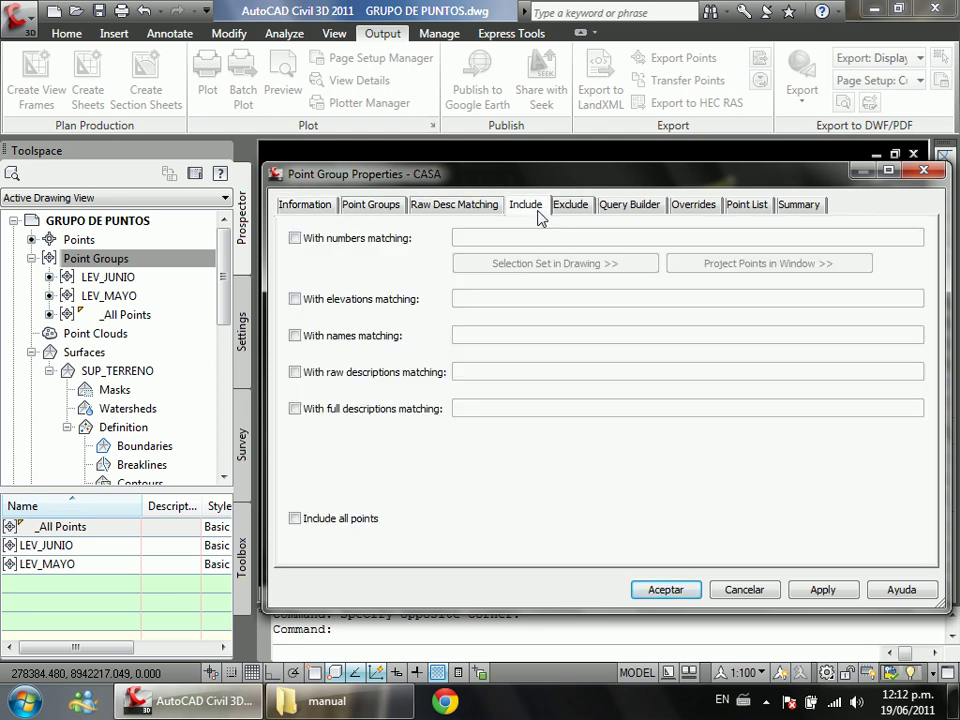
{"action": "left_click", "coordinate": [309, 377]}
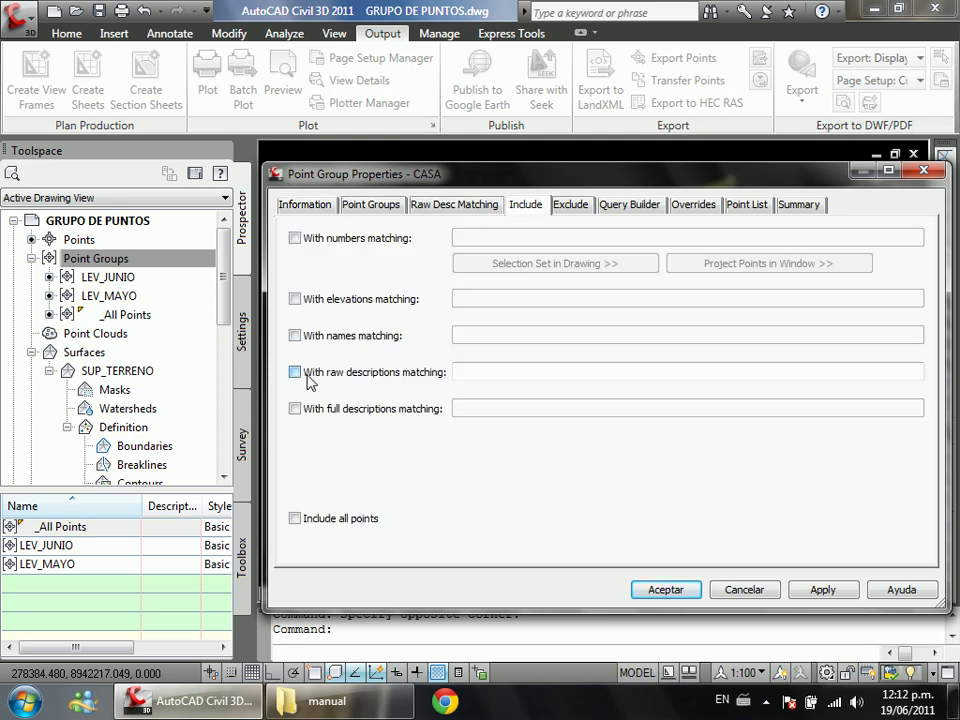
{"action": "left_click", "coordinate": [548, 375]}
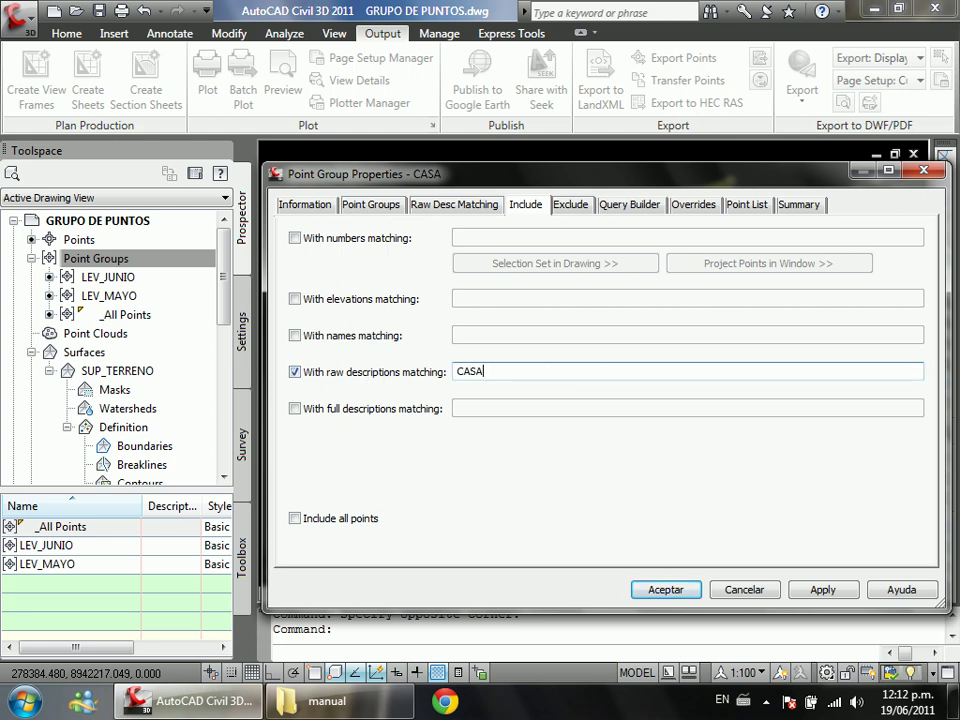
{"action": "left_click", "coordinate": [759, 208]}
{"action": "left_click_drag", "start_coordinate": [754, 555], "coordinate": [715, 568]}
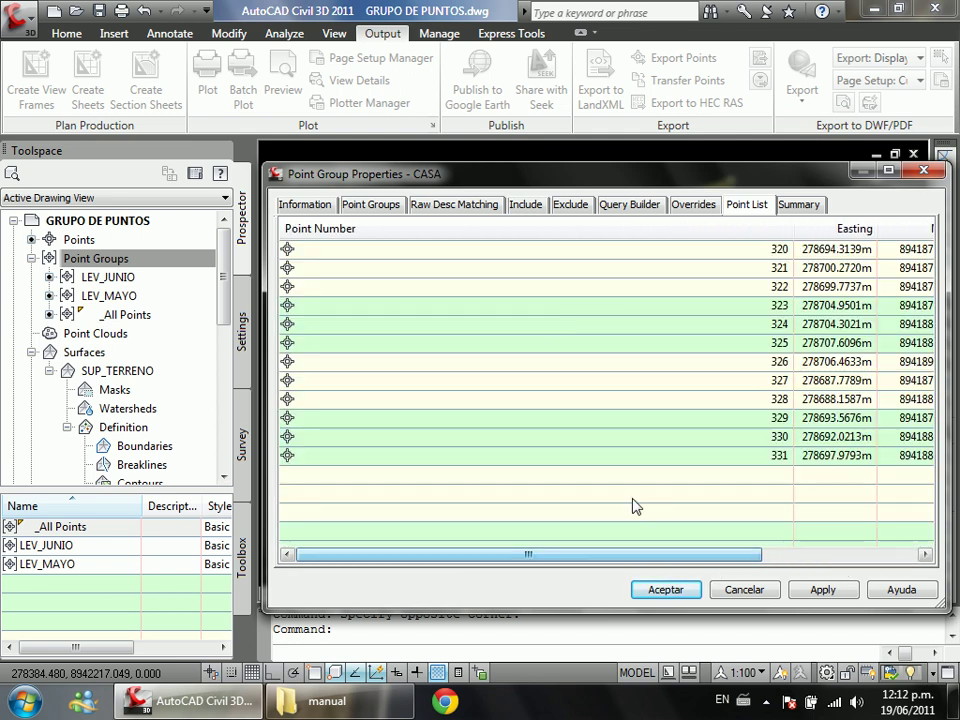
{"action": "left_click", "coordinate": [526, 205]}
{"action": "left_click_drag", "start_coordinate": [514, 375], "coordinate": [440, 383]}
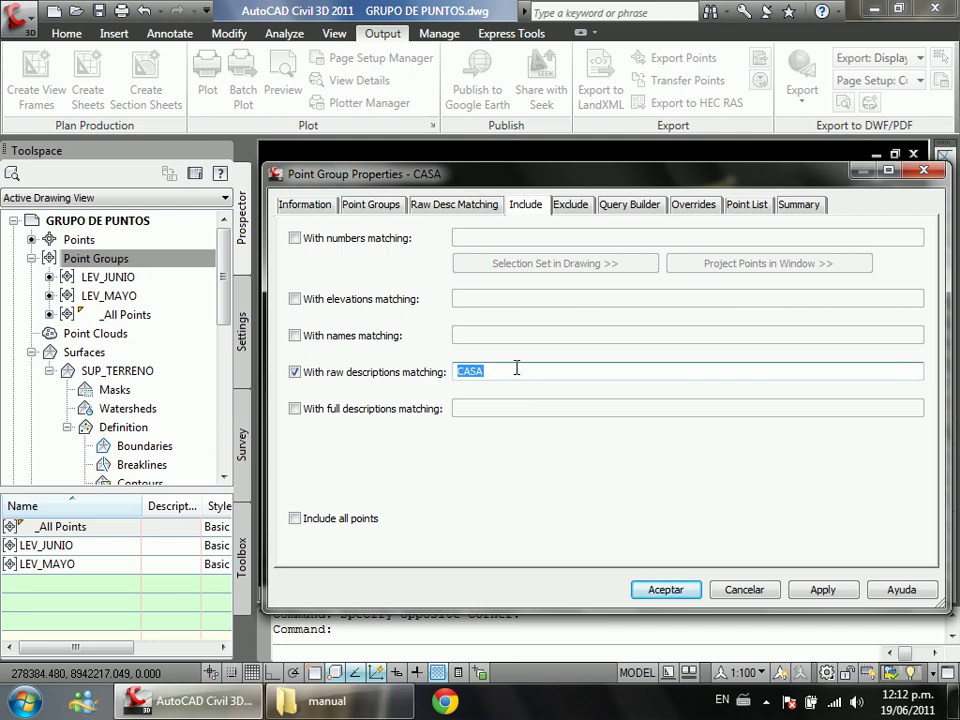
{"action": "left_click", "coordinate": [305, 204]}
{"action": "left_click_drag", "start_coordinate": [343, 249], "coordinate": [301, 249]}
{"action": "left_click", "coordinate": [656, 591]}
Step: Change the default point style and point label style of the LEV_JUNIO point group
{"action": "scroll", "coordinate": [506, 381], "scroll_direction": "up", "scroll_amount": 5}
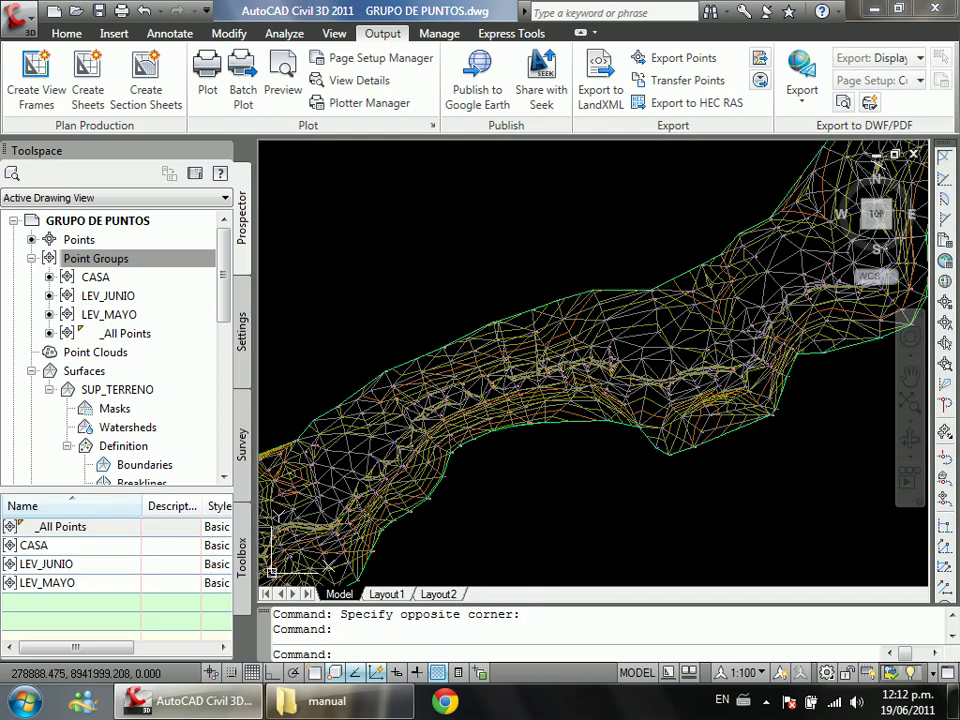
{"action": "scroll", "coordinate": [525, 354], "scroll_direction": "up", "scroll_amount": 5}
{"action": "scroll", "coordinate": [392, 176], "scroll_direction": "down", "scroll_amount": 5}
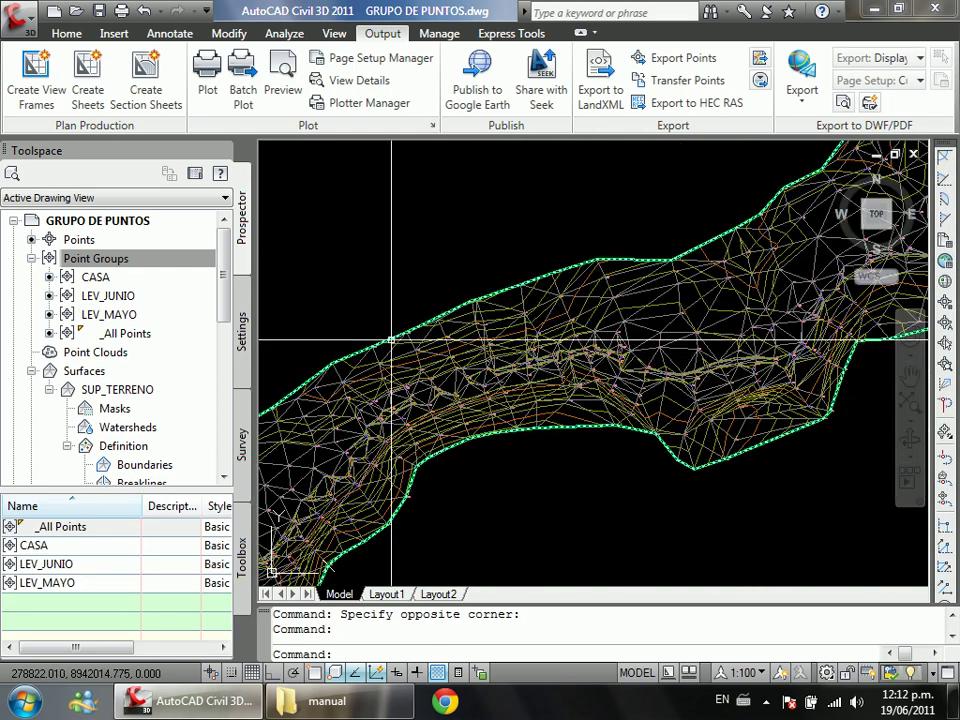
{"action": "left_click", "coordinate": [108, 296]}
{"action": "right_click", "coordinate": [108, 296]}
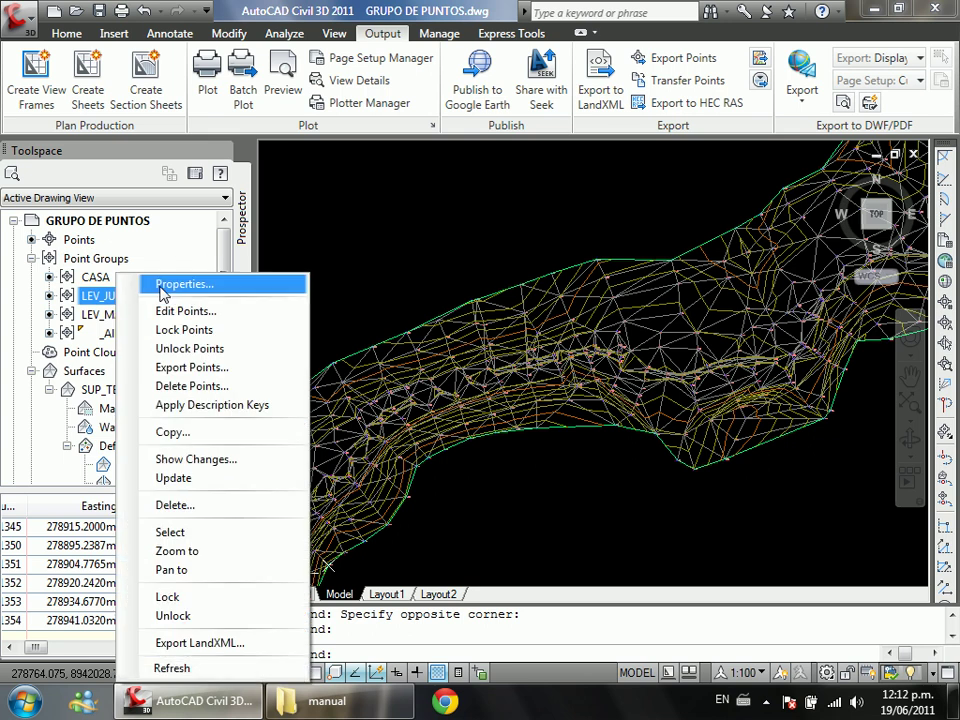
{"action": "left_click", "coordinate": [190, 281]}
{"action": "left_click", "coordinate": [377, 398]}
{"action": "left_click", "coordinate": [362, 421]}
{"action": "left_click", "coordinate": [410, 440]}
{"action": "left_click", "coordinate": [352, 456]}
{"action": "left_click", "coordinate": [640, 589]}
Step: Open the properties of the LEV_MAYO point group
{"action": "left_click", "coordinate": [135, 314]}
{"action": "right_click", "coordinate": [137, 314]}
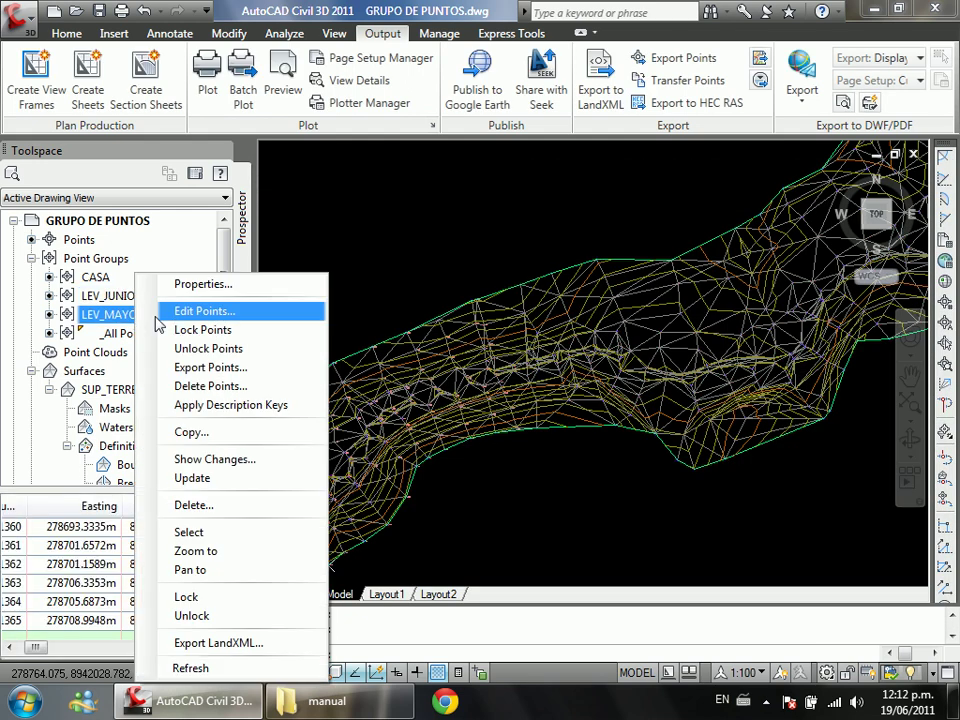
{"action": "left_click", "coordinate": [207, 287]}
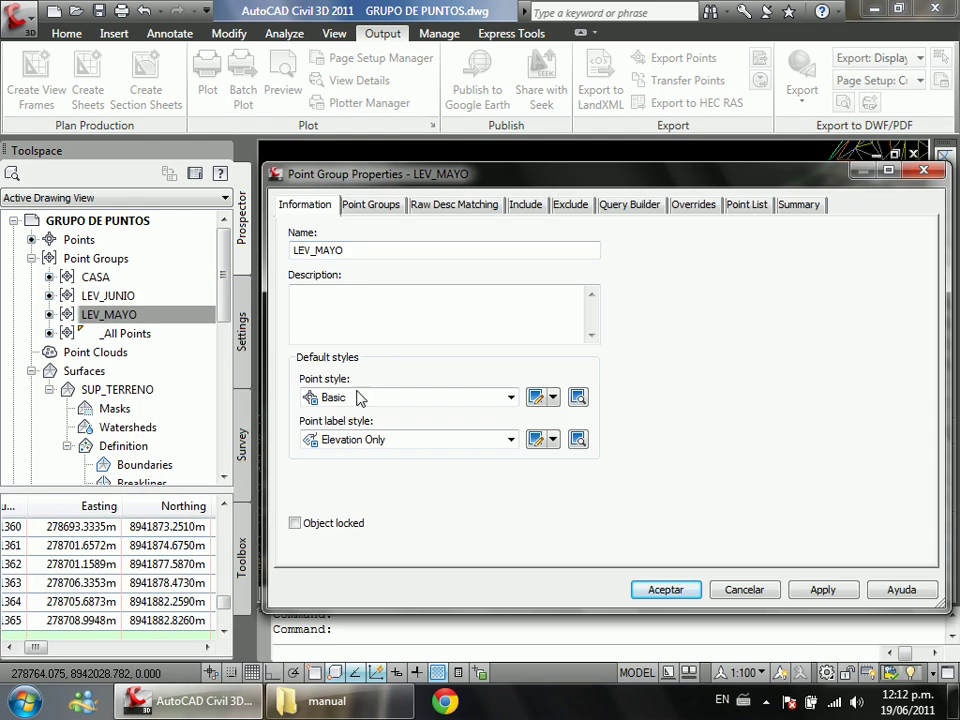
Step: Set both the point style and the point label style of the LEV_MAYO point group to <none>
{"action": "left_click", "coordinate": [357, 398]}
{"action": "scroll", "coordinate": [357, 404], "scroll_direction": "up", "scroll_amount": 1}
{"action": "left_click", "coordinate": [350, 418]}
{"action": "left_click", "coordinate": [357, 440]}
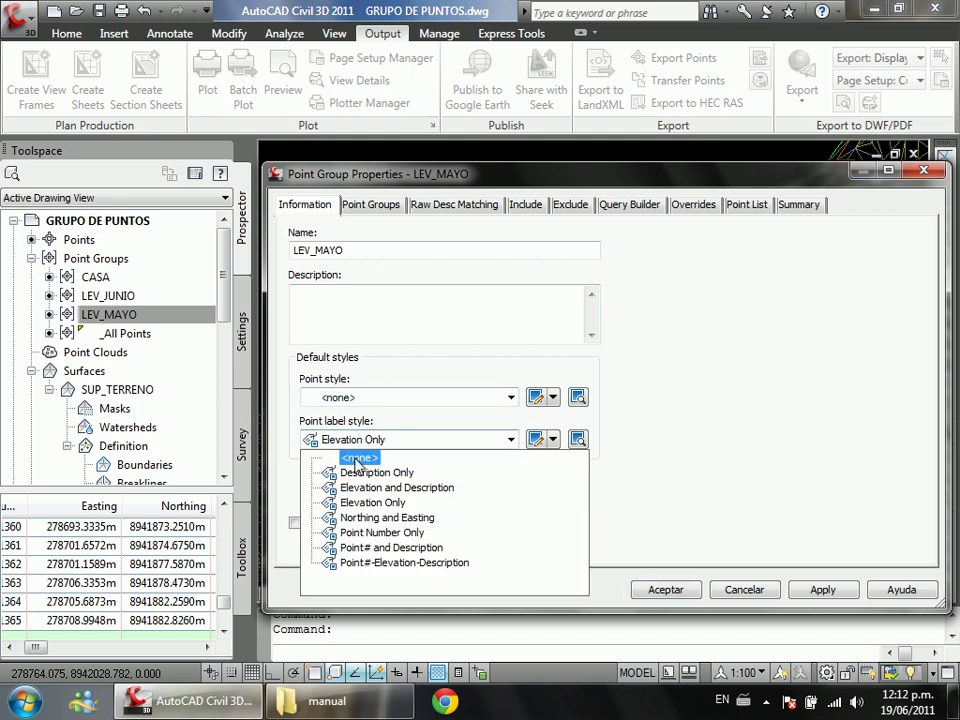
{"action": "left_click", "coordinate": [357, 458]}
{"action": "left_click", "coordinate": [665, 590]}
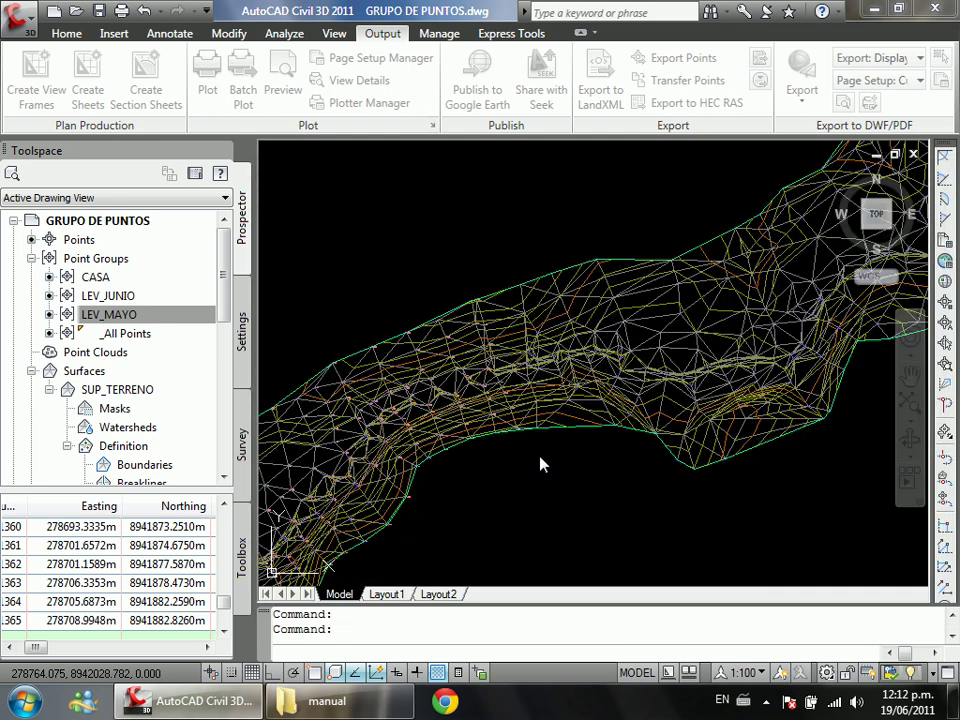
Step: Examine the CASA points and their labels within the surface triangulation
{"action": "scroll", "coordinate": [532, 370], "scroll_direction": "up", "scroll_amount": 6}
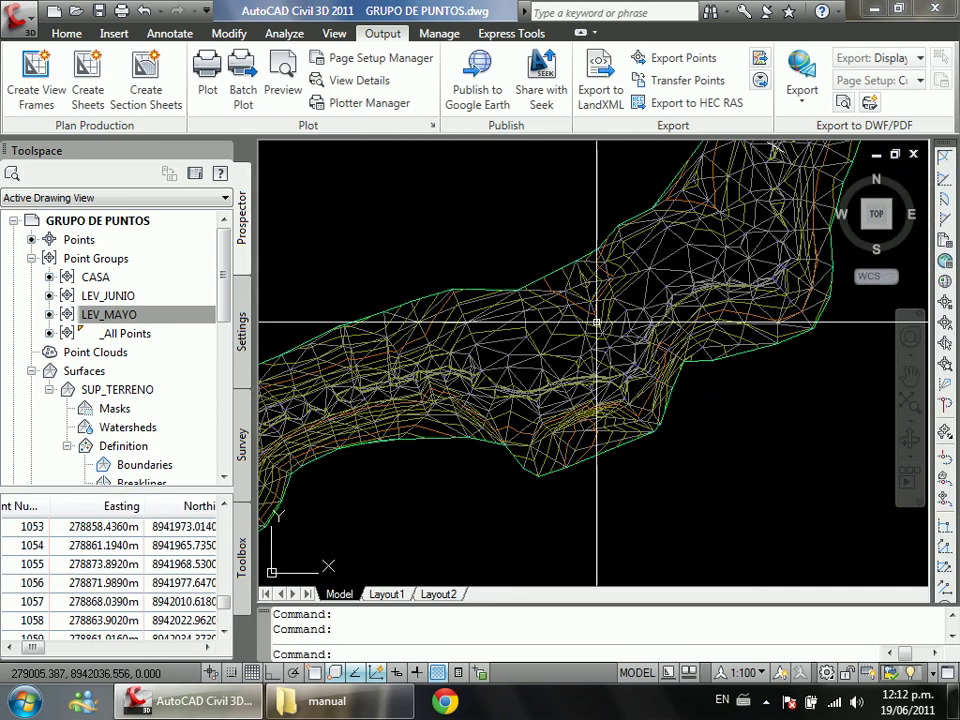
{"action": "scroll", "coordinate": [681, 243], "scroll_direction": "down", "scroll_amount": 5}
{"action": "scroll", "coordinate": [617, 146], "scroll_direction": "up", "scroll_amount": 4}
{"action": "scroll", "coordinate": [621, 332], "scroll_direction": "down", "scroll_amount": 4}
{"action": "scroll", "coordinate": [707, 326], "scroll_direction": "up", "scroll_amount": 4}
{"action": "scroll", "coordinate": [500, 440], "scroll_direction": "up", "scroll_amount": 5}
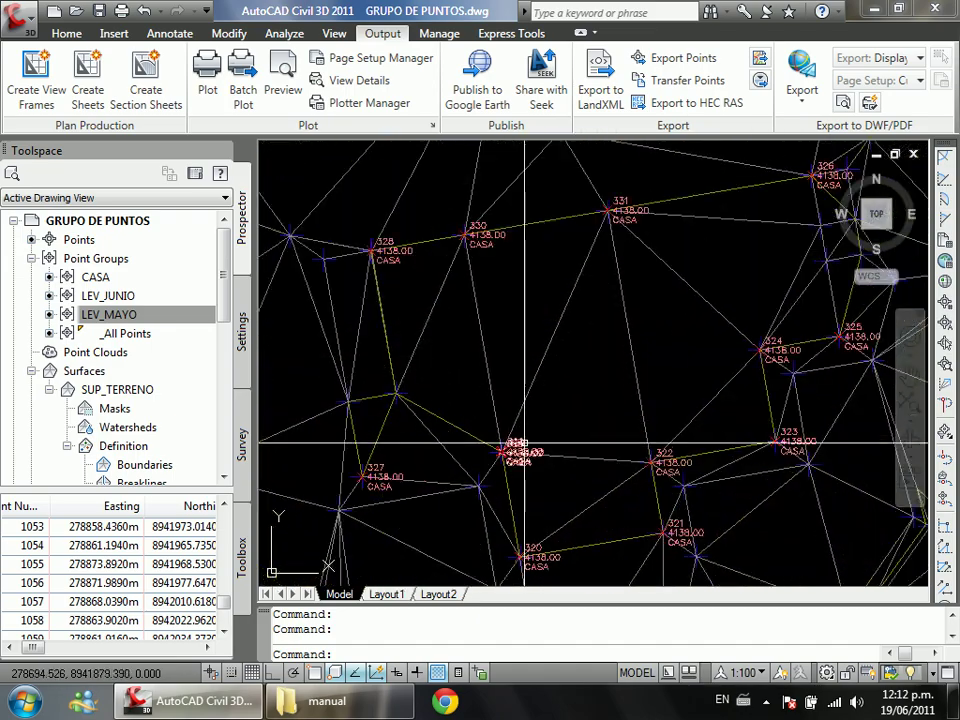
{"action": "scroll", "coordinate": [481, 359], "scroll_direction": "up", "scroll_amount": 2}
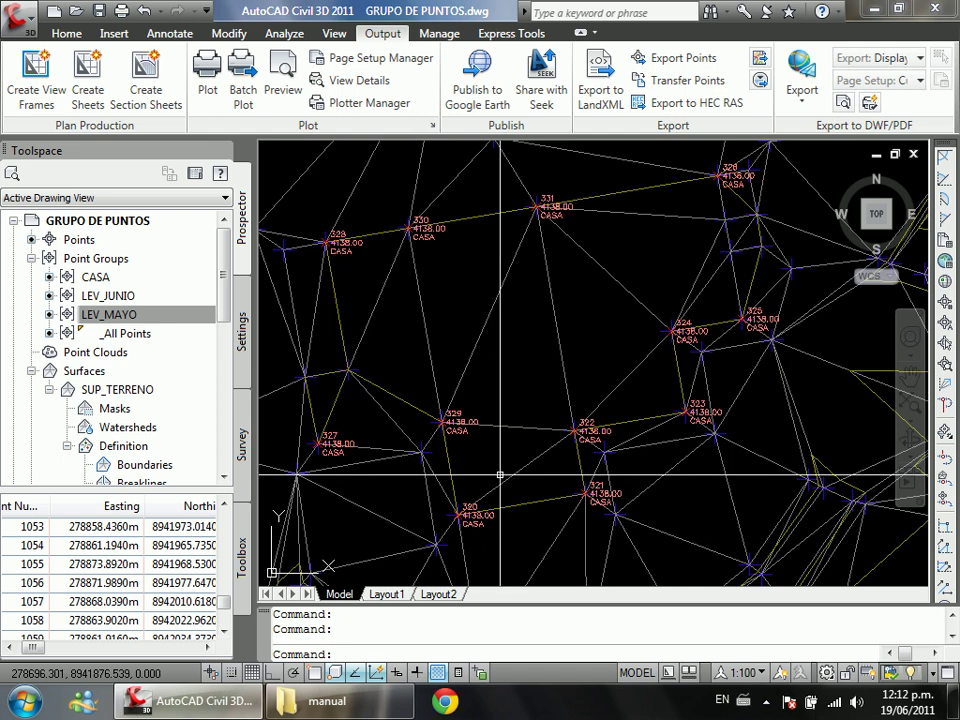
{"action": "scroll", "coordinate": [508, 356], "scroll_direction": "down", "scroll_amount": 3}
{"action": "scroll", "coordinate": [514, 386], "scroll_direction": "up", "scroll_amount": 2}
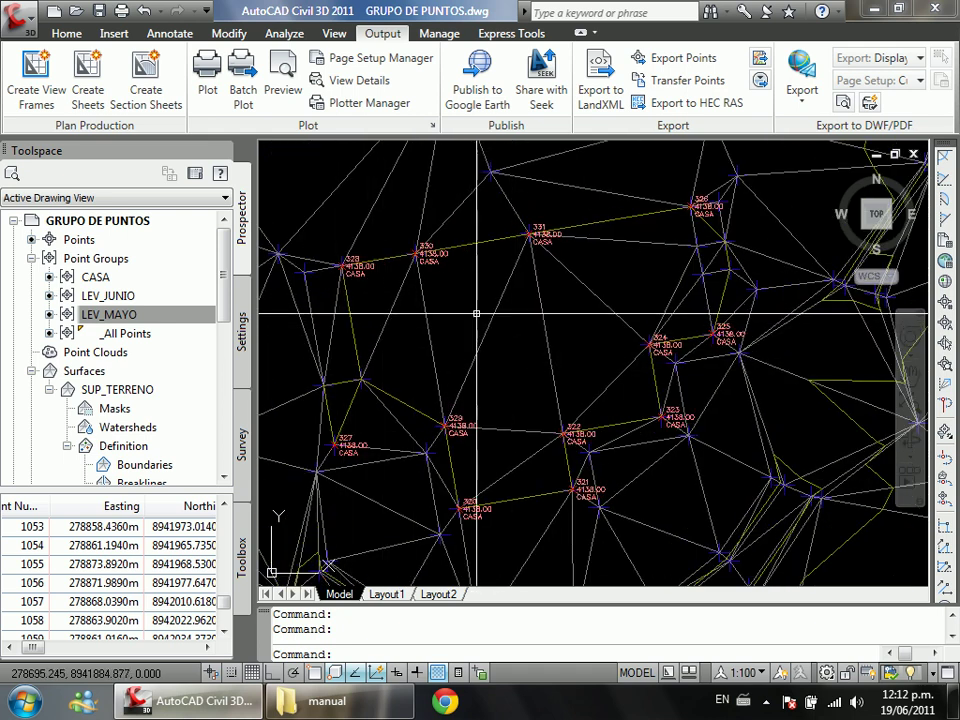
Step: Edit the SUP_TERRENO surface style to turn off the display of triangles and points in plan view
{"action": "left_click", "coordinate": [195, 323]}
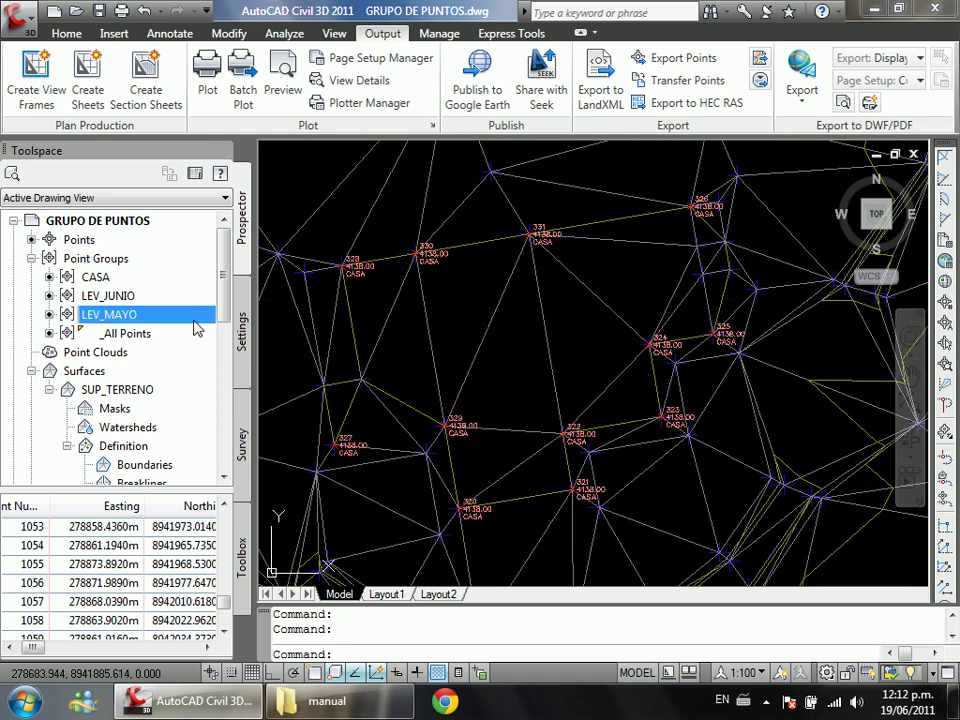
{"action": "left_click", "coordinate": [142, 397]}
{"action": "right_click", "coordinate": [143, 398]}
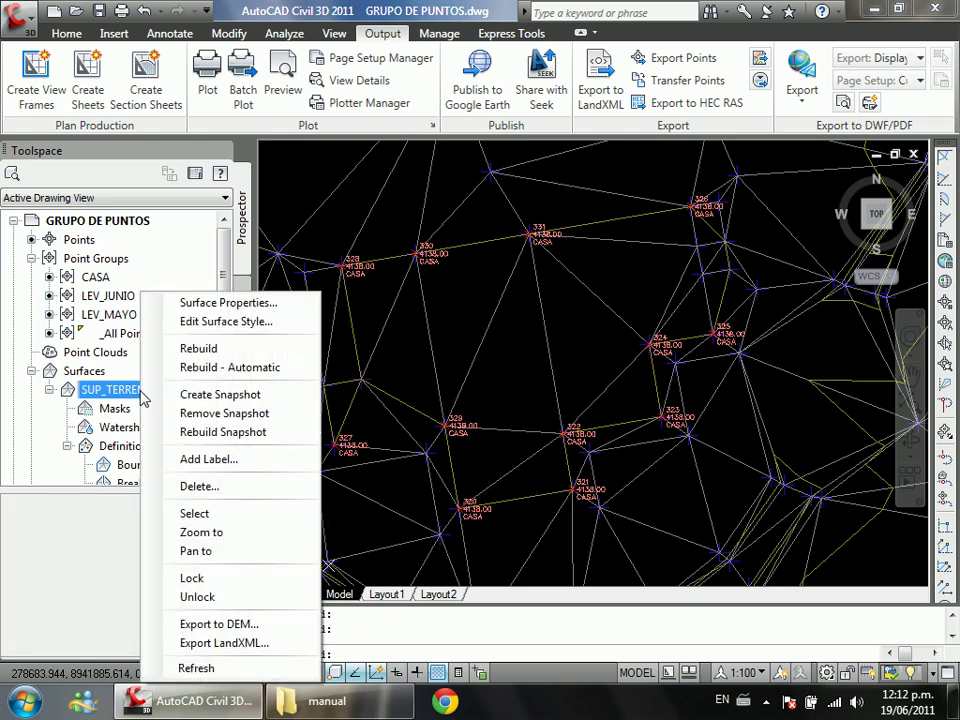
{"action": "left_click", "coordinate": [265, 322]}
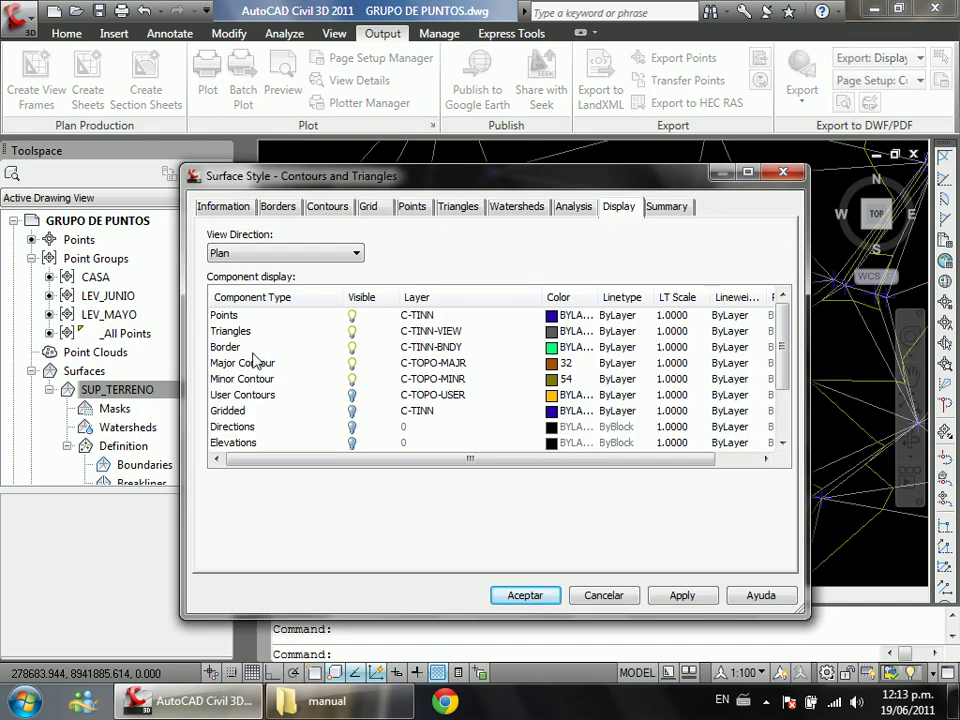
{"action": "left_click", "coordinate": [253, 334]}
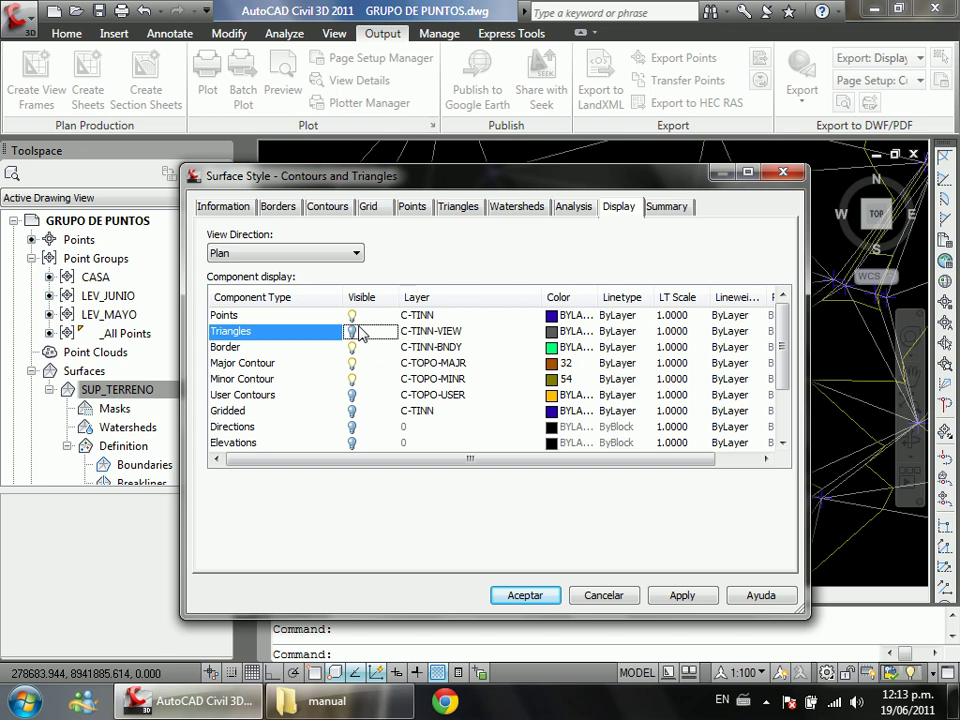
{"action": "left_click", "coordinate": [353, 316]}
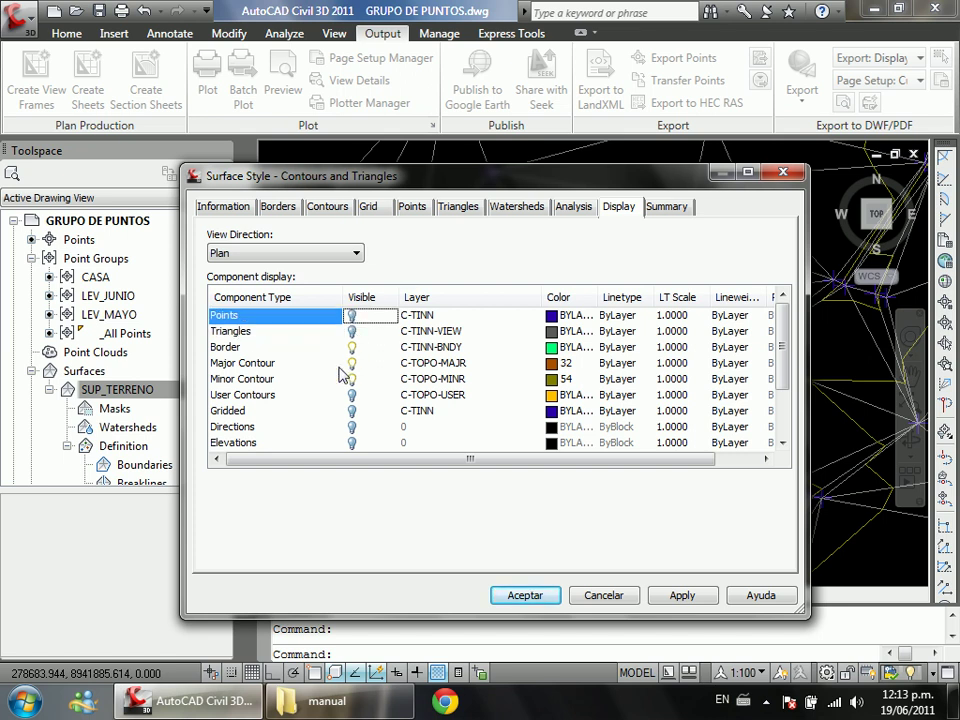
{"action": "left_click", "coordinate": [305, 366]}
{"action": "left_click", "coordinate": [287, 382]}
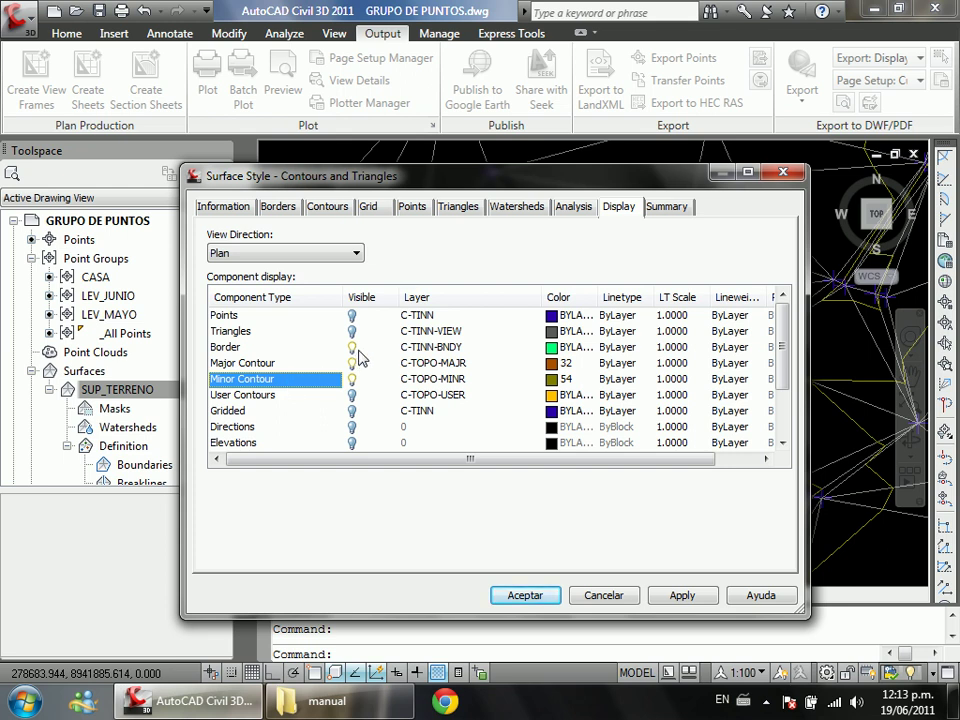
{"action": "left_click", "coordinate": [525, 596]}
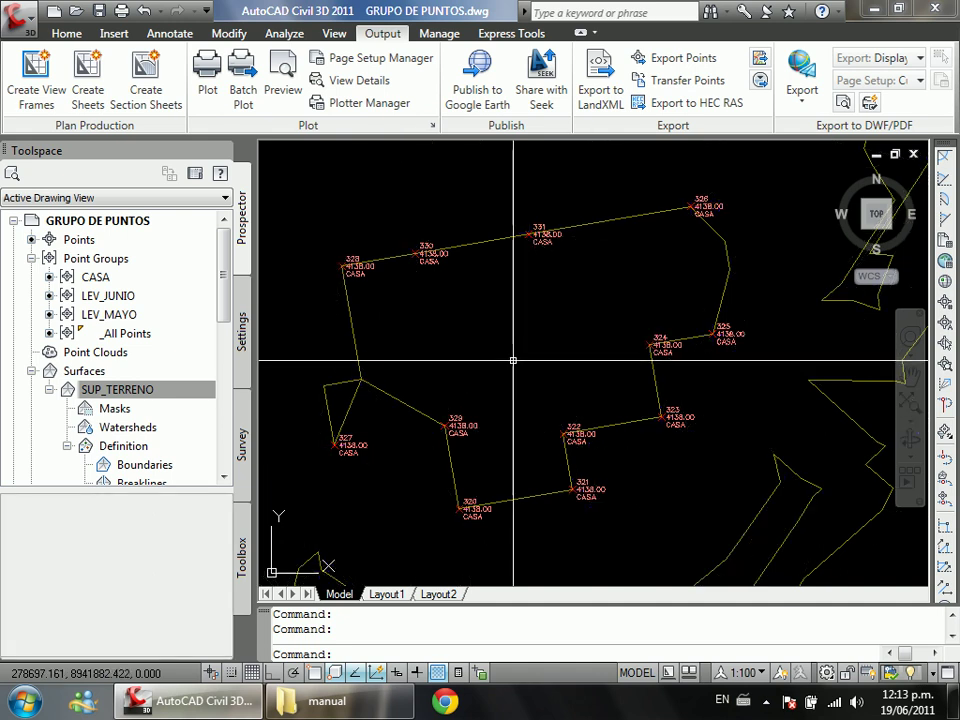
Step: Check how the surface contours run around the group of CASA points
{"action": "scroll", "coordinate": [533, 365], "scroll_direction": "down", "scroll_amount": 5}
{"action": "scroll", "coordinate": [533, 365], "scroll_direction": "up", "scroll_amount": 6}
{"action": "scroll", "coordinate": [533, 365], "scroll_direction": "down", "scroll_amount": 9}
{"action": "scroll", "coordinate": [538, 362], "scroll_direction": "up", "scroll_amount": 7}
{"action": "scroll", "coordinate": [484, 388], "scroll_direction": "up", "scroll_amount": 6}
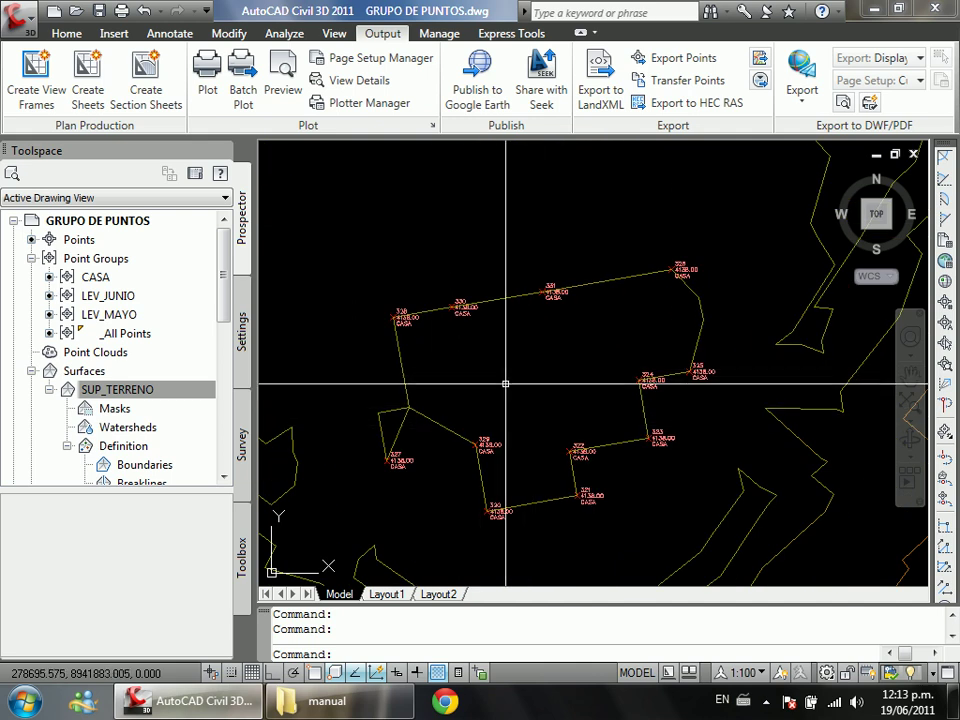
{"action": "scroll", "coordinate": [510, 388], "scroll_direction": "up", "scroll_amount": 2}
{"action": "scroll", "coordinate": [484, 374], "scroll_direction": "down", "scroll_amount": 2}
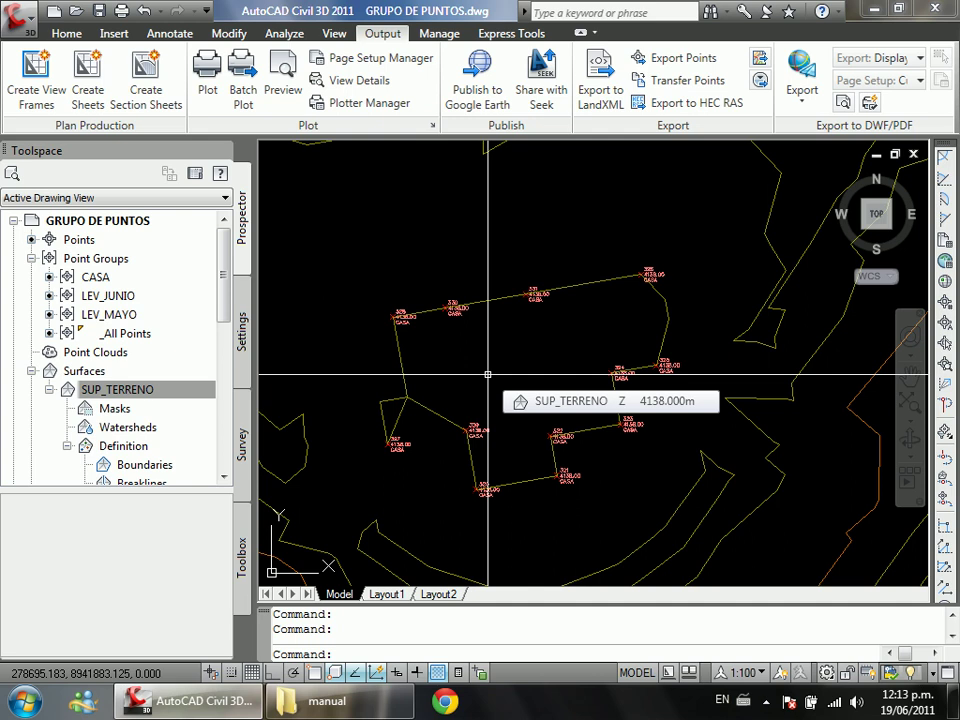
Step: Inspect the house outline closely, comparing the contour segments with CASA points 320 through 331
{"action": "scroll", "coordinate": [485, 370], "scroll_direction": "up", "scroll_amount": 5}
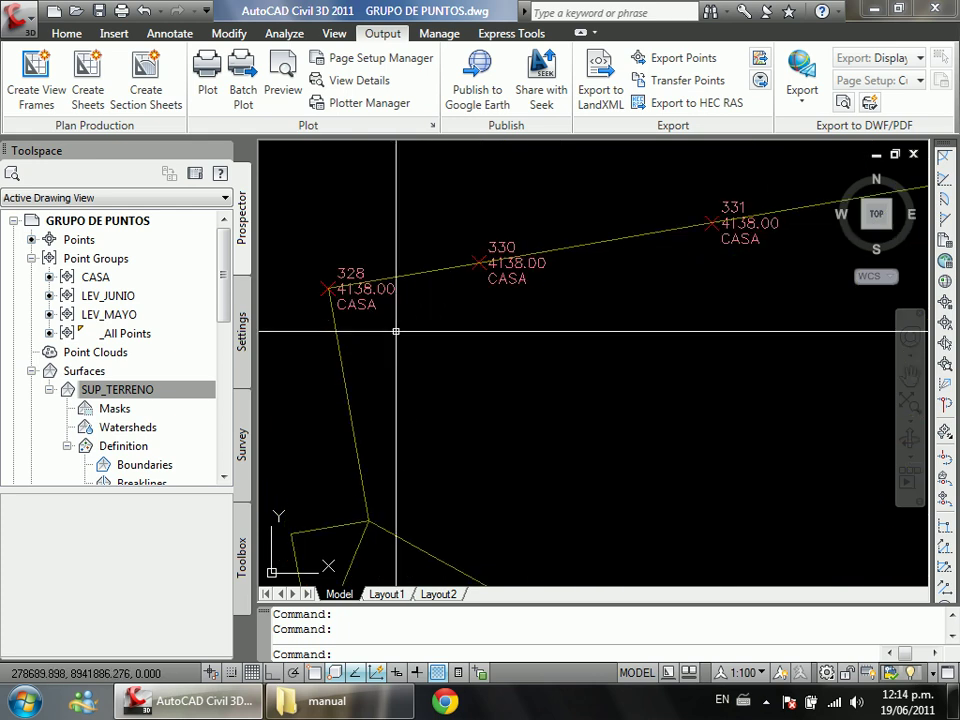
{"action": "scroll", "coordinate": [340, 334], "scroll_direction": "down", "scroll_amount": 4}
{"action": "scroll", "coordinate": [422, 446], "scroll_direction": "up", "scroll_amount": 4}
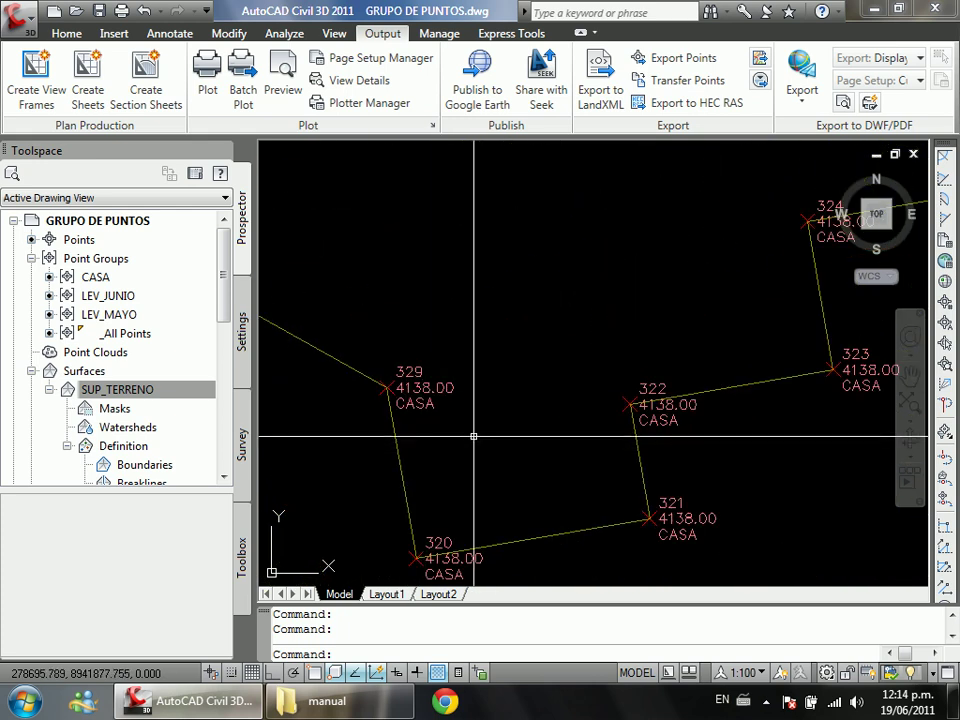
{"action": "scroll", "coordinate": [474, 443], "scroll_direction": "down", "scroll_amount": 2}
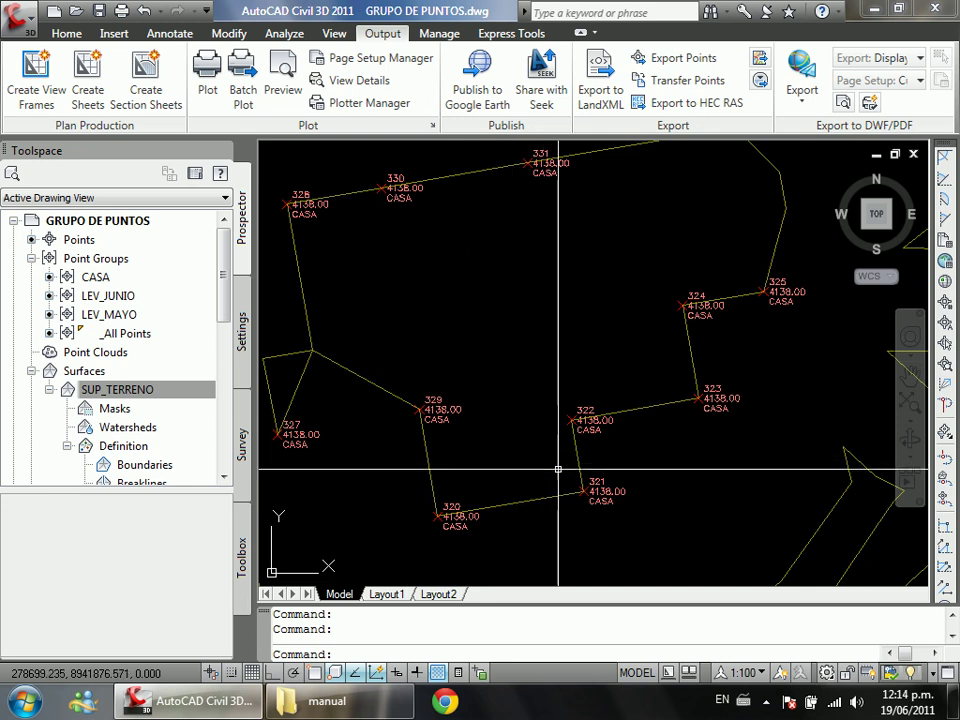
{"action": "scroll", "coordinate": [760, 325], "scroll_direction": "down", "scroll_amount": 2}
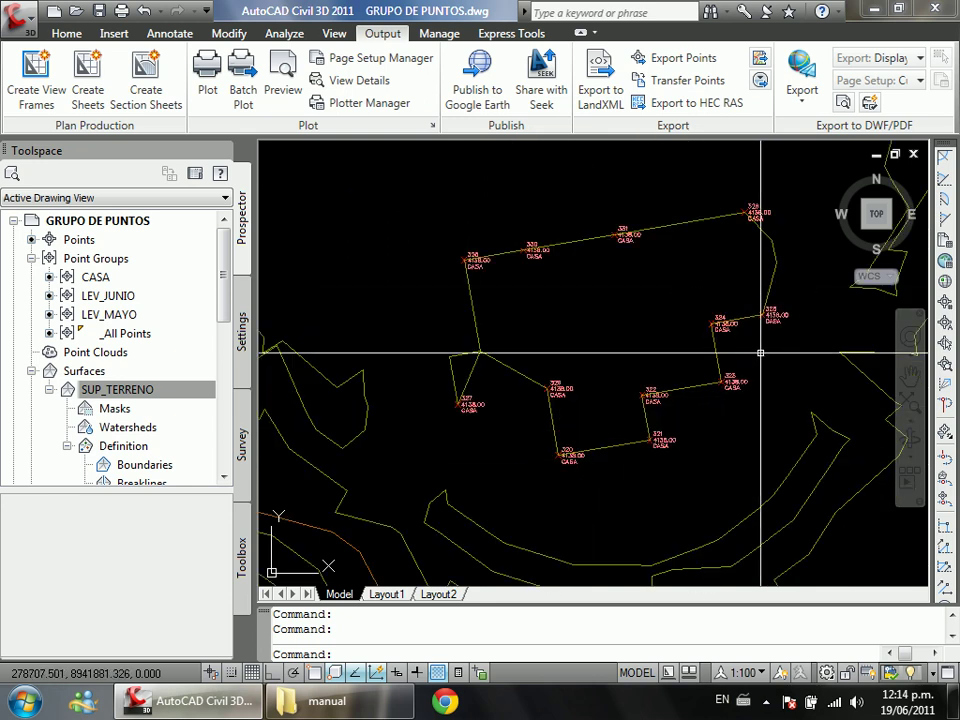
{"action": "scroll", "coordinate": [775, 174], "scroll_direction": "up", "scroll_amount": 3}
{"action": "scroll", "coordinate": [568, 266], "scroll_direction": "down", "scroll_amount": 5}
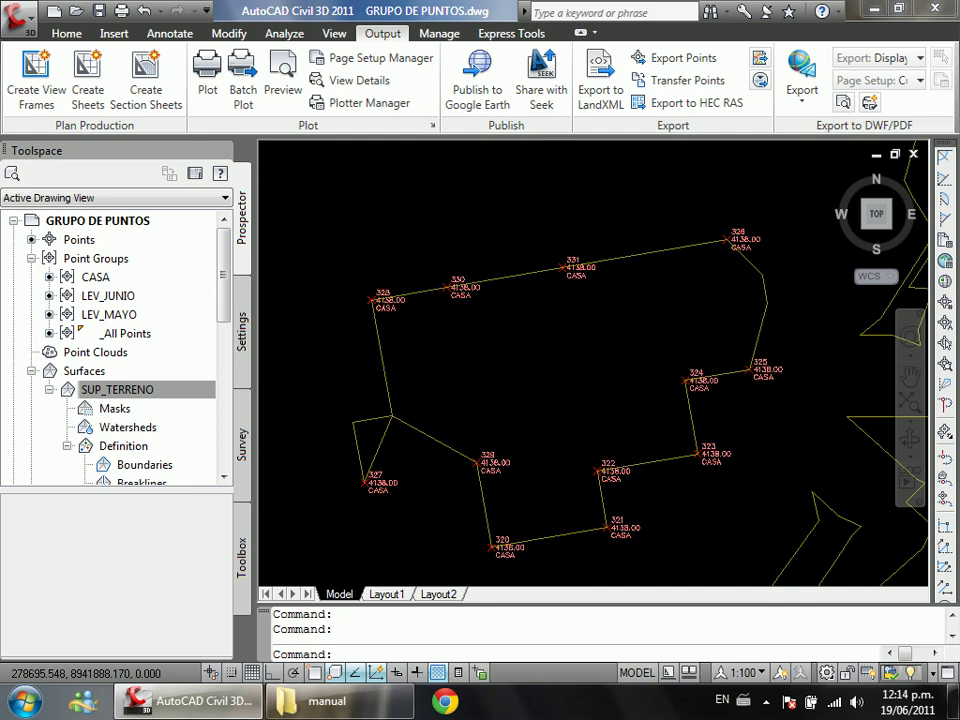
{"action": "scroll", "coordinate": [502, 239], "scroll_direction": "up", "scroll_amount": 7}
{"action": "scroll", "coordinate": [388, 274], "scroll_direction": "down", "scroll_amount": 4}
{"action": "scroll", "coordinate": [276, 287], "scroll_direction": "up", "scroll_amount": 4}
{"action": "scroll", "coordinate": [345, 317], "scroll_direction": "down", "scroll_amount": 3}
{"action": "scroll", "coordinate": [337, 538], "scroll_direction": "up", "scroll_amount": 4}
{"action": "scroll", "coordinate": [345, 500], "scroll_direction": "down", "scroll_amount": 2}
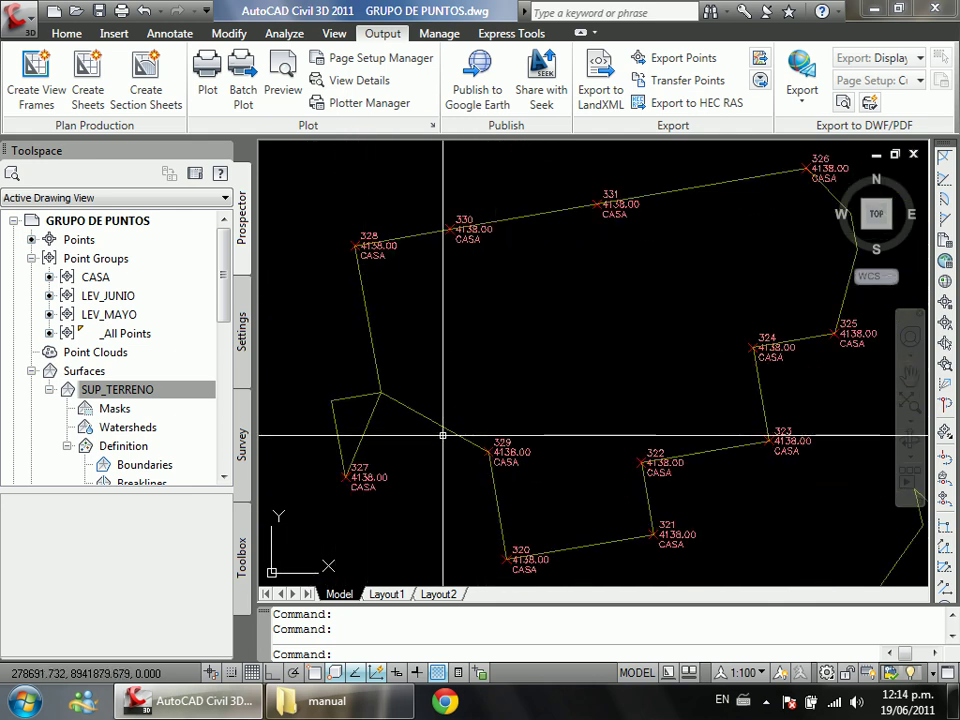
{"action": "scroll", "coordinate": [430, 456], "scroll_direction": "down", "scroll_amount": 3}
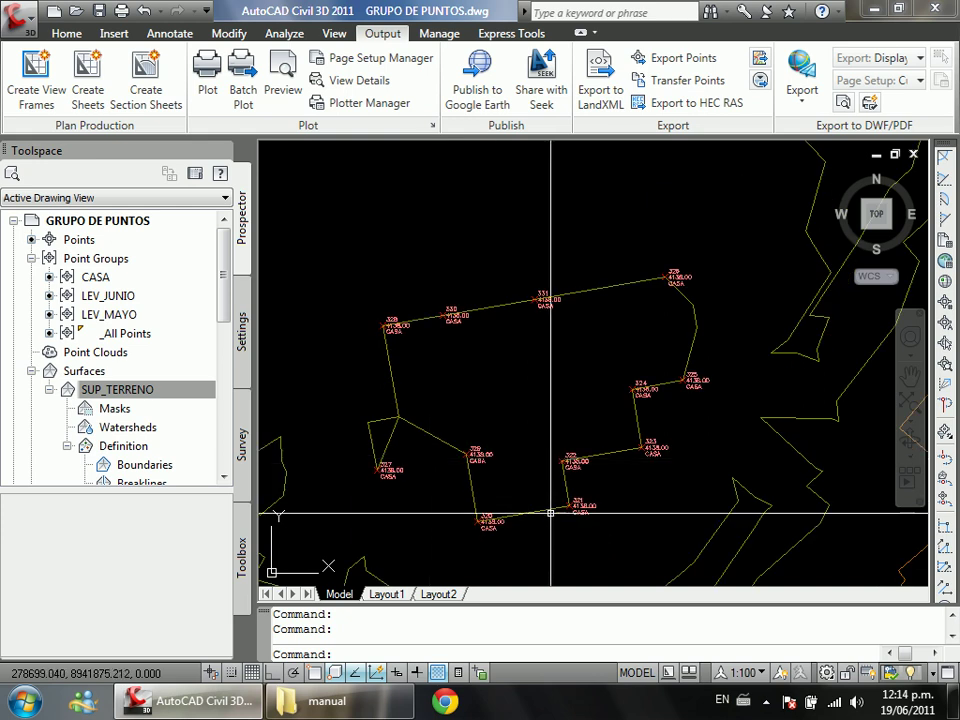
{"action": "scroll", "coordinate": [527, 511], "scroll_direction": "up", "scroll_amount": 4}
{"action": "scroll", "coordinate": [493, 499], "scroll_direction": "down", "scroll_amount": 3}
{"action": "scroll", "coordinate": [495, 492], "scroll_direction": "up", "scroll_amount": 2}
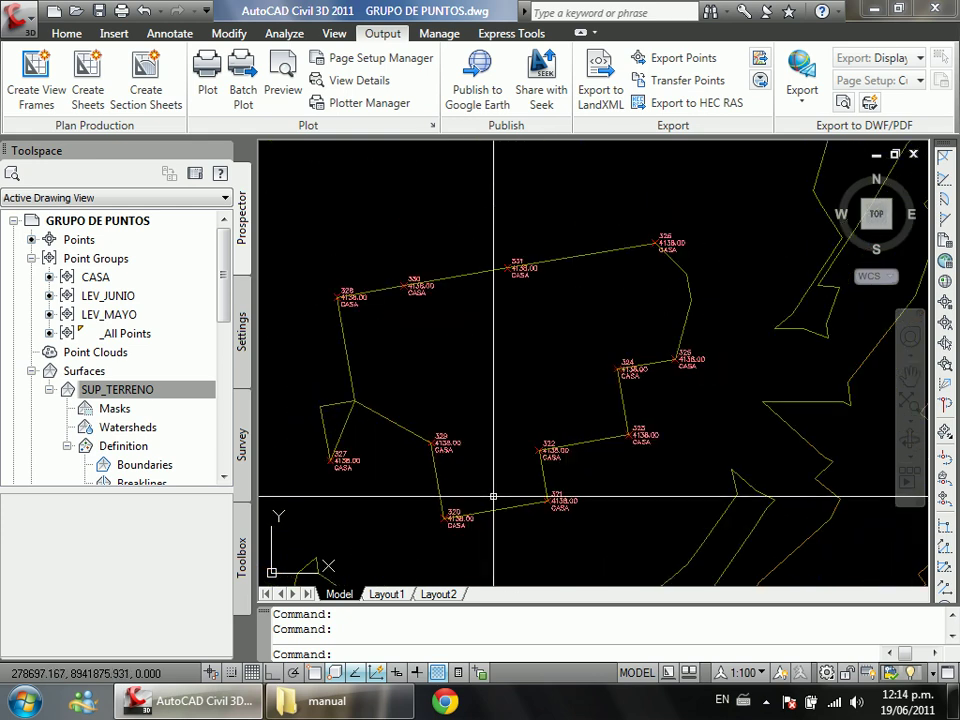
{"action": "type", "text": "PL"}
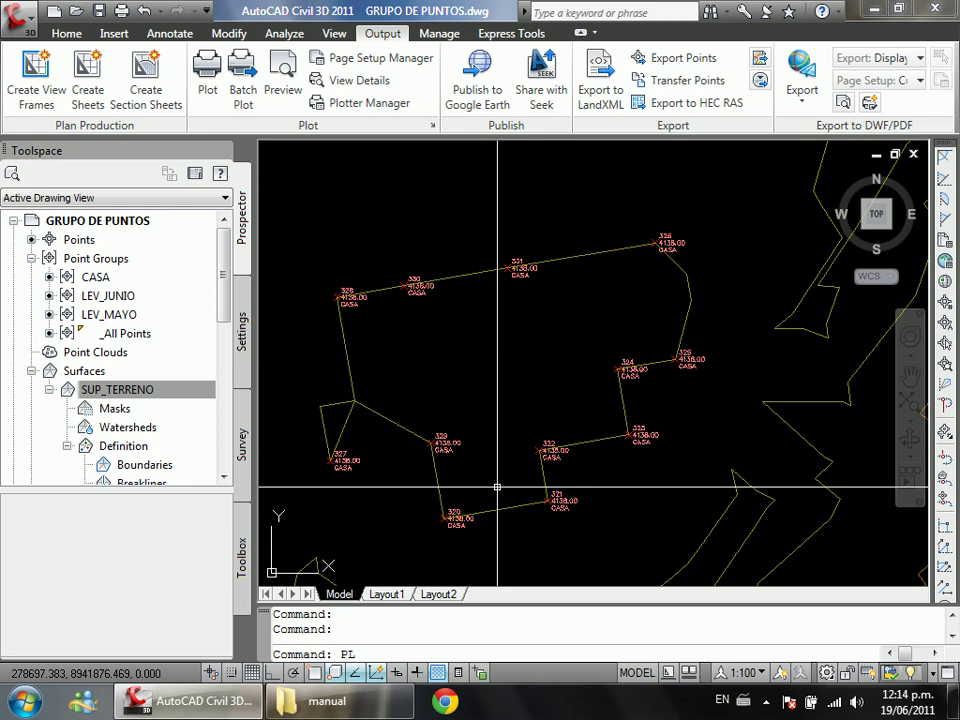
{"action": "key", "text": "Escape"}
{"action": "key", "text": "Escape"}
{"action": "type", "text": "PO"}
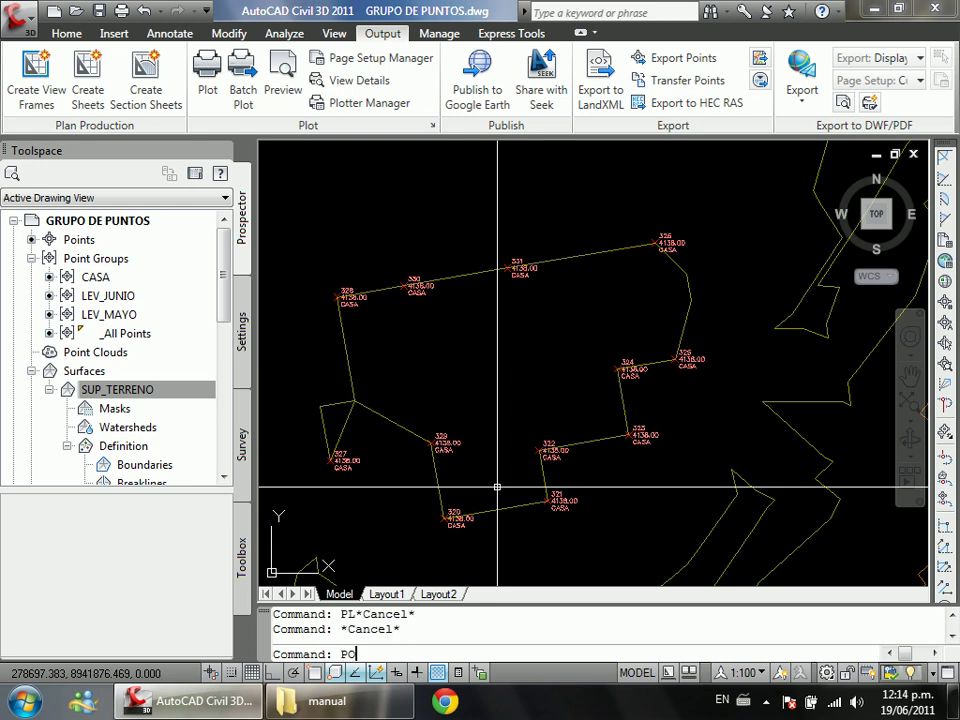
{"action": "type", "text": "LILYNE"}
{"action": "key", "text": "Return"}
{"action": "key", "text": "Escape"}
{"action": "key", "text": "Escape"}
Step: Start a polyline with object snap on at CASA point 321 and run it through points 322, 323 and 324 to 325
{"action": "type", "text": "PL"}
{"action": "key", "text": "Return"}
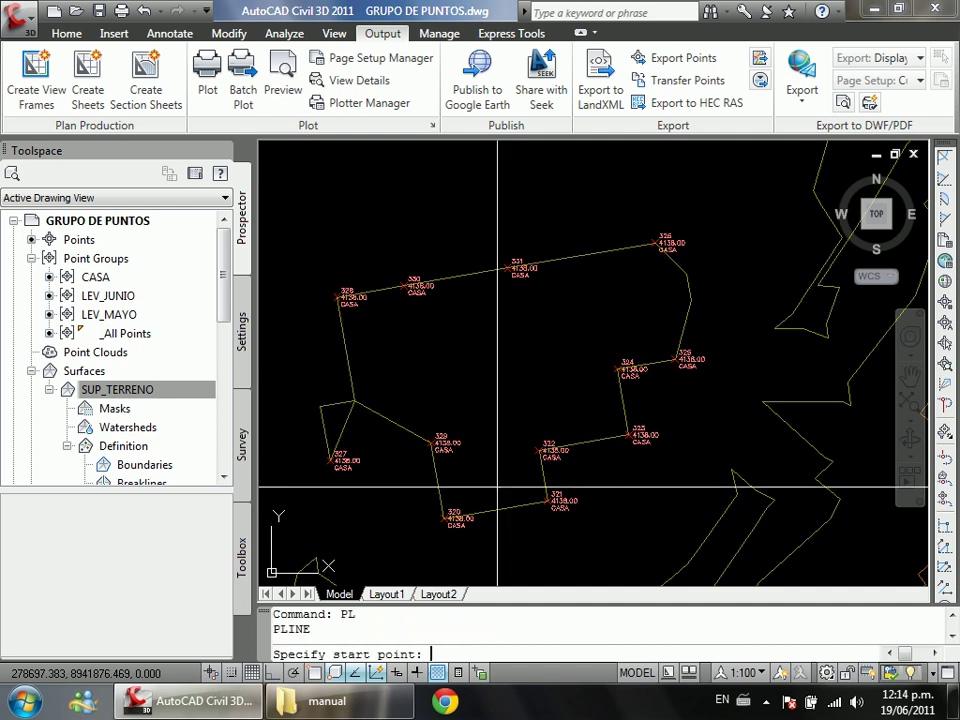
{"action": "scroll", "coordinate": [497, 488], "scroll_direction": "up", "scroll_amount": 5}
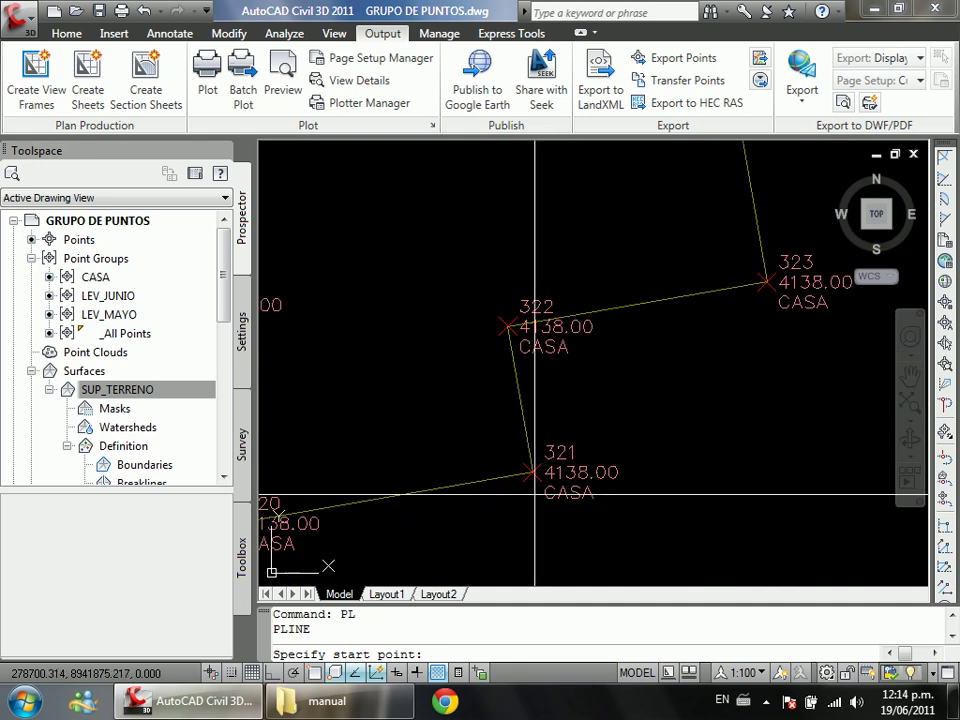
{"action": "key", "text": "F3"}
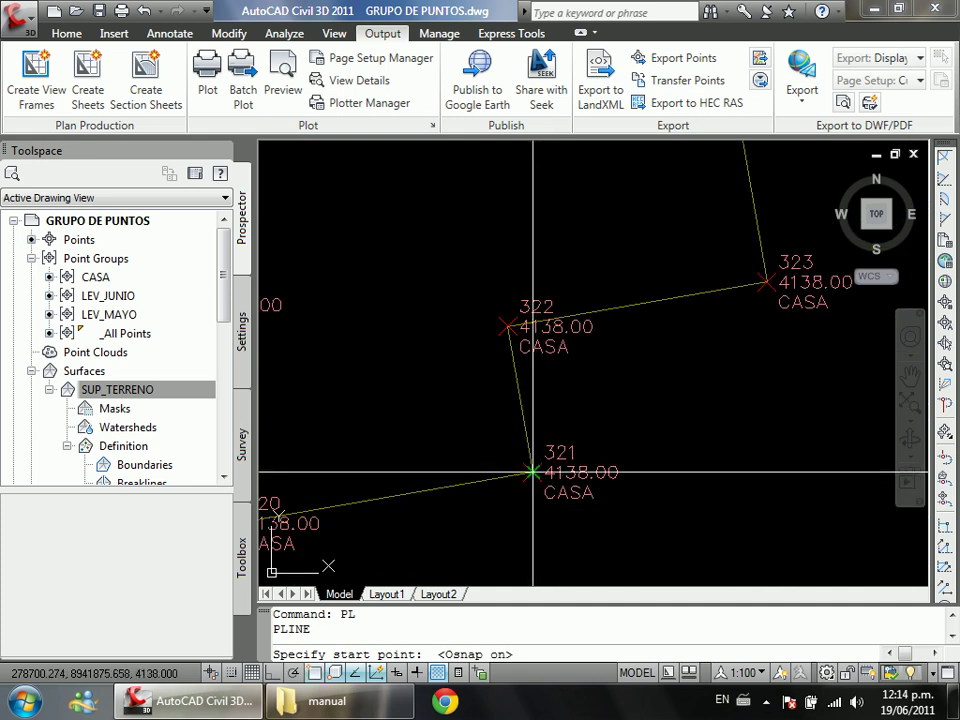
{"action": "left_click", "coordinate": [533, 472]}
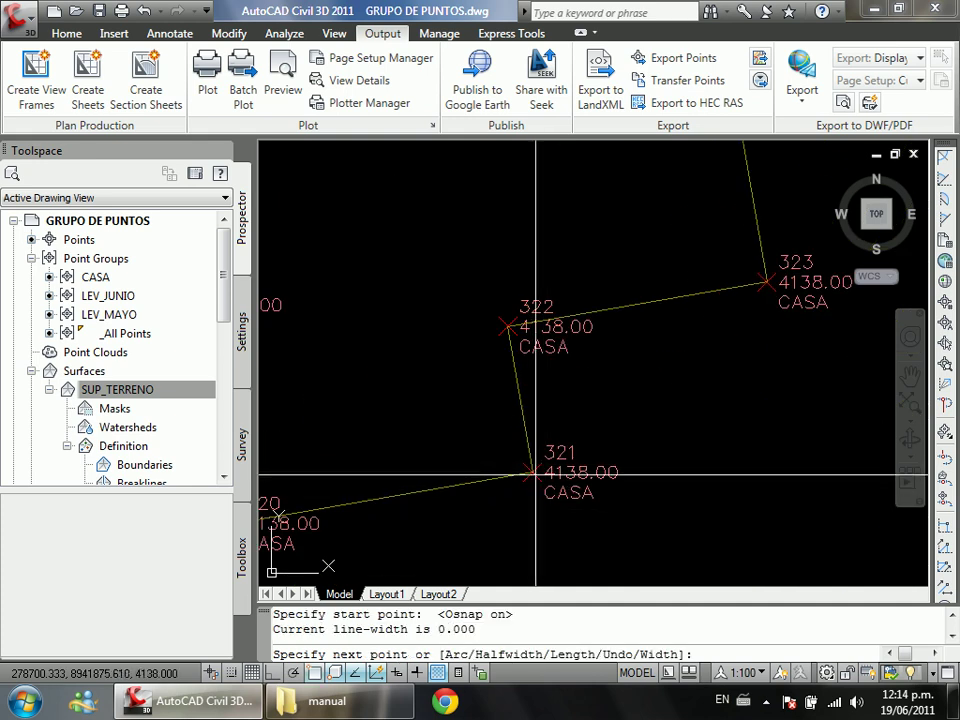
{"action": "left_click", "coordinate": [507, 326]}
{"action": "left_click", "coordinate": [765, 282]}
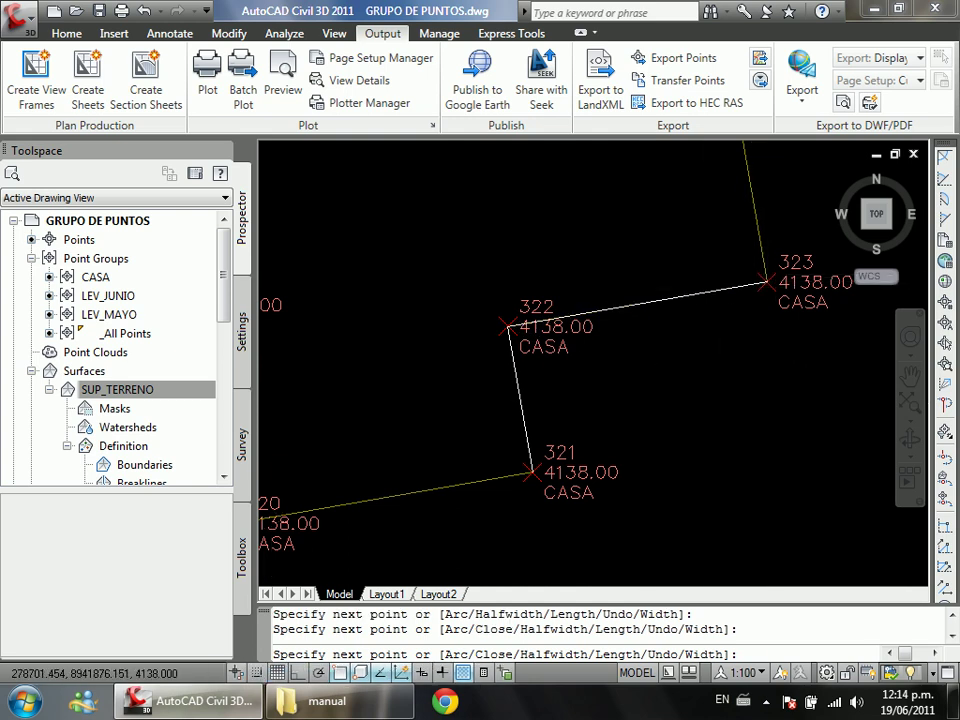
{"action": "scroll", "coordinate": [620, 300], "scroll_direction": "down", "scroll_amount": 3}
{"action": "scroll", "coordinate": [621, 208], "scroll_direction": "up", "scroll_amount": 3}
{"action": "left_click", "coordinate": [612, 320]}
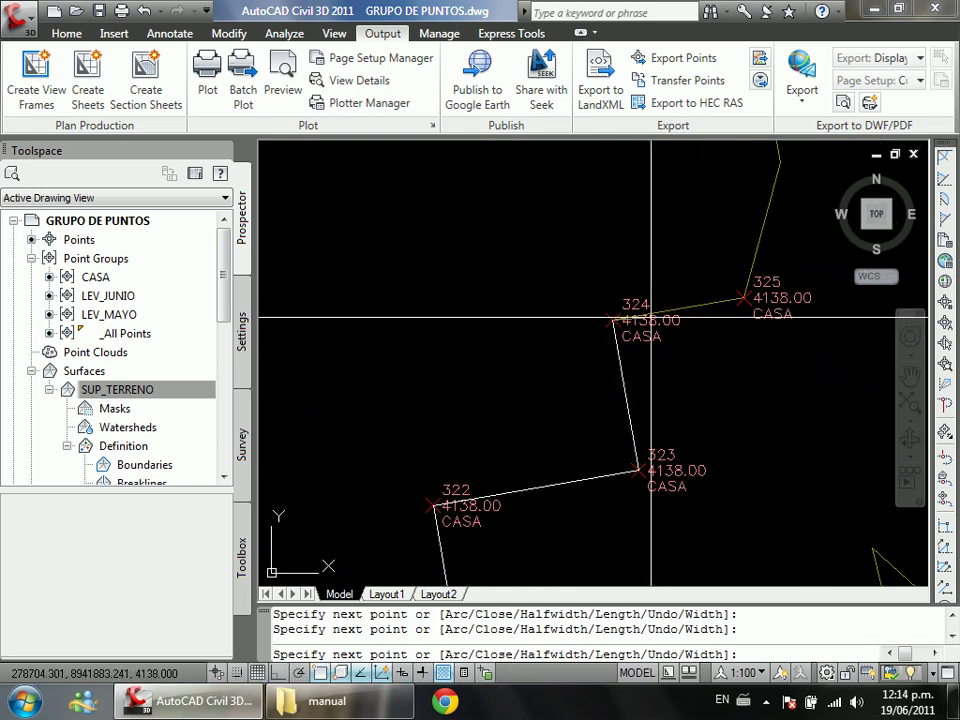
{"action": "left_click", "coordinate": [742, 292]}
{"action": "scroll", "coordinate": [718, 294], "scroll_direction": "down", "scroll_amount": 2}
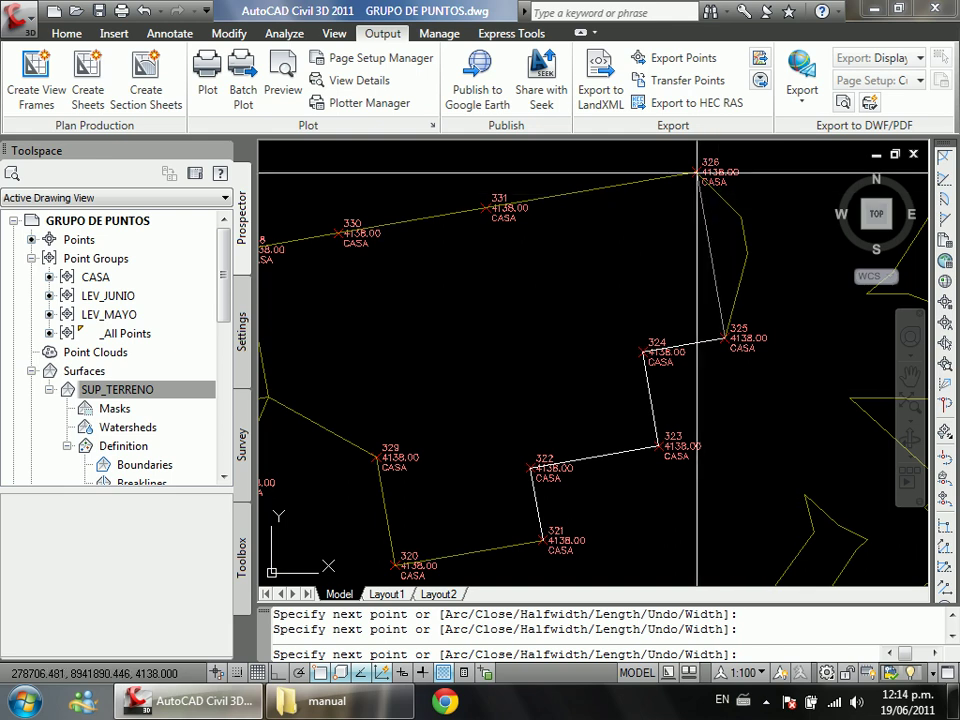
Step: Continue the polyline from point 325 through CASA points 326, 331 and 330 to point 328
{"action": "scroll", "coordinate": [697, 172], "scroll_direction": "up", "scroll_amount": 4}
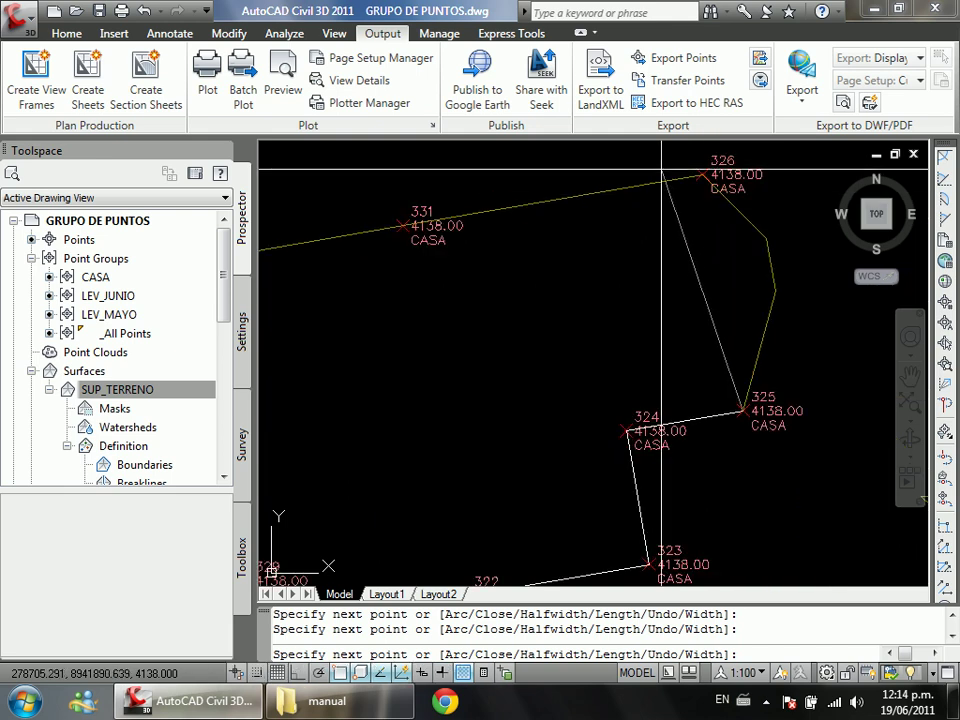
{"action": "left_click", "coordinate": [722, 188]}
{"action": "scroll", "coordinate": [722, 188], "scroll_direction": "down", "scroll_amount": 3}
{"action": "scroll", "coordinate": [650, 255], "scroll_direction": "up", "scroll_amount": 4}
{"action": "left_click", "coordinate": [652, 255]}
{"action": "left_click", "coordinate": [385, 300]}
{"action": "scroll", "coordinate": [524, 245], "scroll_direction": "down", "scroll_amount": 3}
{"action": "scroll", "coordinate": [439, 268], "scroll_direction": "down", "scroll_amount": 2}
{"action": "scroll", "coordinate": [432, 268], "scroll_direction": "up", "scroll_amount": 5}
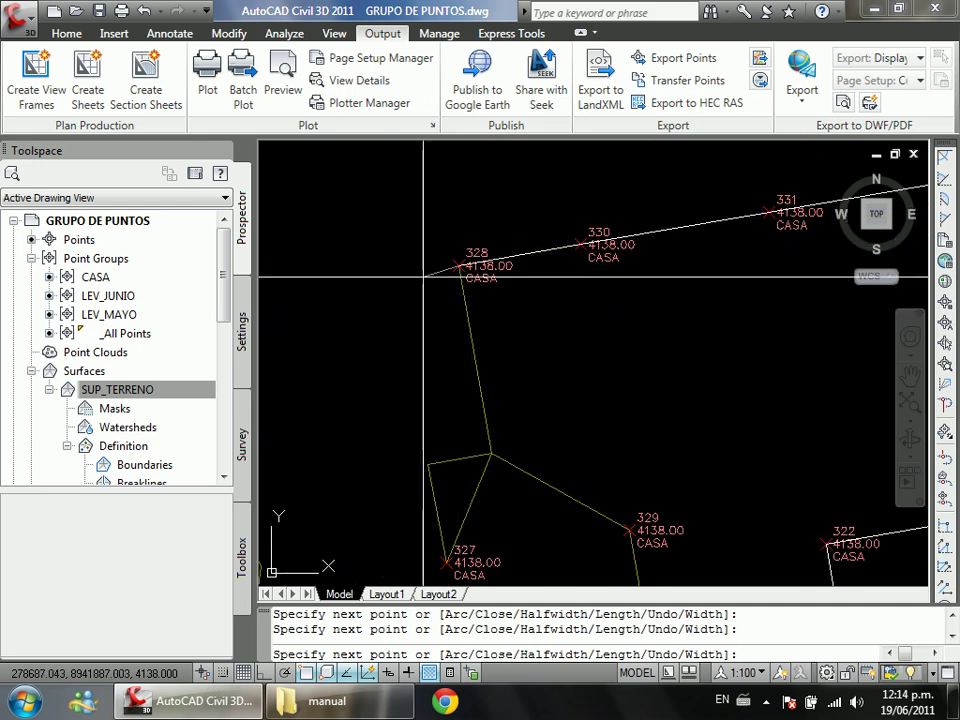
{"action": "left_click", "coordinate": [424, 276]}
Step: Run the polyline through points 327, 329 and 320 and finish it with the Close option
{"action": "scroll", "coordinate": [424, 276], "scroll_direction": "down", "scroll_amount": 2}
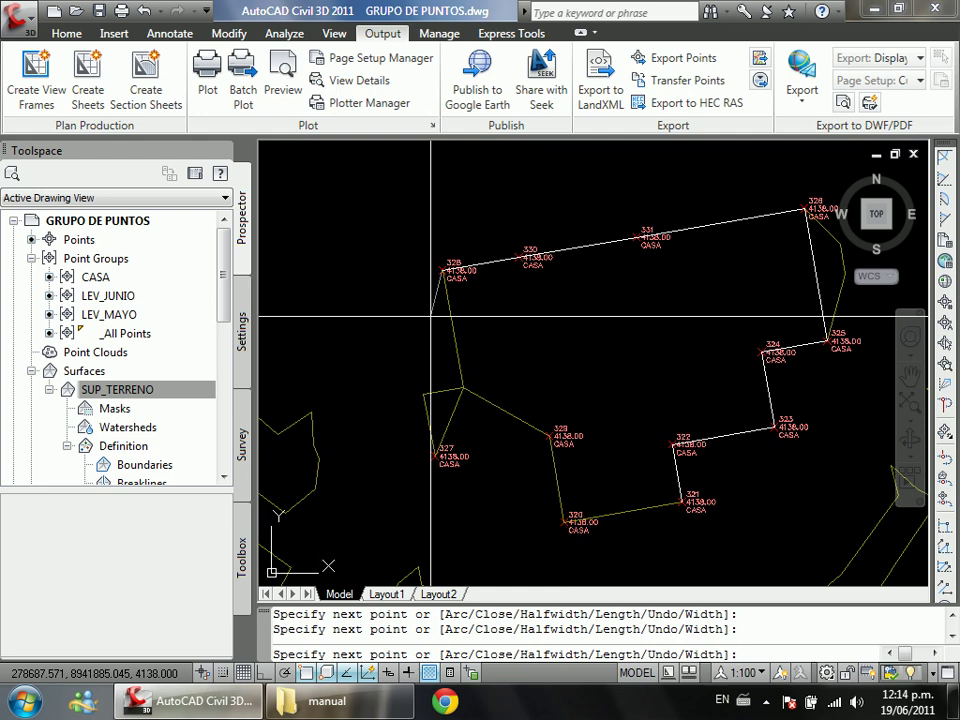
{"action": "left_click", "coordinate": [433, 457]}
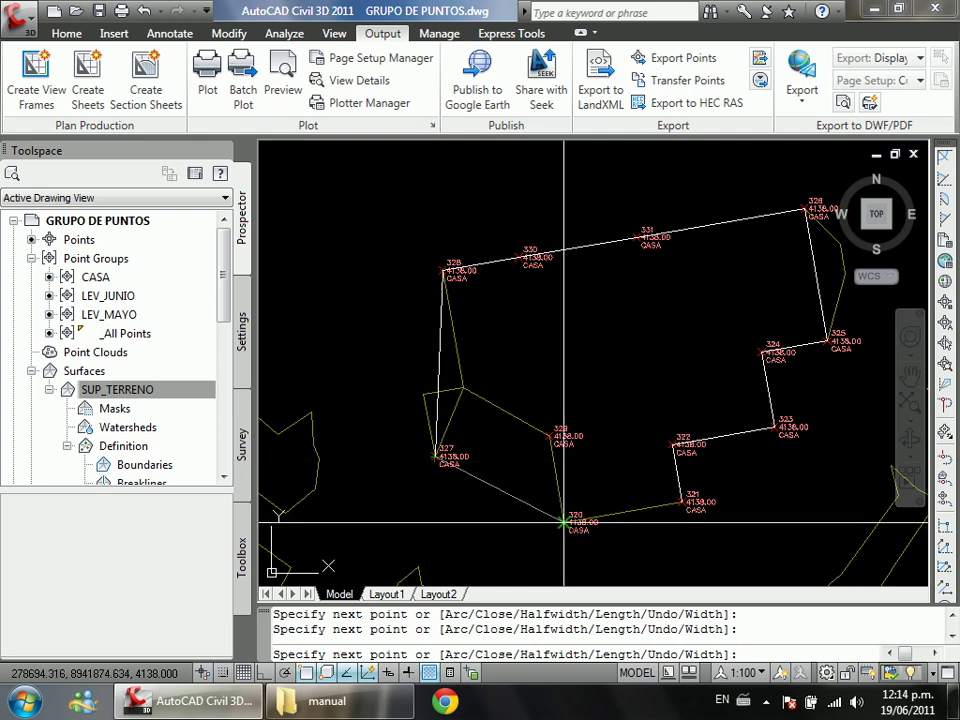
{"action": "left_click", "coordinate": [551, 436]}
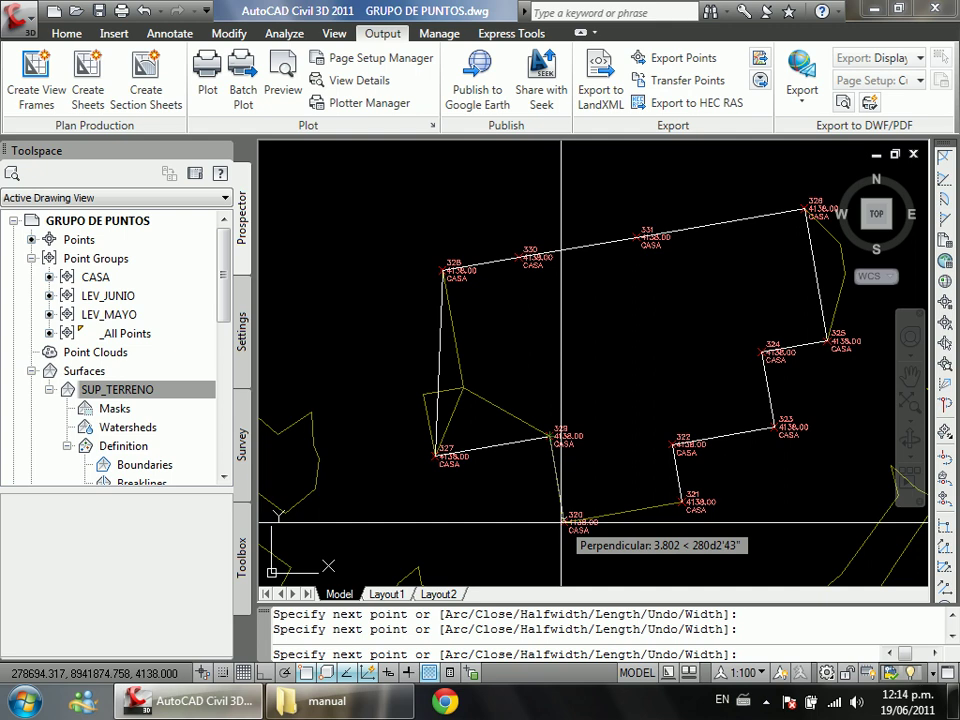
{"action": "left_click", "coordinate": [565, 523]}
{"action": "type", "text": "C"}
{"action": "key", "text": "Return"}
{"action": "scroll", "coordinate": [558, 401], "scroll_direction": "down", "scroll_amount": 2}
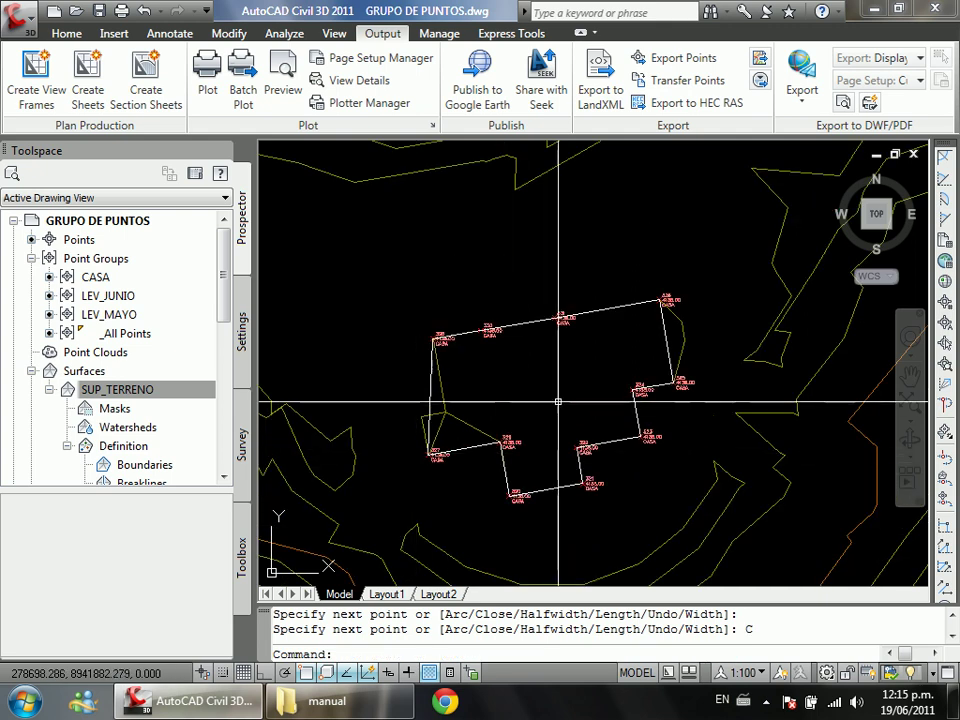
Step: Check the closed house outline's vertices against the CASA points and save the drawing
{"action": "scroll", "coordinate": [558, 401], "scroll_direction": "up", "scroll_amount": 2}
{"action": "left_click", "coordinate": [376, 396]}
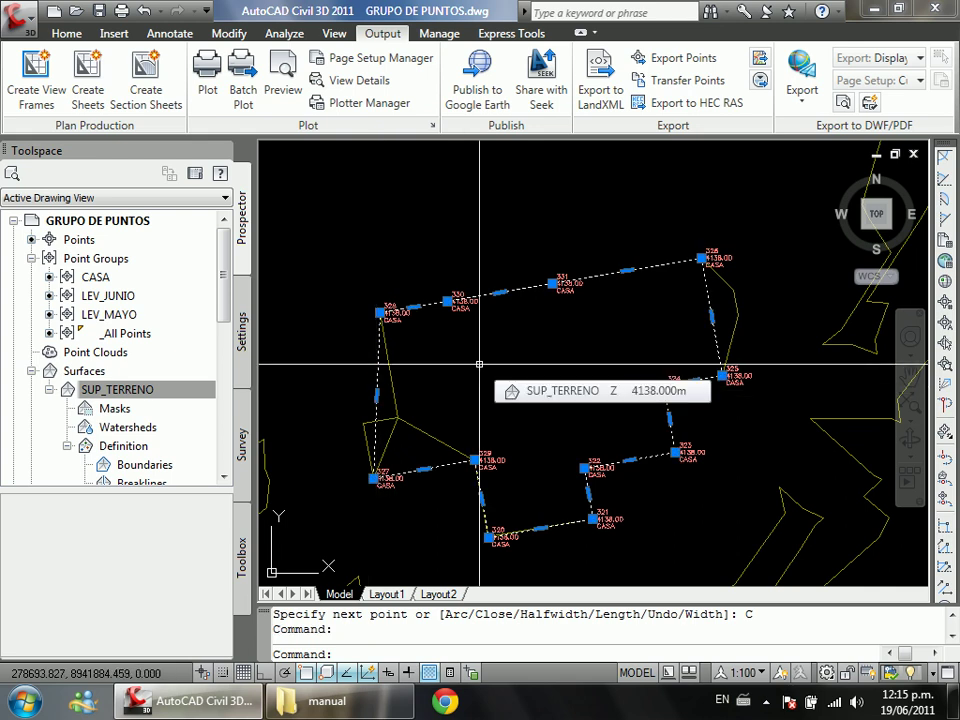
{"action": "scroll", "coordinate": [540, 367], "scroll_direction": "down", "scroll_amount": 2}
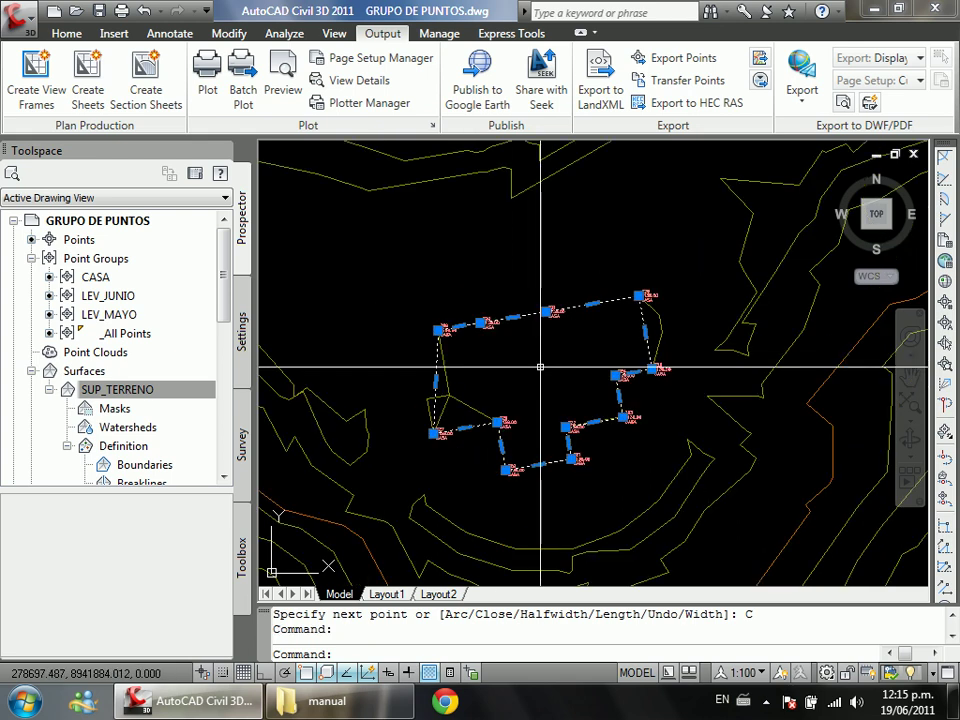
{"action": "key", "text": "Escape"}
{"action": "scroll", "coordinate": [540, 367], "scroll_direction": "up", "scroll_amount": 1}
{"action": "scroll", "coordinate": [528, 362], "scroll_direction": "down", "scroll_amount": 2}
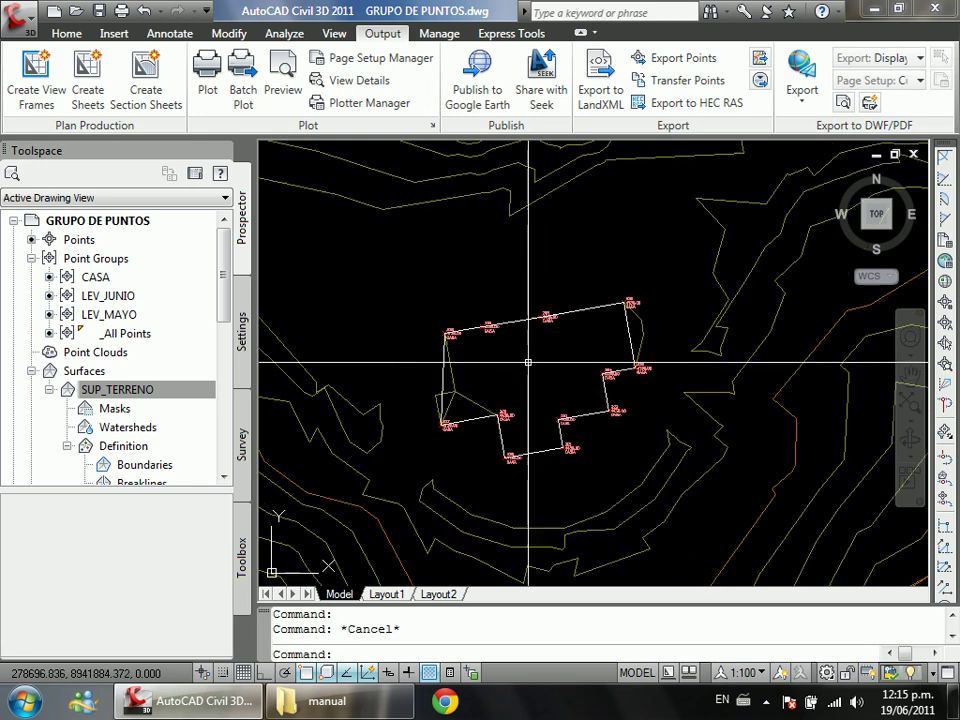
{"action": "scroll", "coordinate": [515, 380], "scroll_direction": "down", "scroll_amount": 2}
{"action": "scroll", "coordinate": [546, 386], "scroll_direction": "up", "scroll_amount": 3}
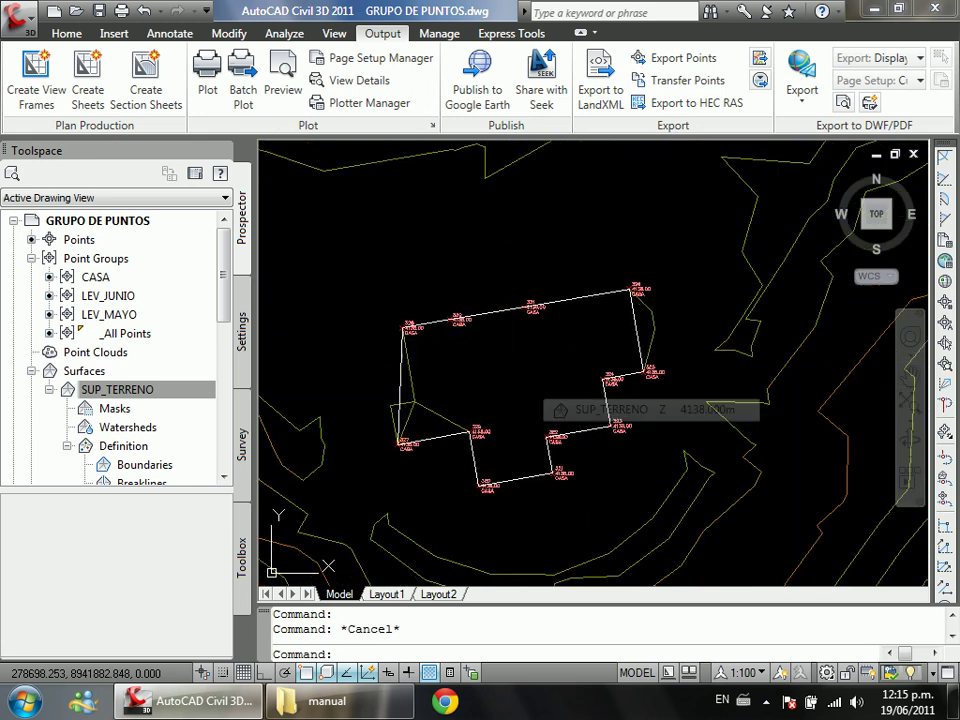
{"action": "left_click", "coordinate": [397, 379]}
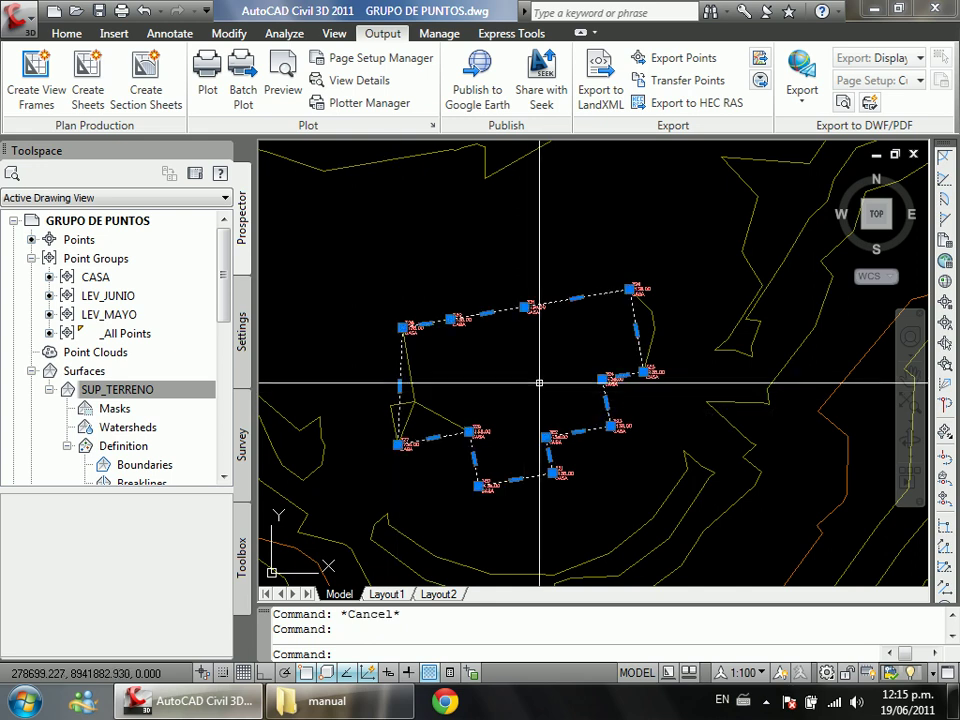
{"action": "key", "text": "Escape"}
{"action": "key", "text": "ctrl+s"}
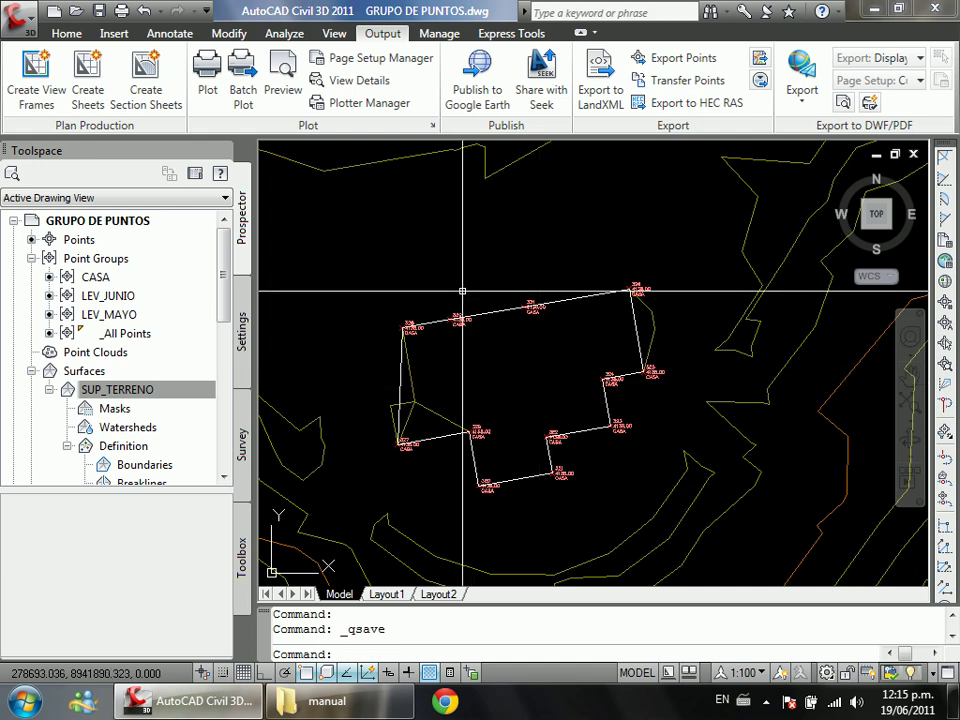
Step: Examine how the SUP_TERRENO contours deviate from the house outline between points 327, 328 and 329, and save the drawing
{"action": "mouse_move", "coordinate": [466, 286]}
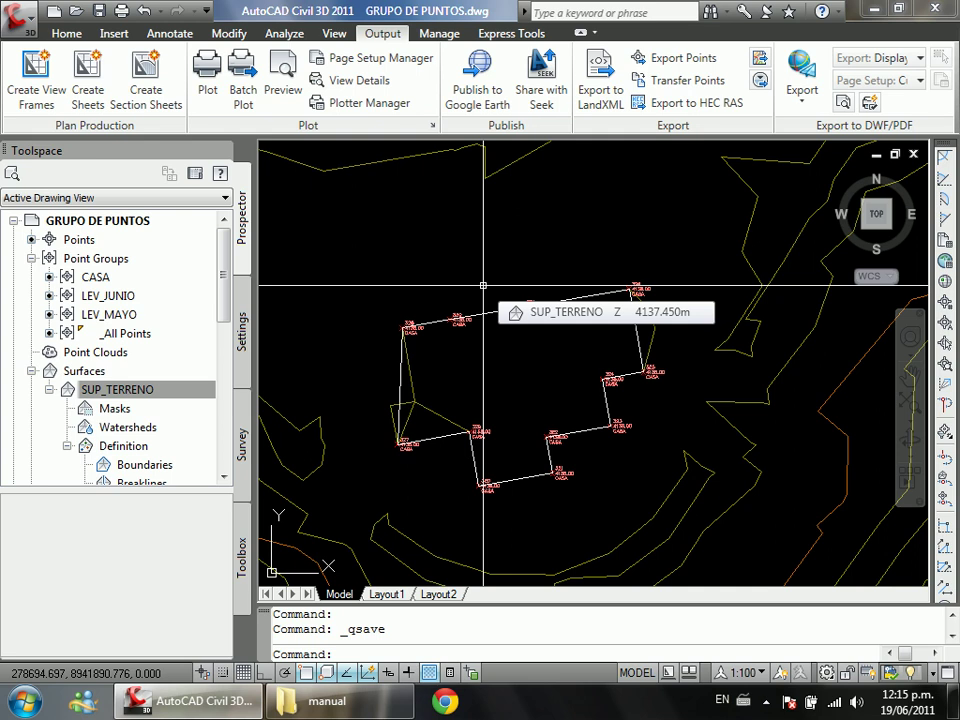
{"action": "scroll", "coordinate": [403, 430], "scroll_direction": "up", "scroll_amount": 5}
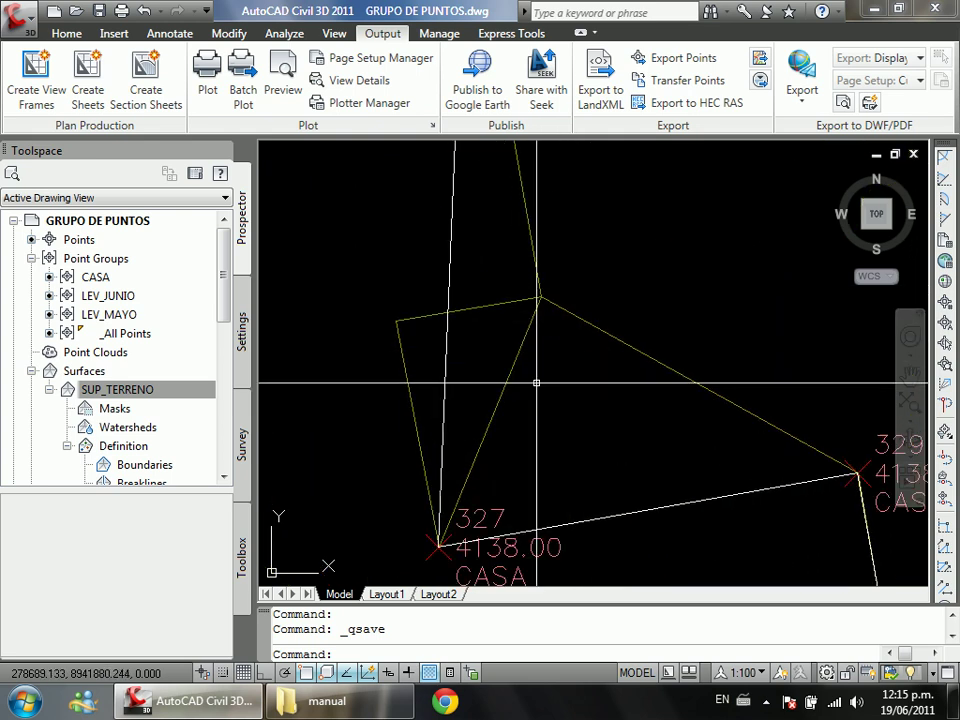
{"action": "scroll", "coordinate": [536, 383], "scroll_direction": "down", "scroll_amount": 5}
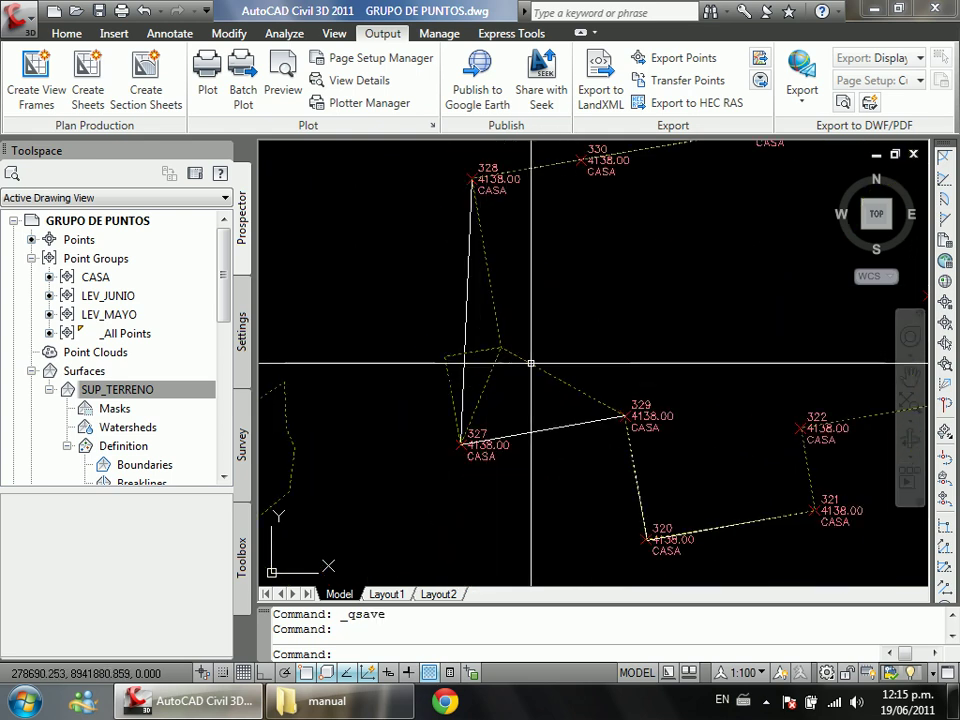
{"action": "left_click", "coordinate": [530, 363]}
{"action": "scroll", "coordinate": [498, 358], "scroll_direction": "up", "scroll_amount": 5}
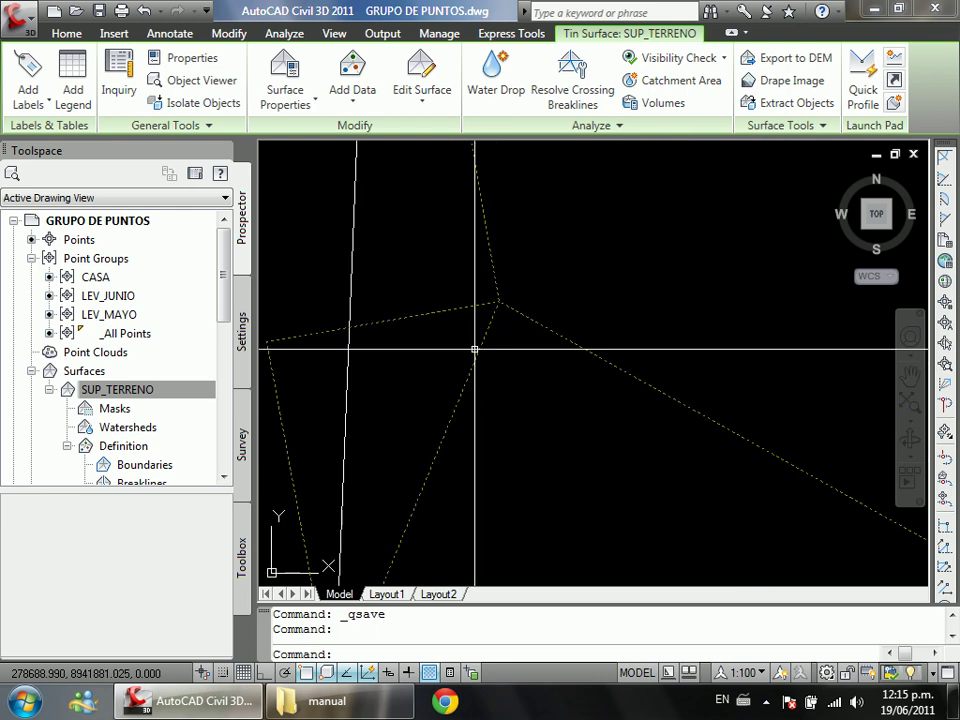
{"action": "scroll", "coordinate": [474, 349], "scroll_direction": "down", "scroll_amount": 3}
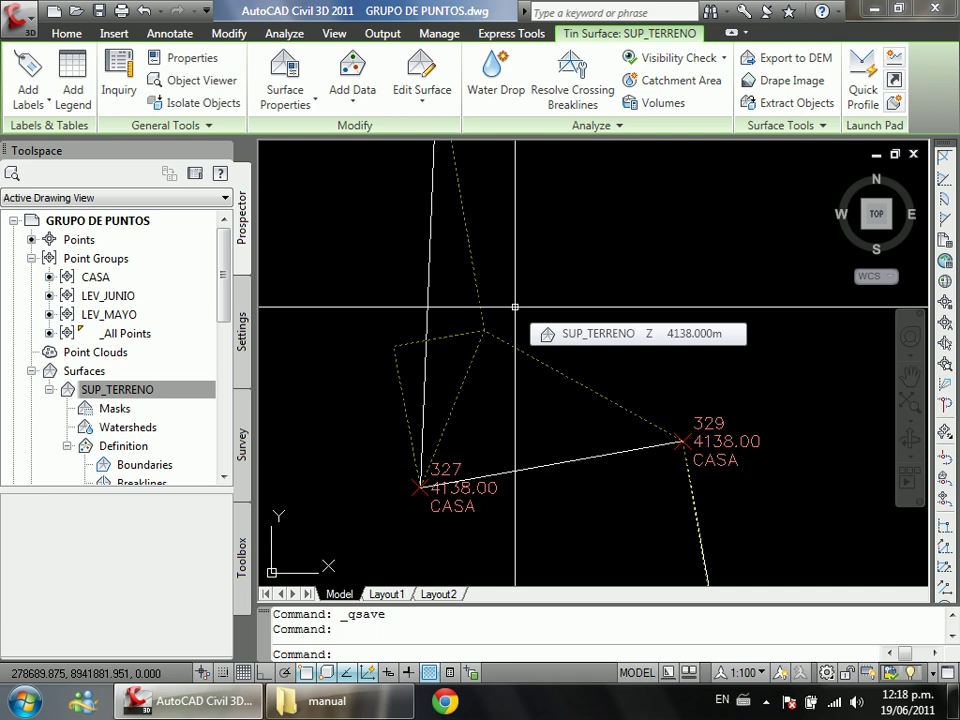
{"action": "scroll", "coordinate": [405, 415], "scroll_direction": "down", "scroll_amount": 5}
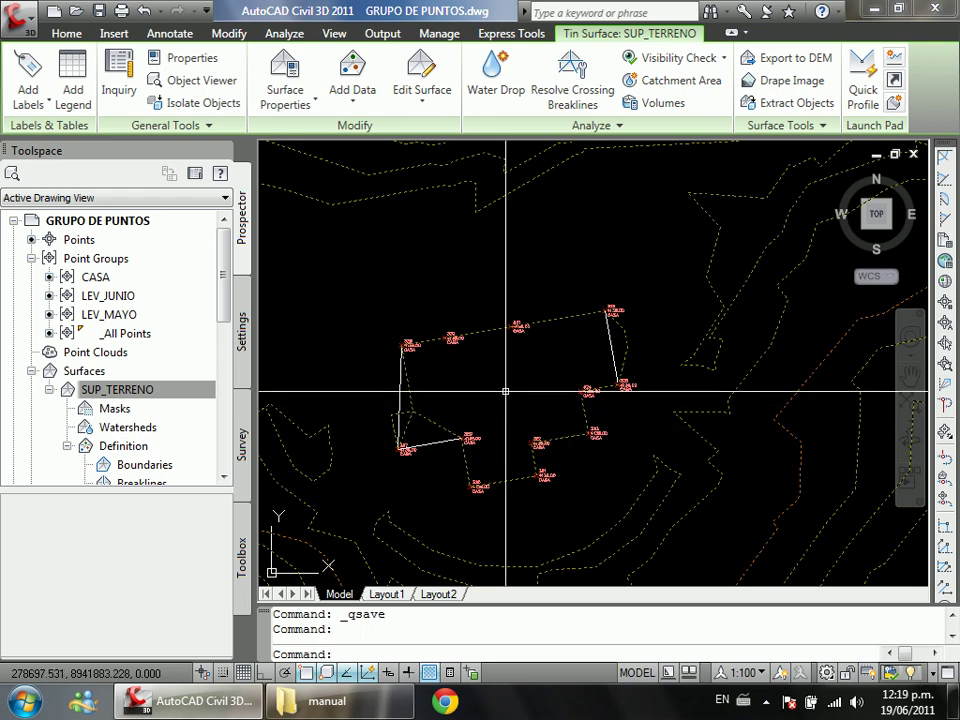
{"action": "key", "text": "Escape"}
{"action": "key", "text": "Escape"}
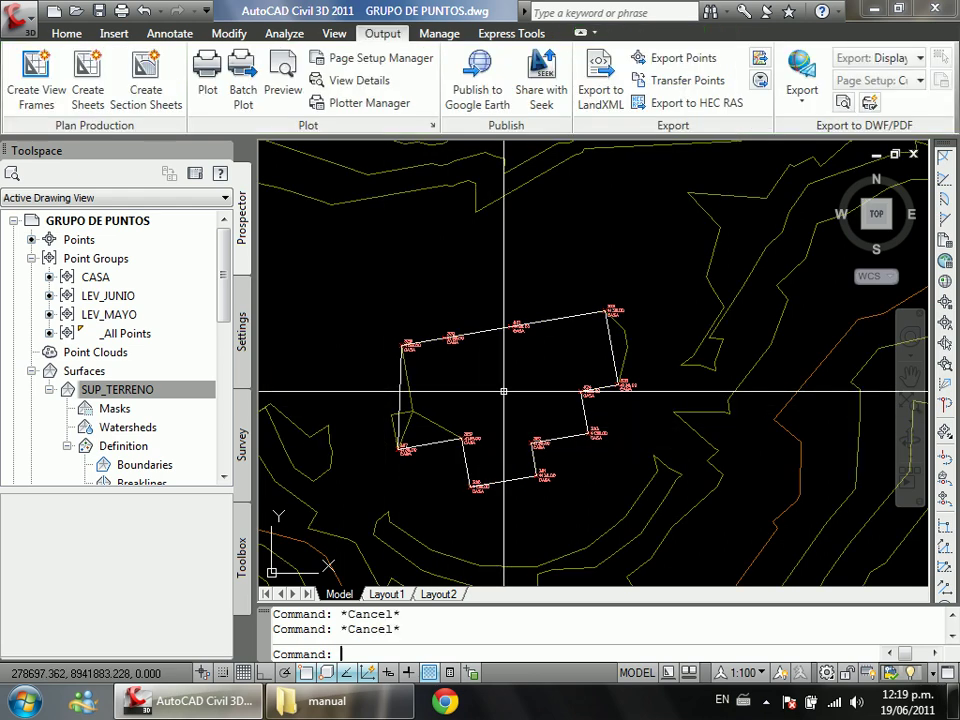
{"action": "key", "text": "ctrl+s"}
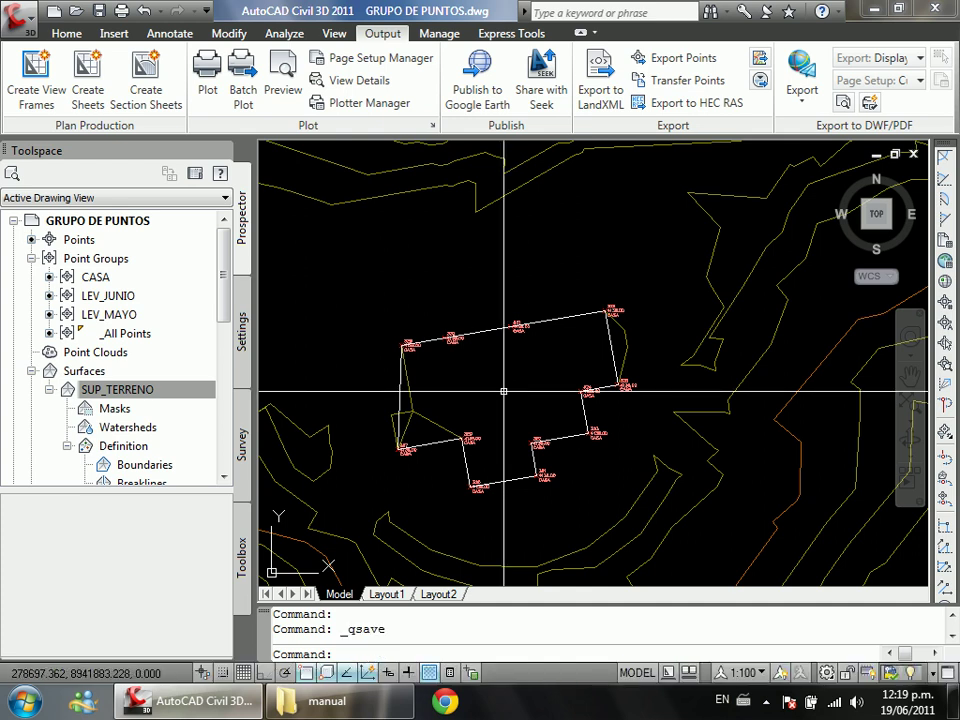
Step: Start adding a boundary to the definition of the SUP_TERRENO surface
{"action": "mouse_move", "coordinate": [455, 400]}
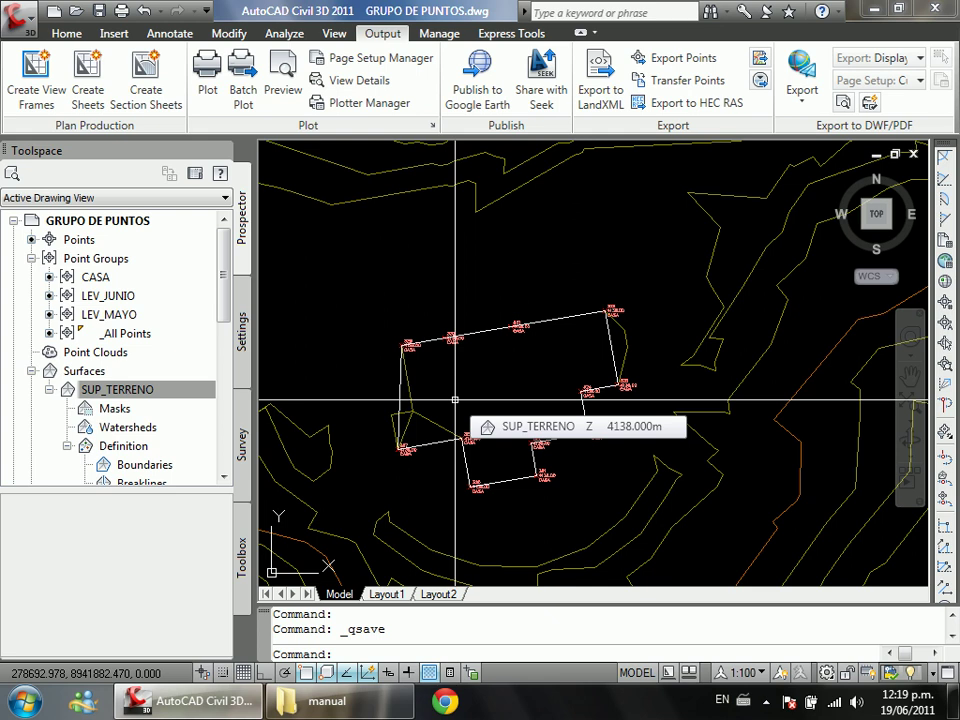
{"action": "scroll", "coordinate": [455, 398], "scroll_direction": "up", "scroll_amount": 3}
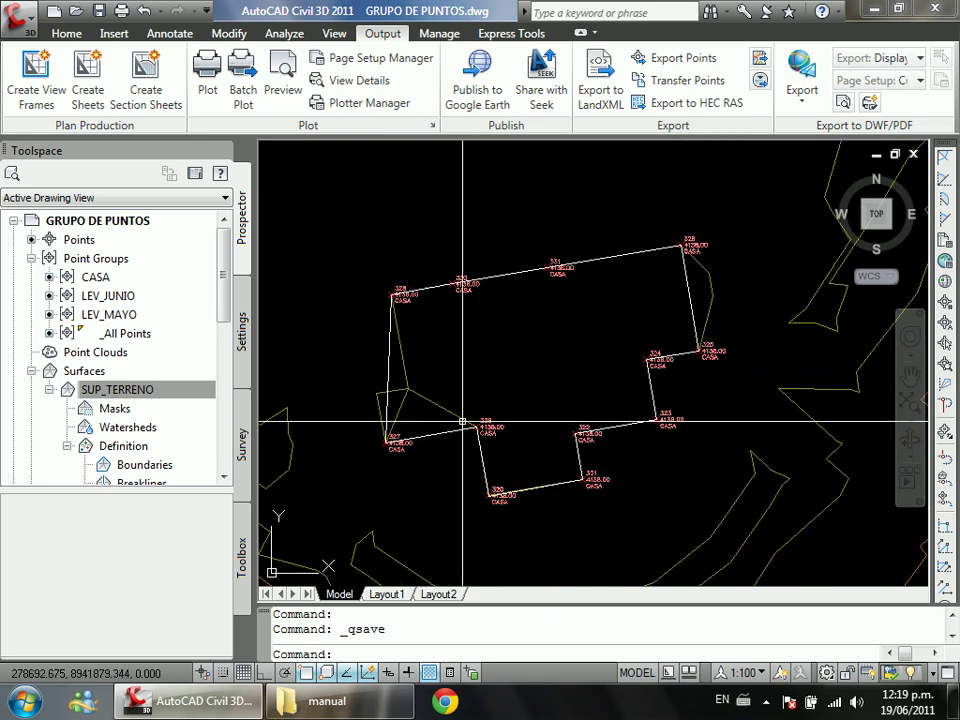
{"action": "left_click_drag", "start_coordinate": [227, 291], "coordinate": [232, 343]}
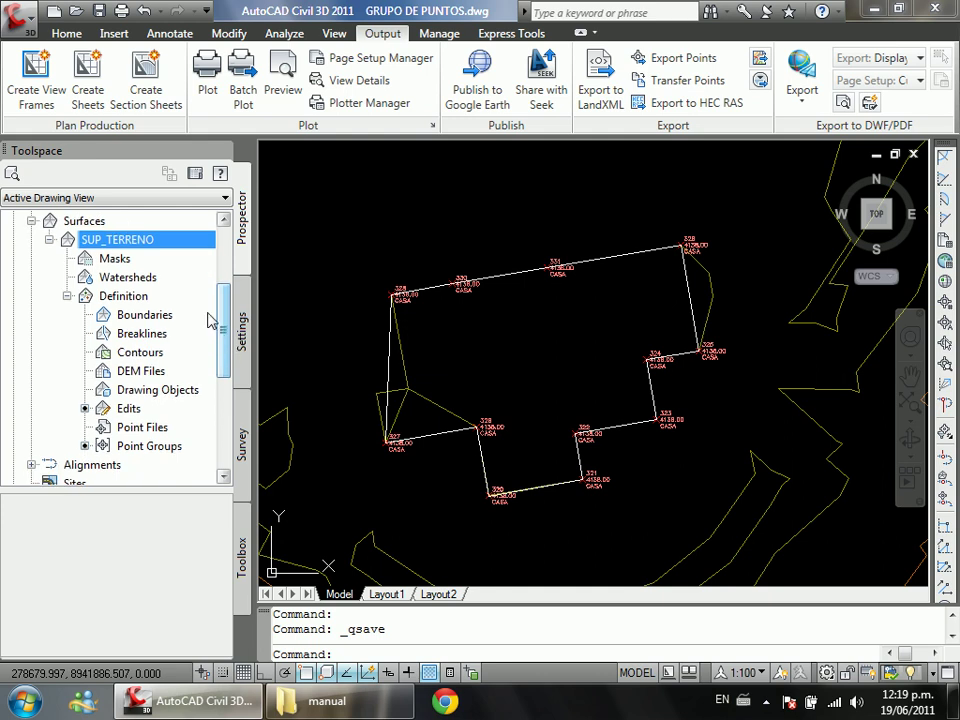
{"action": "left_click", "coordinate": [139, 304]}
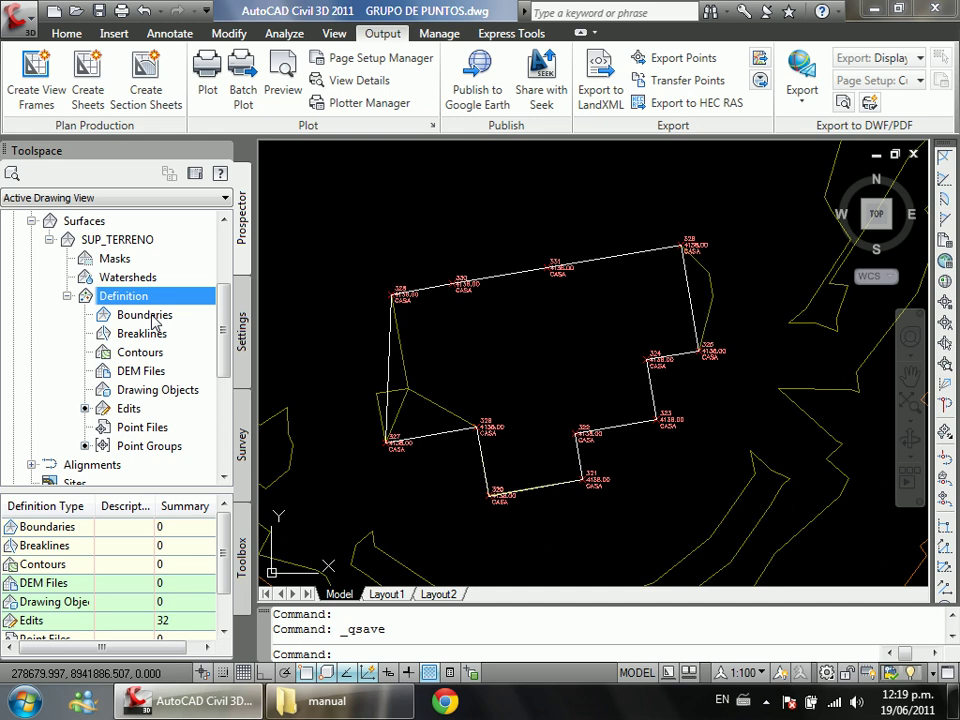
{"action": "left_click", "coordinate": [150, 318]}
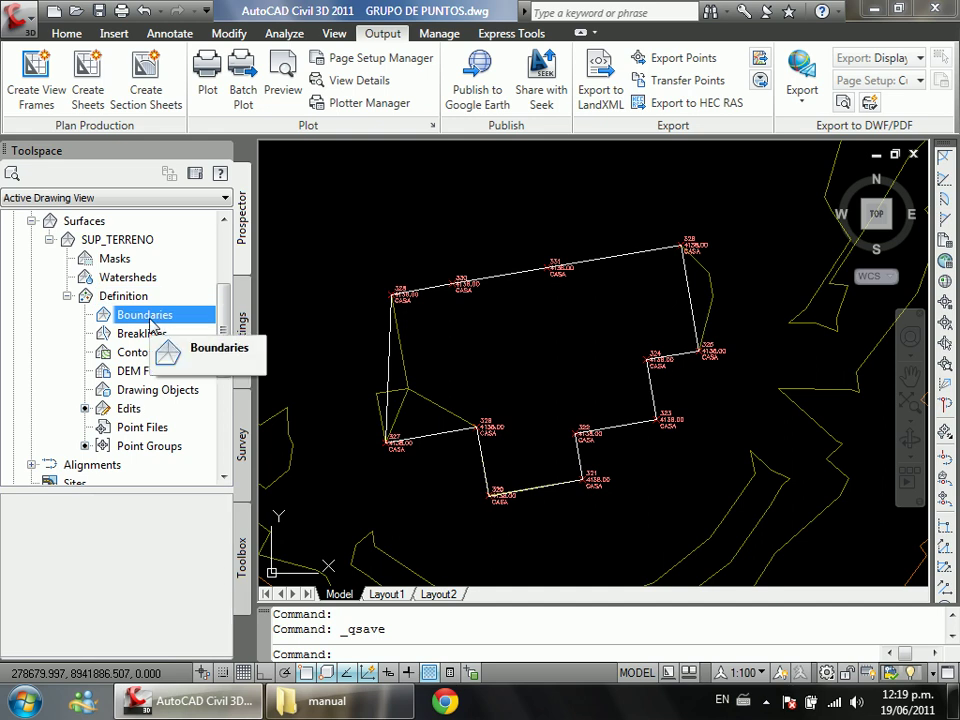
{"action": "right_click", "coordinate": [148, 320]}
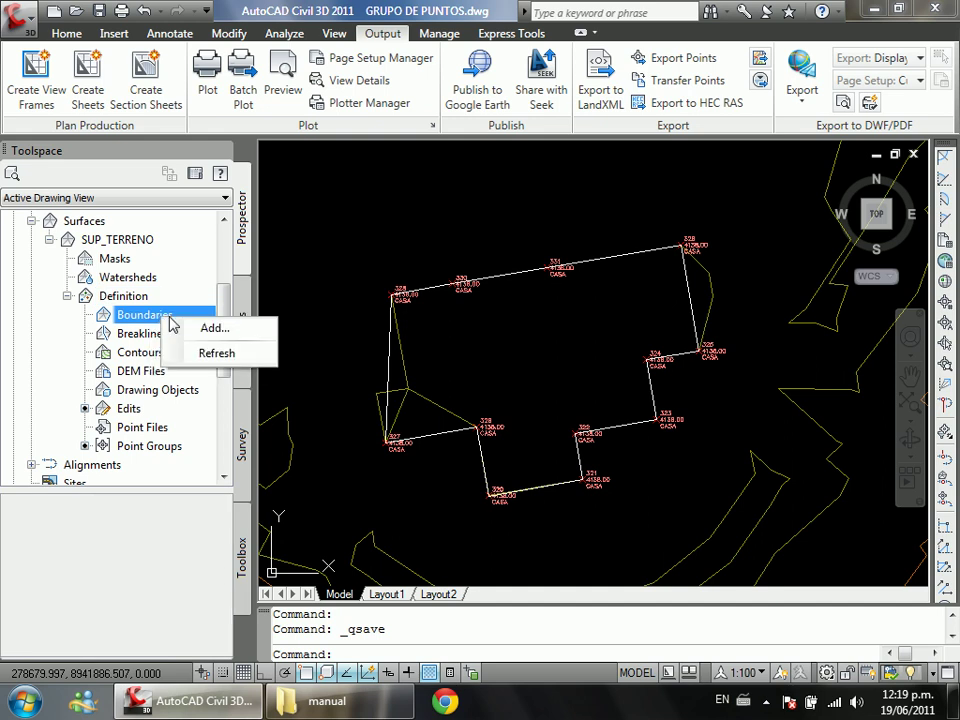
{"action": "left_click", "coordinate": [236, 332]}
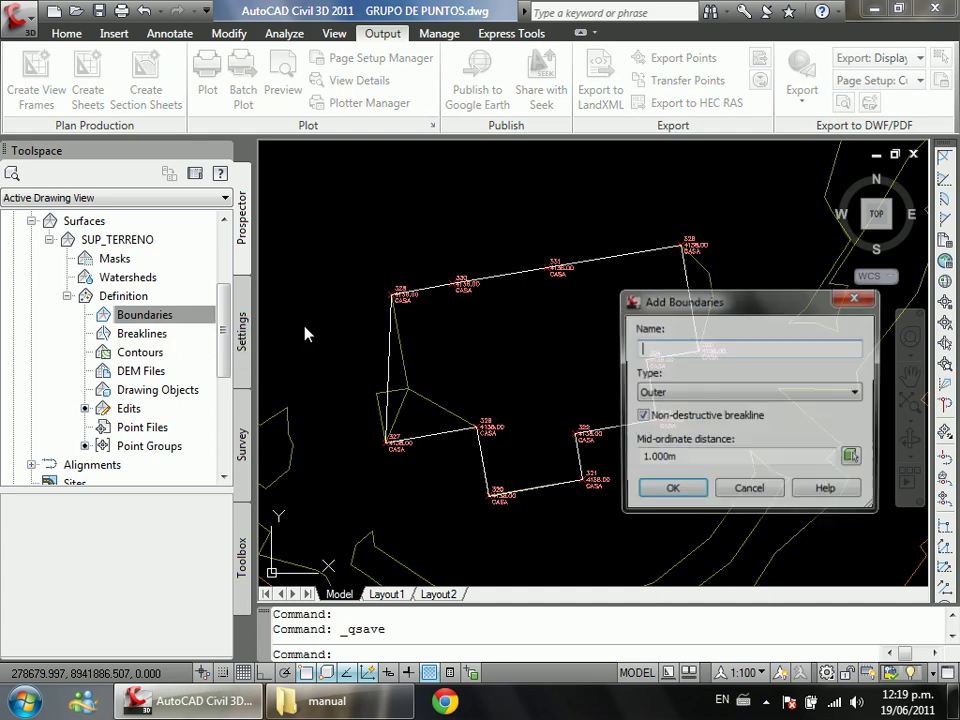
{"action": "left_click_drag", "start_coordinate": [718, 313], "coordinate": [481, 249]}
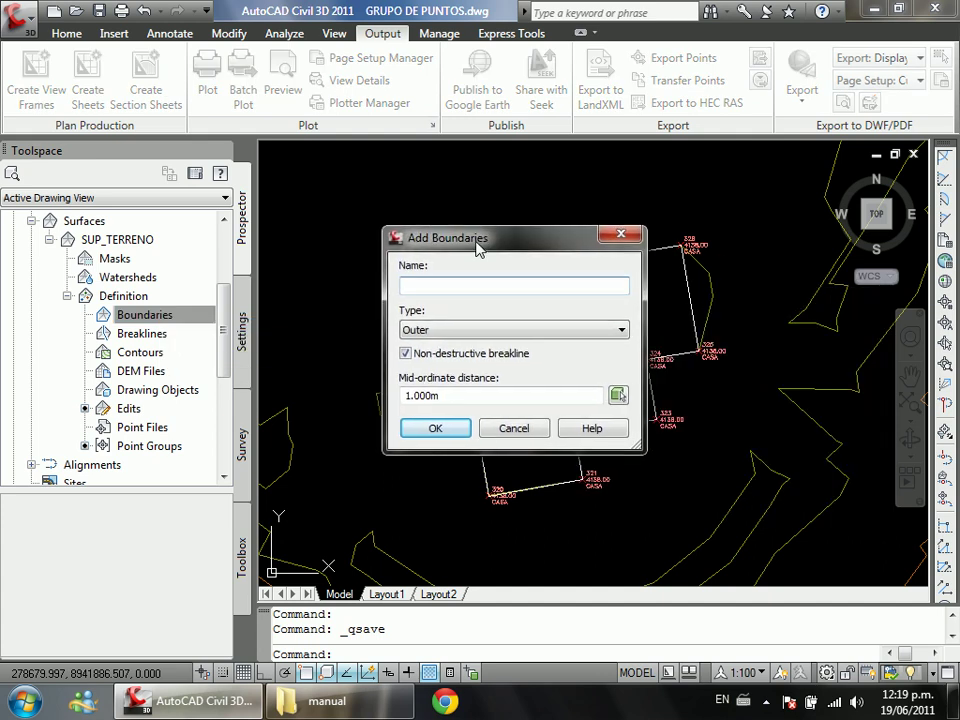
Step: Name the boundary CASA, keep the Outer type with non-destructive breakline, and accept the settings to proceed to object selection
{"action": "left_click", "coordinate": [440, 330]}
{"action": "left_click", "coordinate": [441, 344]}
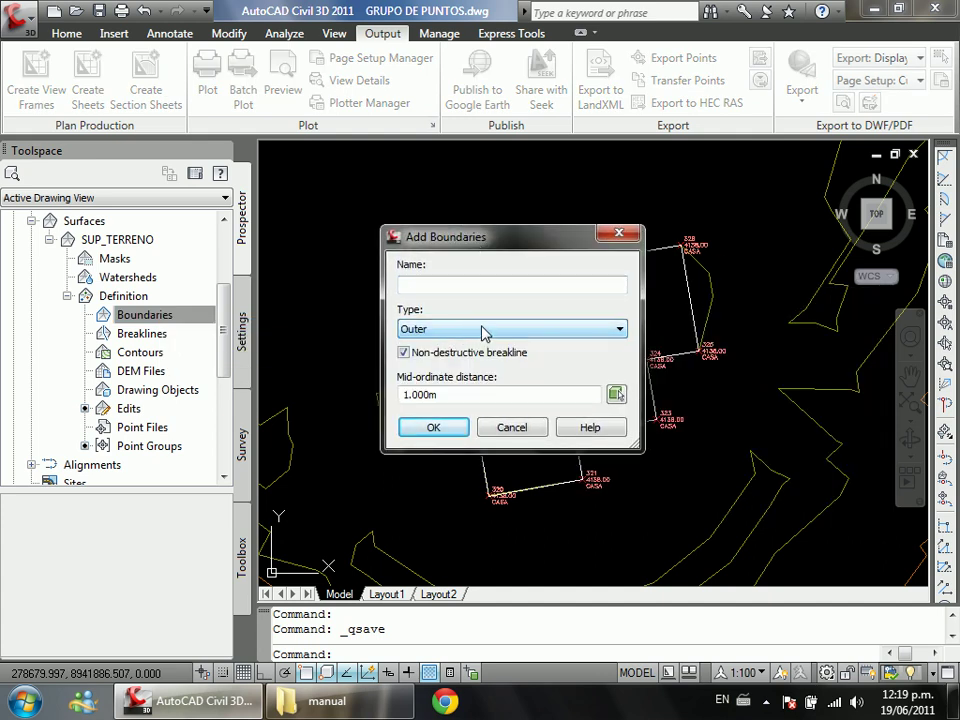
{"action": "left_click_drag", "start_coordinate": [508, 245], "coordinate": [425, 219]}
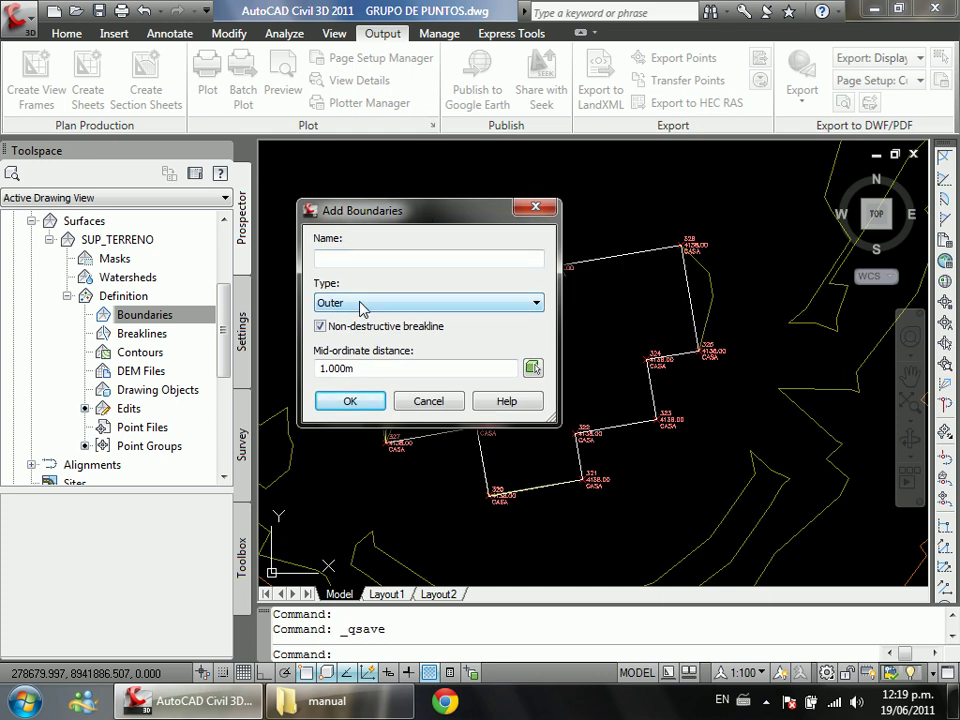
{"action": "left_click", "coordinate": [365, 253]}
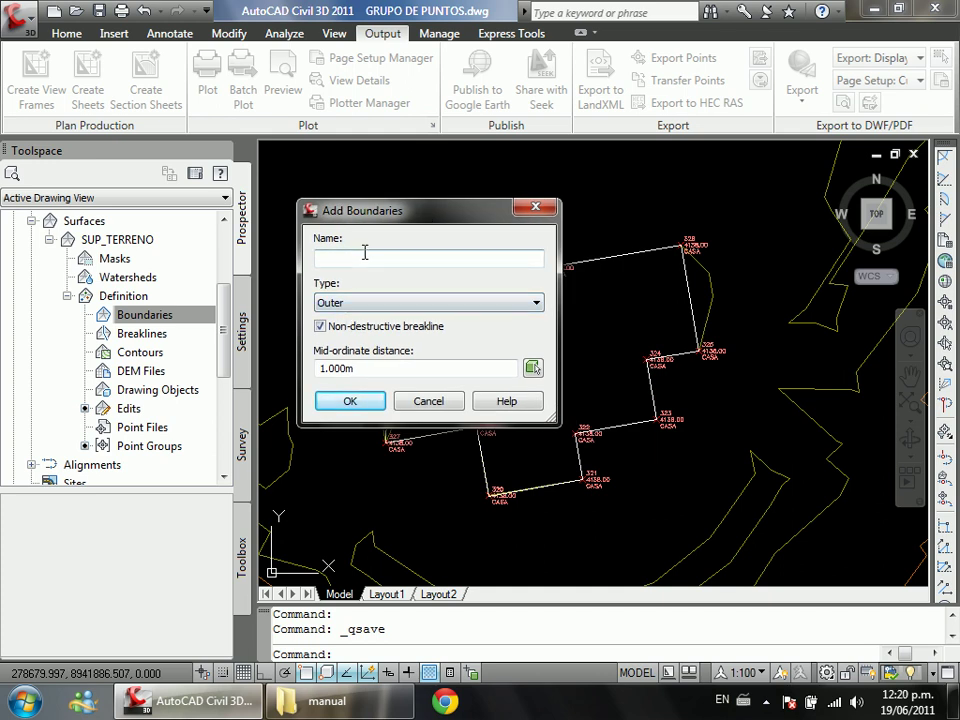
{"action": "type", "text": "CASA"}
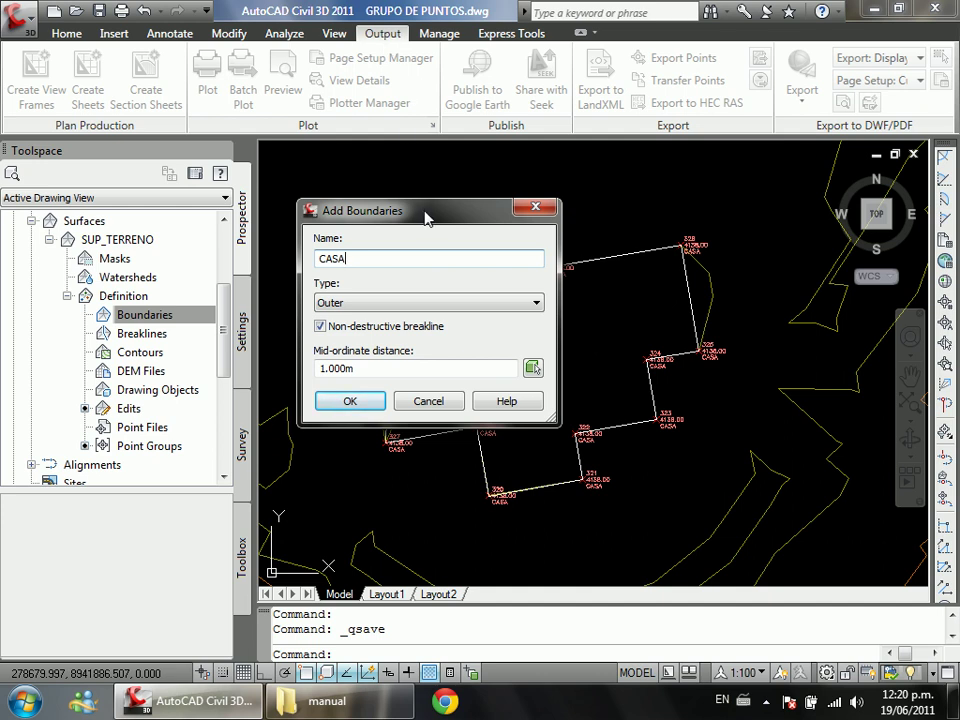
{"action": "left_click_drag", "start_coordinate": [424, 213], "coordinate": [445, 208]}
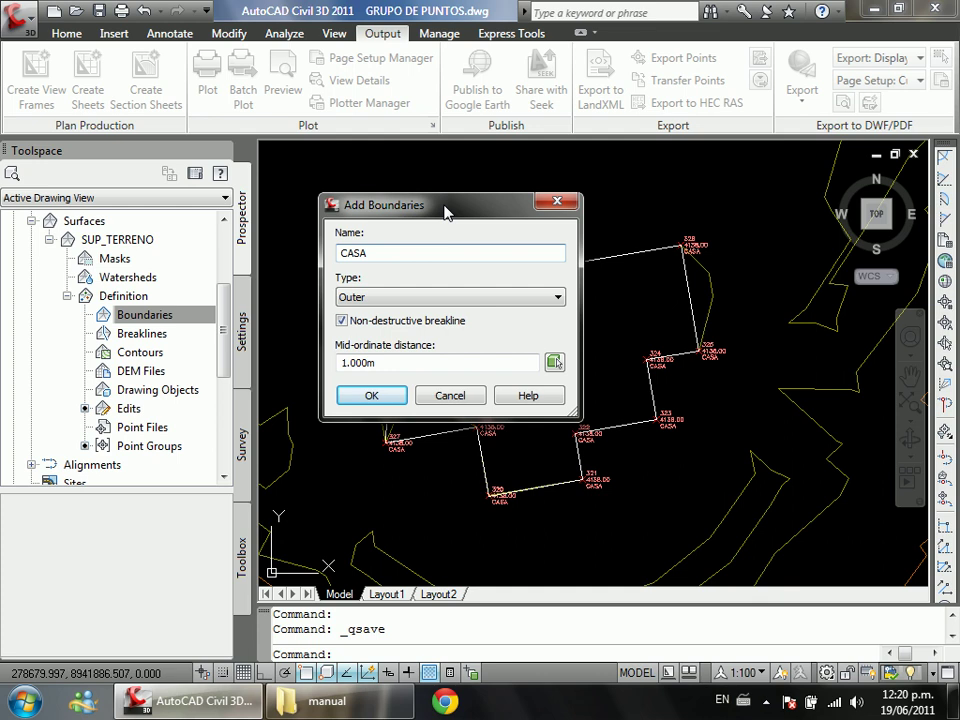
{"action": "left_click", "coordinate": [371, 396]}
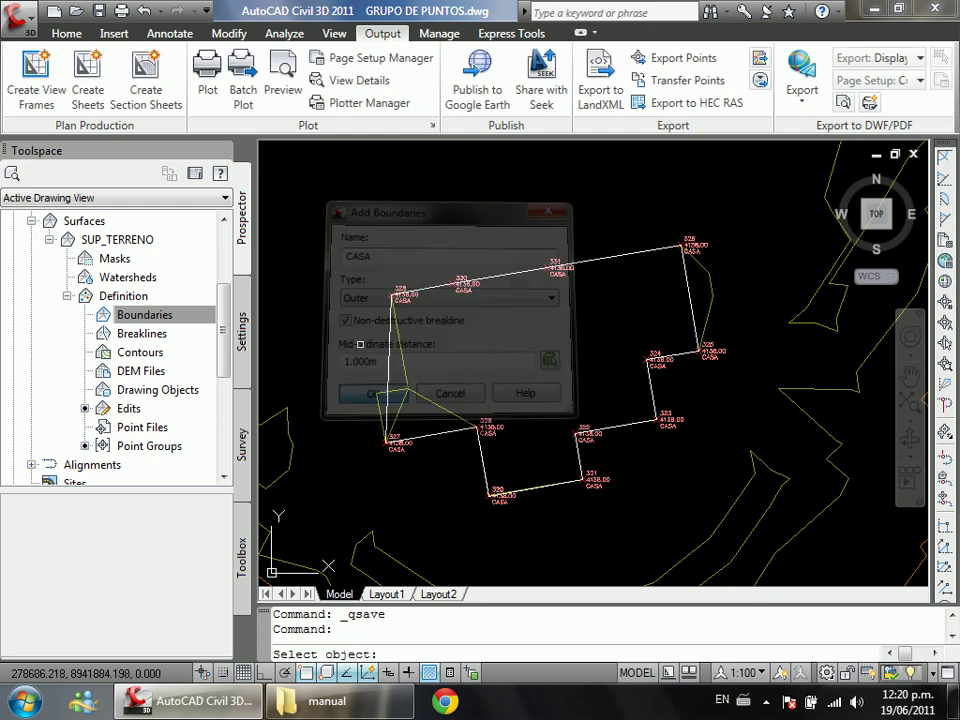
{"action": "mouse_move", "coordinate": [371, 275]}
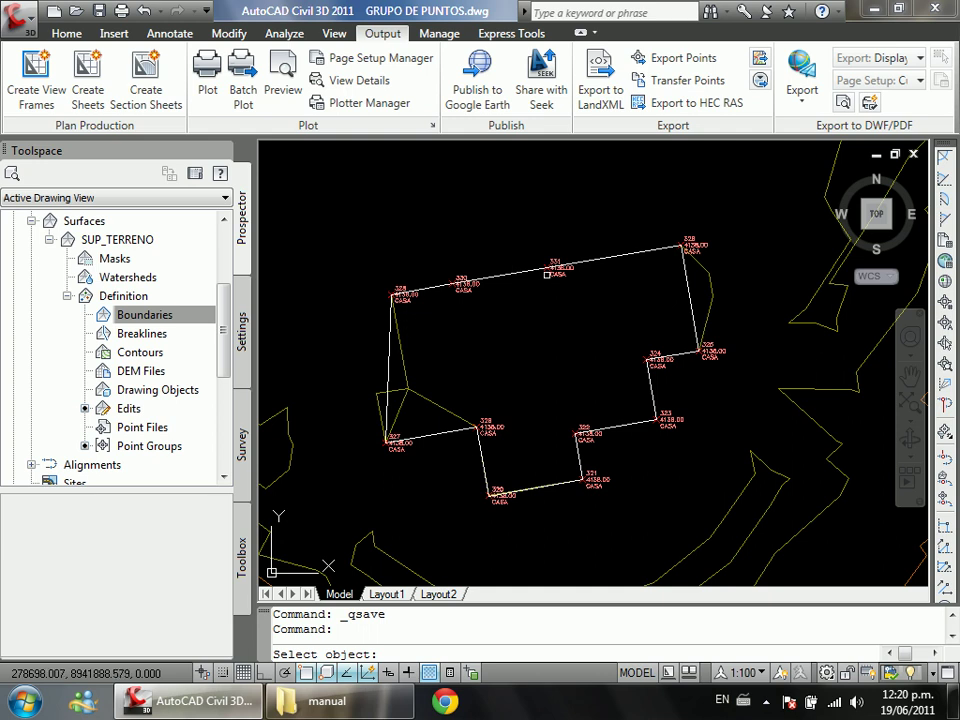
Step: Apply the closed house polyline as the CASA outer boundary and inspect how it trims the SUP_TERRENO surface
{"action": "left_click", "coordinate": [688, 312]}
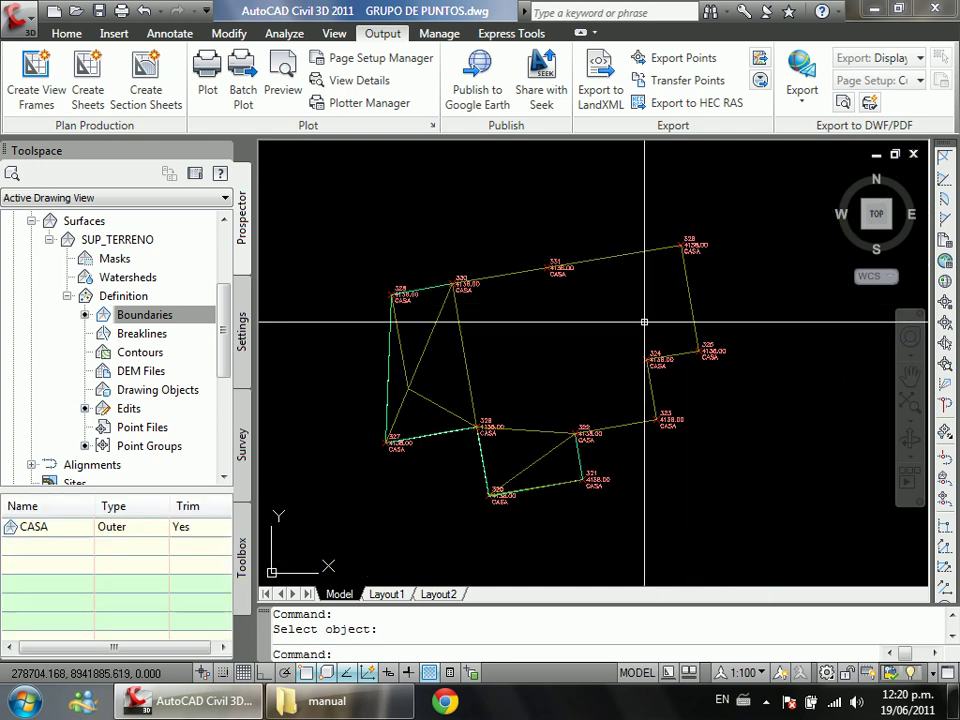
{"action": "scroll", "coordinate": [562, 349], "scroll_direction": "down", "scroll_amount": 6}
{"action": "scroll", "coordinate": [560, 350], "scroll_direction": "up", "scroll_amount": 5}
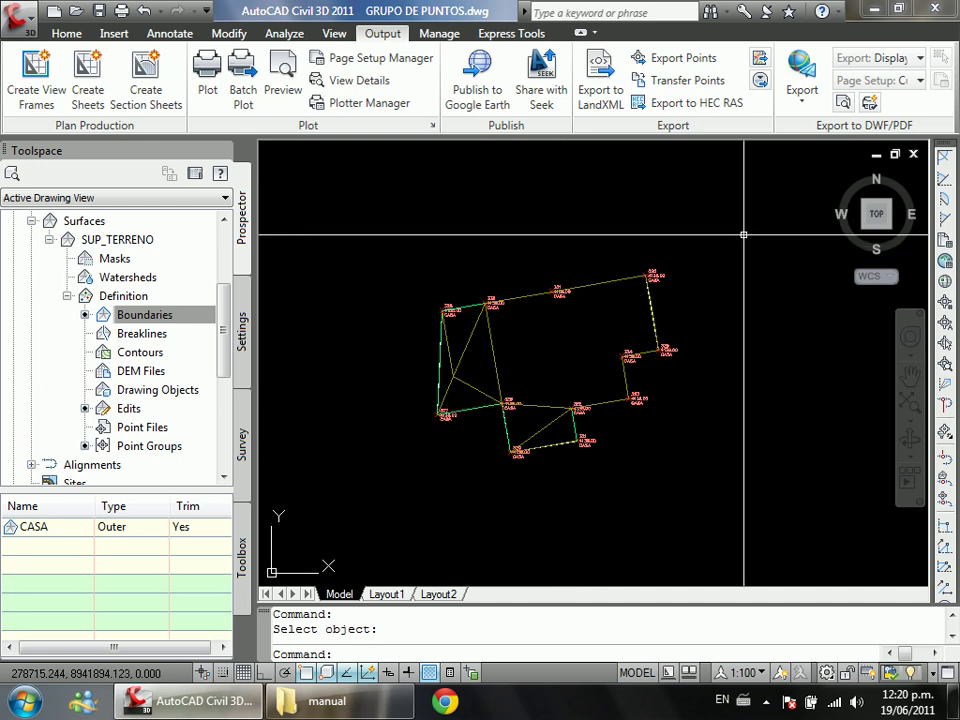
{"action": "scroll", "coordinate": [570, 386], "scroll_direction": "down", "scroll_amount": 6}
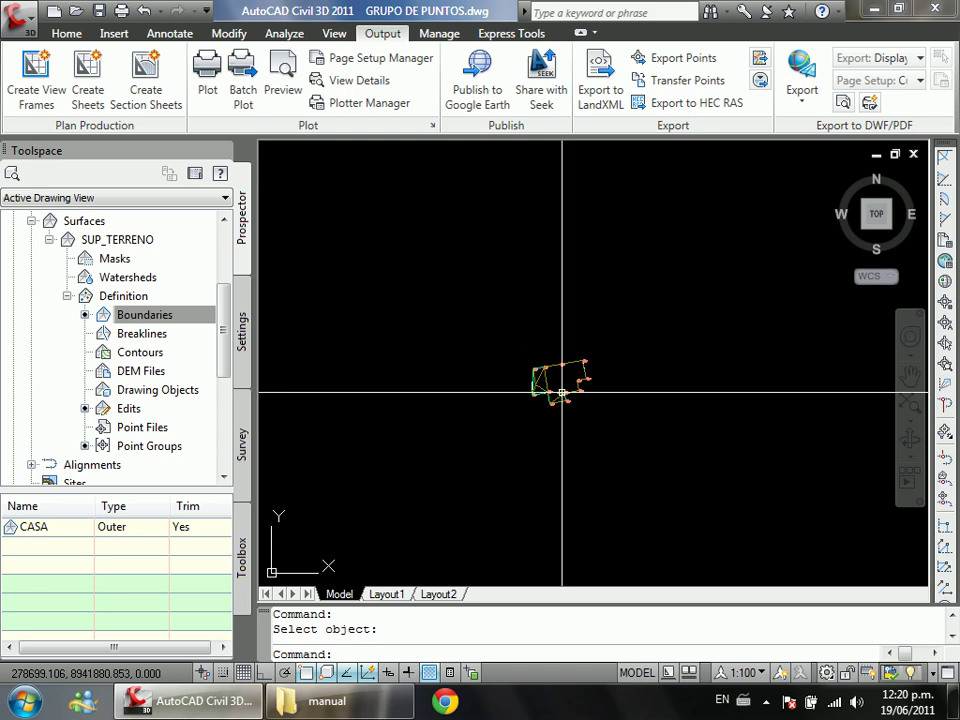
{"action": "scroll", "coordinate": [572, 349], "scroll_direction": "up", "scroll_amount": 5}
{"action": "scroll", "coordinate": [591, 337], "scroll_direction": "up", "scroll_amount": 2}
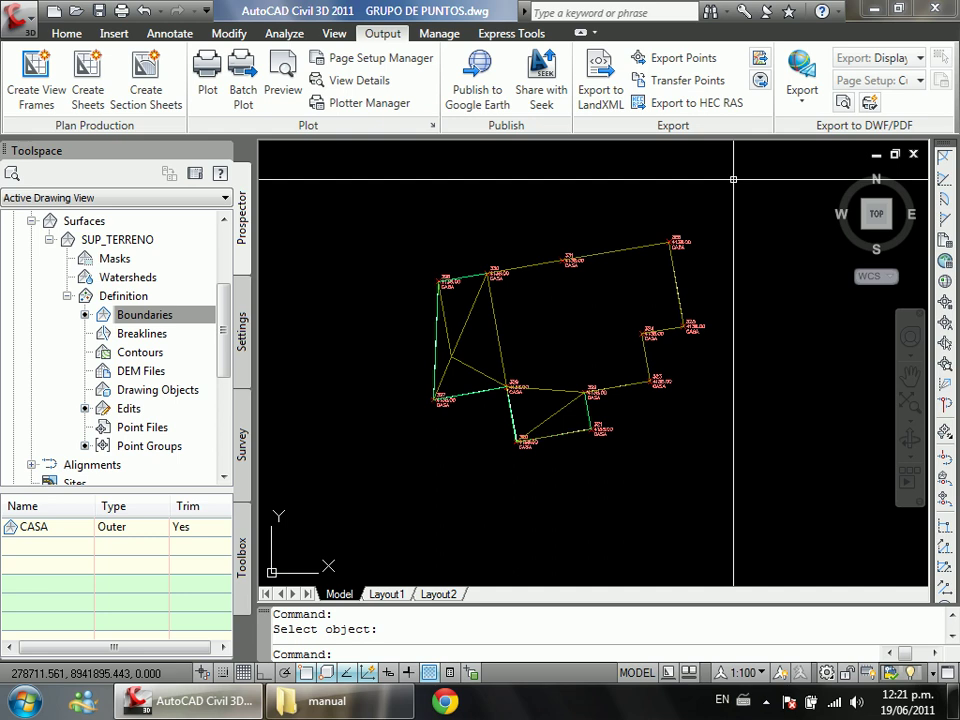
{"action": "scroll", "coordinate": [500, 285], "scroll_direction": "down", "scroll_amount": 4}
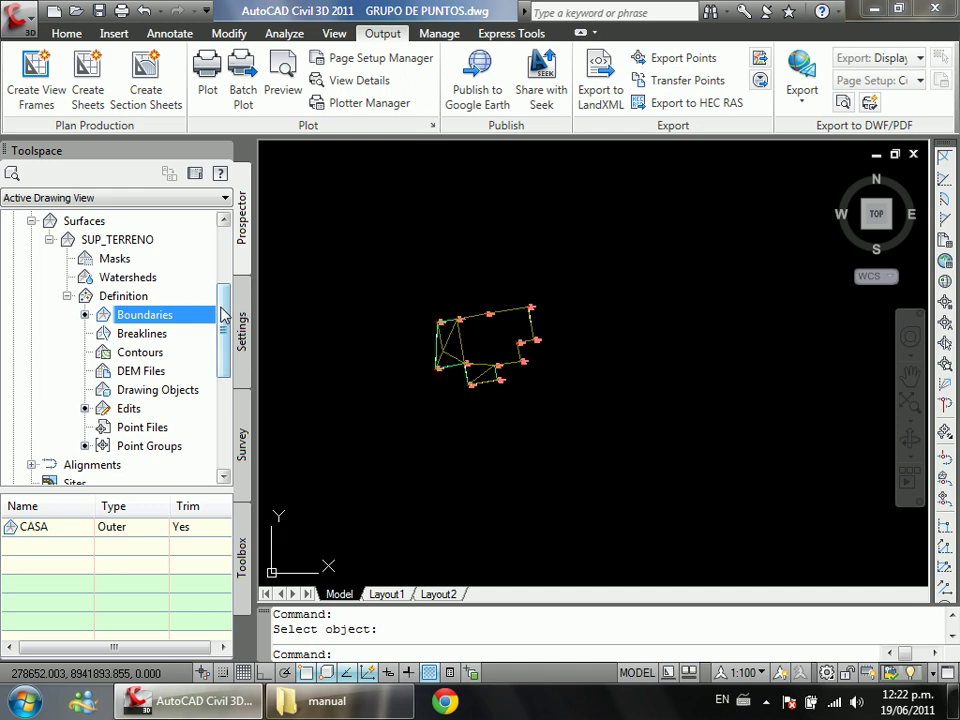
Step: Undo the addition of the outer CASA boundary to the SUP_TERRENO surface
{"action": "type", "text": "U"}
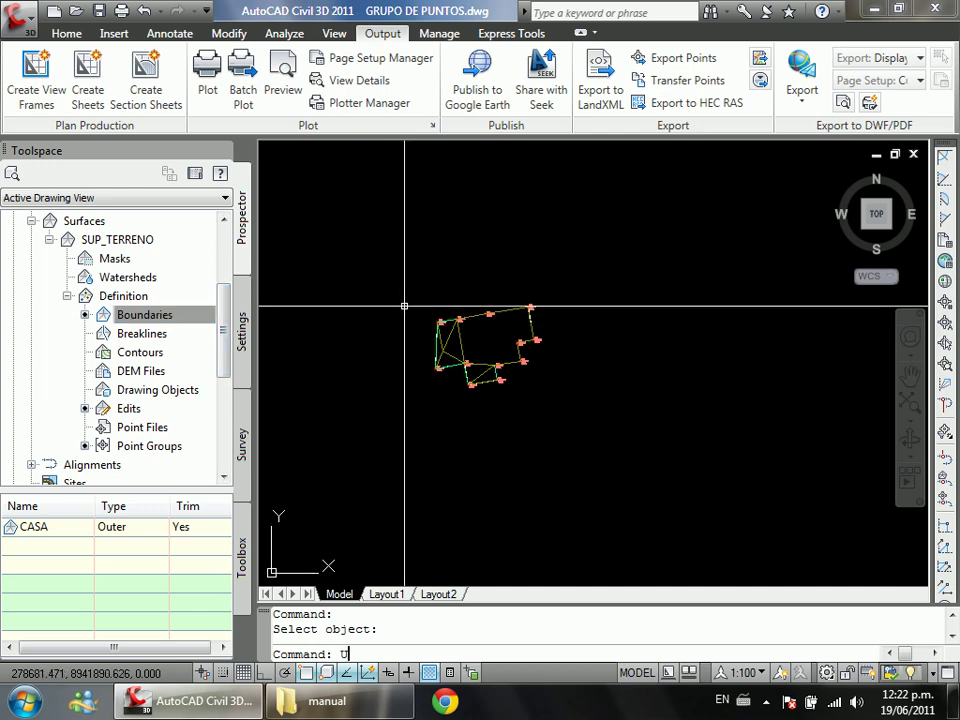
{"action": "key", "text": "Escape"}
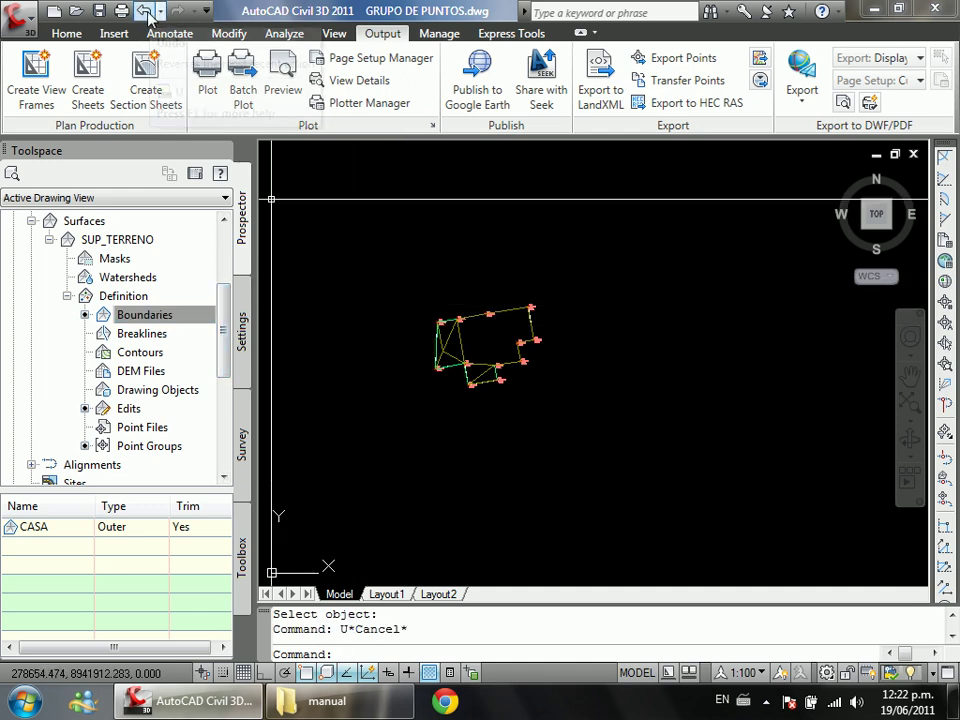
{"action": "left_click", "coordinate": [145, 12]}
{"action": "left_click", "coordinate": [145, 12]}
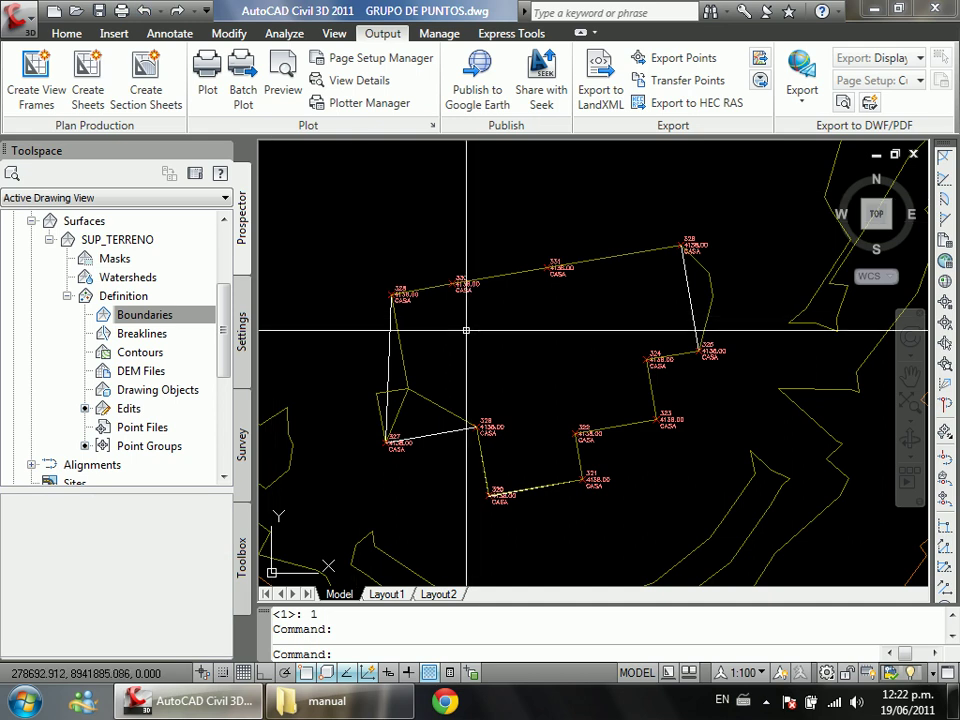
Step: Start a new SUP_TERRENO boundary named CASA, of type Show with non-destructive breakline, and accept the settings
{"action": "scroll", "coordinate": [487, 366], "scroll_direction": "down", "scroll_amount": 2}
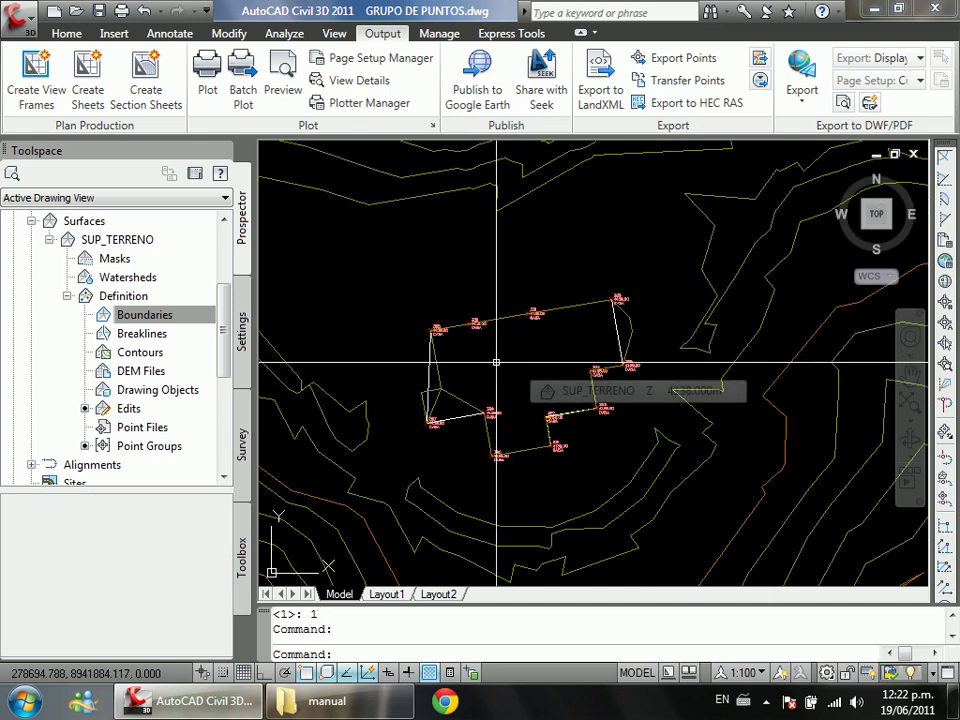
{"action": "right_click", "coordinate": [174, 319]}
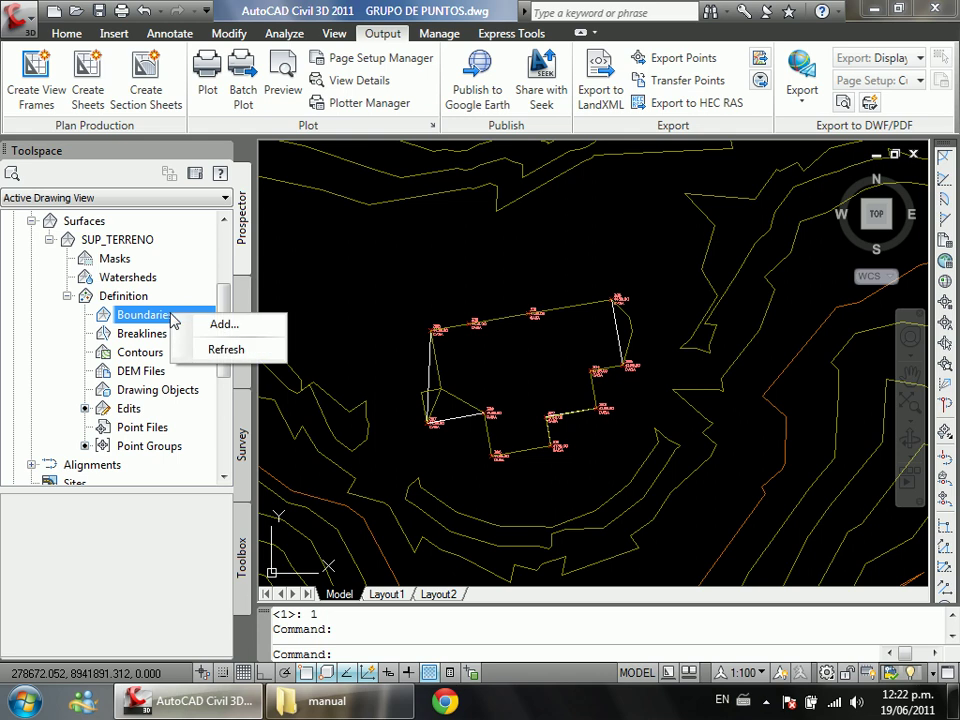
{"action": "left_click", "coordinate": [222, 326]}
{"action": "left_click", "coordinate": [451, 298]}
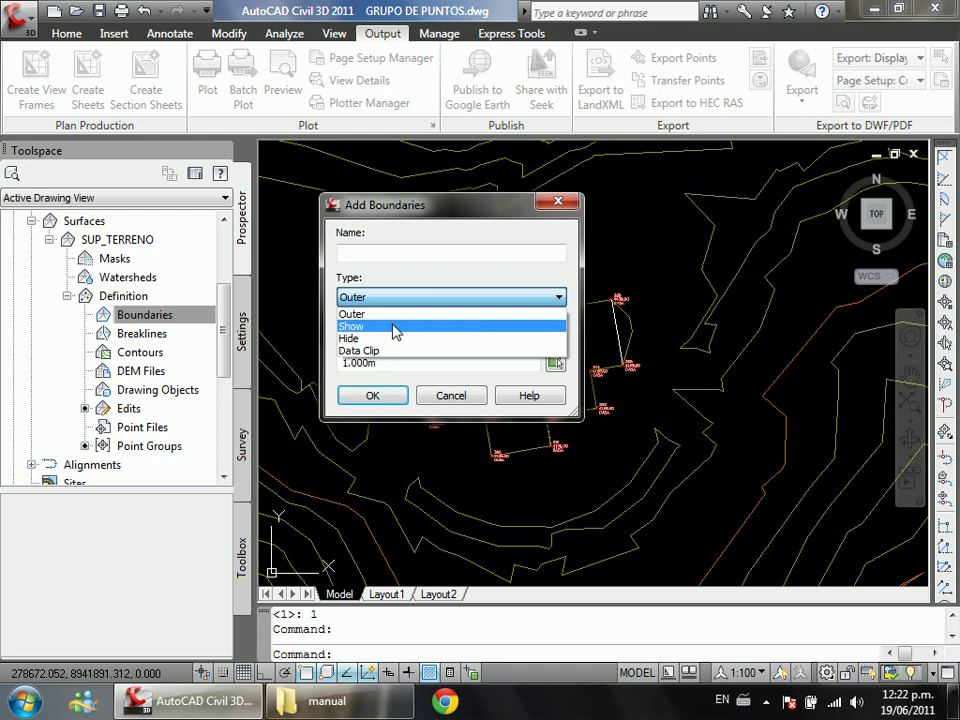
{"action": "left_click", "coordinate": [393, 327]}
{"action": "left_click", "coordinate": [424, 254]}
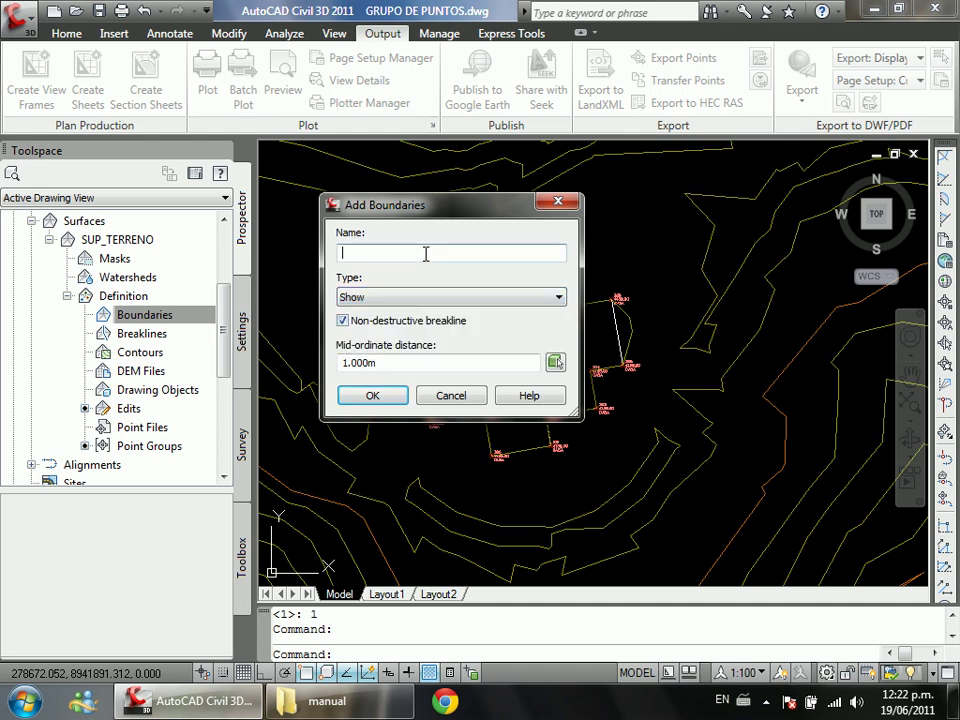
{"action": "type", "text": "CASA"}
{"action": "left_click", "coordinate": [380, 397]}
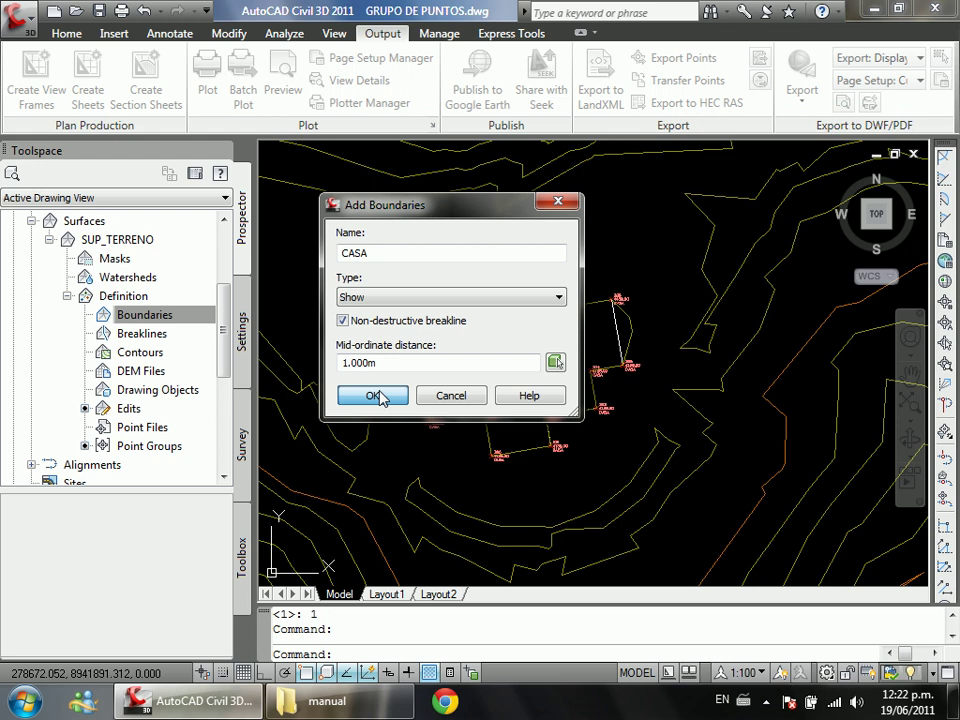
{"action": "left_click", "coordinate": [373, 396]}
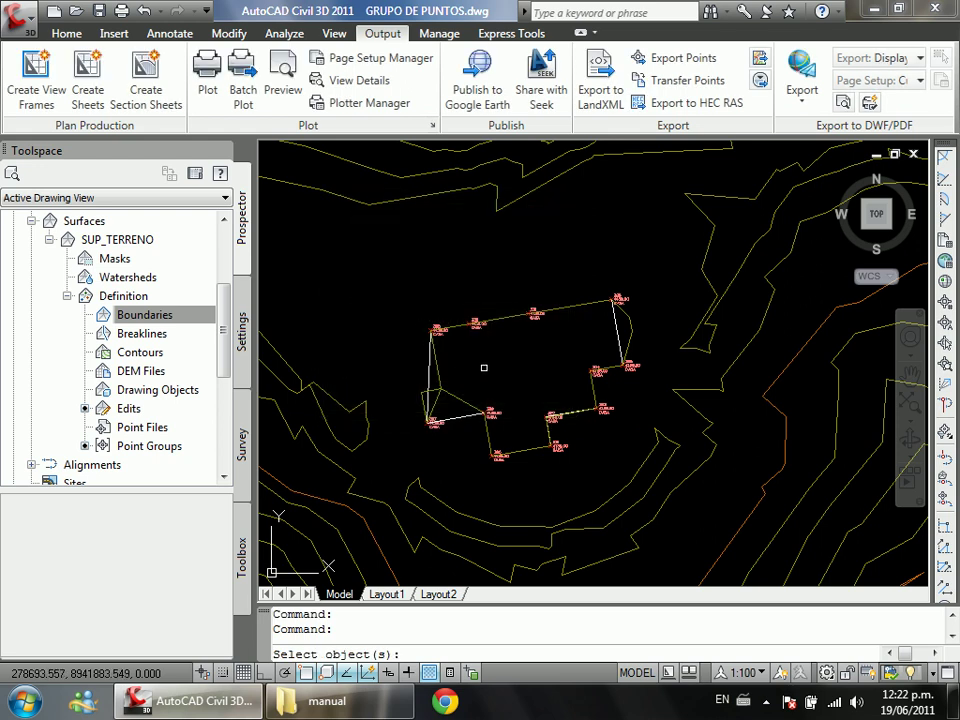
Step: Assign the closed house polyline as the Show boundary and check the contours around the house
{"action": "left_click", "coordinate": [428, 362]}
{"action": "key", "text": "Return"}
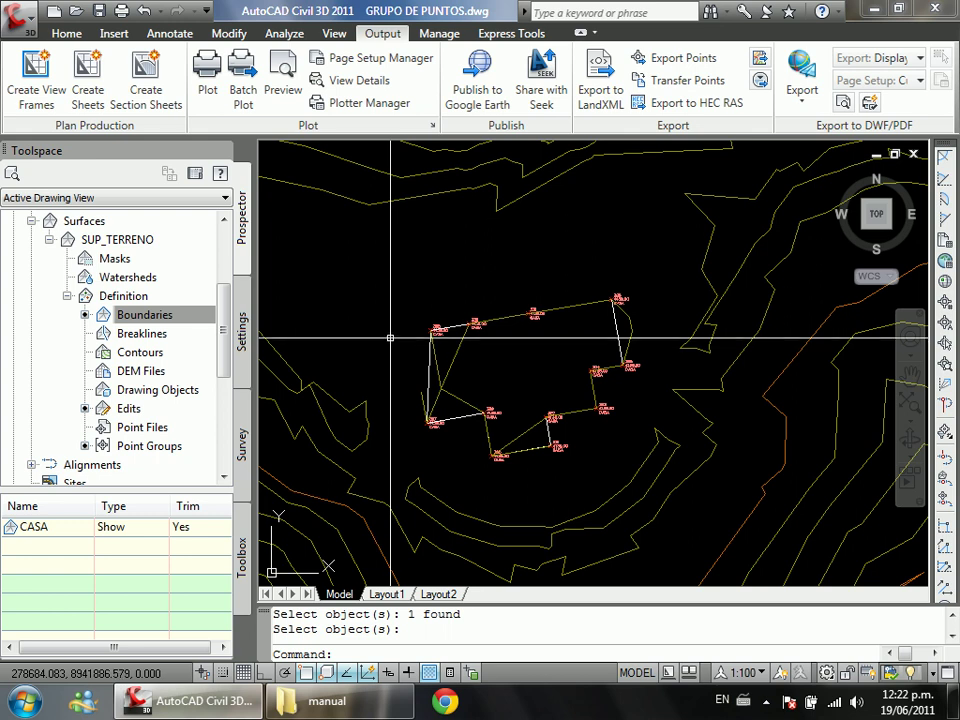
{"action": "left_click", "coordinate": [458, 350]}
{"action": "key", "text": "Escape"}
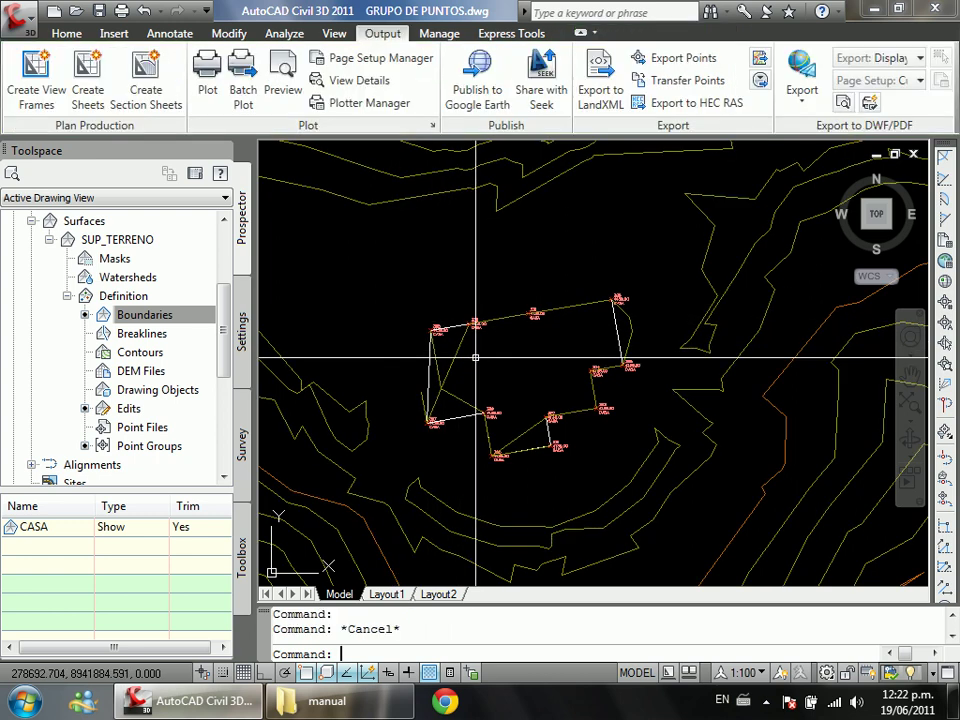
{"action": "scroll", "coordinate": [506, 380], "scroll_direction": "up", "scroll_amount": 2}
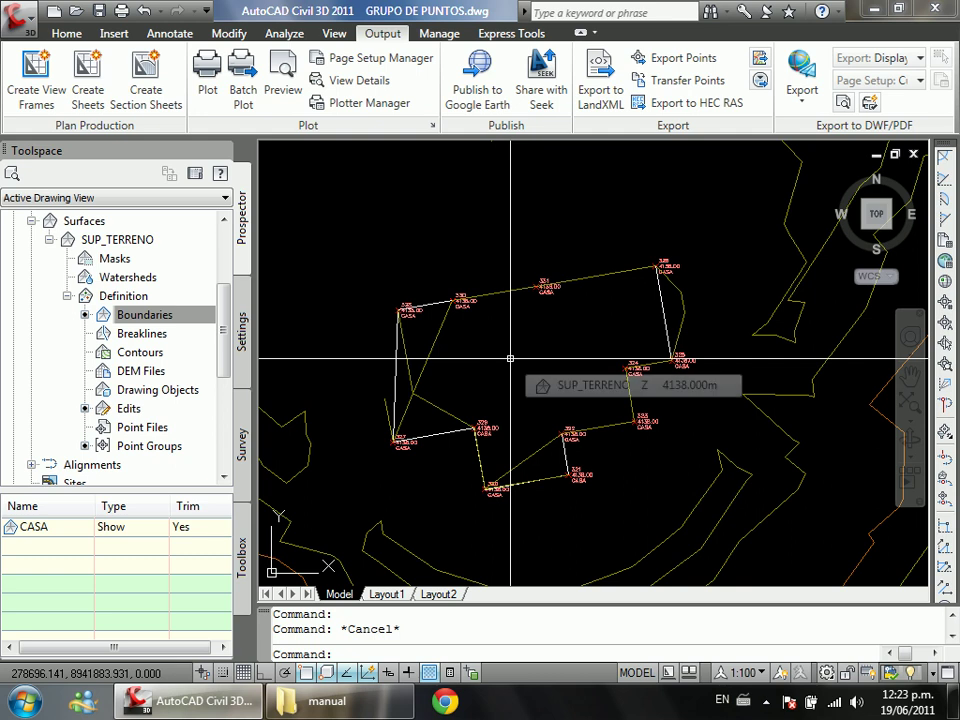
{"action": "scroll", "coordinate": [463, 358], "scroll_direction": "down", "scroll_amount": 4}
{"action": "scroll", "coordinate": [460, 375], "scroll_direction": "up", "scroll_amount": 3}
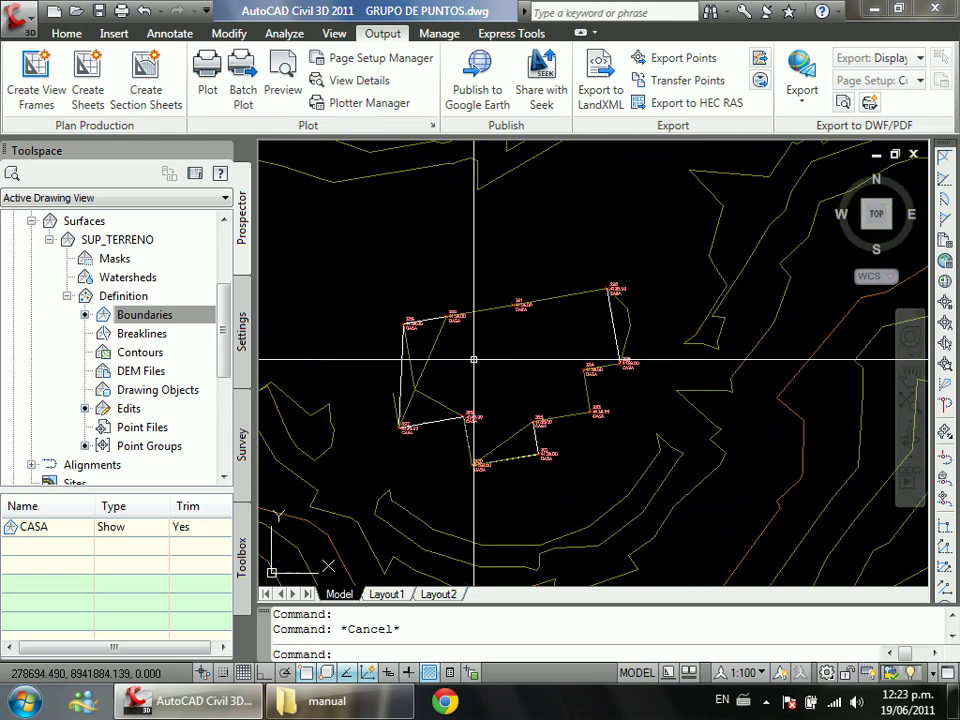
{"action": "left_click", "coordinate": [167, 313]}
{"action": "right_click", "coordinate": [135, 241]}
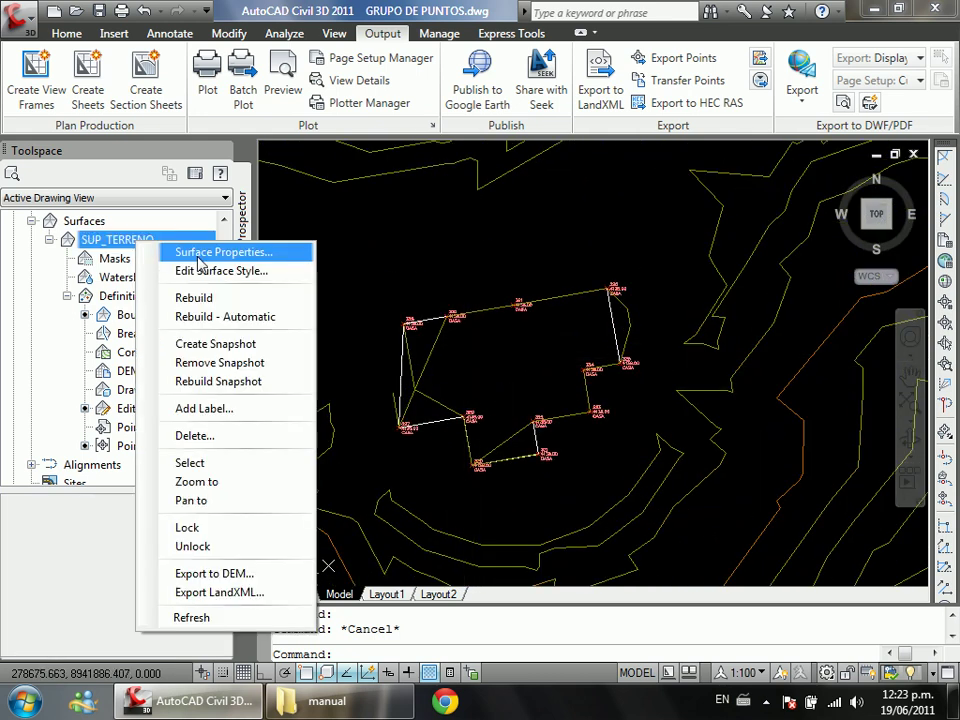
{"action": "left_click", "coordinate": [190, 253]}
{"action": "left_click", "coordinate": [632, 628]}
Step: Turn on Triangles visibility for the plan view in the SUP_TERRENO surface style and accept the change
{"action": "right_click", "coordinate": [165, 240]}
{"action": "left_click", "coordinate": [305, 264]}
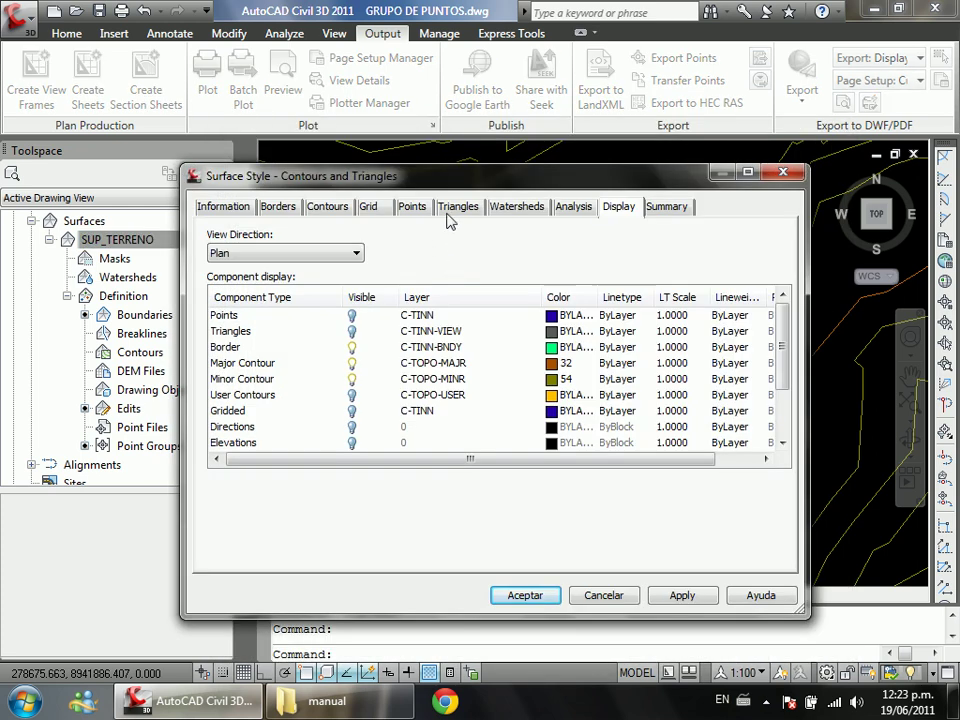
{"action": "left_click", "coordinate": [454, 209]}
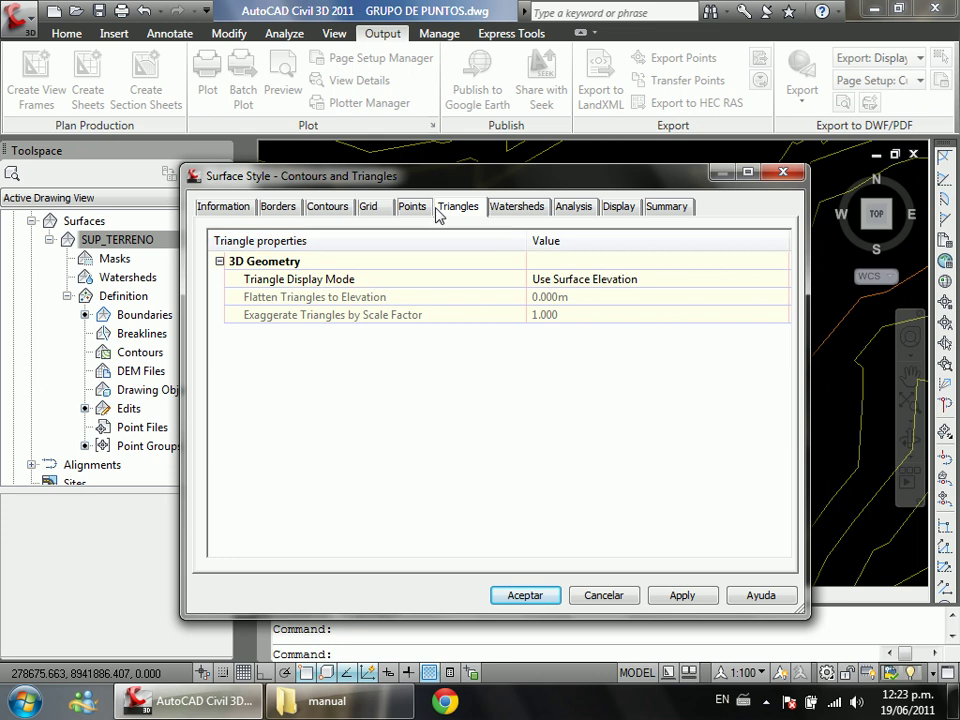
{"action": "left_click", "coordinate": [418, 208]}
{"action": "left_click", "coordinate": [618, 207]}
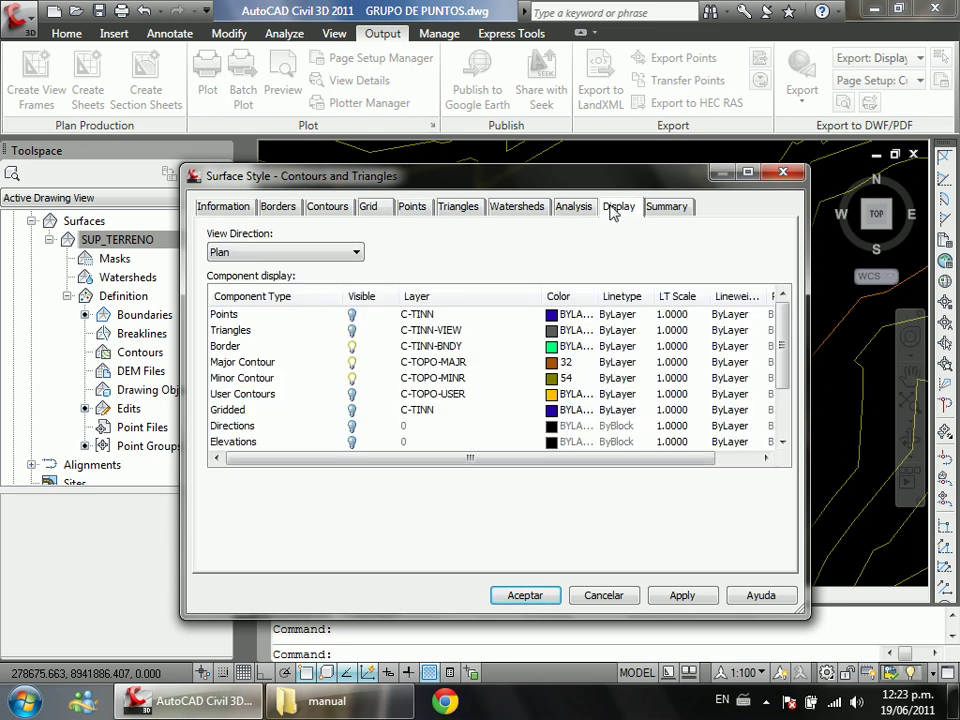
{"action": "left_click", "coordinate": [351, 330]}
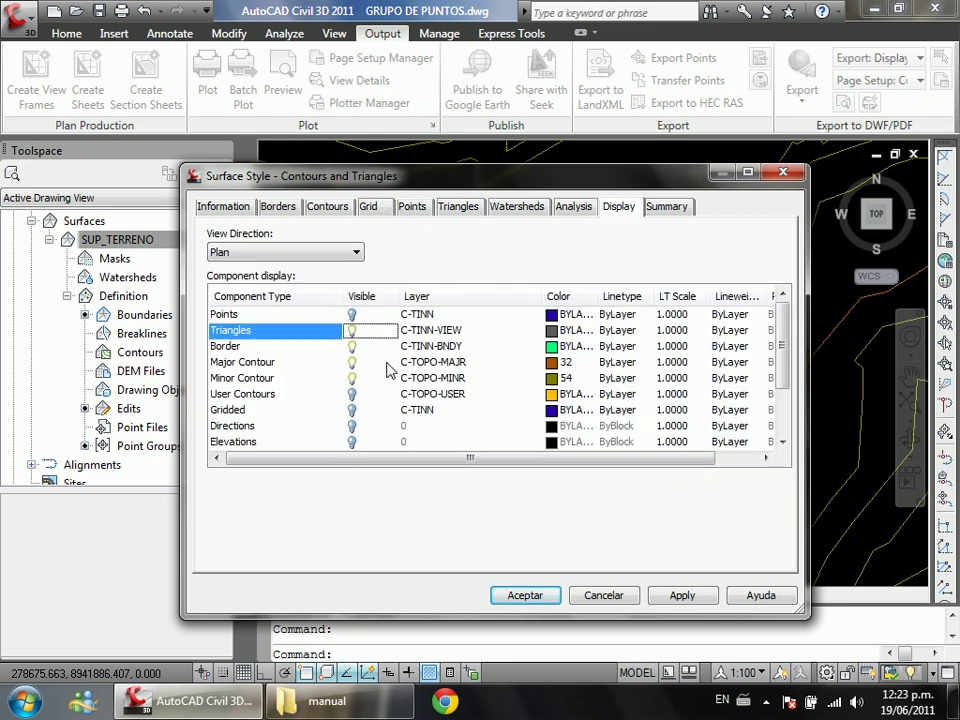
{"action": "left_click", "coordinate": [525, 595]}
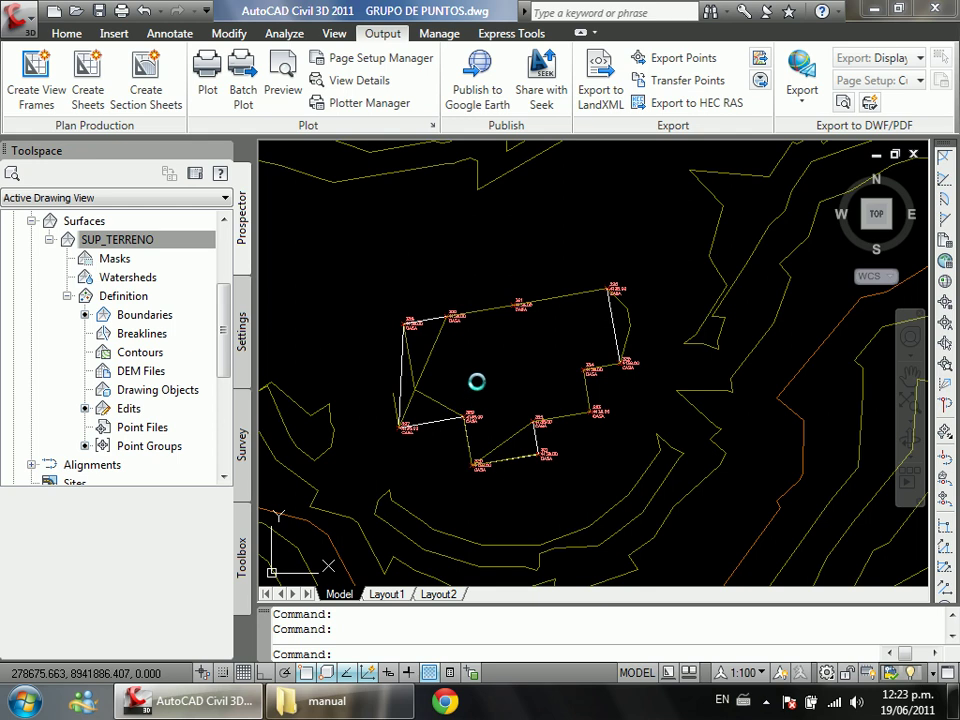
Step: Examine where the SUP_TERRENO triangle edges cross the house outline between points 327 and 328
{"action": "scroll", "coordinate": [474, 376], "scroll_direction": "up", "scroll_amount": 3}
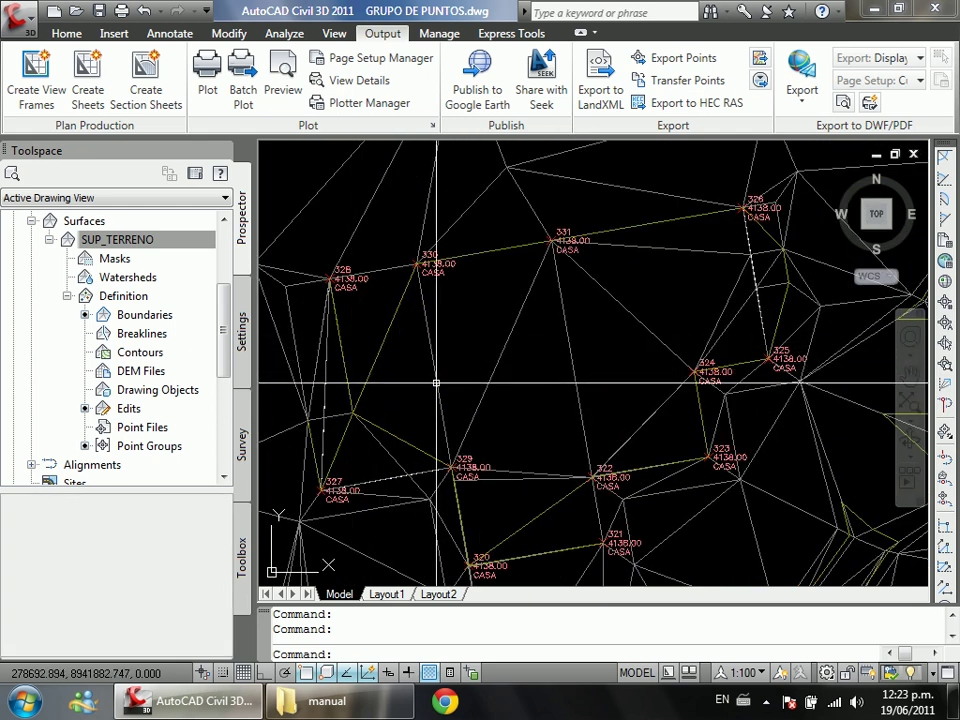
{"action": "left_click", "coordinate": [437, 383]}
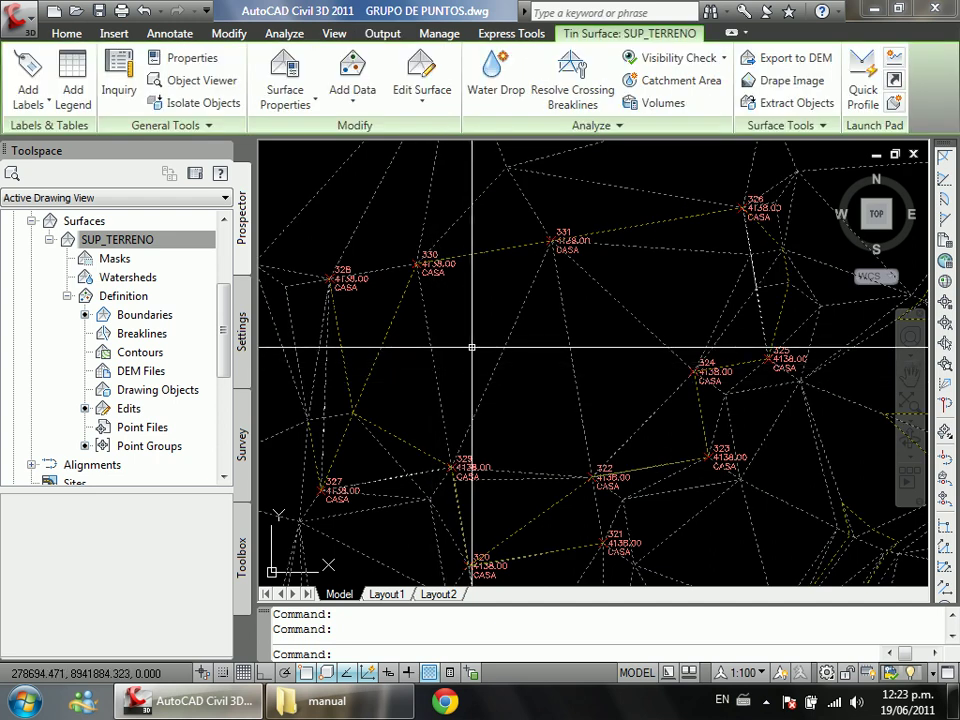
{"action": "scroll", "coordinate": [497, 354], "scroll_direction": "down", "scroll_amount": 1}
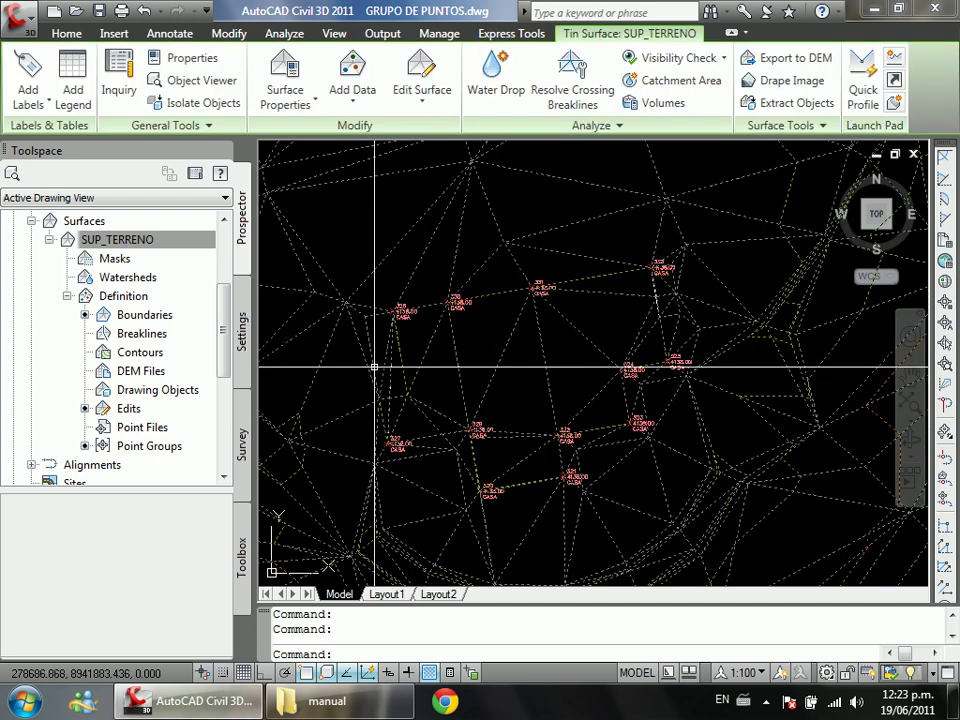
{"action": "scroll", "coordinate": [375, 364], "scroll_direction": "up", "scroll_amount": 3}
{"action": "scroll", "coordinate": [446, 418], "scroll_direction": "up", "scroll_amount": 3}
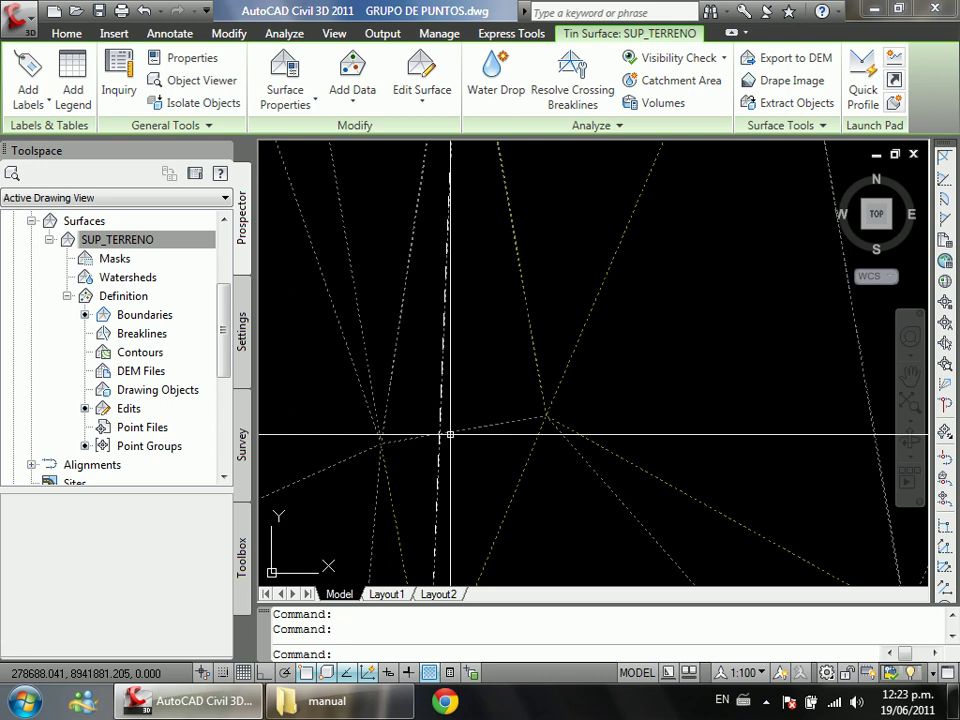
{"action": "scroll", "coordinate": [439, 422], "scroll_direction": "up", "scroll_amount": 3}
{"action": "key", "text": "Escape"}
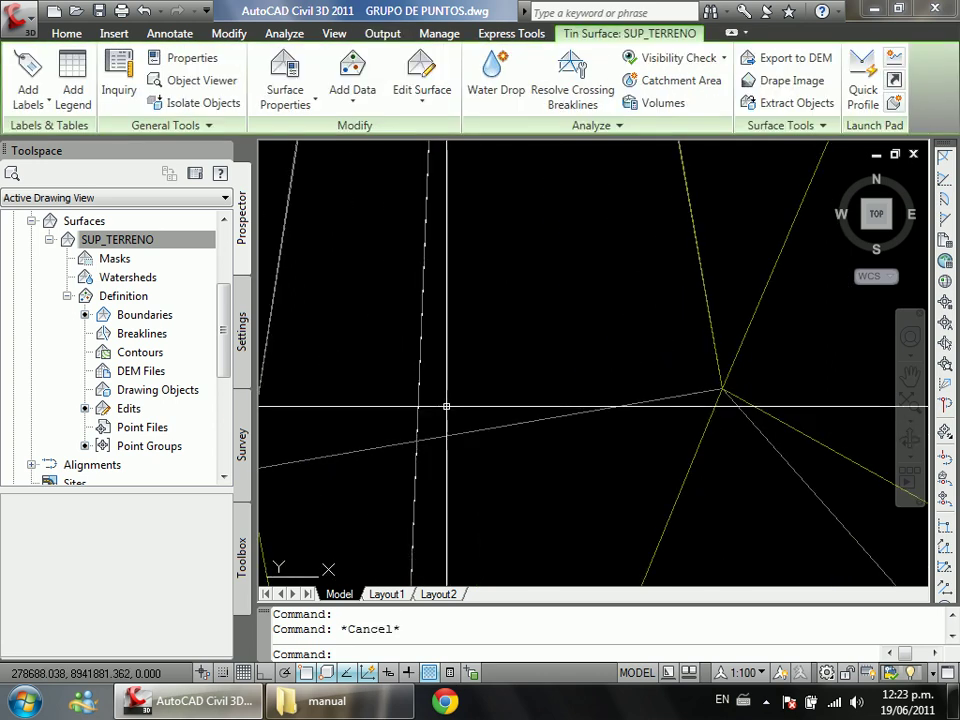
{"action": "scroll", "coordinate": [448, 406], "scroll_direction": "down", "scroll_amount": 3}
{"action": "scroll", "coordinate": [448, 406], "scroll_direction": "down", "scroll_amount": 2}
{"action": "scroll", "coordinate": [529, 358], "scroll_direction": "up", "scroll_amount": 2}
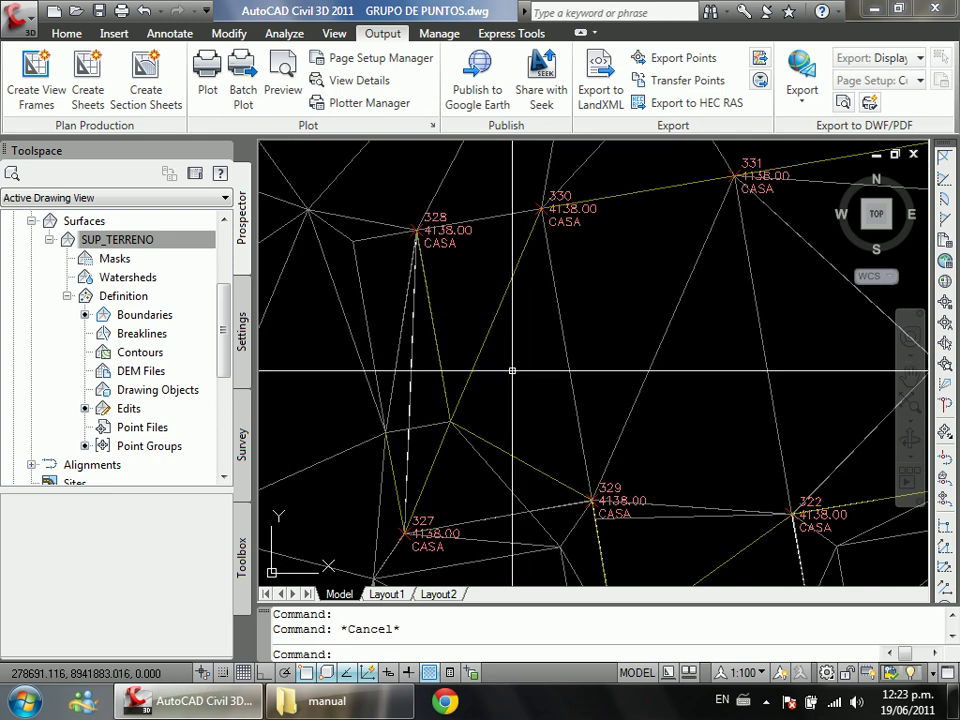
{"action": "scroll", "coordinate": [400, 270], "scroll_direction": "down", "scroll_amount": 2}
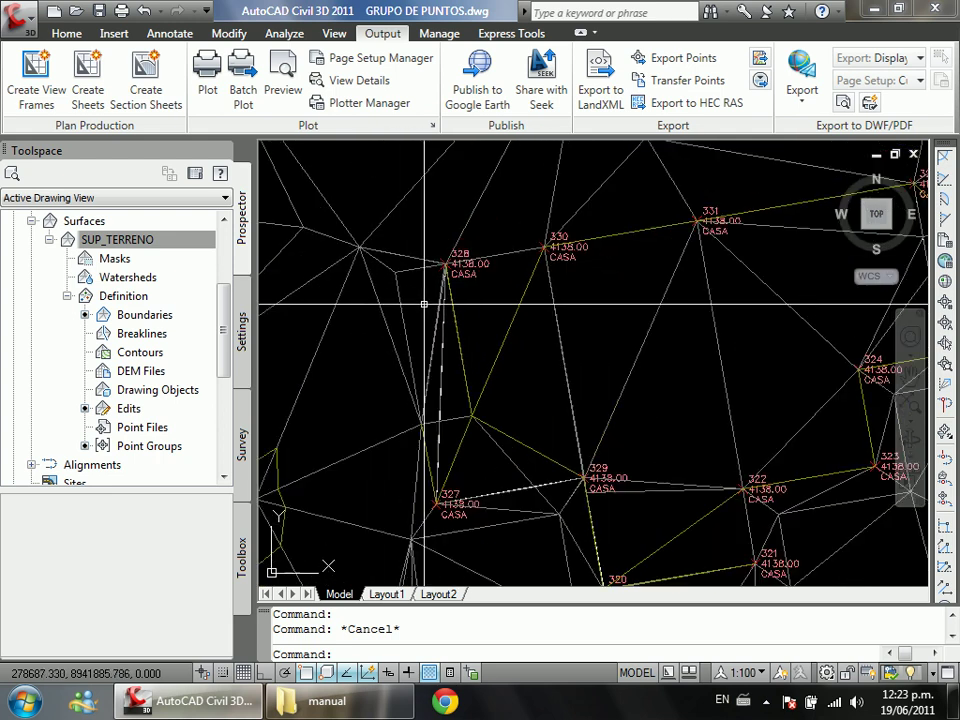
Step: Examine the surface triangulation close to point 328 at the house corner
{"action": "key", "text": "Escape"}
{"action": "mouse_move", "coordinate": [493, 309]}
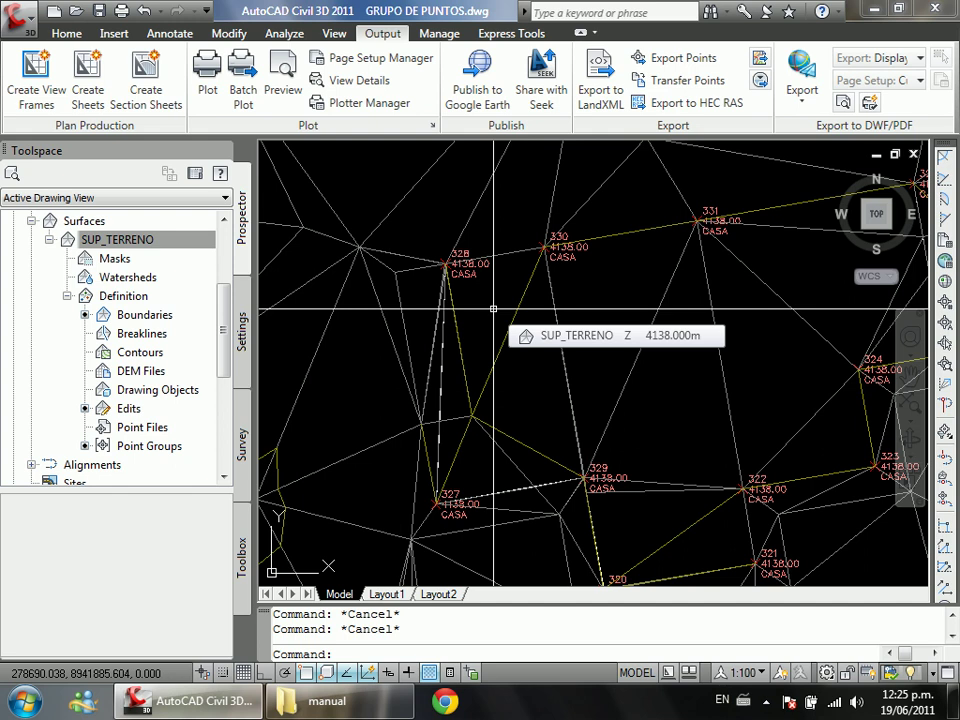
{"action": "right_click", "coordinate": [493, 309]}
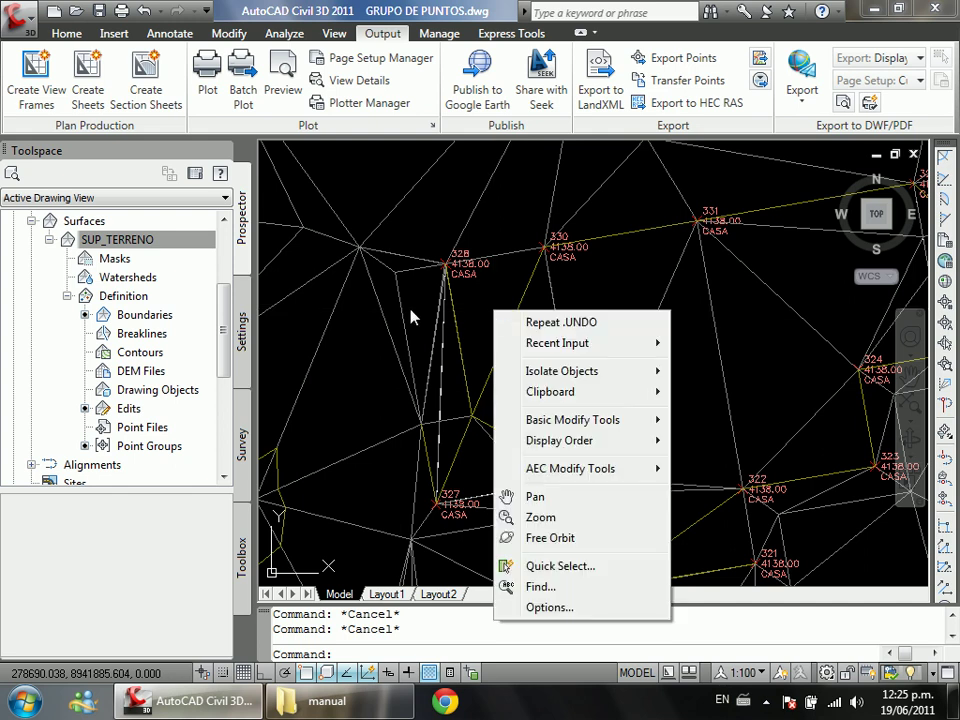
{"action": "key", "text": "Escape"}
{"action": "scroll", "coordinate": [409, 285], "scroll_direction": "up", "scroll_amount": 6}
{"action": "scroll", "coordinate": [414, 225], "scroll_direction": "up", "scroll_amount": 4}
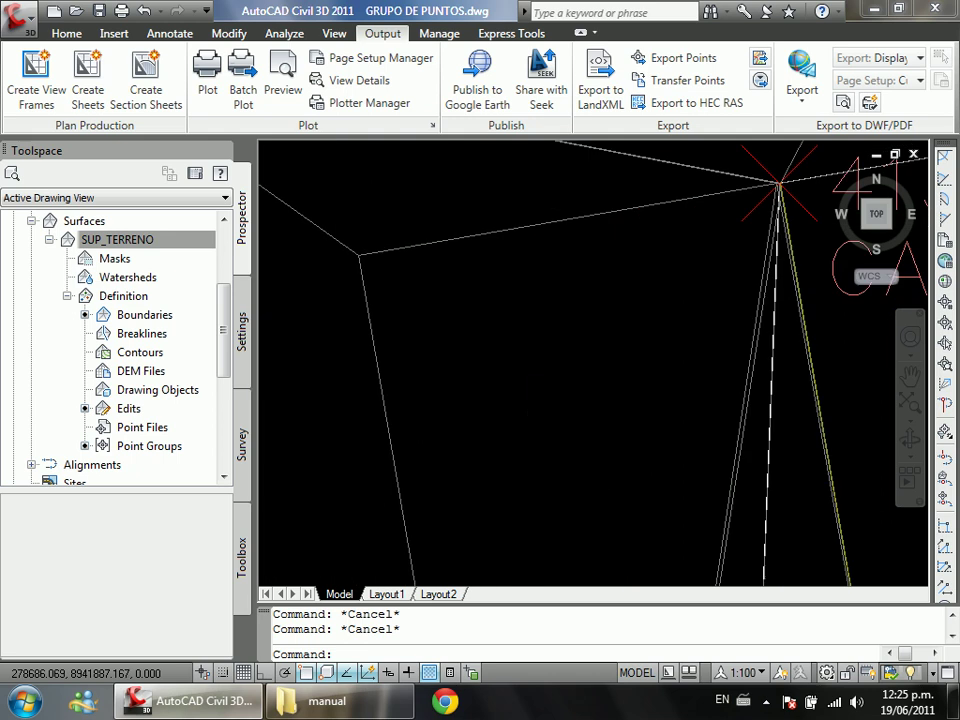
{"action": "scroll", "coordinate": [390, 279], "scroll_direction": "down", "scroll_amount": 8}
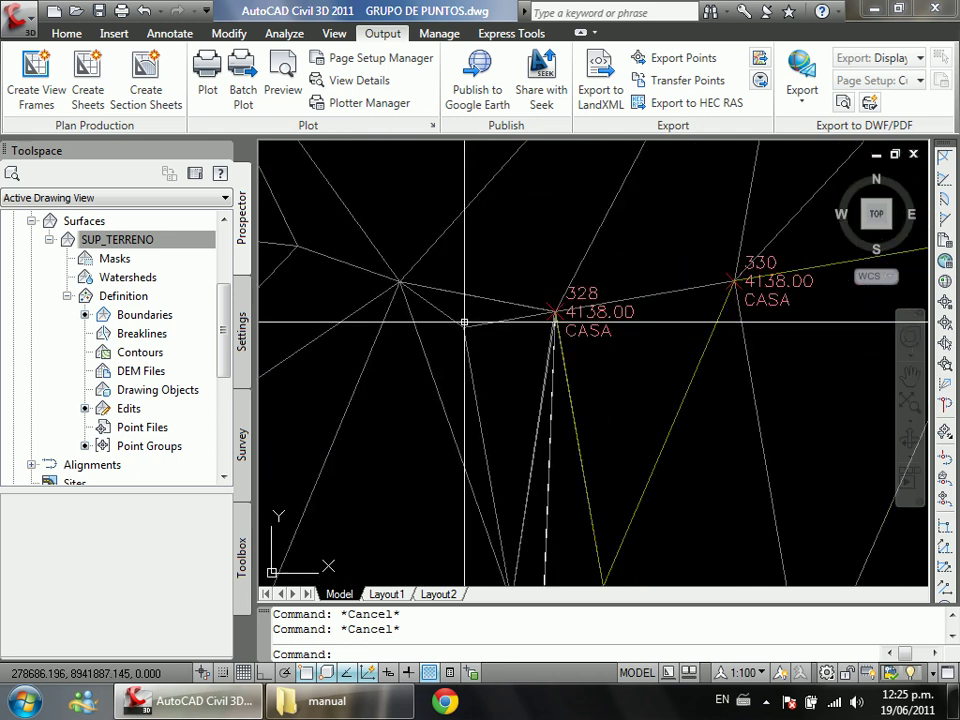
Step: Examine the SUP_TERRENO triangulation across the house outline and the terrain southeast of it
{"action": "scroll", "coordinate": [551, 311], "scroll_direction": "down", "scroll_amount": 2}
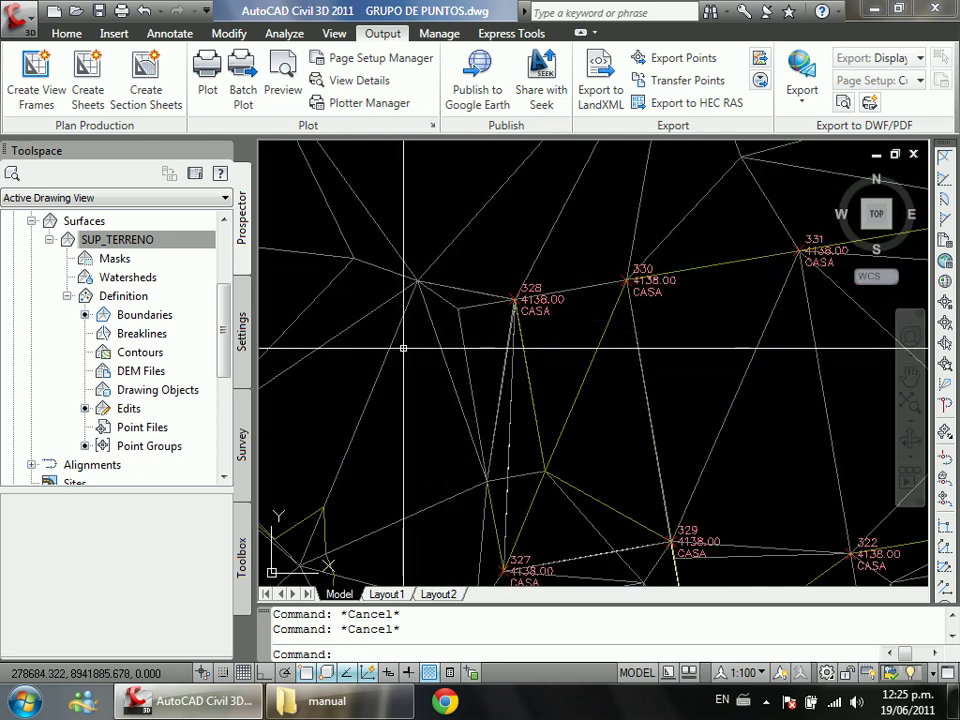
{"action": "scroll", "coordinate": [403, 345], "scroll_direction": "down", "scroll_amount": 4}
{"action": "scroll", "coordinate": [439, 396], "scroll_direction": "up", "scroll_amount": 5}
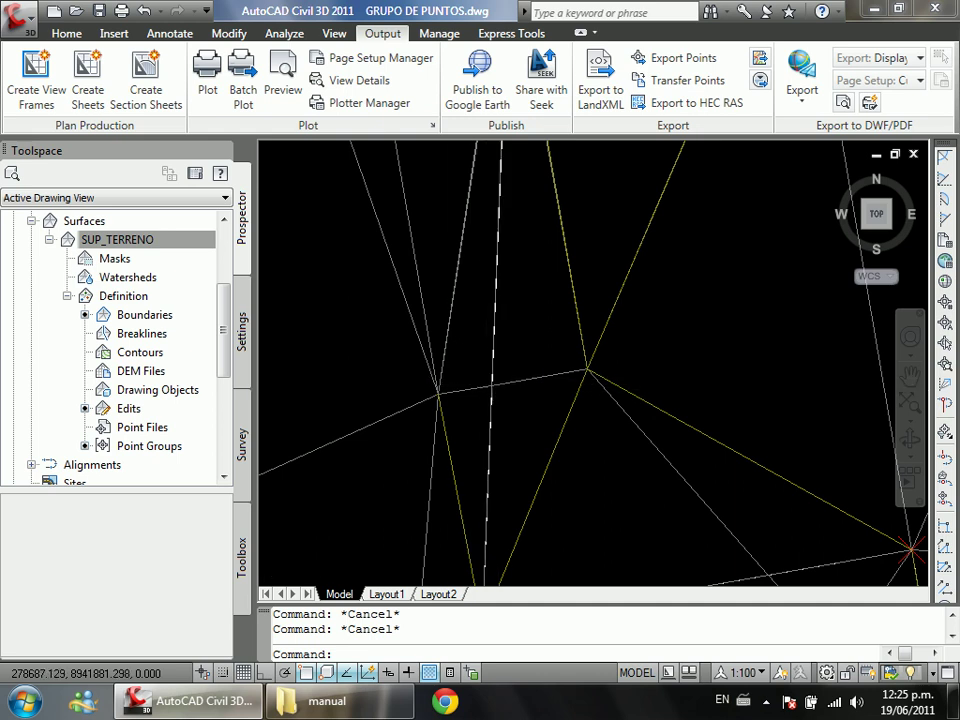
{"action": "scroll", "coordinate": [477, 392], "scroll_direction": "down", "scroll_amount": 5}
{"action": "scroll", "coordinate": [621, 377], "scroll_direction": "down", "scroll_amount": 2}
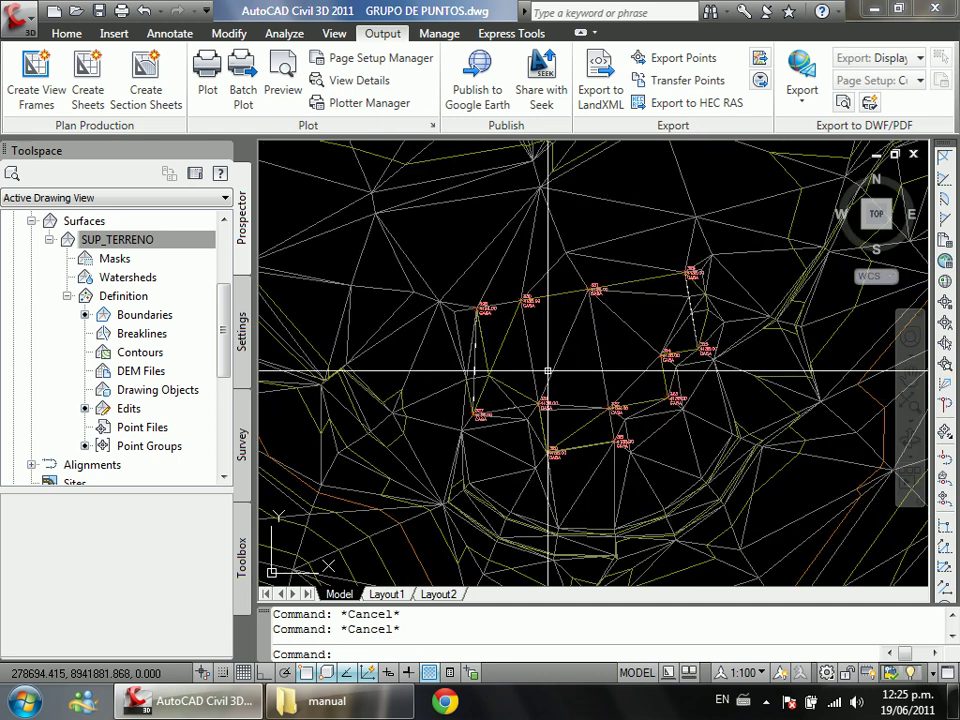
{"action": "scroll", "coordinate": [618, 368], "scroll_direction": "up", "scroll_amount": 2}
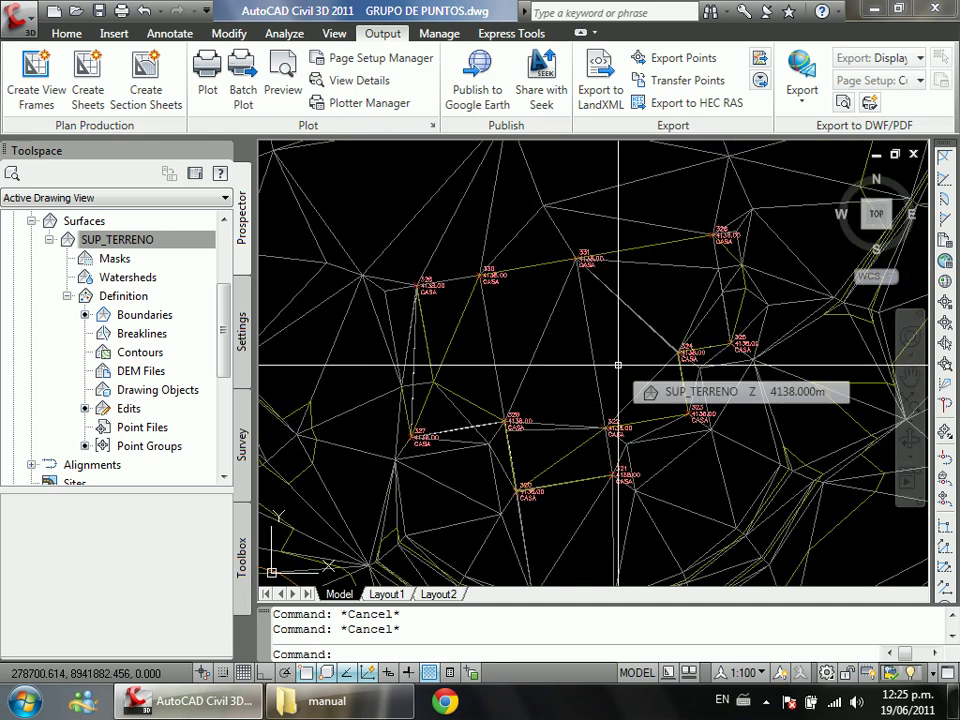
{"action": "scroll", "coordinate": [561, 400], "scroll_direction": "down", "scroll_amount": 4}
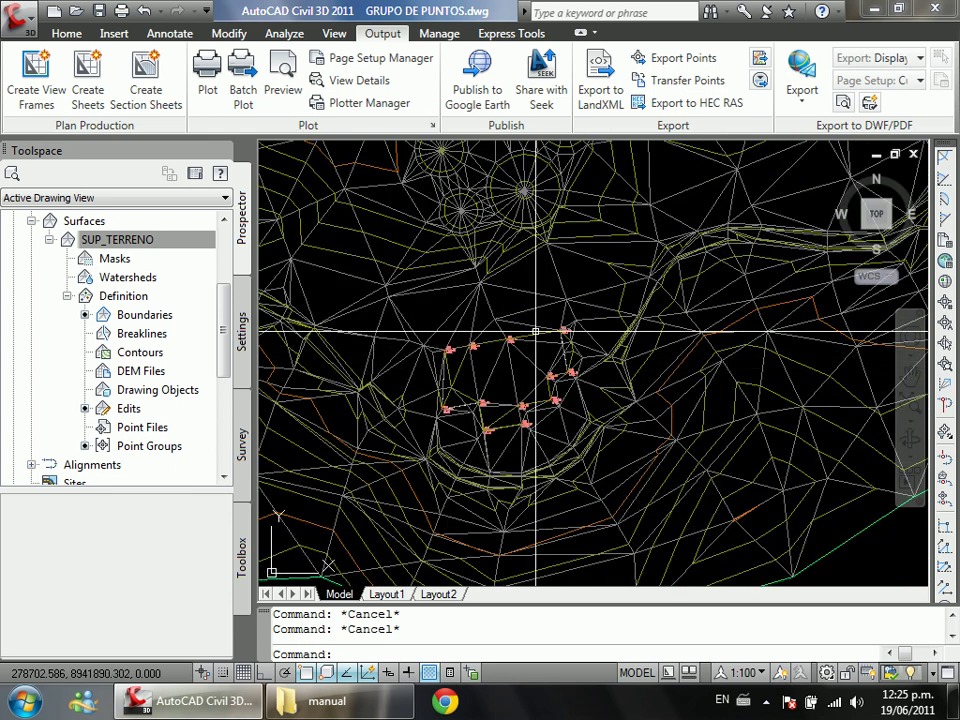
{"action": "scroll", "coordinate": [600, 368], "scroll_direction": "down", "scroll_amount": 2}
{"action": "scroll", "coordinate": [626, 400], "scroll_direction": "up", "scroll_amount": 3}
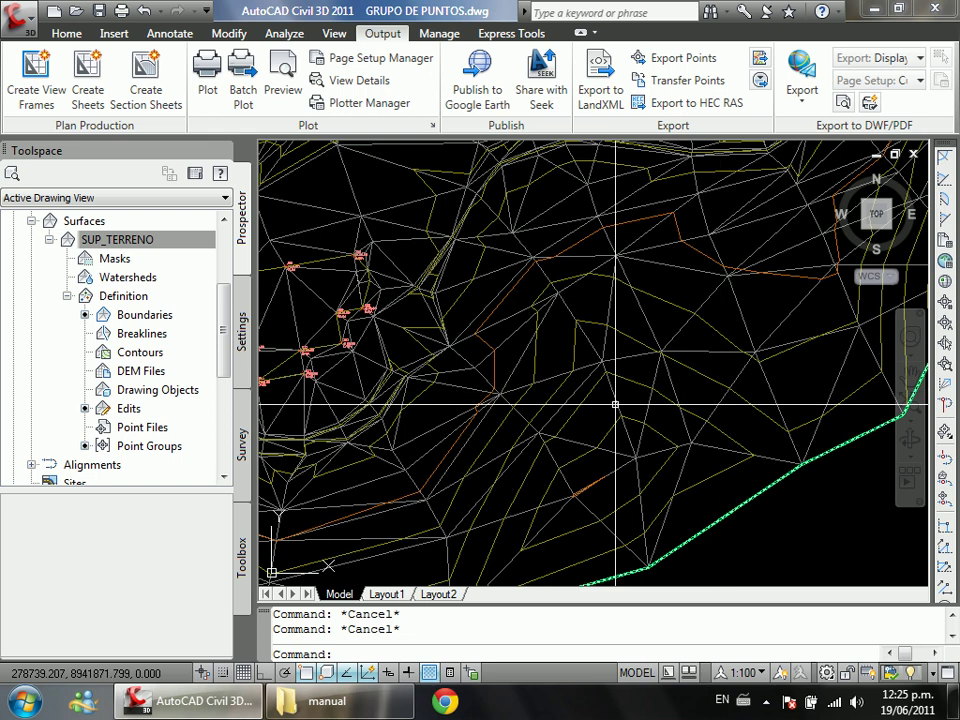
{"action": "scroll", "coordinate": [546, 407], "scroll_direction": "up", "scroll_amount": 3}
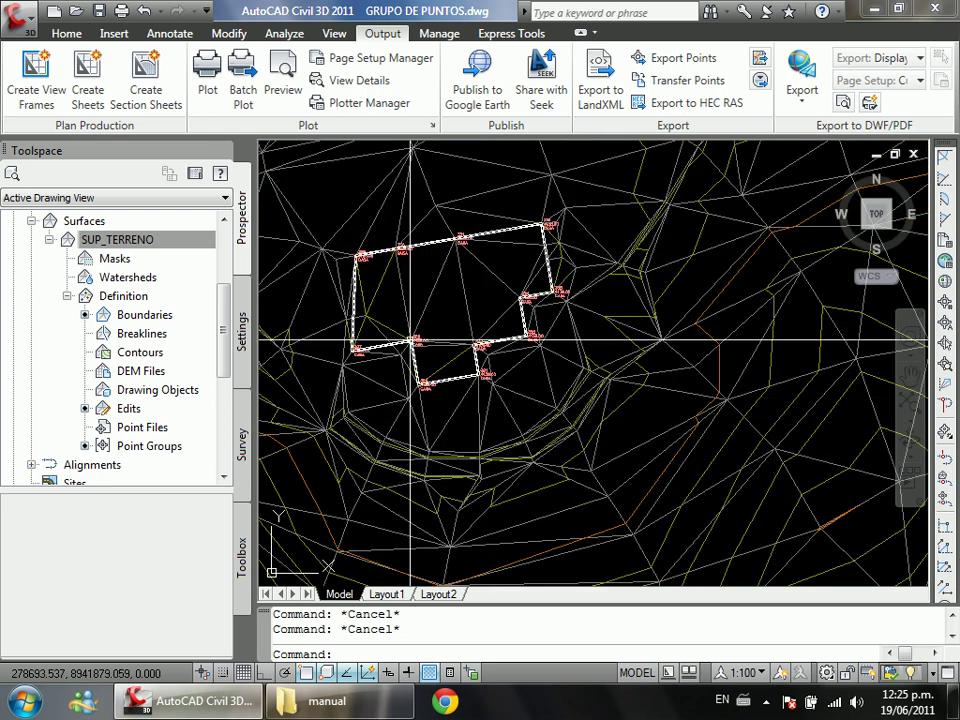
{"action": "scroll", "coordinate": [445, 326], "scroll_direction": "down", "scroll_amount": 2}
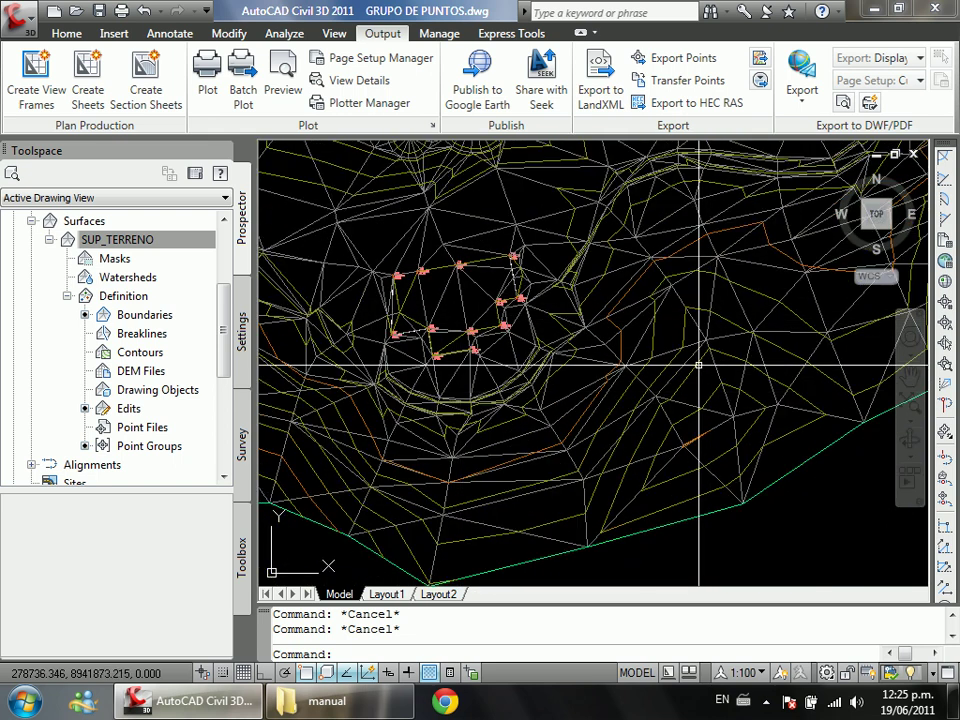
Step: Draw a circle on the open terrain southeast of the house, with object snap turned off
{"action": "type", "text": "c"}
{"action": "key", "text": "Return"}
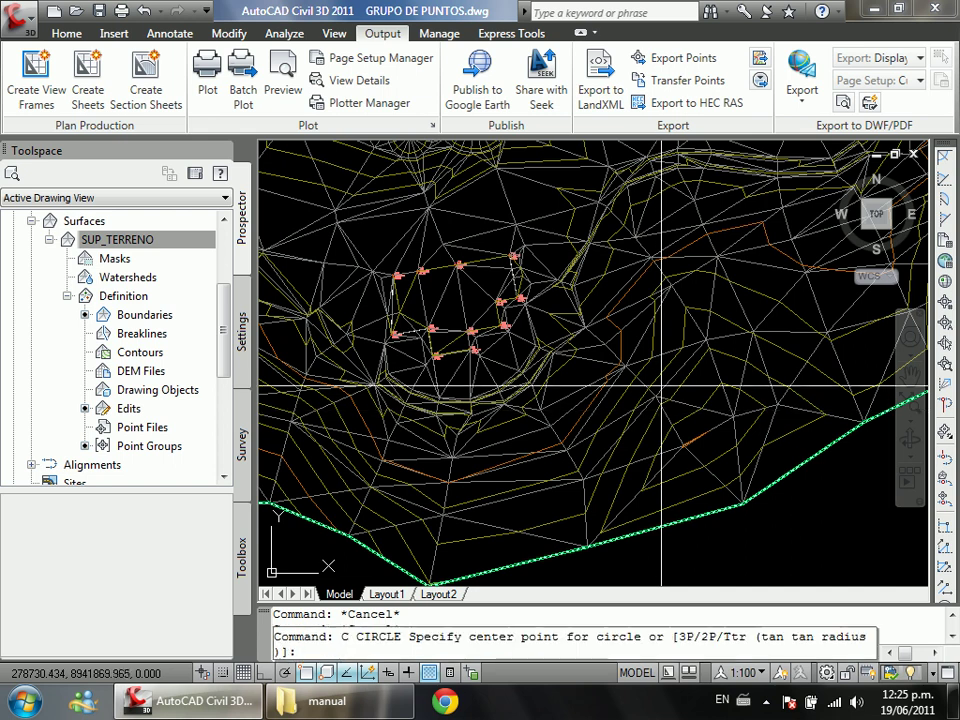
{"action": "key", "text": "F3"}
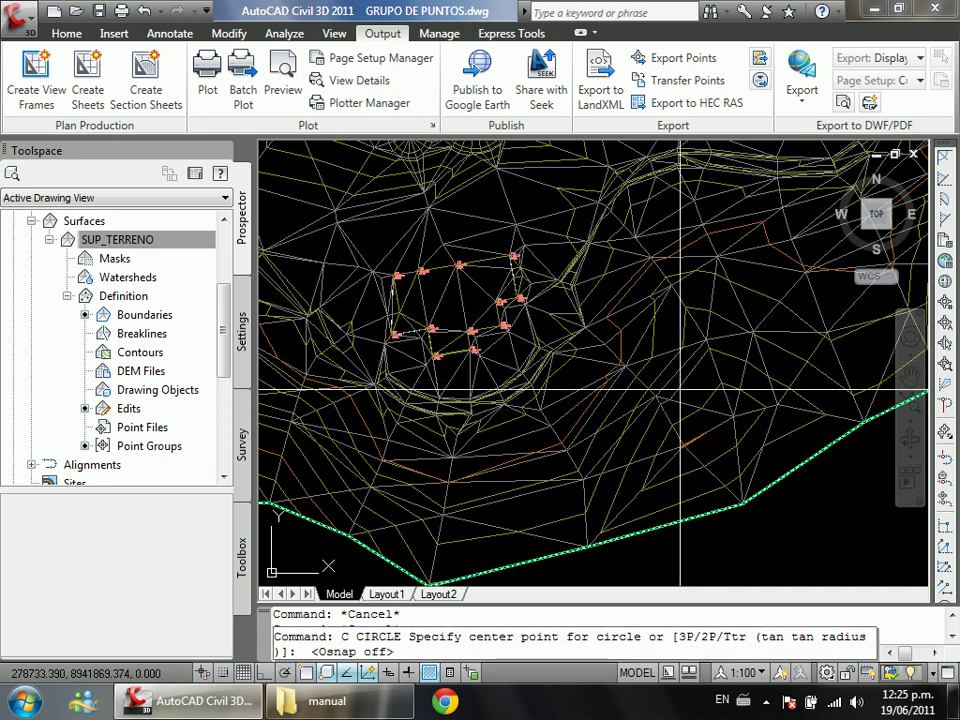
{"action": "left_click", "coordinate": [680, 390]}
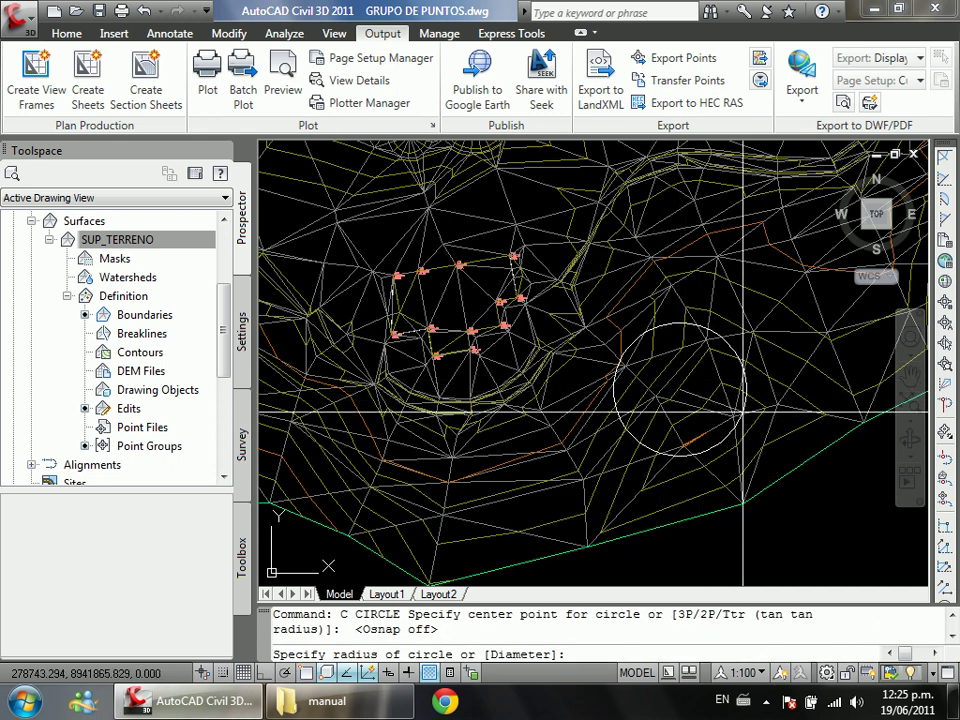
{"action": "left_click", "coordinate": [745, 380]}
{"action": "middle_click_drag", "start_coordinate": [770, 374], "coordinate": [611, 375]}
{"action": "scroll", "coordinate": [643, 364], "scroll_direction": "down", "scroll_amount": 1}
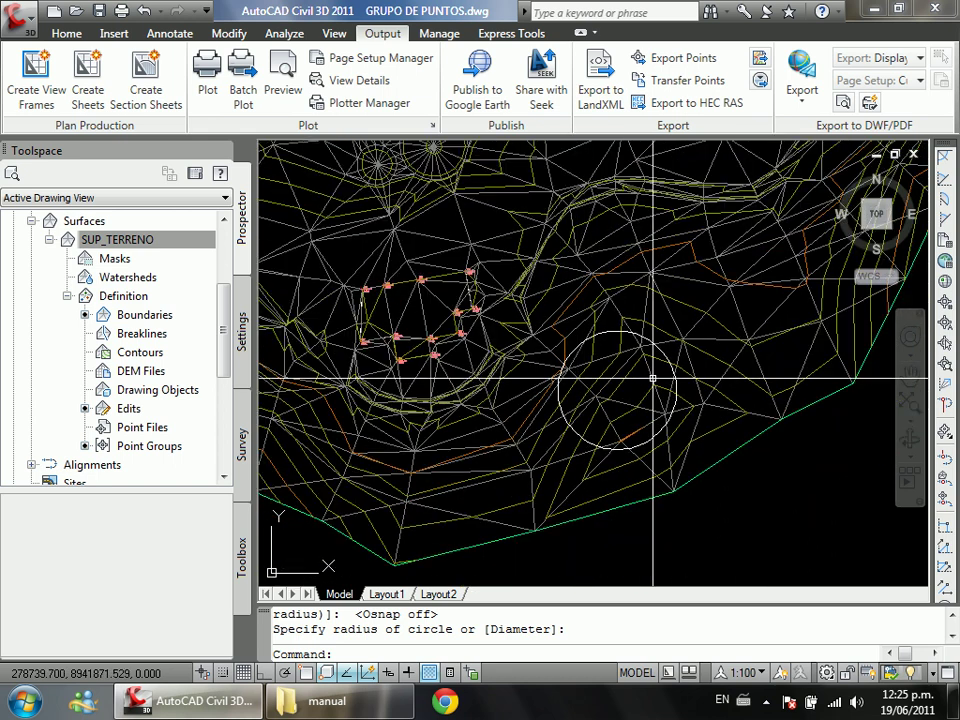
{"action": "scroll", "coordinate": [643, 385], "scroll_direction": "up", "scroll_amount": 2}
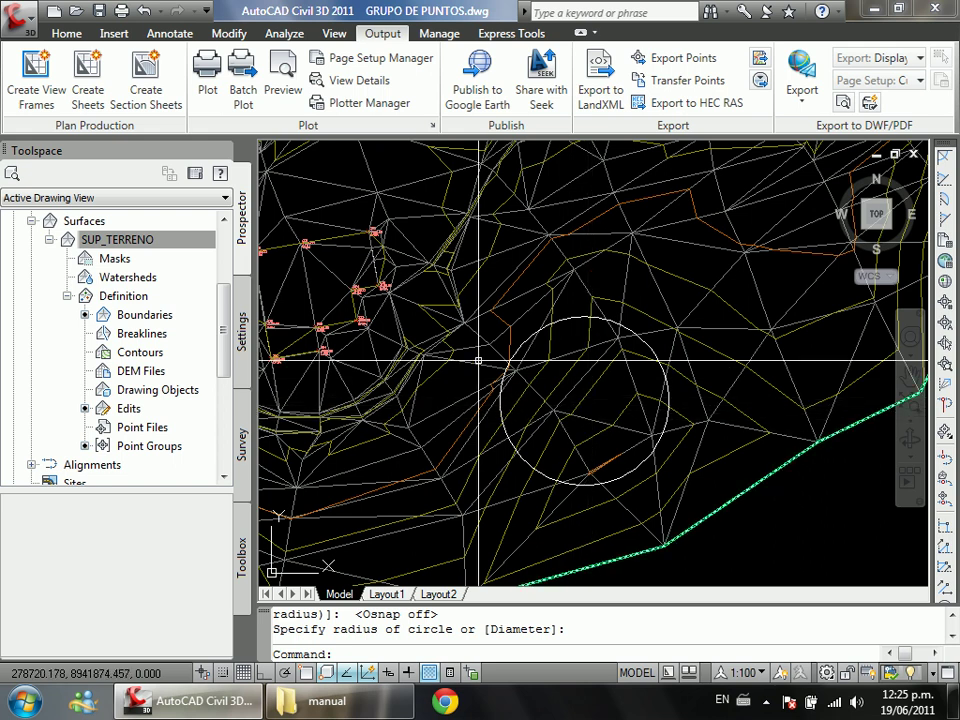
Step: Add the circle to SUP_TERRENO as a Show boundary named CIRCULO with non-destructive breakline
{"action": "right_click", "coordinate": [184, 318]}
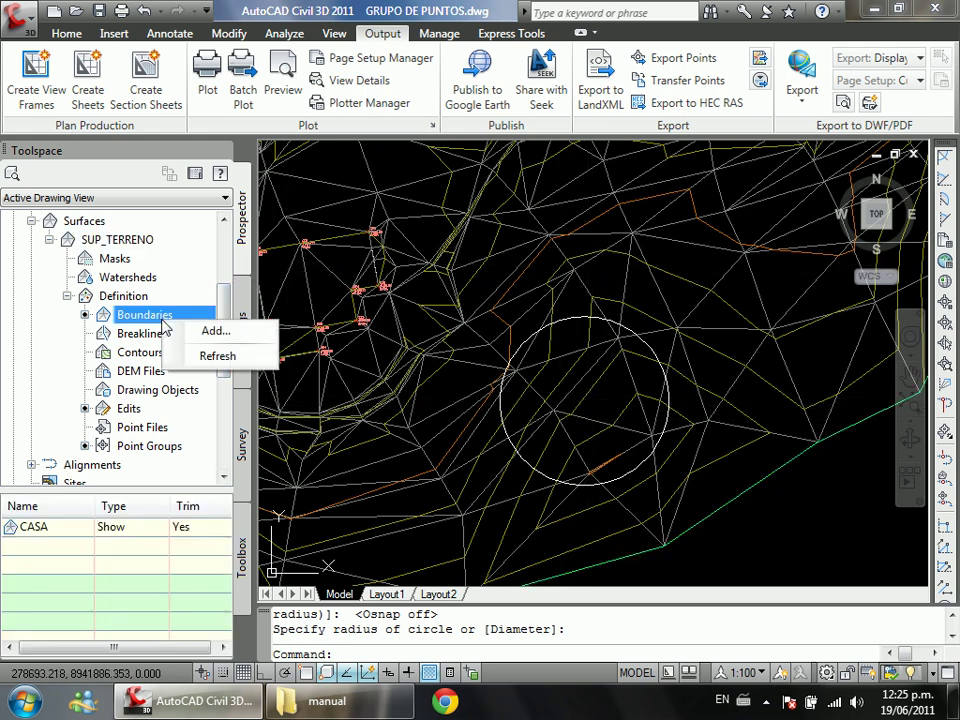
{"action": "left_click", "coordinate": [214, 336]}
{"action": "type", "text": "CIRCULO"}
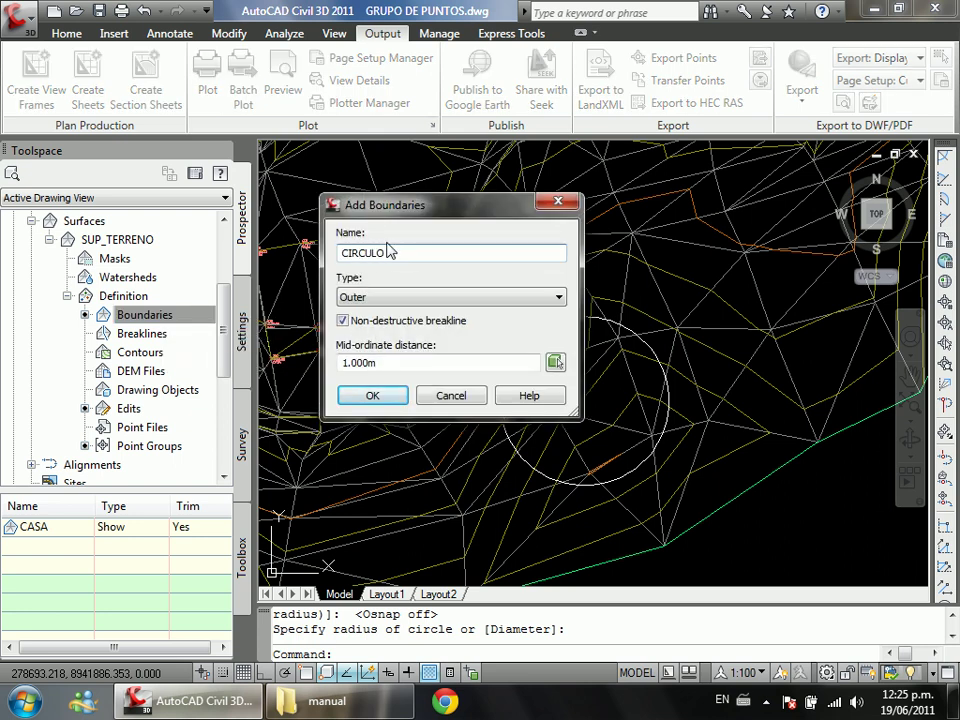
{"action": "left_click", "coordinate": [398, 300]}
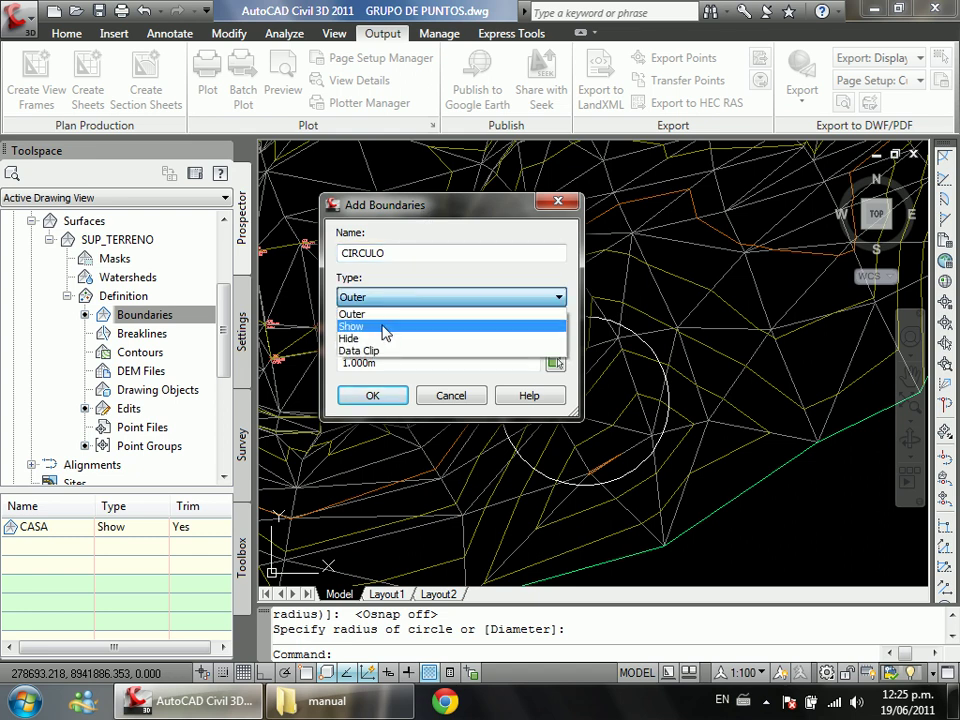
{"action": "left_click", "coordinate": [385, 327]}
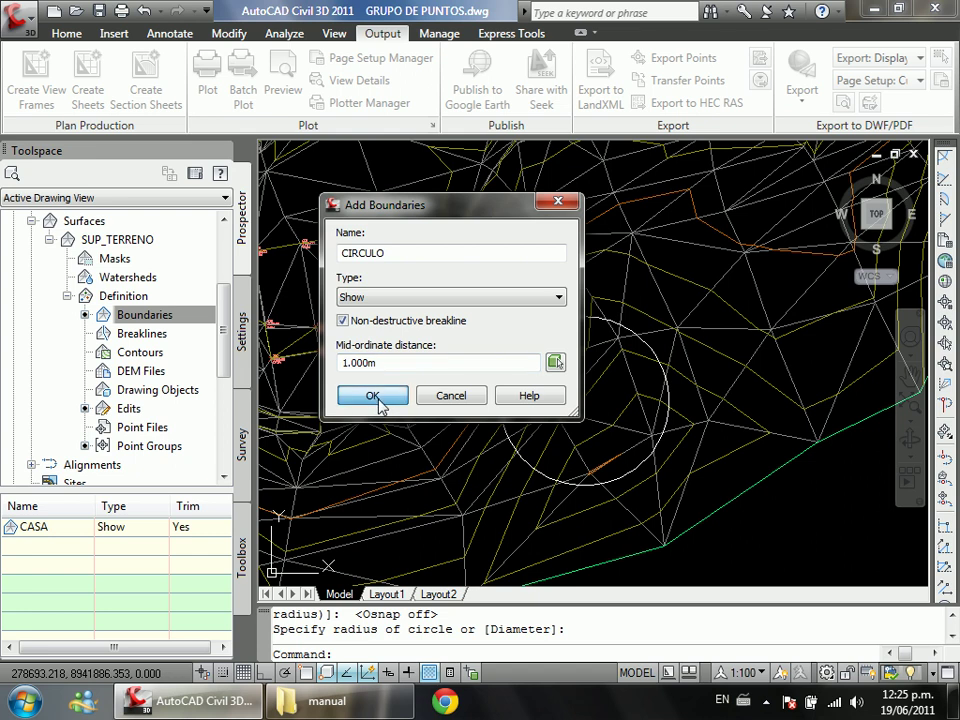
{"action": "left_click", "coordinate": [372, 396]}
{"action": "left_click", "coordinate": [576, 320]}
{"action": "key", "text": "Return"}
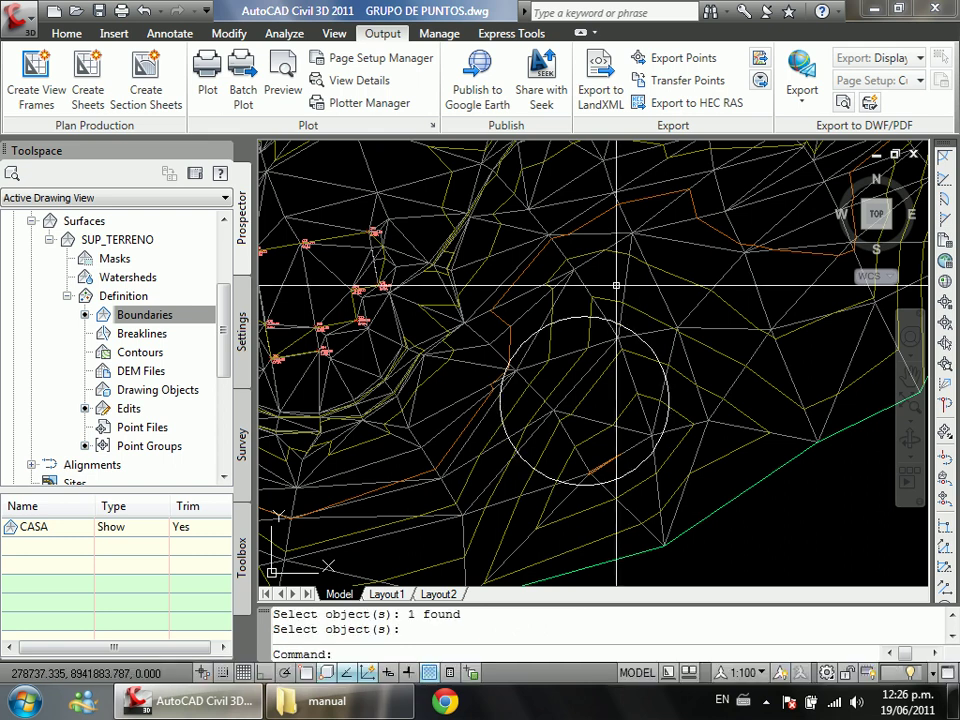
Step: Examine how the surface triangles and contours meet the edge of the CIRCULO boundary
{"action": "scroll", "coordinate": [595, 405], "scroll_direction": "up", "scroll_amount": 3}
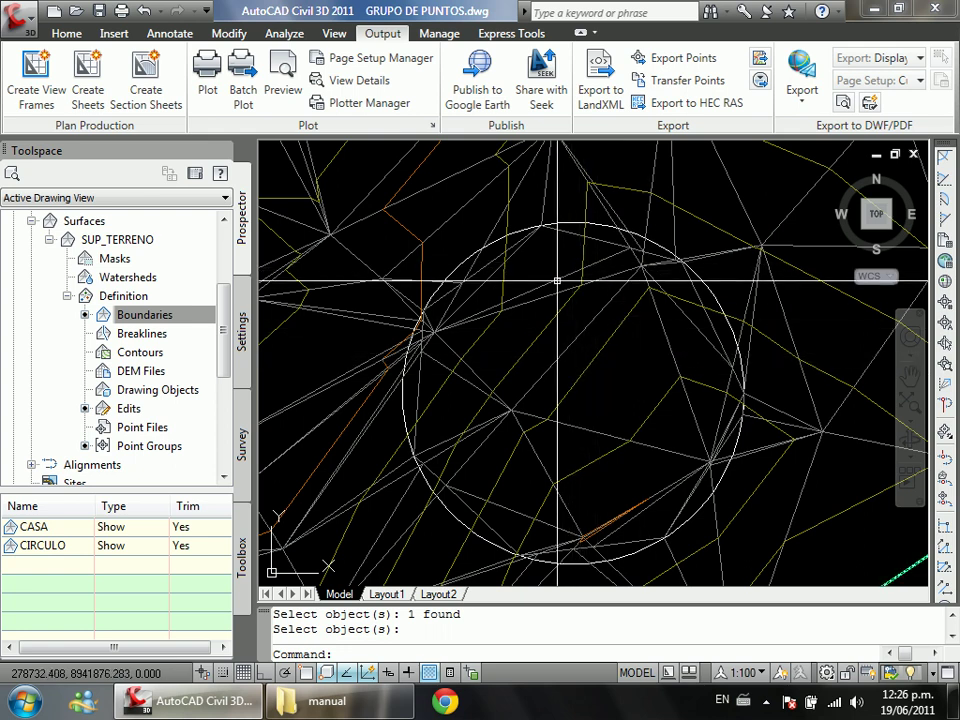
{"action": "scroll", "coordinate": [566, 307], "scroll_direction": "down", "scroll_amount": 2}
{"action": "scroll", "coordinate": [566, 307], "scroll_direction": "up", "scroll_amount": 1}
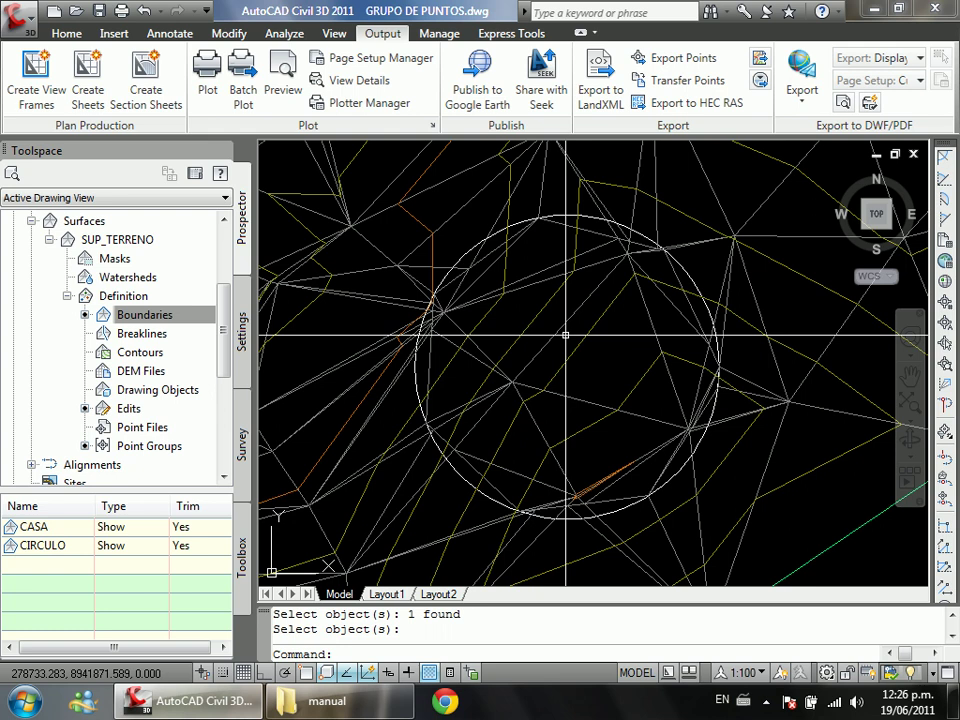
{"action": "scroll", "coordinate": [583, 336], "scroll_direction": "up", "scroll_amount": 3}
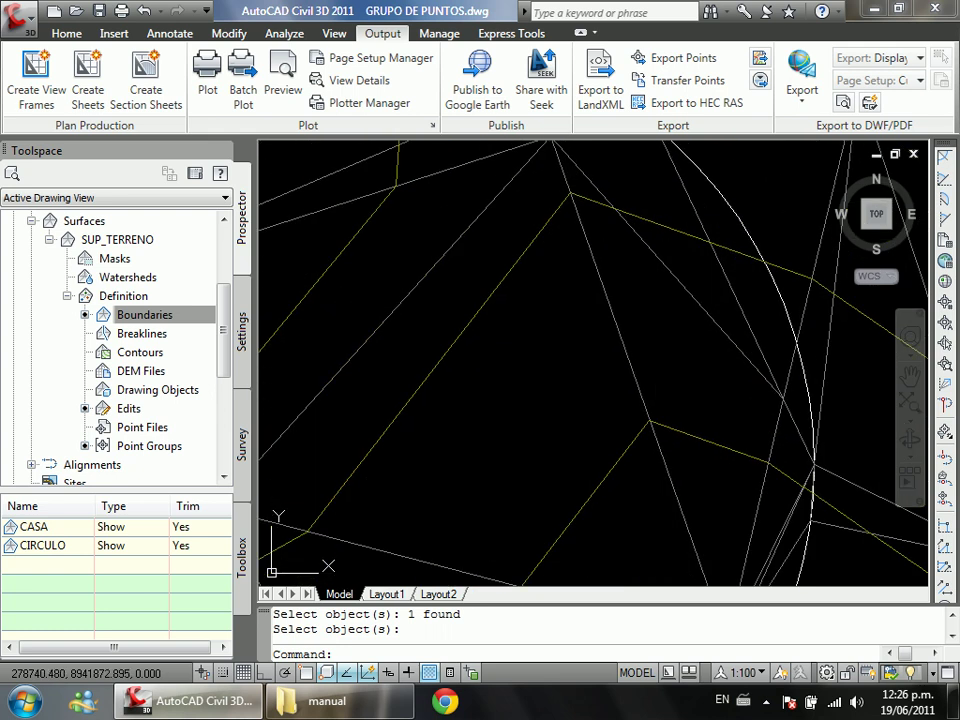
{"action": "scroll", "coordinate": [608, 326], "scroll_direction": "down", "scroll_amount": 2}
{"action": "scroll", "coordinate": [608, 326], "scroll_direction": "up", "scroll_amount": 1}
{"action": "scroll", "coordinate": [580, 310], "scroll_direction": "down", "scroll_amount": 2}
{"action": "scroll", "coordinate": [546, 285], "scroll_direction": "up", "scroll_amount": 2}
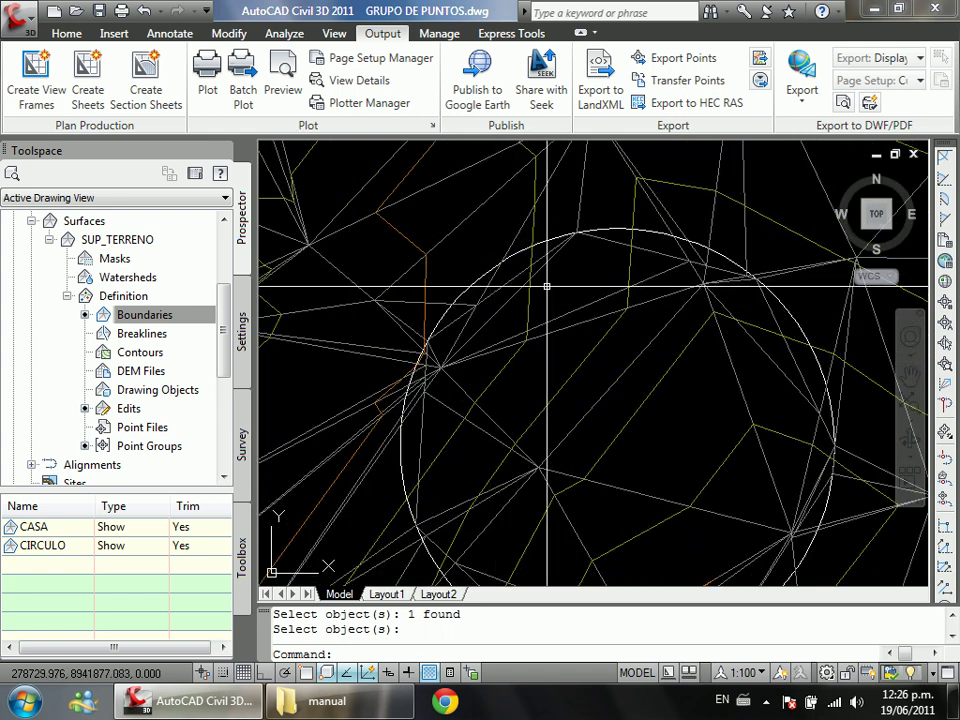
{"action": "scroll", "coordinate": [529, 286], "scroll_direction": "down", "scroll_amount": 2}
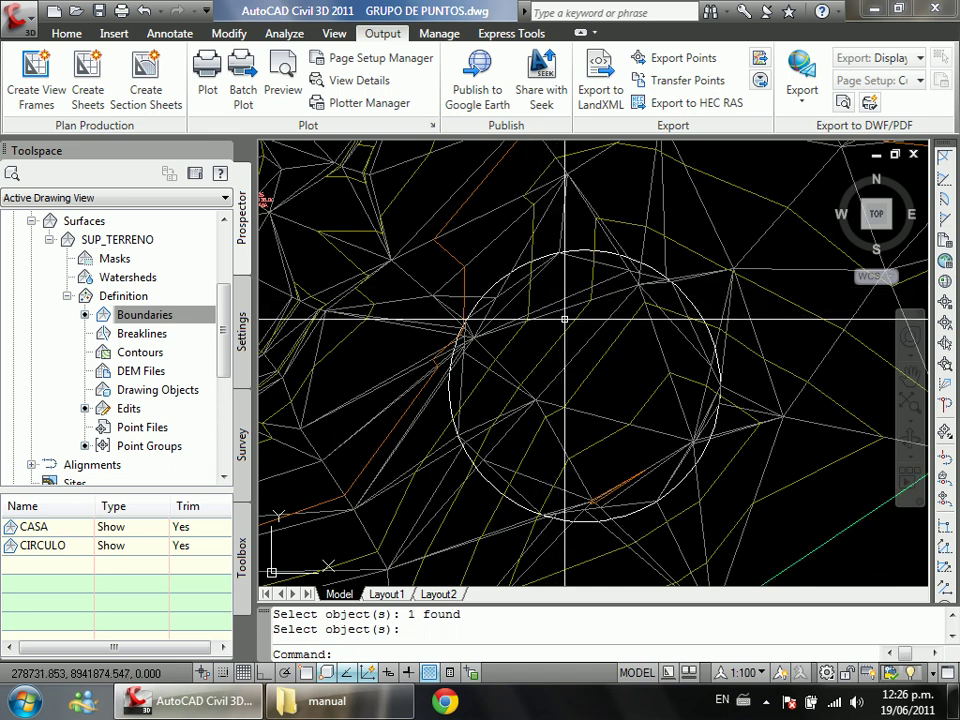
{"action": "scroll", "coordinate": [565, 320], "scroll_direction": "up", "scroll_amount": 3}
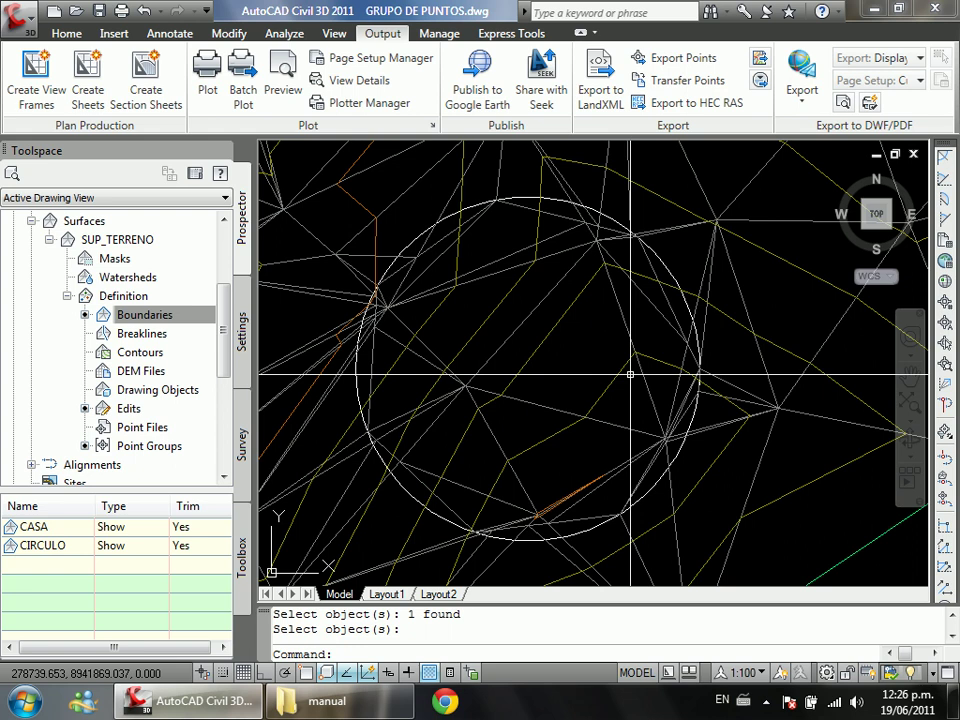
{"action": "scroll", "coordinate": [630, 374], "scroll_direction": "down", "scroll_amount": 5}
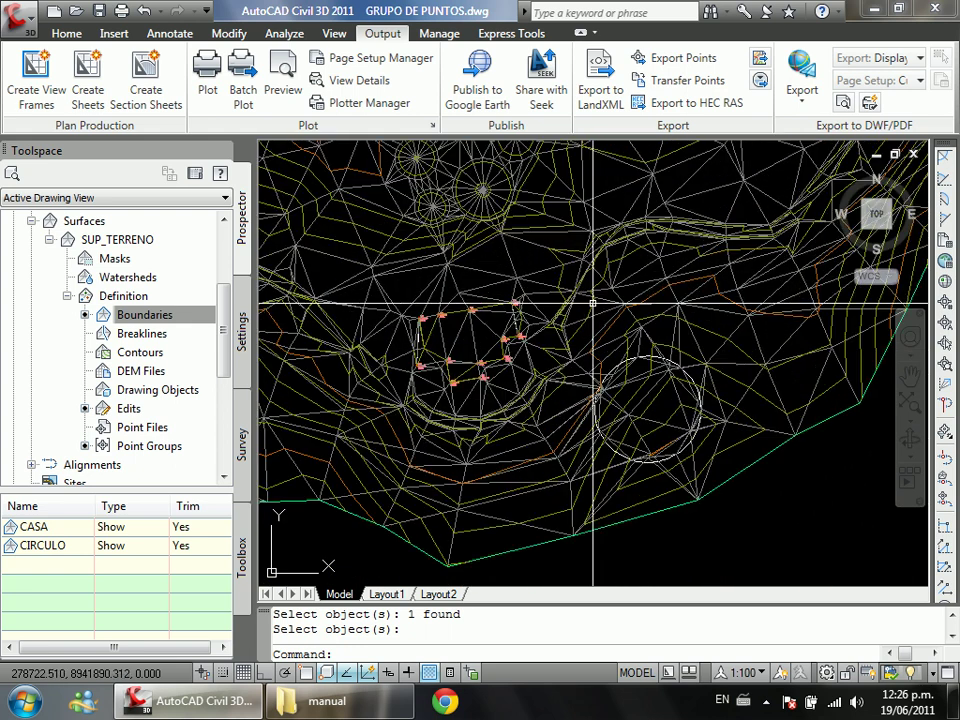
Step: Undo the circle, the triangle display and the CASA boundary, back to the surface without boundaries
{"action": "left_click", "coordinate": [144, 12]}
{"action": "left_click", "coordinate": [144, 12]}
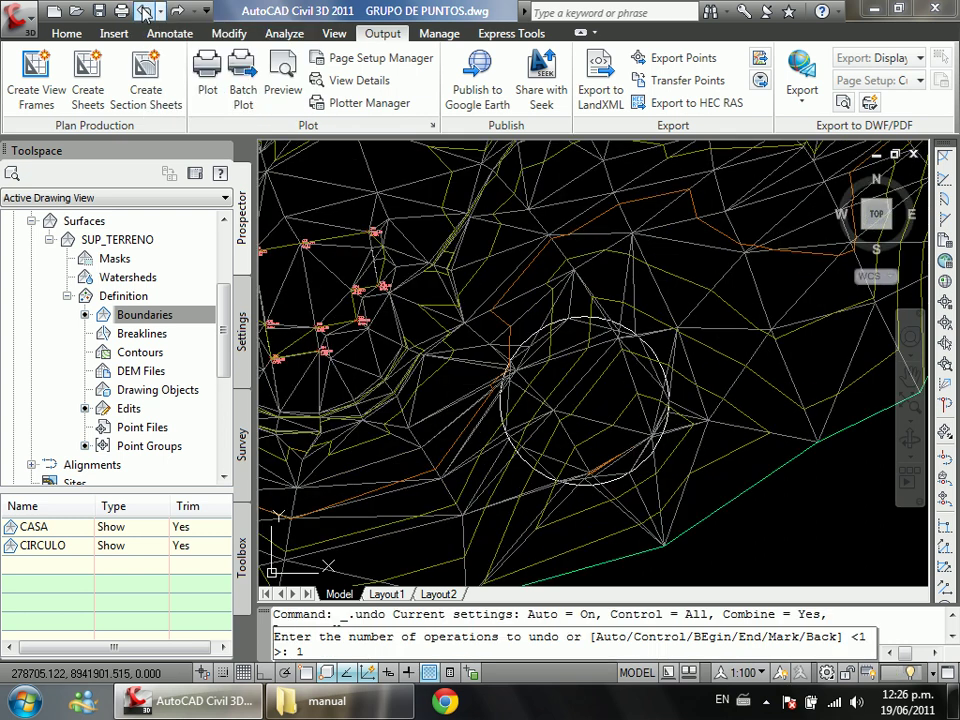
{"action": "left_click", "coordinate": [144, 12]}
{"action": "left_click", "coordinate": [144, 12]}
{"action": "left_click", "coordinate": [144, 12]}
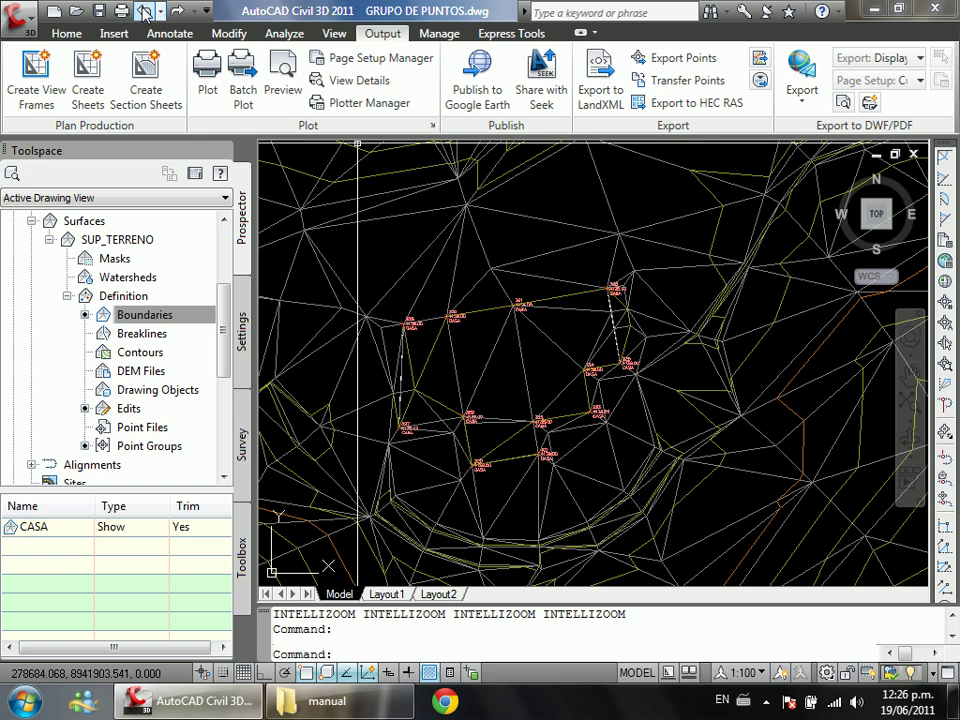
{"action": "left_click", "coordinate": [144, 12]}
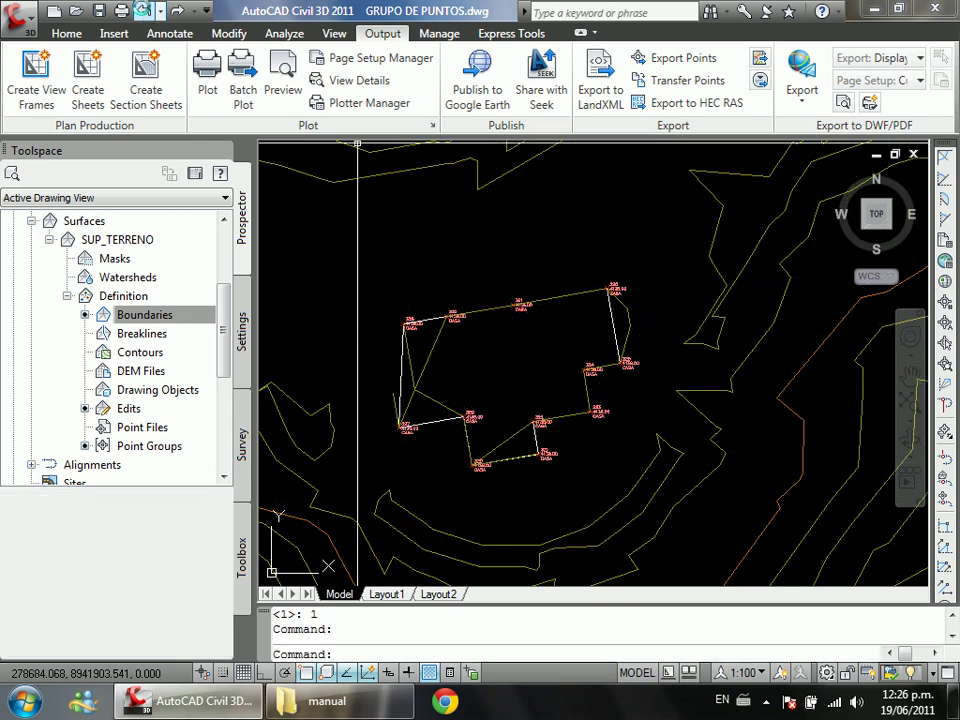
{"action": "left_click", "coordinate": [144, 12]}
{"action": "left_click", "coordinate": [144, 12]}
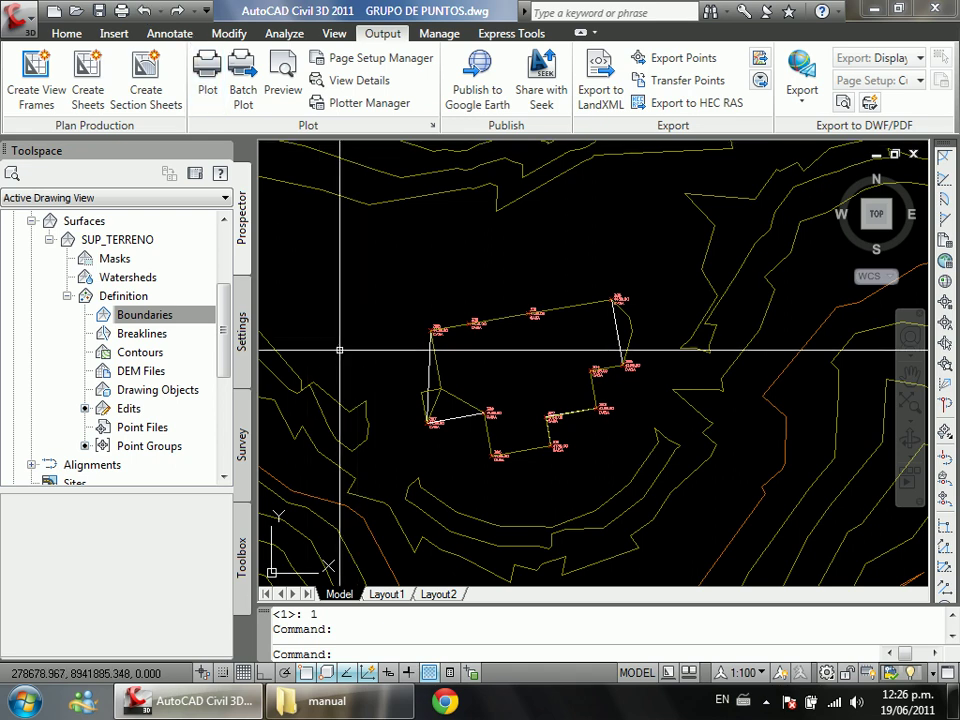
Step: Select the house polyline to check its outline around the CASA points, and clear the selection
{"action": "scroll", "coordinate": [456, 380], "scroll_direction": "up", "scroll_amount": 3}
{"action": "left_click", "coordinate": [455, 378]}
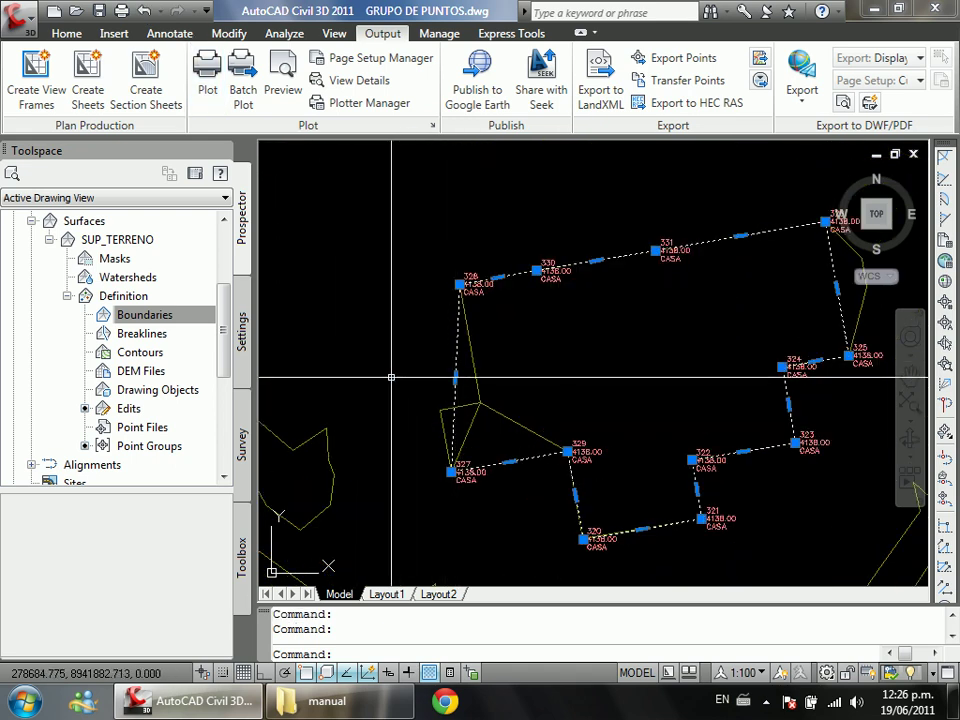
{"action": "scroll", "coordinate": [390, 377], "scroll_direction": "down", "scroll_amount": 2}
{"action": "key", "text": "Escape"}
{"action": "key", "text": "Escape"}
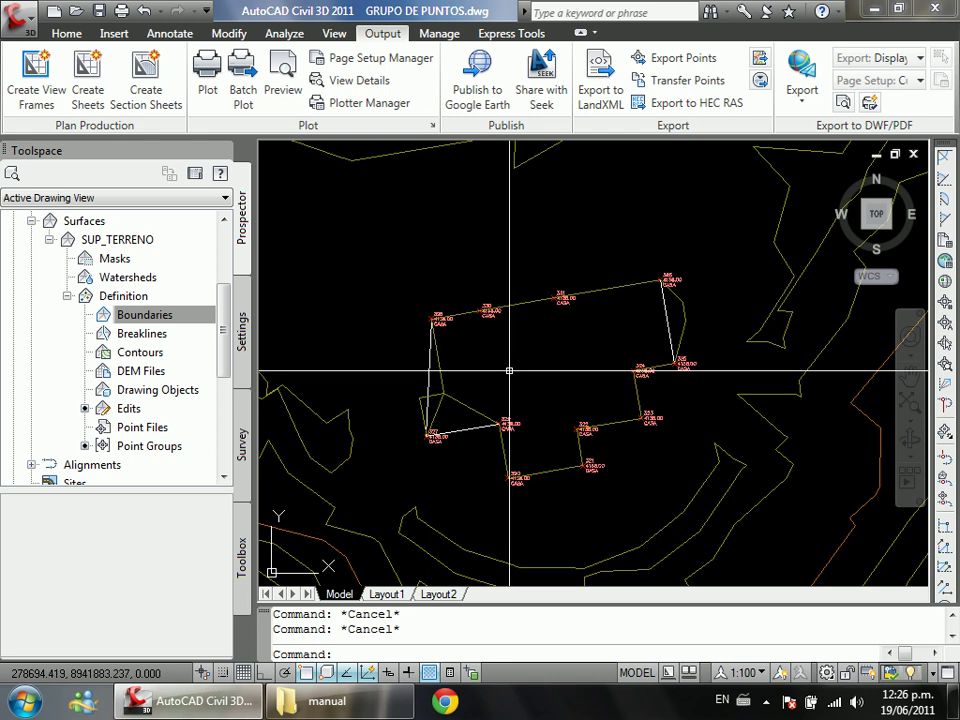
Step: Add the house polyline to SUP_TERRENO as a Hide boundary named CASA with non-destructive breakline
{"action": "left_click", "coordinate": [175, 315]}
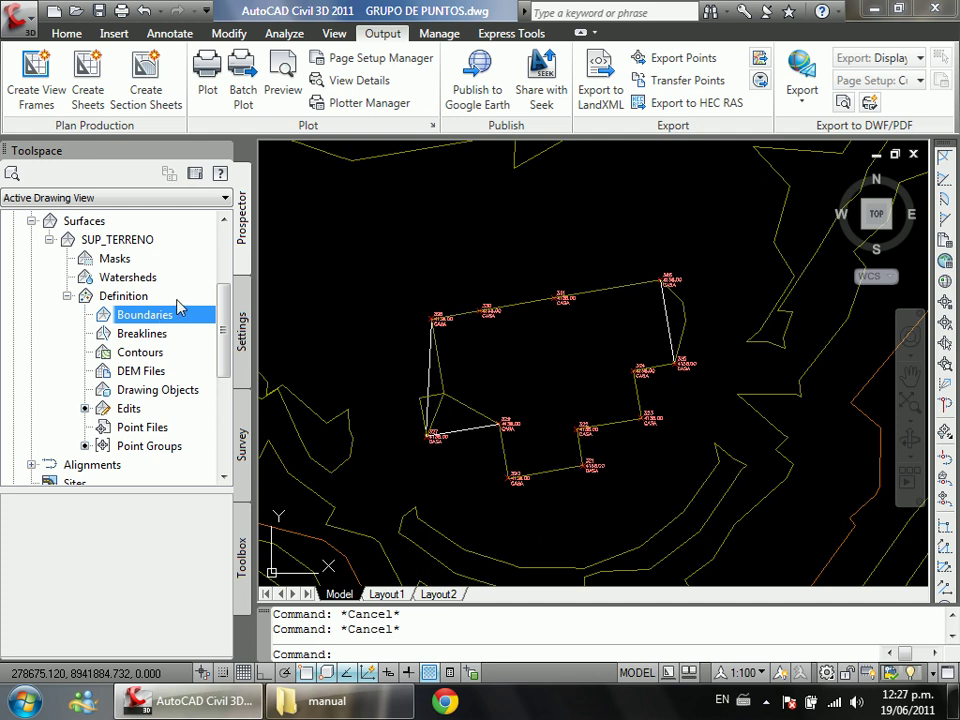
{"action": "right_click", "coordinate": [166, 321]}
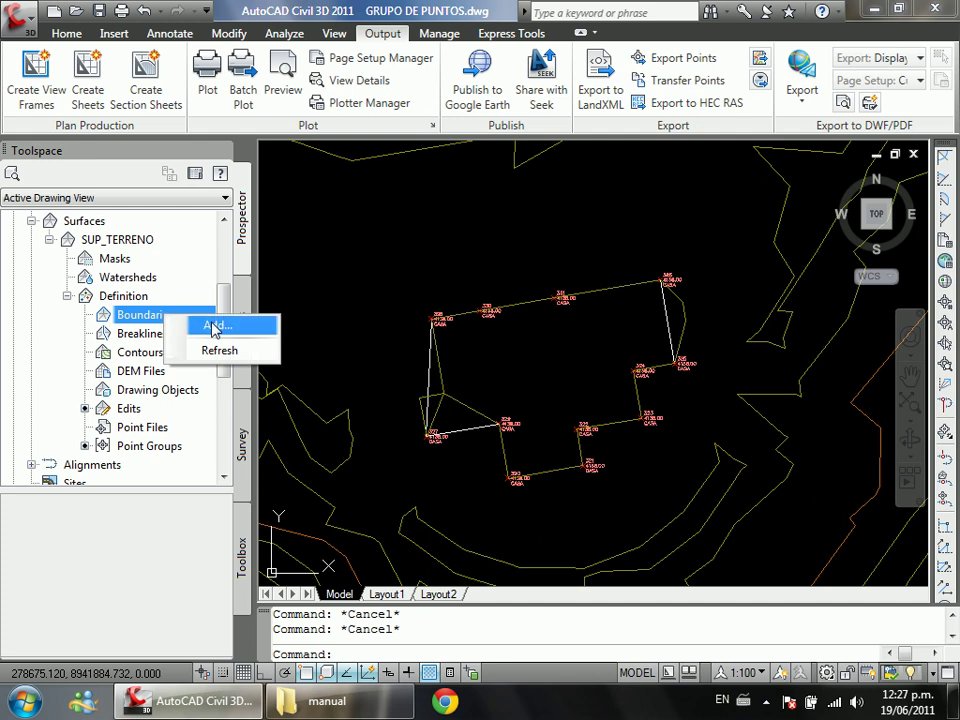
{"action": "left_click", "coordinate": [214, 324]}
{"action": "left_click", "coordinate": [421, 299]}
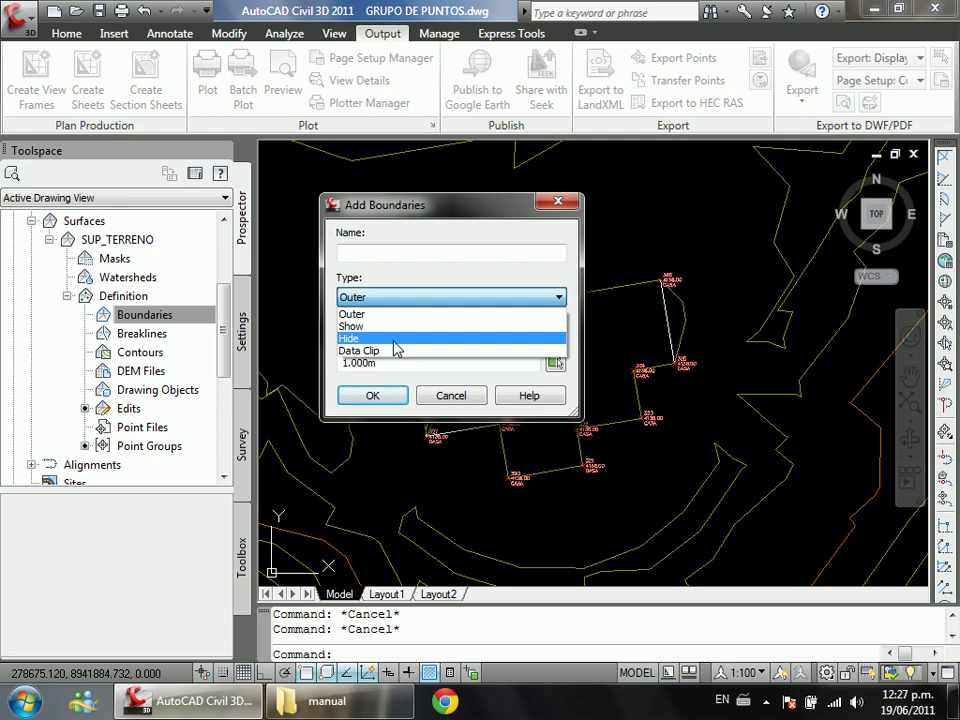
{"action": "left_click", "coordinate": [397, 348]}
{"action": "left_click", "coordinate": [406, 257]}
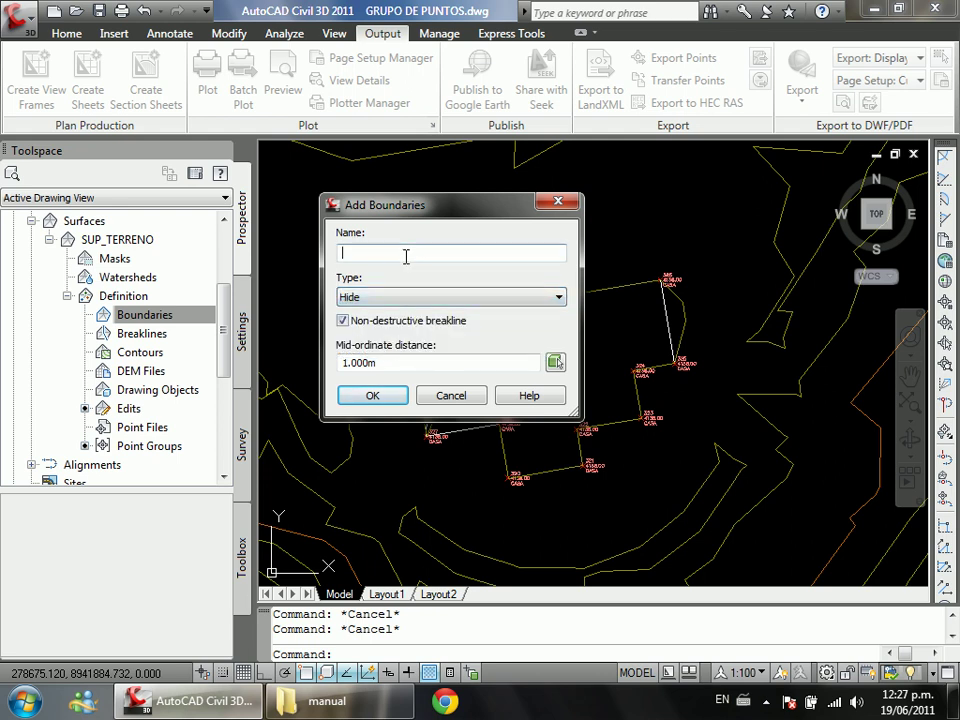
{"action": "type", "text": "CASA"}
{"action": "left_click", "coordinate": [383, 398]}
{"action": "left_click", "coordinate": [420, 361]}
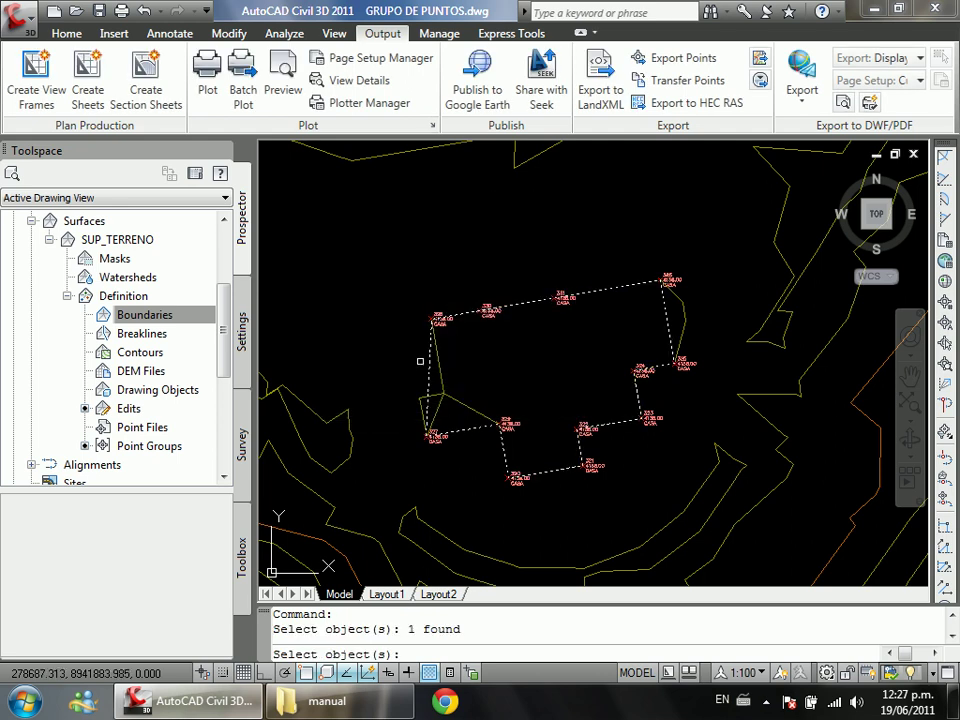
{"action": "key", "text": "Return"}
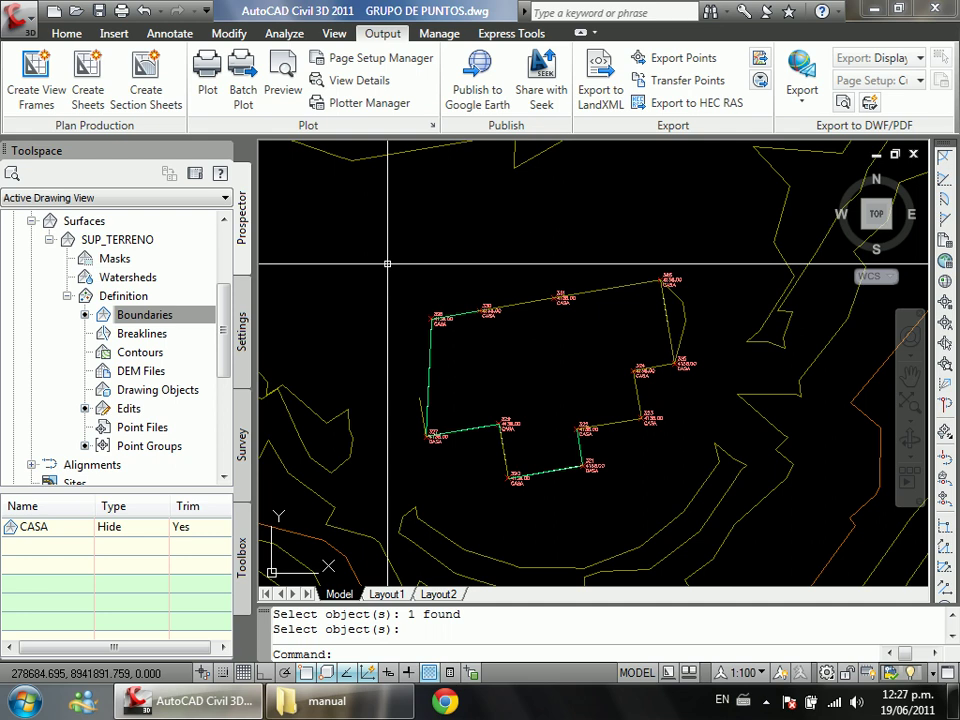
Step: Draw a circle over the contours southeast of the house, with object snap turned off
{"action": "scroll", "coordinate": [387, 263], "scroll_direction": "down", "scroll_amount": 5}
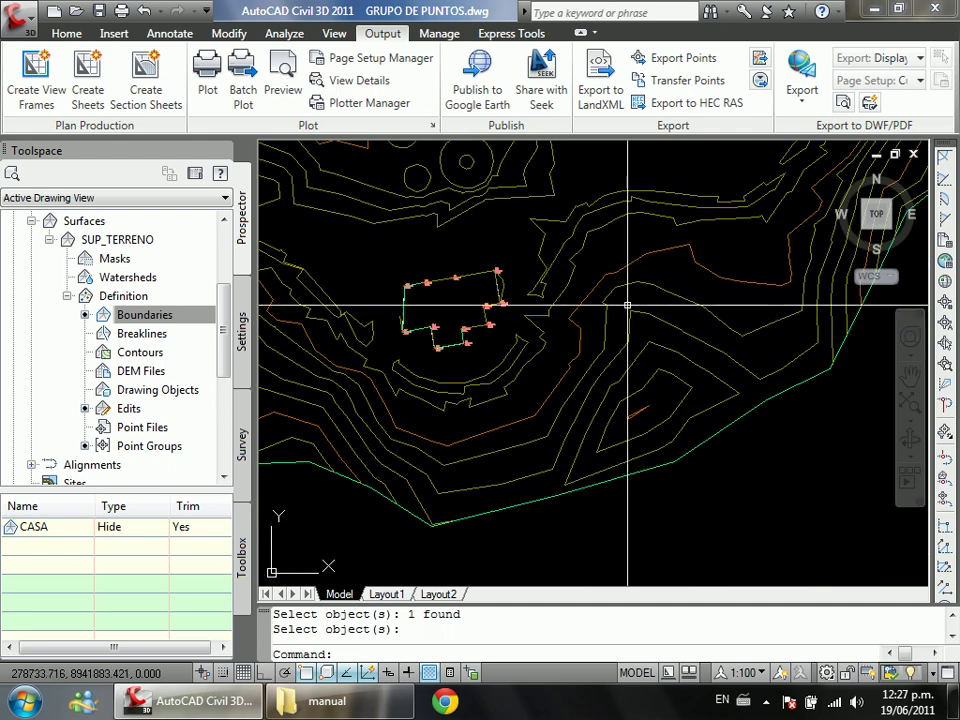
{"action": "scroll", "coordinate": [628, 326], "scroll_direction": "up", "scroll_amount": 2}
{"action": "type", "text": "C"}
{"action": "key", "text": "Return"}
{"action": "key", "text": "F3"}
{"action": "left_click", "coordinate": [595, 379]}
{"action": "left_click", "coordinate": [650, 406]}
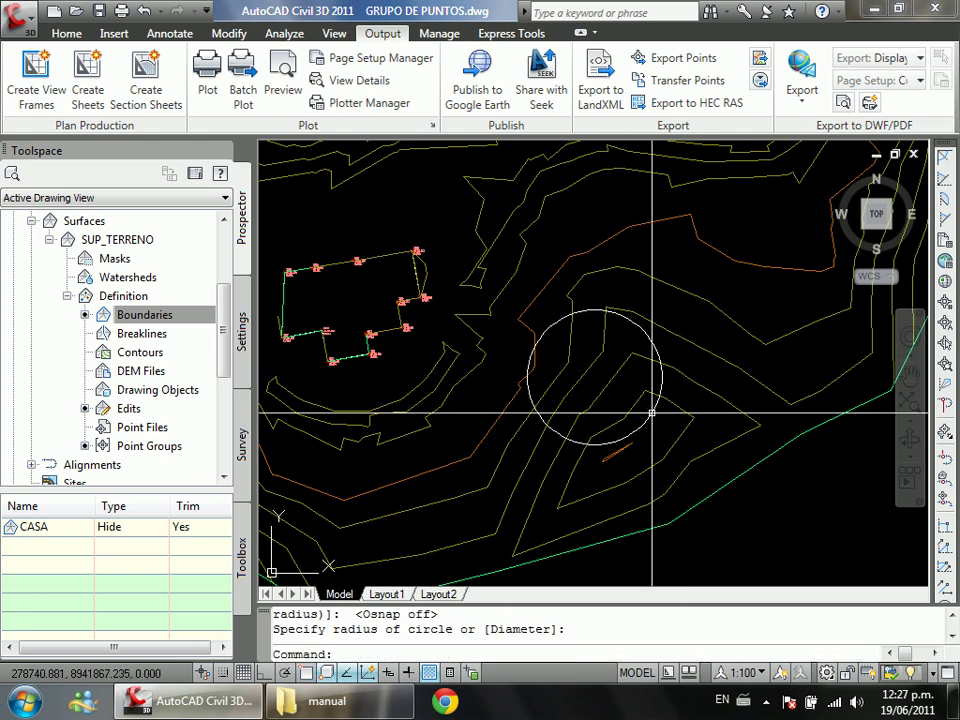
Step: Add the circle to SUP_TERRENO as a Hide boundary named TANQUE, with non-destructive breakline and the default 1.000 m mid-ordinate distance
{"action": "scroll", "coordinate": [650, 370], "scroll_direction": "up", "scroll_amount": 3}
{"action": "scroll", "coordinate": [625, 357], "scroll_direction": "down", "scroll_amount": 3}
{"action": "scroll", "coordinate": [619, 349], "scroll_direction": "up", "scroll_amount": 3}
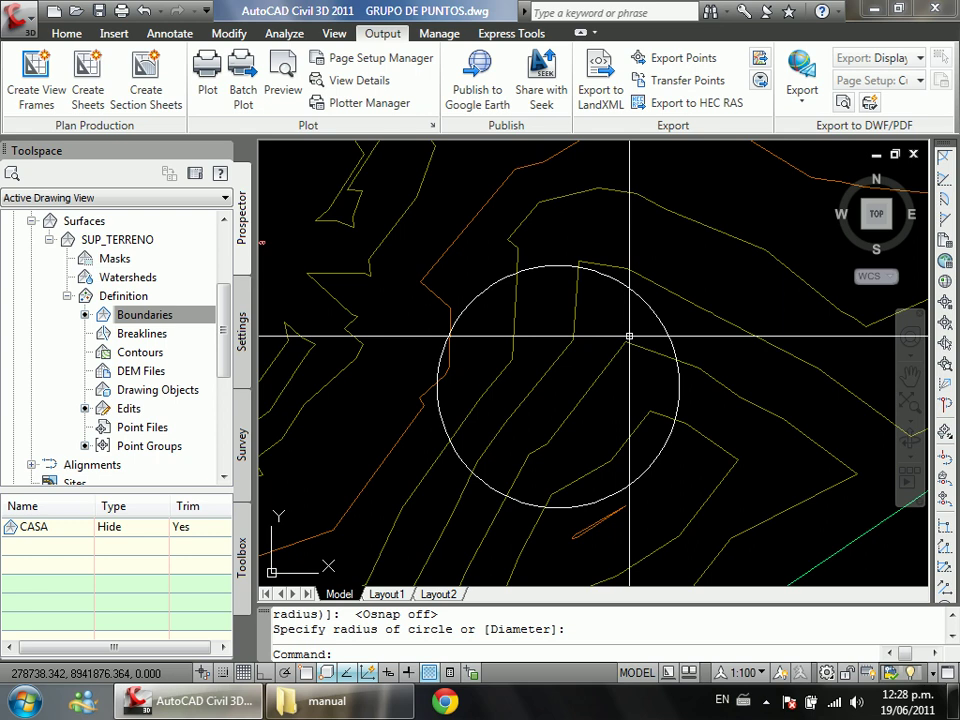
{"action": "left_click", "coordinate": [170, 318]}
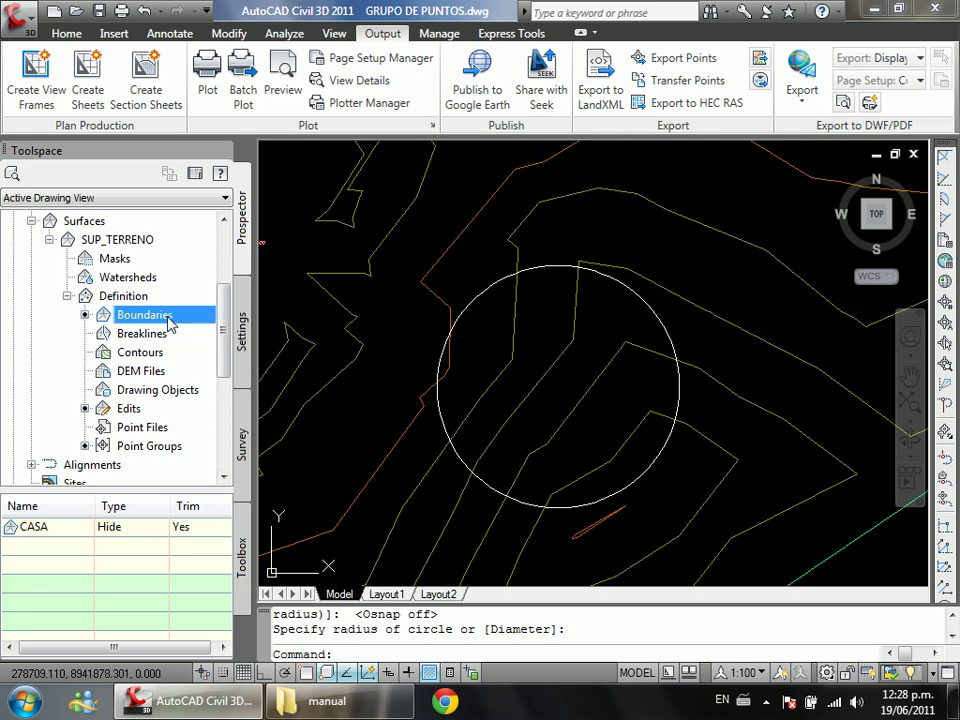
{"action": "right_click", "coordinate": [197, 320]}
{"action": "left_click", "coordinate": [215, 328]}
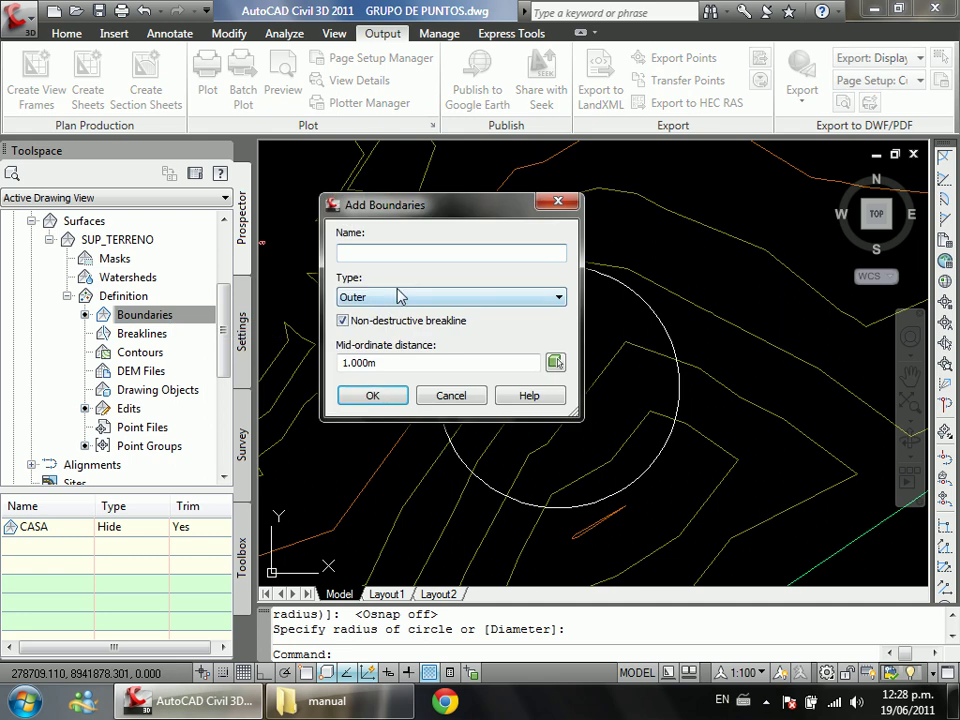
{"action": "type", "text": "TANQUE"}
{"action": "left_click", "coordinate": [407, 298]}
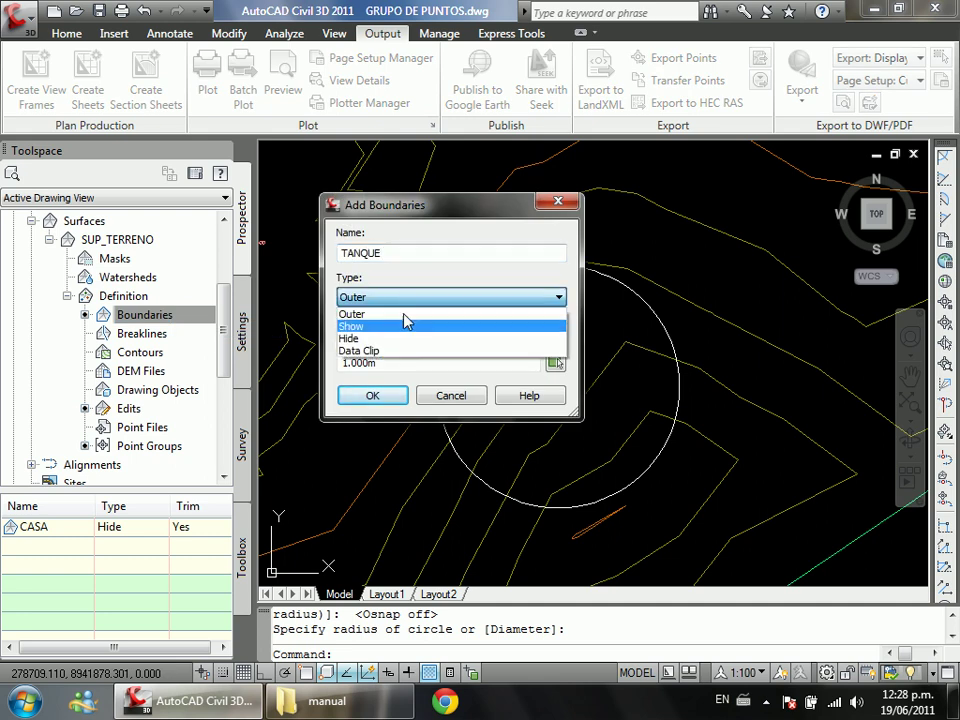
{"action": "left_click", "coordinate": [399, 340]}
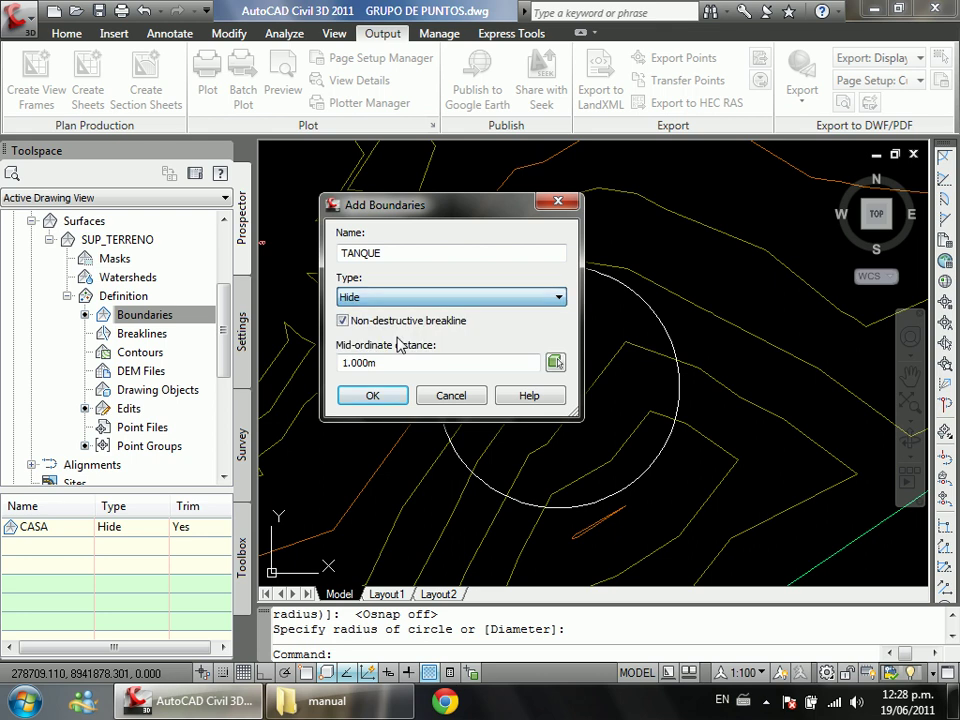
{"action": "left_click", "coordinate": [372, 396]}
{"action": "left_click", "coordinate": [601, 275]}
{"action": "key", "text": "Return"}
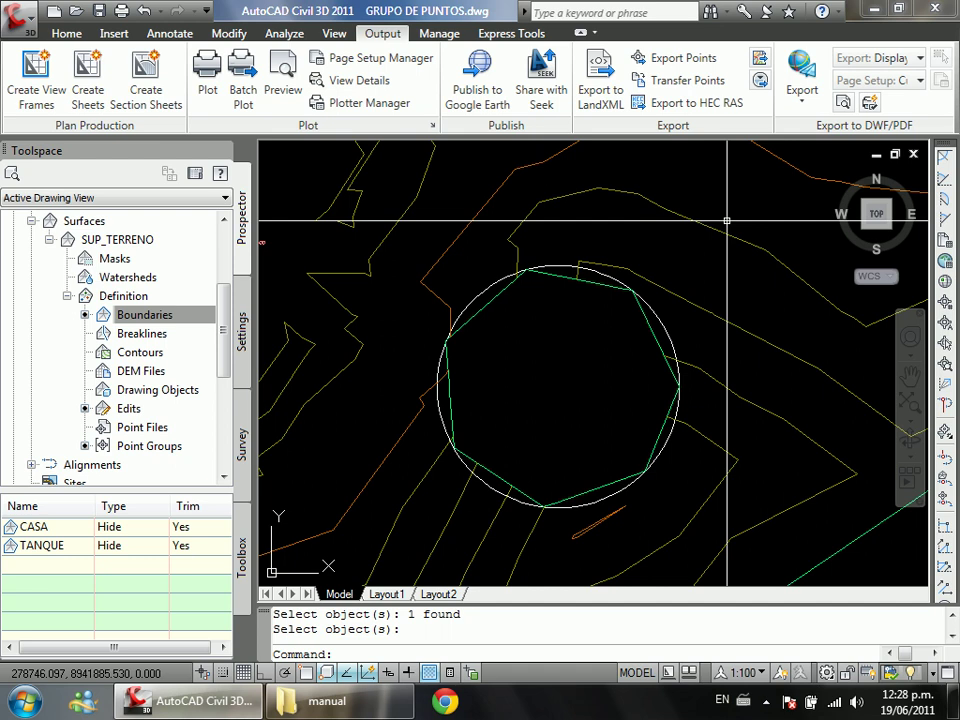
Step: Undo the coarse polygonal TANQUE boundary, keeping the circle and the CASA boundary
{"action": "type", "text": "u"}
{"action": "key", "text": "Escape"}
{"action": "key", "text": "Escape"}
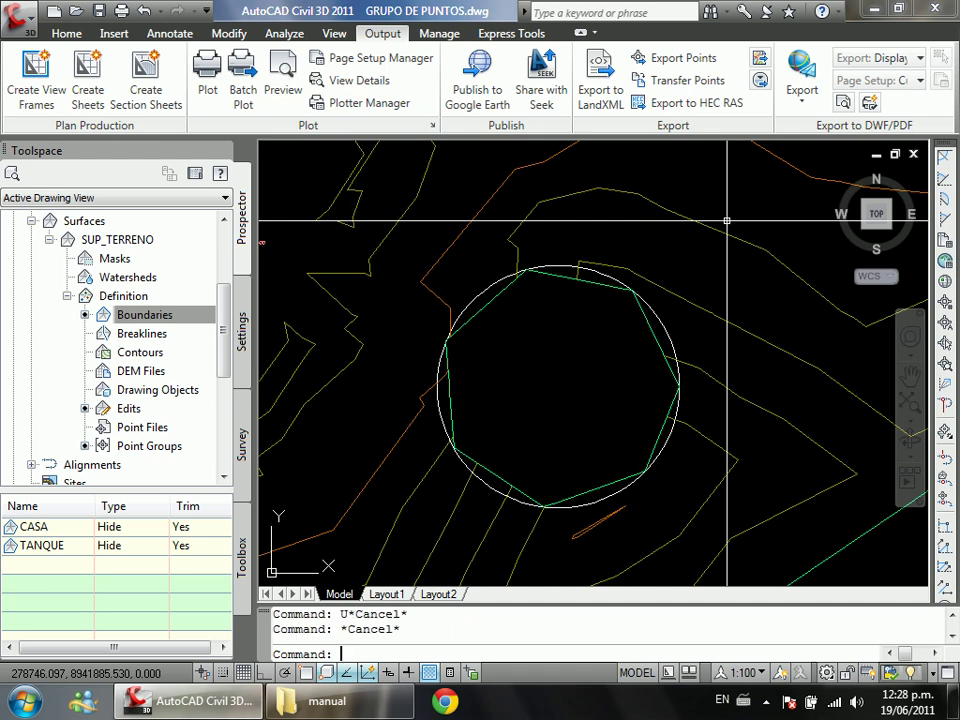
{"action": "left_click", "coordinate": [145, 14]}
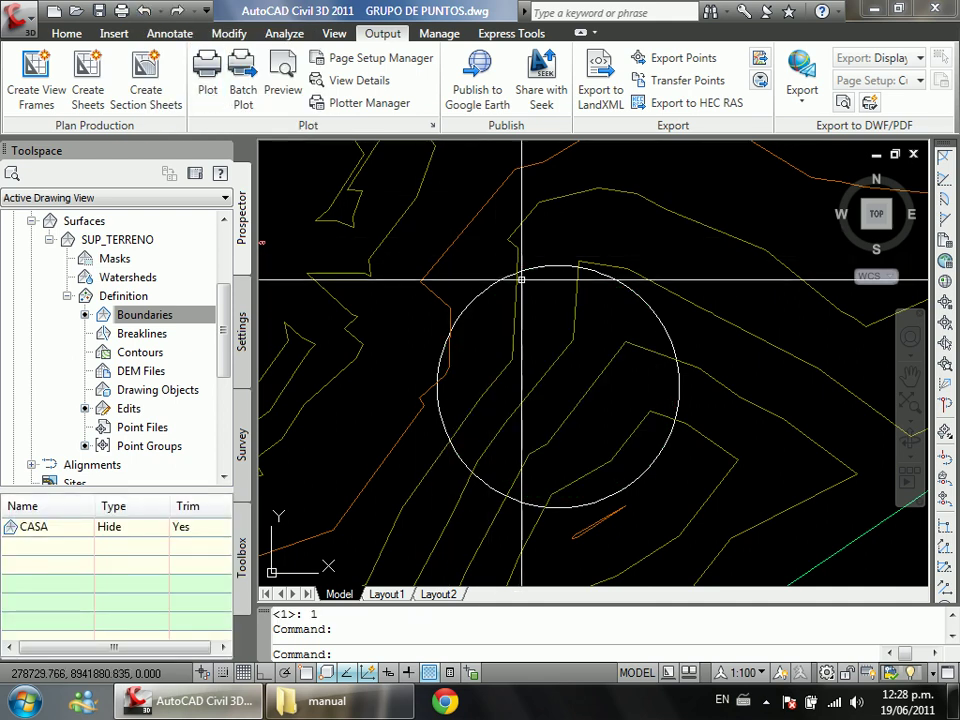
Step: Add the circle as a Hide boundary named TANQUE with non-destructive breakline and a mid-ordinate distance of 0.05 m
{"action": "right_click", "coordinate": [144, 318]}
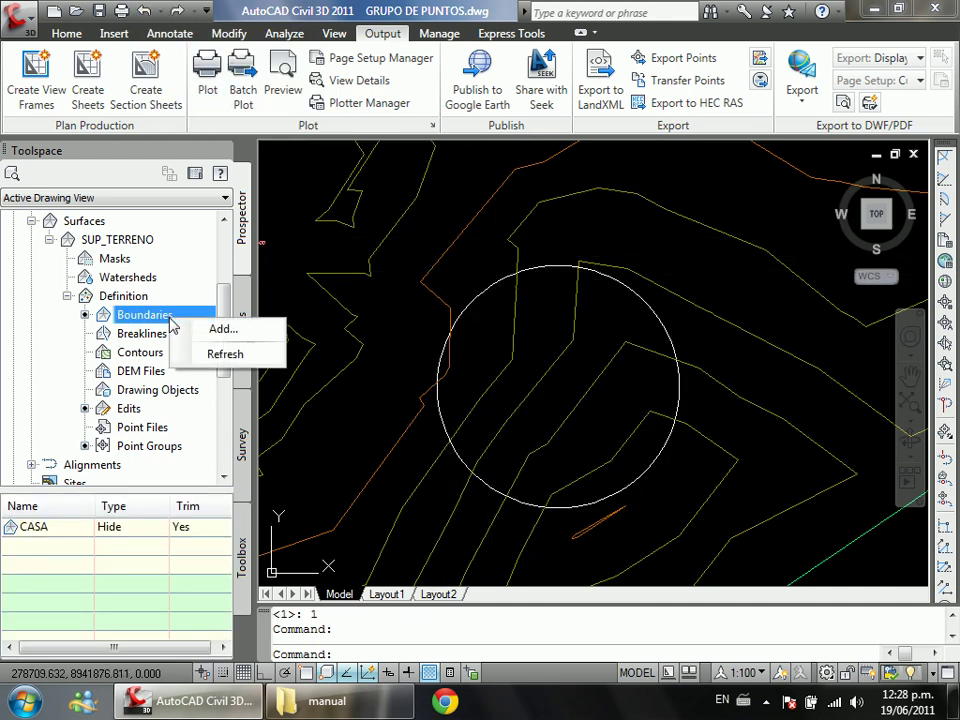
{"action": "left_click", "coordinate": [213, 330]}
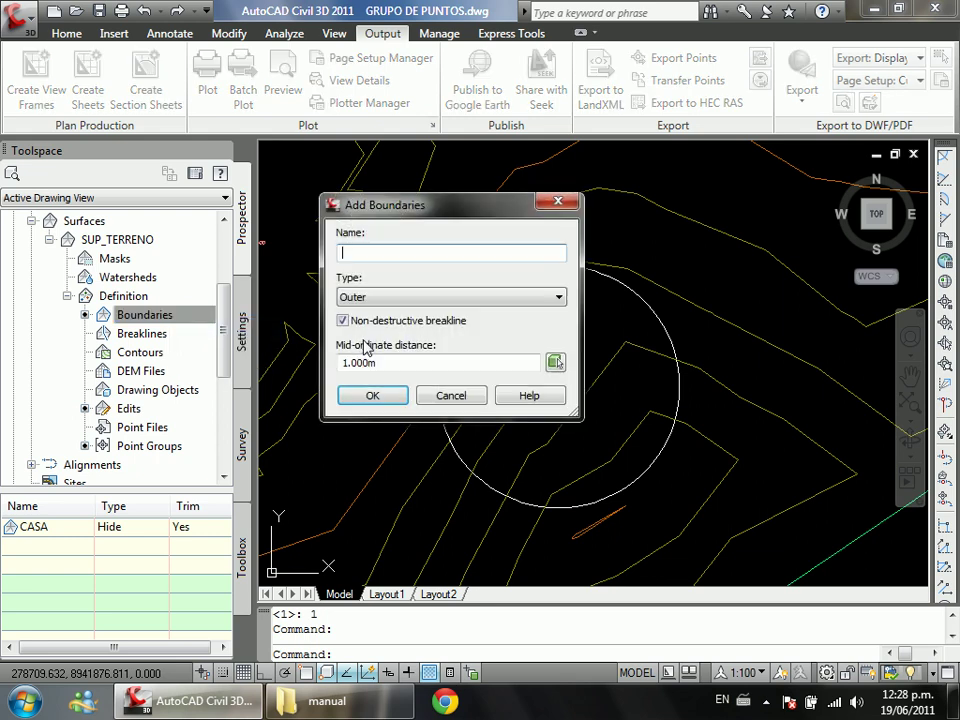
{"action": "type", "text": "TANQUE"}
{"action": "left_click", "coordinate": [431, 298]}
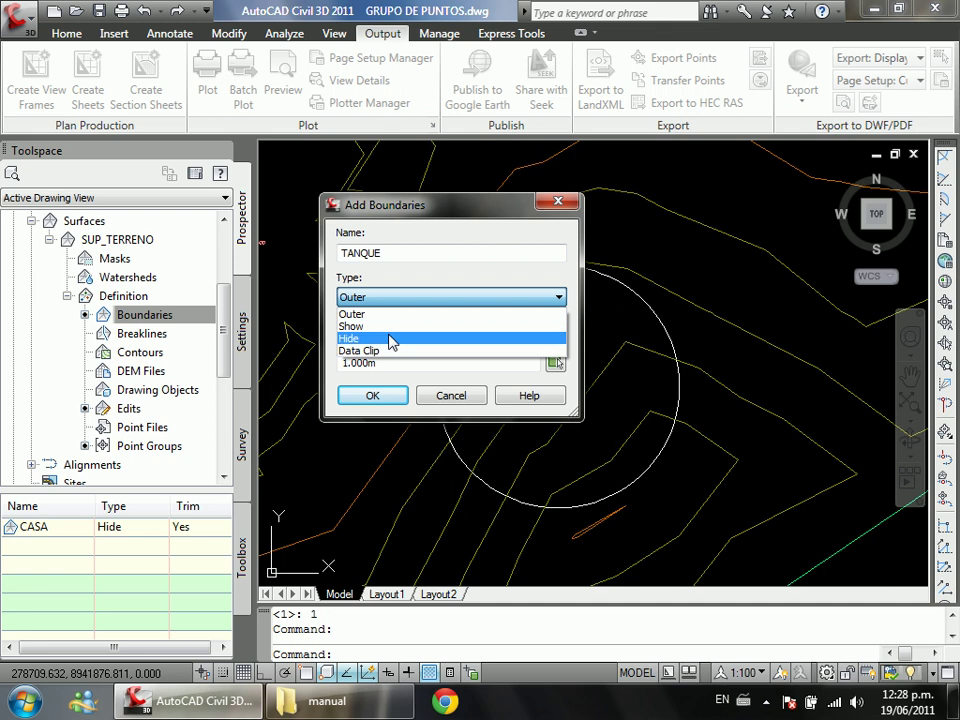
{"action": "left_click", "coordinate": [390, 336]}
{"action": "double_click", "coordinate": [392, 366]}
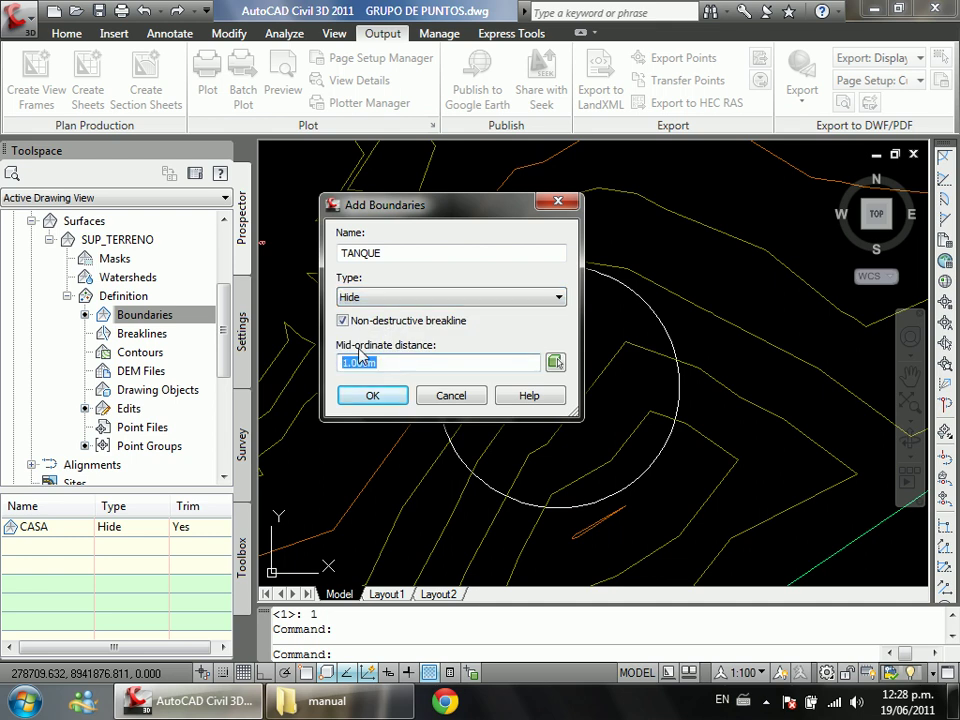
{"action": "left_click_drag", "start_coordinate": [449, 207], "coordinate": [734, 205]}
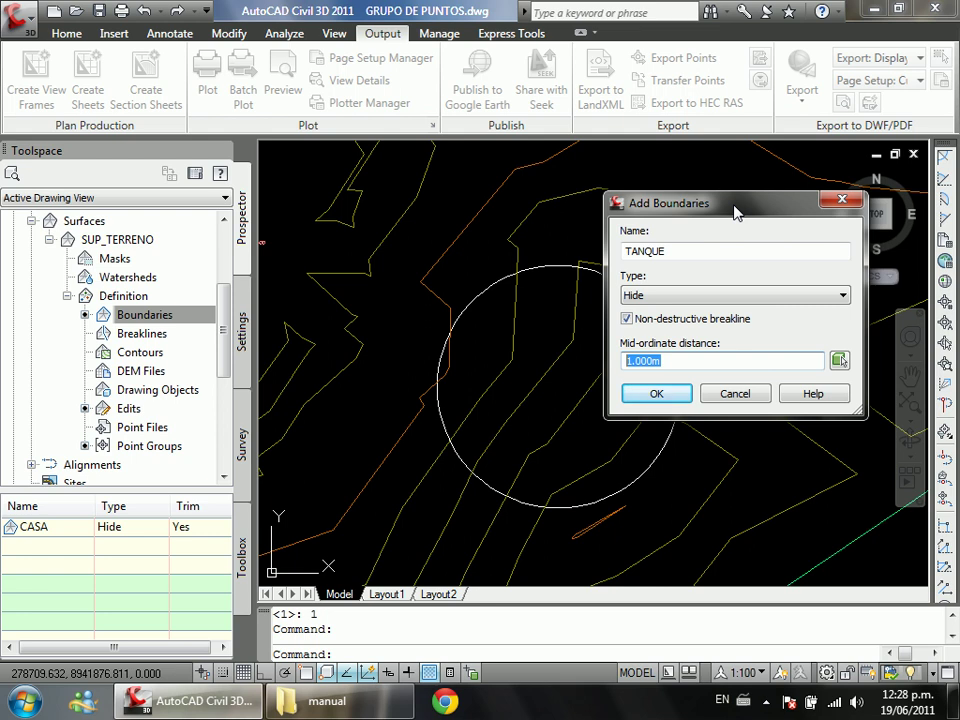
{"action": "type", "text": ".05"}
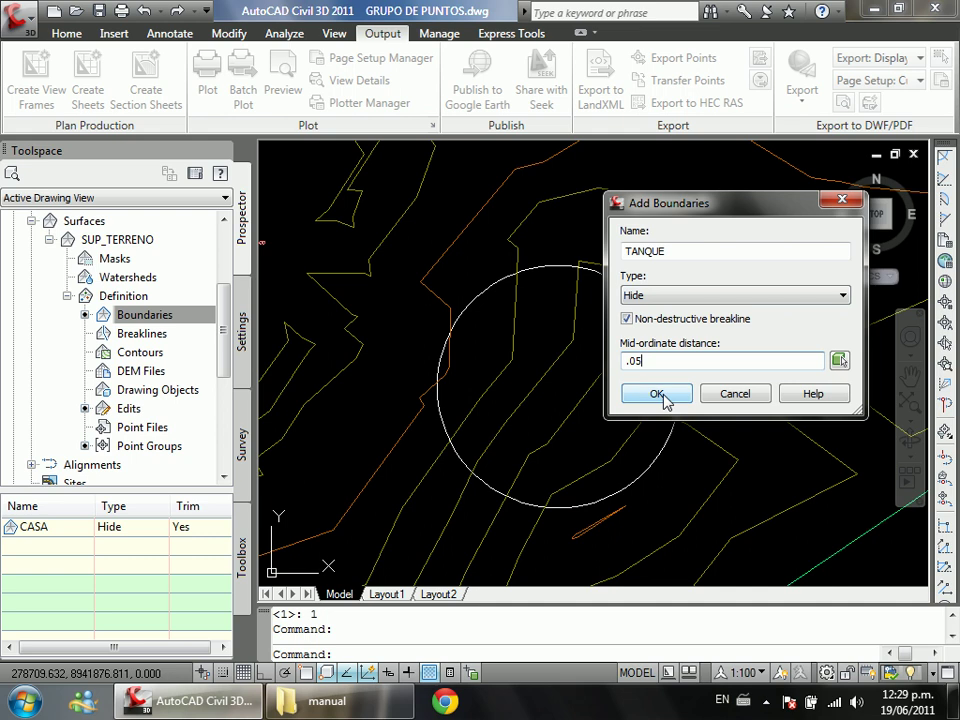
{"action": "left_click_drag", "start_coordinate": [658, 360], "coordinate": [615, 360]}
{"action": "left_click", "coordinate": [652, 395]}
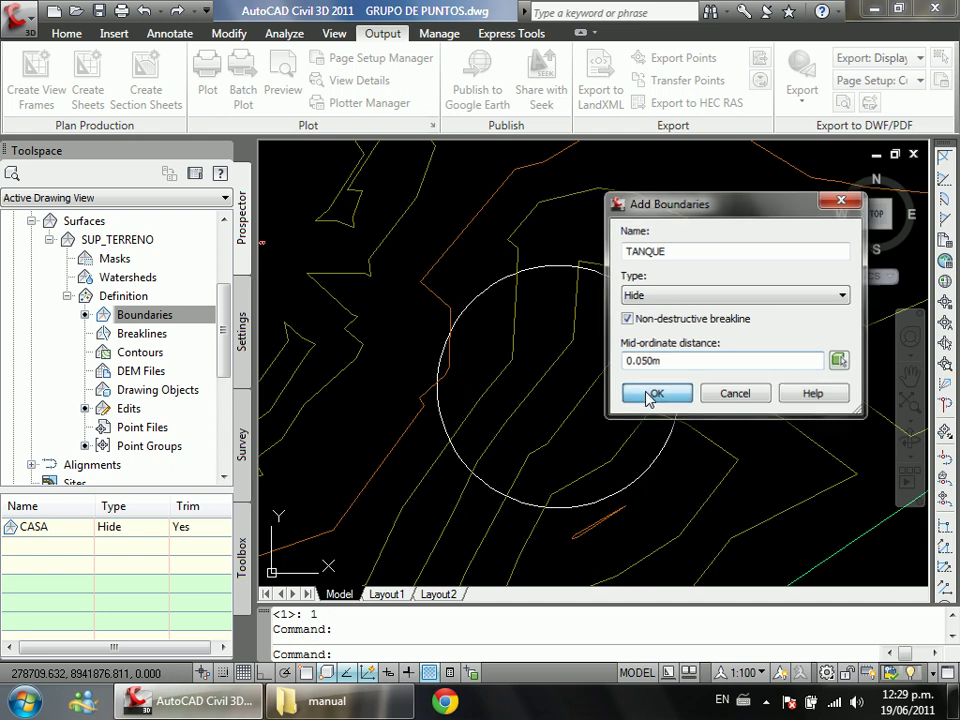
{"action": "left_click", "coordinate": [668, 336]}
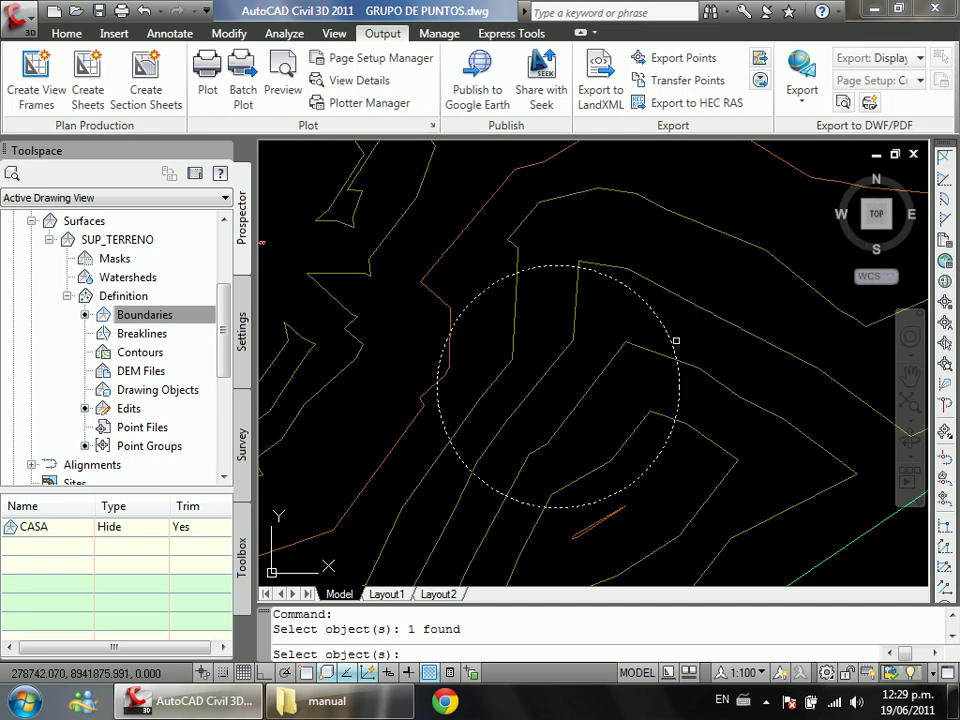
{"action": "key", "text": "Return"}
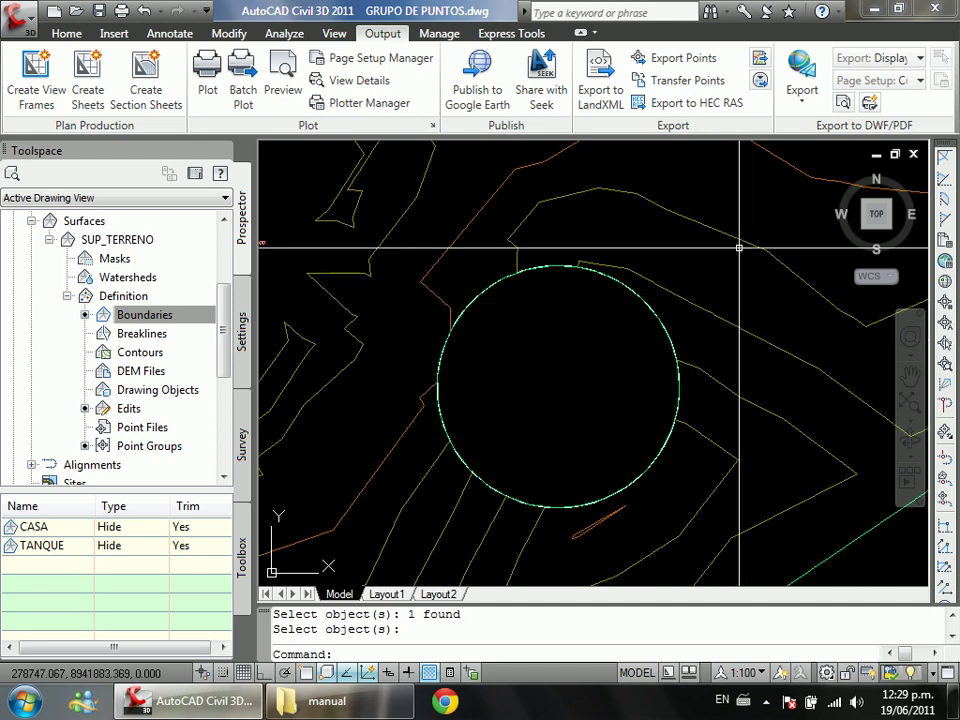
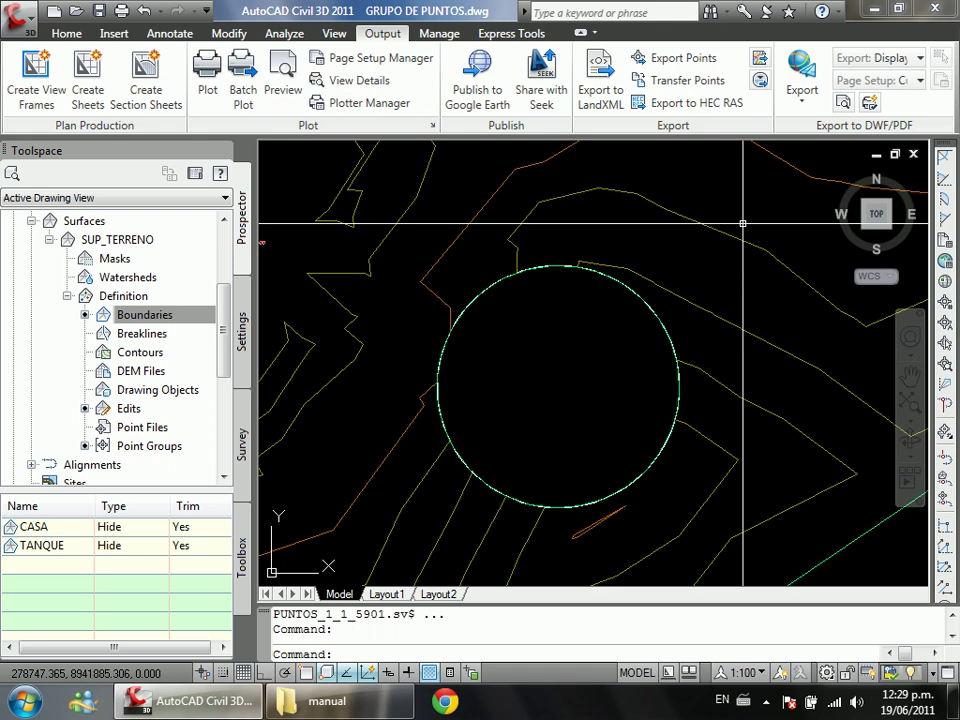
Step: Compare the hidden house and circle areas with the surrounding contours, and undo the TANQUE boundary
{"action": "scroll", "coordinate": [597, 386], "scroll_direction": "down", "scroll_amount": 4}
{"action": "scroll", "coordinate": [323, 275], "scroll_direction": "up", "scroll_amount": 4}
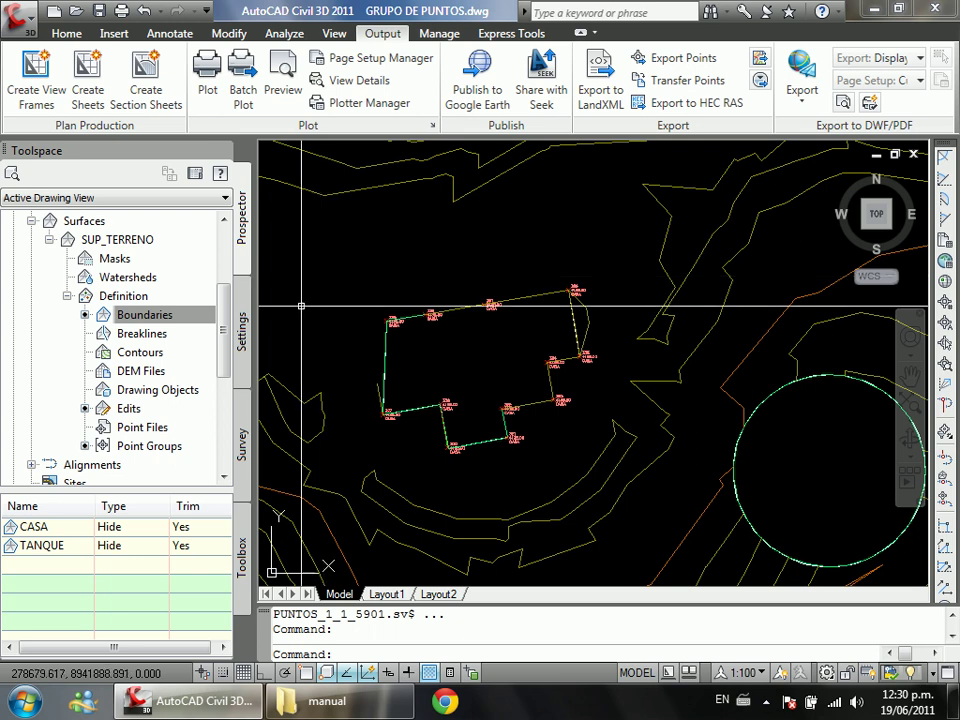
{"action": "scroll", "coordinate": [439, 311], "scroll_direction": "down", "scroll_amount": 3}
{"action": "scroll", "coordinate": [493, 358], "scroll_direction": "down", "scroll_amount": 4}
{"action": "scroll", "coordinate": [428, 321], "scroll_direction": "up", "scroll_amount": 3}
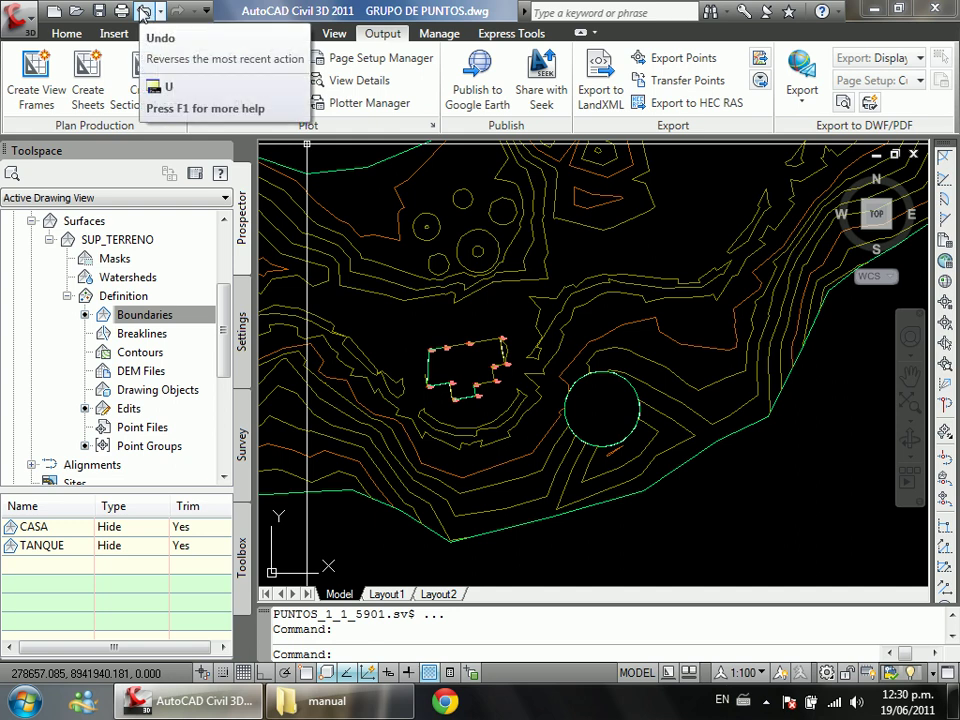
{"action": "left_click", "coordinate": [143, 13]}
{"action": "left_click", "coordinate": [143, 13]}
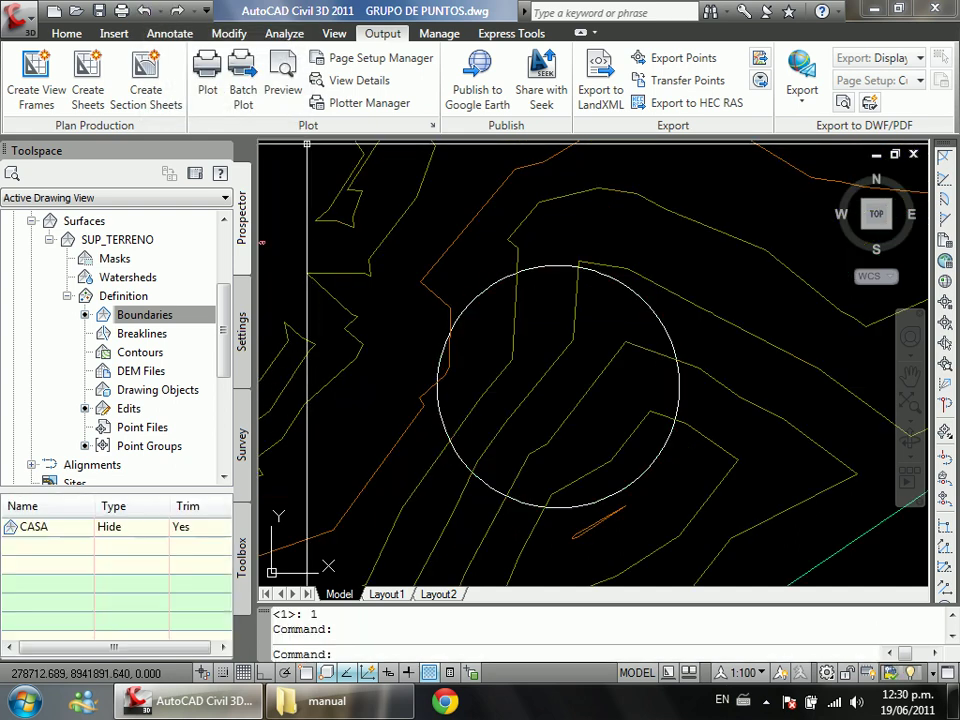
Step: Add the circle as a Hide boundary named TANQUE with non-destructive breakline off and a mid-ordinate distance of 0.05 m
{"action": "right_click", "coordinate": [200, 316]}
{"action": "left_click", "coordinate": [212, 326]}
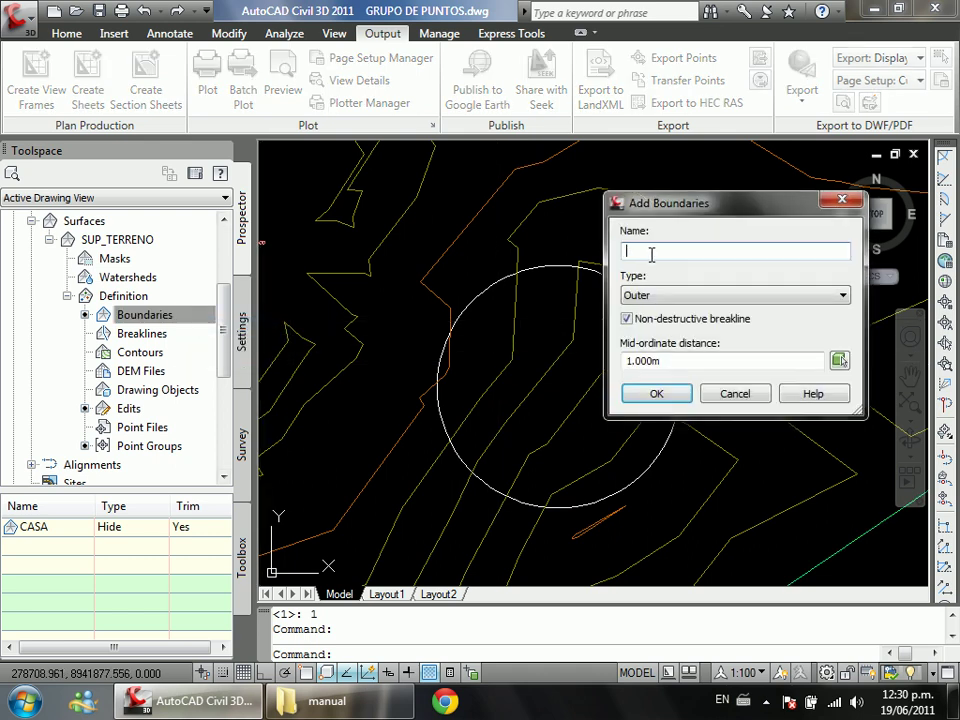
{"action": "type", "text": "TANQUE"}
{"action": "mouse_move", "coordinate": [732, 203]}
{"action": "left_mouse_down"}
{"action": "mouse_move", "coordinate": [671, 213]}
{"action": "mouse_move", "coordinate": [448, 197]}
{"action": "left_mouse_up"}
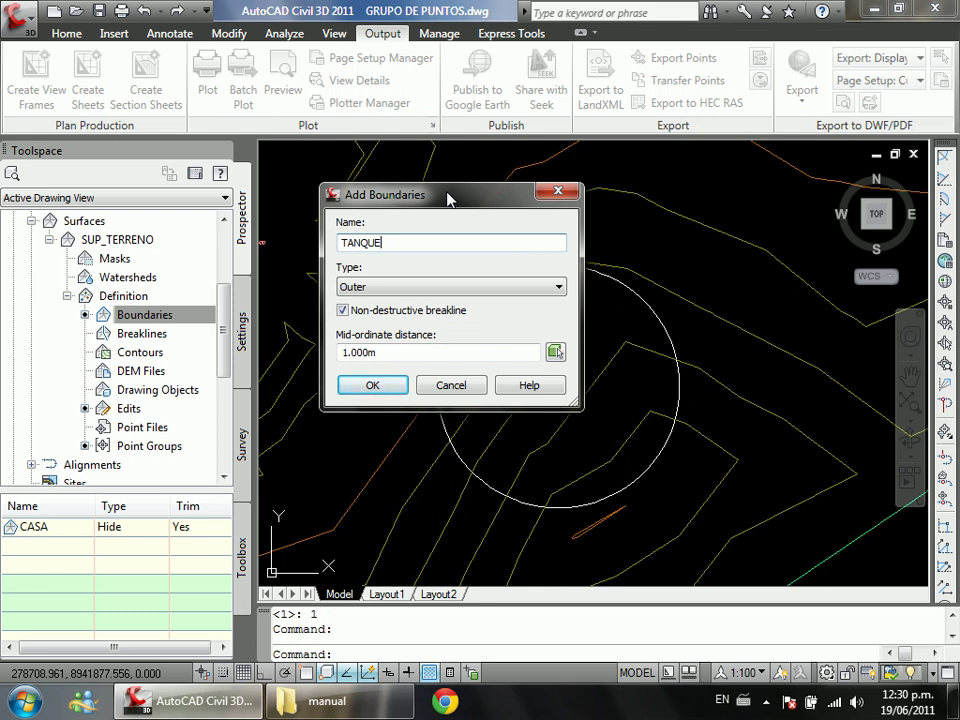
{"action": "left_click", "coordinate": [400, 287]}
{"action": "left_click", "coordinate": [392, 328]}
{"action": "left_click", "coordinate": [387, 312]}
{"action": "left_click", "coordinate": [376, 352]}
{"action": "left_click_drag", "start_coordinate": [376, 352], "coordinate": [343, 352]}
{"action": "type", "text": ".05"}
{"action": "left_click", "coordinate": [370, 386]}
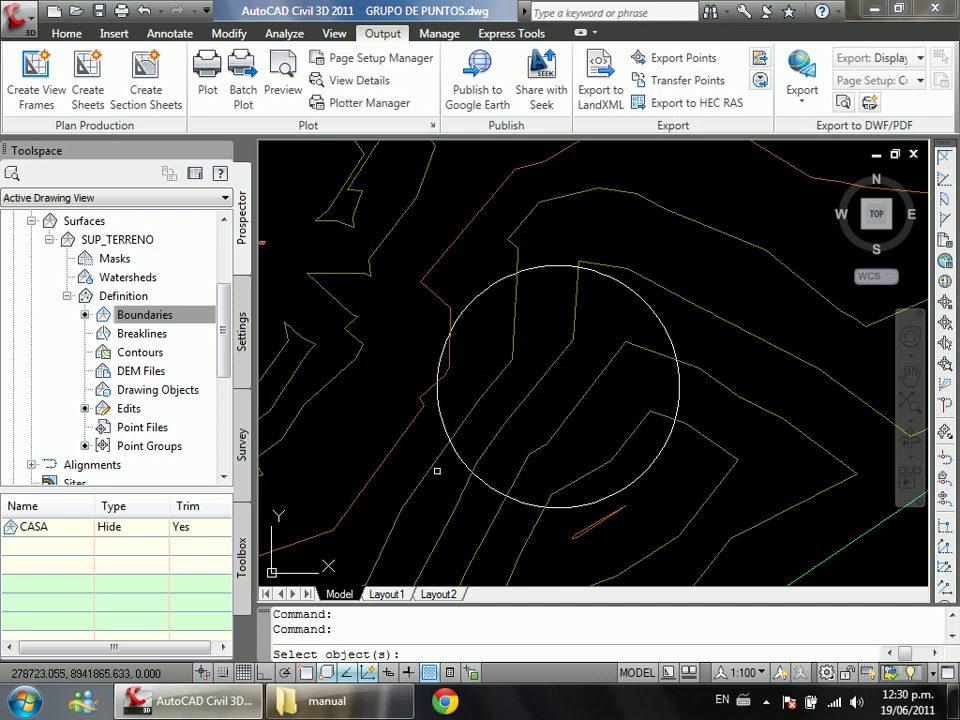
{"action": "left_click", "coordinate": [461, 454]}
{"action": "key", "text": "Return"}
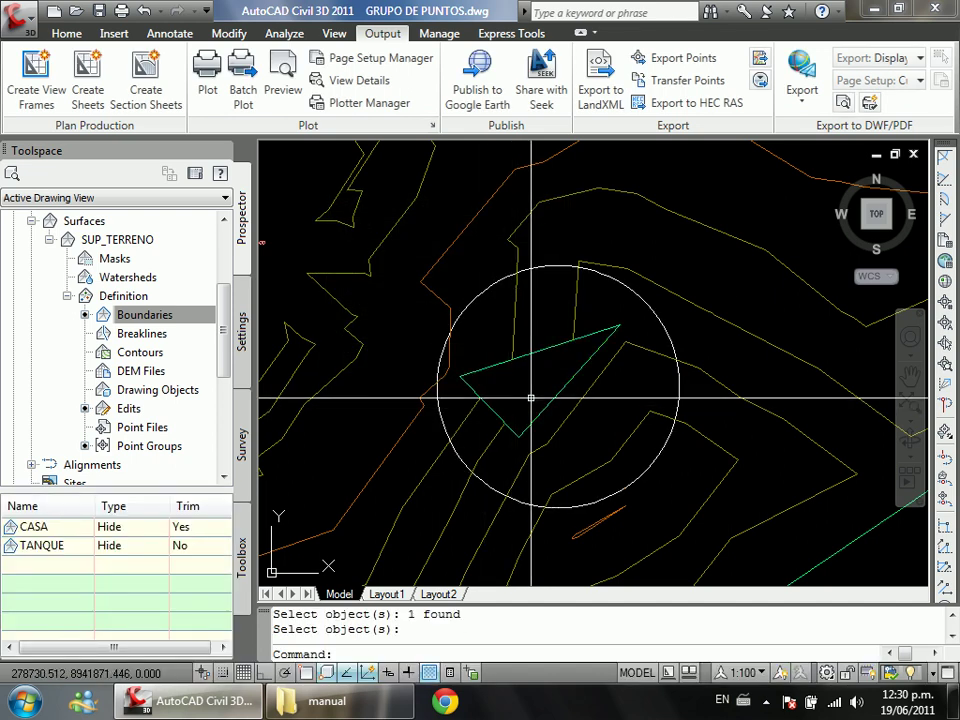
Step: Undo the TANQUE boundary made without non-destructive breakline
{"action": "type", "text": "U"}
{"action": "key", "text": "Return"}
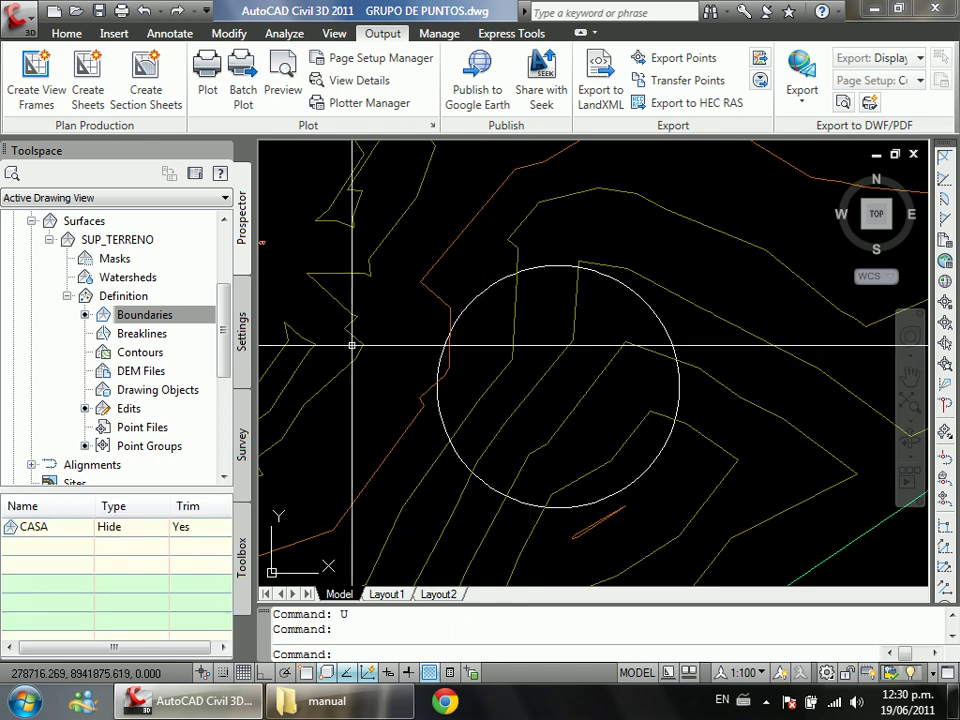
{"action": "mouse_move", "coordinate": [355, 345]}
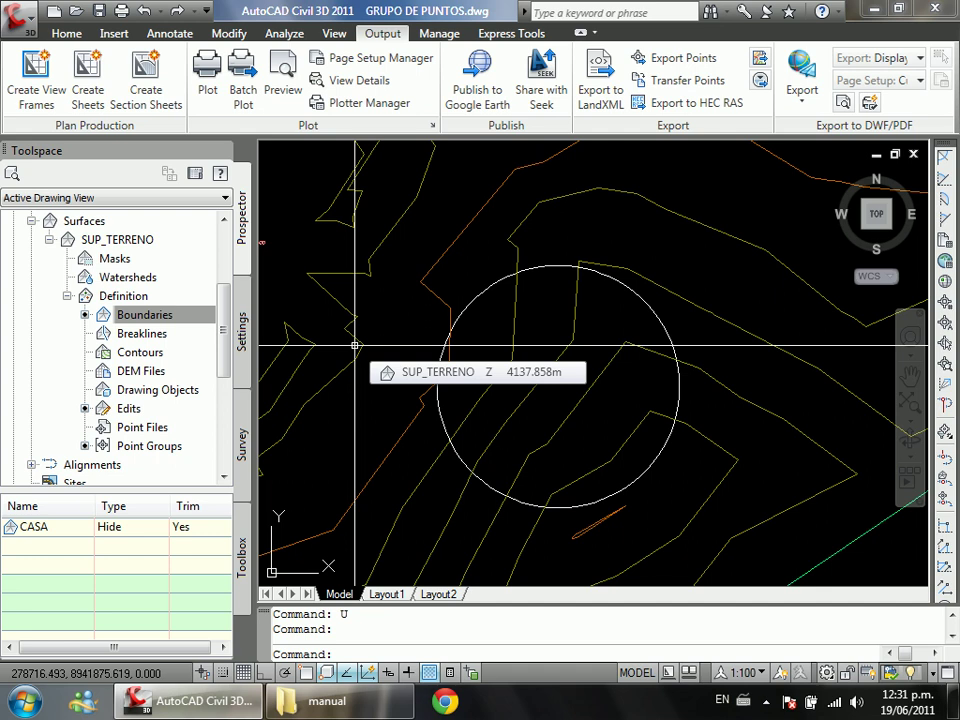
Step: Start a new boundary for SUP_TERRENO named TANQUE with the type Hide
{"action": "right_click", "coordinate": [175, 316]}
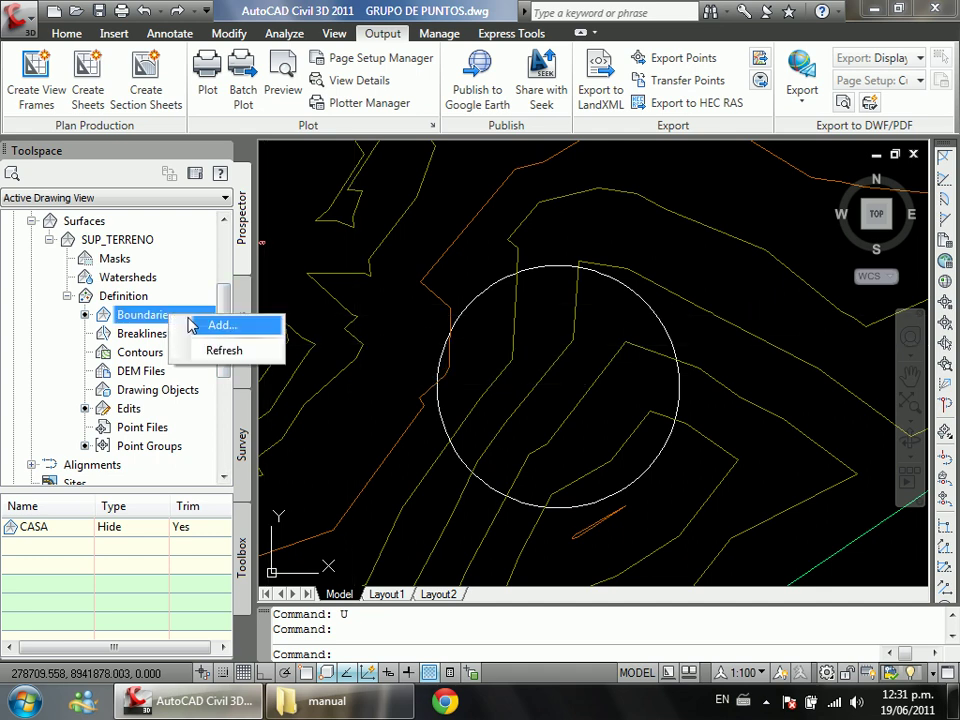
{"action": "left_click", "coordinate": [195, 325]}
{"action": "left_click_drag", "start_coordinate": [428, 208], "coordinate": [422, 222]}
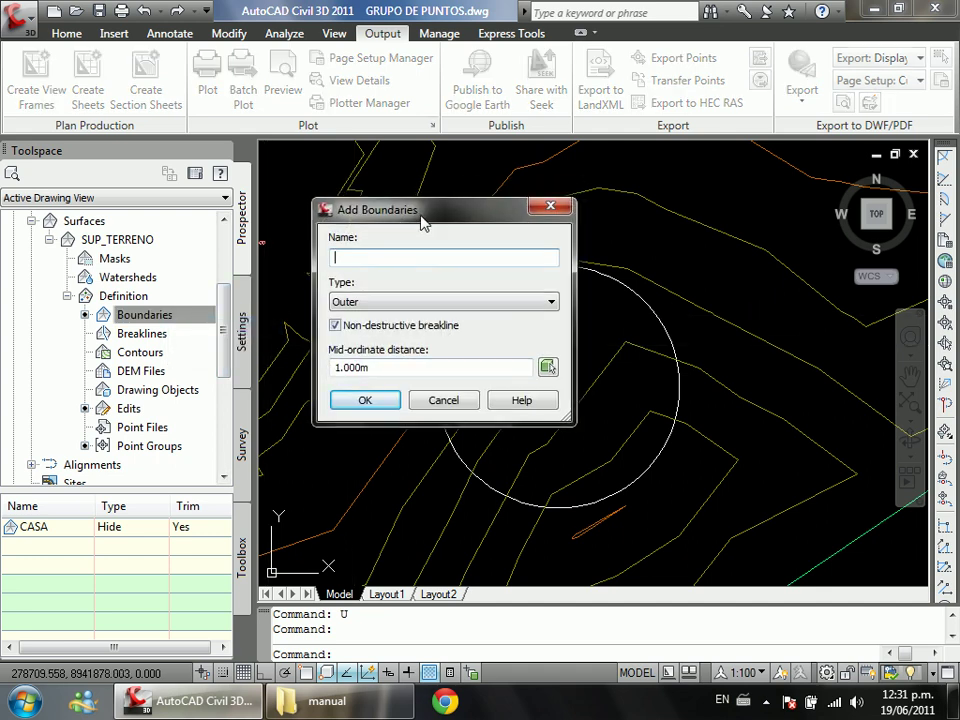
{"action": "type", "text": "TANQUE"}
{"action": "left_click", "coordinate": [390, 301]}
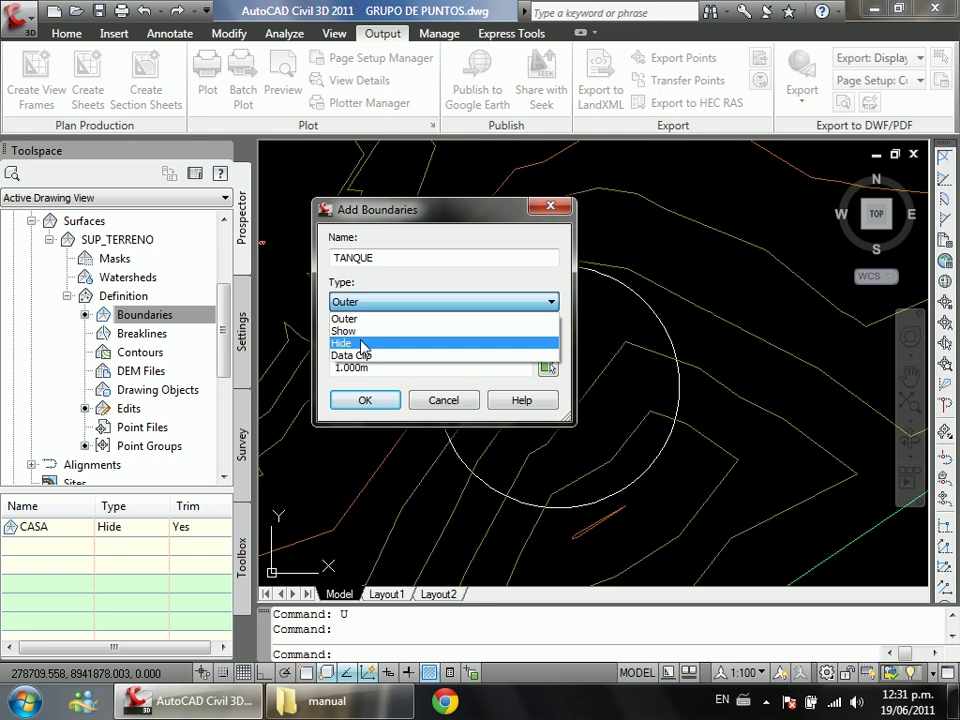
{"action": "left_click", "coordinate": [362, 344]}
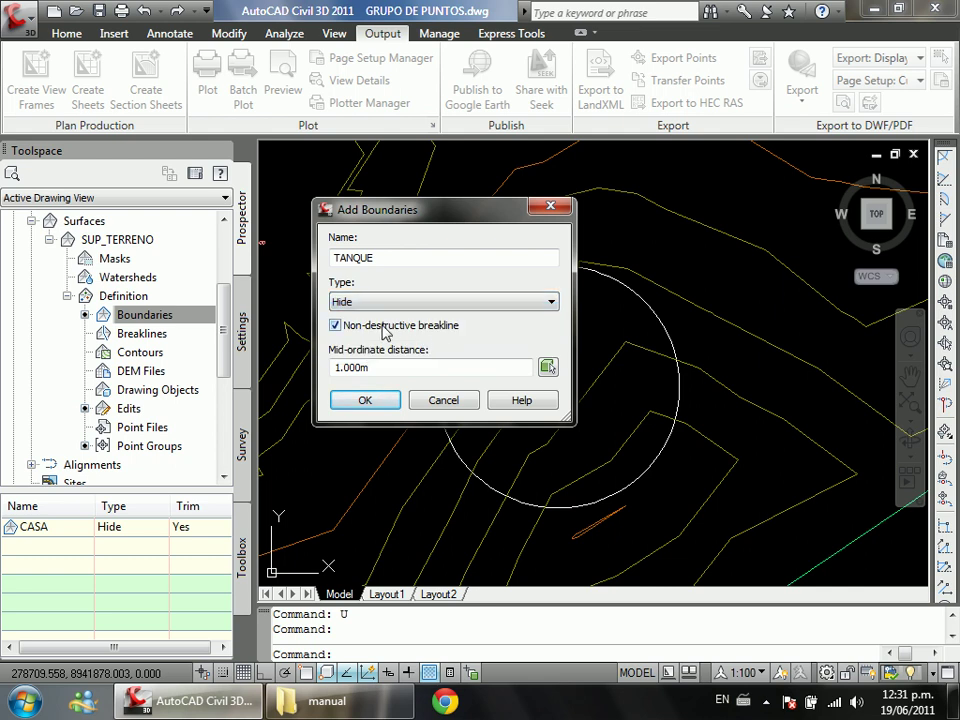
Step: Set the TANQUE mid-ordinate distance to 0.05 m, turn off non-destructive breakline, and apply the boundary to the circle
{"action": "double_click", "coordinate": [333, 370]}
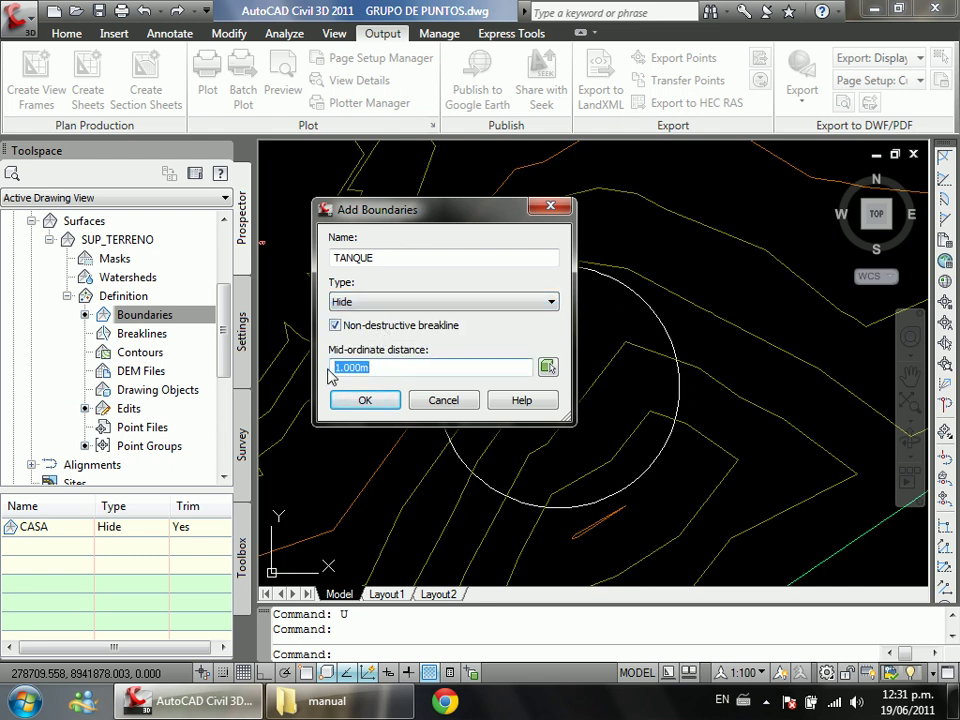
{"action": "type", "text": "0.05"}
{"action": "key", "text": "BackSpace"}
{"action": "key", "text": "BackSpace"}
{"action": "key", "text": "BackSpace"}
{"action": "key", "text": "BackSpace"}
{"action": "type", "text": "1"}
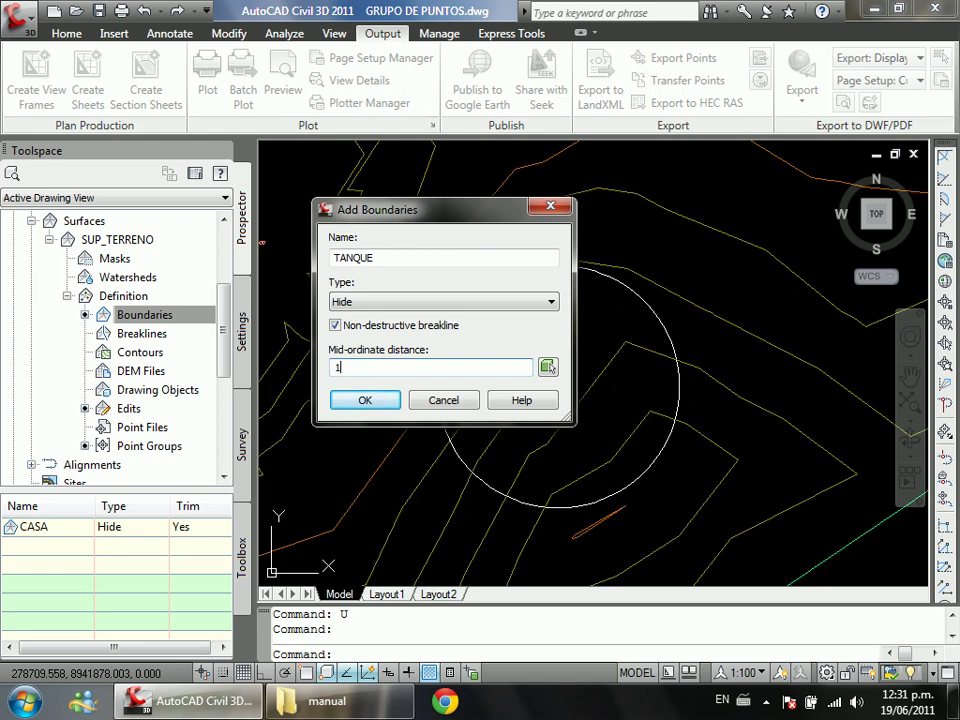
{"action": "double_click", "coordinate": [378, 368]}
{"action": "type", "text": "0.05"}
{"action": "left_click", "coordinate": [402, 328]}
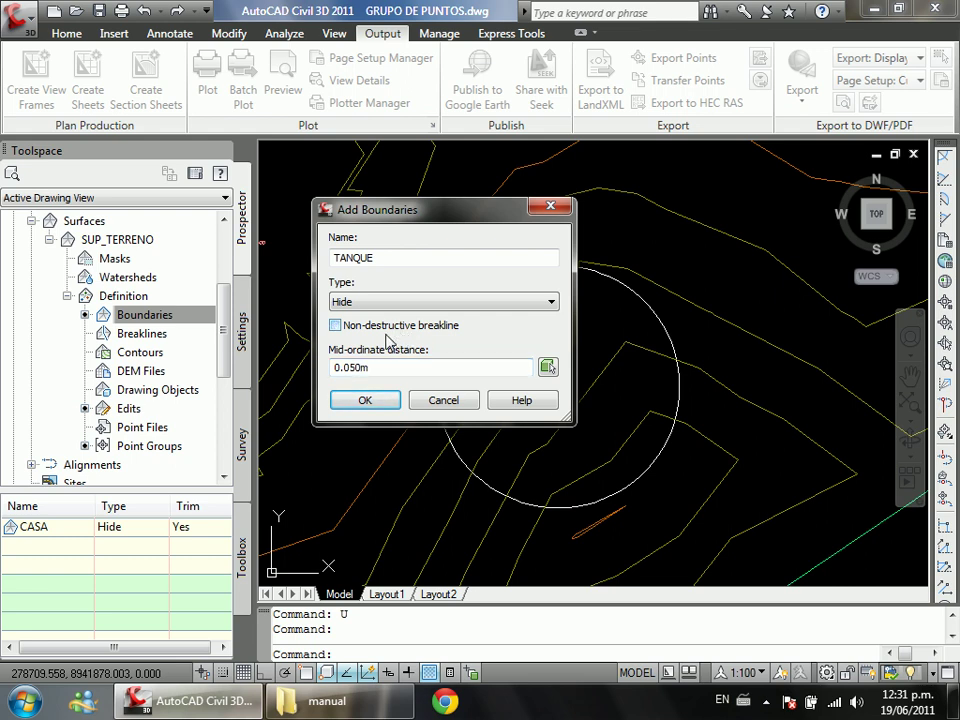
{"action": "left_click", "coordinate": [366, 400]}
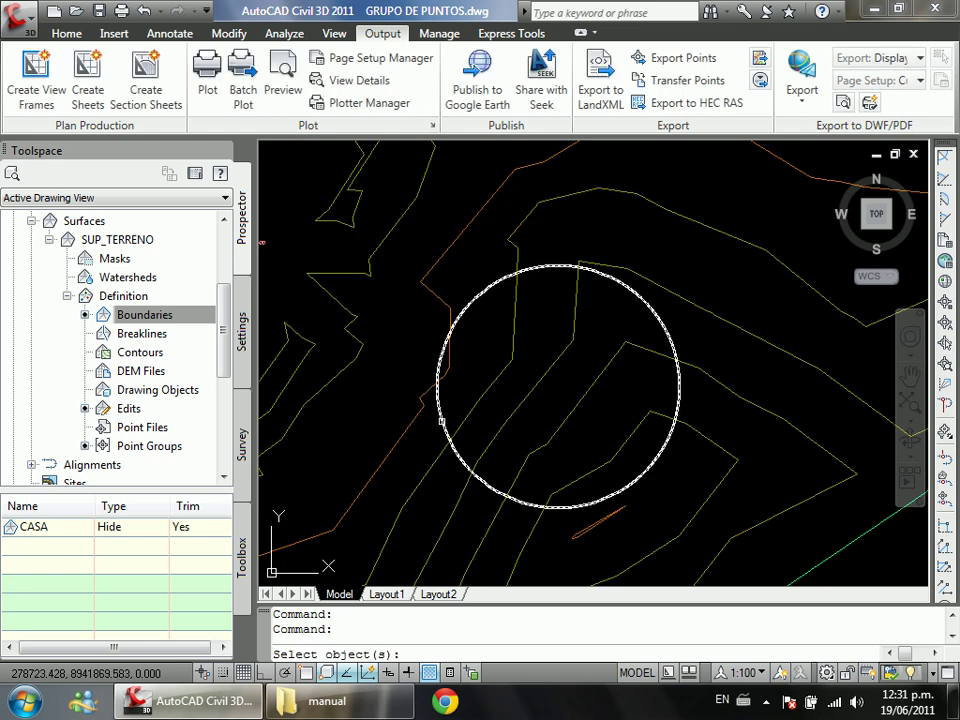
{"action": "left_click", "coordinate": [441, 420]}
{"action": "key", "text": "Return"}
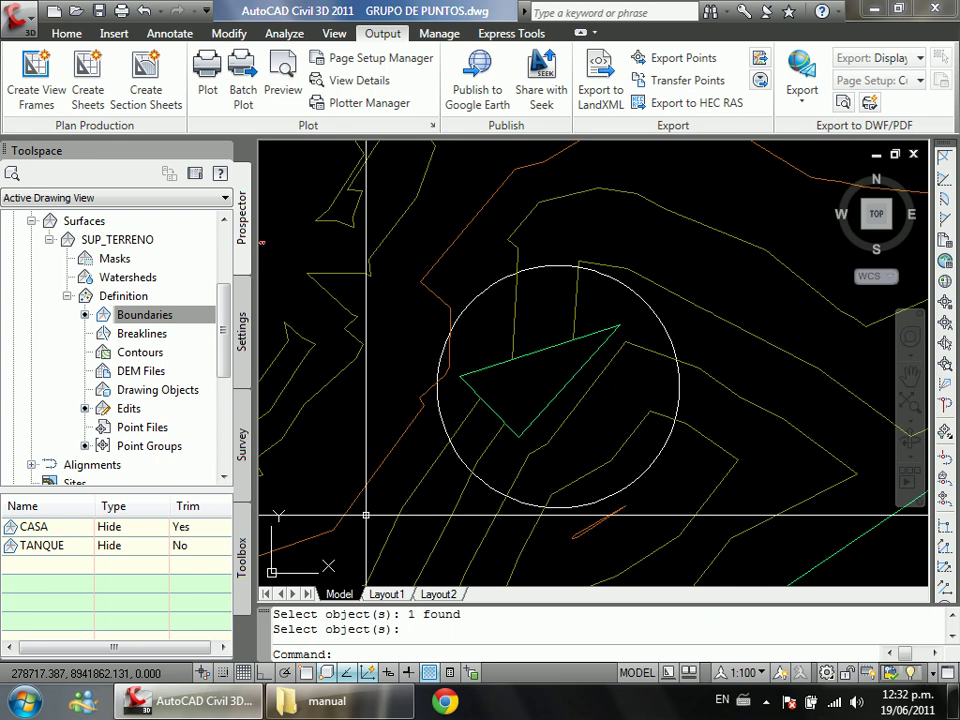
Step: Turn on the Triangles component in the plan display of the SUP_TERRENO surface style
{"action": "left_click", "coordinate": [143, 240]}
{"action": "right_click", "coordinate": [151, 243]}
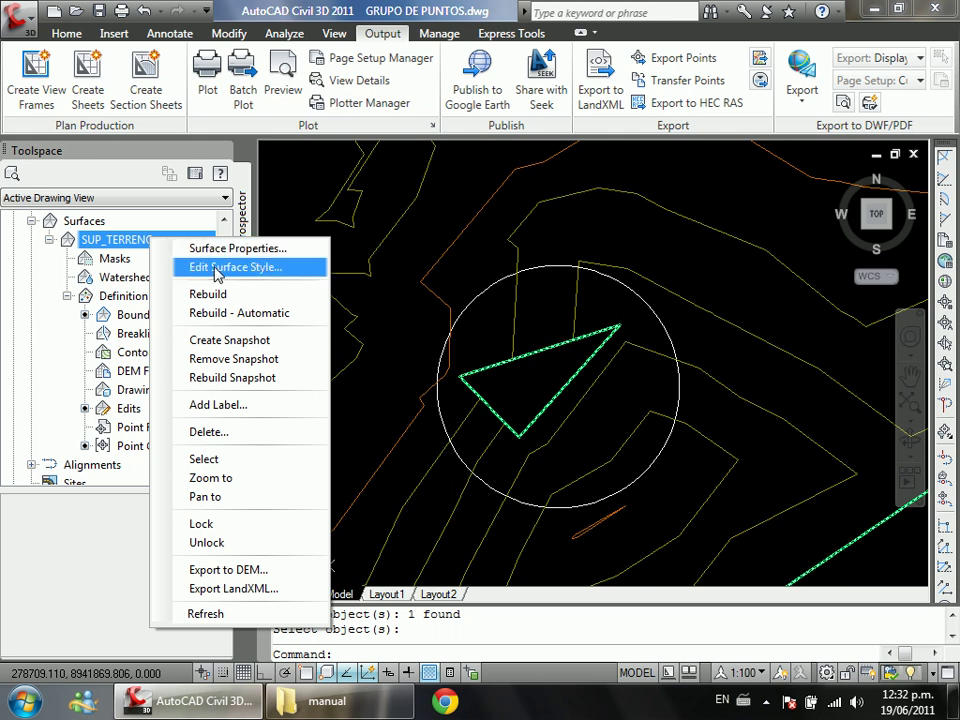
{"action": "left_click", "coordinate": [262, 273]}
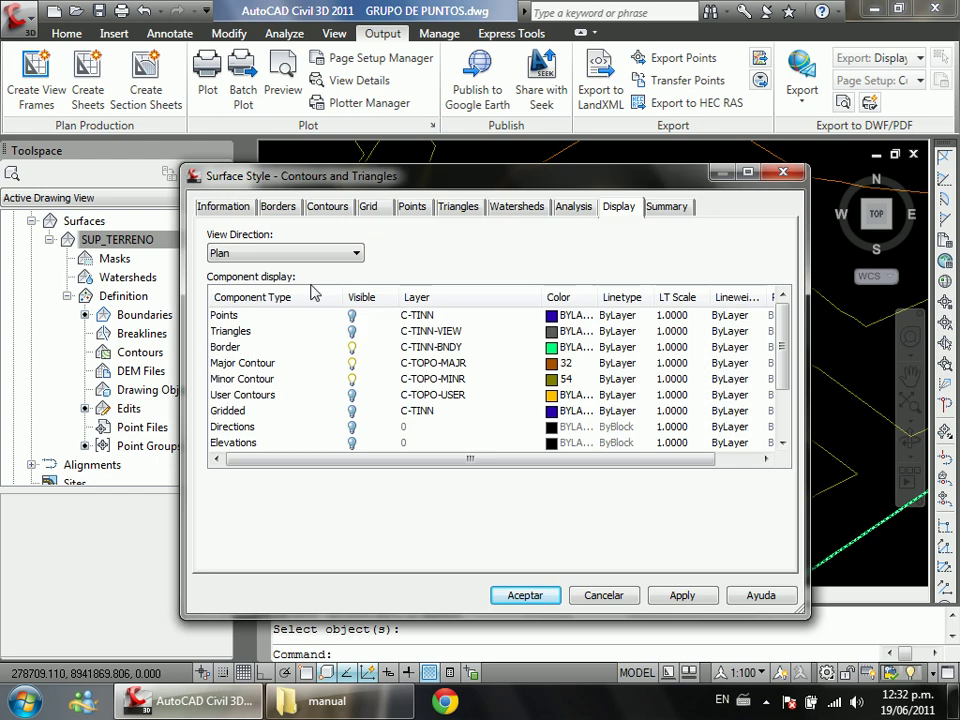
{"action": "left_click", "coordinate": [255, 331]}
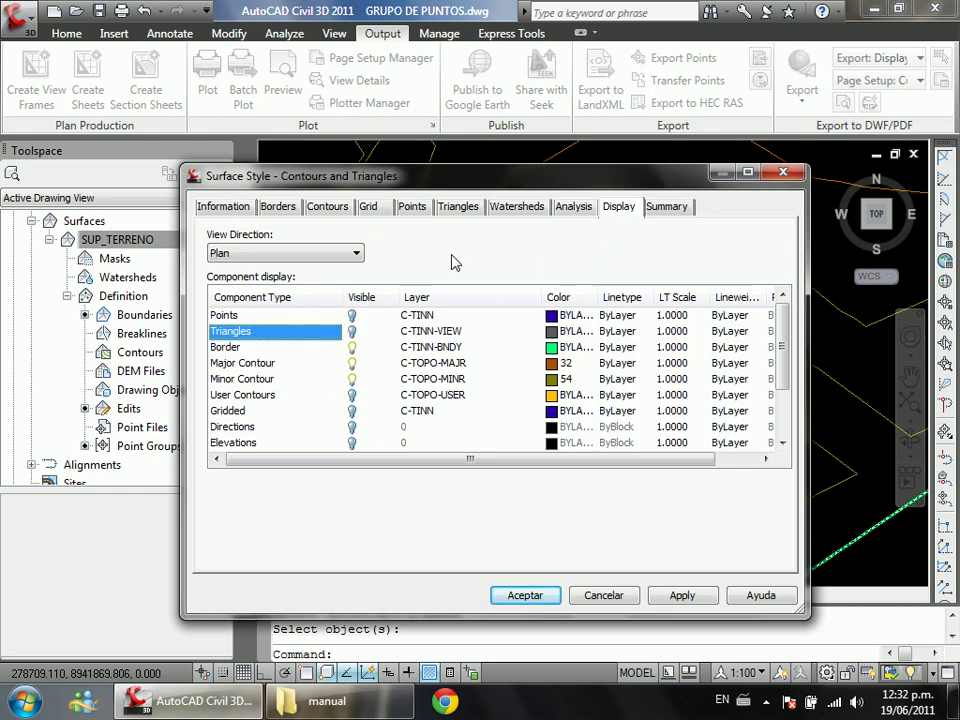
{"action": "left_click", "coordinate": [352, 332]}
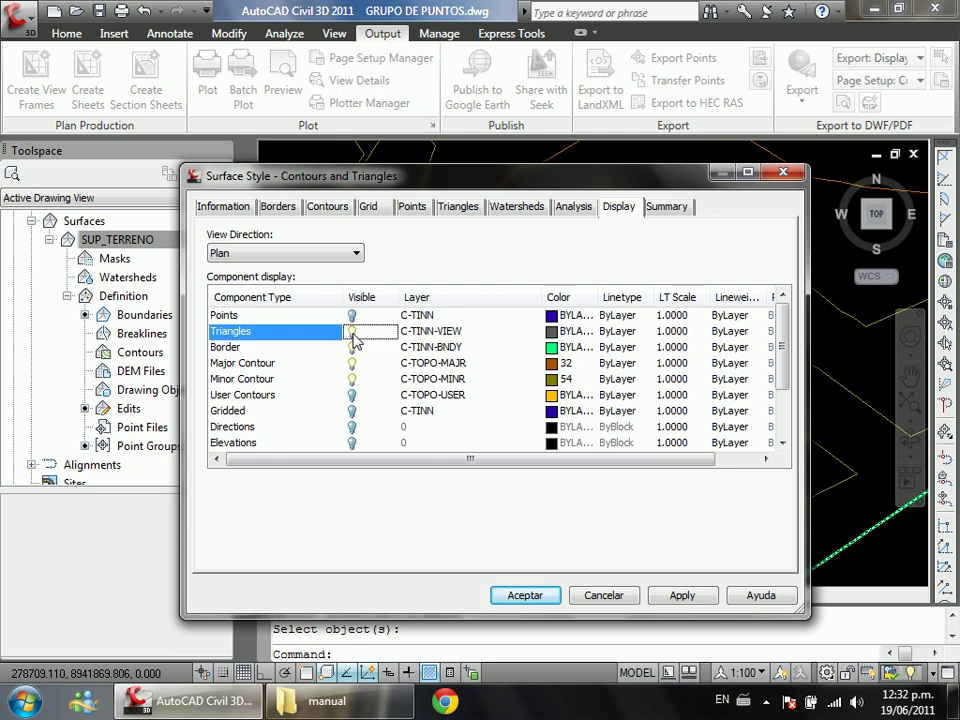
{"action": "left_click", "coordinate": [499, 591]}
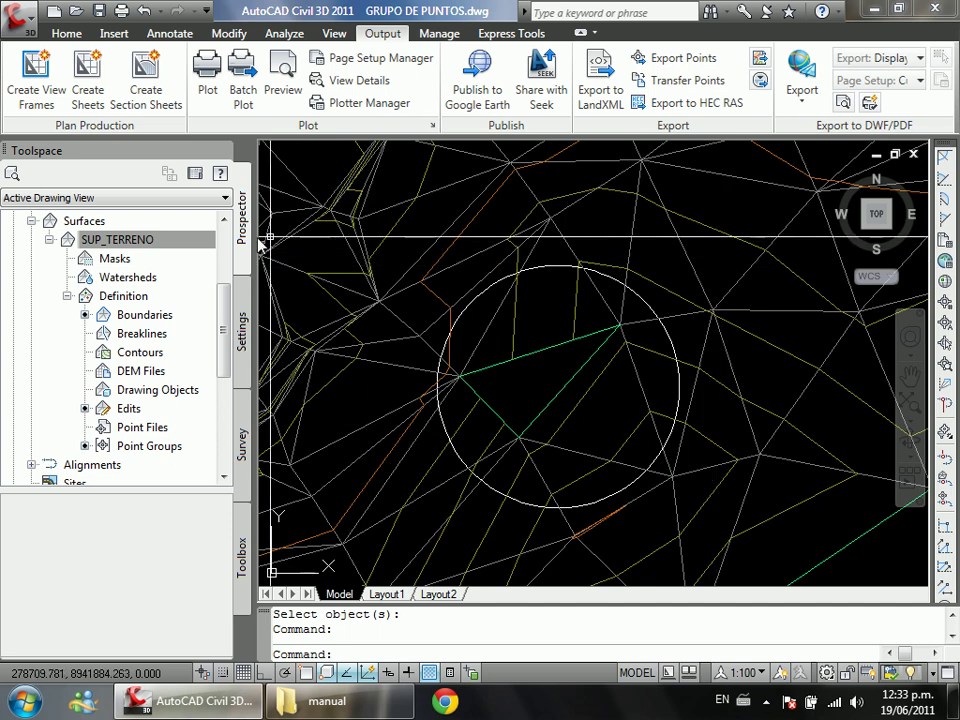
Step: Start another SUP_TERRENO boundary of type Hide named TANQUE, keeping non-destructive breakline on
{"action": "left_click", "coordinate": [158, 244]}
{"action": "right_click", "coordinate": [158, 244]}
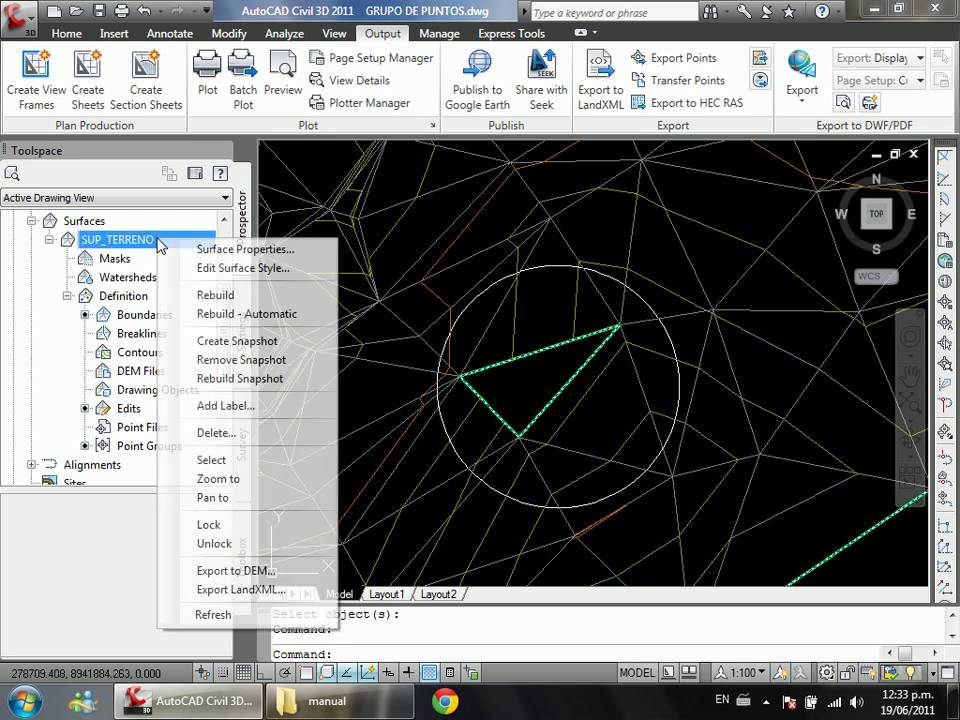
{"action": "right_click", "coordinate": [163, 318]}
{"action": "left_click", "coordinate": [176, 333]}
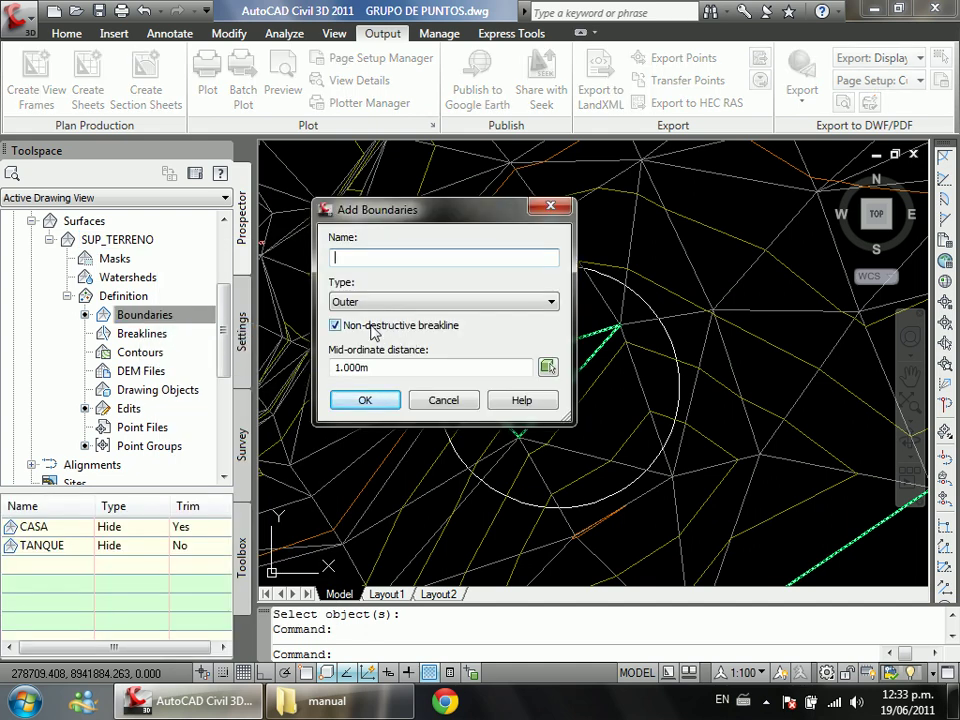
{"action": "mouse_move", "coordinate": [435, 218]}
{"action": "left_mouse_down"}
{"action": "mouse_move", "coordinate": [320, 222]}
{"action": "mouse_move", "coordinate": [211, 263]}
{"action": "left_mouse_up"}
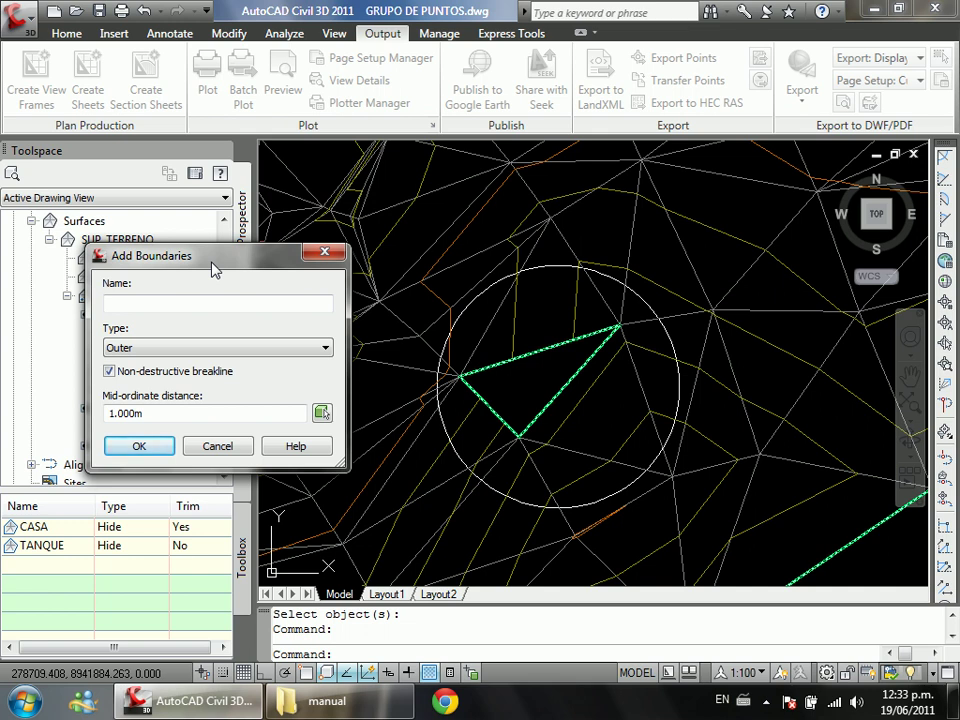
{"action": "left_click", "coordinate": [215, 306]}
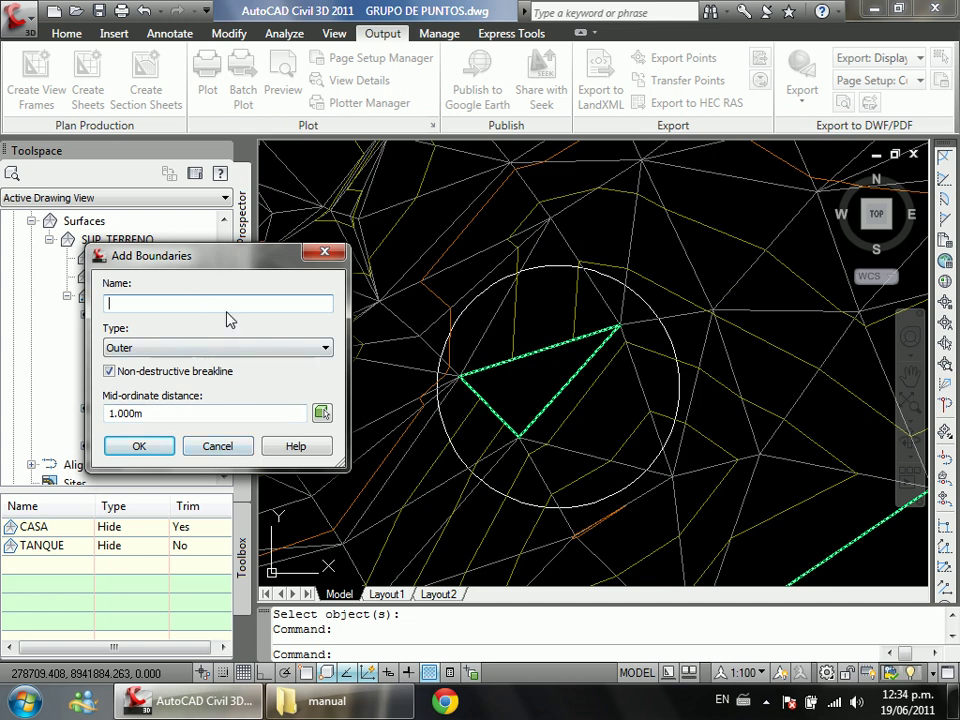
{"action": "left_click_drag", "start_coordinate": [231, 256], "coordinate": [319, 255]}
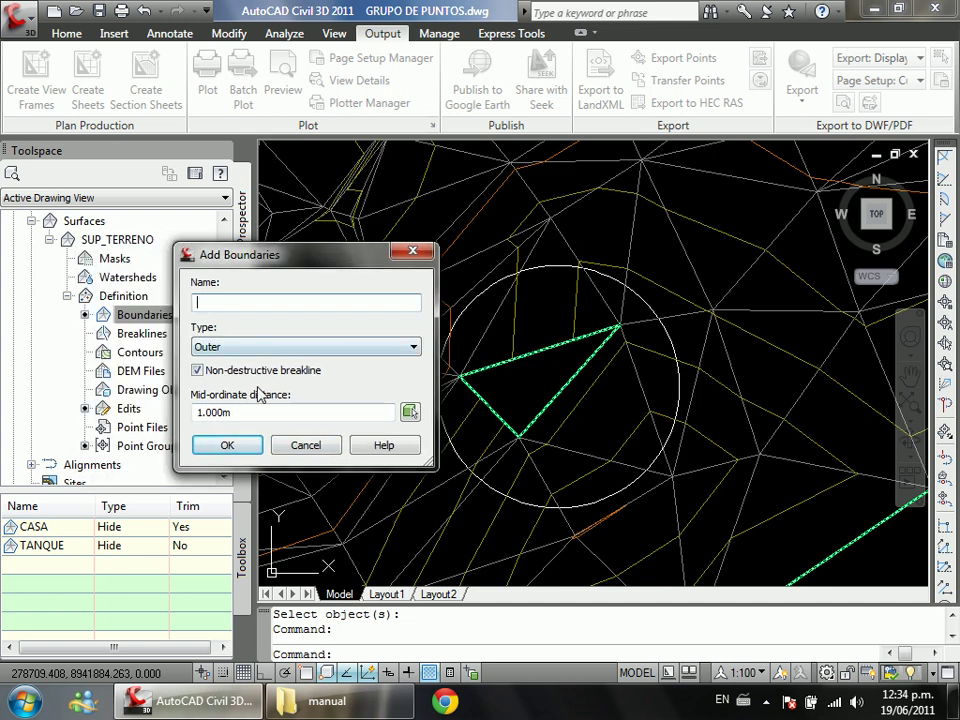
{"action": "left_click", "coordinate": [243, 388]}
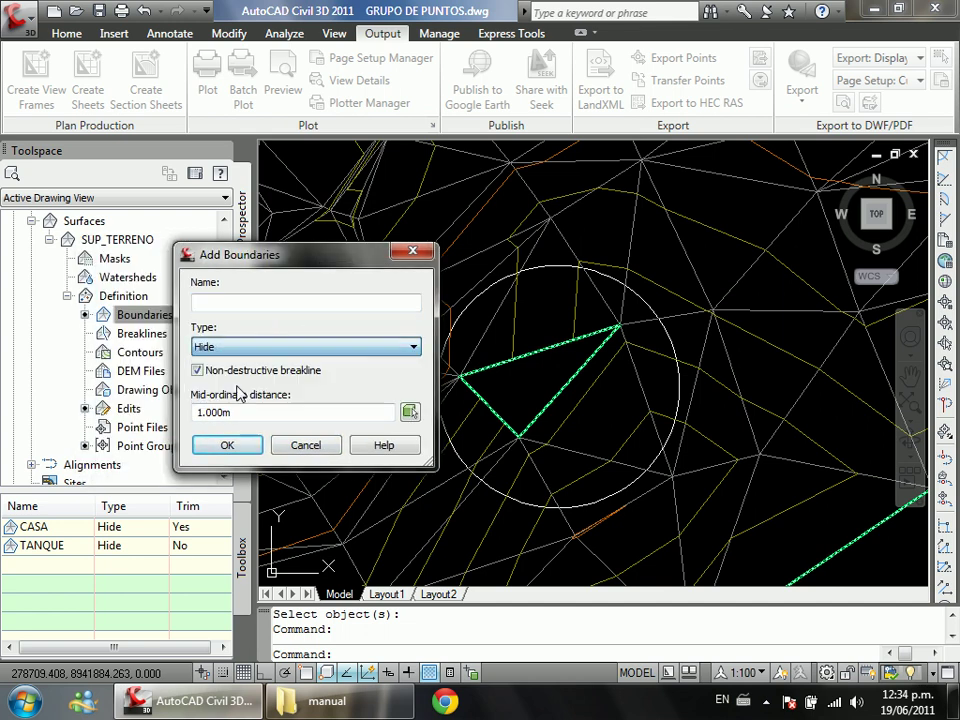
{"action": "left_click", "coordinate": [264, 302]}
{"action": "type", "text": "TANQUE"}
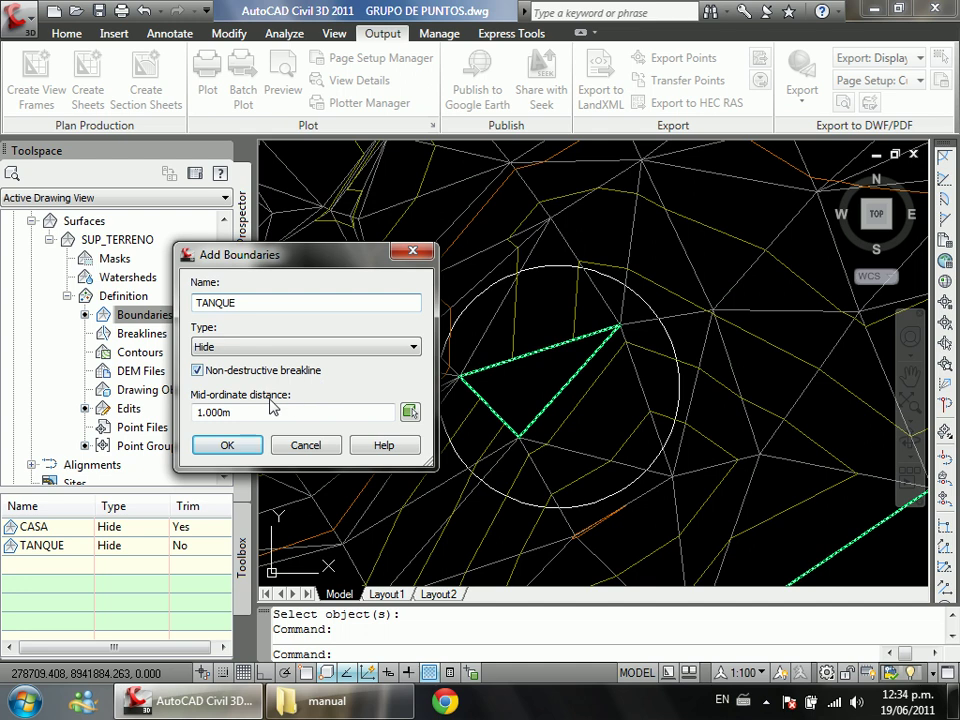
Step: Set the new boundary's mid-ordinate distance to 0.05 m and try to apply it to the circle
{"action": "left_click_drag", "start_coordinate": [197, 412], "coordinate": [241, 421]}
{"action": "type", "text": "0.05"}
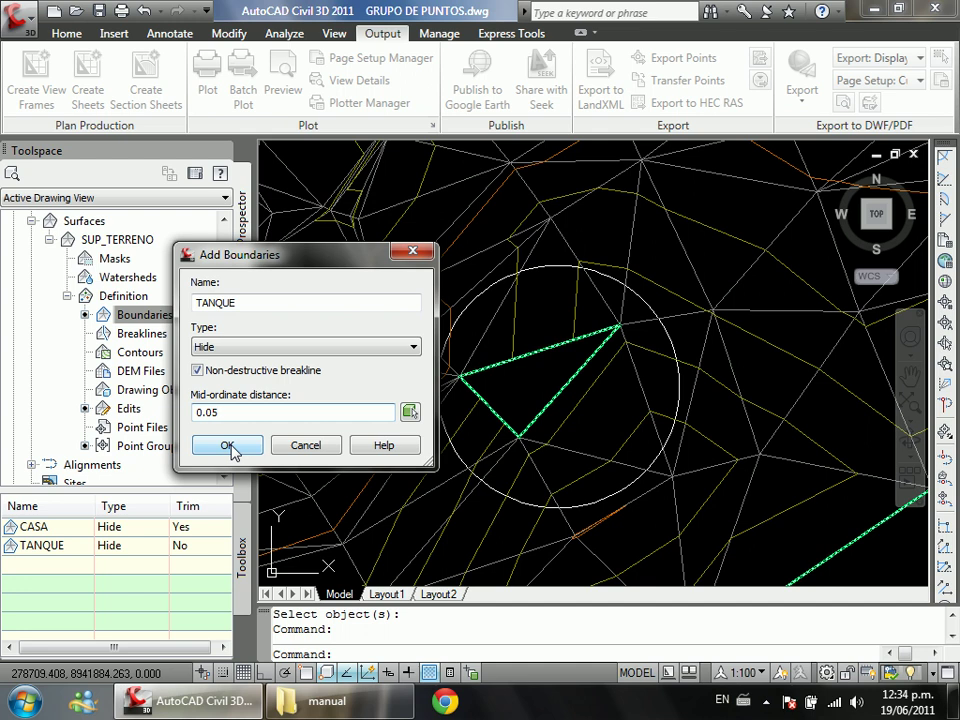
{"action": "left_click", "coordinate": [230, 445]}
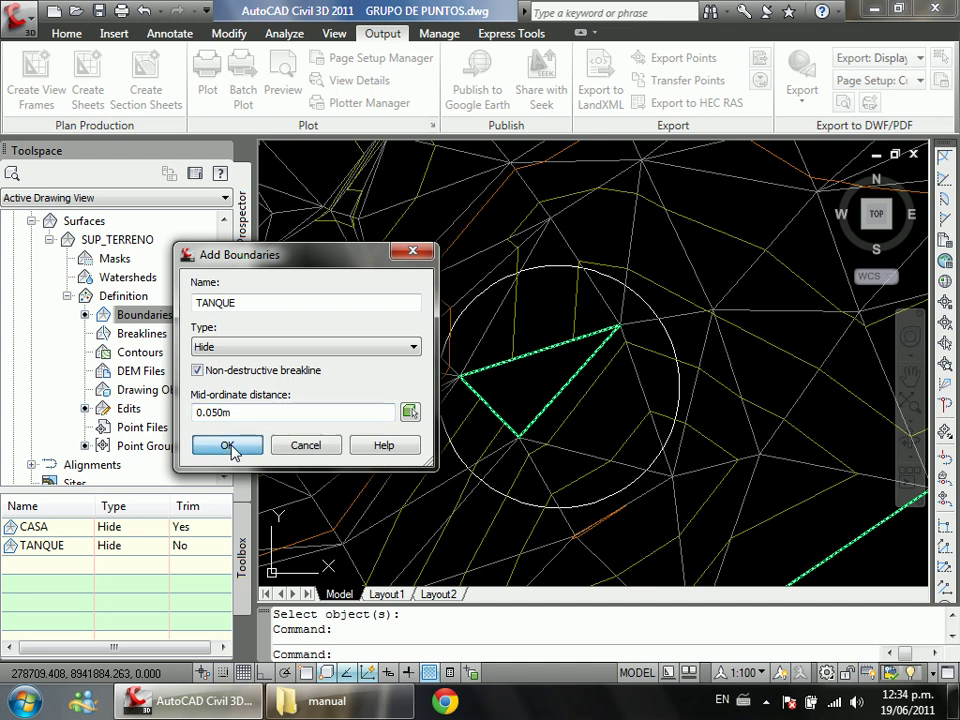
{"action": "left_click", "coordinate": [441, 431]}
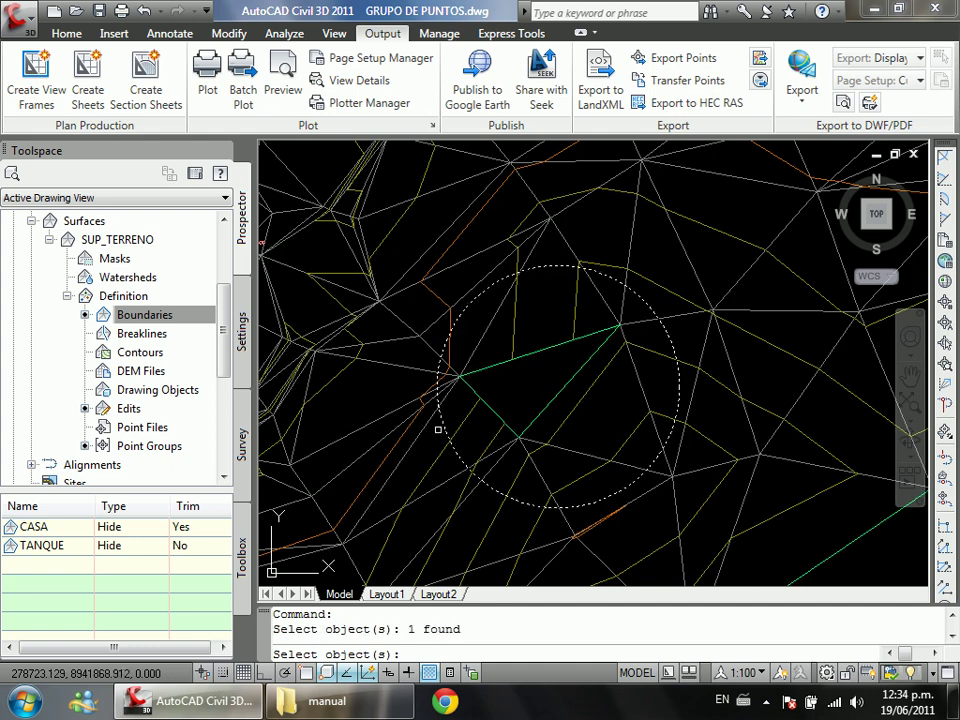
{"action": "key", "text": "Return"}
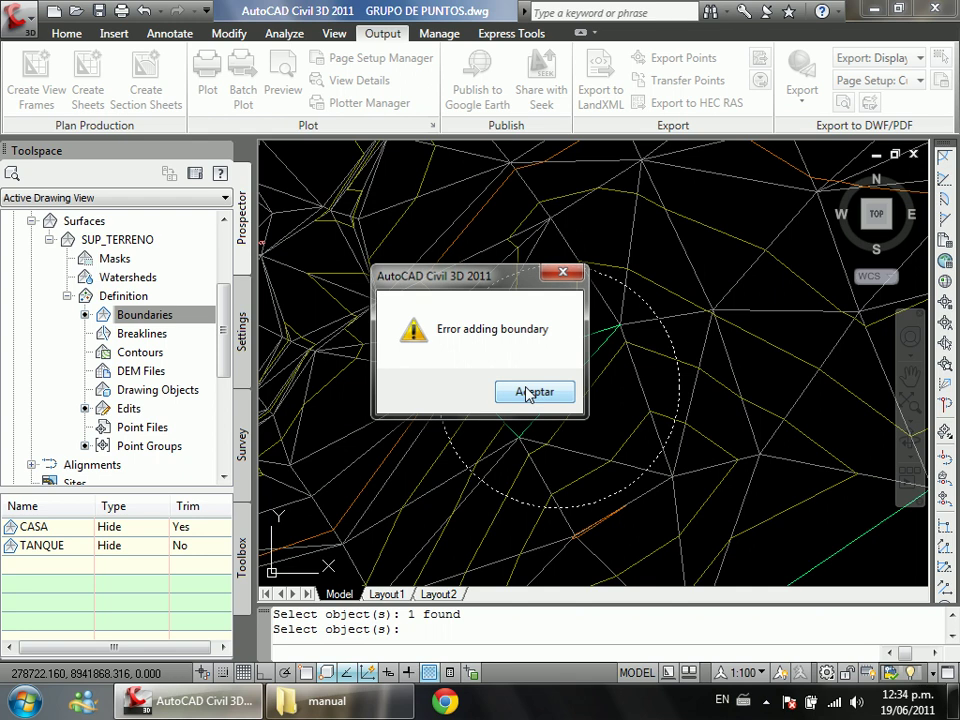
{"action": "left_click", "coordinate": [536, 395]}
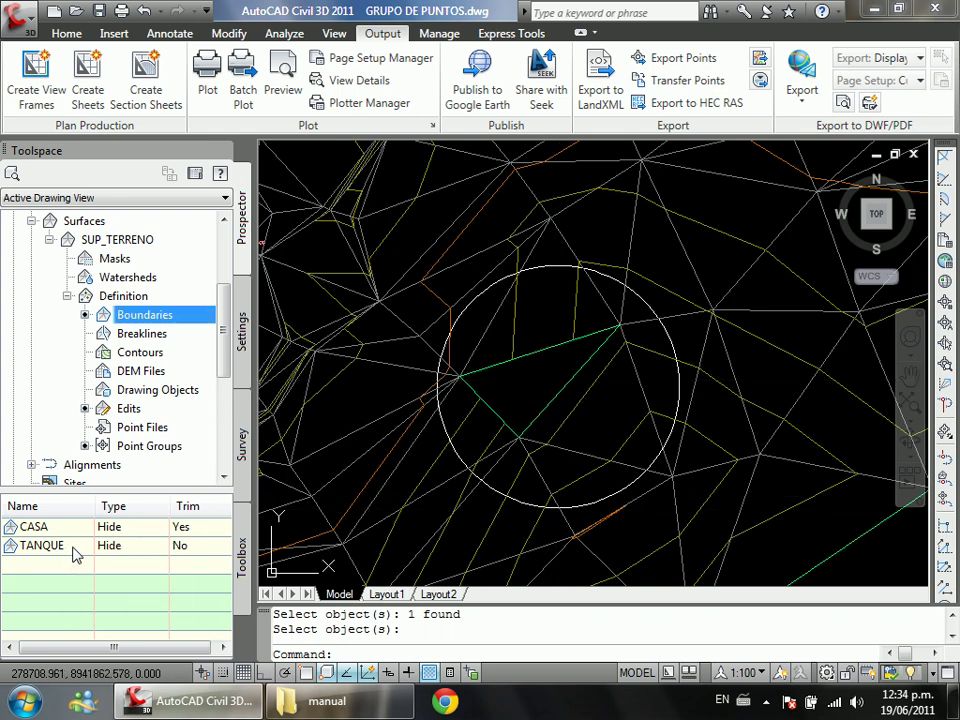
Step: Delete the existing TANQUE boundary from the SUP_TERRENO definition
{"action": "left_click", "coordinate": [200, 553]}
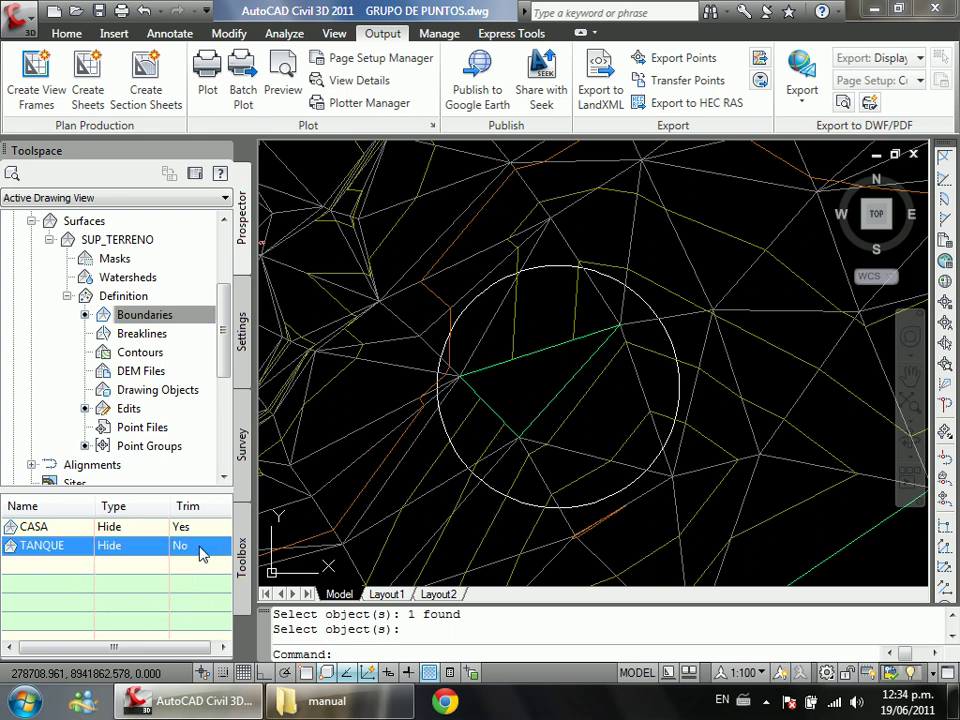
{"action": "right_click", "coordinate": [70, 553]}
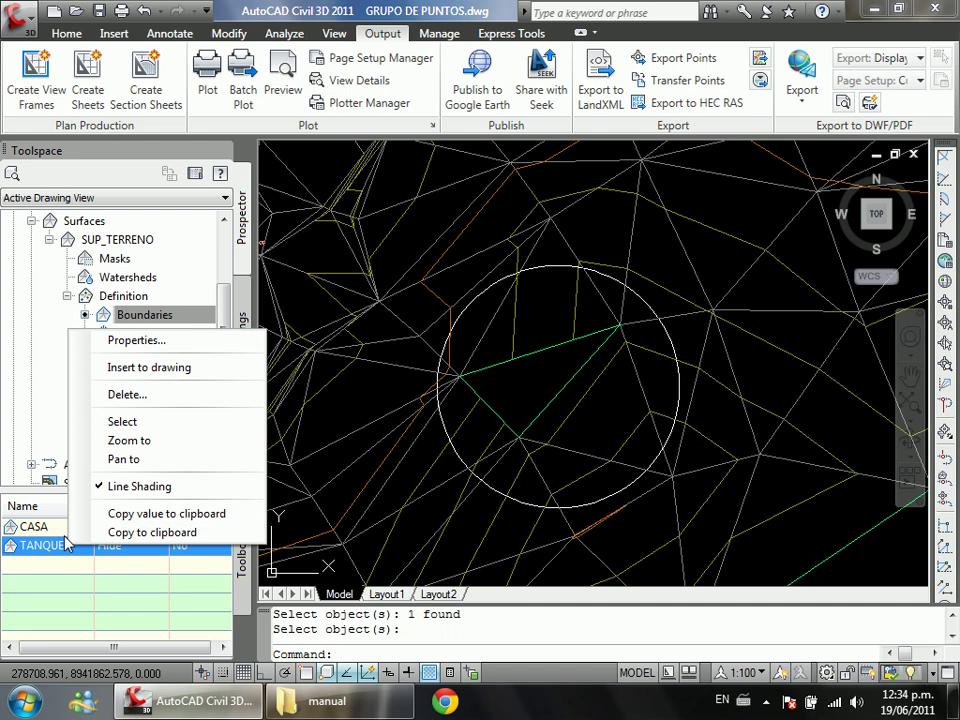
{"action": "left_click", "coordinate": [40, 566]}
{"action": "left_click", "coordinate": [62, 550]}
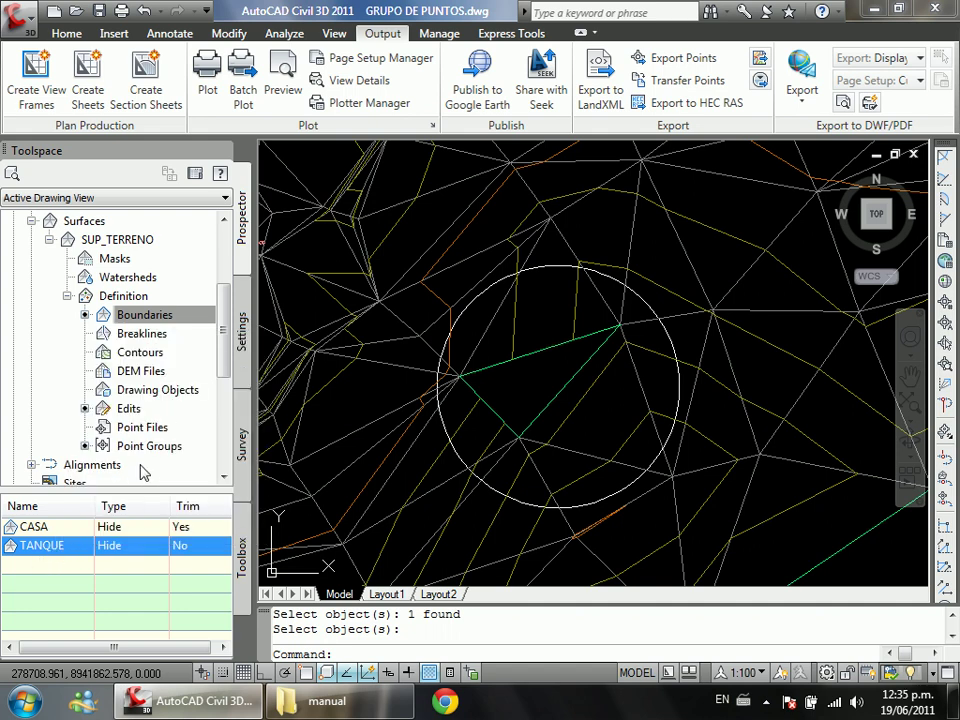
{"action": "left_click", "coordinate": [46, 533]}
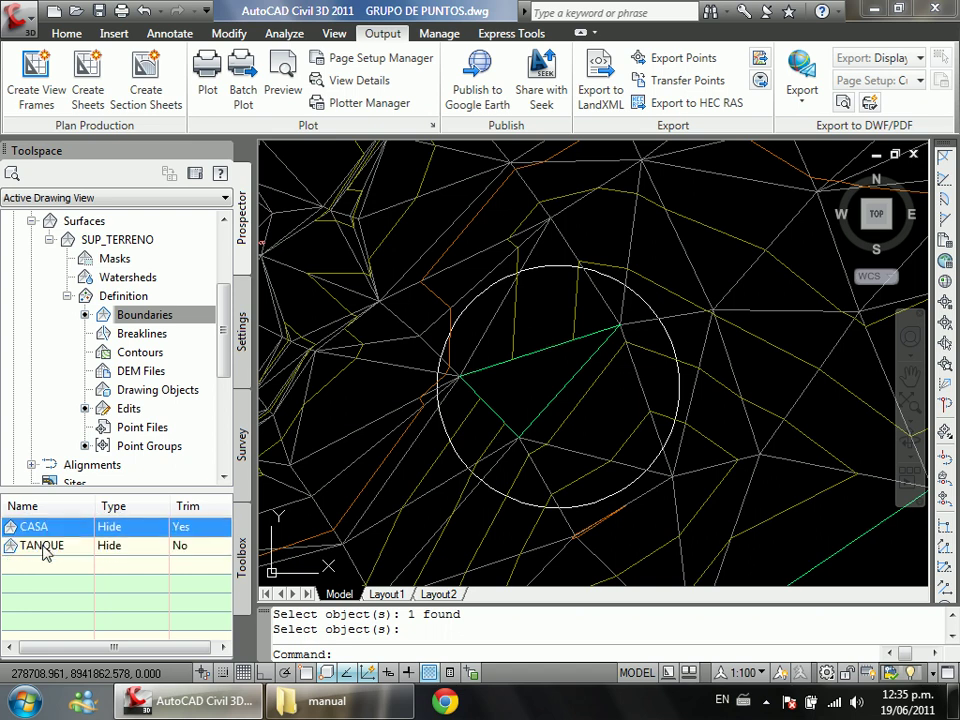
{"action": "left_click", "coordinate": [45, 550]}
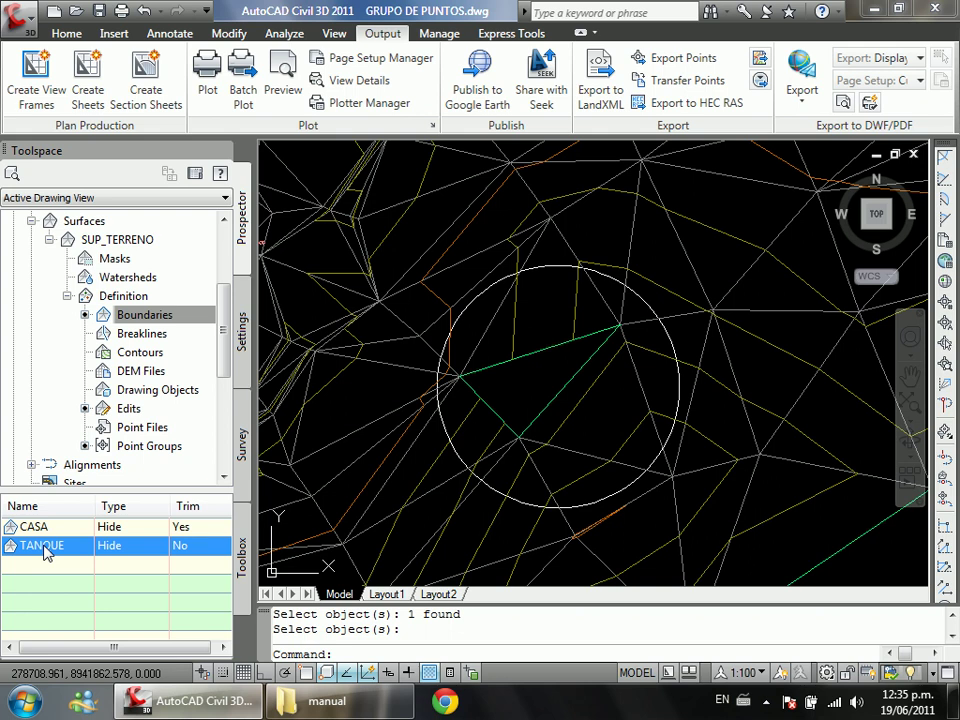
{"action": "right_click", "coordinate": [45, 553]}
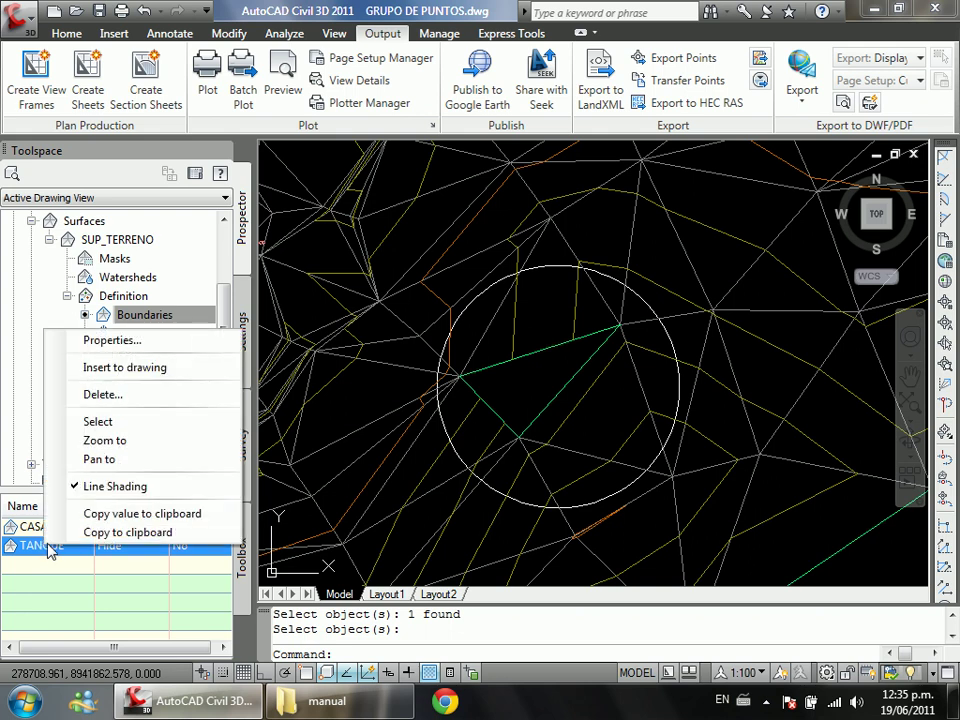
{"action": "left_click", "coordinate": [123, 404]}
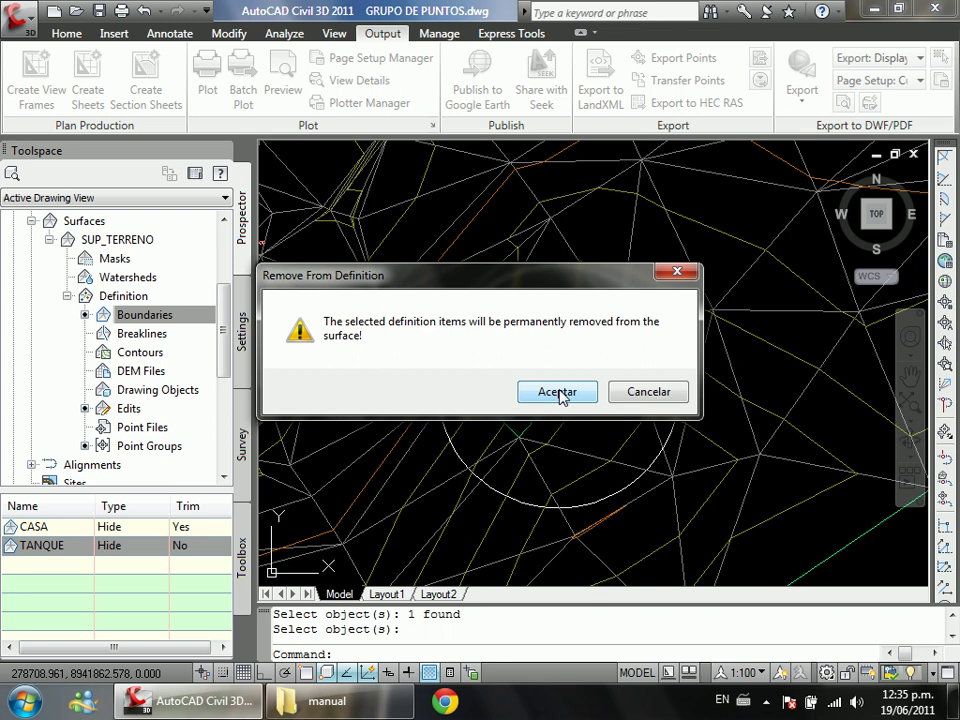
{"action": "left_click", "coordinate": [557, 392]}
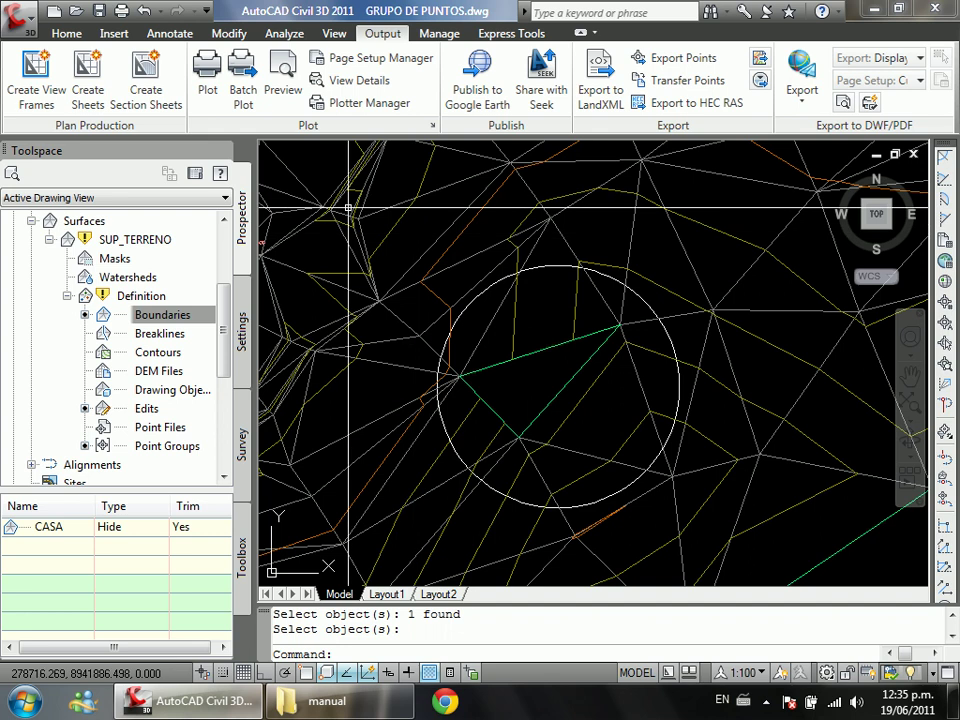
Step: Refresh the SUP_TERRENO surface and rebuild it without the deleted TANQUE boundary
{"action": "left_click", "coordinate": [139, 241]}
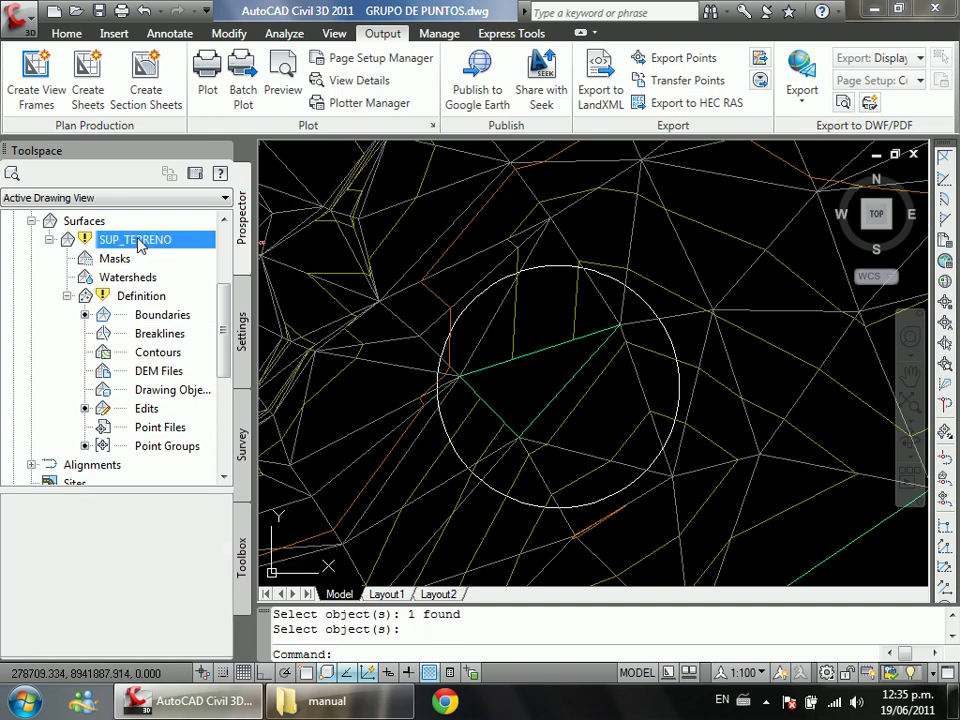
{"action": "right_click", "coordinate": [140, 246]}
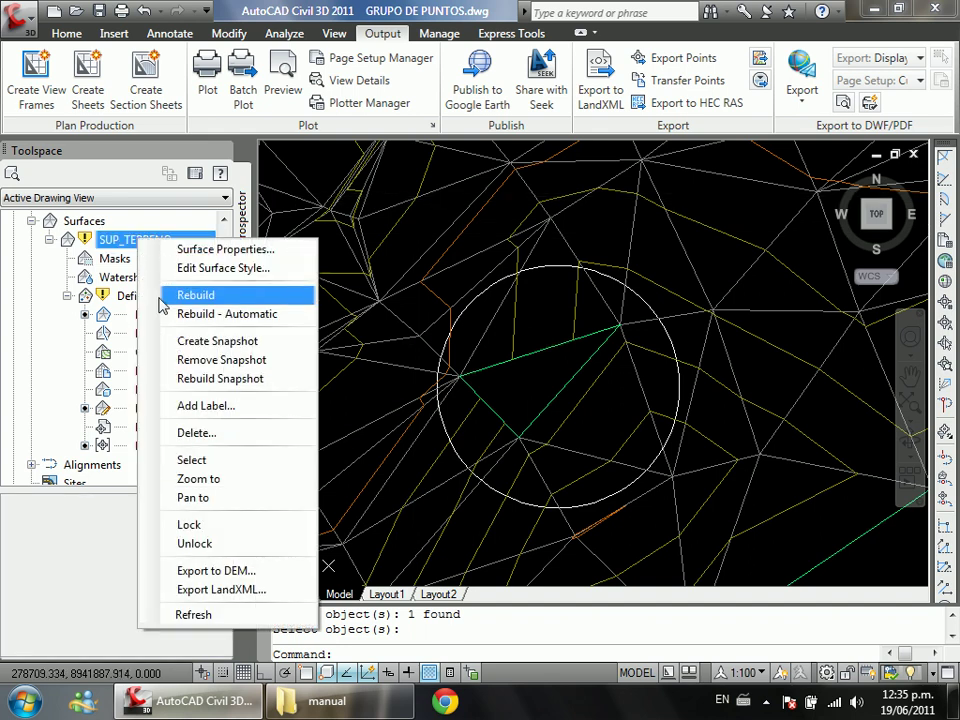
{"action": "left_click", "coordinate": [223, 616]}
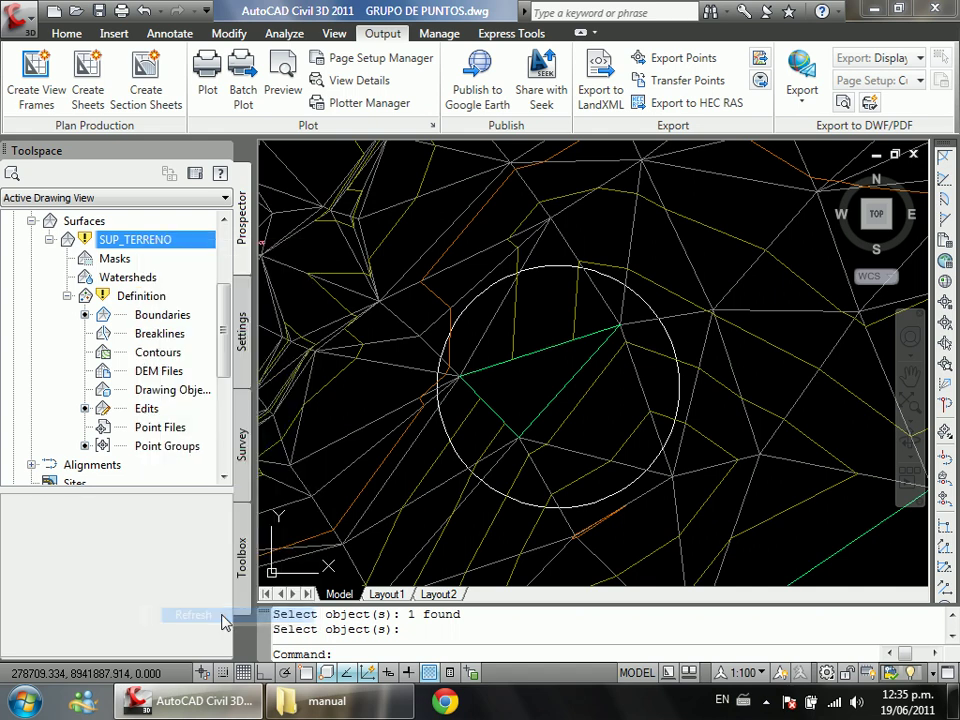
{"action": "right_click", "coordinate": [180, 296]}
{"action": "left_click", "coordinate": [200, 302]}
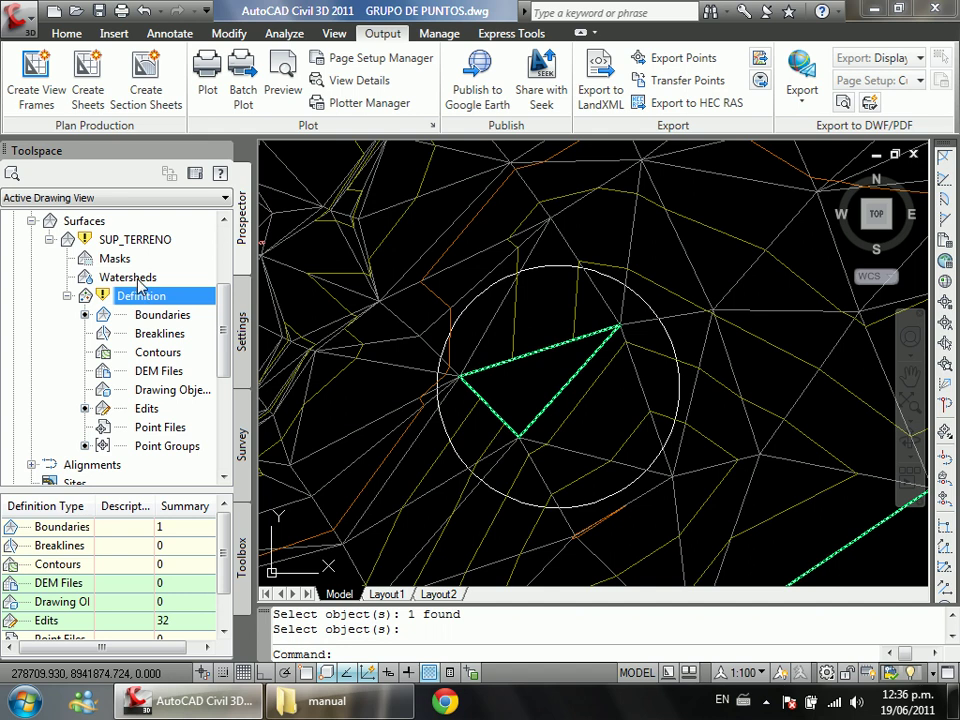
{"action": "right_click", "coordinate": [129, 242]}
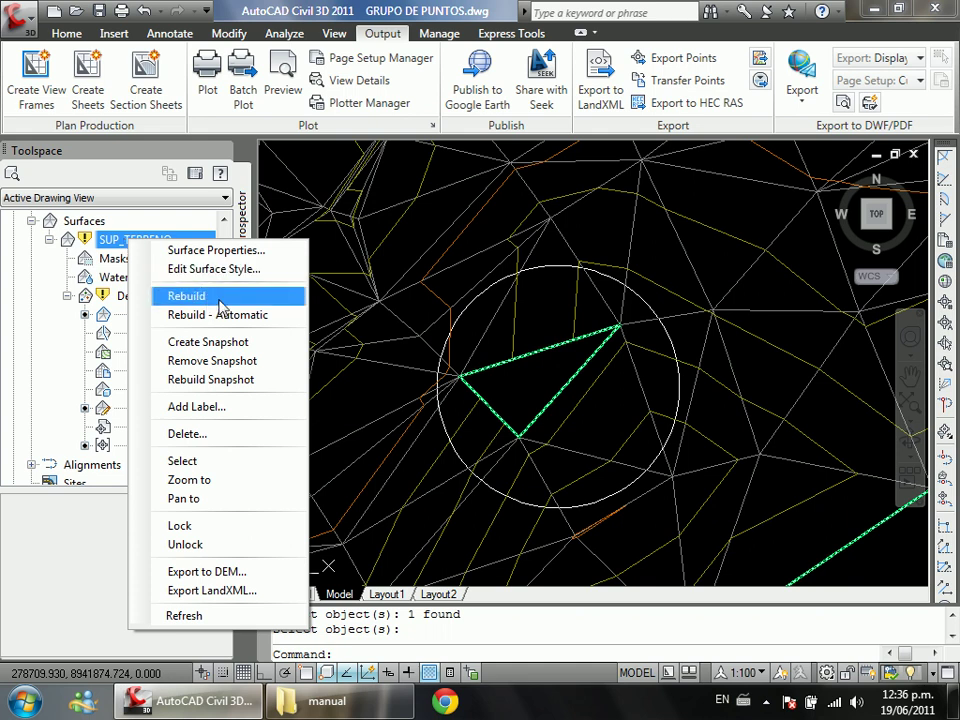
{"action": "left_click", "coordinate": [128, 240]}
{"action": "right_click", "coordinate": [126, 238]}
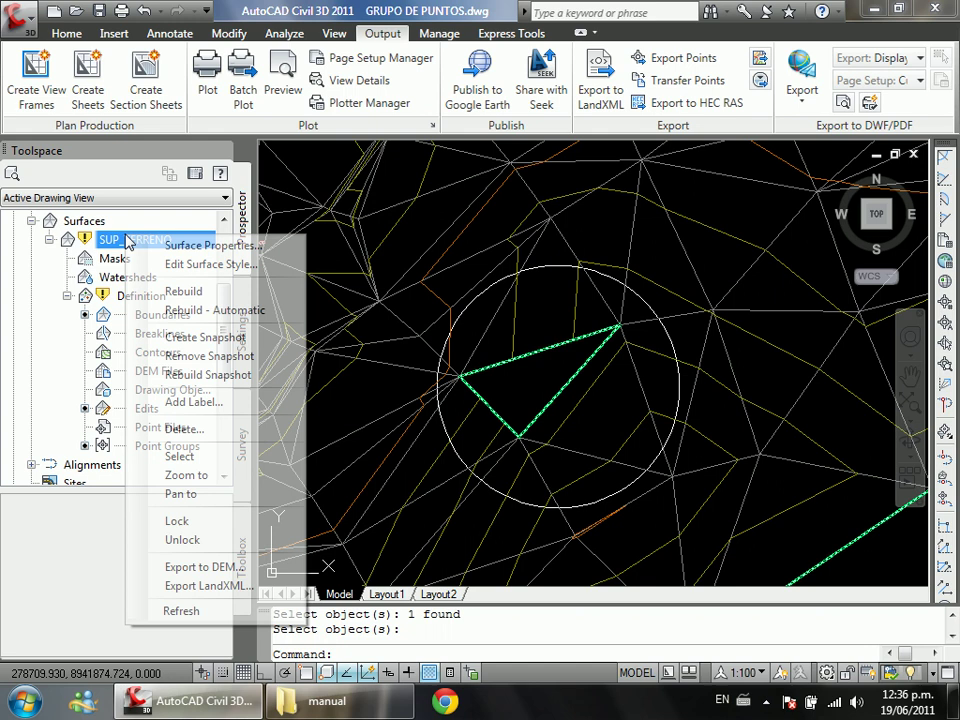
{"action": "left_click", "coordinate": [232, 296]}
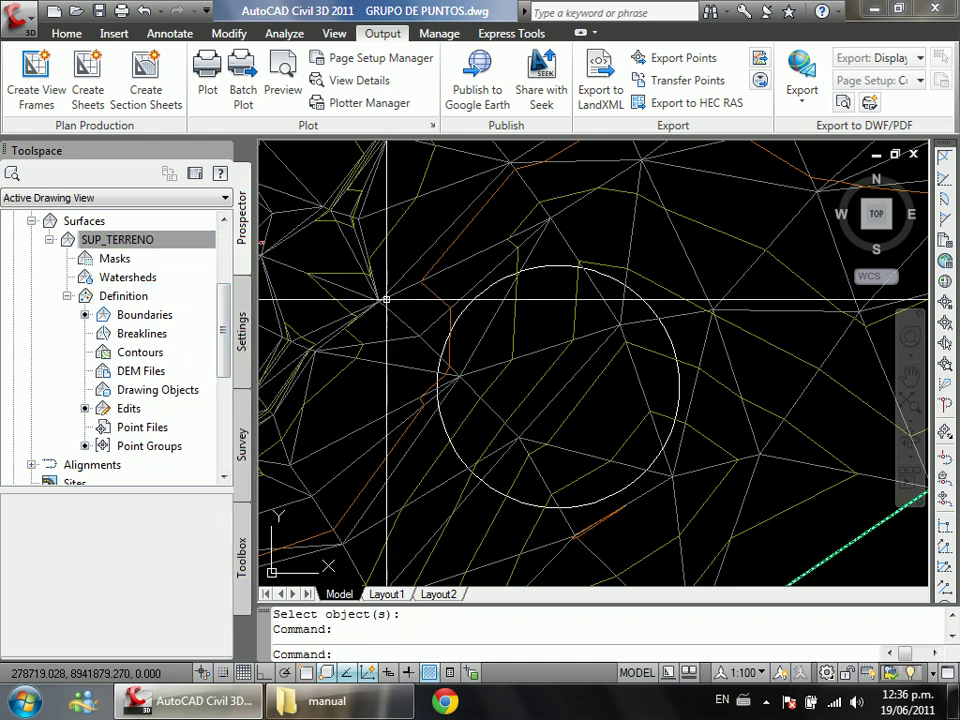
Step: Run Rebuild on SUP_TERRENO again to make sure the surface is fully updated
{"action": "left_click", "coordinate": [193, 260]}
{"action": "right_click", "coordinate": [130, 220]}
{"action": "left_click", "coordinate": [129, 241]}
{"action": "right_click", "coordinate": [121, 240]}
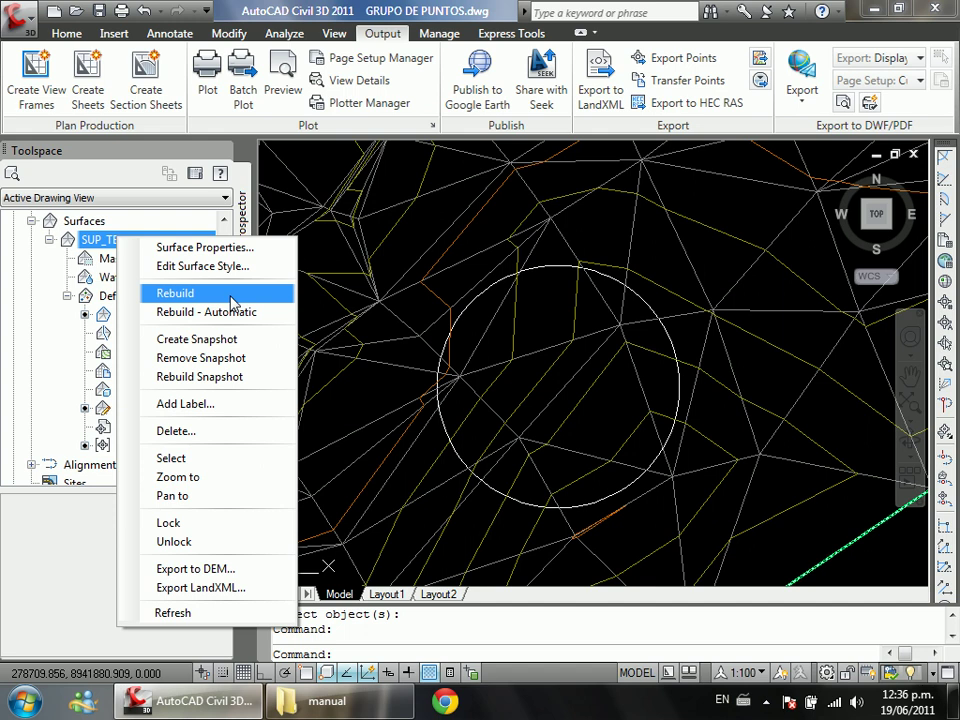
{"action": "left_click", "coordinate": [232, 296]}
{"action": "right_click", "coordinate": [181, 241]}
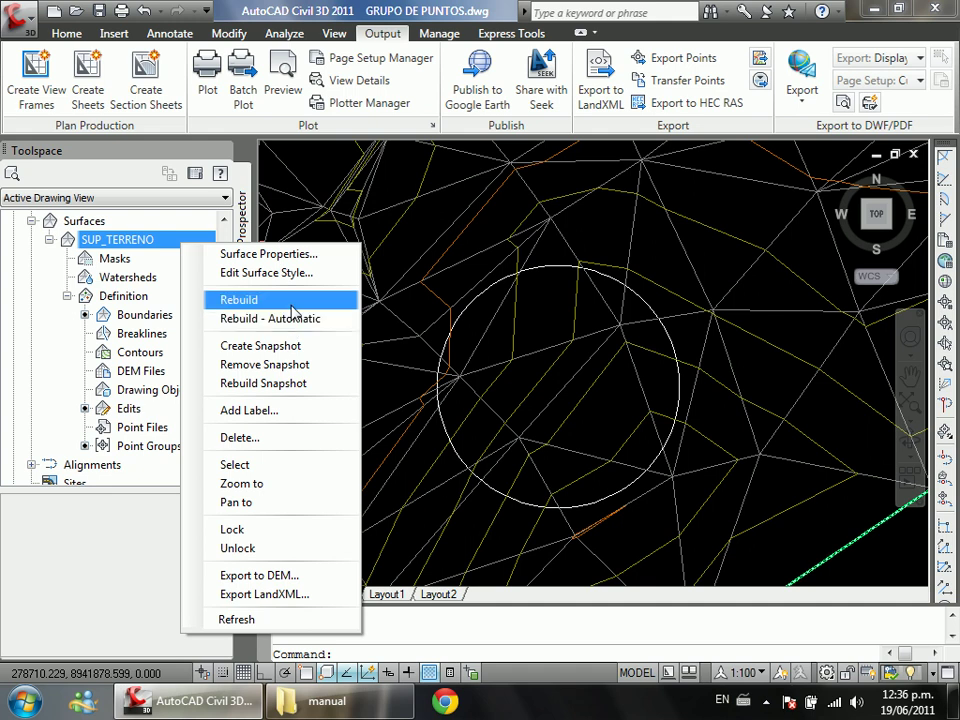
{"action": "left_click", "coordinate": [298, 300]}
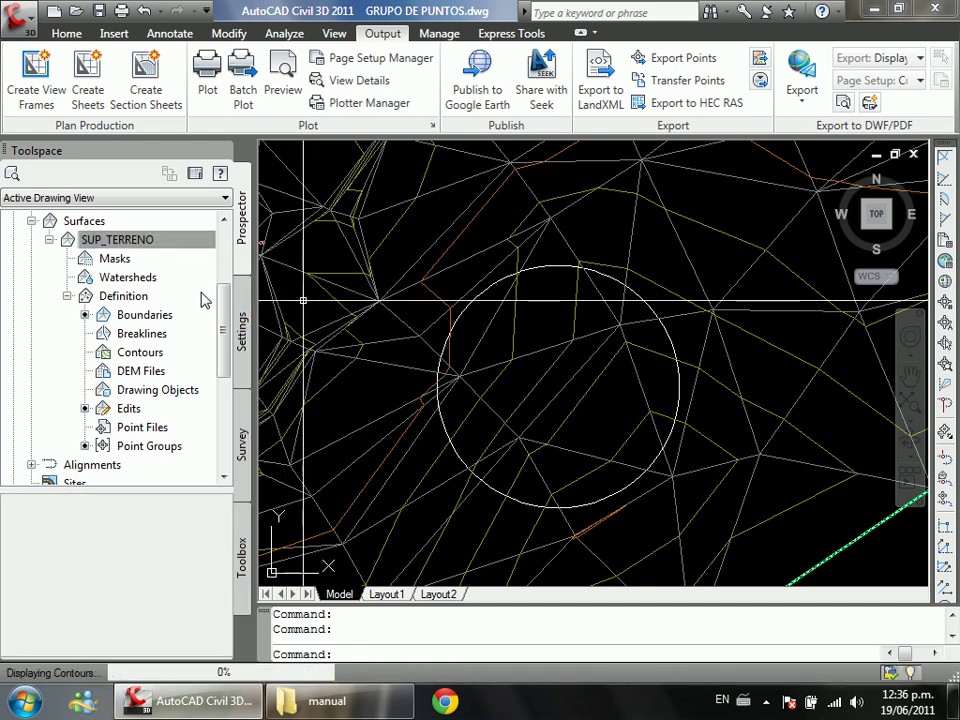
Step: Start a new SUP_TERRENO boundary named TANQUE with type Hide, keeping non-destructive breakline on
{"action": "left_click", "coordinate": [158, 317]}
{"action": "right_click", "coordinate": [160, 322]}
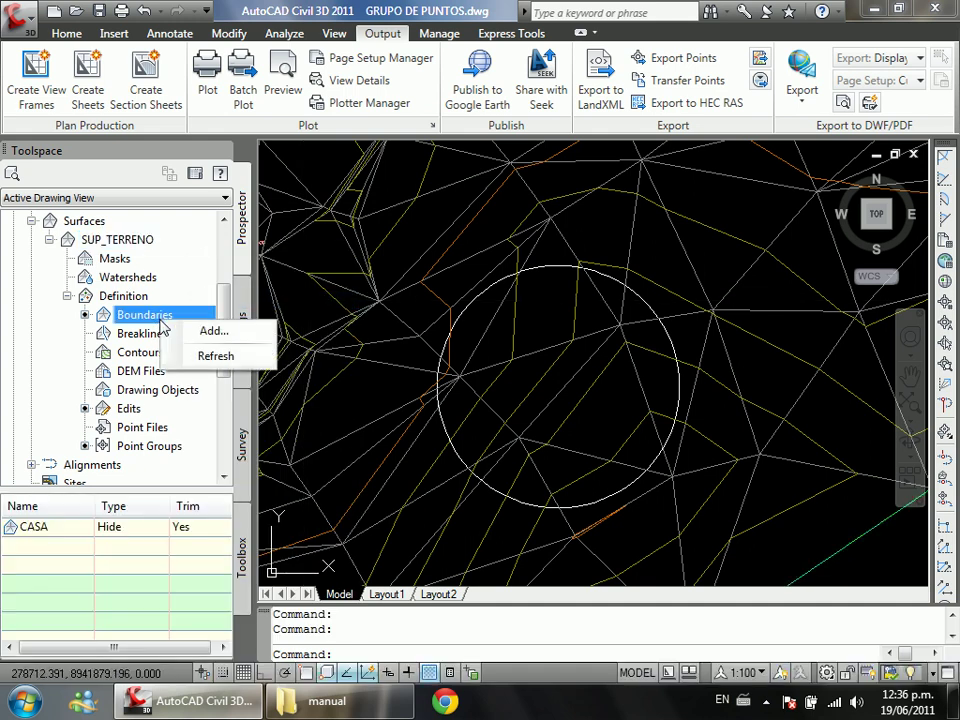
{"action": "left_click", "coordinate": [212, 332]}
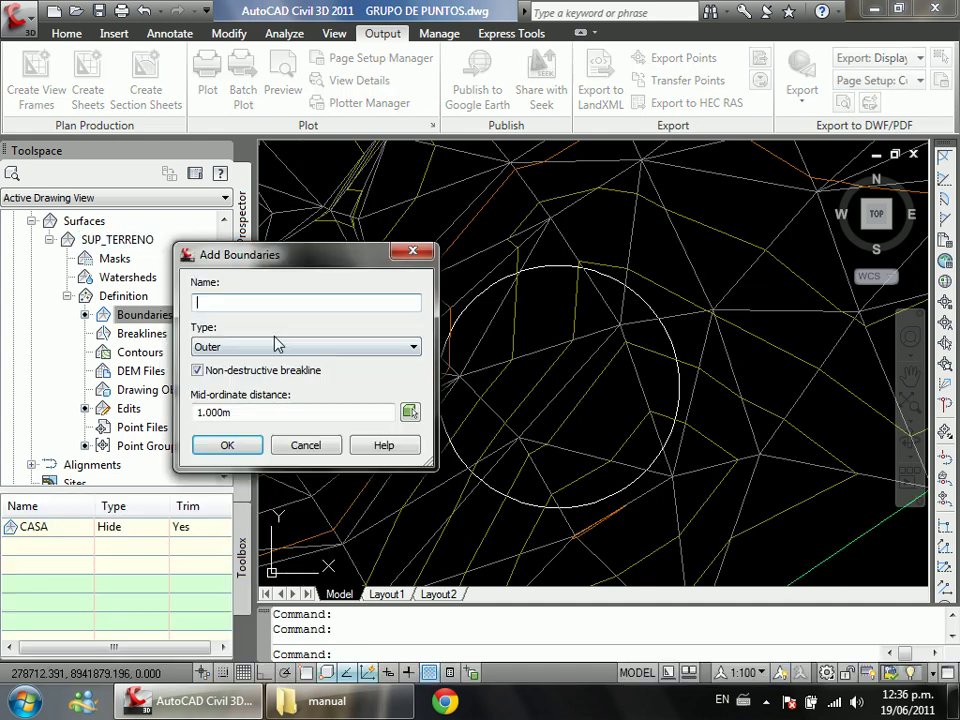
{"action": "left_click_drag", "start_coordinate": [291, 264], "coordinate": [467, 261]}
{"action": "type", "text": "TANQUE"}
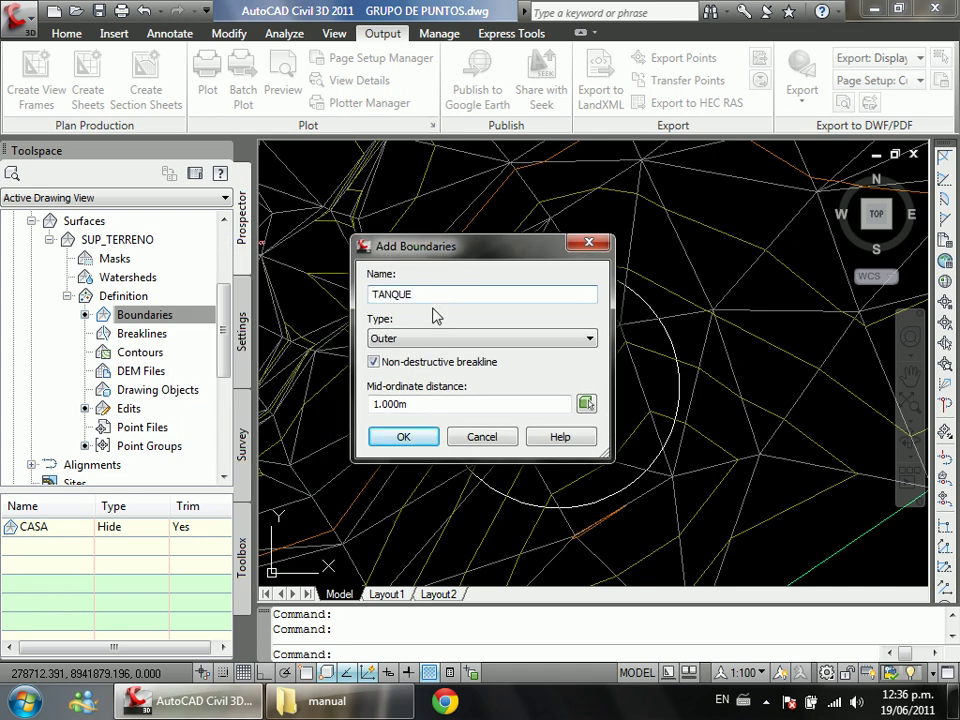
{"action": "left_click", "coordinate": [437, 337]}
{"action": "left_click", "coordinate": [412, 383]}
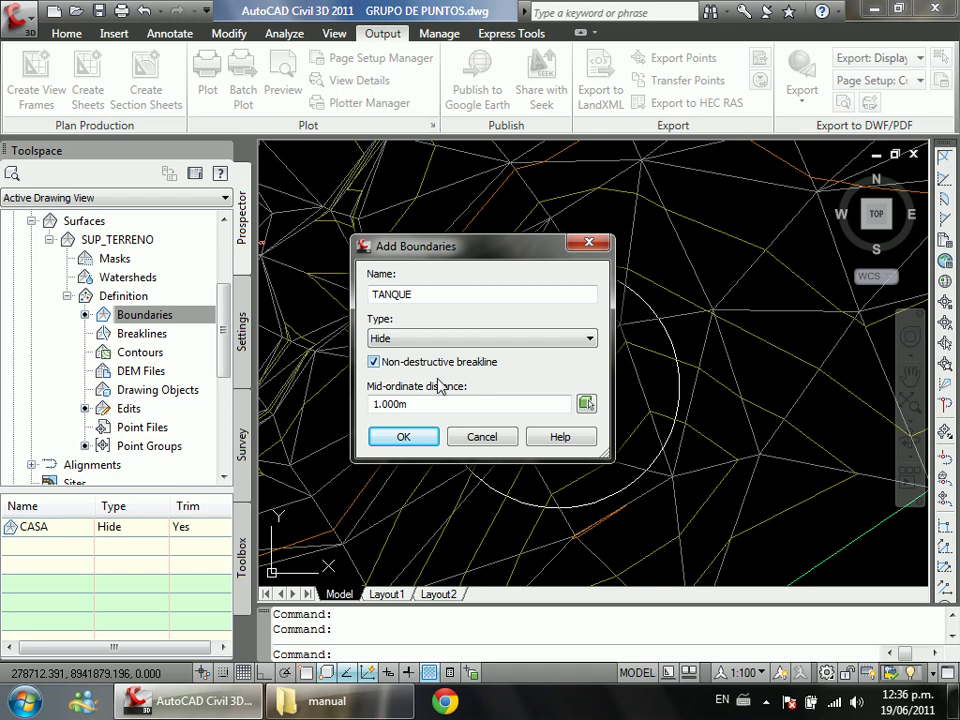
Step: Set the mid-ordinate distance to 0.05 m and apply the TANQUE boundary to the circle
{"action": "left_click_drag", "start_coordinate": [426, 404], "coordinate": [374, 407]}
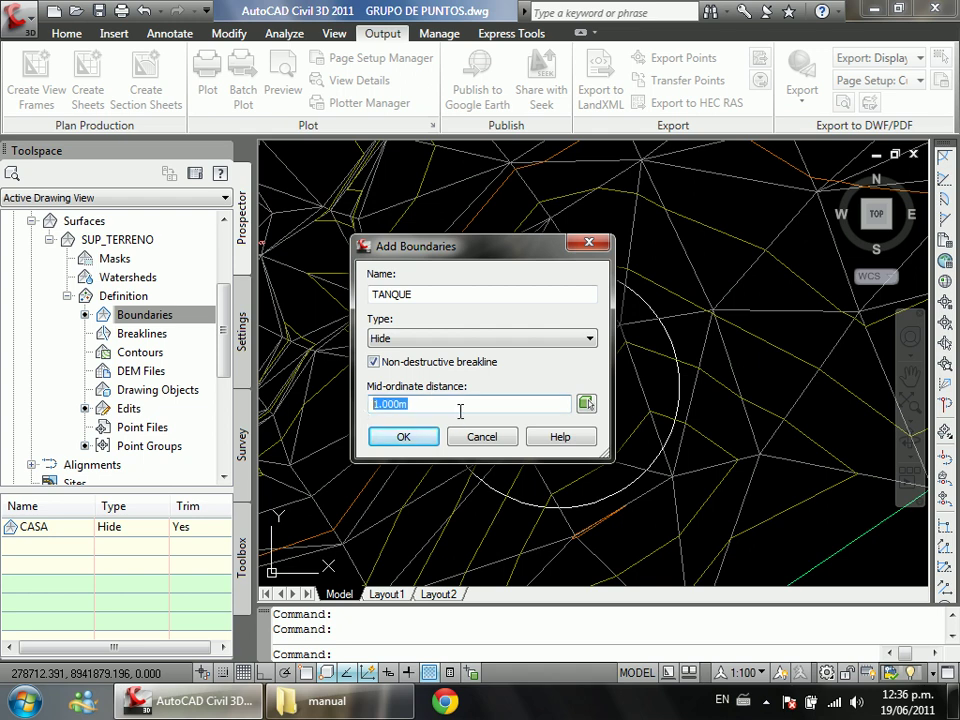
{"action": "type", "text": "0.05"}
{"action": "left_click", "coordinate": [419, 452]}
{"action": "left_click", "coordinate": [494, 491]}
{"action": "key", "text": "Return"}
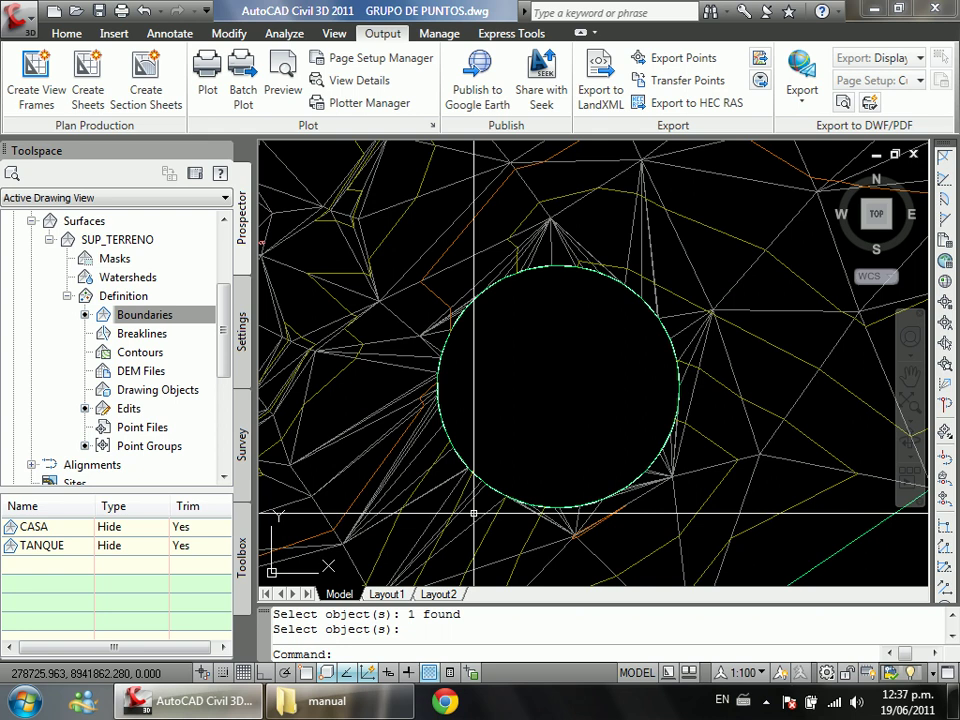
Step: Draw a diagonal line across the circular TANQUE hole, with both ends extending onto the surrounding surface
{"action": "scroll", "coordinate": [470, 406], "scroll_direction": "down", "scroll_amount": 3}
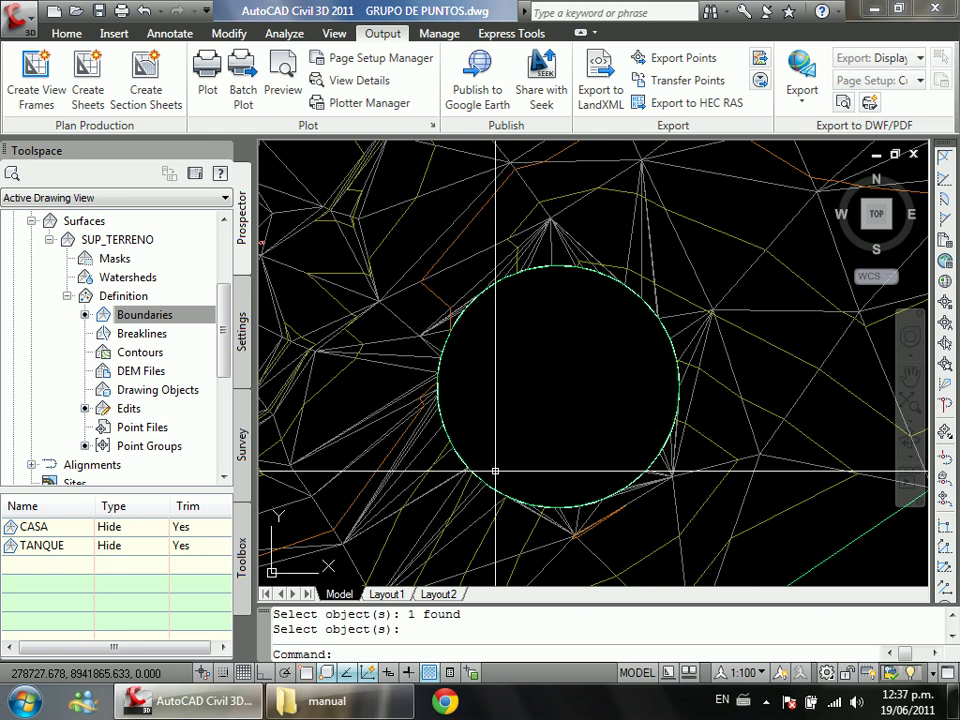
{"action": "type", "text": "L"}
{"action": "key", "text": "Return"}
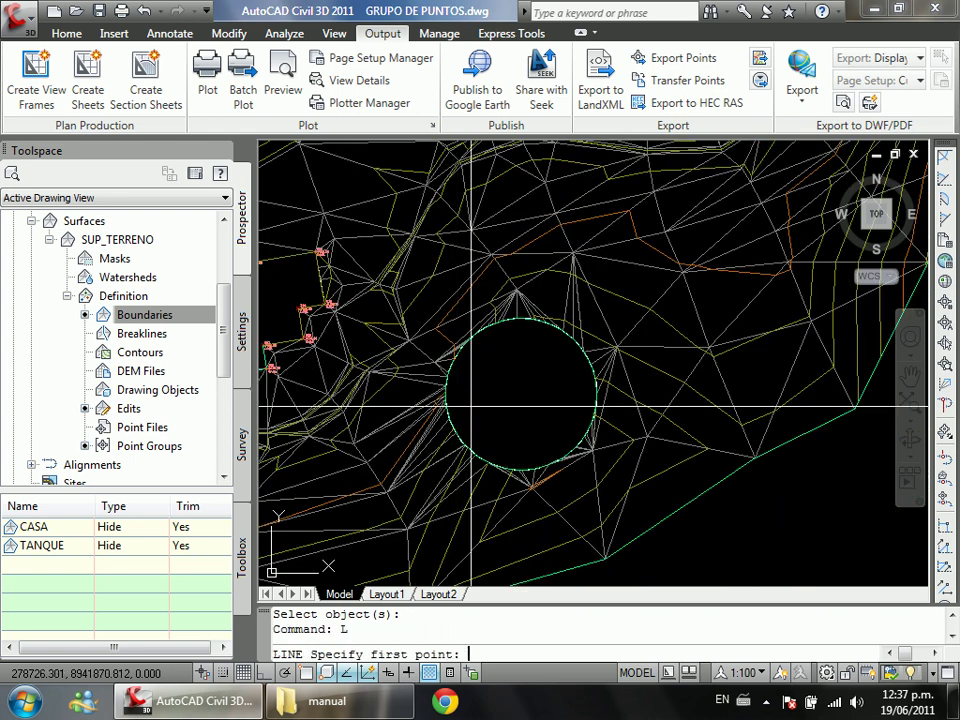
{"action": "left_click", "coordinate": [466, 331]}
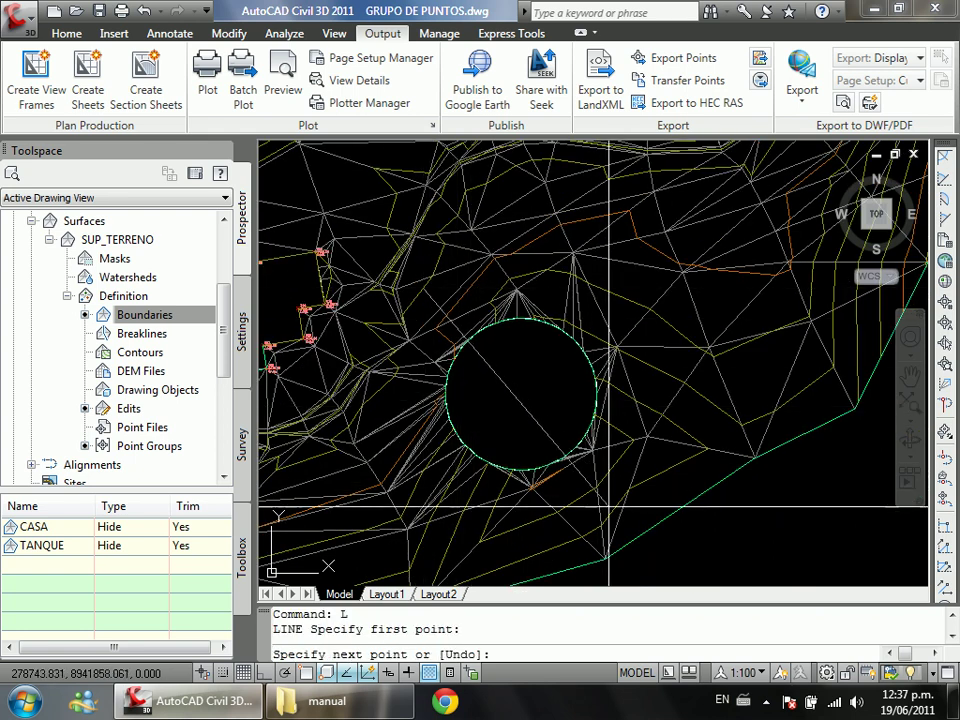
{"action": "left_click", "coordinate": [585, 487]}
{"action": "right_click", "coordinate": [652, 507]}
{"action": "left_click", "coordinate": [695, 517]}
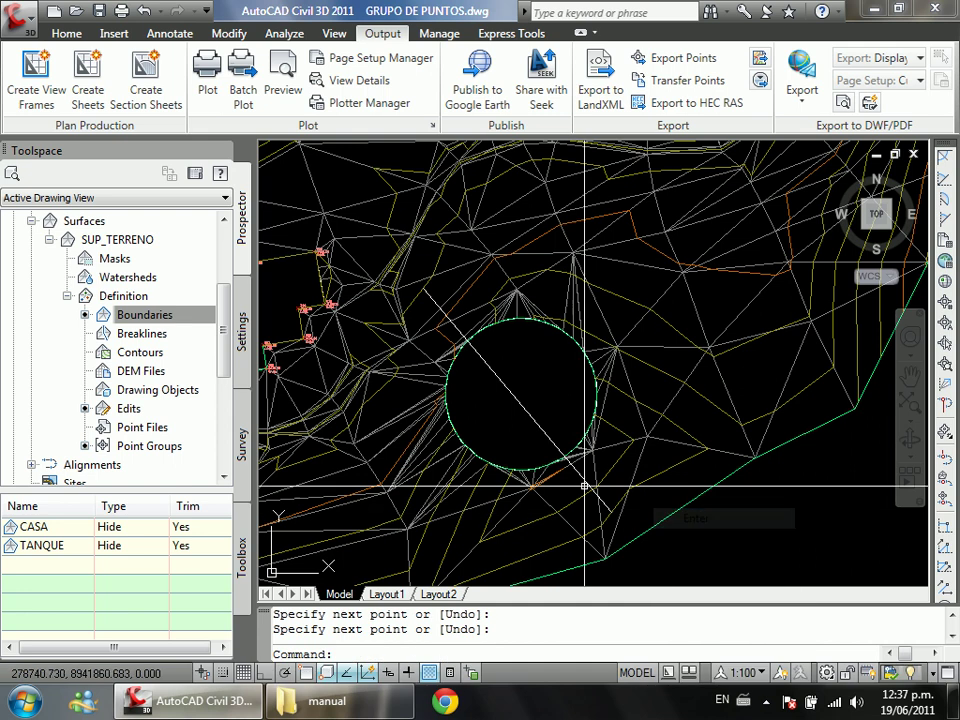
Step: Create a quick profile of SUP_TERRENO along the line, placing the Profile View in the empty area east of the surface, and inspect it
{"action": "left_click", "coordinate": [549, 434]}
{"action": "right_click", "coordinate": [532, 388]}
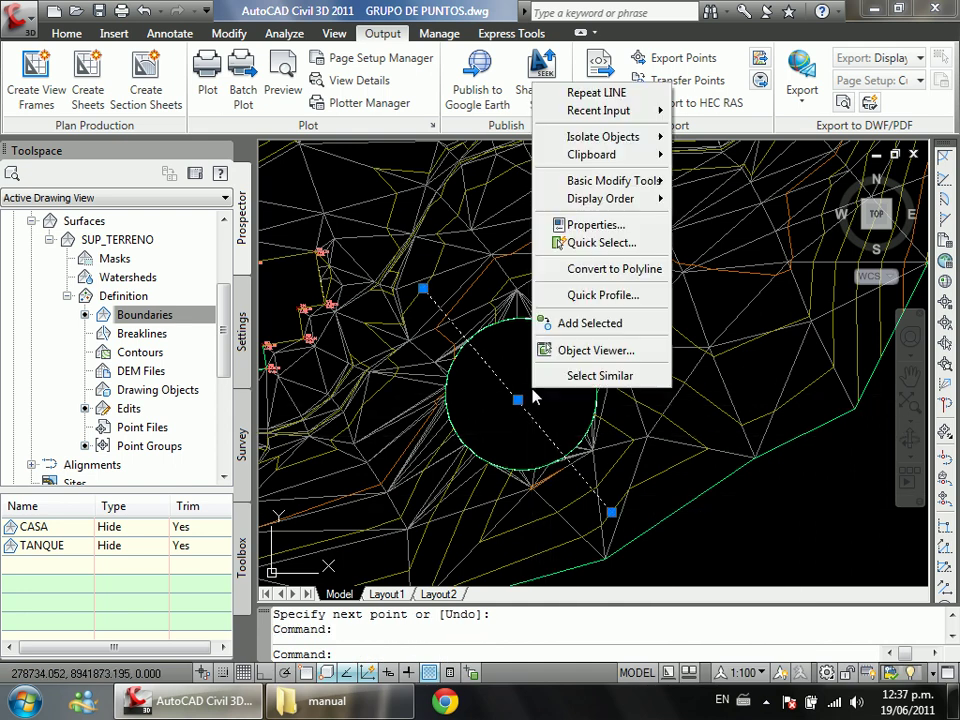
{"action": "left_click", "coordinate": [603, 295]}
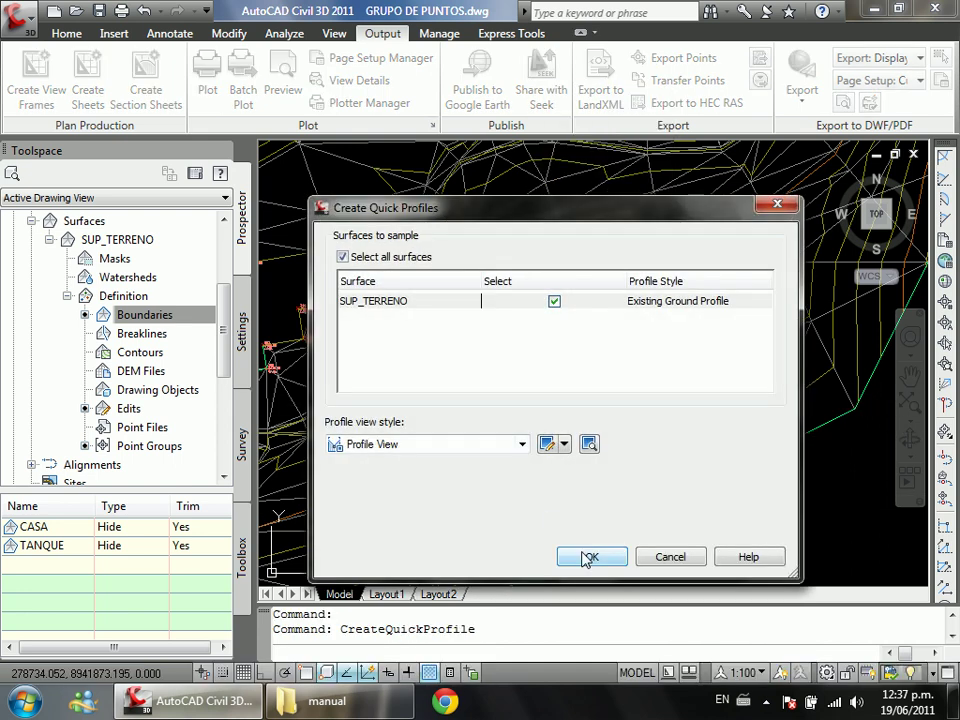
{"action": "left_click", "coordinate": [587, 557]}
{"action": "scroll", "coordinate": [396, 460], "scroll_direction": "down", "scroll_amount": 3}
{"action": "left_click", "coordinate": [563, 460]}
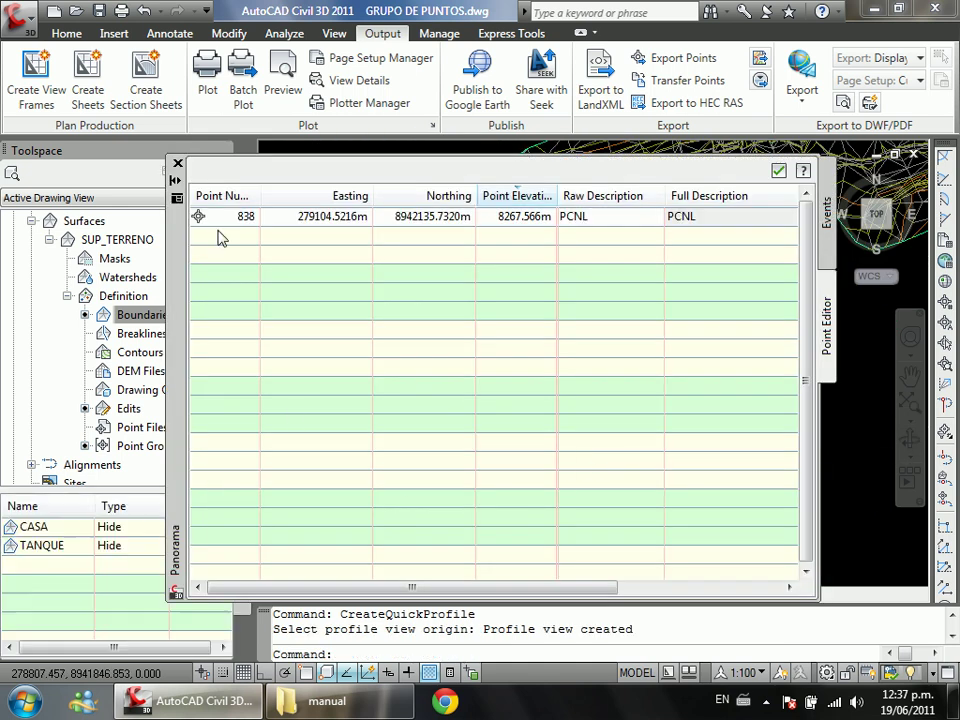
{"action": "left_click", "coordinate": [177, 163]}
{"action": "scroll", "coordinate": [615, 436], "scroll_direction": "up", "scroll_amount": 3}
{"action": "scroll", "coordinate": [729, 482], "scroll_direction": "up", "scroll_amount": 4}
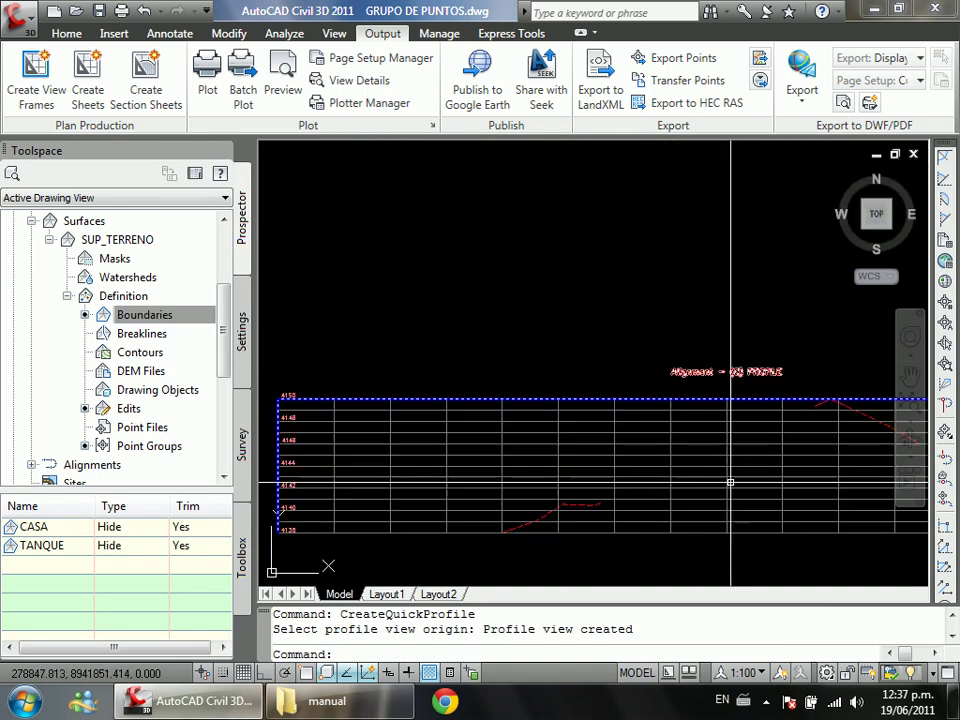
{"action": "scroll", "coordinate": [490, 460], "scroll_direction": "up", "scroll_amount": 3}
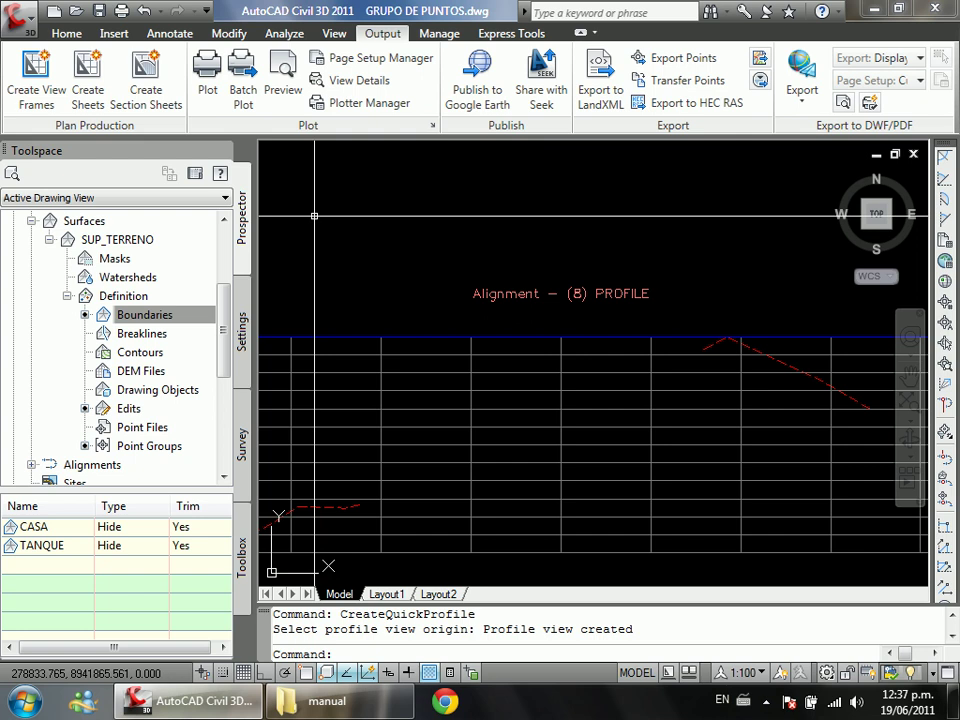
Step: Erase the diagonal line that crosses the TANQUE circle
{"action": "key", "text": "Escape"}
{"action": "scroll", "coordinate": [447, 413], "scroll_direction": "down", "scroll_amount": 8}
{"action": "scroll", "coordinate": [447, 413], "scroll_direction": "up", "scroll_amount": 3}
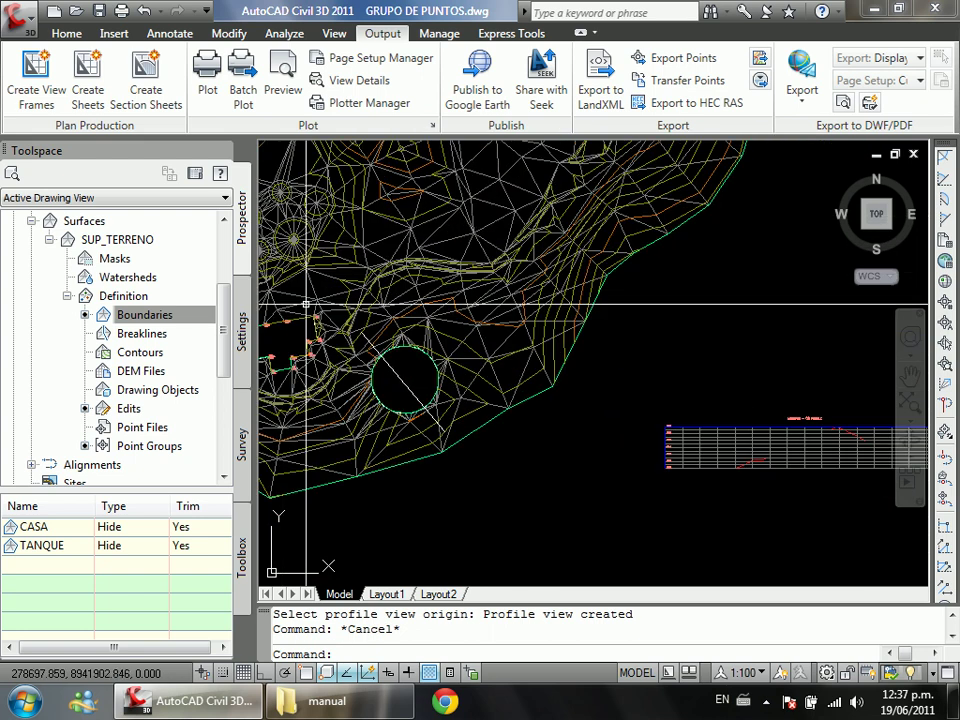
{"action": "scroll", "coordinate": [445, 412], "scroll_direction": "up", "scroll_amount": 2}
{"action": "left_click", "coordinate": [414, 396]}
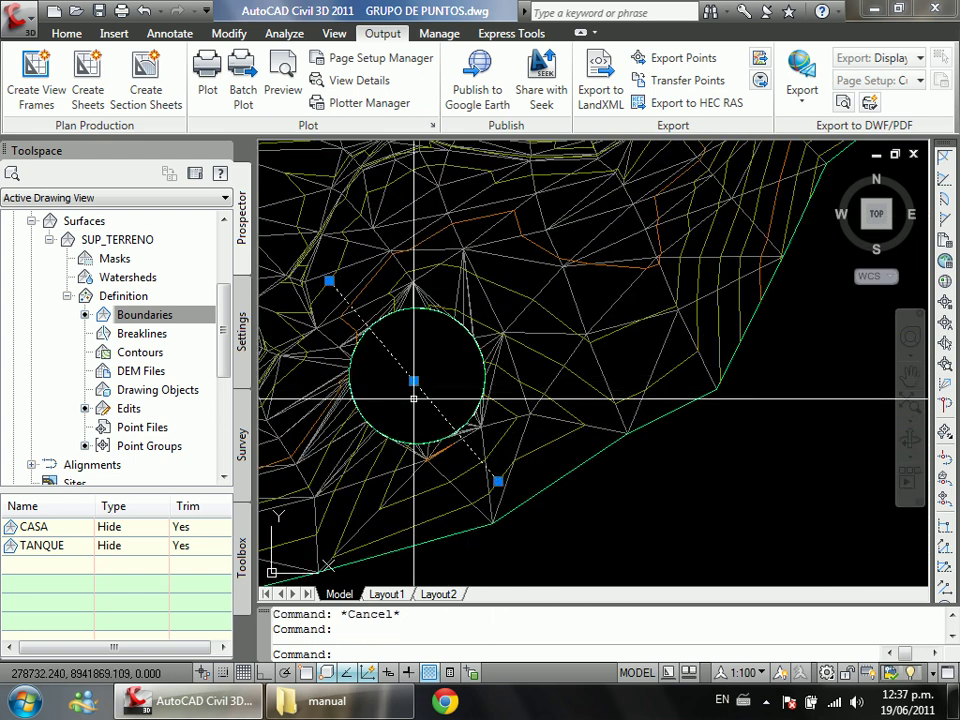
{"action": "key", "text": "Delete"}
Step: Save the drawing with the new TANQUE boundary in place
{"action": "scroll", "coordinate": [414, 398], "scroll_direction": "down", "scroll_amount": 5}
{"action": "scroll", "coordinate": [467, 373], "scroll_direction": "up", "scroll_amount": 4}
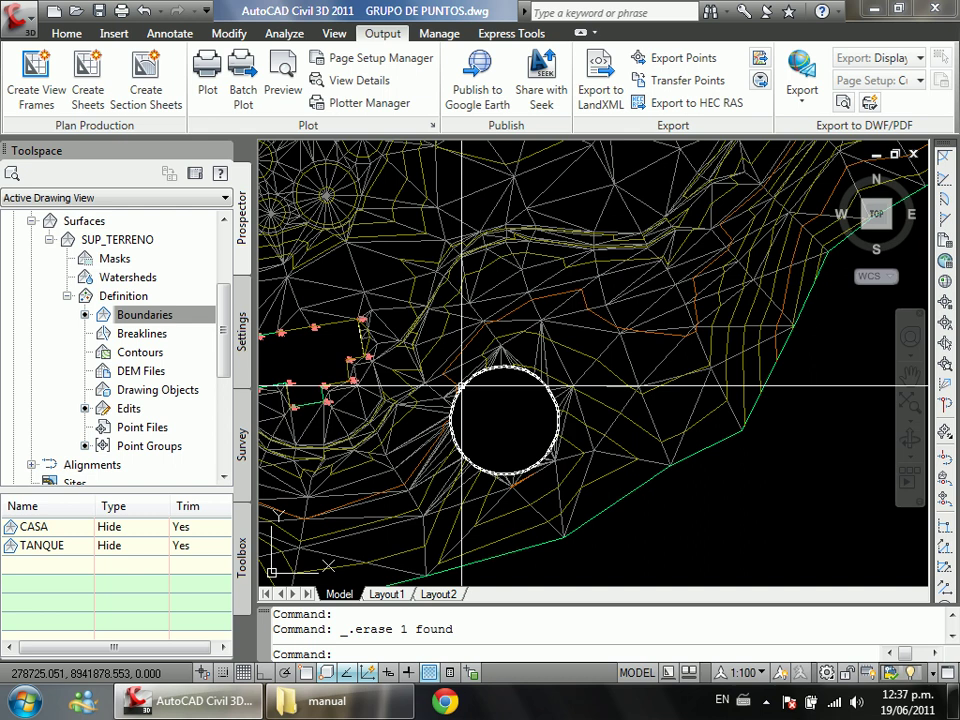
{"action": "key", "text": "ctrl+s"}
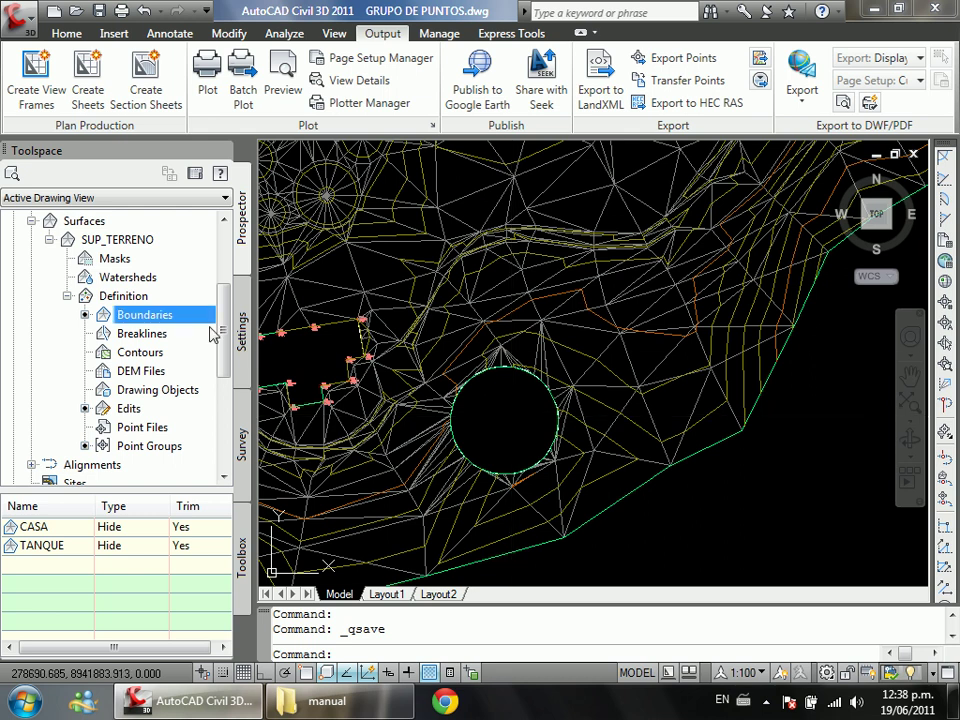
Step: Rebuild SUP_TERRENO and turn on Rebuild - Automatic for the surface
{"action": "right_click", "coordinate": [146, 240]}
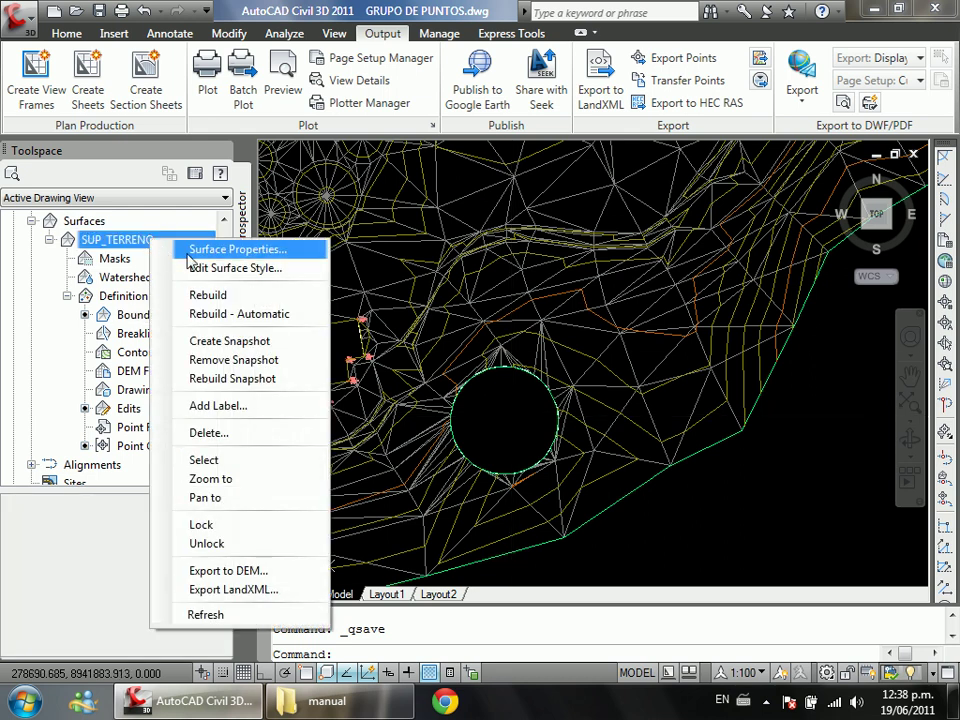
{"action": "left_click", "coordinate": [243, 297]}
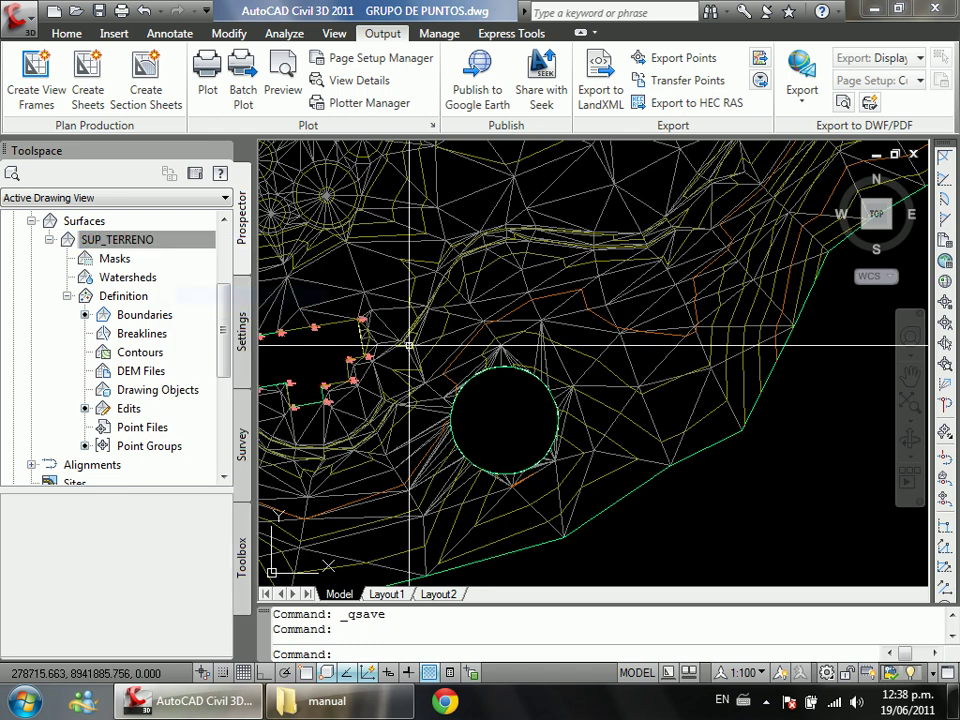
{"action": "right_click", "coordinate": [147, 249]}
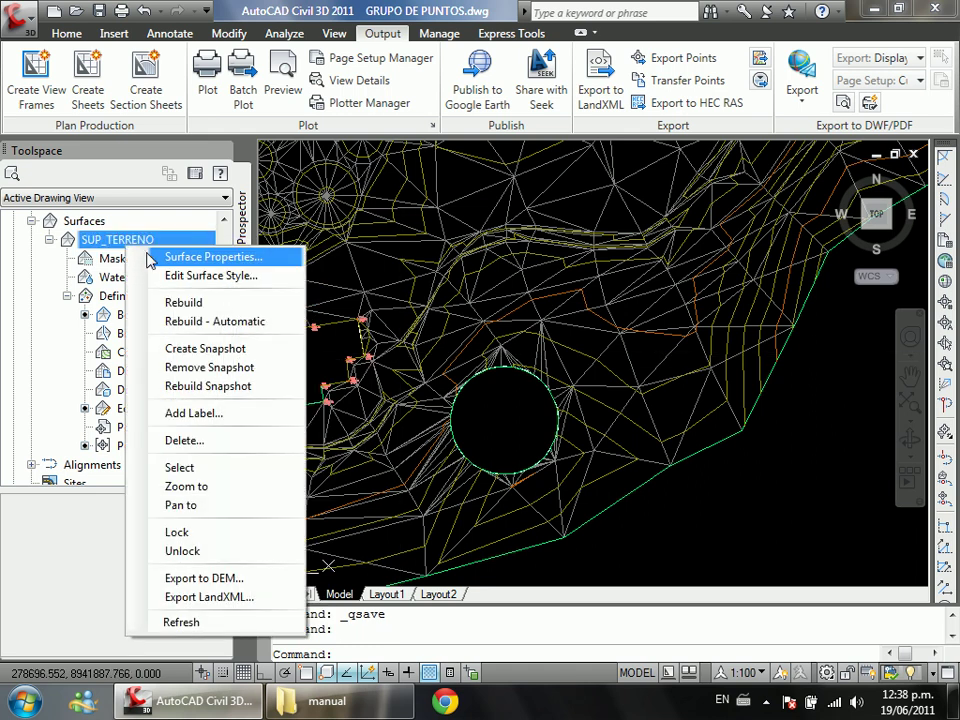
{"action": "left_click", "coordinate": [190, 321]}
{"action": "right_click", "coordinate": [162, 241]}
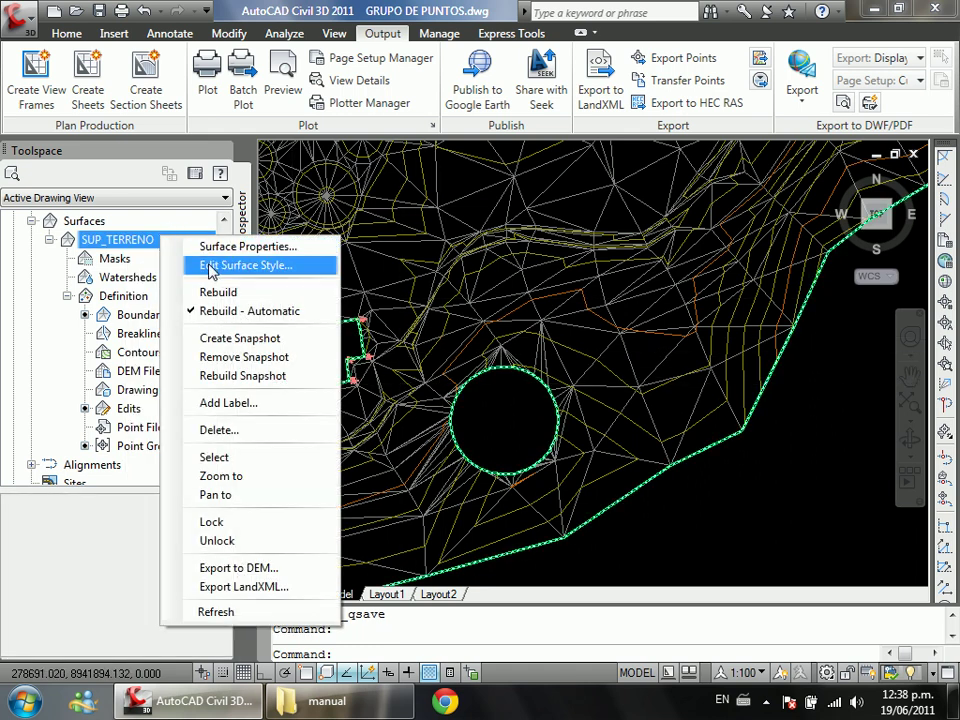
{"action": "left_click", "coordinate": [227, 292]}
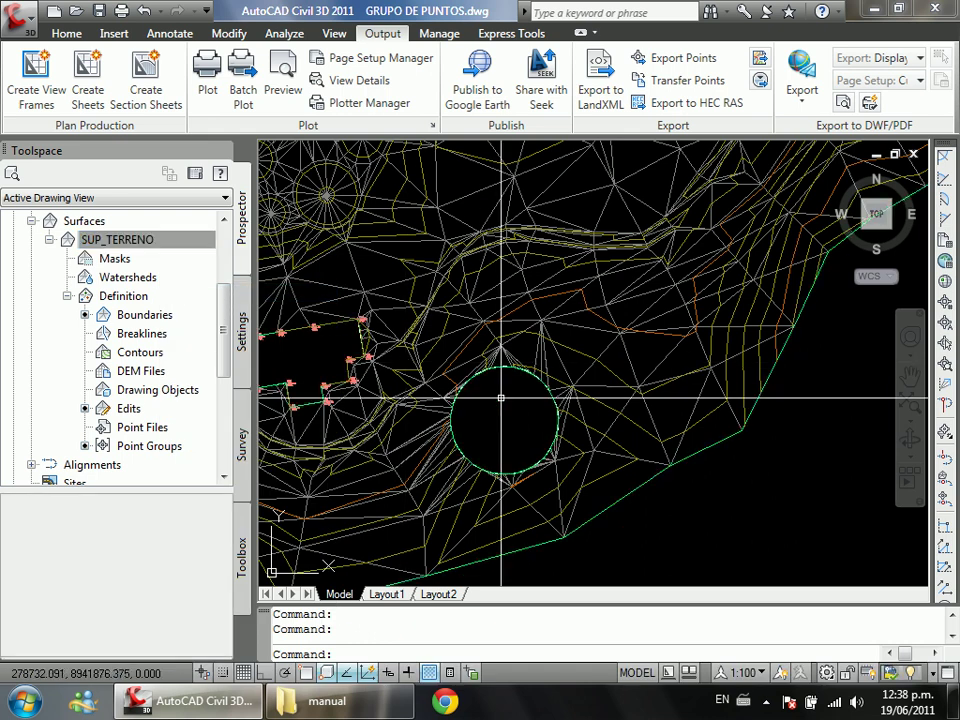
Step: Delete the TANQUE boundary from the SUP_TERRENO surface definition
{"action": "left_click", "coordinate": [150, 316]}
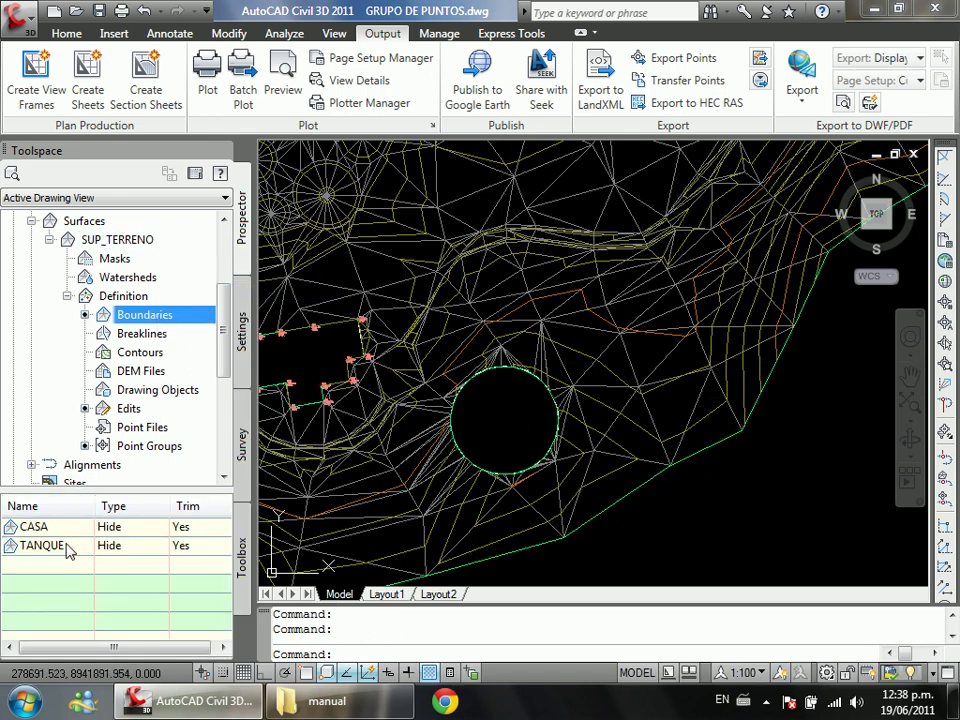
{"action": "left_click", "coordinate": [108, 548]}
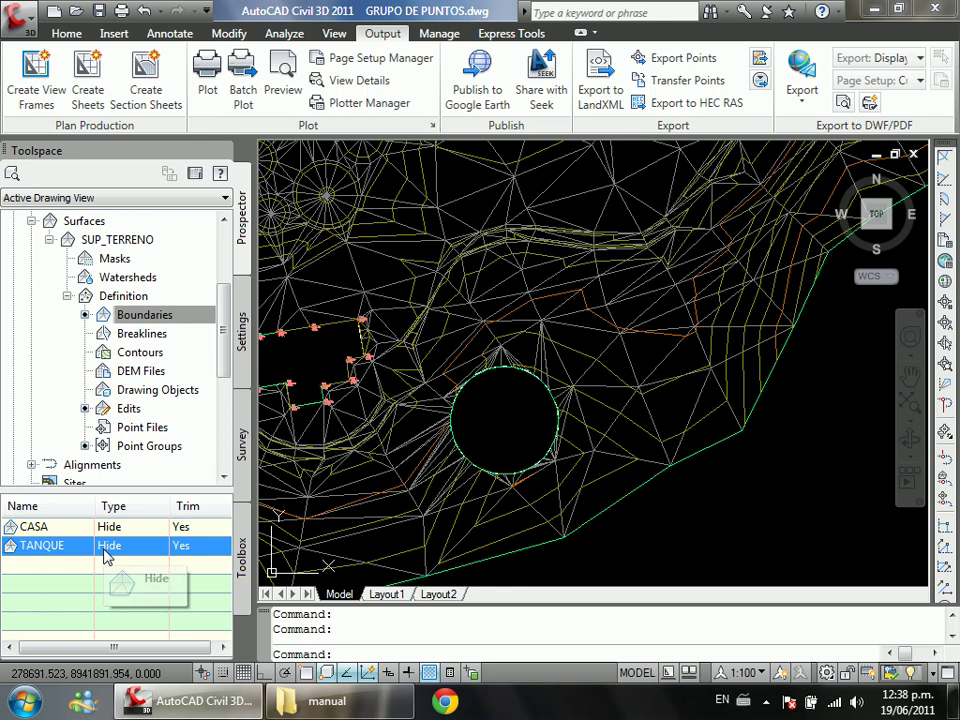
{"action": "right_click", "coordinate": [106, 556]}
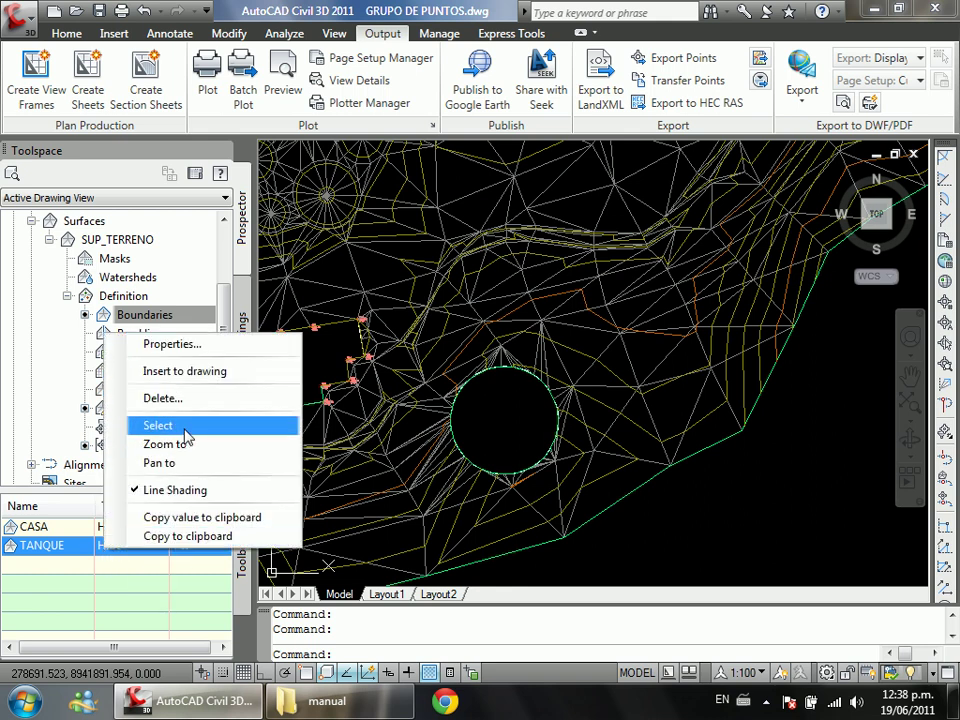
{"action": "left_click", "coordinate": [199, 409]}
{"action": "key", "text": "Return"}
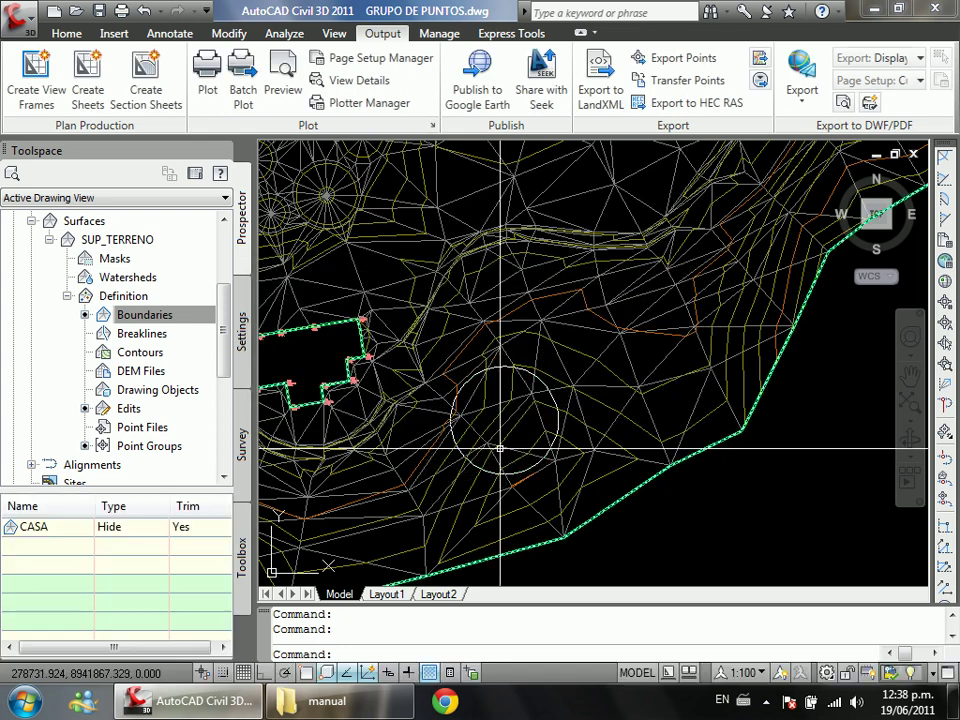
Step: Check the Rebuild - Automatic option of SUP_TERRENO
{"action": "left_click", "coordinate": [176, 322]}
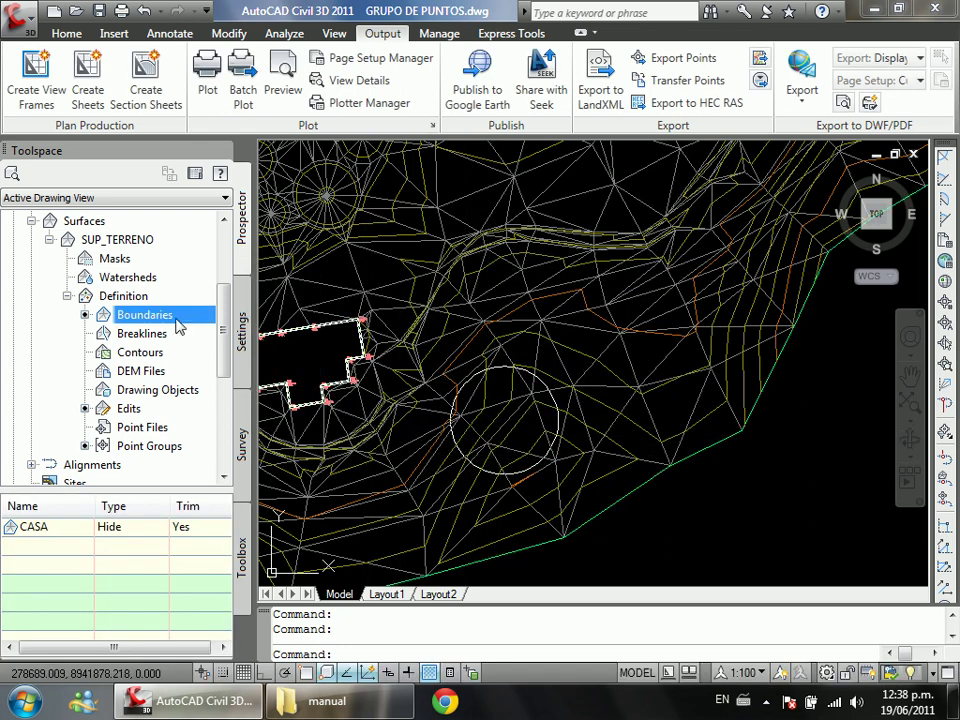
{"action": "right_click", "coordinate": [138, 244]}
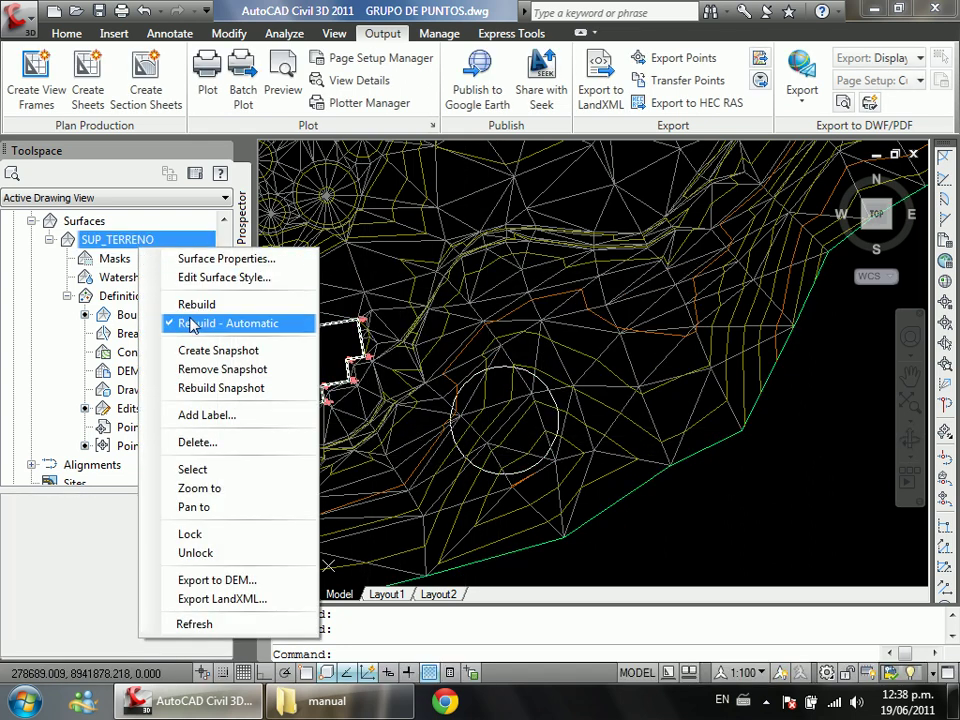
{"action": "left_click", "coordinate": [193, 324]}
{"action": "right_click", "coordinate": [137, 242]}
{"action": "left_click", "coordinate": [175, 290]}
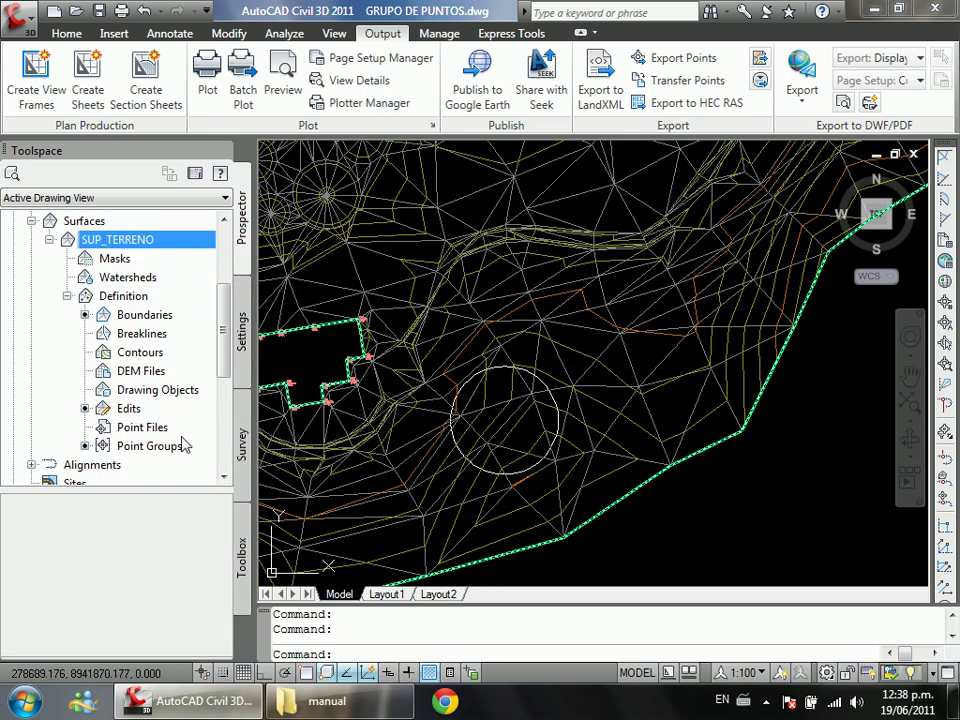
Step: Review the remaining boundaries and breaklines of SUP_TERRENO and examine the surface elevations inside and around the tank circle
{"action": "left_click", "coordinate": [160, 316]}
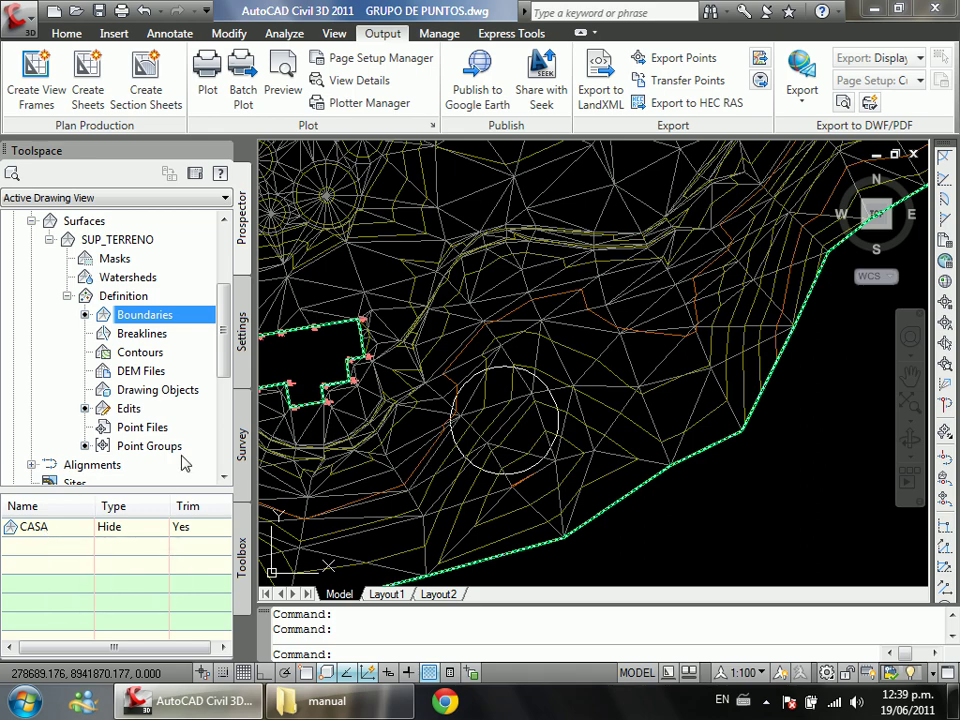
{"action": "scroll", "coordinate": [553, 437], "scroll_direction": "down", "scroll_amount": 5}
{"action": "scroll", "coordinate": [483, 410], "scroll_direction": "up", "scroll_amount": 5}
{"action": "scroll", "coordinate": [475, 405], "scroll_direction": "down", "scroll_amount": 5}
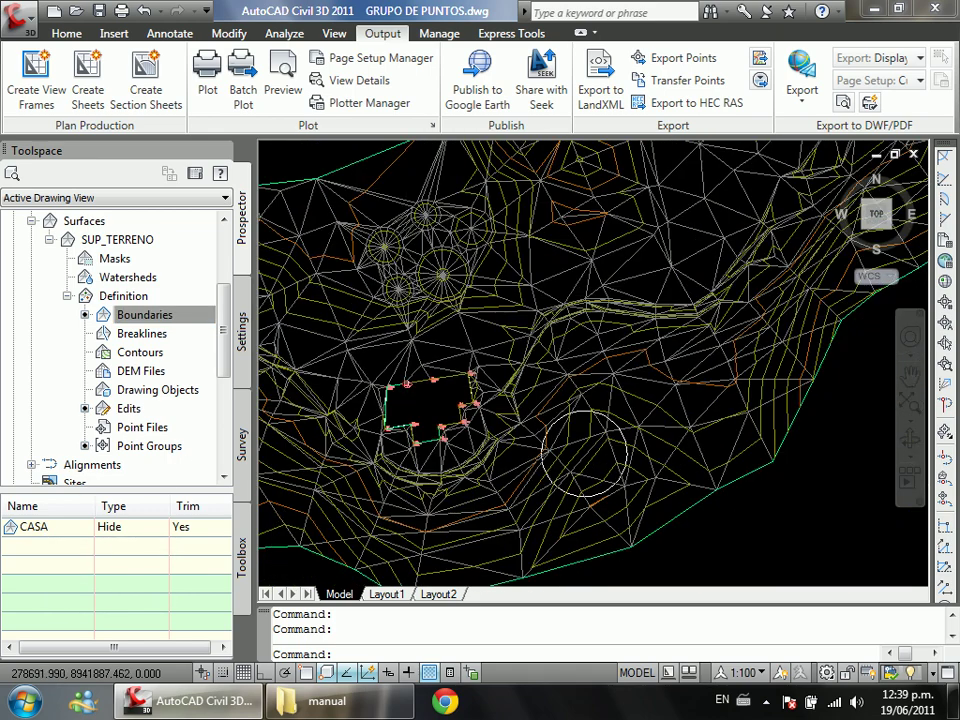
{"action": "left_click", "coordinate": [141, 334]}
{"action": "scroll", "coordinate": [490, 405], "scroll_direction": "up", "scroll_amount": 6}
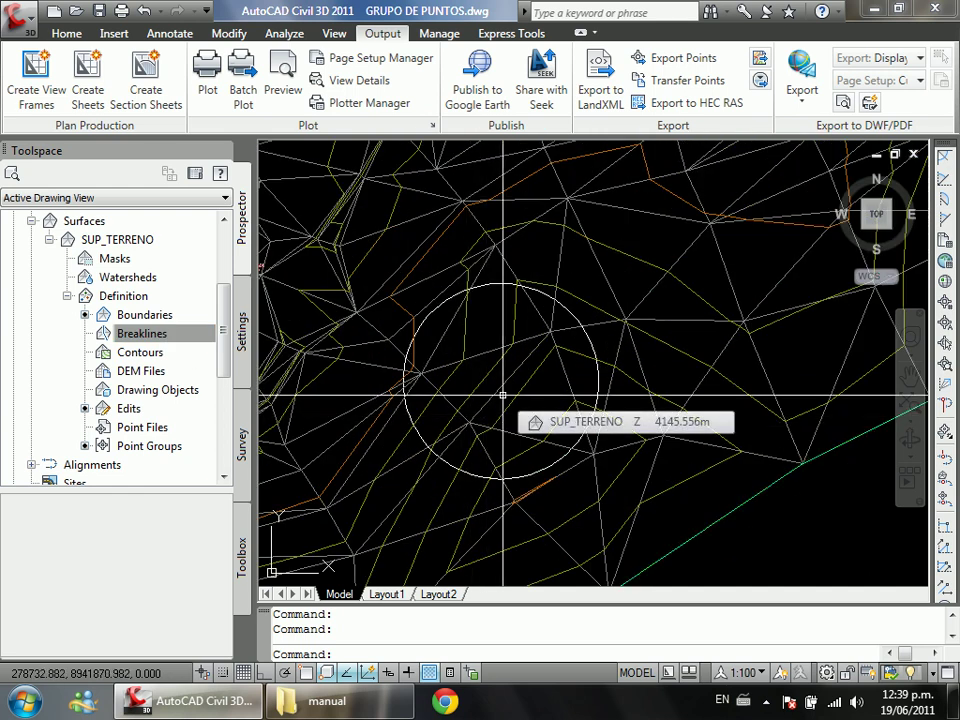
{"action": "scroll", "coordinate": [502, 395], "scroll_direction": "up", "scroll_amount": 1}
{"action": "scroll", "coordinate": [531, 392], "scroll_direction": "down", "scroll_amount": 3}
{"action": "scroll", "coordinate": [553, 335], "scroll_direction": "up", "scroll_amount": 3}
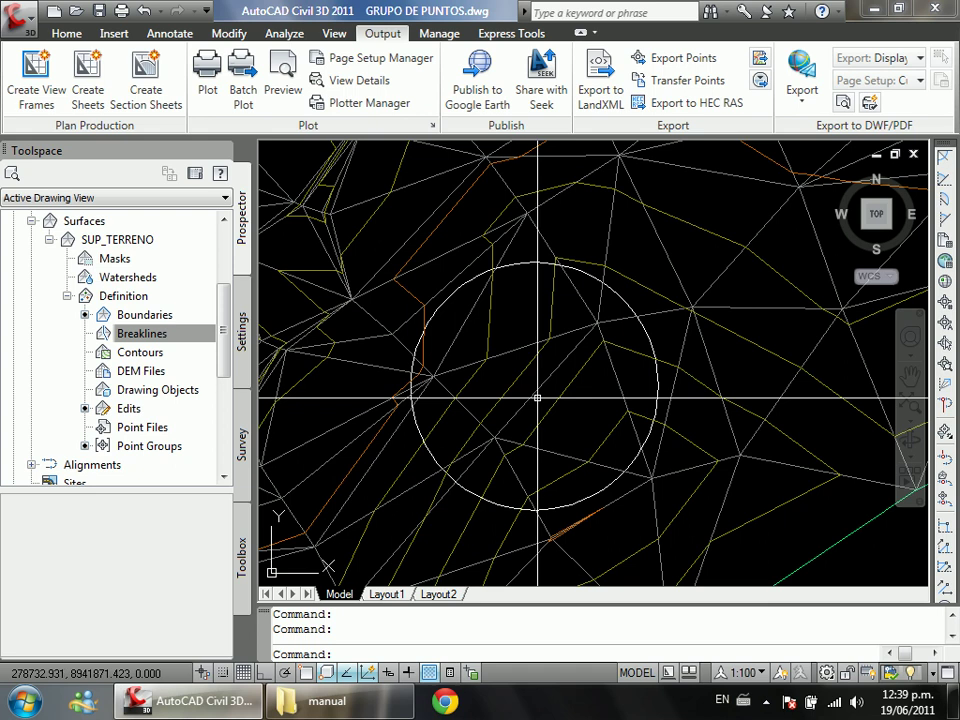
{"action": "left_click", "coordinate": [162, 319]}
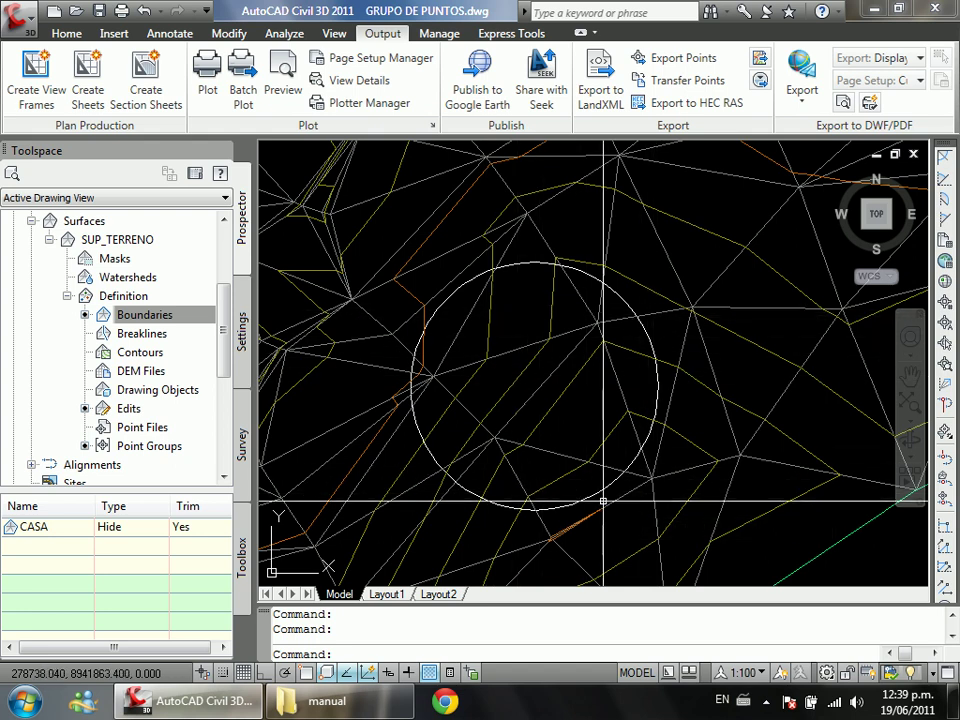
{"action": "mouse_move", "coordinate": [606, 497]}
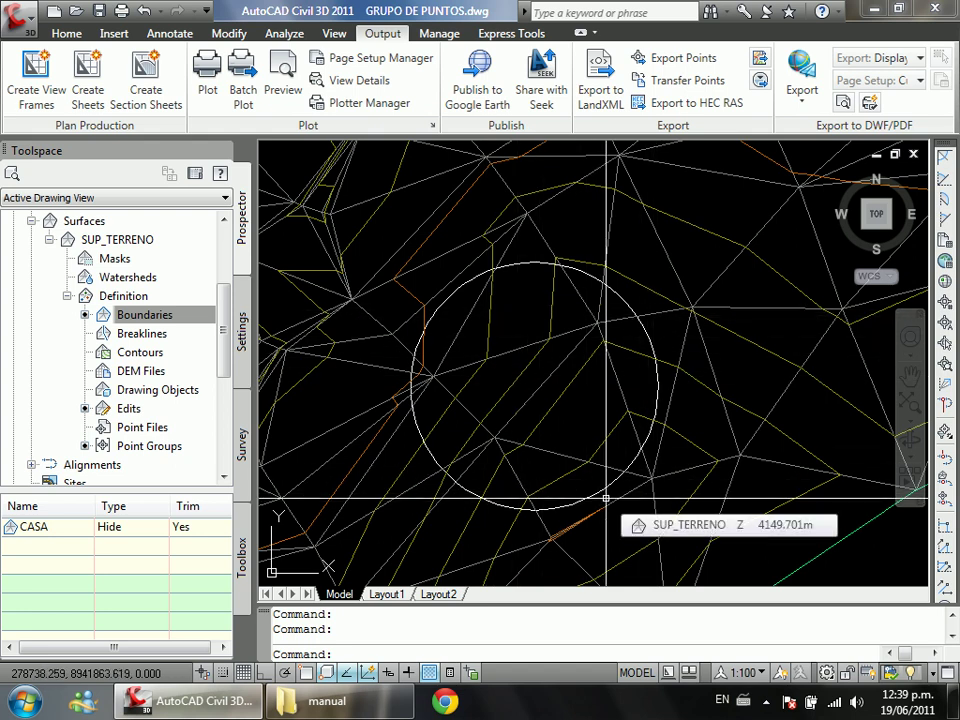
{"action": "mouse_move", "coordinate": [448, 274]}
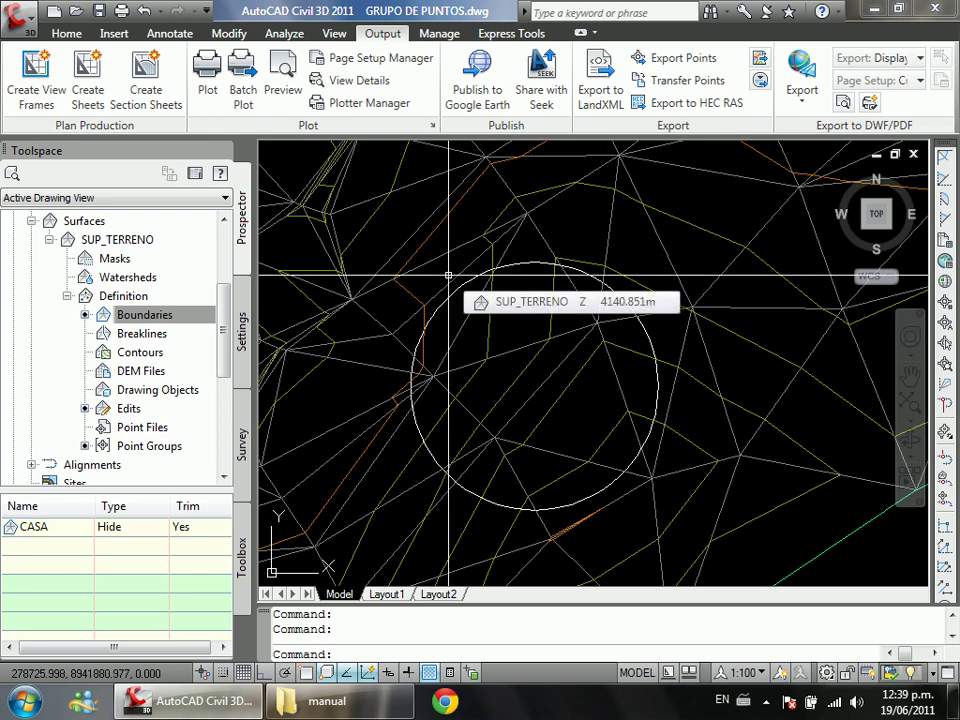
{"action": "mouse_move", "coordinate": [565, 373]}
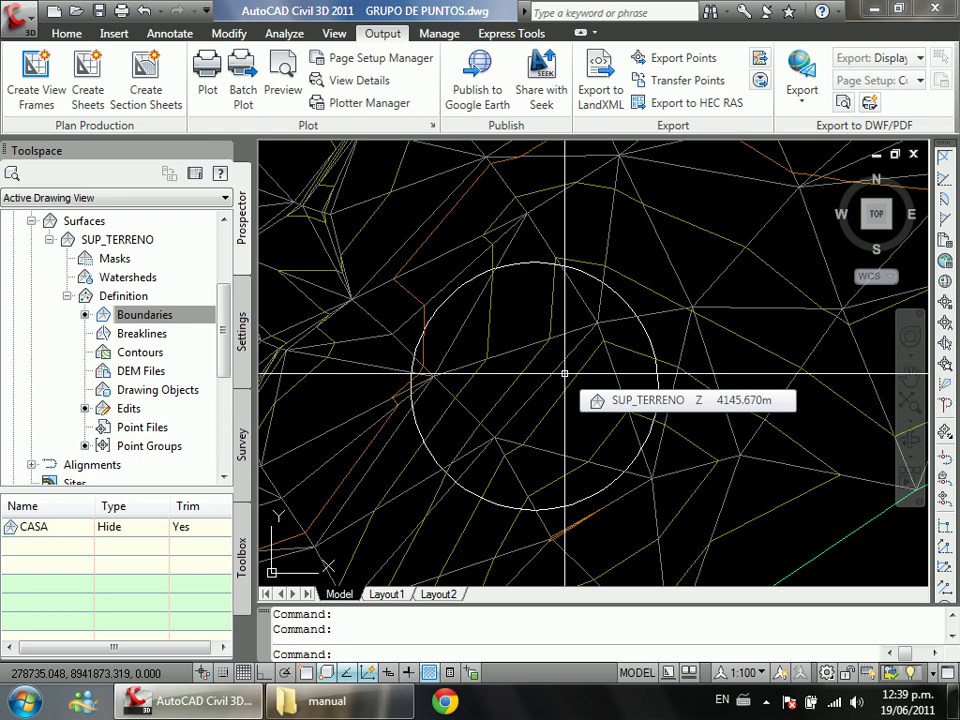
{"action": "right_click", "coordinate": [160, 335]}
{"action": "left_click", "coordinate": [186, 352]}
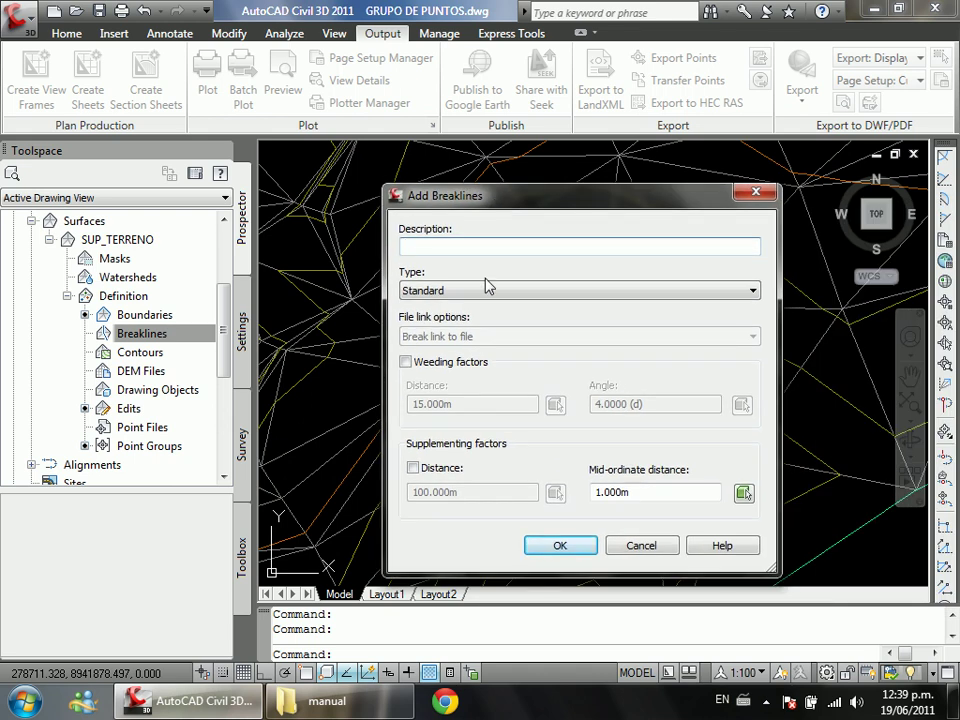
{"action": "left_click", "coordinate": [487, 289]}
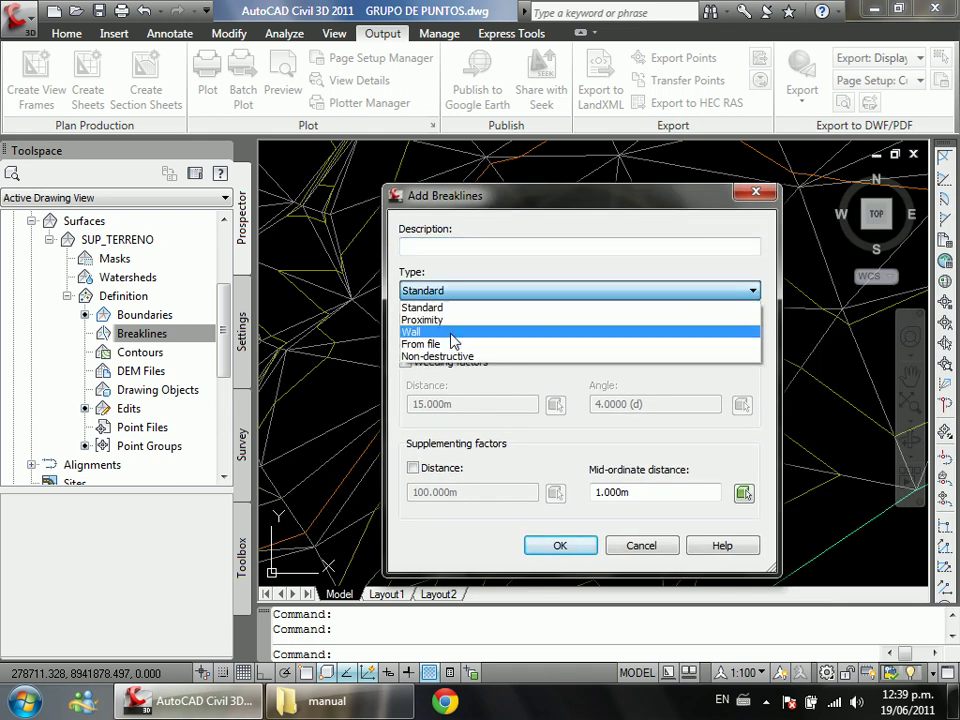
{"action": "left_click", "coordinate": [451, 332]}
{"action": "left_click", "coordinate": [469, 250]}
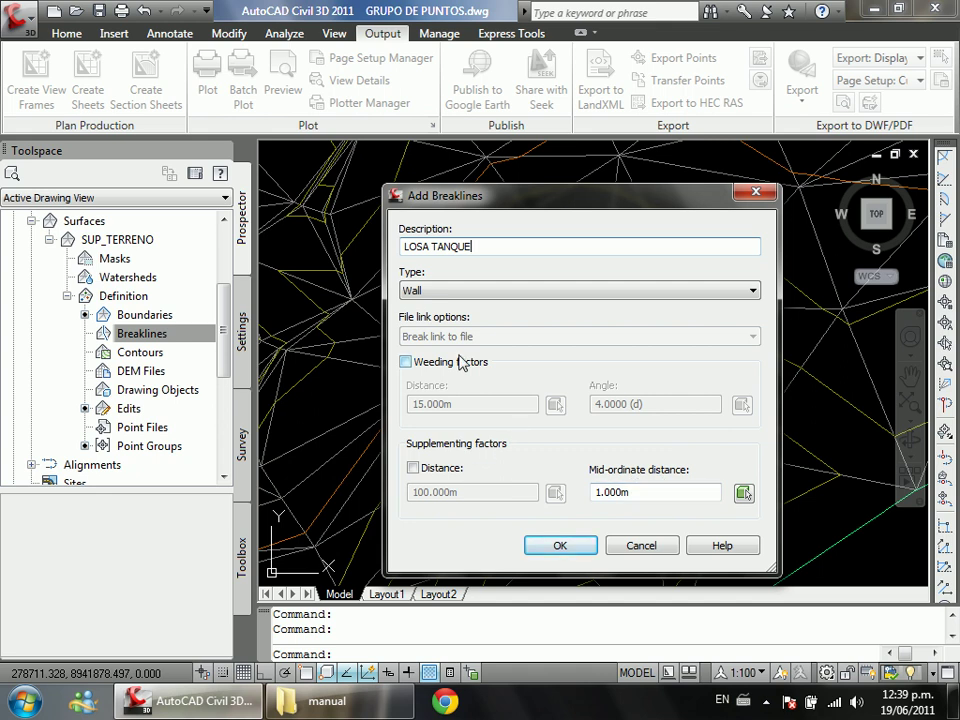
{"action": "key", "text": "Escape"}
Step: Set the tank circle's Center Z elevation to 4150
{"action": "left_click", "coordinate": [575, 287]}
{"action": "left_click", "coordinate": [587, 273]}
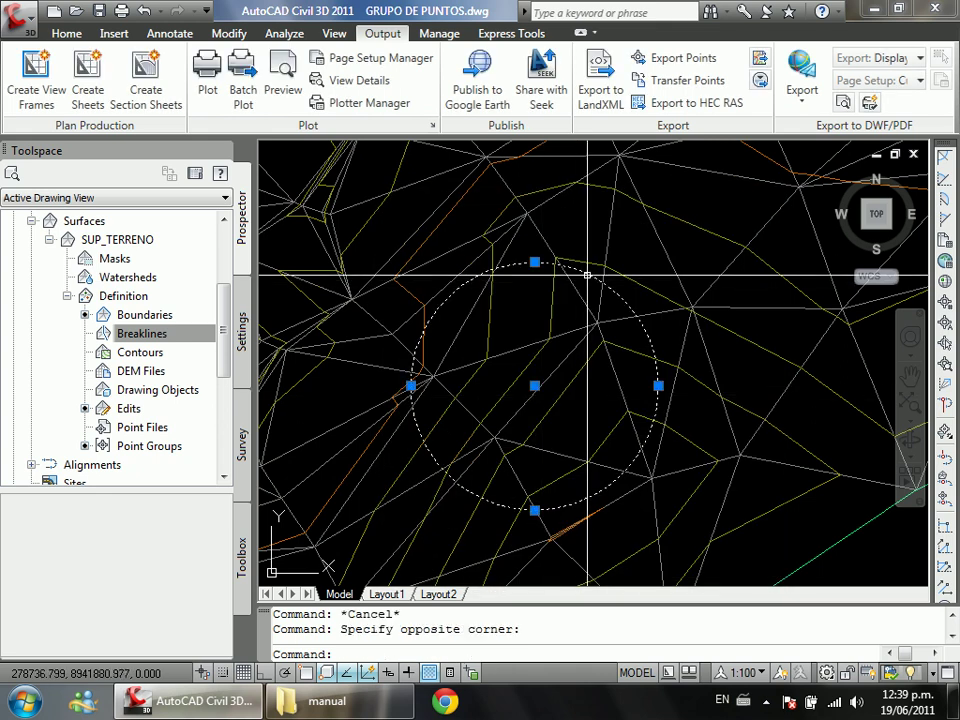
{"action": "type", "text": "mo"}
{"action": "key", "text": "Return"}
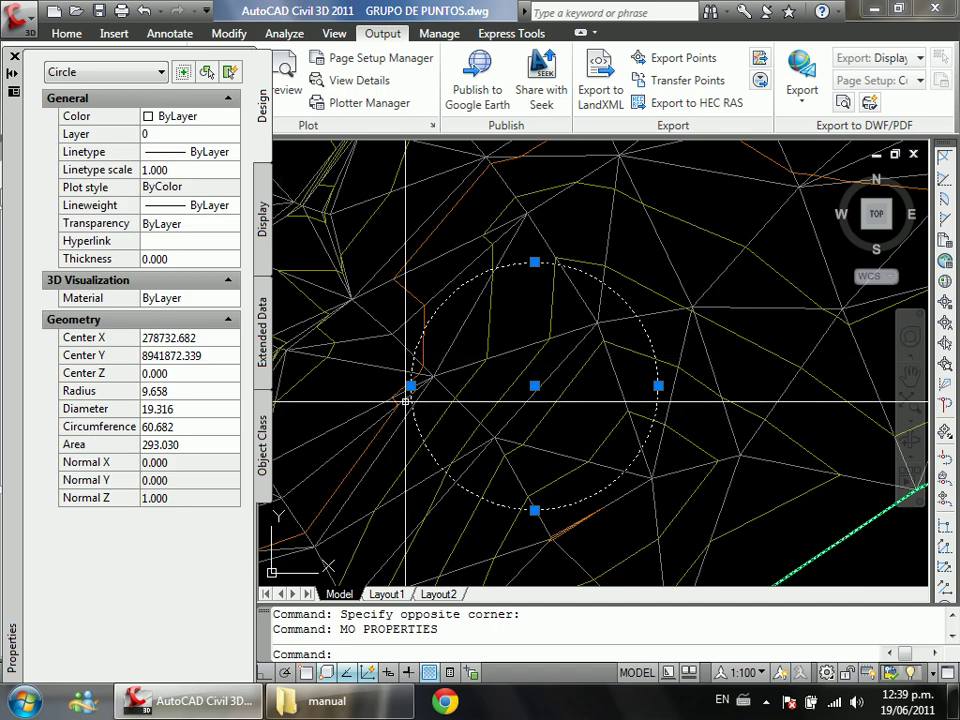
{"action": "left_click", "coordinate": [192, 373]}
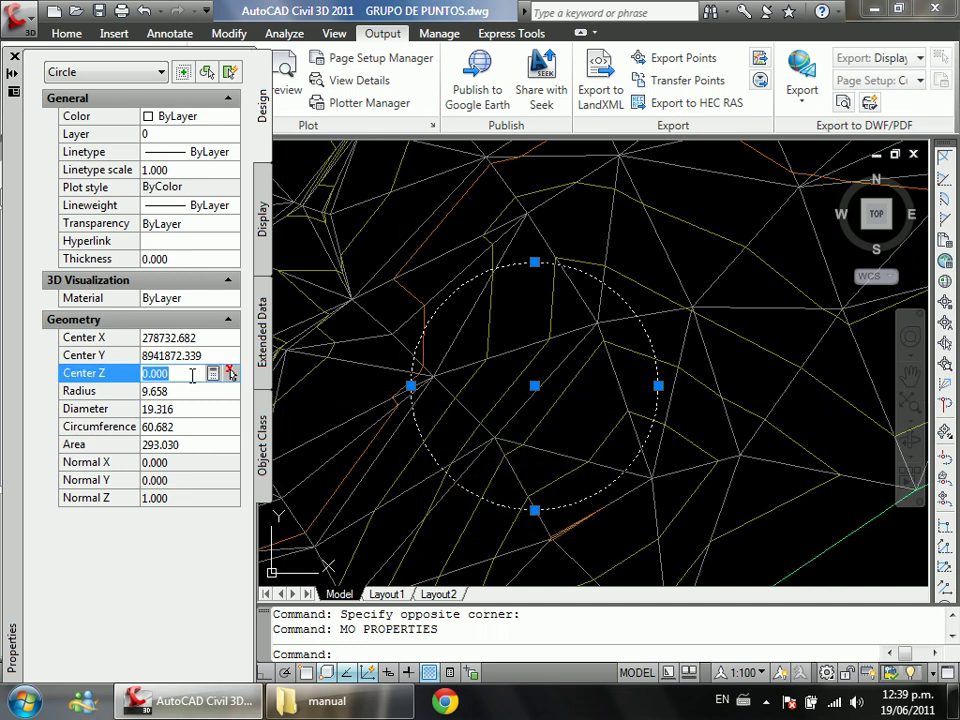
{"action": "type", "text": "4150"}
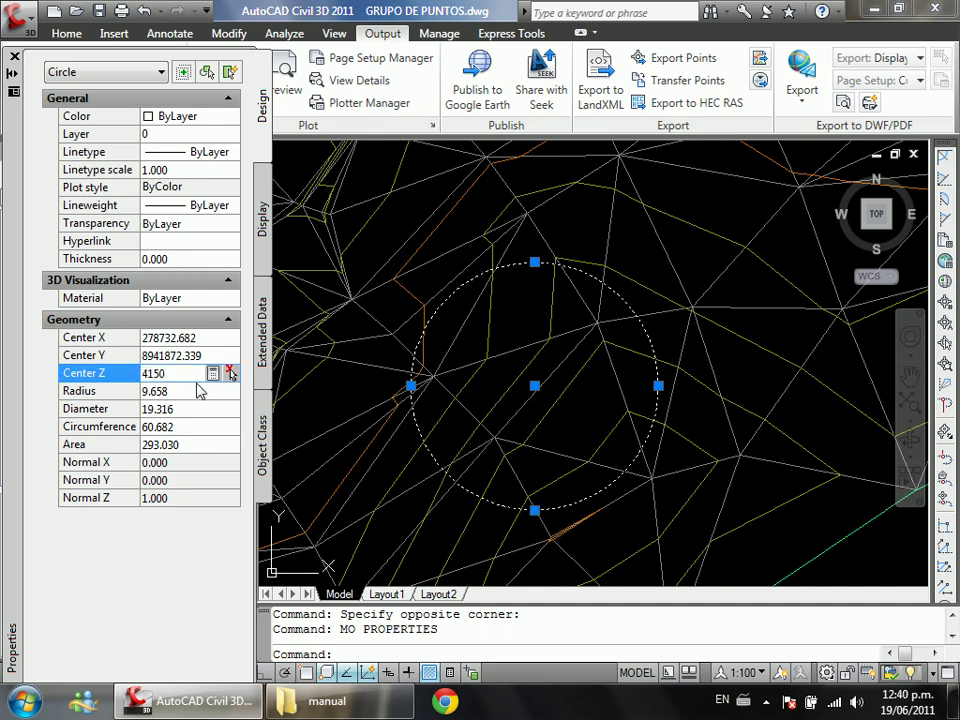
{"action": "key", "text": "Return"}
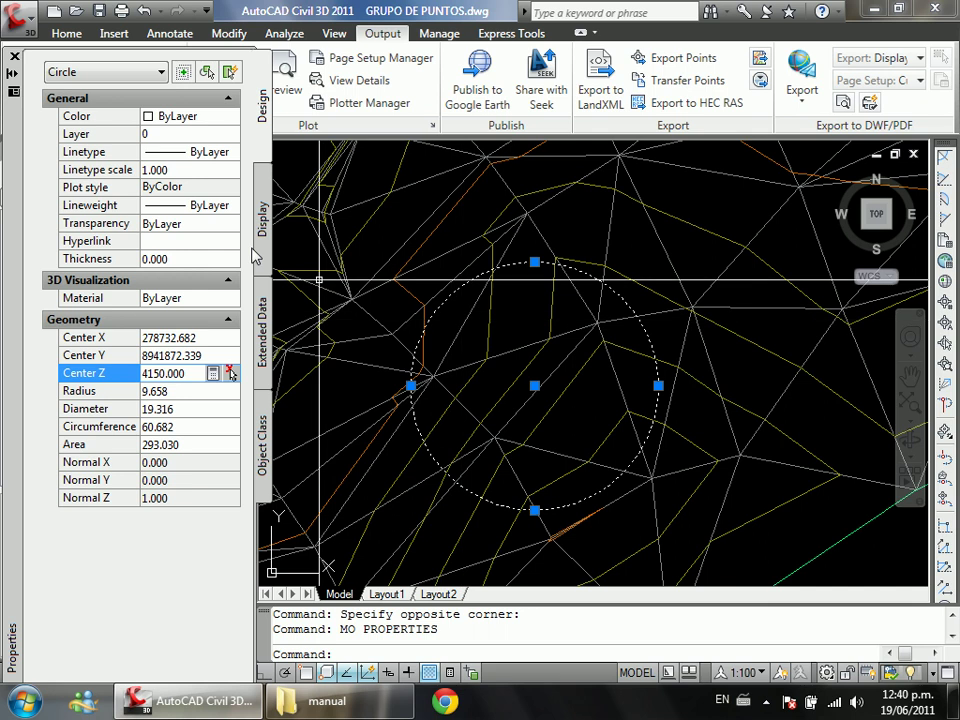
{"action": "left_click", "coordinate": [14, 56]}
Step: Add the circle to SUP_TERRENO as a Wall breakline described LOSA DE TANQUE, offset outward, with a 0.000 m elevation difference for all points
{"action": "right_click", "coordinate": [168, 335]}
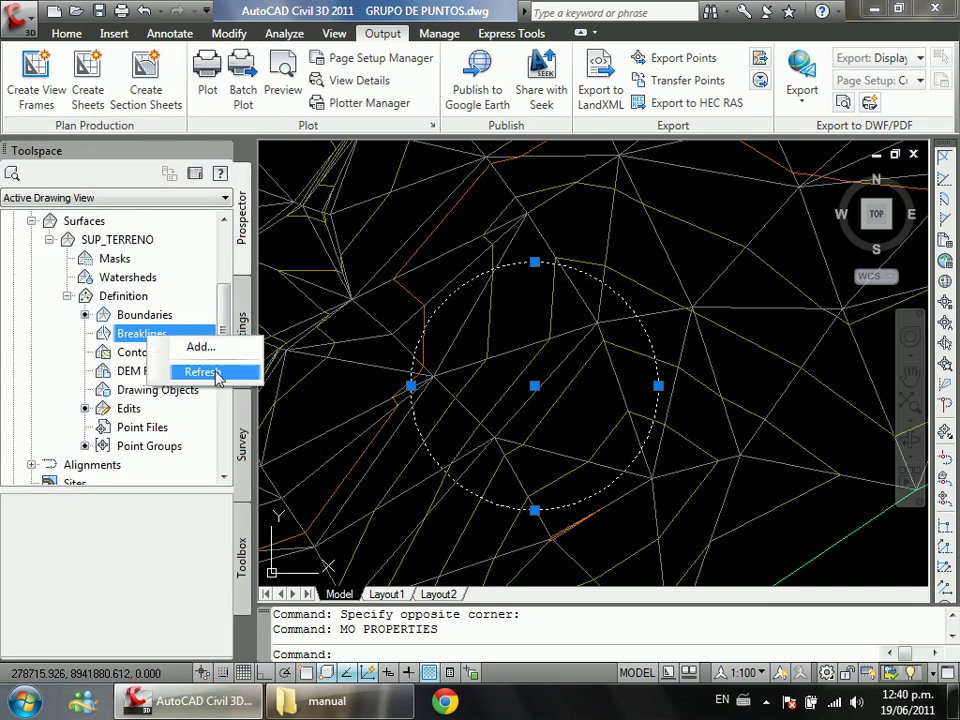
{"action": "left_click", "coordinate": [205, 345]}
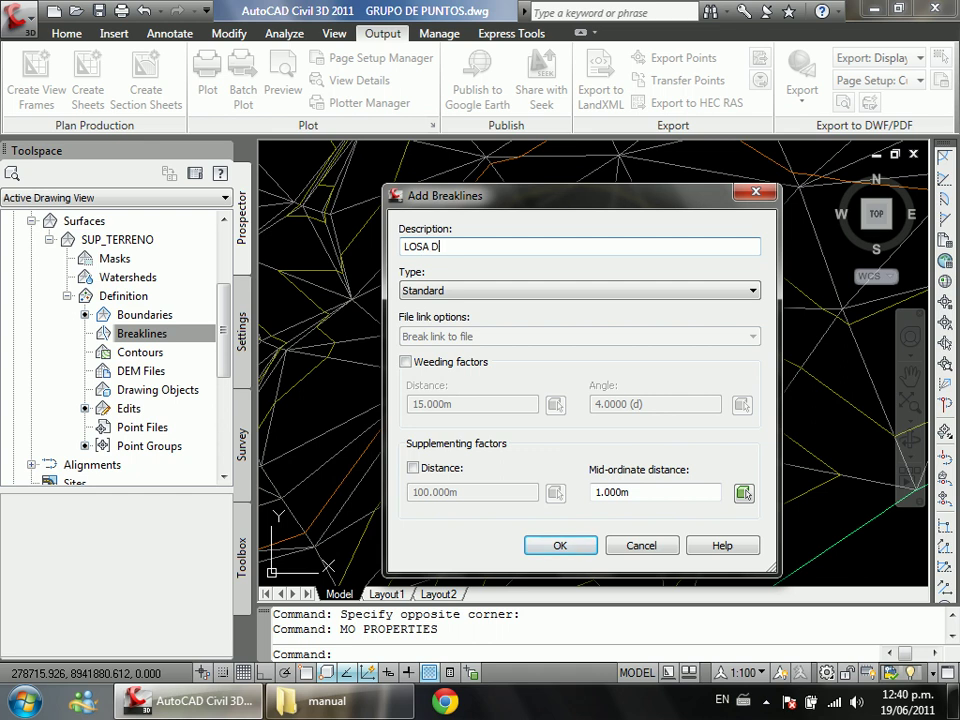
{"action": "left_click", "coordinate": [480, 290]}
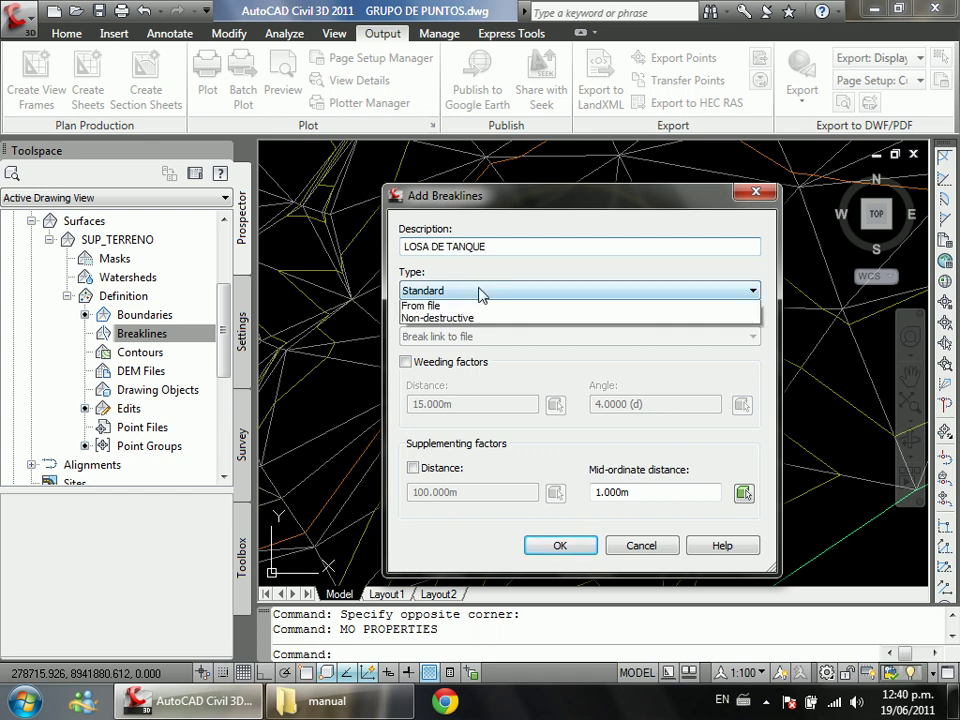
{"action": "left_click", "coordinate": [461, 332]}
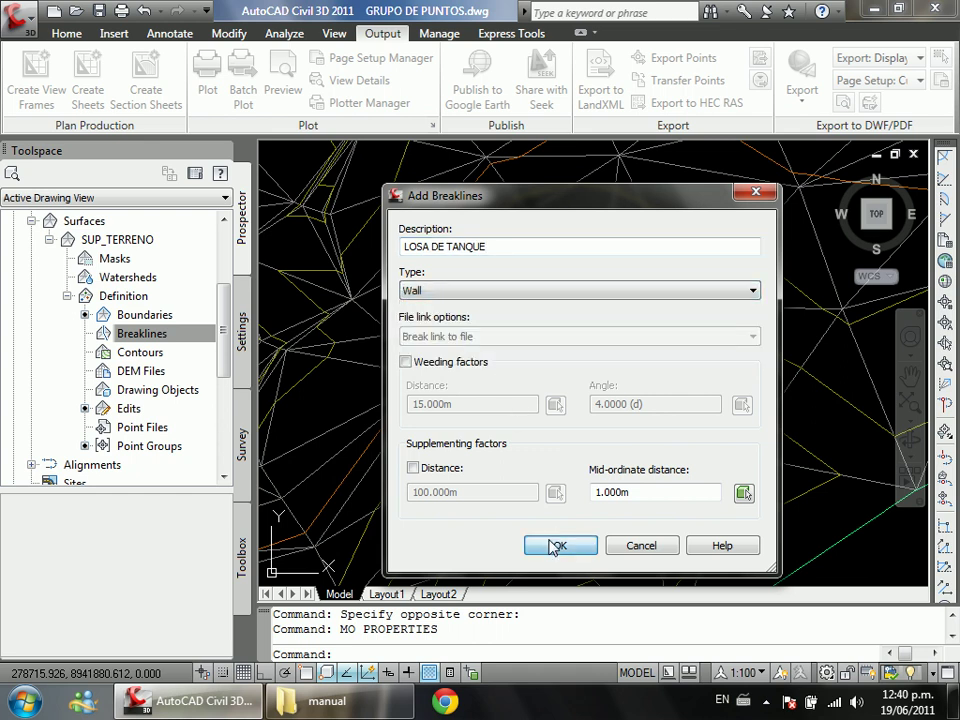
{"action": "left_click", "coordinate": [558, 545]}
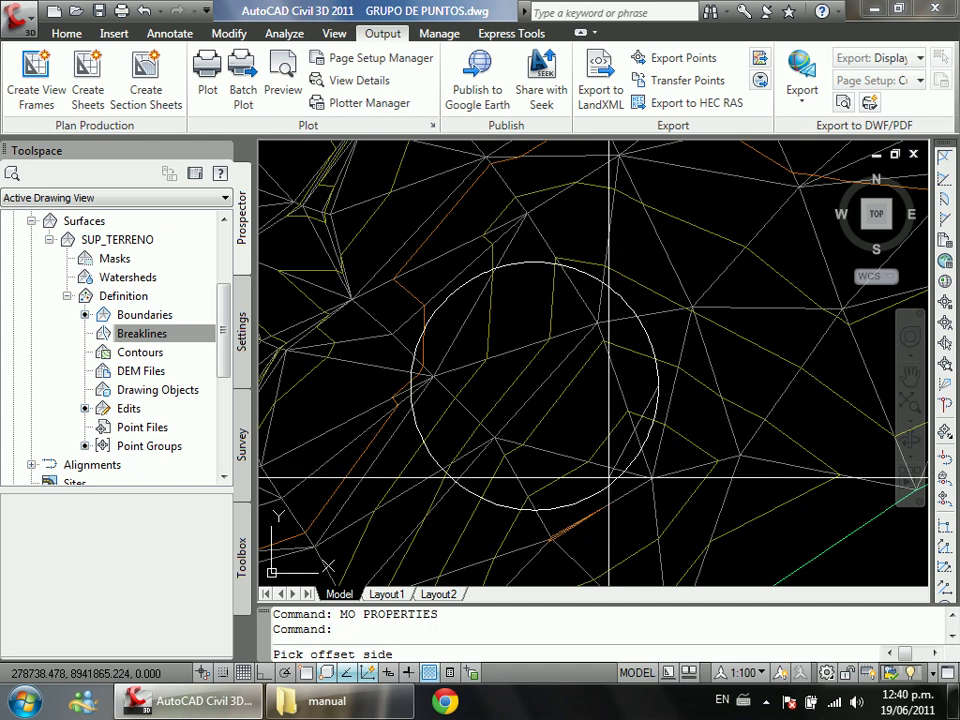
{"action": "key", "text": "Return"}
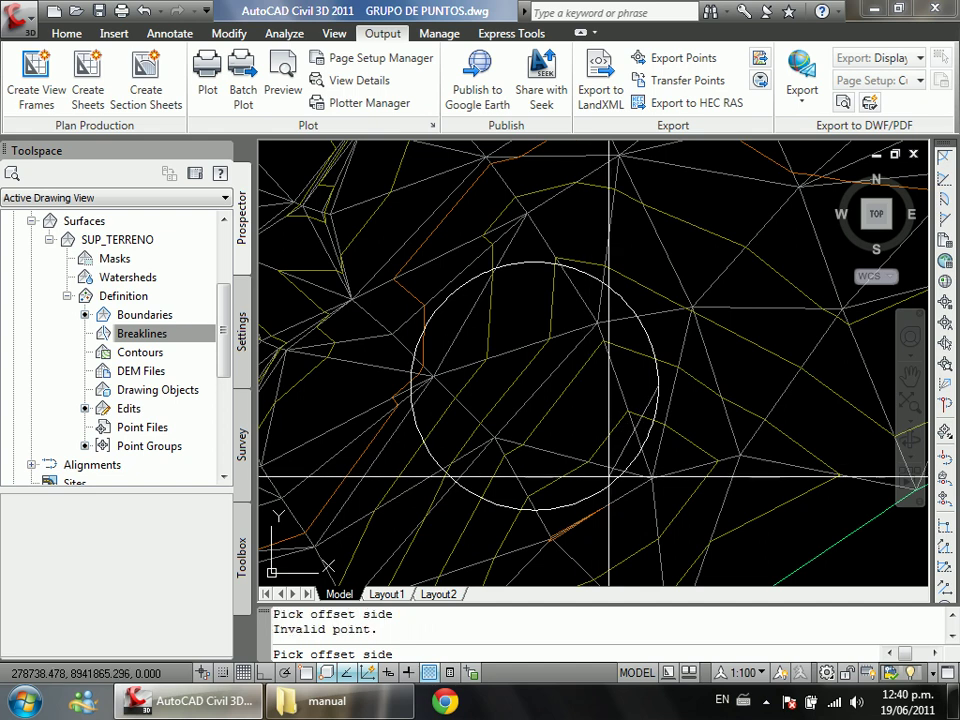
{"action": "left_click", "coordinate": [697, 435]}
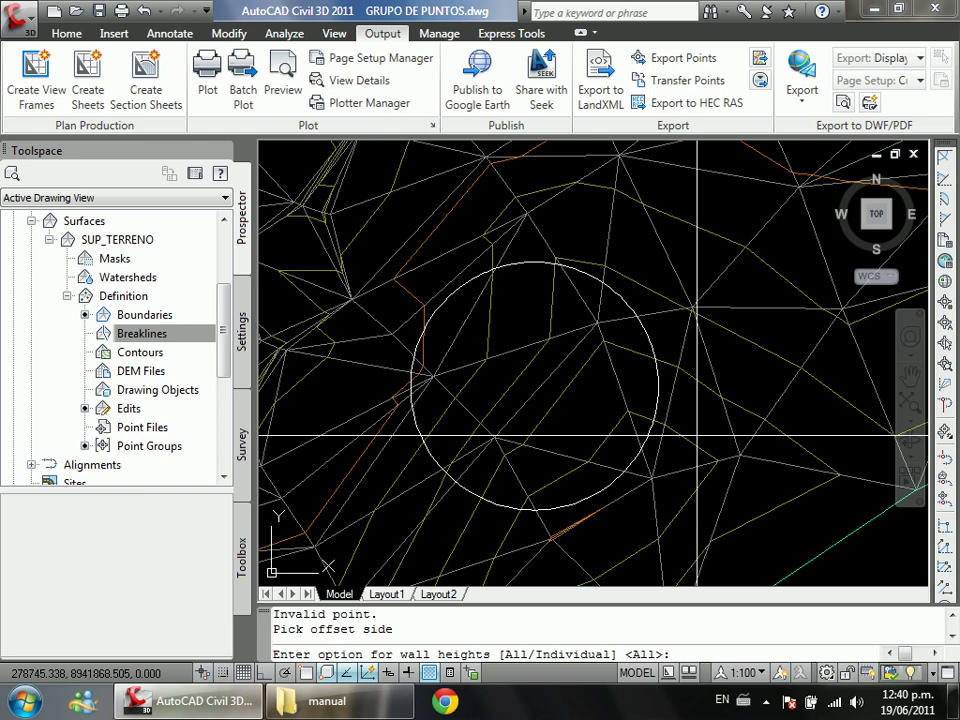
{"action": "key", "text": "Return"}
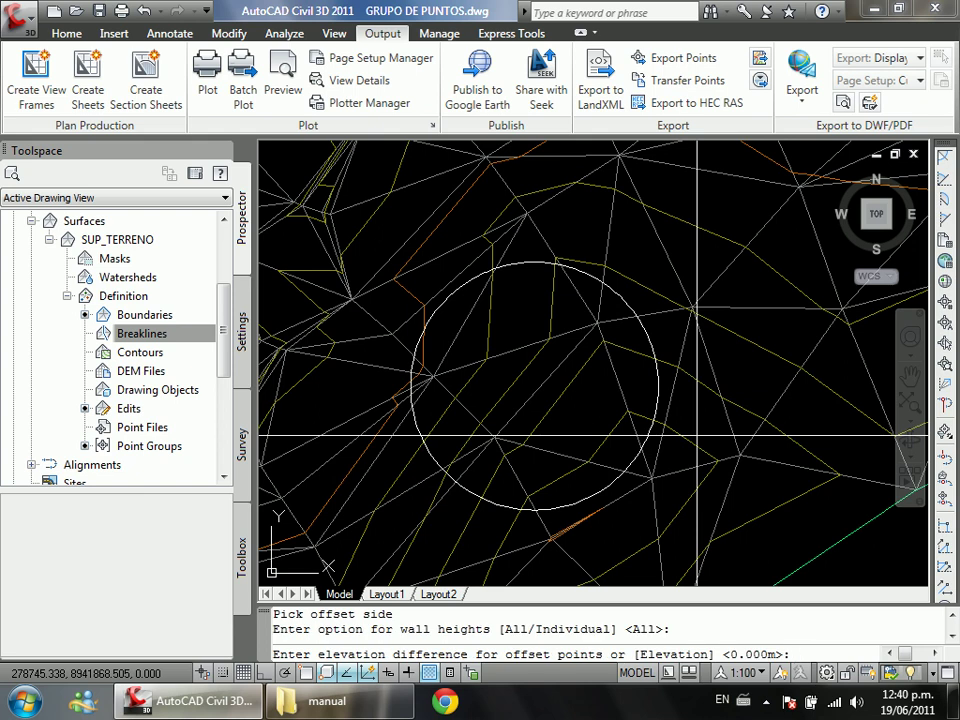
{"action": "key", "text": "Return"}
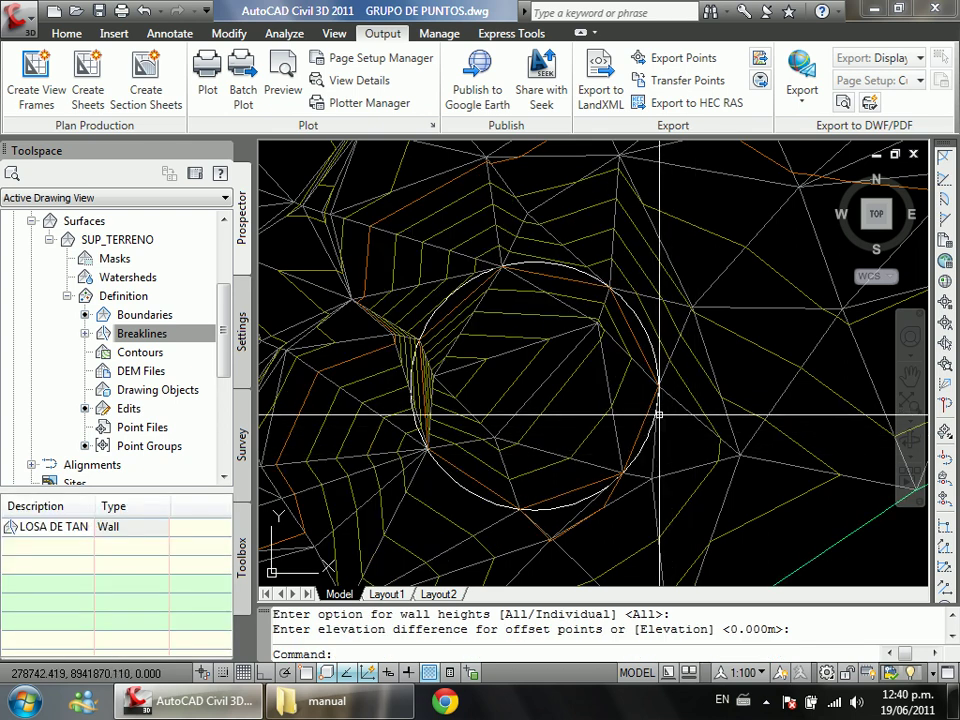
Step: Draw a diagonal line across the tank circle, from outside its northwest edge to outside its southeast edge
{"action": "type", "text": "l"}
{"action": "key", "text": "Return"}
{"action": "key", "text": "Escape"}
{"action": "key", "text": "Escape"}
{"action": "key", "text": "Escape"}
{"action": "key", "text": "Return"}
{"action": "left_click", "coordinate": [651, 525]}
{"action": "key", "text": "Escape"}
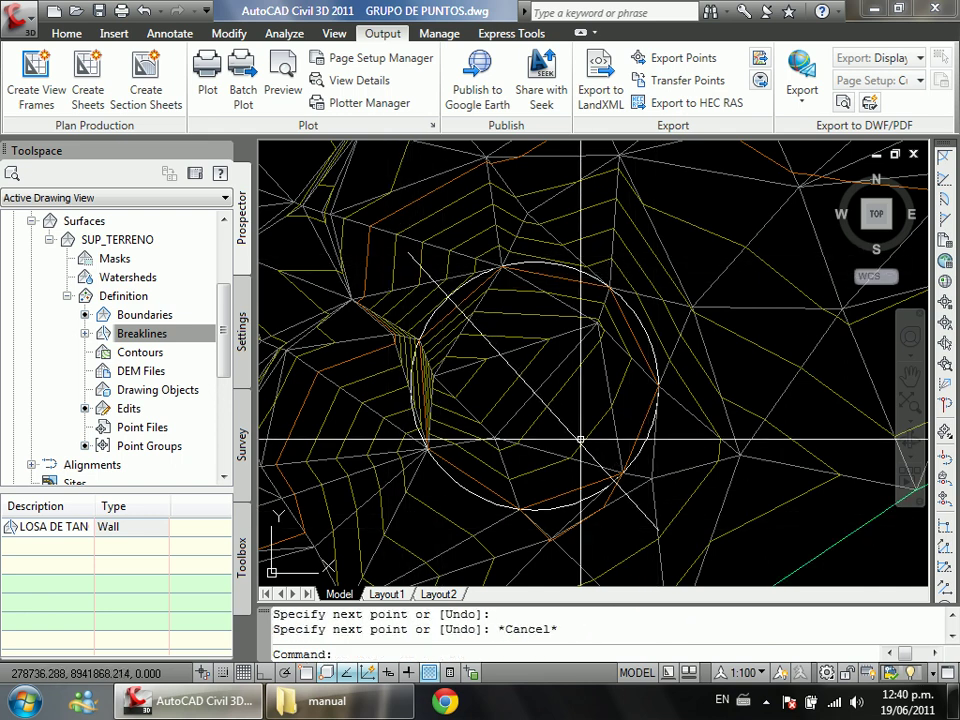
Step: Create a quick profile along the diagonal line across the tank circle and place its profile view in the empty area southeast of the surface
{"action": "left_click", "coordinate": [579, 440]}
{"action": "right_click", "coordinate": [579, 440]}
{"action": "left_click", "coordinate": [648, 344]}
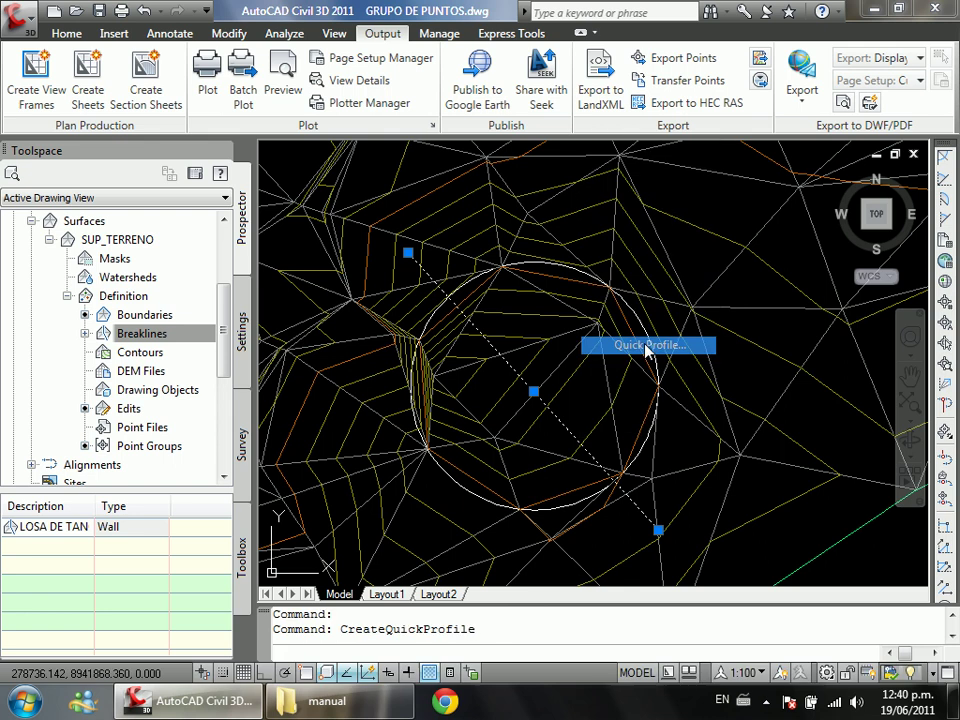
{"action": "left_click", "coordinate": [577, 557]}
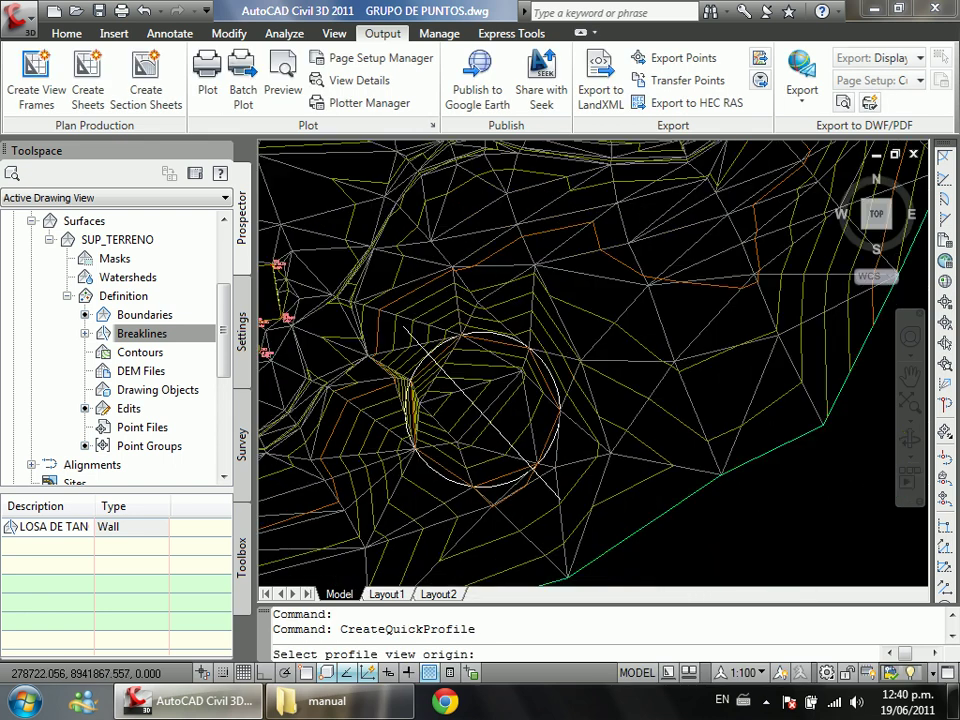
{"action": "left_click", "coordinate": [420, 380]}
{"action": "left_click", "coordinate": [176, 165]}
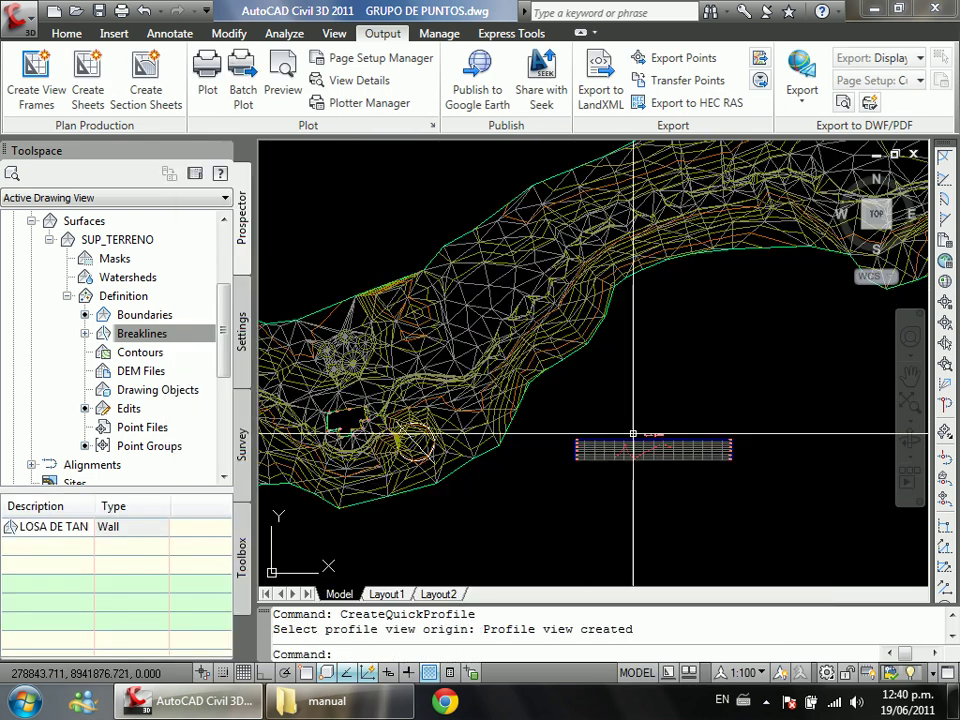
{"action": "scroll", "coordinate": [621, 452], "scroll_direction": "up", "scroll_amount": 5}
{"action": "scroll", "coordinate": [621, 460], "scroll_direction": "down", "scroll_amount": 2}
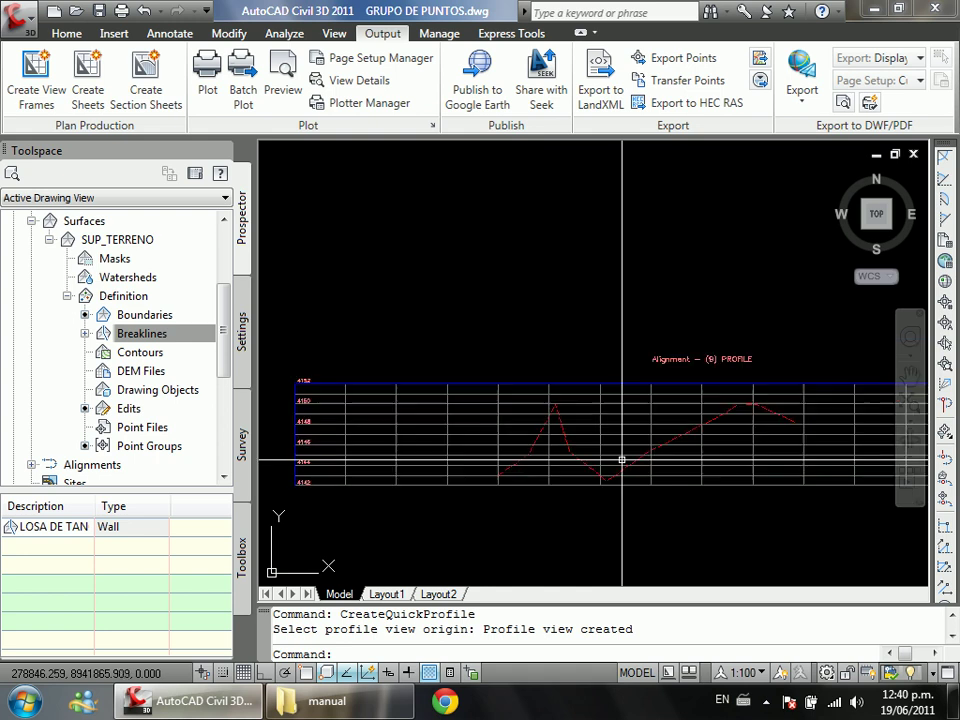
Step: Undo the quick profile, the diagonal line, the wall breakline and the tank circle's elevation change
{"action": "type", "text": "u"}
{"action": "key", "text": "Return"}
{"action": "type", "text": "u"}
{"action": "key", "text": "Return"}
{"action": "type", "text": "u"}
{"action": "key", "text": "Return"}
{"action": "type", "text": "u"}
{"action": "key", "text": "Return"}
{"action": "key", "text": "Escape"}
{"action": "key", "text": "Escape"}
Step: Add the tank circle to SUP_TERRENO as a Standard breakline described L0SA DE TANQUE, with a 1.000 m mid-ordinate distance
{"action": "right_click", "coordinate": [165, 333]}
{"action": "left_click", "coordinate": [195, 343]}
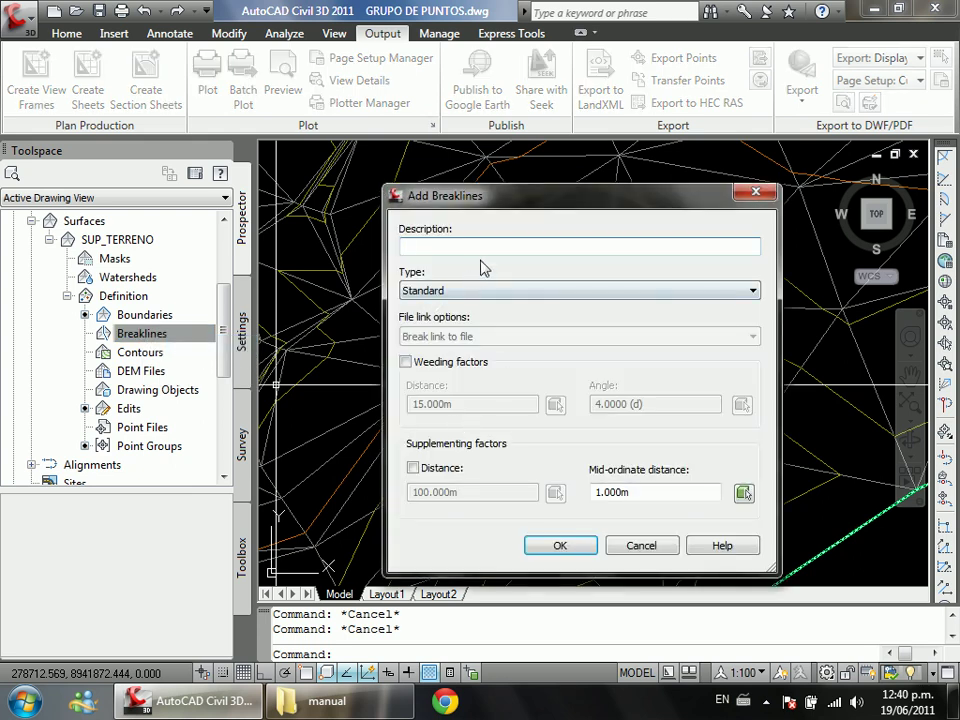
{"action": "left_click", "coordinate": [495, 290]}
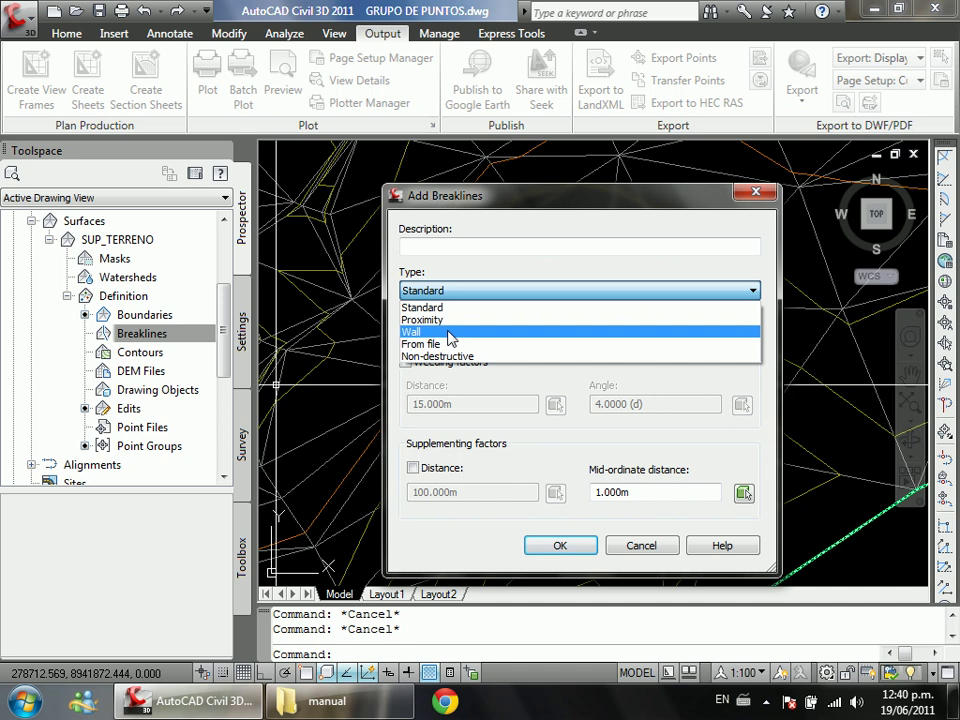
{"action": "left_click", "coordinate": [450, 308]}
{"action": "left_click", "coordinate": [482, 250]}
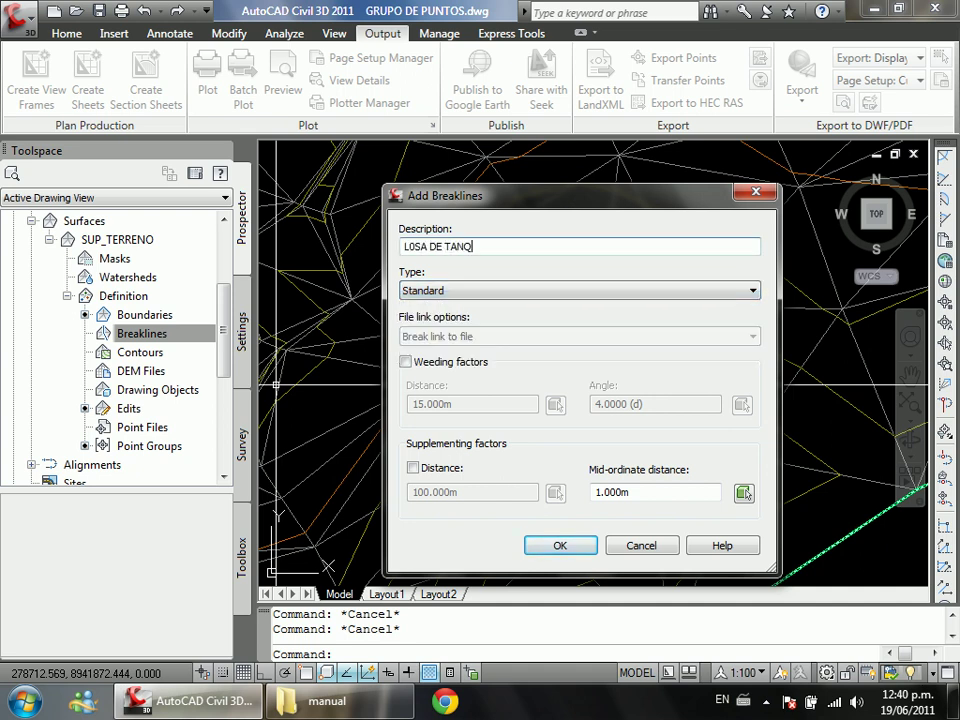
{"action": "left_click", "coordinate": [561, 545]}
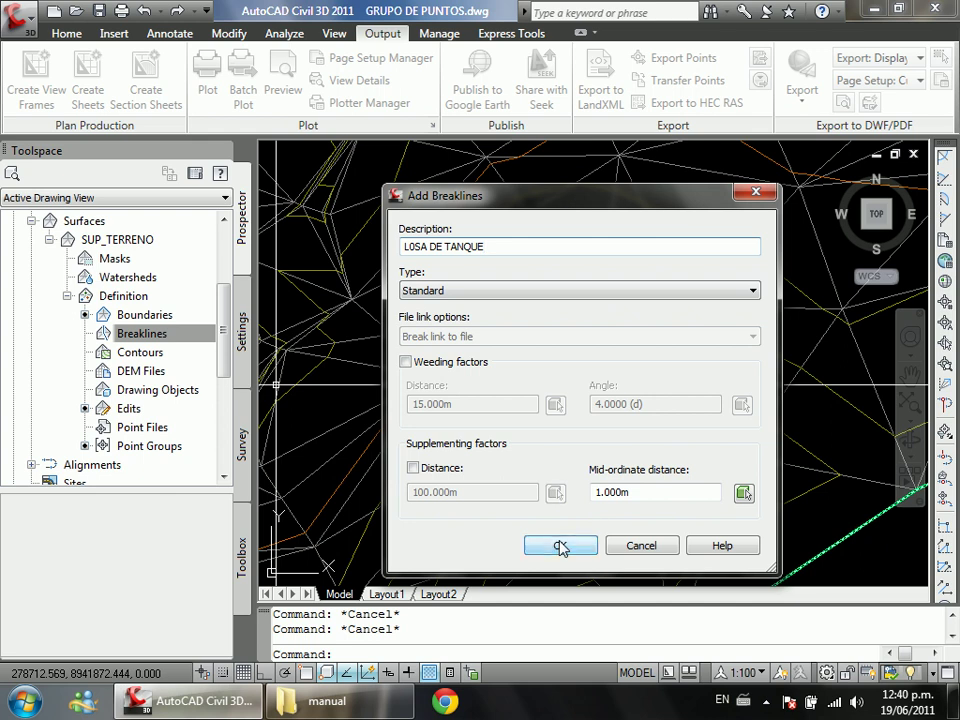
{"action": "left_click", "coordinate": [419, 418]}
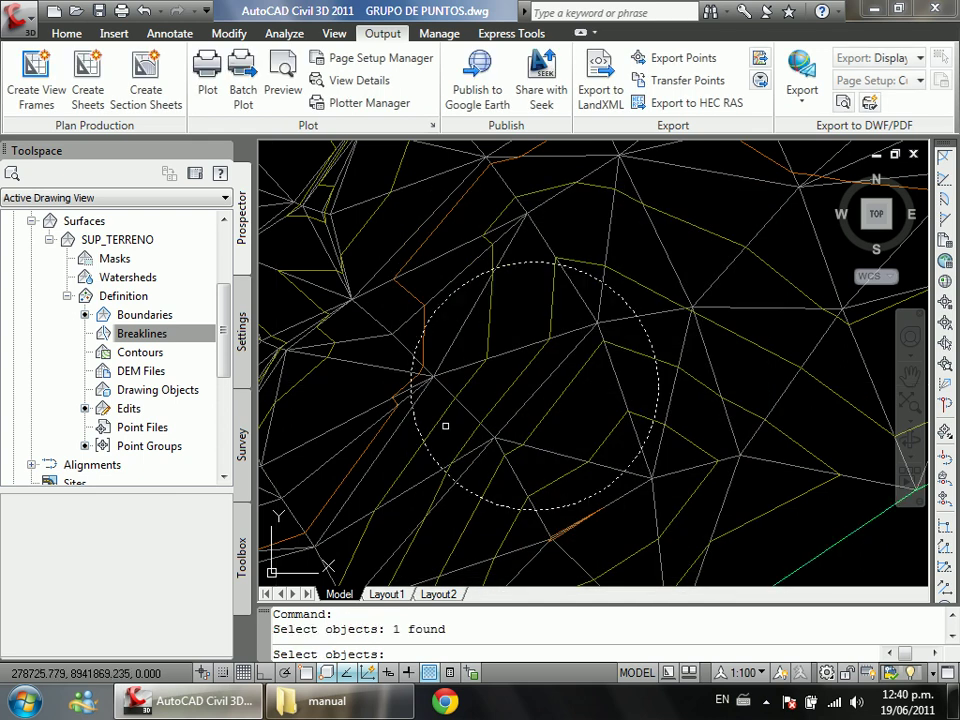
{"action": "key", "text": "Return"}
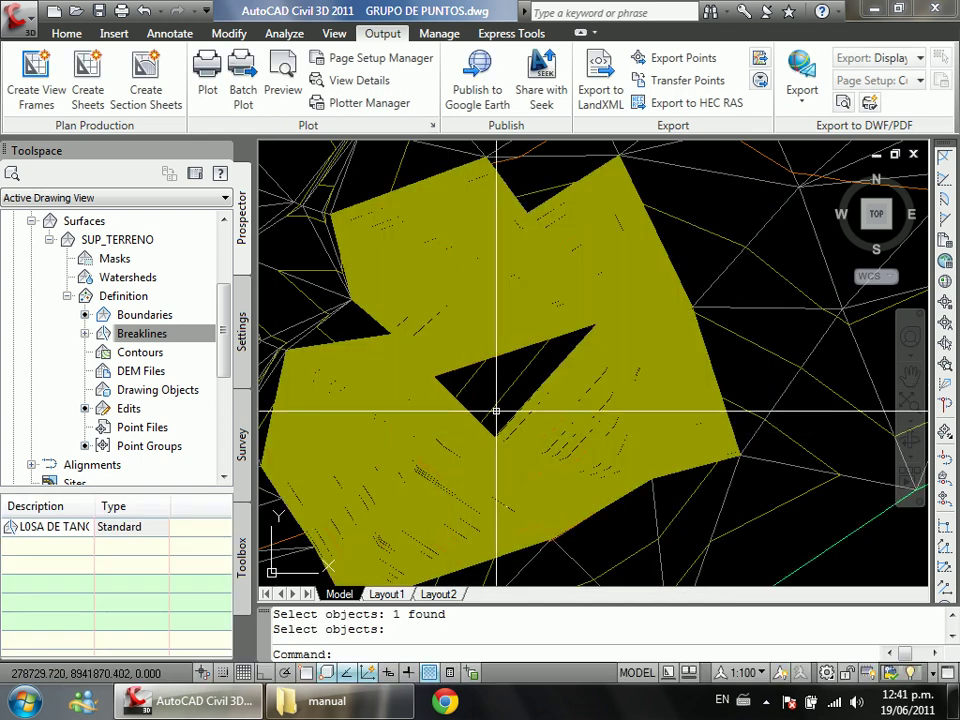
Step: Open SUP_TERRENO in the Object Viewer and maximize the viewer window
{"action": "scroll", "coordinate": [496, 410], "scroll_direction": "down", "scroll_amount": 2}
{"action": "key", "text": "Return"}
{"action": "left_click", "coordinate": [463, 439]}
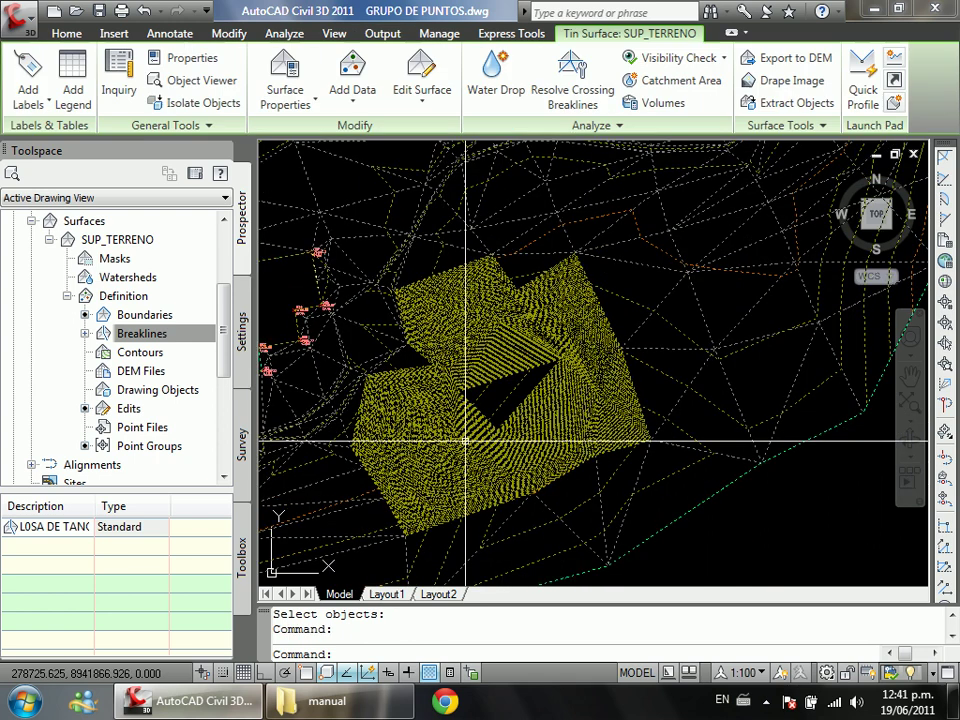
{"action": "right_click", "coordinate": [466, 147]}
{"action": "left_click", "coordinate": [519, 404]}
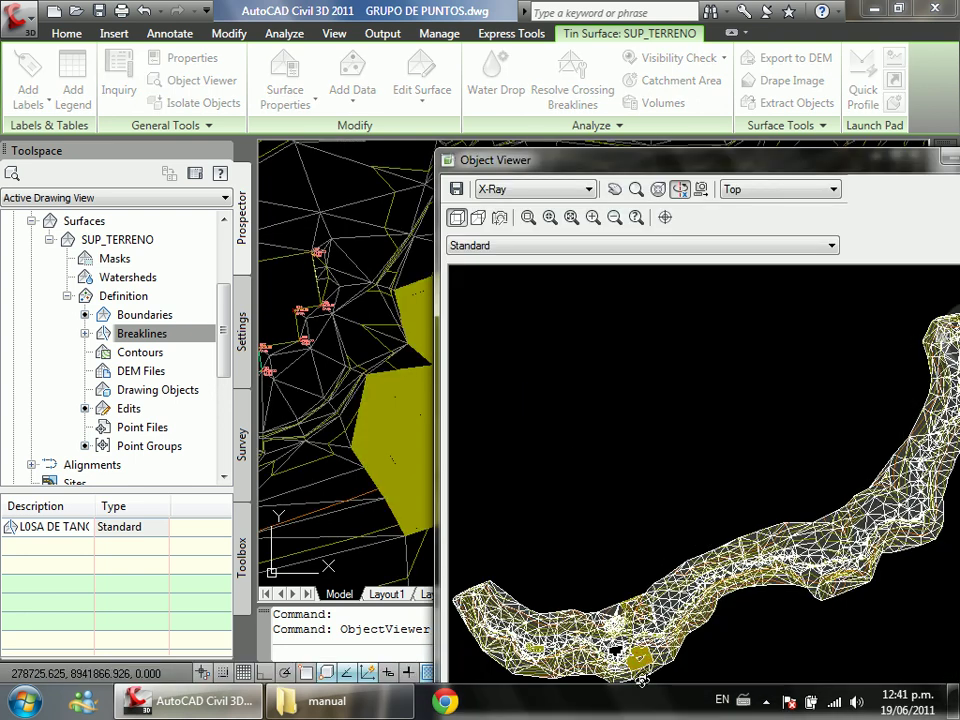
{"action": "left_click_drag", "start_coordinate": [642, 680], "coordinate": [633, 167]}
{"action": "right_click", "coordinate": [633, 167]}
{"action": "left_click", "coordinate": [679, 226]}
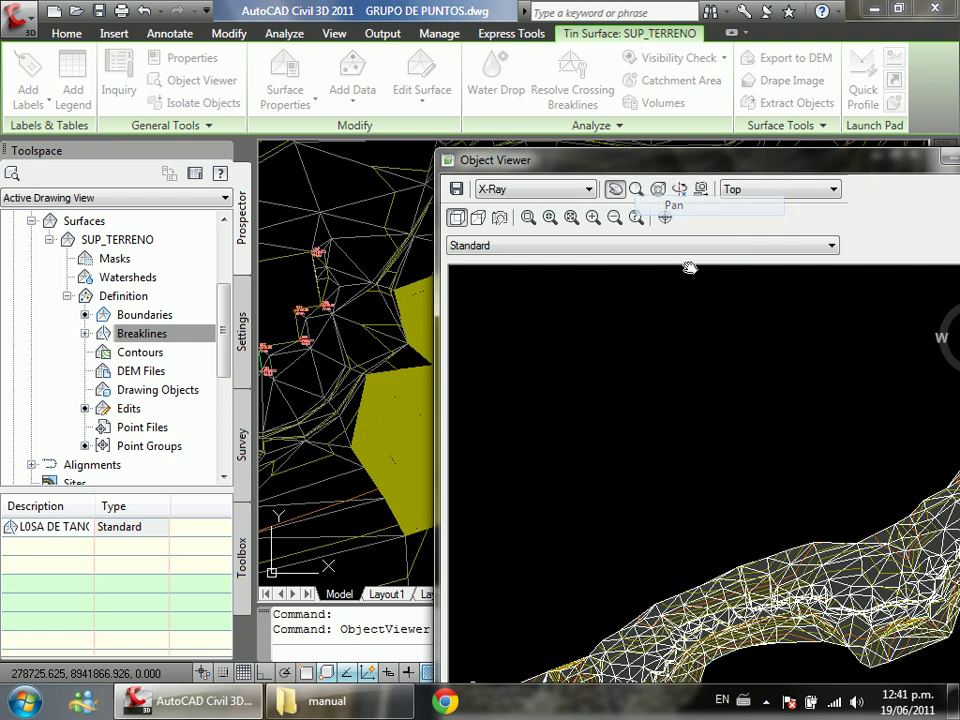
{"action": "left_click_drag", "start_coordinate": [617, 392], "coordinate": [519, 120]}
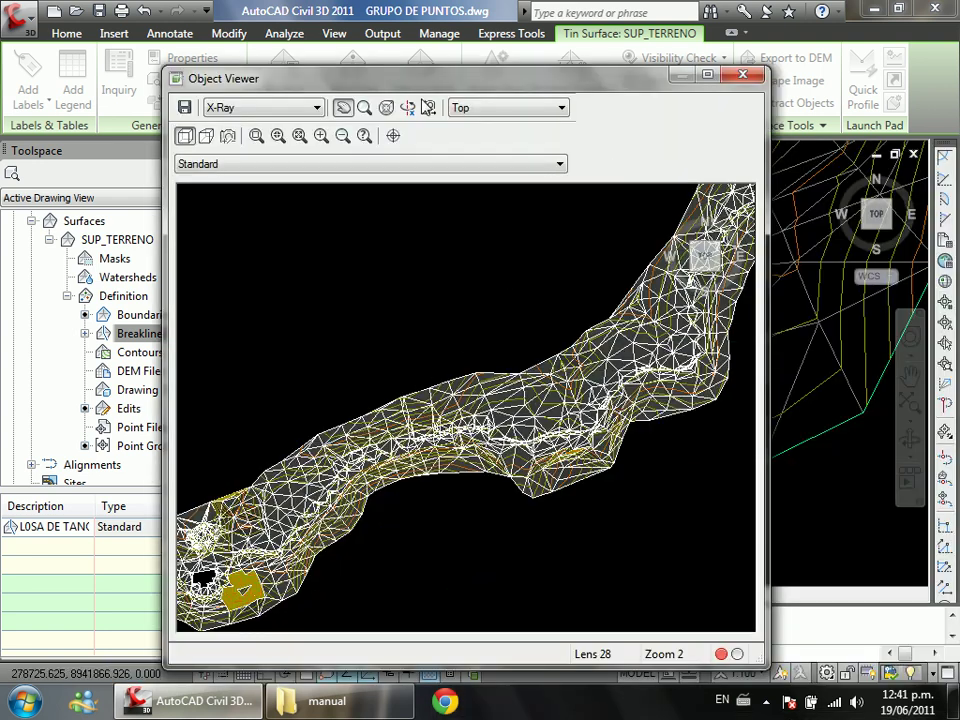
{"action": "double_click", "coordinate": [320, 80]}
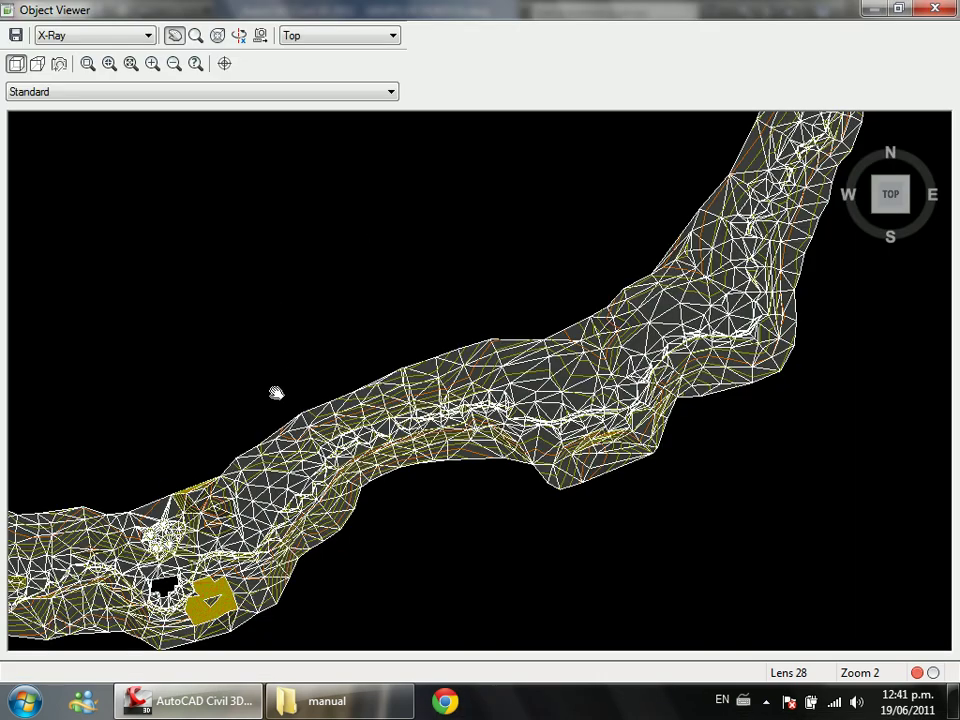
Step: Examine the dense contours around the tank area in the Object Viewer, and close the viewer
{"action": "mouse_move", "coordinate": [333, 432]}
{"action": "left_mouse_down"}
{"action": "mouse_move", "coordinate": [450, 377]}
{"action": "mouse_move", "coordinate": [489, 386]}
{"action": "mouse_move", "coordinate": [456, 503]}
{"action": "mouse_move", "coordinate": [498, 493]}
{"action": "mouse_move", "coordinate": [579, 315]}
{"action": "left_mouse_up"}
{"action": "scroll", "coordinate": [488, 494], "scroll_direction": "up", "scroll_amount": 5}
{"action": "left_click_drag", "start_coordinate": [471, 390], "coordinate": [589, 508]}
{"action": "left_click_drag", "start_coordinate": [546, 418], "coordinate": [452, 352]}
{"action": "left_click_drag", "start_coordinate": [393, 303], "coordinate": [441, 324]}
{"action": "right_click", "coordinate": [443, 324]}
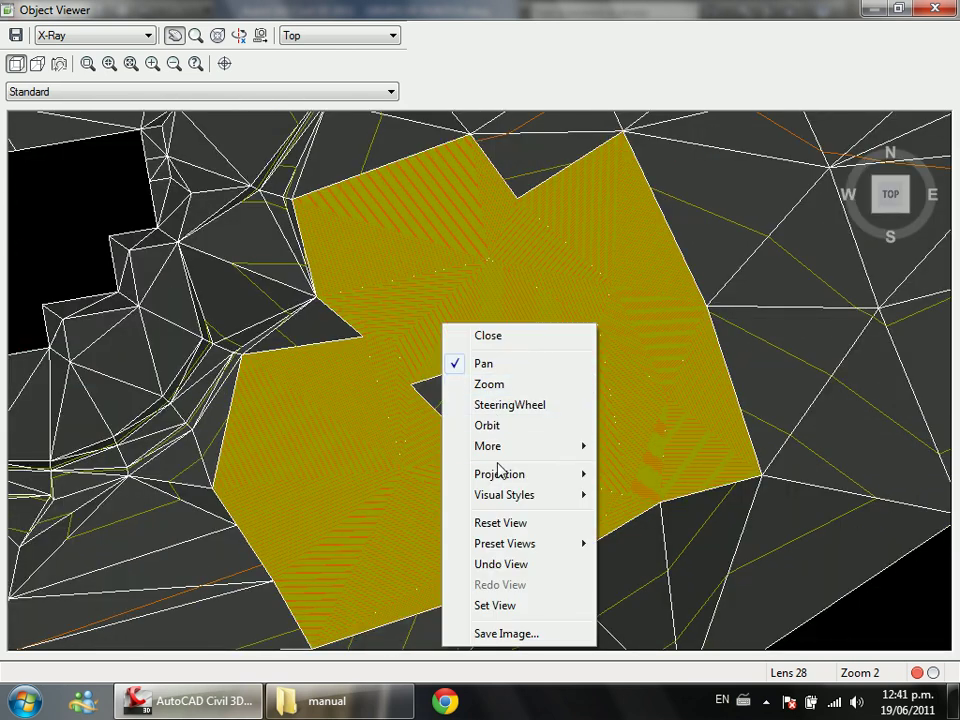
{"action": "key", "text": "Escape"}
{"action": "key", "text": "Escape"}
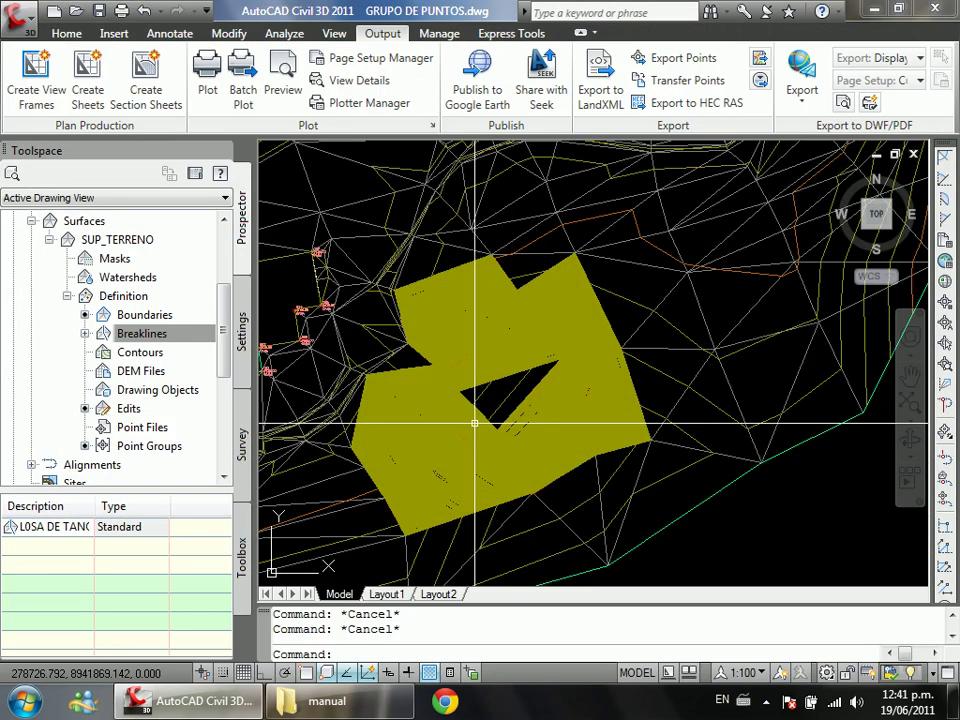
Step: Undo the Standard breakline added from the tank circle
{"action": "left_click", "coordinate": [146, 13]}
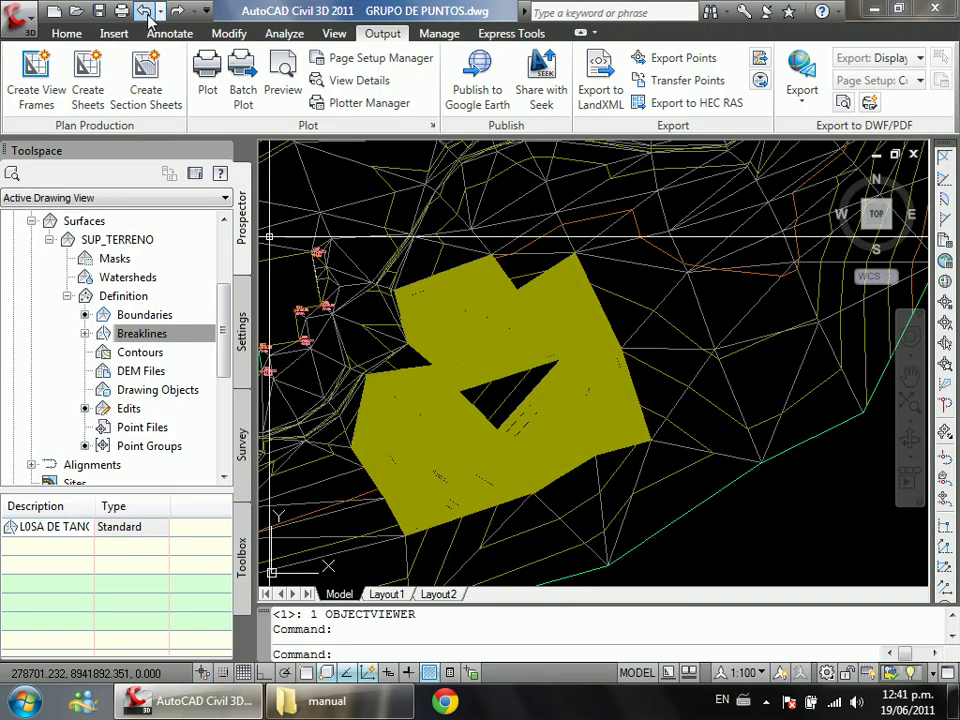
{"action": "left_click", "coordinate": [146, 13]}
{"action": "left_click", "coordinate": [146, 13]}
{"action": "key", "text": "Escape"}
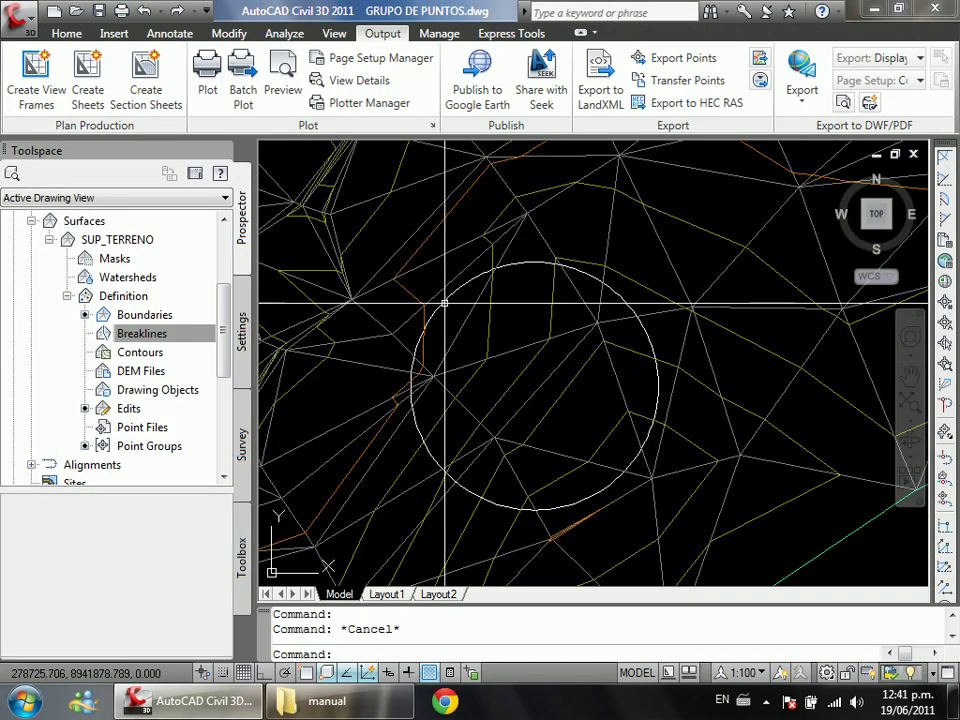
Step: List the tank circle's data to check its center elevation
{"action": "left_click", "coordinate": [443, 294]}
{"action": "type", "text": "li"}
{"action": "key", "text": "Return"}
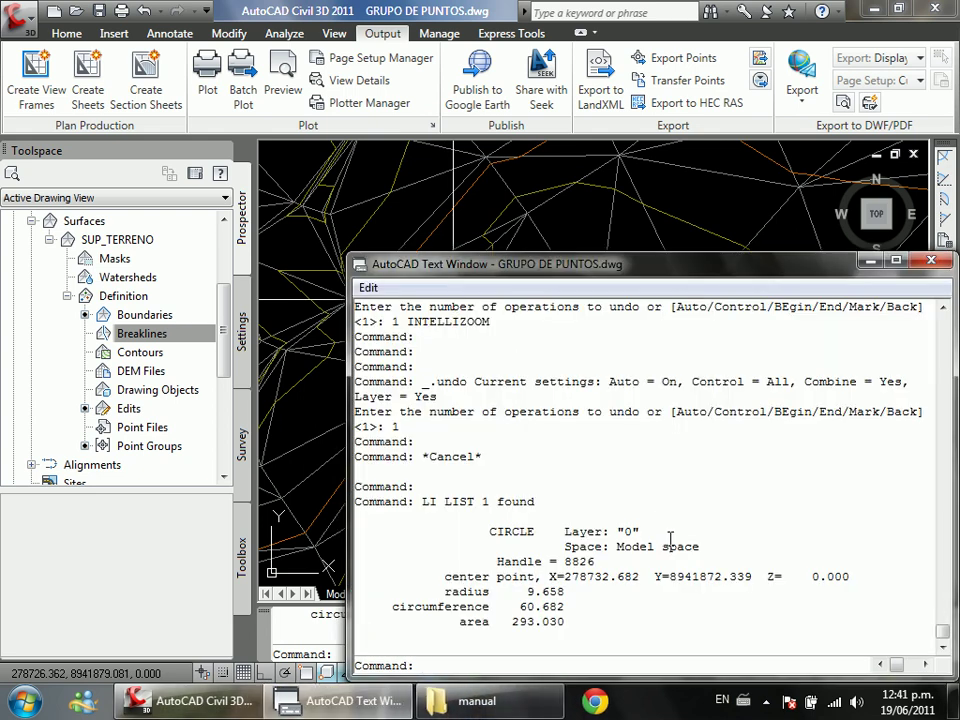
{"action": "key", "text": "F2"}
Step: Set the tank circle's Center Z elevation to 4150
{"action": "left_click", "coordinate": [452, 302]}
{"action": "type", "text": "M"}
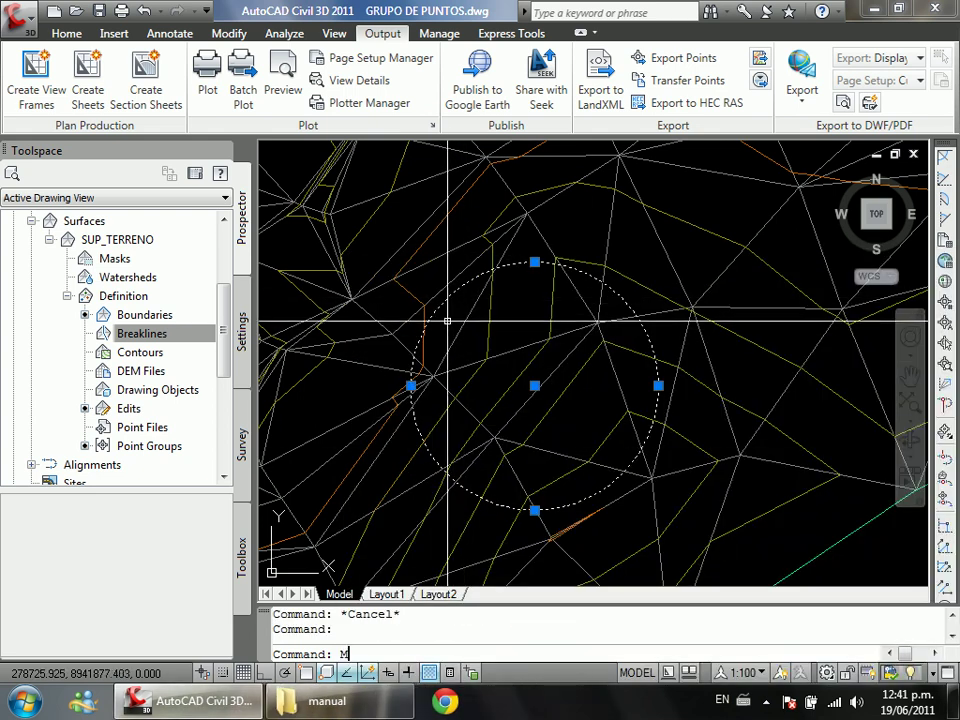
{"action": "type", "text": "O"}
{"action": "key", "text": "Return"}
{"action": "left_click", "coordinate": [189, 374]}
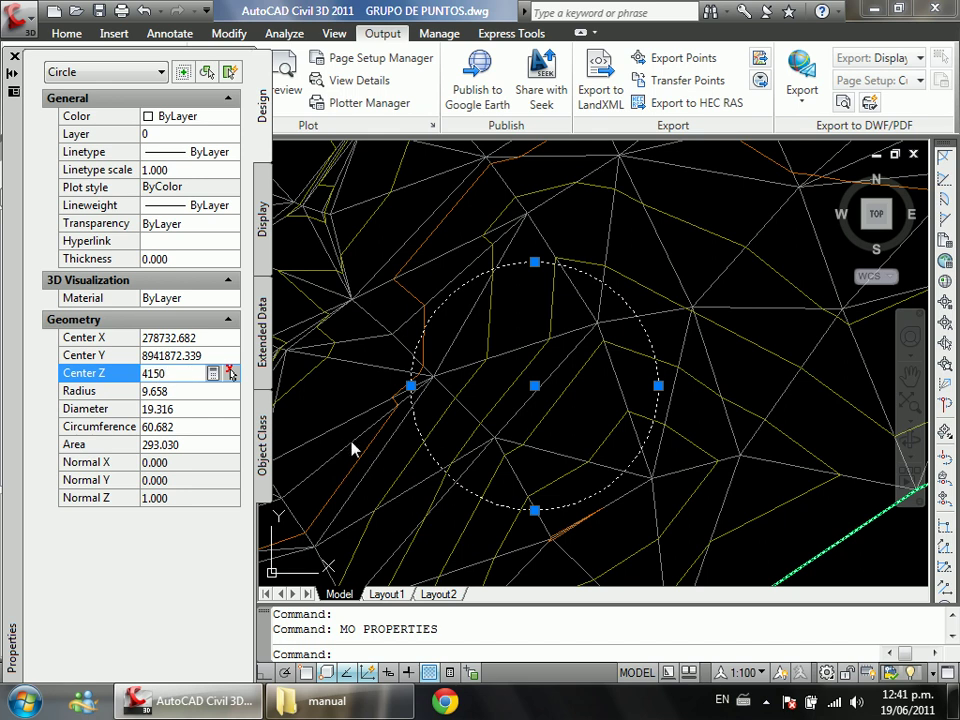
{"action": "type", "text": "4150"}
{"action": "key", "text": "Return"}
{"action": "left_click", "coordinate": [14, 55]}
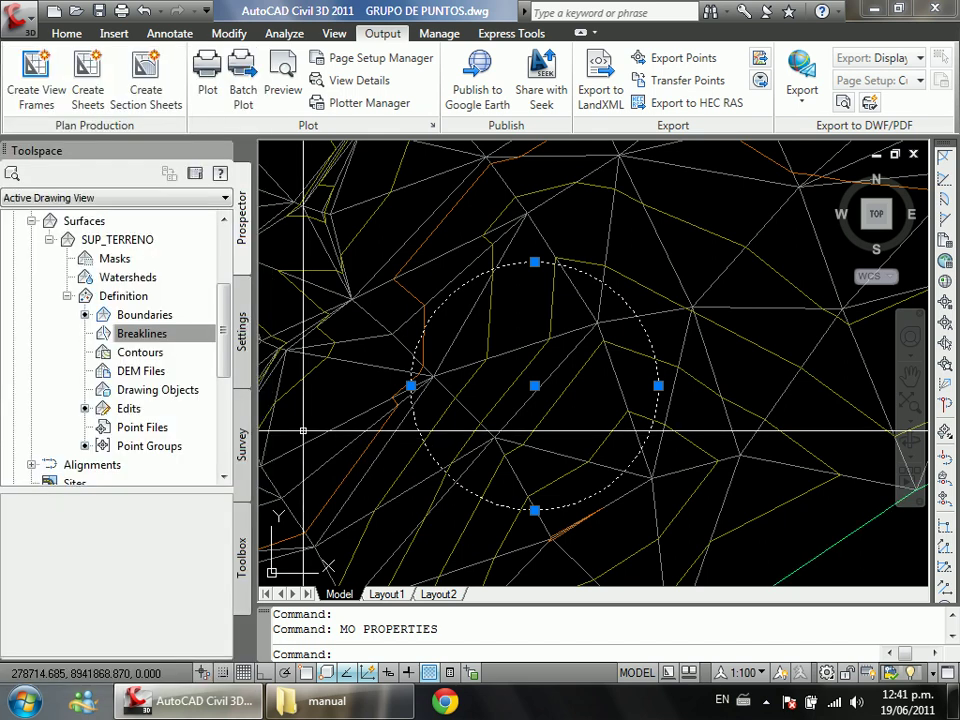
{"action": "key", "text": "Escape"}
Step: Add the tank circle to SUP_TERRENO as a Standard breakline described LO, with a 1.000 m mid-ordinate distance
{"action": "right_click", "coordinate": [210, 334]}
{"action": "left_click", "coordinate": [235, 346]}
{"action": "type", "text": "LO"}
{"action": "left_click", "coordinate": [450, 290]}
{"action": "left_click", "coordinate": [450, 304]}
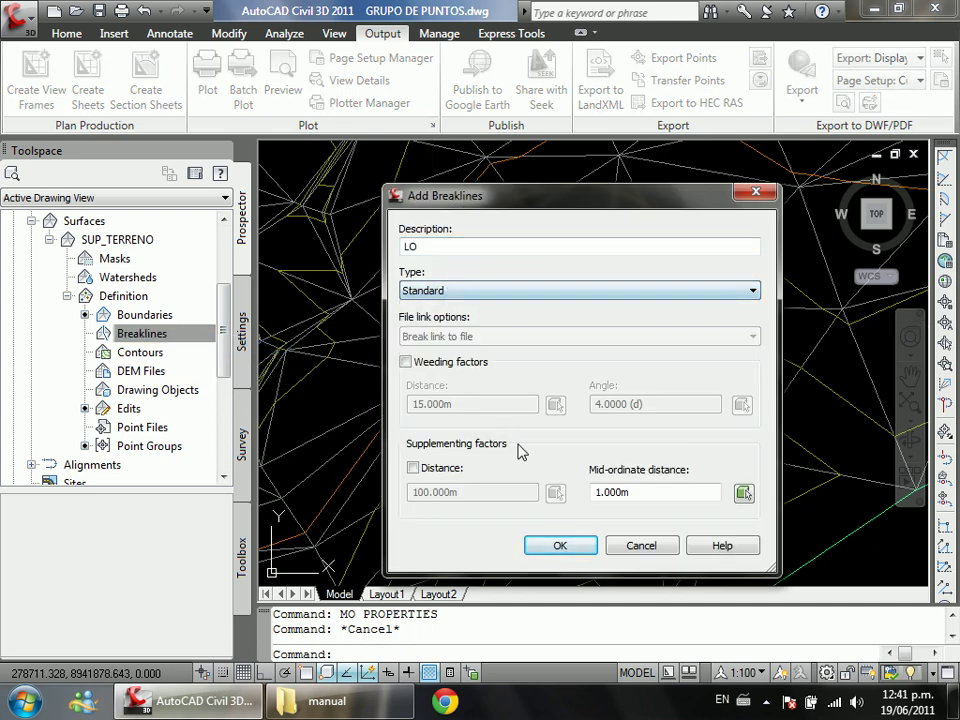
{"action": "left_click", "coordinate": [562, 547]}
{"action": "left_click", "coordinate": [474, 497]}
{"action": "key", "text": "Return"}
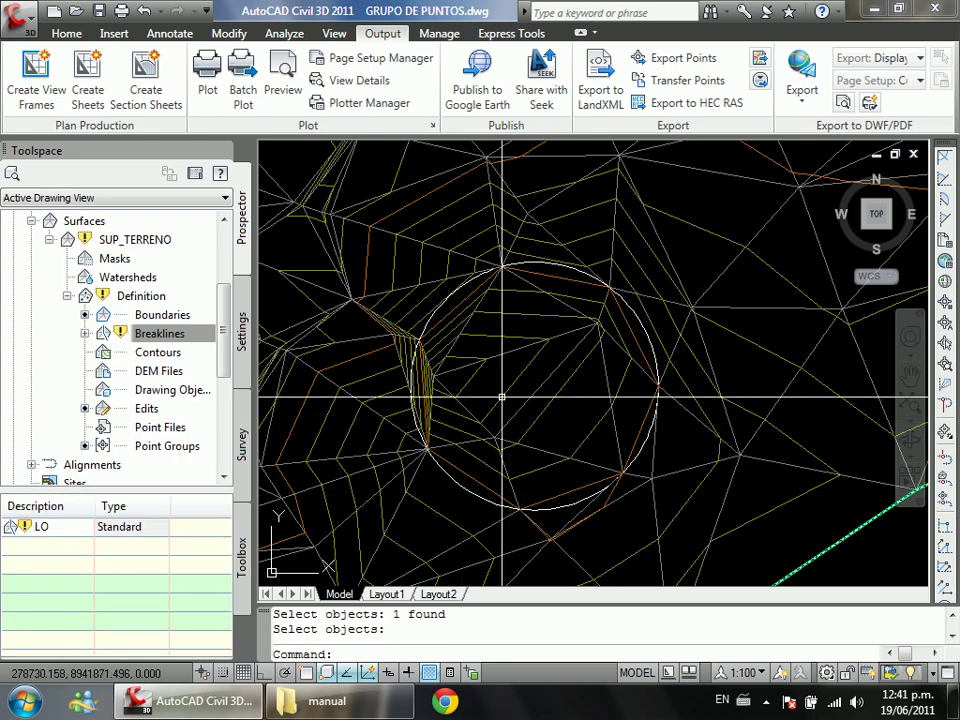
Step: Draw a diagonal line across the tank circle, from outside its northwest edge to outside its southeast edge
{"action": "scroll", "coordinate": [501, 397], "scroll_direction": "down", "scroll_amount": 2}
{"action": "type", "text": "l"}
{"action": "key", "text": "Return"}
{"action": "left_click", "coordinate": [437, 307]}
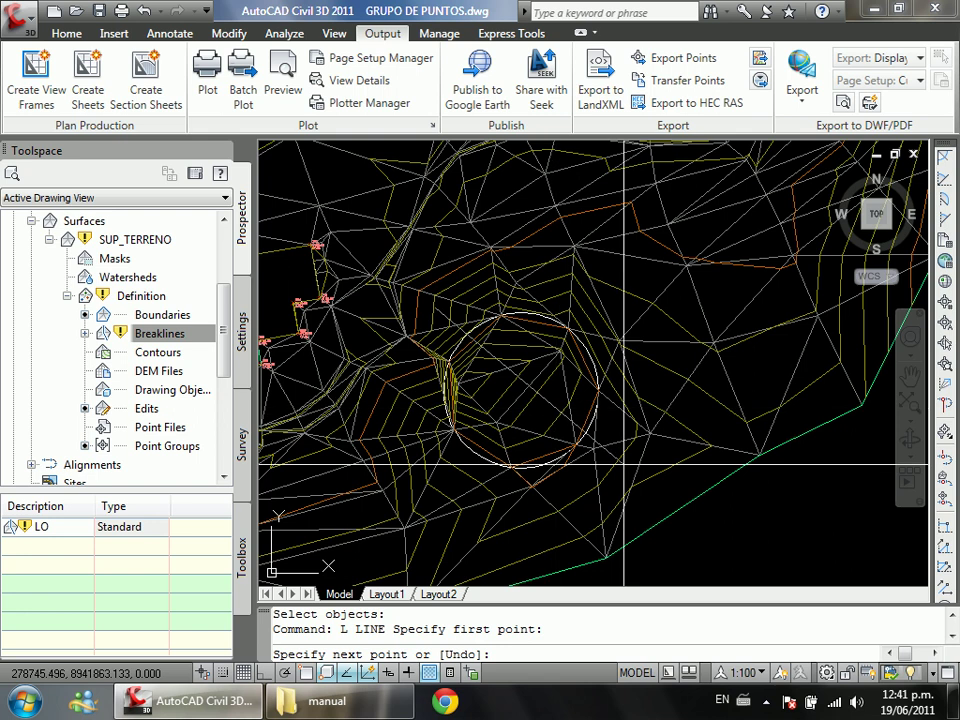
{"action": "key", "text": "Escape"}
Step: Create a quick profile along the new diagonal line and examine its profile view, placed southeast of the surface
{"action": "left_click", "coordinate": [613, 470]}
{"action": "right_click", "coordinate": [615, 461]}
{"action": "left_click", "coordinate": [655, 370]}
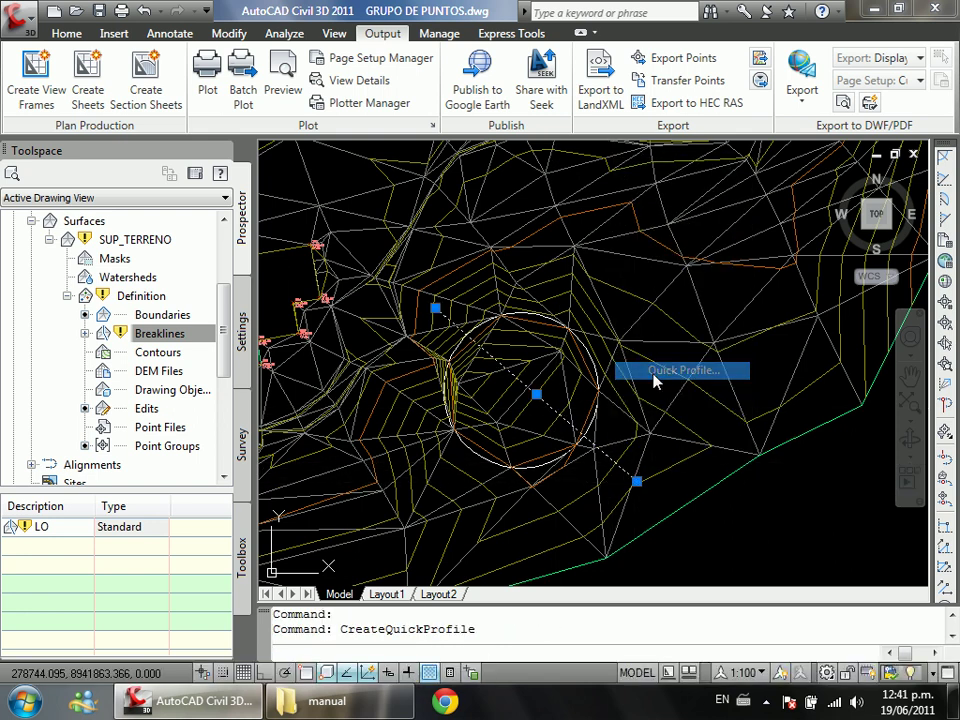
{"action": "left_click", "coordinate": [588, 557]}
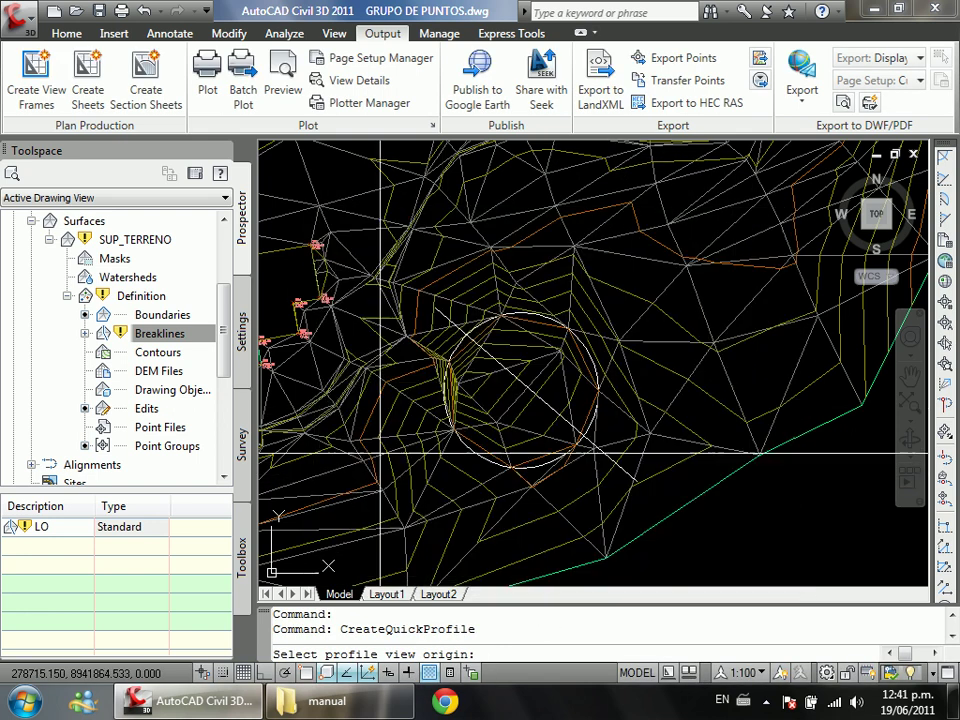
{"action": "scroll", "coordinate": [570, 470], "scroll_direction": "down", "scroll_amount": 2}
{"action": "left_click", "coordinate": [570, 472]}
{"action": "left_click", "coordinate": [177, 163]}
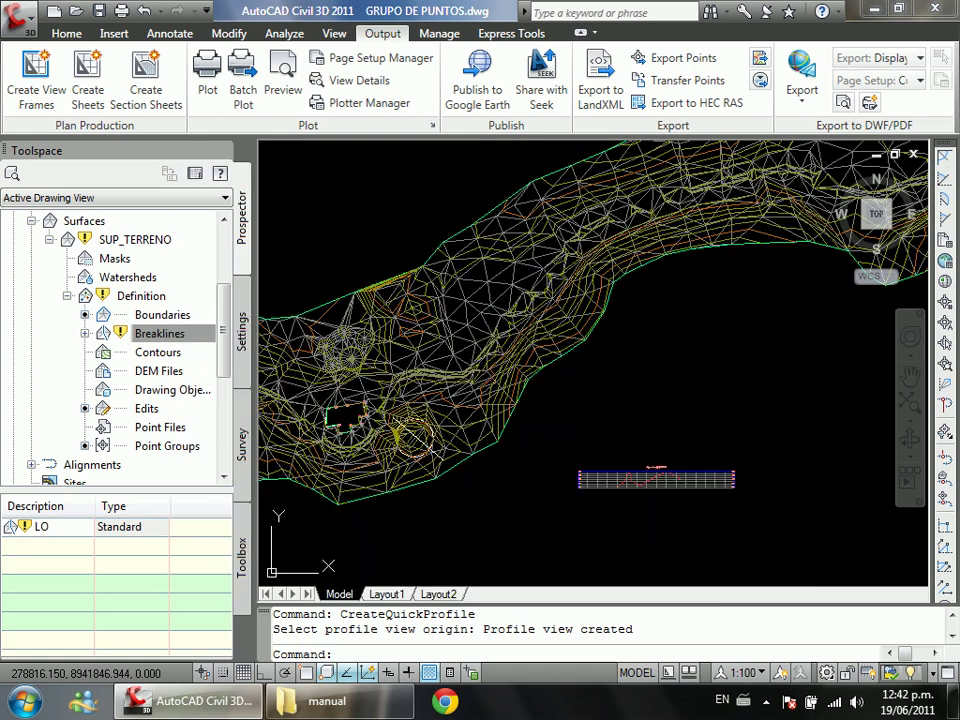
{"action": "scroll", "coordinate": [606, 450], "scroll_direction": "up", "scroll_amount": 5}
{"action": "scroll", "coordinate": [606, 450], "scroll_direction": "down", "scroll_amount": 5}
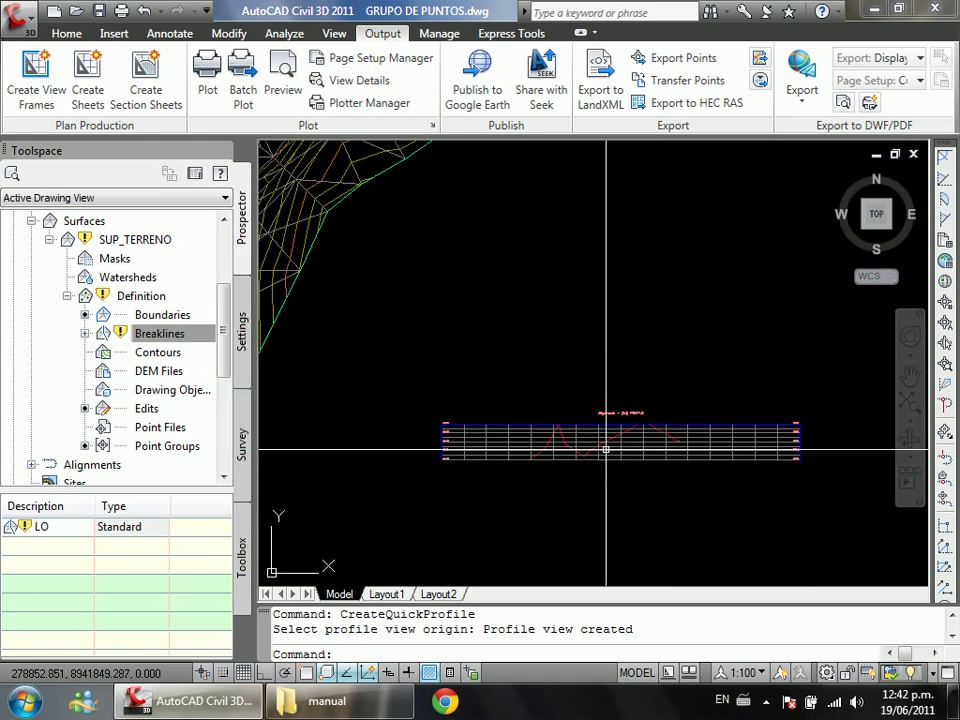
Step: Erase the quick profile's profile view
{"action": "left_click", "coordinate": [549, 392]}
{"action": "left_click", "coordinate": [484, 471]}
{"action": "type", "text": "E"}
{"action": "key", "text": "Return"}
Step: Undo the quick profile, the diagonal line and the LO Standard breakline
{"action": "scroll", "coordinate": [355, 283], "scroll_direction": "up", "scroll_amount": 5}
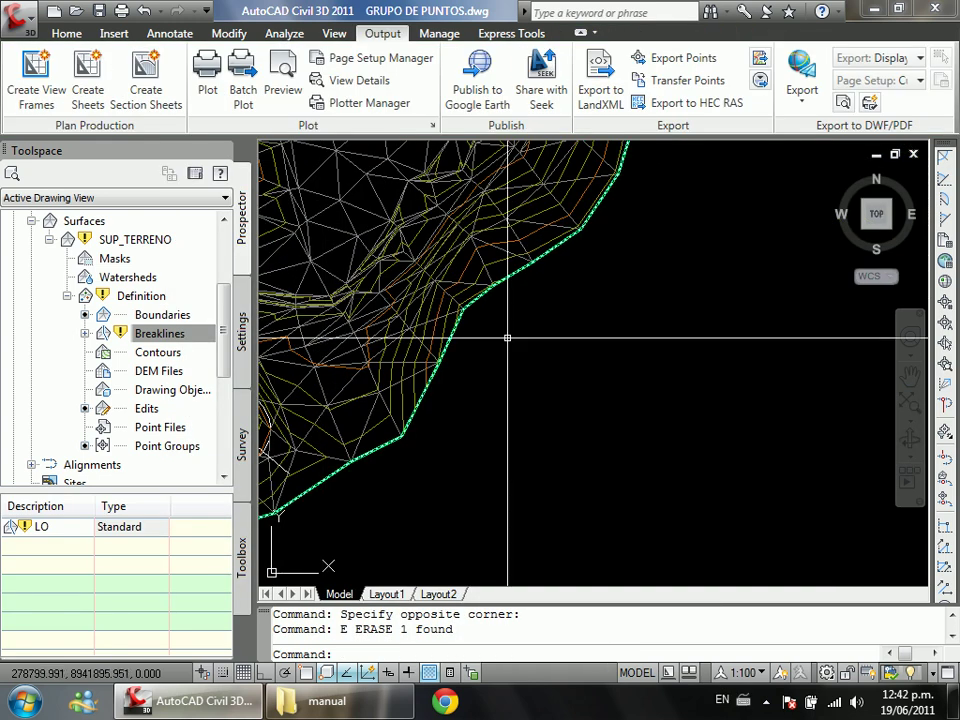
{"action": "type", "text": "u"}
{"action": "key", "text": "Return"}
{"action": "scroll", "coordinate": [524, 358], "scroll_direction": "up", "scroll_amount": 8}
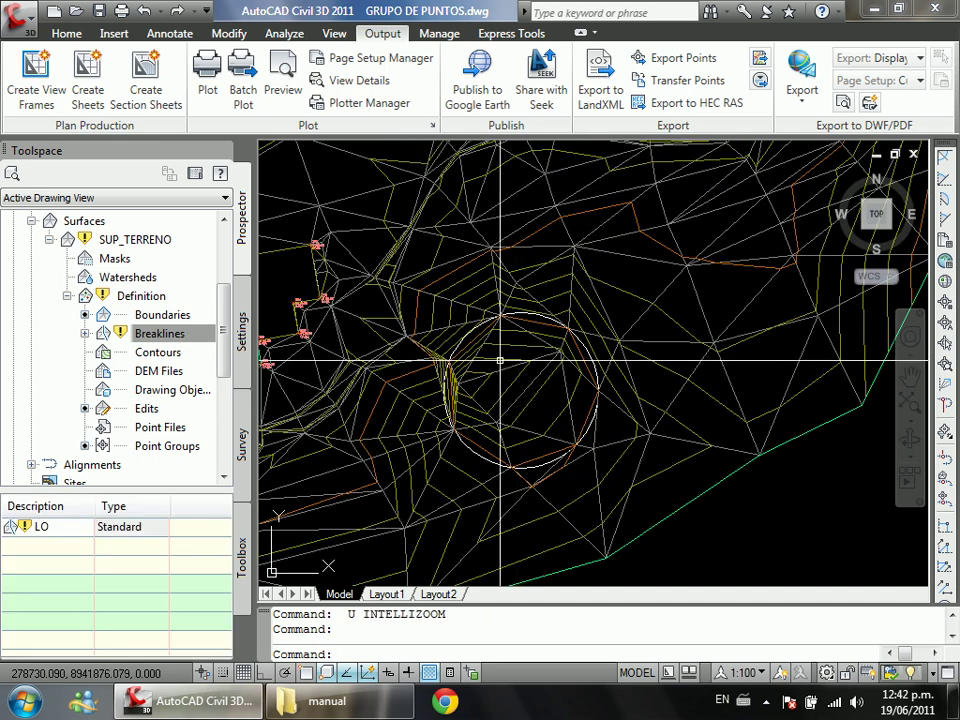
{"action": "type", "text": "u"}
{"action": "key", "text": "Return"}
{"action": "key", "text": "Escape"}
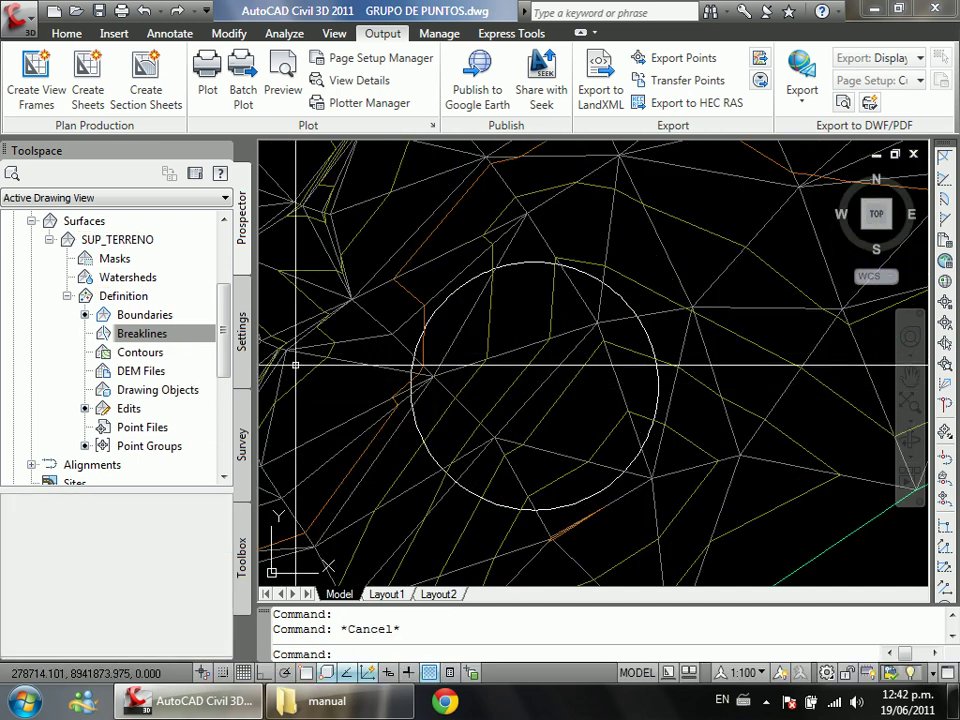
Step: Start a new SUP_TERRENO breakline with description LO and type Wall, keeping the 1.000 m mid-ordinate distance
{"action": "right_click", "coordinate": [178, 333]}
{"action": "left_click", "coordinate": [205, 333]}
{"action": "left_click", "coordinate": [470, 292]}
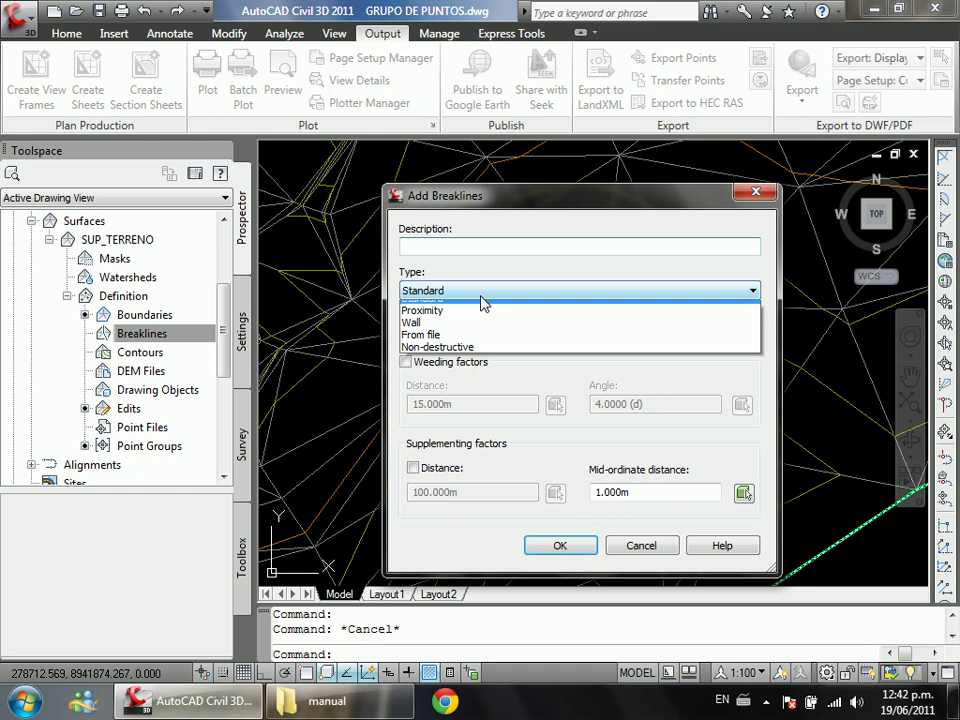
{"action": "left_click", "coordinate": [476, 334]}
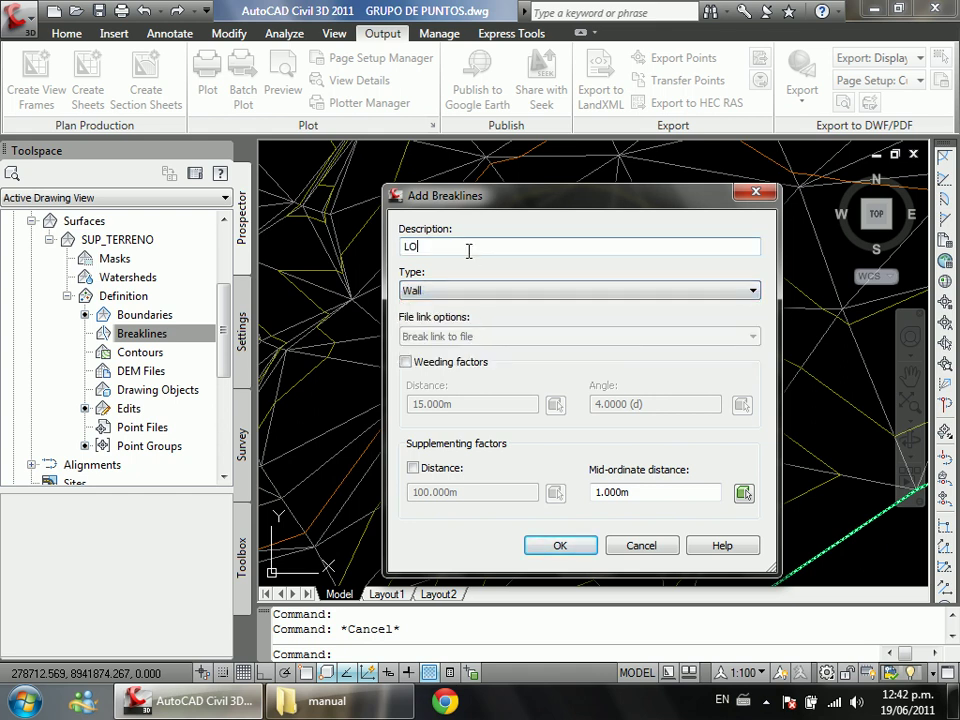
{"action": "left_click", "coordinate": [558, 546]}
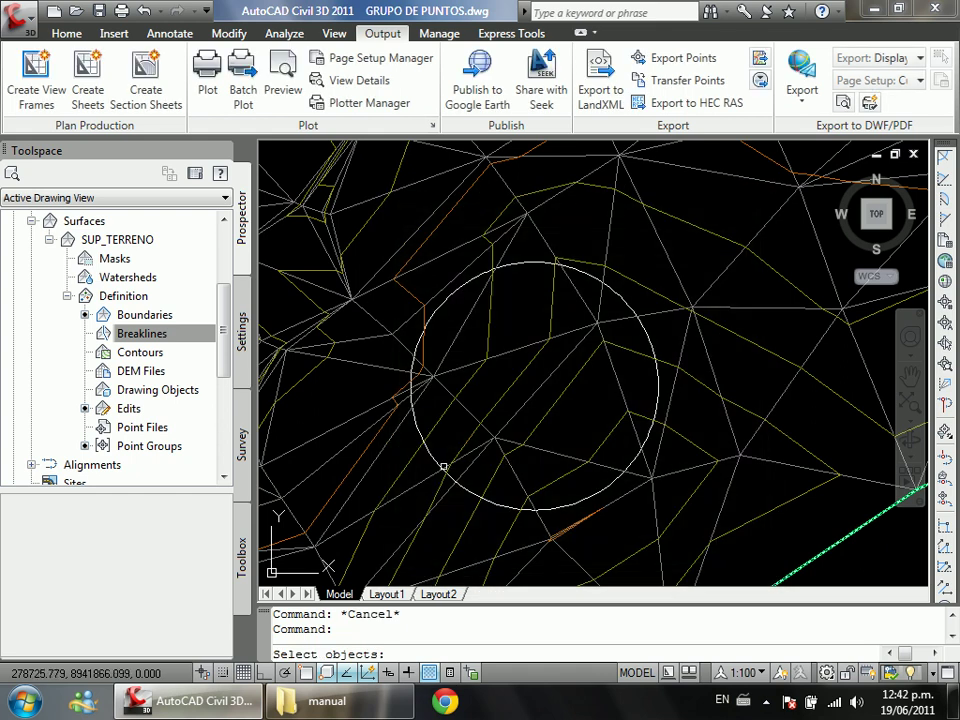
Step: Use the tank circle as the wall breakline, offset toward its outside, applying a 0.000 m elevation difference to All offset points
{"action": "left_click", "coordinate": [443, 466]}
{"action": "key", "text": "Return"}
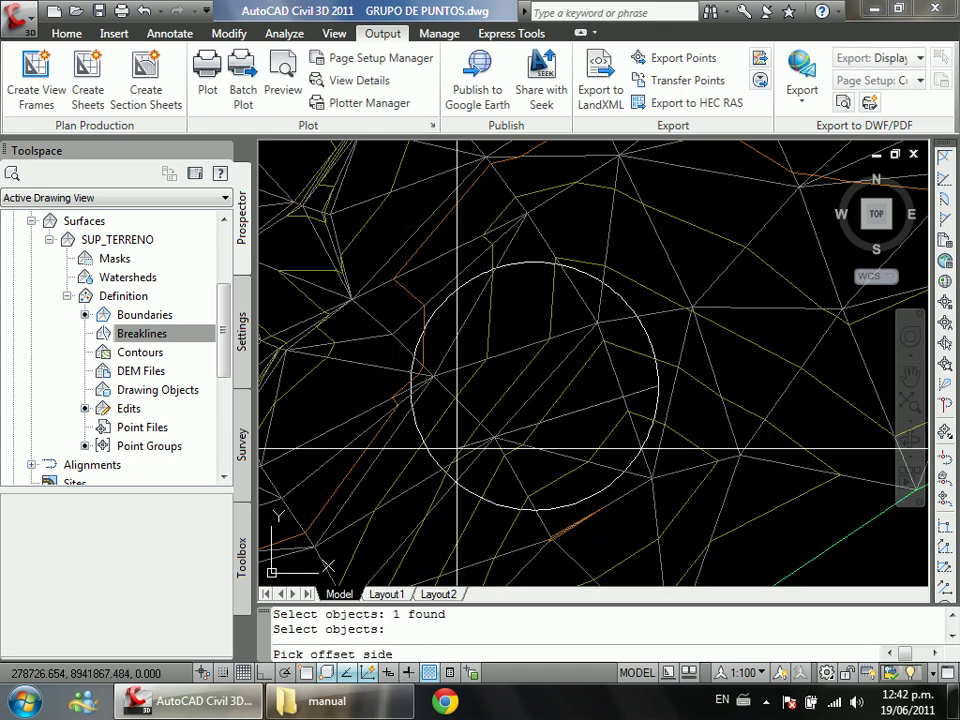
{"action": "scroll", "coordinate": [664, 386], "scroll_direction": "up", "scroll_amount": 3}
{"action": "left_click", "coordinate": [670, 385]}
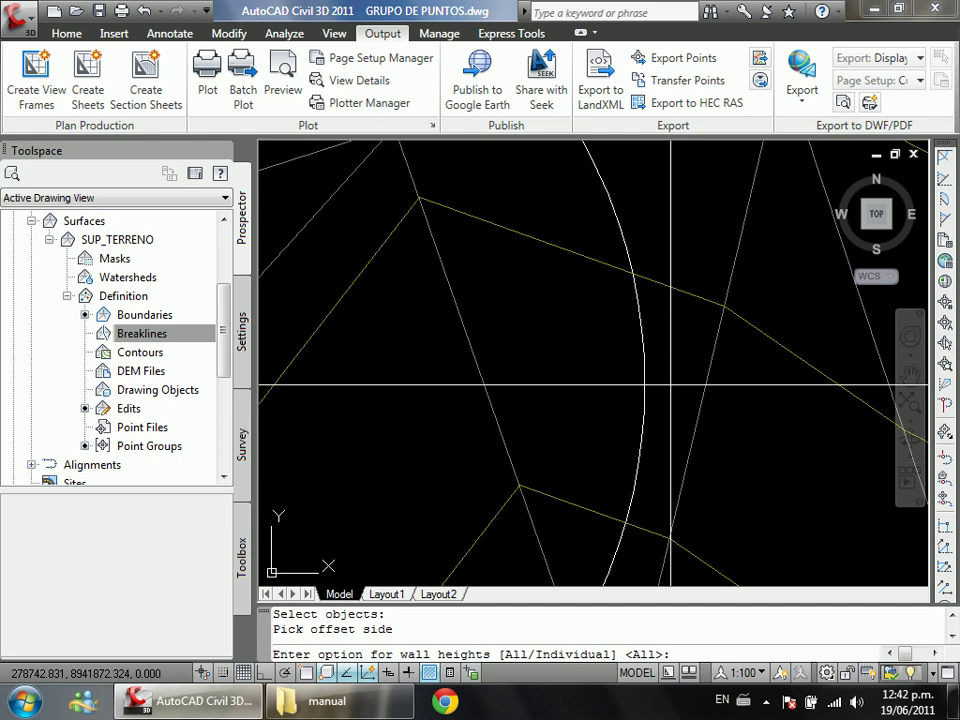
{"action": "key", "text": "Return"}
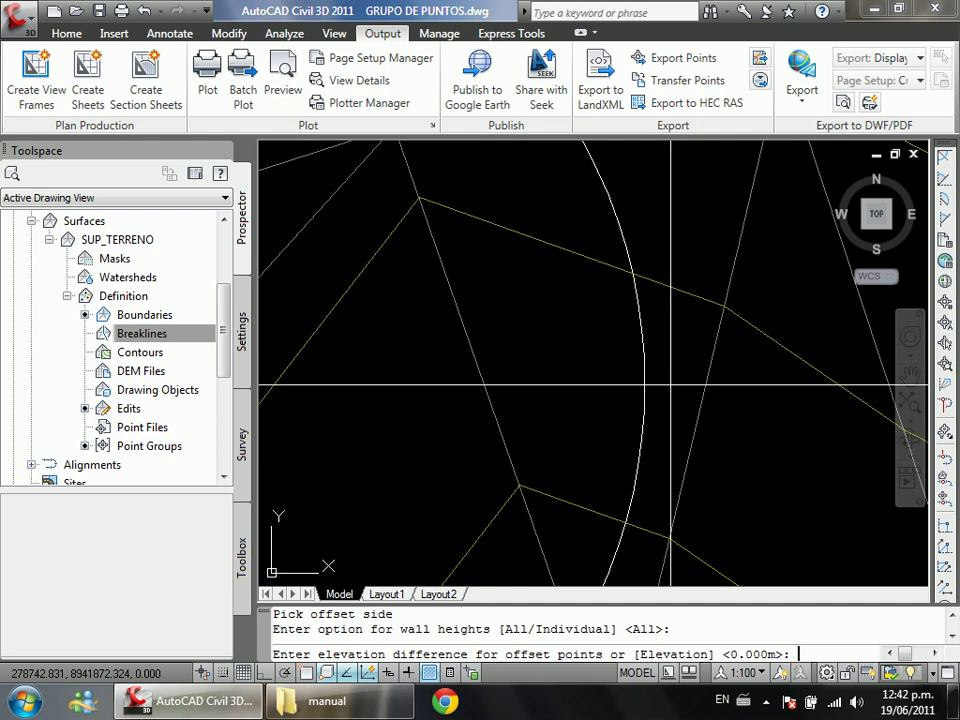
{"action": "key", "text": "Return"}
{"action": "scroll", "coordinate": [643, 386], "scroll_direction": "down", "scroll_amount": 2}
{"action": "scroll", "coordinate": [620, 381], "scroll_direction": "down", "scroll_amount": 5}
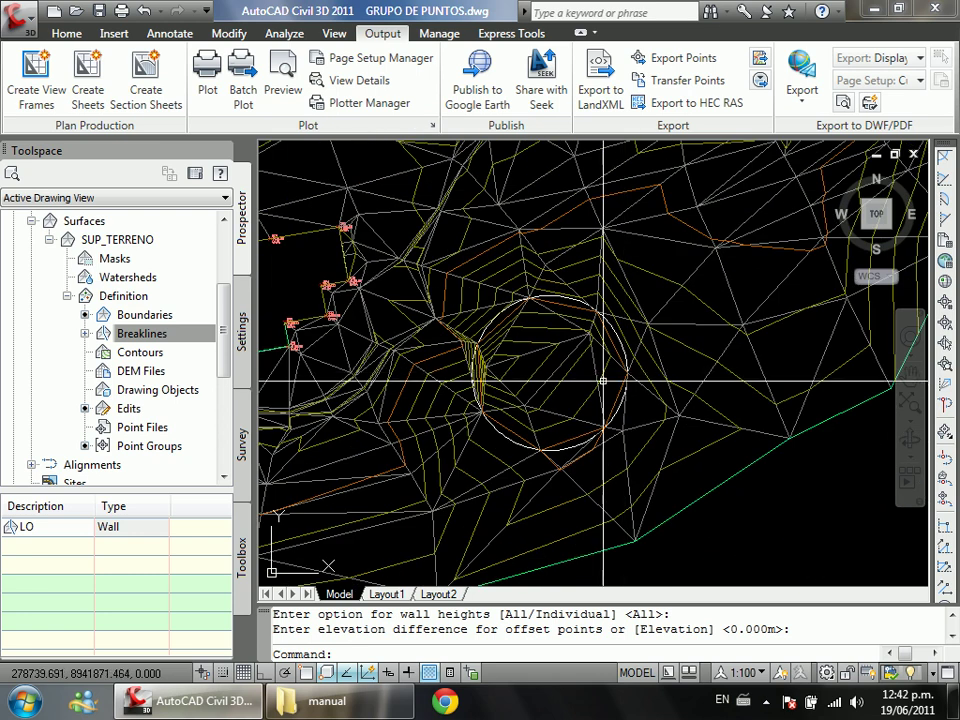
{"action": "scroll", "coordinate": [533, 342], "scroll_direction": "up", "scroll_amount": 3}
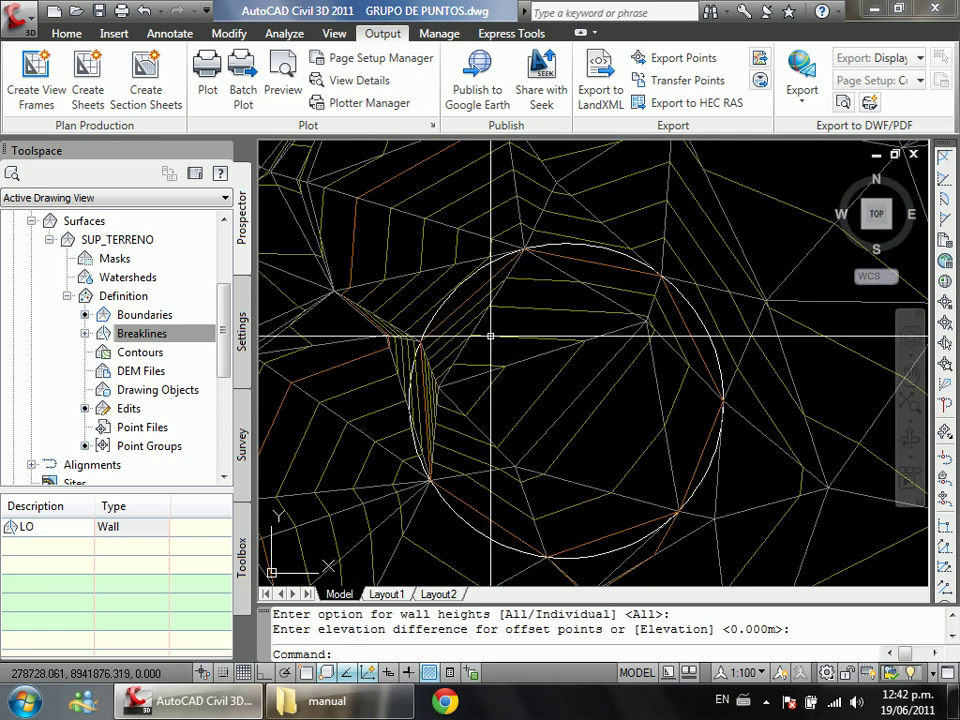
{"action": "left_click", "coordinate": [521, 330]}
{"action": "right_click", "coordinate": [526, 332]}
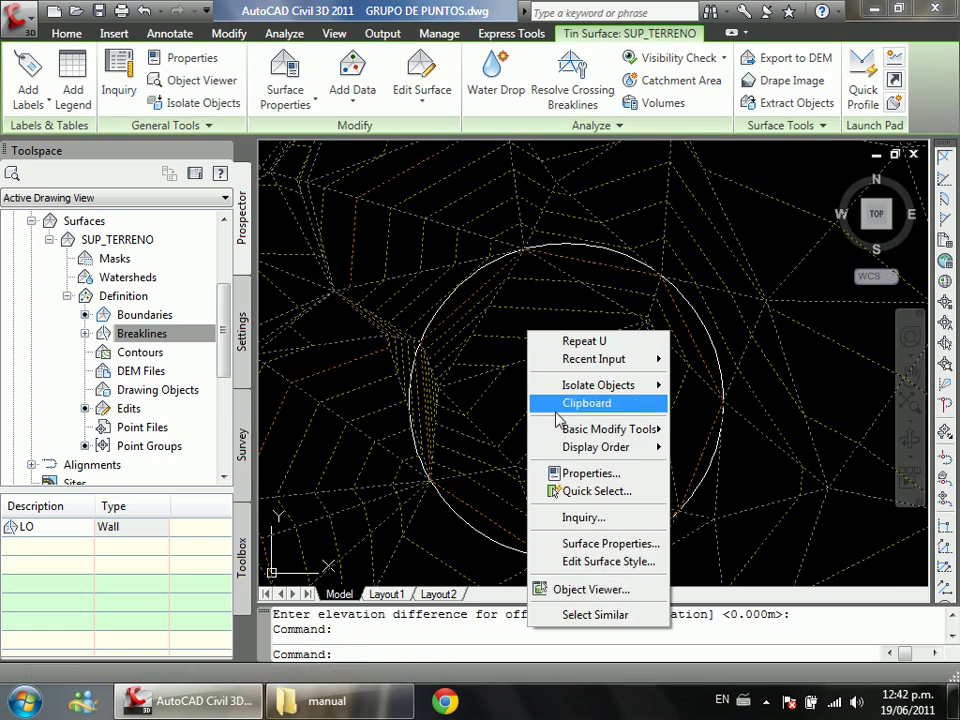
{"action": "key", "text": "Escape"}
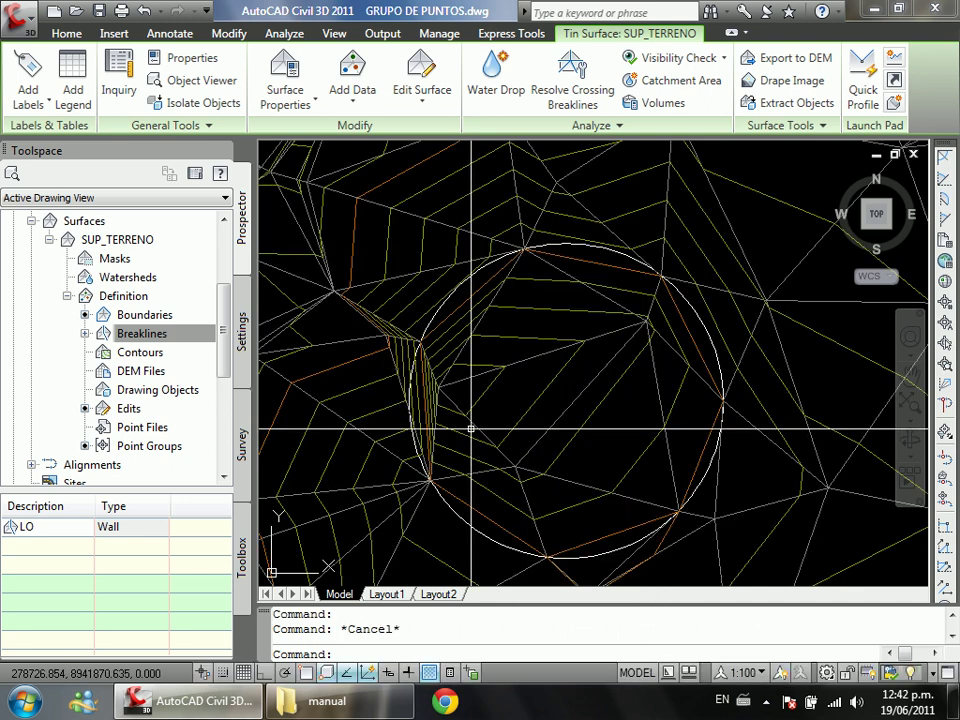
{"action": "key", "text": "Escape"}
Step: Draw a diagonal line across the tank circle, from outside its northwest edge to outside its southeast edge
{"action": "type", "text": "l"}
{"action": "key", "text": "Return"}
{"action": "left_click", "coordinate": [427, 289]}
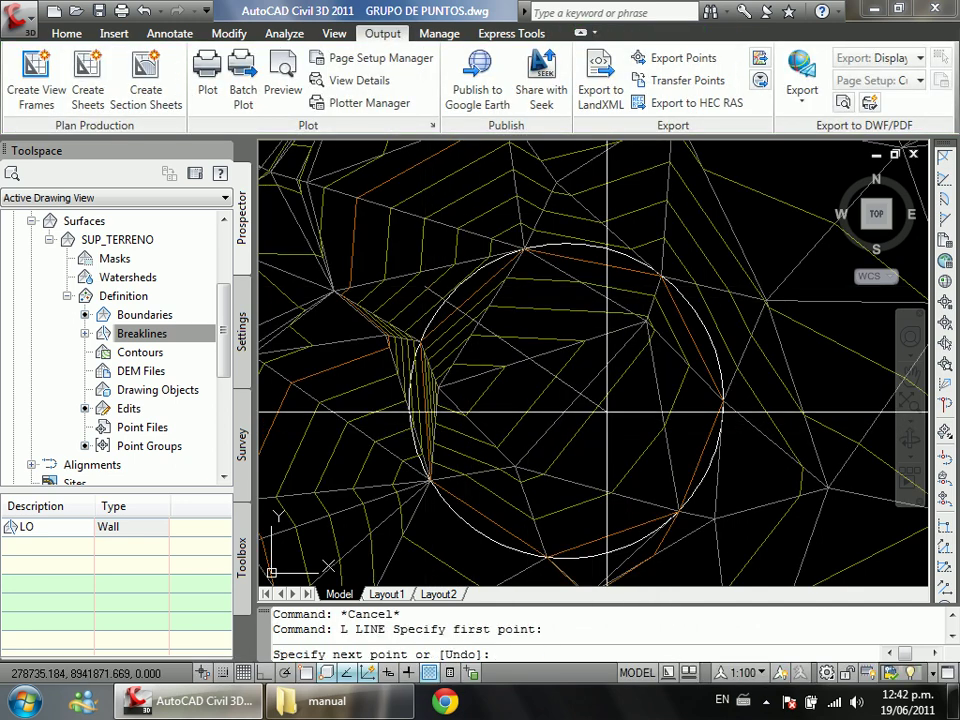
{"action": "left_click", "coordinate": [732, 533]}
{"action": "key", "text": "Escape"}
{"action": "left_click", "coordinate": [652, 476]}
{"action": "left_click", "coordinate": [652, 476]}
{"action": "right_click", "coordinate": [652, 476]}
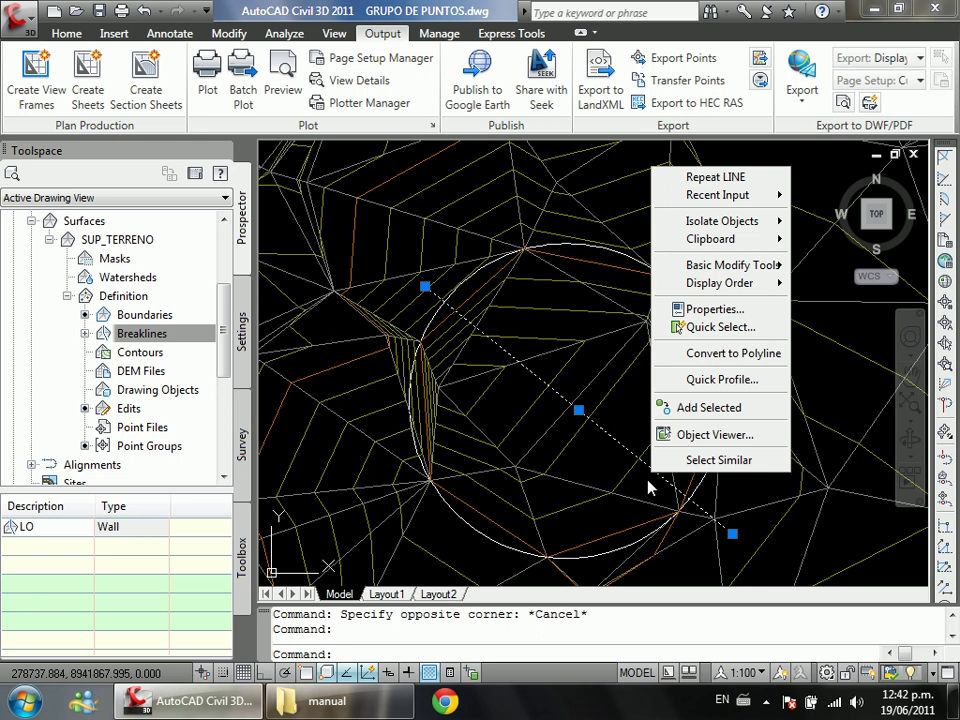
{"action": "left_click", "coordinate": [700, 435]}
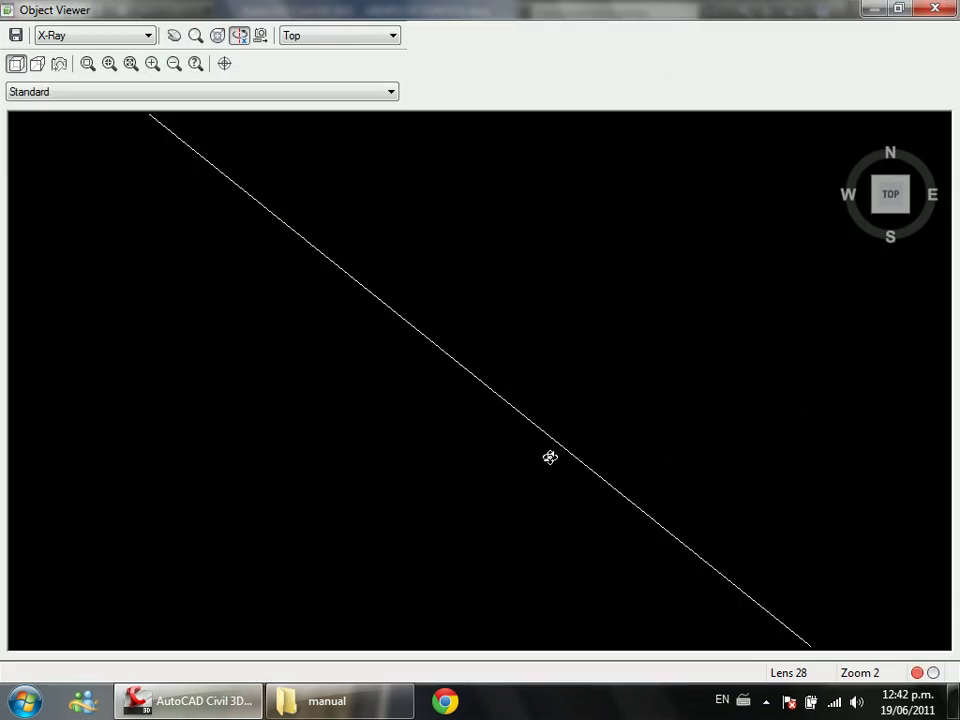
{"action": "key", "text": "Escape"}
Step: Create a quick profile along the diagonal line, place its profile view southeast of the surface, and examine the wall breakline's effect
{"action": "left_click", "coordinate": [566, 404]}
{"action": "right_click", "coordinate": [566, 404]}
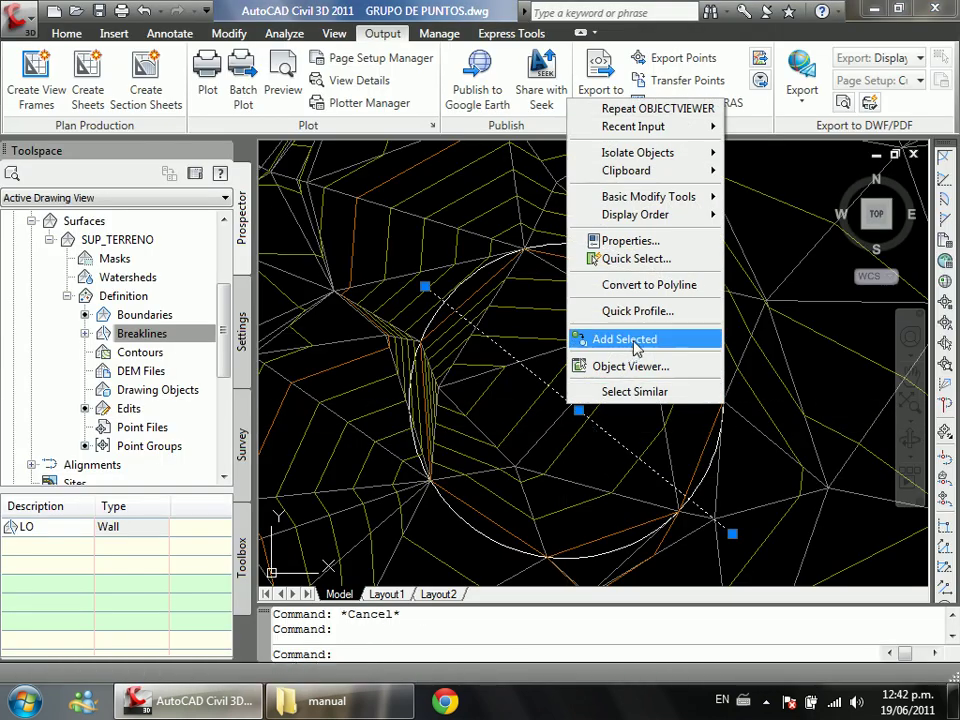
{"action": "left_click", "coordinate": [656, 321]}
{"action": "left_click", "coordinate": [606, 556]}
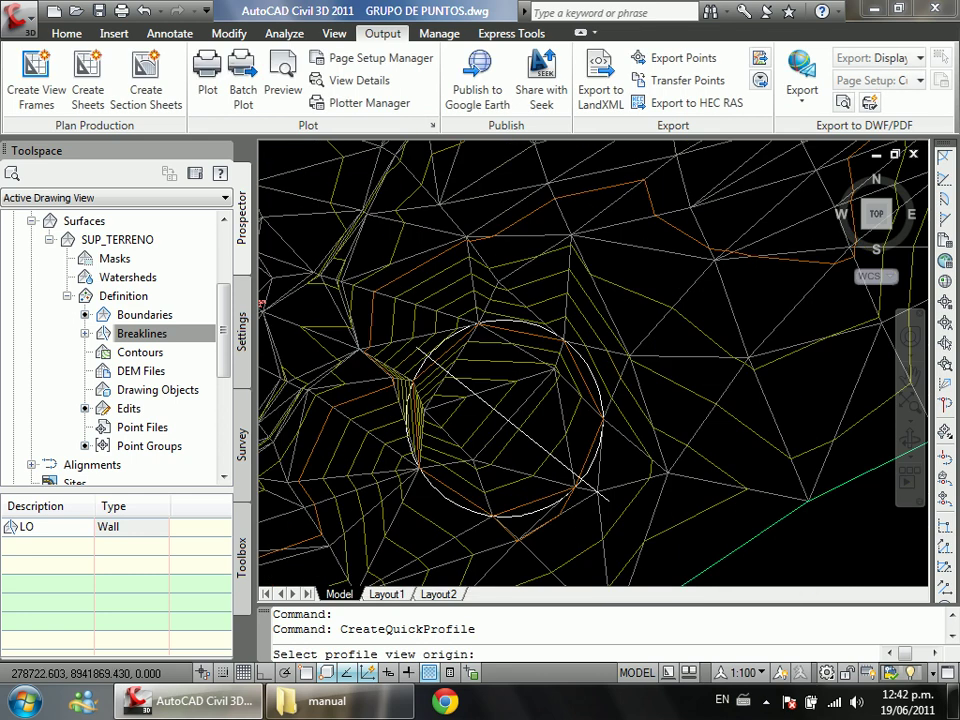
{"action": "scroll", "coordinate": [500, 350], "scroll_direction": "down", "scroll_amount": 3}
{"action": "left_click", "coordinate": [657, 512]}
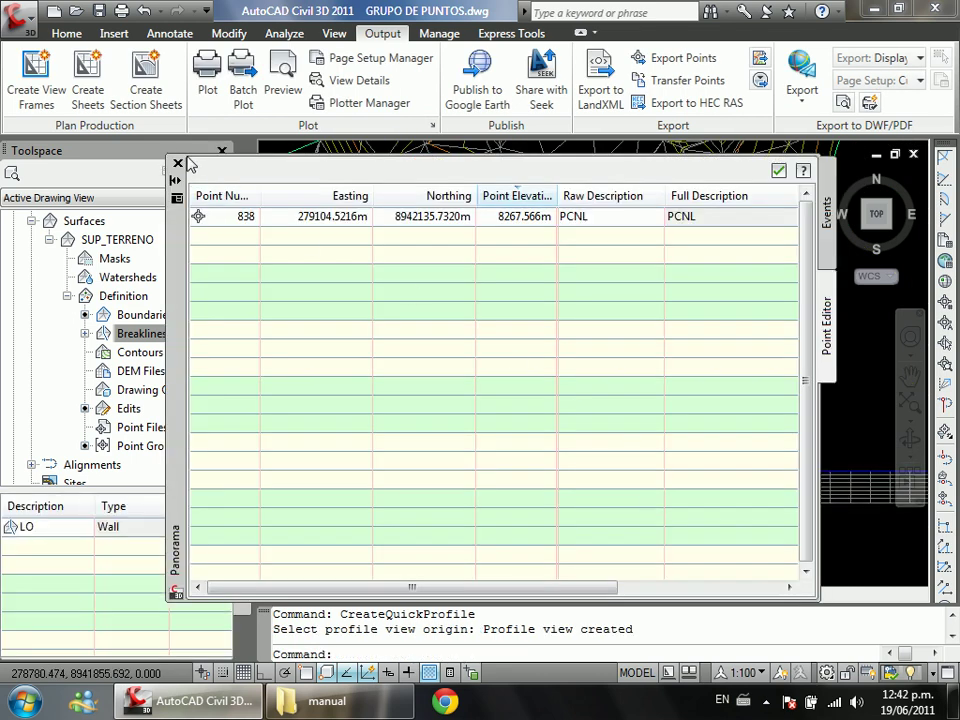
{"action": "left_click", "coordinate": [177, 162]}
{"action": "scroll", "coordinate": [604, 437], "scroll_direction": "up", "scroll_amount": 3}
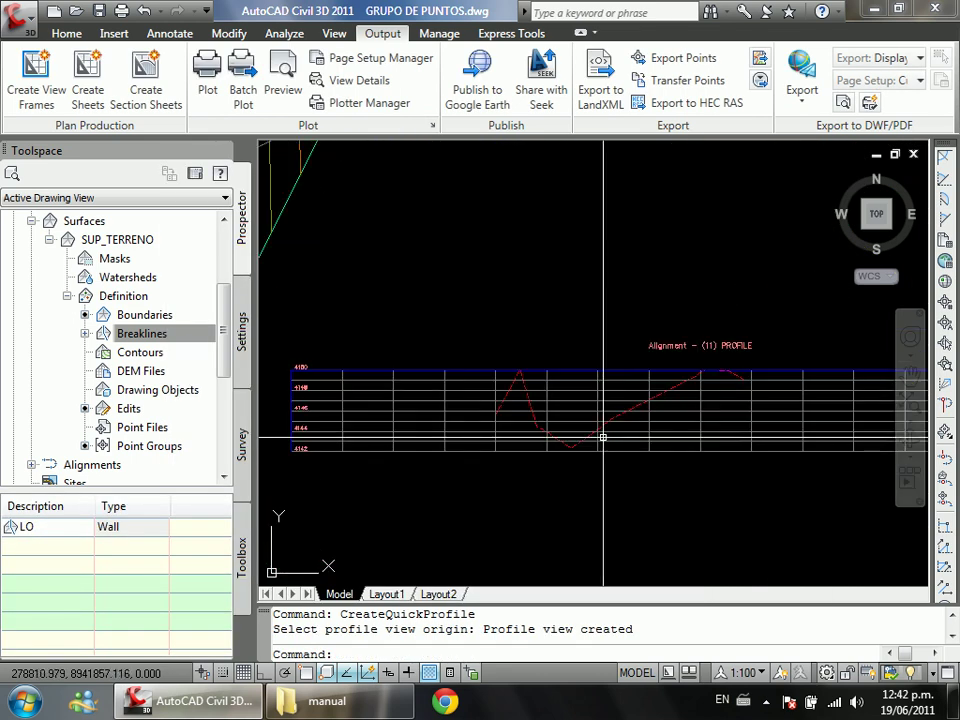
Step: Undo the quick profile, the diagonal line and the LO Wall breakline
{"action": "type", "text": "U"}
{"action": "key", "text": "Return"}
{"action": "key", "text": "Return"}
{"action": "key", "text": "Return"}
{"action": "key", "text": "Return"}
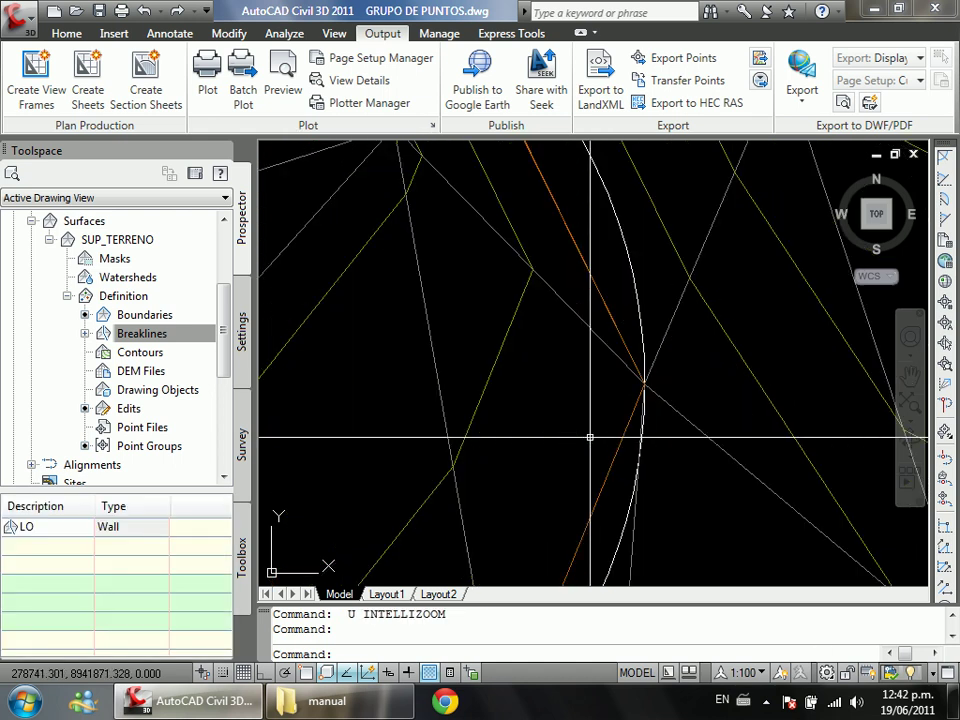
{"action": "key", "text": "Escape"}
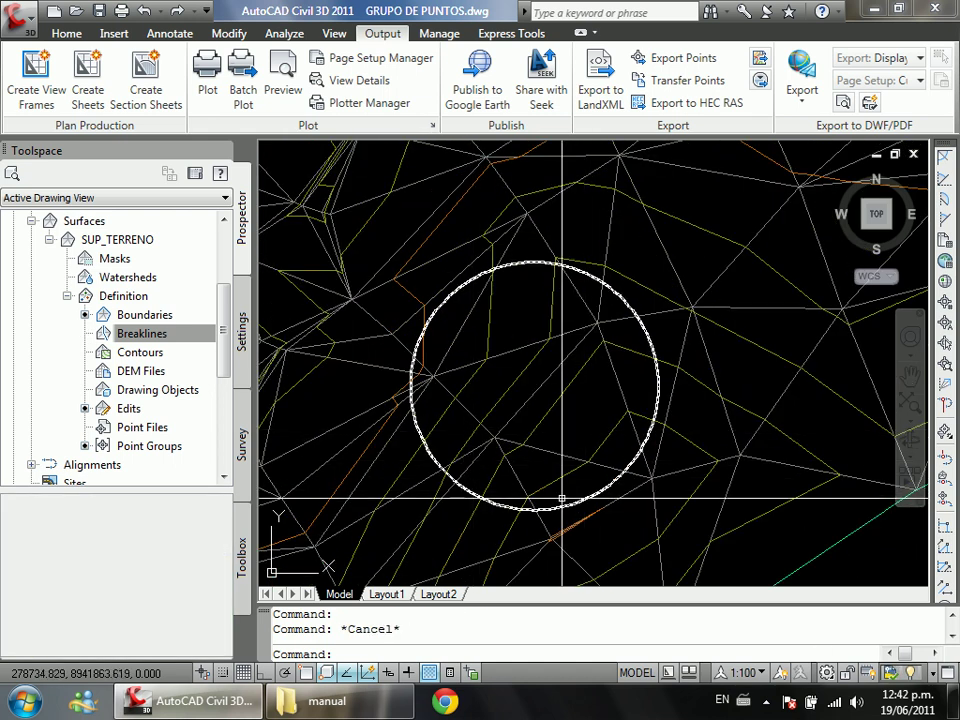
Step: List the tank circle's properties to check its centre elevation and radius
{"action": "left_click", "coordinate": [492, 501]}
{"action": "type", "text": "li"}
{"action": "key", "text": "Return"}
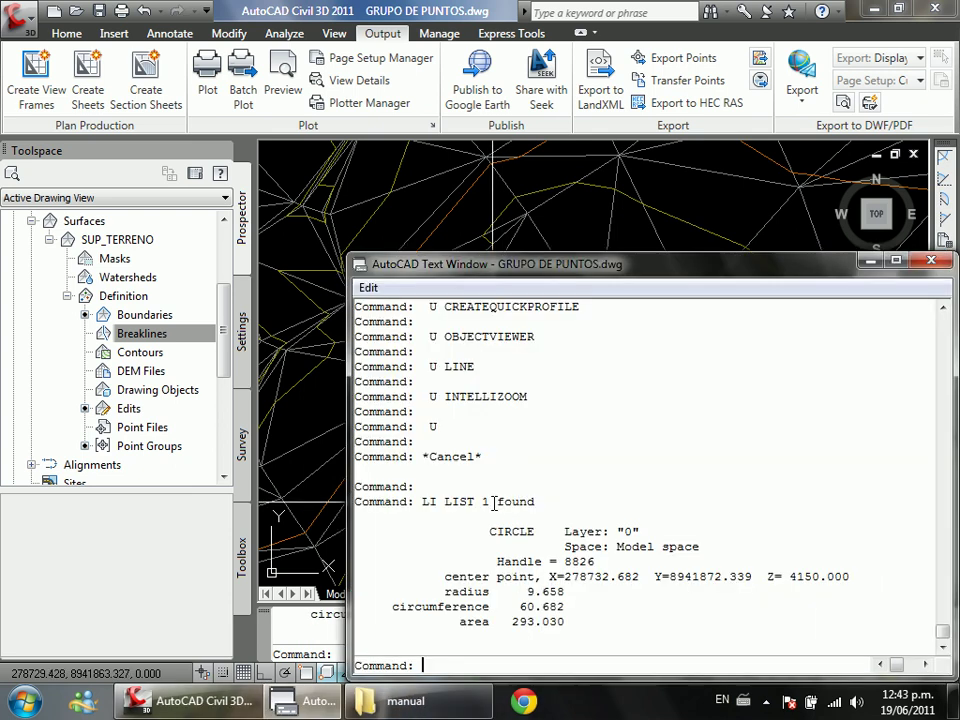
{"action": "key", "text": "Escape"}
{"action": "key", "text": "F2"}
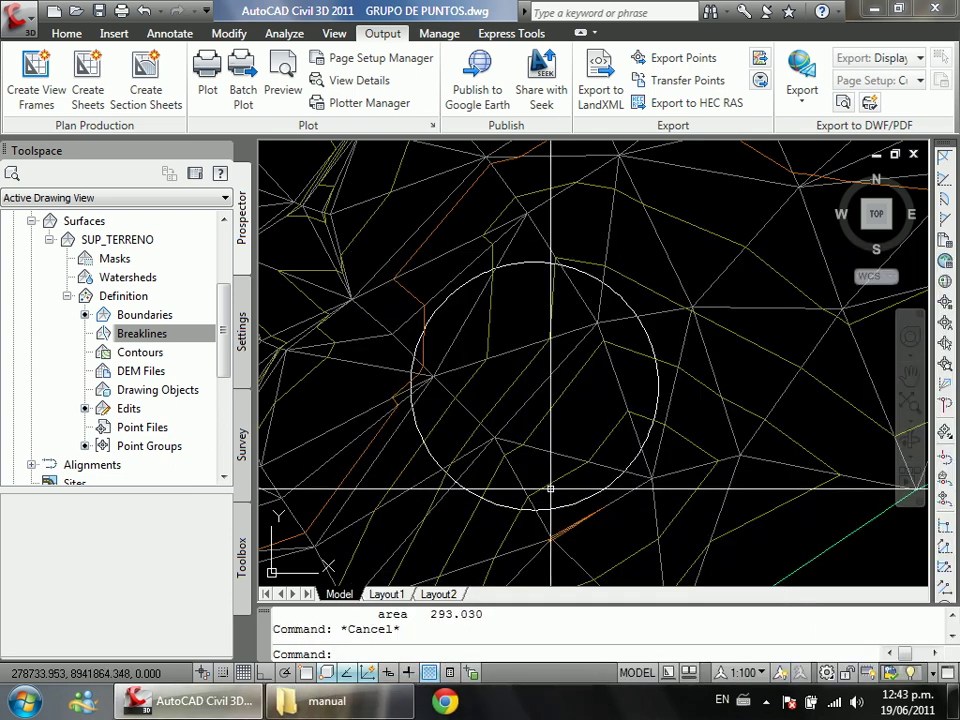
Step: Open the Add Breaklines settings for SUP_TERRENO with the tank circle selected and review the available breakline types
{"action": "left_click", "coordinate": [468, 492]}
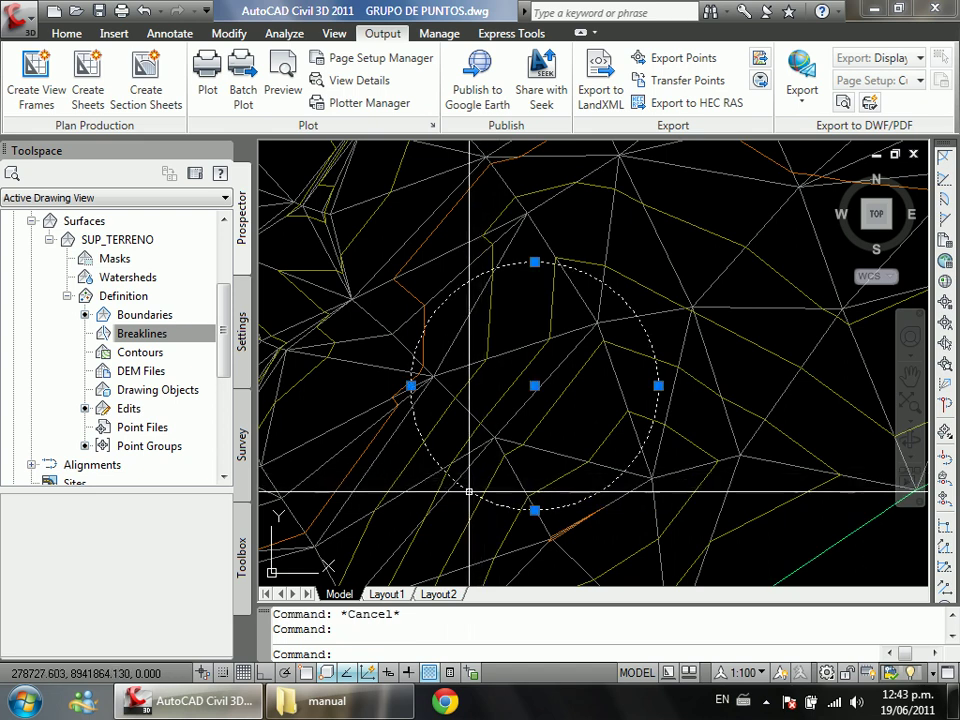
{"action": "right_click", "coordinate": [186, 334]}
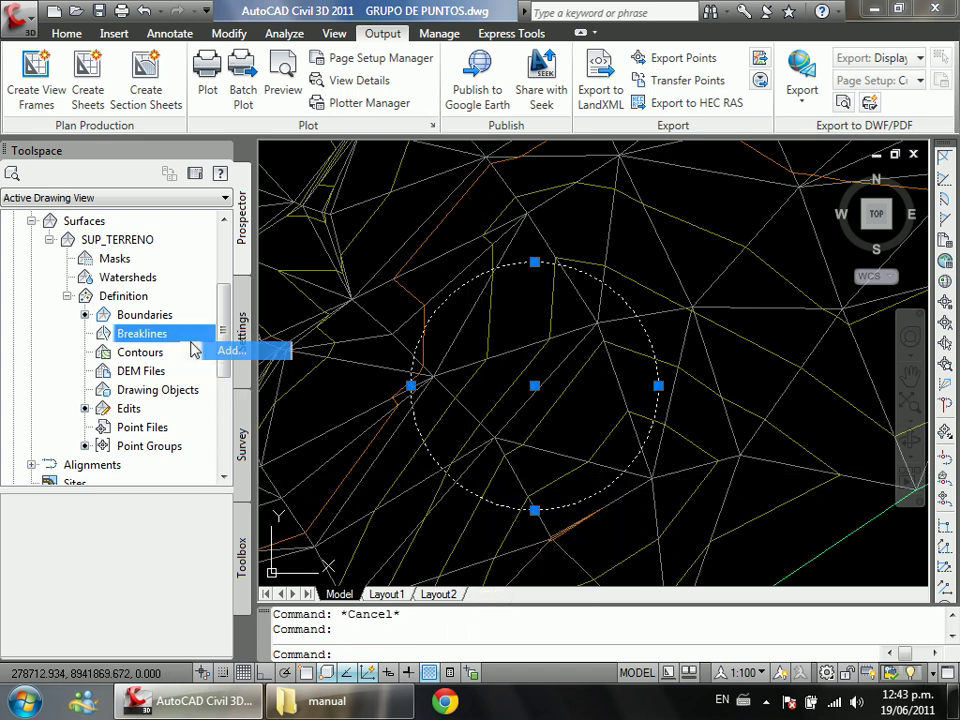
{"action": "left_click", "coordinate": [222, 349]}
{"action": "left_click", "coordinate": [480, 296]}
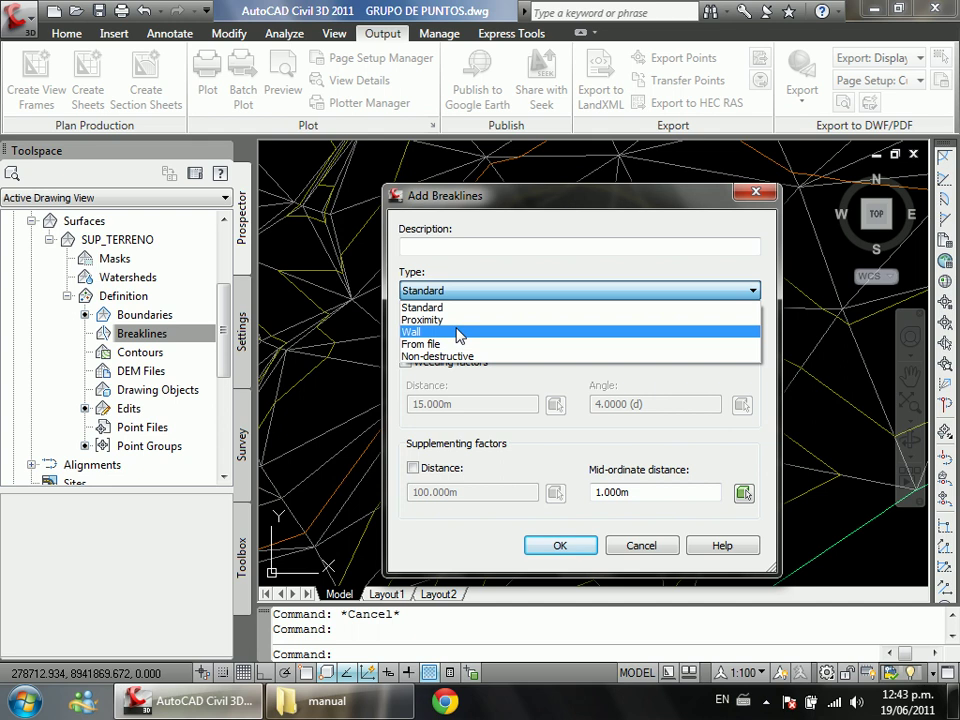
Step: Switch to the Civil 3D manual PDF in Adobe Reader and read the breaklines section's Standard and Proximity definitions on pages 28 and 29
{"action": "left_click", "coordinate": [330, 701]}
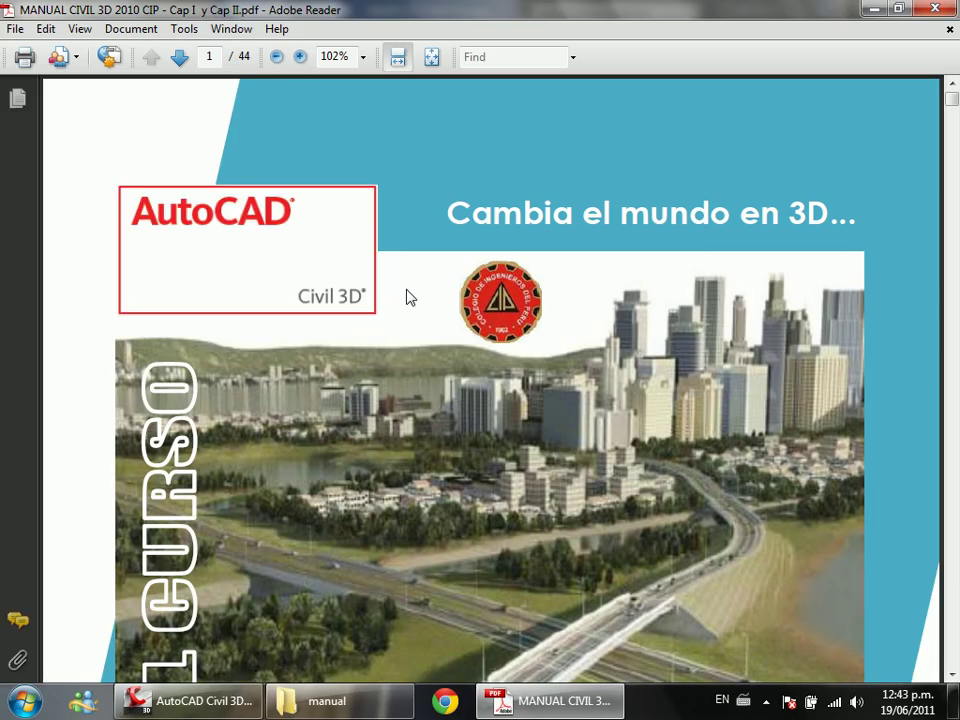
{"action": "left_click_drag", "start_coordinate": [953, 103], "coordinate": [953, 458]}
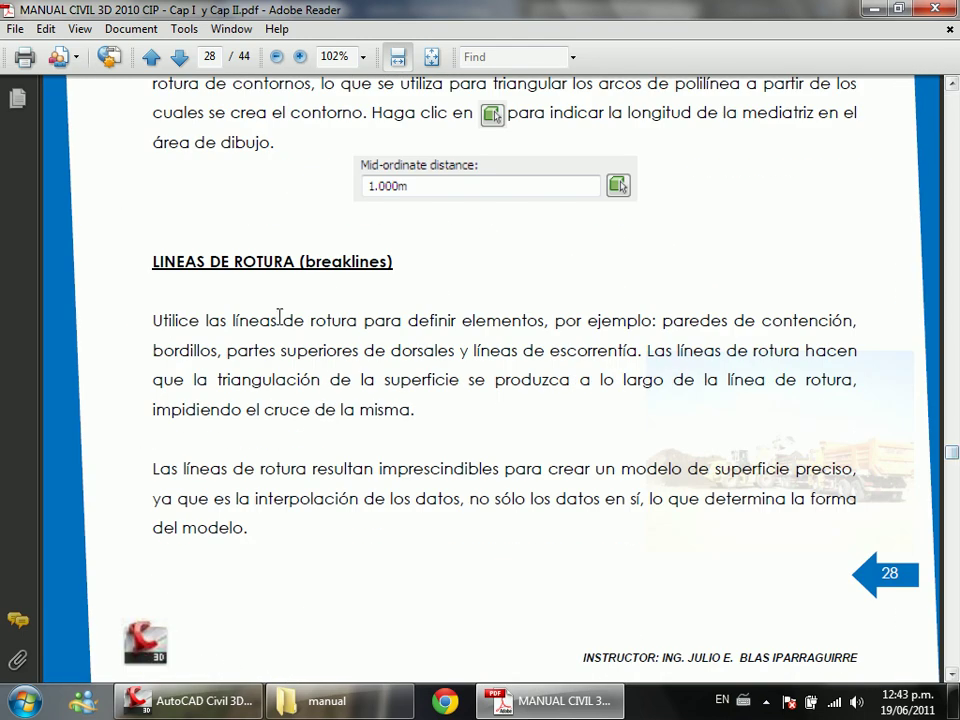
{"action": "scroll", "coordinate": [445, 410], "scroll_direction": "down", "scroll_amount": 10}
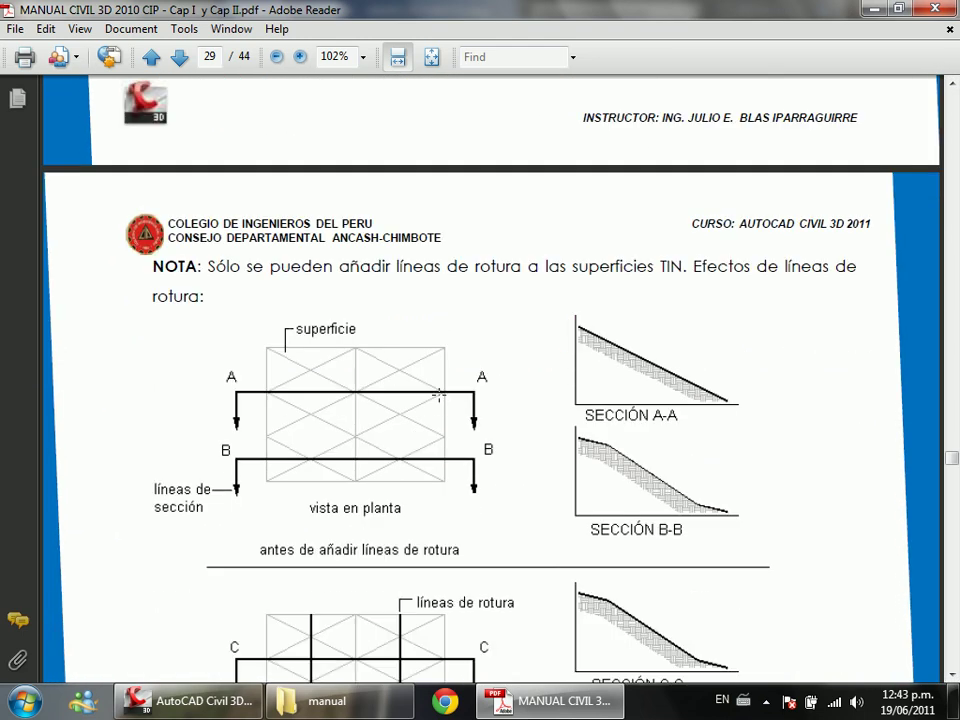
{"action": "scroll", "coordinate": [425, 388], "scroll_direction": "down", "scroll_amount": 1}
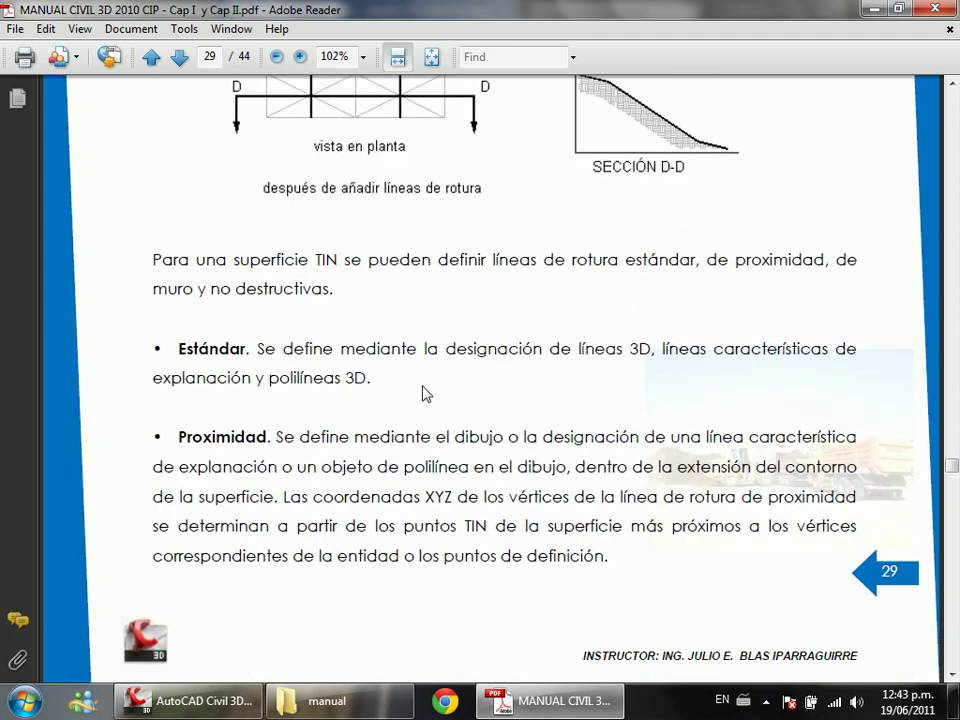
{"action": "left_click_drag", "start_coordinate": [301, 470], "coordinate": [716, 481]}
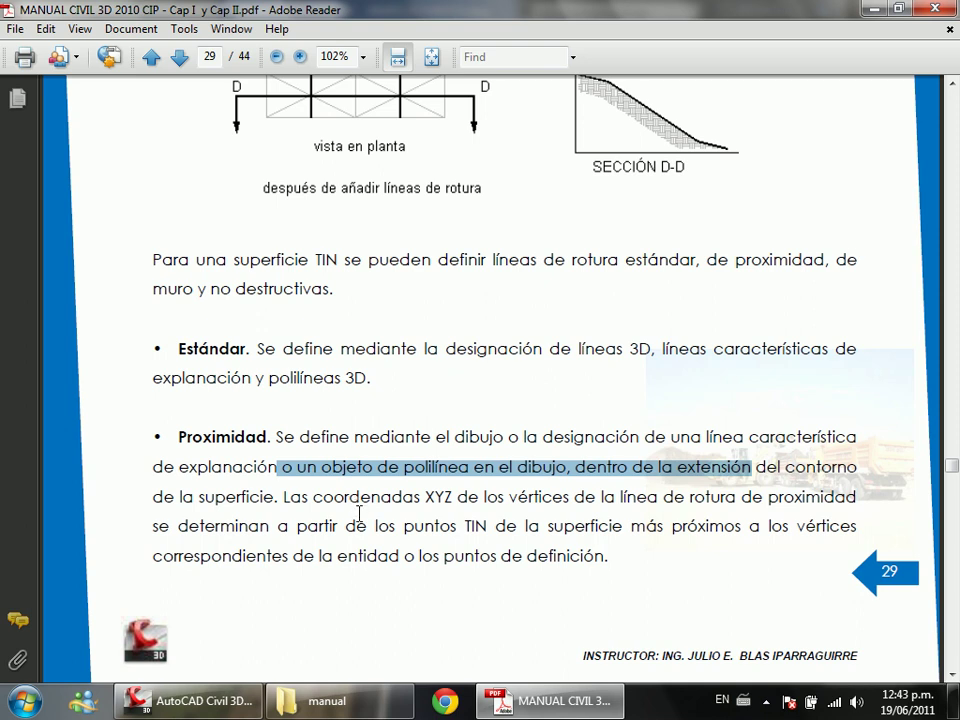
Step: Read the manual's Wall and Non-destructive breakline definitions and the explanation of the Add Breaklines options on pages 30 and 31
{"action": "scroll", "coordinate": [359, 513], "scroll_direction": "down", "scroll_amount": 1}
{"action": "scroll", "coordinate": [363, 507], "scroll_direction": "down", "scroll_amount": 11}
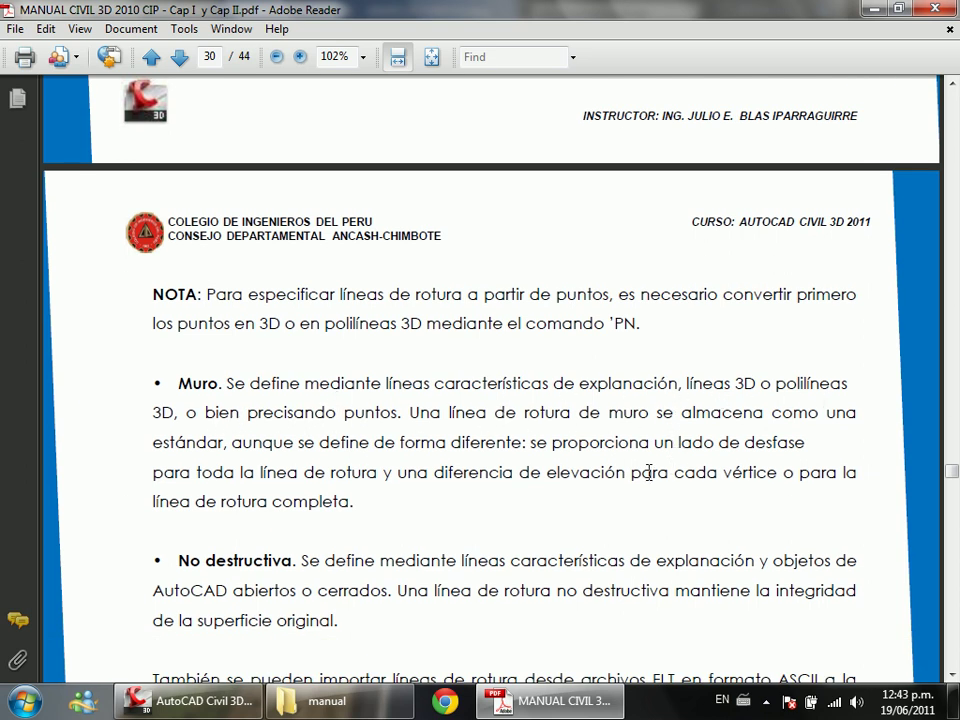
{"action": "scroll", "coordinate": [557, 507], "scroll_direction": "down", "scroll_amount": 1}
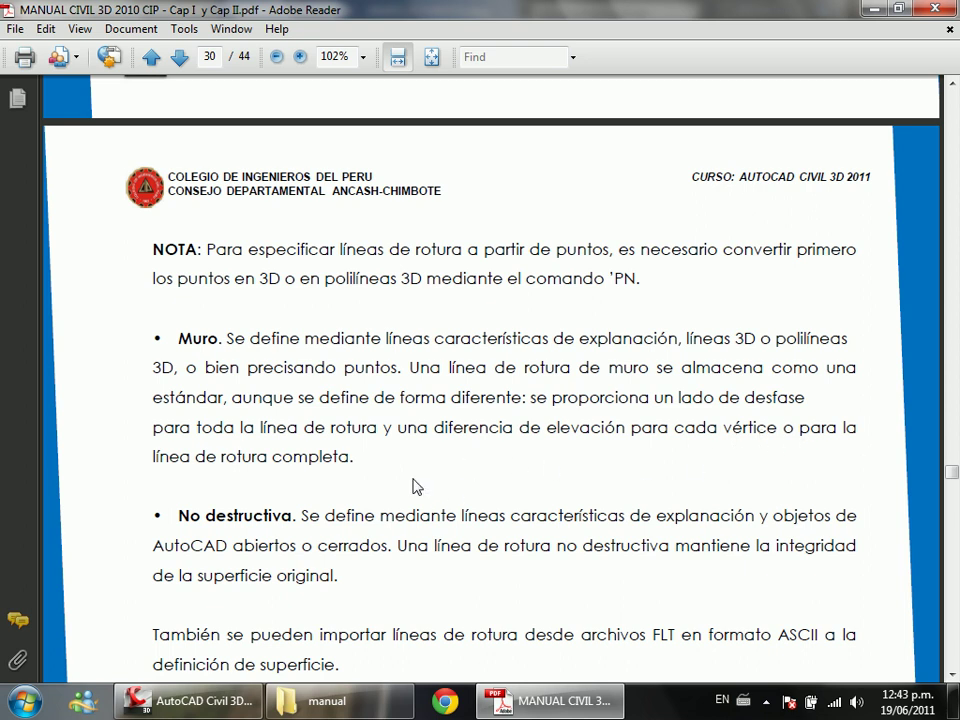
{"action": "scroll", "coordinate": [621, 377], "scroll_direction": "down", "scroll_amount": 4}
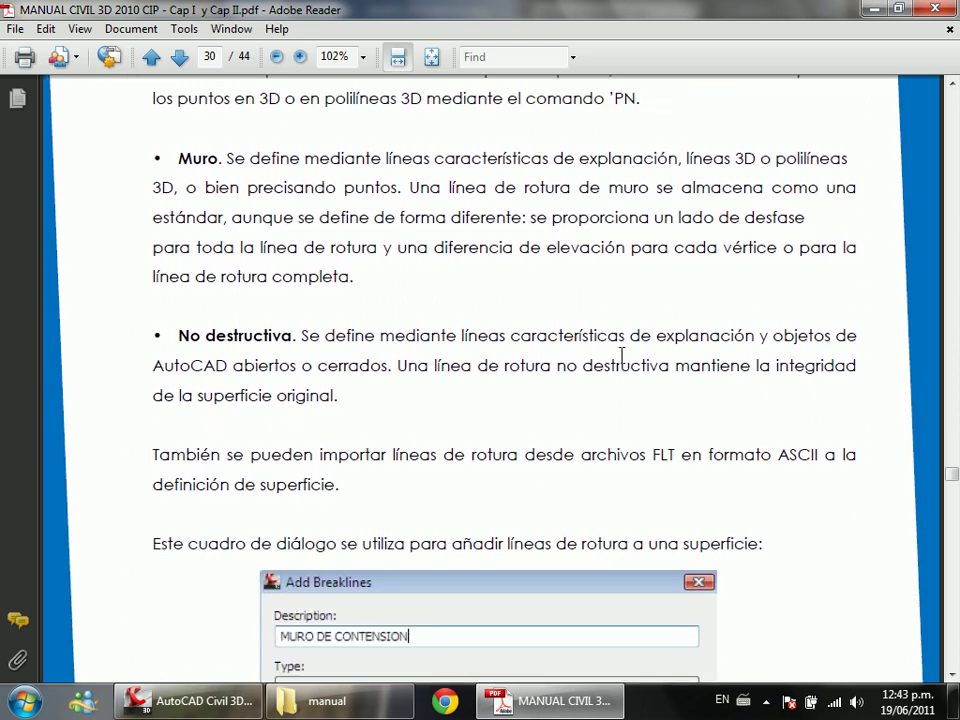
{"action": "scroll", "coordinate": [621, 352], "scroll_direction": "down", "scroll_amount": 2}
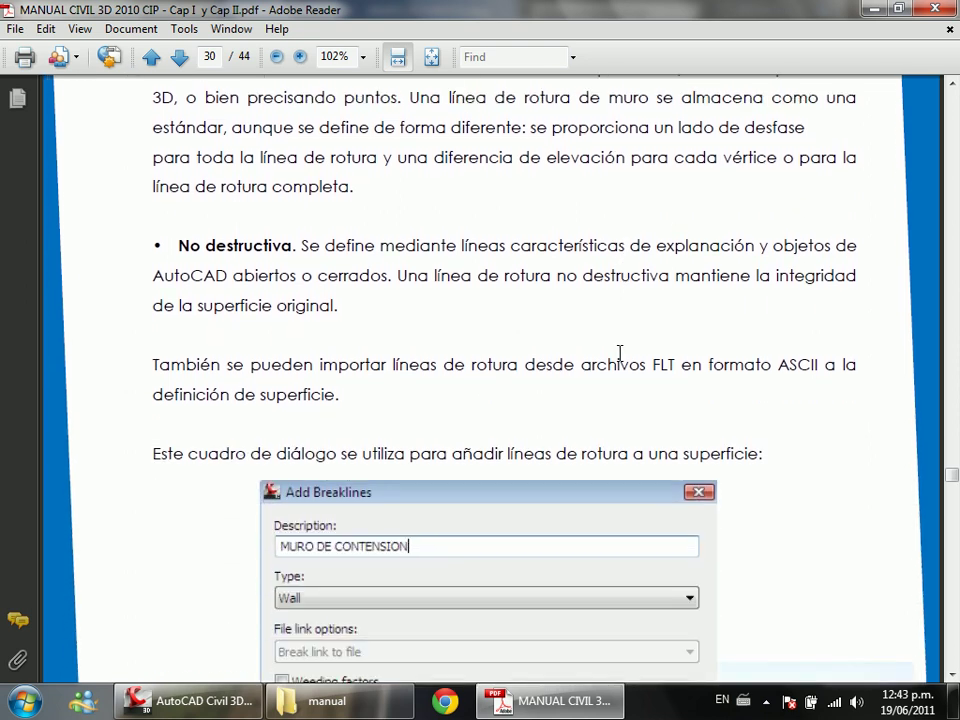
{"action": "scroll", "coordinate": [620, 352], "scroll_direction": "down", "scroll_amount": 15}
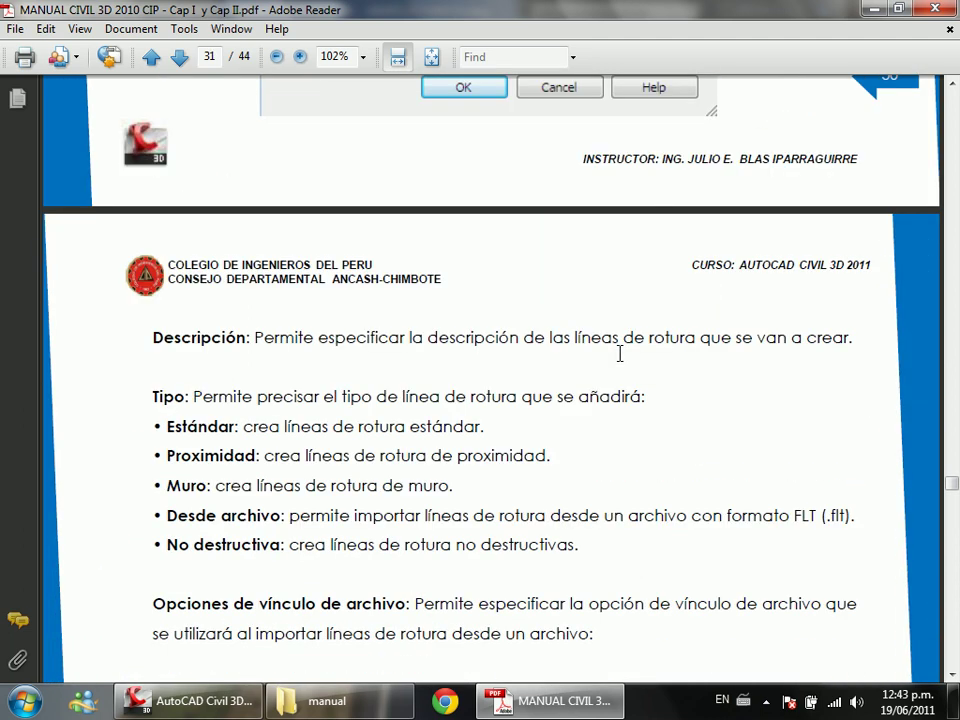
{"action": "scroll", "coordinate": [620, 353], "scroll_direction": "down", "scroll_amount": 9}
{"action": "scroll", "coordinate": [620, 353], "scroll_direction": "up", "scroll_amount": 4}
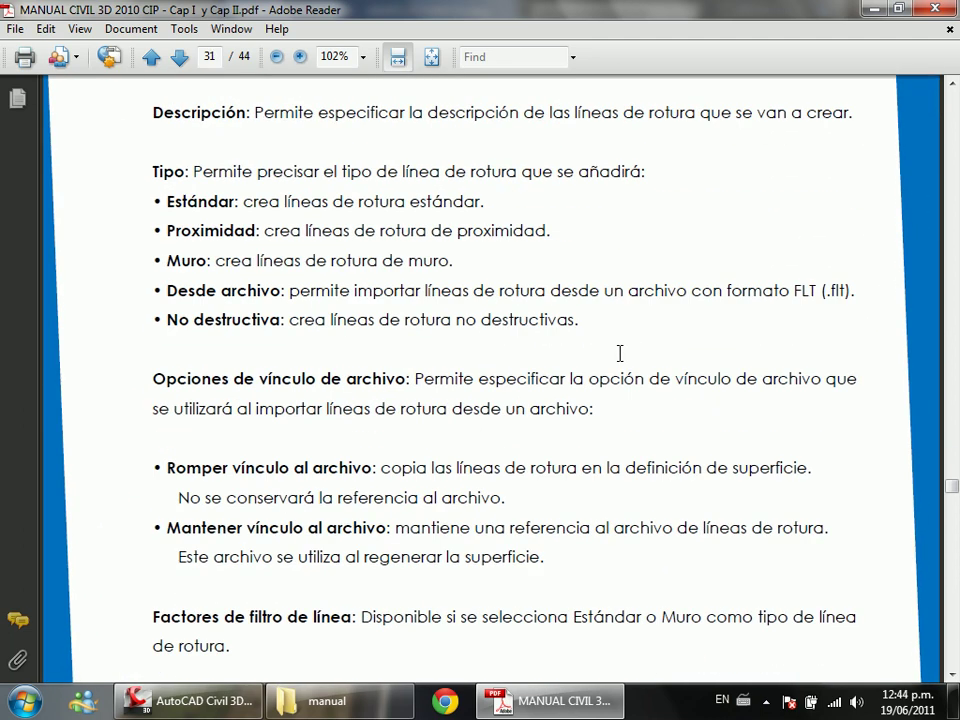
Step: Skim the manual from the Add Breaklines options to TIN surface creation on page 32 and switch back to AutoCAD Civil 3D
{"action": "scroll", "coordinate": [620, 352], "scroll_direction": "down", "scroll_amount": 20}
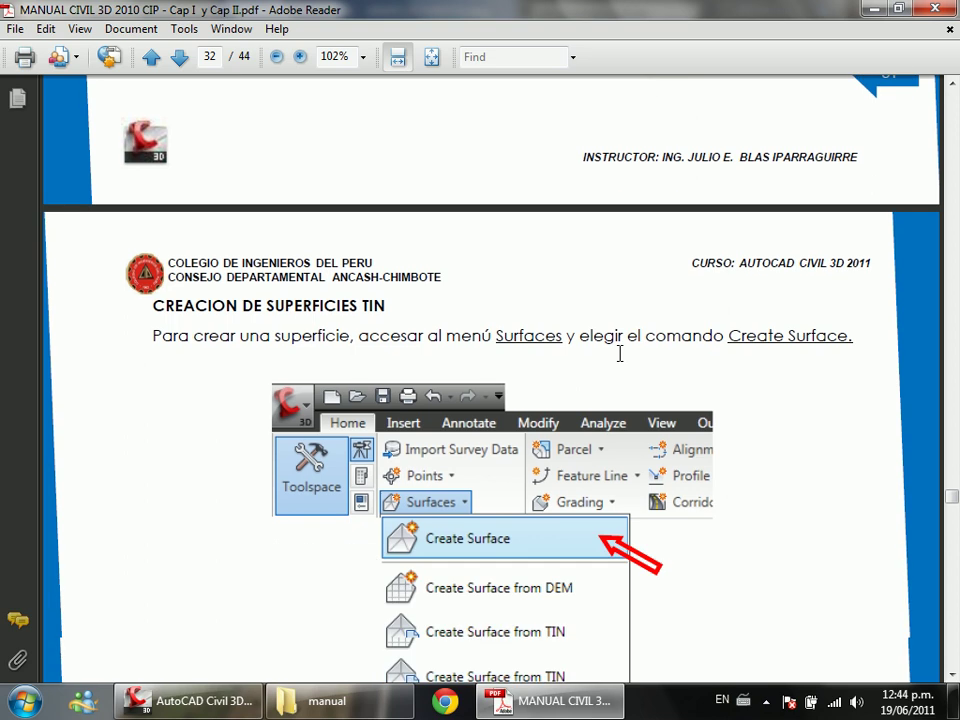
{"action": "scroll", "coordinate": [620, 352], "scroll_direction": "down", "scroll_amount": 2}
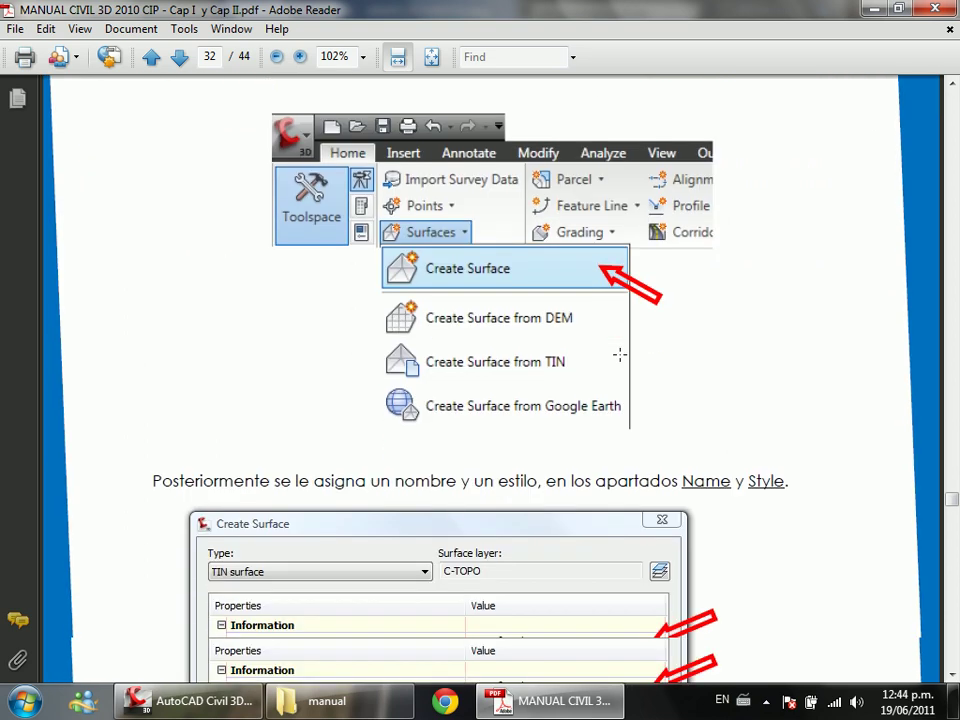
{"action": "left_click", "coordinate": [870, 10]}
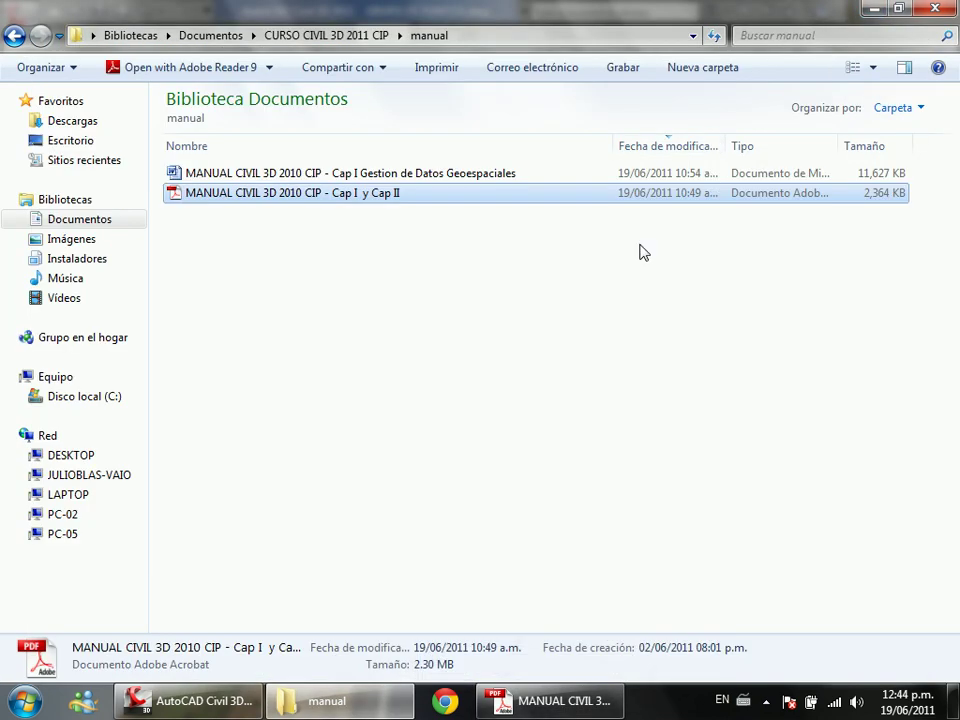
{"action": "left_click", "coordinate": [255, 705]}
Step: Add the tank circle as a Wall breakline named LOSA DE TANQUE, offset outside, with an elevation difference of 2 for all offset points
{"action": "left_click", "coordinate": [519, 249]}
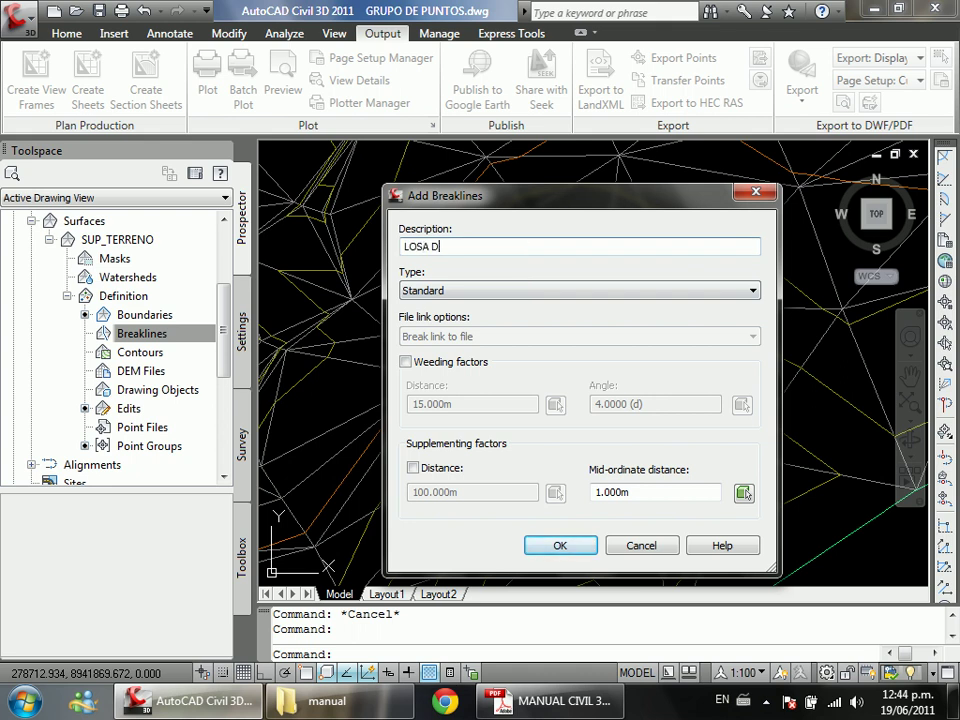
{"action": "left_click", "coordinate": [596, 288]}
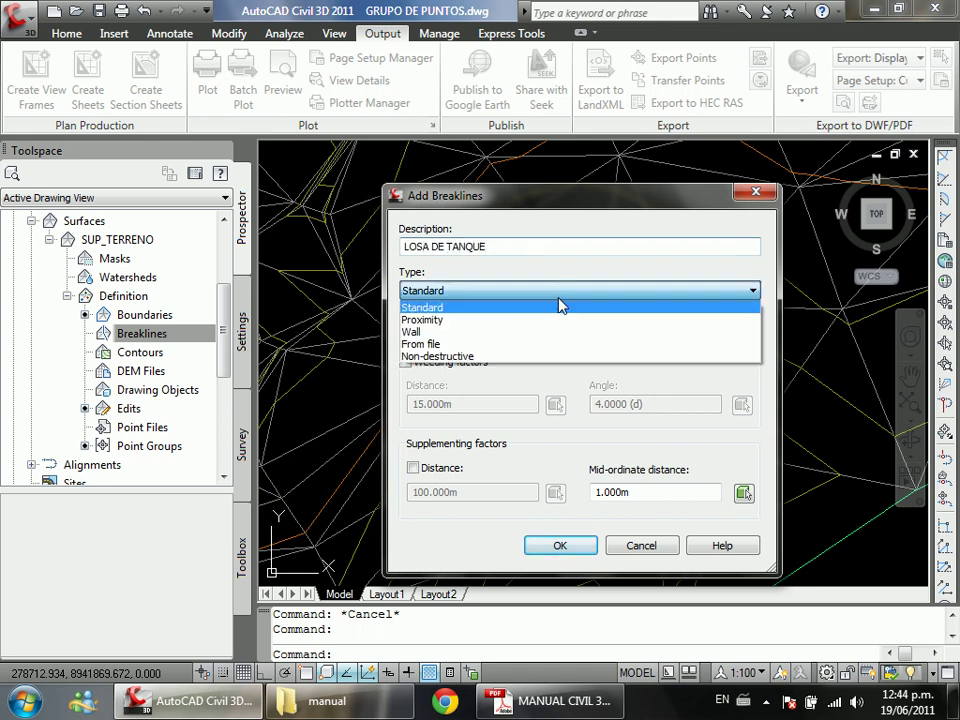
{"action": "left_click", "coordinate": [489, 330]}
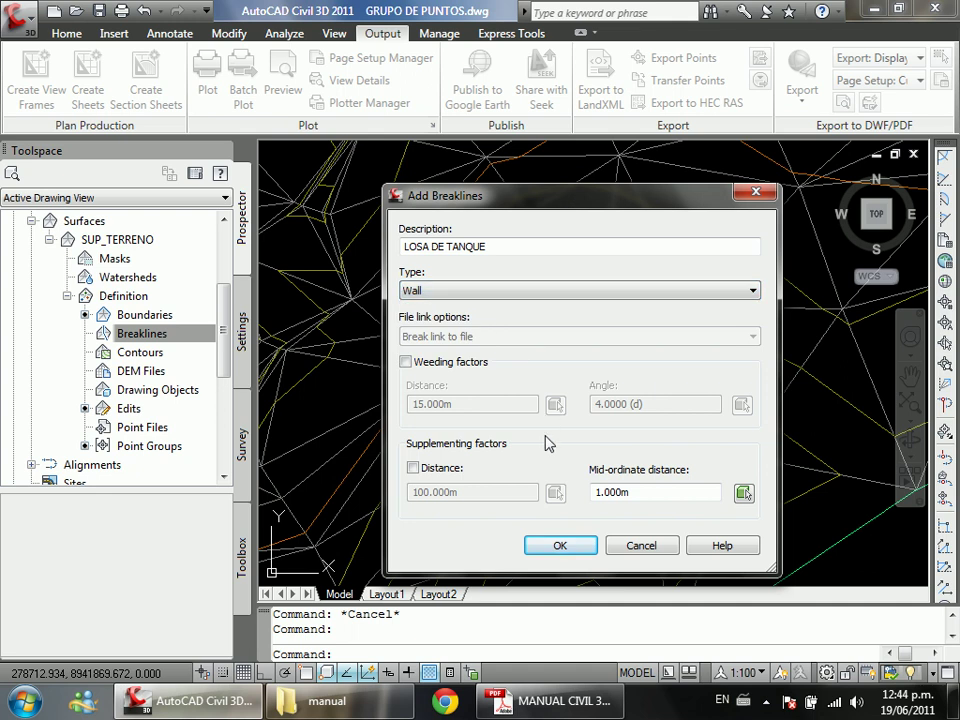
{"action": "left_click", "coordinate": [560, 545]}
{"action": "scroll", "coordinate": [540, 530], "scroll_direction": "up", "scroll_amount": 5}
{"action": "scroll", "coordinate": [628, 377], "scroll_direction": "up", "scroll_amount": 2}
{"action": "left_click", "coordinate": [655, 407]}
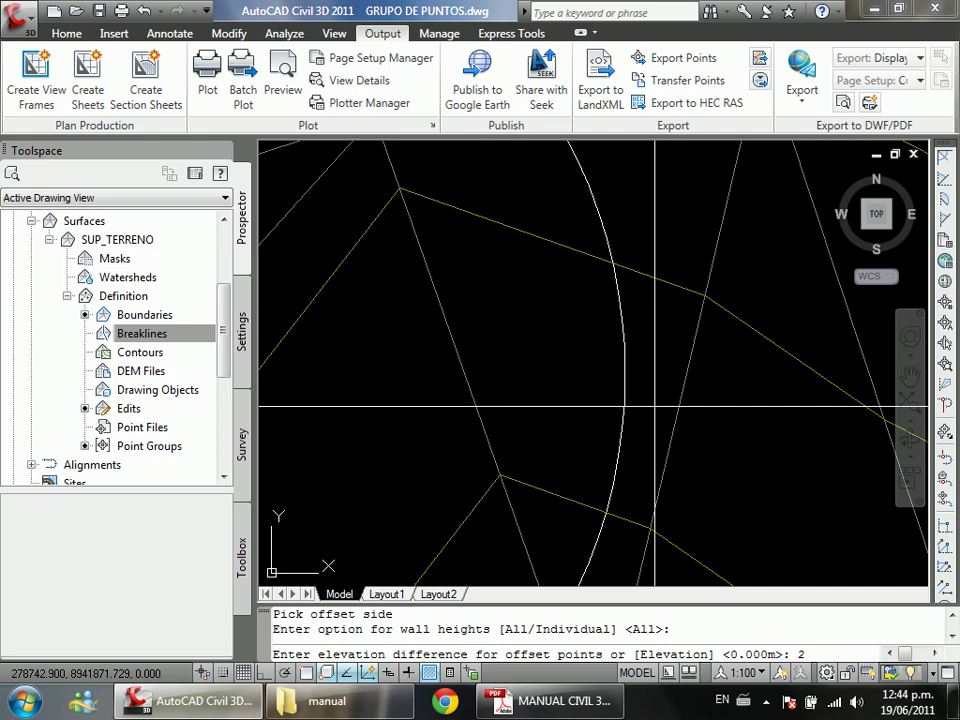
{"action": "key", "text": "Return"}
{"action": "scroll", "coordinate": [655, 407], "scroll_direction": "down", "scroll_amount": 6}
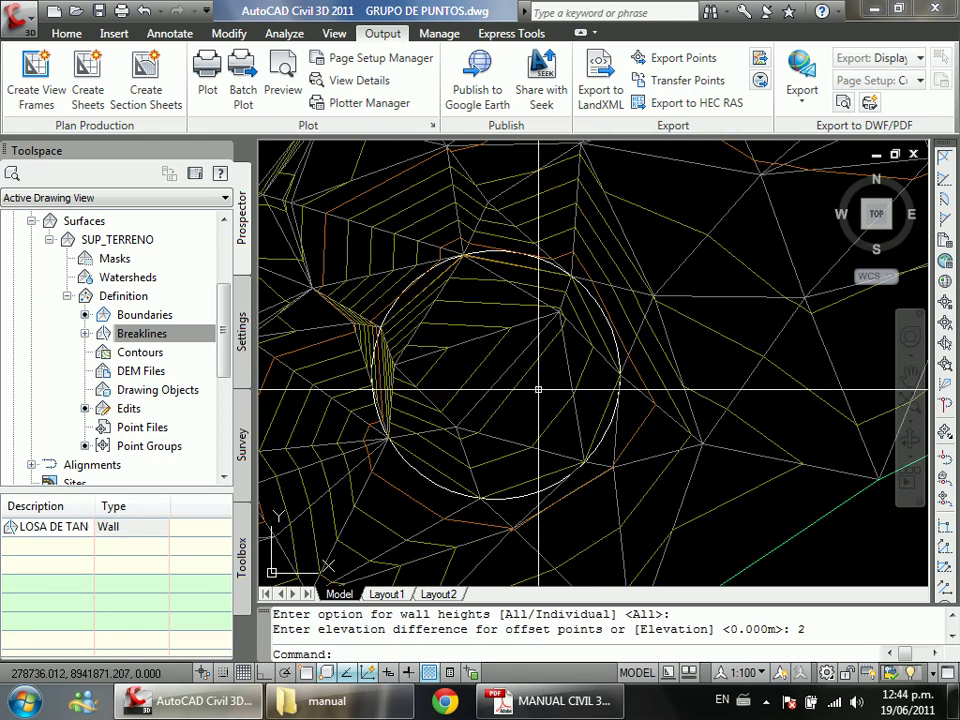
{"action": "scroll", "coordinate": [369, 321], "scroll_direction": "up", "scroll_amount": 2}
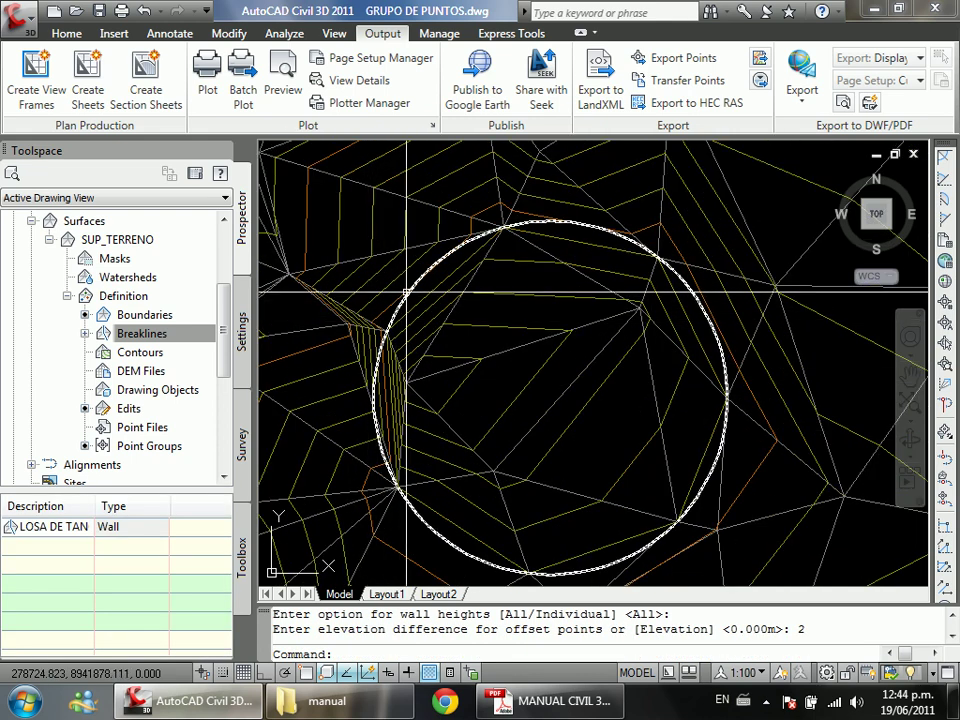
Step: Draw a diagonal section line across the tank circle, extending past it on both ends
{"action": "scroll", "coordinate": [456, 352], "scroll_direction": "down", "scroll_amount": 2}
{"action": "type", "text": "l"}
{"action": "key", "text": "Return"}
{"action": "left_click", "coordinate": [416, 271]}
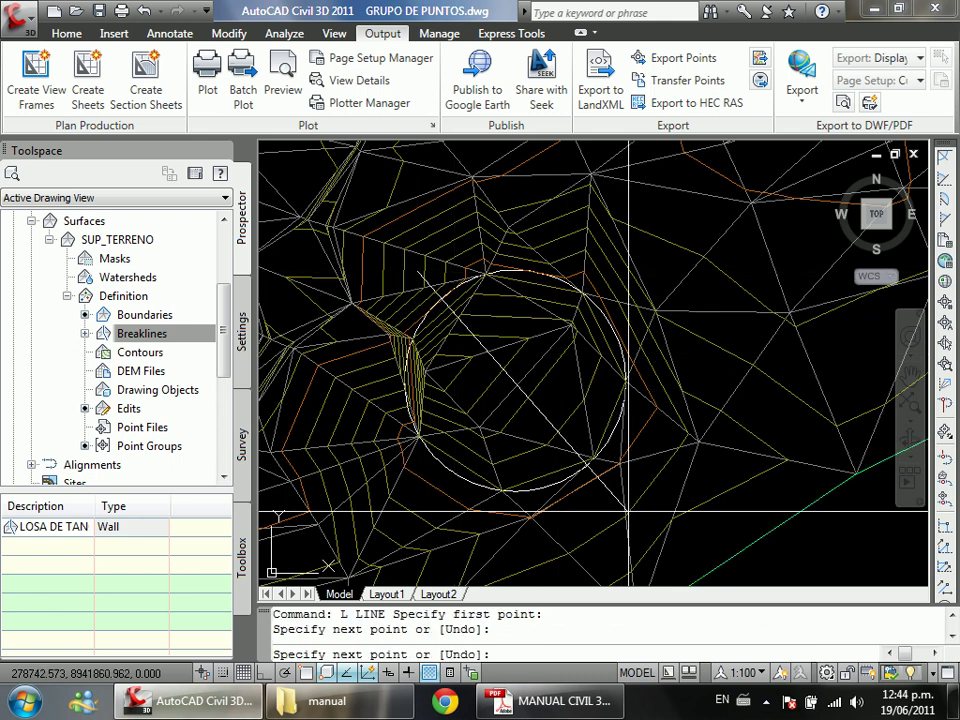
{"action": "key", "text": "Escape"}
Step: Create a quick profile from the section line, place its view outside the surface and inspect the Wall breakline's effect
{"action": "left_click", "coordinate": [551, 420]}
{"action": "right_click", "coordinate": [553, 472]}
{"action": "left_click", "coordinate": [585, 328]}
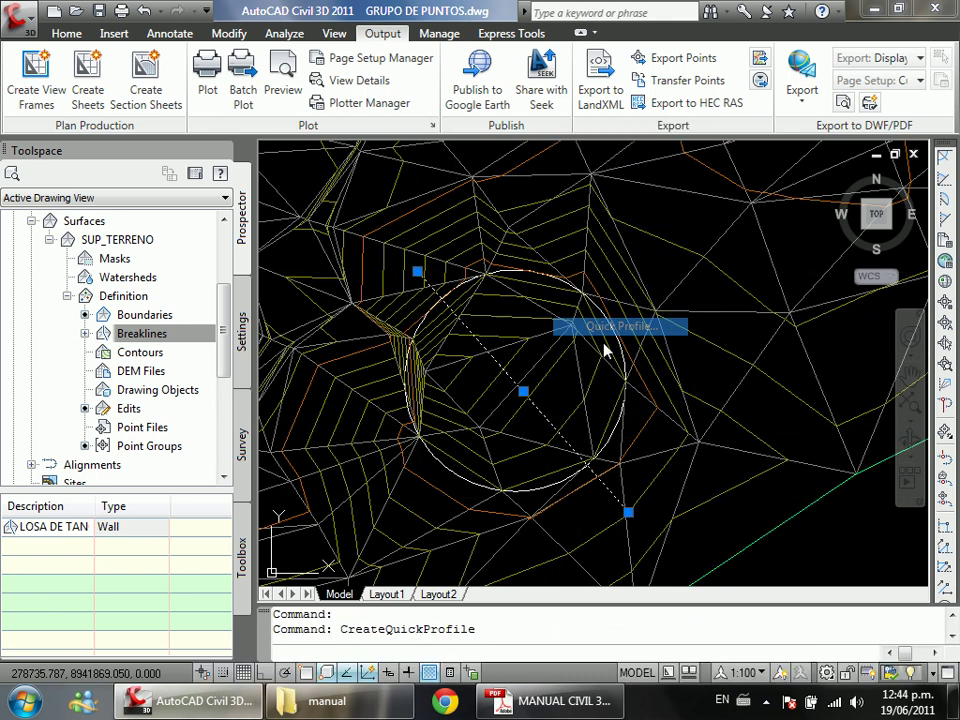
{"action": "left_click", "coordinate": [590, 556]}
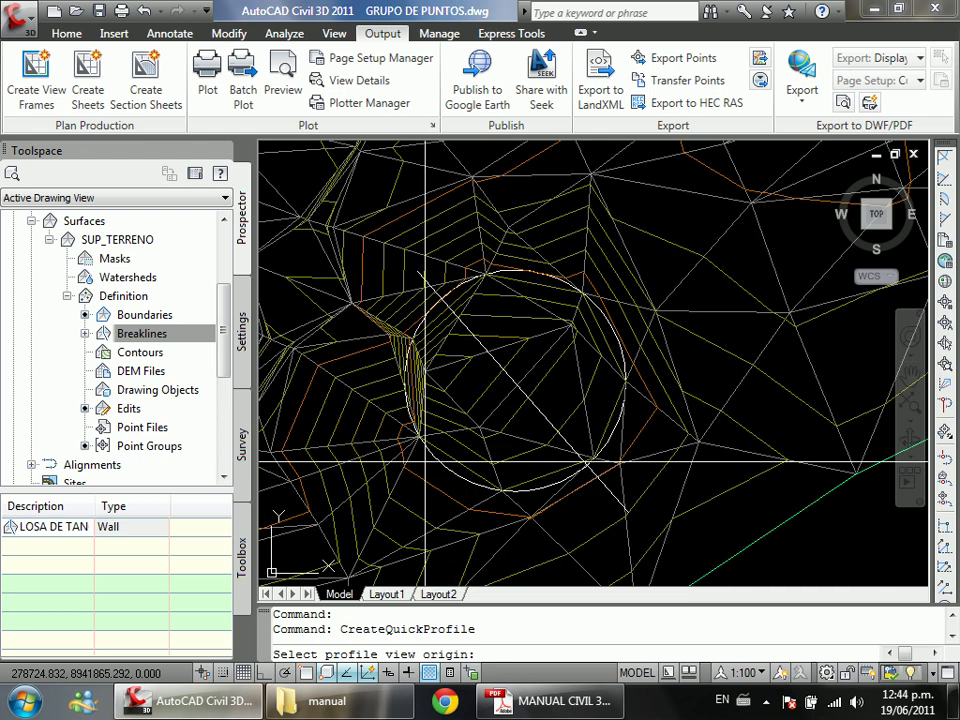
{"action": "scroll", "coordinate": [600, 500], "scroll_direction": "down", "scroll_amount": 2}
{"action": "left_click", "coordinate": [598, 497]}
{"action": "left_click", "coordinate": [178, 163]}
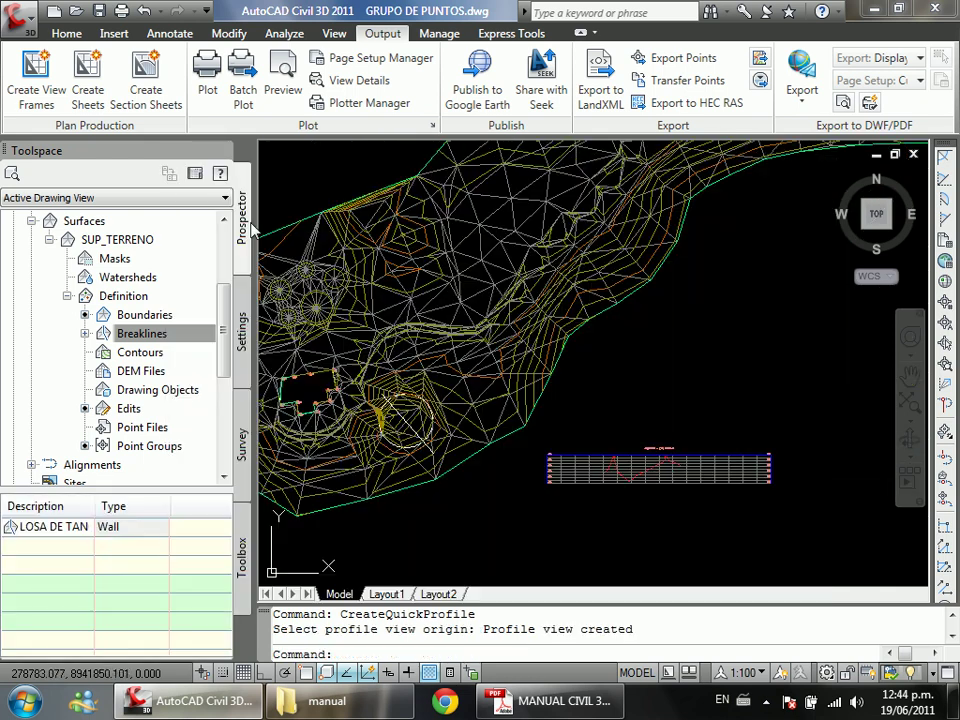
{"action": "scroll", "coordinate": [645, 560], "scroll_direction": "up", "scroll_amount": 5}
{"action": "scroll", "coordinate": [649, 449], "scroll_direction": "up", "scroll_amount": 2}
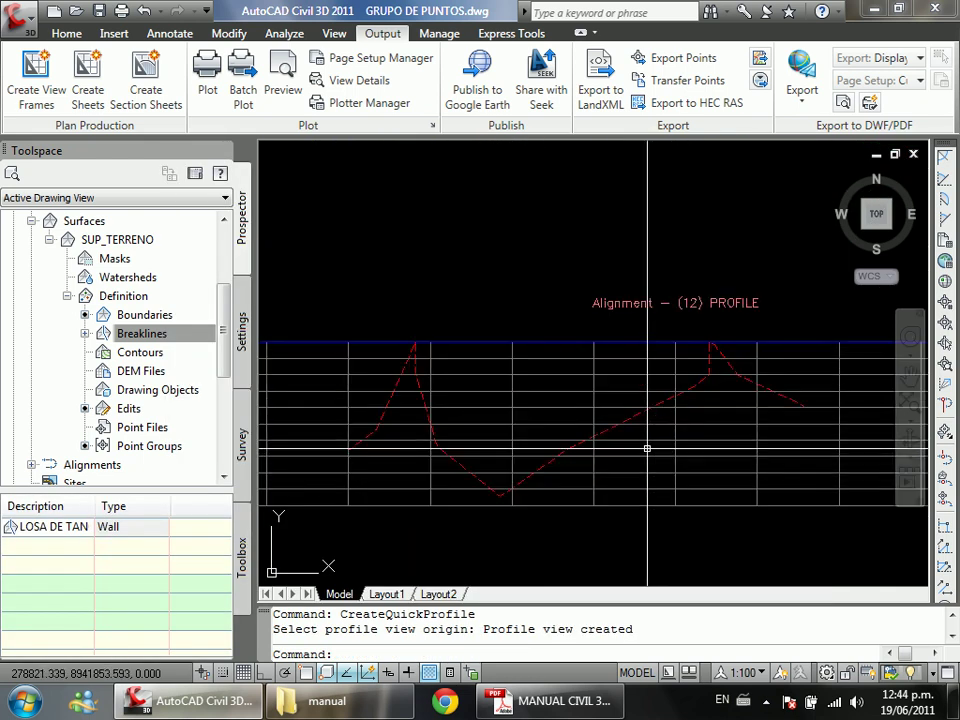
Step: Erase the quick profile view placed outside the surface
{"action": "left_click", "coordinate": [644, 447]}
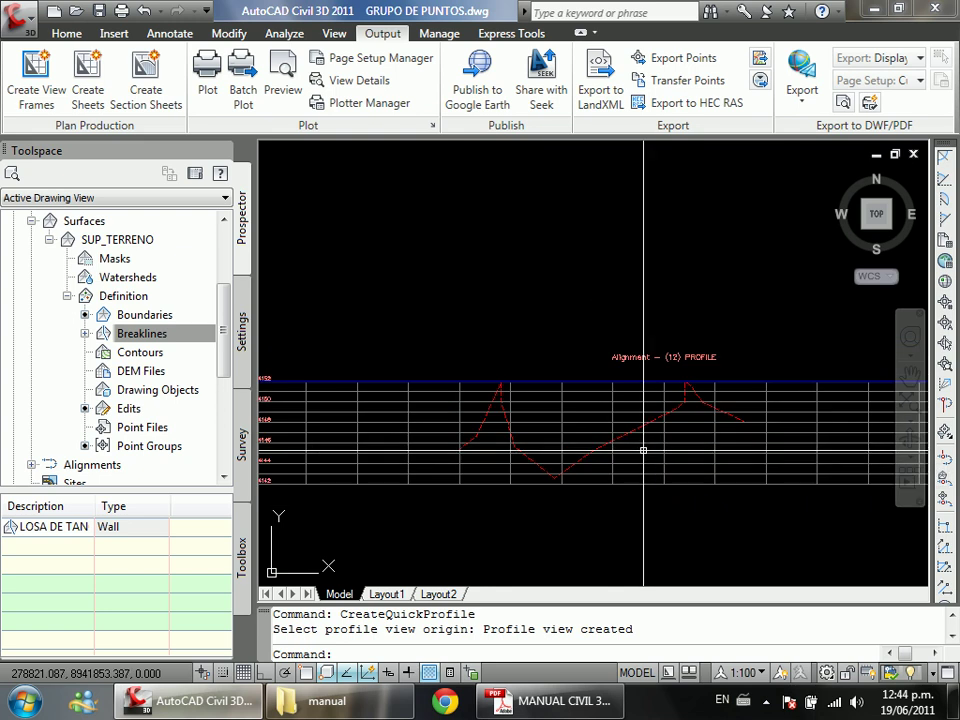
{"action": "scroll", "coordinate": [643, 446], "scroll_direction": "down", "scroll_amount": 3}
{"action": "type", "text": "E"}
{"action": "key", "text": "Return"}
{"action": "key", "text": "Escape"}
{"action": "scroll", "coordinate": [523, 437], "scroll_direction": "down", "scroll_amount": 3}
{"action": "key", "text": "Escape"}
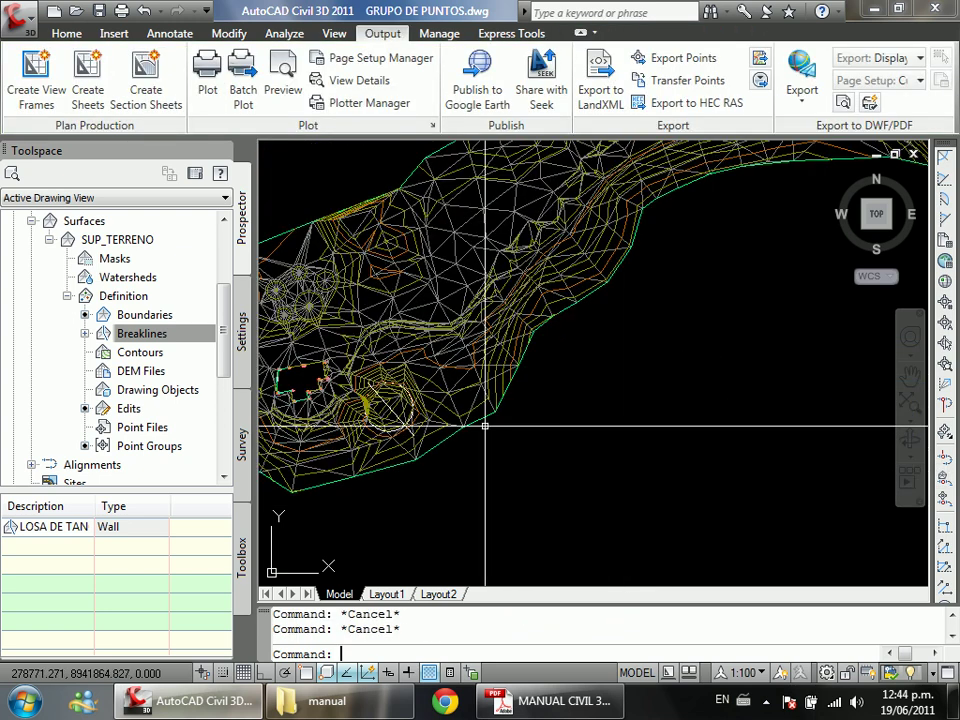
Step: Undo the recent commands back past the quick profile and the section line across the tank
{"action": "type", "text": "u"}
{"action": "key", "text": "Return"}
{"action": "type", "text": "u"}
{"action": "key", "text": "Return"}
{"action": "type", "text": "u"}
{"action": "key", "text": "Return"}
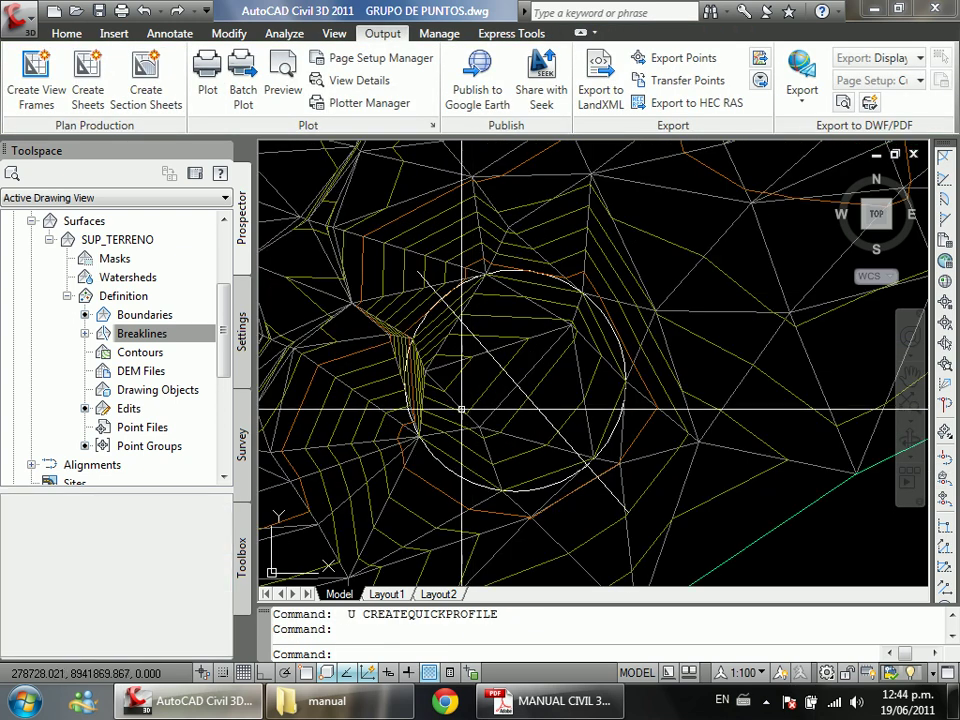
{"action": "type", "text": "u"}
{"action": "key", "text": "Return"}
{"action": "key", "text": "Escape"}
Step: List the tank circle's properties to check its centre elevation
{"action": "left_click", "coordinate": [420, 424]}
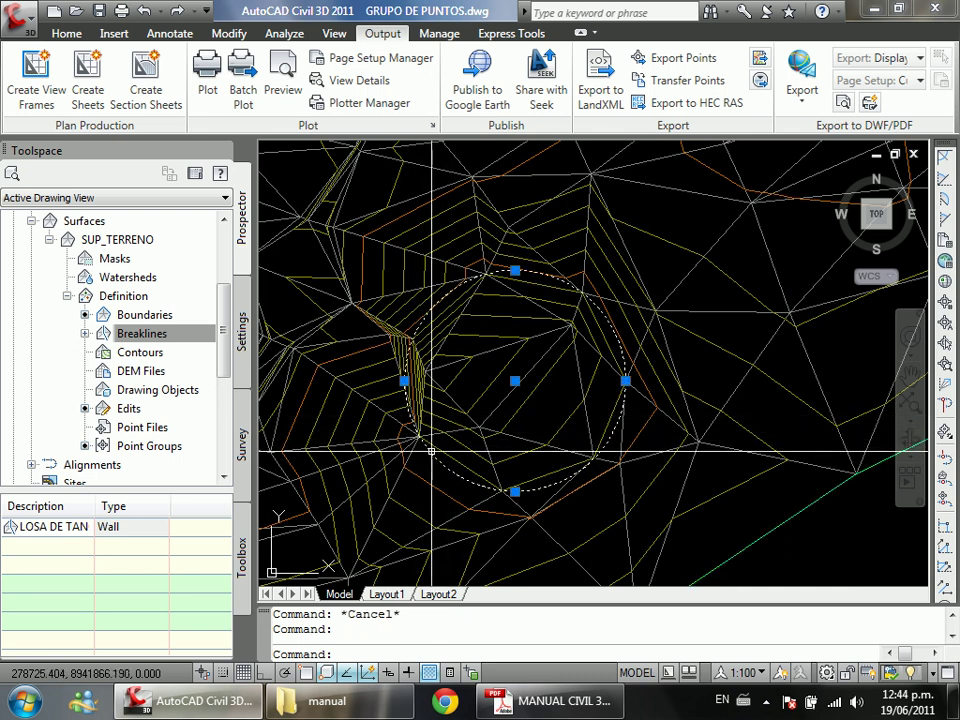
{"action": "type", "text": "li"}
{"action": "key", "text": "Return"}
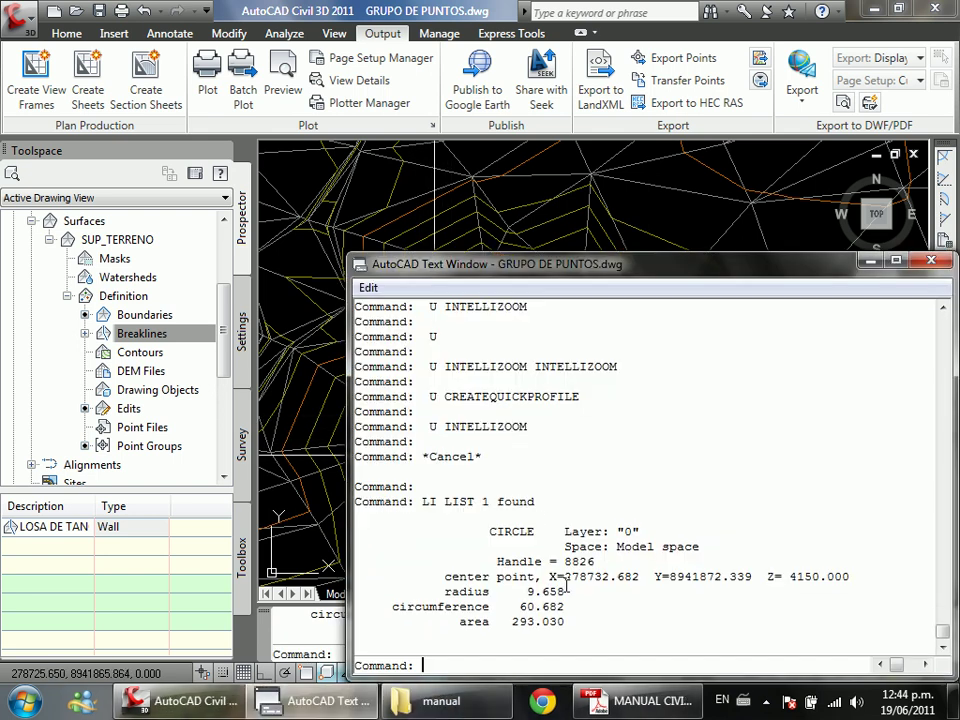
{"action": "key", "text": "F2"}
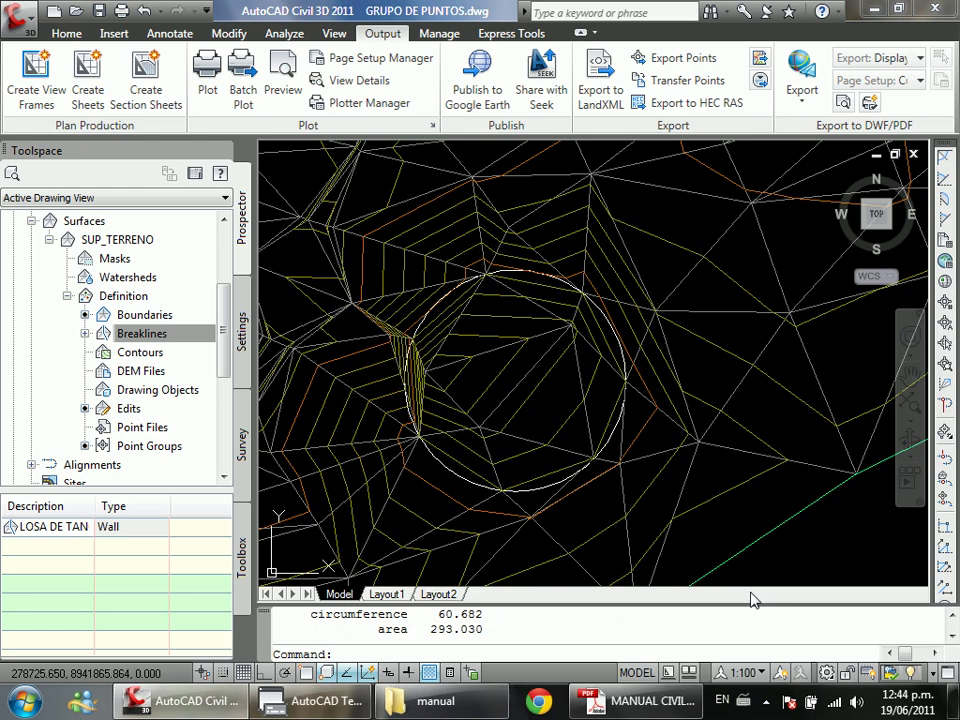
{"action": "key", "text": "Escape"}
{"action": "key", "text": "Return"}
{"action": "key", "text": "Escape"}
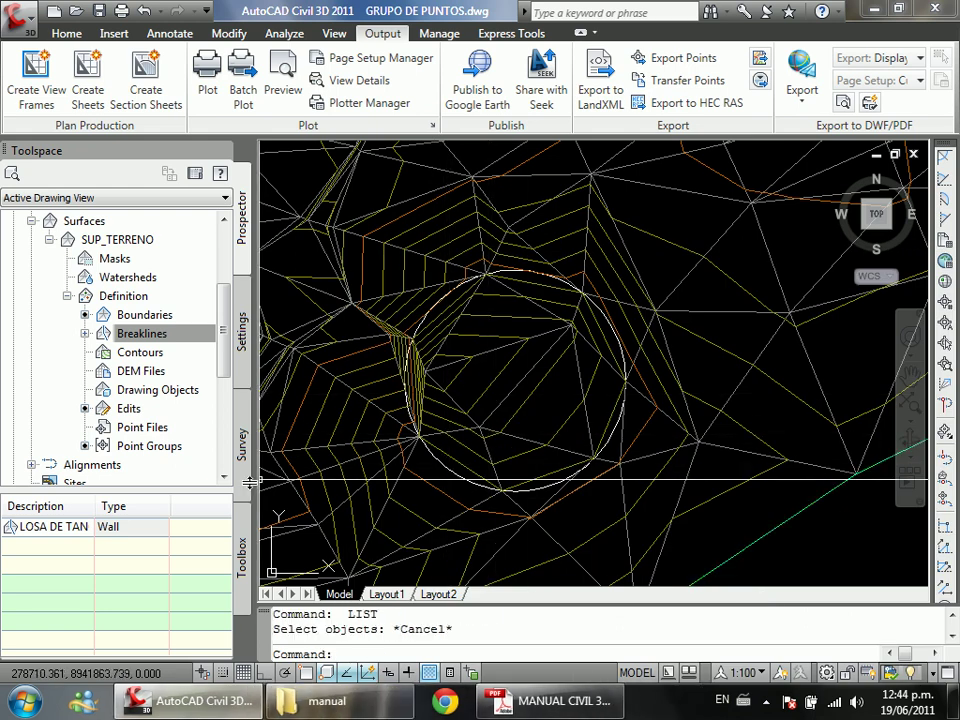
Step: Remove the LOSA DE TANQUE Wall breakline from the SUP_TERRENO definition
{"action": "right_click", "coordinate": [115, 526]}
{"action": "left_click", "coordinate": [178, 373]}
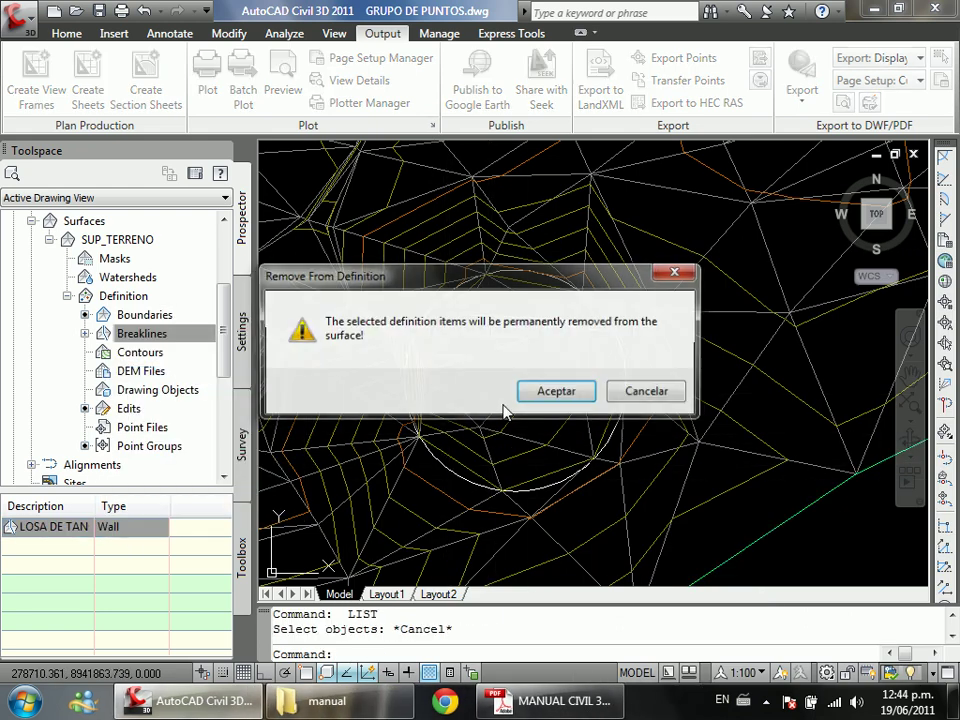
{"action": "key", "text": "Return"}
Step: Try adding the tank circle to SUP_TERRENO as a Non-destructive breakline described as LO, and undo the addition
{"action": "right_click", "coordinate": [176, 341]}
{"action": "left_click", "coordinate": [205, 349]}
{"action": "left_click", "coordinate": [526, 296]}
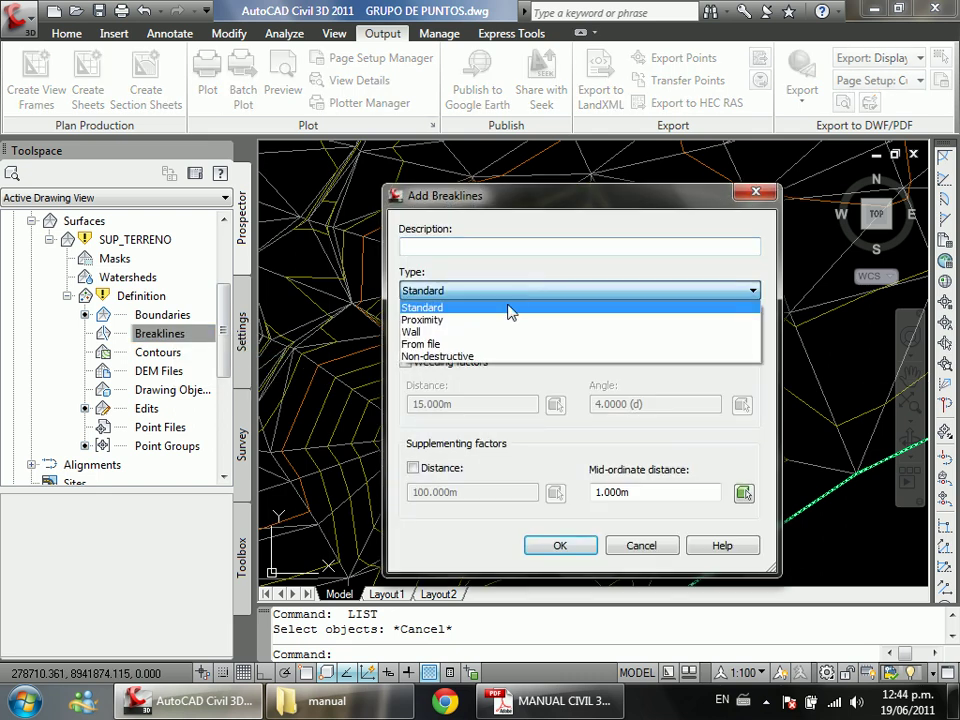
{"action": "left_click", "coordinate": [478, 357]}
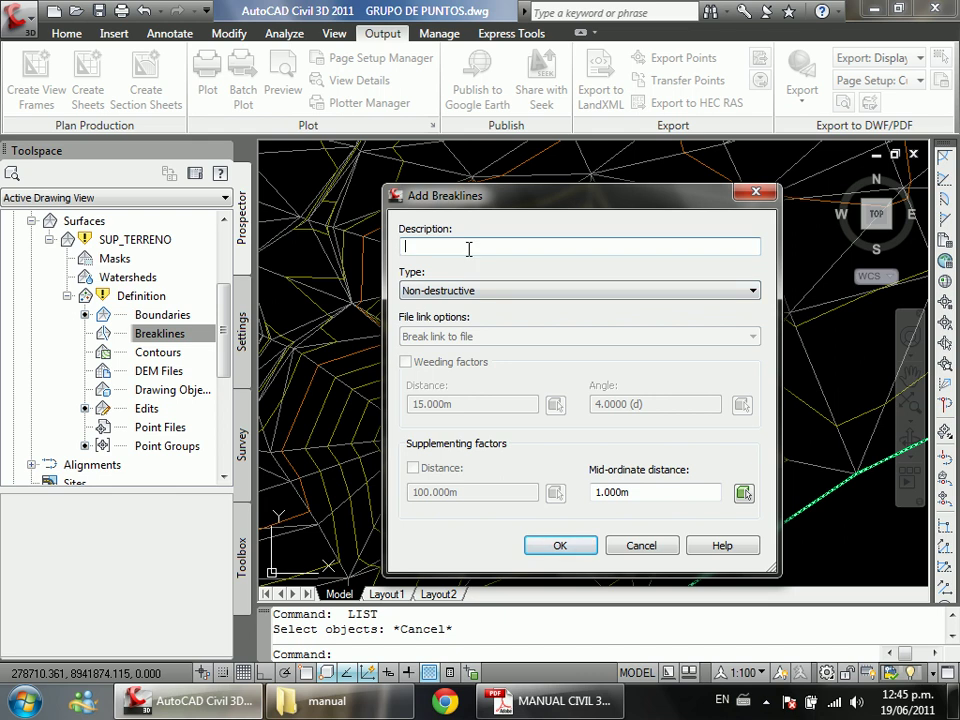
{"action": "left_click", "coordinate": [552, 541]}
{"action": "left_click", "coordinate": [455, 489]}
{"action": "key", "text": "Return"}
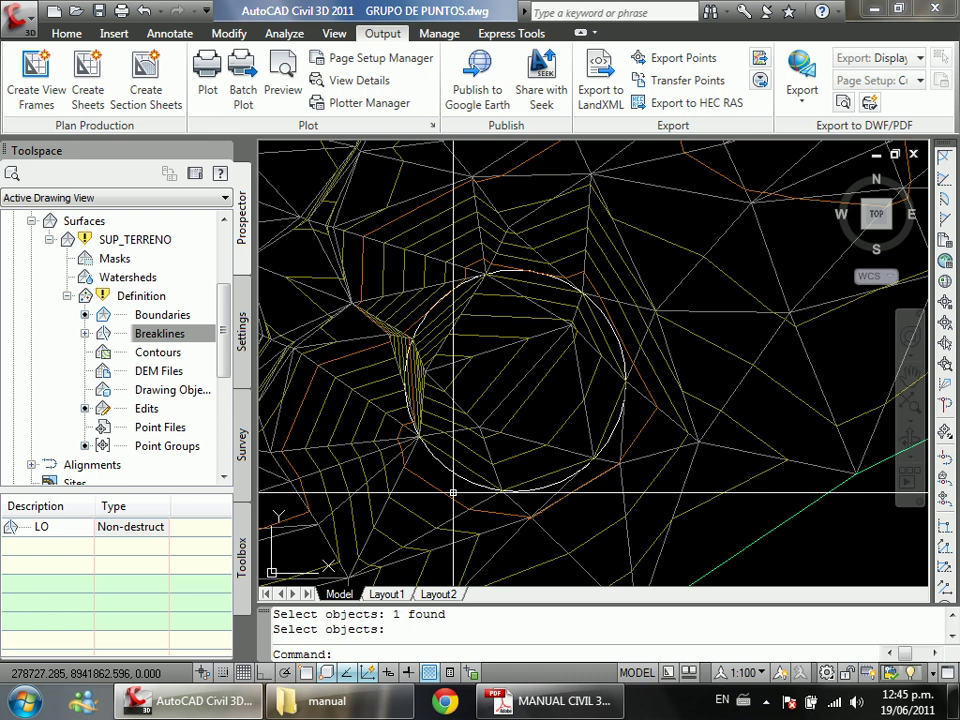
{"action": "type", "text": "U"}
{"action": "key", "text": "Return"}
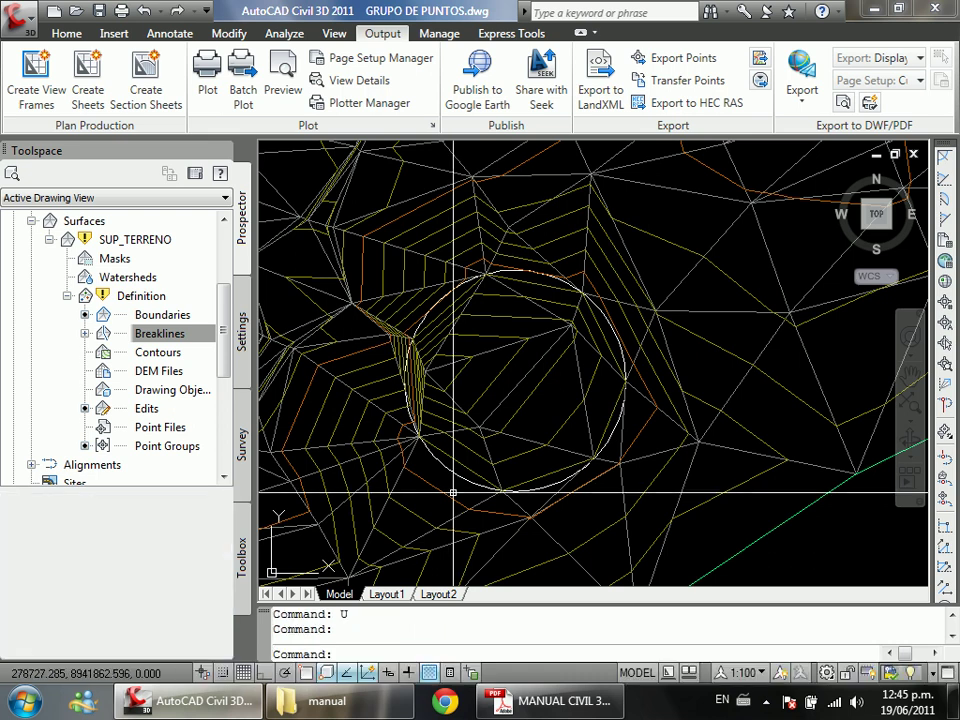
Step: Start adding a Wall breakline described as LO to the SUP_TERRENO definition, leaving weeding factors off
{"action": "right_click", "coordinate": [185, 335]}
{"action": "left_click", "coordinate": [192, 343]}
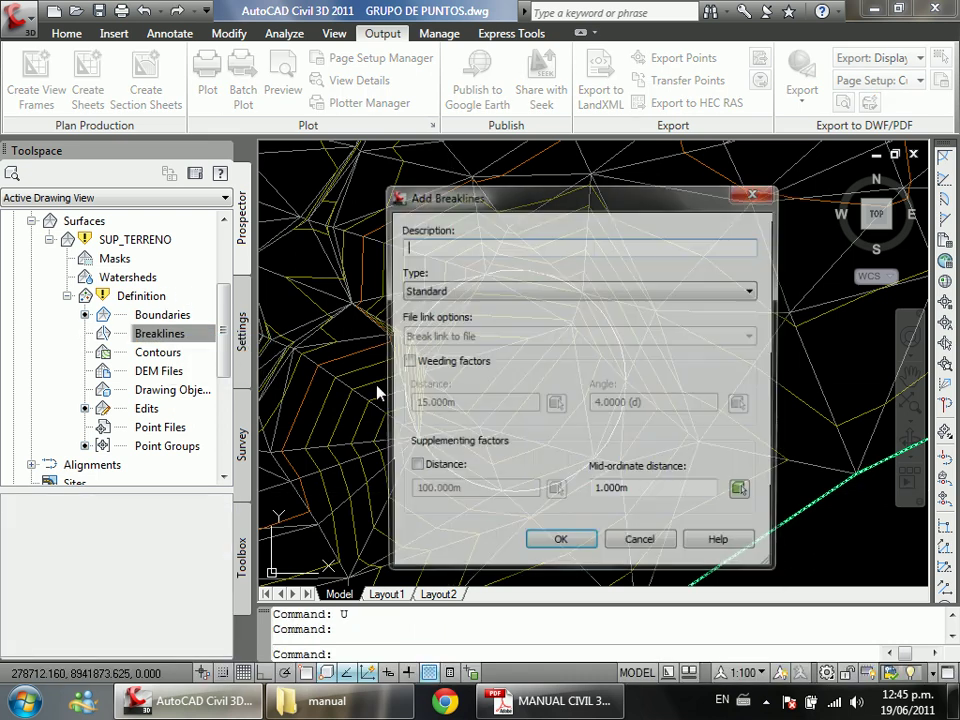
{"action": "left_click", "coordinate": [462, 291]}
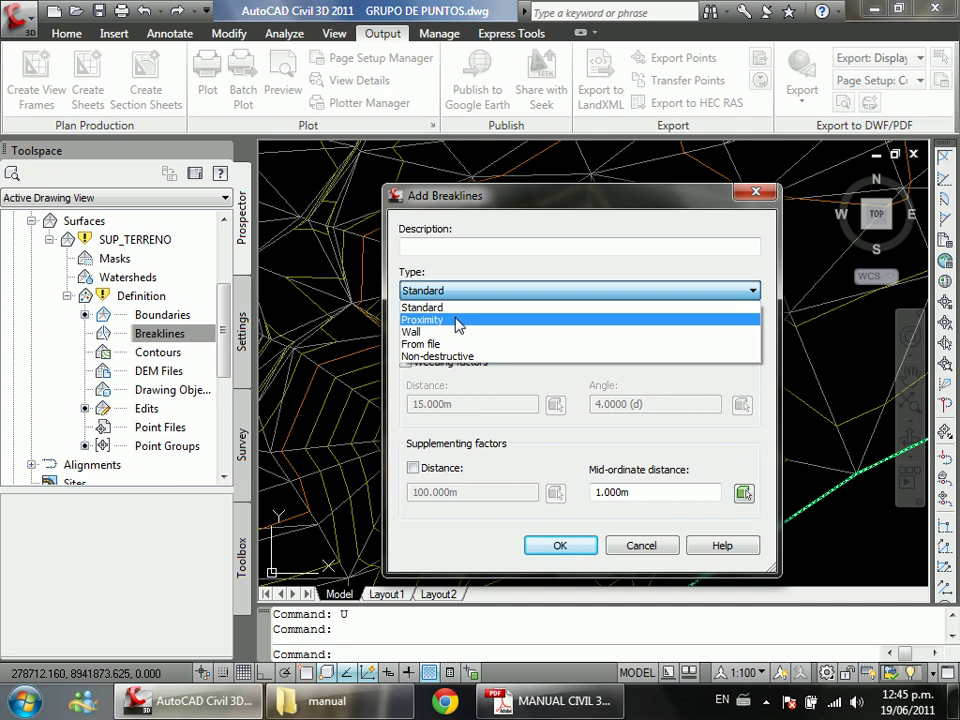
{"action": "left_click", "coordinate": [455, 331]}
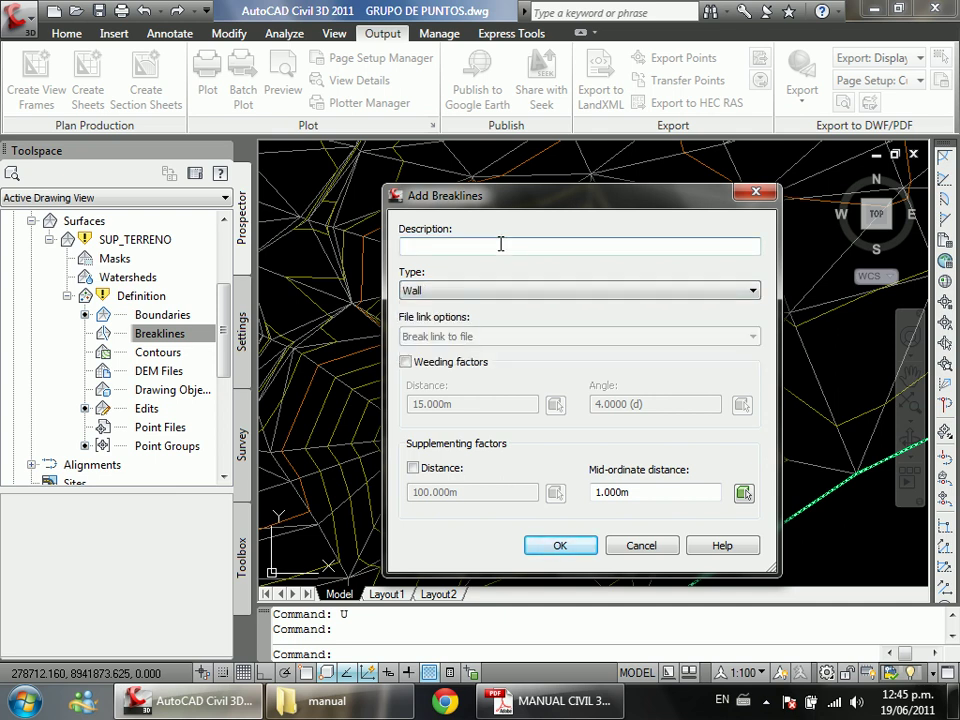
{"action": "left_click", "coordinate": [437, 366]}
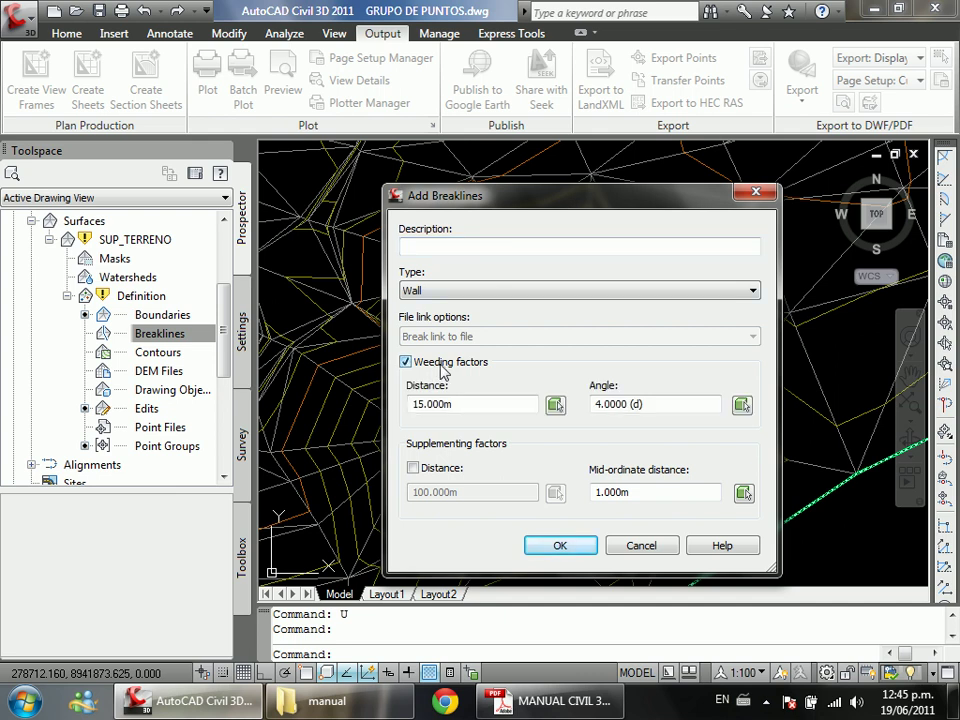
{"action": "left_click", "coordinate": [455, 366]}
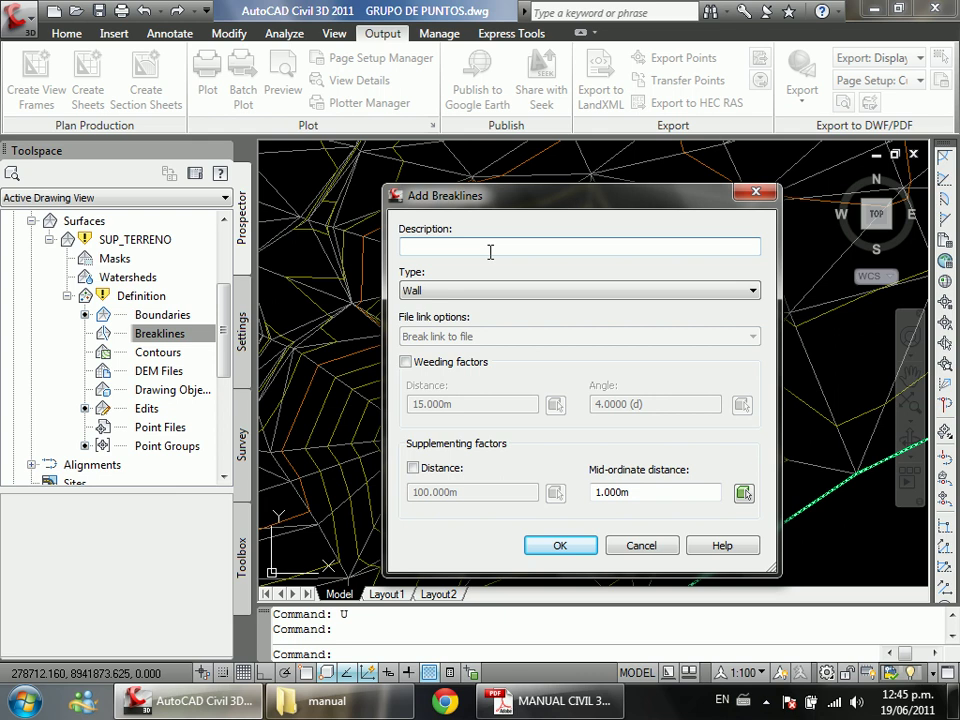
{"action": "left_click", "coordinate": [576, 544]}
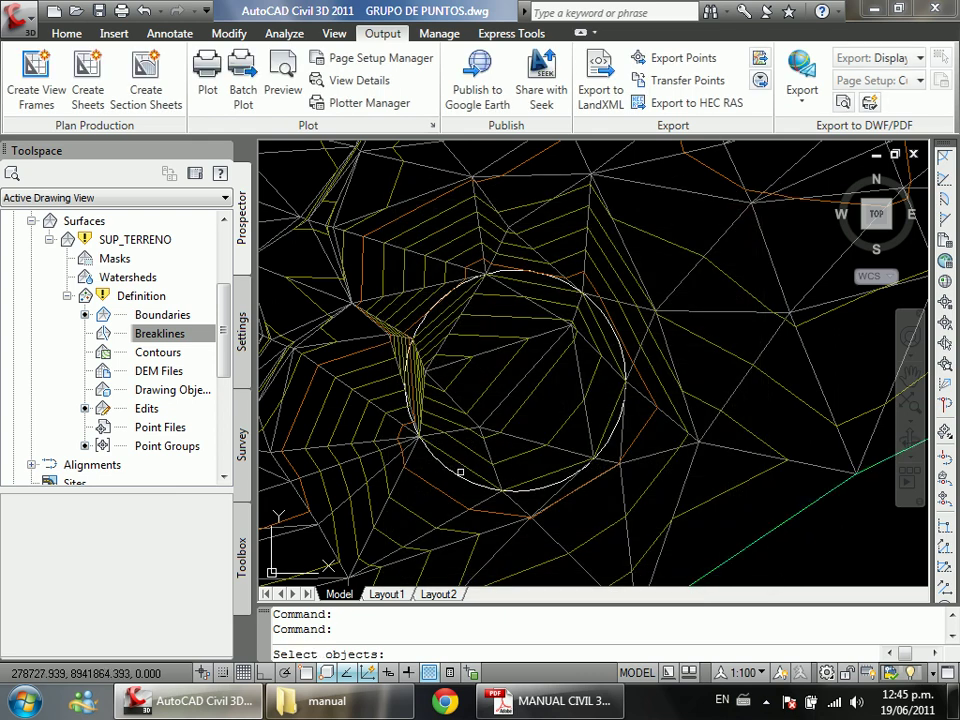
Step: Use the tank circle as the wall breakline, offset to its outside, with a 10 m elevation difference for all offset points
{"action": "left_click", "coordinate": [457, 475]}
{"action": "key", "text": "Return"}
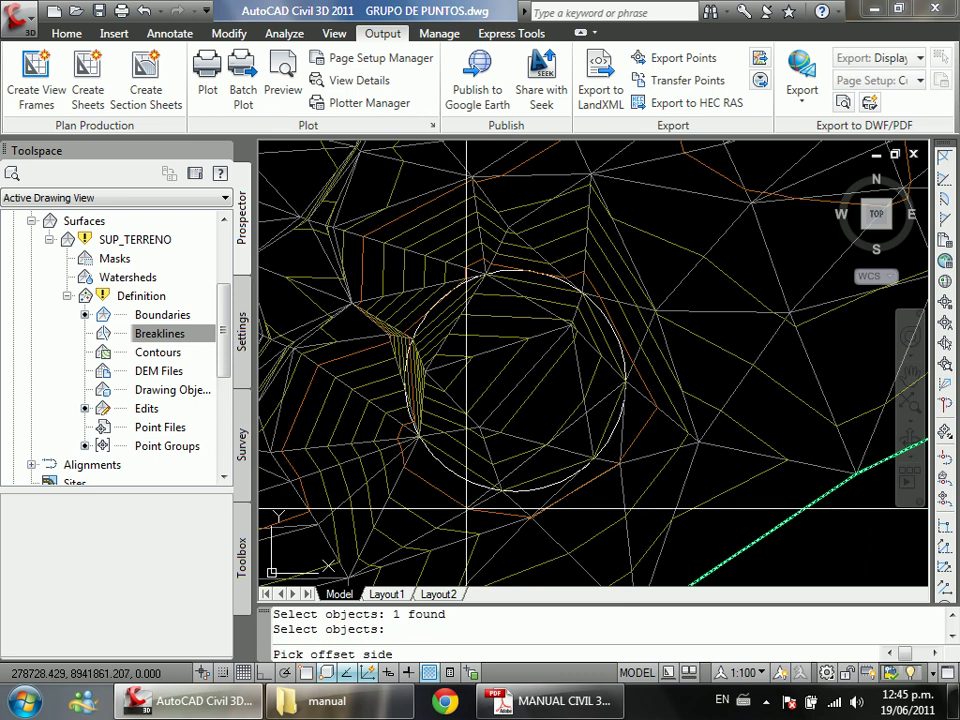
{"action": "scroll", "coordinate": [640, 402], "scroll_direction": "up", "scroll_amount": 1}
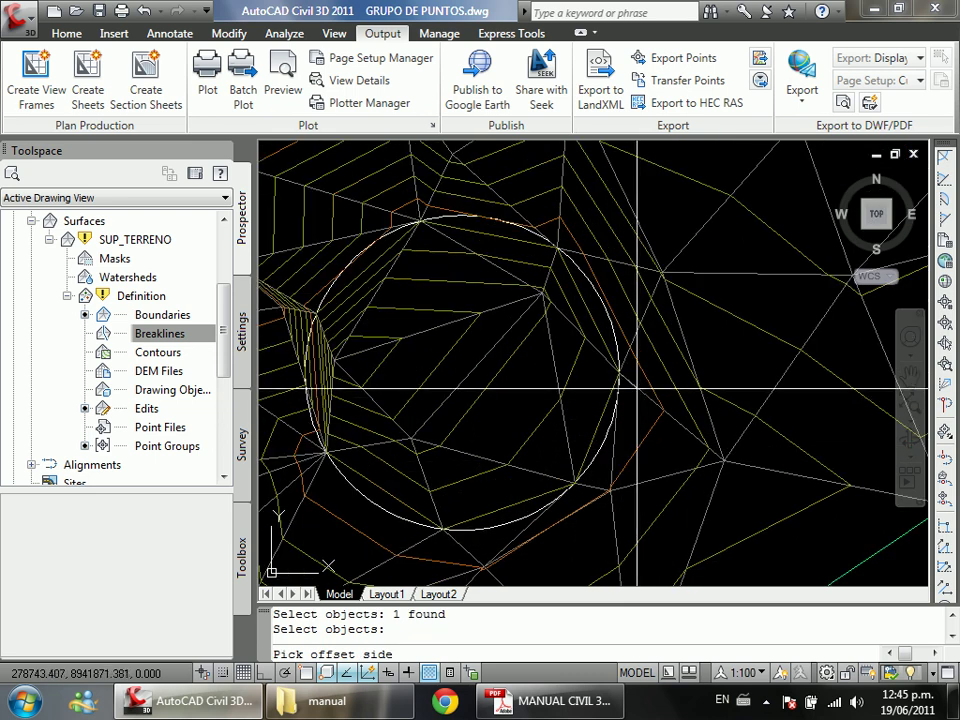
{"action": "left_click", "coordinate": [640, 402]}
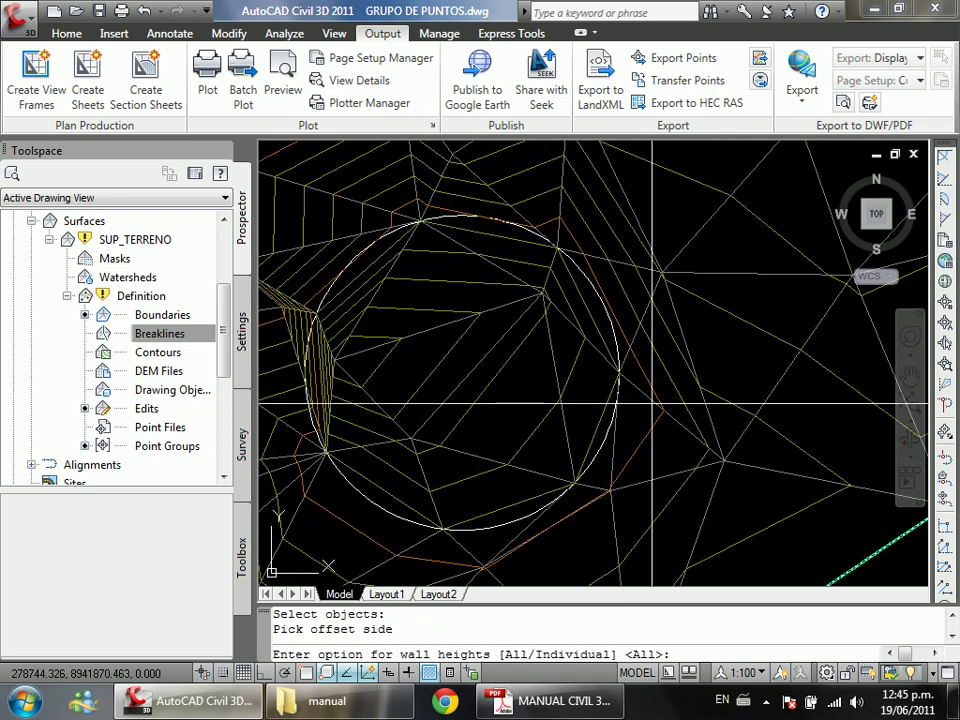
{"action": "key", "text": "Return"}
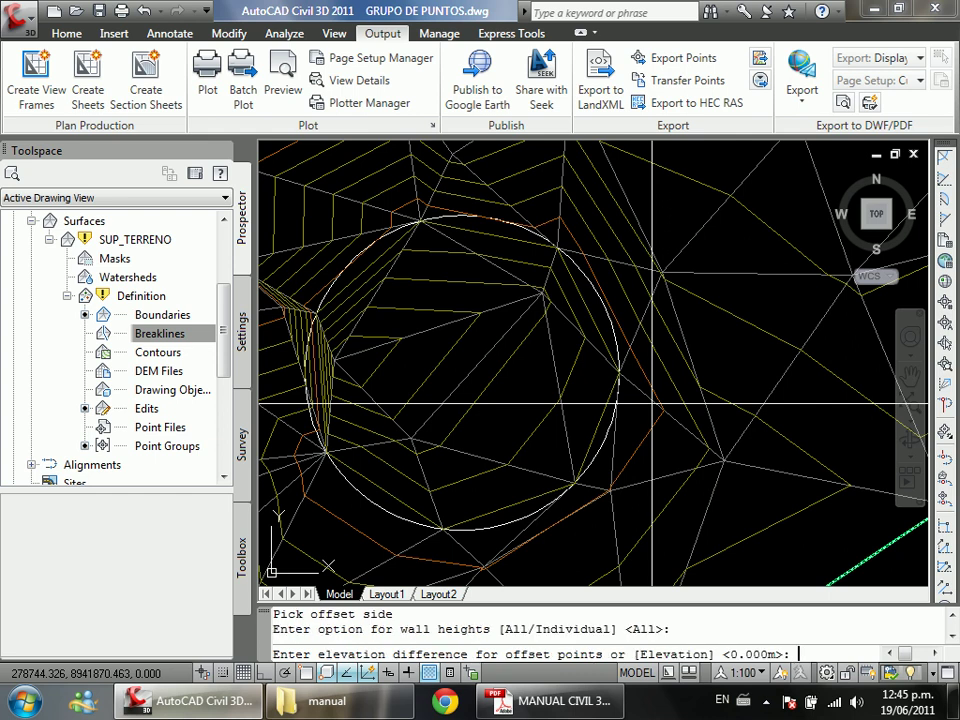
{"action": "type", "text": "10"}
{"action": "key", "text": "Return"}
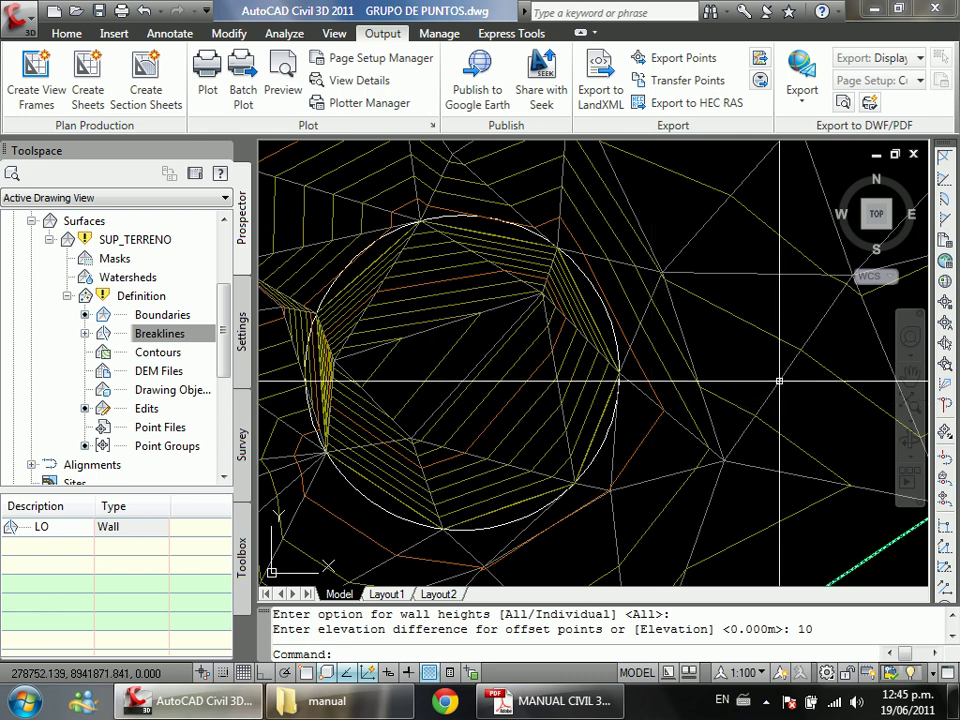
Step: Draw a diagonal section line across the tank circle, extending past its edge on both sides
{"action": "scroll", "coordinate": [690, 392], "scroll_direction": "down", "scroll_amount": 2}
{"action": "type", "text": "L"}
{"action": "key", "text": "Return"}
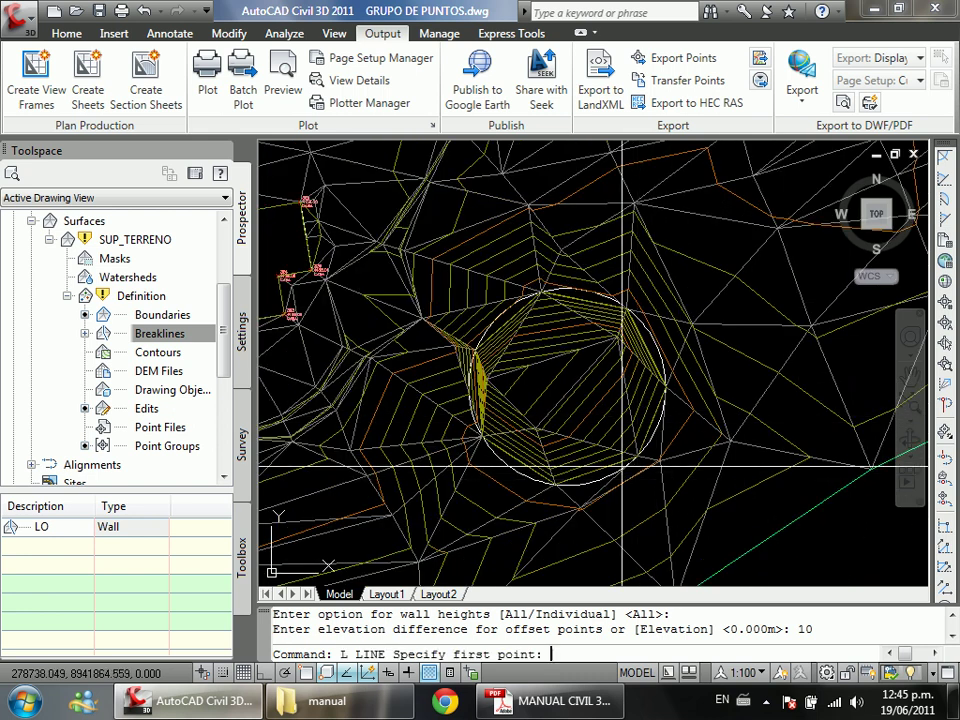
{"action": "left_click", "coordinate": [478, 345]}
{"action": "left_click", "coordinate": [632, 453]}
{"action": "key", "text": "Escape"}
Step: Create a quick profile of SUP_TERRENO along the section line, place its view in empty space, and dismiss the Panorama window
{"action": "left_click", "coordinate": [632, 451]}
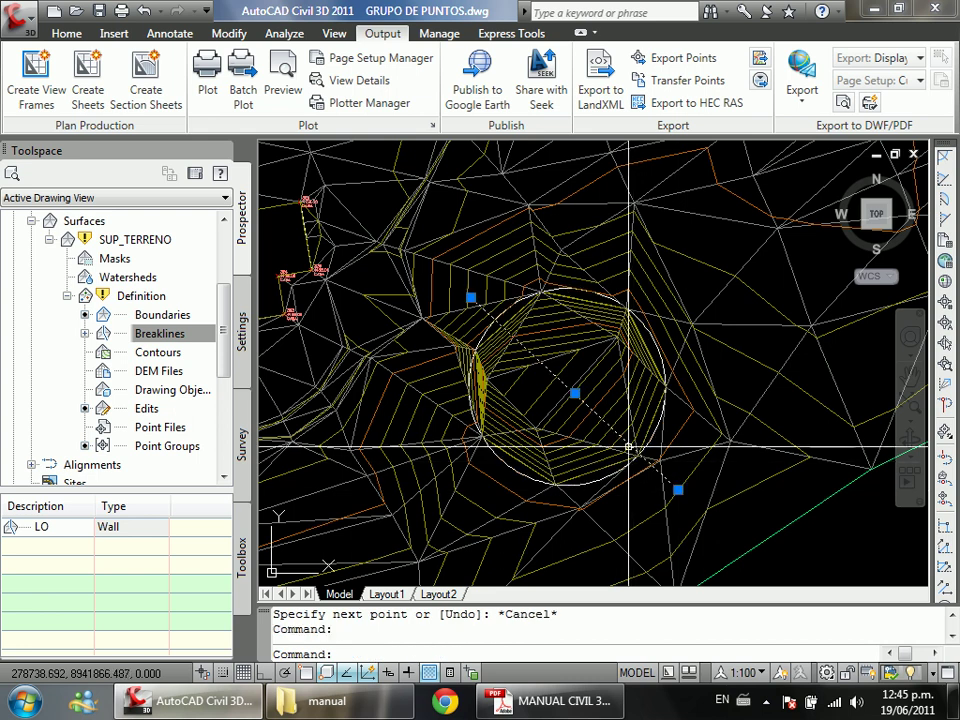
{"action": "right_click", "coordinate": [631, 449]}
{"action": "left_click", "coordinate": [699, 354]}
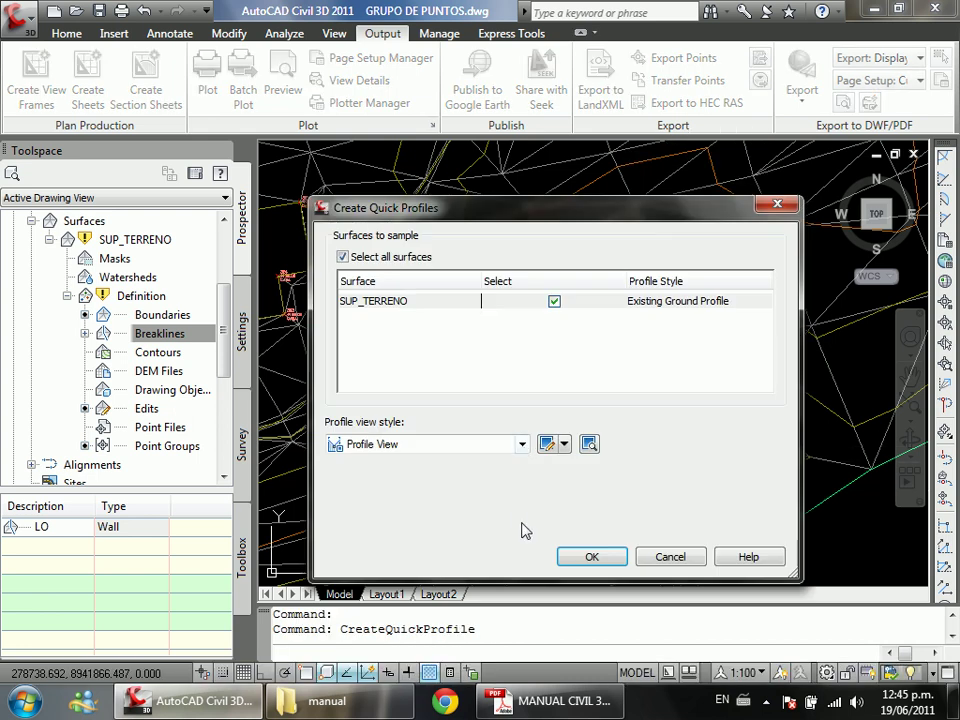
{"action": "left_click", "coordinate": [590, 557]}
{"action": "left_click", "coordinate": [306, 349]}
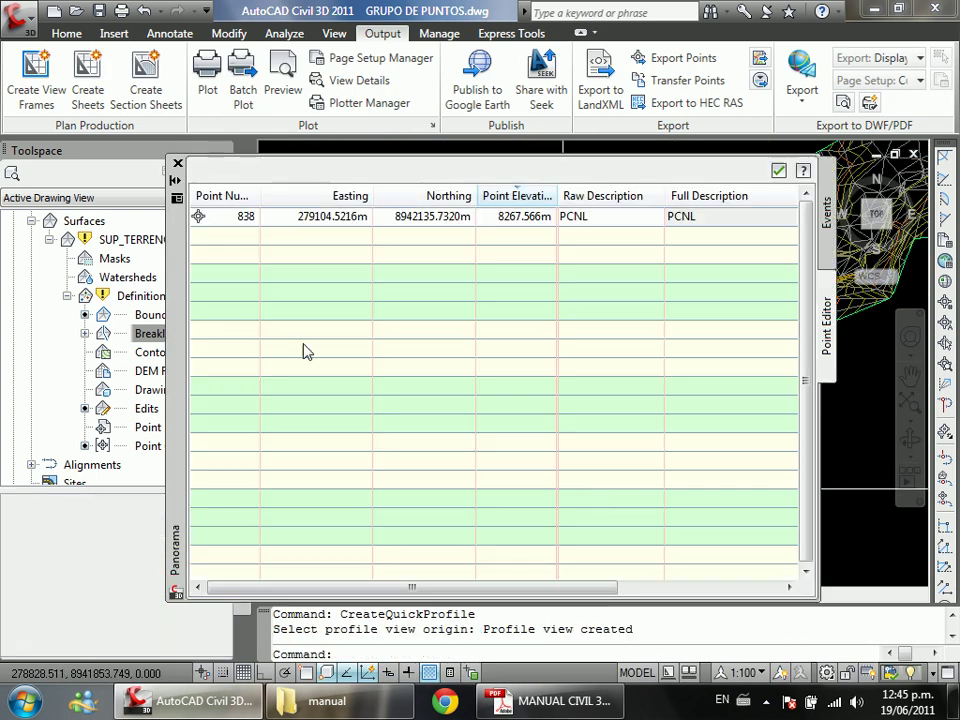
{"action": "left_click", "coordinate": [177, 164]}
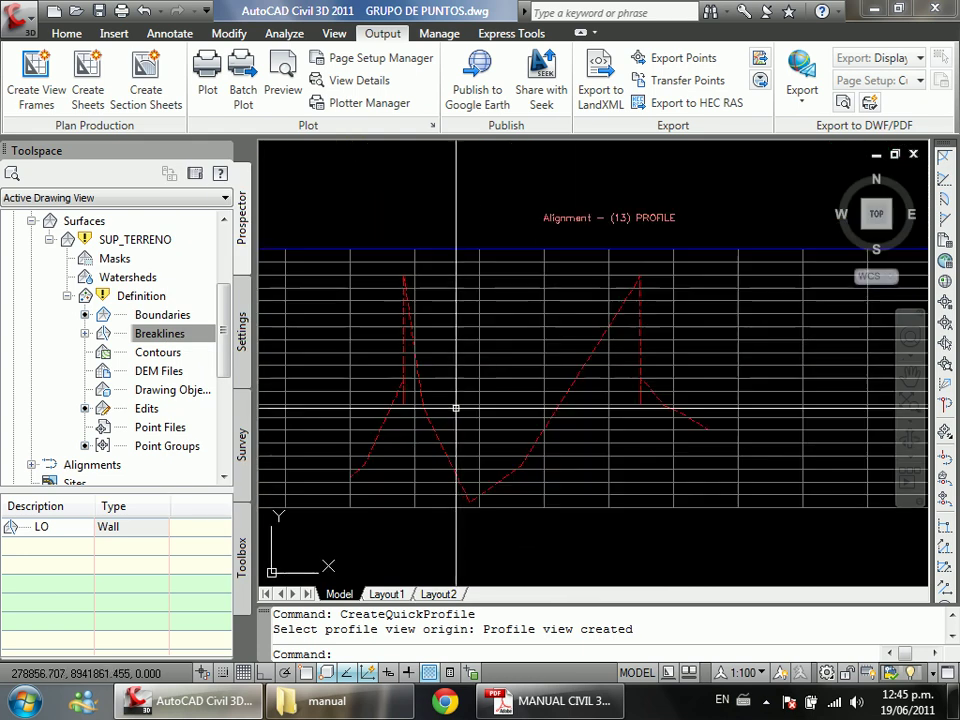
Step: Examine the quick profile's vertical jumps at the tank walls and the terrain shape between them
{"action": "scroll", "coordinate": [480, 408], "scroll_direction": "up", "scroll_amount": 1}
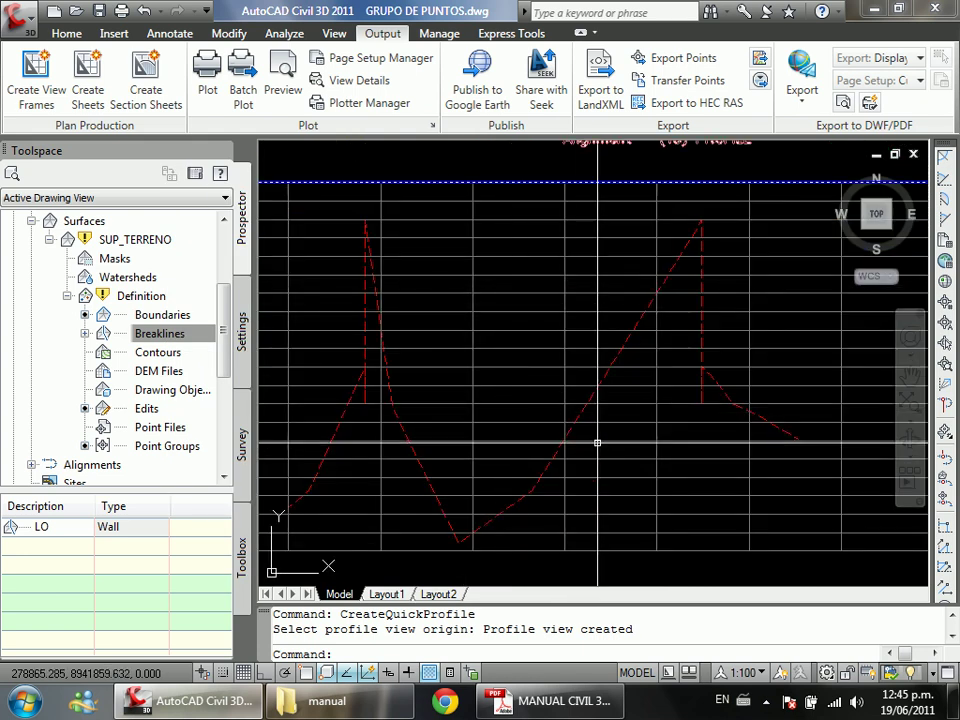
{"action": "scroll", "coordinate": [595, 442], "scroll_direction": "down", "scroll_amount": 2}
{"action": "scroll", "coordinate": [597, 443], "scroll_direction": "up", "scroll_amount": 1}
{"action": "scroll", "coordinate": [690, 460], "scroll_direction": "down", "scroll_amount": 2}
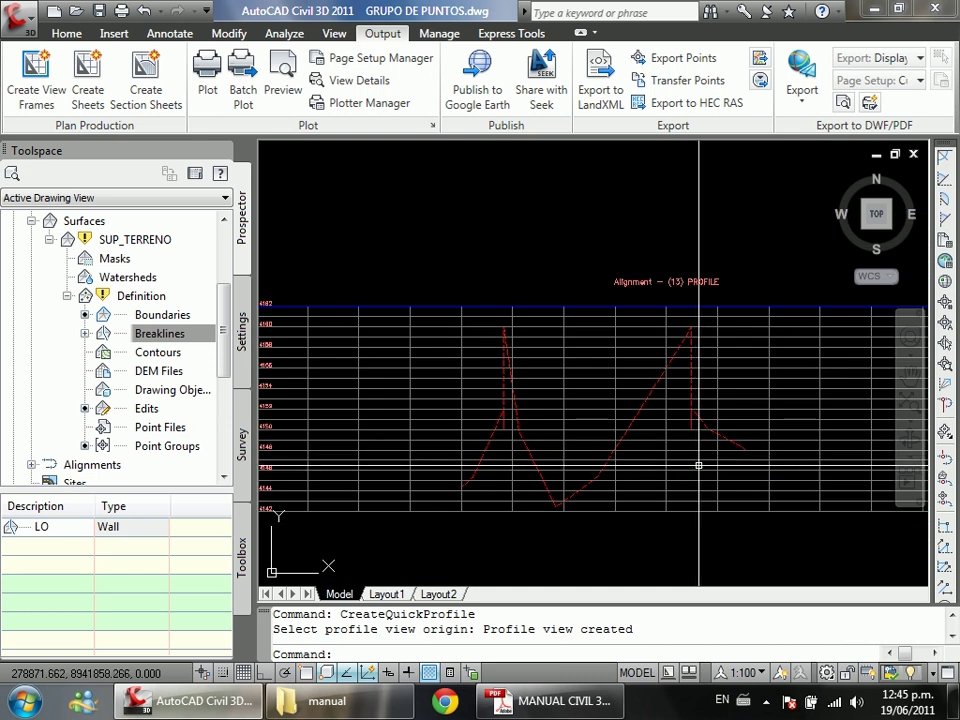
{"action": "scroll", "coordinate": [610, 320], "scroll_direction": "up", "scroll_amount": 3}
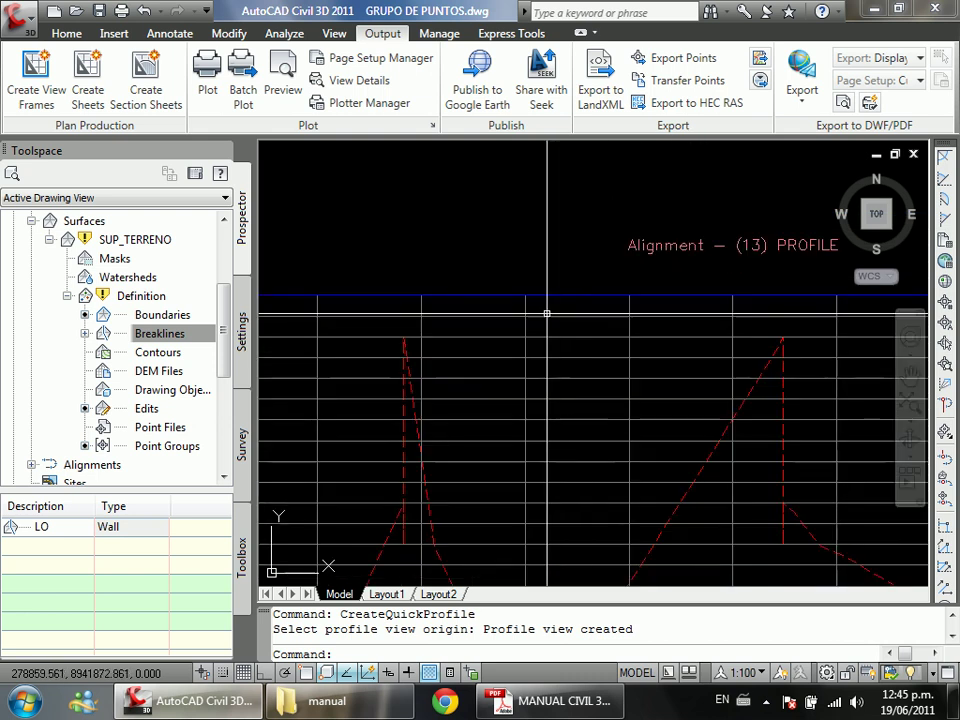
{"action": "scroll", "coordinate": [540, 318], "scroll_direction": "down", "scroll_amount": 2}
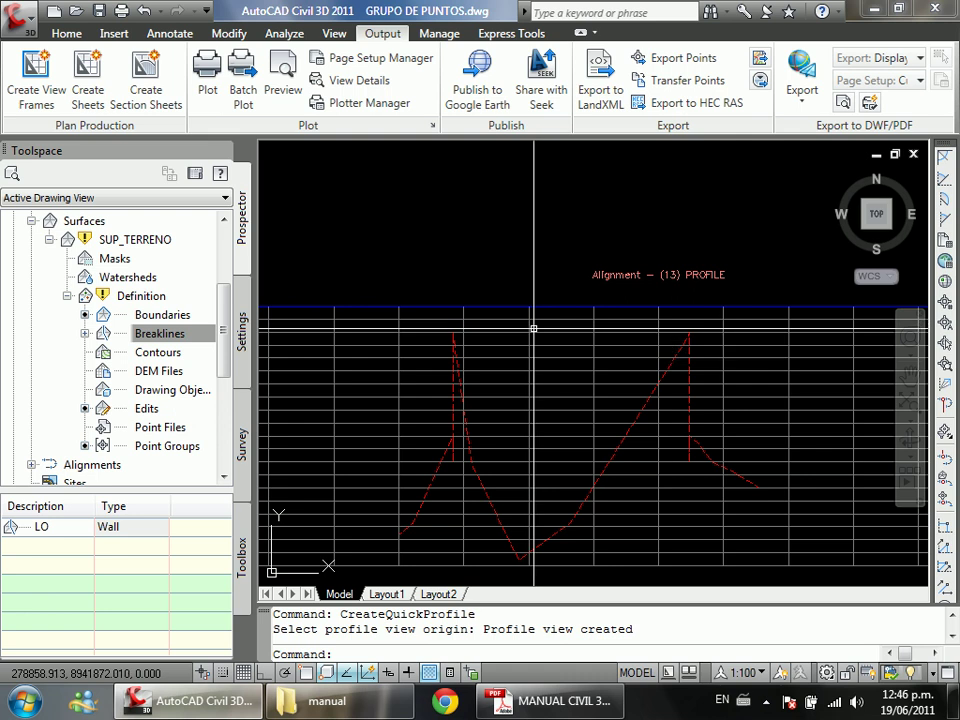
{"action": "scroll", "coordinate": [534, 328], "scroll_direction": "up", "scroll_amount": 3}
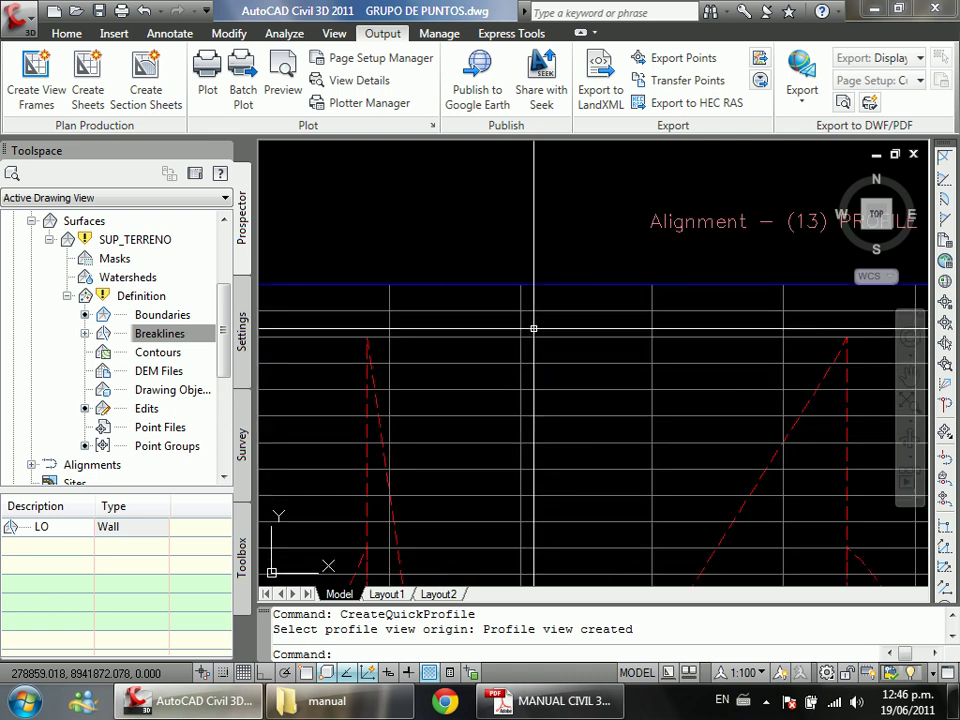
Step: Erase the diagonal section line across the tank circle
{"action": "scroll", "coordinate": [534, 328], "scroll_direction": "down", "scroll_amount": 8}
{"action": "middle_click_drag", "start_coordinate": [313, 294], "coordinate": [459, 326]}
{"action": "scroll", "coordinate": [489, 343], "scroll_direction": "up", "scroll_amount": 5}
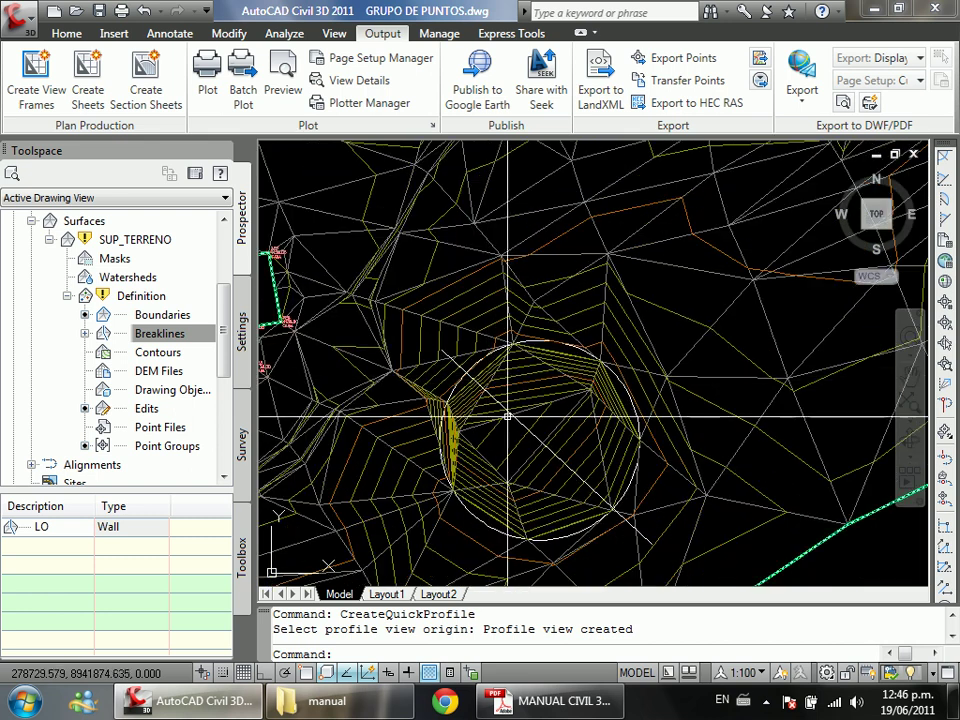
{"action": "left_click", "coordinate": [522, 425]}
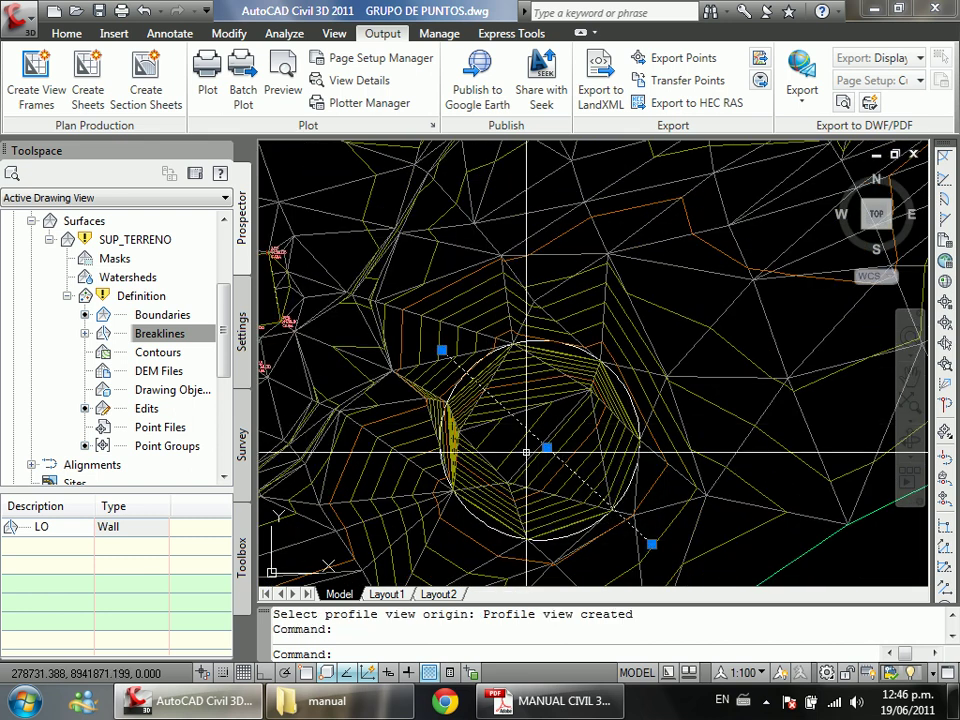
{"action": "type", "text": "E"}
{"action": "key", "text": "Return"}
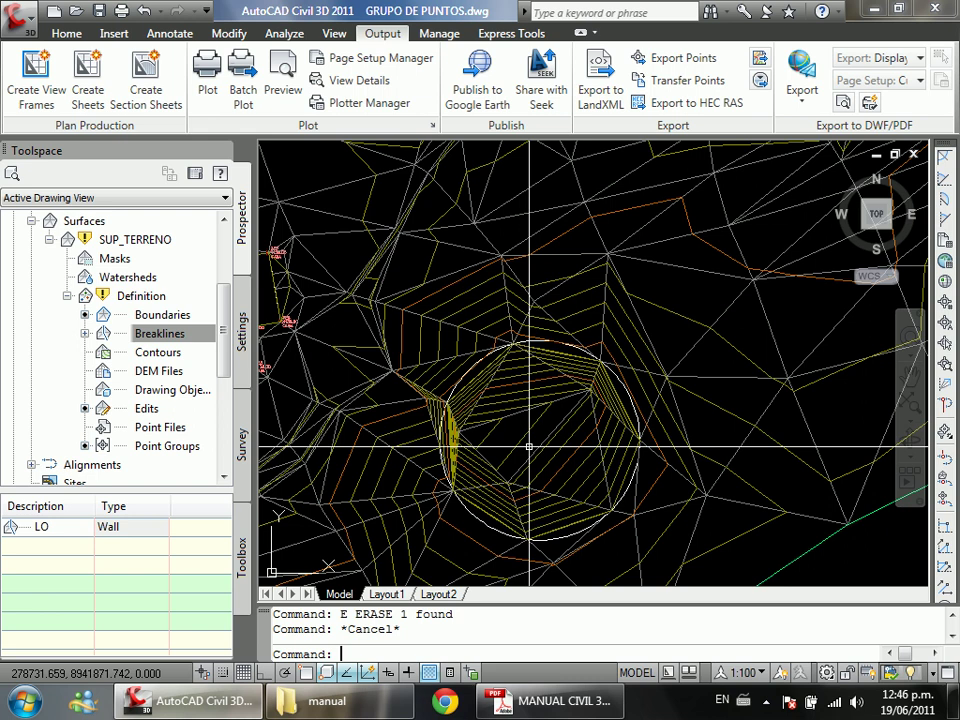
{"action": "scroll", "coordinate": [508, 433], "scroll_direction": "down", "scroll_amount": 2}
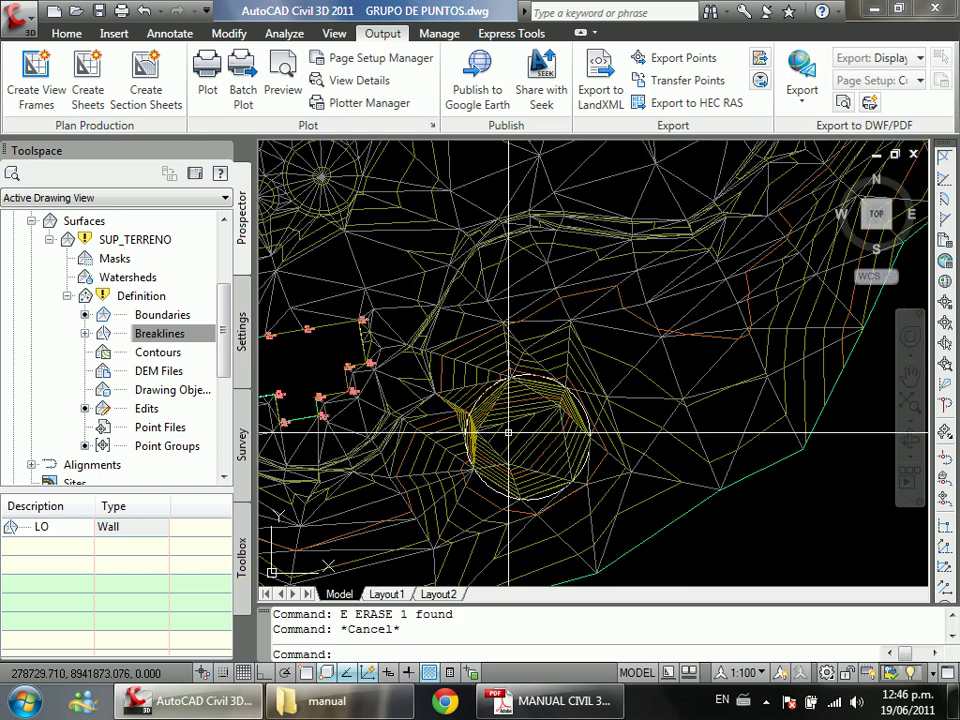
Step: Try to delete surface points inside the circle with the Delete Point edit of SUP_TERRENO
{"action": "scroll", "coordinate": [521, 467], "scroll_direction": "up", "scroll_amount": 1}
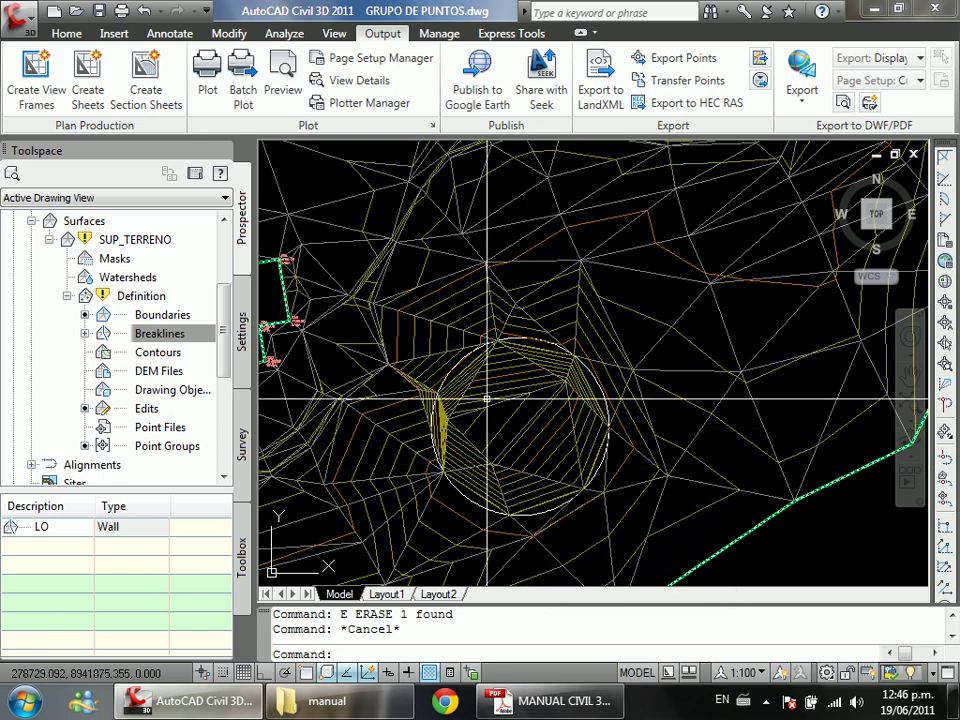
{"action": "scroll", "coordinate": [493, 405], "scroll_direction": "down", "scroll_amount": 1}
{"action": "scroll", "coordinate": [493, 405], "scroll_direction": "up", "scroll_amount": 1}
{"action": "scroll", "coordinate": [484, 394], "scroll_direction": "up", "scroll_amount": 2}
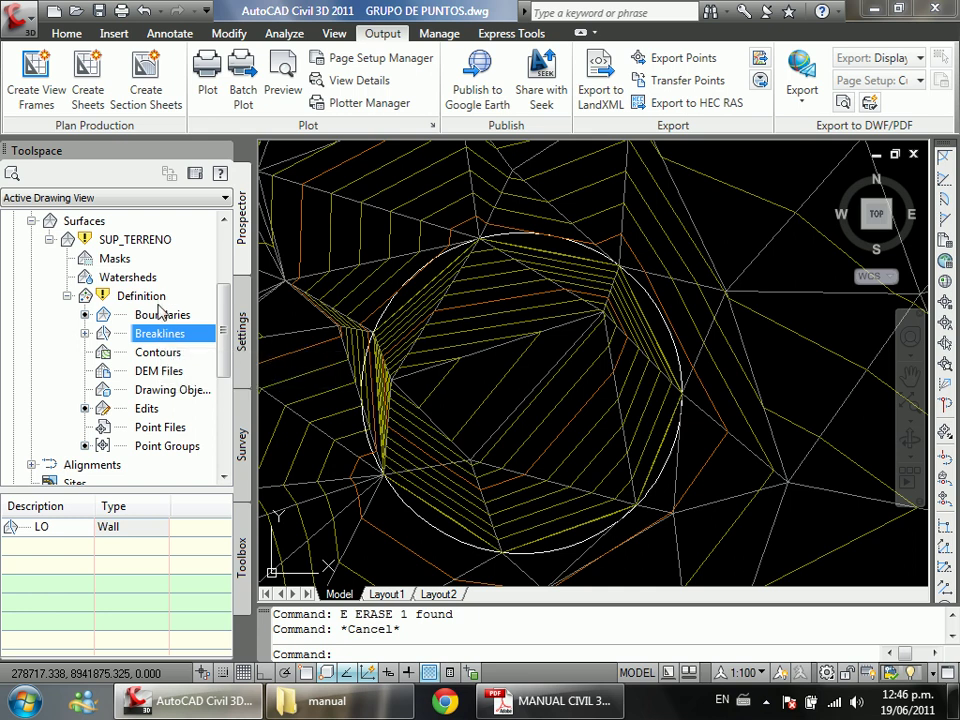
{"action": "right_click", "coordinate": [155, 244]}
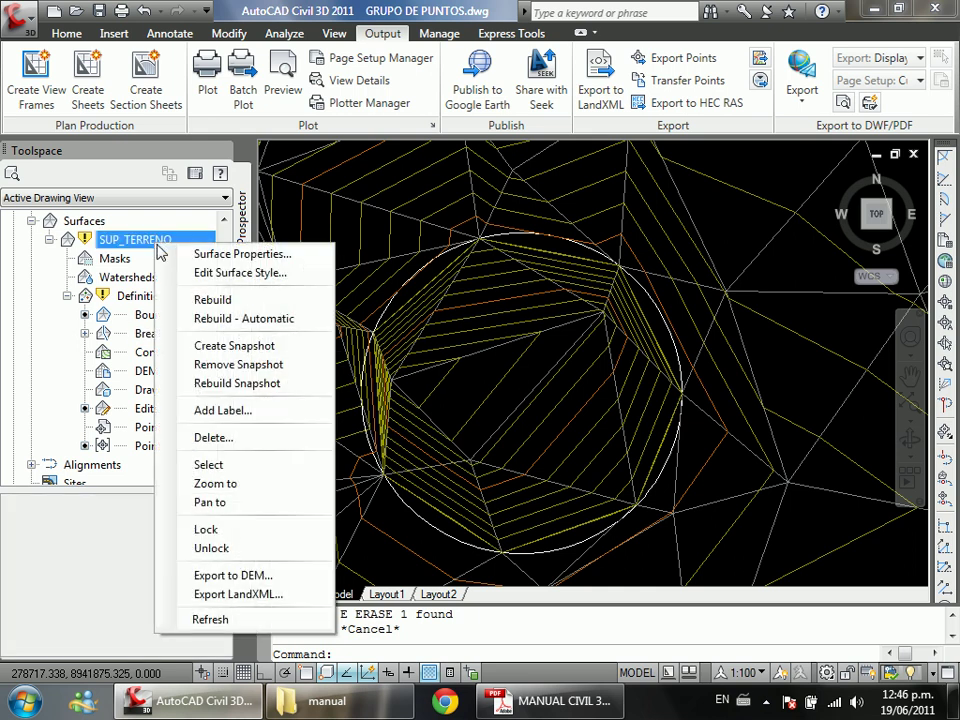
{"action": "left_click", "coordinate": [128, 355]}
{"action": "right_click", "coordinate": [146, 408]}
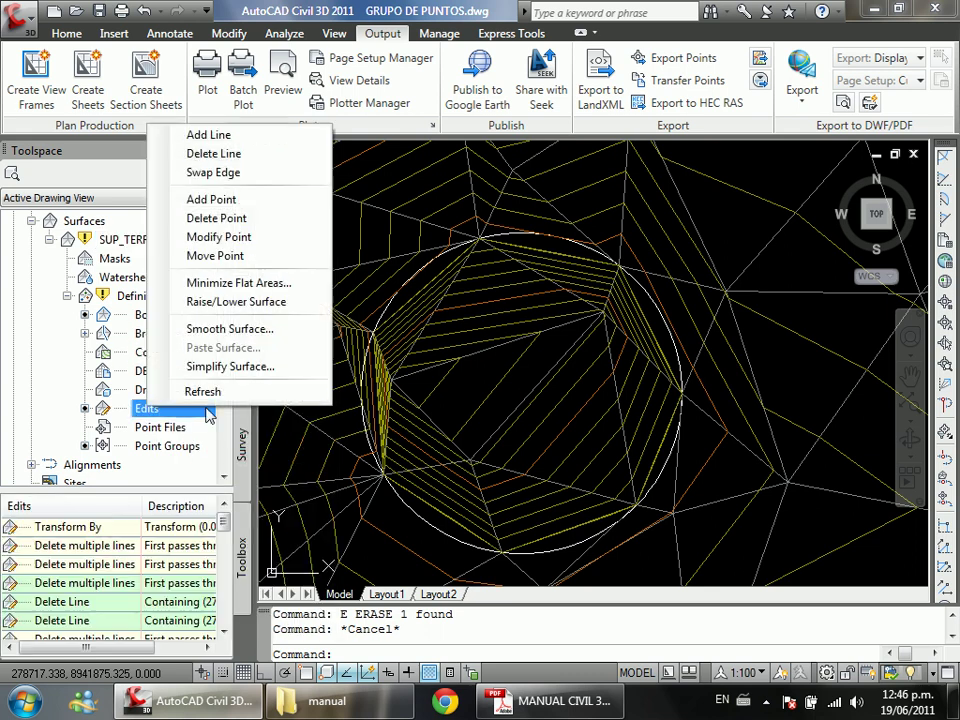
{"action": "left_click", "coordinate": [244, 218]}
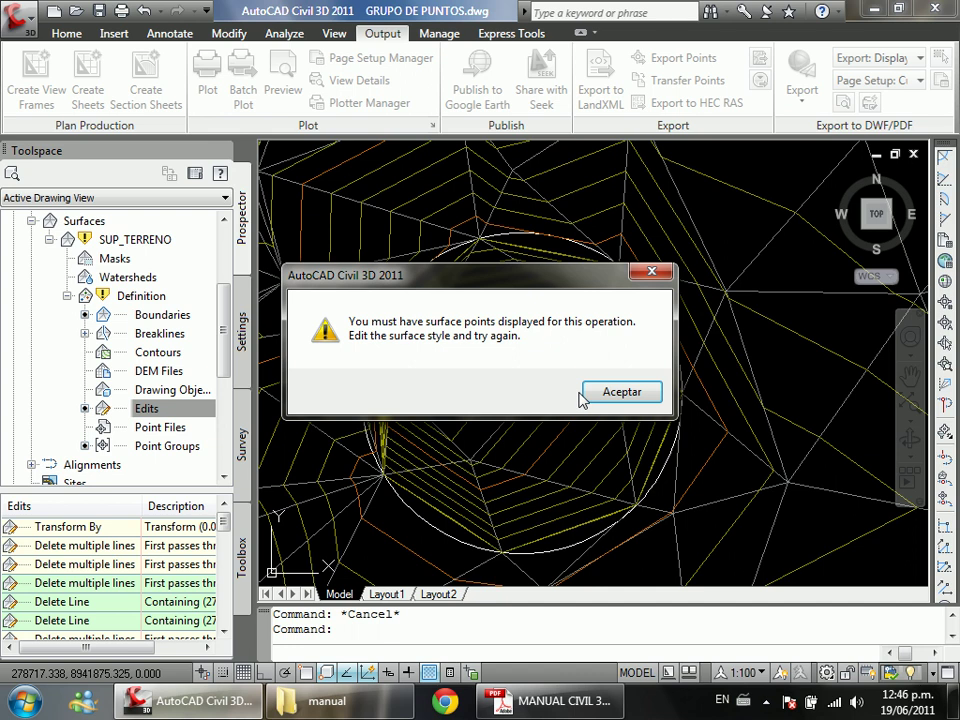
{"action": "left_click", "coordinate": [585, 393]}
Step: Turn on the display of points in SUP_TERRENO's Contours and Triangles surface style and apply it
{"action": "right_click", "coordinate": [180, 240]}
{"action": "left_click", "coordinate": [250, 256]}
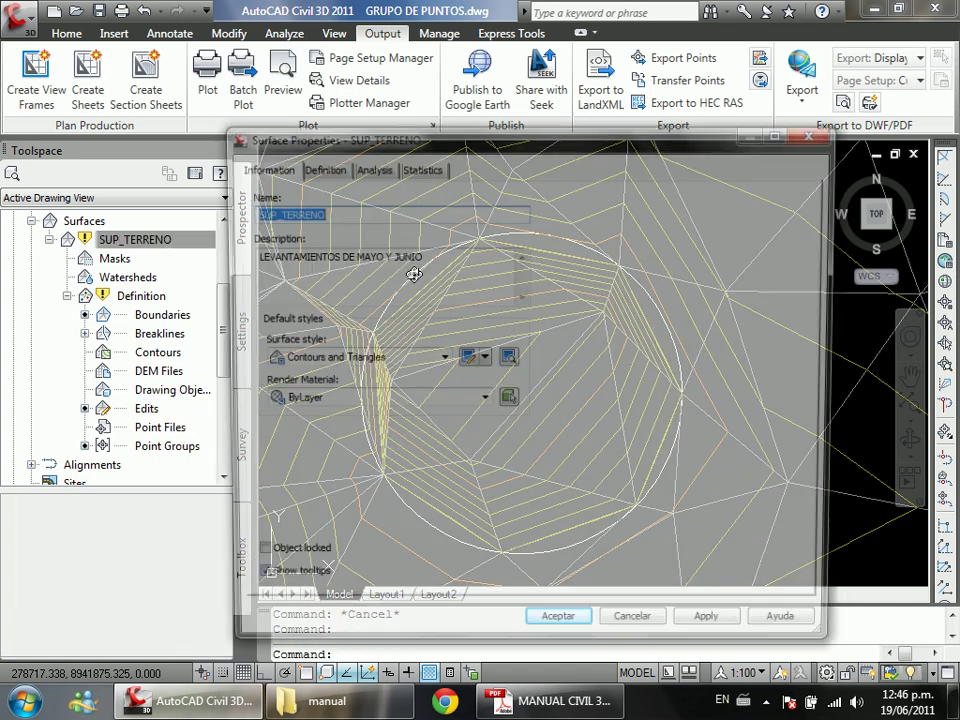
{"action": "left_click", "coordinate": [320, 166]}
{"action": "left_click", "coordinate": [375, 167]}
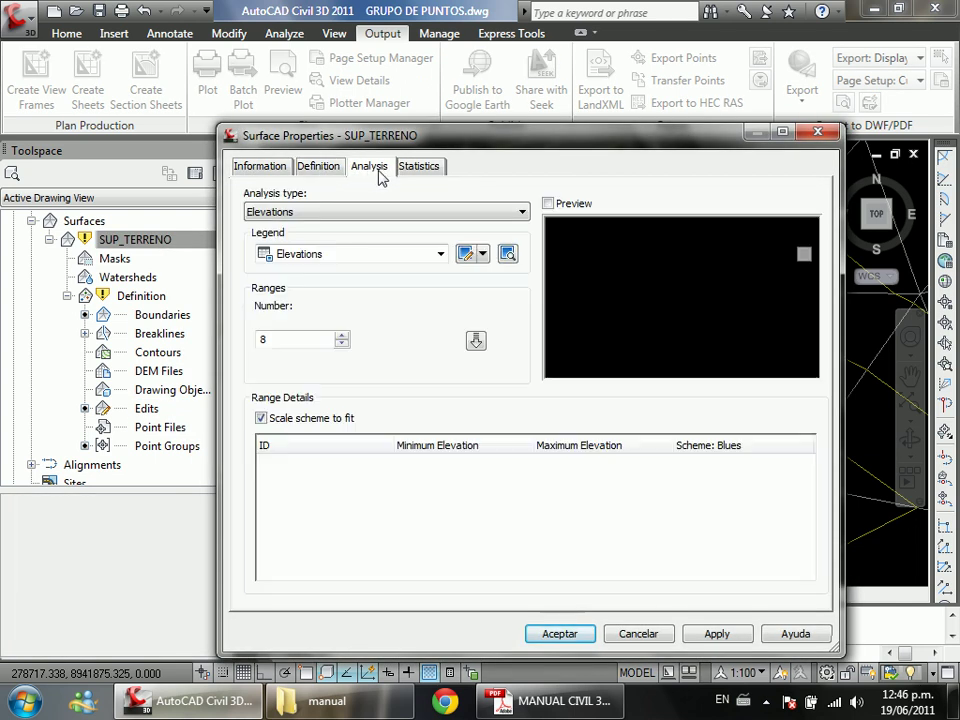
{"action": "left_click", "coordinate": [262, 166]}
{"action": "left_click", "coordinate": [475, 360]}
{"action": "left_click", "coordinate": [500, 414]}
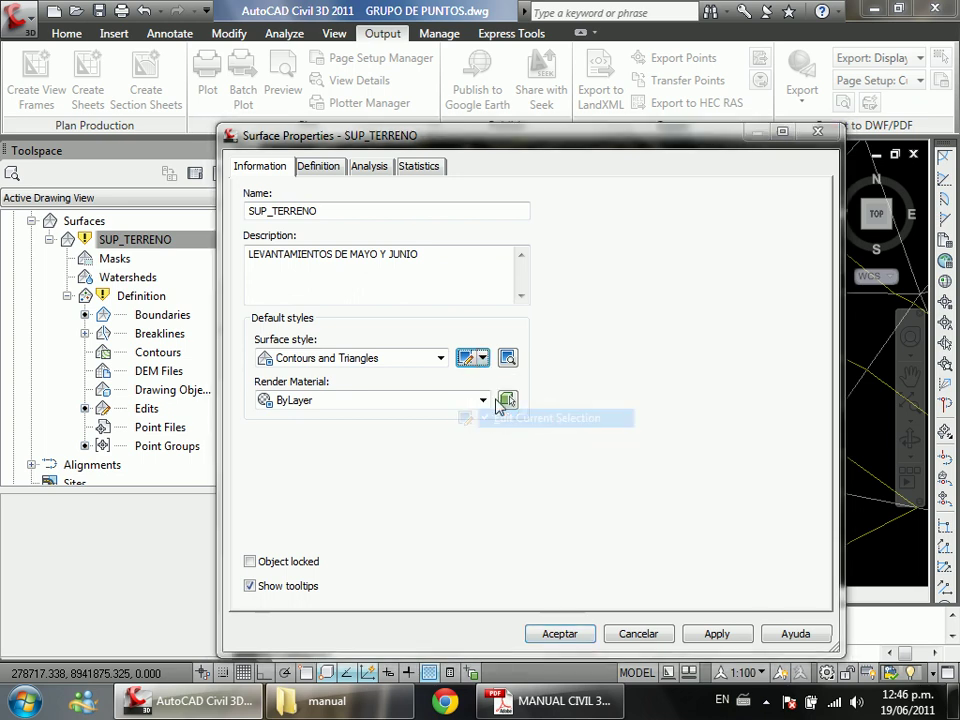
{"action": "left_click", "coordinate": [514, 597]}
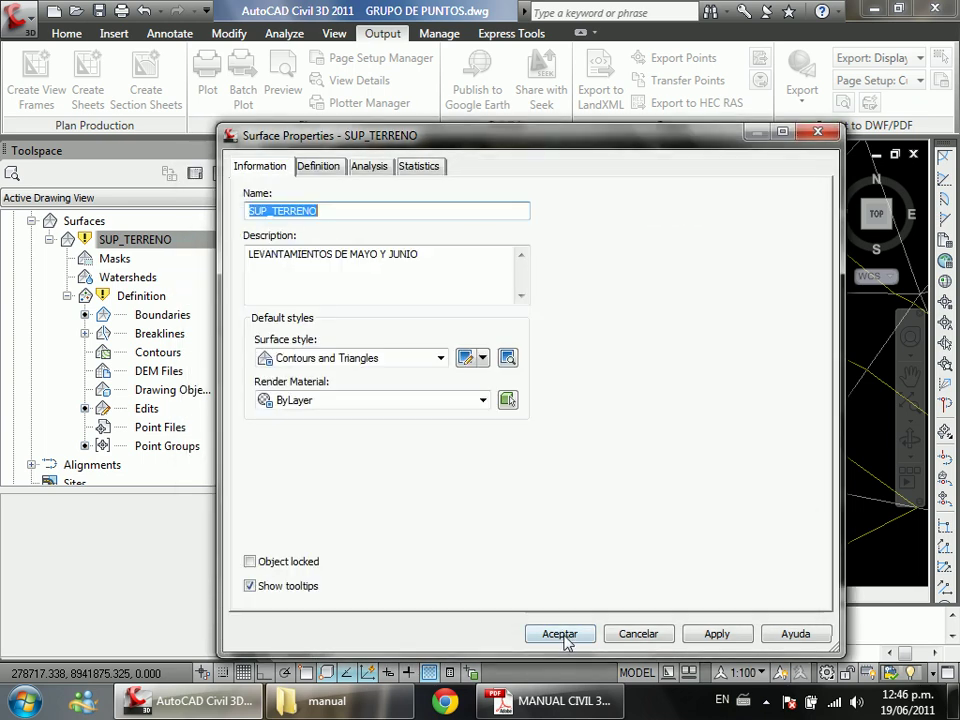
{"action": "left_click", "coordinate": [560, 695]}
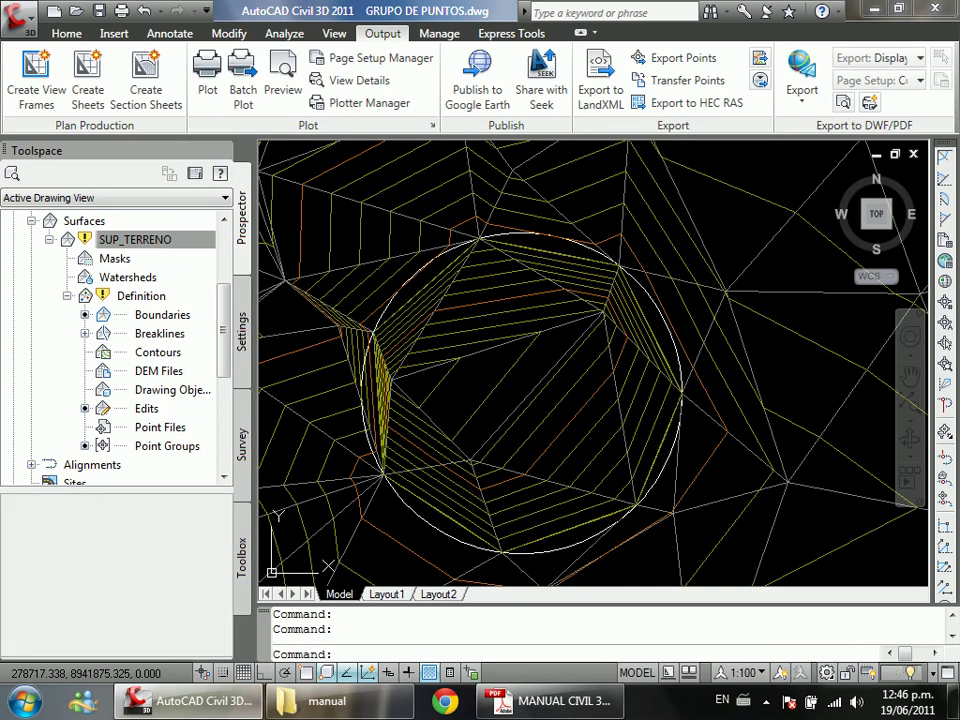
{"action": "left_click", "coordinate": [180, 241]}
{"action": "right_click", "coordinate": [180, 241]}
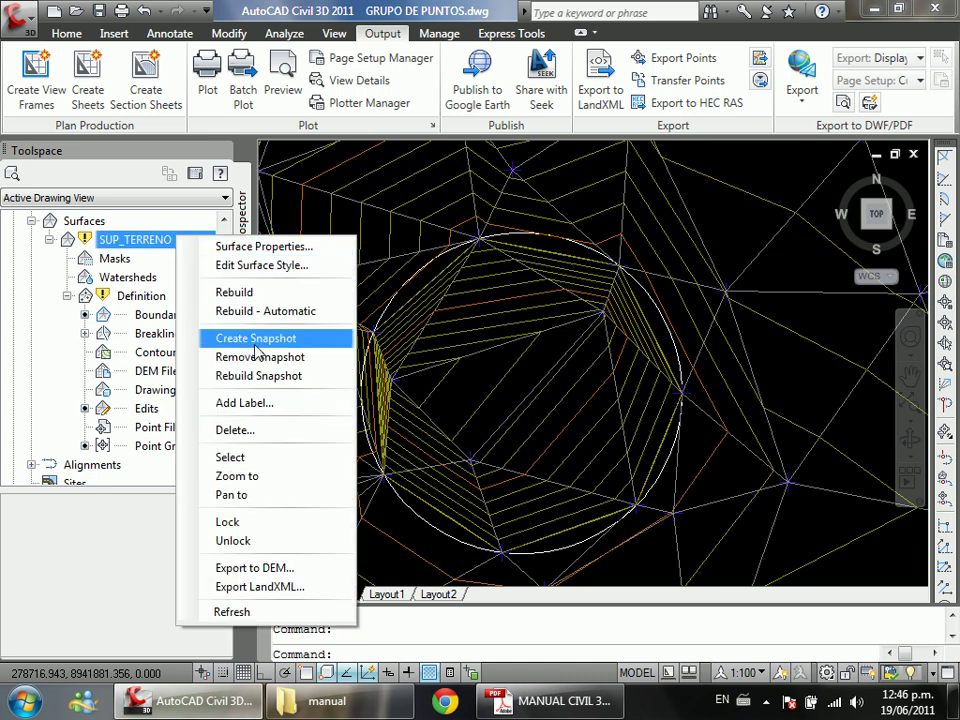
Step: Delete the three surface points inside the circle from SUP_TERRENO
{"action": "right_click", "coordinate": [146, 408]}
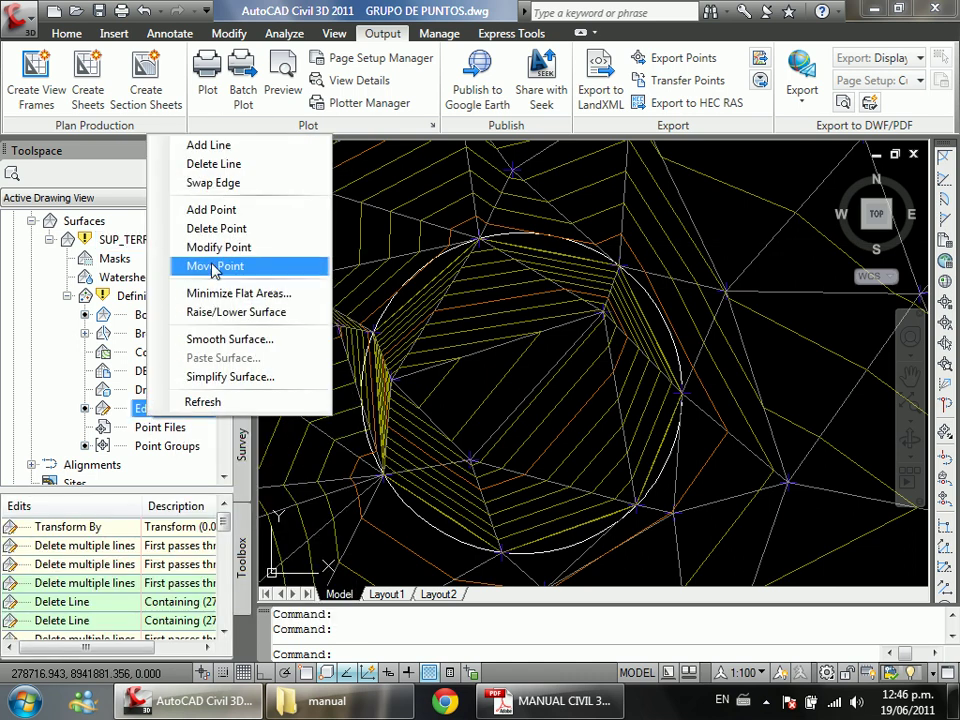
{"action": "left_click", "coordinate": [225, 228]}
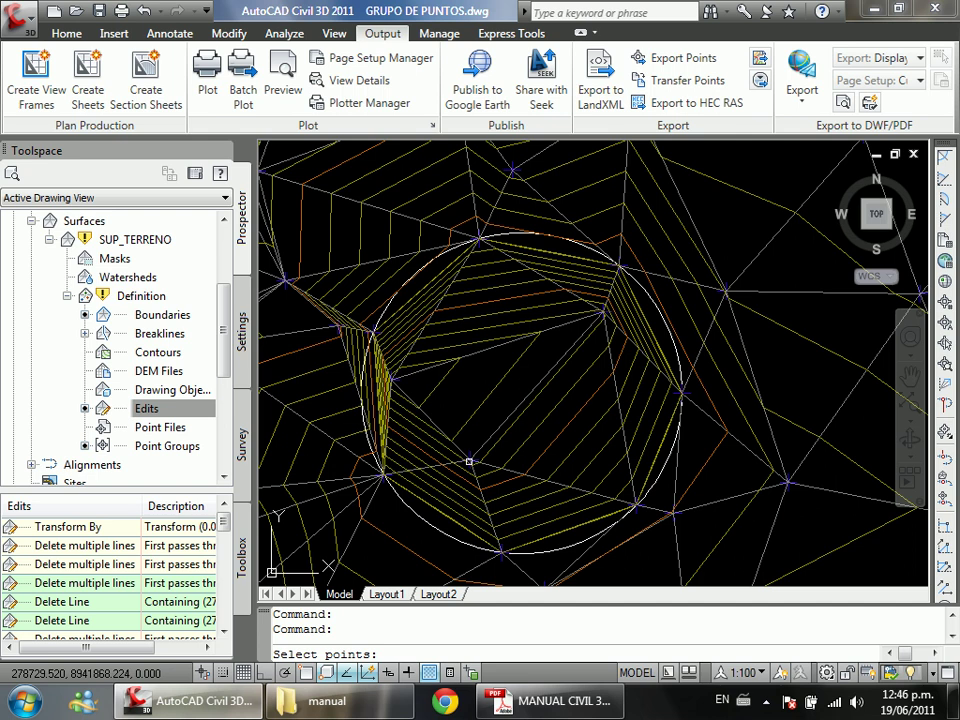
{"action": "scroll", "coordinate": [469, 461], "scroll_direction": "up", "scroll_amount": 3}
{"action": "scroll", "coordinate": [420, 410], "scroll_direction": "down", "scroll_amount": 3}
{"action": "scroll", "coordinate": [342, 341], "scroll_direction": "up", "scroll_amount": 5}
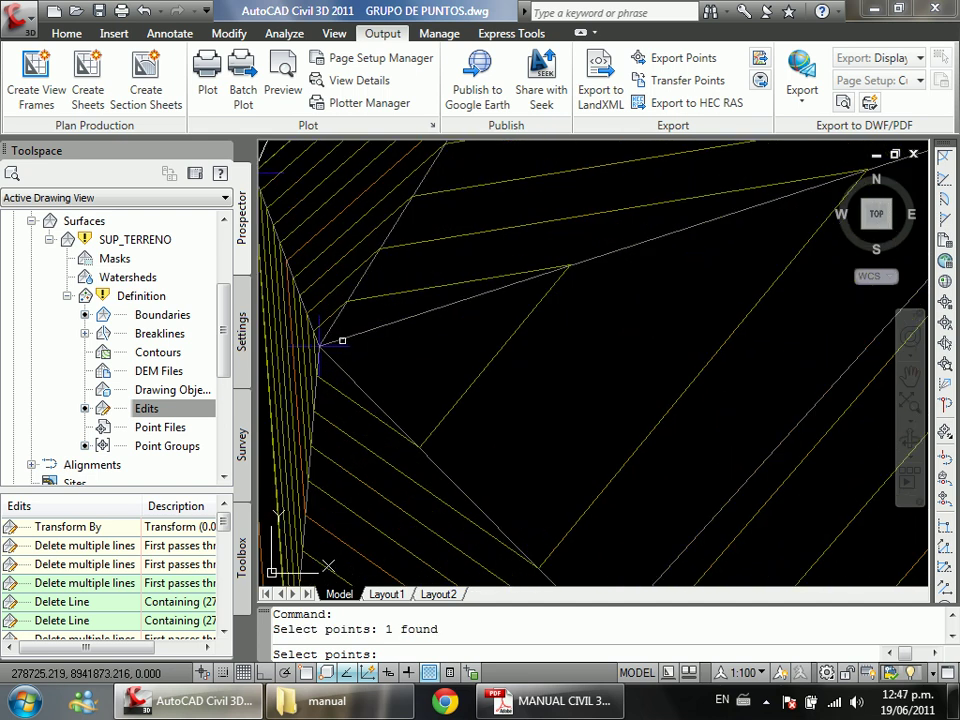
{"action": "key", "text": "Return"}
{"action": "scroll", "coordinate": [413, 370], "scroll_direction": "up", "scroll_amount": 3}
{"action": "scroll", "coordinate": [471, 377], "scroll_direction": "down", "scroll_amount": 3}
{"action": "scroll", "coordinate": [655, 284], "scroll_direction": "up", "scroll_amount": 2}
{"action": "scroll", "coordinate": [619, 311], "scroll_direction": "up", "scroll_amount": 2}
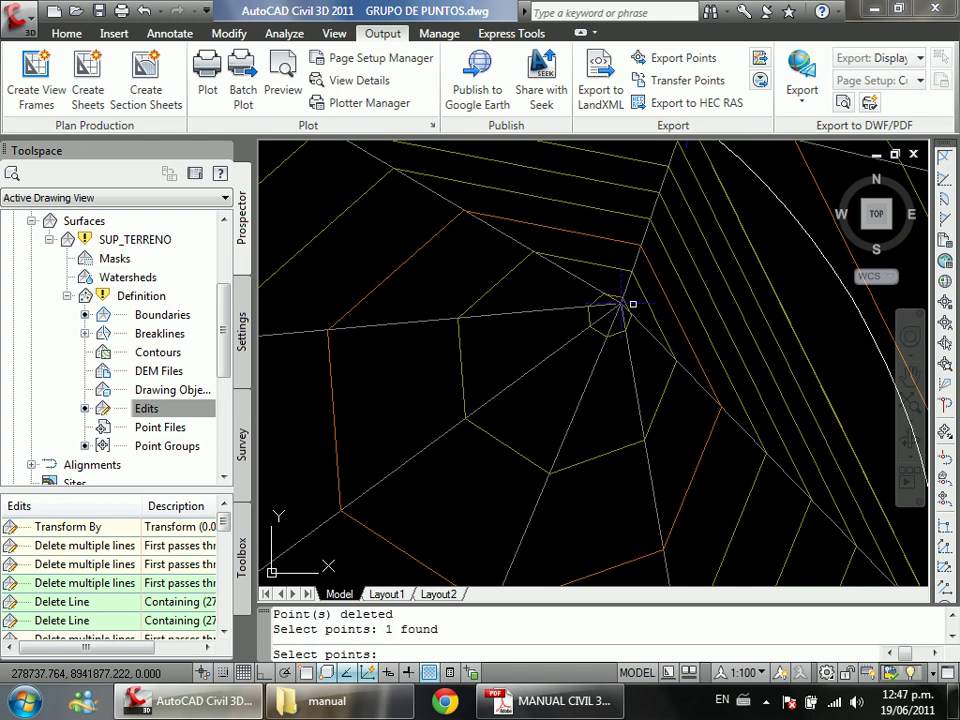
{"action": "key", "text": "Return"}
{"action": "scroll", "coordinate": [563, 332], "scroll_direction": "down", "scroll_amount": 5}
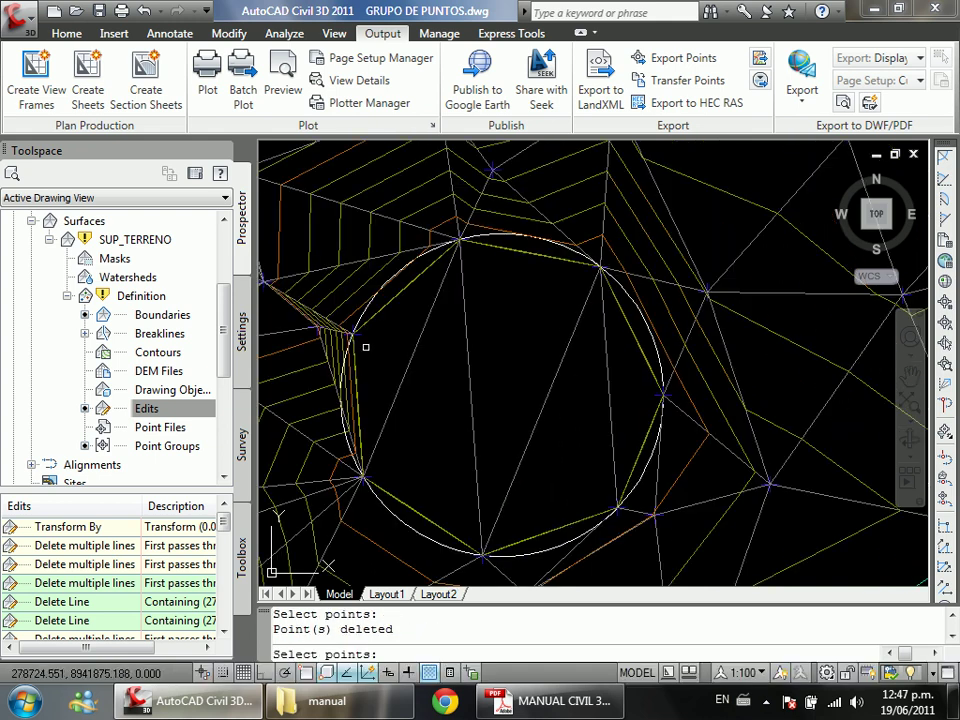
{"action": "scroll", "coordinate": [368, 360], "scroll_direction": "up", "scroll_amount": 3}
{"action": "scroll", "coordinate": [410, 380], "scroll_direction": "down", "scroll_amount": 5}
{"action": "key", "text": "Return"}
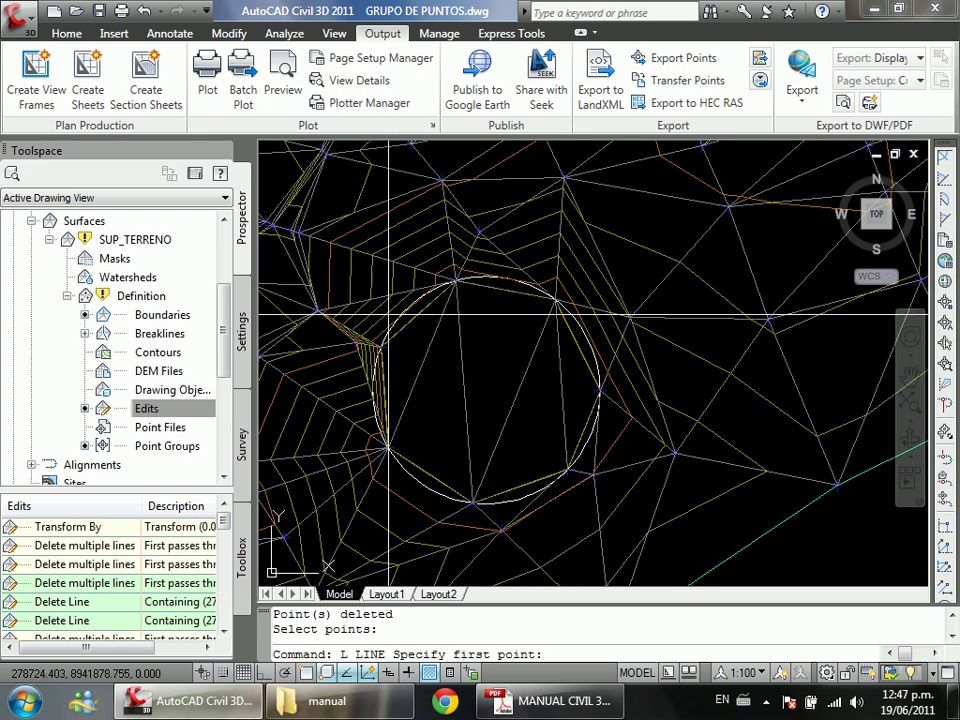
Step: Draw a diagonal line across the circle, extending slightly beyond it at both ends
{"action": "left_click", "coordinate": [376, 305]}
{"action": "left_click", "coordinate": [632, 465]}
{"action": "key", "text": "Escape"}
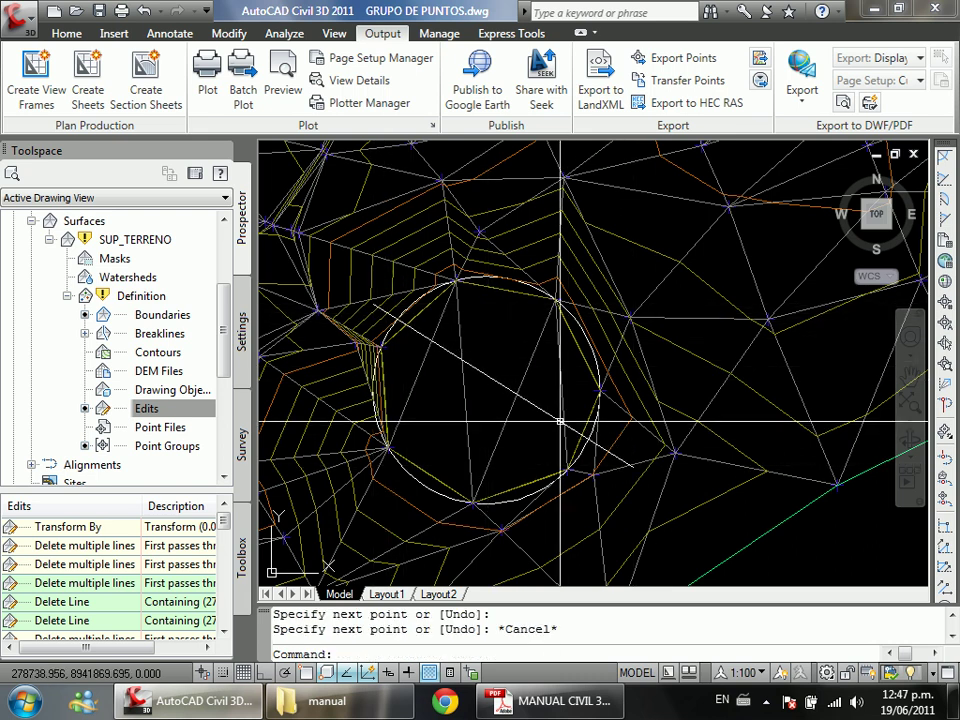
Step: Create a quick profile of SUP_TERRENO along the diagonal line, using the Profile View style, and place it in the empty area east of the surface
{"action": "left_click", "coordinate": [574, 431]}
{"action": "right_click", "coordinate": [574, 431]}
{"action": "left_click", "coordinate": [630, 328]}
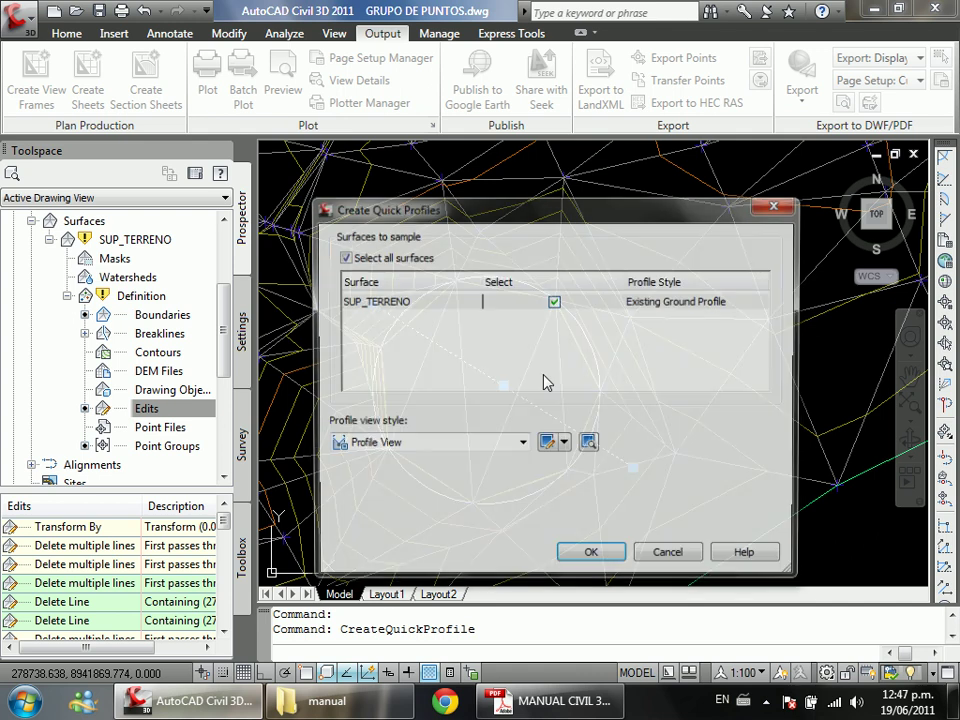
{"action": "left_click", "coordinate": [590, 557]}
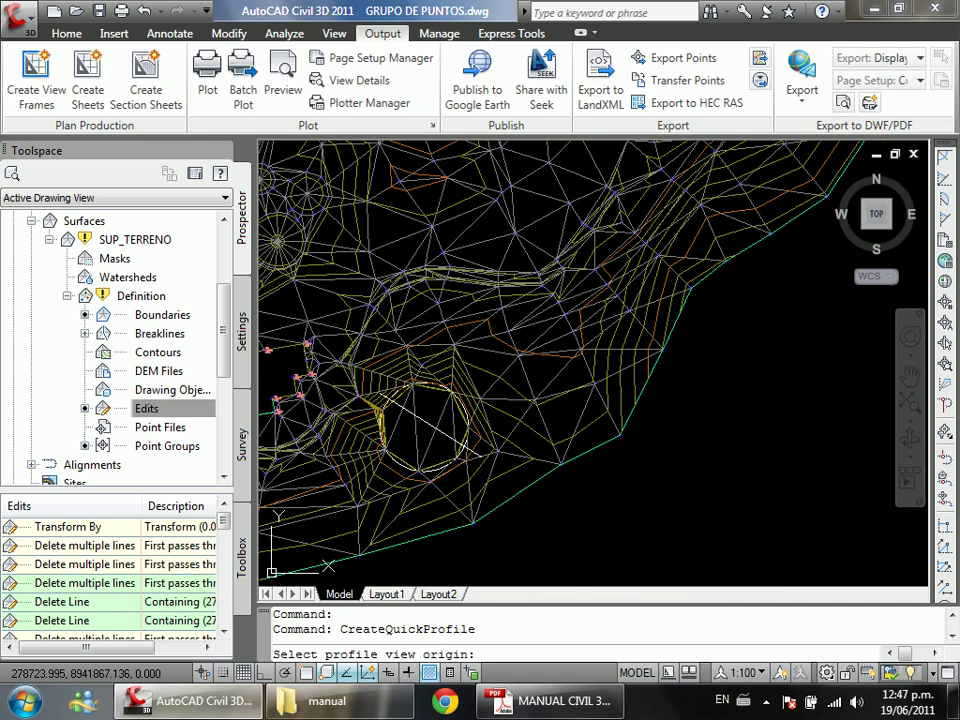
{"action": "left_click", "coordinate": [822, 468]}
{"action": "left_click", "coordinate": [177, 163]}
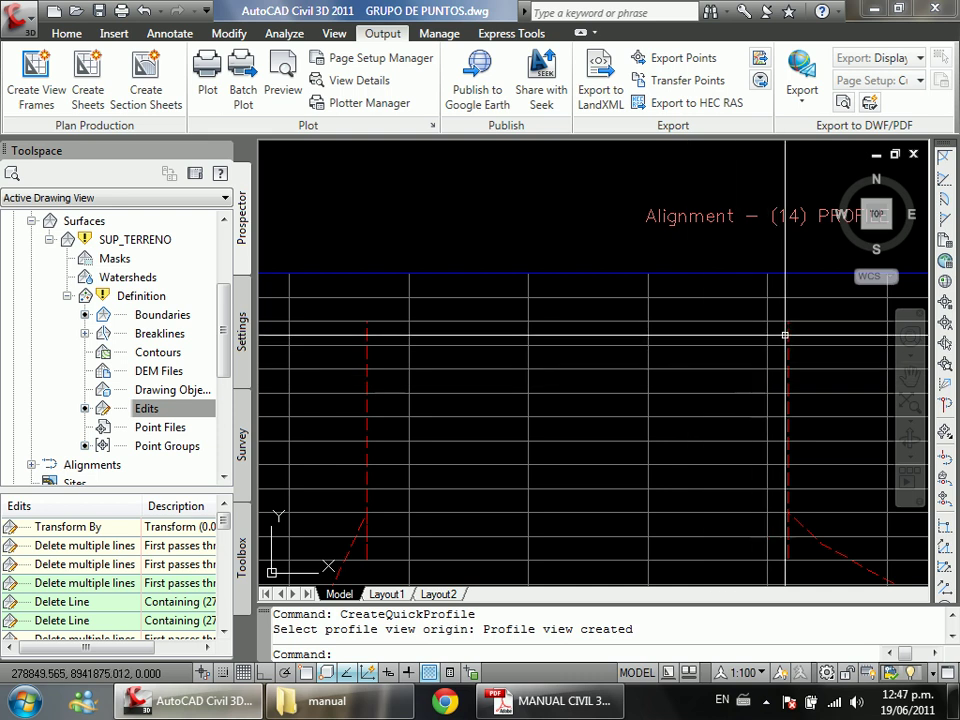
Step: Examine the ground line in the new profile view and compare it with the circle on the surface
{"action": "key", "text": "Escape"}
{"action": "left_click", "coordinate": [787, 334]}
{"action": "scroll", "coordinate": [787, 334], "scroll_direction": "down", "scroll_amount": 3}
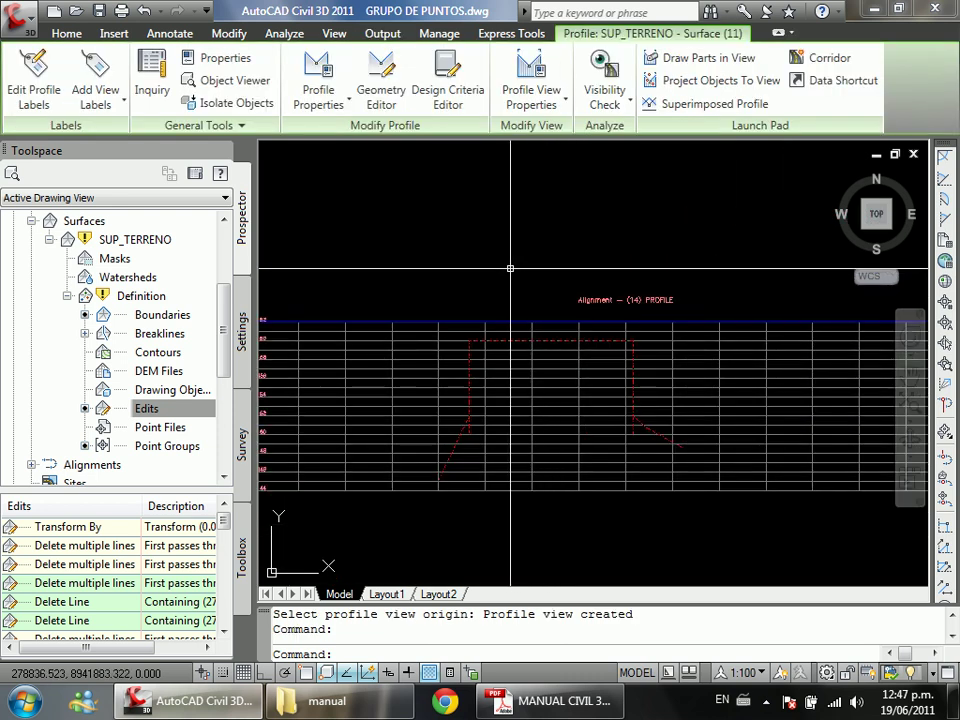
{"action": "scroll", "coordinate": [480, 290], "scroll_direction": "down", "scroll_amount": 6}
{"action": "key", "text": "Escape"}
{"action": "key", "text": "Escape"}
{"action": "scroll", "coordinate": [407, 353], "scroll_direction": "up", "scroll_amount": 4}
{"action": "scroll", "coordinate": [653, 353], "scroll_direction": "down", "scroll_amount": 5}
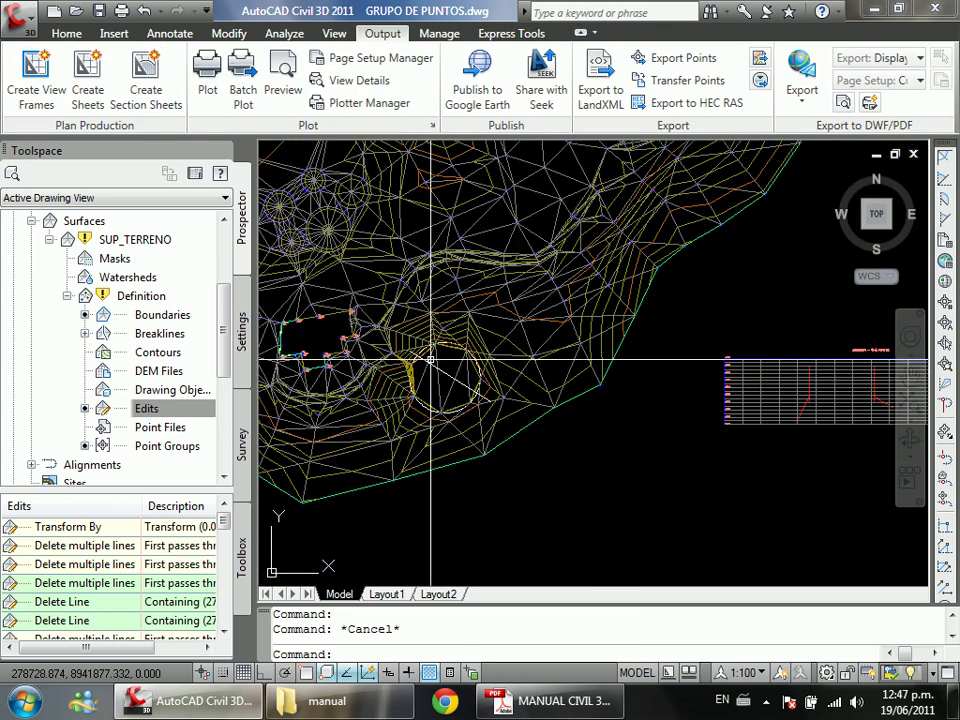
Step: Undo the quick profile, the diagonal line, the surface point deletions and the point display change
{"action": "key", "text": "ctrl+z"}
{"action": "key", "text": "ctrl+z"}
{"action": "key", "text": "ctrl+z"}
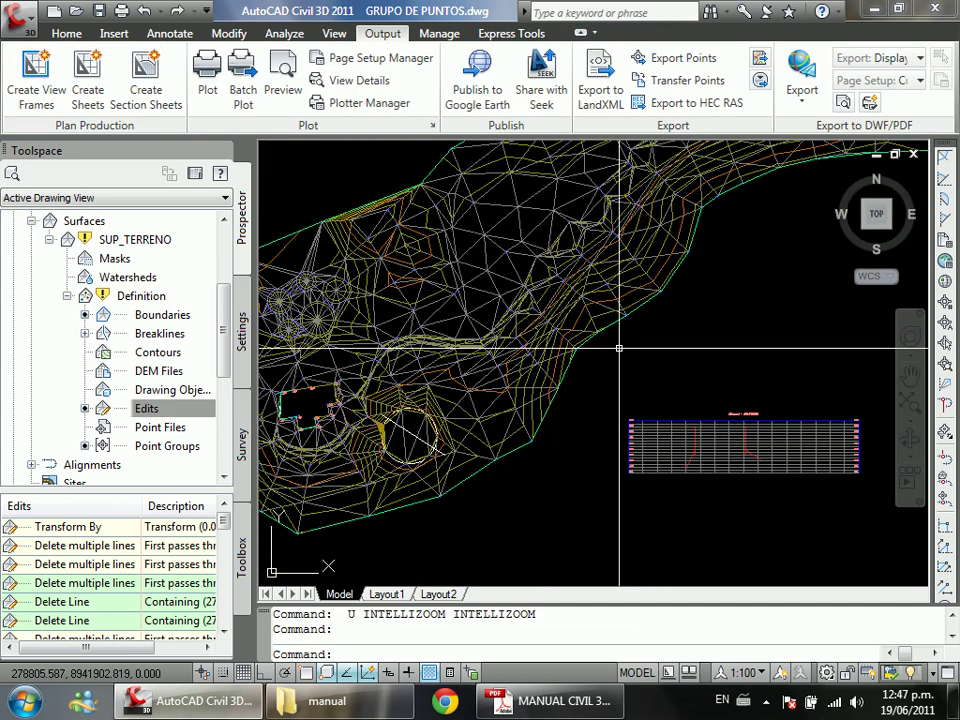
{"action": "key", "text": "ctrl+z"}
{"action": "key", "text": "ctrl+z"}
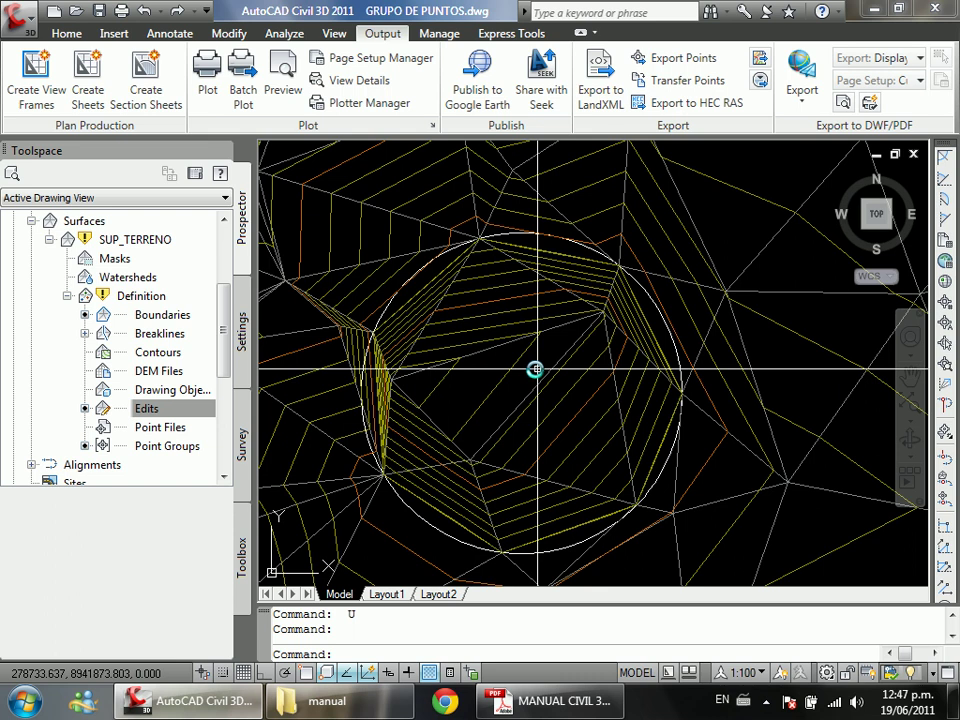
Step: Undo the earlier line work and surface edits back to the state before the wall breakline LO was added to SUP_TERRENO
{"action": "key", "text": "ctrl+z"}
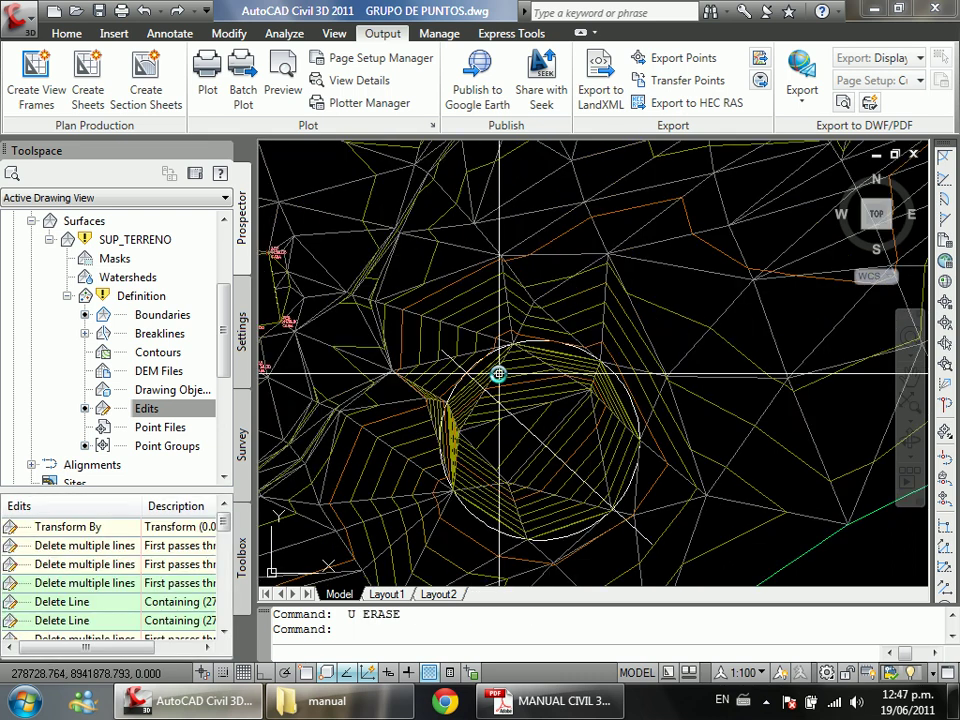
{"action": "key", "text": "ctrl+z"}
{"action": "key", "text": "ctrl+z"}
{"action": "key", "text": "ctrl+z"}
{"action": "key", "text": "ctrl+z"}
{"action": "key", "text": "ctrl+z"}
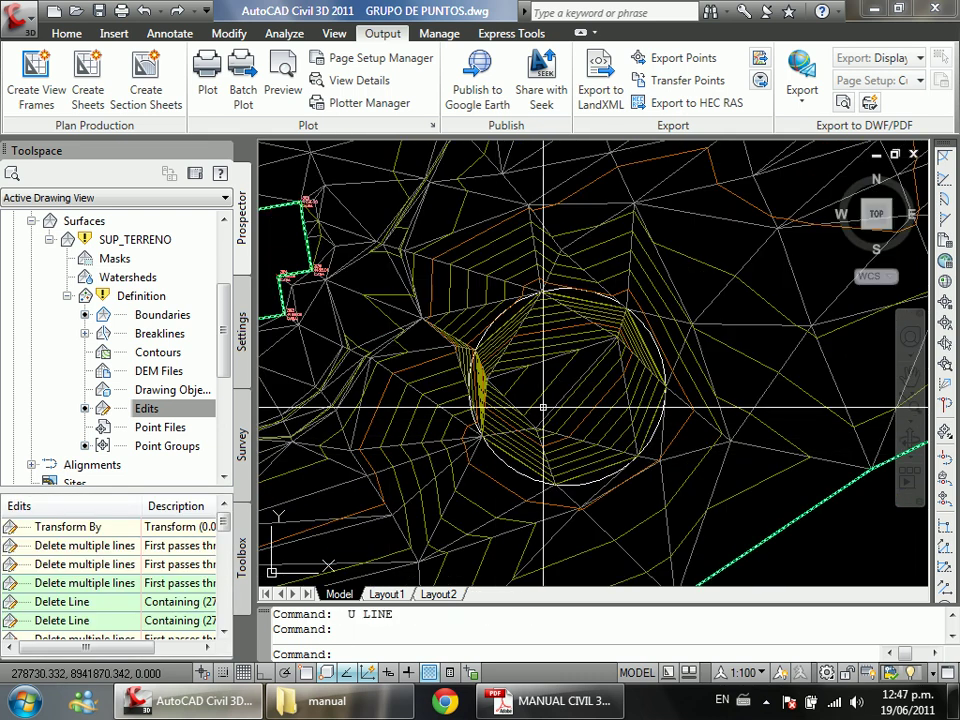
{"action": "key", "text": "ctrl+z"}
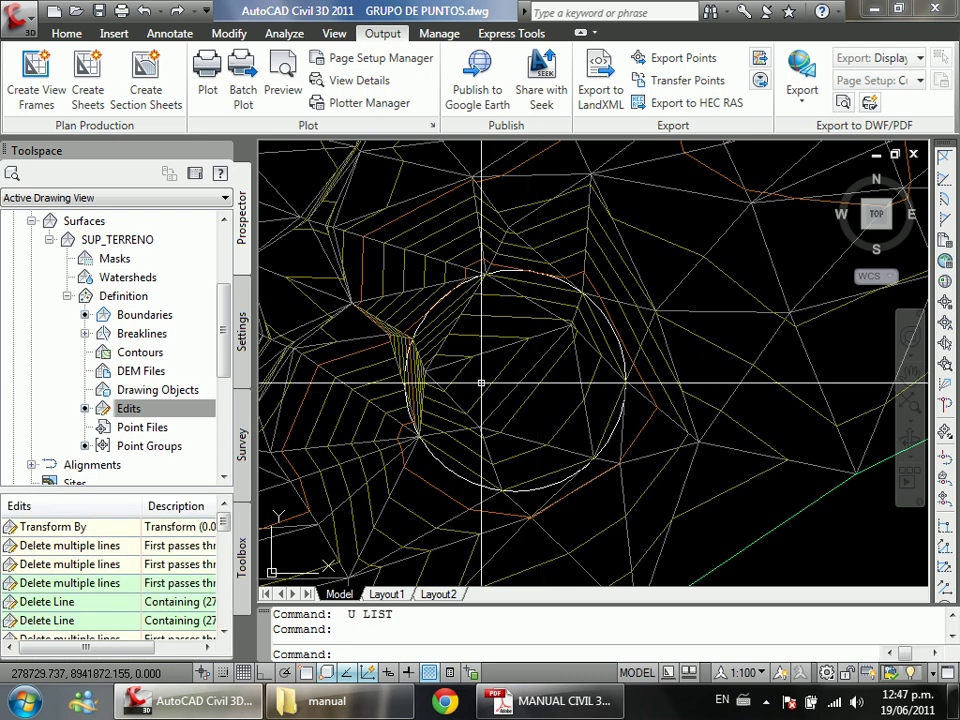
{"action": "scroll", "coordinate": [536, 386], "scroll_direction": "up", "scroll_amount": 3}
{"action": "scroll", "coordinate": [520, 385], "scroll_direction": "down", "scroll_amount": 3}
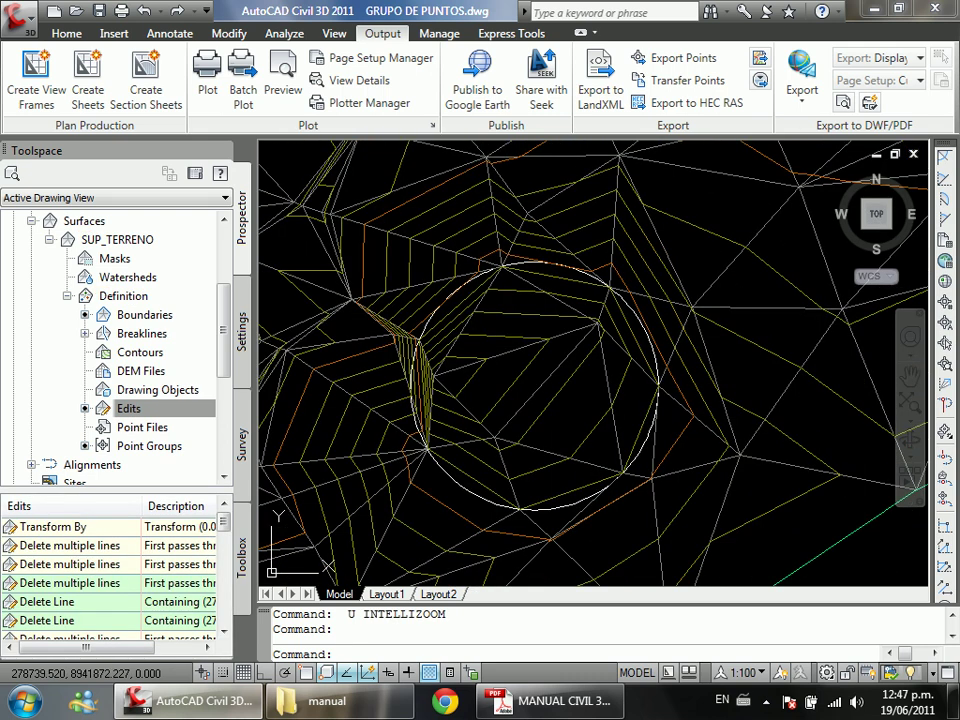
{"action": "left_click", "coordinate": [524, 276]}
{"action": "left_click", "coordinate": [462, 342]}
{"action": "key", "text": "Escape"}
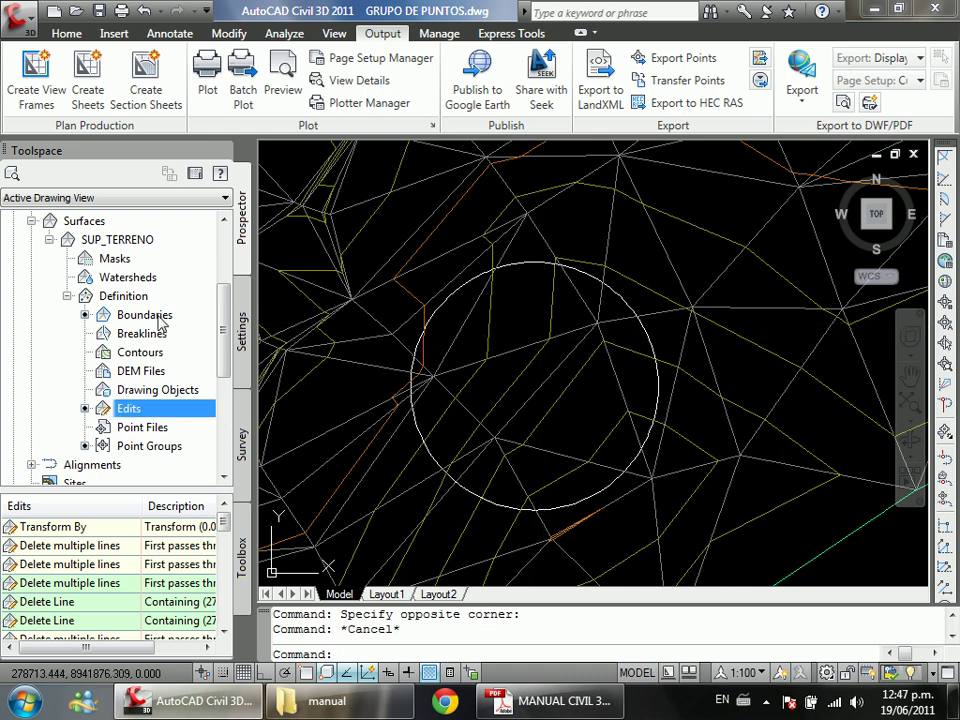
Step: Review the Boundaries and Breaklines entries in SUP_TERRENO's definition
{"action": "left_click", "coordinate": [160, 315]}
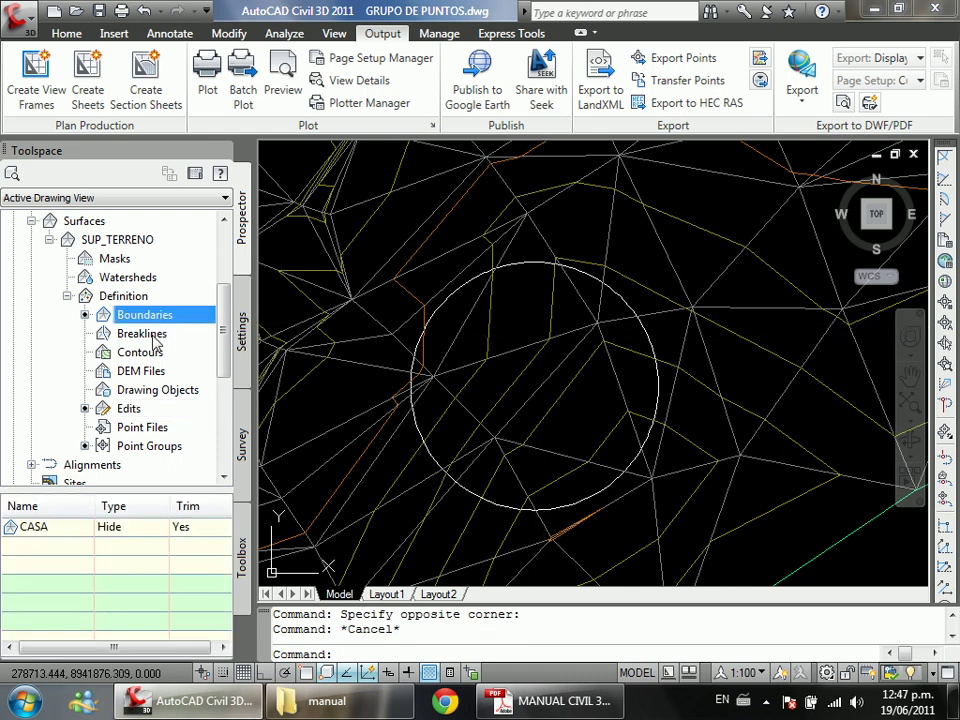
{"action": "left_click", "coordinate": [156, 334]}
{"action": "left_click", "coordinate": [186, 317]}
{"action": "left_click", "coordinate": [154, 335]}
{"action": "left_click", "coordinate": [186, 317]}
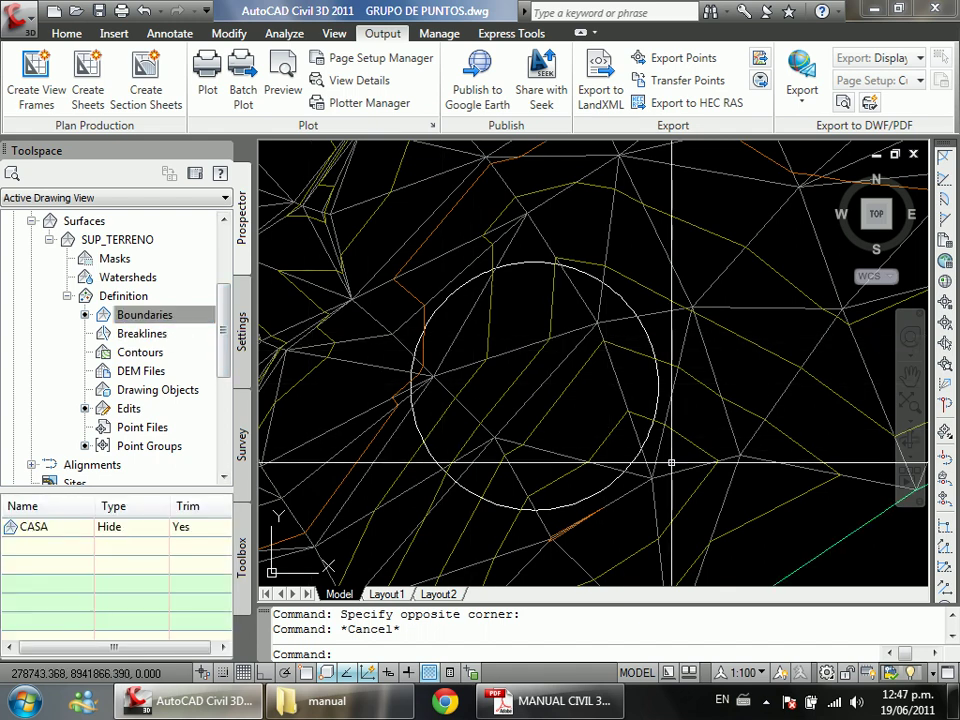
{"action": "mouse_move", "coordinate": [671, 463]}
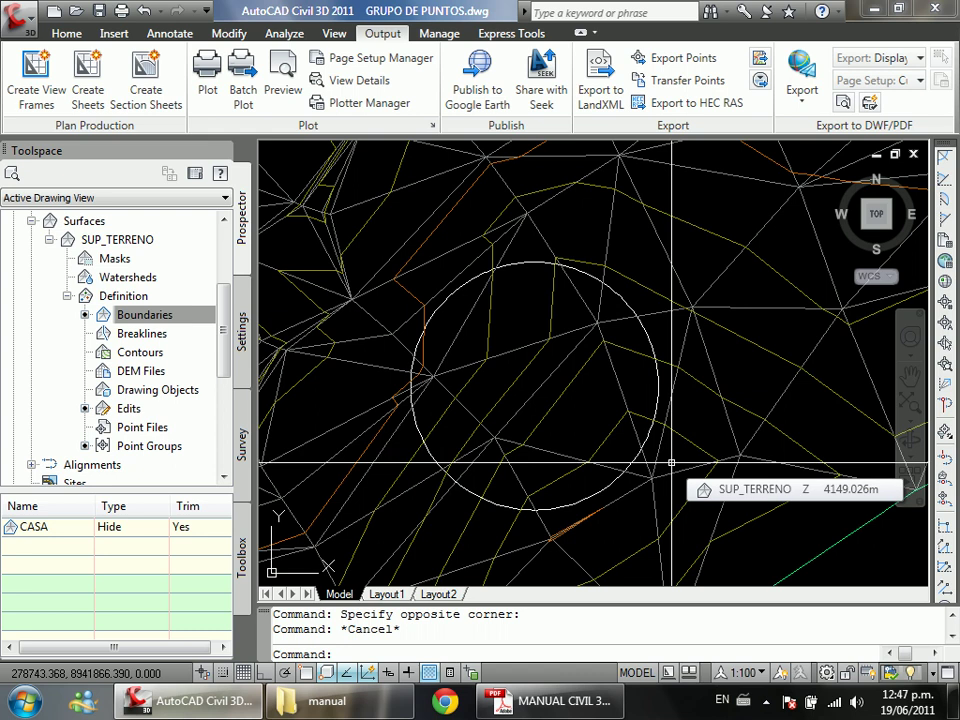
{"action": "left_click", "coordinate": [150, 335]}
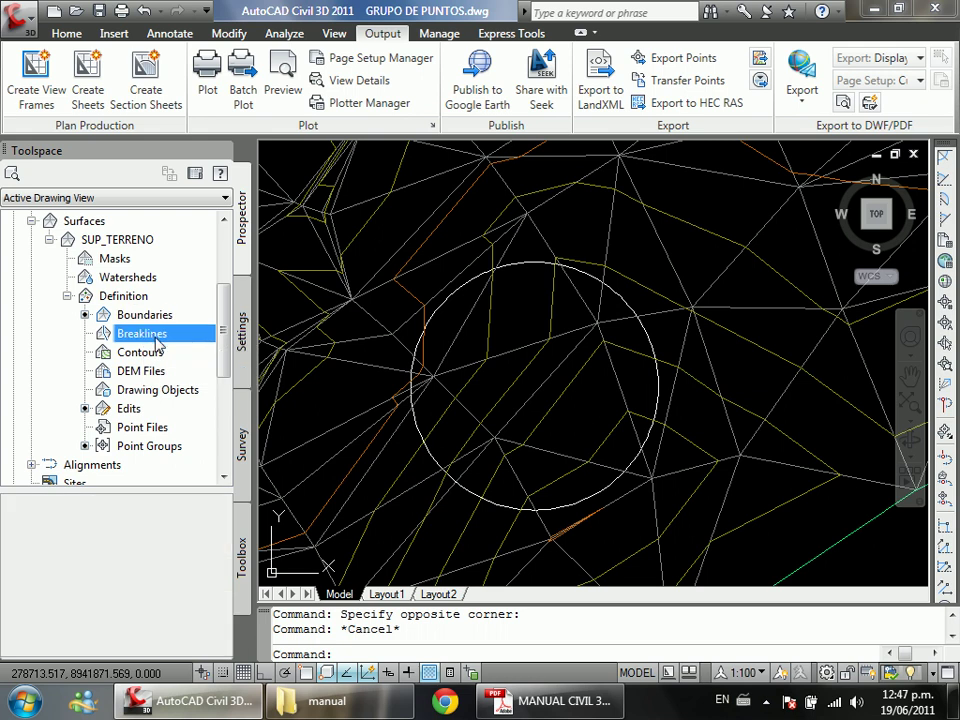
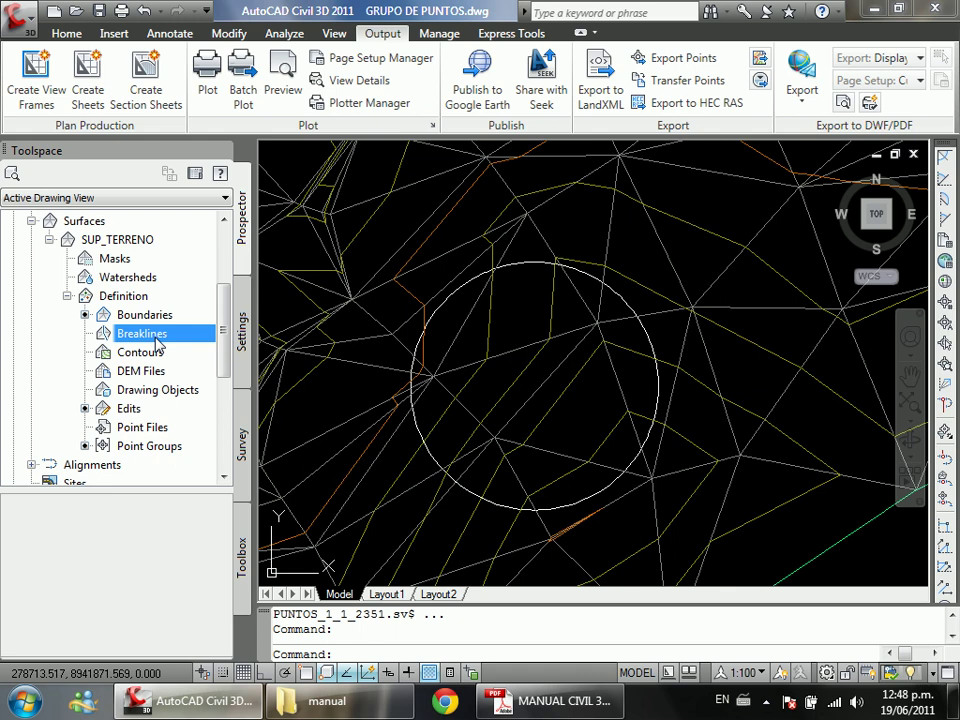
Step: Select the circle and start adding a breakline to SUP_TERRENO with the description LOSA DE MURO and the type Wall
{"action": "left_click", "coordinate": [448, 290]}
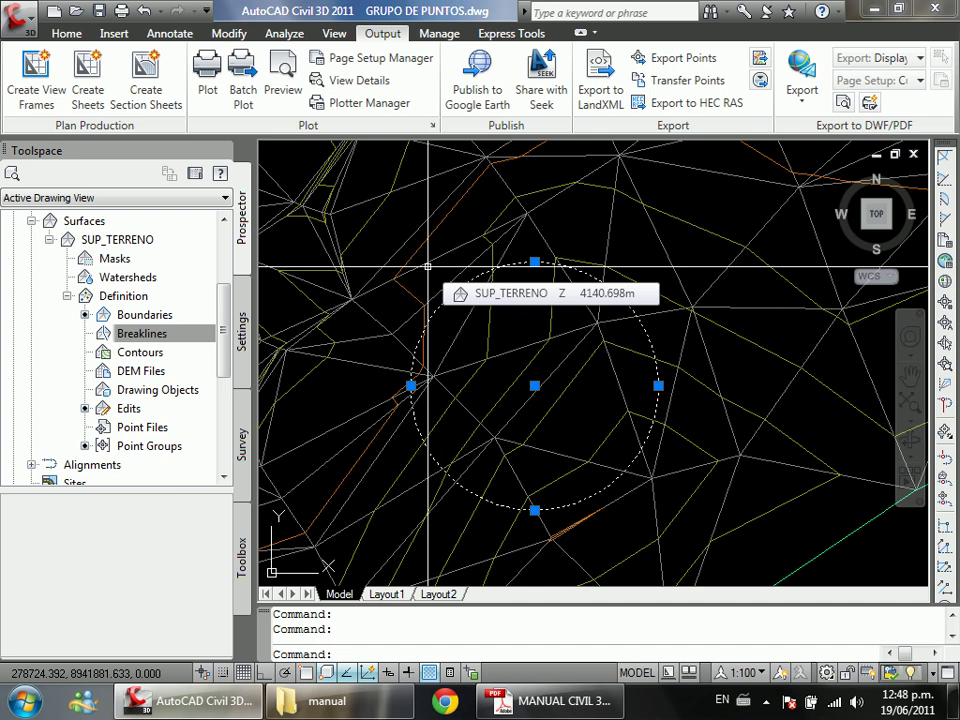
{"action": "left_click", "coordinate": [184, 336]}
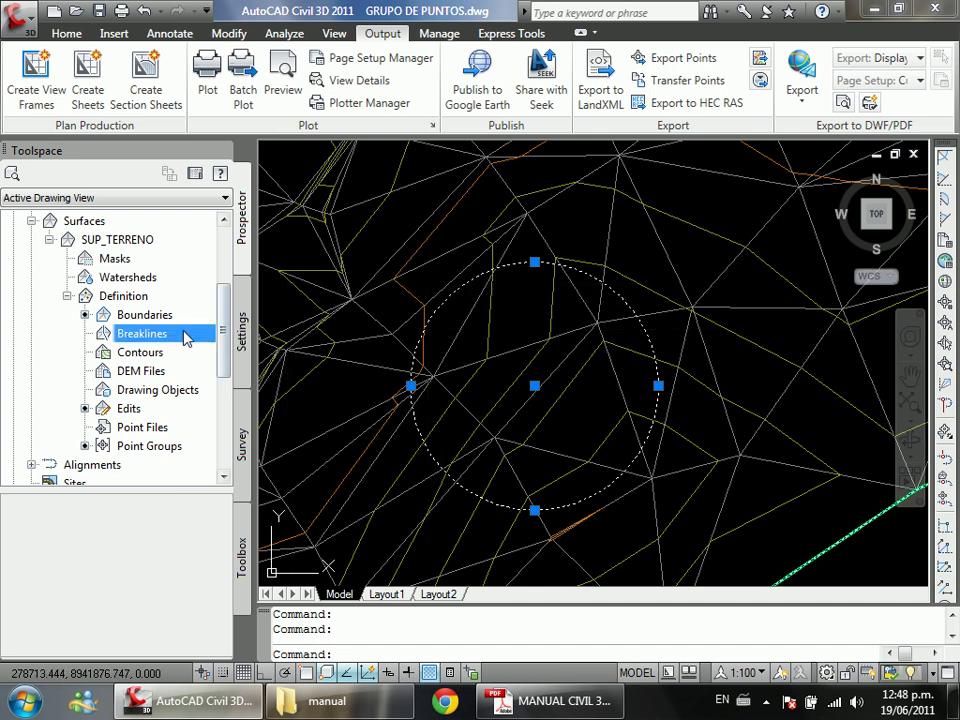
{"action": "right_click", "coordinate": [184, 336]}
{"action": "left_click", "coordinate": [237, 342]}
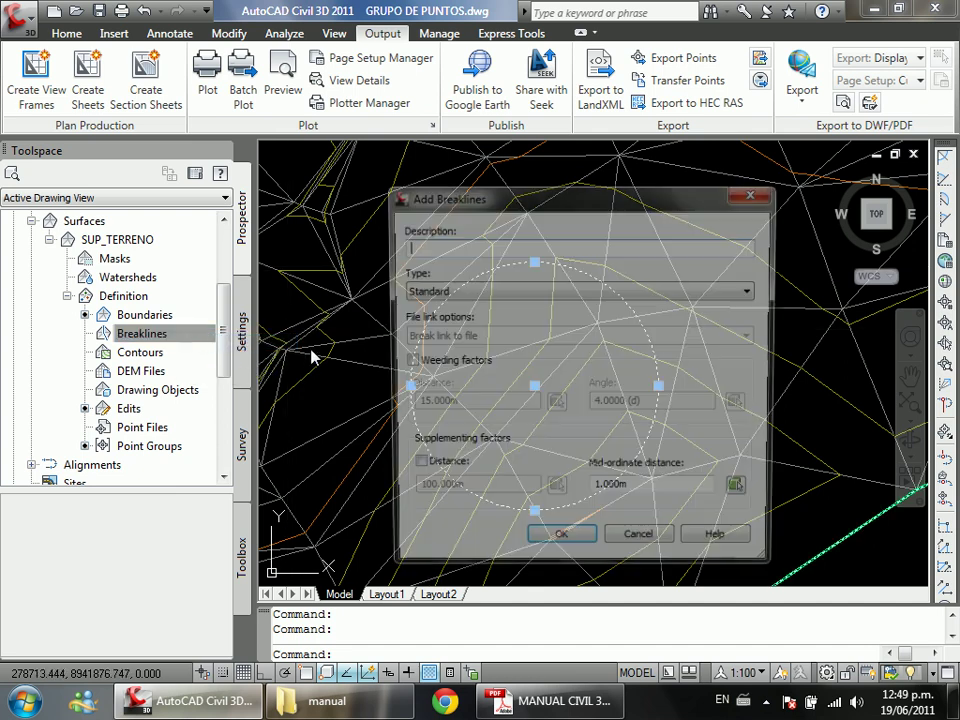
{"action": "type", "text": "LOS"}
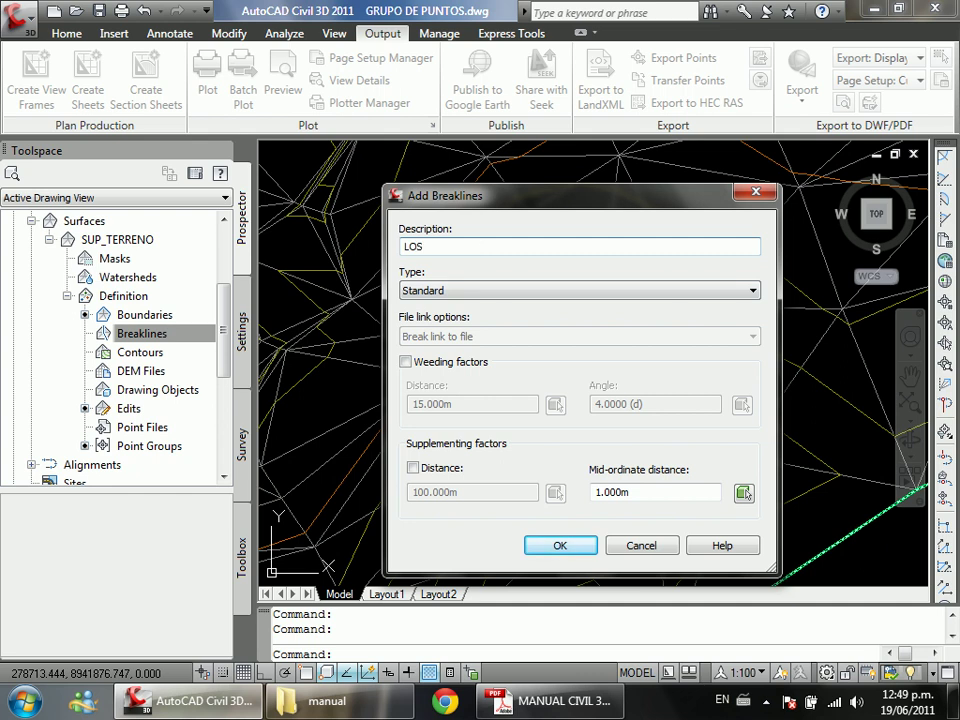
{"action": "type", "text": "A DE MURO"}
{"action": "left_click", "coordinate": [506, 289]}
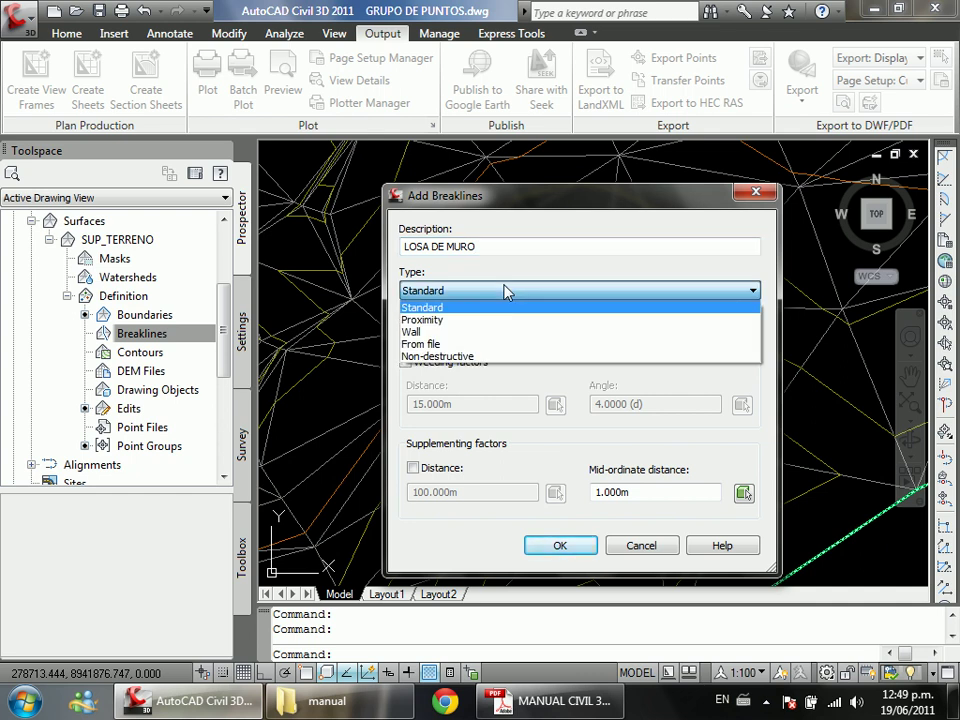
{"action": "left_click", "coordinate": [451, 332]}
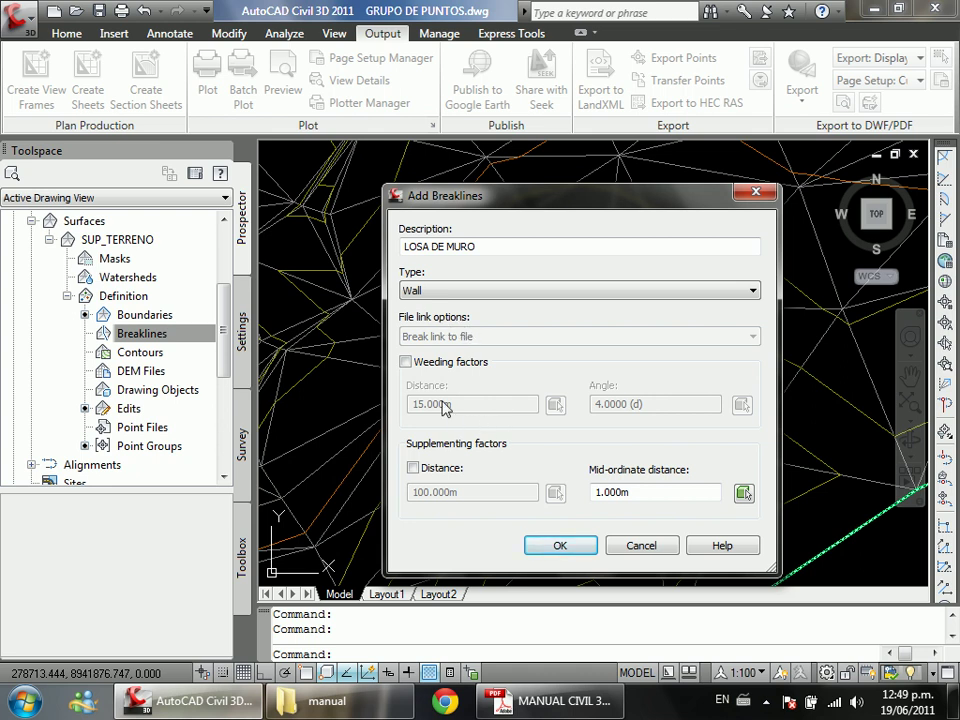
Step: Set the breakline's mid-ordinate distance to 0.05 m and accept the breakline settings
{"action": "left_click", "coordinate": [628, 492]}
{"action": "double_click", "coordinate": [628, 492]}
{"action": "type", "text": "0.05"}
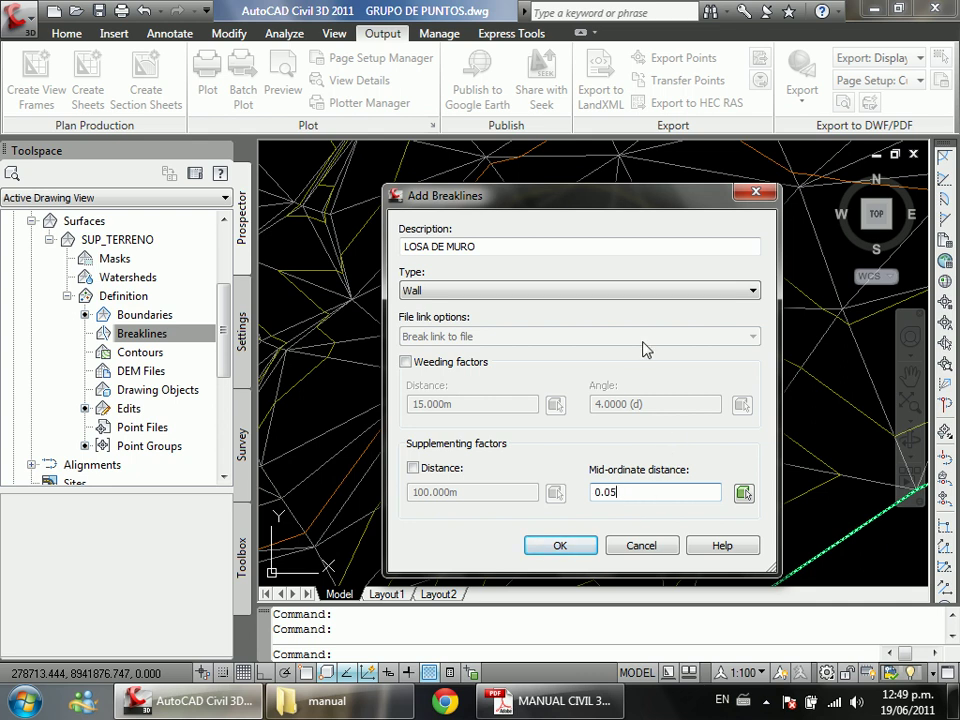
{"action": "left_click_drag", "start_coordinate": [598, 200], "coordinate": [588, 196]}
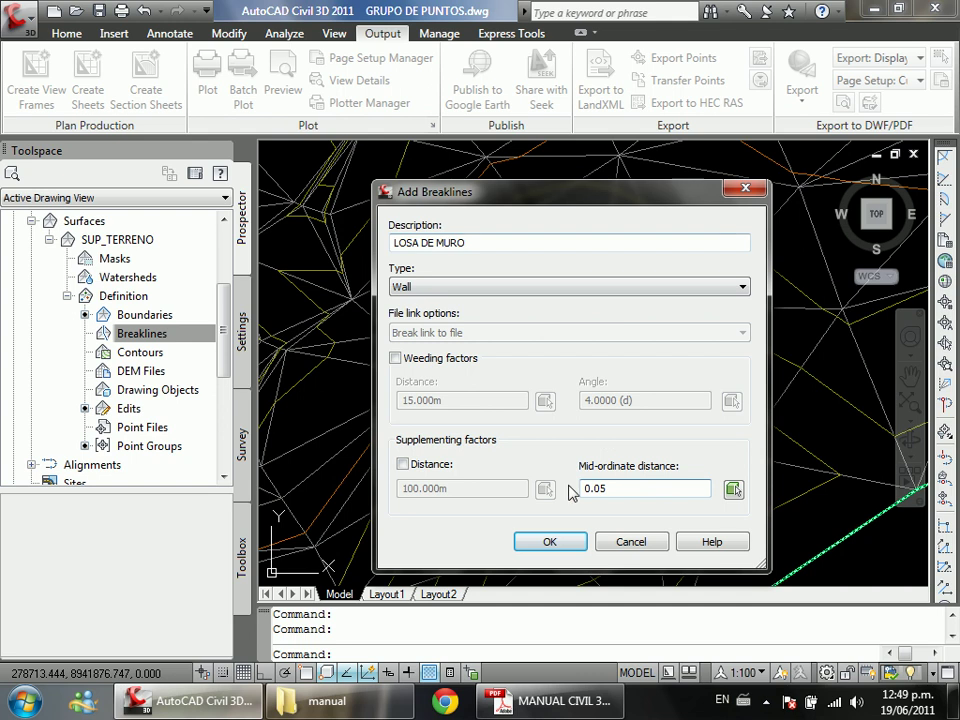
{"action": "left_click", "coordinate": [567, 540]}
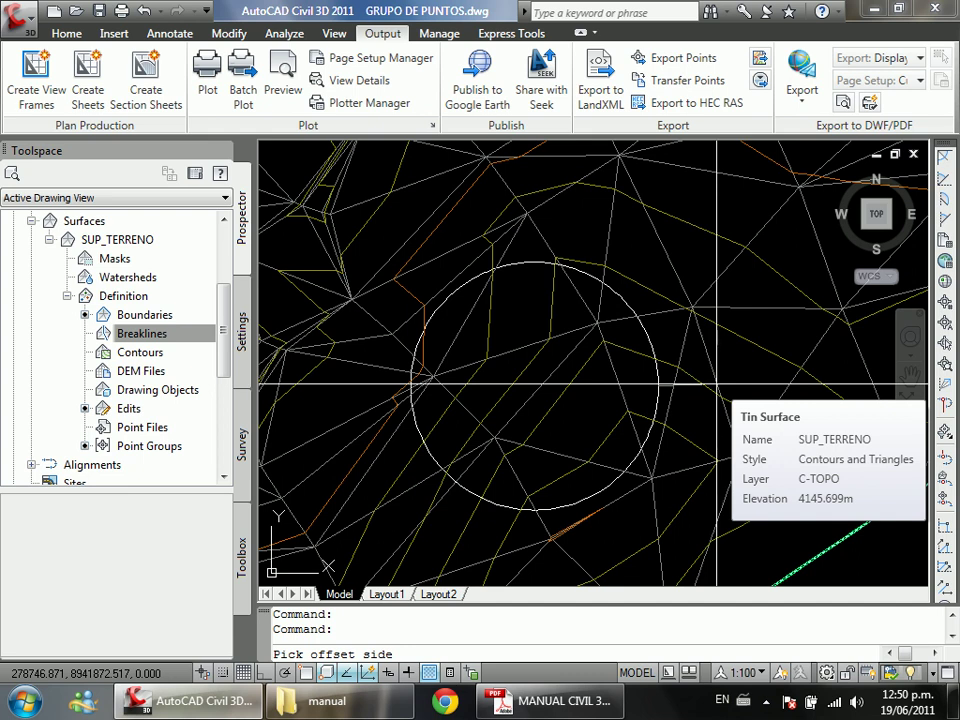
Step: Place the wall offset just outside the circle and apply an elevation difference of 3 m to all offset points
{"action": "scroll", "coordinate": [657, 392], "scroll_direction": "up", "scroll_amount": 5}
{"action": "scroll", "coordinate": [645, 392], "scroll_direction": "up", "scroll_amount": 5}
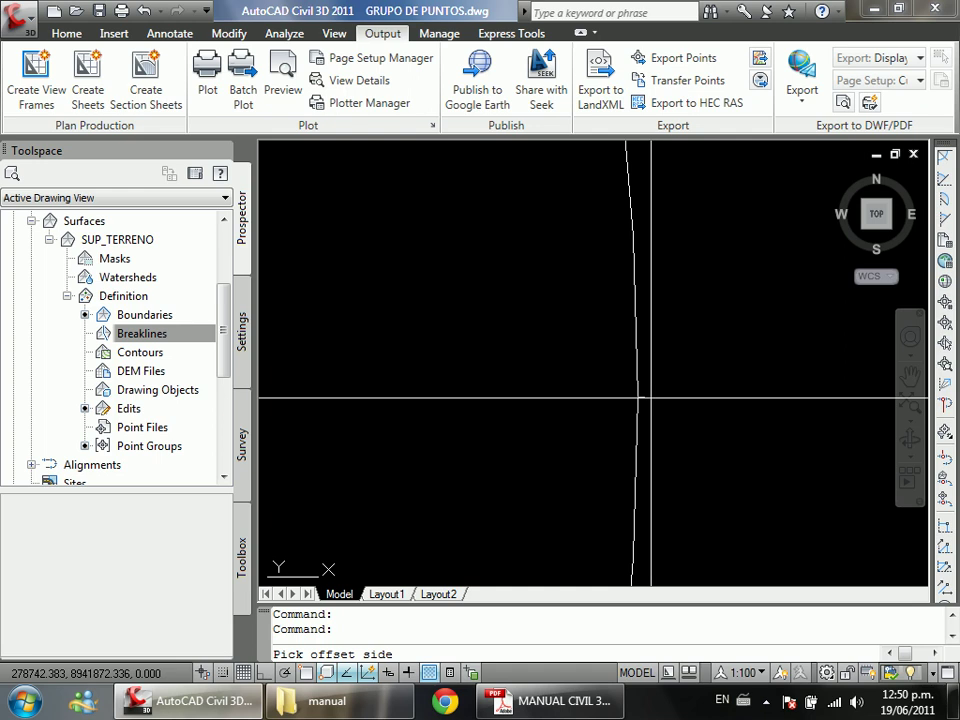
{"action": "left_click", "coordinate": [646, 396]}
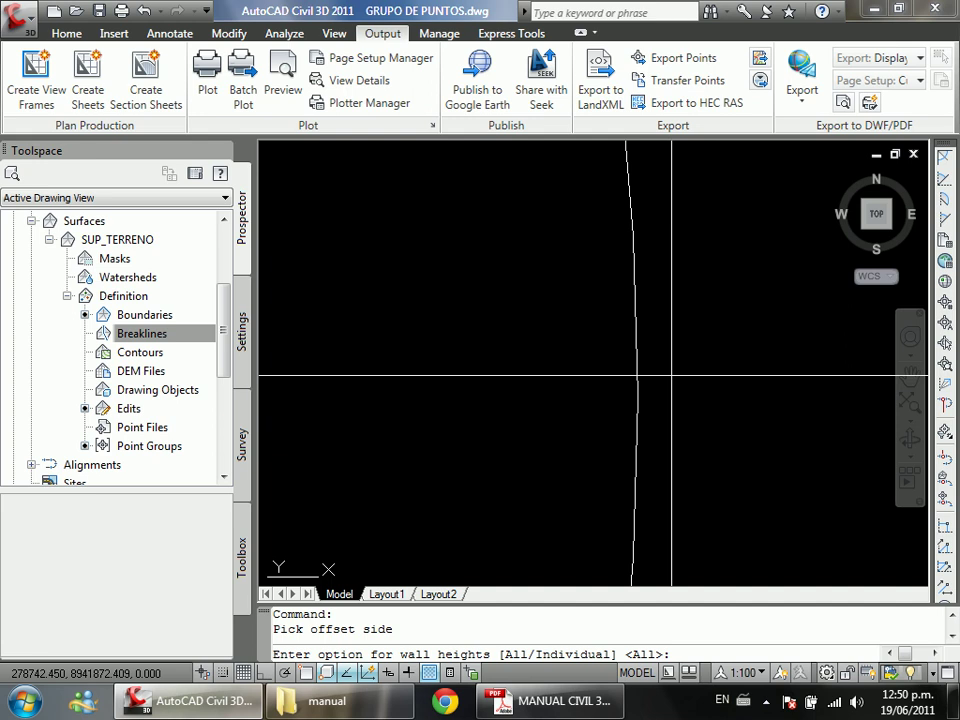
{"action": "key", "text": "Return"}
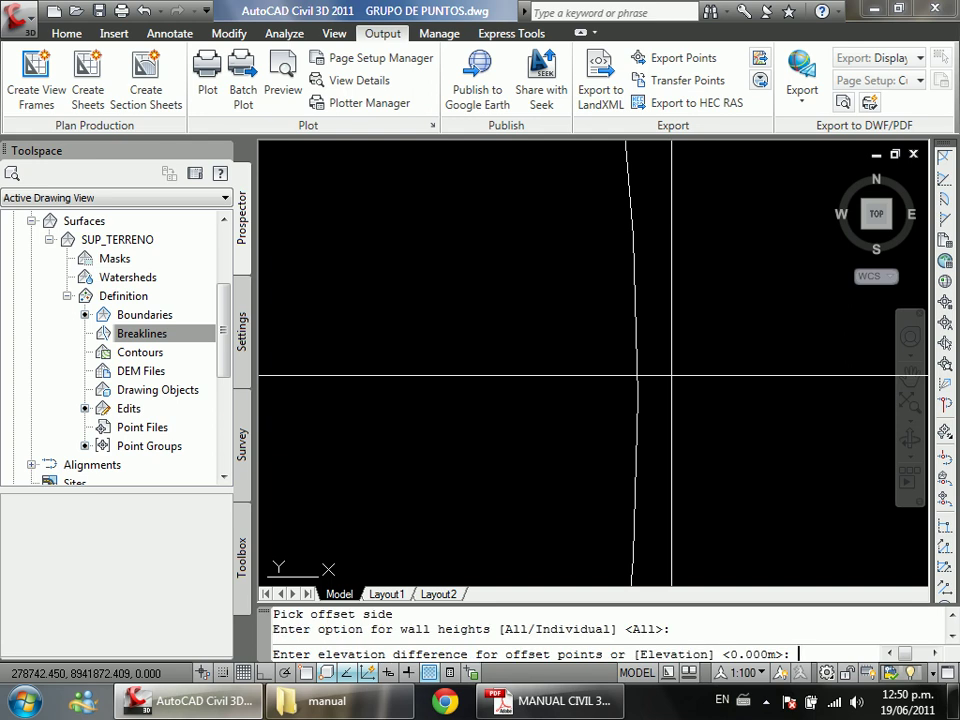
{"action": "scroll", "coordinate": [619, 385], "scroll_direction": "down", "scroll_amount": 5}
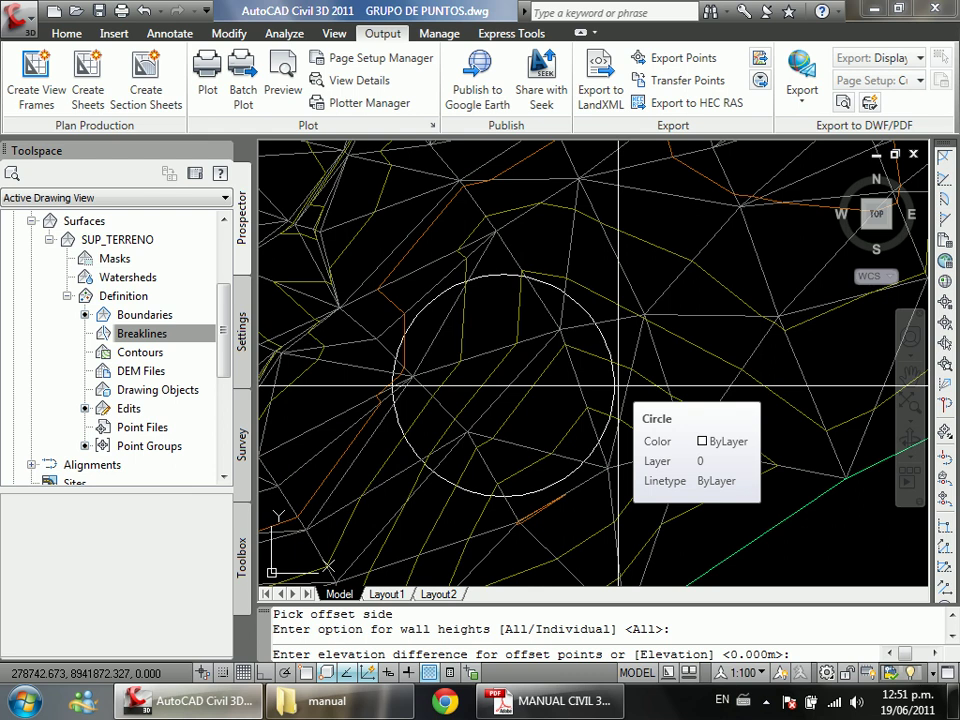
{"action": "type", "text": "1"}
{"action": "key", "text": "BackSpace"}
{"action": "type", "text": "3"}
{"action": "key", "text": "Return"}
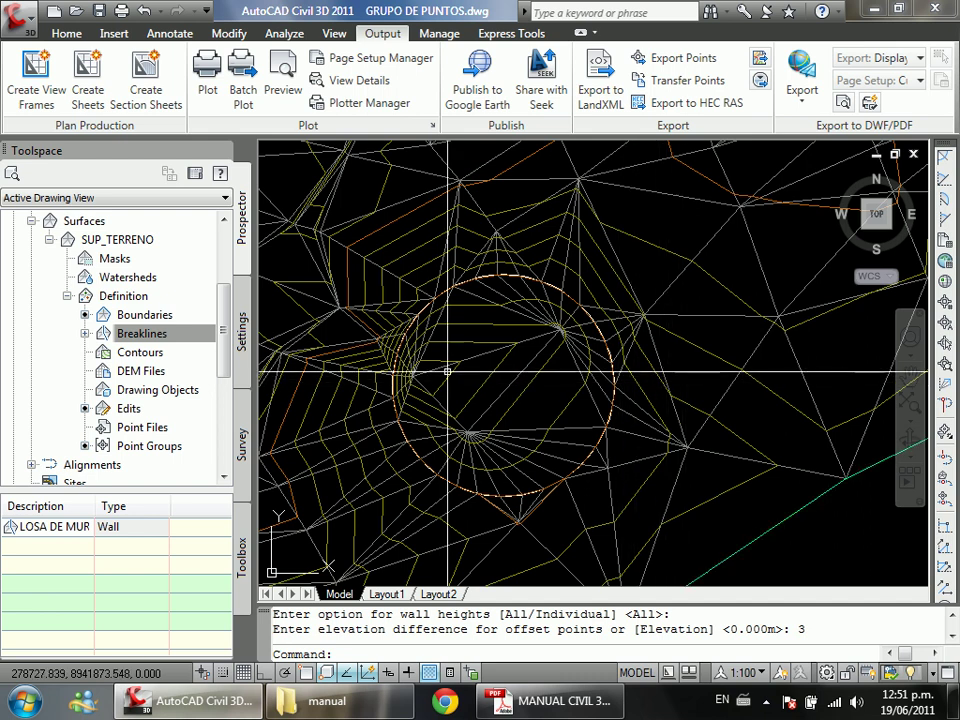
Step: Draw a diagonal line across the circle, from outside its upper-left edge to beyond its lower-right edge
{"action": "scroll", "coordinate": [546, 411], "scroll_direction": "up", "scroll_amount": 1}
{"action": "scroll", "coordinate": [546, 413], "scroll_direction": "down", "scroll_amount": 2}
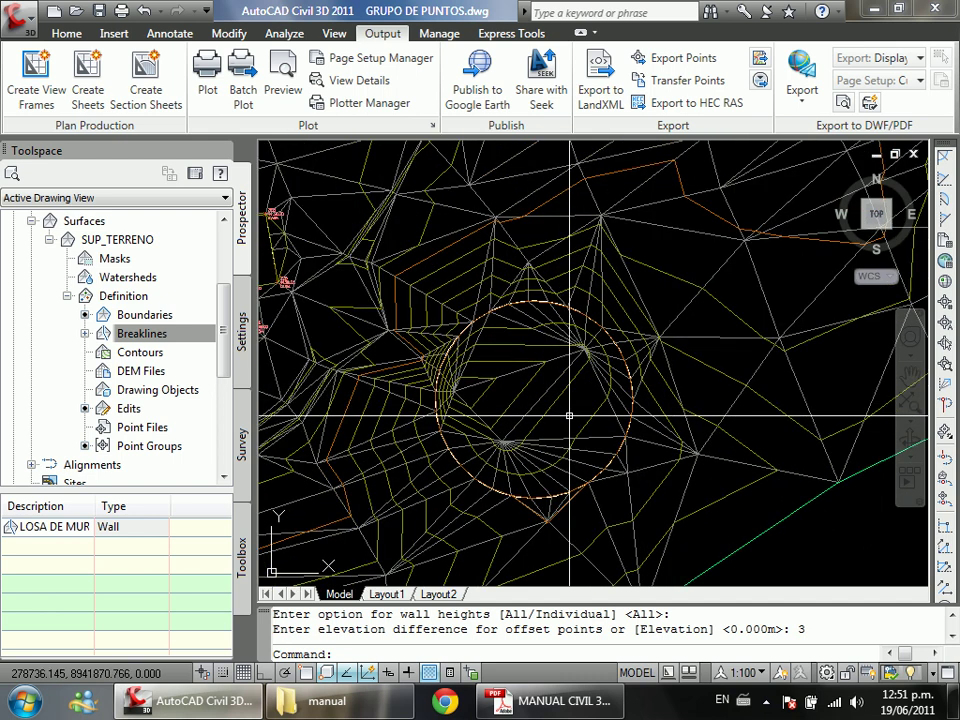
{"action": "type", "text": "L"}
{"action": "key", "text": "Return"}
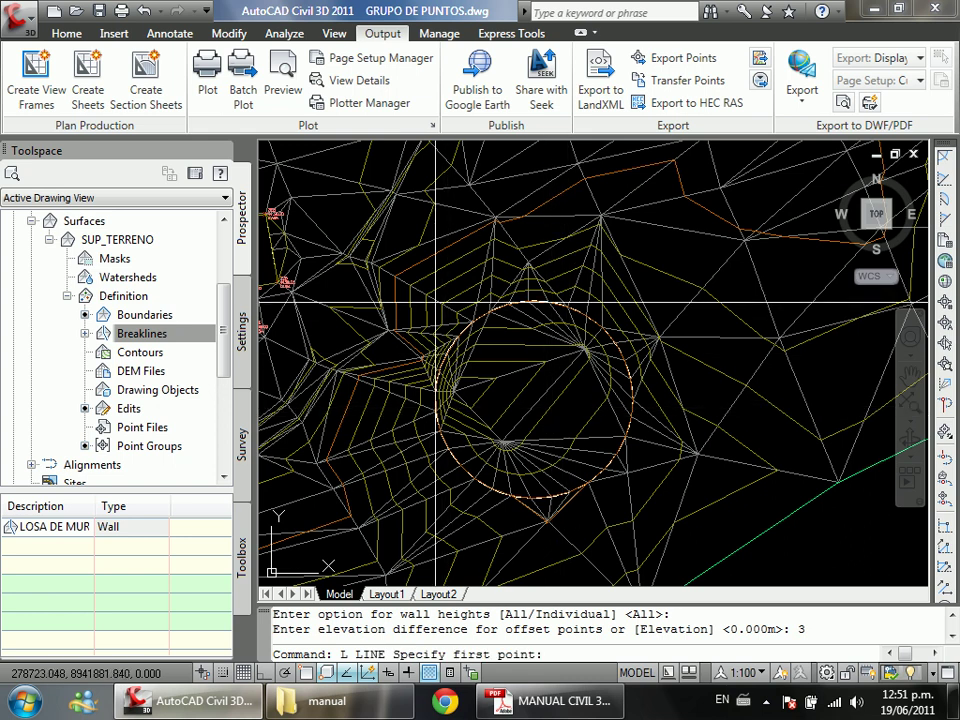
{"action": "left_click", "coordinate": [459, 339]}
{"action": "left_click", "coordinate": [650, 505]}
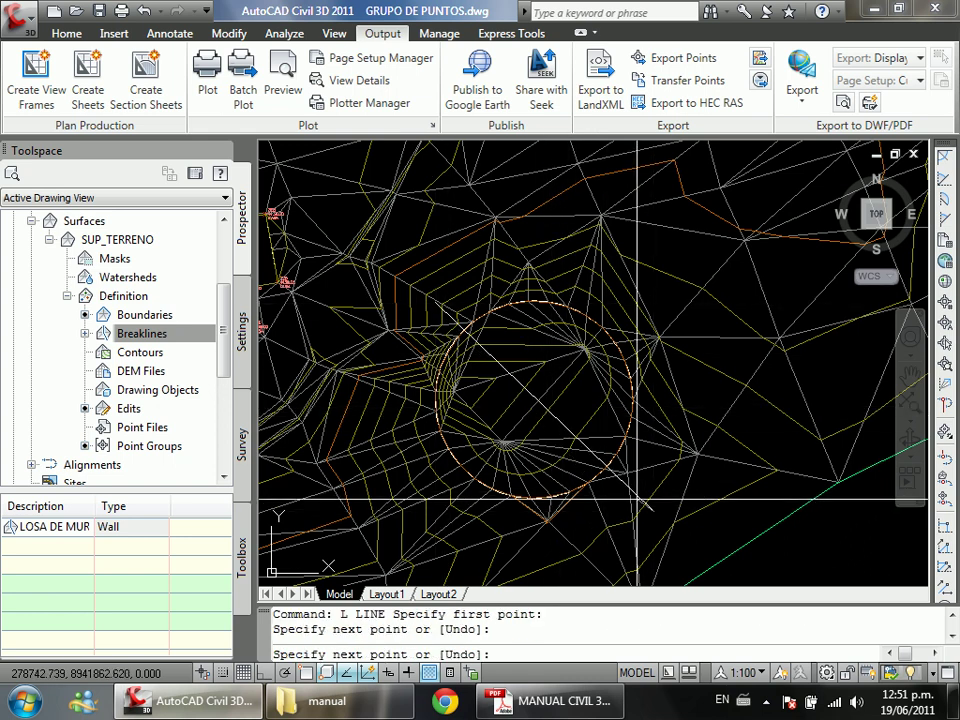
{"action": "key", "text": "Escape"}
Step: Create a quick profile of SUP_TERRENO along the diagonal line and place its profile view in the empty area below the surface
{"action": "left_click", "coordinate": [561, 420]}
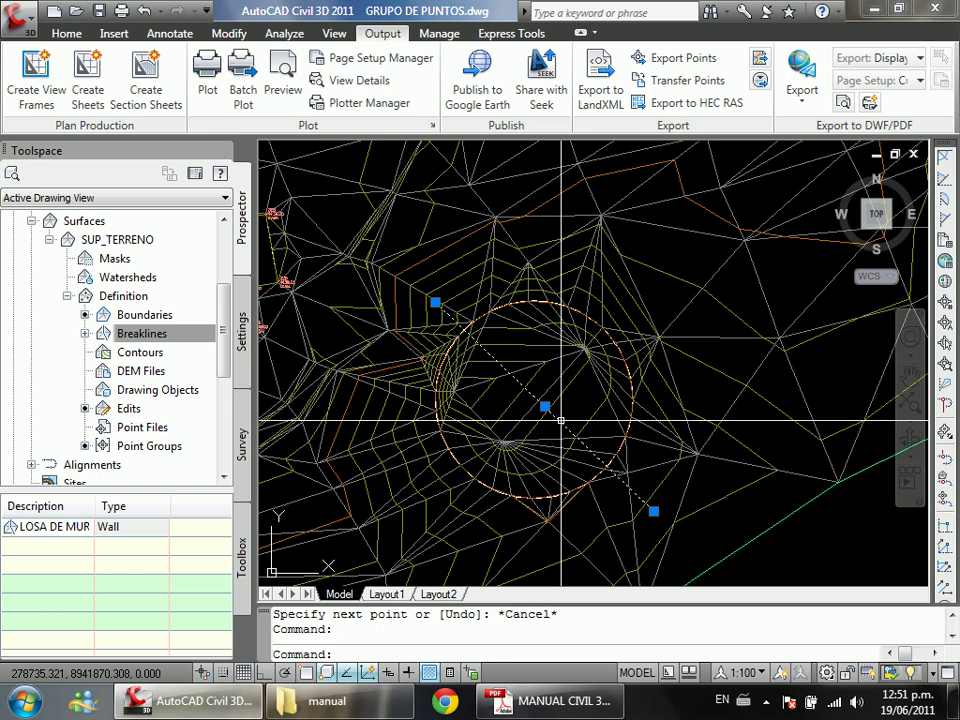
{"action": "right_click", "coordinate": [563, 425]}
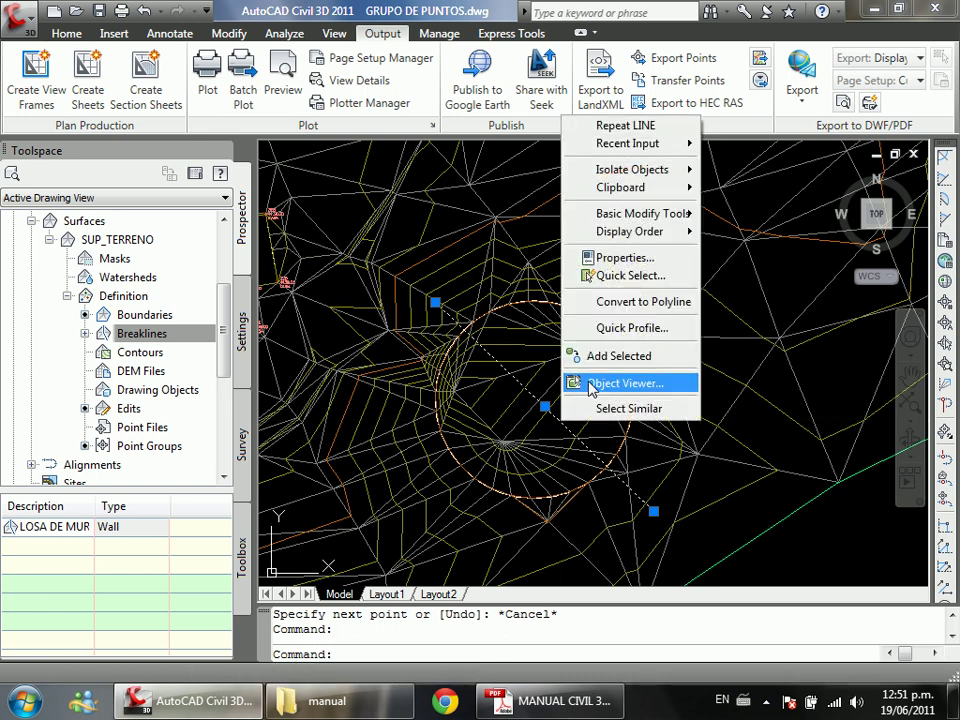
{"action": "left_click", "coordinate": [630, 329]}
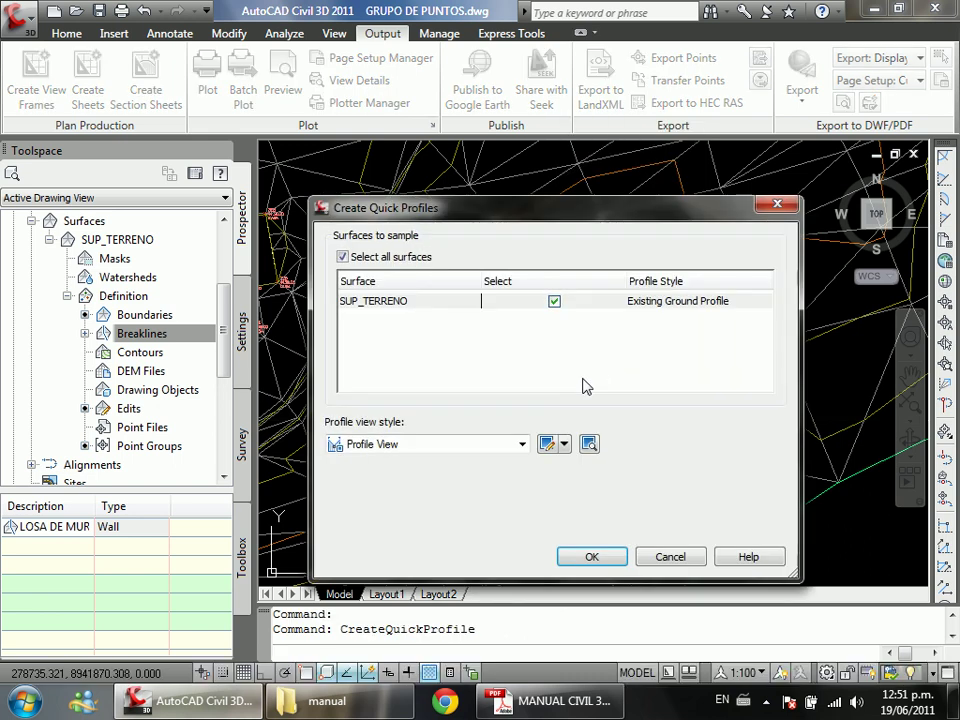
{"action": "left_click", "coordinate": [588, 557]}
{"action": "scroll", "coordinate": [553, 516], "scroll_direction": "down", "scroll_amount": 3}
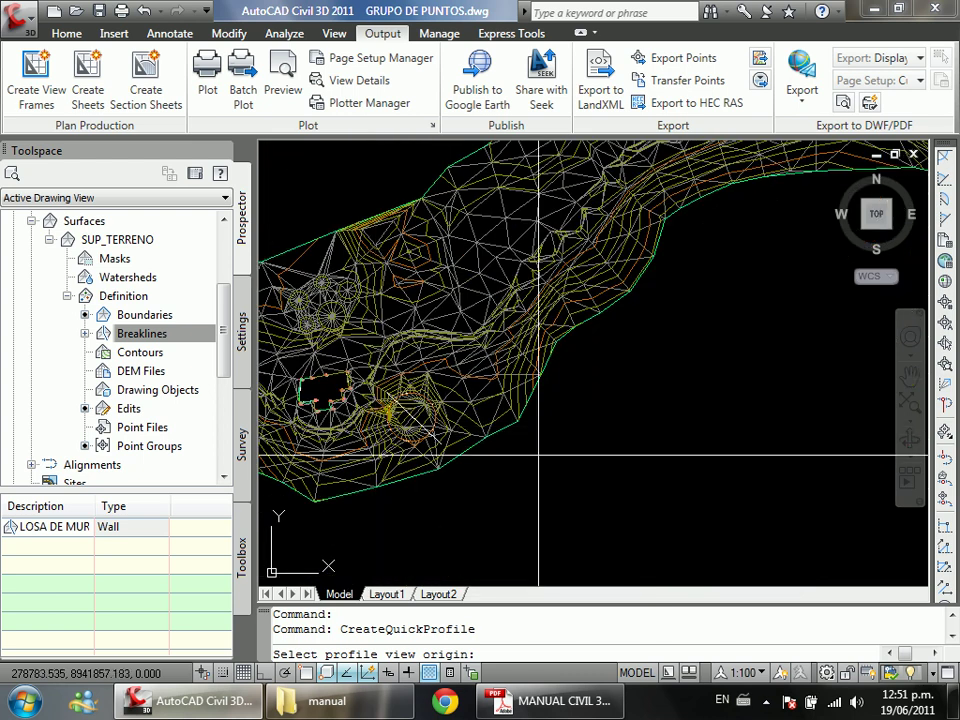
{"action": "left_click", "coordinate": [553, 516]}
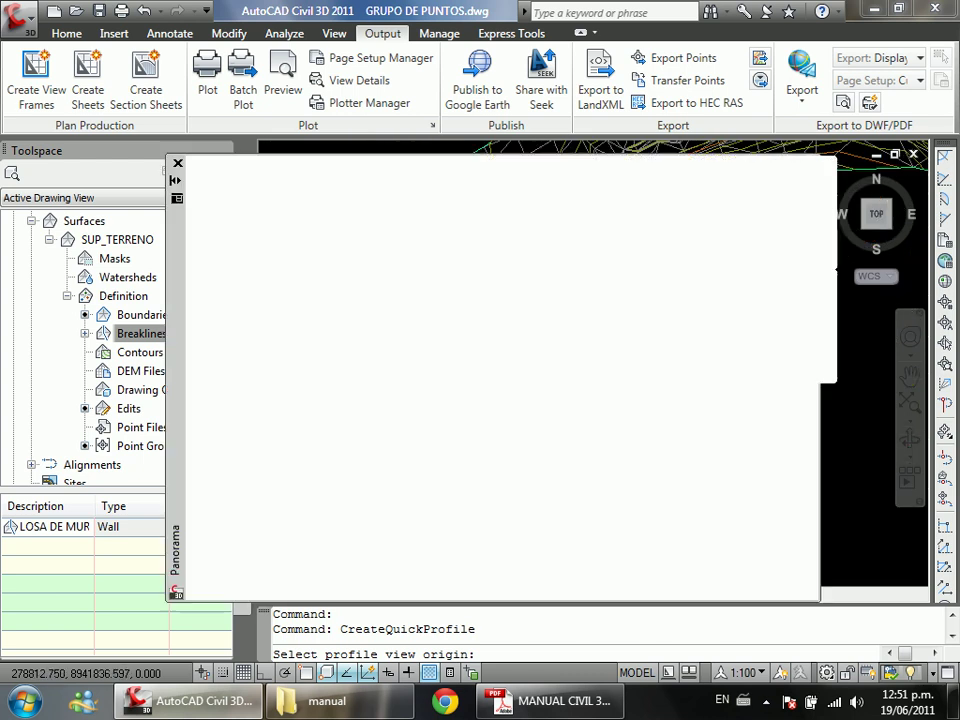
{"action": "left_click", "coordinate": [177, 164]}
Step: Examine the ground line in the new profile view and compare it with the triangulation inside the circle
{"action": "scroll", "coordinate": [736, 497], "scroll_direction": "up", "scroll_amount": 5}
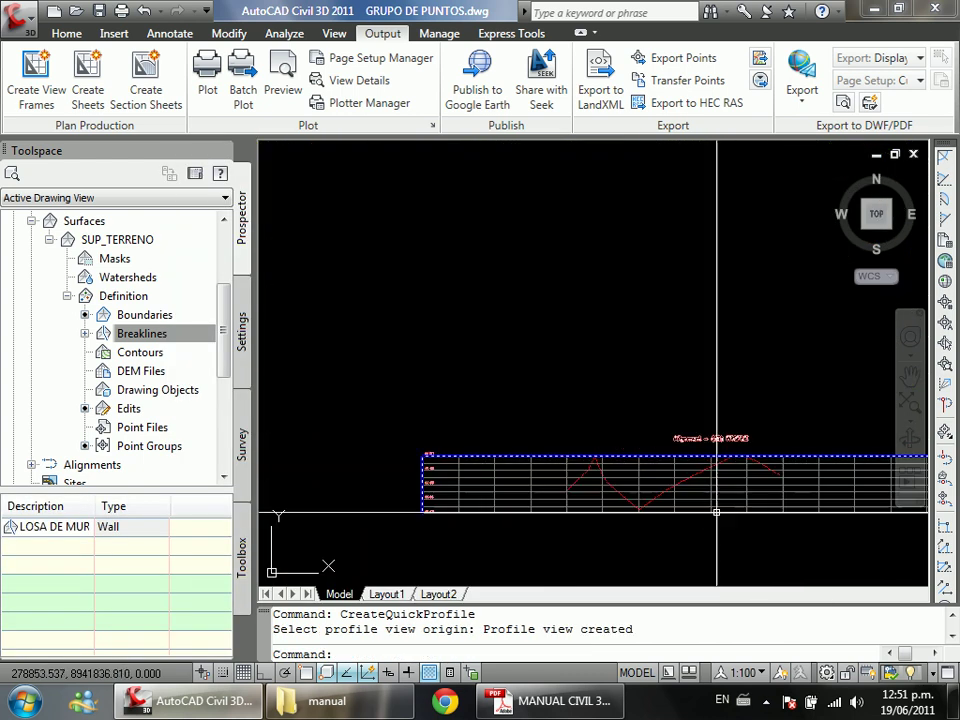
{"action": "scroll", "coordinate": [736, 497], "scroll_direction": "up", "scroll_amount": 1}
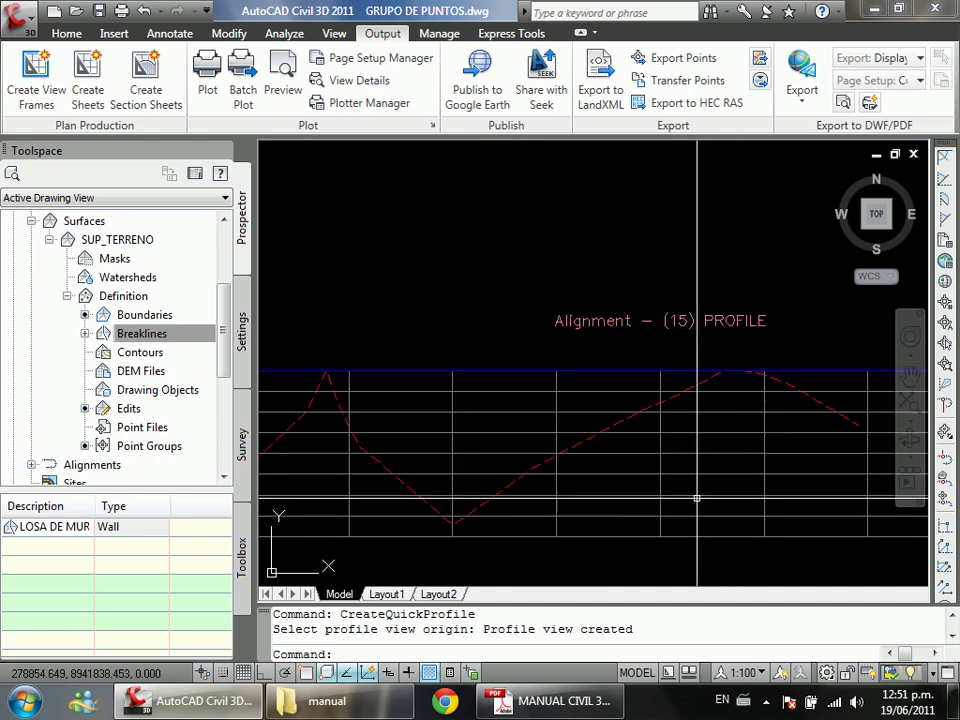
{"action": "scroll", "coordinate": [685, 501], "scroll_direction": "down", "scroll_amount": 2}
{"action": "scroll", "coordinate": [594, 465], "scroll_direction": "up", "scroll_amount": 3}
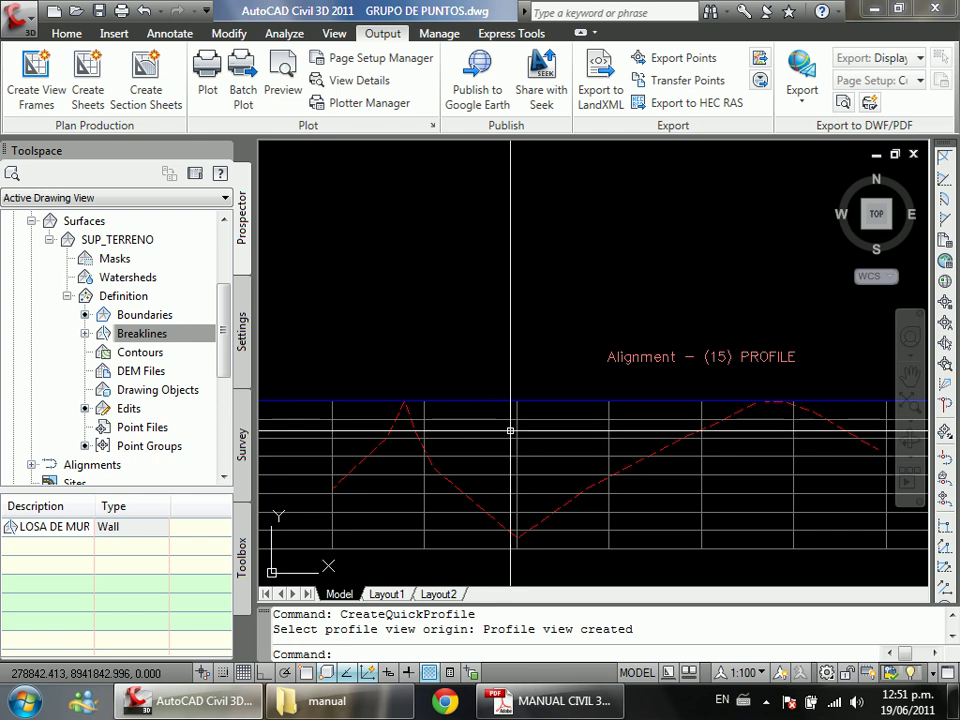
{"action": "scroll", "coordinate": [568, 463], "scroll_direction": "down", "scroll_amount": 2}
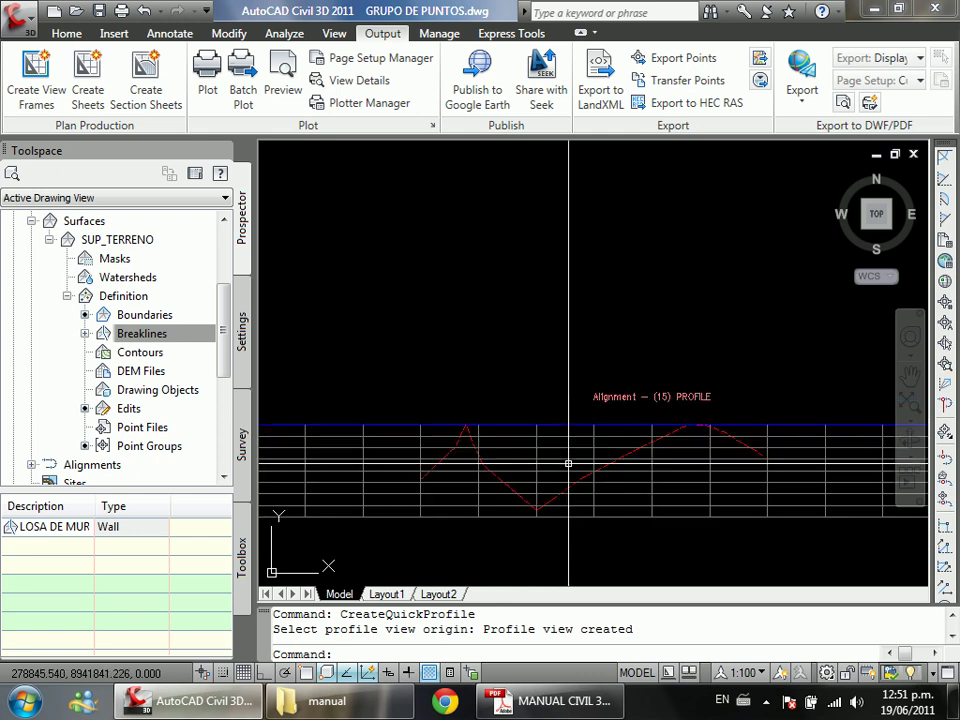
{"action": "scroll", "coordinate": [568, 463], "scroll_direction": "up", "scroll_amount": 2}
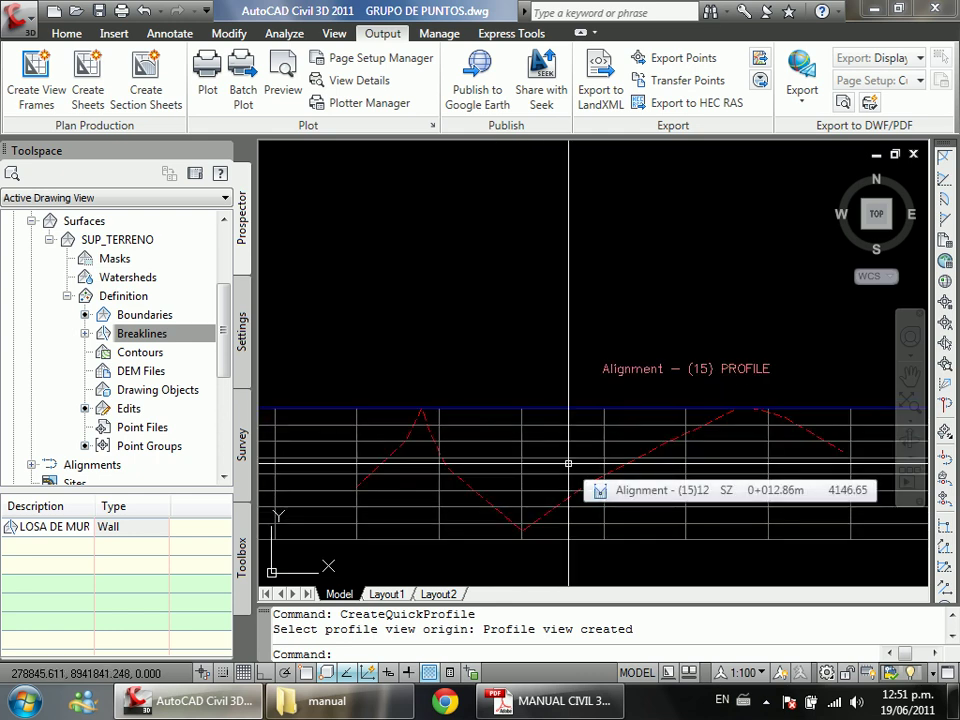
{"action": "scroll", "coordinate": [568, 463], "scroll_direction": "down", "scroll_amount": 3}
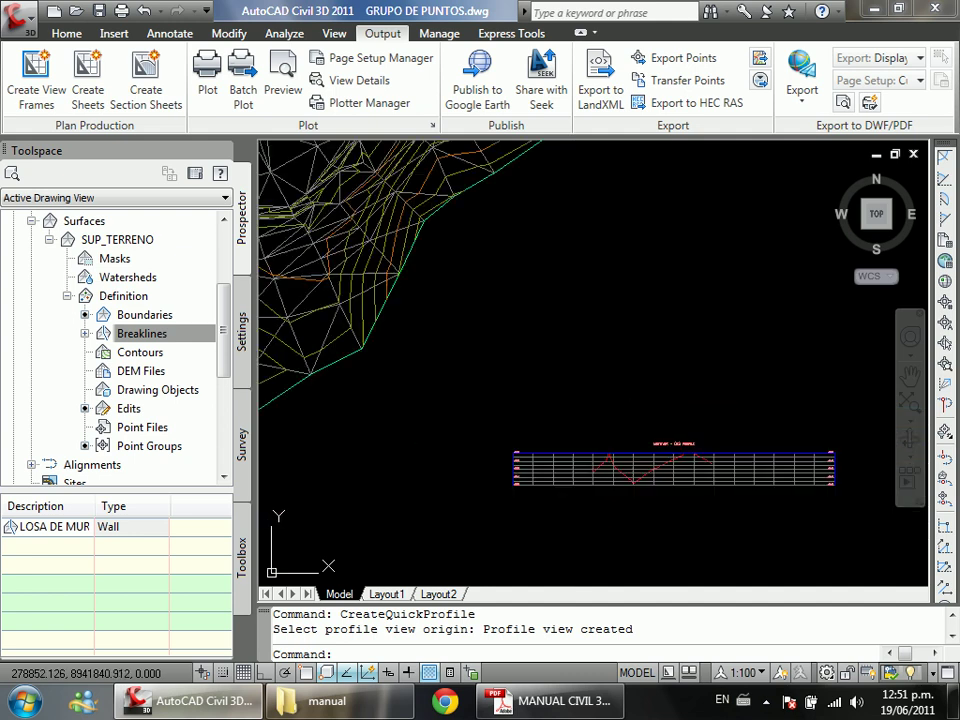
{"action": "scroll", "coordinate": [632, 485], "scroll_direction": "up", "scroll_amount": 2}
{"action": "scroll", "coordinate": [640, 485], "scroll_direction": "down", "scroll_amount": 3}
{"action": "scroll", "coordinate": [516, 475], "scroll_direction": "up", "scroll_amount": 6}
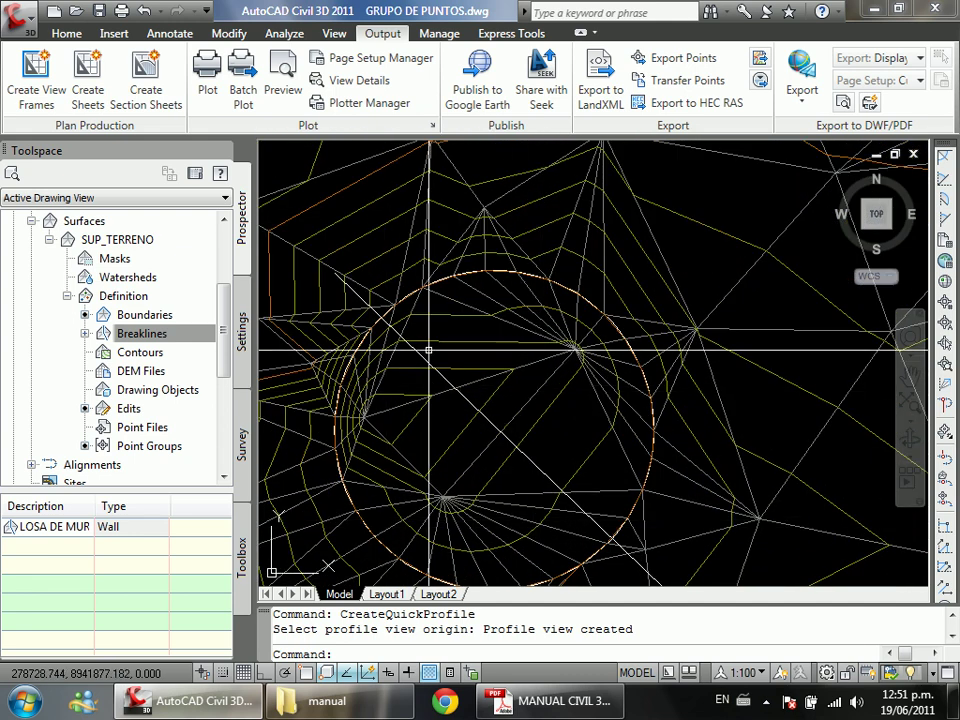
{"action": "scroll", "coordinate": [448, 378], "scroll_direction": "down", "scroll_amount": 1}
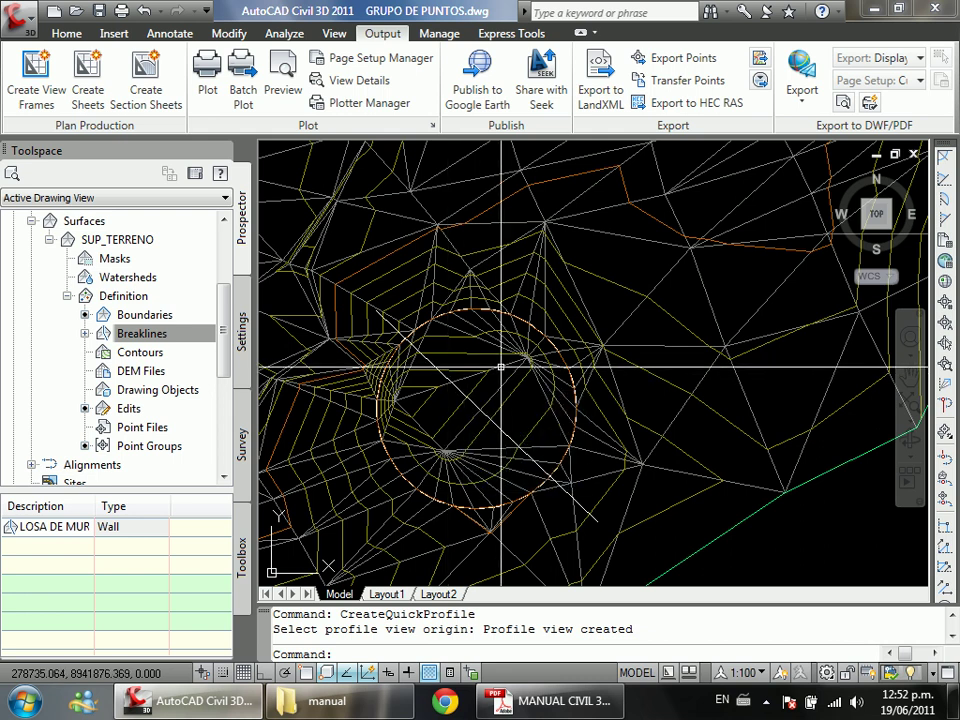
Step: Try to start deleting surface points through SUP_TERRENO's edits and dismiss the resulting message
{"action": "left_click", "coordinate": [155, 333]}
{"action": "left_click", "coordinate": [146, 240]}
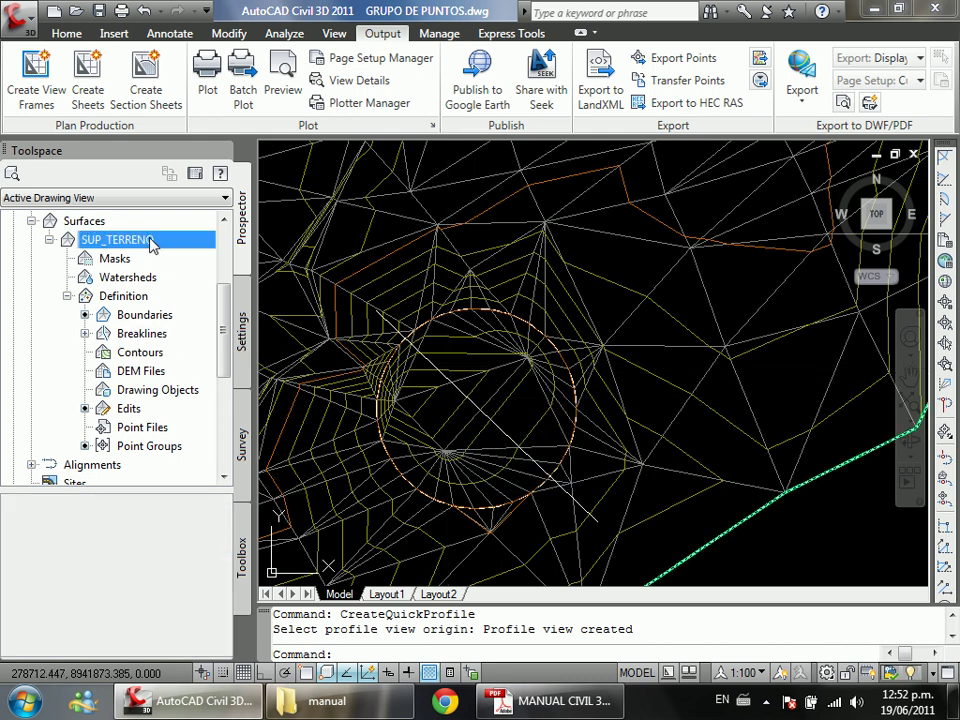
{"action": "left_click", "coordinate": [143, 415]}
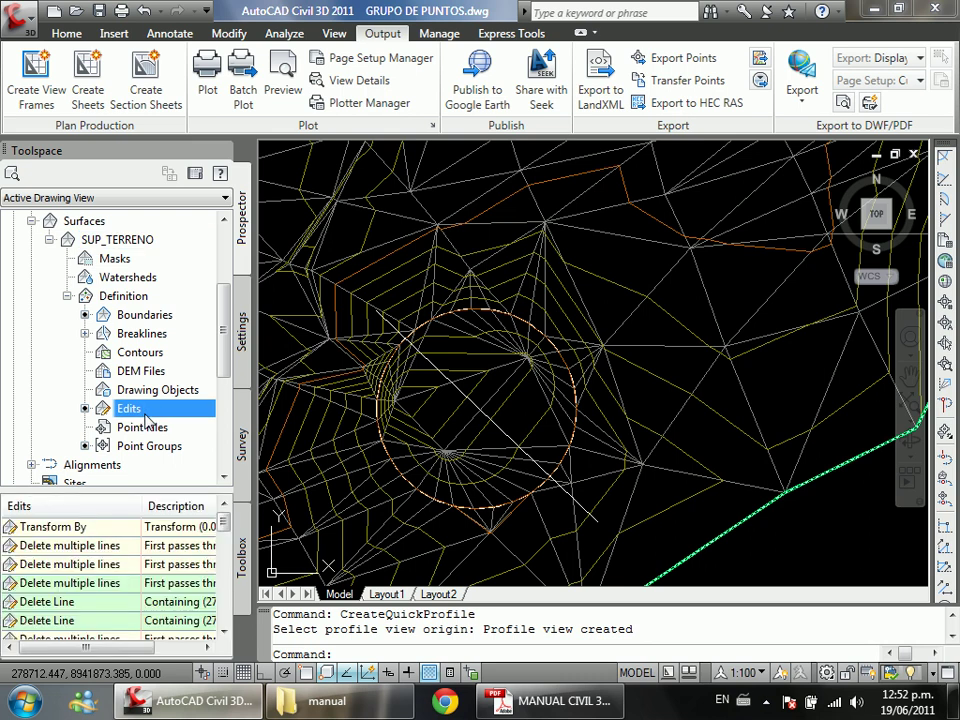
{"action": "right_click", "coordinate": [147, 401]}
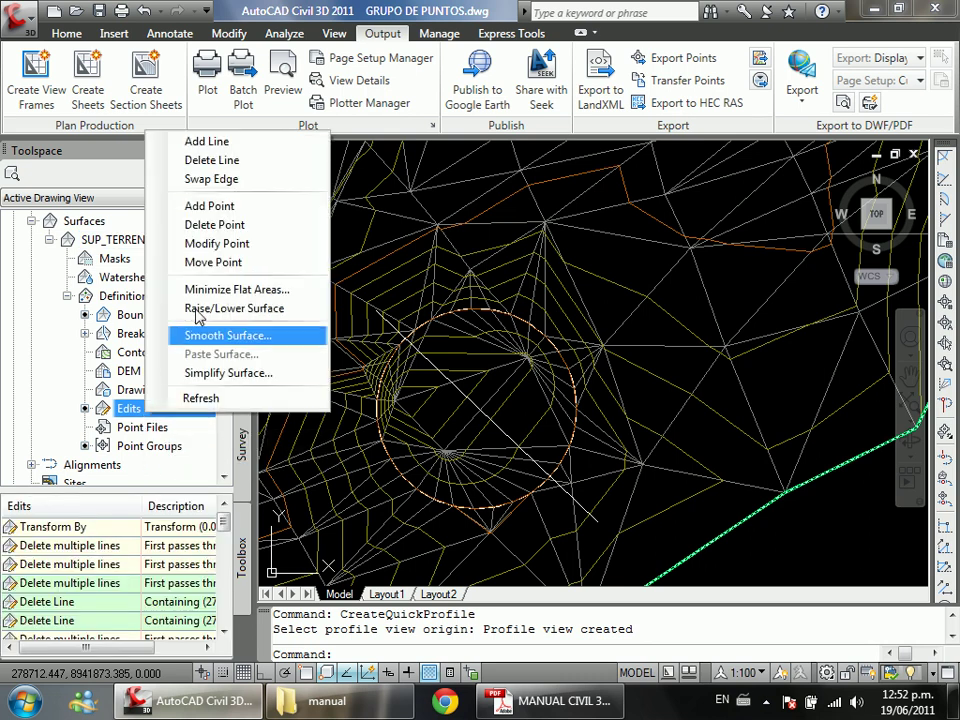
{"action": "left_click", "coordinate": [237, 226]}
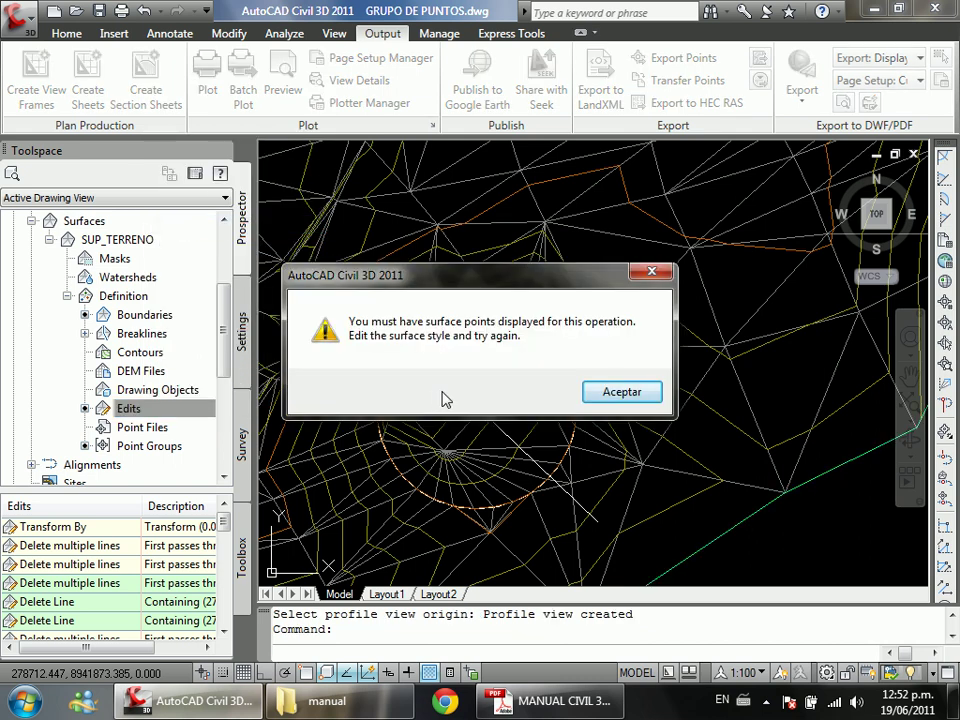
{"action": "left_click", "coordinate": [621, 392]}
{"action": "scroll", "coordinate": [470, 440], "scroll_direction": "up", "scroll_amount": 3}
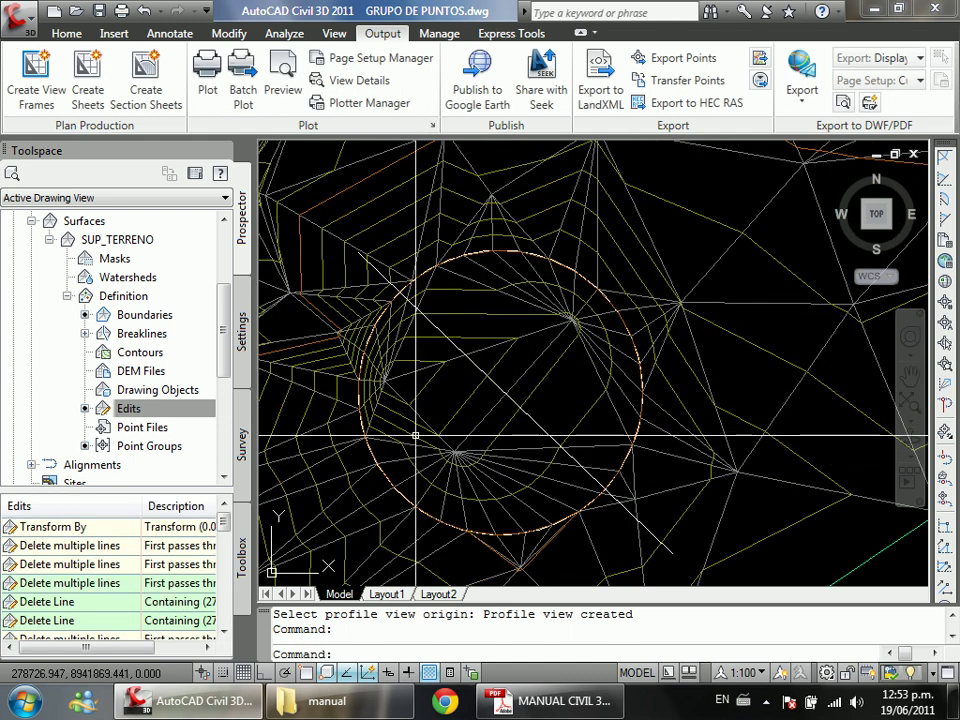
Step: Turn on the display of Points in plan view in SUP_TERRENO's Contours and Triangles surface style
{"action": "right_click", "coordinate": [137, 243]}
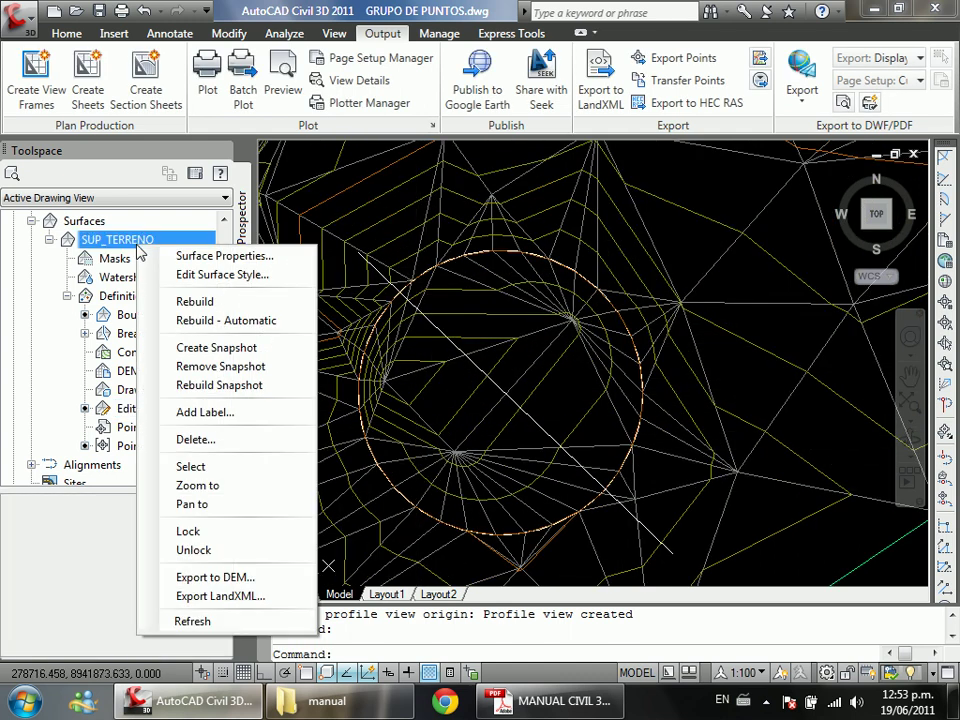
{"action": "left_click", "coordinate": [240, 276]}
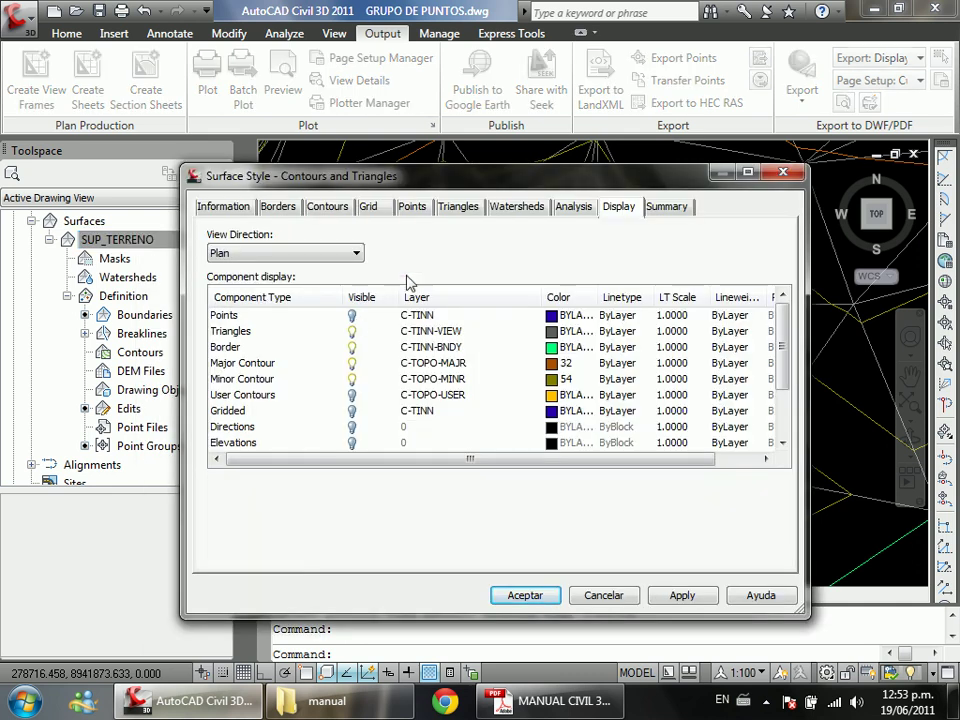
{"action": "left_click", "coordinate": [242, 318]}
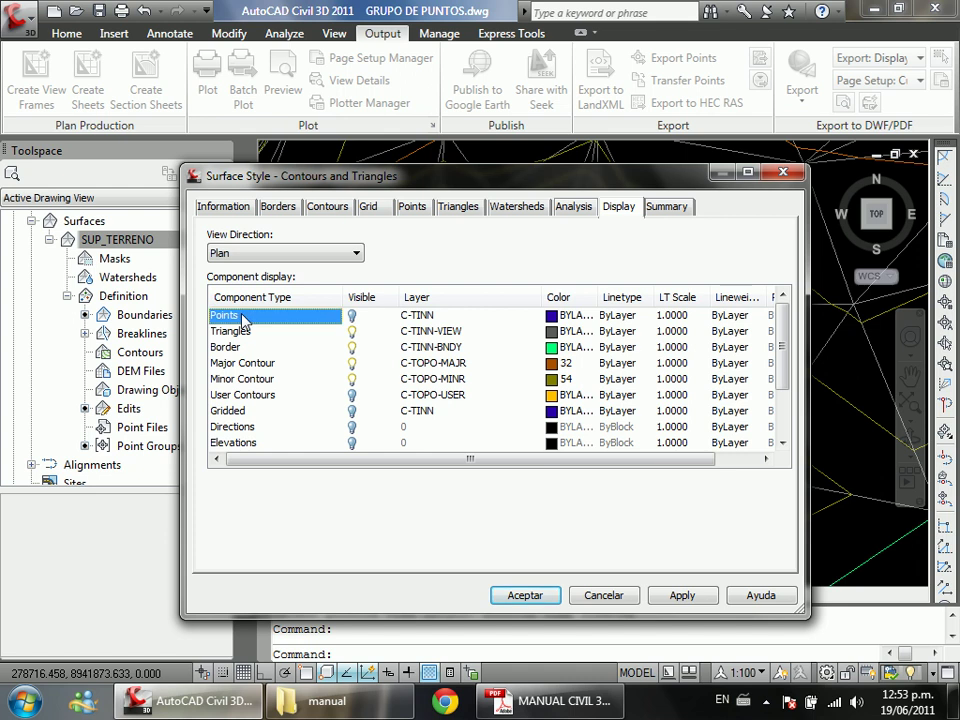
{"action": "left_click", "coordinate": [352, 316]}
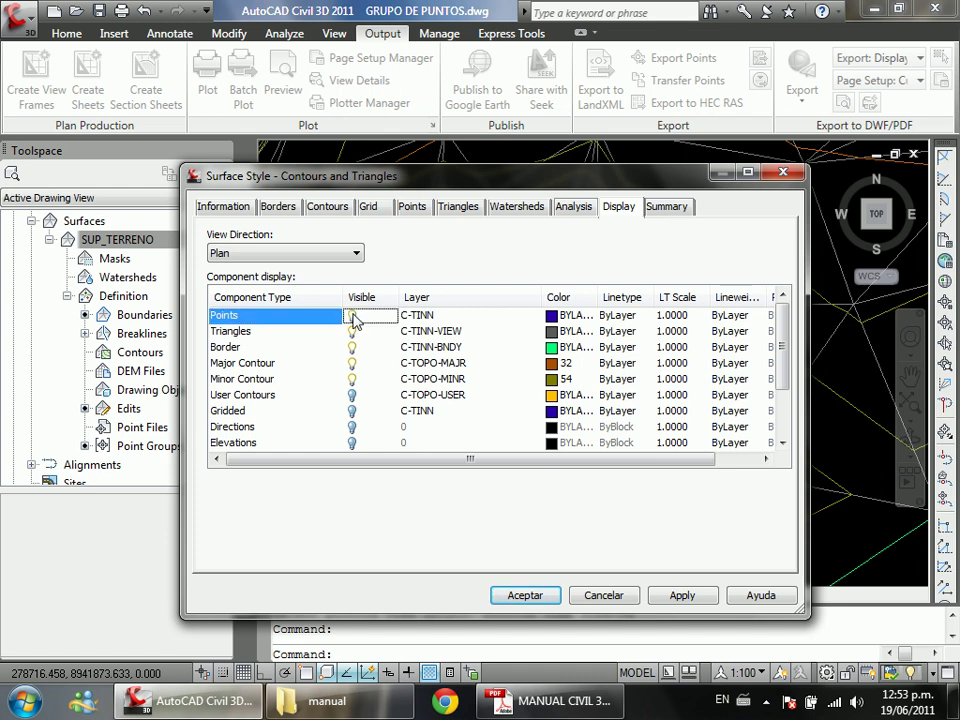
{"action": "left_click", "coordinate": [500, 591]}
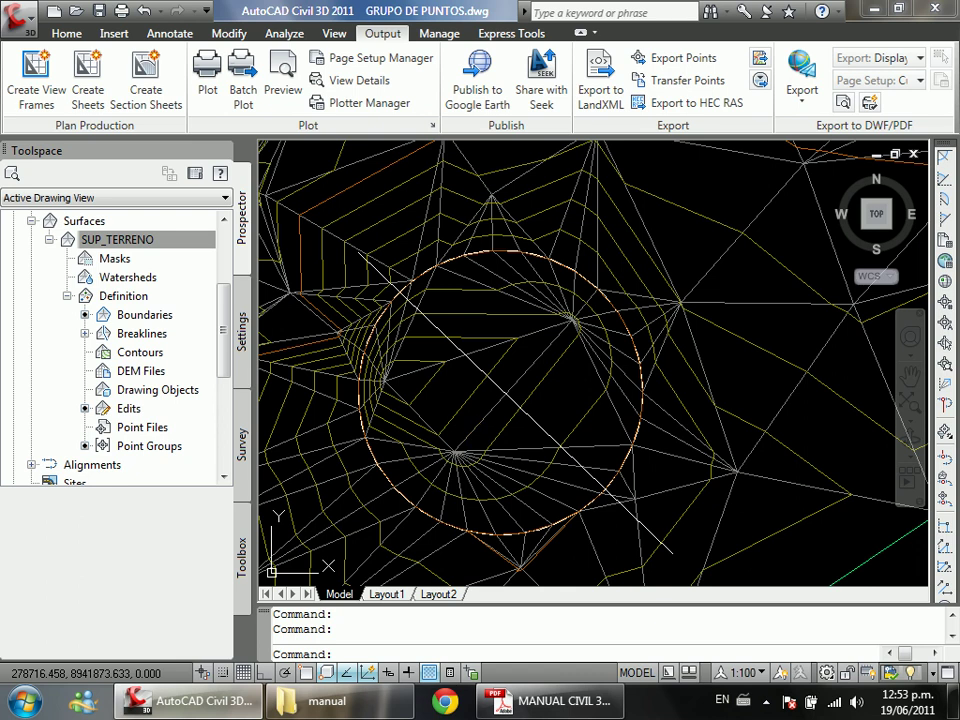
Step: Delete the three surface points inside the circle from SUP_TERRENO, leaving the points along the circle's edge
{"action": "scroll", "coordinate": [445, 432], "scroll_direction": "up", "scroll_amount": 2}
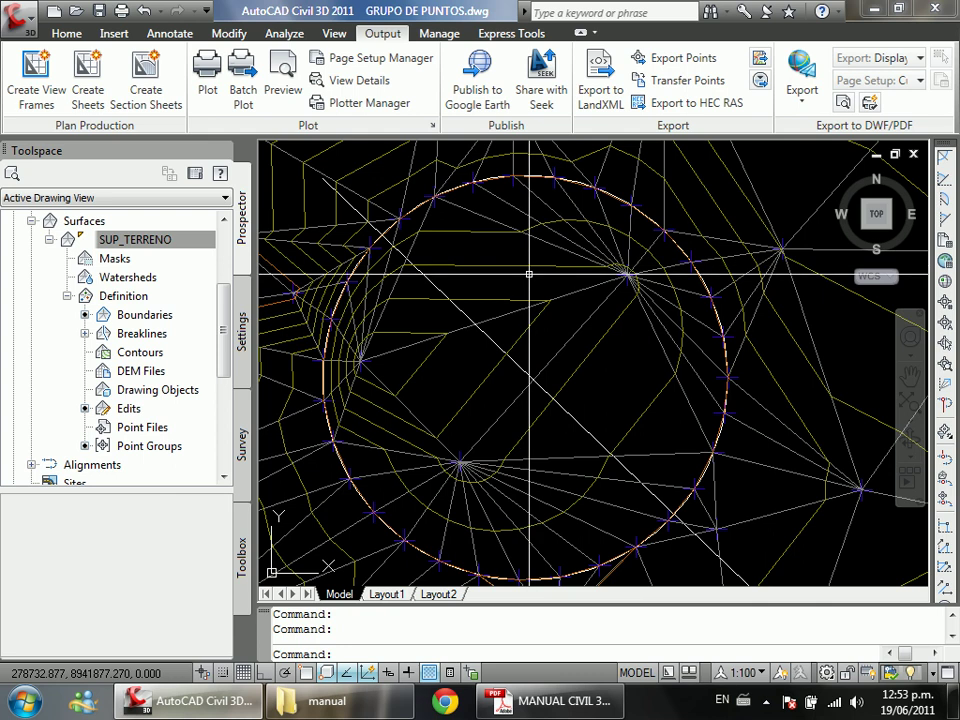
{"action": "scroll", "coordinate": [351, 358], "scroll_direction": "up", "scroll_amount": 3}
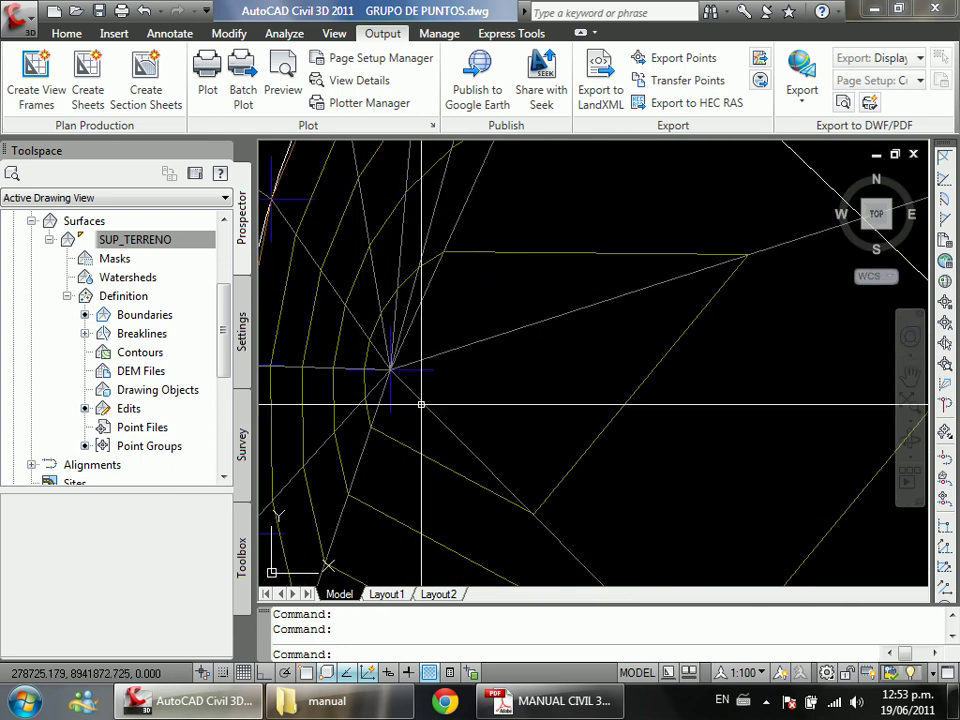
{"action": "scroll", "coordinate": [382, 369], "scroll_direction": "down", "scroll_amount": 1}
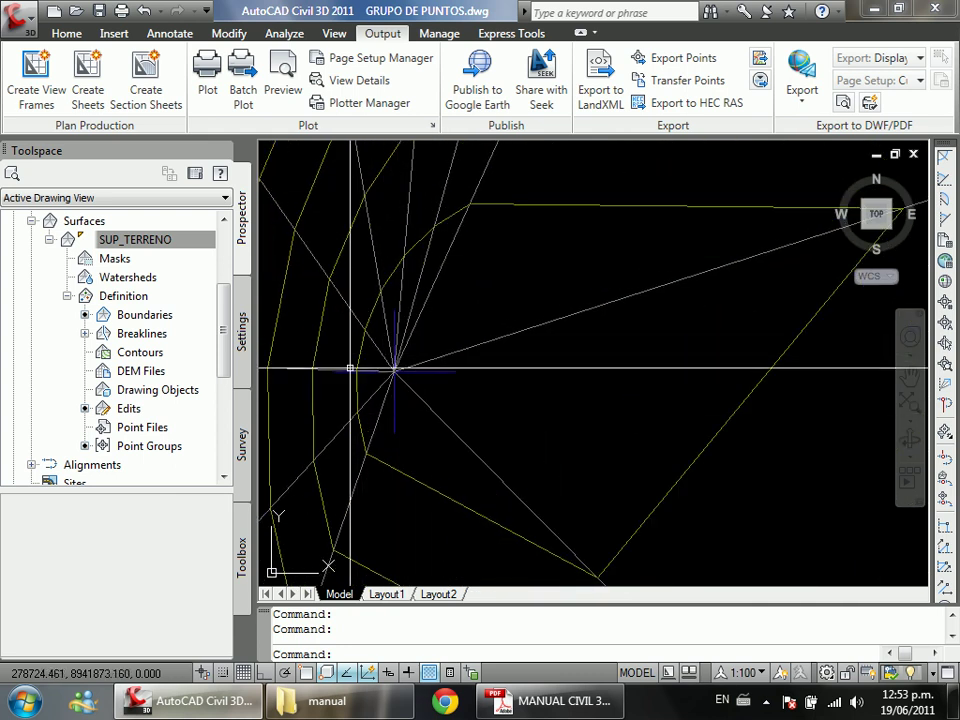
{"action": "scroll", "coordinate": [401, 360], "scroll_direction": "down", "scroll_amount": 2}
{"action": "scroll", "coordinate": [365, 365], "scroll_direction": "down", "scroll_amount": 4}
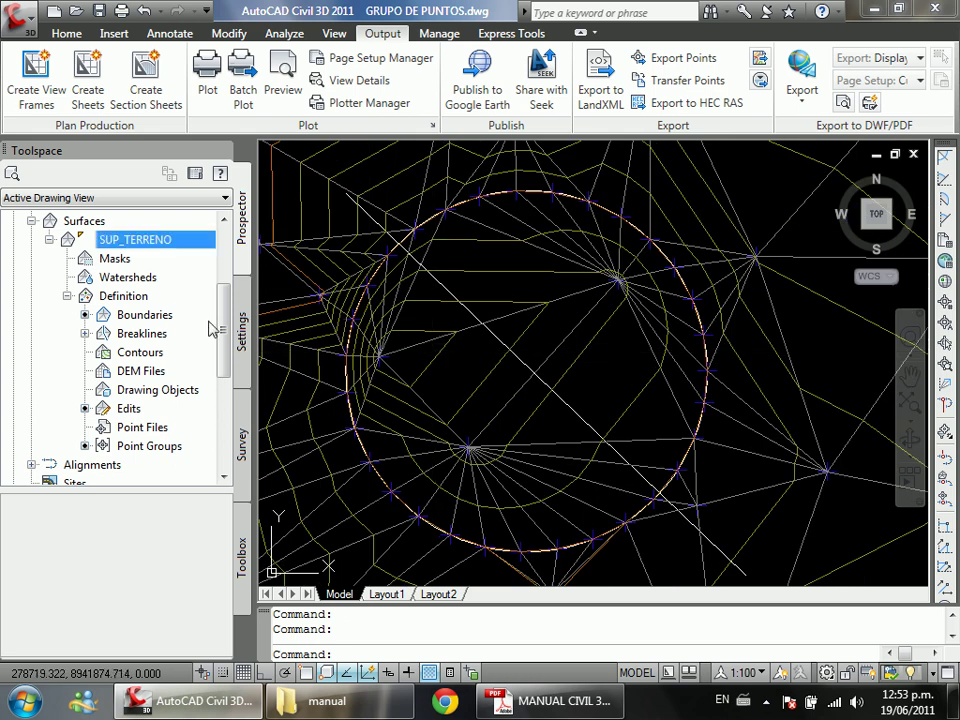
{"action": "left_click", "coordinate": [133, 409]}
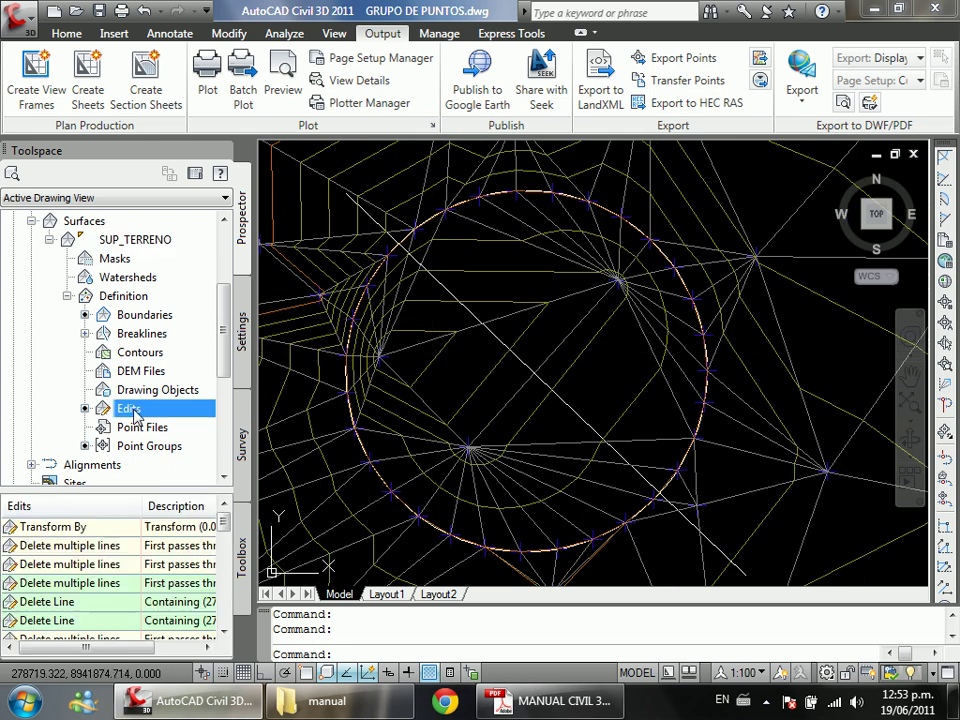
{"action": "right_click", "coordinate": [133, 409]}
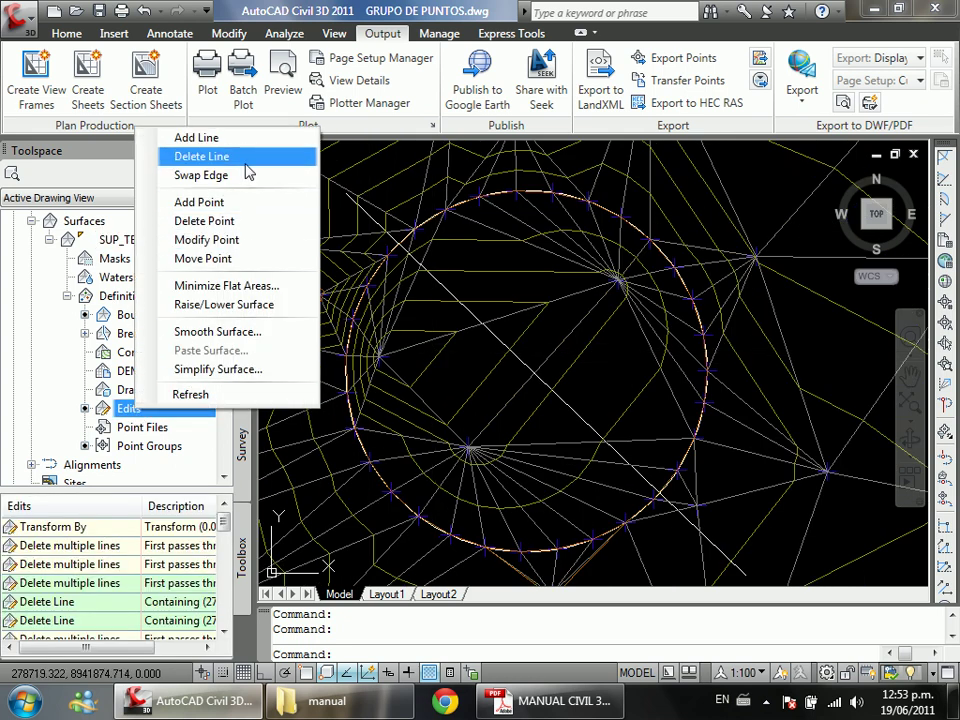
{"action": "left_click", "coordinate": [254, 221]}
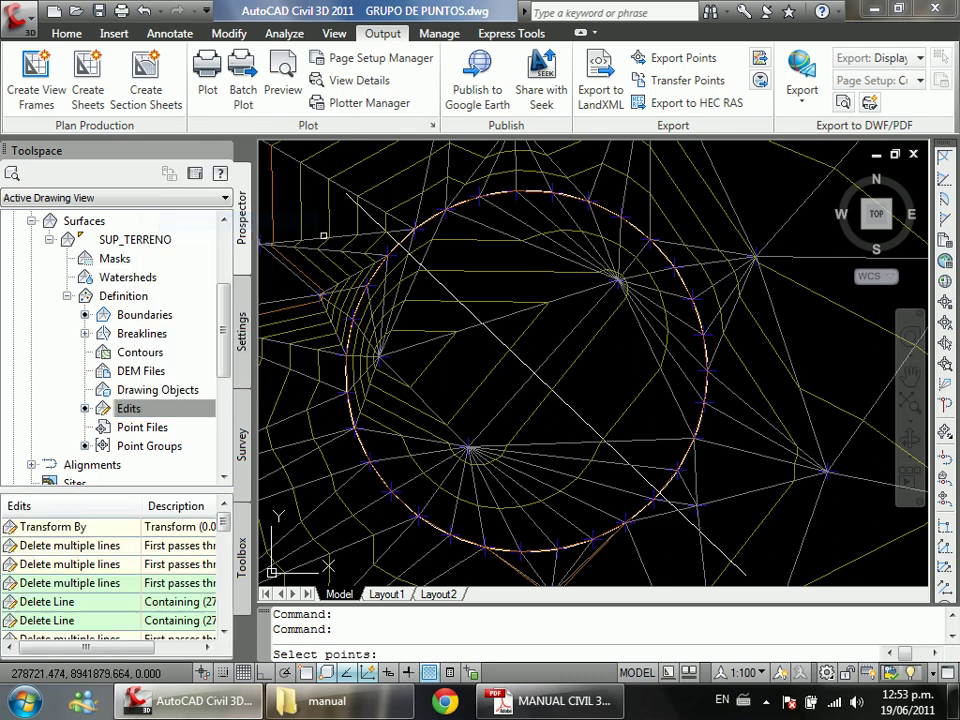
{"action": "scroll", "coordinate": [360, 335], "scroll_direction": "up", "scroll_amount": 4}
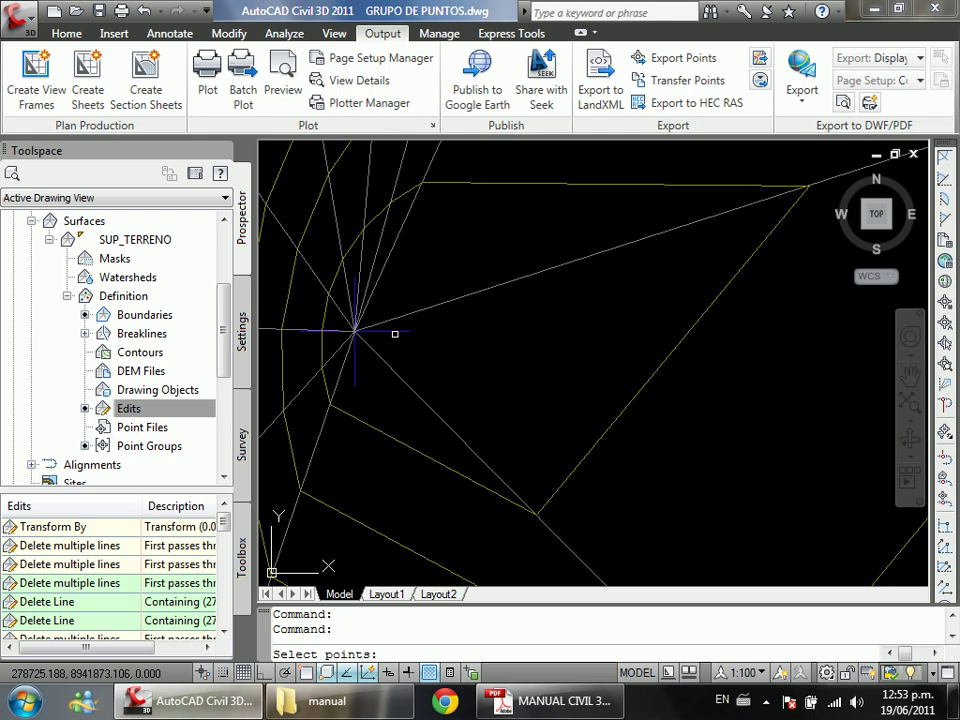
{"action": "left_click", "coordinate": [394, 334]}
{"action": "scroll", "coordinate": [475, 428], "scroll_direction": "down", "scroll_amount": 4}
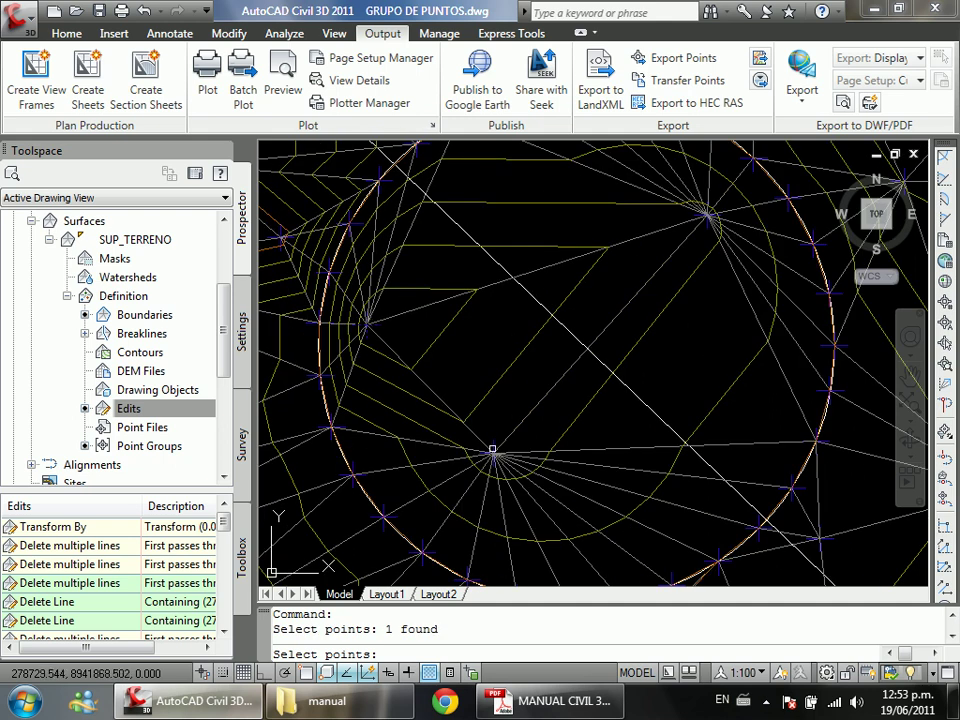
{"action": "left_click", "coordinate": [493, 450]}
{"action": "scroll", "coordinate": [401, 420], "scroll_direction": "down", "scroll_amount": 2}
{"action": "scroll", "coordinate": [593, 291], "scroll_direction": "up", "scroll_amount": 4}
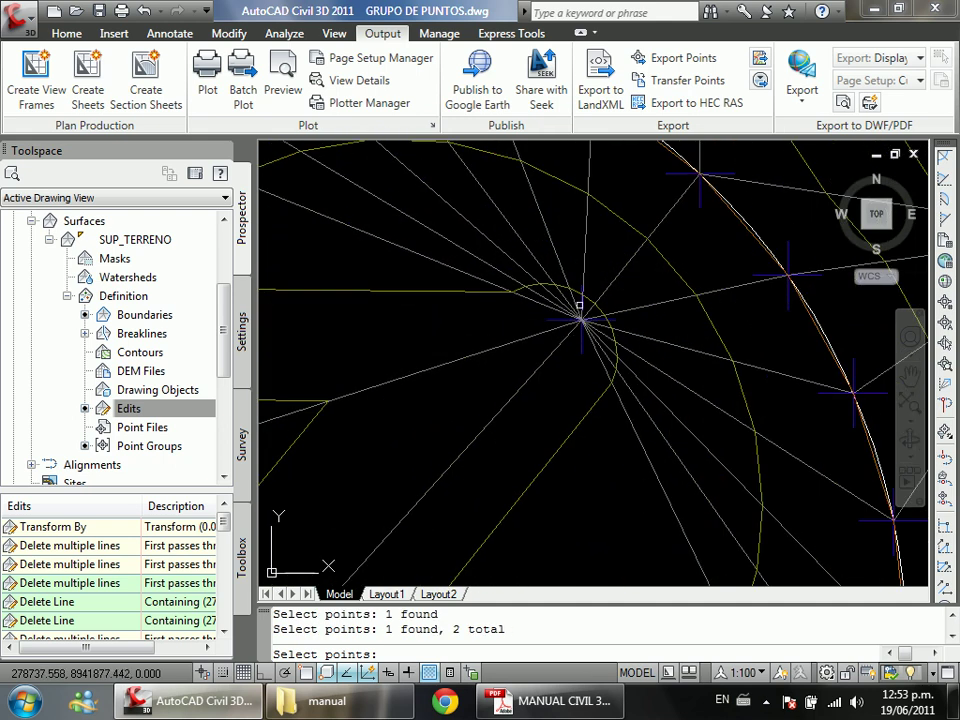
{"action": "left_click", "coordinate": [579, 346]}
{"action": "scroll", "coordinate": [598, 356], "scroll_direction": "down", "scroll_amount": 1}
{"action": "scroll", "coordinate": [598, 356], "scroll_direction": "down", "scroll_amount": 3}
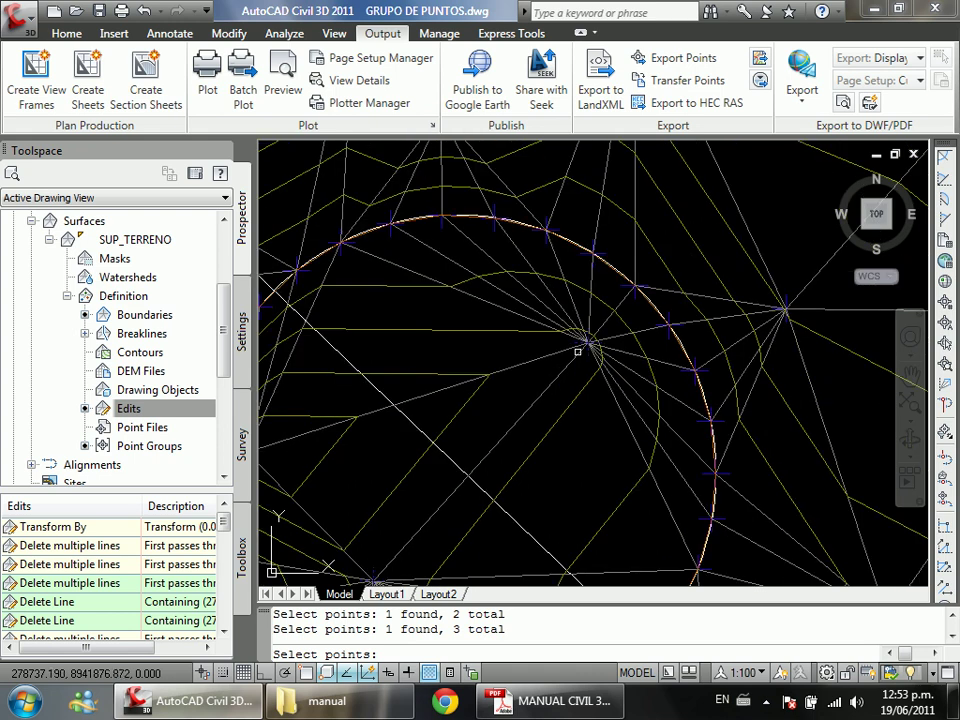
{"action": "scroll", "coordinate": [495, 378], "scroll_direction": "up", "scroll_amount": 2}
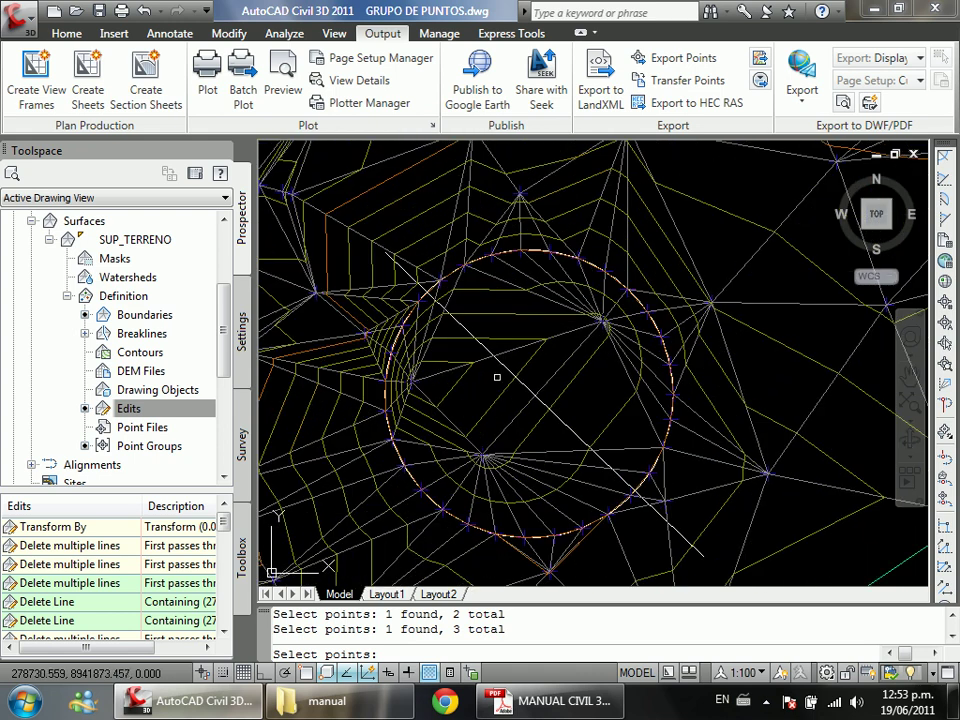
{"action": "key", "text": "Return"}
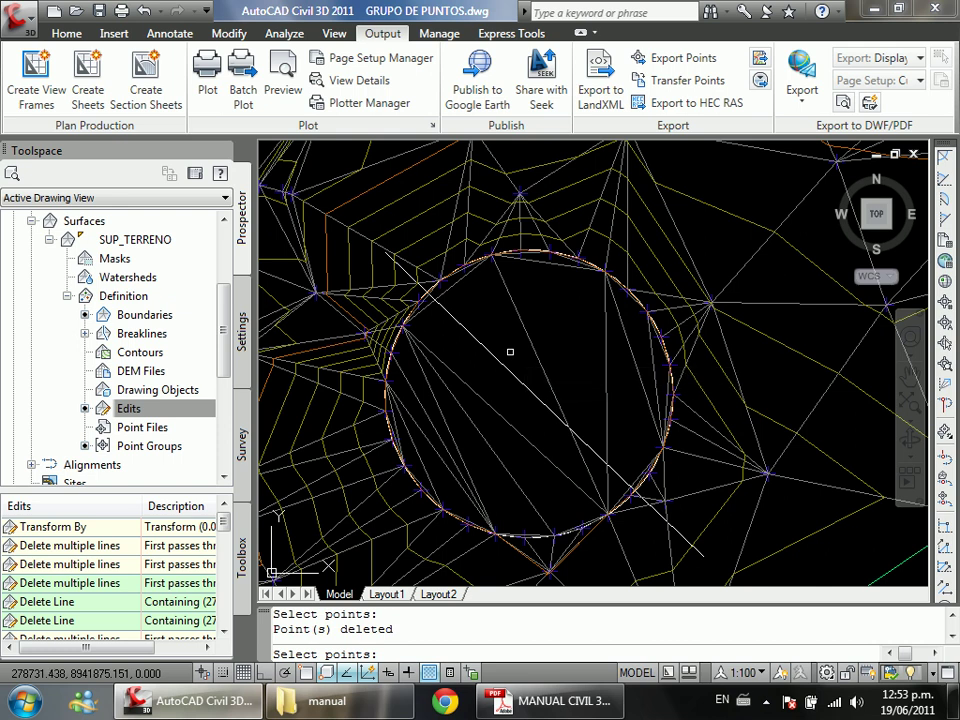
{"action": "key", "text": "Return"}
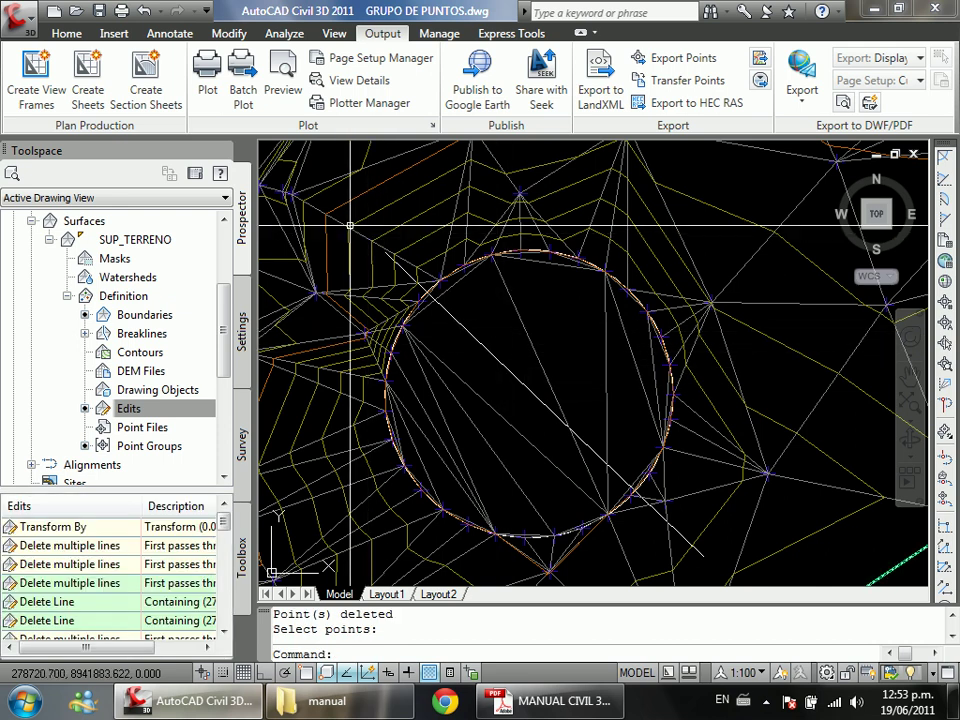
Step: Create a quick profile of SUP_TERRENO along the diagonal line and place its profile view in the empty area outside the surface
{"action": "mouse_move", "coordinate": [350, 226]}
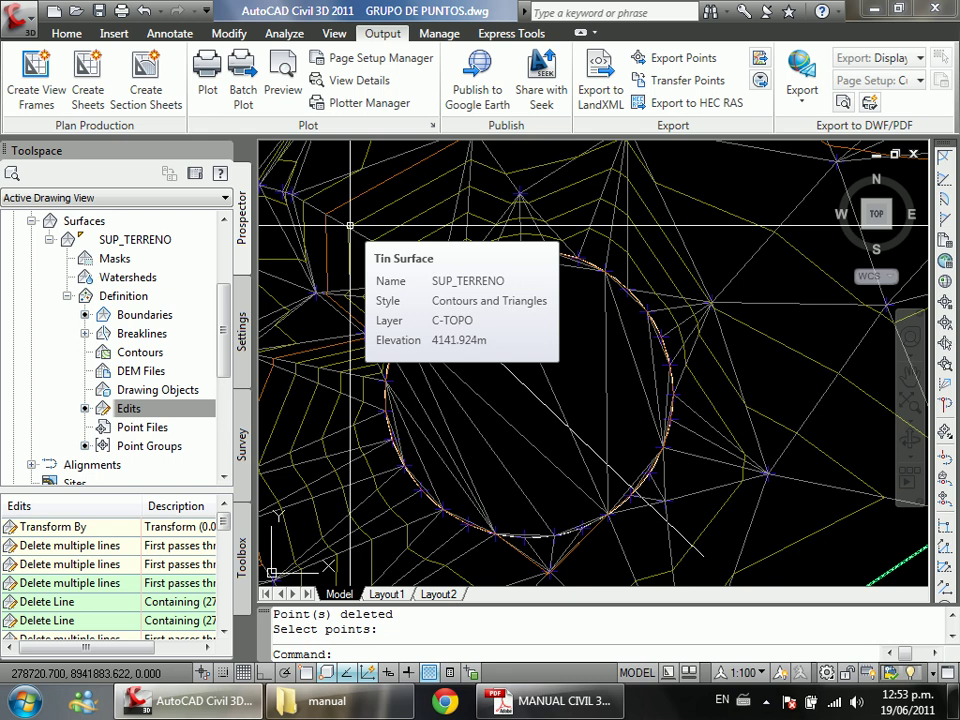
{"action": "scroll", "coordinate": [400, 240], "scroll_direction": "down", "scroll_amount": 2}
{"action": "left_click", "coordinate": [432, 282]}
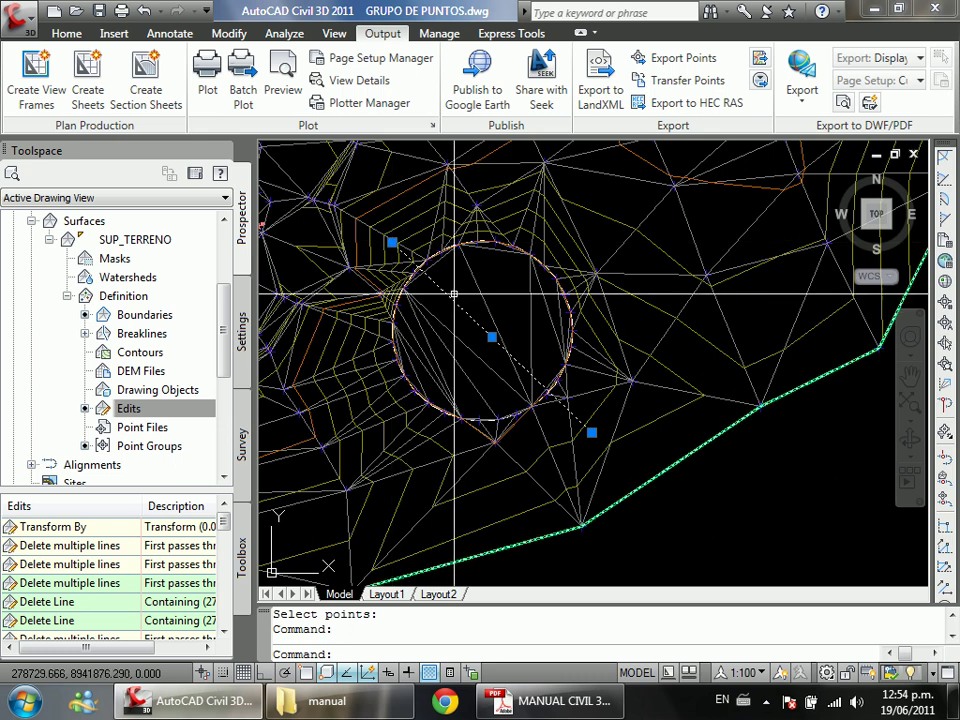
{"action": "right_click", "coordinate": [445, 306]}
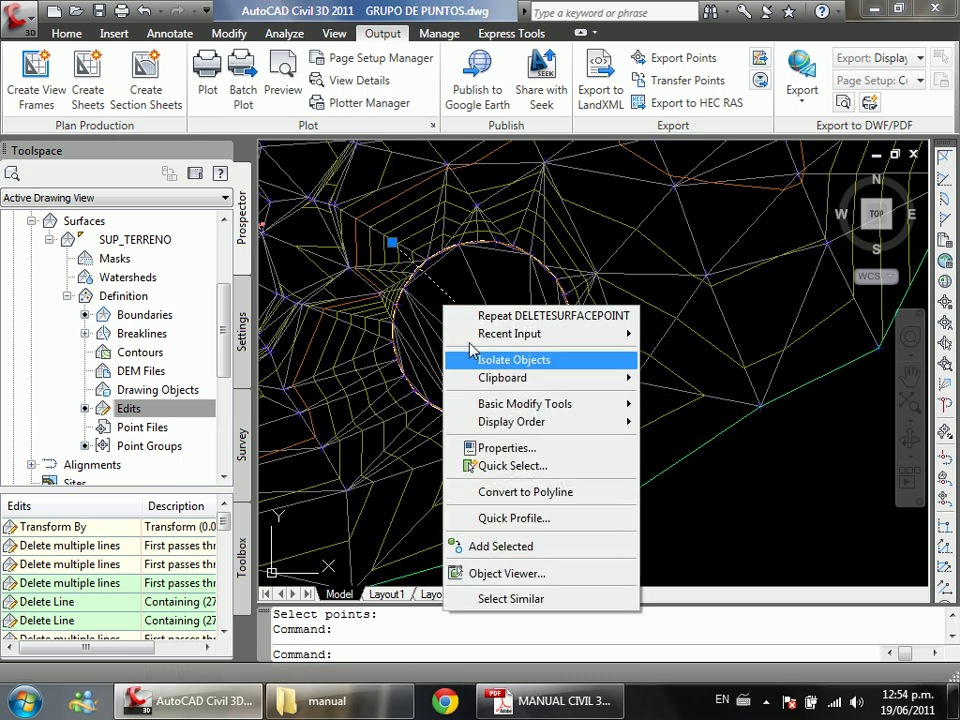
{"action": "left_click", "coordinate": [495, 517]}
{"action": "left_click", "coordinate": [592, 557]}
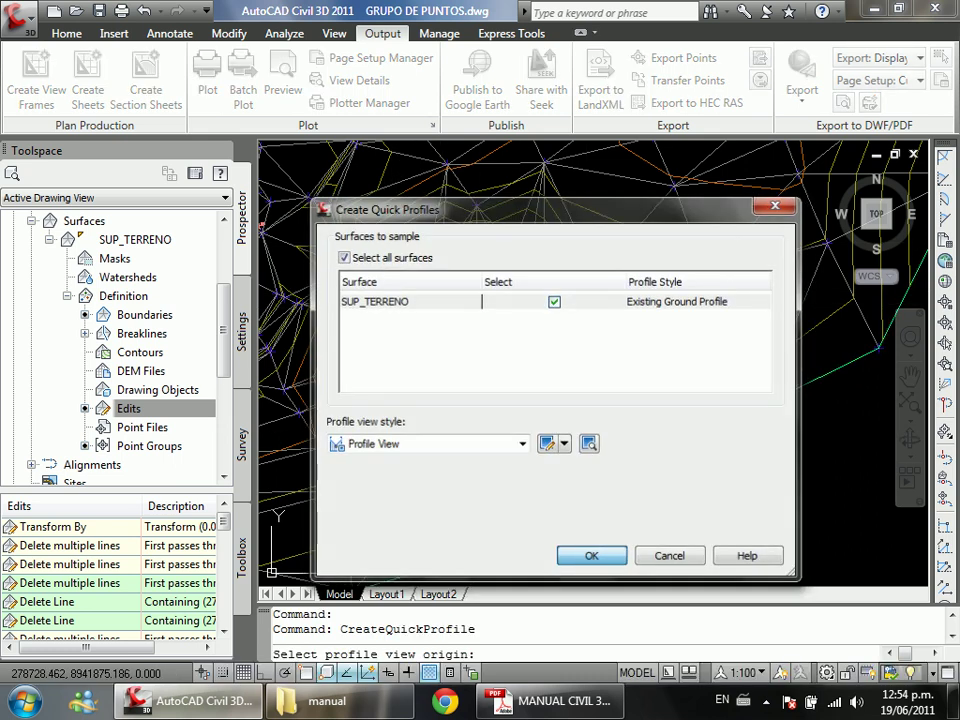
{"action": "left_click", "coordinate": [605, 411]}
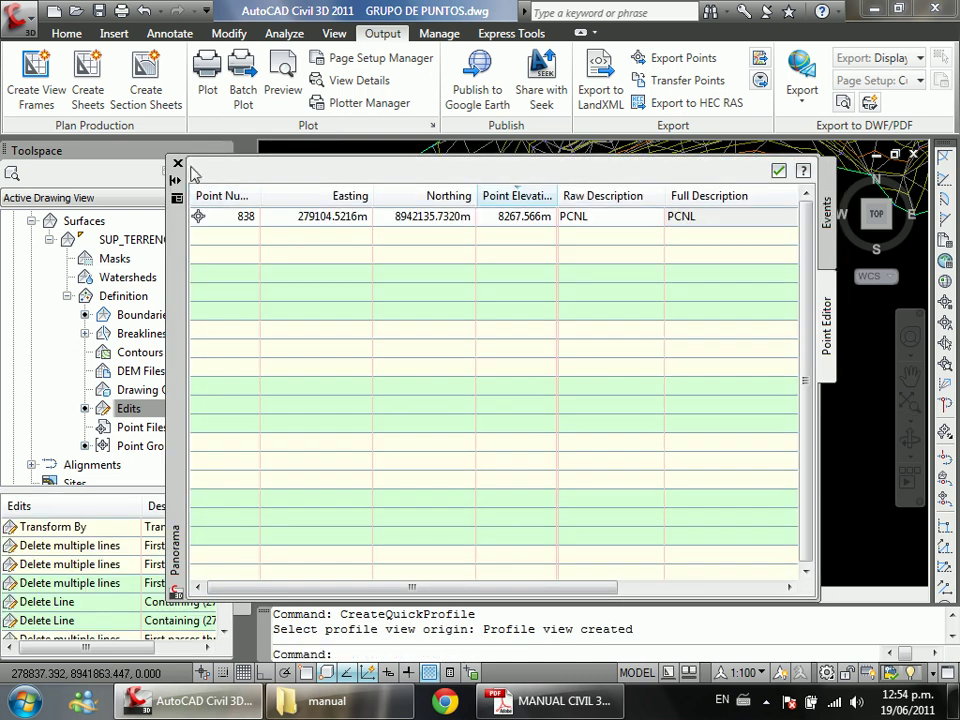
Step: Highlight the ground line in the new profile view to examine its shape across the circle, and clear the selection
{"action": "scroll", "coordinate": [718, 415], "scroll_direction": "up", "scroll_amount": 4}
{"action": "scroll", "coordinate": [718, 415], "scroll_direction": "up", "scroll_amount": 4}
{"action": "left_click", "coordinate": [431, 370]}
{"action": "left_click", "coordinate": [421, 383]}
{"action": "scroll", "coordinate": [421, 383], "scroll_direction": "down", "scroll_amount": 2}
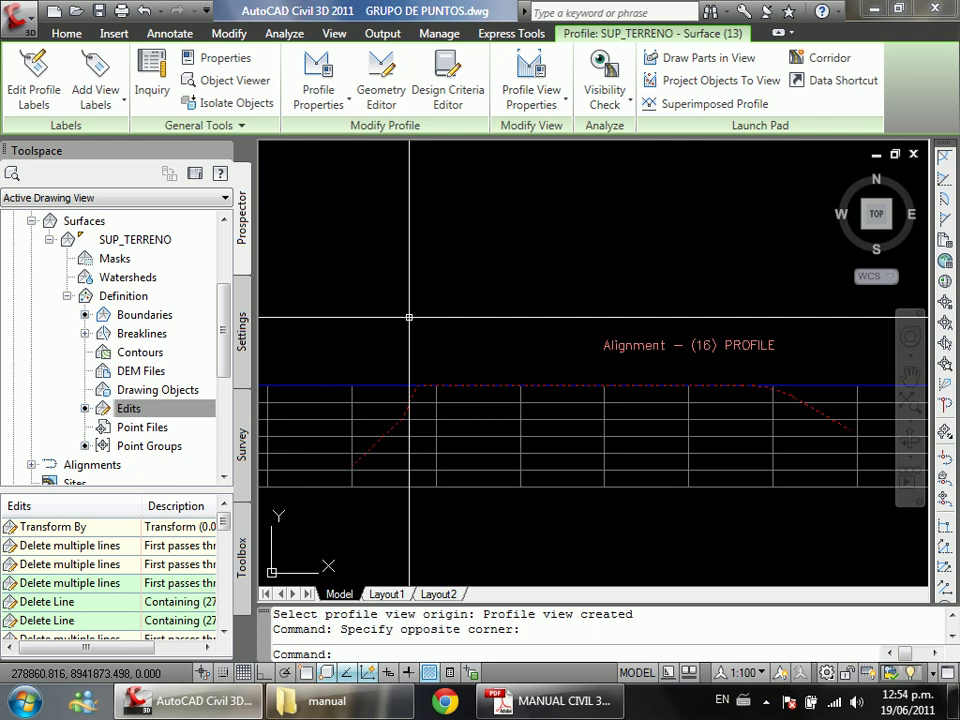
{"action": "key", "text": "Escape"}
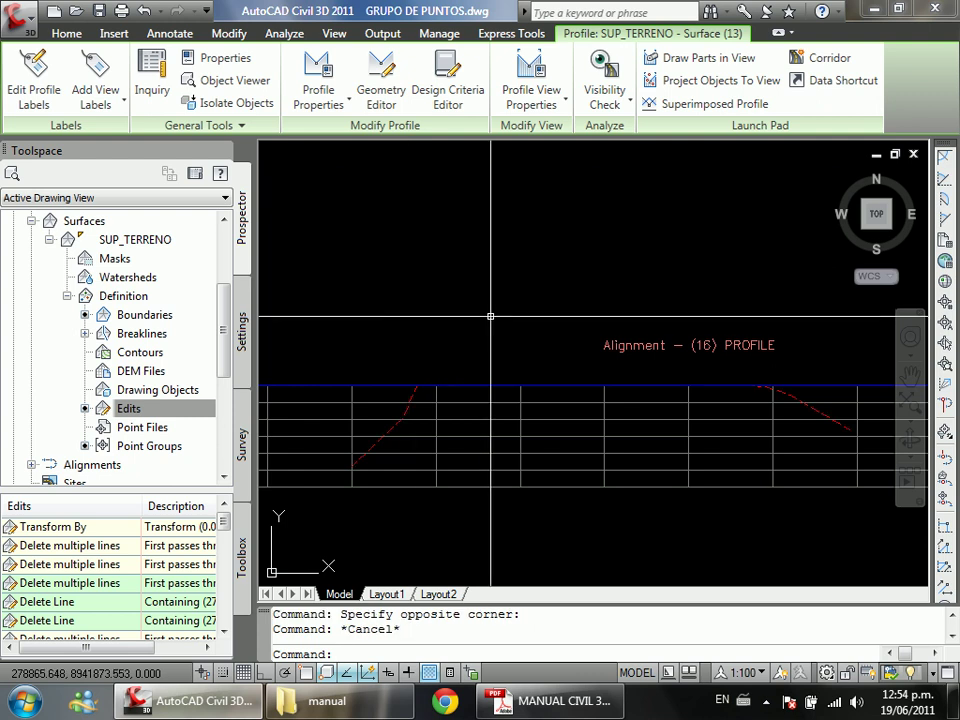
Step: Erase the quick profile objects placed beside the surface
{"action": "scroll", "coordinate": [491, 317], "scroll_direction": "down", "scroll_amount": 3}
{"action": "left_click", "coordinate": [431, 431]}
{"action": "left_click", "coordinate": [394, 363]}
{"action": "scroll", "coordinate": [394, 363], "scroll_direction": "up", "scroll_amount": 2}
{"action": "type", "text": "e"}
{"action": "key", "text": "Return"}
{"action": "key", "text": "Escape"}
Step: Check the surface elevation inside the circle and save the drawing
{"action": "scroll", "coordinate": [371, 375], "scroll_direction": "up", "scroll_amount": 3}
{"action": "scroll", "coordinate": [505, 382], "scroll_direction": "down", "scroll_amount": 1}
{"action": "scroll", "coordinate": [505, 382], "scroll_direction": "up", "scroll_amount": 1}
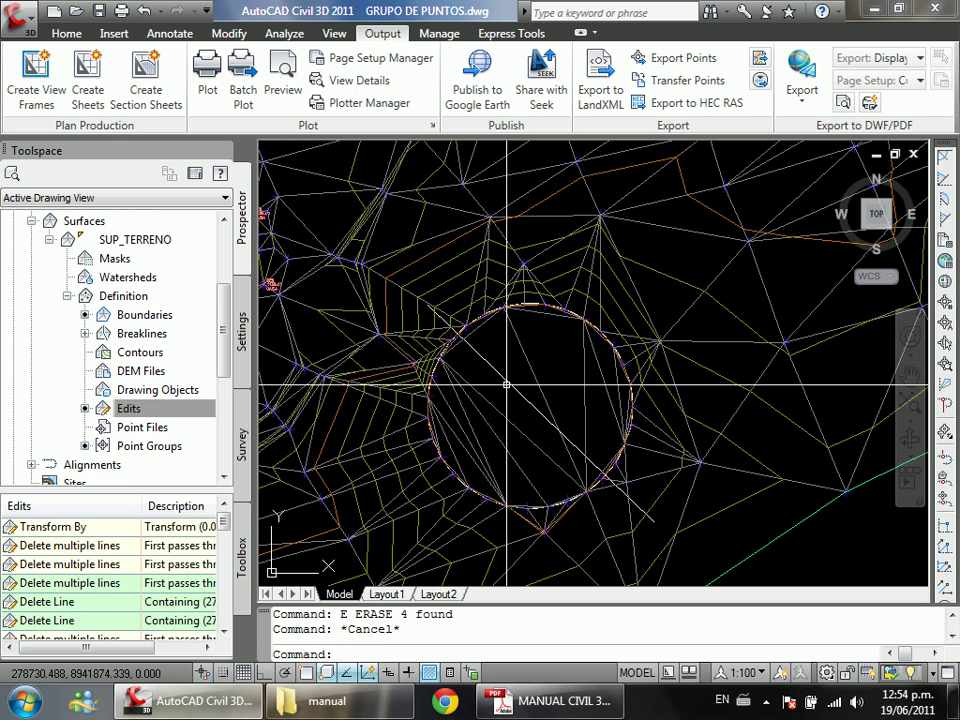
{"action": "mouse_move", "coordinate": [508, 388]}
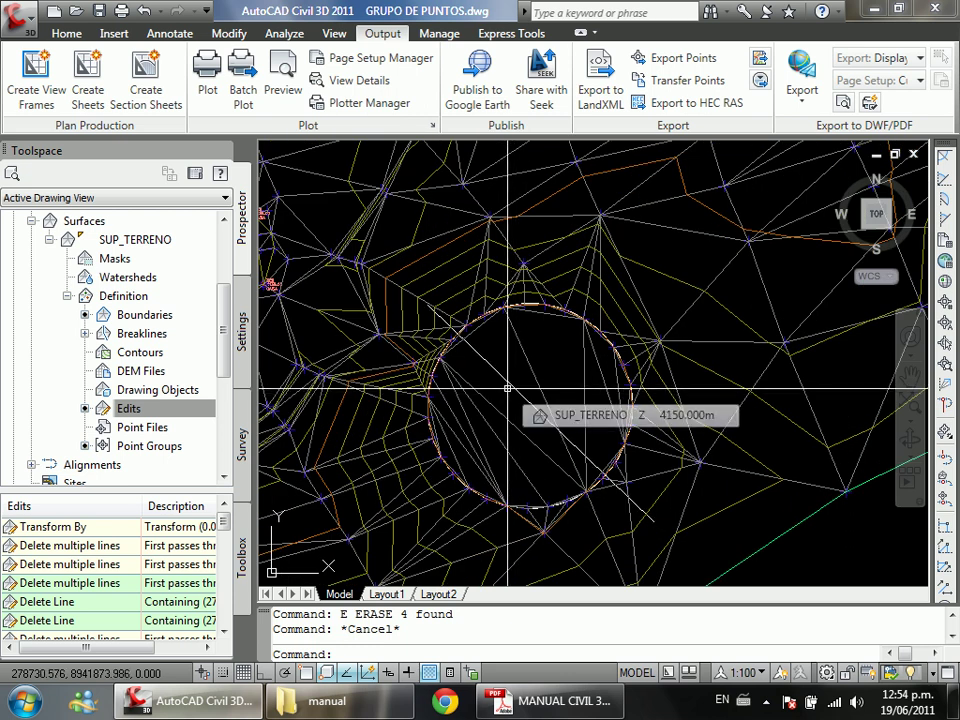
{"action": "key", "text": "ctrl+s"}
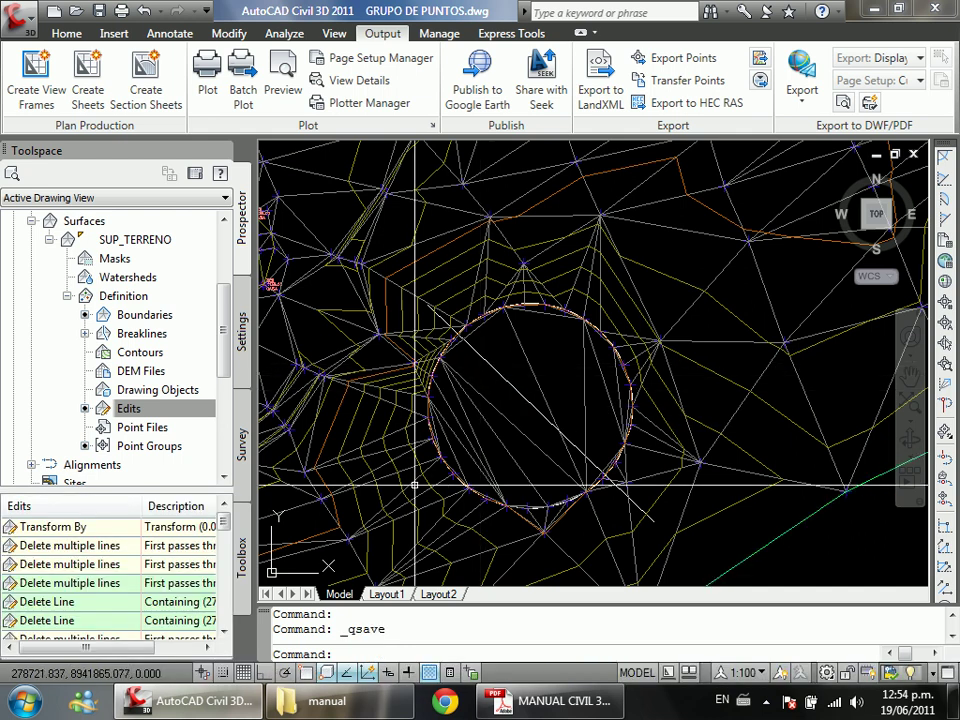
Step: Open the SUP_TERRENO surface in the Object Viewer and orbit it from the top view to a tilted 3D view
{"action": "left_click", "coordinate": [484, 538]}
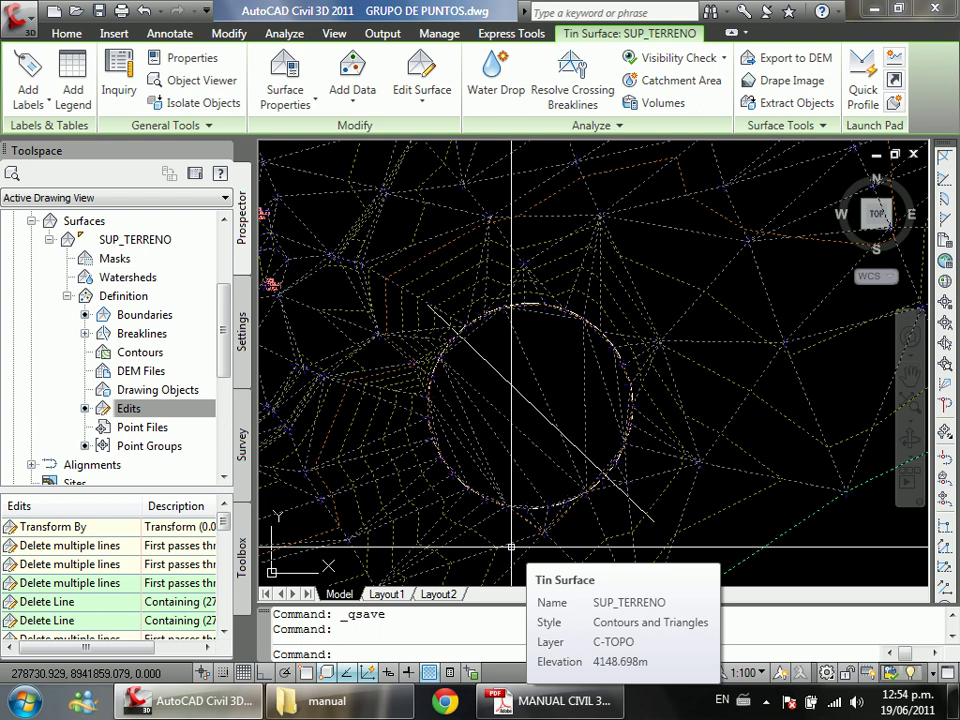
{"action": "right_click", "coordinate": [511, 548]}
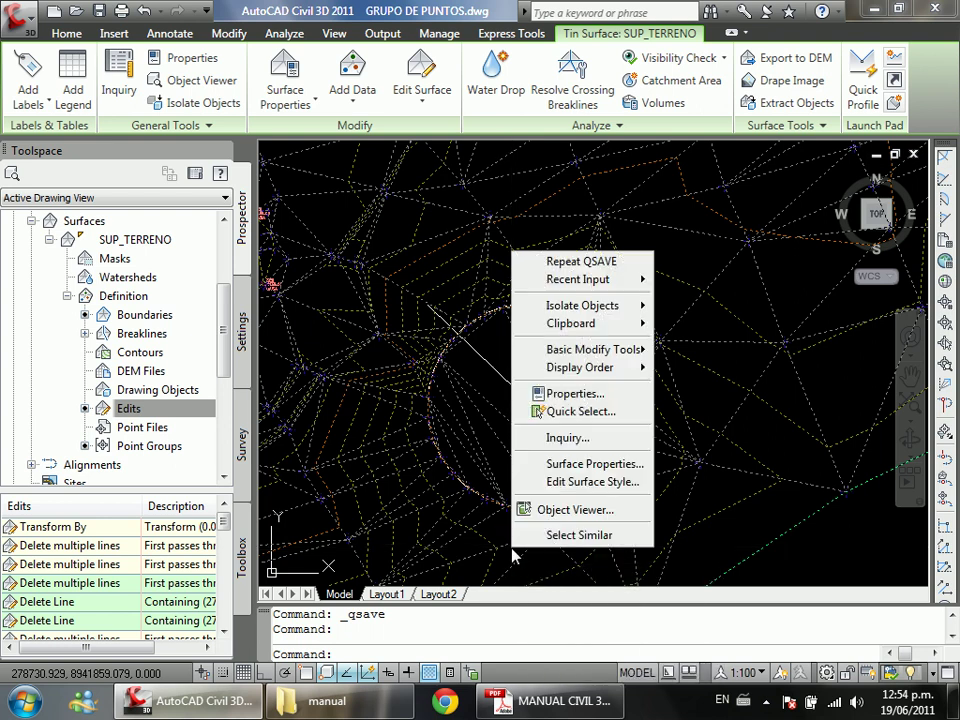
{"action": "left_click", "coordinate": [607, 512]}
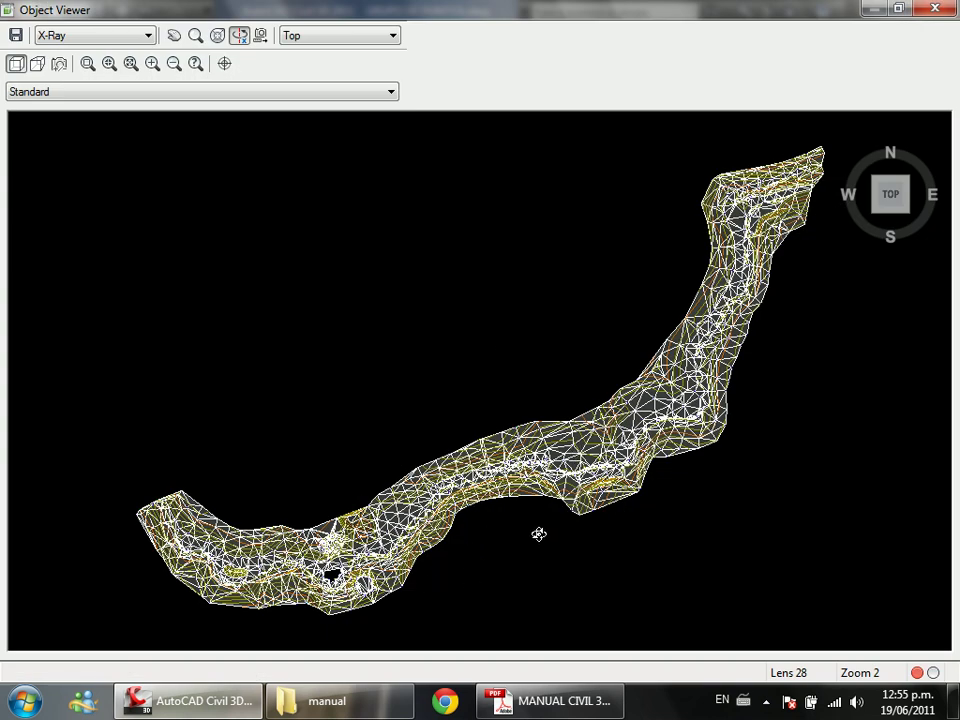
{"action": "left_click_drag", "start_coordinate": [541, 530], "coordinate": [634, 255]}
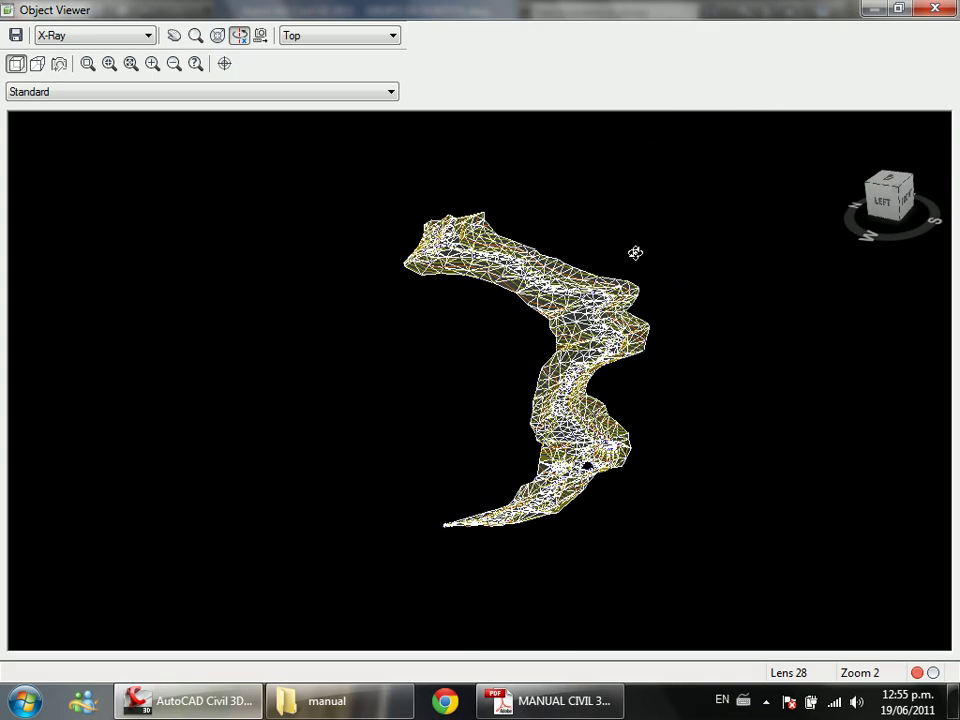
Step: Examine the raised circular platform and the slopes below it in the X-Ray 3D view of the surface
{"action": "scroll", "coordinate": [565, 520], "scroll_direction": "up", "scroll_amount": 2}
{"action": "scroll", "coordinate": [565, 527], "scroll_direction": "up", "scroll_amount": 2}
{"action": "left_click_drag", "start_coordinate": [493, 412], "coordinate": [510, 385]}
{"action": "right_click", "coordinate": [714, 80]}
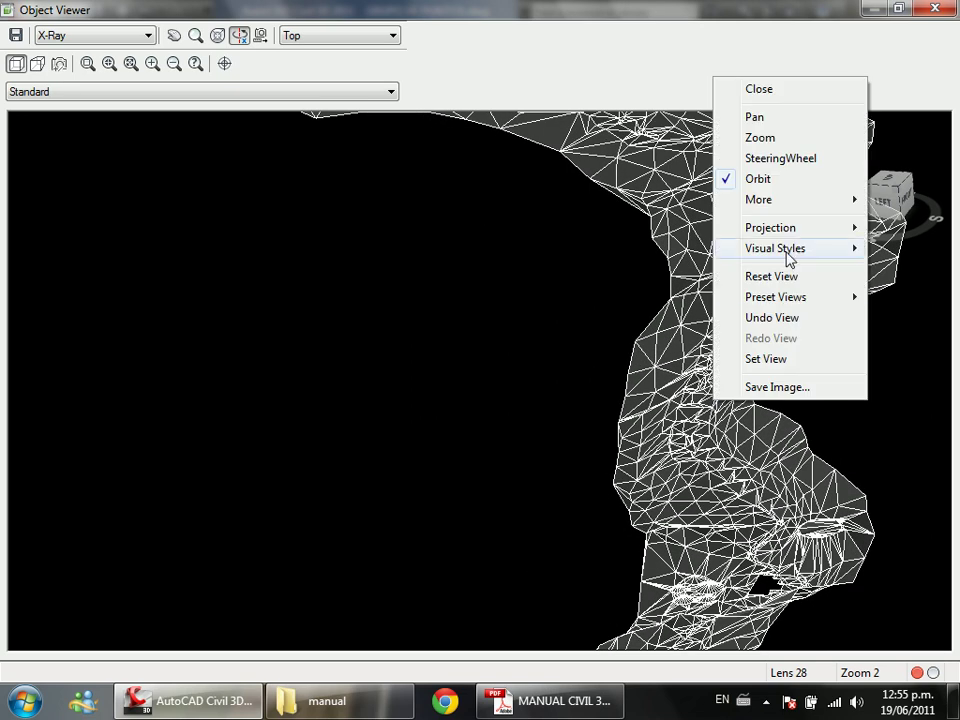
{"action": "left_click", "coordinate": [757, 117]}
{"action": "left_click_drag", "start_coordinate": [770, 366], "coordinate": [418, 244]}
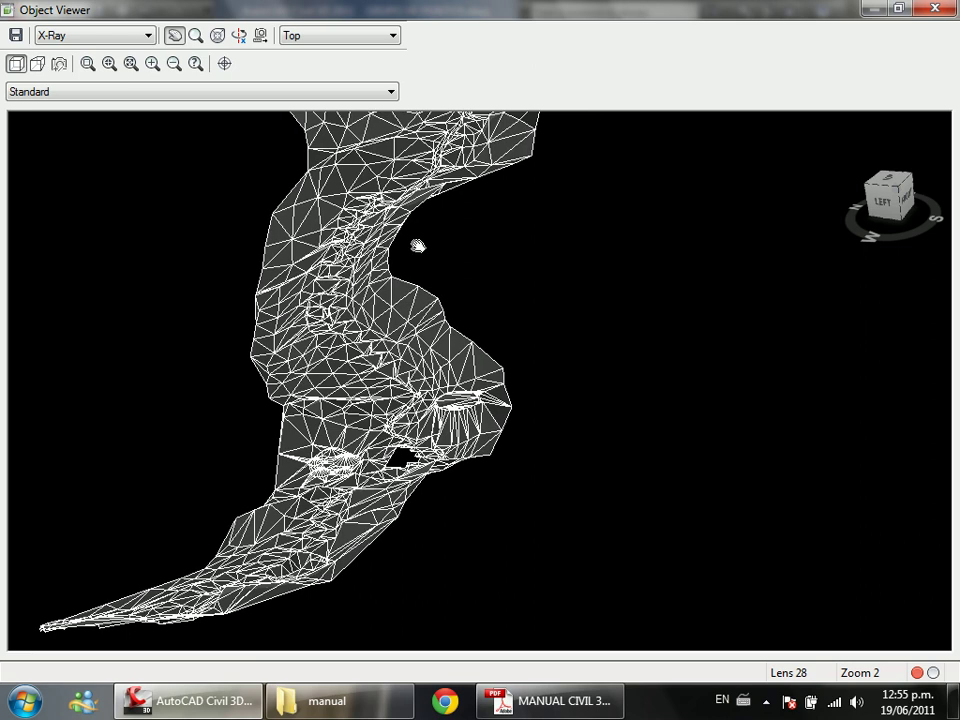
{"action": "scroll", "coordinate": [507, 433], "scroll_direction": "up", "scroll_amount": 3}
{"action": "scroll", "coordinate": [507, 433], "scroll_direction": "up", "scroll_amount": 5}
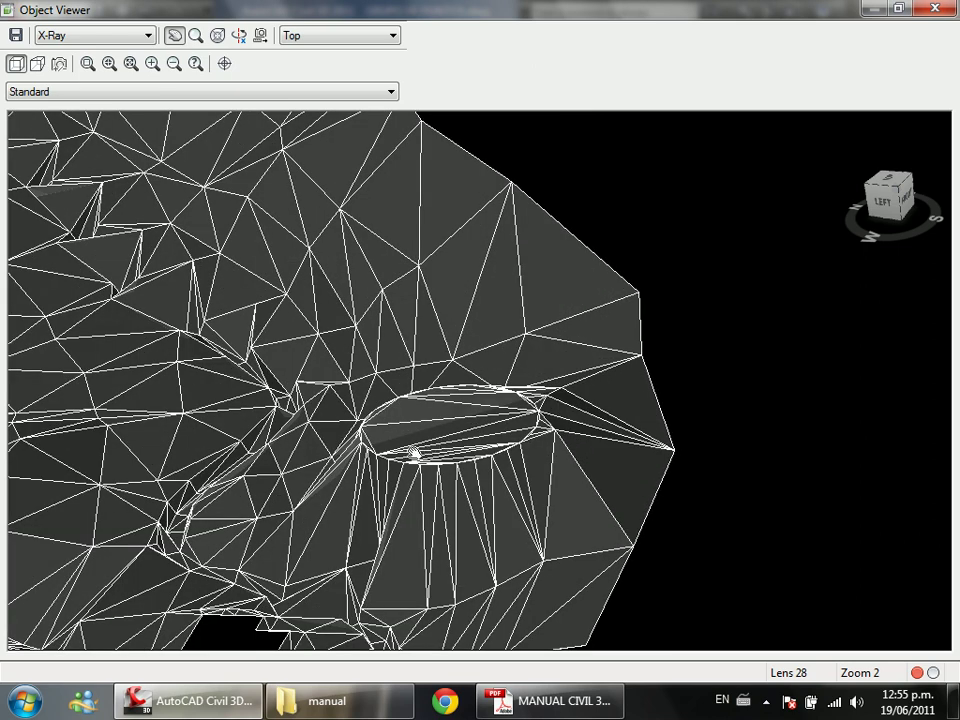
{"action": "scroll", "coordinate": [458, 360], "scroll_direction": "down", "scroll_amount": 5}
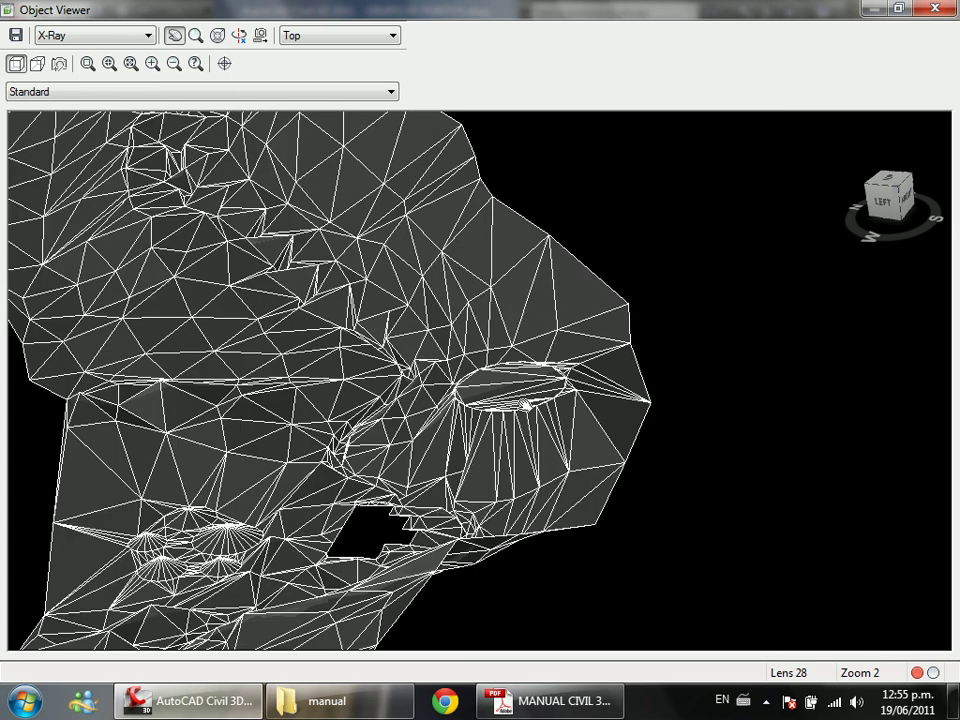
{"action": "scroll", "coordinate": [476, 405], "scroll_direction": "up", "scroll_amount": 4}
Step: Orbit the X-Ray surface model to face its left side and inspect the circular platform up close
{"action": "right_click", "coordinate": [498, 371]}
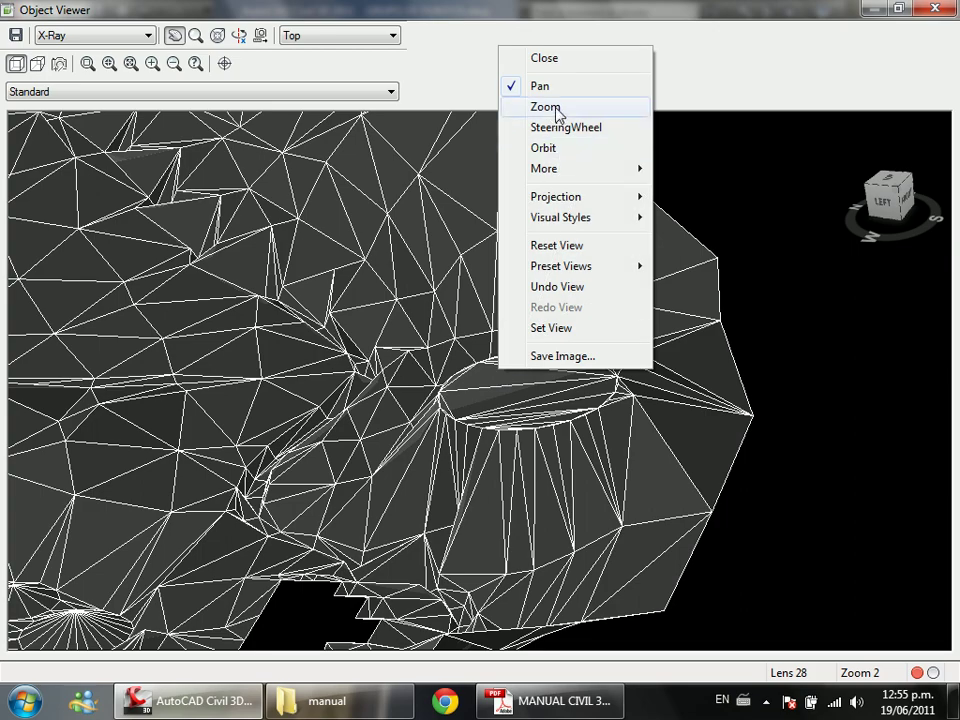
{"action": "left_click", "coordinate": [555, 146]}
{"action": "left_click_drag", "start_coordinate": [483, 280], "coordinate": [170, 285]}
{"action": "right_click", "coordinate": [510, 358]}
{"action": "left_click", "coordinate": [583, 390]}
{"action": "left_click_drag", "start_coordinate": [745, 382], "coordinate": [527, 340]}
{"action": "scroll", "coordinate": [527, 281], "scroll_direction": "up", "scroll_amount": 2}
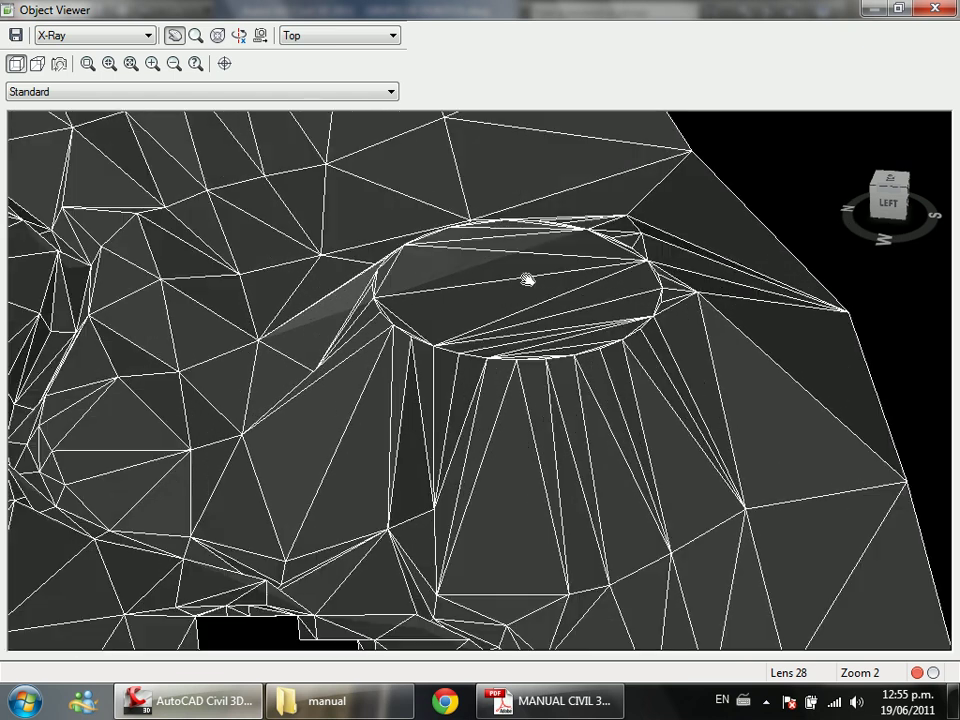
{"action": "scroll", "coordinate": [533, 345], "scroll_direction": "down", "scroll_amount": 3}
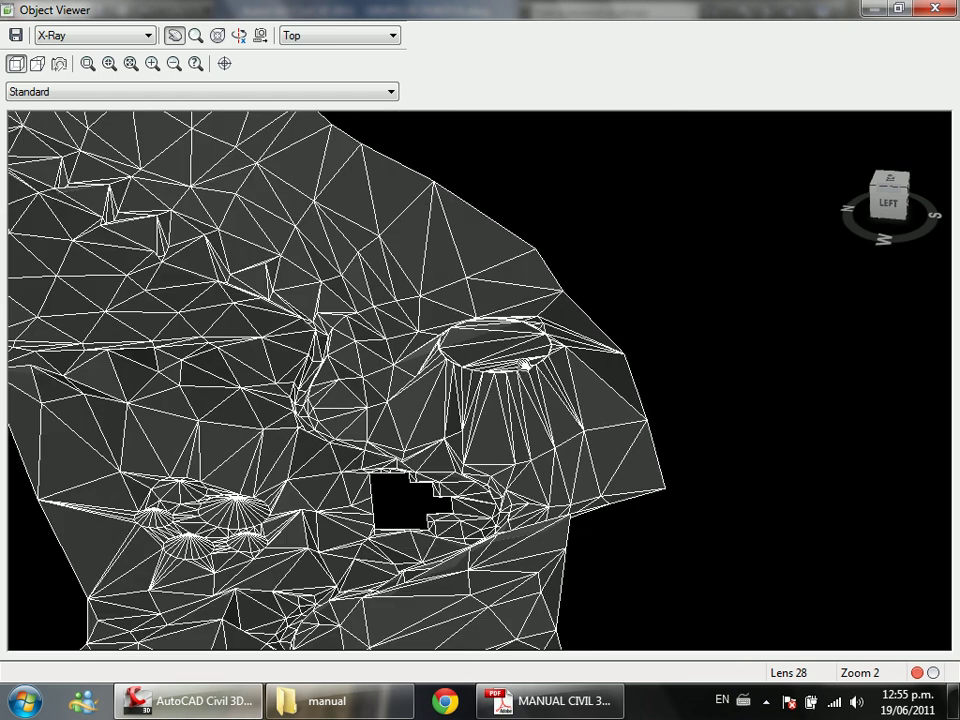
Step: Examine the rest of the surface mesh, from the cones and the hole beside the platform to the far end of the terrain
{"action": "left_click_drag", "start_coordinate": [386, 425], "coordinate": [511, 325]}
{"action": "scroll", "coordinate": [314, 449], "scroll_direction": "up", "scroll_amount": 3}
{"action": "left_click_drag", "start_coordinate": [214, 444], "coordinate": [332, 413]}
{"action": "scroll", "coordinate": [332, 413], "scroll_direction": "down", "scroll_amount": 4}
{"action": "left_click_drag", "start_coordinate": [467, 504], "coordinate": [488, 442]}
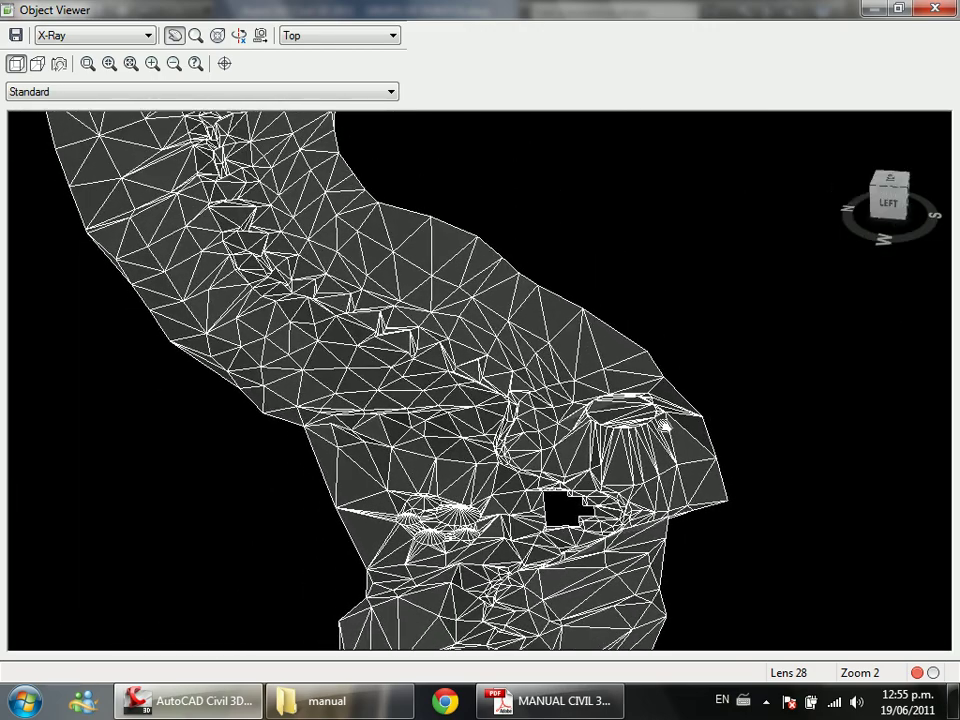
{"action": "scroll", "coordinate": [663, 425], "scroll_direction": "up", "scroll_amount": 2}
{"action": "left_click_drag", "start_coordinate": [709, 426], "coordinate": [585, 441]}
{"action": "scroll", "coordinate": [523, 450], "scroll_direction": "down", "scroll_amount": 3}
{"action": "scroll", "coordinate": [443, 432], "scroll_direction": "down", "scroll_amount": 3}
{"action": "scroll", "coordinate": [380, 326], "scroll_direction": "up", "scroll_amount": 5}
{"action": "scroll", "coordinate": [688, 454], "scroll_direction": "down", "scroll_amount": 5}
{"action": "scroll", "coordinate": [585, 441], "scroll_direction": "up", "scroll_amount": 4}
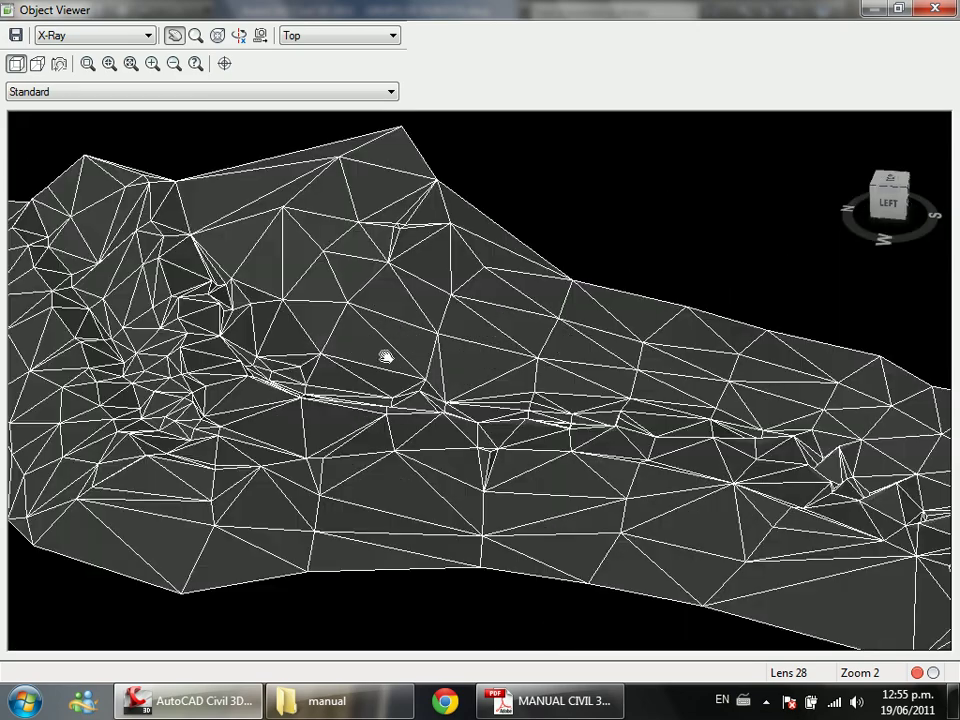
{"action": "scroll", "coordinate": [385, 357], "scroll_direction": "down", "scroll_amount": 5}
{"action": "left_click_drag", "start_coordinate": [315, 321], "coordinate": [302, 206]}
{"action": "scroll", "coordinate": [302, 206], "scroll_direction": "up", "scroll_amount": 4}
{"action": "left_click_drag", "start_coordinate": [521, 369], "coordinate": [519, 336]}
{"action": "scroll", "coordinate": [519, 336], "scroll_direction": "down", "scroll_amount": 3}
{"action": "scroll", "coordinate": [470, 332], "scroll_direction": "up", "scroll_amount": 4}
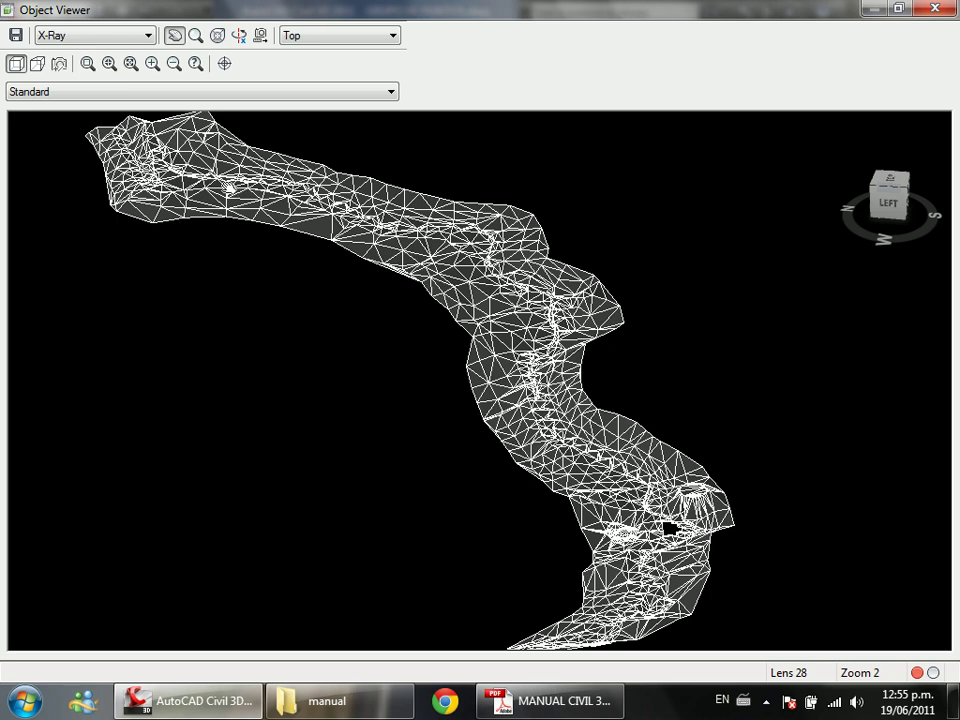
Step: Preview the surface in the 3D Hidden, 3dWireframe and Conceptual visual styles
{"action": "left_click", "coordinate": [92, 40]}
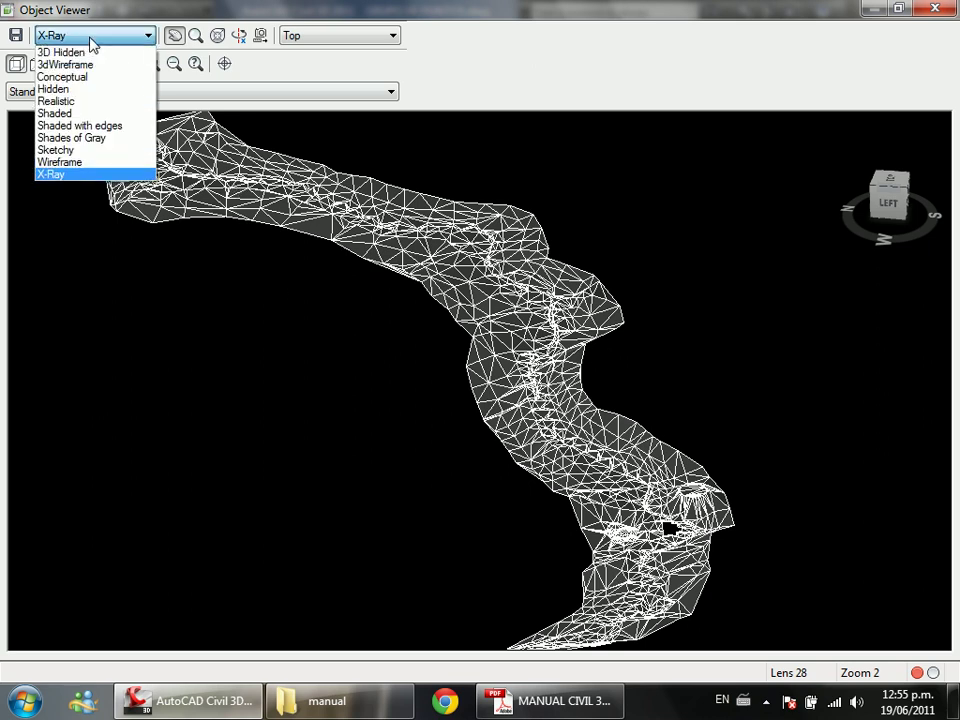
{"action": "left_click", "coordinate": [80, 52]}
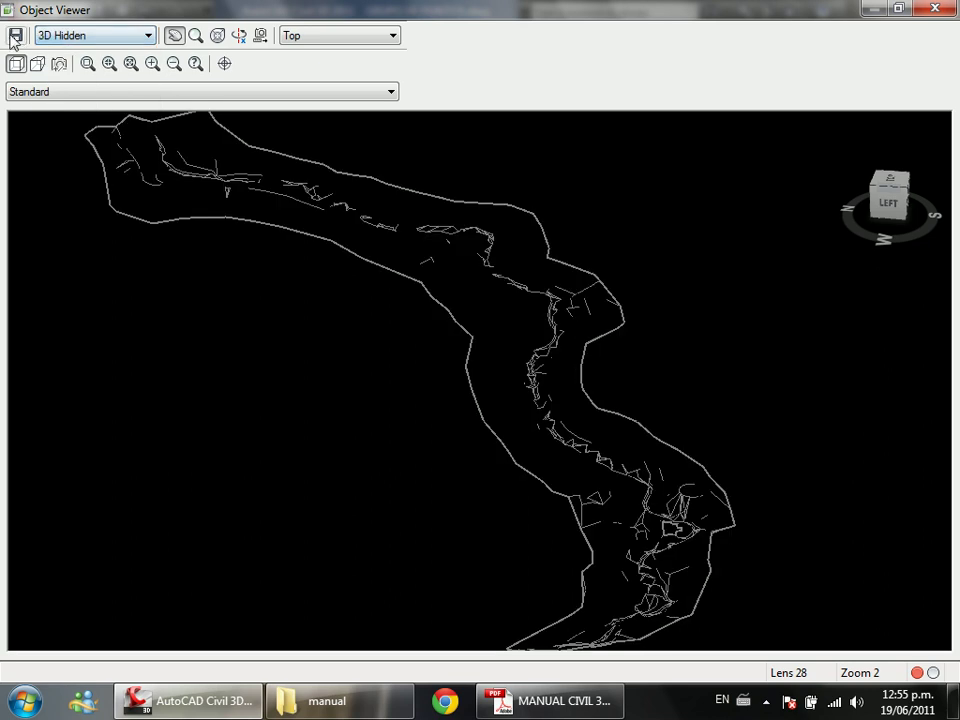
{"action": "left_click", "coordinate": [58, 36]}
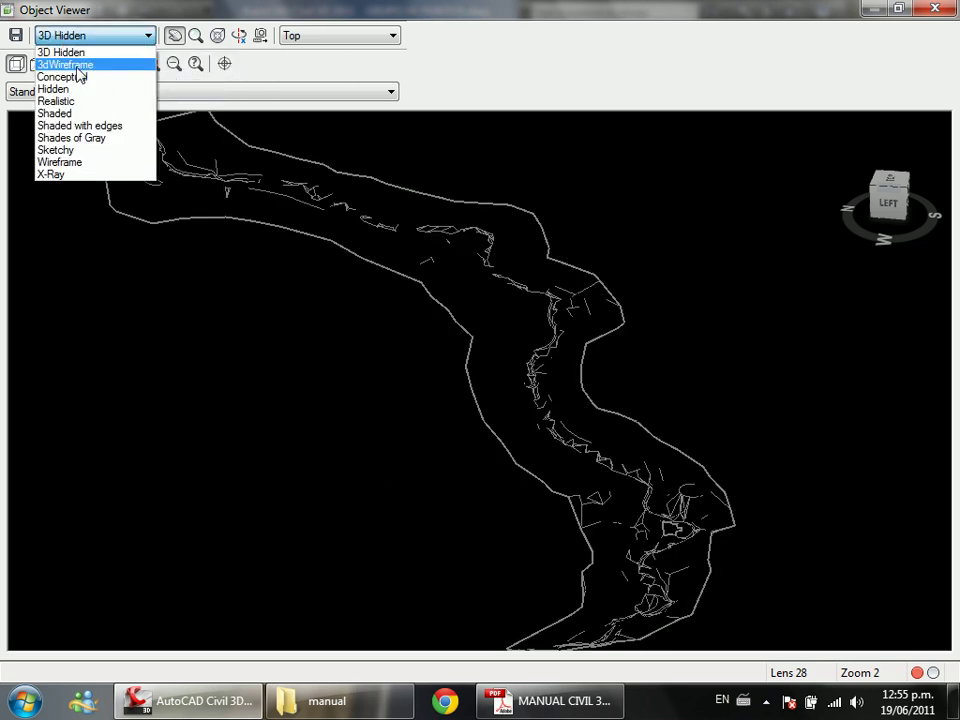
{"action": "left_click", "coordinate": [88, 65]}
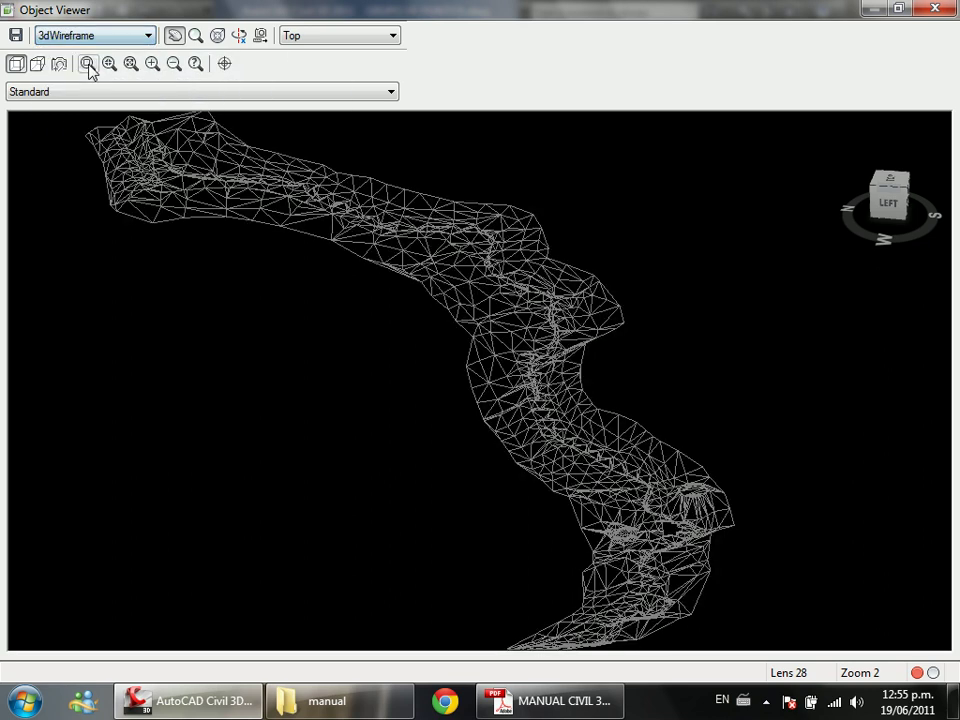
{"action": "left_click", "coordinate": [84, 36]}
{"action": "left_click", "coordinate": [88, 79]}
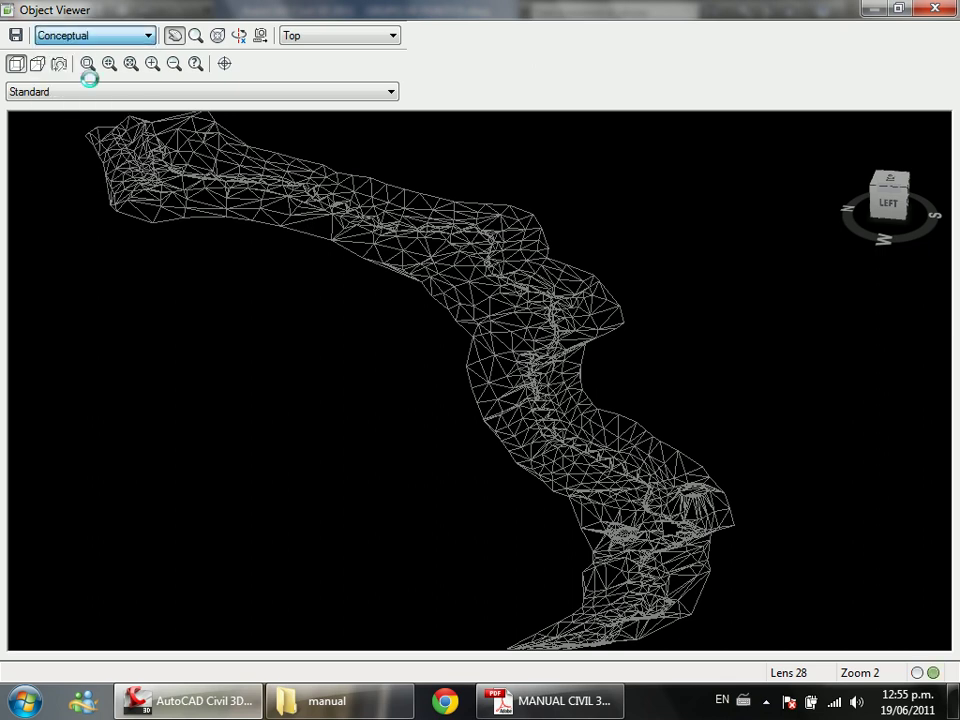
Step: Preview the surface in the Realistic, Shaded and Shades of Gray visual styles
{"action": "left_click", "coordinate": [50, 36]}
{"action": "left_click", "coordinate": [75, 106]}
{"action": "left_click", "coordinate": [90, 36]}
{"action": "left_click", "coordinate": [95, 114]}
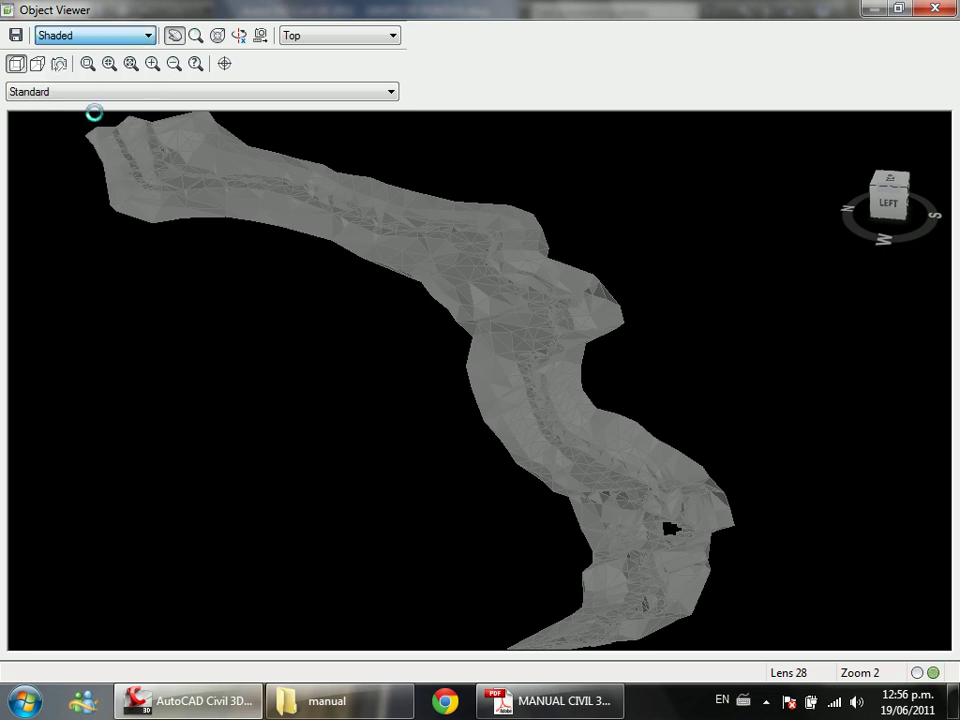
{"action": "left_click", "coordinate": [80, 36]}
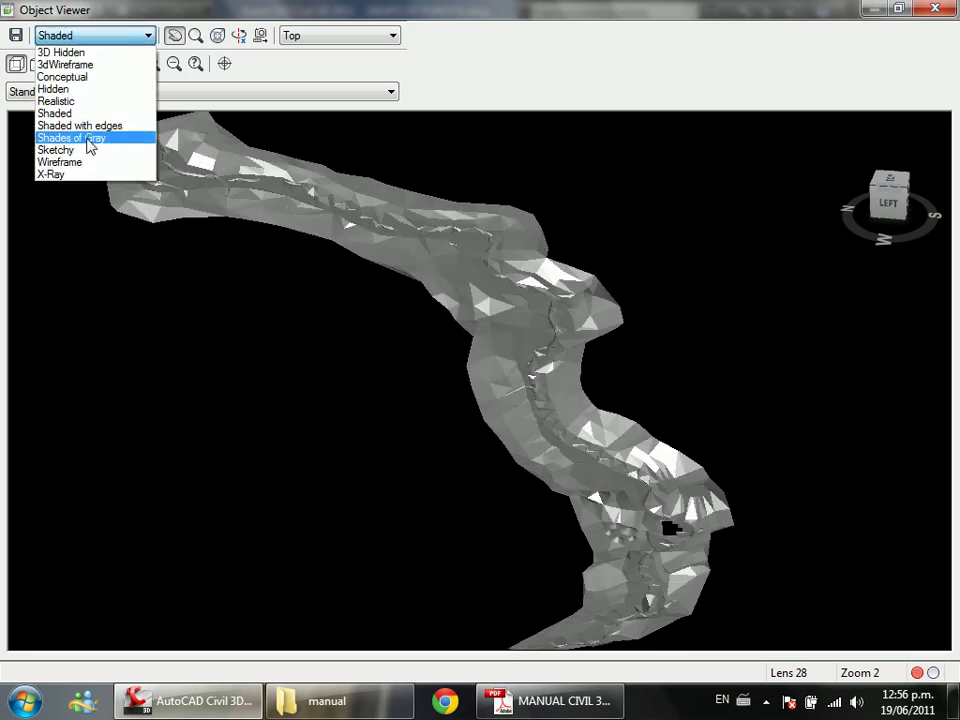
{"action": "left_click", "coordinate": [88, 138]}
Step: Preview the surface in the Sketchy, Wireframe and X-Ray visual styles, and return to Realistic
{"action": "left_click", "coordinate": [88, 36]}
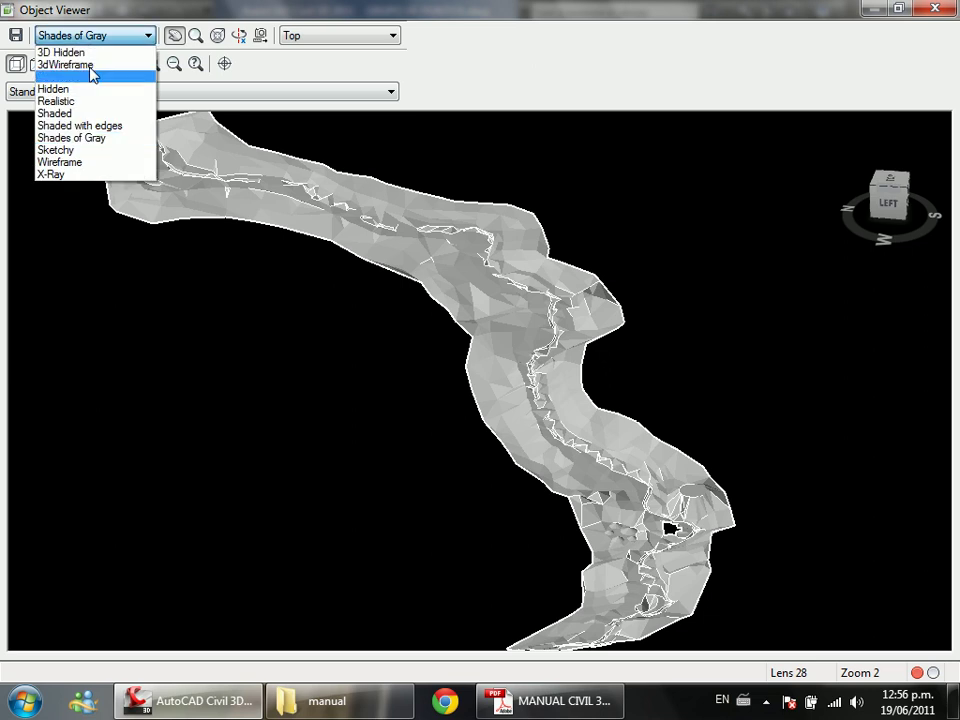
{"action": "left_click", "coordinate": [94, 153]}
{"action": "left_click", "coordinate": [100, 36]}
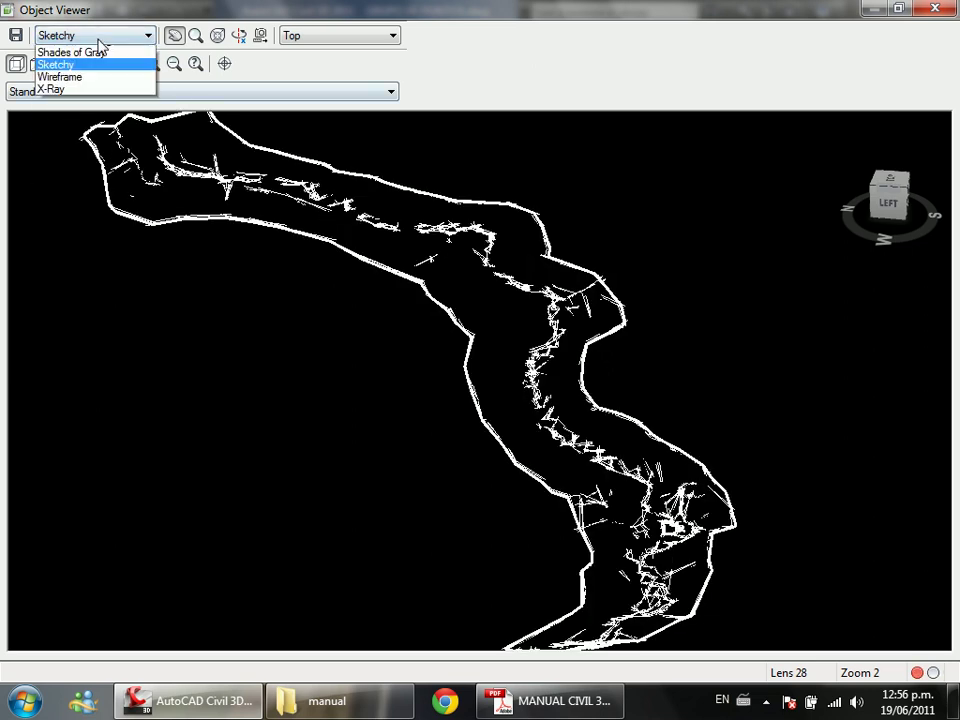
{"action": "left_click", "coordinate": [90, 163]}
{"action": "left_click", "coordinate": [100, 36]}
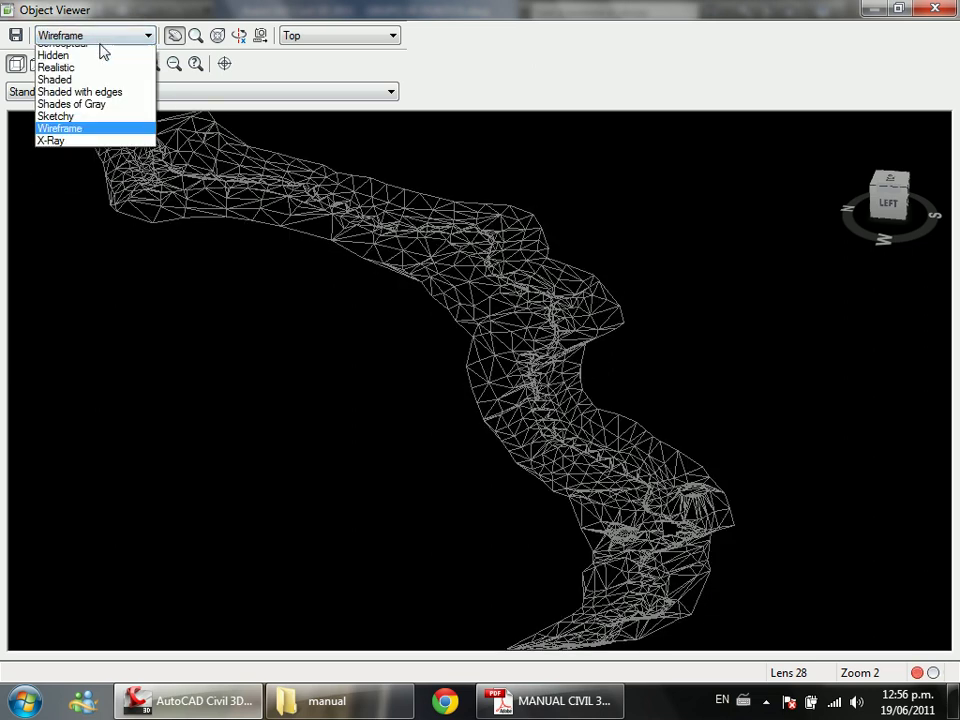
{"action": "left_click", "coordinate": [71, 175]}
{"action": "left_click", "coordinate": [115, 36]}
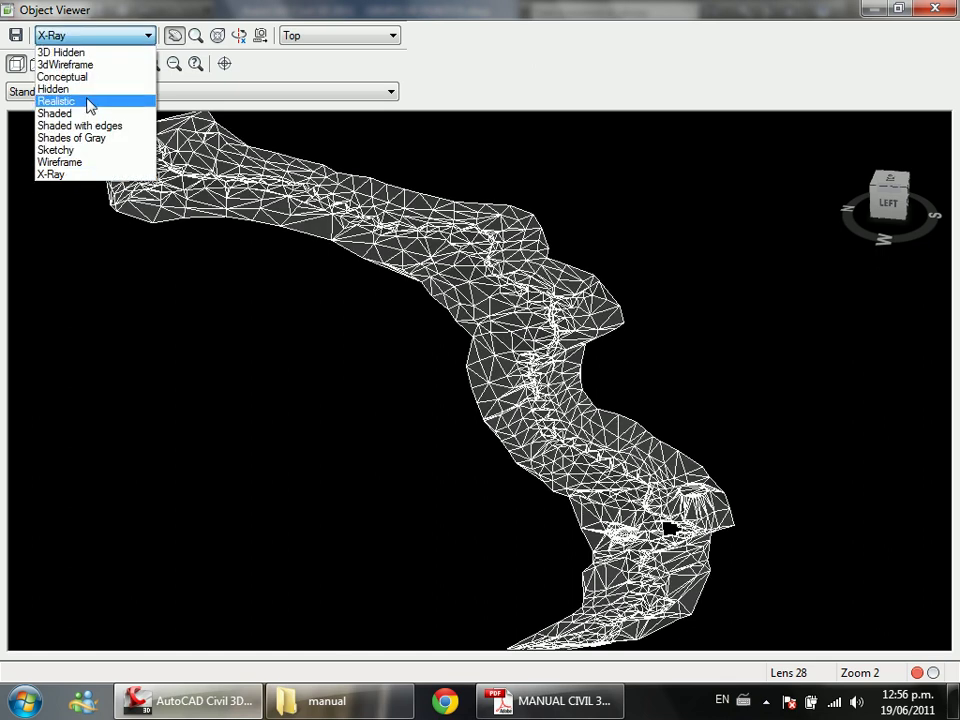
{"action": "left_click", "coordinate": [88, 100]}
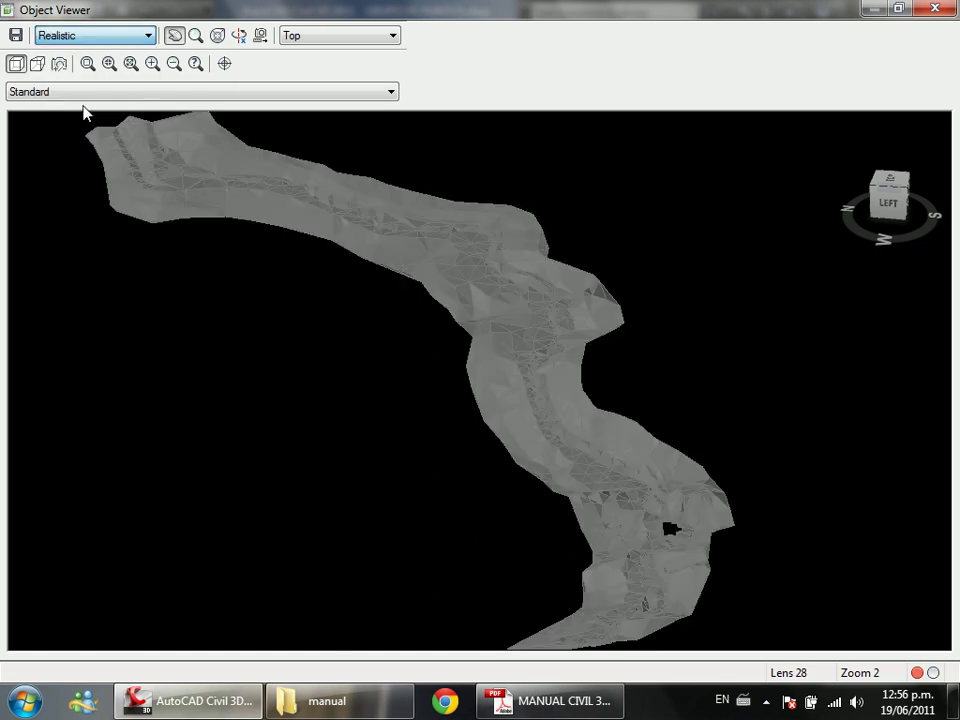
Step: Display the surface in the Conceptual visual style and examine the flat top of the circular platform
{"action": "left_click", "coordinate": [115, 36]}
{"action": "left_click", "coordinate": [92, 76]}
{"action": "left_click_drag", "start_coordinate": [575, 425], "coordinate": [426, 340]}
{"action": "scroll", "coordinate": [426, 340], "scroll_direction": "up", "scroll_amount": 5}
{"action": "left_click_drag", "start_coordinate": [643, 491], "coordinate": [356, 309]}
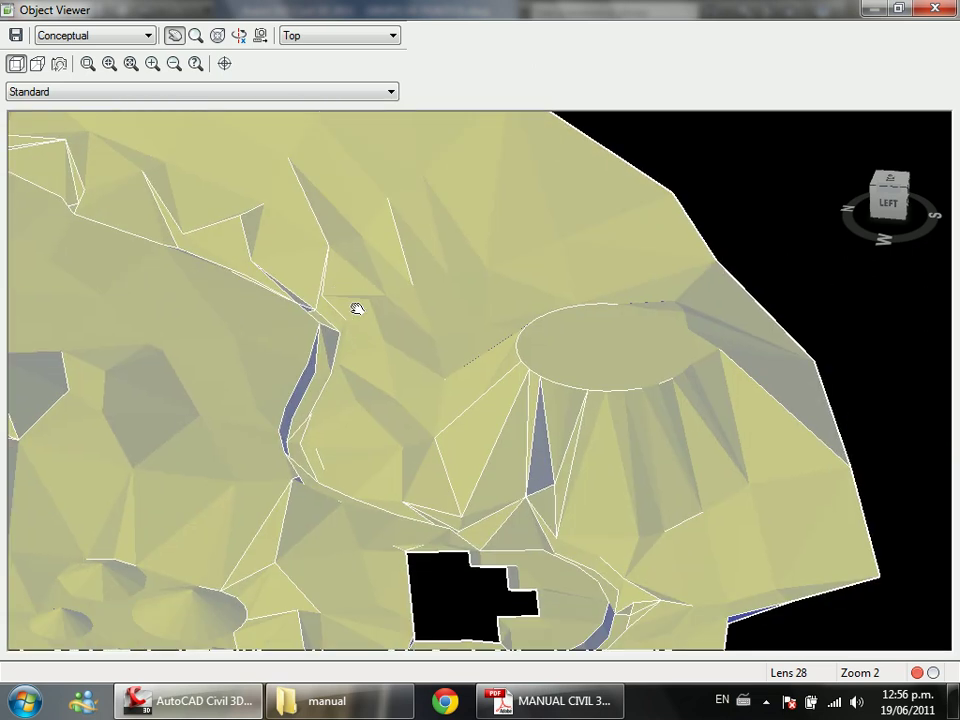
{"action": "scroll", "coordinate": [546, 304], "scroll_direction": "up", "scroll_amount": 2}
{"action": "scroll", "coordinate": [606, 304], "scroll_direction": "up", "scroll_amount": 3}
{"action": "scroll", "coordinate": [662, 311], "scroll_direction": "down", "scroll_amount": 2}
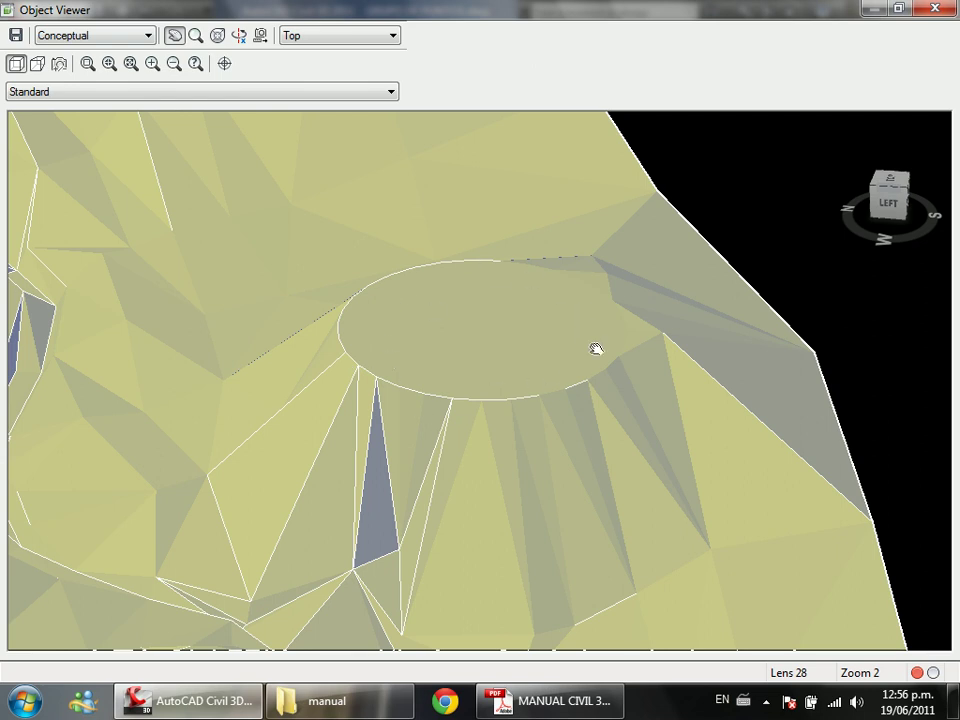
{"action": "scroll", "coordinate": [560, 355], "scroll_direction": "down", "scroll_amount": 3}
Step: Orbit the Conceptual surface model to a new angle and inspect the steep faces around the circular platform
{"action": "right_click", "coordinate": [542, 343]}
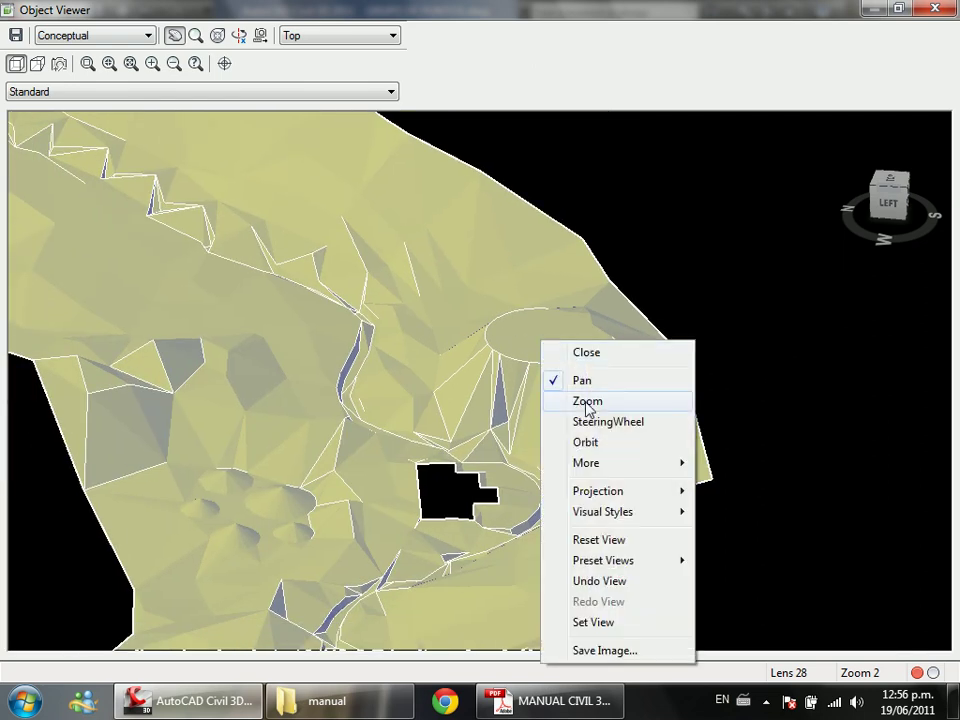
{"action": "left_click", "coordinate": [566, 440]}
{"action": "left_click_drag", "start_coordinate": [564, 437], "coordinate": [606, 409]}
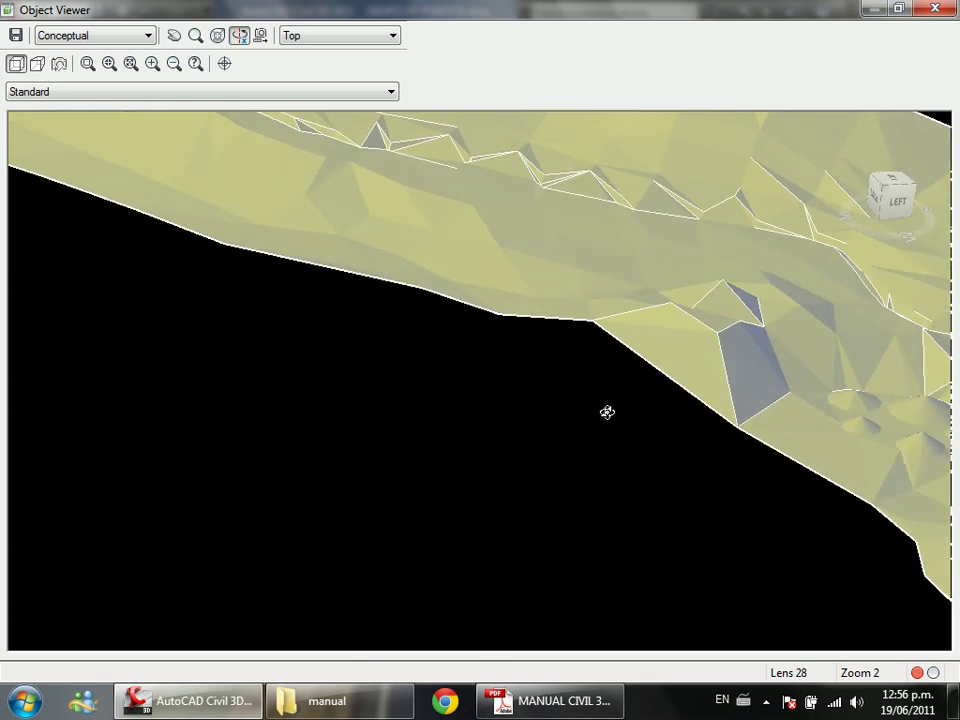
{"action": "right_click", "coordinate": [596, 246]}
{"action": "left_click", "coordinate": [670, 277]}
{"action": "left_click_drag", "start_coordinate": [675, 270], "coordinate": [175, 332]}
{"action": "scroll", "coordinate": [630, 336], "scroll_direction": "up", "scroll_amount": 3}
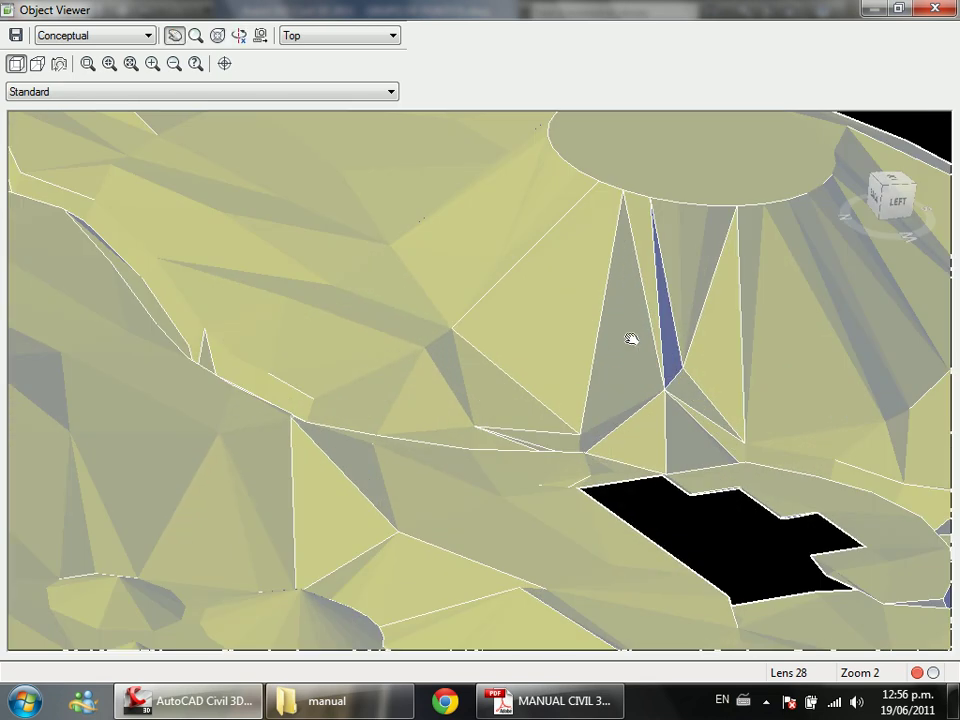
{"action": "left_click_drag", "start_coordinate": [630, 336], "coordinate": [362, 403]}
{"action": "scroll", "coordinate": [422, 388], "scroll_direction": "down", "scroll_amount": 2}
{"action": "scroll", "coordinate": [422, 388], "scroll_direction": "up", "scroll_amount": 2}
{"action": "left_click_drag", "start_coordinate": [441, 281], "coordinate": [486, 393]}
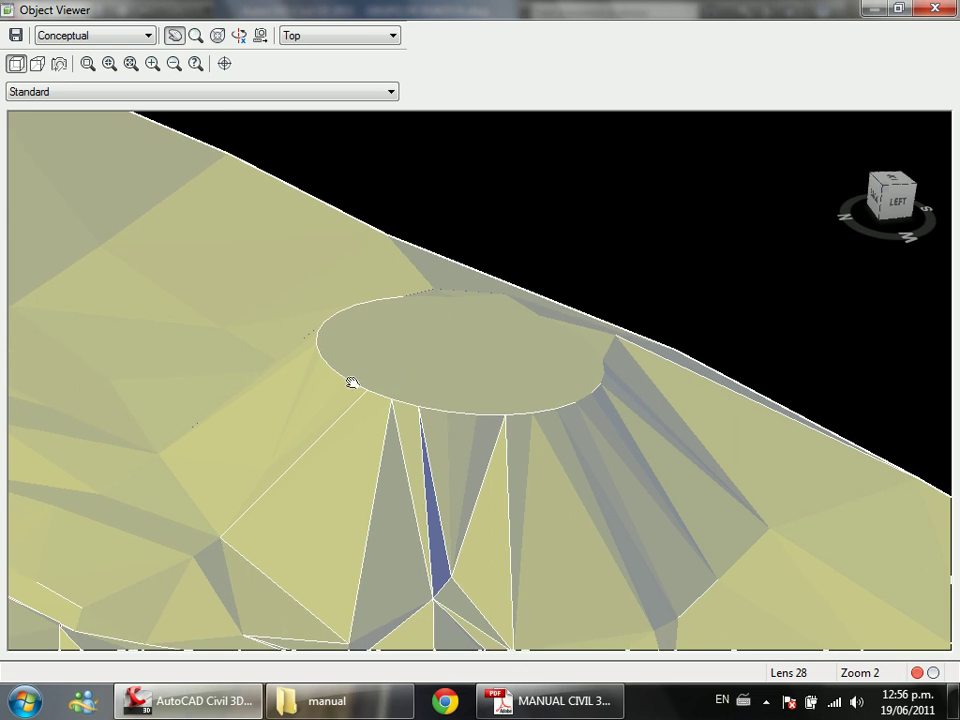
Step: Compare the circular platform with the surrounding terrain and the nearby hole in the Conceptual view
{"action": "scroll", "coordinate": [489, 354], "scroll_direction": "down", "scroll_amount": 3}
{"action": "left_click_drag", "start_coordinate": [489, 354], "coordinate": [534, 274]}
{"action": "scroll", "coordinate": [564, 272], "scroll_direction": "down", "scroll_amount": 2}
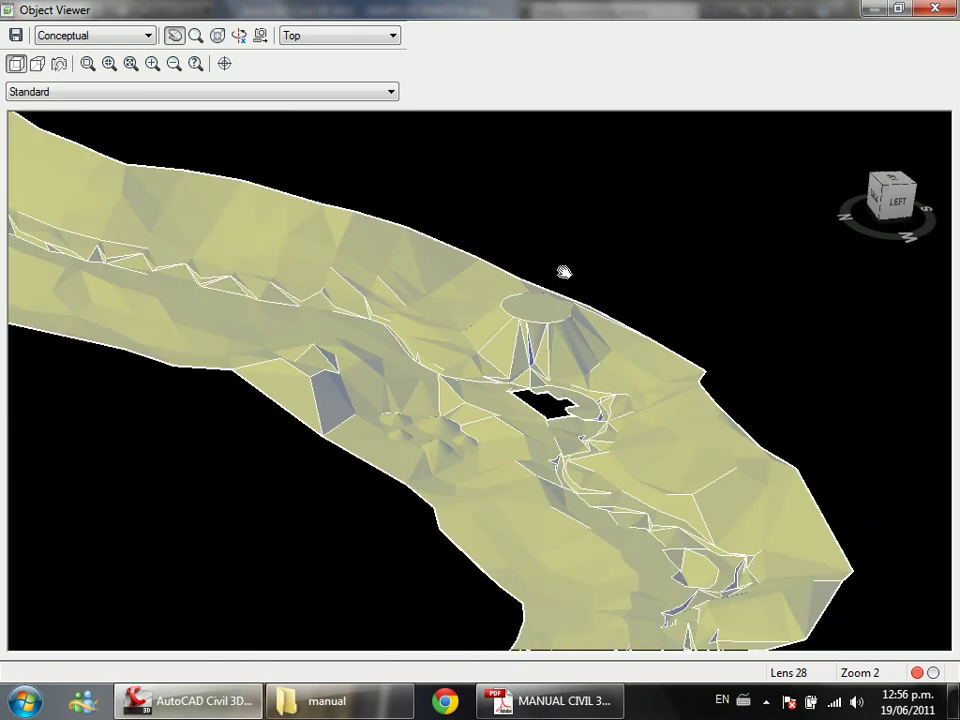
{"action": "scroll", "coordinate": [505, 405], "scroll_direction": "up", "scroll_amount": 4}
{"action": "left_click_drag", "start_coordinate": [505, 405], "coordinate": [507, 515]}
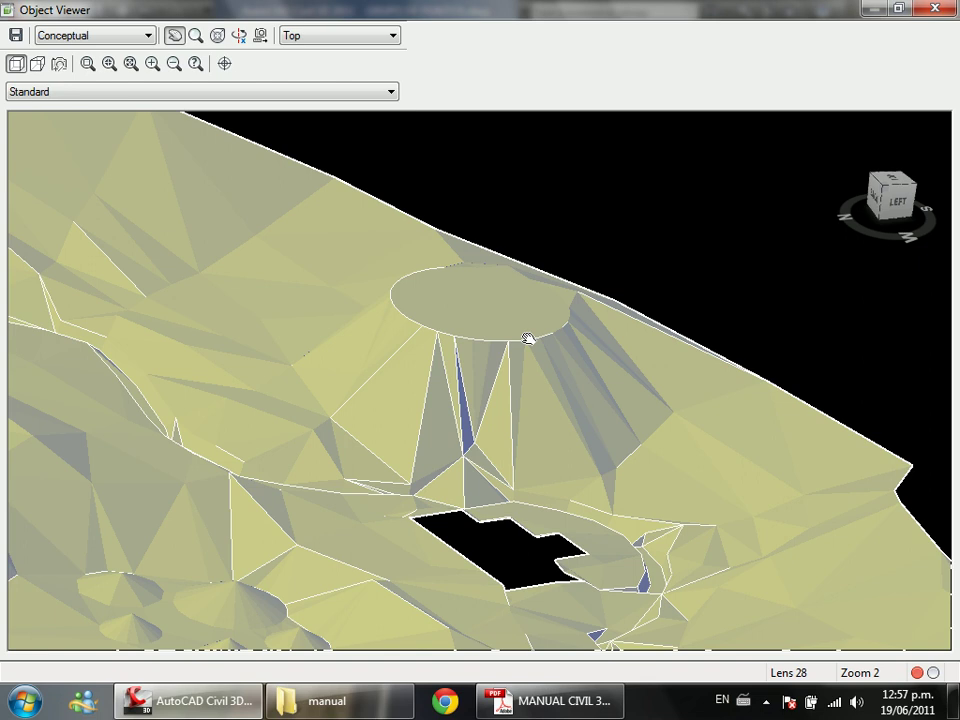
Step: Close the Object Viewer and check the surface elevation inside the circle in the plan view
{"action": "key", "text": "alt+F4"}
{"action": "scroll", "coordinate": [499, 380], "scroll_direction": "down", "scroll_amount": 3}
{"action": "scroll", "coordinate": [499, 380], "scroll_direction": "up", "scroll_amount": 6}
{"action": "scroll", "coordinate": [530, 360], "scroll_direction": "down", "scroll_amount": 2}
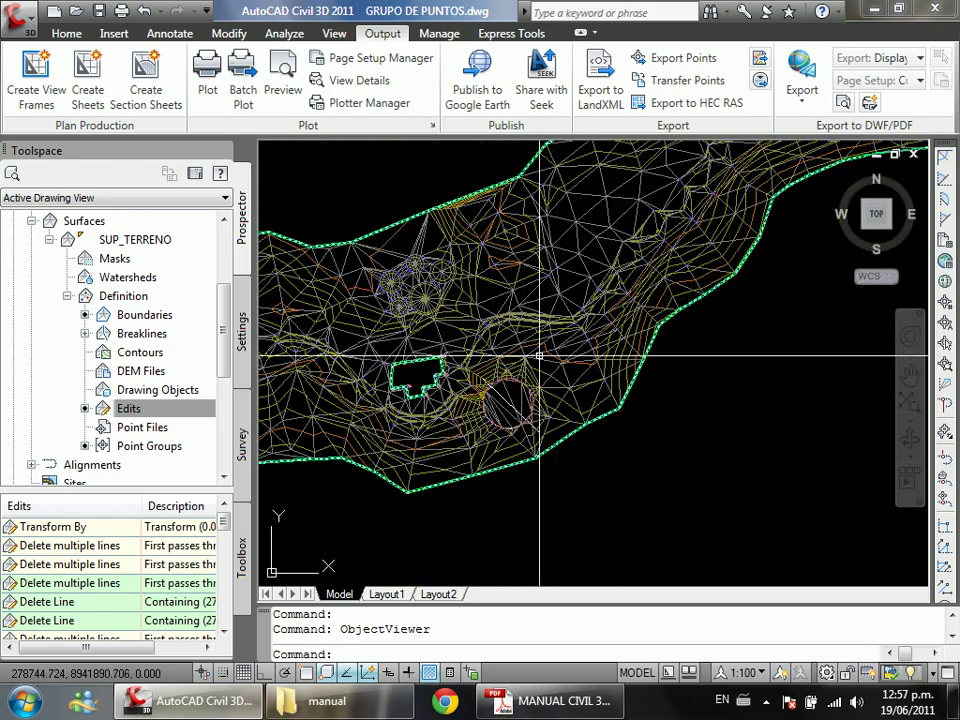
{"action": "scroll", "coordinate": [520, 364], "scroll_direction": "up", "scroll_amount": 3}
{"action": "scroll", "coordinate": [440, 368], "scroll_direction": "down", "scroll_amount": 4}
{"action": "scroll", "coordinate": [490, 355], "scroll_direction": "up", "scroll_amount": 3}
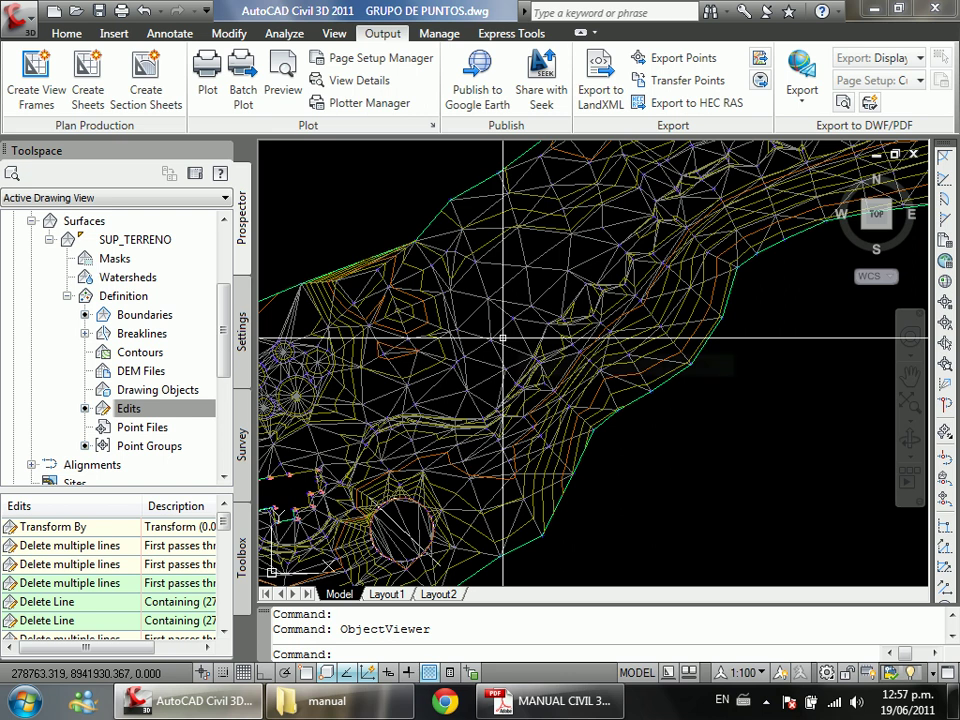
{"action": "scroll", "coordinate": [482, 336], "scroll_direction": "down", "scroll_amount": 3}
{"action": "scroll", "coordinate": [500, 345], "scroll_direction": "up", "scroll_amount": 6}
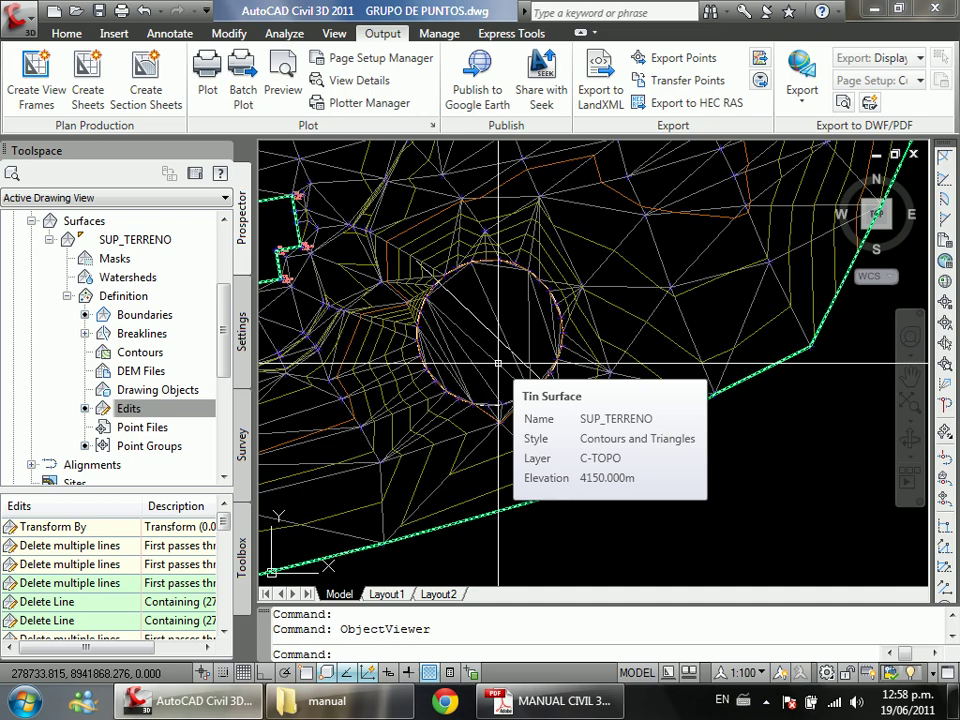
Step: Examine the triangles and contours around the circle against the neighbouring terrain in plan
{"action": "scroll", "coordinate": [498, 363], "scroll_direction": "down", "scroll_amount": 5}
{"action": "scroll", "coordinate": [686, 244], "scroll_direction": "up", "scroll_amount": 4}
{"action": "scroll", "coordinate": [437, 422], "scroll_direction": "down", "scroll_amount": 2}
{"action": "scroll", "coordinate": [425, 490], "scroll_direction": "up", "scroll_amount": 6}
{"action": "scroll", "coordinate": [425, 490], "scroll_direction": "down", "scroll_amount": 3}
{"action": "scroll", "coordinate": [470, 420], "scroll_direction": "up", "scroll_amount": 3}
{"action": "scroll", "coordinate": [565, 365], "scroll_direction": "down", "scroll_amount": 5}
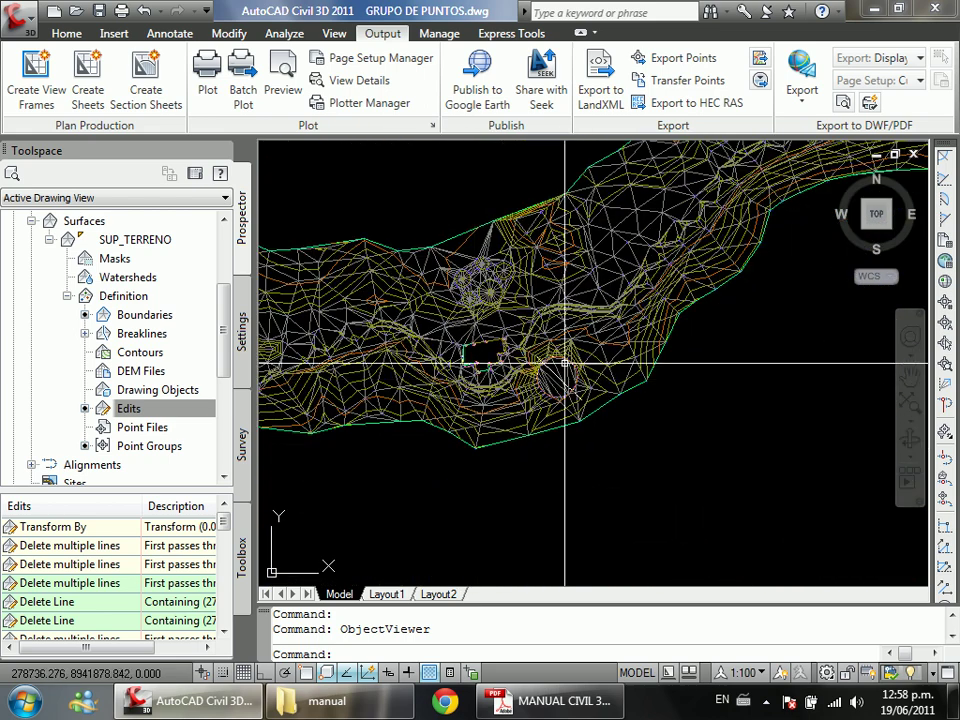
{"action": "scroll", "coordinate": [565, 365], "scroll_direction": "up", "scroll_amount": 5}
{"action": "scroll", "coordinate": [533, 413], "scroll_direction": "up", "scroll_amount": 3}
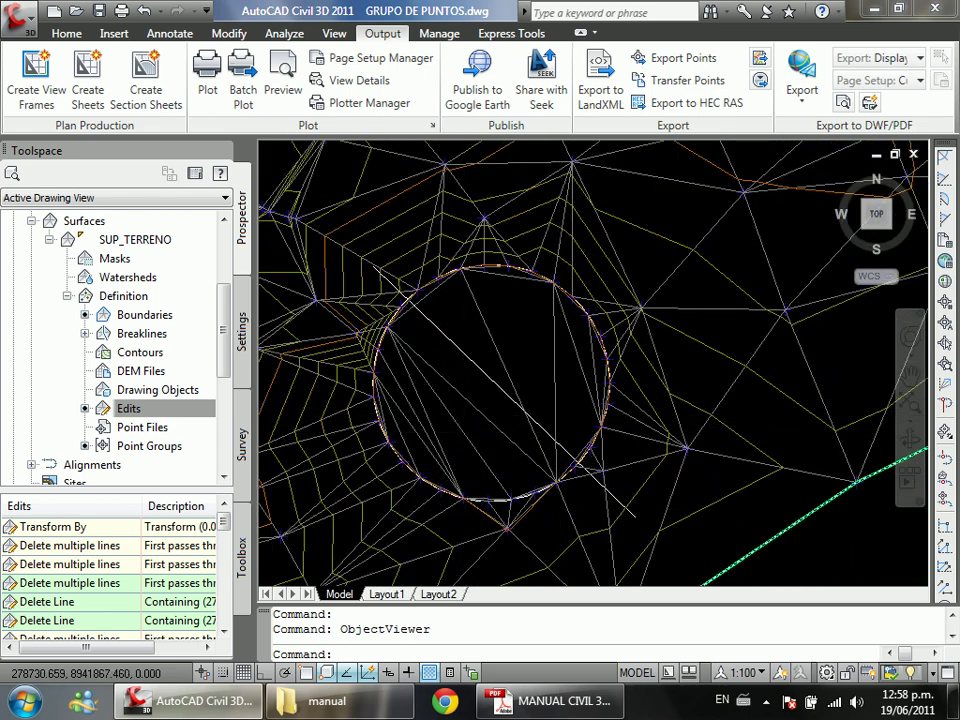
Step: Look along the SUP_TERRENO strip for an open terrain area to place another circle
{"action": "scroll", "coordinate": [465, 447], "scroll_direction": "down", "scroll_amount": 2}
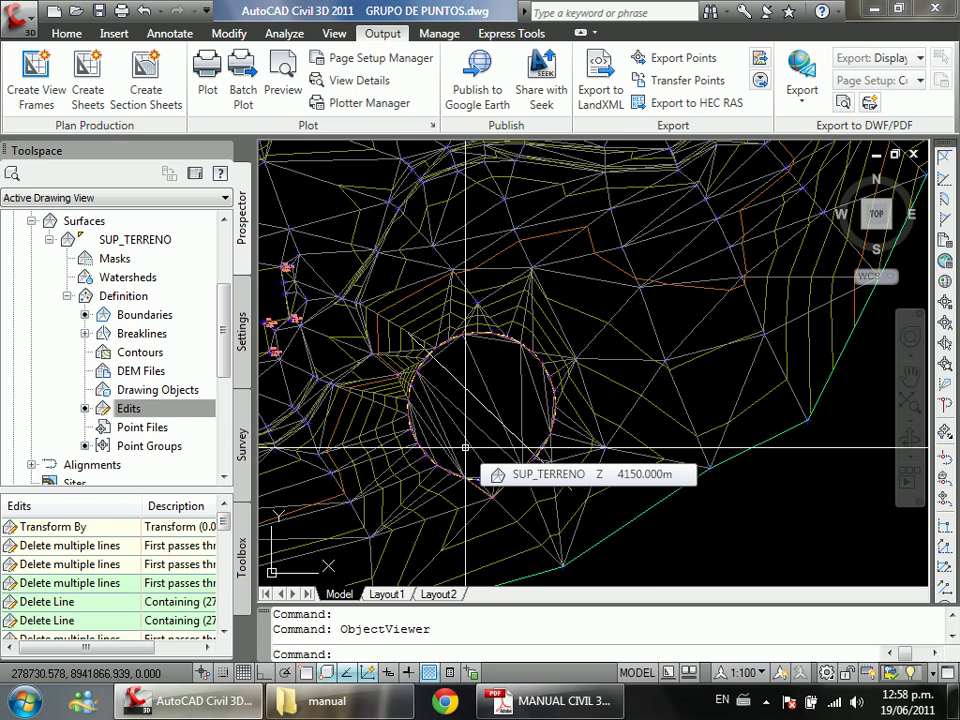
{"action": "scroll", "coordinate": [466, 448], "scroll_direction": "down", "scroll_amount": 5}
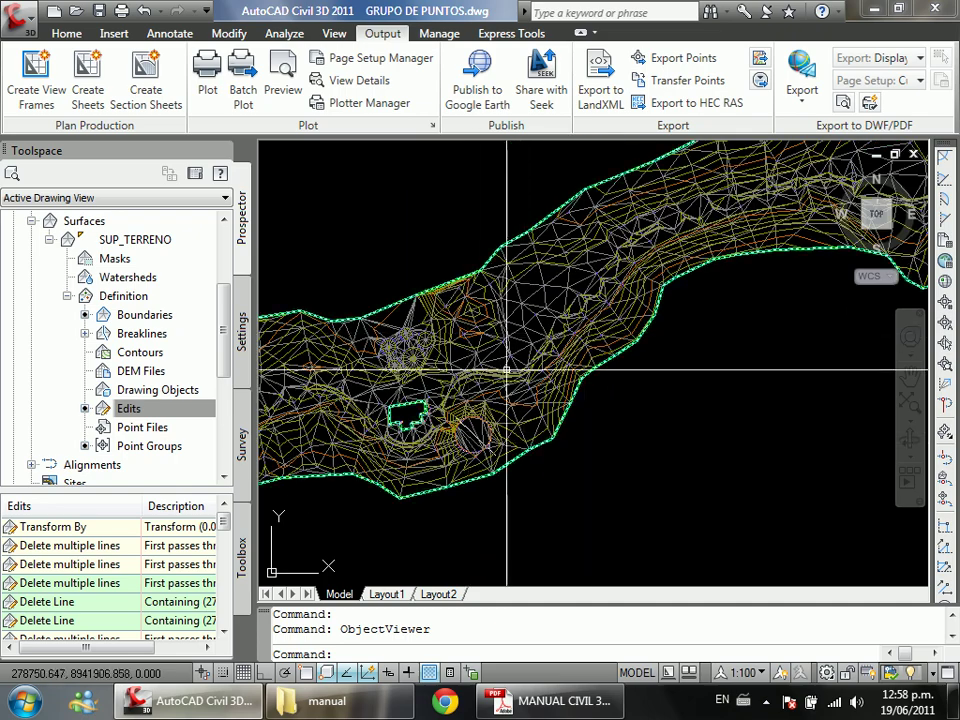
{"action": "scroll", "coordinate": [407, 395], "scroll_direction": "down", "scroll_amount": 3}
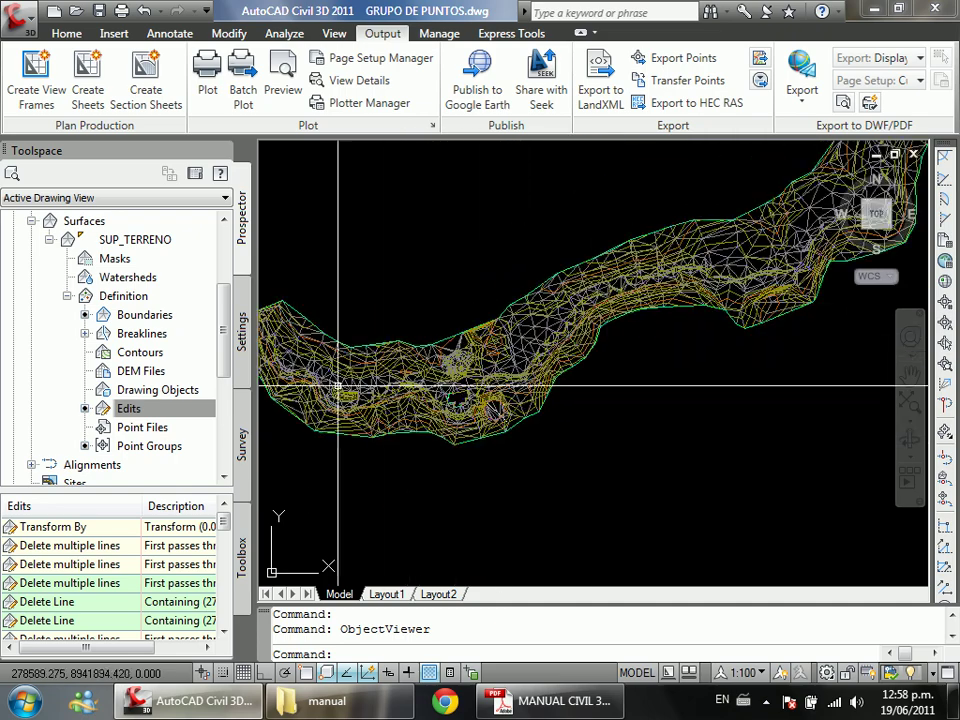
{"action": "scroll", "coordinate": [338, 385], "scroll_direction": "up", "scroll_amount": 5}
{"action": "scroll", "coordinate": [630, 439], "scroll_direction": "down", "scroll_amount": 4}
{"action": "scroll", "coordinate": [640, 410], "scroll_direction": "up", "scroll_amount": 4}
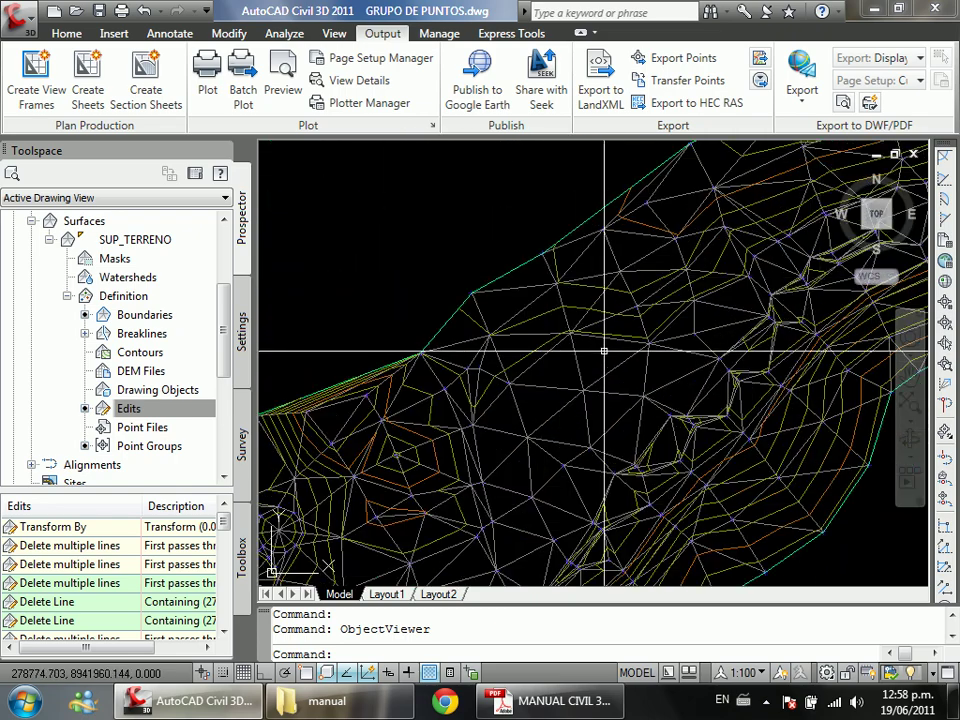
{"action": "scroll", "coordinate": [604, 351], "scroll_direction": "down", "scroll_amount": 3}
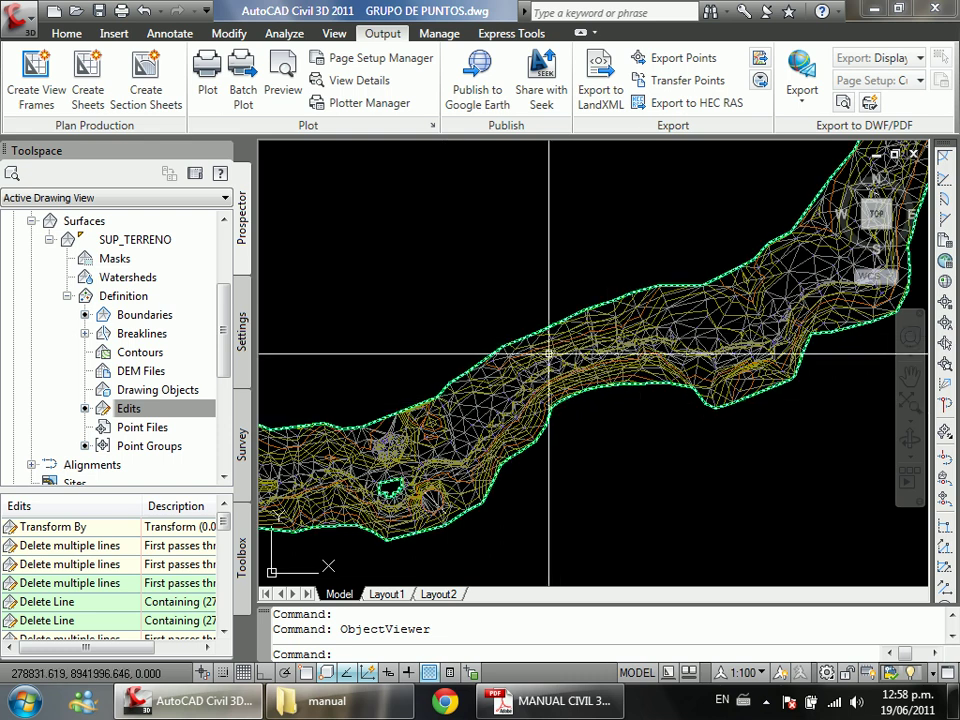
{"action": "scroll", "coordinate": [549, 354], "scroll_direction": "up", "scroll_amount": 5}
{"action": "scroll", "coordinate": [520, 430], "scroll_direction": "down", "scroll_amount": 3}
{"action": "scroll", "coordinate": [456, 467], "scroll_direction": "up", "scroll_amount": 3}
{"action": "scroll", "coordinate": [580, 428], "scroll_direction": "down", "scroll_amount": 3}
{"action": "scroll", "coordinate": [580, 428], "scroll_direction": "down", "scroll_amount": 3}
{"action": "scroll", "coordinate": [525, 446], "scroll_direction": "up", "scroll_amount": 5}
Step: Draw a circle of about 10.7 m radius on the open terrain west of the building-shaped hole
{"action": "type", "text": "c"}
{"action": "key", "text": "Return"}
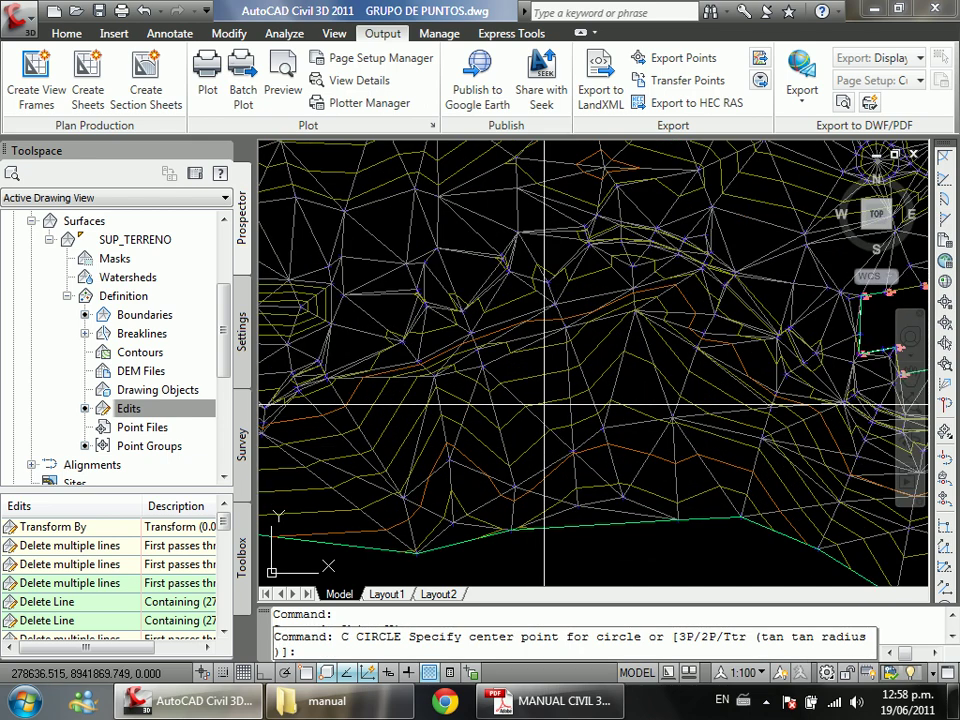
{"action": "scroll", "coordinate": [535, 405], "scroll_direction": "down", "scroll_amount": 3}
{"action": "scroll", "coordinate": [570, 405], "scroll_direction": "up", "scroll_amount": 4}
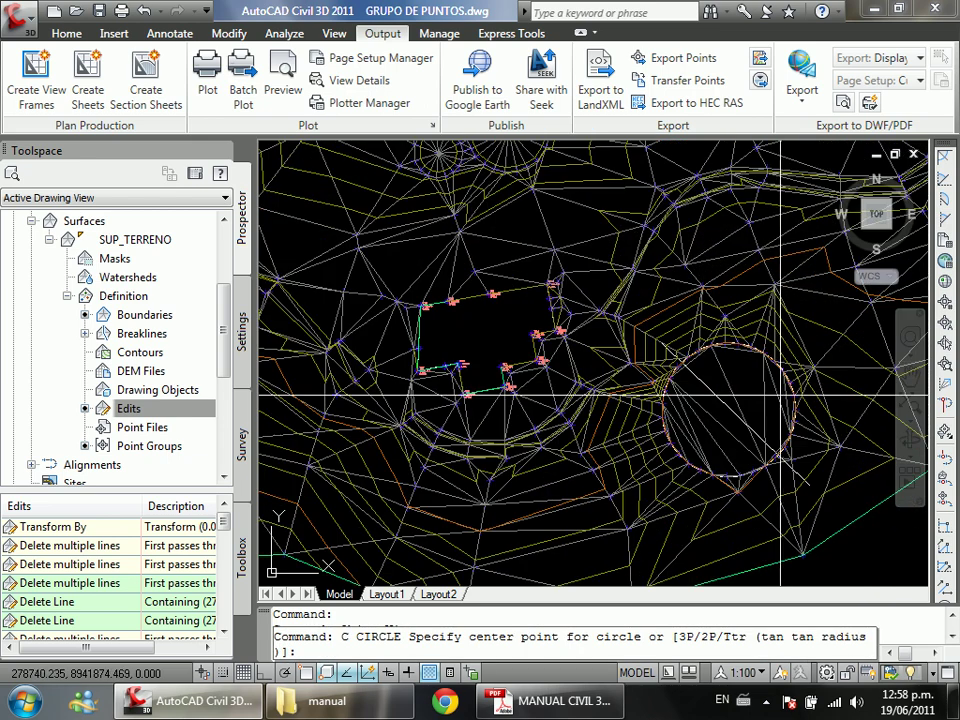
{"action": "scroll", "coordinate": [770, 396], "scroll_direction": "down", "scroll_amount": 2}
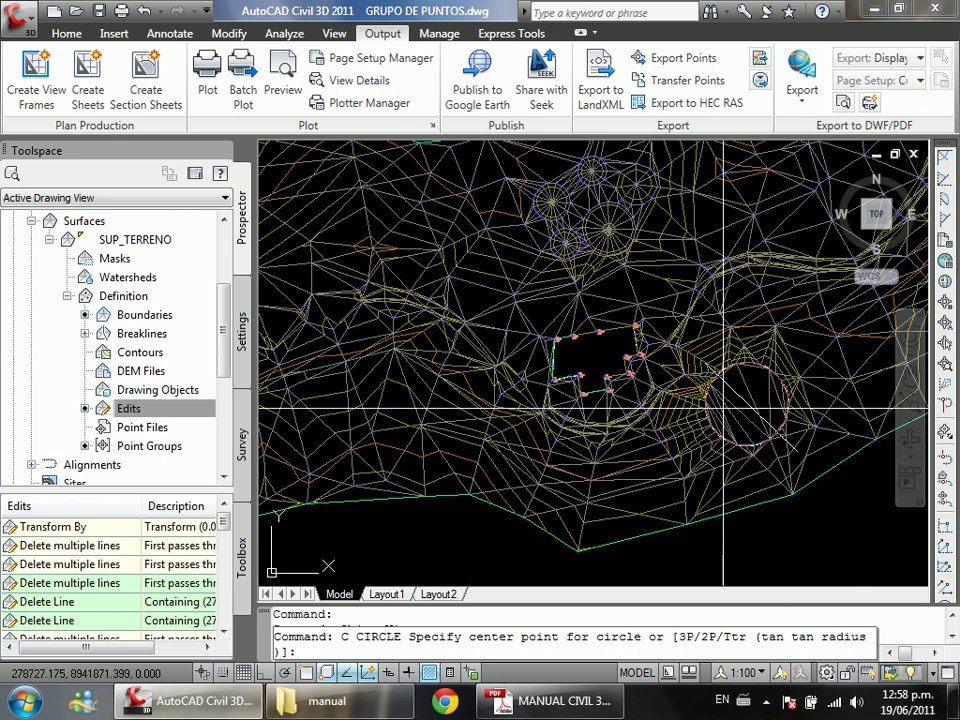
{"action": "left_click", "coordinate": [398, 408]}
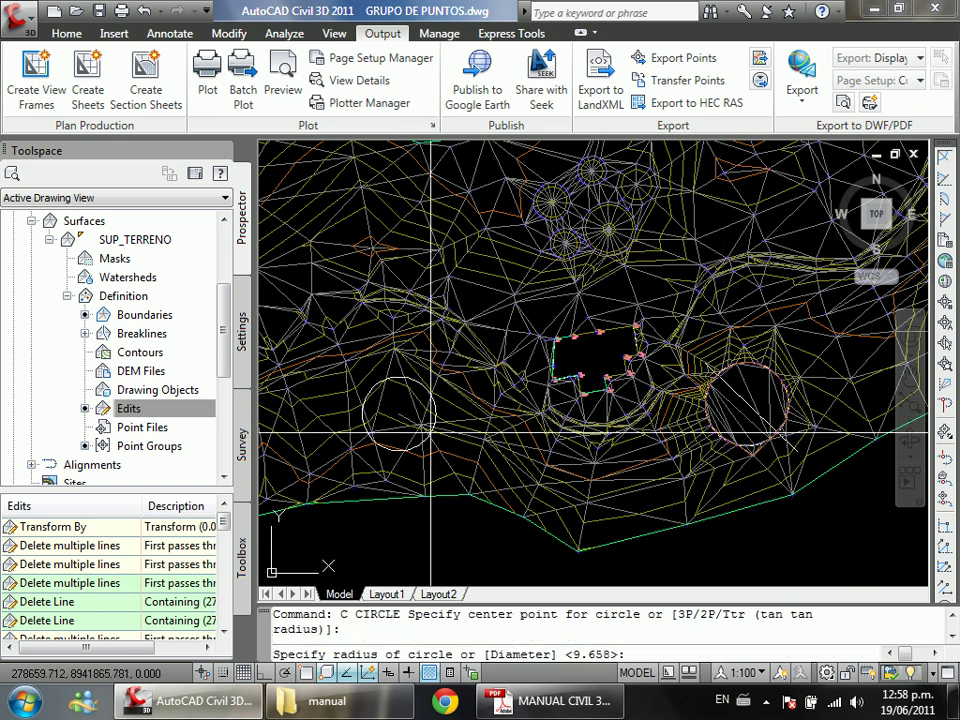
{"action": "left_click", "coordinate": [442, 432]}
{"action": "key", "text": "Escape"}
Step: Set the new circle's centre Z elevation to 4154 m in its properties
{"action": "scroll", "coordinate": [349, 387], "scroll_direction": "up", "scroll_amount": 6}
{"action": "scroll", "coordinate": [370, 360], "scroll_direction": "down", "scroll_amount": 3}
{"action": "scroll", "coordinate": [435, 375], "scroll_direction": "up", "scroll_amount": 3}
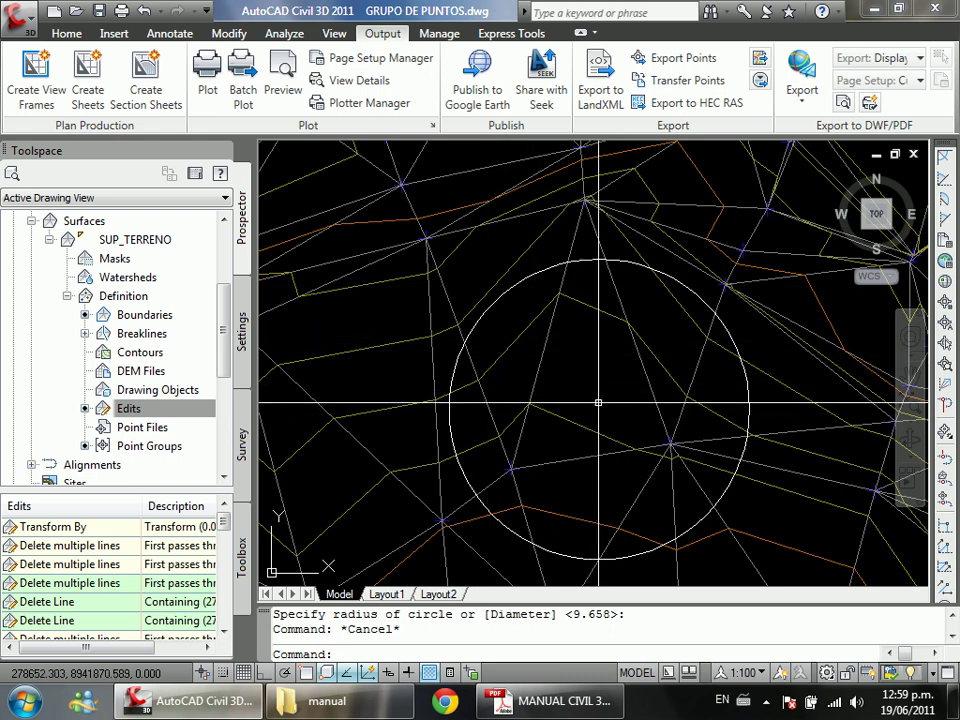
{"action": "mouse_move", "coordinate": [598, 402]}
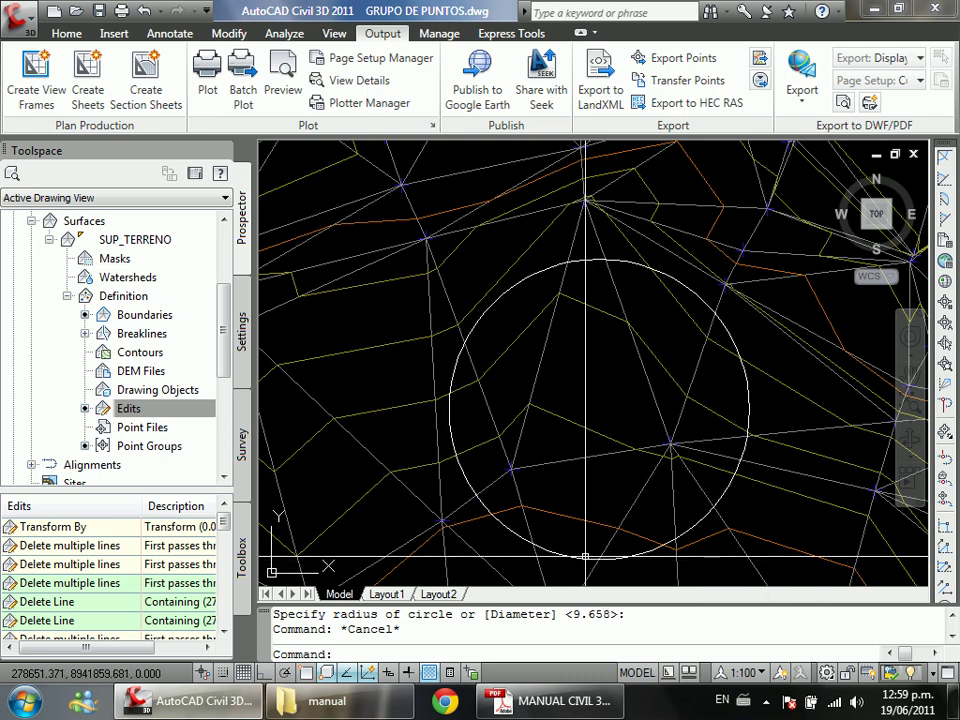
{"action": "left_click", "coordinate": [563, 555]}
{"action": "mouse_move", "coordinate": [554, 453]}
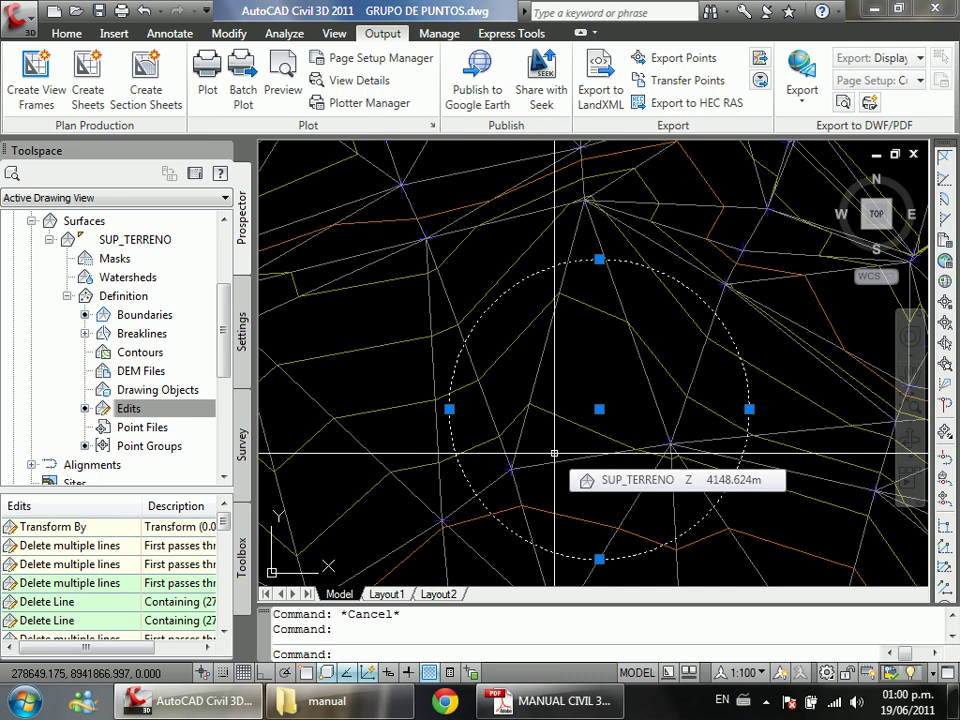
{"action": "type", "text": "MO"}
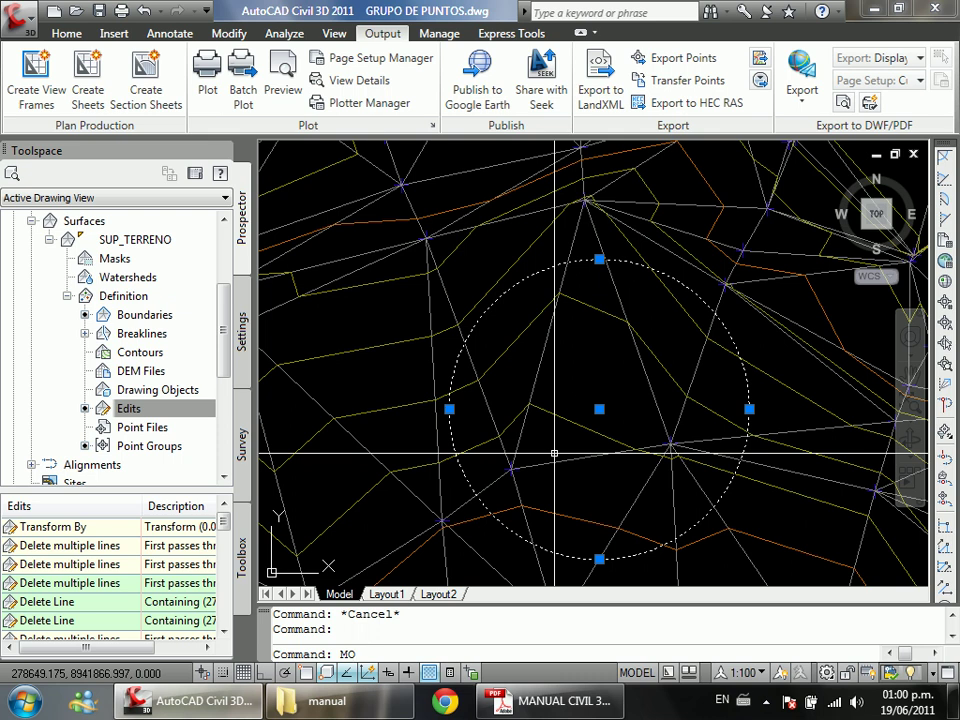
{"action": "key", "text": "Return"}
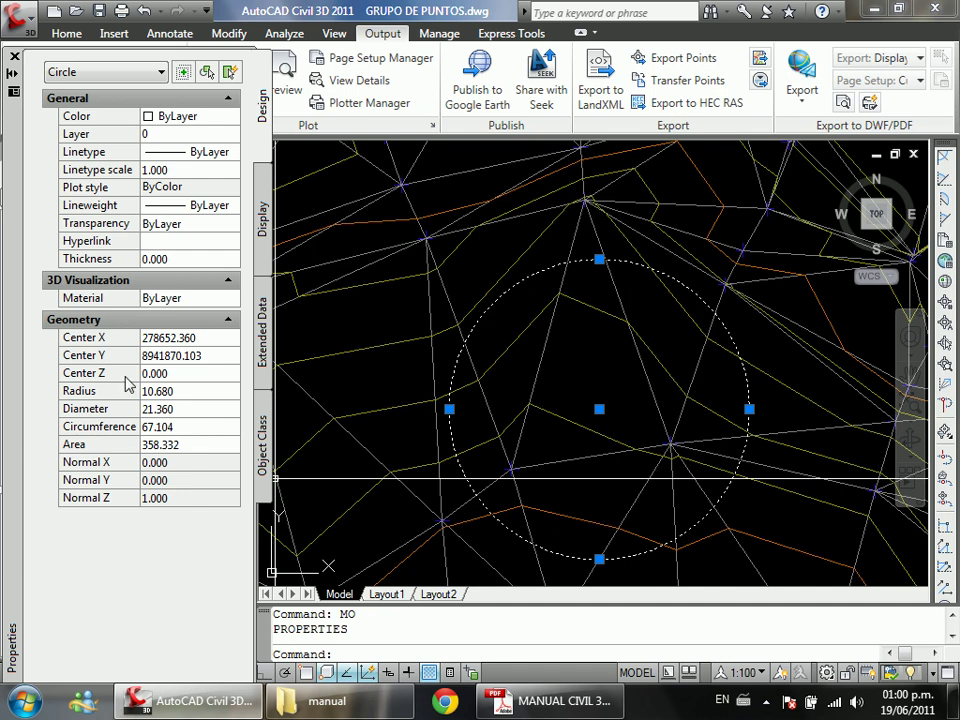
{"action": "left_click", "coordinate": [188, 390]}
{"action": "left_click", "coordinate": [183, 374]}
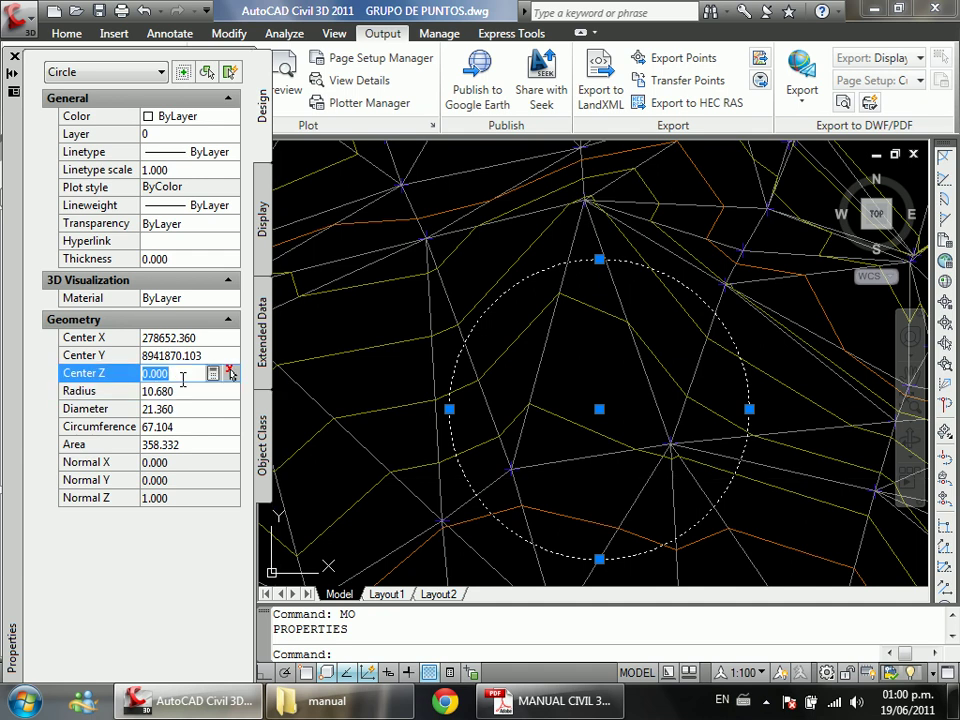
{"action": "type", "text": "4154"}
{"action": "key", "text": "Return"}
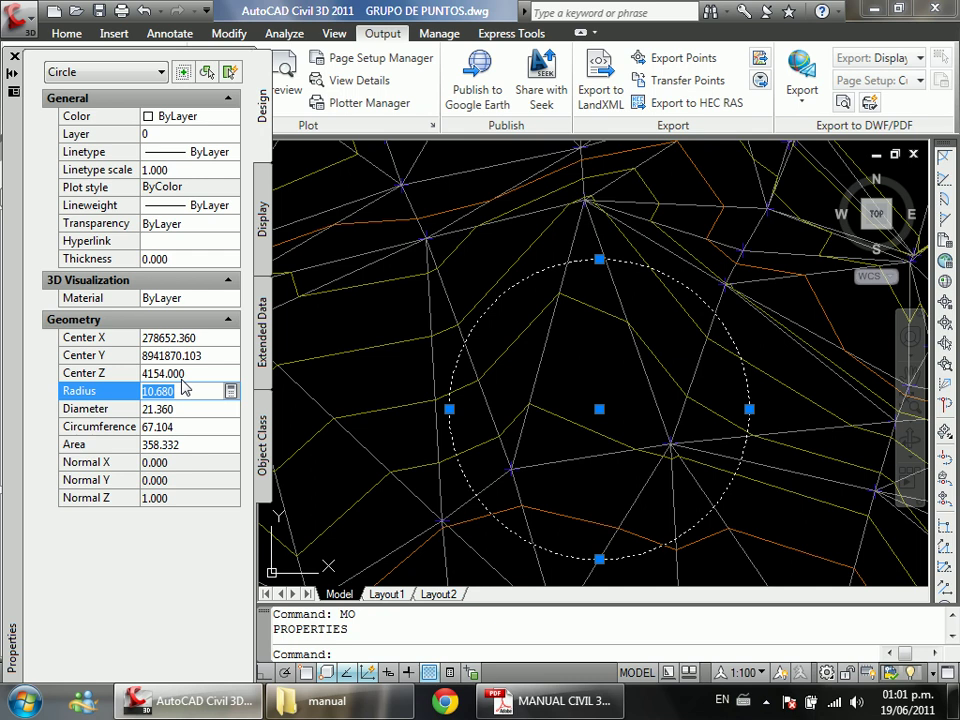
Step: Compare the circle's centre Z with the surface elevations around its north and south edges, and close the properties
{"action": "left_click", "coordinate": [190, 373]}
{"action": "left_click", "coordinate": [230, 372]}
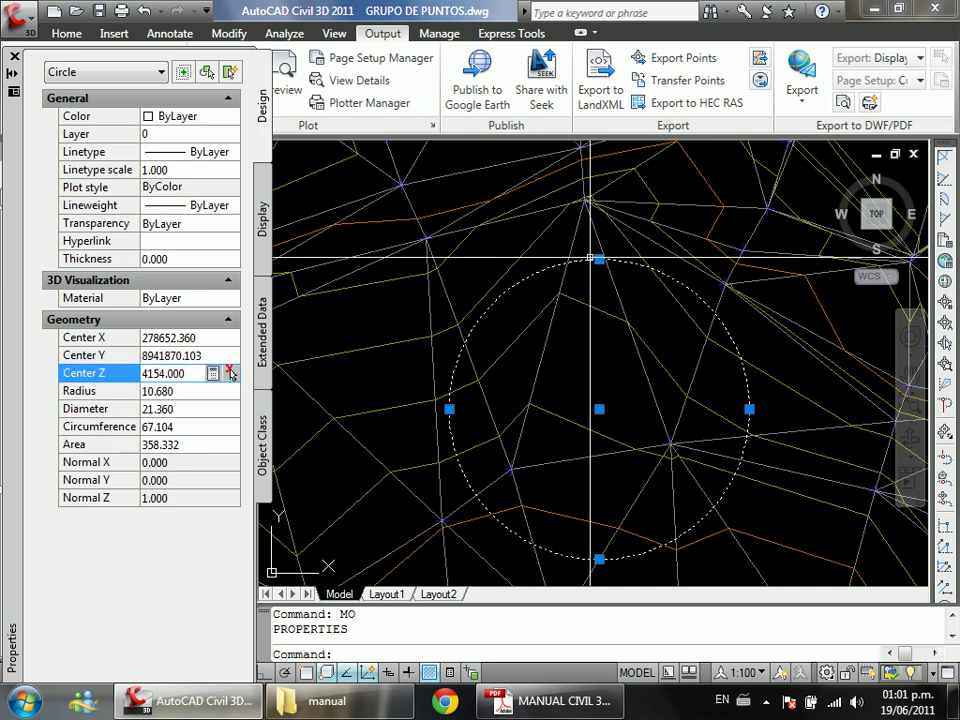
{"action": "mouse_move", "coordinate": [588, 251]}
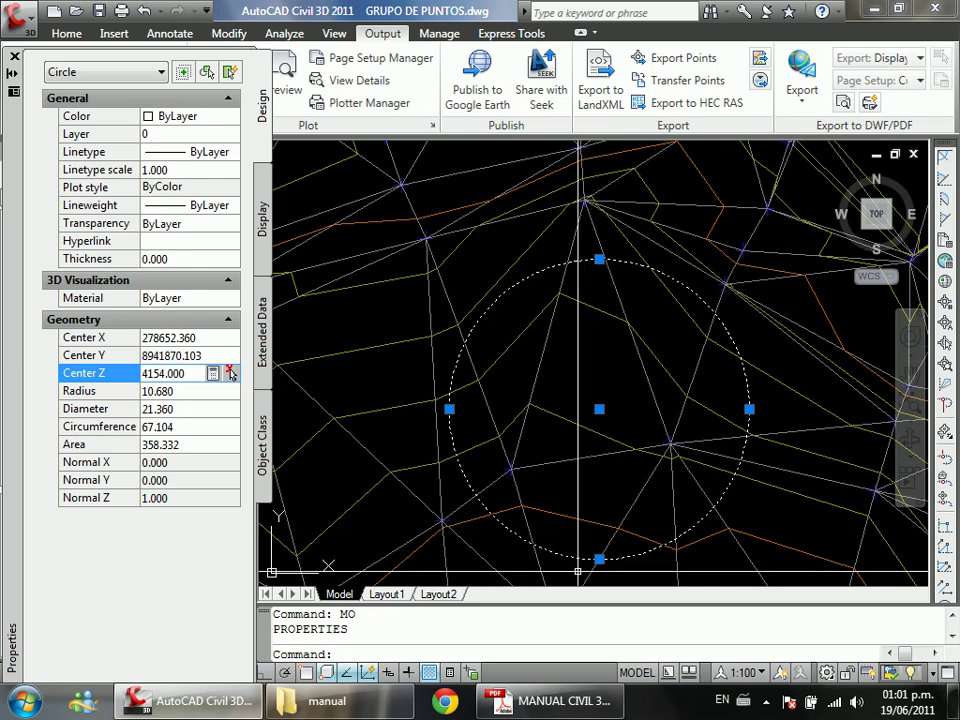
{"action": "mouse_move", "coordinate": [578, 572]}
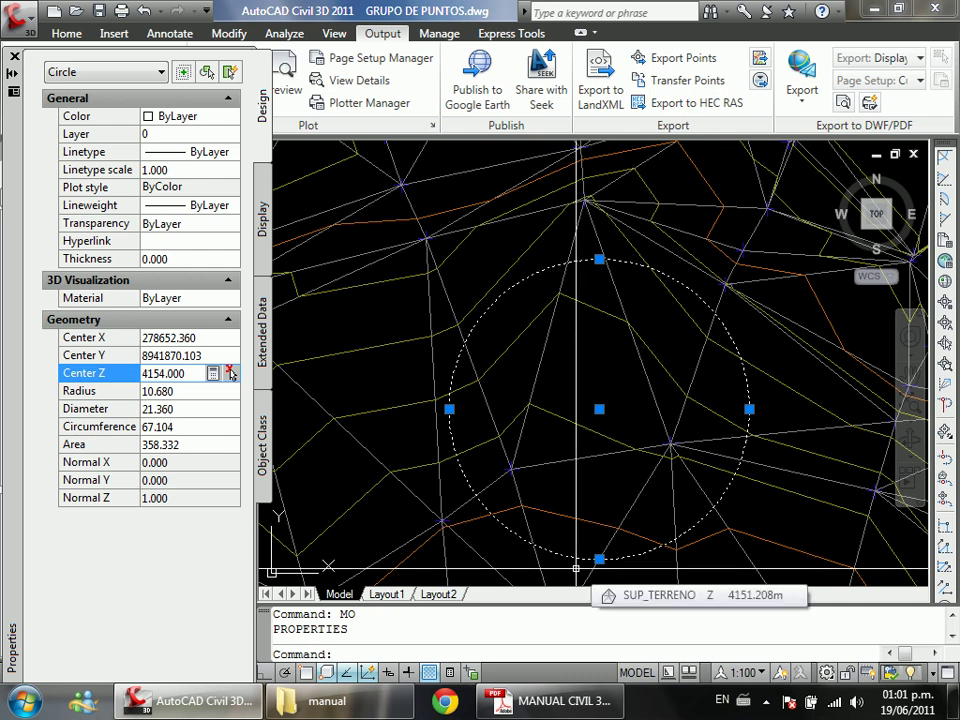
{"action": "left_click", "coordinate": [14, 58]}
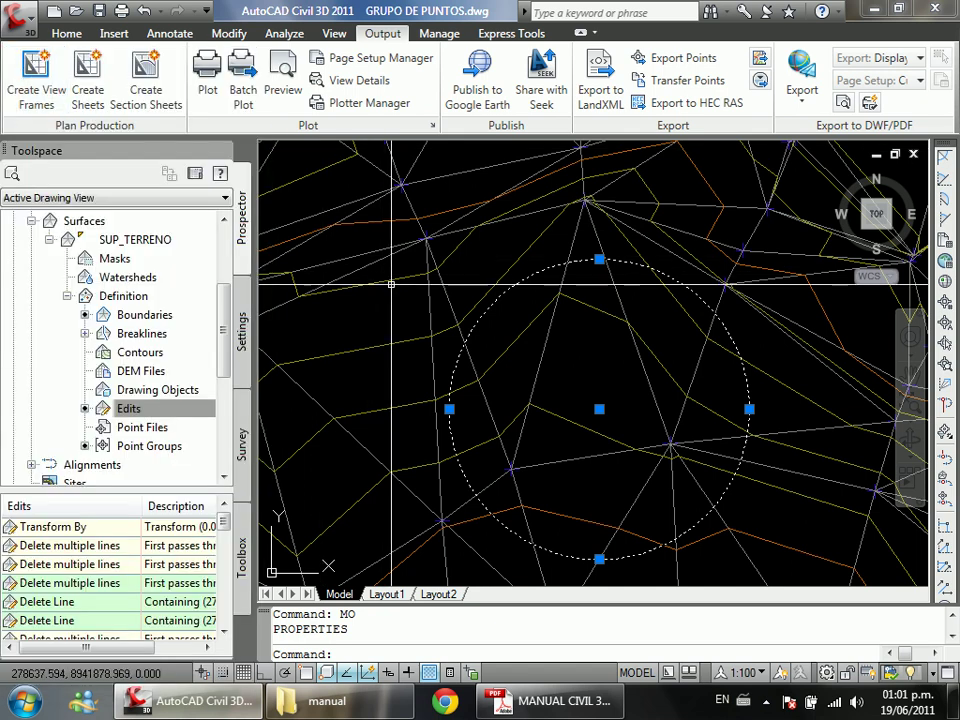
Step: Define a new Wall breakline for SUP_TERRENO described as LOSA DE TANQUE, with a 0.05 m mid-ordinate distance
{"action": "left_click", "coordinate": [157, 336]}
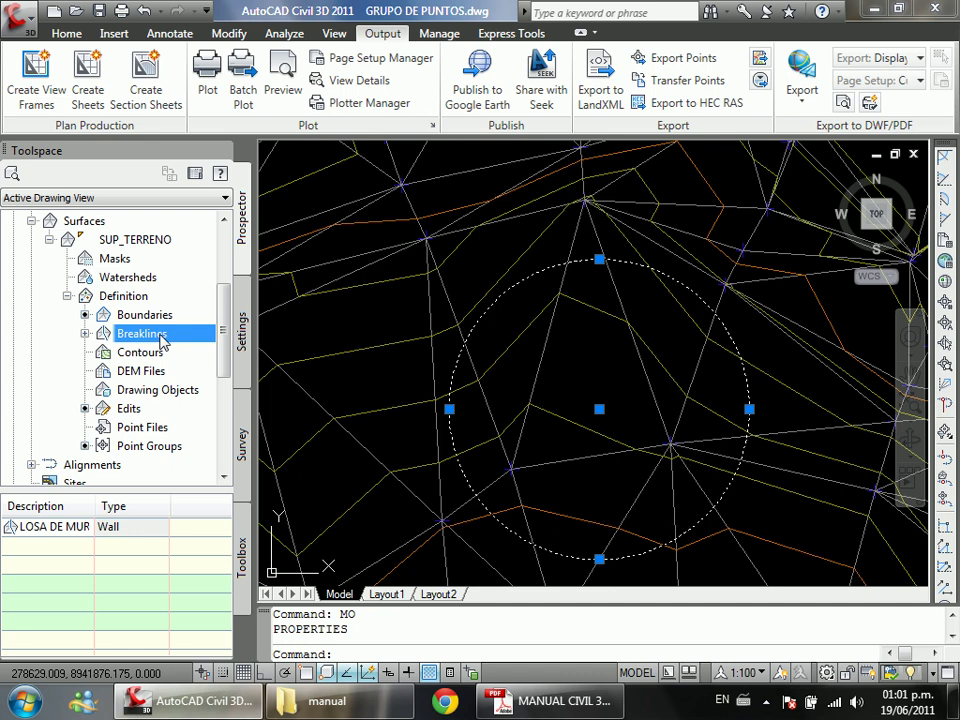
{"action": "right_click", "coordinate": [161, 341]}
{"action": "left_click", "coordinate": [208, 346]}
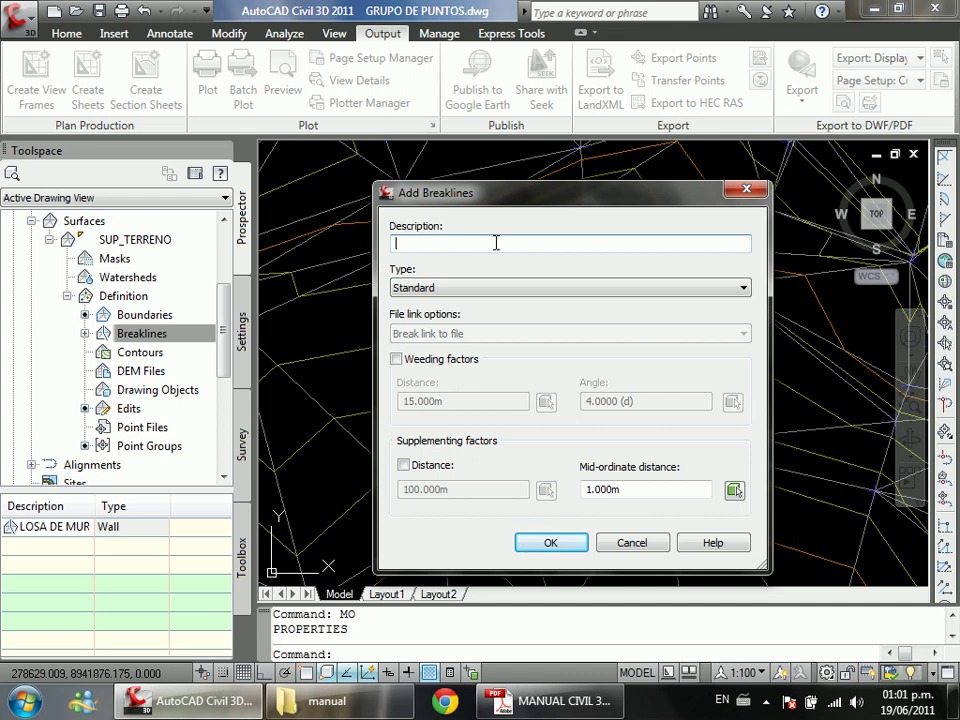
{"action": "type", "text": "LOSA DE TANQUE"}
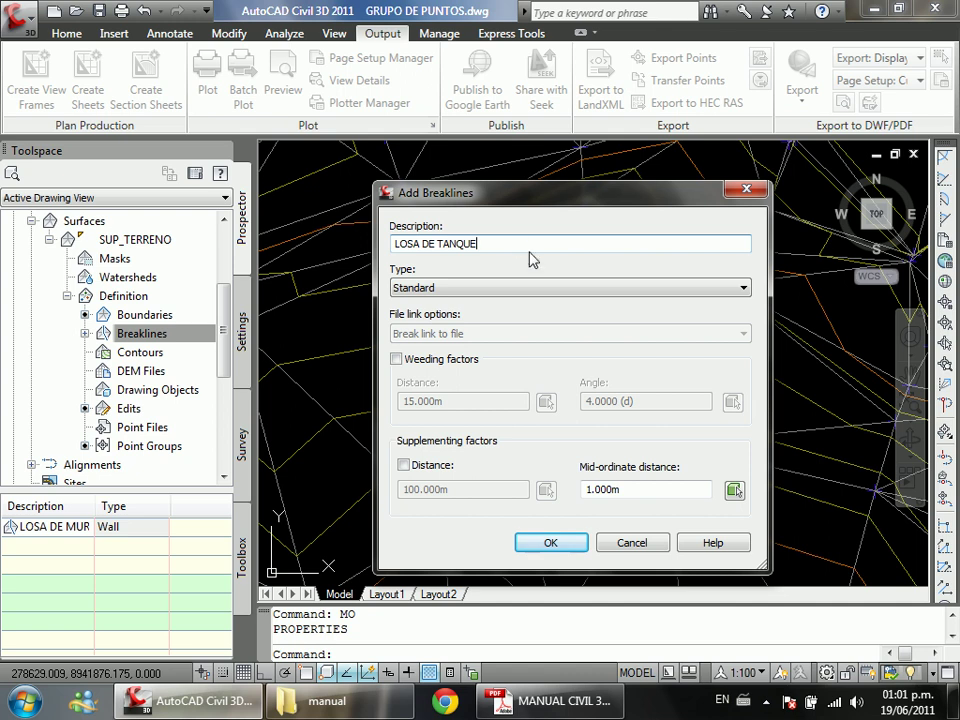
{"action": "double_click", "coordinate": [633, 489]}
{"action": "type", "text": "0.05"}
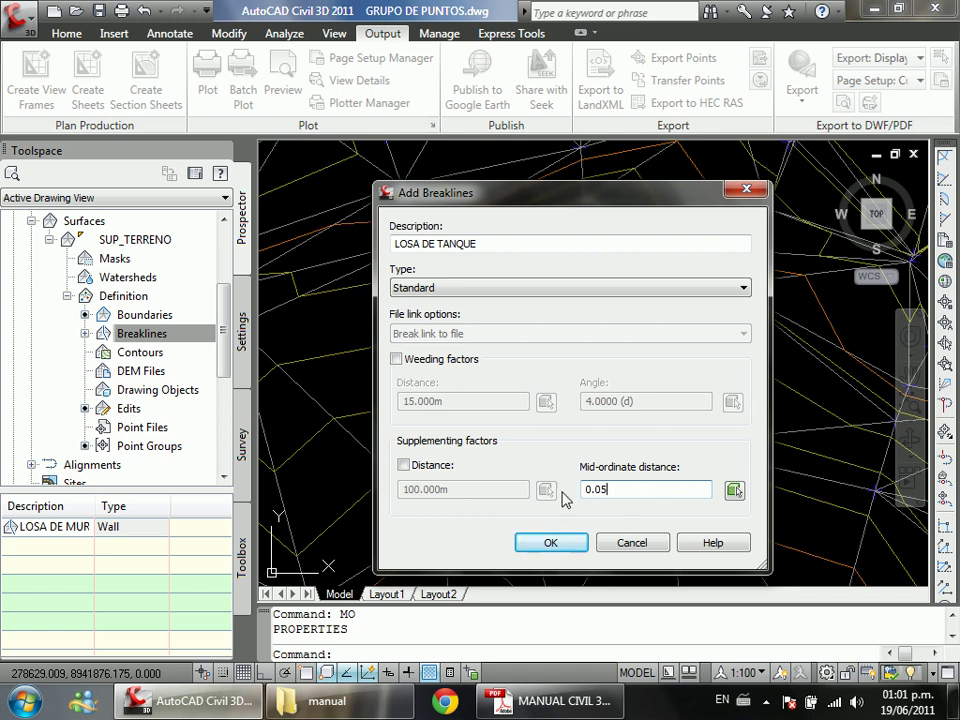
{"action": "left_click", "coordinate": [514, 292]}
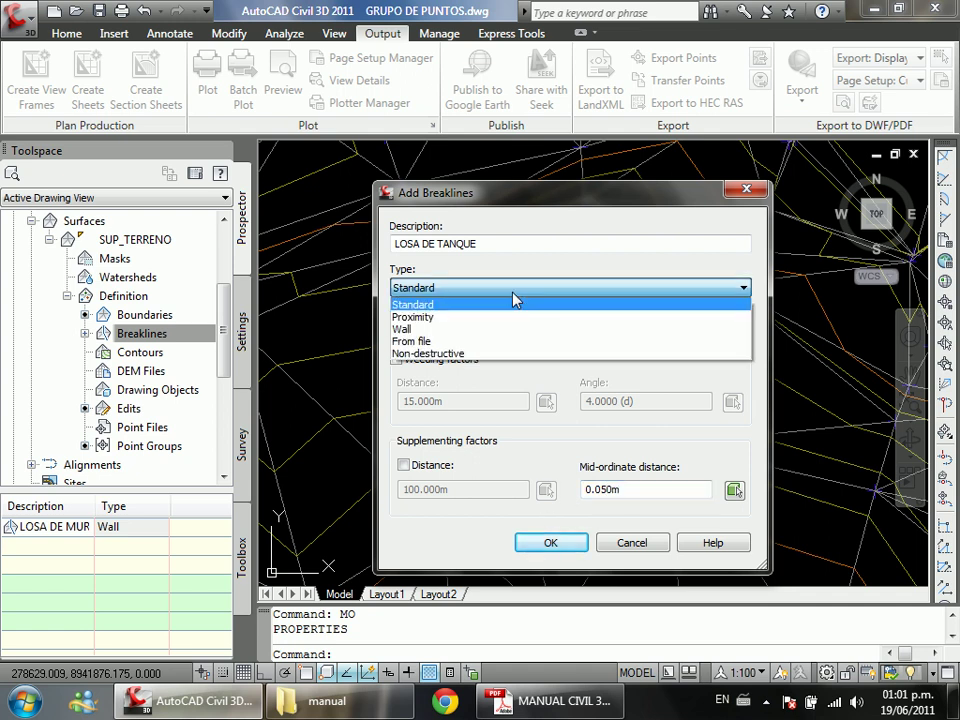
{"action": "left_click", "coordinate": [430, 331]}
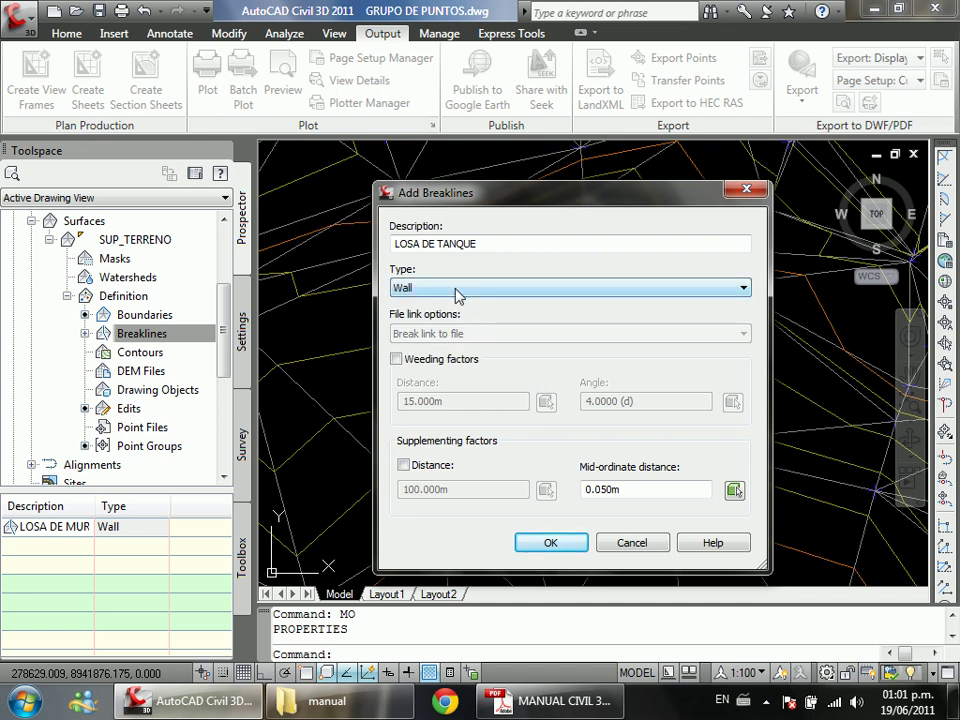
{"action": "left_click", "coordinate": [552, 542]}
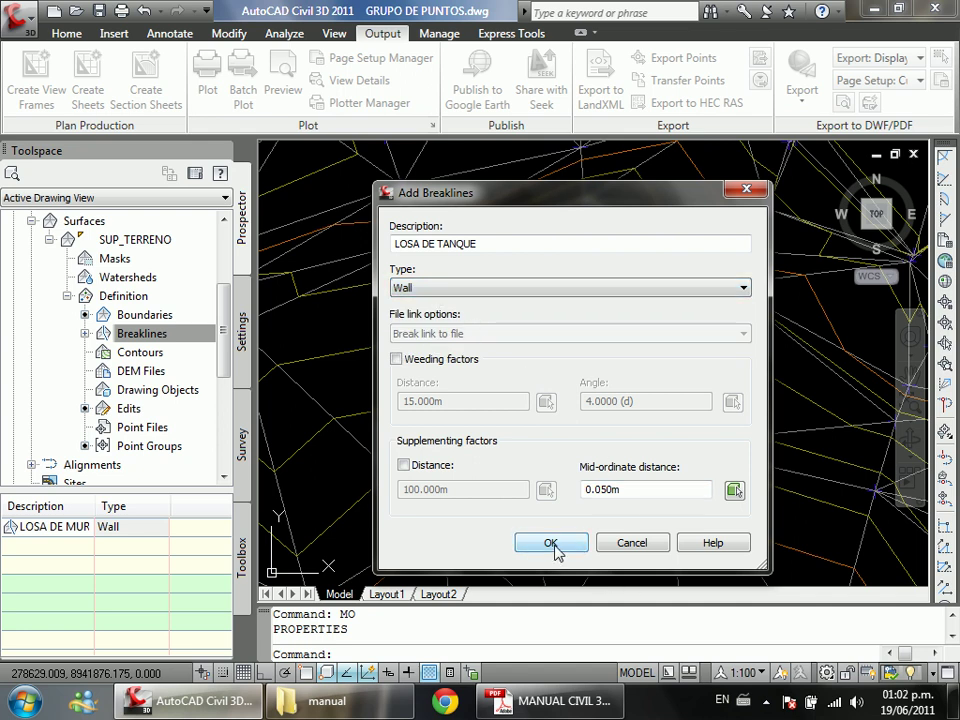
{"action": "left_click", "coordinate": [493, 246]}
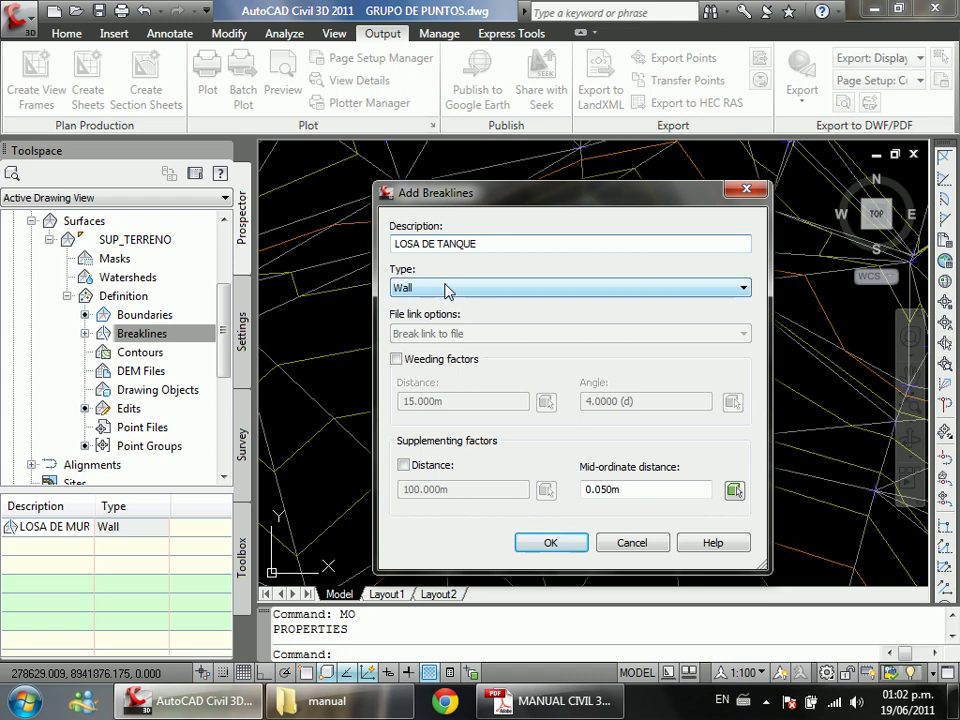
{"action": "double_click", "coordinate": [628, 489]}
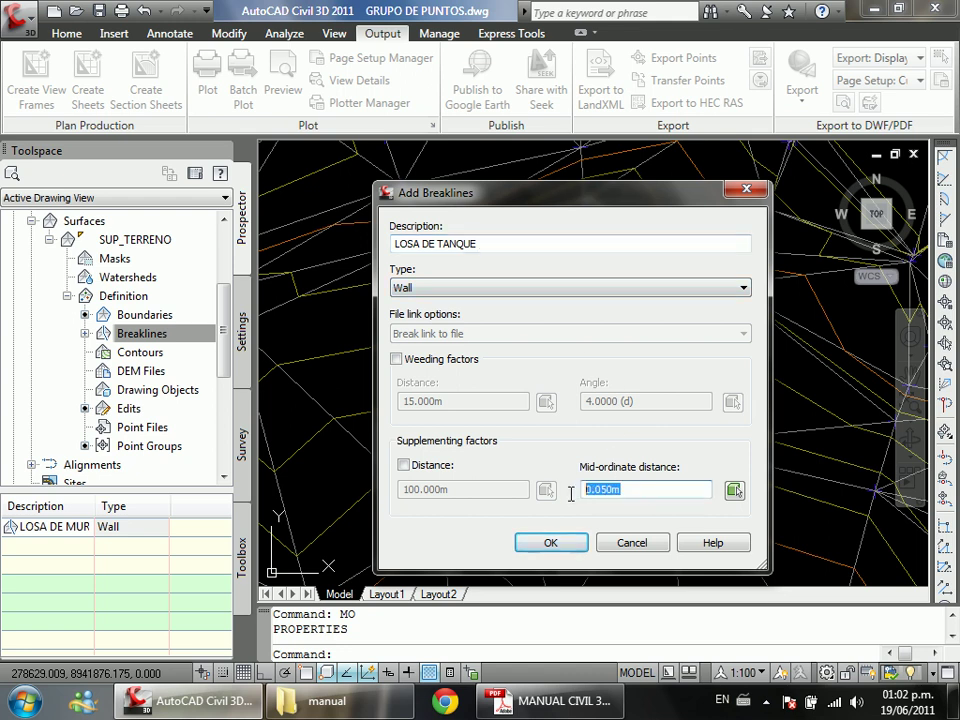
{"action": "left_click", "coordinate": [550, 543]}
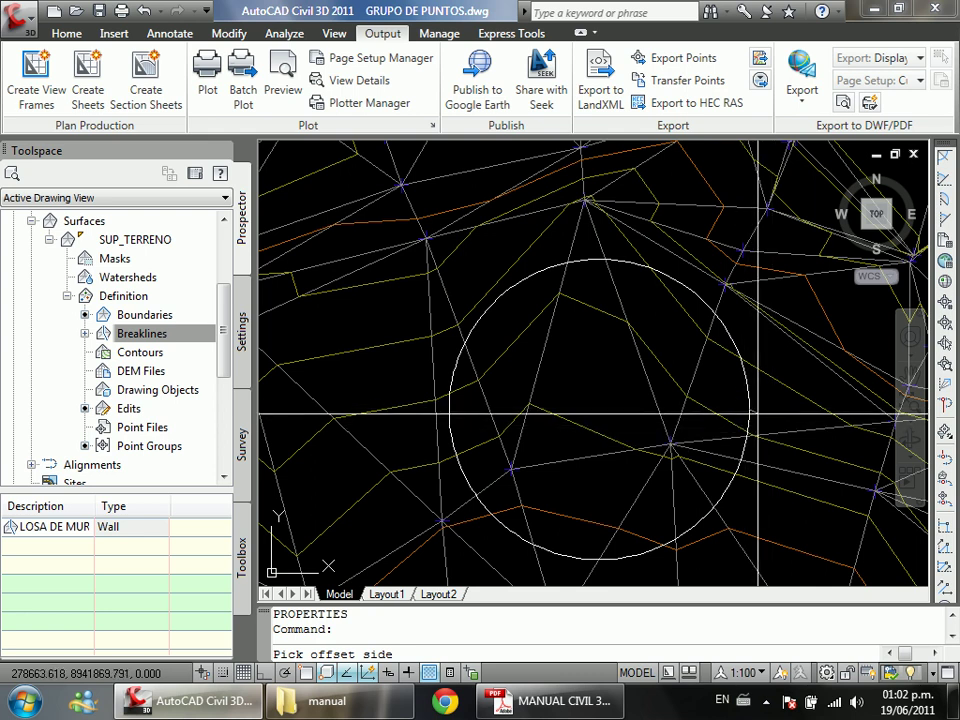
Step: Offset the wall breakline to the outside of the circle with a 5 m elevation difference for all offset points
{"action": "scroll", "coordinate": [765, 410], "scroll_direction": "up", "scroll_amount": 3}
{"action": "scroll", "coordinate": [731, 400], "scroll_direction": "up", "scroll_amount": 2}
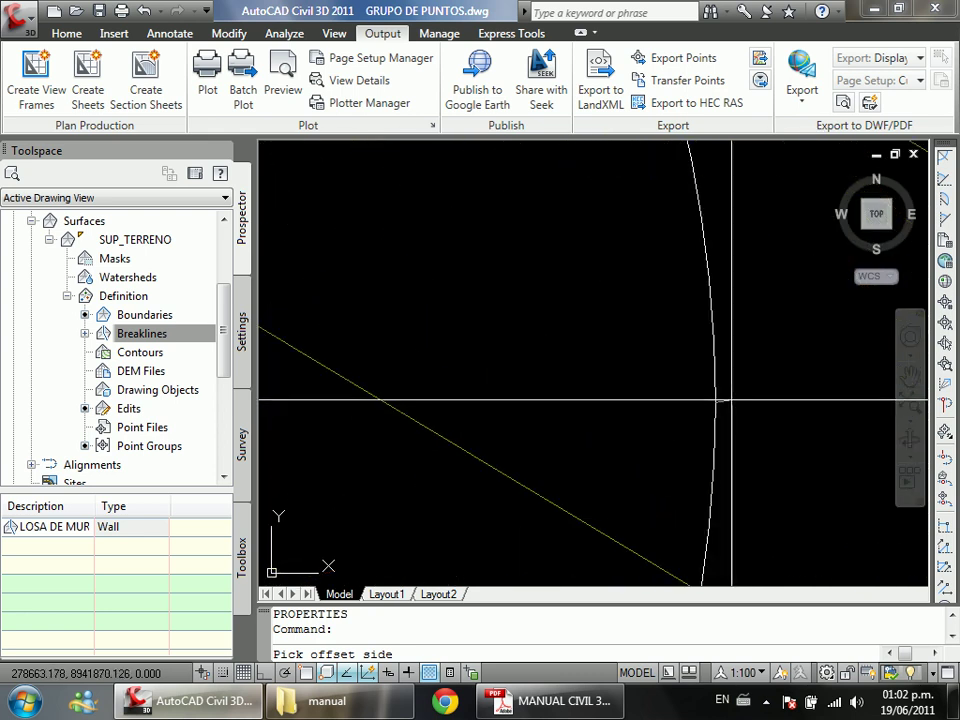
{"action": "left_click", "coordinate": [749, 382]}
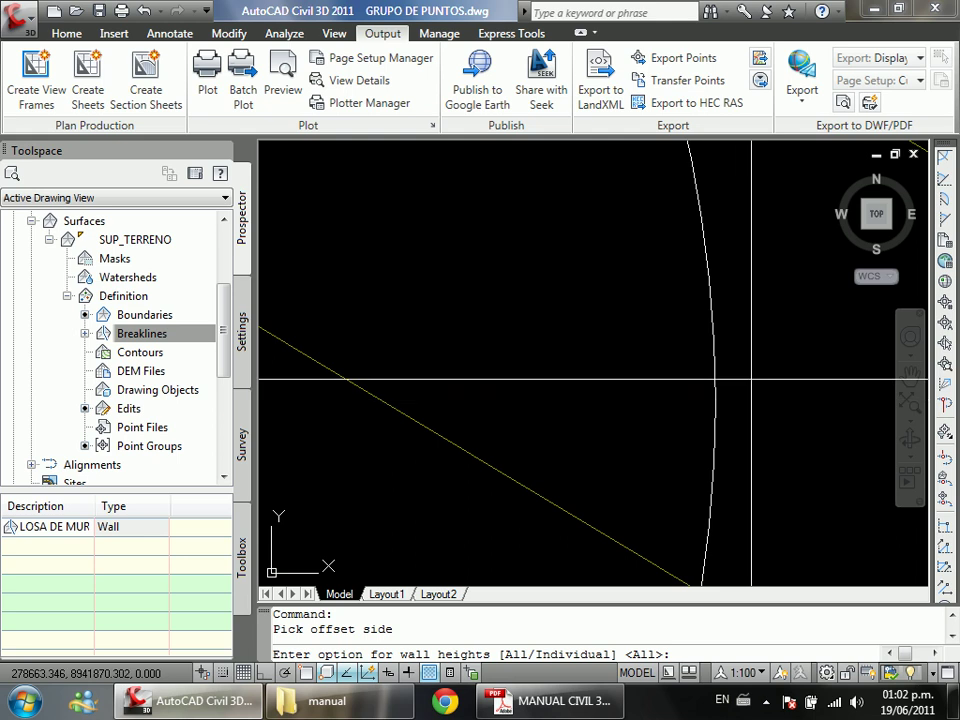
{"action": "scroll", "coordinate": [751, 380], "scroll_direction": "down", "scroll_amount": 5}
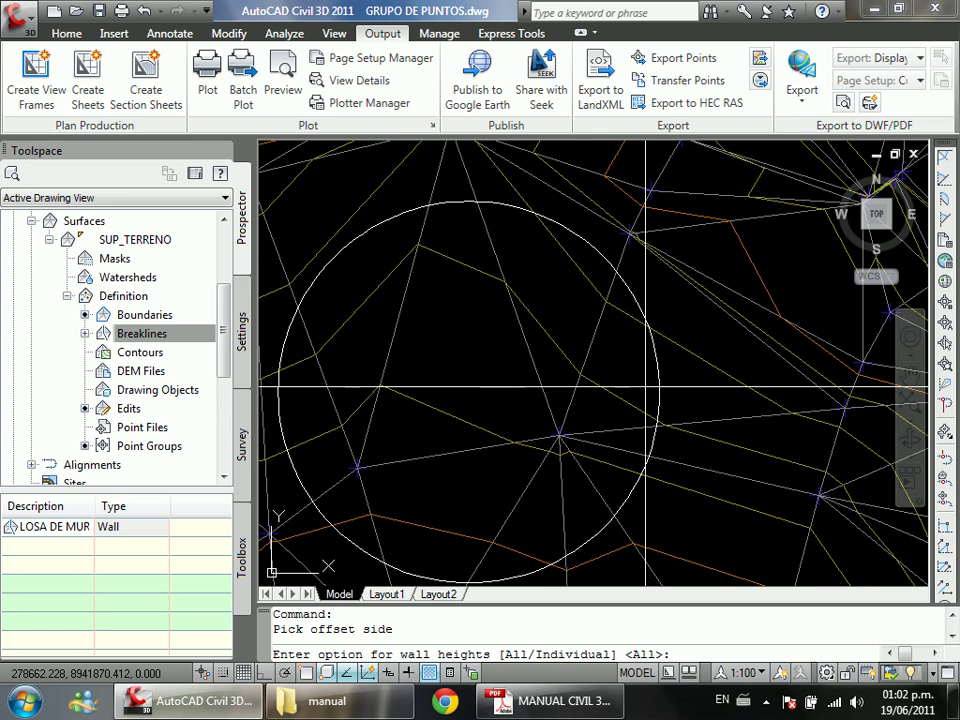
{"action": "key", "text": "Return"}
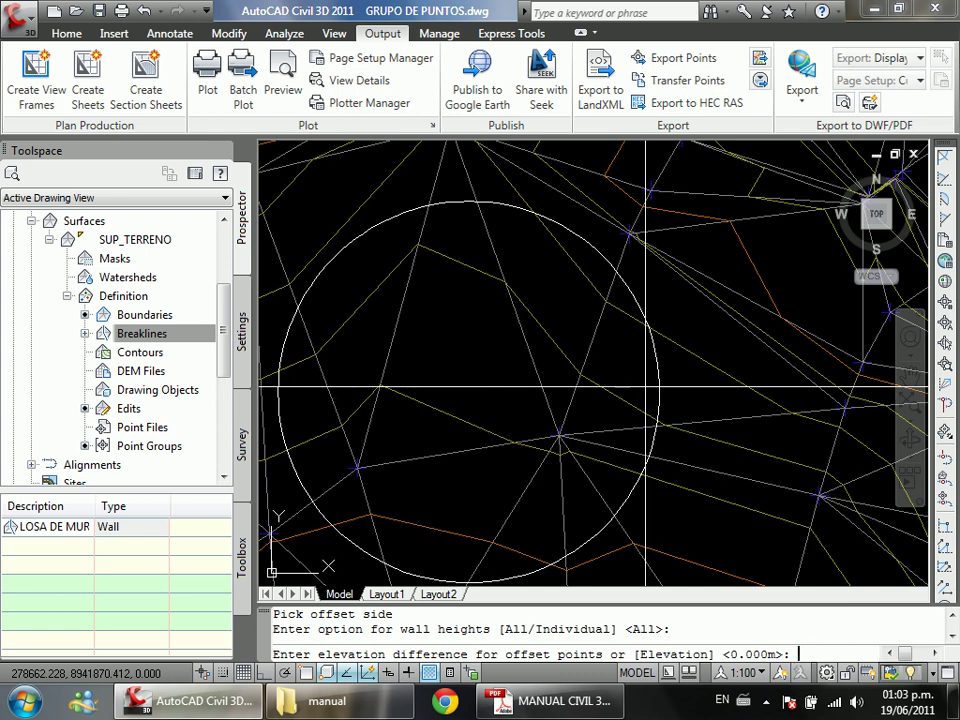
{"action": "type", "text": "5"}
{"action": "key", "text": "Return"}
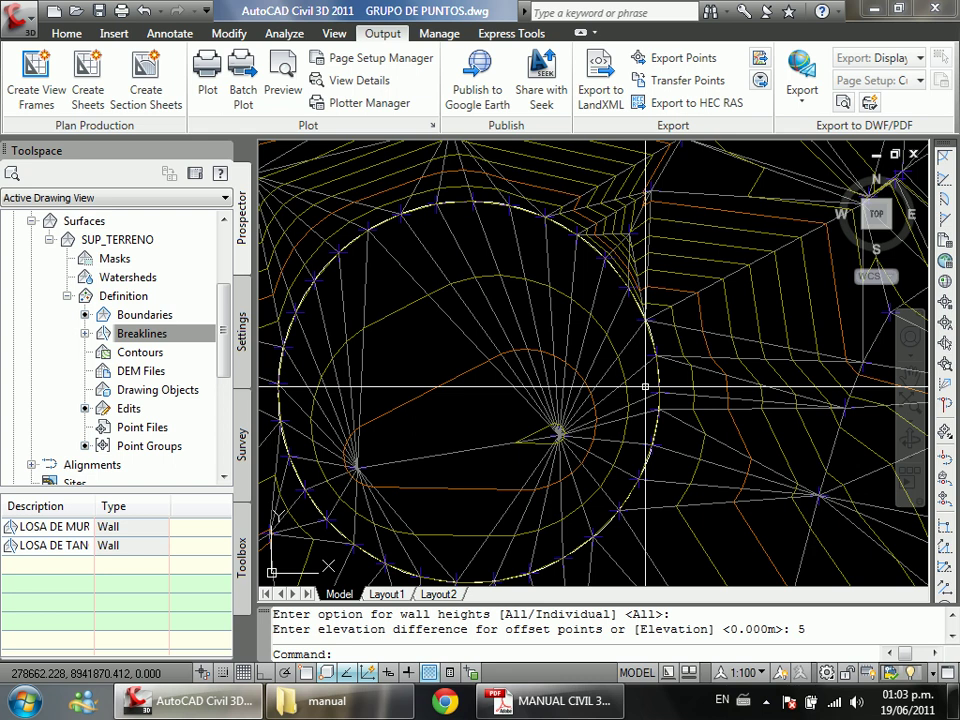
Step: Delete the two original surface points inside the new tank circle from the SUP_TERRENO surface
{"action": "scroll", "coordinate": [500, 405], "scroll_direction": "down", "scroll_amount": 2}
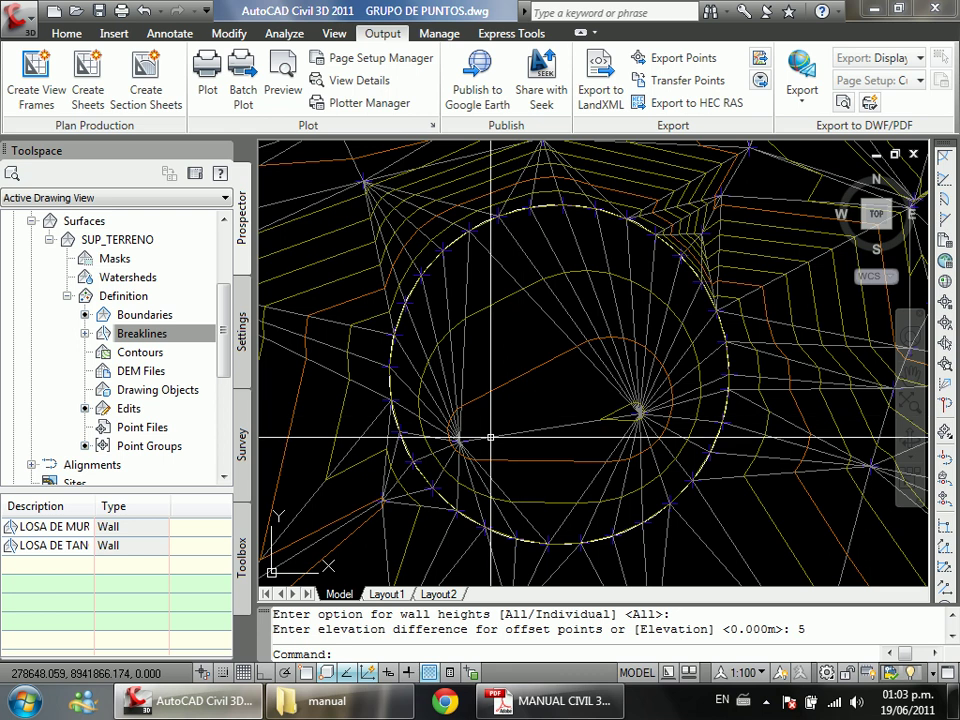
{"action": "scroll", "coordinate": [490, 422], "scroll_direction": "up", "scroll_amount": 5}
{"action": "scroll", "coordinate": [495, 413], "scroll_direction": "down", "scroll_amount": 4}
{"action": "scroll", "coordinate": [511, 403], "scroll_direction": "down", "scroll_amount": 1}
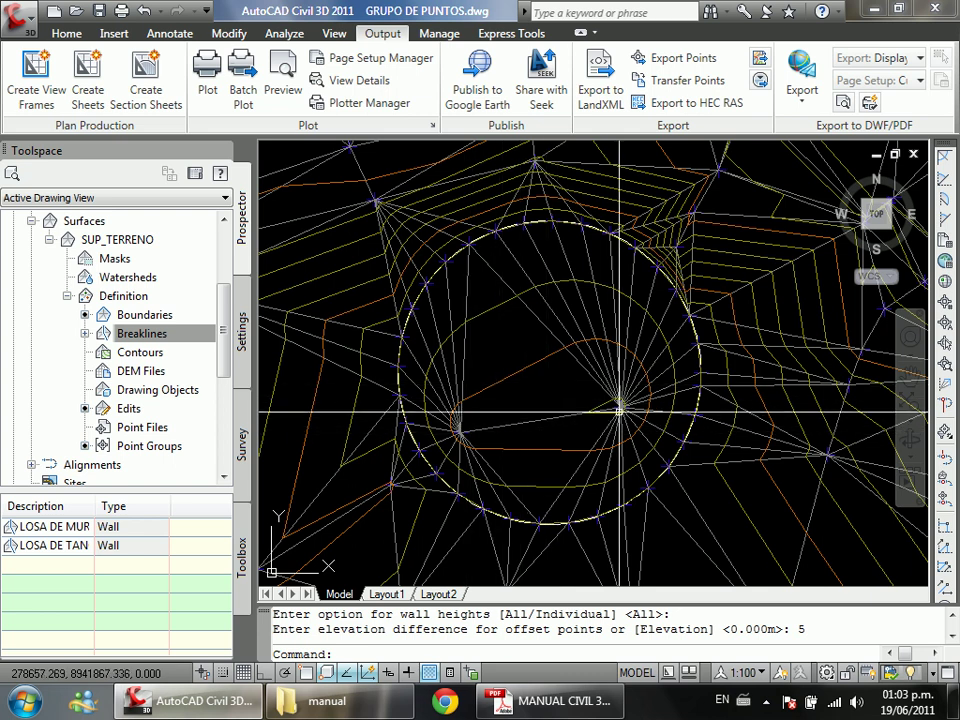
{"action": "left_click", "coordinate": [140, 410]}
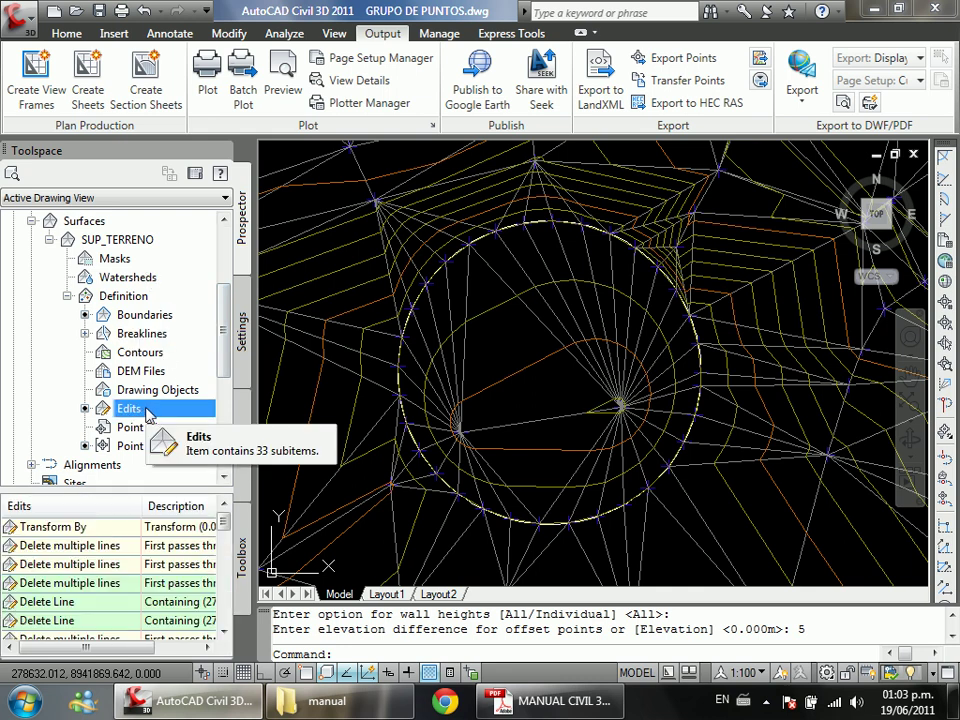
{"action": "right_click", "coordinate": [150, 412]}
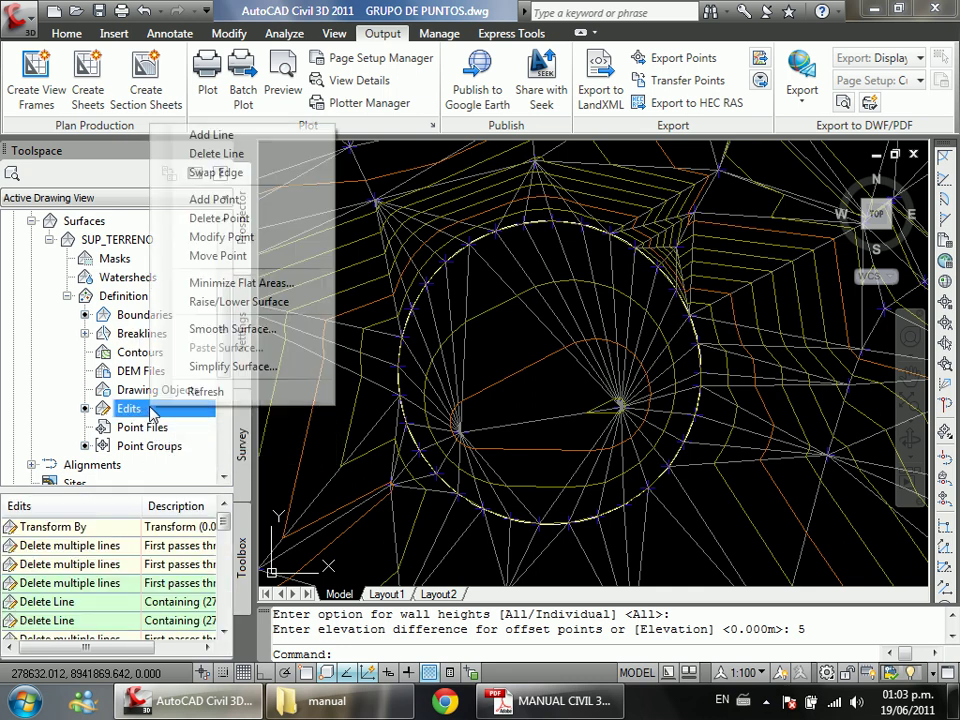
{"action": "left_click", "coordinate": [242, 218]}
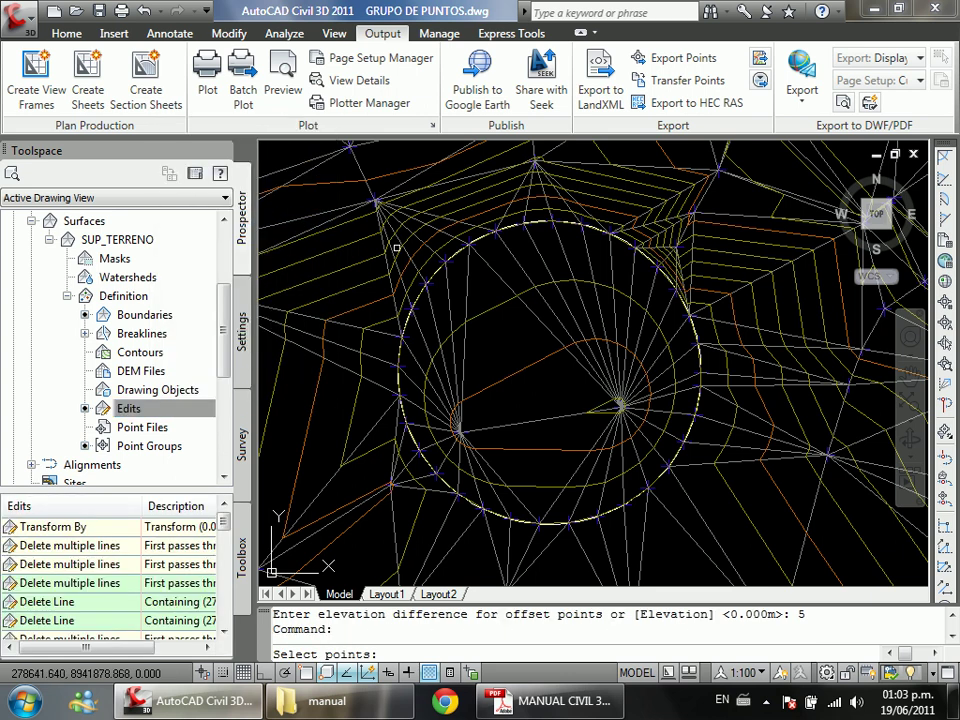
{"action": "scroll", "coordinate": [546, 461], "scroll_direction": "up", "scroll_amount": 2}
{"action": "scroll", "coordinate": [482, 441], "scroll_direction": "up", "scroll_amount": 1}
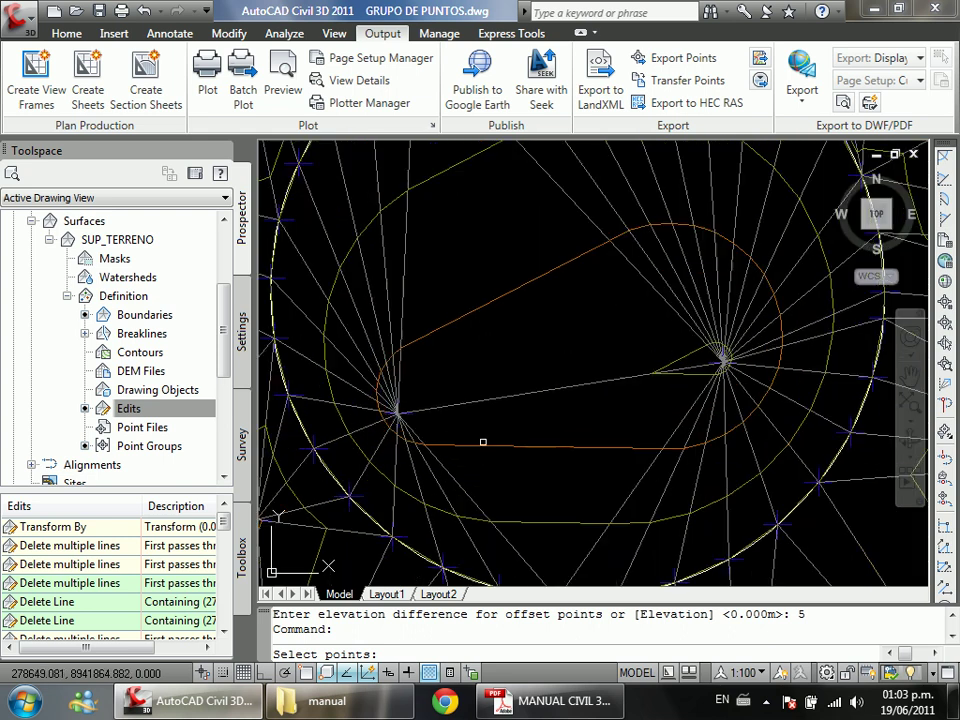
{"action": "scroll", "coordinate": [401, 418], "scroll_direction": "up", "scroll_amount": 2}
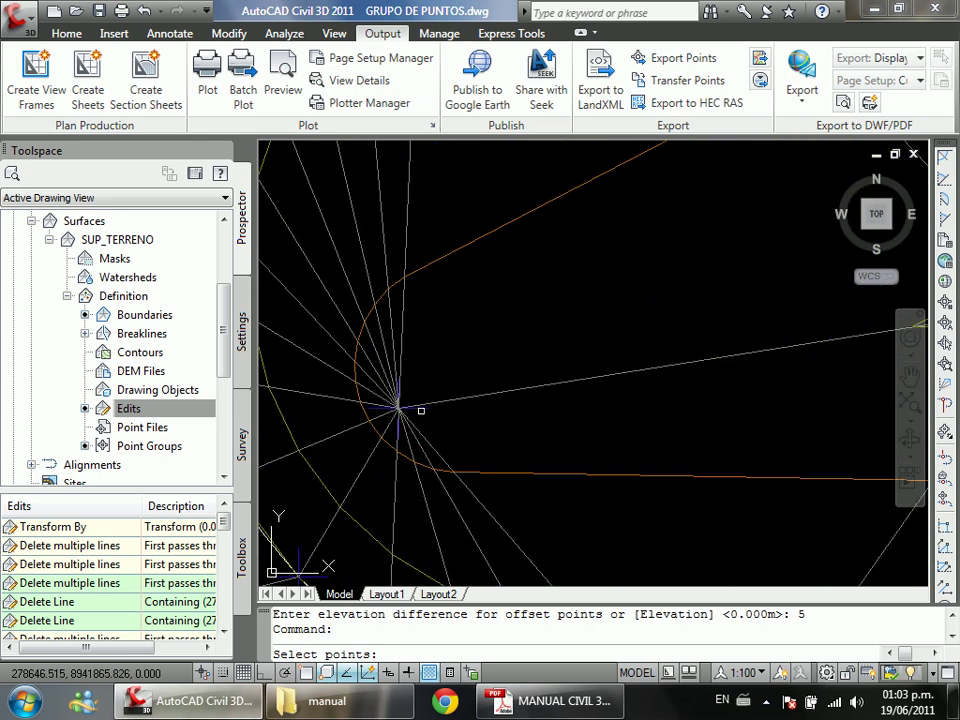
{"action": "left_click", "coordinate": [399, 407]}
{"action": "scroll", "coordinate": [372, 423], "scroll_direction": "down", "scroll_amount": 3}
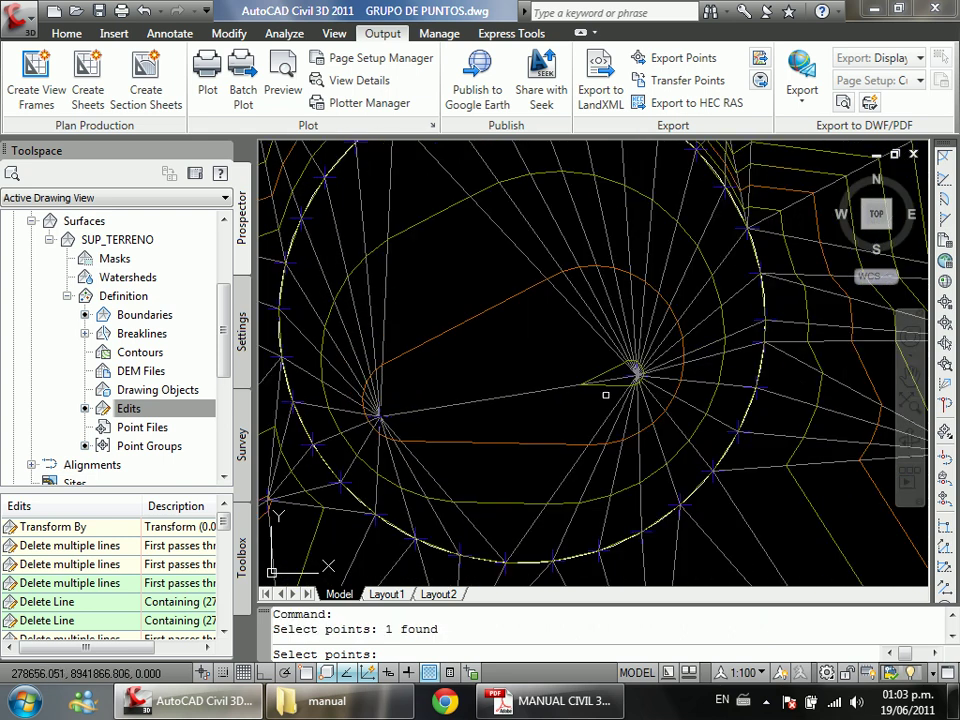
{"action": "scroll", "coordinate": [634, 377], "scroll_direction": "up", "scroll_amount": 3}
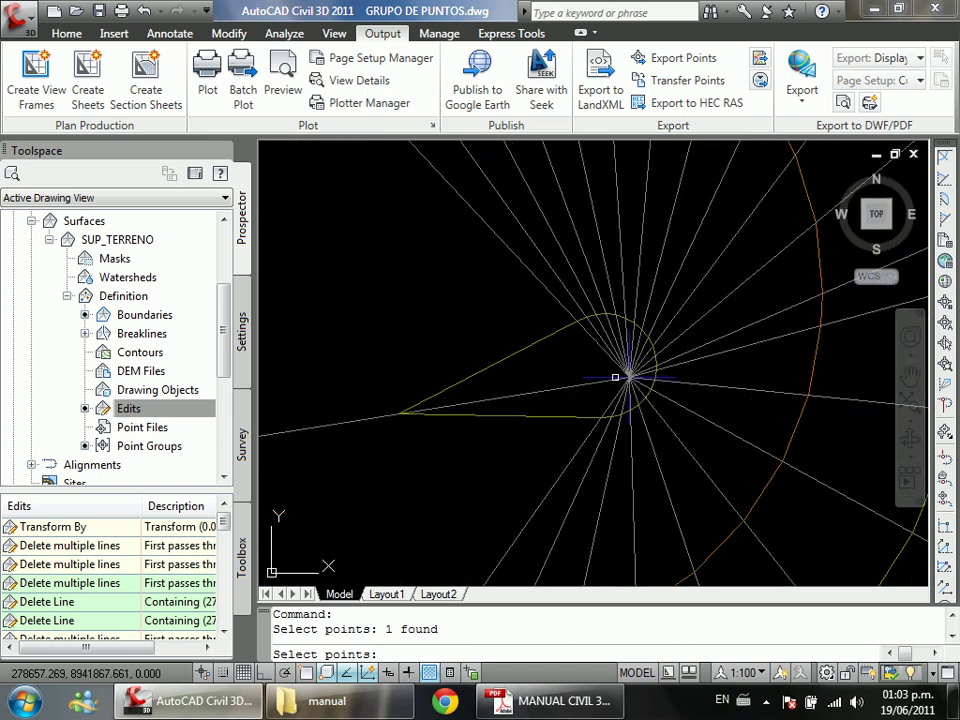
{"action": "left_click", "coordinate": [599, 377]}
{"action": "scroll", "coordinate": [631, 389], "scroll_direction": "down", "scroll_amount": 3}
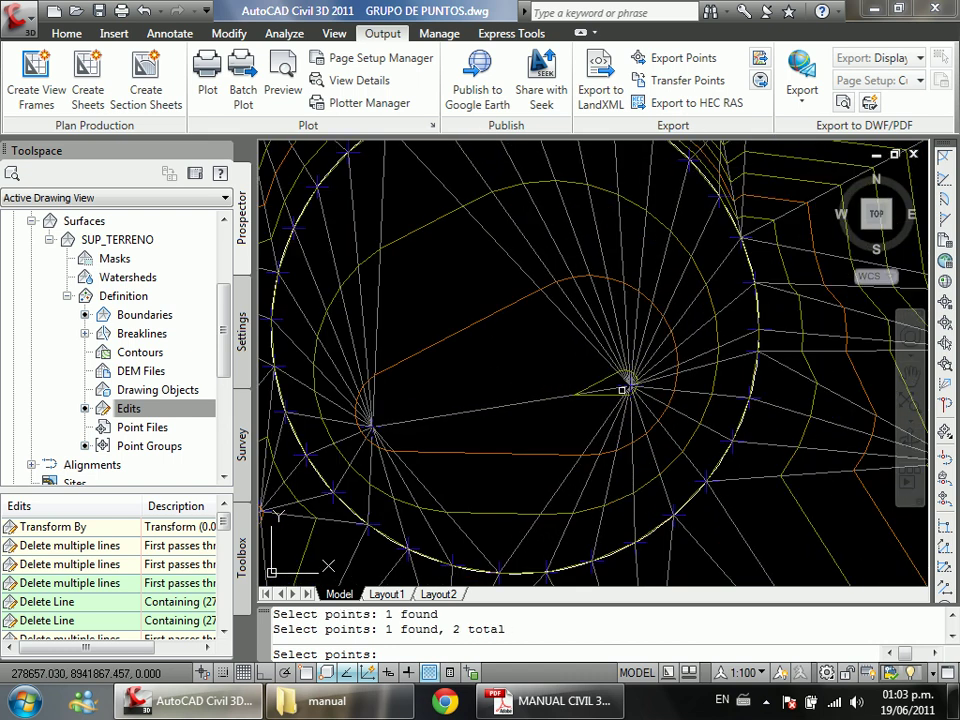
{"action": "scroll", "coordinate": [626, 389], "scroll_direction": "down", "scroll_amount": 2}
{"action": "left_click", "coordinate": [522, 312]}
{"action": "key", "text": "Return"}
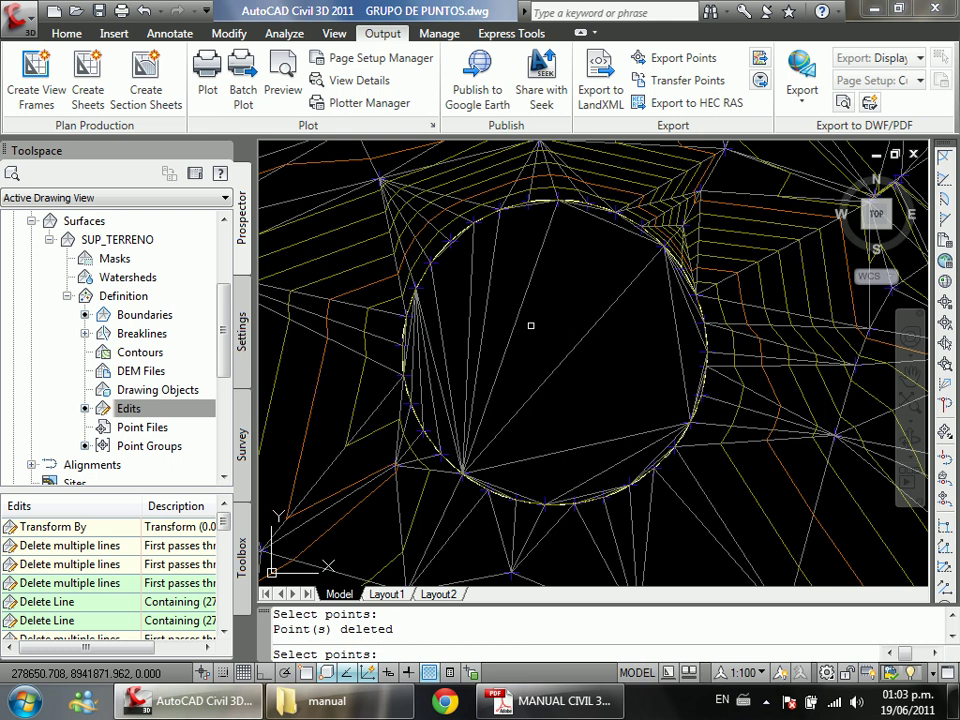
{"action": "key", "text": "Return"}
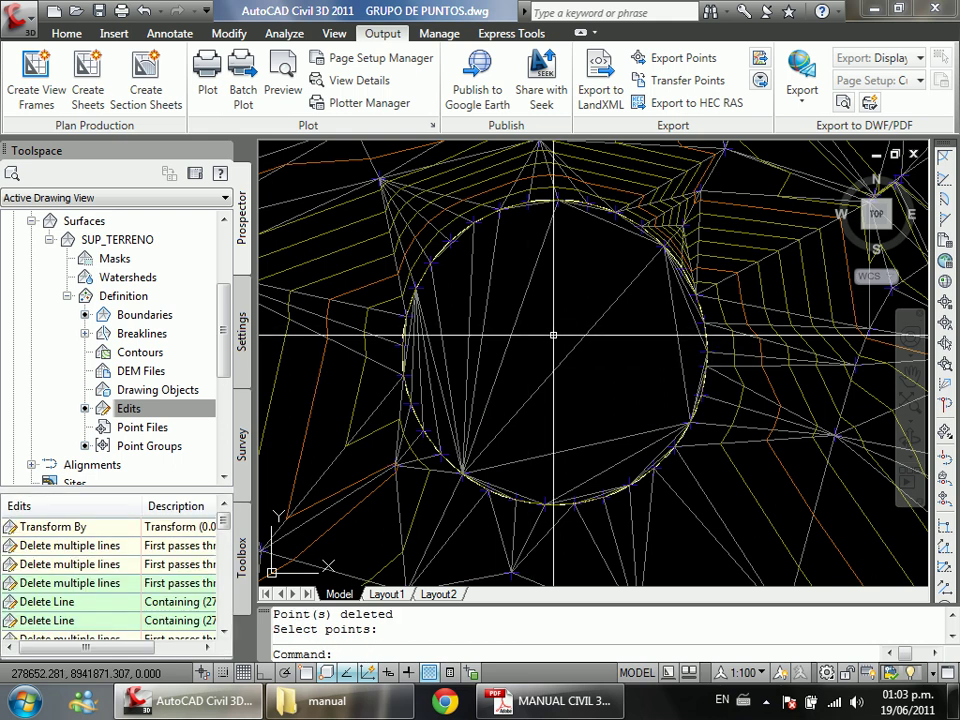
Step: Open SUP_TERRENO in the Object Viewer and examine the two circular platforms on either side of the building gap from a tilted view
{"action": "scroll", "coordinate": [456, 437], "scroll_direction": "down", "scroll_amount": 3}
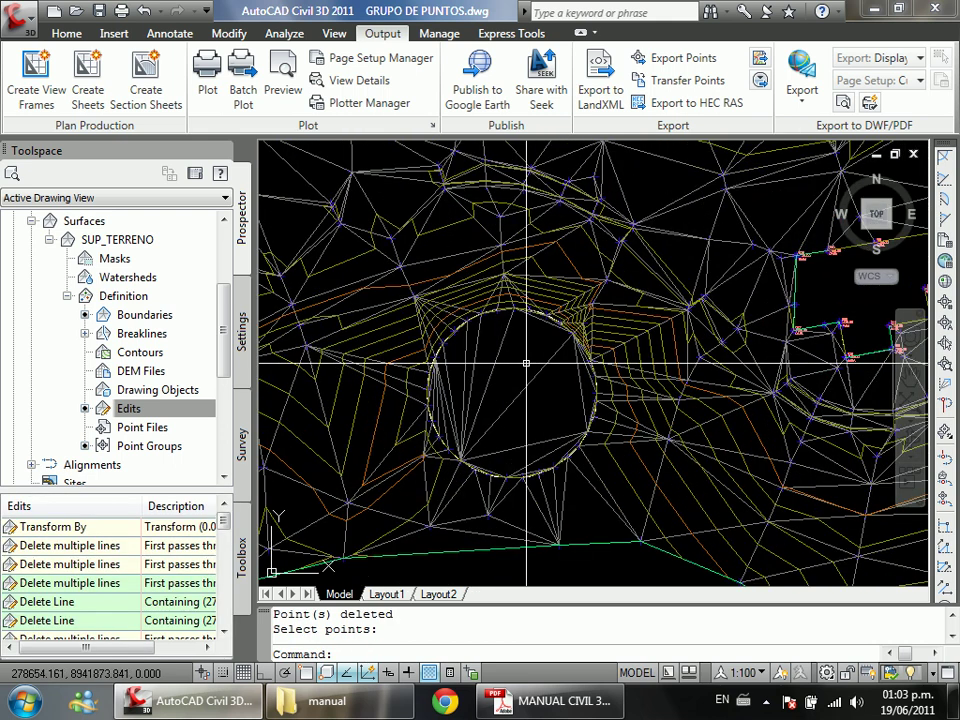
{"action": "left_click", "coordinate": [380, 416]}
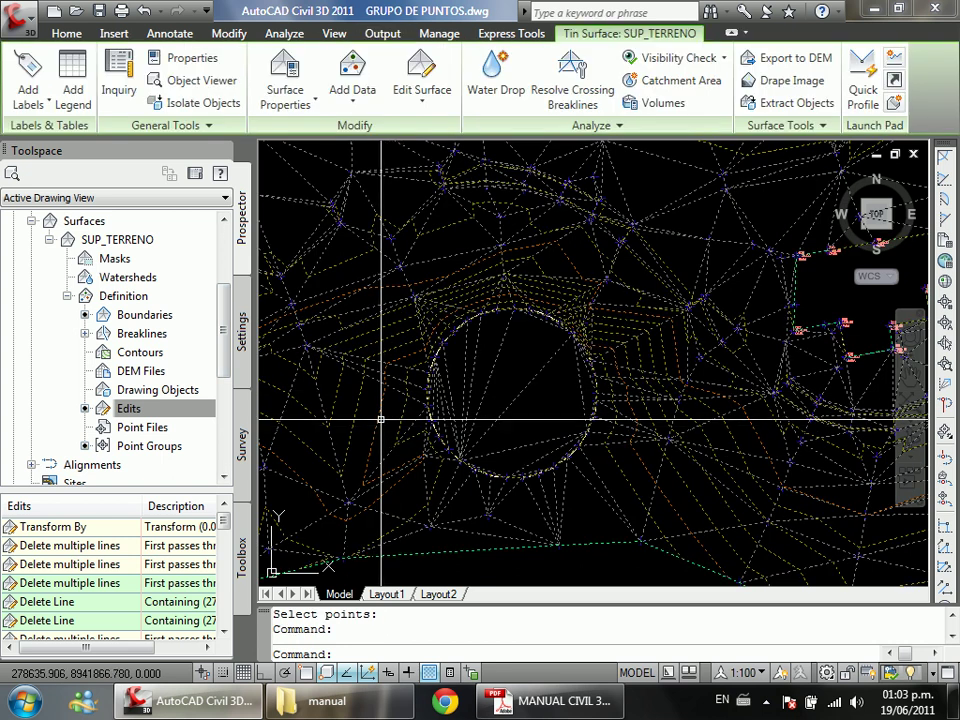
{"action": "right_click", "coordinate": [380, 416]}
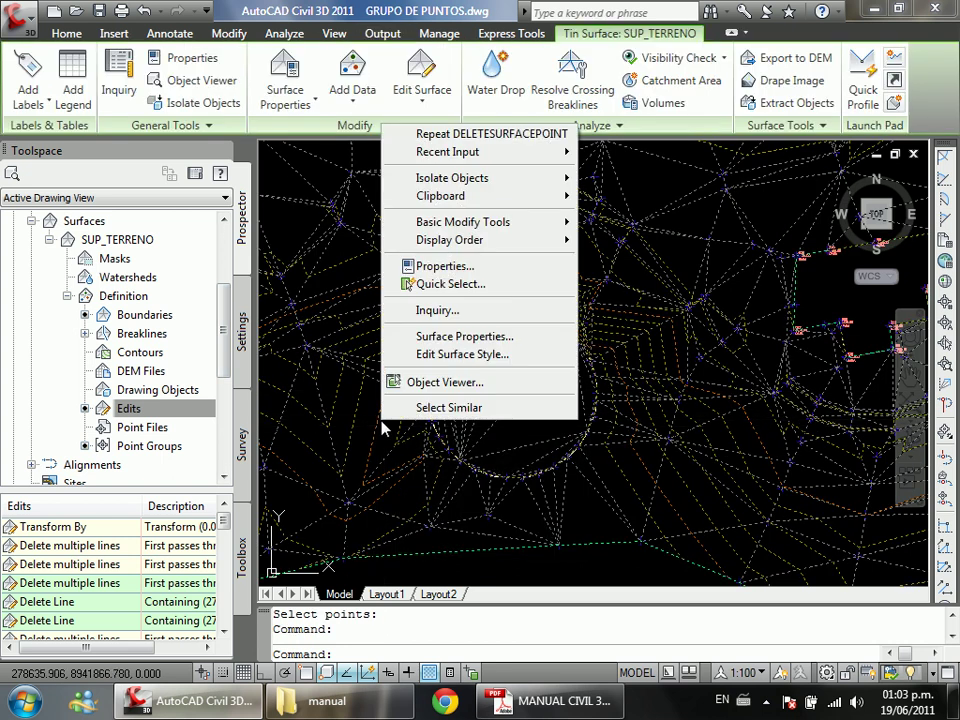
{"action": "left_click", "coordinate": [511, 390]}
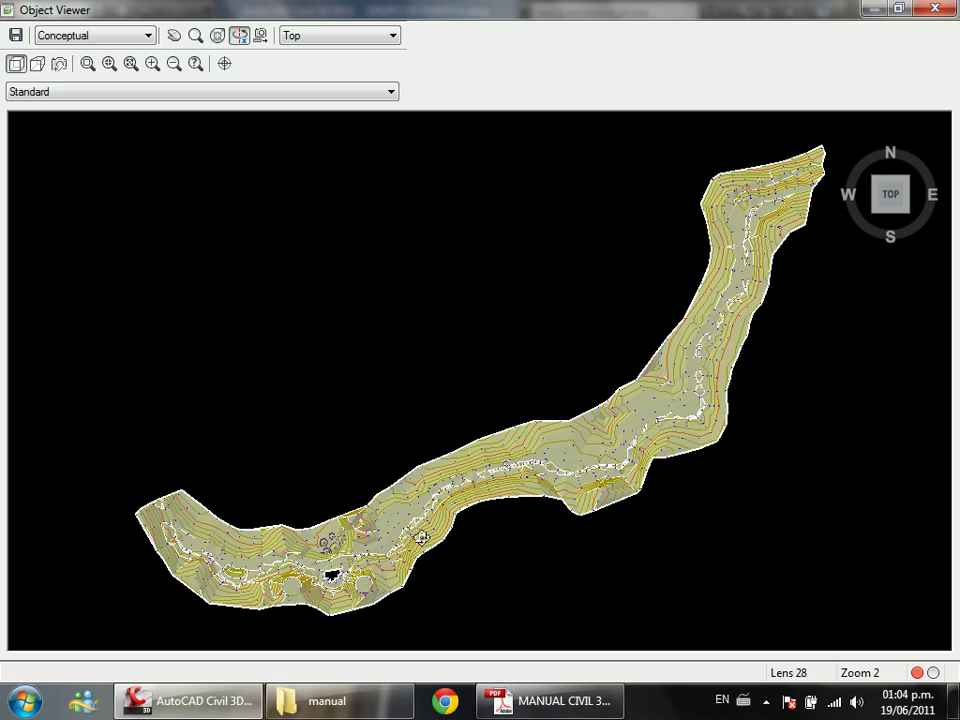
{"action": "left_click_drag", "start_coordinate": [444, 551], "coordinate": [446, 430]}
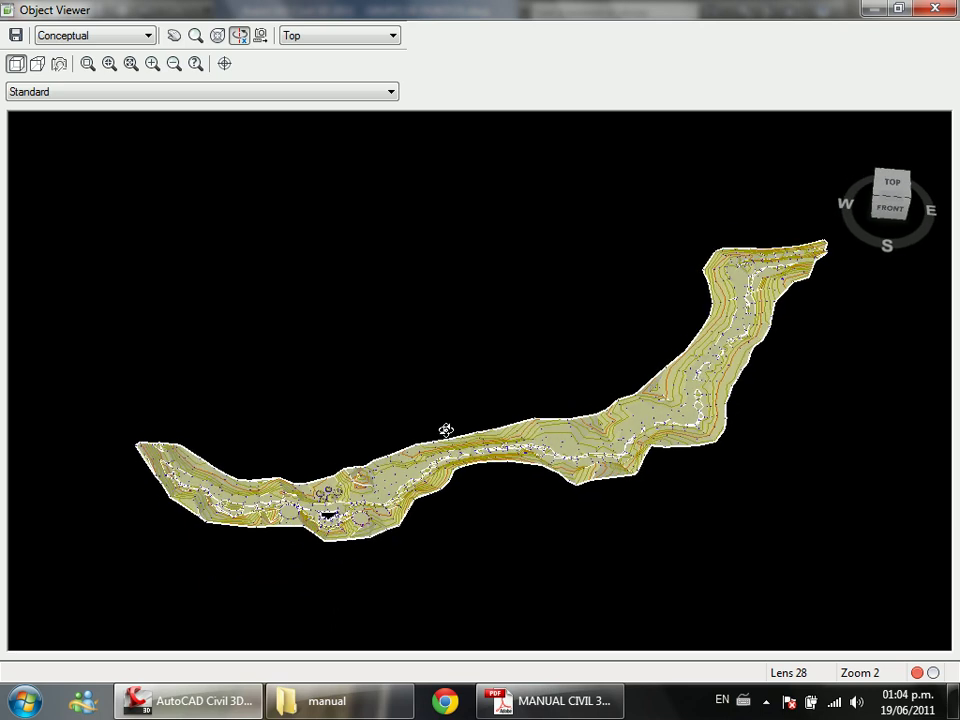
{"action": "scroll", "coordinate": [280, 520], "scroll_direction": "up", "scroll_amount": 5}
{"action": "right_click", "coordinate": [350, 465]}
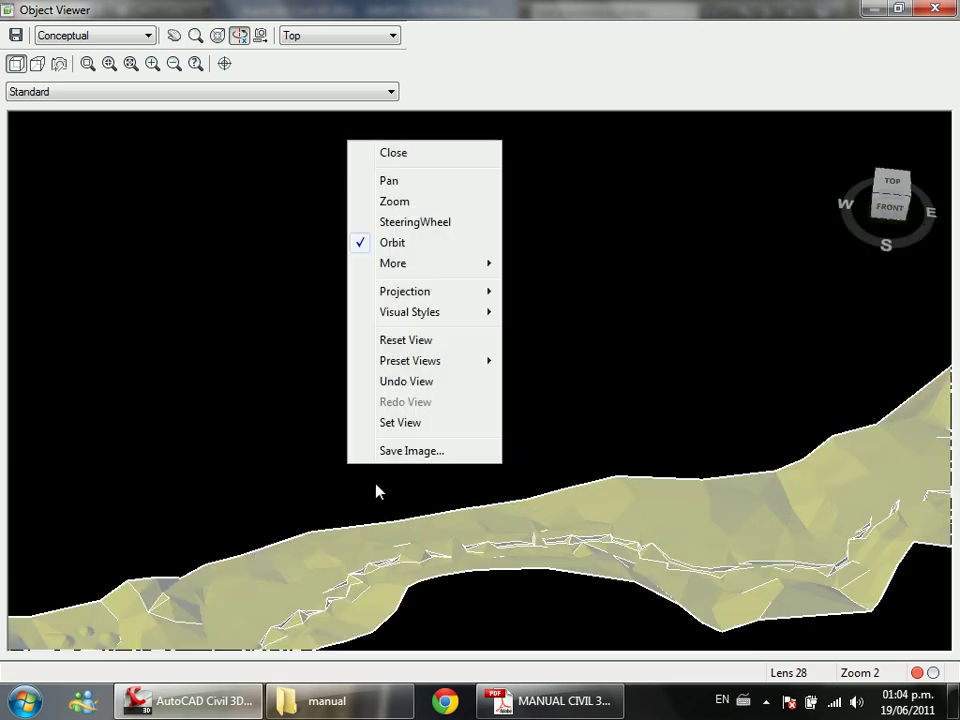
{"action": "left_click", "coordinate": [390, 181]}
{"action": "left_click_drag", "start_coordinate": [431, 208], "coordinate": [347, 388]}
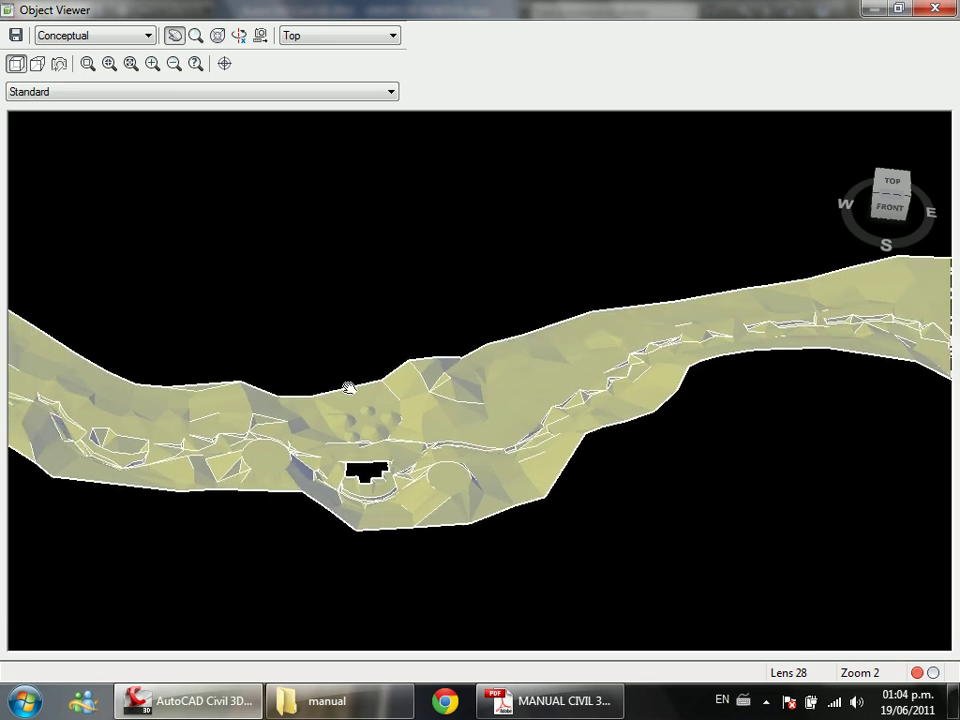
{"action": "scroll", "coordinate": [347, 388], "scroll_direction": "up", "scroll_amount": 6}
{"action": "left_click_drag", "start_coordinate": [521, 448], "coordinate": [433, 421]}
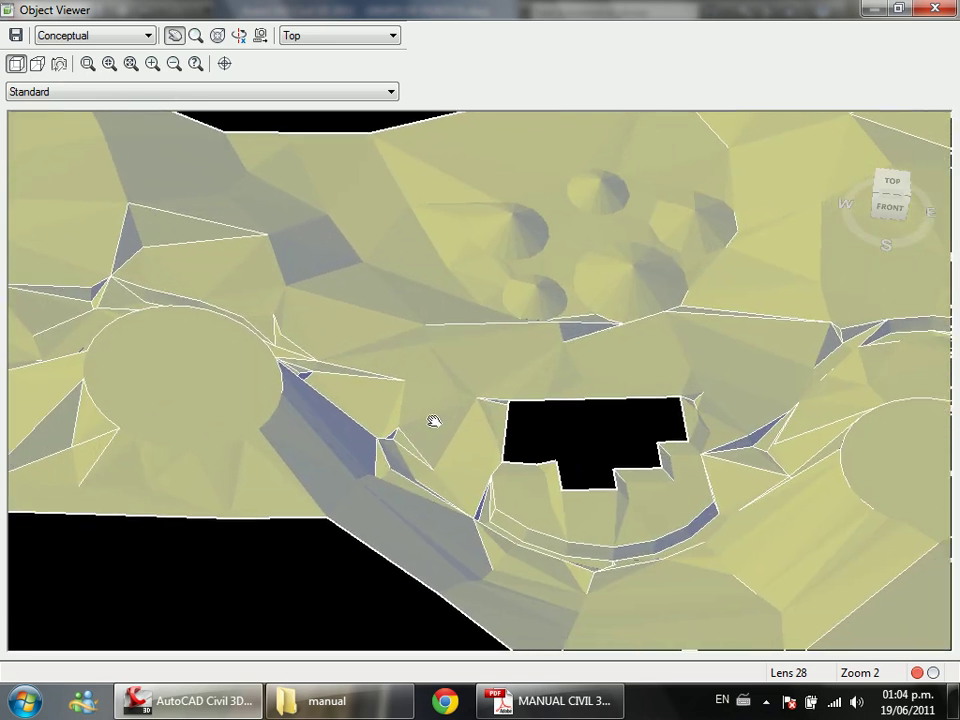
{"action": "scroll", "coordinate": [433, 421], "scroll_direction": "down", "scroll_amount": 3}
{"action": "left_click_drag", "start_coordinate": [439, 377], "coordinate": [414, 401]}
Step: Examine the western circular platform and its side slopes up close from a low front angle
{"action": "right_click", "coordinate": [414, 401]}
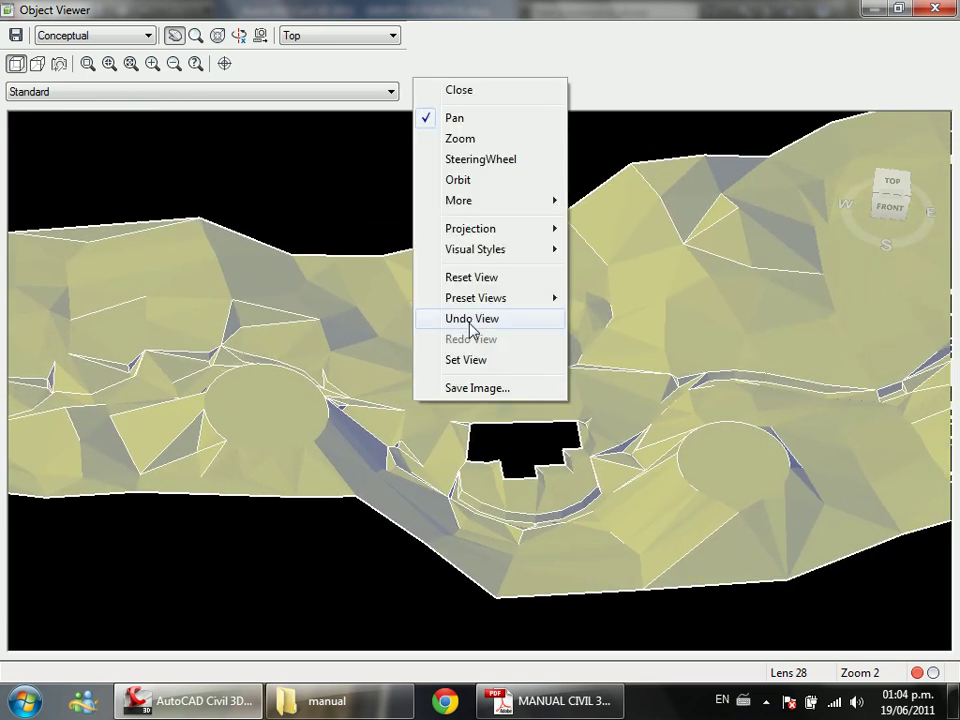
{"action": "left_click", "coordinate": [479, 182]}
{"action": "left_click_drag", "start_coordinate": [482, 439], "coordinate": [493, 371]}
{"action": "right_click", "coordinate": [331, 207]}
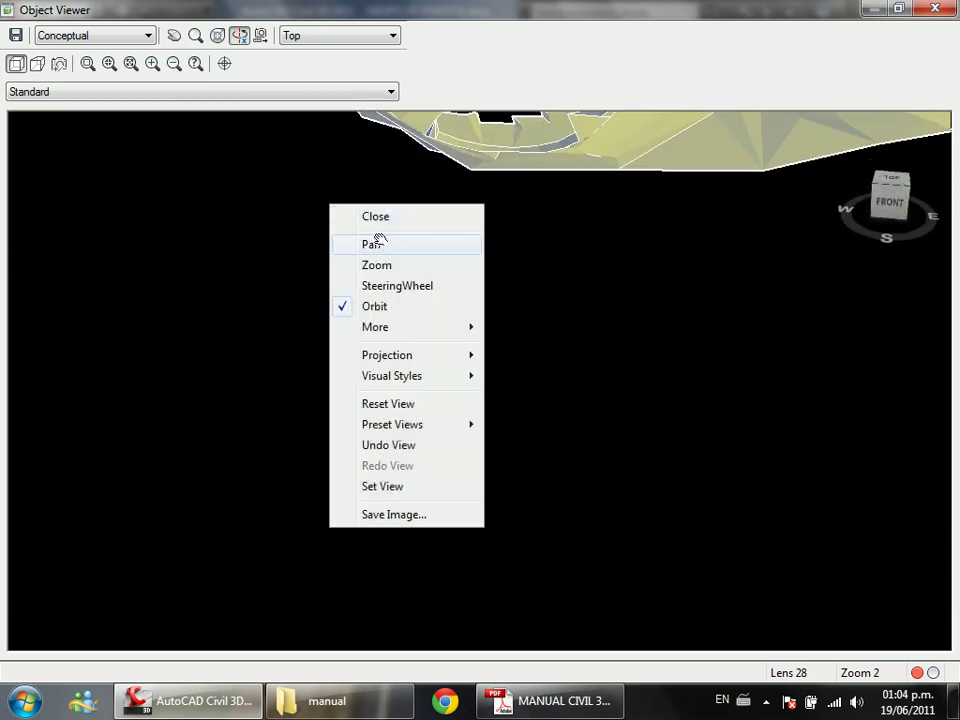
{"action": "left_click", "coordinate": [376, 244]}
{"action": "left_click_drag", "start_coordinate": [380, 250], "coordinate": [489, 574]}
{"action": "scroll", "coordinate": [414, 437], "scroll_direction": "up", "scroll_amount": 5}
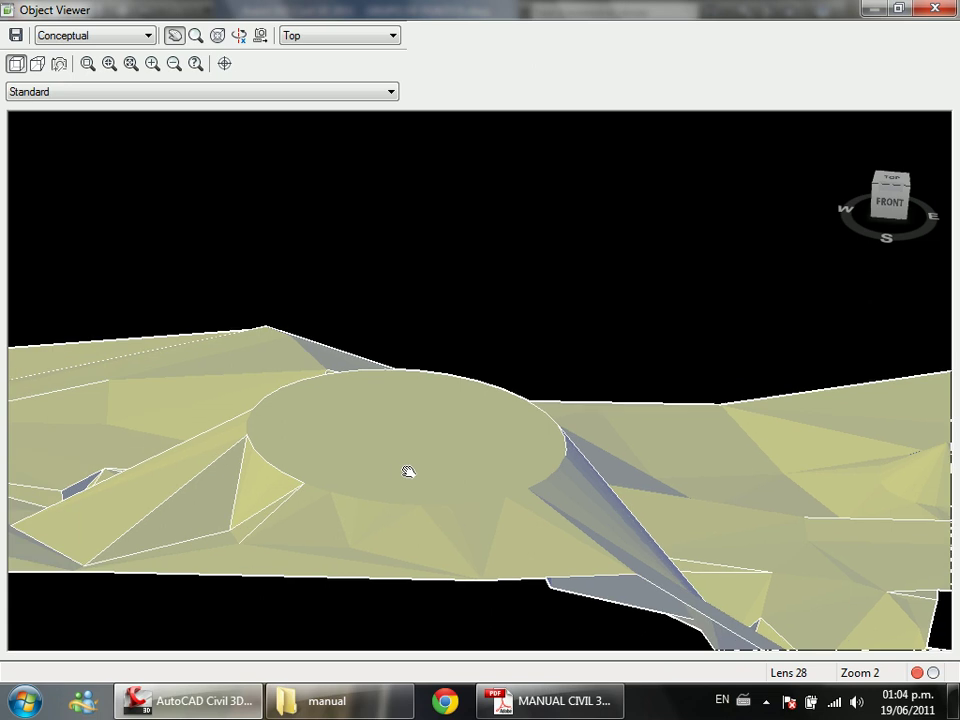
{"action": "left_click_drag", "start_coordinate": [408, 471], "coordinate": [446, 466]}
{"action": "right_click", "coordinate": [447, 291]}
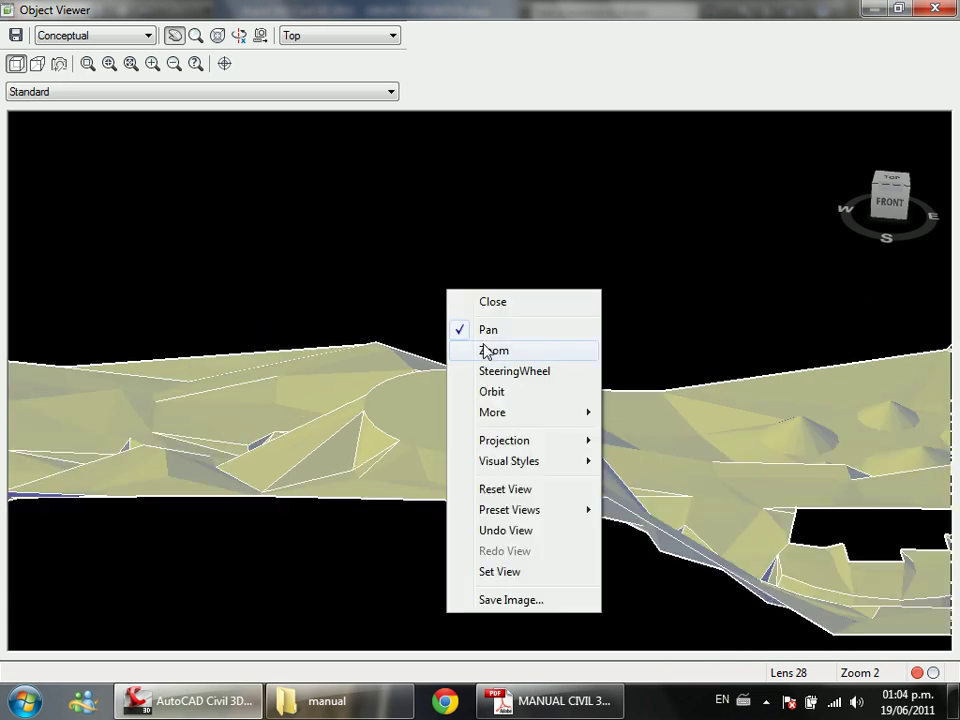
{"action": "left_click", "coordinate": [491, 349]}
{"action": "right_click", "coordinate": [404, 270]}
{"action": "left_click", "coordinate": [449, 371]}
{"action": "left_click_drag", "start_coordinate": [400, 440], "coordinate": [450, 466]}
{"action": "right_click", "coordinate": [456, 332]}
{"action": "left_click", "coordinate": [504, 381]}
{"action": "left_click_drag", "start_coordinate": [581, 369], "coordinate": [443, 368]}
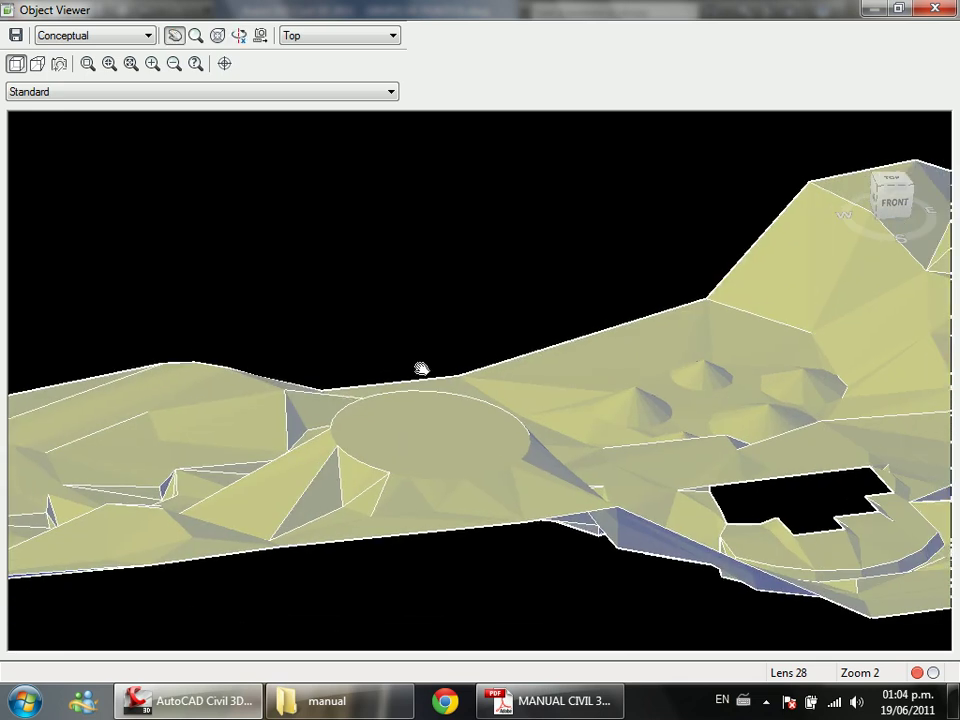
{"action": "scroll", "coordinate": [476, 484], "scroll_direction": "up", "scroll_amount": 2}
{"action": "scroll", "coordinate": [381, 302], "scroll_direction": "down", "scroll_amount": 5}
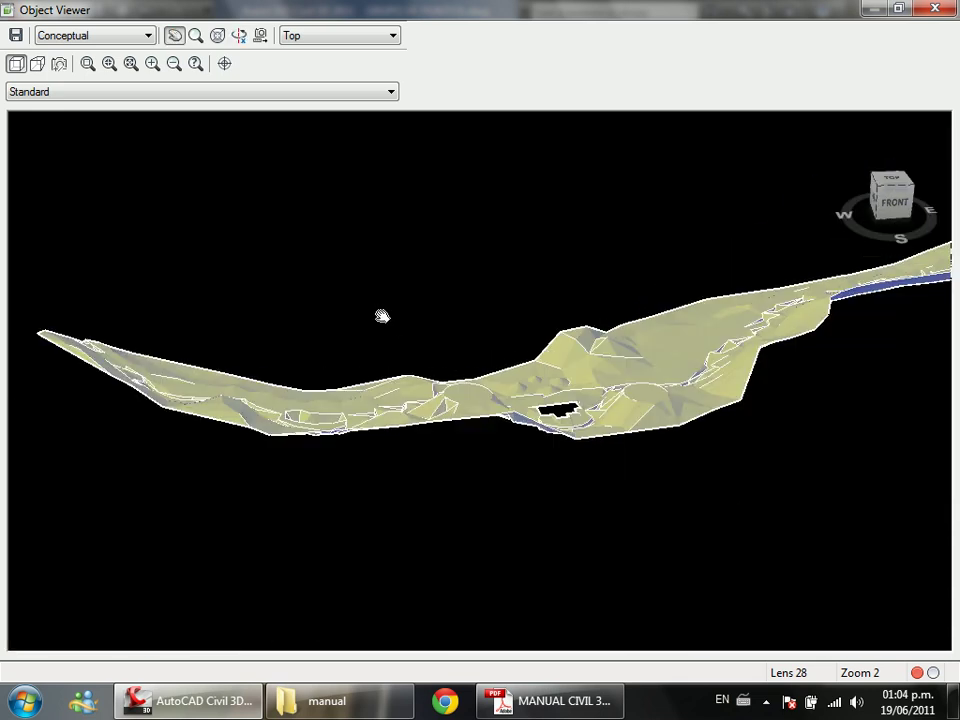
Step: Orbit the surface to a west-side view and inspect the slopes of both circular platforms
{"action": "right_click", "coordinate": [382, 316]}
{"action": "left_click", "coordinate": [424, 420]}
{"action": "left_click_drag", "start_coordinate": [424, 420], "coordinate": [748, 266]}
{"action": "right_click", "coordinate": [749, 268]}
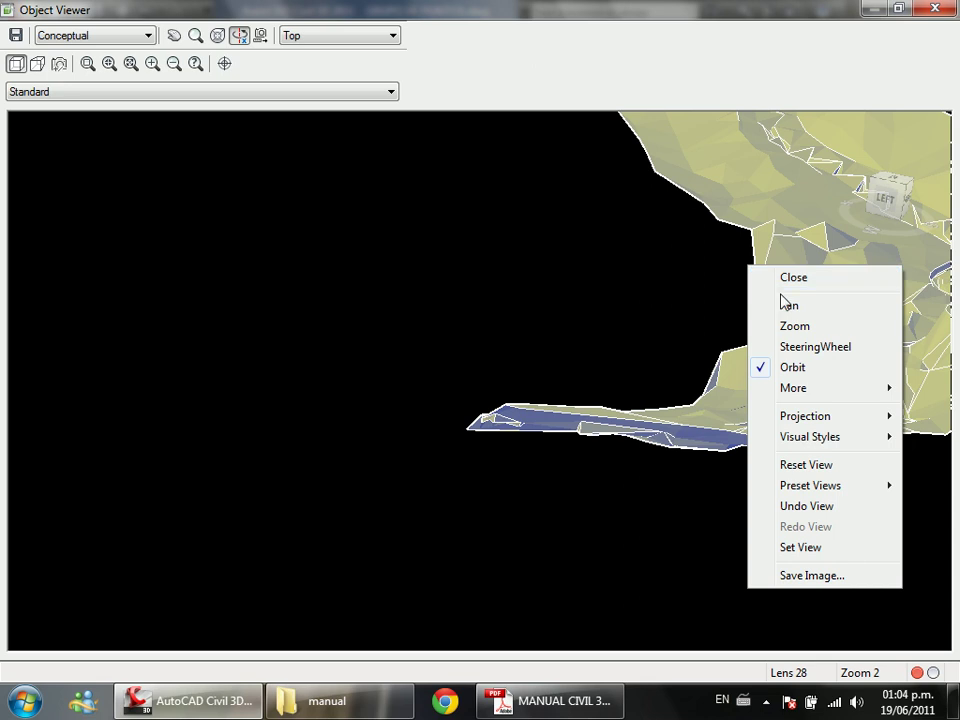
{"action": "left_click", "coordinate": [789, 305]}
{"action": "left_click_drag", "start_coordinate": [789, 306], "coordinate": [480, 387]}
{"action": "scroll", "coordinate": [480, 379], "scroll_direction": "up", "scroll_amount": 3}
{"action": "scroll", "coordinate": [450, 378], "scroll_direction": "down", "scroll_amount": 5}
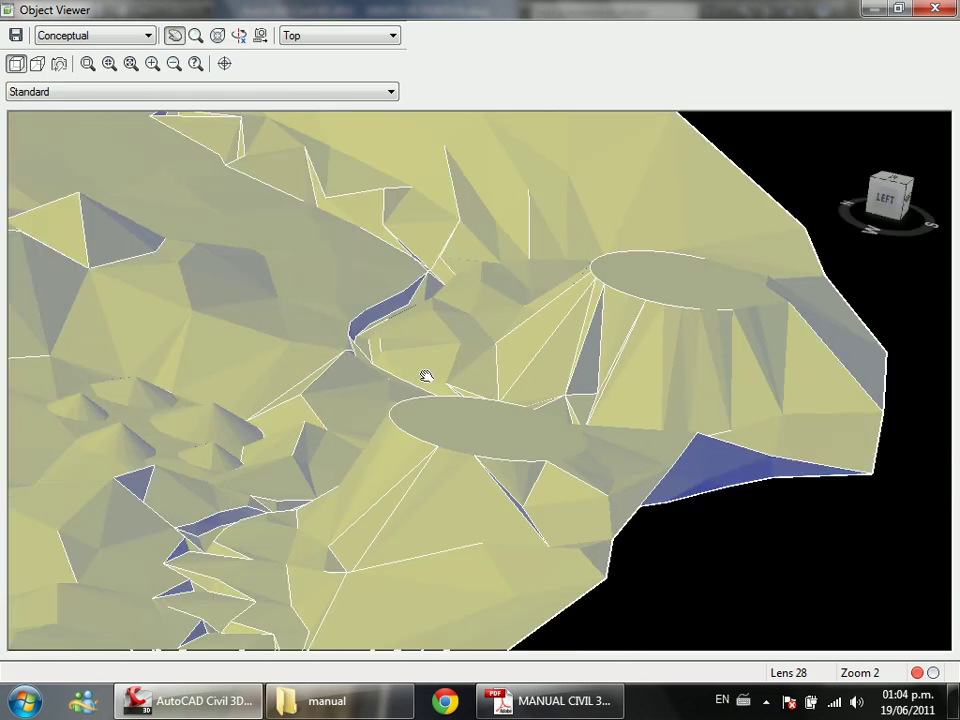
Step: Compare the heights of the two circular platforms from a slightly different west-side angle
{"action": "right_click", "coordinate": [440, 348]}
{"action": "left_click", "coordinate": [480, 444]}
{"action": "left_click_drag", "start_coordinate": [467, 444], "coordinate": [454, 414]}
{"action": "right_click", "coordinate": [813, 407]}
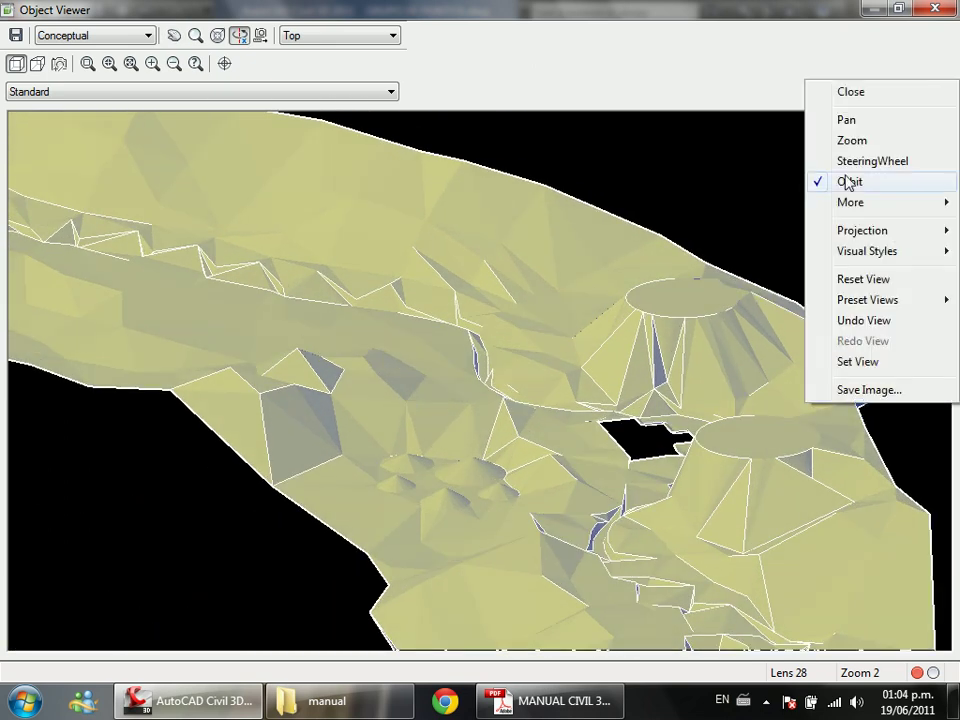
{"action": "left_click", "coordinate": [847, 118]}
{"action": "left_click_drag", "start_coordinate": [758, 288], "coordinate": [484, 416]}
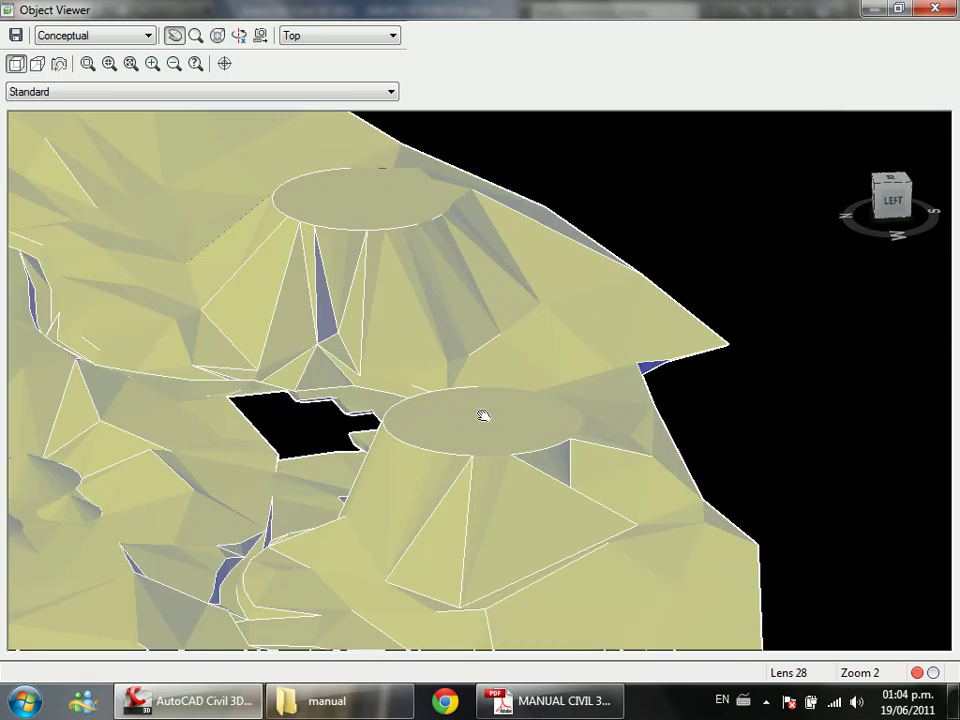
Step: Try the perspective projection for the 3D surface view, and close the Object Viewer
{"action": "left_click", "coordinate": [37, 64]}
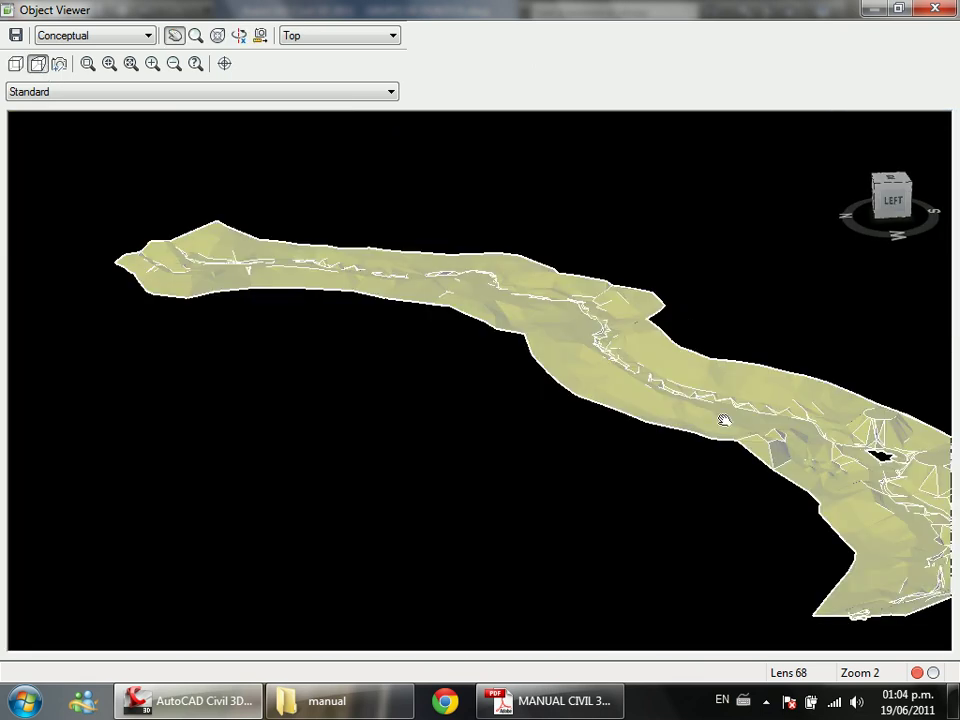
{"action": "left_click_drag", "start_coordinate": [544, 315], "coordinate": [601, 405]}
{"action": "right_click", "coordinate": [452, 309]}
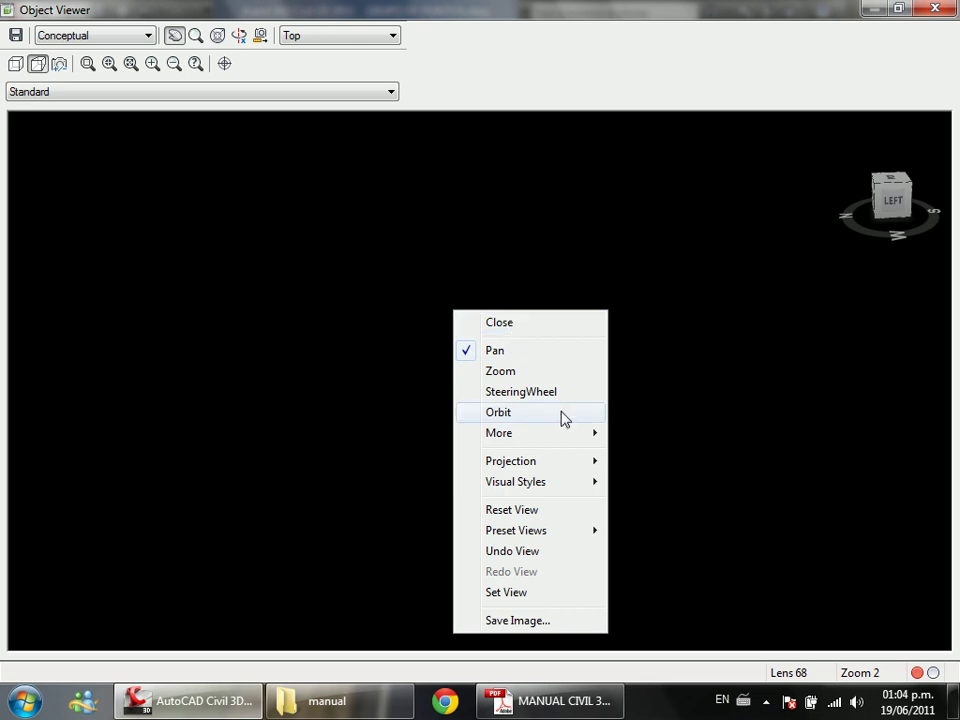
{"action": "right_click", "coordinate": [389, 361]}
{"action": "left_click", "coordinate": [424, 372]}
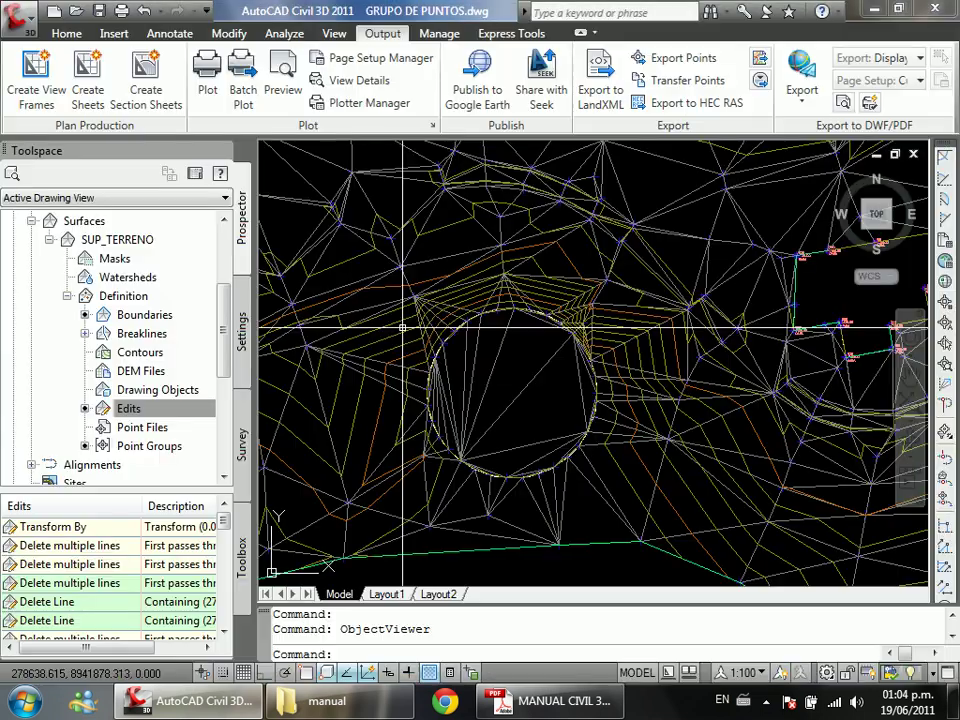
Step: Open the SUP_TERRENO surface in the Object Viewer and orbit to an oblique view of its two circular platforms
{"action": "left_click", "coordinate": [379, 413]}
{"action": "left_click", "coordinate": [420, 425]}
{"action": "right_click", "coordinate": [420, 425]}
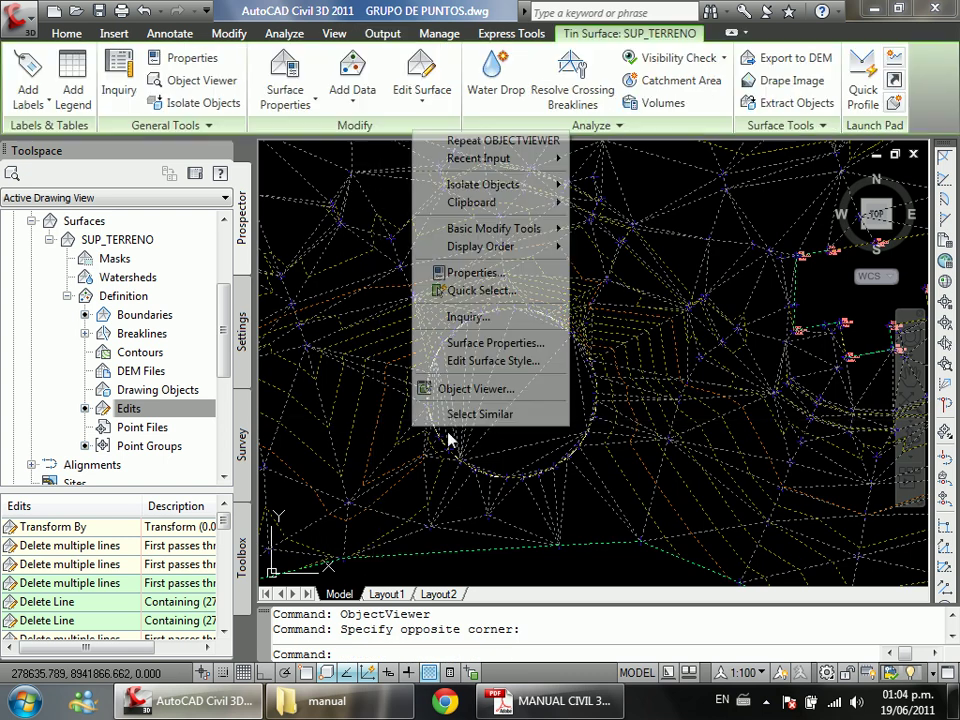
{"action": "left_click", "coordinate": [475, 390]}
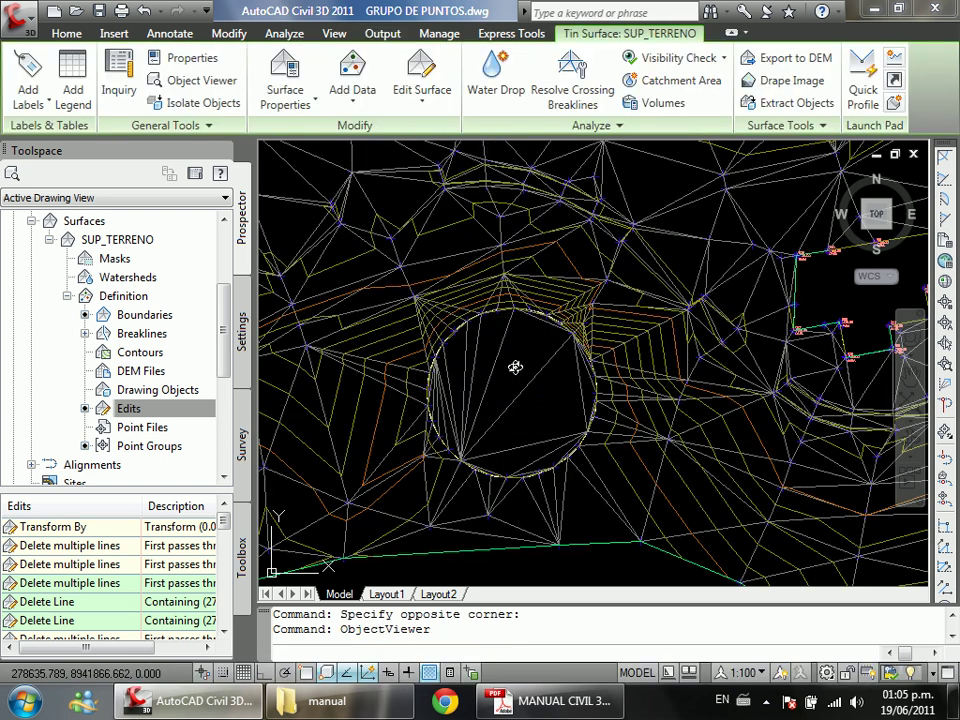
{"action": "left_click_drag", "start_coordinate": [323, 367], "coordinate": [606, 498]}
{"action": "scroll", "coordinate": [606, 498], "scroll_direction": "up", "scroll_amount": 5}
{"action": "right_click", "coordinate": [452, 336]}
{"action": "left_click", "coordinate": [527, 375]}
{"action": "left_click_drag", "start_coordinate": [527, 378], "coordinate": [237, 221]}
{"action": "scroll", "coordinate": [467, 497], "scroll_direction": "up", "scroll_amount": 4}
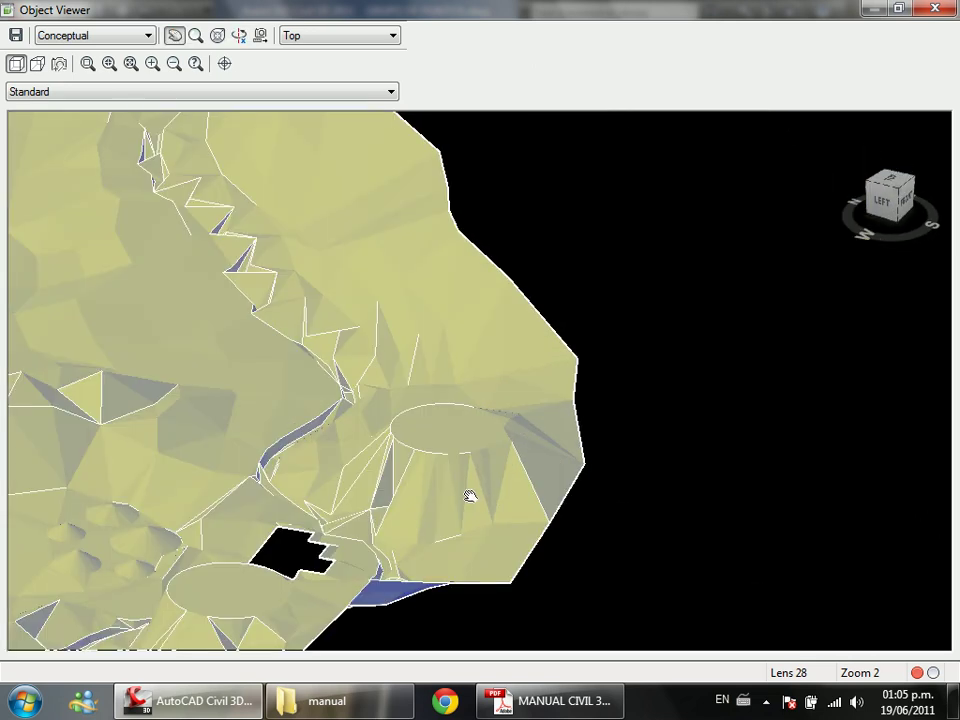
Step: Compare the two circular platforms and their side slopes up close from the west side, and close the Object Viewer
{"action": "left_click_drag", "start_coordinate": [358, 504], "coordinate": [461, 343]}
{"action": "scroll", "coordinate": [390, 388], "scroll_direction": "up", "scroll_amount": 2}
{"action": "right_click", "coordinate": [390, 388]}
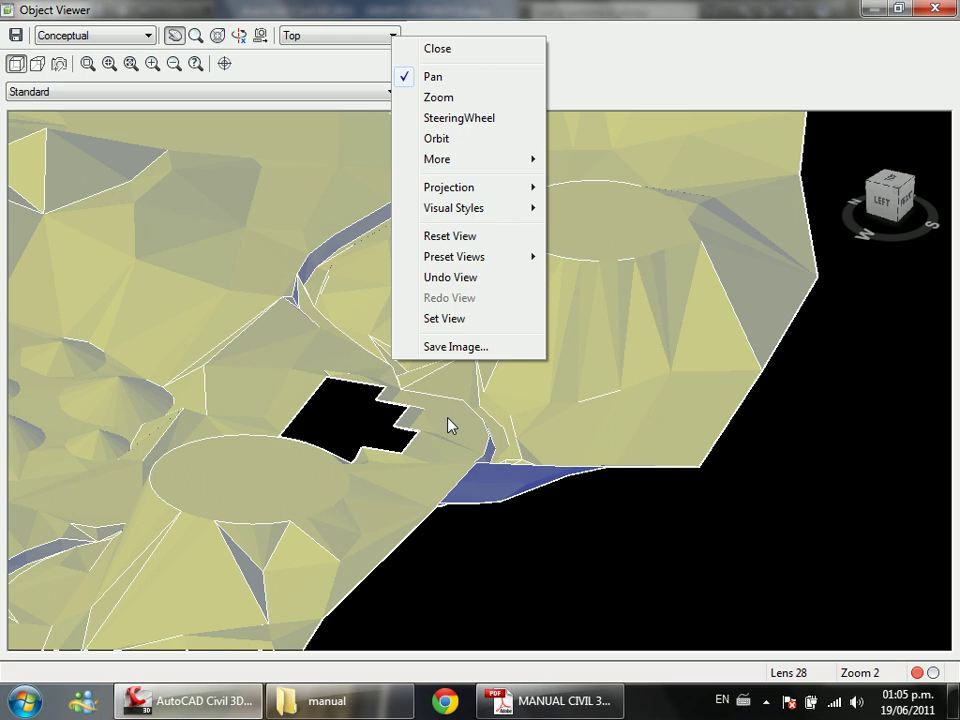
{"action": "left_click", "coordinate": [469, 138]}
{"action": "left_click_drag", "start_coordinate": [417, 457], "coordinate": [469, 414]}
{"action": "right_click", "coordinate": [440, 298]}
{"action": "left_click", "coordinate": [482, 336]}
{"action": "scroll", "coordinate": [534, 418], "scroll_direction": "down", "scroll_amount": 2}
{"action": "scroll", "coordinate": [530, 420], "scroll_direction": "up", "scroll_amount": 4}
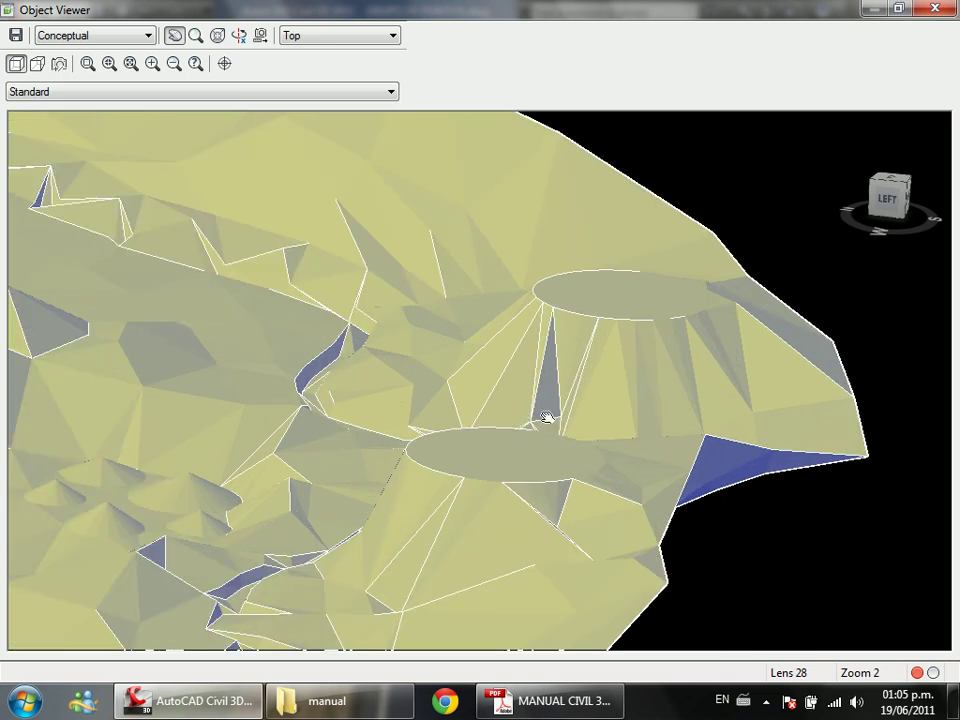
{"action": "left_click_drag", "start_coordinate": [673, 504], "coordinate": [579, 435]}
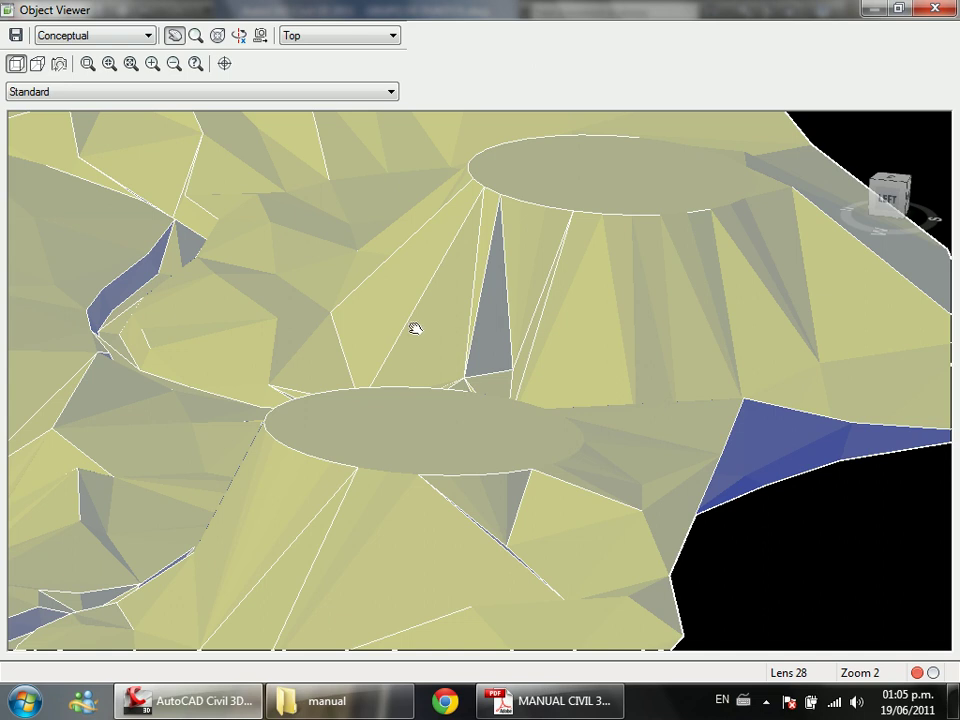
{"action": "key", "text": "Escape"}
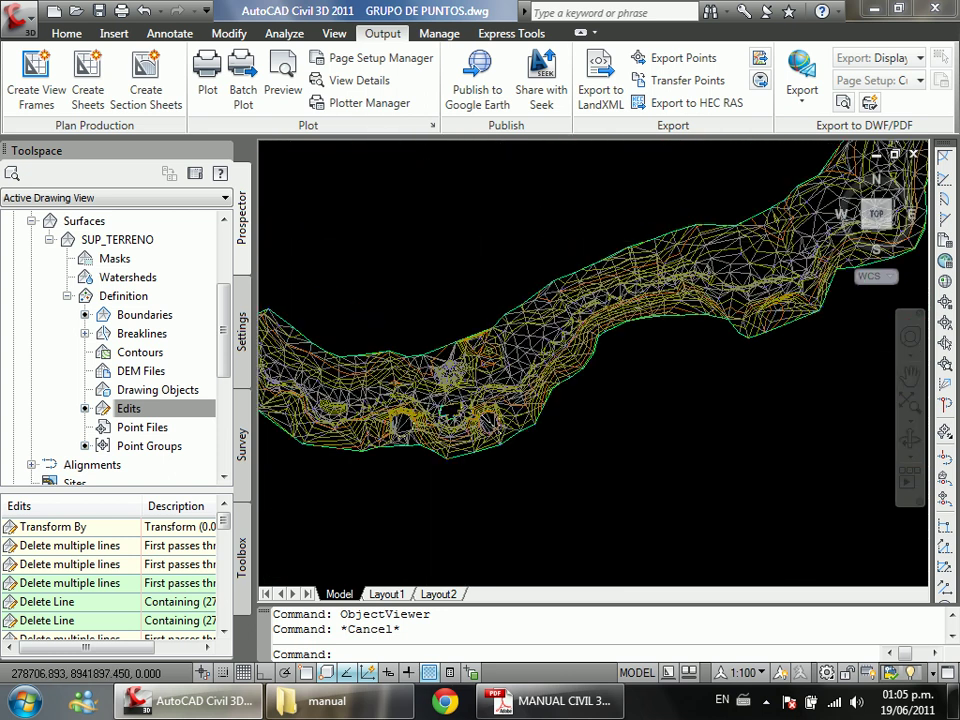
Step: Save the drawing and bring the whole SUP_TERRENO surface into view
{"action": "key", "text": "ctrl+s"}
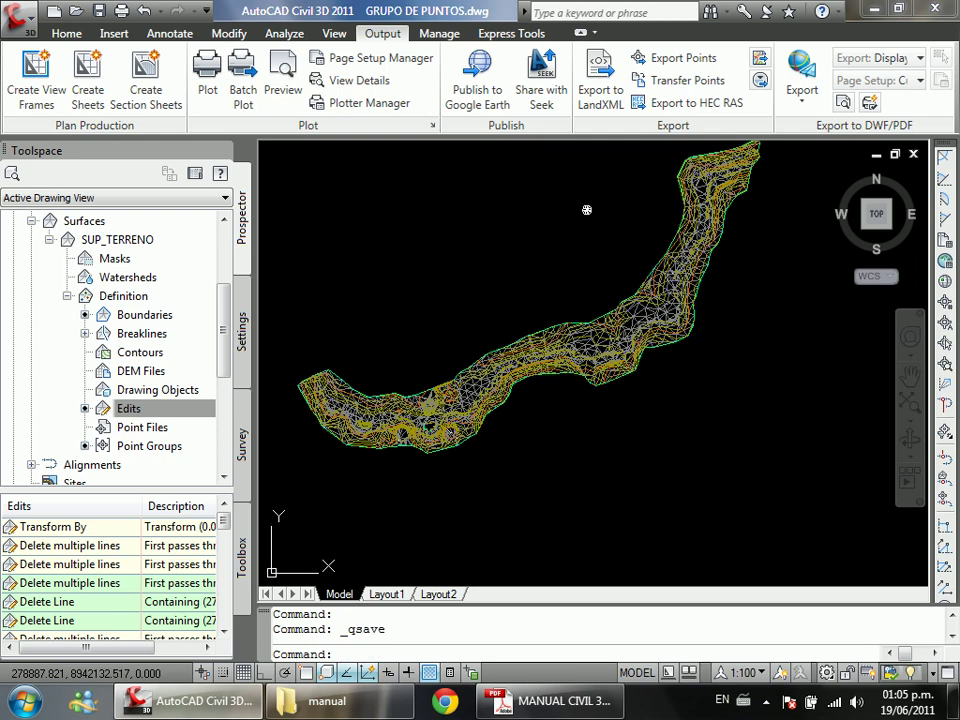
{"action": "scroll", "coordinate": [448, 317], "scroll_direction": "down", "scroll_amount": 2}
{"action": "scroll", "coordinate": [439, 253], "scroll_direction": "up", "scroll_amount": 2}
{"action": "scroll", "coordinate": [439, 253], "scroll_direction": "up", "scroll_amount": 1}
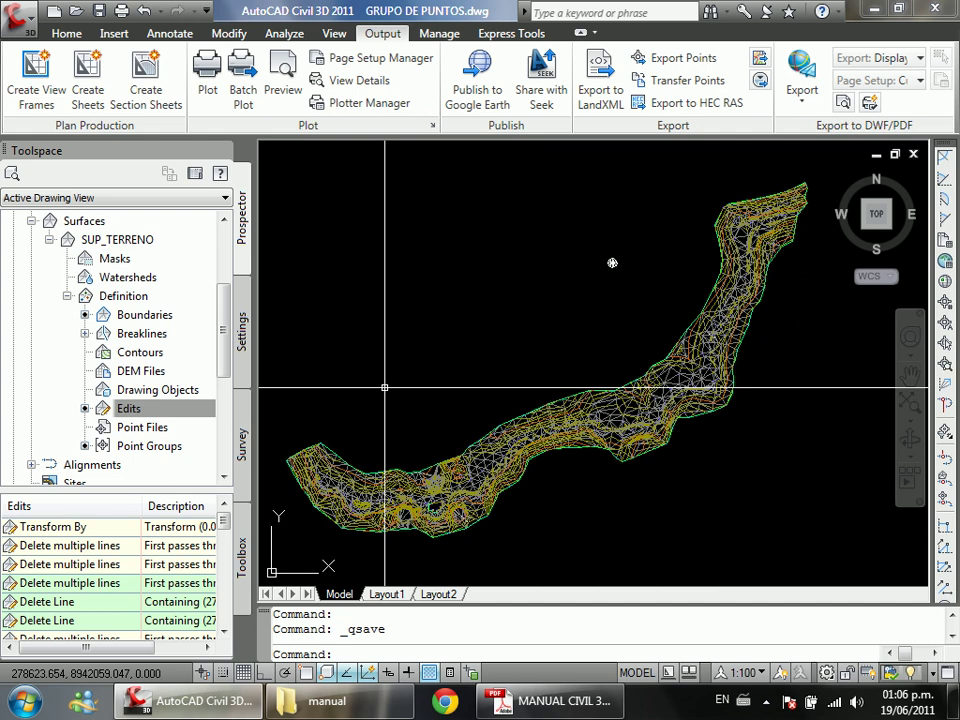
Step: Hide the points and triangles in the plan display of SUP_TERRENO's Contours and Triangles style
{"action": "left_click", "coordinate": [146, 245]}
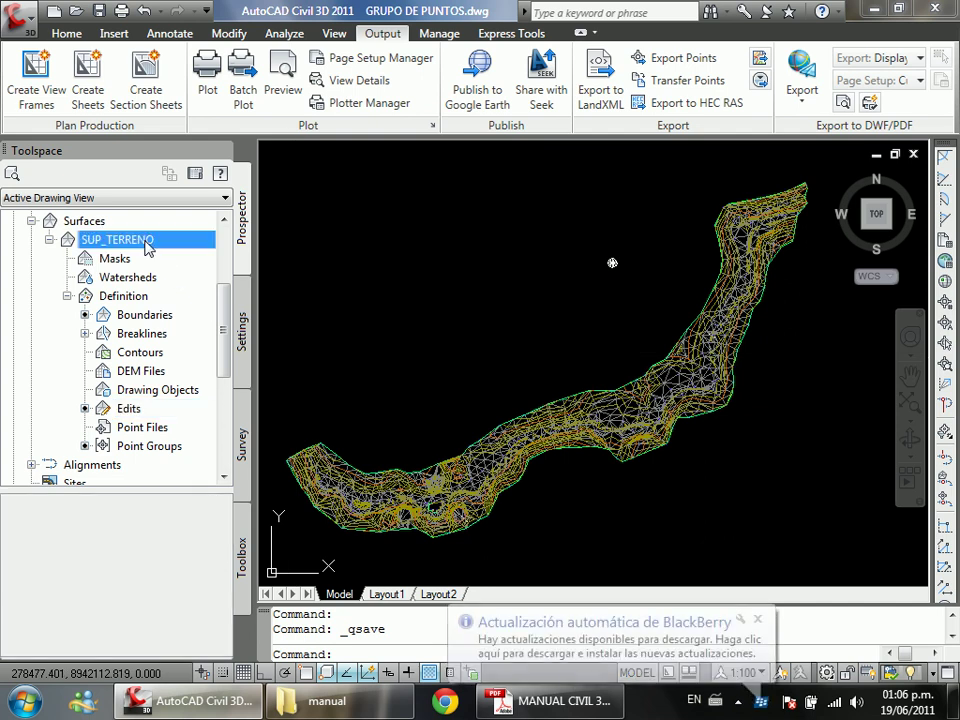
{"action": "right_click", "coordinate": [147, 246]}
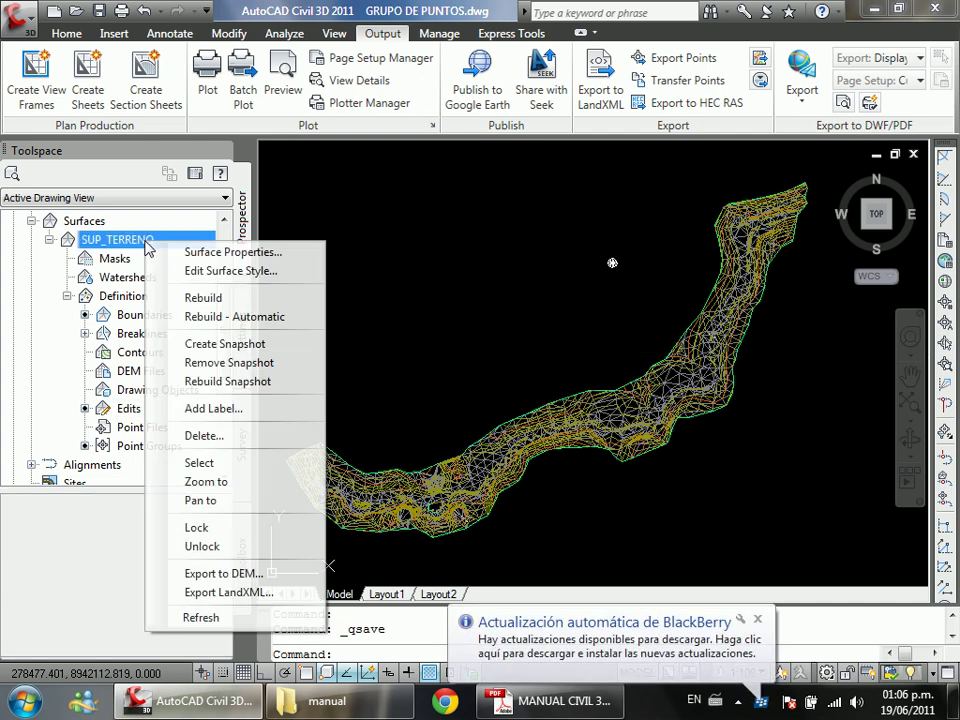
{"action": "left_click", "coordinate": [280, 273]}
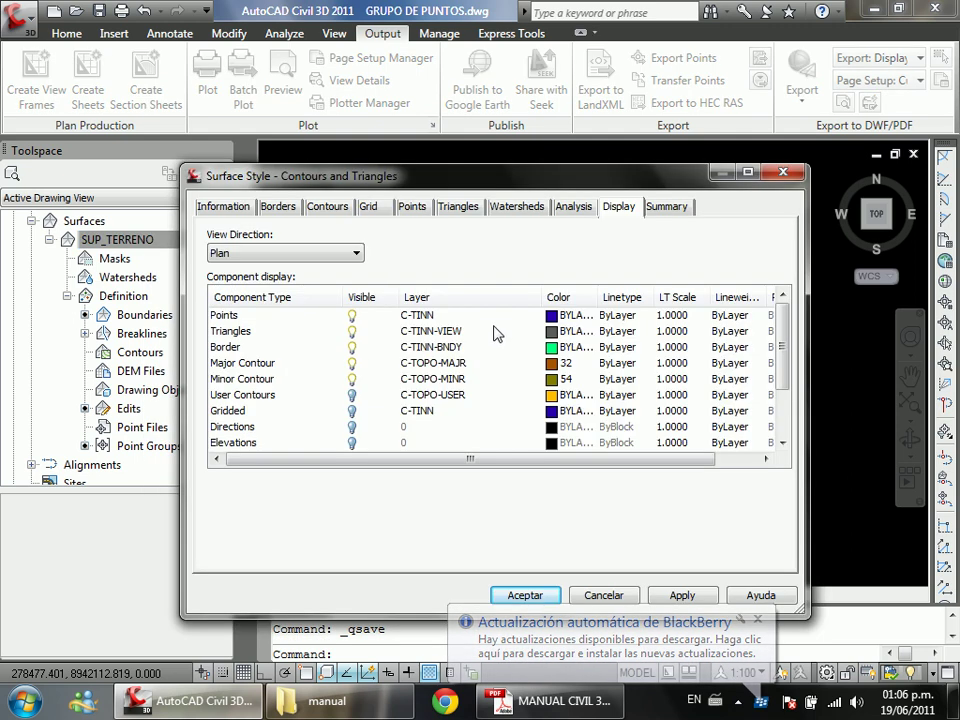
{"action": "left_click", "coordinate": [351, 315]}
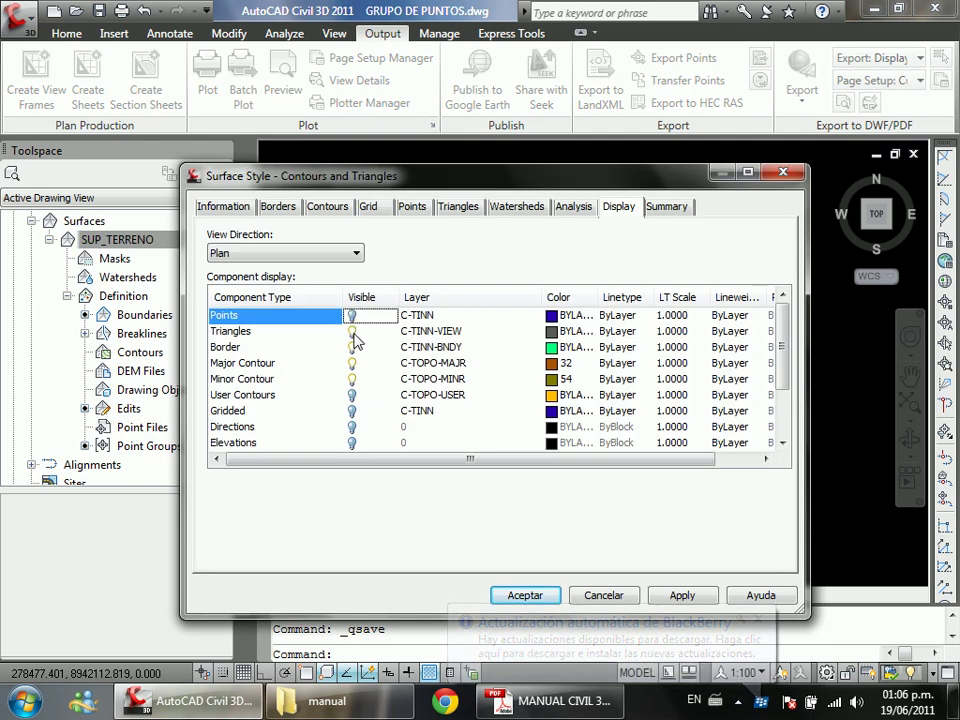
{"action": "left_click", "coordinate": [352, 332]}
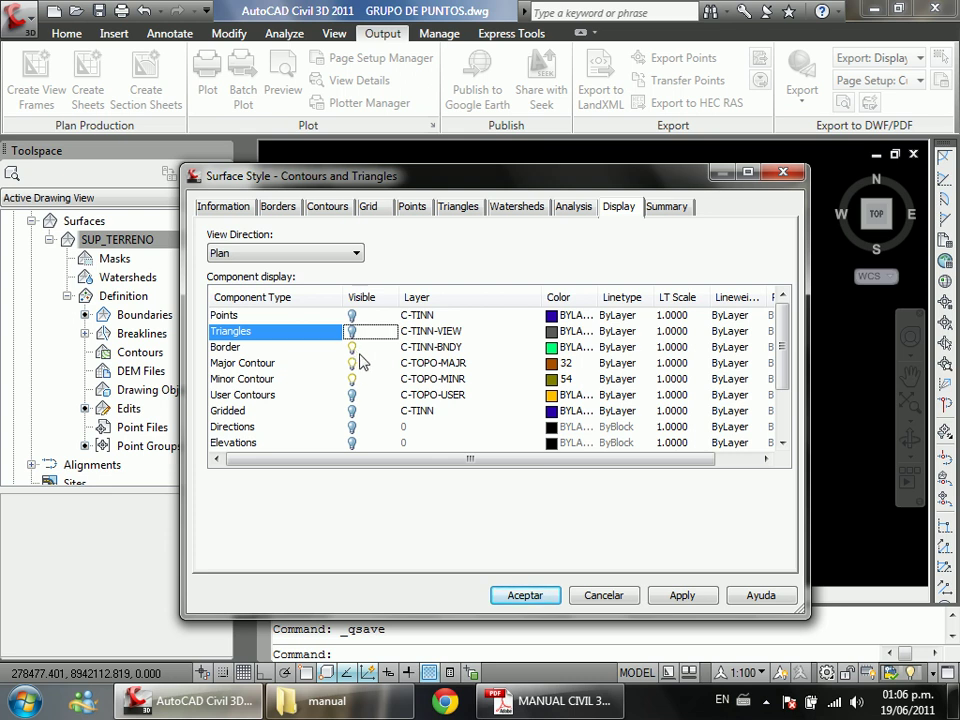
{"action": "left_click", "coordinate": [514, 595]}
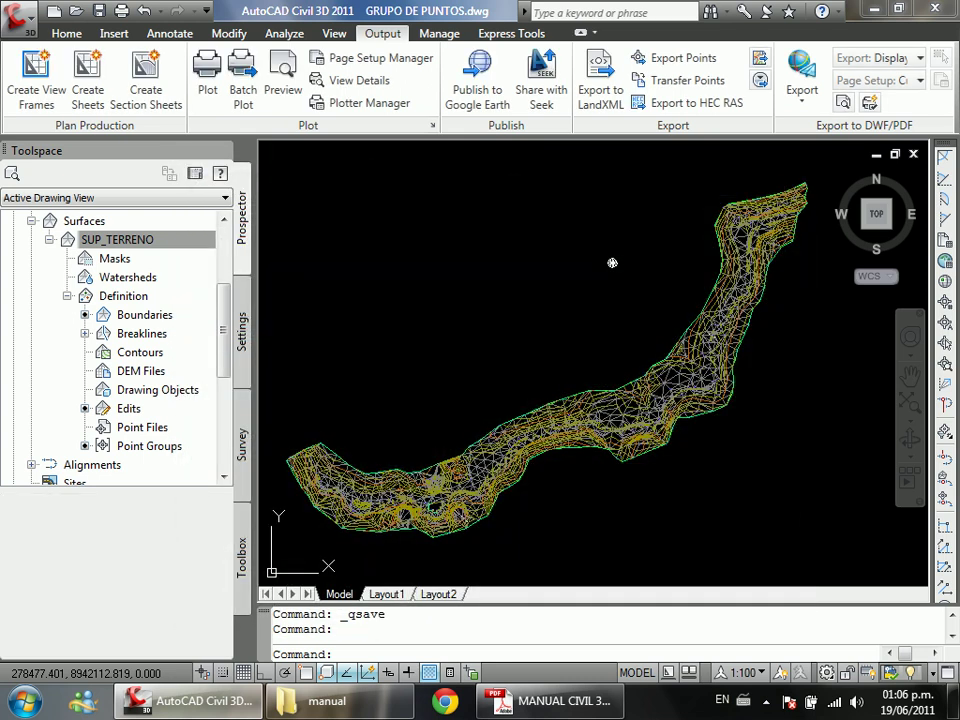
Step: Run an Elevations analysis with 8 ranges in the surface properties of SUP_TERRENO
{"action": "scroll", "coordinate": [480, 440], "scroll_direction": "up", "scroll_amount": 8}
{"action": "scroll", "coordinate": [480, 466], "scroll_direction": "down", "scroll_amount": 8}
{"action": "scroll", "coordinate": [514, 471], "scroll_direction": "up", "scroll_amount": 4}
{"action": "scroll", "coordinate": [690, 368], "scroll_direction": "down", "scroll_amount": 5}
{"action": "scroll", "coordinate": [585, 331], "scroll_direction": "down", "scroll_amount": 1}
{"action": "scroll", "coordinate": [583, 343], "scroll_direction": "up", "scroll_amount": 2}
{"action": "left_click", "coordinate": [150, 242]}
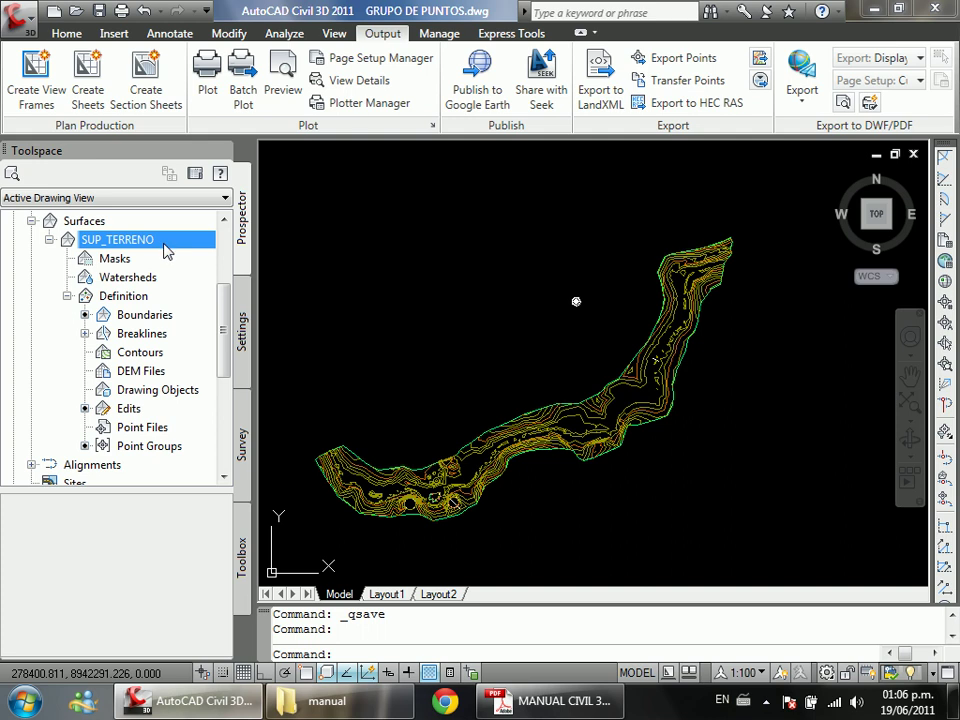
{"action": "right_click", "coordinate": [165, 245]}
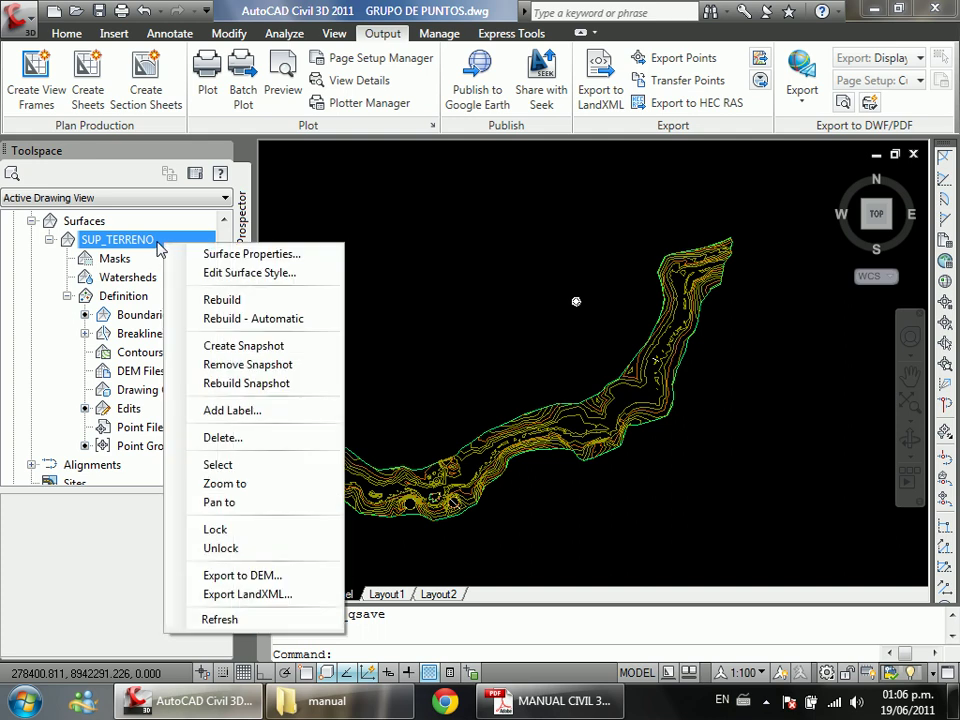
{"action": "left_click", "coordinate": [323, 256]}
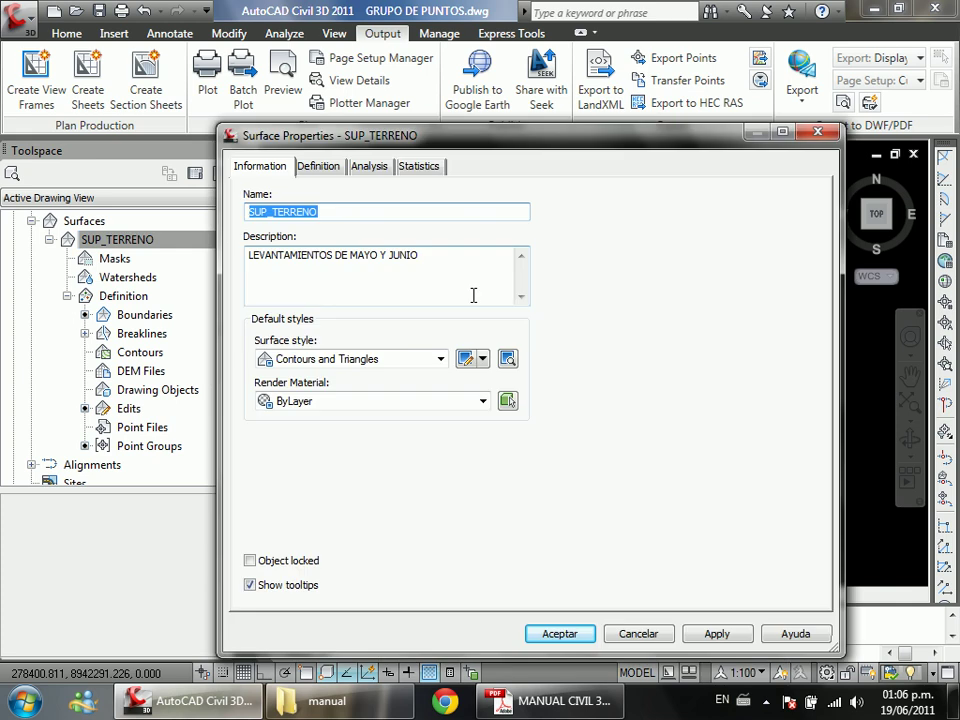
{"action": "left_click", "coordinate": [369, 168]}
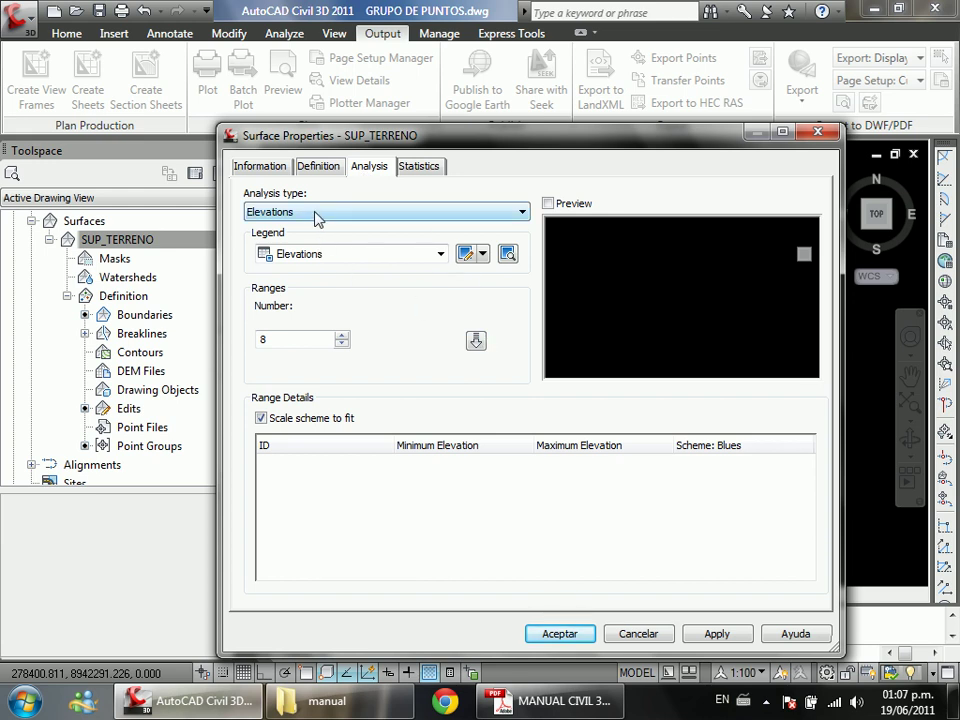
{"action": "left_click_drag", "start_coordinate": [413, 142], "coordinate": [370, 120]}
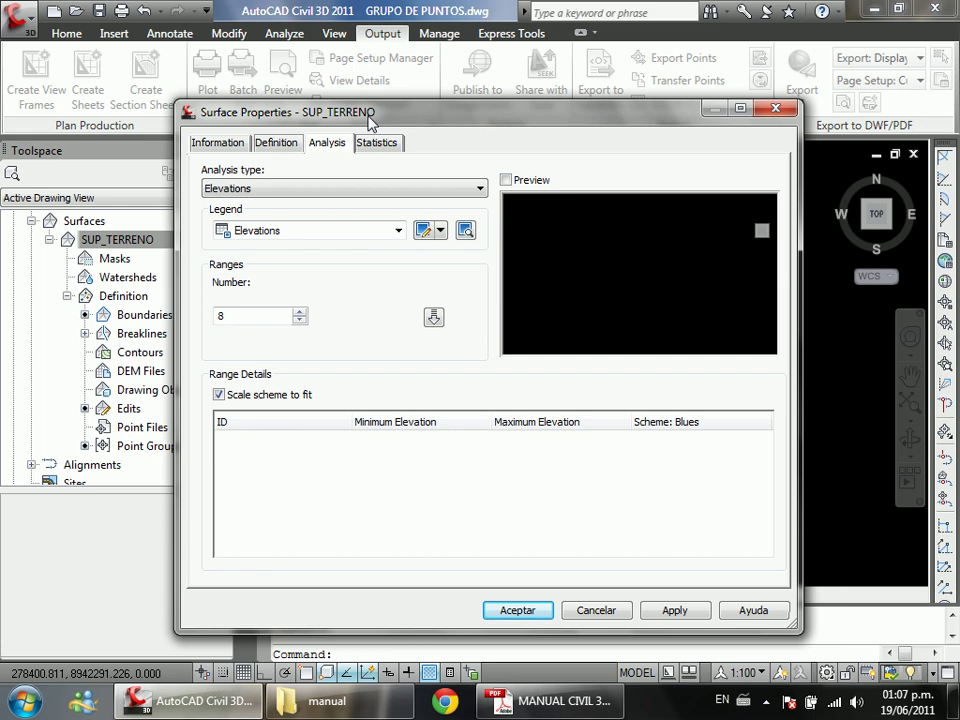
{"action": "left_click", "coordinate": [433, 319]}
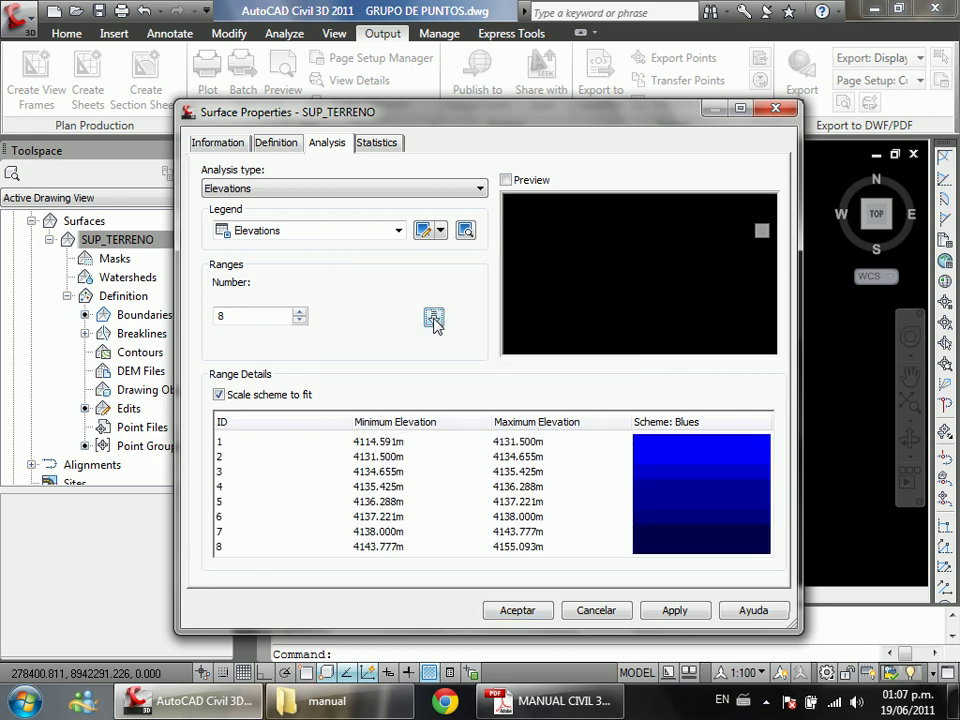
Step: Review the generated elevation ranges, turn on the legend table preview, and accept the surface properties
{"action": "left_click", "coordinate": [394, 456]}
{"action": "left_click", "coordinate": [386, 471]}
{"action": "left_click_drag", "start_coordinate": [381, 486], "coordinate": [386, 441]}
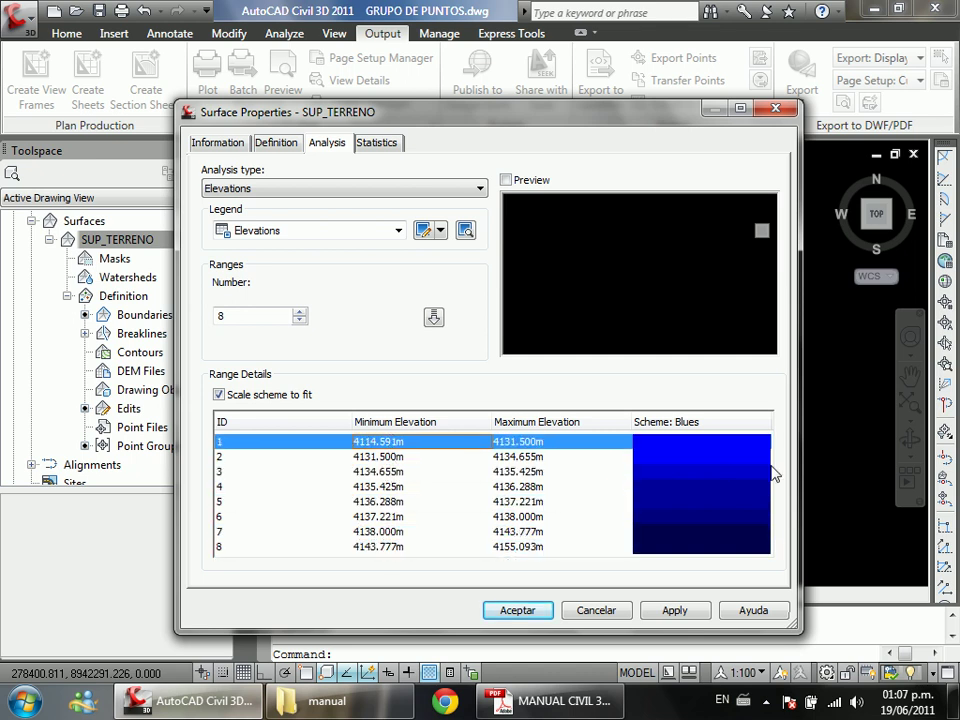
{"action": "left_click", "coordinate": [510, 184]}
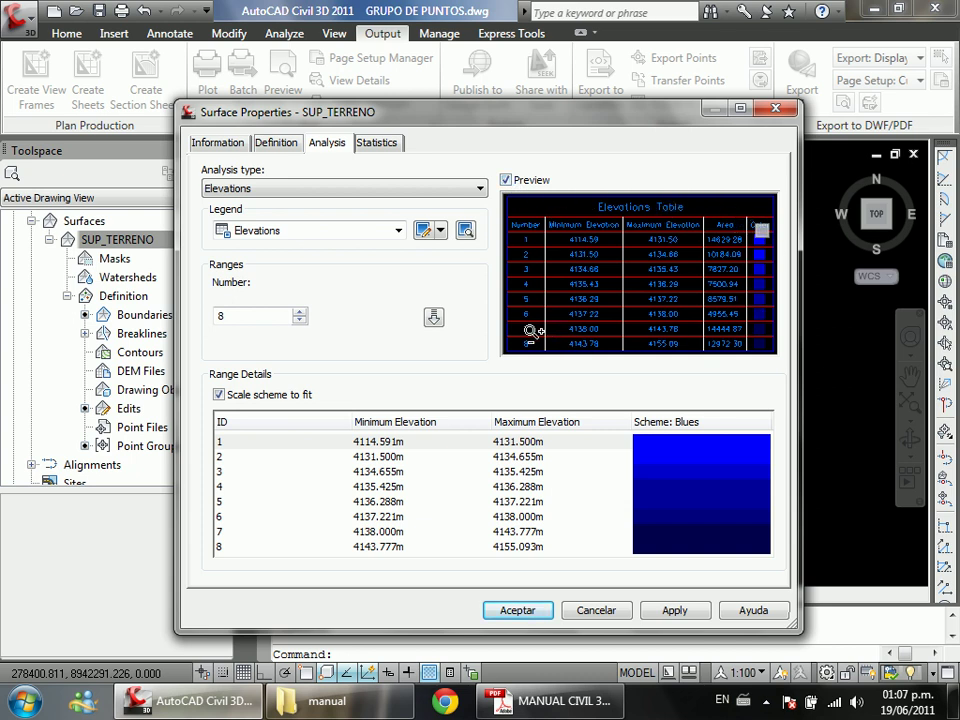
{"action": "left_click", "coordinate": [510, 610]}
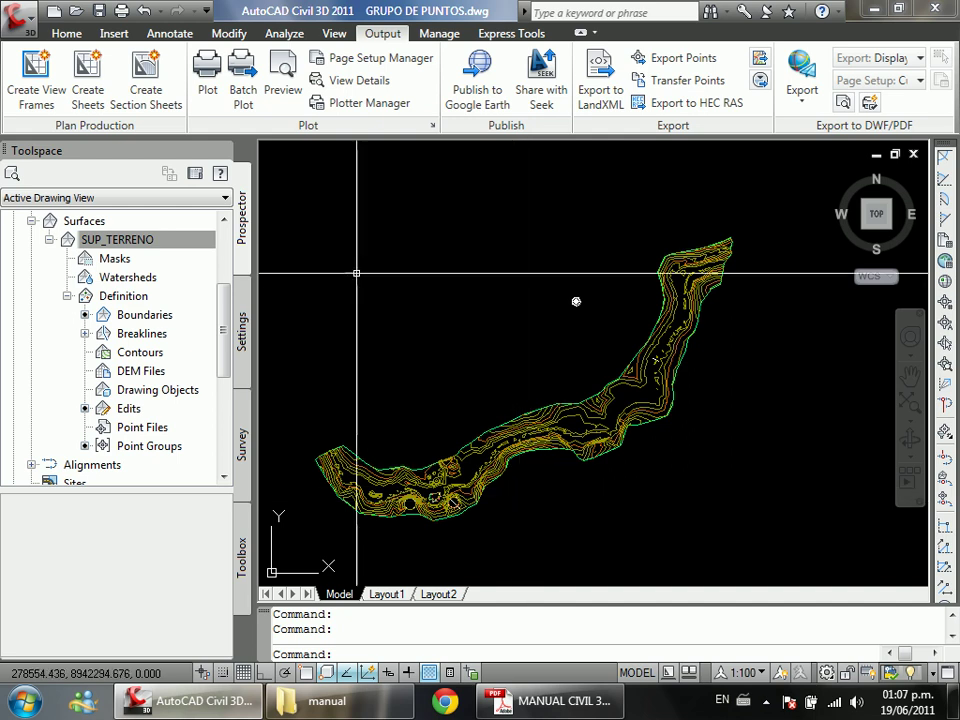
Step: Hide the major and minor contours and show the Elevations component in the plan display of SUP_TERRENO's style
{"action": "left_click", "coordinate": [182, 243]}
{"action": "right_click", "coordinate": [161, 244]}
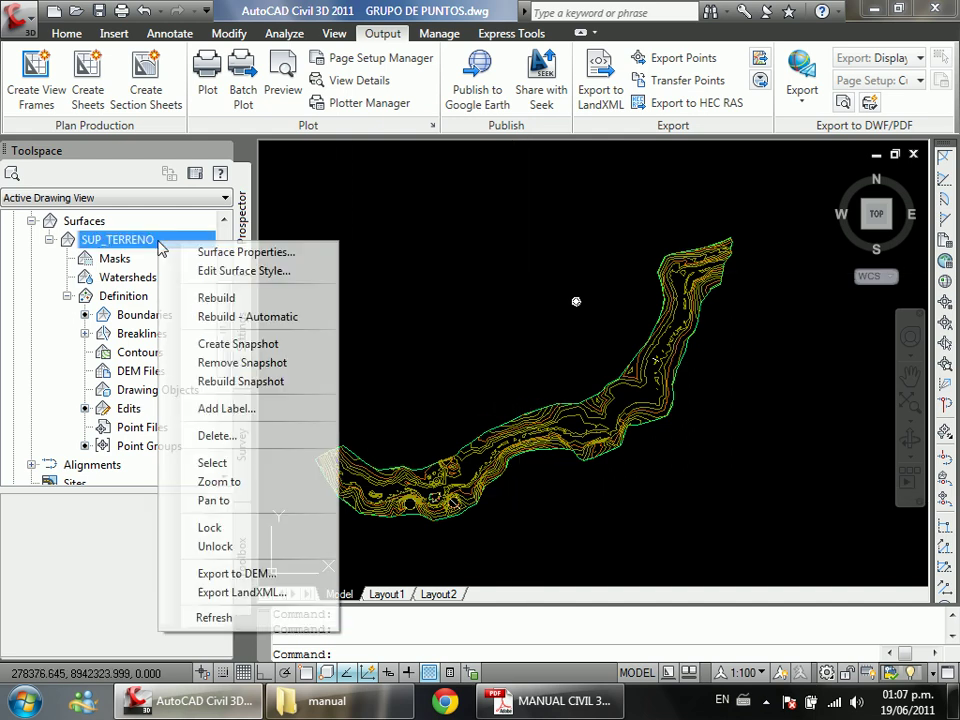
{"action": "left_click", "coordinate": [302, 273]}
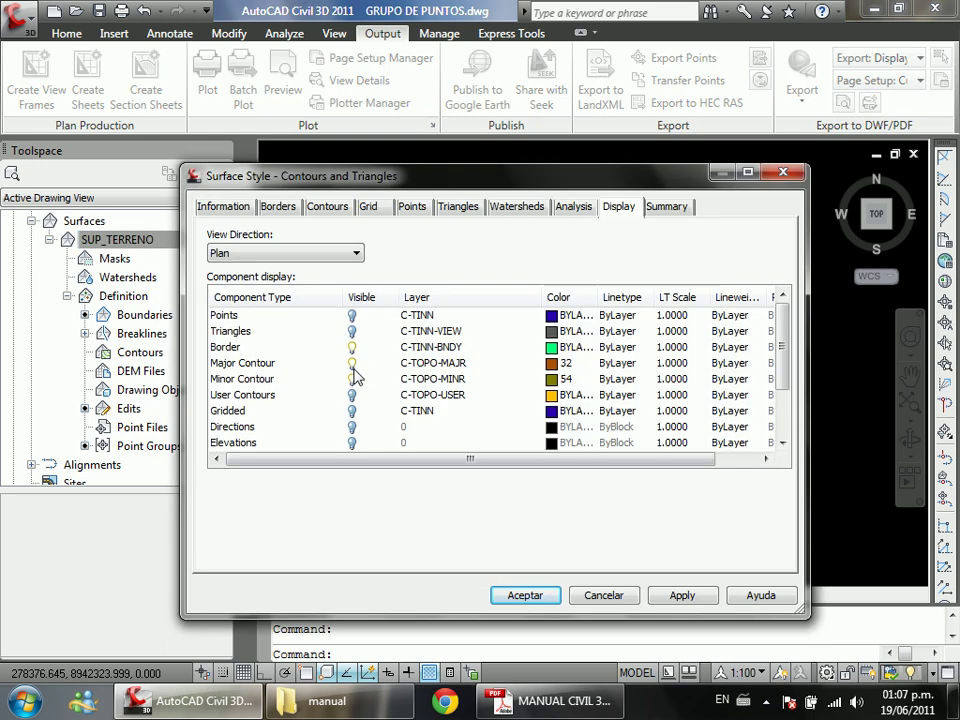
{"action": "left_click", "coordinate": [352, 363]}
{"action": "left_click", "coordinate": [352, 379]}
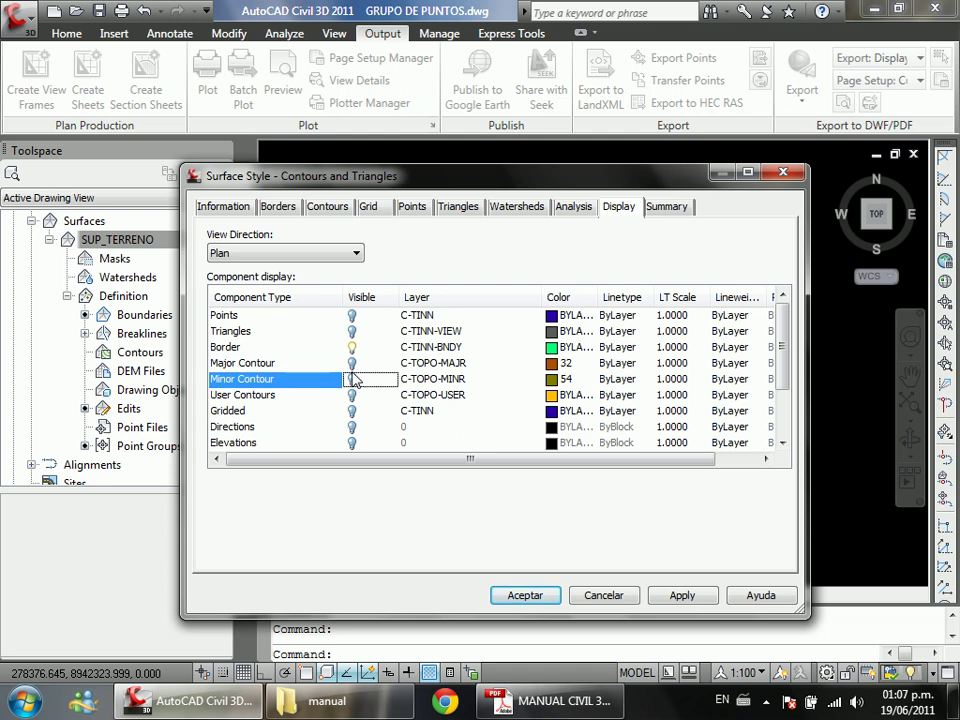
{"action": "left_click", "coordinate": [284, 348]}
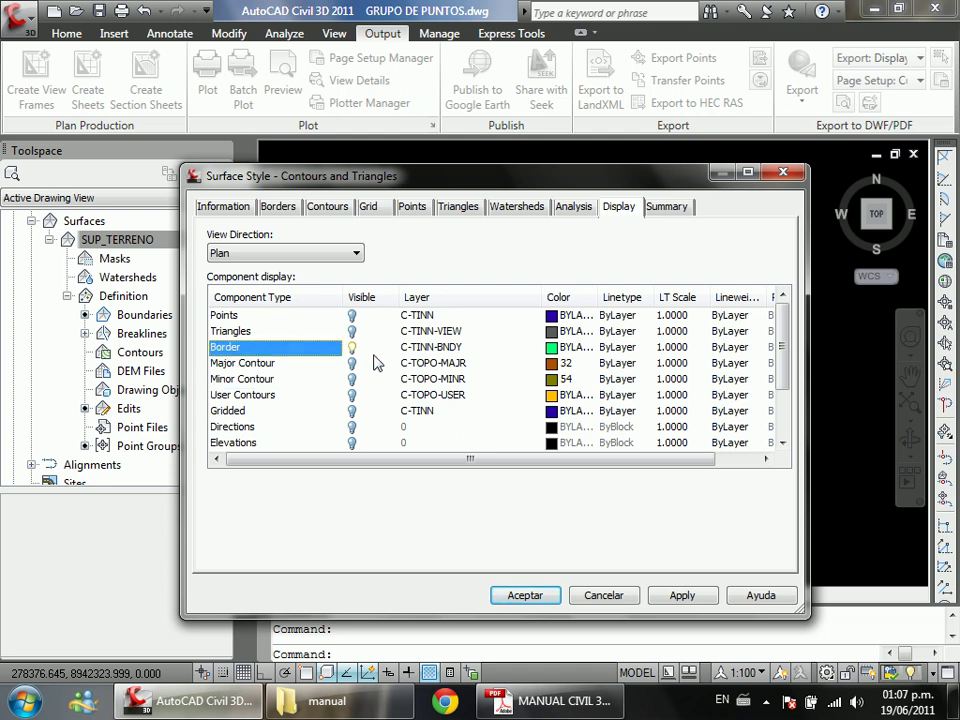
{"action": "scroll", "coordinate": [375, 362], "scroll_direction": "down", "scroll_amount": 1}
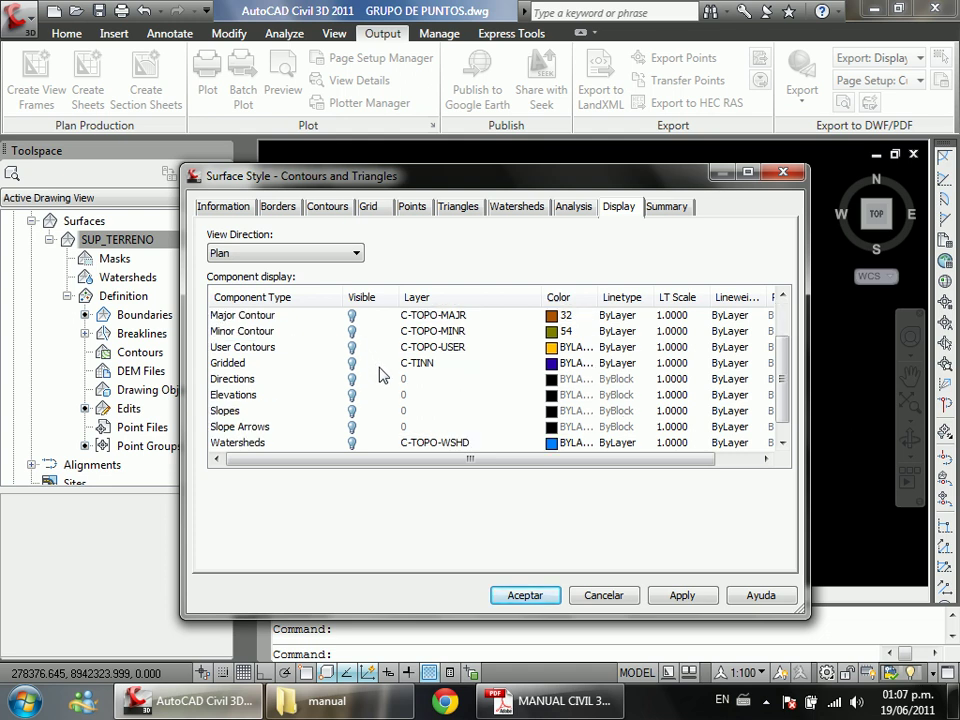
{"action": "left_click", "coordinate": [255, 397]}
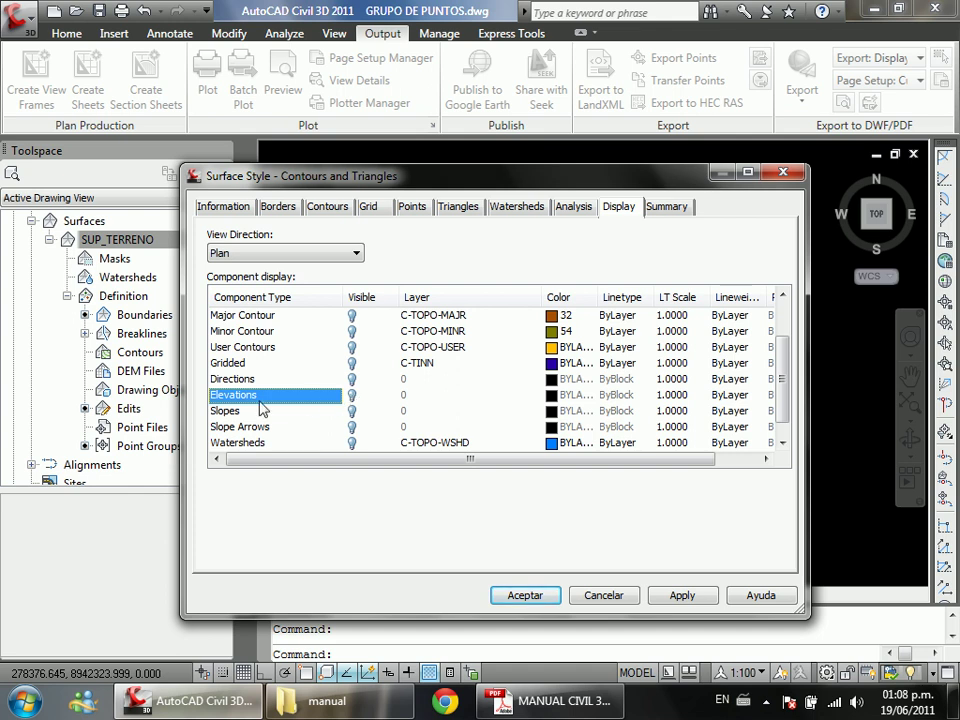
{"action": "left_click", "coordinate": [355, 400]}
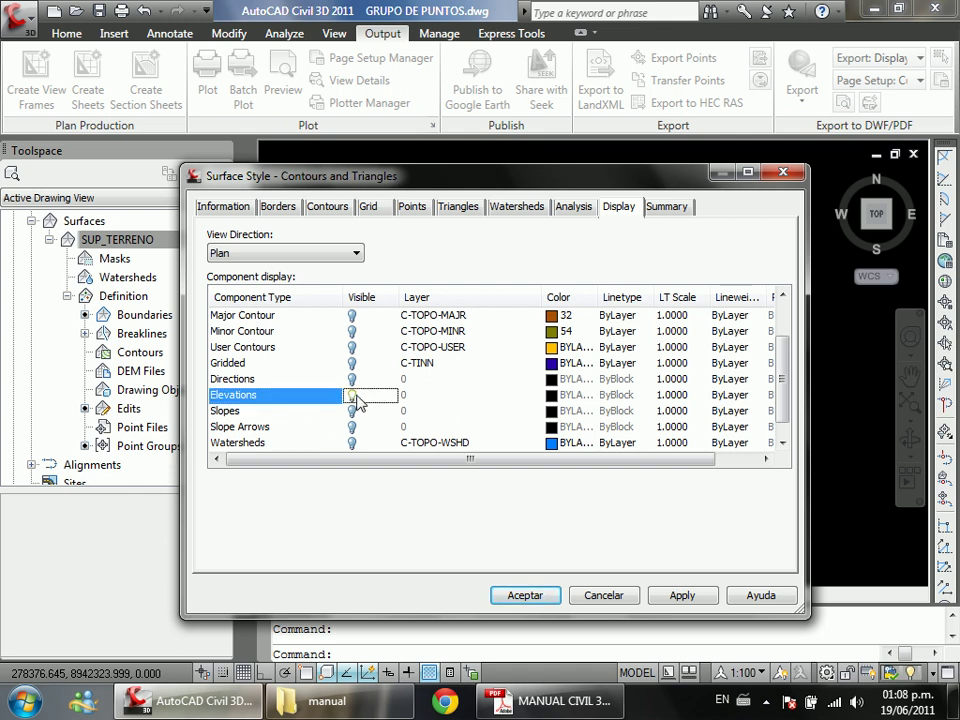
{"action": "left_click", "coordinate": [527, 597]}
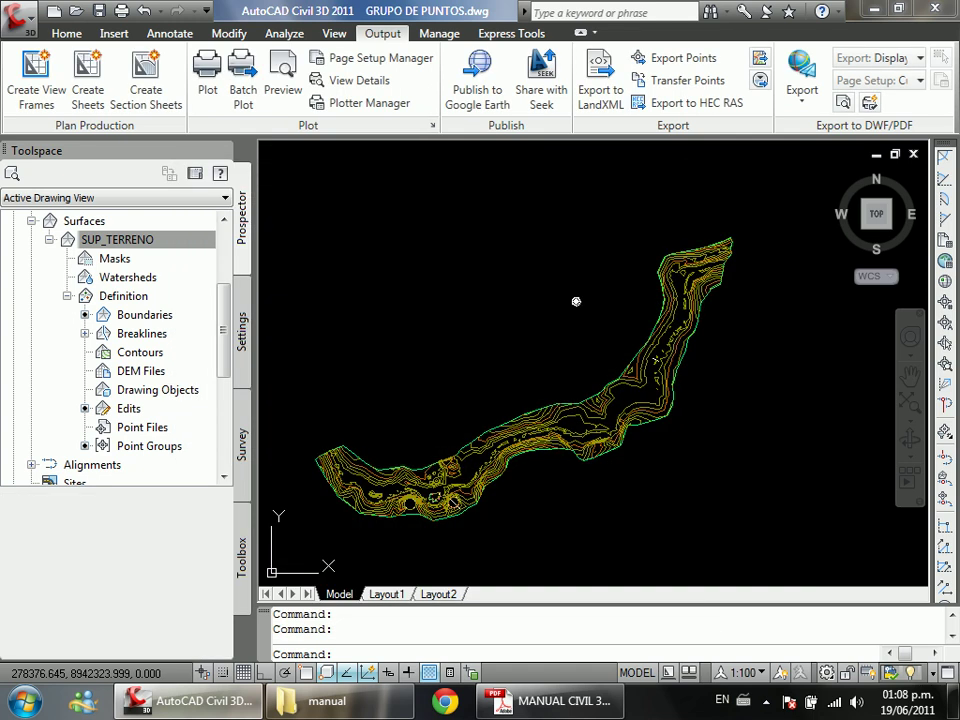
Step: Examine the blue elevation bands along the SUP_TERRENO surface in plan view
{"action": "scroll", "coordinate": [548, 471], "scroll_direction": "up", "scroll_amount": 4}
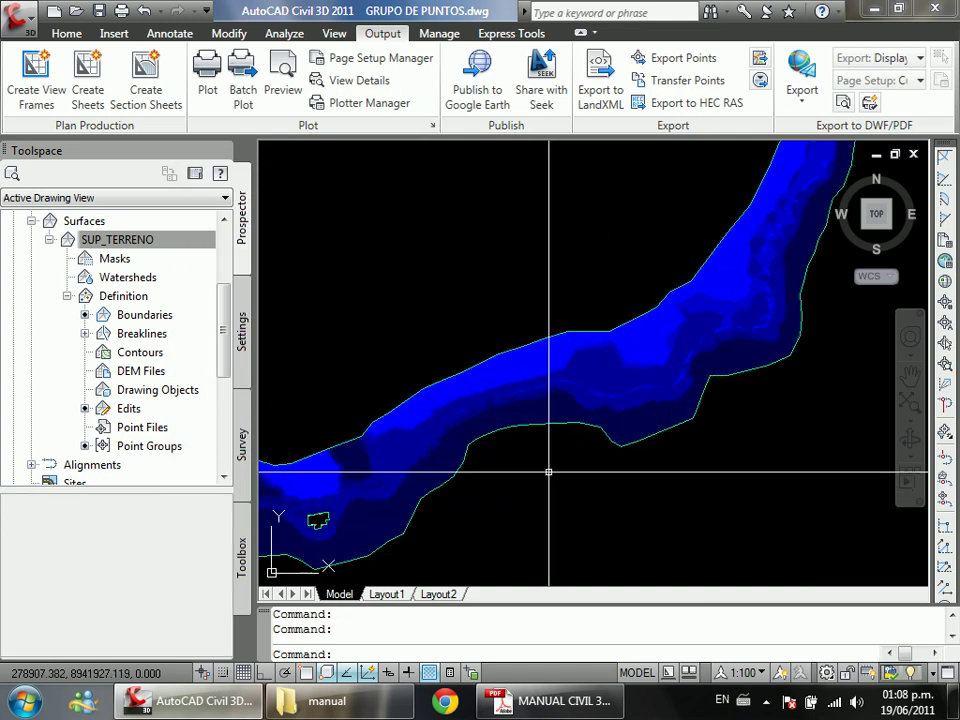
{"action": "scroll", "coordinate": [621, 381], "scroll_direction": "up", "scroll_amount": 4}
{"action": "scroll", "coordinate": [638, 364], "scroll_direction": "down", "scroll_amount": 3}
{"action": "scroll", "coordinate": [584, 385], "scroll_direction": "up", "scroll_amount": 3}
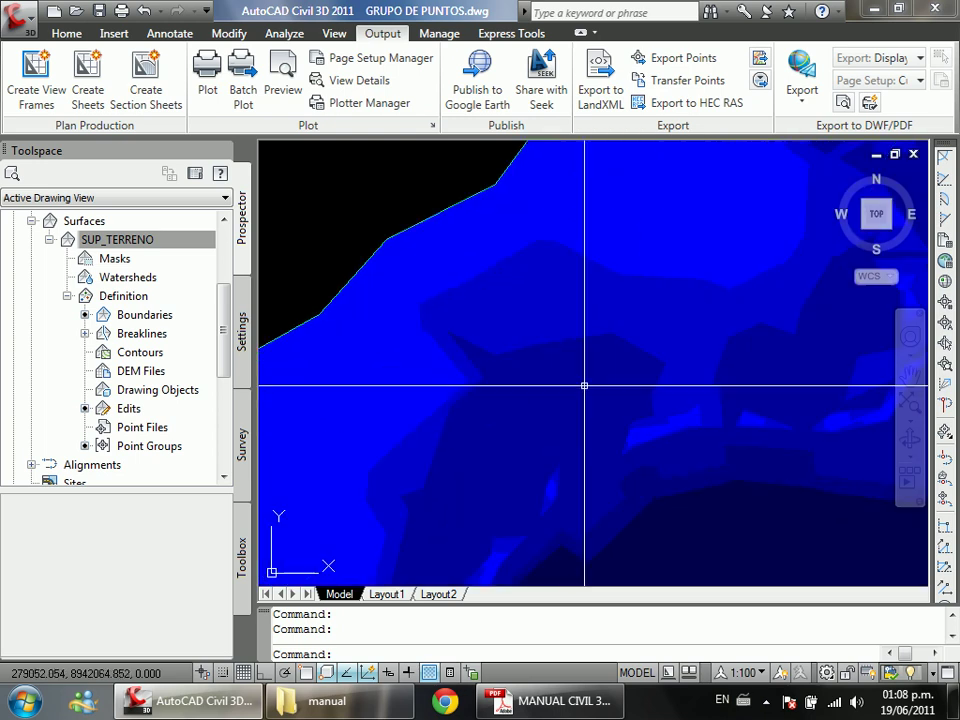
{"action": "scroll", "coordinate": [584, 385], "scroll_direction": "down", "scroll_amount": 3}
{"action": "scroll", "coordinate": [409, 294], "scroll_direction": "up", "scroll_amount": 5}
{"action": "scroll", "coordinate": [590, 326], "scroll_direction": "down", "scroll_amount": 3}
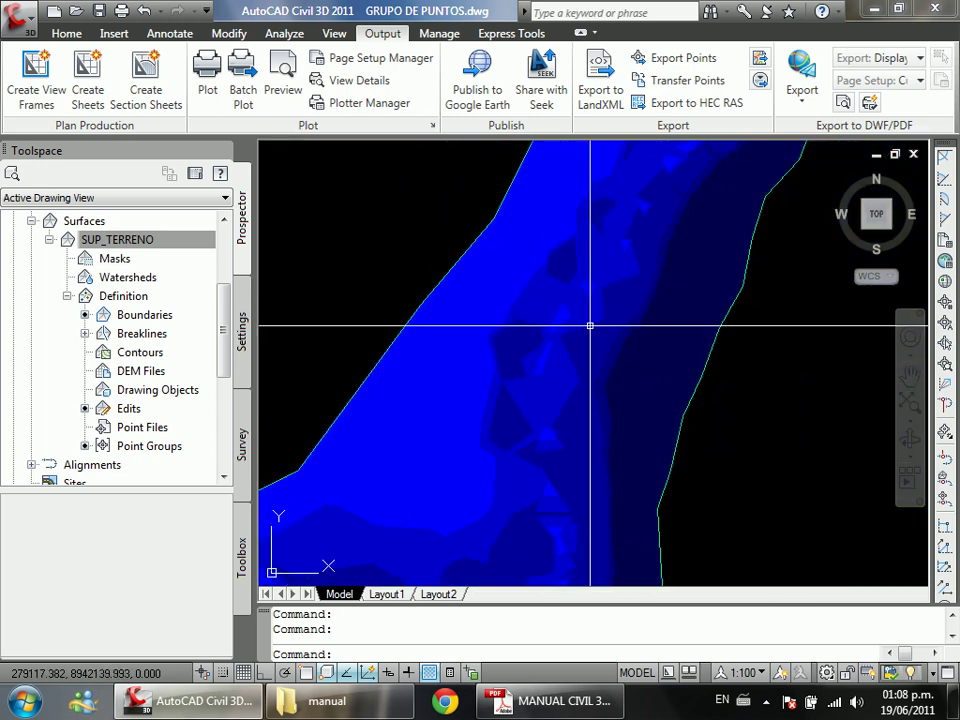
Step: Inspect the elevation bands of SUP_TERRENO up close and read the surface elevation at points on its northern stretch
{"action": "scroll", "coordinate": [431, 418], "scroll_direction": "down", "scroll_amount": 2}
{"action": "scroll", "coordinate": [504, 375], "scroll_direction": "up", "scroll_amount": 3}
{"action": "scroll", "coordinate": [569, 332], "scroll_direction": "down", "scroll_amount": 3}
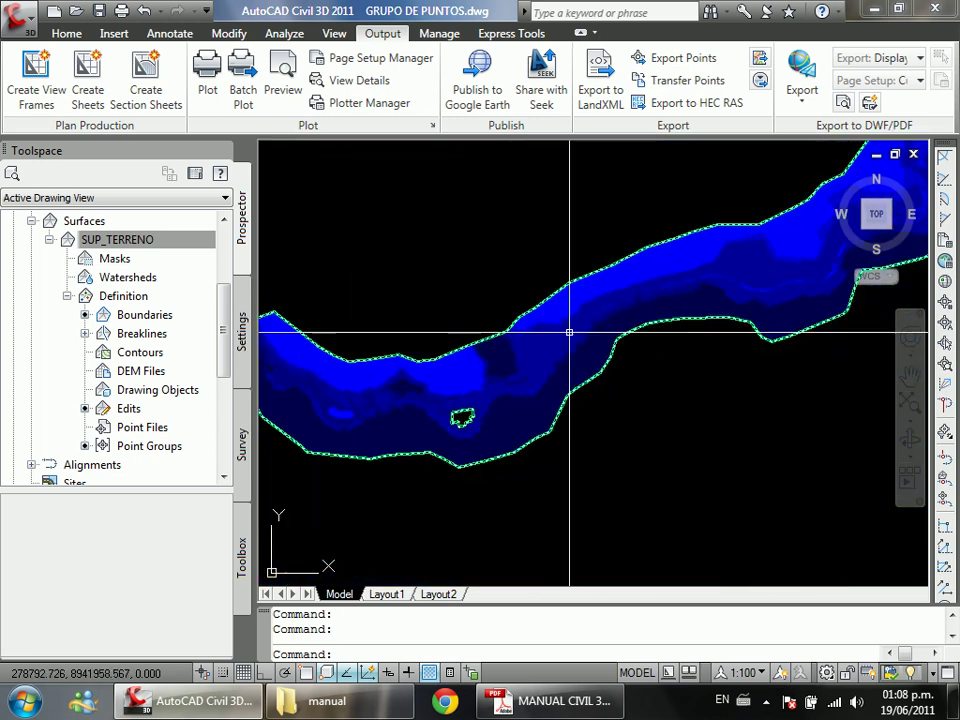
{"action": "scroll", "coordinate": [458, 410], "scroll_direction": "up", "scroll_amount": 4}
{"action": "scroll", "coordinate": [628, 396], "scroll_direction": "down", "scroll_amount": 2}
{"action": "scroll", "coordinate": [437, 381], "scroll_direction": "up", "scroll_amount": 4}
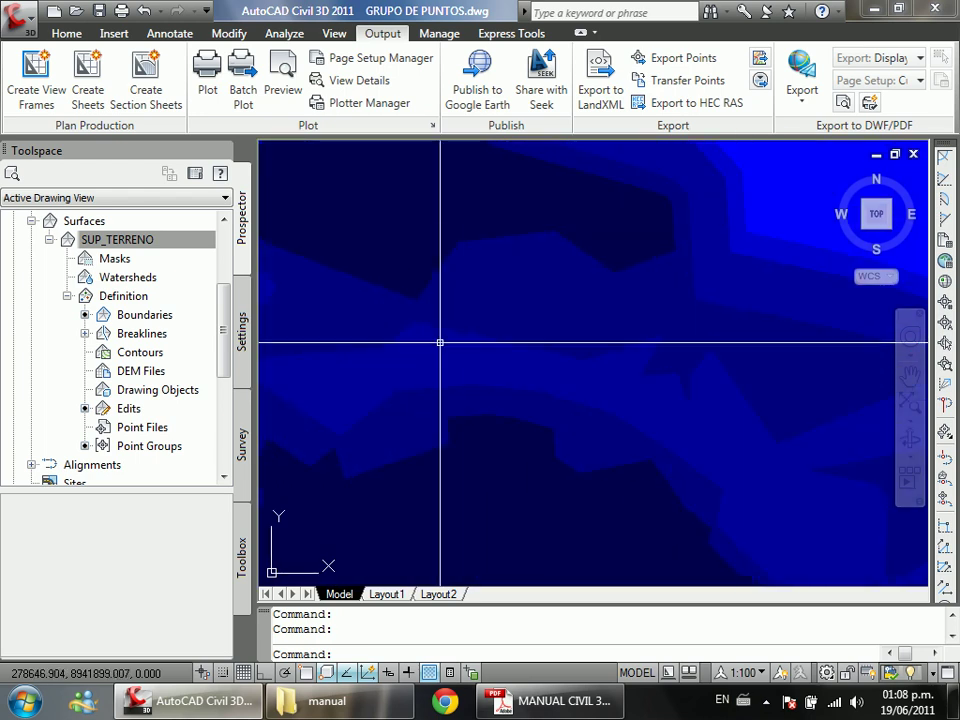
{"action": "scroll", "coordinate": [570, 381], "scroll_direction": "down", "scroll_amount": 3}
{"action": "scroll", "coordinate": [534, 379], "scroll_direction": "up", "scroll_amount": 3}
{"action": "scroll", "coordinate": [493, 349], "scroll_direction": "down", "scroll_amount": 4}
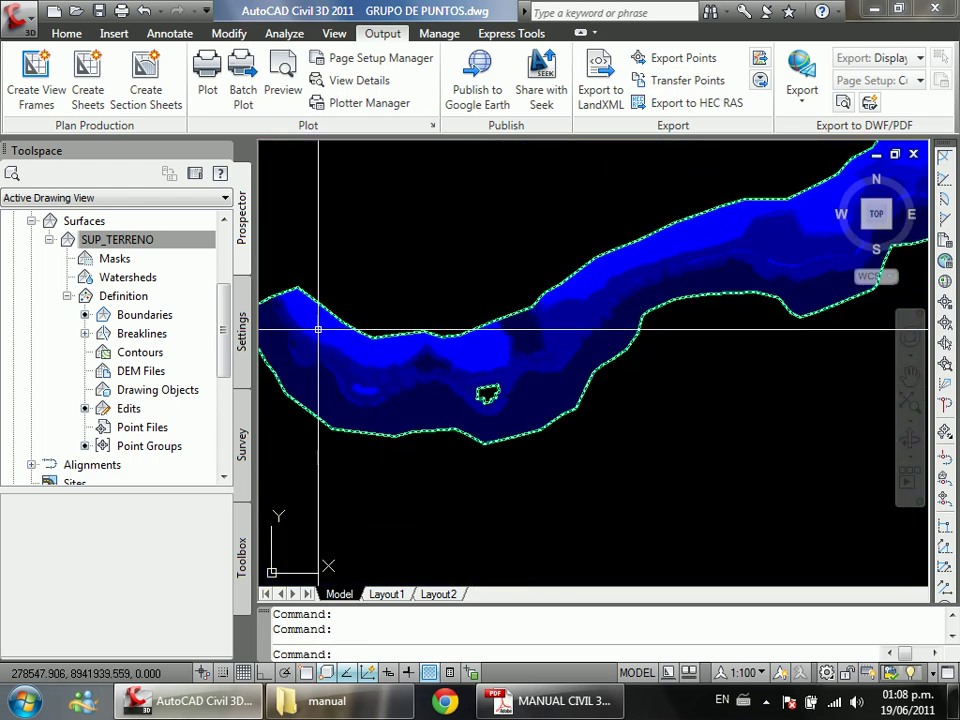
{"action": "scroll", "coordinate": [318, 329], "scroll_direction": "up", "scroll_amount": 5}
{"action": "scroll", "coordinate": [375, 429], "scroll_direction": "down", "scroll_amount": 6}
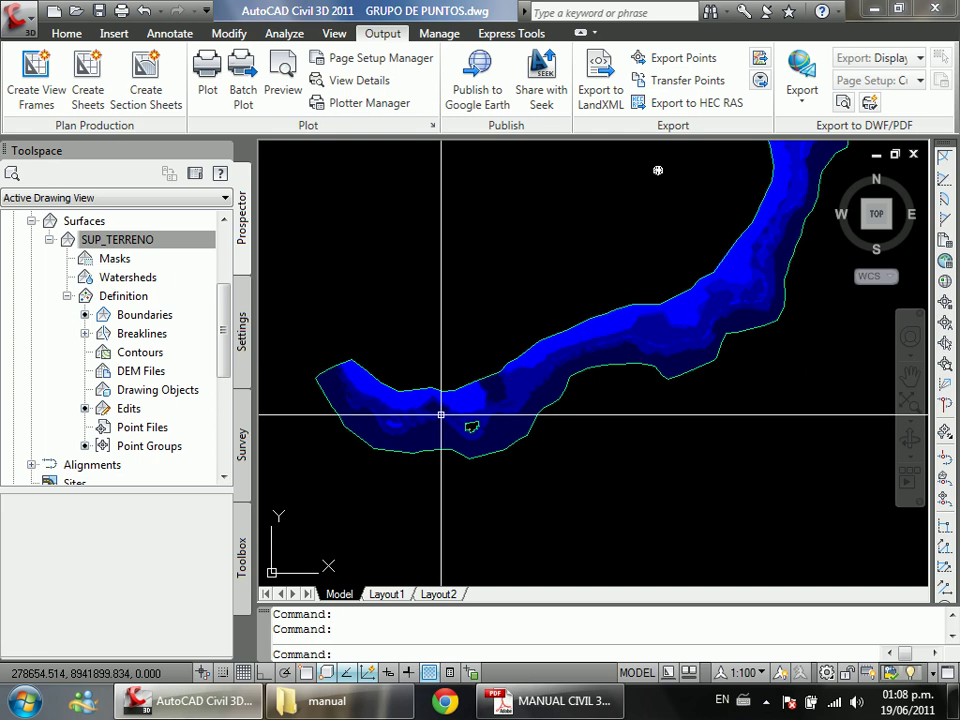
{"action": "scroll", "coordinate": [441, 413], "scroll_direction": "up", "scroll_amount": 5}
{"action": "scroll", "coordinate": [604, 330], "scroll_direction": "down", "scroll_amount": 2}
{"action": "scroll", "coordinate": [594, 521], "scroll_direction": "up", "scroll_amount": 4}
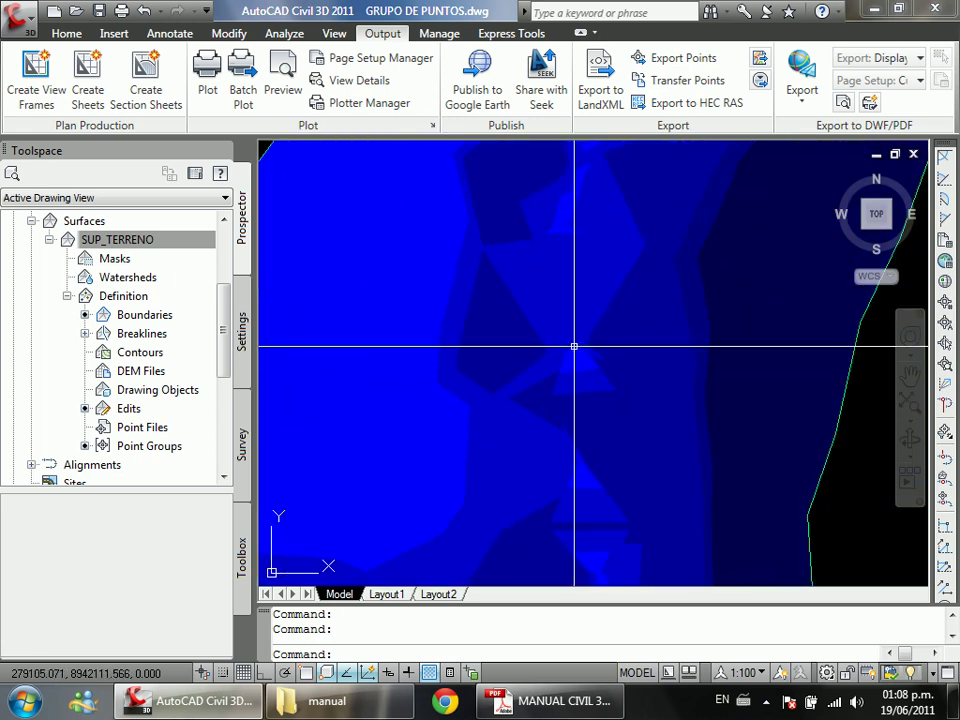
{"action": "mouse_move", "coordinate": [566, 364]}
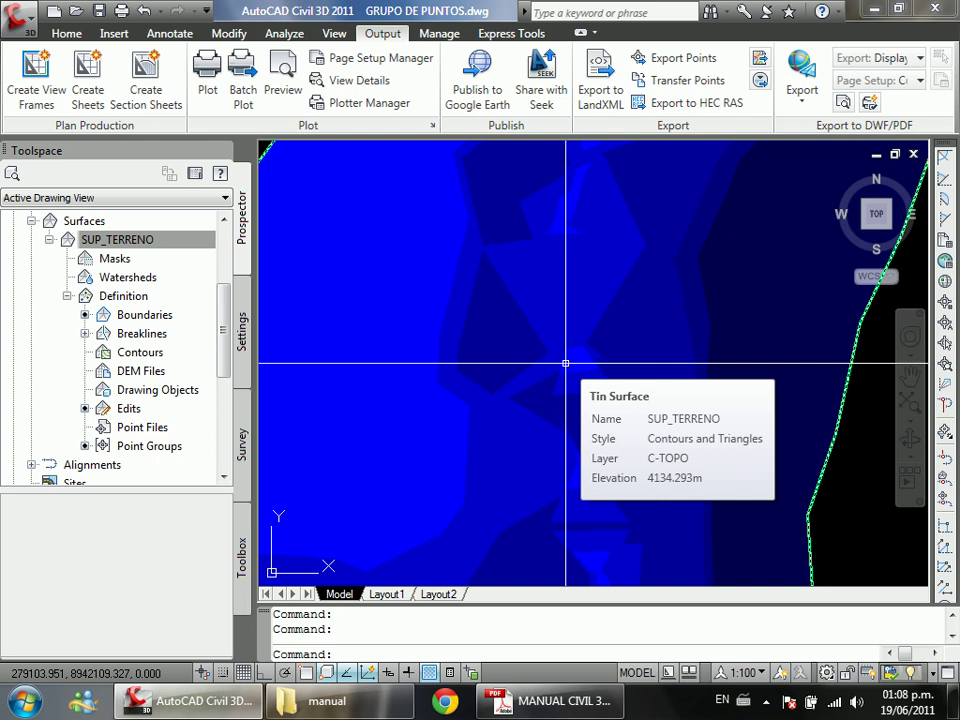
{"action": "scroll", "coordinate": [564, 360], "scroll_direction": "down", "scroll_amount": 3}
{"action": "scroll", "coordinate": [590, 366], "scroll_direction": "up", "scroll_amount": 3}
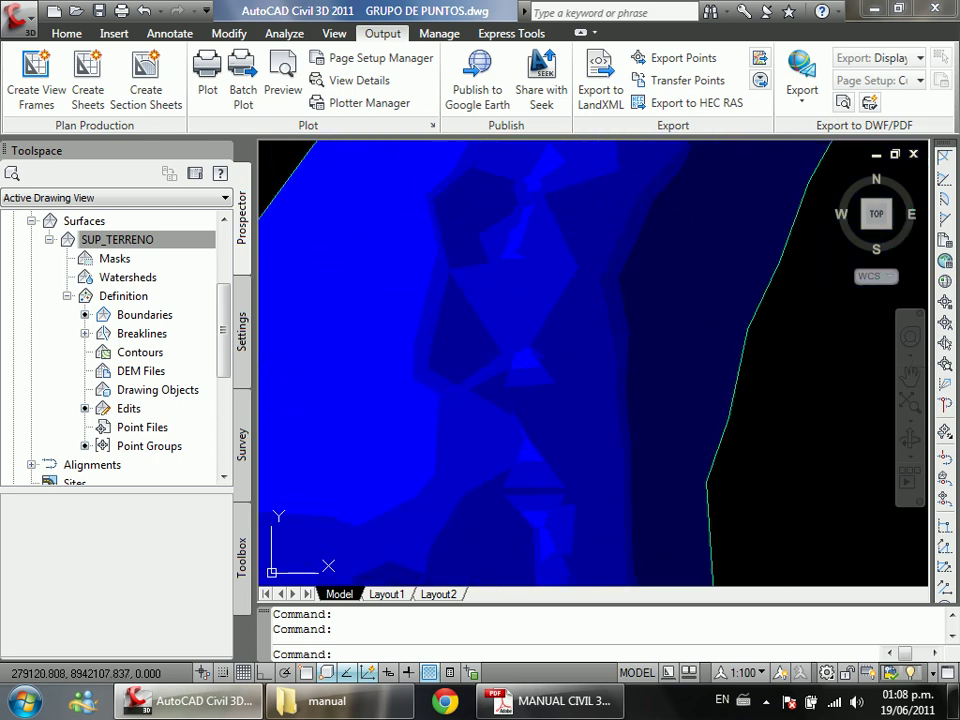
{"action": "mouse_move", "coordinate": [615, 370]}
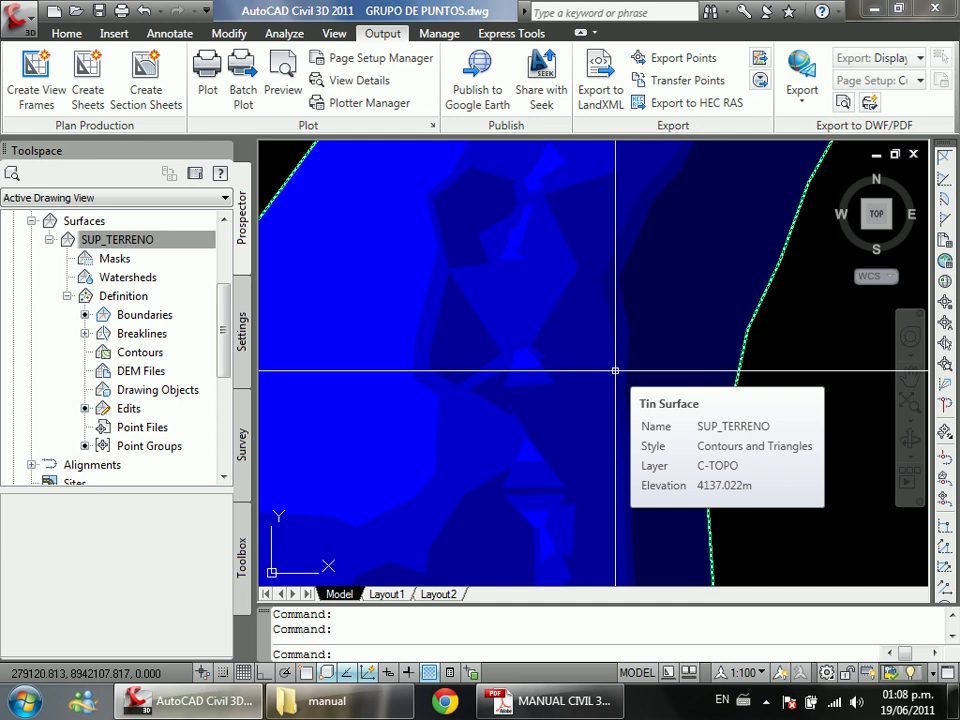
{"action": "scroll", "coordinate": [615, 370], "scroll_direction": "down", "scroll_amount": 5}
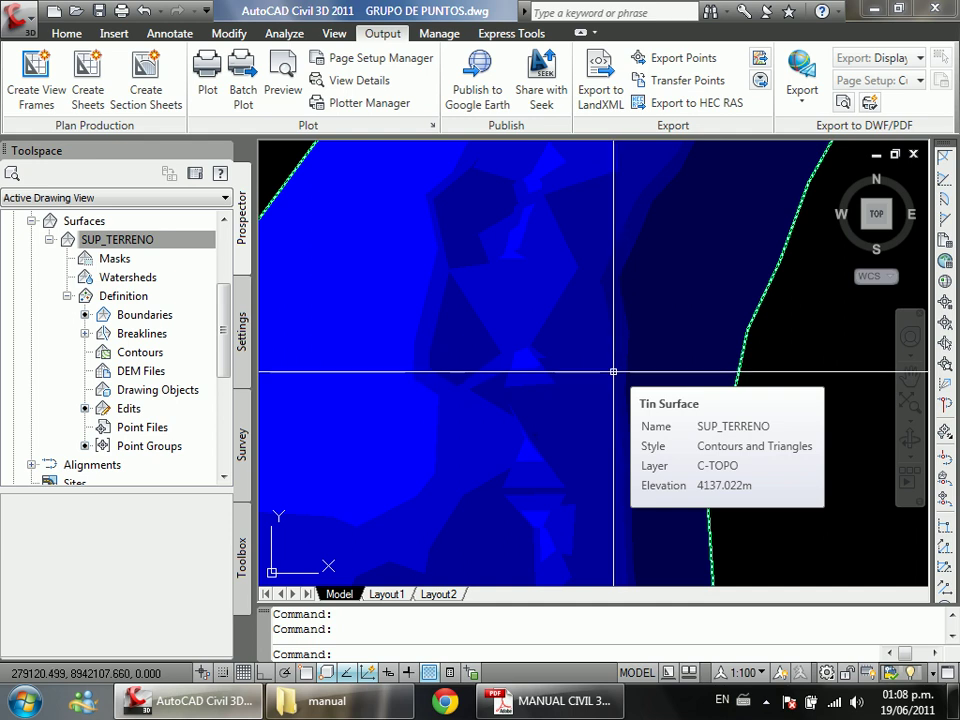
{"action": "scroll", "coordinate": [553, 266], "scroll_direction": "down", "scroll_amount": 2}
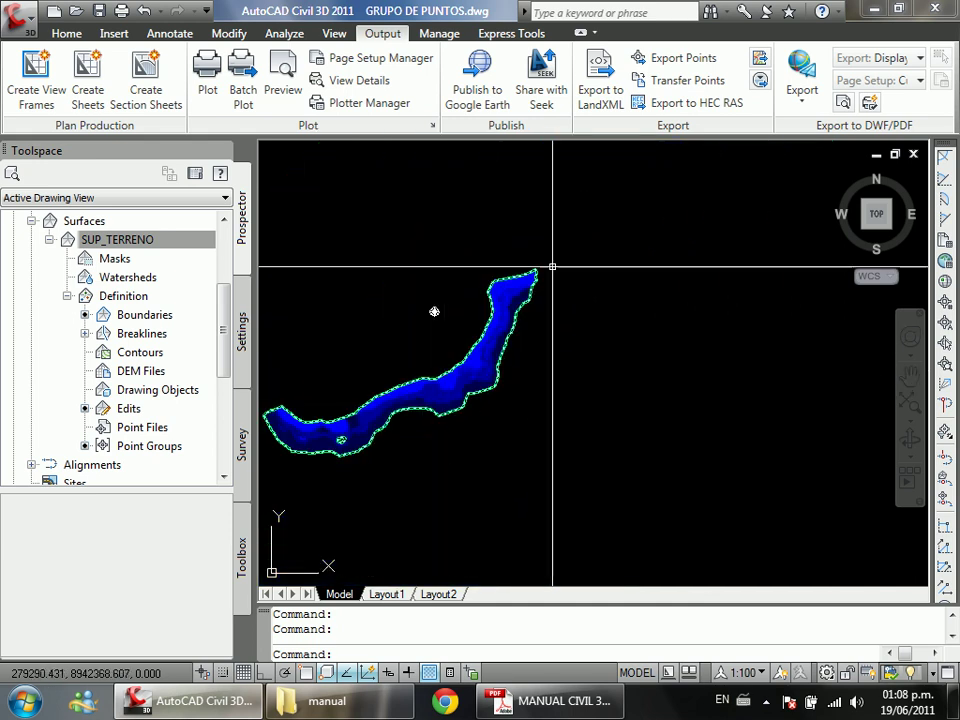
Step: Add a dynamic Elevations surface legend table for SUP_TERRENO just east of the surface's northern end
{"action": "scroll", "coordinate": [553, 259], "scroll_direction": "up", "scroll_amount": 6}
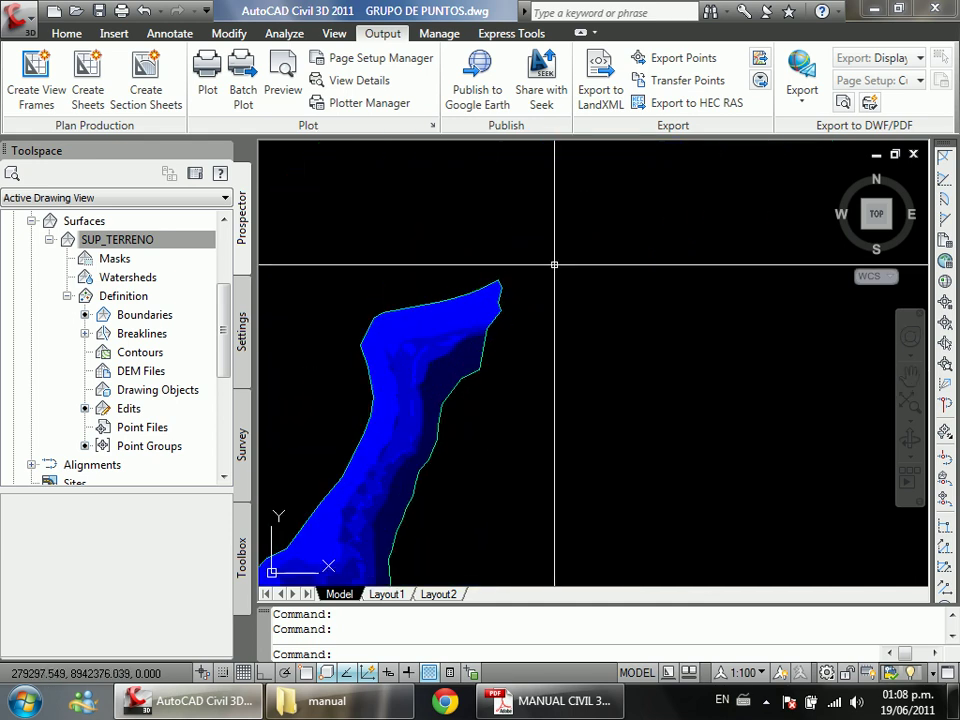
{"action": "left_click", "coordinate": [168, 34]}
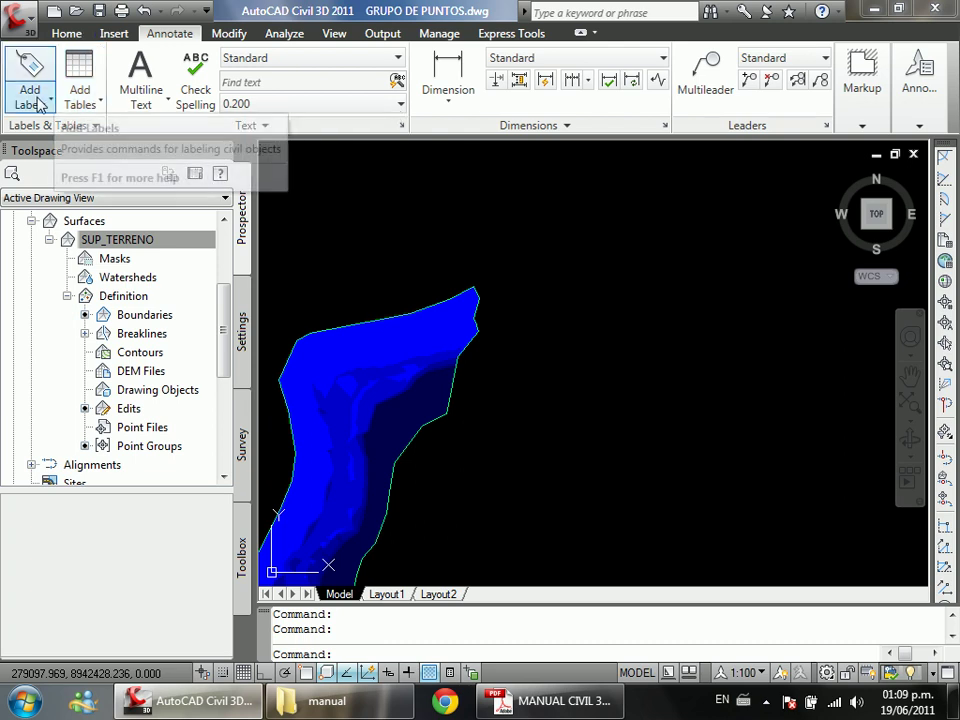
{"action": "left_click", "coordinate": [87, 95]}
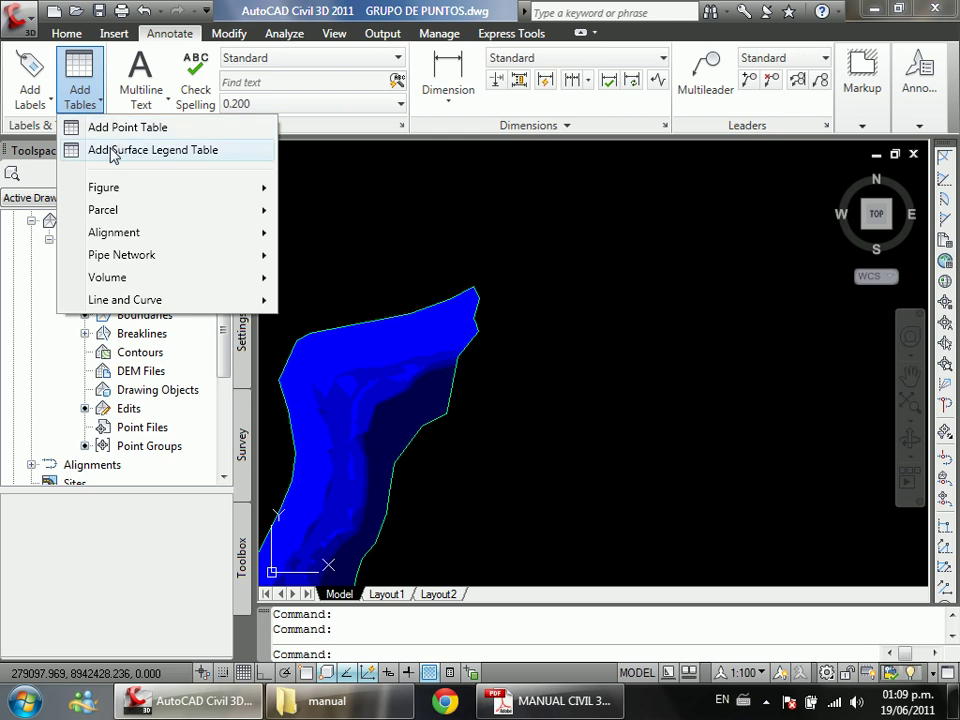
{"action": "left_click", "coordinate": [180, 152]}
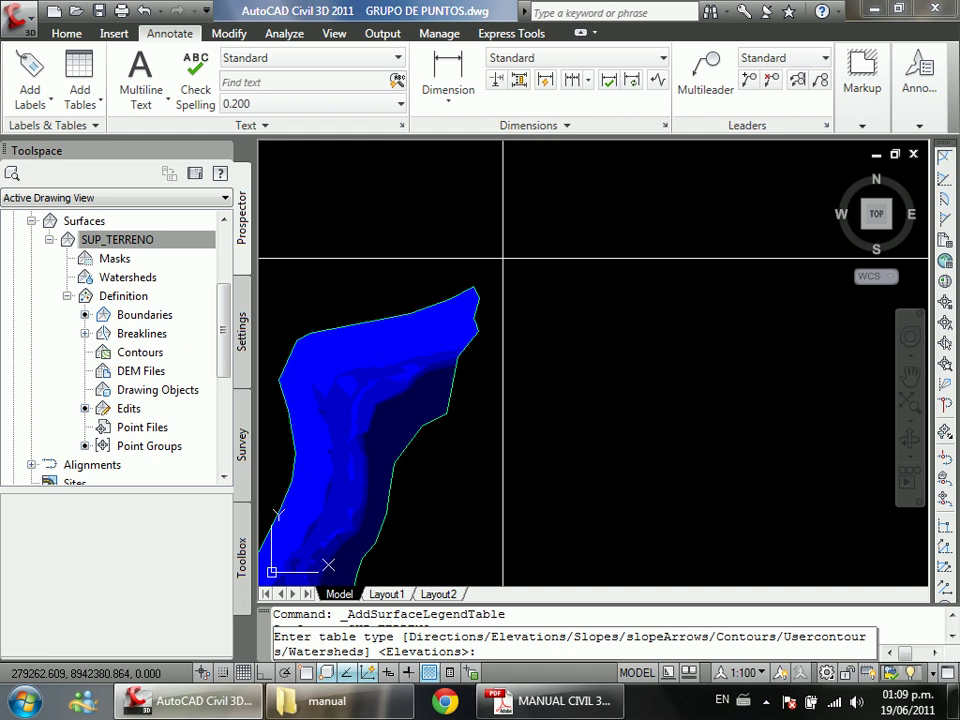
{"action": "type", "text": "E"}
{"action": "key", "text": "Return"}
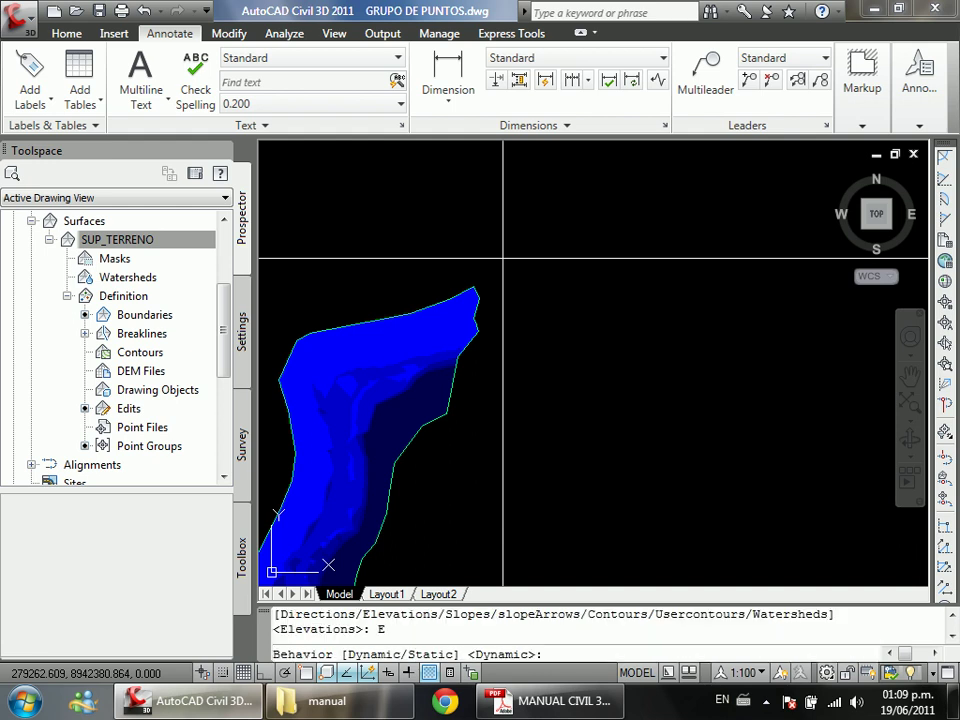
{"action": "key", "text": "Return"}
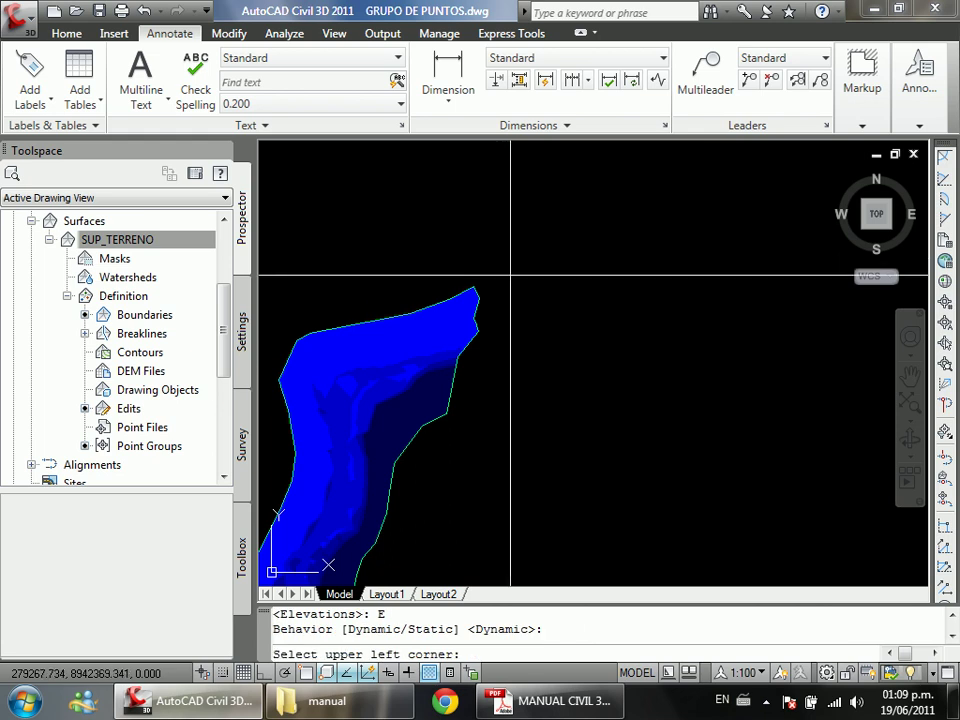
{"action": "left_click", "coordinate": [537, 282]}
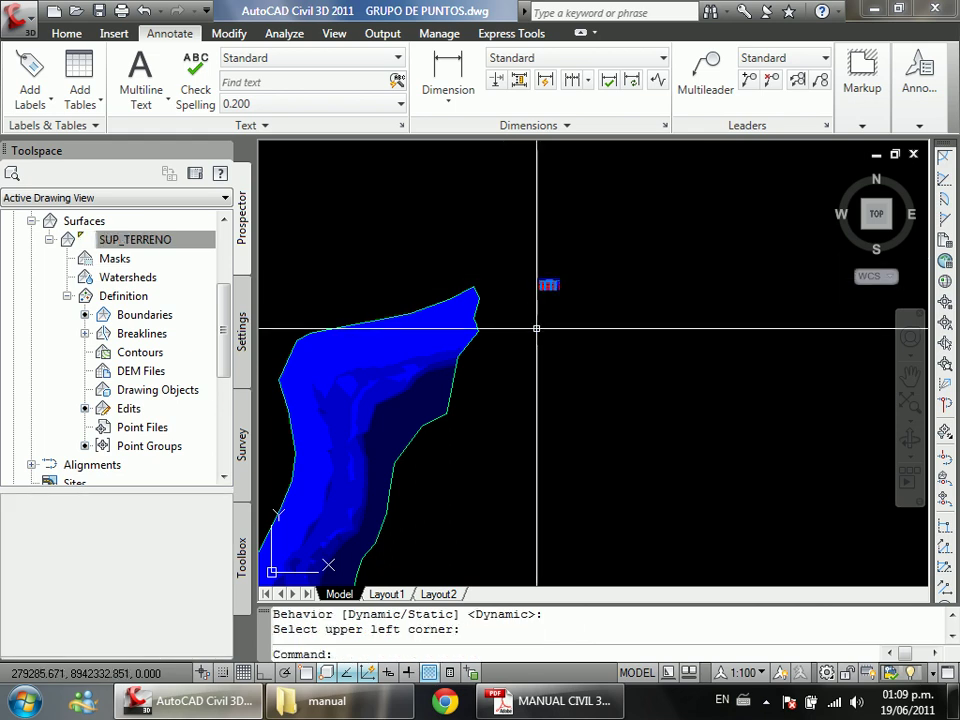
Step: Examine the elevation ranges, areas and colors in the Elevations Table and its size relative to the surface
{"action": "scroll", "coordinate": [545, 300], "scroll_direction": "up", "scroll_amount": 3}
{"action": "scroll", "coordinate": [560, 275], "scroll_direction": "up", "scroll_amount": 8}
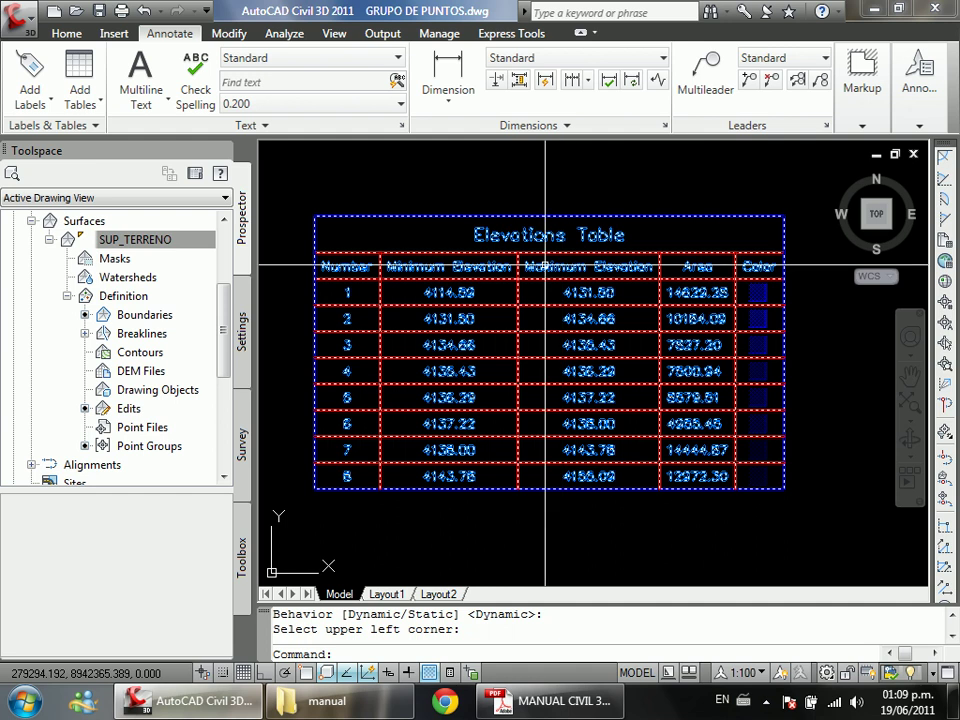
{"action": "scroll", "coordinate": [305, 190], "scroll_direction": "up", "scroll_amount": 2}
{"action": "scroll", "coordinate": [318, 200], "scroll_direction": "down", "scroll_amount": 3}
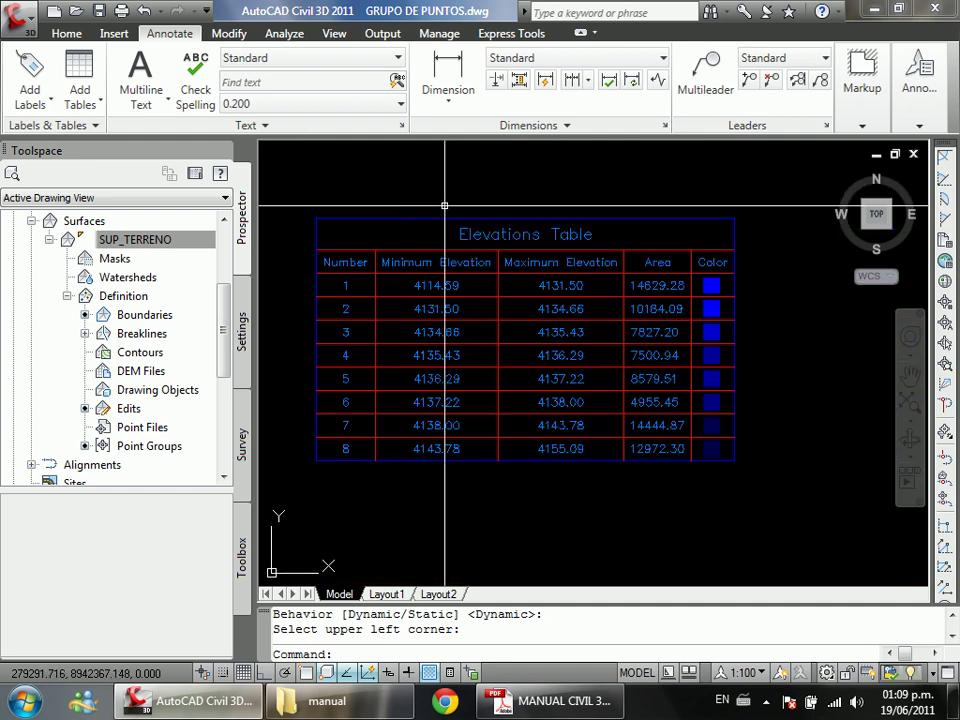
{"action": "scroll", "coordinate": [444, 205], "scroll_direction": "up", "scroll_amount": 2}
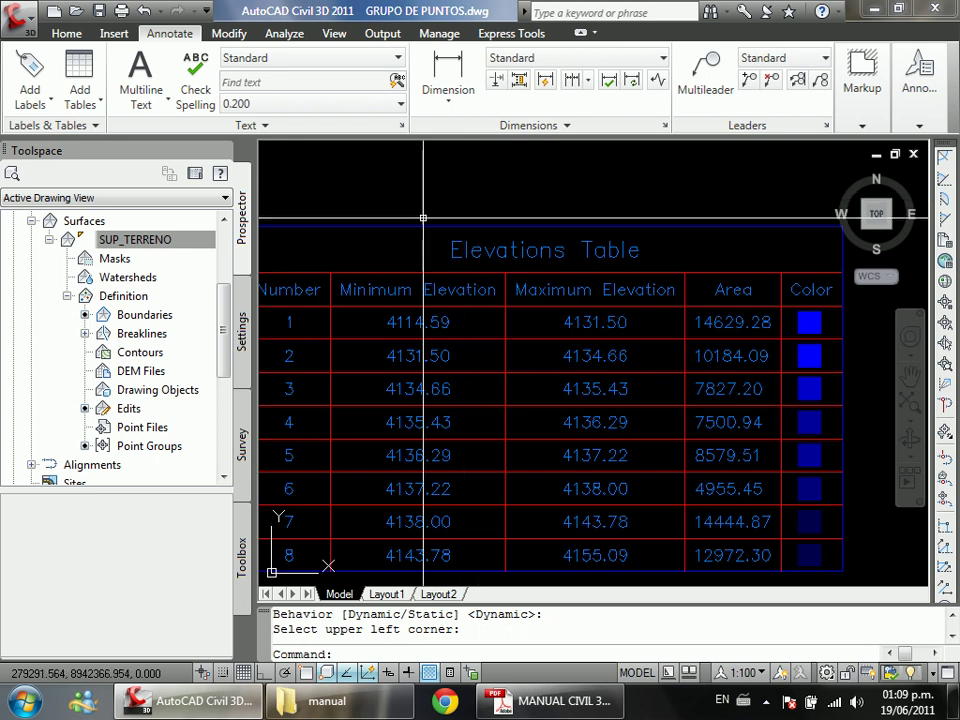
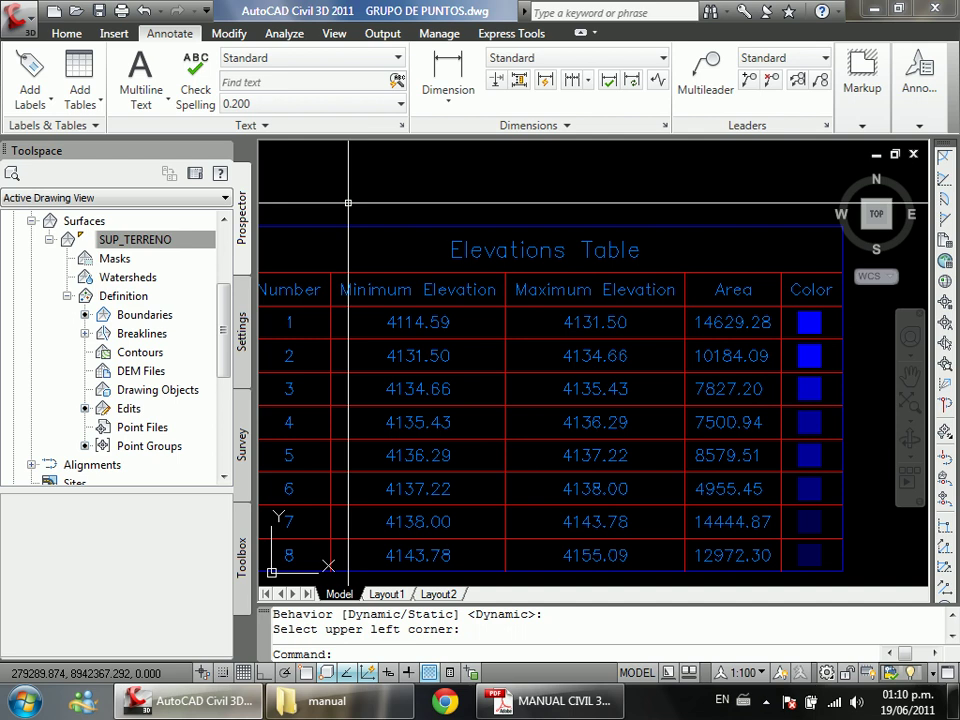
{"action": "scroll", "coordinate": [348, 203], "scroll_direction": "down", "scroll_amount": 10}
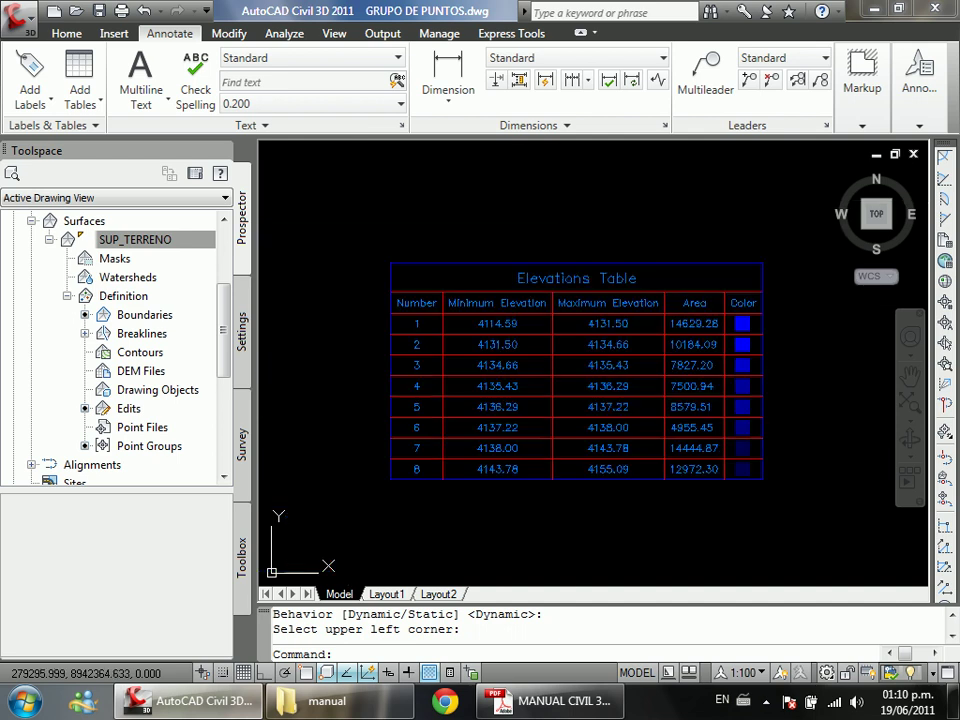
{"action": "scroll", "coordinate": [562, 339], "scroll_direction": "up", "scroll_amount": 6}
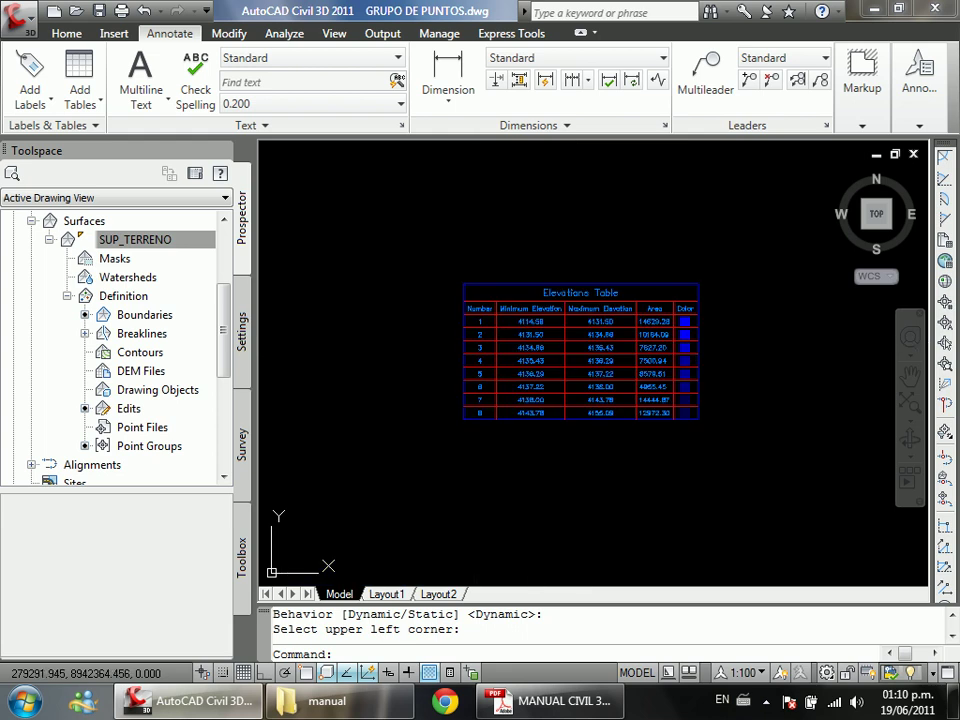
{"action": "scroll", "coordinate": [508, 197], "scroll_direction": "down", "scroll_amount": 2}
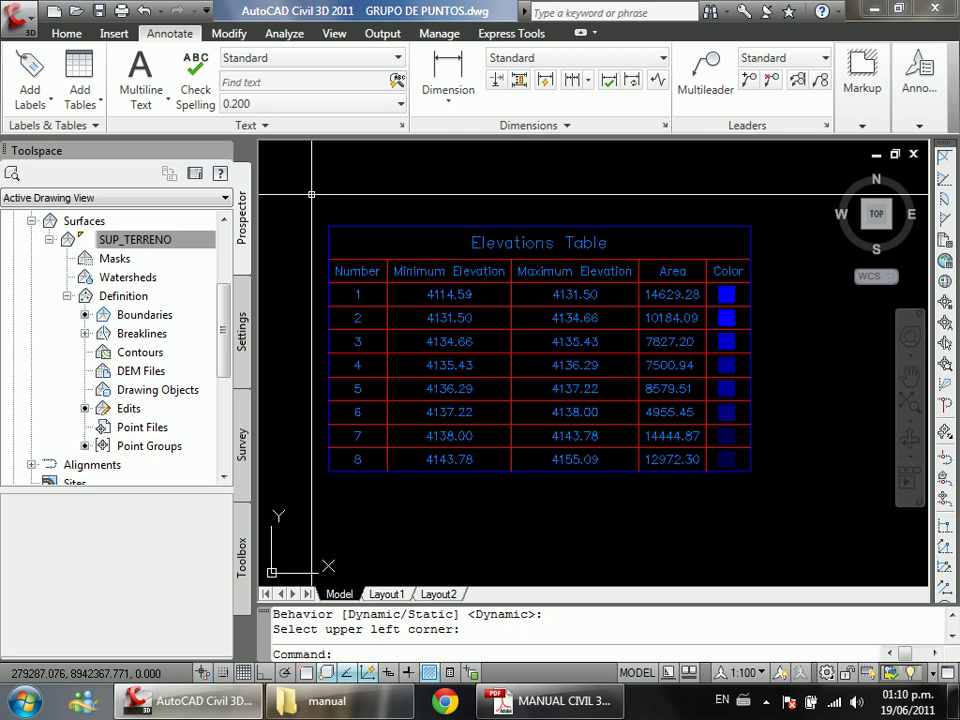
{"action": "scroll", "coordinate": [544, 294], "scroll_direction": "down", "scroll_amount": 8}
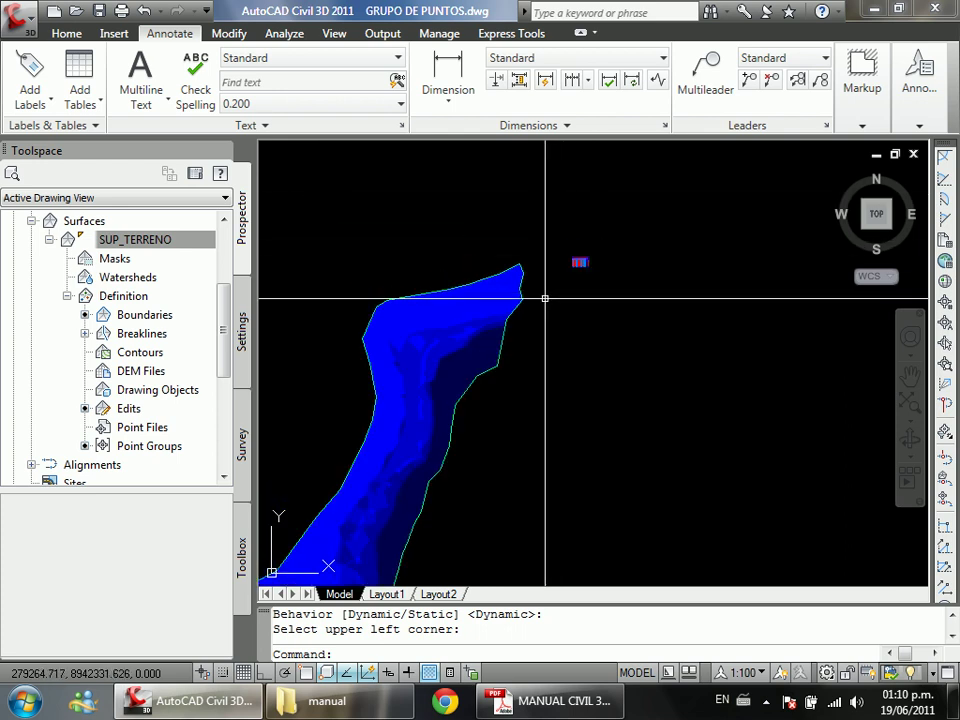
{"action": "scroll", "coordinate": [356, 468], "scroll_direction": "up", "scroll_amount": 3}
{"action": "scroll", "coordinate": [319, 467], "scroll_direction": "down", "scroll_amount": 4}
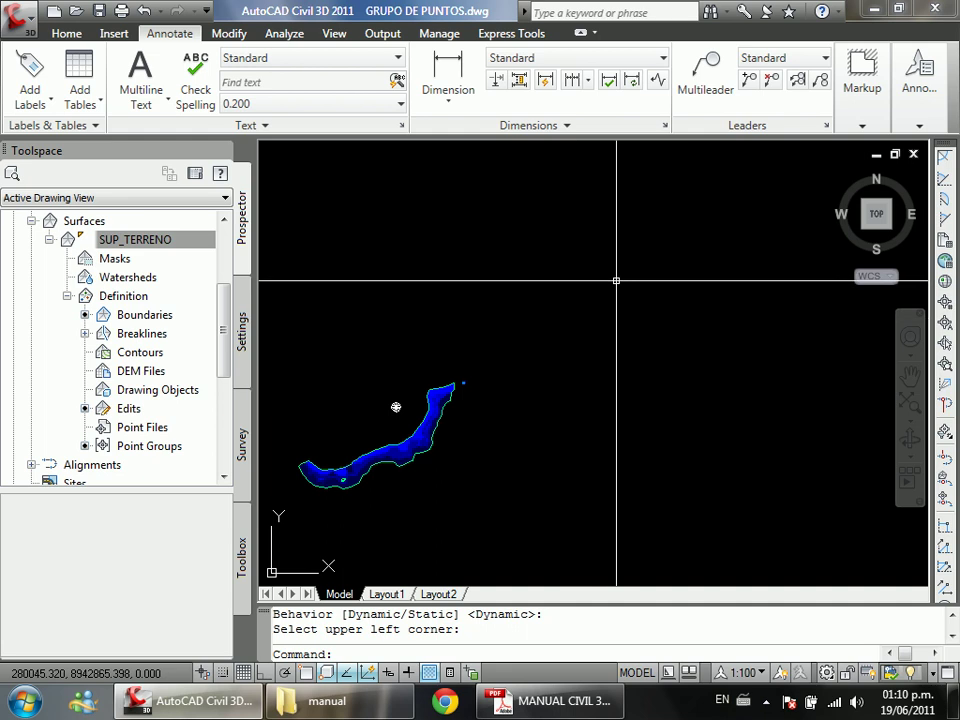
{"action": "scroll", "coordinate": [456, 381], "scroll_direction": "up", "scroll_amount": 4}
{"action": "scroll", "coordinate": [456, 381], "scroll_direction": "up", "scroll_amount": 12}
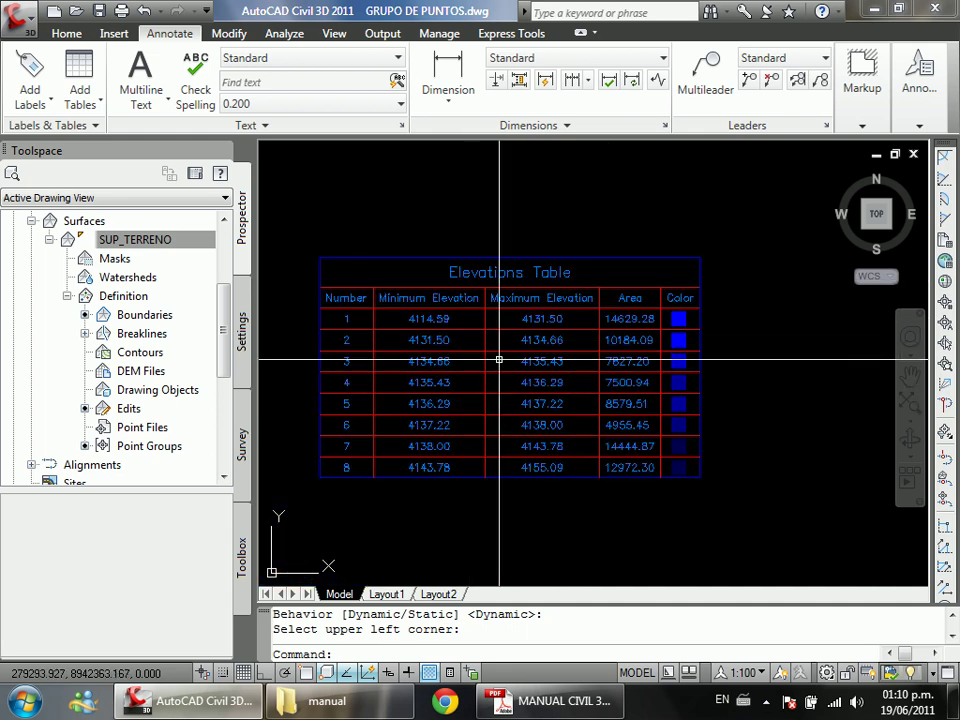
{"action": "scroll", "coordinate": [472, 385], "scroll_direction": "down", "scroll_amount": 1}
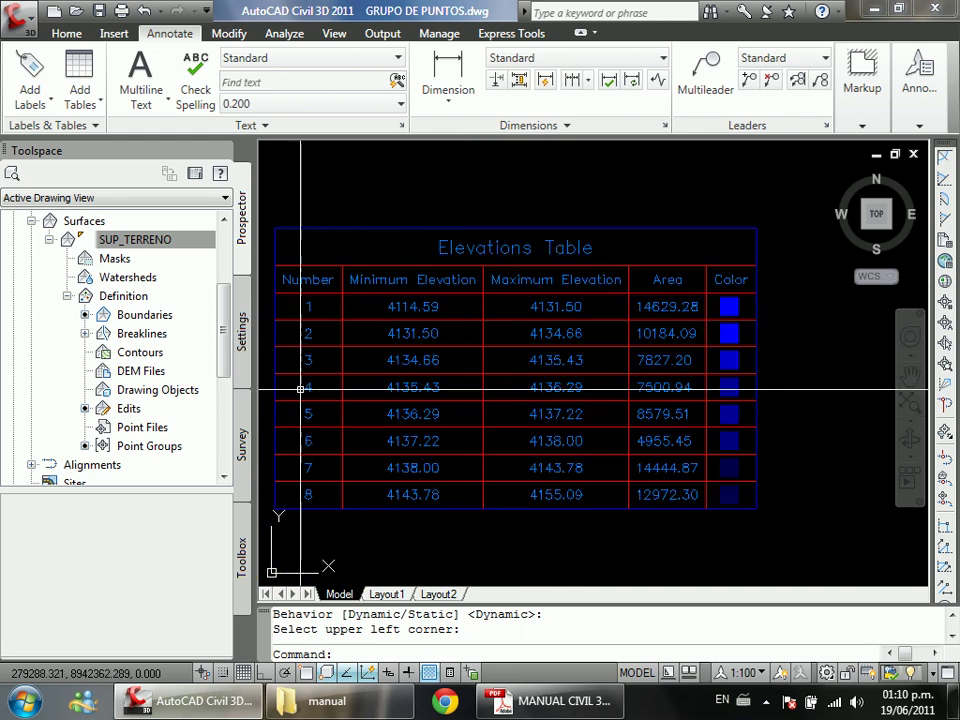
{"action": "scroll", "coordinate": [456, 400], "scroll_direction": "up", "scroll_amount": 2}
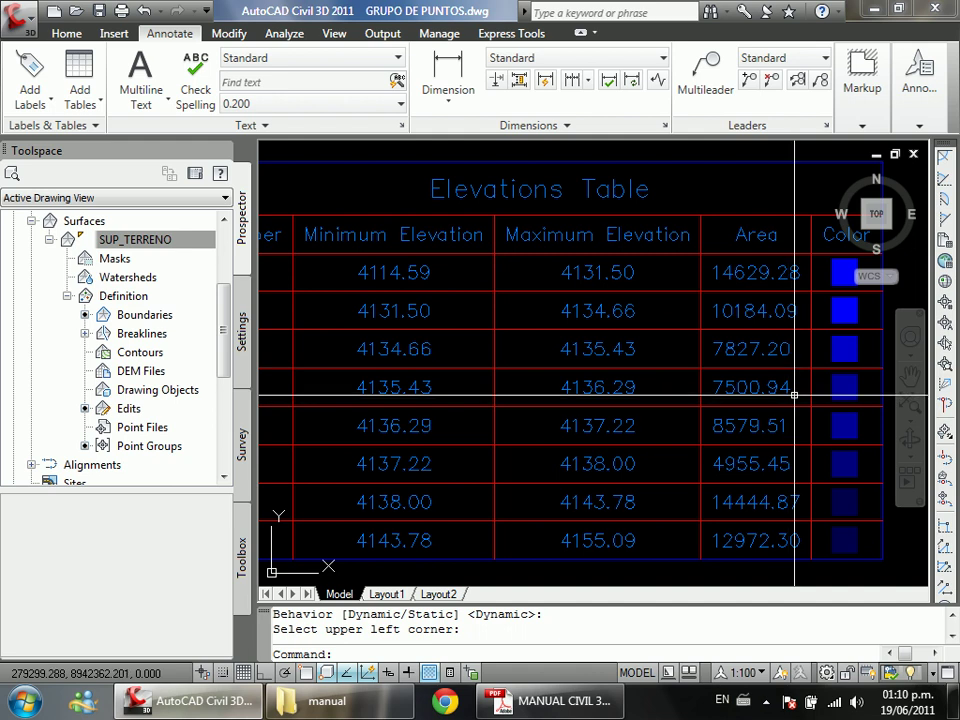
{"action": "scroll", "coordinate": [651, 360], "scroll_direction": "down", "scroll_amount": 5}
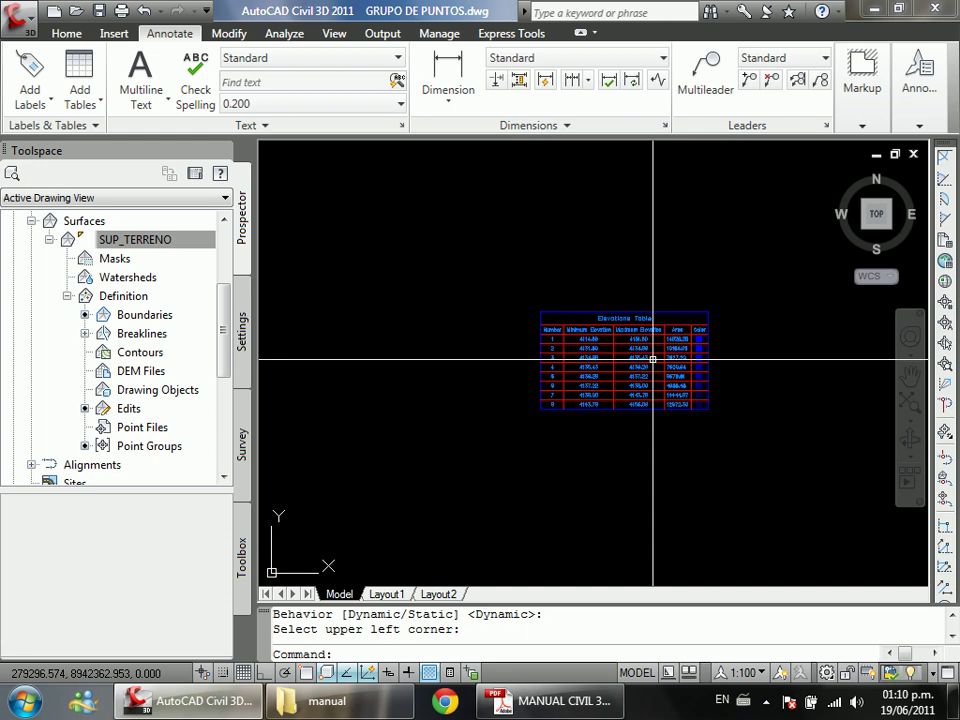
Step: Open the surface properties of SUP_TERRENO and turn on the preview of the Elevations legend in its analysis settings
{"action": "scroll", "coordinate": [496, 355], "scroll_direction": "up", "scroll_amount": 4}
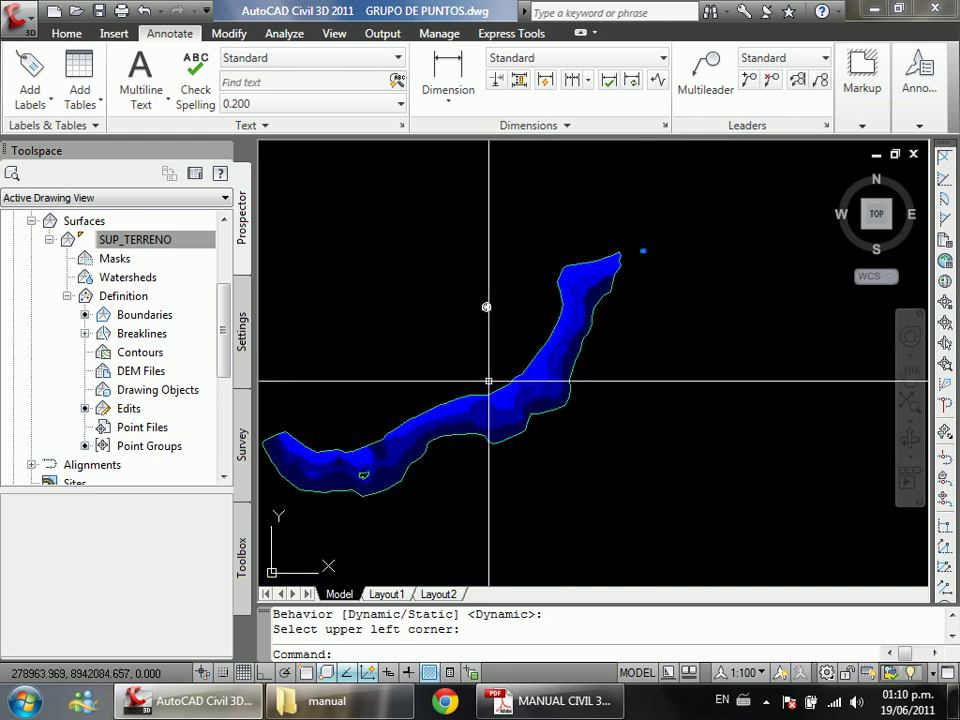
{"action": "left_click", "coordinate": [489, 381]}
{"action": "left_click", "coordinate": [536, 410]}
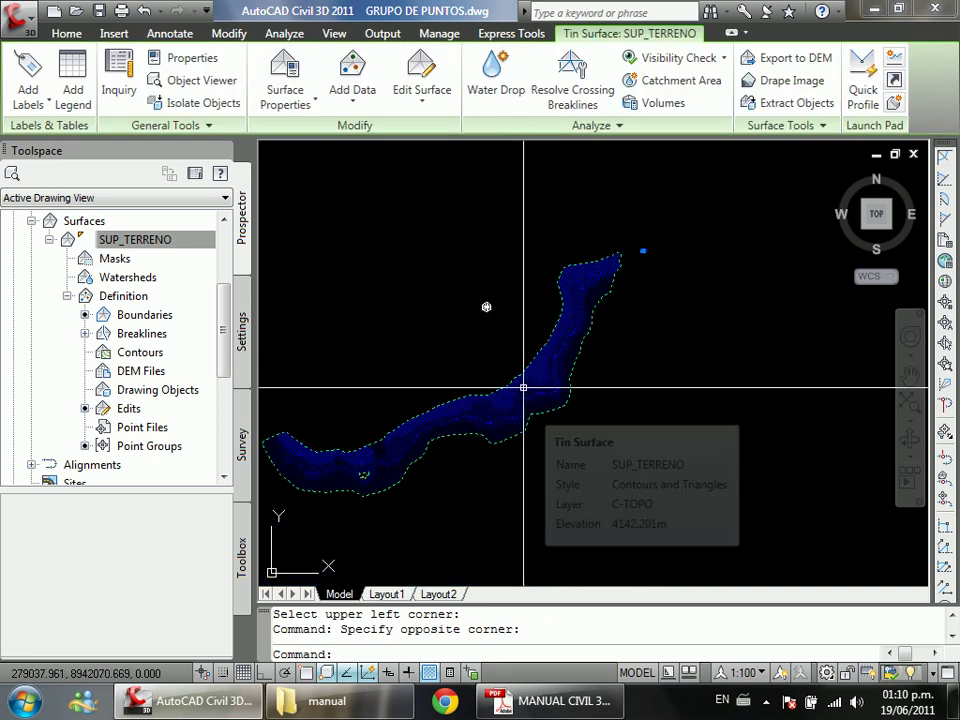
{"action": "right_click", "coordinate": [523, 388]}
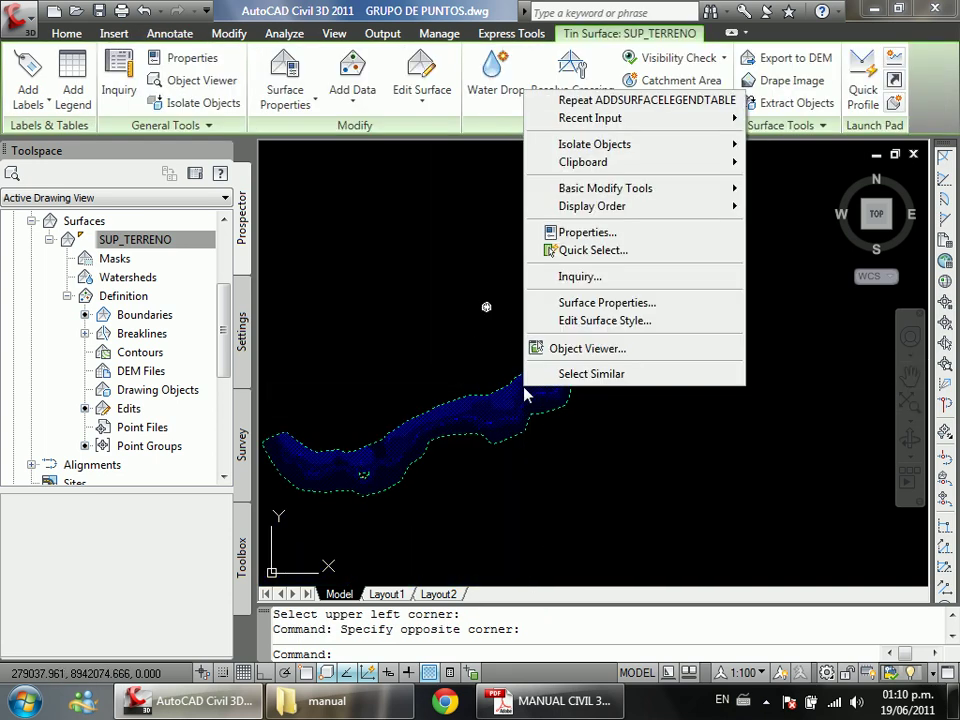
{"action": "left_click", "coordinate": [652, 308]}
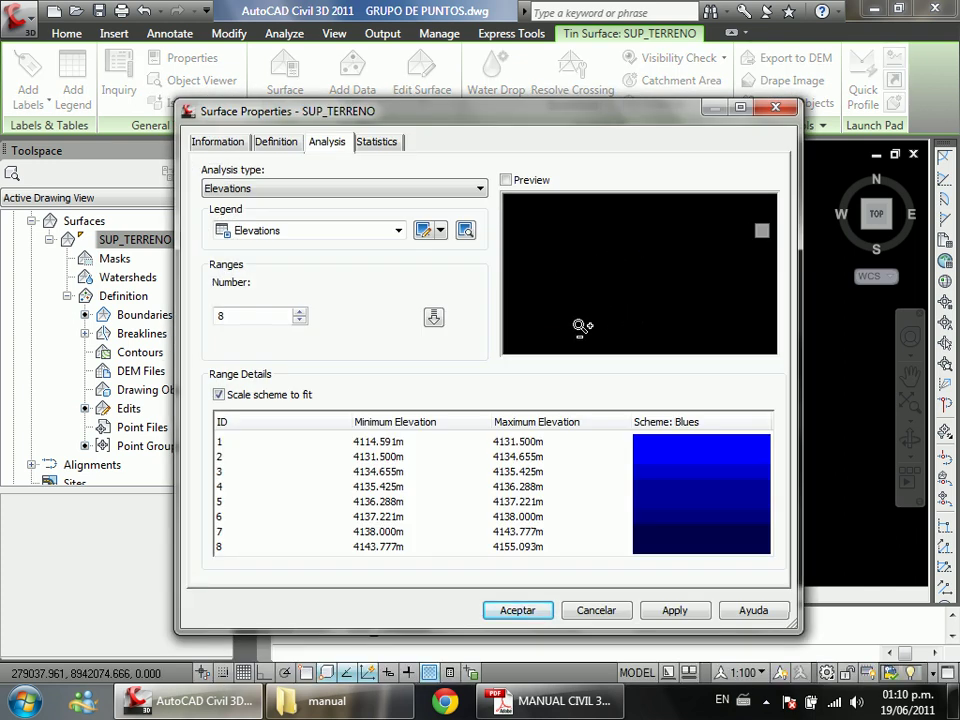
{"action": "left_click", "coordinate": [300, 487]}
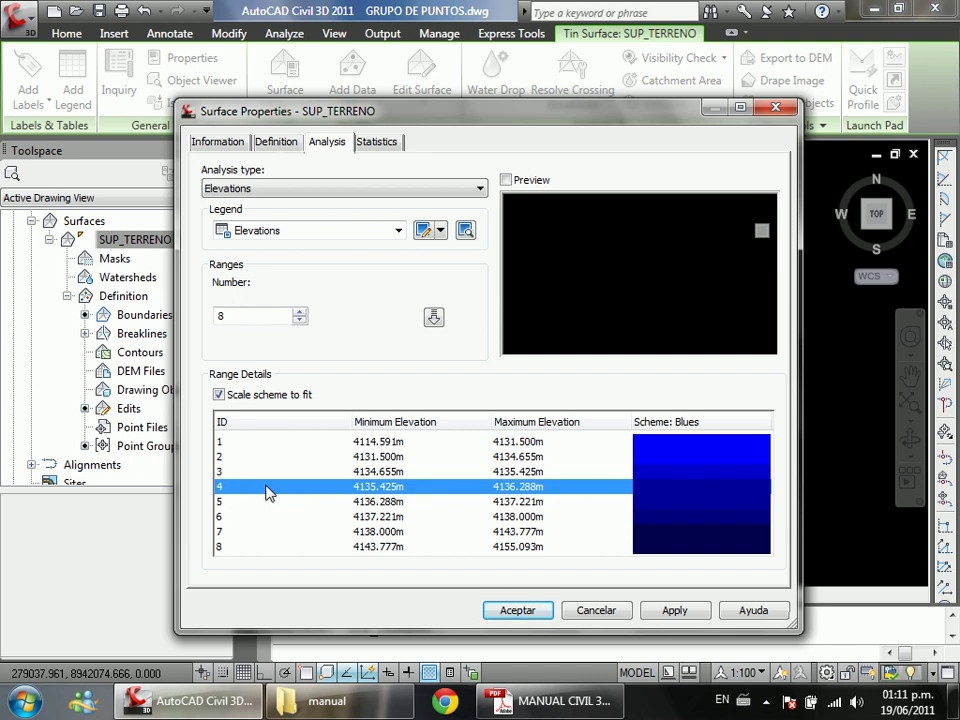
{"action": "left_click", "coordinate": [507, 180]}
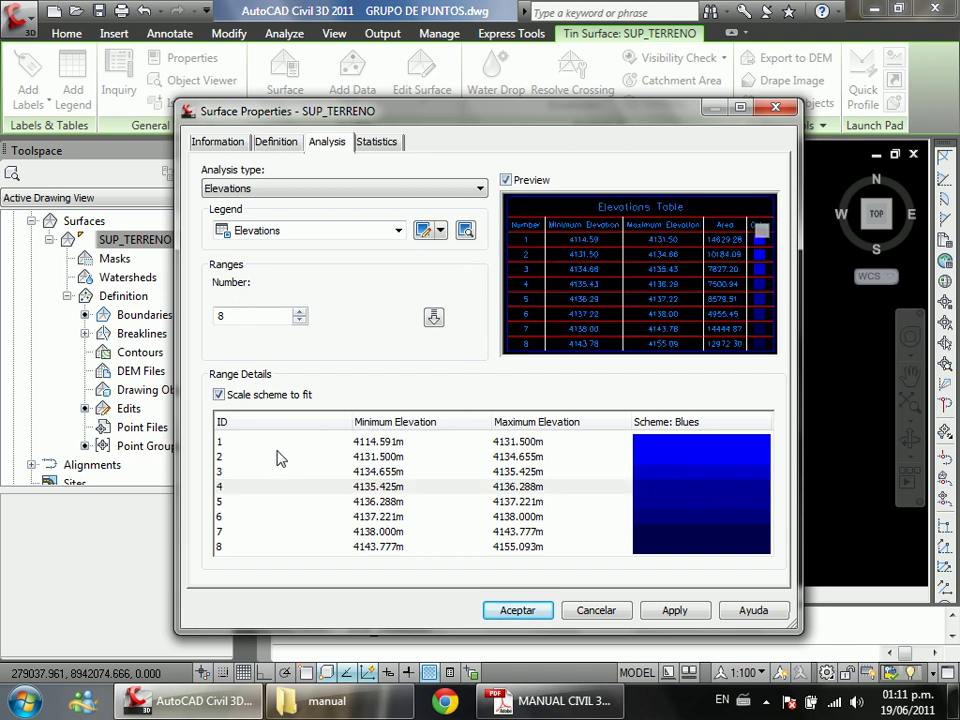
Step: Set the color of elevation range 4 to yellow and accept the surface properties
{"action": "left_click", "coordinate": [241, 490]}
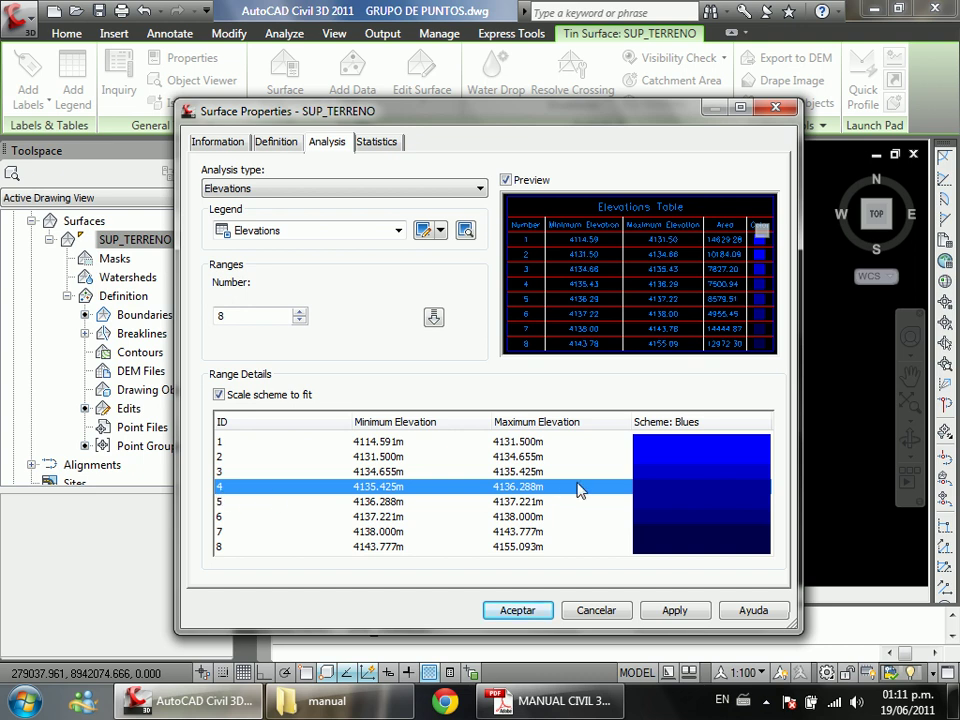
{"action": "left_click", "coordinate": [683, 491]}
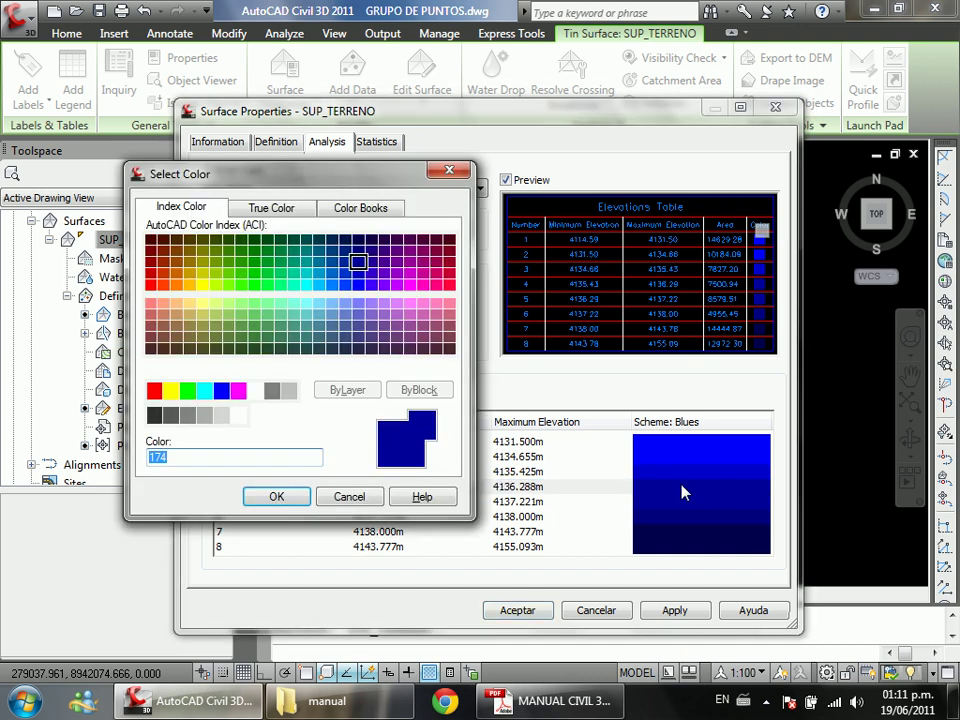
{"action": "left_click", "coordinate": [171, 391]}
{"action": "left_click", "coordinate": [275, 495]}
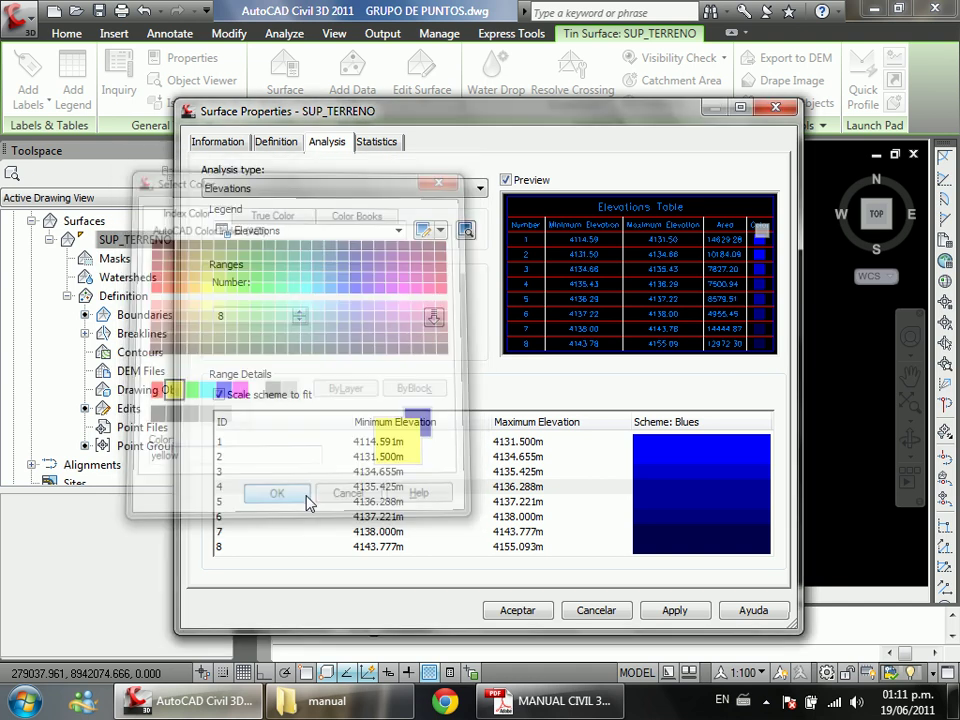
{"action": "double_click", "coordinate": [693, 489]}
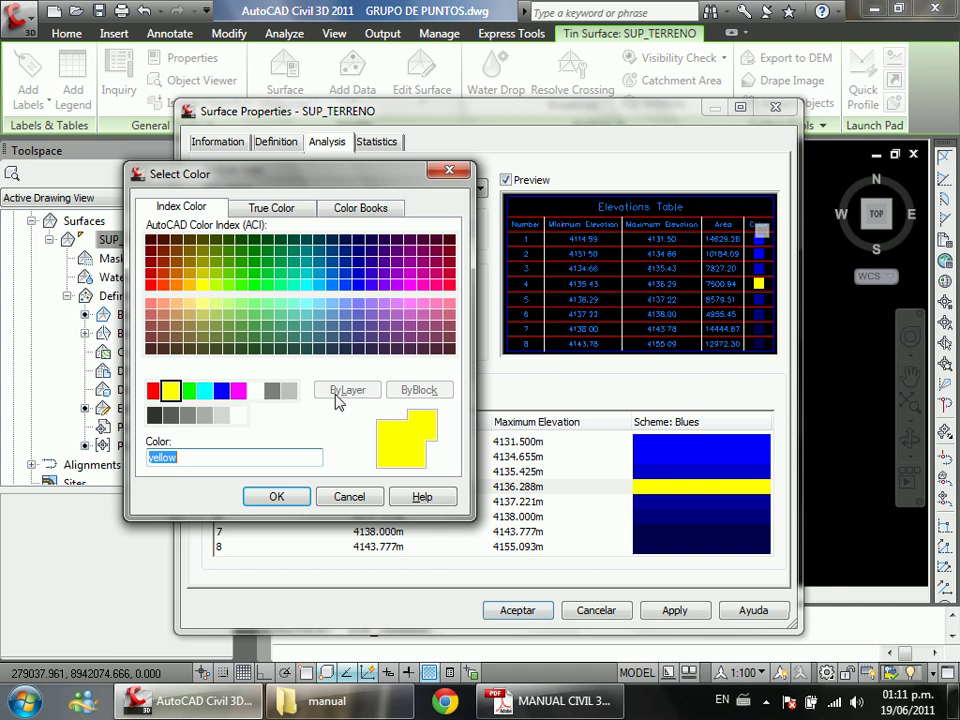
{"action": "left_click", "coordinate": [279, 496]}
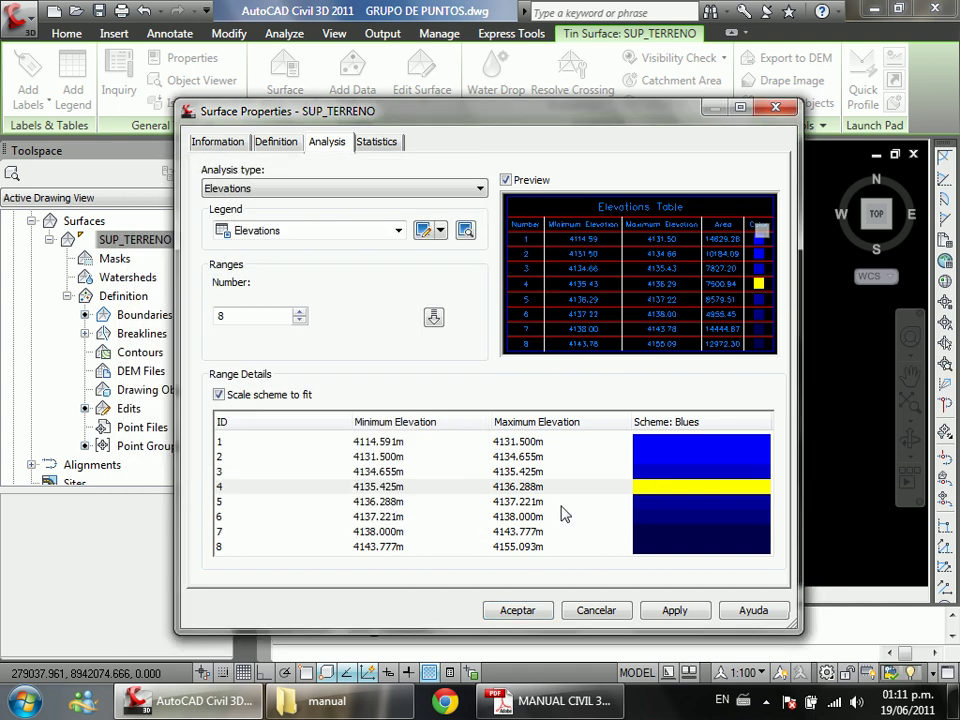
{"action": "left_click", "coordinate": [496, 606]}
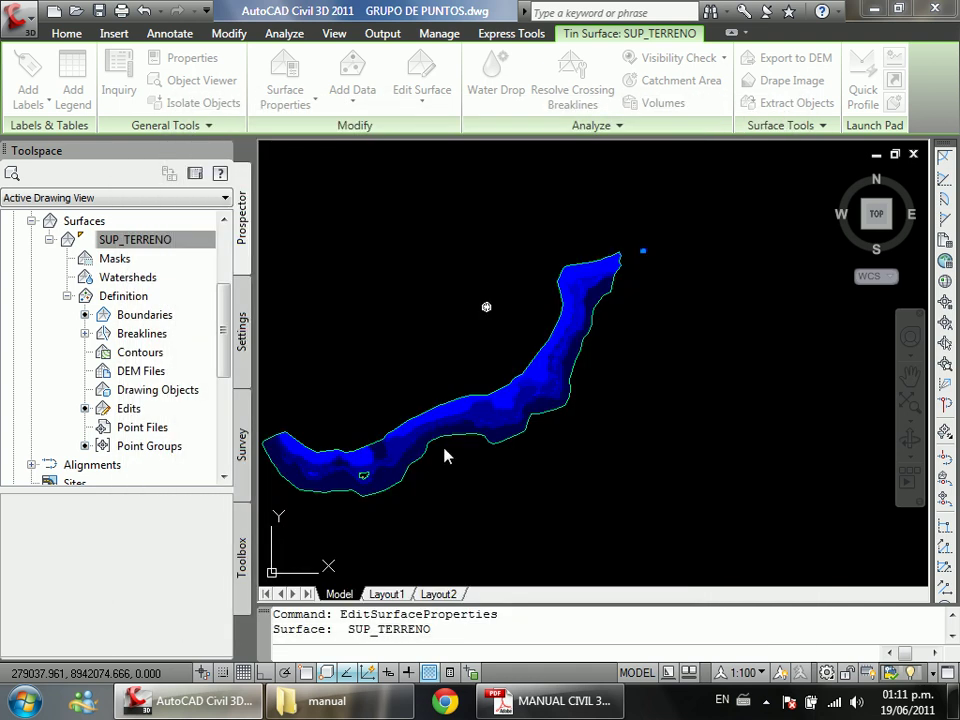
Step: Compare the yellow band on the surface with the range 4 row in the Elevations Table
{"action": "scroll", "coordinate": [450, 360], "scroll_direction": "up", "scroll_amount": 6}
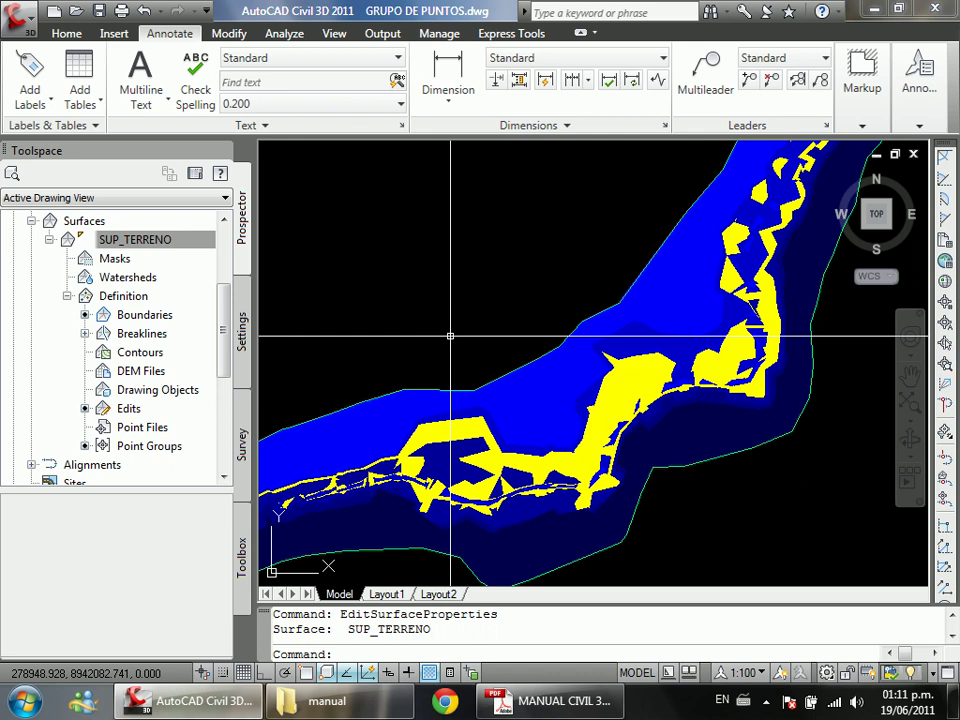
{"action": "scroll", "coordinate": [430, 340], "scroll_direction": "down", "scroll_amount": 5}
{"action": "scroll", "coordinate": [421, 467], "scroll_direction": "up", "scroll_amount": 7}
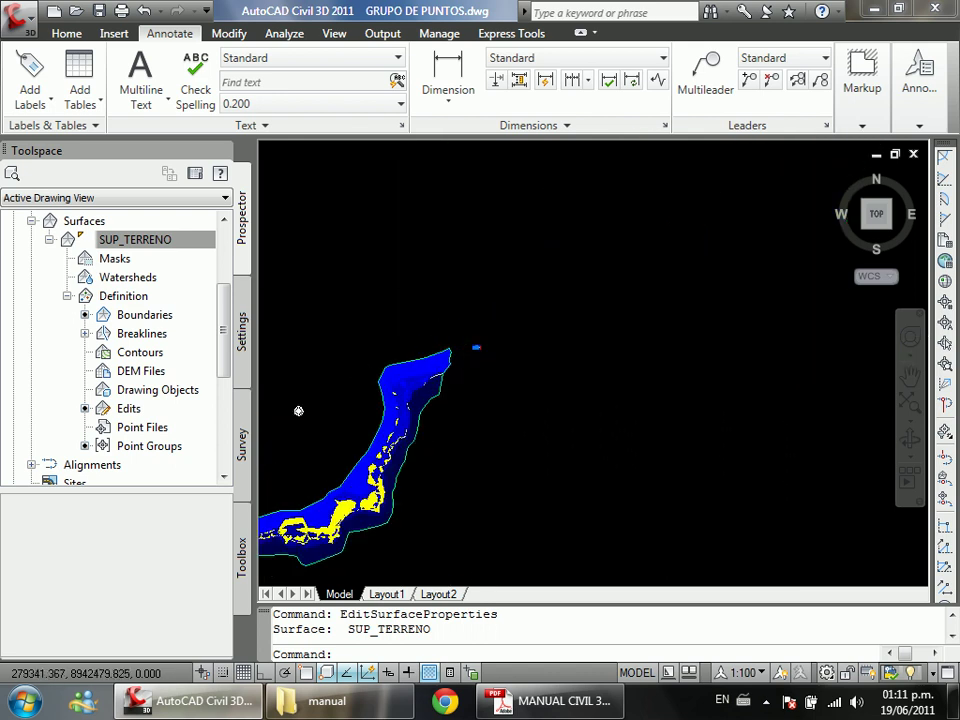
{"action": "scroll", "coordinate": [456, 435], "scroll_direction": "up", "scroll_amount": 8}
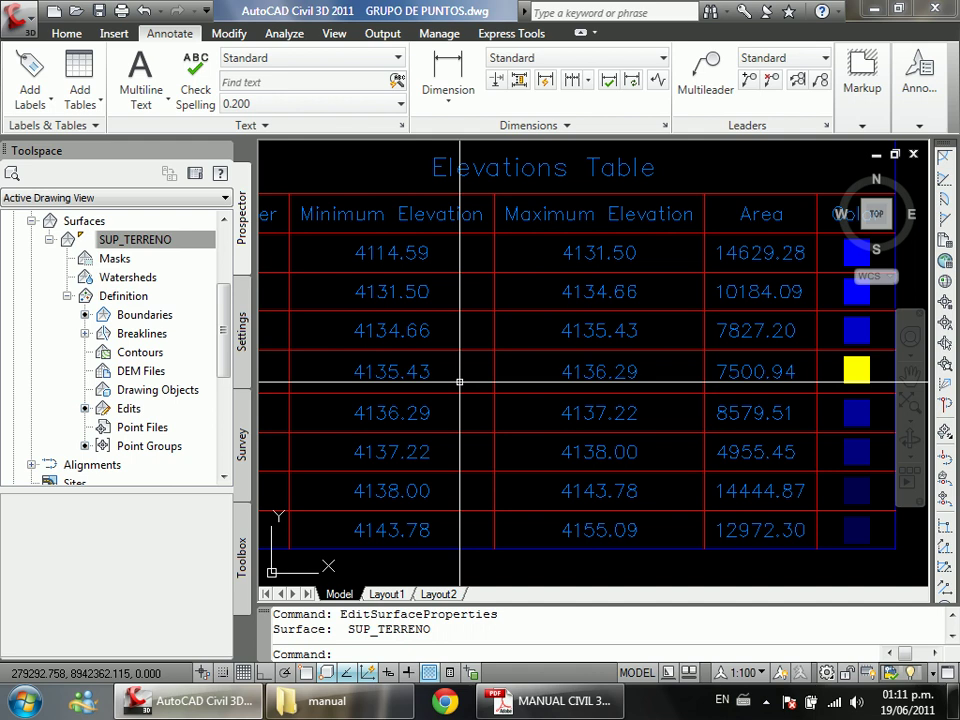
{"action": "scroll", "coordinate": [459, 381], "scroll_direction": "down", "scroll_amount": 5}
{"action": "scroll", "coordinate": [360, 440], "scroll_direction": "up", "scroll_amount": 6}
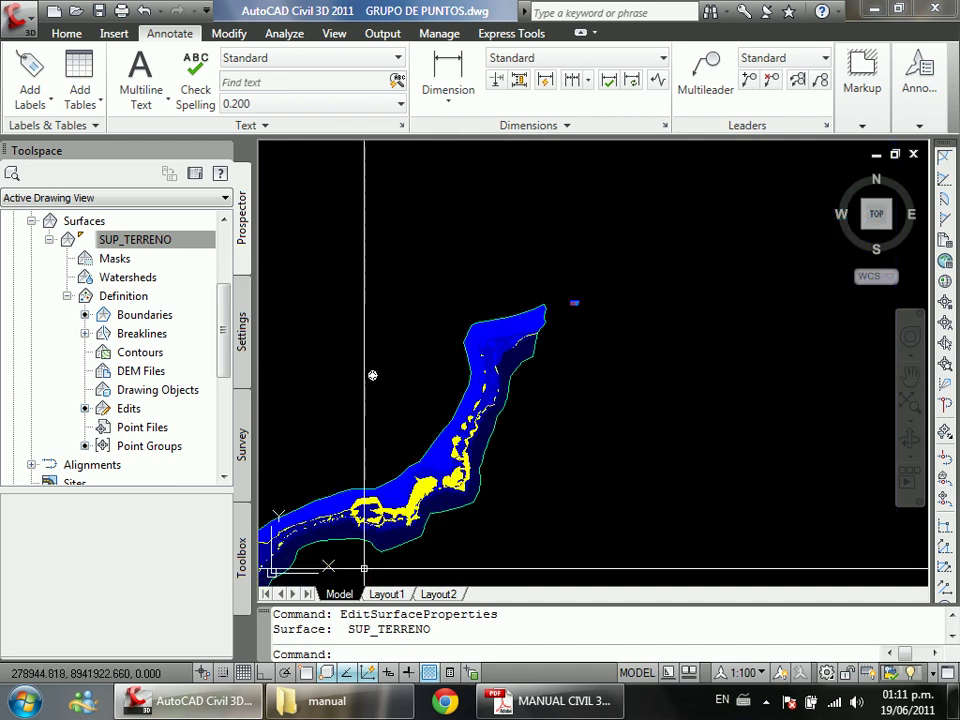
Step: Examine how the yellow elevation band runs along the central and western stretches of SUP_TERRENO
{"action": "scroll", "coordinate": [435, 317], "scroll_direction": "up", "scroll_amount": 2}
{"action": "scroll", "coordinate": [499, 514], "scroll_direction": "down", "scroll_amount": 5}
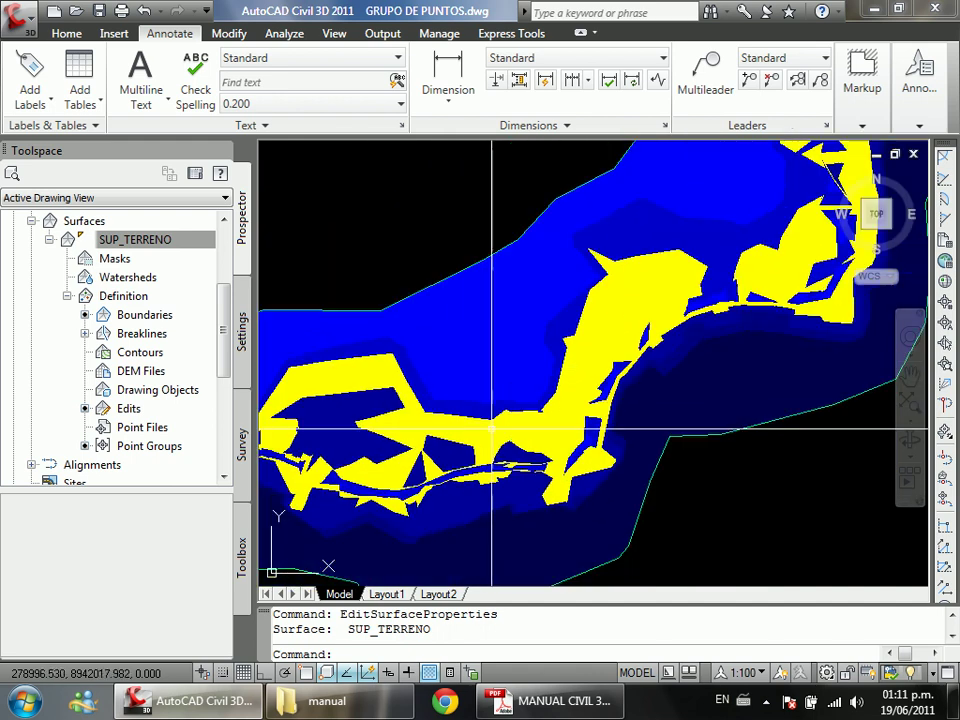
{"action": "scroll", "coordinate": [493, 432], "scroll_direction": "up", "scroll_amount": 4}
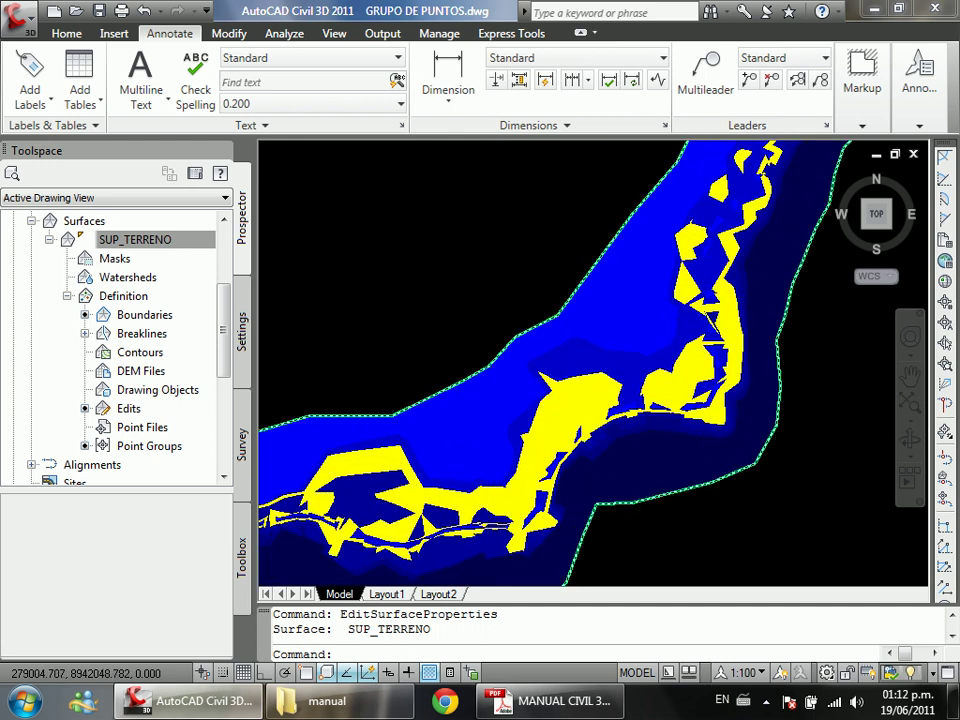
{"action": "scroll", "coordinate": [500, 401], "scroll_direction": "down", "scroll_amount": 4}
{"action": "scroll", "coordinate": [484, 431], "scroll_direction": "up", "scroll_amount": 3}
{"action": "scroll", "coordinate": [431, 482], "scroll_direction": "down", "scroll_amount": 1}
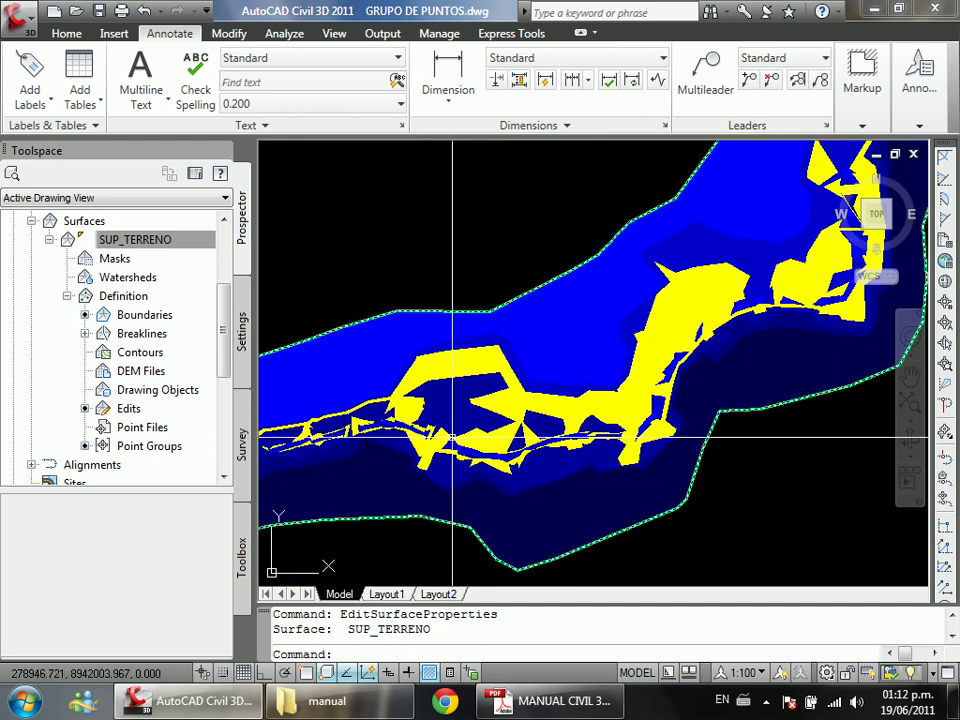
{"action": "scroll", "coordinate": [462, 480], "scroll_direction": "down", "scroll_amount": 3}
{"action": "scroll", "coordinate": [345, 493], "scroll_direction": "up", "scroll_amount": 4}
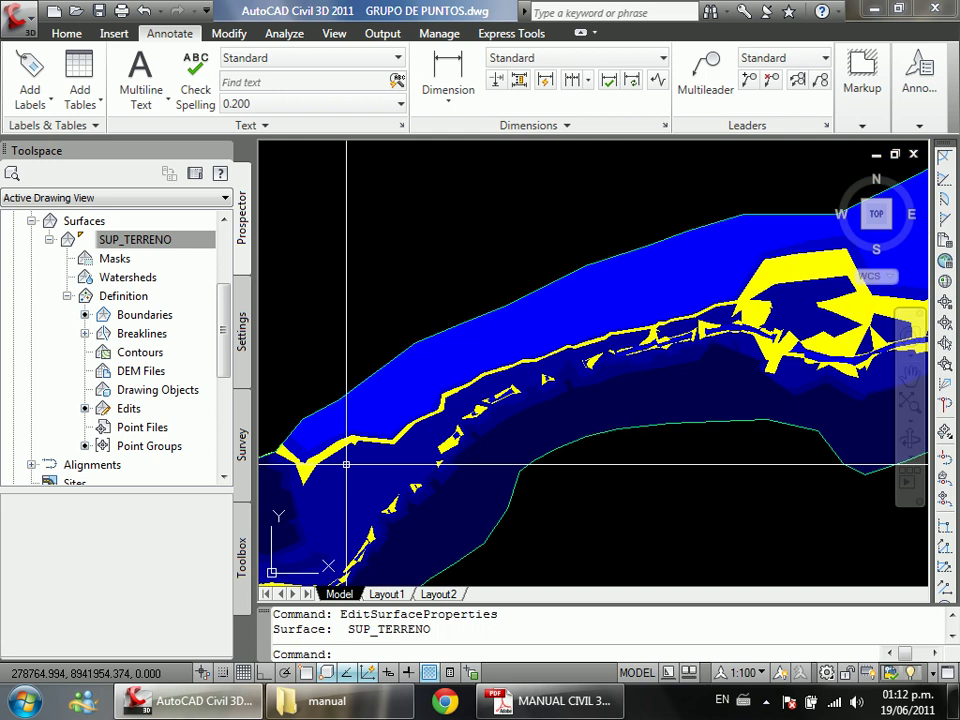
{"action": "scroll", "coordinate": [673, 349], "scroll_direction": "up", "scroll_amount": 3}
{"action": "scroll", "coordinate": [386, 206], "scroll_direction": "down", "scroll_amount": 3}
{"action": "scroll", "coordinate": [611, 257], "scroll_direction": "up", "scroll_amount": 2}
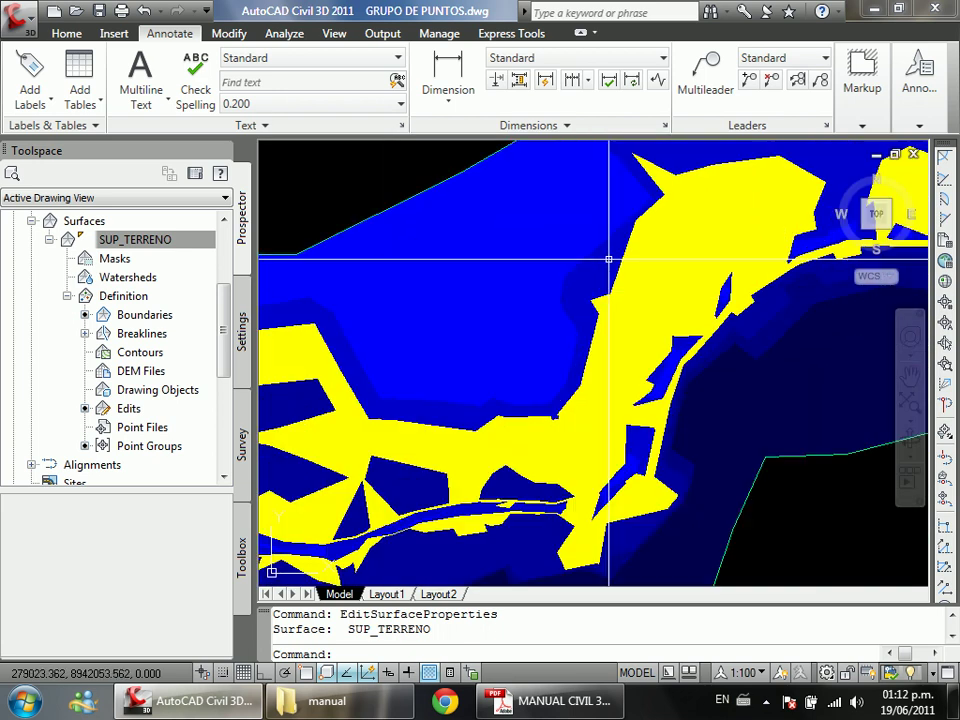
{"action": "scroll", "coordinate": [459, 396], "scroll_direction": "down", "scroll_amount": 2}
{"action": "scroll", "coordinate": [459, 396], "scroll_direction": "down", "scroll_amount": 3}
{"action": "scroll", "coordinate": [461, 386], "scroll_direction": "up", "scroll_amount": 4}
{"action": "scroll", "coordinate": [461, 386], "scroll_direction": "down", "scroll_amount": 1}
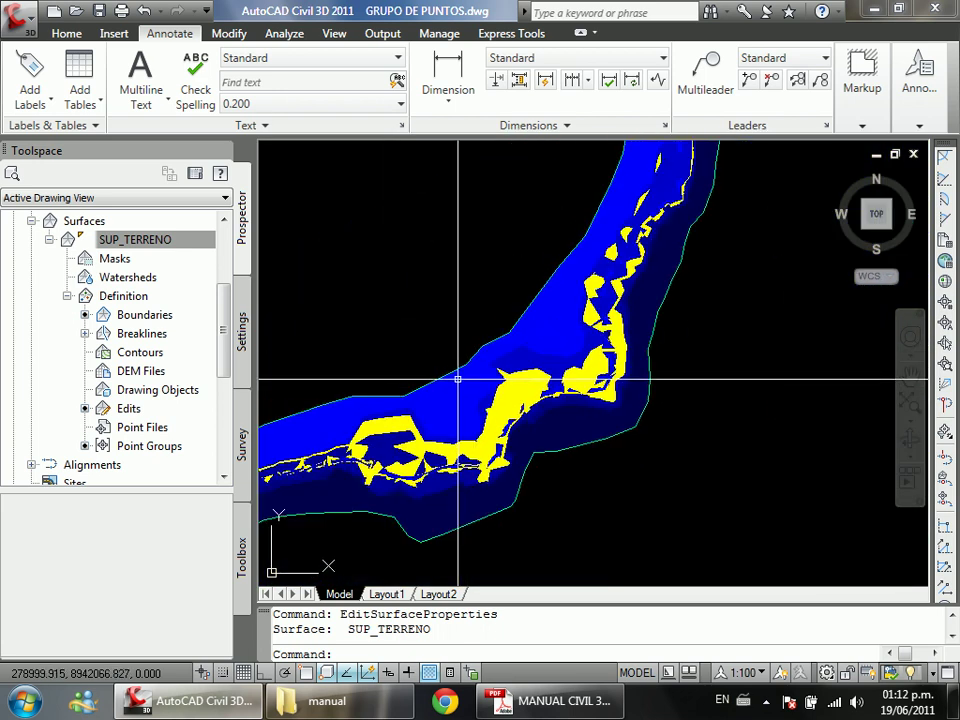
{"action": "scroll", "coordinate": [458, 380], "scroll_direction": "down", "scroll_amount": 1}
Step: Switch to Windows Explorer and check the PRACTICAS folder of CURSO CIVIL 3D 2010 CIP in Documents
{"action": "key", "text": "super+e"}
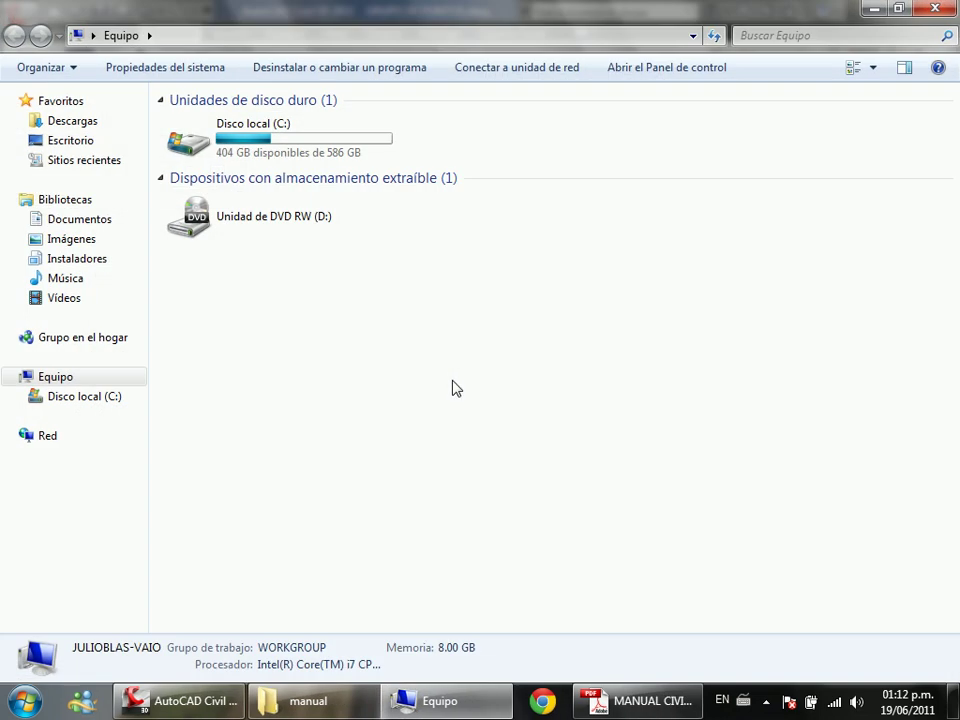
{"action": "left_click", "coordinate": [103, 218]}
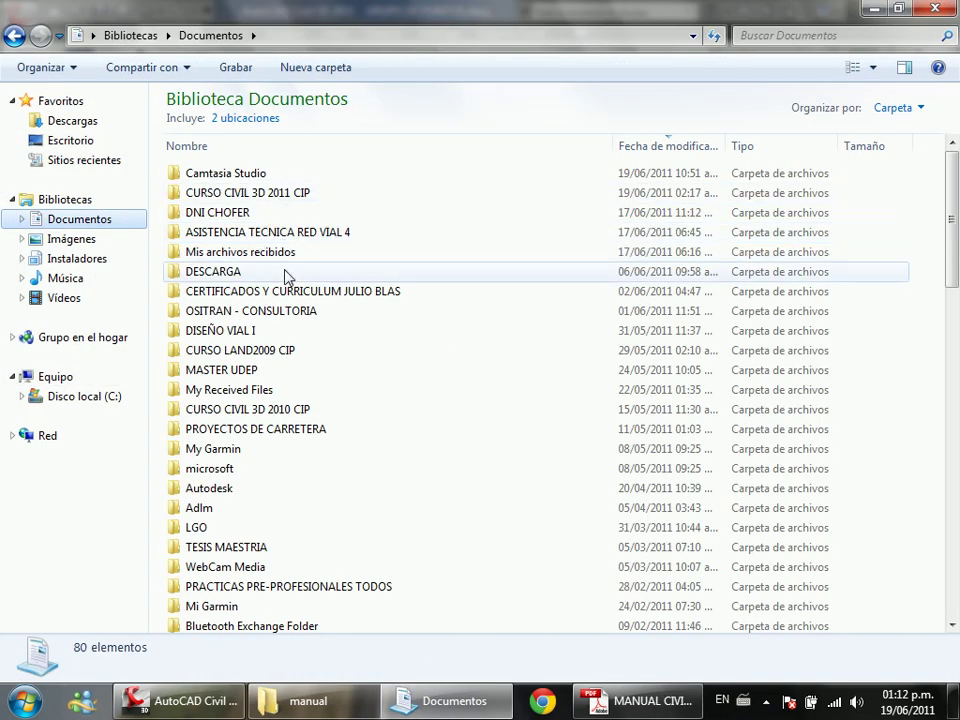
{"action": "double_click", "coordinate": [259, 417]}
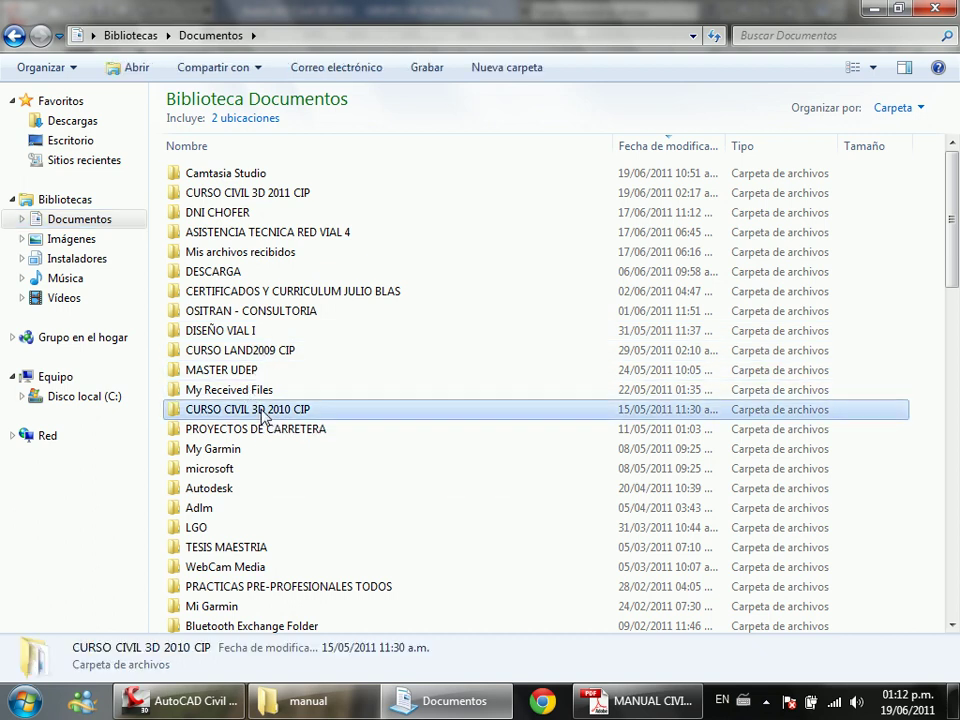
{"action": "double_click", "coordinate": [238, 214]}
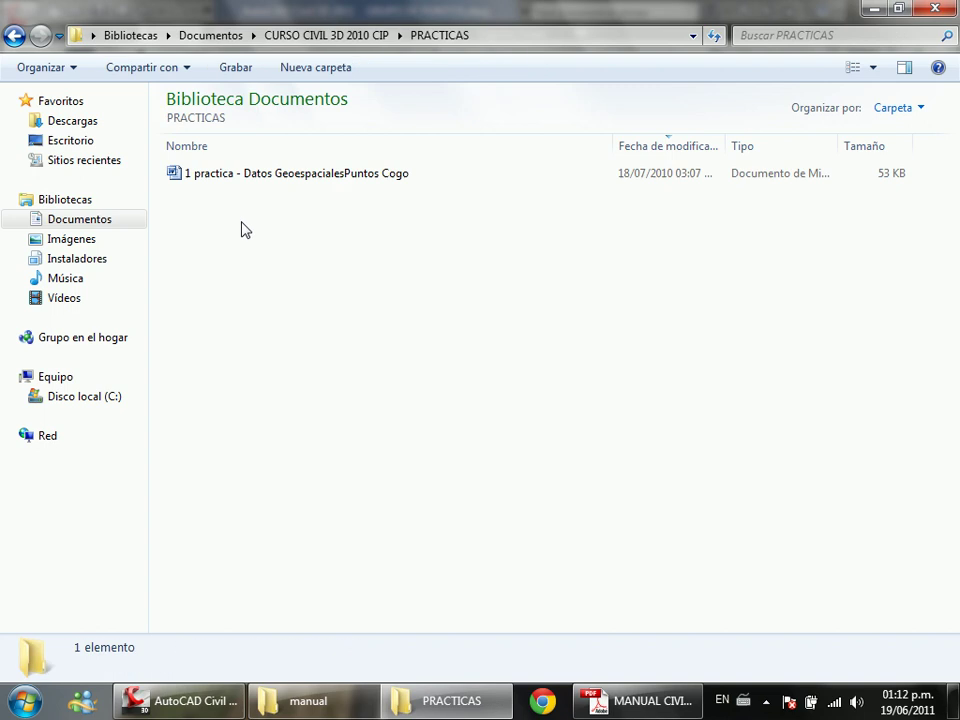
{"action": "left_click", "coordinate": [14, 37]}
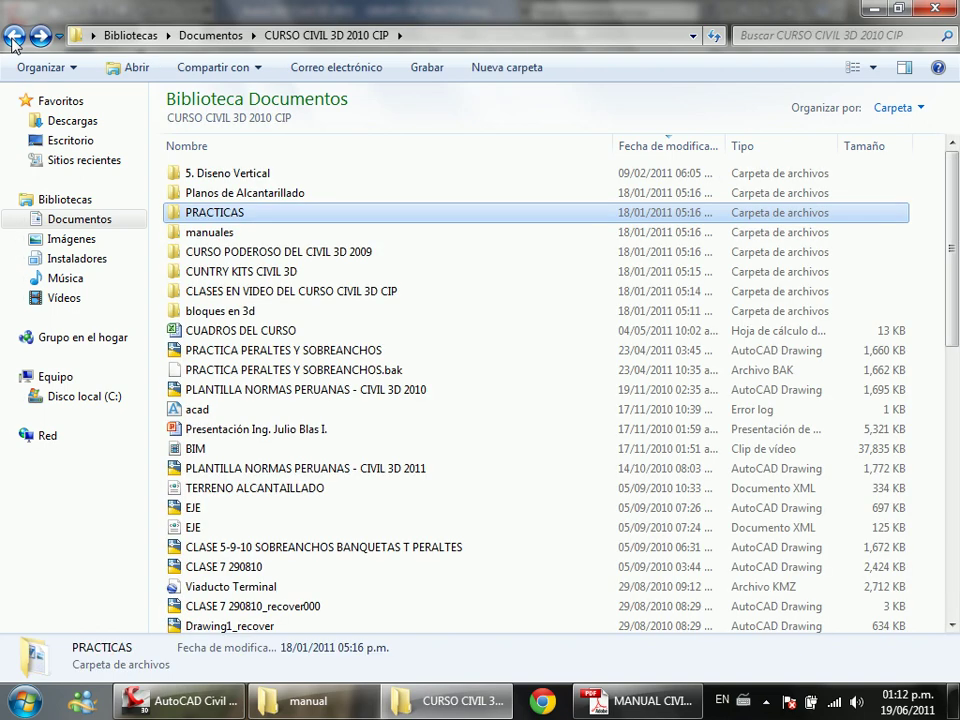
{"action": "left_click", "coordinate": [14, 37]}
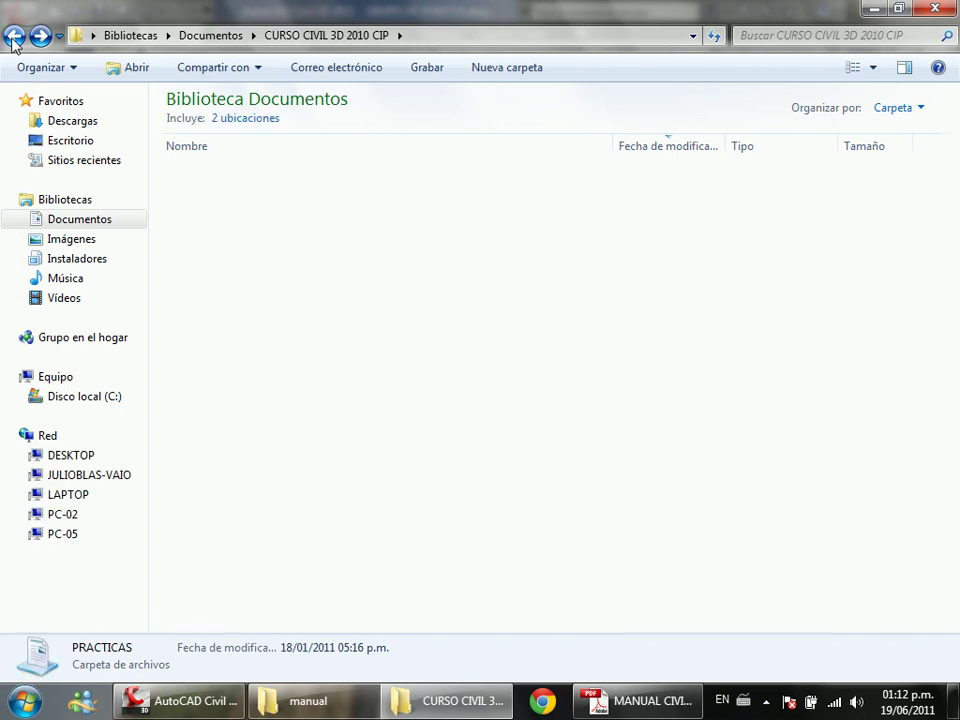
{"action": "left_click", "coordinate": [40, 37]}
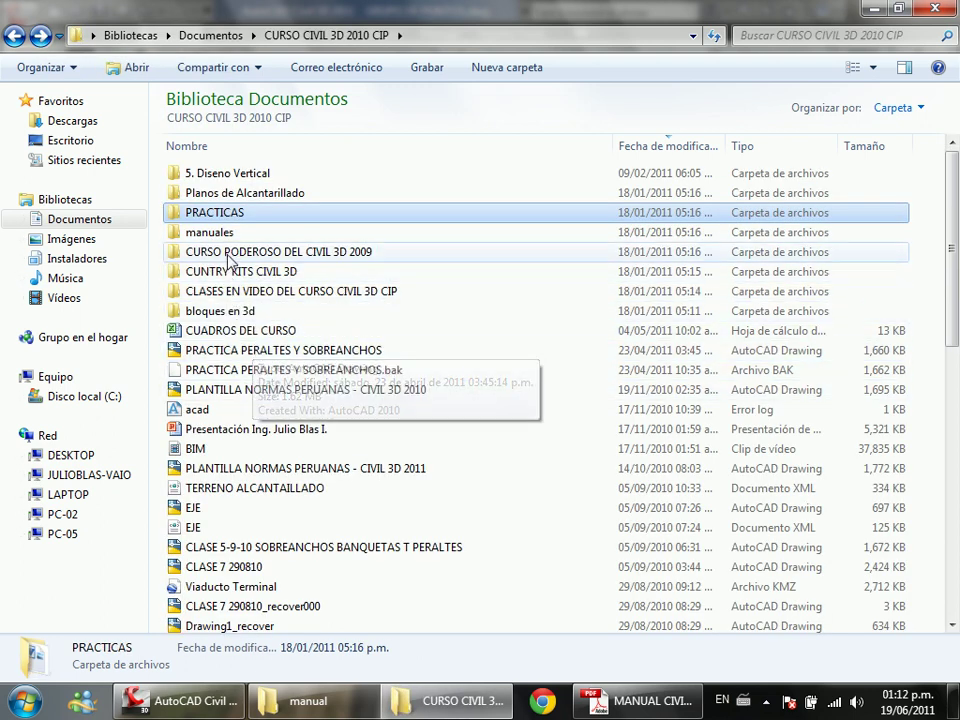
Step: Look through the manuales and PRACTICAS folders of CURSO CIVIL 3D 2010 CIP and return to Equipo
{"action": "left_click", "coordinate": [228, 234]}
{"action": "double_click", "coordinate": [228, 234]}
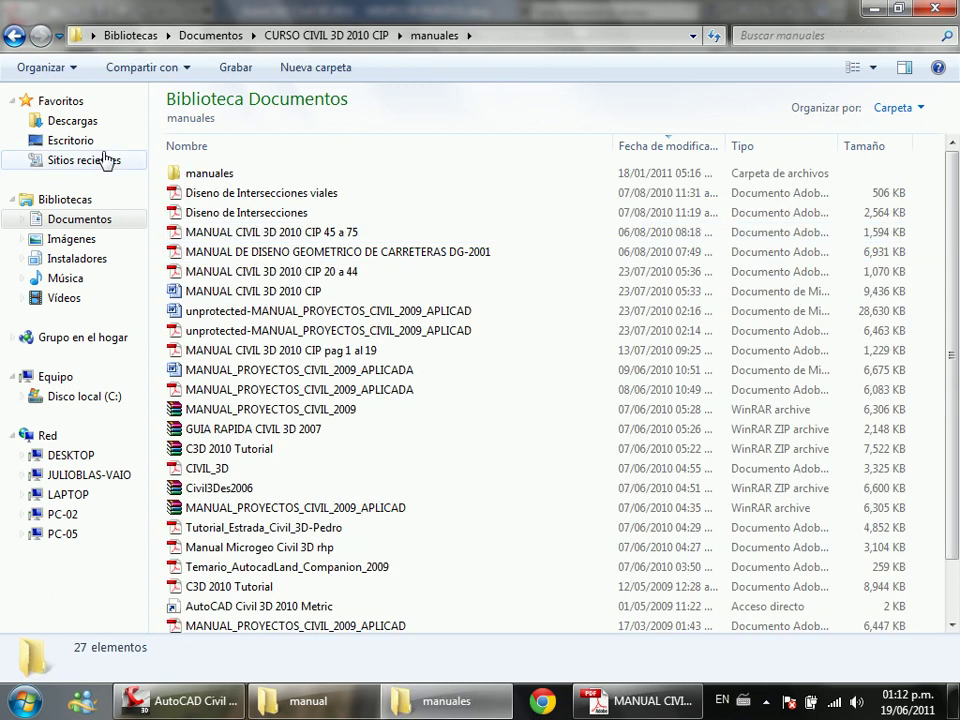
{"action": "left_click", "coordinate": [14, 37]}
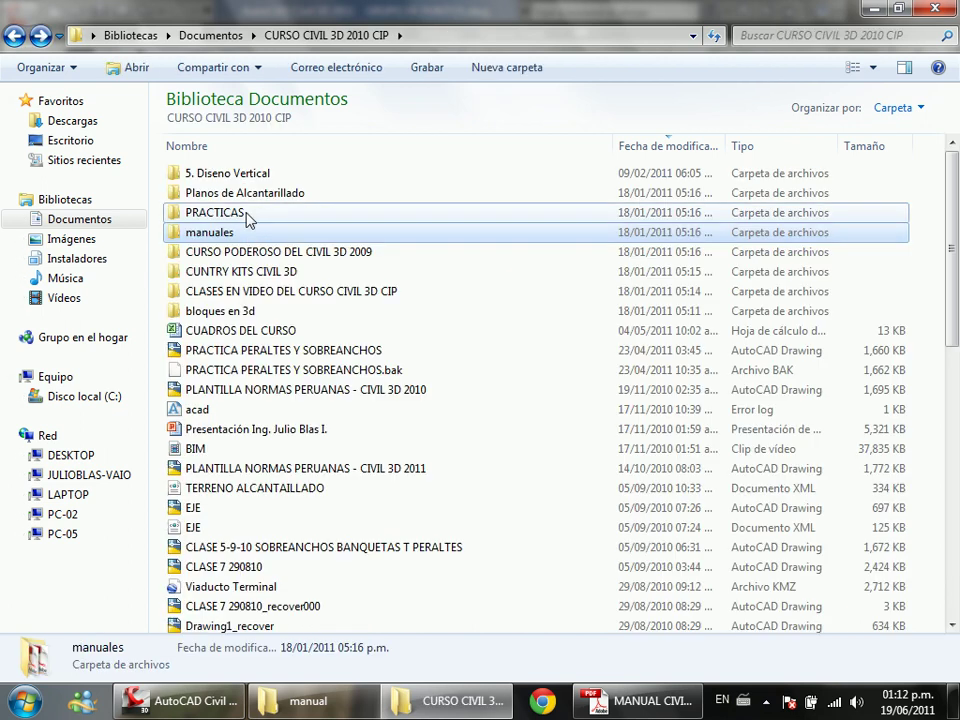
{"action": "double_click", "coordinate": [246, 216]}
{"action": "left_click", "coordinate": [15, 38]}
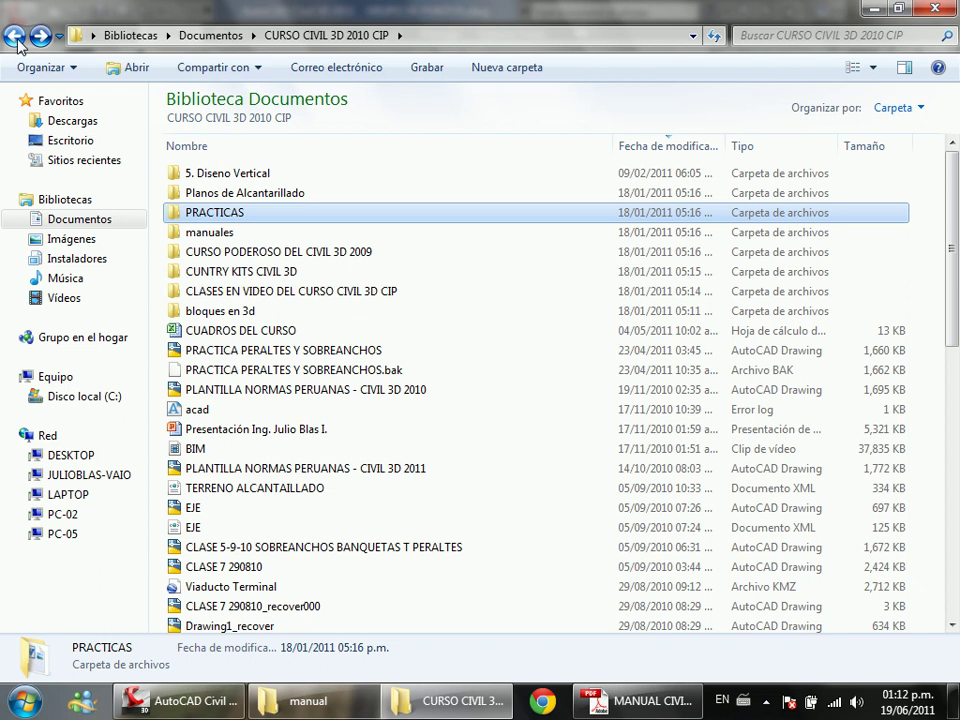
{"action": "left_click", "coordinate": [15, 37]}
{"action": "left_click", "coordinate": [15, 38]}
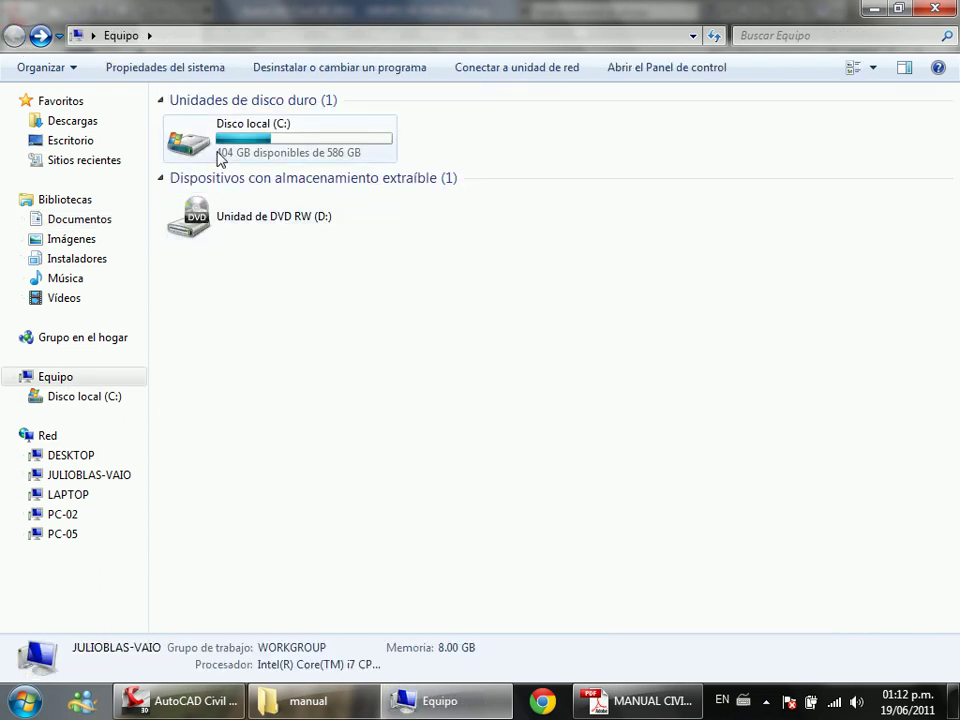
Step: Open the Practicas folder of CURSO CIVIL 3D 2011 CIP in Documents
{"action": "left_click", "coordinate": [119, 230]}
{"action": "double_click", "coordinate": [250, 192]}
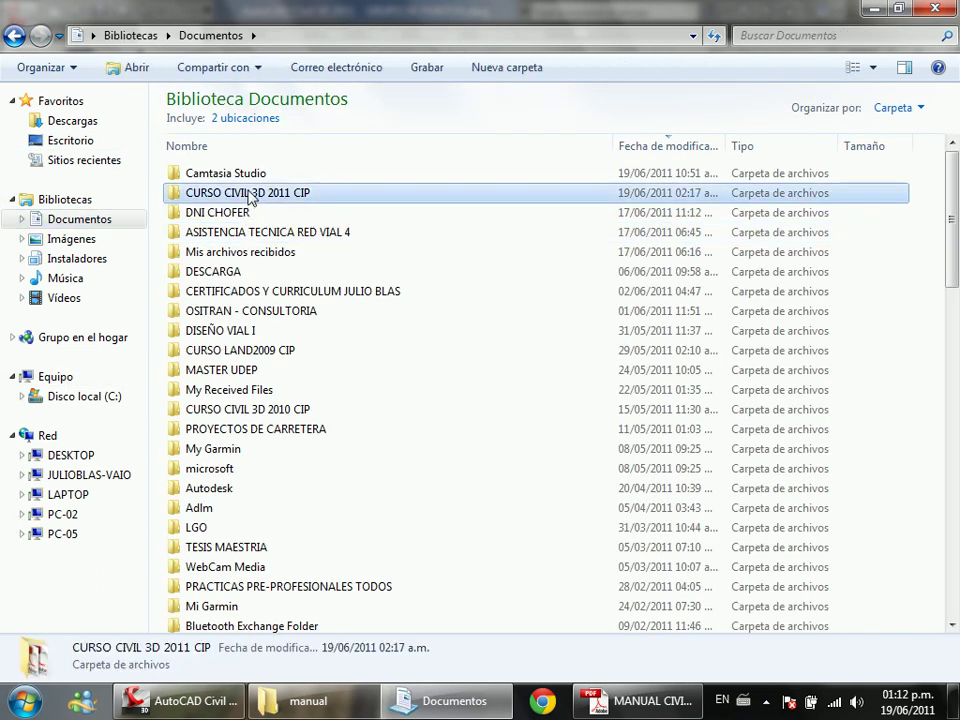
{"action": "double_click", "coordinate": [218, 252]}
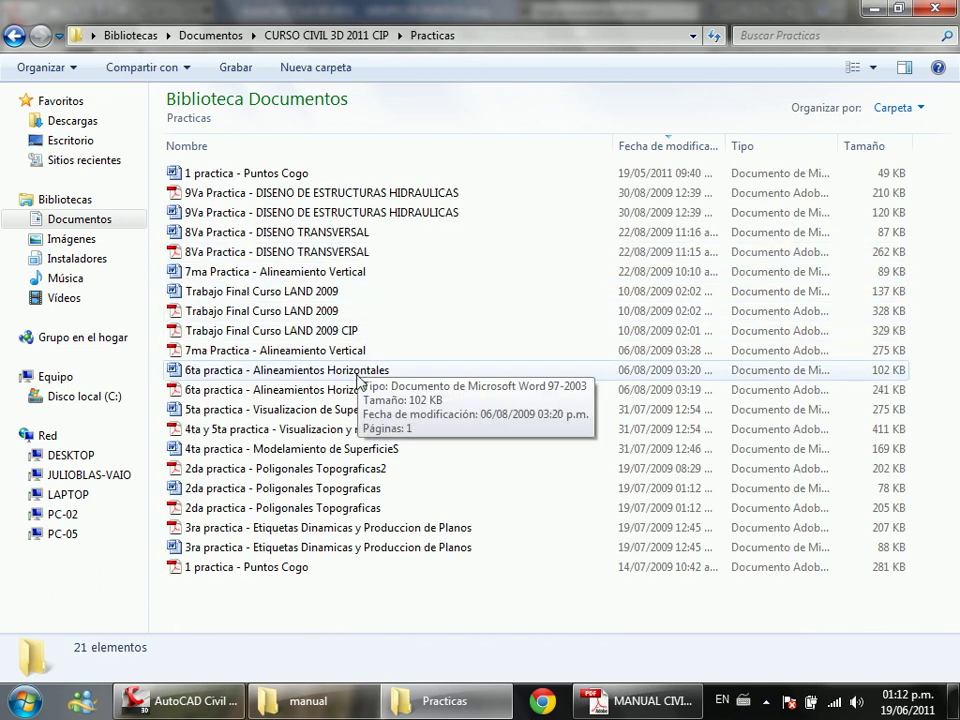
Step: Open the PDF "4ta y 5ta practica - Visualizacion y modelamiento de SuperficieS" and highlight exercise 8's sentence on calculating the floodable area
{"action": "double_click", "coordinate": [344, 433]}
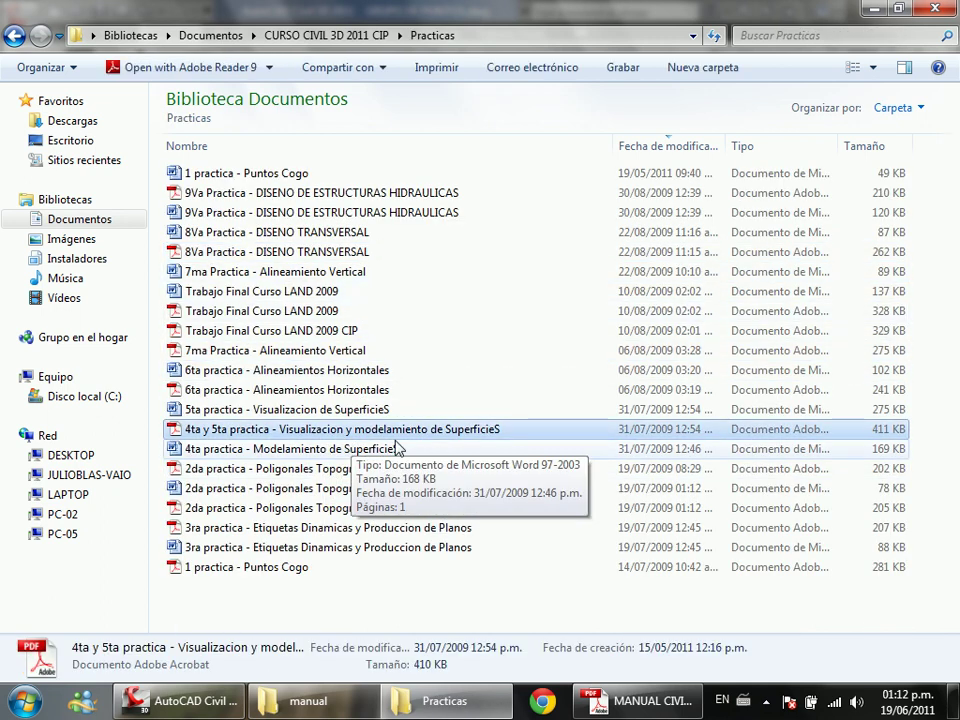
{"action": "scroll", "coordinate": [435, 400], "scroll_direction": "down", "scroll_amount": 10}
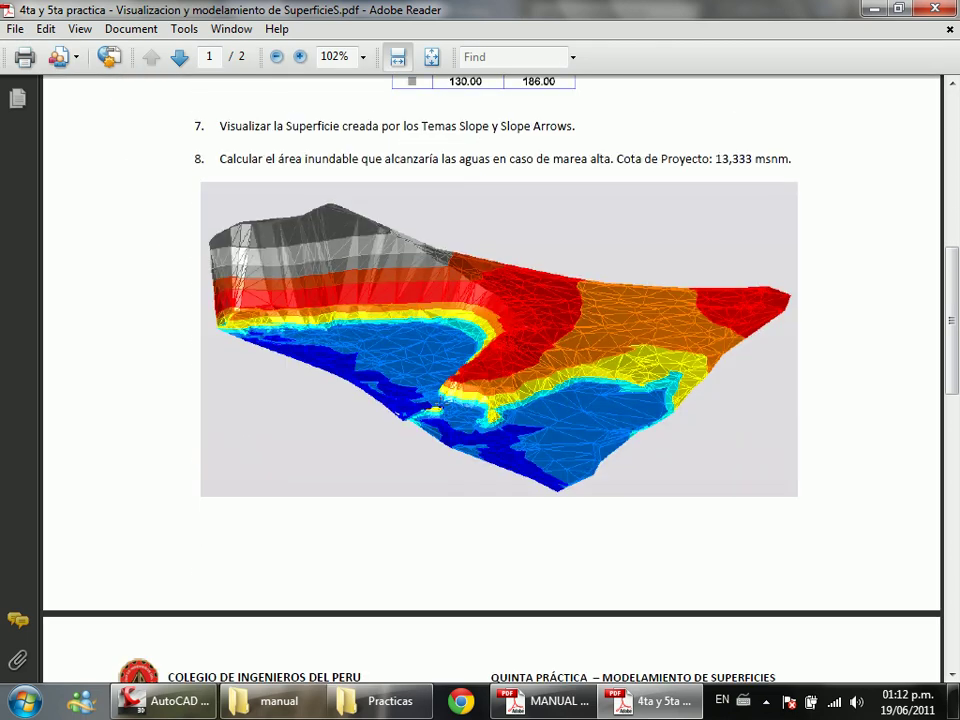
{"action": "scroll", "coordinate": [598, 412], "scroll_direction": "up", "scroll_amount": 1}
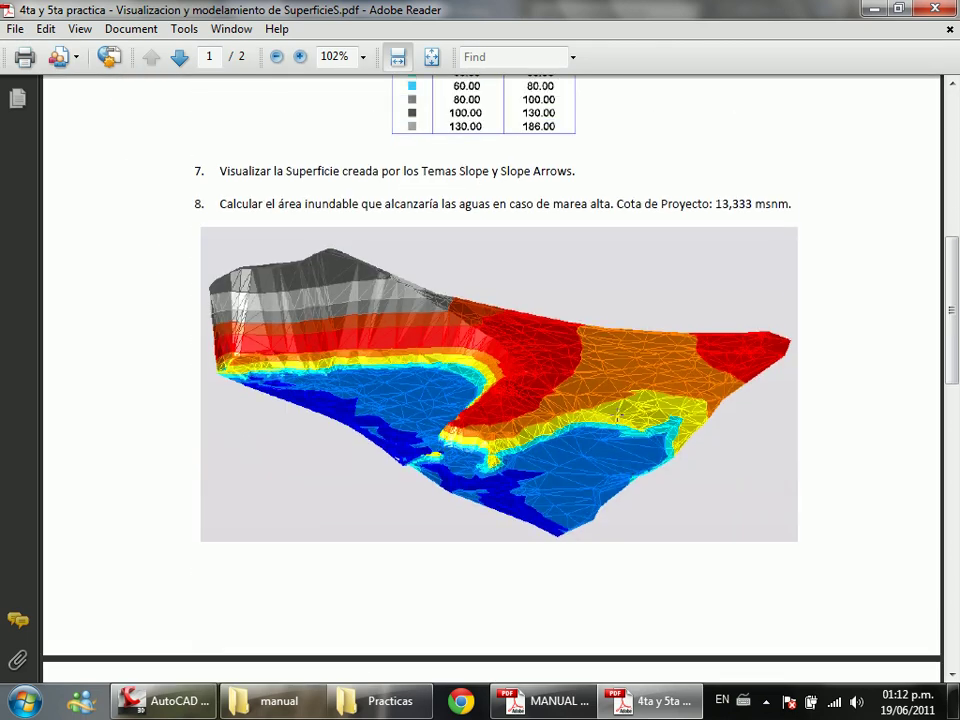
{"action": "scroll", "coordinate": [577, 431], "scroll_direction": "up", "scroll_amount": 2, "text": "ctrl"}
{"action": "left_click_drag", "start_coordinate": [529, 675], "coordinate": [450, 677]}
{"action": "left_click_drag", "start_coordinate": [628, 677], "coordinate": [676, 678]}
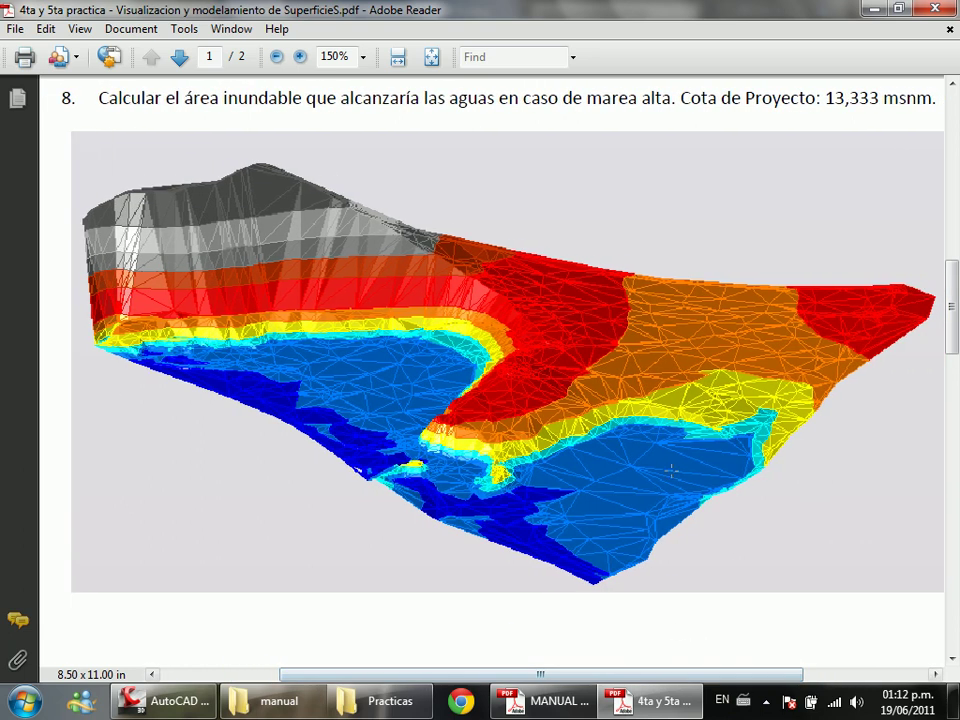
{"action": "left_click_drag", "start_coordinate": [103, 99], "coordinate": [676, 104]}
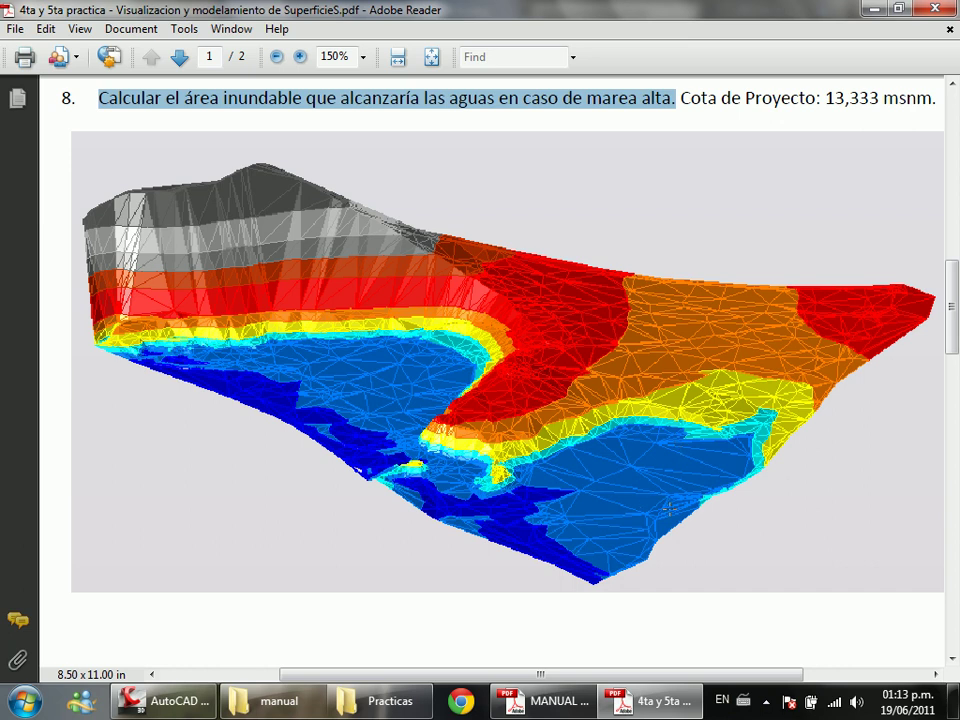
Step: Examine exercise 6's elevation range table and exercise 8's banded terrain image in the practice PDF, and close it
{"action": "left_click_drag", "start_coordinate": [697, 674], "coordinate": [759, 674]}
{"action": "scroll", "coordinate": [657, 560], "scroll_direction": "up", "scroll_amount": 1}
{"action": "scroll", "coordinate": [657, 560], "scroll_direction": "up", "scroll_amount": 1}
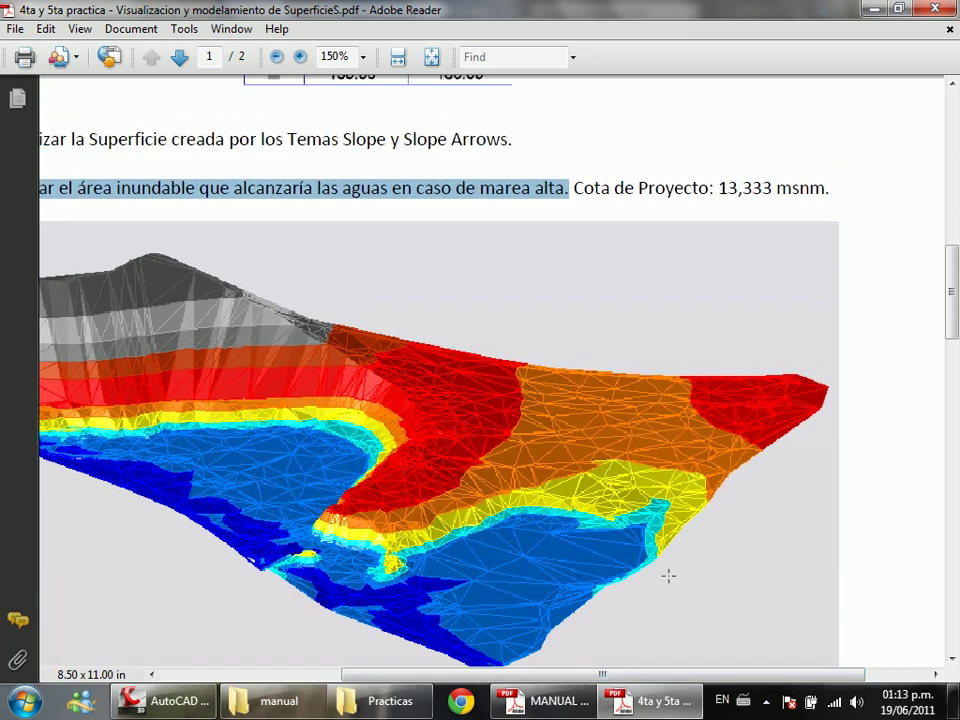
{"action": "left_click_drag", "start_coordinate": [641, 681], "coordinate": [585, 681]}
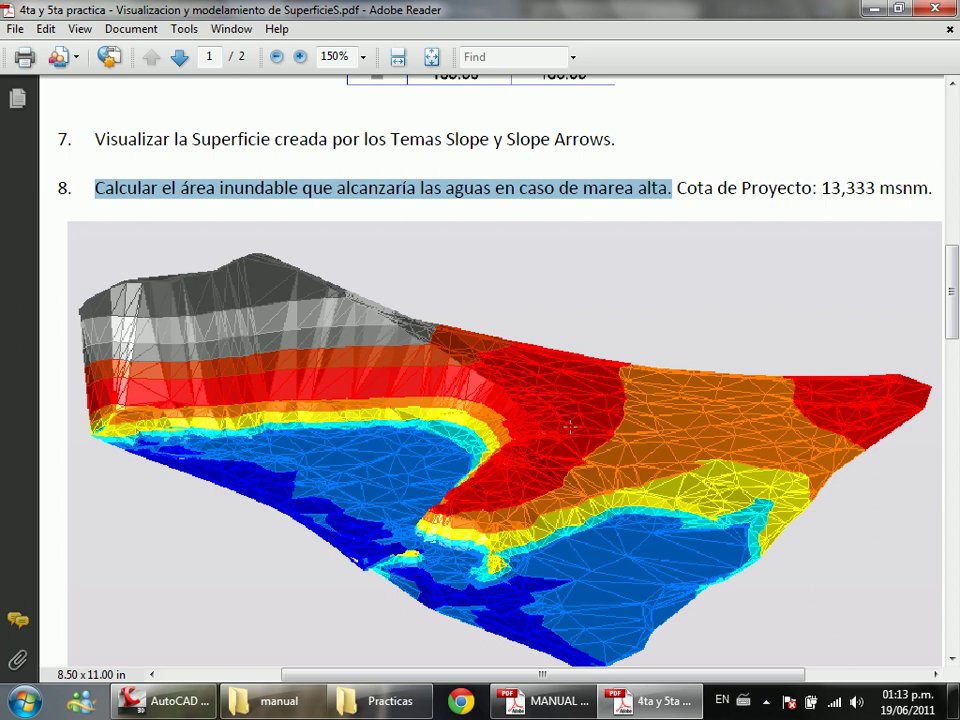
{"action": "scroll", "coordinate": [570, 426], "scroll_direction": "down", "scroll_amount": 3, "text": "ctrl"}
{"action": "scroll", "coordinate": [560, 226], "scroll_direction": "up", "scroll_amount": 3}
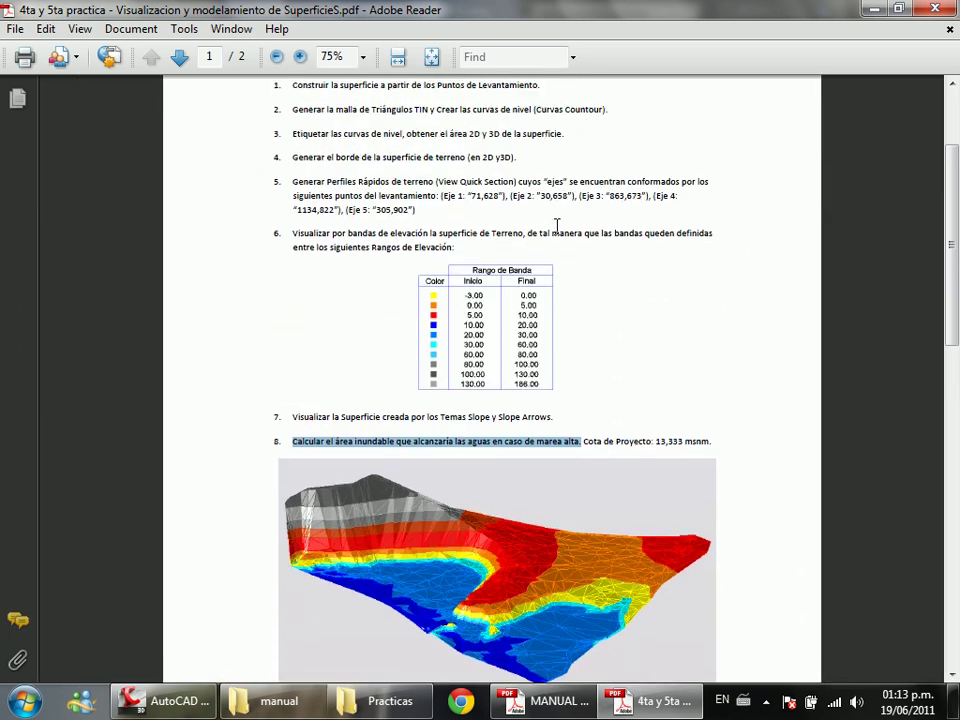
{"action": "scroll", "coordinate": [492, 350], "scroll_direction": "up", "scroll_amount": 2, "text": "ctrl"}
{"action": "scroll", "coordinate": [321, 571], "scroll_direction": "down", "scroll_amount": 2}
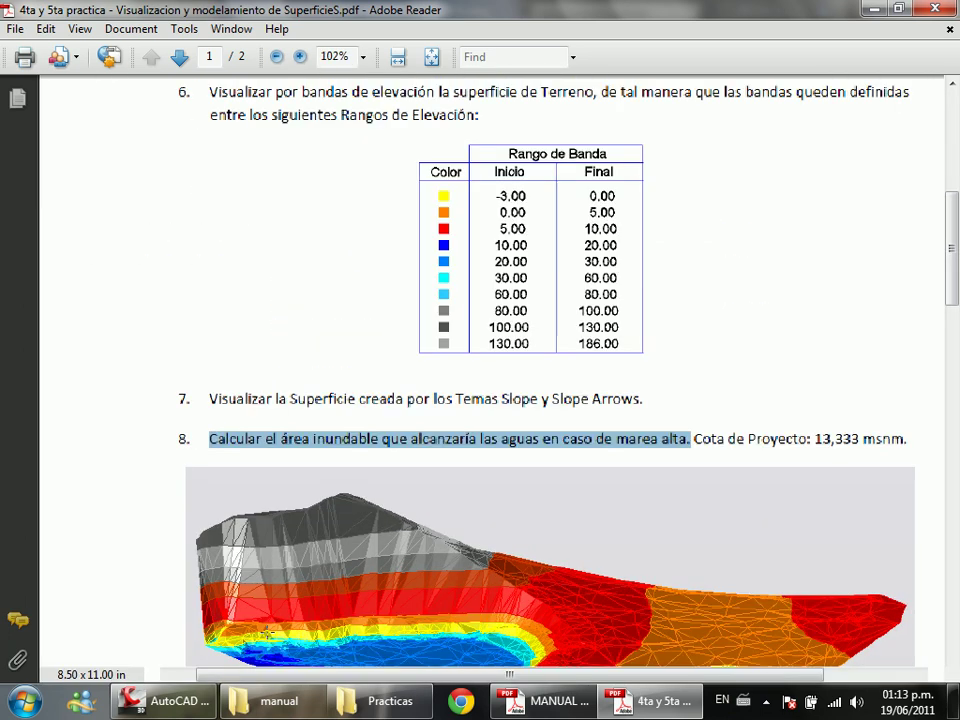
{"action": "scroll", "coordinate": [321, 571], "scroll_direction": "up", "scroll_amount": 3, "text": "ctrl"}
{"action": "scroll", "coordinate": [321, 571], "scroll_direction": "down", "scroll_amount": 1, "text": "ctrl"}
{"action": "scroll", "coordinate": [321, 571], "scroll_direction": "up", "scroll_amount": 2, "text": "ctrl"}
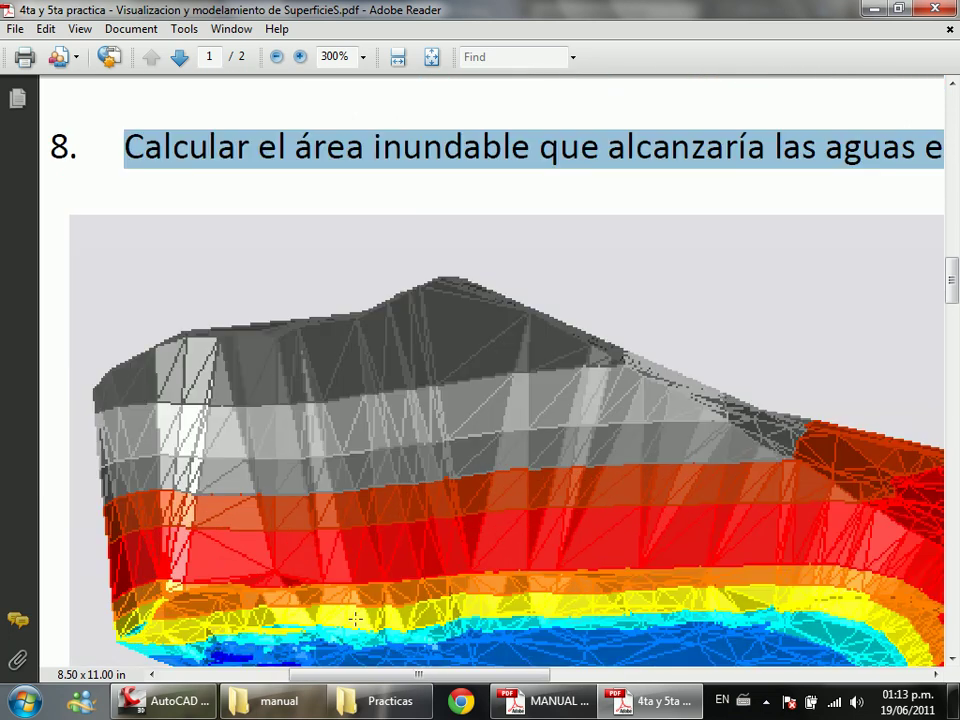
{"action": "scroll", "coordinate": [321, 571], "scroll_direction": "down", "scroll_amount": 1, "text": "ctrl"}
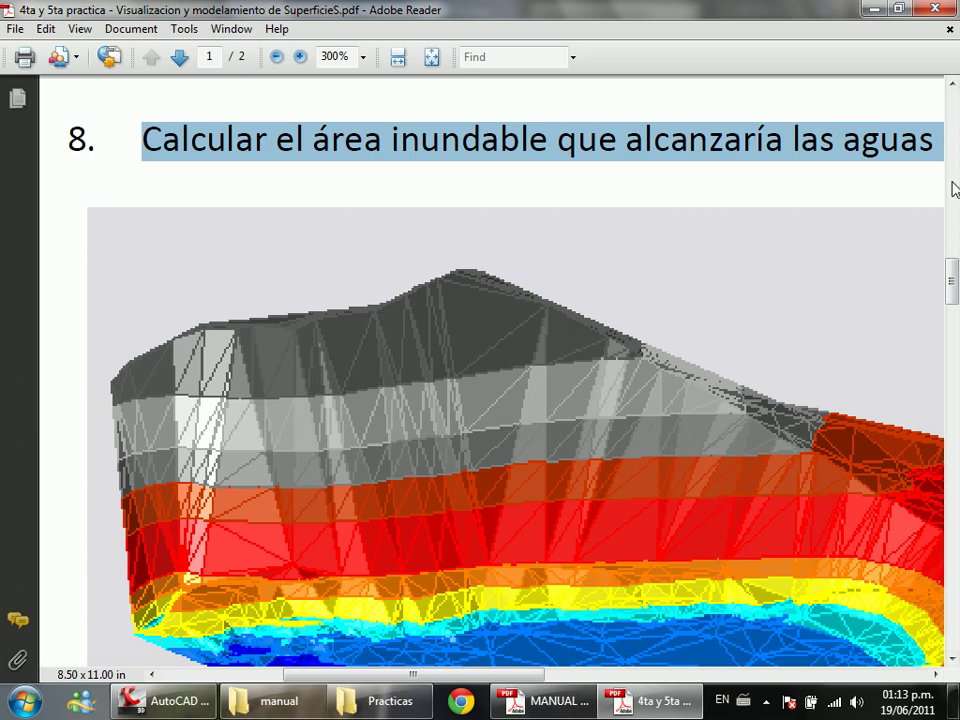
{"action": "scroll", "coordinate": [404, 287], "scroll_direction": "down", "scroll_amount": 1}
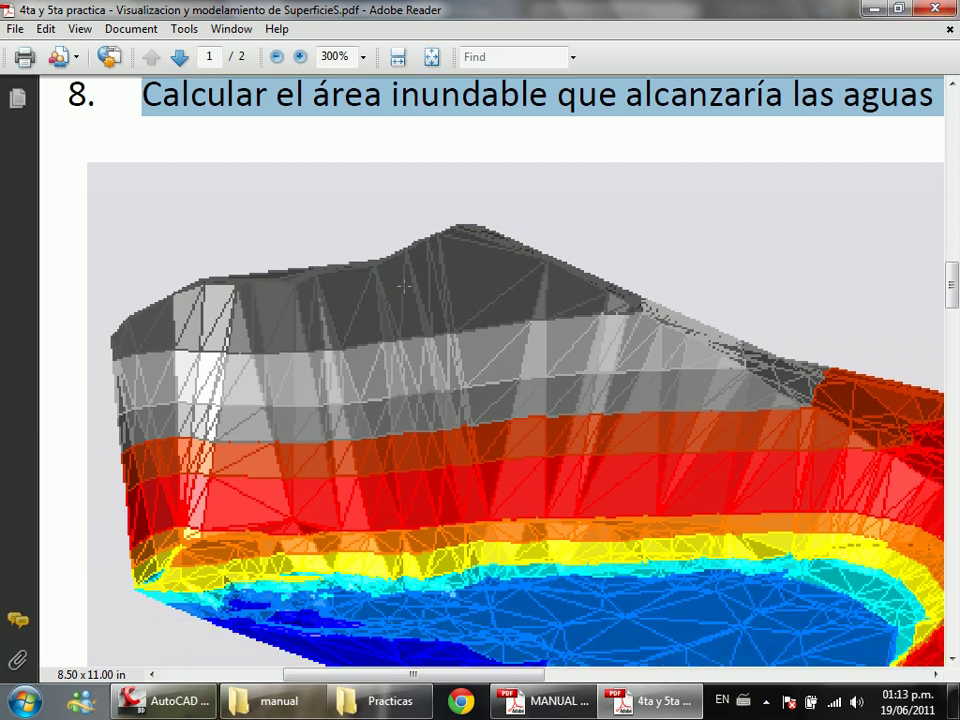
{"action": "scroll", "coordinate": [404, 287], "scroll_direction": "down", "scroll_amount": 3, "text": "ctrl"}
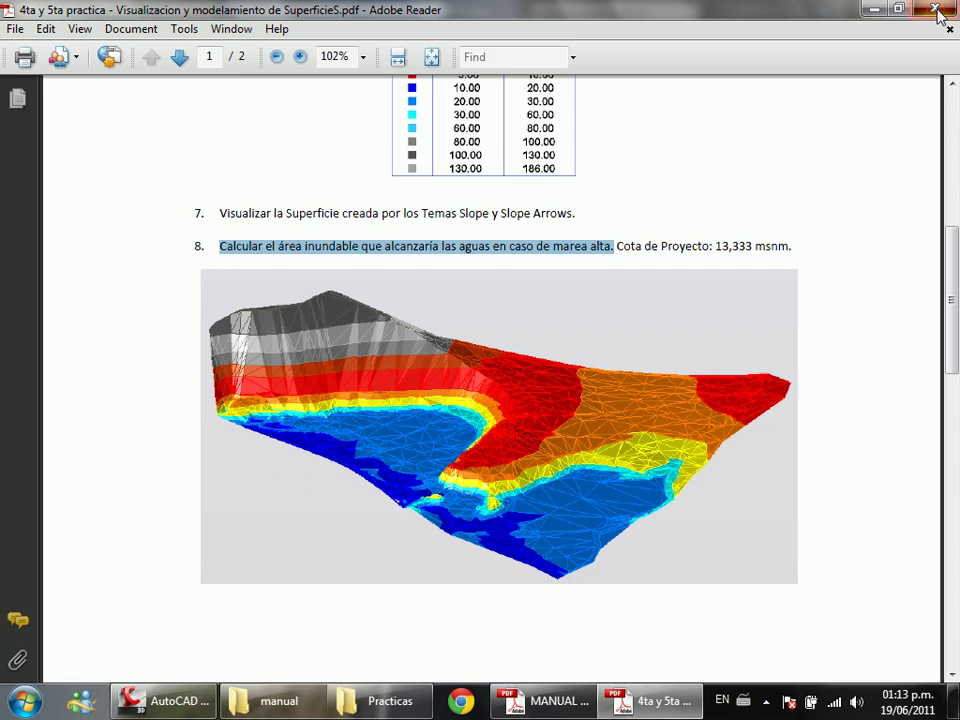
{"action": "left_click", "coordinate": [937, 9]}
Step: Switch to AutoCAD Civil 3D and open the surface properties of SUP_TERRENO
{"action": "left_click", "coordinate": [175, 700]}
{"action": "scroll", "coordinate": [493, 408], "scroll_direction": "down", "scroll_amount": 5}
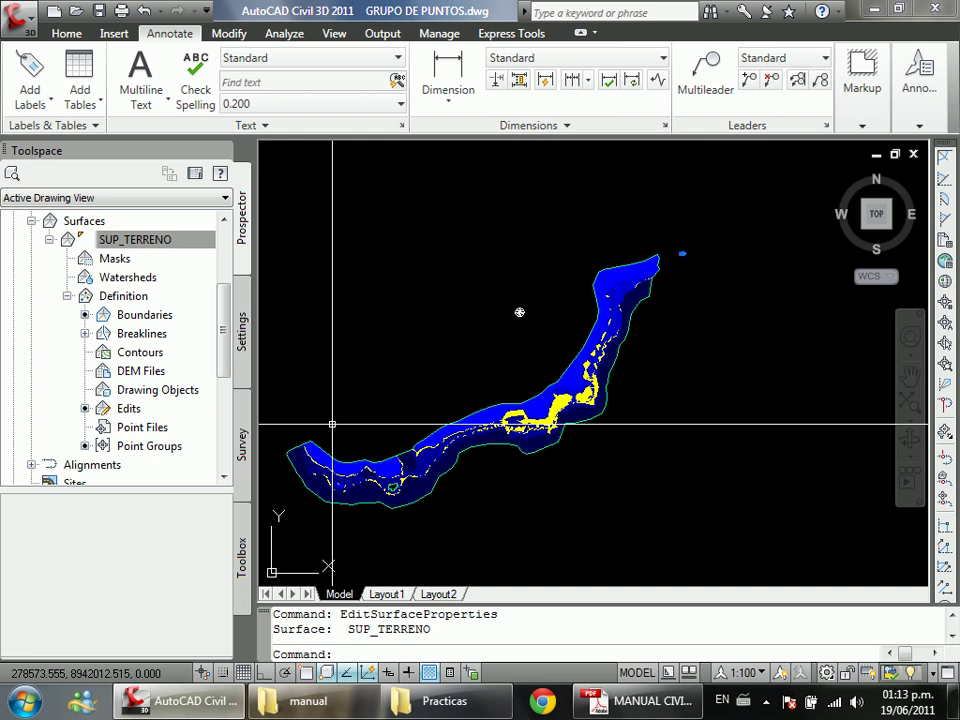
{"action": "scroll", "coordinate": [392, 407], "scroll_direction": "up", "scroll_amount": 2}
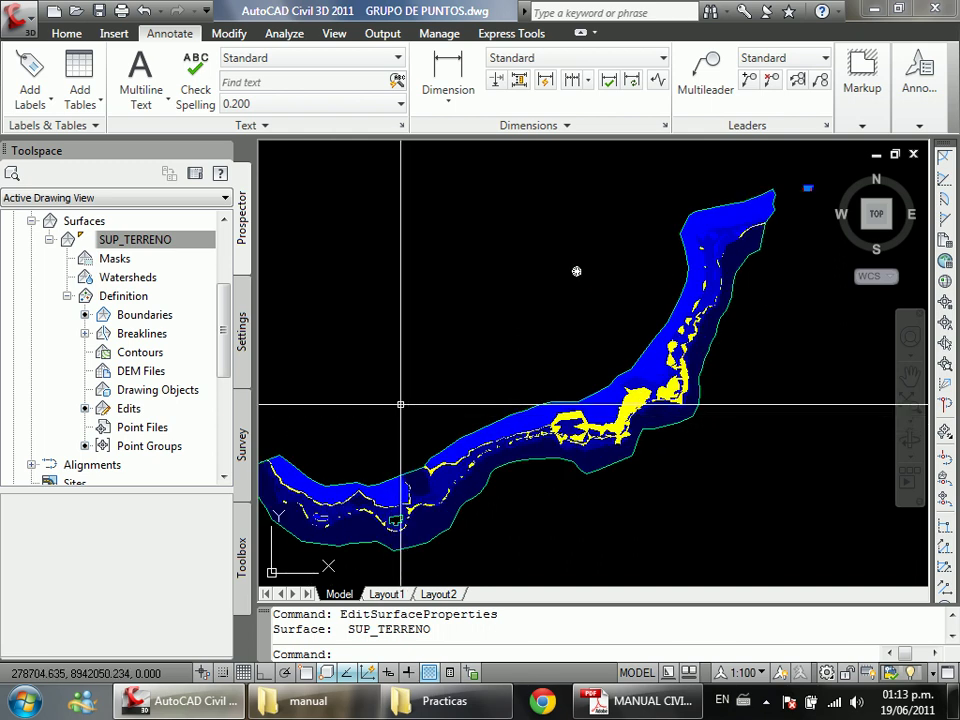
{"action": "left_click_drag", "start_coordinate": [504, 441], "coordinate": [495, 431]}
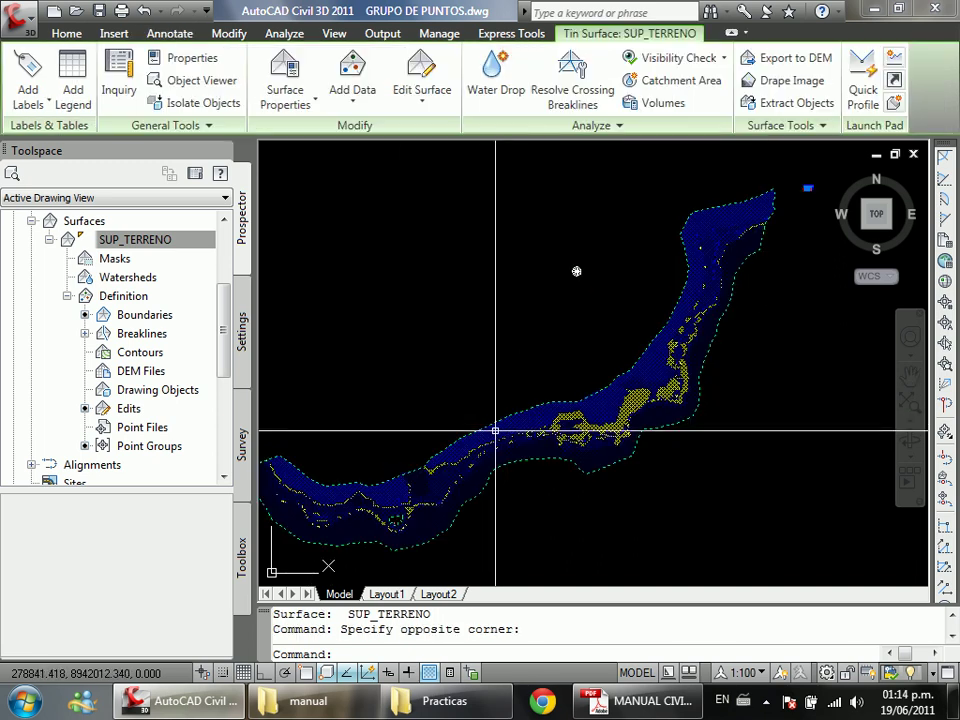
{"action": "right_click", "coordinate": [495, 431]}
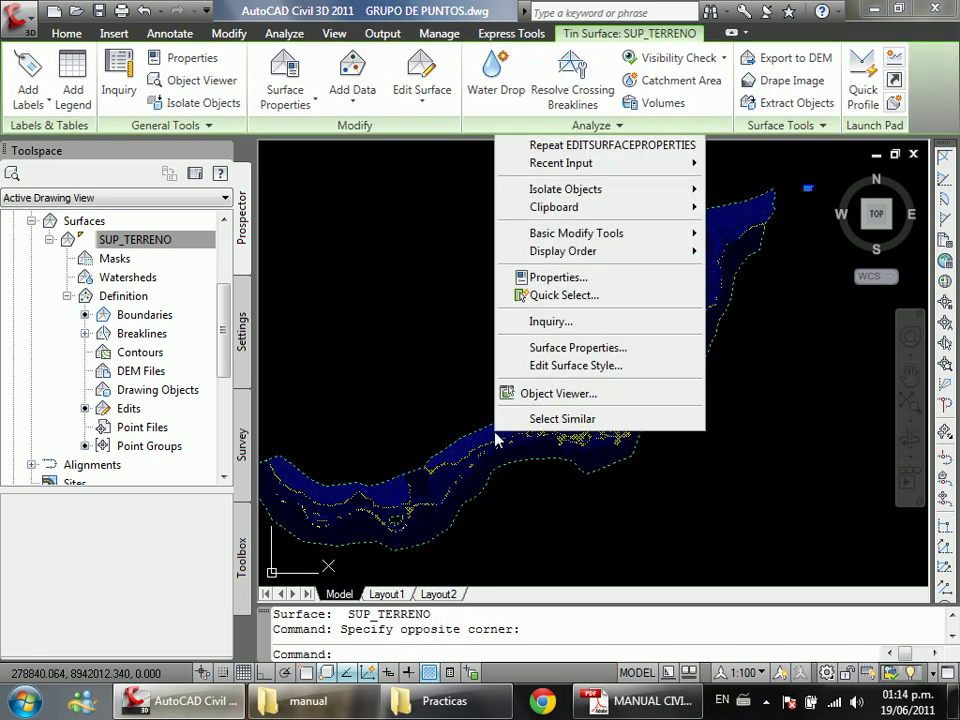
{"action": "left_click", "coordinate": [578, 346]}
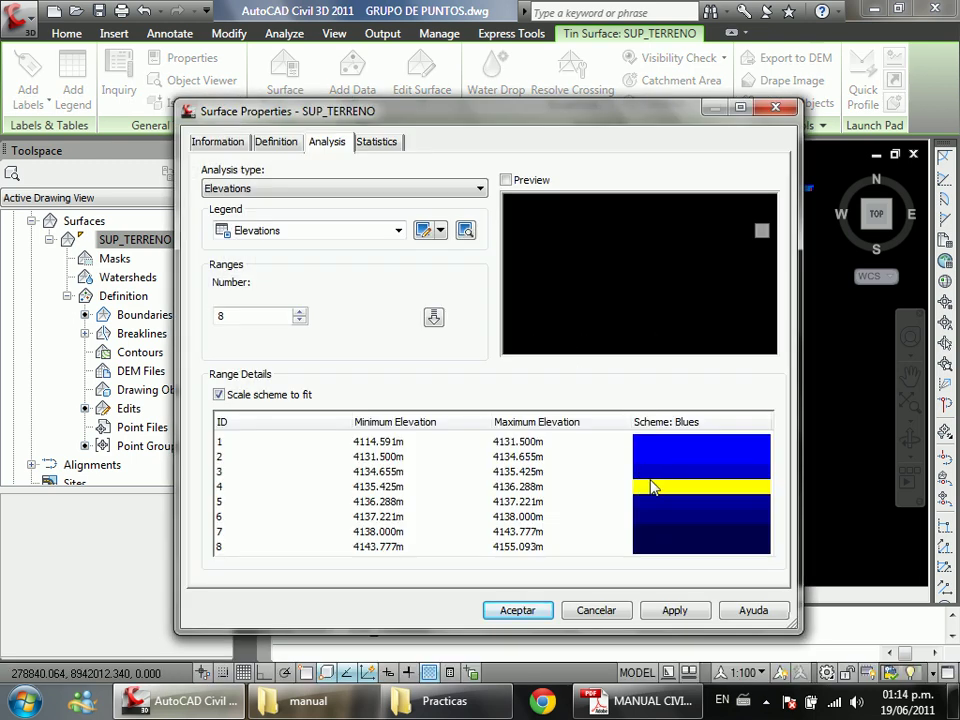
Step: Color elevation range 1 cyan and range 2 magenta in the SUP_TERRENO analysis
{"action": "left_click", "coordinate": [685, 445]}
{"action": "double_click", "coordinate": [698, 452]}
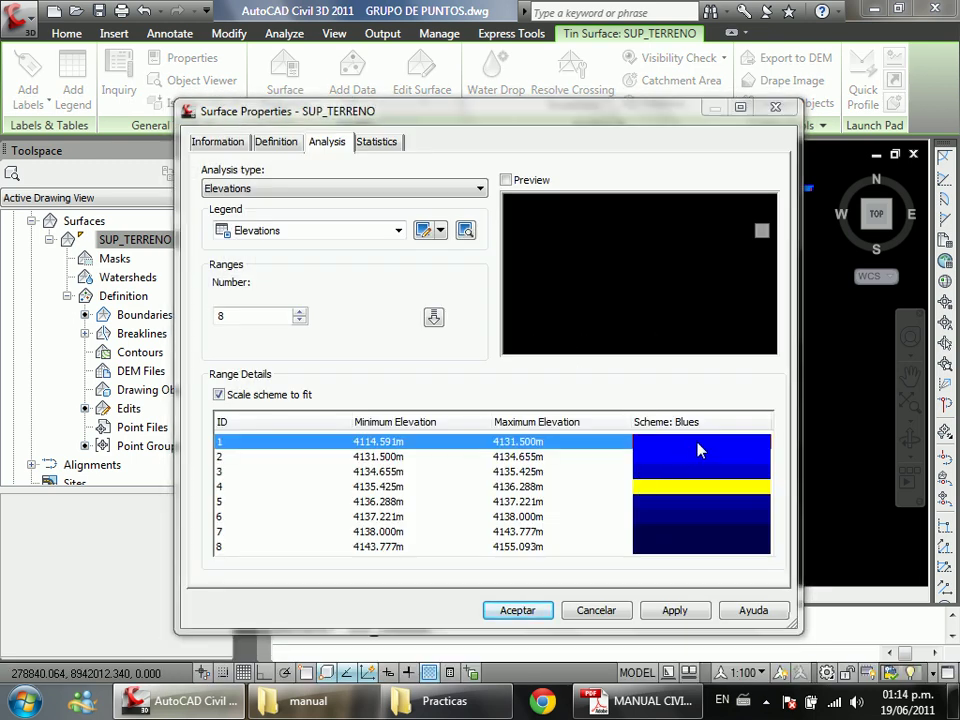
{"action": "double_click", "coordinate": [207, 390]}
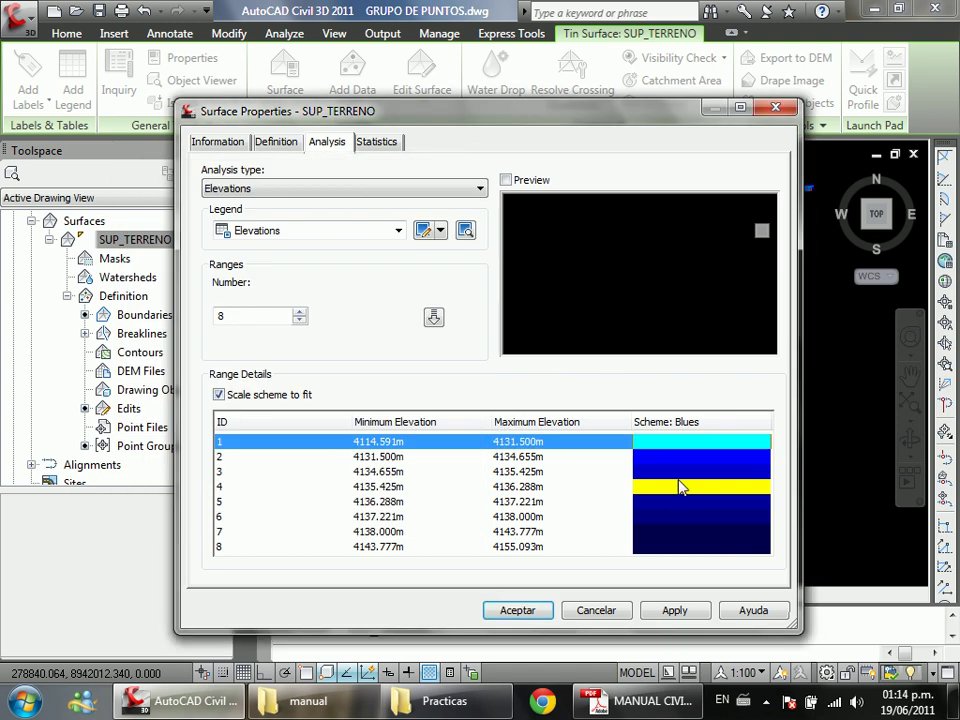
{"action": "left_click", "coordinate": [709, 458]}
{"action": "double_click", "coordinate": [709, 458]}
{"action": "left_click", "coordinate": [238, 390]}
{"action": "left_click", "coordinate": [276, 496]}
Step: Color elevation range 5 red and range 7 green in the SUP_TERRENO analysis
{"action": "left_click", "coordinate": [698, 502]}
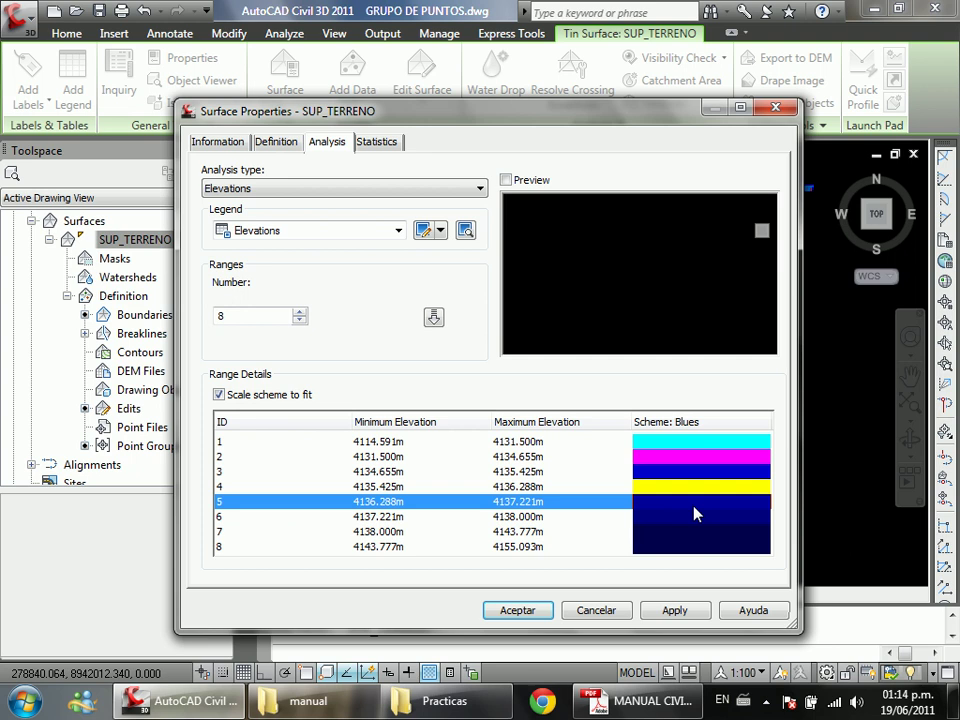
{"action": "double_click", "coordinate": [698, 502]}
{"action": "left_click", "coordinate": [154, 390]}
{"action": "left_click", "coordinate": [267, 492]}
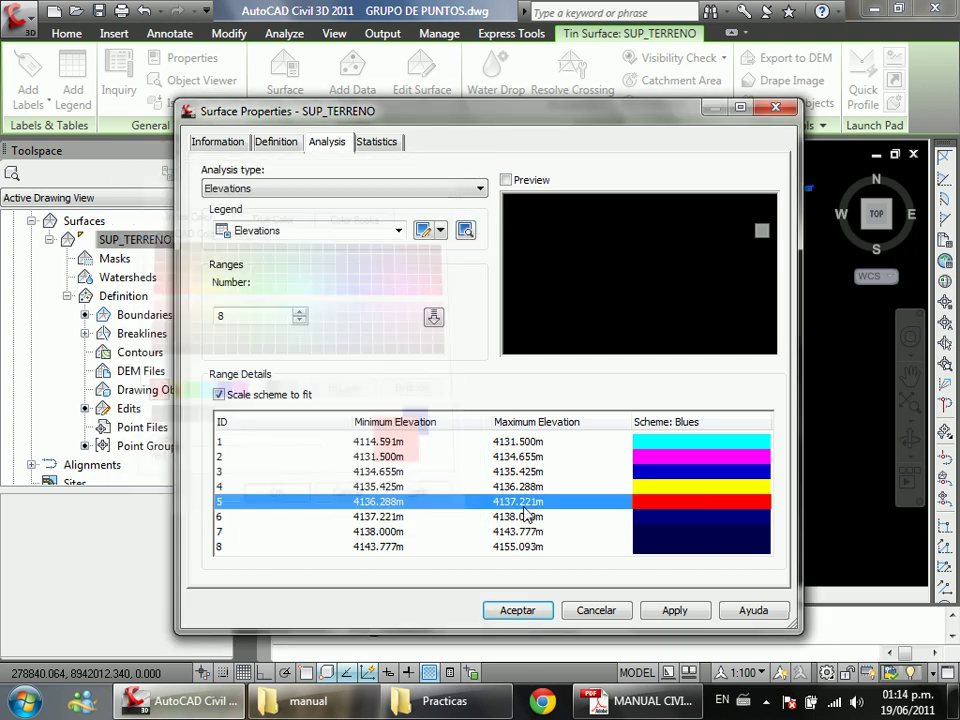
{"action": "double_click", "coordinate": [700, 532]}
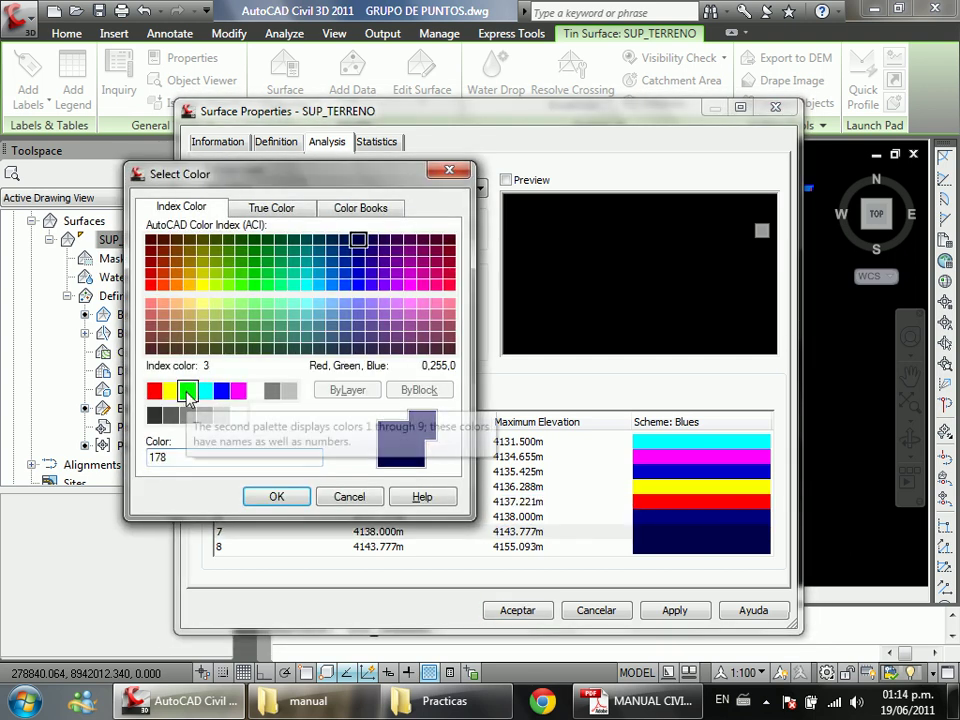
{"action": "left_click", "coordinate": [187, 391]}
{"action": "left_click", "coordinate": [280, 496]}
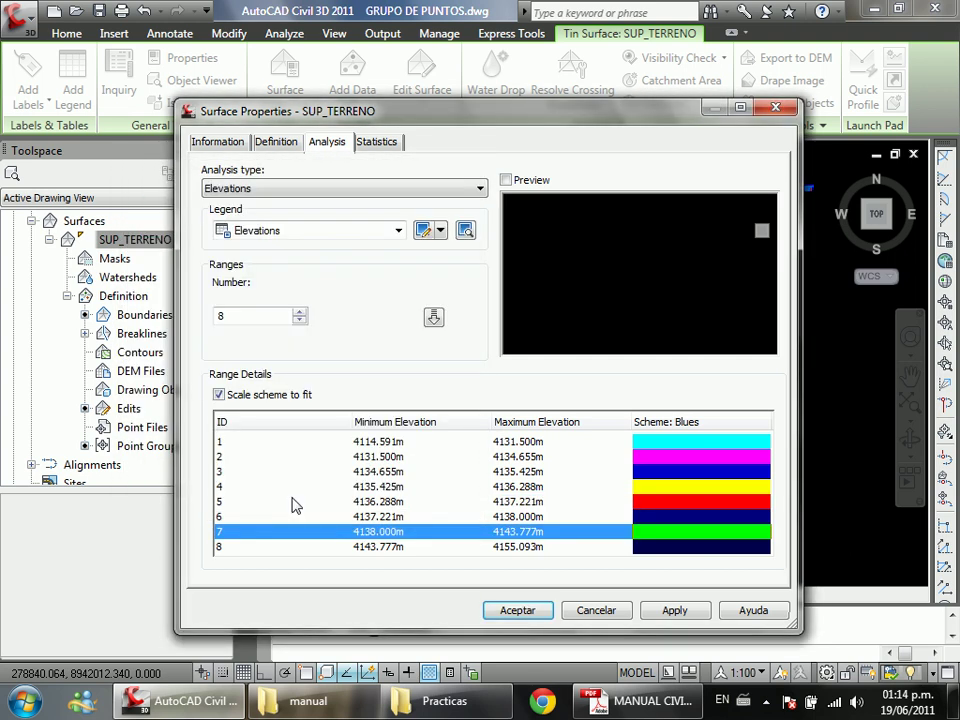
Step: Turn on the legend table preview and rerun the elevation analysis with 10 ranges
{"action": "left_click", "coordinate": [506, 180]}
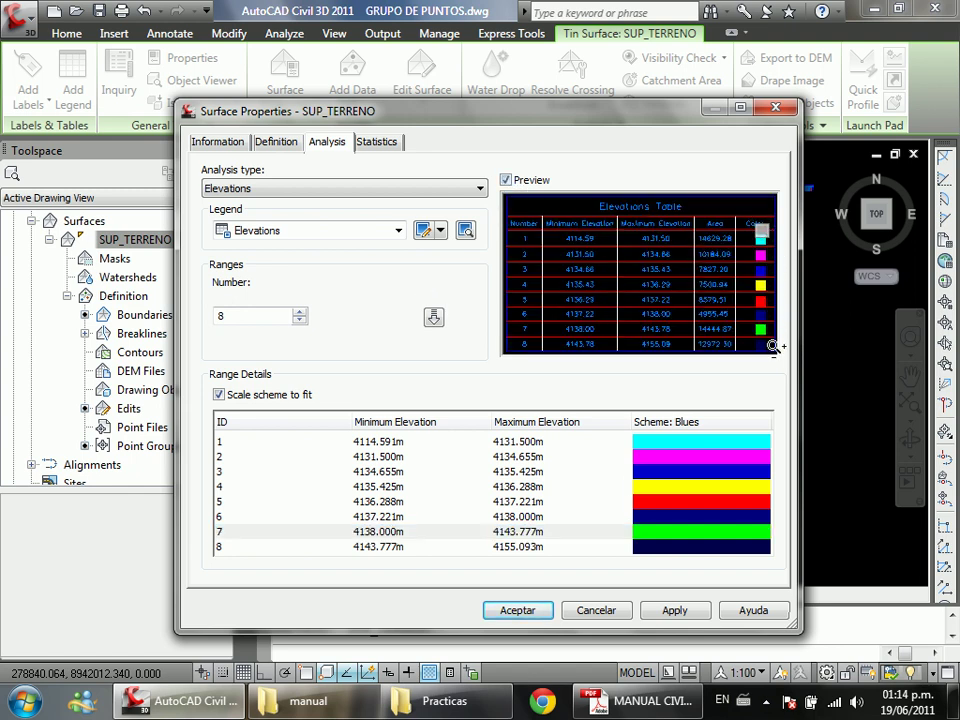
{"action": "double_click", "coordinate": [278, 316]}
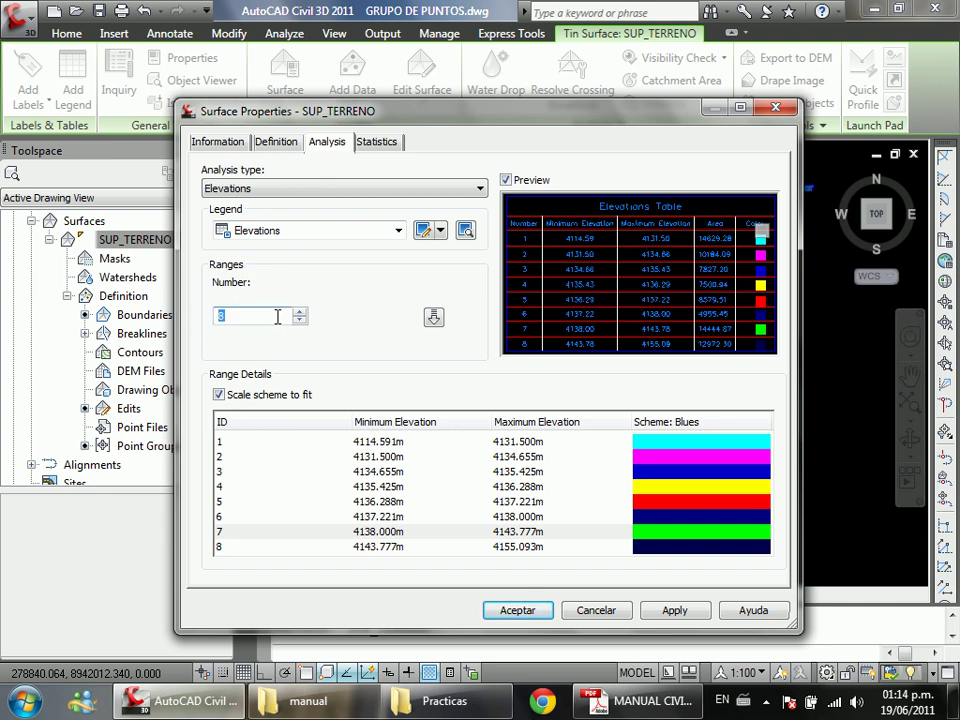
{"action": "left_click", "coordinate": [299, 312]}
{"action": "left_click", "coordinate": [299, 312]}
{"action": "left_click", "coordinate": [434, 318]}
{"action": "scroll", "coordinate": [768, 472], "scroll_direction": "down", "scroll_amount": 1}
{"action": "left_click_drag", "start_coordinate": [768, 472], "coordinate": [714, 444]}
Step: Raise the number of elevation ranges to 20 and rerun the analysis
{"action": "left_click", "coordinate": [299, 313]}
{"action": "left_click", "coordinate": [299, 313]}
{"action": "left_click", "coordinate": [299, 313]}
{"action": "left_click", "coordinate": [299, 313]}
{"action": "left_click", "coordinate": [299, 313]}
{"action": "left_click", "coordinate": [299, 313]}
{"action": "left_click", "coordinate": [299, 313]}
{"action": "left_click", "coordinate": [299, 313]}
{"action": "left_click", "coordinate": [299, 313]}
{"action": "left_click", "coordinate": [433, 316]}
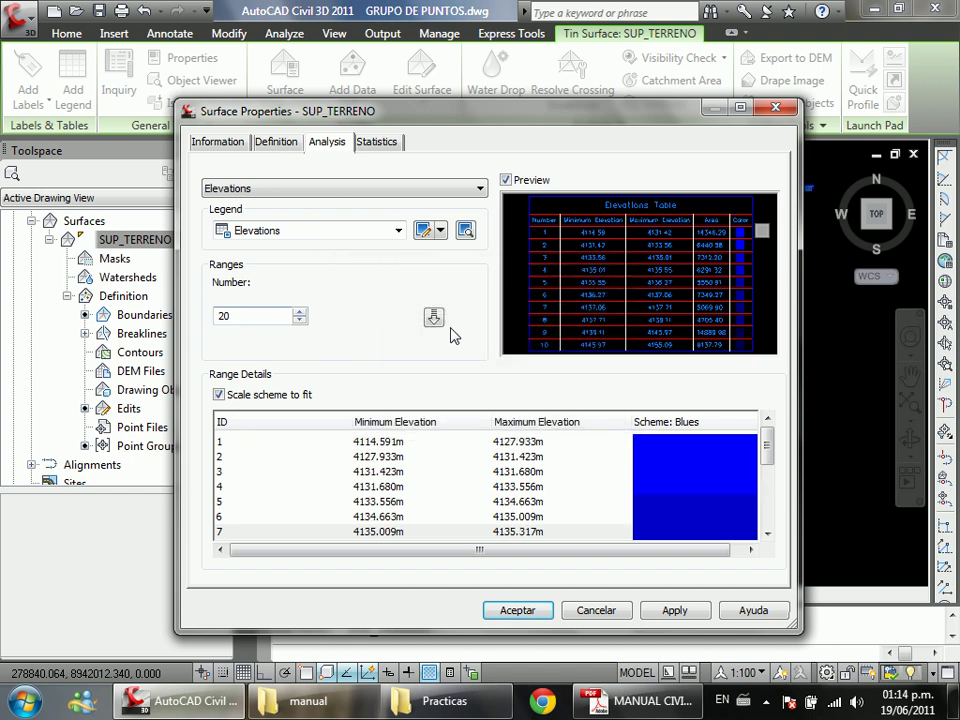
{"action": "mouse_move", "coordinate": [770, 432]}
{"action": "left_mouse_down"}
{"action": "mouse_move", "coordinate": [771, 527]}
{"action": "mouse_move", "coordinate": [778, 446]}
{"action": "left_mouse_up"}
Step: Color elevation range 3 green, range 4 cyan and range 5 red in the 20-range analysis
{"action": "left_click", "coordinate": [658, 472]}
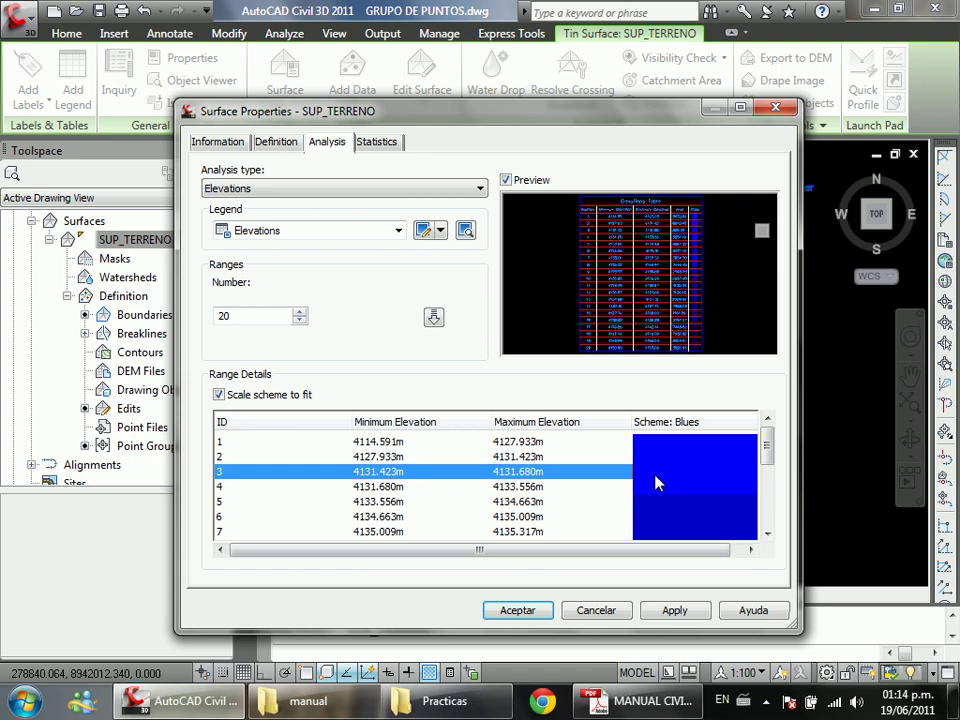
{"action": "double_click", "coordinate": [658, 484]}
{"action": "left_click", "coordinate": [262, 493]}
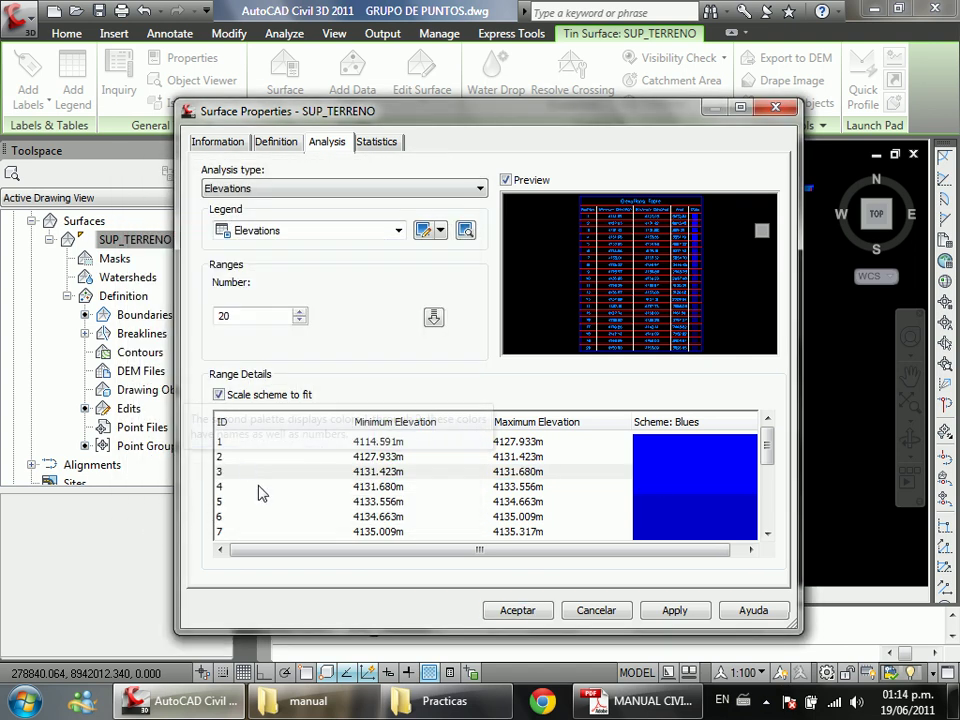
{"action": "double_click", "coordinate": [671, 487]}
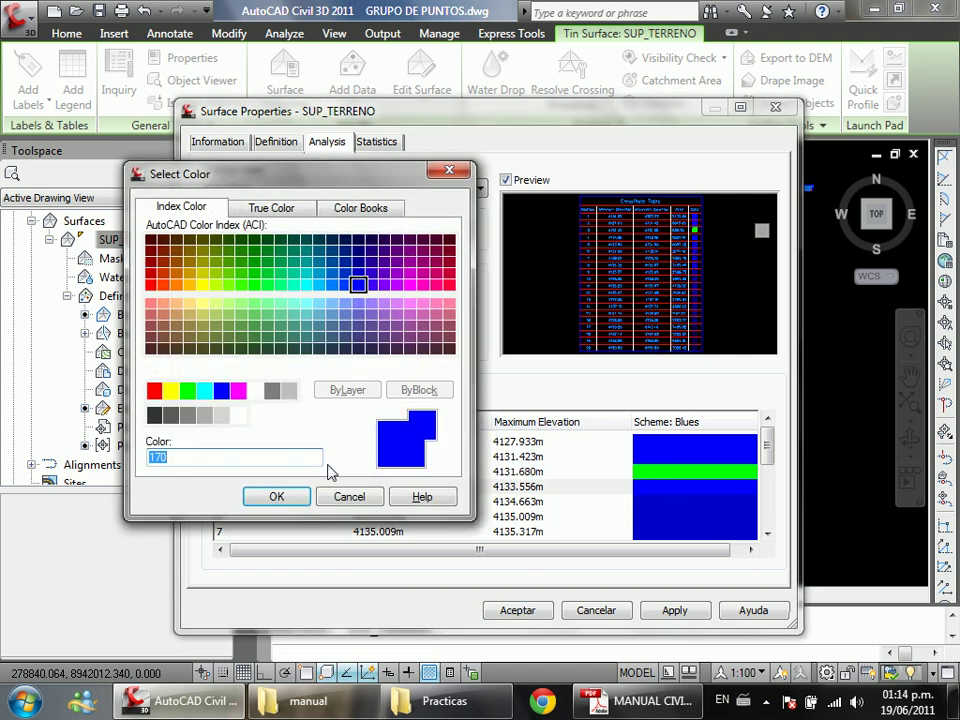
{"action": "double_click", "coordinate": [204, 390]}
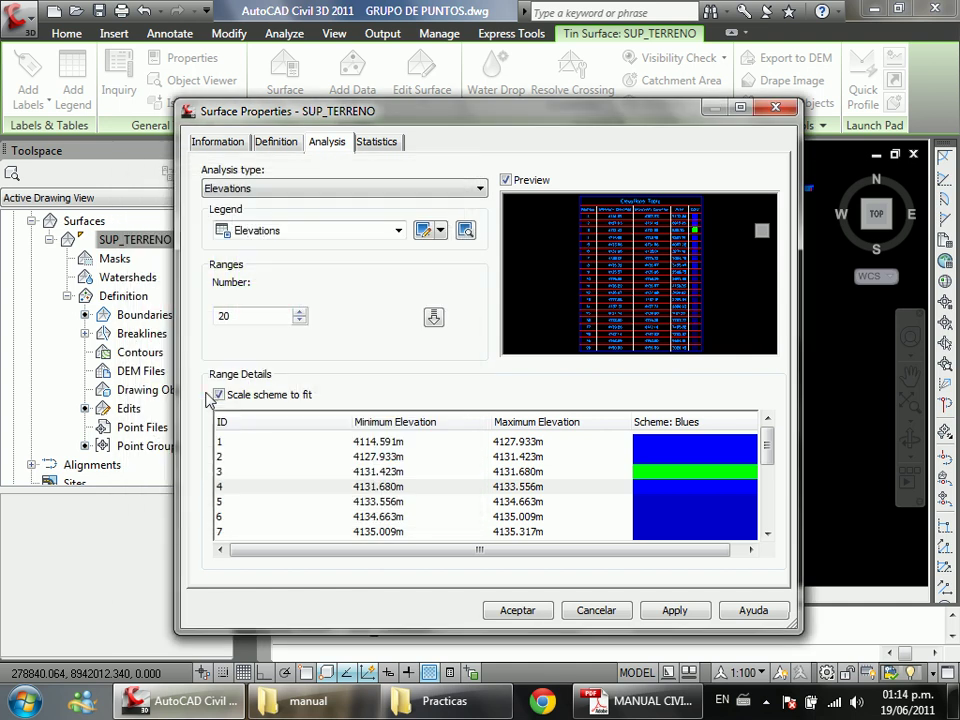
{"action": "left_click", "coordinate": [680, 503]}
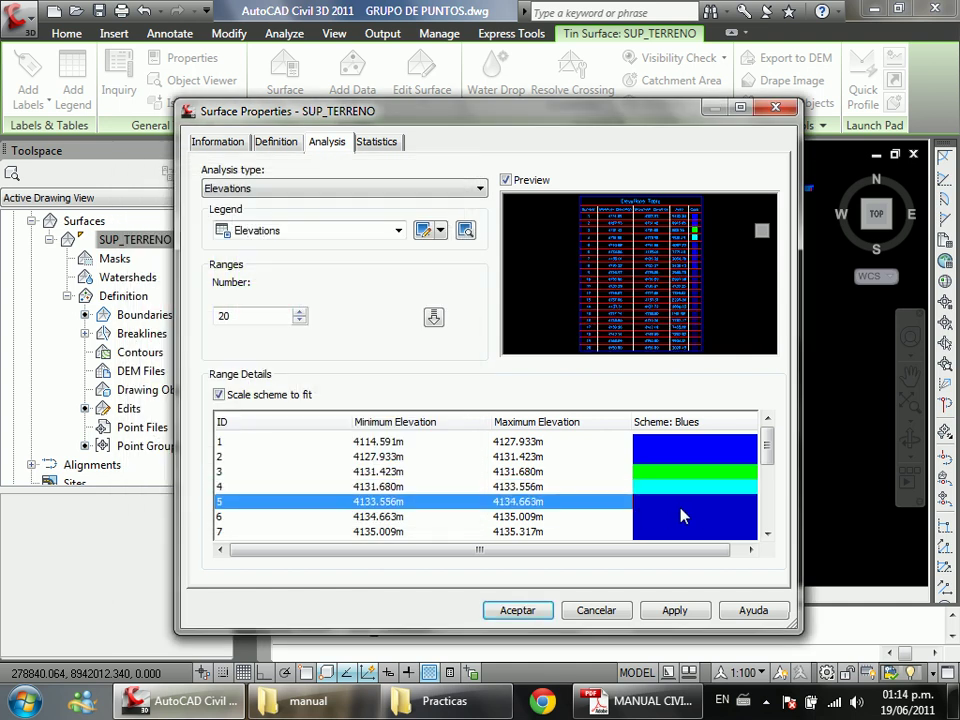
{"action": "double_click", "coordinate": [680, 515]}
{"action": "left_click", "coordinate": [154, 390]}
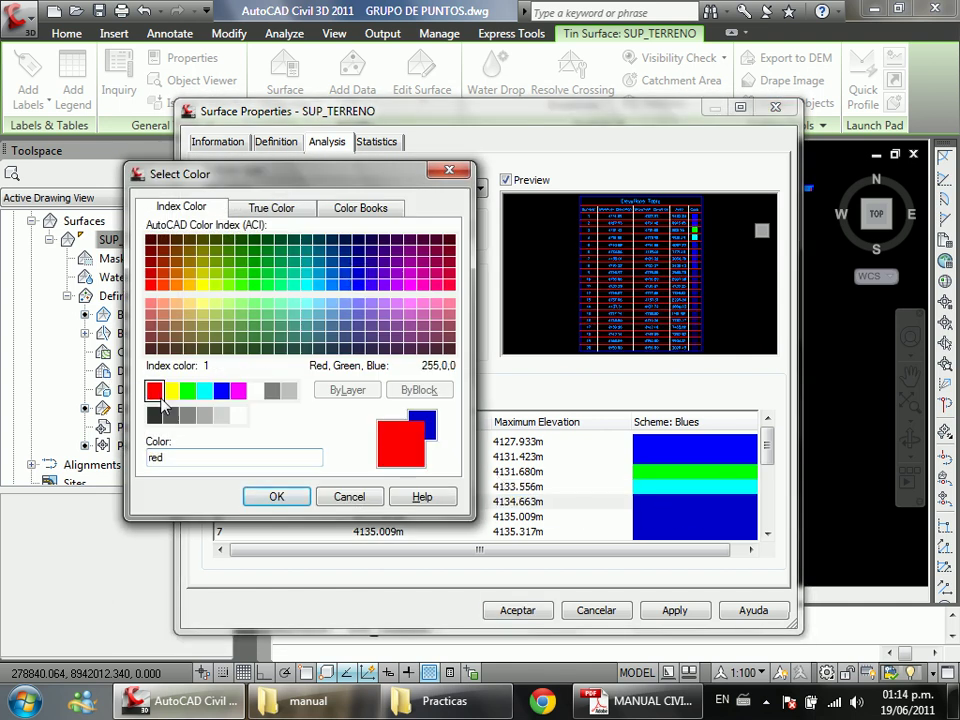
{"action": "left_click", "coordinate": [265, 497]}
Step: Set the minimum elevation of range 2 to 4125 m in the SUP_TERRENO elevation analysis
{"action": "left_click", "coordinate": [380, 446]}
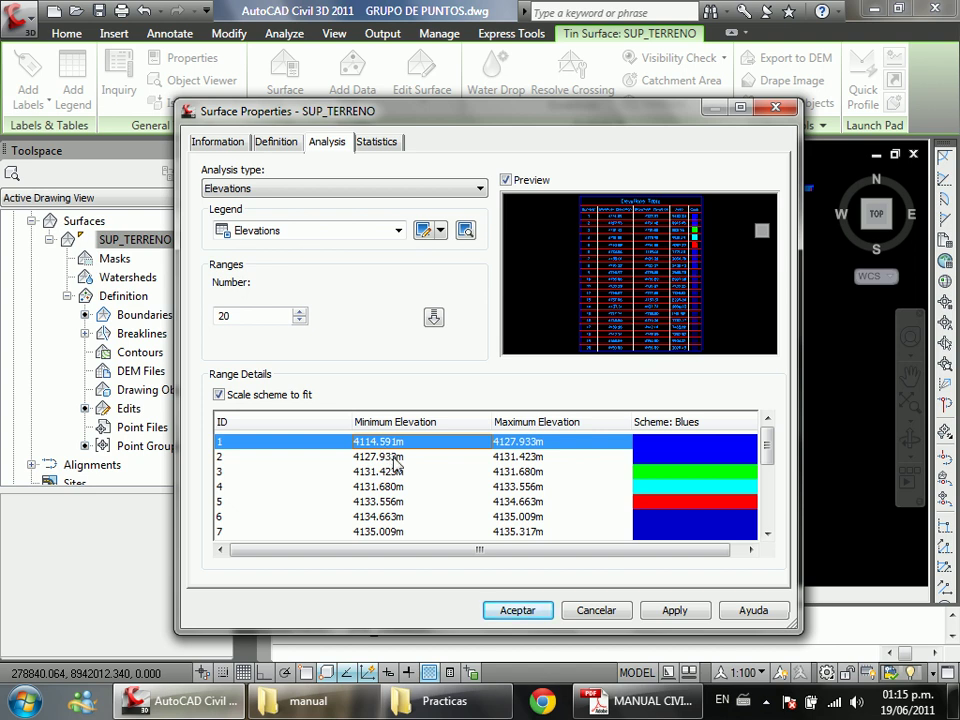
{"action": "left_click", "coordinate": [389, 458]}
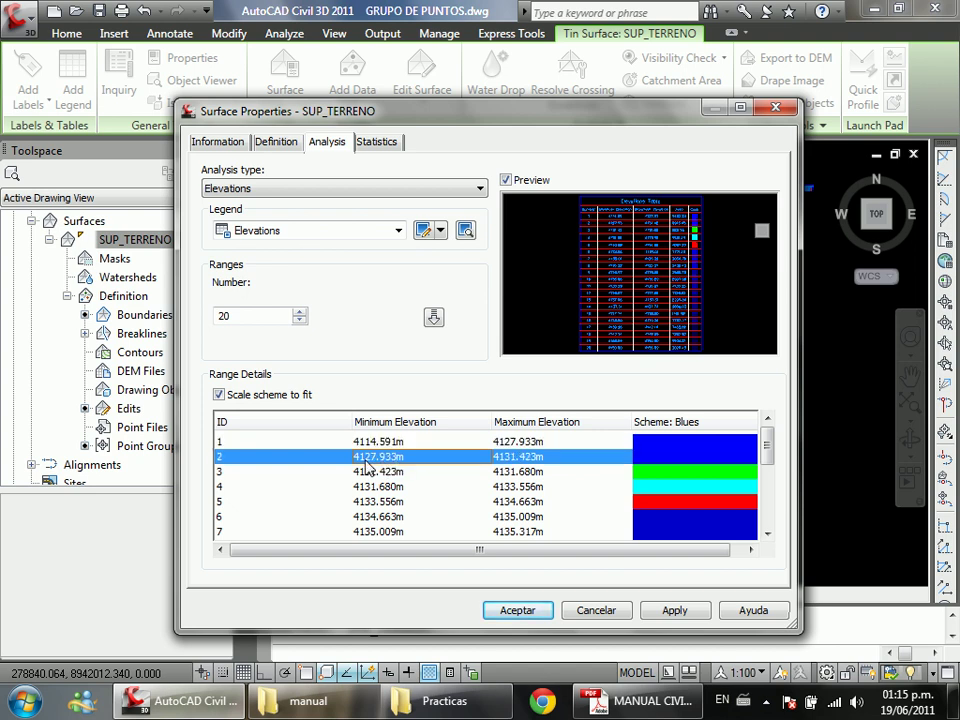
{"action": "left_click", "coordinate": [370, 457]}
{"action": "left_click", "coordinate": [370, 457]}
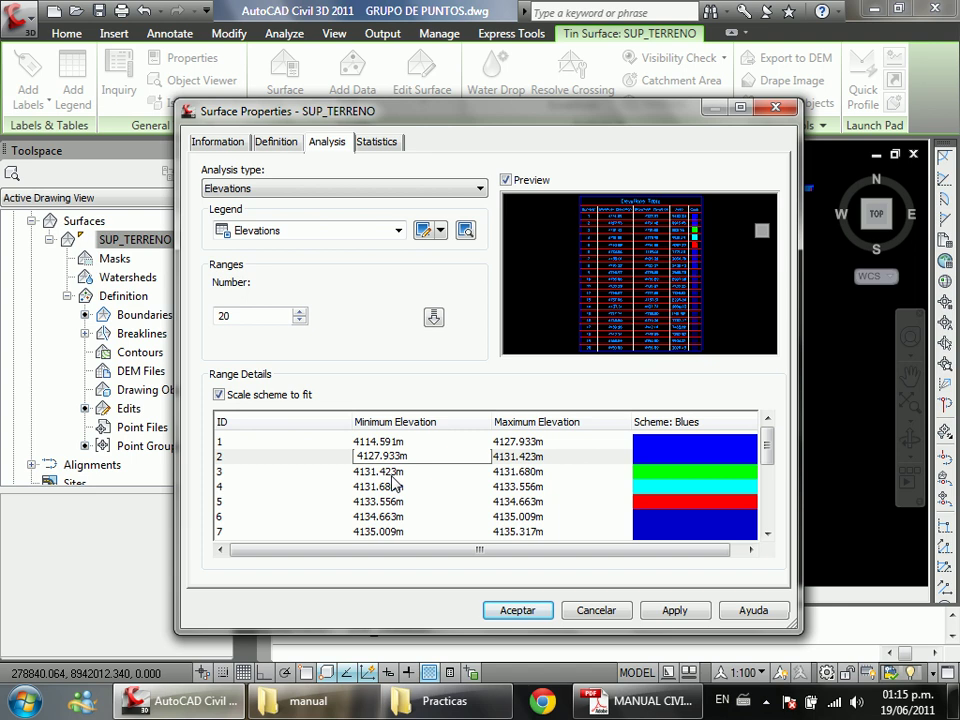
{"action": "key", "text": "Delete"}
{"action": "key", "text": "Delete"}
{"action": "key", "text": "Delete"}
{"action": "key", "text": "Delete"}
{"action": "key", "text": "Delete"}
{"action": "key", "text": "Delete"}
{"action": "type", "text": "5"}
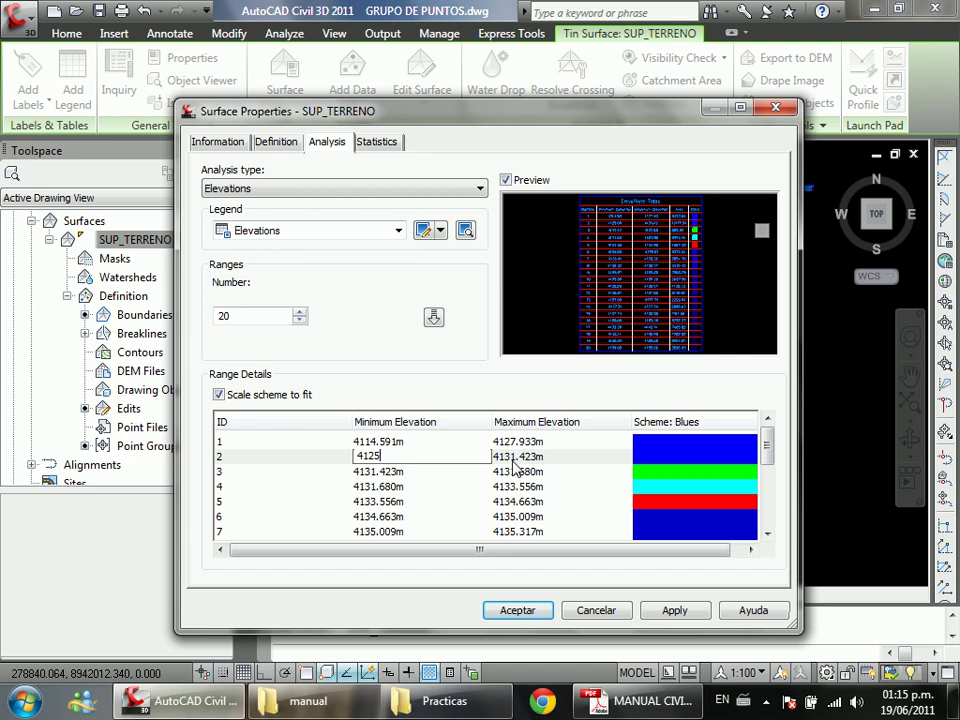
Step: Set the maximum elevation of range 2 to 4130 m
{"action": "left_click", "coordinate": [514, 456]}
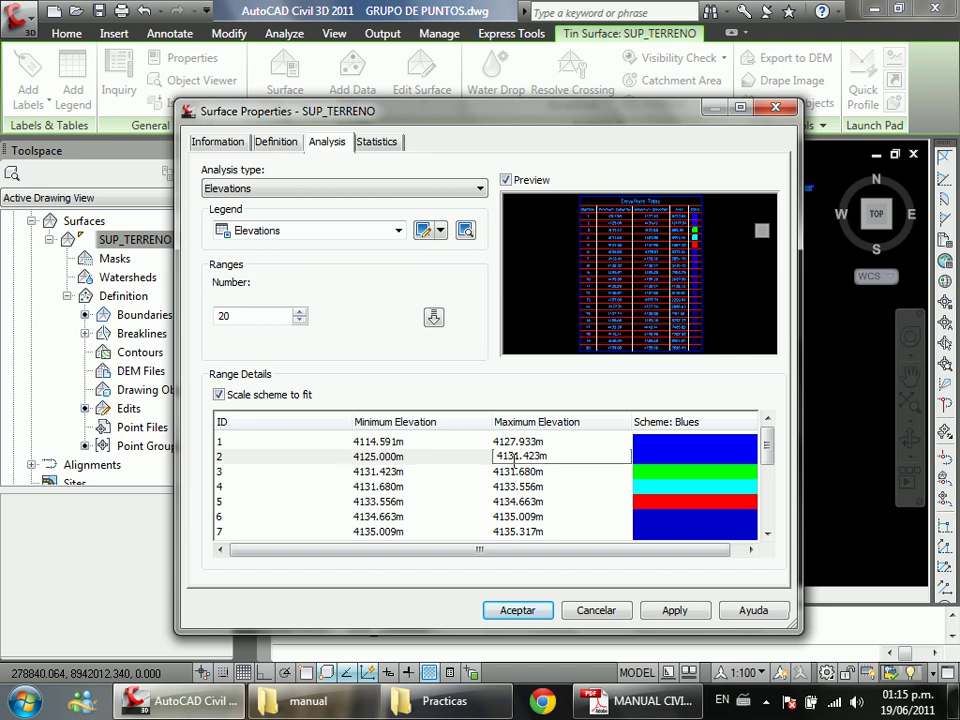
{"action": "left_click", "coordinate": [521, 456]}
{"action": "key", "text": "BackSpace"}
{"action": "type", "text": "0"}
{"action": "key", "text": "Delete"}
{"action": "key", "text": "Delete"}
{"action": "key", "text": "Delete"}
{"action": "key", "text": "Delete"}
Step: Color elevation range 2 yellow and accept the SUP_TERRENO surface properties
{"action": "left_click", "coordinate": [666, 458]}
{"action": "left_click", "coordinate": [171, 390]}
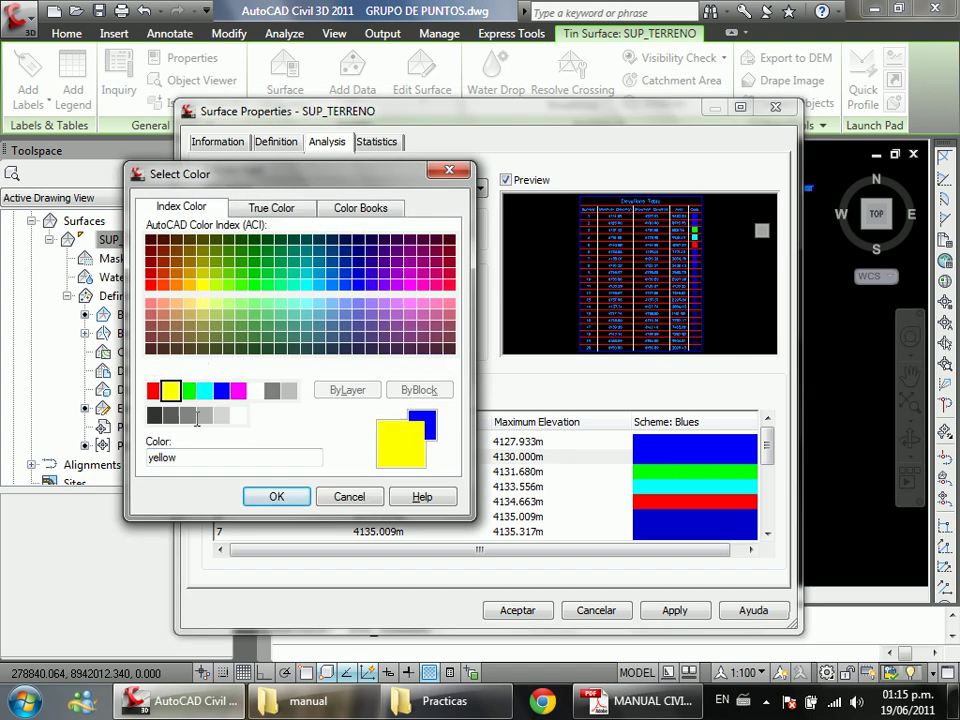
{"action": "left_click", "coordinate": [295, 496]}
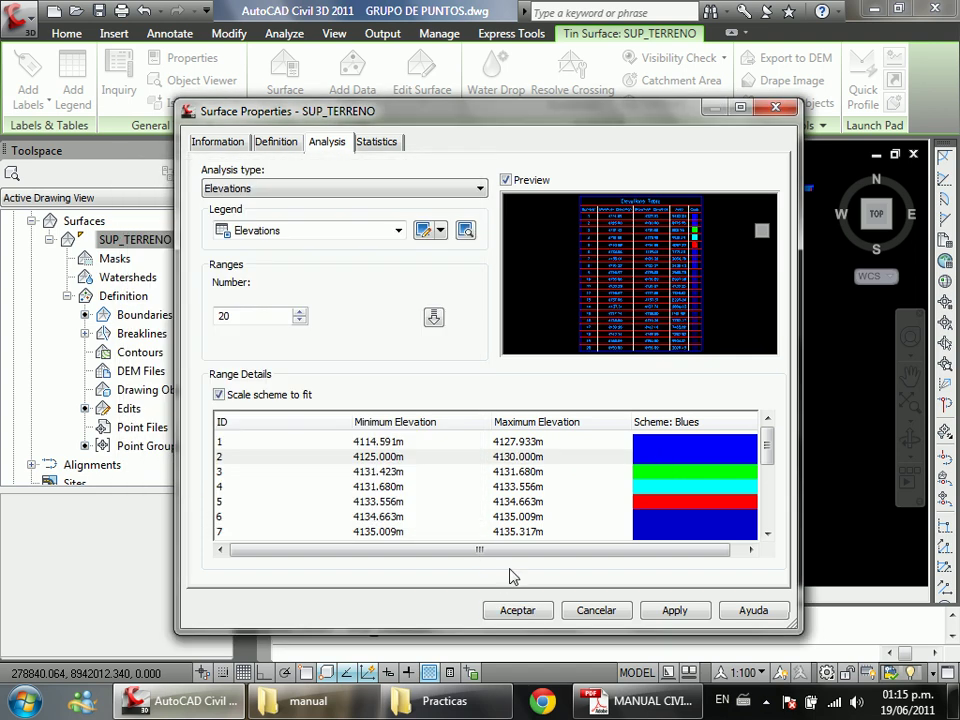
{"action": "left_click", "coordinate": [390, 458]}
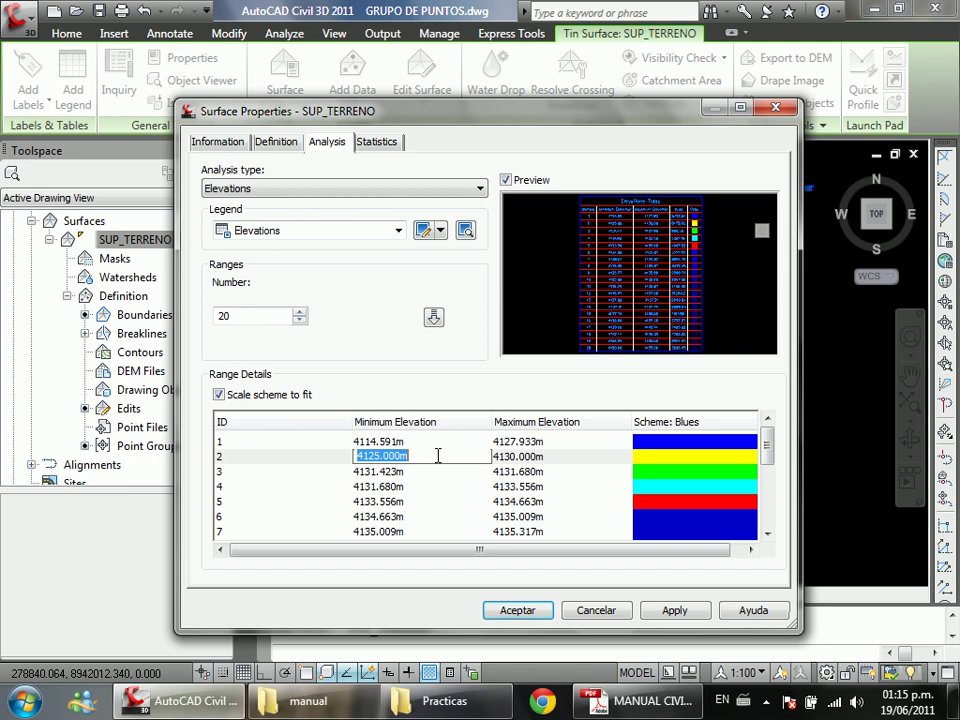
{"action": "left_click", "coordinate": [540, 609]}
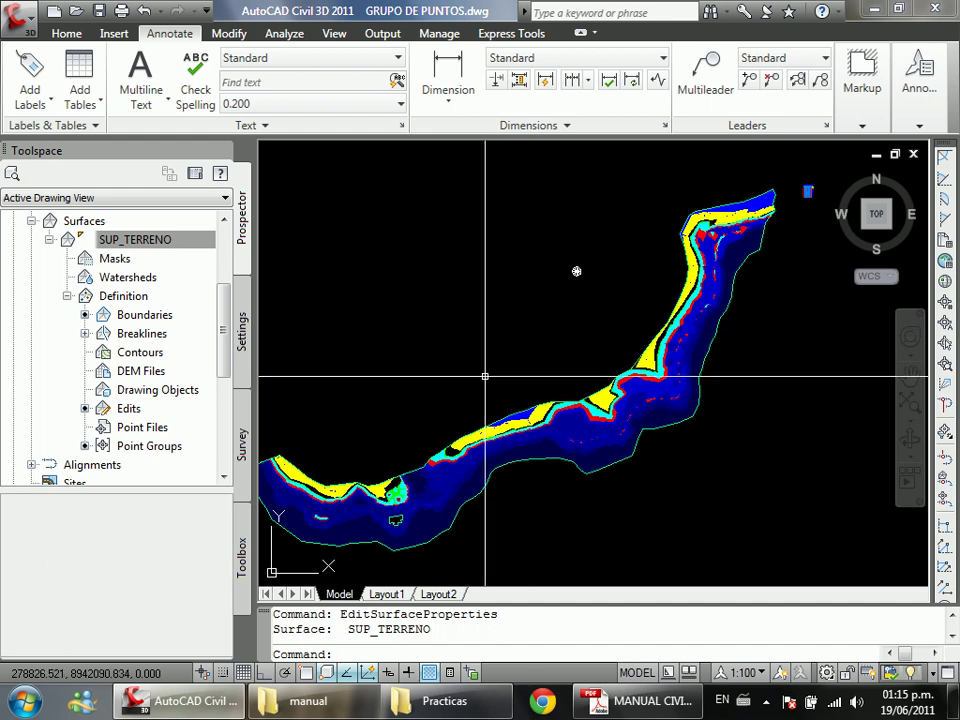
Step: Check the recolored elevation bands along the whole SUP_TERRENO surface and save the drawing
{"action": "scroll", "coordinate": [574, 350], "scroll_direction": "up", "scroll_amount": 5}
{"action": "scroll", "coordinate": [611, 354], "scroll_direction": "down", "scroll_amount": 5}
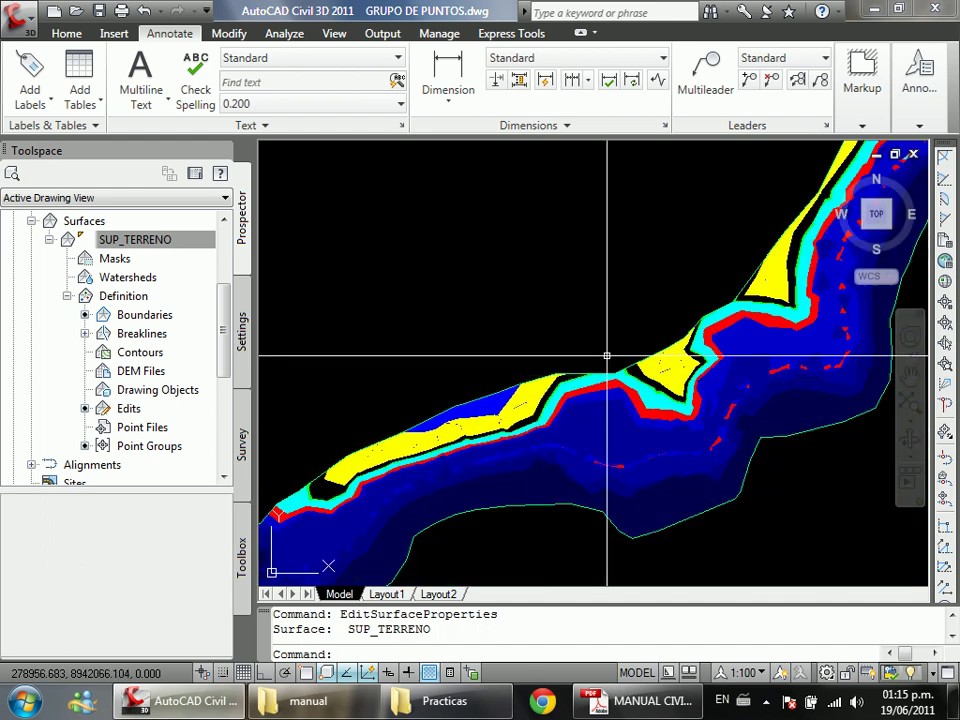
{"action": "scroll", "coordinate": [358, 274], "scroll_direction": "up", "scroll_amount": 5}
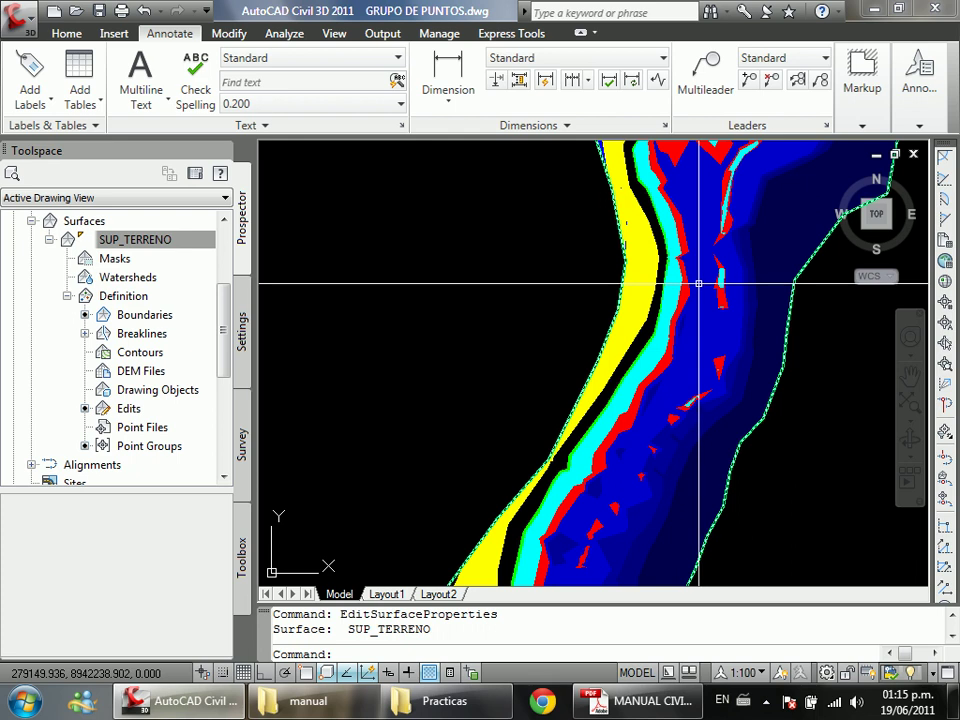
{"action": "scroll", "coordinate": [771, 349], "scroll_direction": "down", "scroll_amount": 6}
{"action": "scroll", "coordinate": [463, 452], "scroll_direction": "up", "scroll_amount": 5}
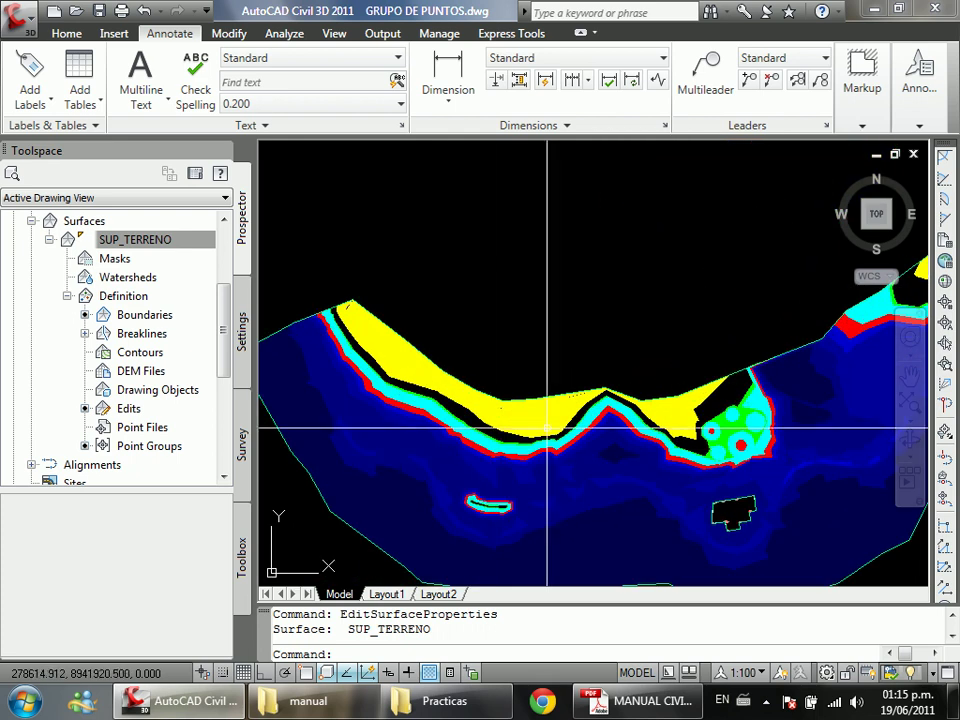
{"action": "scroll", "coordinate": [589, 236], "scroll_direction": "down", "scroll_amount": 2}
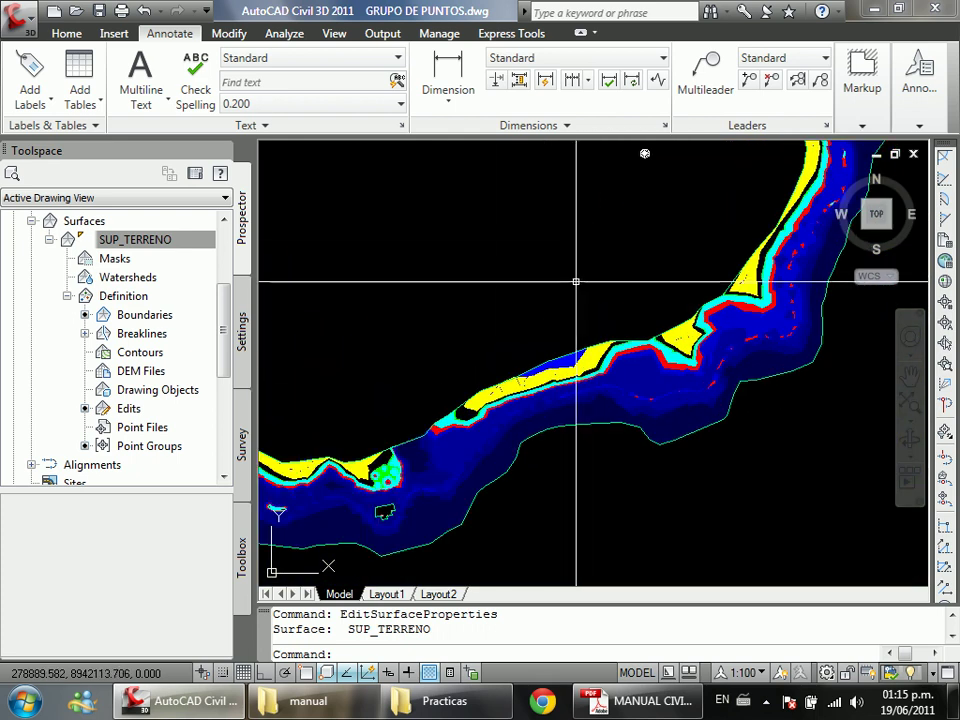
{"action": "key", "text": "ctrl+s"}
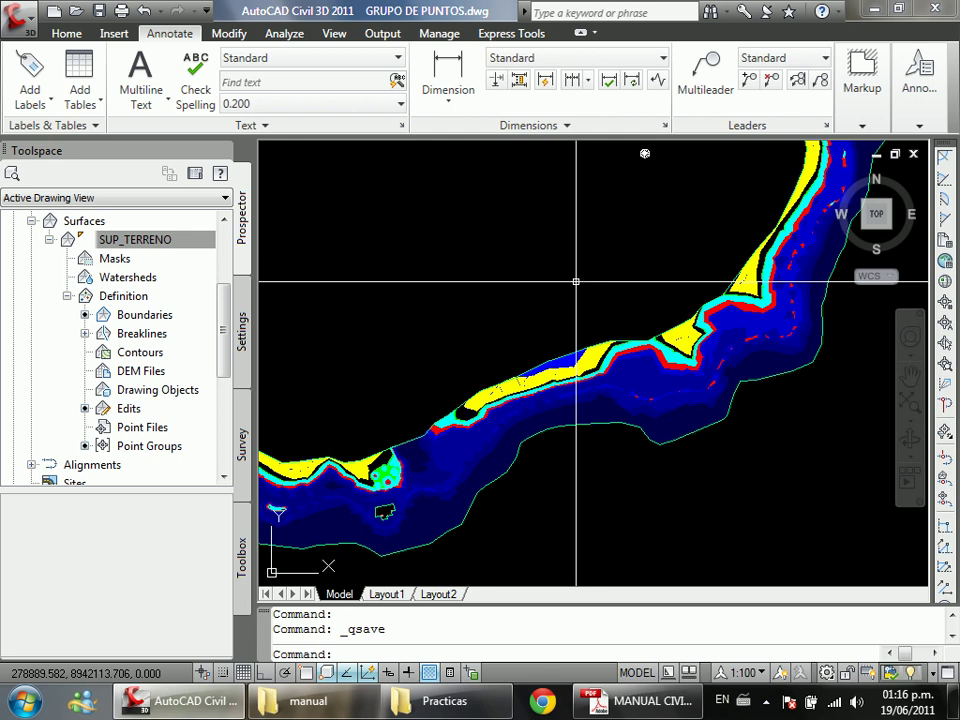
{"action": "scroll", "coordinate": [576, 282], "scroll_direction": "down", "scroll_amount": 3}
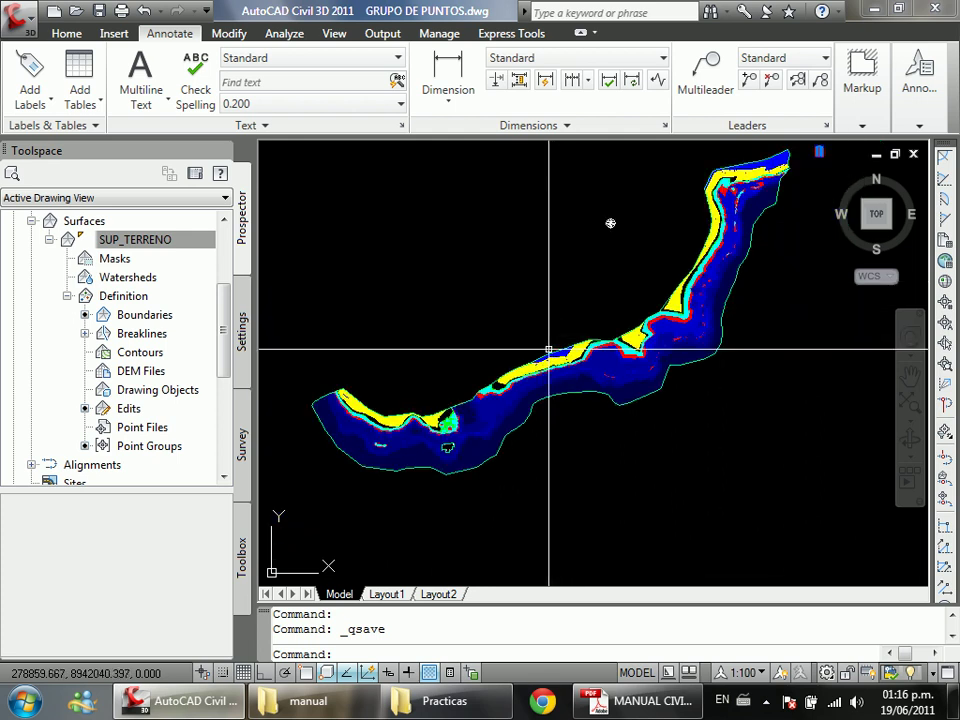
{"action": "scroll", "coordinate": [531, 336], "scroll_direction": "up", "scroll_amount": 3}
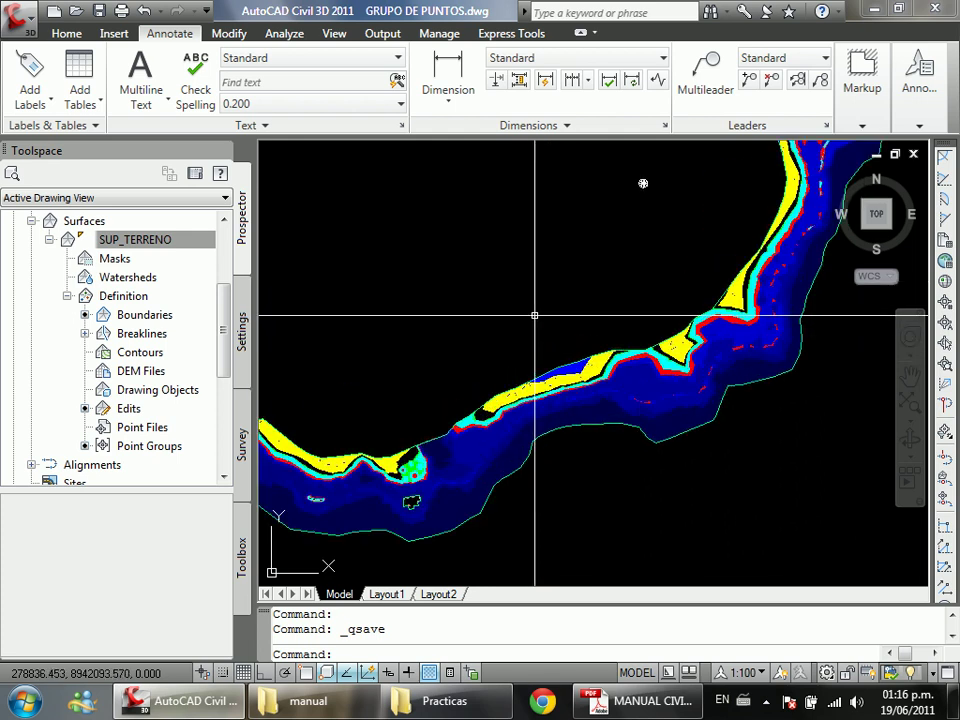
{"action": "scroll", "coordinate": [499, 372], "scroll_direction": "down", "scroll_amount": 3}
{"action": "scroll", "coordinate": [540, 381], "scroll_direction": "up", "scroll_amount": 3}
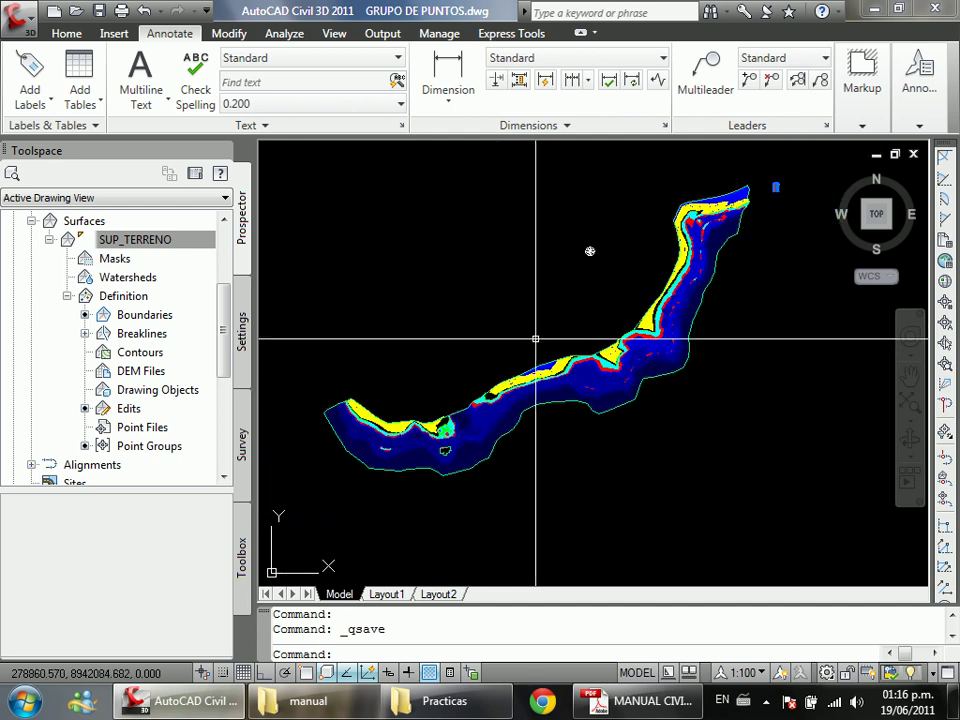
{"action": "scroll", "coordinate": [517, 326], "scroll_direction": "down", "scroll_amount": 3}
{"action": "scroll", "coordinate": [517, 326], "scroll_direction": "up", "scroll_amount": 2}
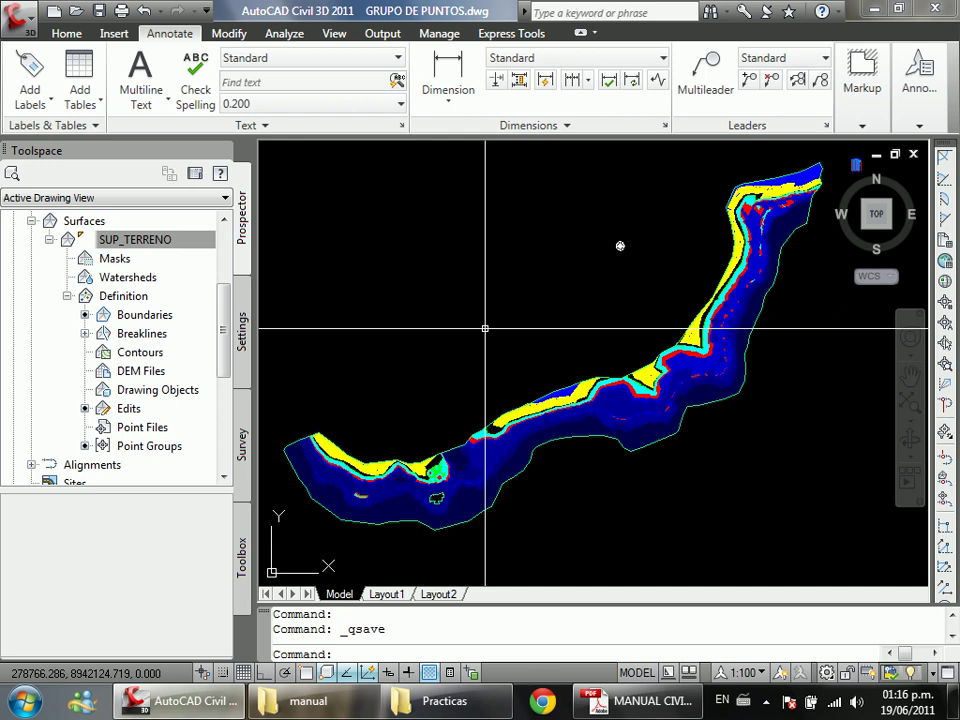
{"action": "left_click", "coordinate": [516, 328]}
{"action": "left_click", "coordinate": [477, 343]}
{"action": "left_click", "coordinate": [508, 351]}
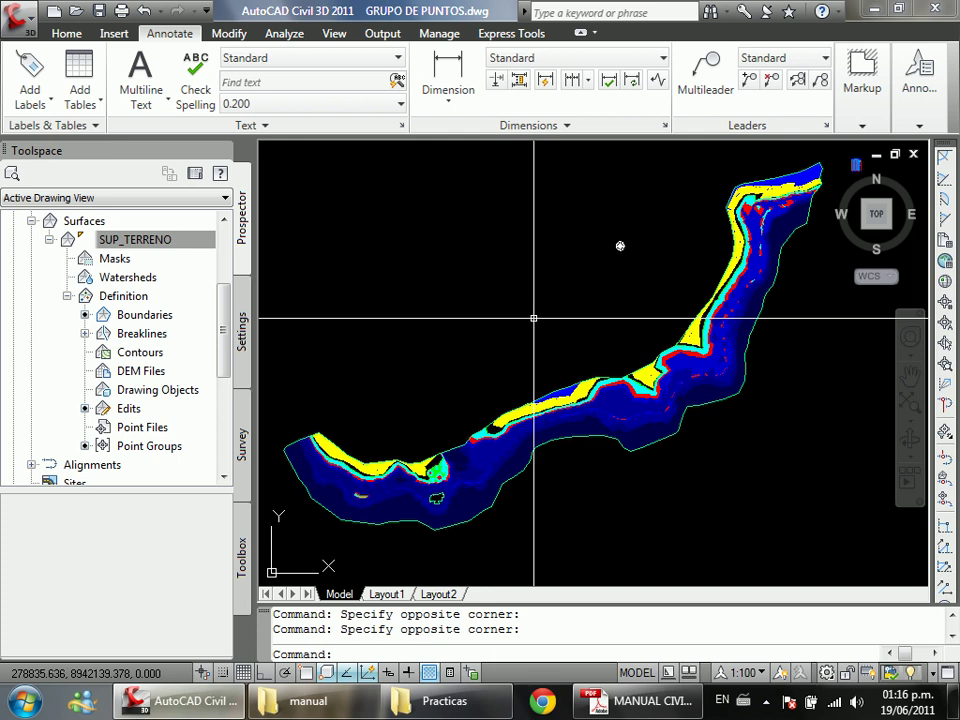
Step: Run a Directions analysis with 8 ranges on SUP_TERRENO with the legend preview on, and accept the surface properties
{"action": "left_click", "coordinate": [471, 456]}
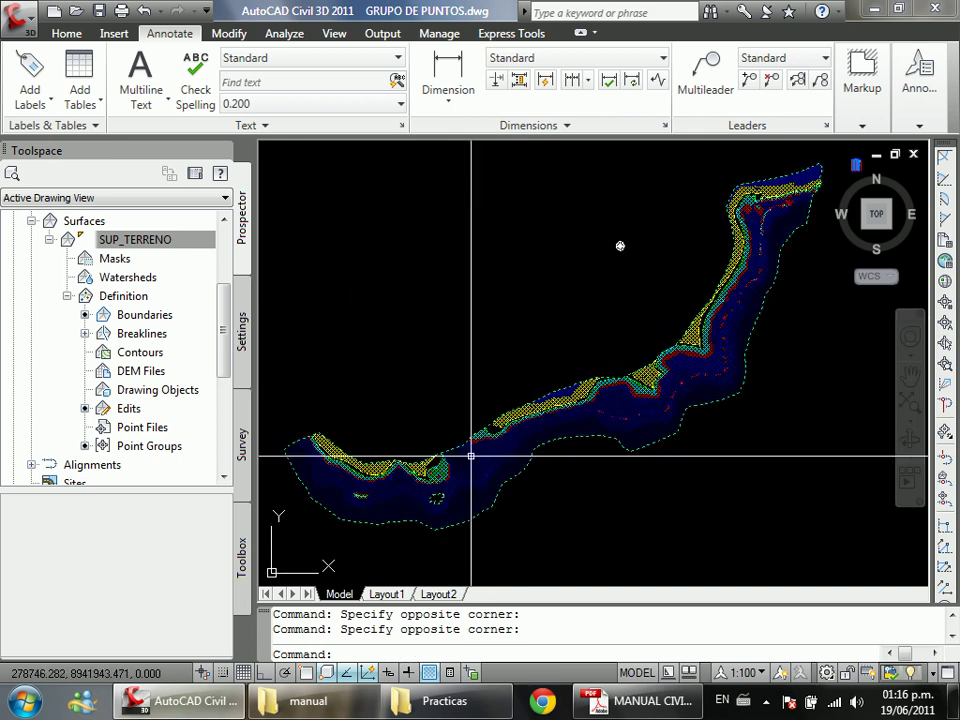
{"action": "right_click", "coordinate": [493, 440]}
{"action": "left_click", "coordinate": [575, 359]}
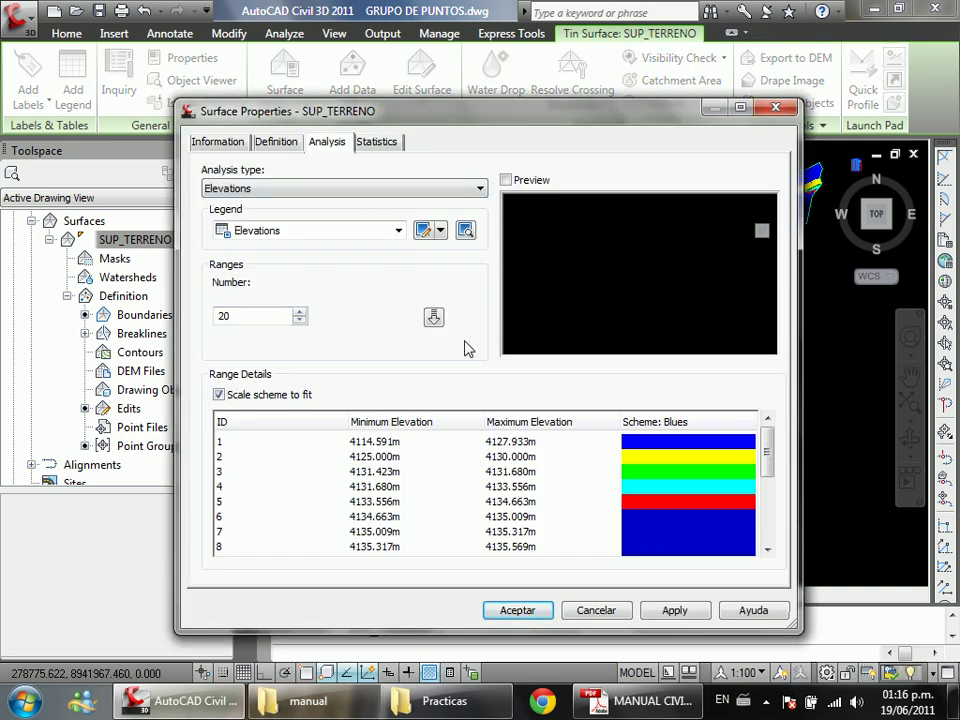
{"action": "left_click", "coordinate": [363, 193]}
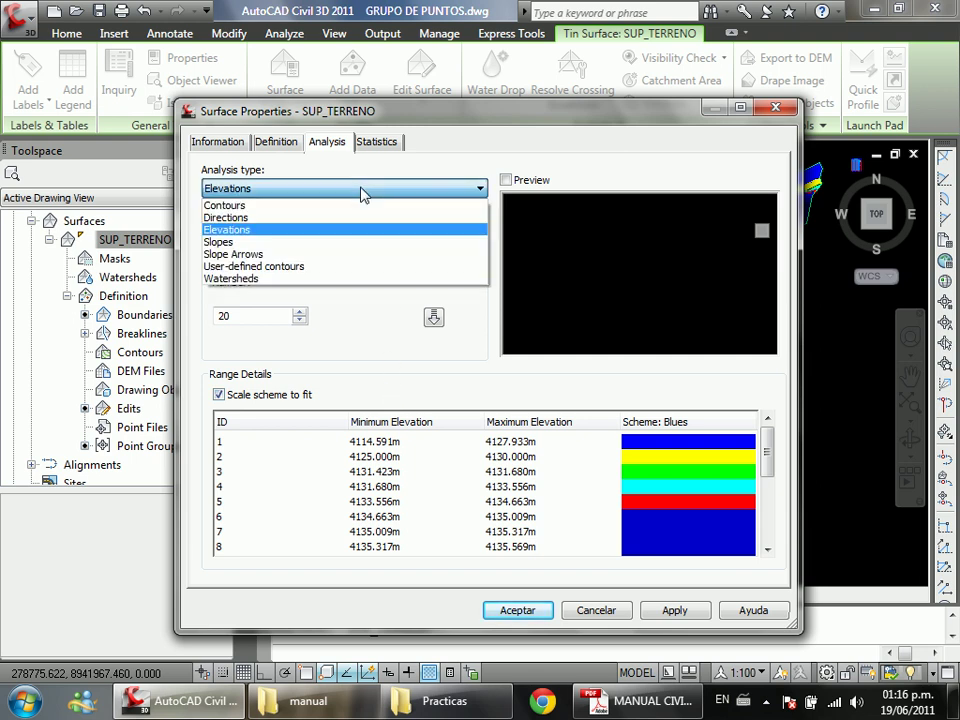
{"action": "left_click", "coordinate": [245, 218]}
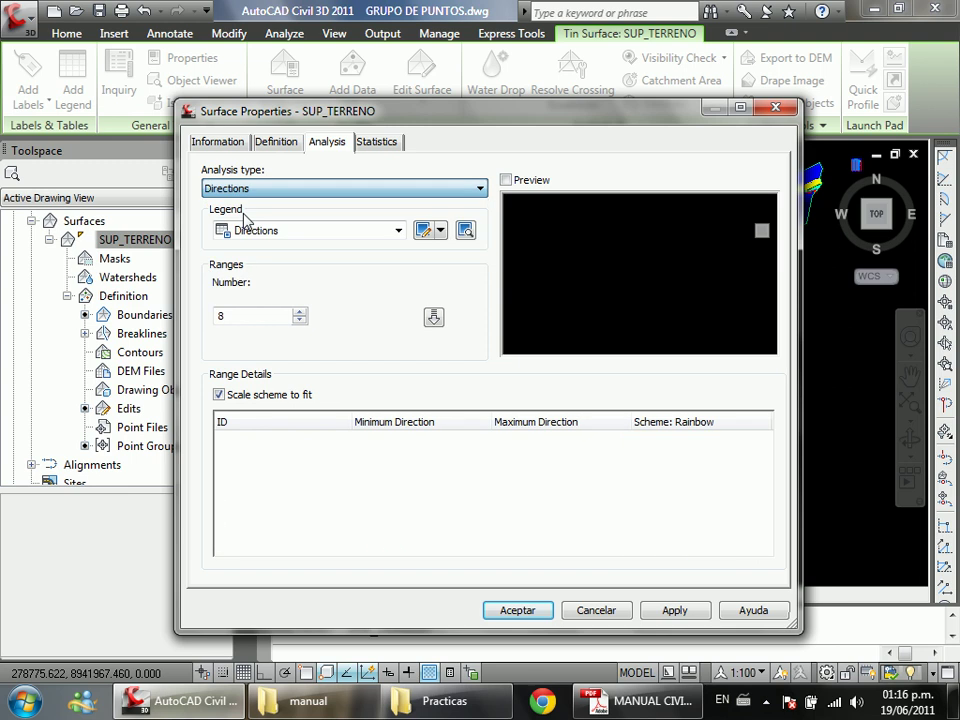
{"action": "left_click", "coordinate": [506, 182]}
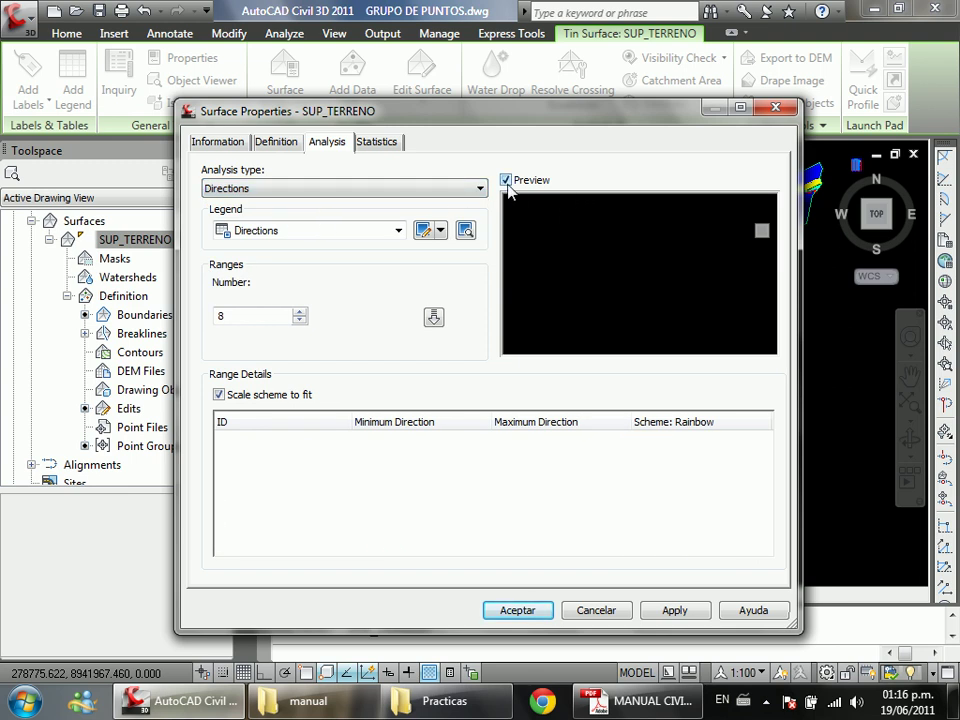
{"action": "left_click", "coordinate": [433, 318]}
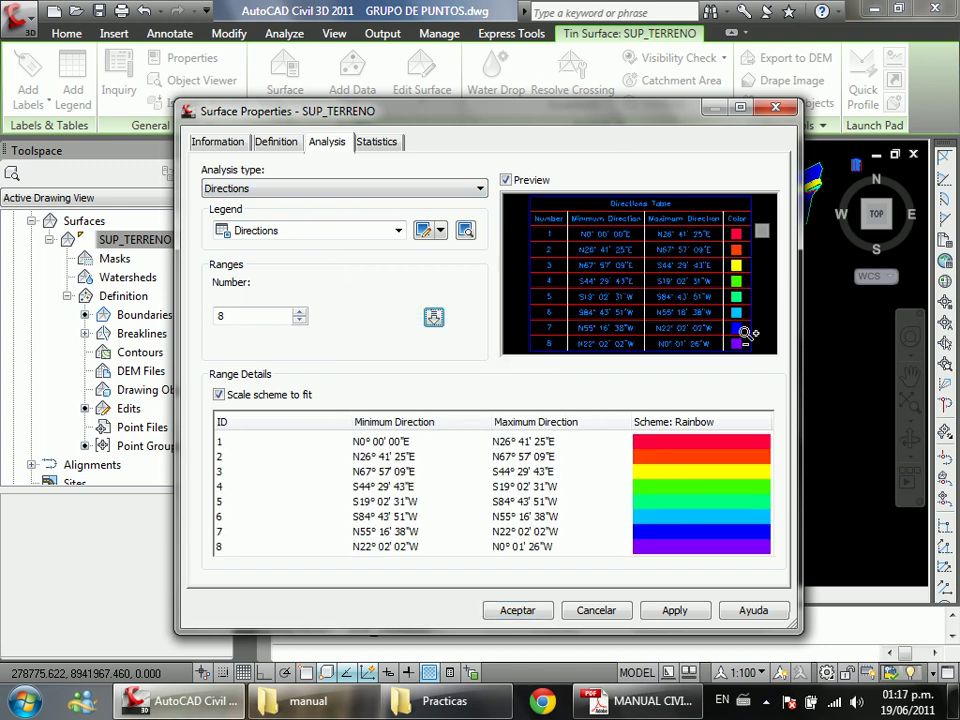
{"action": "left_click", "coordinate": [525, 611]}
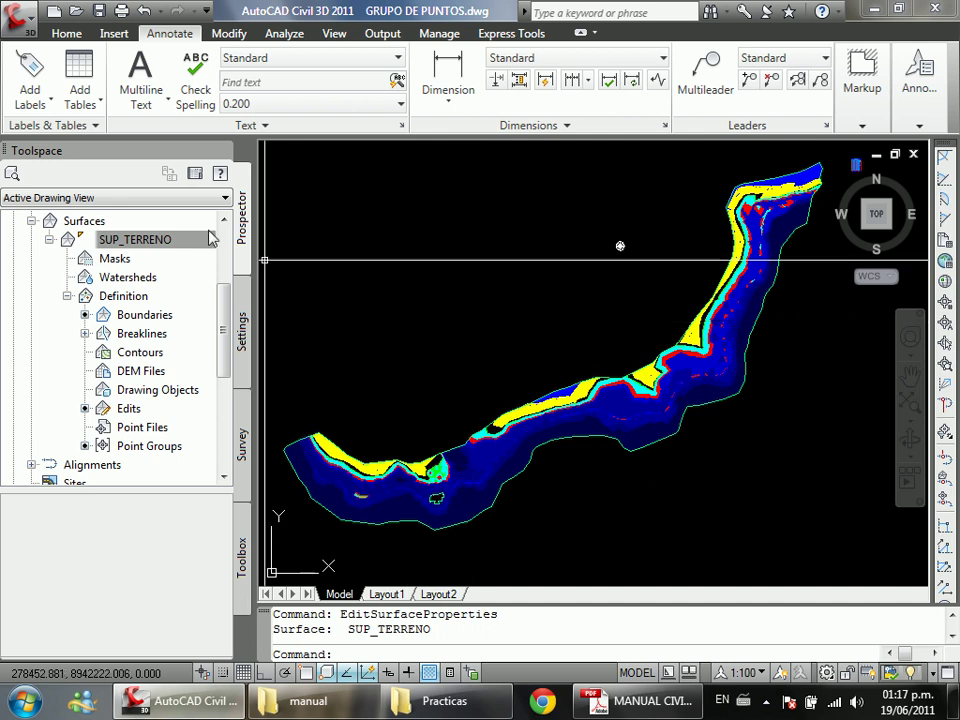
Step: Edit the SUP_TERRENO surface style to hide the Elevations component and show the Directions component in plan view
{"action": "right_click", "coordinate": [168, 243]}
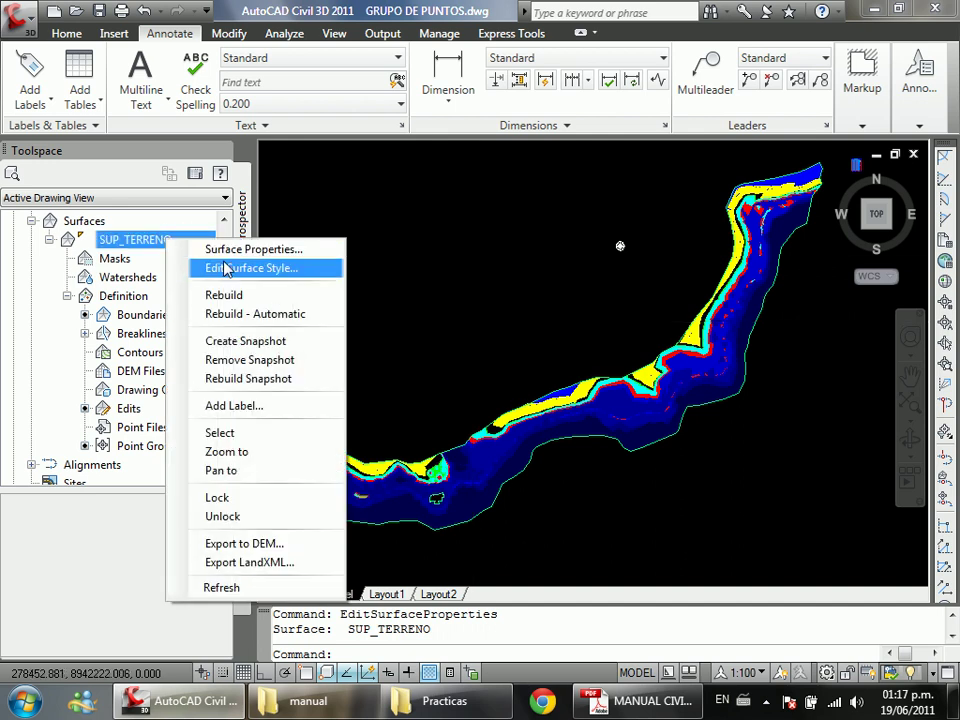
{"action": "left_click", "coordinate": [255, 268]}
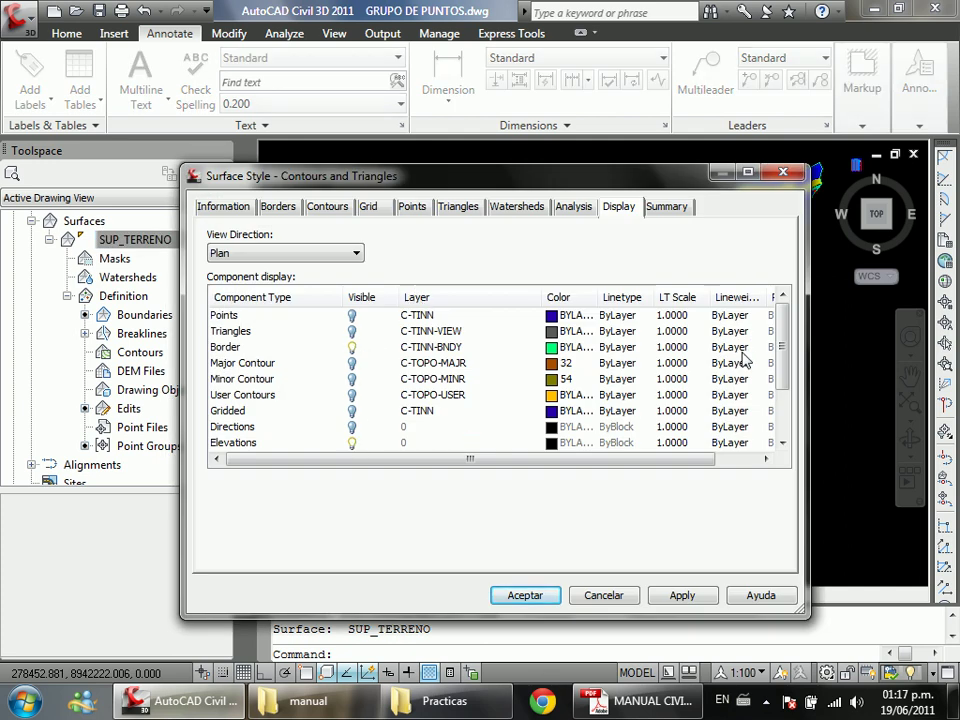
{"action": "left_click_drag", "start_coordinate": [784, 328], "coordinate": [789, 374]}
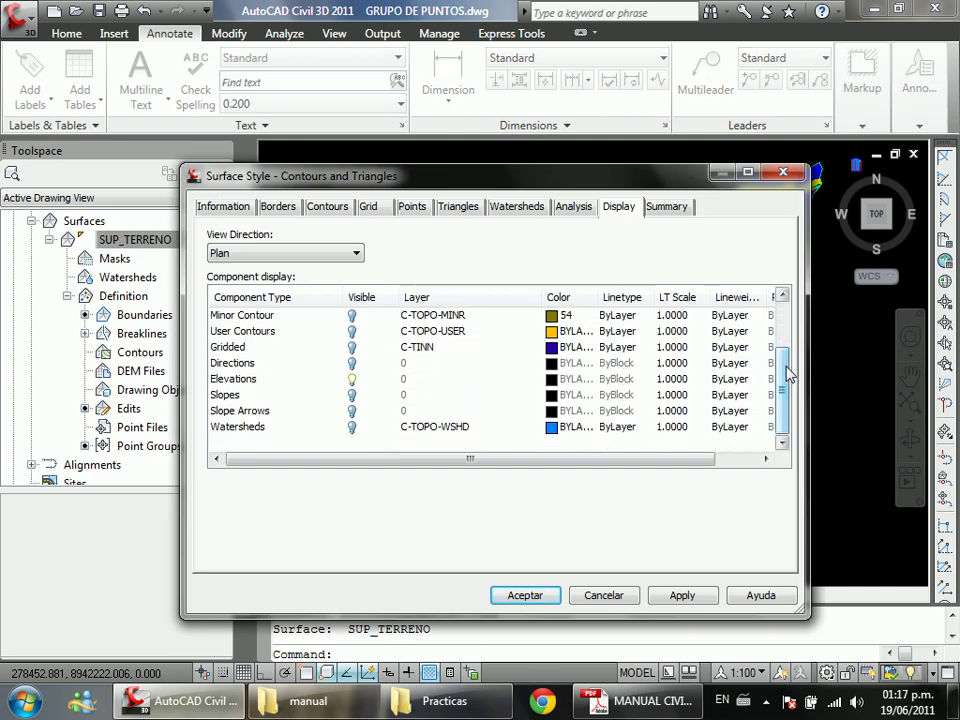
{"action": "left_click", "coordinate": [310, 380]}
{"action": "left_click", "coordinate": [352, 380]}
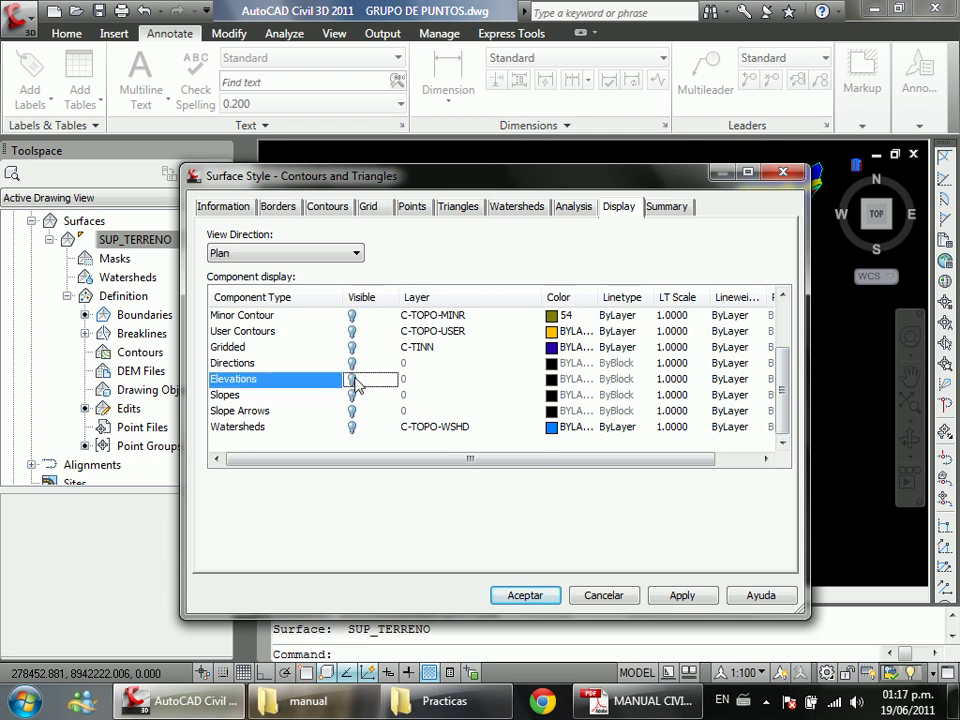
{"action": "left_click", "coordinate": [353, 364]}
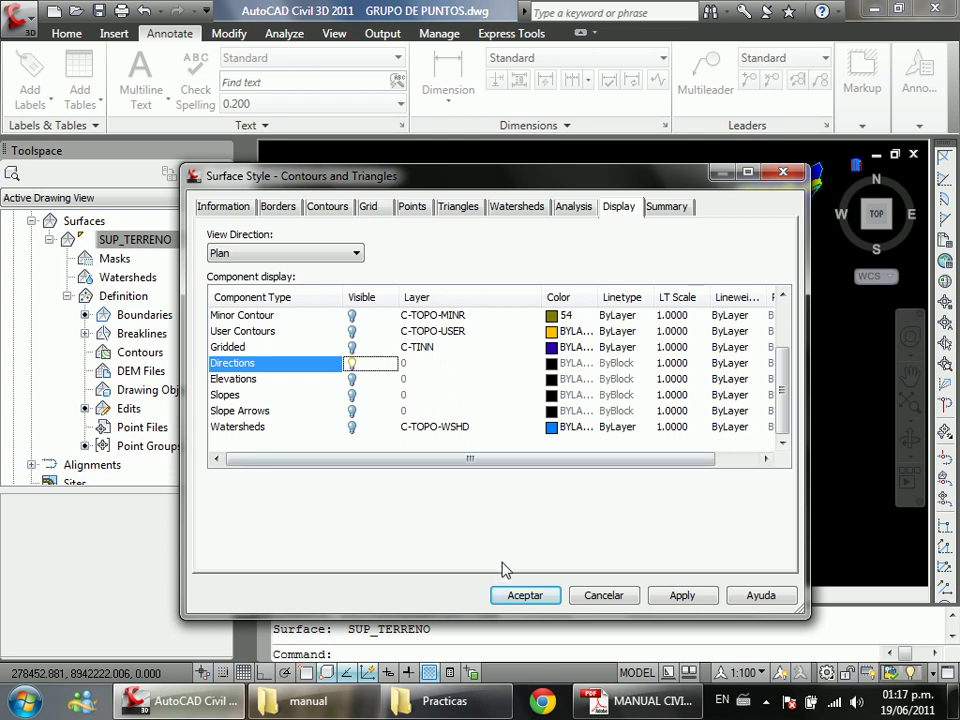
{"action": "left_click", "coordinate": [526, 597]}
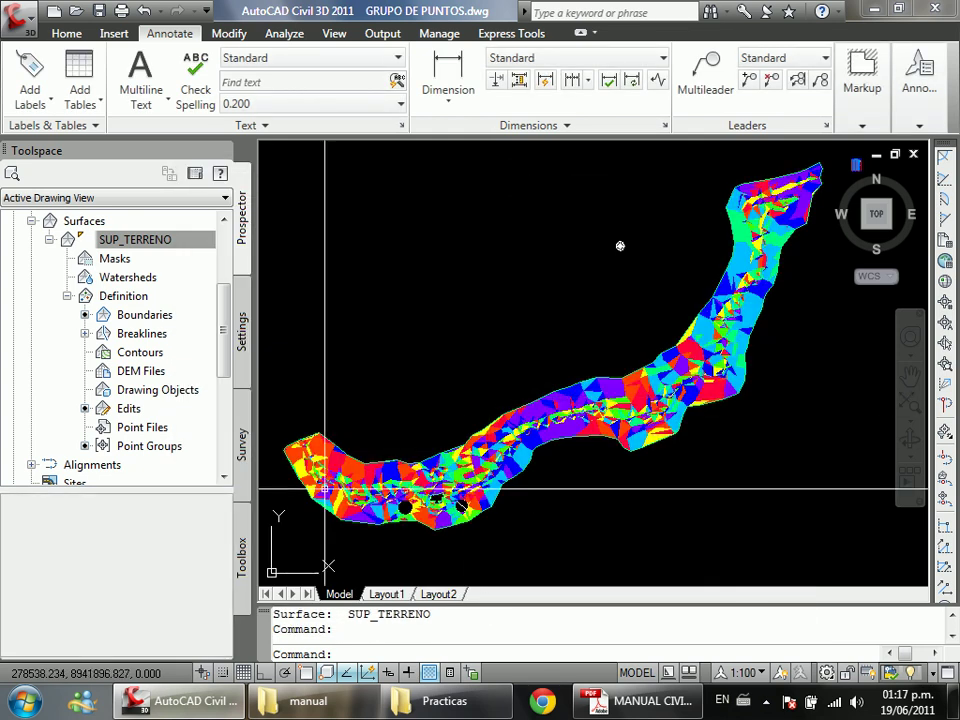
Step: Examine the direction-colored triangles along the SUP_TERRENO surface
{"action": "scroll", "coordinate": [280, 510], "scroll_direction": "up", "scroll_amount": 4}
{"action": "scroll", "coordinate": [643, 461], "scroll_direction": "up", "scroll_amount": 3}
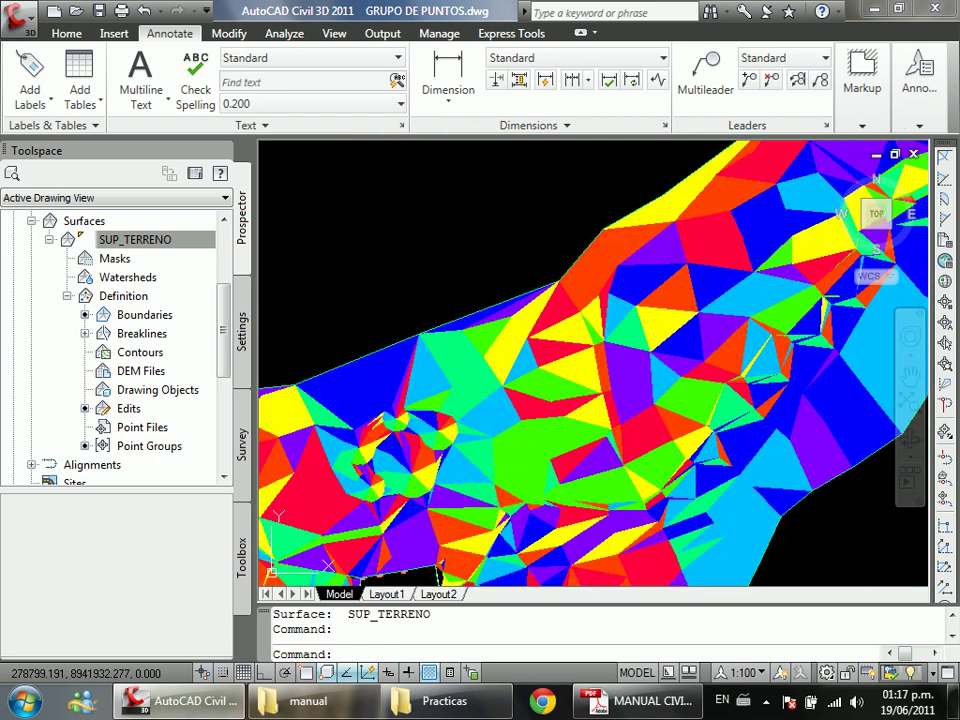
{"action": "scroll", "coordinate": [514, 350], "scroll_direction": "up", "scroll_amount": 3}
{"action": "scroll", "coordinate": [514, 370], "scroll_direction": "down", "scroll_amount": 4}
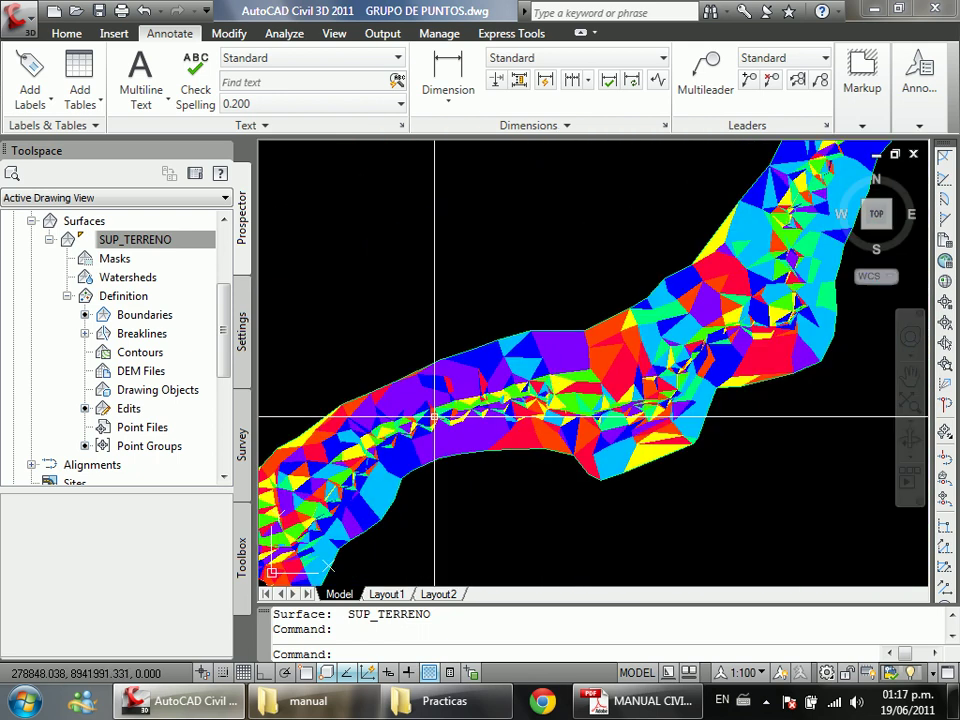
{"action": "scroll", "coordinate": [516, 391], "scroll_direction": "up", "scroll_amount": 5}
{"action": "scroll", "coordinate": [603, 350], "scroll_direction": "down", "scroll_amount": 4}
{"action": "scroll", "coordinate": [603, 350], "scroll_direction": "up", "scroll_amount": 6}
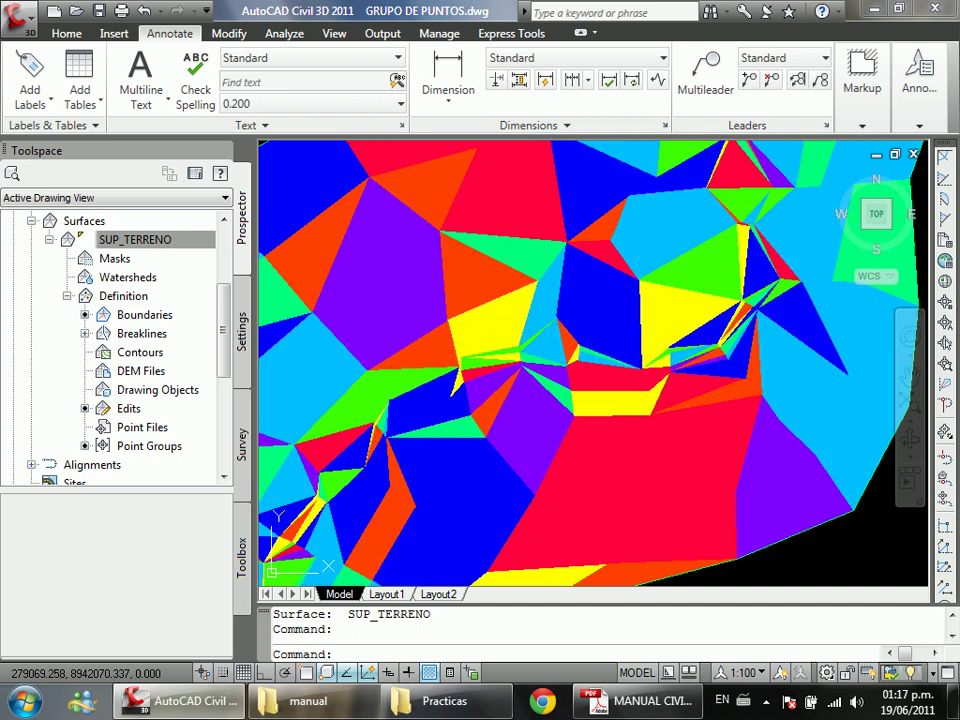
Step: Switch to the MANUAL CIVIL 3D PDF in Adobe Reader and read the Orientaciones section on Directions analysis on page 41
{"action": "scroll", "coordinate": [603, 350], "scroll_direction": "down", "scroll_amount": 4}
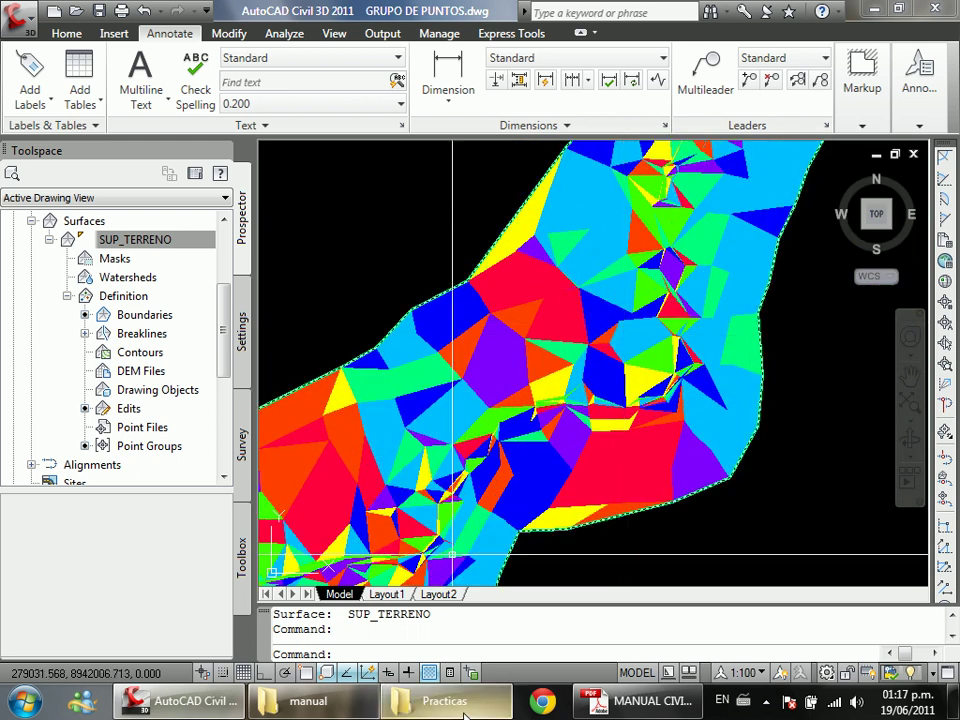
{"action": "left_click", "coordinate": [640, 700]}
{"action": "scroll", "coordinate": [500, 386], "scroll_direction": "down", "scroll_amount": 20}
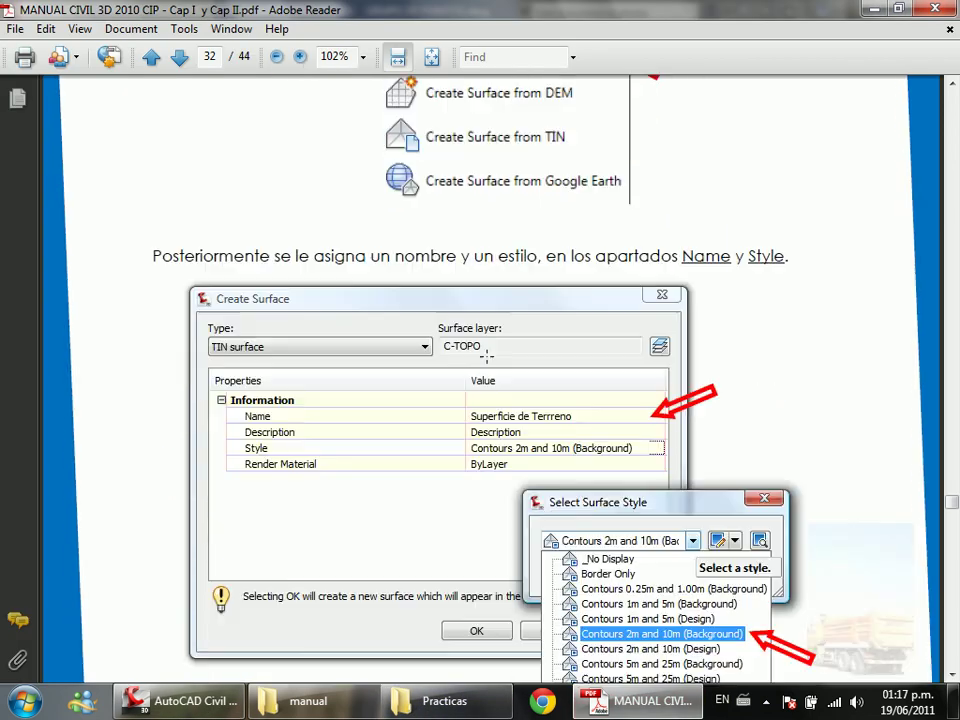
{"action": "scroll", "coordinate": [690, 362], "scroll_direction": "down", "scroll_amount": 20}
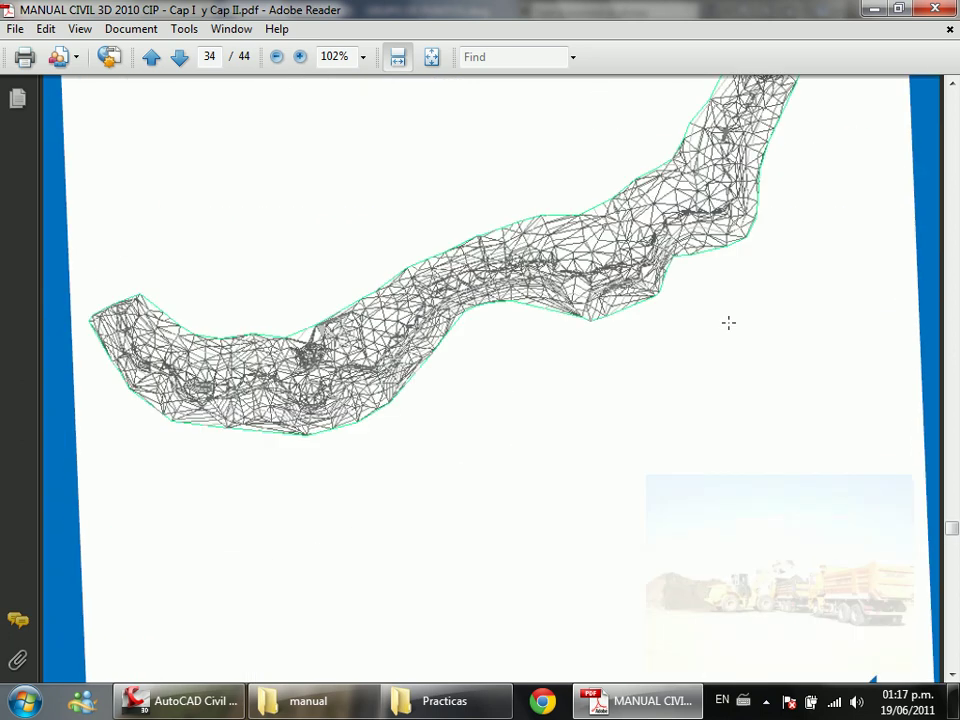
{"action": "scroll", "coordinate": [557, 382], "scroll_direction": "down", "scroll_amount": 20}
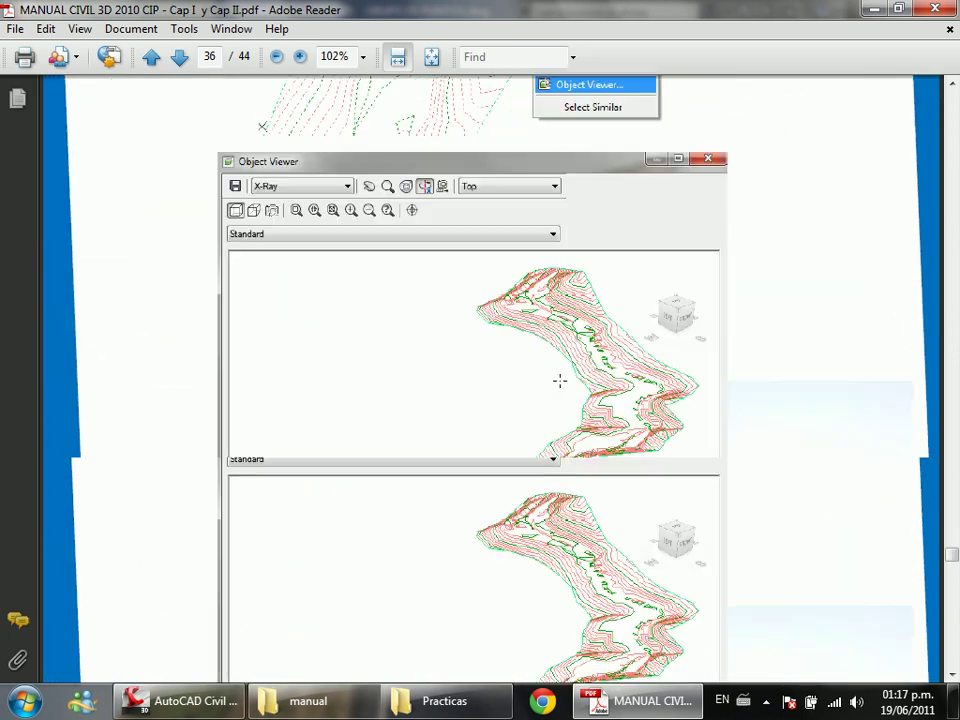
{"action": "scroll", "coordinate": [556, 383], "scroll_direction": "down", "scroll_amount": 15}
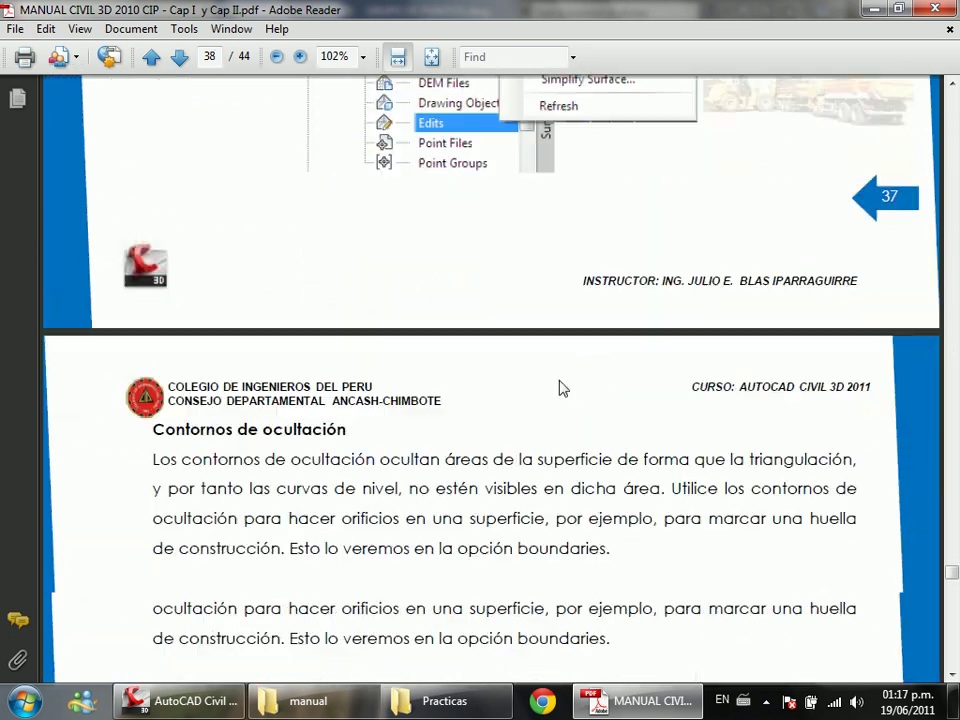
{"action": "scroll", "coordinate": [556, 378], "scroll_direction": "down", "scroll_amount": 20}
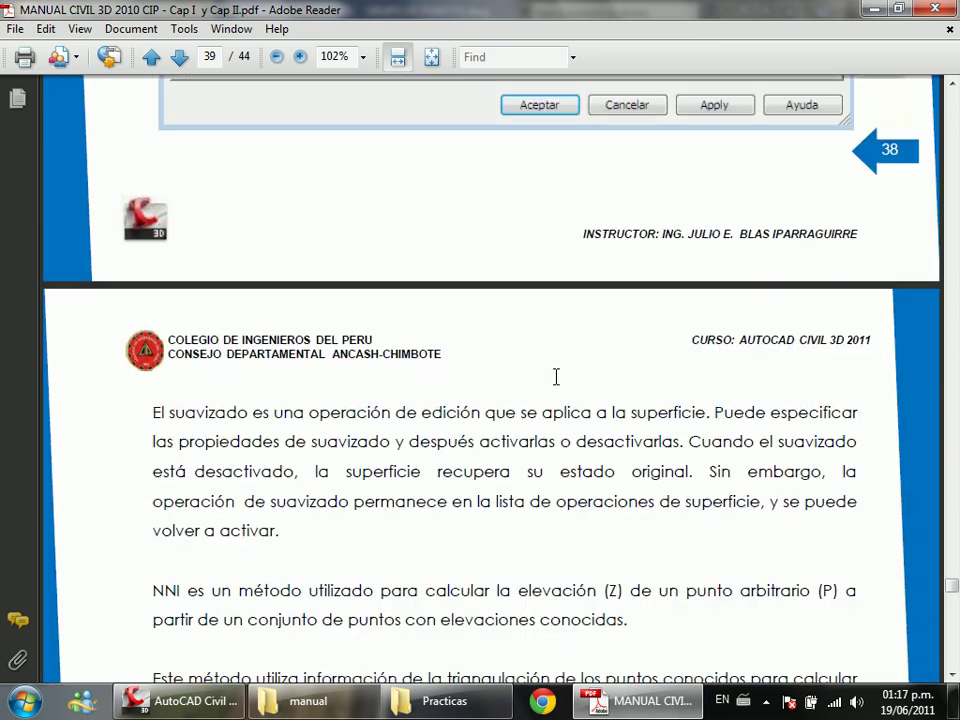
{"action": "scroll", "coordinate": [554, 385], "scroll_direction": "down", "scroll_amount": 15}
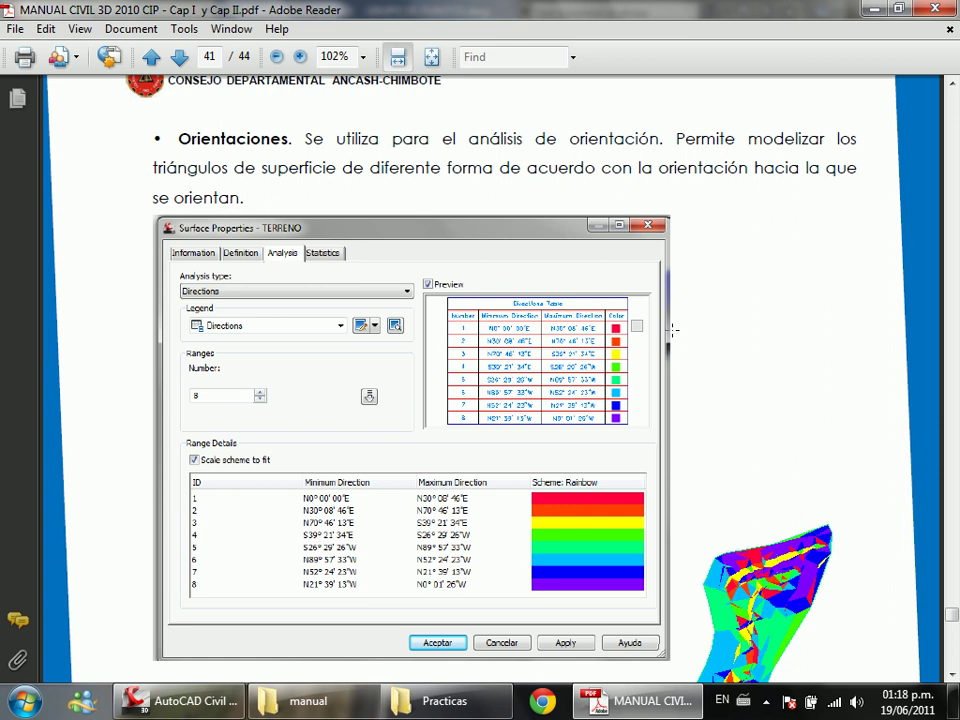
{"action": "scroll", "coordinate": [700, 328], "scroll_direction": "down", "scroll_amount": 1}
{"action": "scroll", "coordinate": [698, 328], "scroll_direction": "up", "scroll_amount": 1}
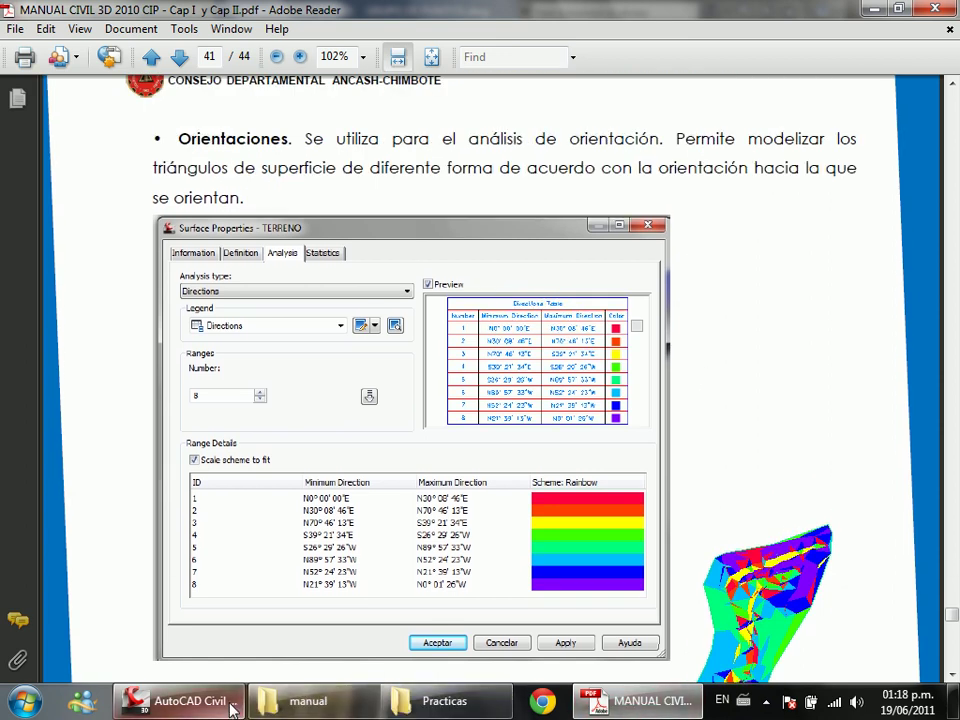
Step: Return to AutoCAD Civil 3D and inspect the slope-direction colors of SUP_TERRENO around the circular hole and at the surface's northeastern end
{"action": "left_click", "coordinate": [185, 701]}
{"action": "scroll", "coordinate": [853, 399], "scroll_direction": "down", "scroll_amount": 3}
{"action": "scroll", "coordinate": [386, 480], "scroll_direction": "up", "scroll_amount": 5}
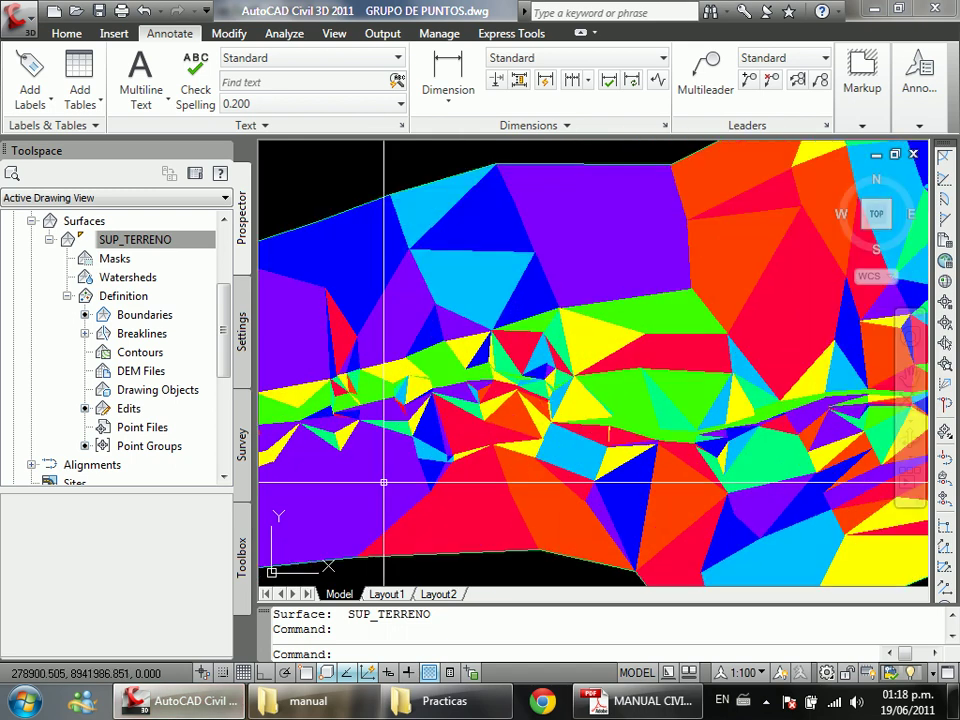
{"action": "scroll", "coordinate": [632, 291], "scroll_direction": "down", "scroll_amount": 4}
{"action": "scroll", "coordinate": [614, 393], "scroll_direction": "up", "scroll_amount": 3}
{"action": "scroll", "coordinate": [476, 326], "scroll_direction": "down", "scroll_amount": 3}
{"action": "scroll", "coordinate": [560, 380], "scroll_direction": "up", "scroll_amount": 5}
{"action": "scroll", "coordinate": [675, 434], "scroll_direction": "down", "scroll_amount": 4}
{"action": "scroll", "coordinate": [660, 440], "scroll_direction": "up", "scroll_amount": 4}
{"action": "scroll", "coordinate": [461, 428], "scroll_direction": "down", "scroll_amount": 2}
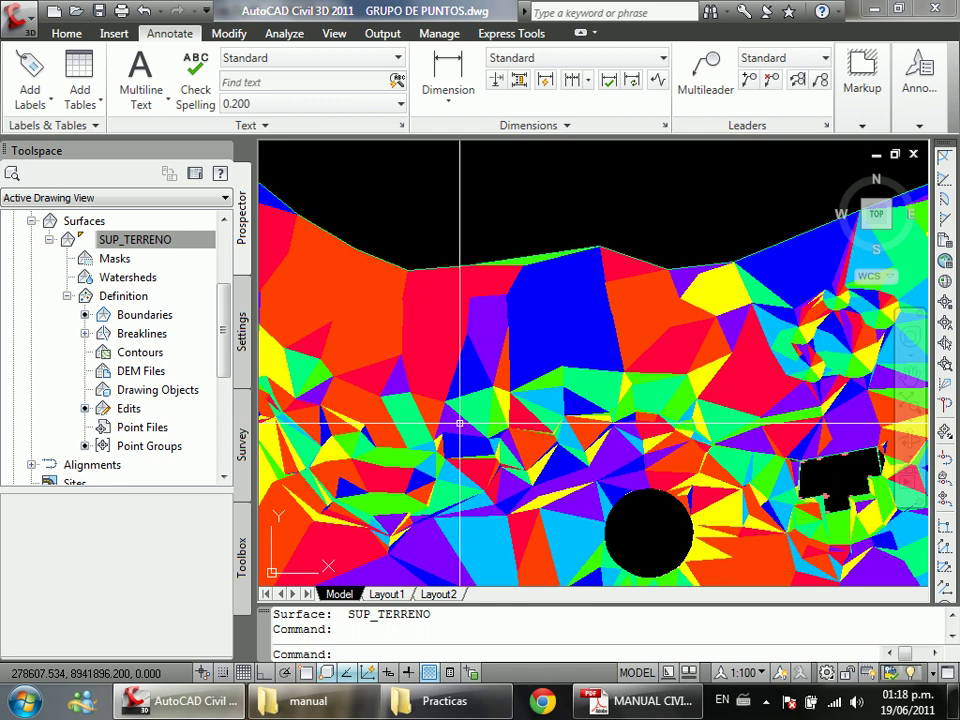
{"action": "scroll", "coordinate": [579, 369], "scroll_direction": "up", "scroll_amount": 2}
{"action": "left_click", "coordinate": [431, 250]}
{"action": "left_click", "coordinate": [351, 330]}
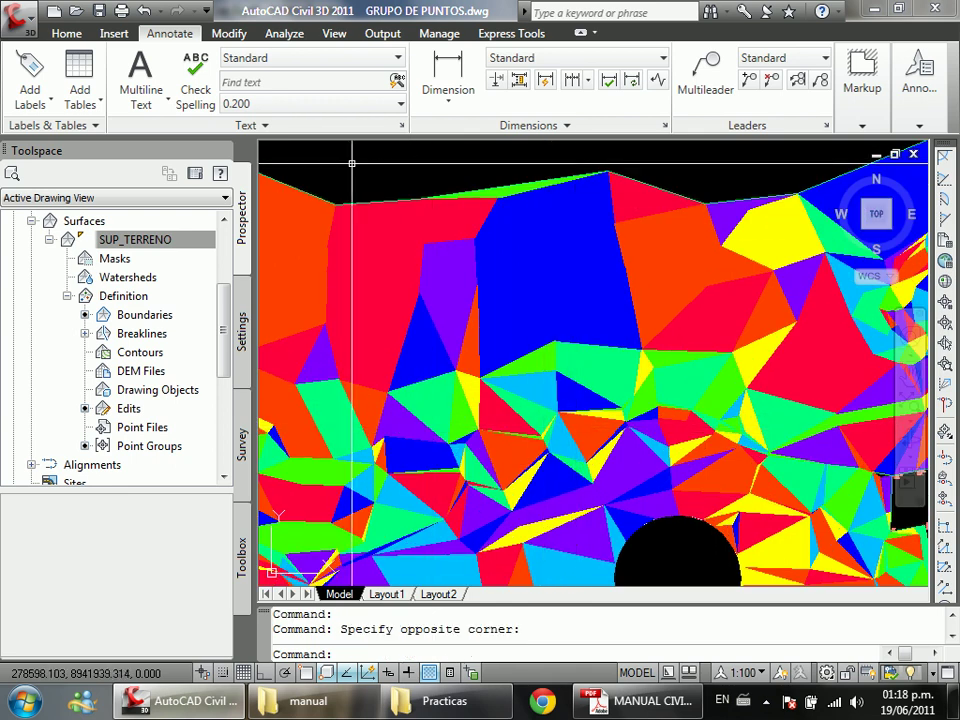
{"action": "scroll", "coordinate": [387, 432], "scroll_direction": "down", "scroll_amount": 3}
{"action": "scroll", "coordinate": [387, 432], "scroll_direction": "down", "scroll_amount": 3}
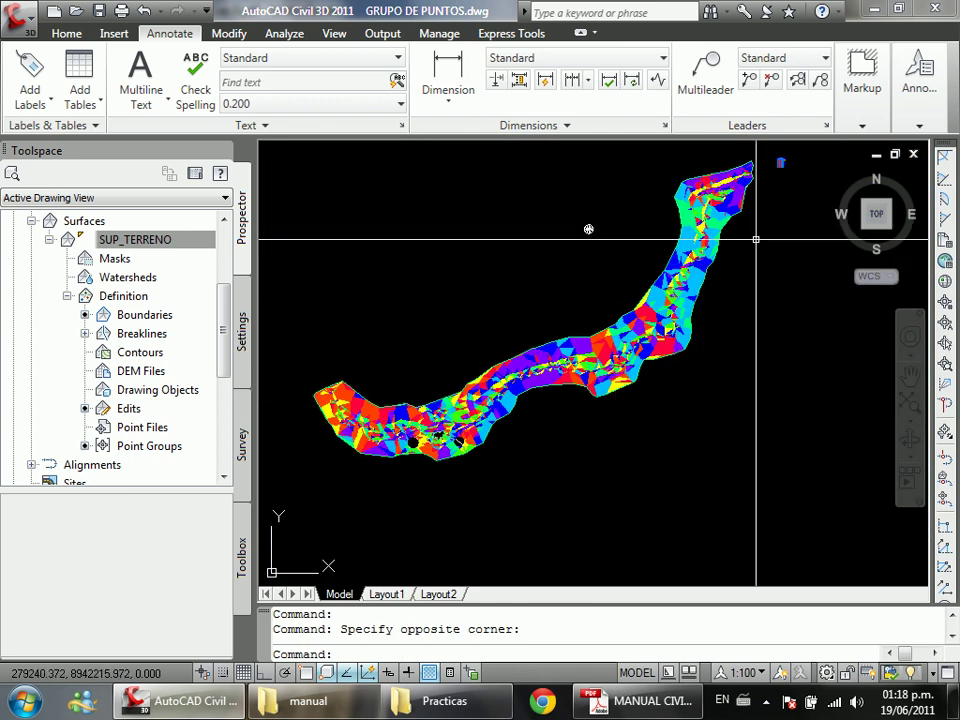
{"action": "scroll", "coordinate": [785, 164], "scroll_direction": "up", "scroll_amount": 5}
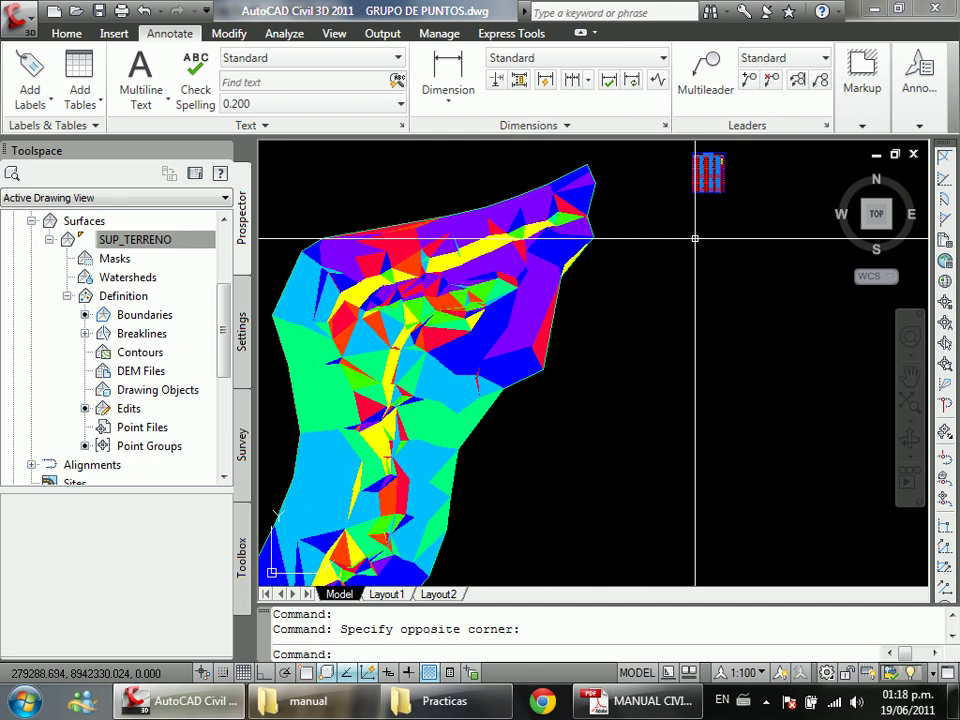